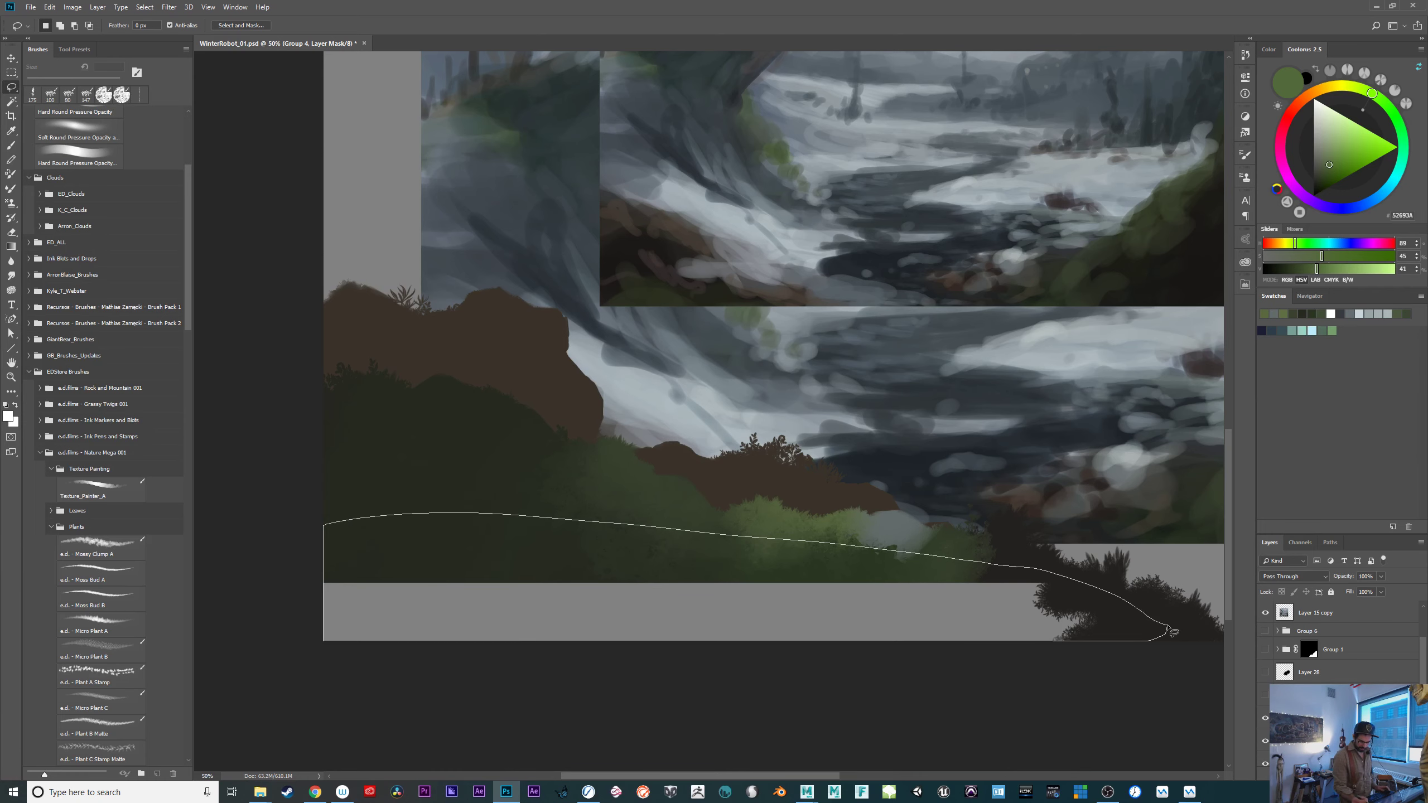
# Lasso the empty strip beneath the green left bank and fill it with white on Group 4's mask, leaving nothing selected.
pyautogui.moveTo(1172, 631); pyautogui.dragTo(1170, 630)
pyautogui.press('d')
pyautogui.hotkey('alt', 'Delete')
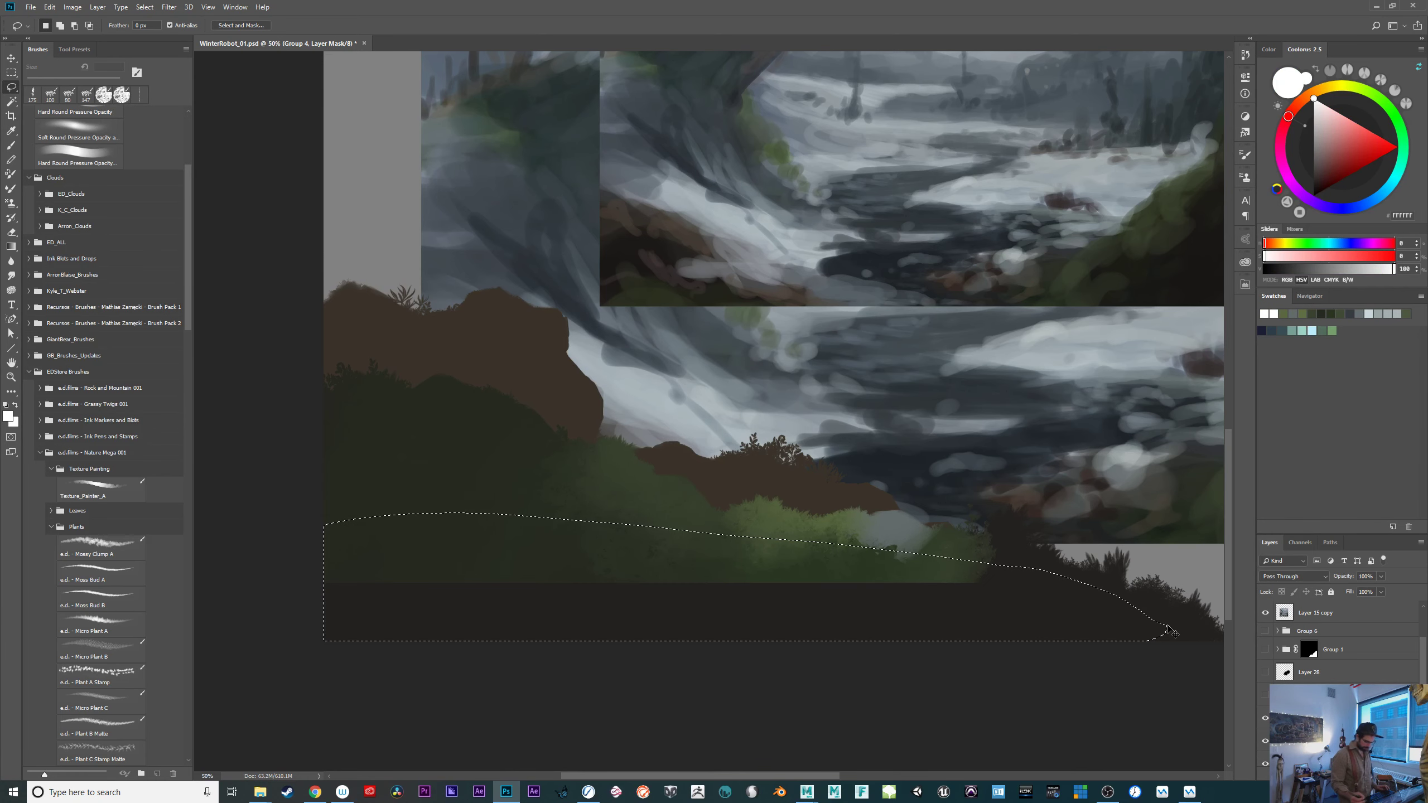
pyautogui.hotkey('ctrl', 'd')
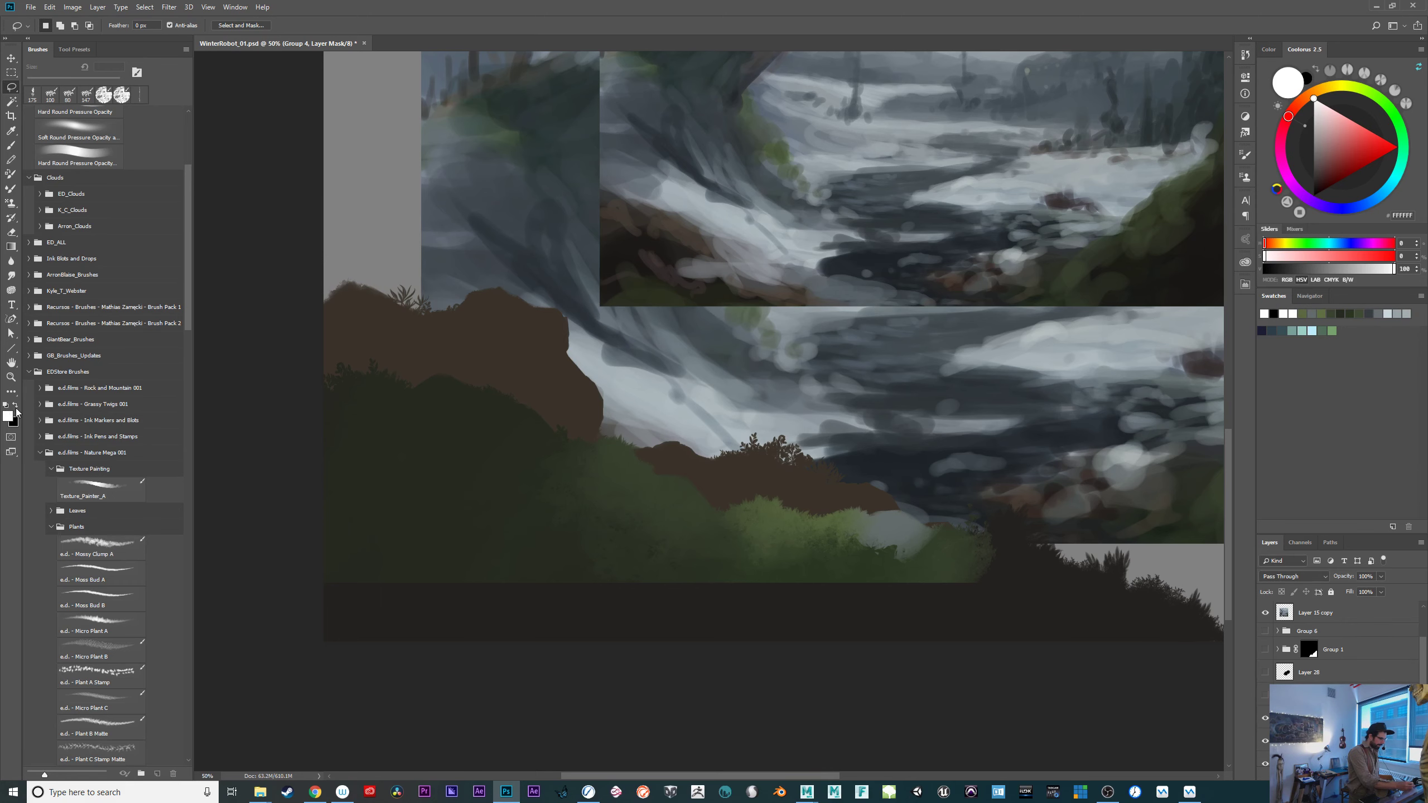
# Hide Group 4 and make Group 5's layer mask the active target.
pyautogui.moveTo(1023, 693); pyautogui.dragTo(779, 685)
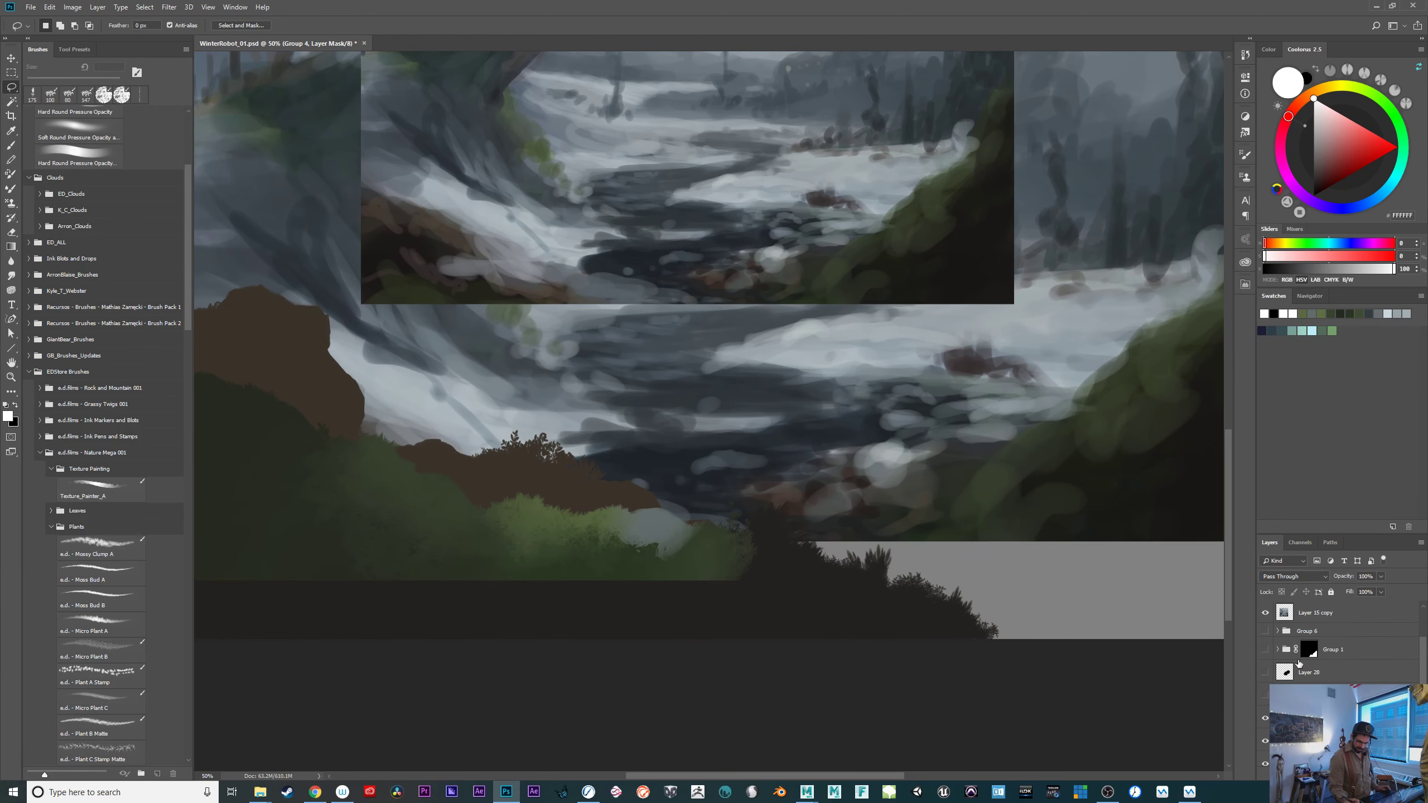
pyautogui.click(1266, 741)
pyautogui.click(1266, 741)
pyautogui.click(1266, 741)
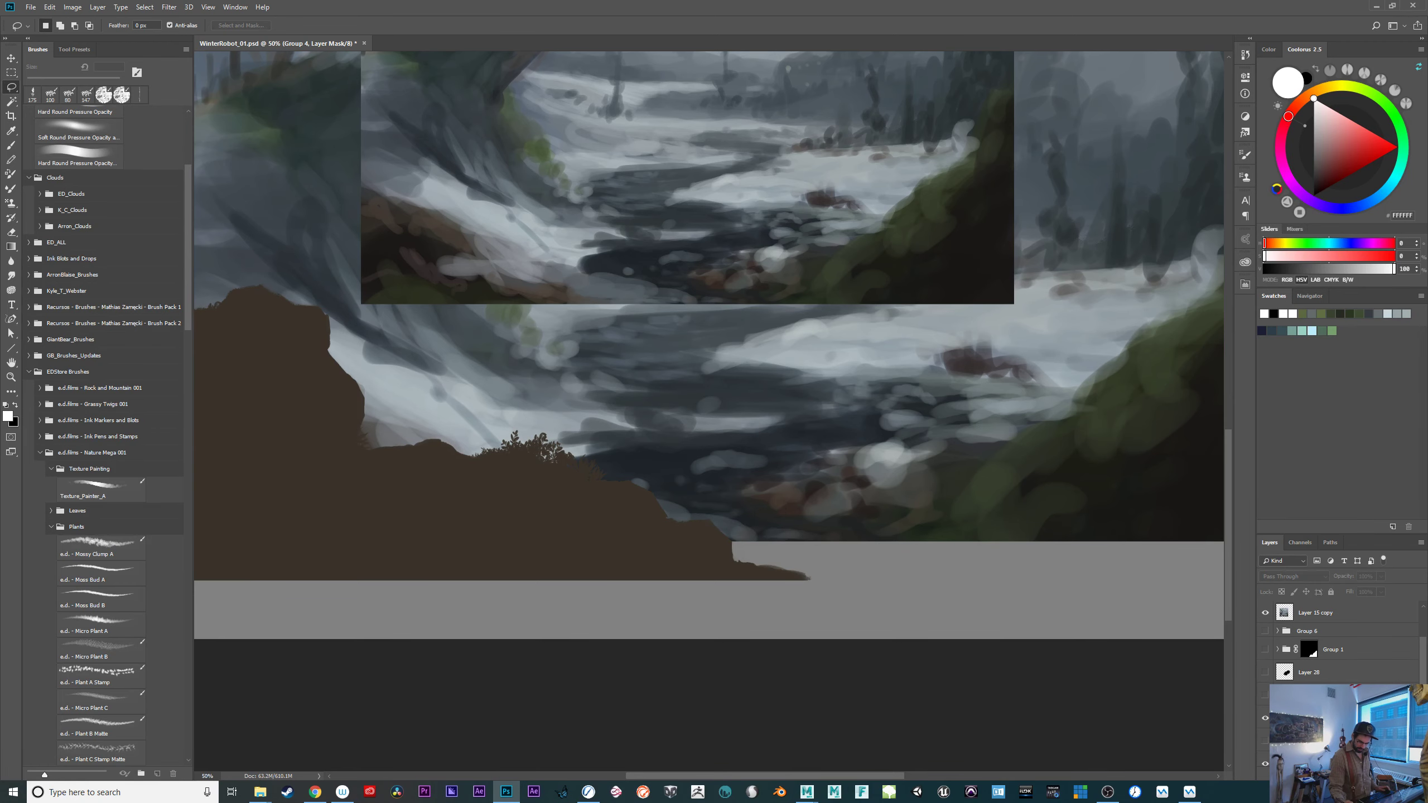
pyautogui.scroll(-2, 1338, 647)
pyautogui.moveTo(816, 631); pyautogui.dragTo(919, 662)
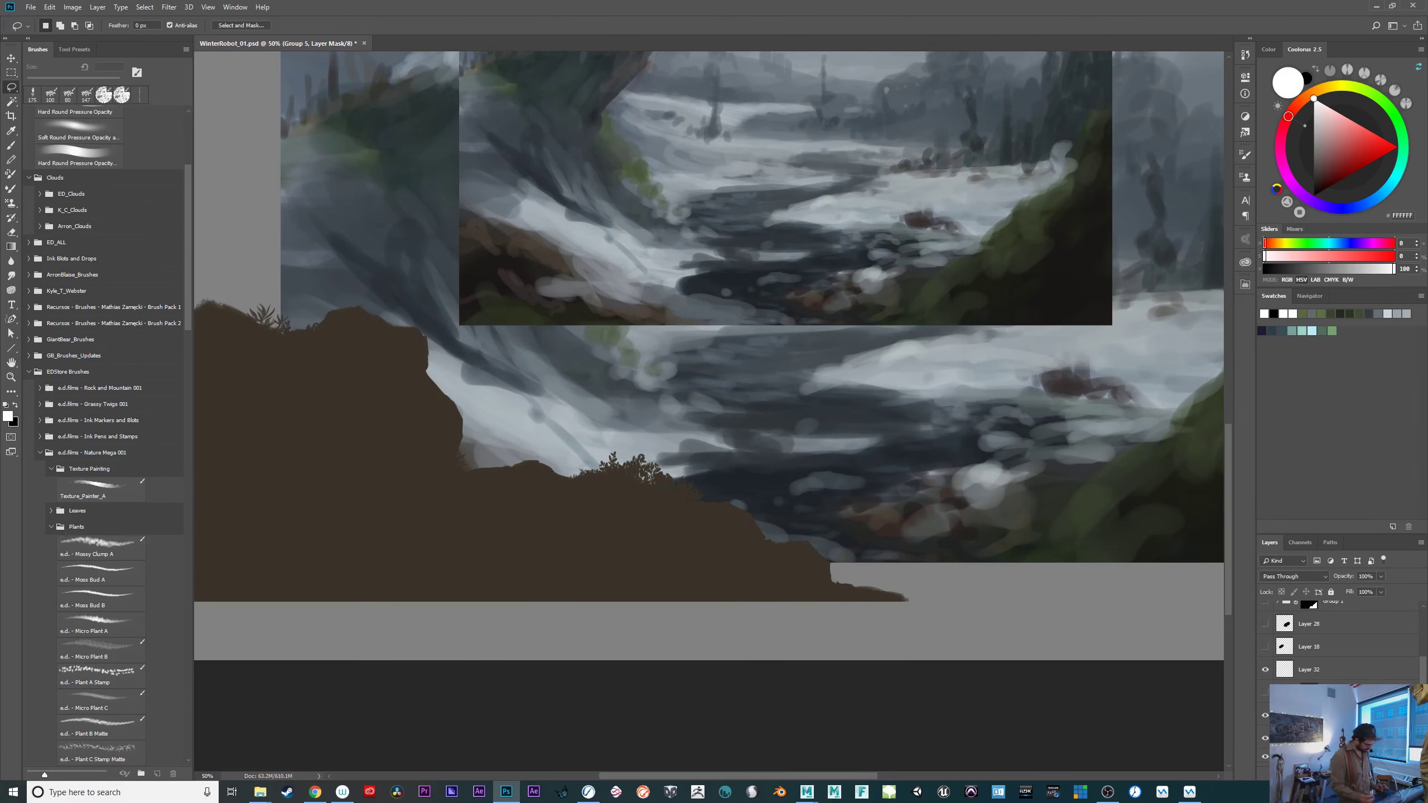
# Paint a white leafy edge on Group 5's mask down to the canvas bottom, using the Moss Bud B and Mossy Clump A brushes.
pyautogui.press('b')
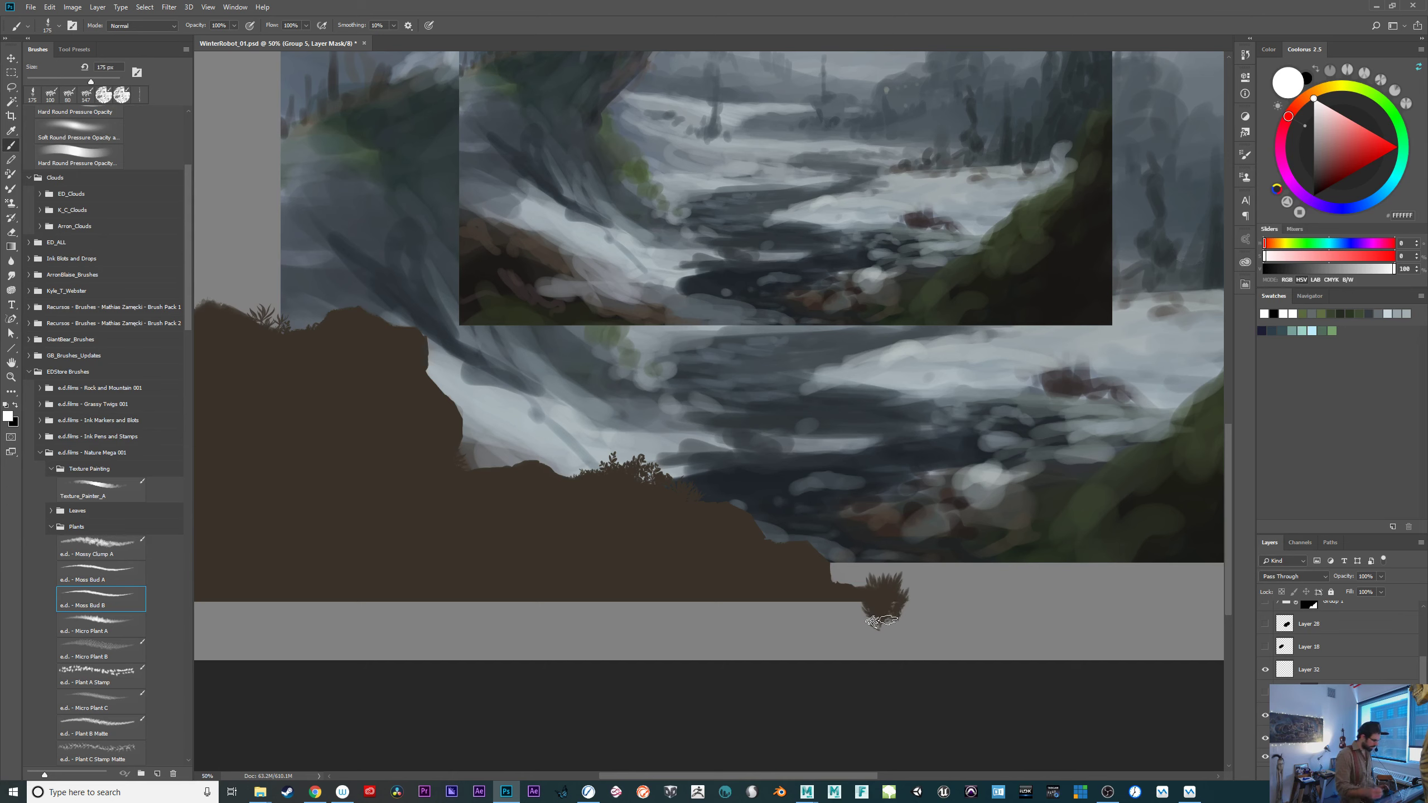
pyautogui.moveTo(880, 588); pyautogui.dragTo(871, 590)
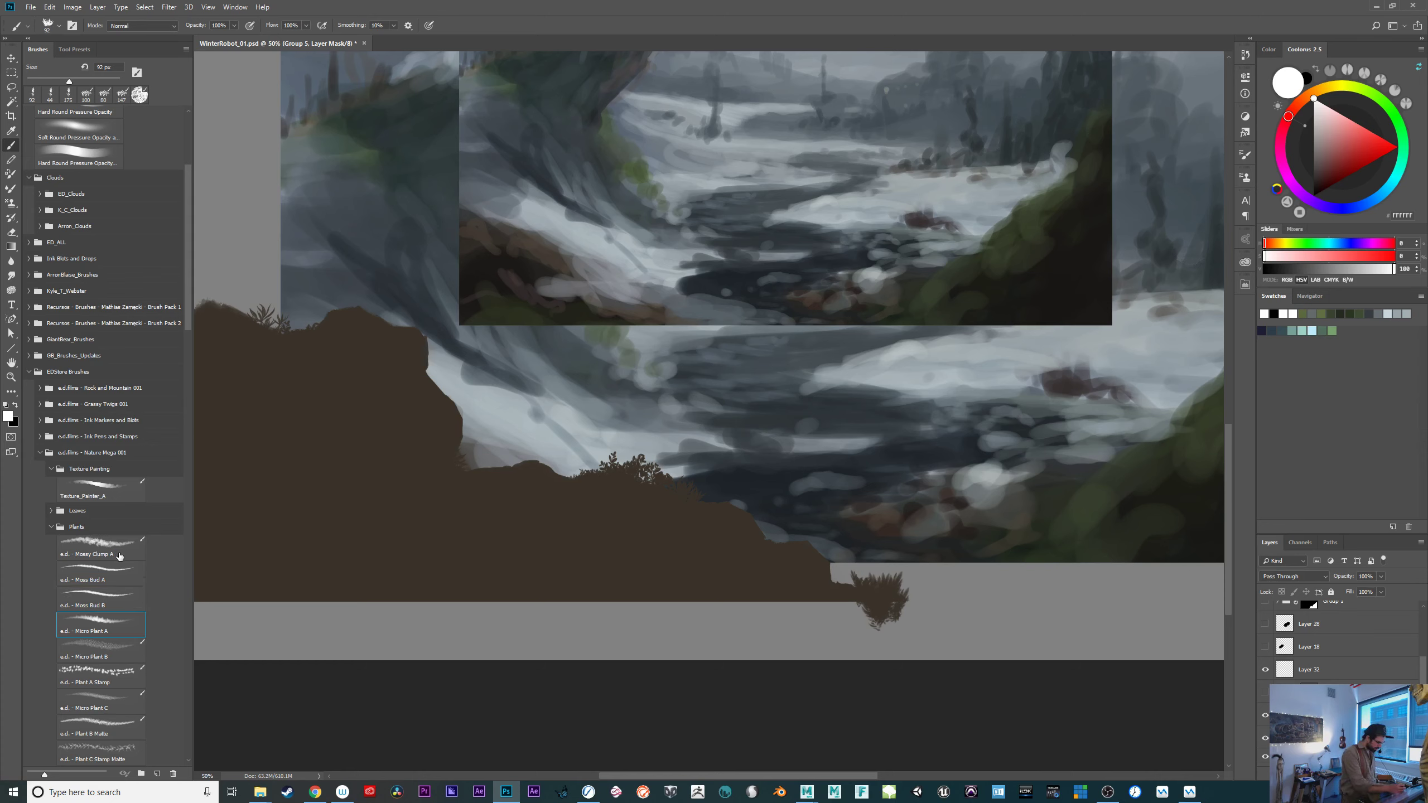
pyautogui.moveTo(916, 641)
pyautogui.mouseDown()
pyautogui.moveTo(923, 610)
pyautogui.moveTo(911, 635)
pyautogui.moveTo(957, 628)
pyautogui.moveTo(923, 608)
pyautogui.moveTo(900, 613)
pyautogui.moveTo(959, 626)
pyautogui.moveTo(899, 620)
pyautogui.mouseUp()
pyautogui.hotkey('ctrl', 'z')
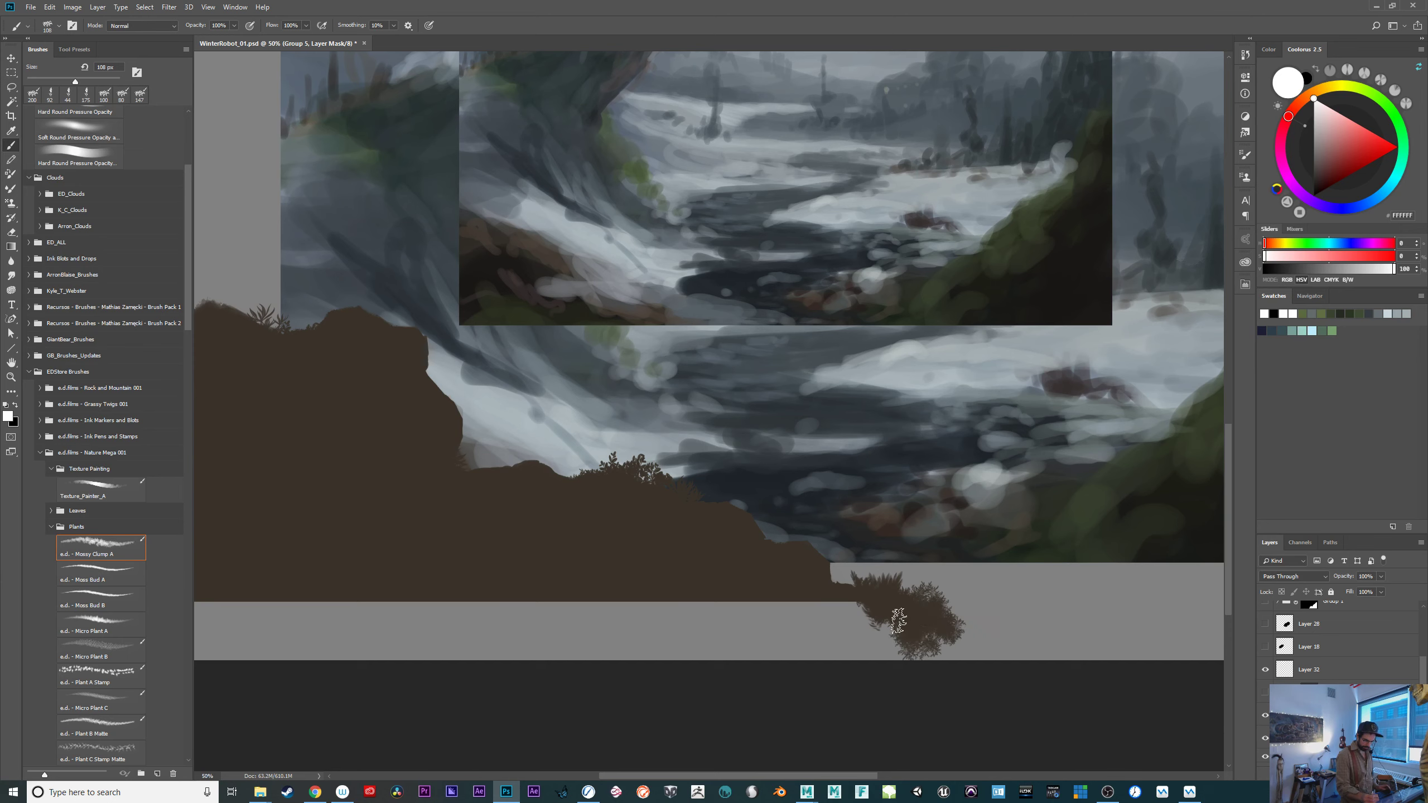
pyautogui.moveTo(977, 641); pyautogui.dragTo(970, 648)
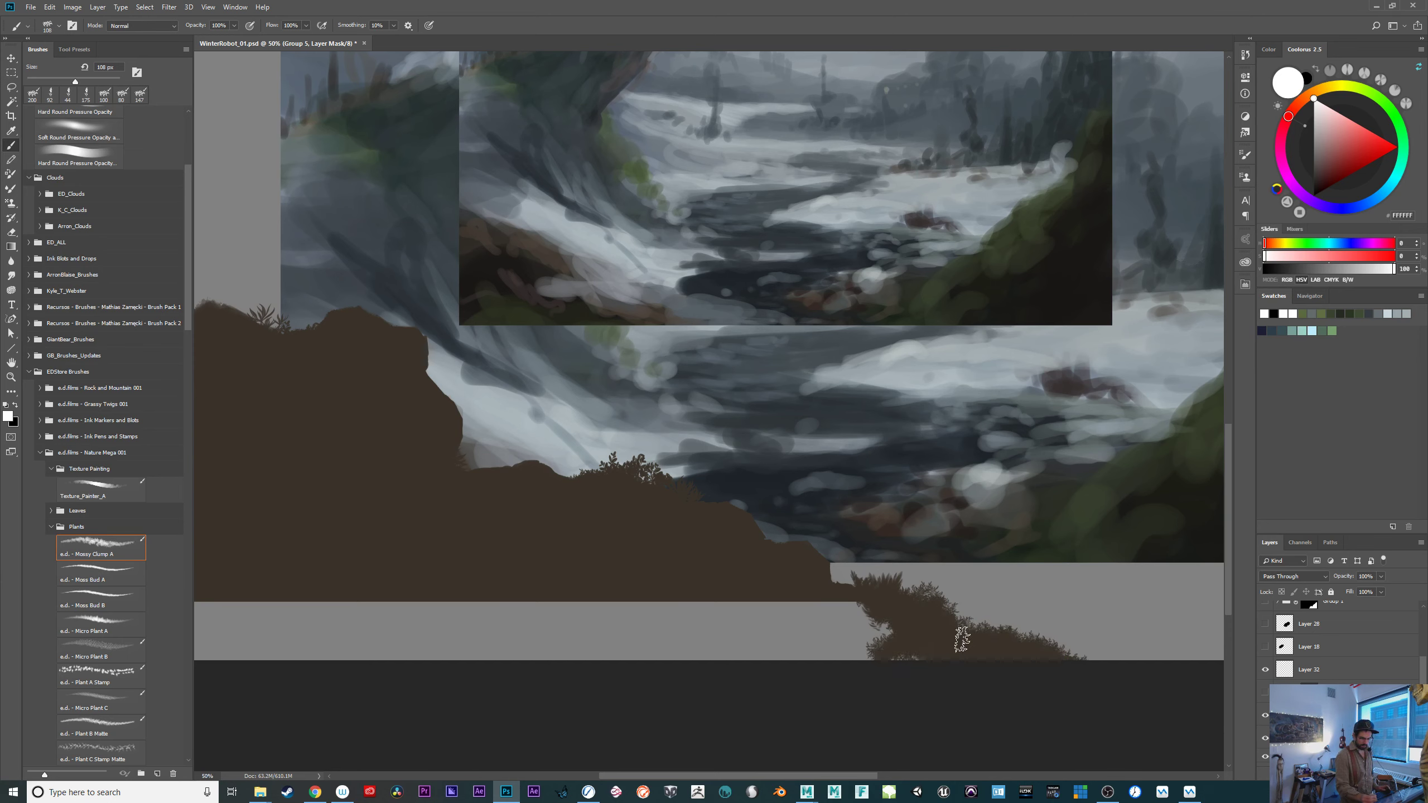
pyautogui.moveTo(902, 650)
pyautogui.mouseDown()
pyautogui.moveTo(841, 653)
pyautogui.moveTo(826, 640)
pyautogui.moveTo(876, 604)
pyautogui.moveTo(828, 649)
pyautogui.moveTo(900, 634)
pyautogui.moveTo(864, 651)
pyautogui.moveTo(801, 611)
pyautogui.mouseUp()
pyautogui.moveTo(1066, 658); pyautogui.dragTo(1100, 651)
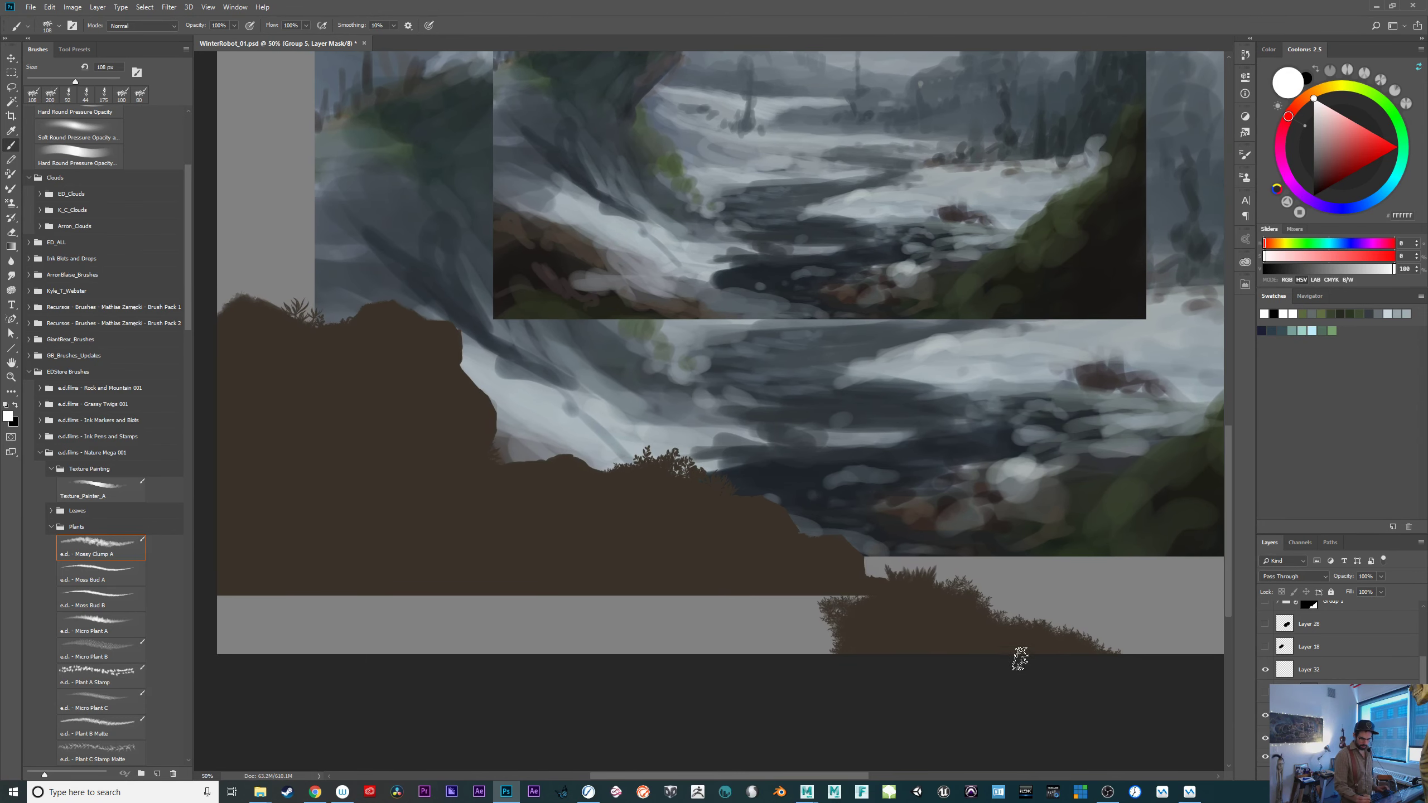
# Lasso the gap below the brown bank and fill it with white on Group 5's mask, leaving nothing selected.
pyautogui.press('l')
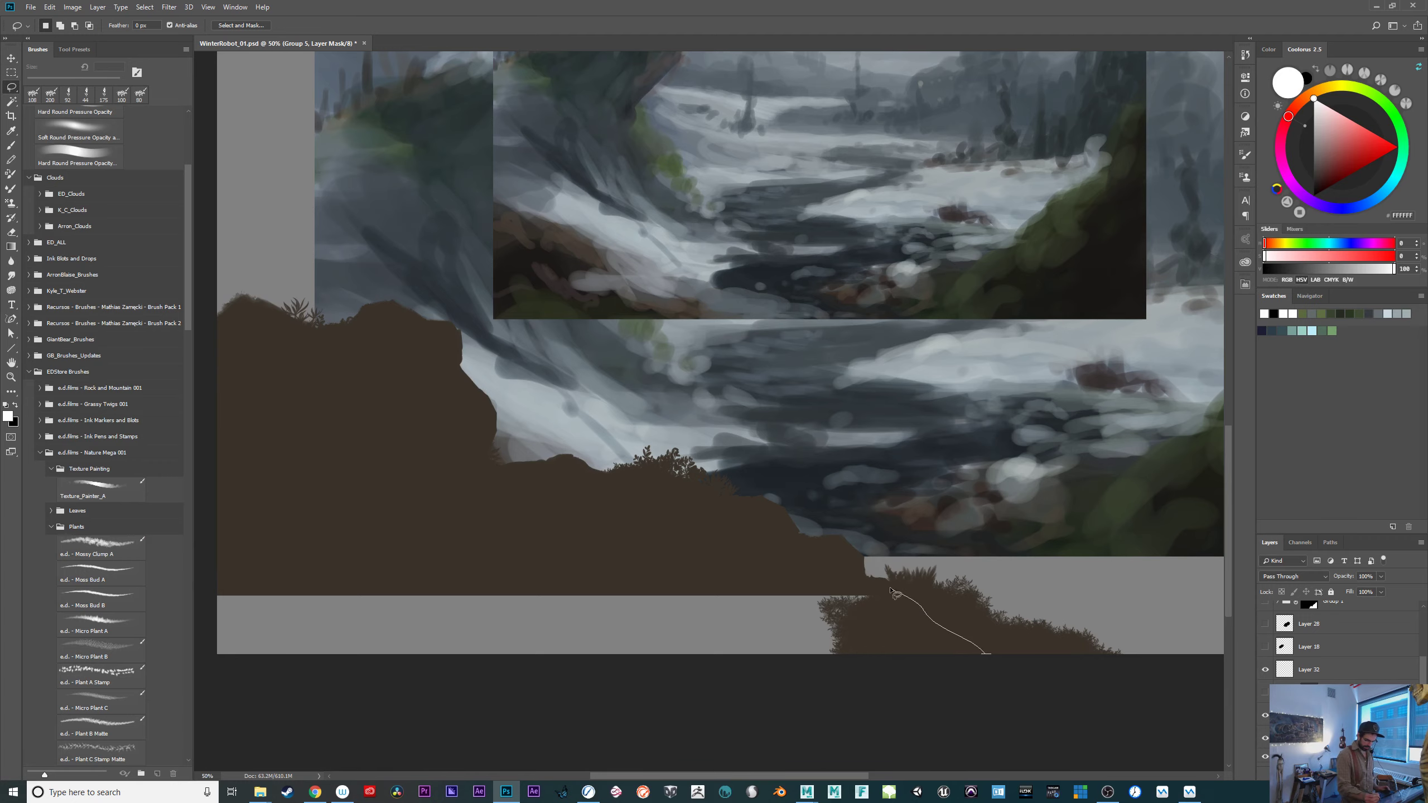
pyautogui.moveTo(890, 590); pyautogui.dragTo(621, 569)
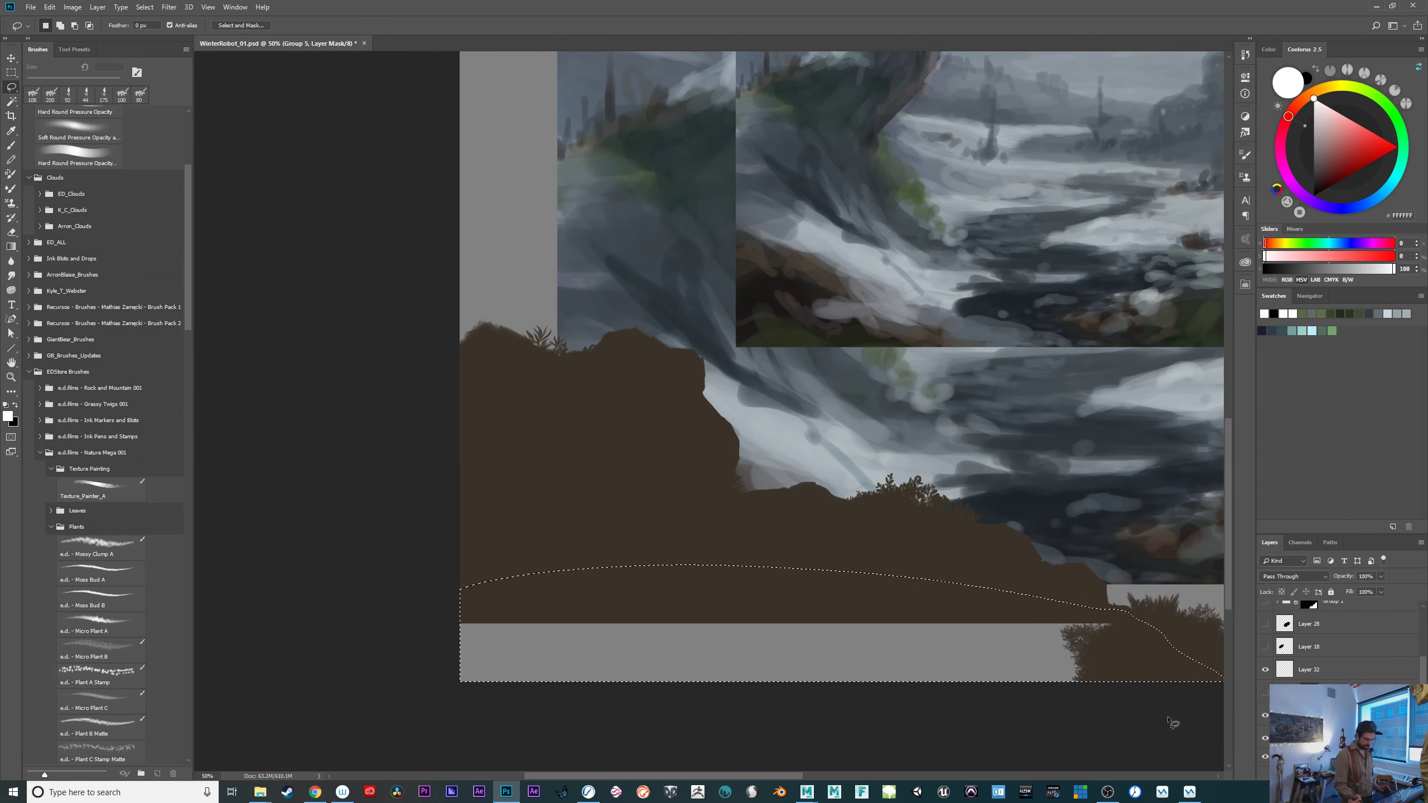
pyautogui.moveTo(1113, 669); pyautogui.dragTo(837, 546)
pyautogui.press('x')
pyautogui.press('Delete')
pyautogui.hotkey('ctrl', 'd')
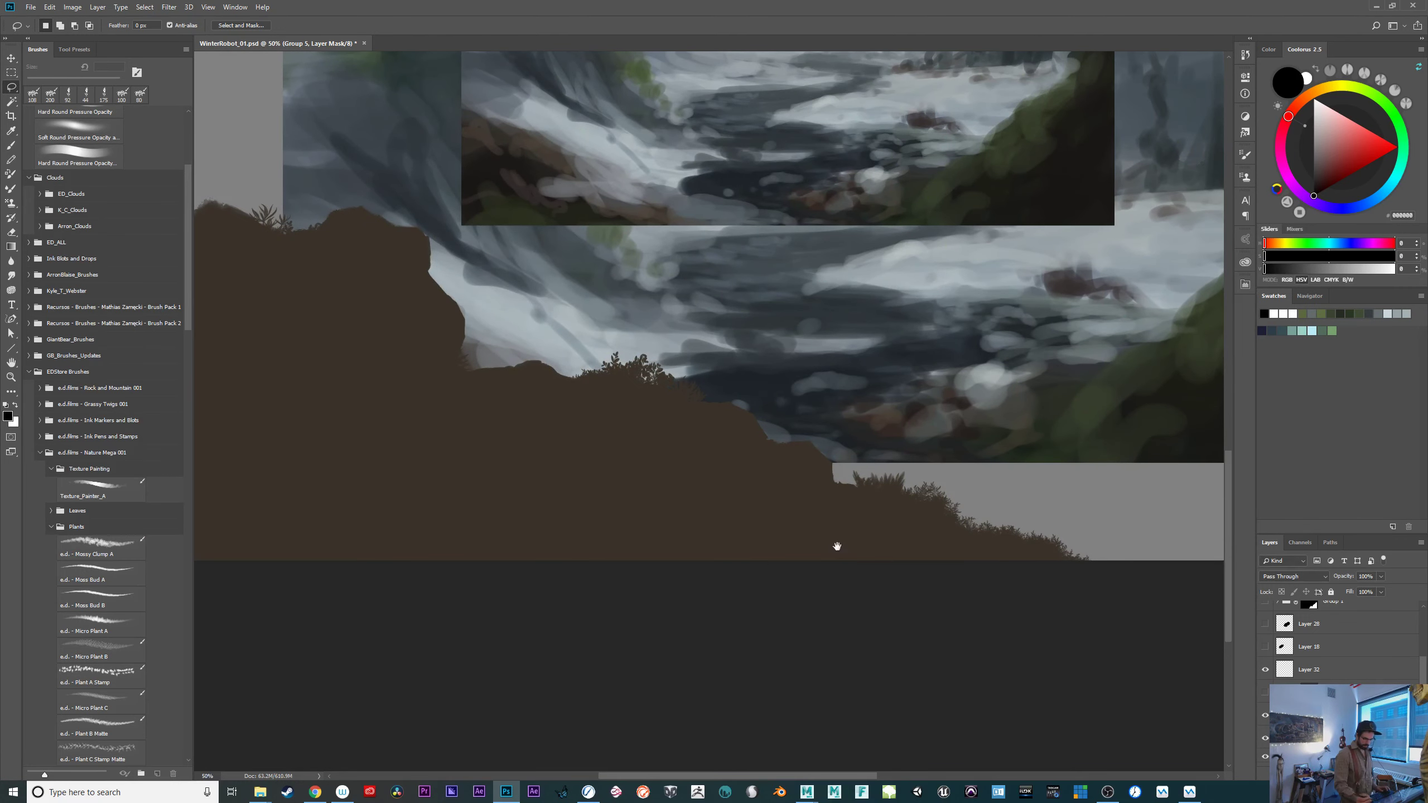
pyautogui.moveTo(993, 652); pyautogui.dragTo(1064, 731)
pyautogui.moveTo(887, 632); pyautogui.dragTo(888, 642)
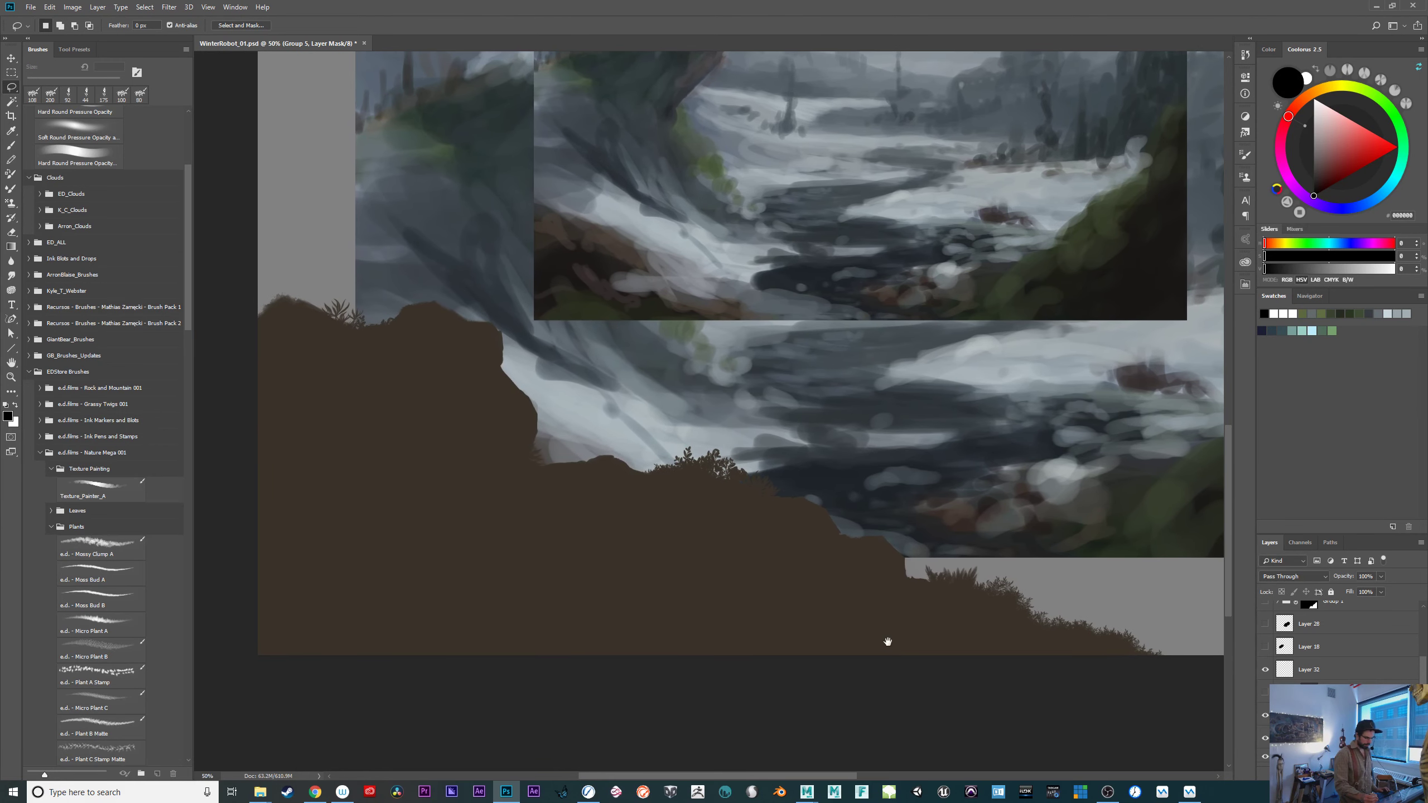
# Show Group 4 again and set up the Texture_Painter_A brush at 356 px and 50% opacity on Layer 33.
pyautogui.click(1266, 696)
pyautogui.moveTo(971, 672); pyautogui.dragTo(895, 674)
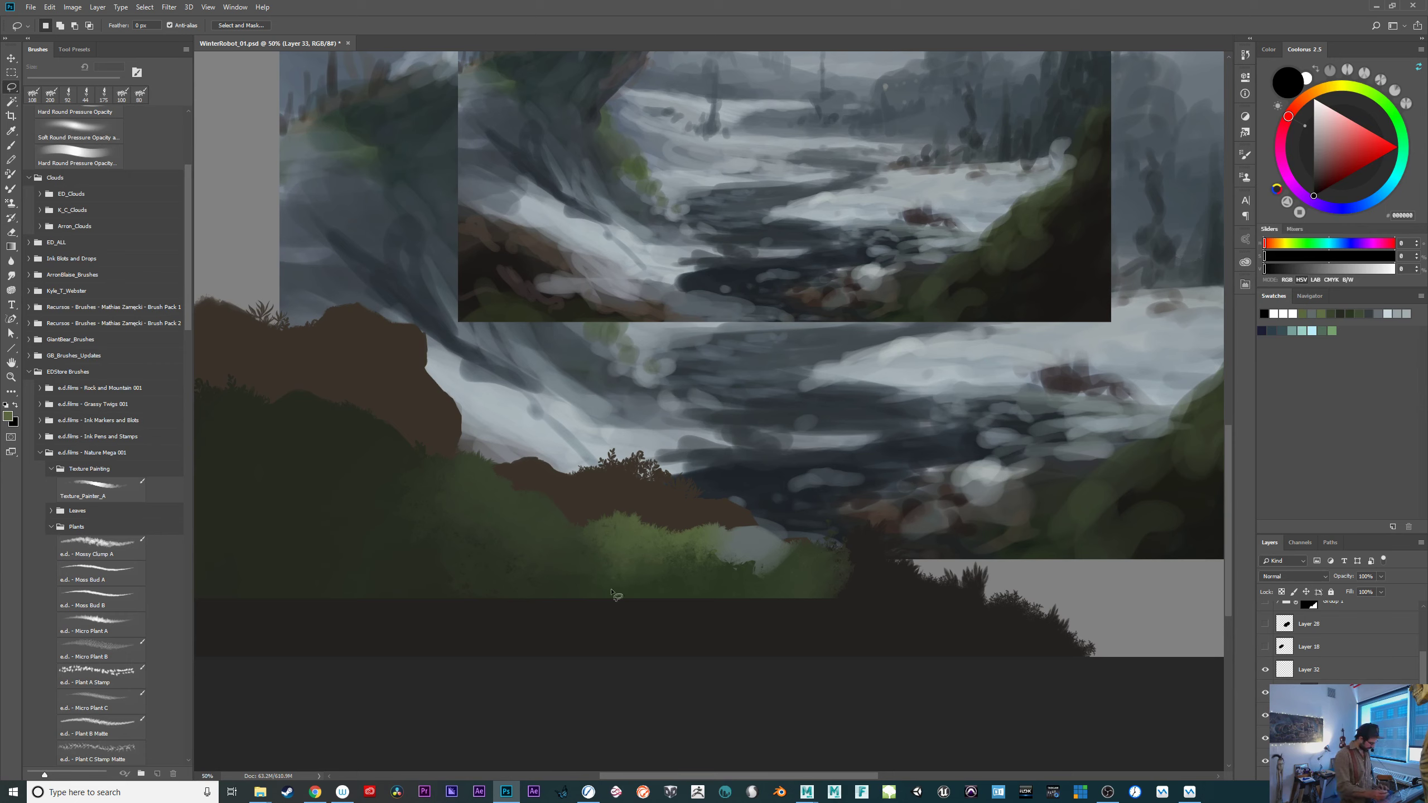
pyautogui.press('b')
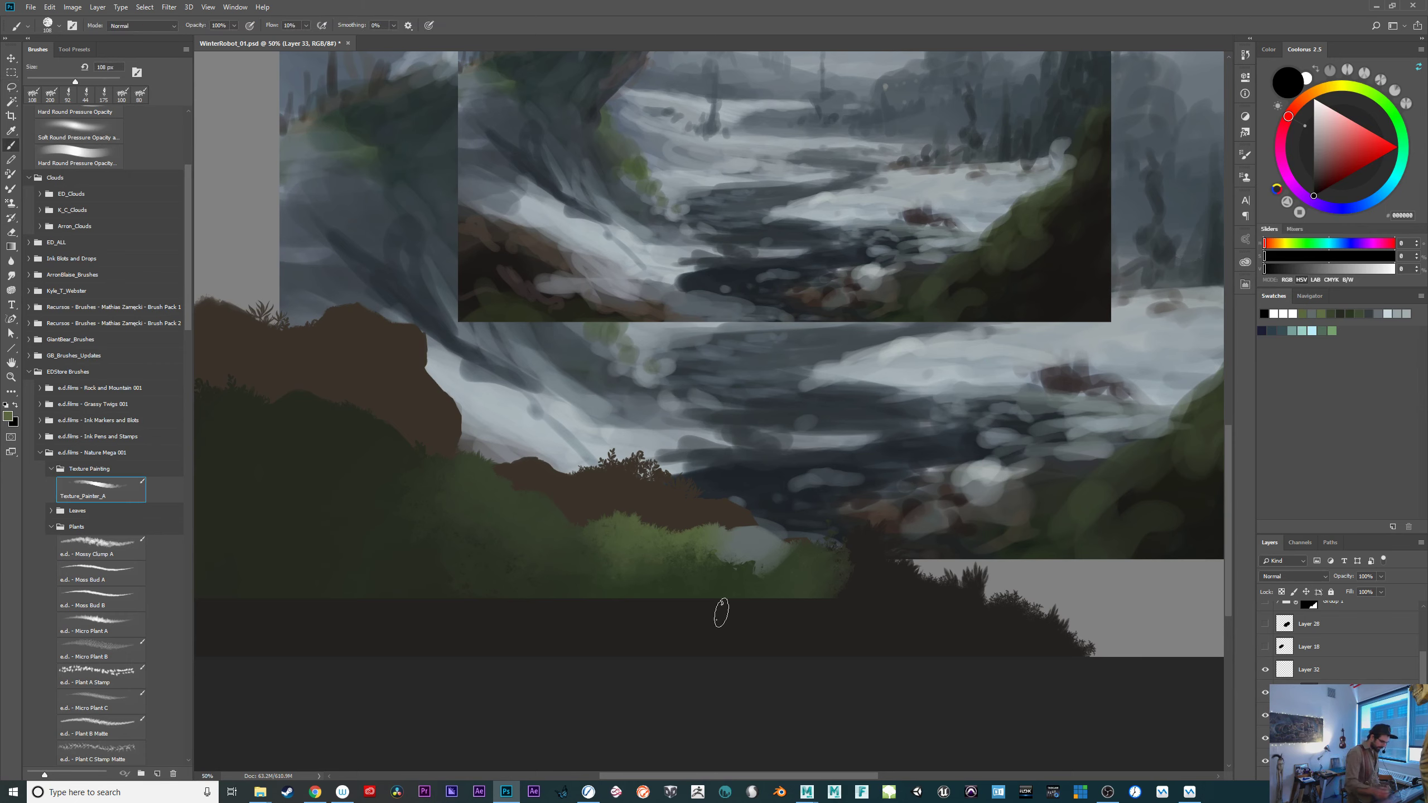
pyautogui.press('5')
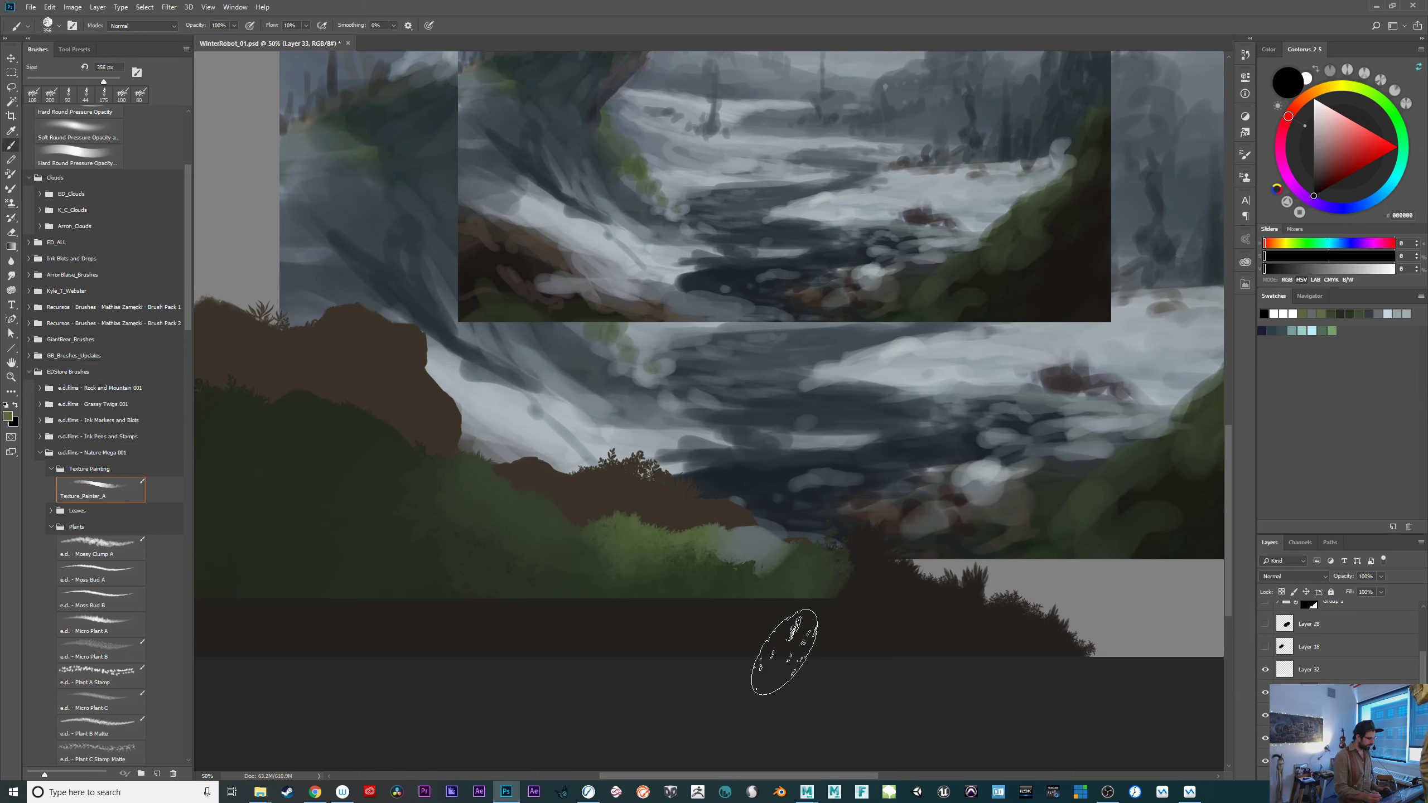
pyautogui.moveTo(844, 653); pyautogui.dragTo(792, 681)
pyautogui.moveTo(909, 595); pyautogui.dragTo(913, 623)
pyautogui.moveTo(1426, 684); pyautogui.dragTo(1424, 652)
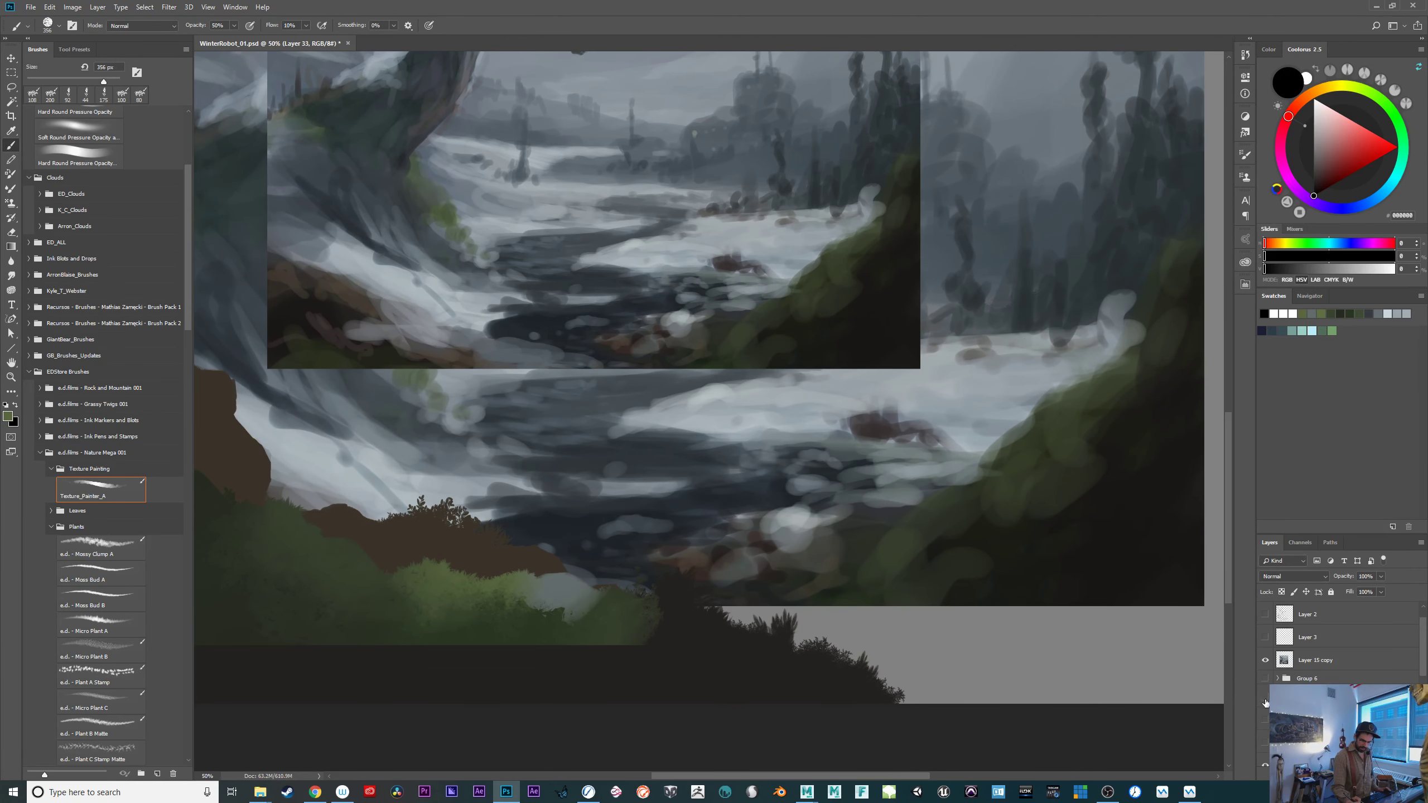
# Toggle Group 6 and Group 1 to compare the right bank versions, leaving Group 1 shown and Group 6 hidden.
pyautogui.moveTo(1266, 703); pyautogui.dragTo(1266, 678)
pyautogui.moveTo(934, 660); pyautogui.dragTo(1030, 653)
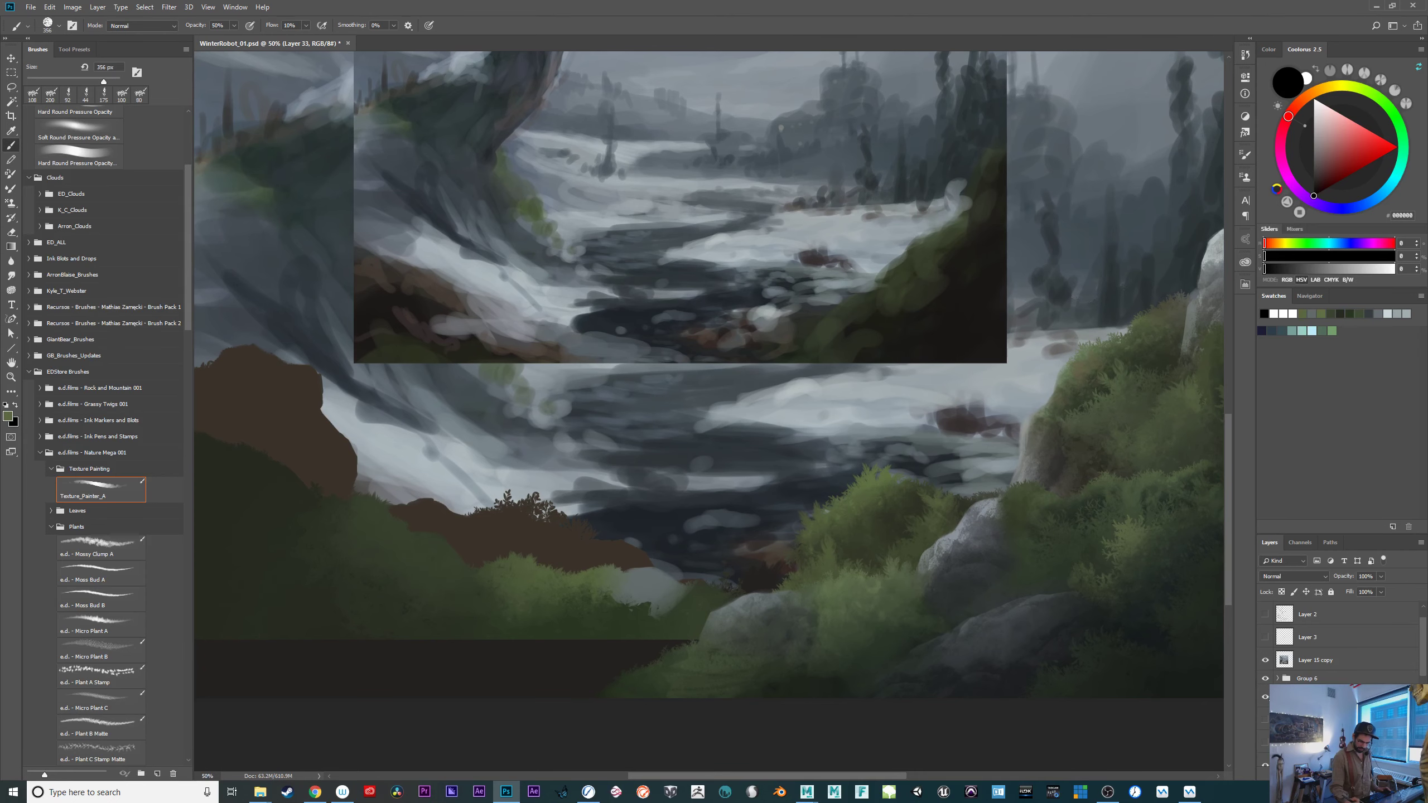
pyautogui.click(1266, 679)
pyautogui.click(1266, 679)
pyautogui.click(1266, 697)
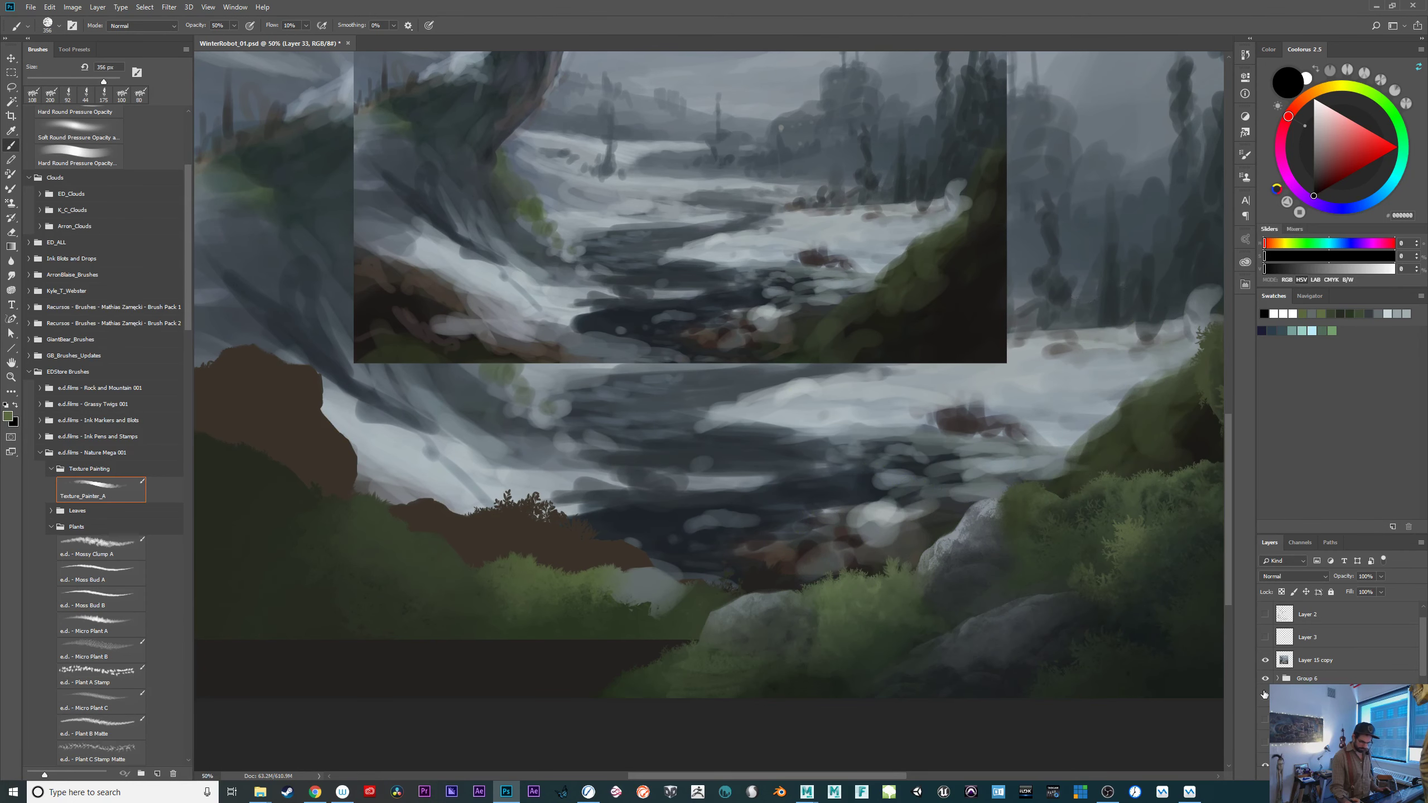
pyautogui.click(1266, 697)
pyautogui.click(1266, 678)
pyautogui.moveTo(1108, 674); pyautogui.dragTo(915, 695)
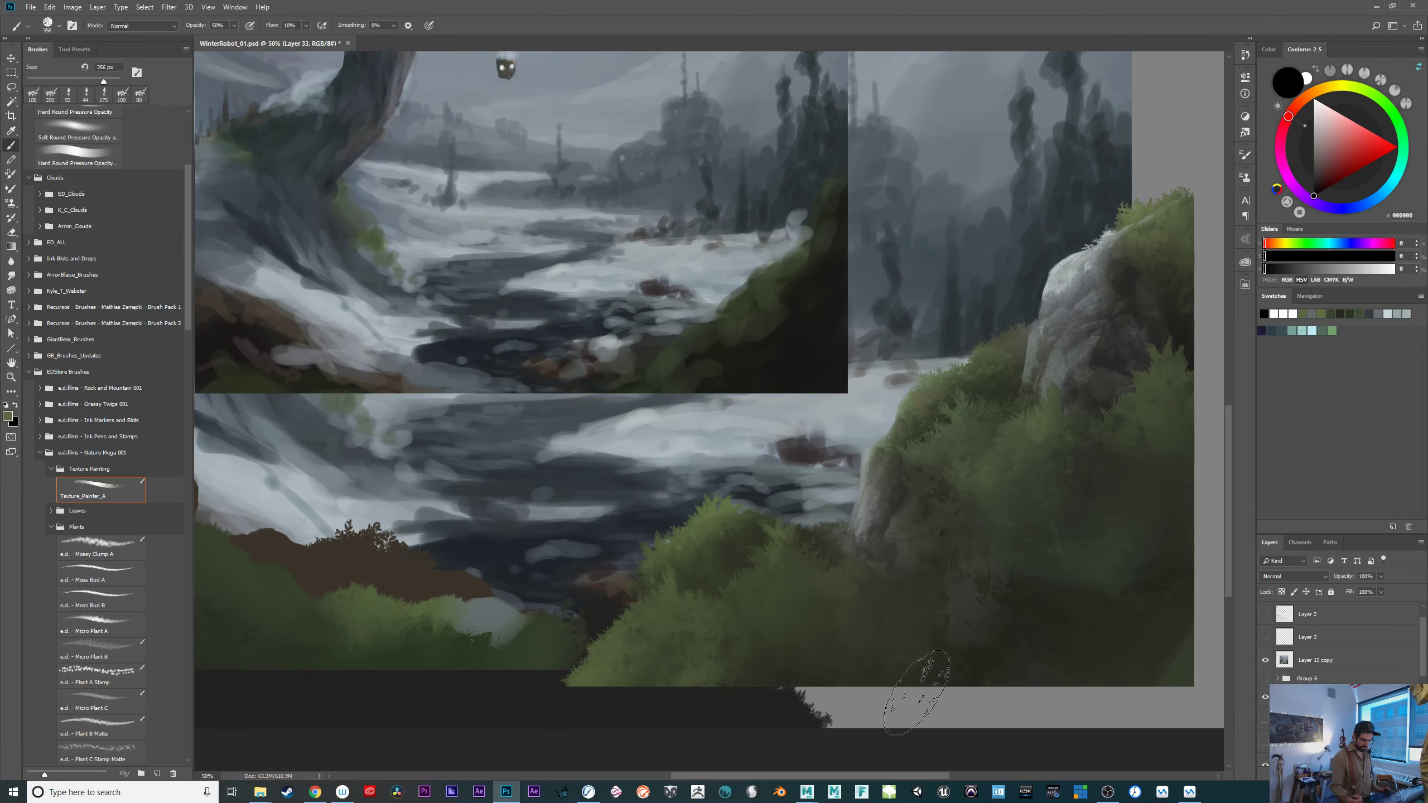
pyautogui.click(1266, 679)
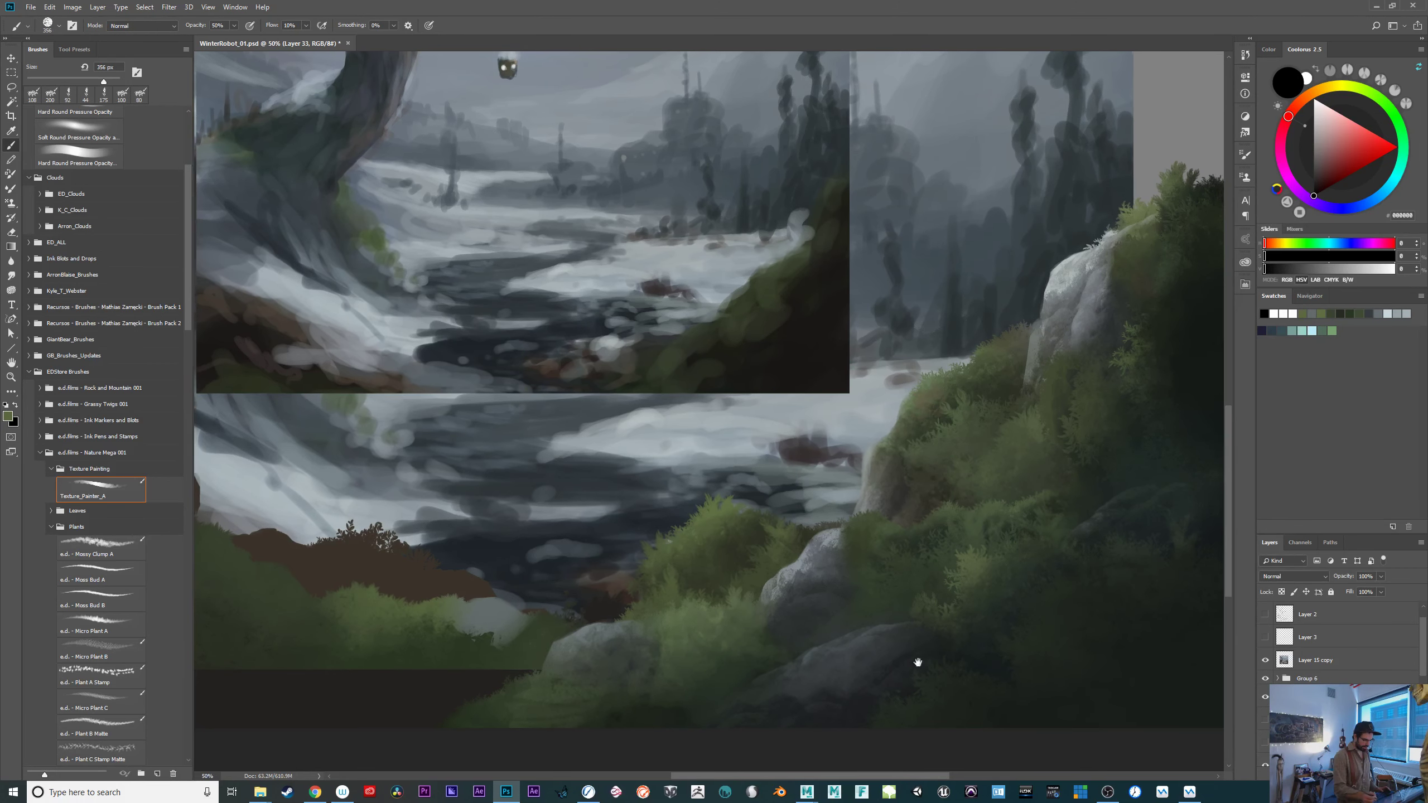
pyautogui.moveTo(918, 664); pyautogui.dragTo(1153, 618)
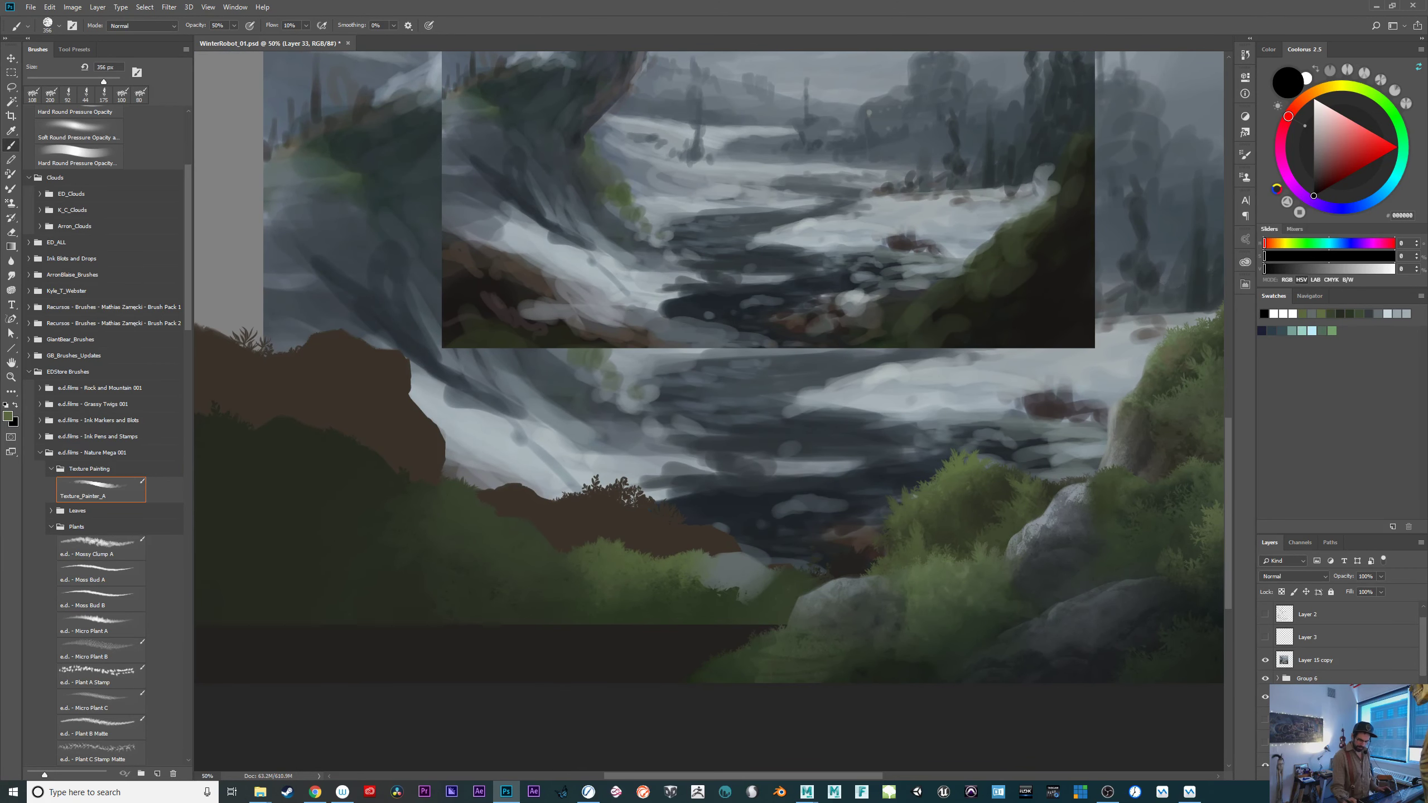
pyautogui.click(1266, 679)
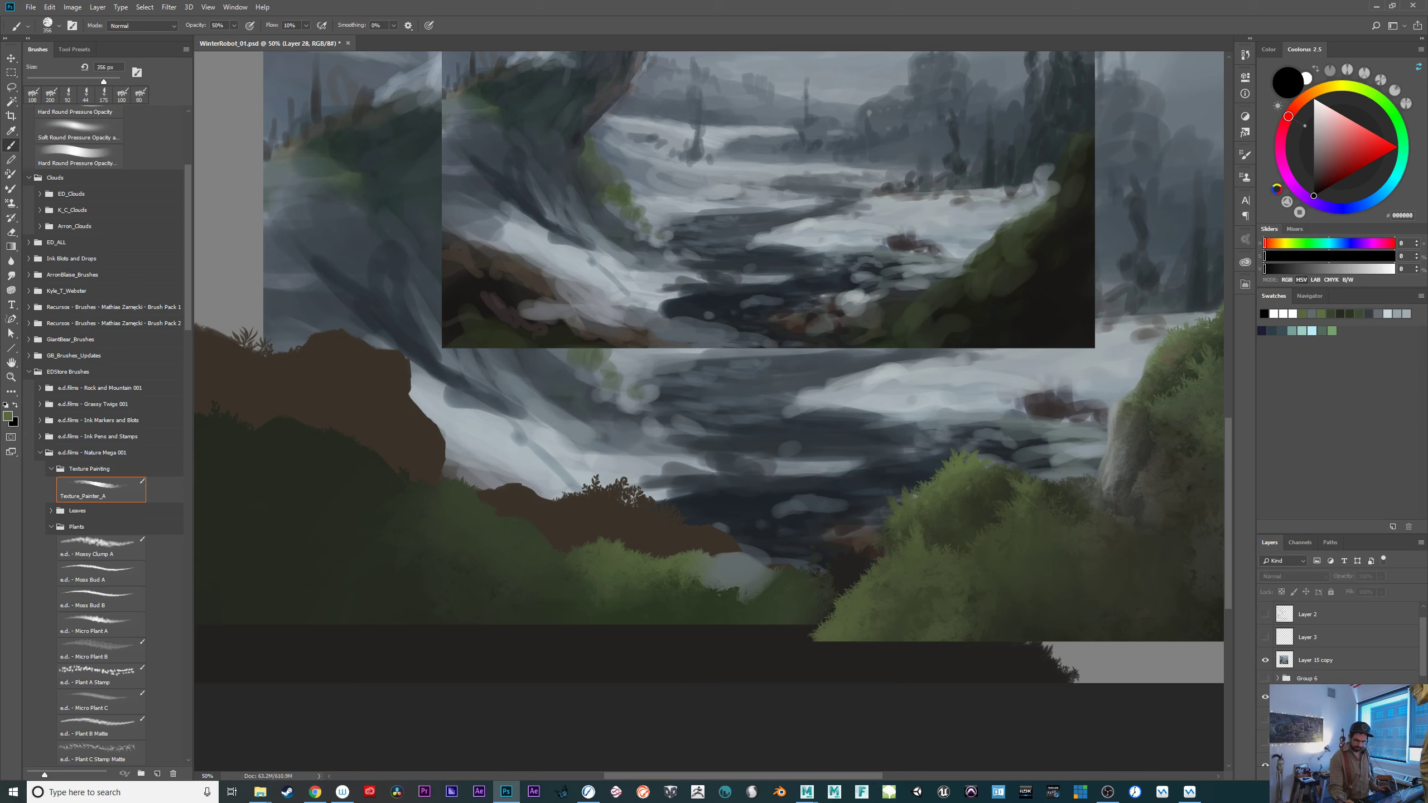
# On Layer 33 in Group 4, paint the dark lower strip beside the right bush with a sampled dark green at 100% opacity.
pyautogui.scroll(-3, 1308, 662)
pyautogui.click(1332, 678)
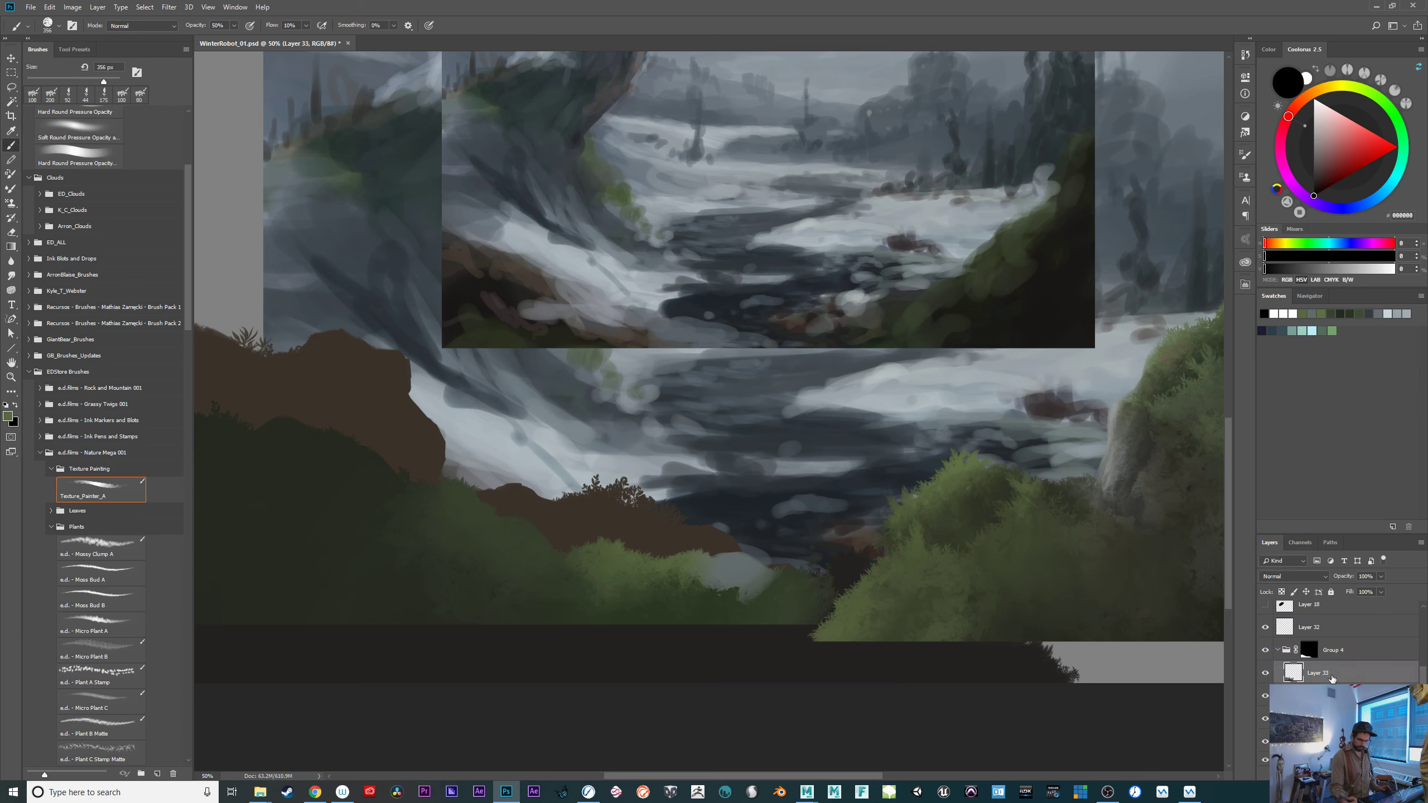
pyautogui.keyDown('alt'); pyautogui.click(781, 597); pyautogui.keyUp('alt')
pyautogui.press('0')
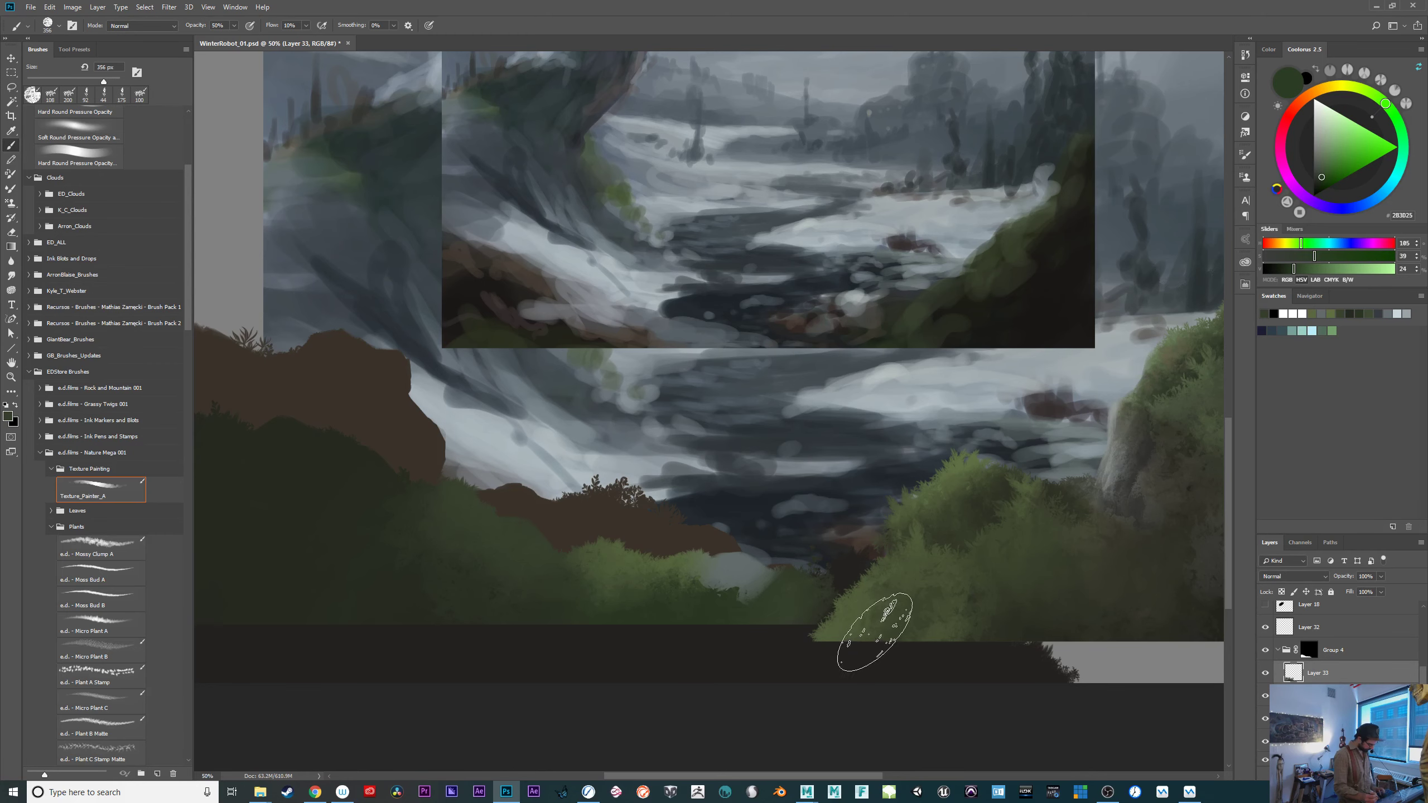
pyautogui.moveTo(879, 586)
pyautogui.mouseDown()
pyautogui.moveTo(957, 628)
pyautogui.moveTo(953, 646)
pyautogui.moveTo(998, 657)
pyautogui.moveTo(960, 698)
pyautogui.moveTo(1030, 700)
pyautogui.moveTo(814, 639)
pyautogui.moveTo(840, 674)
pyautogui.moveTo(927, 627)
pyautogui.moveTo(900, 653)
pyautogui.moveTo(920, 684)
pyautogui.mouseUp()
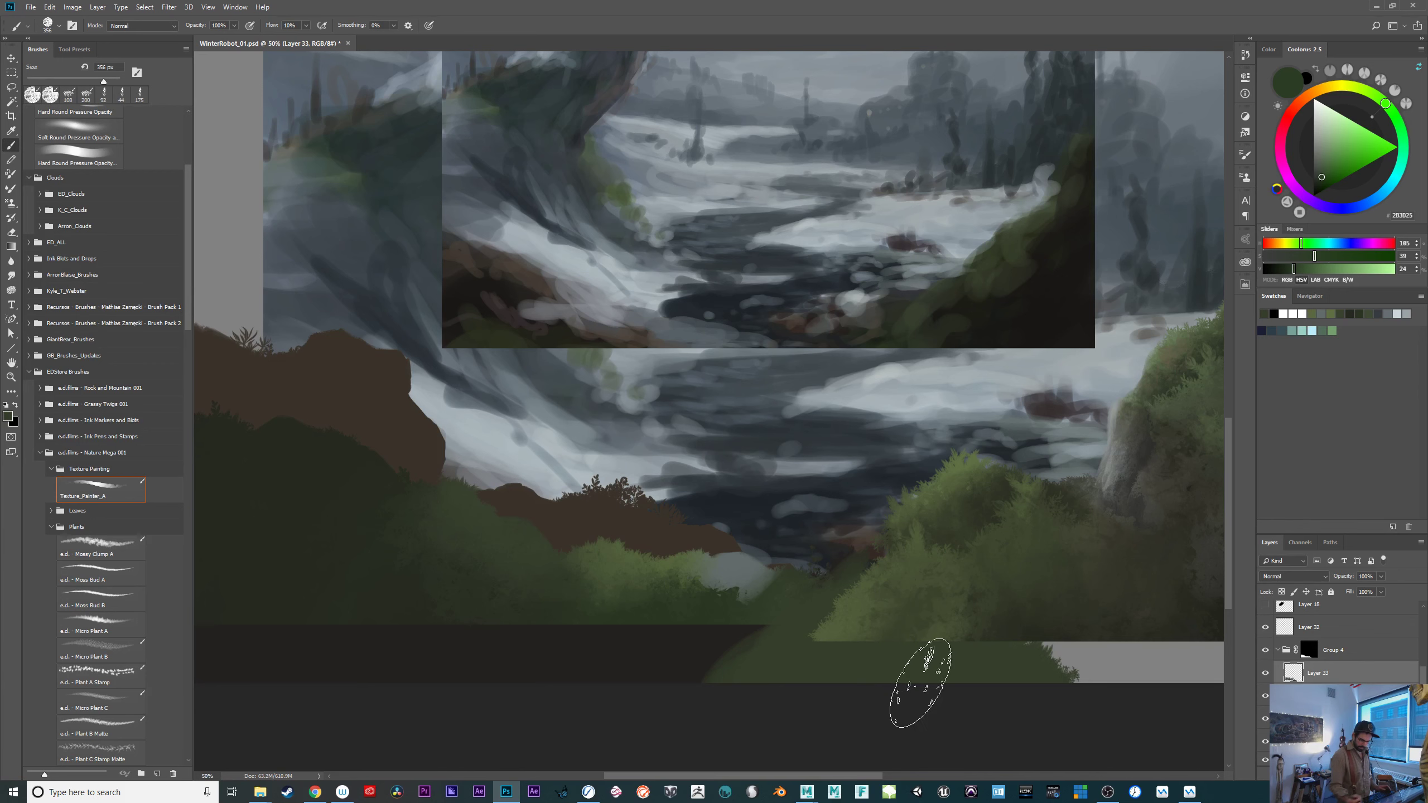
# Check the bank with Group 1 toggled, and extend sampled greens leftward over the near-black strip along the canvas bottom.
pyautogui.scroll(3, 1269, 630)
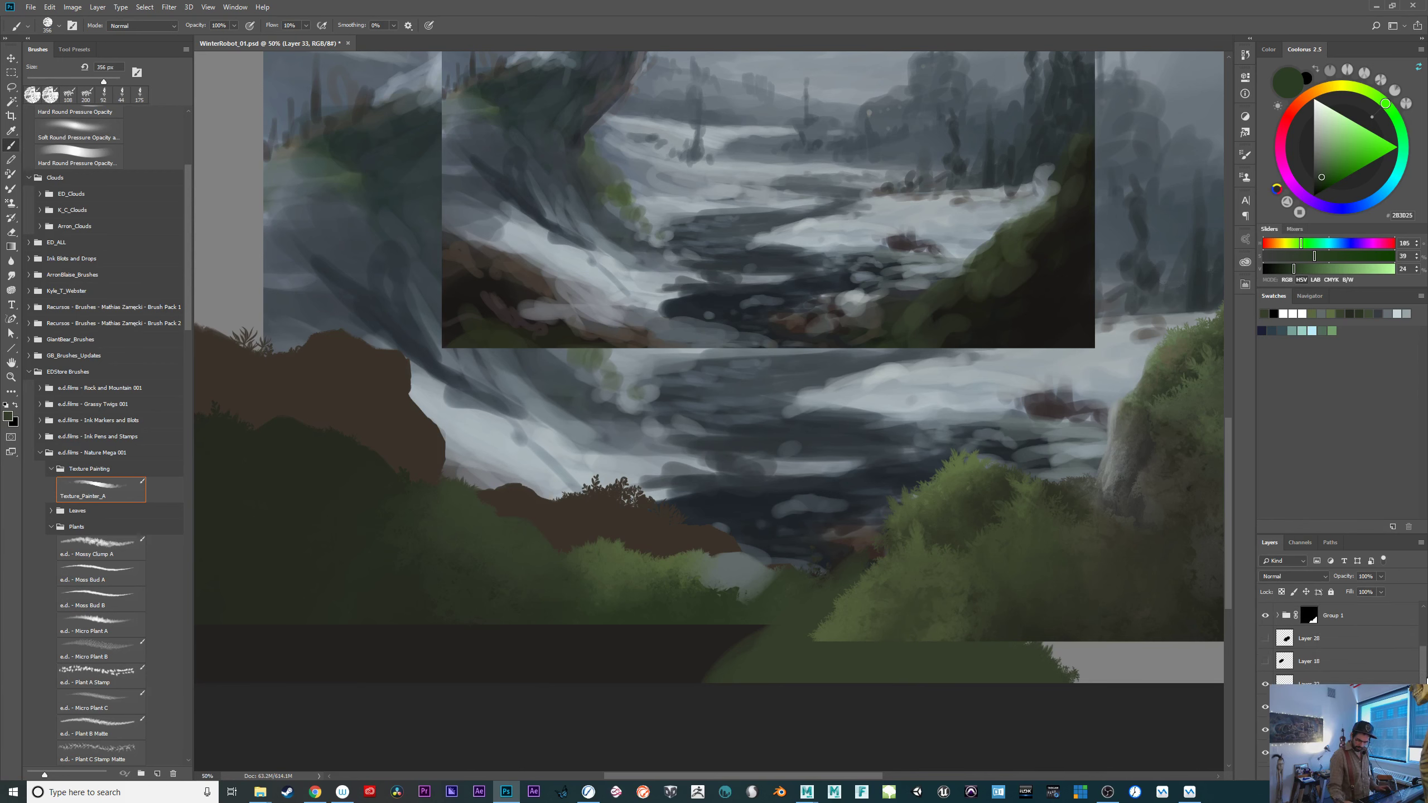
pyautogui.click(1266, 620)
pyautogui.click(1267, 621)
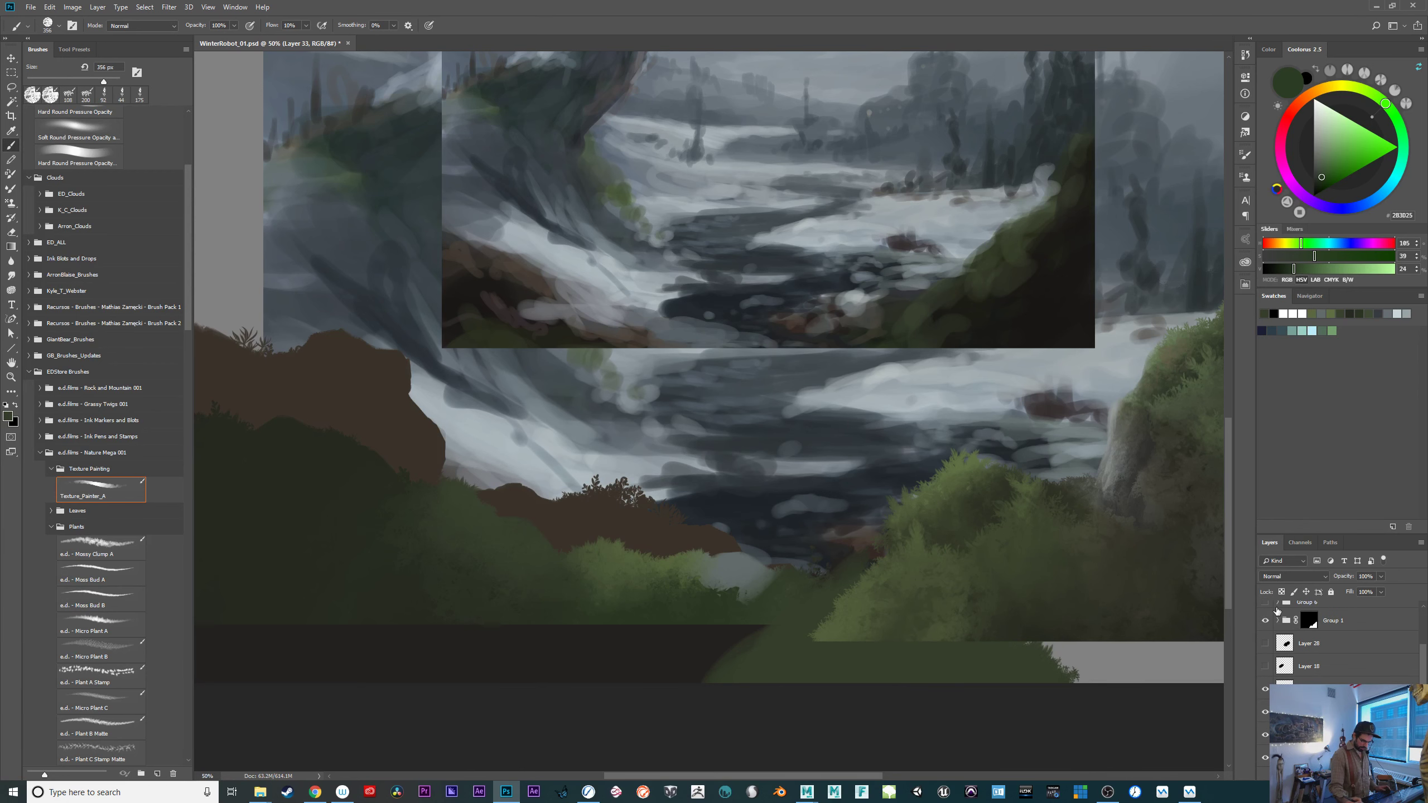
pyautogui.keyDown('alt'); pyautogui.click(898, 570); pyautogui.keyUp('alt')
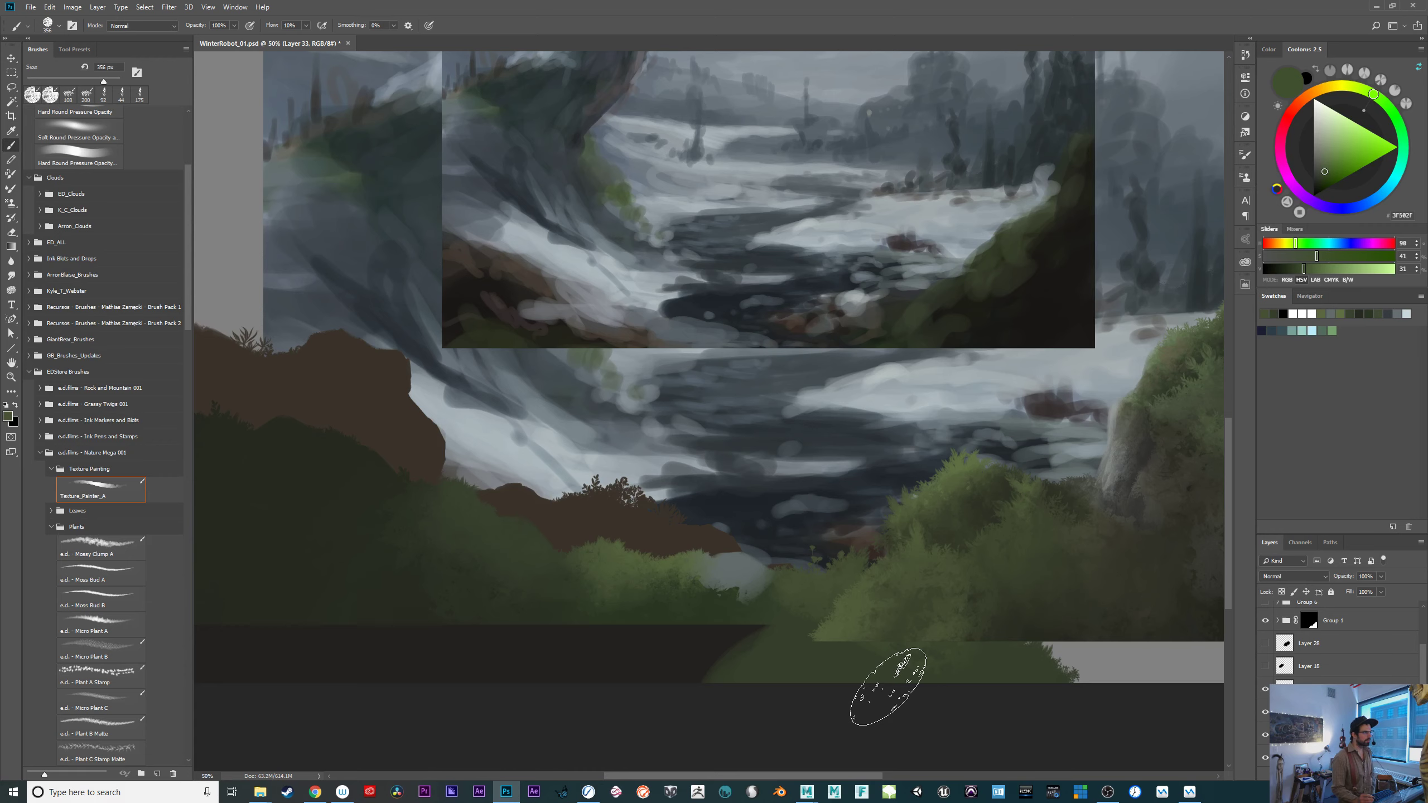
pyautogui.keyDown('alt'); pyautogui.click(836, 661); pyautogui.keyUp('alt')
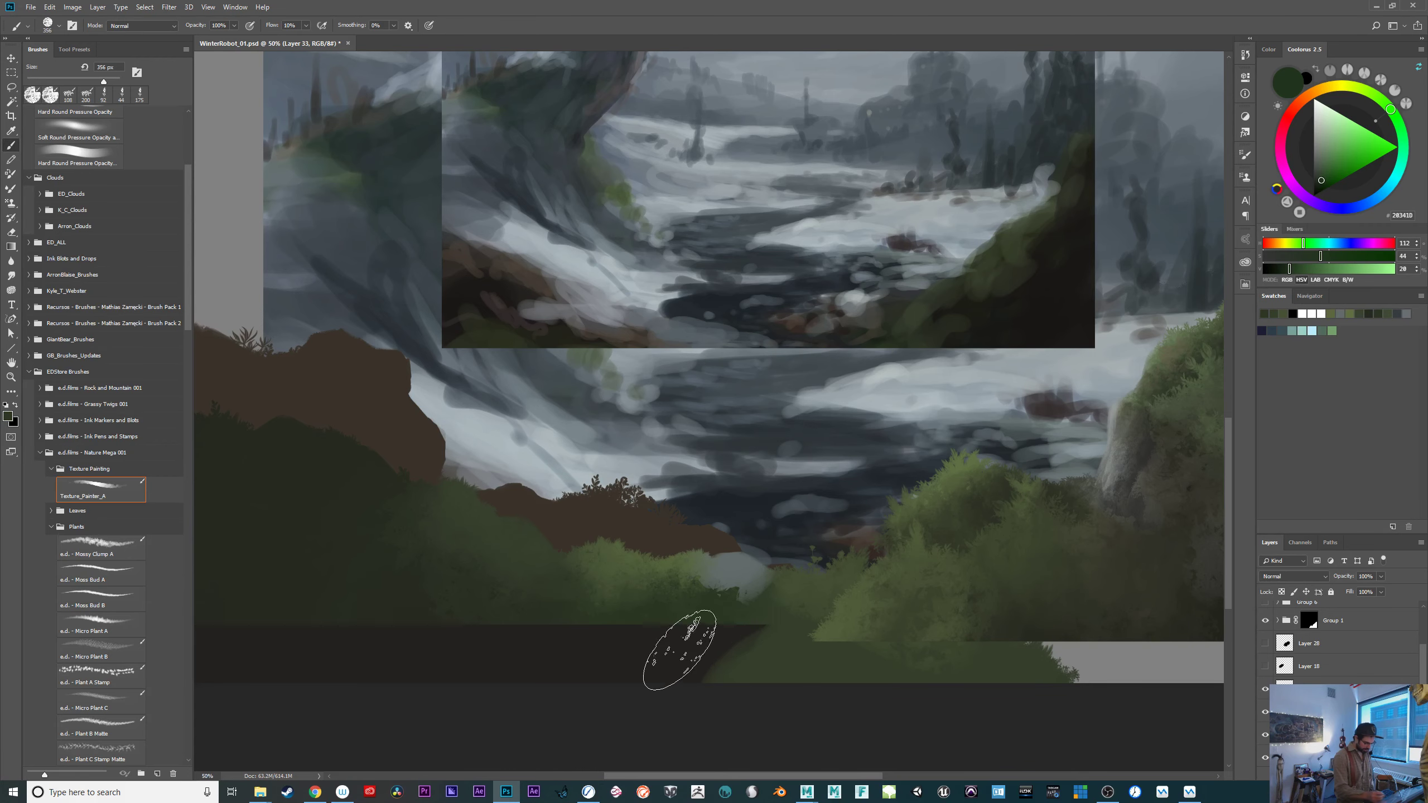
pyautogui.moveTo(679, 651)
pyautogui.mouseDown()
pyautogui.moveTo(734, 651)
pyautogui.moveTo(674, 652)
pyautogui.moveTo(625, 682)
pyautogui.moveTo(595, 680)
pyautogui.moveTo(646, 677)
pyautogui.moveTo(612, 637)
pyautogui.moveTo(623, 619)
pyautogui.moveTo(589, 629)
pyautogui.moveTo(614, 636)
pyautogui.moveTo(510, 619)
pyautogui.moveTo(599, 624)
pyautogui.moveTo(517, 651)
pyautogui.moveTo(478, 638)
pyautogui.mouseUp()
# Paint sampled dark green over the near-black strip under the central bushes, and add mid green sampled from the right bush.
pyautogui.keyDown('alt'); pyautogui.click(401, 613); pyautogui.keyUp('alt')
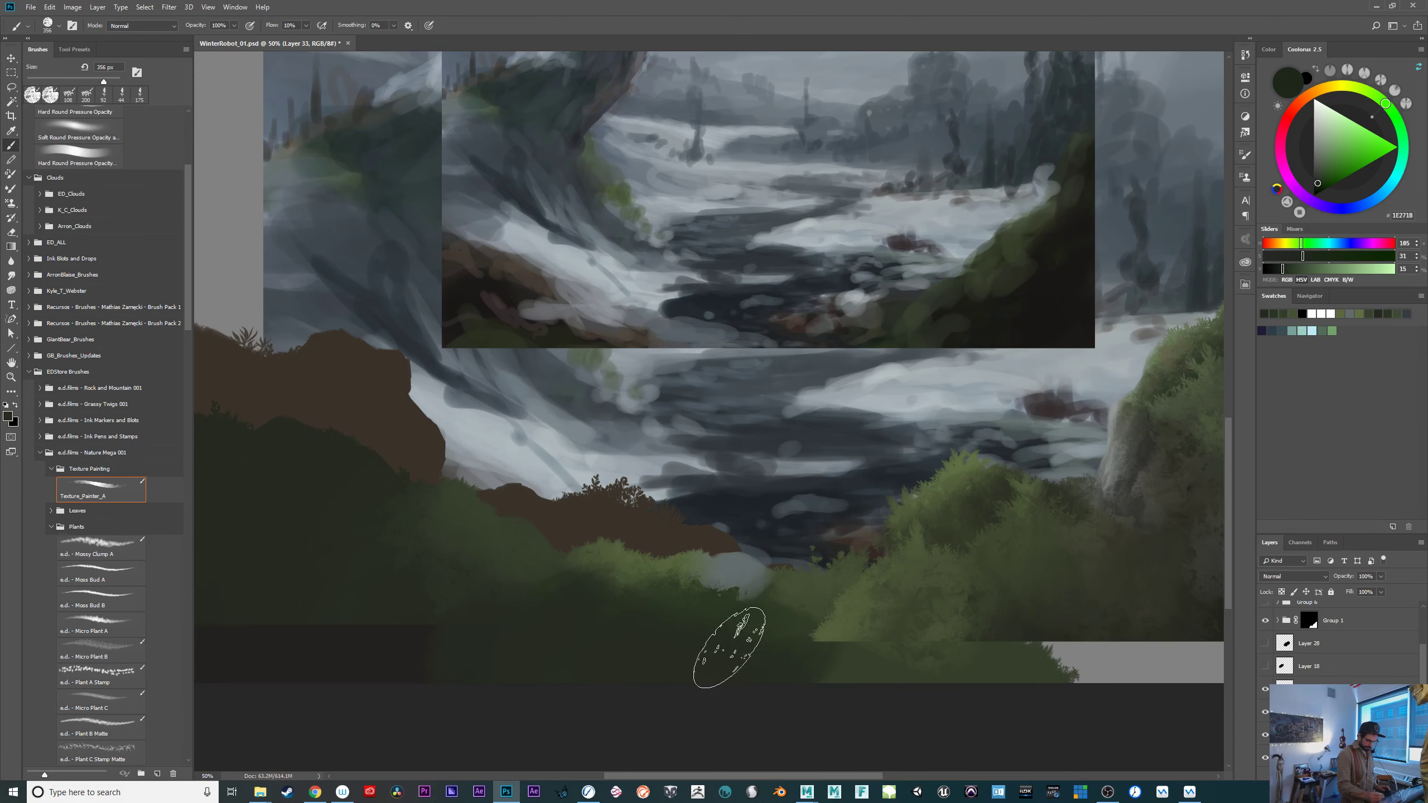
pyautogui.moveTo(944, 685); pyautogui.dragTo(995, 670)
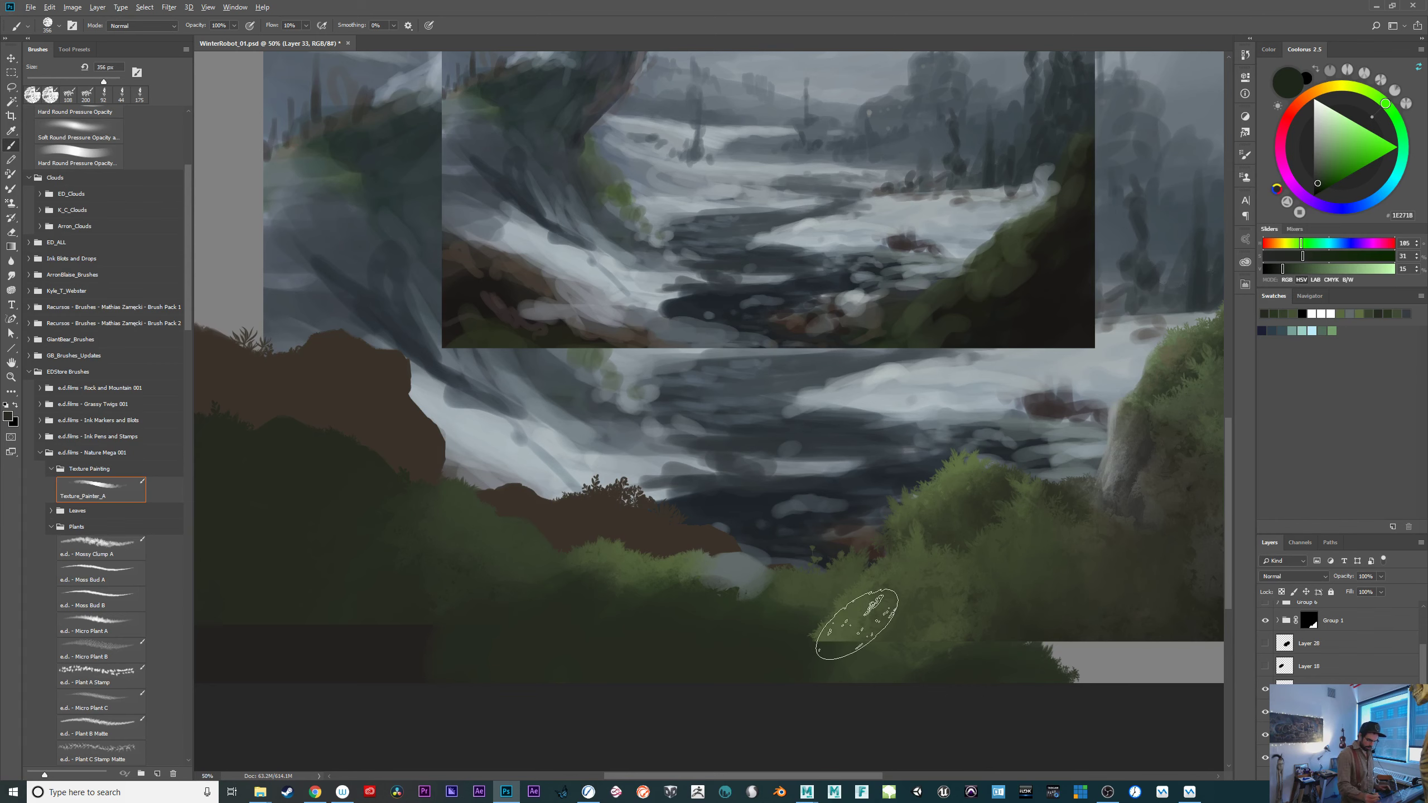
pyautogui.moveTo(856, 624)
pyautogui.mouseDown()
pyautogui.moveTo(832, 605)
pyautogui.moveTo(797, 623)
pyautogui.moveTo(948, 606)
pyautogui.mouseUp()
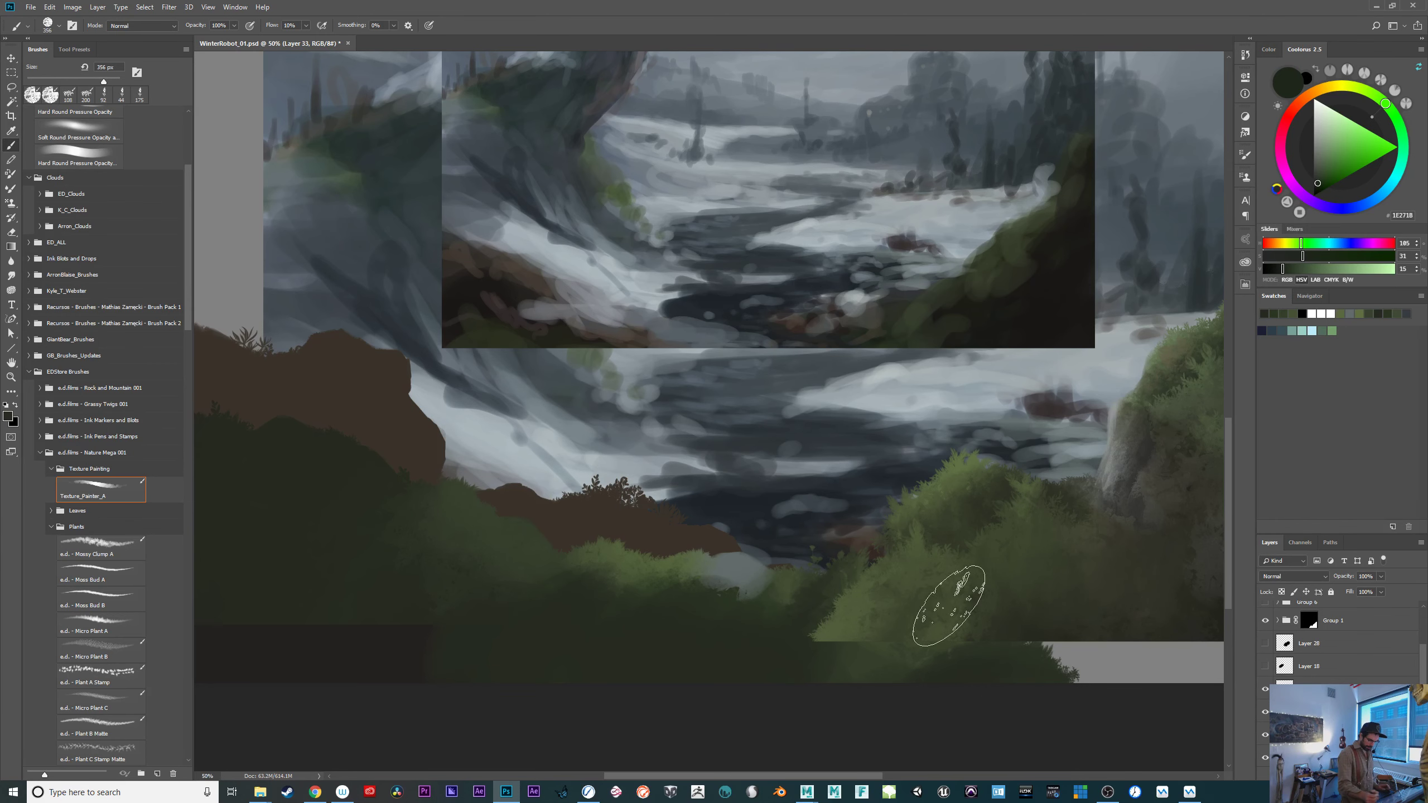
pyautogui.keyDown('alt'); pyautogui.click(859, 606); pyautogui.keyUp('alt')
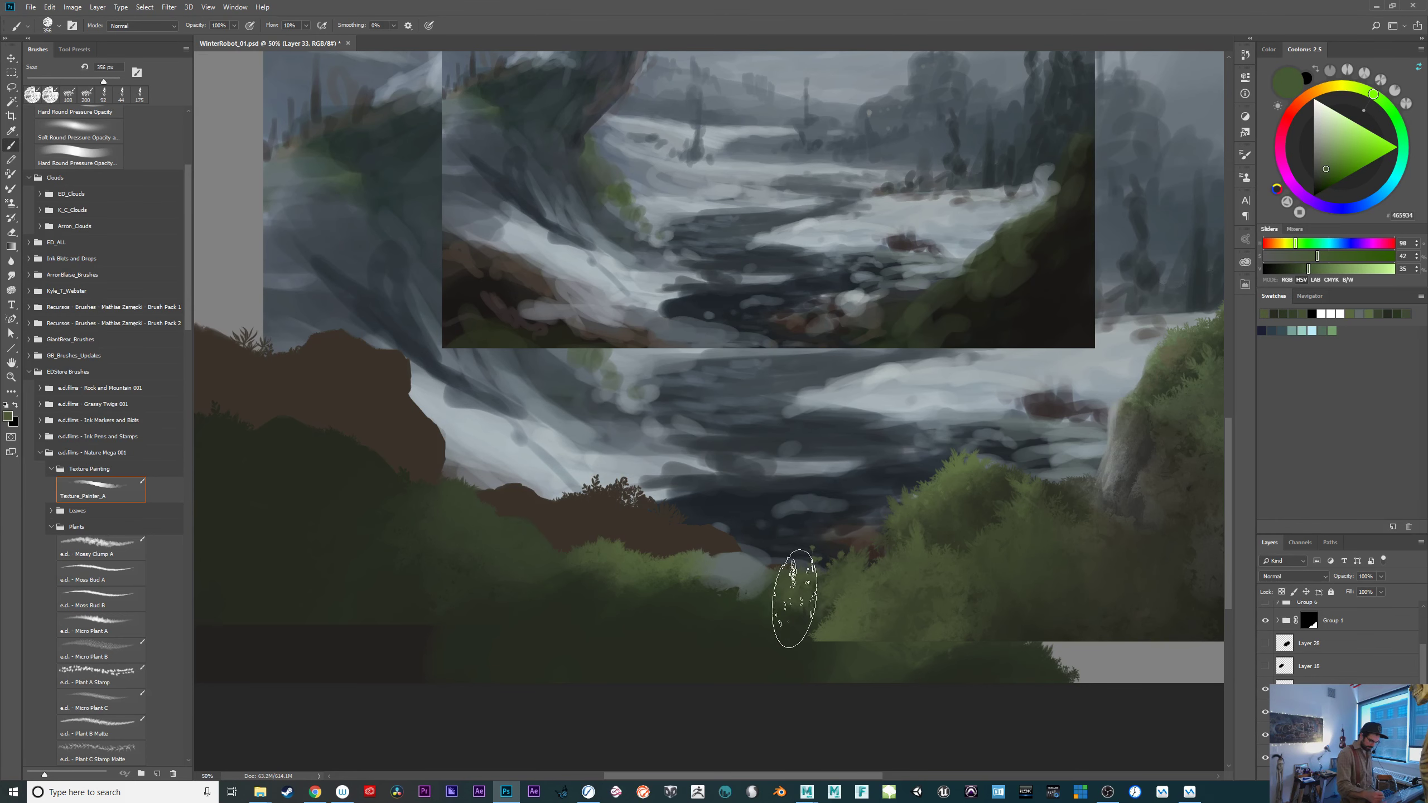
pyautogui.moveTo(634, 559)
pyautogui.mouseDown()
pyautogui.moveTo(585, 583)
pyautogui.moveTo(598, 531)
pyautogui.mouseUp()
# Examine the left and right banks, toggling Group 6 on and off to compare the right bank's versions.
pyautogui.moveTo(755, 633); pyautogui.dragTo(796, 708)
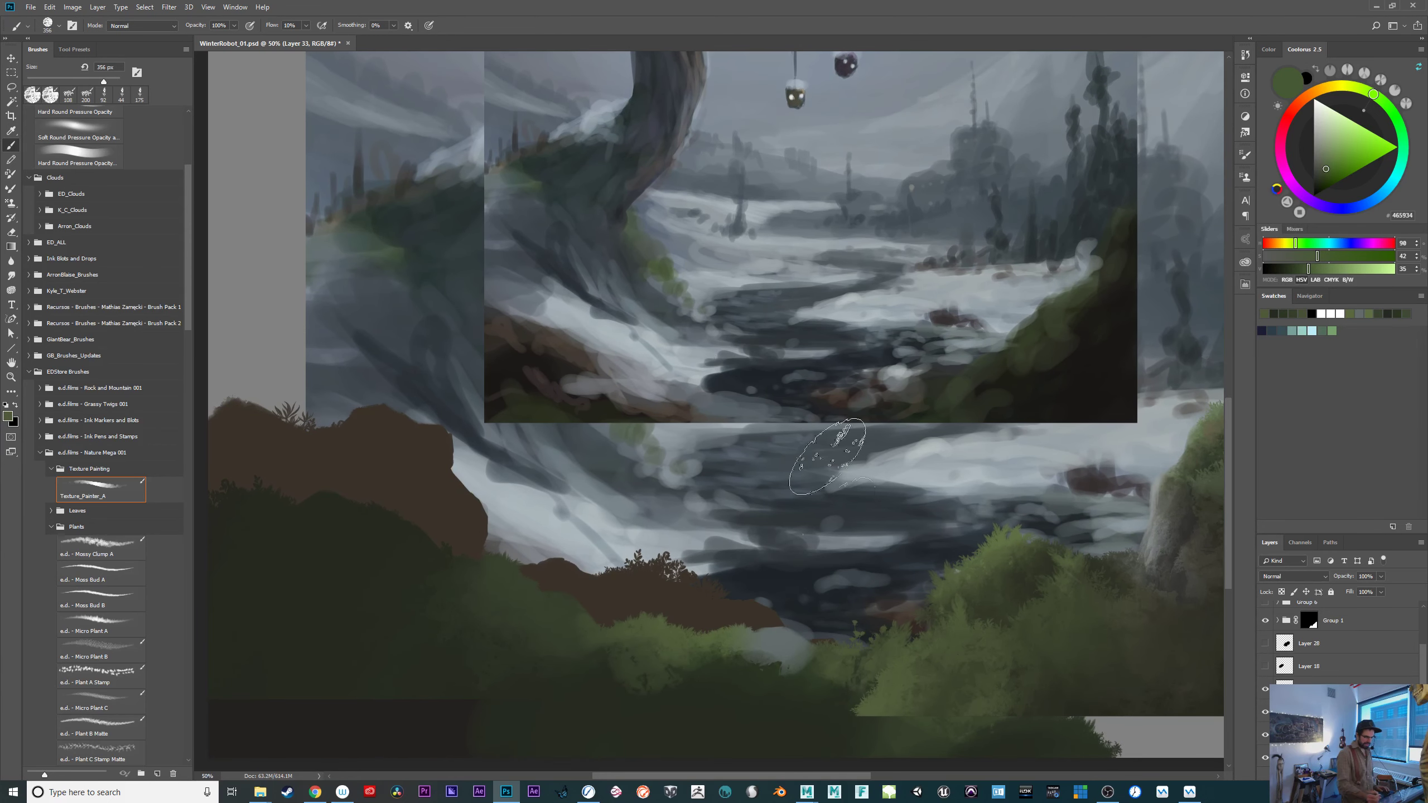
pyautogui.moveTo(561, 557); pyautogui.dragTo(629, 616)
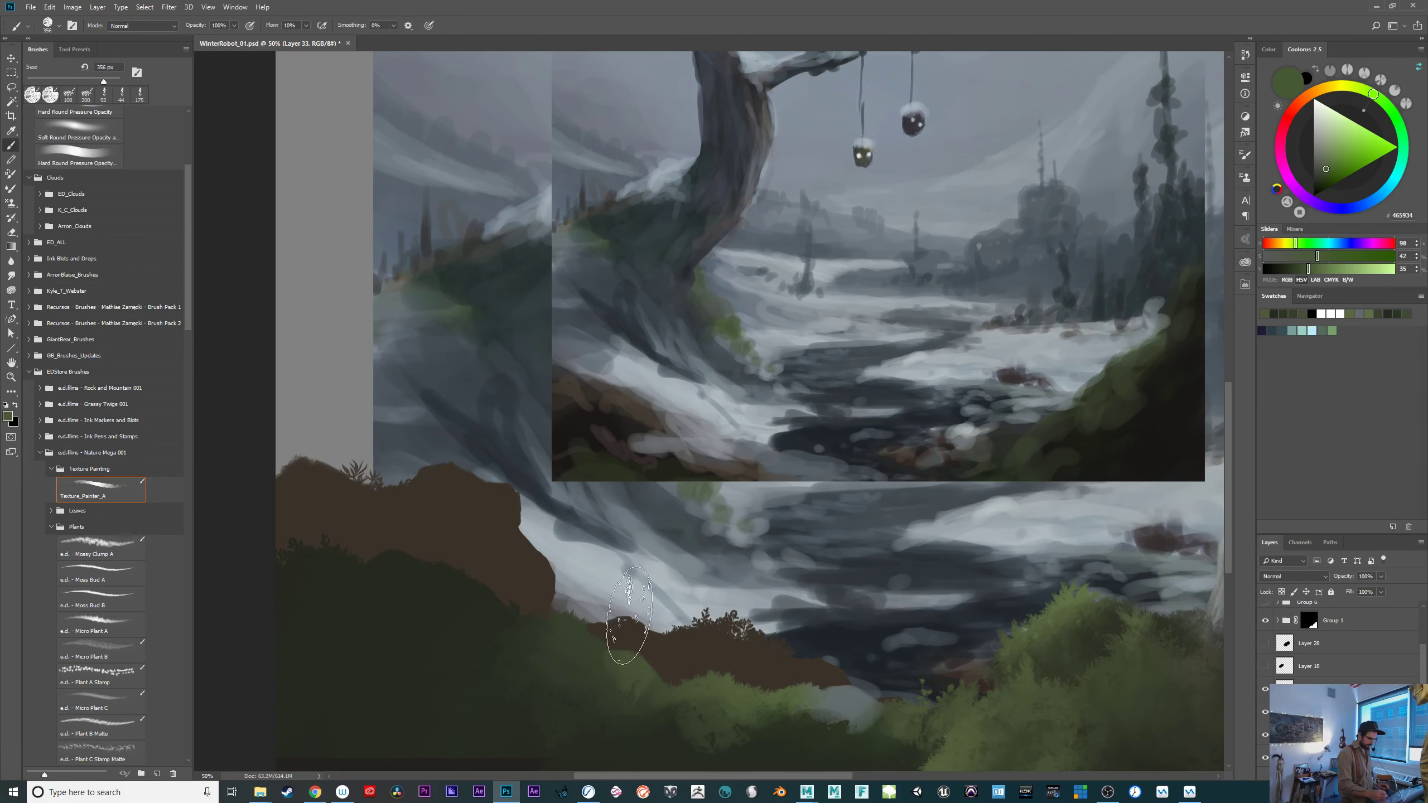
pyautogui.moveTo(922, 610); pyautogui.dragTo(509, 618)
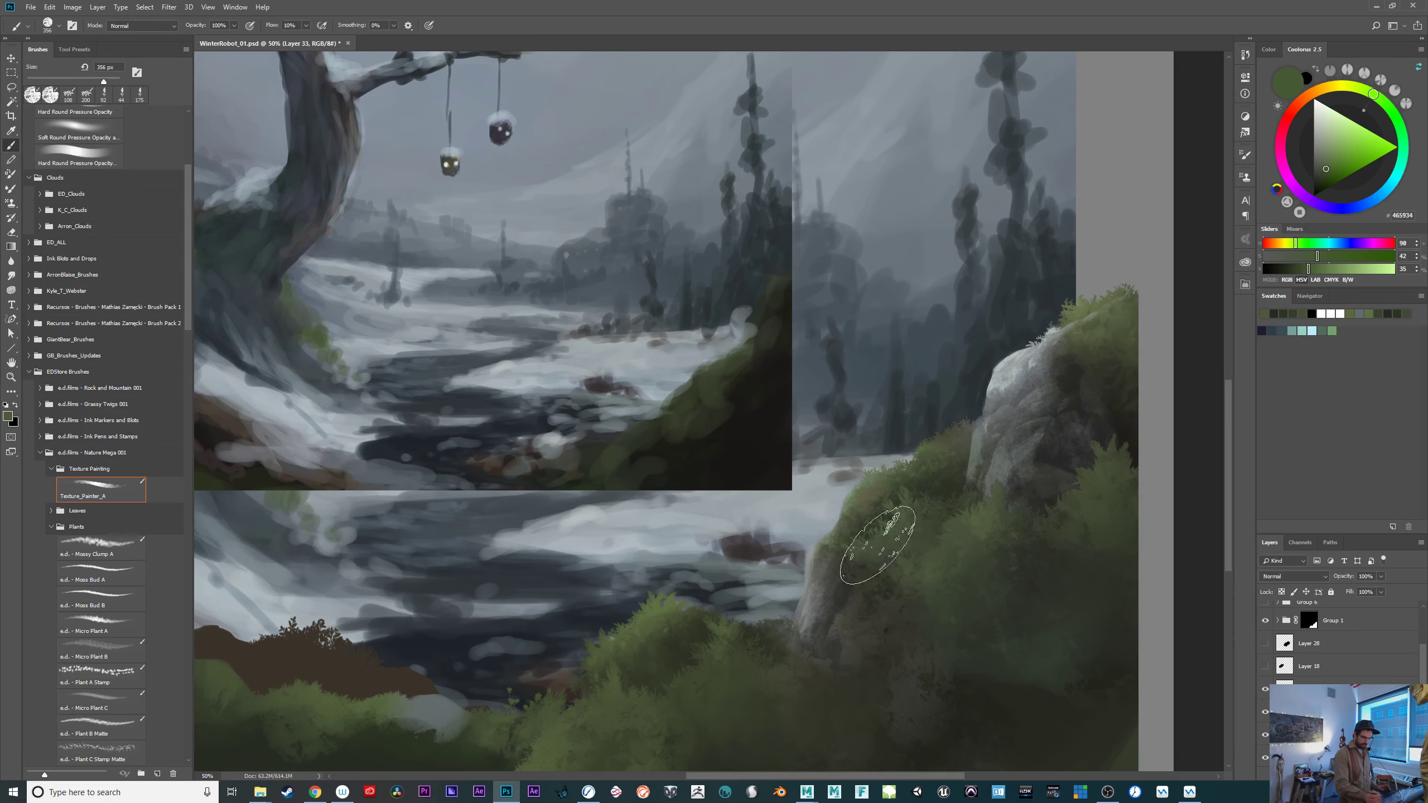
pyautogui.moveTo(587, 670); pyautogui.dragTo(657, 631)
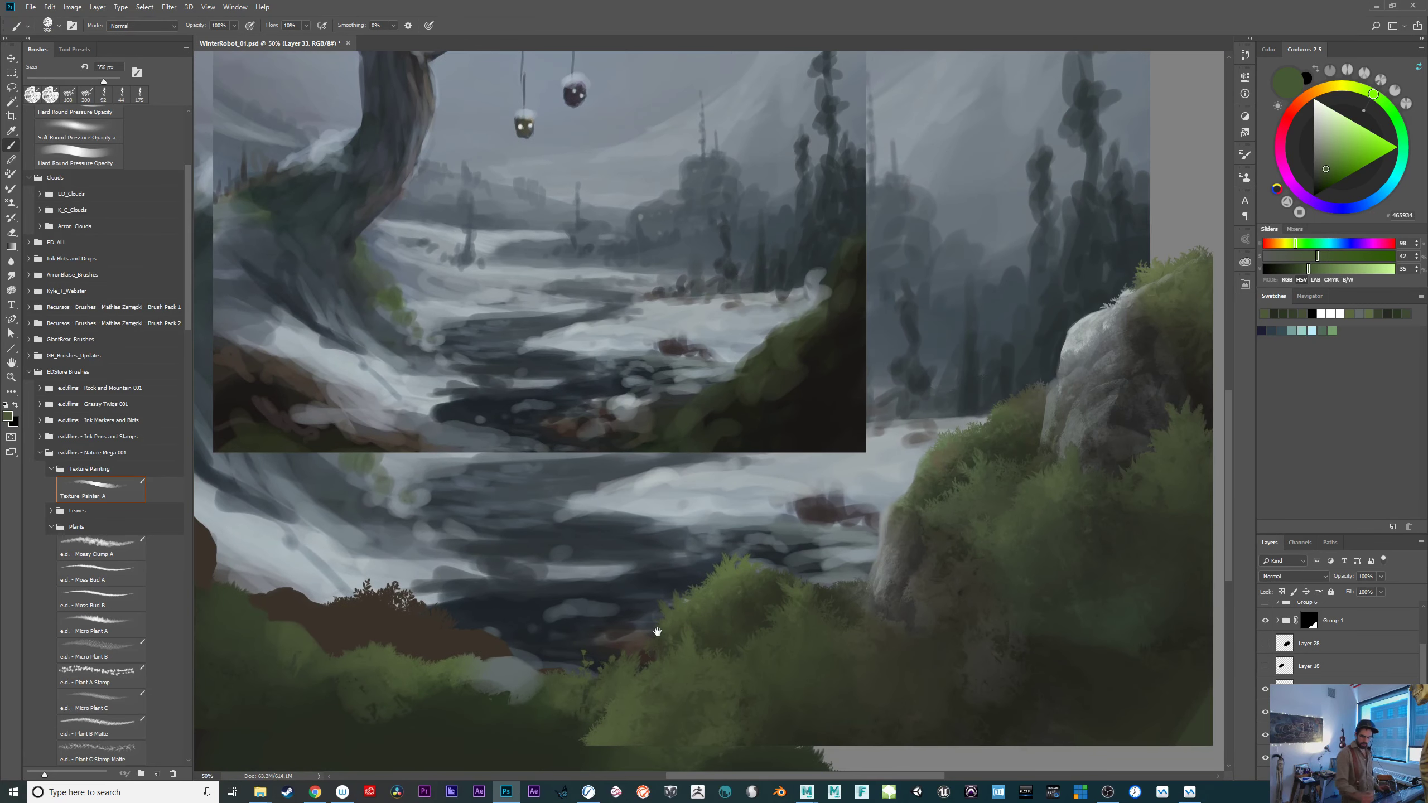
pyautogui.moveTo(1417, 678); pyautogui.dragTo(1425, 651)
pyautogui.click(1265, 676)
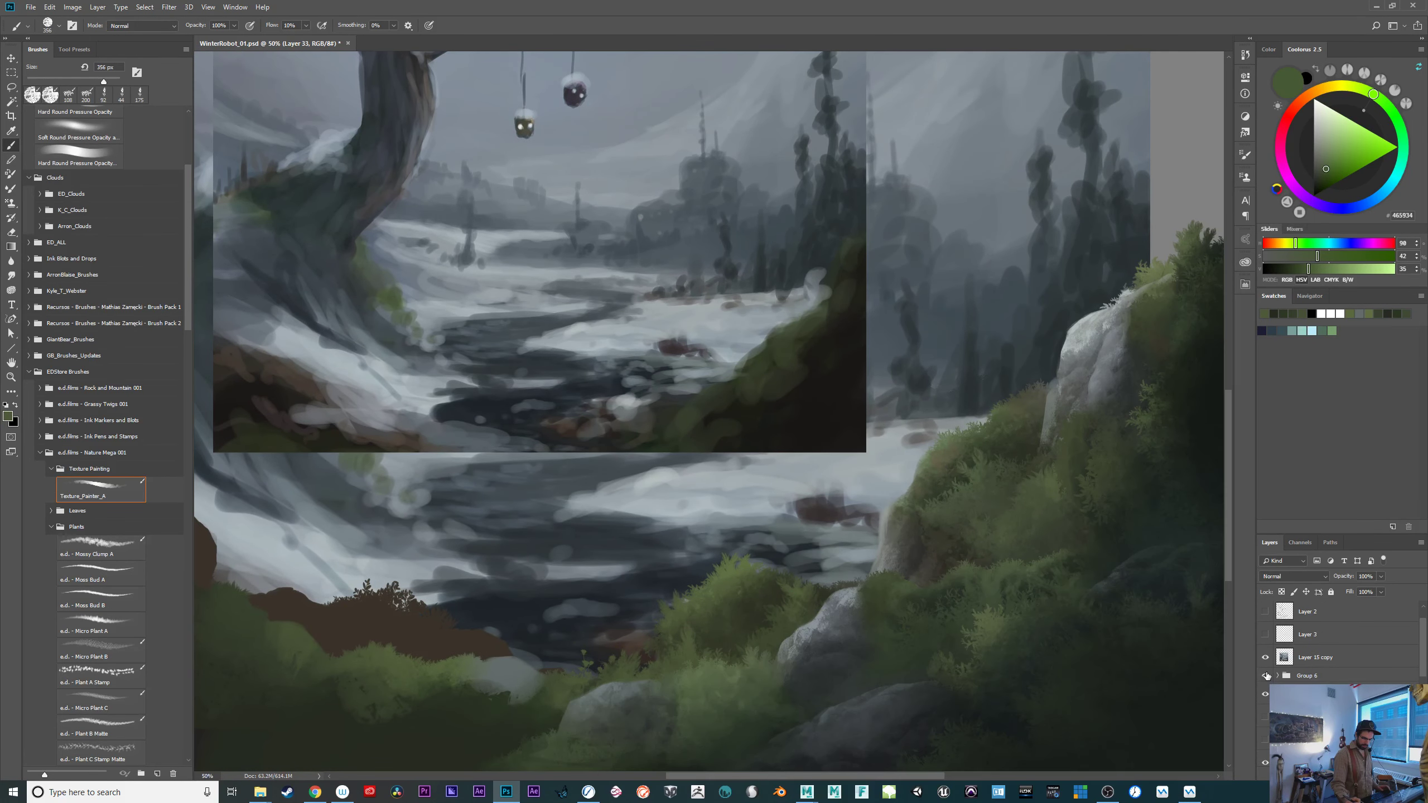
pyautogui.click(1266, 675)
pyautogui.moveTo(507, 717); pyautogui.dragTo(985, 684)
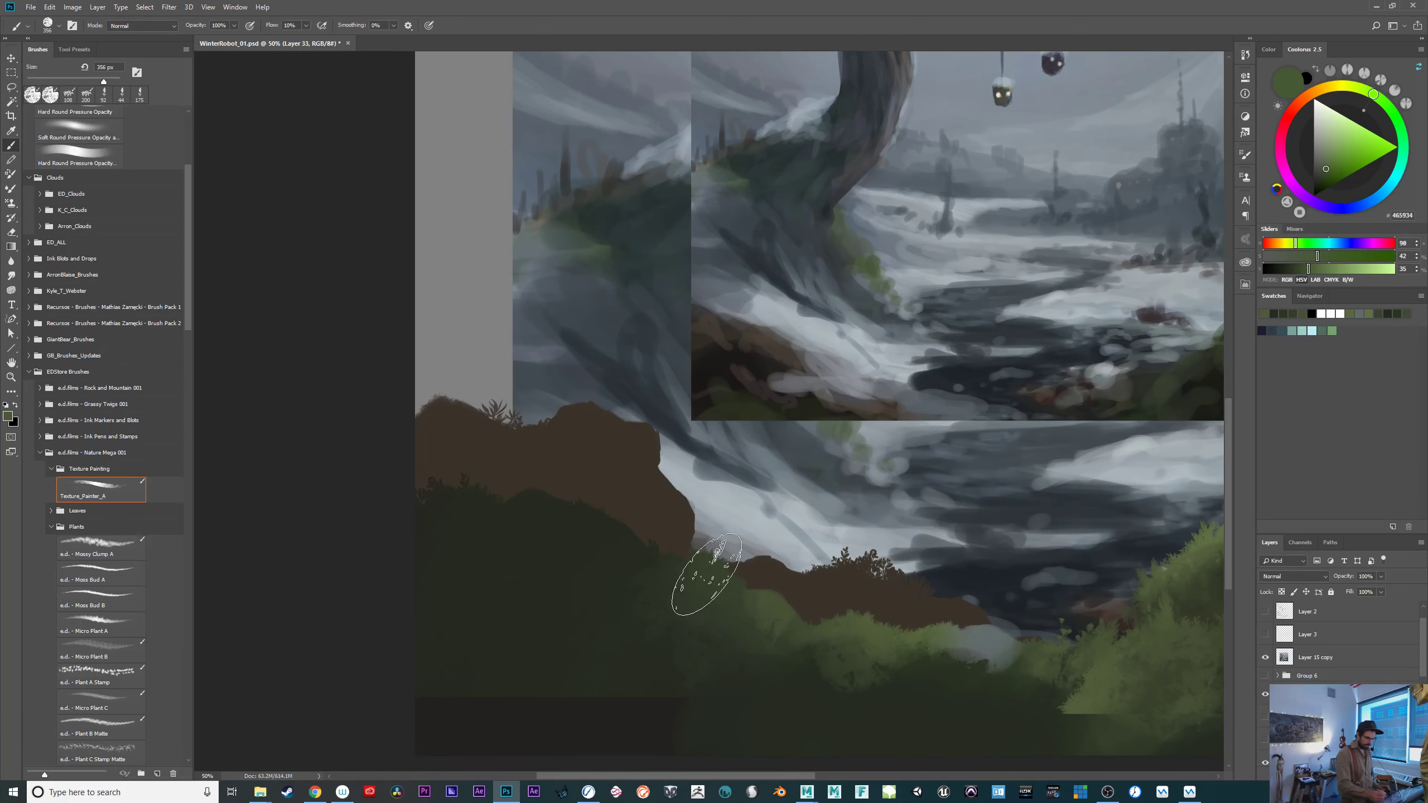
pyautogui.moveTo(977, 629); pyautogui.dragTo(742, 664)
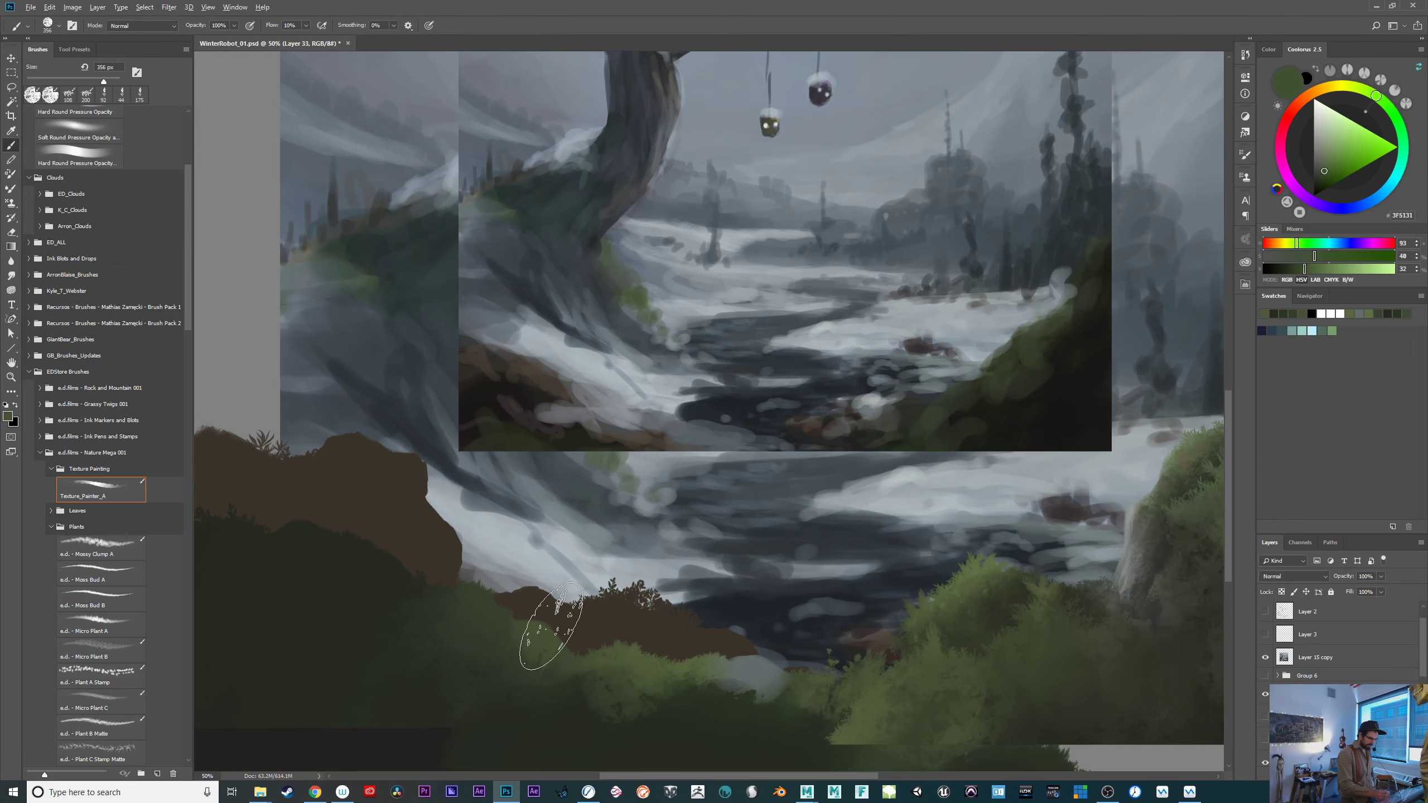
# Paint lighter yellow-green foliage on the far-left bush, enlarging the brush to 502 px and sampling the new green.
pyautogui.click(1329, 165)
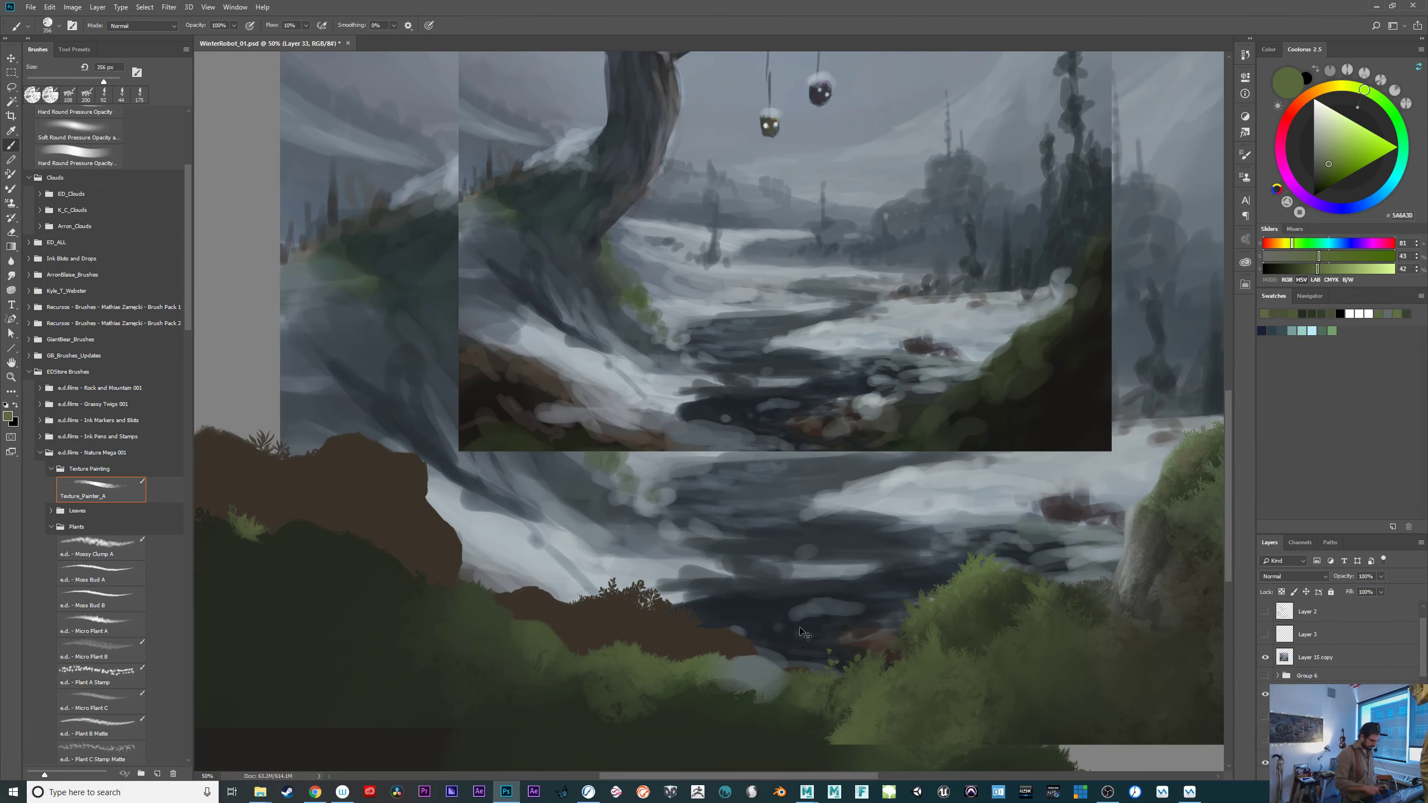
pyautogui.hotkey('ctrl', '-')
pyautogui.moveTo(919, 469); pyautogui.dragTo(939, 552)
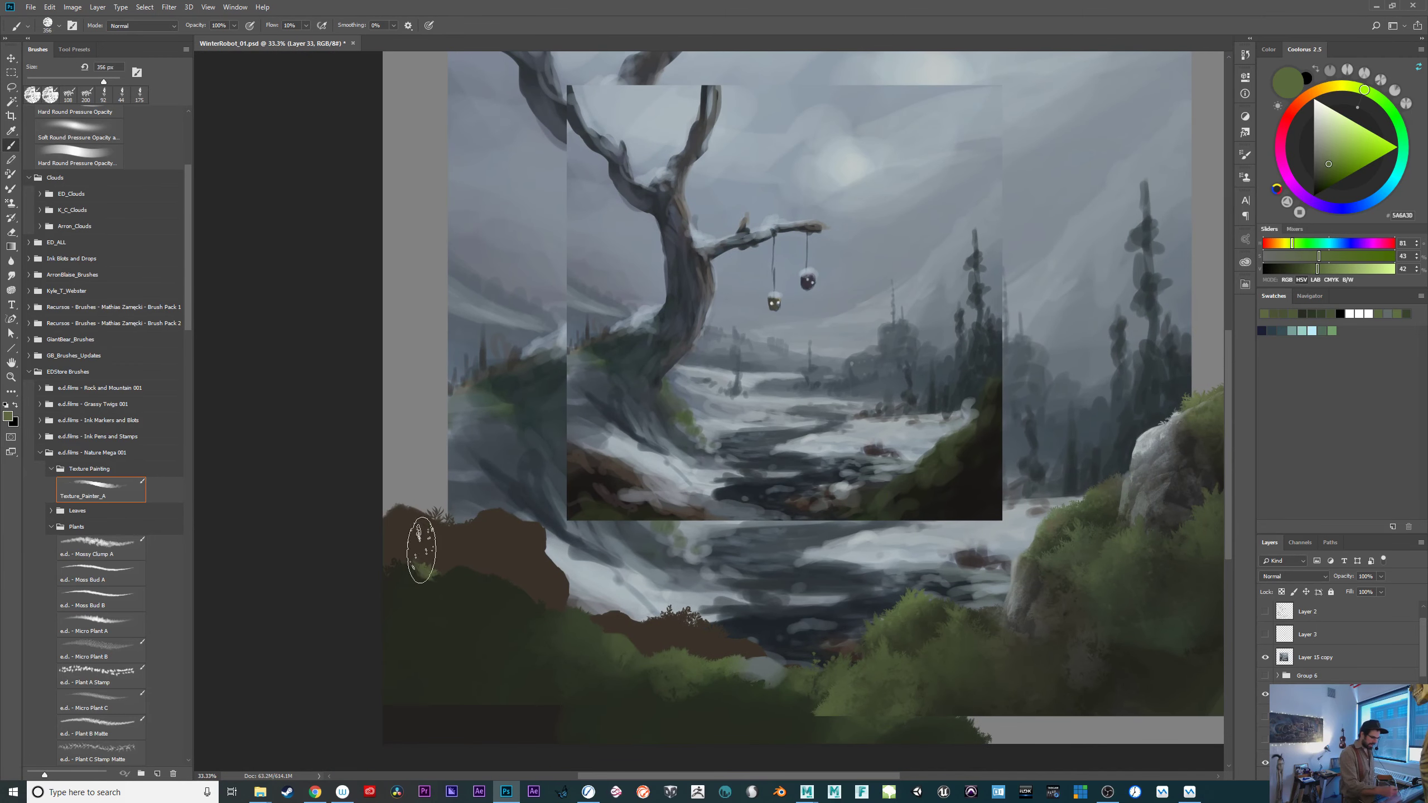
pyautogui.moveTo(417, 574)
pyautogui.mouseDown()
pyautogui.moveTo(402, 591)
pyautogui.moveTo(450, 591)
pyautogui.moveTo(396, 616)
pyautogui.moveTo(388, 646)
pyautogui.mouseUp()
pyautogui.keyDown('alt'); pyautogui.click(415, 590); pyautogui.keyUp('alt')
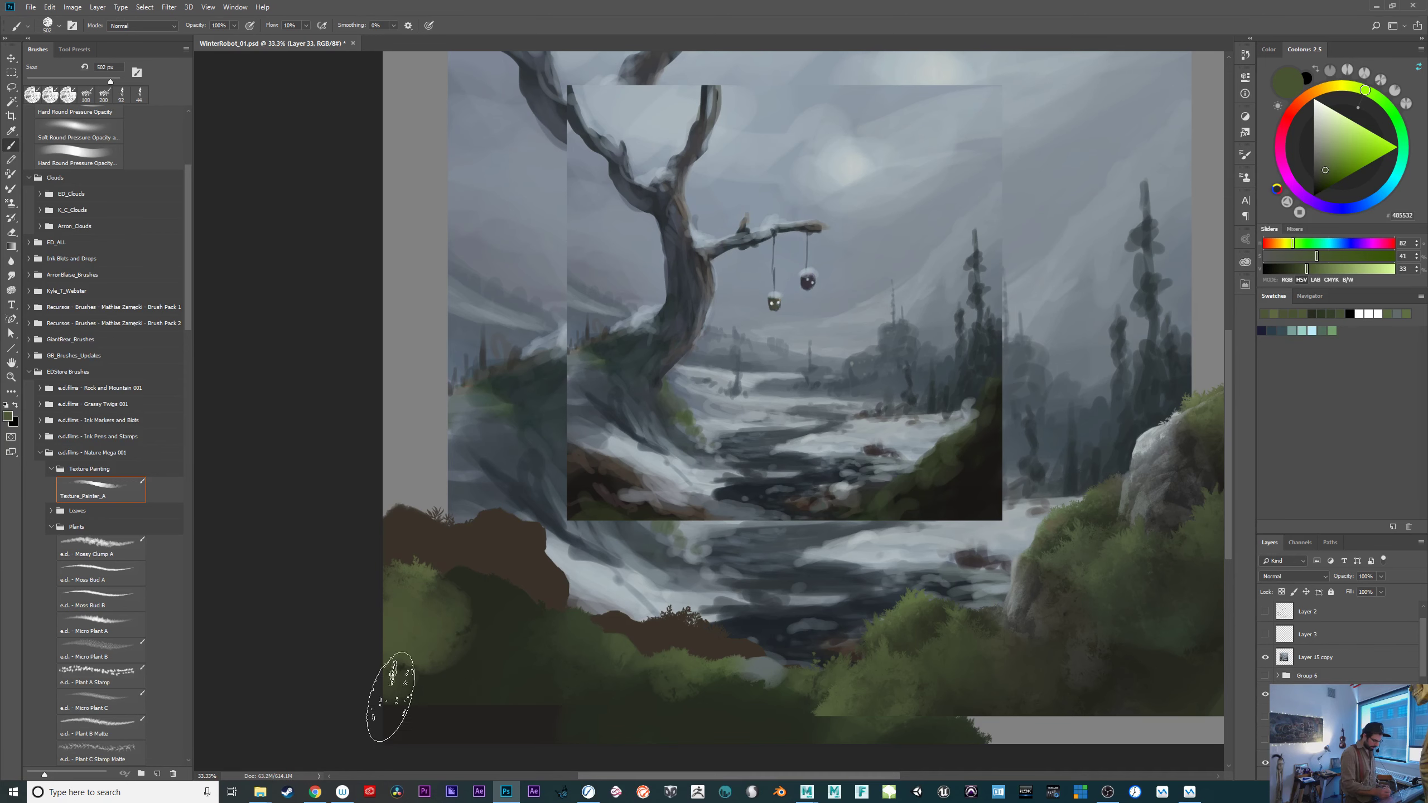
# Cover the remaining near-black strip in the lower-left corner with sampled dark greens.
pyautogui.keyDown('alt'); pyautogui.click(477, 691); pyautogui.keyUp('alt')
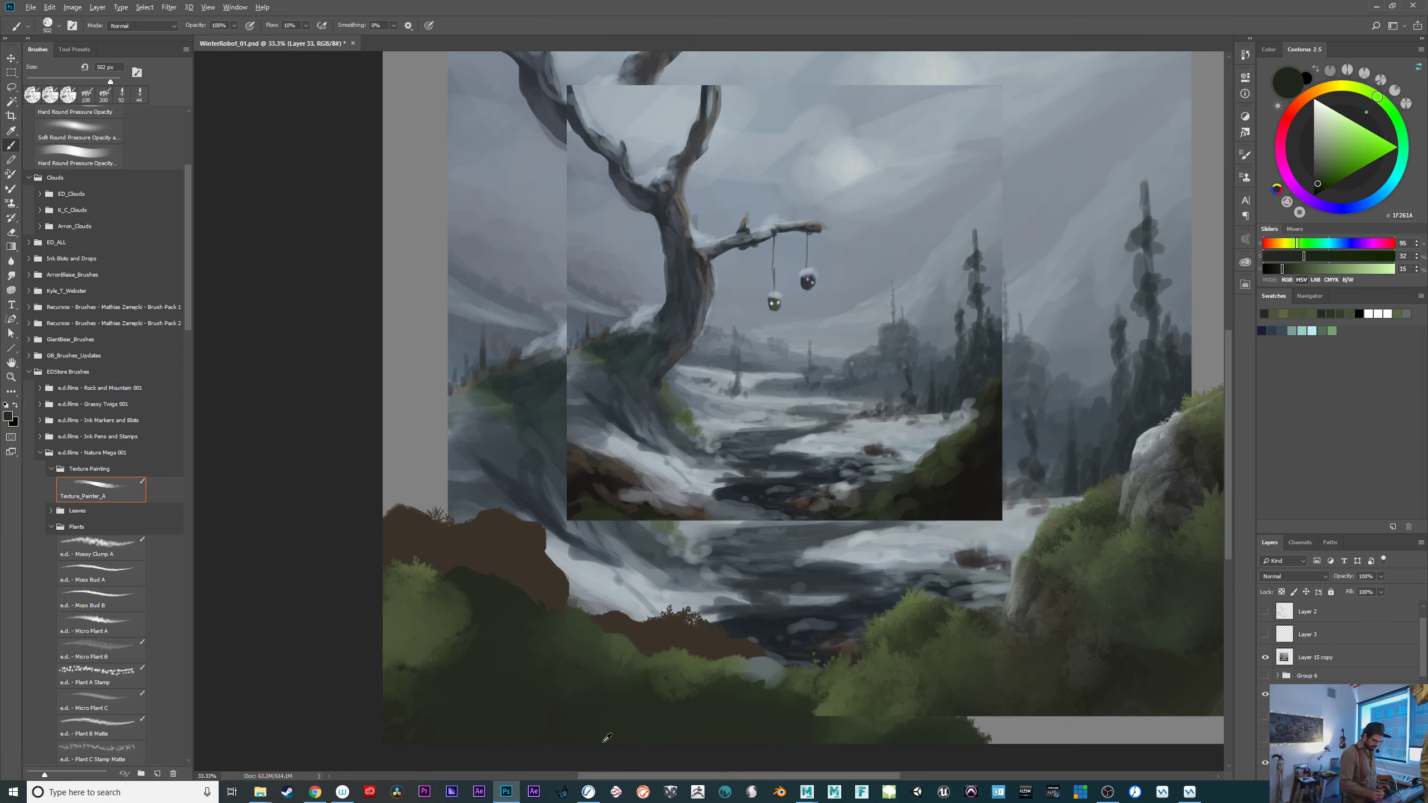
pyautogui.keyDown('alt'); pyautogui.click(514, 724); pyautogui.keyUp('alt')
pyautogui.moveTo(399, 680)
pyautogui.mouseDown()
pyautogui.moveTo(367, 639)
pyautogui.moveTo(452, 723)
pyautogui.moveTo(494, 669)
pyautogui.moveTo(567, 701)
pyautogui.moveTo(691, 723)
pyautogui.mouseUp()
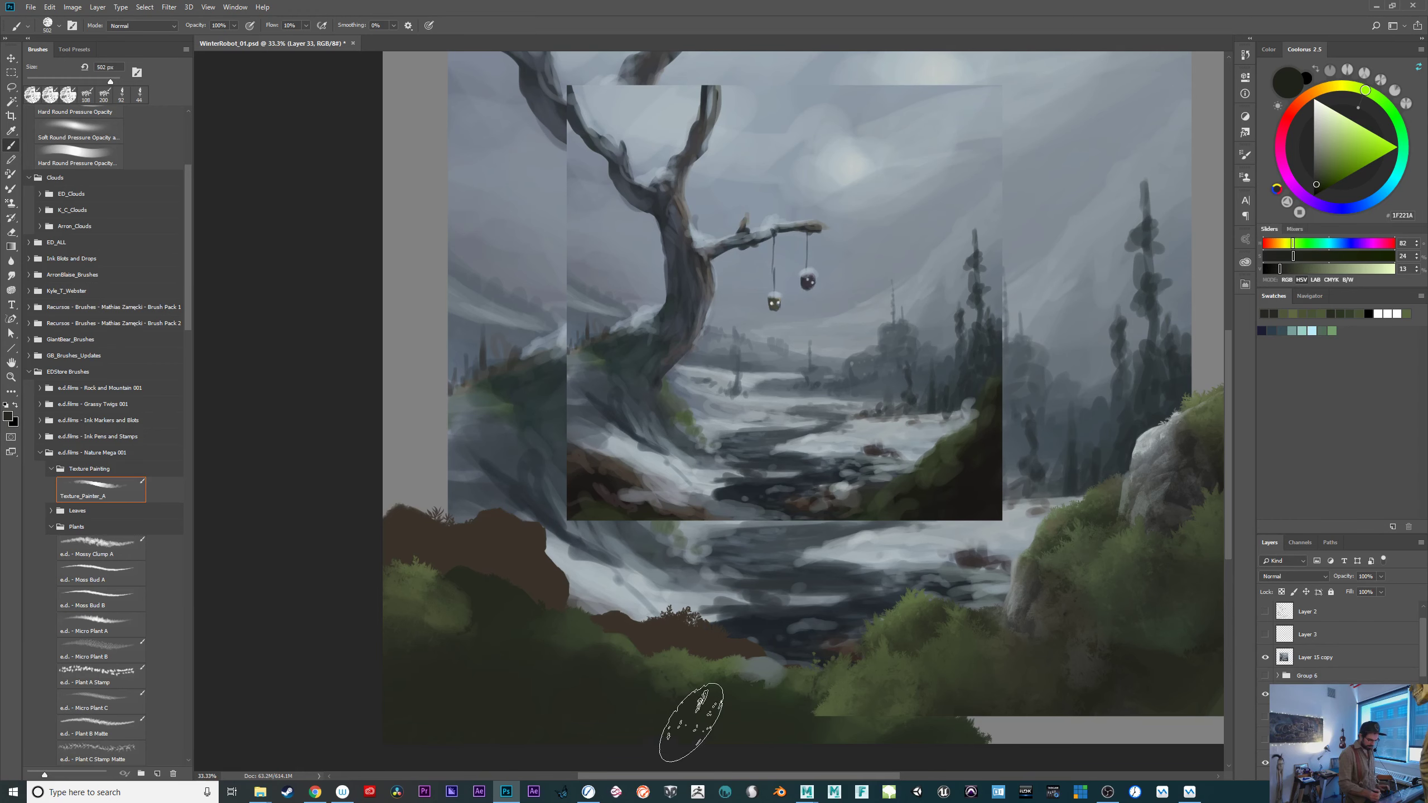
# Blend a sampled dark olive and mid green into the left bank's bushes below the brown rocks.
pyautogui.keyDown('alt'); pyautogui.click(618, 636); pyautogui.keyUp('alt')
pyautogui.moveTo(589, 631)
pyautogui.mouseDown()
pyautogui.moveTo(565, 656)
pyautogui.moveTo(544, 603)
pyautogui.mouseUp()
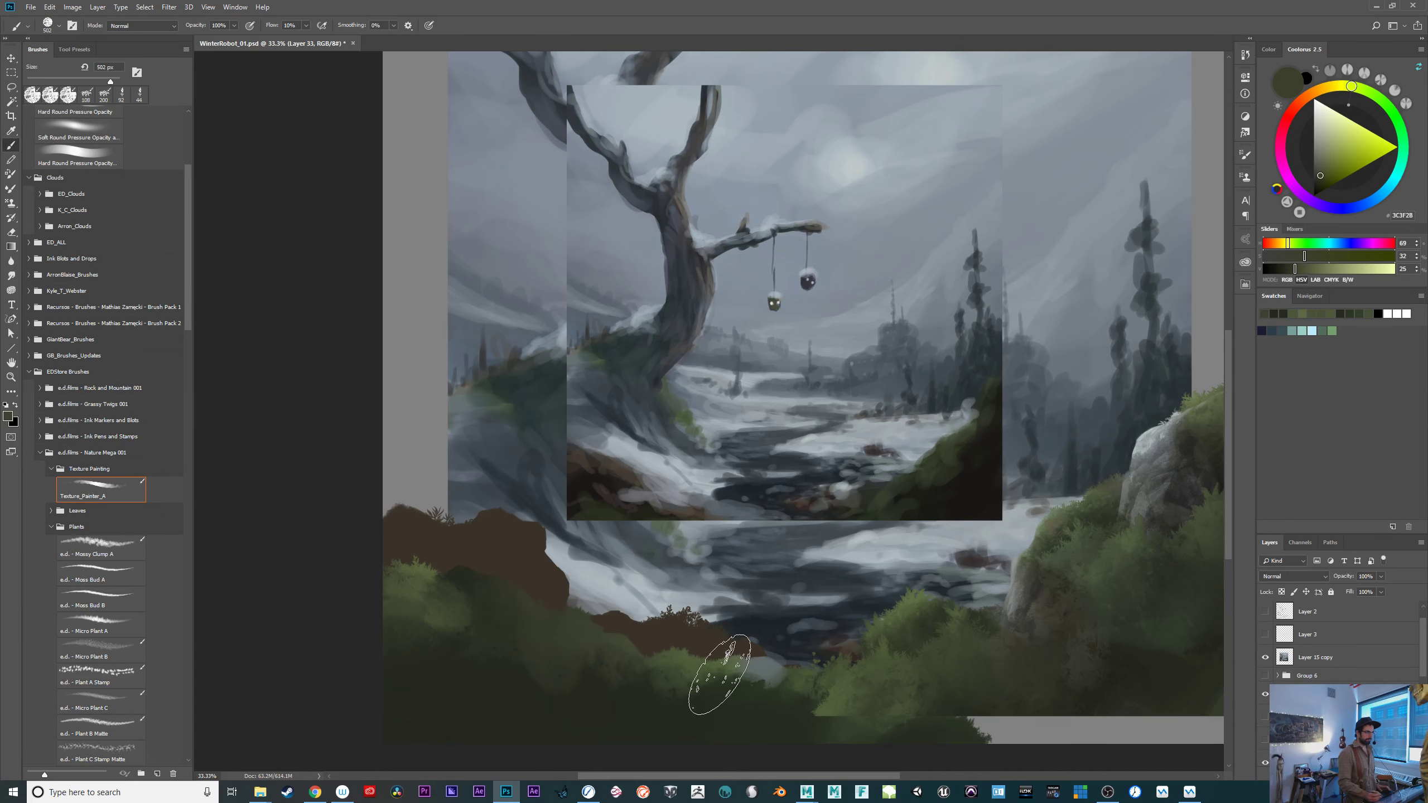
pyautogui.moveTo(715, 648); pyautogui.dragTo(707, 569)
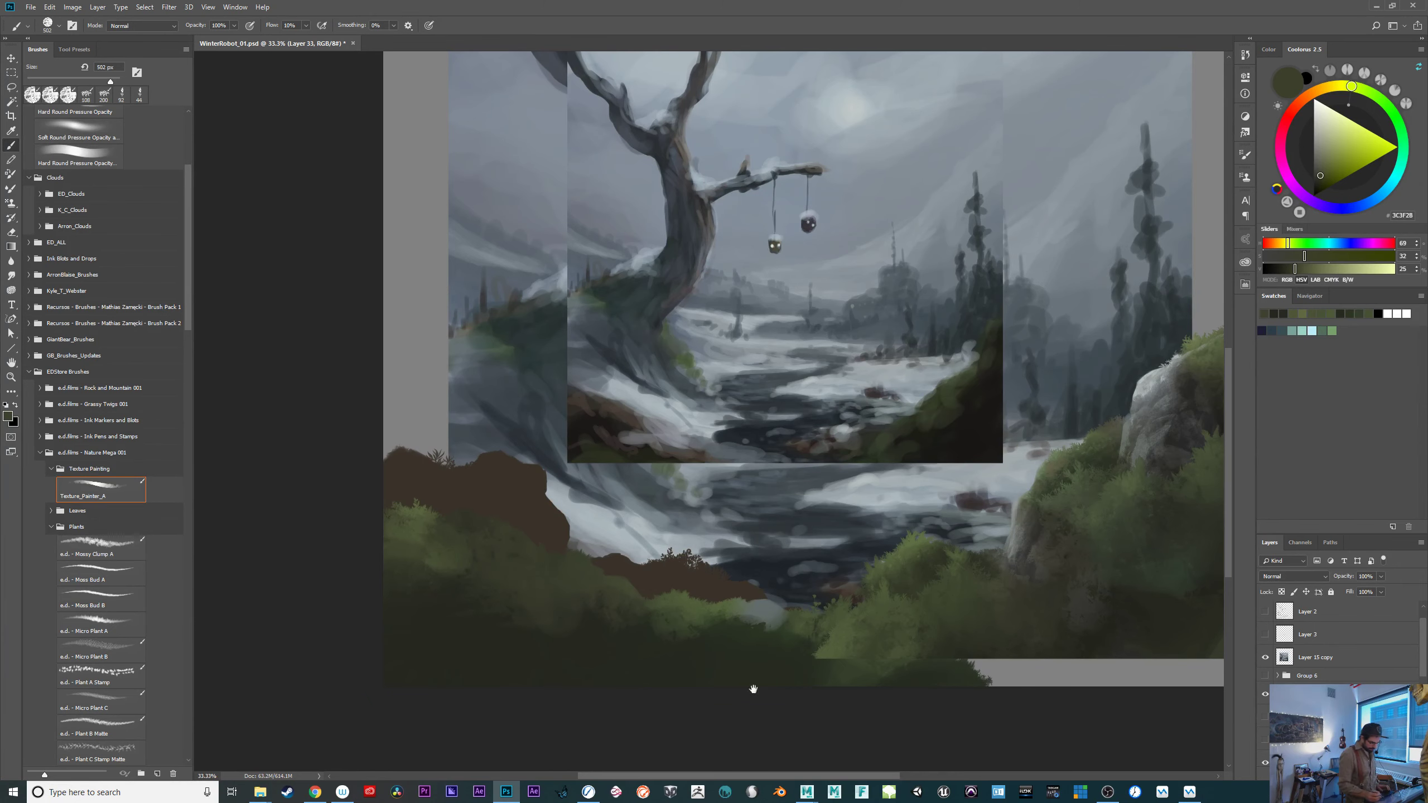
pyautogui.keyDown('alt'); pyautogui.click(685, 595); pyautogui.keyUp('alt')
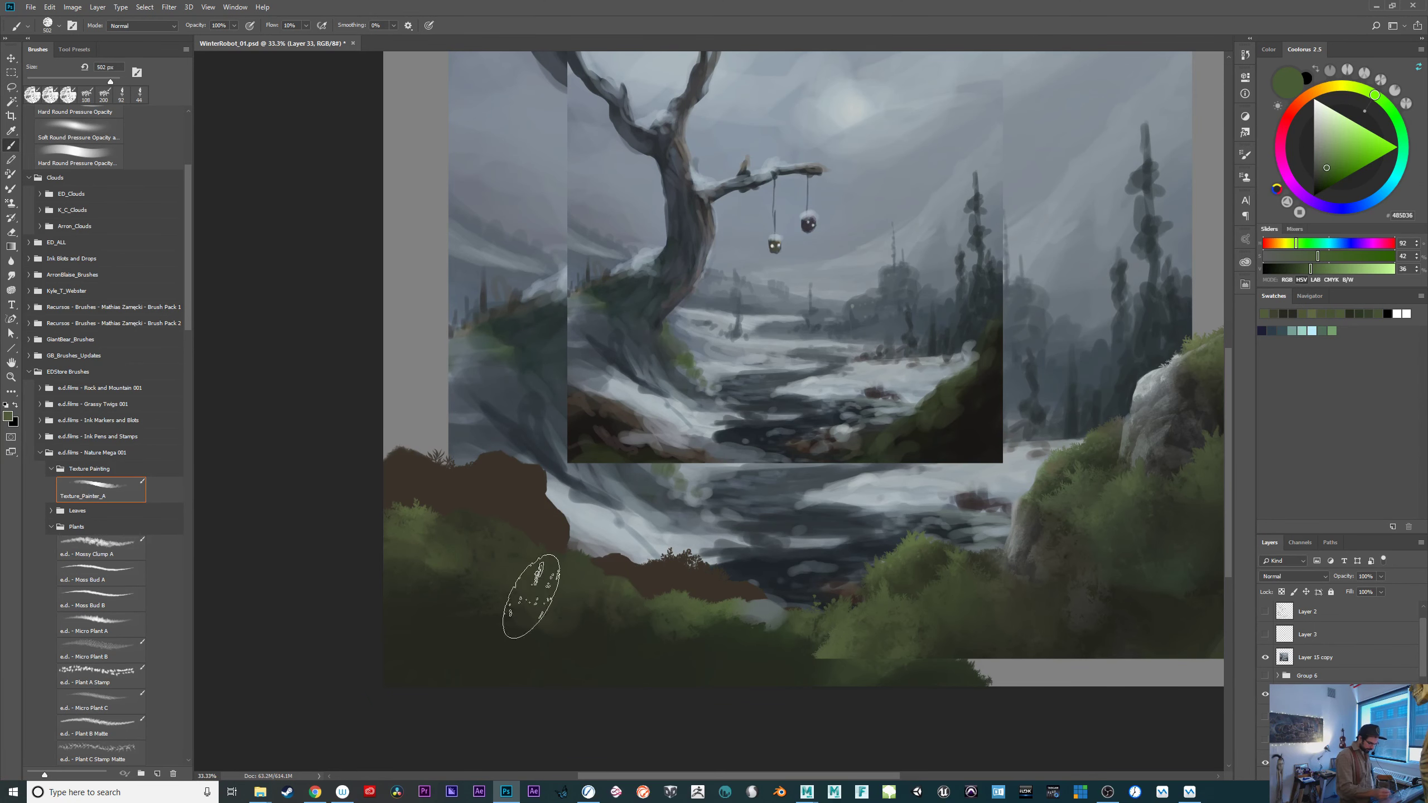
pyautogui.keyDown('alt'); pyautogui.click(1125, 529); pyautogui.keyUp('alt')
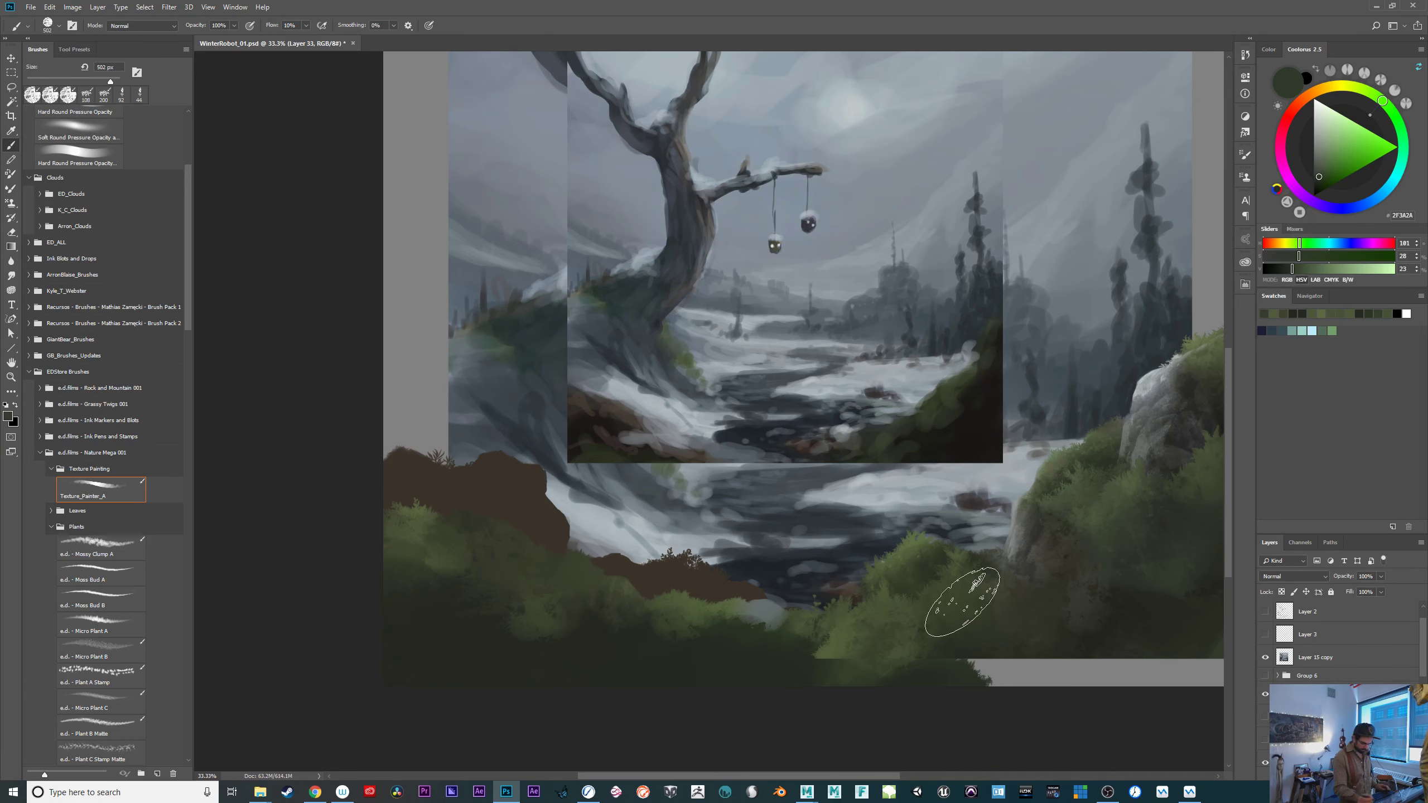
pyautogui.moveTo(474, 657)
pyautogui.mouseDown()
pyautogui.moveTo(525, 632)
pyautogui.moveTo(379, 634)
pyautogui.mouseUp()
pyautogui.hotkey('ctrl', 'alt', 'z')
pyautogui.hotkey('ctrl', 'alt', 'z')
pyautogui.hotkey('ctrl', 'alt', 'z')
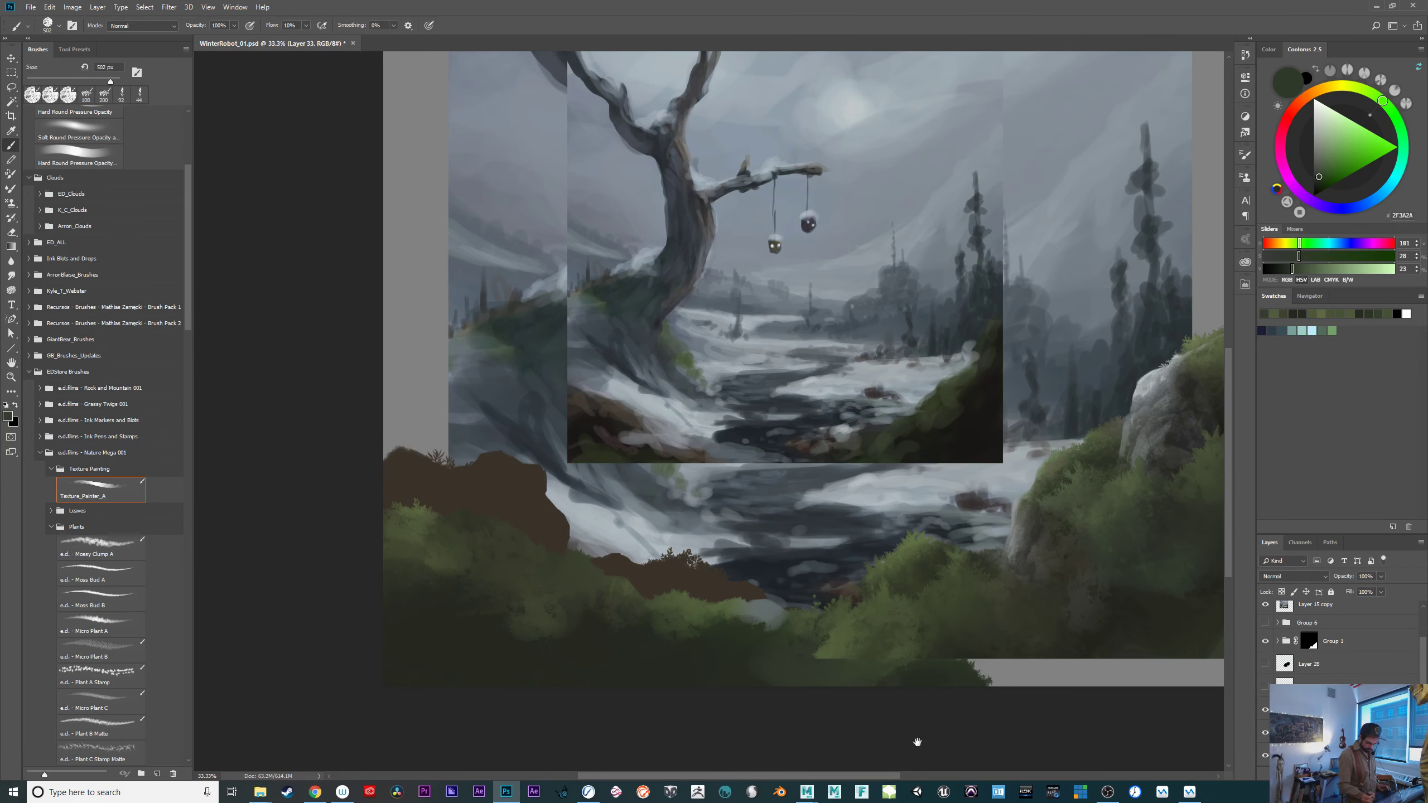
# Sample a bush green, shift it to a cooler, darker, less saturated green, and paint the canvas-bottom strip beside the right bush.
pyautogui.moveTo(966, 716); pyautogui.dragTo(872, 697)
pyautogui.keyDown('alt'); pyautogui.click(866, 594); pyautogui.keyUp('alt')
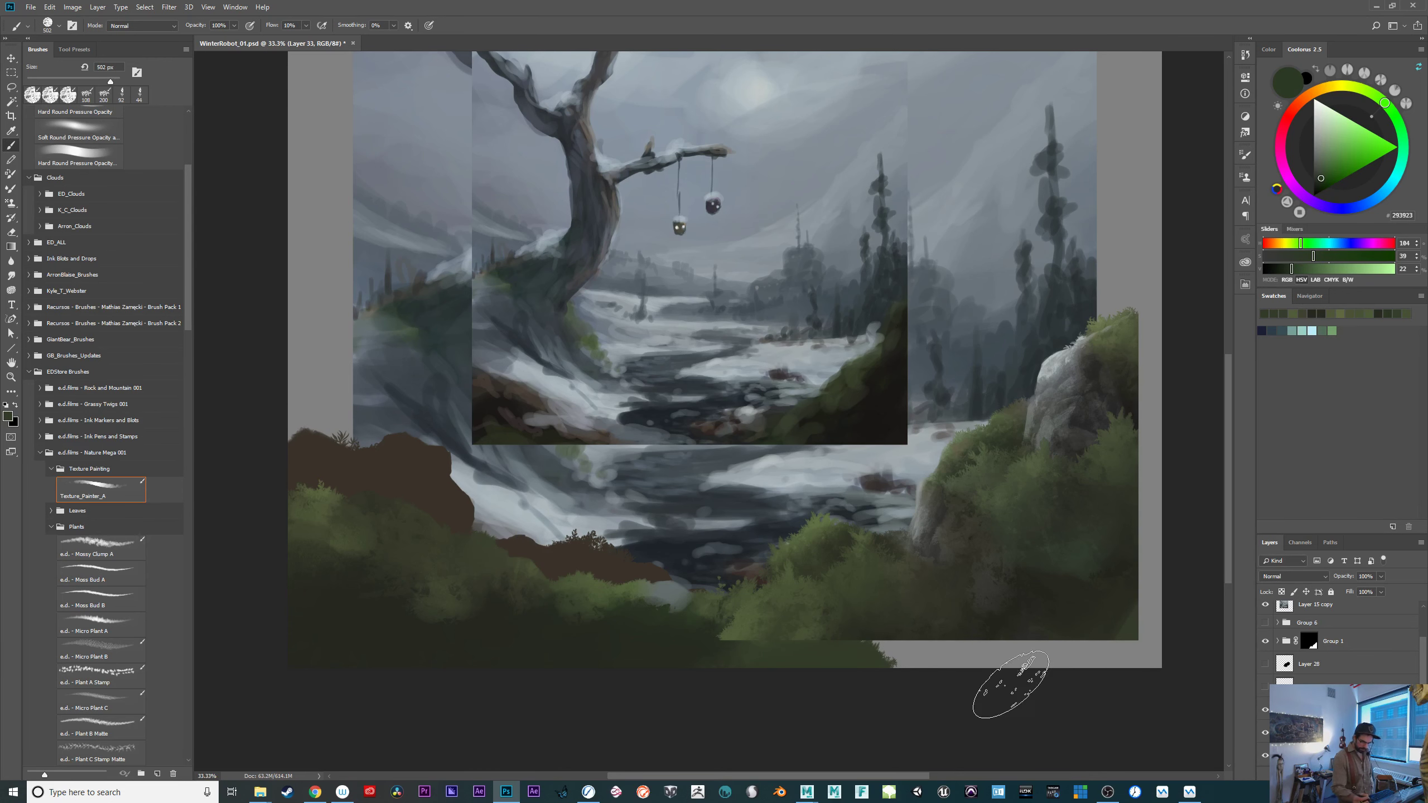
pyautogui.moveTo(1406, 145); pyautogui.dragTo(1402, 131)
pyautogui.moveTo(1327, 177); pyautogui.dragTo(1328, 175)
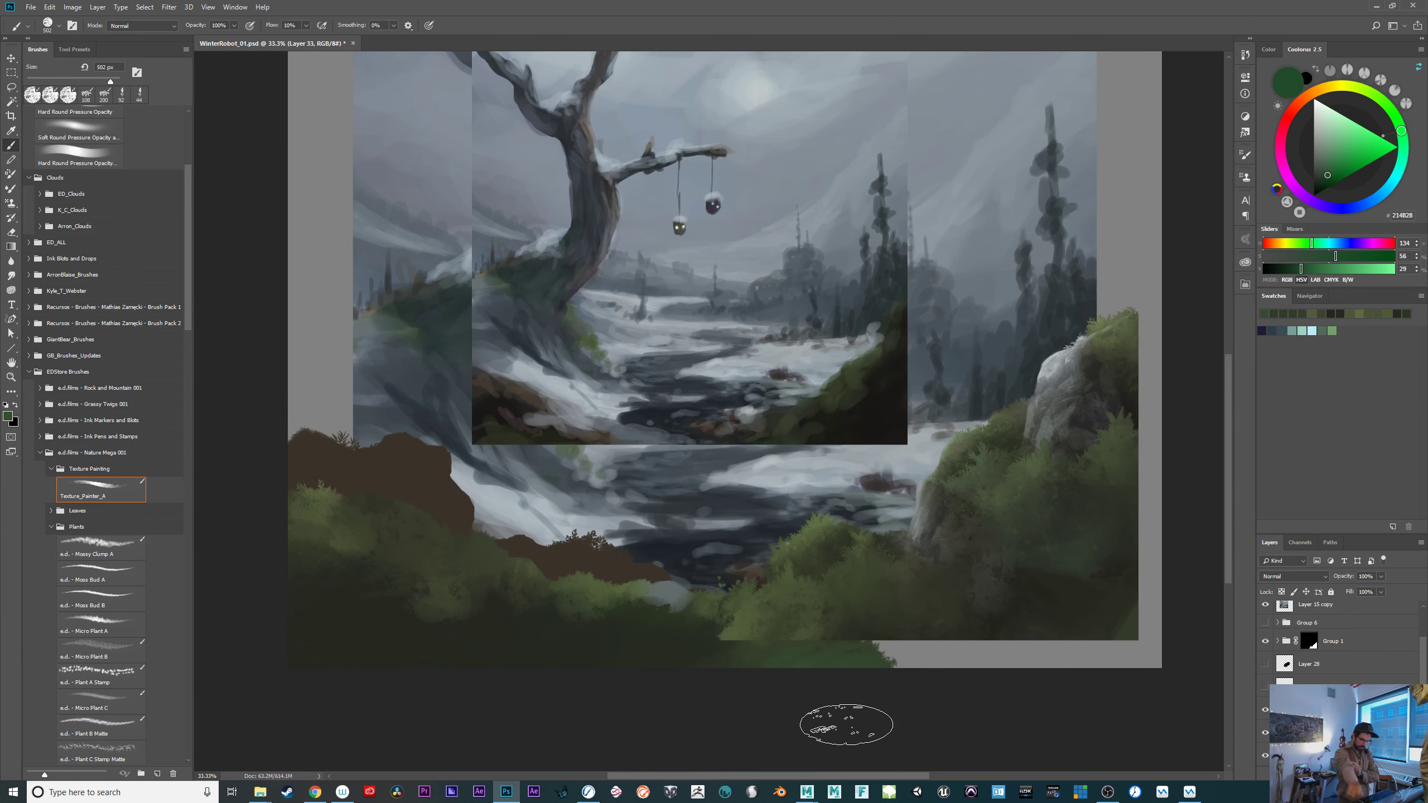
pyautogui.click(1319, 177)
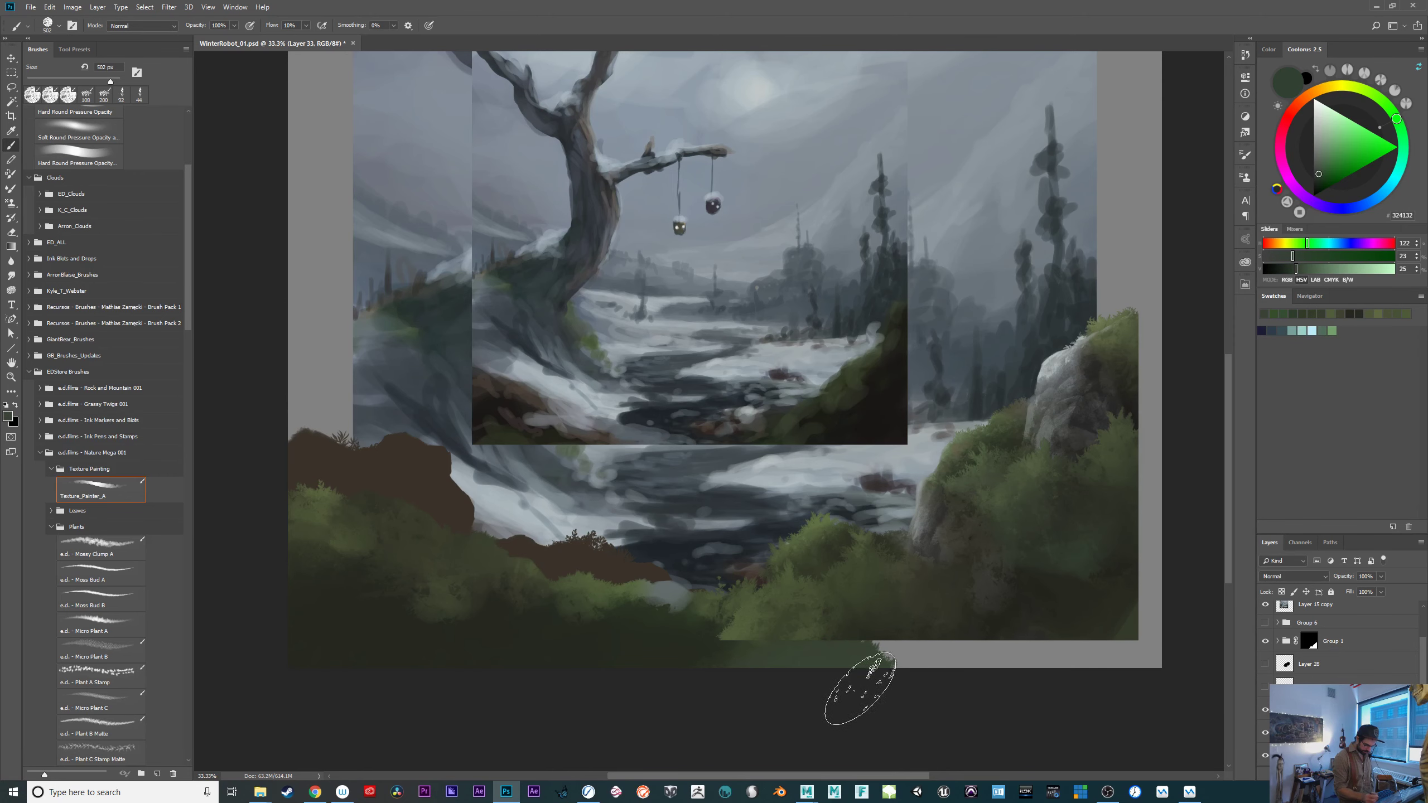
pyautogui.click(1317, 179)
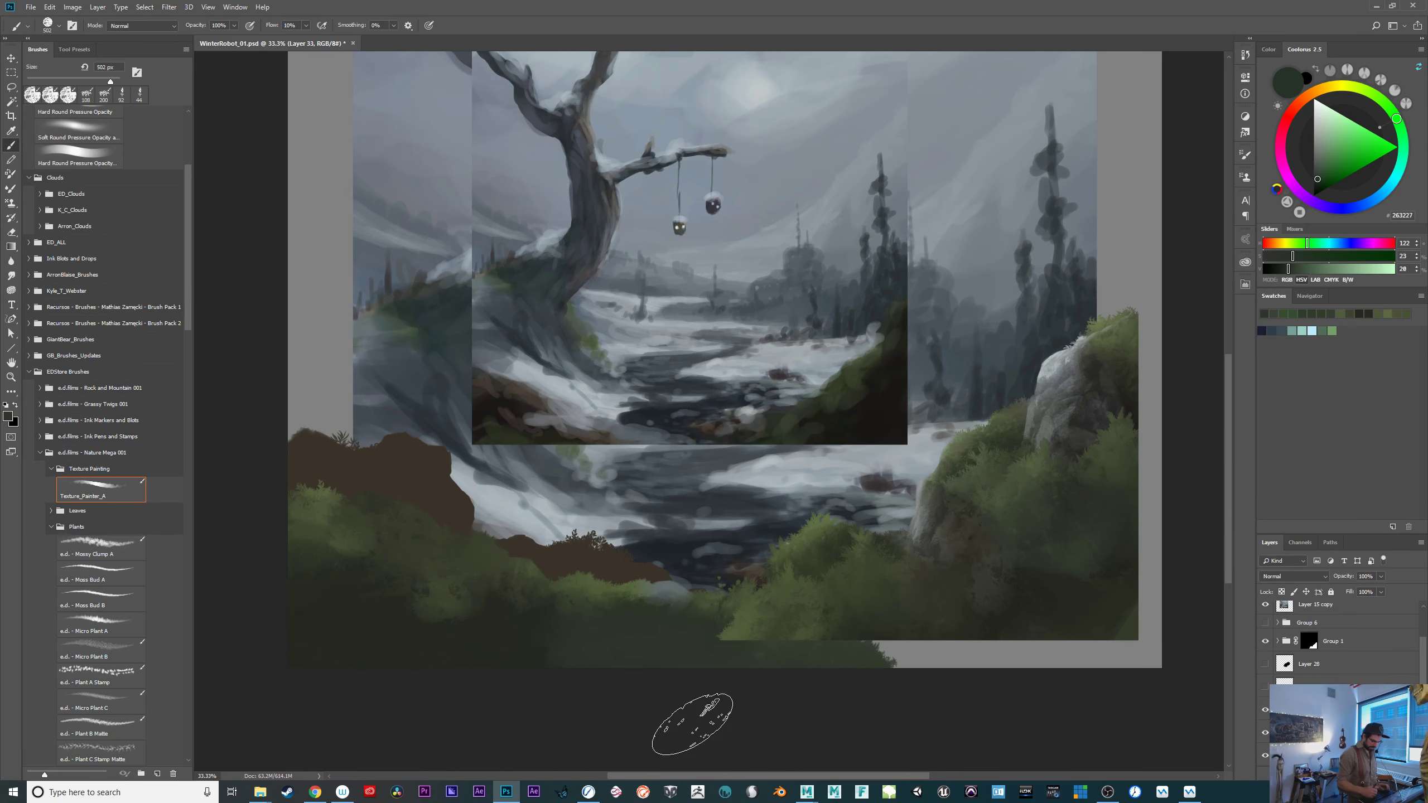
# Extend the cool dark green across the lower central bank, resampling nearby greens to blend it into the bushes.
pyautogui.hotkey('ctrl', '+')
pyautogui.moveTo(953, 606); pyautogui.dragTo(1064, 525)
pyautogui.keyDown('alt'); pyautogui.click(900, 632); pyautogui.keyUp('alt')
pyautogui.moveTo(657, 634)
pyautogui.mouseDown()
pyautogui.moveTo(703, 653)
pyautogui.moveTo(730, 636)
pyautogui.moveTo(675, 640)
pyautogui.moveTo(676, 671)
pyautogui.moveTo(842, 747)
pyautogui.moveTo(793, 704)
pyautogui.moveTo(822, 705)
pyautogui.mouseUp()
pyautogui.keyDown('alt'); pyautogui.click(899, 700); pyautogui.keyUp('alt')
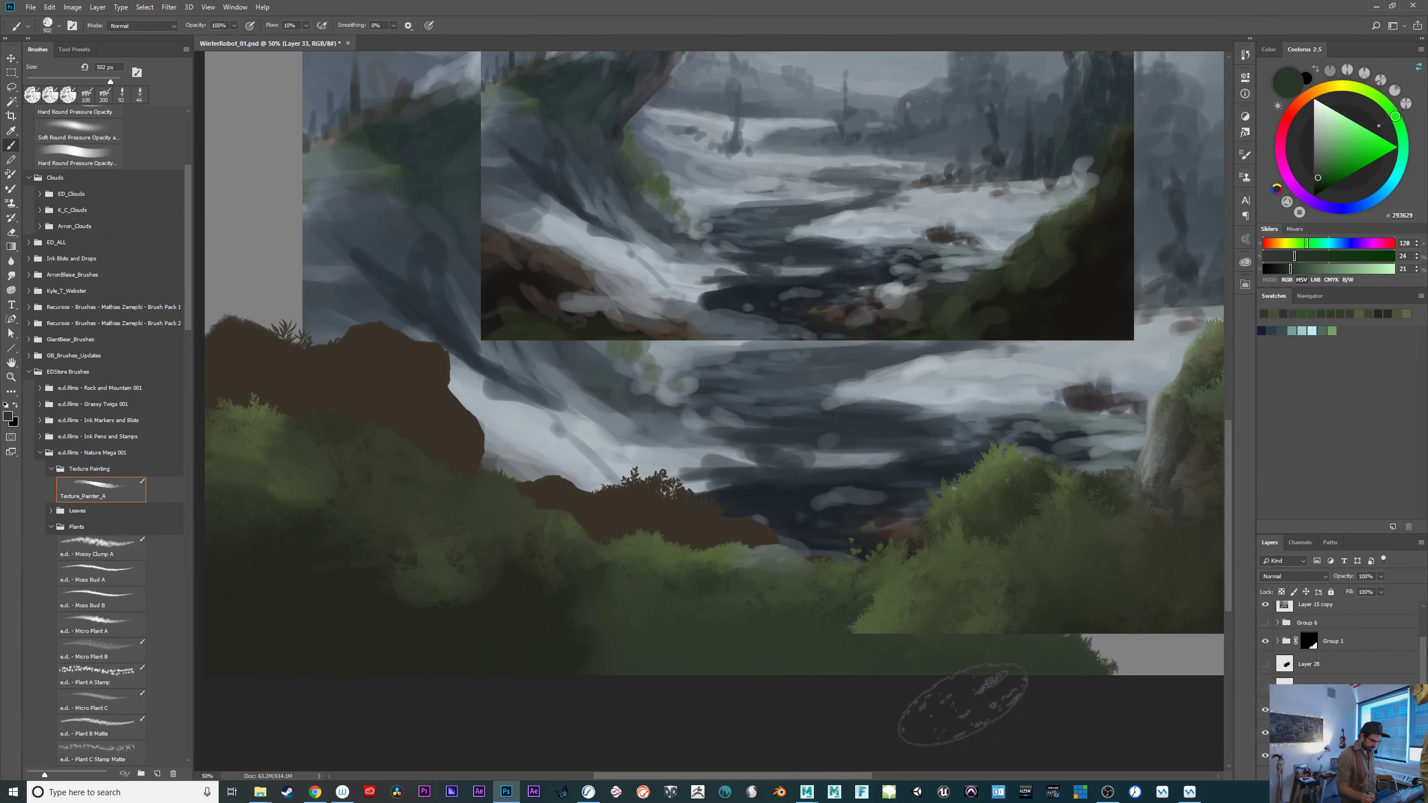
pyautogui.moveTo(628, 606)
pyautogui.mouseDown()
pyautogui.moveTo(743, 581)
pyautogui.moveTo(622, 647)
pyautogui.mouseUp()
# Soften the central bushes at the river's edge with sampled mid greens, painting around the pale patch.
pyautogui.keyDown('alt'); pyautogui.click(710, 520); pyautogui.keyUp('alt')
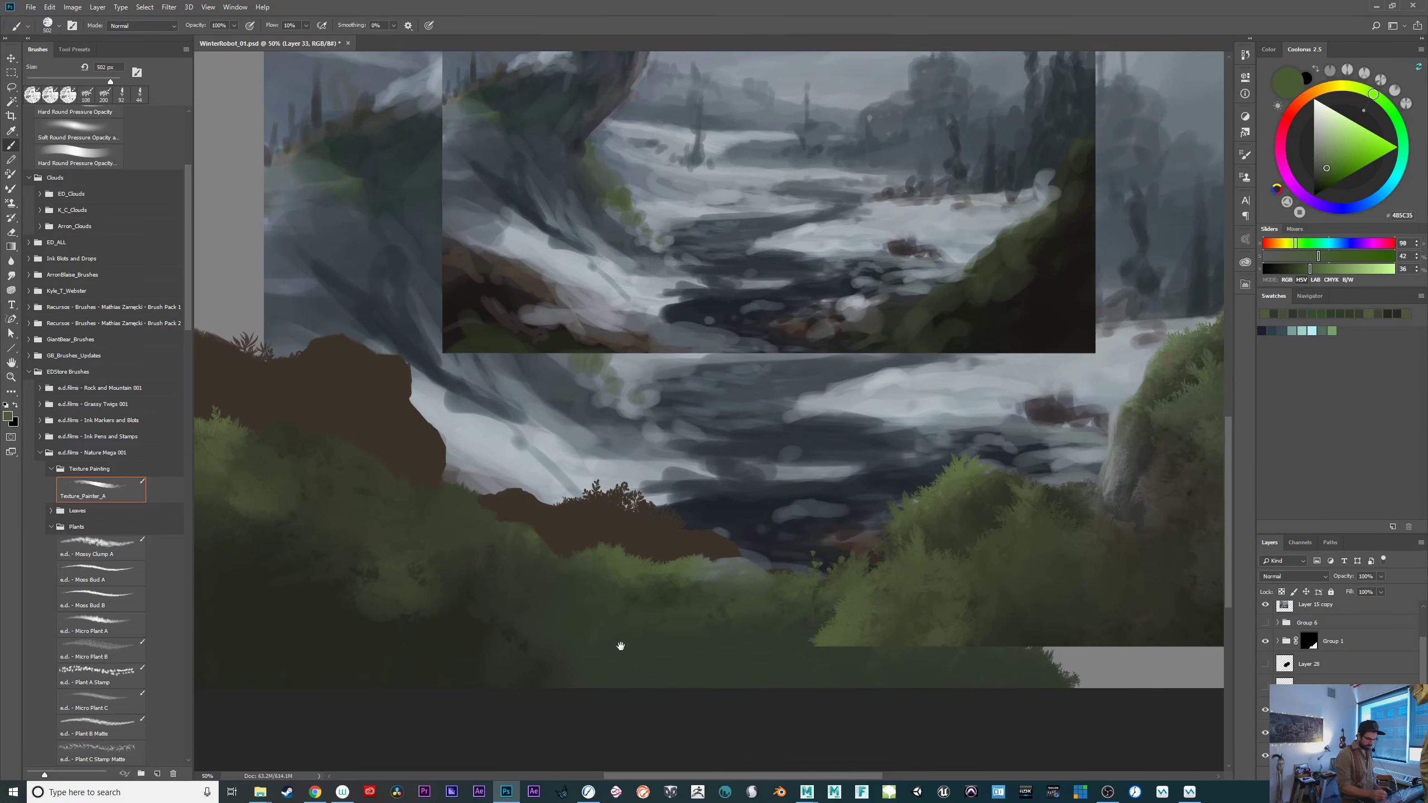
pyautogui.keyDown('alt'); pyautogui.click(716, 568); pyautogui.keyUp('alt')
pyautogui.moveTo(730, 579); pyautogui.dragTo(714, 578)
pyautogui.moveTo(807, 577)
pyautogui.mouseDown()
pyautogui.moveTo(556, 634)
pyautogui.moveTo(555, 587)
pyautogui.moveTo(609, 577)
pyautogui.moveTo(500, 593)
pyautogui.moveTo(882, 541)
pyautogui.mouseUp()
pyautogui.keyDown('alt'); pyautogui.click(872, 522); pyautogui.keyUp('alt')
# Block in two rocks among the left bank's bushes with a sampled blue-grey and a 386 px brush.
pyautogui.keyDown('alt'); pyautogui.click(1079, 280); pyautogui.keyUp('alt')
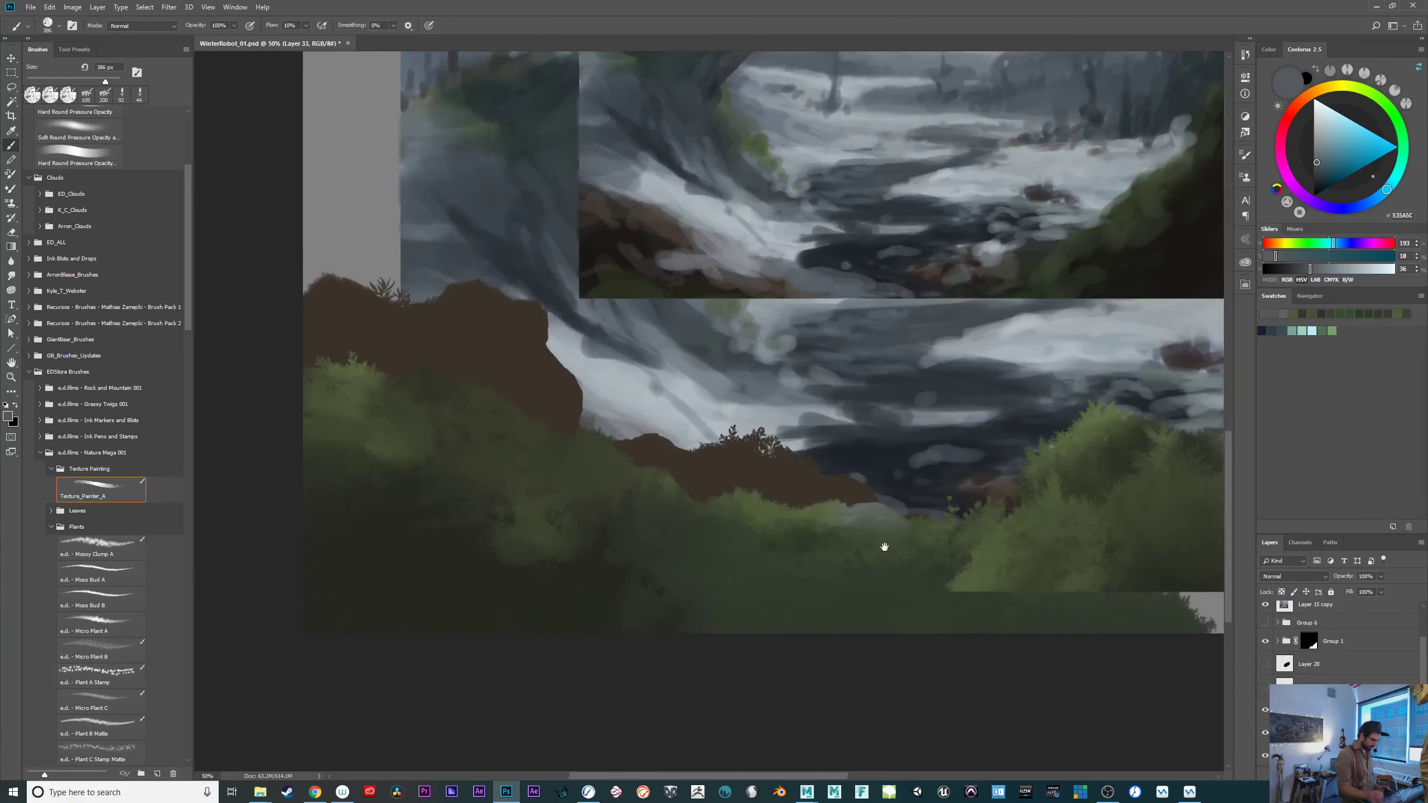
pyautogui.moveTo(692, 462)
pyautogui.mouseDown()
pyautogui.moveTo(622, 517)
pyautogui.moveTo(645, 477)
pyautogui.moveTo(625, 520)
pyautogui.mouseUp()
pyautogui.moveTo(472, 377)
pyautogui.mouseDown()
pyautogui.moveTo(472, 357)
pyautogui.moveTo(427, 409)
pyautogui.mouseUp()
pyautogui.moveTo(414, 402)
pyautogui.mouseDown()
pyautogui.moveTo(409, 444)
pyautogui.moveTo(481, 426)
pyautogui.moveTo(473, 468)
pyautogui.moveTo(493, 491)
pyautogui.moveTo(446, 459)
pyautogui.moveTo(456, 488)
pyautogui.mouseUp()
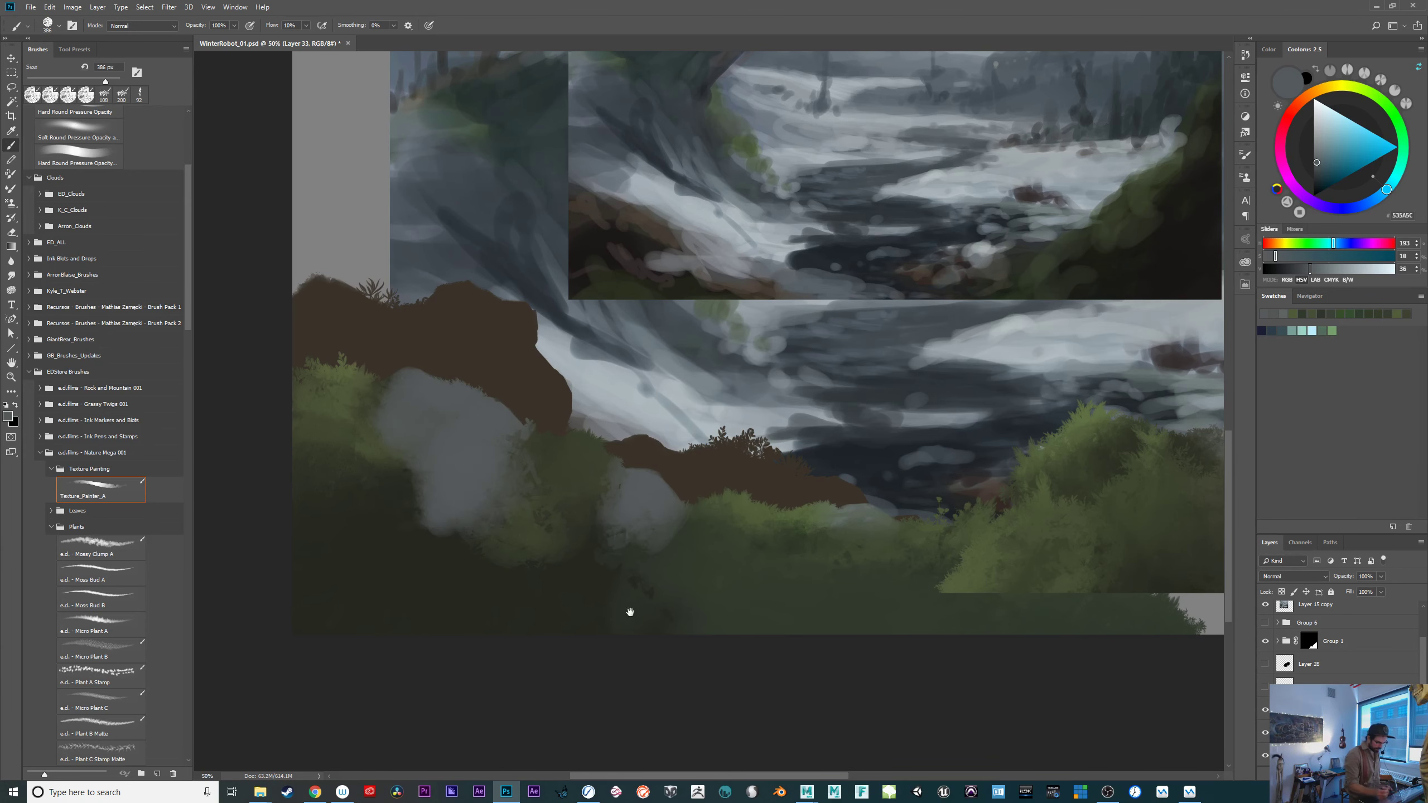
pyautogui.moveTo(631, 612); pyautogui.dragTo(597, 606)
pyautogui.moveTo(442, 470); pyautogui.dragTo(458, 487)
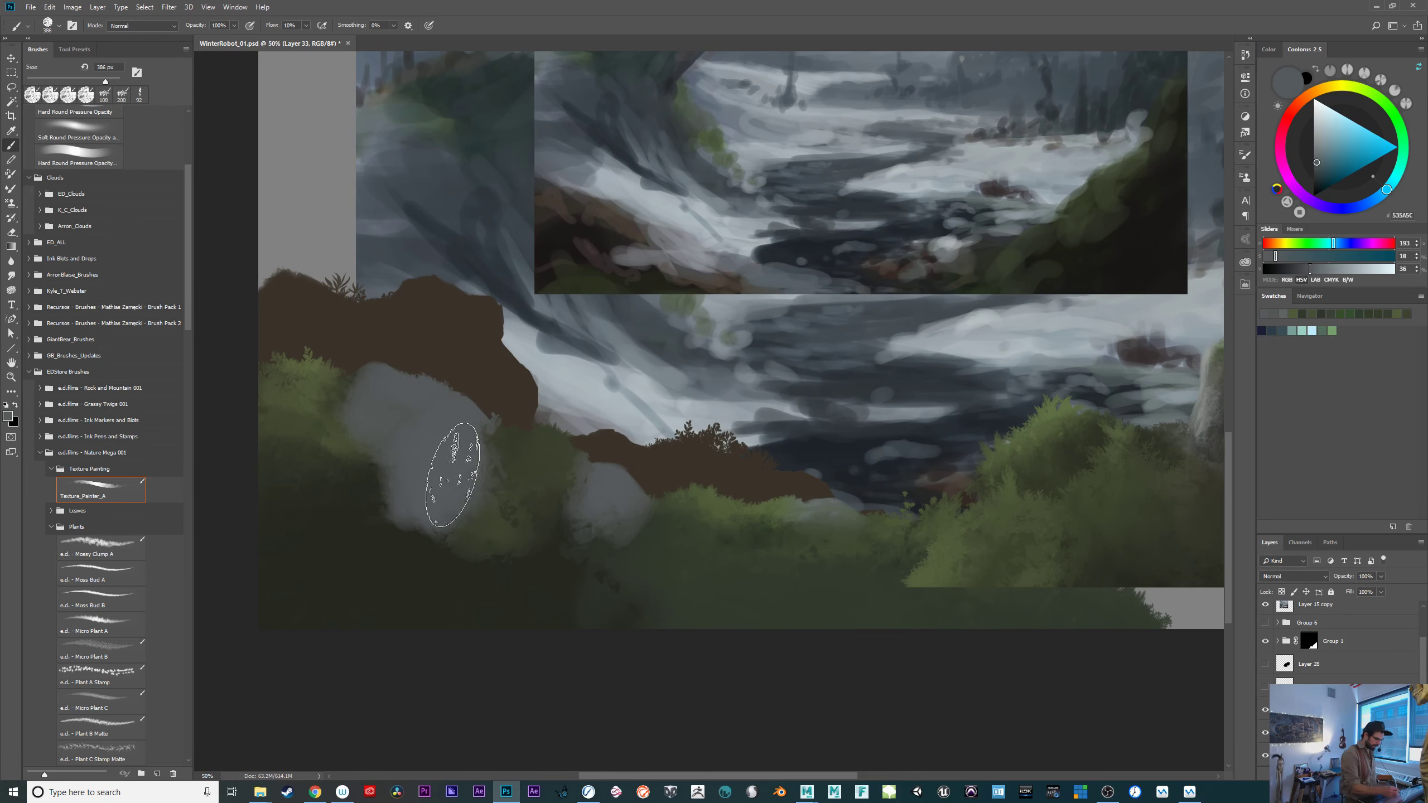
# Widen the large grey rock toward the left canvas edge and join it to the smaller rock with more blue-grey.
pyautogui.moveTo(686, 534); pyautogui.dragTo(748, 550)
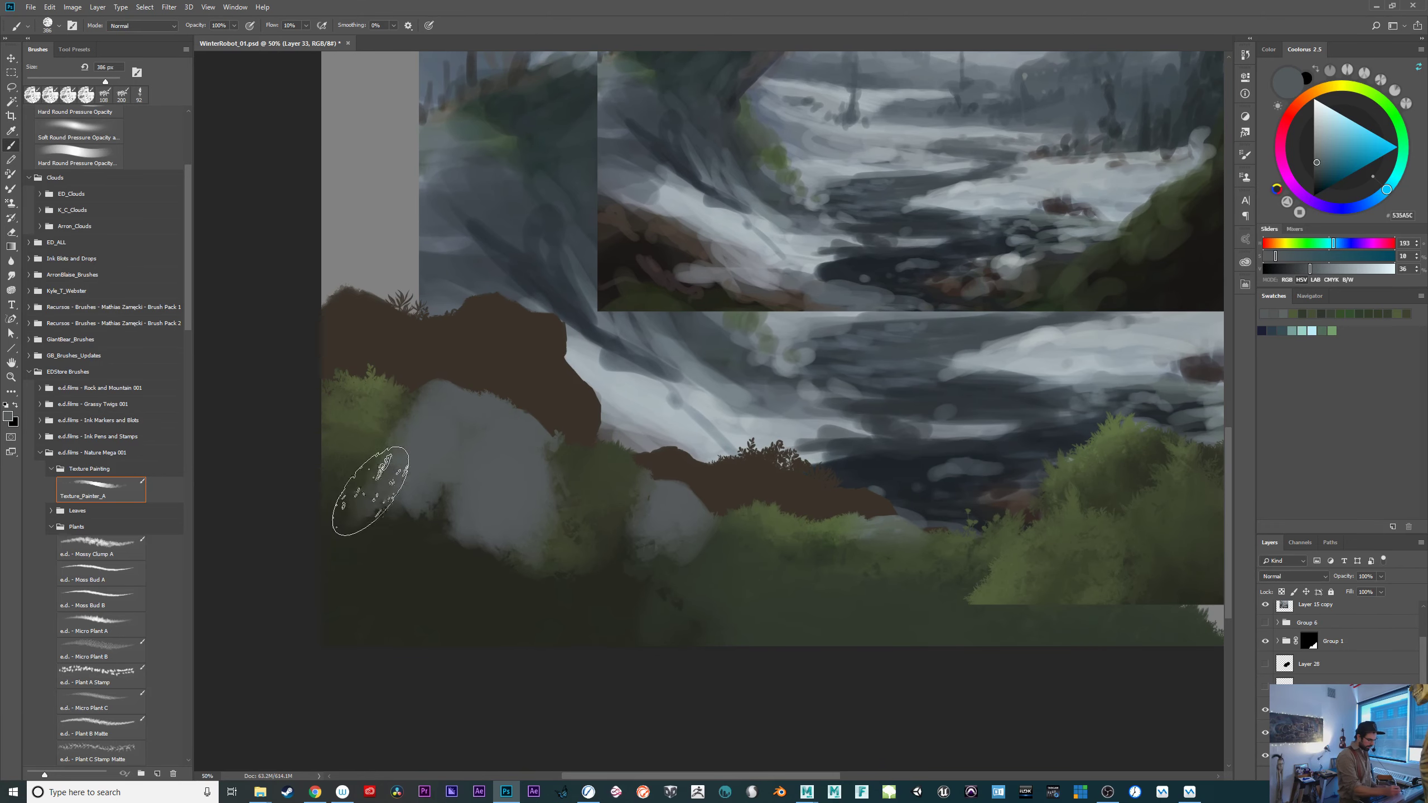
pyautogui.moveTo(373, 495)
pyautogui.mouseDown()
pyautogui.moveTo(428, 544)
pyautogui.moveTo(414, 523)
pyautogui.moveTo(446, 502)
pyautogui.moveTo(365, 481)
pyautogui.moveTo(413, 519)
pyautogui.mouseUp()
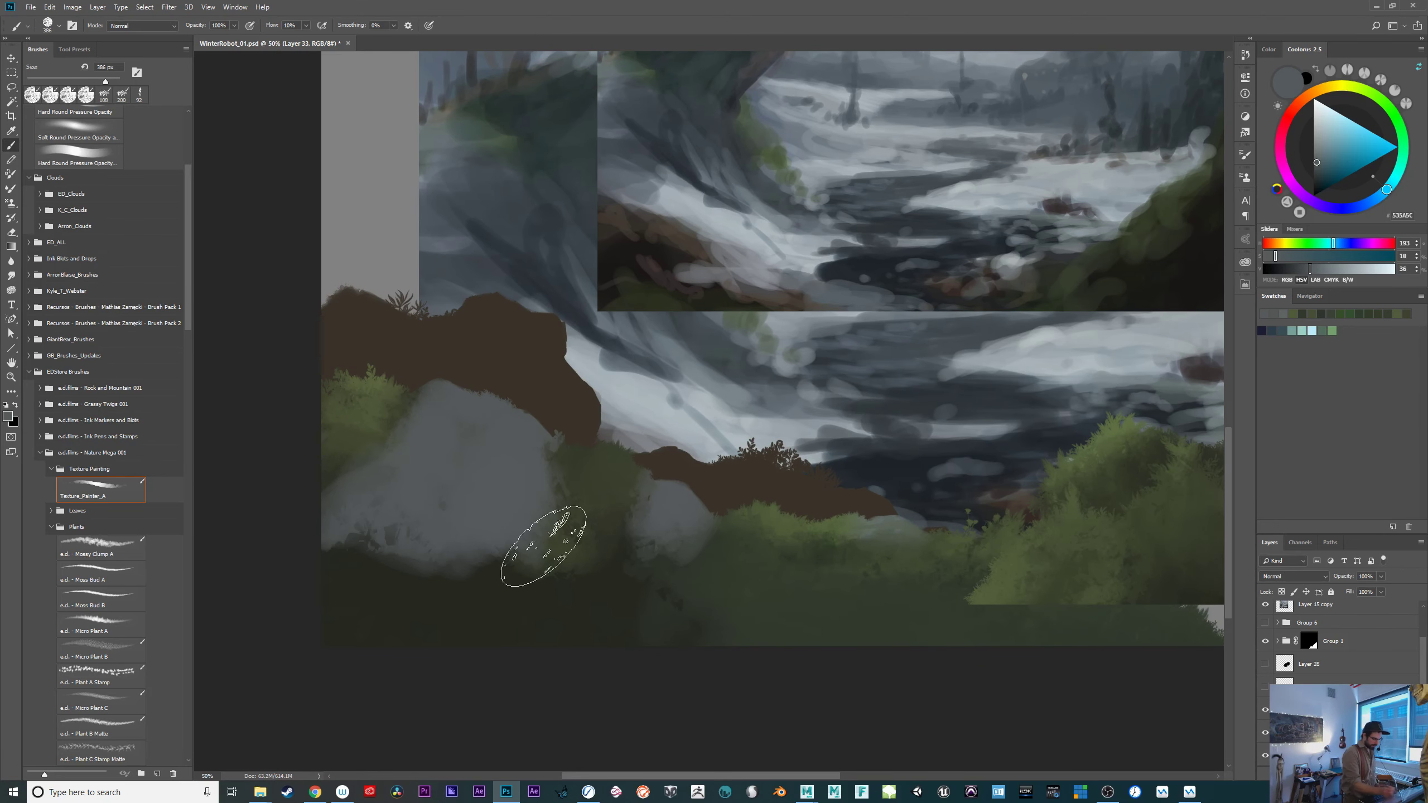
pyautogui.moveTo(902, 629); pyautogui.dragTo(765, 632)
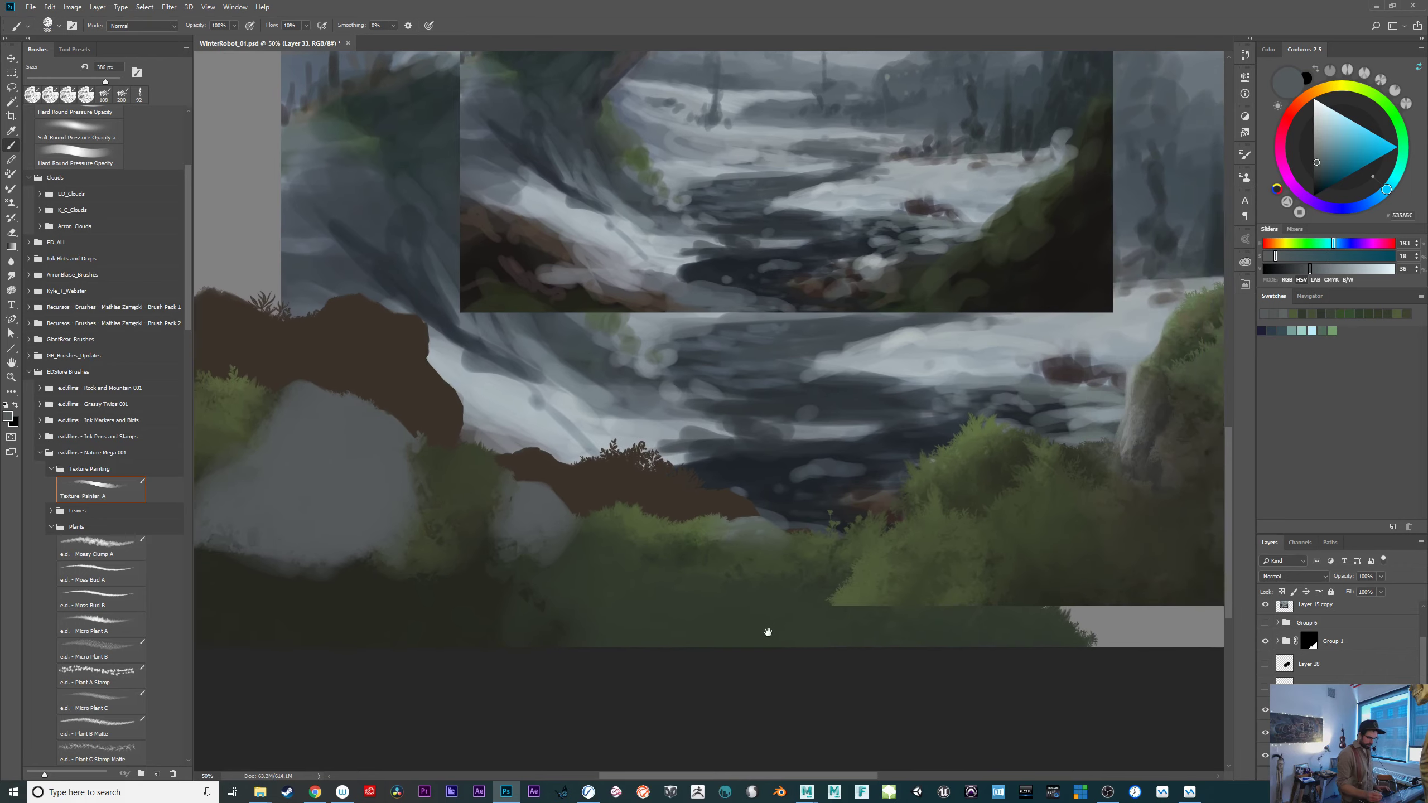
pyautogui.moveTo(507, 526)
pyautogui.mouseDown()
pyautogui.moveTo(576, 546)
pyautogui.moveTo(455, 542)
pyautogui.moveTo(485, 574)
pyautogui.moveTo(621, 600)
pyautogui.moveTo(659, 634)
pyautogui.mouseUp()
# Paint sampled dark green along the base of the grey rocks and sample a darker tone.
pyautogui.keyDown('alt'); pyautogui.click(478, 638); pyautogui.keyUp('alt')
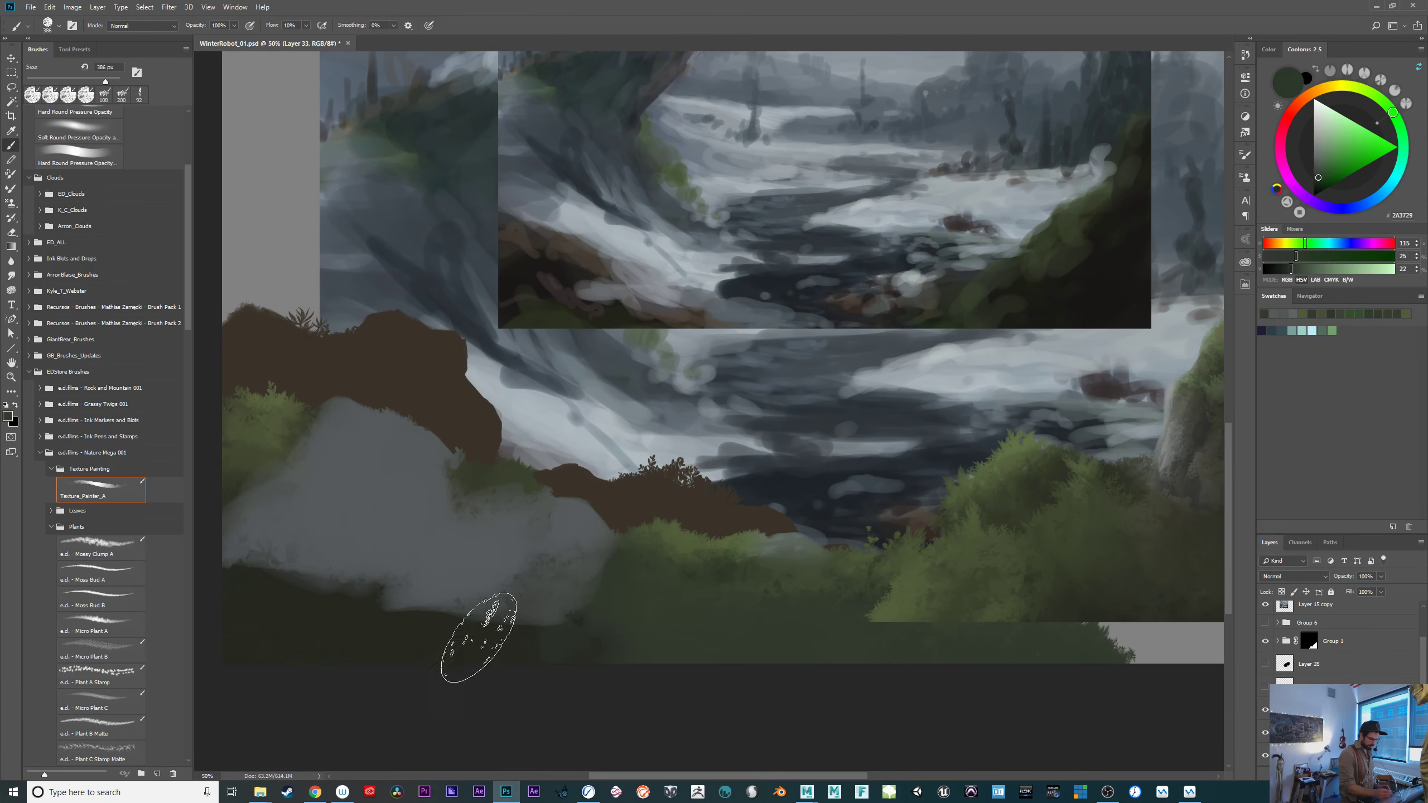
pyautogui.moveTo(691, 581)
pyautogui.mouseDown()
pyautogui.moveTo(424, 689)
pyautogui.moveTo(289, 689)
pyautogui.moveTo(765, 581)
pyautogui.mouseUp()
pyautogui.keyDown('alt'); pyautogui.click(1041, 361); pyautogui.keyUp('alt')
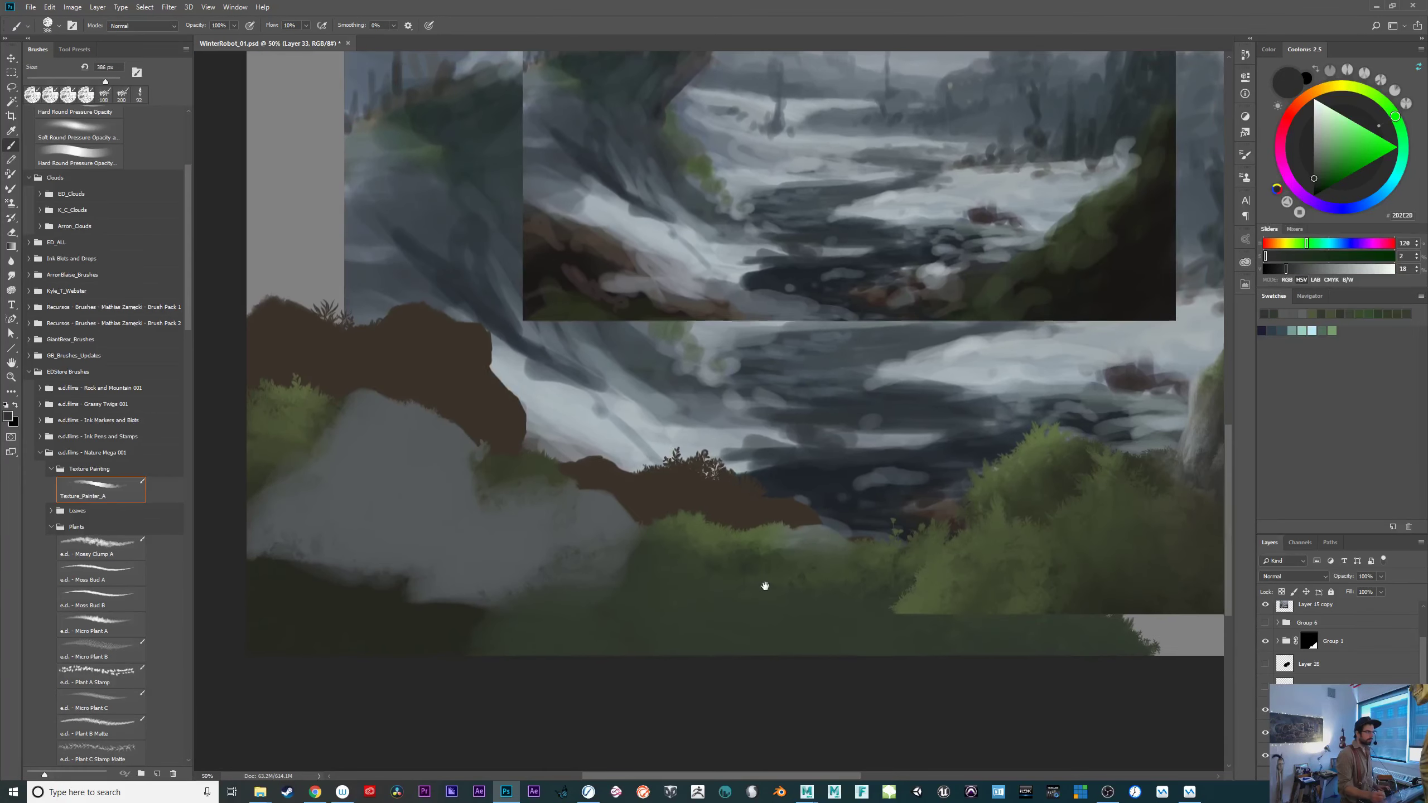
# Shade the lower parts of the grey rocks with dark grey using the 386 px brush.
pyautogui.moveTo(434, 580)
pyautogui.mouseDown()
pyautogui.moveTo(342, 554)
pyautogui.moveTo(262, 544)
pyautogui.moveTo(300, 537)
pyautogui.moveTo(384, 562)
pyautogui.moveTo(453, 535)
pyautogui.moveTo(413, 566)
pyautogui.moveTo(425, 584)
pyautogui.moveTo(257, 529)
pyautogui.moveTo(431, 596)
pyautogui.moveTo(459, 581)
pyautogui.moveTo(508, 617)
pyautogui.moveTo(431, 638)
pyautogui.moveTo(346, 604)
pyautogui.moveTo(338, 635)
pyautogui.moveTo(451, 684)
pyautogui.moveTo(526, 630)
pyautogui.moveTo(350, 591)
pyautogui.moveTo(267, 510)
pyautogui.moveTo(268, 606)
pyautogui.mouseUp()
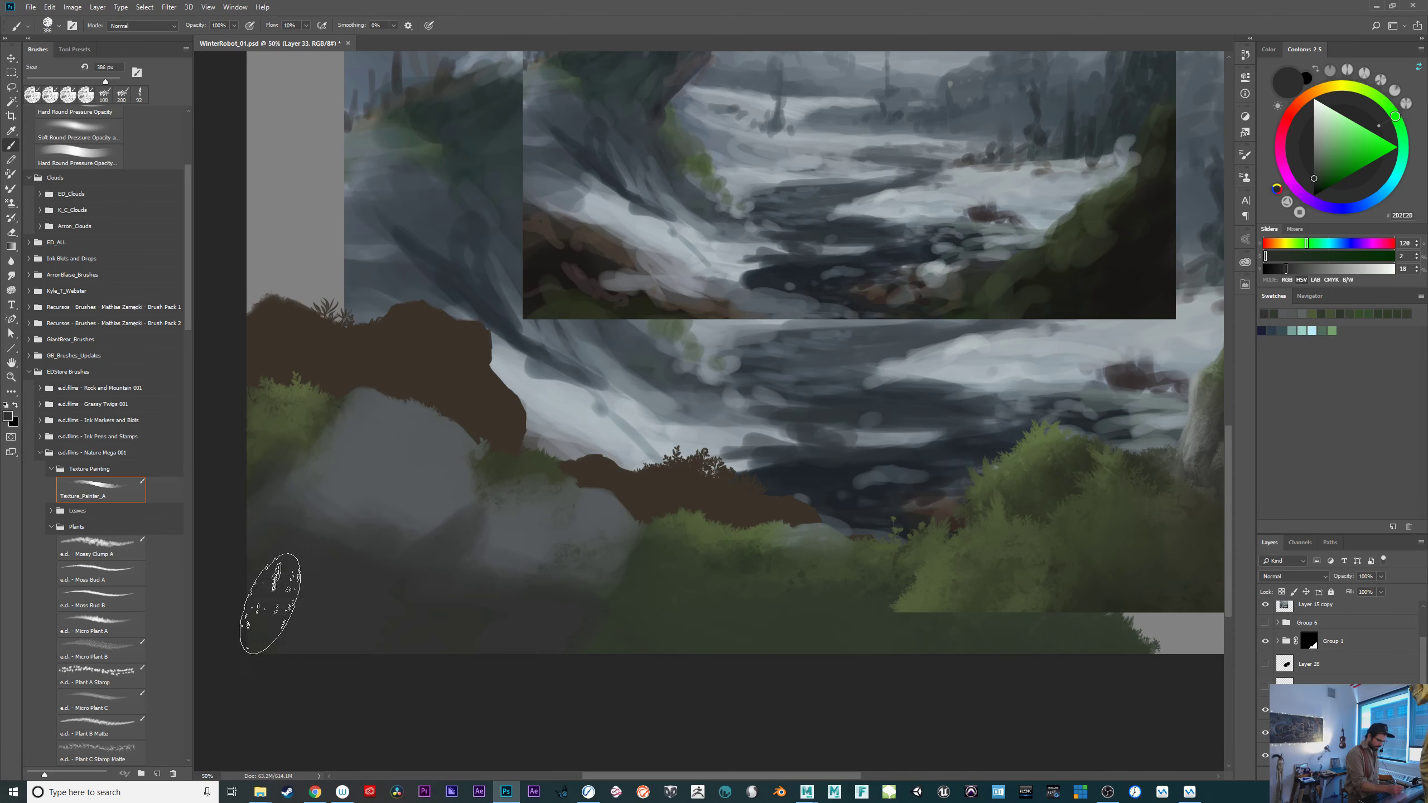
pyautogui.moveTo(497, 592); pyautogui.dragTo(491, 602)
# Undo the dark trial stroke on the large rock and shade its left side with a slightly lighter dark grey and a 186 px brush.
pyautogui.moveTo(347, 468); pyautogui.dragTo(319, 476)
pyautogui.moveTo(336, 419); pyautogui.dragTo(299, 494)
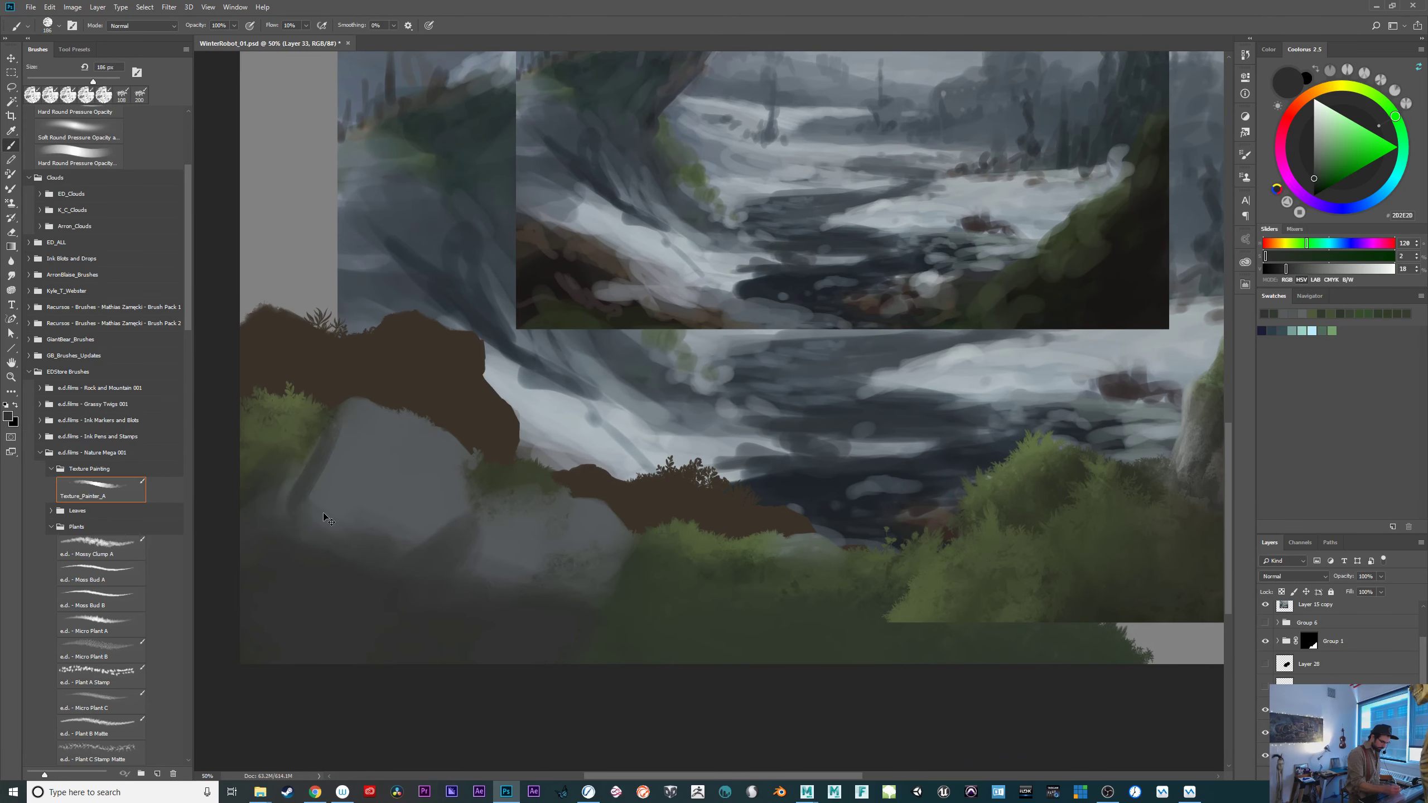
pyautogui.hotkey('ctrl', 'z')
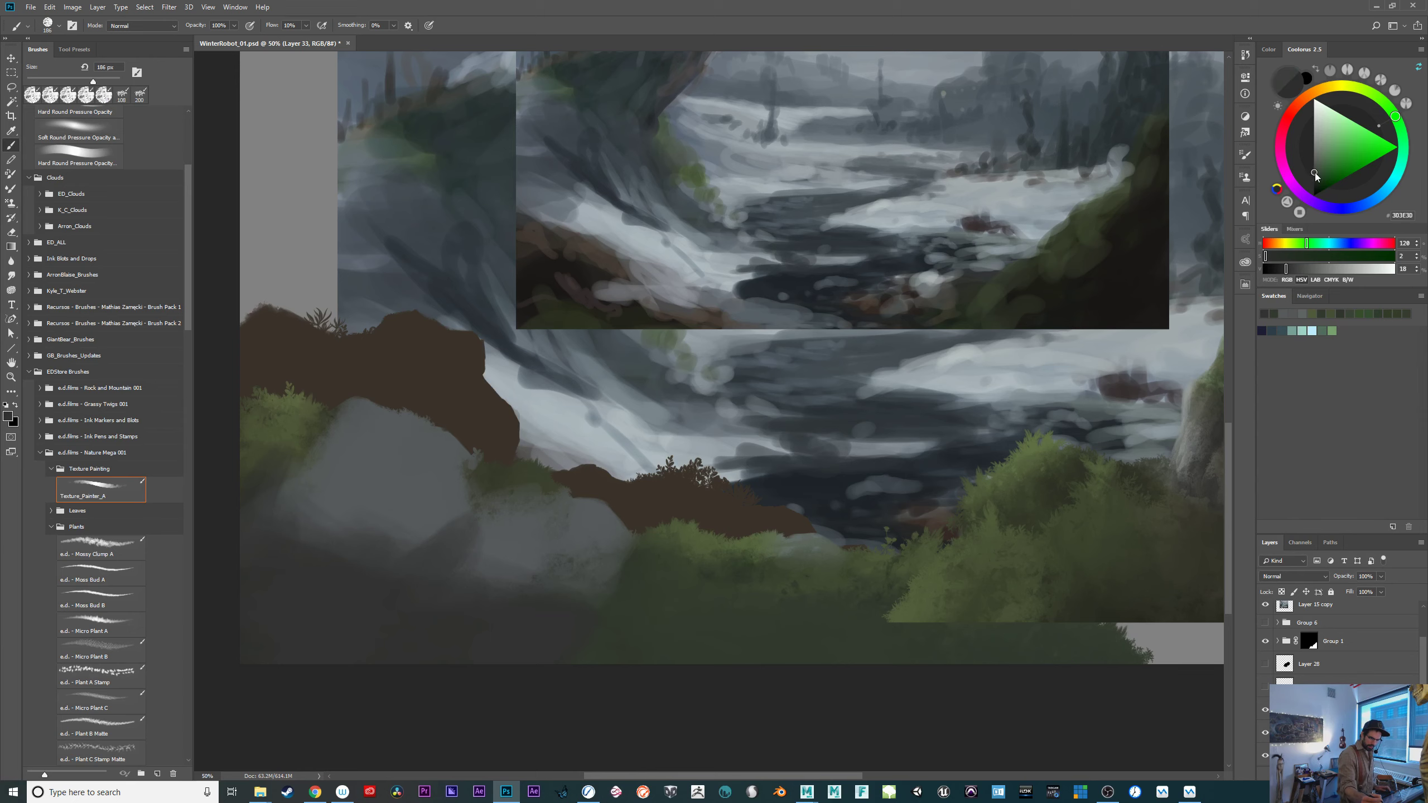
pyautogui.click(1314, 172)
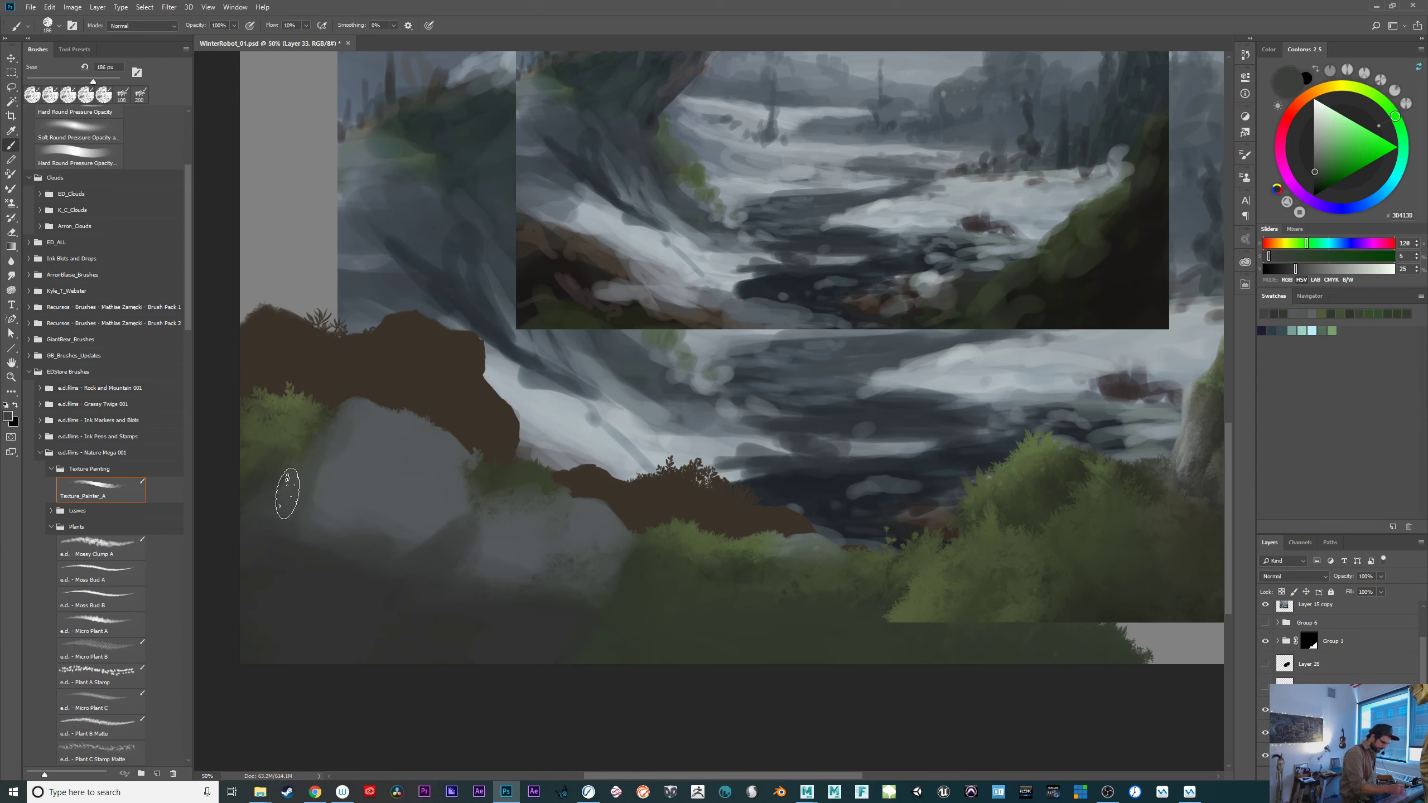
pyautogui.keyDown('alt'); pyautogui.click(382, 474); pyautogui.keyUp('alt')
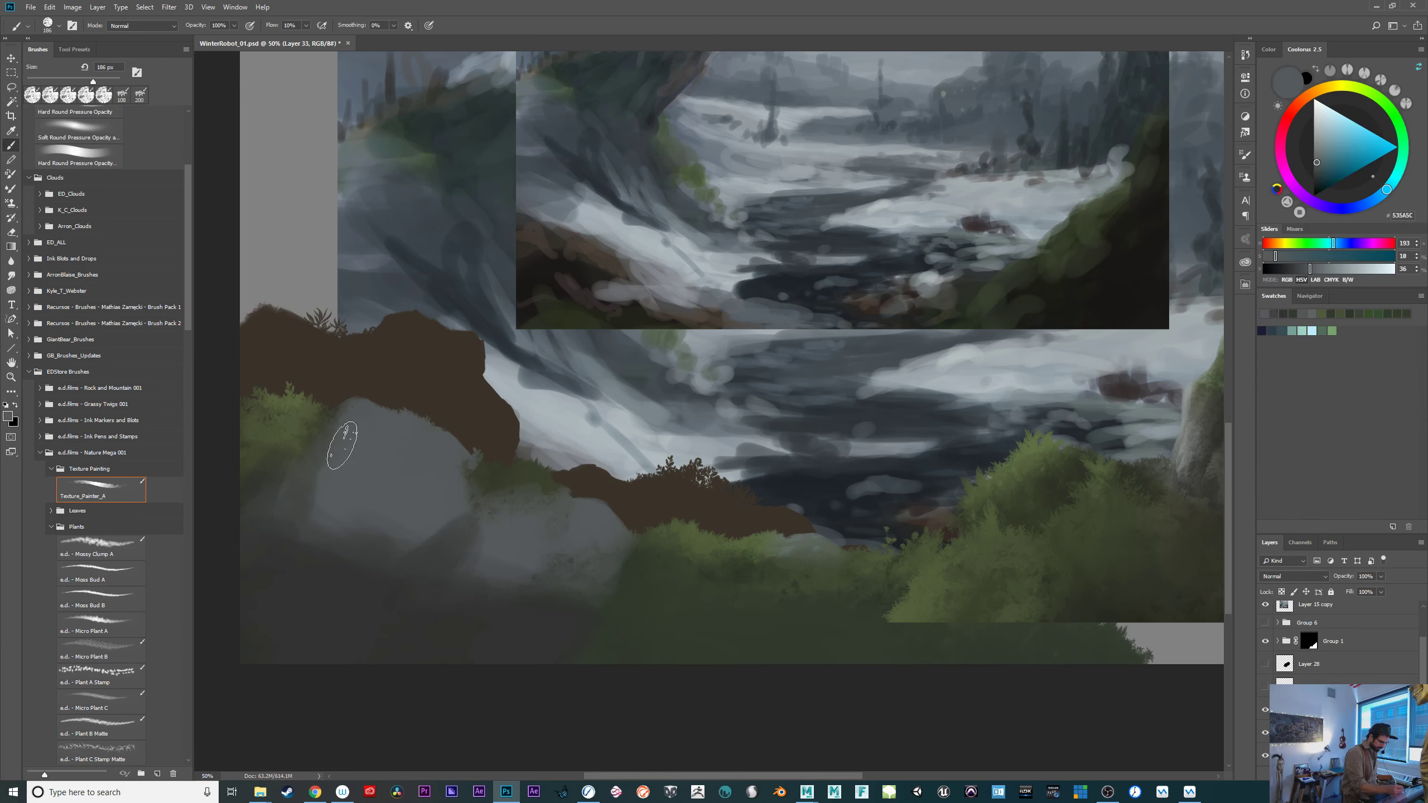
# Soften the large rock's lower shadows with sampled dark blue-grey, using a 506 px brush at 50% opacity.
pyautogui.keyDown('alt'); pyautogui.click(393, 546); pyautogui.keyUp('alt')
pyautogui.moveTo(387, 540); pyautogui.dragTo(416, 540)
pyautogui.moveTo(318, 498)
pyautogui.mouseDown()
pyautogui.moveTo(431, 573)
pyautogui.moveTo(379, 542)
pyautogui.moveTo(433, 553)
pyautogui.mouseUp()
pyautogui.press('5')
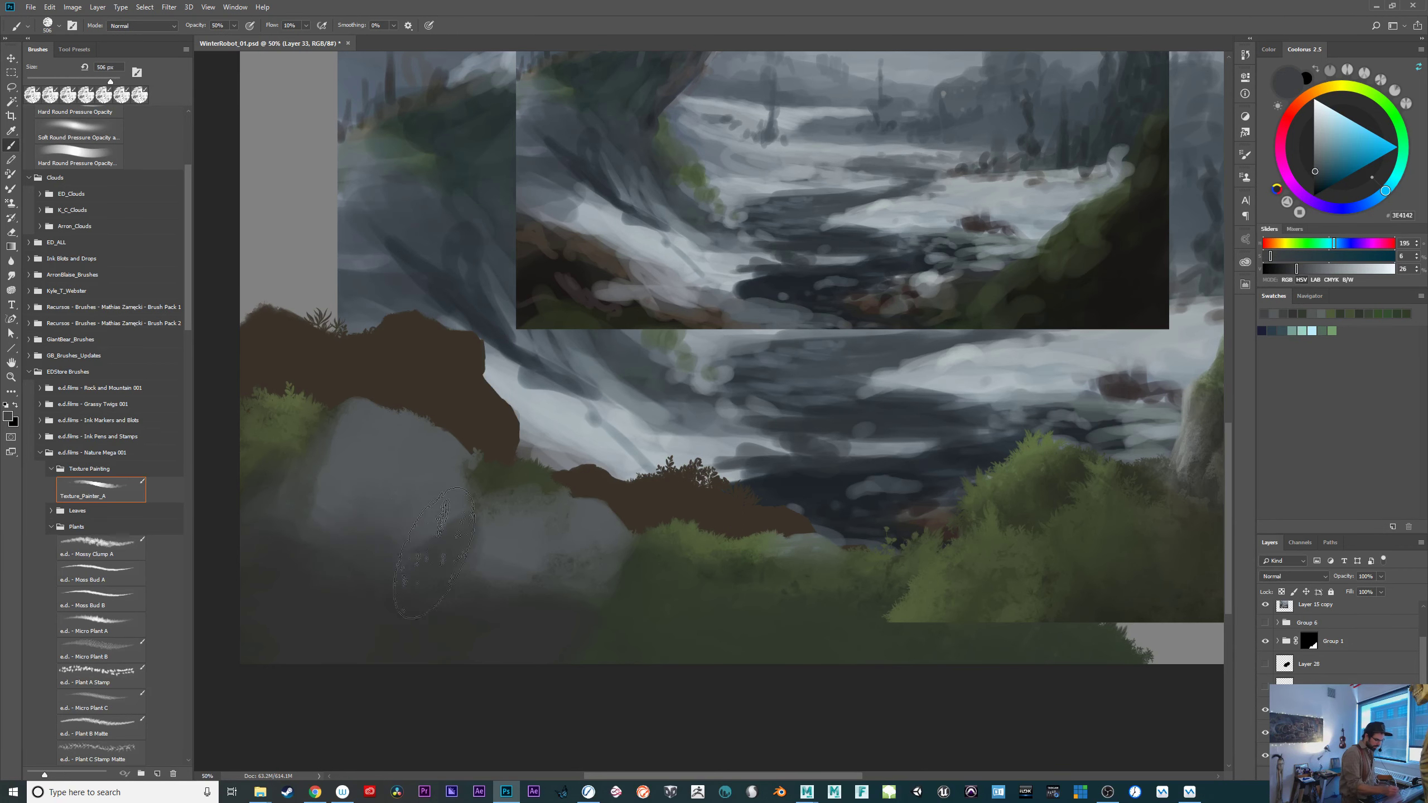
# Tint the small bush between the two grey rocks with a yellow-brown shifted from its sampled green, using a 310 px brush.
pyautogui.moveTo(675, 609); pyautogui.dragTo(587, 618)
pyautogui.keyDown('alt'); pyautogui.click(609, 550); pyautogui.keyUp('alt')
pyautogui.moveTo(505, 475); pyautogui.dragTo(477, 473)
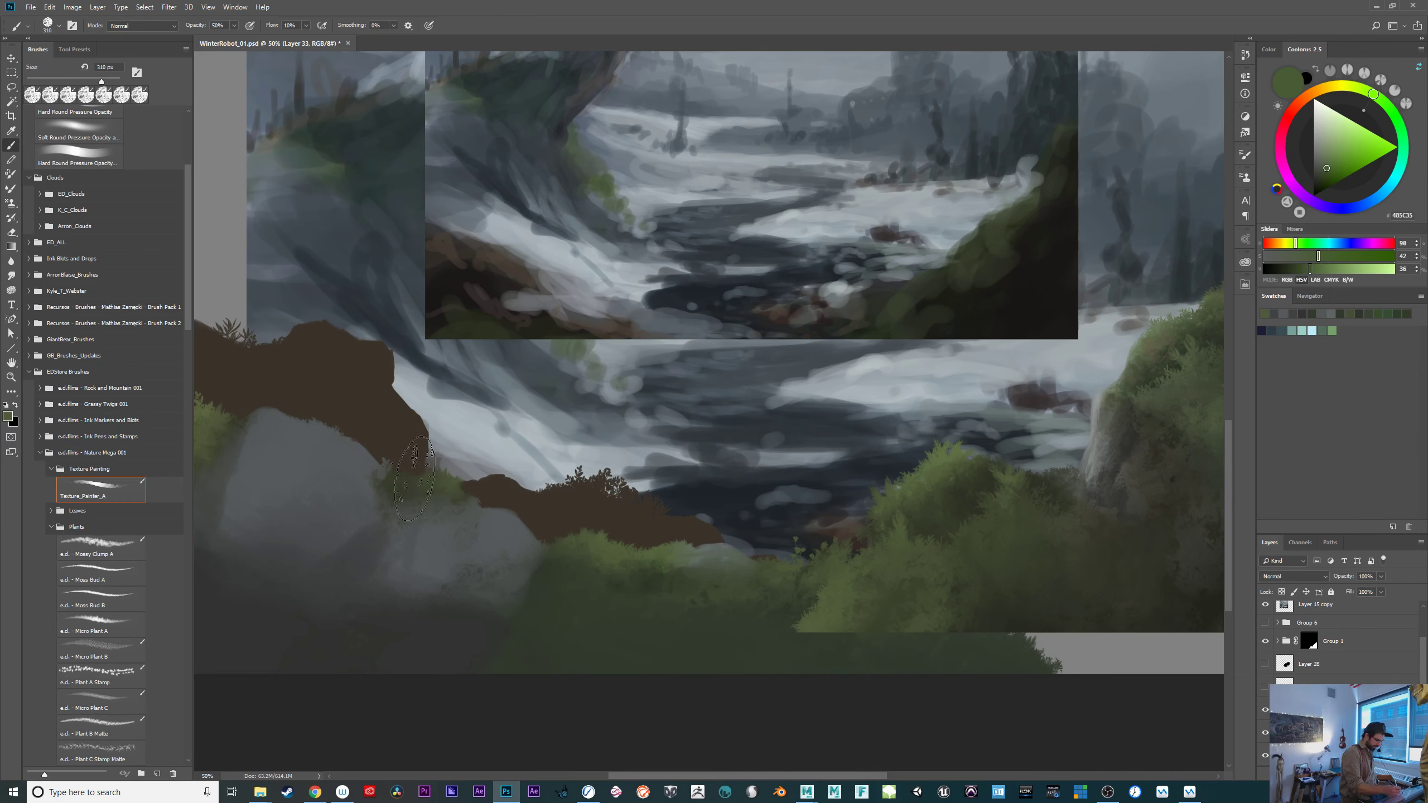
pyautogui.click(1324, 90)
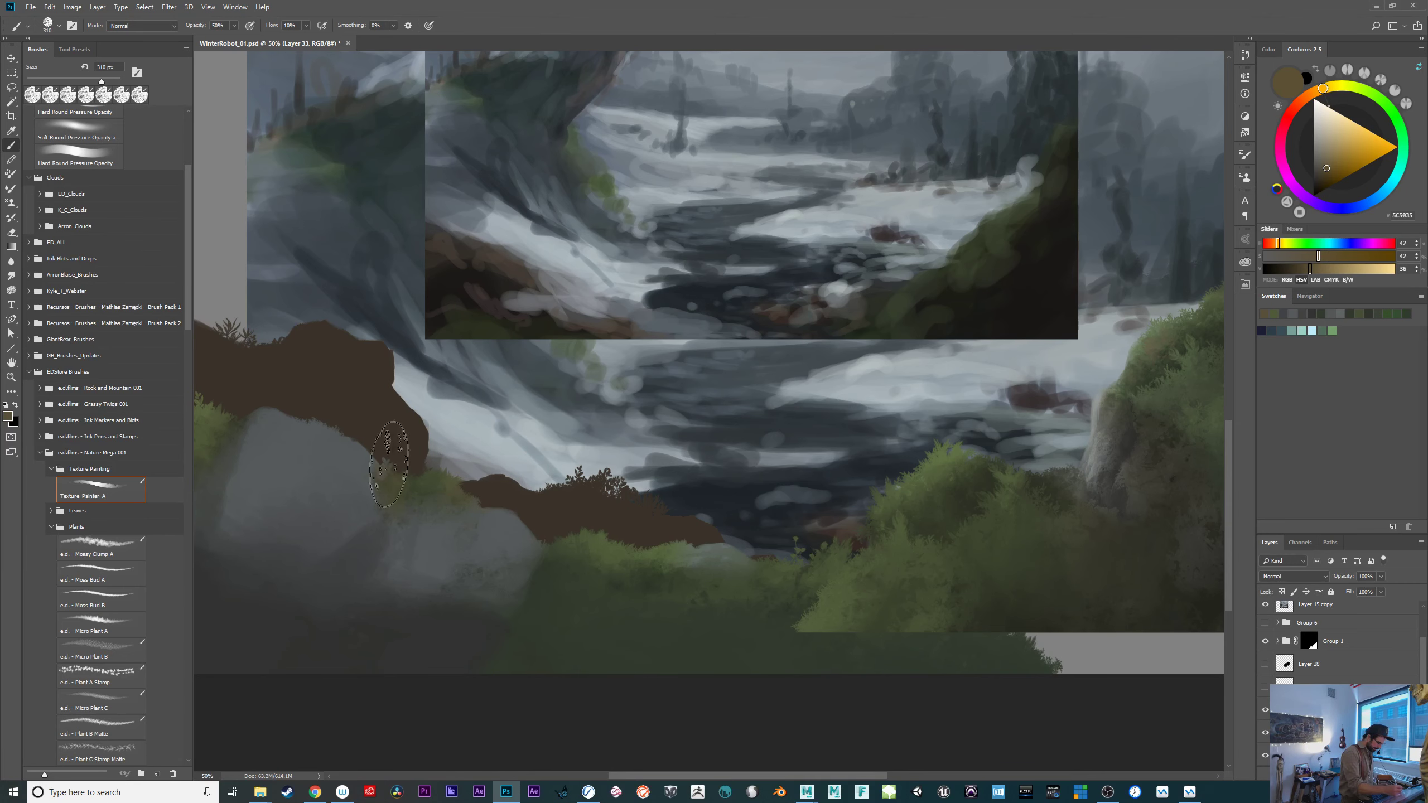
pyautogui.moveTo(764, 483); pyautogui.dragTo(895, 502)
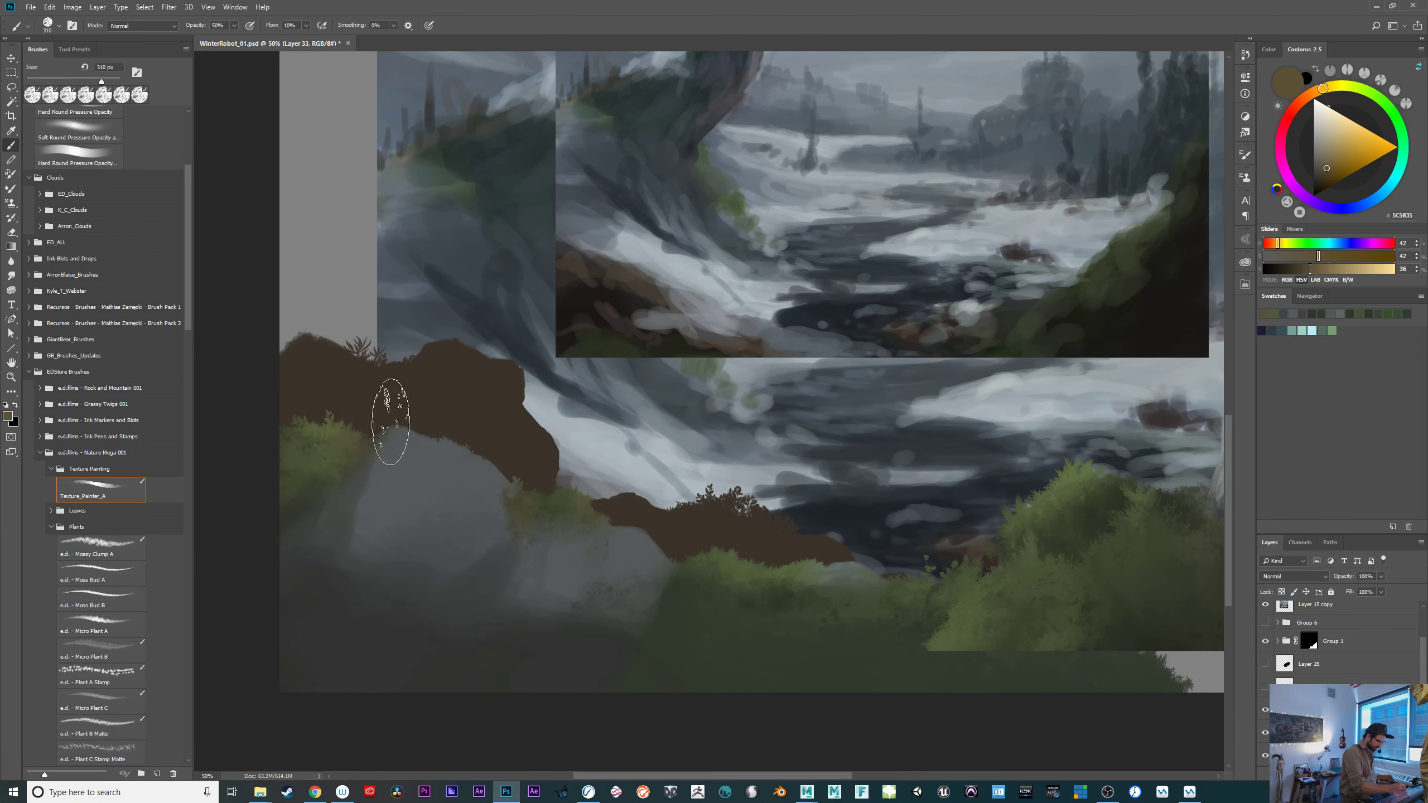
# Extend the smaller grey rock down toward the central greenery with sampled blue-grey and a 268 px brush, and sample a darker grey.
pyautogui.moveTo(938, 600); pyautogui.dragTo(840, 570)
pyautogui.press(']')
pyautogui.press(']')
pyautogui.press(']')
pyautogui.press(']')
pyautogui.press(']')
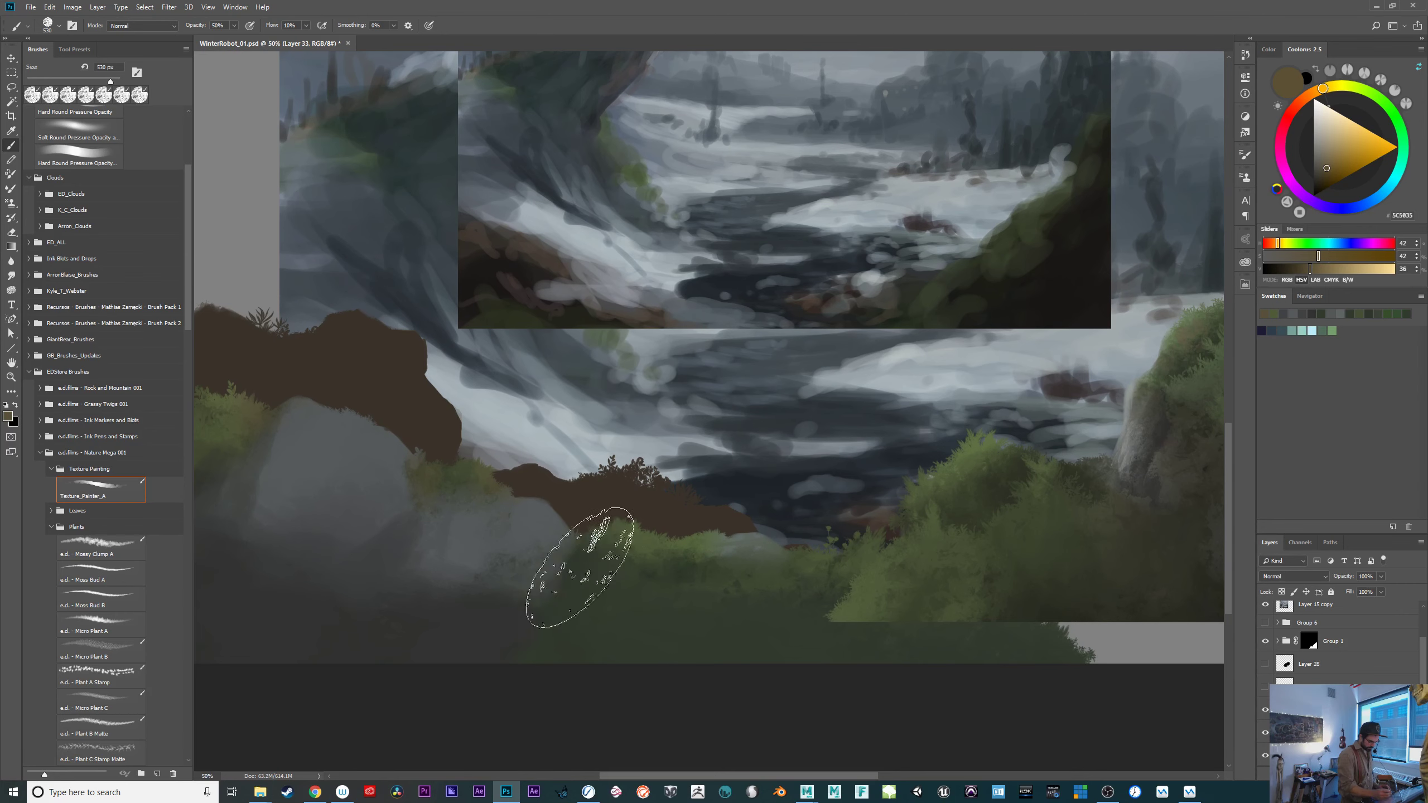
pyautogui.keyDown('alt'); pyautogui.click(549, 584); pyautogui.keyUp('alt')
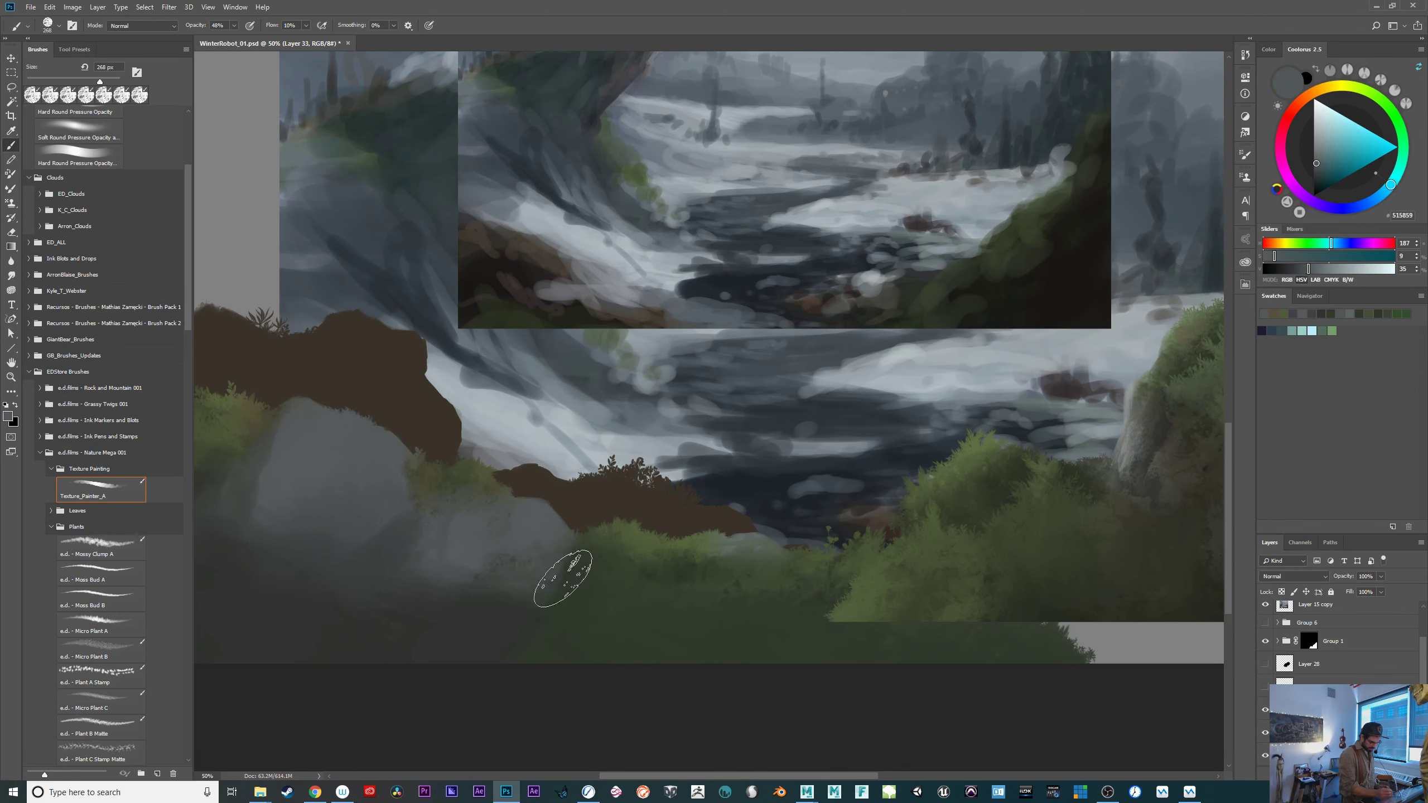
pyautogui.moveTo(563, 579)
pyautogui.mouseDown()
pyautogui.moveTo(574, 609)
pyautogui.moveTo(550, 577)
pyautogui.moveTo(593, 621)
pyautogui.moveTo(575, 584)
pyautogui.moveTo(583, 605)
pyautogui.moveTo(533, 593)
pyautogui.moveTo(587, 617)
pyautogui.moveTo(545, 589)
pyautogui.moveTo(571, 641)
pyautogui.moveTo(498, 595)
pyautogui.moveTo(470, 616)
pyautogui.mouseUp()
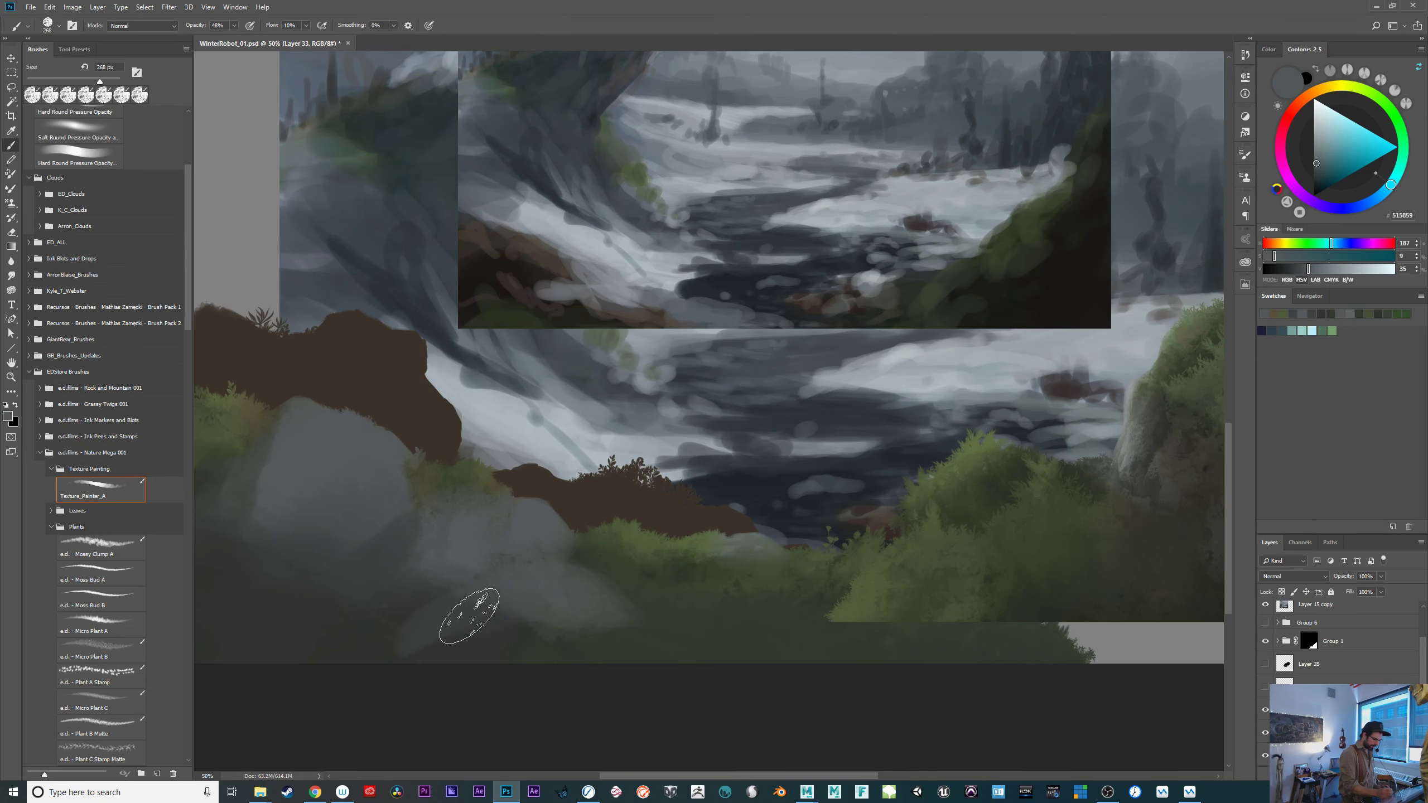
pyautogui.keyDown('alt'); pyautogui.click(394, 580); pyautogui.keyUp('alt')
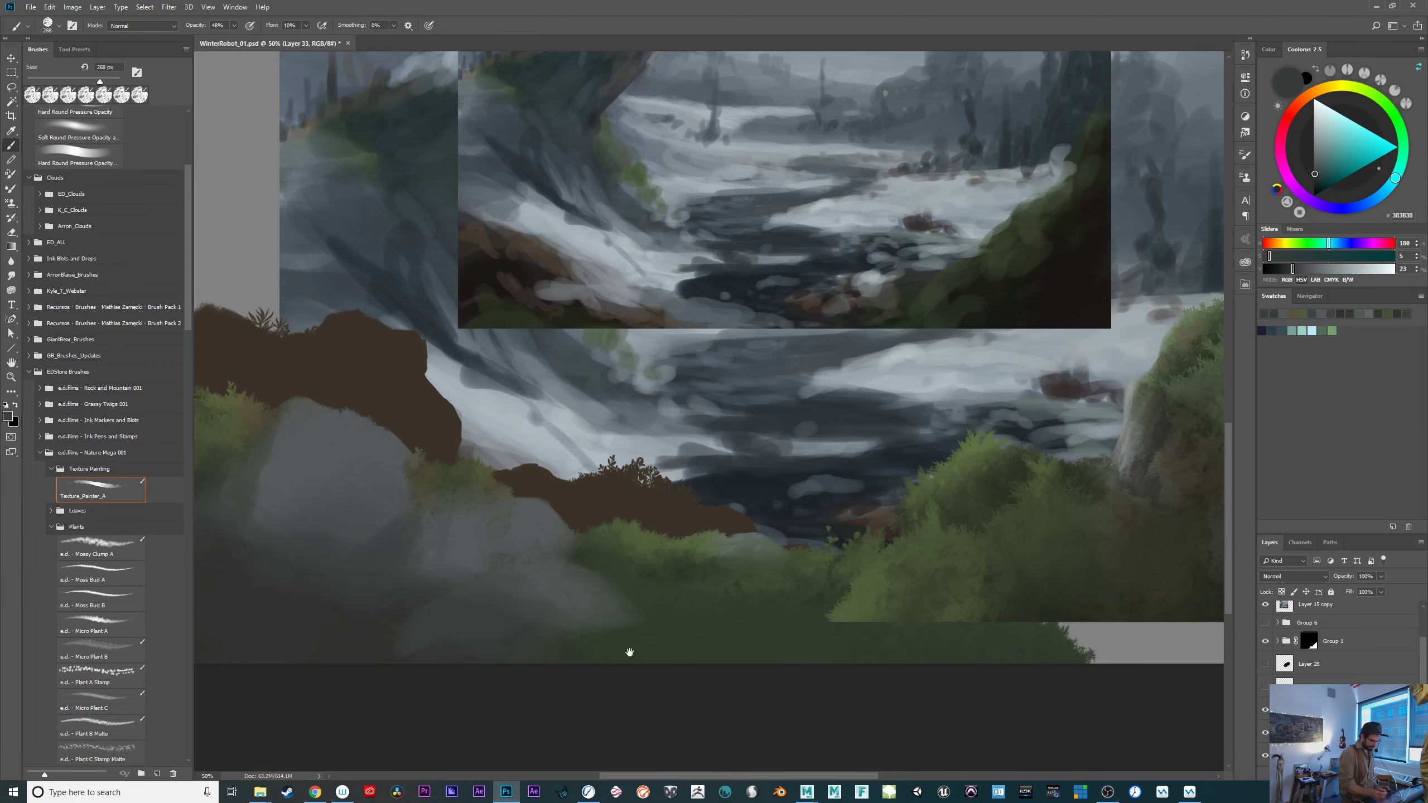
# Cover the ground below the grey rocks with sampled dark and olive greens using a 505 px brush.
pyautogui.keyDown('alt'); pyautogui.click(706, 640); pyautogui.keyUp('alt')
pyautogui.moveTo(608, 616)
pyautogui.mouseDown()
pyautogui.moveTo(765, 591)
pyautogui.moveTo(750, 581)
pyautogui.mouseUp()
pyautogui.moveTo(587, 607); pyautogui.dragTo(623, 607)
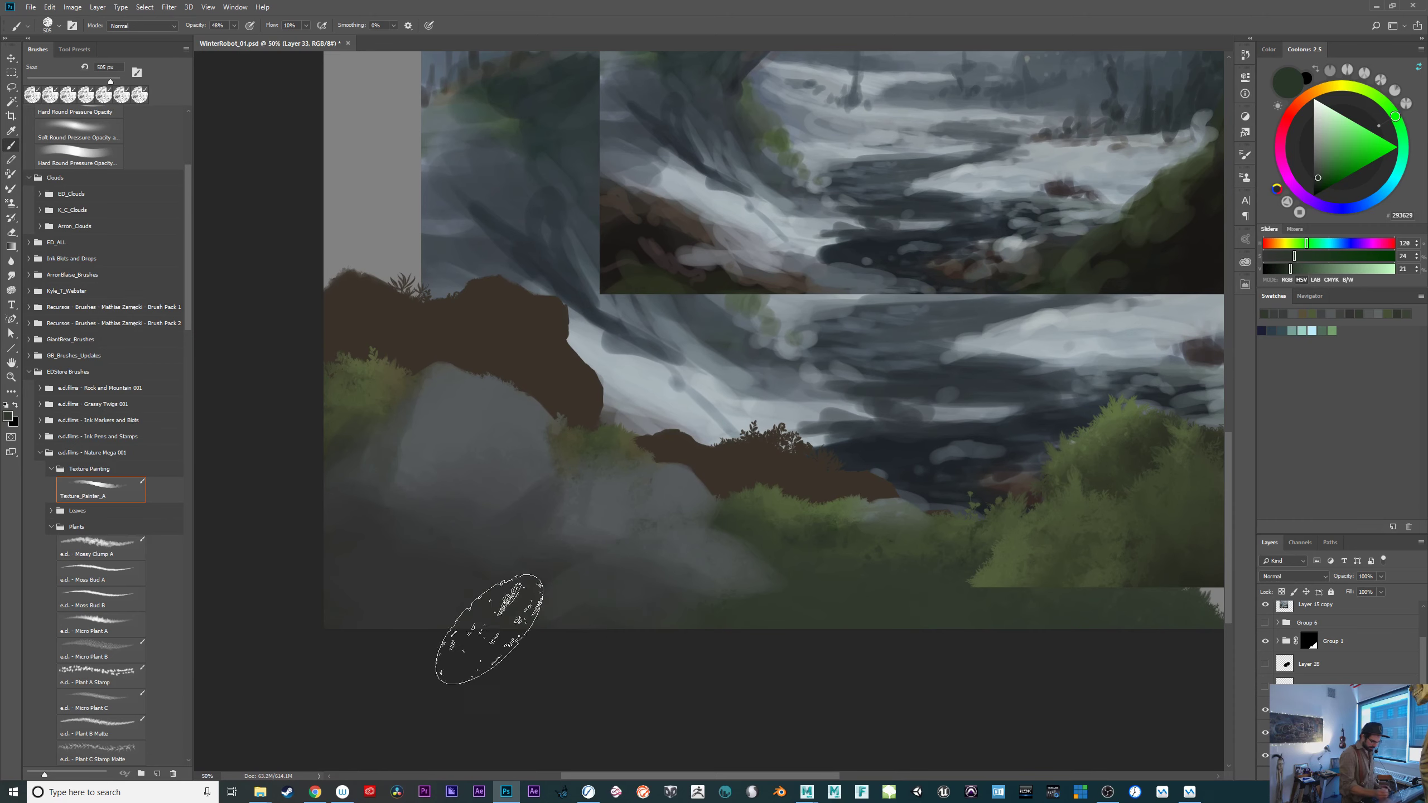
pyautogui.keyDown('alt'); pyautogui.click(827, 543); pyautogui.keyUp('alt')
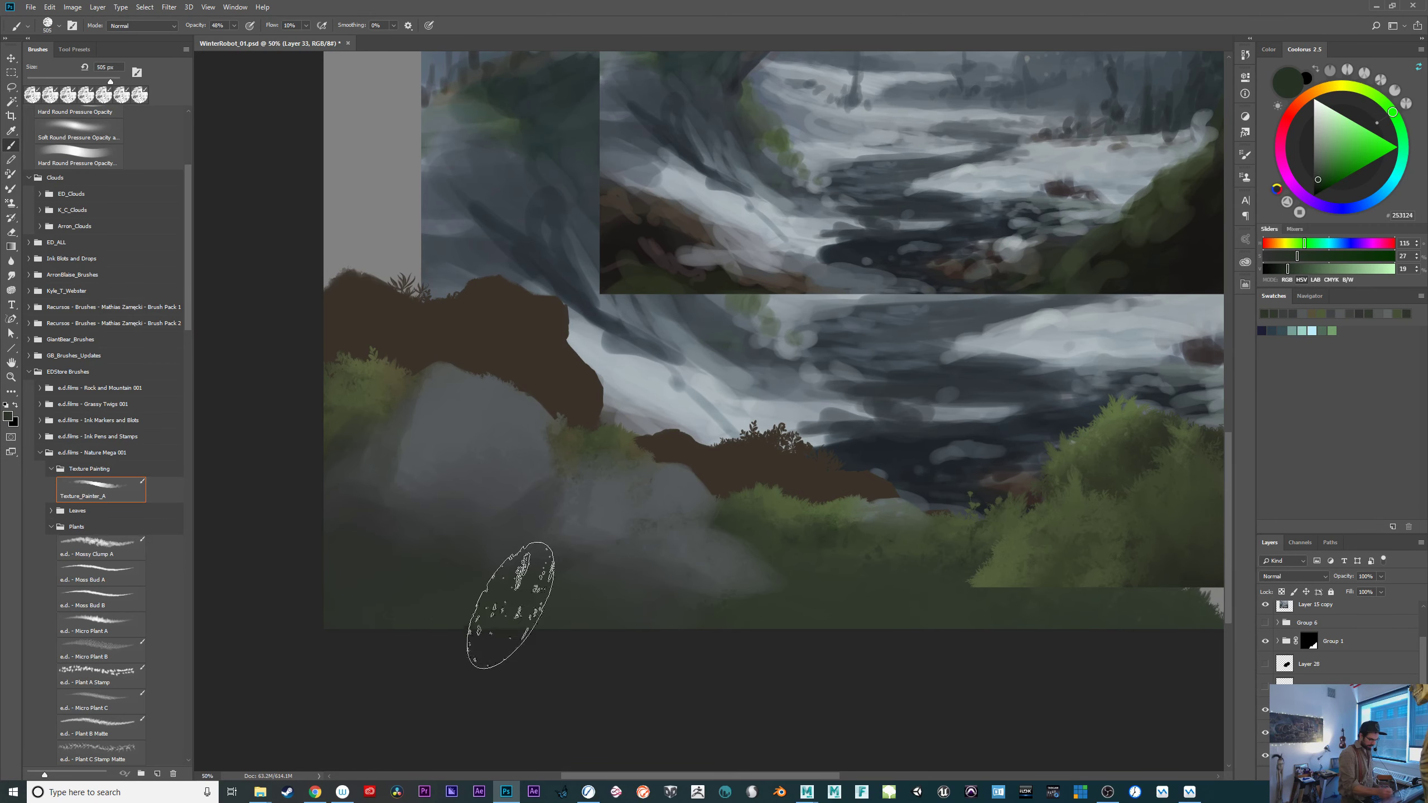
pyautogui.keyDown('alt'); pyautogui.click(1094, 507); pyautogui.keyUp('alt')
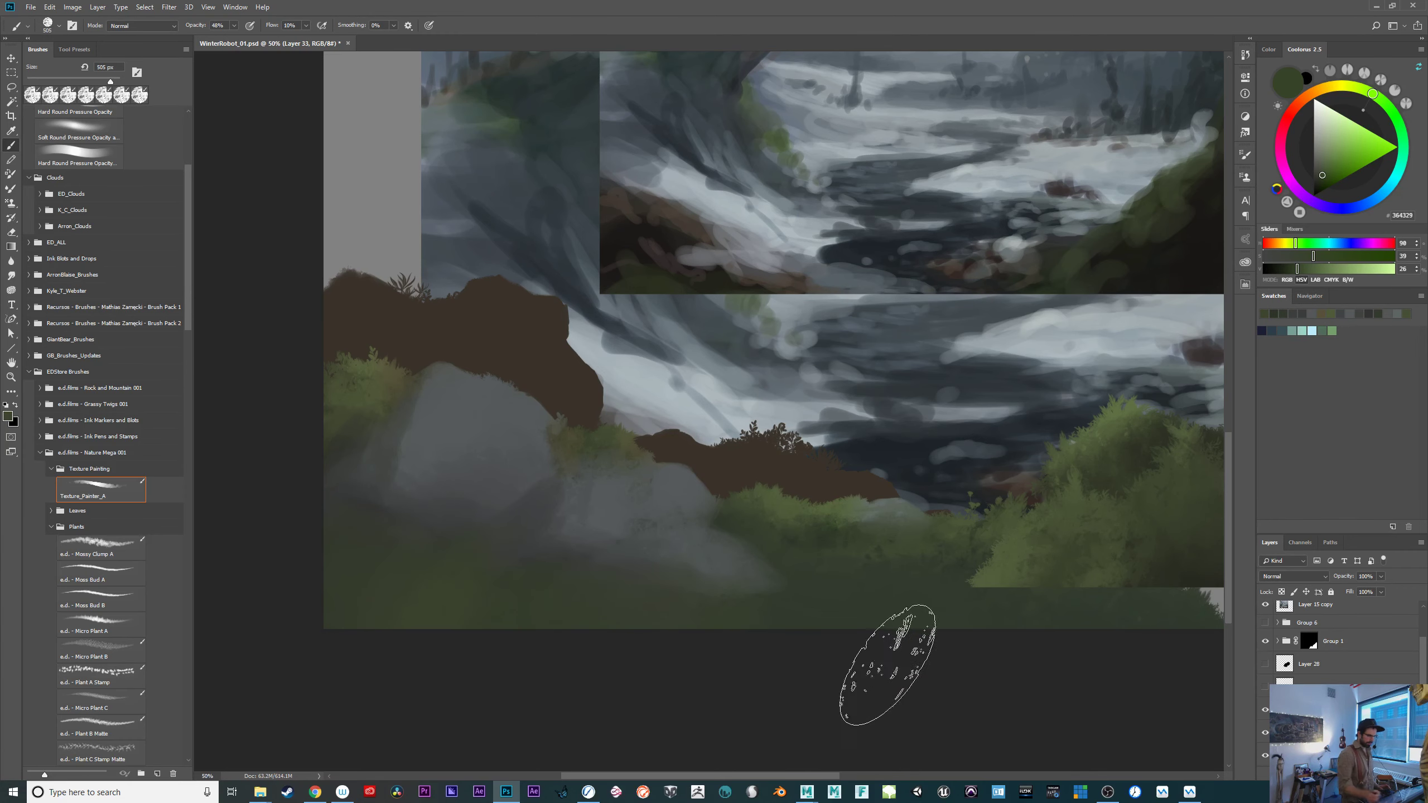
pyautogui.moveTo(815, 593); pyautogui.dragTo(631, 567)
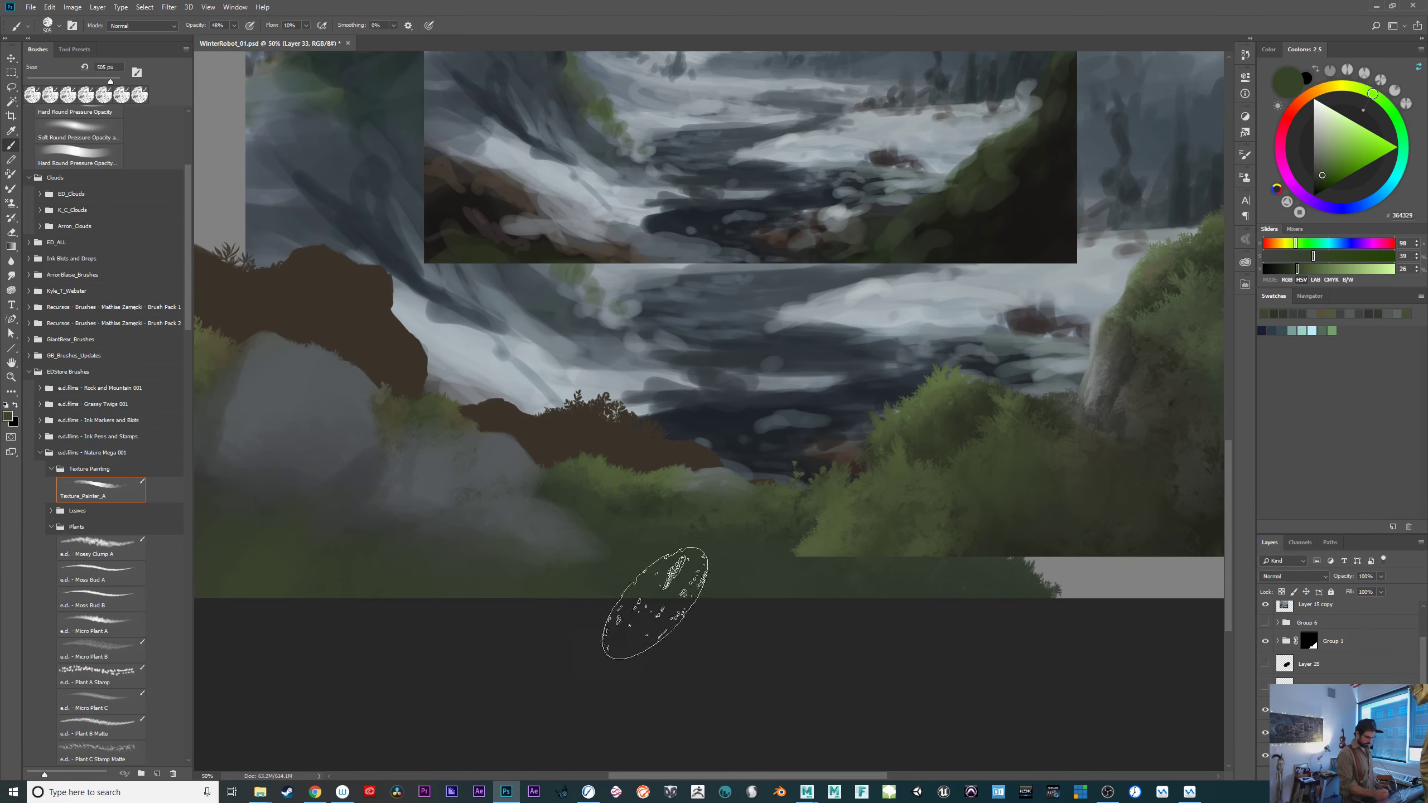
# Rework the large rock's upper and left edges with sampled light and dark greys, using a 181 px brush at 47% opacity.
pyautogui.moveTo(835, 567); pyautogui.dragTo(669, 685)
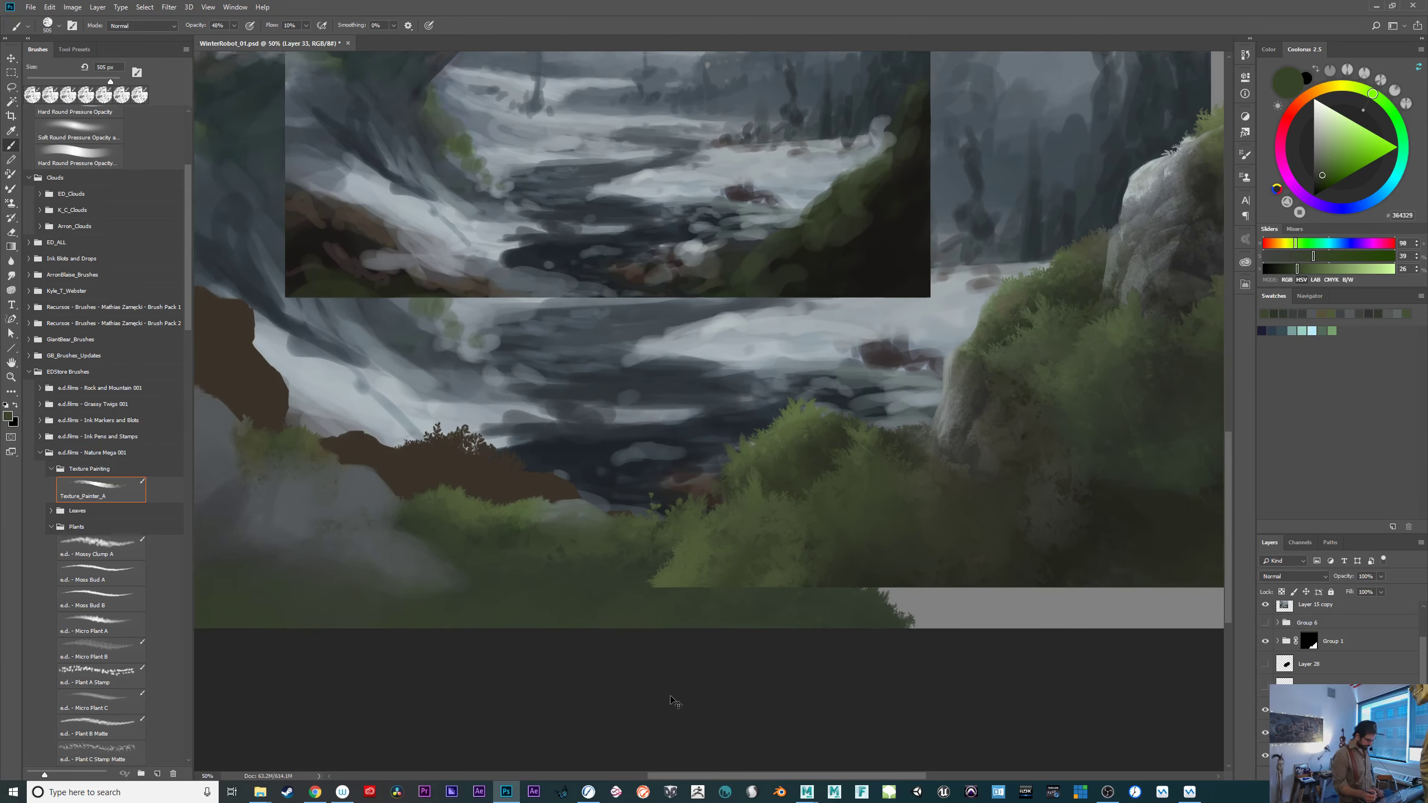
pyautogui.hotkey('ctrl', '-')
pyautogui.moveTo(910, 653)
pyautogui.mouseDown()
pyautogui.moveTo(921, 651)
pyautogui.moveTo(774, 685)
pyautogui.moveTo(918, 666)
pyautogui.moveTo(897, 654)
pyautogui.mouseUp()
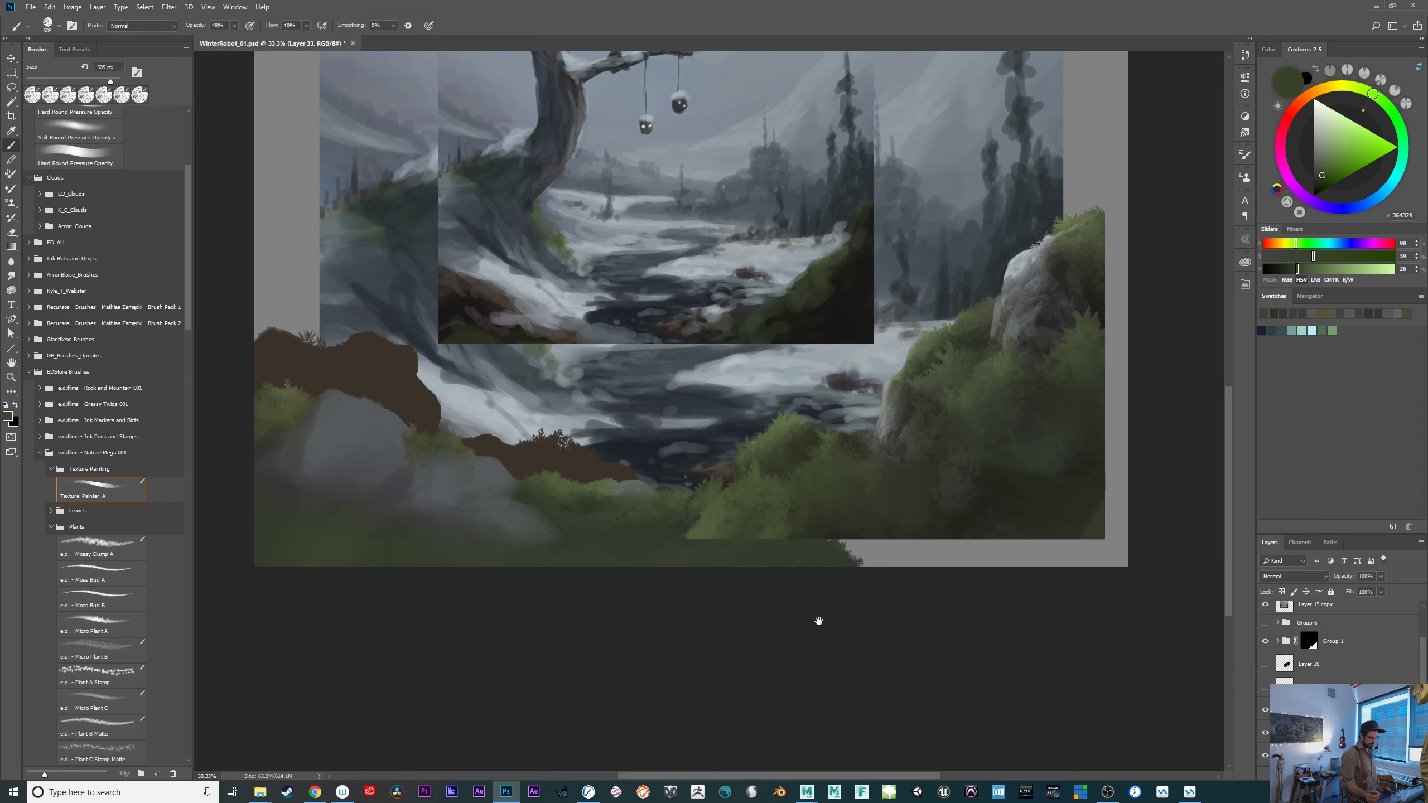
pyautogui.keyDown('alt'); pyautogui.click(364, 406); pyautogui.keyUp('alt')
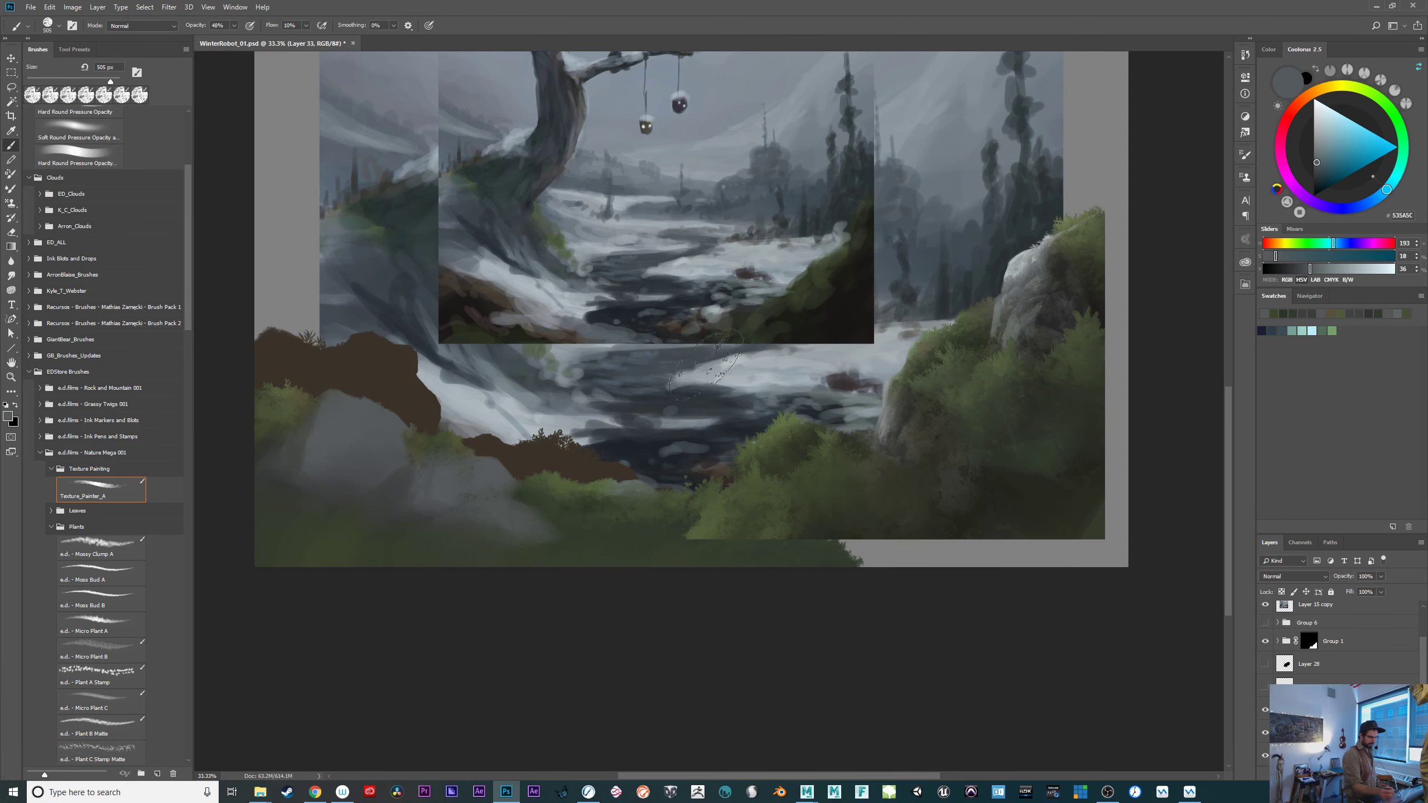
pyautogui.moveTo(762, 233); pyautogui.dragTo(727, 438)
pyautogui.keyDown('alt'); pyautogui.click(644, 369); pyautogui.keyUp('alt')
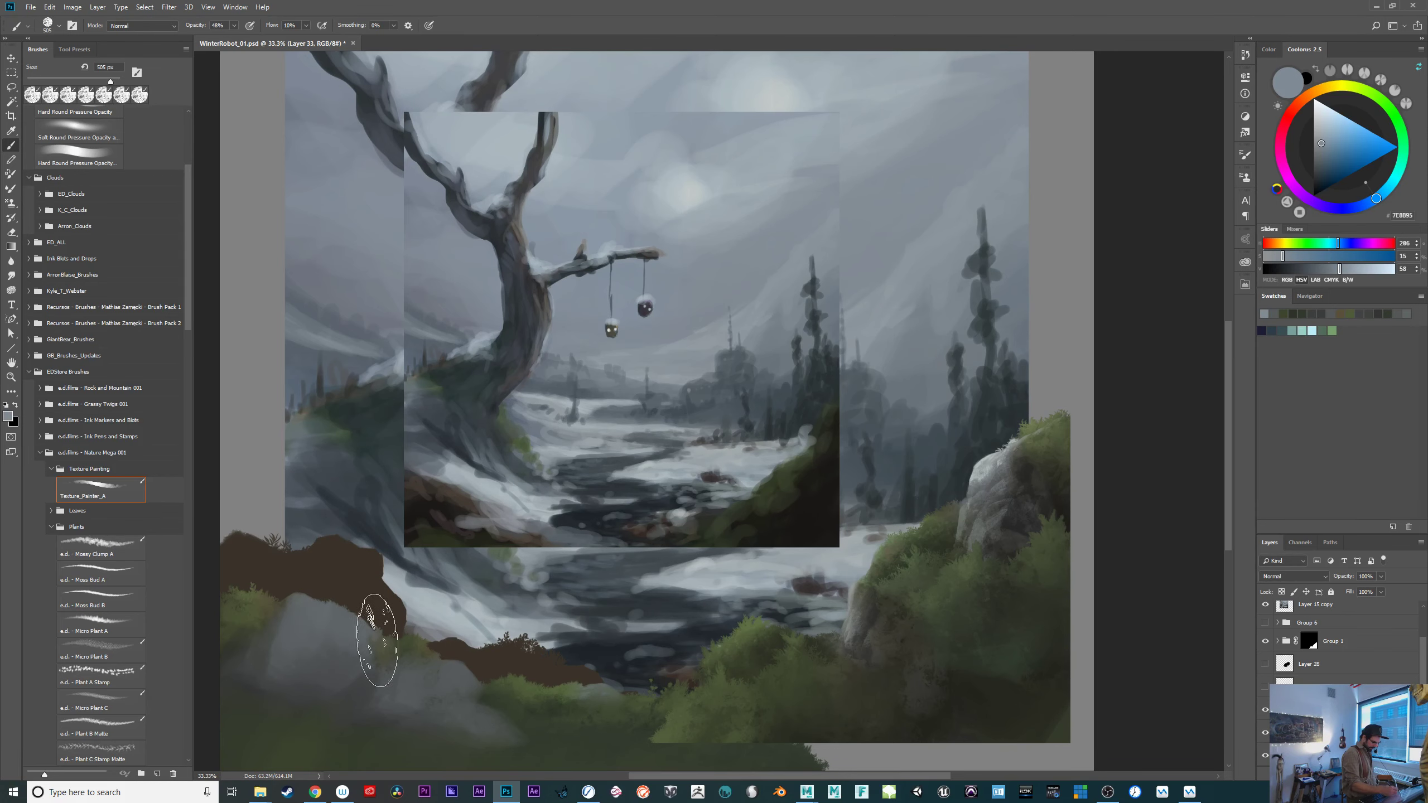
pyautogui.moveTo(609, 624); pyautogui.dragTo(634, 564)
pyautogui.keyDown('alt'); pyautogui.click(320, 586); pyautogui.keyUp('alt')
pyautogui.moveTo(319, 577); pyautogui.dragTo(297, 573)
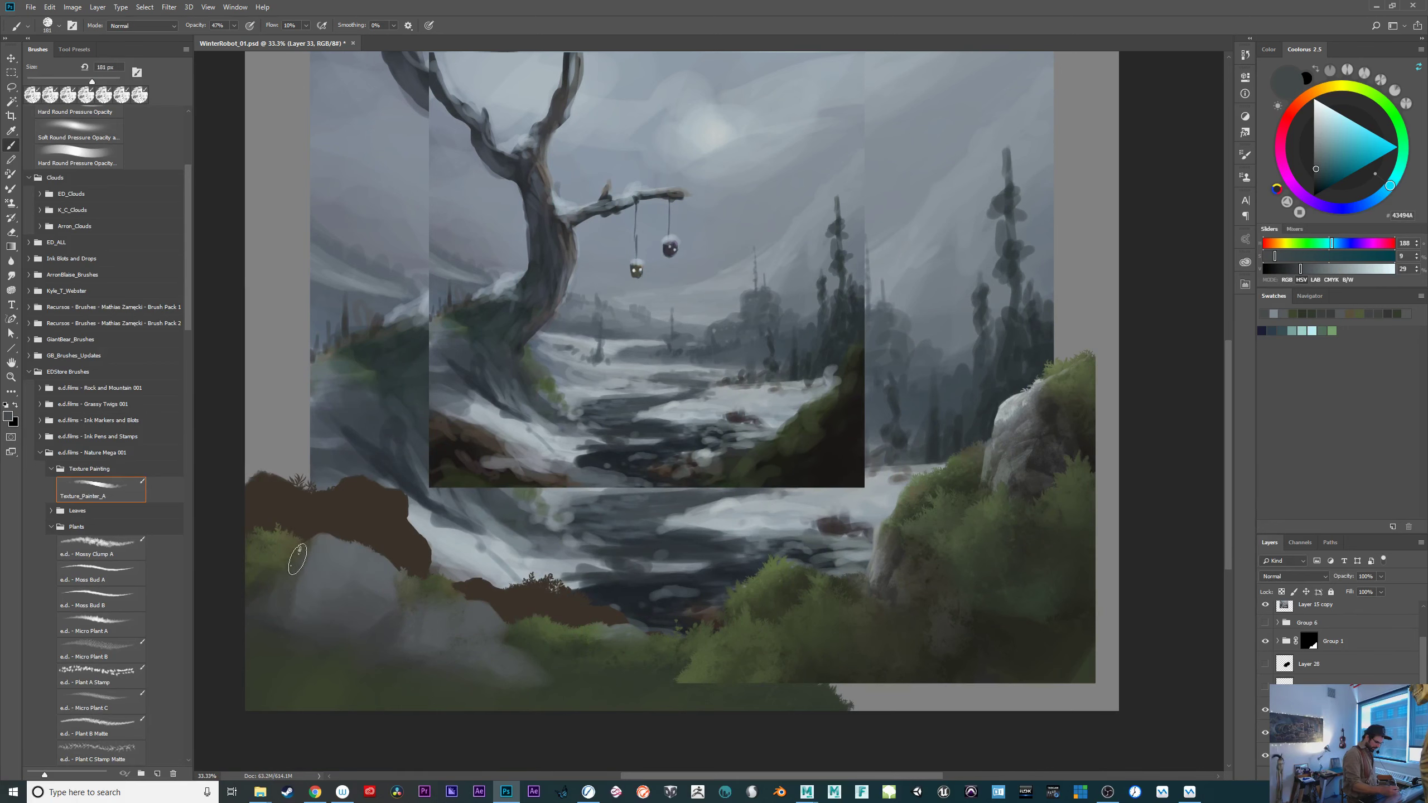
pyautogui.keyDown('alt'); pyautogui.click(279, 613); pyautogui.keyUp('alt')
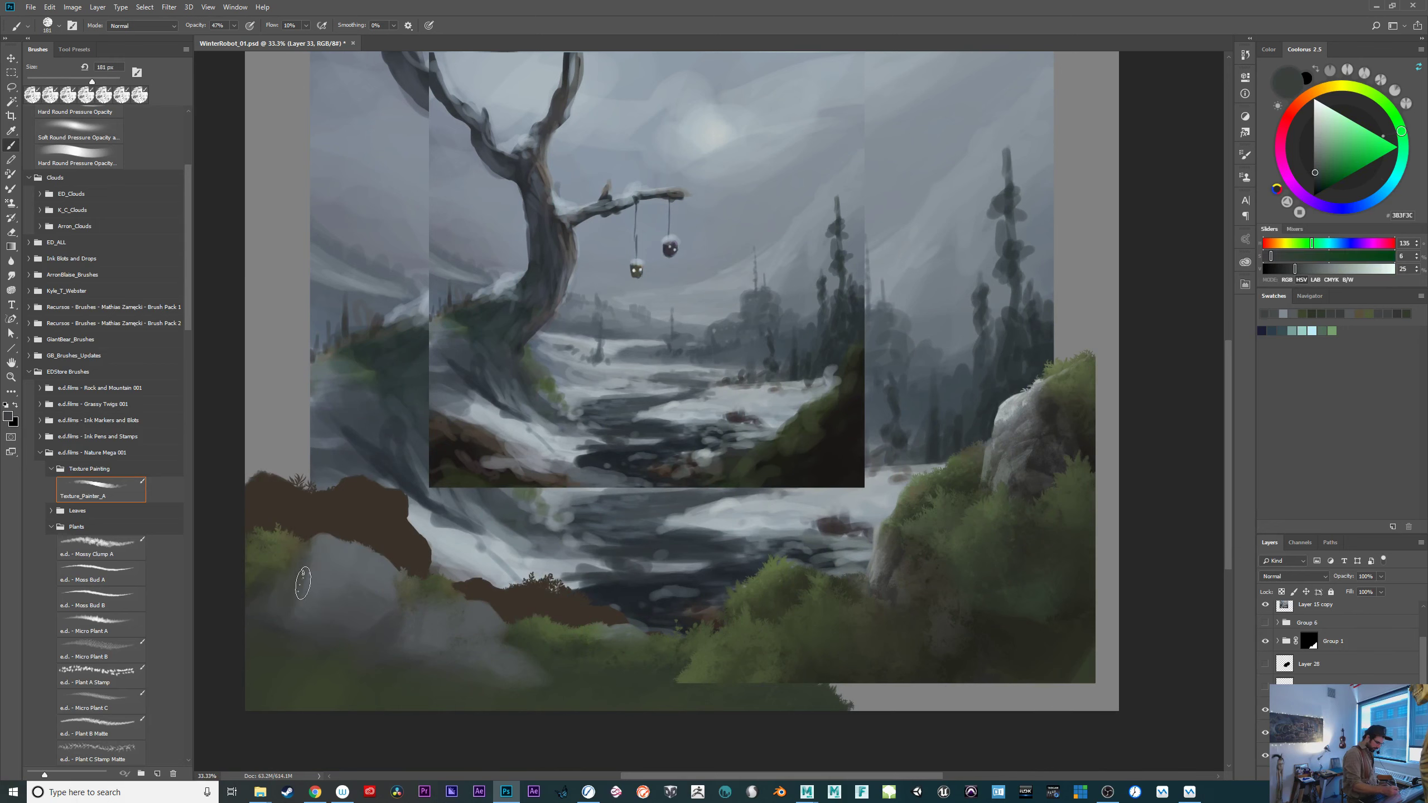
pyautogui.keyDown('alt'); pyautogui.click(329, 573); pyautogui.keyUp('alt')
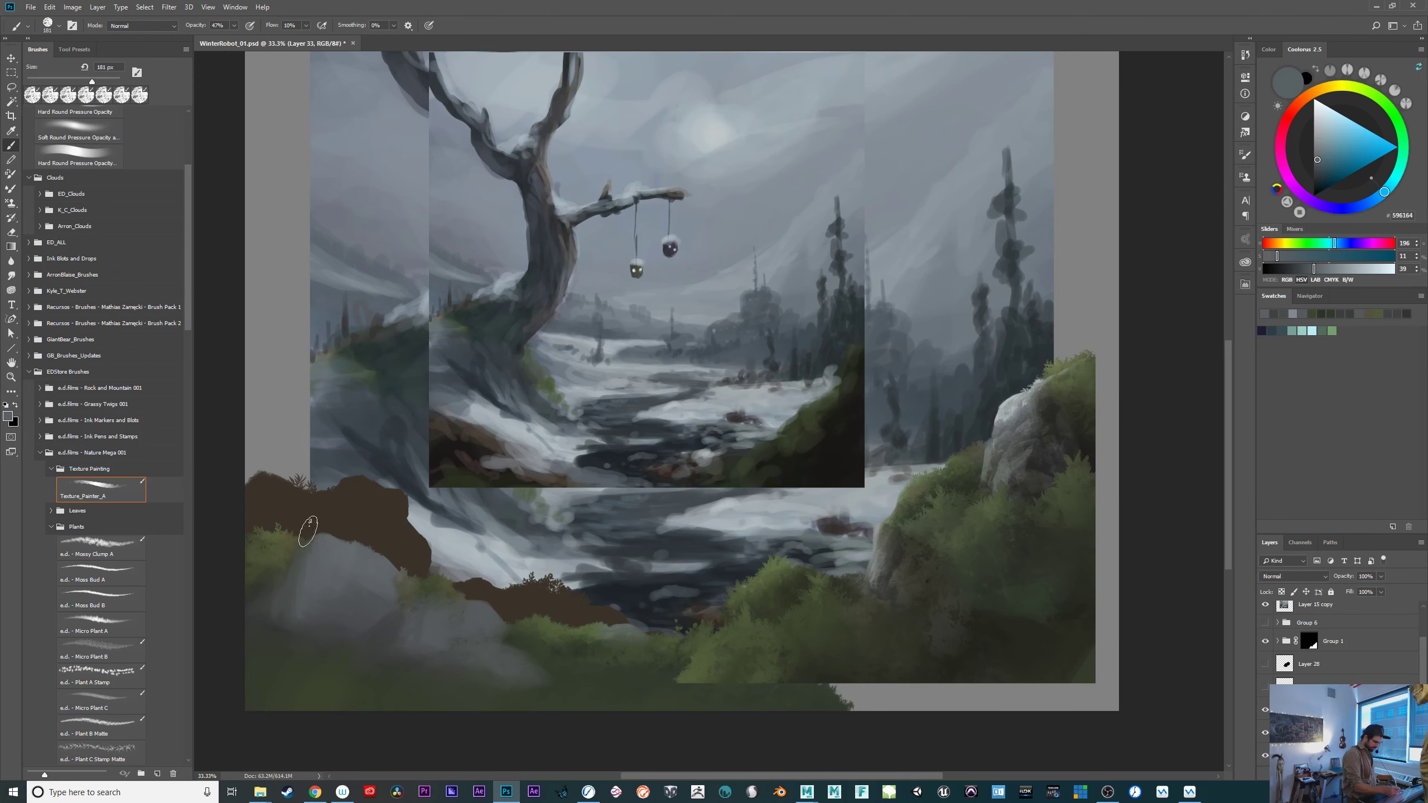
# Highlight the grey rocks with light blue-grey sampled from the sky, and set the brush to 276 px.
pyautogui.moveTo(559, 642); pyautogui.dragTo(449, 631)
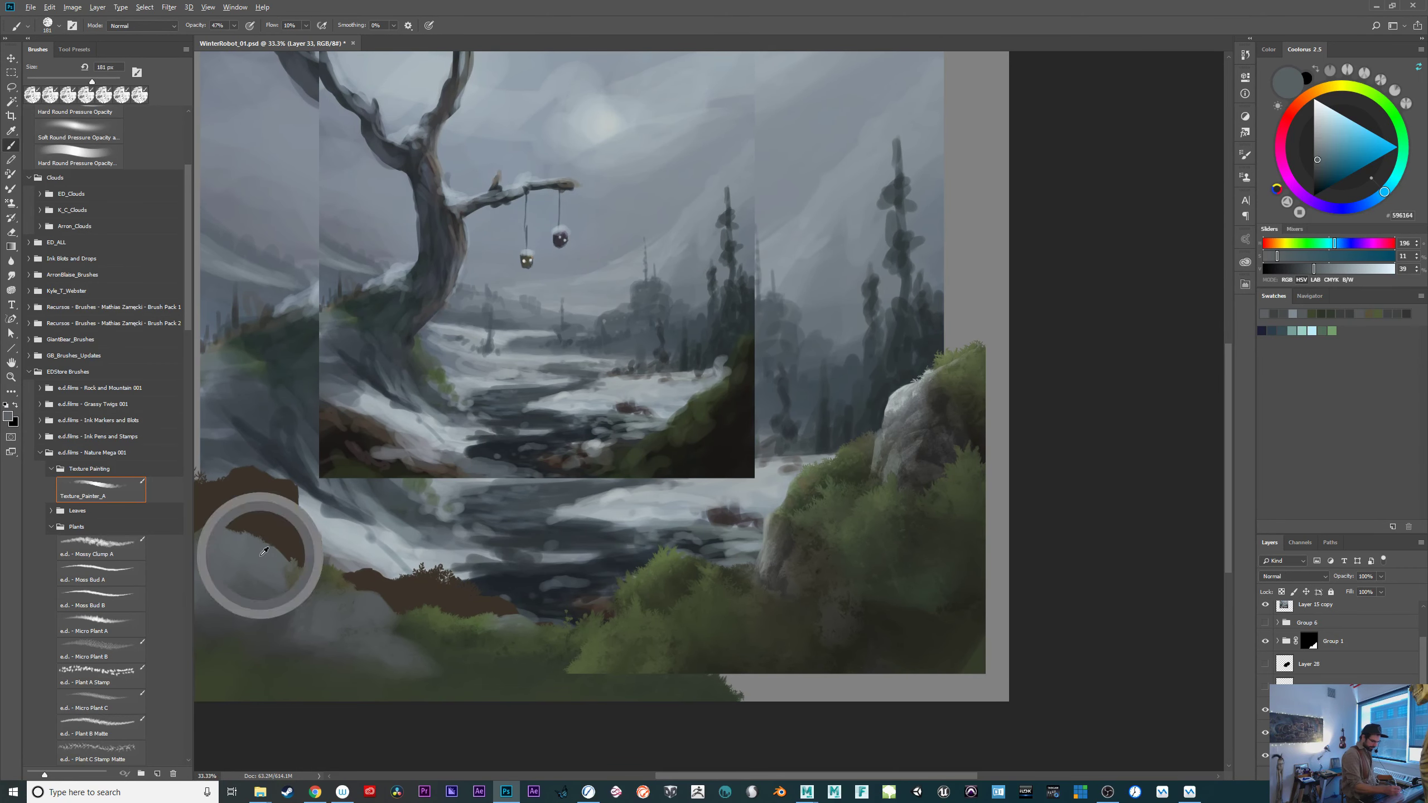
pyautogui.keyDown('alt'); pyautogui.click(629, 512); pyautogui.keyUp('alt')
pyautogui.keyDown('alt'); pyautogui.click(802, 187); pyautogui.keyUp('alt')
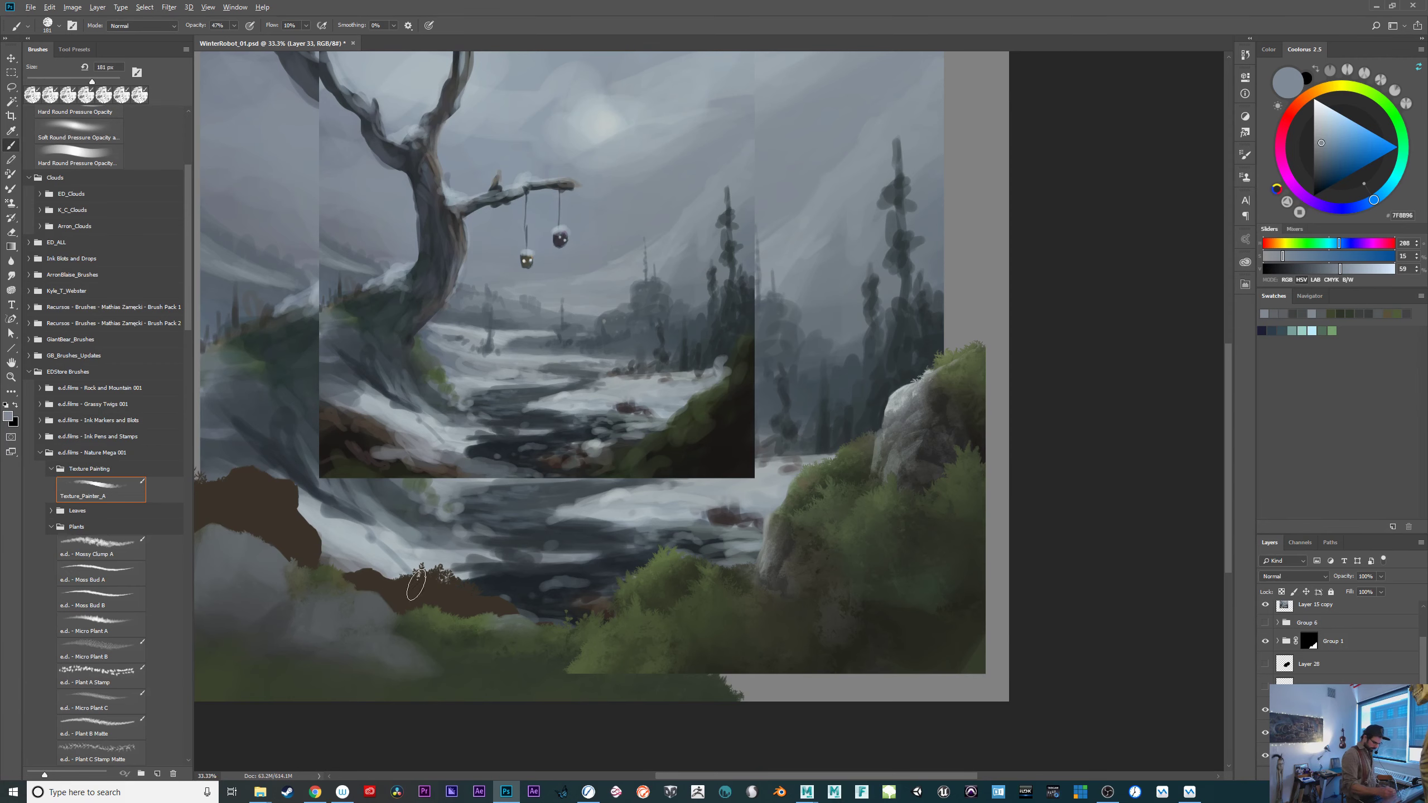
pyautogui.moveTo(375, 578); pyautogui.dragTo(379, 589)
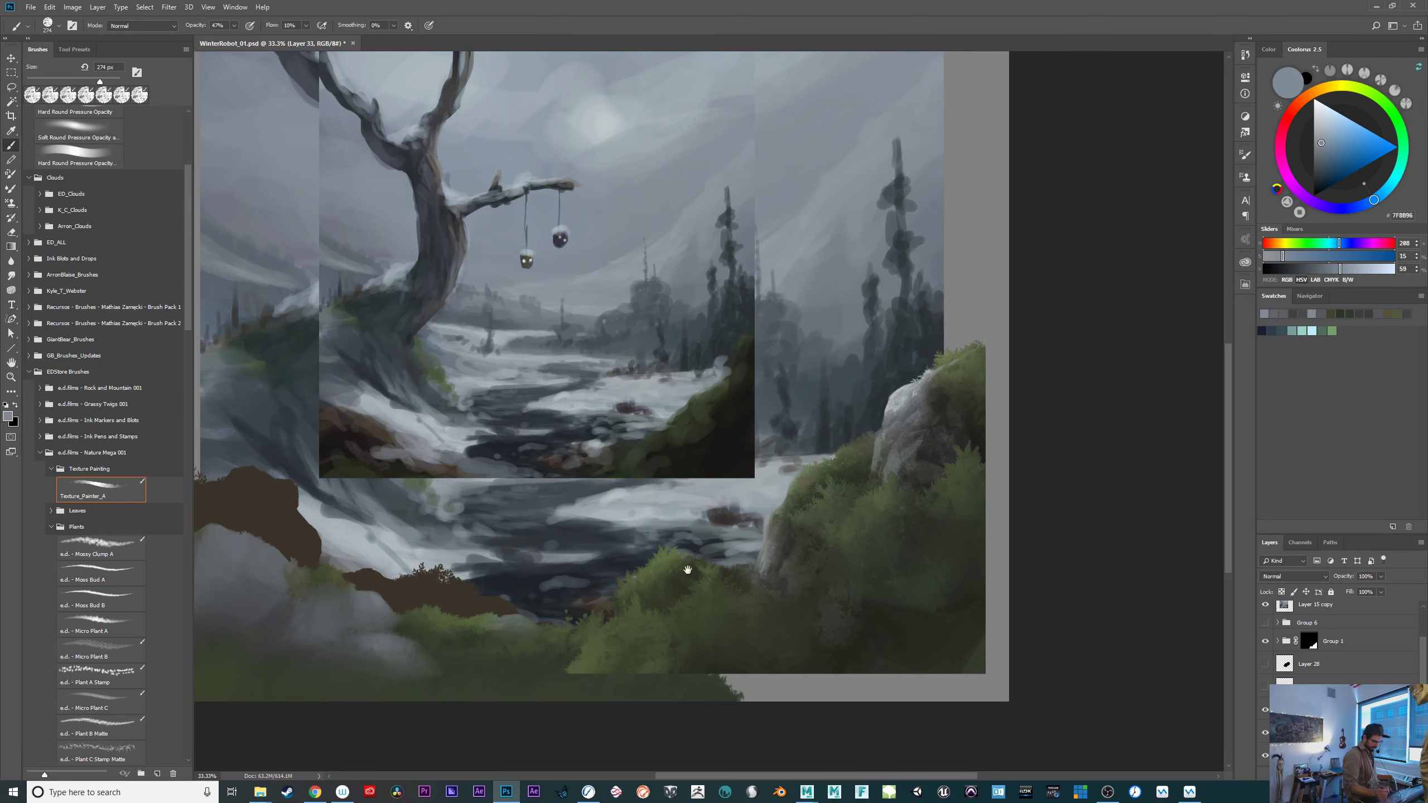
pyautogui.moveTo(687, 570)
pyautogui.mouseDown()
pyautogui.moveTo(726, 536)
pyautogui.moveTo(719, 546)
pyautogui.mouseUp()
pyautogui.moveTo(788, 622); pyautogui.dragTo(889, 622)
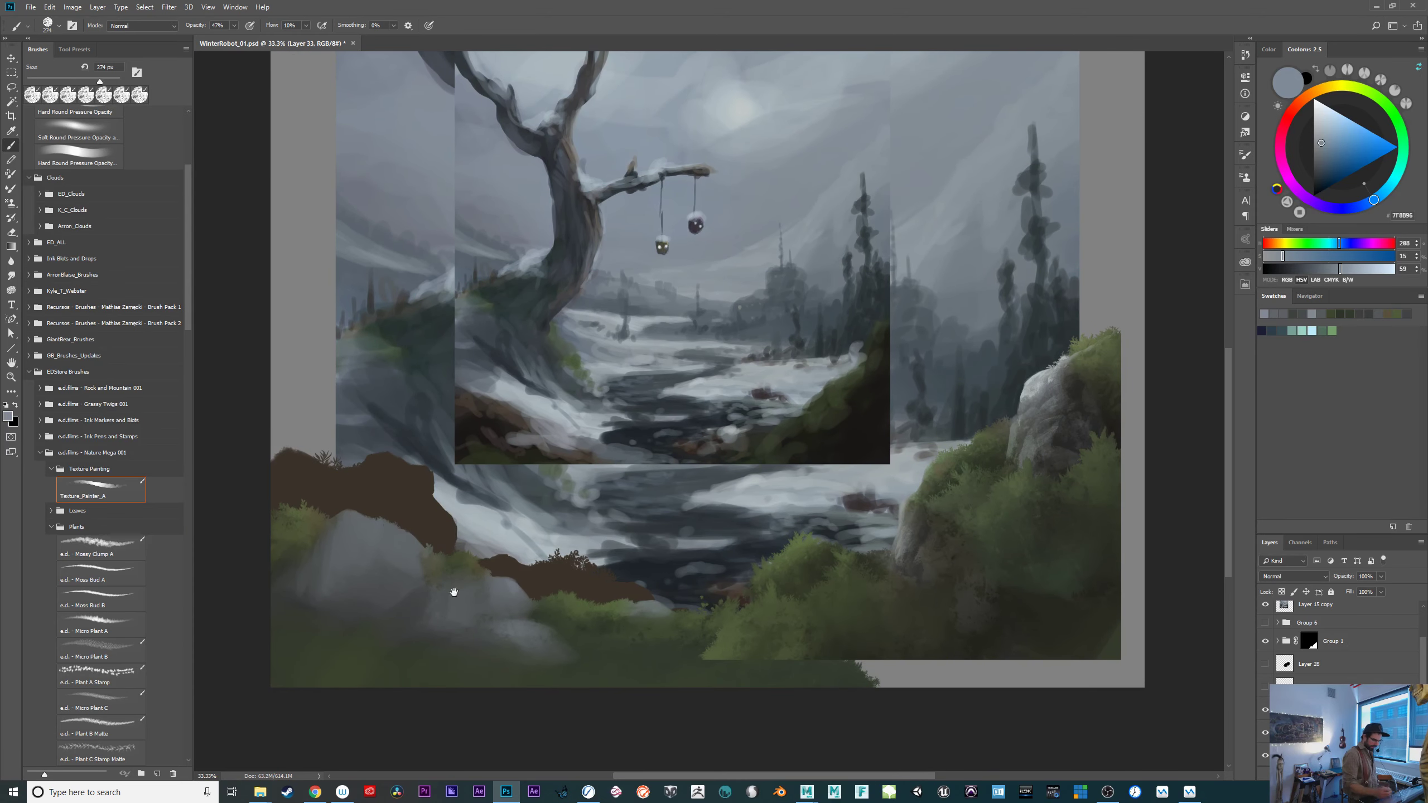
# Paint sampled mid and dark greens around the grey rocks and sample a brighter green from the right bank's bushes.
pyautogui.keyDown('alt'); pyautogui.click(457, 558); pyautogui.keyUp('alt')
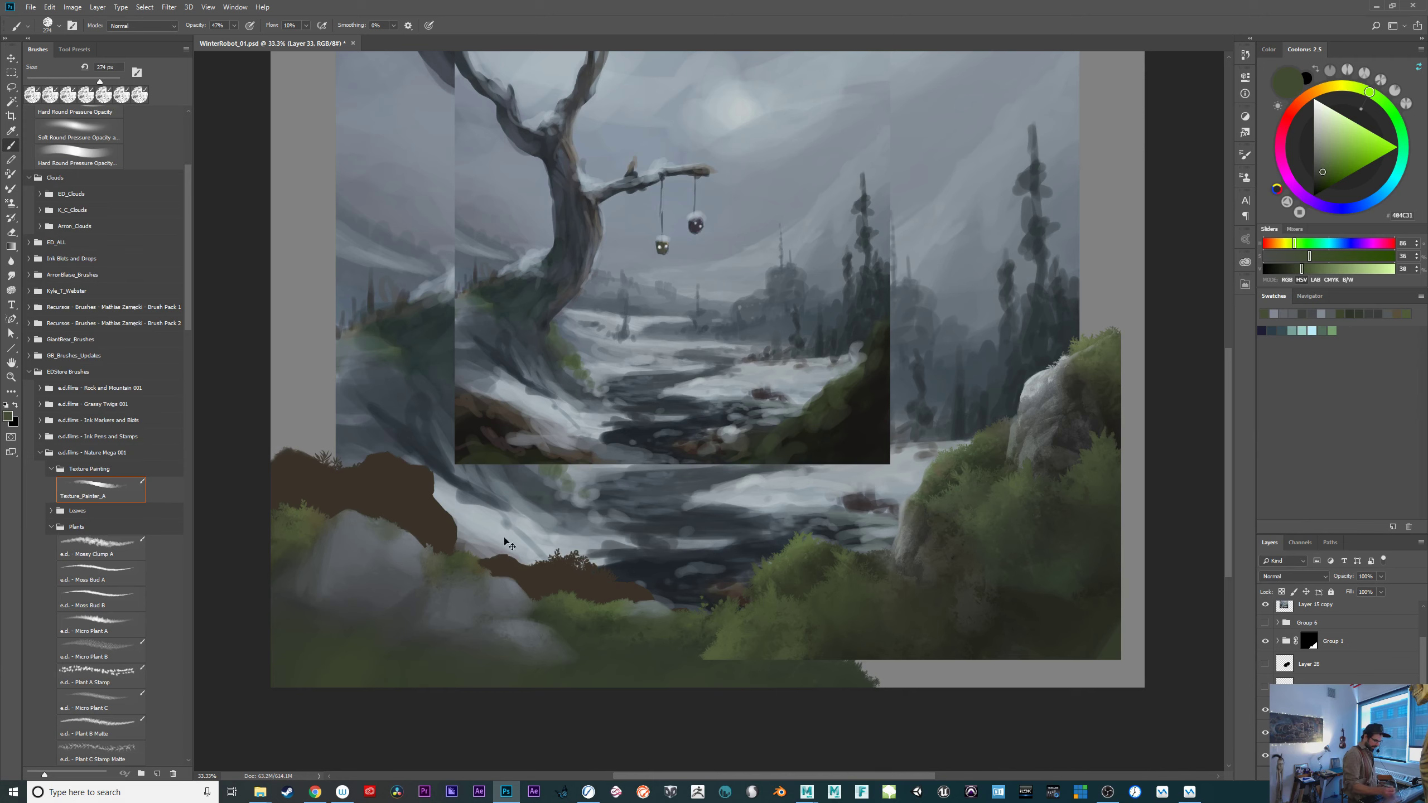
pyautogui.keyDown('alt'); pyautogui.click(426, 663); pyautogui.keyUp('alt')
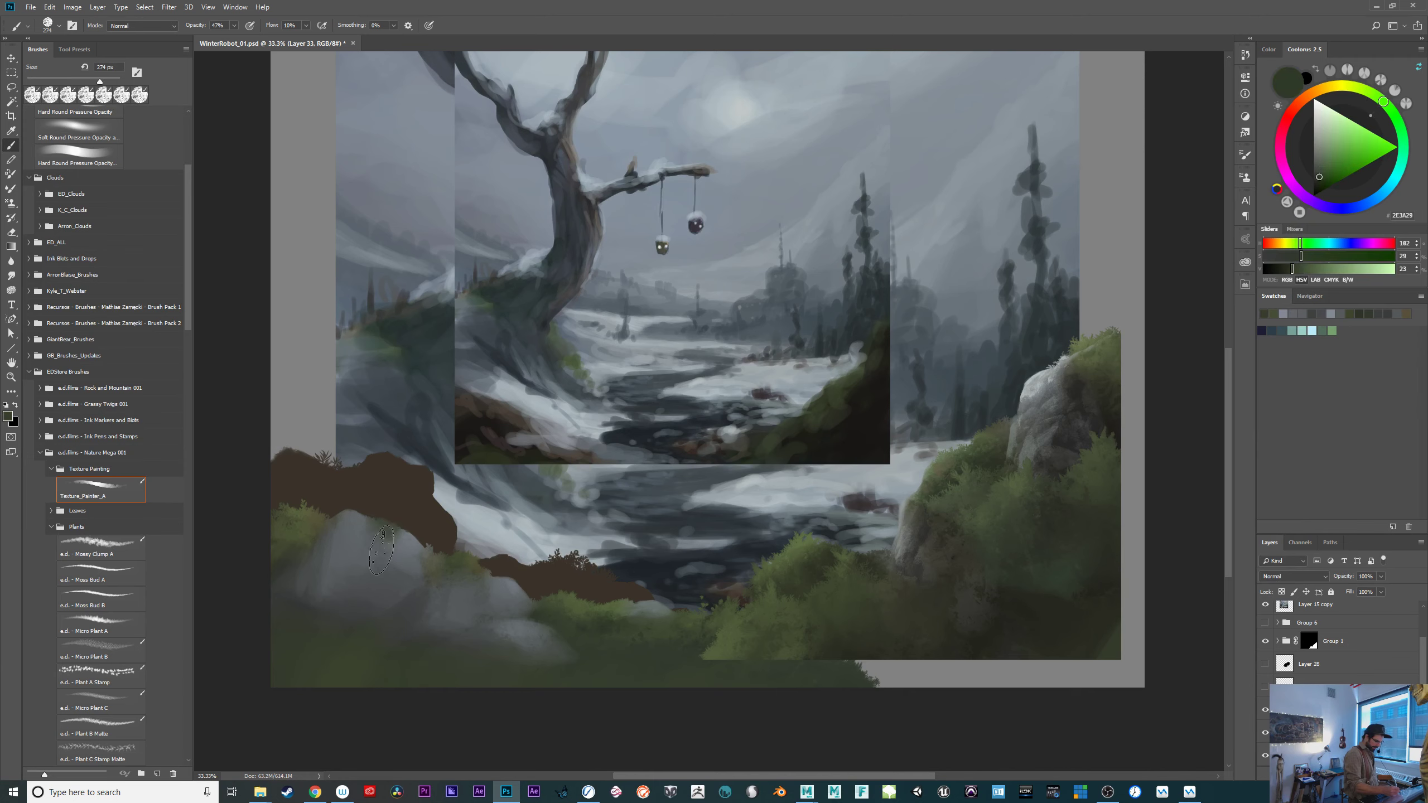
pyautogui.keyDown('alt'); pyautogui.click(804, 546); pyautogui.keyUp('alt')
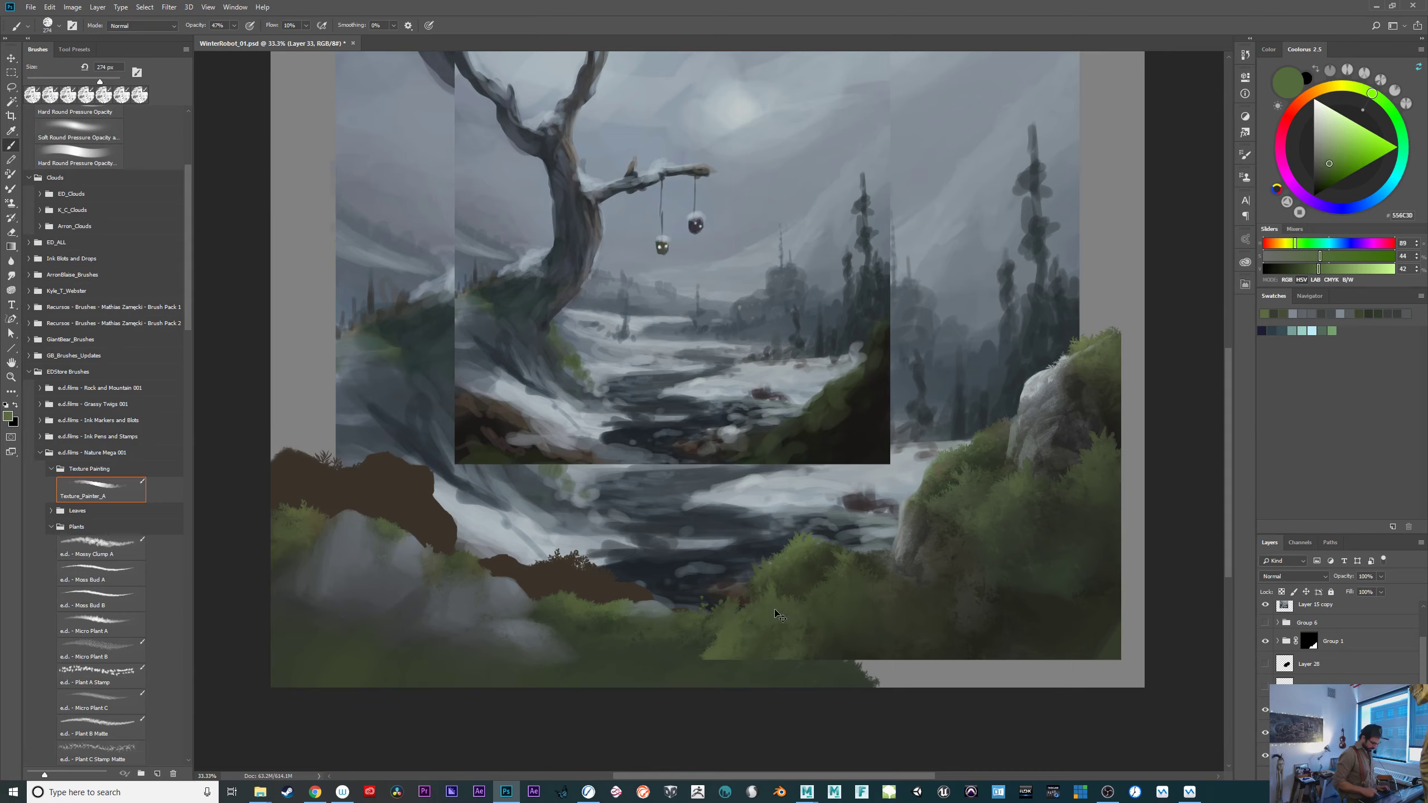
# Add lighter yellow-green moss to the large rock's top and the bush between the rocks, softening it with sampled dark green.
pyautogui.hotkey('ctrl', '+')
pyautogui.moveTo(772, 593); pyautogui.dragTo(982, 562)
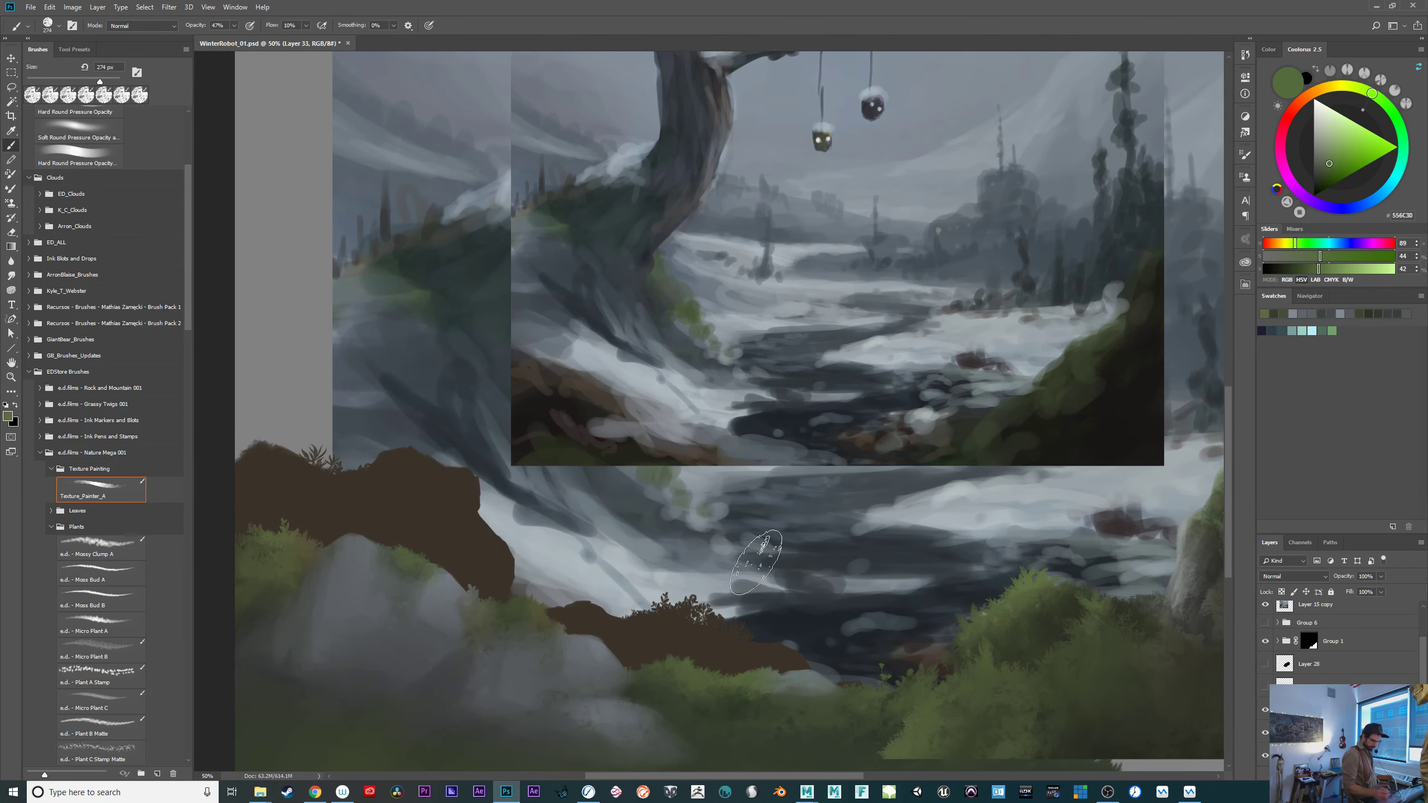
pyautogui.click(1336, 149)
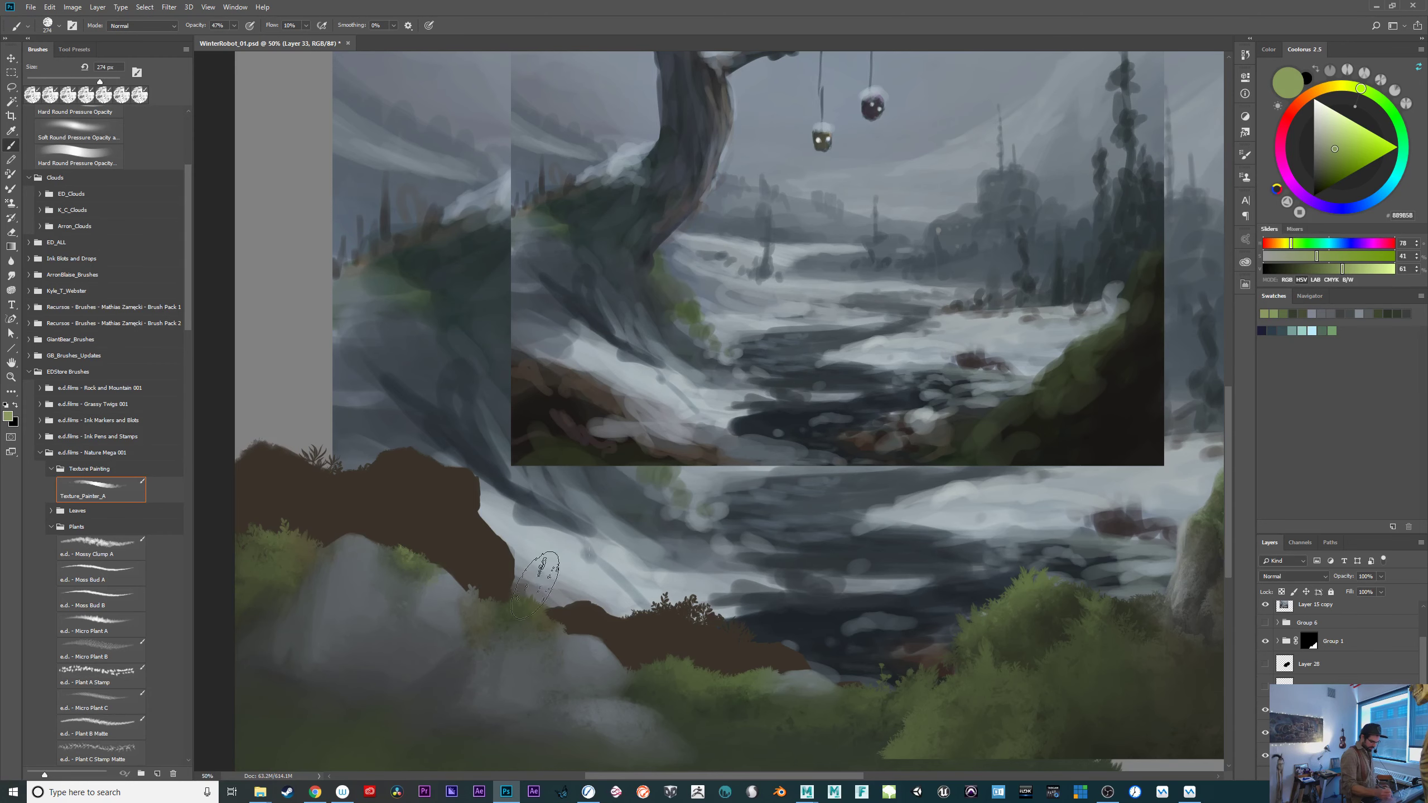
pyautogui.keyDown('alt'); pyautogui.click(509, 612); pyautogui.keyUp('alt')
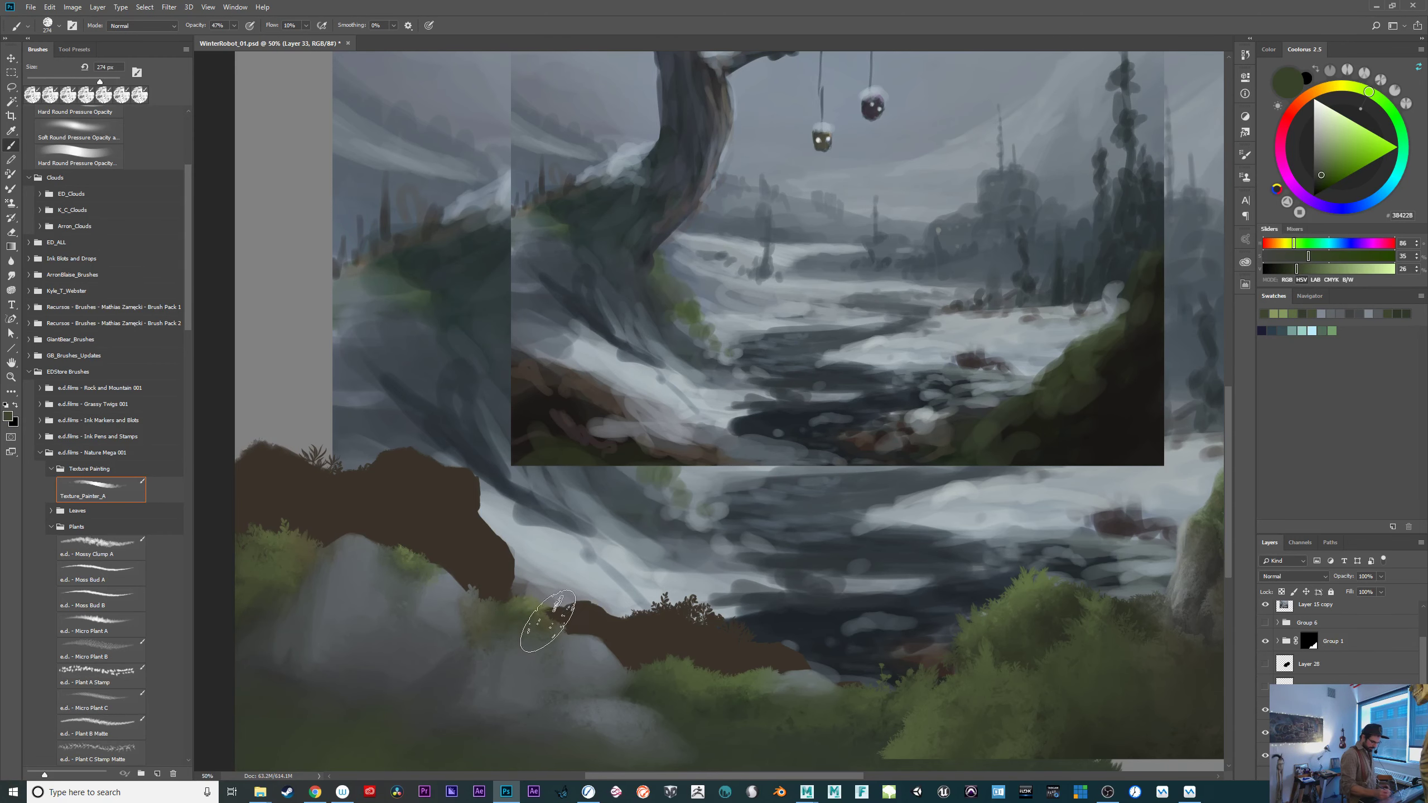
pyautogui.moveTo(788, 665); pyautogui.dragTo(817, 630)
pyautogui.moveTo(531, 664); pyautogui.dragTo(726, 647)
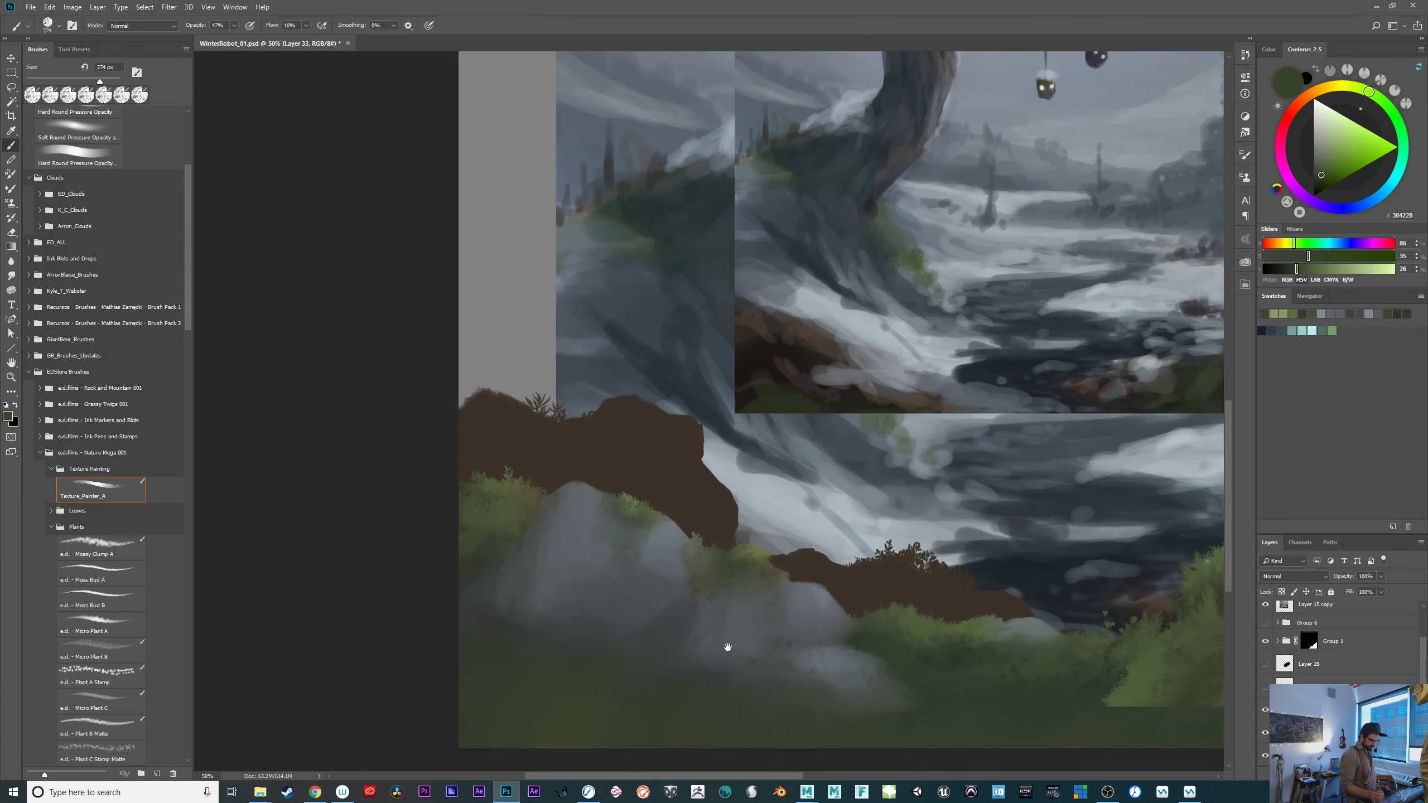
# Rework the large rock's left base with sampled dark grey and the green beside it with sampled green, using a 388 px brush.
pyautogui.moveTo(870, 677); pyautogui.dragTo(777, 675)
pyautogui.moveTo(746, 657); pyautogui.dragTo(787, 656)
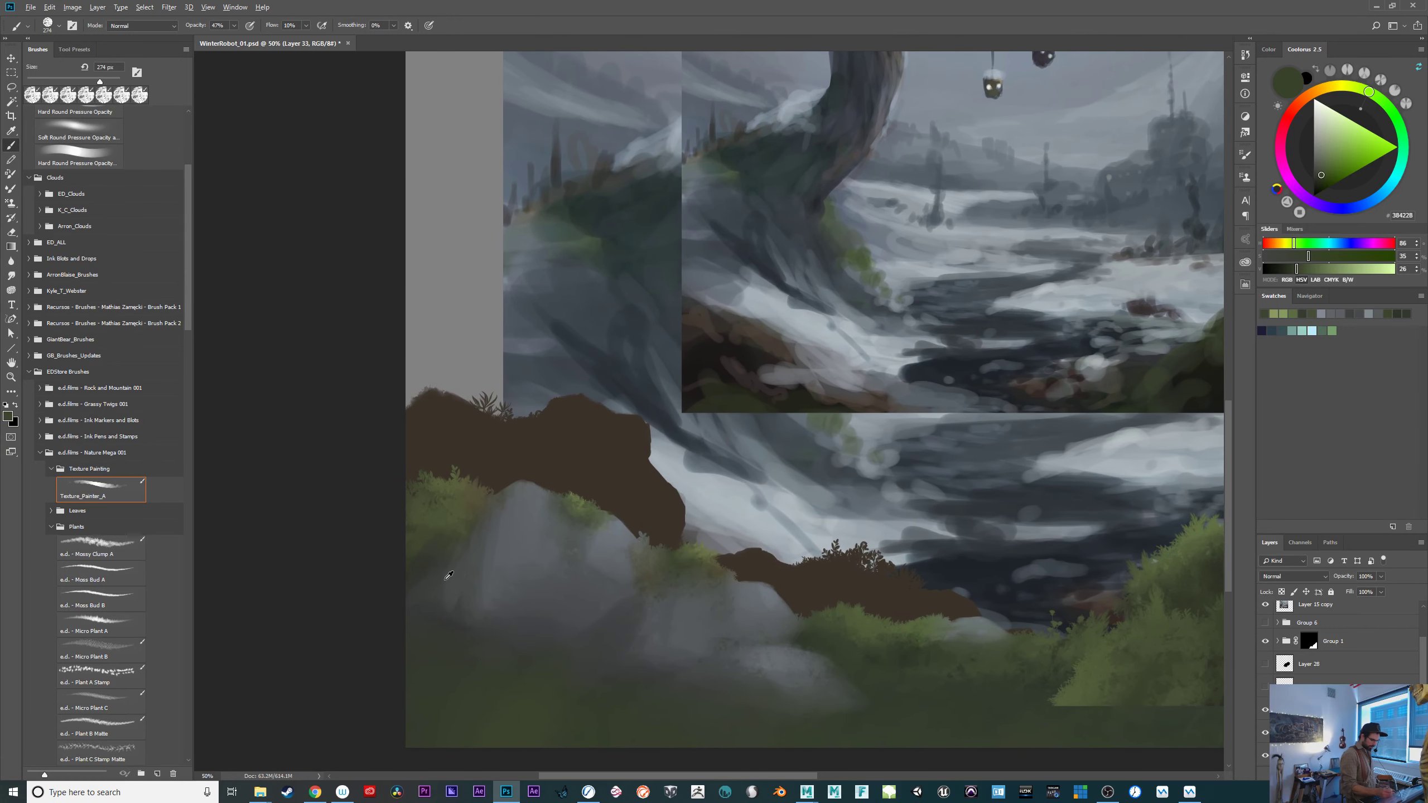
pyautogui.keyDown('alt'); pyautogui.click(457, 619); pyautogui.keyUp('alt')
pyautogui.moveTo(461, 628); pyautogui.dragTo(454, 627)
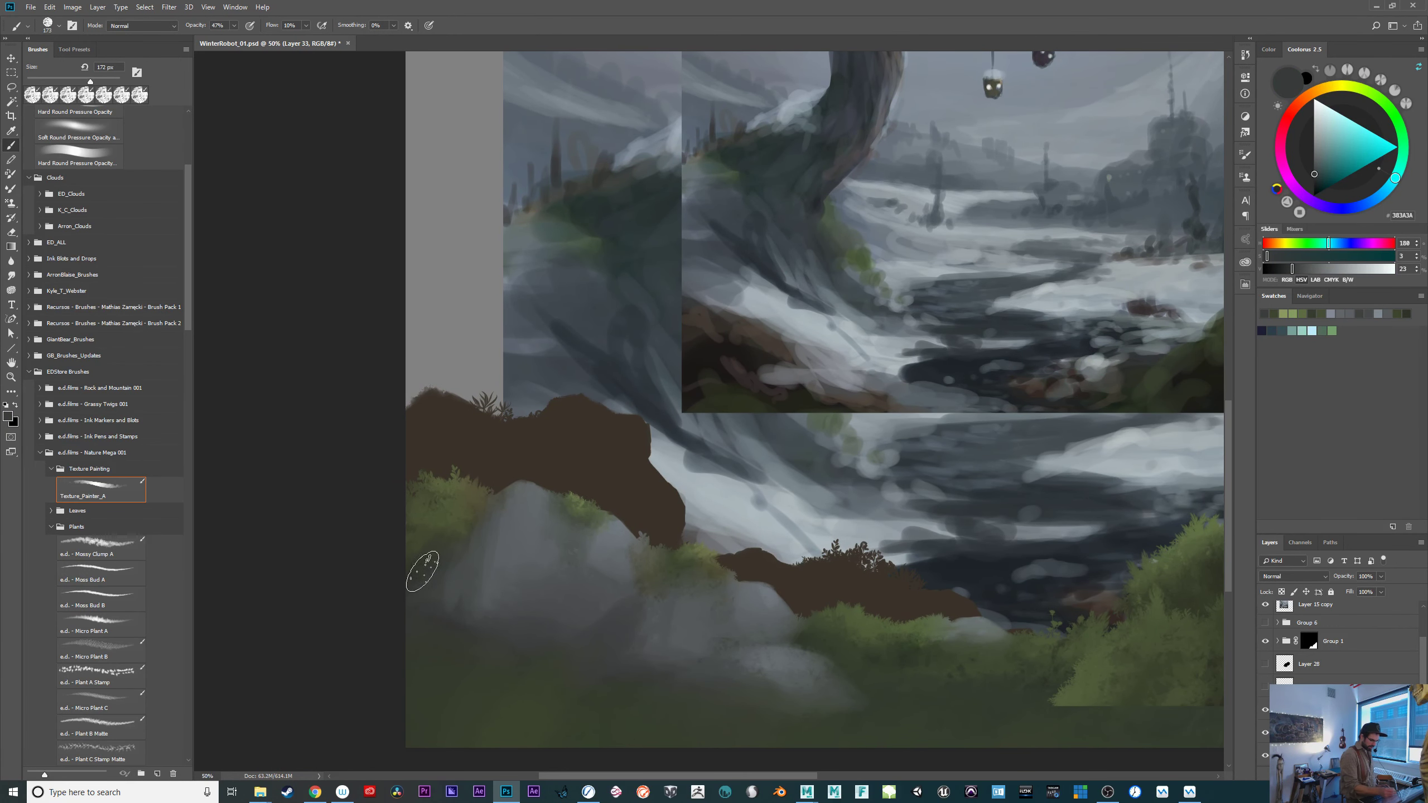
pyautogui.keyDown('alt'); pyautogui.click(431, 520); pyautogui.keyUp('alt')
pyautogui.moveTo(431, 520); pyautogui.dragTo(444, 520)
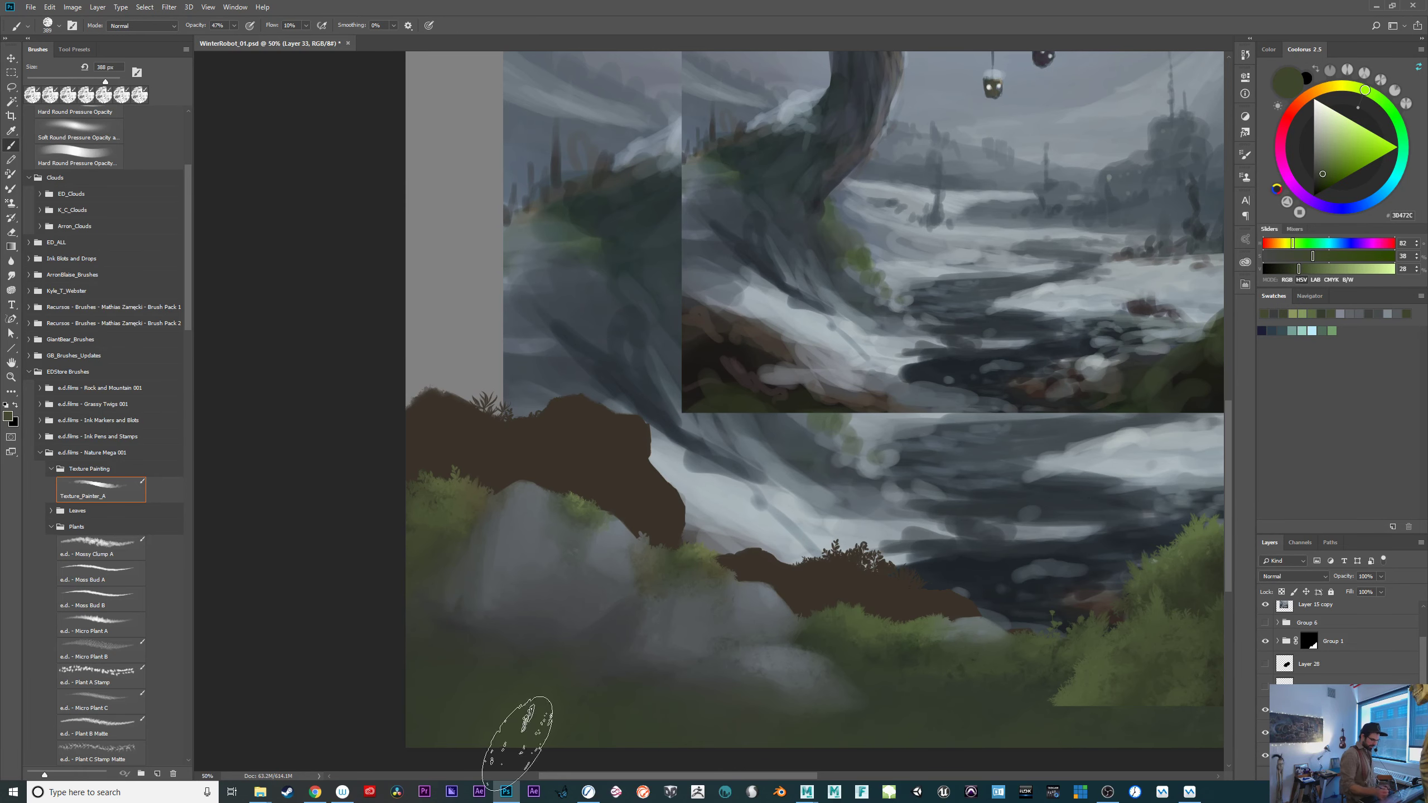
# Expand Group 4, sample the left bank's dark base tone and mix the dark brown 3B322C from it.
pyautogui.moveTo(912, 662)
pyautogui.mouseDown()
pyautogui.moveTo(778, 686)
pyautogui.moveTo(750, 672)
pyautogui.mouseUp()
pyautogui.moveTo(1061, 687); pyautogui.dragTo(1008, 600)
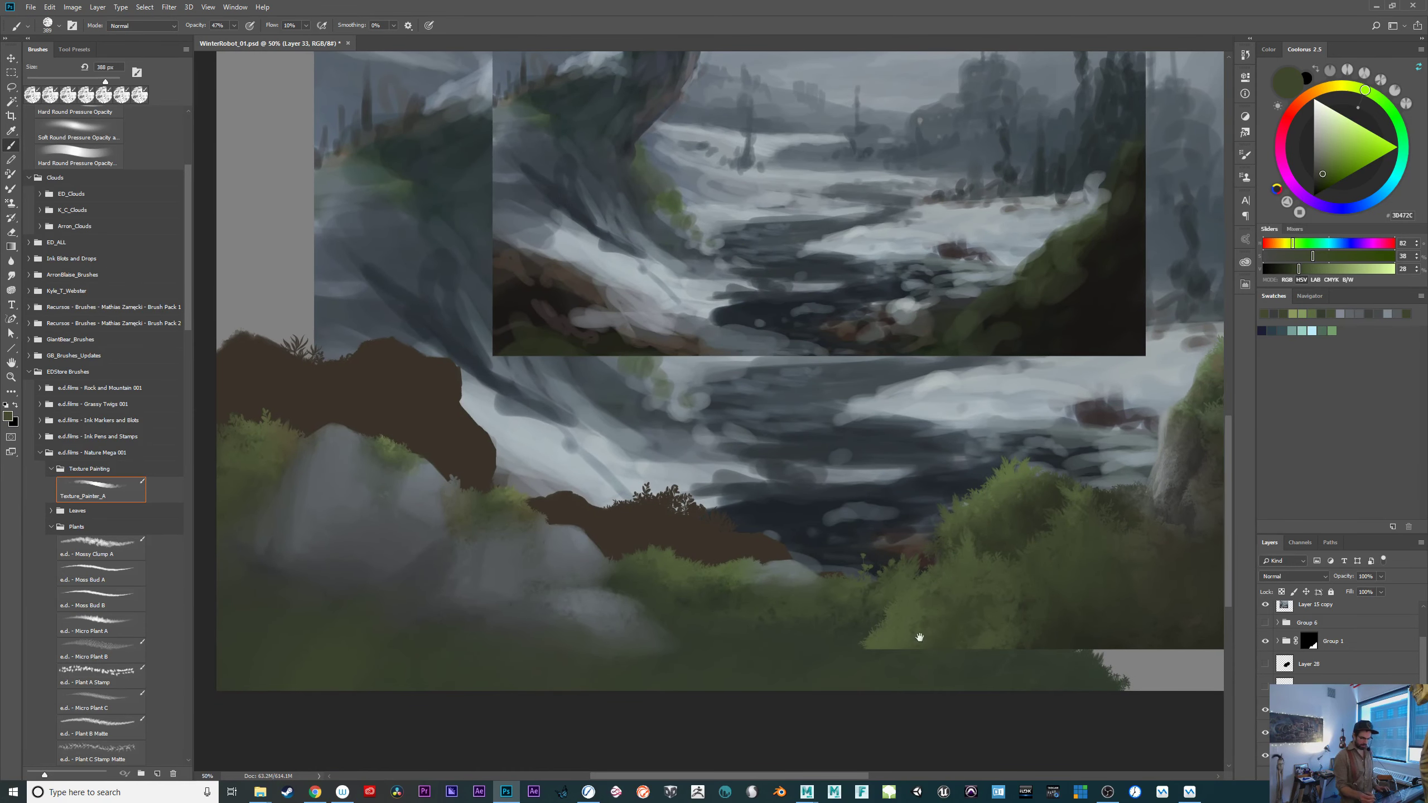
pyautogui.moveTo(920, 637); pyautogui.dragTo(625, 665)
pyautogui.hotkey('ctrl', '-')
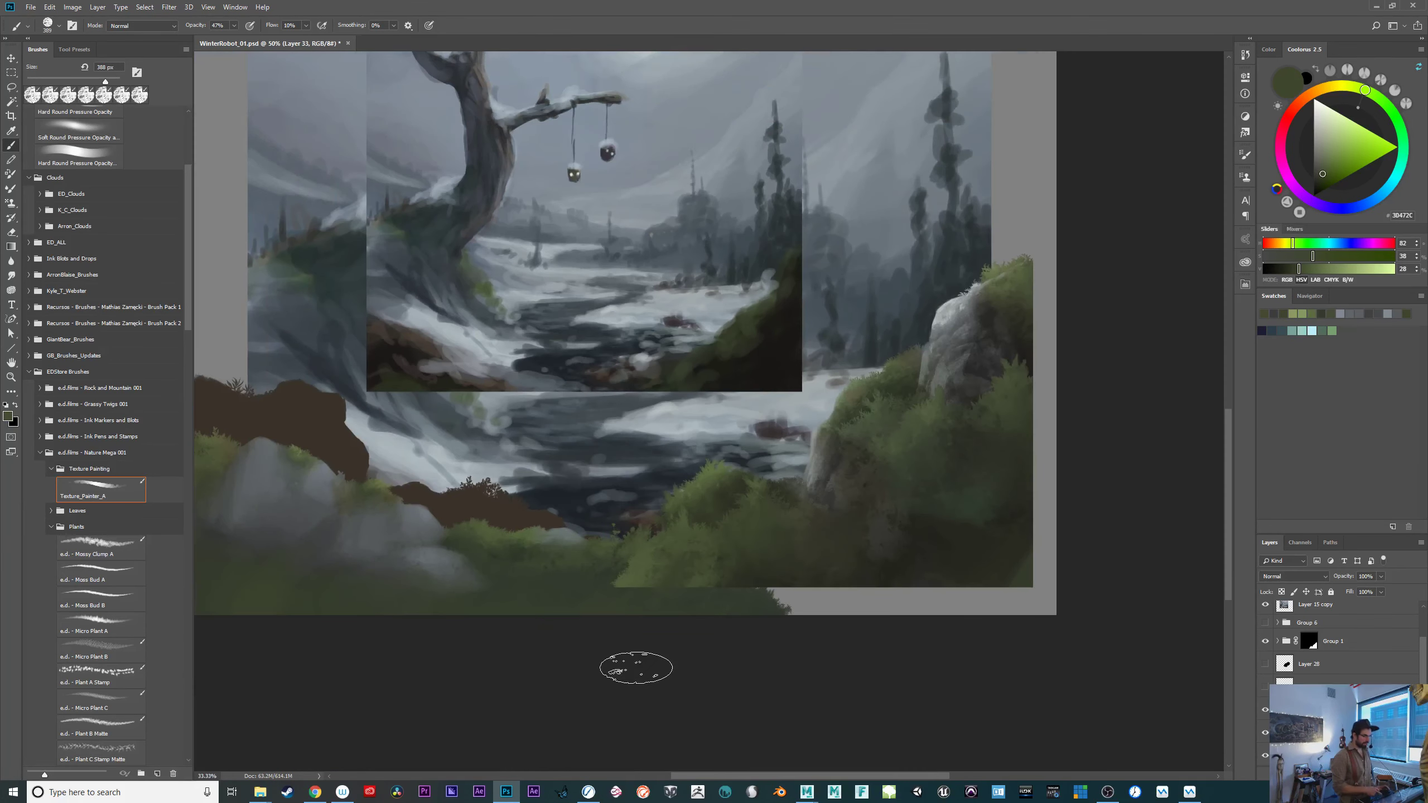
pyautogui.moveTo(808, 602); pyautogui.dragTo(925, 648)
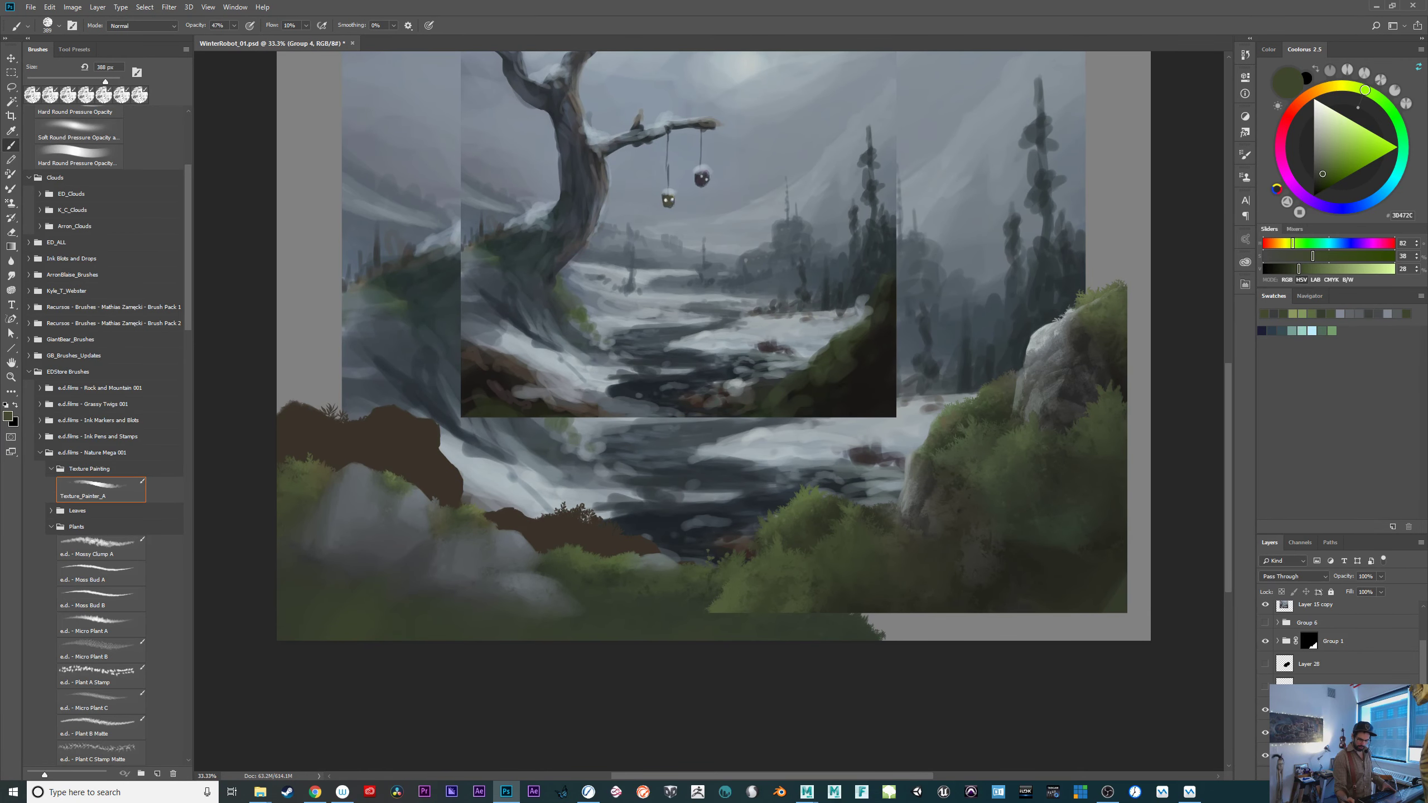
pyautogui.scroll(-3, 1344, 675)
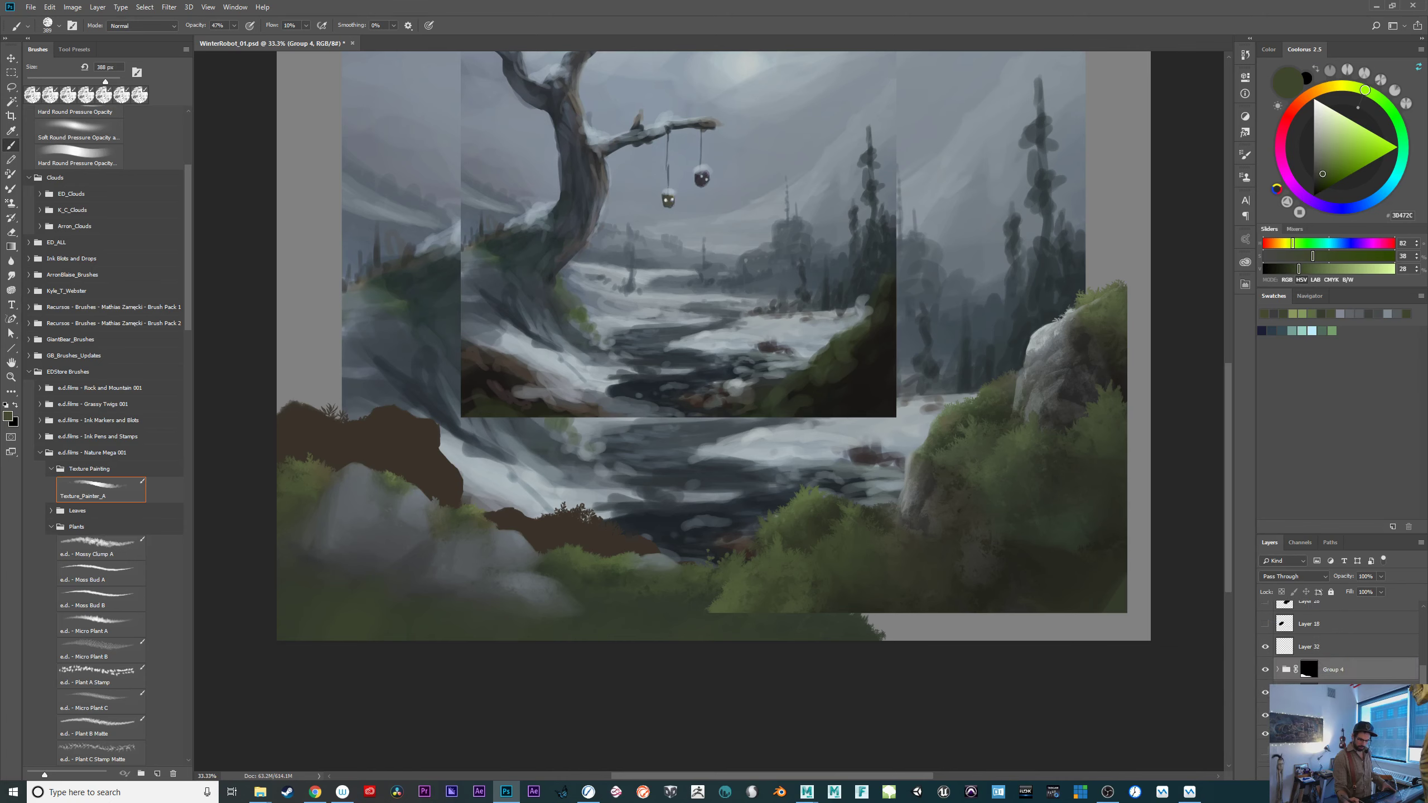
pyautogui.click(1344, 716)
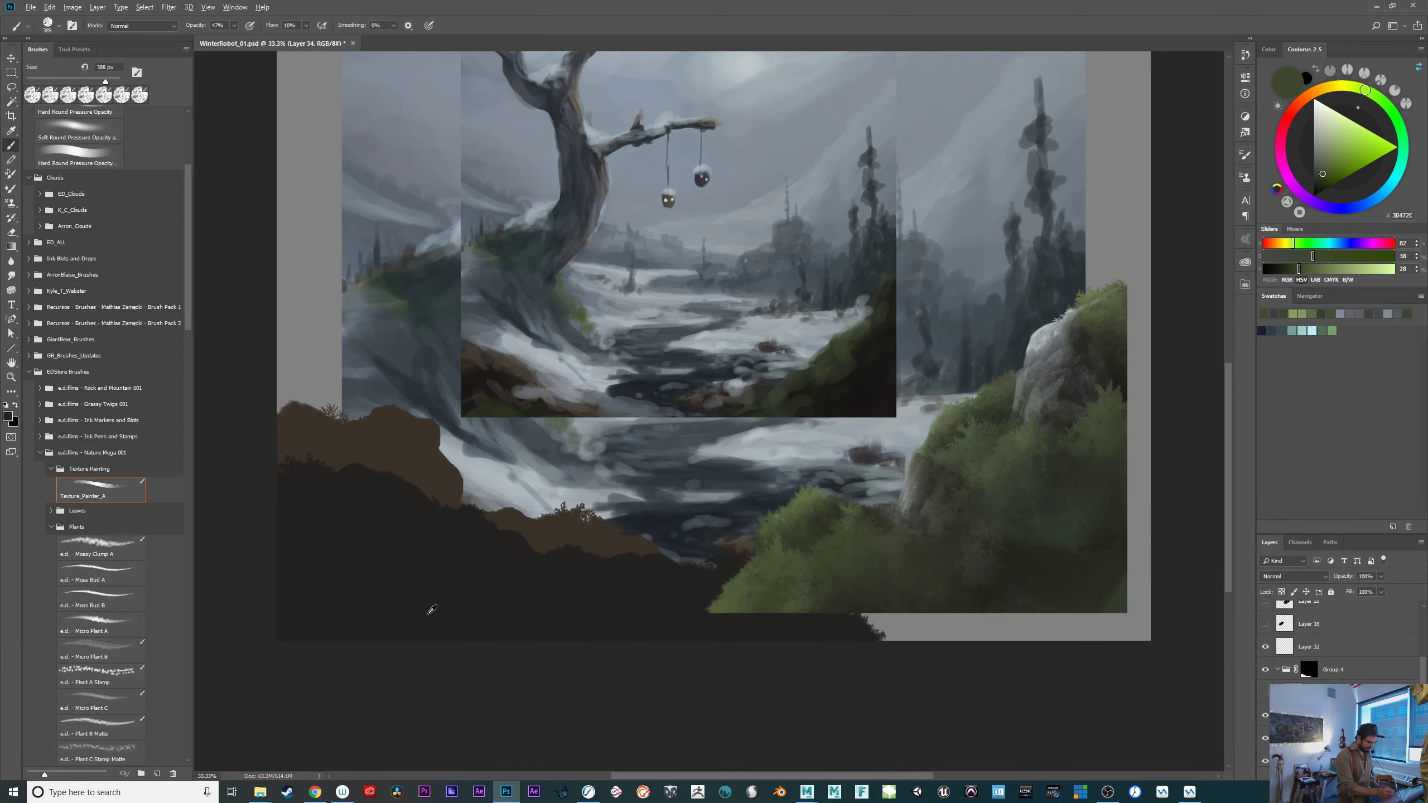
pyautogui.keyDown('alt'); pyautogui.click(432, 609); pyautogui.keyUp('alt')
pyautogui.click(1316, 180)
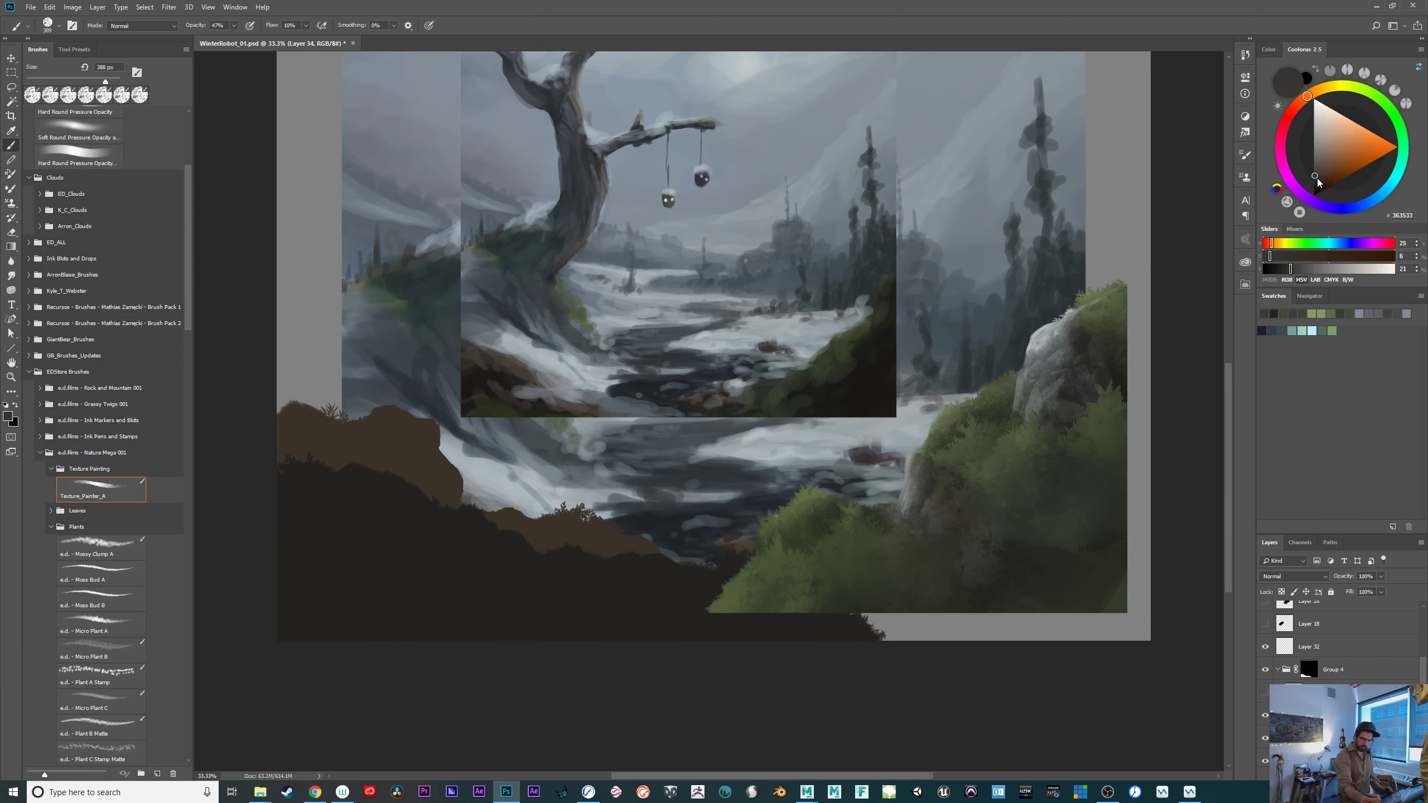
pyautogui.click(1323, 180)
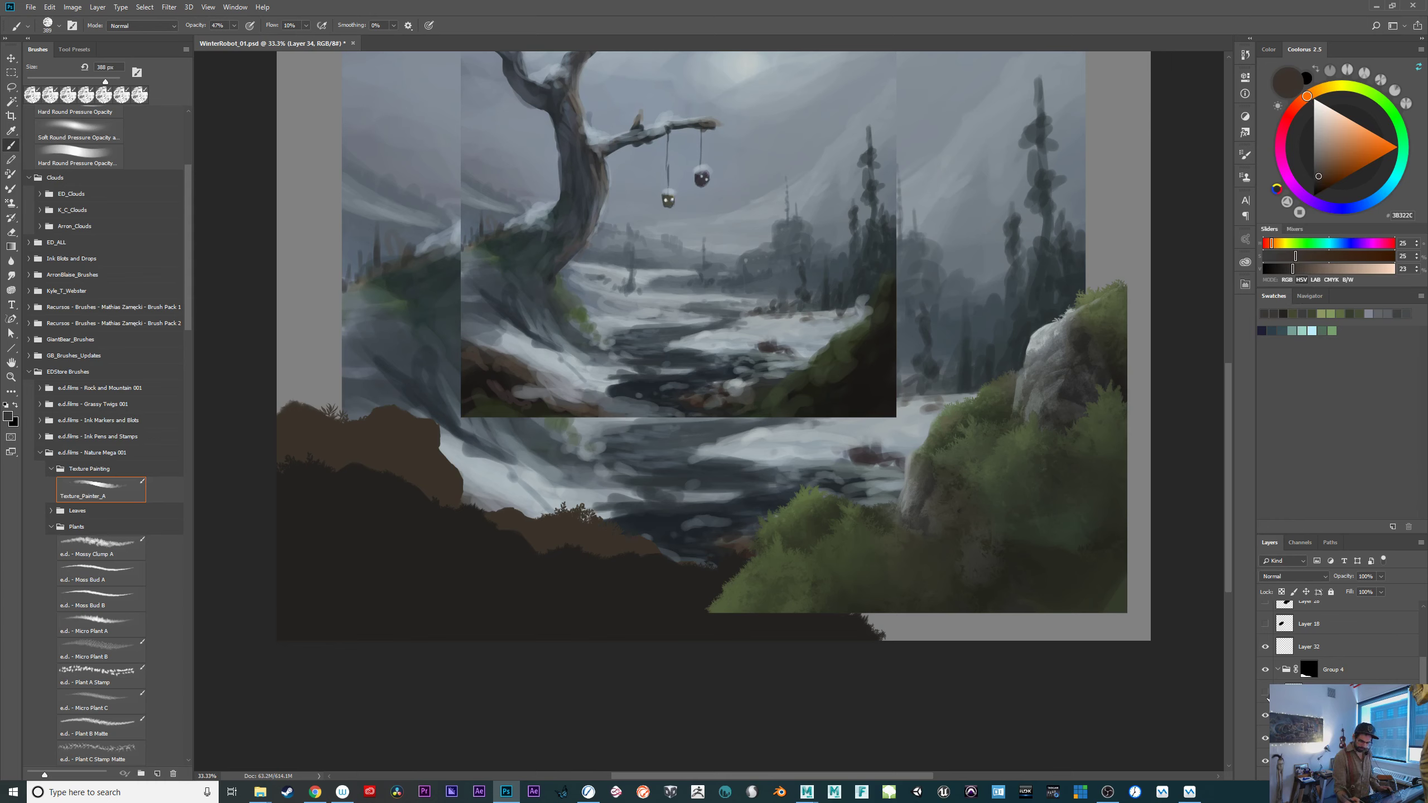
# Restore the bank's painted layer and tint the lower left bank with dark browns on a new layer, using a 682 px brush.
pyautogui.click(1265, 693)
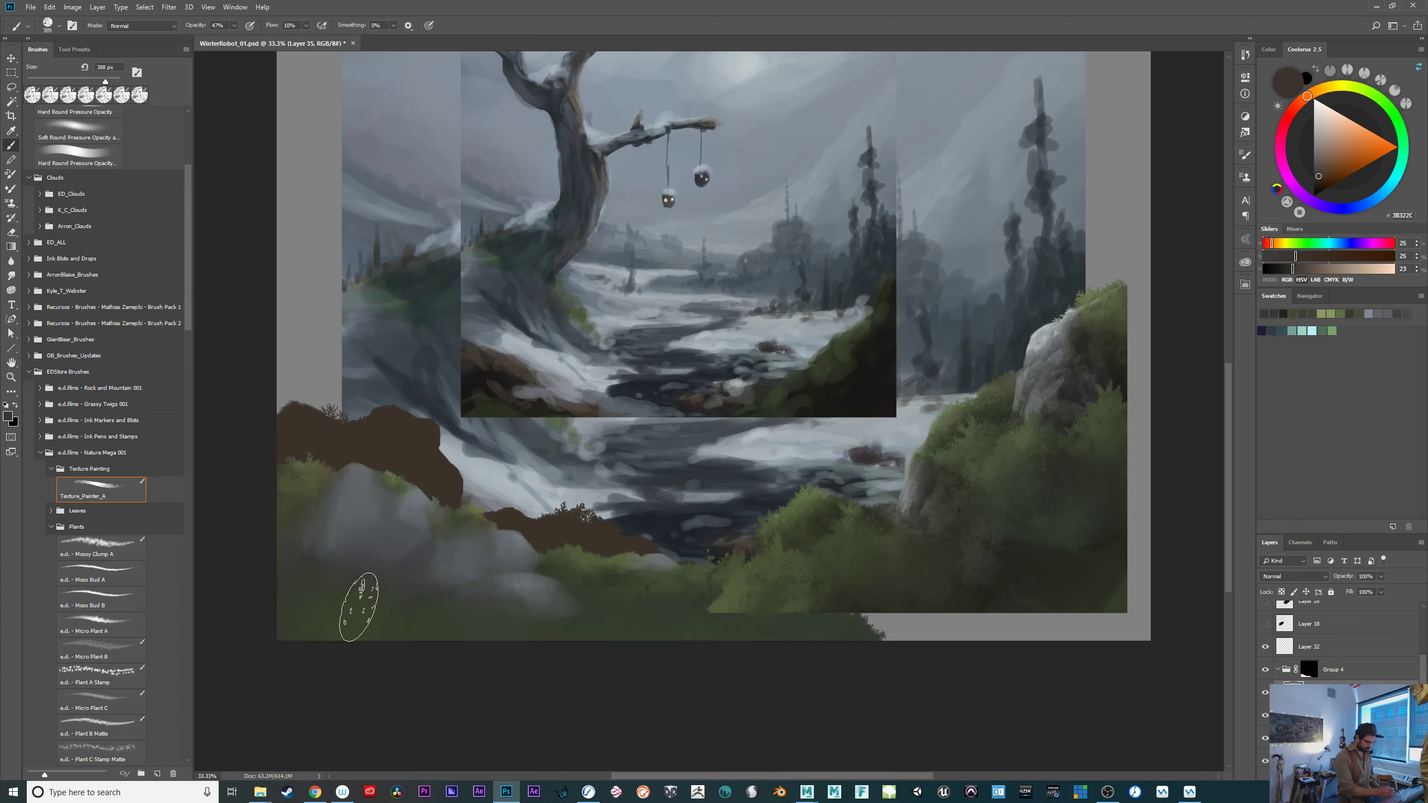
pyautogui.moveTo(363, 607); pyautogui.dragTo(390, 607)
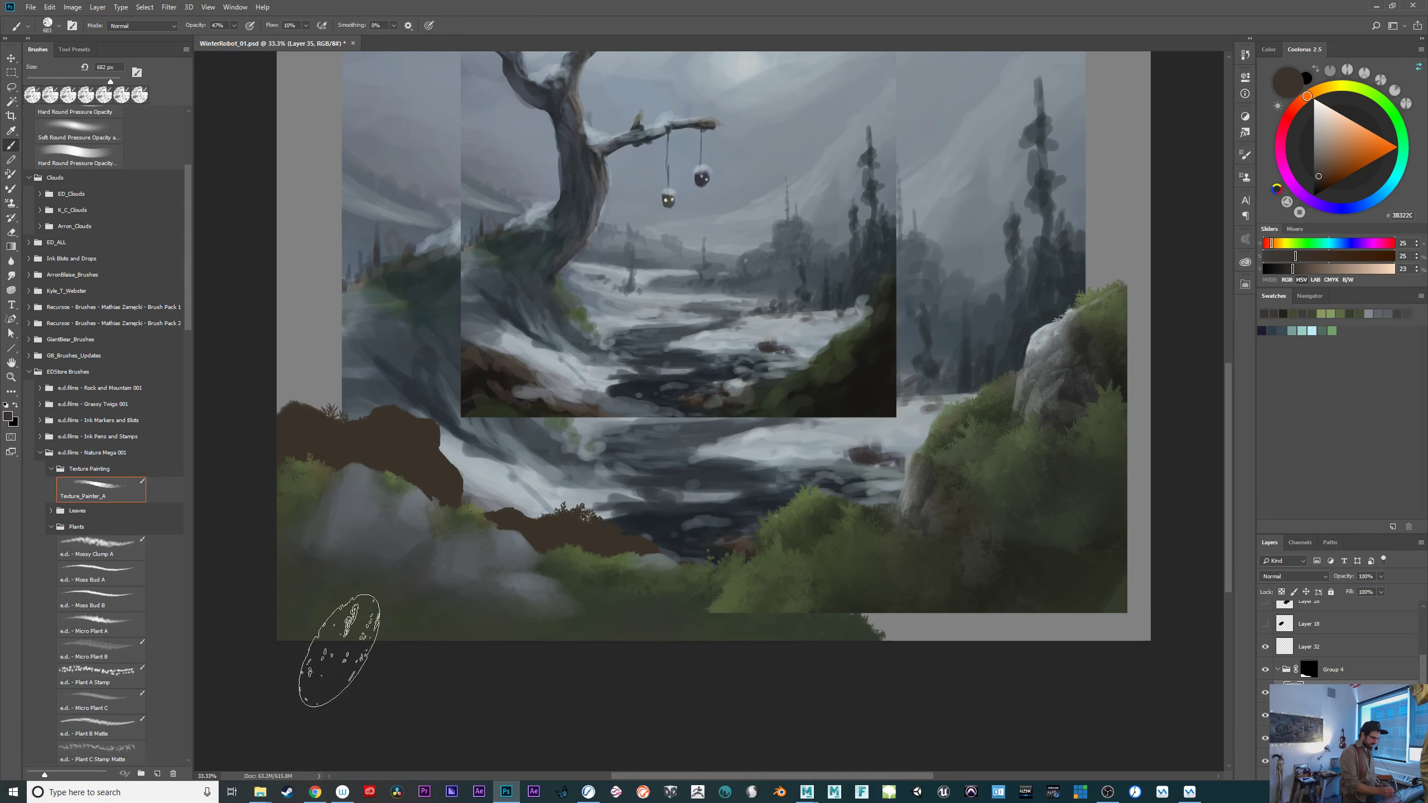
pyautogui.click(1325, 182)
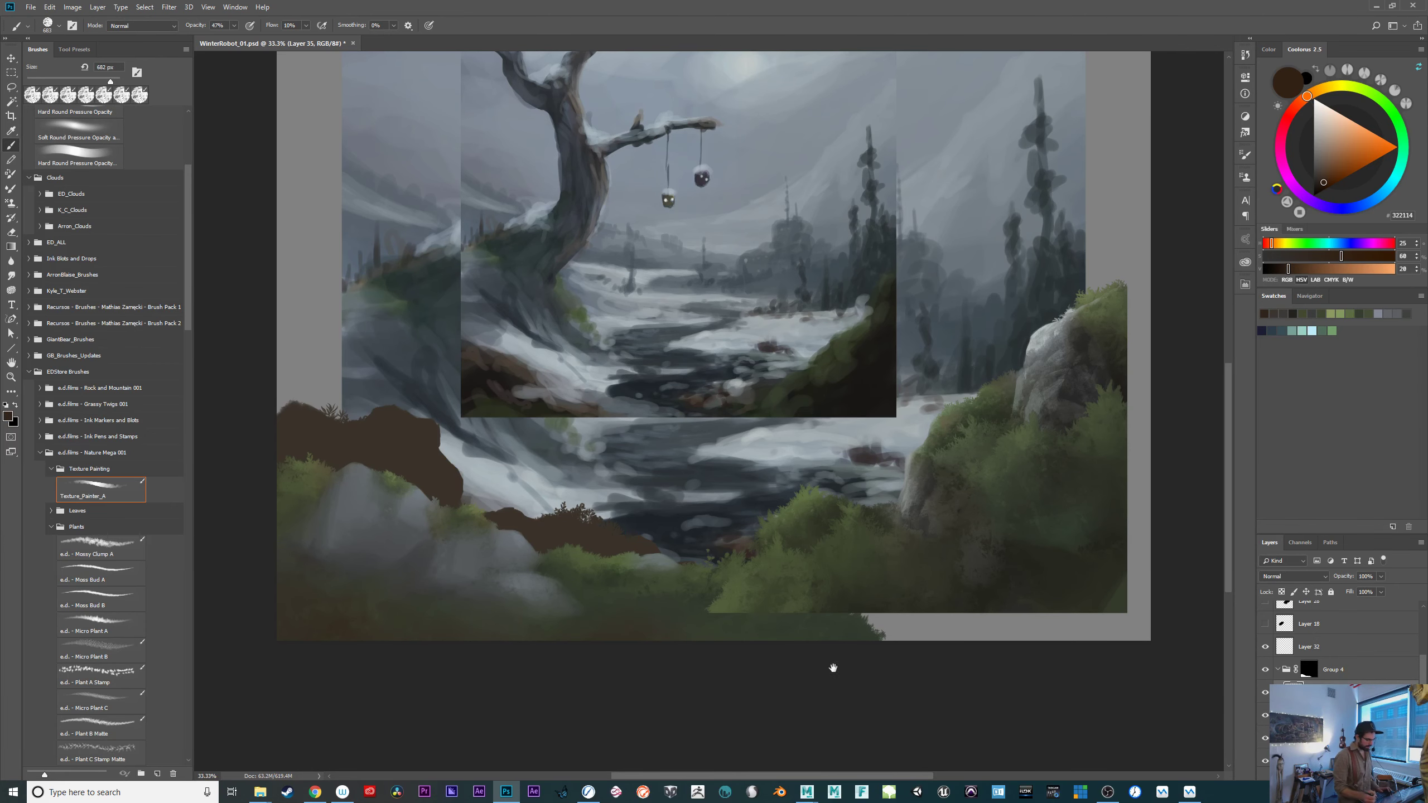
# On Layer 34 behind Group 4, cover the small brown bush mound with sampled dark green at 100% brush opacity.
pyautogui.click(1274, 671)
pyautogui.click(1315, 716)
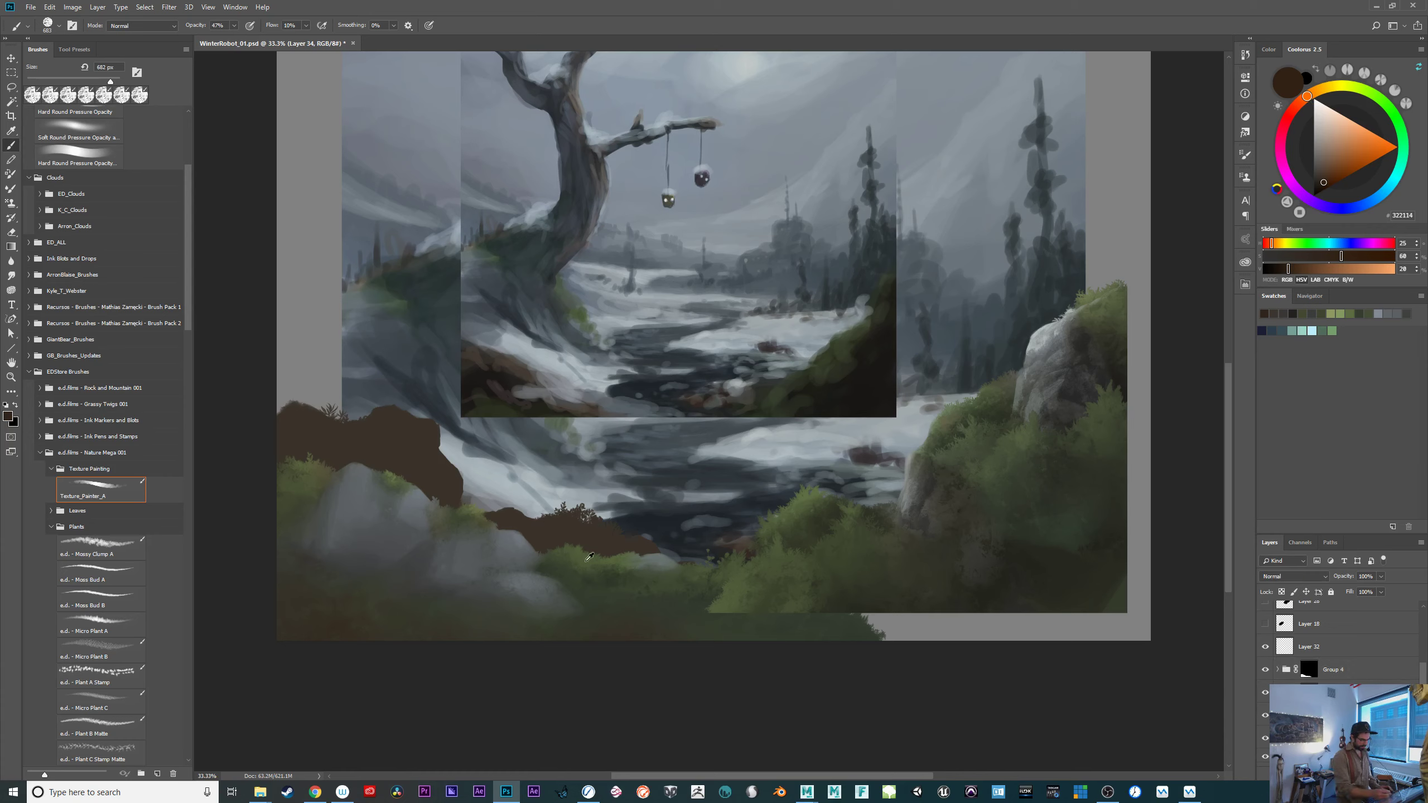
pyautogui.keyDown('alt'); pyautogui.click(616, 541); pyautogui.keyUp('alt')
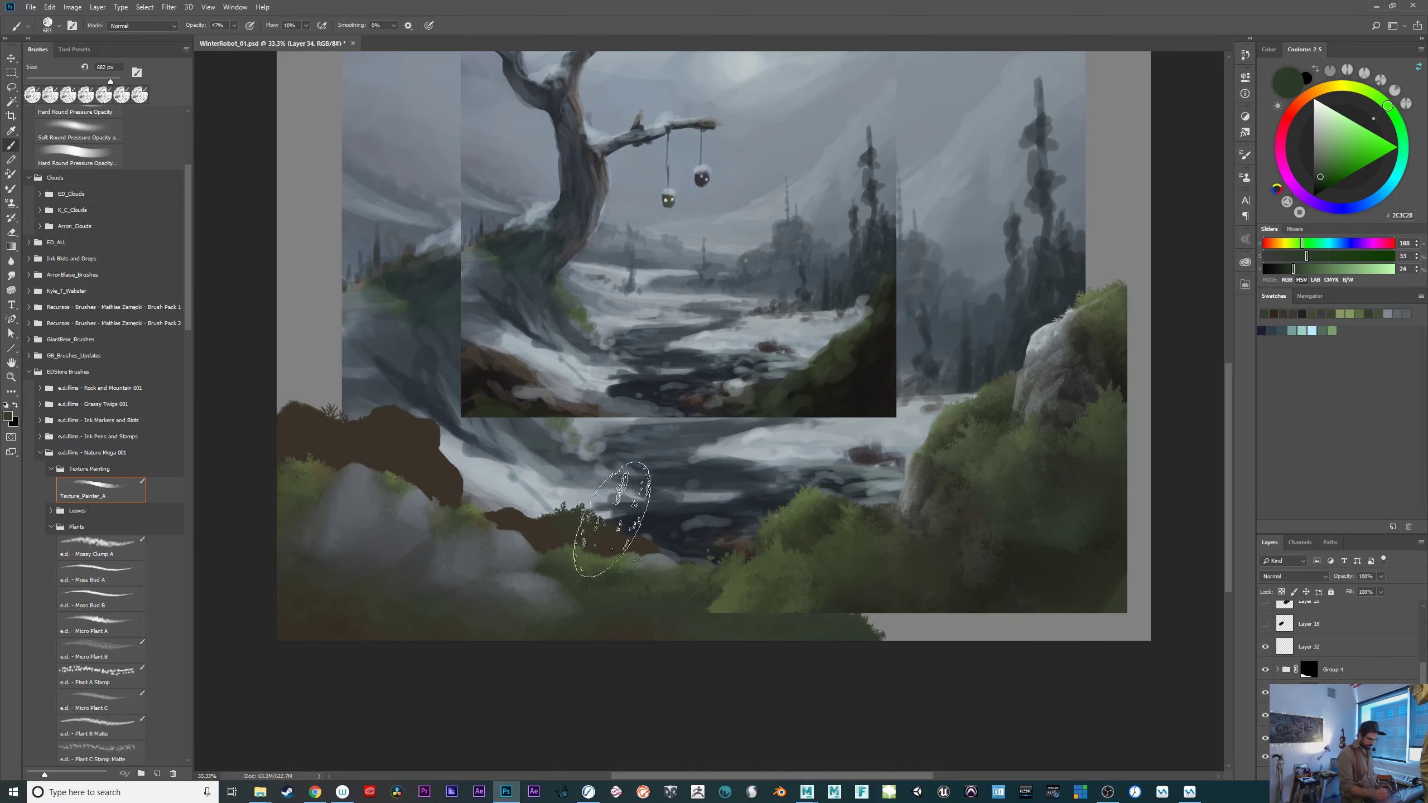
pyautogui.press('0')
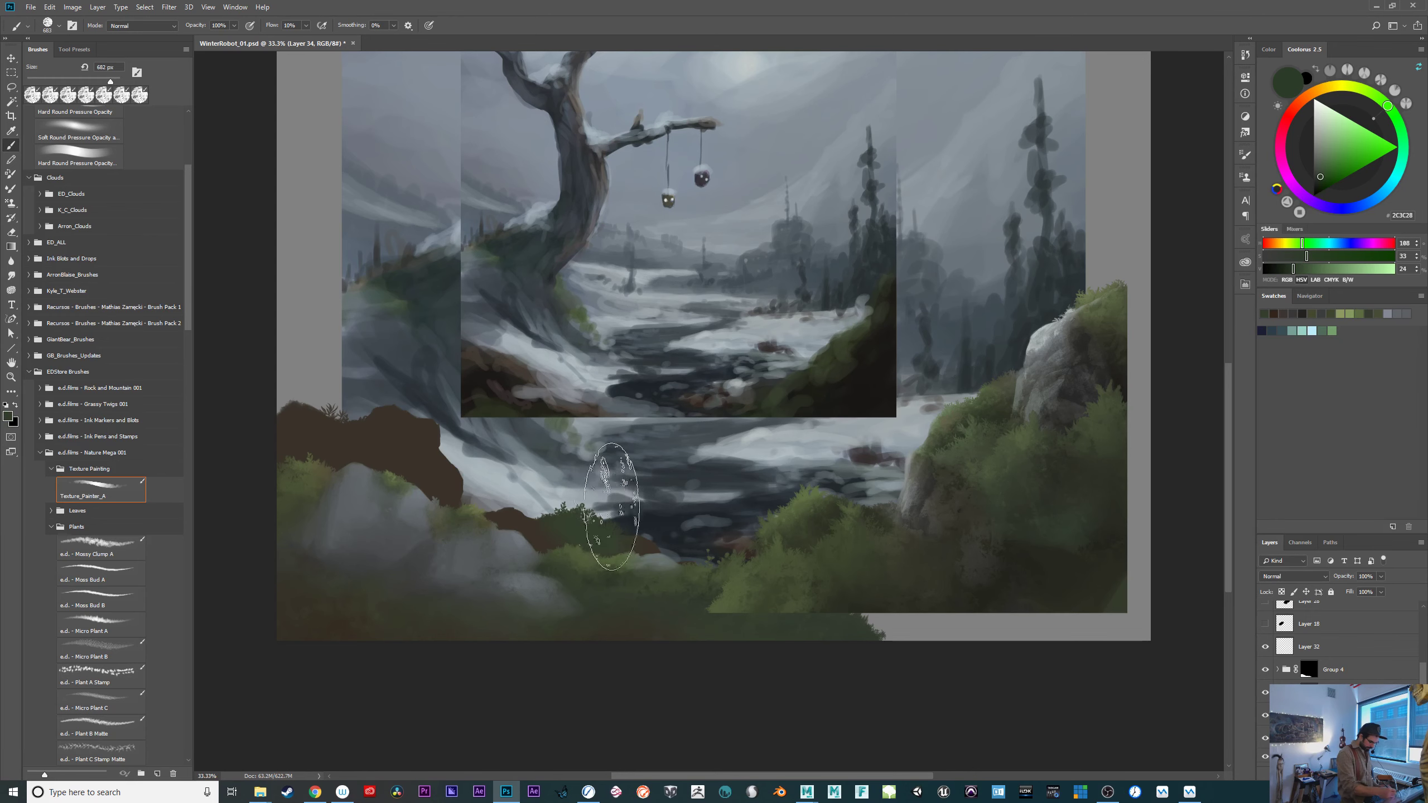
pyautogui.moveTo(650, 513)
pyautogui.mouseDown()
pyautogui.moveTo(609, 526)
pyautogui.moveTo(551, 519)
pyautogui.moveTo(569, 561)
pyautogui.mouseUp()
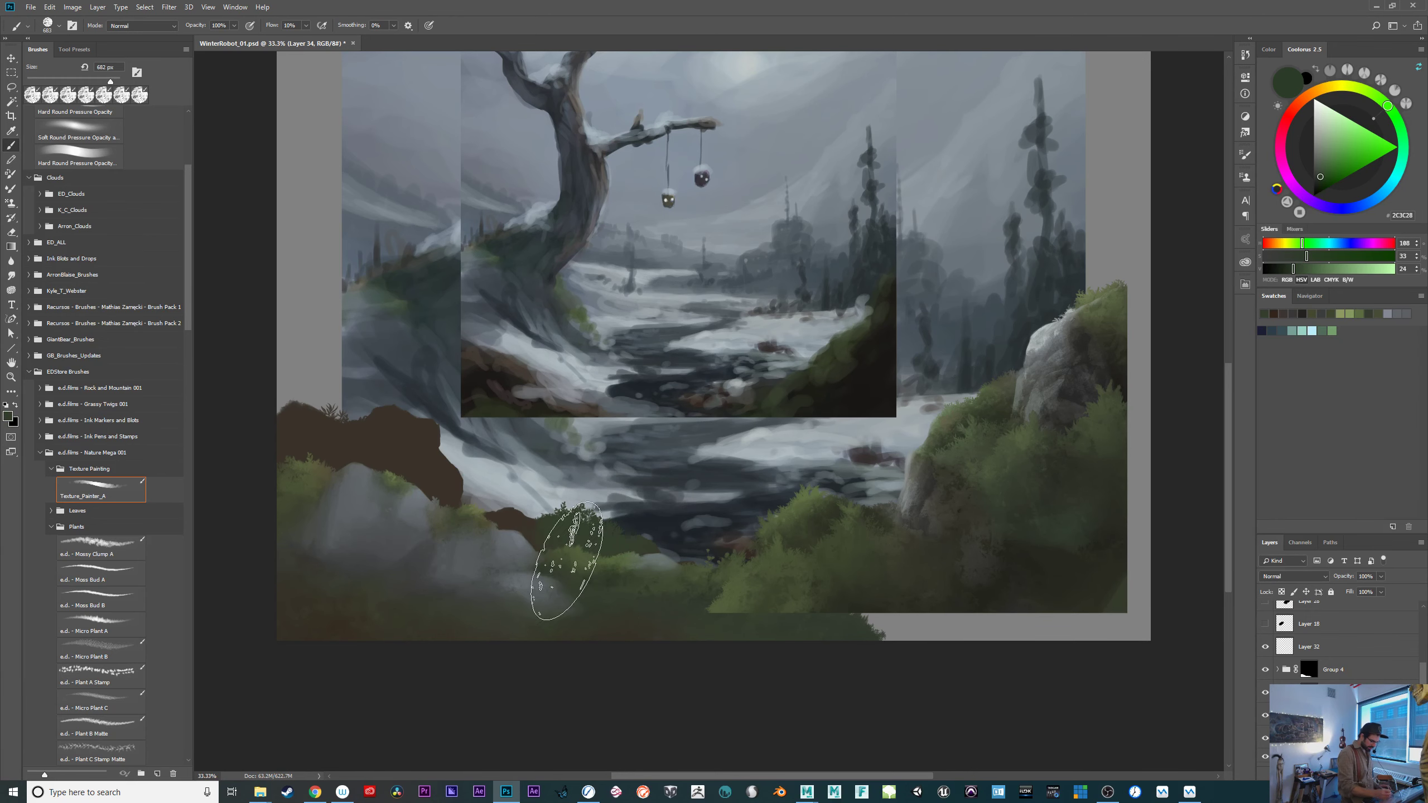
# Highlight the middle bush with lighter greens sampled from it and the right bank, and shade its base with sampled dark green.
pyautogui.keyDown('alt'); pyautogui.click(611, 545); pyautogui.keyUp('alt')
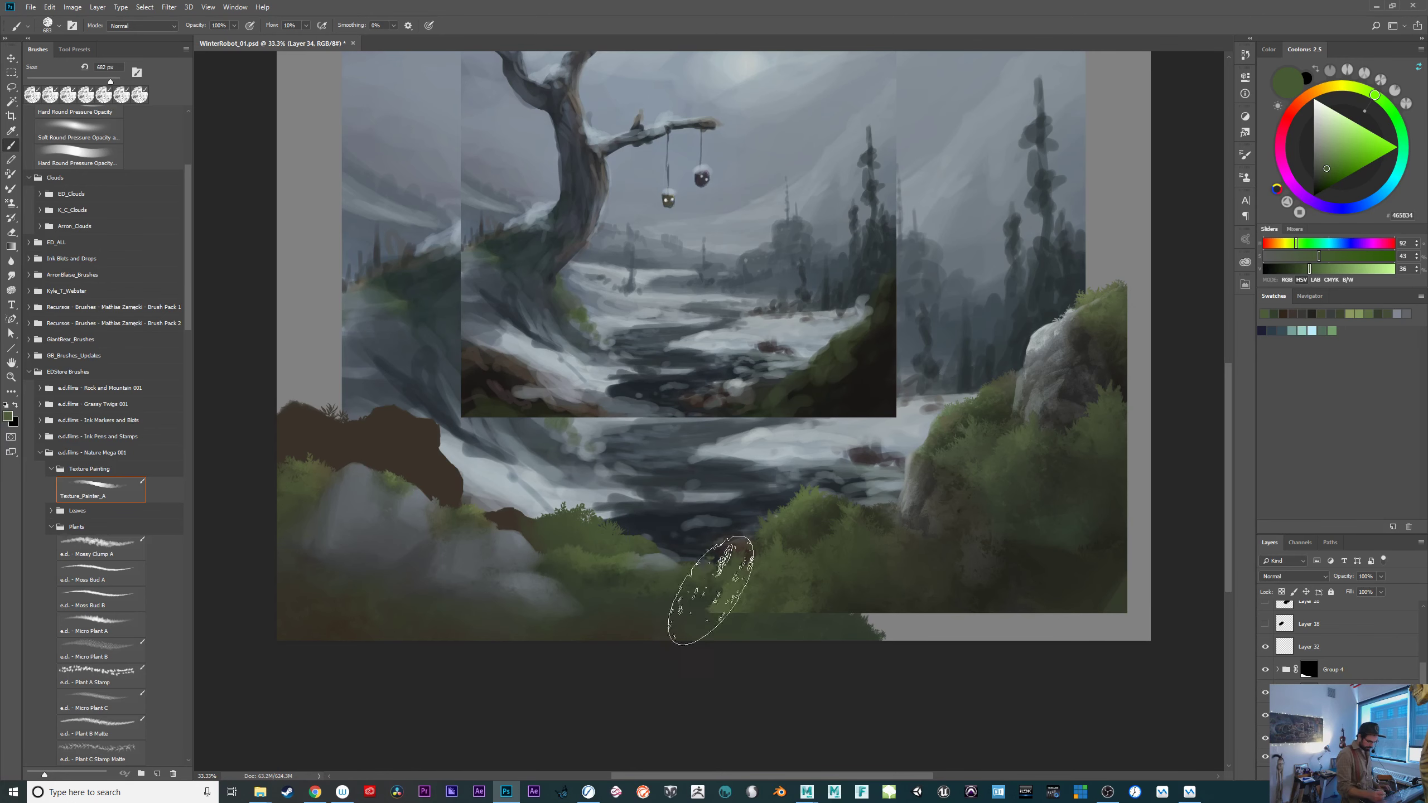
pyautogui.keyDown('alt'); pyautogui.click(810, 490); pyautogui.keyUp('alt')
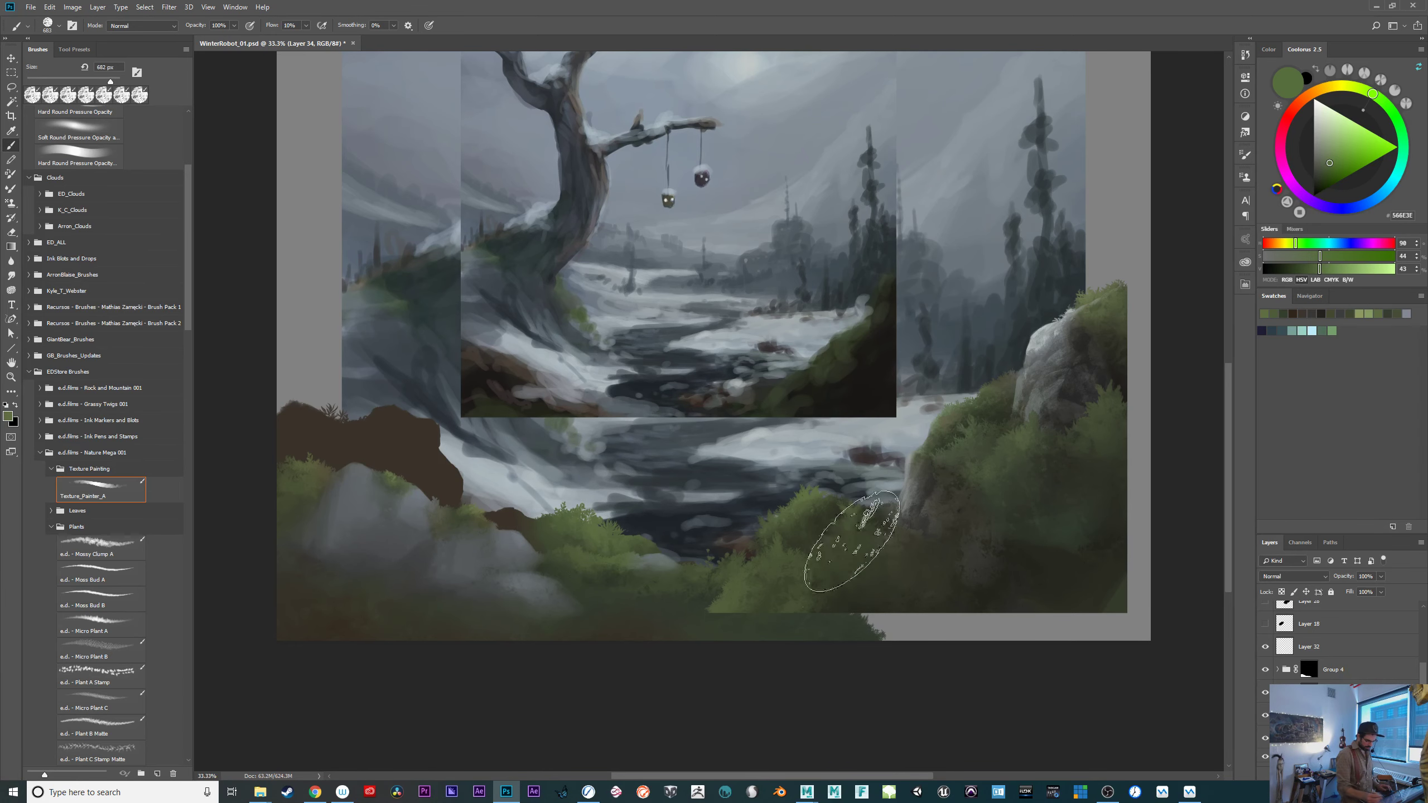
pyautogui.hotkey('ctrl', '+')
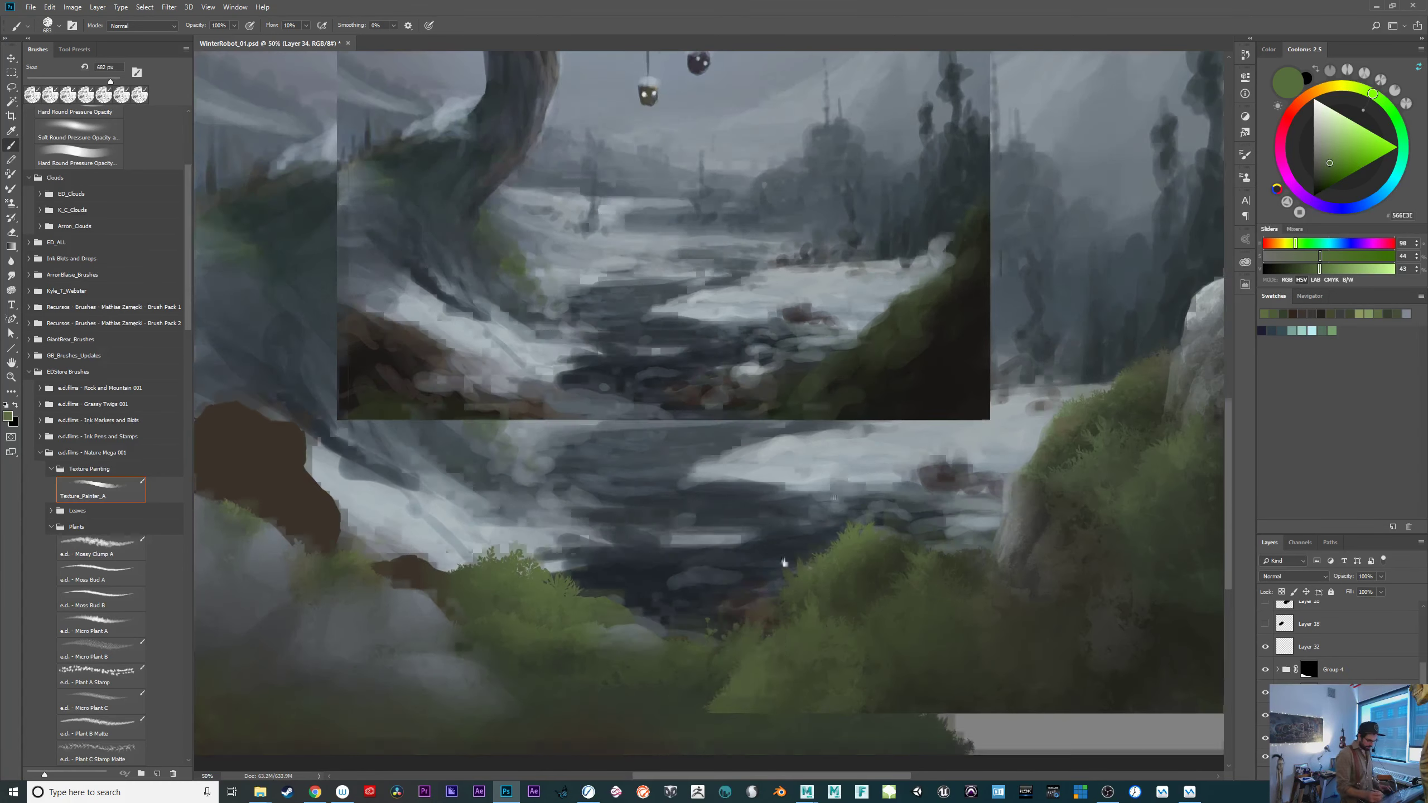
pyautogui.moveTo(784, 564); pyautogui.dragTo(859, 484)
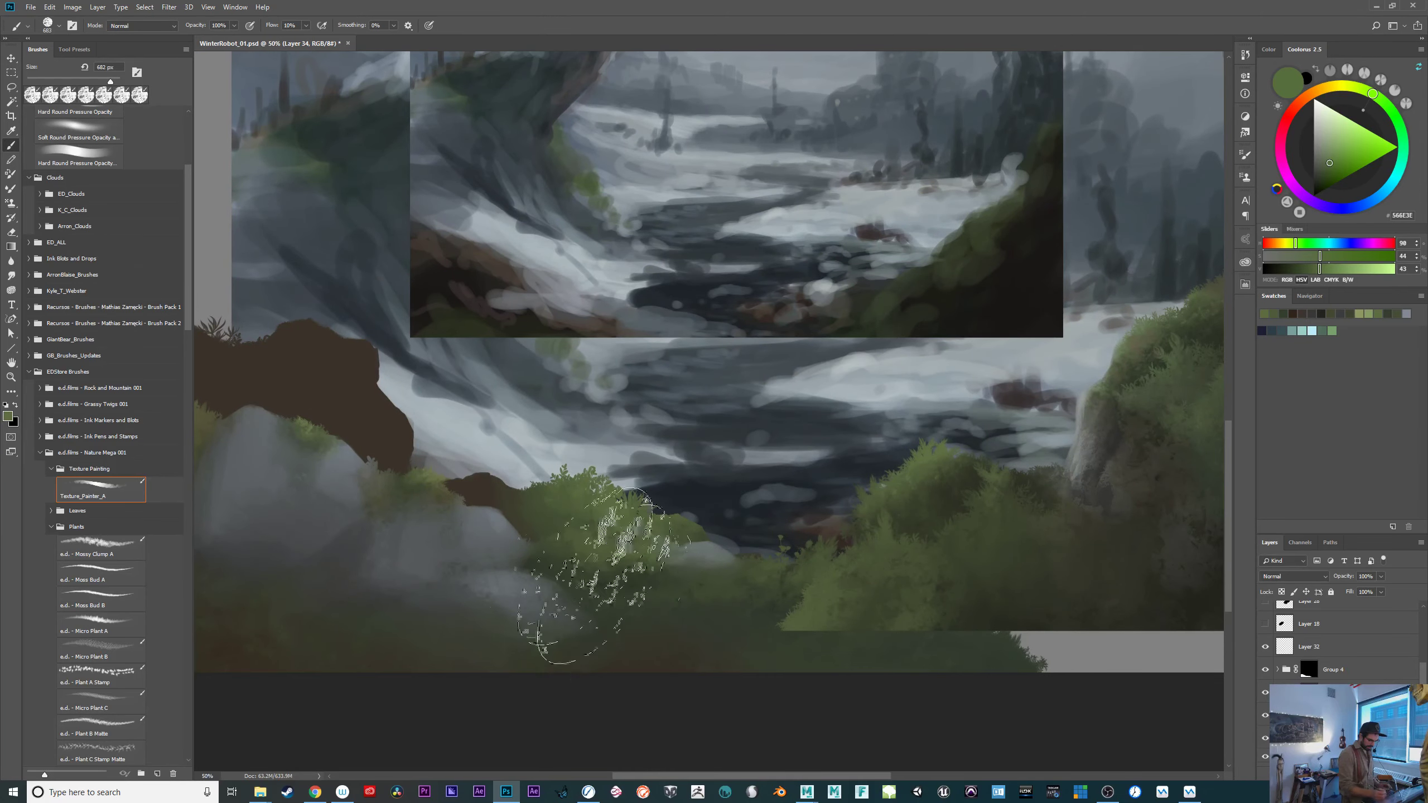
pyautogui.keyDown('alt'); pyautogui.click(635, 574); pyautogui.keyUp('alt')
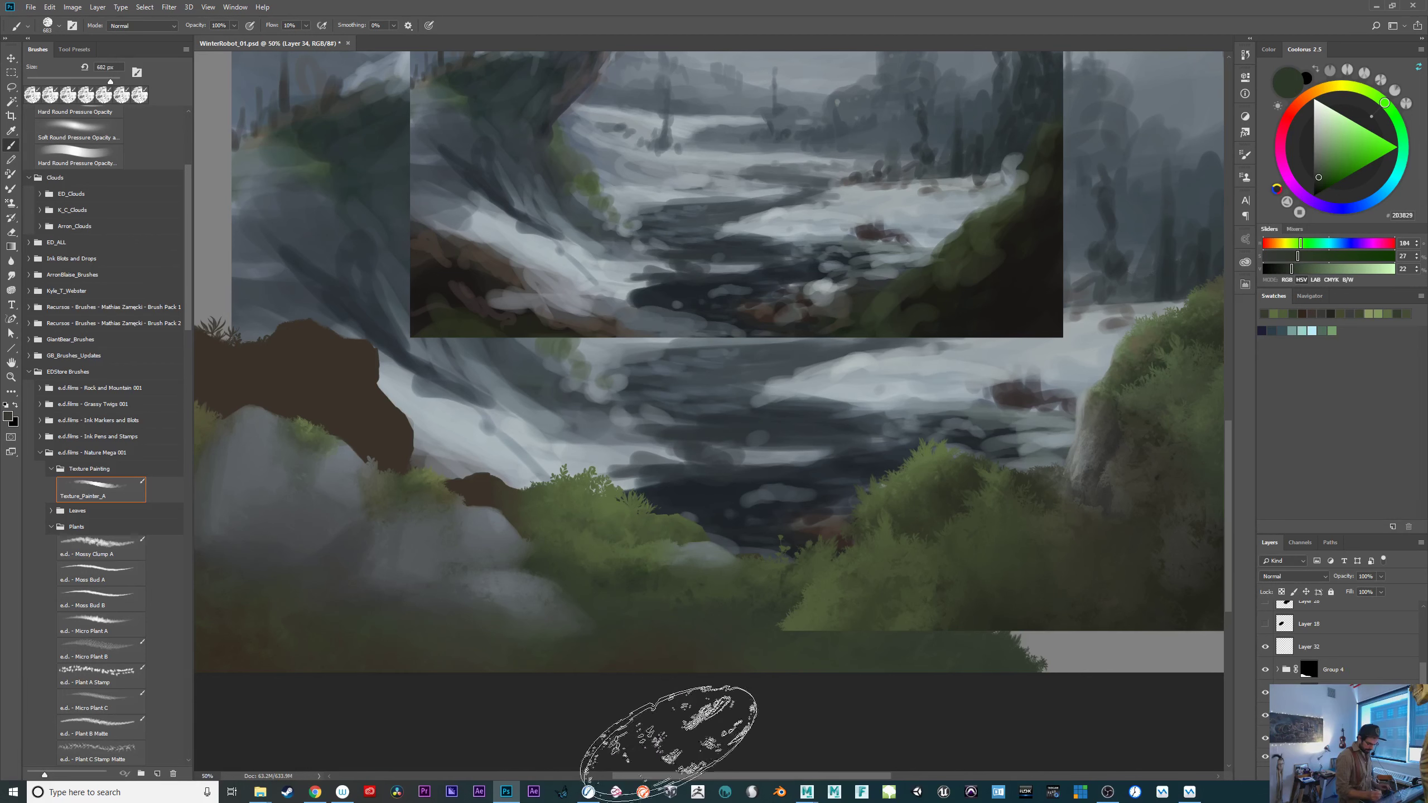
# Paint a sampled blue-grey rock beside the middle bush and, with Group 4 hidden, extend the shape down towards the canvas bottom.
pyautogui.keyDown('alt'); pyautogui.click(703, 534); pyautogui.keyUp('alt')
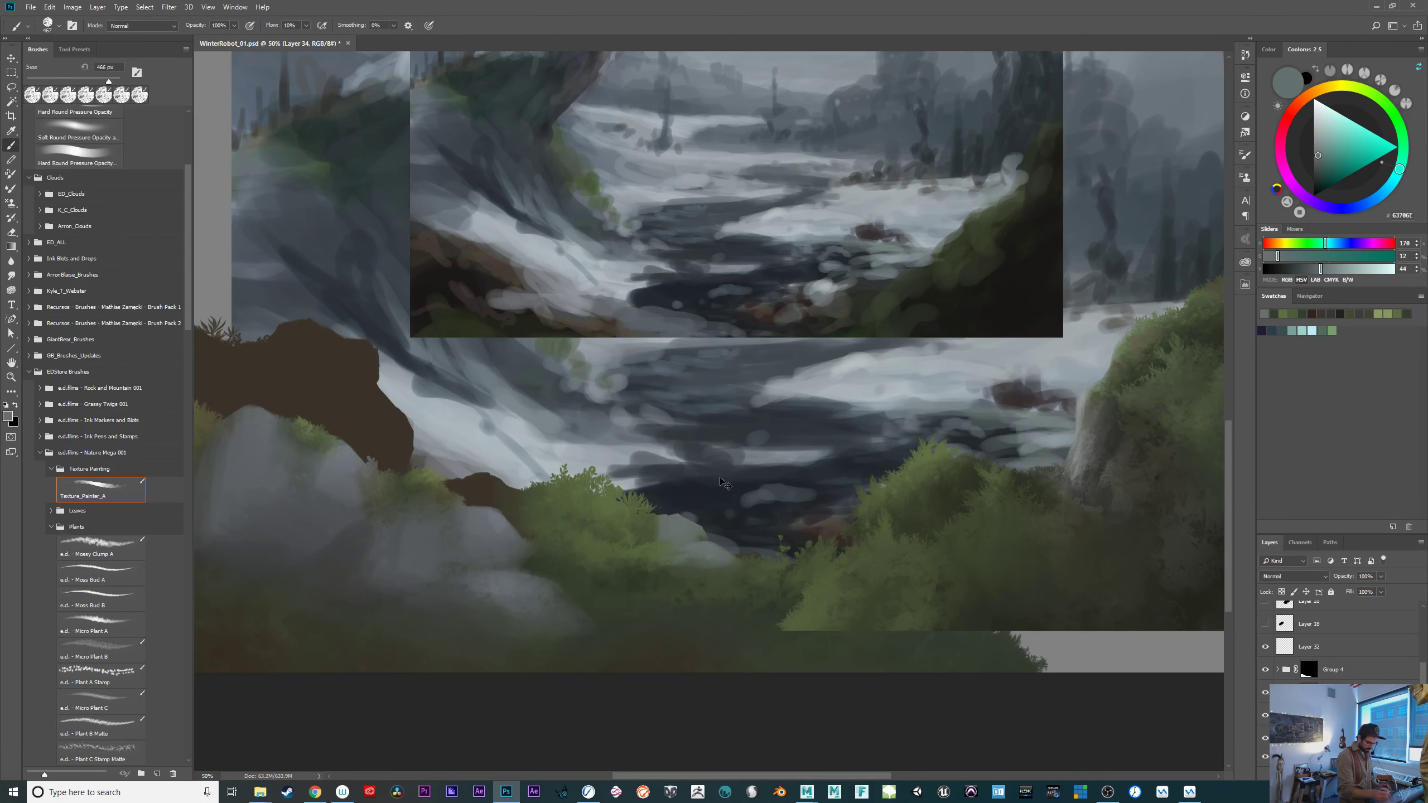
pyautogui.moveTo(725, 509)
pyautogui.mouseDown()
pyautogui.moveTo(671, 505)
pyautogui.moveTo(698, 545)
pyautogui.moveTo(747, 568)
pyautogui.mouseUp()
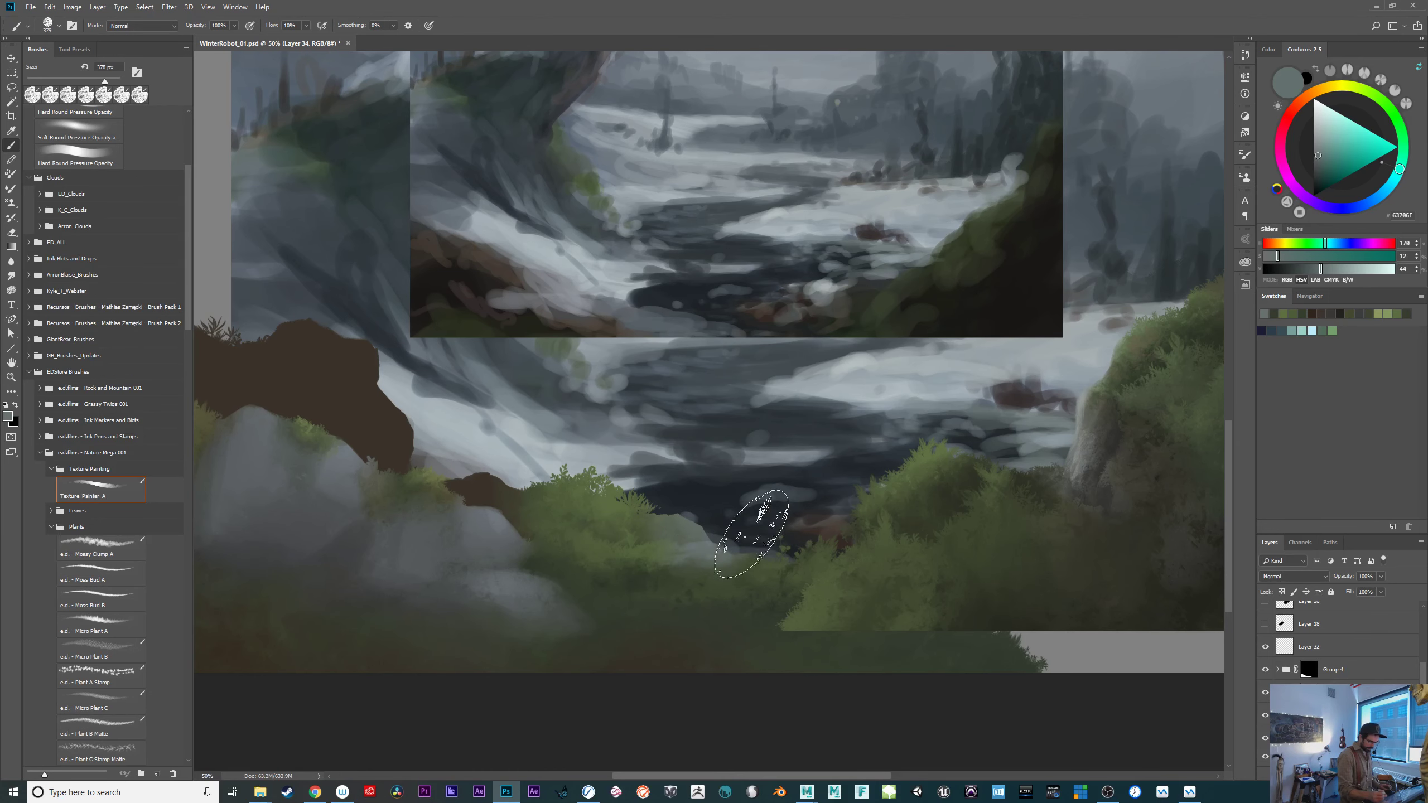
pyautogui.click(1264, 670)
pyautogui.moveTo(744, 523)
pyautogui.mouseDown()
pyautogui.moveTo(781, 602)
pyautogui.moveTo(782, 573)
pyautogui.moveTo(712, 562)
pyautogui.moveTo(700, 578)
pyautogui.moveTo(675, 553)
pyautogui.moveTo(656, 562)
pyautogui.moveTo(778, 640)
pyautogui.moveTo(676, 573)
pyautogui.moveTo(796, 675)
pyautogui.moveTo(738, 628)
pyautogui.moveTo(748, 670)
pyautogui.mouseUp()
# Fill the area below the middle bush and the blue-grey rock with sampled mid and dark greens, using a 346 px brush.
pyautogui.keyDown('alt'); pyautogui.click(768, 623); pyautogui.keyUp('alt')
pyautogui.keyDown('alt'); pyautogui.click(612, 593); pyautogui.keyUp('alt')
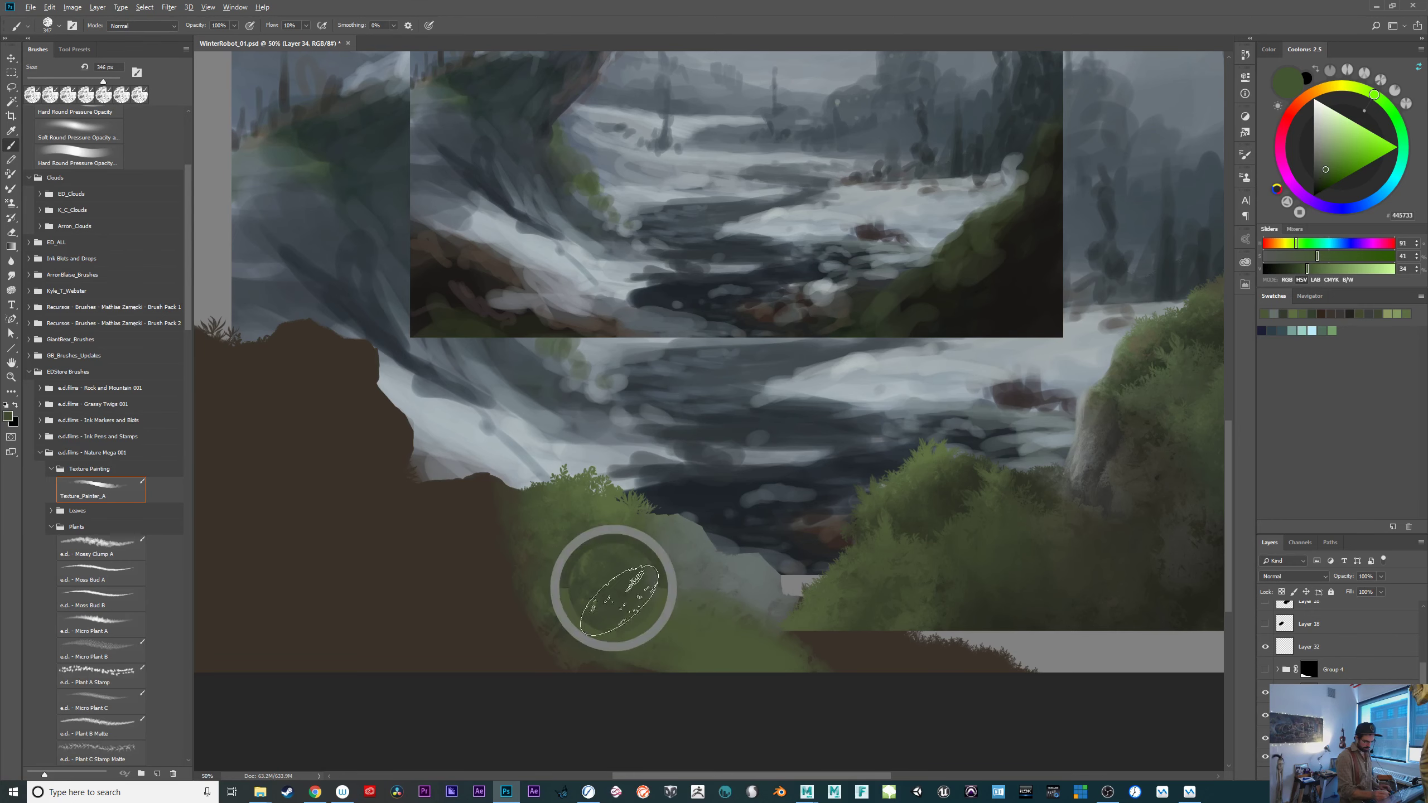
pyautogui.moveTo(612, 593)
pyautogui.mouseDown()
pyautogui.moveTo(645, 631)
pyautogui.moveTo(676, 638)
pyautogui.moveTo(691, 608)
pyautogui.moveTo(788, 678)
pyautogui.mouseUp()
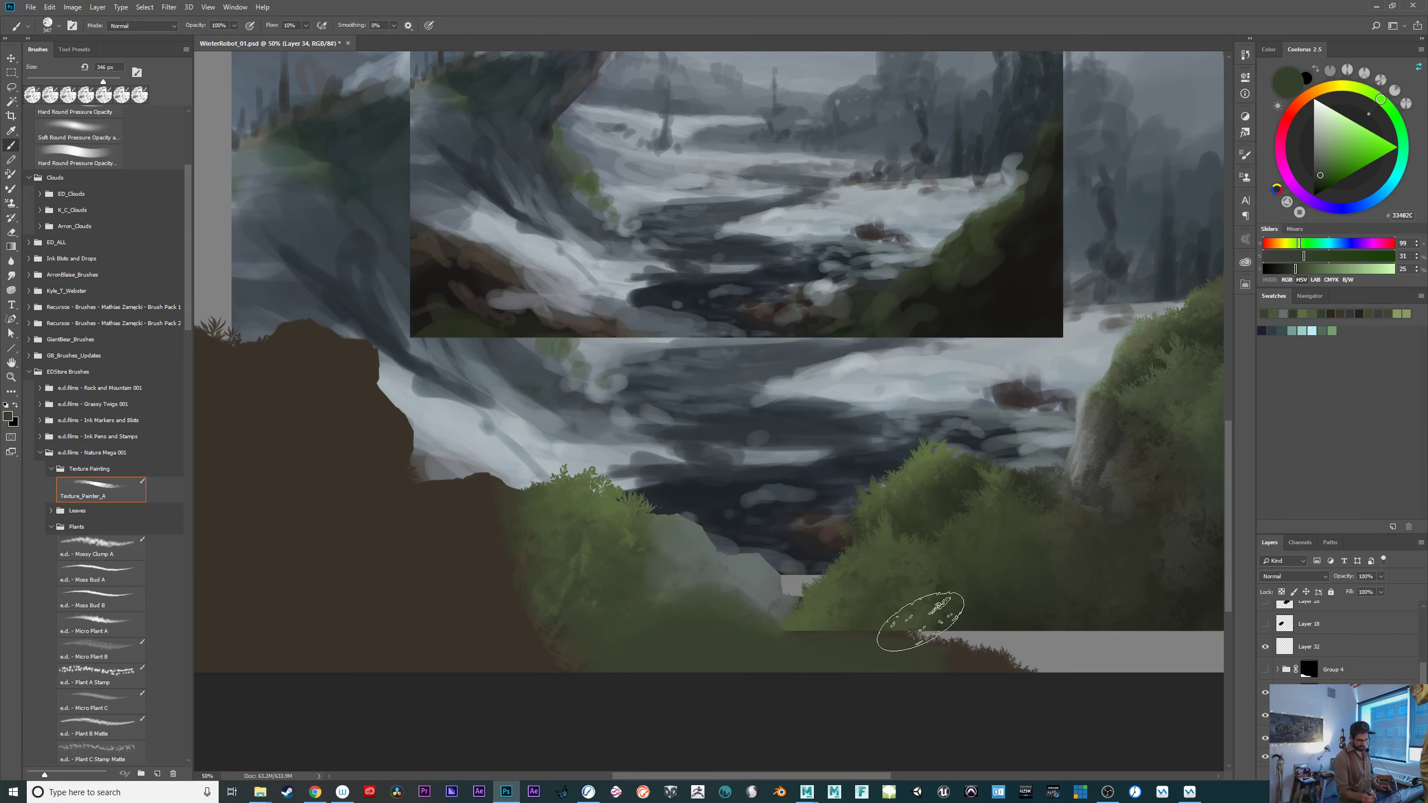
pyautogui.keyDown('alt'); pyautogui.click(975, 600); pyautogui.keyUp('alt')
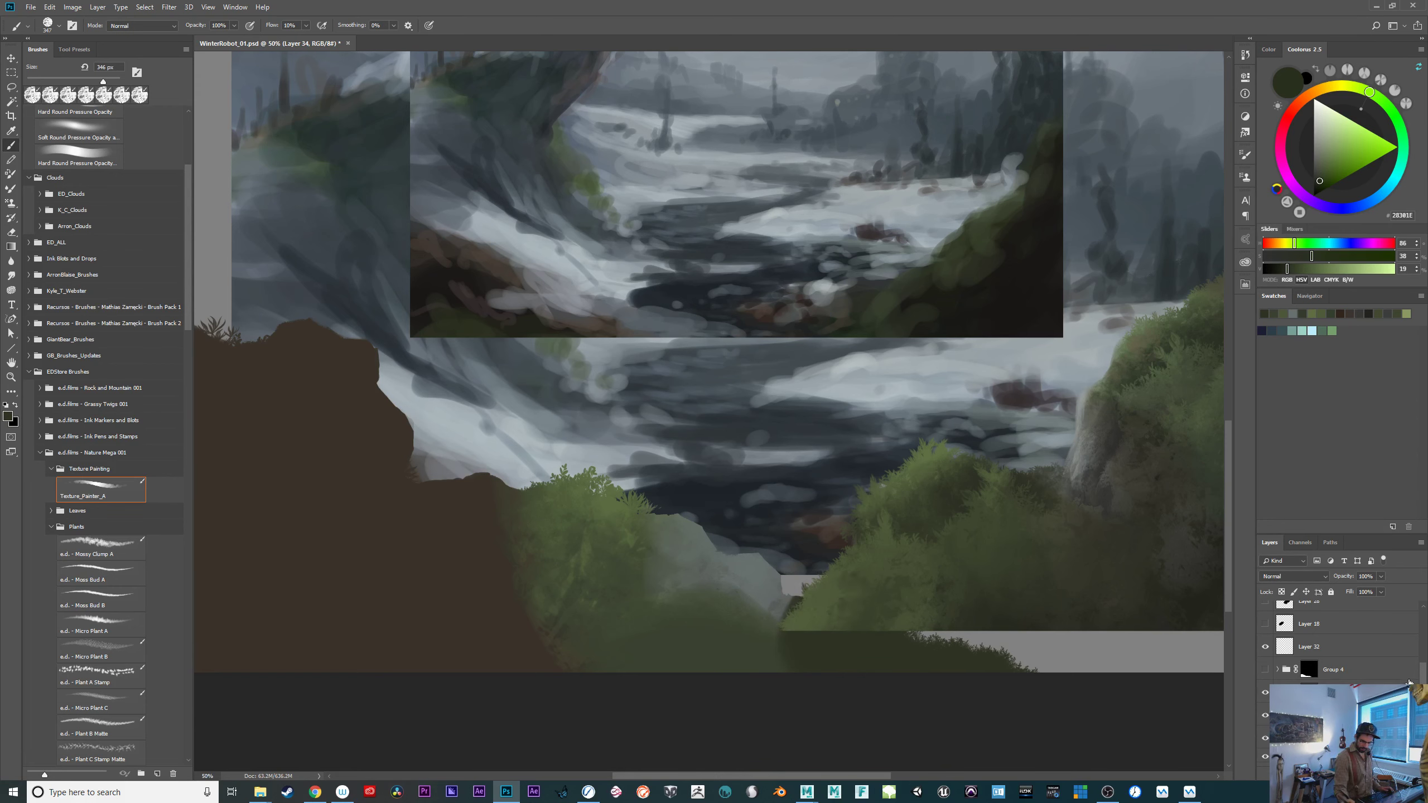
# Hide Group 1, extend the blue-grey rock's lower edge with sampled grey, and blend dark green along the bush's base.
pyautogui.moveTo(1424, 679); pyautogui.dragTo(1424, 657)
pyautogui.click(1264, 635)
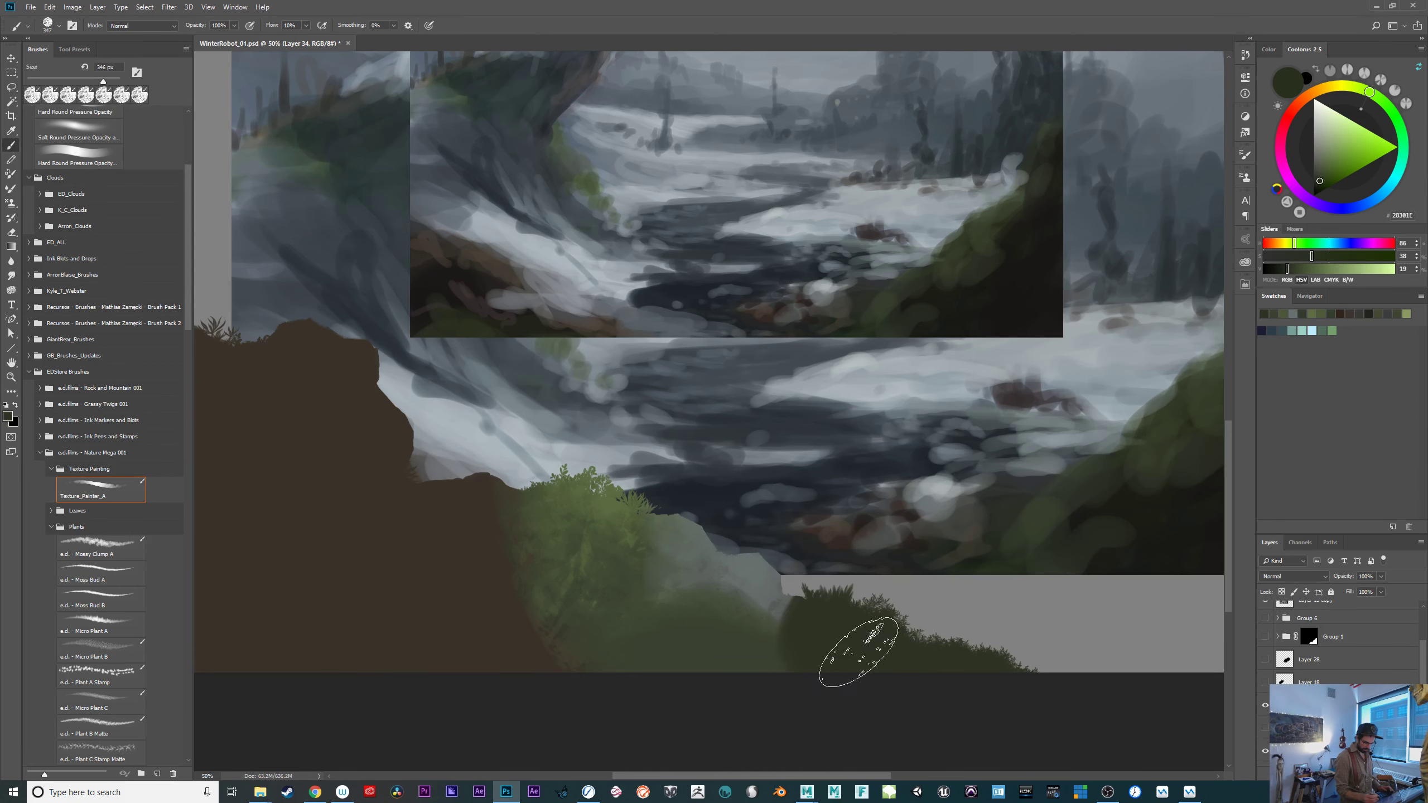
pyautogui.keyDown('alt'); pyautogui.click(790, 591); pyautogui.keyUp('alt')
pyautogui.moveTo(788, 590); pyautogui.dragTo(801, 575)
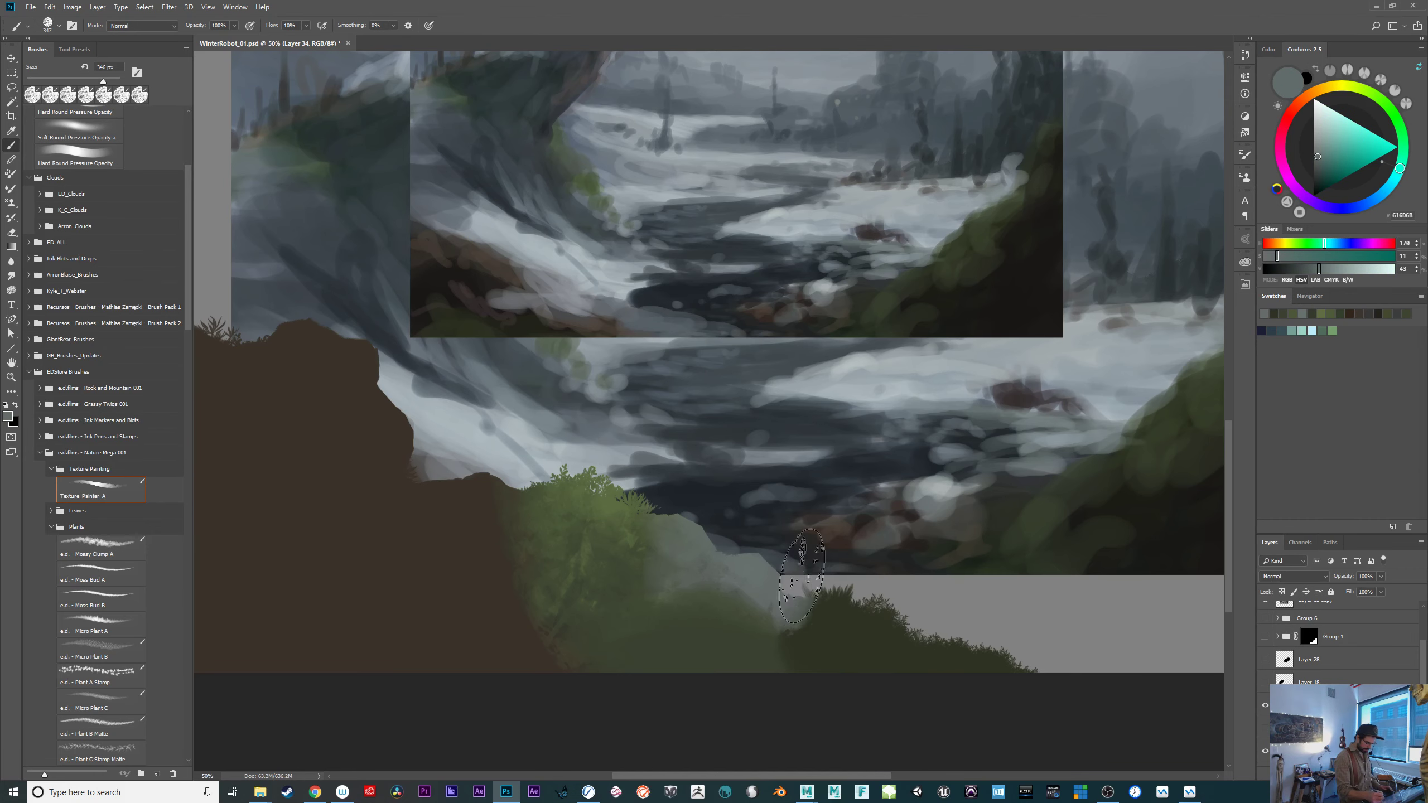
pyautogui.keyDown('alt'); pyautogui.click(824, 634); pyautogui.keyUp('alt')
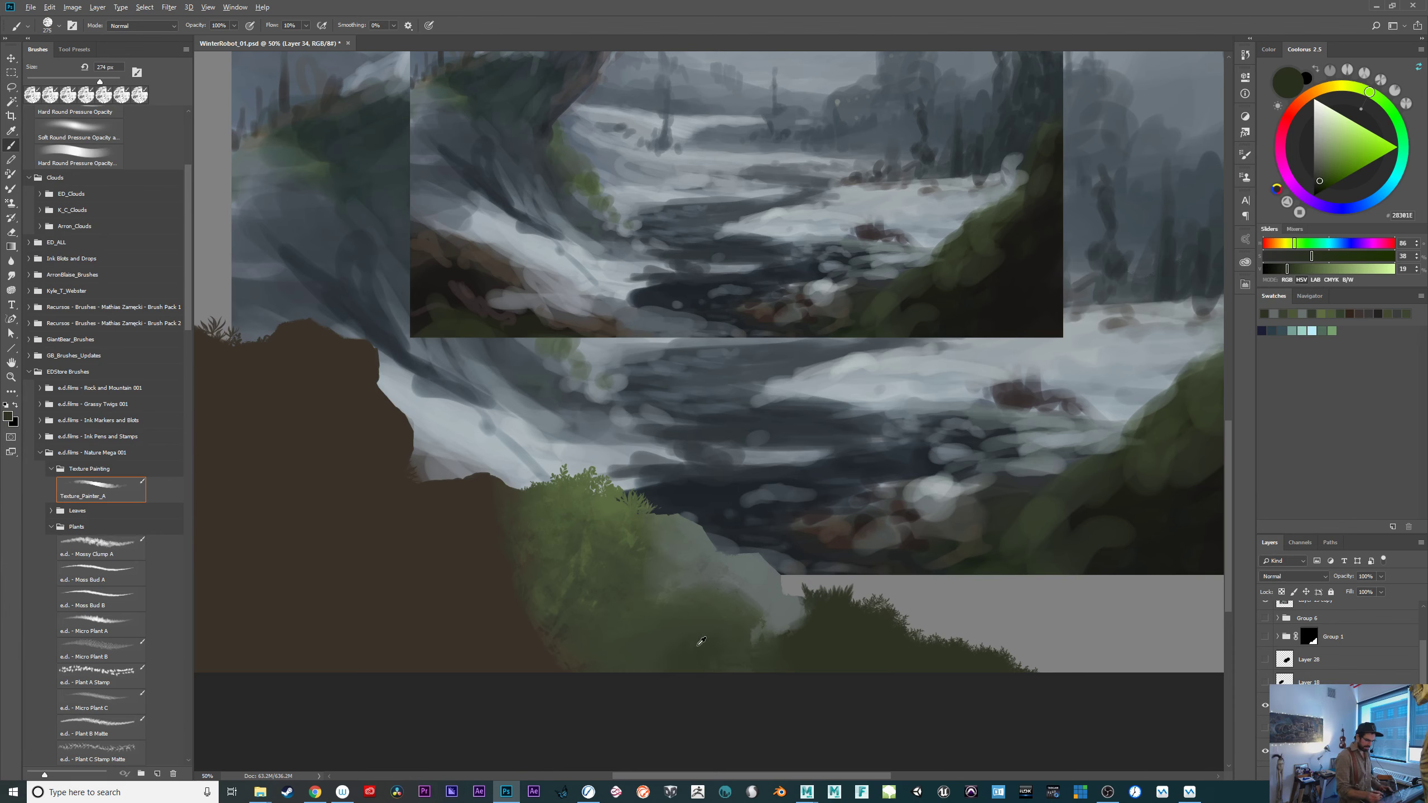
pyautogui.moveTo(691, 647); pyautogui.dragTo(718, 648)
pyautogui.moveTo(703, 650)
pyautogui.mouseDown()
pyautogui.moveTo(623, 675)
pyautogui.moveTo(517, 619)
pyautogui.mouseUp()
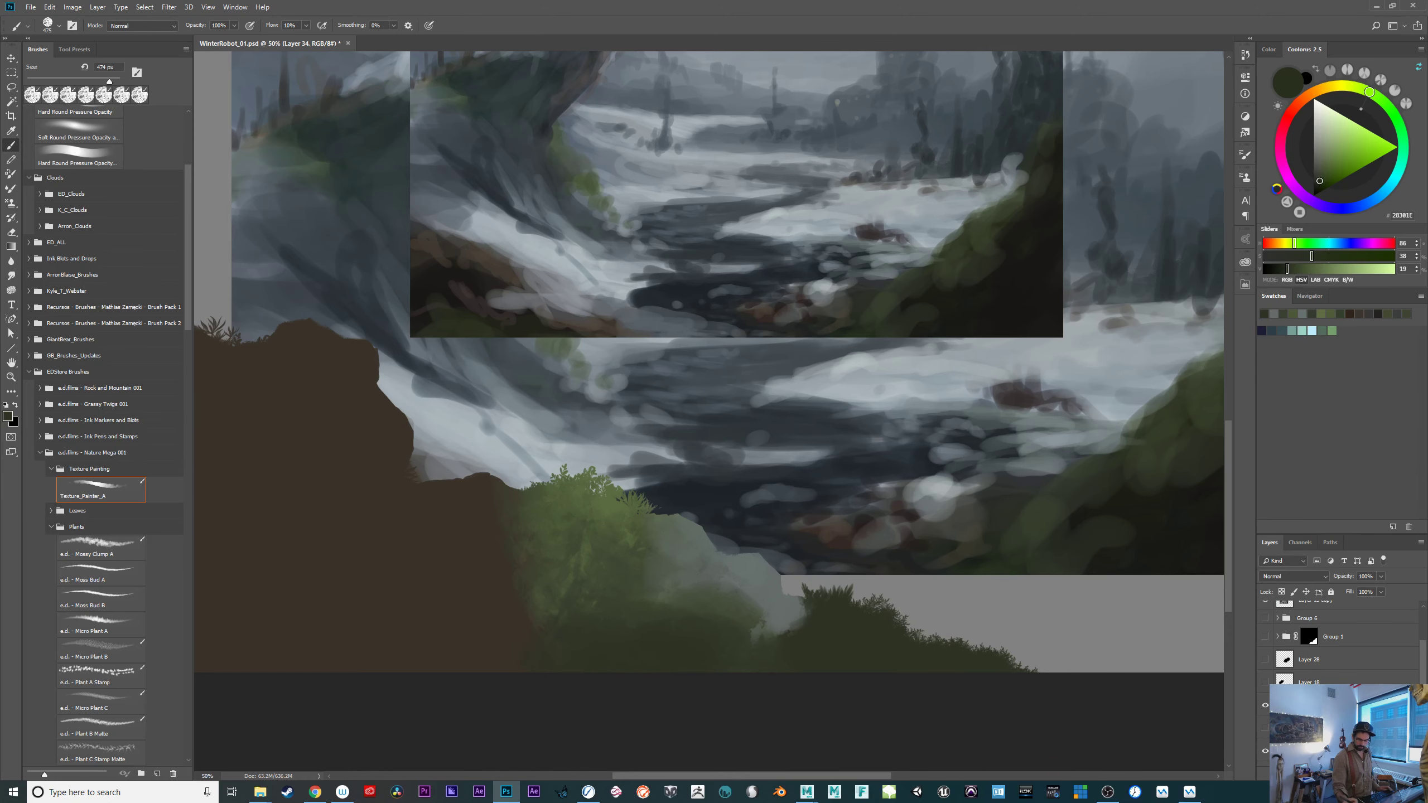
# Show Group 4 again and paint the brown rock silhouettes behind it with sampled blue-grey and darker slate blue.
pyautogui.click(1265, 727)
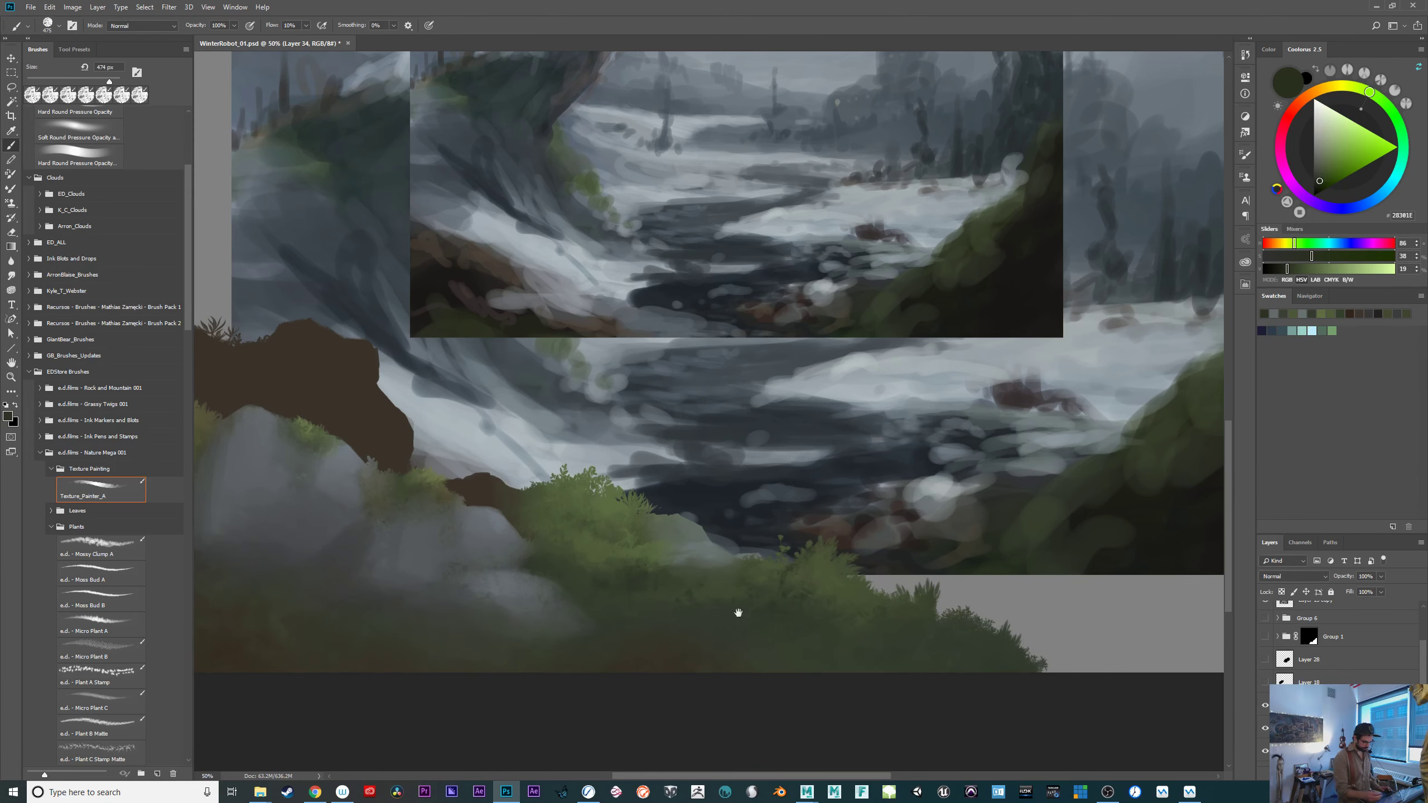
pyautogui.moveTo(738, 612); pyautogui.dragTo(1034, 697)
pyautogui.keyDown('alt'); pyautogui.click(765, 608); pyautogui.keyUp('alt')
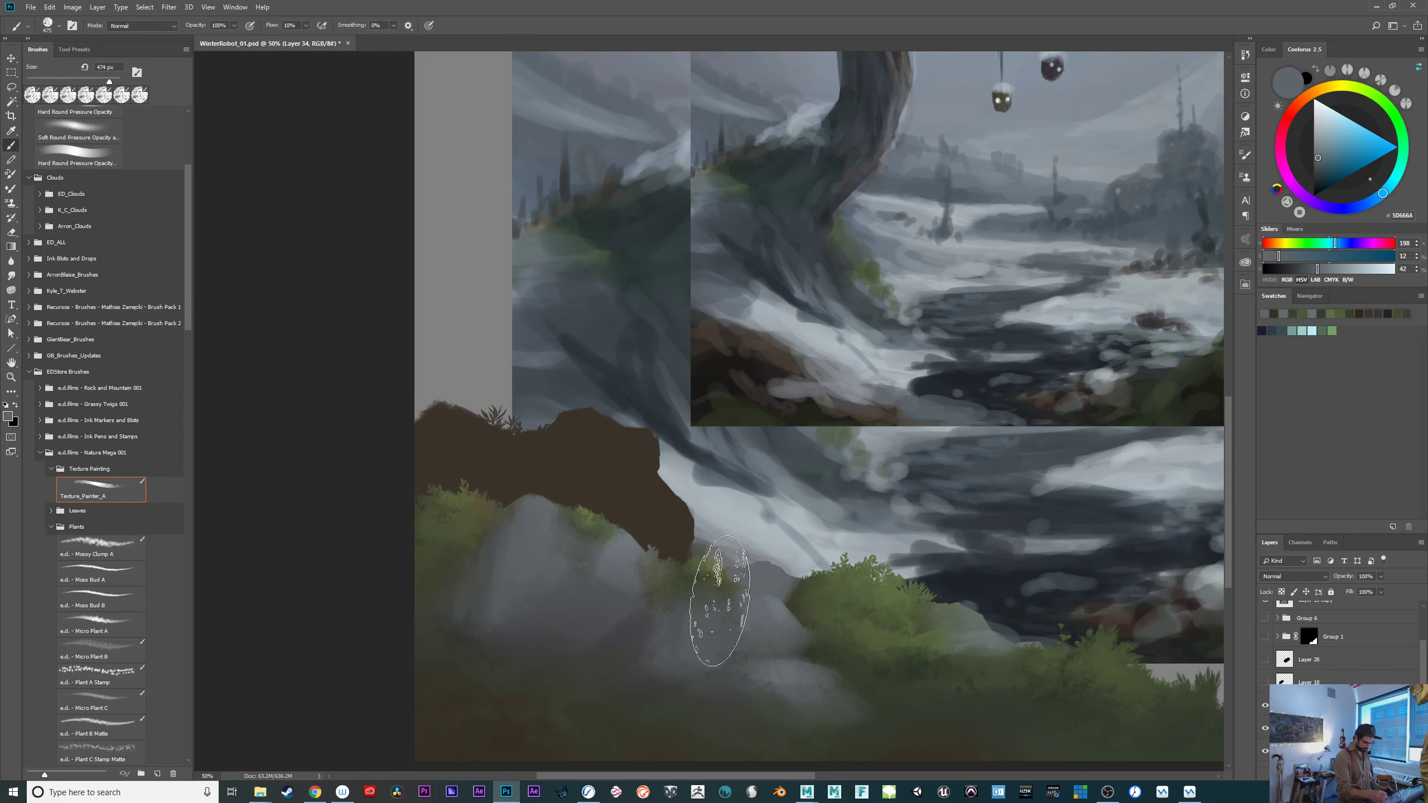
pyautogui.moveTo(720, 601)
pyautogui.mouseDown()
pyautogui.moveTo(715, 472)
pyautogui.moveTo(663, 501)
pyautogui.moveTo(627, 478)
pyautogui.moveTo(583, 410)
pyautogui.moveTo(542, 542)
pyautogui.moveTo(479, 463)
pyautogui.moveTo(430, 446)
pyautogui.moveTo(450, 419)
pyautogui.moveTo(560, 441)
pyautogui.moveTo(565, 535)
pyautogui.moveTo(533, 596)
pyautogui.mouseUp()
pyautogui.keyDown('alt'); pyautogui.click(593, 372); pyautogui.keyUp('alt')
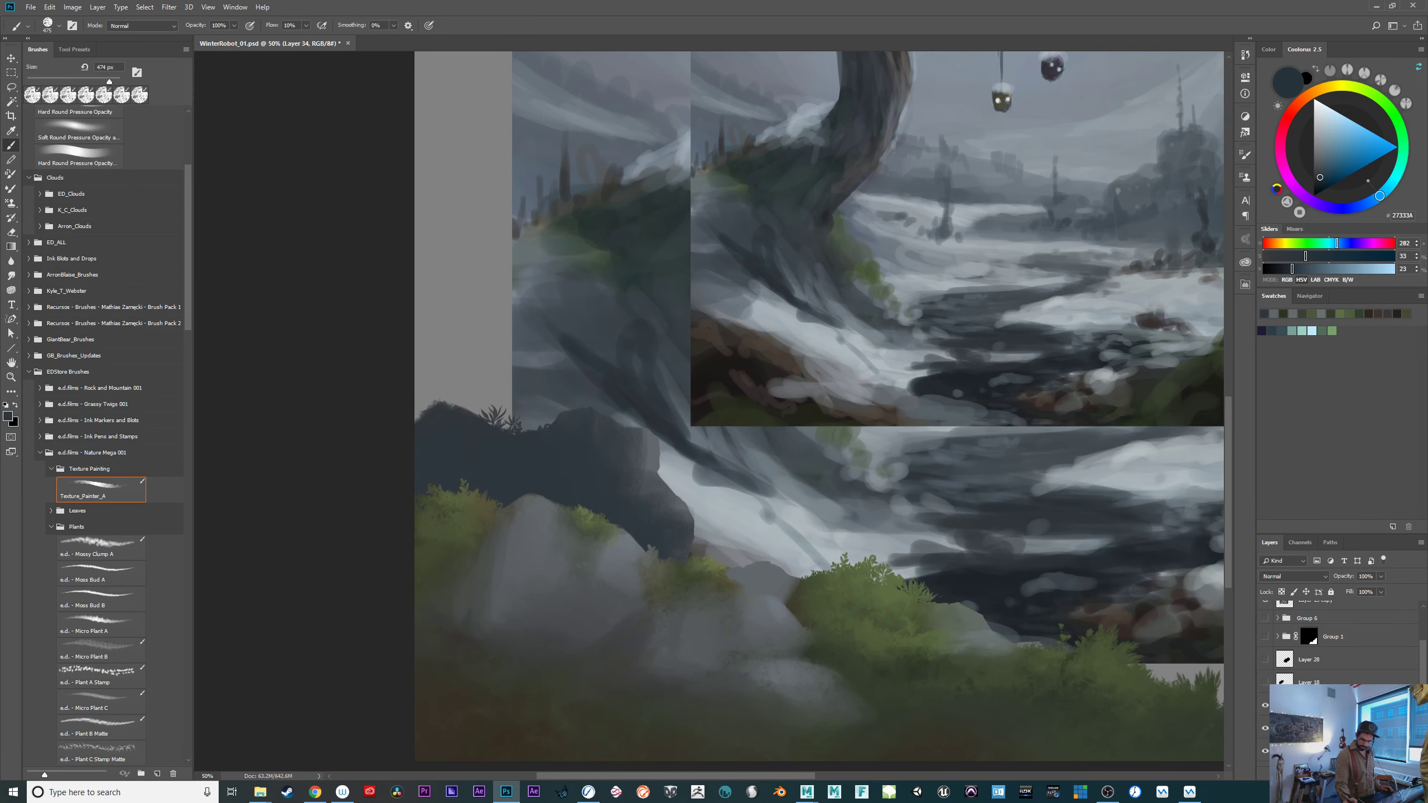
pyautogui.scroll(-3, 1426, 682)
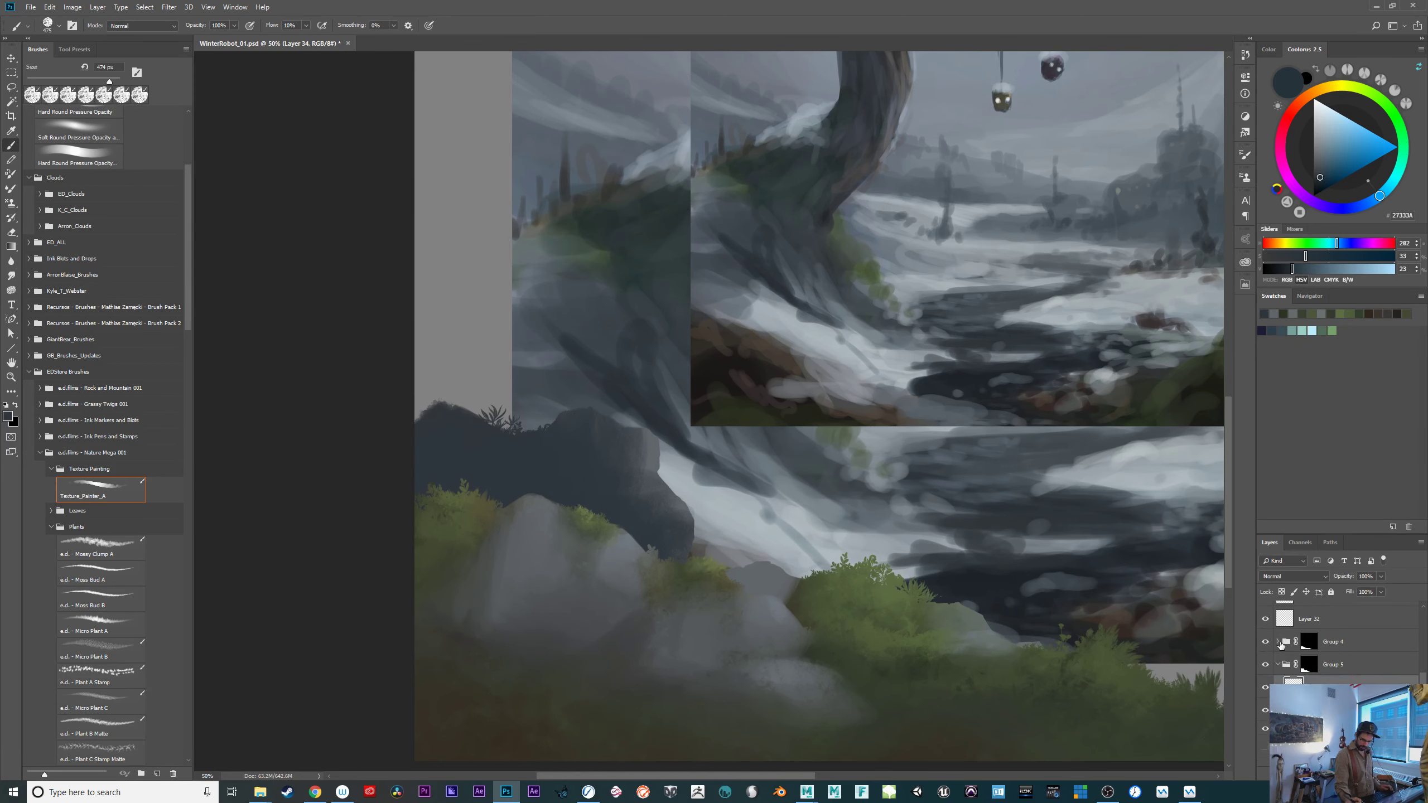
# Paint rough blue-grey texture over the large front rocks on Layer 33 in Group 4, using the Texture_Painter_A brush at 476 px.
pyautogui.click(1293, 681)
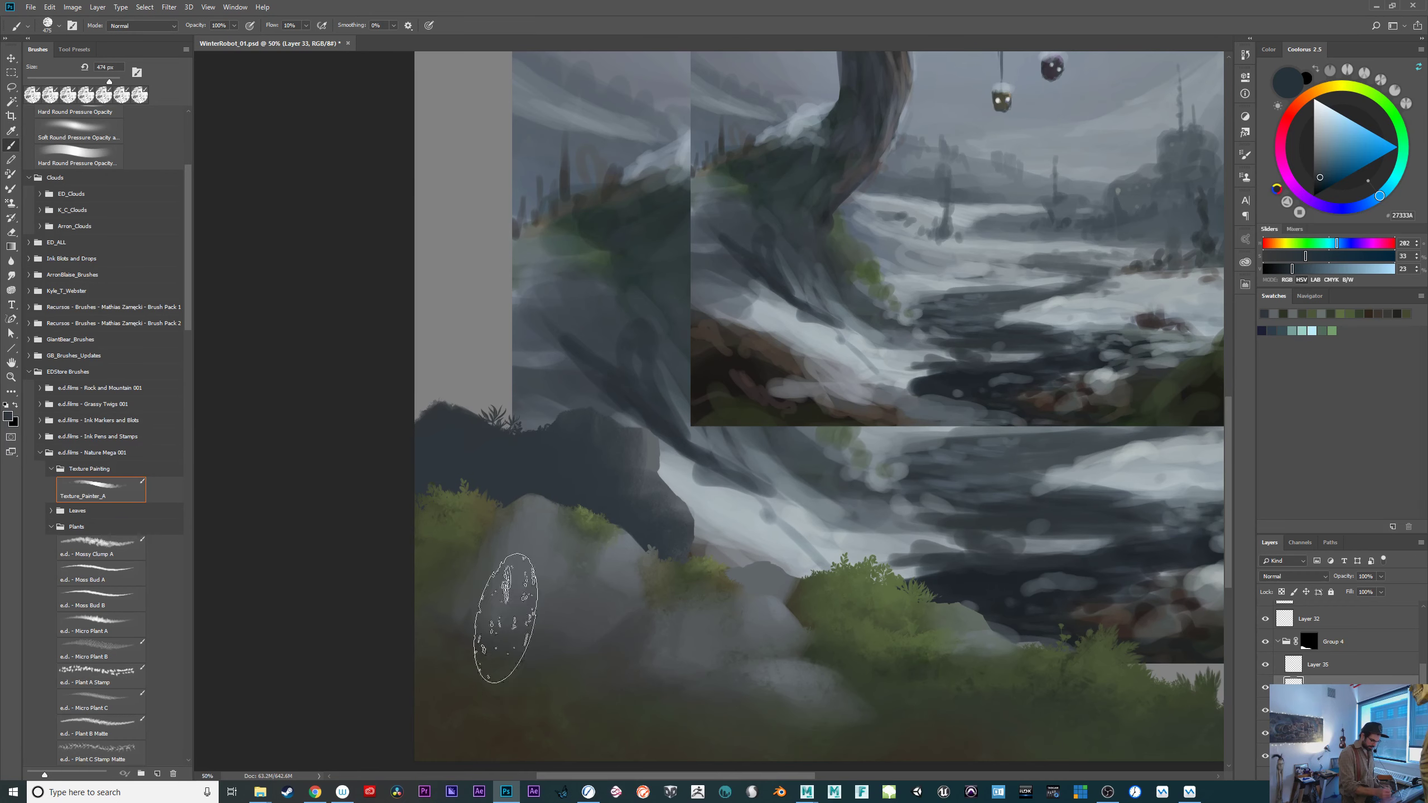
pyautogui.moveTo(493, 569); pyautogui.dragTo(483, 745)
pyautogui.moveTo(483, 565)
pyautogui.mouseDown()
pyautogui.moveTo(522, 636)
pyautogui.moveTo(636, 664)
pyautogui.moveTo(498, 671)
pyautogui.moveTo(589, 728)
pyautogui.moveTo(679, 664)
pyautogui.moveTo(719, 673)
pyautogui.mouseUp()
pyautogui.keyDown('alt'); pyautogui.click(717, 626); pyautogui.keyUp('alt')
pyautogui.keyDown('alt'); pyautogui.click(518, 448); pyautogui.keyUp('alt')
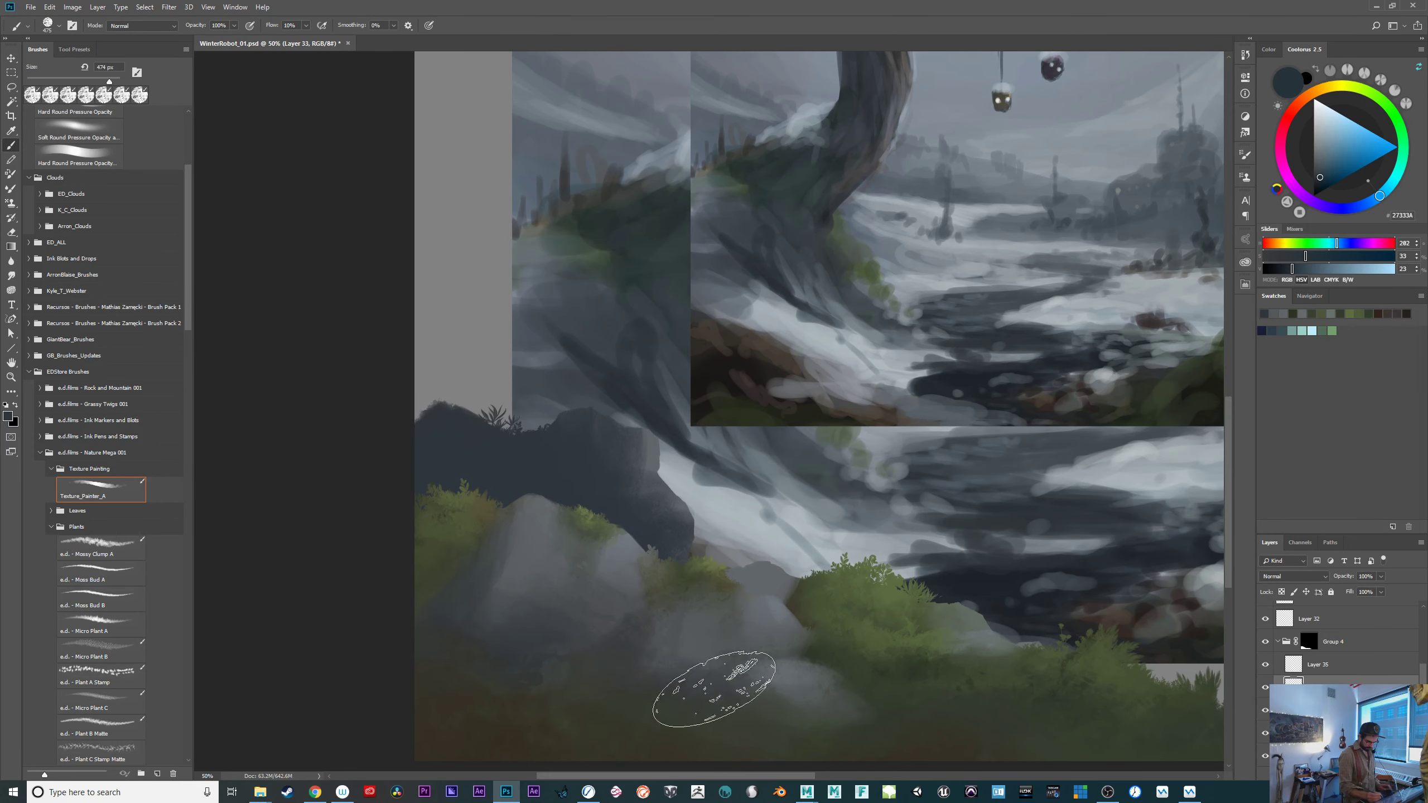
pyautogui.moveTo(707, 655)
pyautogui.mouseDown()
pyautogui.moveTo(731, 700)
pyautogui.moveTo(772, 655)
pyautogui.moveTo(760, 676)
pyautogui.moveTo(827, 669)
pyautogui.mouseUp()
pyautogui.moveTo(640, 630); pyautogui.dragTo(601, 596)
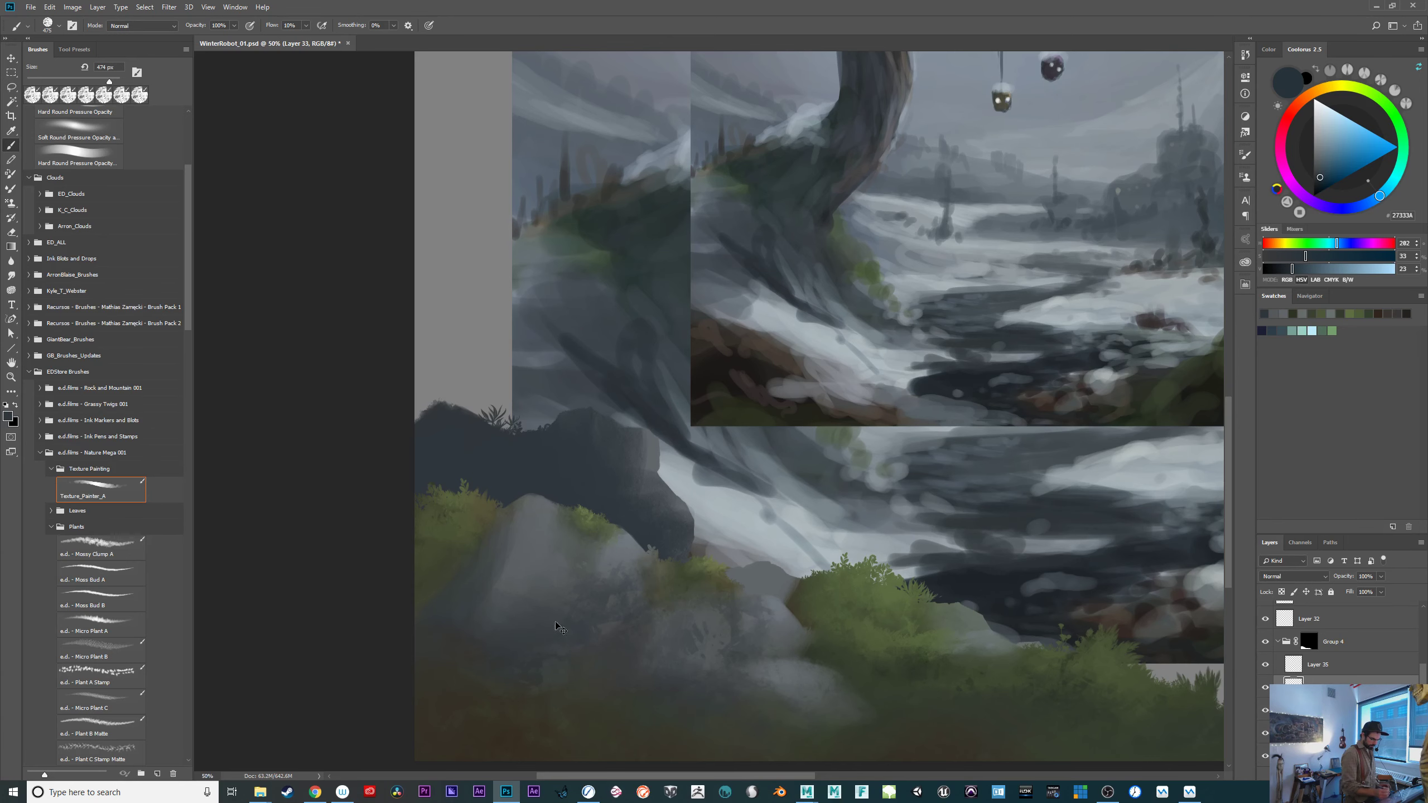
pyautogui.moveTo(493, 582); pyautogui.dragTo(528, 735)
pyautogui.moveTo(474, 588)
pyautogui.mouseDown()
pyautogui.moveTo(564, 596)
pyautogui.moveTo(604, 696)
pyautogui.mouseUp()
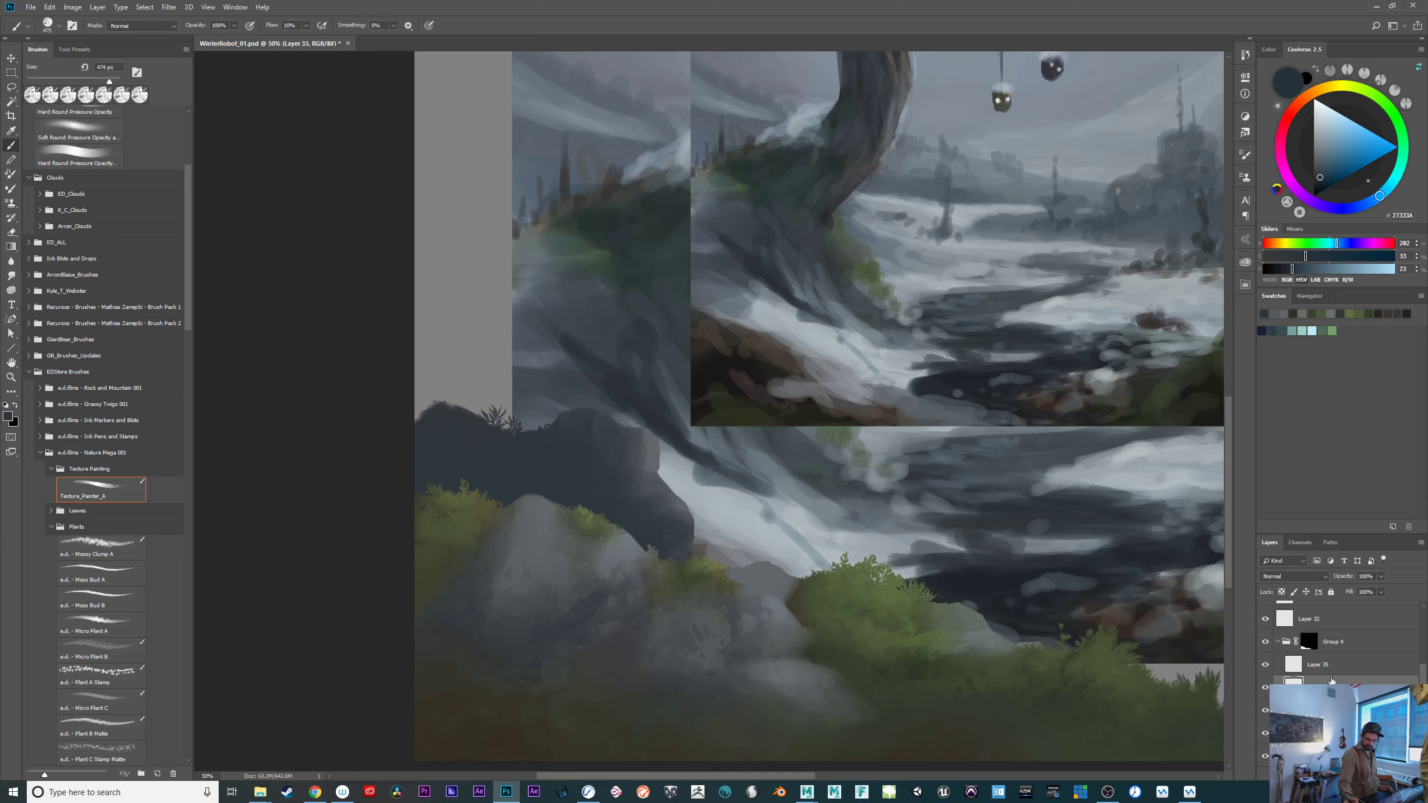
# On Layer 34 in Group 5, paint lighter sampled blue-grey planes onto the dark rocks behind the front boulders.
pyautogui.moveTo(1424, 693); pyautogui.dragTo(1423, 714)
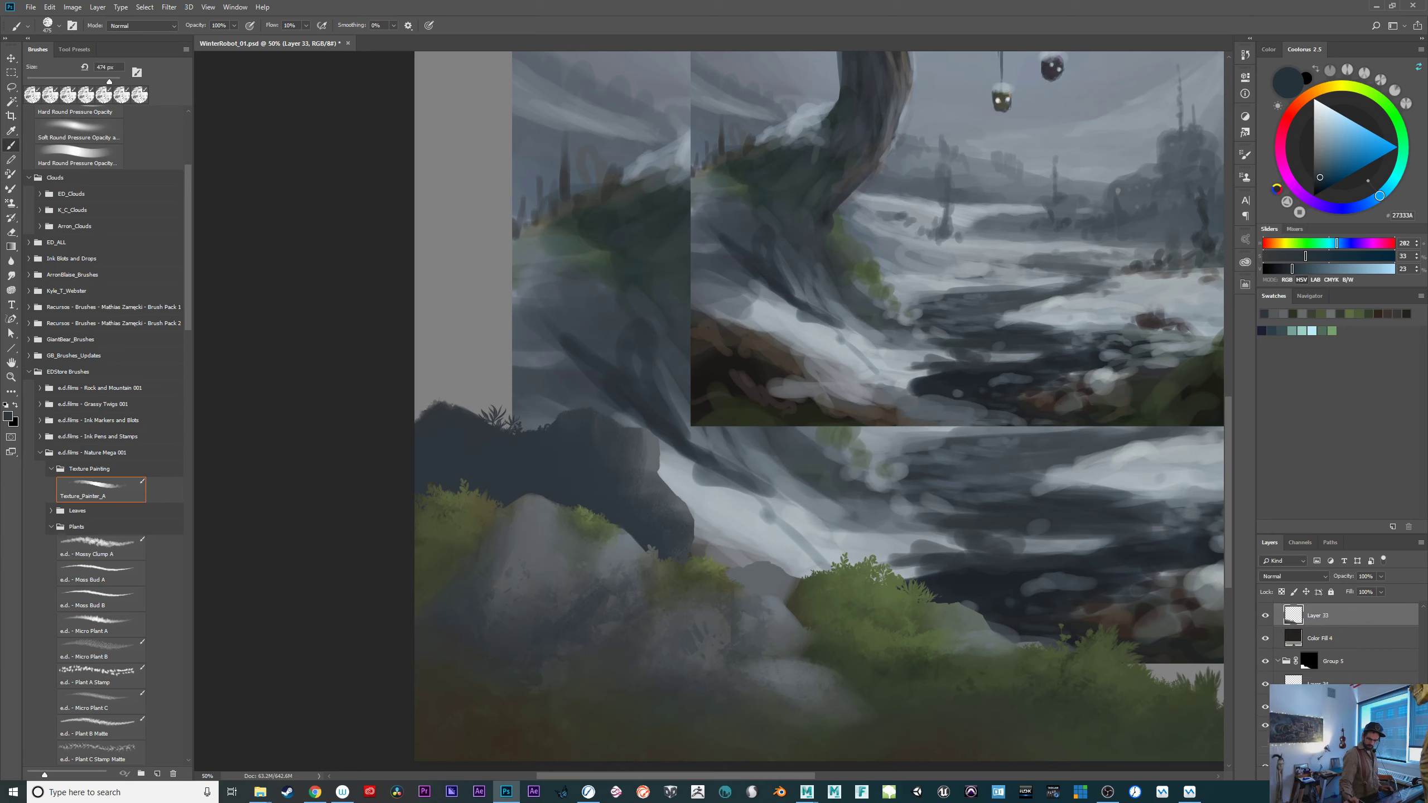
pyautogui.click(1319, 683)
pyautogui.keyDown('alt'); pyautogui.click(615, 539); pyautogui.keyUp('alt')
pyautogui.moveTo(674, 450)
pyautogui.mouseDown()
pyautogui.moveTo(680, 479)
pyautogui.moveTo(648, 481)
pyautogui.moveTo(653, 542)
pyautogui.mouseUp()
pyautogui.moveTo(585, 410)
pyautogui.mouseDown()
pyautogui.moveTo(574, 549)
pyautogui.moveTo(600, 511)
pyautogui.moveTo(704, 493)
pyautogui.mouseUp()
pyautogui.moveTo(654, 413)
pyautogui.mouseDown()
pyautogui.moveTo(614, 390)
pyautogui.moveTo(668, 481)
pyautogui.moveTo(659, 552)
pyautogui.moveTo(602, 561)
pyautogui.moveTo(573, 454)
pyautogui.moveTo(546, 483)
pyautogui.moveTo(474, 405)
pyautogui.moveTo(437, 473)
pyautogui.moveTo(479, 449)
pyautogui.moveTo(485, 410)
pyautogui.moveTo(449, 362)
pyautogui.moveTo(500, 501)
pyautogui.moveTo(518, 461)
pyautogui.moveTo(453, 434)
pyautogui.moveTo(435, 490)
pyautogui.moveTo(490, 532)
pyautogui.moveTo(471, 491)
pyautogui.moveTo(560, 527)
pyautogui.mouseUp()
pyautogui.keyDown('alt'); pyautogui.click(519, 458); pyautogui.keyUp('alt')
pyautogui.keyDown('alt'); pyautogui.click(490, 419); pyautogui.keyUp('alt')
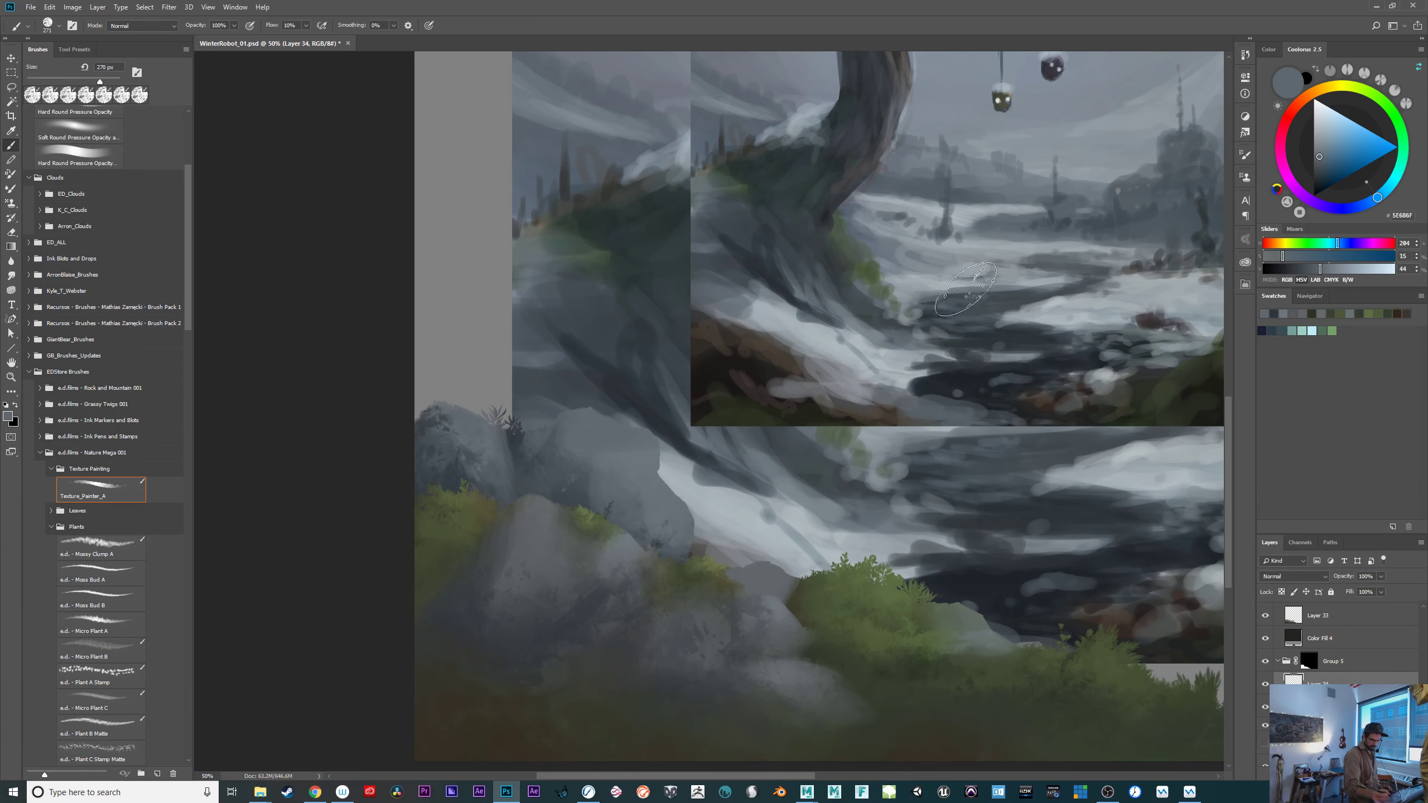
# Sample pale blue-greys from the sky and brush them as highlights onto the large back rock beside the snow slope.
pyautogui.moveTo(966, 288); pyautogui.dragTo(892, 371)
pyautogui.keyDown('alt'); pyautogui.click(1053, 163); pyautogui.keyUp('alt')
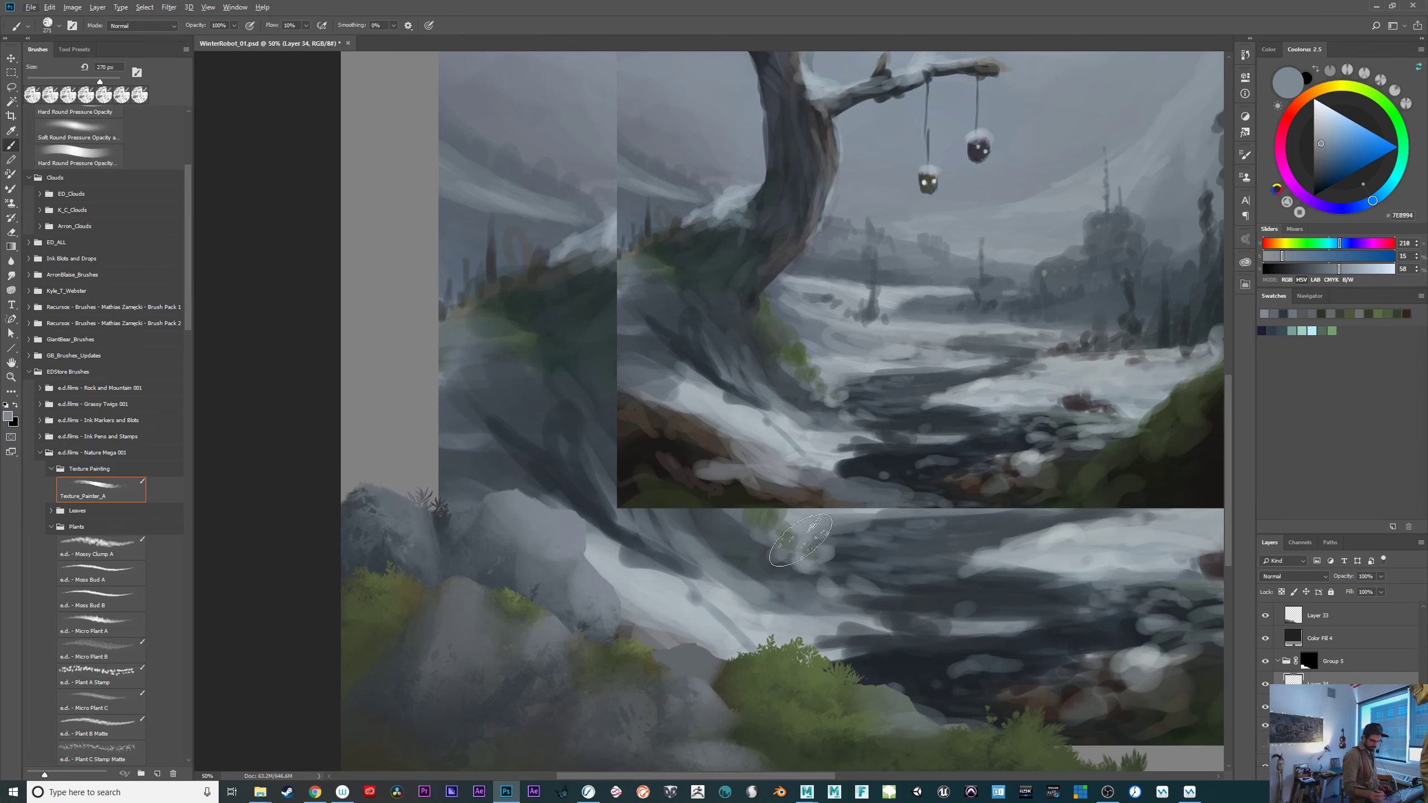
pyautogui.keyDown('alt'); pyautogui.click(798, 436); pyautogui.keyUp('alt')
pyautogui.moveTo(804, 572); pyautogui.dragTo(610, 606)
pyautogui.keyDown('alt'); pyautogui.click(908, 123); pyautogui.keyUp('alt')
pyautogui.moveTo(849, 239); pyautogui.dragTo(815, 315)
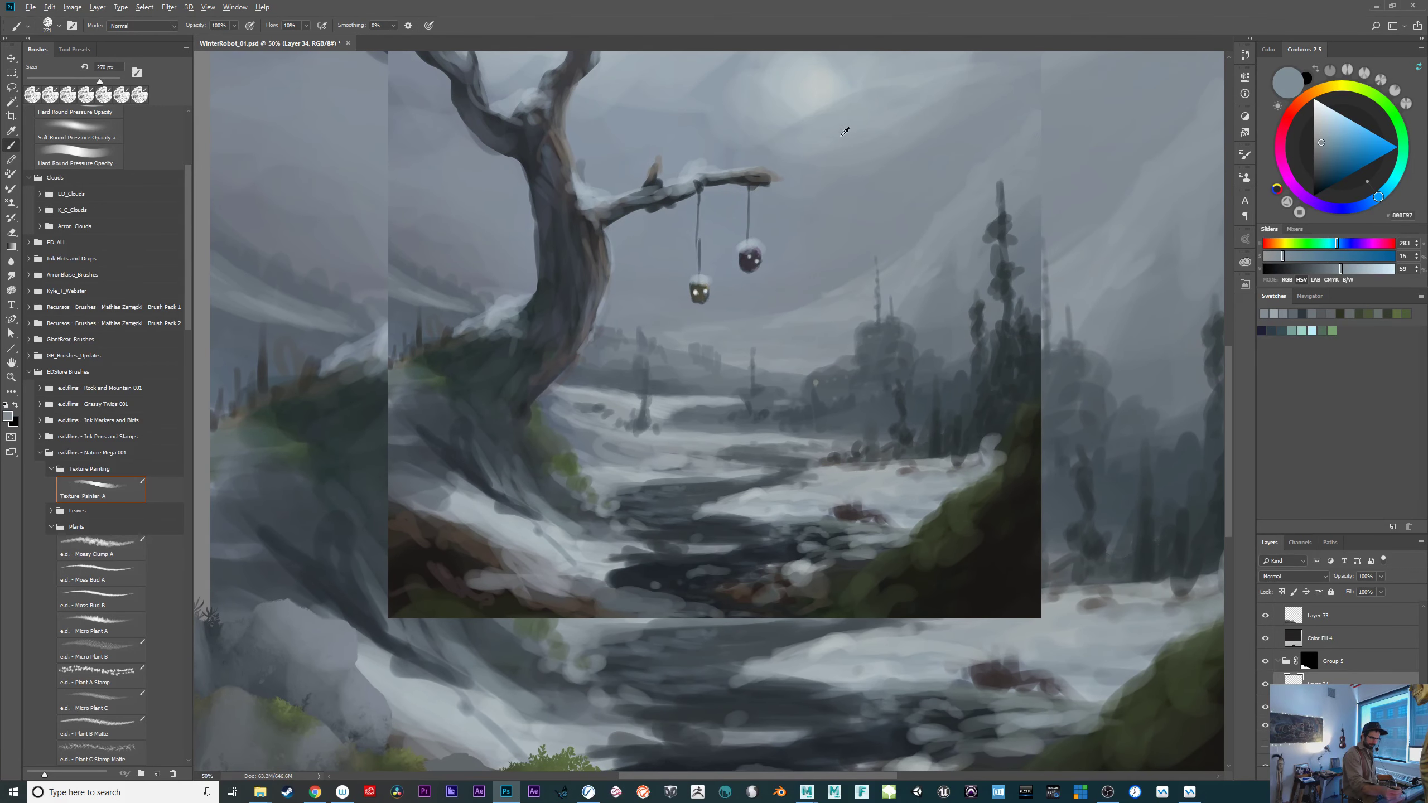
pyautogui.keyDown('alt'); pyautogui.click(843, 143); pyautogui.keyUp('alt')
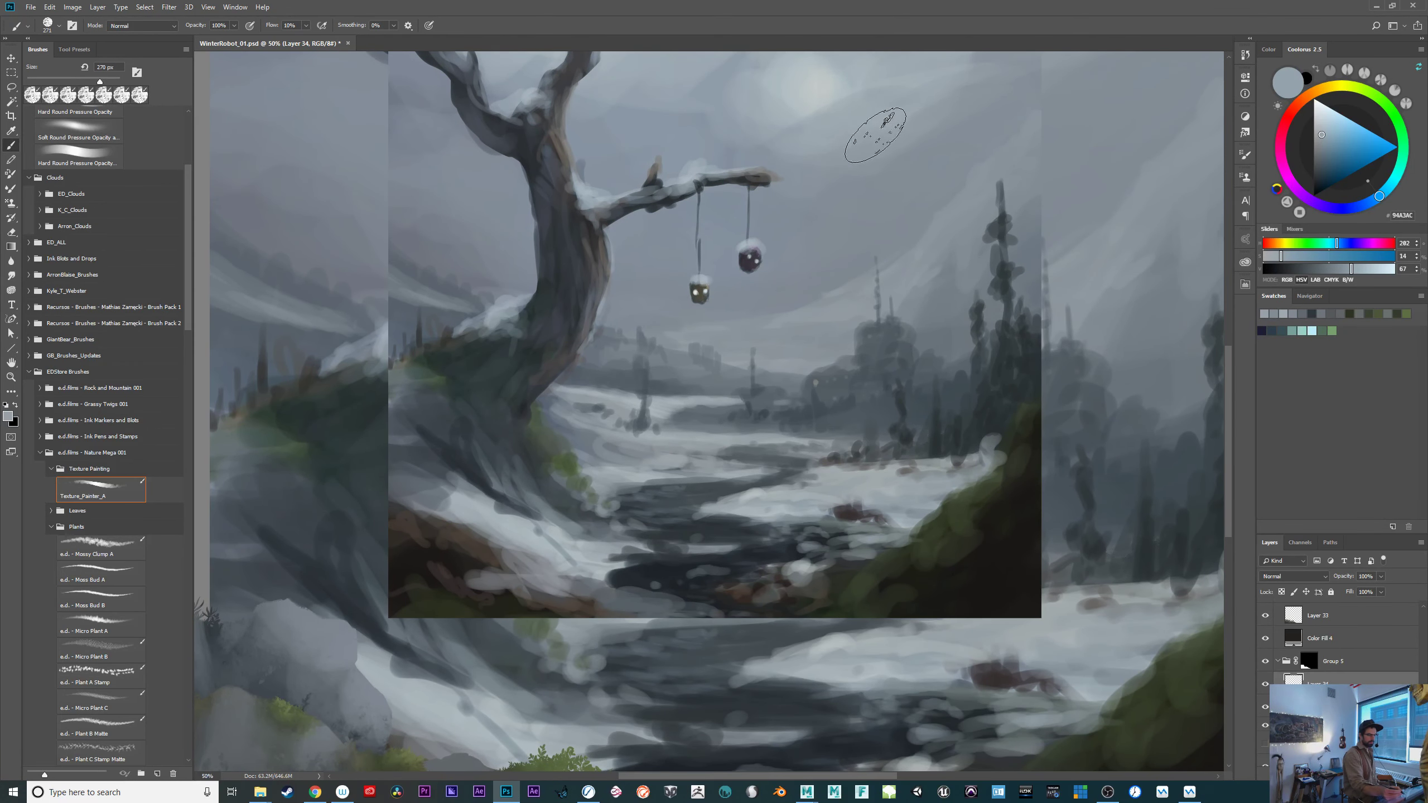
pyautogui.keyDown('alt'); pyautogui.click(877, 130); pyautogui.keyUp('alt')
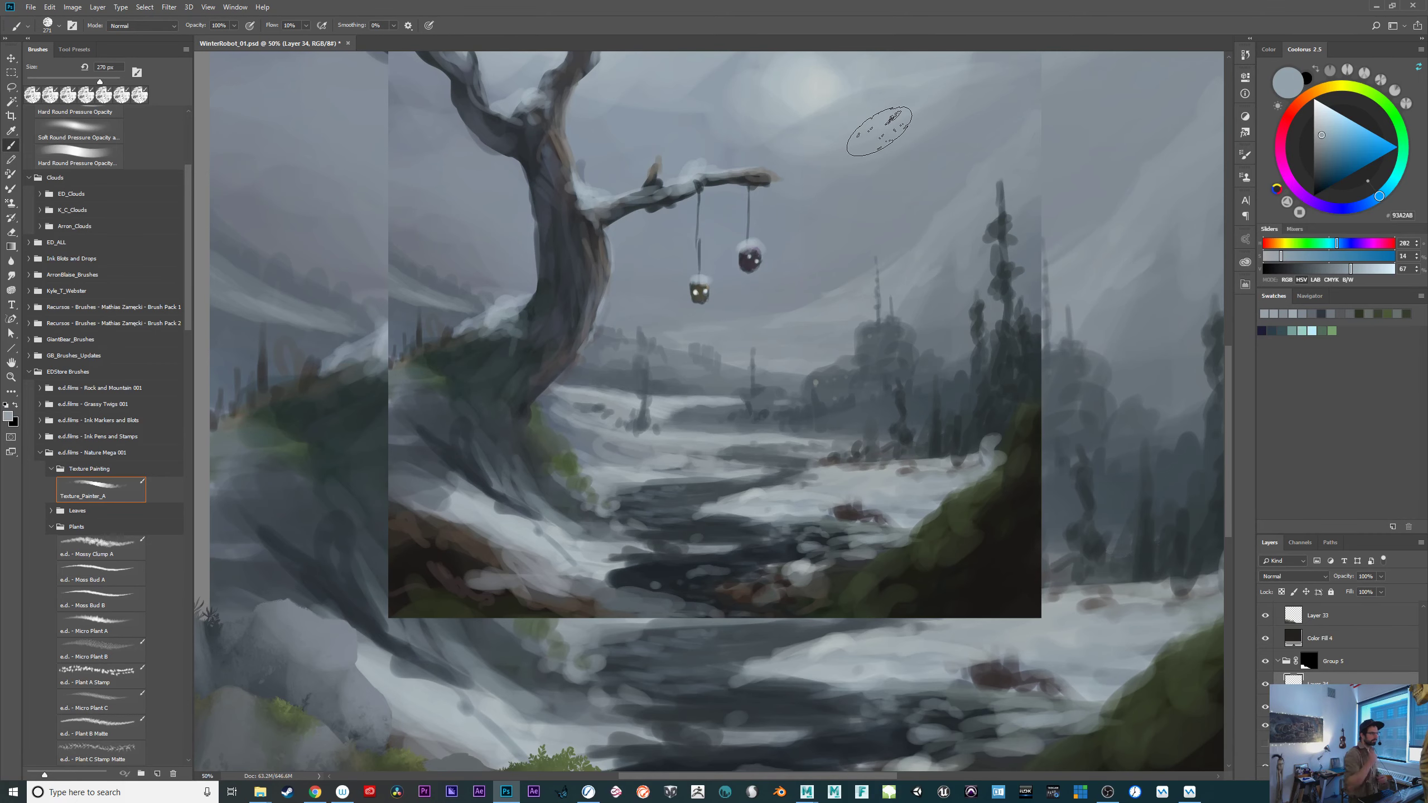
pyautogui.moveTo(730, 618); pyautogui.dragTo(906, 489)
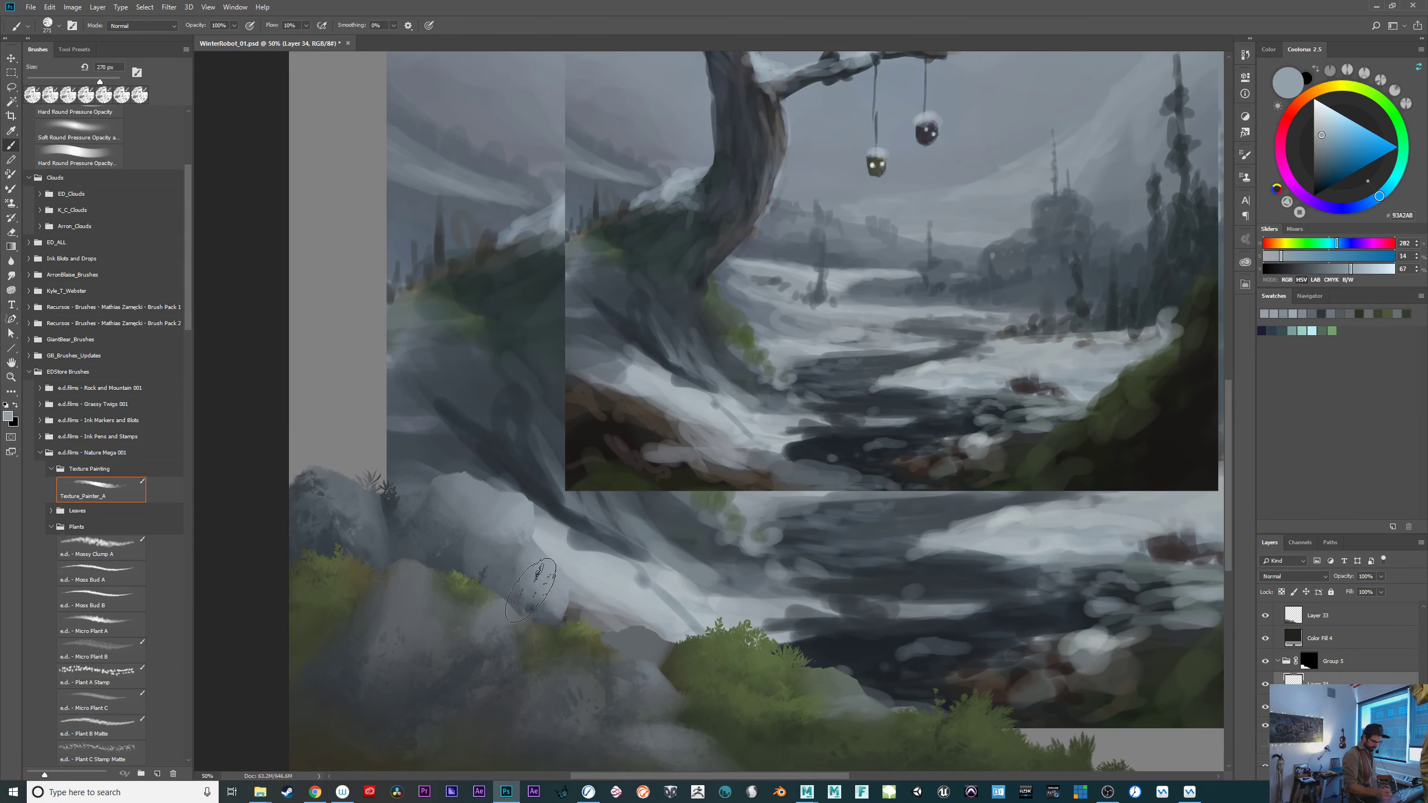
pyautogui.moveTo(517, 588)
pyautogui.mouseDown()
pyautogui.moveTo(478, 593)
pyautogui.moveTo(470, 560)
pyautogui.mouseUp()
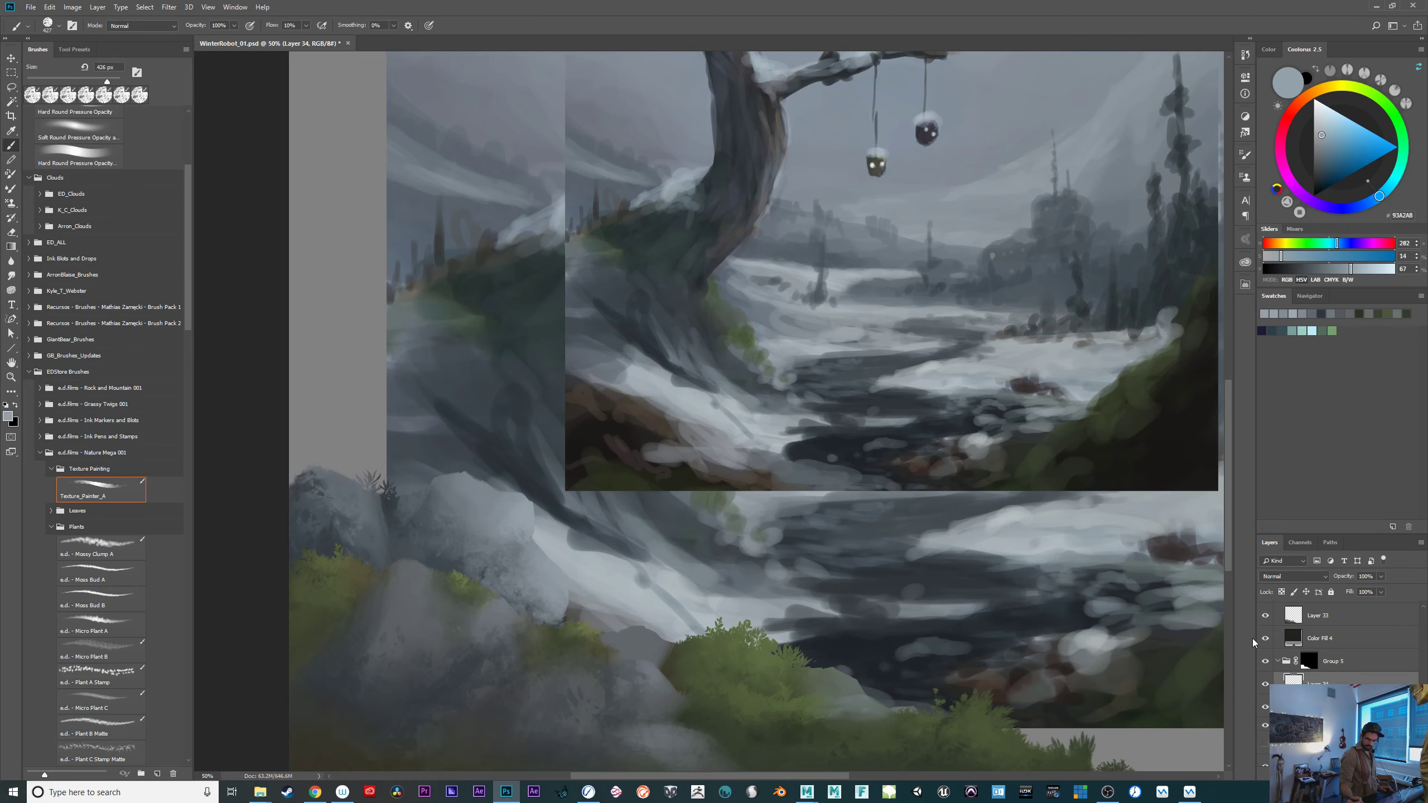
# Texture the small rock beside the middle bush with sampled mid grey and dark slate, using a 426 px brush.
pyautogui.moveTo(818, 650); pyautogui.dragTo(735, 574)
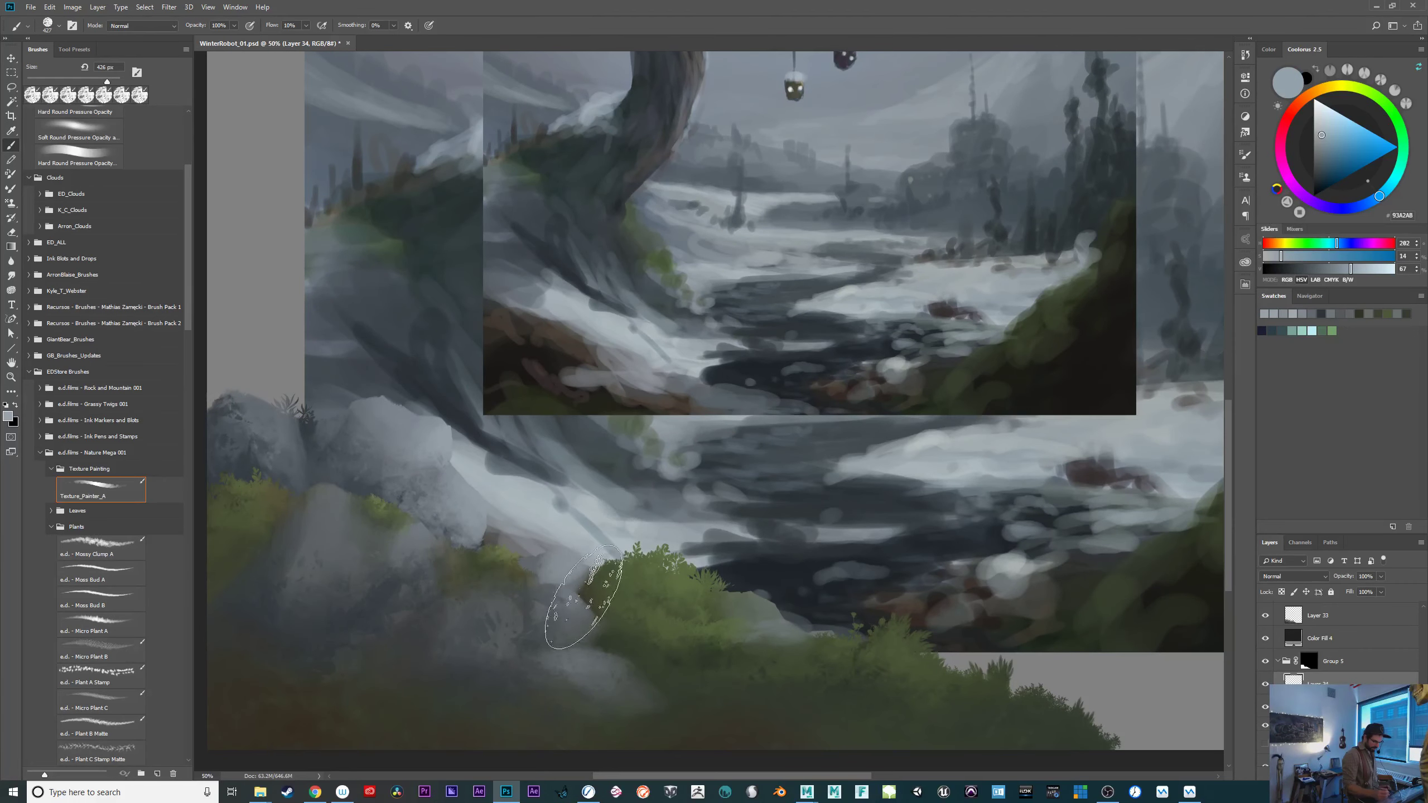
pyautogui.keyDown('alt'); pyautogui.click(601, 534); pyautogui.keyUp('alt')
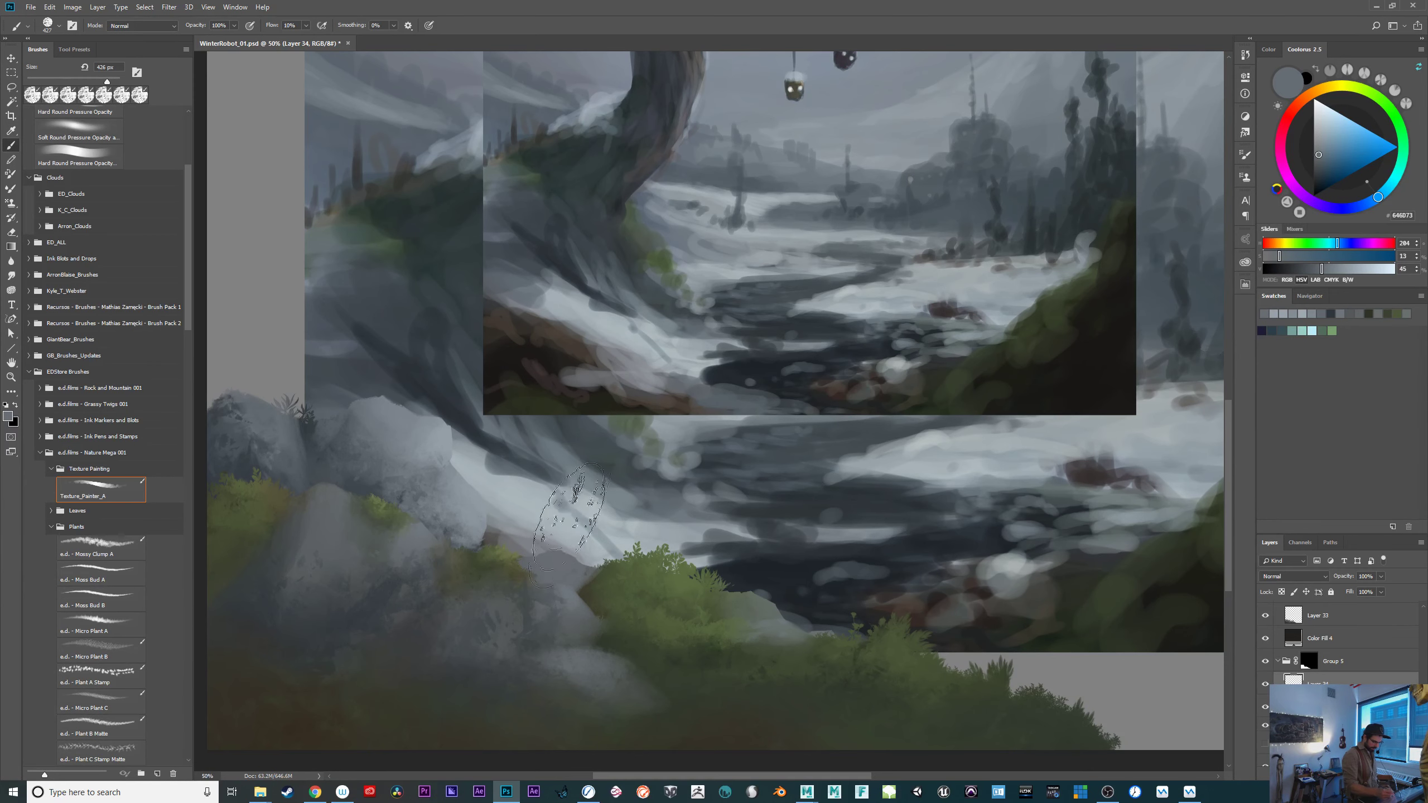
pyautogui.keyDown('alt'); pyautogui.click(568, 592); pyautogui.keyUp('alt')
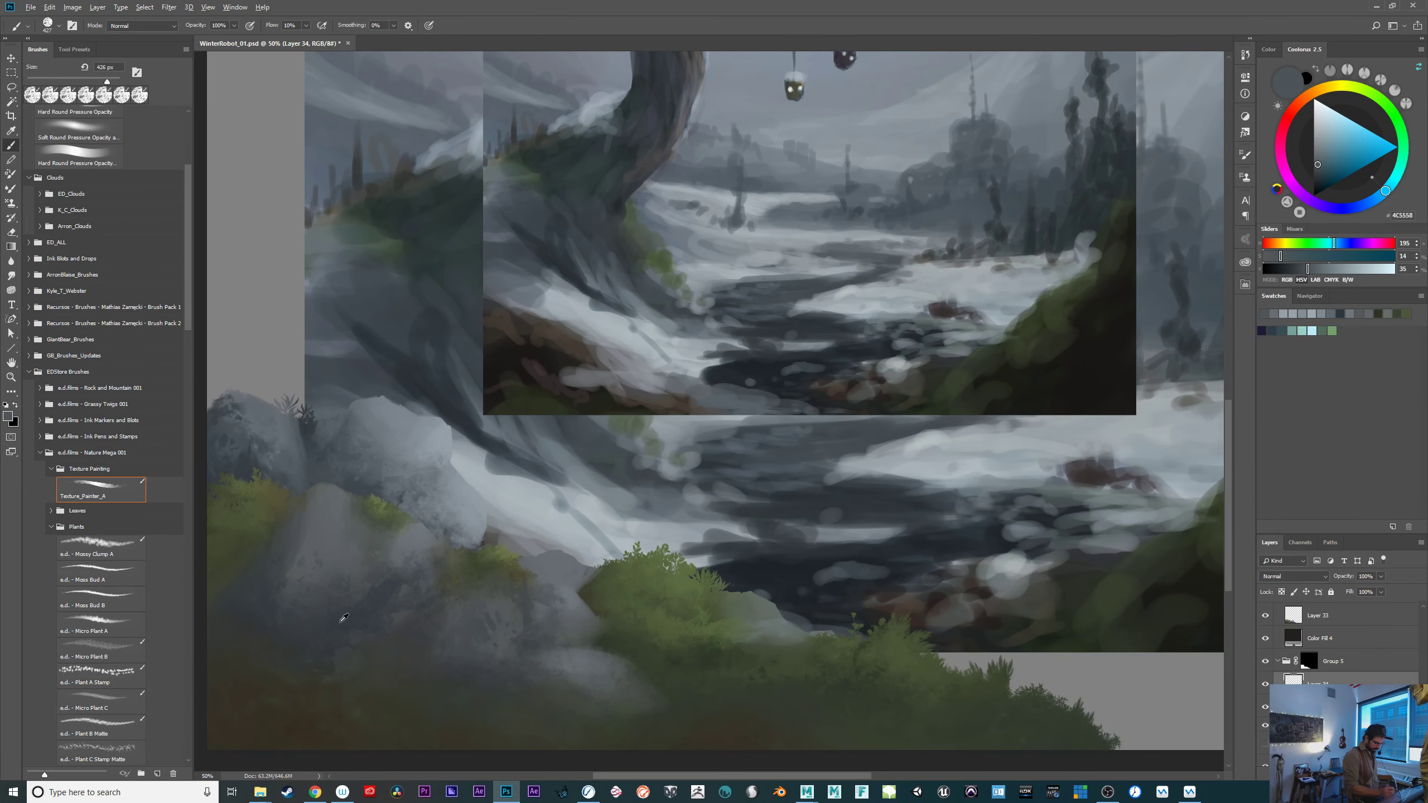
pyautogui.moveTo(514, 594)
pyautogui.mouseDown()
pyautogui.moveTo(553, 597)
pyautogui.moveTo(531, 576)
pyautogui.mouseUp()
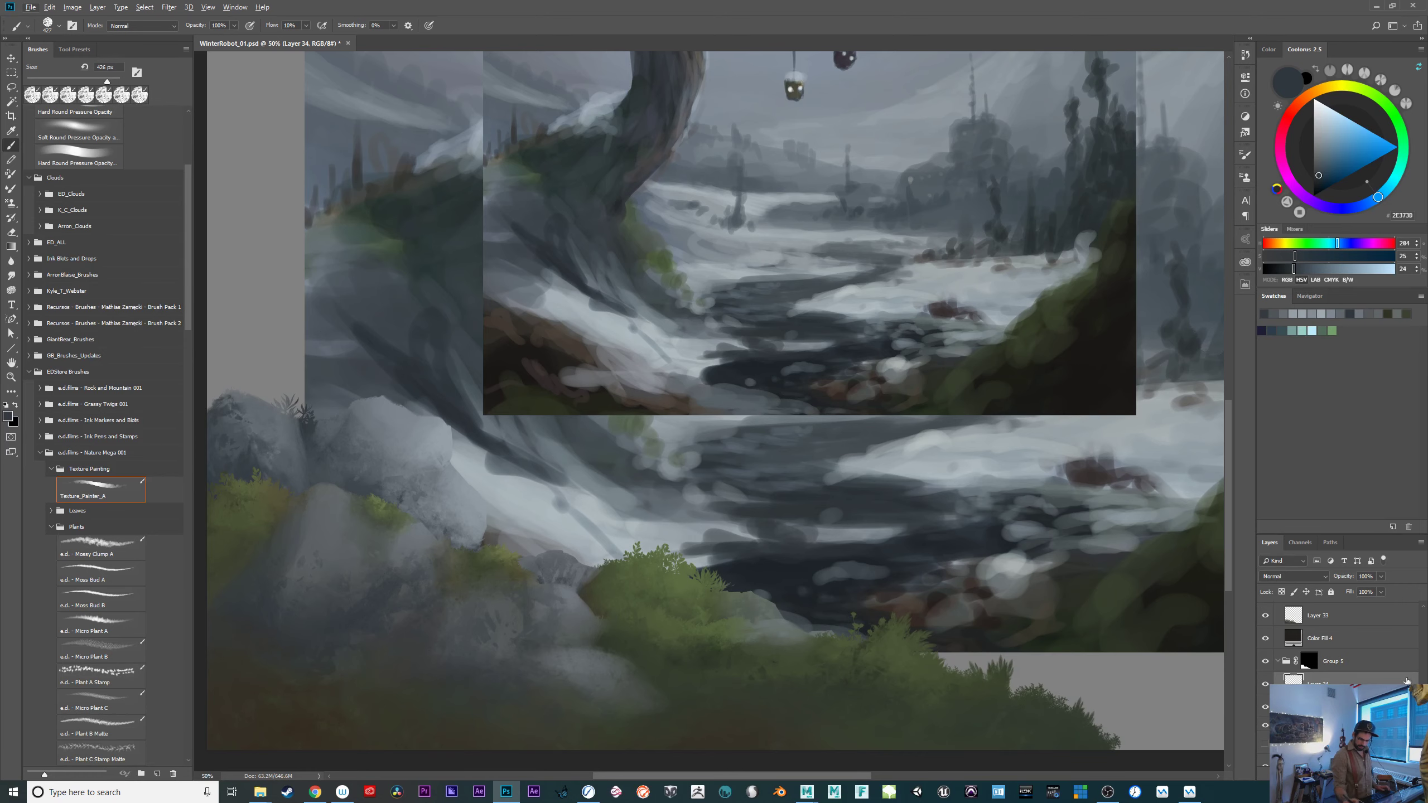
# Hide Group 4 and shade the lower parts and the gap between the back rocks with sampled dark slate blue, undoing stray strokes.
pyautogui.scroll(1, 1310, 662)
pyautogui.click(1267, 620)
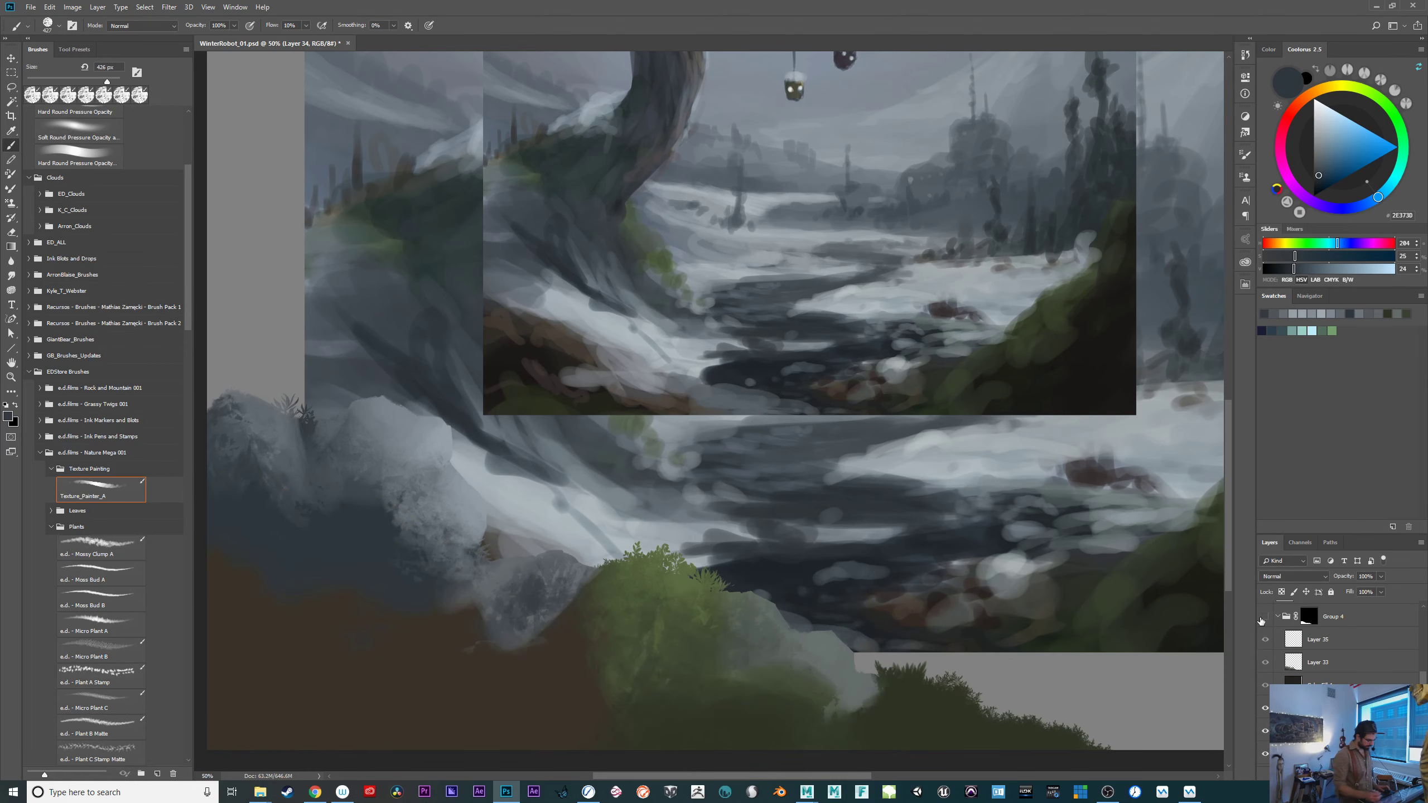
pyautogui.moveTo(698, 592); pyautogui.dragTo(787, 585)
pyautogui.keyDown('alt'); pyautogui.click(693, 656); pyautogui.keyUp('alt')
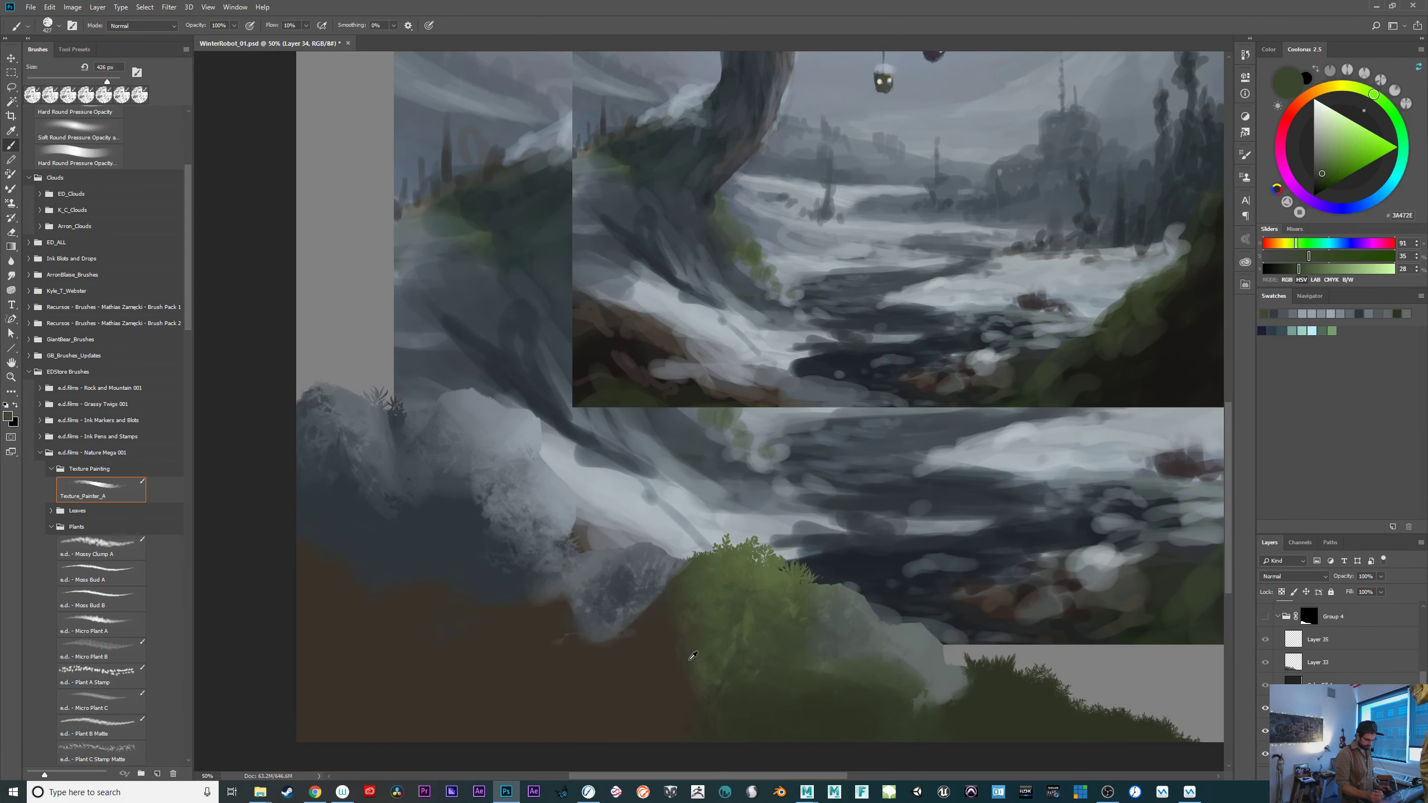
pyautogui.keyDown('alt'); pyautogui.click(500, 511); pyautogui.keyUp('alt')
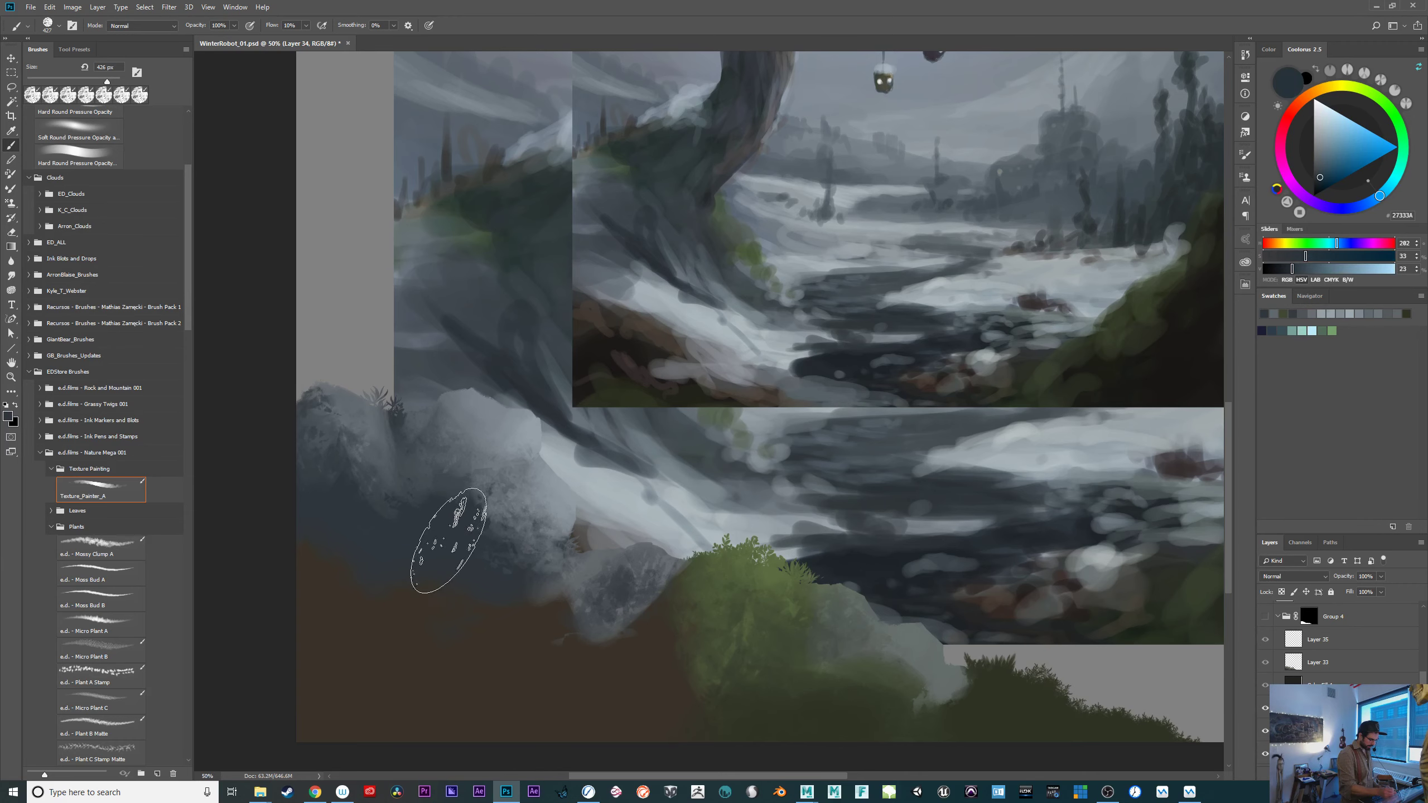
pyautogui.moveTo(473, 562); pyautogui.dragTo(473, 572)
pyautogui.moveTo(413, 436); pyautogui.dragTo(450, 478)
pyautogui.hotkey('ctrl', 'z')
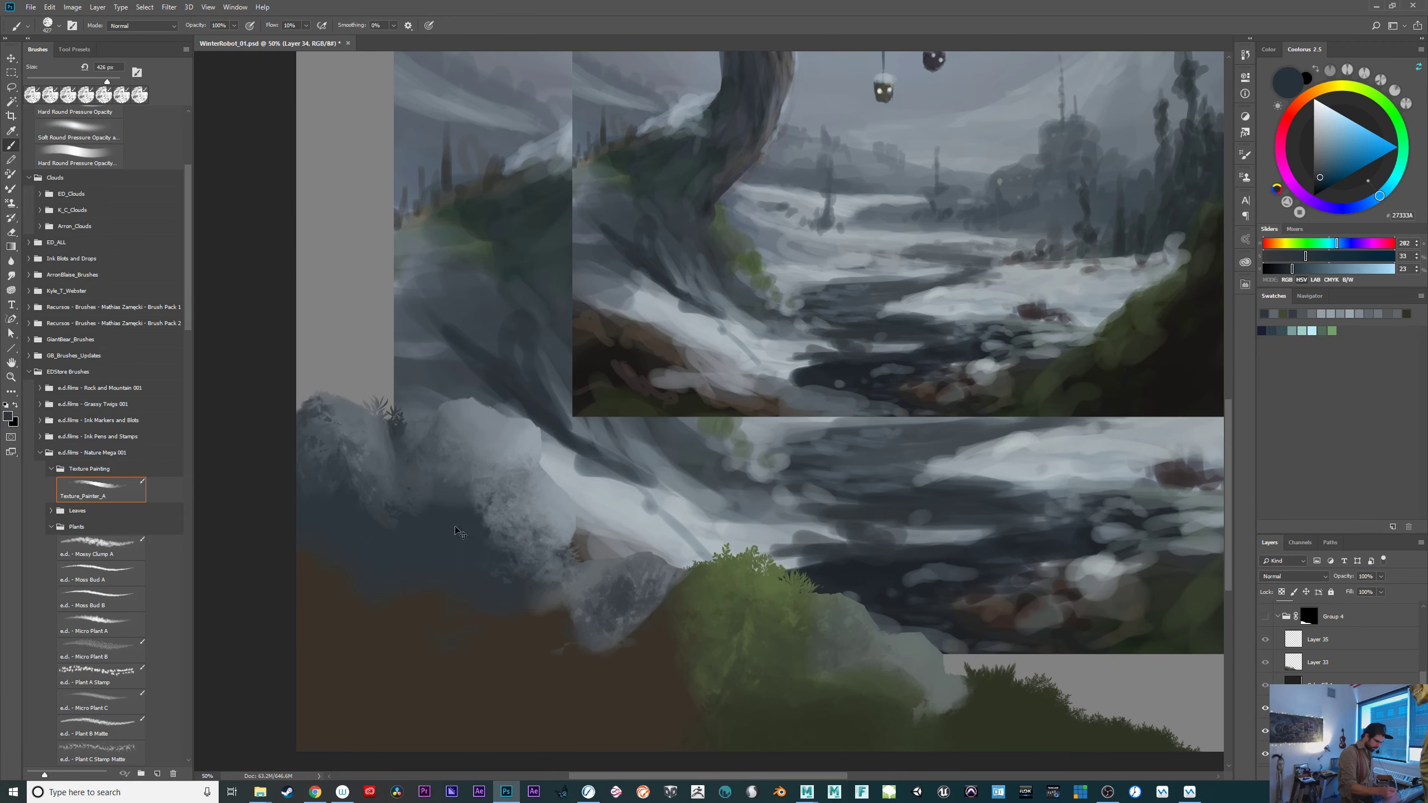
pyautogui.moveTo(462, 532); pyautogui.dragTo(447, 529)
pyautogui.moveTo(426, 466)
pyautogui.mouseDown()
pyautogui.moveTo(458, 508)
pyautogui.moveTo(414, 437)
pyautogui.moveTo(462, 495)
pyautogui.moveTo(458, 474)
pyautogui.moveTo(506, 570)
pyautogui.mouseUp()
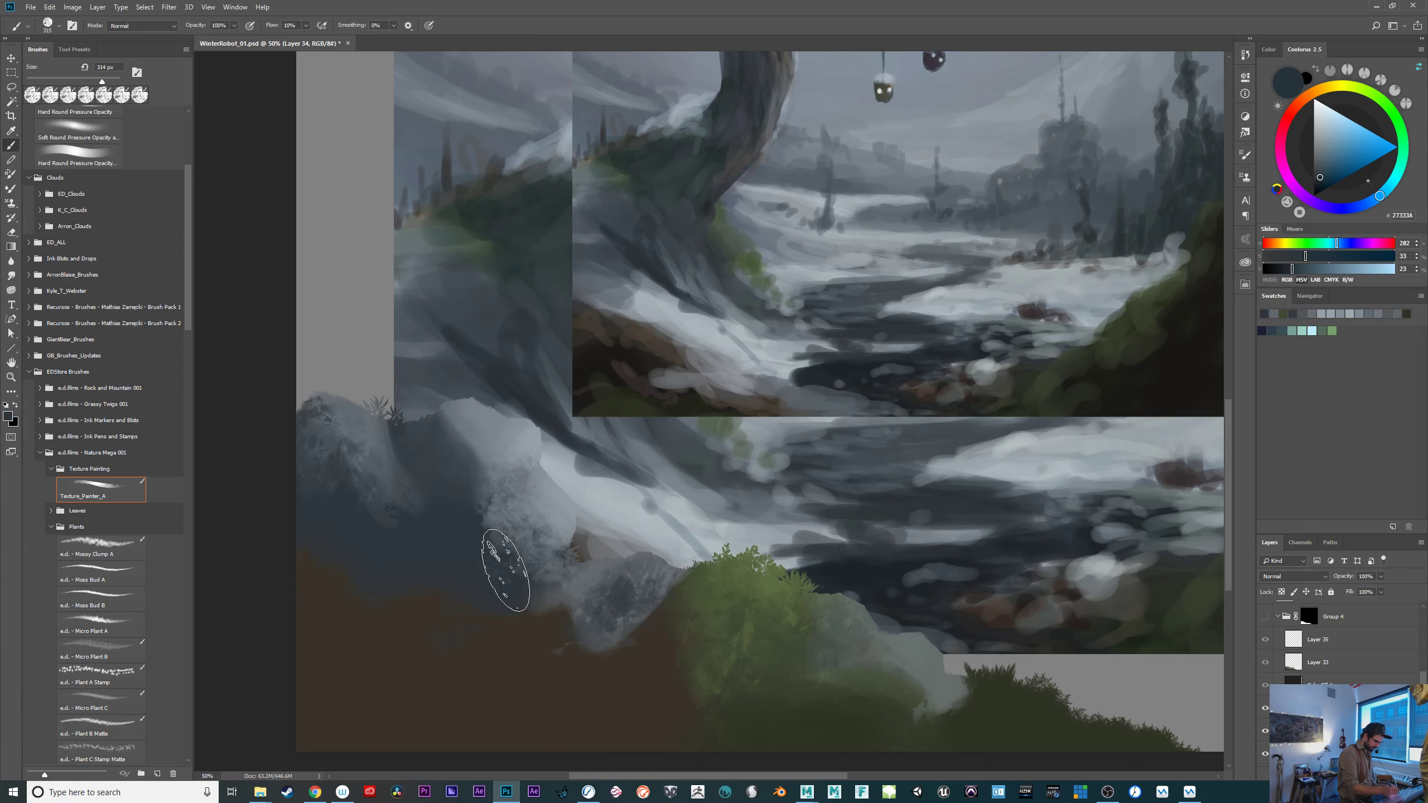
pyautogui.hotkey('ctrl', 'z')
pyautogui.moveTo(462, 488)
pyautogui.mouseDown()
pyautogui.moveTo(419, 446)
pyautogui.moveTo(456, 475)
pyautogui.mouseUp()
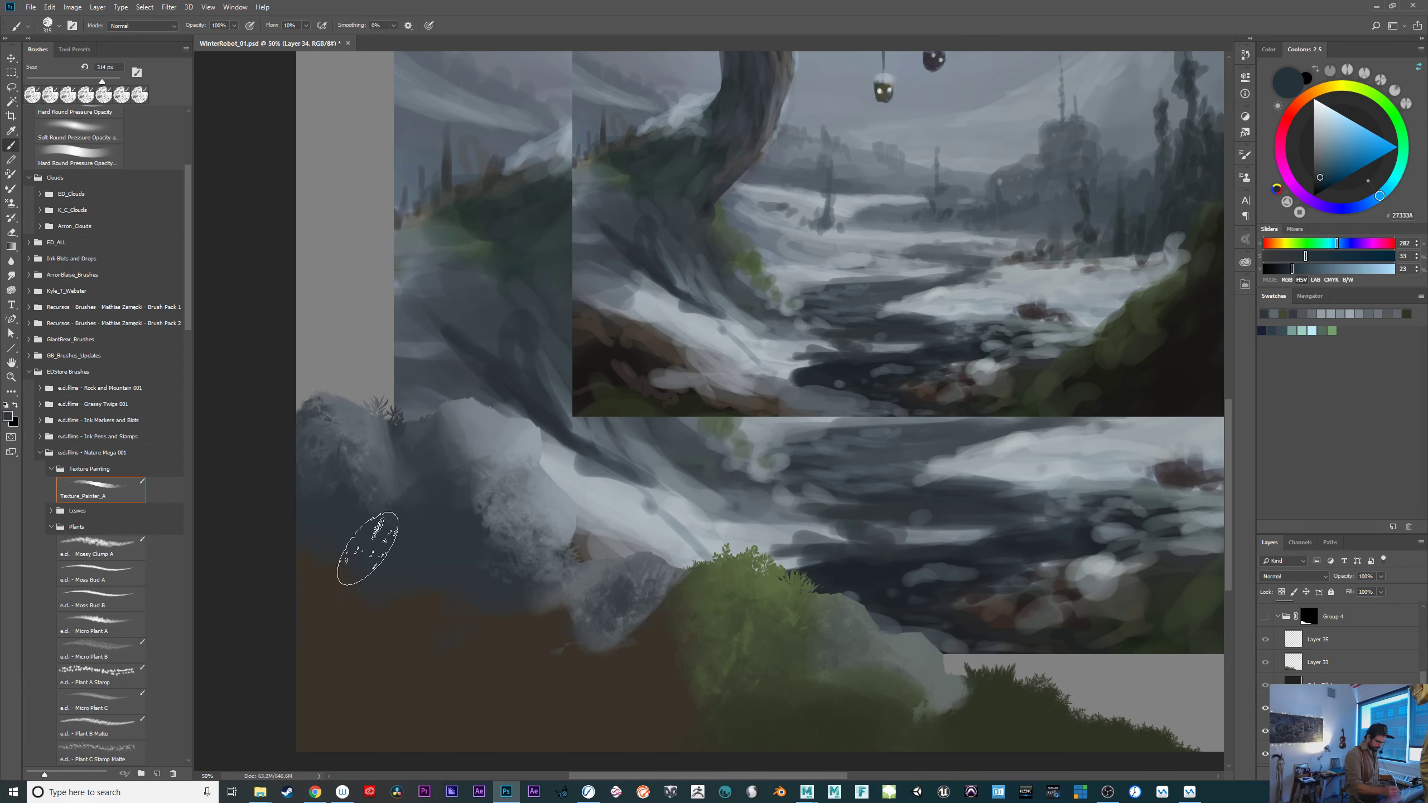
# Extend the back rocks' bases down over the brown ground with streaks of sampled blue-grey and dark slate.
pyautogui.keyDown('alt'); pyautogui.click(385, 477); pyautogui.keyUp('alt')
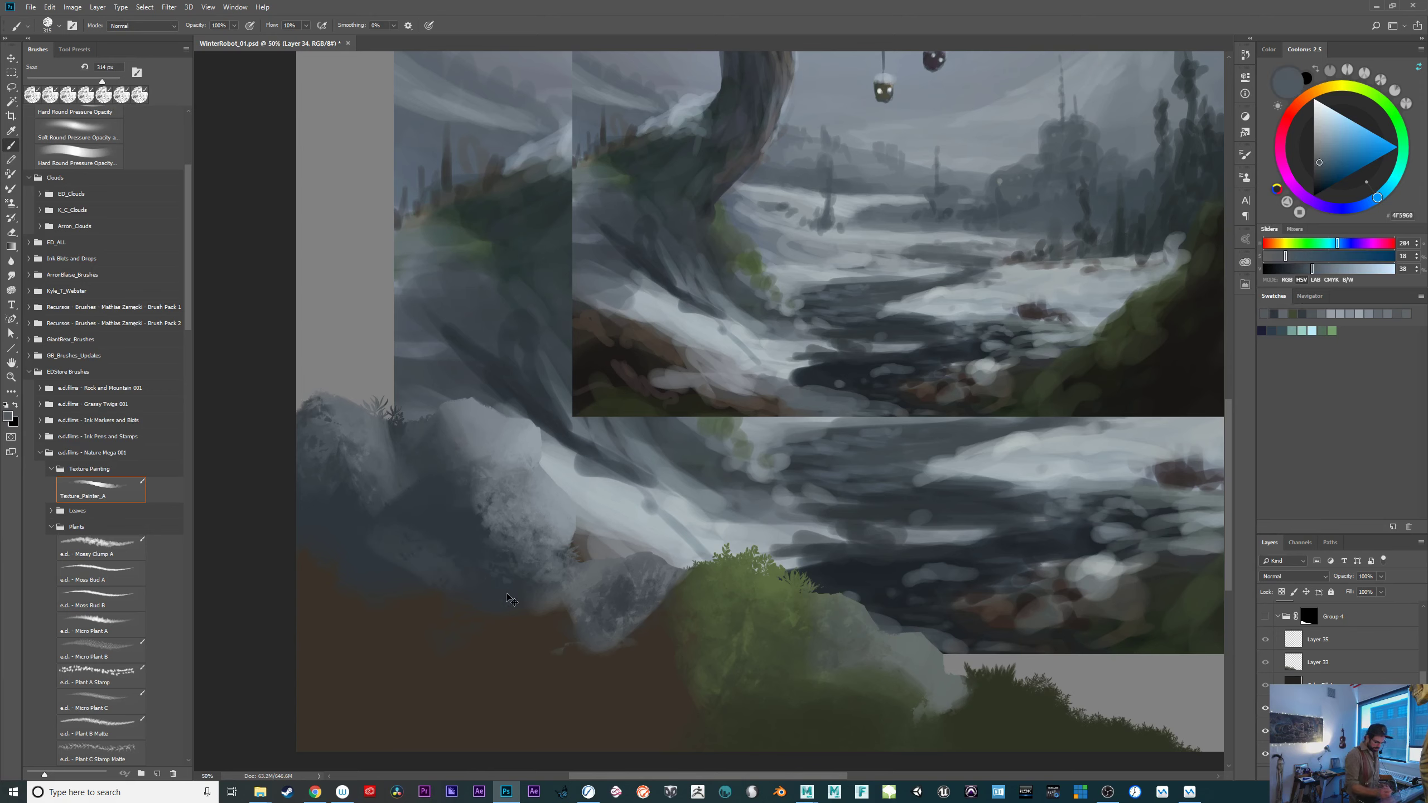
pyautogui.moveTo(480, 562)
pyautogui.mouseDown()
pyautogui.moveTo(543, 598)
pyautogui.moveTo(417, 534)
pyautogui.moveTo(472, 571)
pyautogui.moveTo(398, 505)
pyautogui.mouseUp()
pyautogui.hotkey('ctrl', 'z')
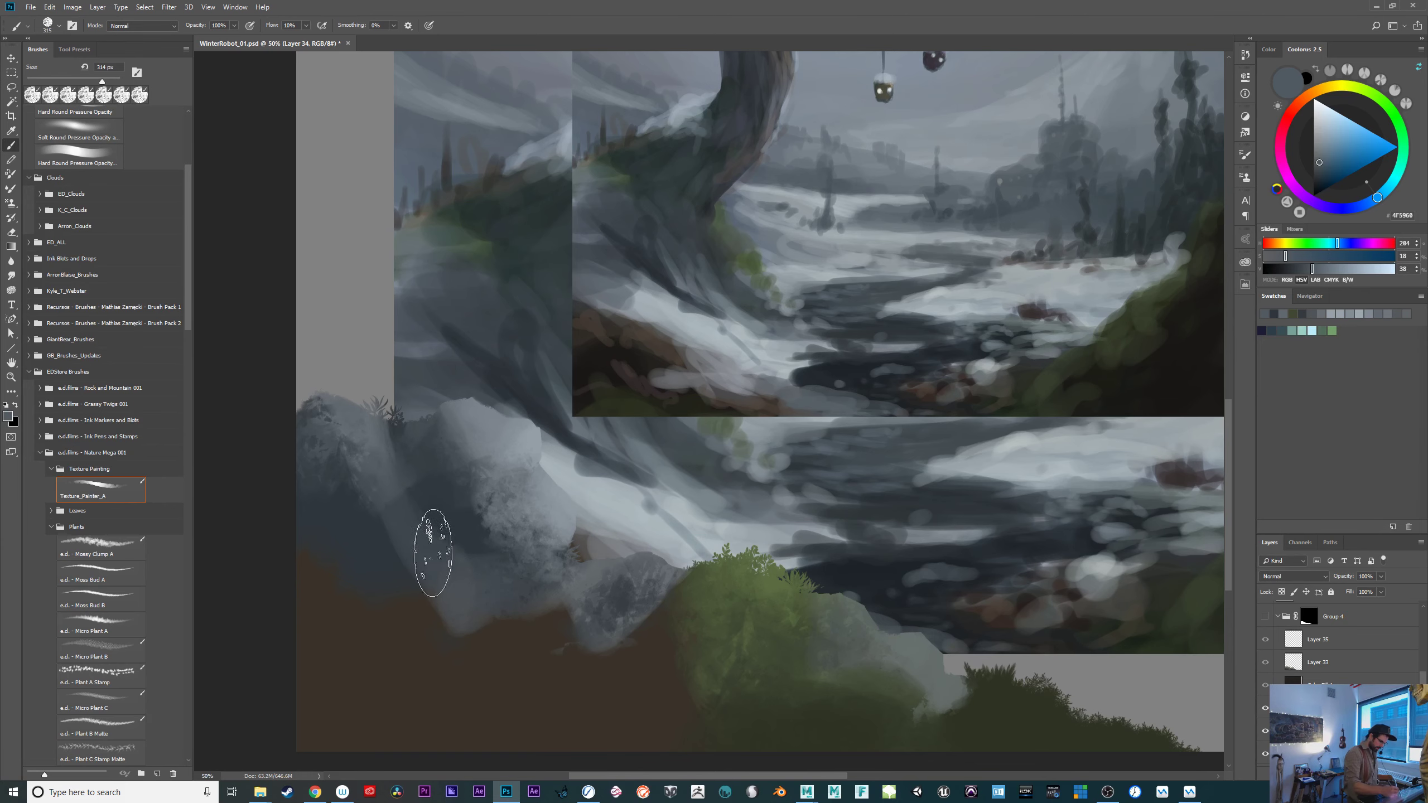
pyautogui.keyDown('alt'); pyautogui.click(388, 534); pyautogui.keyUp('alt')
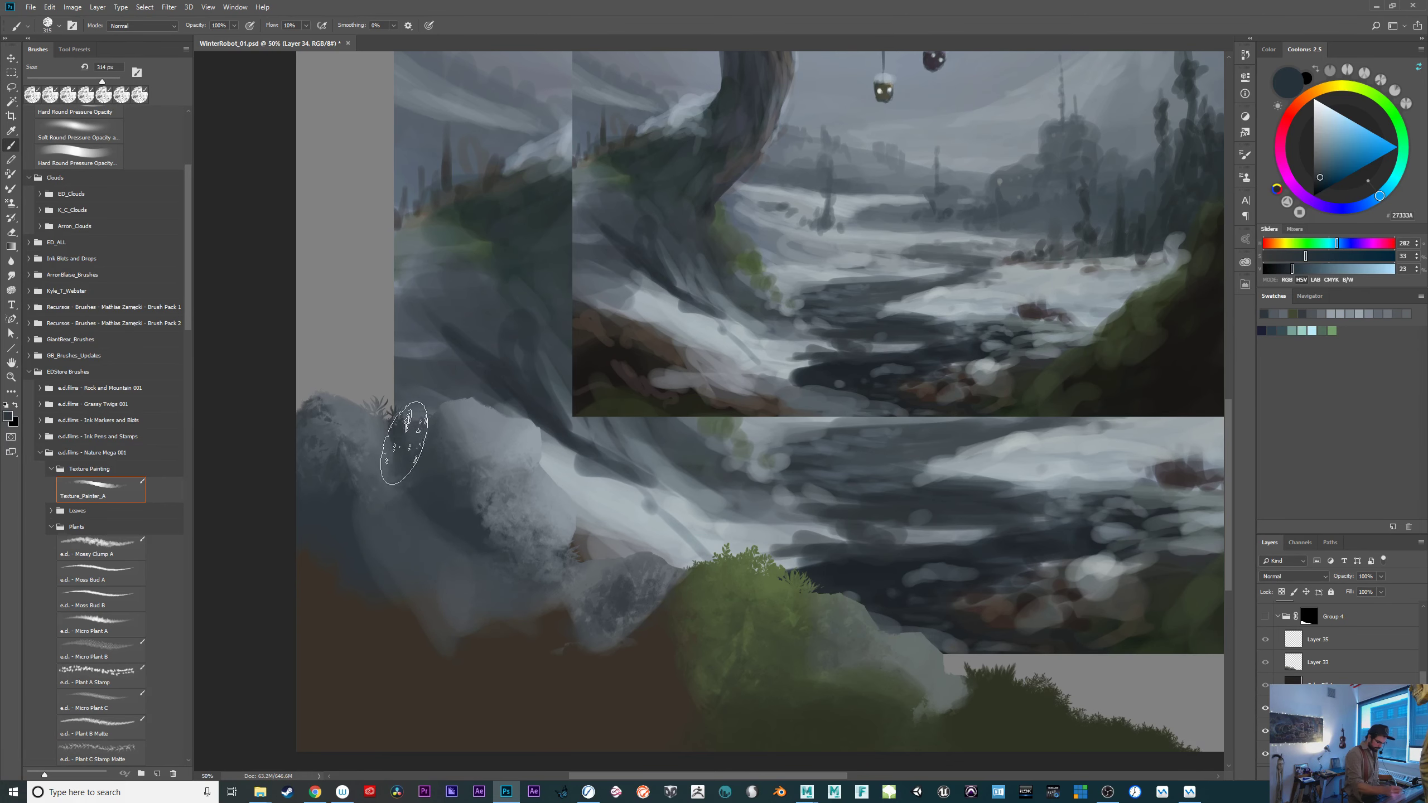
pyautogui.moveTo(441, 551); pyautogui.dragTo(478, 535)
pyautogui.keyDown('alt'); pyautogui.click(492, 587); pyautogui.keyUp('alt')
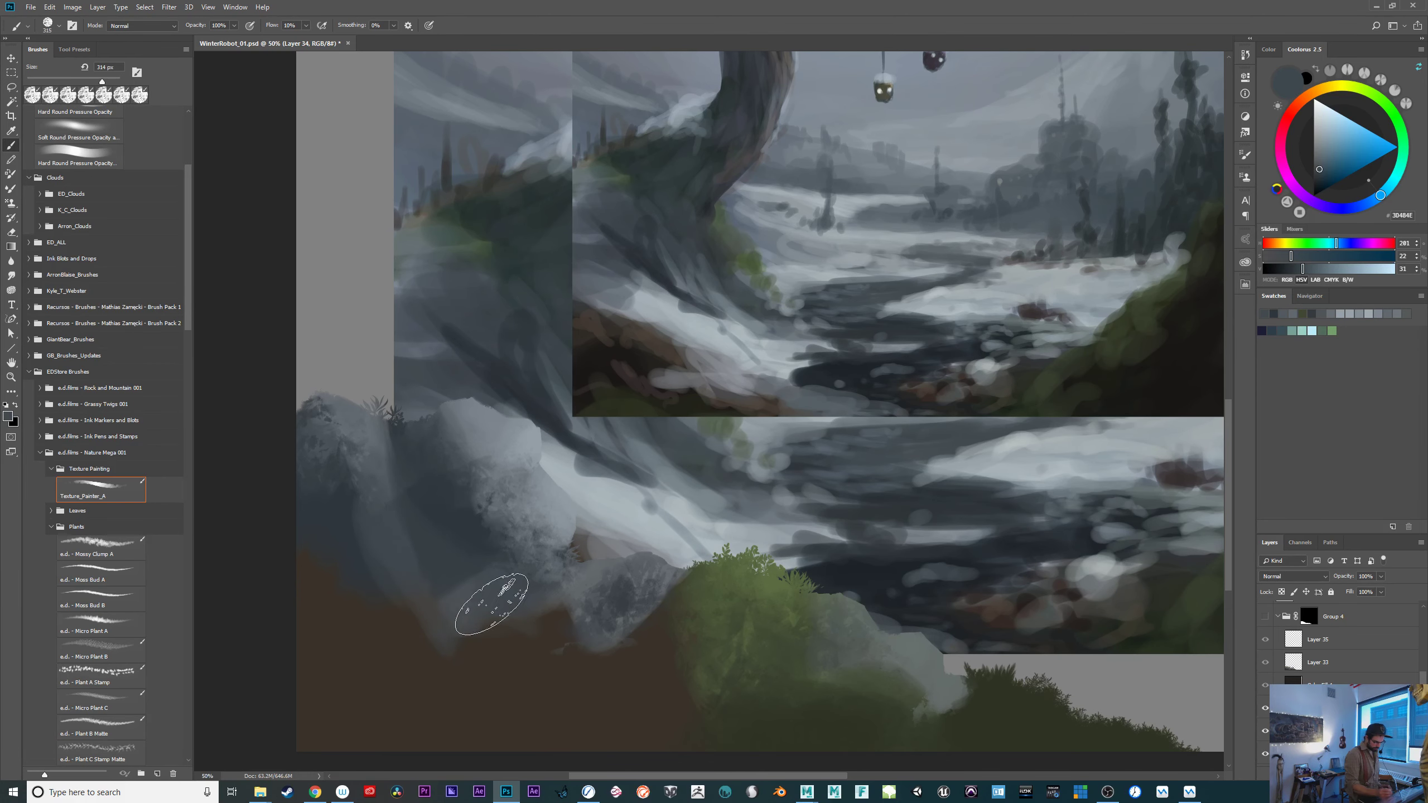
pyautogui.moveTo(339, 476)
pyautogui.mouseDown()
pyautogui.moveTo(389, 598)
pyautogui.moveTo(331, 551)
pyautogui.moveTo(365, 613)
pyautogui.mouseUp()
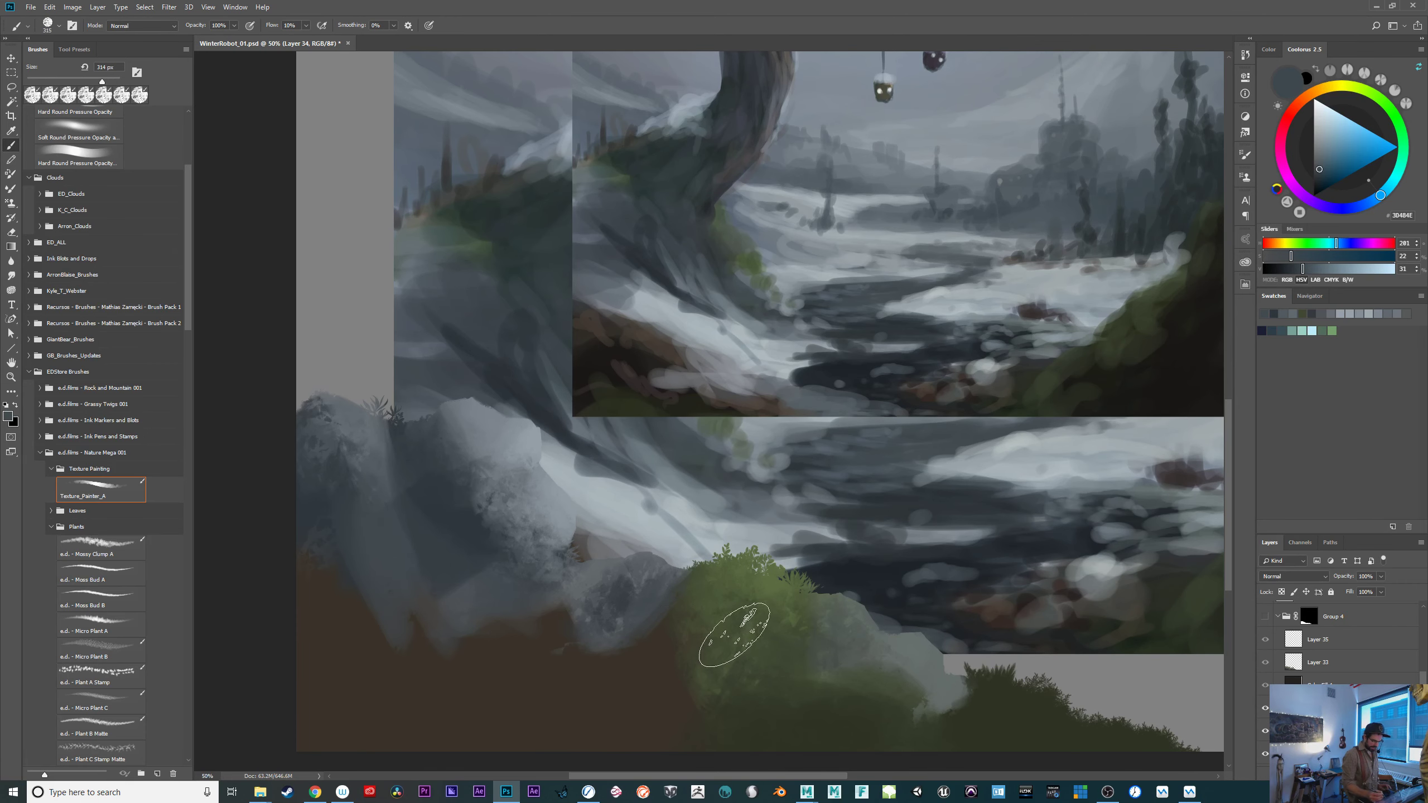
# Cover the brown ground below the rocks with sampled dark olive green and blend it into the middle bush with mid green.
pyautogui.keyDown('alt'); pyautogui.click(734, 634); pyautogui.keyUp('alt')
pyautogui.moveTo(482, 678)
pyautogui.mouseDown()
pyautogui.moveTo(525, 679)
pyautogui.moveTo(488, 752)
pyautogui.mouseUp()
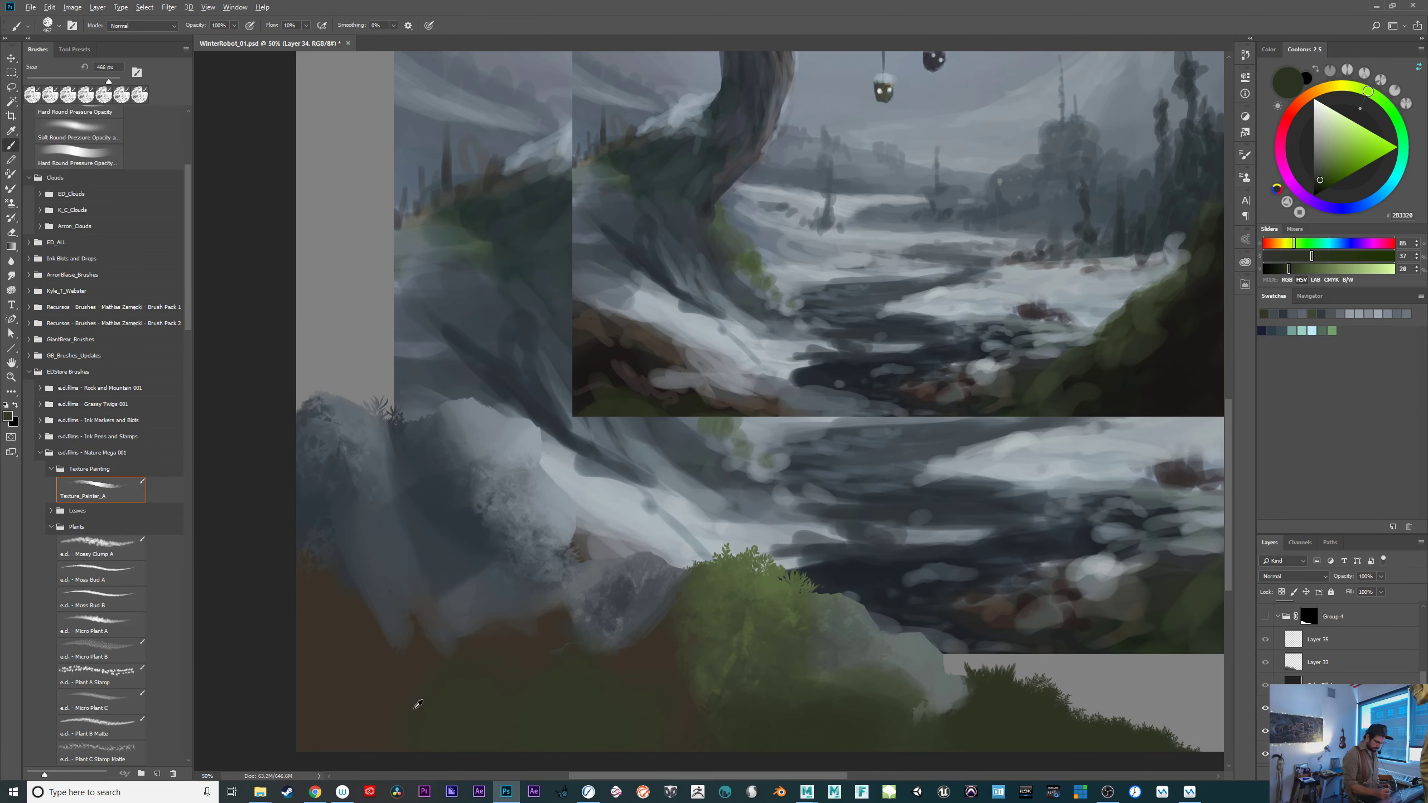
pyautogui.keyDown('alt'); pyautogui.click(418, 705); pyautogui.keyUp('alt')
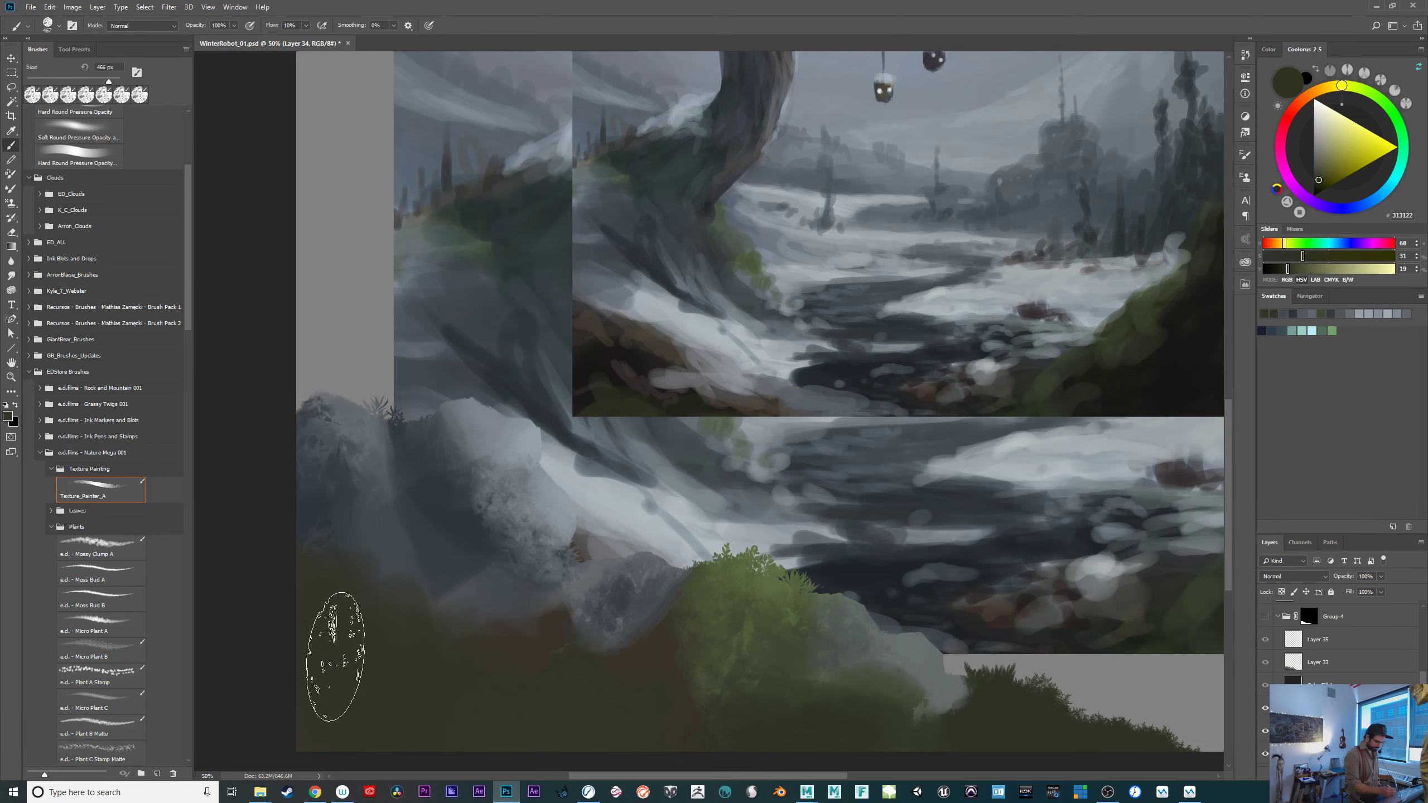
pyautogui.moveTo(336, 657)
pyautogui.mouseDown()
pyautogui.moveTo(268, 641)
pyautogui.moveTo(404, 738)
pyautogui.moveTo(457, 660)
pyautogui.moveTo(395, 622)
pyautogui.moveTo(511, 641)
pyautogui.moveTo(511, 681)
pyautogui.moveTo(648, 700)
pyautogui.moveTo(675, 645)
pyautogui.moveTo(685, 717)
pyautogui.mouseUp()
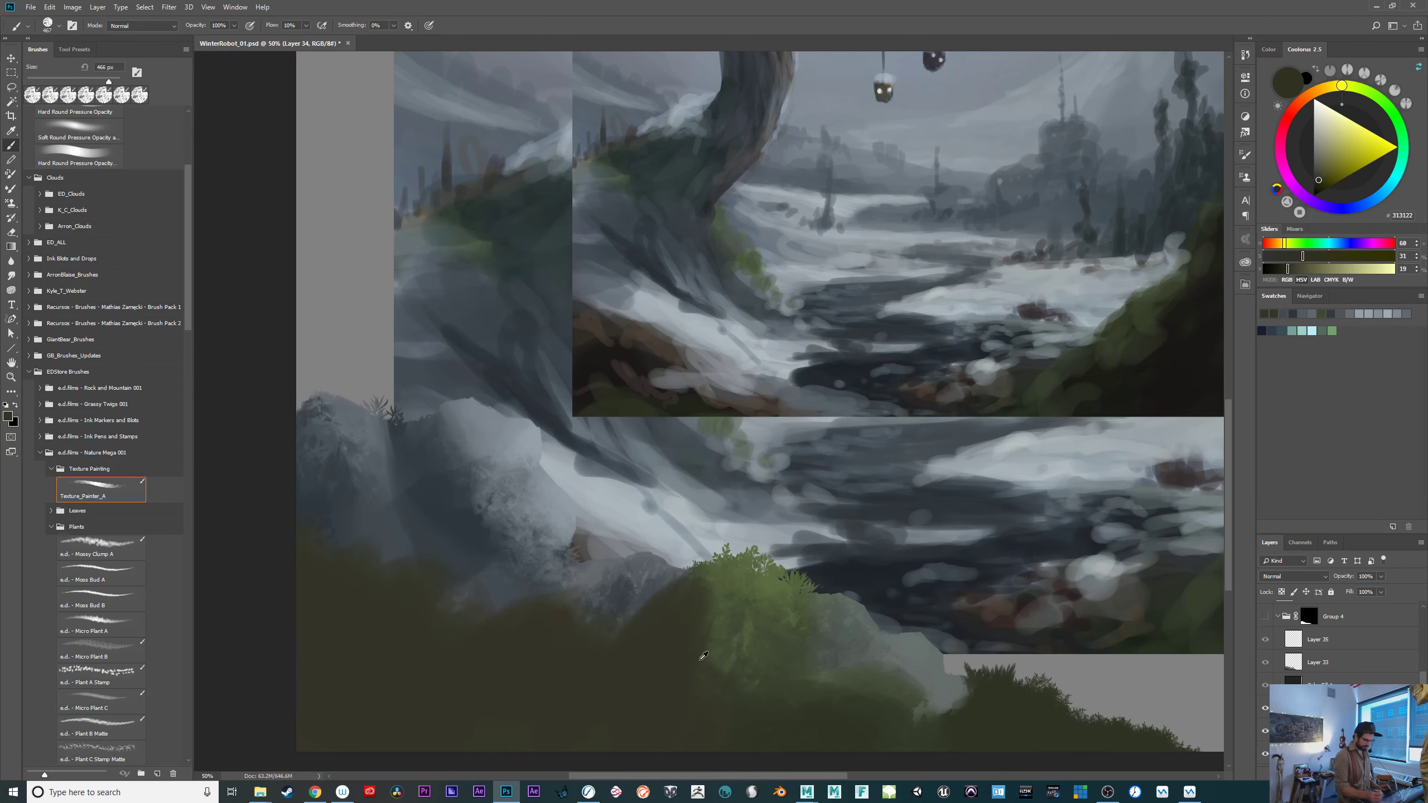
pyautogui.keyDown('alt'); pyautogui.click(705, 656); pyautogui.keyUp('alt')
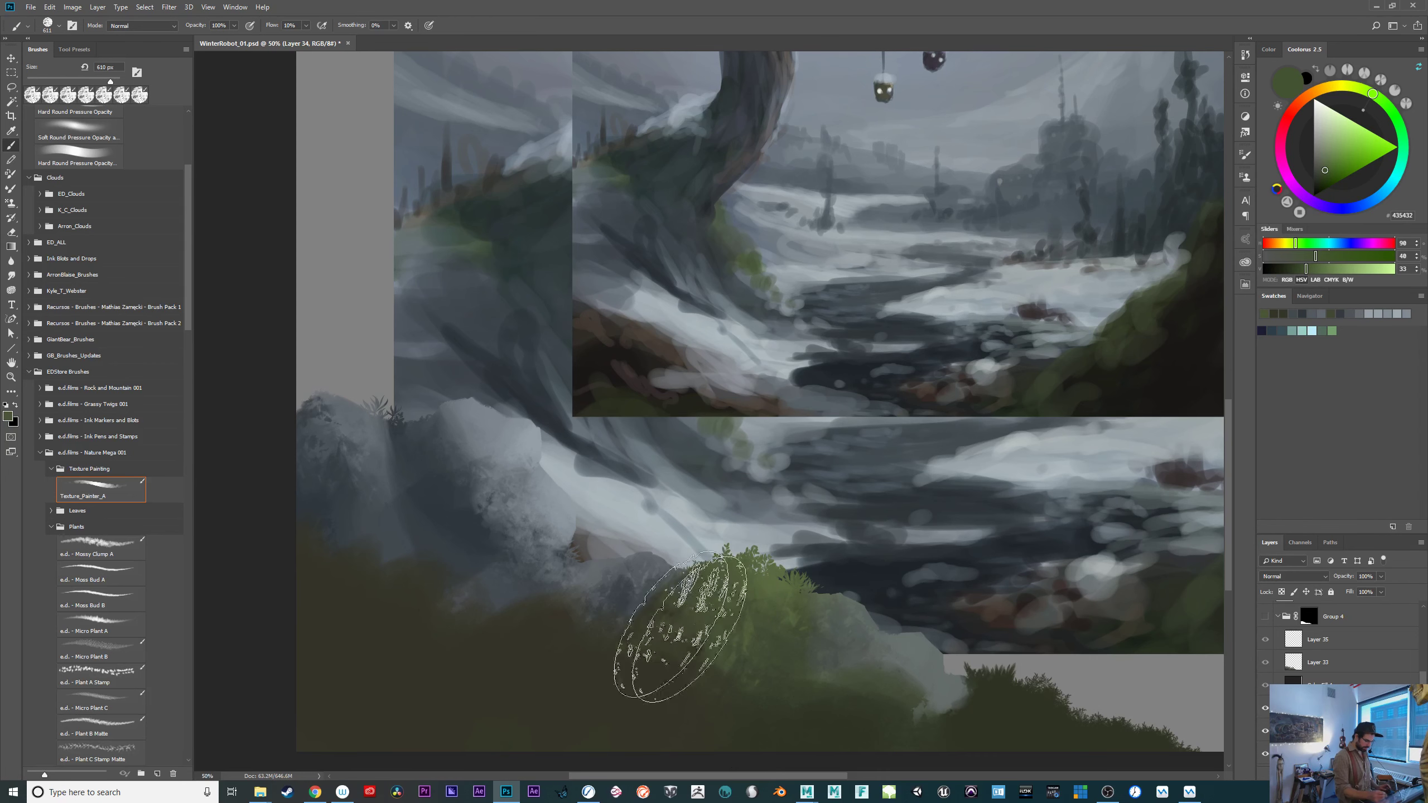
pyautogui.moveTo(680, 627)
pyautogui.mouseDown()
pyautogui.moveTo(708, 645)
pyautogui.moveTo(702, 595)
pyautogui.moveTo(727, 559)
pyautogui.moveTo(739, 674)
pyautogui.mouseUp()
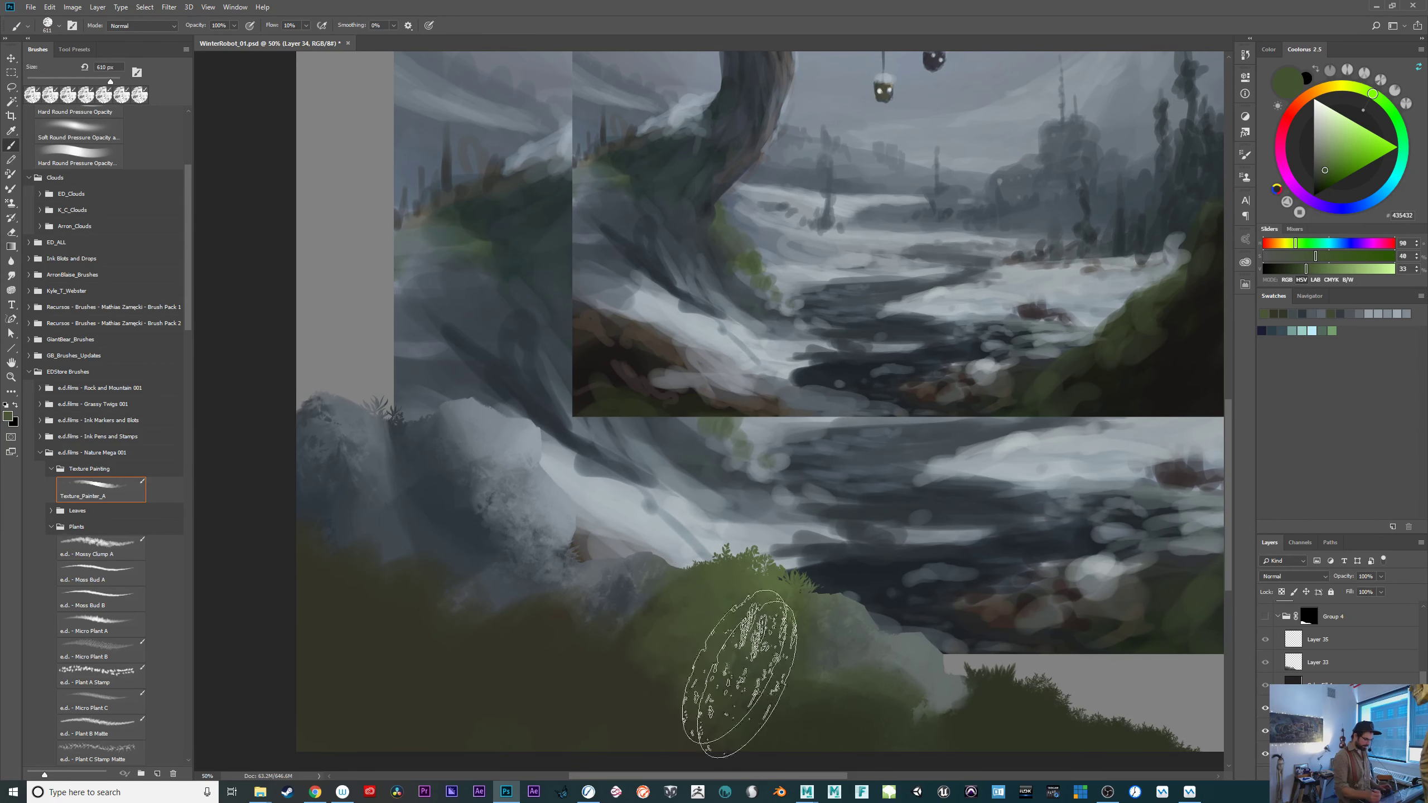
# On Layer 36, paint mossy green patches above the small rock and along the tops of the back rocks.
pyautogui.moveTo(675, 524); pyautogui.dragTo(626, 542)
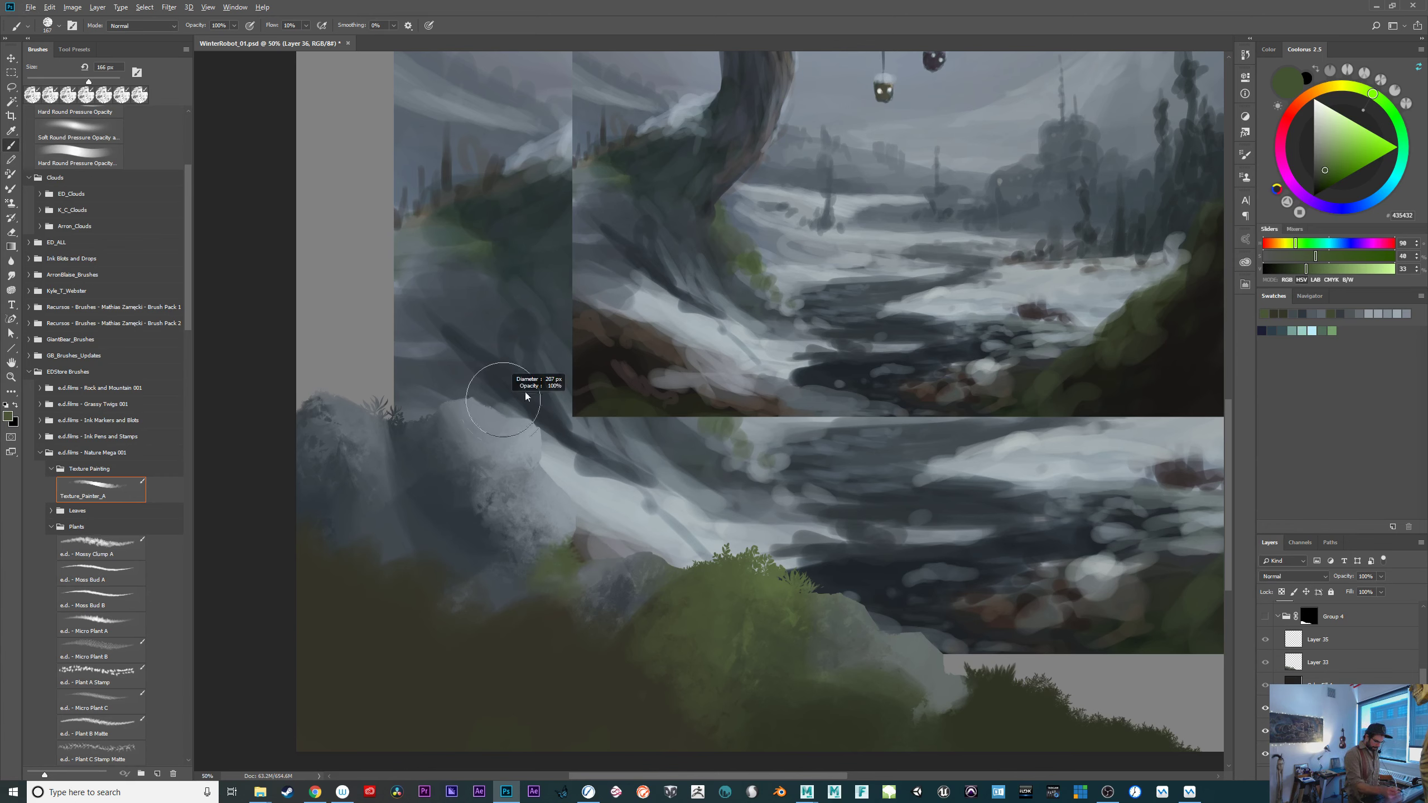
pyautogui.moveTo(527, 397)
pyautogui.mouseDown()
pyautogui.moveTo(591, 397)
pyautogui.moveTo(444, 389)
pyautogui.moveTo(402, 408)
pyautogui.mouseUp()
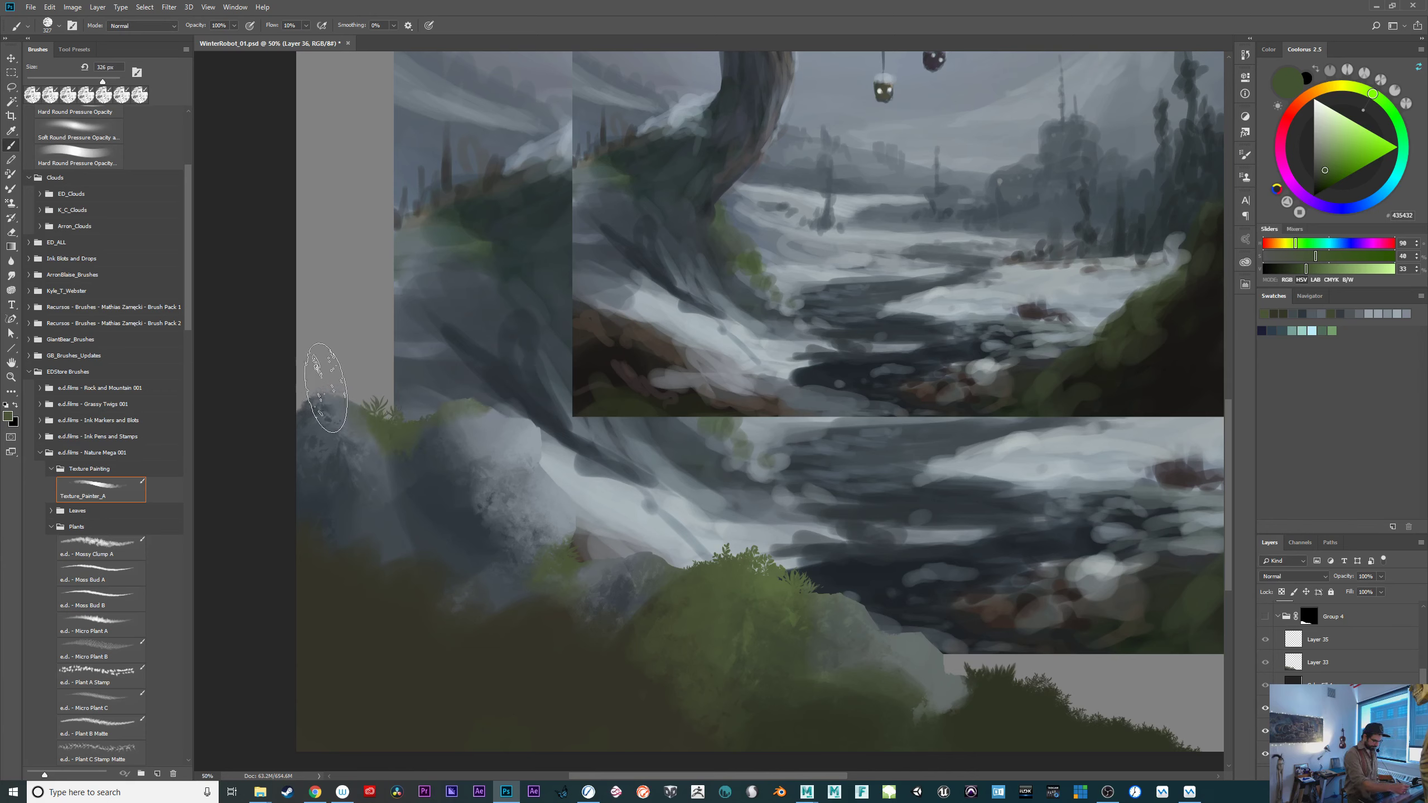
pyautogui.moveTo(339, 407); pyautogui.dragTo(370, 421)
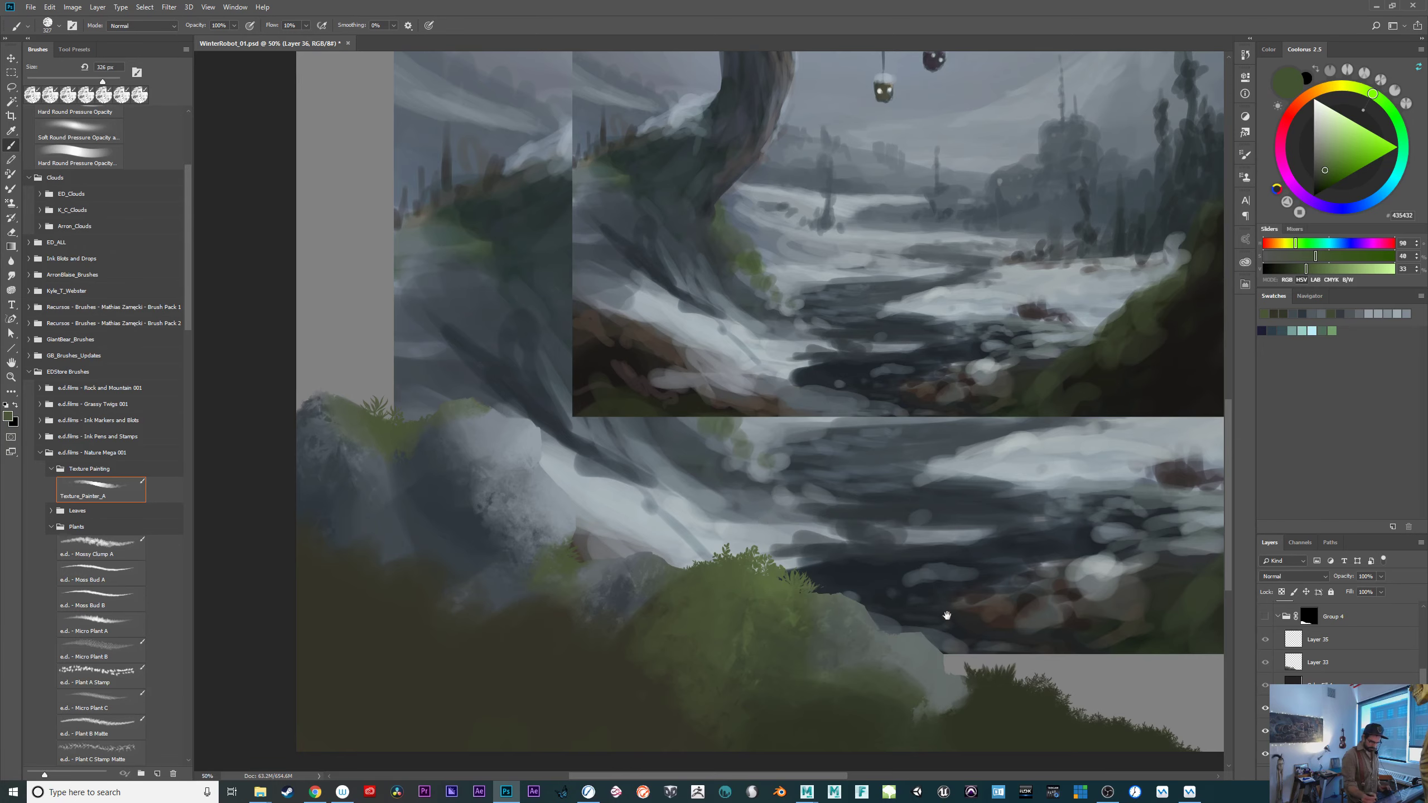
# Show the right bank's bushes and touch up the moss beside the small rock with mid green sampled from them.
pyautogui.moveTo(947, 616); pyautogui.dragTo(625, 647)
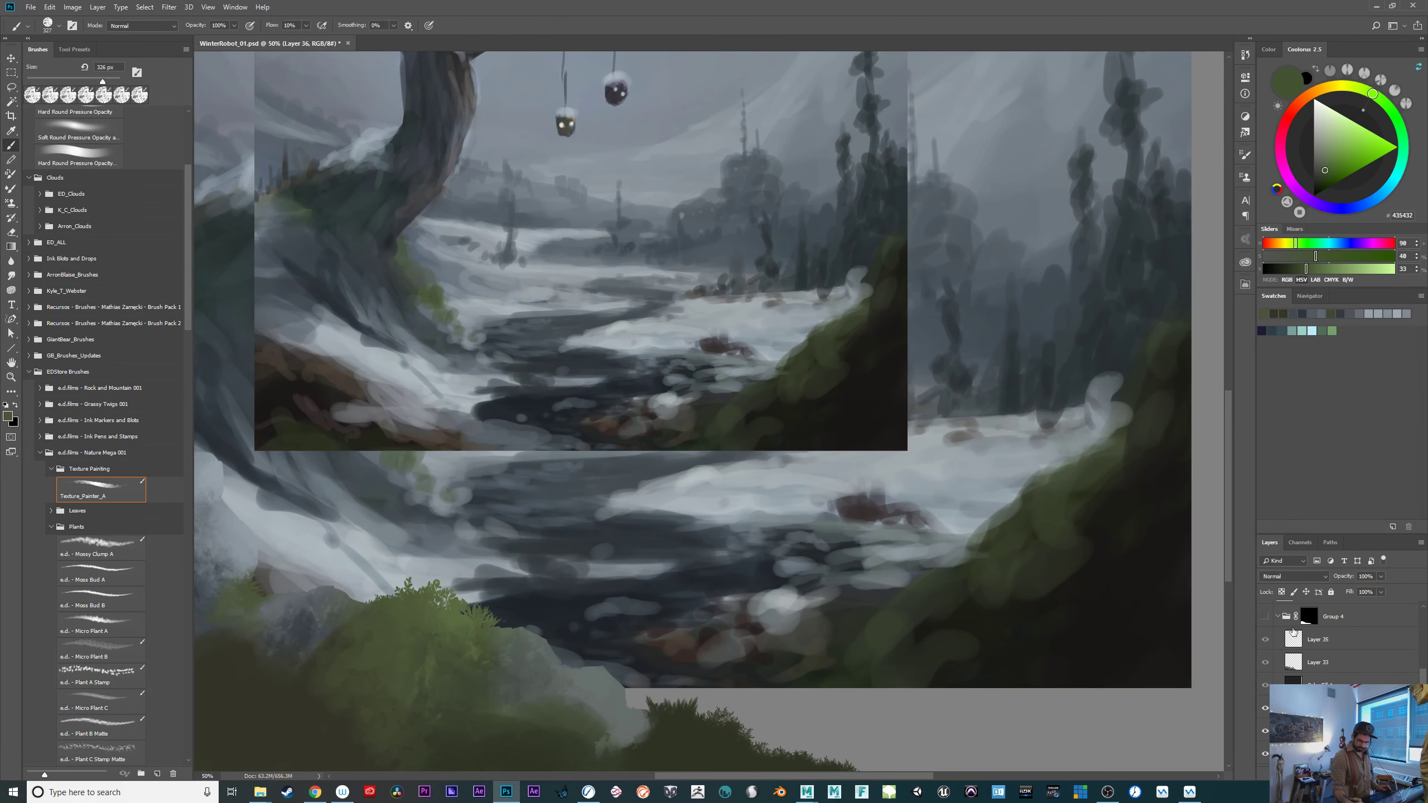
pyautogui.scroll(-4, 1274, 646)
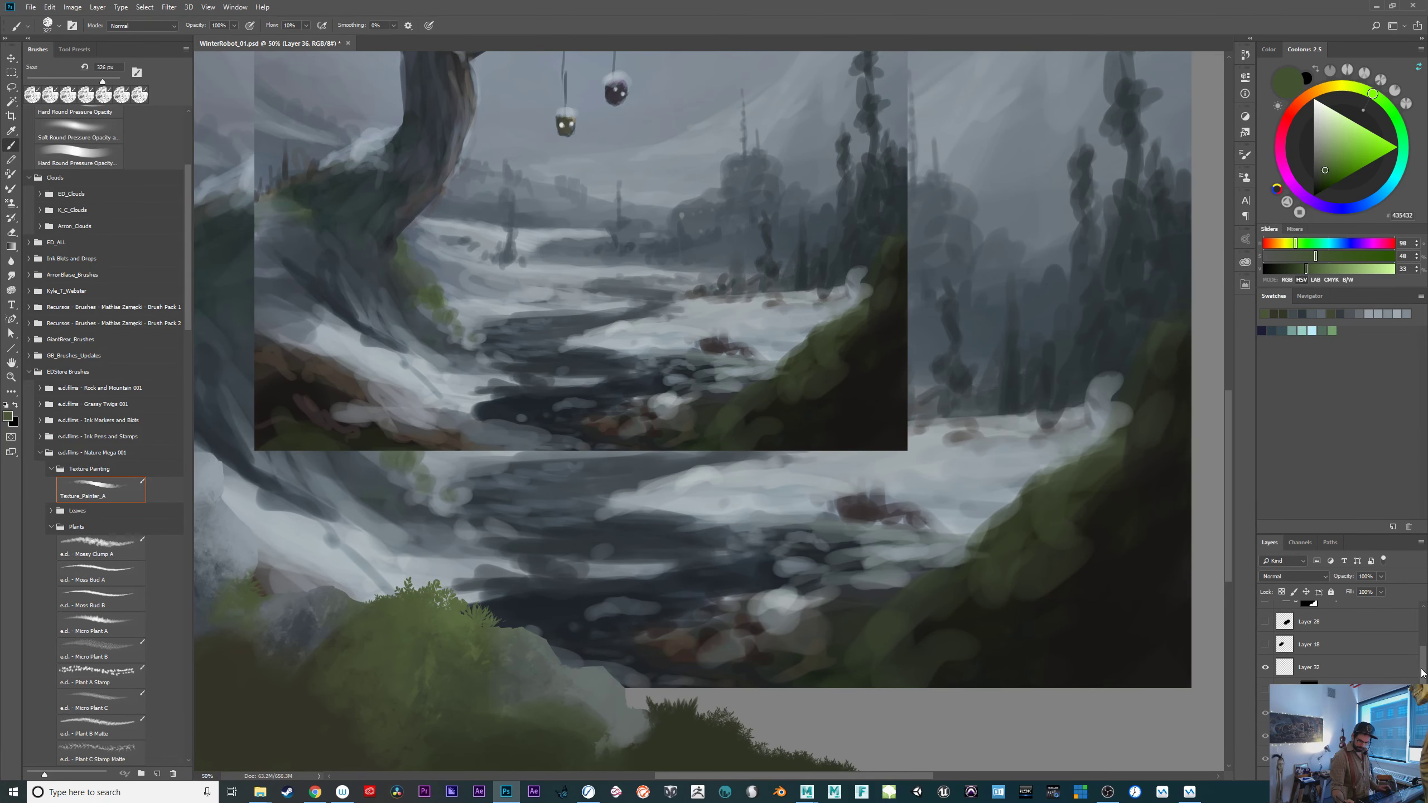
pyautogui.scroll(2, 1281, 656)
pyautogui.moveTo(739, 593); pyautogui.dragTo(849, 537)
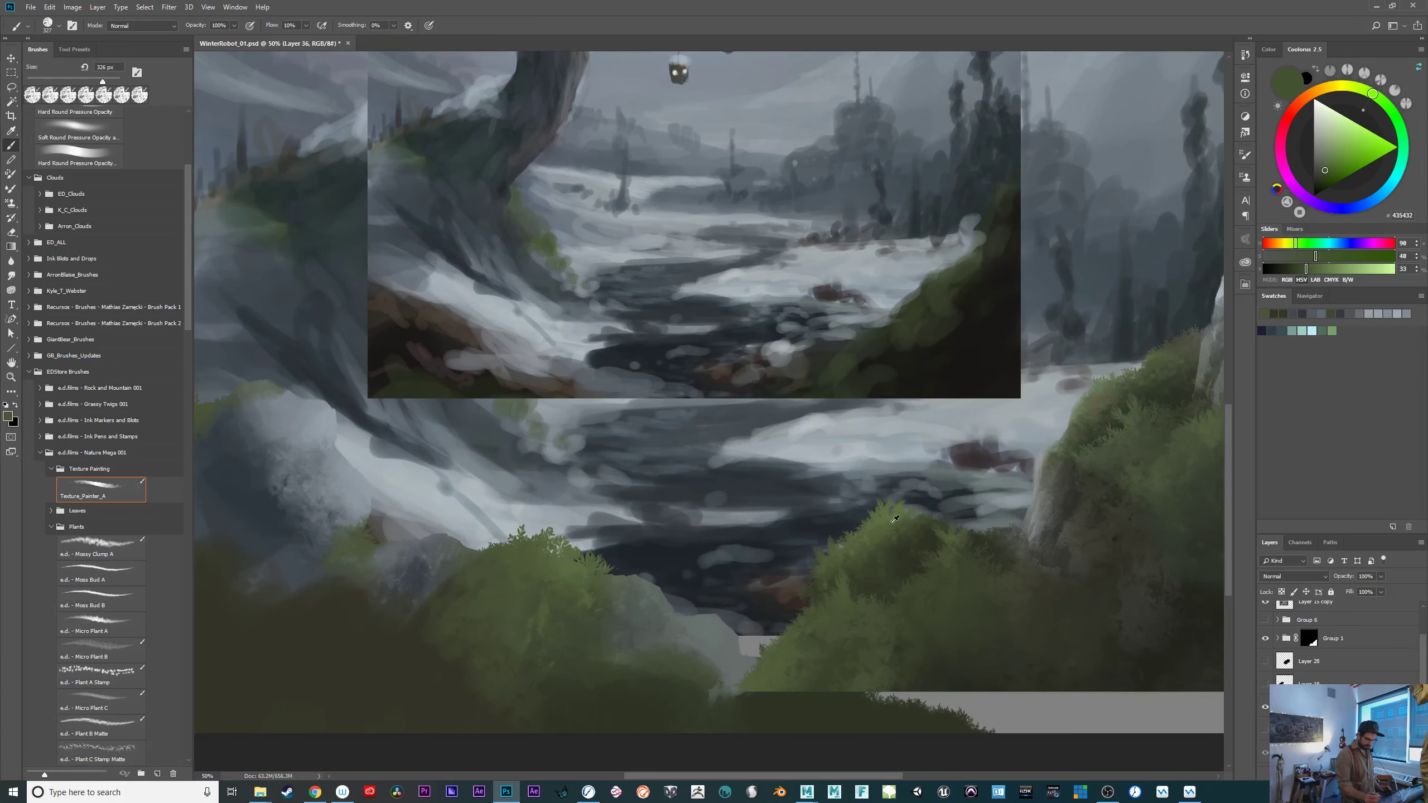
pyautogui.keyDown('alt'); pyautogui.click(827, 551); pyautogui.keyUp('alt')
pyautogui.moveTo(589, 578); pyautogui.dragTo(859, 598)
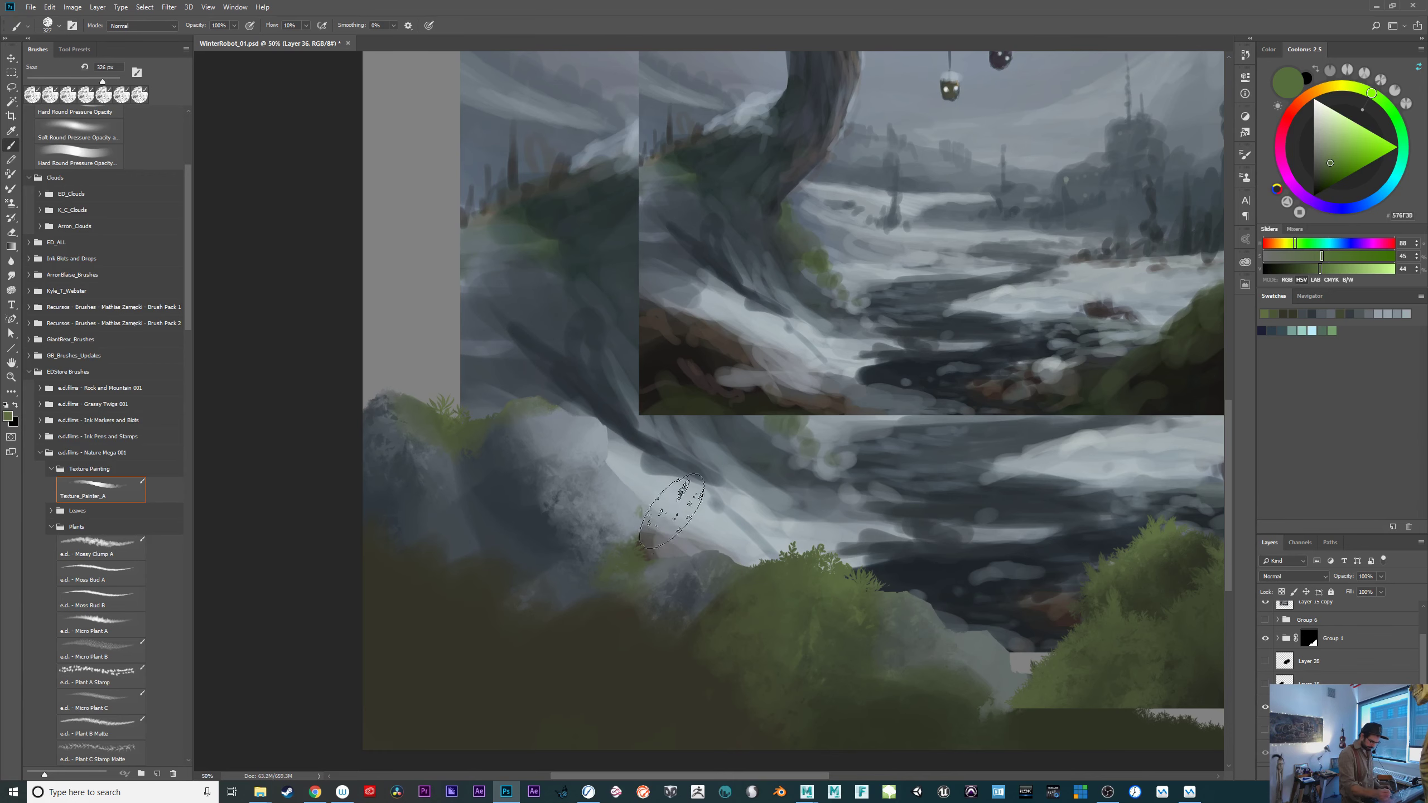
pyautogui.moveTo(1106, 597); pyautogui.dragTo(717, 642)
# Mix a lighter green from the right bank's sampled color and highlight the middle bush and the back rocks' moss.
pyautogui.keyDown('alt'); pyautogui.click(990, 482); pyautogui.keyUp('alt')
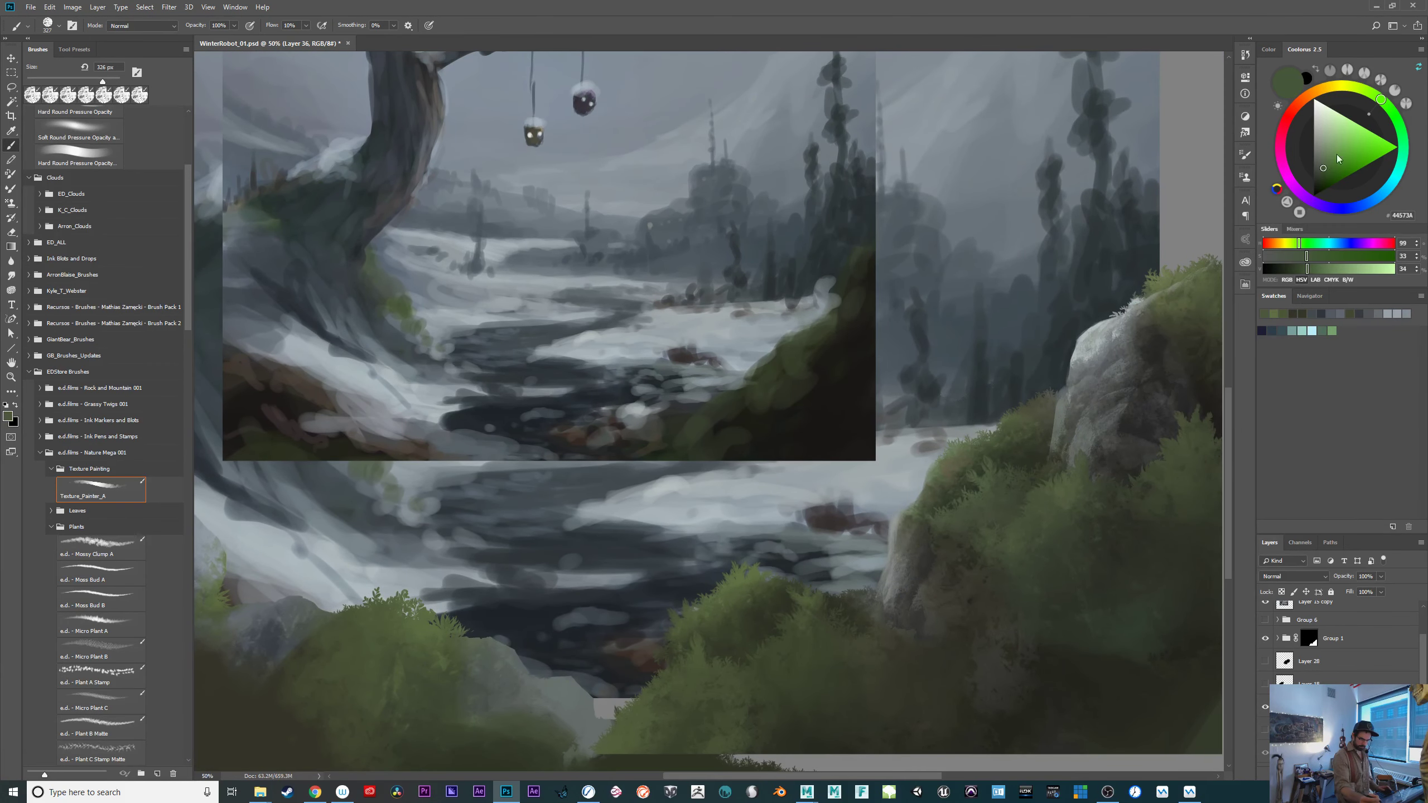
pyautogui.click(1333, 152)
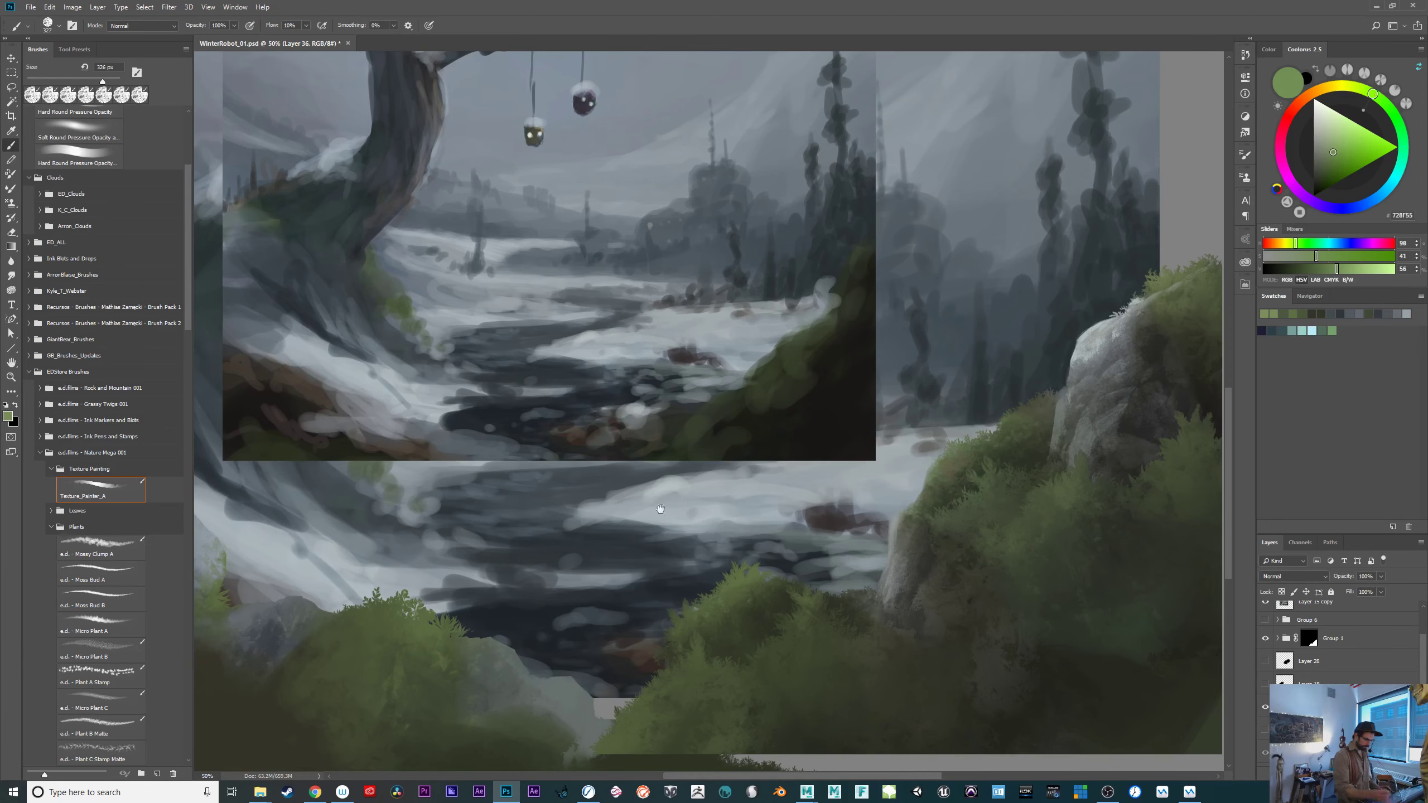
pyautogui.moveTo(660, 508); pyautogui.dragTo(985, 509)
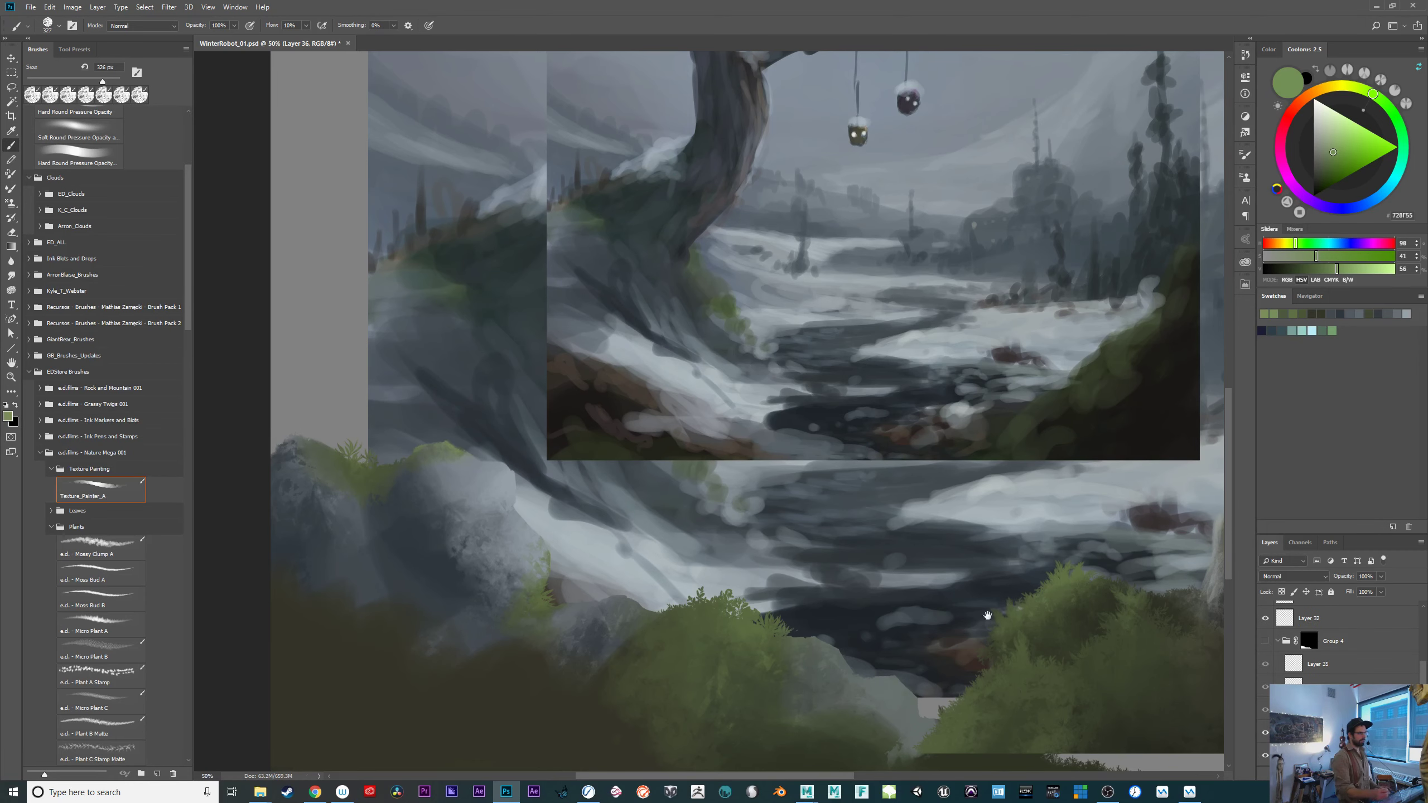
pyautogui.moveTo(993, 622); pyautogui.dragTo(1135, 659)
pyautogui.moveTo(1029, 637); pyautogui.dragTo(788, 544)
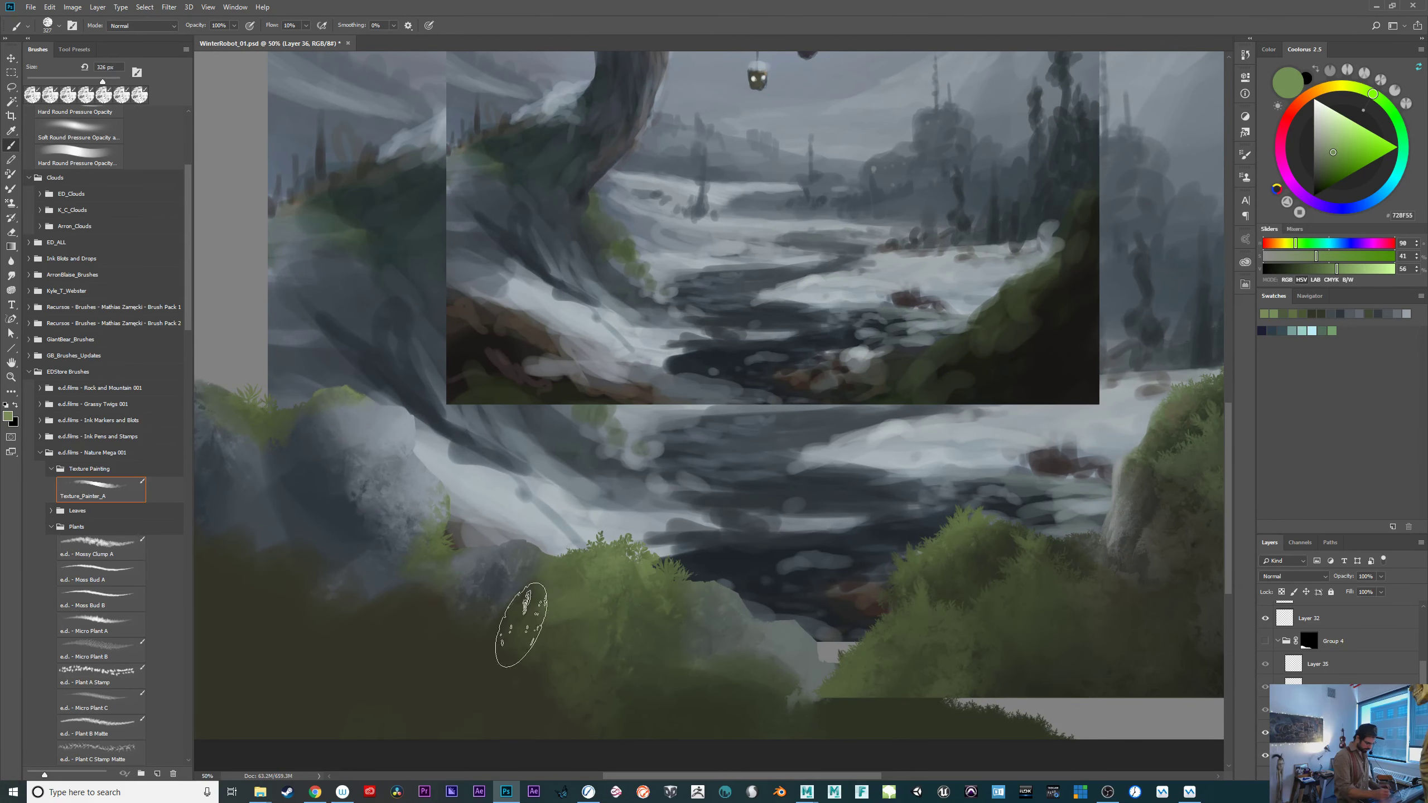
pyautogui.moveTo(933, 588)
pyautogui.mouseDown()
pyautogui.moveTo(954, 581)
pyautogui.moveTo(779, 556)
pyautogui.mouseUp()
pyautogui.moveTo(976, 638); pyautogui.dragTo(945, 666)
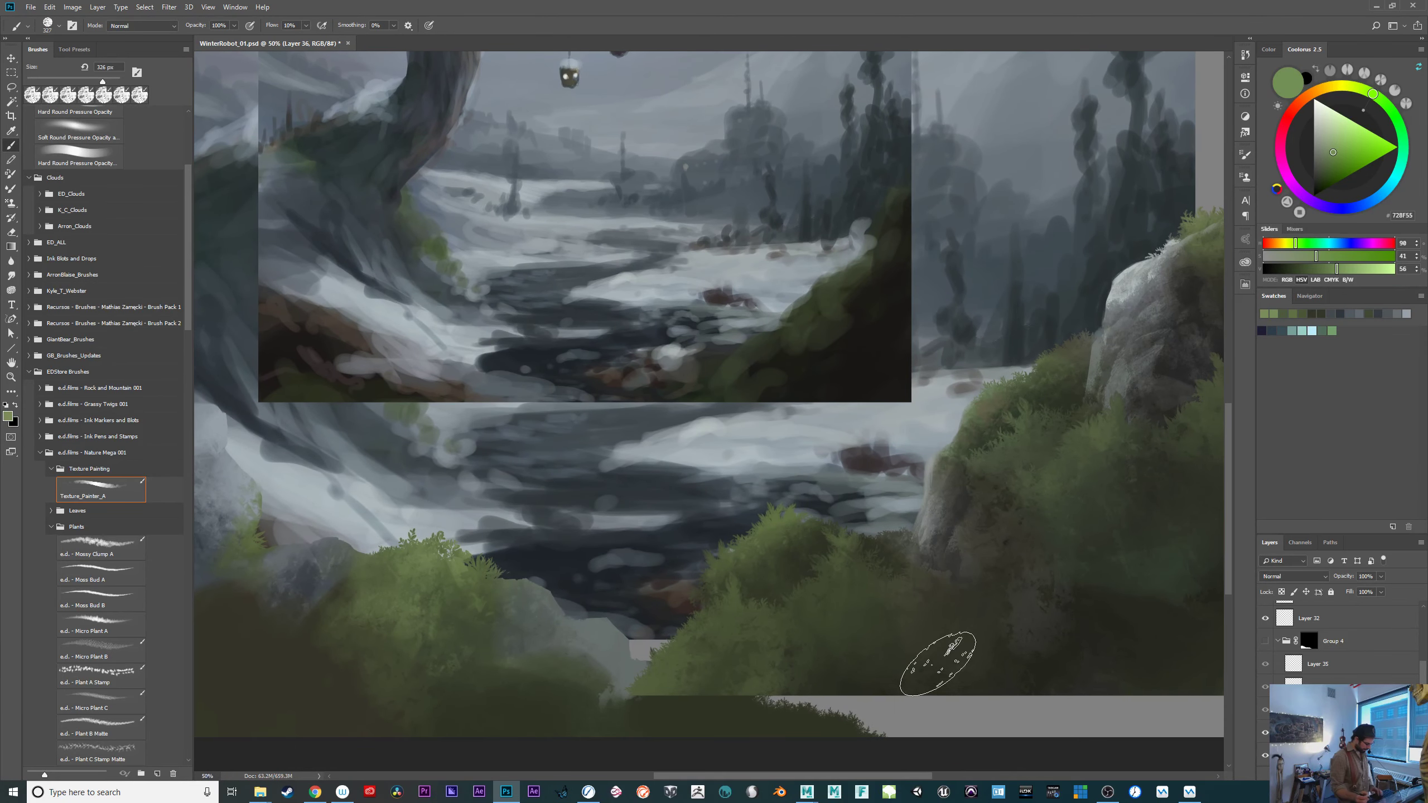
pyautogui.hotkey('ctrl', '-')
pyautogui.hotkey('ctrl', '+')
# Sample the riverside rock's blue-grey, lighten it and paint highlights along the rock's upper faces.
pyautogui.keyDown('alt'); pyautogui.click(618, 637); pyautogui.keyUp('alt')
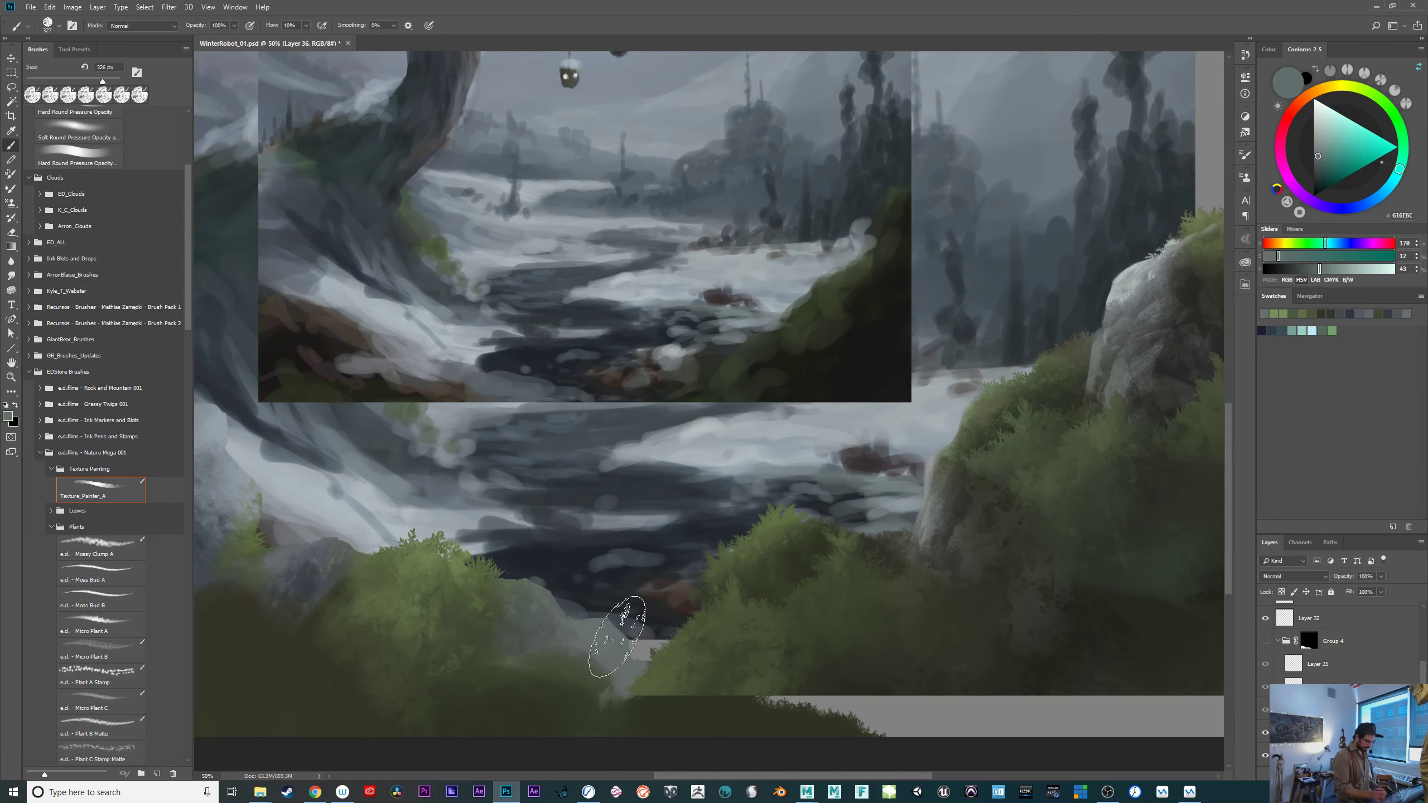
pyautogui.moveTo(1322, 148); pyautogui.dragTo(1317, 143)
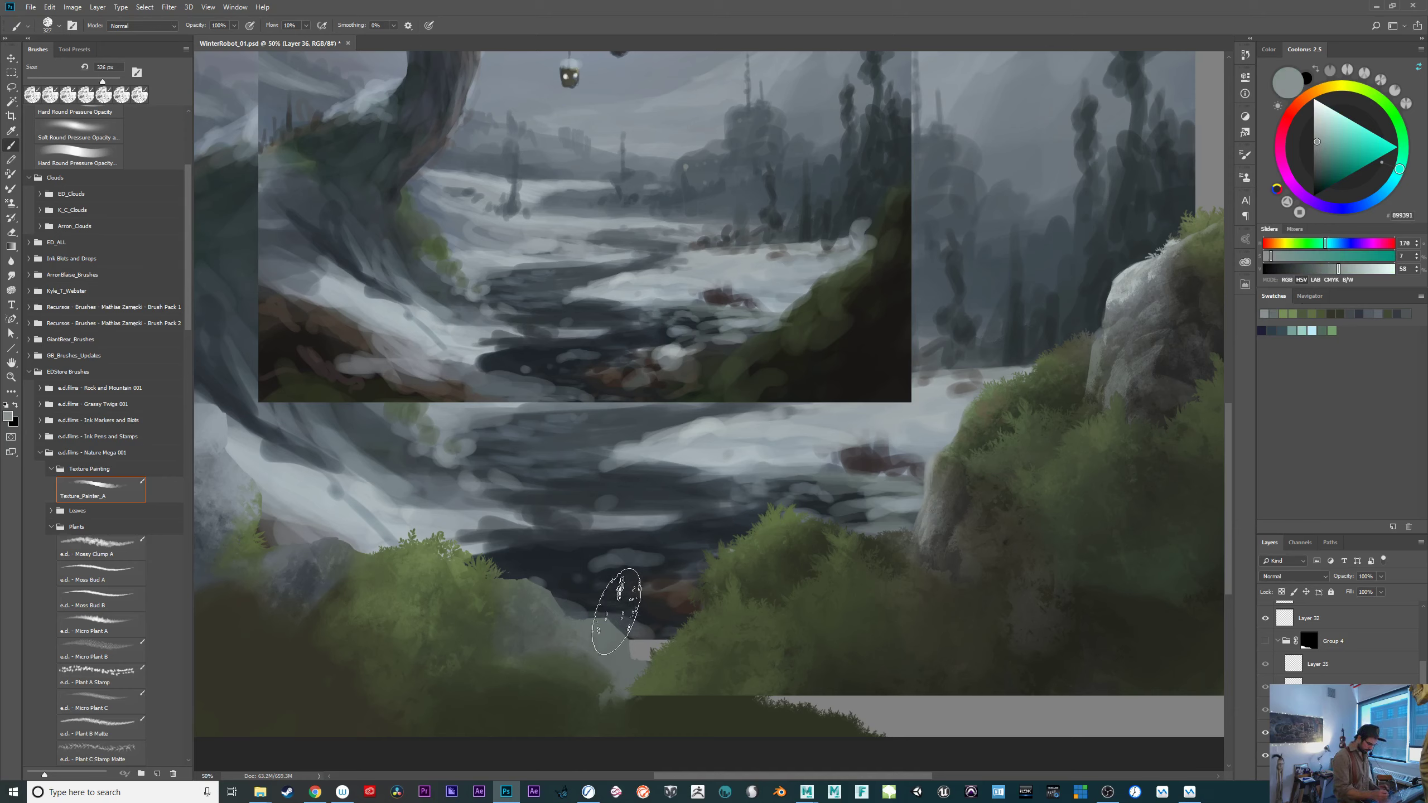
pyautogui.moveTo(615, 618)
pyautogui.mouseDown()
pyautogui.moveTo(596, 602)
pyautogui.moveTo(631, 625)
pyautogui.mouseUp()
pyautogui.moveTo(562, 576)
pyautogui.mouseDown()
pyautogui.moveTo(537, 585)
pyautogui.moveTo(542, 618)
pyautogui.moveTo(549, 567)
pyautogui.moveTo(573, 561)
pyautogui.moveTo(513, 632)
pyautogui.mouseUp()
pyautogui.moveTo(714, 661); pyautogui.dragTo(755, 668)
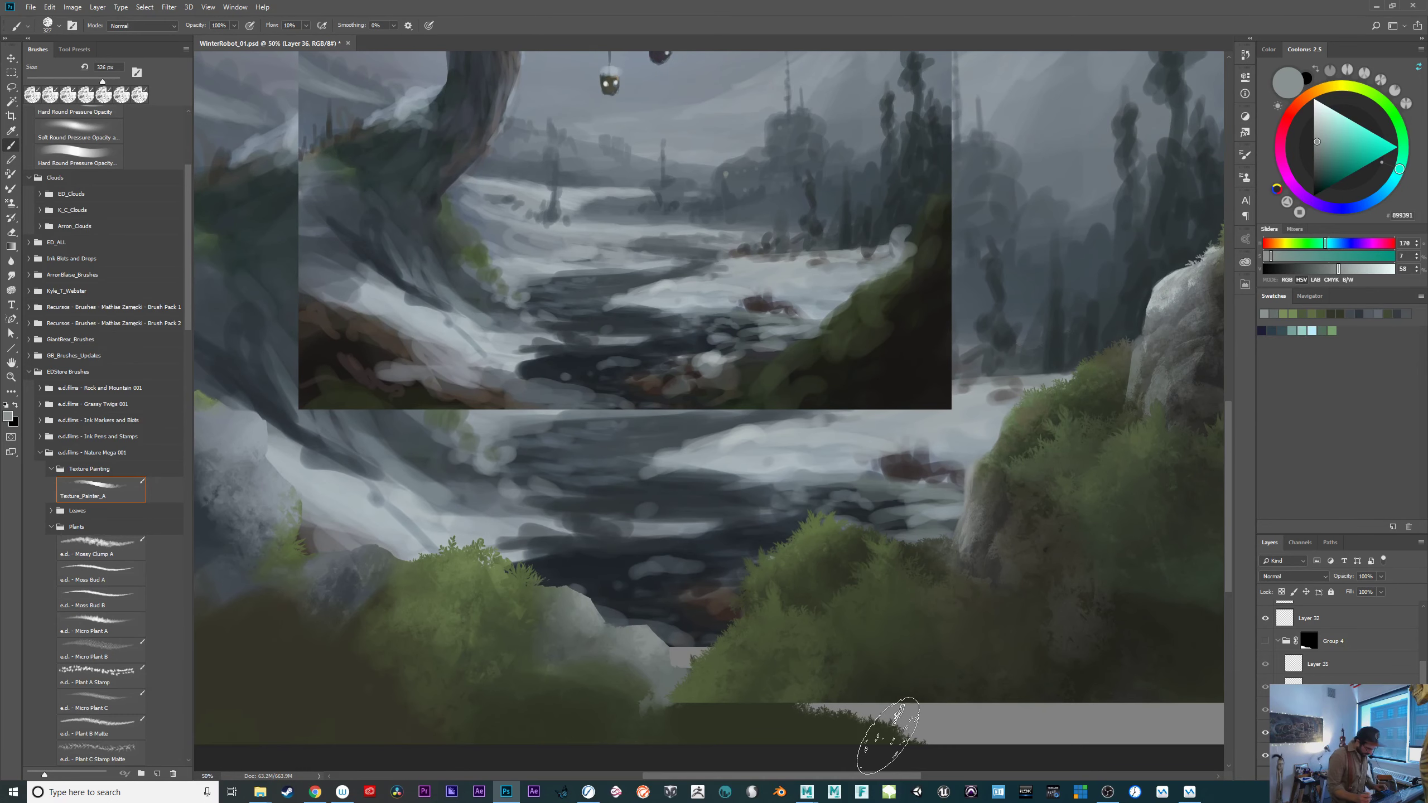
pyautogui.moveTo(968, 551)
pyautogui.mouseDown()
pyautogui.moveTo(766, 657)
pyautogui.moveTo(1031, 513)
pyautogui.mouseUp()
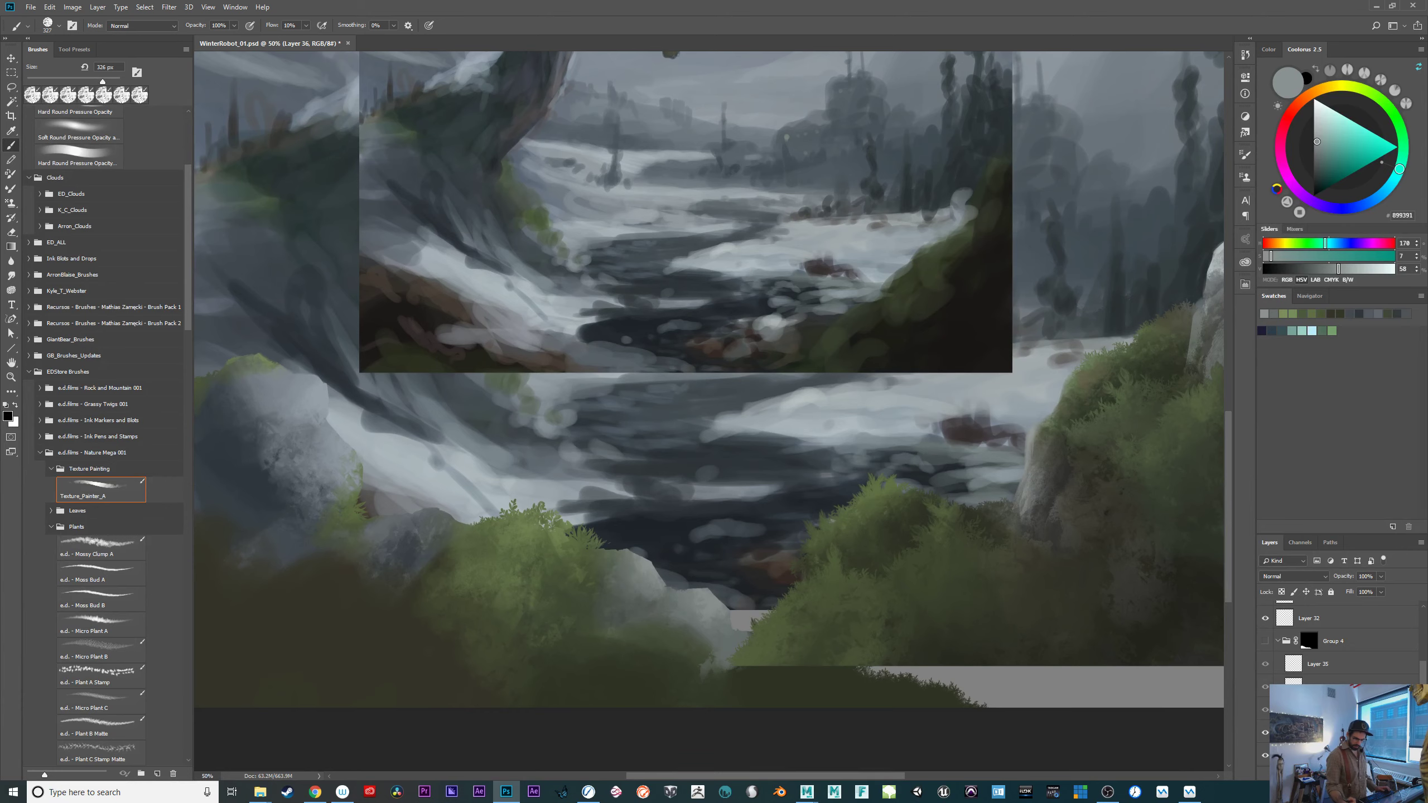
# Clean up the riverside rock's edge on Group 5's layer mask with a small eraser.
pyautogui.press('e')
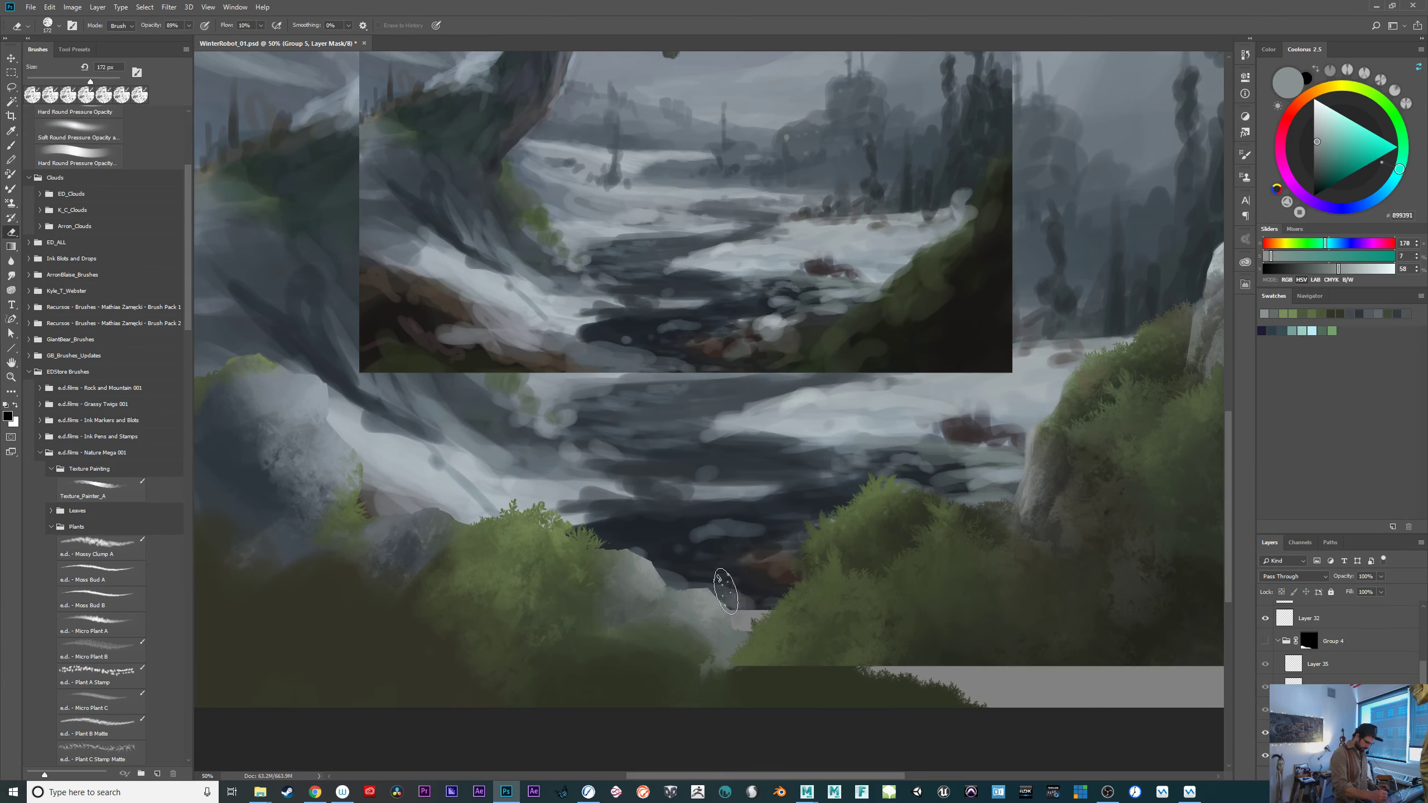
pyautogui.press('c')
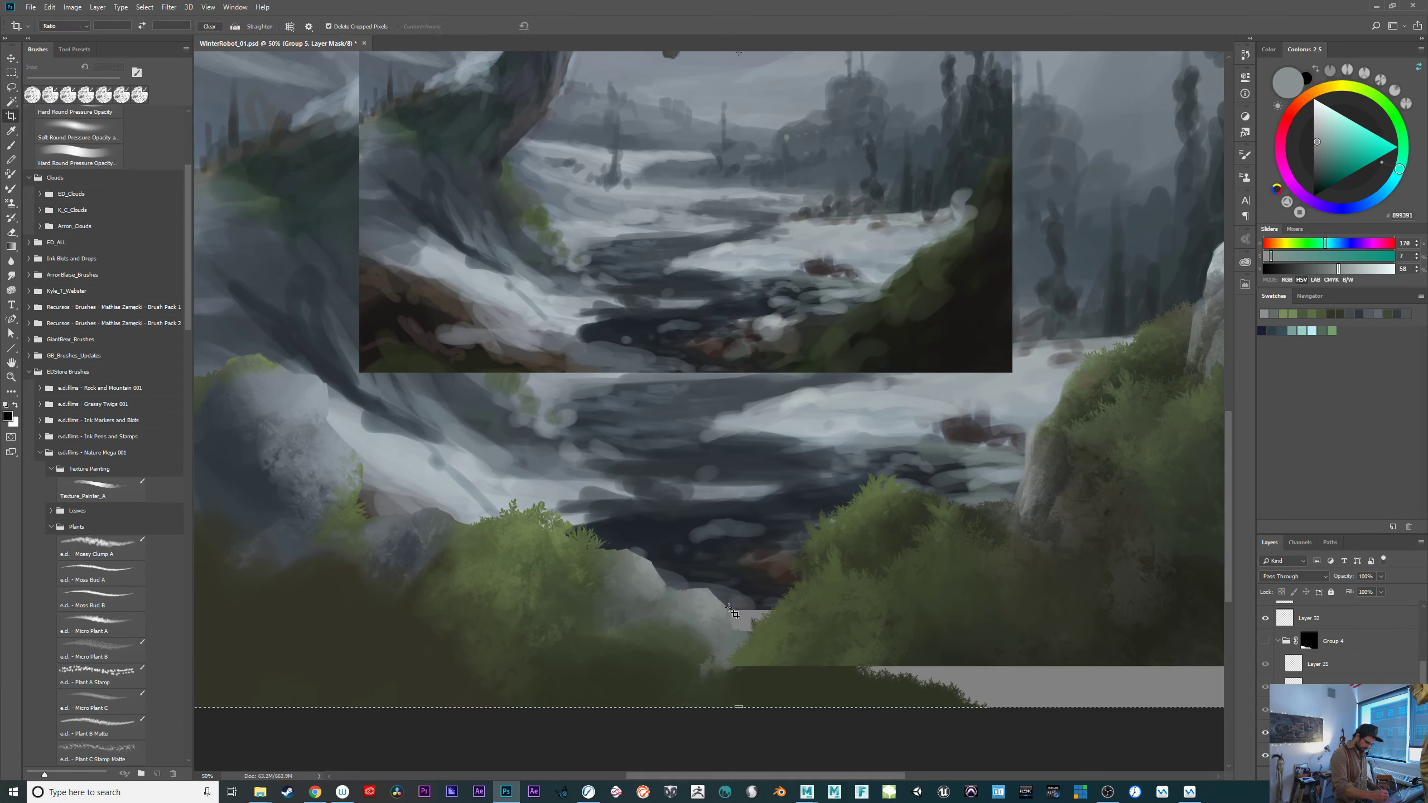
pyautogui.press('e')
pyautogui.press('x')
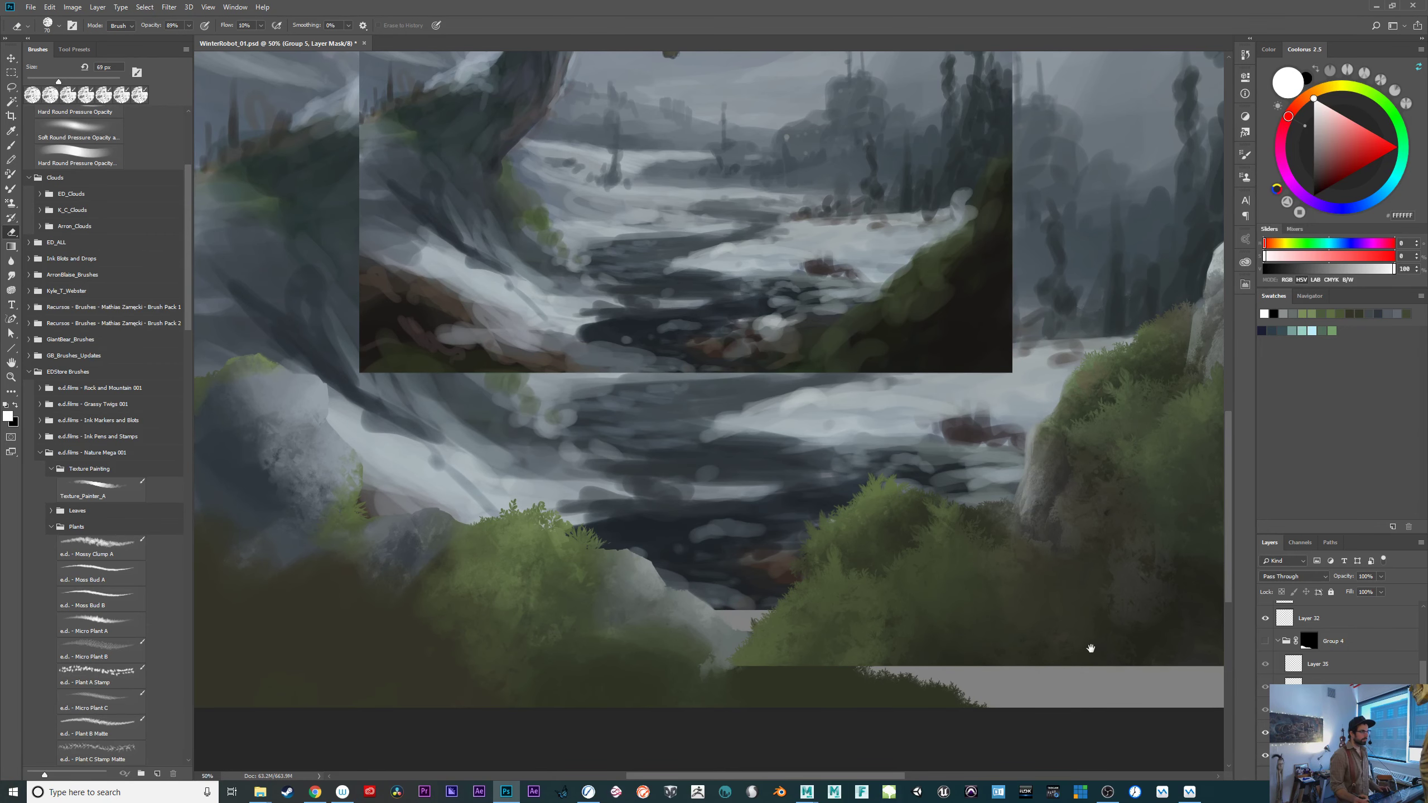
# Show Group 4 with the front rocks and make its Layer 35 active for brush painting.
pyautogui.moveTo(1091, 649); pyautogui.dragTo(1030, 643)
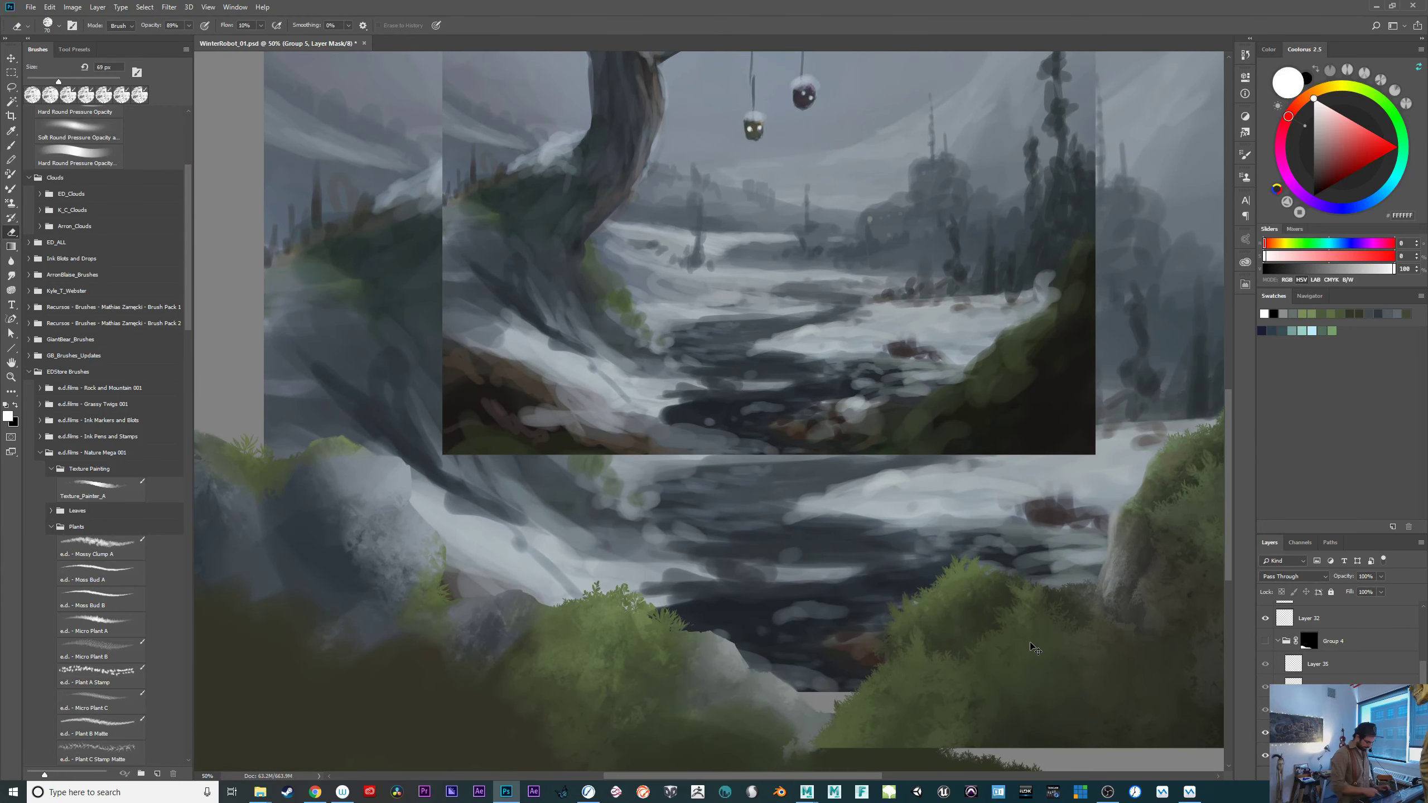
pyautogui.hotkey('ctrl', '-')
pyautogui.moveTo(928, 599)
pyautogui.mouseDown()
pyautogui.moveTo(909, 593)
pyautogui.moveTo(882, 623)
pyautogui.mouseUp()
pyautogui.click(1265, 642)
pyautogui.click(1288, 637)
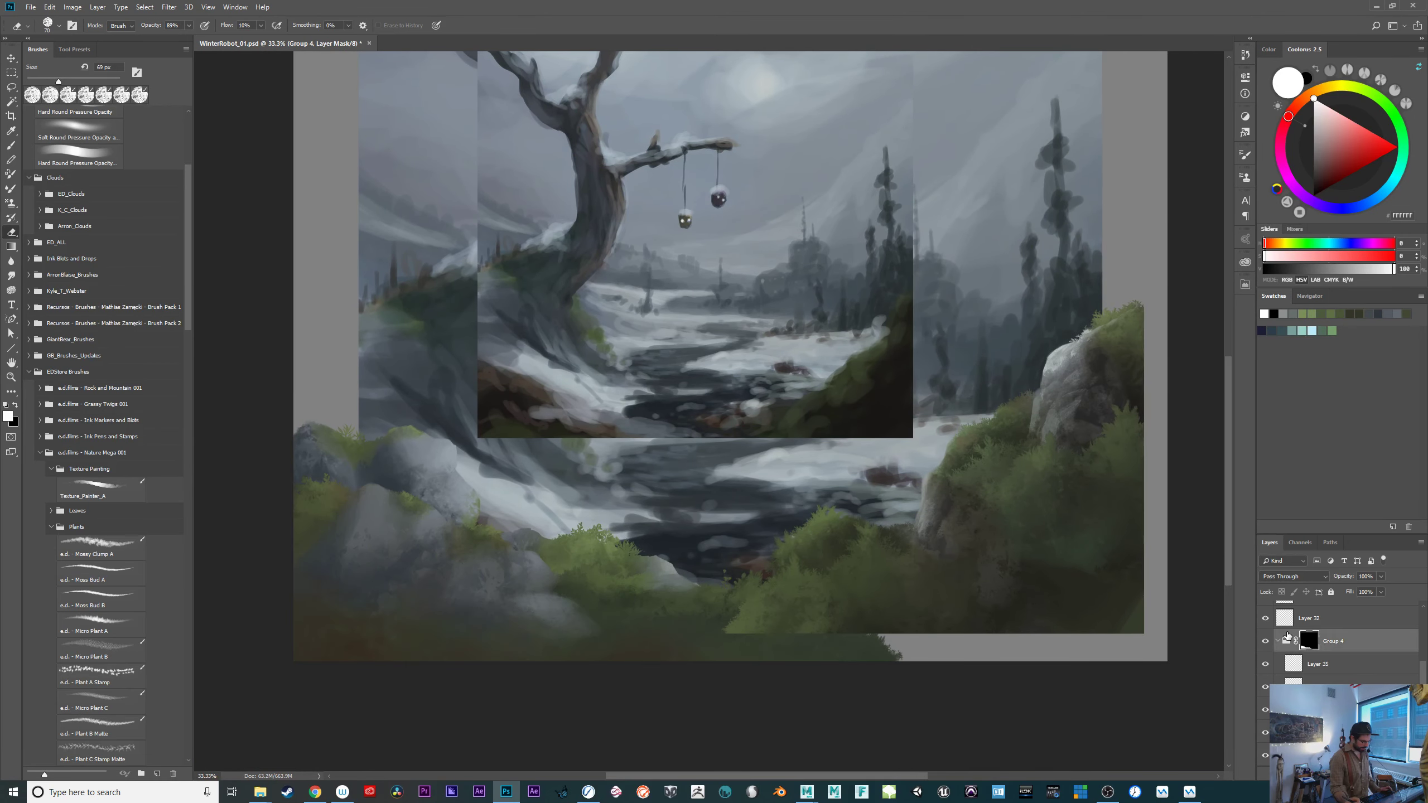
pyautogui.hotkey('ctrl', '+')
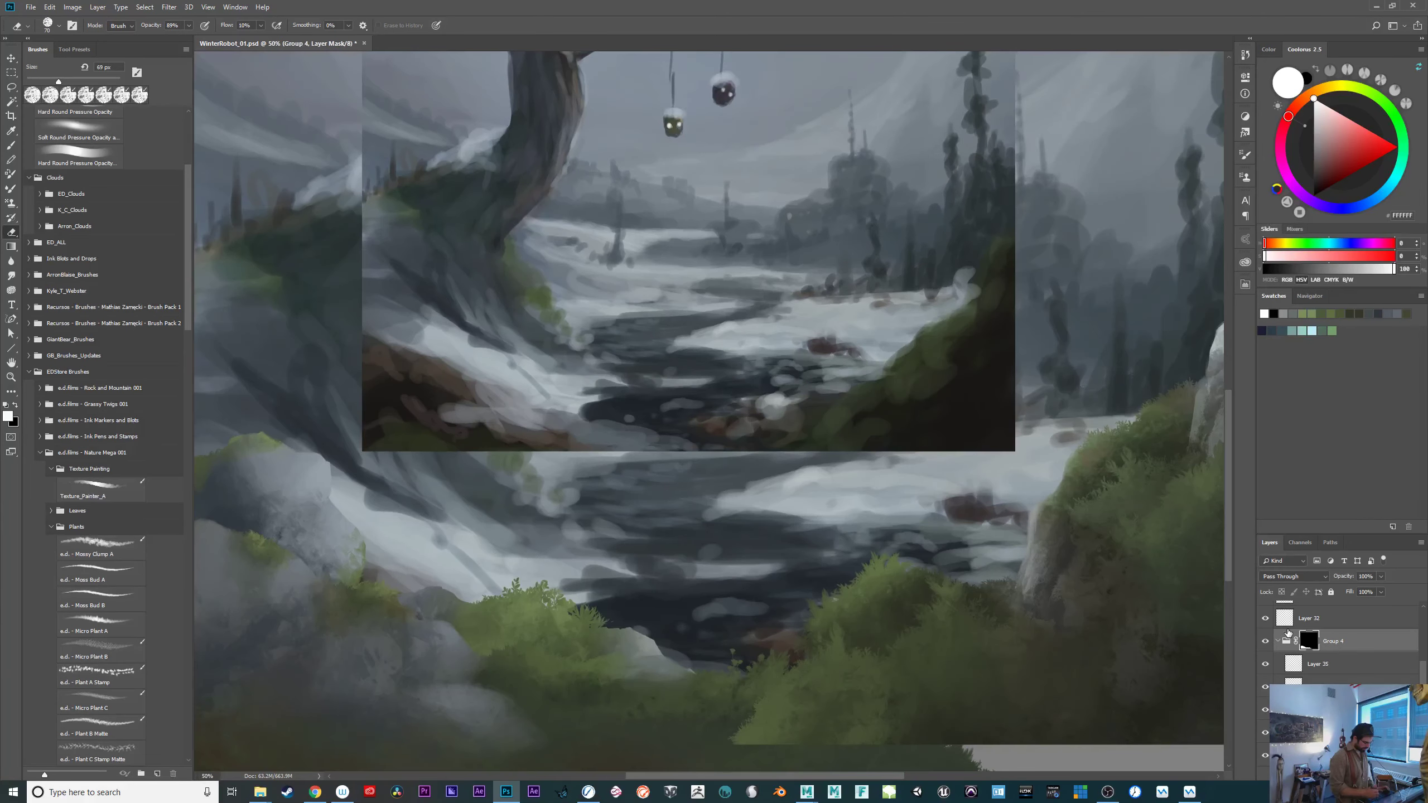
pyautogui.press('b')
pyautogui.click(1281, 671)
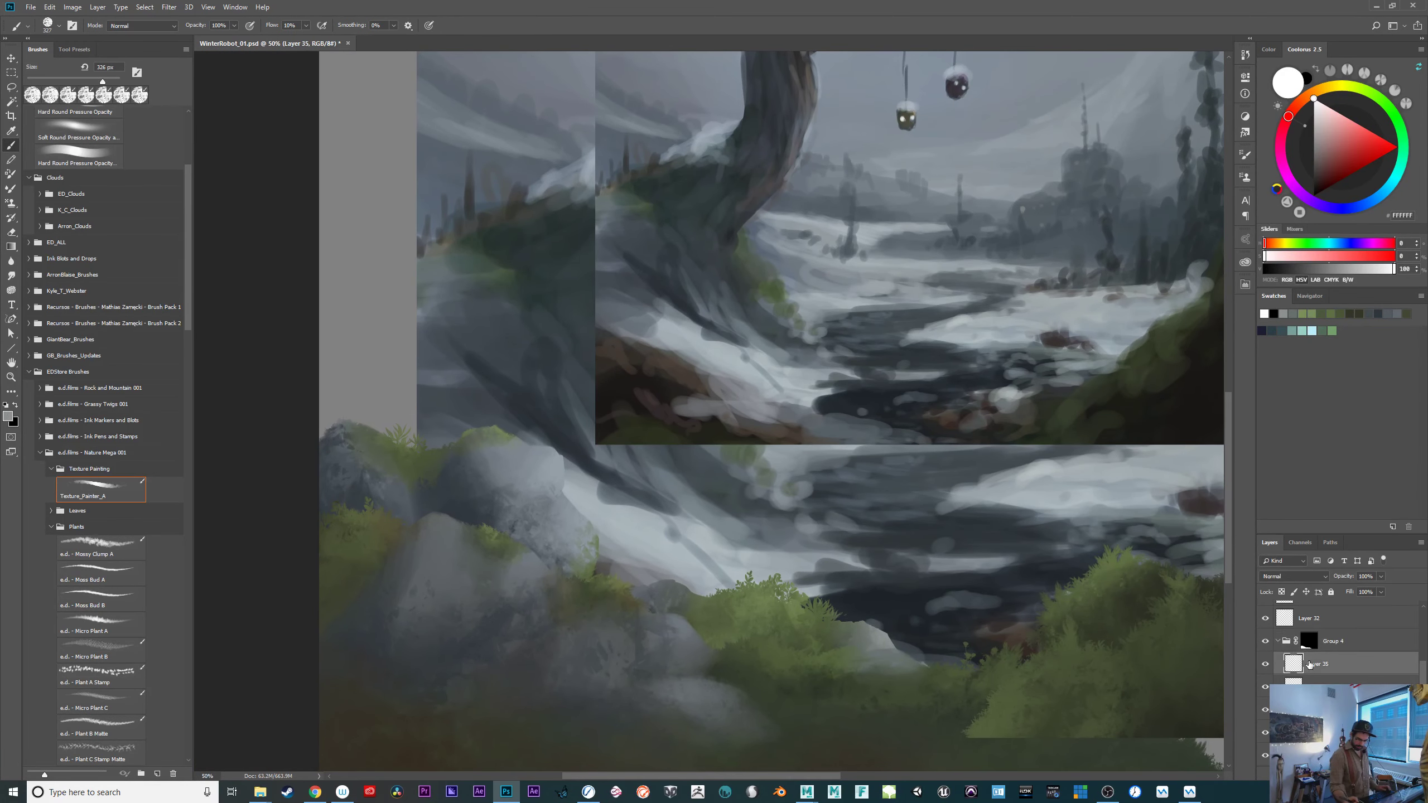
# Highlight the top and upper faces of the tall front rock with light blue-grey sampled from the back rock.
pyautogui.keyDown('alt'); pyautogui.click(540, 470); pyautogui.keyUp('alt')
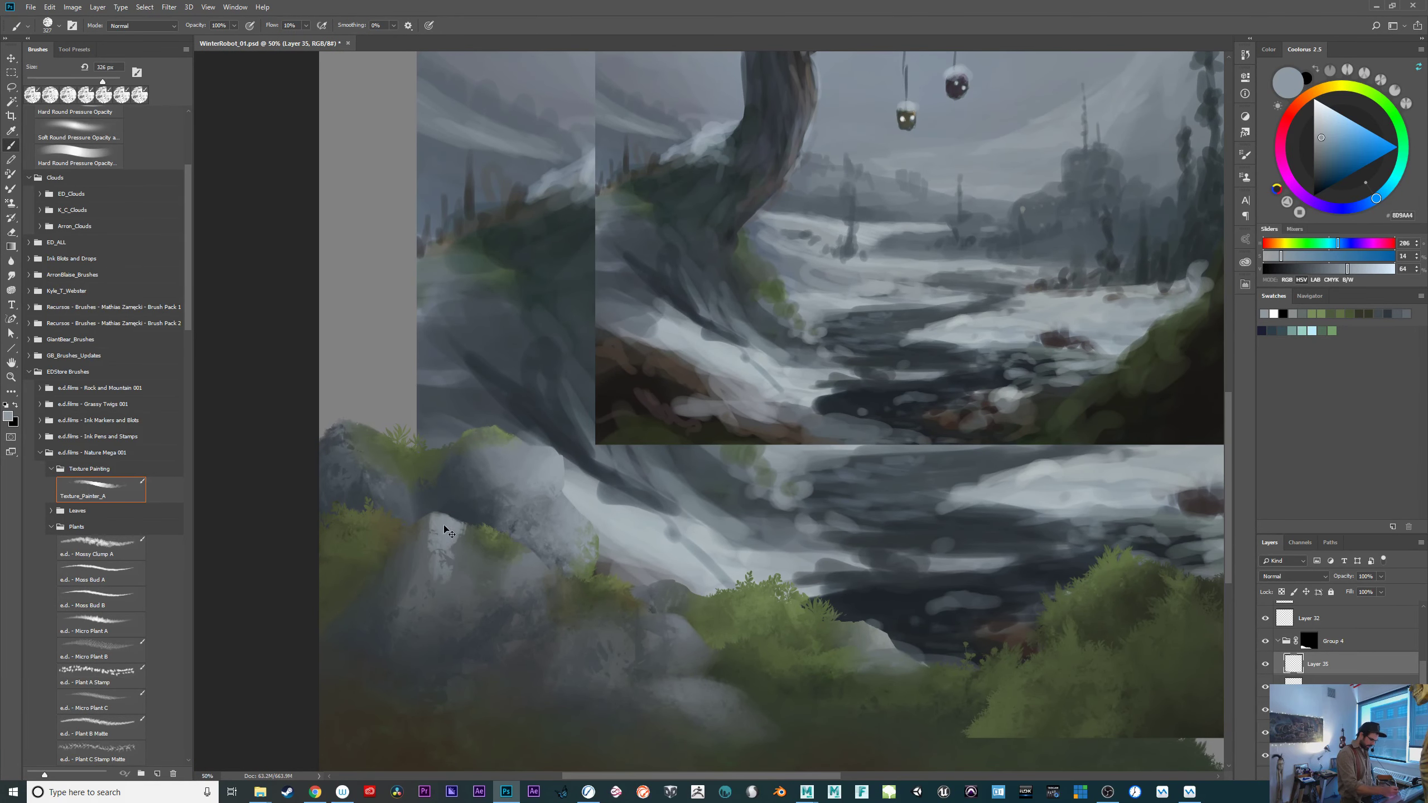
pyautogui.moveTo(448, 531)
pyautogui.mouseDown()
pyautogui.moveTo(461, 459)
pyautogui.moveTo(430, 586)
pyautogui.moveTo(435, 468)
pyautogui.moveTo(408, 606)
pyautogui.mouseUp()
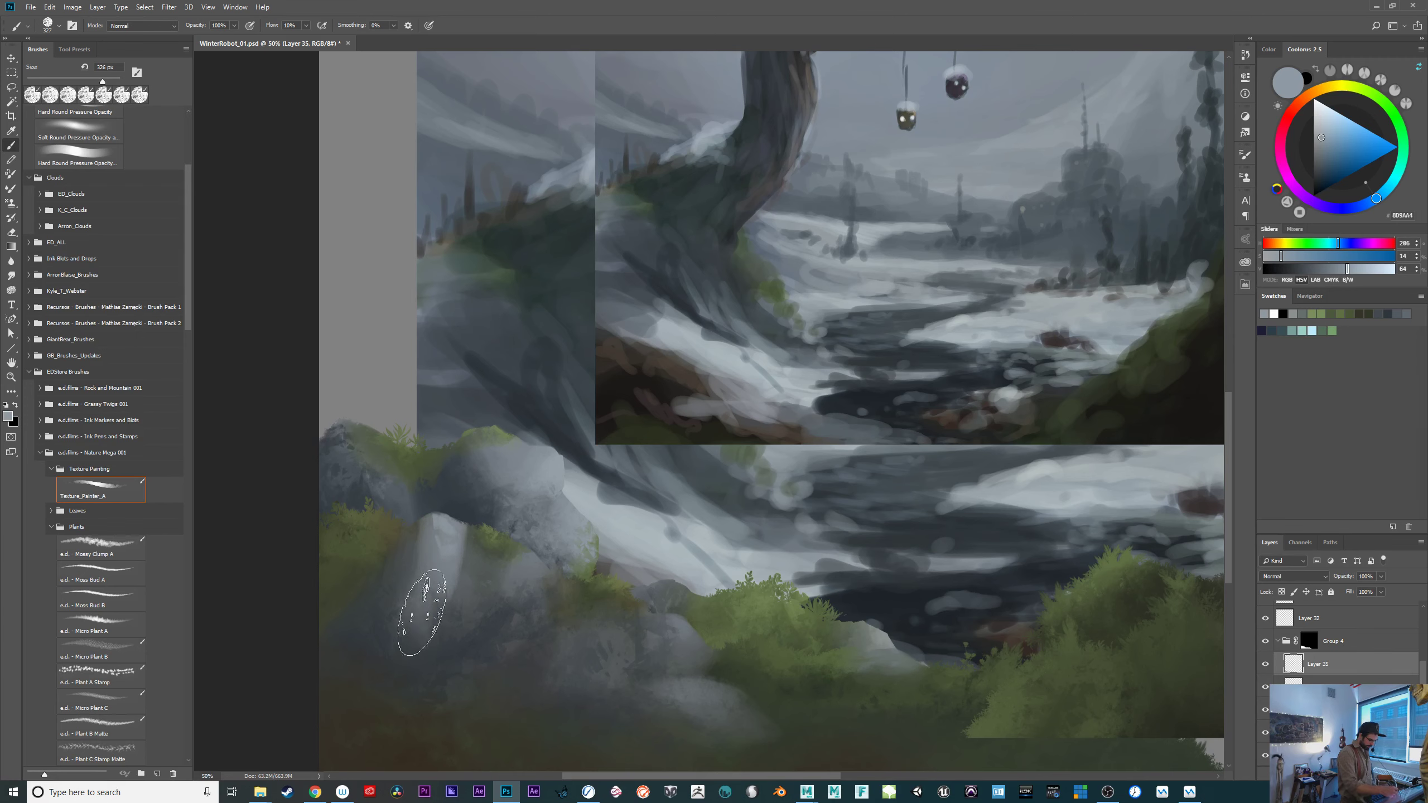
pyautogui.moveTo(552, 533)
pyautogui.mouseDown()
pyautogui.moveTo(510, 587)
pyautogui.moveTo(531, 607)
pyautogui.moveTo(479, 590)
pyautogui.moveTo(551, 573)
pyautogui.mouseUp()
pyautogui.moveTo(448, 612)
pyautogui.mouseDown()
pyautogui.moveTo(508, 600)
pyautogui.moveTo(433, 612)
pyautogui.moveTo(489, 598)
pyautogui.moveTo(555, 540)
pyautogui.mouseUp()
pyautogui.moveTo(675, 607); pyautogui.dragTo(666, 613)
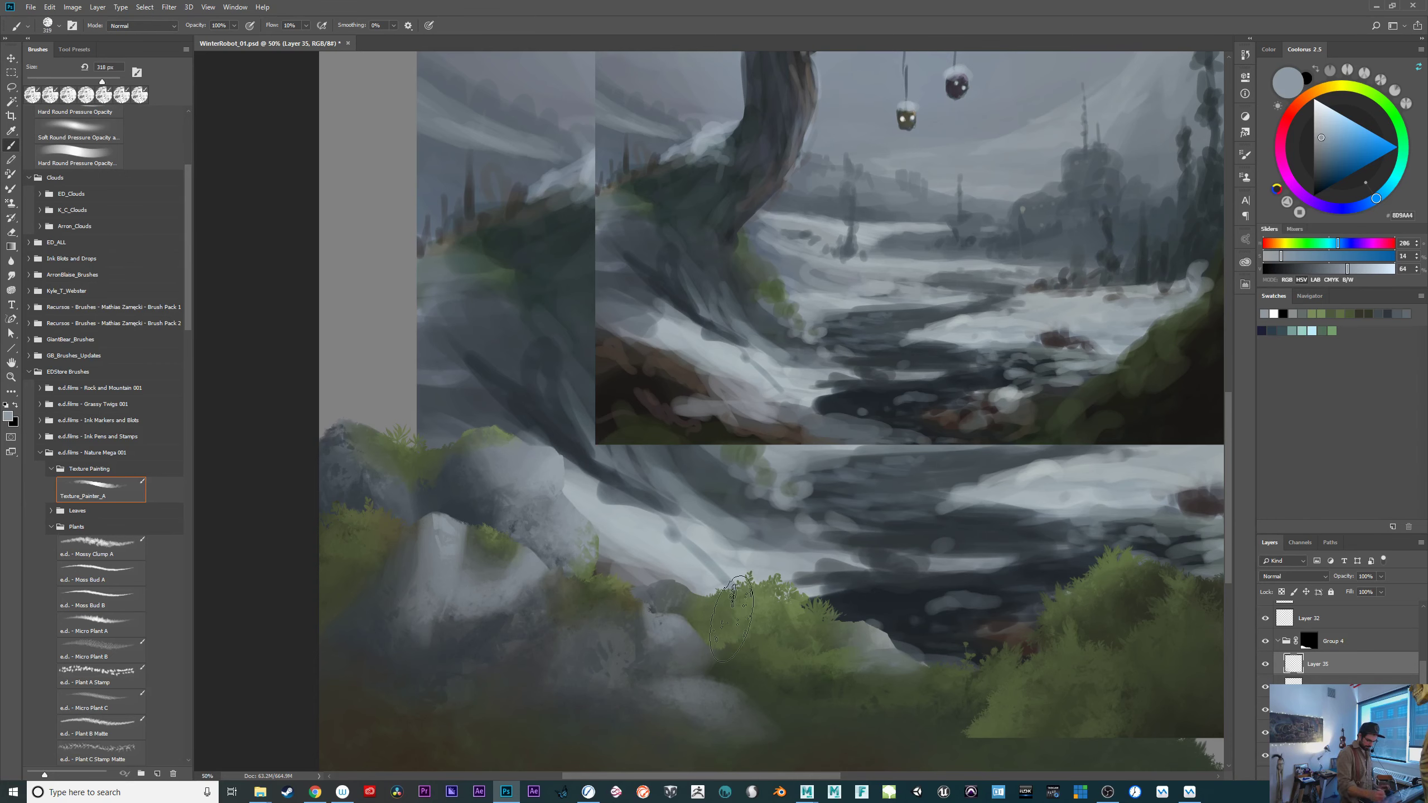
# Add light blue-grey texture to the lower front rocks and the tall rock's faces, varying the brush size.
pyautogui.moveTo(683, 702)
pyautogui.mouseDown()
pyautogui.moveTo(672, 658)
pyautogui.moveTo(706, 688)
pyautogui.mouseUp()
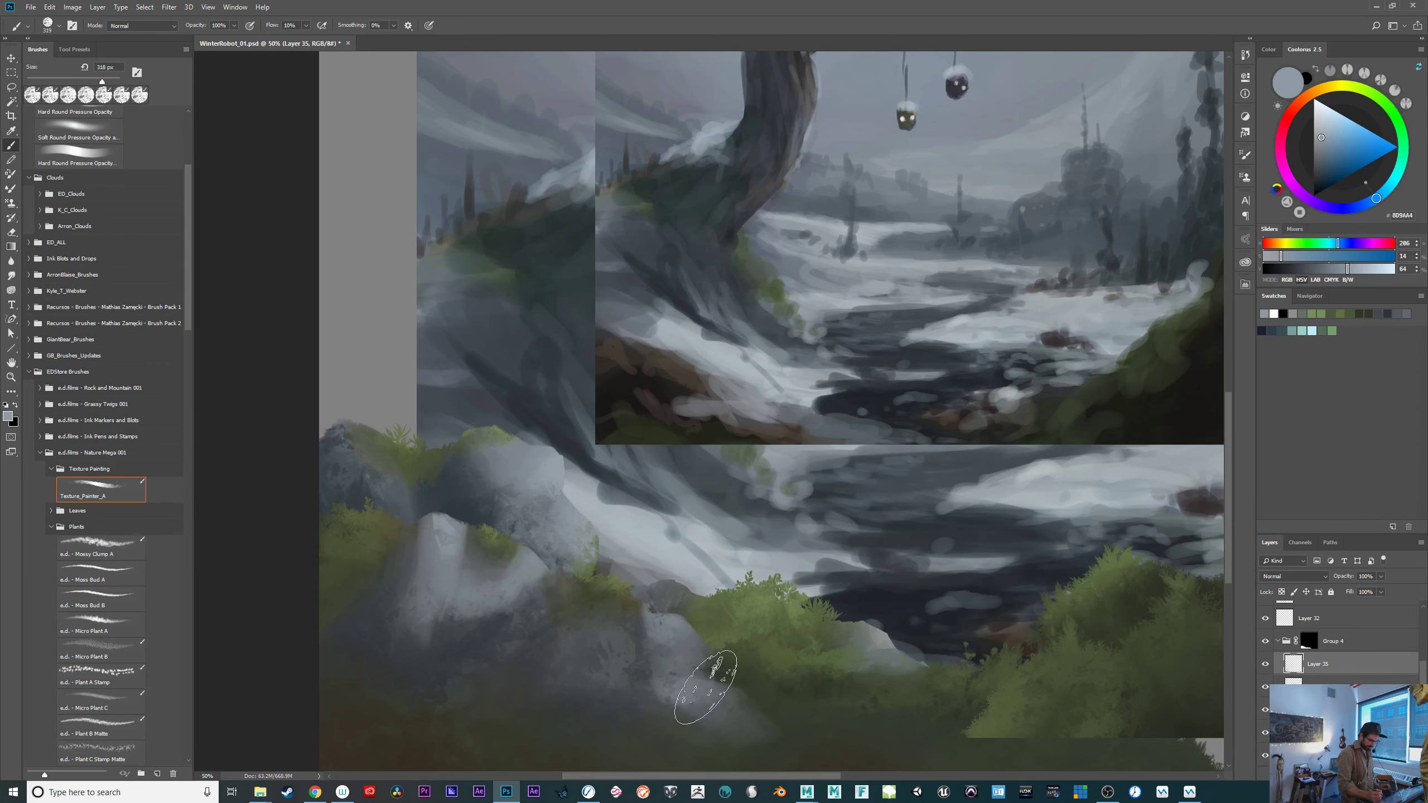
pyautogui.press('[')
pyautogui.moveTo(672, 634)
pyautogui.mouseDown()
pyautogui.moveTo(615, 642)
pyautogui.moveTo(635, 656)
pyautogui.moveTo(611, 642)
pyautogui.moveTo(652, 625)
pyautogui.moveTo(612, 643)
pyautogui.mouseUp()
pyautogui.moveTo(822, 544); pyautogui.dragTo(575, 586)
pyautogui.moveTo(719, 657); pyautogui.dragTo(923, 654)
pyautogui.moveTo(521, 631); pyautogui.dragTo(524, 630)
pyautogui.moveTo(453, 597)
pyautogui.mouseDown()
pyautogui.moveTo(424, 547)
pyautogui.moveTo(437, 580)
pyautogui.mouseUp()
pyautogui.press(']')
pyautogui.press(']')
pyautogui.press(']')
pyautogui.press(']')
pyautogui.moveTo(797, 602); pyautogui.dragTo(926, 587)
# Compare the whole scene with Layer 35 hidden and shown to check the front rocks' highlights.
pyautogui.moveTo(923, 688); pyautogui.dragTo(583, 672)
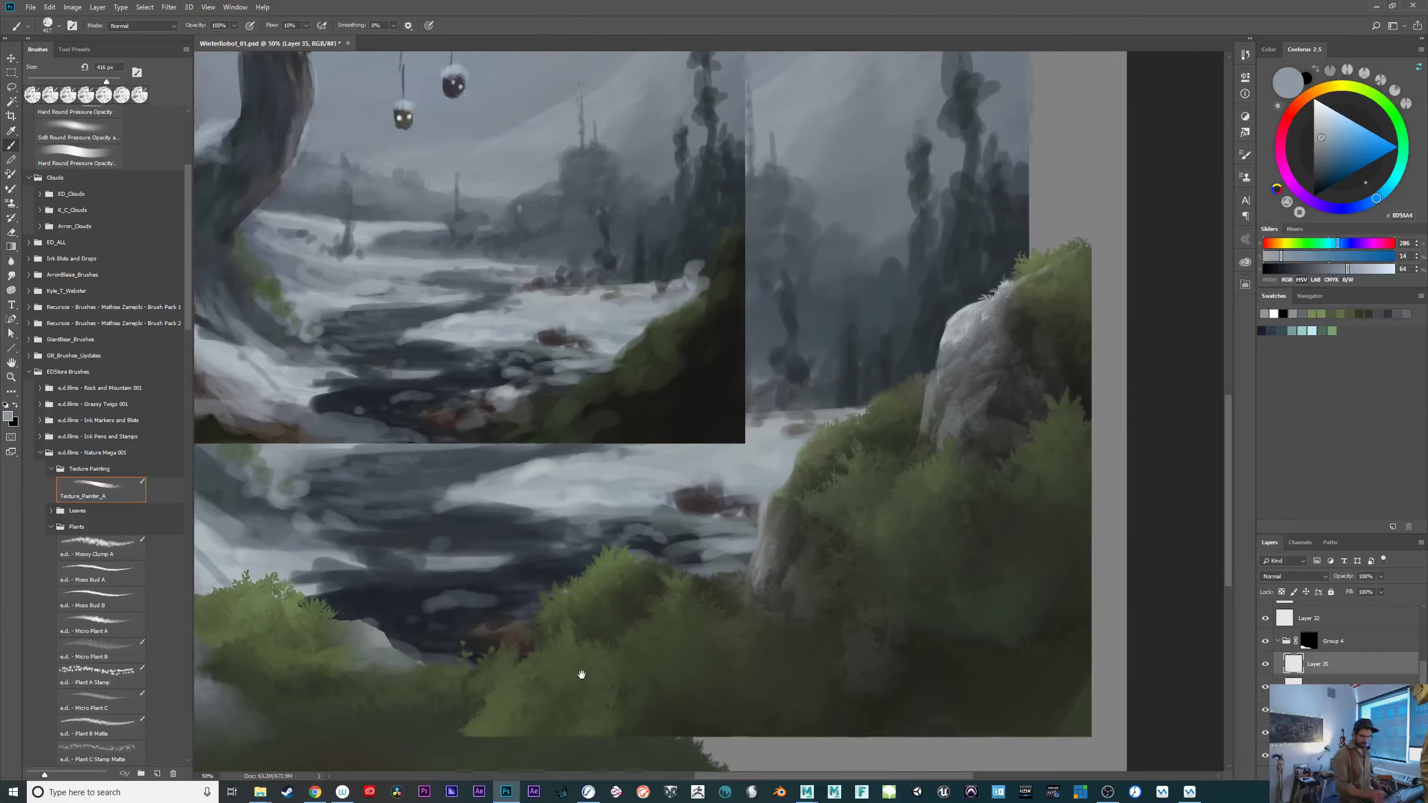
pyautogui.moveTo(918, 658); pyautogui.dragTo(1013, 645)
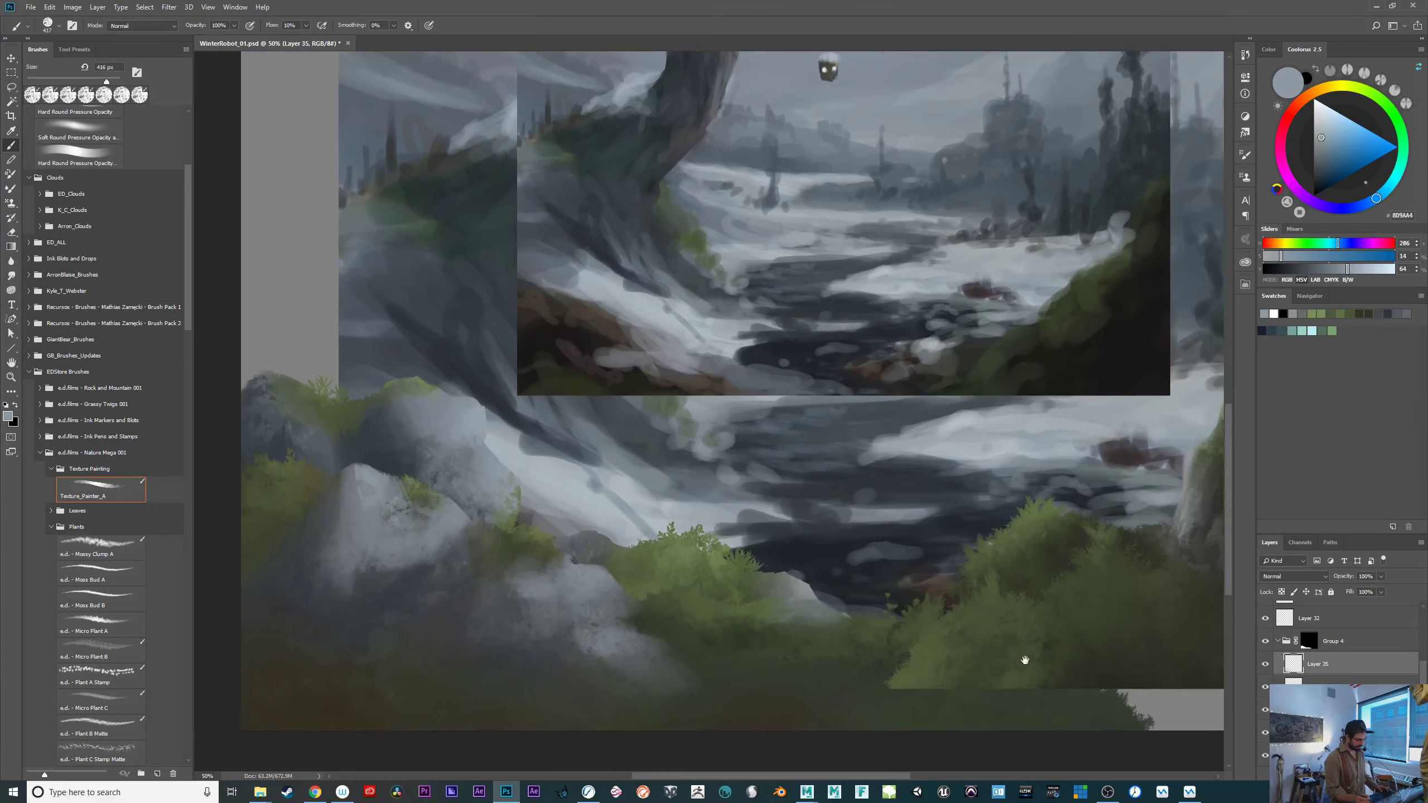
pyautogui.hotkey('ctrl', '-')
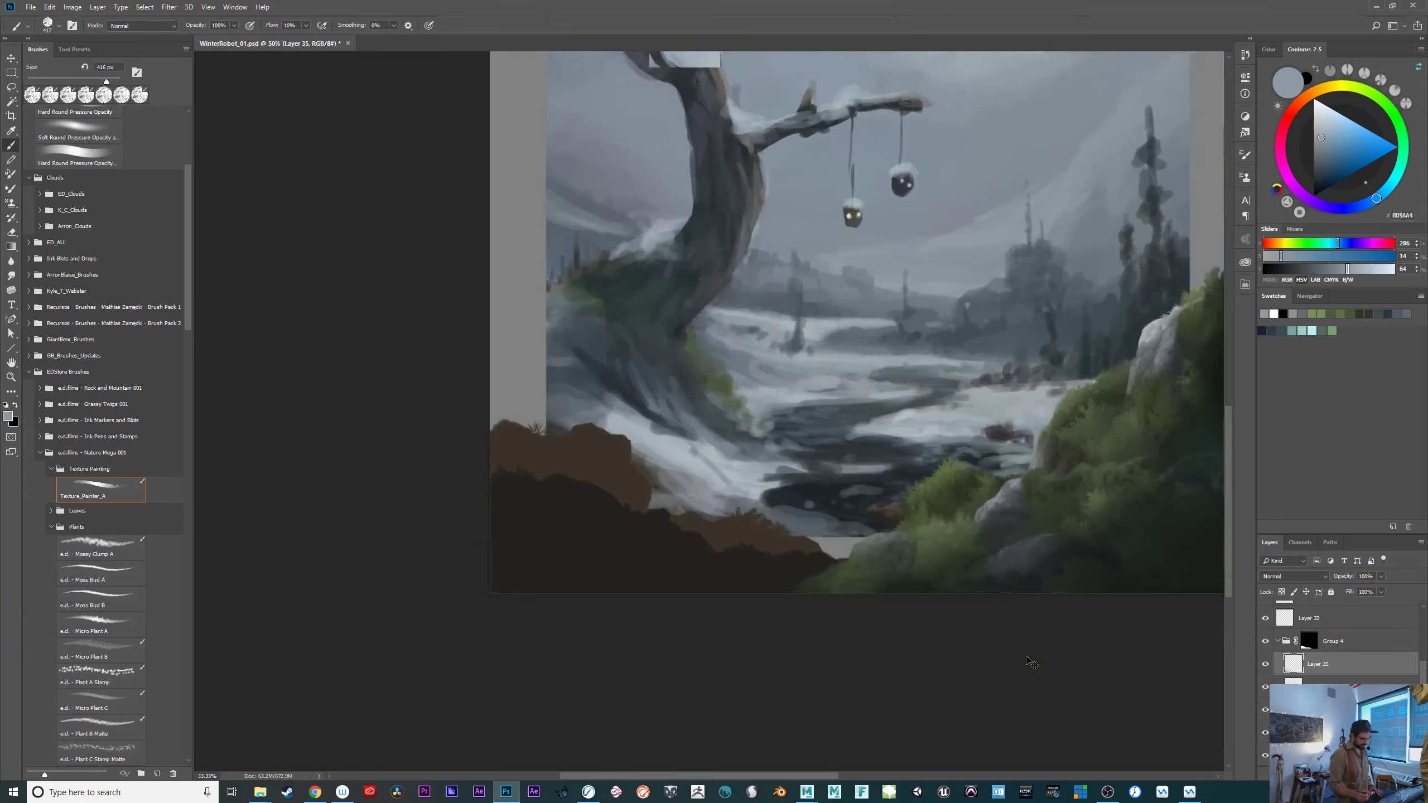
pyautogui.moveTo(1030, 663); pyautogui.dragTo(876, 780)
pyautogui.moveTo(770, 677); pyautogui.dragTo(875, 562)
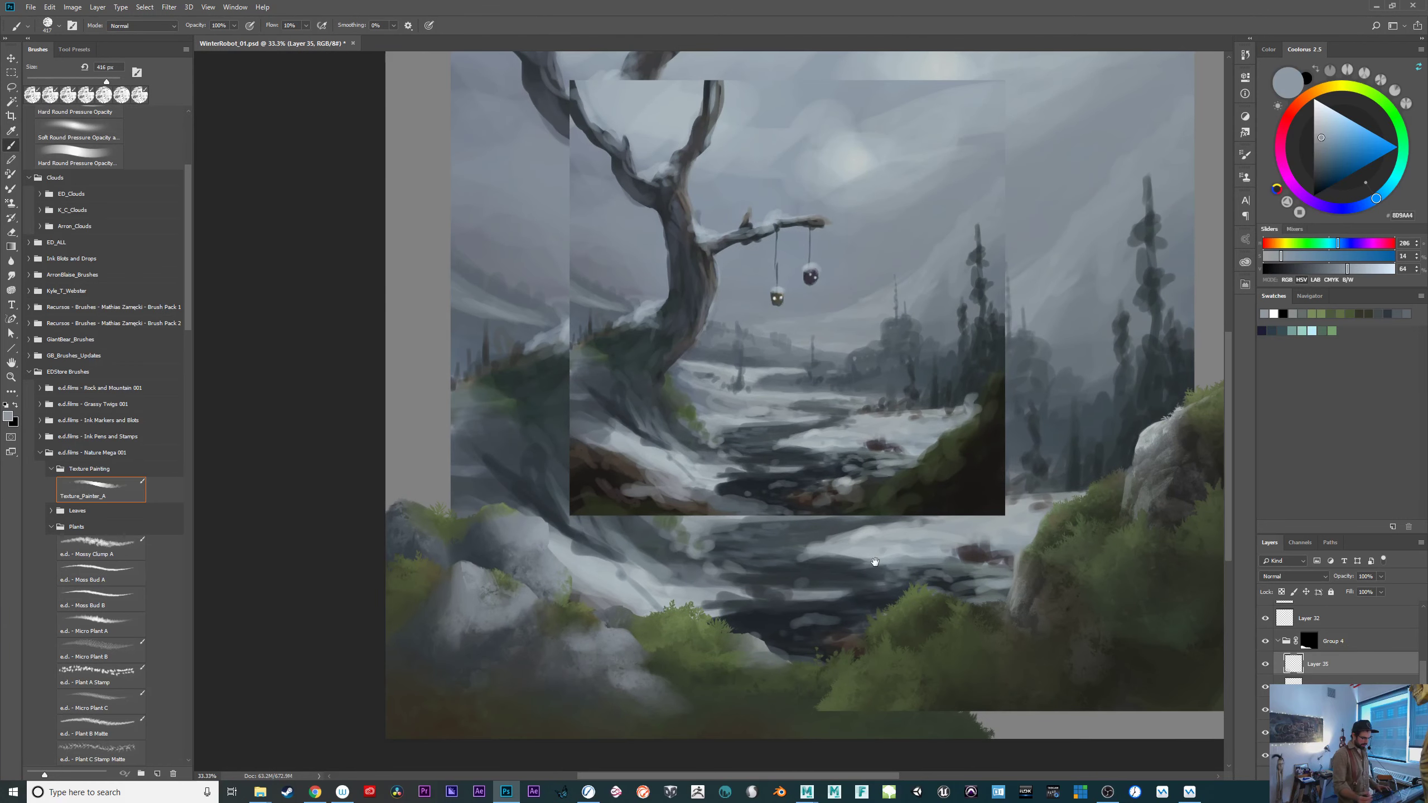
pyautogui.click(1265, 665)
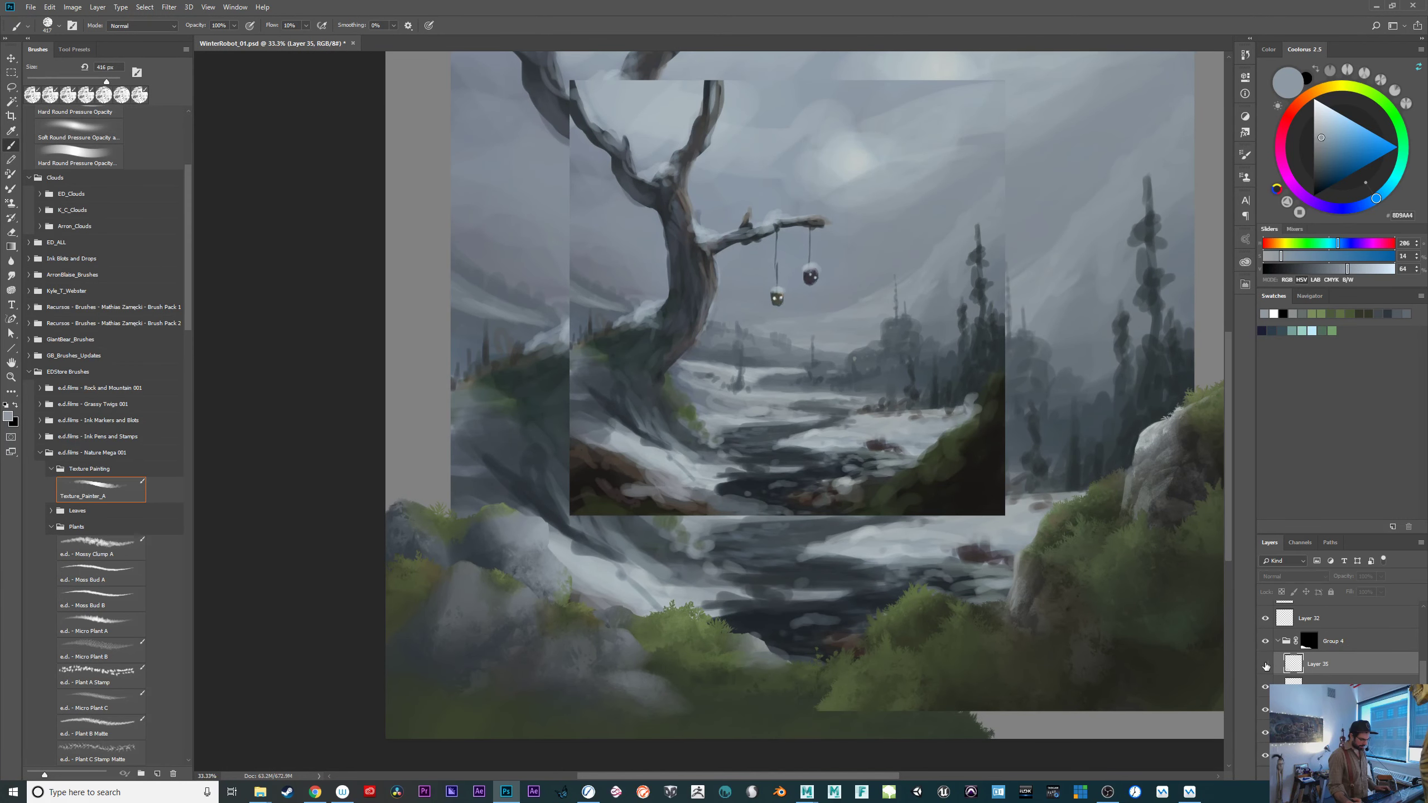
pyautogui.click(1267, 665)
# Hide Group 4 and test brown sampled from the original painting on Layer 36's green ground, undoing the unwanted strokes.
pyautogui.click(1279, 642)
pyautogui.click(1266, 642)
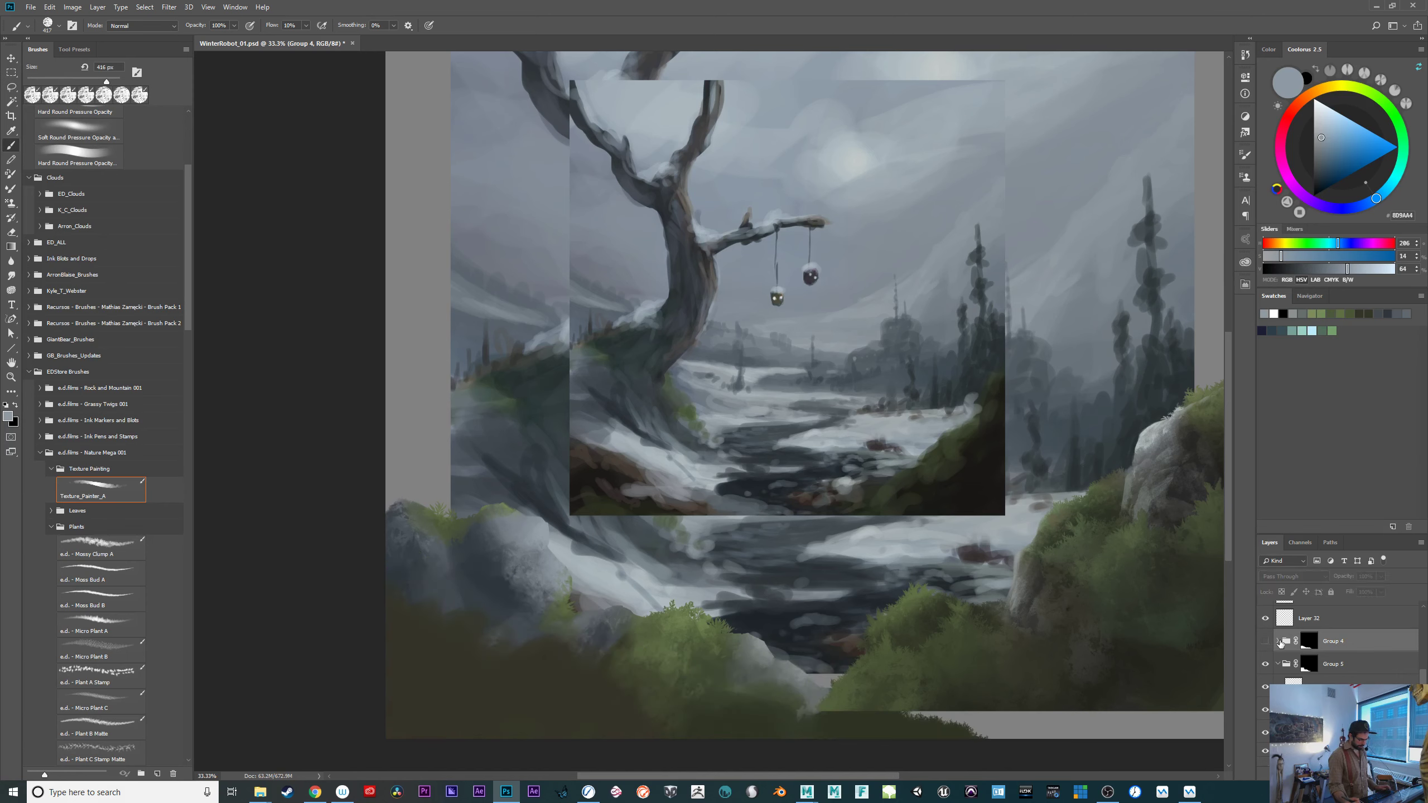
pyautogui.click(1310, 682)
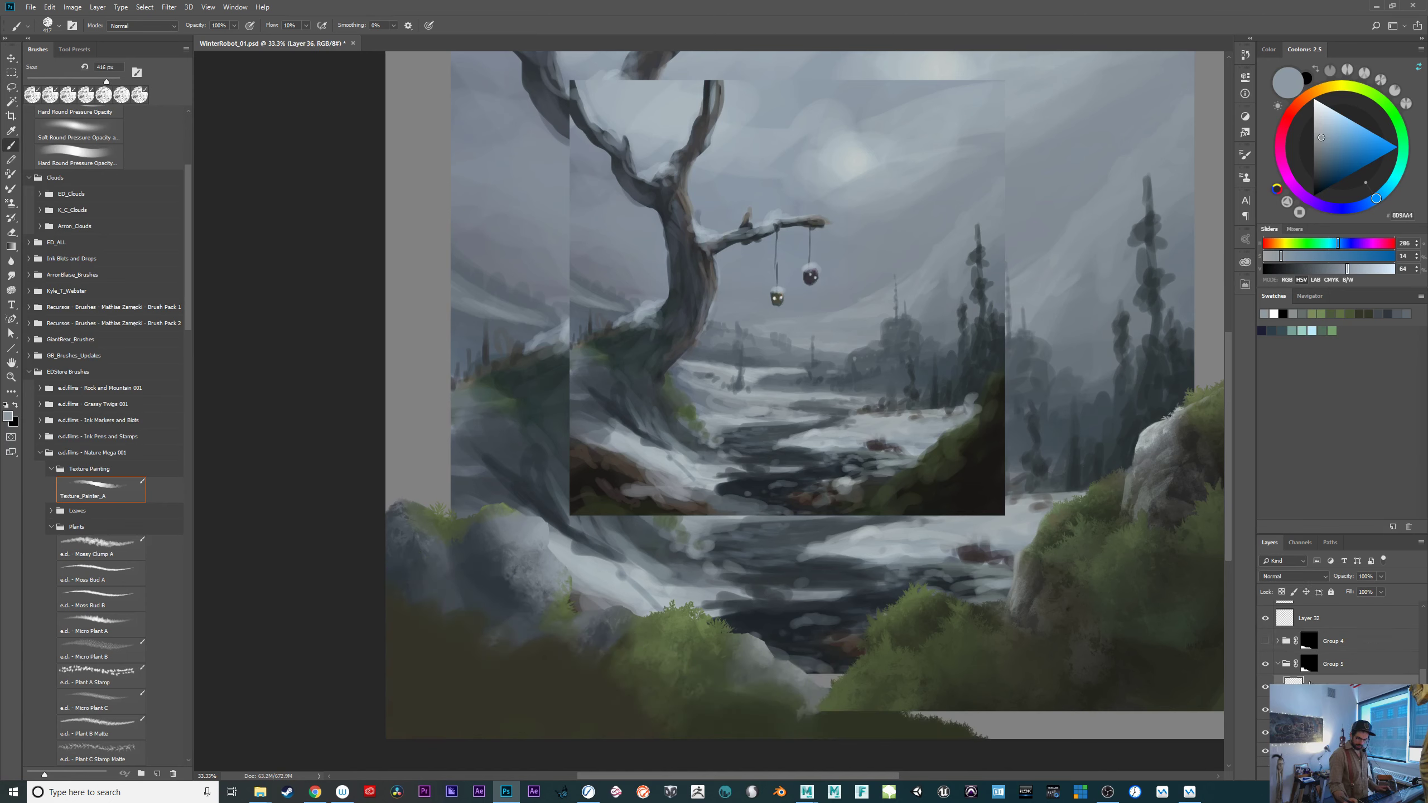
pyautogui.keyDown('alt'); pyautogui.click(663, 666); pyautogui.keyUp('alt')
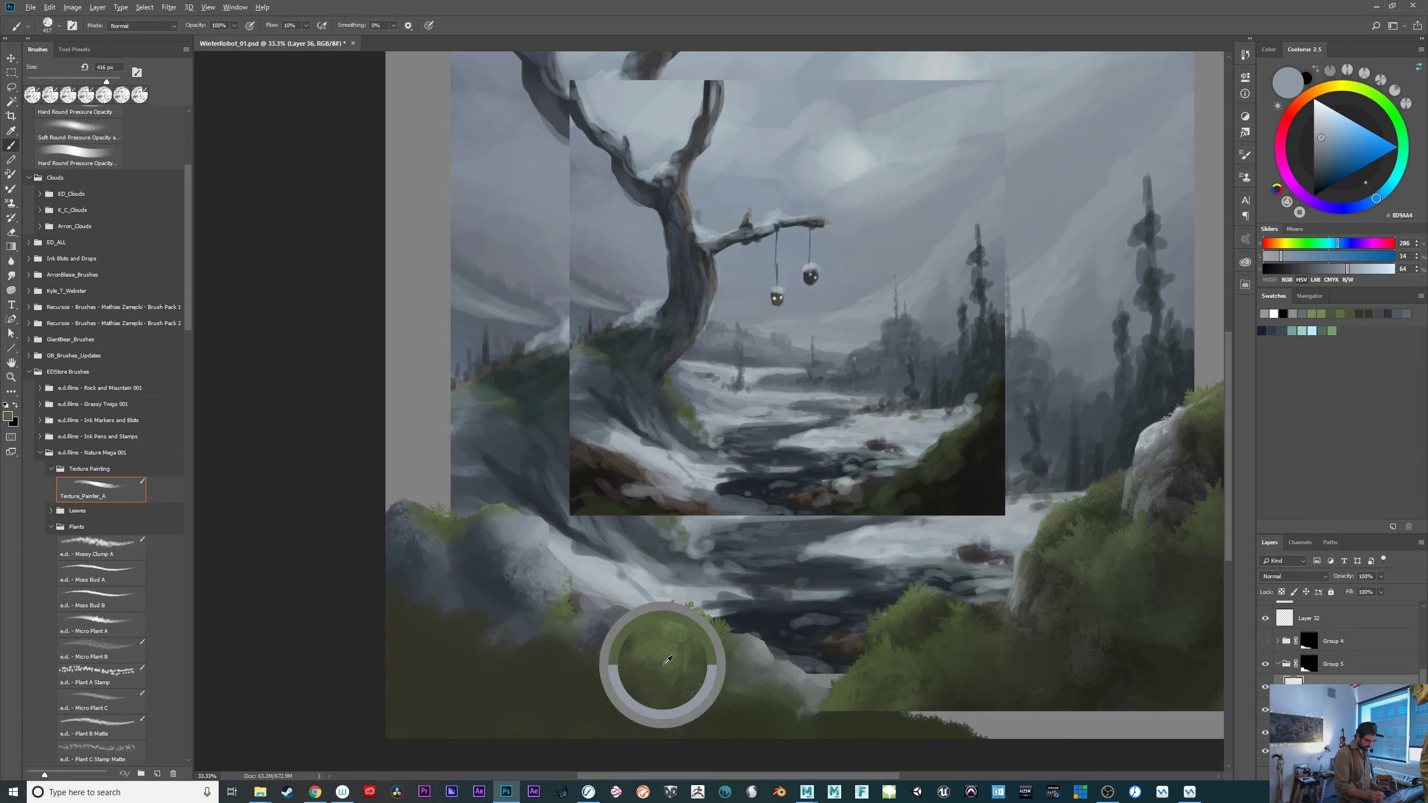
pyautogui.keyDown('alt'); pyautogui.click(611, 461); pyautogui.keyUp('alt')
pyautogui.moveTo(531, 672); pyautogui.dragTo(537, 699)
pyautogui.hotkey('ctrl', 'z')
pyautogui.moveTo(486, 646)
pyautogui.mouseDown()
pyautogui.moveTo(416, 630)
pyautogui.moveTo(483, 675)
pyautogui.moveTo(447, 608)
pyautogui.moveTo(500, 663)
pyautogui.moveTo(462, 686)
pyautogui.moveTo(494, 711)
pyautogui.mouseUp()
pyautogui.hotkey('ctrl', 'z')
# Undo the near-black stroke and cover the ground below the back rocks with a warm dark brown.
pyautogui.keyDown('alt'); pyautogui.click(590, 487); pyautogui.keyUp('alt')
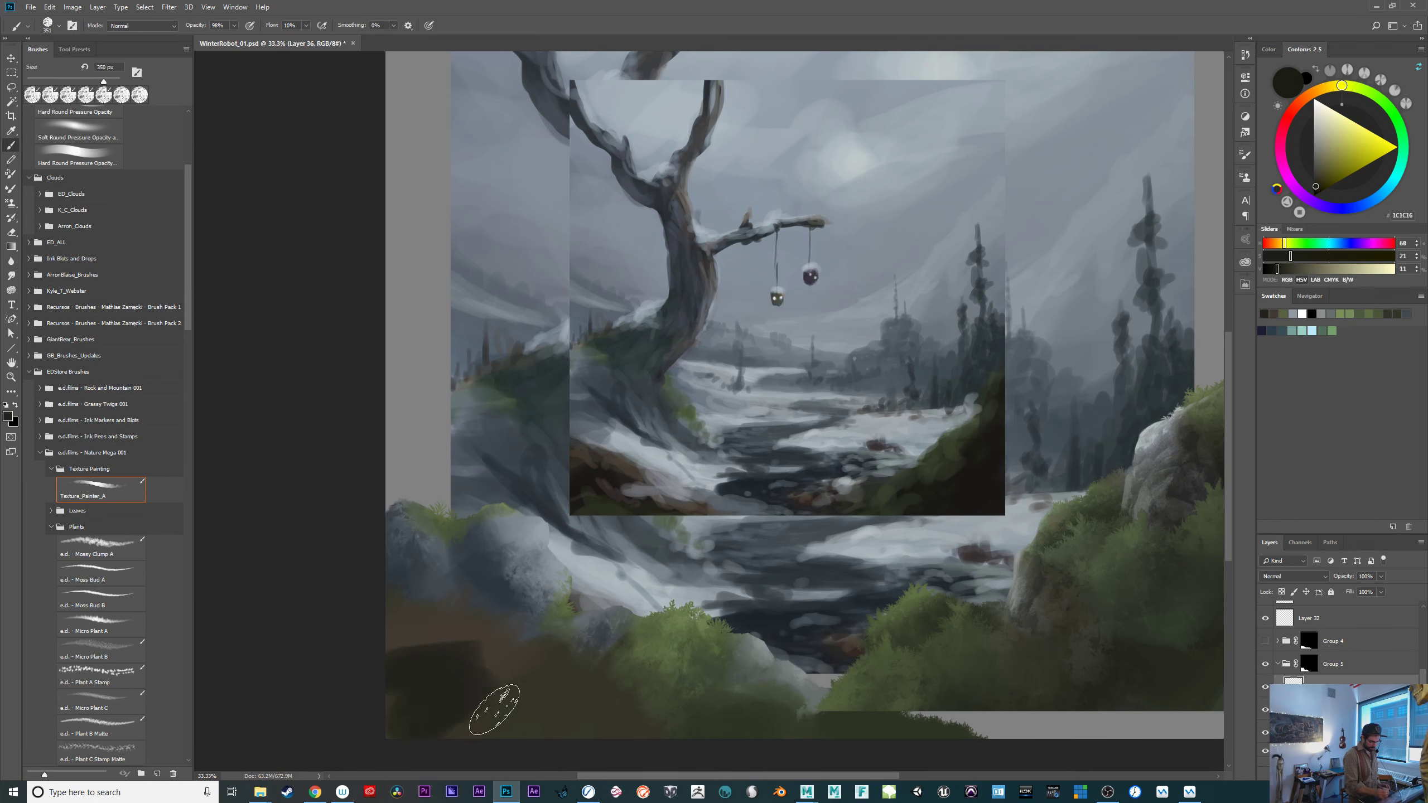
pyautogui.hotkey('ctrl', 'z')
pyautogui.click(1307, 96)
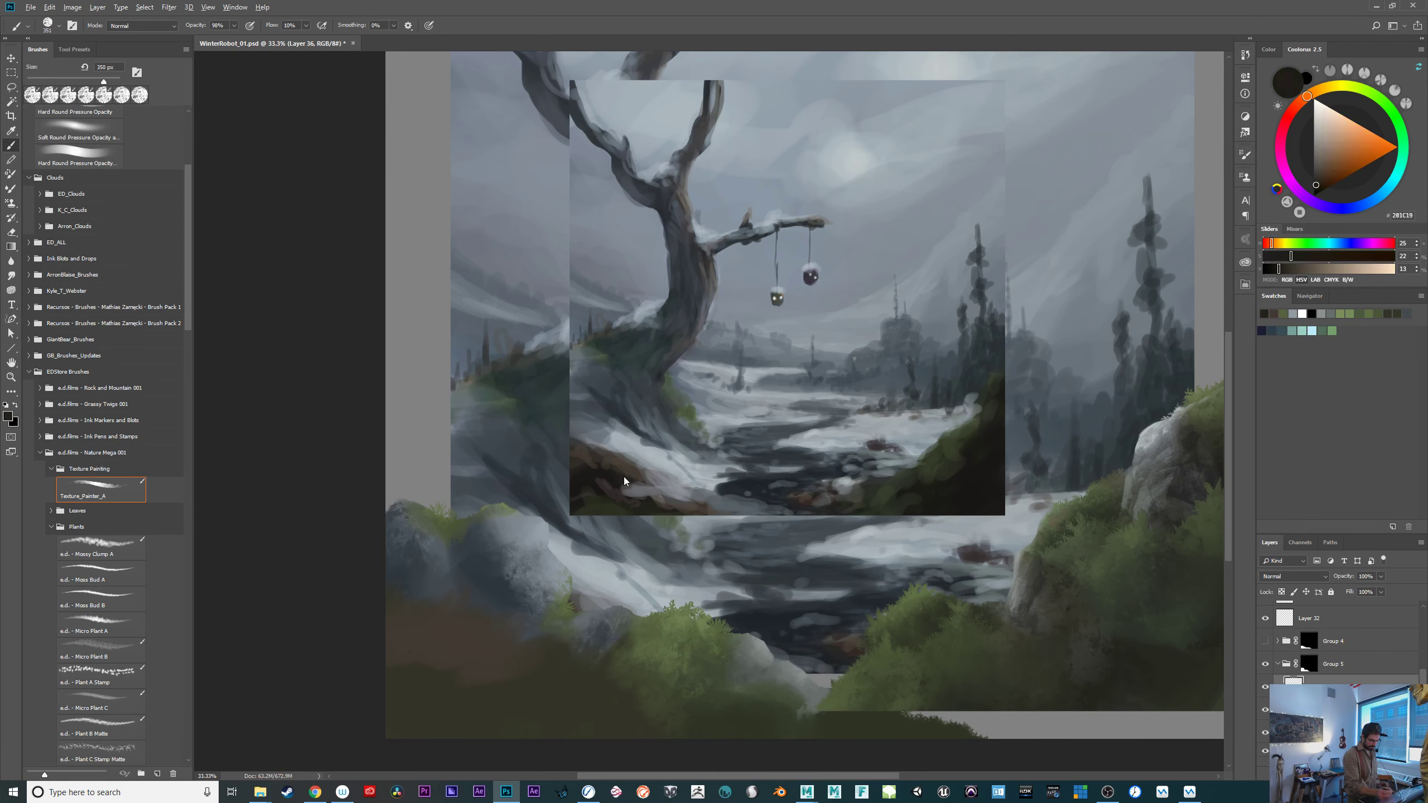
pyautogui.click(1319, 180)
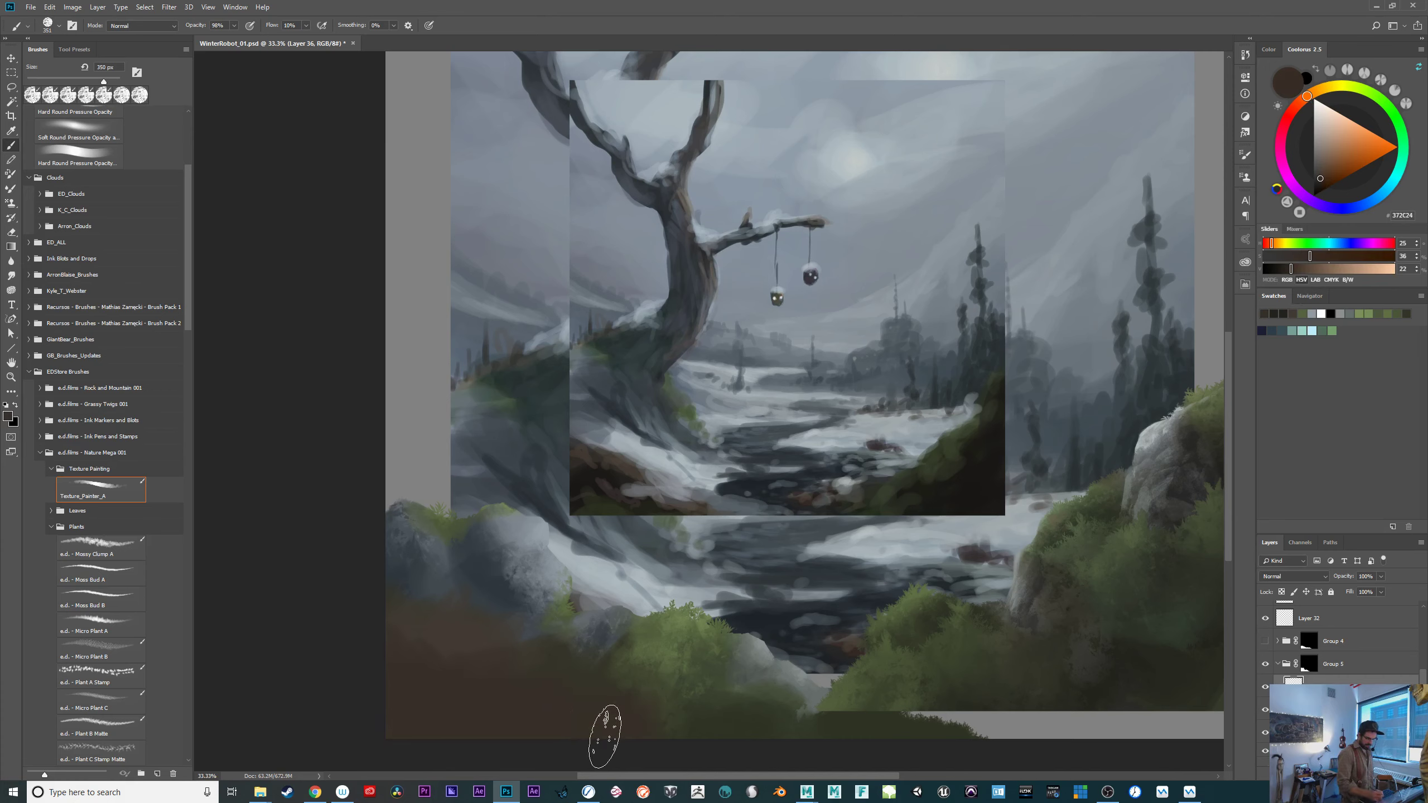
# Vary the ground beneath the back rocks with lighter and darker warm brown strokes.
pyautogui.click(1325, 178)
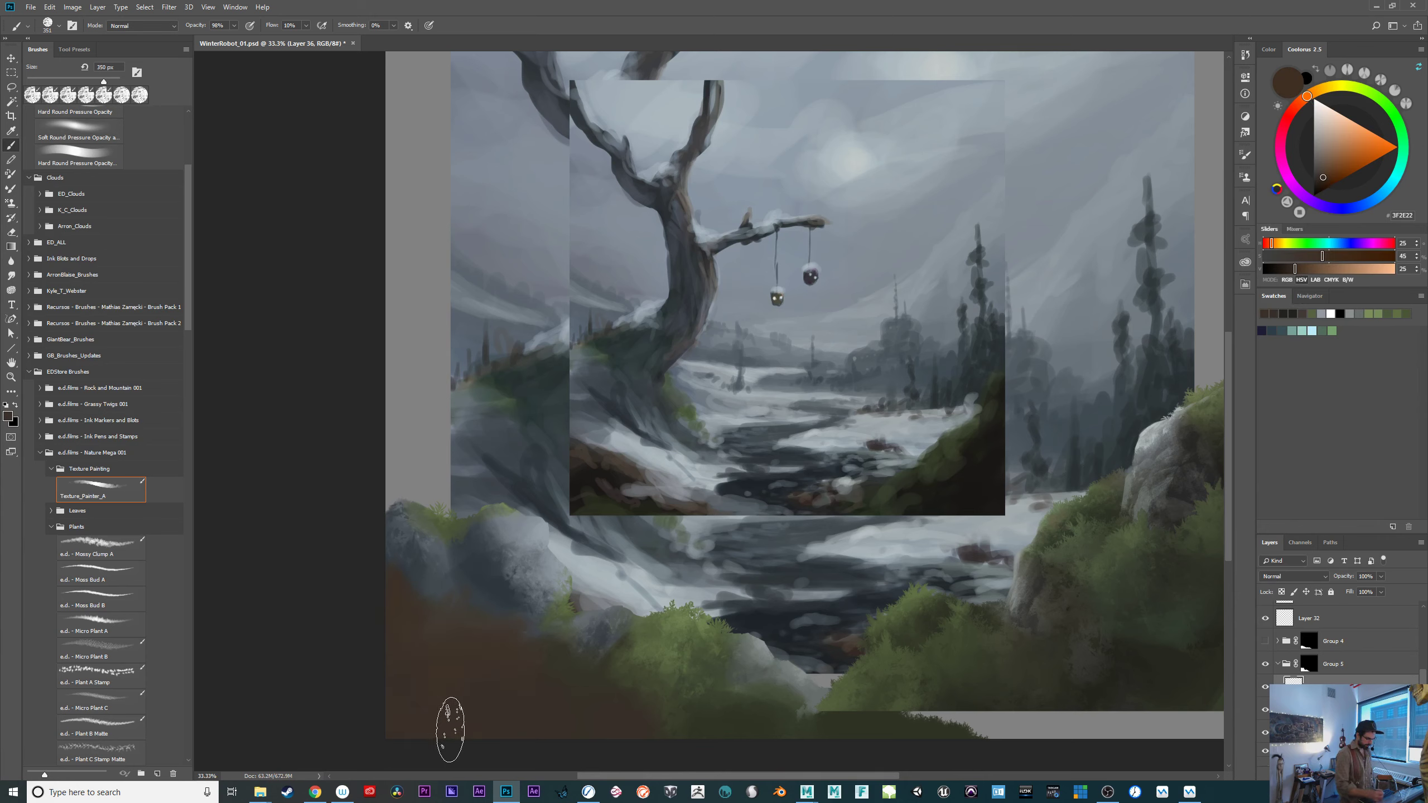
pyautogui.click(1318, 179)
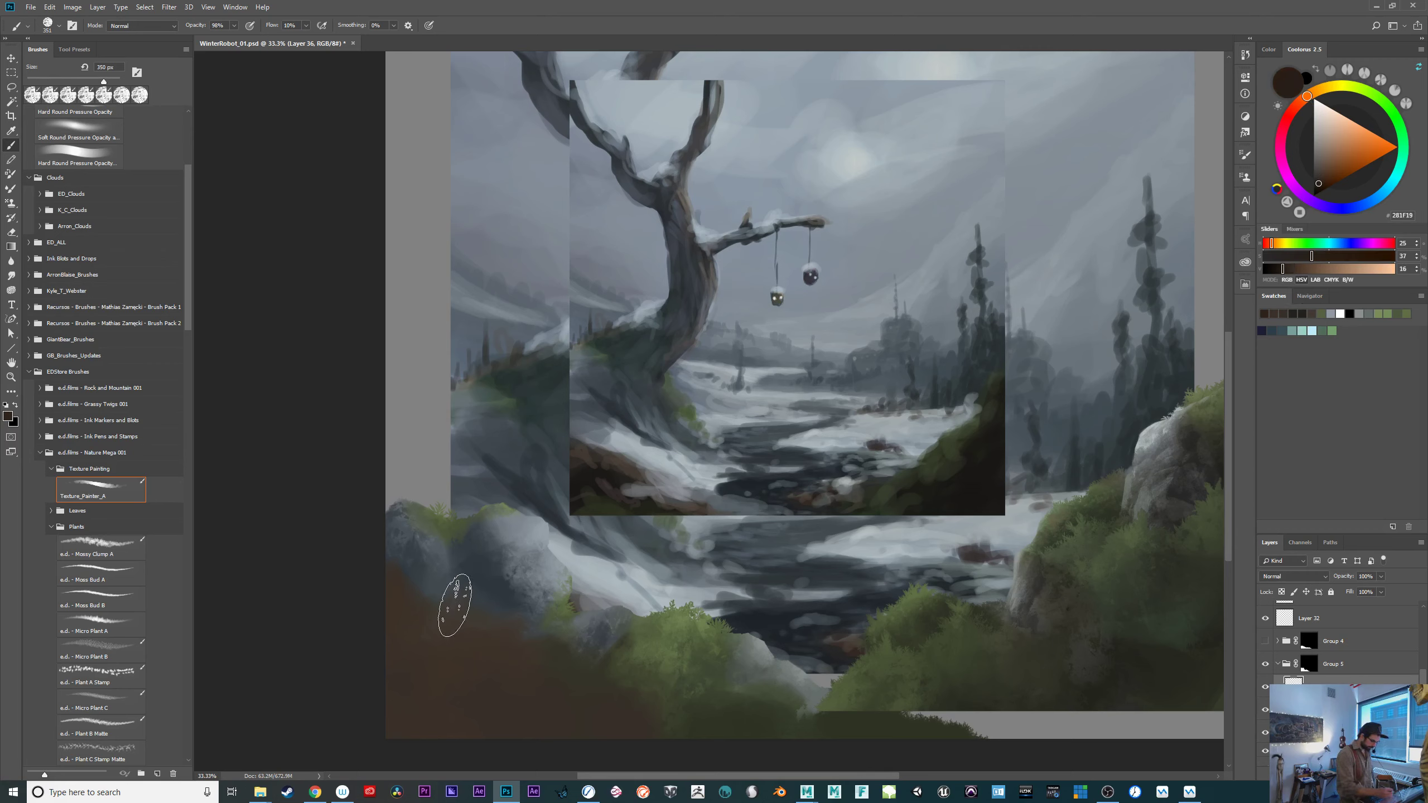
pyautogui.moveTo(455, 605)
pyautogui.mouseDown()
pyautogui.moveTo(499, 657)
pyautogui.moveTo(450, 572)
pyautogui.moveTo(502, 641)
pyautogui.moveTo(526, 624)
pyautogui.moveTo(466, 581)
pyautogui.moveTo(457, 621)
pyautogui.moveTo(407, 611)
pyautogui.mouseUp()
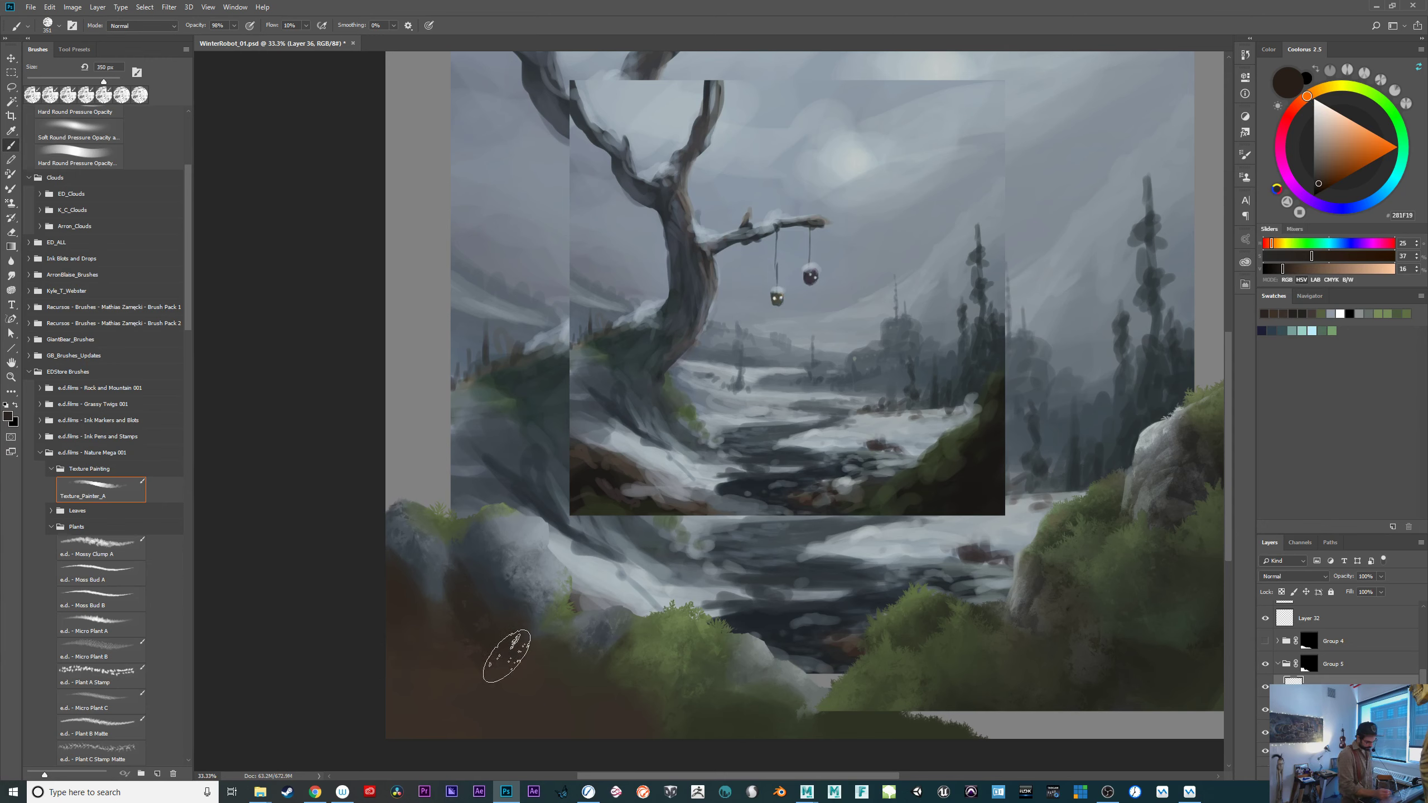
# Blend dark green sampled from the bank into the ground around the base of the left bush.
pyautogui.keyDown('alt'); pyautogui.click(568, 606); pyautogui.keyUp('alt')
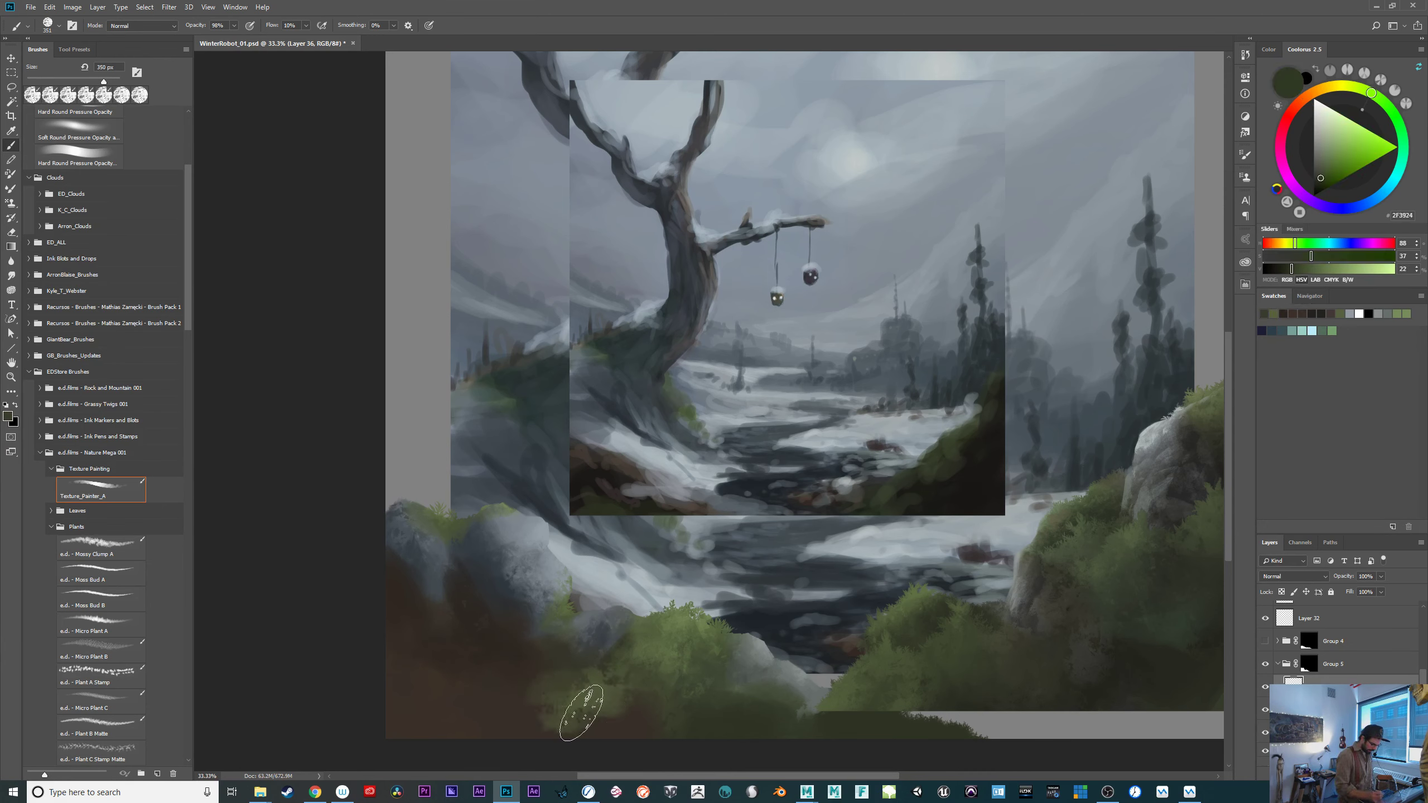
pyautogui.moveTo(581, 713)
pyautogui.mouseDown()
pyautogui.moveTo(633, 740)
pyautogui.moveTo(633, 710)
pyautogui.mouseUp()
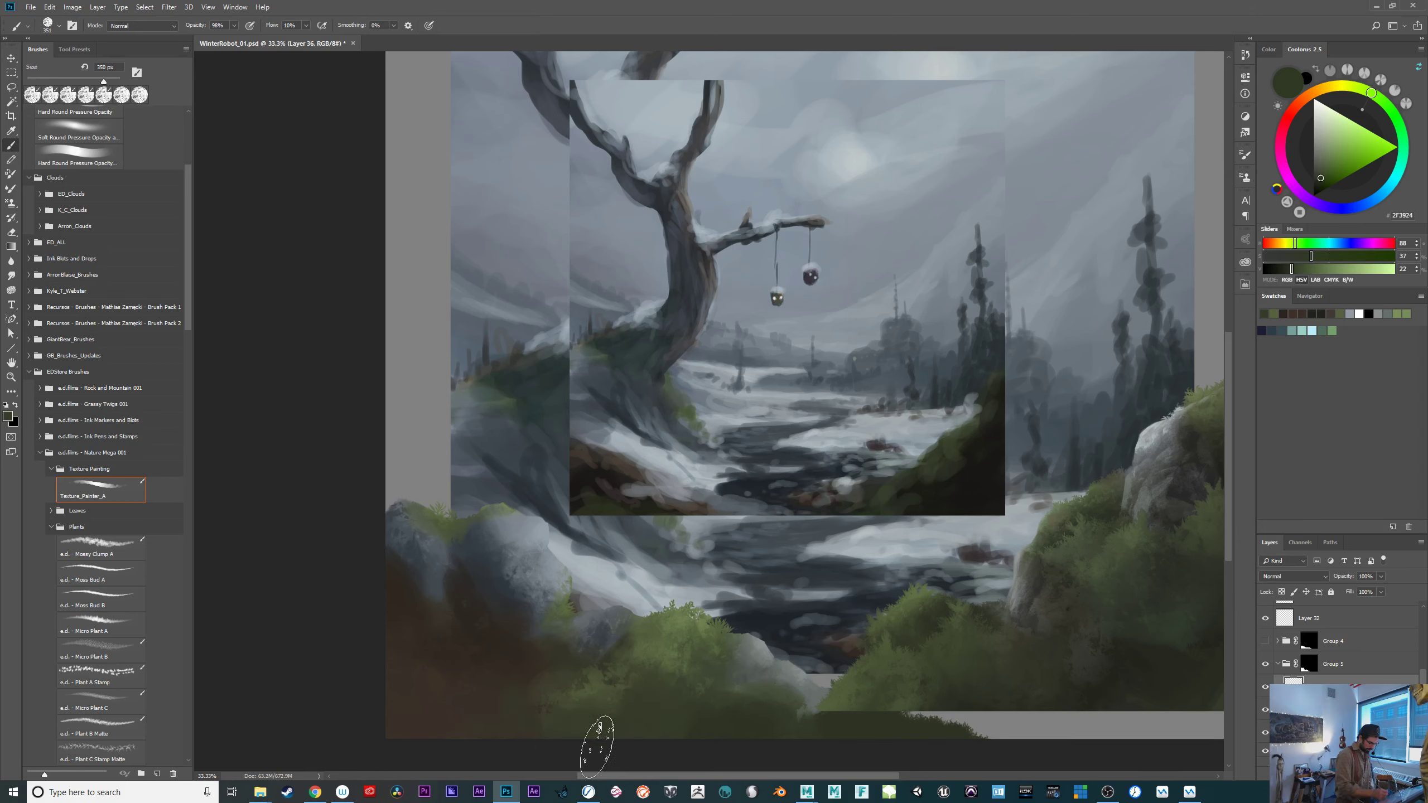
pyautogui.moveTo(830, 705); pyautogui.dragTo(577, 642)
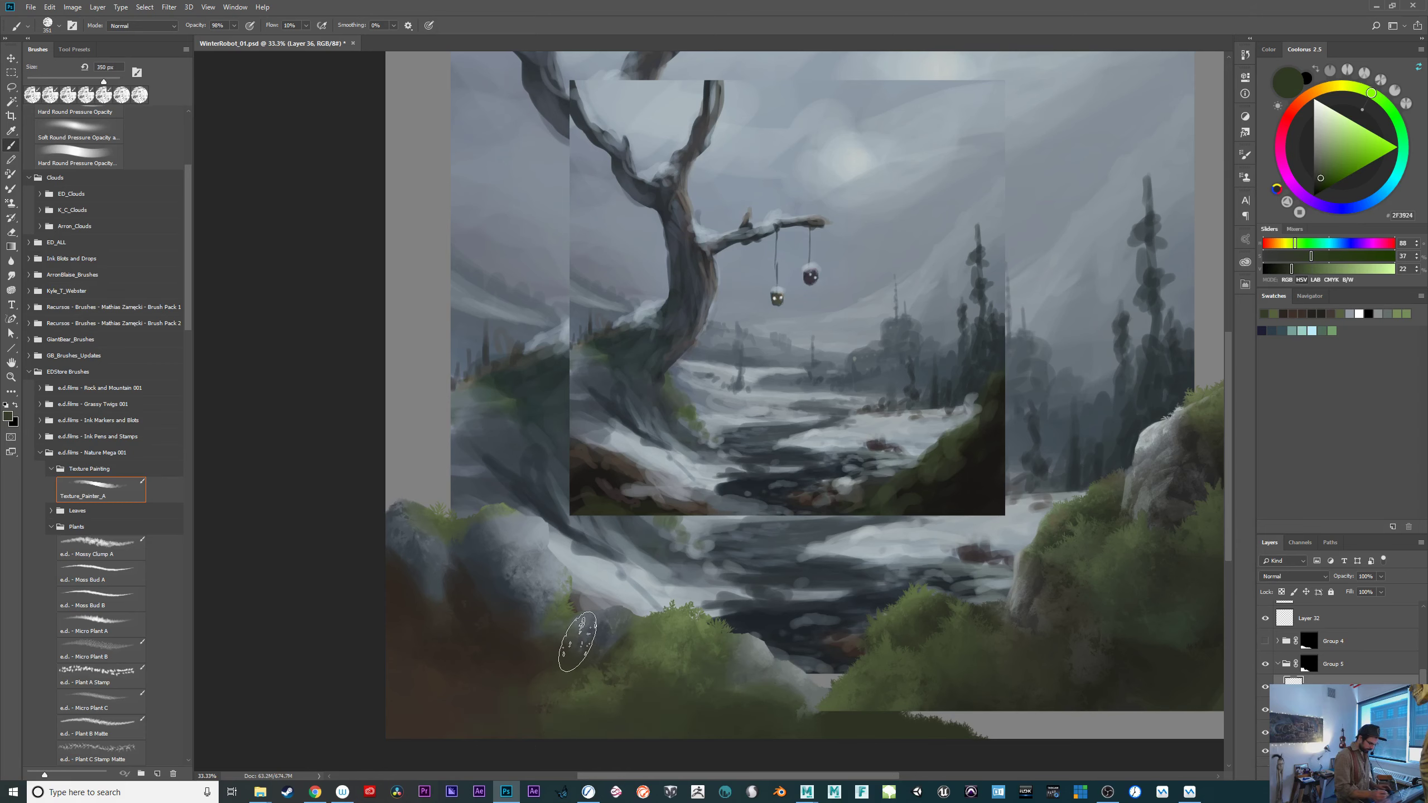
# Paint lighter reddish-brown earth in the left bank's lower corner and soften it with sampled dark brown, varying the brush size.
pyautogui.keyDown('alt'); pyautogui.click(514, 651); pyautogui.keyUp('alt')
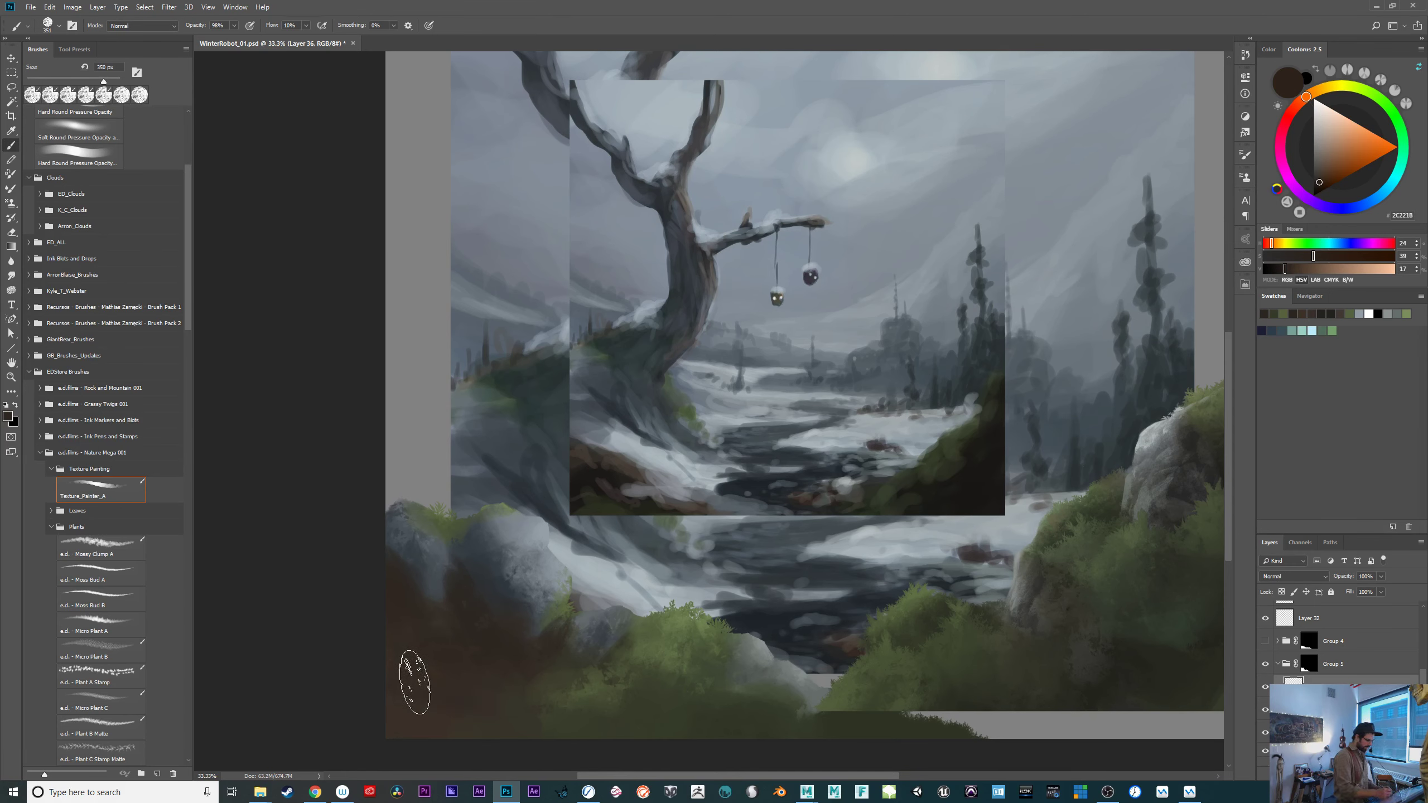
pyautogui.keyDown('alt'); pyautogui.click(430, 723); pyautogui.keyUp('alt')
pyautogui.moveTo(420, 718); pyautogui.dragTo(393, 708)
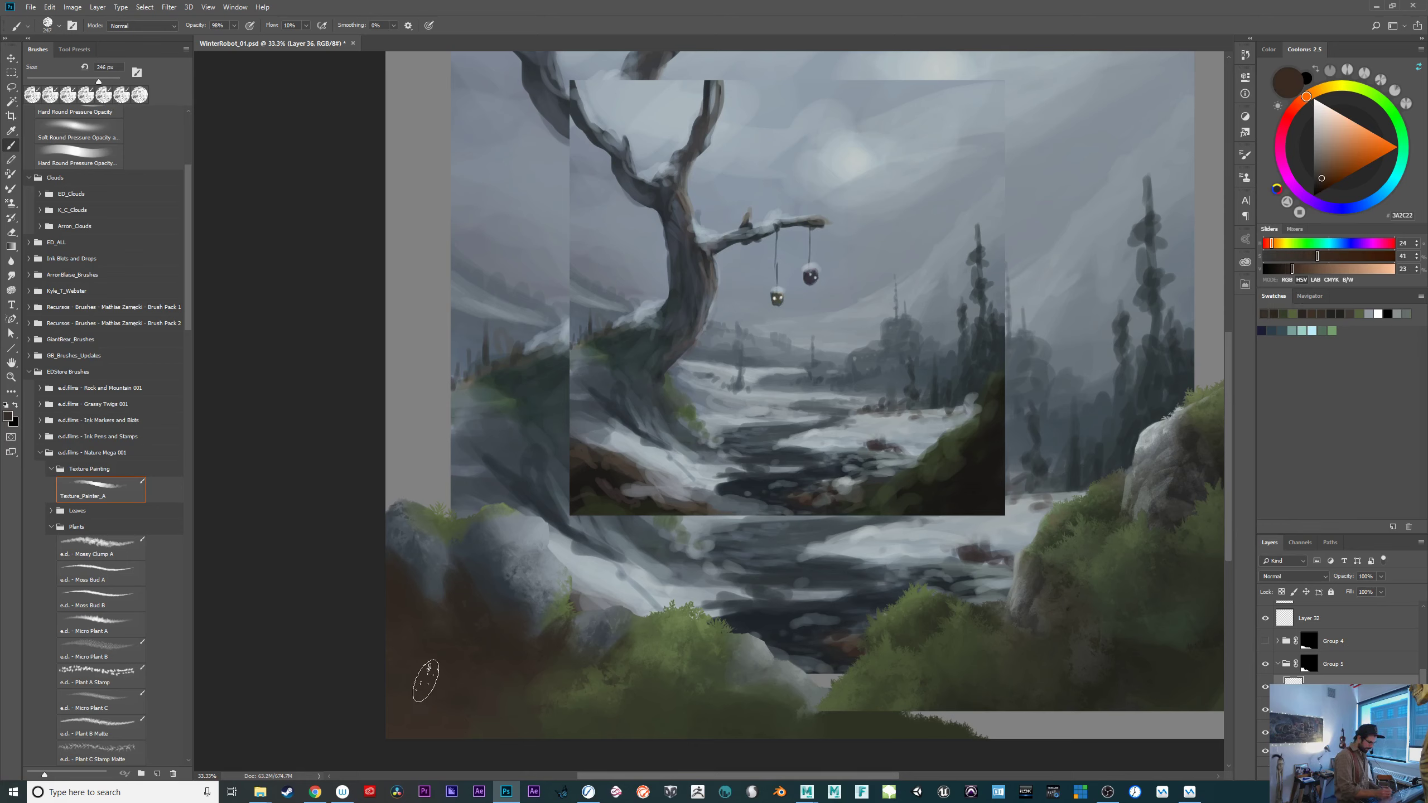
pyautogui.click(1322, 166)
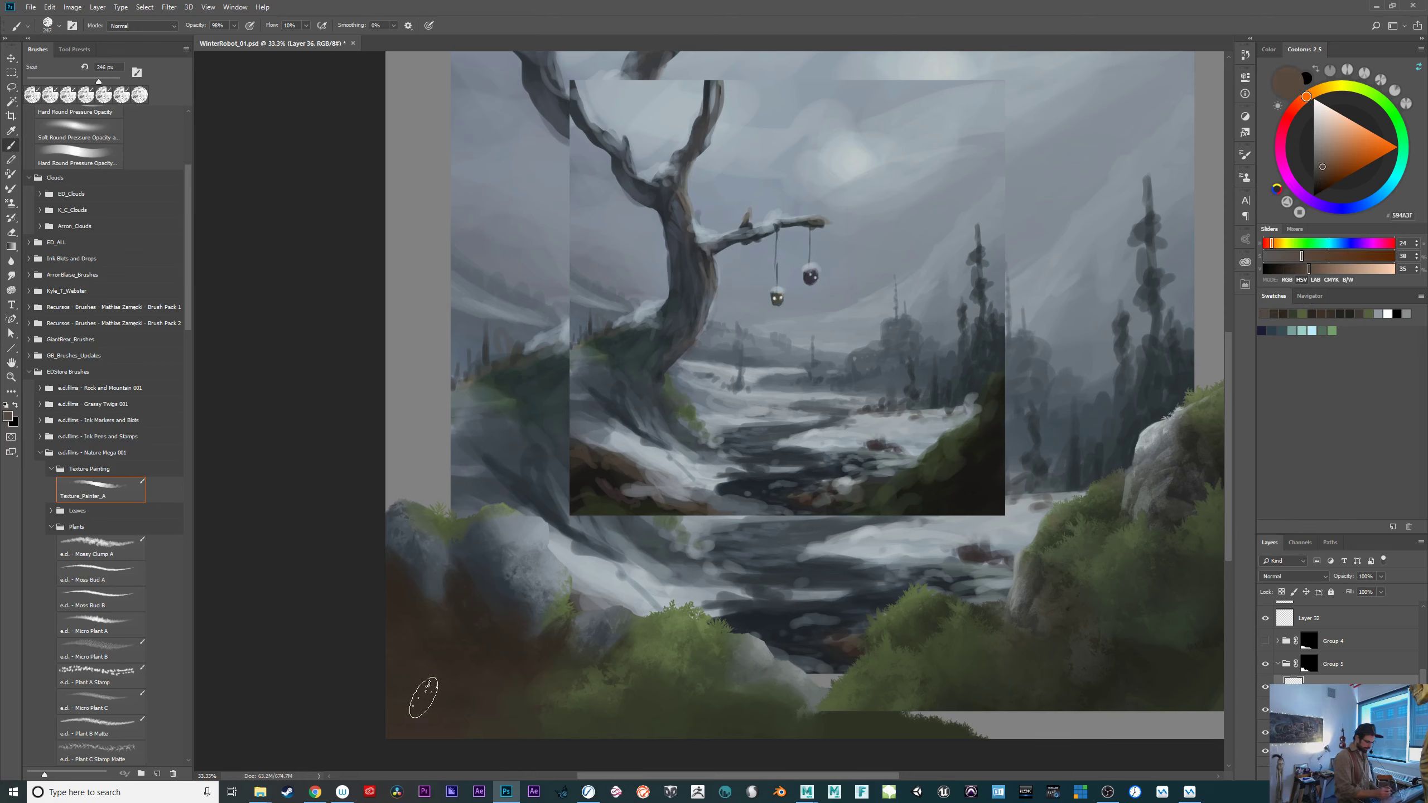
pyautogui.moveTo(434, 708)
pyautogui.mouseDown()
pyautogui.moveTo(489, 710)
pyautogui.moveTo(415, 708)
pyautogui.moveTo(427, 694)
pyautogui.mouseUp()
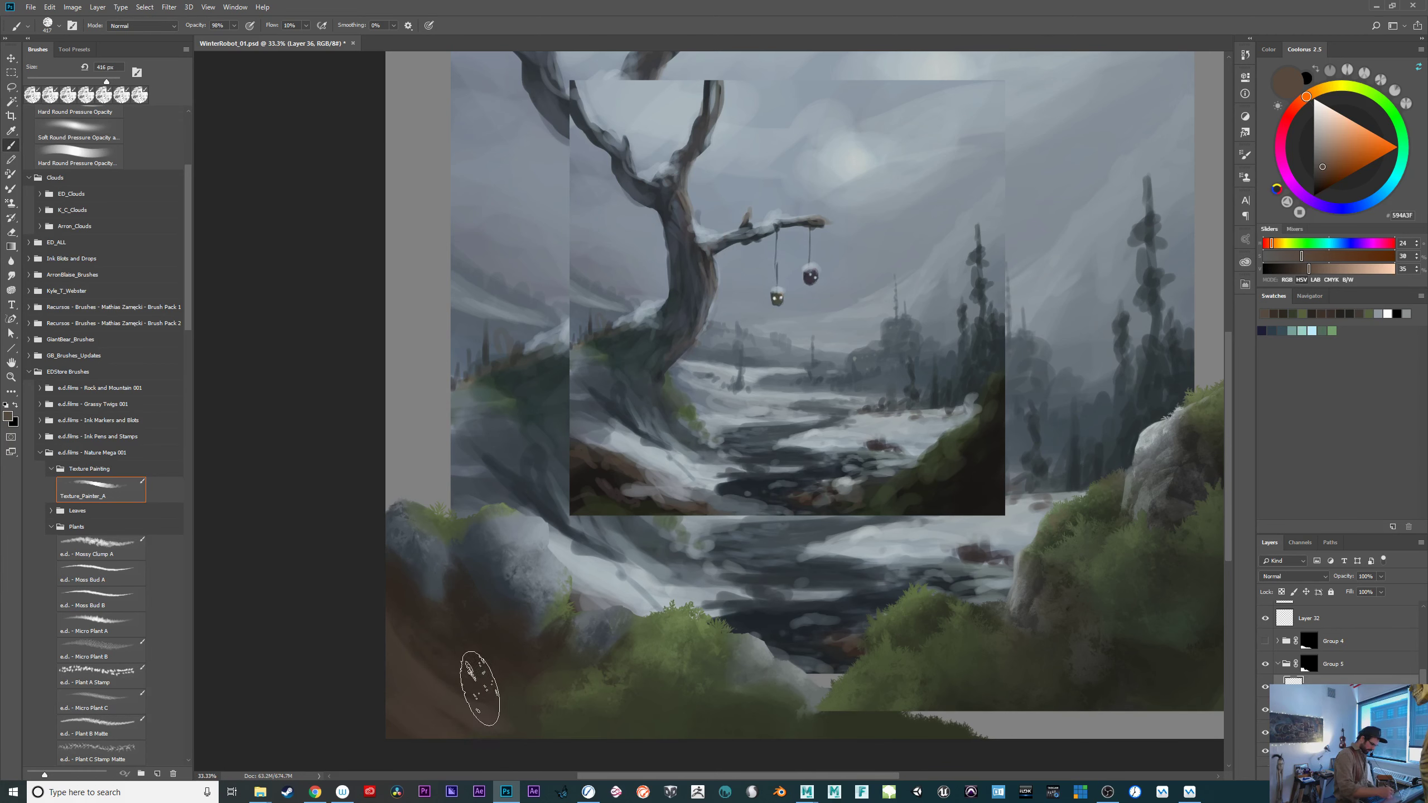
pyautogui.keyDown('alt'); pyautogui.click(423, 617); pyautogui.keyUp('alt')
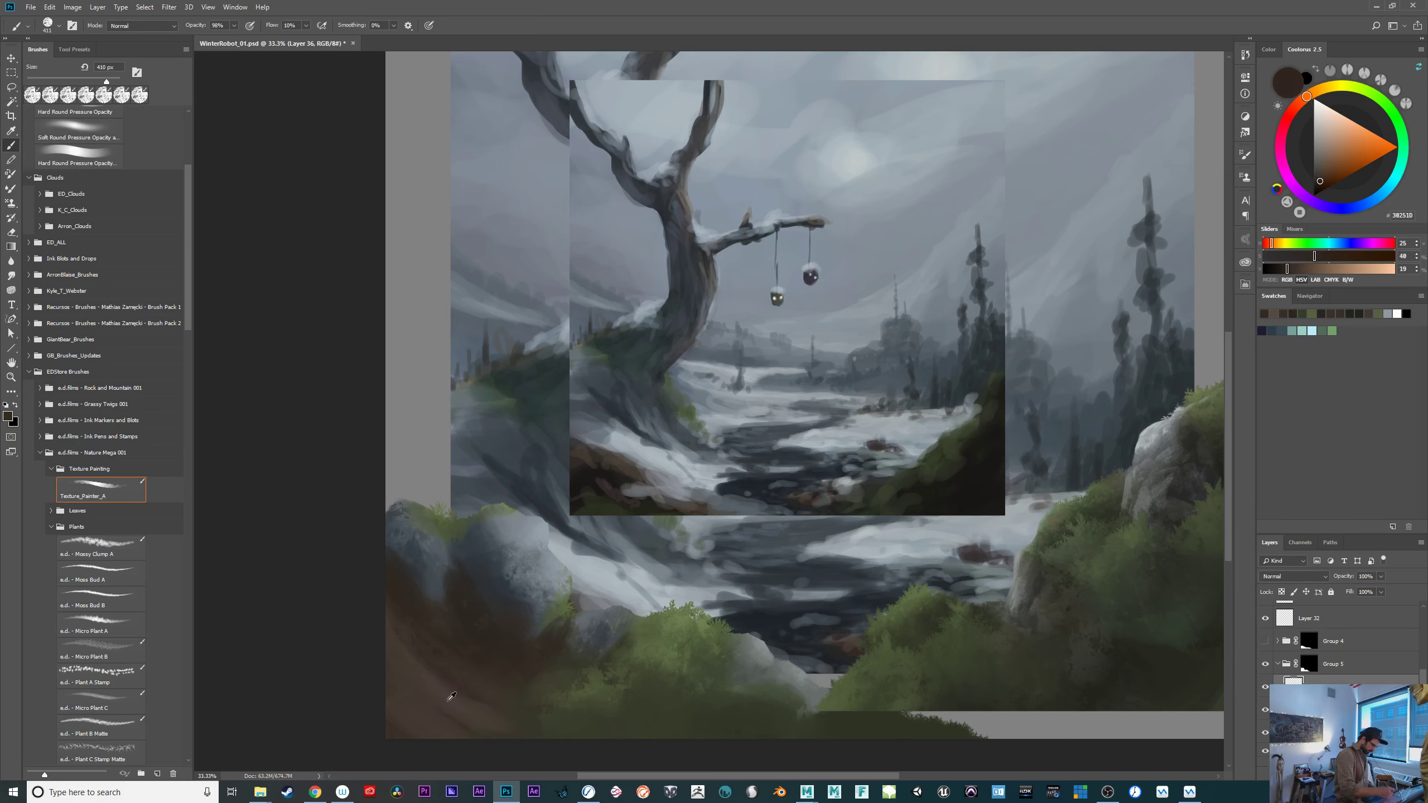
pyautogui.moveTo(462, 700); pyautogui.dragTo(444, 712)
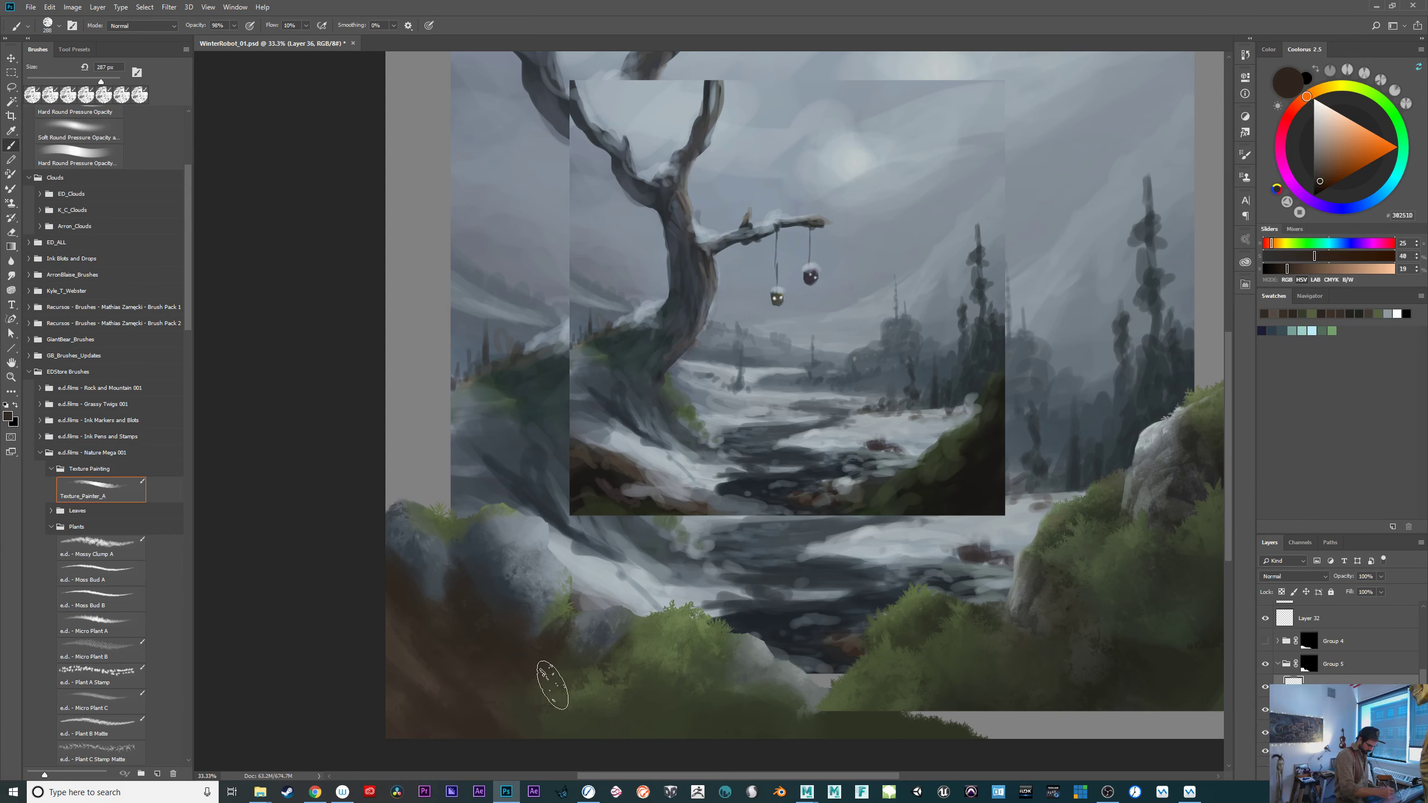
# Choose a near-black neutral and deepen the shadow on the ground below the back rocks with a large brush.
pyautogui.keyDown('alt'); pyautogui.click(476, 596); pyautogui.keyUp('alt')
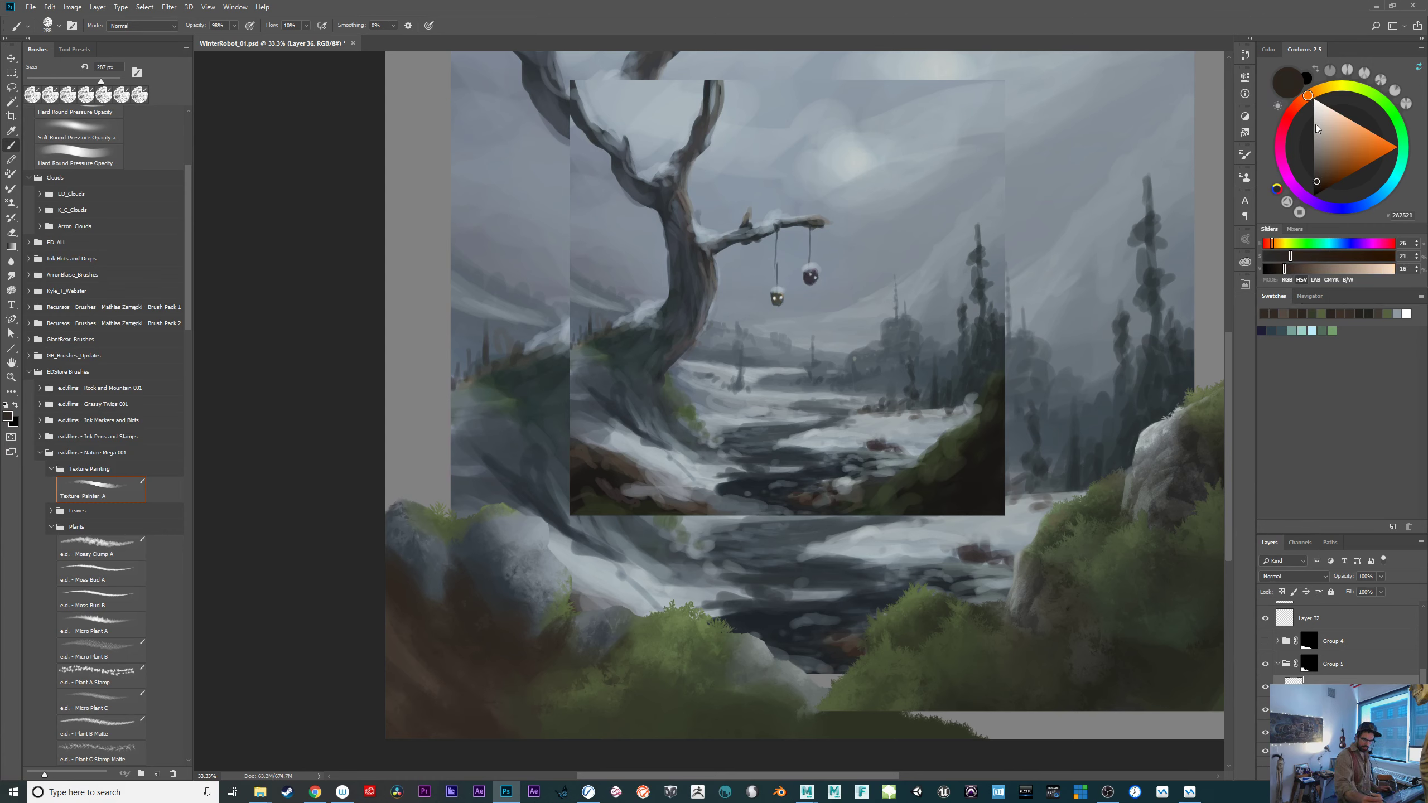
pyautogui.moveTo(1309, 96); pyautogui.dragTo(1326, 87)
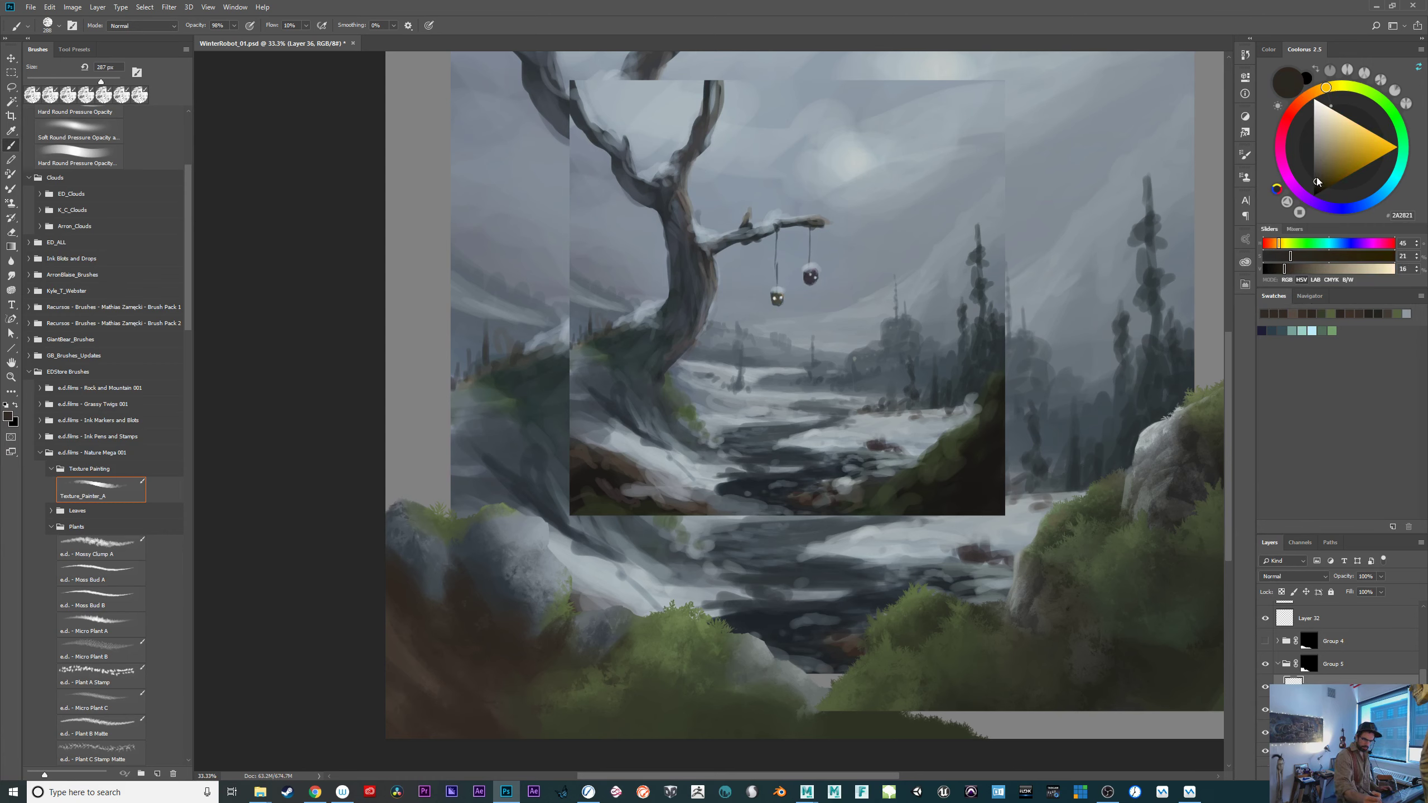
pyautogui.click(1281, 155)
pyautogui.moveTo(1323, 188); pyautogui.dragTo(1315, 185)
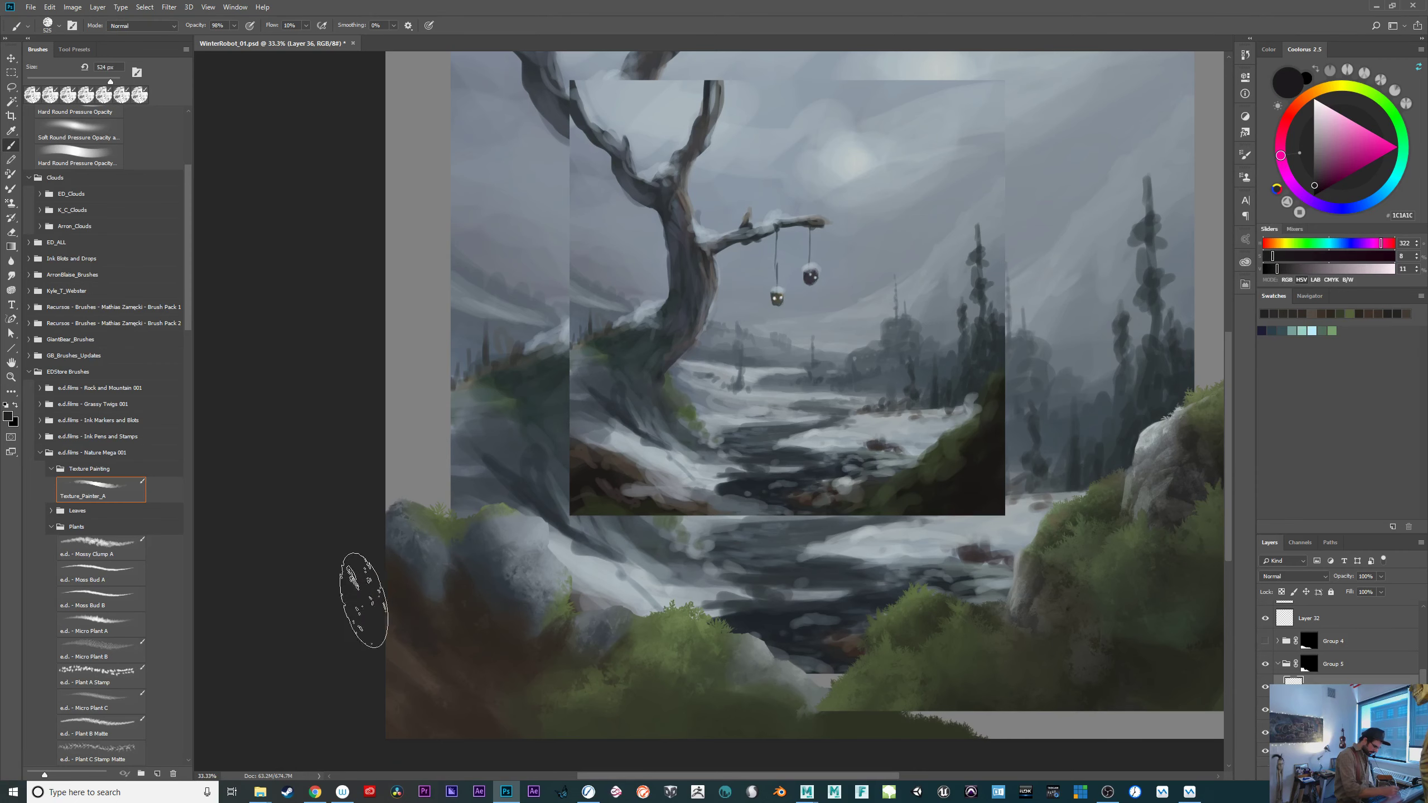
pyautogui.moveTo(474, 611); pyautogui.dragTo(496, 601)
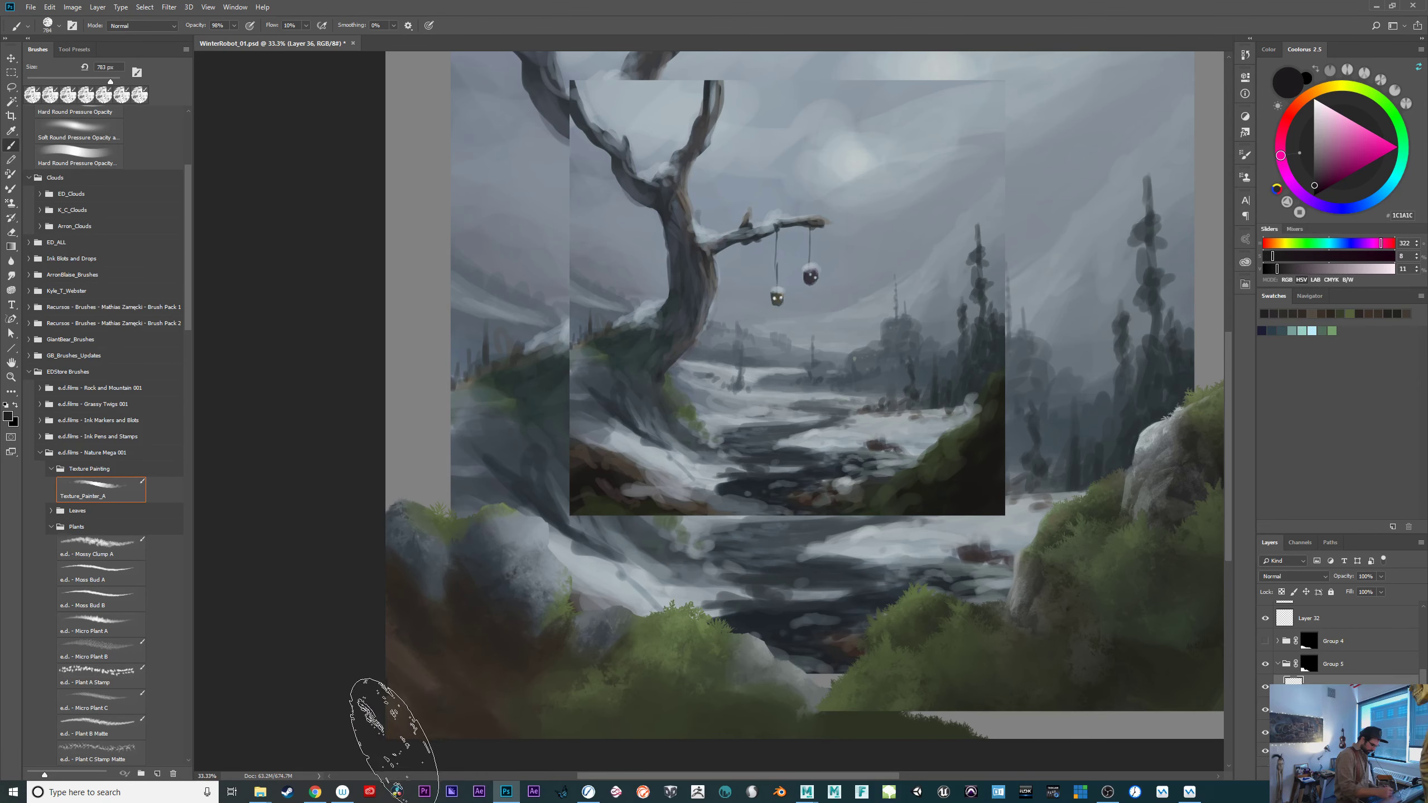
# Sample dark brown from the ground and paint it along the lower edge of the left bank with a 510 px brush.
pyautogui.keyDown('alt'); pyautogui.click(449, 670); pyautogui.keyUp('alt')
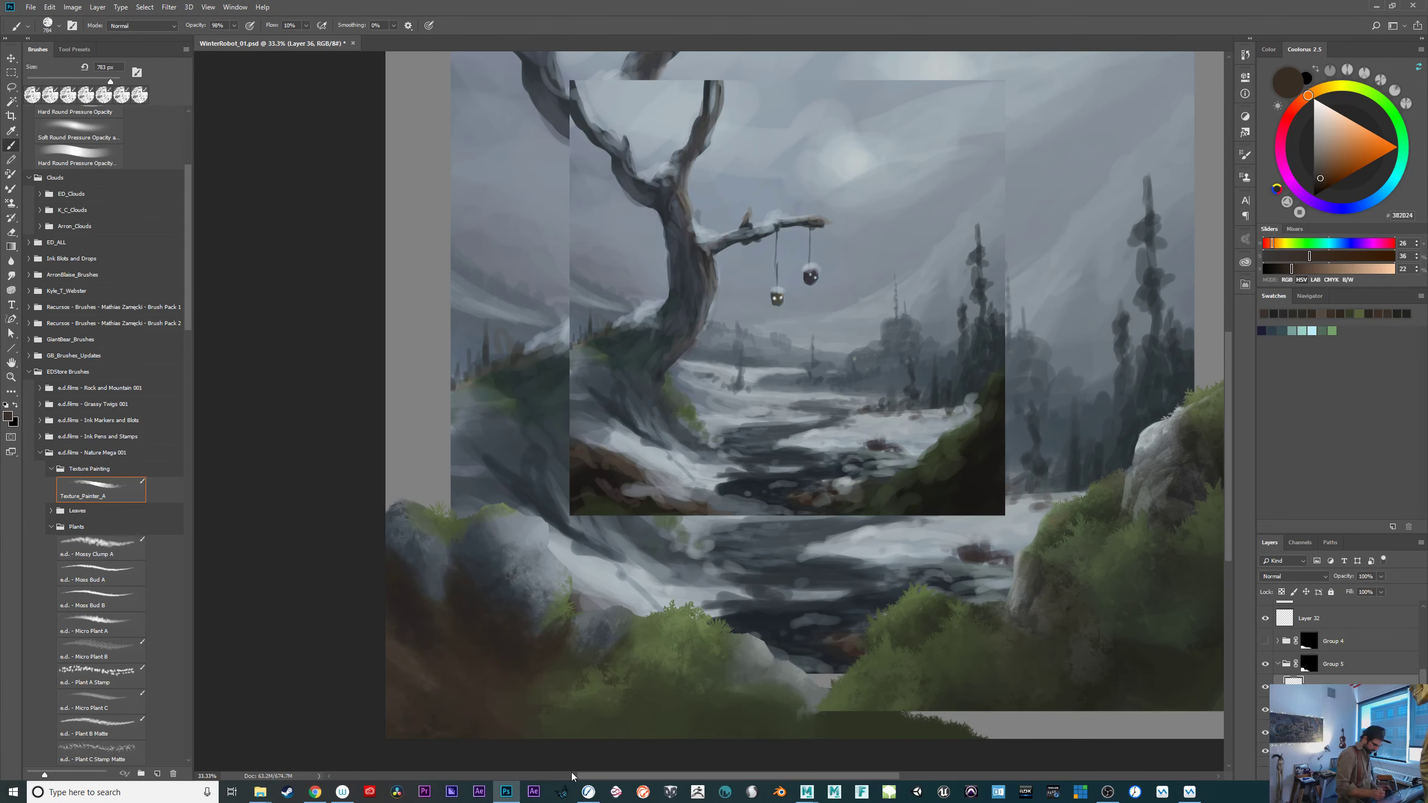
pyautogui.moveTo(828, 655); pyautogui.dragTo(696, 638)
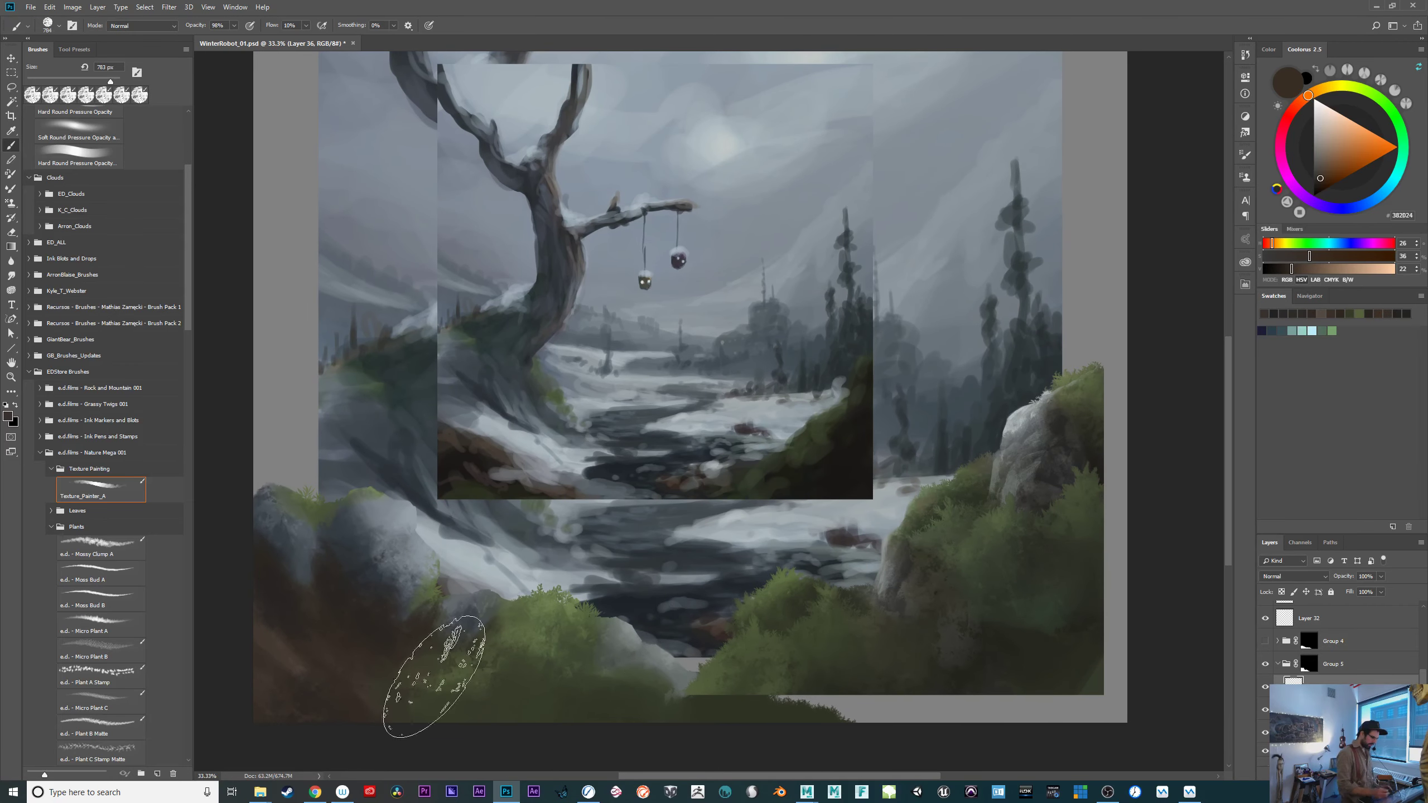
pyautogui.keyDown('alt'); pyautogui.click(416, 673); pyautogui.keyUp('alt')
pyautogui.press('[')
pyautogui.press('[')
pyautogui.press('[')
pyautogui.moveTo(395, 696)
pyautogui.mouseDown()
pyautogui.moveTo(545, 734)
pyautogui.moveTo(621, 719)
pyautogui.mouseUp()
pyautogui.moveTo(525, 674)
pyautogui.mouseDown()
pyautogui.moveTo(679, 730)
pyautogui.moveTo(799, 741)
pyautogui.mouseUp()
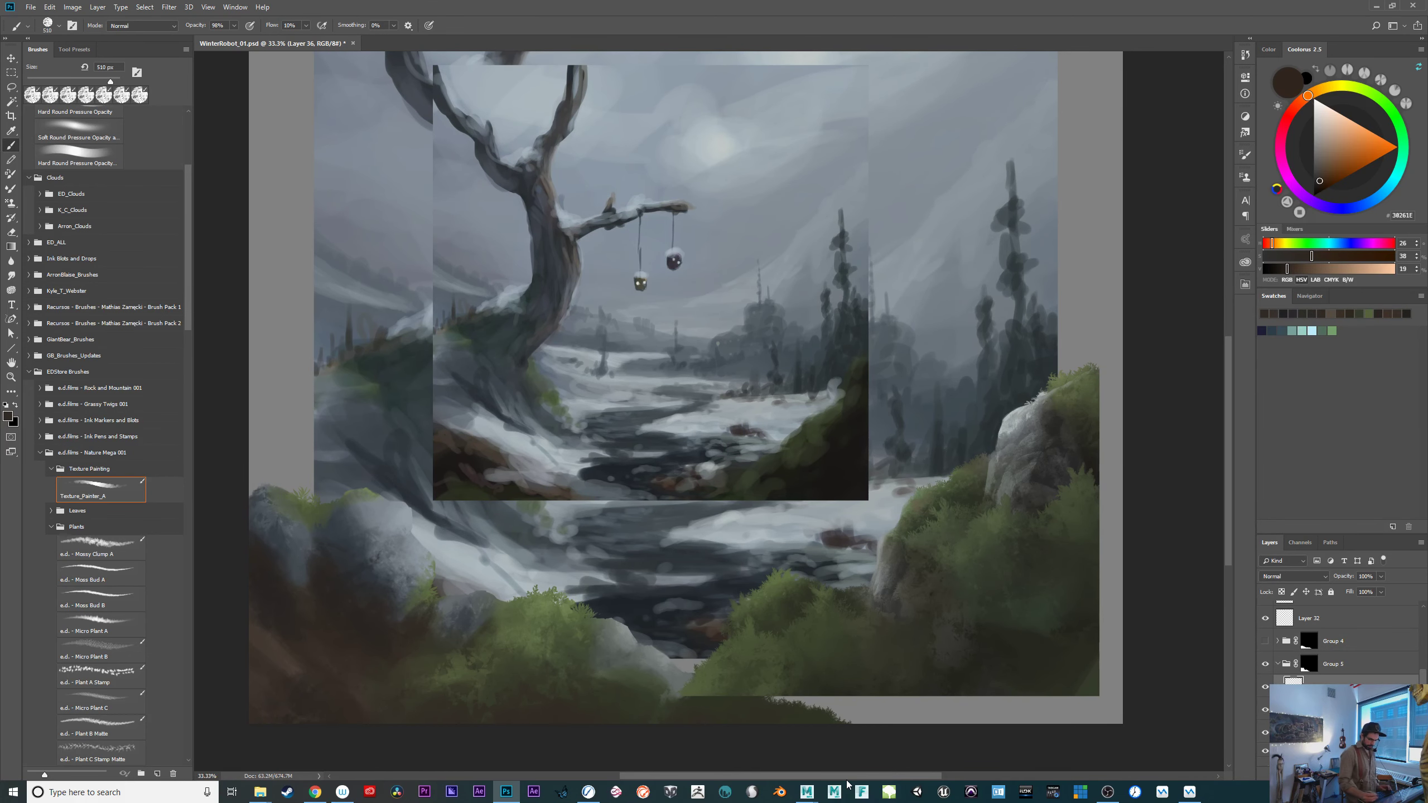
# Hide Group 1 and paint mid green sampled from the right bush onto the small bush at the left bank's far end.
pyautogui.keyDown('alt'); pyautogui.click(784, 573); pyautogui.keyUp('alt')
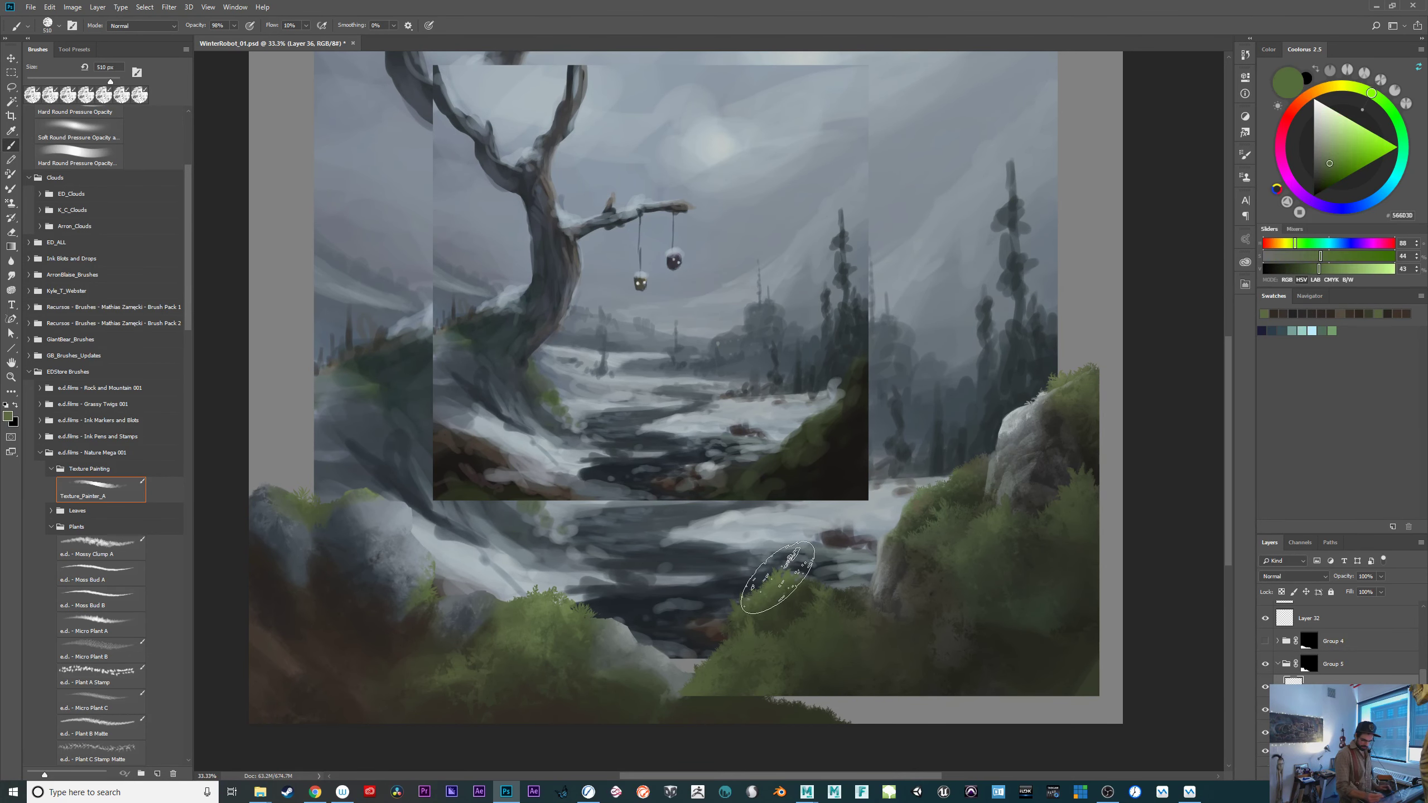
pyautogui.moveTo(1422, 689); pyautogui.dragTo(1423, 667)
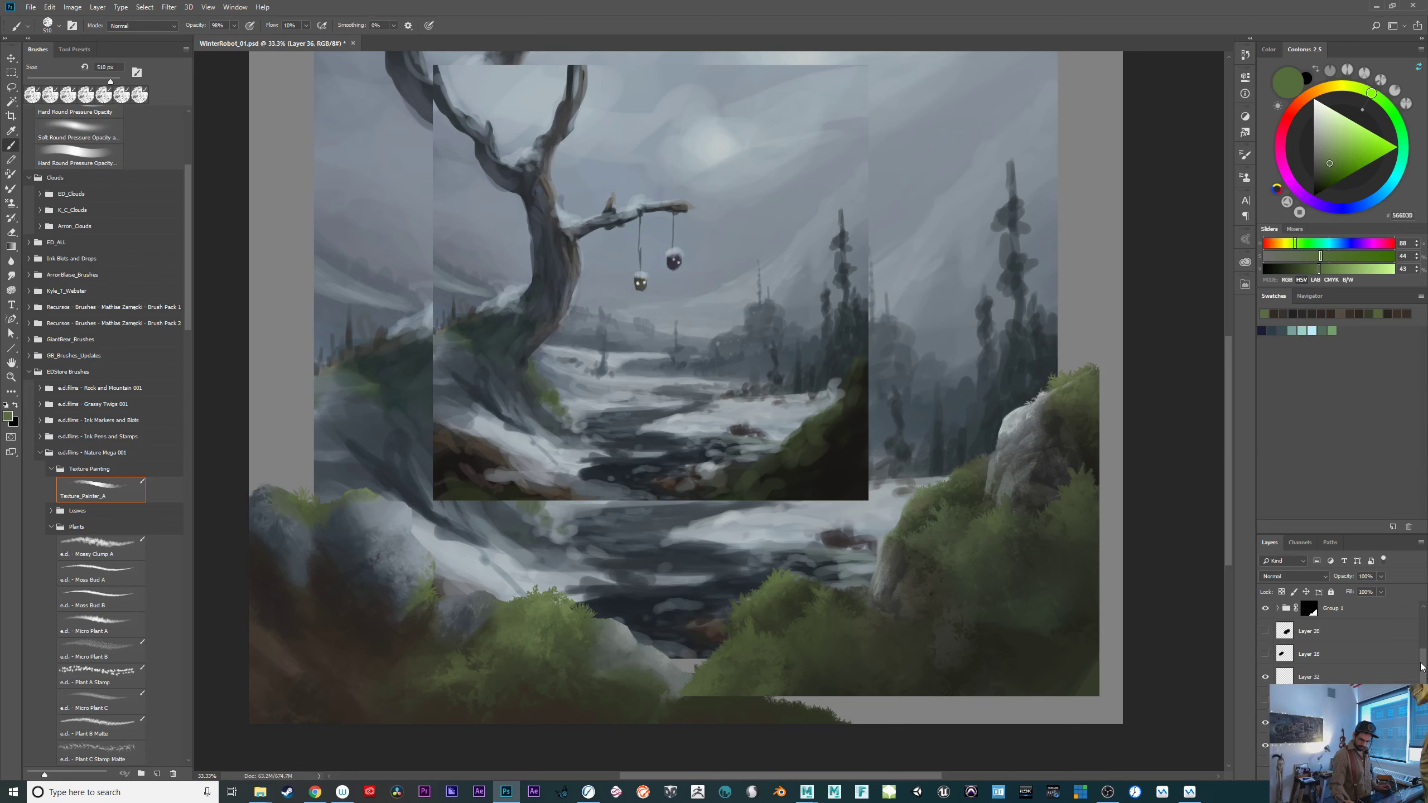
pyautogui.click(1265, 612)
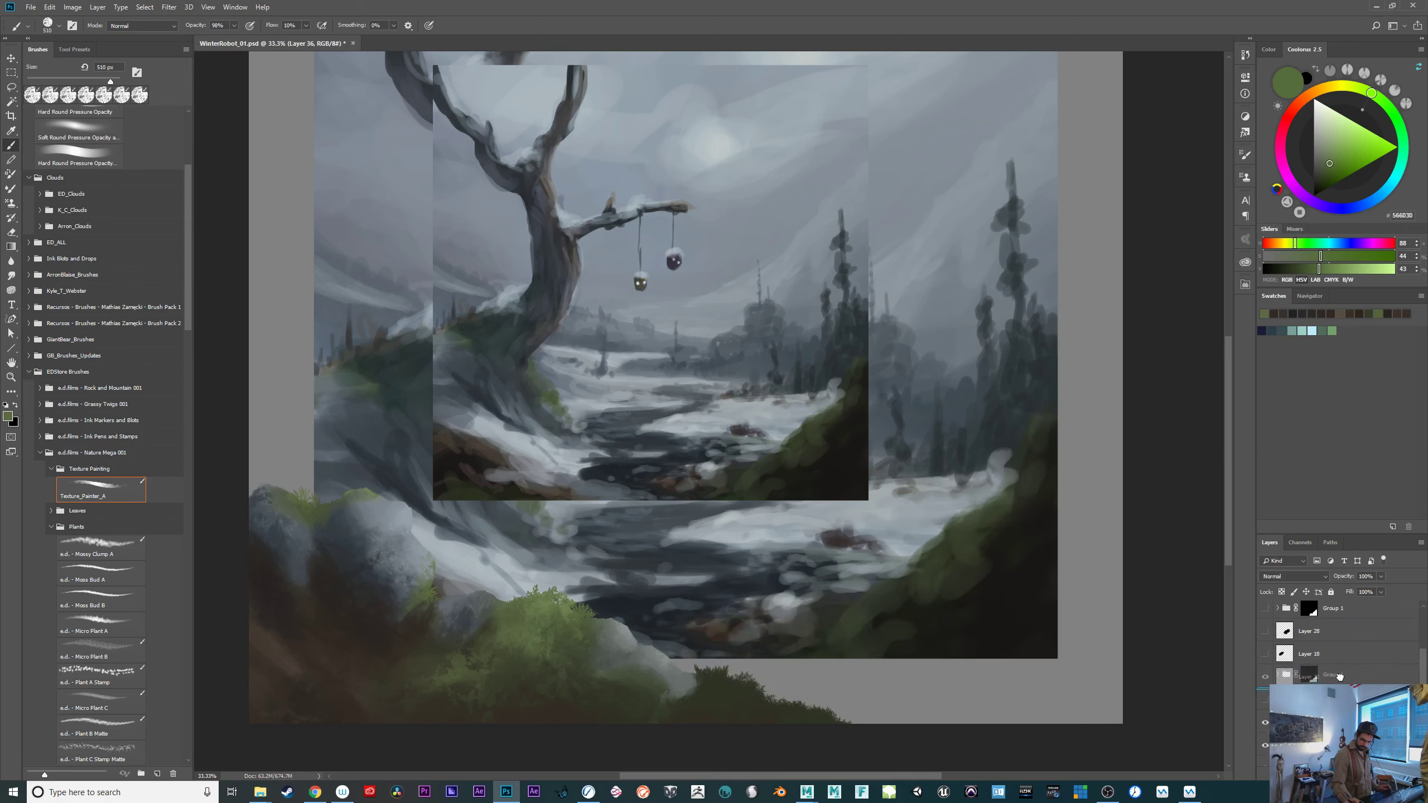
pyautogui.click(1309, 612)
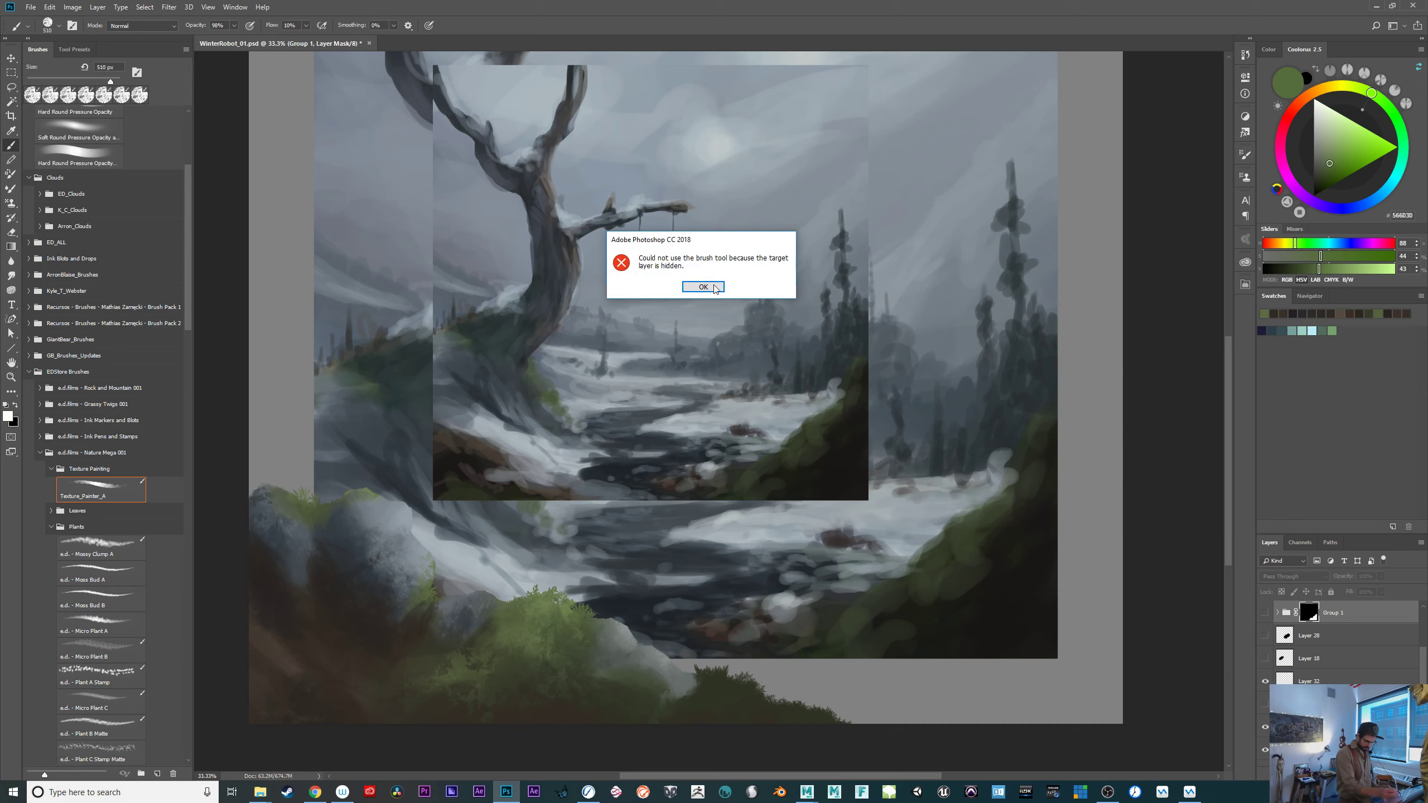
pyautogui.click(714, 288)
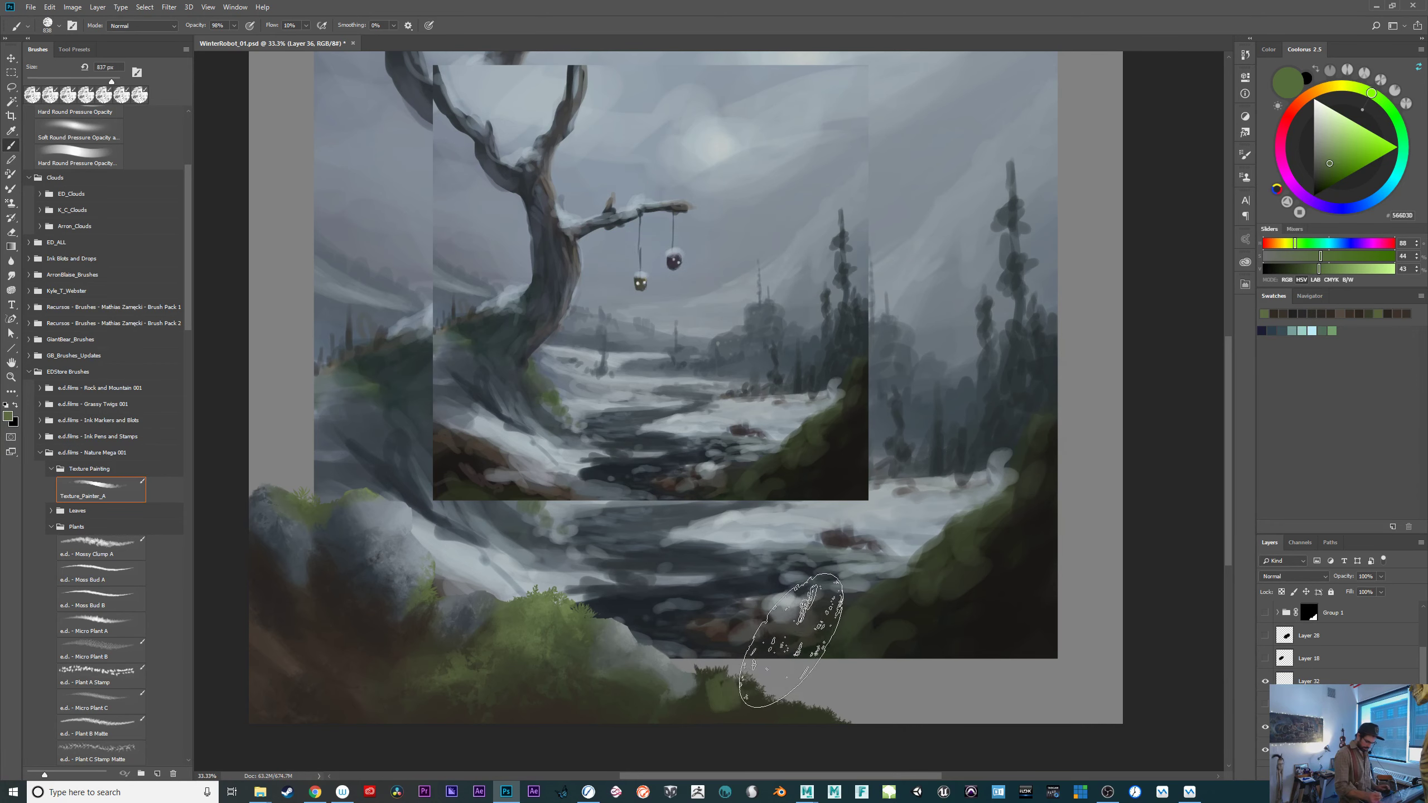
pyautogui.moveTo(771, 634)
pyautogui.mouseDown()
pyautogui.moveTo(717, 654)
pyautogui.moveTo(772, 702)
pyautogui.moveTo(849, 702)
pyautogui.mouseUp()
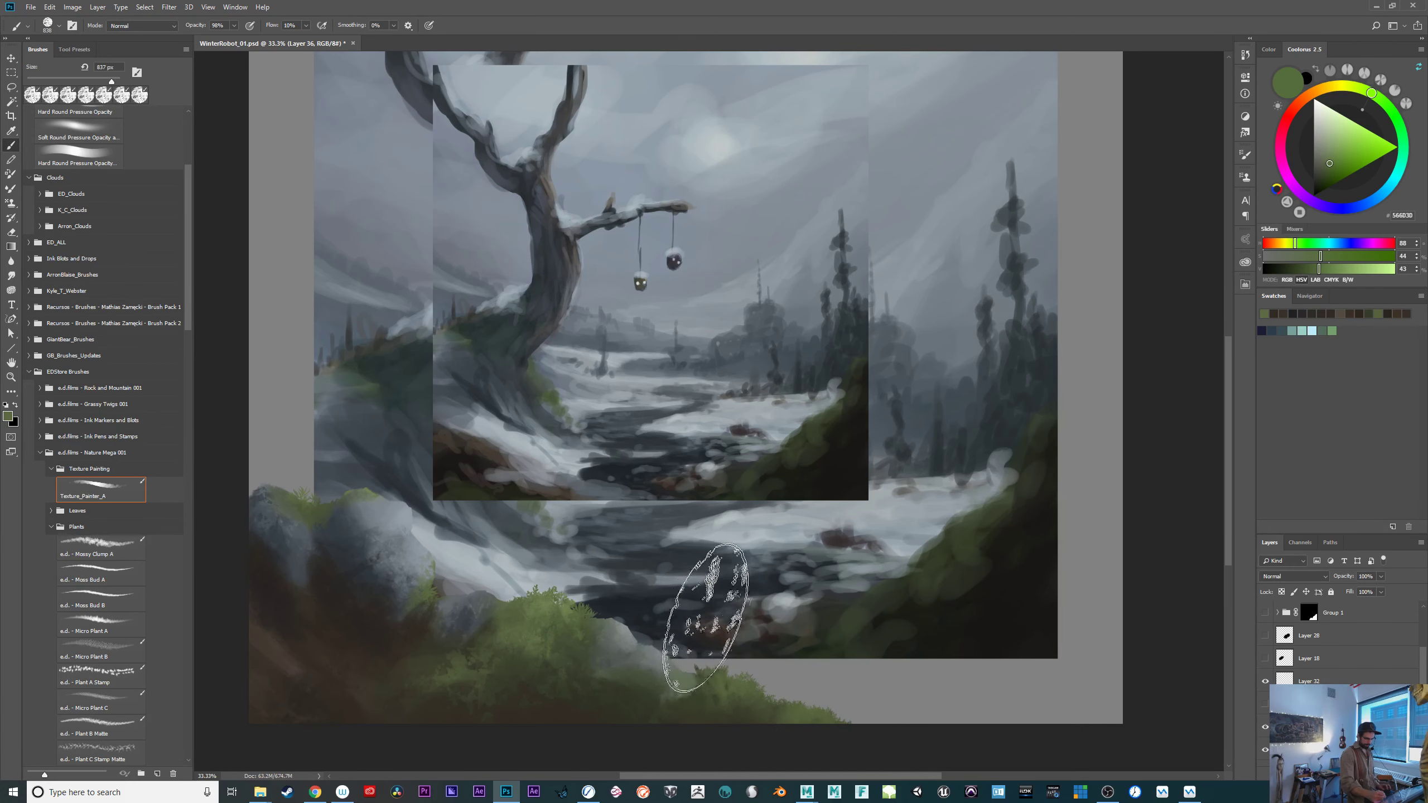
# Paint sampled light blue-grey over the low rock between the left bank's two bushes.
pyautogui.moveTo(892, 622)
pyautogui.mouseDown()
pyautogui.moveTo(810, 501)
pyautogui.moveTo(790, 544)
pyautogui.mouseUp()
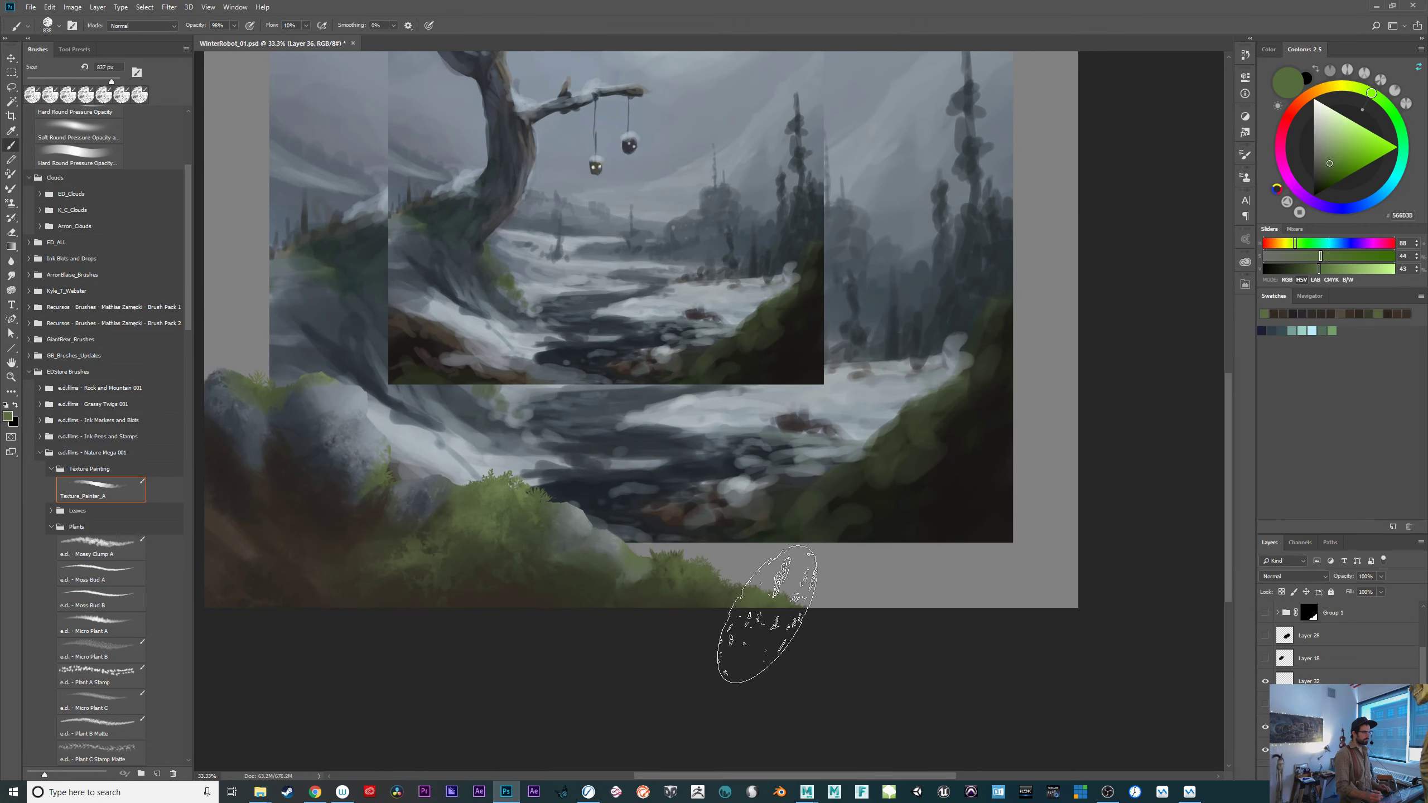
pyautogui.press('e')
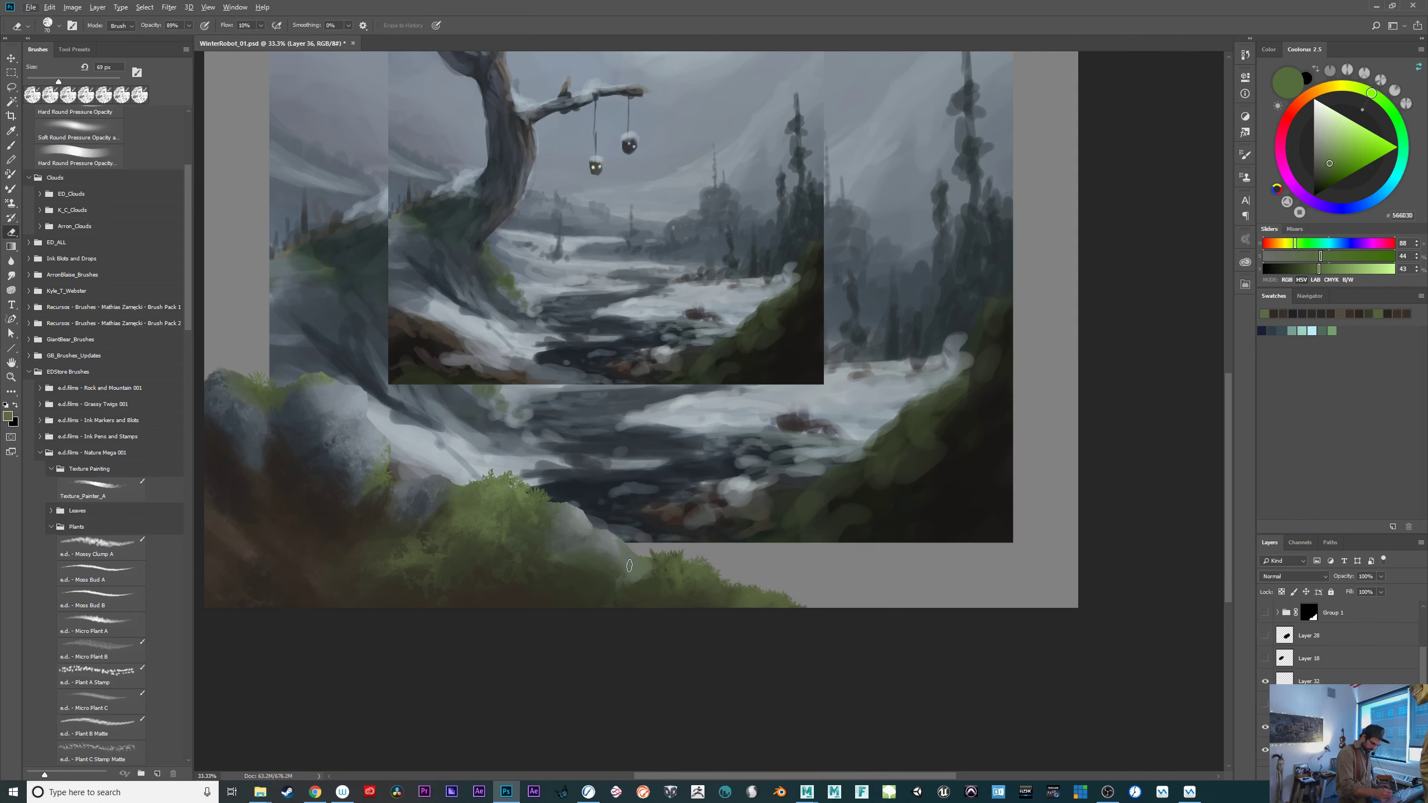
pyautogui.moveTo(951, 657); pyautogui.dragTo(955, 652)
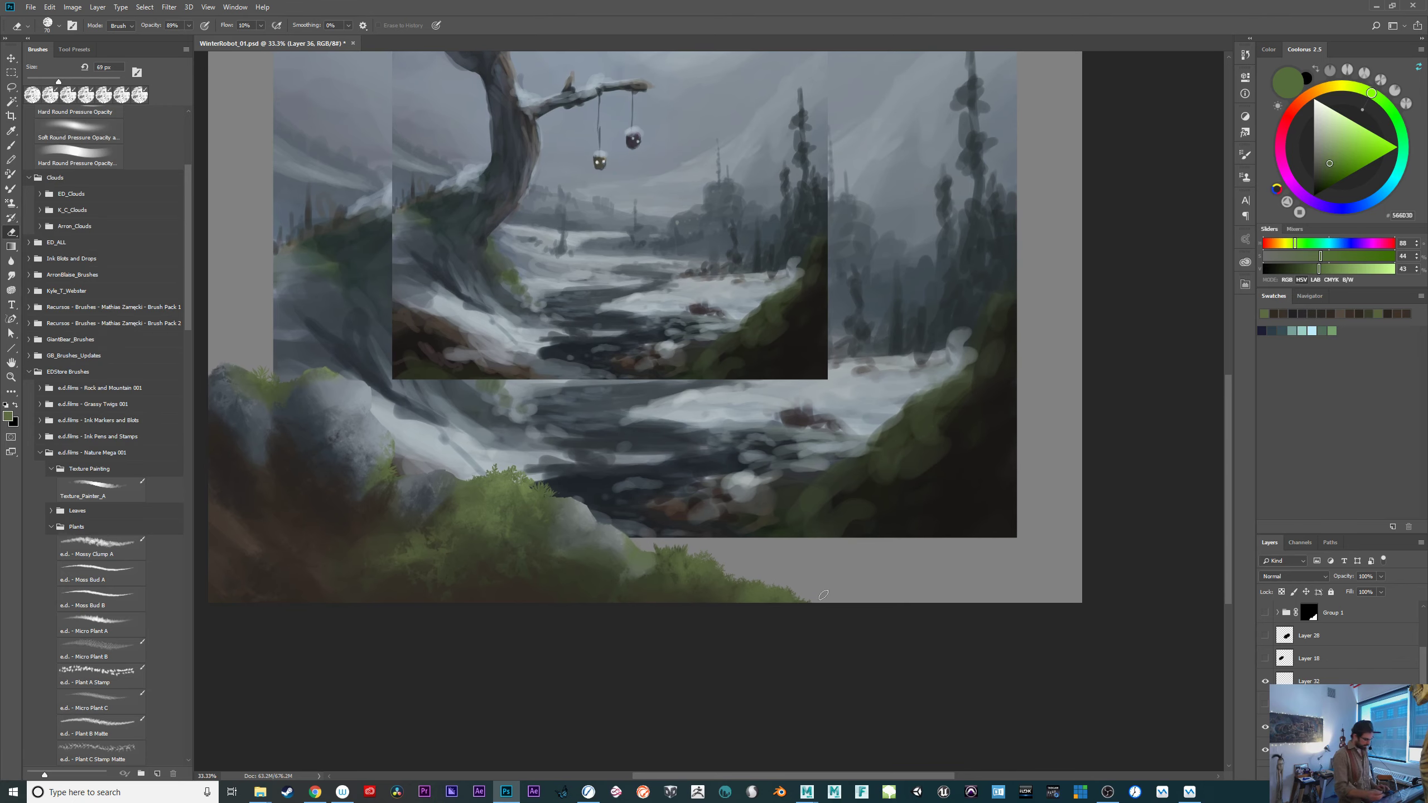
pyautogui.press('b')
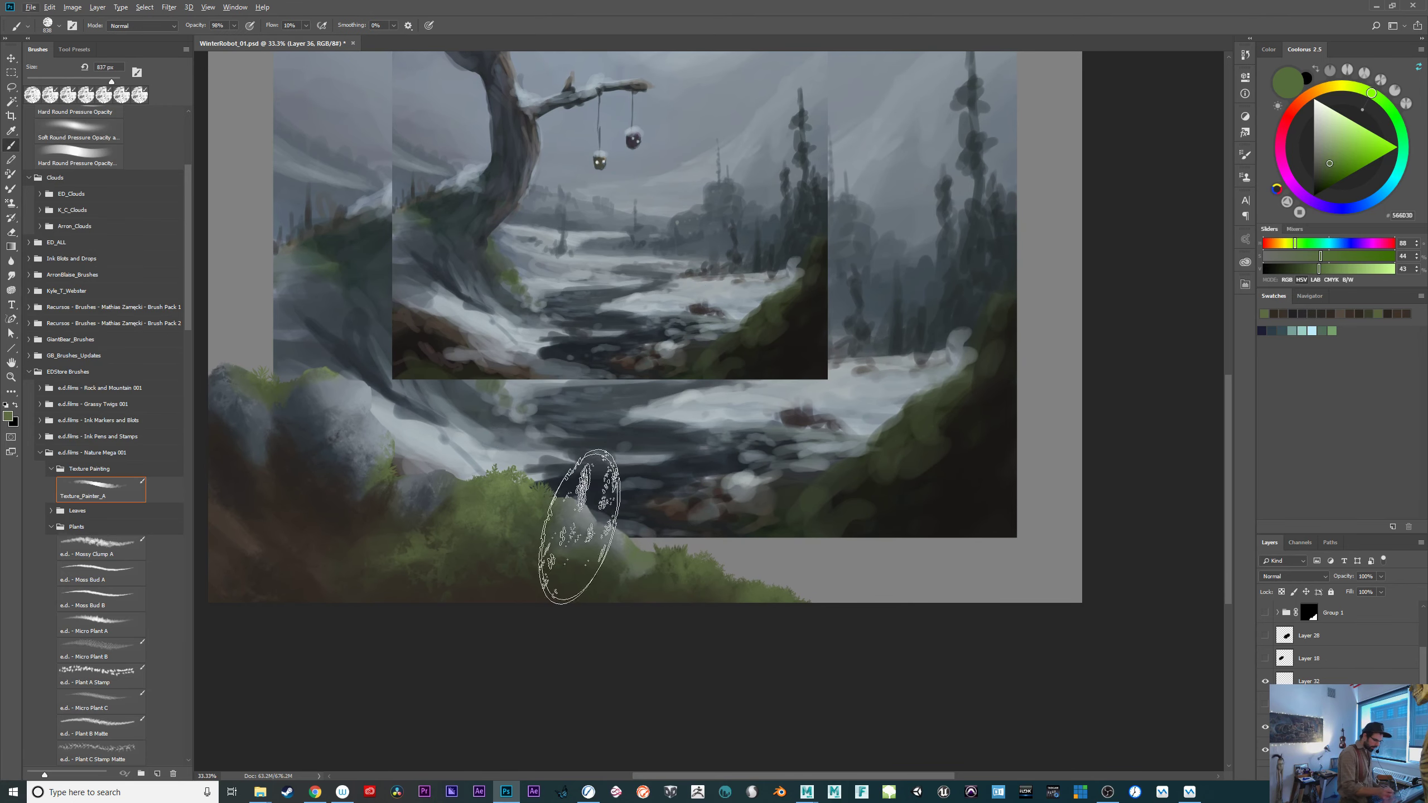
pyautogui.keyDown('alt'); pyautogui.click(355, 394); pyautogui.keyUp('alt')
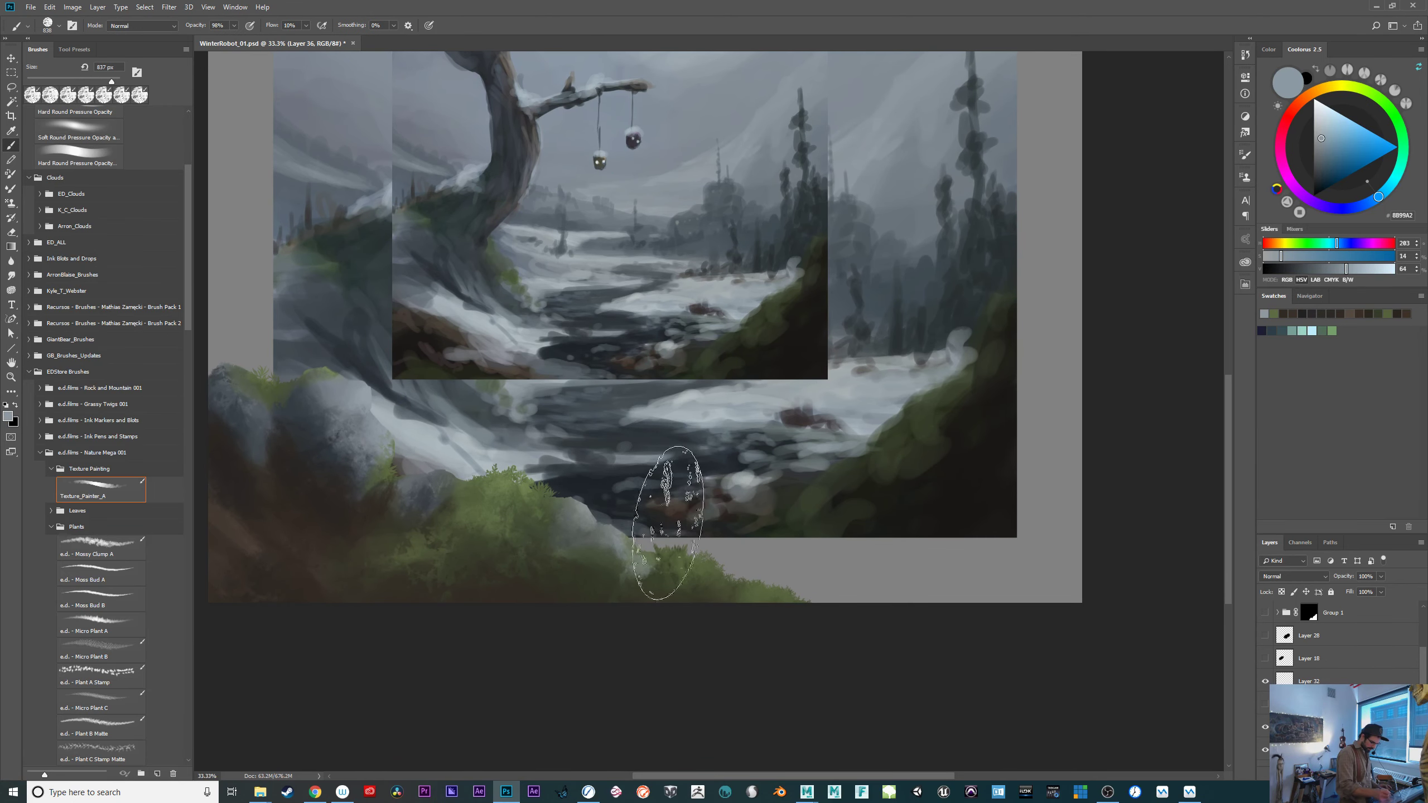
pyautogui.moveTo(668, 523)
pyautogui.mouseDown()
pyautogui.moveTo(627, 526)
pyautogui.moveTo(650, 502)
pyautogui.mouseUp()
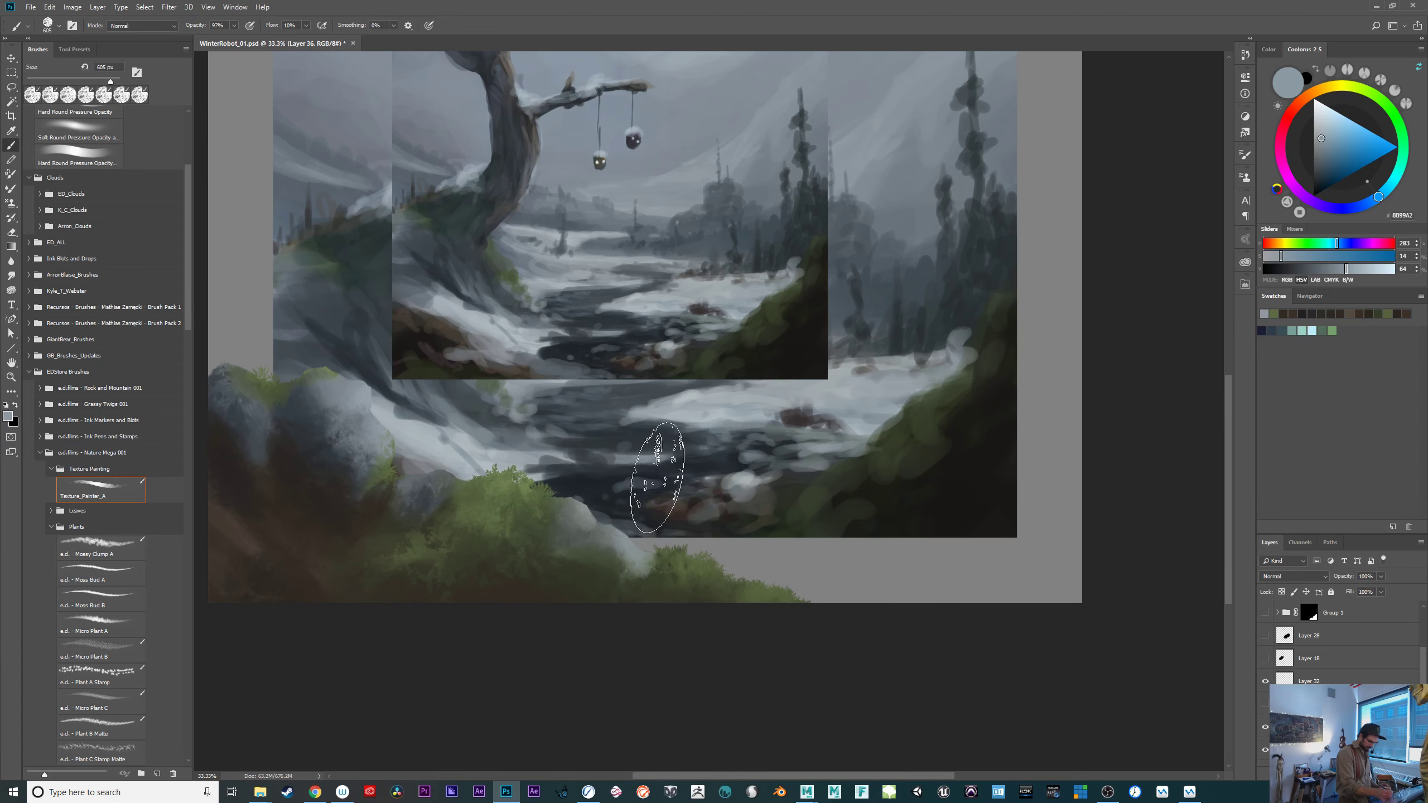
# Show Group 1 and the hidden right-bank foreground group again to compare both banks.
pyautogui.moveTo(906, 554); pyautogui.dragTo(819, 663)
pyautogui.click(1265, 613)
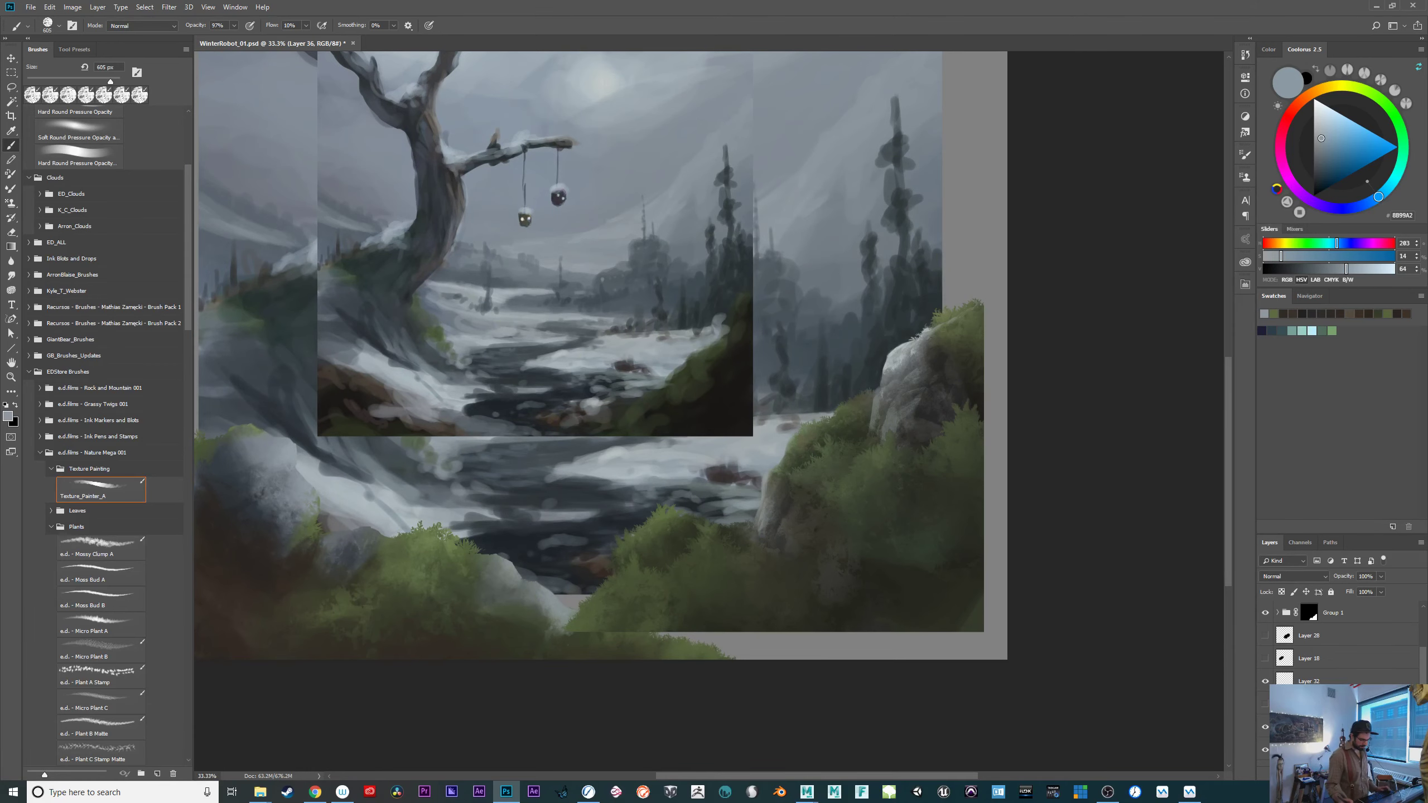
pyautogui.scroll(3, 1321, 659)
pyautogui.click(1265, 686)
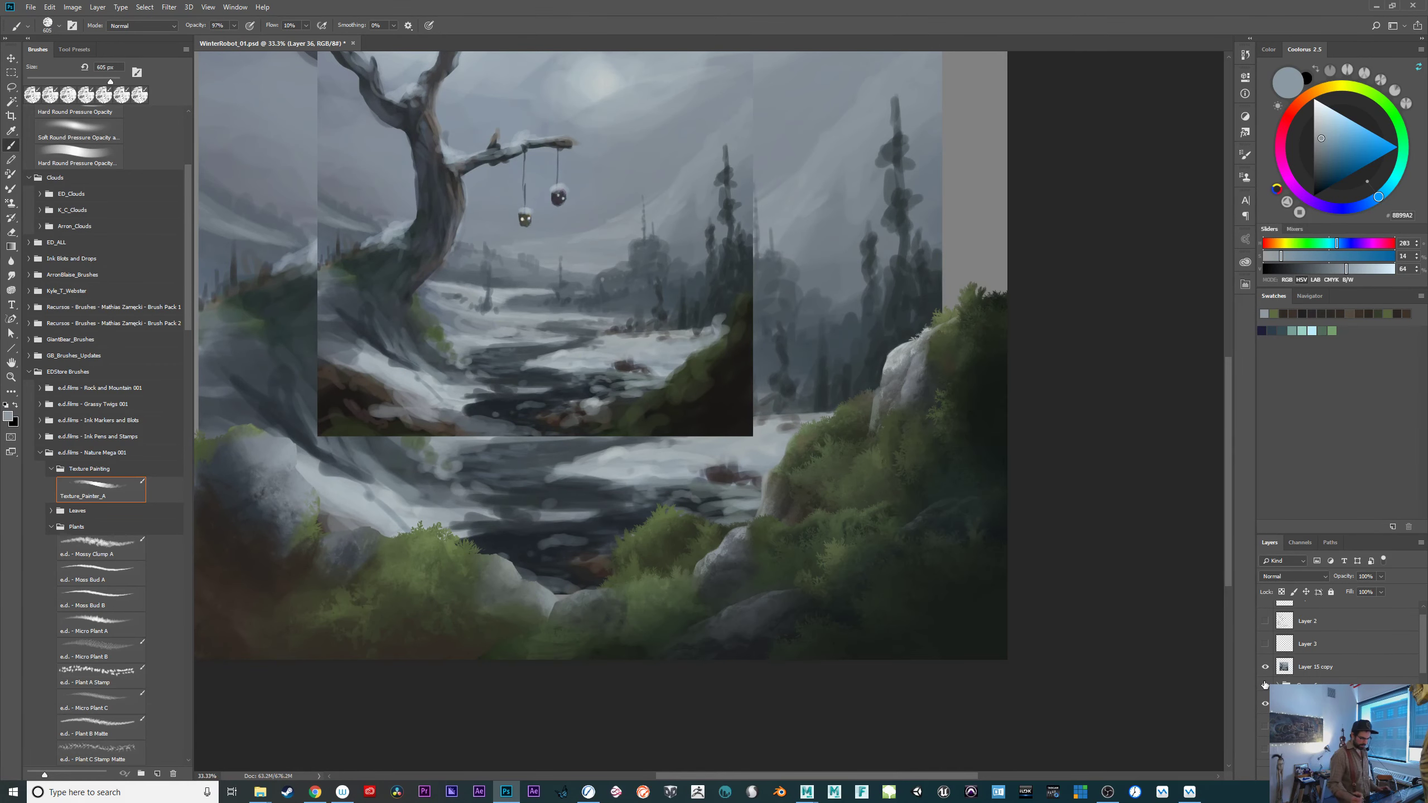
pyautogui.moveTo(994, 708); pyautogui.dragTo(1151, 686)
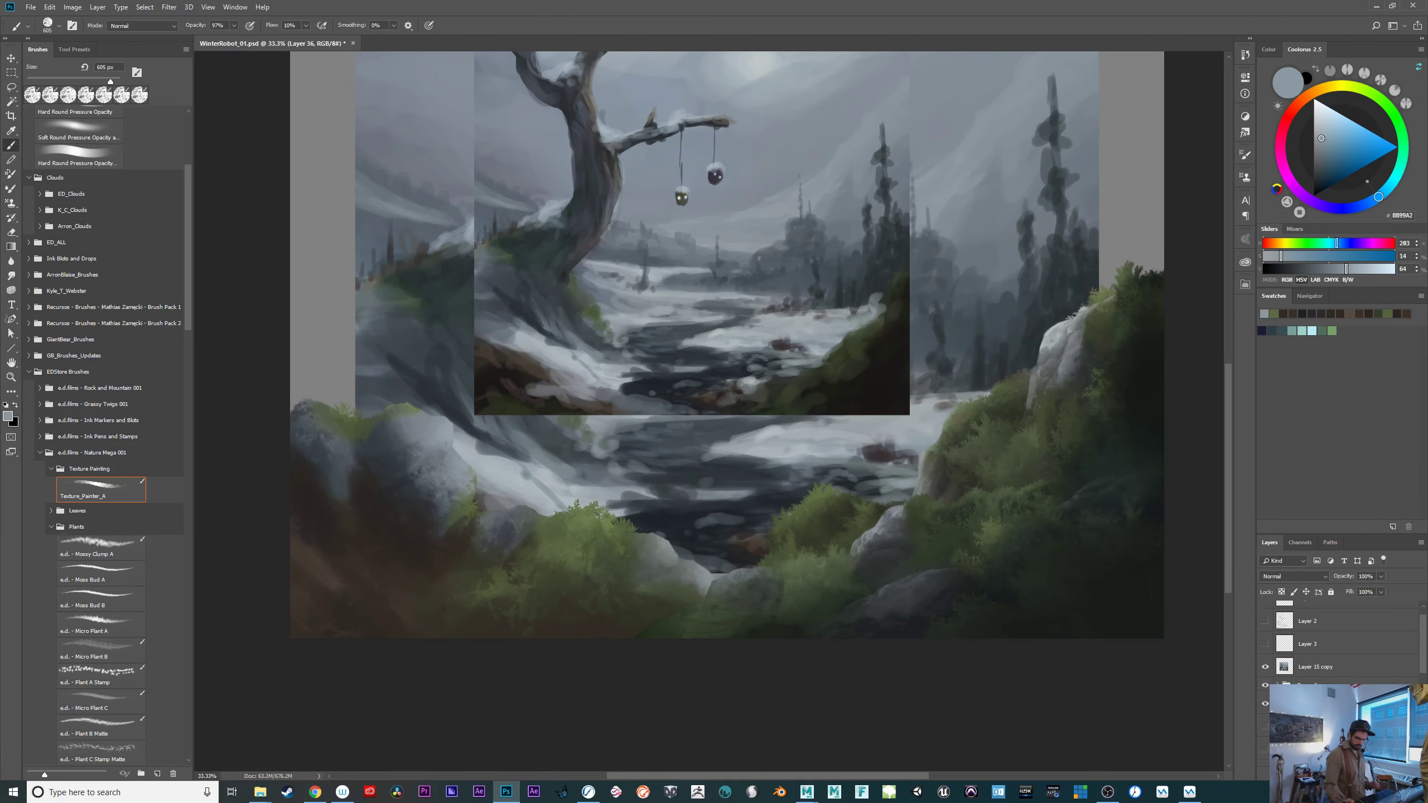
pyautogui.moveTo(1426, 663); pyautogui.dragTo(1426, 694)
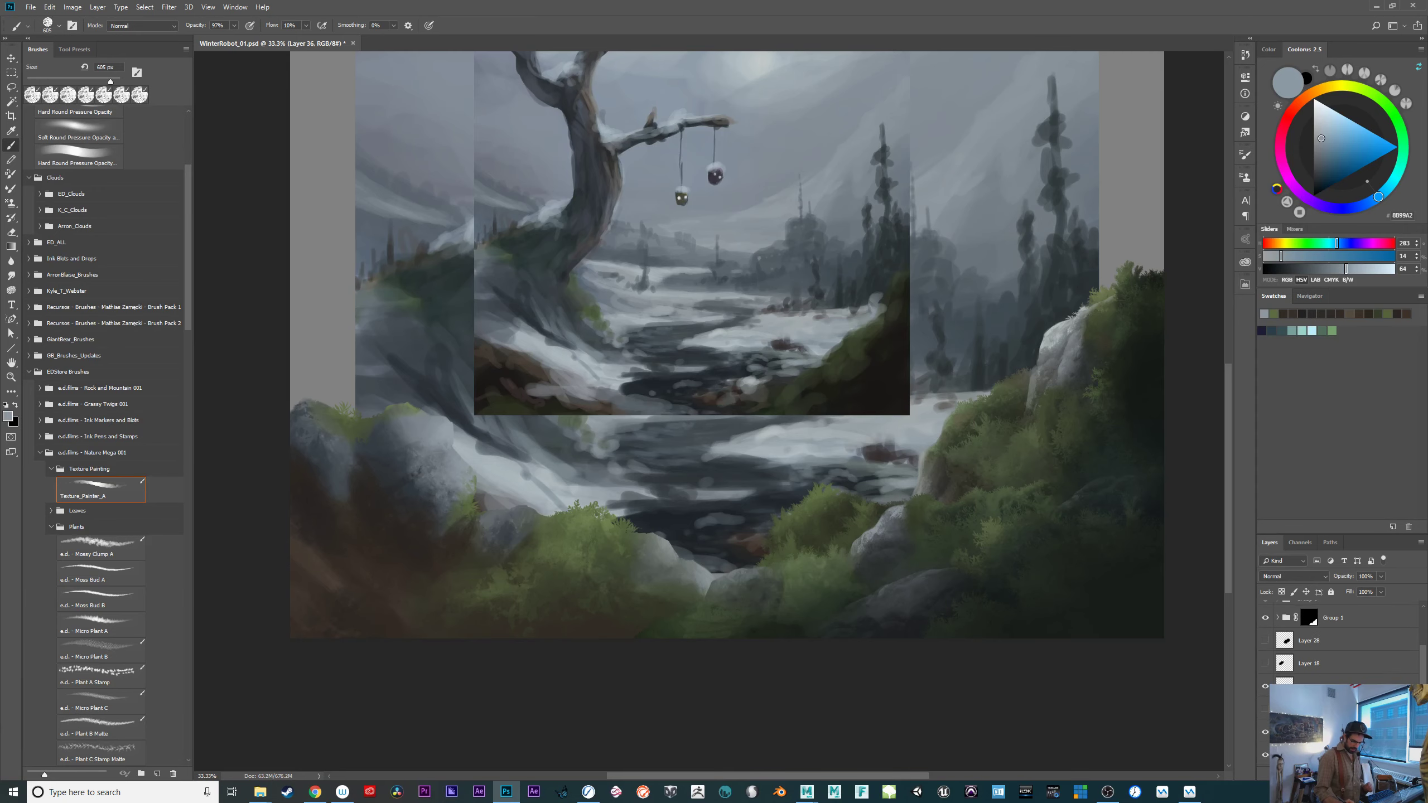
# Show the left bank's rock and moss layer again and inspect both banks zoomed in and without the interface panels.
pyautogui.click(1265, 711)
pyautogui.moveTo(795, 663); pyautogui.dragTo(787, 649)
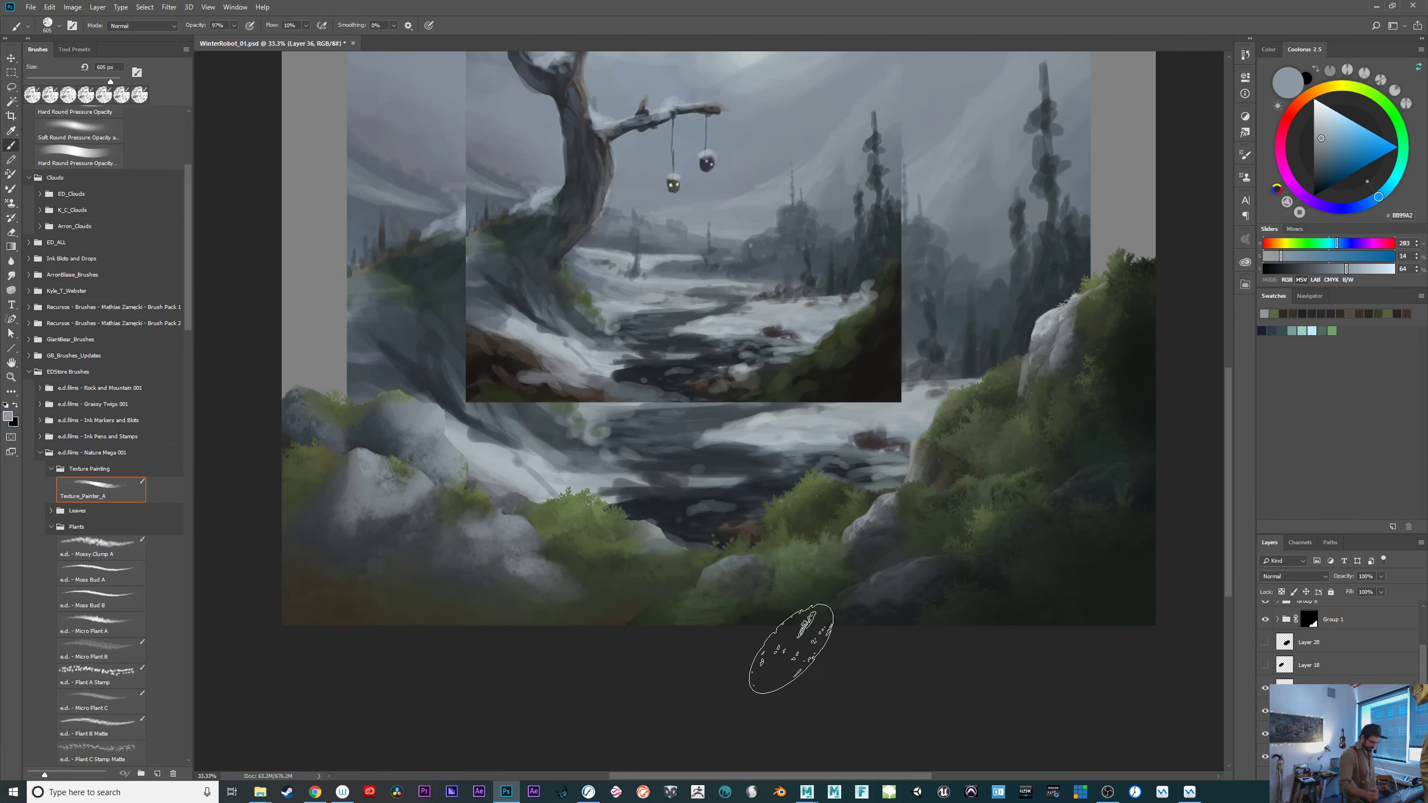
pyautogui.hotkey('ctrl', '+')
pyautogui.hotkey('ctrl', '+')
pyautogui.hotkey('ctrl', '-')
pyautogui.hotkey('ctrl', '-')
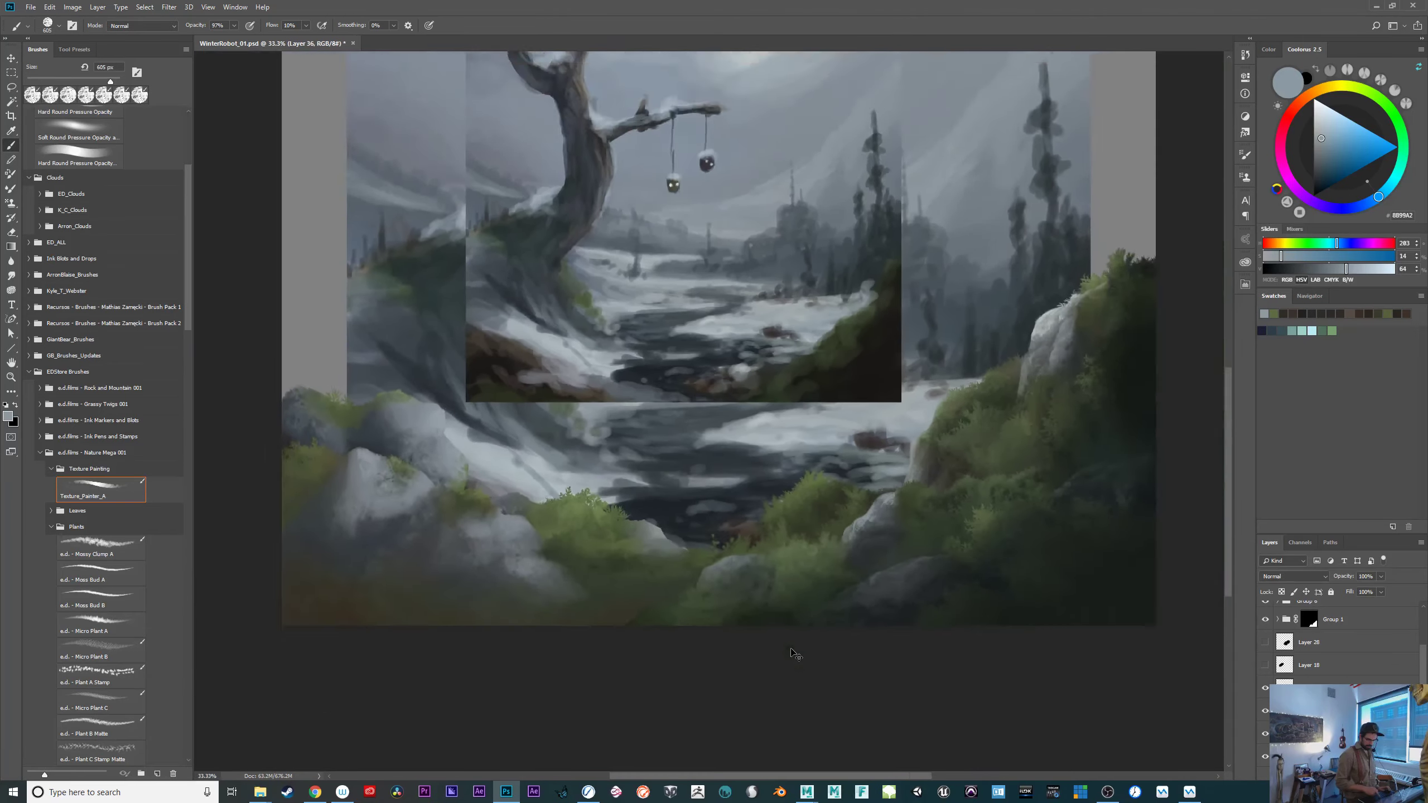
pyautogui.hotkey('ctrl', '+')
pyautogui.press('Tab')
pyautogui.moveTo(1007, 593); pyautogui.dragTo(967, 629)
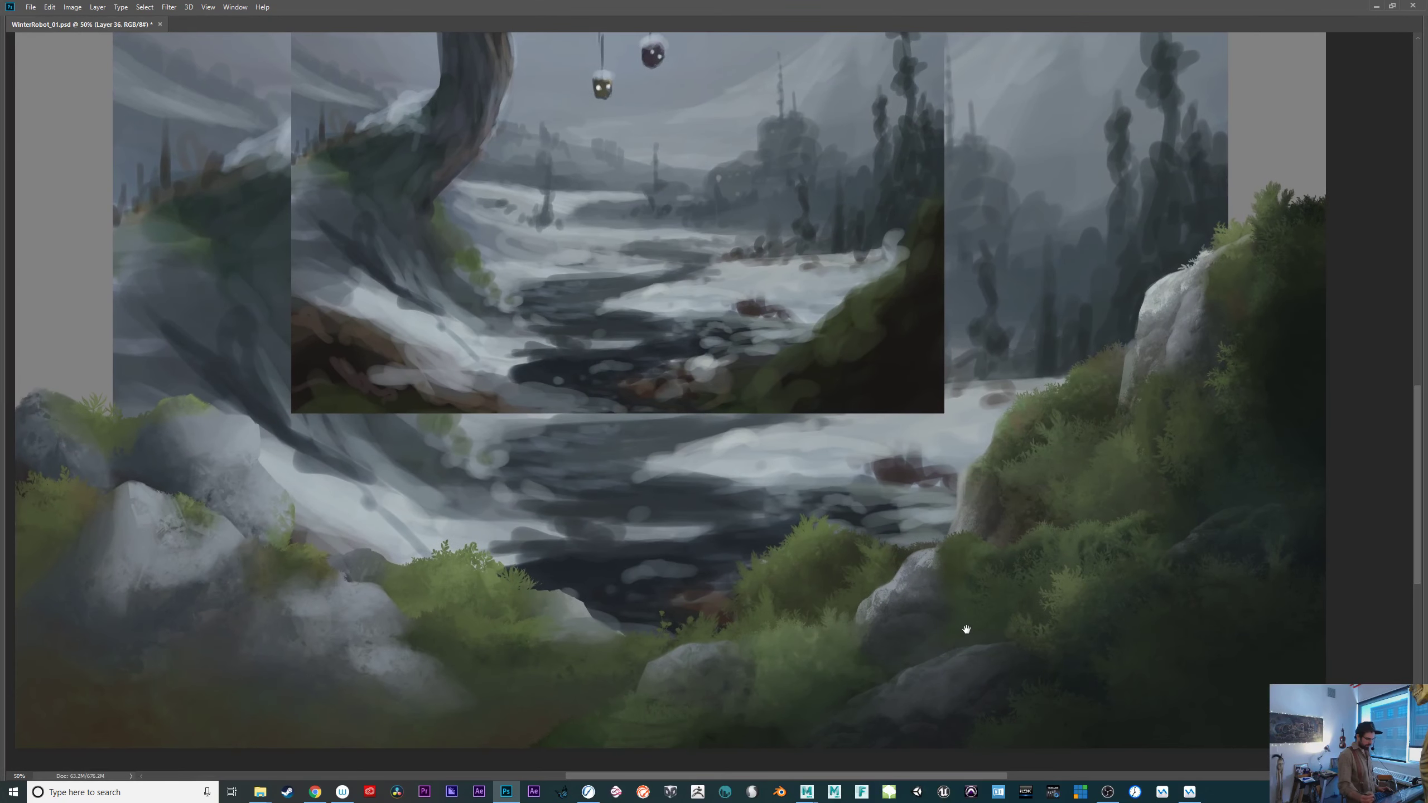
pyautogui.moveTo(916, 675); pyautogui.dragTo(1001, 651)
pyautogui.press('Tab')
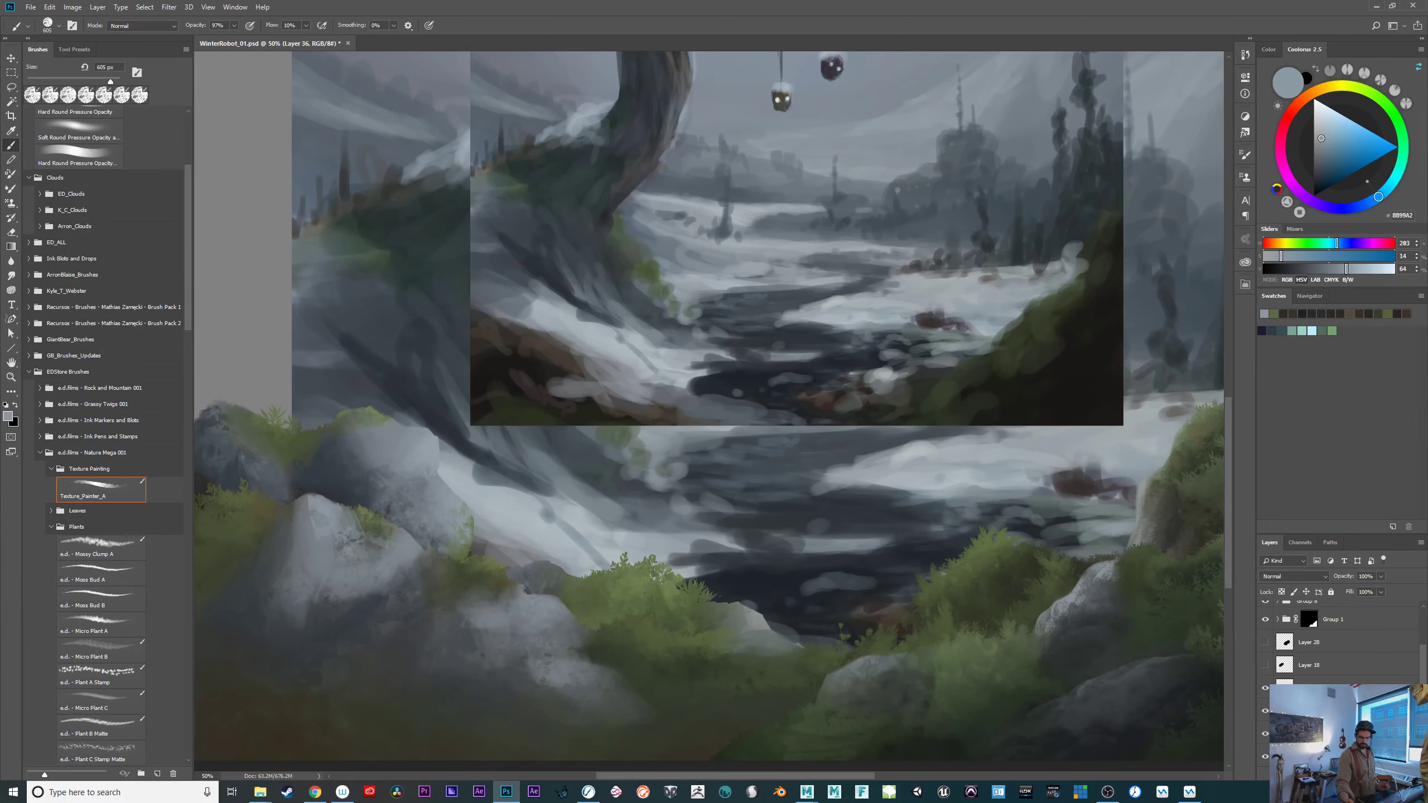
# Show the two black foliage shape layers and hide the Layer 15 copy reference picture.
pyautogui.click(1266, 642)
pyautogui.moveTo(951, 611); pyautogui.dragTo(677, 719)
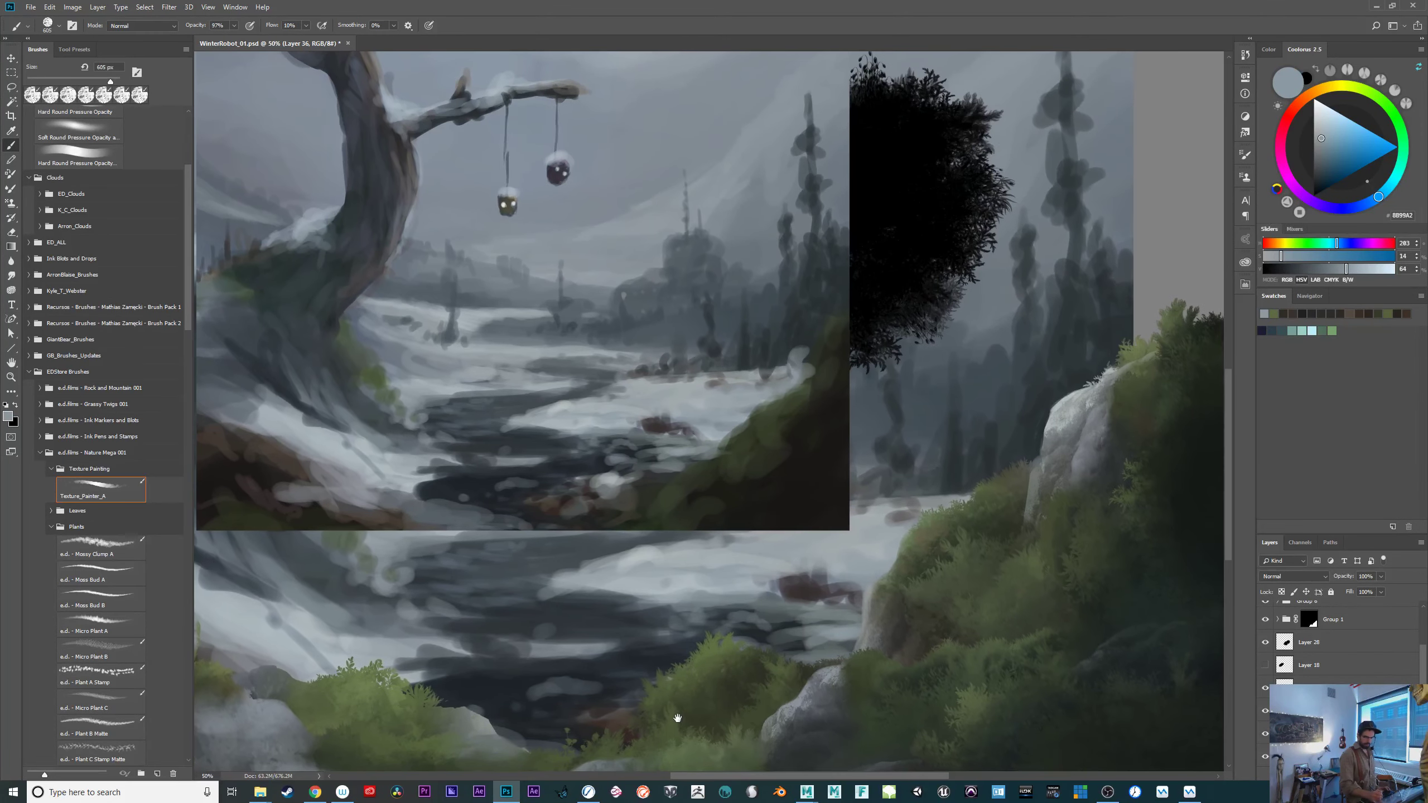
pyautogui.moveTo(1422, 657); pyautogui.dragTo(1420, 633)
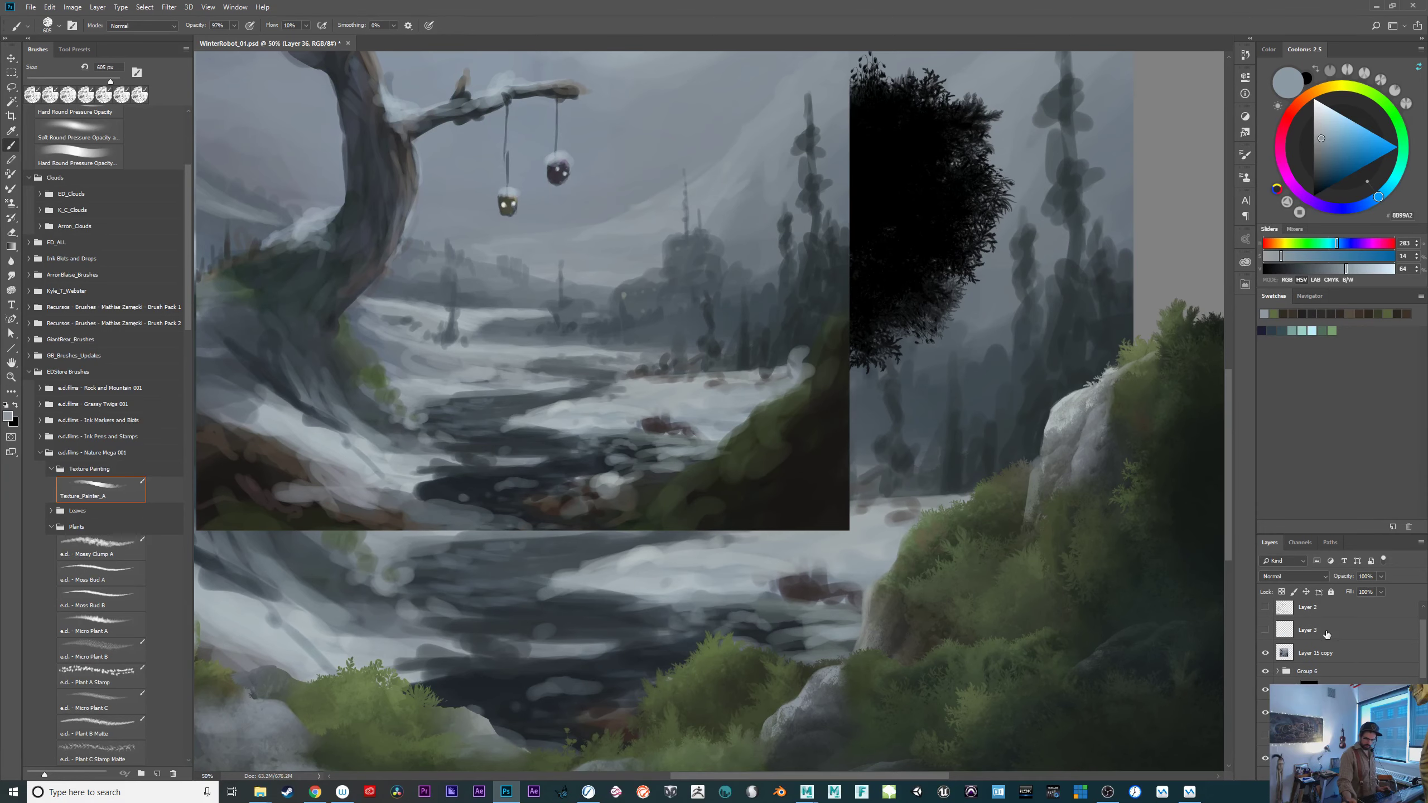
pyautogui.click(1266, 735)
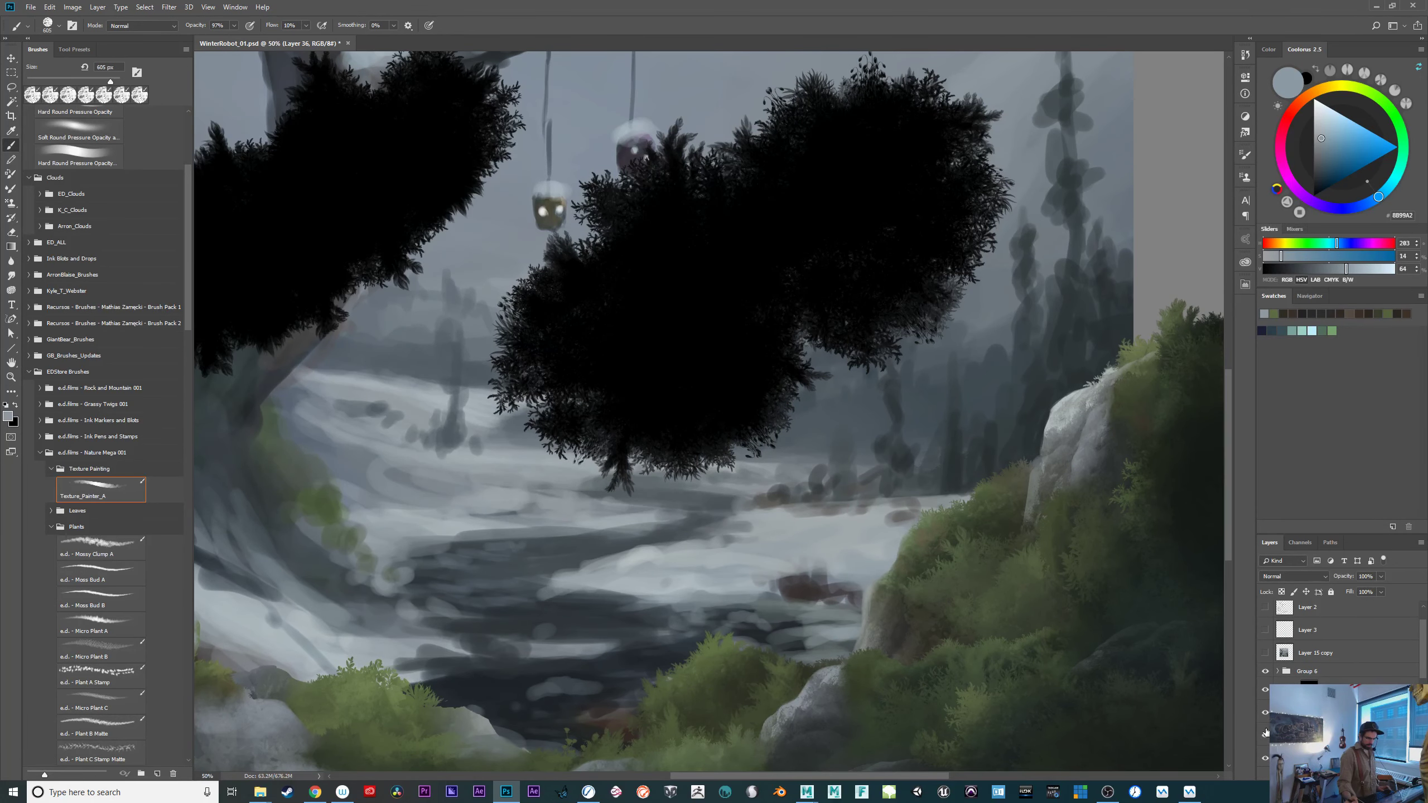
pyautogui.moveTo(876, 606)
pyautogui.mouseDown()
pyautogui.moveTo(839, 596)
pyautogui.moveTo(1078, 596)
pyautogui.mouseUp()
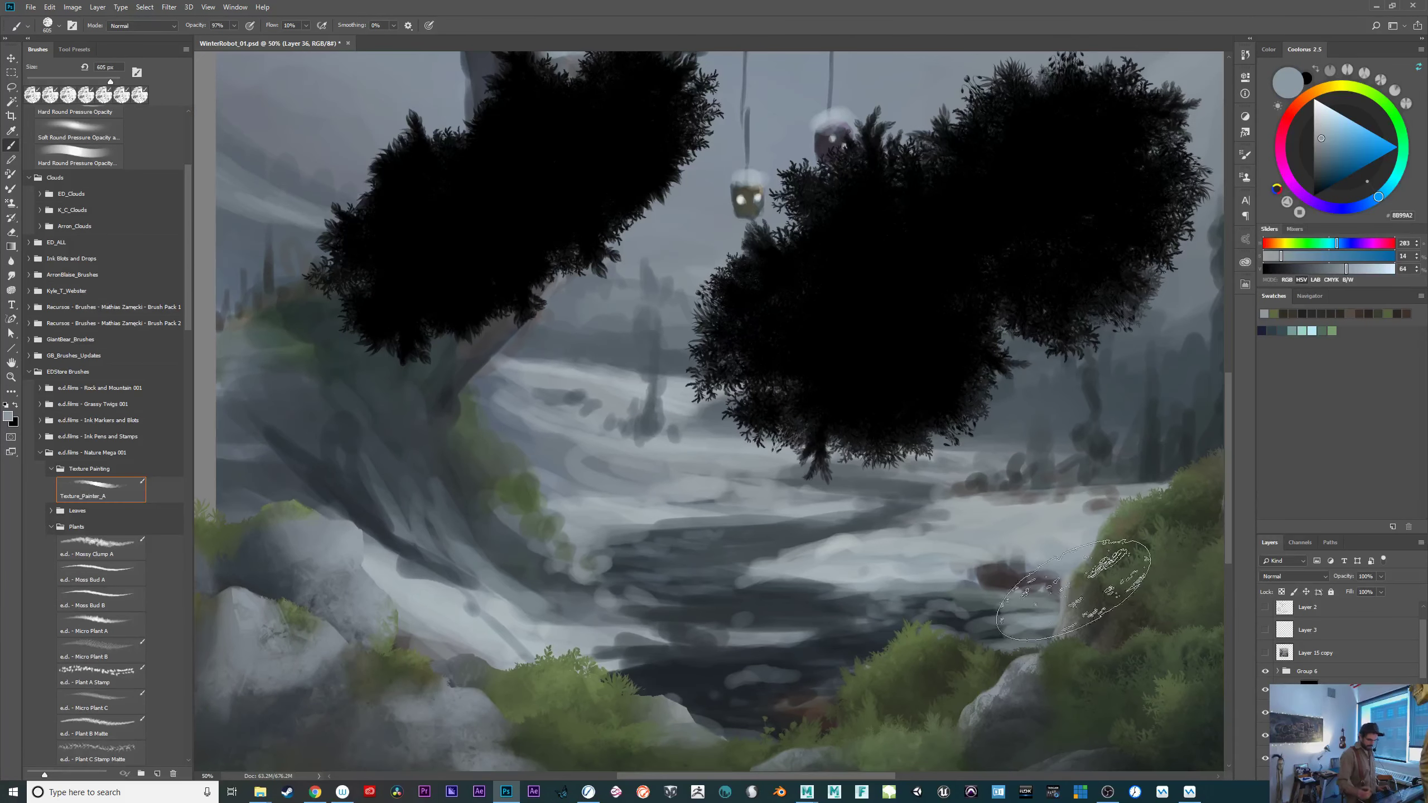
# Load the larger black foliage shape as a selection and transform it onto the left bank, scaled to 84.65% and rotated about -123°.
pyautogui.hotkey('ctrl', '-')
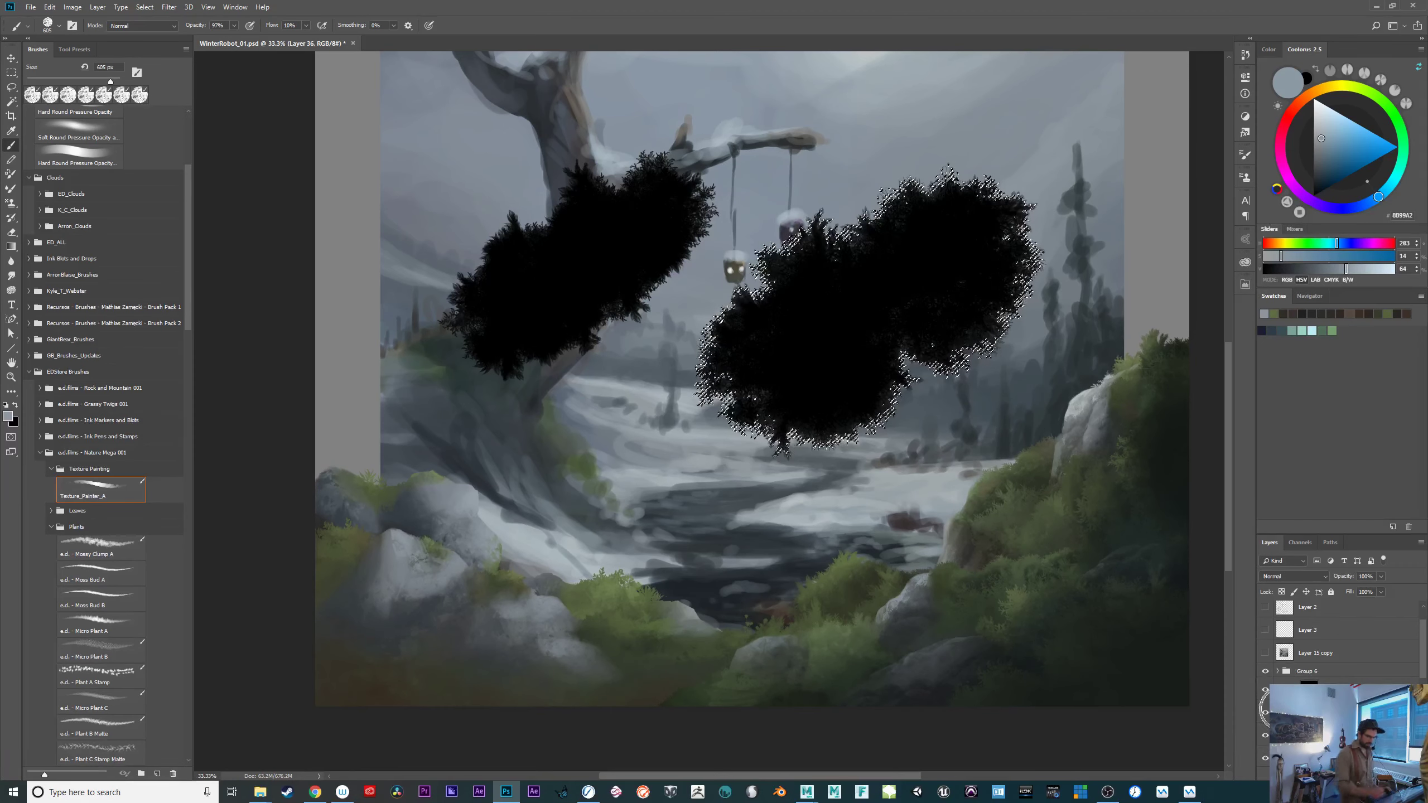
pyautogui.click(145, 7)
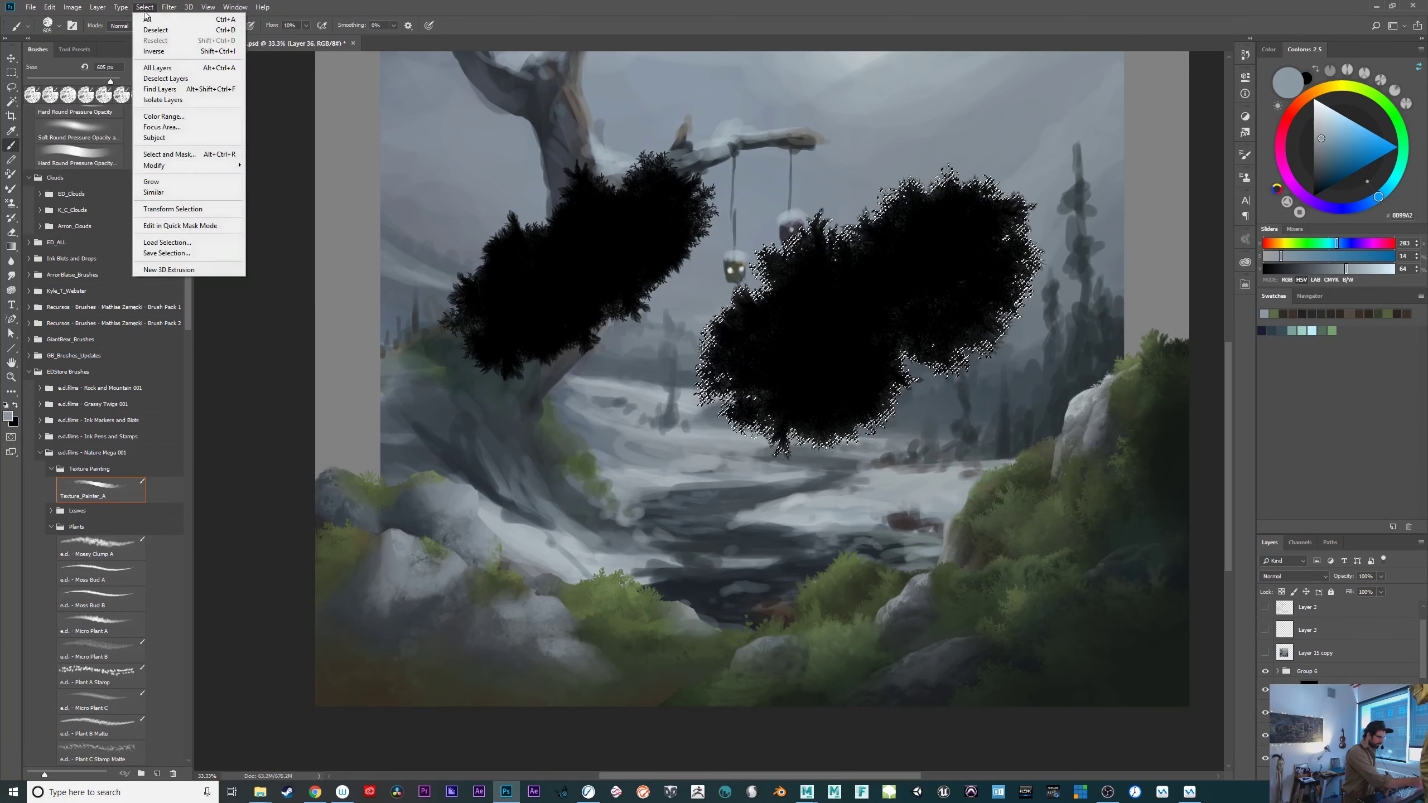
pyautogui.click(195, 218)
pyautogui.moveTo(871, 315); pyautogui.dragTo(628, 630)
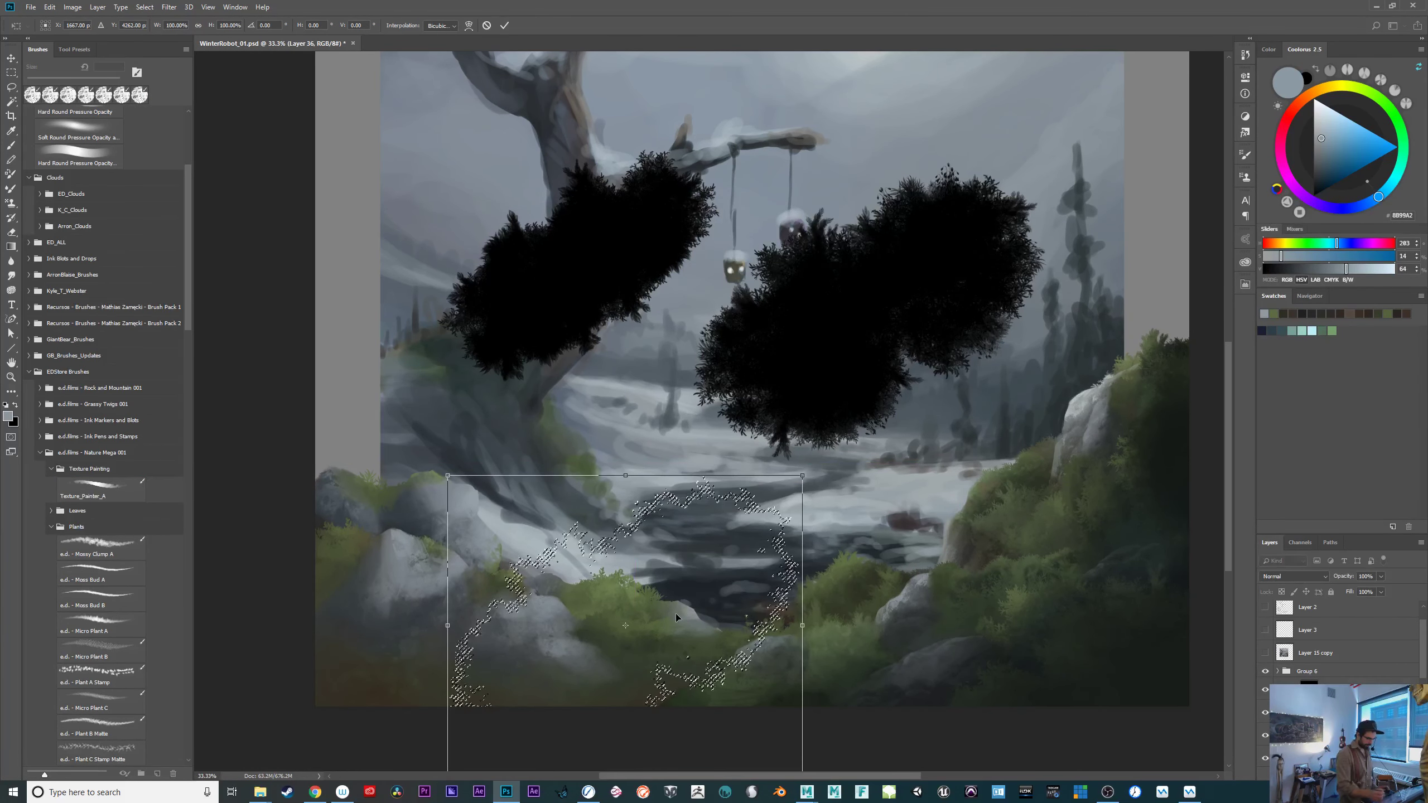
pyautogui.moveTo(897, 666); pyautogui.dragTo(715, 447)
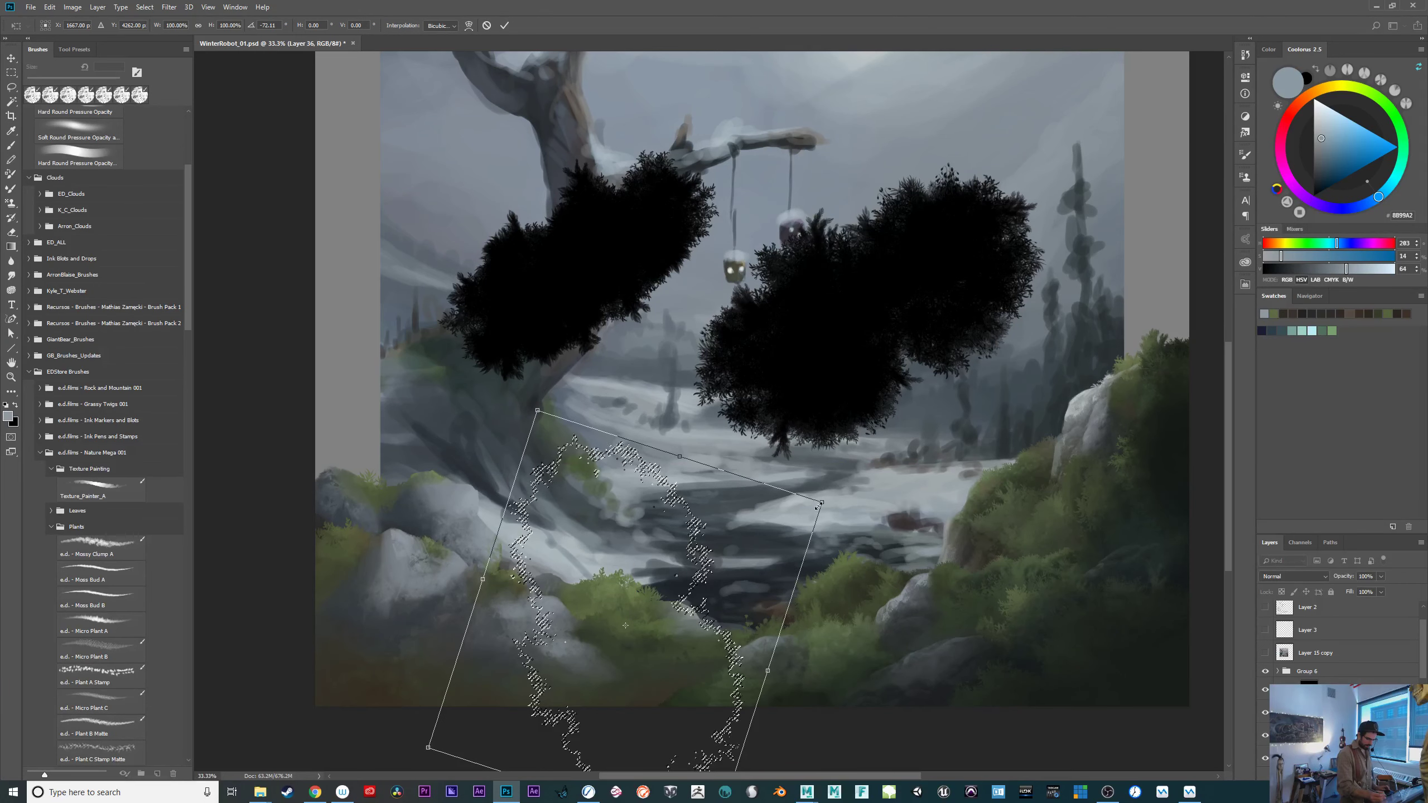
pyautogui.moveTo(822, 504); pyautogui.dragTo(769, 538)
pyautogui.moveTo(823, 681); pyautogui.dragTo(833, 605)
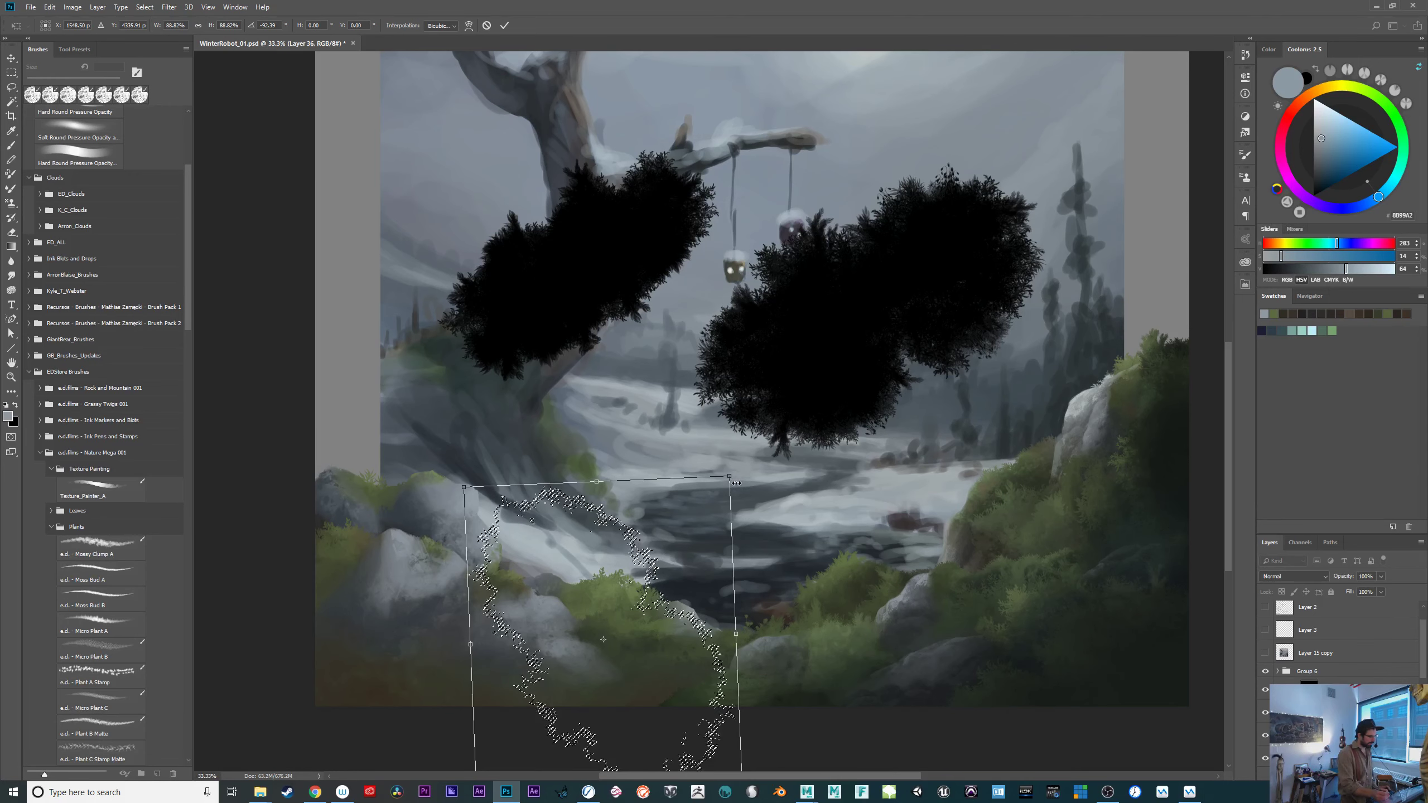
pyautogui.moveTo(729, 476); pyautogui.dragTo(717, 491)
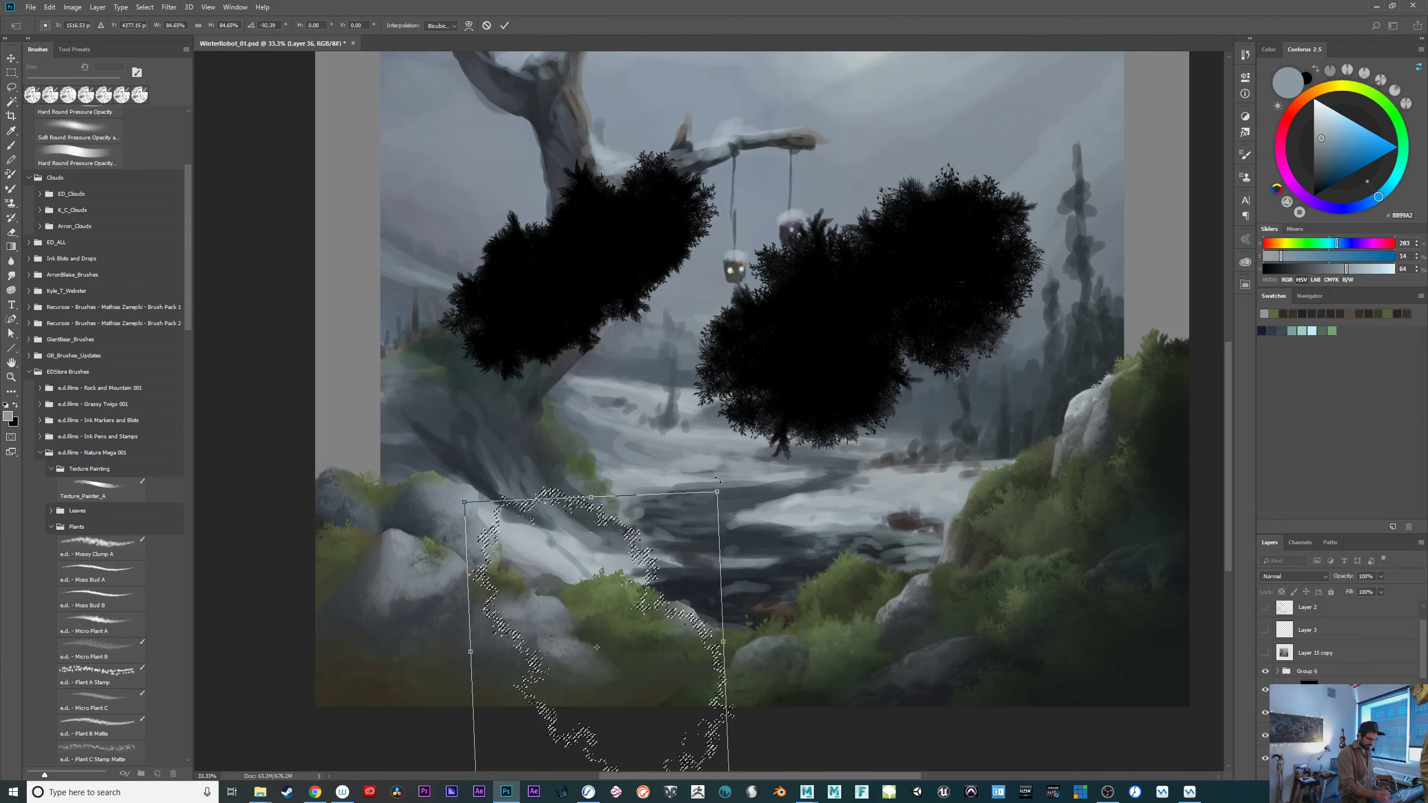
pyautogui.moveTo(827, 640); pyautogui.dragTo(785, 516)
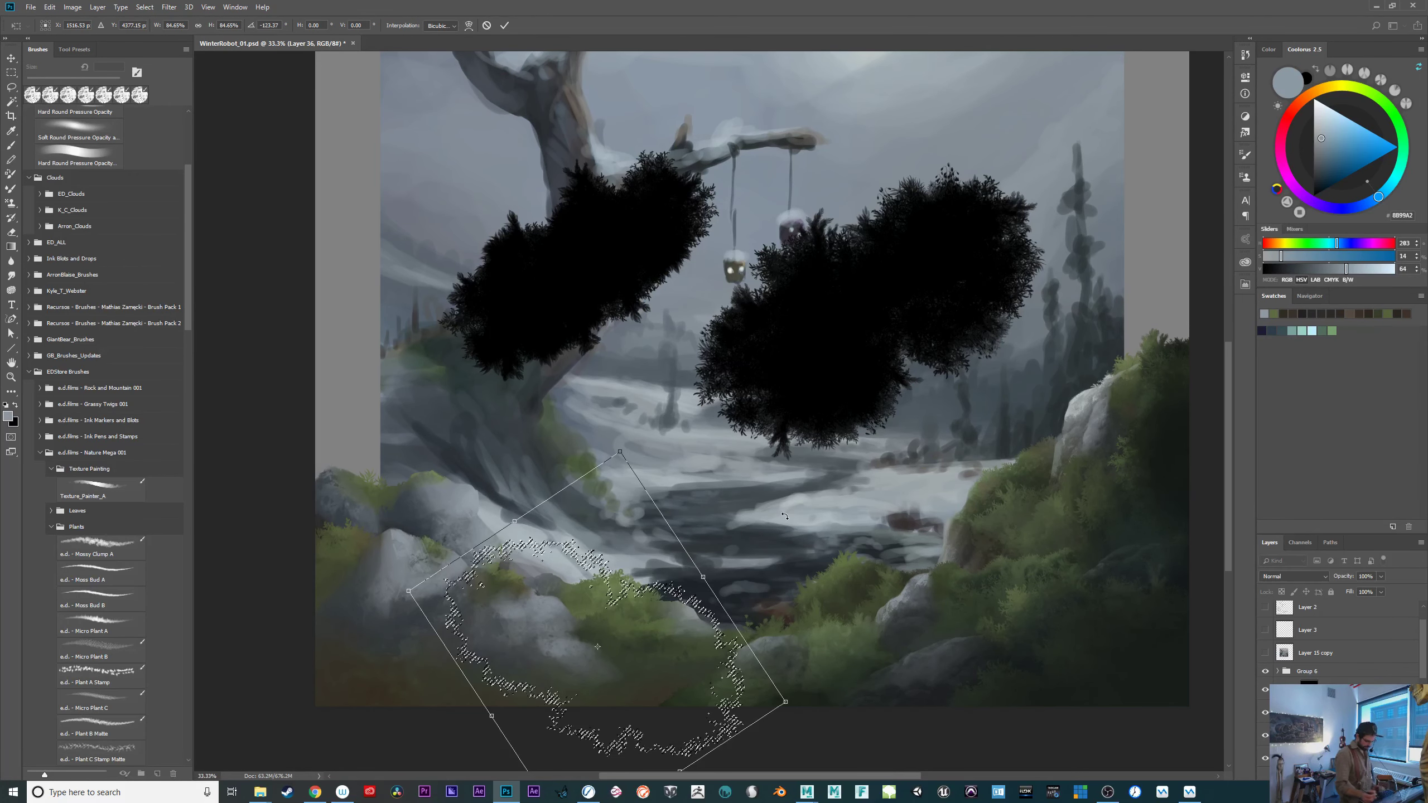
# Rotate the foliage selection to about -143°, align its leafy edge with the left bank's large bush, and apply the transformation.
pyautogui.moveTo(700, 679); pyautogui.dragTo(714, 711)
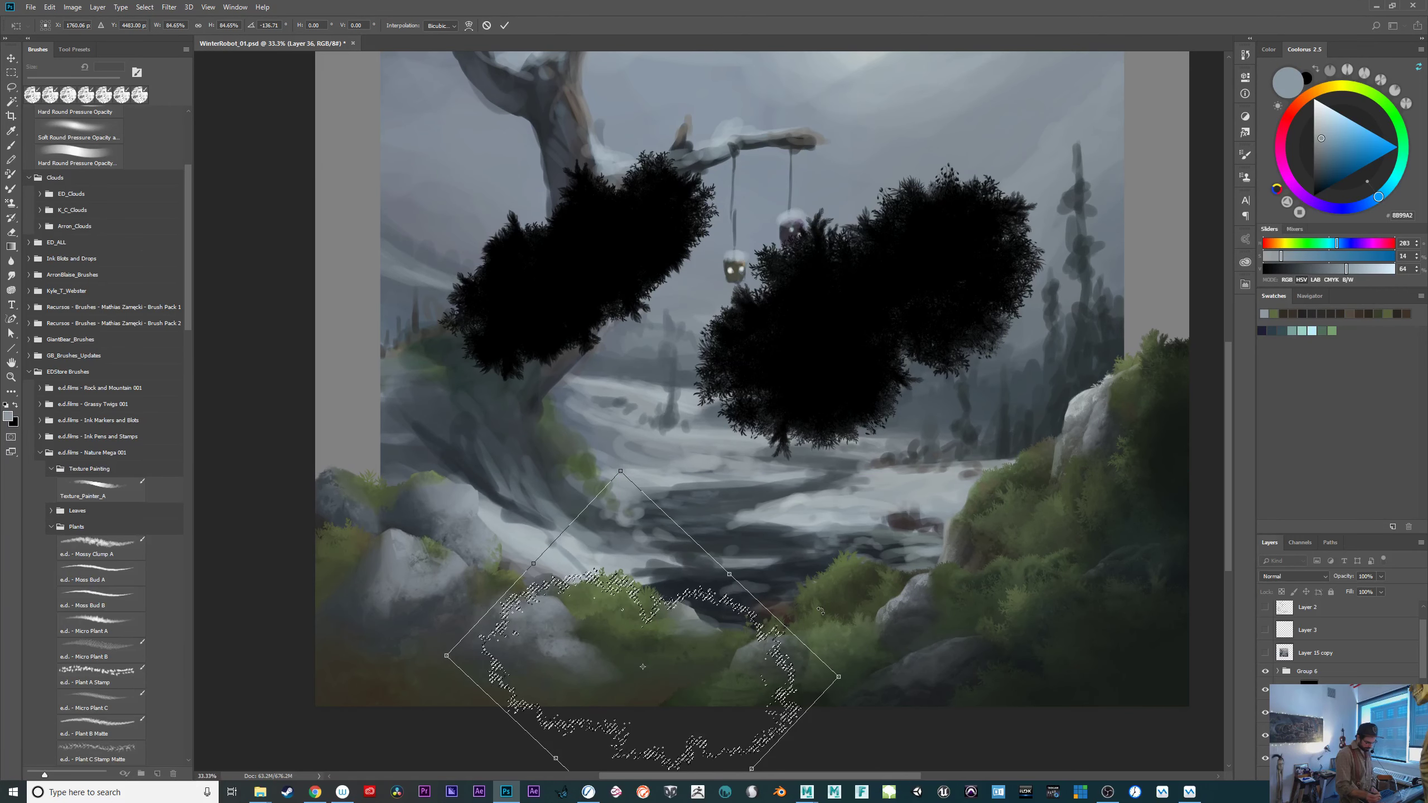
pyautogui.moveTo(741, 651); pyautogui.dragTo(741, 644)
pyautogui.moveTo(778, 598); pyautogui.dragTo(701, 647)
pyautogui.hotkey('ctrl', '+')
pyautogui.hotkey('ctrl', '+')
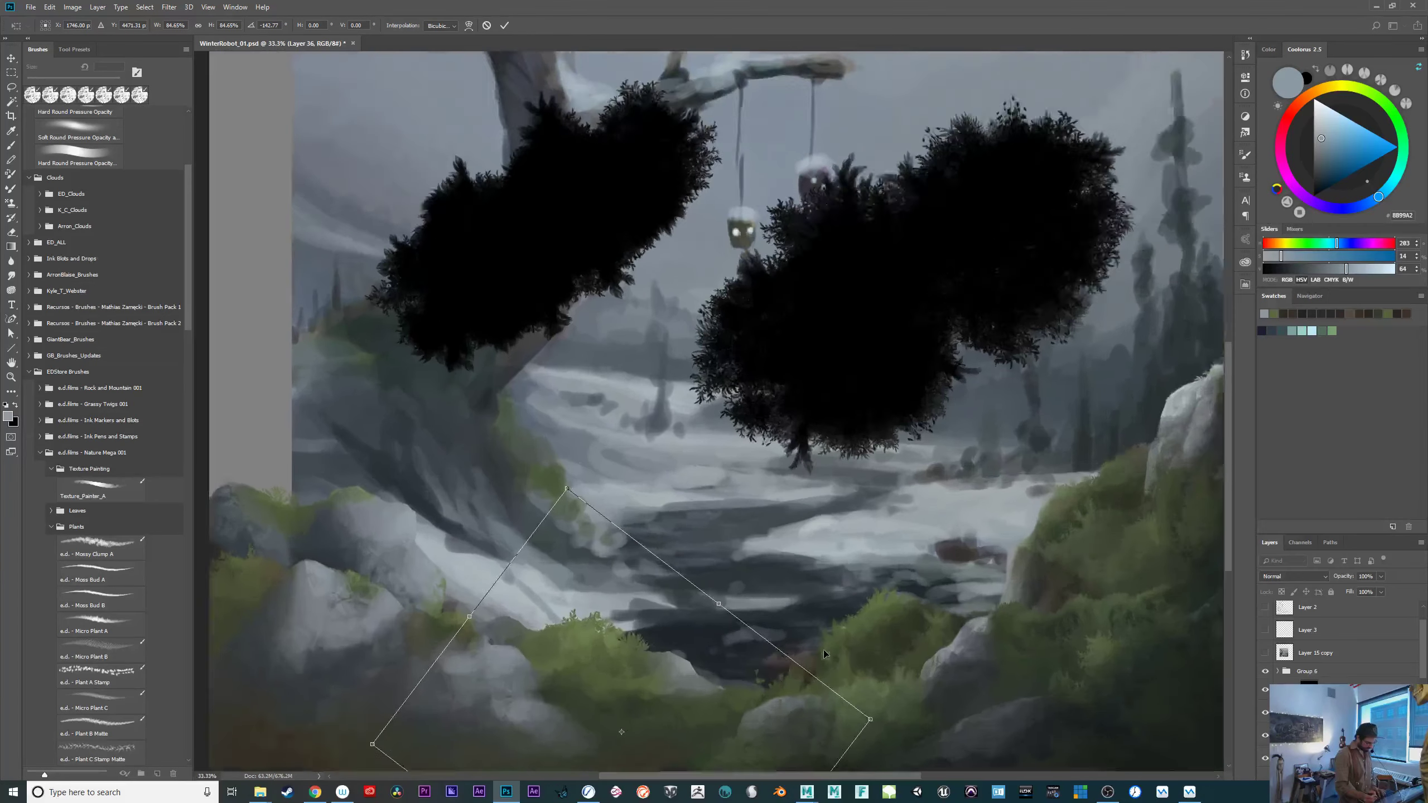
pyautogui.moveTo(809, 631); pyautogui.dragTo(866, 400)
pyautogui.moveTo(767, 738); pyautogui.dragTo(816, 598)
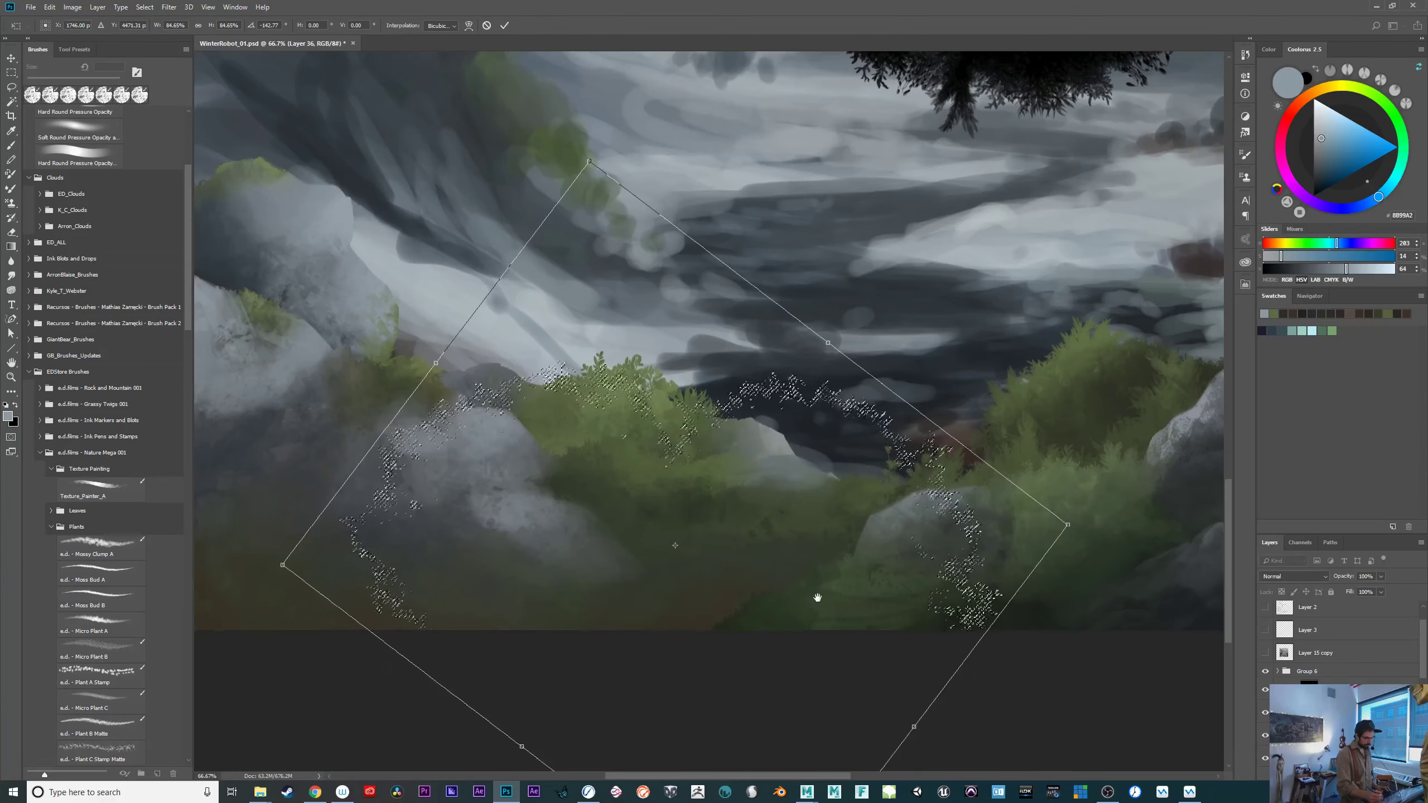
pyautogui.moveTo(648, 527); pyautogui.dragTo(639, 537)
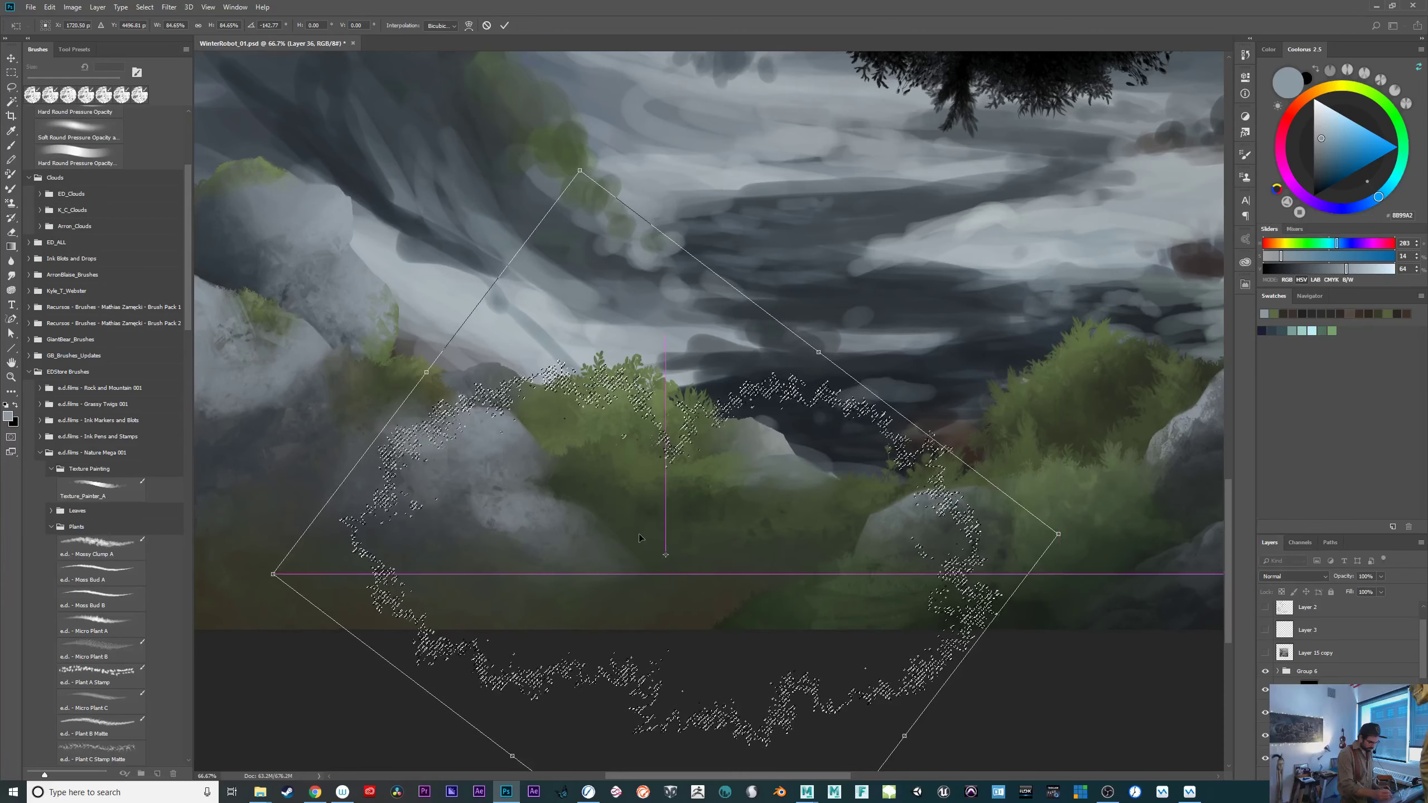
pyautogui.press('Return')
pyautogui.press('b')
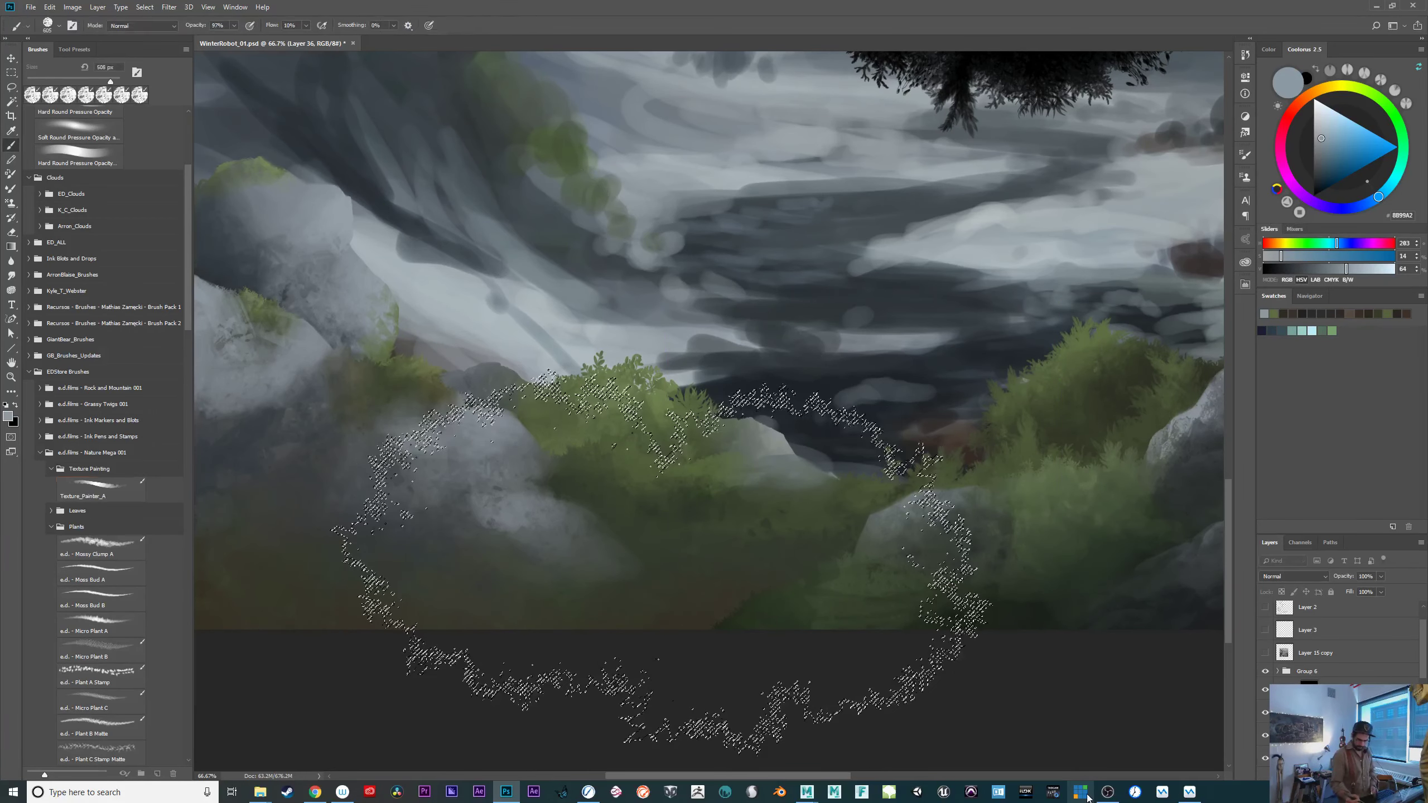
# Hide the left bank's rock and moss layer and add a new empty layer for painting.
pyautogui.moveTo(1426, 668); pyautogui.dragTo(1426, 698)
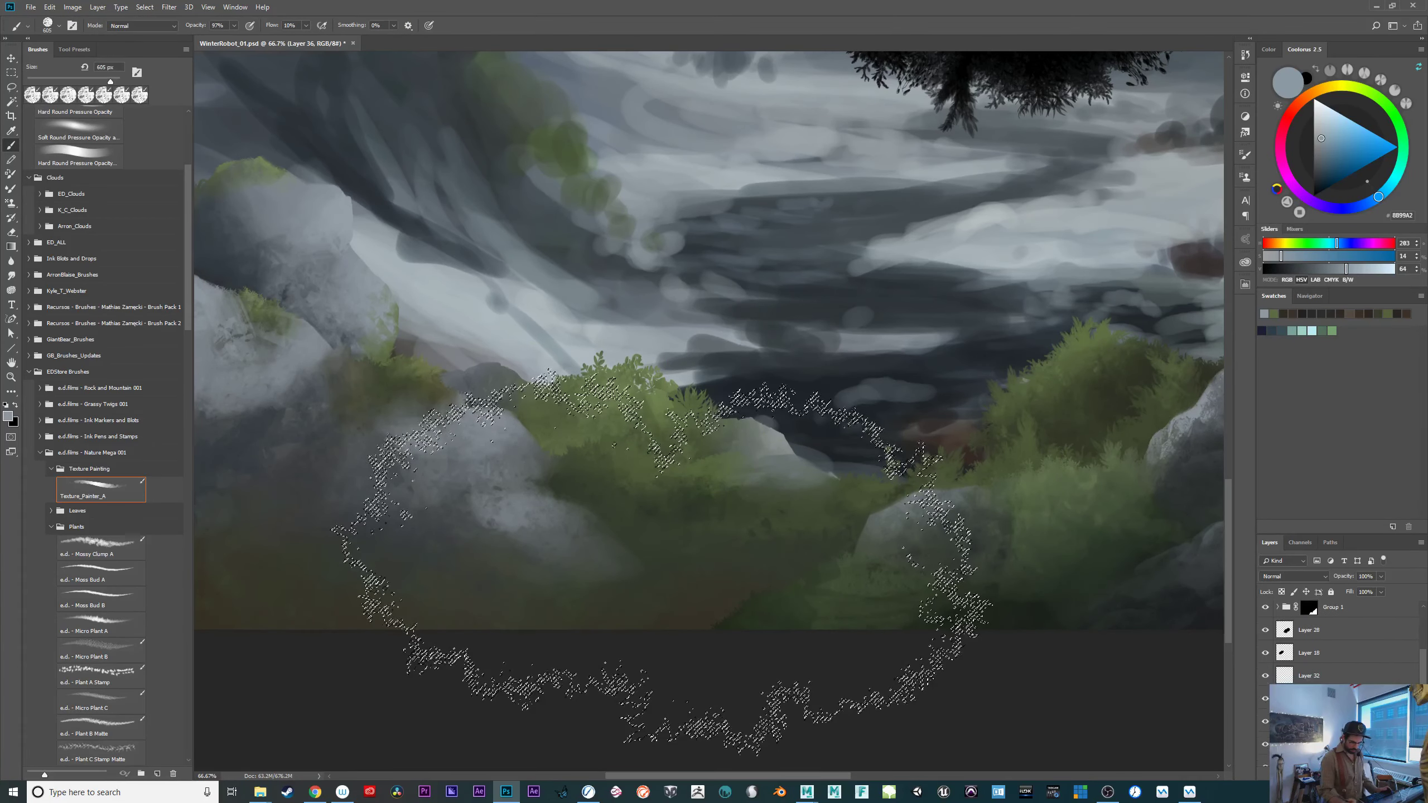
pyautogui.click(1265, 700)
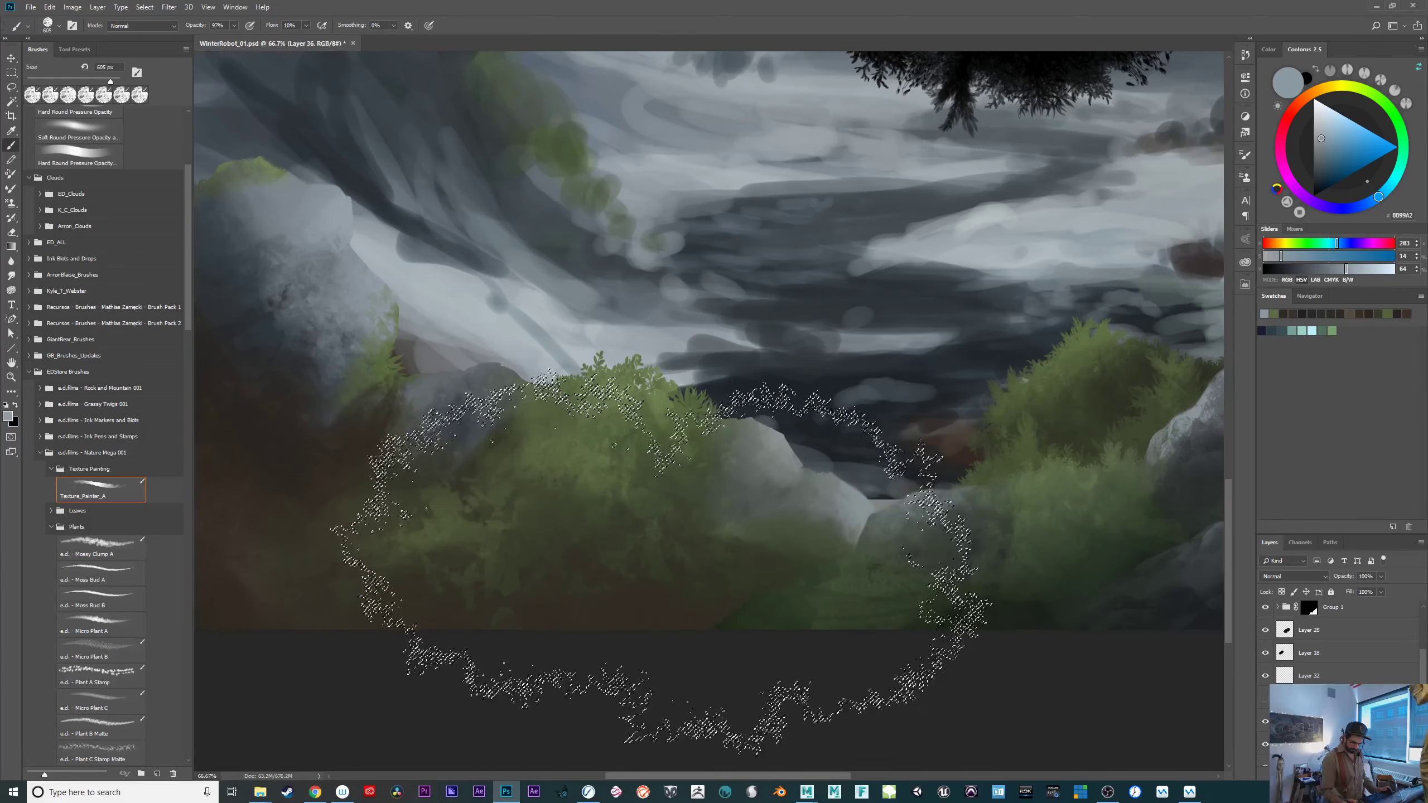
pyautogui.click(1393, 774)
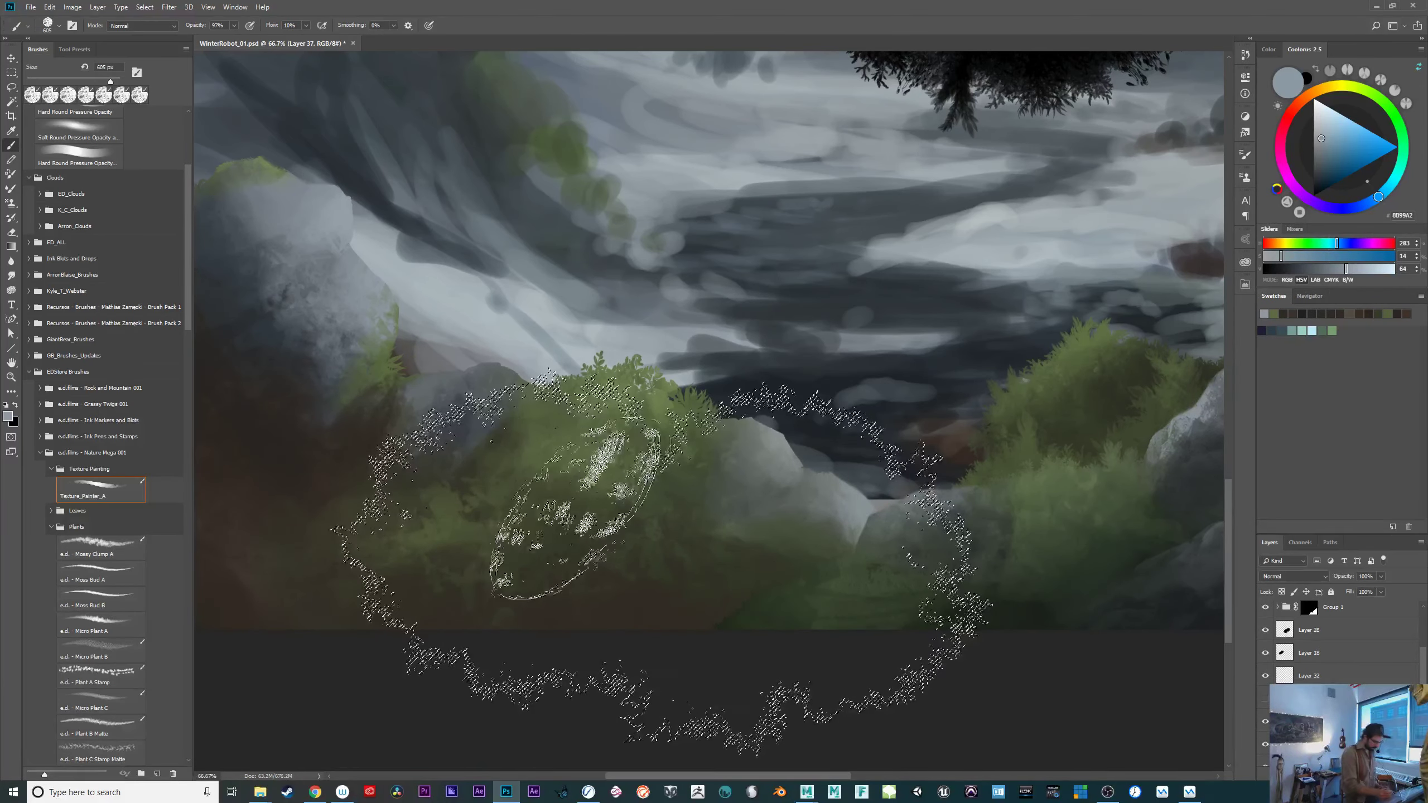
# Sample the bush's green, brighten it, and paint highlights along the bush's top inside the selection with a 350 px brush at 50% opacity.
pyautogui.keyDown('alt'); pyautogui.click(631, 377); pyautogui.keyUp('alt')
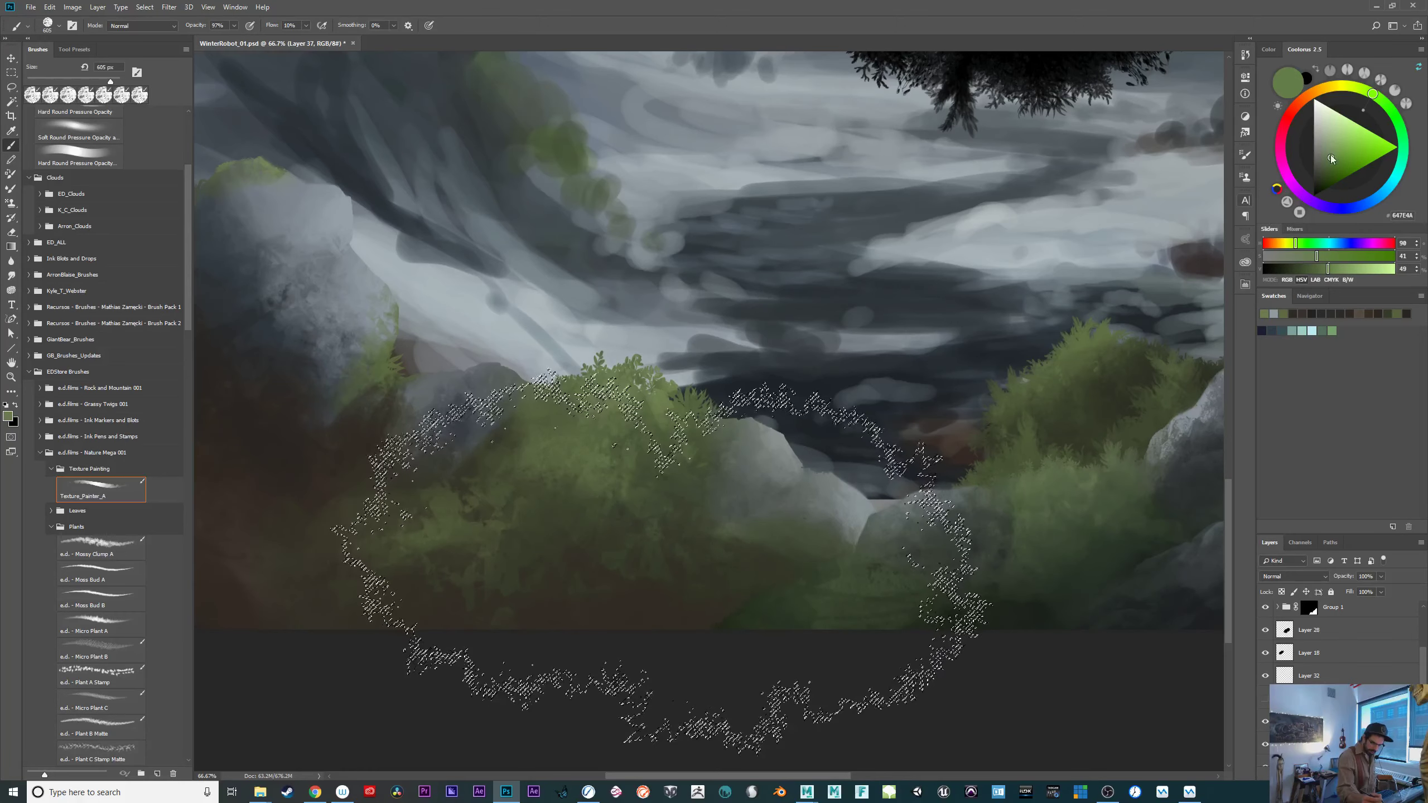
pyautogui.moveTo(1333, 159); pyautogui.dragTo(1331, 147)
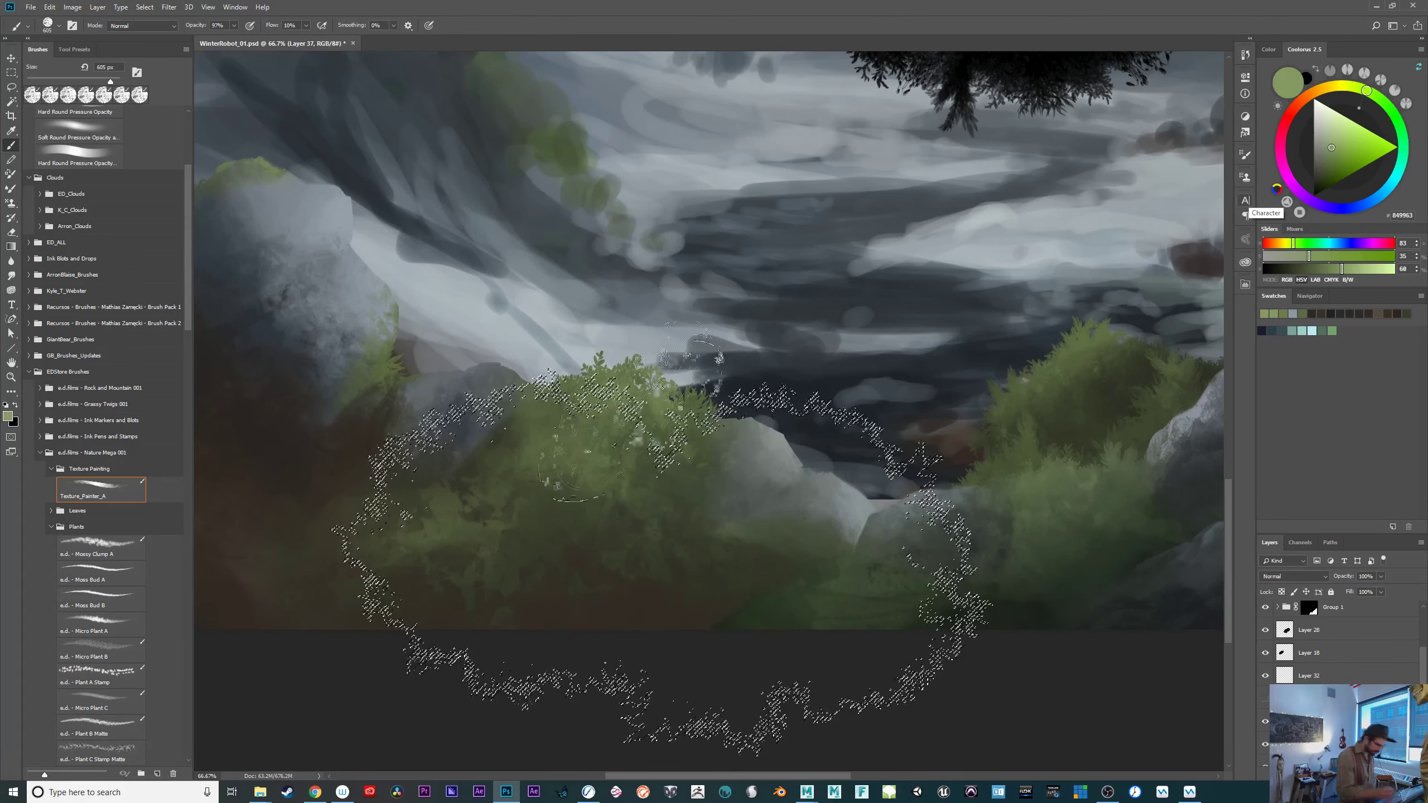
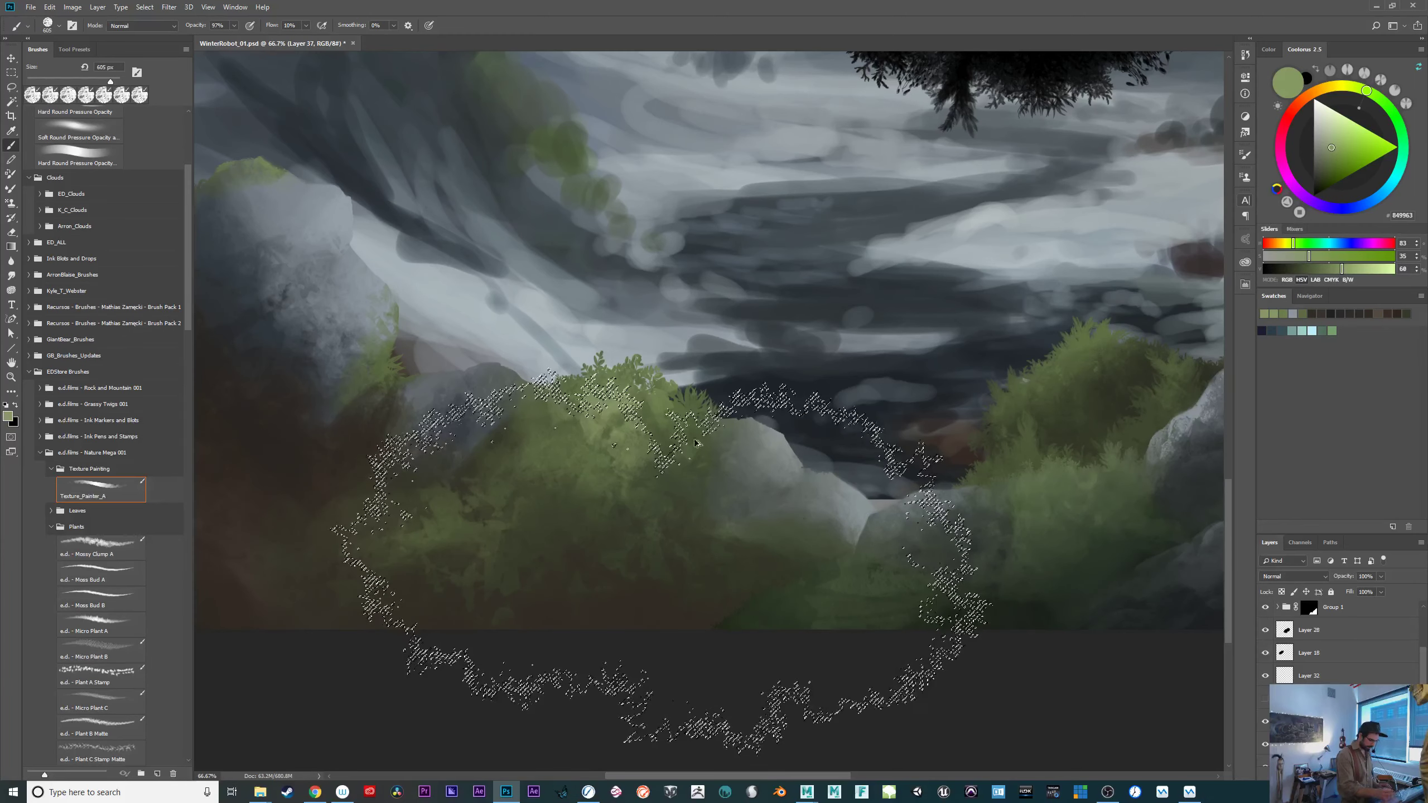
pyautogui.moveTo(664, 467); pyautogui.dragTo(616, 467)
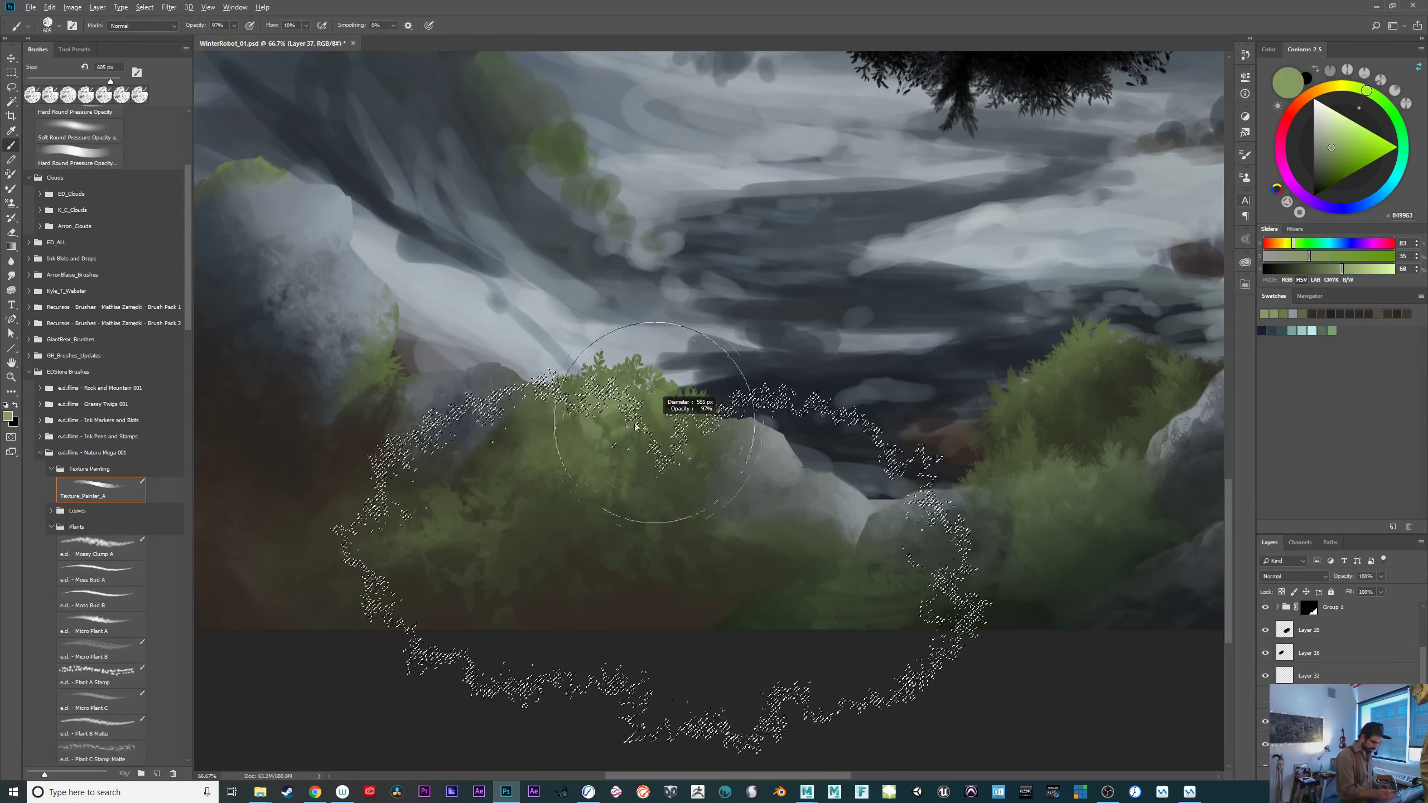
pyautogui.moveTo(607, 411); pyautogui.dragTo(658, 444)
pyautogui.press('5')
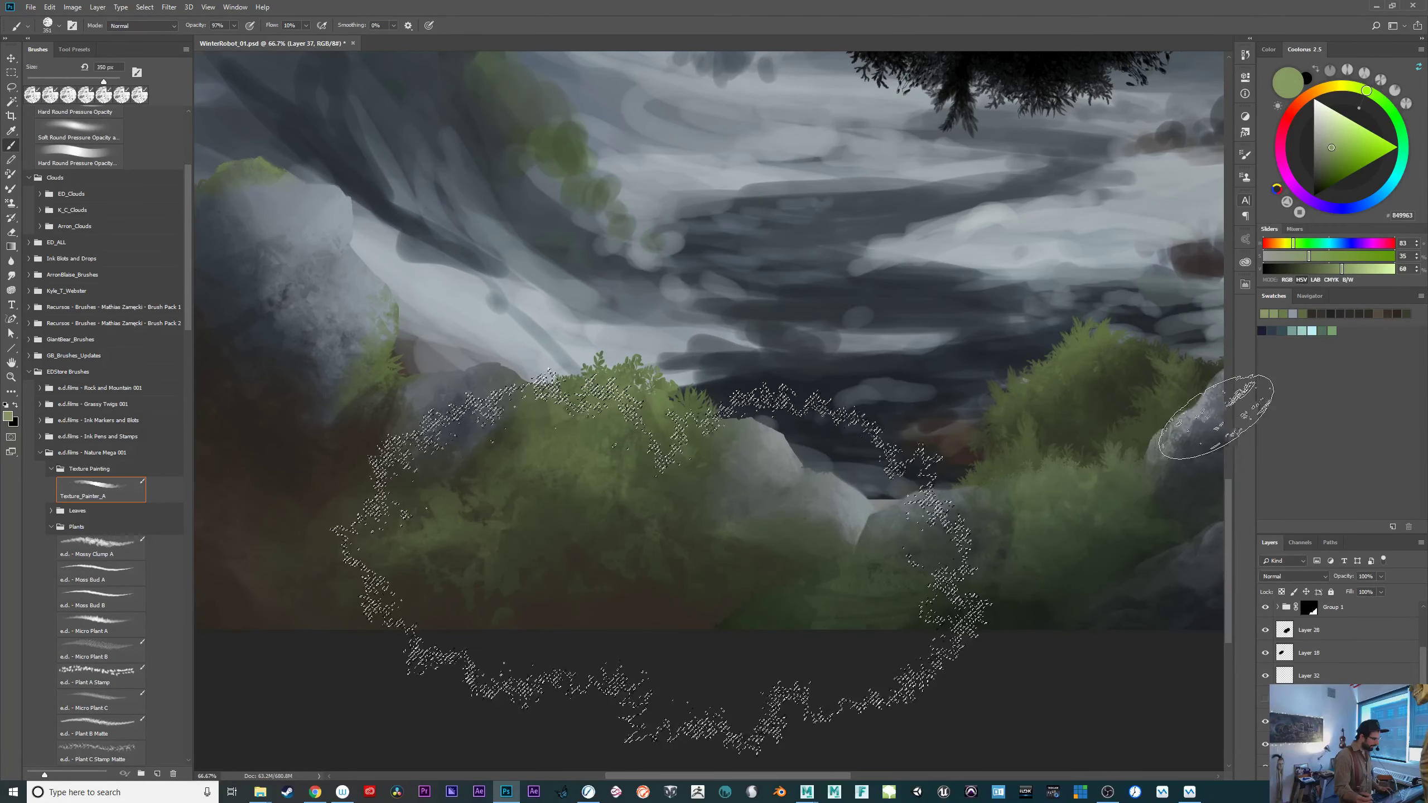
pyautogui.click(1341, 145)
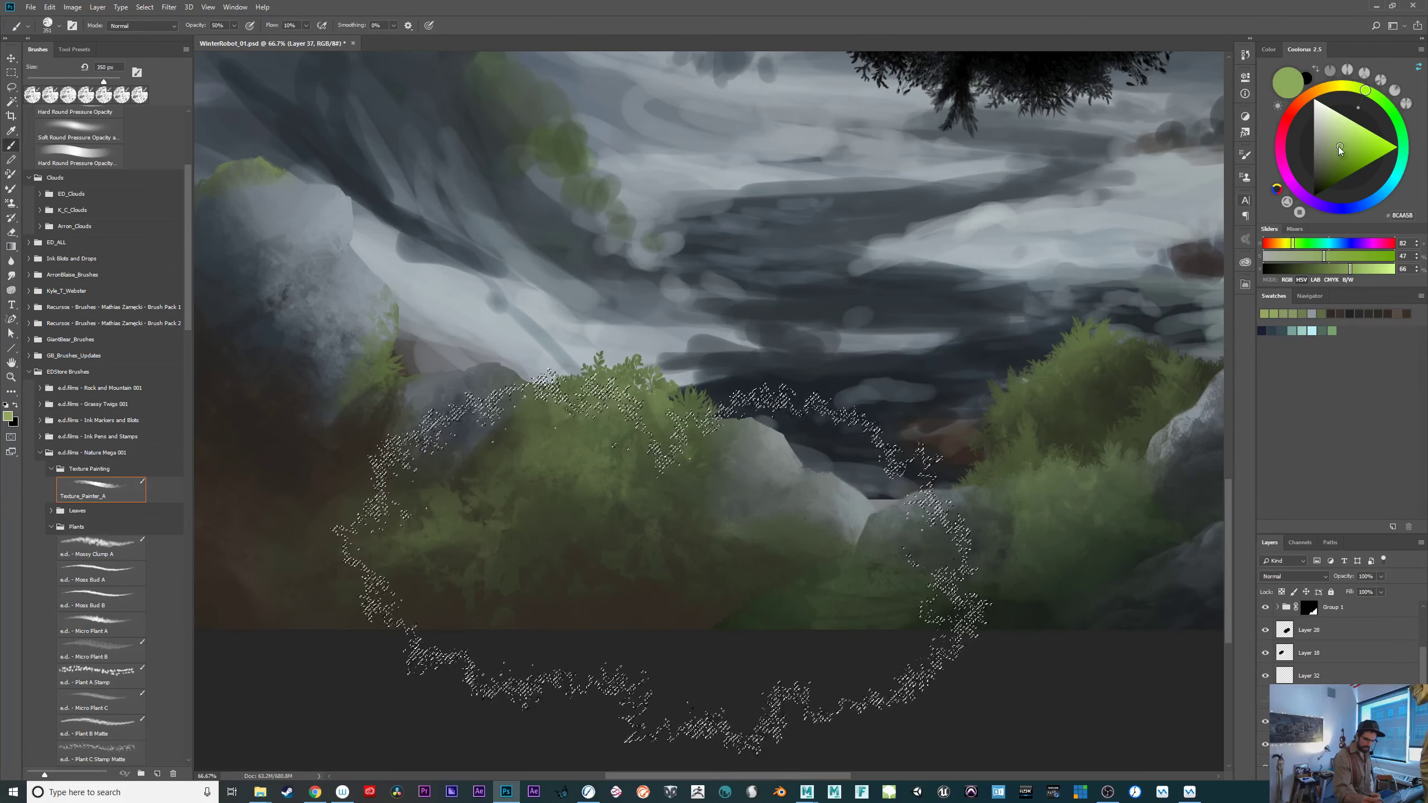
pyautogui.moveTo(1337, 154); pyautogui.dragTo(1340, 145)
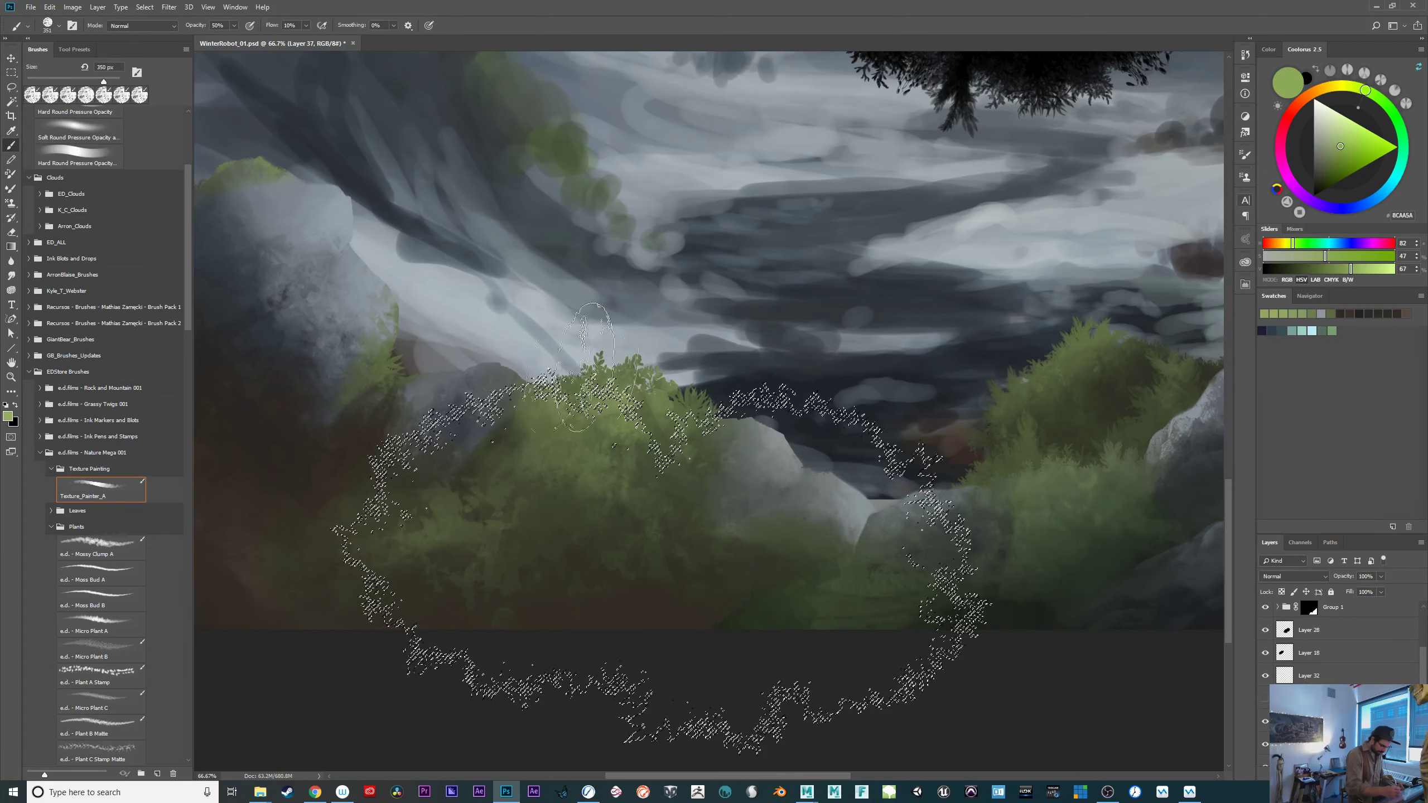
pyautogui.moveTo(615, 412)
pyautogui.mouseDown()
pyautogui.moveTo(660, 423)
pyautogui.moveTo(603, 436)
pyautogui.moveTo(584, 477)
pyautogui.moveTo(706, 415)
pyautogui.mouseUp()
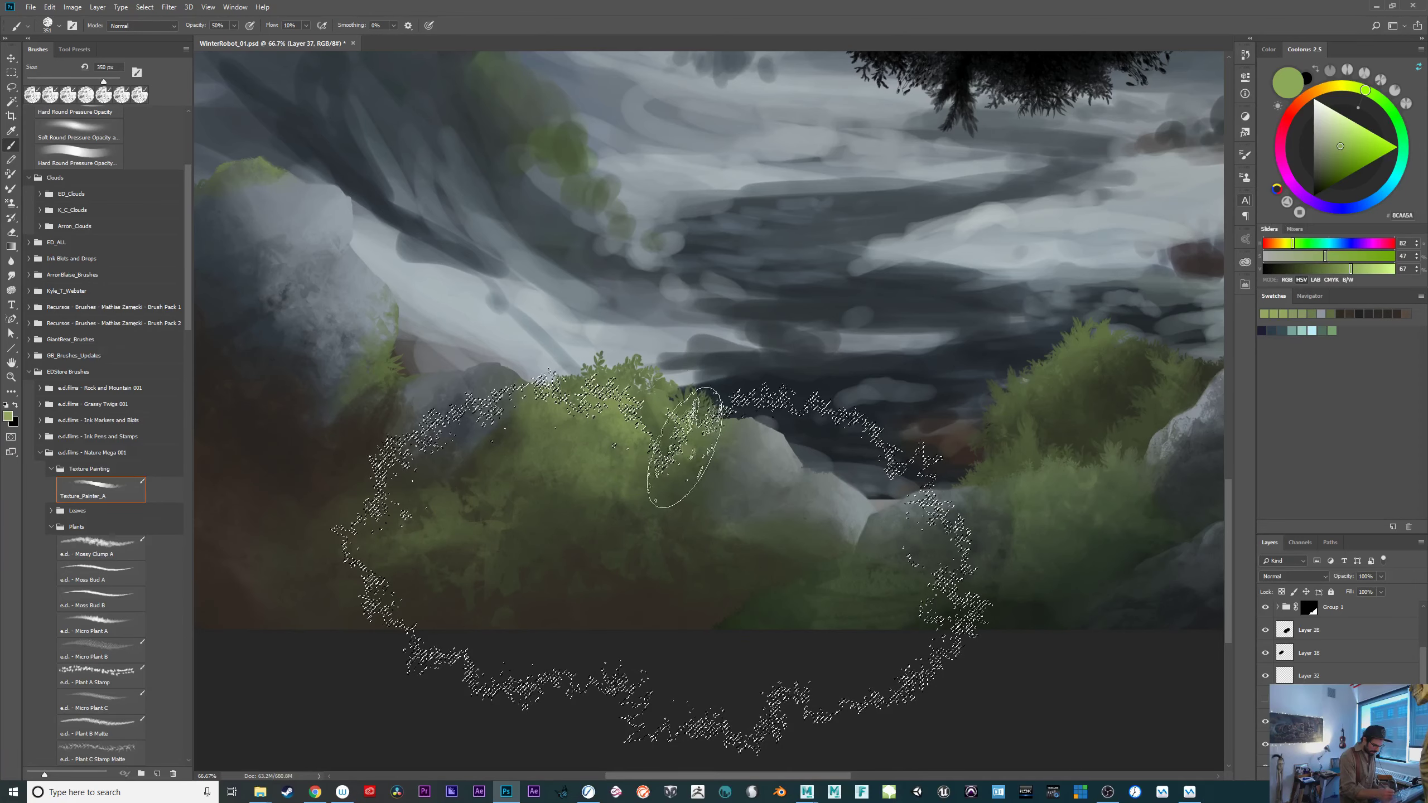
# Invert the foliage selection and paint shadow around the bush's leafy notch with a dark, desaturated purple at 50% opacity.
pyautogui.hotkey('ctrl', 'shift', 'i')
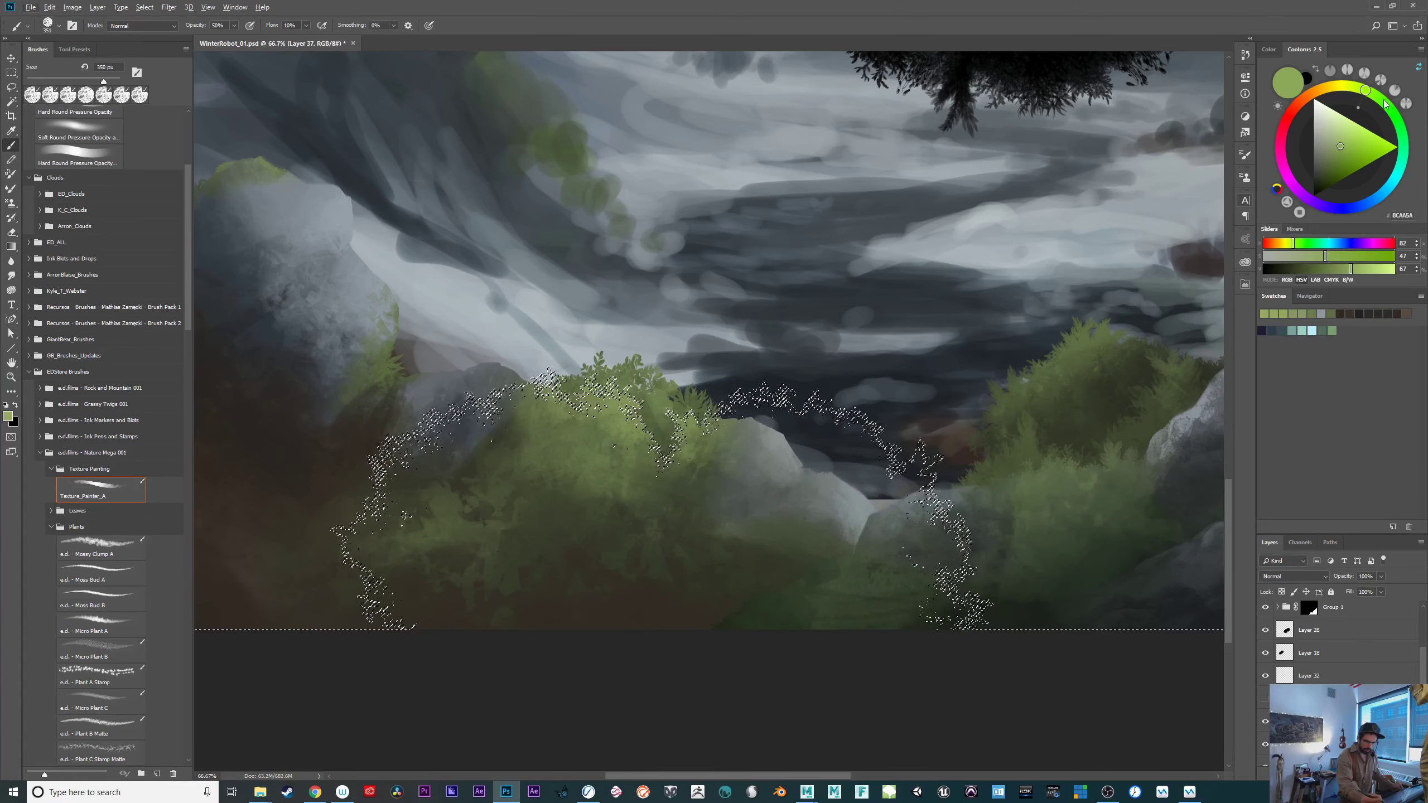
pyautogui.moveTo(1385, 104); pyautogui.dragTo(1395, 116)
pyautogui.moveTo(1325, 165); pyautogui.dragTo(1320, 174)
pyautogui.click(1282, 159)
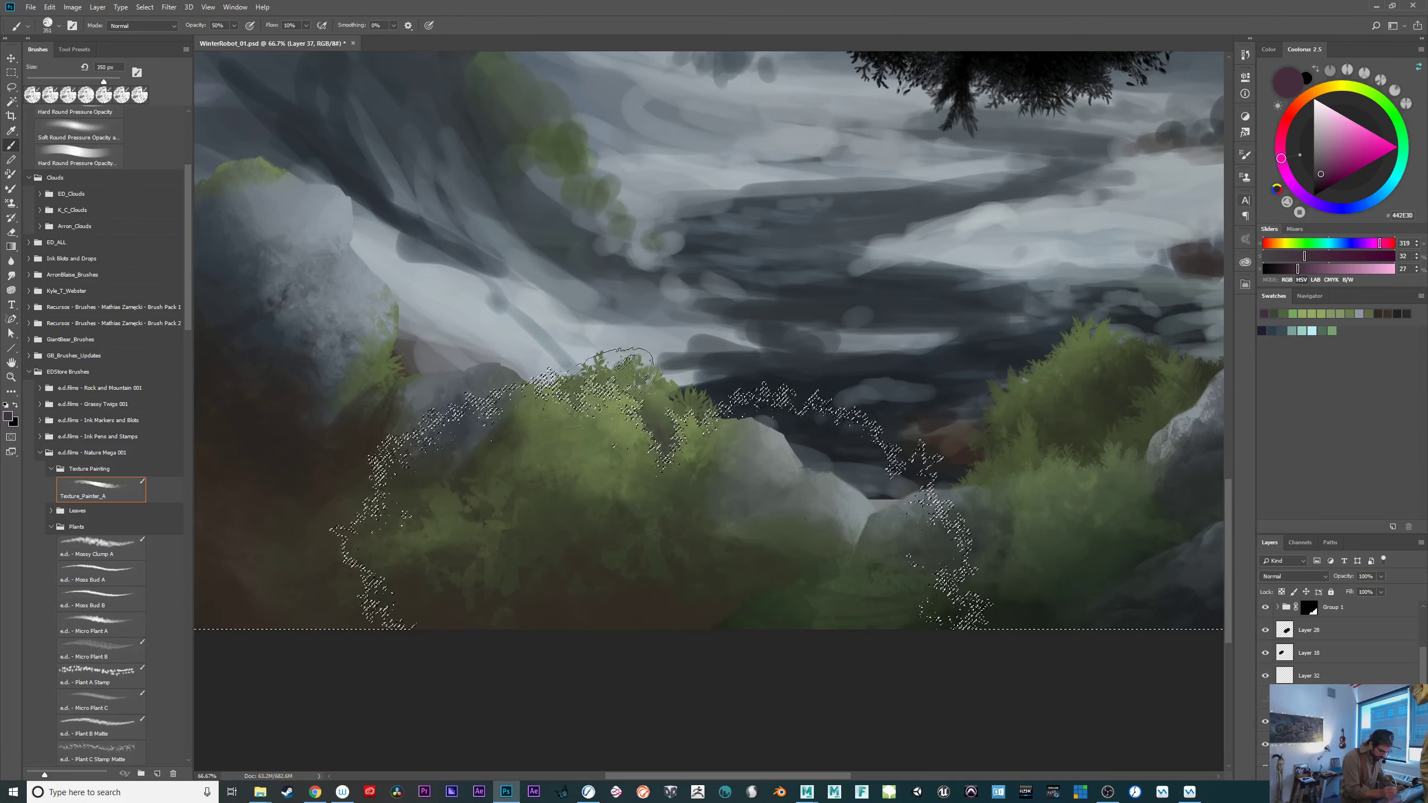
pyautogui.hotkey('ctrl', 'h')
pyautogui.moveTo(846, 622); pyautogui.dragTo(839, 656)
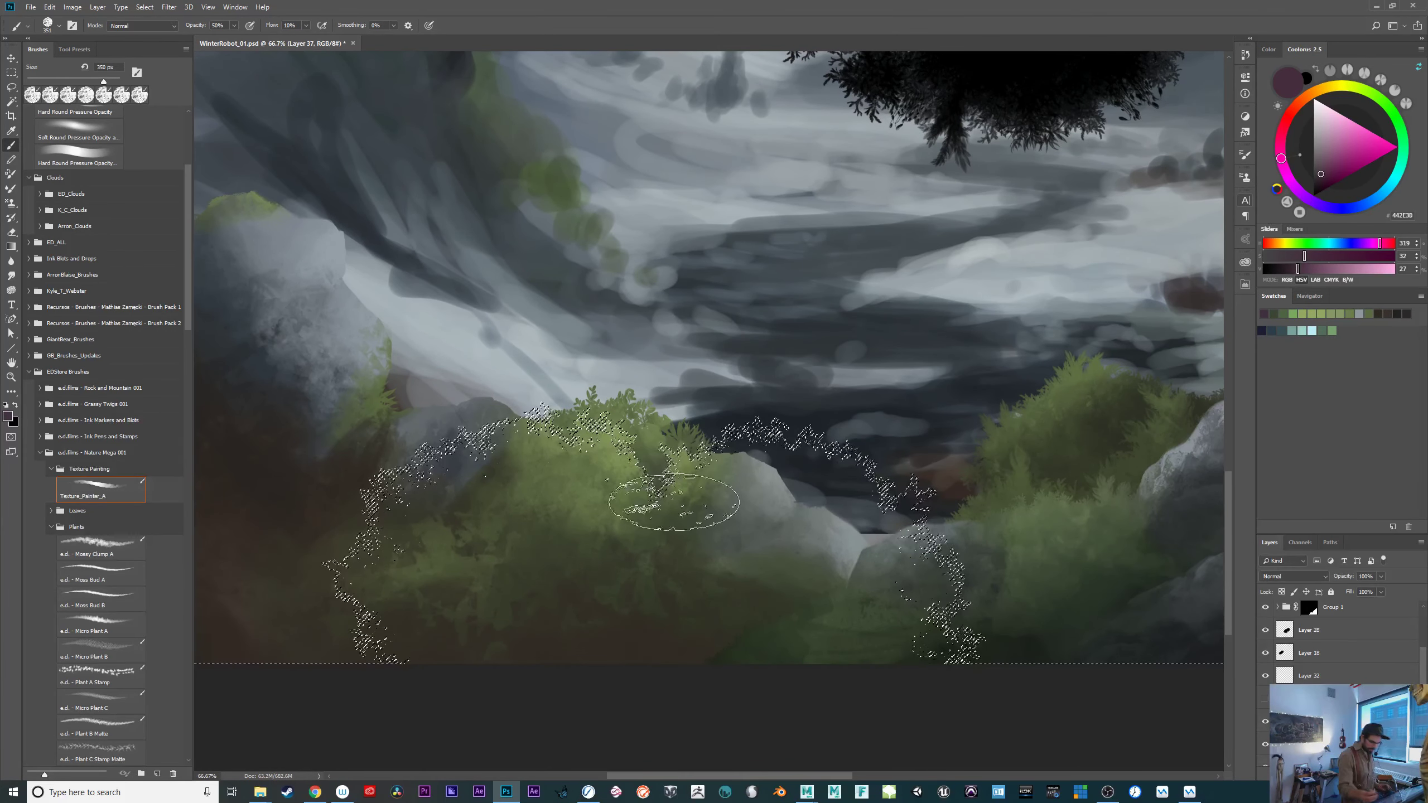
pyautogui.click(1318, 175)
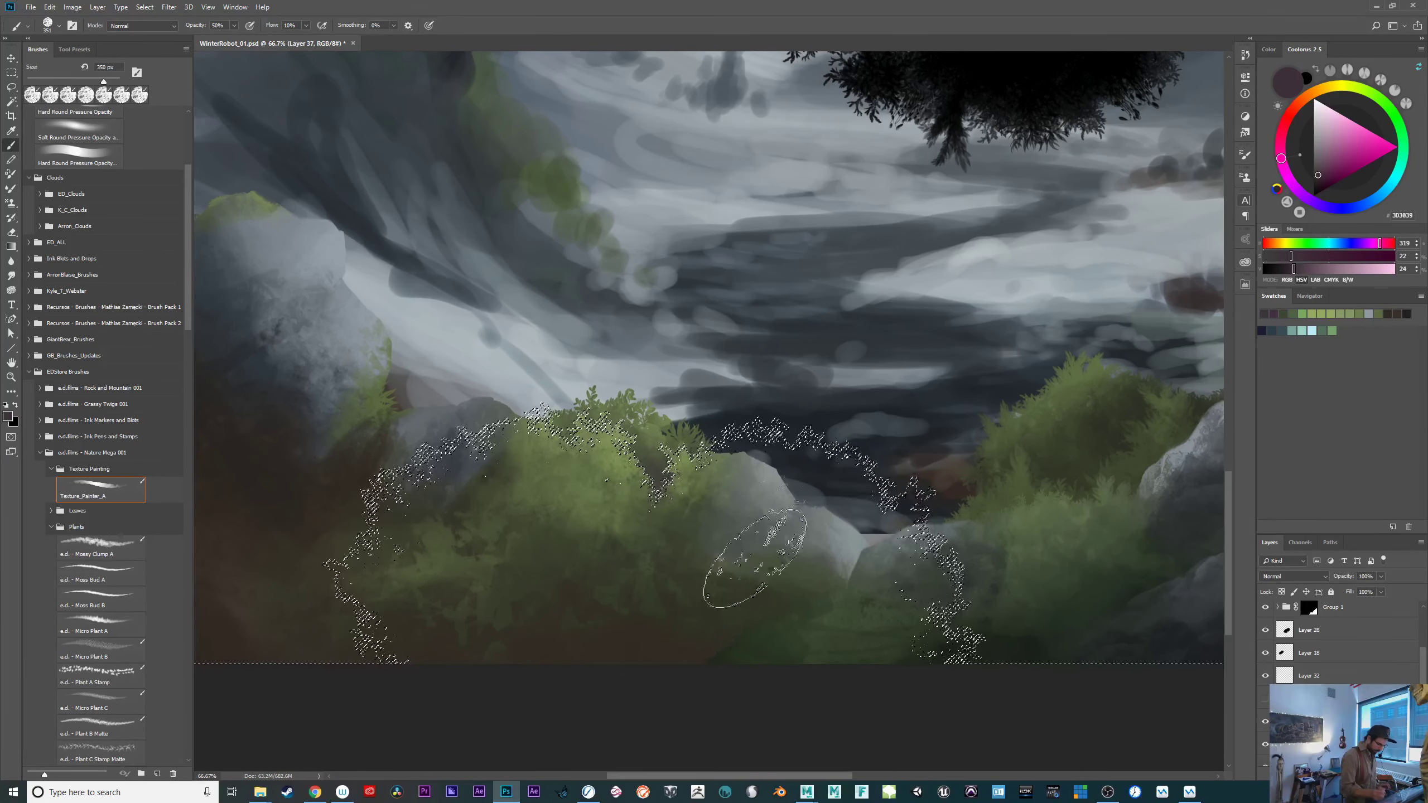
# Sample the bush's green, brighten it, paint highlights on the leaf clump outside the inverted selection, and deselect.
pyautogui.keyDown('alt'); pyautogui.click(684, 459); pyautogui.keyUp('alt')
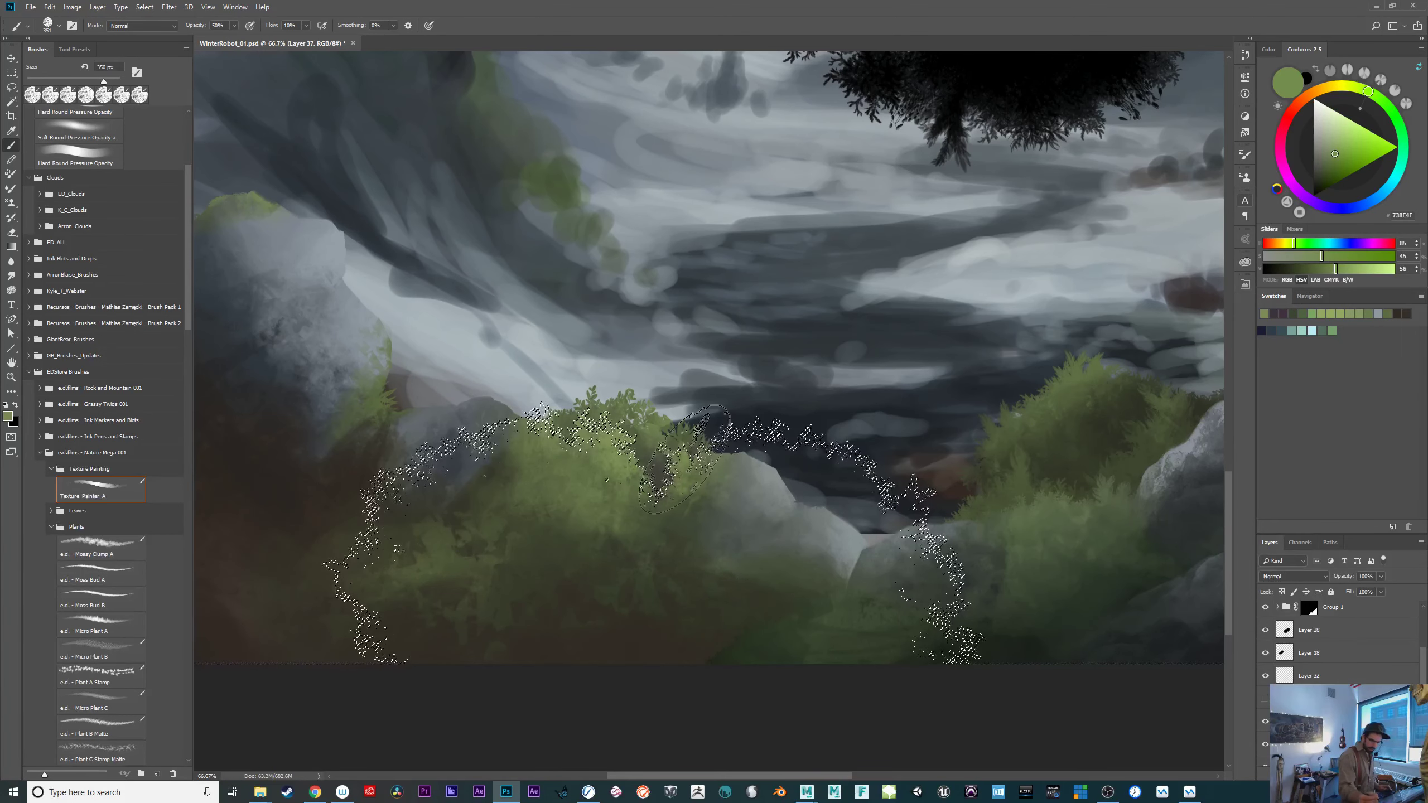
pyautogui.click(1346, 144)
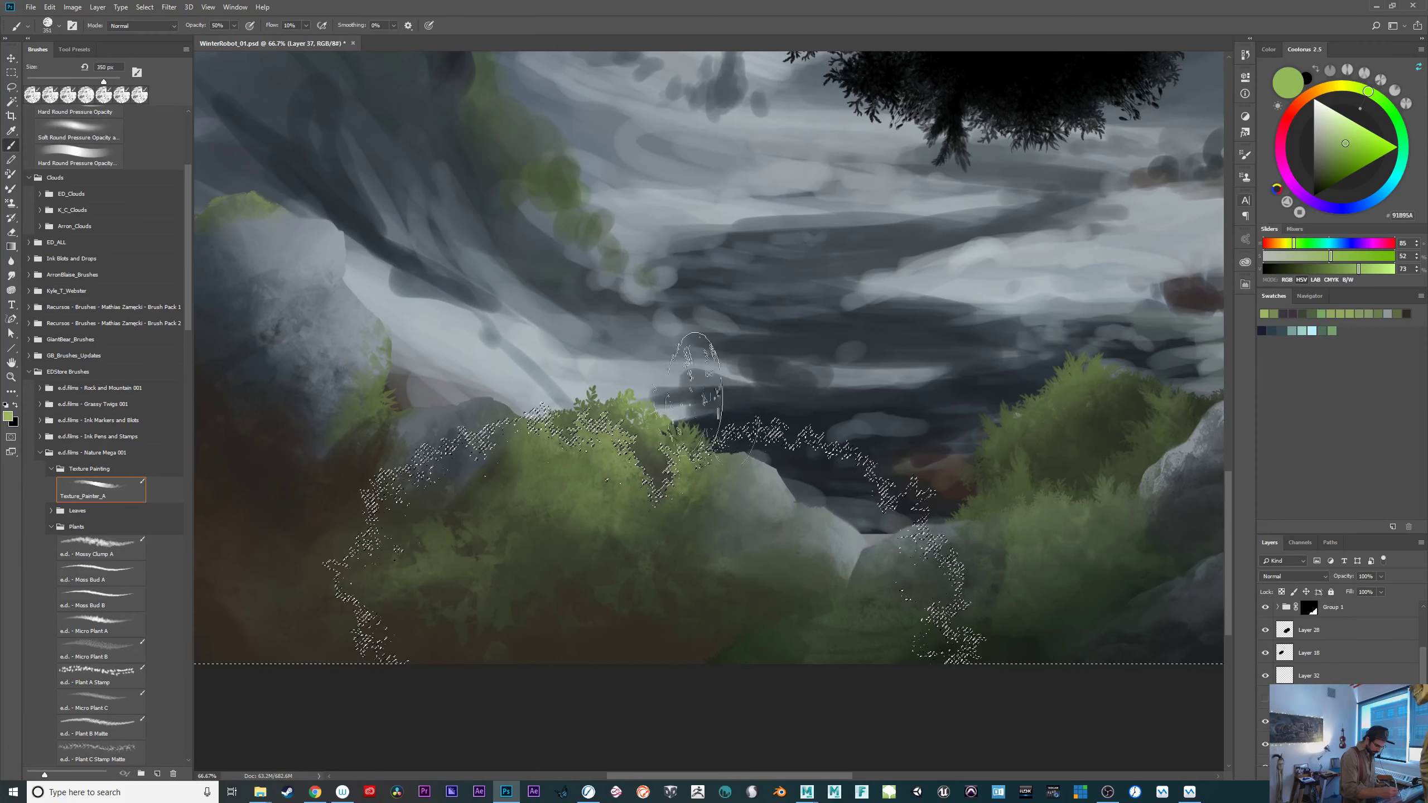
pyautogui.moveTo(980, 627)
pyautogui.mouseDown()
pyautogui.moveTo(867, 642)
pyautogui.moveTo(1068, 648)
pyautogui.moveTo(1067, 661)
pyautogui.mouseUp()
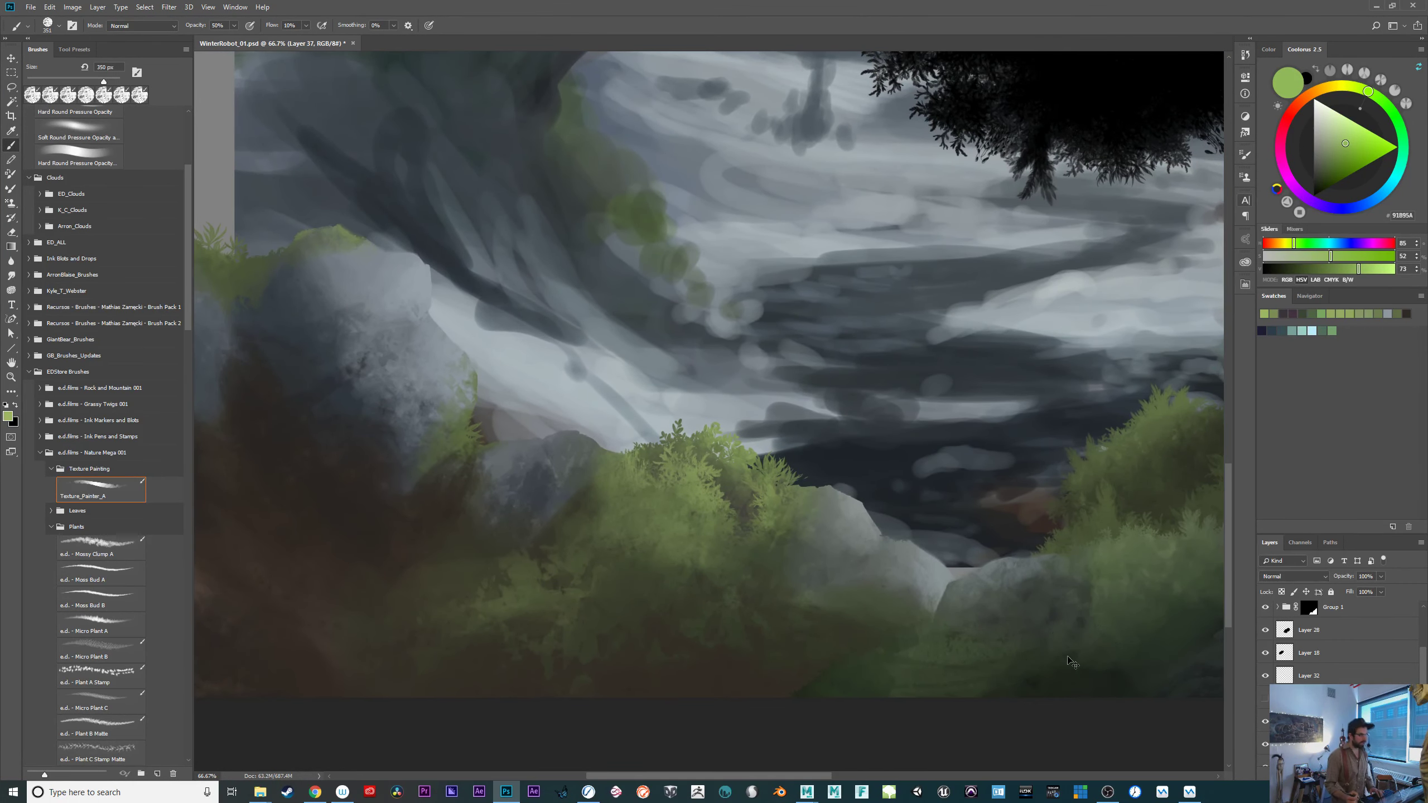
pyautogui.hotkey('ctrl', '1')
pyautogui.hotkey('ctrl', '-')
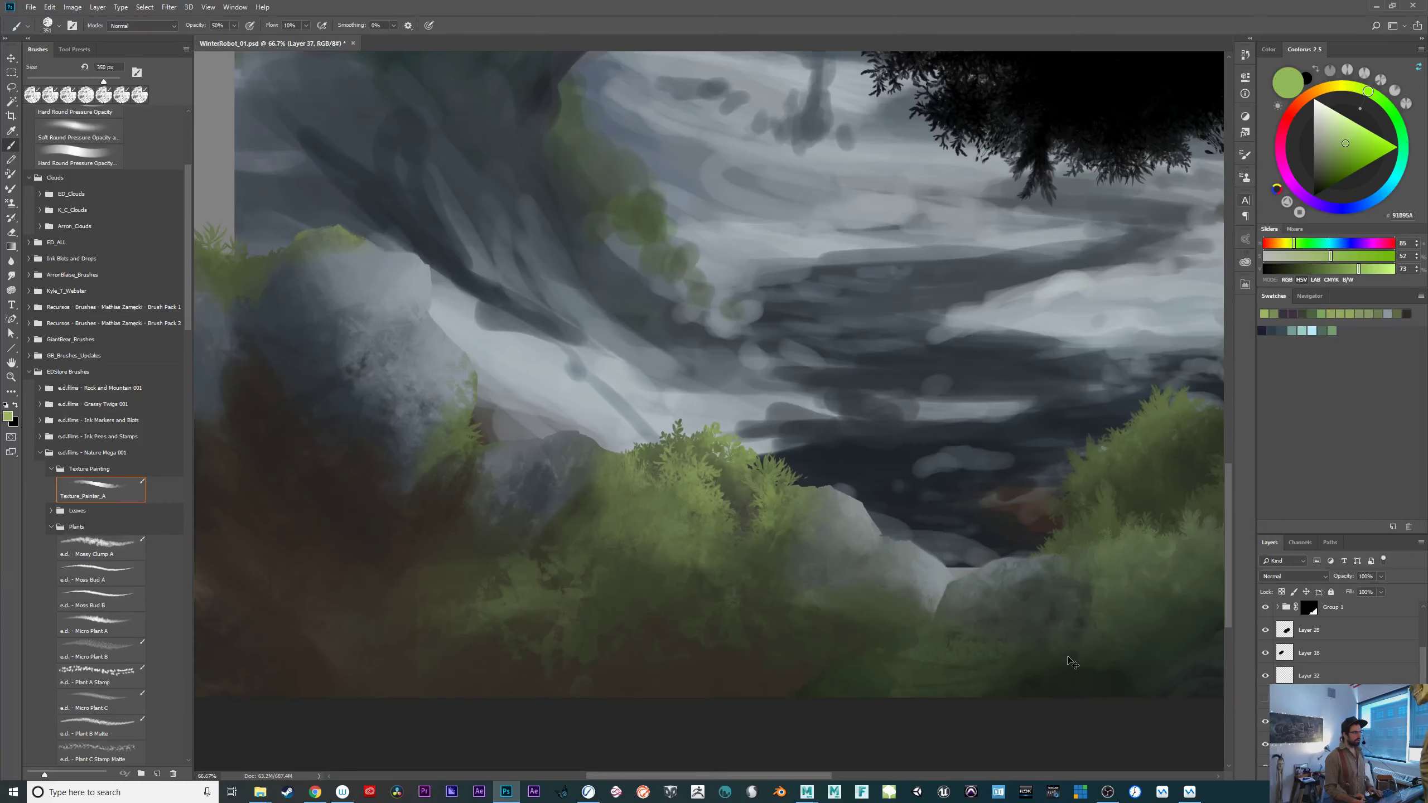
pyautogui.moveTo(1073, 663)
pyautogui.mouseDown()
pyautogui.moveTo(821, 618)
pyautogui.moveTo(980, 650)
pyautogui.moveTo(887, 607)
pyautogui.mouseUp()
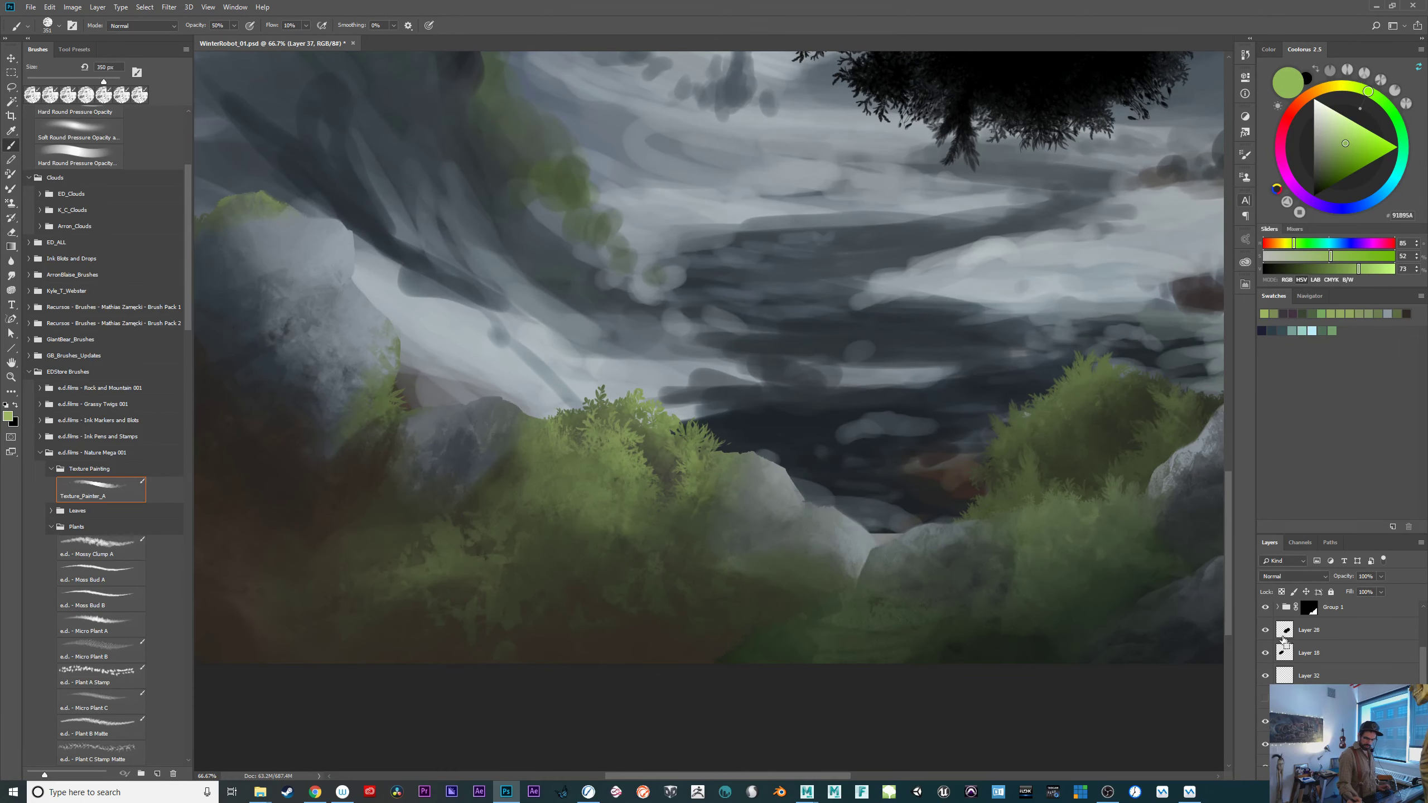
# Load the black foliage shape at the upper left as a selection and transform it onto the left bank, rotated about -124°.
pyautogui.hotkey('ctrl', '-')
pyautogui.hotkey('ctrl', '-')
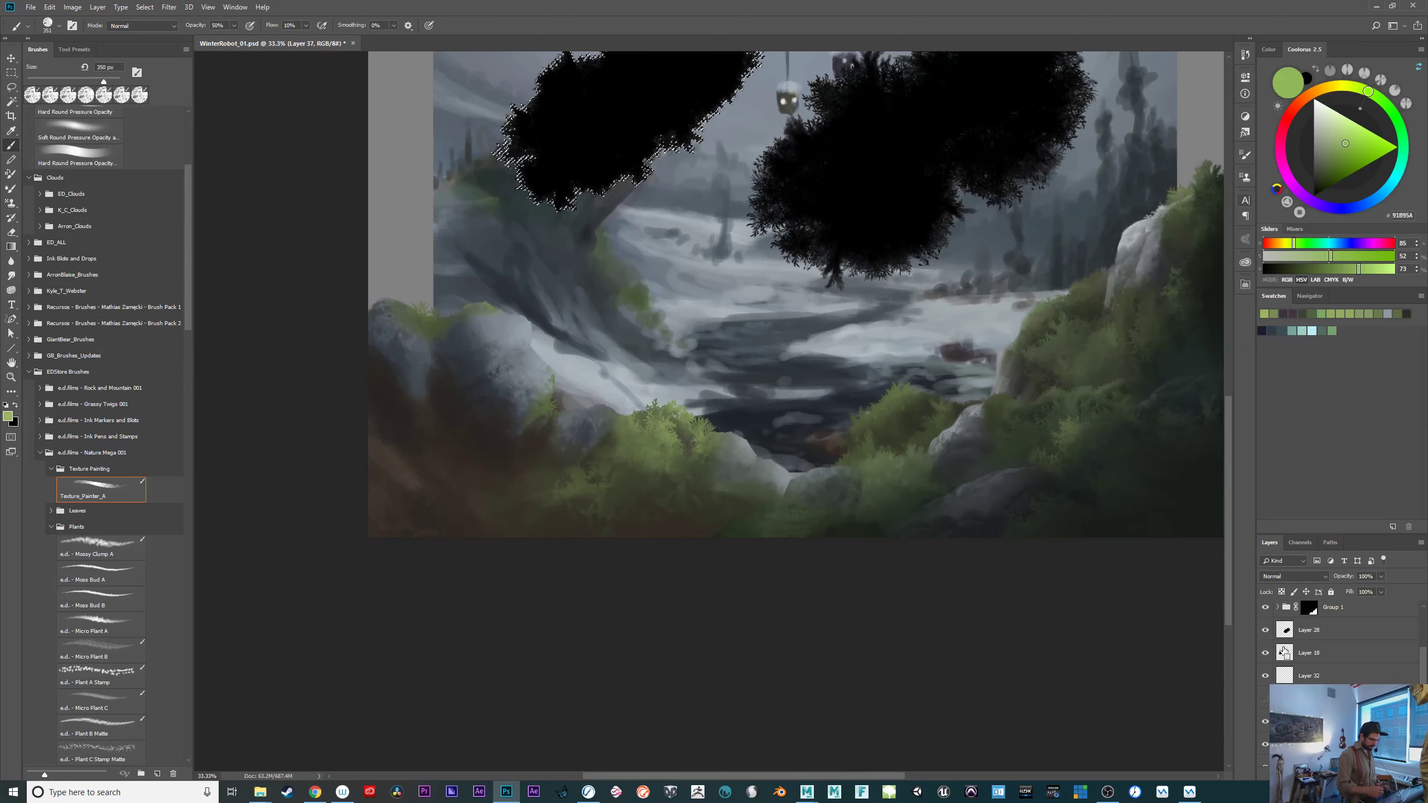
pyautogui.keyDown('ctrl'); pyautogui.click(1285, 653); pyautogui.keyUp('ctrl')
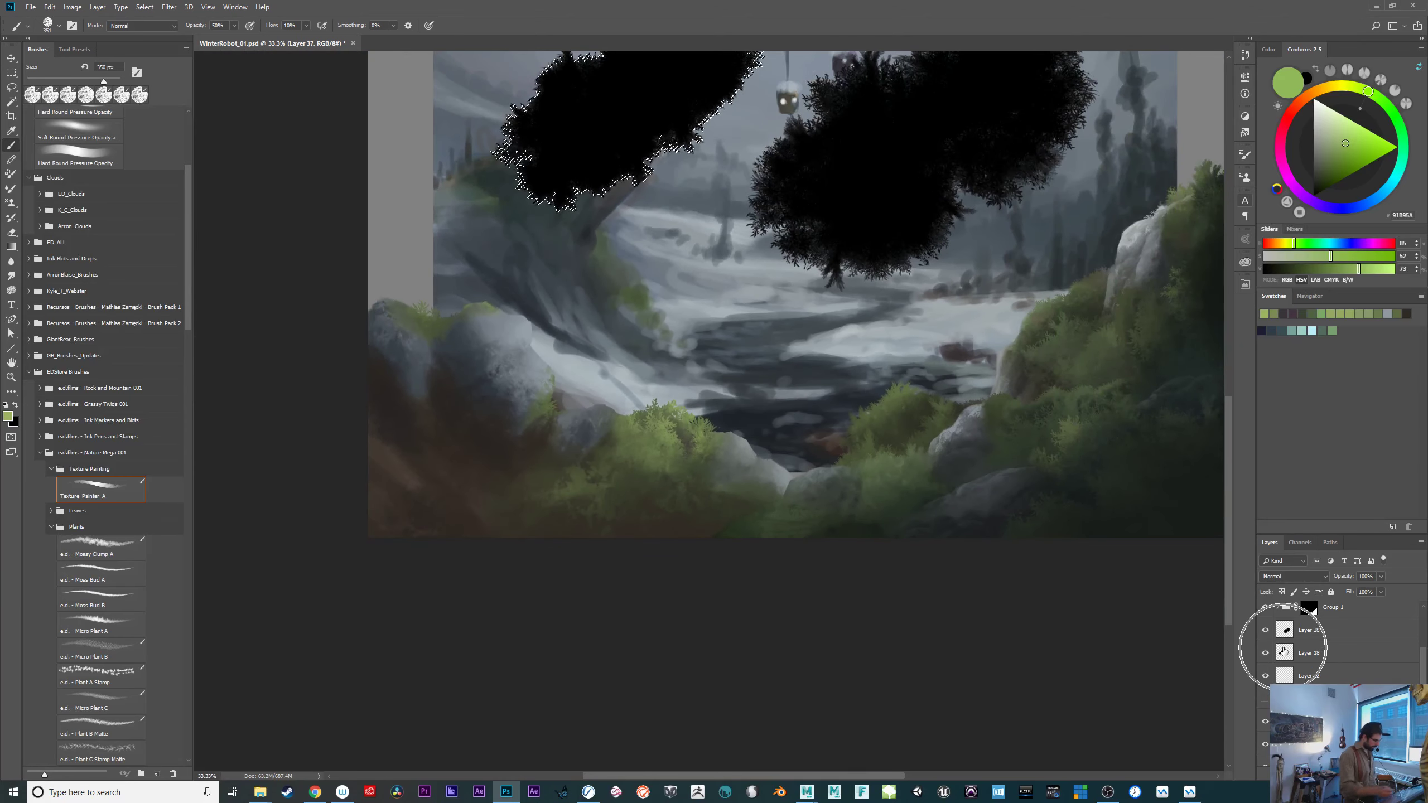
pyautogui.click(145, 7)
pyautogui.click(198, 208)
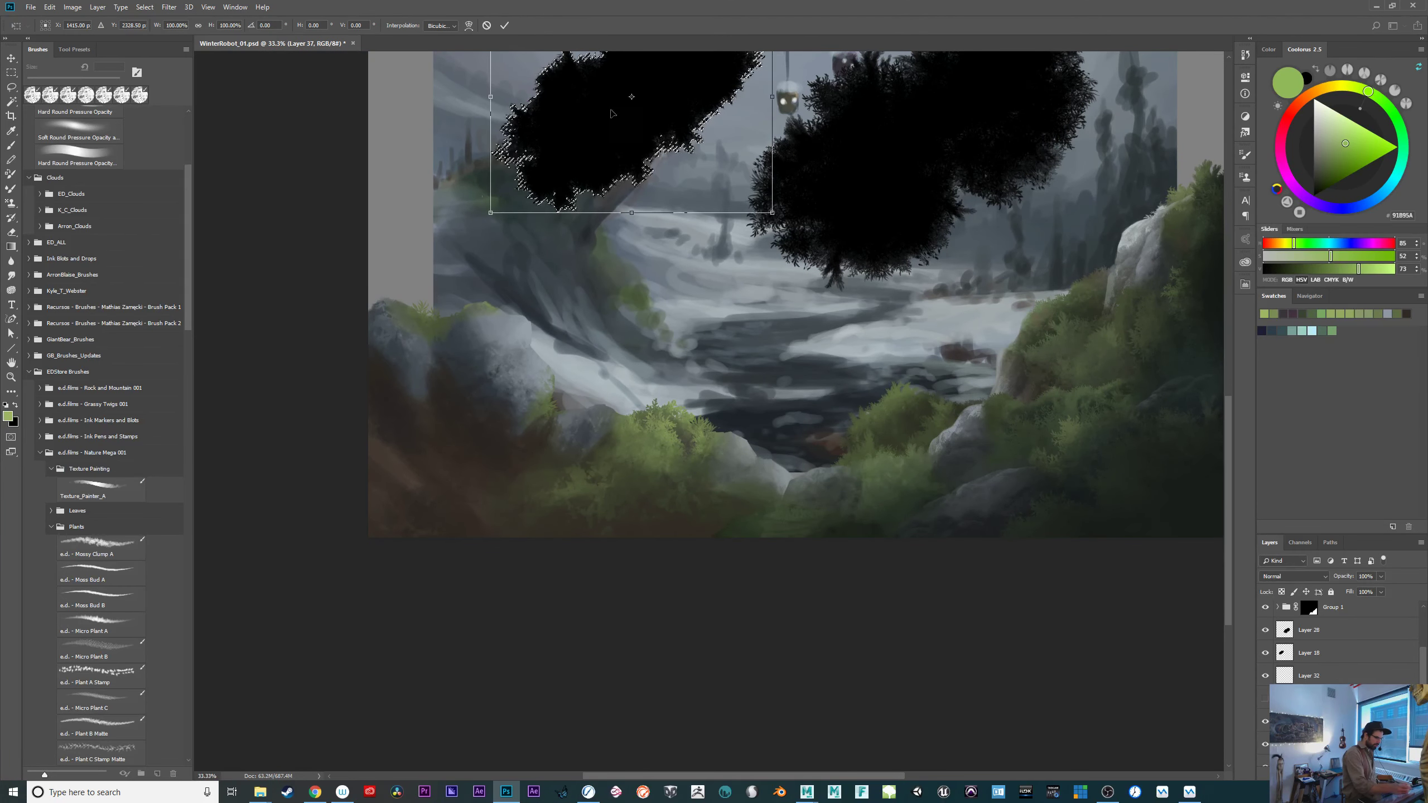
pyautogui.moveTo(604, 160); pyautogui.dragTo(611, 423)
pyautogui.moveTo(821, 354); pyautogui.dragTo(510, 279)
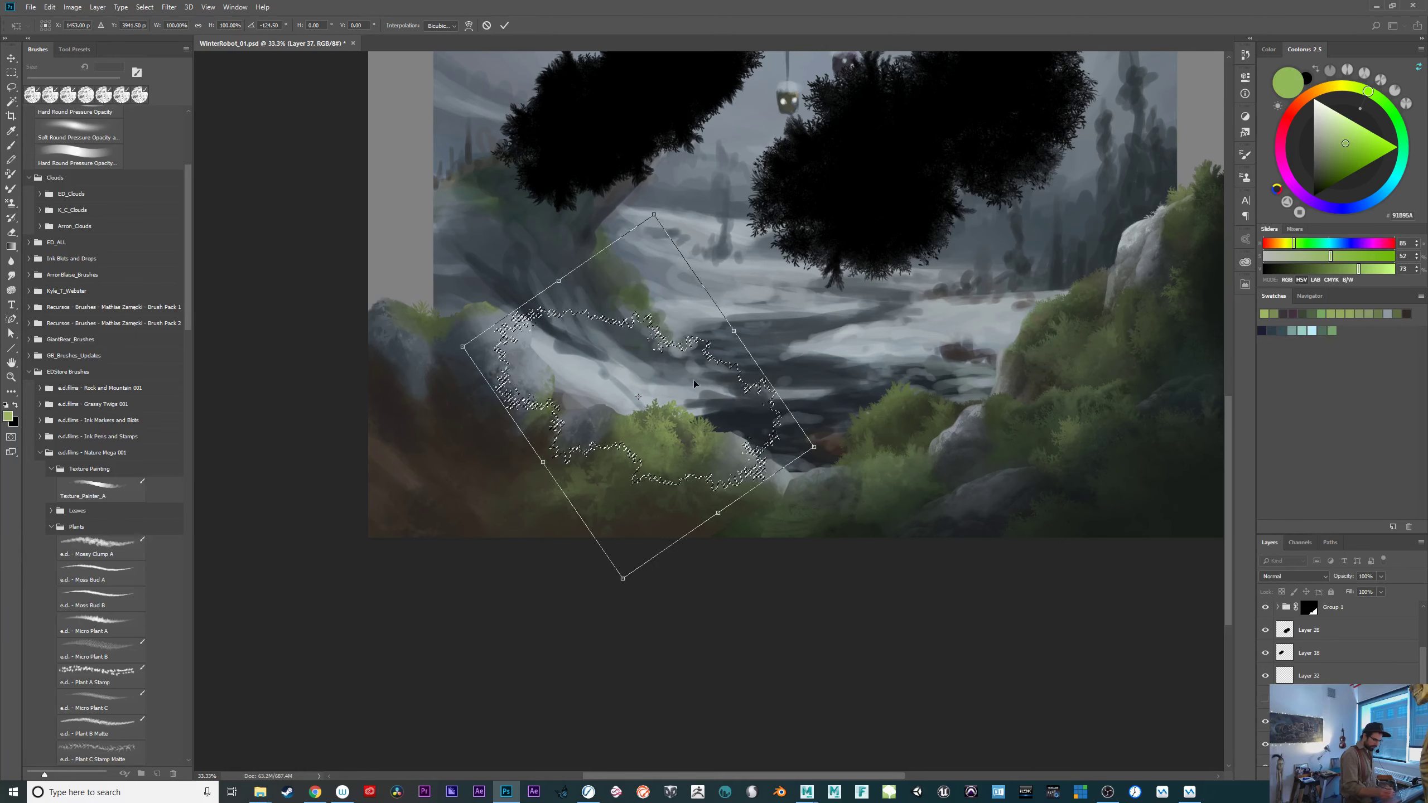
# Rotate the foliage selection to about 71°, position its leafy edge across the lower part of the large bush, and apply the transformation.
pyautogui.moveTo(694, 380); pyautogui.dragTo(756, 536)
pyautogui.moveTo(885, 633); pyautogui.dragTo(909, 587)
pyautogui.moveTo(740, 549); pyautogui.dragTo(687, 541)
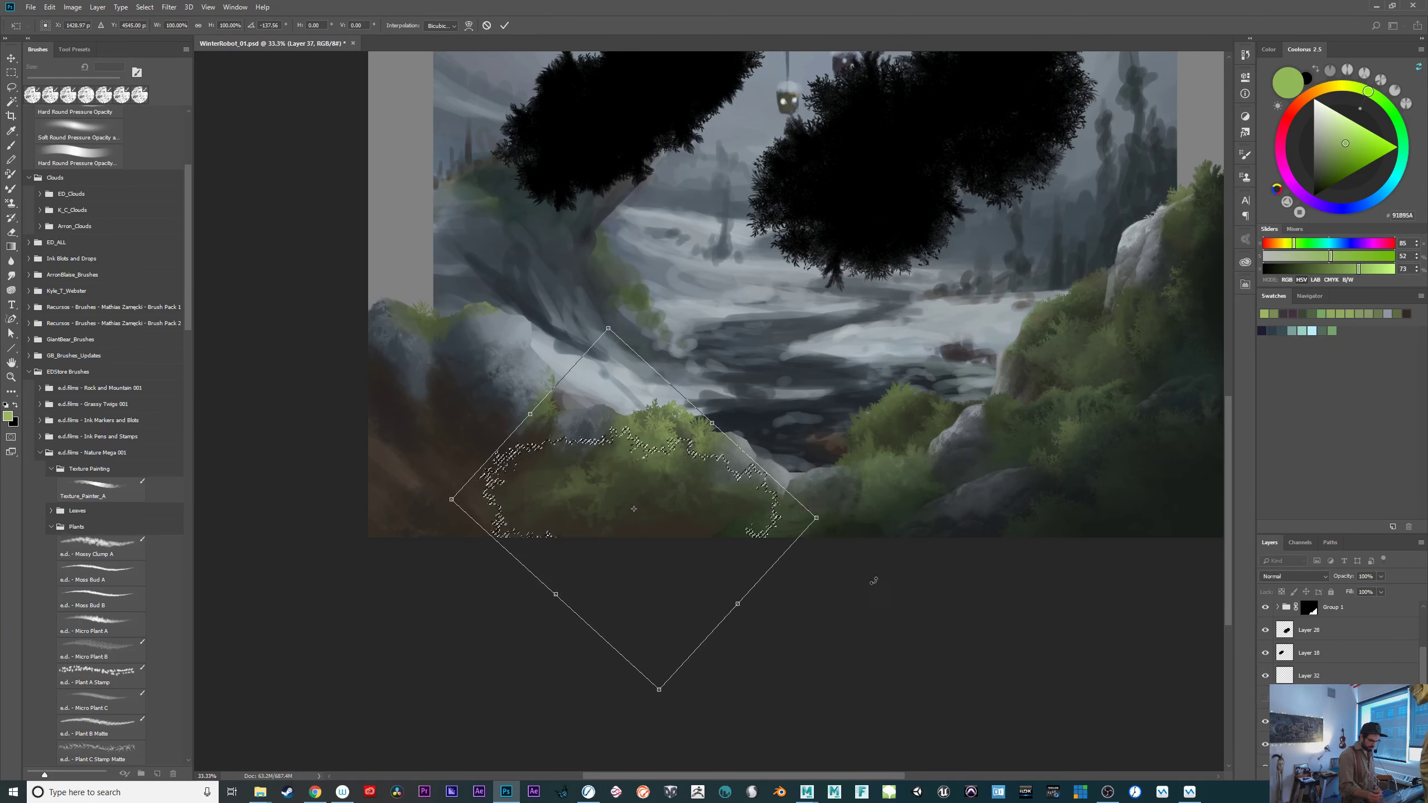
pyautogui.moveTo(873, 581); pyautogui.dragTo(848, 567)
pyautogui.moveTo(718, 531); pyautogui.dragTo(728, 540)
pyautogui.moveTo(850, 548); pyautogui.dragTo(915, 489)
pyautogui.moveTo(710, 530); pyautogui.dragTo(763, 563)
pyautogui.moveTo(758, 626); pyautogui.dragTo(755, 604)
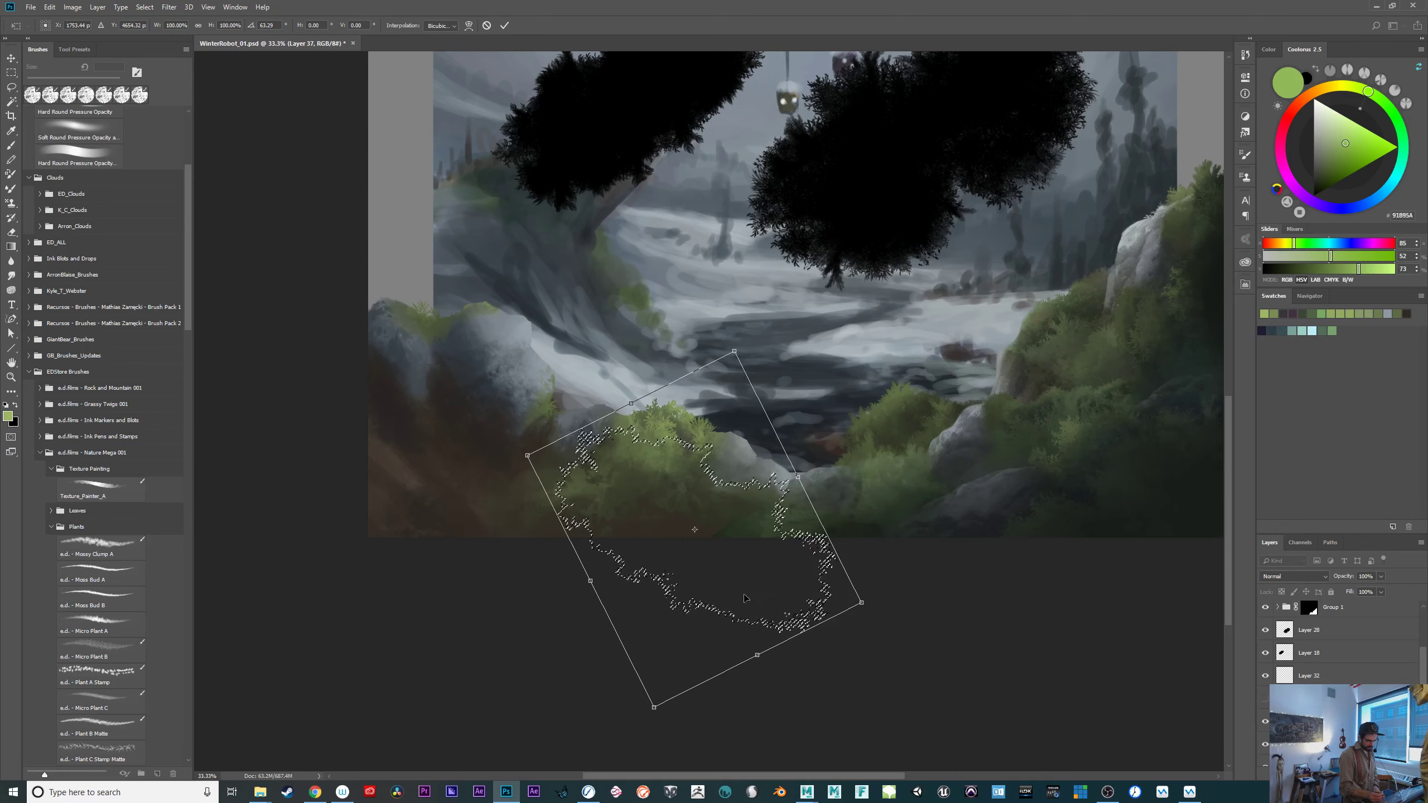
pyautogui.moveTo(874, 629); pyautogui.dragTo(859, 645)
pyautogui.moveTo(718, 566); pyautogui.dragTo(706, 568)
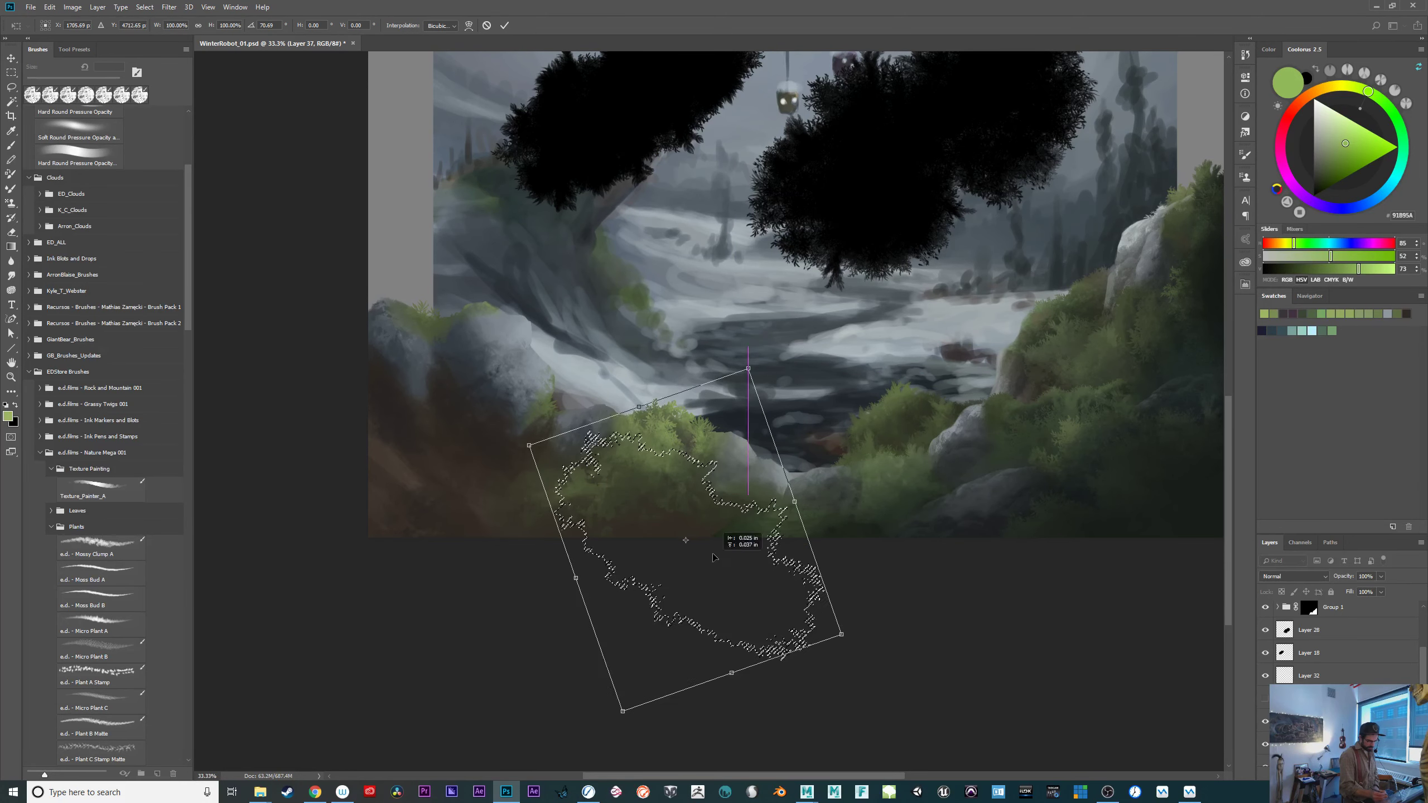
pyautogui.press('Return')
pyautogui.press('b')
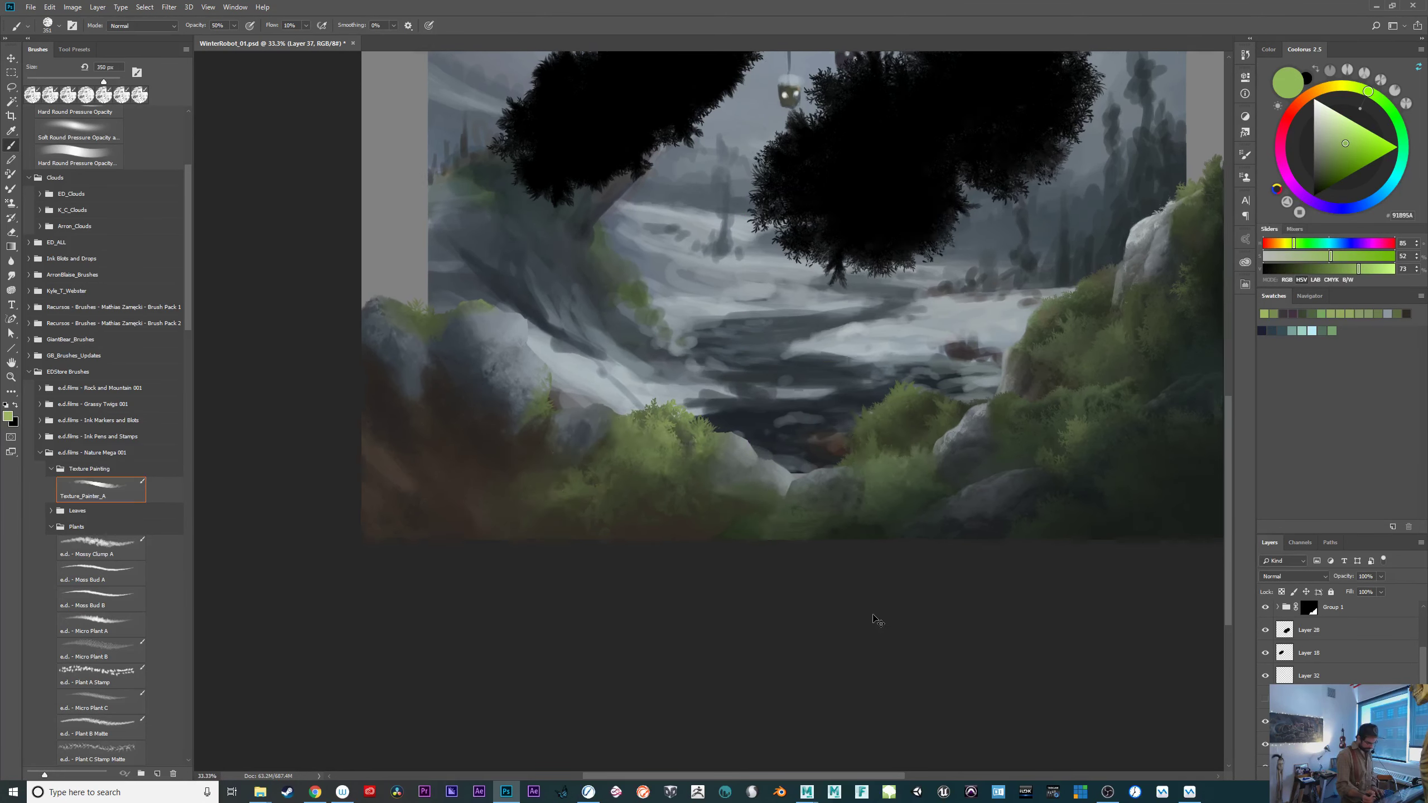
# Paint bright green highlights inside the selection along the bush's leafy upper edge with a 284 px brush.
pyautogui.hotkey('ctrl', '+')
pyautogui.hotkey('ctrl', '+')
pyautogui.hotkey('ctrl', '+')
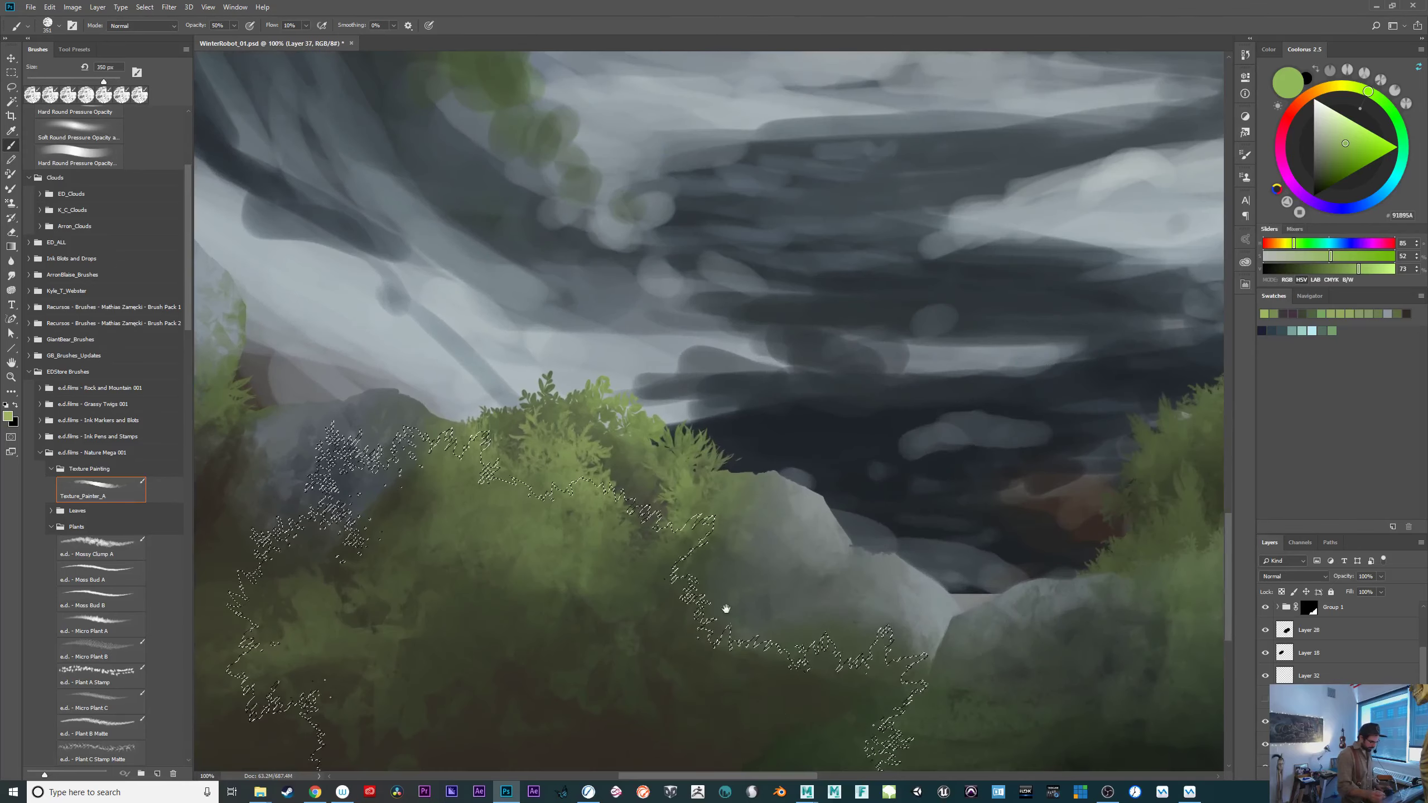
pyautogui.moveTo(726, 608); pyautogui.dragTo(900, 635)
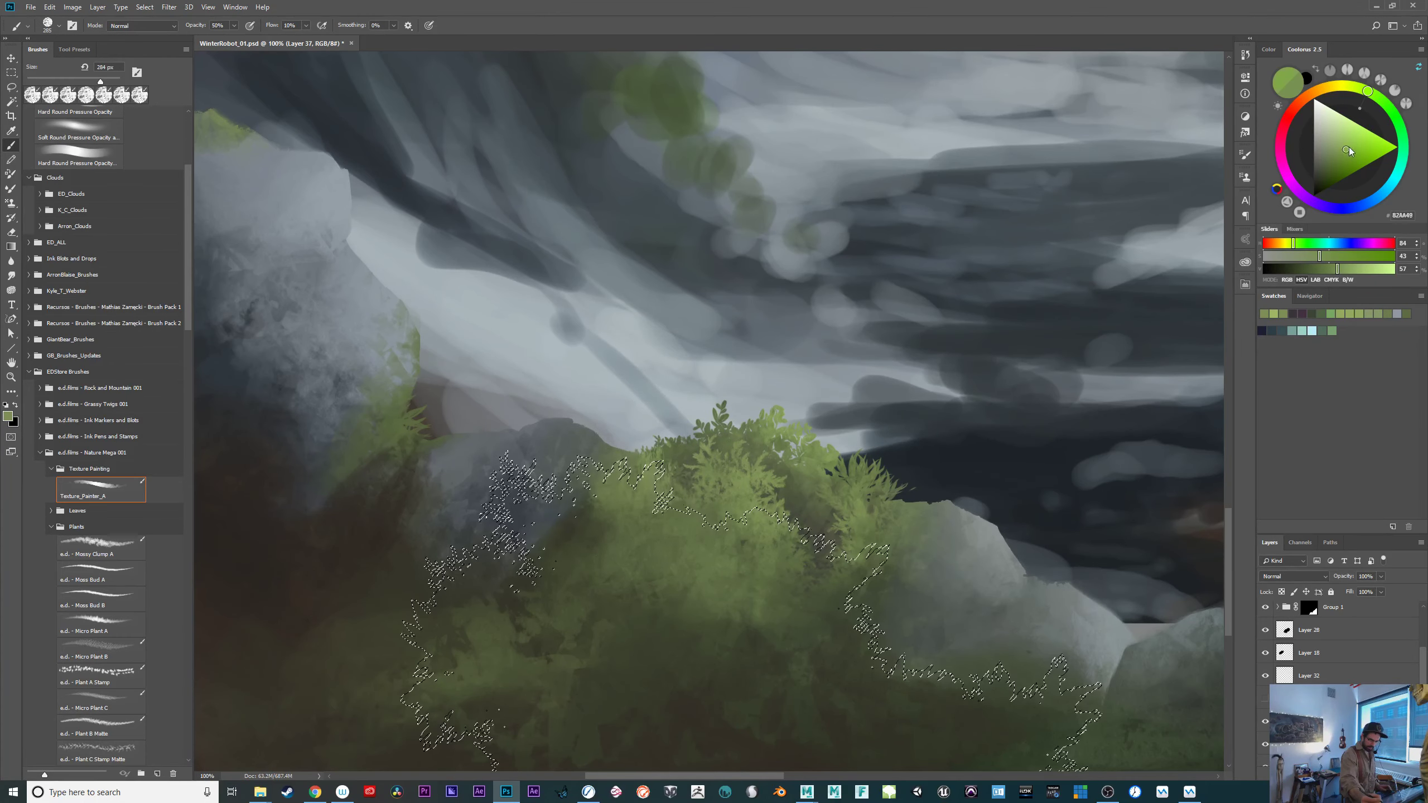
pyautogui.moveTo(1350, 151); pyautogui.dragTo(1345, 145)
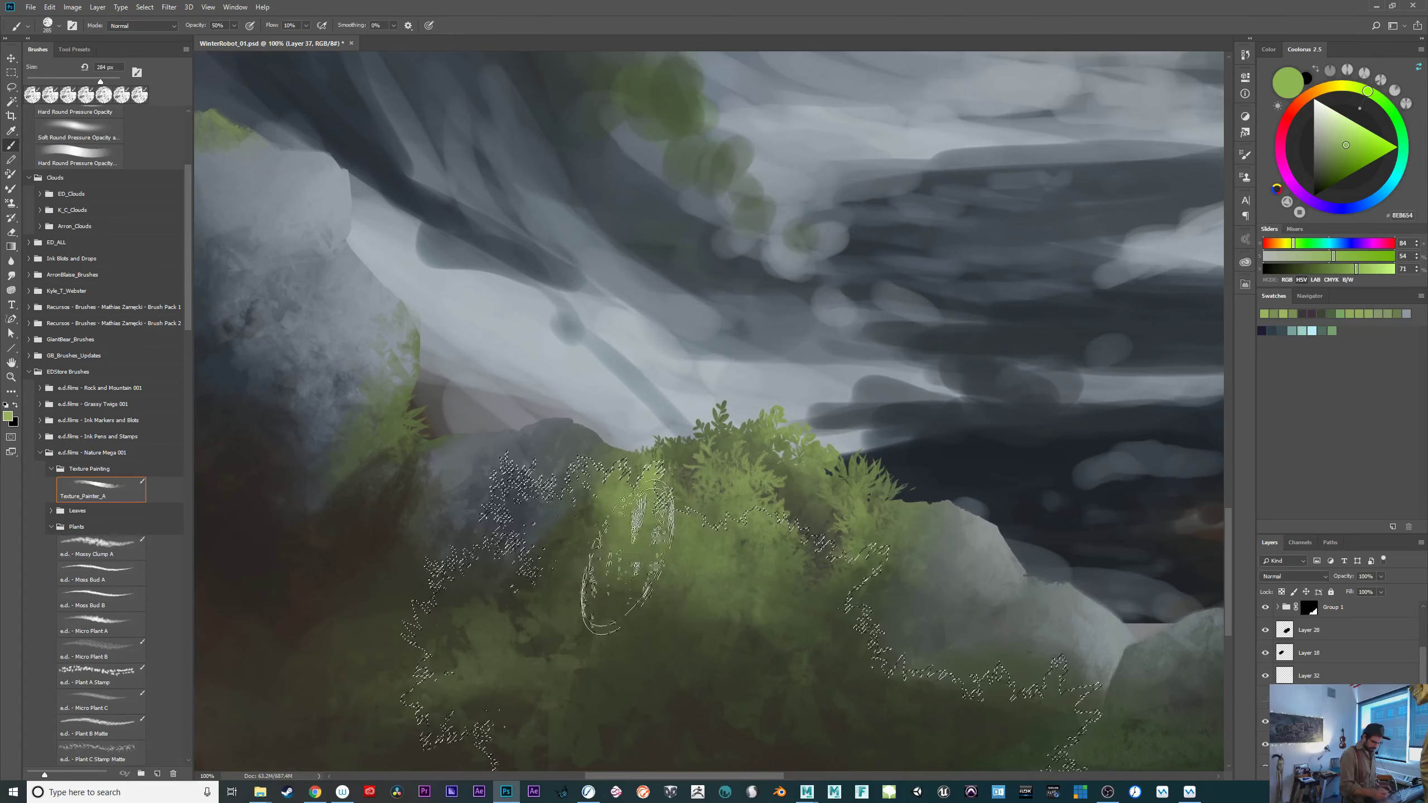
# Sample a darker bush green, shift it to a deeper, cooler green, and paint the bush's shaded body inside the selection at 100% opacity.
pyautogui.keyDown('alt'); pyautogui.click(585, 517); pyautogui.keyUp('alt')
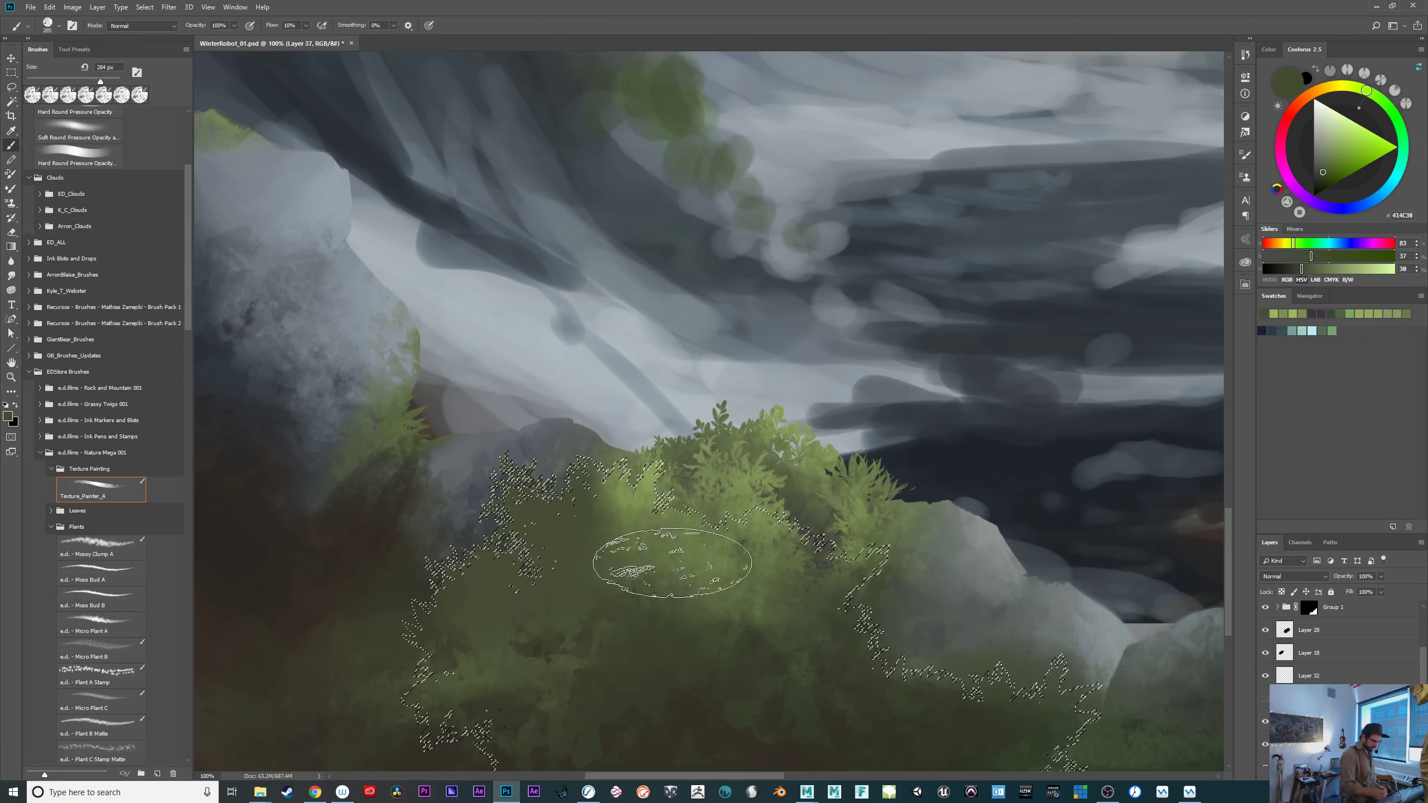
pyautogui.click(1322, 178)
pyautogui.click(1383, 101)
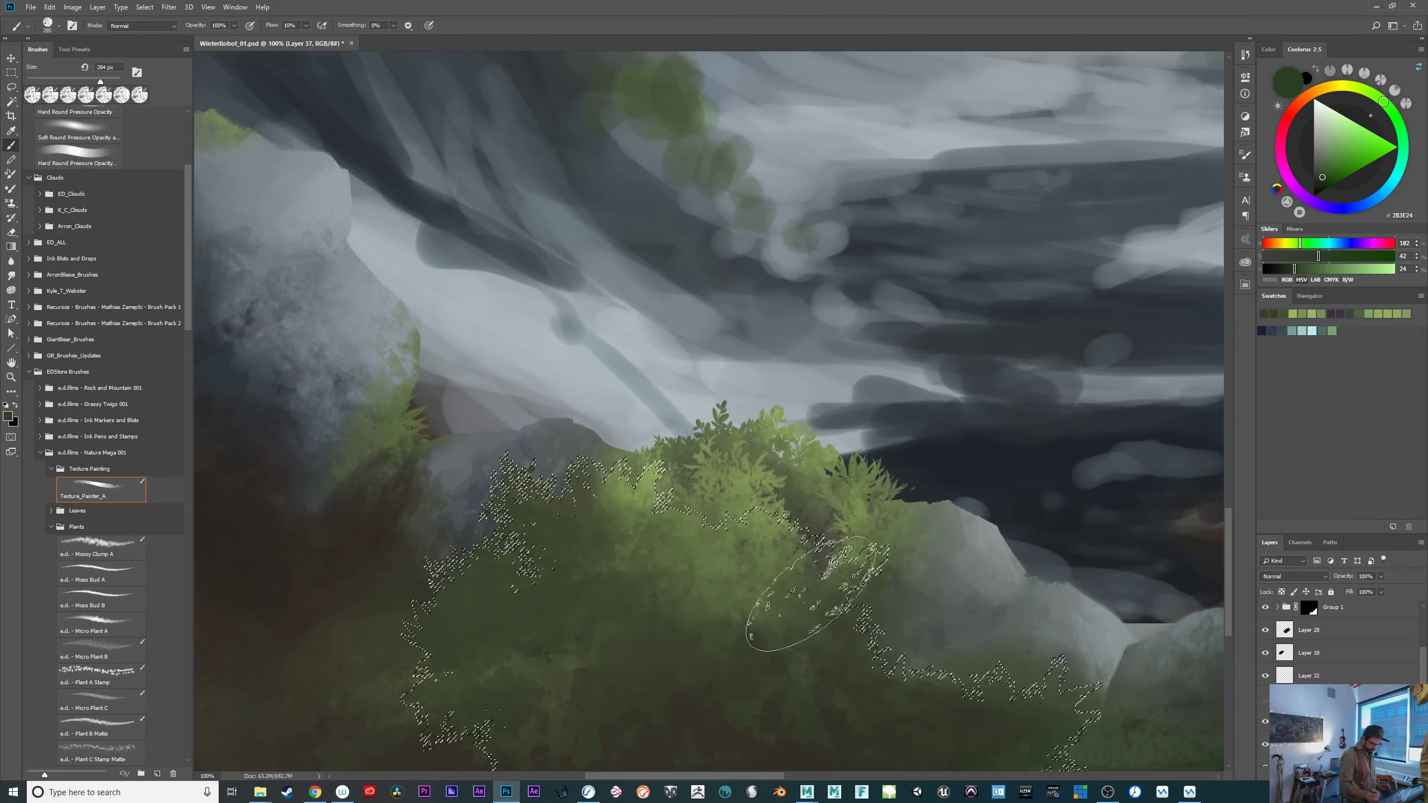
# Sample the bush's mid green, brighten it, and paint highlights along the selection's edge beside the grey rock.
pyautogui.keyDown('alt'); pyautogui.click(777, 527); pyautogui.keyUp('alt')
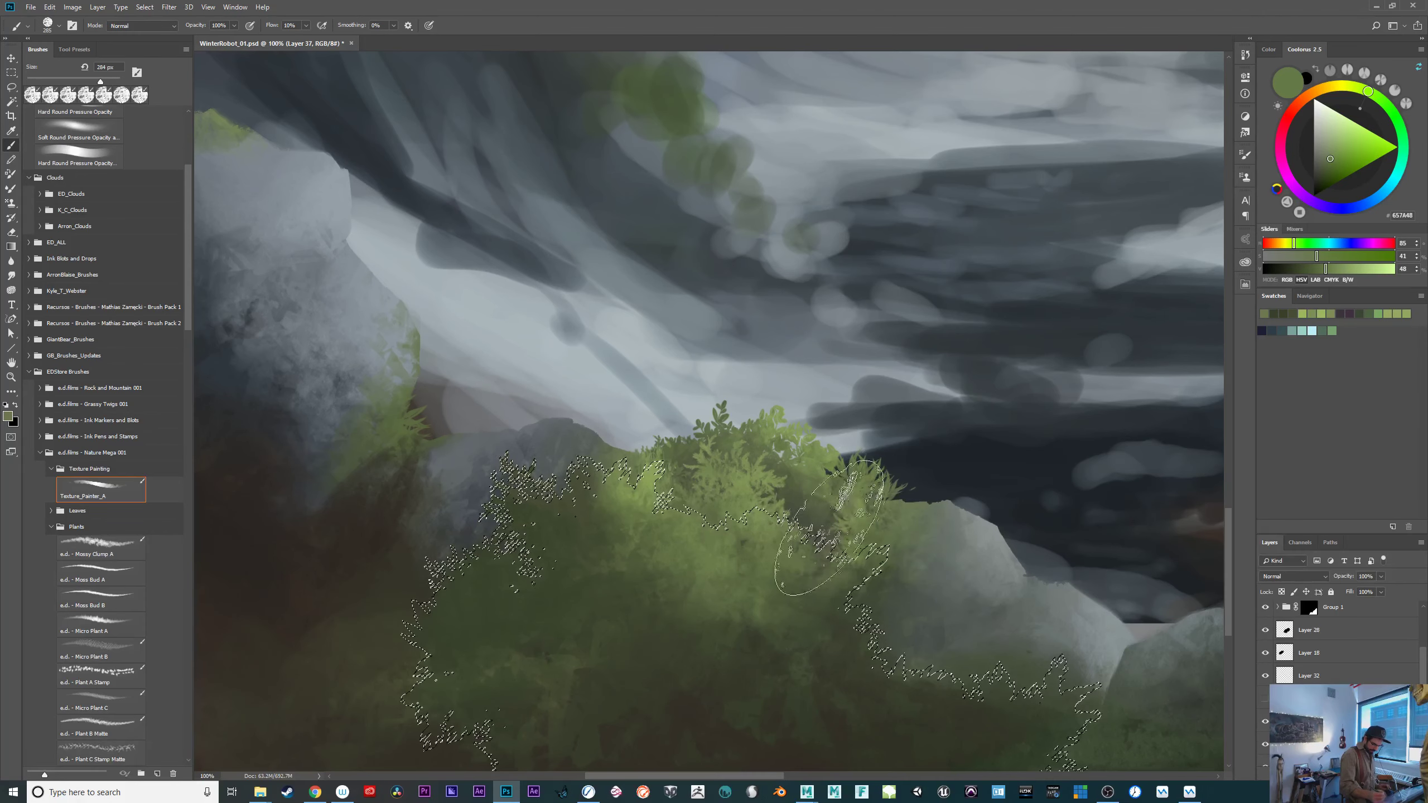
pyautogui.click(1346, 146)
pyautogui.moveTo(896, 542); pyautogui.dragTo(887, 567)
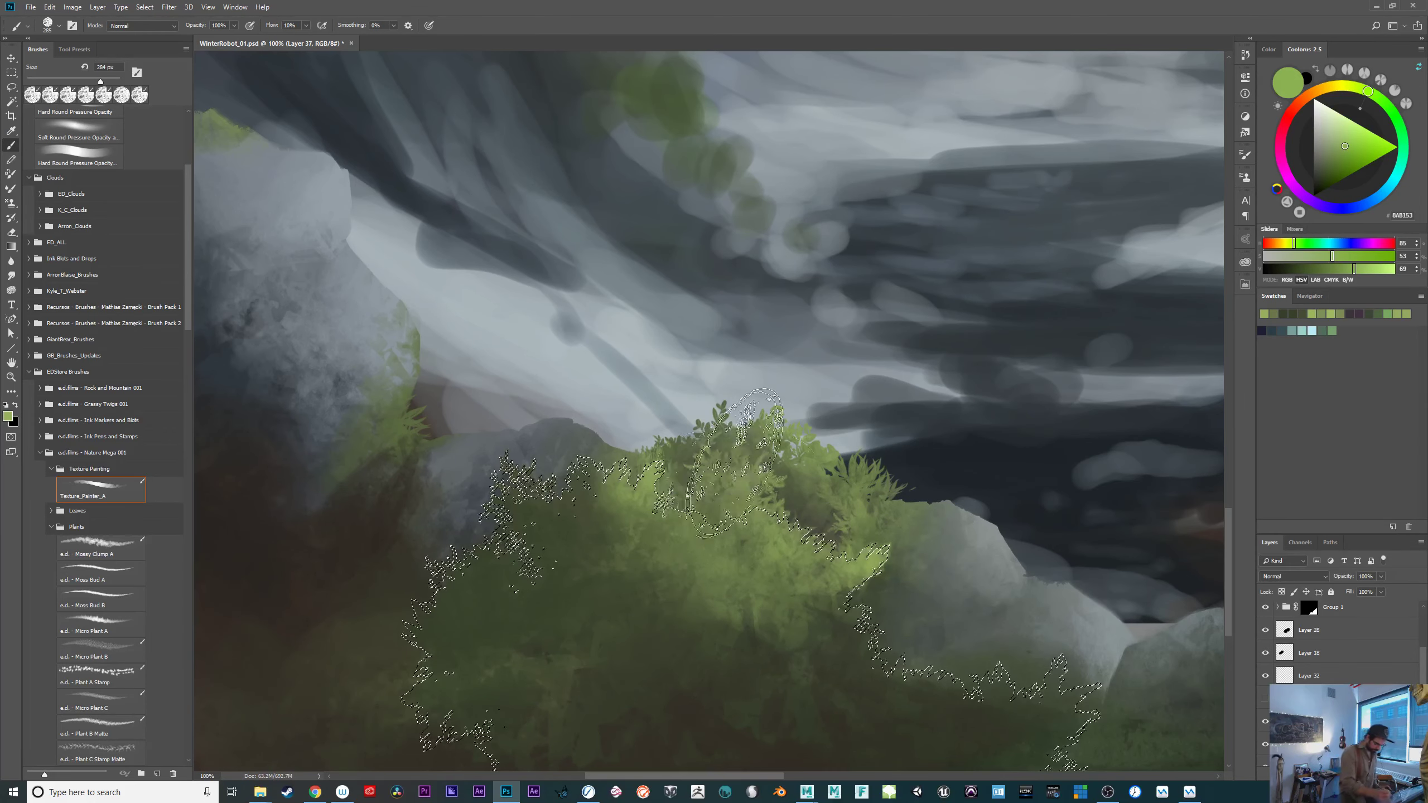
pyautogui.moveTo(982, 602)
pyautogui.mouseDown()
pyautogui.moveTo(941, 520)
pyautogui.moveTo(941, 497)
pyautogui.moveTo(964, 506)
pyautogui.mouseUp()
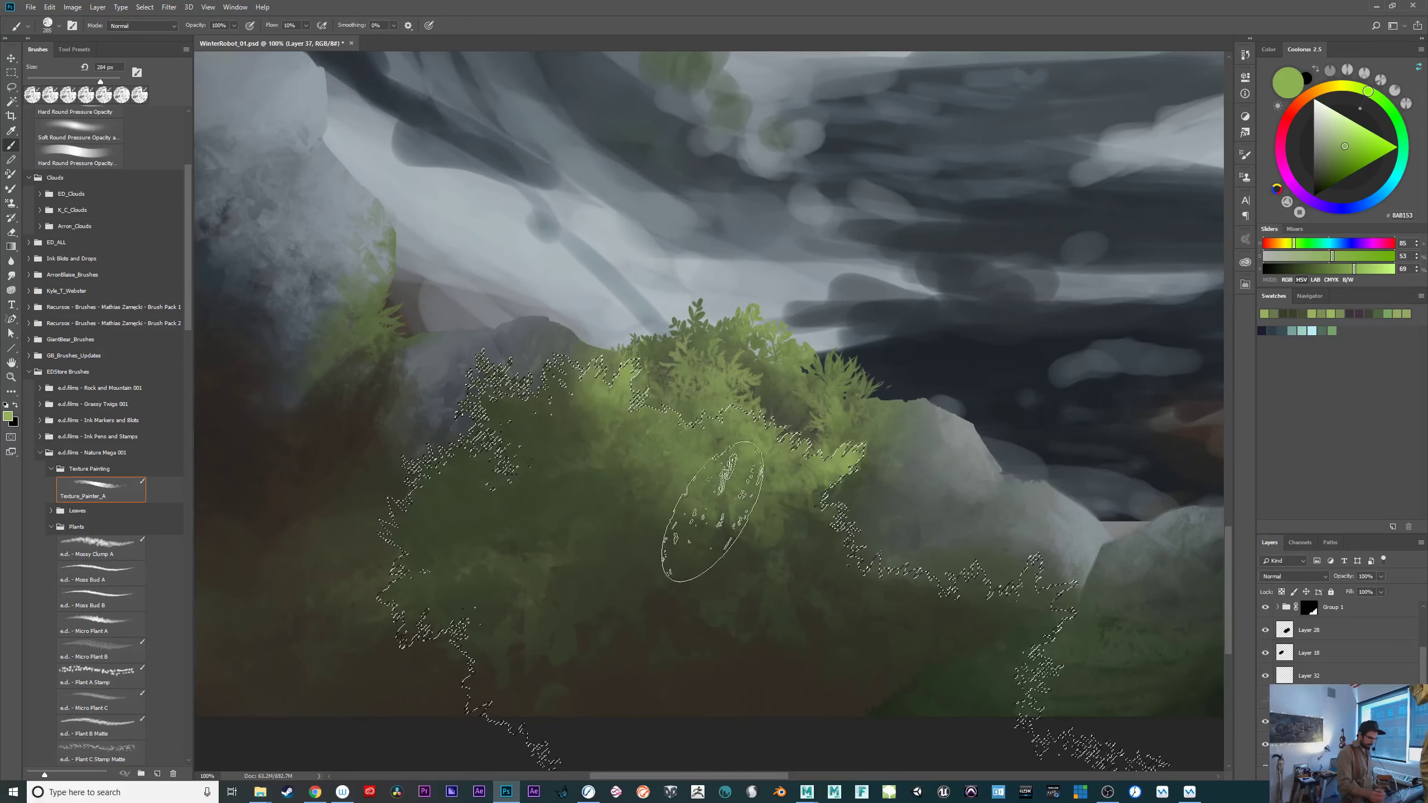
# Paint muted green highlights on the selection's leafy edge beside the dark rock, and sample a dark green for the shaded foliage.
pyautogui.moveTo(571, 377)
pyautogui.mouseDown()
pyautogui.moveTo(567, 398)
pyautogui.moveTo(605, 382)
pyautogui.moveTo(492, 389)
pyautogui.mouseUp()
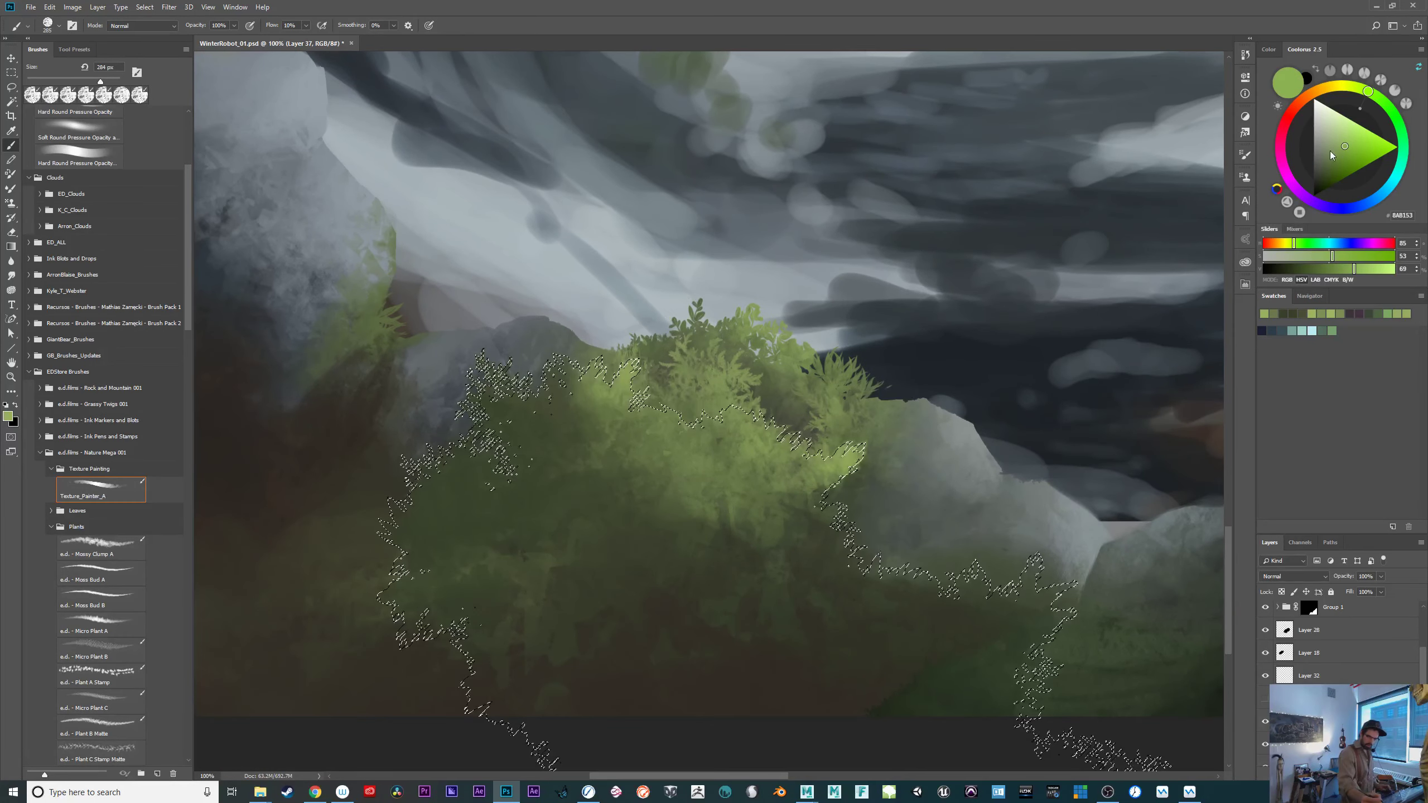
pyautogui.click(1328, 151)
pyautogui.click(1334, 149)
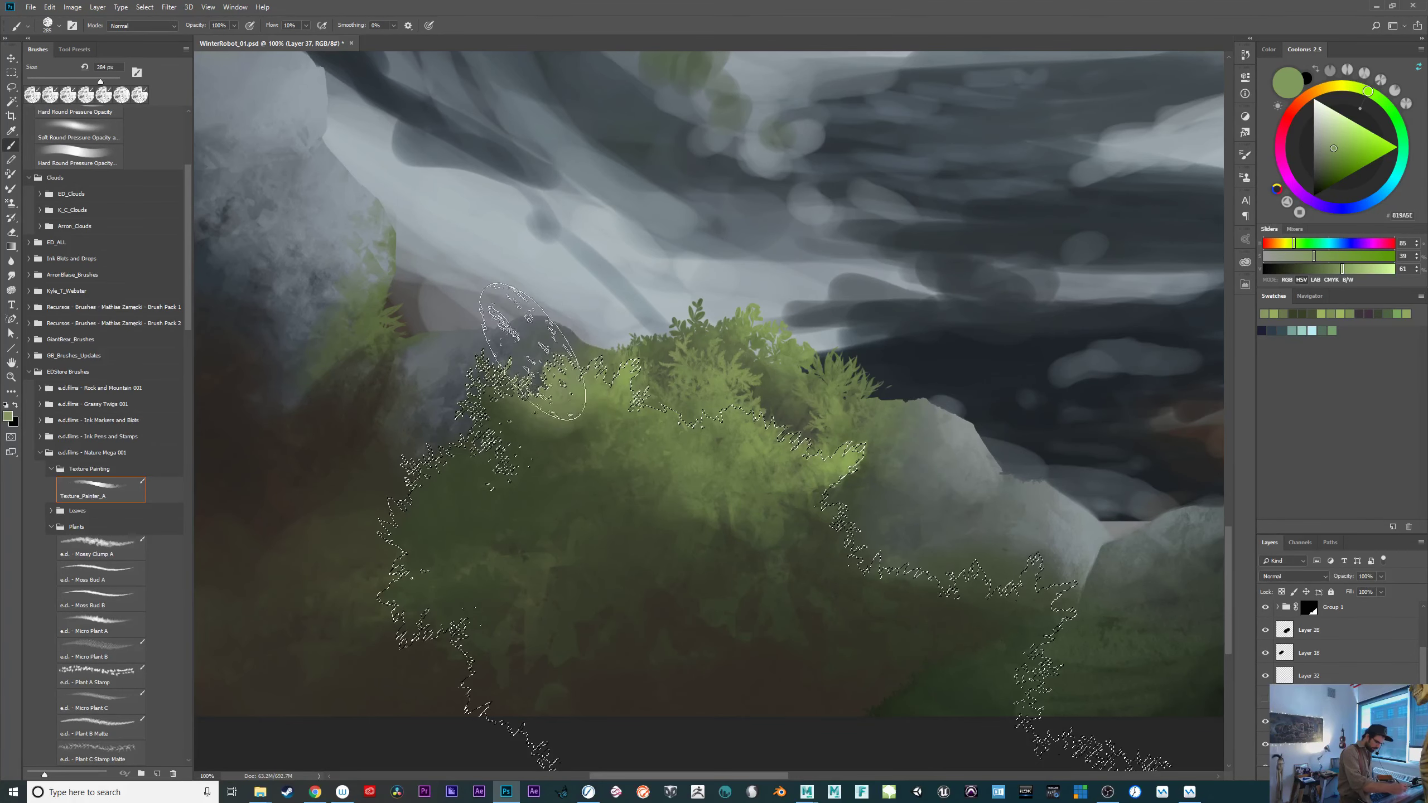
pyautogui.keyDown('alt'); pyautogui.click(530, 357); pyautogui.keyUp('alt')
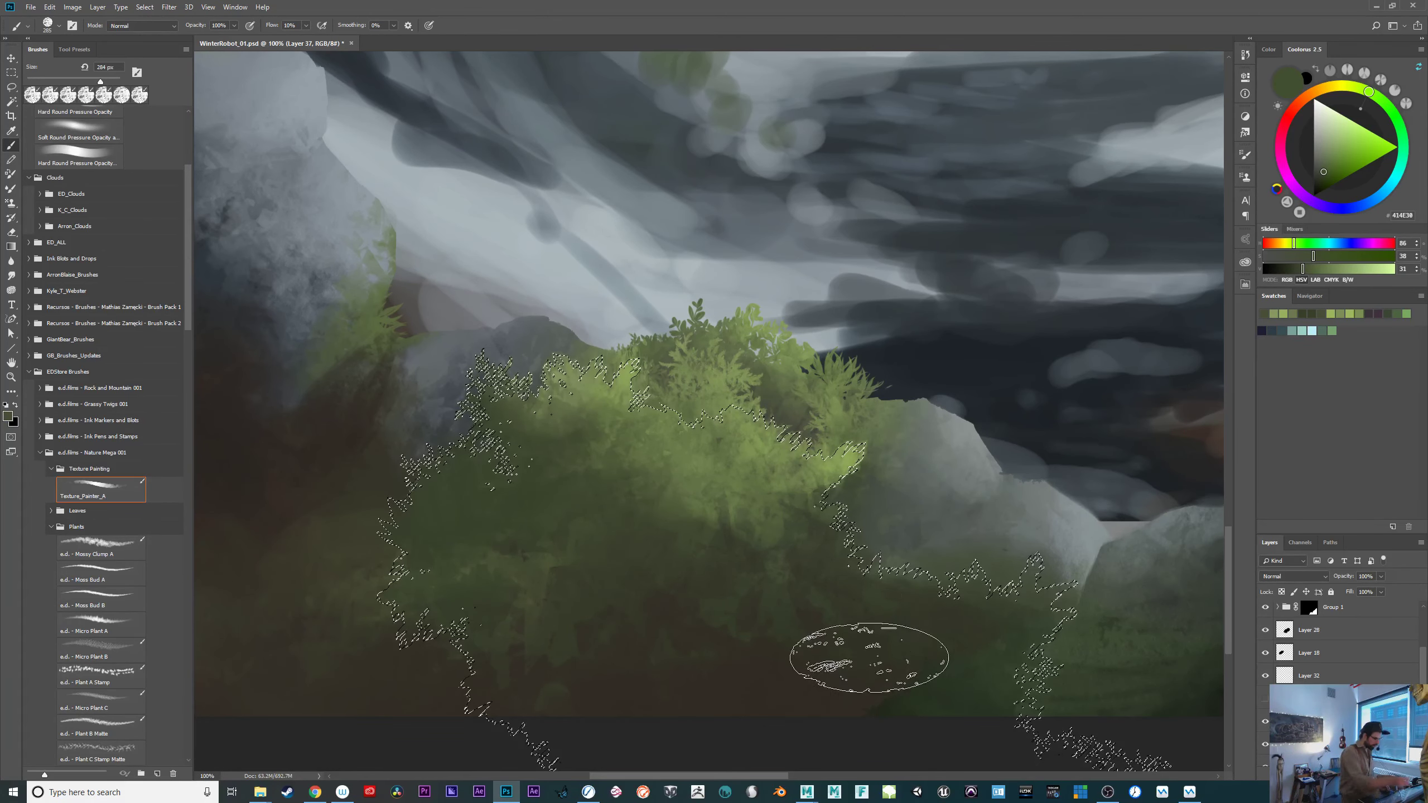
# Transform the foliage selection, moving it down over the bush's lower left part and rotating it to about -92°.
pyautogui.click(144, 6)
pyautogui.click(195, 208)
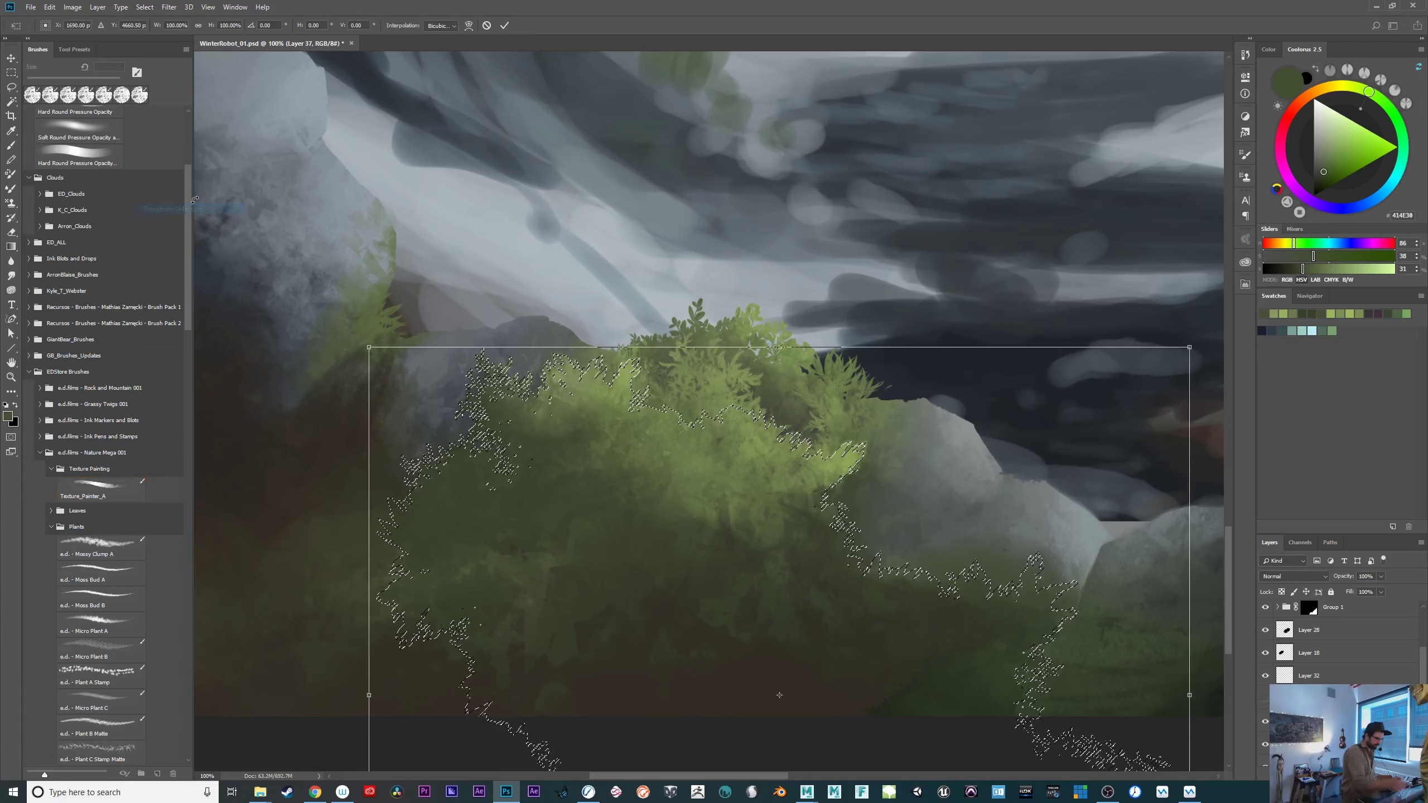
pyautogui.moveTo(731, 506); pyautogui.dragTo(611, 612)
pyautogui.moveTo(1095, 504); pyautogui.dragTo(988, 389)
pyautogui.moveTo(943, 702); pyautogui.dragTo(1054, 634)
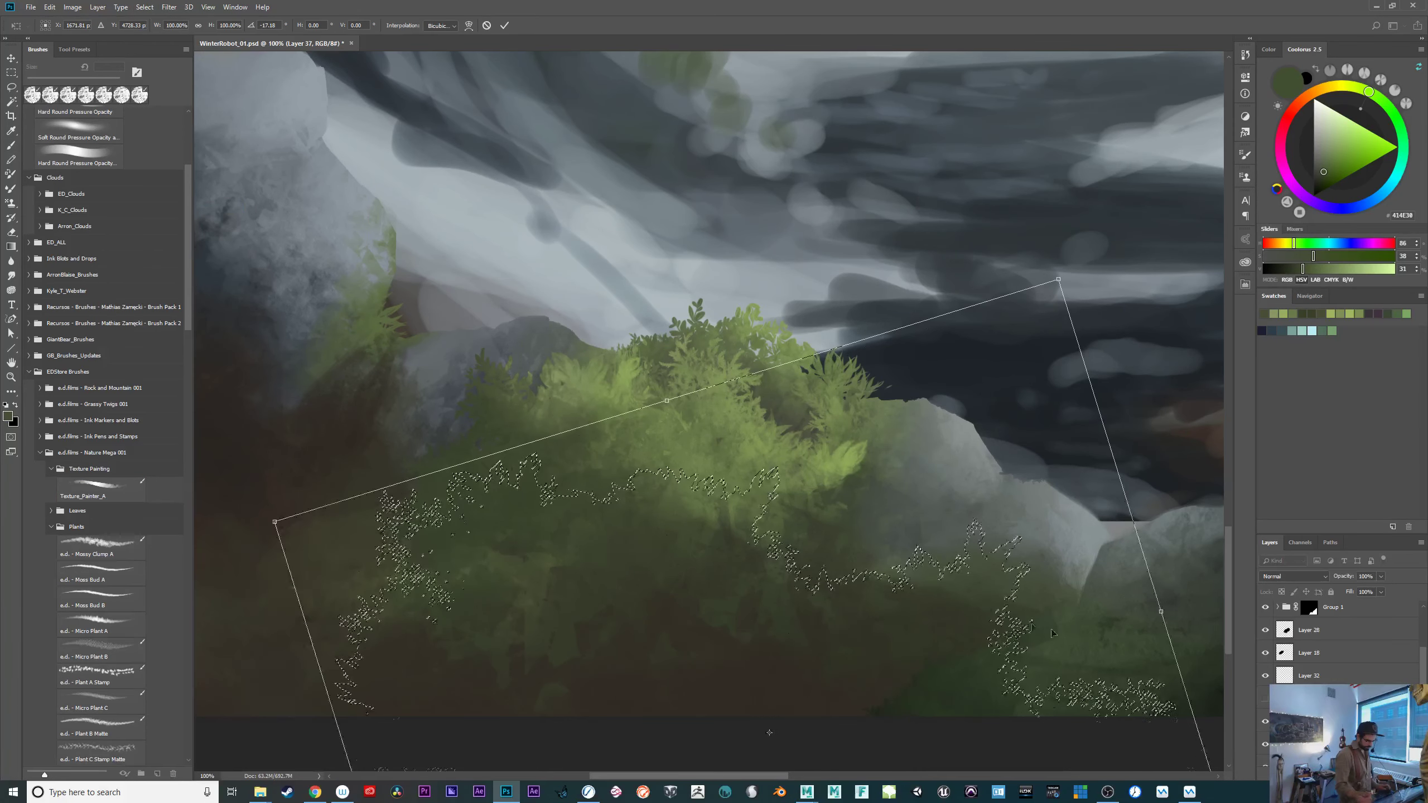
pyautogui.moveTo(1169, 400); pyautogui.dragTo(596, 360)
pyautogui.moveTo(701, 657); pyautogui.dragTo(372, 721)
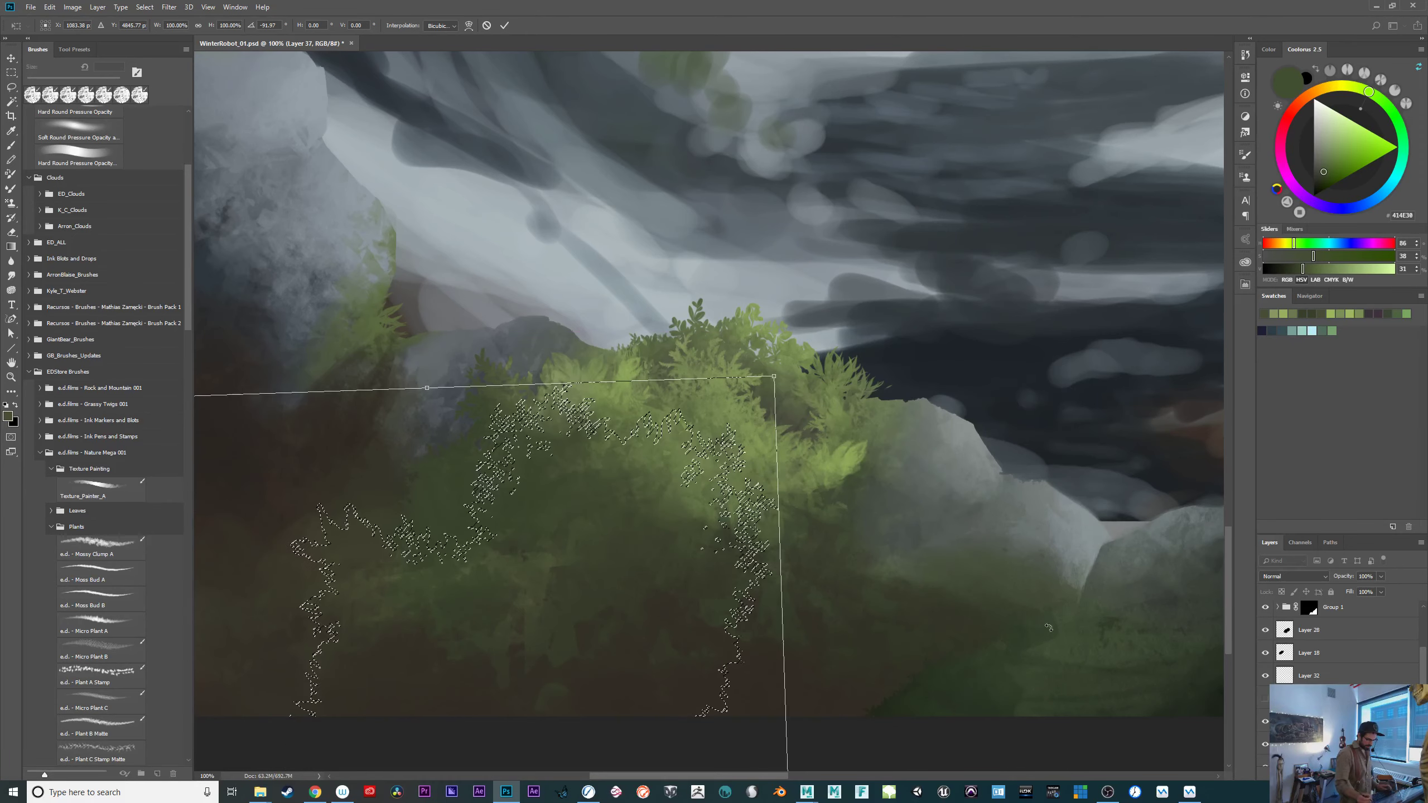
# Rotate the foliage selection to about 177° and move it back across the bush's shaded lower body.
pyautogui.moveTo(1049, 628); pyautogui.dragTo(740, 245)
pyautogui.moveTo(1058, 588); pyautogui.dragTo(920, 363)
pyautogui.moveTo(885, 621); pyautogui.dragTo(1062, 524)
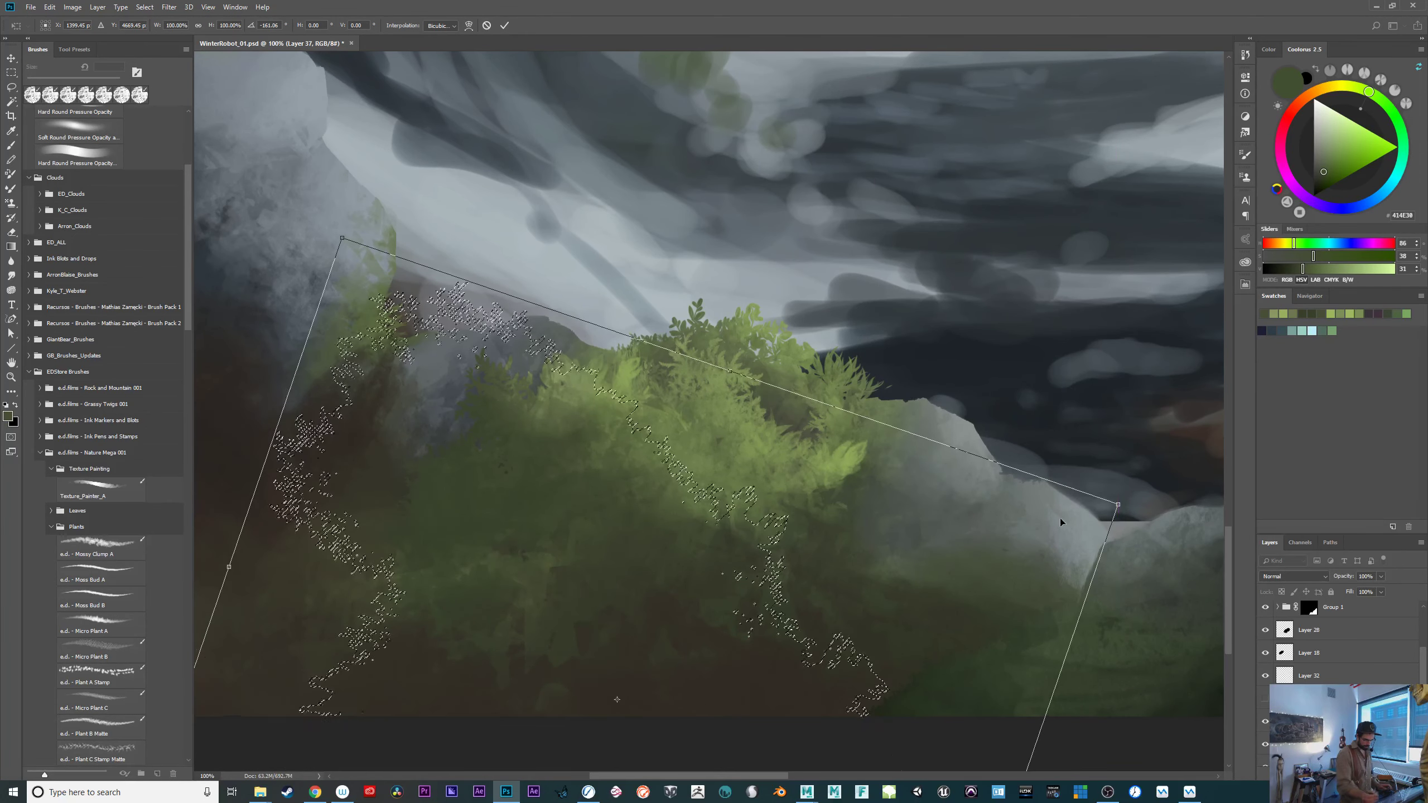
pyautogui.moveTo(1063, 287); pyautogui.dragTo(877, 152)
pyautogui.moveTo(710, 571); pyautogui.dragTo(827, 623)
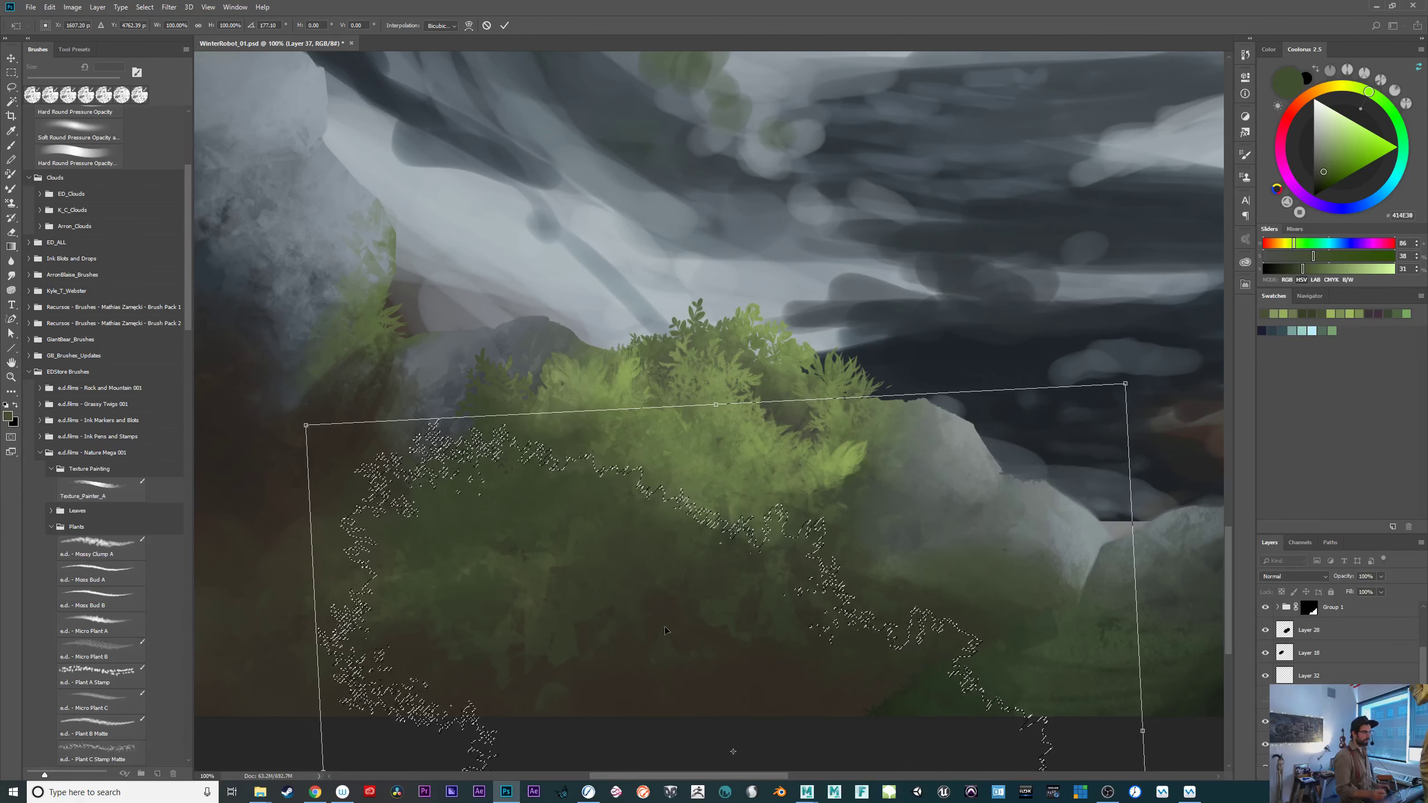
# Move the foliage selection across toward the pale rocks, slightly up over the bush's body, and rotate it to about 178°.
pyautogui.moveTo(722, 632); pyautogui.dragTo(777, 642)
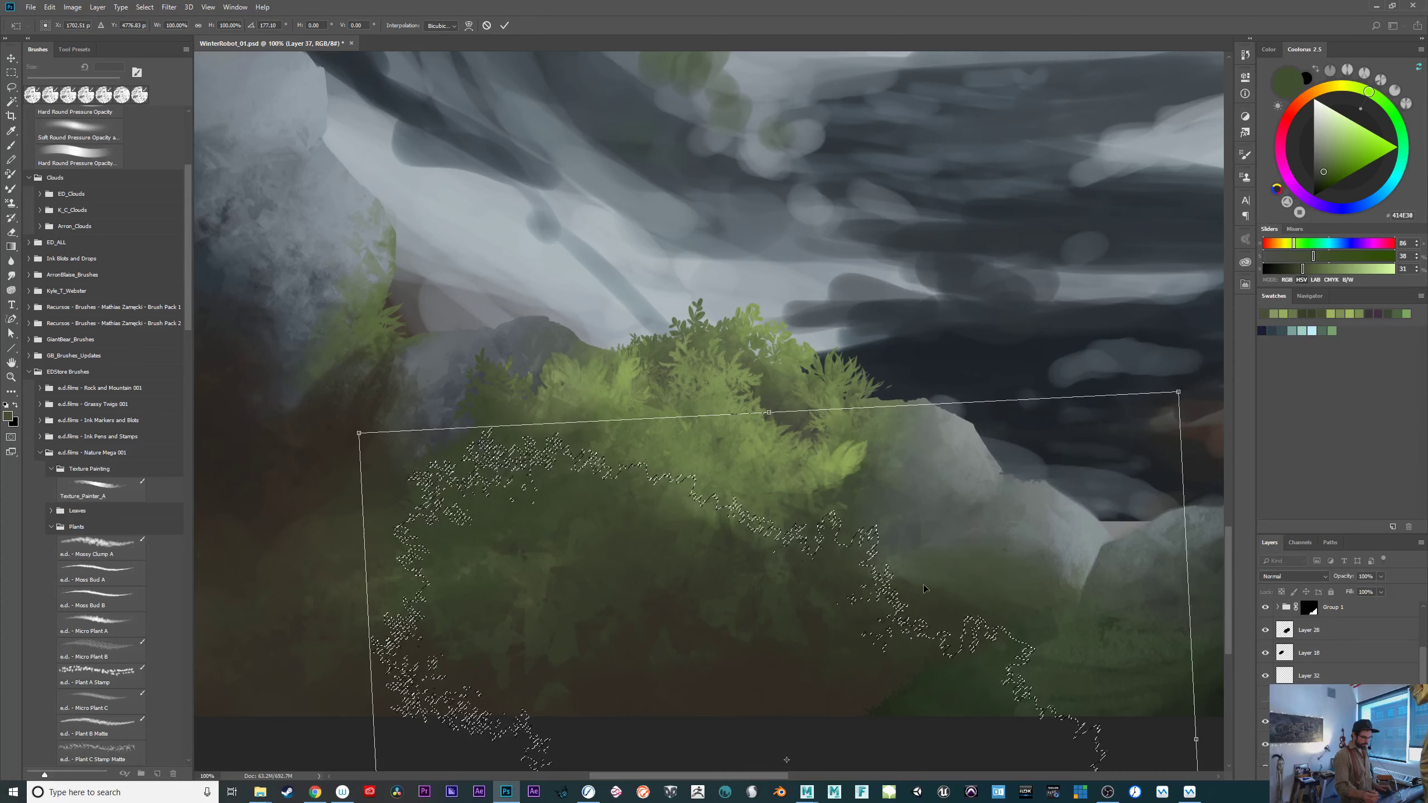
pyautogui.moveTo(799, 382); pyautogui.dragTo(843, 387)
pyautogui.moveTo(753, 653)
pyautogui.mouseDown()
pyautogui.moveTo(769, 651)
pyautogui.moveTo(767, 632)
pyautogui.mouseUp()
pyautogui.moveTo(1062, 324); pyautogui.dragTo(1020, 300)
pyautogui.moveTo(808, 594); pyautogui.dragTo(819, 593)
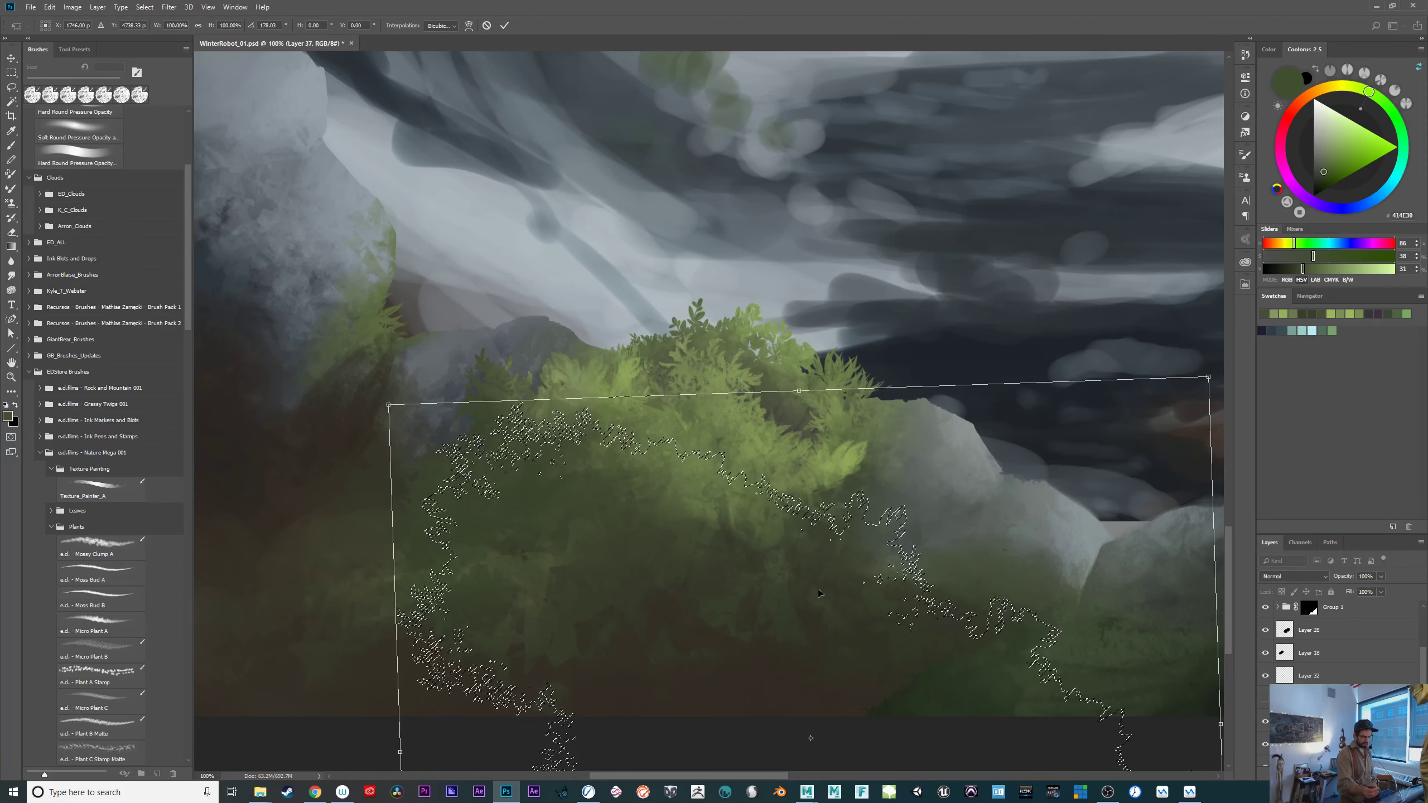
pyautogui.press('Return')
# Sample the bush's mid green and try painting it along the selection's upper edge with the textured brush.
pyautogui.press('b')
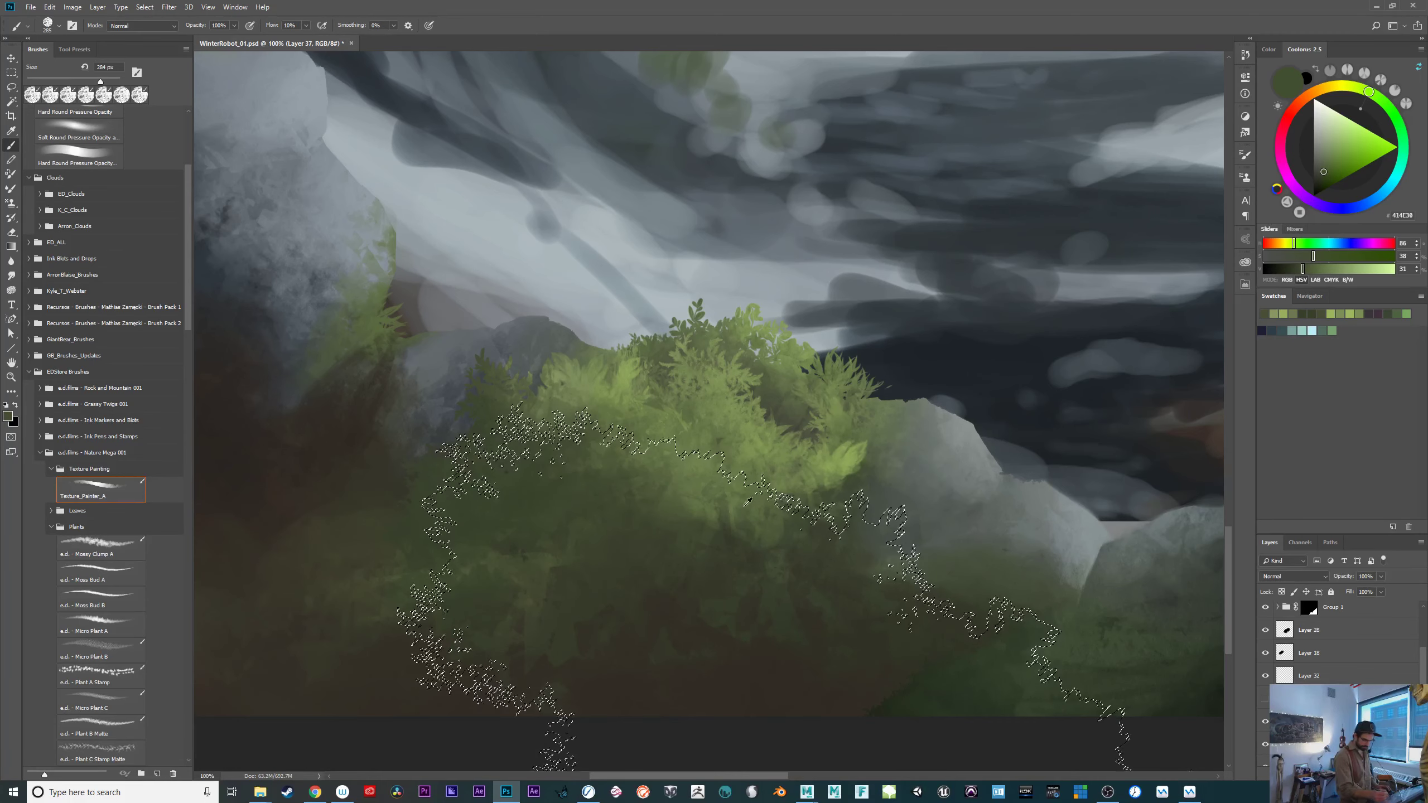
pyautogui.keyDown('alt'); pyautogui.click(848, 491); pyautogui.keyUp('alt')
pyautogui.moveTo(864, 498)
pyautogui.mouseDown()
pyautogui.moveTo(827, 491)
pyautogui.moveTo(940, 551)
pyautogui.moveTo(925, 482)
pyautogui.moveTo(854, 503)
pyautogui.moveTo(862, 545)
pyautogui.moveTo(923, 552)
pyautogui.moveTo(730, 458)
pyautogui.mouseUp()
pyautogui.hotkey('ctrl', 'z')
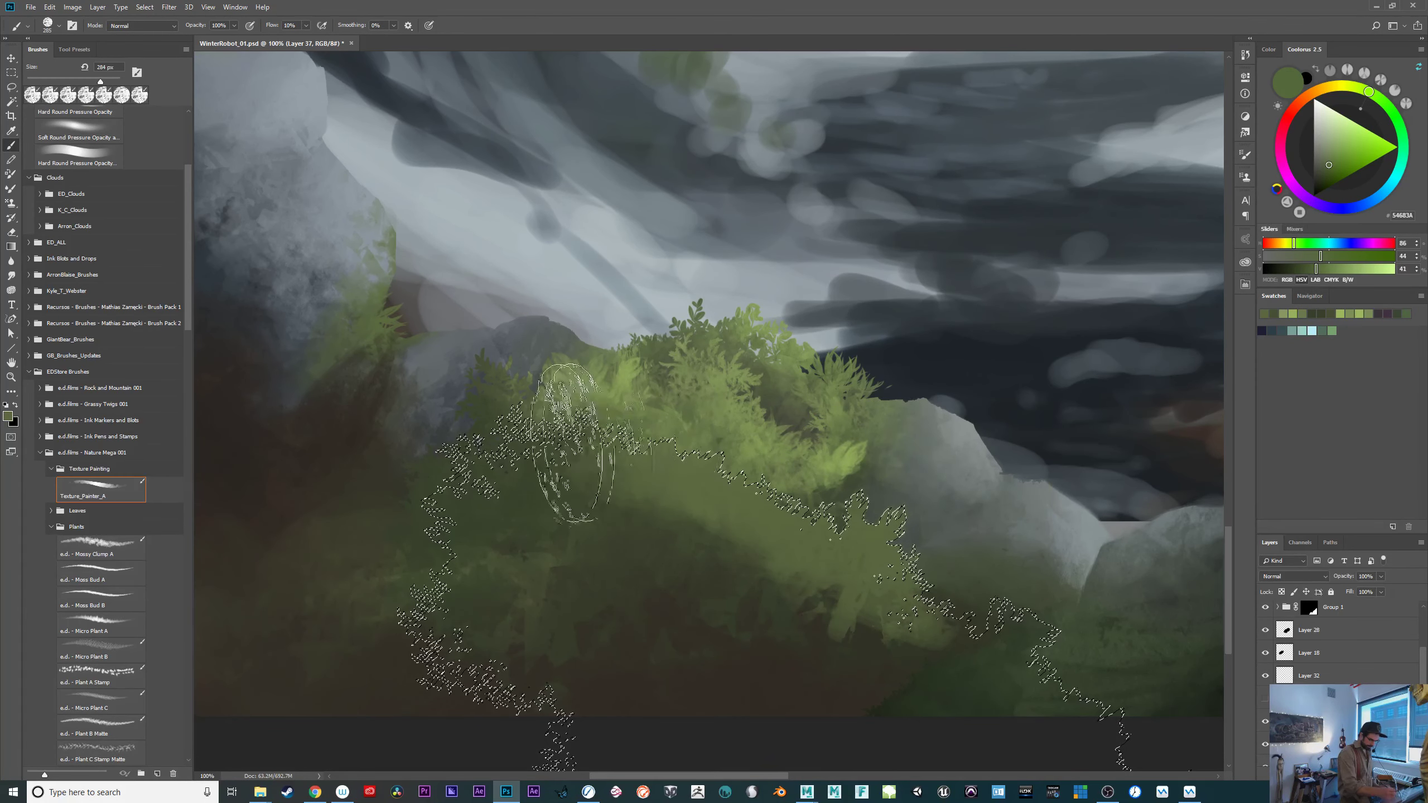
pyautogui.hotkey('ctrl', '-')
pyautogui.moveTo(934, 603); pyautogui.dragTo(802, 621)
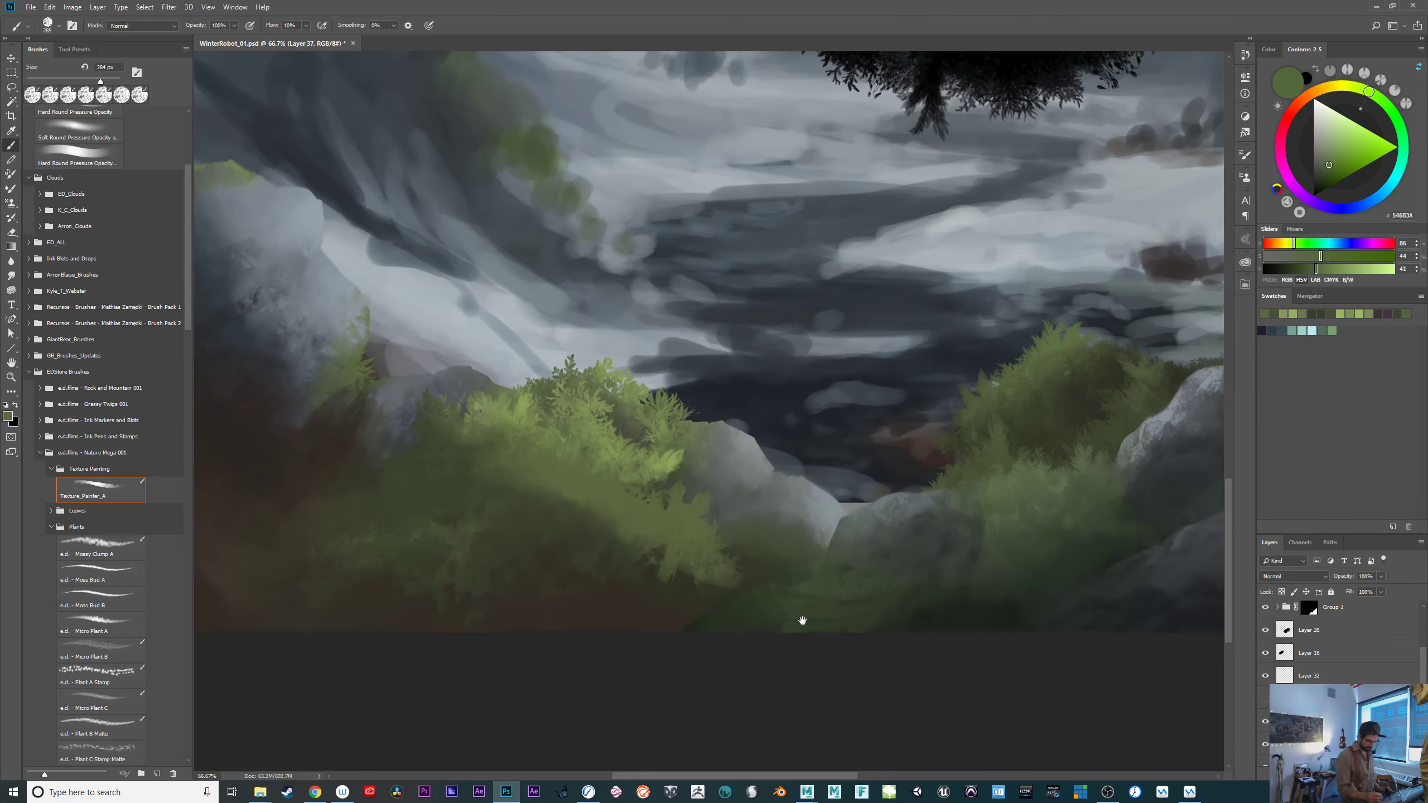
# Enlarge the brush, set its opacity to 50%, and blend sampled greens across the selected bush's interior.
pyautogui.moveTo(636, 484)
pyautogui.mouseDown()
pyautogui.moveTo(599, 488)
pyautogui.moveTo(619, 518)
pyautogui.moveTo(584, 516)
pyautogui.moveTo(529, 467)
pyautogui.moveTo(532, 453)
pyautogui.moveTo(693, 544)
pyautogui.mouseUp()
pyautogui.press('5')
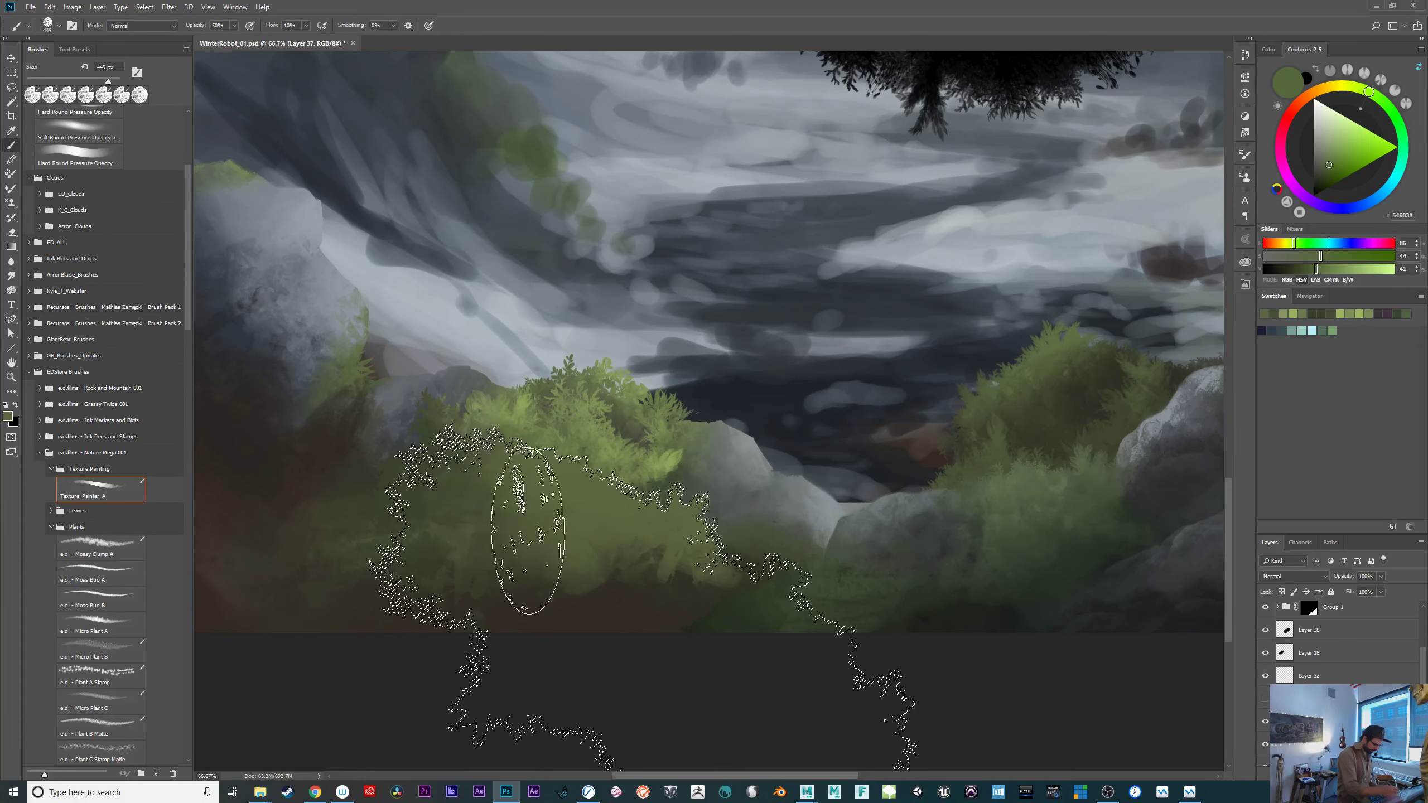
pyautogui.keyDown('alt'); pyautogui.click(498, 534); pyautogui.keyUp('alt')
pyautogui.moveTo(523, 524); pyautogui.dragTo(654, 647)
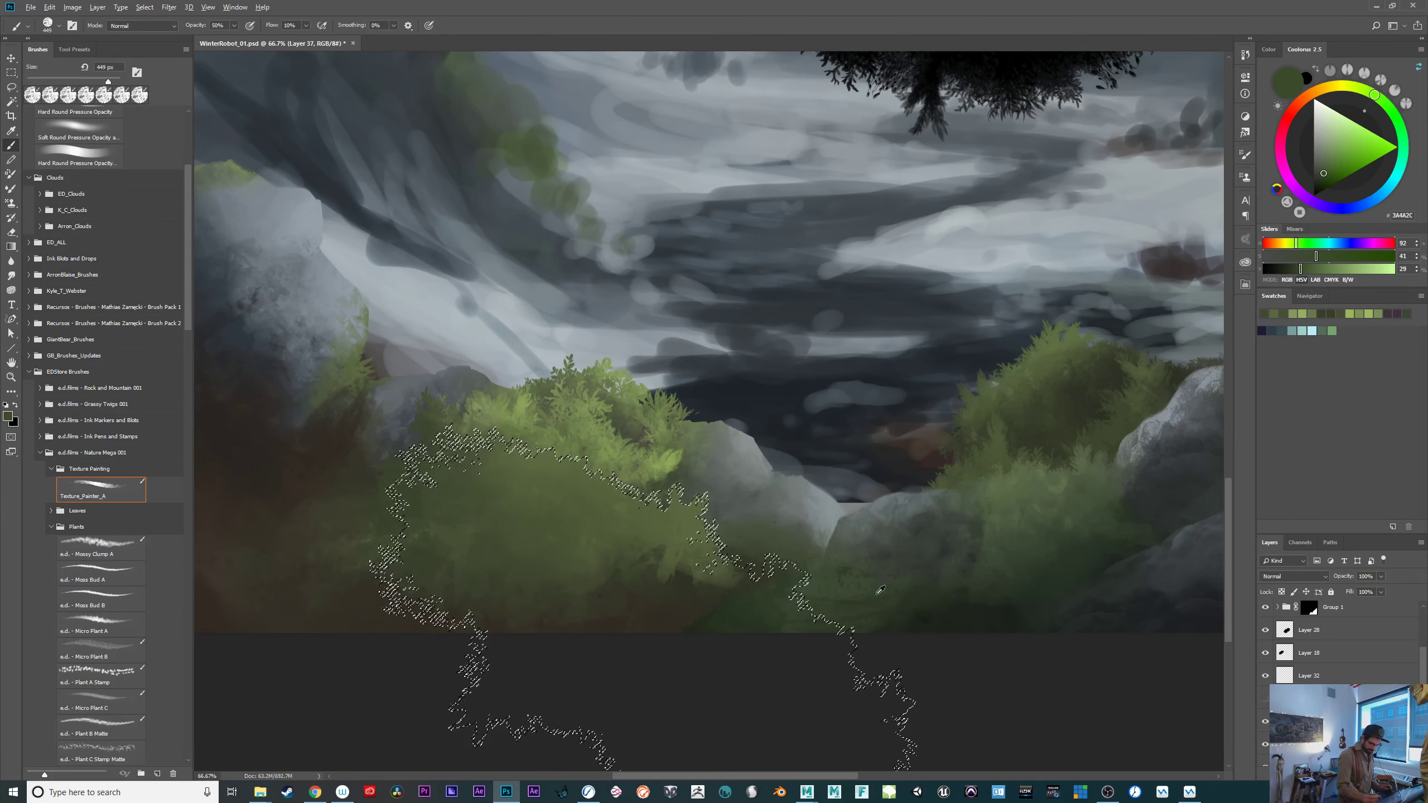
pyautogui.keyDown('alt'); pyautogui.click(900, 597); pyautogui.keyUp('alt')
pyautogui.keyDown('alt'); pyautogui.click(1035, 383); pyautogui.keyUp('alt')
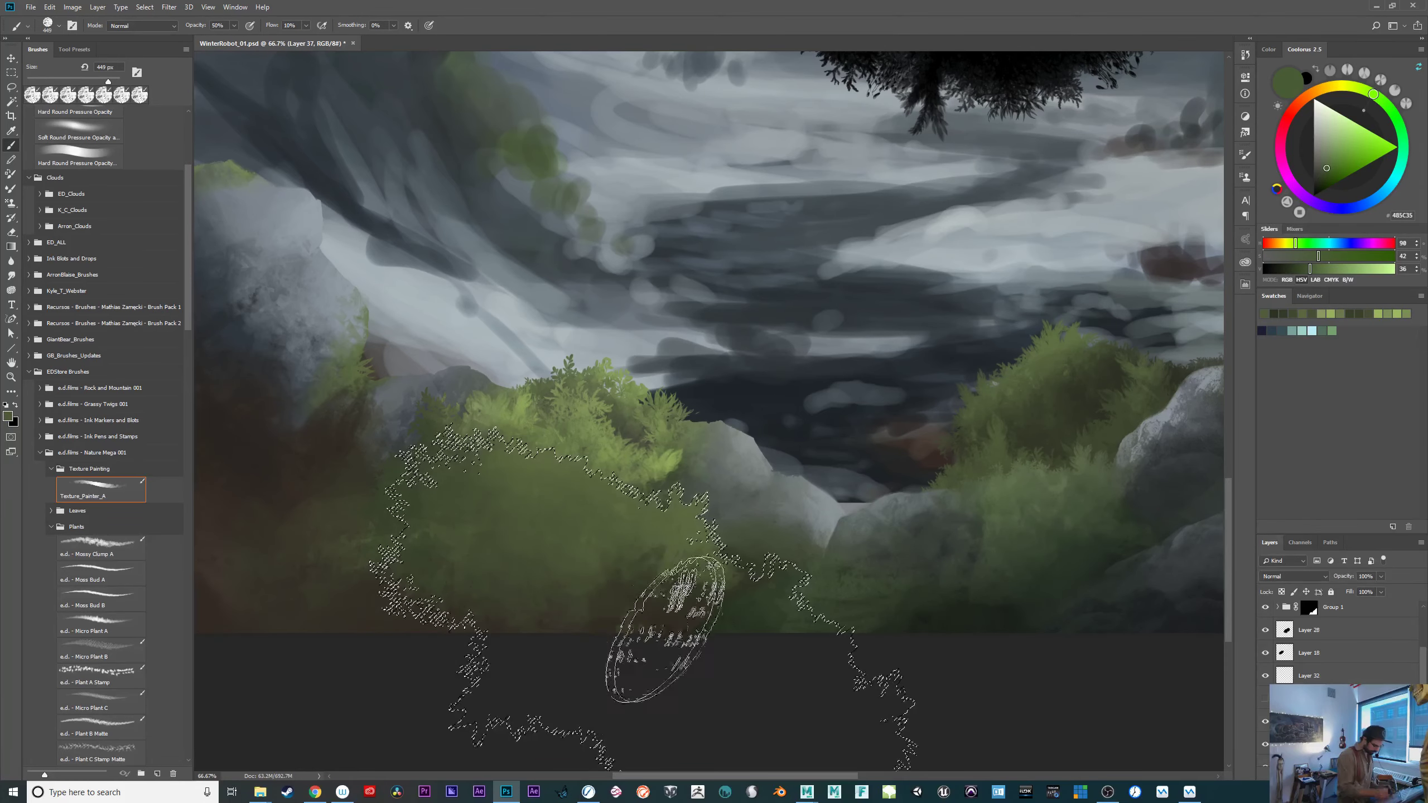
# Shade the selected bush's lower body with sampled dark greens and browns, warming the dark tone toward brown.
pyautogui.keyDown('alt'); pyautogui.click(596, 621); pyautogui.keyUp('alt')
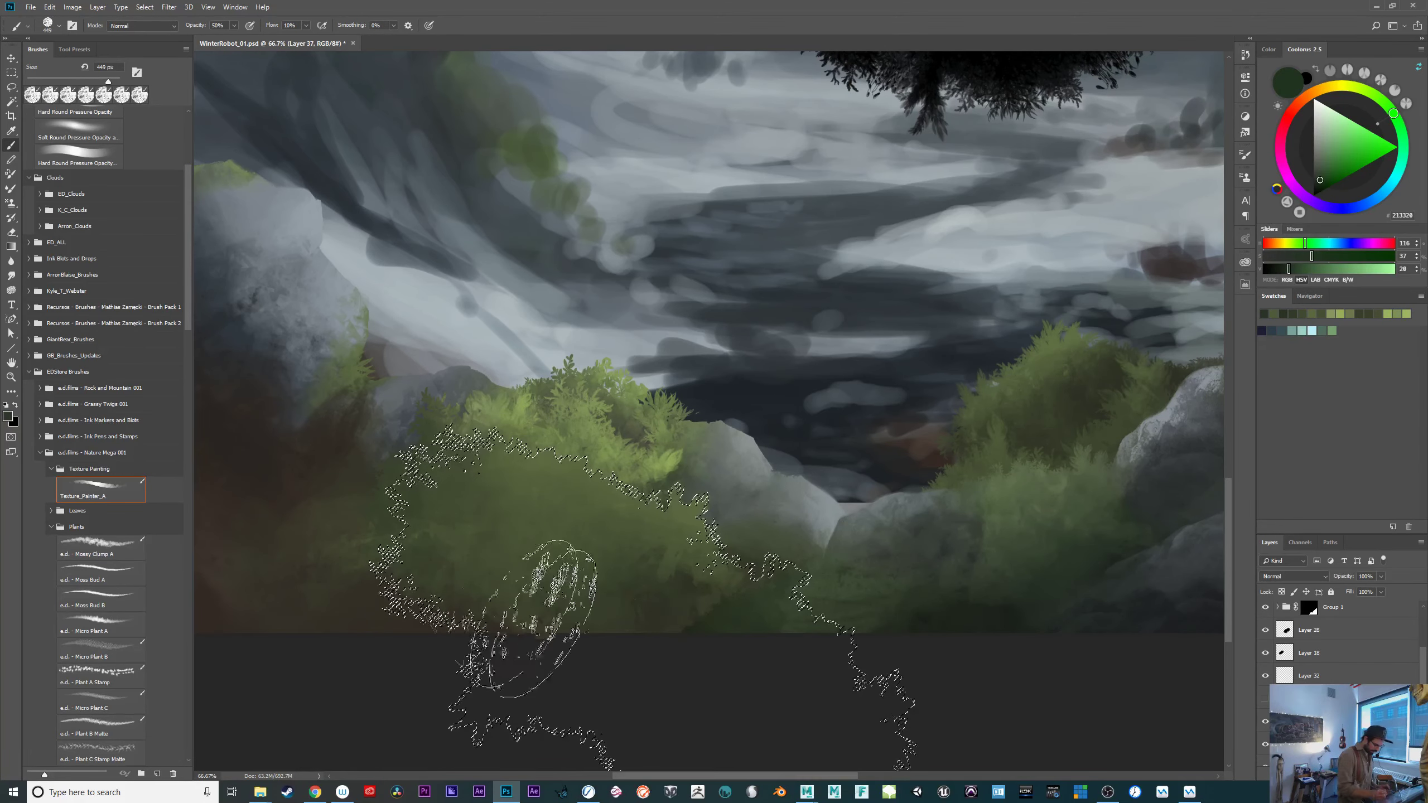
pyautogui.keyDown('alt'); pyautogui.click(577, 588); pyautogui.keyUp('alt')
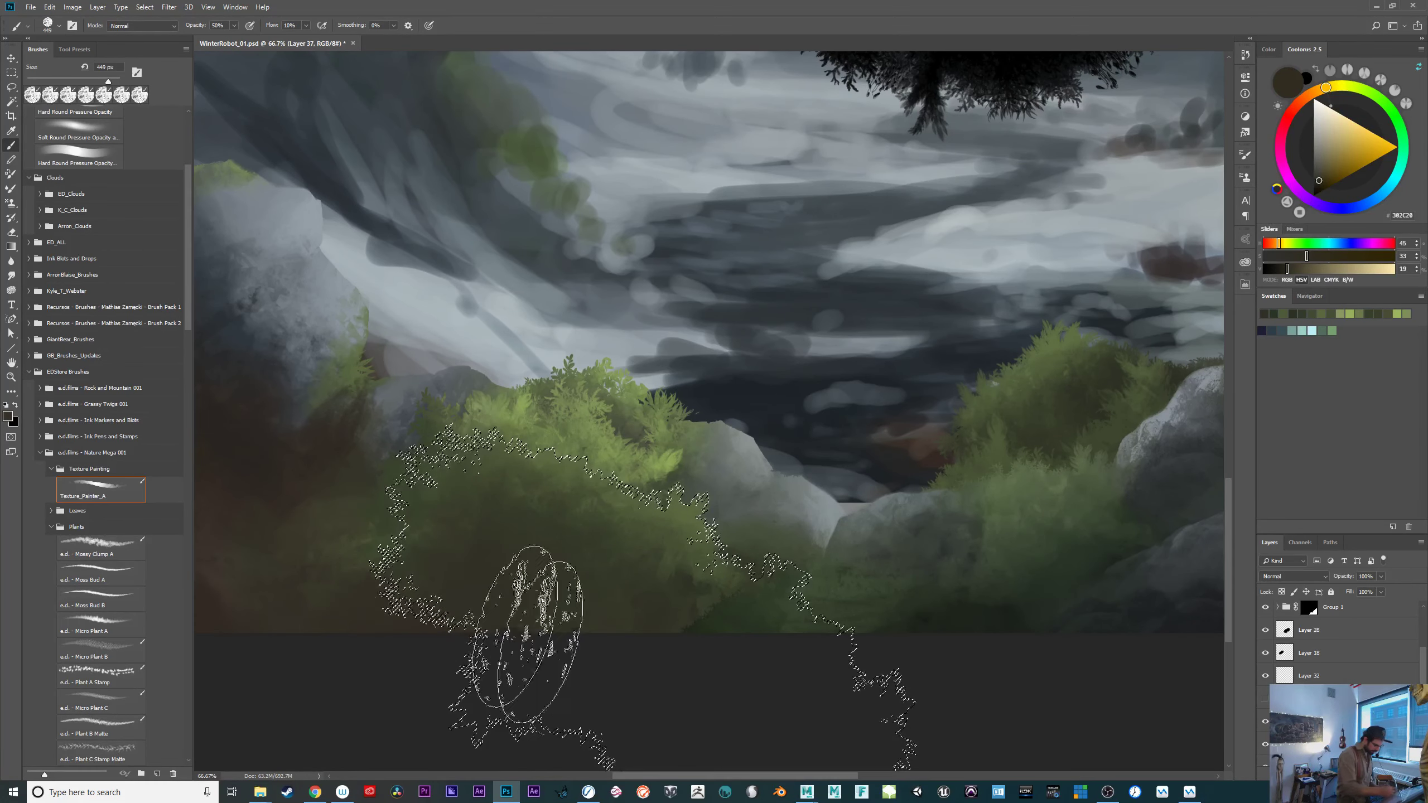
pyautogui.moveTo(741, 575); pyautogui.dragTo(855, 606)
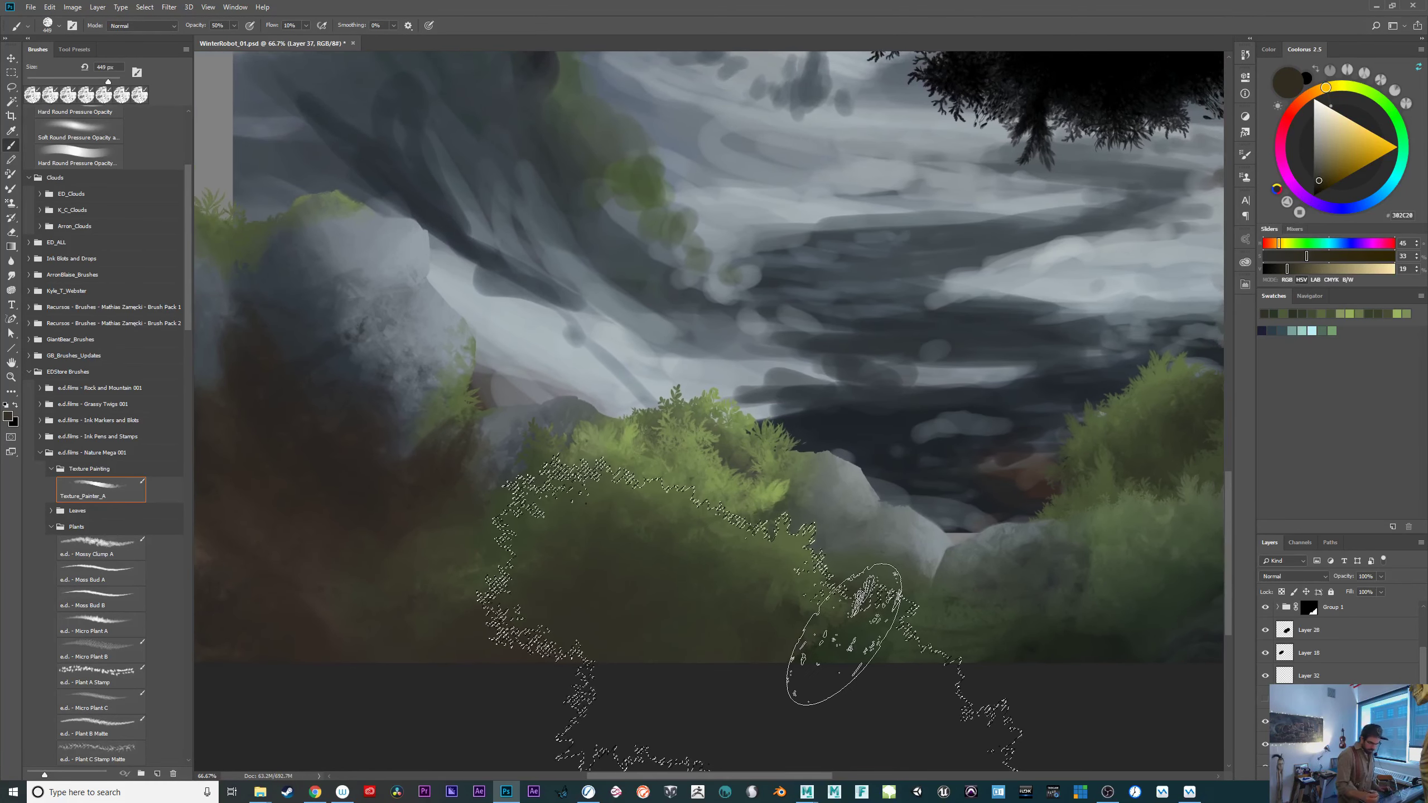
pyautogui.click(1324, 181)
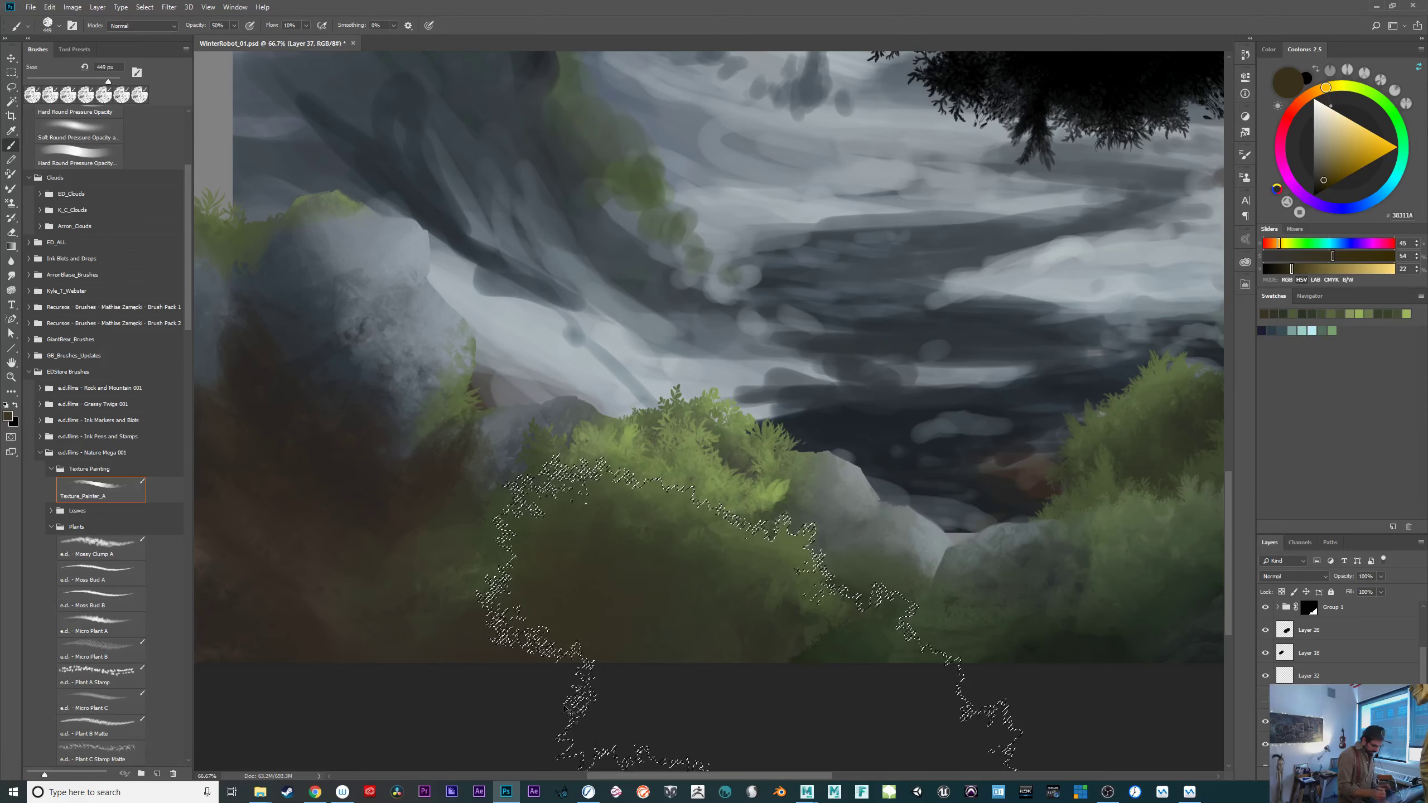
pyautogui.keyDown('alt'); pyautogui.click(298, 625); pyautogui.keyUp('alt')
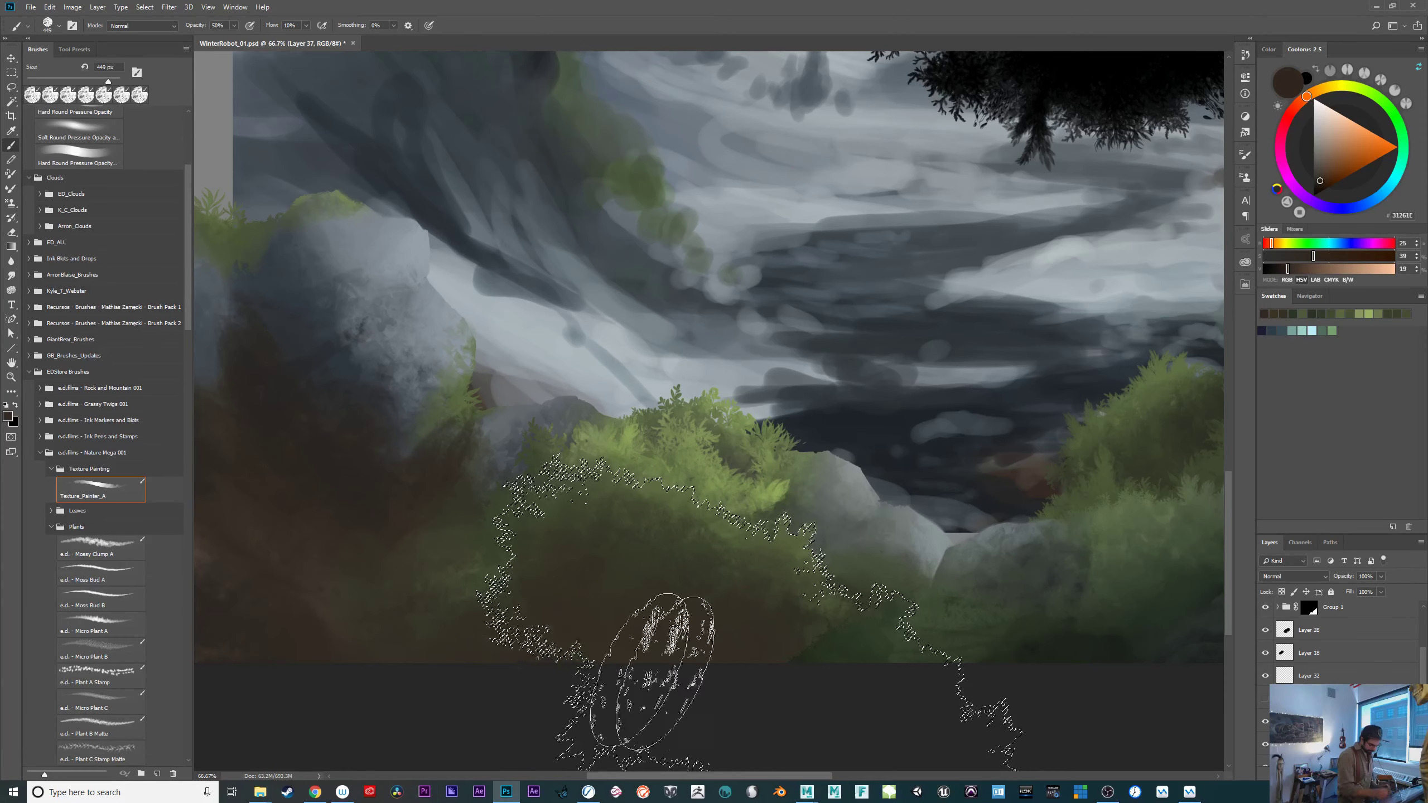
# Sample the bush's green, shift it to a brighter olive yellow, and paint highlights along the selection's leafy upper edge.
pyautogui.keyDown('alt'); pyautogui.click(768, 484); pyautogui.keyUp('alt')
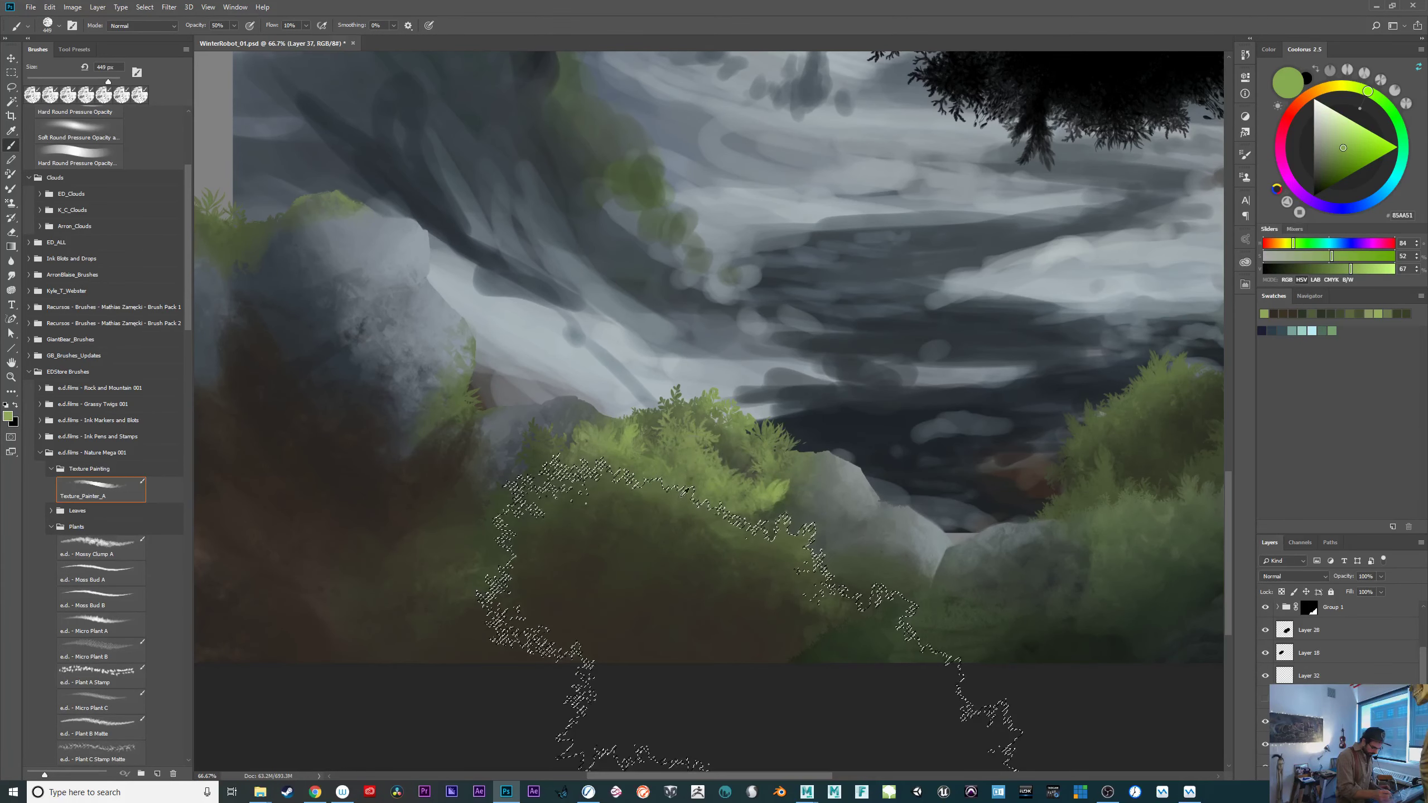
pyautogui.keyDown('alt'); pyautogui.click(680, 495); pyautogui.keyUp('alt')
pyautogui.click(1325, 160)
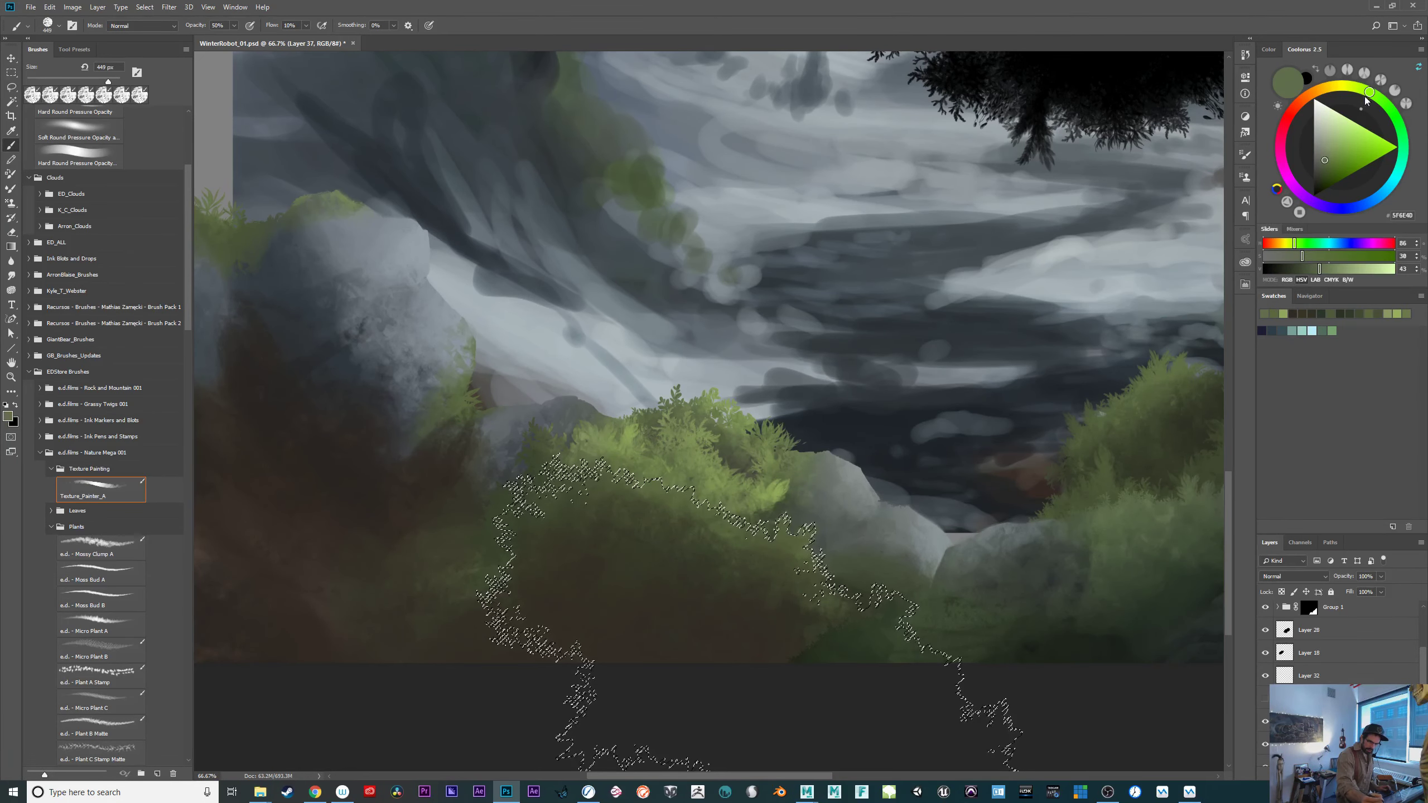
pyautogui.moveTo(1365, 96); pyautogui.dragTo(1346, 87)
pyautogui.moveTo(1326, 160); pyautogui.dragTo(1334, 162)
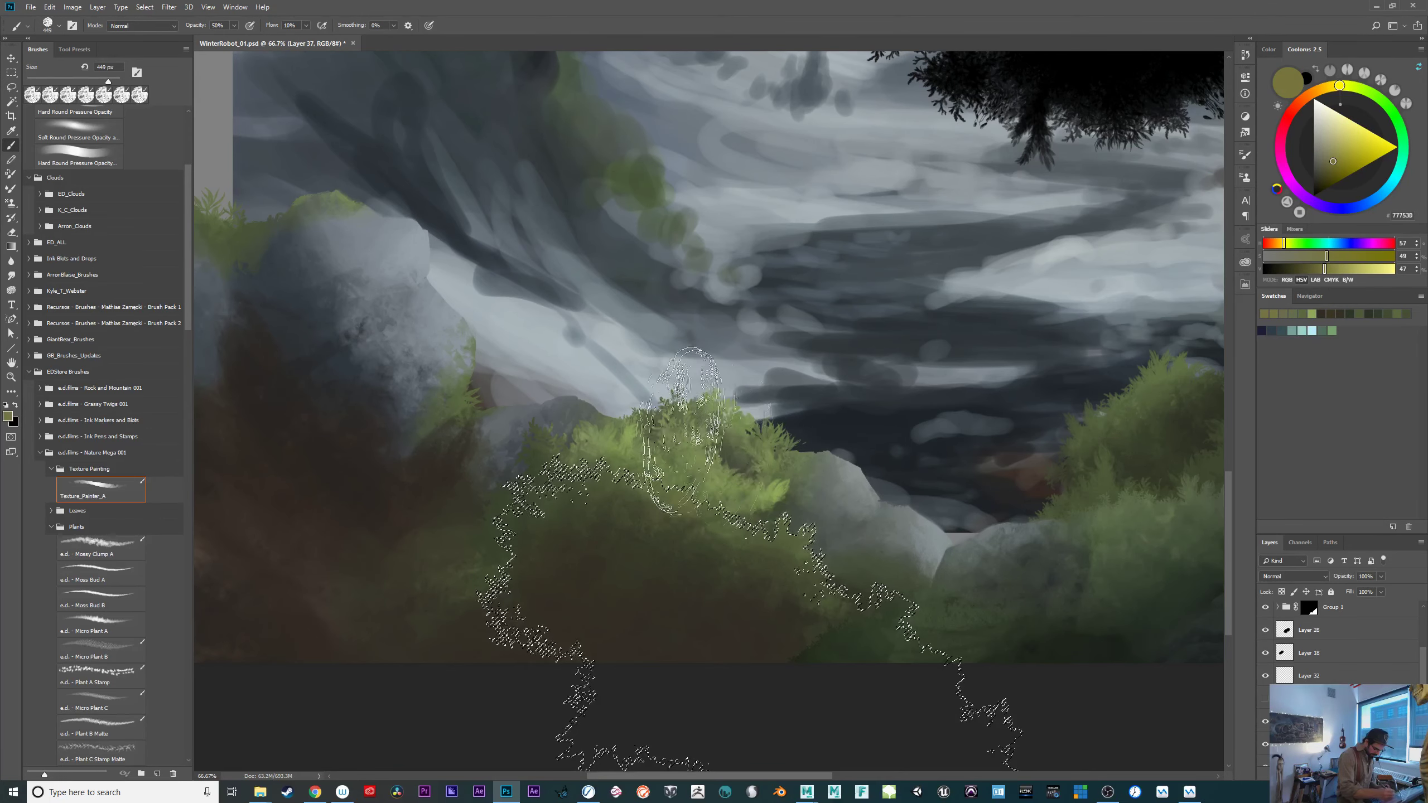
pyautogui.click(1344, 151)
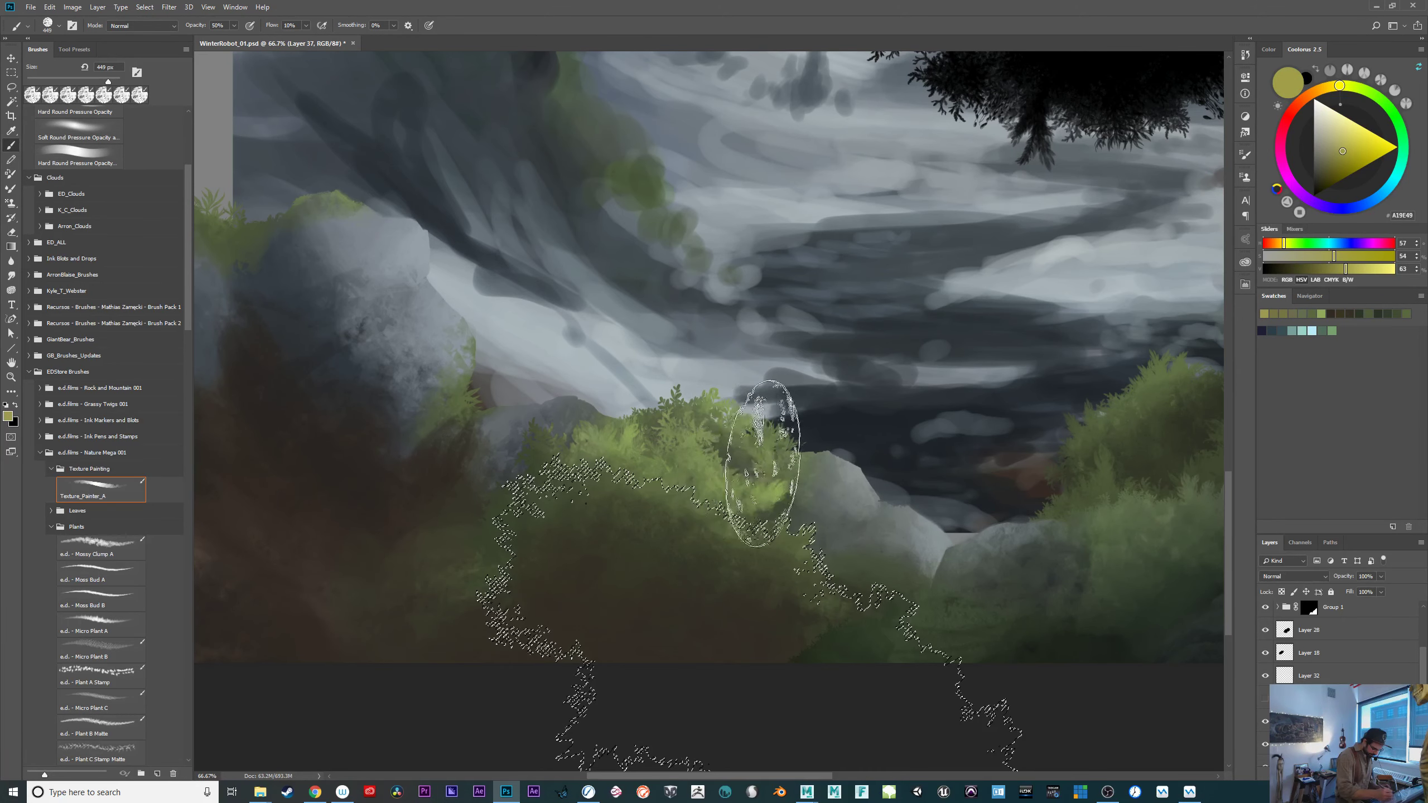
# Vary the brush size to paint olive-yellow light on the selection's edge by the rocks, and sample a dark brown for the shaded interior.
pyautogui.moveTo(666, 424); pyautogui.dragTo(642, 426)
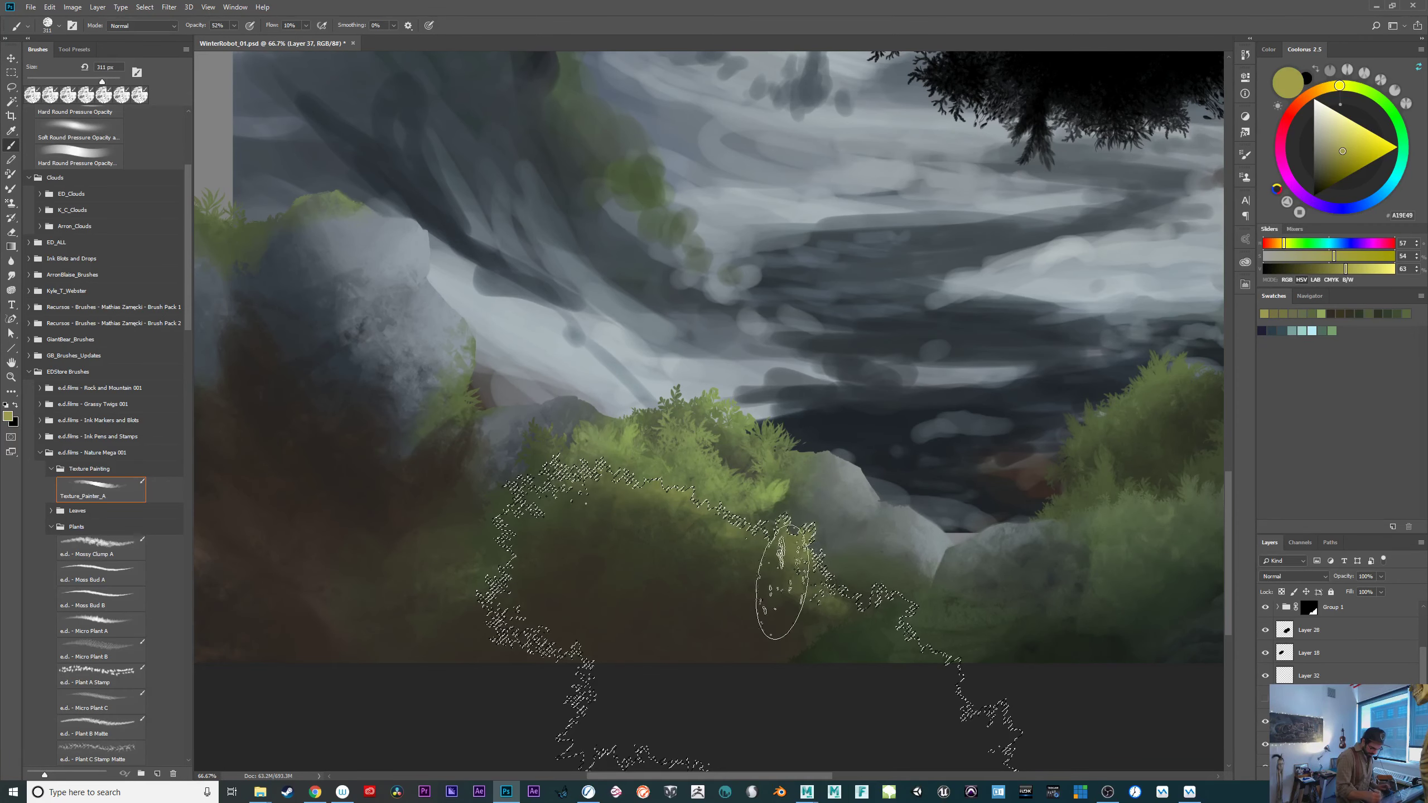
pyautogui.moveTo(767, 559)
pyautogui.mouseDown()
pyautogui.moveTo(826, 559)
pyautogui.moveTo(724, 600)
pyautogui.mouseUp()
pyautogui.moveTo(610, 512); pyautogui.dragTo(664, 587)
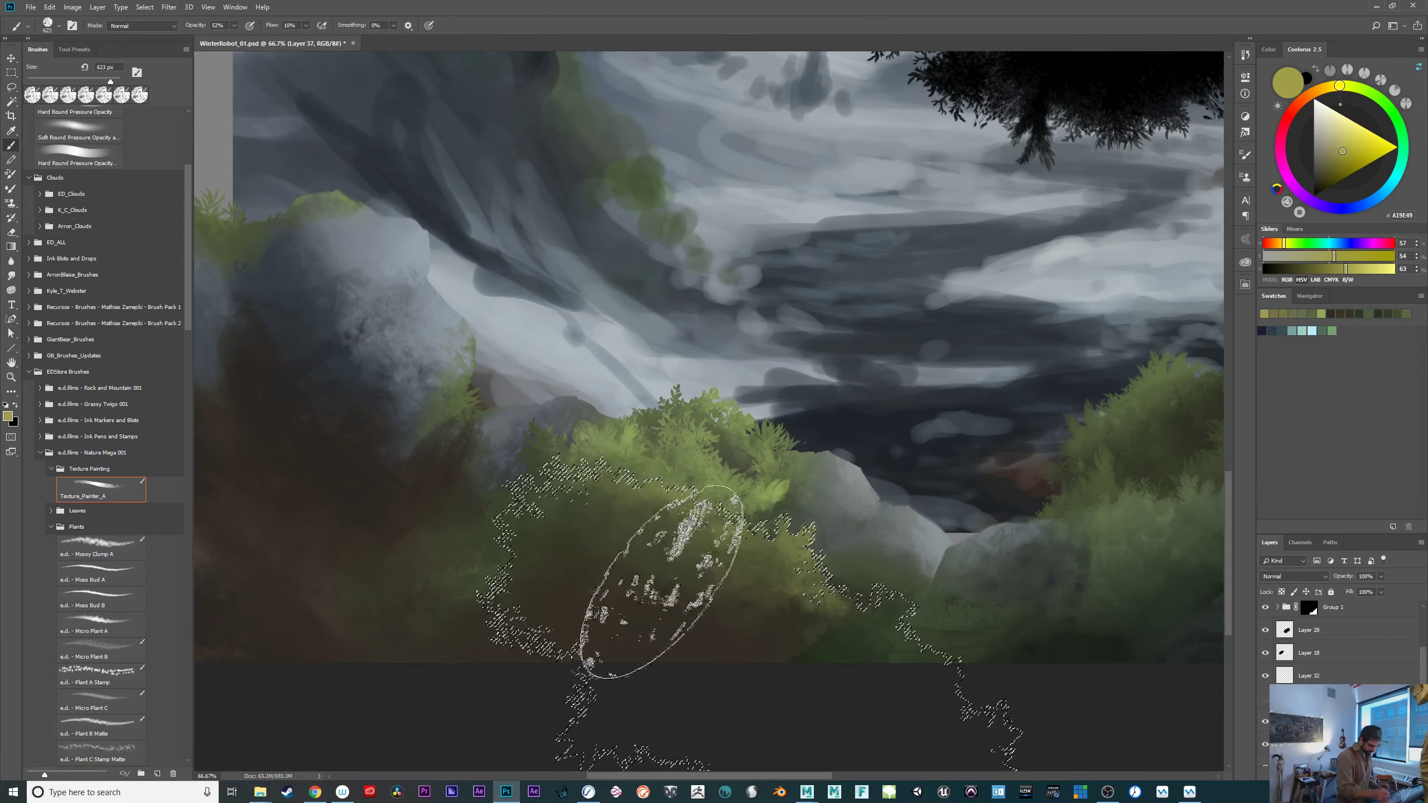
pyautogui.moveTo(663, 517); pyautogui.dragTo(697, 575)
pyautogui.keyDown('alt'); pyautogui.click(691, 583); pyautogui.keyUp('alt')
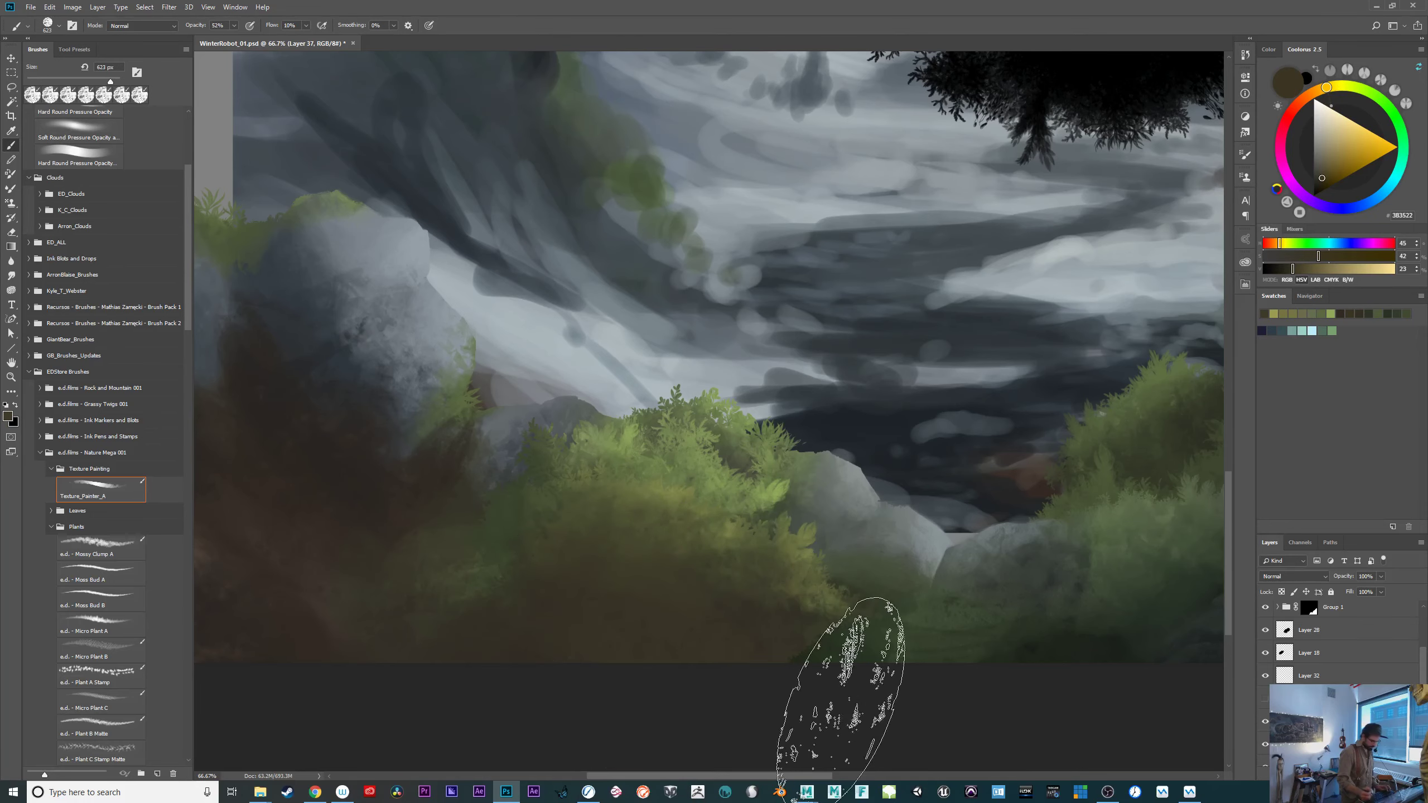
# Glaze the selected bush's body with a dark yellow-brown using a 352 px brush, and paint sampled green foliage over its outer edge.
pyautogui.moveTo(914, 625)
pyautogui.mouseDown()
pyautogui.moveTo(880, 648)
pyautogui.moveTo(902, 647)
pyautogui.mouseUp()
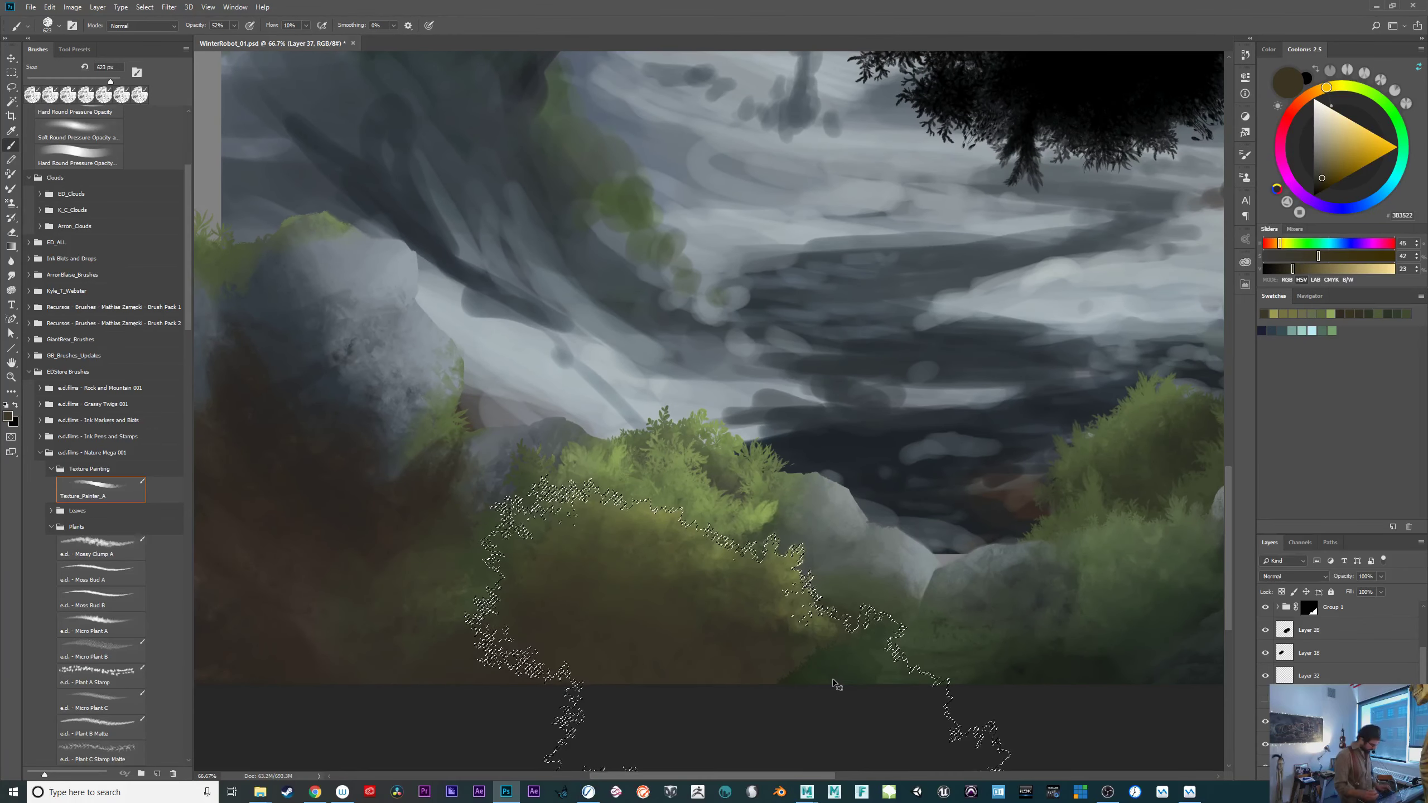
pyautogui.keyDown('alt'); pyautogui.click(618, 596); pyautogui.keyUp('alt')
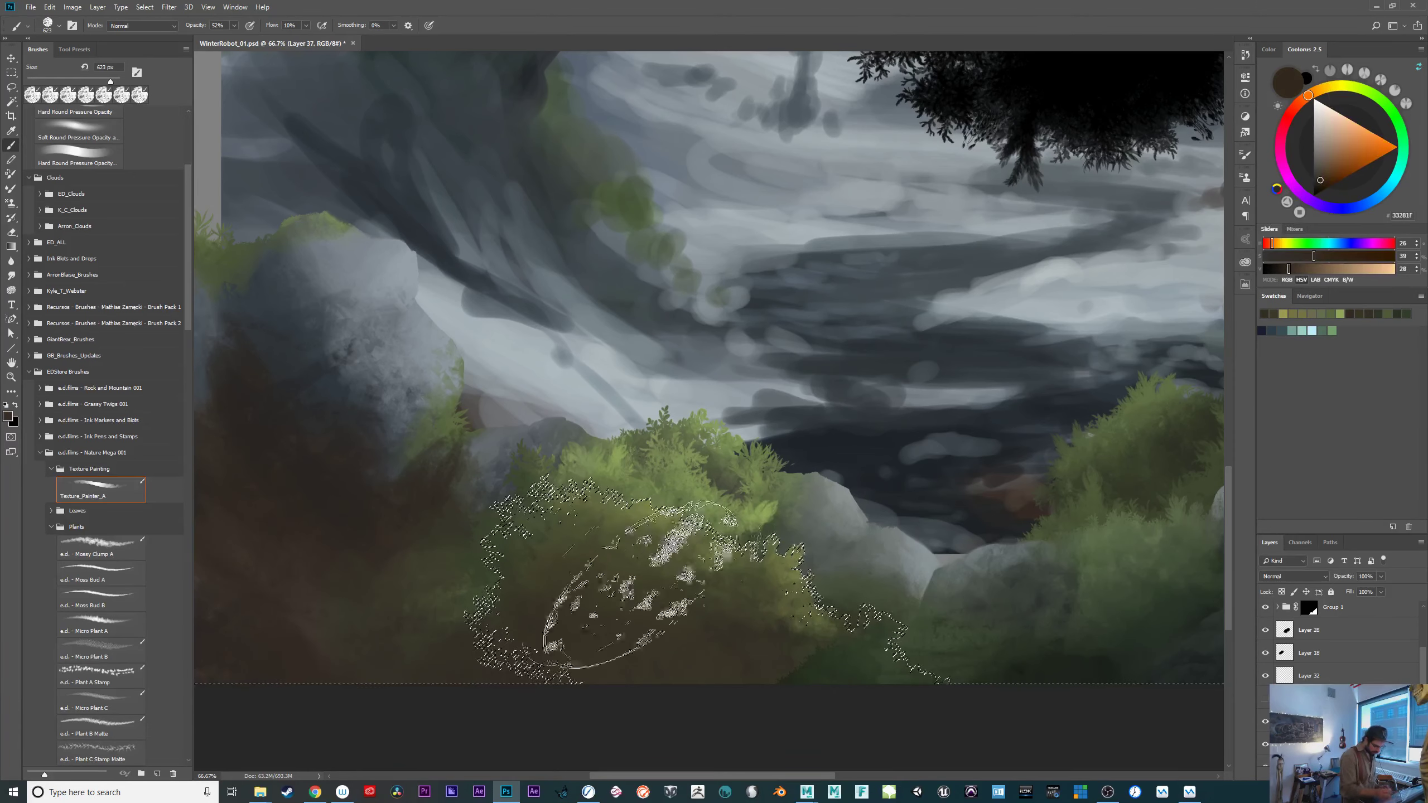
pyautogui.moveTo(684, 553); pyautogui.dragTo(641, 552)
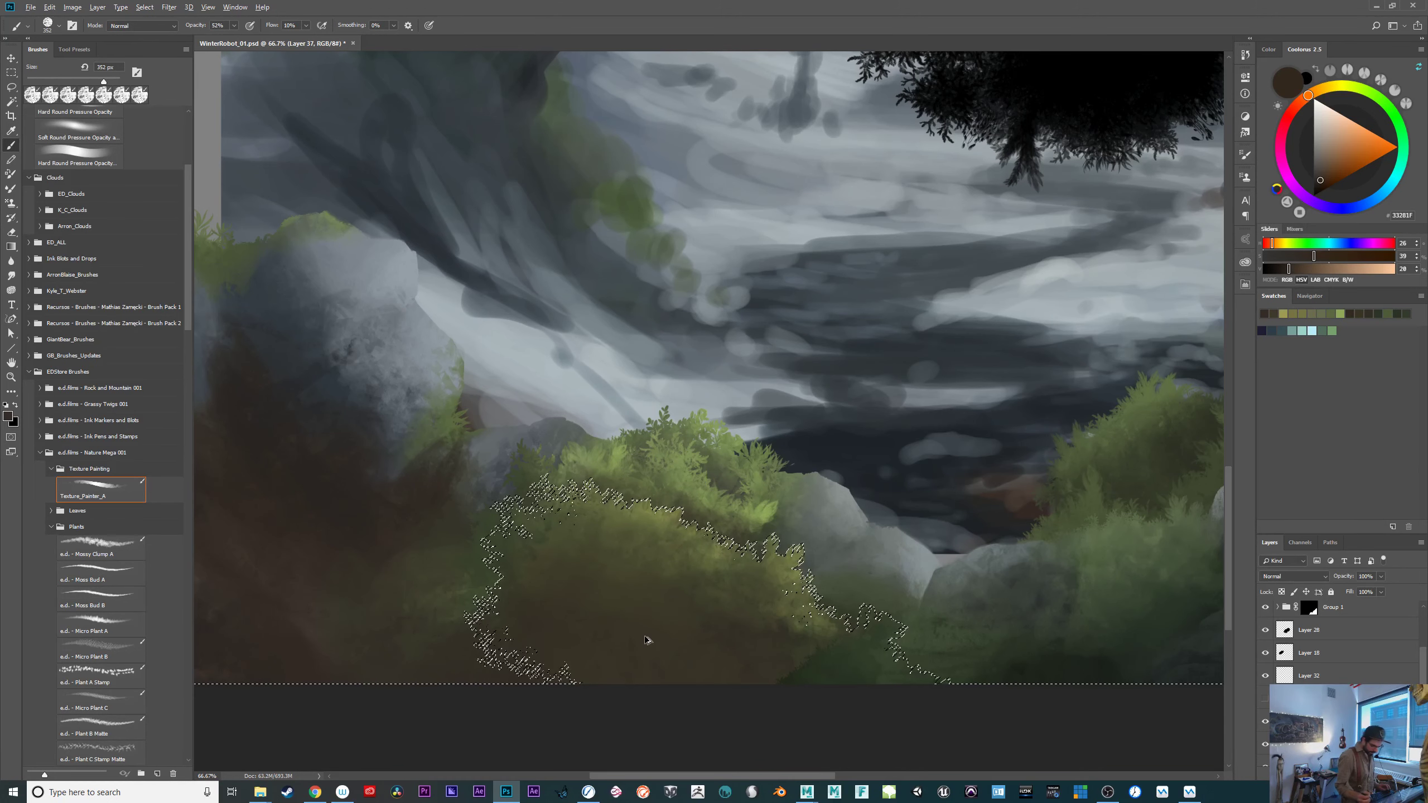
pyautogui.click(1326, 178)
pyautogui.click(1325, 88)
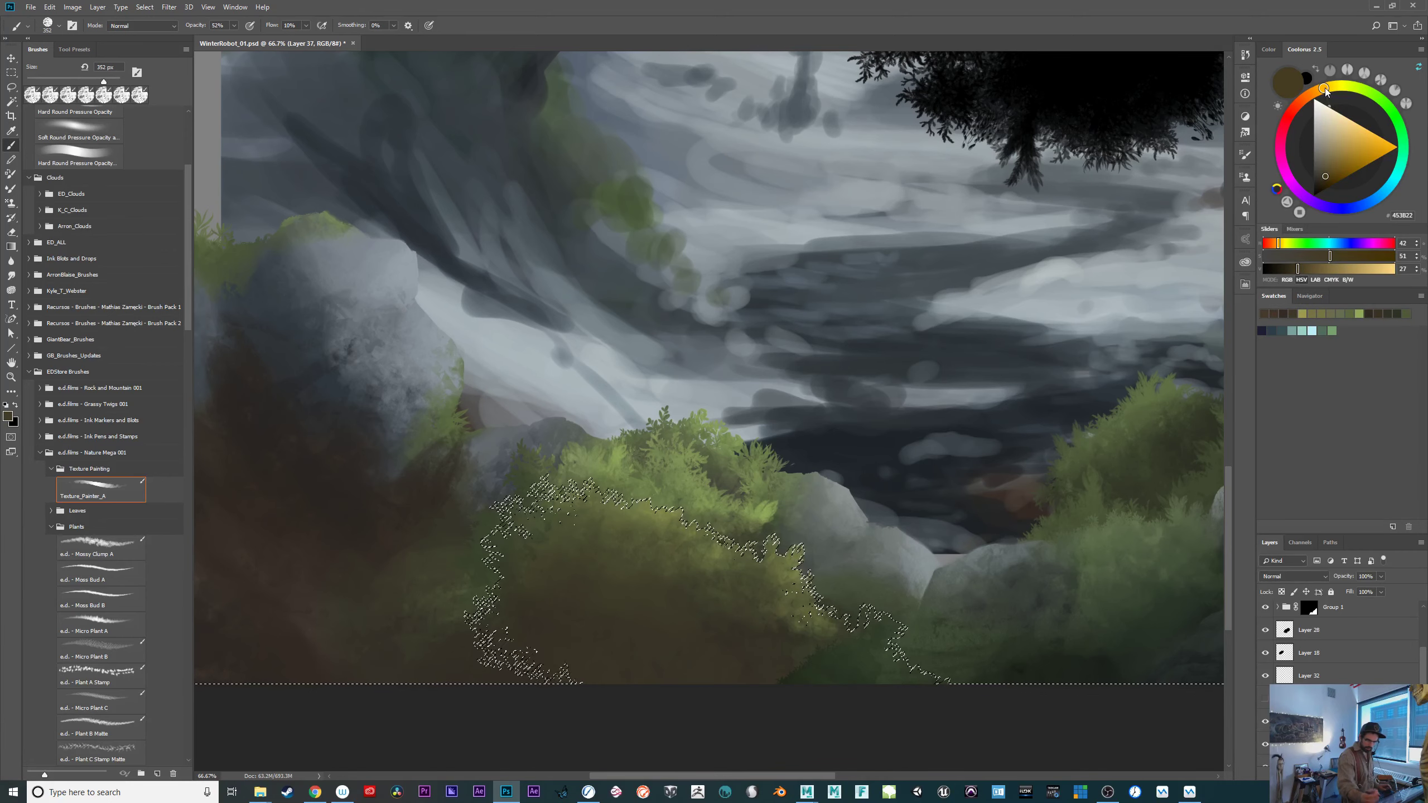
pyautogui.click(1326, 178)
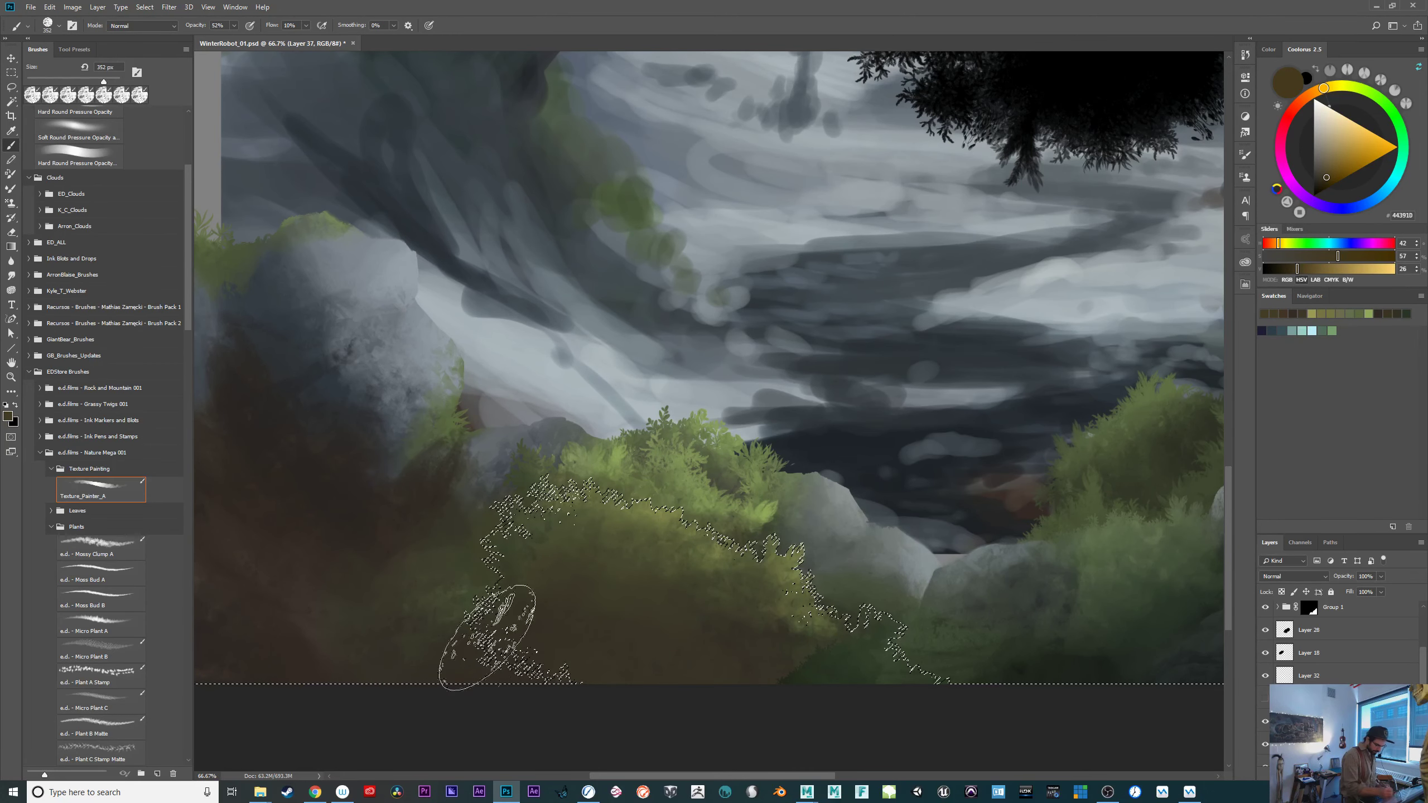
pyautogui.keyDown('alt'); pyautogui.click(551, 489); pyautogui.keyUp('alt')
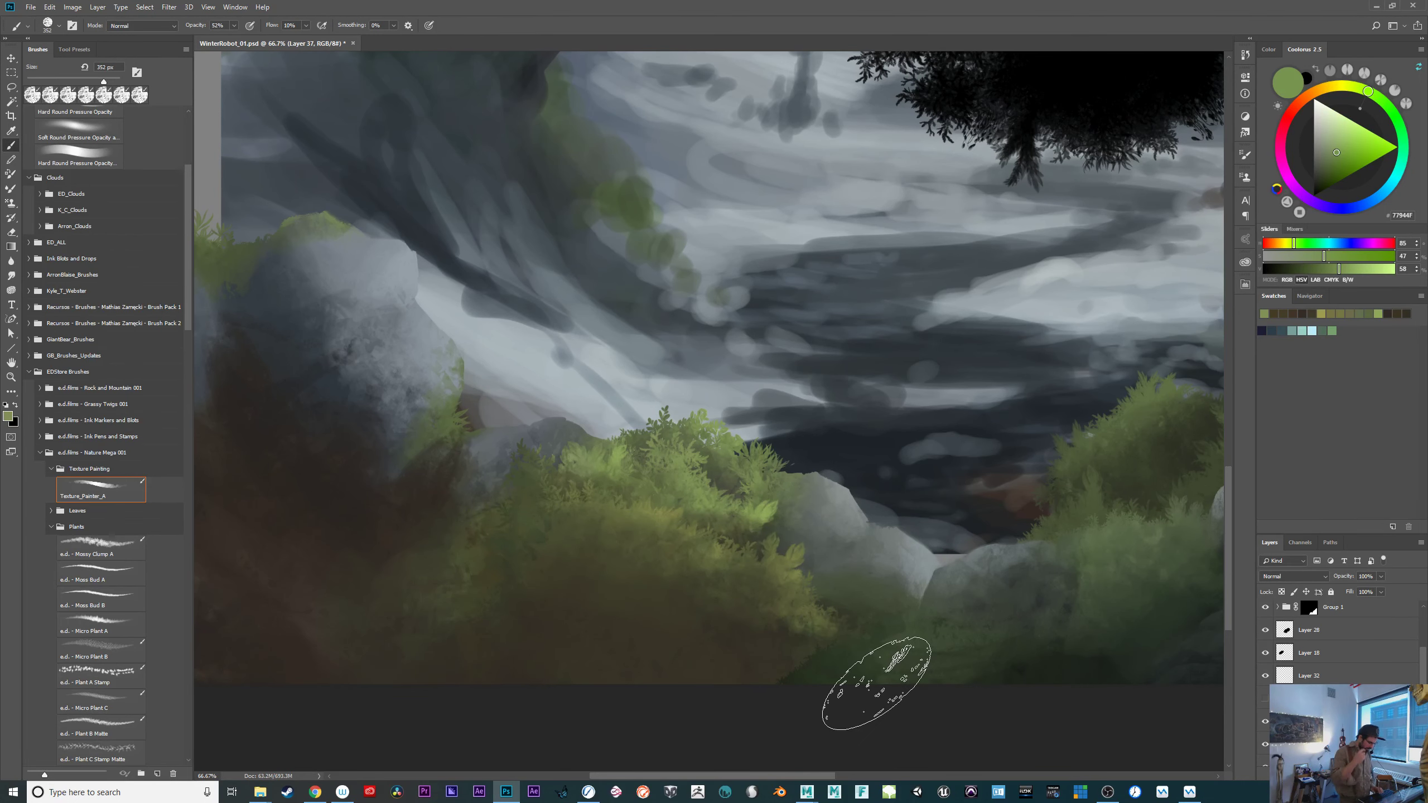
# Compare the new bush with the opposite bank at several magnifications, toggling a layer's visibility off and on.
pyautogui.hotkey('ctrl', '-')
pyautogui.hotkey('ctrl', '-')
pyautogui.hotkey('ctrl', '+')
pyautogui.hotkey('ctrl', '+')
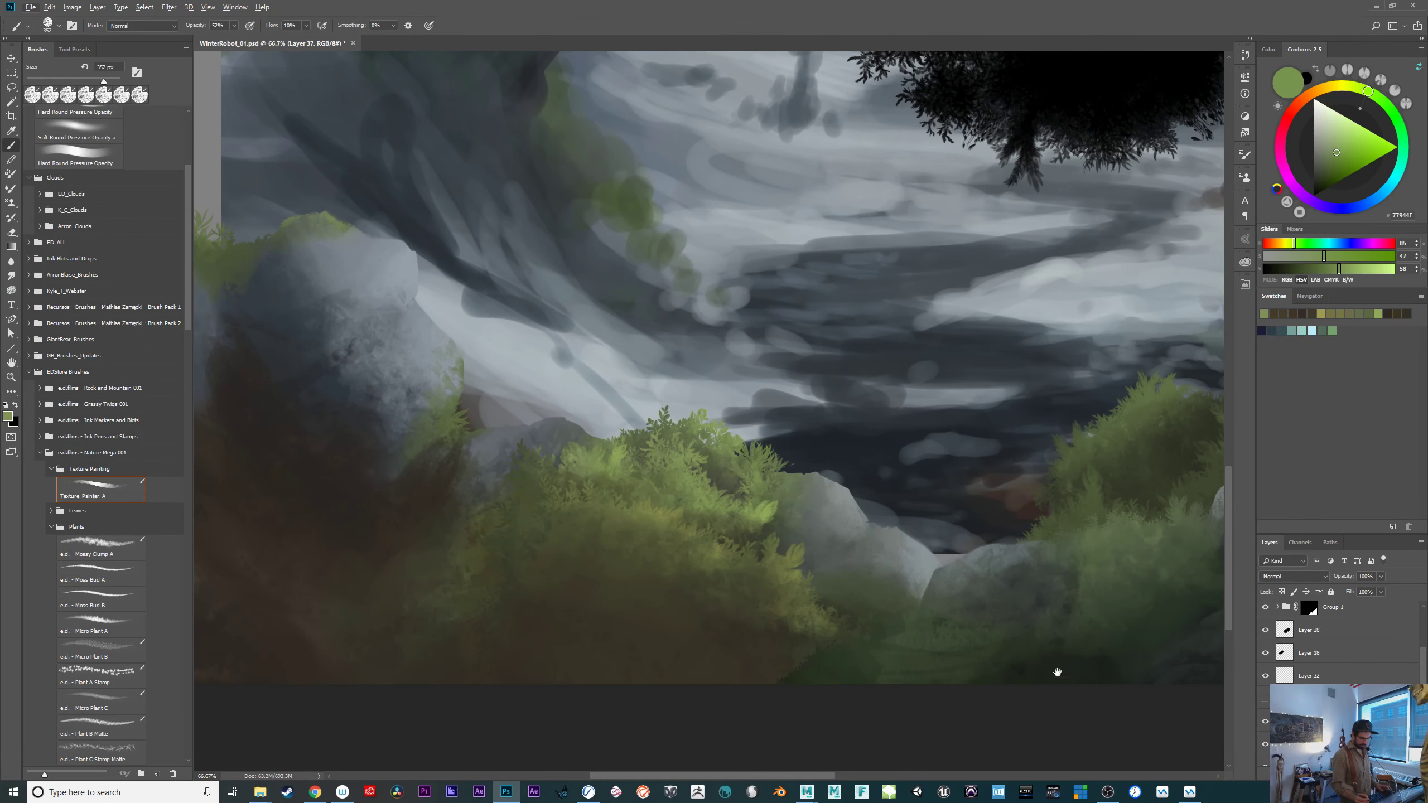
pyautogui.moveTo(1056, 675); pyautogui.dragTo(573, 738)
pyautogui.hotkey('ctrl', '-')
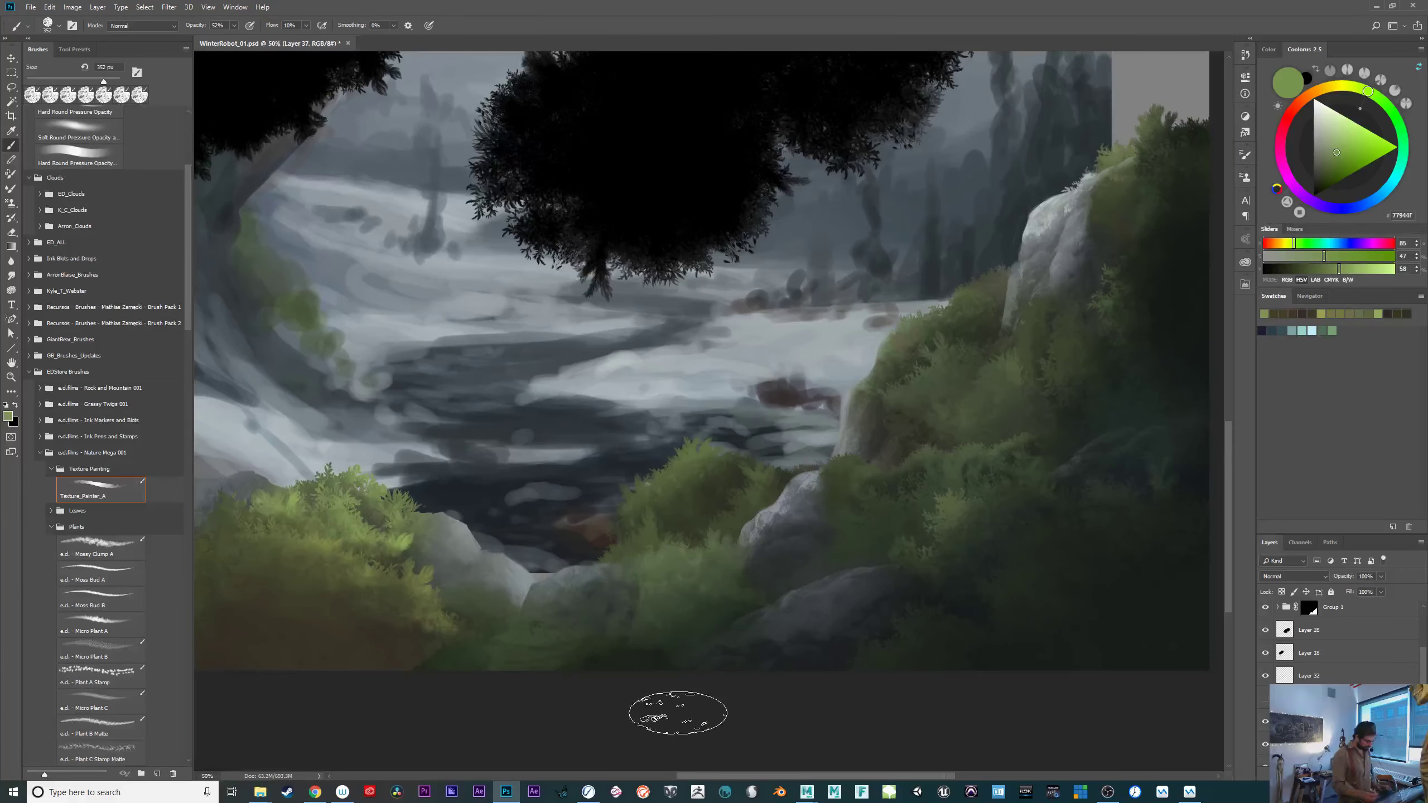
pyautogui.moveTo(700, 660); pyautogui.dragTo(1005, 730)
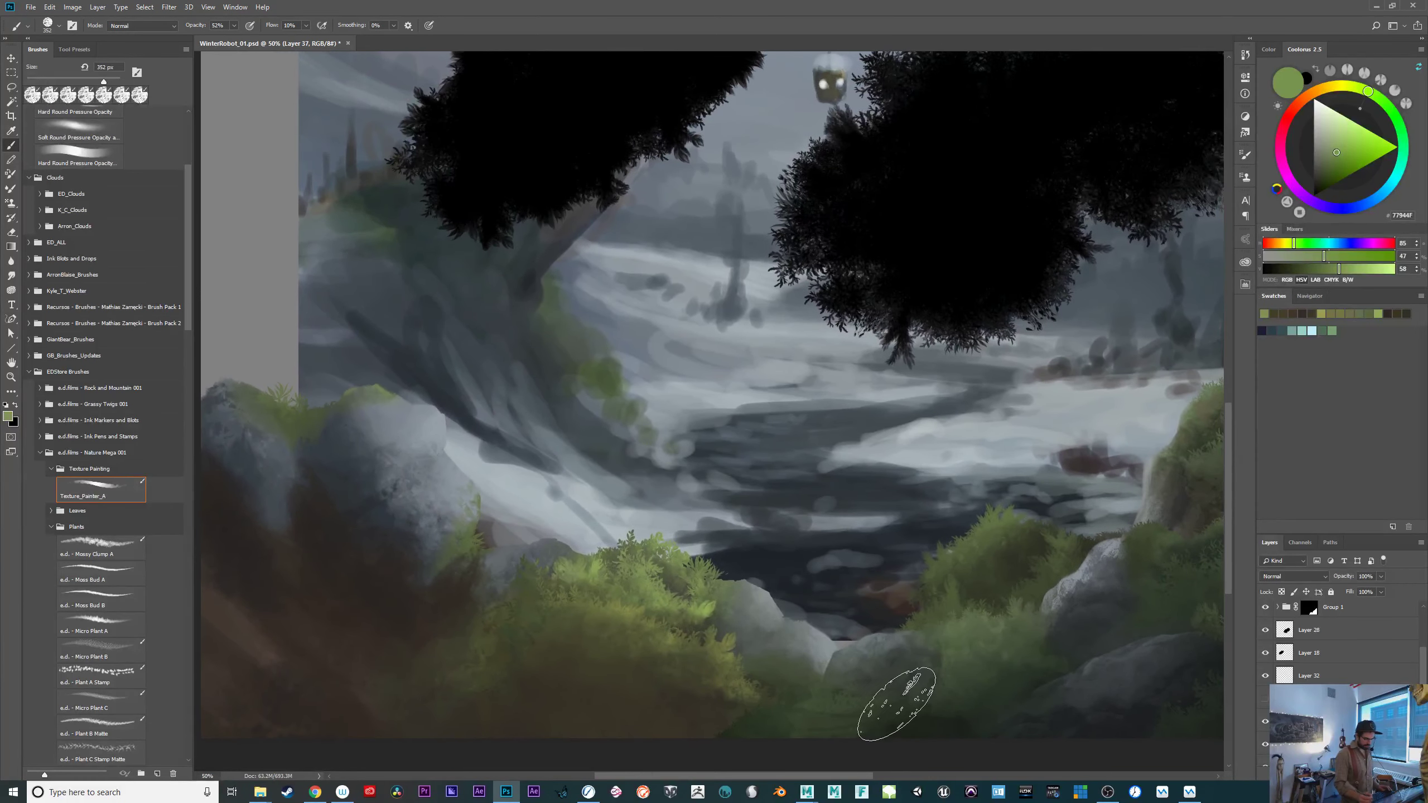
pyautogui.click(1266, 744)
pyautogui.click(1266, 744)
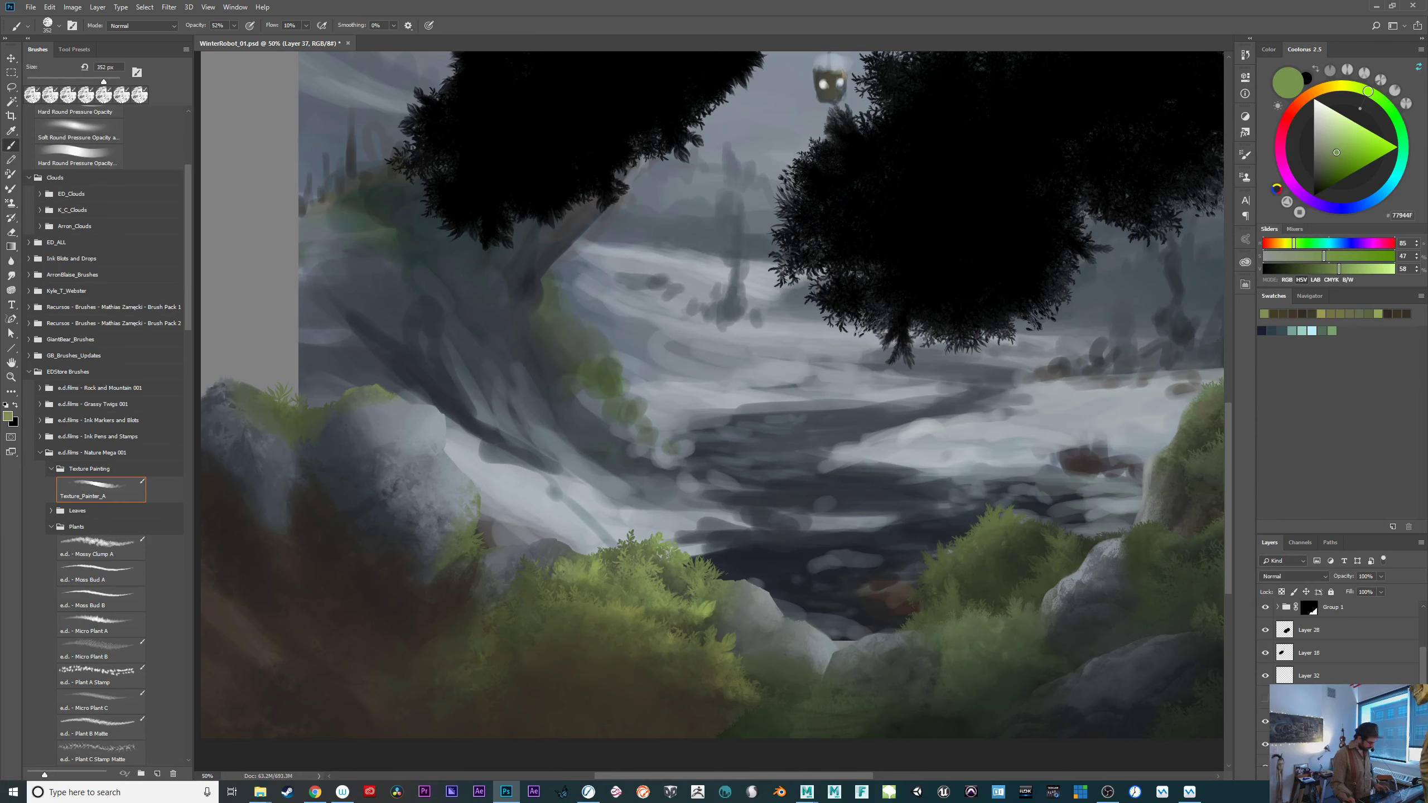
# Apply Hue/Saturation to the new bush layer with hue -18 and saturation -11, checking it against the opposite bank.
pyautogui.hotkey('ctrl', 'u')
pyautogui.moveTo(1143, 645); pyautogui.dragTo(1147, 616)
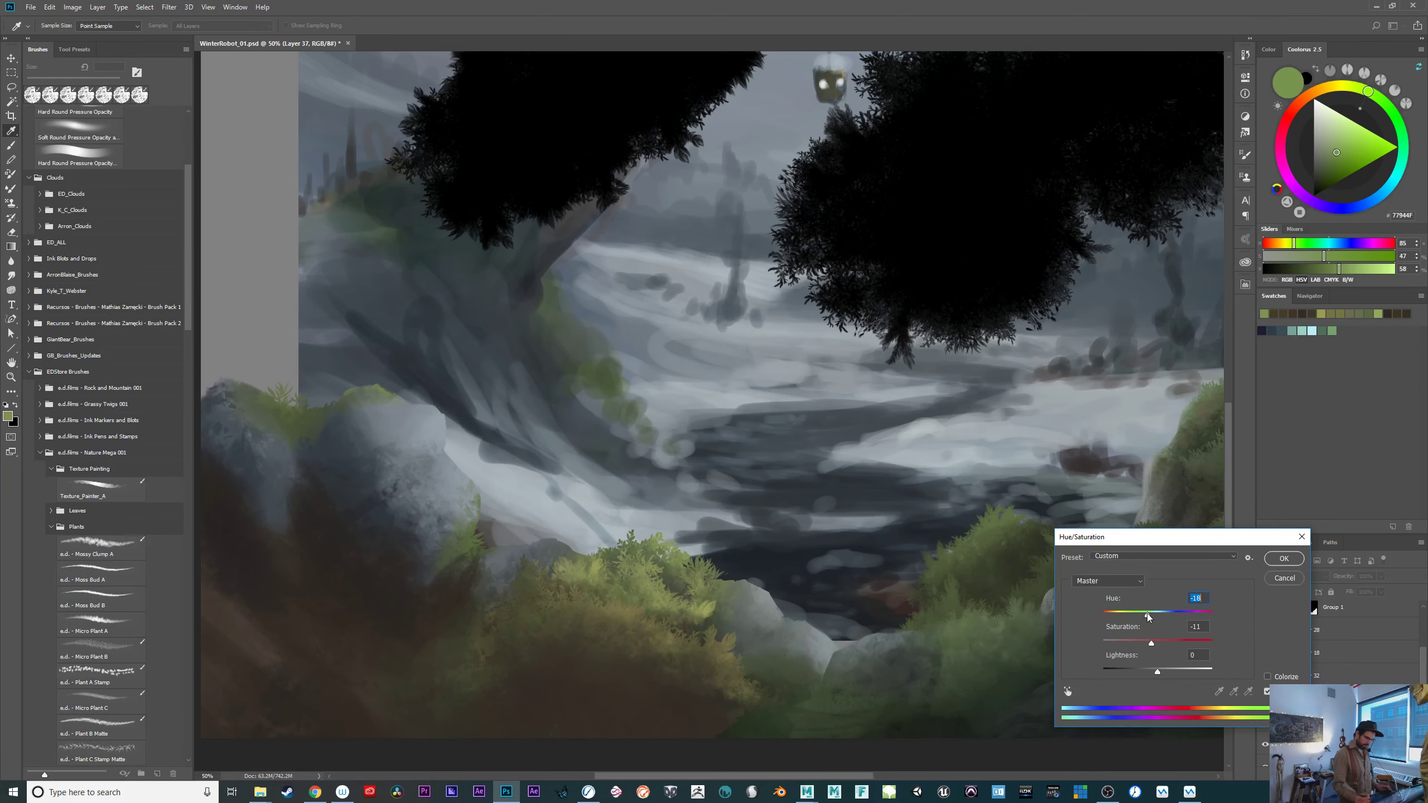
pyautogui.moveTo(831, 675); pyautogui.dragTo(605, 670)
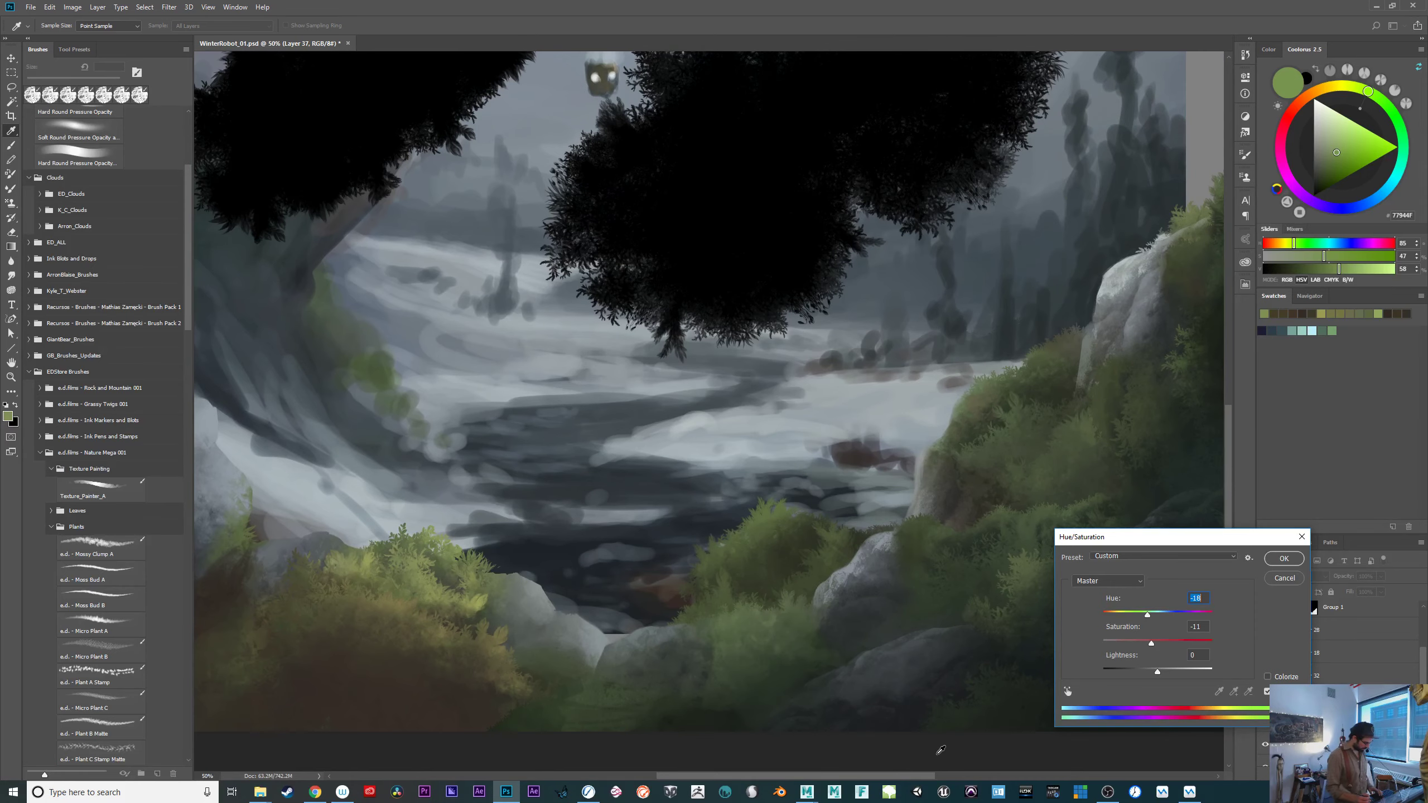
pyautogui.hotkey('ctrl', '-')
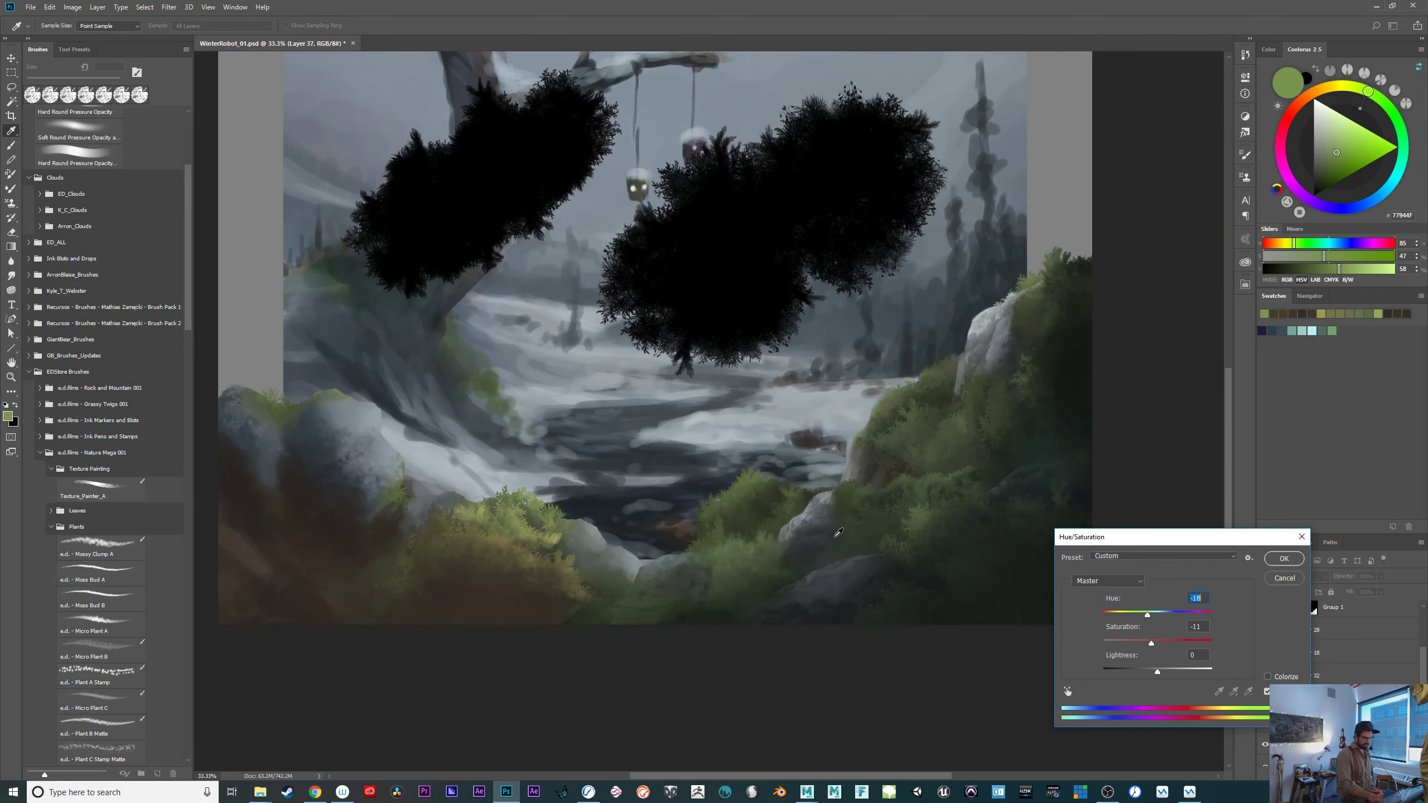
pyautogui.hotkey('ctrl', '+')
pyautogui.hotkey('ctrl', '-')
pyautogui.hotkey('ctrl', '+')
pyautogui.moveTo(657, 649); pyautogui.dragTo(895, 681)
pyautogui.click(1283, 558)
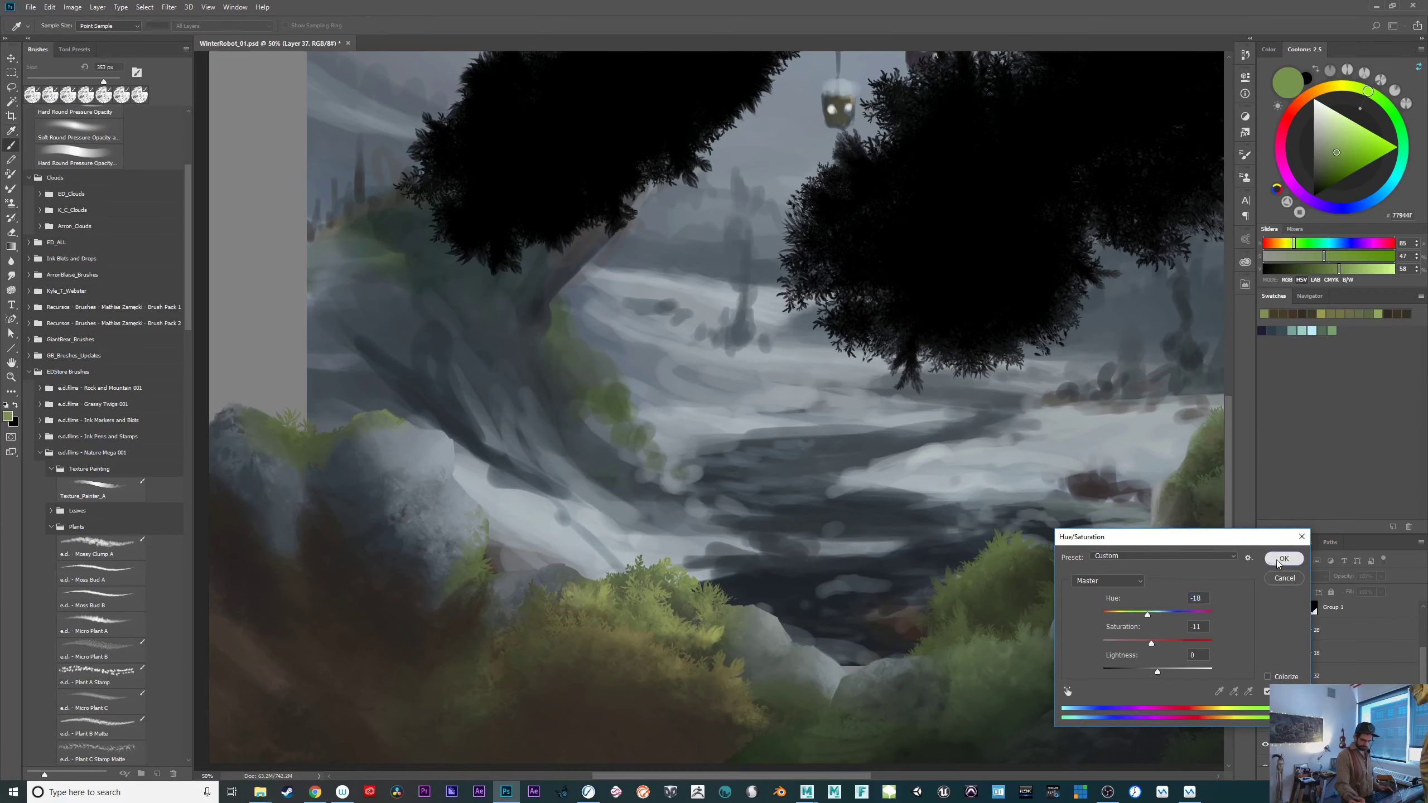
pyautogui.moveTo(998, 677); pyautogui.dragTo(914, 588)
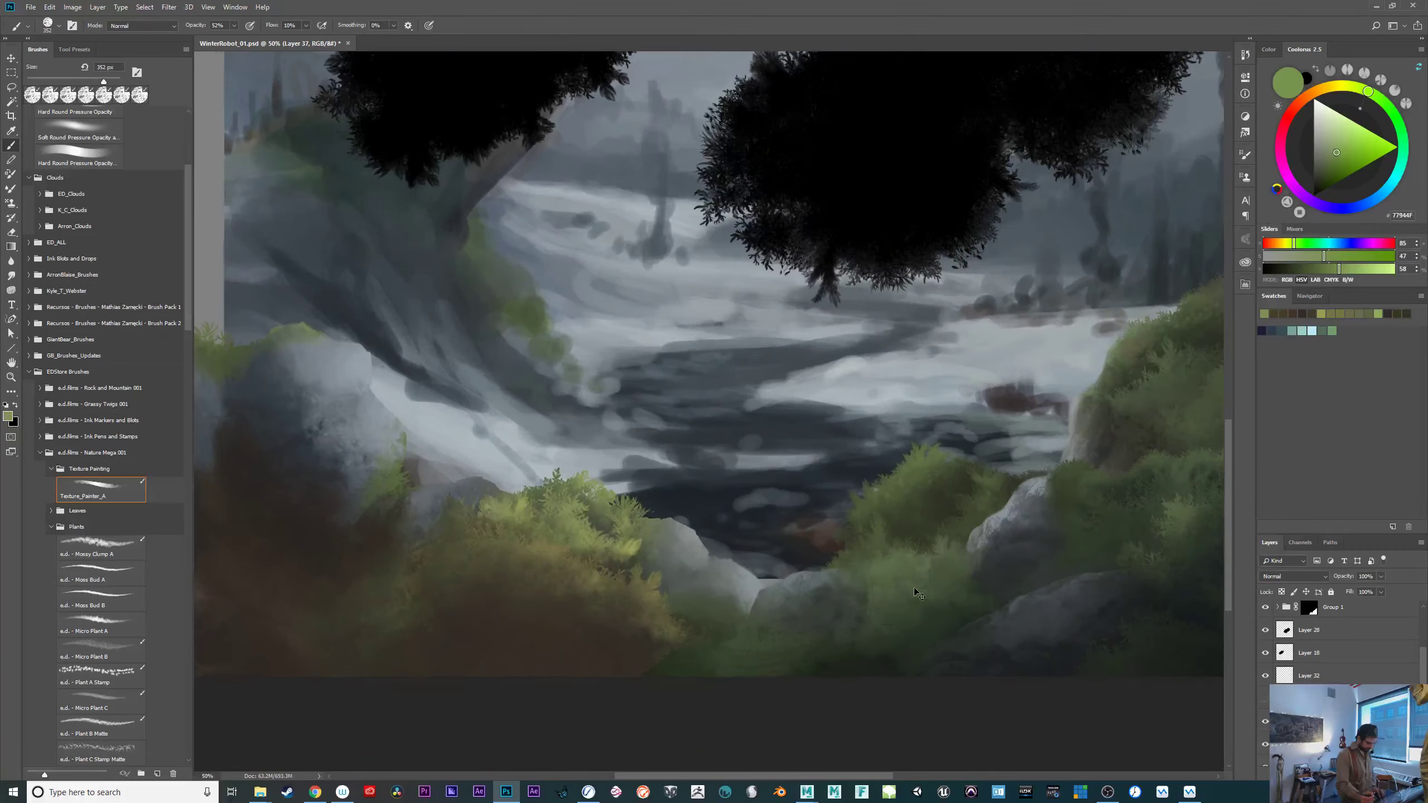
# Load the dark hanging foliage's outline as a selection and transform the selection, moving it down onto the left foreground bank.
pyautogui.hotkey('ctrl', '+')
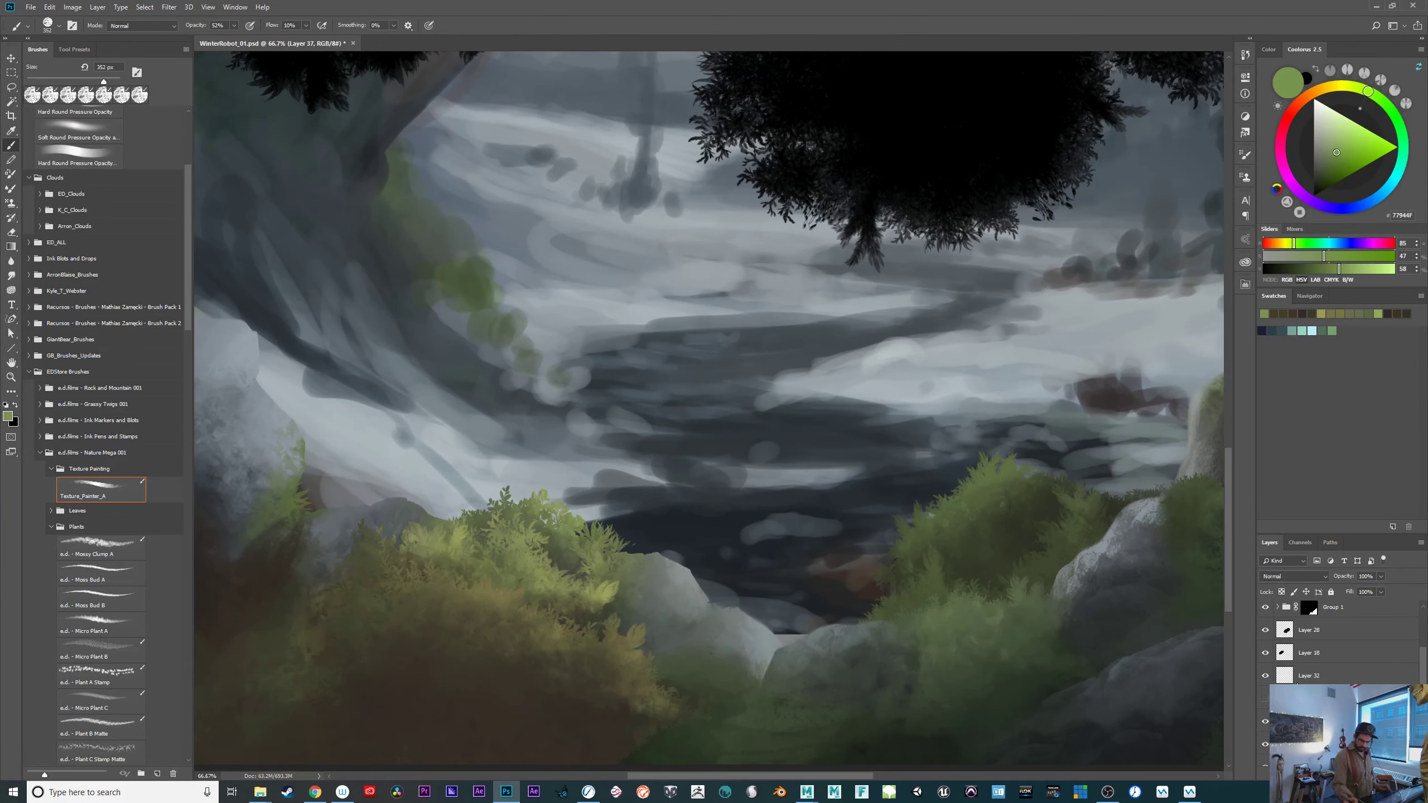
pyautogui.keyDown('ctrl'); pyautogui.click(1286, 630); pyautogui.keyUp('ctrl')
pyautogui.click(144, 7)
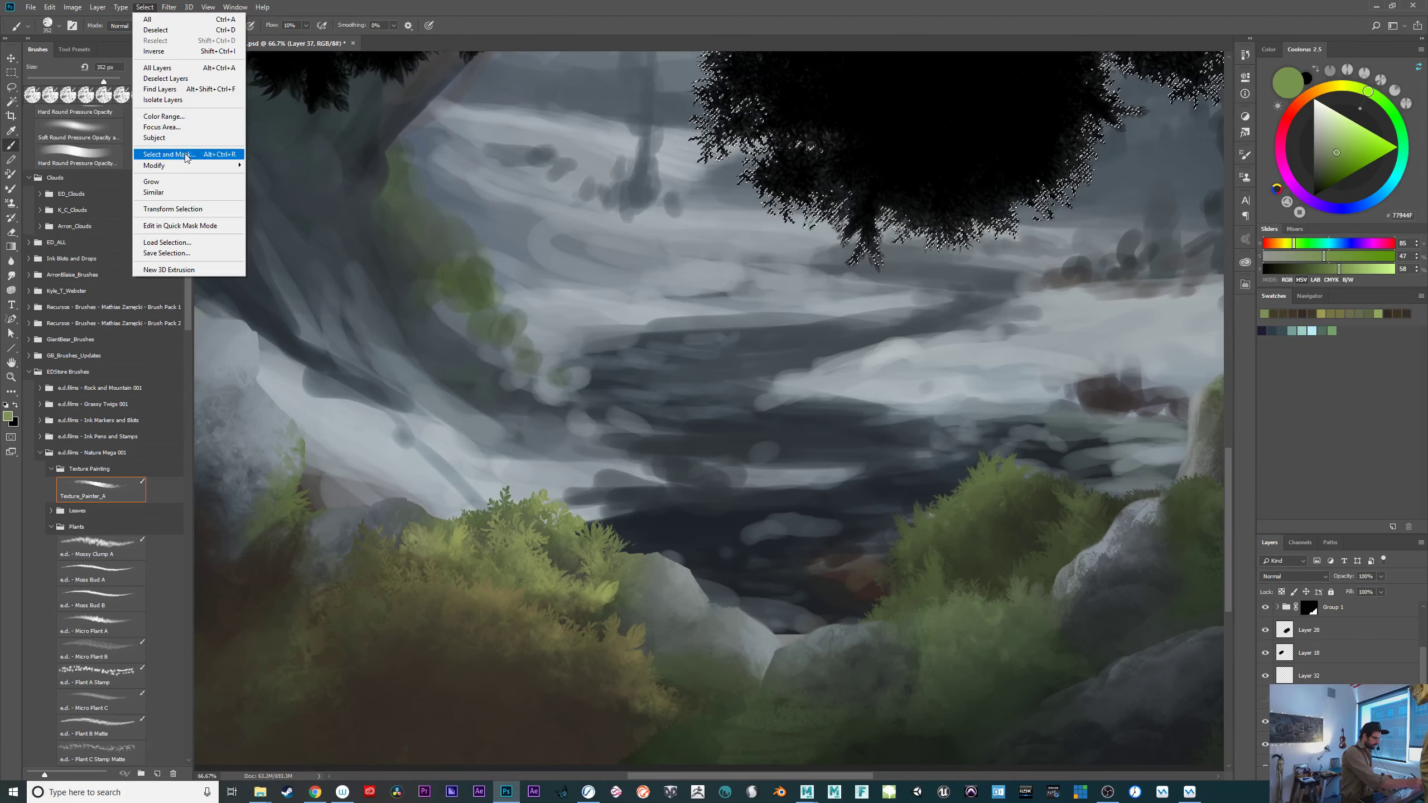
pyautogui.click(193, 210)
pyautogui.moveTo(848, 141); pyautogui.dragTo(370, 632)
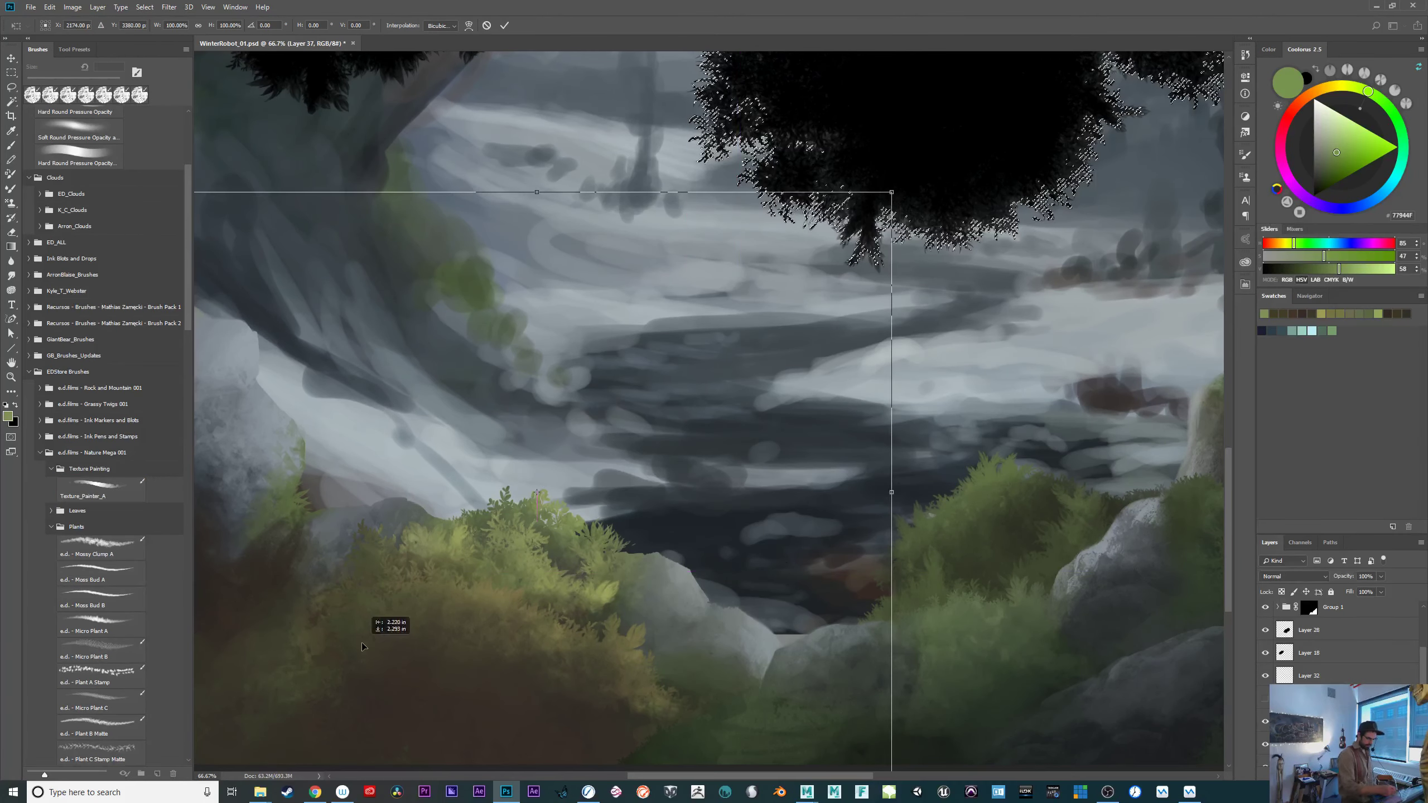
# Rotate the selection outline about 41 degrees, position it below the yellow-green bush on the left bank, and apply the transformation.
pyautogui.hotkey('ctrl', '-')
pyautogui.moveTo(941, 601); pyautogui.dragTo(368, 287)
pyautogui.moveTo(749, 500); pyautogui.dragTo(584, 644)
pyautogui.moveTo(925, 627); pyautogui.dragTo(833, 467)
pyautogui.moveTo(658, 574); pyautogui.dragTo(571, 644)
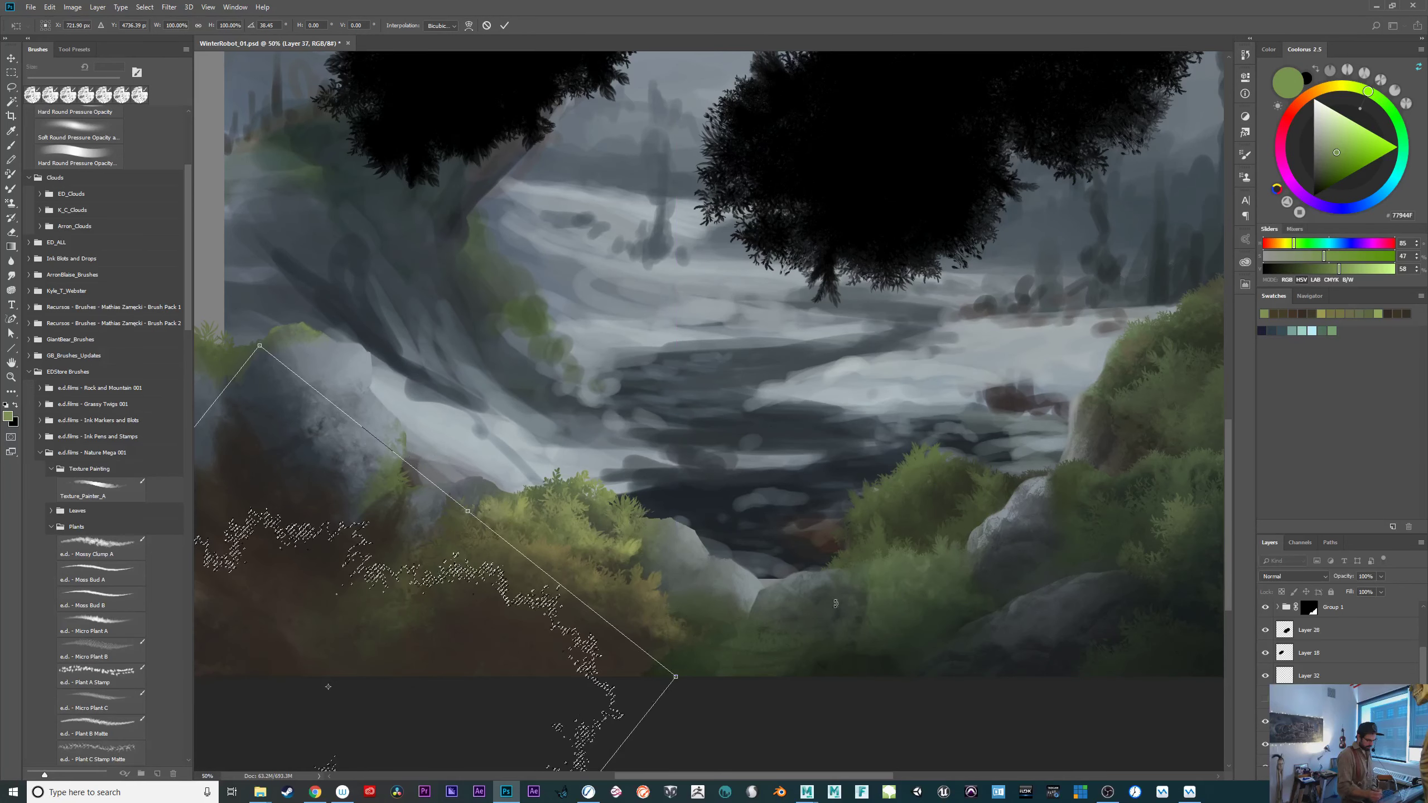
pyautogui.moveTo(836, 600); pyautogui.dragTo(896, 651)
pyautogui.moveTo(637, 699); pyautogui.dragTo(749, 704)
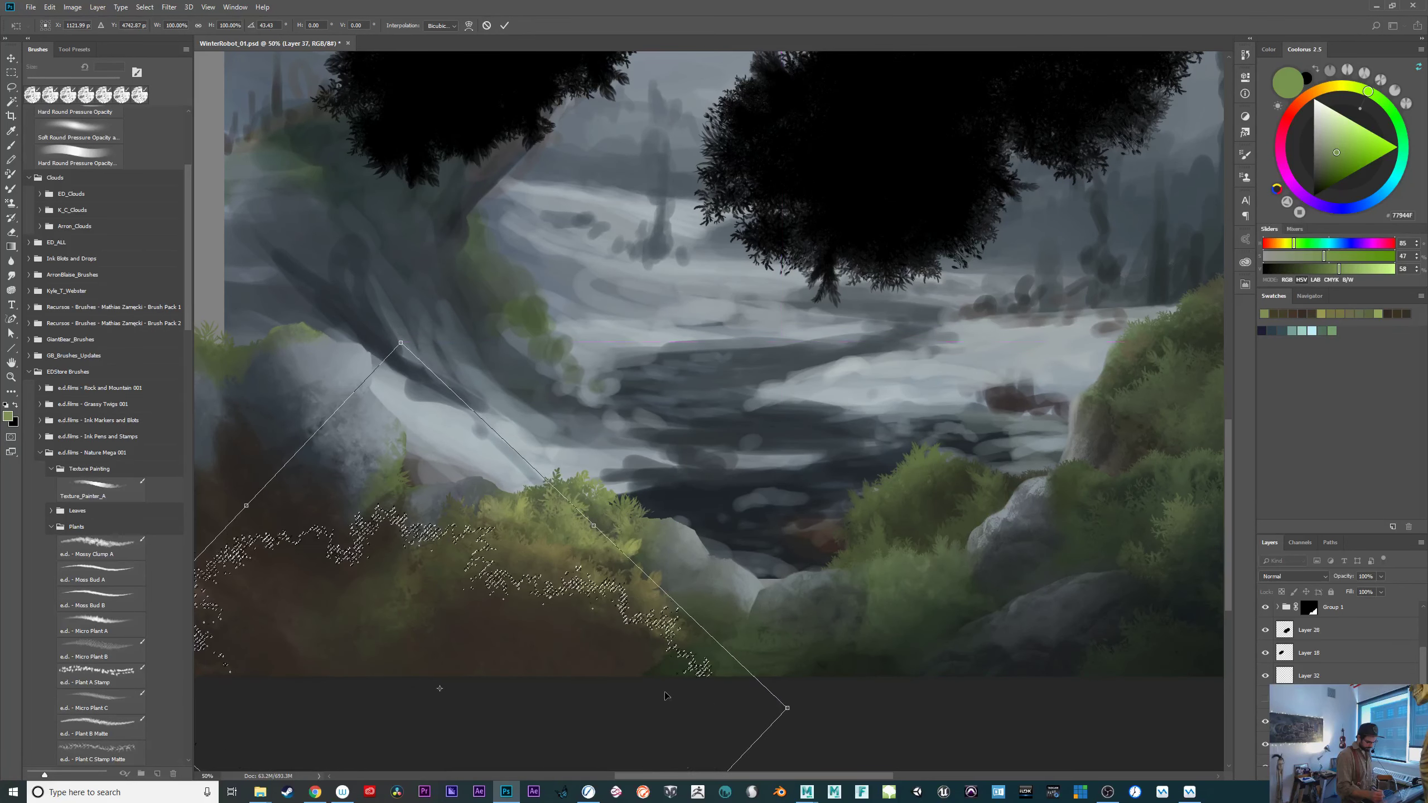
pyautogui.moveTo(831, 605); pyautogui.dragTo(826, 591)
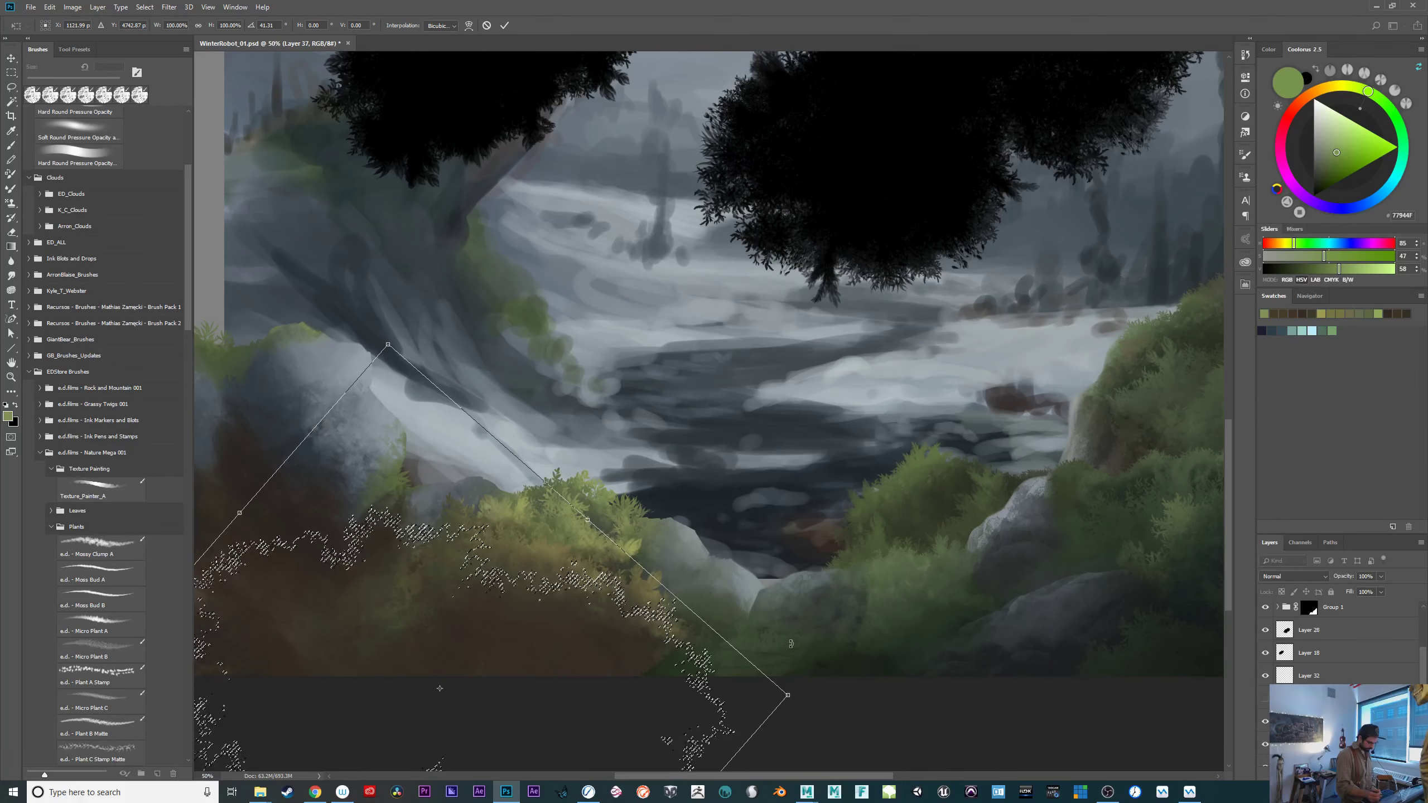
pyautogui.press('Return')
pyautogui.press('b')
pyautogui.hotkey('ctrl', '+')
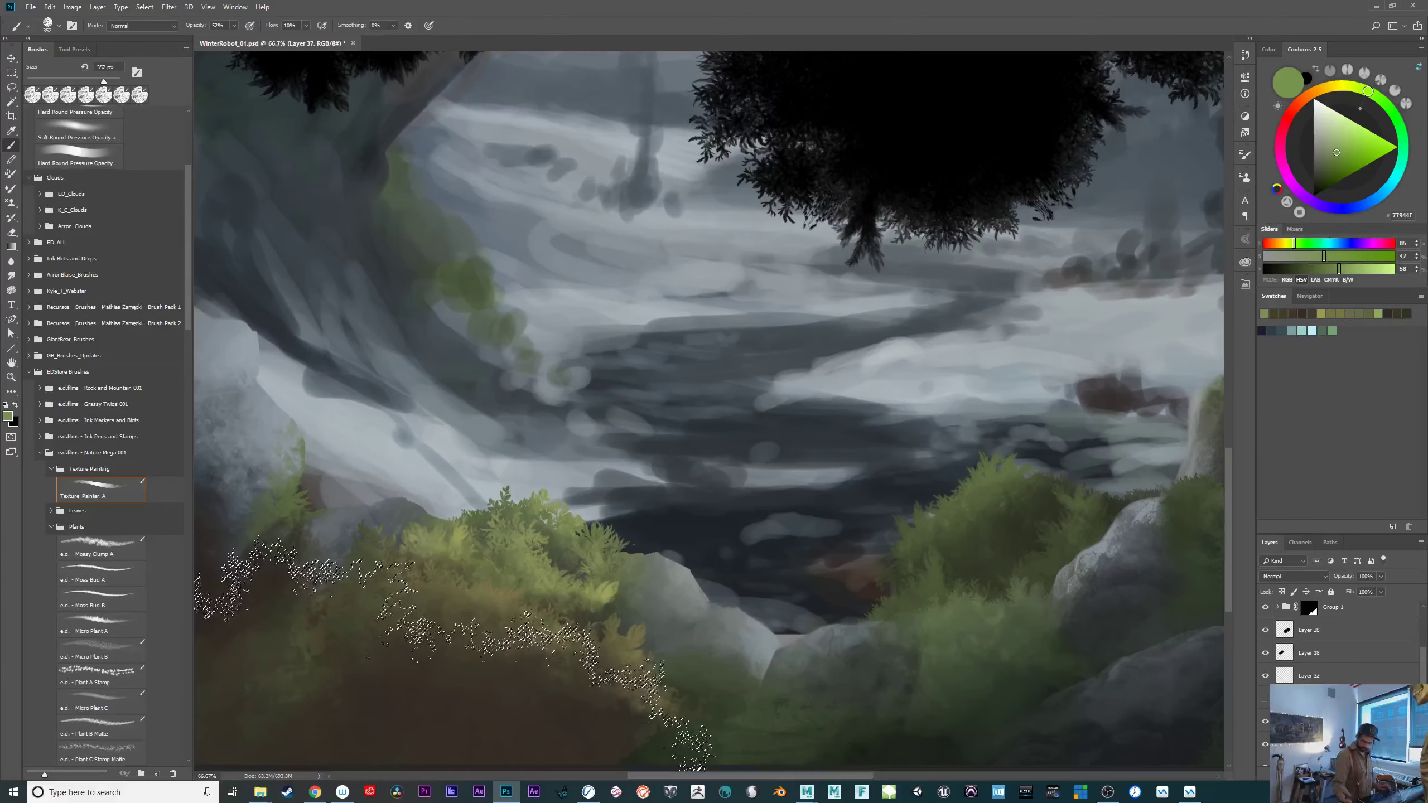
# Create a new layer and paint the selected bush edge with an olive shifted to golden brown, sampling dark brown for shading.
pyautogui.hotkey('ctrl', 'shift', 'n')
pyautogui.press('Return')
pyautogui.moveTo(594, 578); pyautogui.dragTo(819, 543)
pyautogui.keyDown('alt'); pyautogui.click(698, 555); pyautogui.keyUp('alt')
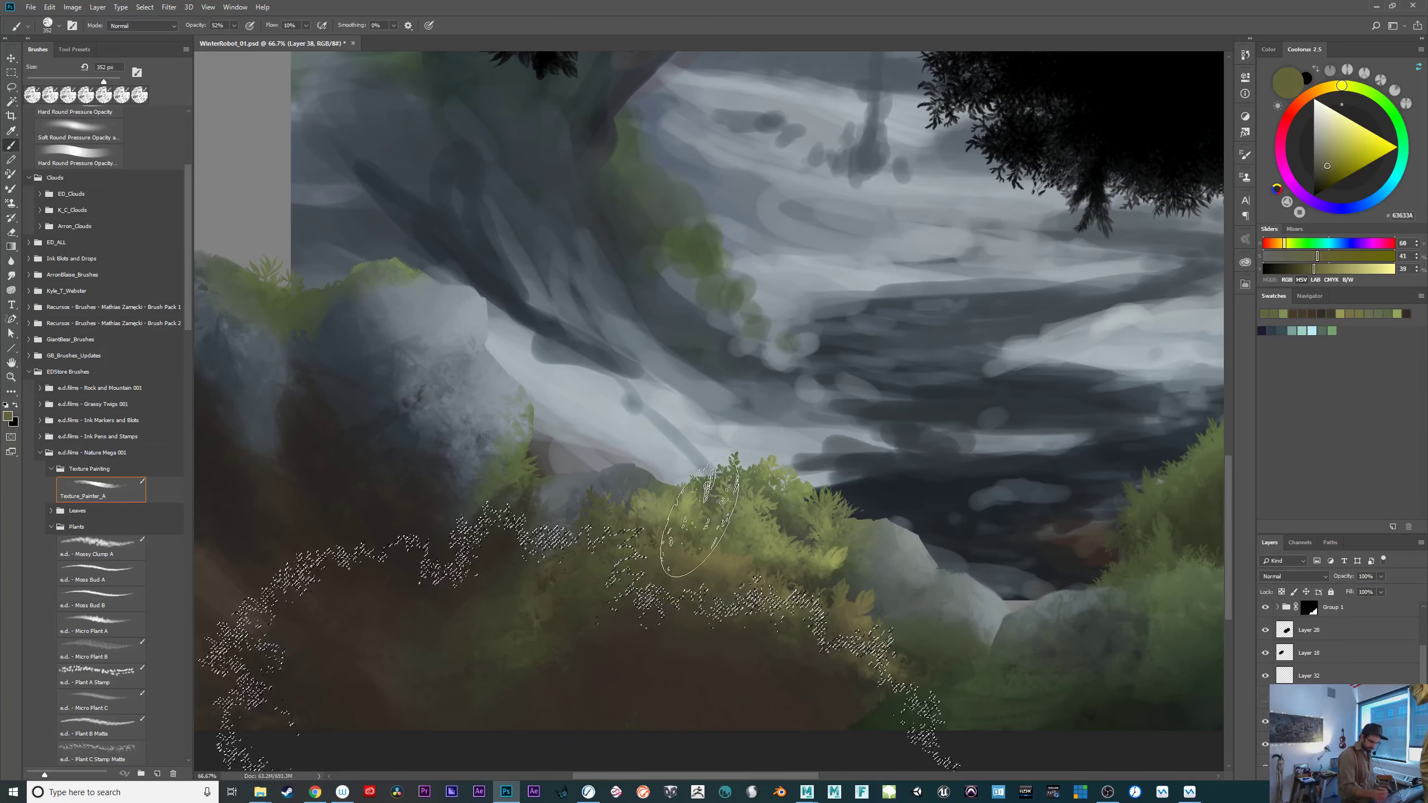
pyautogui.moveTo(1327, 89); pyautogui.dragTo(1325, 91)
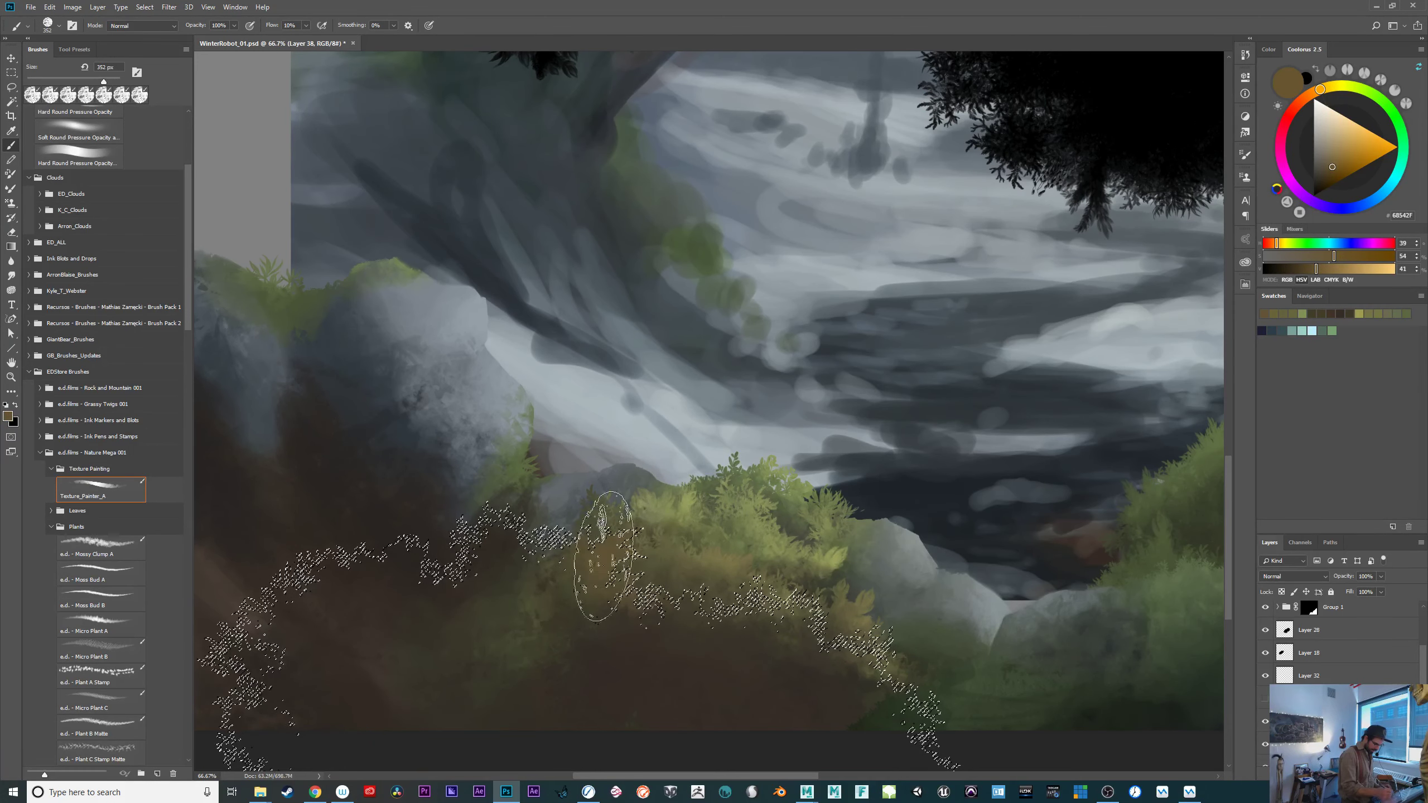
pyautogui.keyDown('alt'); pyautogui.click(682, 624); pyautogui.keyUp('alt')
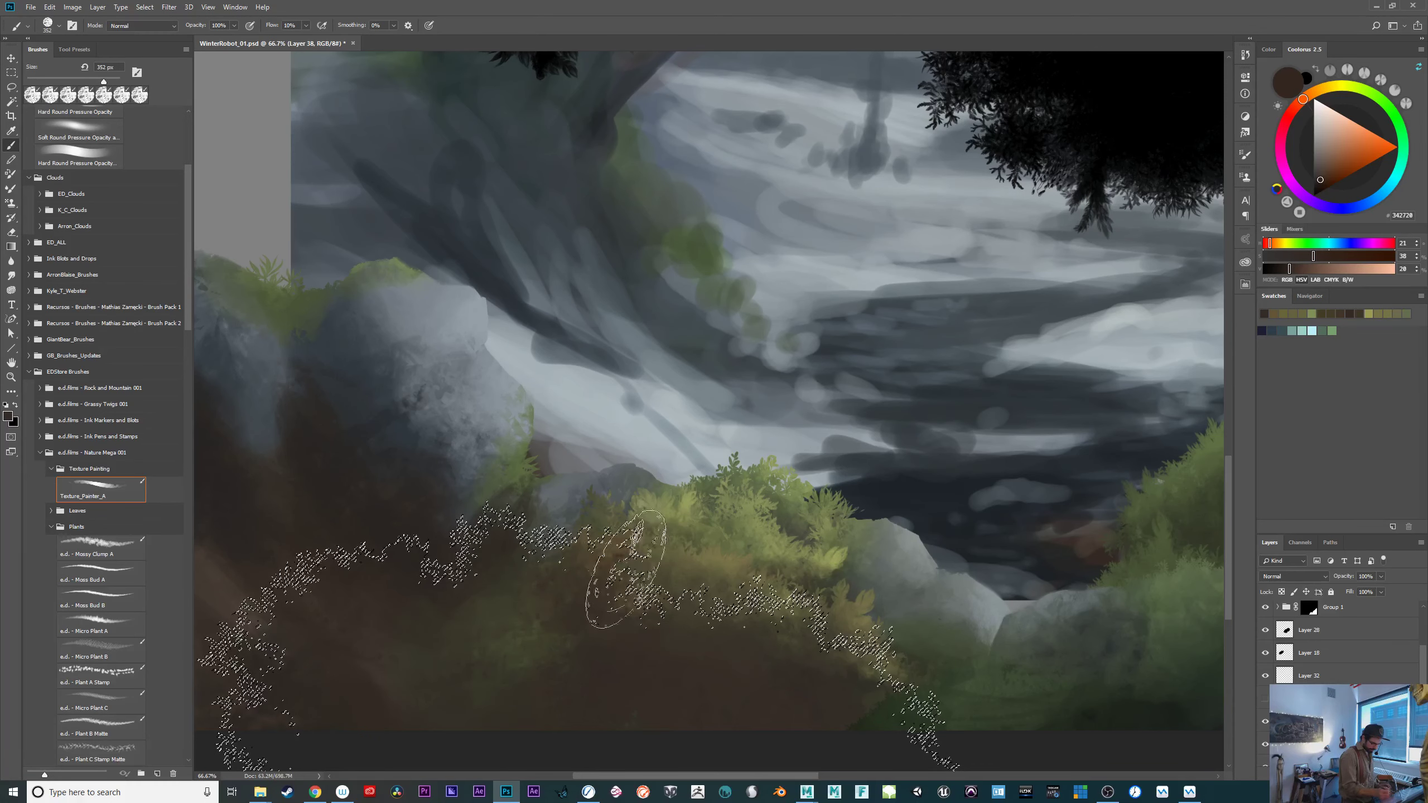
# Continue along the selected bush's edge at 50% opacity with sampled yellow-browns, and sample a dark brown for its lower body.
pyautogui.keyDown('alt'); pyautogui.click(669, 581); pyautogui.keyUp('alt')
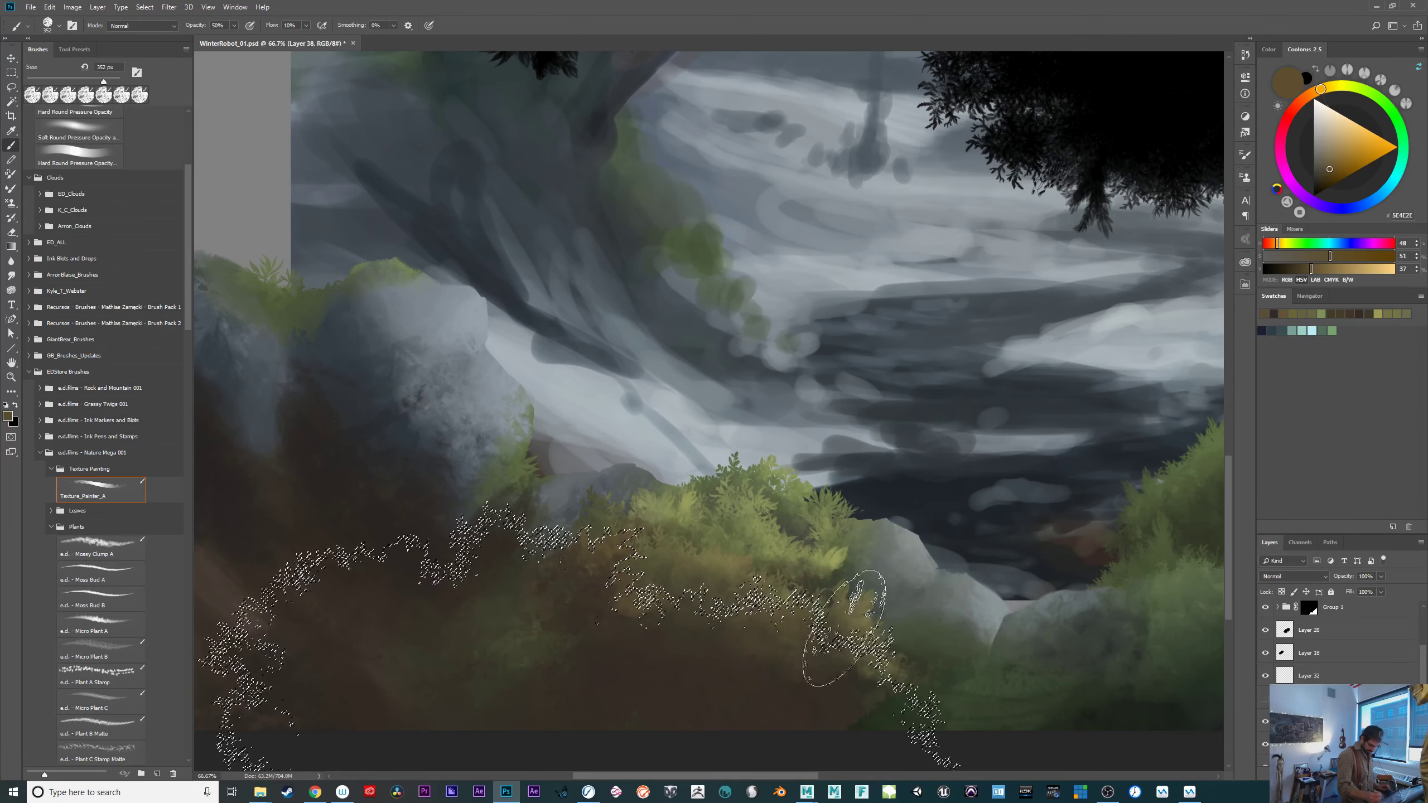
pyautogui.keyDown('alt'); pyautogui.click(755, 634); pyautogui.keyUp('alt')
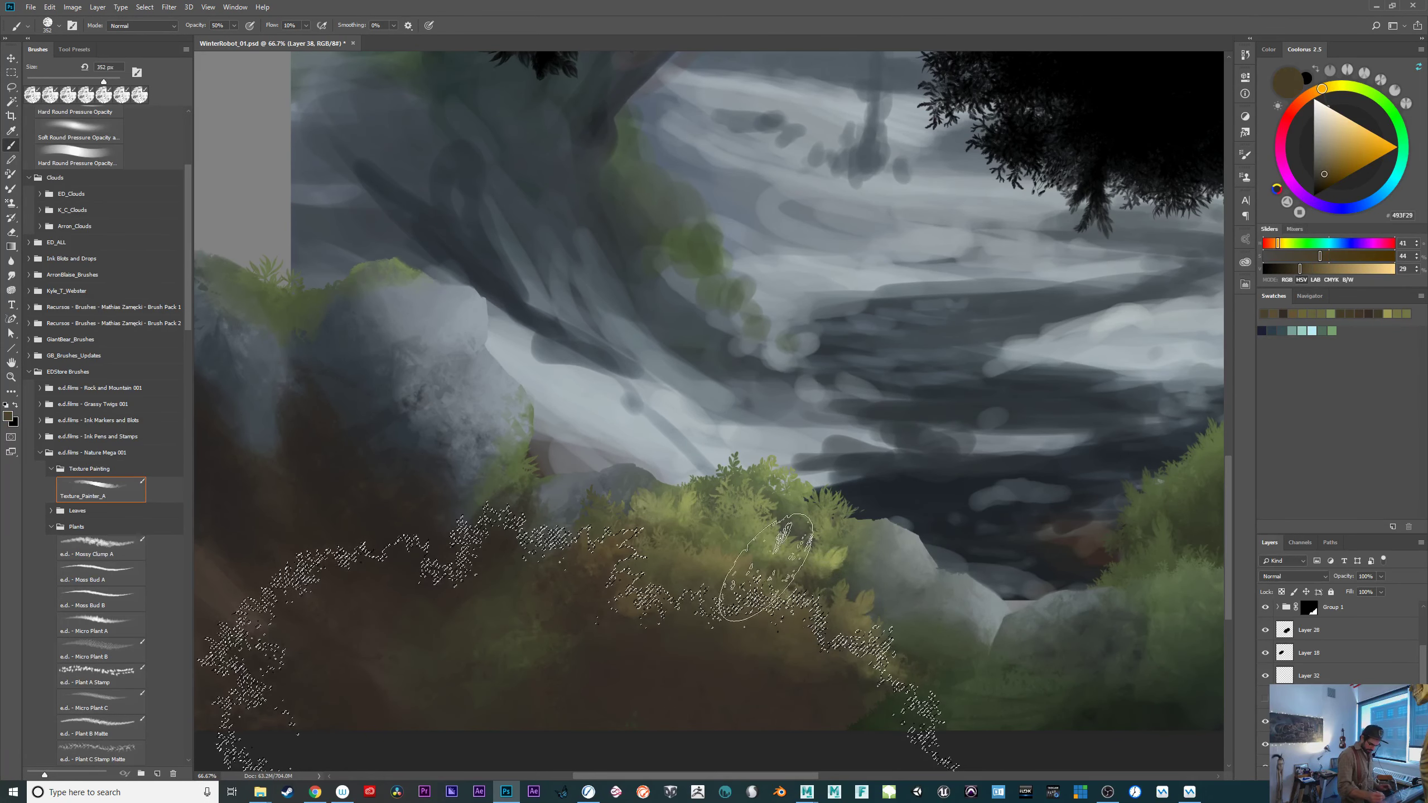
pyautogui.keyDown('alt'); pyautogui.click(755, 696); pyautogui.keyUp('alt')
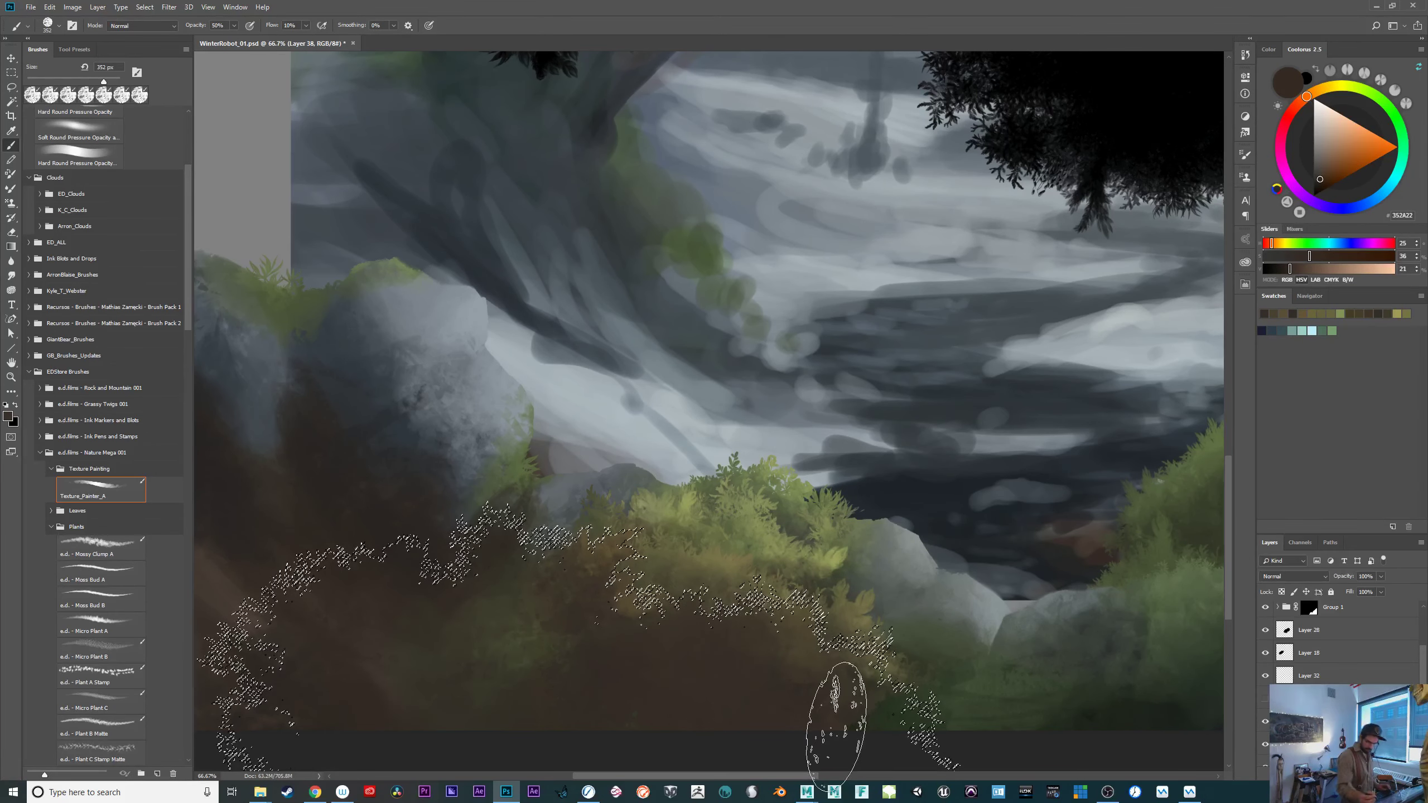
# Paint darker brown and muted purple shadows outside the bush selection, behind its edge beneath the yellow-green foliage.
pyautogui.moveTo(1321, 188); pyautogui.dragTo(1317, 182)
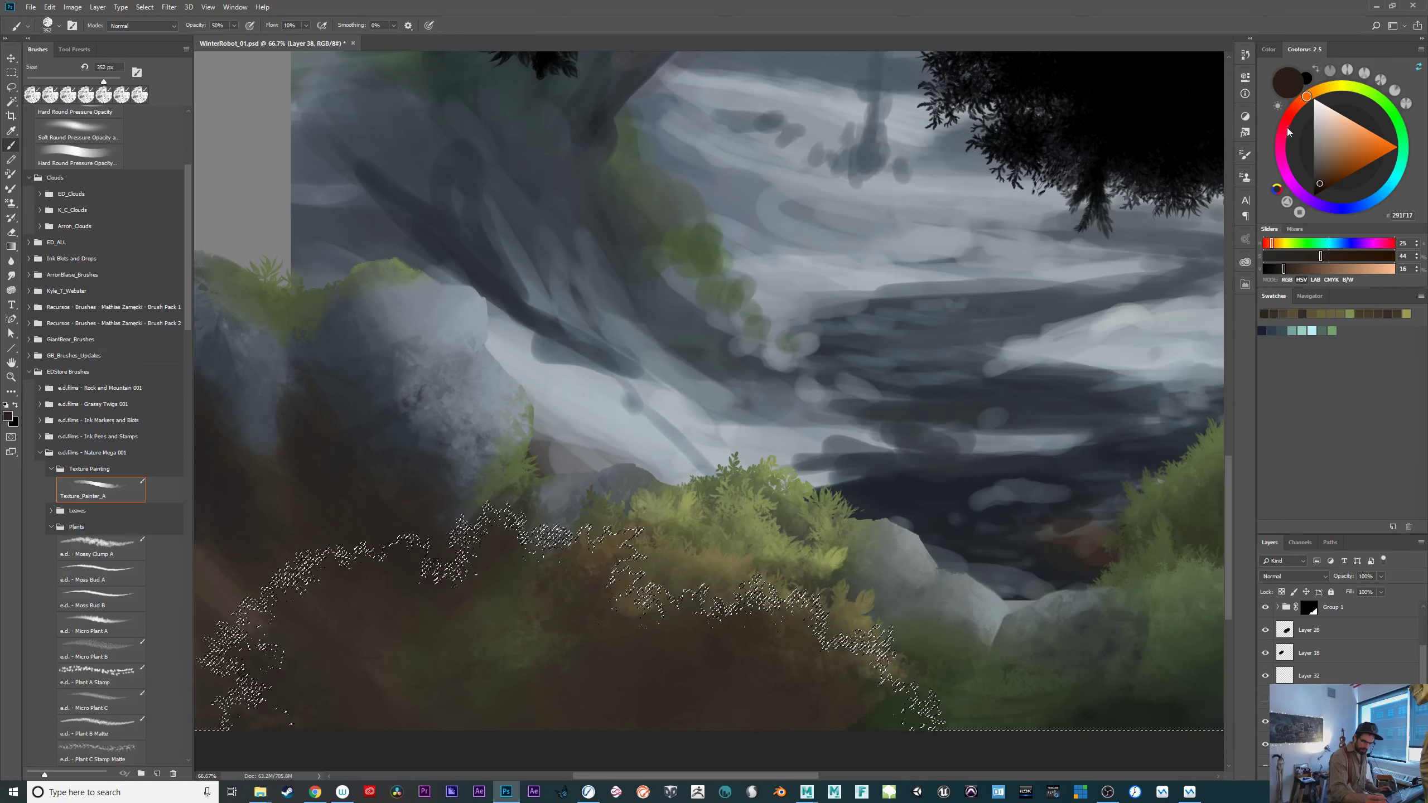
pyautogui.click(1284, 158)
pyautogui.moveTo(1328, 178); pyautogui.dragTo(1325, 175)
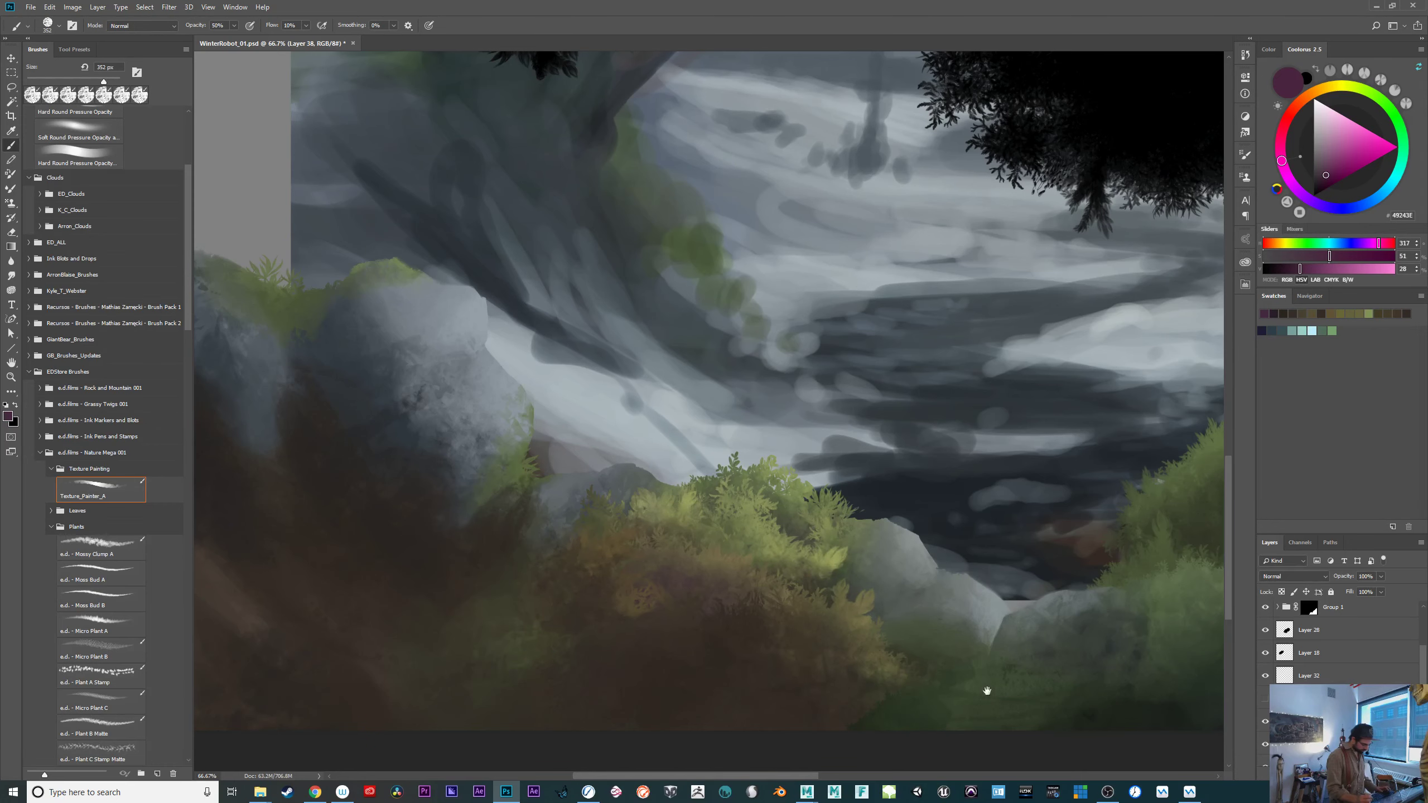
pyautogui.moveTo(987, 688); pyautogui.dragTo(1141, 682)
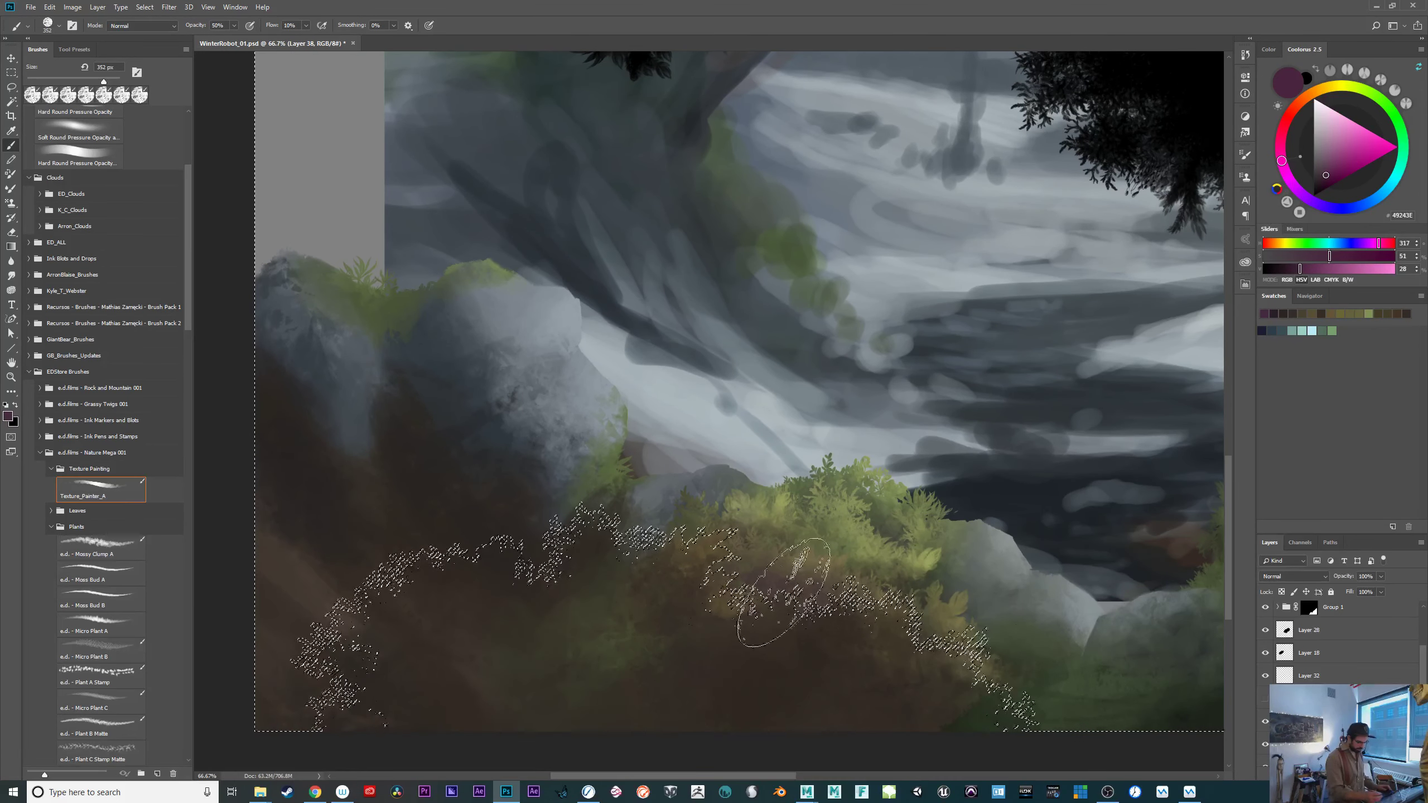
# Invert the selection back to the bush, paint lighter golden brown on its upper edge, and sample dark brown for the interior.
pyautogui.keyDown('alt'); pyautogui.click(768, 535); pyautogui.keyUp('alt')
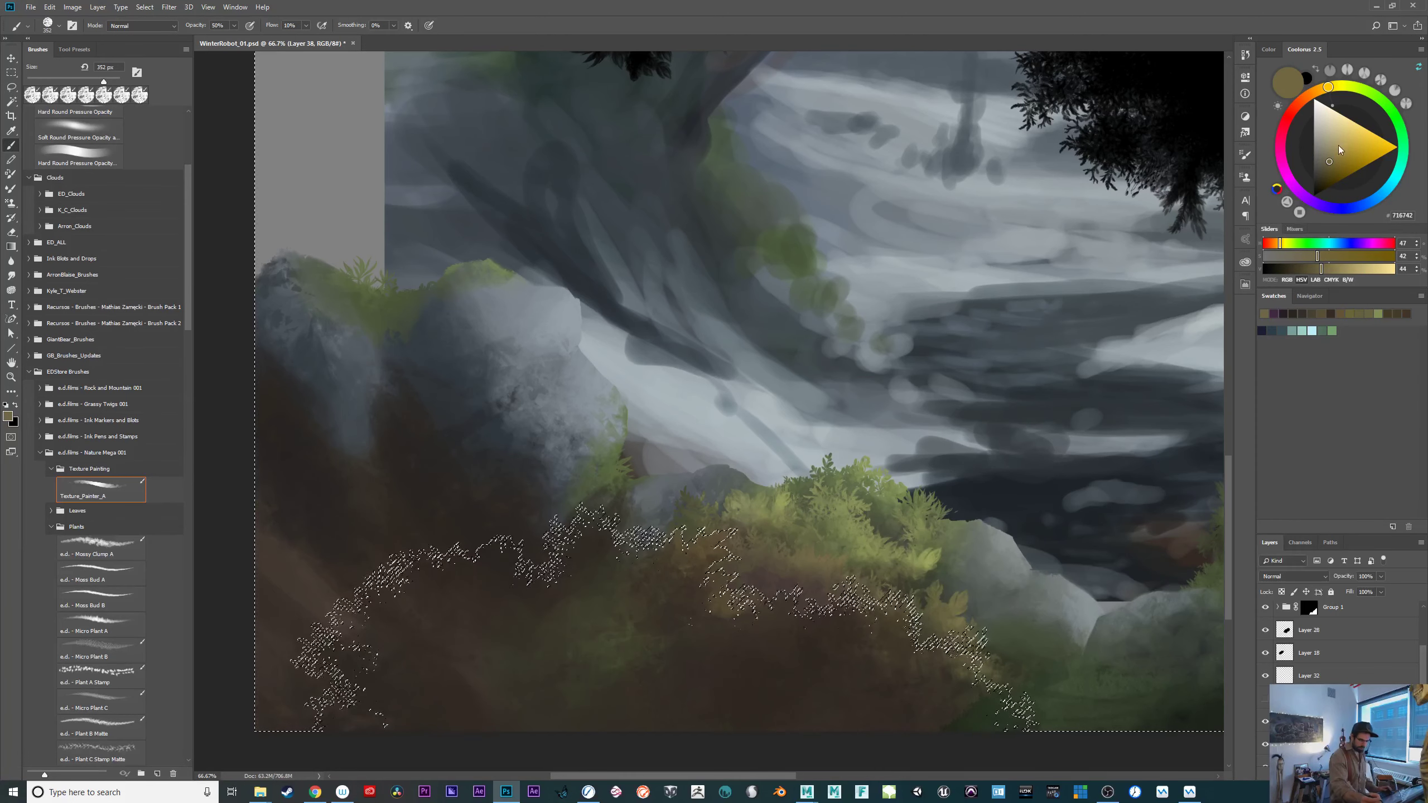
pyautogui.hotkey('ctrl', 'shift', 'i')
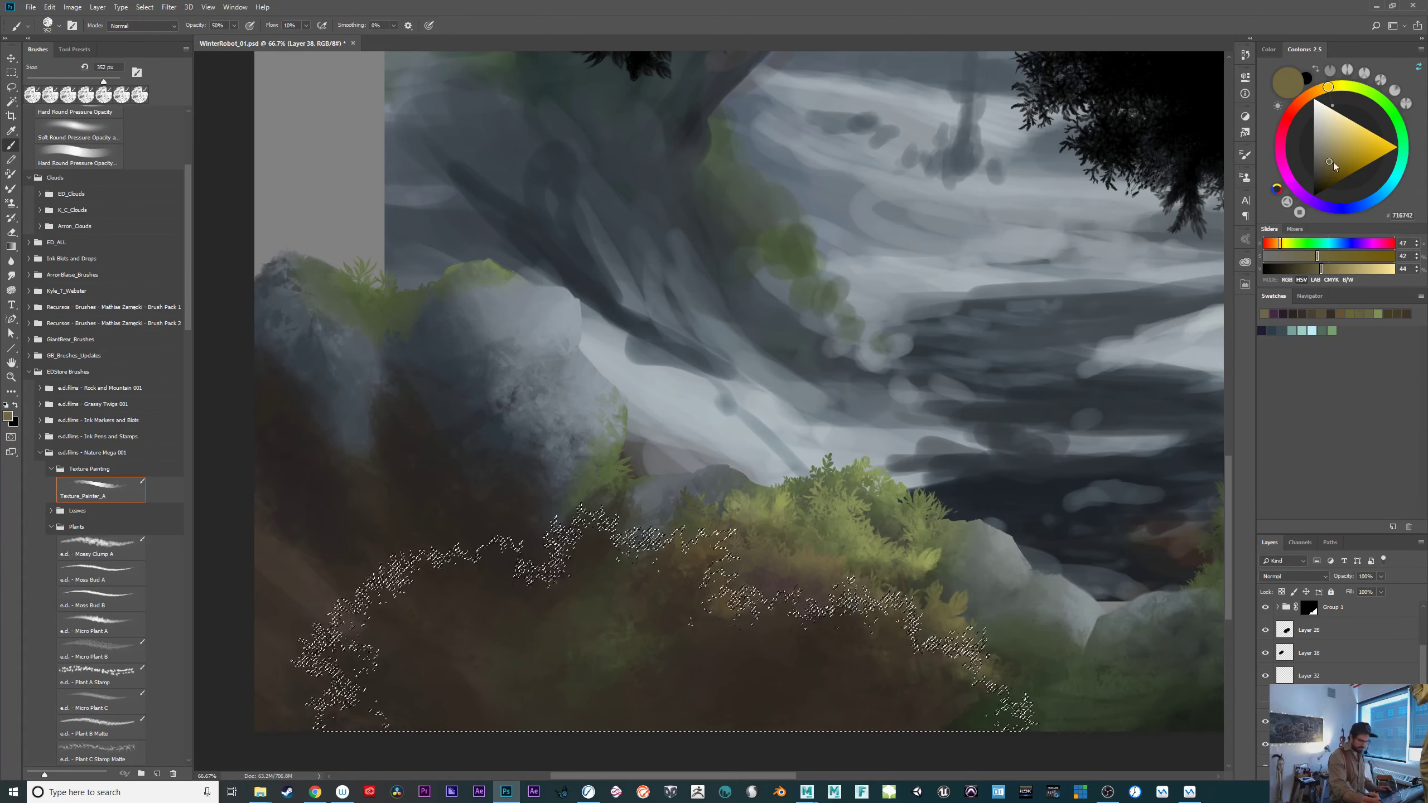
pyautogui.keyDown('alt'); pyautogui.click(705, 556); pyautogui.keyUp('alt')
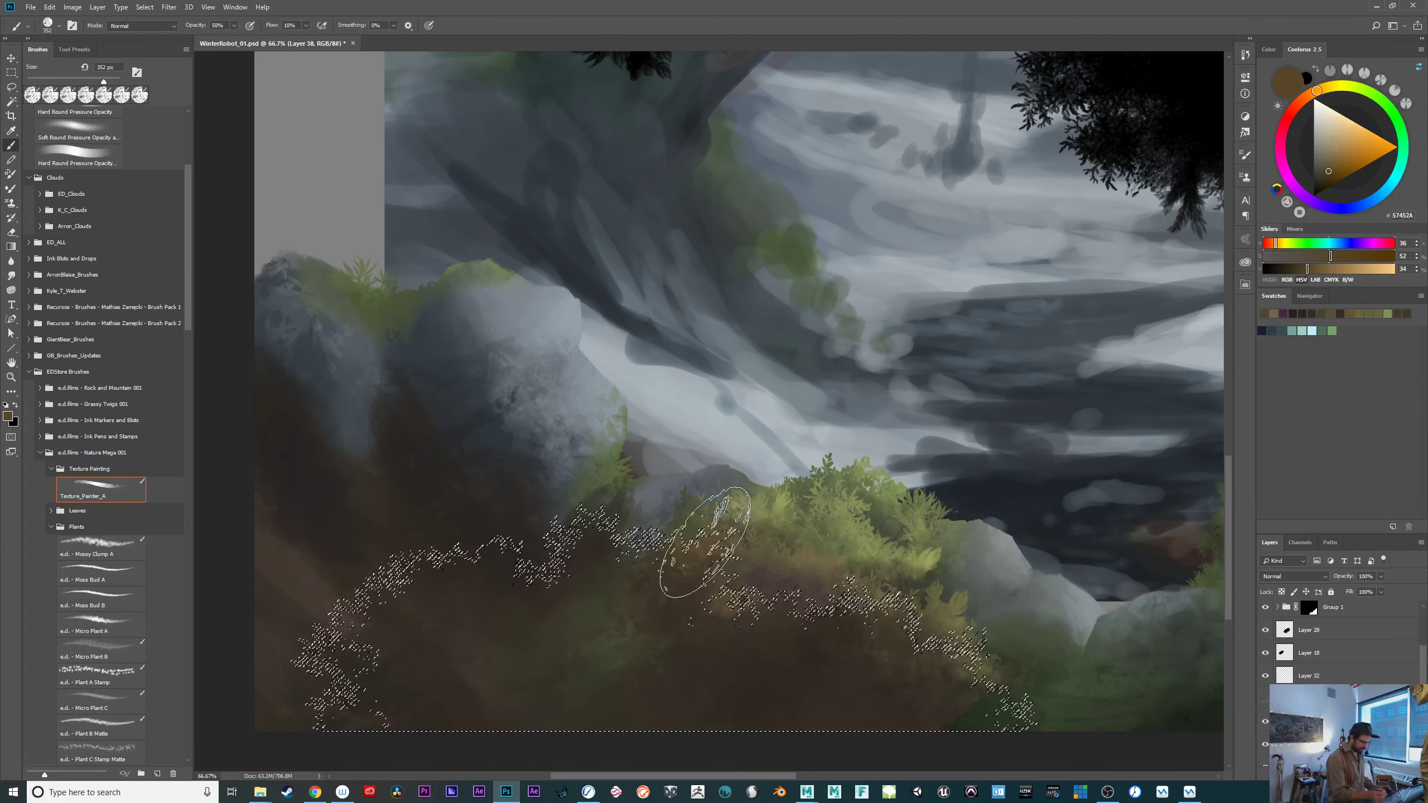
pyautogui.click(1335, 162)
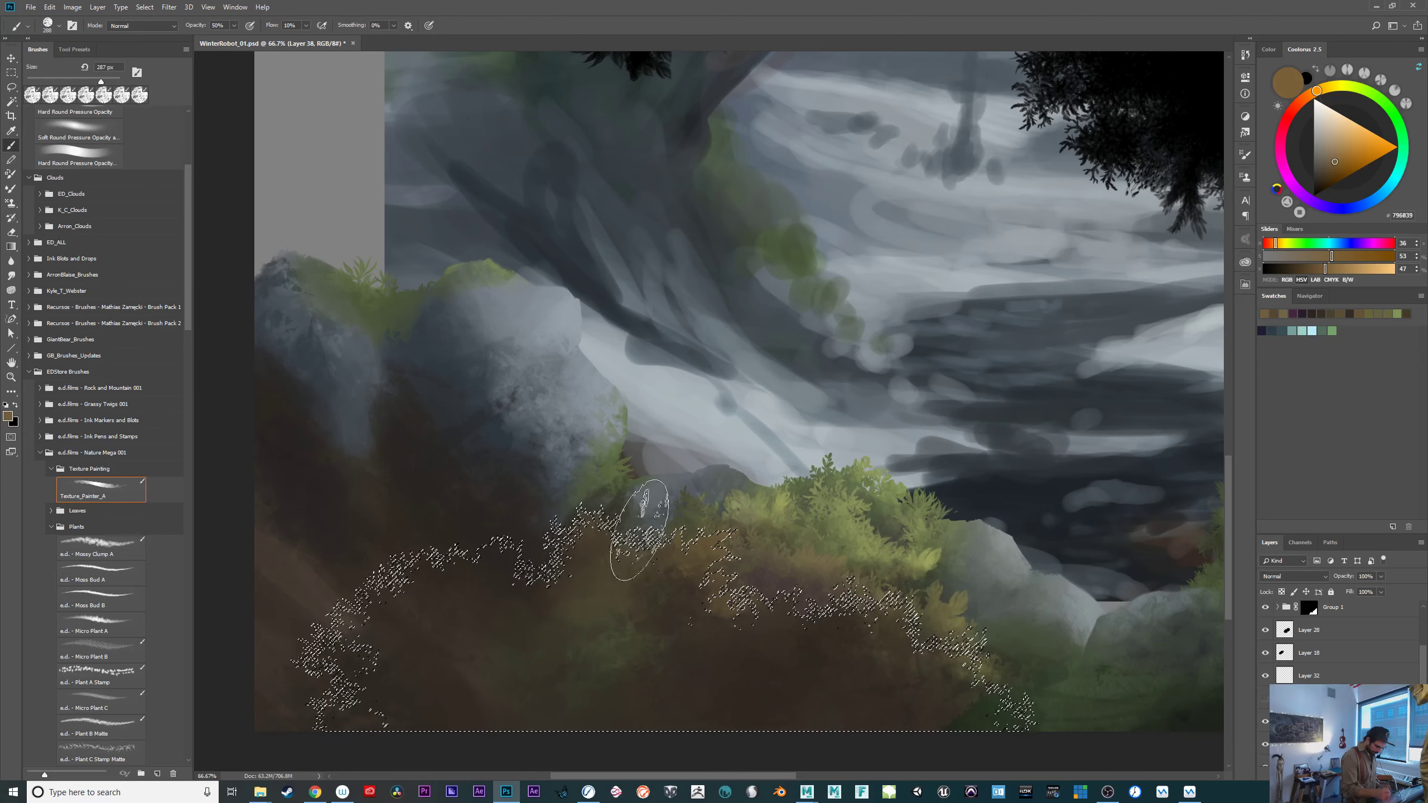
pyautogui.moveTo(701, 625); pyautogui.dragTo(745, 625)
pyautogui.moveTo(590, 581)
pyautogui.mouseDown()
pyautogui.moveTo(631, 648)
pyautogui.moveTo(592, 534)
pyautogui.moveTo(625, 509)
pyautogui.moveTo(672, 628)
pyautogui.mouseUp()
pyautogui.keyDown('alt'); pyautogui.click(652, 624); pyautogui.keyUp('alt')
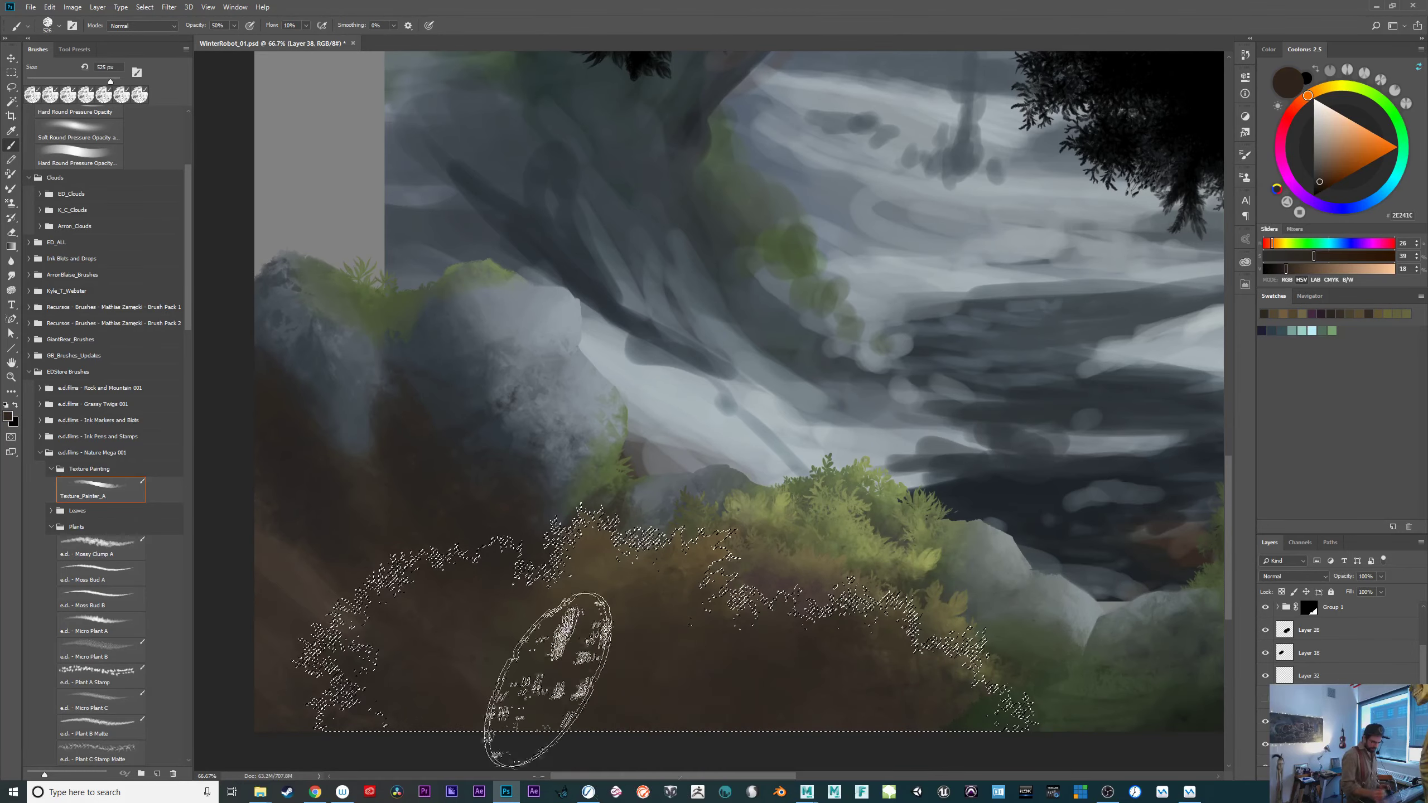
# Paint light yellow-green leaf highlights along the upper edge of the brown foreground bush inside the leaf-shaped selection, and deselect.
pyautogui.moveTo(852, 654); pyautogui.dragTo(739, 638)
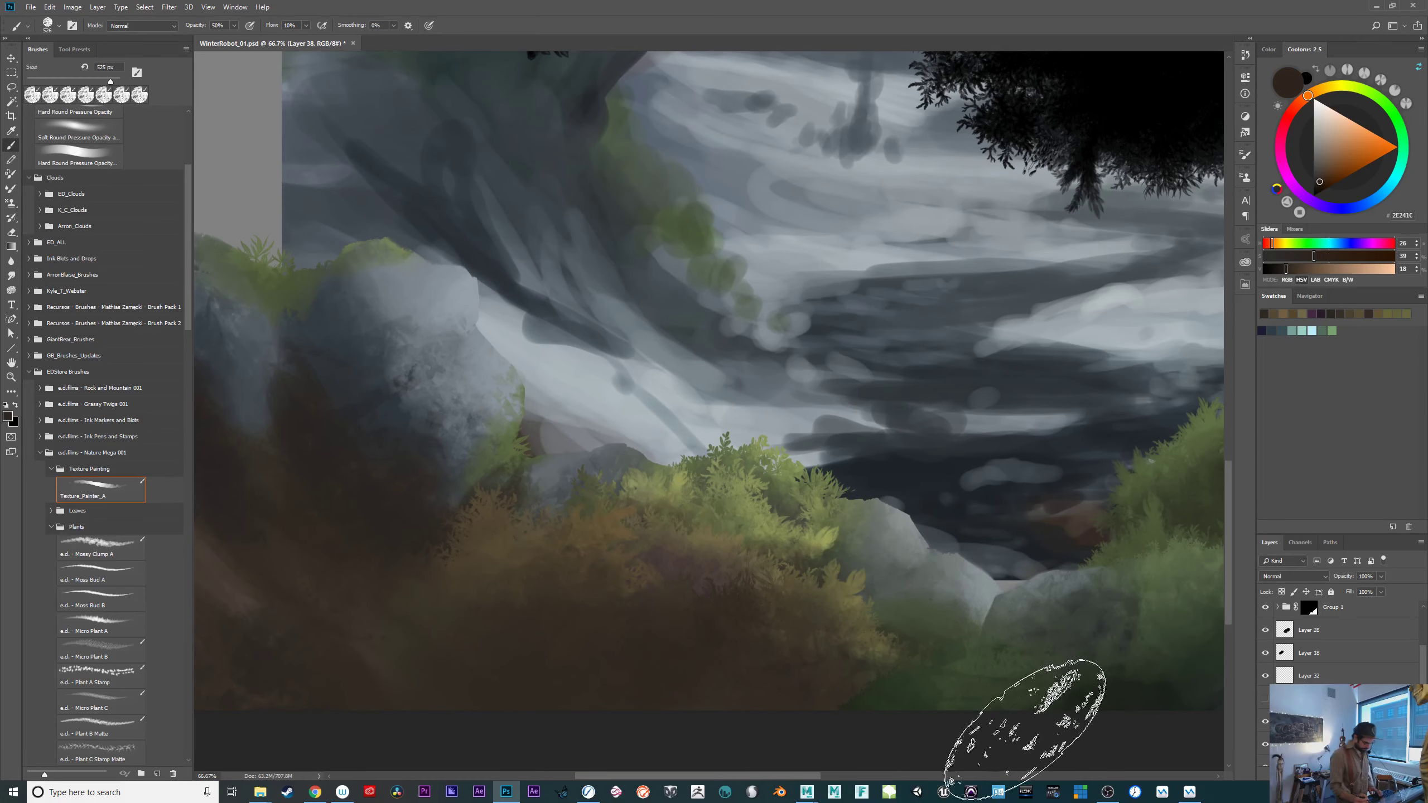
pyautogui.hotkey('ctrl', '-')
pyautogui.hotkey('ctrl', '+')
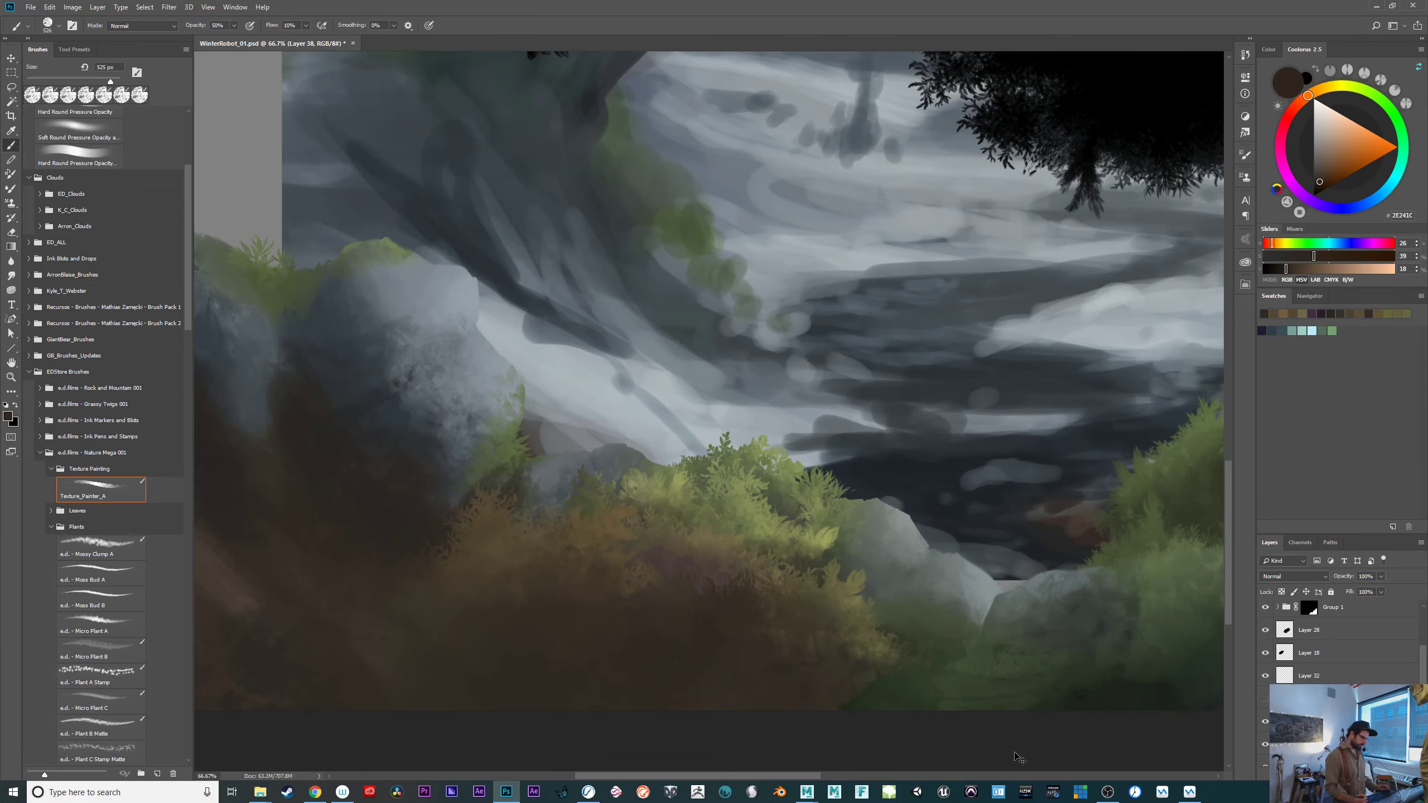
pyautogui.moveTo(1015, 752); pyautogui.dragTo(1010, 753)
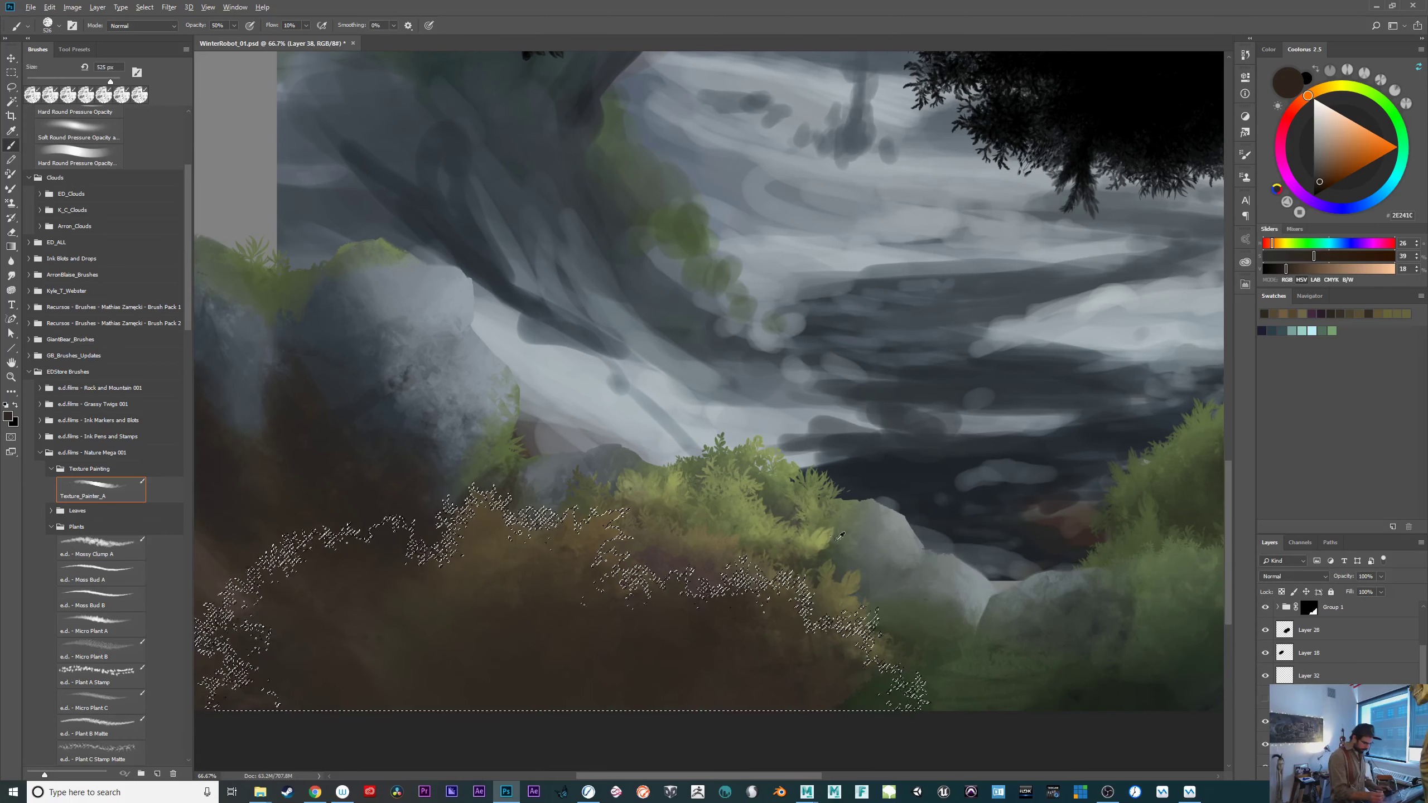
pyautogui.keyDown('alt'); pyautogui.click(818, 537); pyautogui.keyUp('alt')
pyautogui.click(1354, 135)
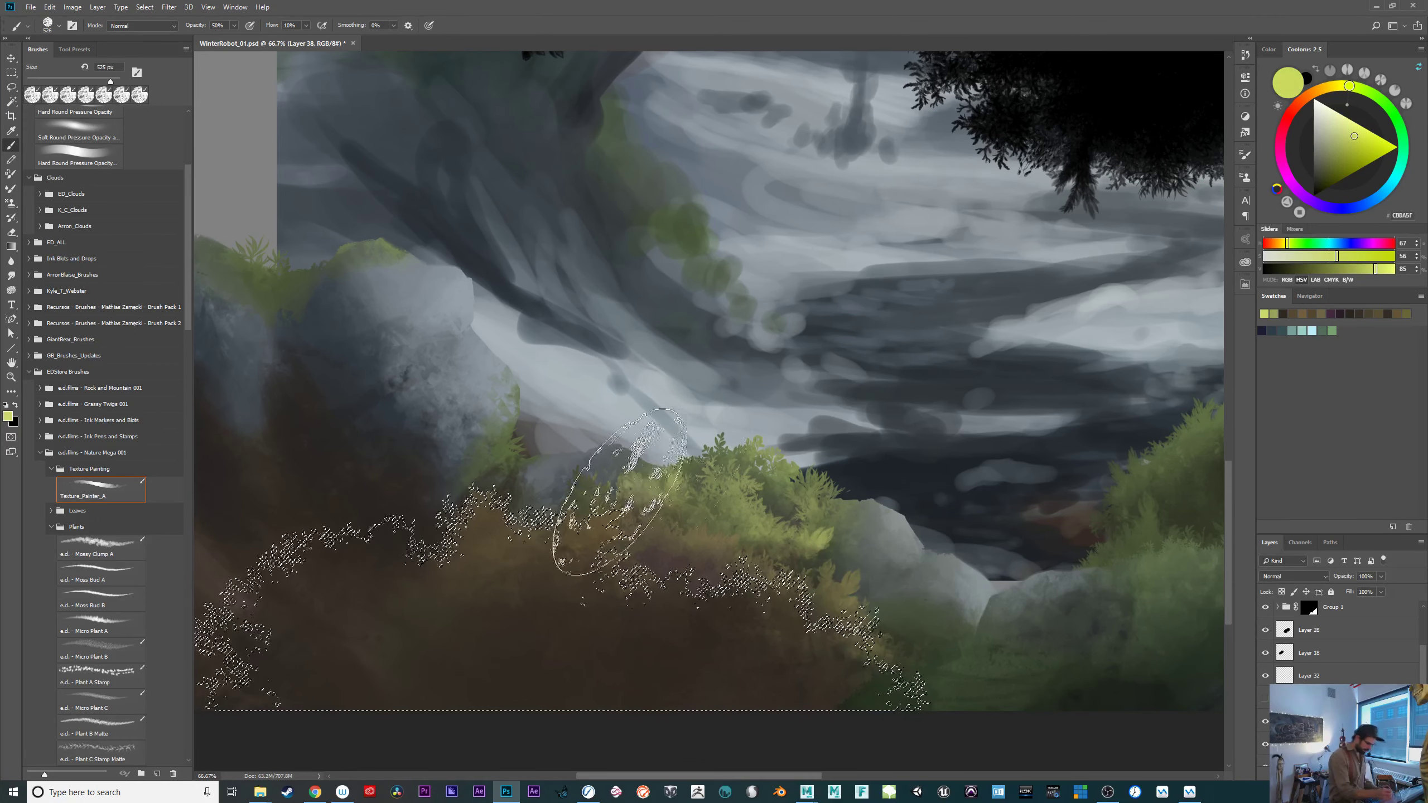
pyautogui.moveTo(669, 485); pyautogui.dragTo(637, 482)
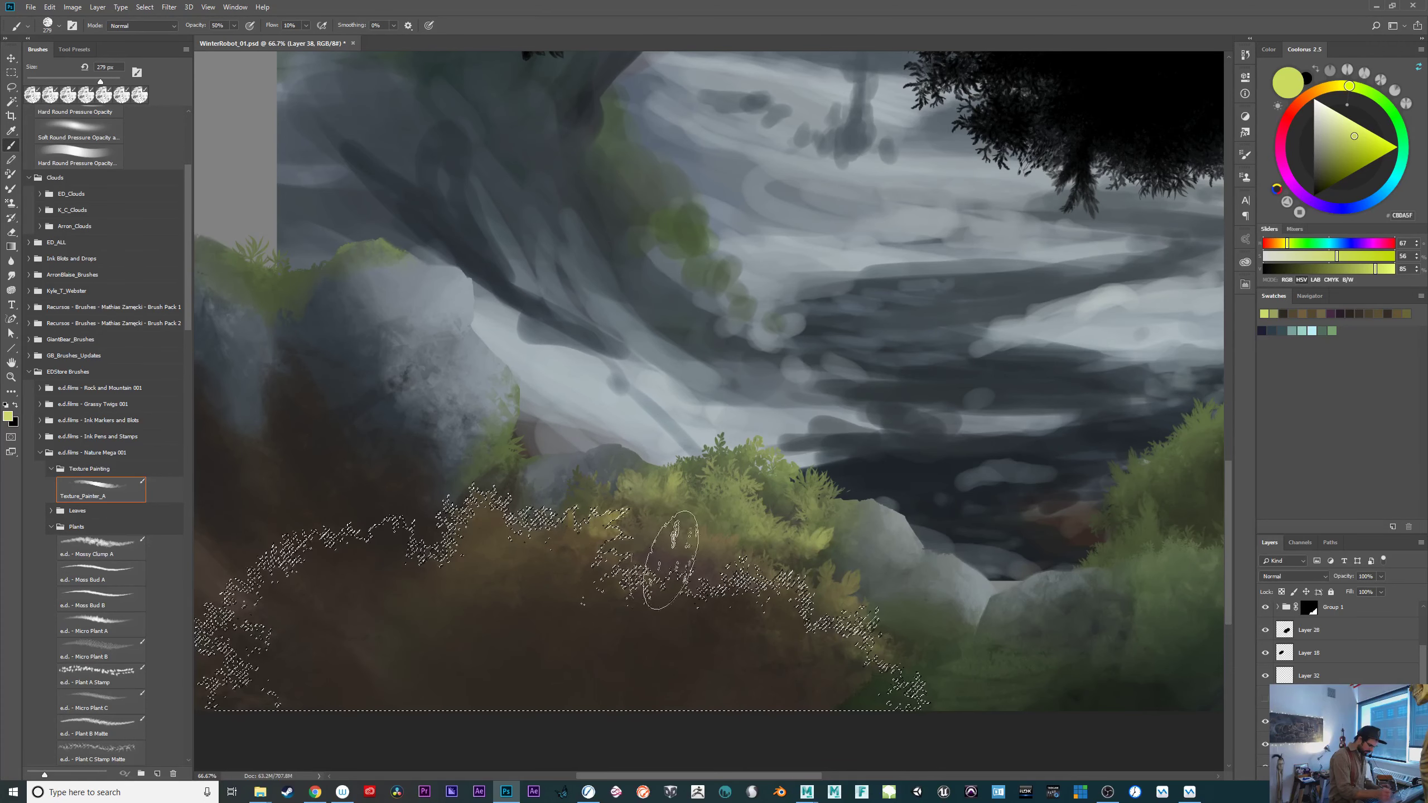
pyautogui.hotkey('ctrl', 'd')
pyautogui.moveTo(996, 629); pyautogui.dragTo(1046, 630)
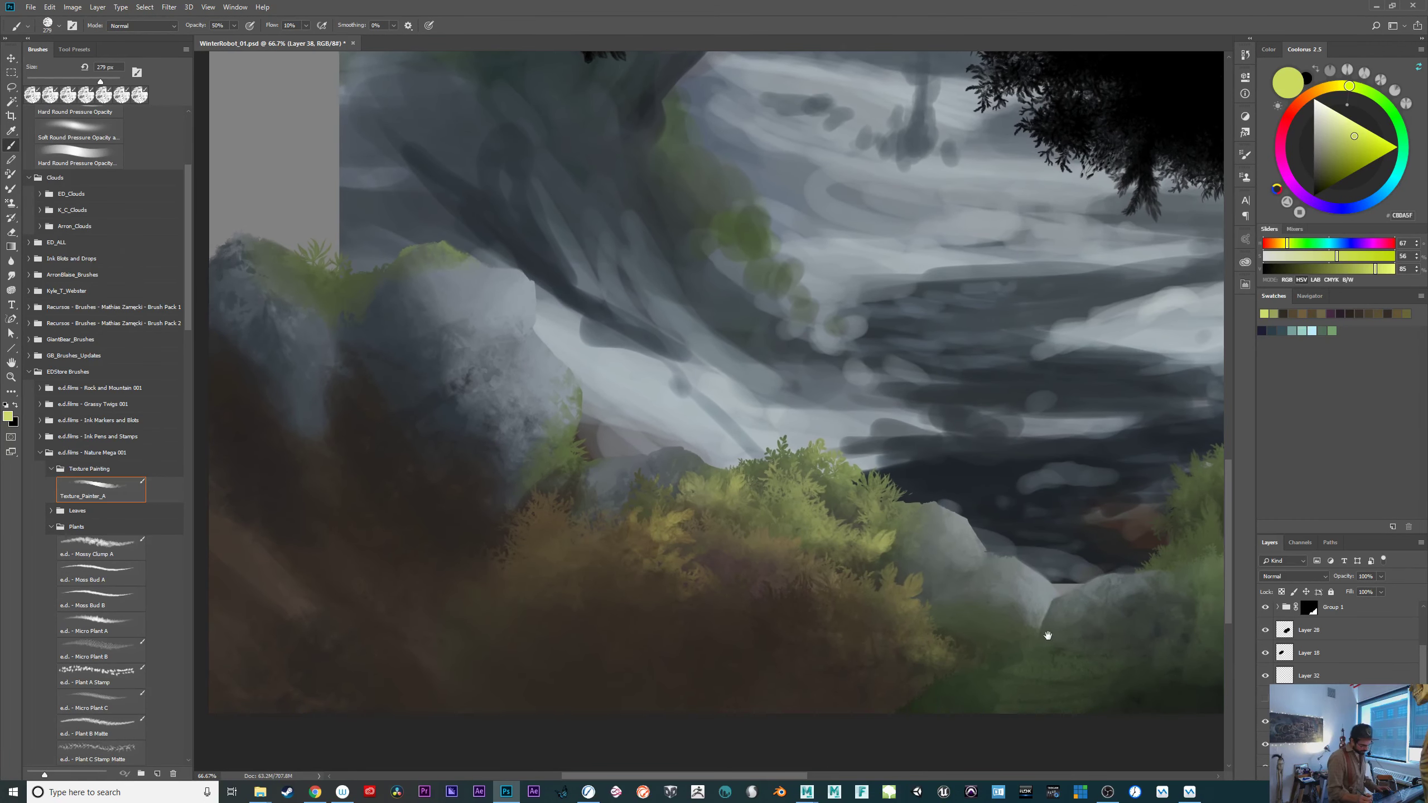
# Restore the leaf-shaped selection, darken the brown bush's upper edge with sampled dark brown, and deselect.
pyautogui.keyDown('alt'); pyautogui.click(543, 670); pyautogui.keyUp('alt')
pyautogui.hotkey('ctrl', 'shift', 'd')
pyautogui.keyDown('alt'); pyautogui.click(495, 515); pyautogui.keyUp('alt')
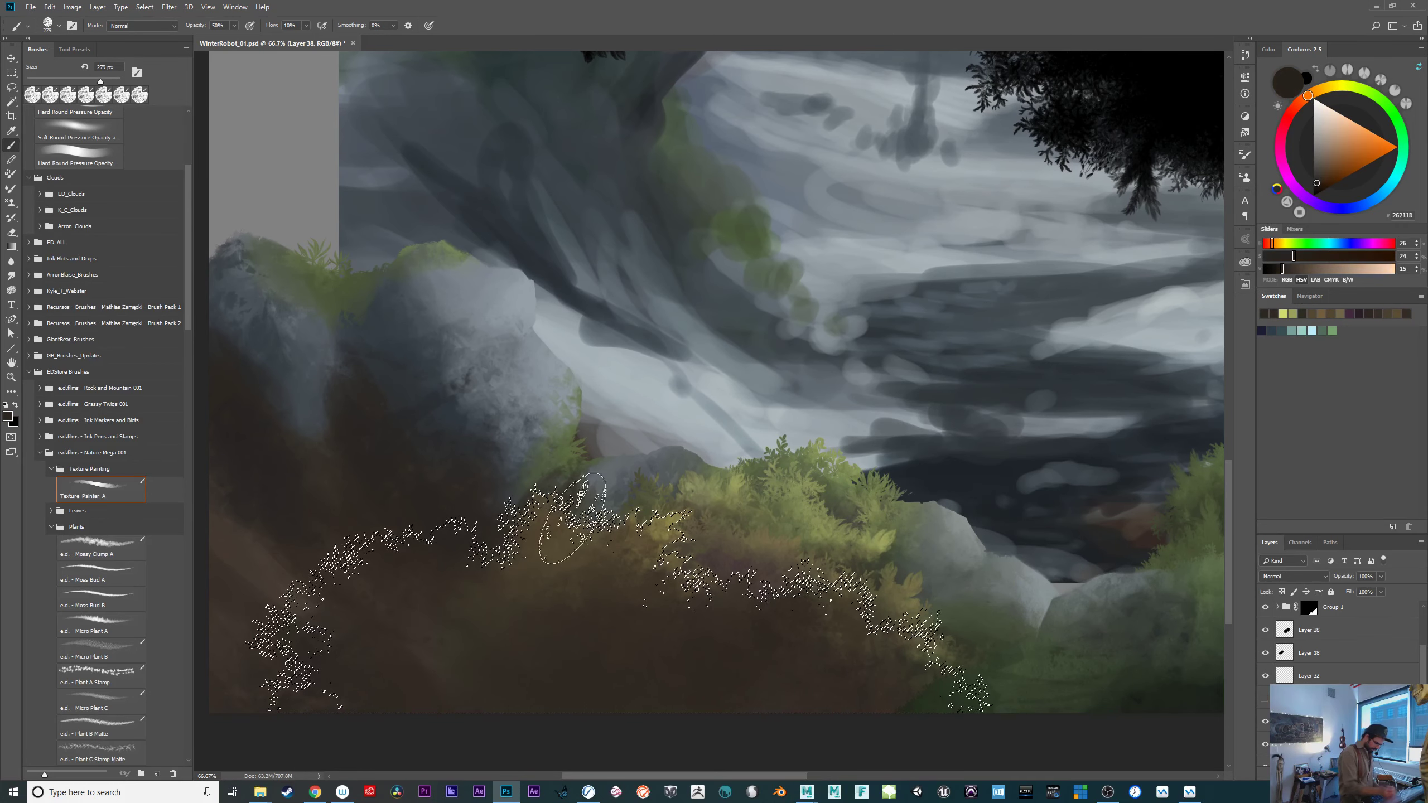
pyautogui.moveTo(581, 525); pyautogui.dragTo(564, 518)
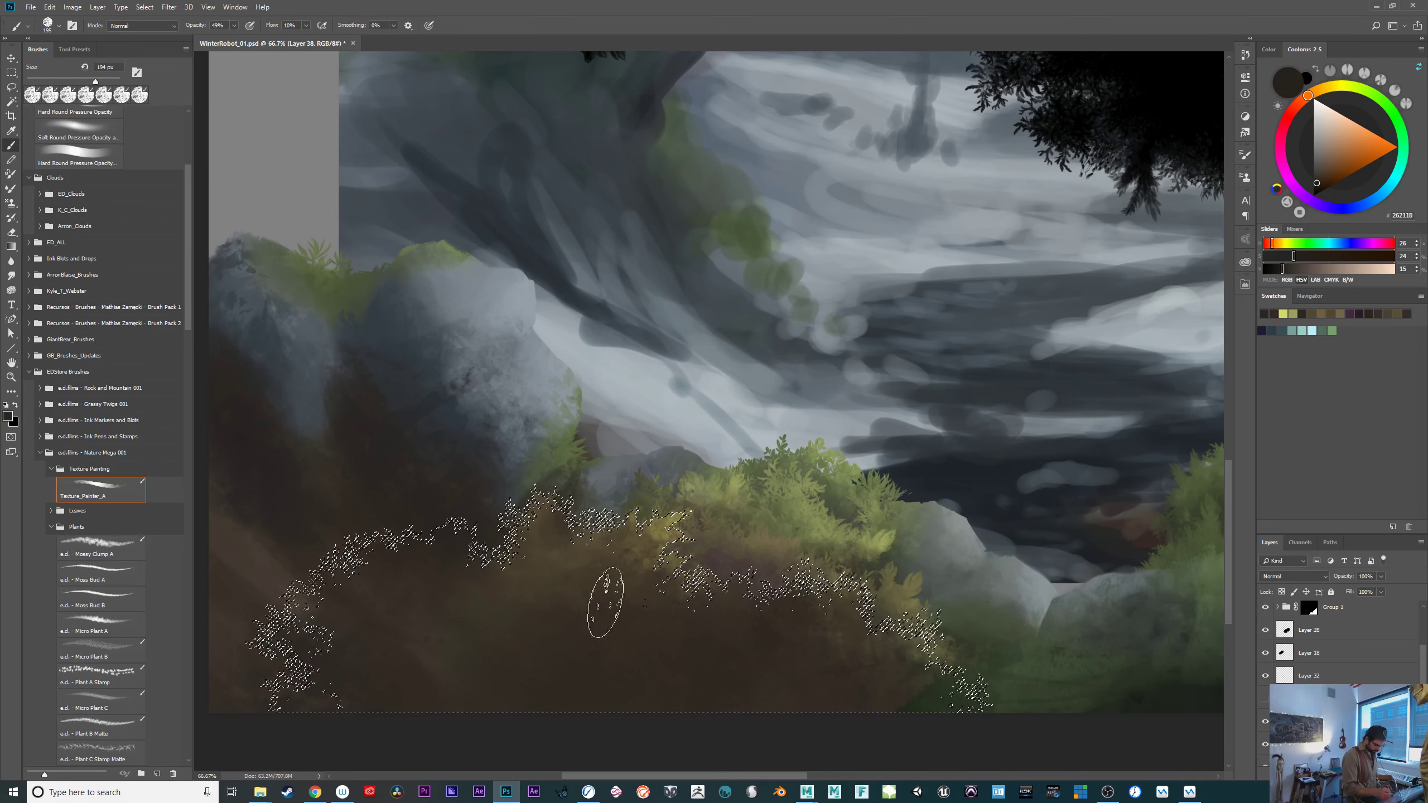
pyautogui.hotkey('ctrl', 'd')
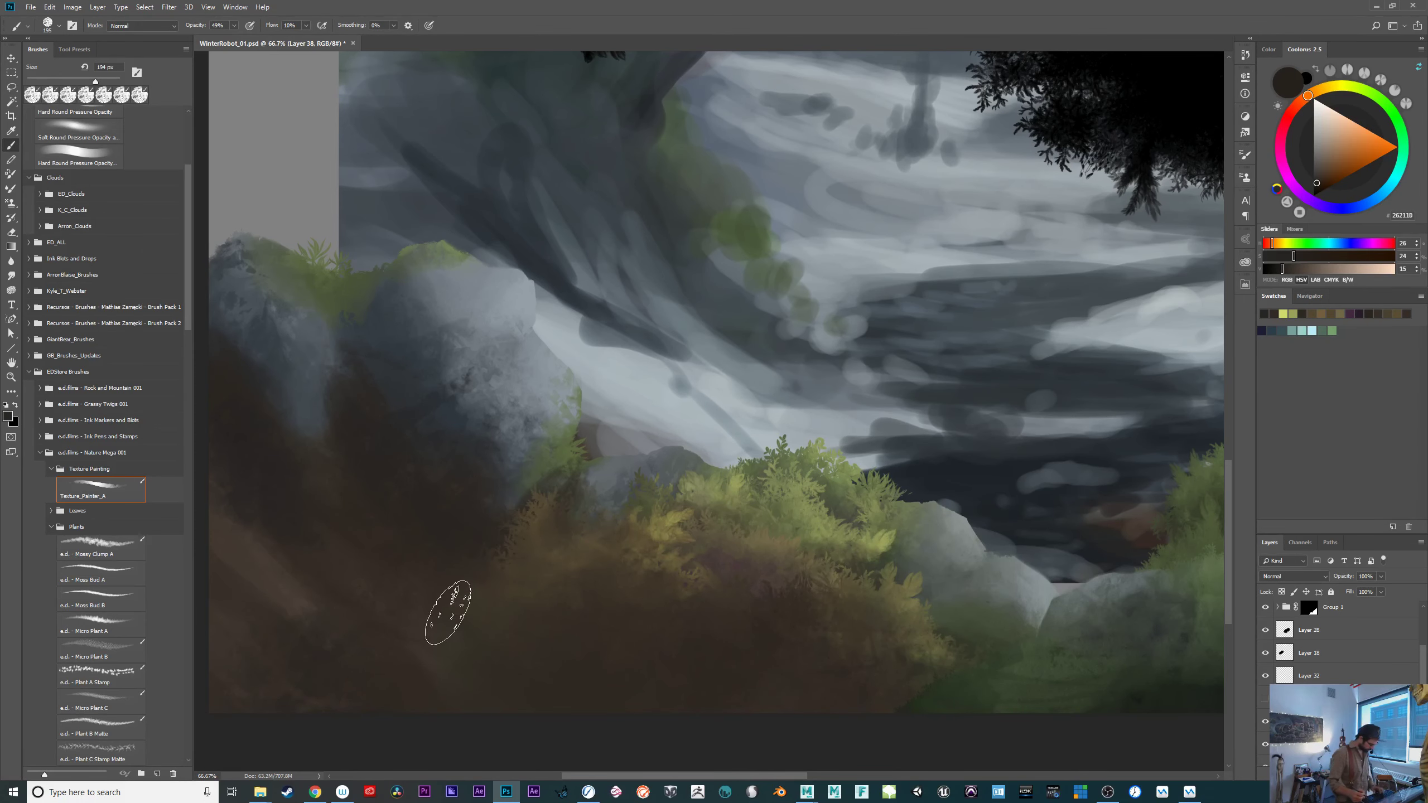
# Tone down the yellow leaves at the brown bush's edge with the Sponge tool in Desaturate mode at 50% flow.
pyautogui.hotkey('ctrl', '-')
pyautogui.hotkey('ctrl', '-')
pyautogui.moveTo(1040, 618); pyautogui.dragTo(877, 625)
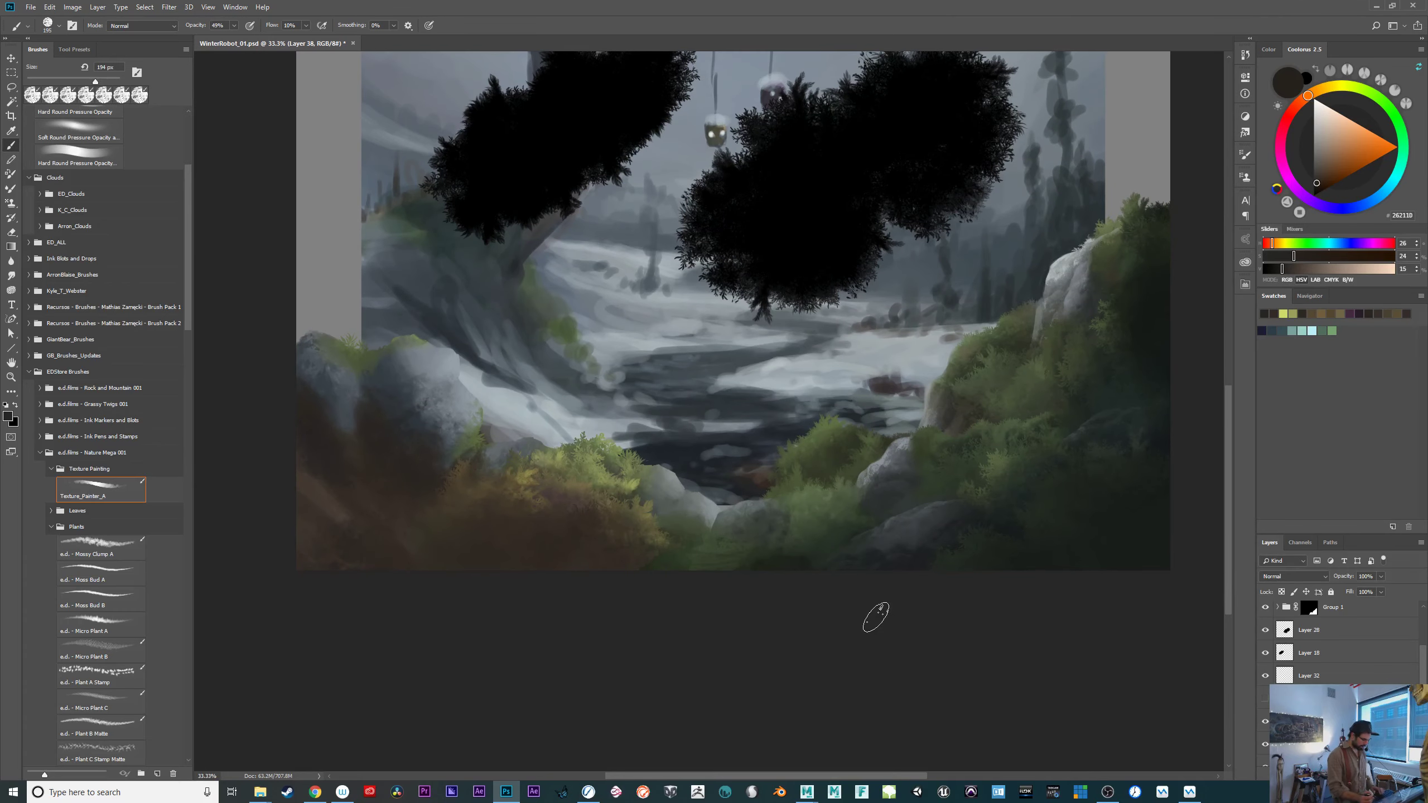
pyautogui.hotkey('ctrl', '+')
pyautogui.hotkey('ctrl', '+')
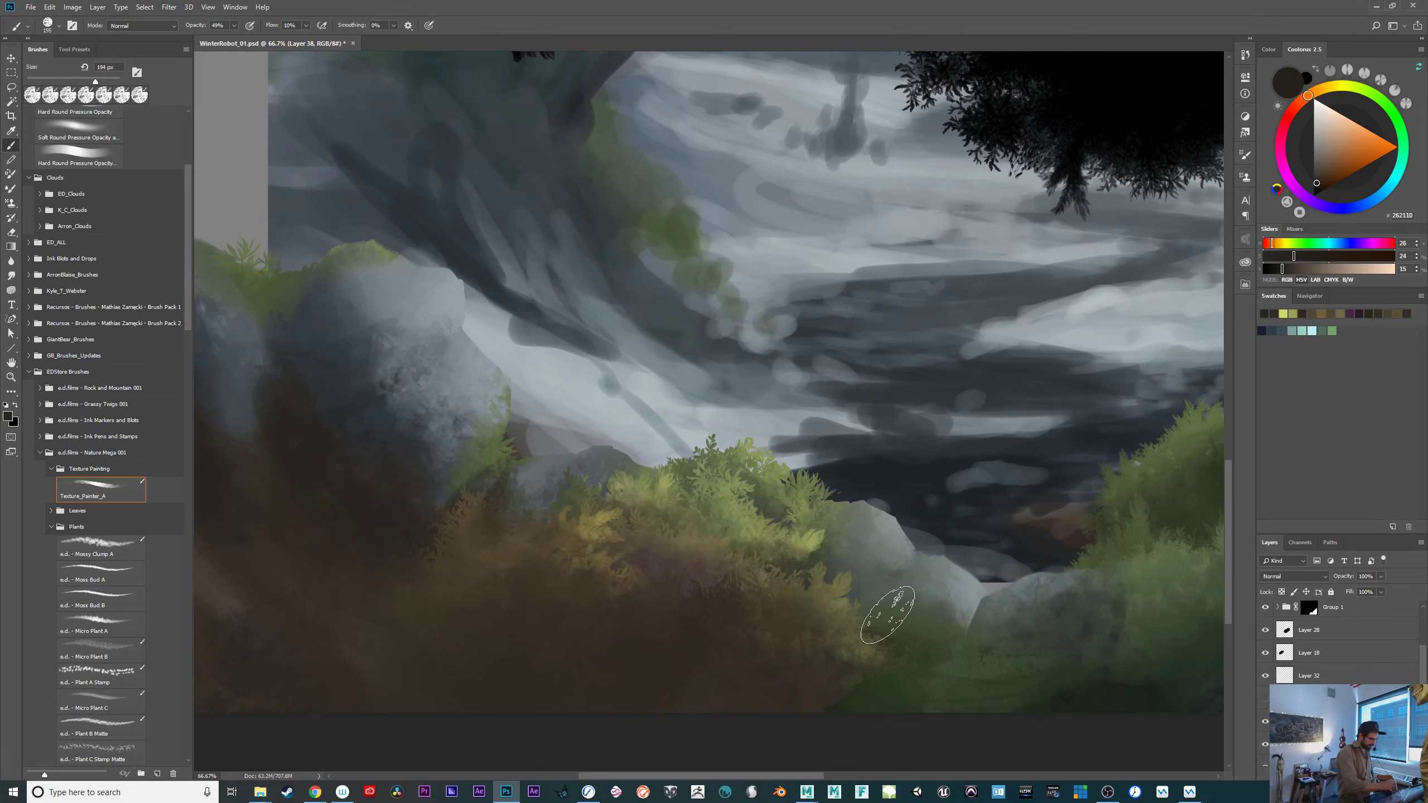
pyautogui.click(12, 291)
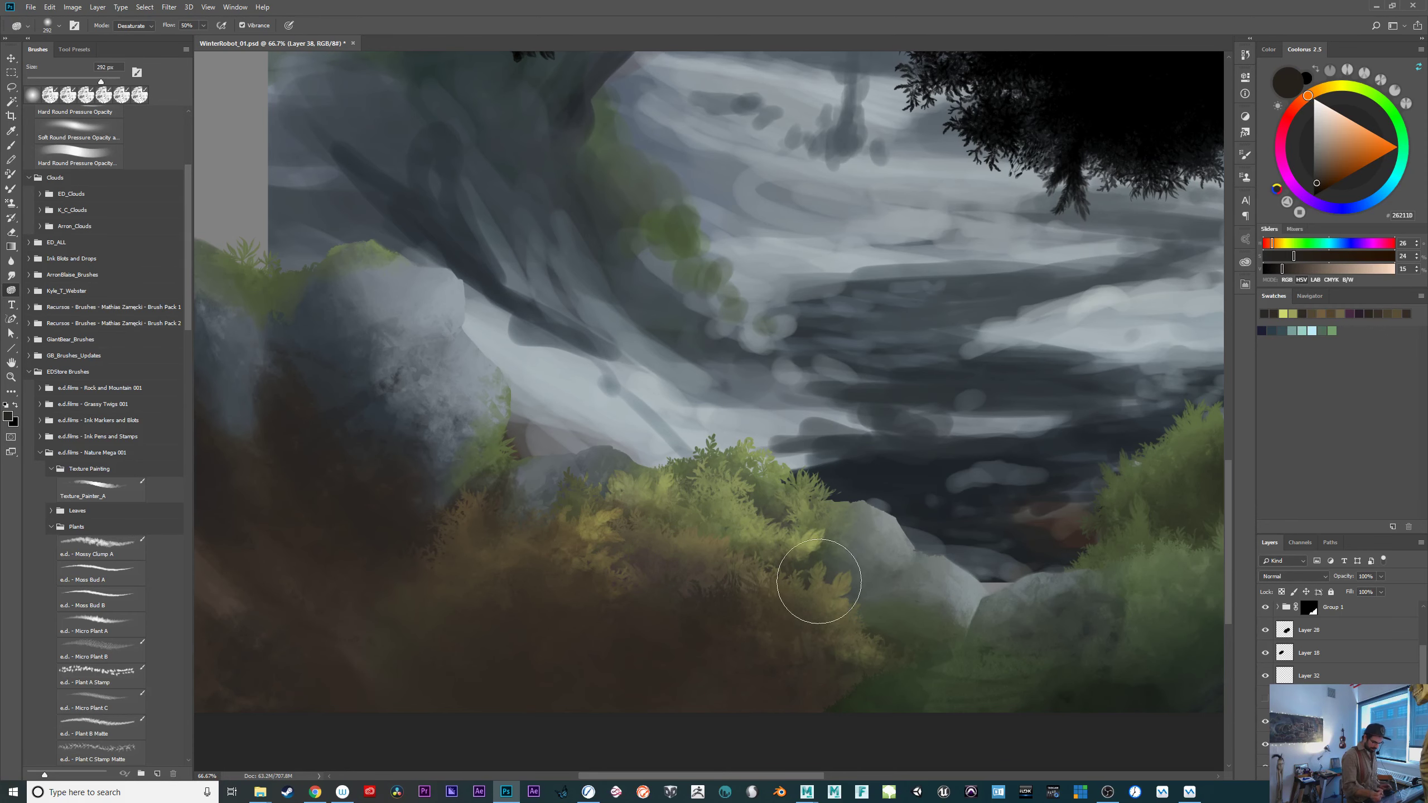
# Inspect the foreground and toggle the visibility of the layers below Layer 32 to identify what they contain.
pyautogui.moveTo(1007, 643); pyautogui.dragTo(947, 641)
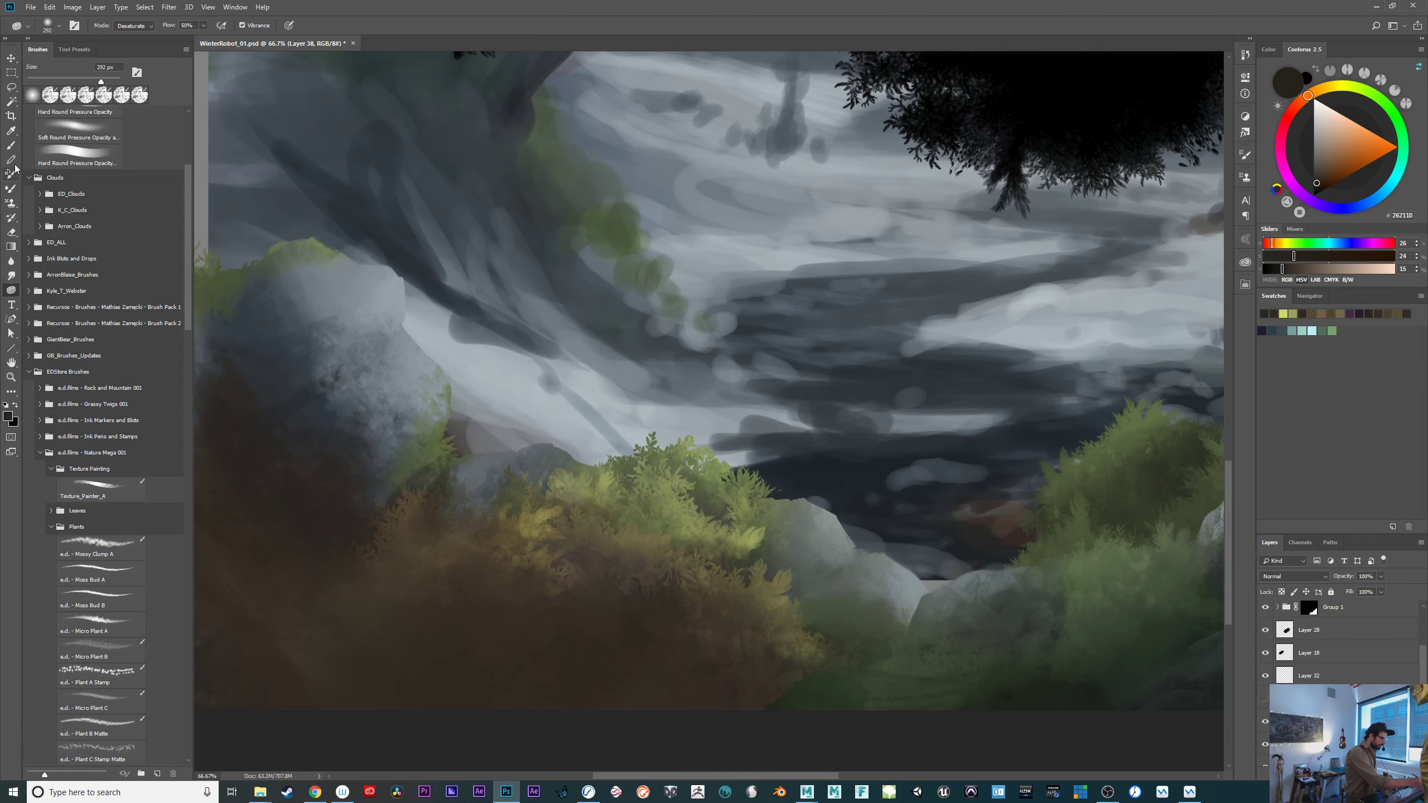
pyautogui.hotkey('ctrl', '-')
pyautogui.hotkey('ctrl', '-')
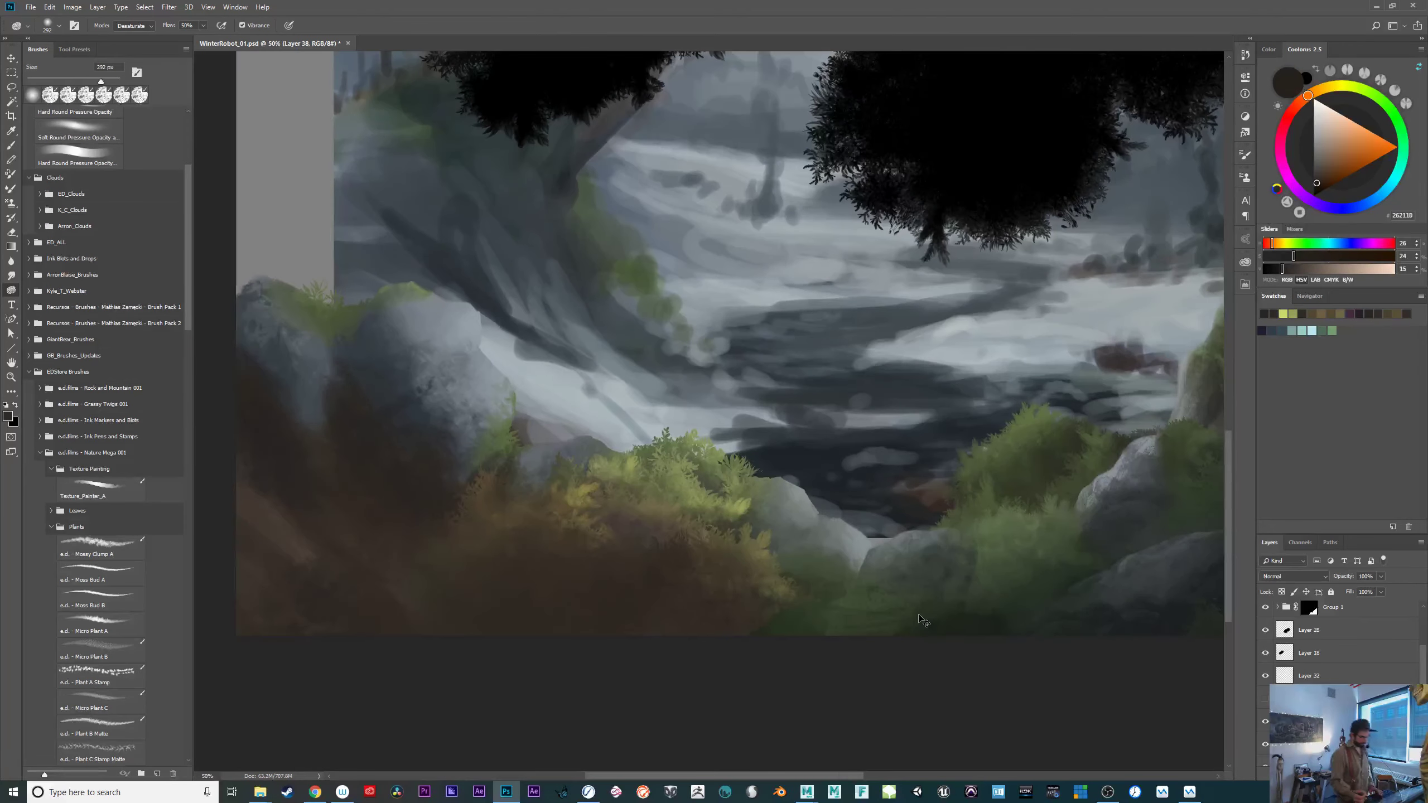
pyautogui.hotkey('ctrl', '+')
pyautogui.moveTo(995, 642); pyautogui.dragTo(779, 619)
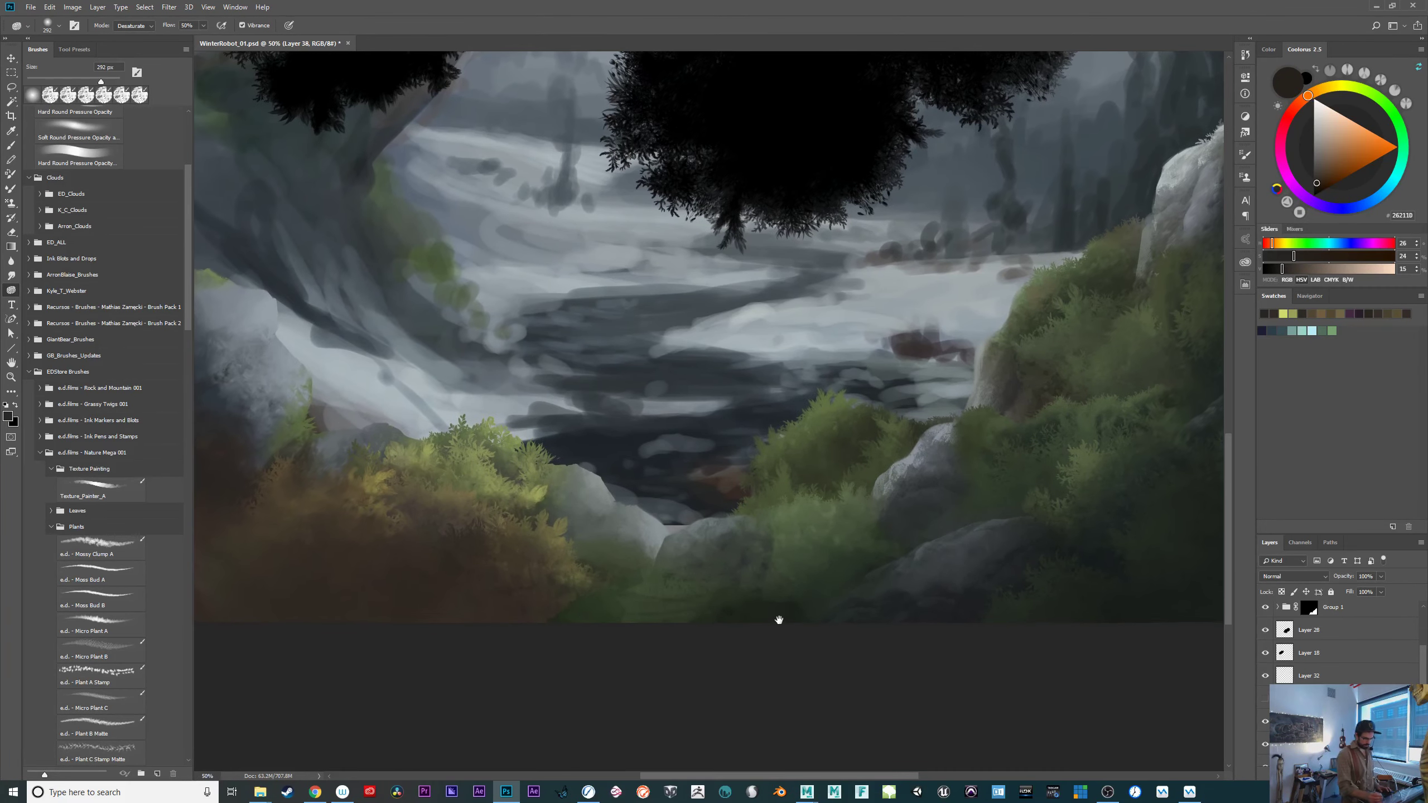
pyautogui.click(1265, 748)
pyautogui.click(1265, 747)
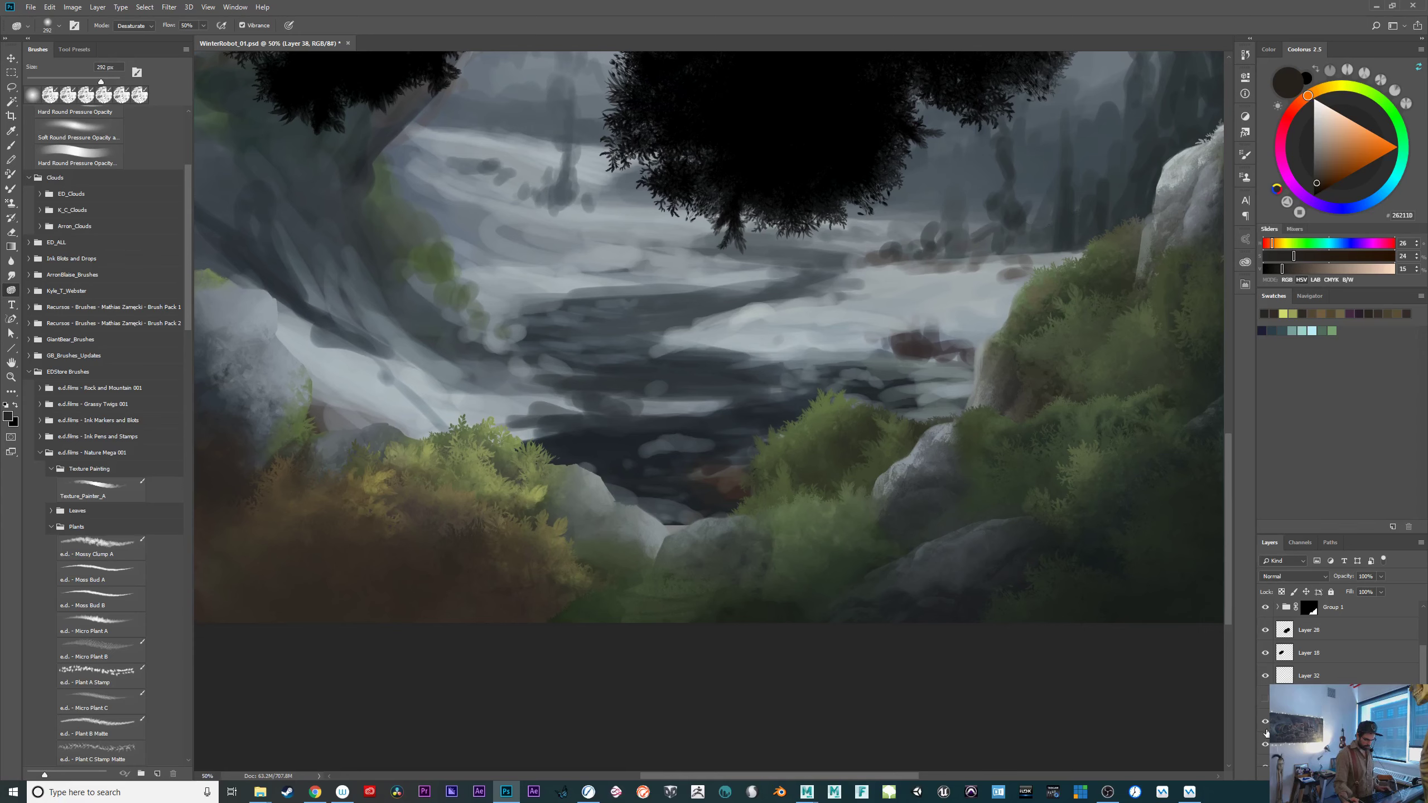
pyautogui.click(1266, 723)
pyautogui.click(1266, 723)
# Hide Group 6 and the item directly below it to uncover the foreground beneath the rocks and bushes on the right bank.
pyautogui.scroll(5, 1418, 662)
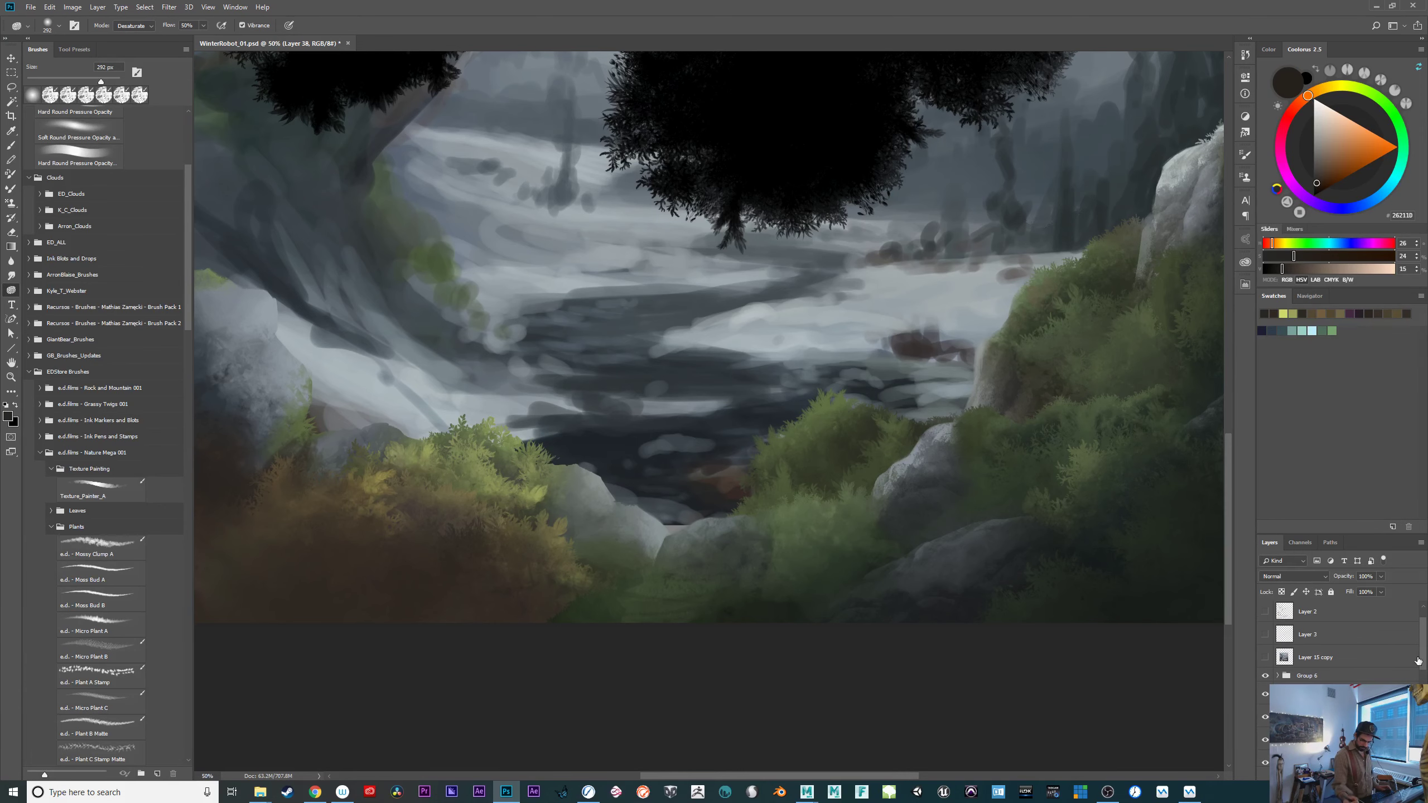
pyautogui.click(1266, 676)
pyautogui.moveTo(870, 628); pyautogui.dragTo(813, 645)
pyautogui.scroll(1, 1423, 650)
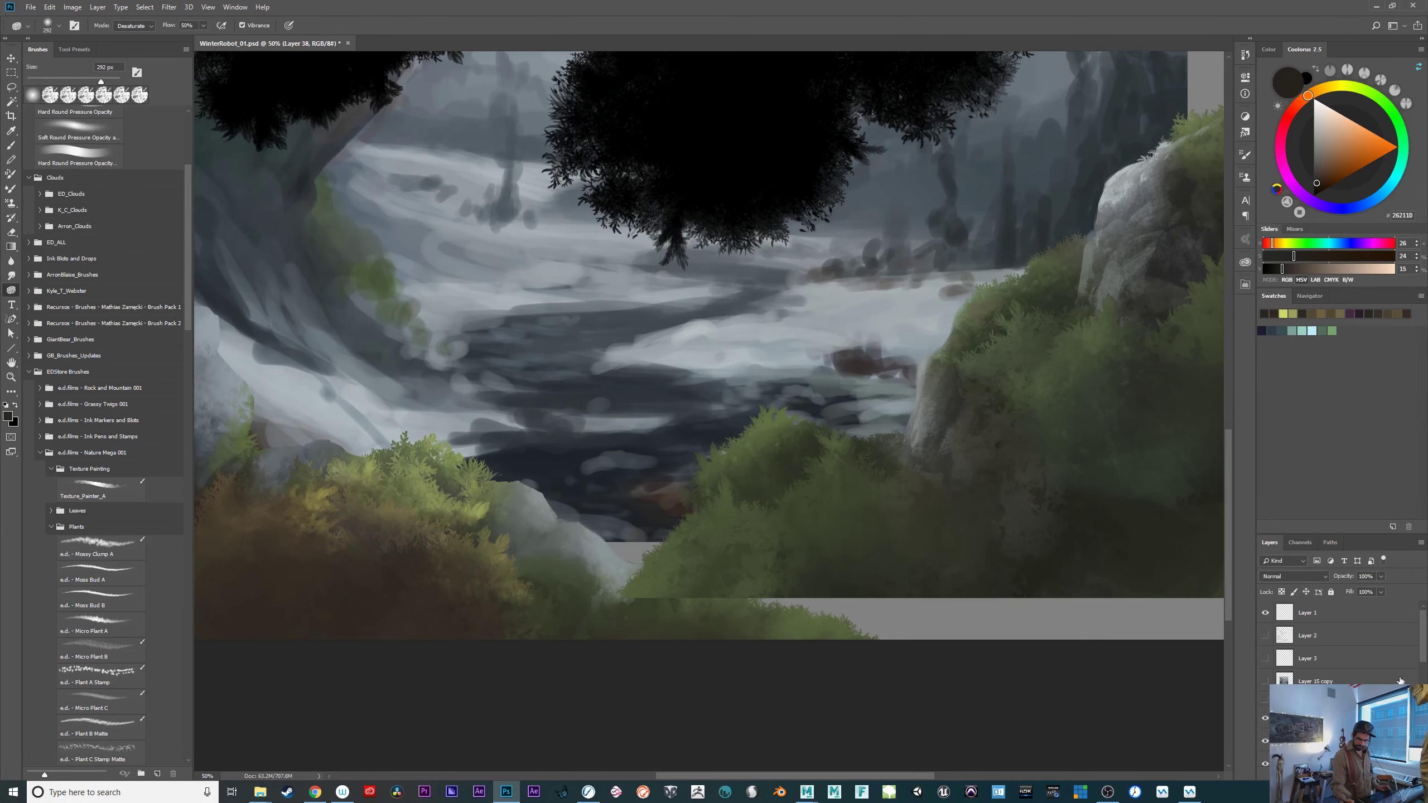
pyautogui.click(1265, 719)
pyautogui.moveTo(888, 604); pyautogui.dragTo(921, 567)
pyautogui.hotkey('ctrl', '+')
pyautogui.hotkey('ctrl', '-')
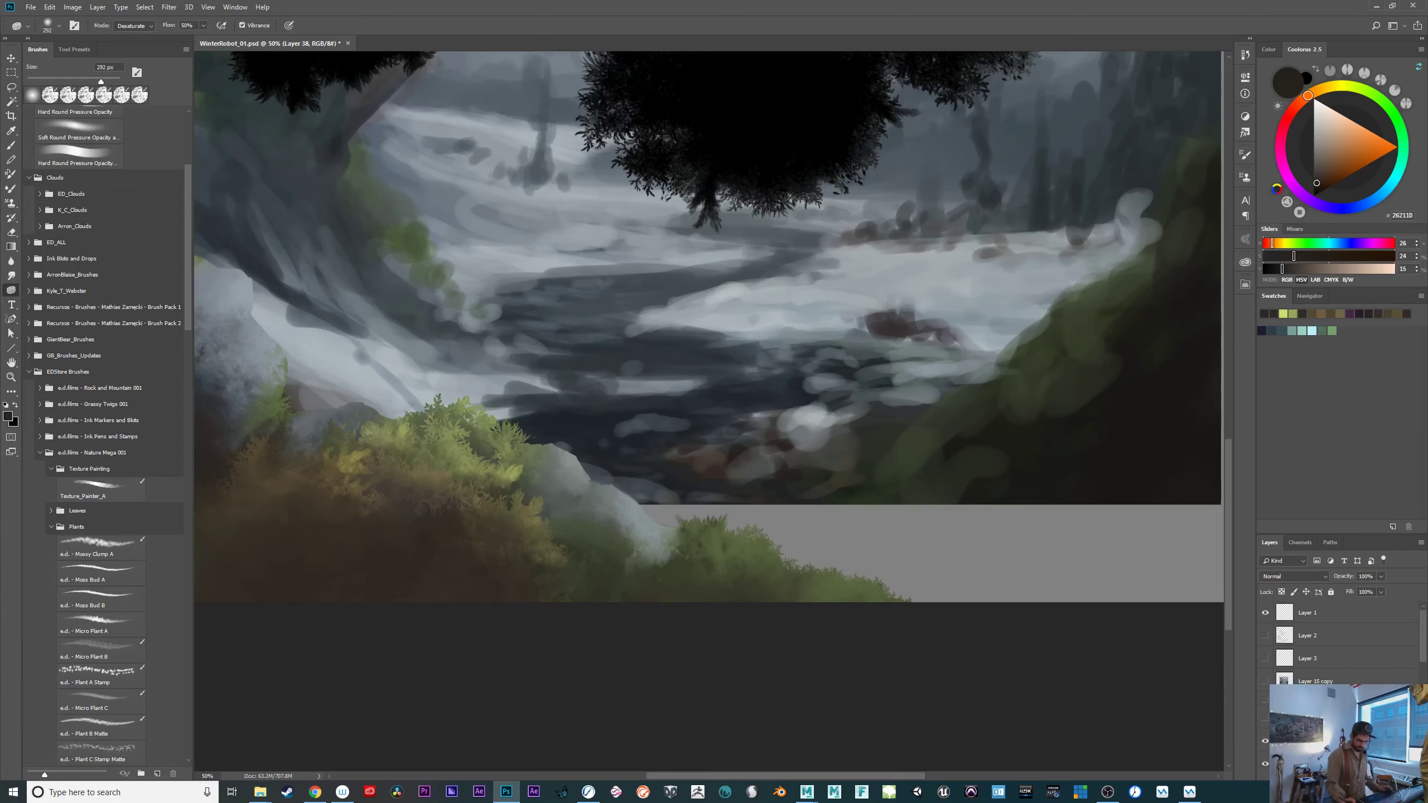
# Load the upper-left foliage cluster's outline as a selection, and use Transform Selection to move and rotate it over the green foreground bush.
pyautogui.moveTo(1426, 635); pyautogui.dragTo(1426, 676)
pyautogui.moveTo(721, 471); pyautogui.dragTo(757, 731)
pyautogui.click(144, 7)
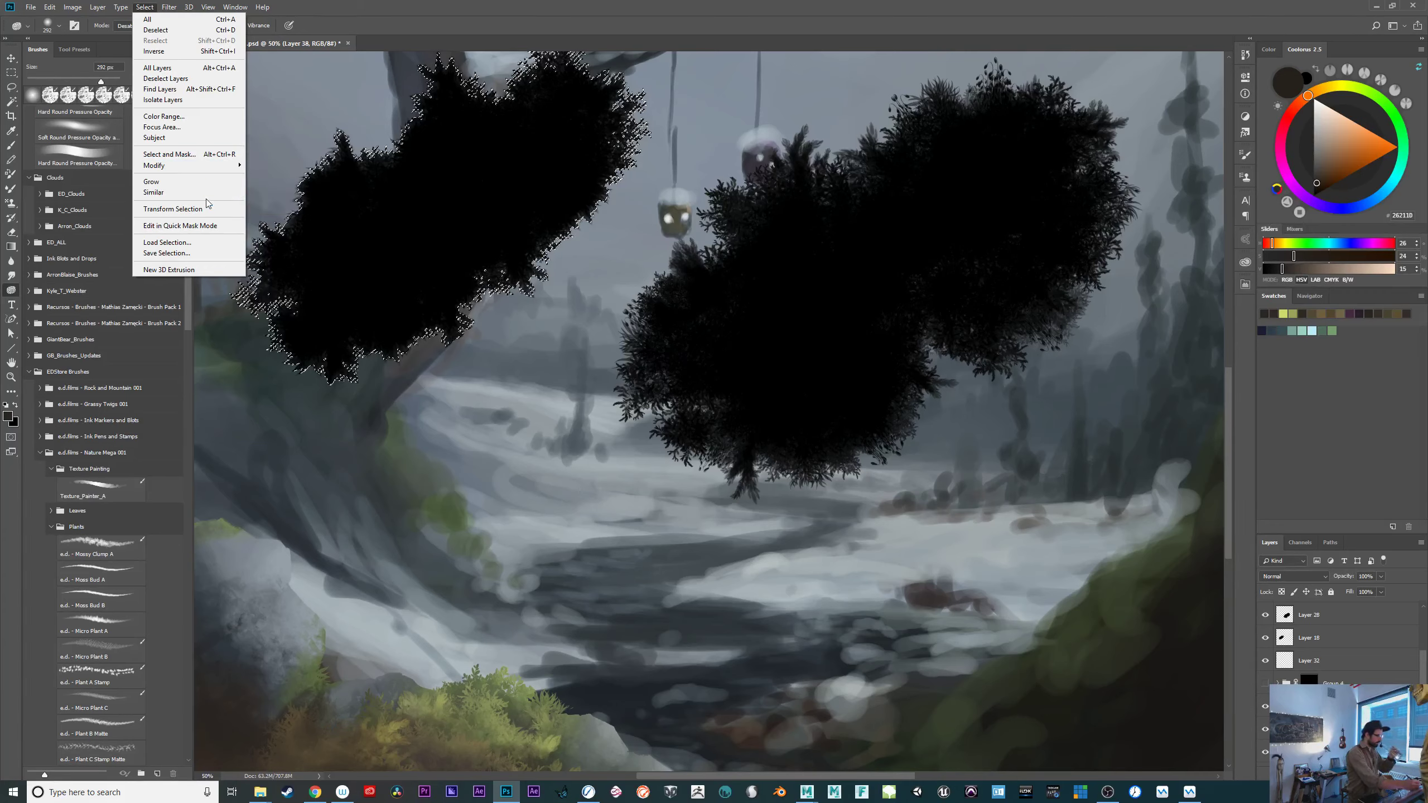
pyautogui.click(189, 210)
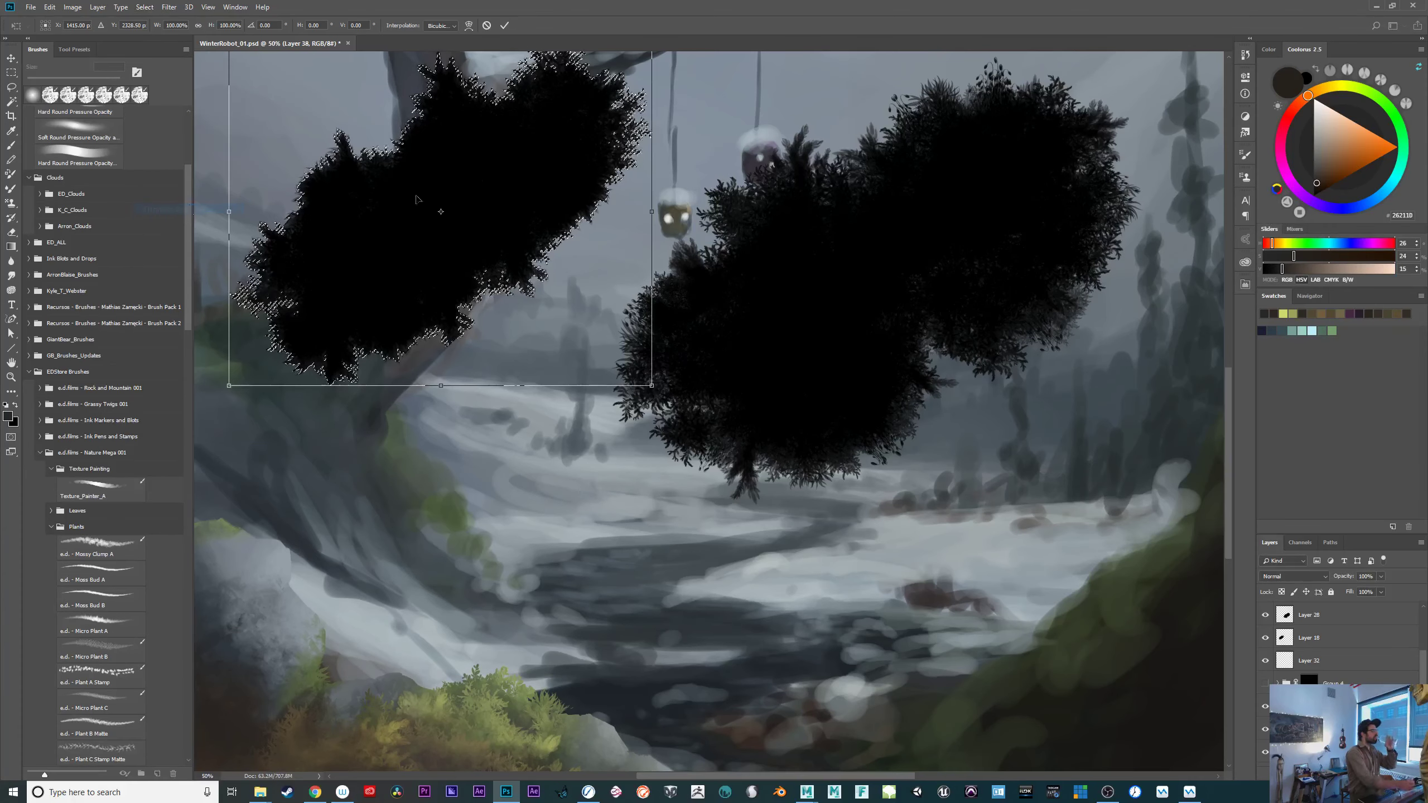
pyautogui.moveTo(442, 127); pyautogui.dragTo(552, 508)
pyautogui.moveTo(804, 515); pyautogui.dragTo(320, 466)
pyautogui.moveTo(699, 626); pyautogui.dragTo(720, 764)
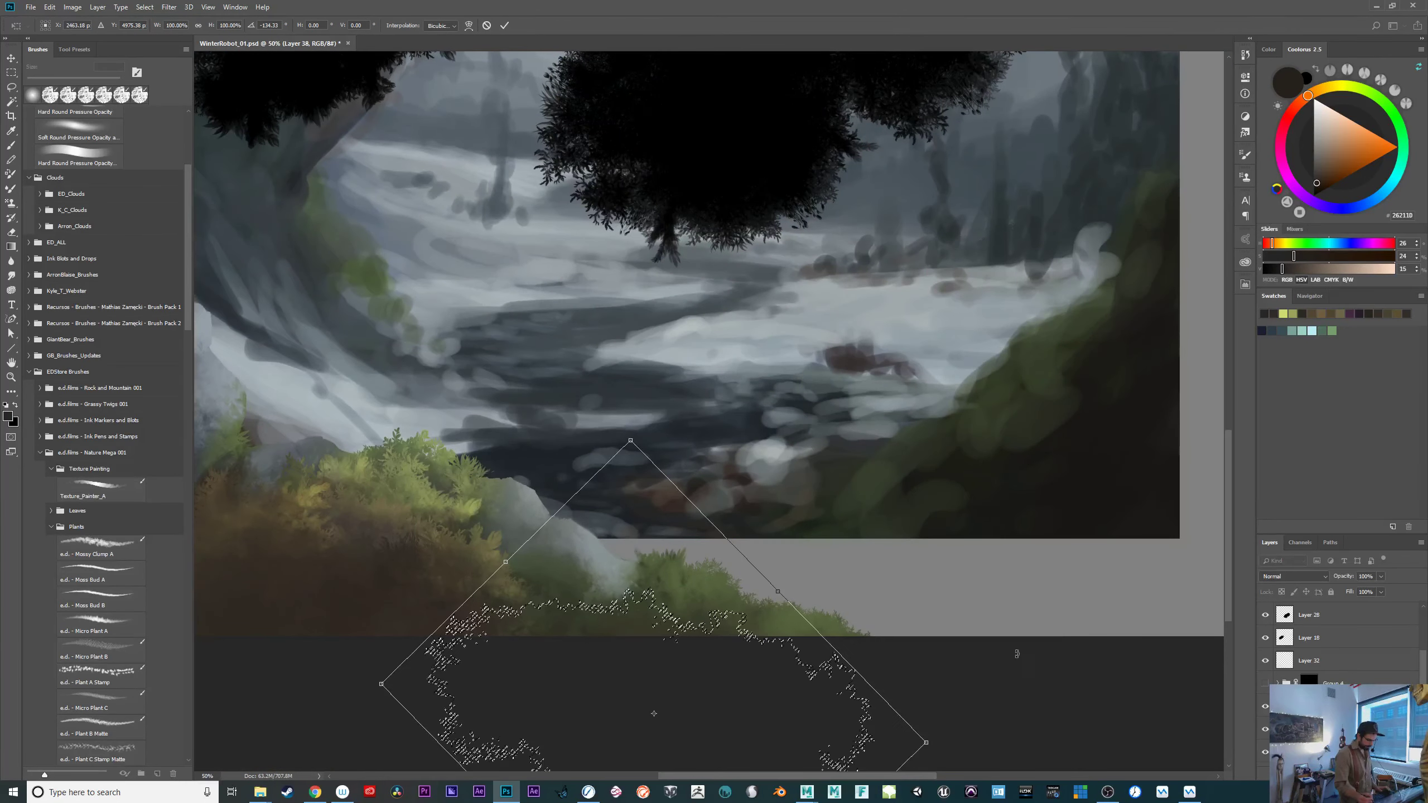
# Fine-tune the leafy selection's position and rotate it to about -126° along the green foreground bush's slope, applying the transform.
pyautogui.moveTo(1017, 654); pyautogui.dragTo(925, 699)
pyautogui.moveTo(782, 717); pyautogui.dragTo(782, 696)
pyautogui.moveTo(1034, 681); pyautogui.dragTo(1004, 675)
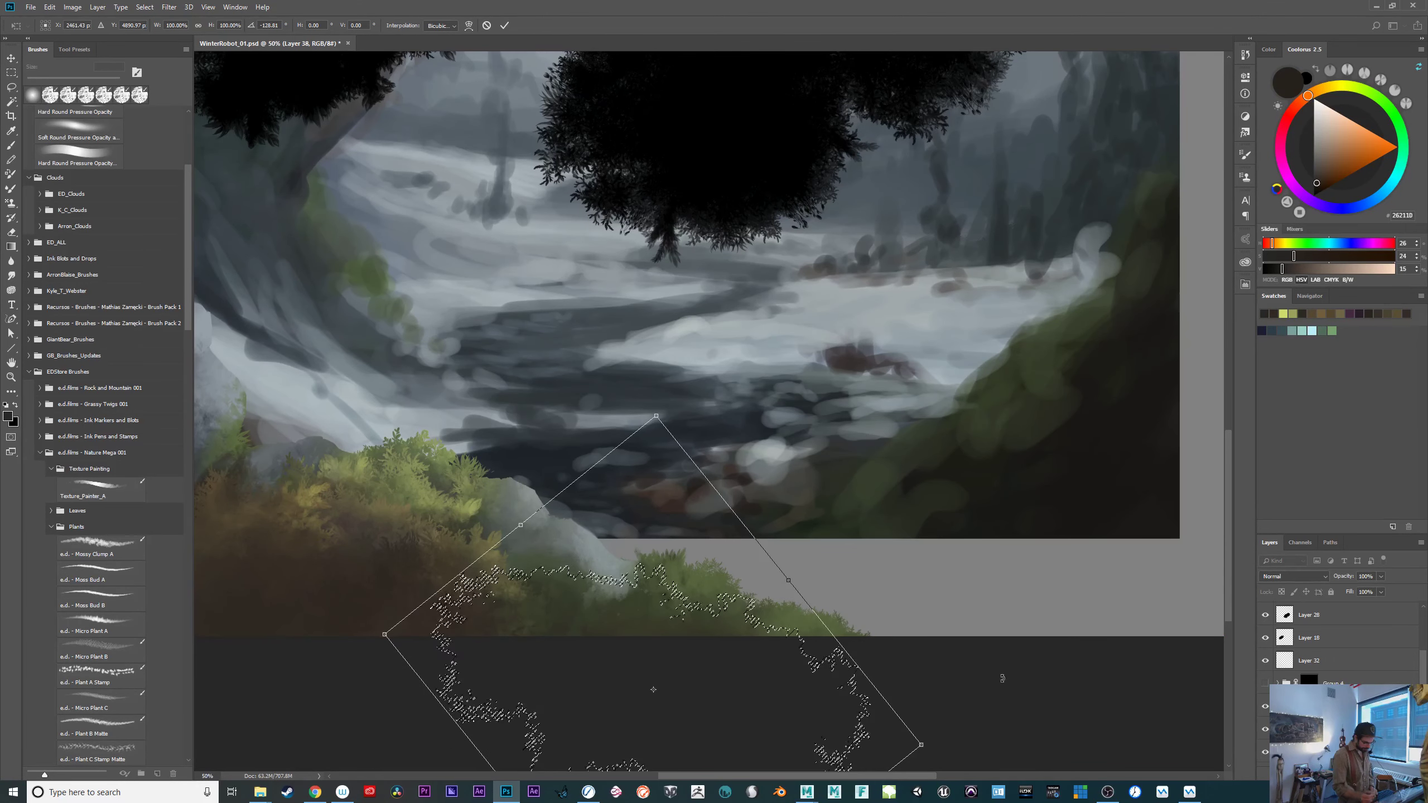
pyautogui.moveTo(766, 688); pyautogui.dragTo(785, 688)
pyautogui.moveTo(988, 686); pyautogui.dragTo(987, 706)
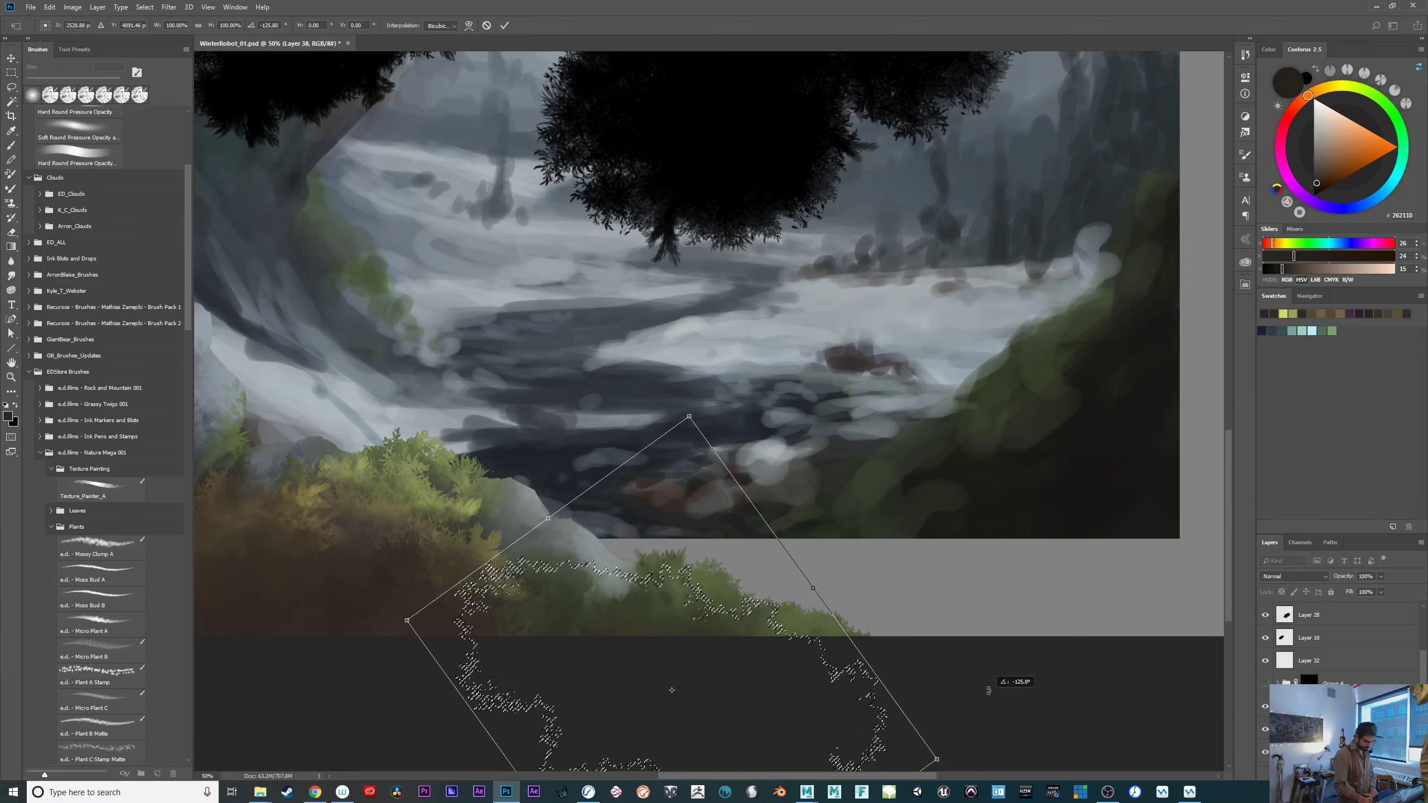
pyautogui.press('Return')
# Brush a warmer olive green, mixed from the bush's sampled color, into the leafy selection with Texture_Painter_A.
pyautogui.press('o')
pyautogui.hotkey('ctrl', '+')
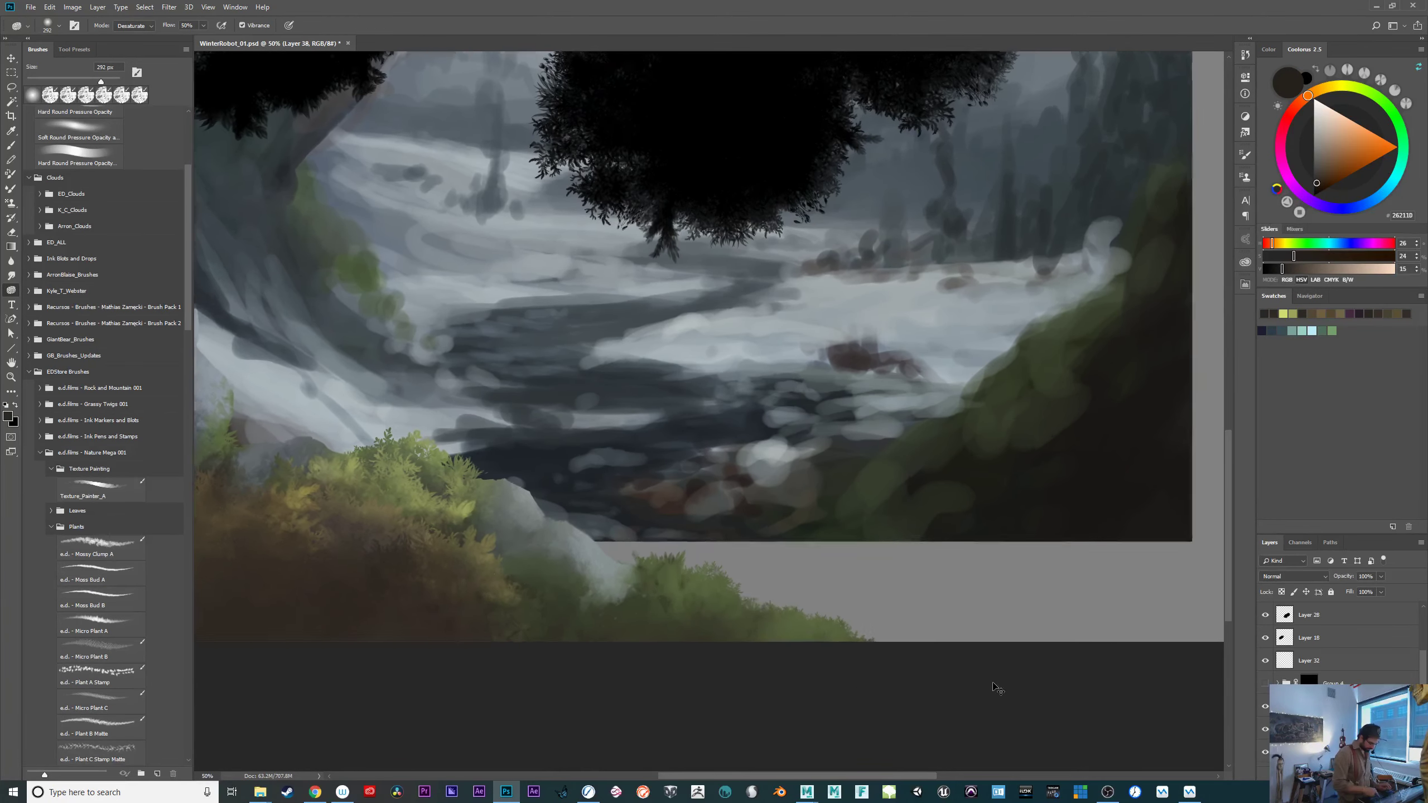
pyautogui.press('b')
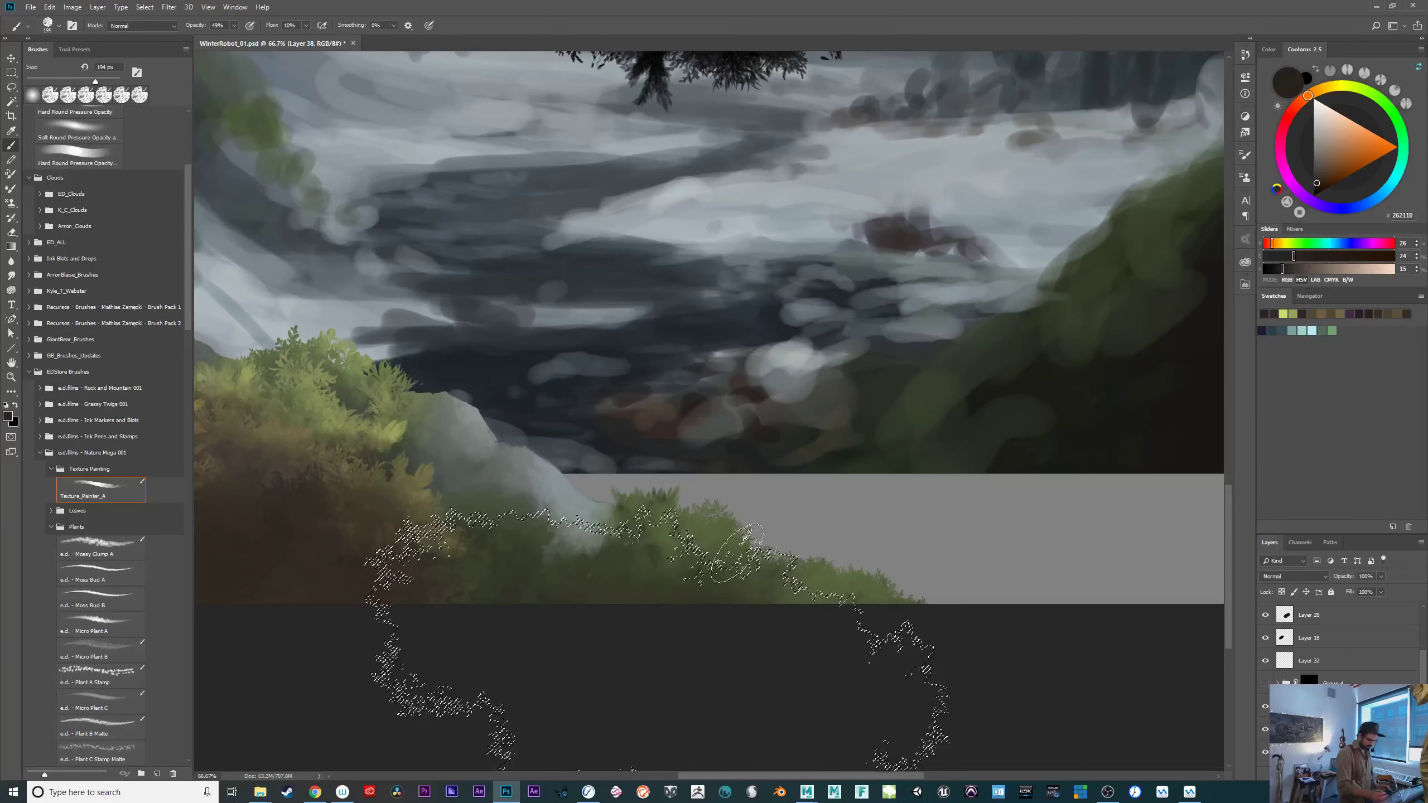
pyautogui.moveTo(947, 569); pyautogui.dragTo(898, 642)
pyautogui.keyDown('alt'); pyautogui.click(670, 596); pyautogui.keyUp('alt')
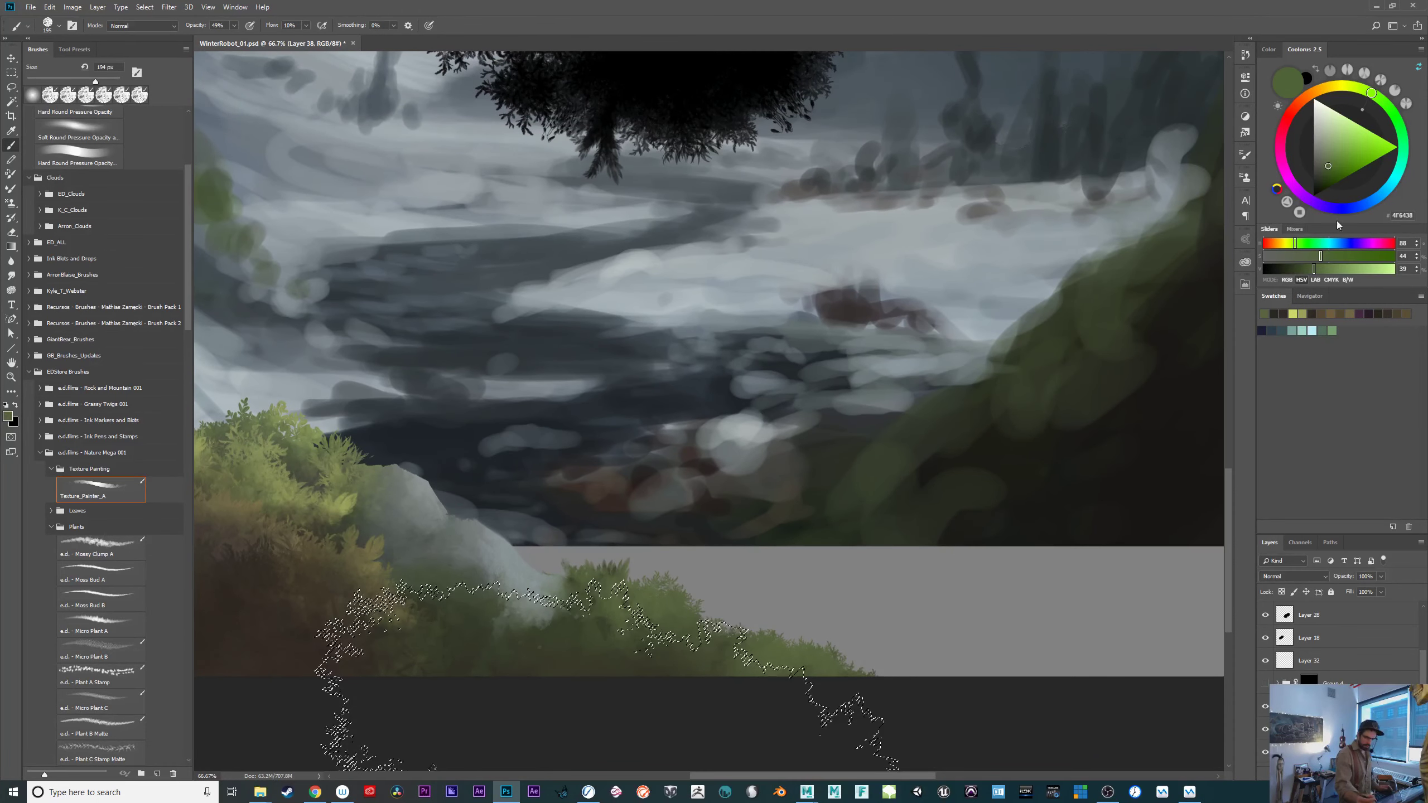
pyautogui.moveTo(1371, 93); pyautogui.dragTo(1360, 88)
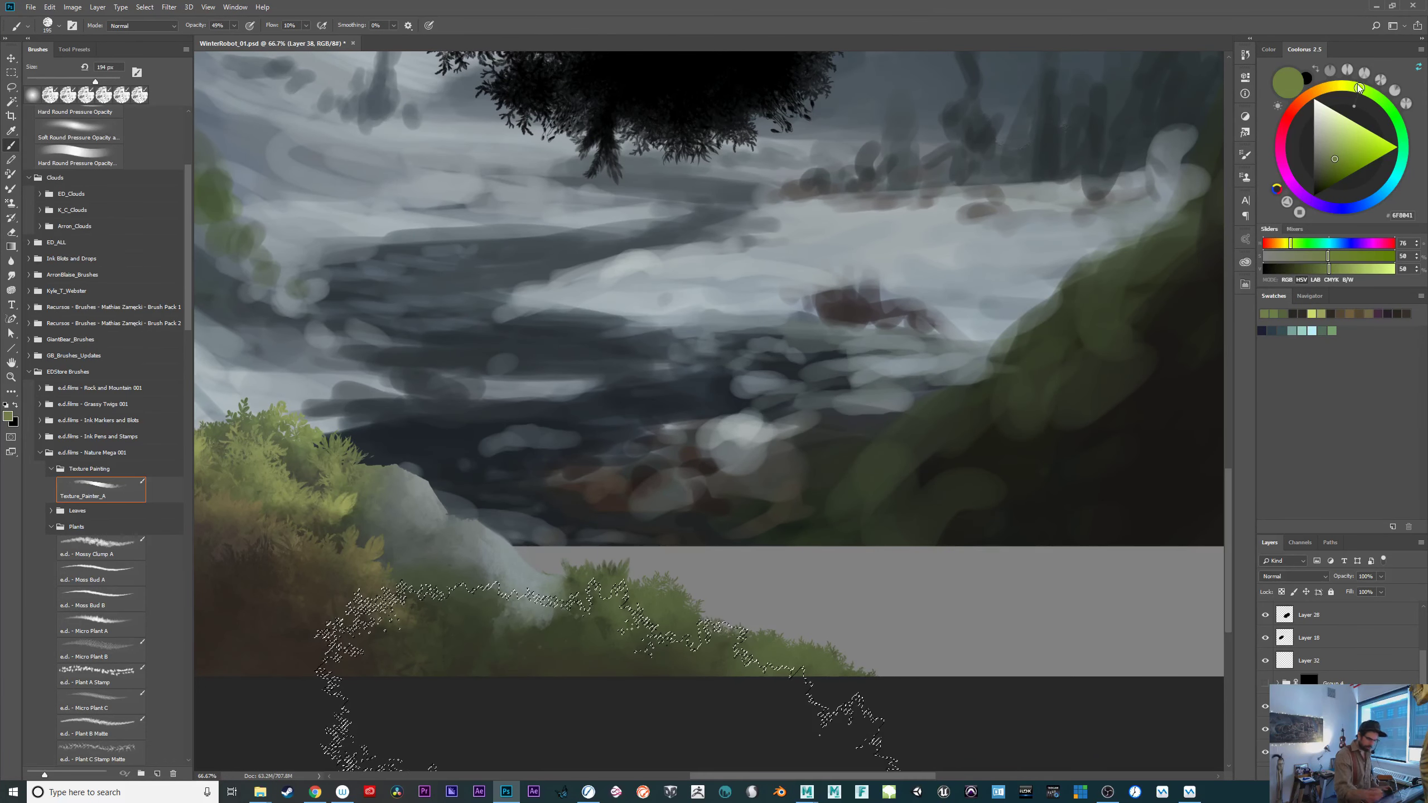
pyautogui.moveTo(523, 537)
pyautogui.mouseDown()
pyautogui.moveTo(546, 565)
pyautogui.moveTo(450, 578)
pyautogui.moveTo(565, 602)
pyautogui.moveTo(615, 580)
pyautogui.moveTo(582, 639)
pyautogui.moveTo(684, 657)
pyautogui.moveTo(739, 602)
pyautogui.moveTo(783, 662)
pyautogui.moveTo(769, 630)
pyautogui.moveTo(594, 658)
pyautogui.mouseUp()
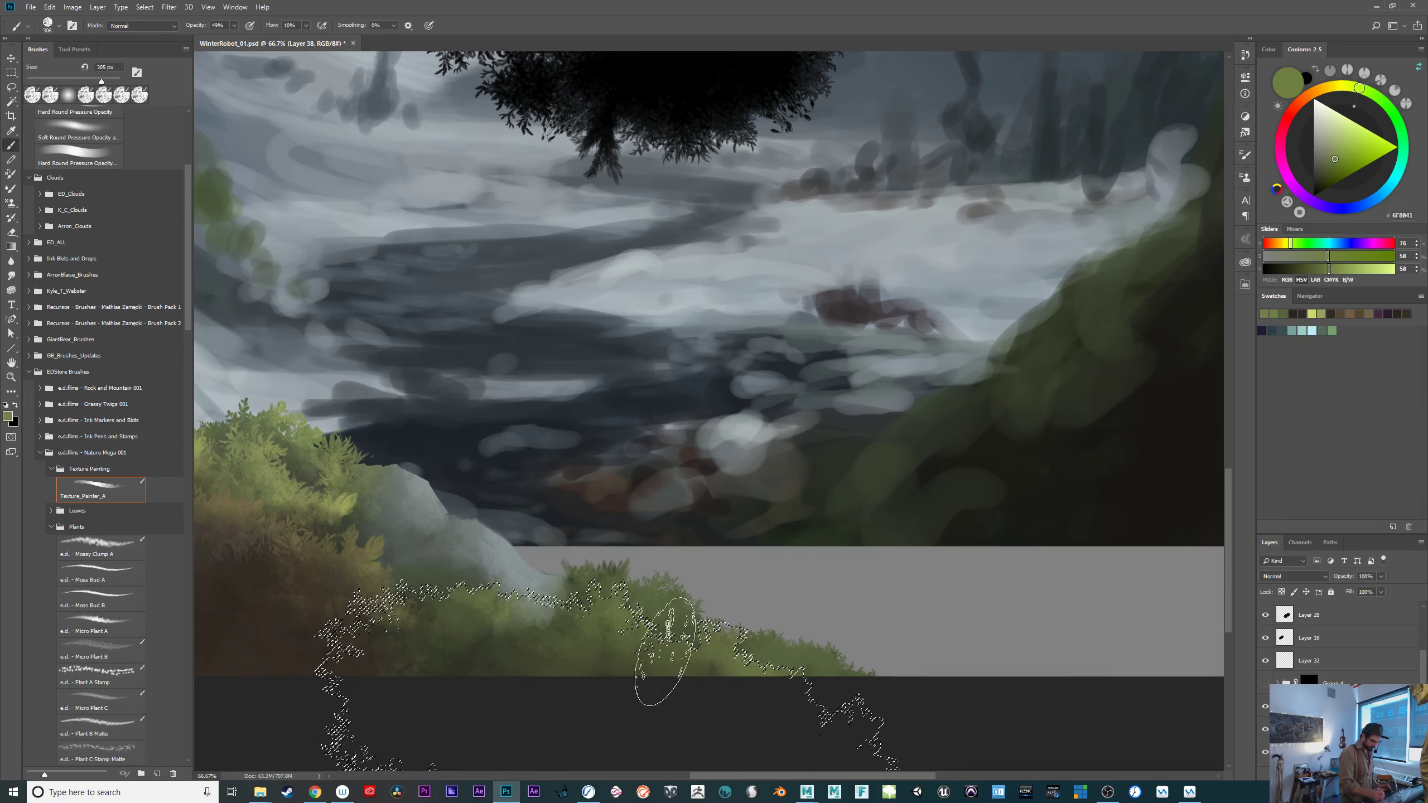
# Sample dark green from the right bank, make it more saturated, and paint shadows into the lower part of the green bush.
pyautogui.keyDown('alt'); pyautogui.click(665, 652); pyautogui.keyUp('alt')
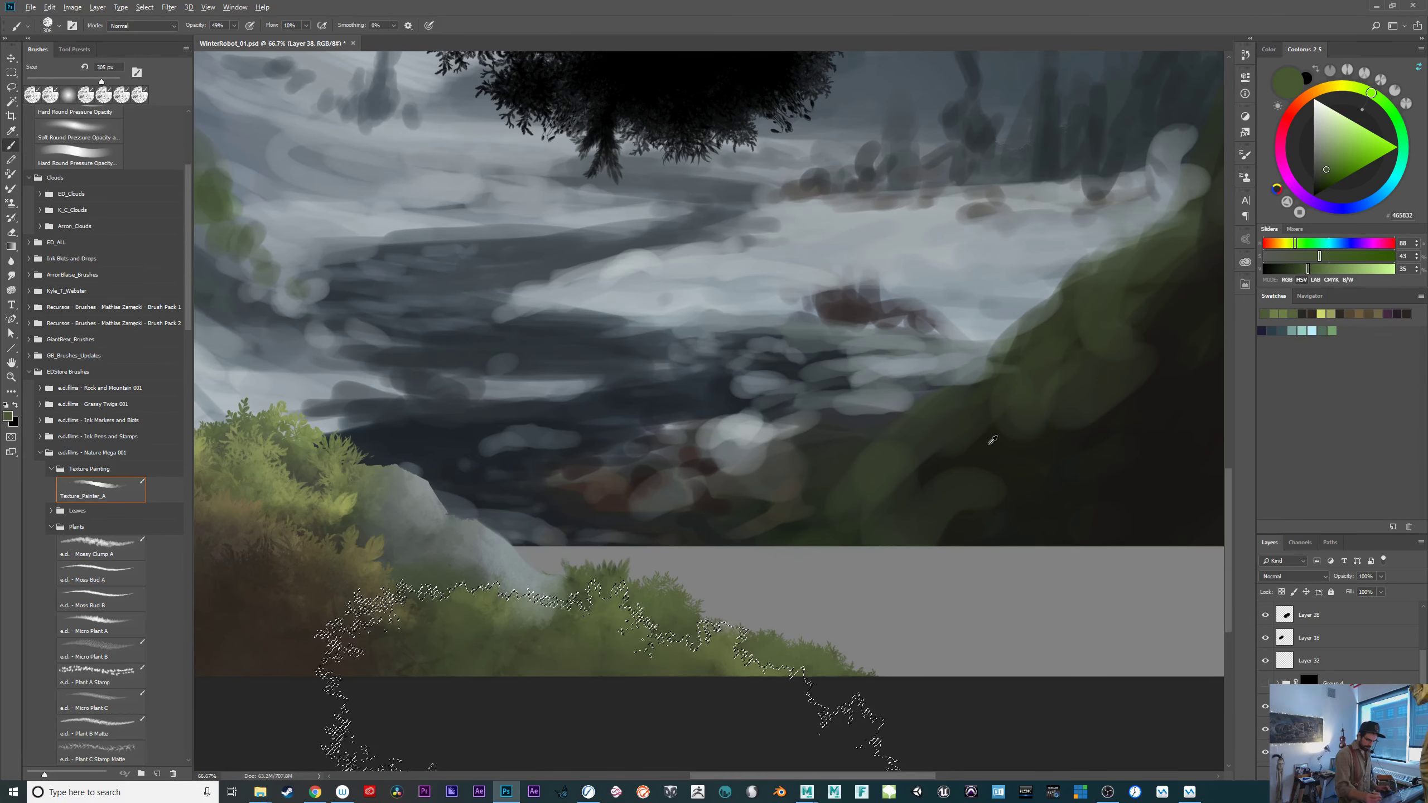
pyautogui.keyDown('alt'); pyautogui.click(993, 441); pyautogui.keyUp('alt')
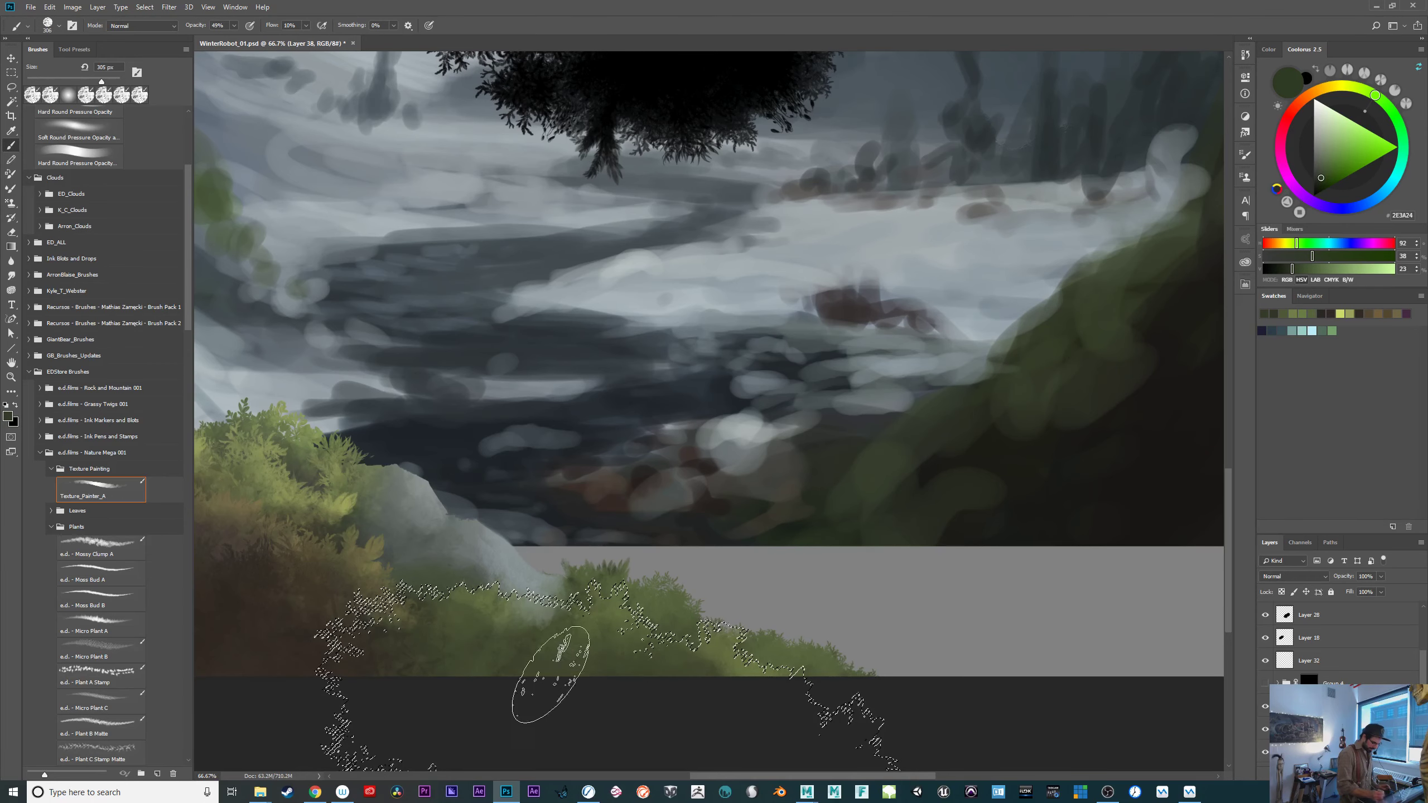
pyautogui.click(1325, 181)
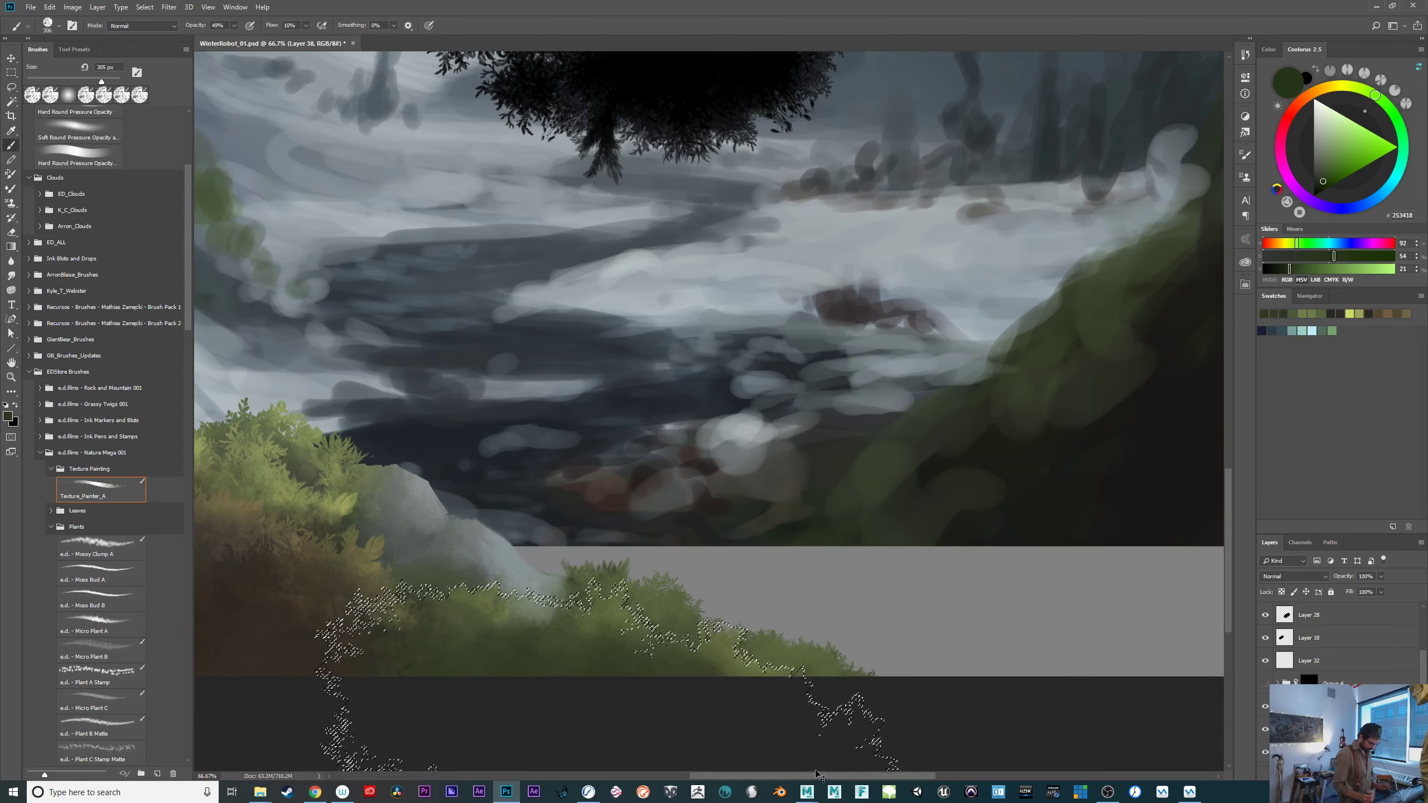
# Mix a lighter, muted green from the green bush's sampled color and brush it along the bush's upper edge with the leafy selection inverted.
pyautogui.keyDown('alt'); pyautogui.click(611, 621); pyautogui.keyUp('alt')
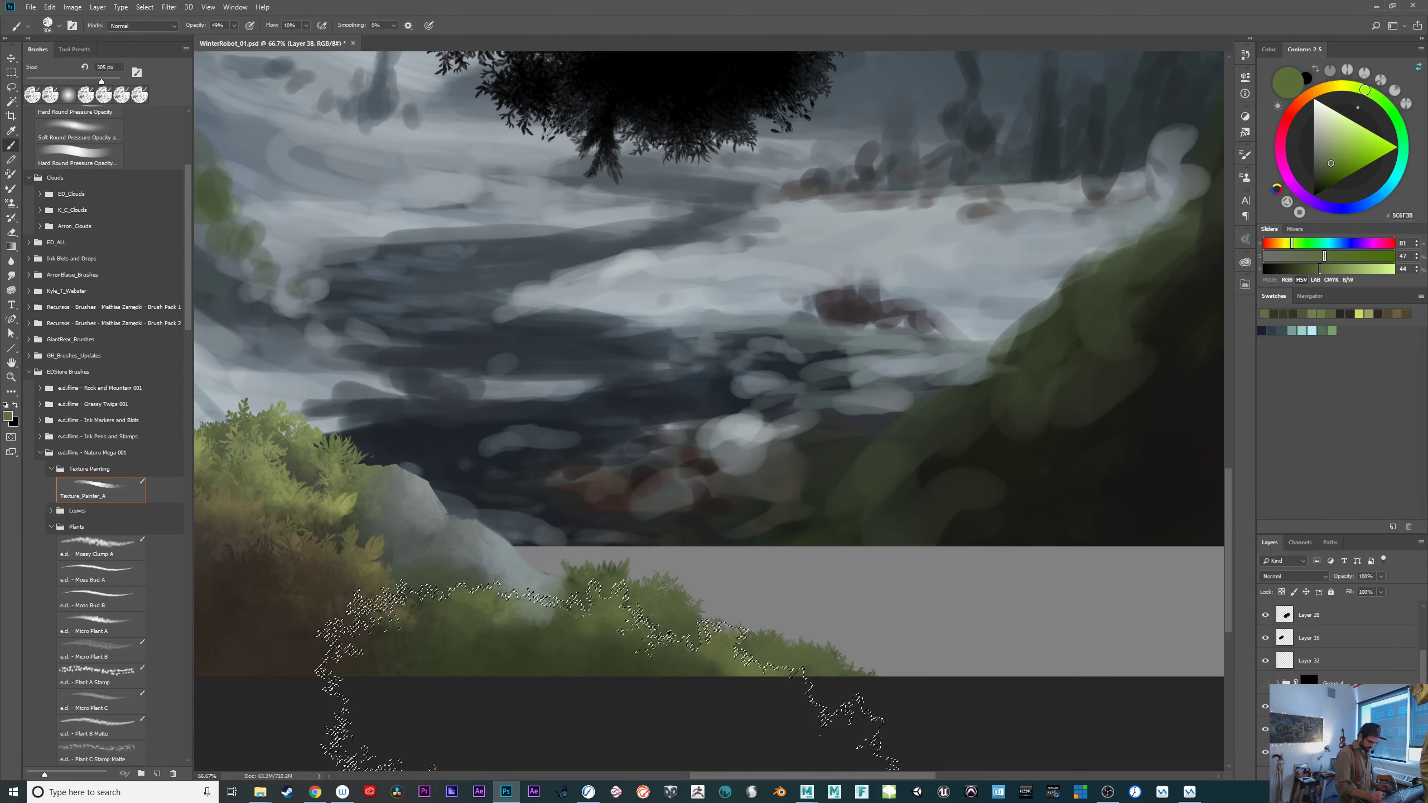
pyautogui.press(']')
pyautogui.press(']')
pyautogui.click(1327, 156)
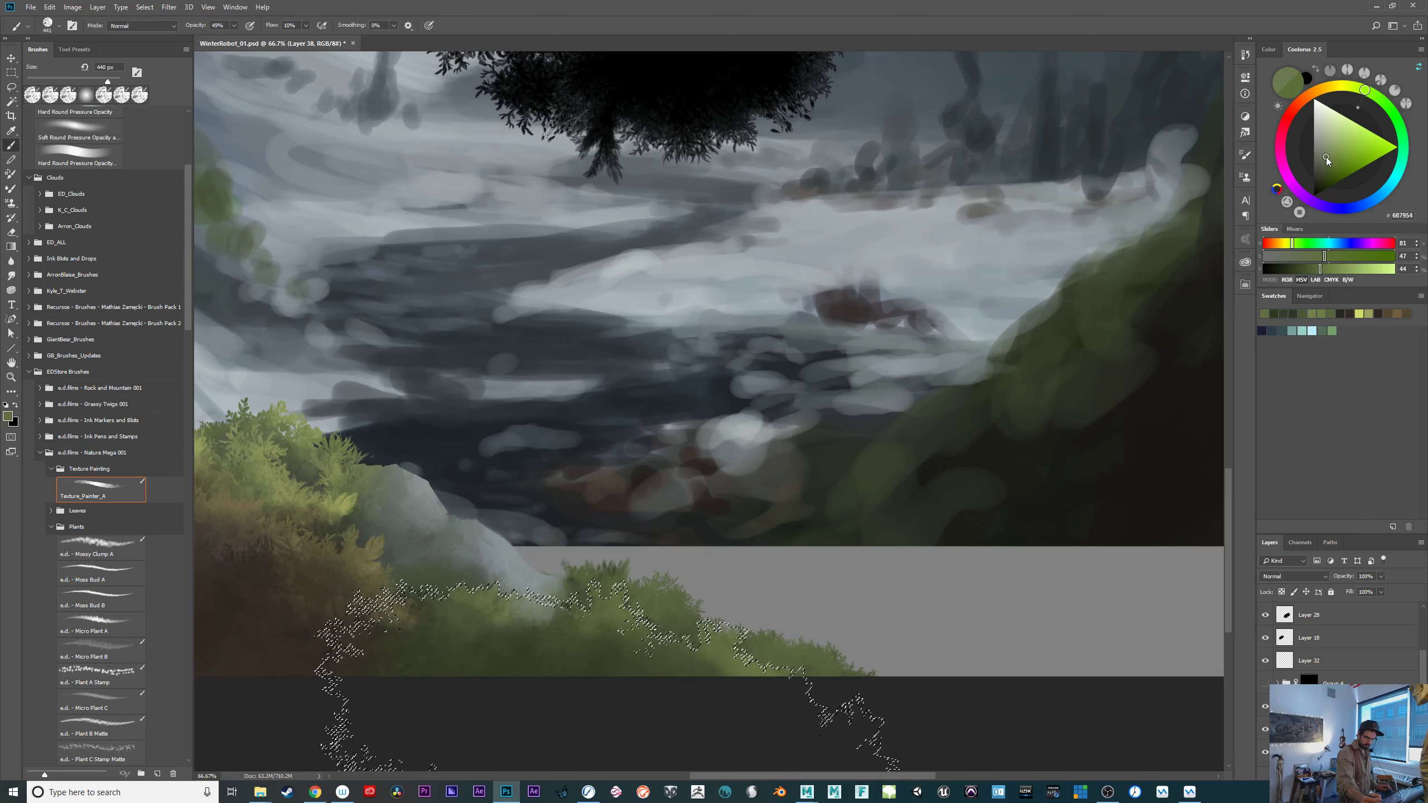
pyautogui.click(1371, 93)
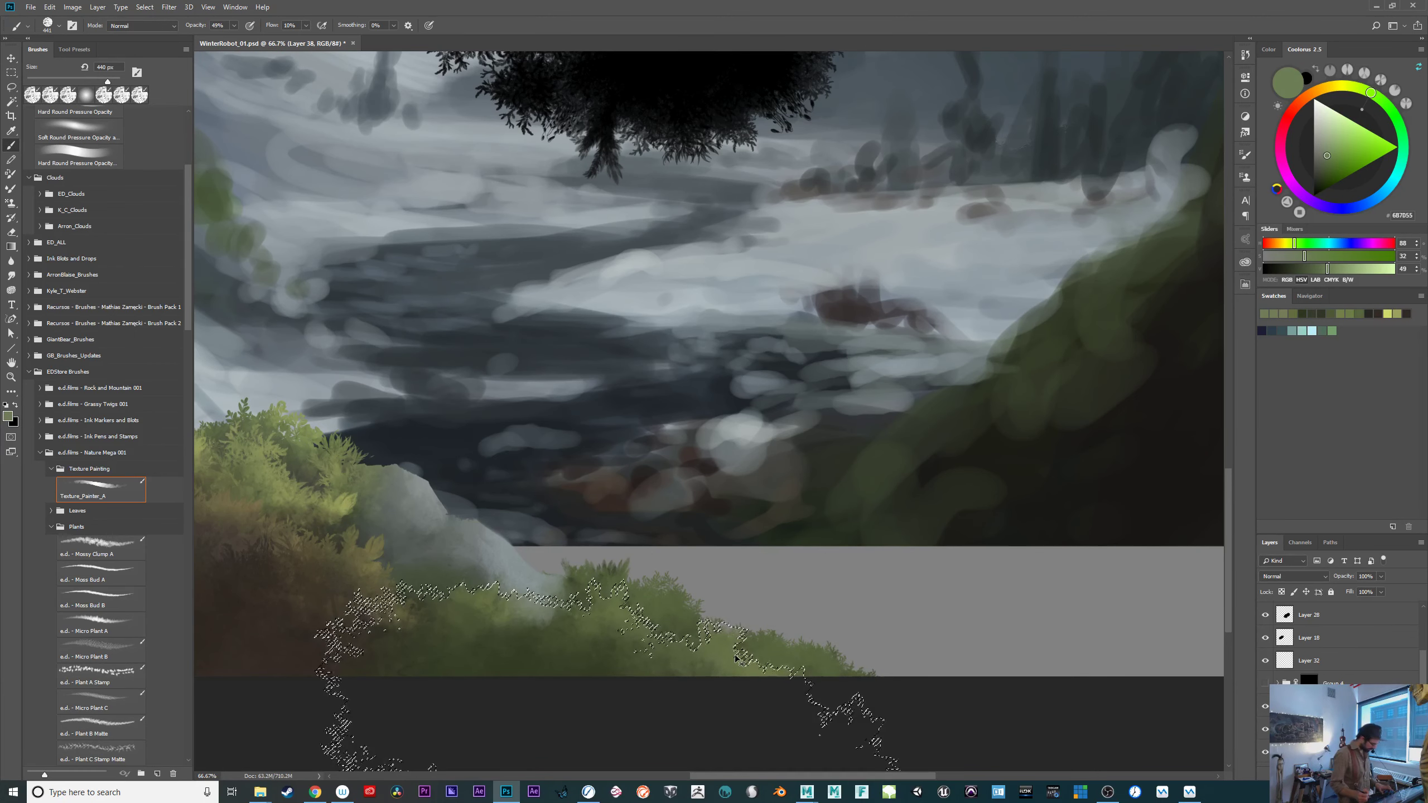
pyautogui.moveTo(701, 553); pyautogui.dragTo(604, 552)
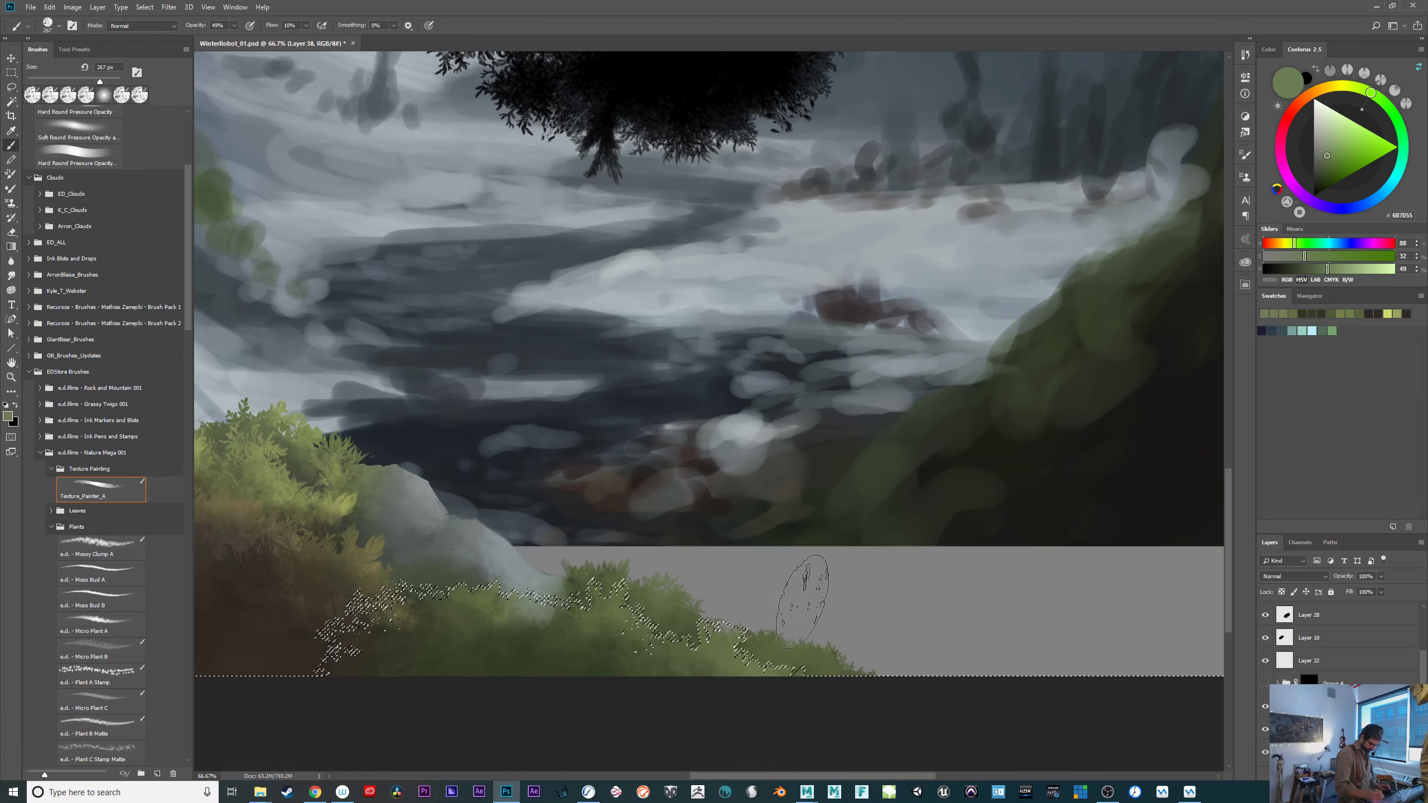
# Mix a dark muted purple for the bush shadows, enlarge the brush to 287 px, and clear the leafy selection.
pyautogui.click(1281, 153)
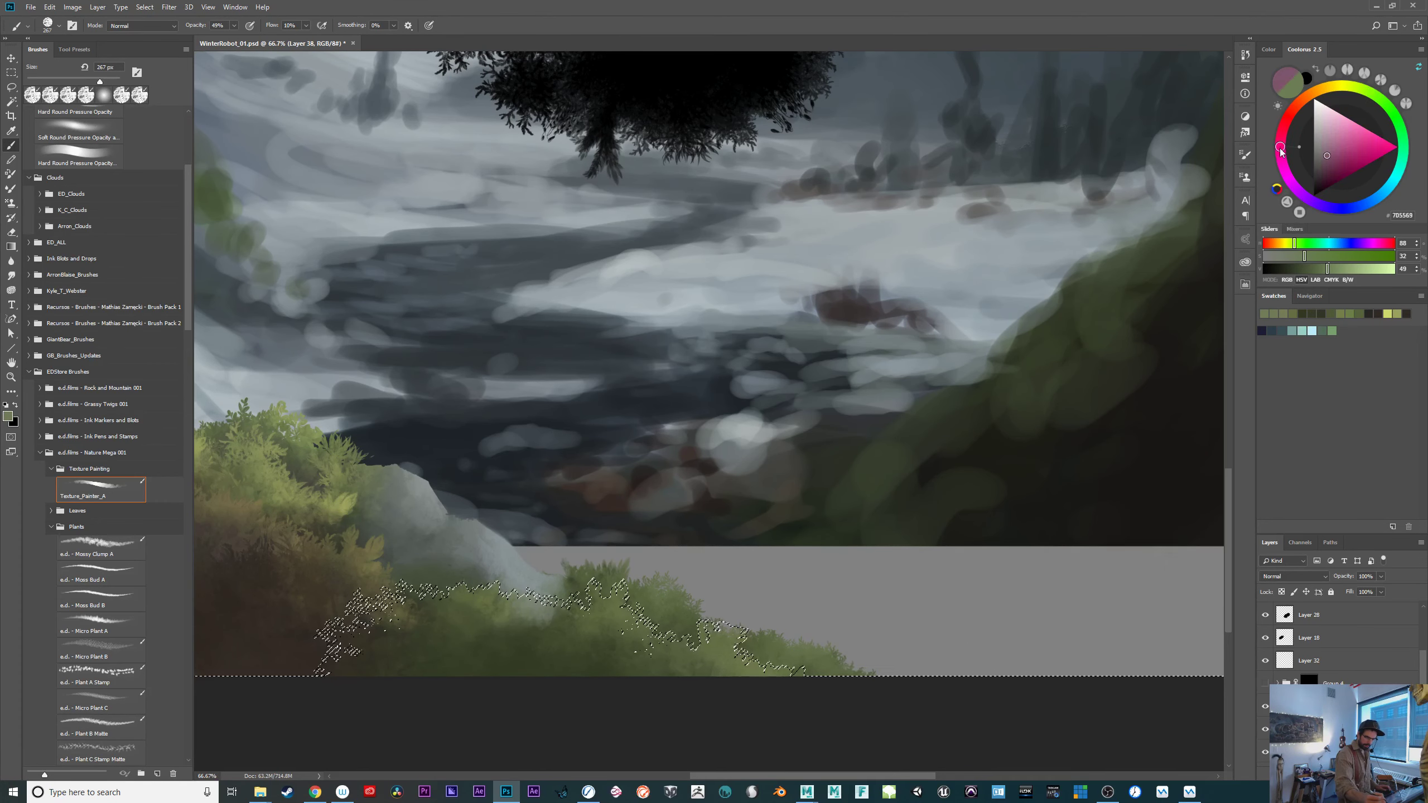
pyautogui.click(1320, 168)
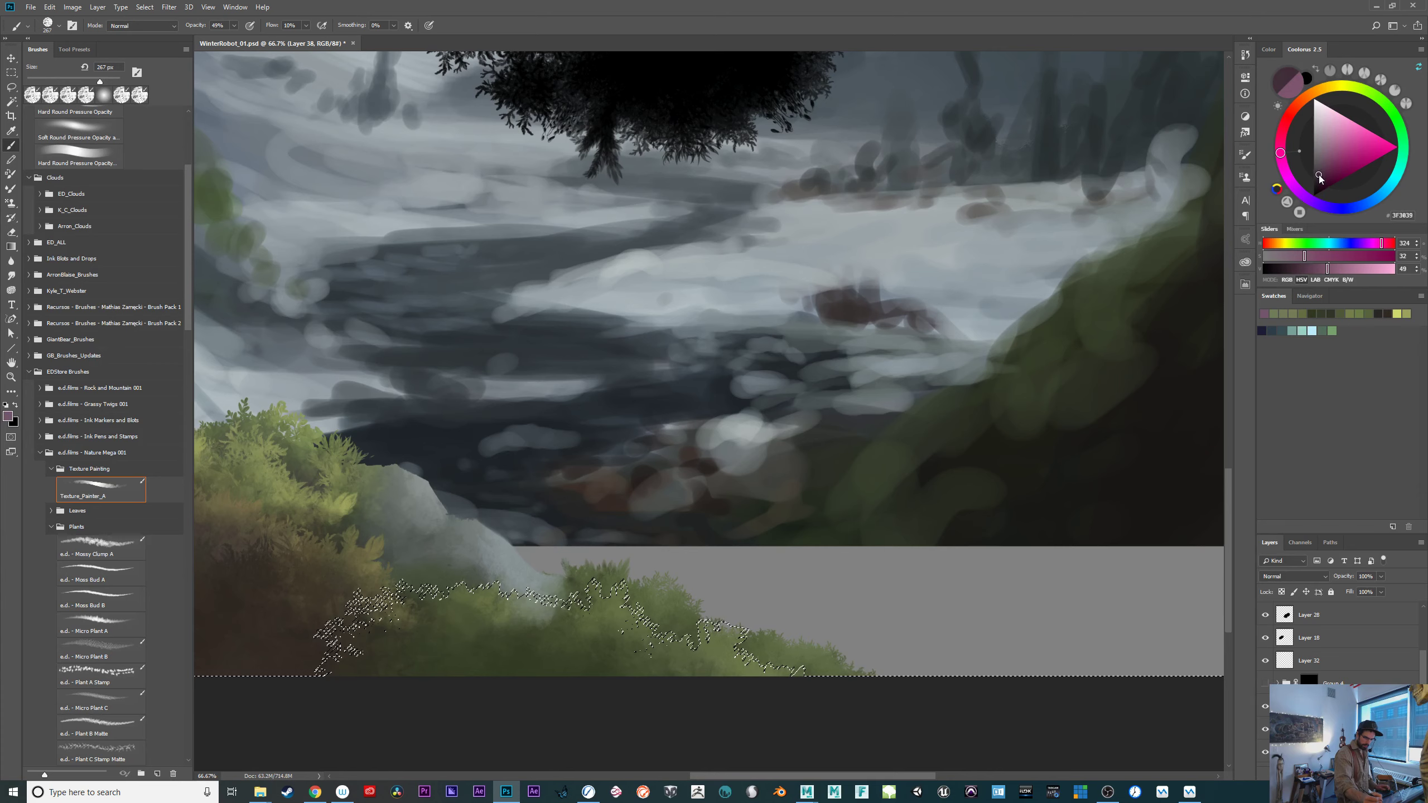
pyautogui.click(1318, 174)
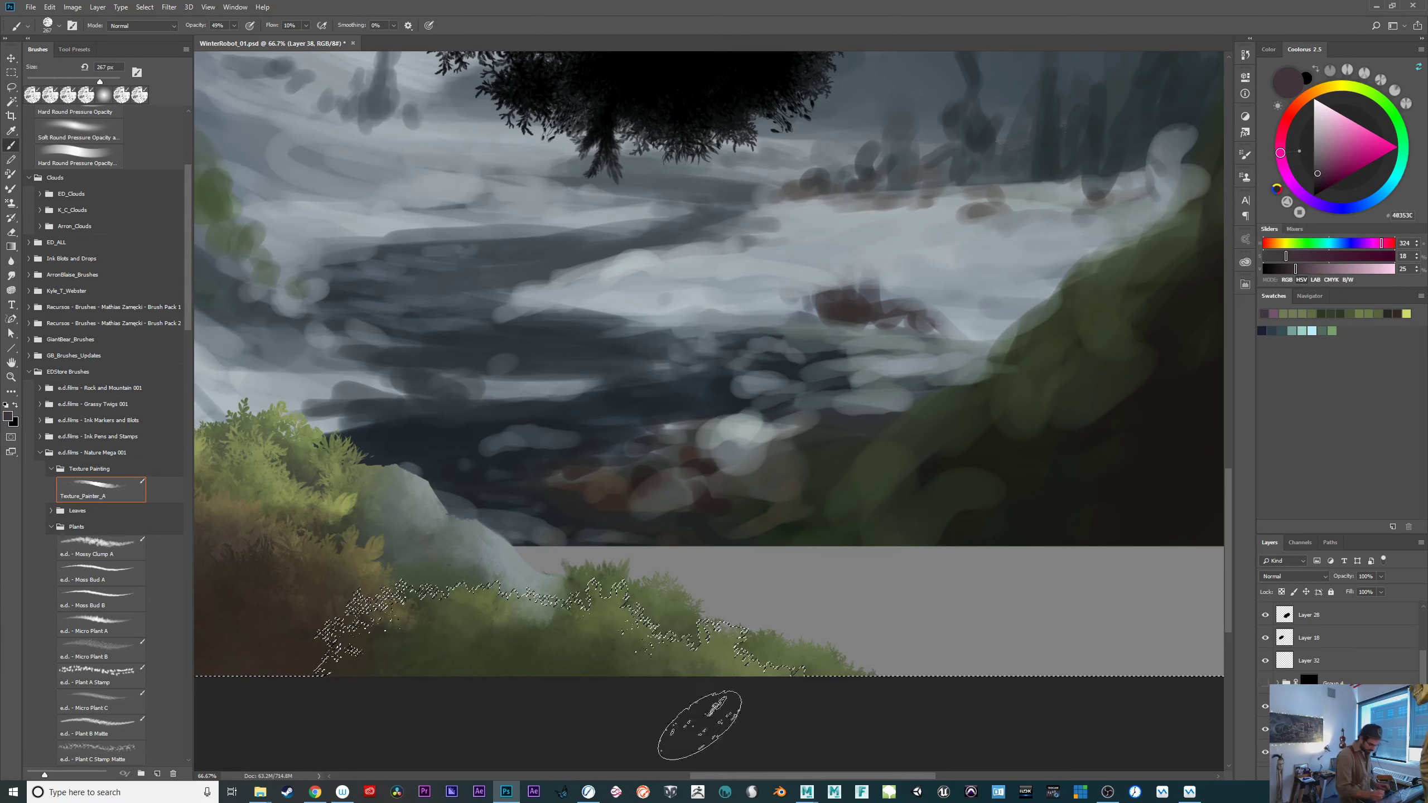
pyautogui.press(']')
pyautogui.press(']')
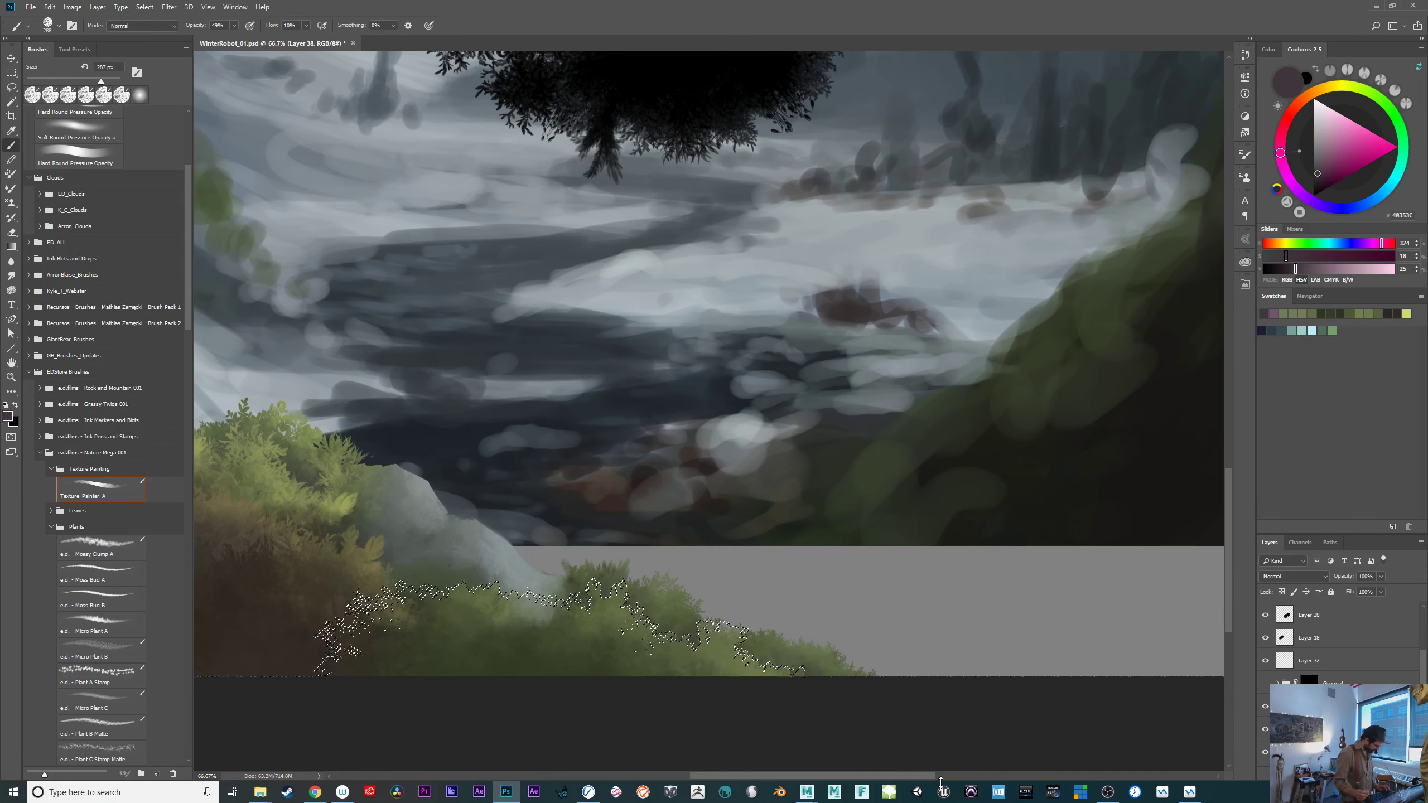
pyautogui.hotkey('ctrl', 'd')
# Examine the painted foreground bushes up close and against the surrounding river scene.
pyautogui.moveTo(897, 606); pyautogui.dragTo(969, 608)
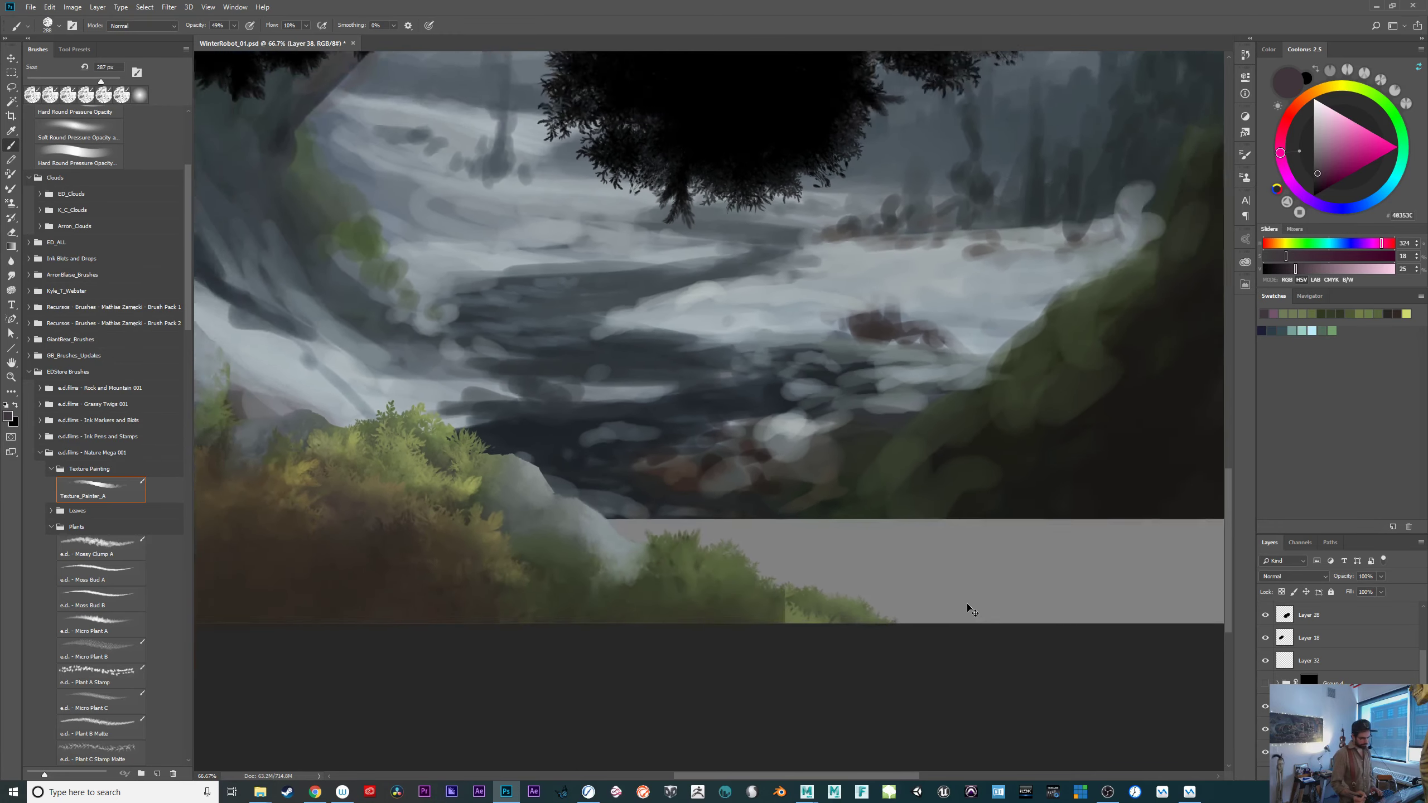
pyautogui.hotkey('ctrl', '-')
pyautogui.hotkey('ctrl', '+')
pyautogui.hotkey('ctrl', '+')
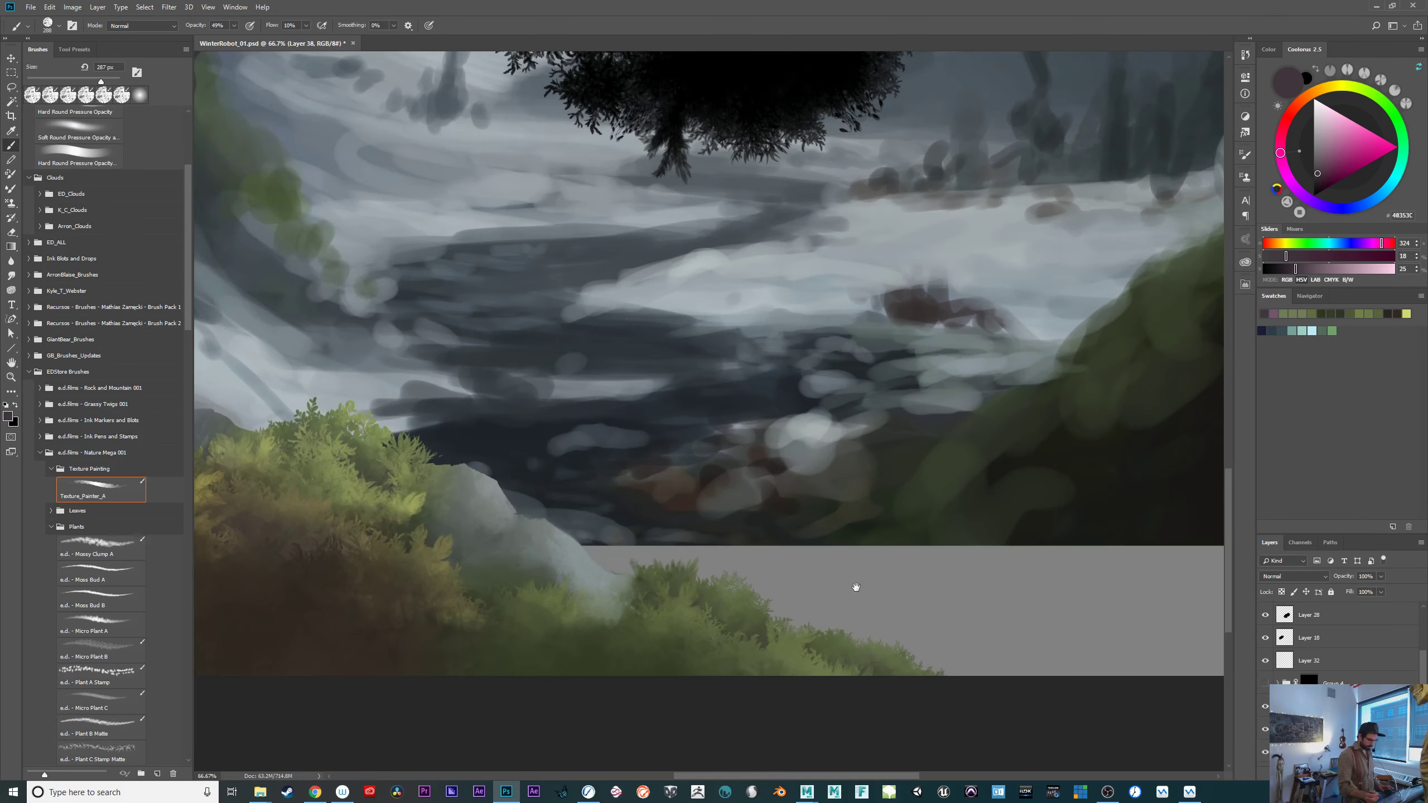
pyautogui.moveTo(841, 594); pyautogui.dragTo(991, 549)
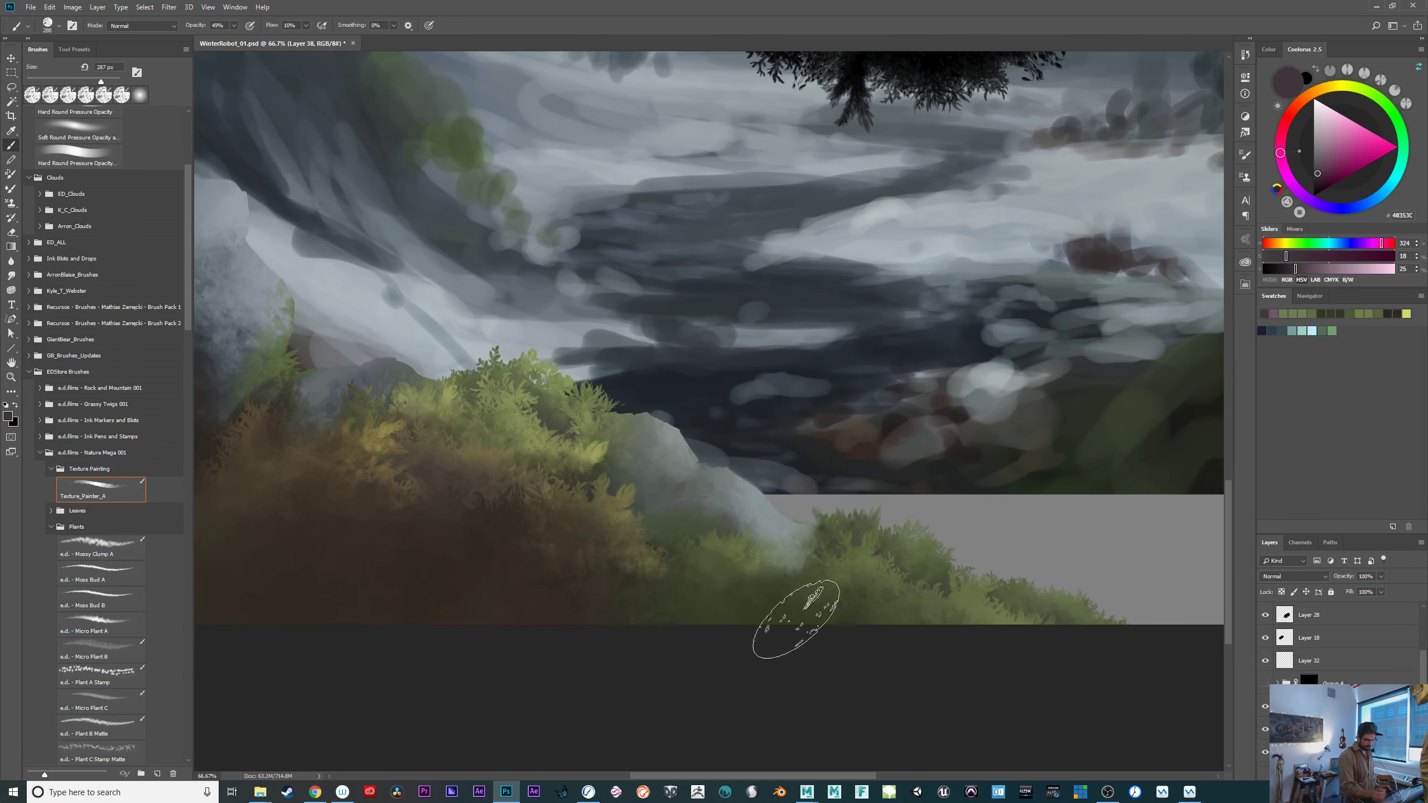
pyautogui.moveTo(1015, 609); pyautogui.dragTo(963, 638)
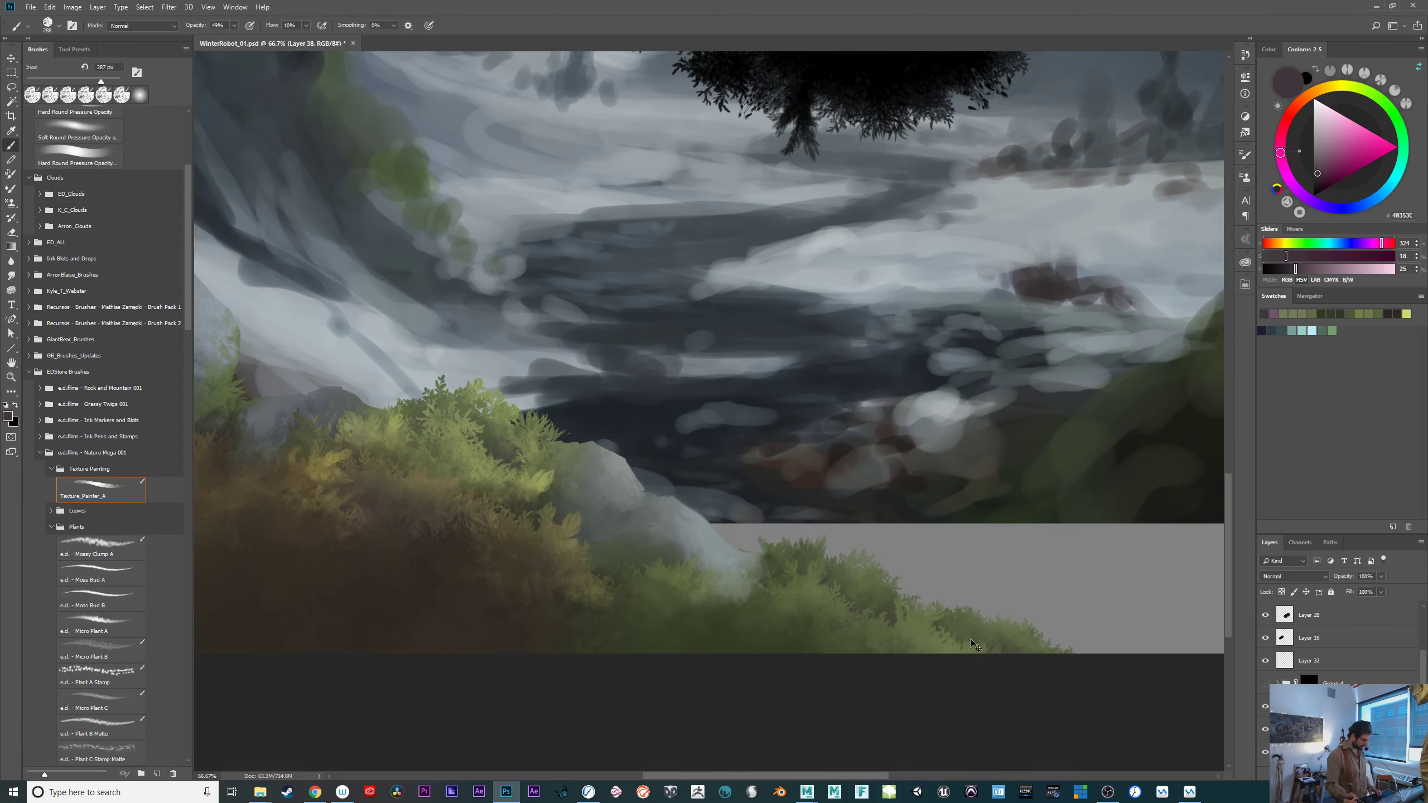
pyautogui.hotkey('ctrl', '-')
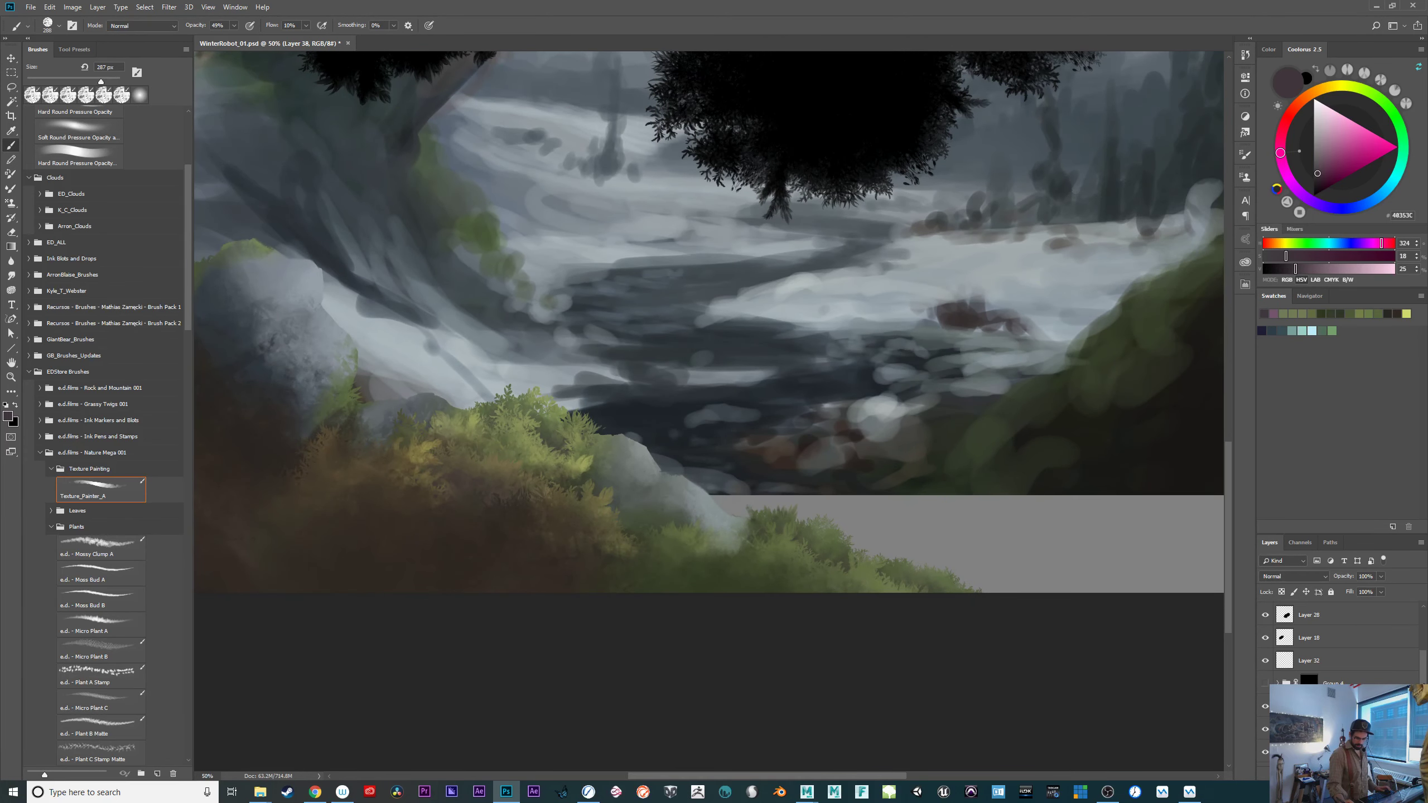
# Load the hanging black foliage's outline as a selection and use Transform Selection to place it over the brown bush, scaled to about 64% and rotated about 30°.
pyautogui.scroll(2, 1293, 642)
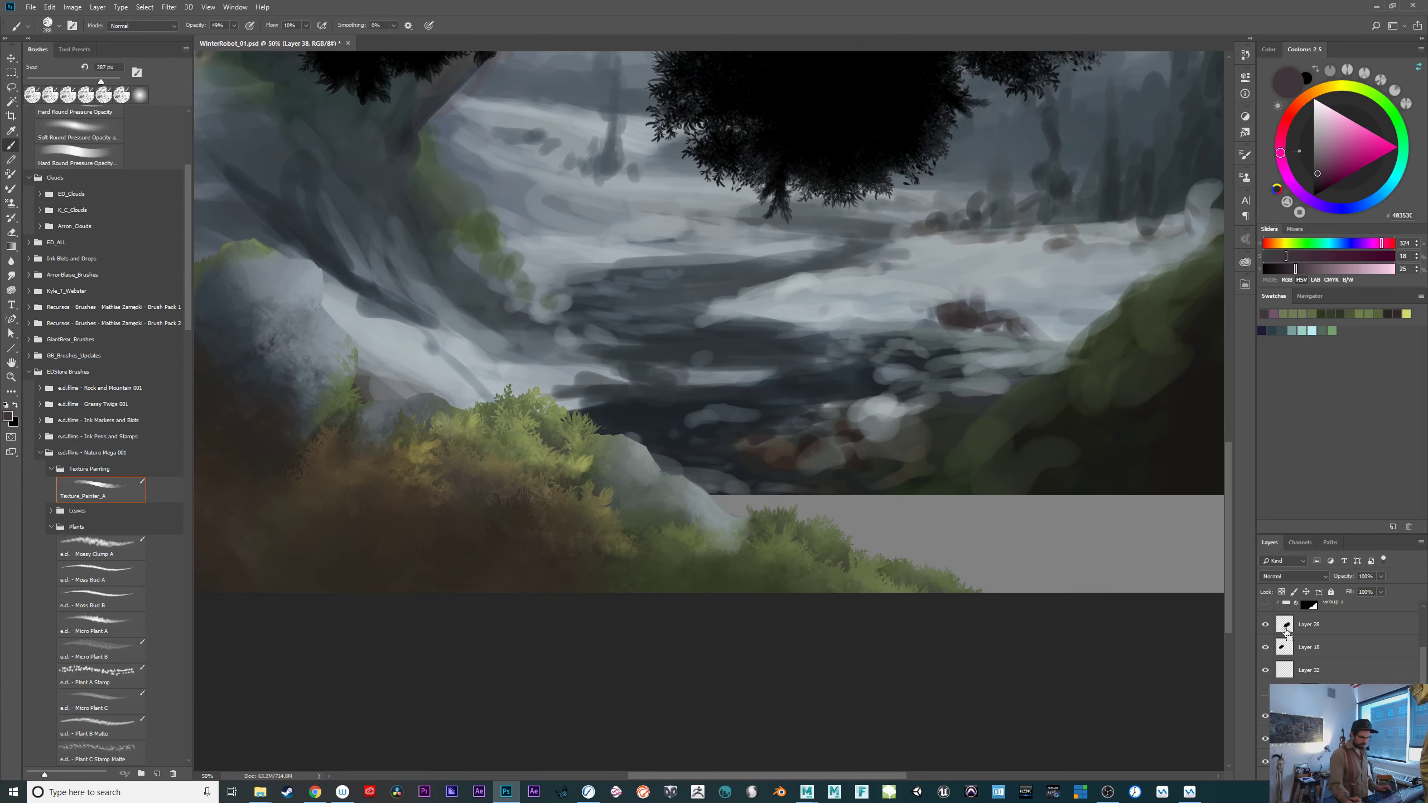
pyautogui.keyDown('ctrl'); pyautogui.click(1286, 627); pyautogui.keyUp('ctrl')
pyautogui.click(145, 6)
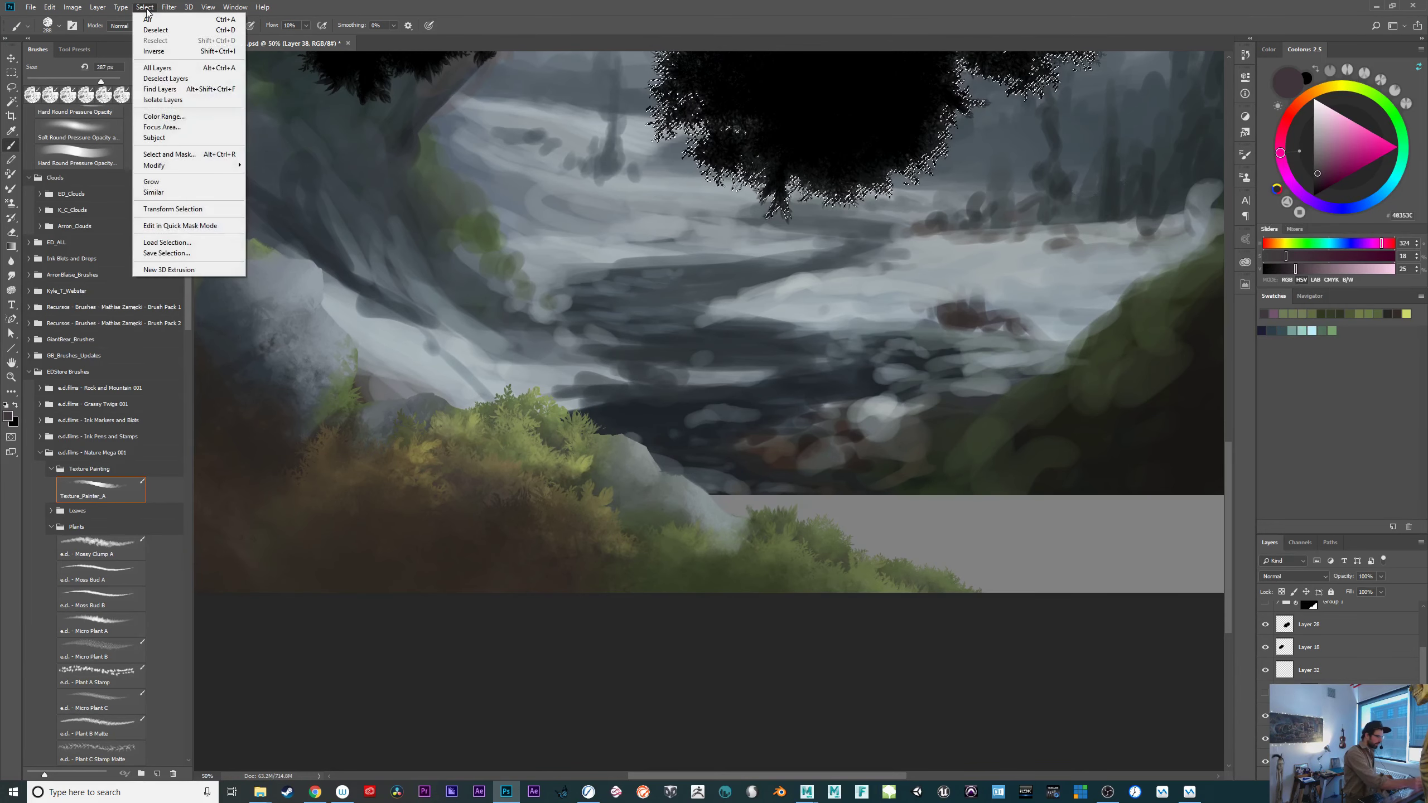
pyautogui.click(202, 217)
pyautogui.moveTo(842, 89); pyautogui.dragTo(552, 575)
pyautogui.moveTo(906, 380); pyautogui.dragTo(917, 536)
pyautogui.moveTo(968, 420); pyautogui.dragTo(720, 462)
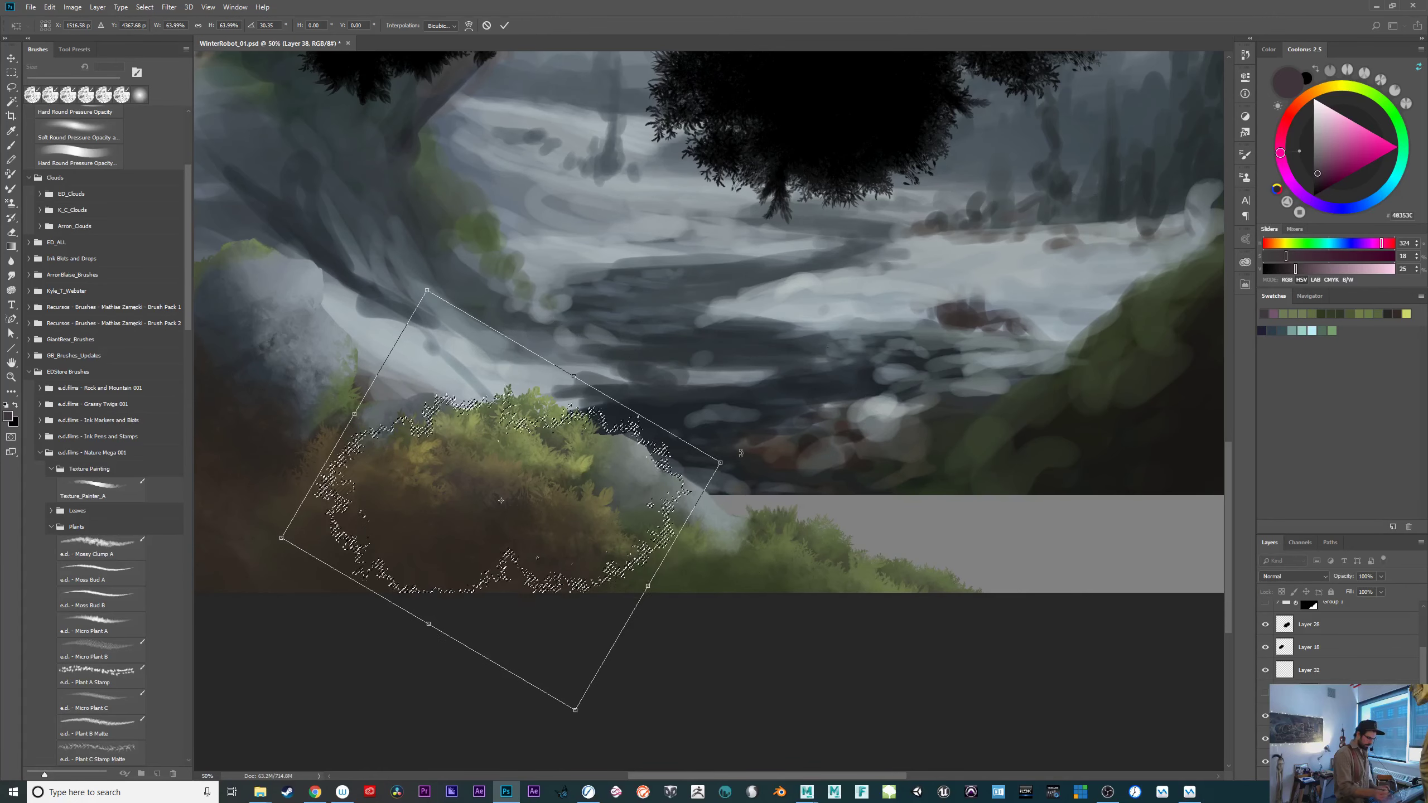
# Shift the leafy selection toward the base of the bushes and rotate it to about -124°.
pyautogui.moveTo(929, 642); pyautogui.dragTo(842, 677)
pyautogui.moveTo(604, 543); pyautogui.dragTo(693, 669)
pyautogui.moveTo(907, 670); pyautogui.dragTo(878, 714)
pyautogui.moveTo(679, 658); pyautogui.dragTo(683, 618)
pyautogui.moveTo(845, 672); pyautogui.dragTo(840, 523)
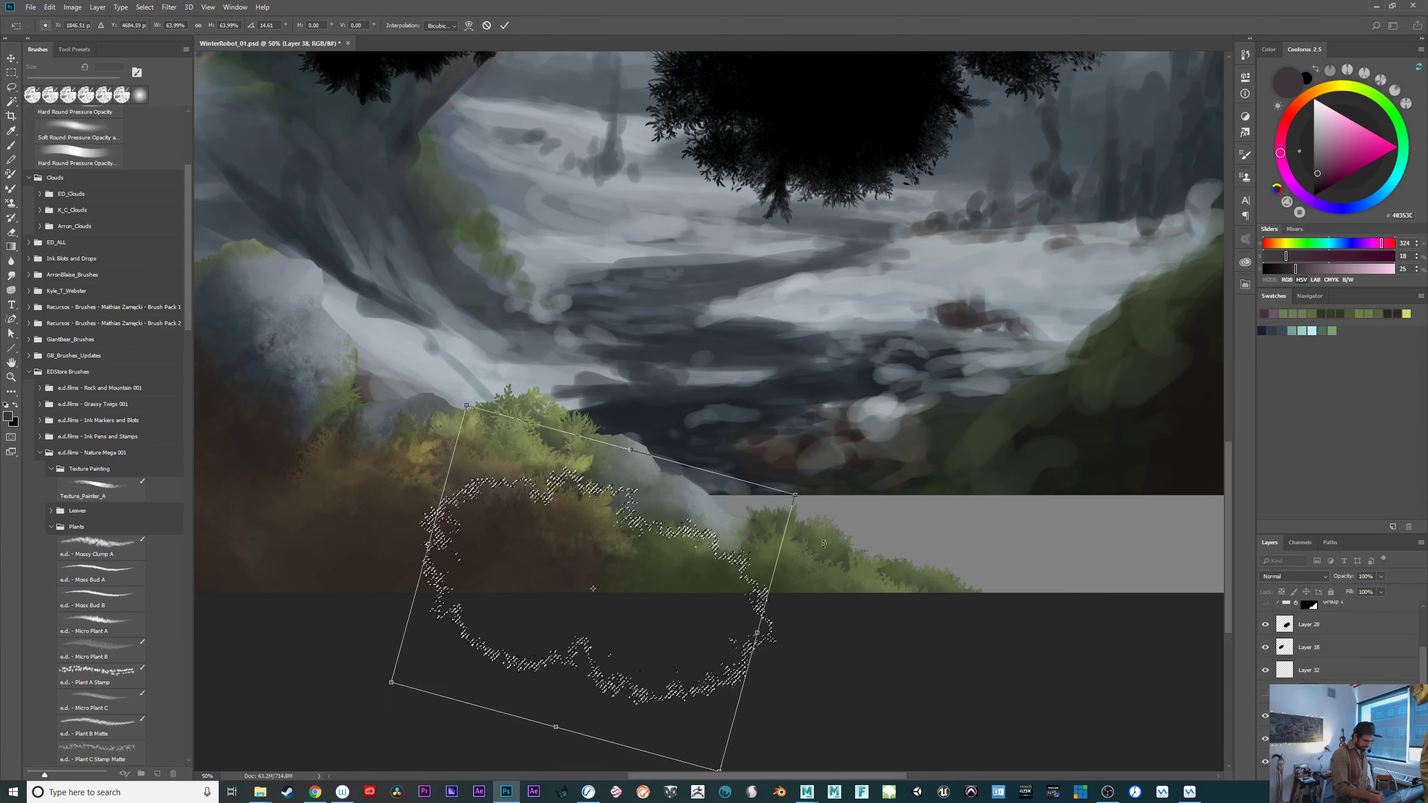
pyautogui.moveTo(847, 640); pyautogui.dragTo(484, 392)
pyautogui.moveTo(947, 679); pyautogui.dragTo(945, 625)
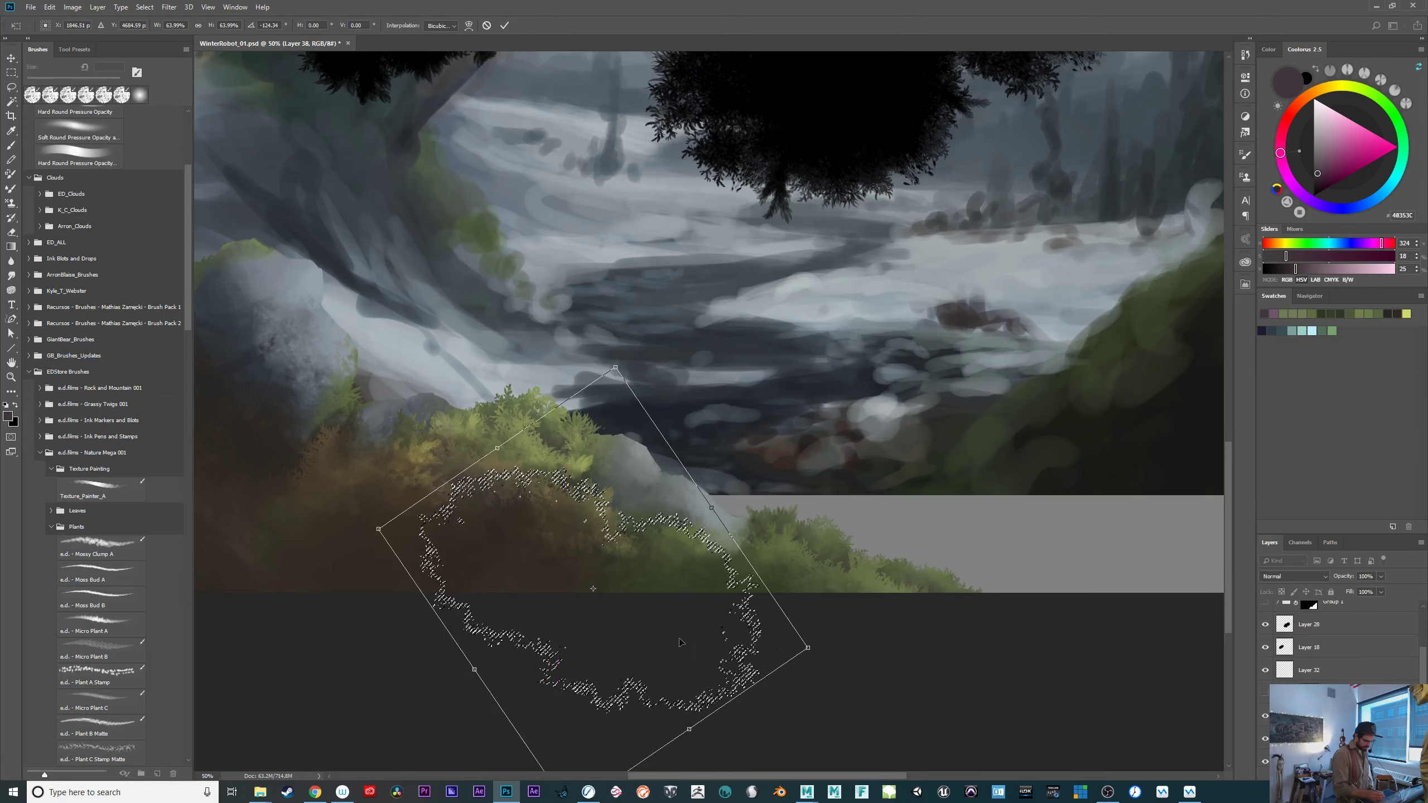
# Fine-tune the leafy selection's position and rotation so its edge follows the brown bush's border with the green bush, and apply the transform.
pyautogui.moveTo(677, 642); pyautogui.dragTo(593, 593)
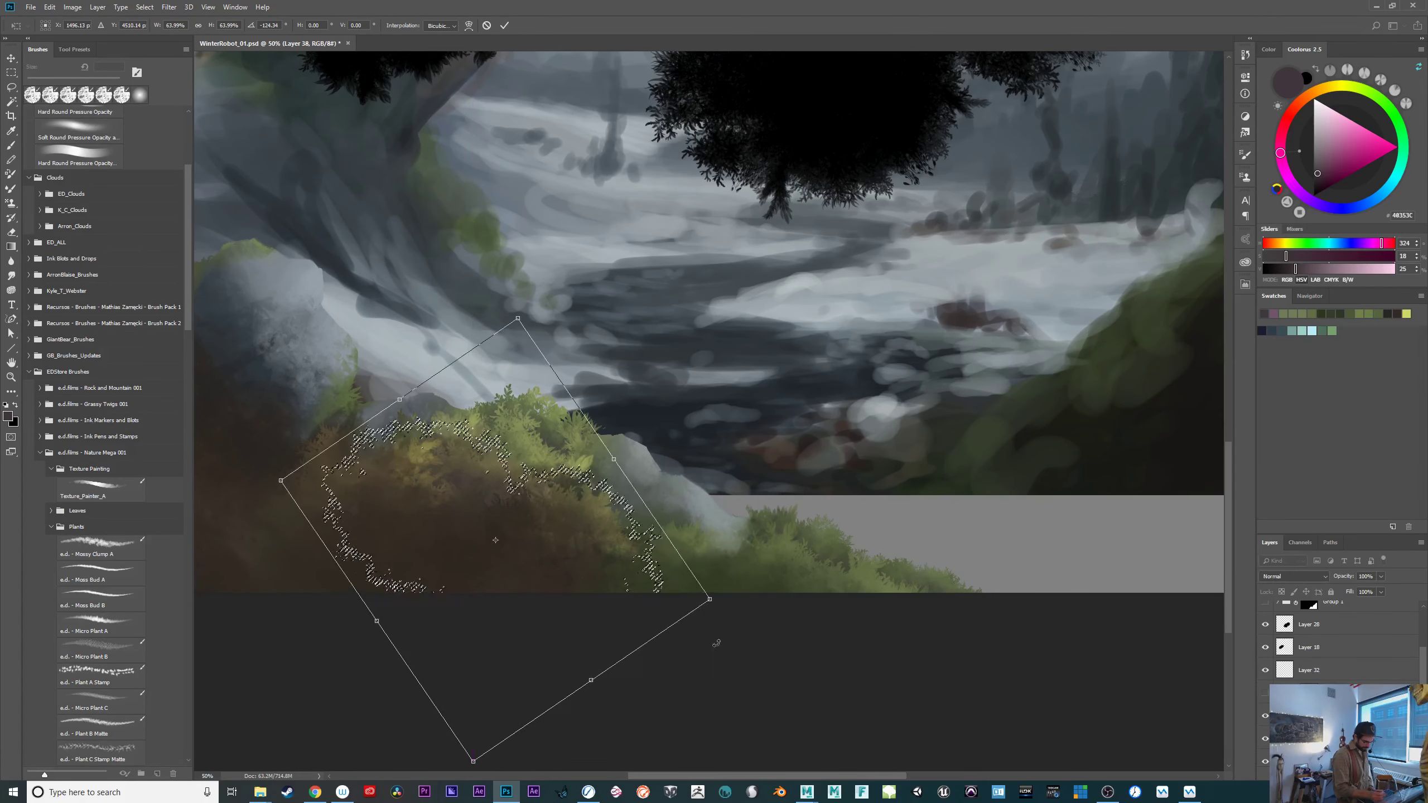
pyautogui.moveTo(716, 674); pyautogui.dragTo(729, 643)
pyautogui.moveTo(621, 580); pyautogui.dragTo(666, 616)
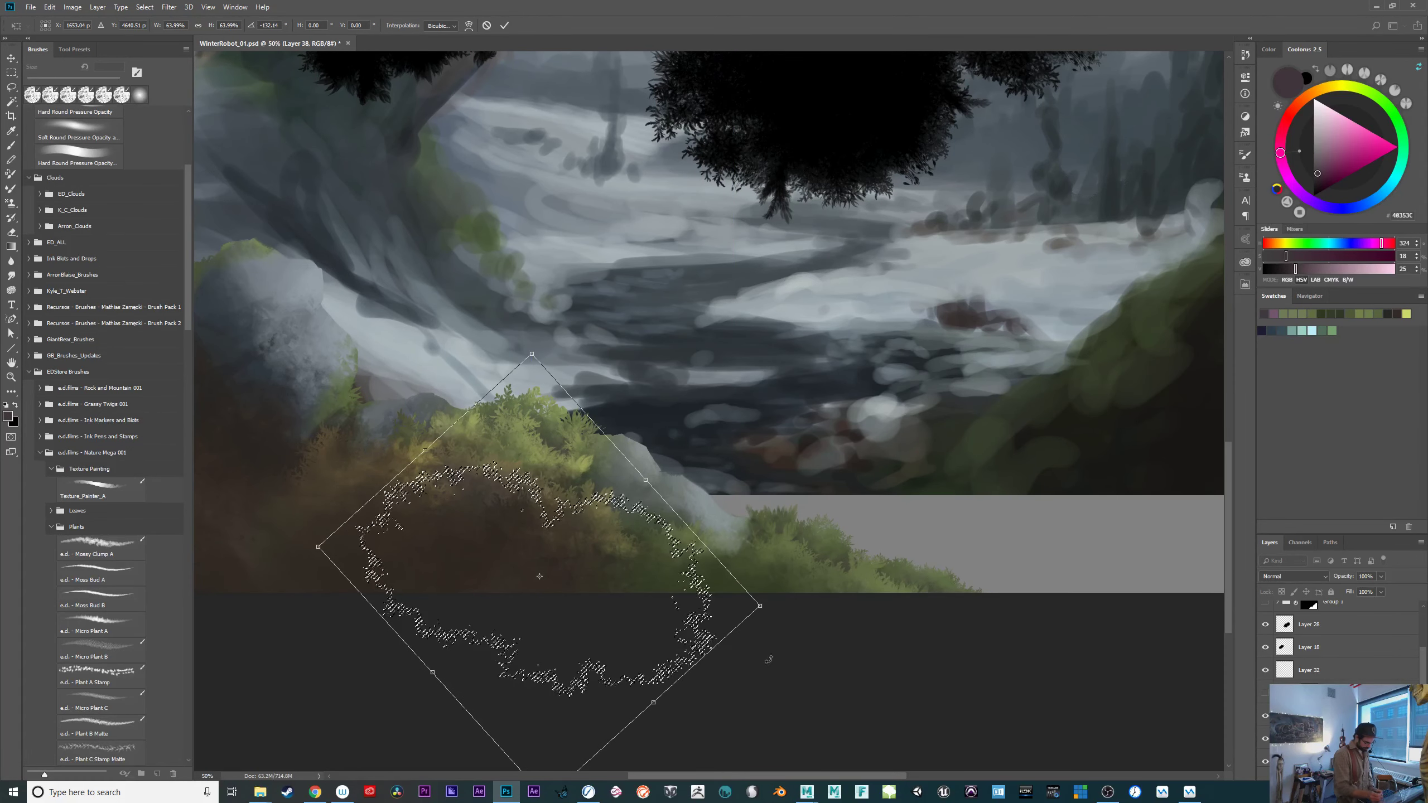
pyautogui.moveTo(769, 660); pyautogui.dragTo(789, 629)
pyautogui.moveTo(664, 594); pyautogui.dragTo(651, 602)
pyautogui.moveTo(791, 653); pyautogui.dragTo(818, 583)
pyautogui.moveTo(652, 541); pyautogui.dragTo(621, 566)
pyautogui.moveTo(636, 572); pyautogui.dragTo(619, 581)
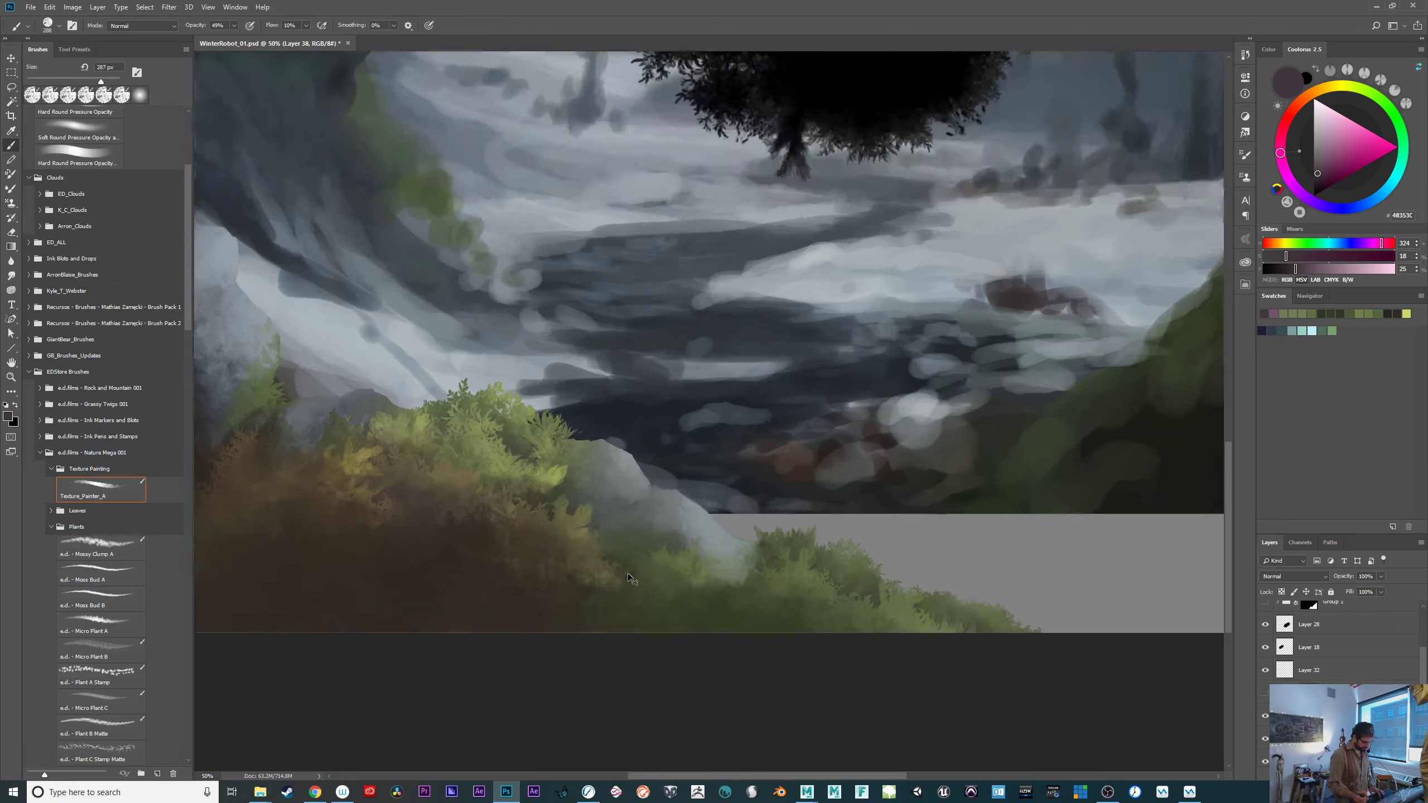
# Check the bush layers in Group 5 by toggling their visibility, and add a new layer above Layer 37.
pyautogui.hotkey('ctrl', '+')
pyautogui.moveTo(833, 586); pyautogui.dragTo(933, 499)
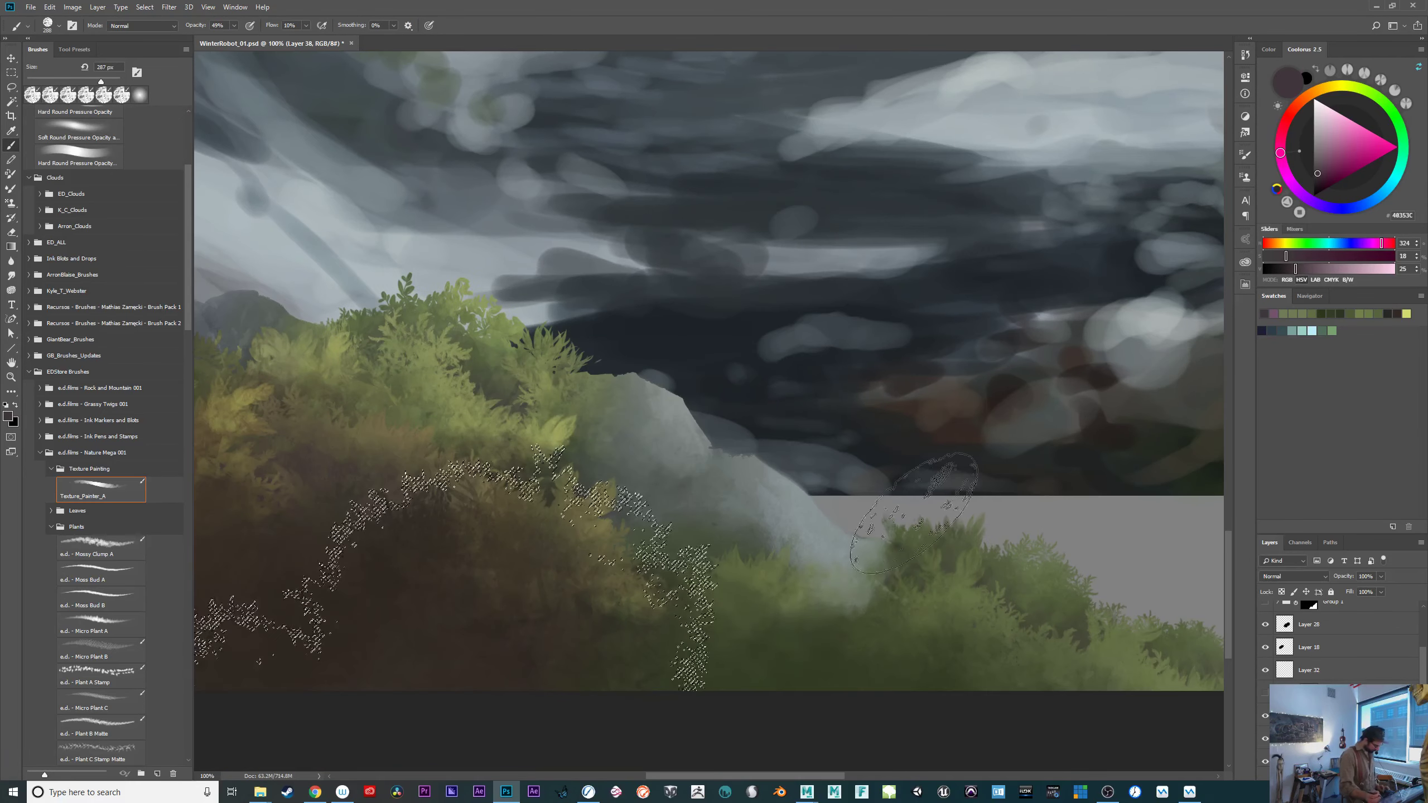
pyautogui.scroll(-2, 1339, 647)
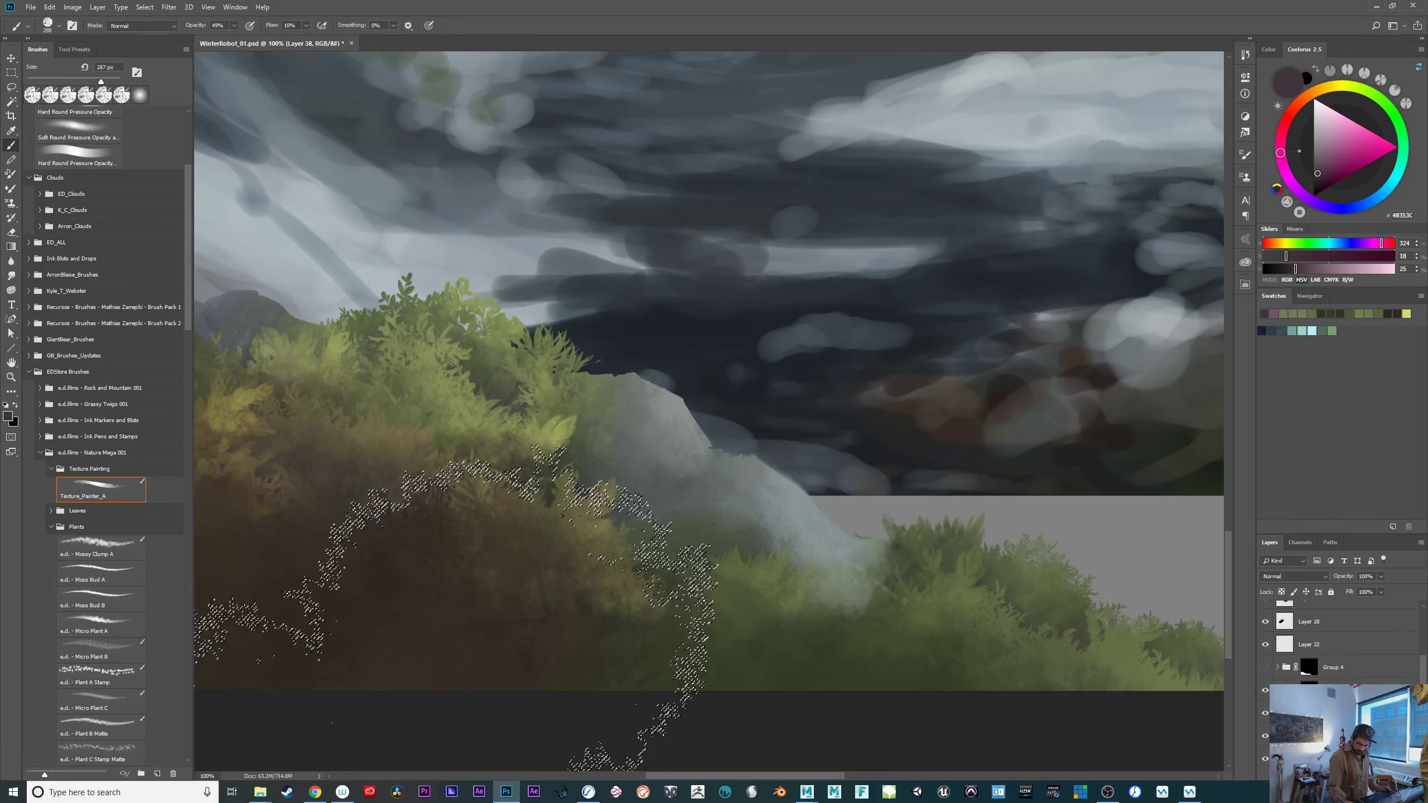
pyautogui.click(1265, 681)
pyautogui.click(1266, 681)
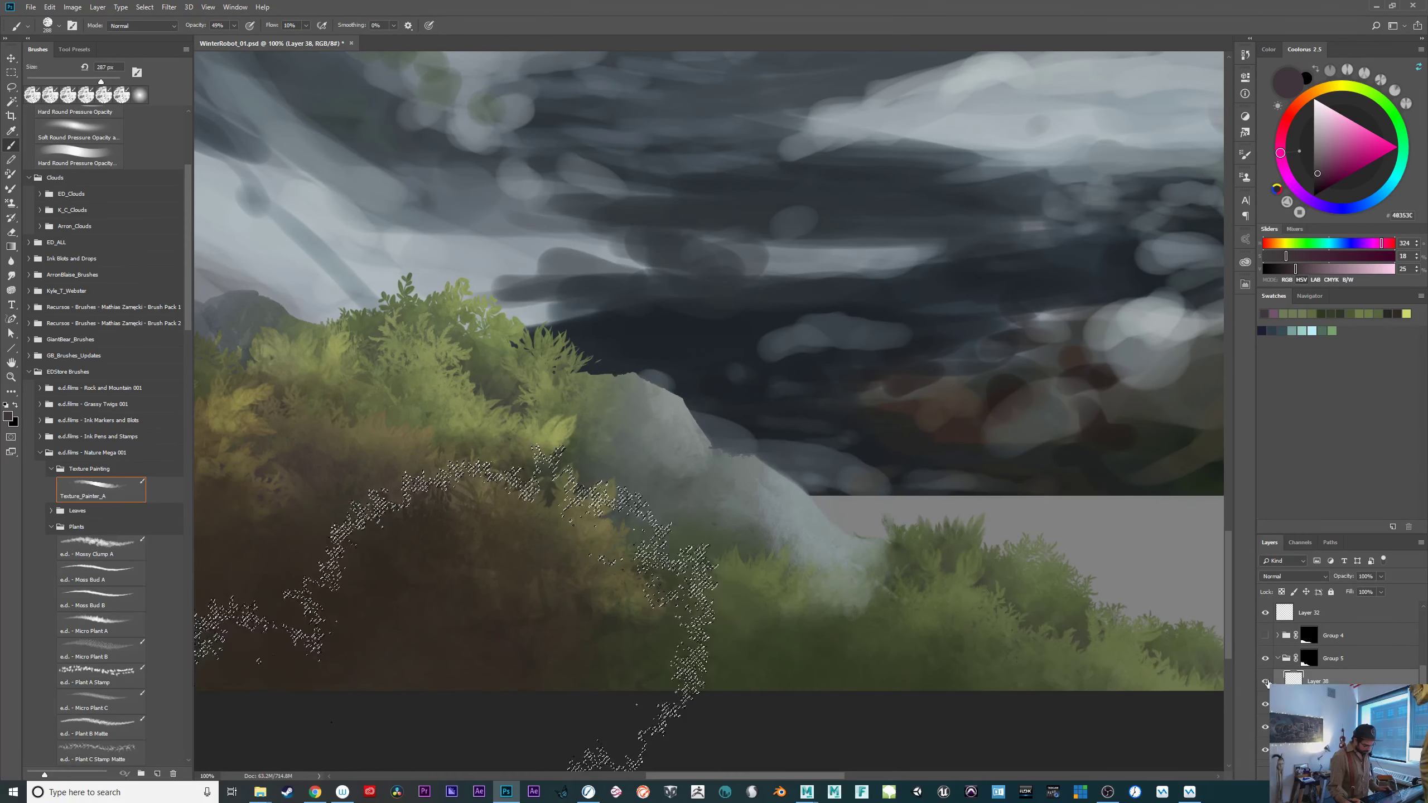
pyautogui.click(1318, 705)
pyautogui.click(1265, 705)
pyautogui.click(1266, 705)
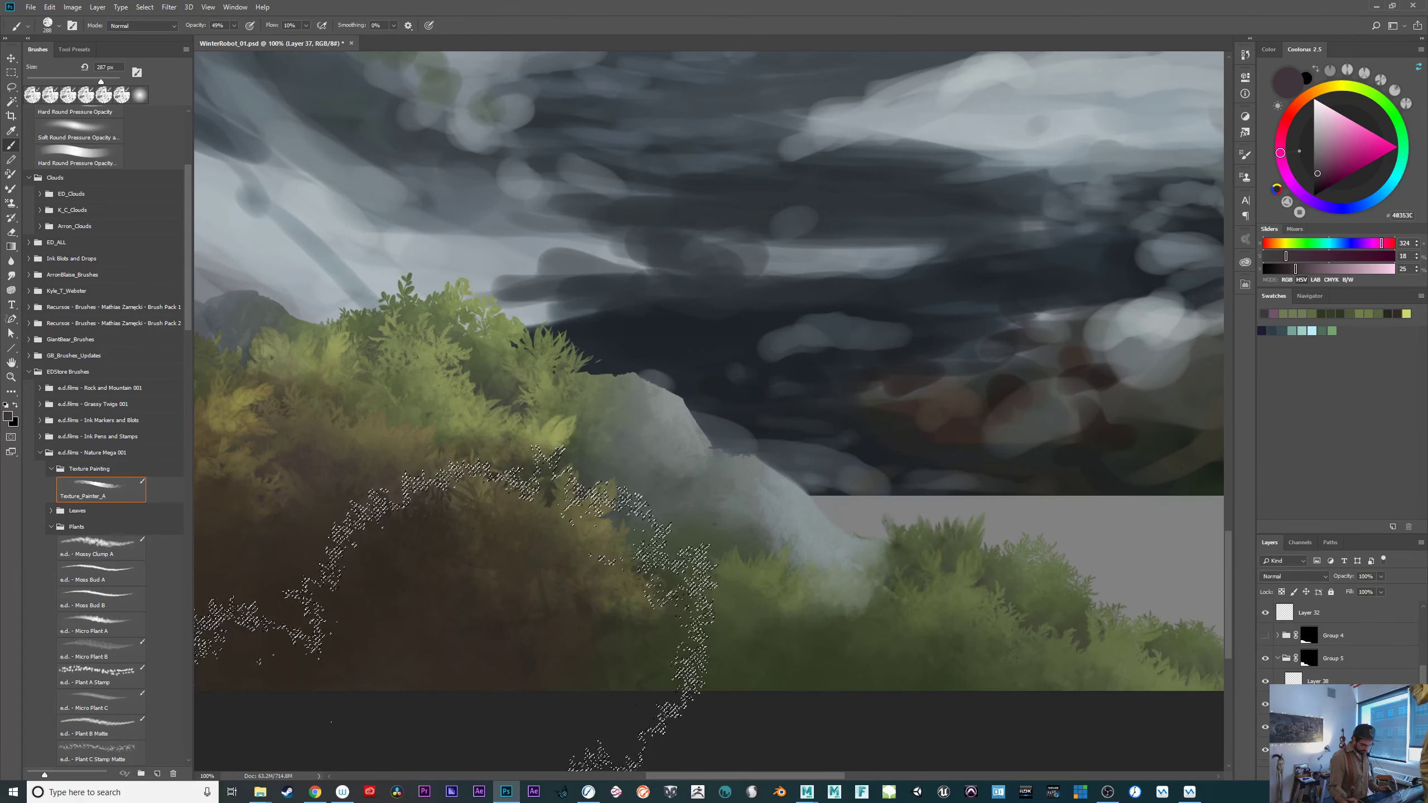
pyautogui.click(1394, 775)
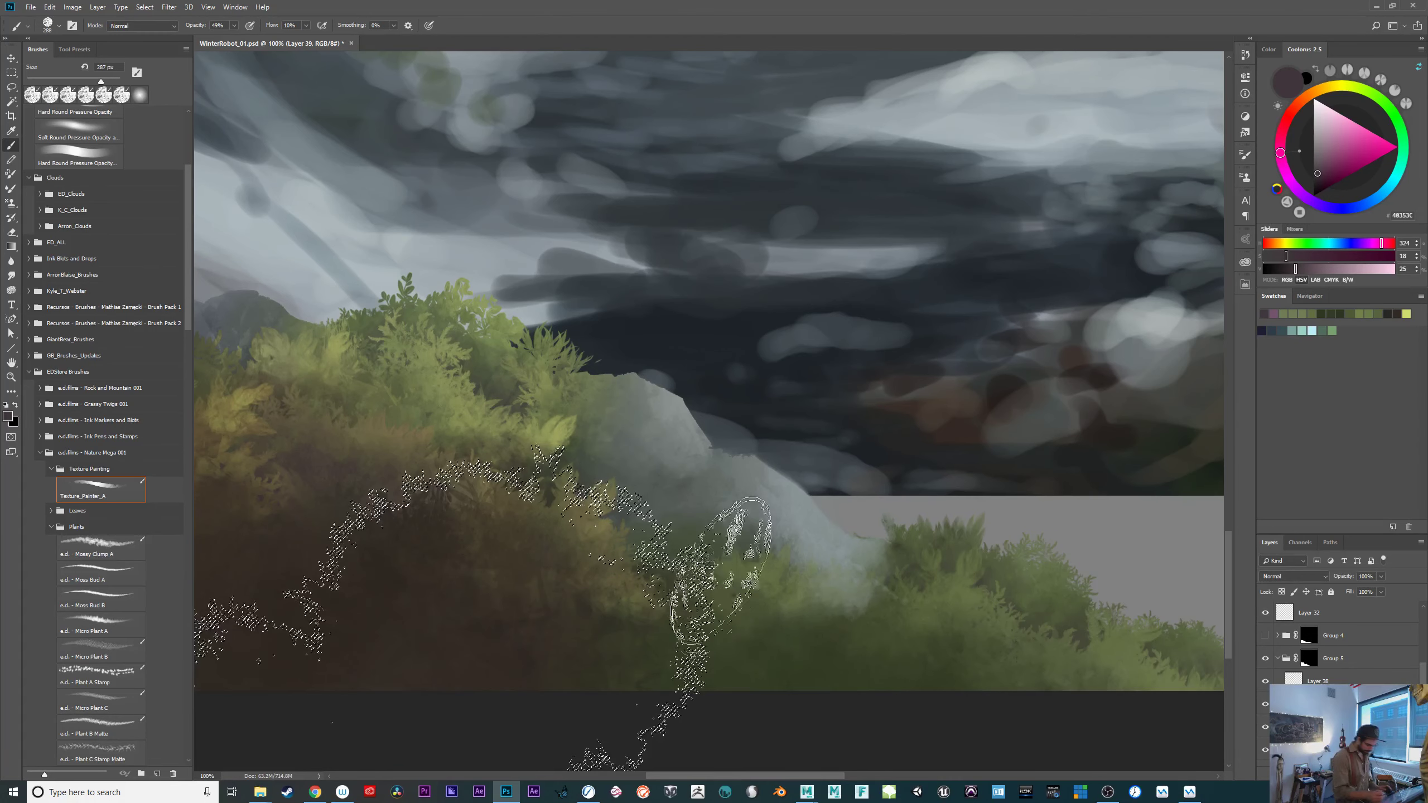
# Paint dark green and a lighter bluish green inside the leafy selection's edge beside the brown bush, and deselect.
pyautogui.moveTo(763, 577); pyautogui.dragTo(722, 521)
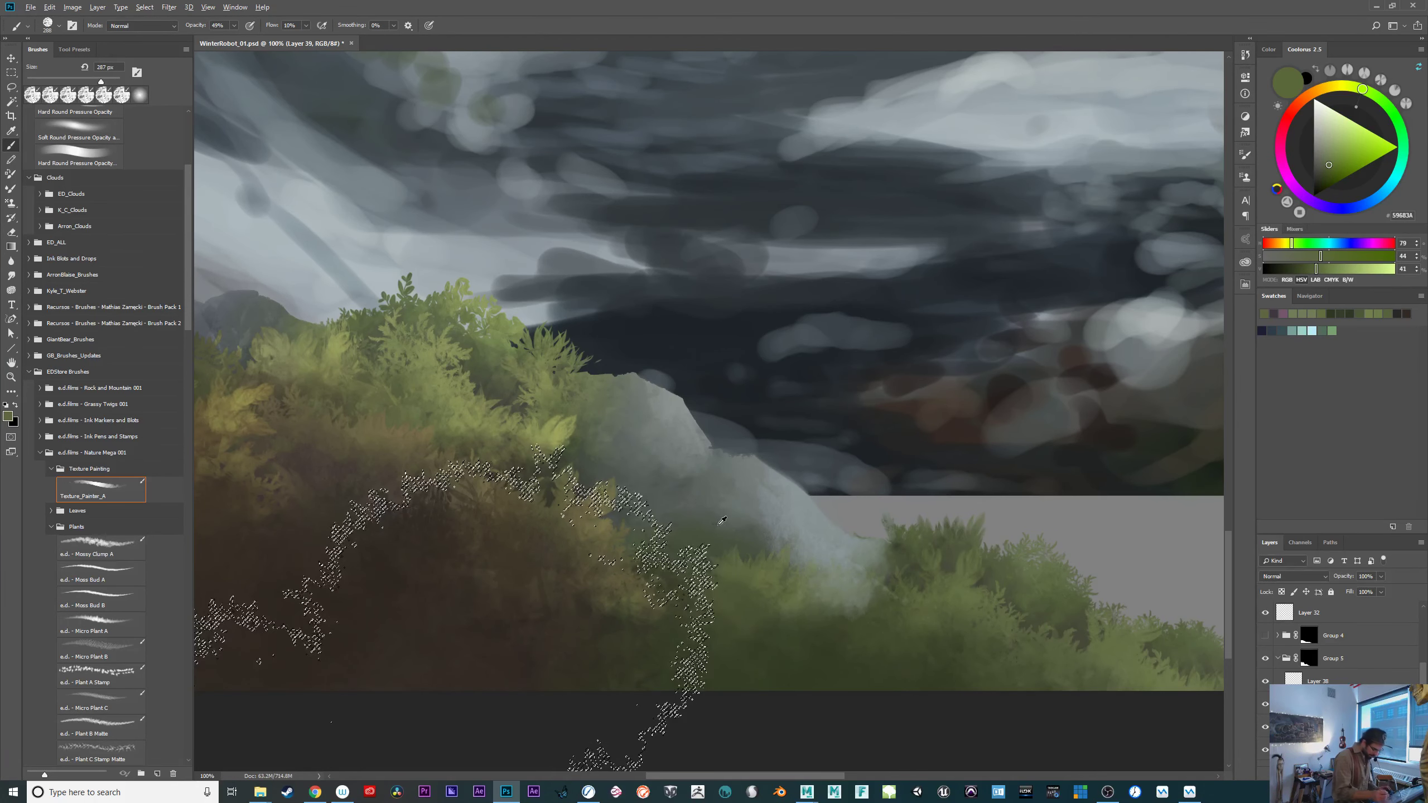
pyautogui.click(1327, 177)
pyautogui.click(1401, 129)
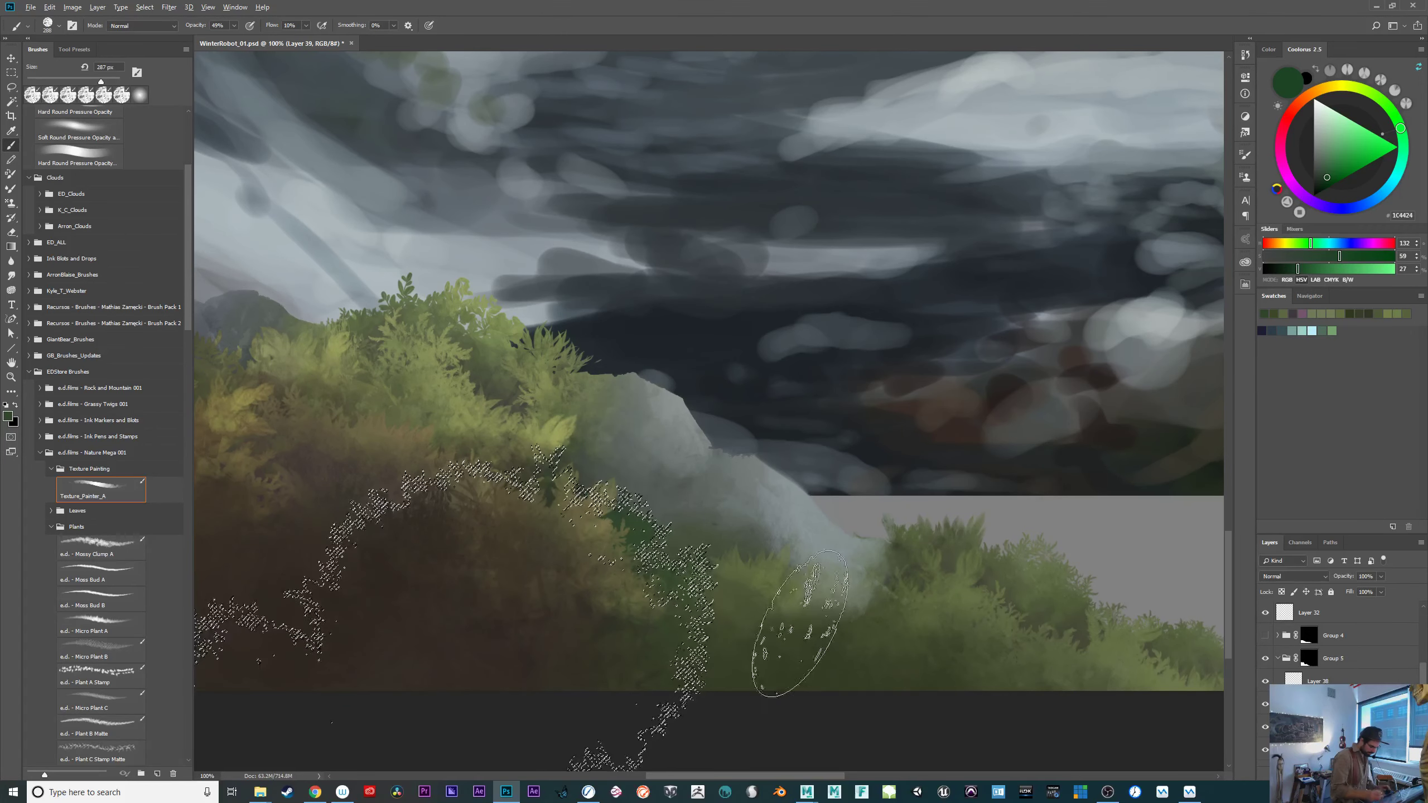
pyautogui.click(1328, 162)
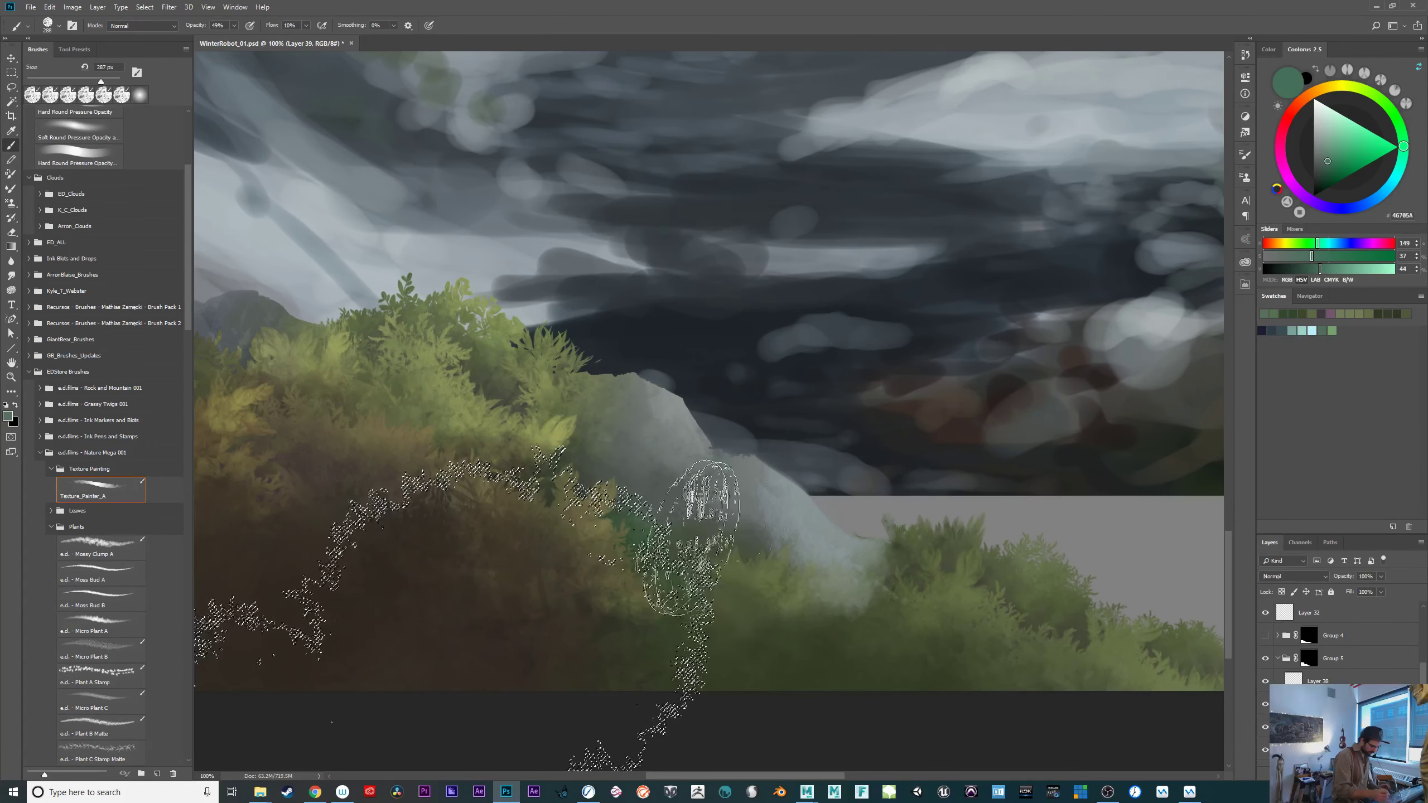
pyautogui.hotkey('ctrl', 'd')
pyautogui.moveTo(983, 642); pyautogui.dragTo(945, 660)
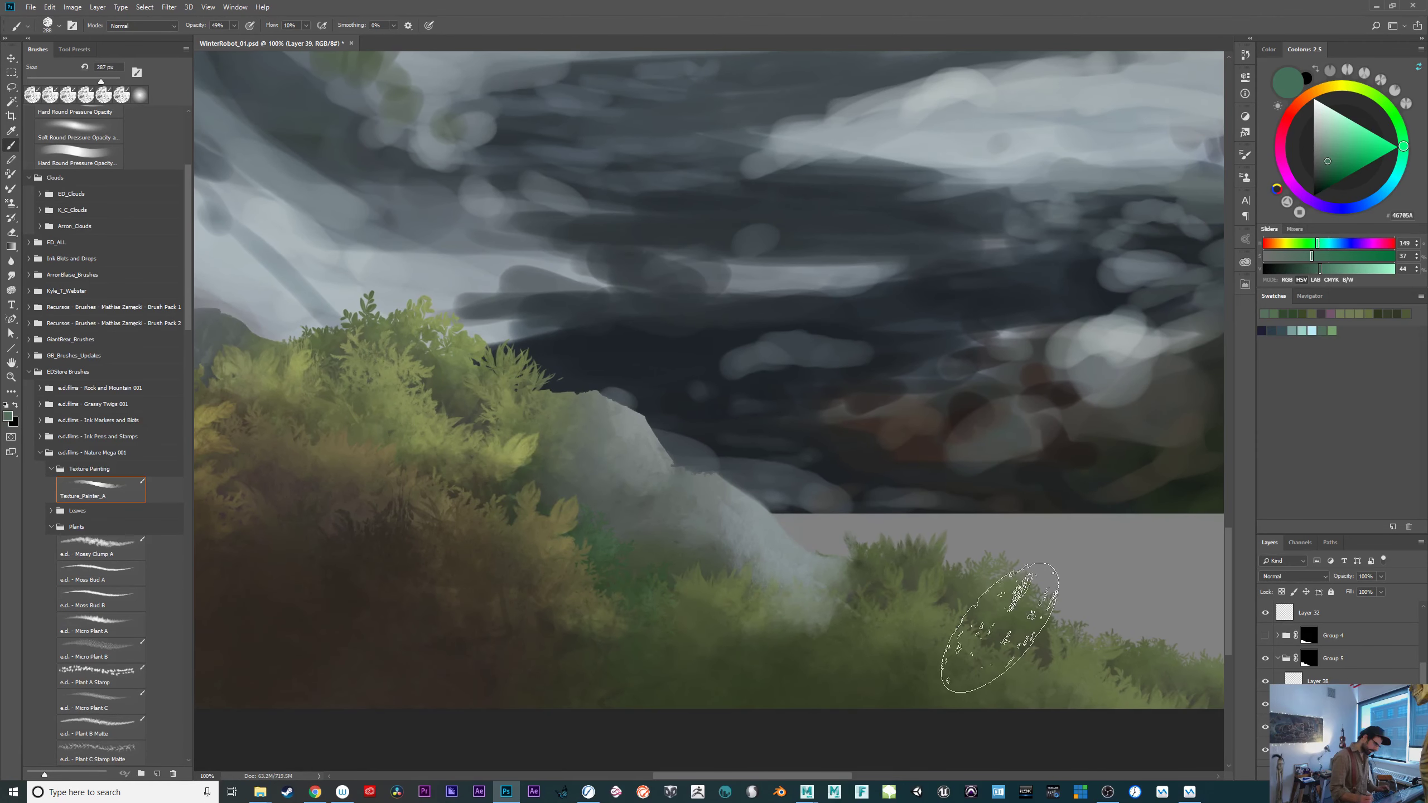
# Recolor the new leaf strokes with Hue/Saturation, setting Hue to -100 and Lightness to -15, and return to the Brush tool.
pyautogui.hotkey('ctrl', 'u')
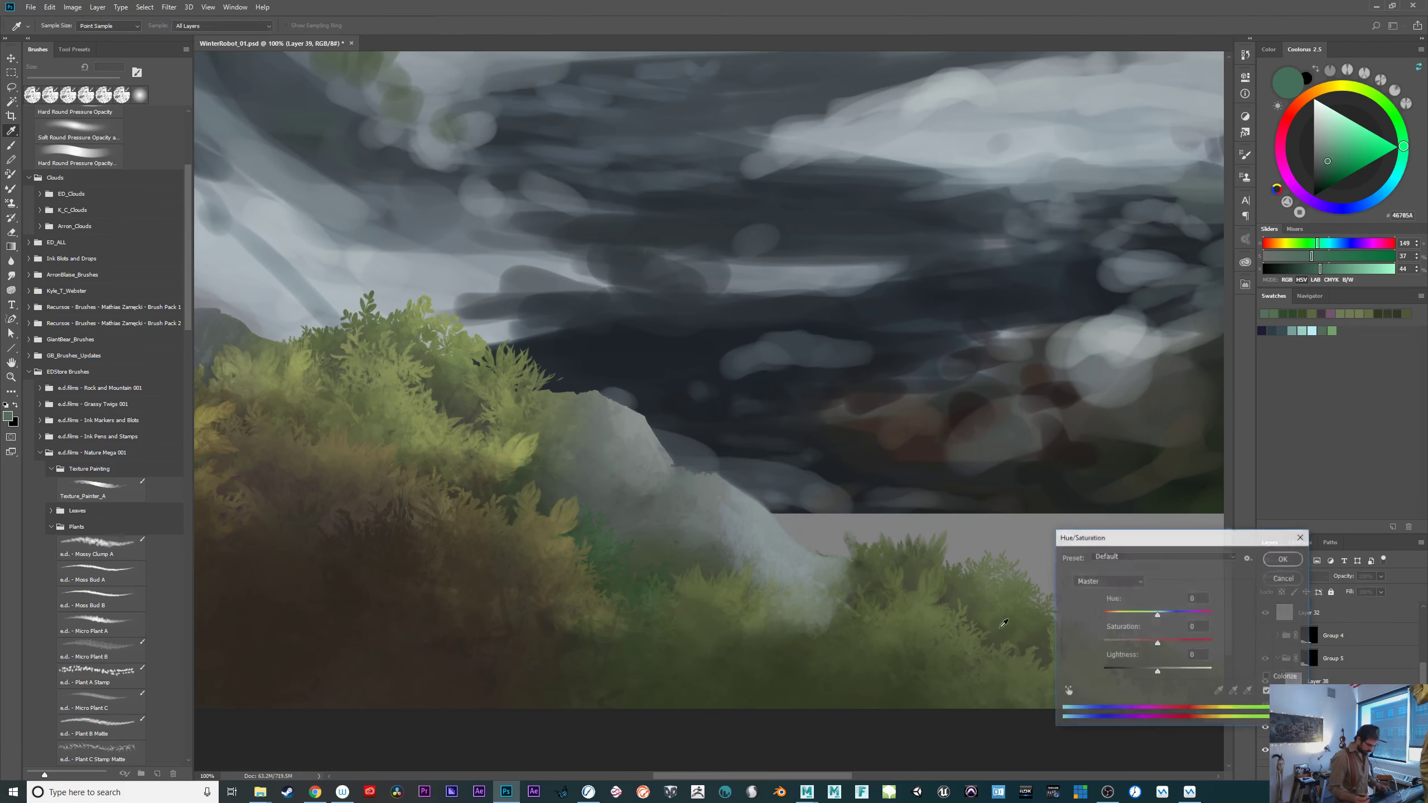
pyautogui.moveTo(1140, 620); pyautogui.dragTo(1129, 613)
pyautogui.moveTo(1157, 673); pyautogui.dragTo(1149, 672)
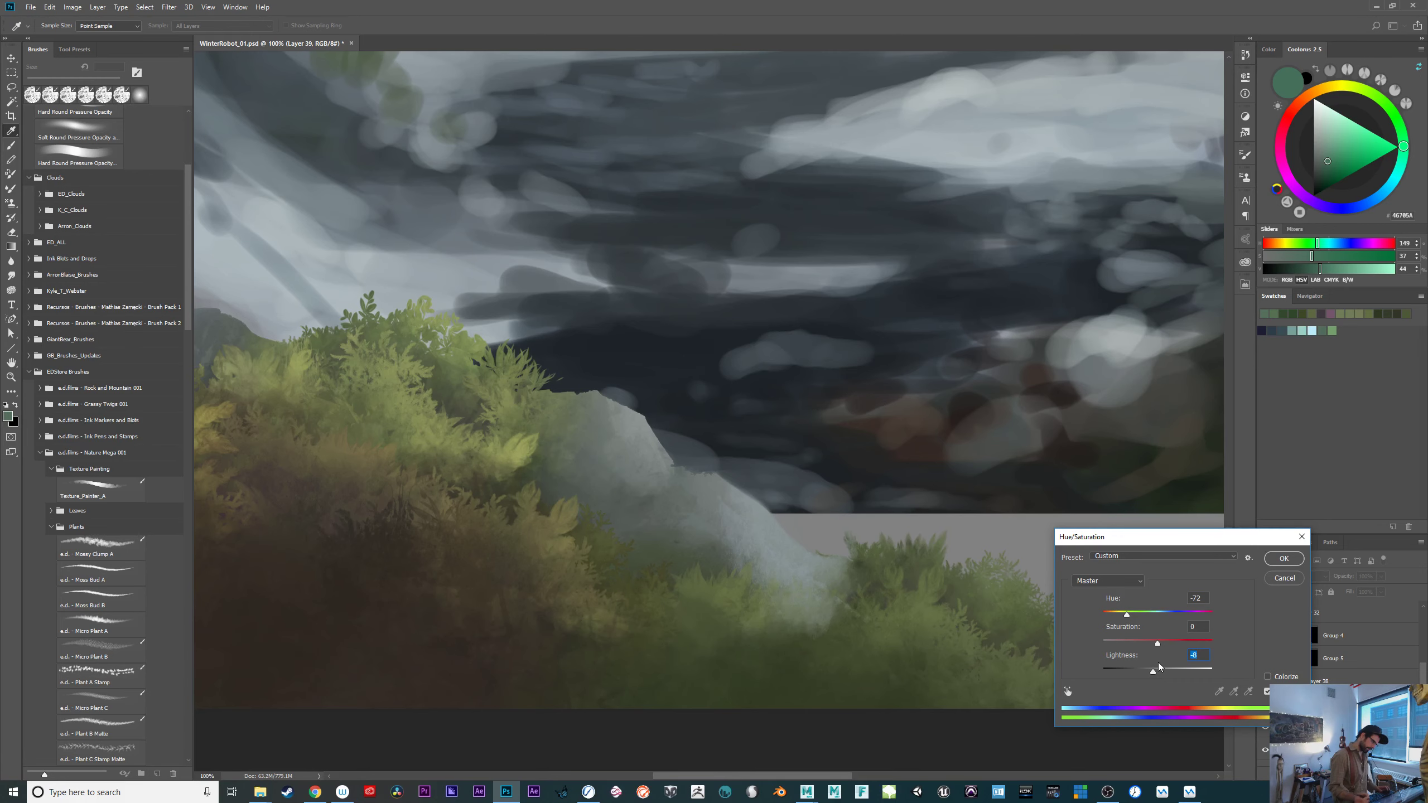
pyautogui.moveTo(1126, 615); pyautogui.dragTo(1121, 619)
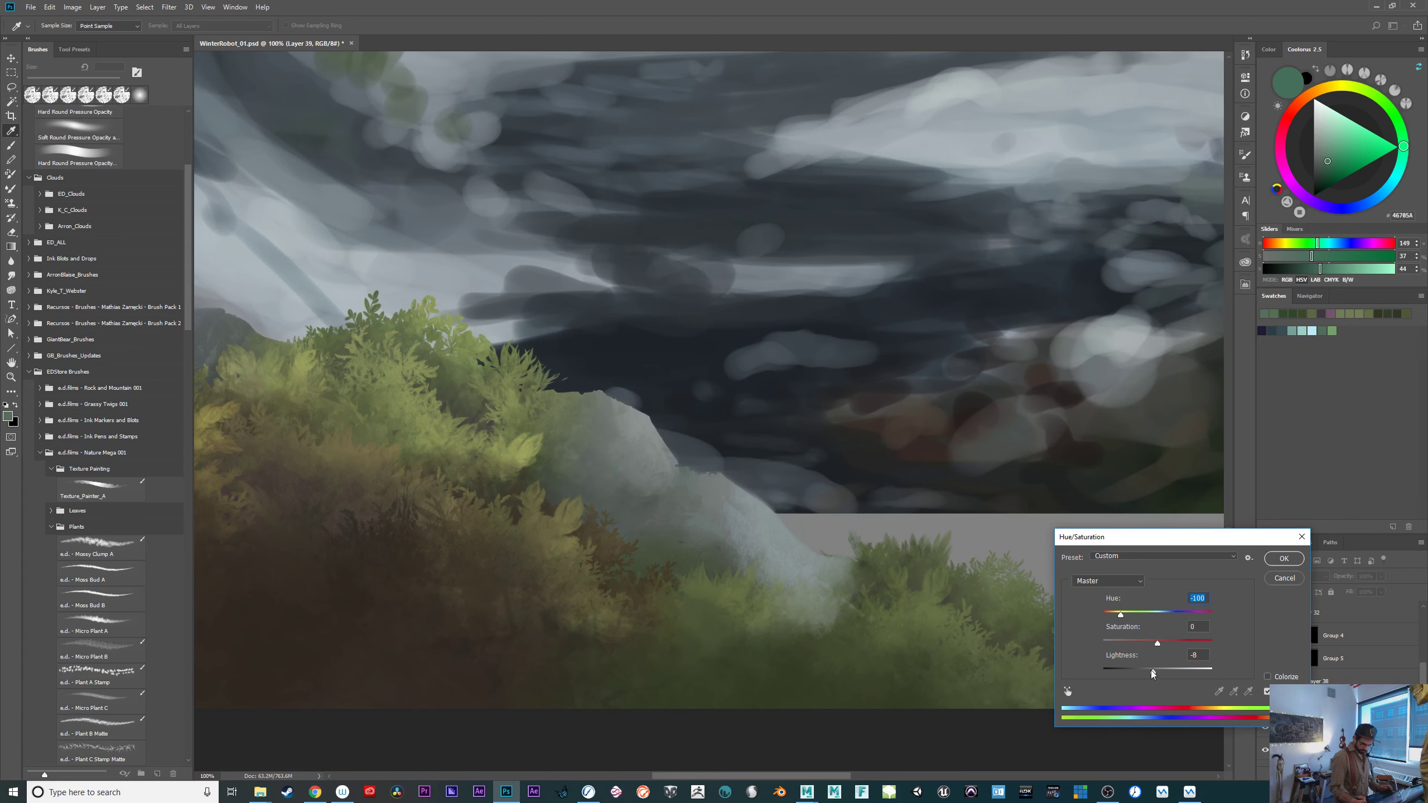
pyautogui.moveTo(1154, 668); pyautogui.dragTo(1147, 673)
pyautogui.moveTo(850, 632)
pyautogui.mouseDown()
pyautogui.moveTo(809, 549)
pyautogui.moveTo(835, 605)
pyautogui.moveTo(934, 648)
pyautogui.moveTo(927, 661)
pyautogui.mouseUp()
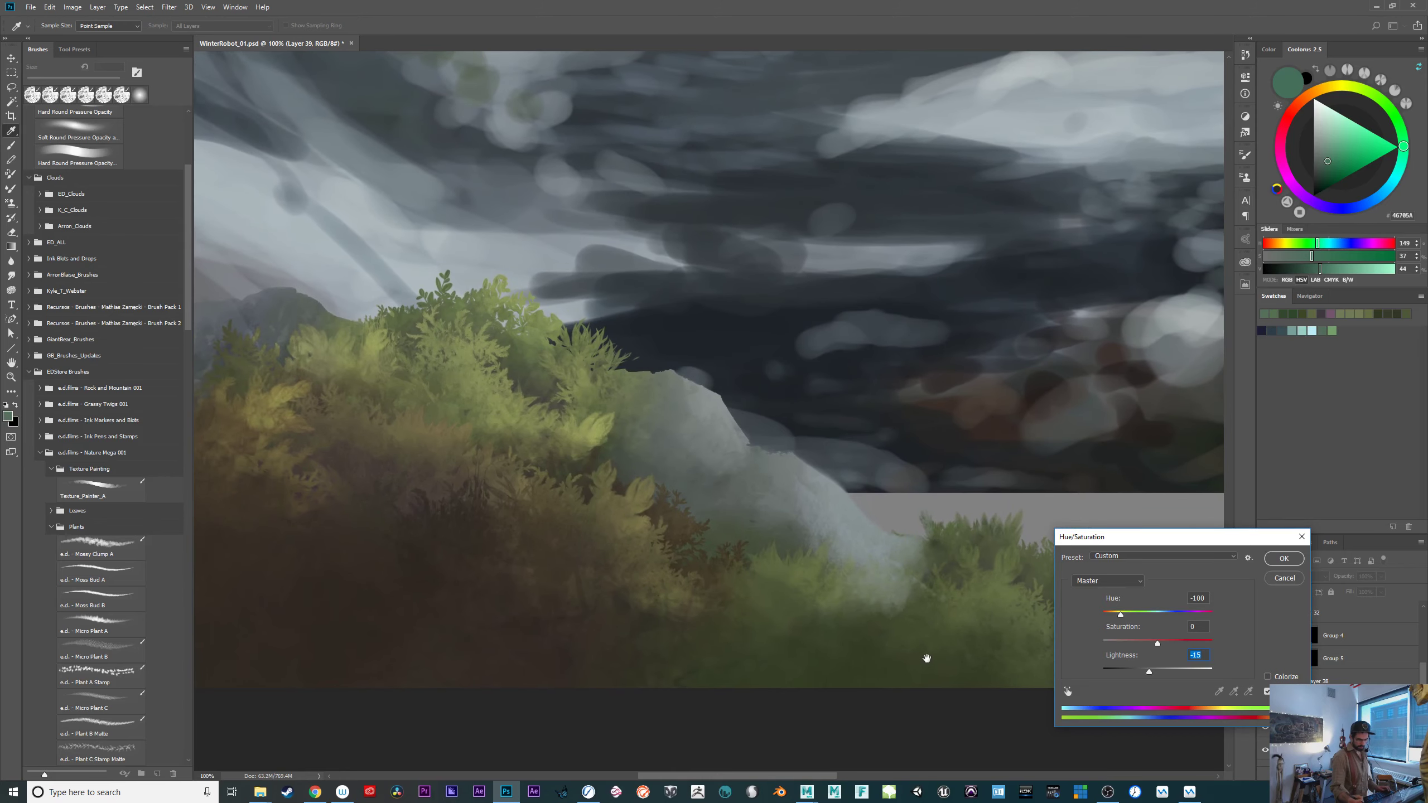
pyautogui.click(1282, 559)
pyautogui.press('b')
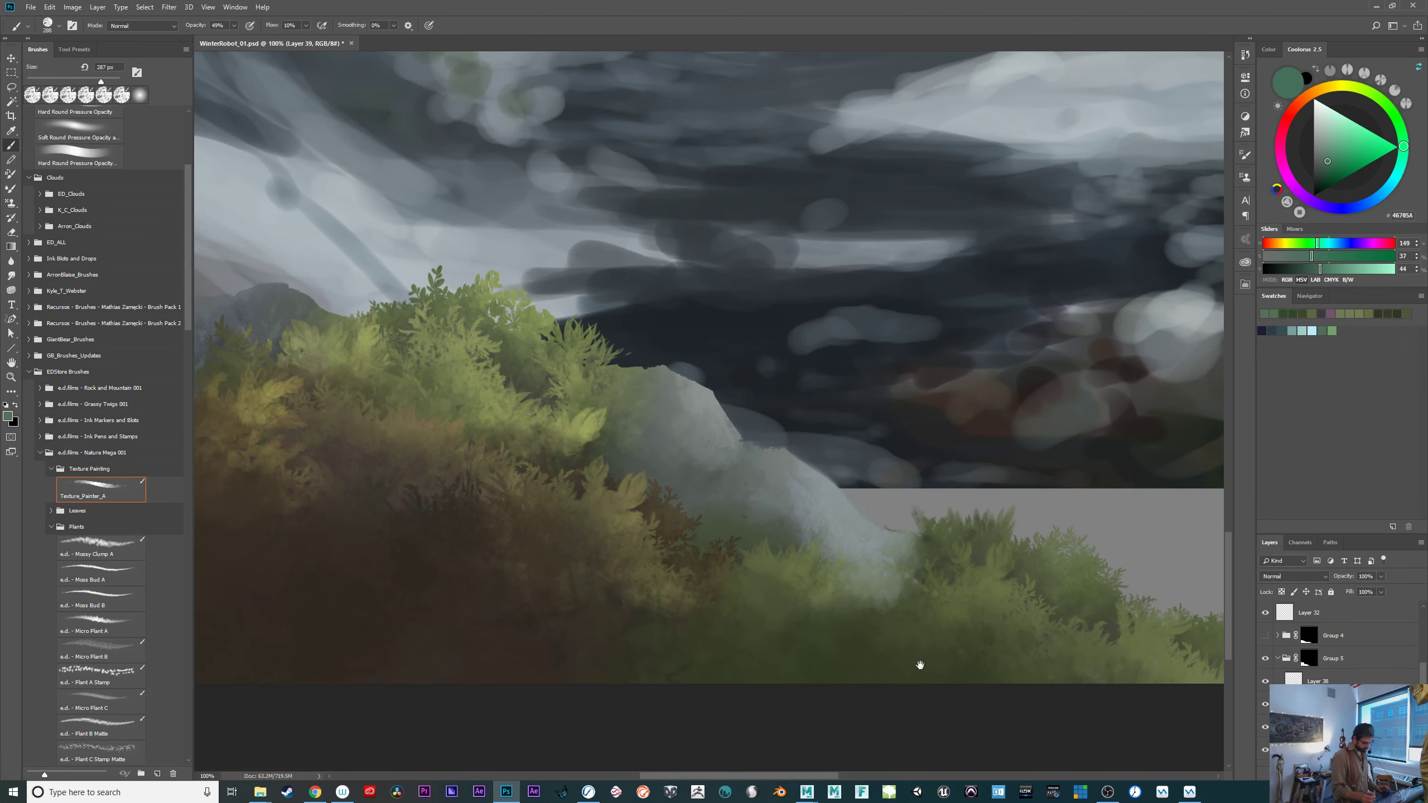
# Turn on the visibility of Group 6 and Group 1 to bring back the rocks and bushes of the opposite riverbank.
pyautogui.moveTo(921, 666)
pyautogui.mouseDown()
pyautogui.moveTo(1043, 654)
pyautogui.moveTo(1046, 676)
pyautogui.mouseUp()
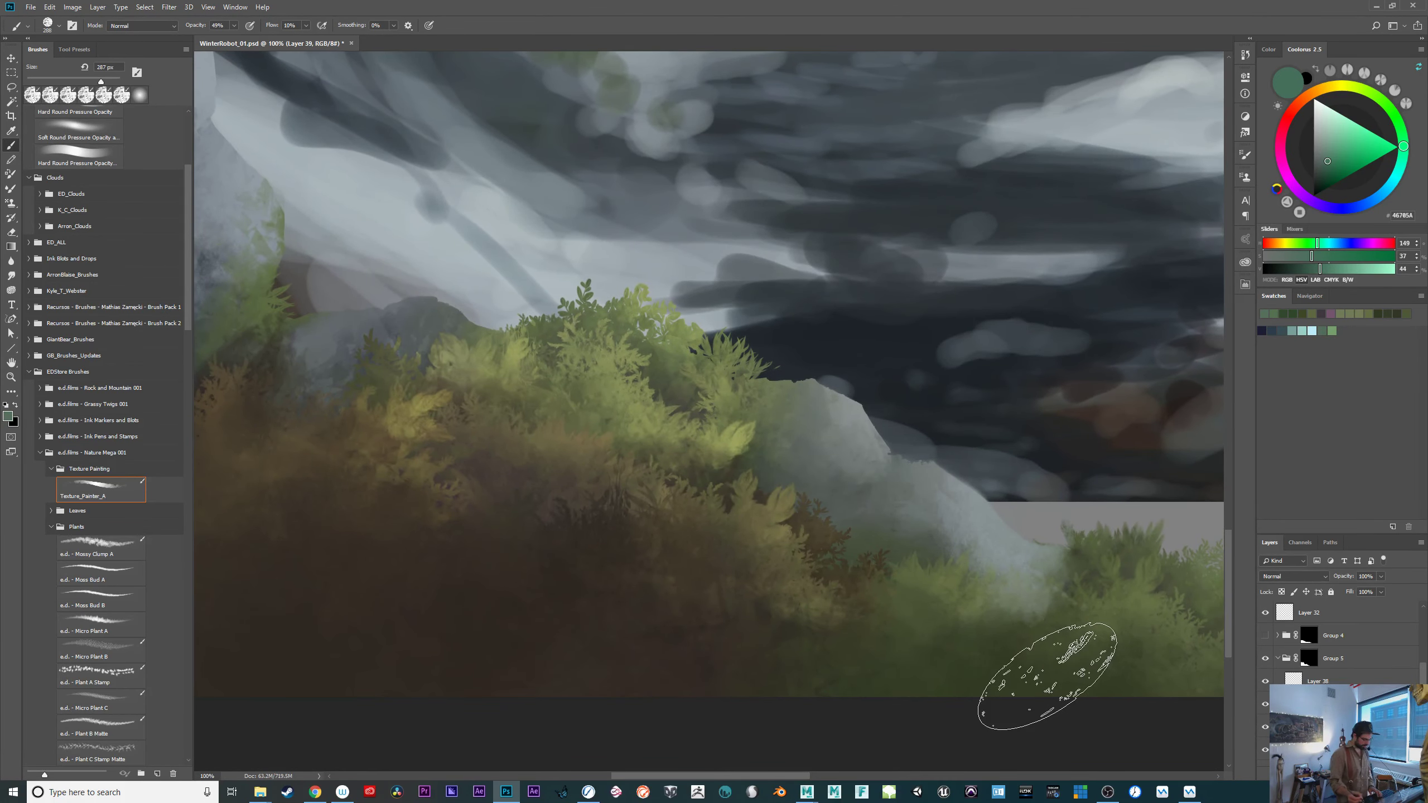
pyautogui.hotkey('ctrl', '-')
pyautogui.moveTo(742, 669); pyautogui.dragTo(823, 661)
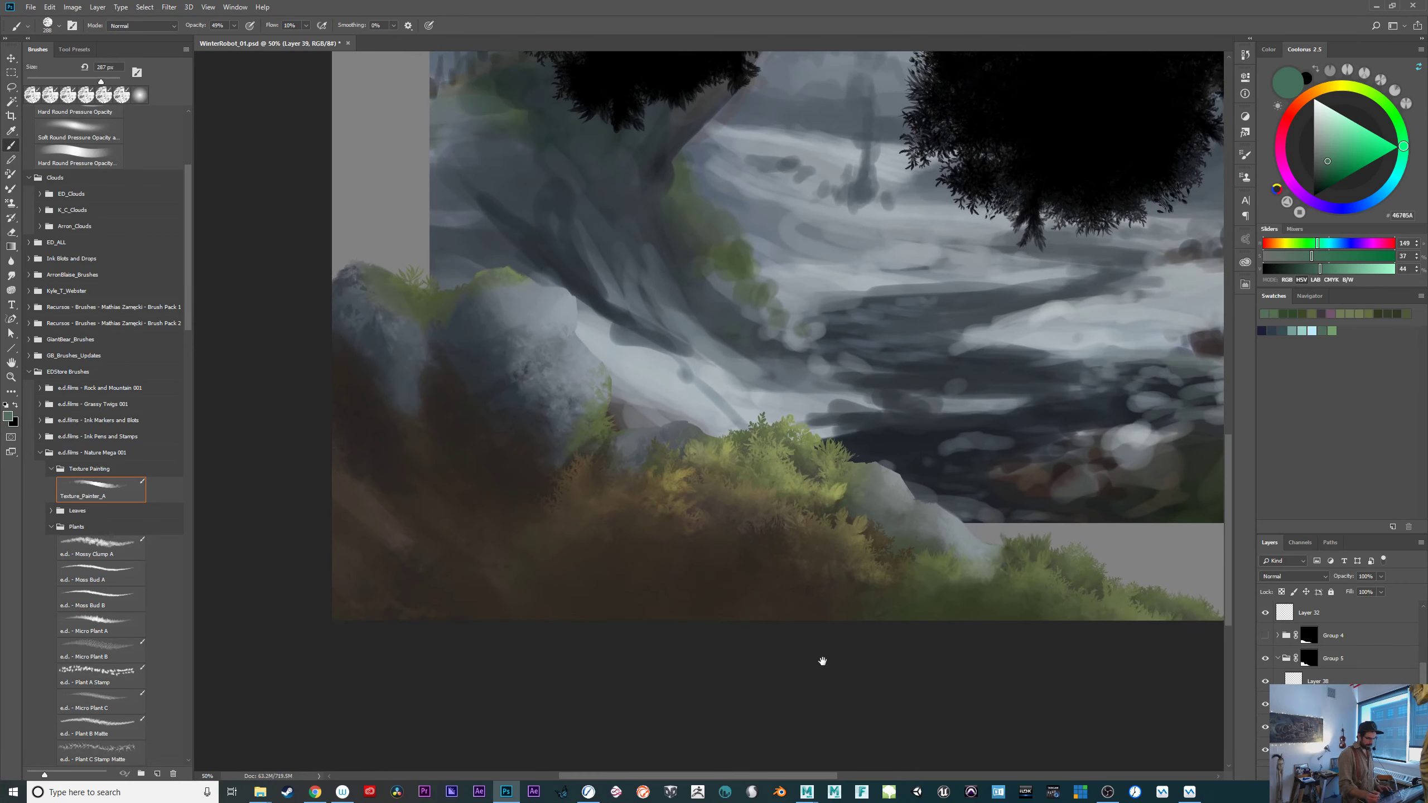
pyautogui.moveTo(924, 666); pyautogui.dragTo(804, 733)
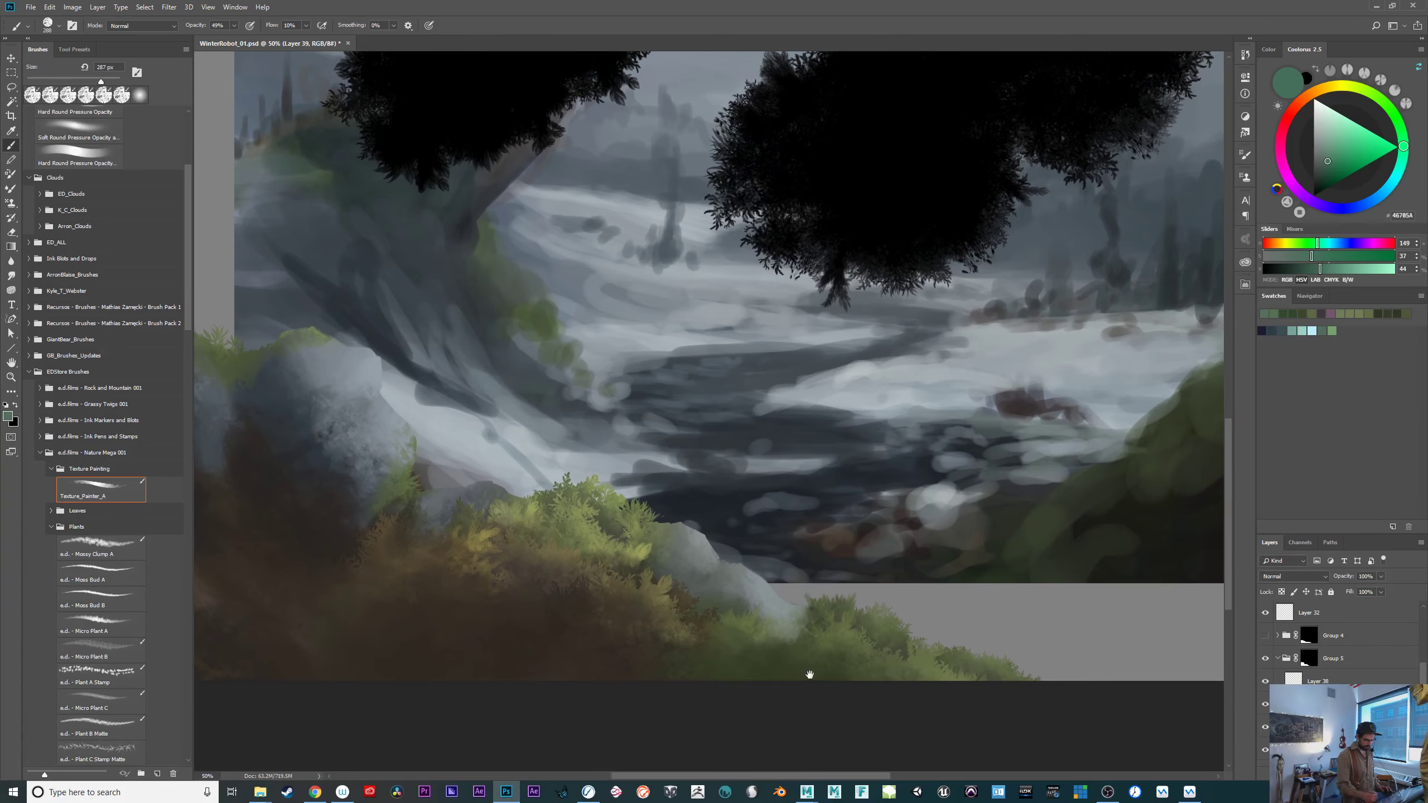
pyautogui.moveTo(809, 675); pyautogui.dragTo(941, 686)
pyautogui.moveTo(1425, 683); pyautogui.dragTo(1423, 645)
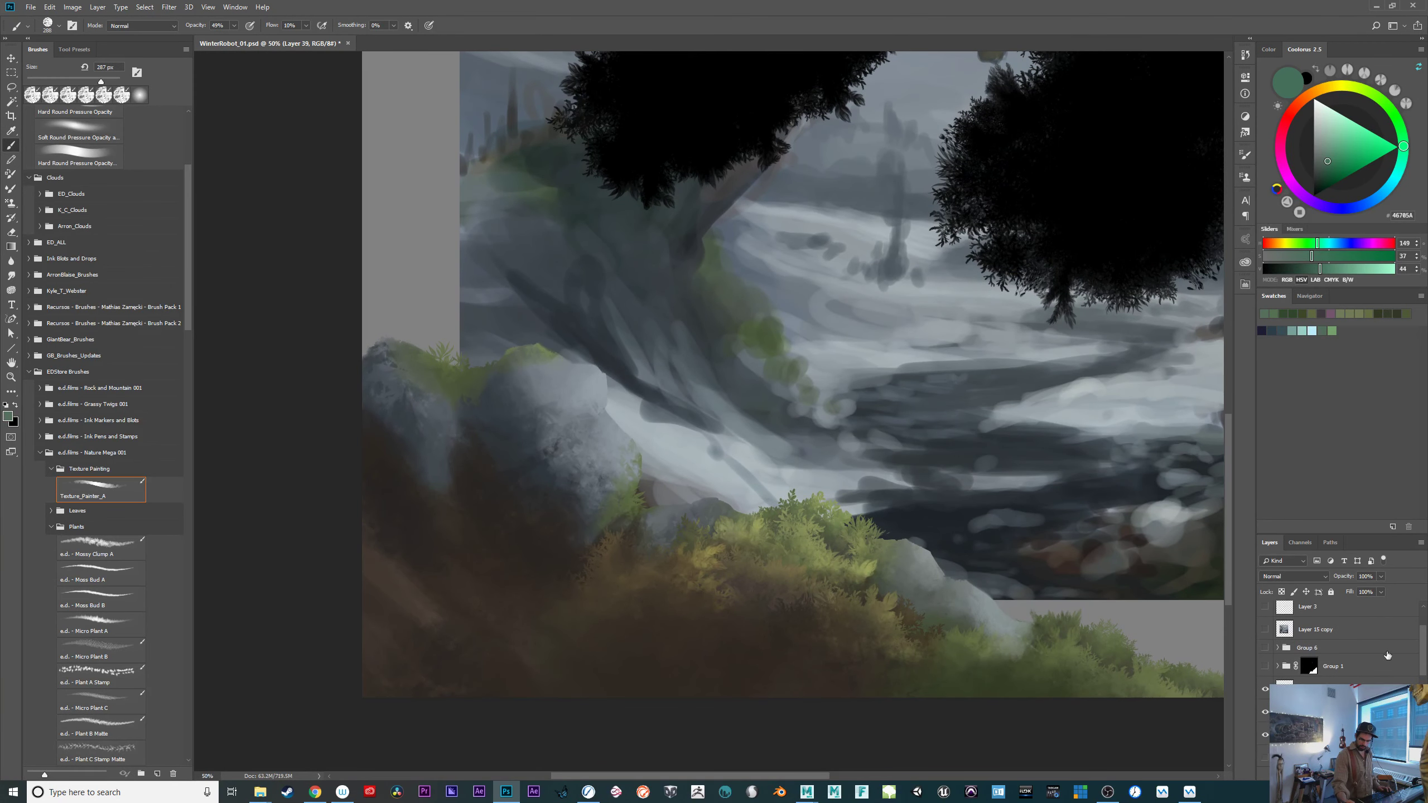
pyautogui.moveTo(1266, 669); pyautogui.dragTo(1265, 650)
# Examine how the brown and green bushes work against the rocks and foliage across both riverbanks.
pyautogui.moveTo(892, 708); pyautogui.dragTo(537, 699)
pyautogui.hotkey('ctrl', '-')
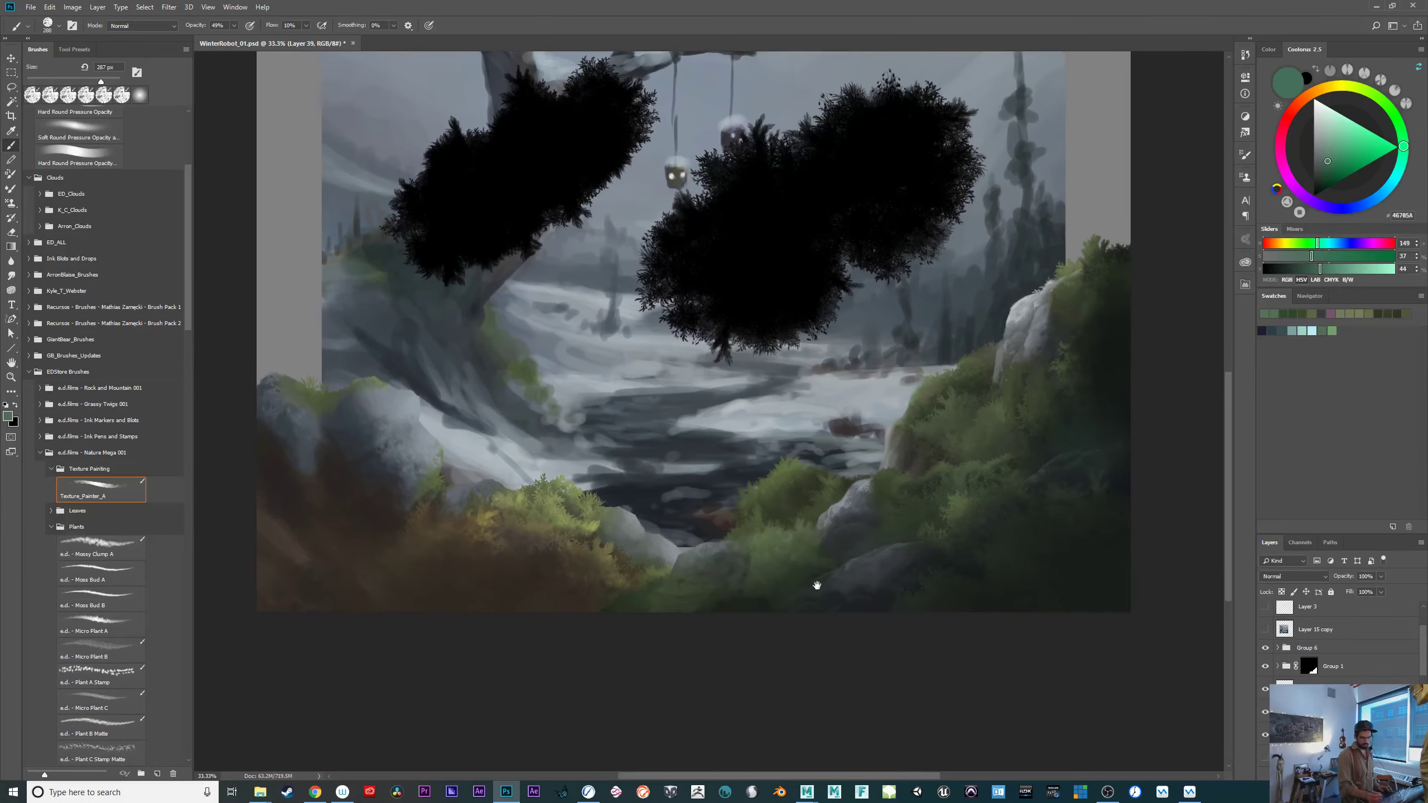
pyautogui.moveTo(816, 584); pyautogui.dragTo(824, 605)
pyautogui.hotkey('ctrl', '+')
pyautogui.hotkey('ctrl', '+')
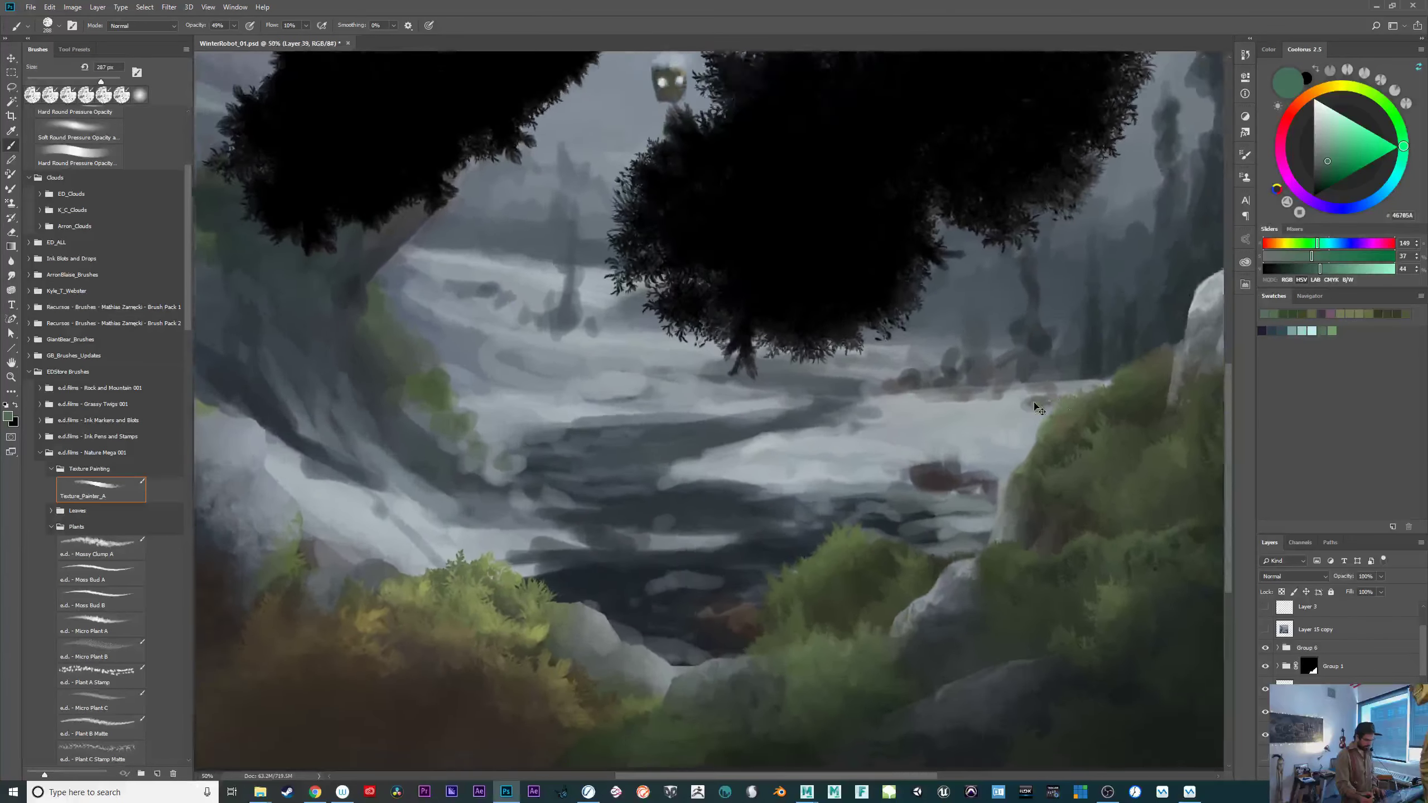
pyautogui.moveTo(1050, 605); pyautogui.dragTo(686, 645)
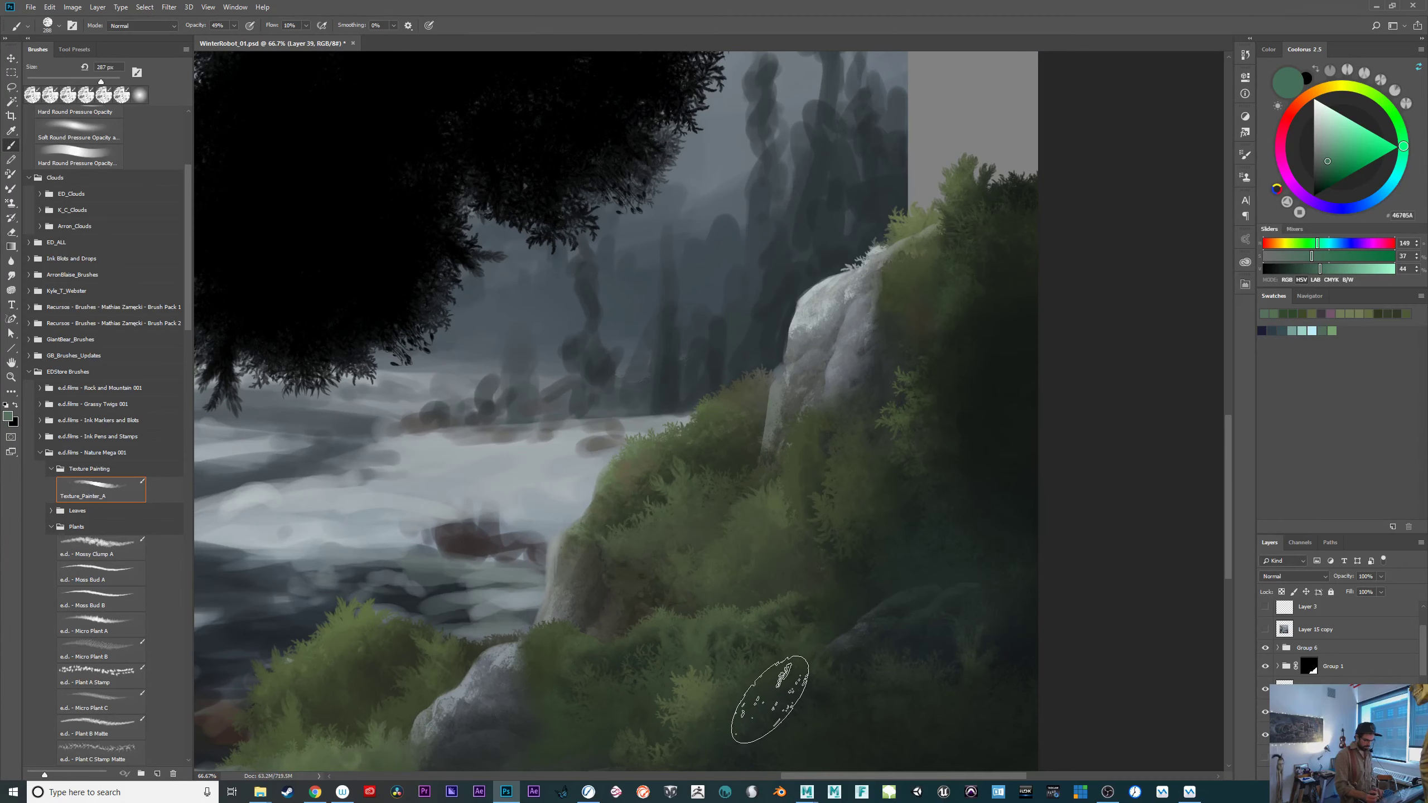
pyautogui.hotkey('ctrl', '-')
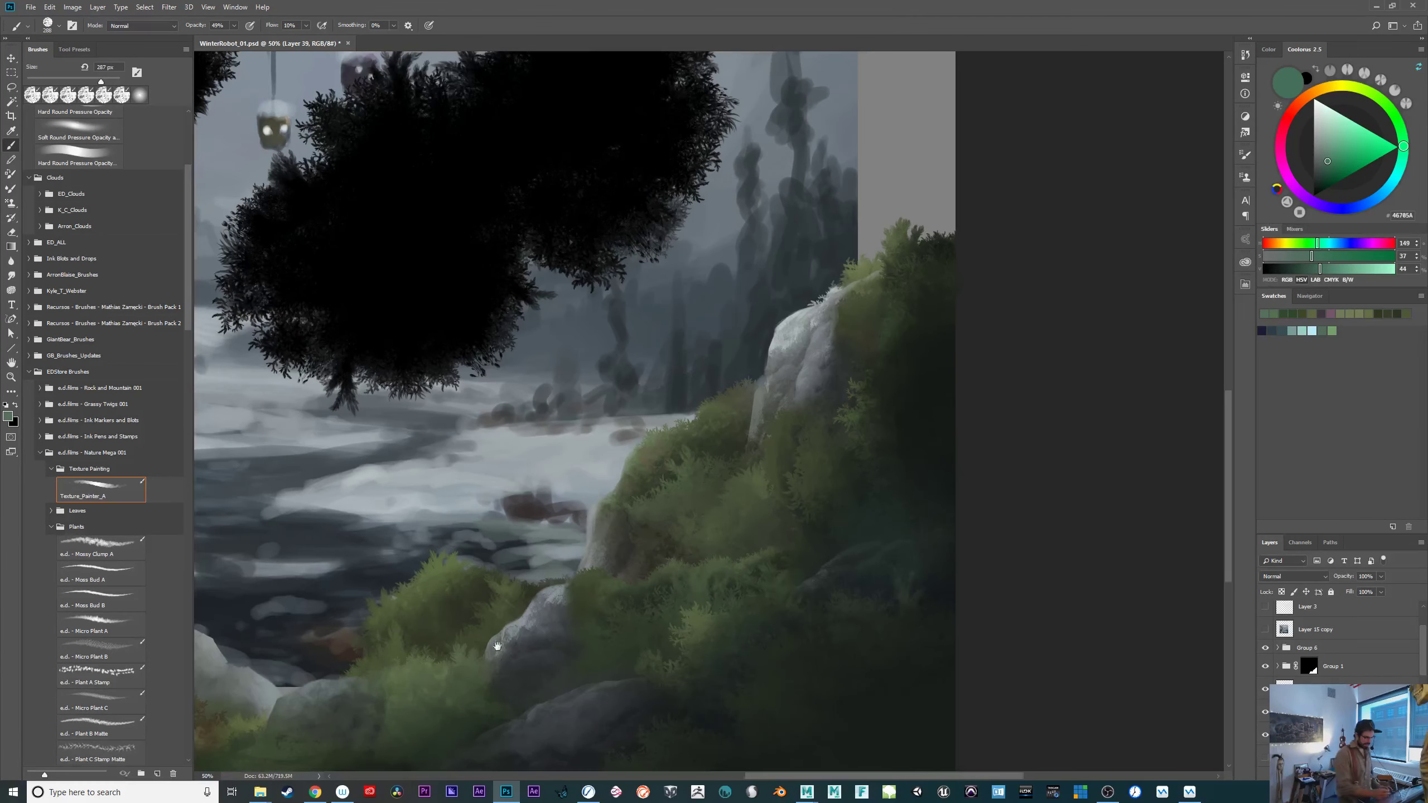
pyautogui.moveTo(489, 734); pyautogui.dragTo(896, 663)
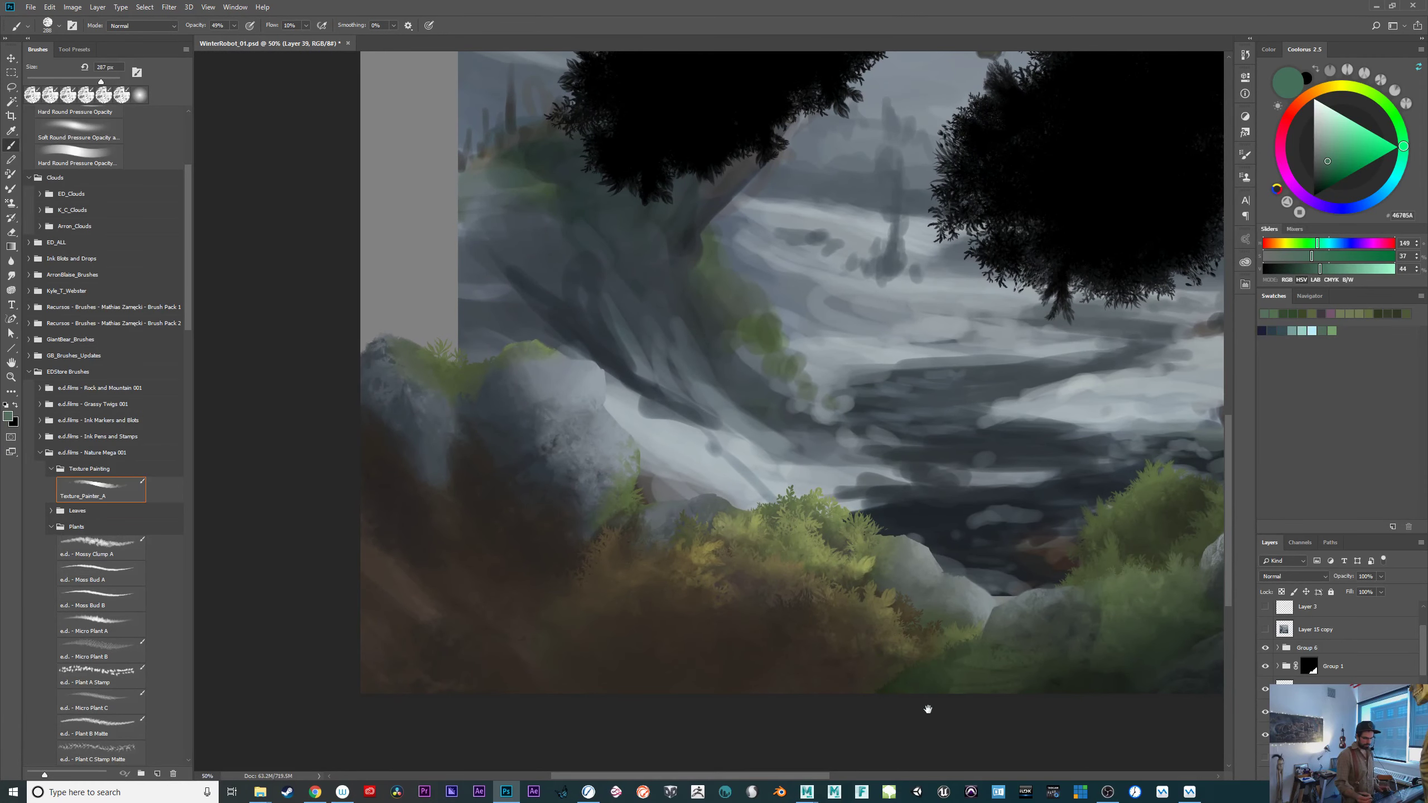
pyautogui.moveTo(928, 709); pyautogui.dragTo(909, 702)
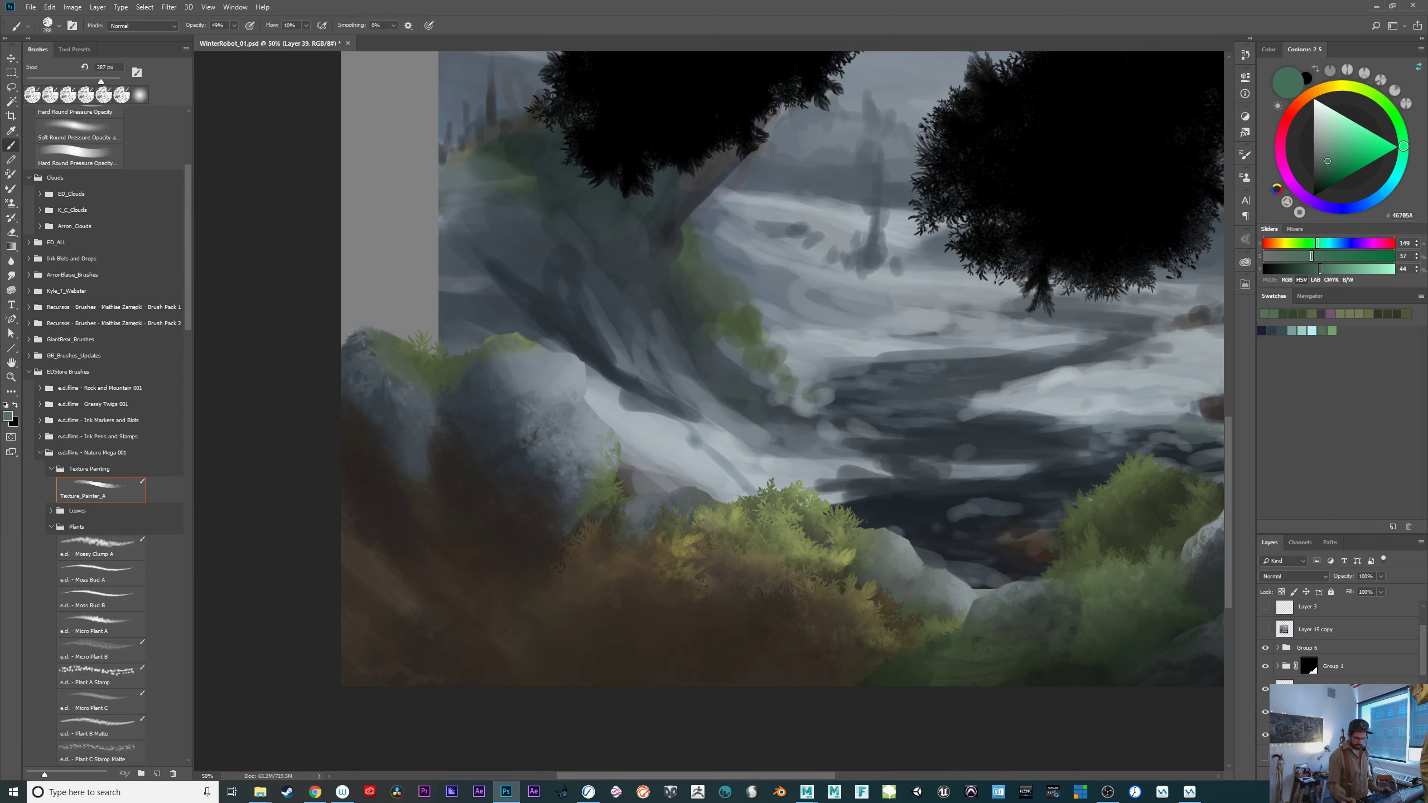
# Add a new layer at the top of Group 5 and load the large black foliage clump's shape as a selection.
pyautogui.moveTo(1423, 663); pyautogui.dragTo(1423, 688)
pyautogui.click(1338, 658)
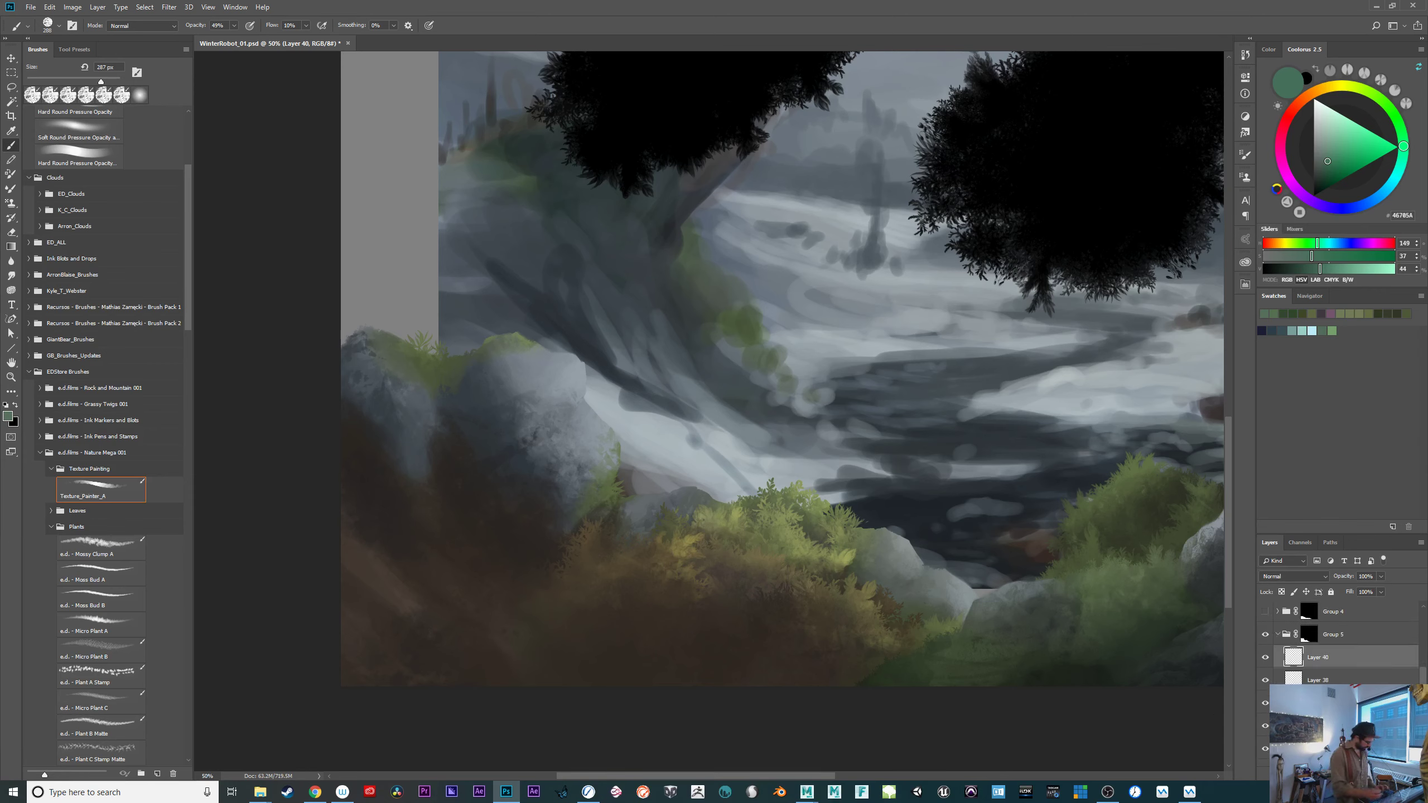
pyautogui.moveTo(1425, 694)
pyautogui.mouseDown()
pyautogui.moveTo(1426, 648)
pyautogui.moveTo(1426, 672)
pyautogui.mouseUp()
pyautogui.keyDown('ctrl'); pyautogui.click(1286, 626); pyautogui.keyUp('ctrl')
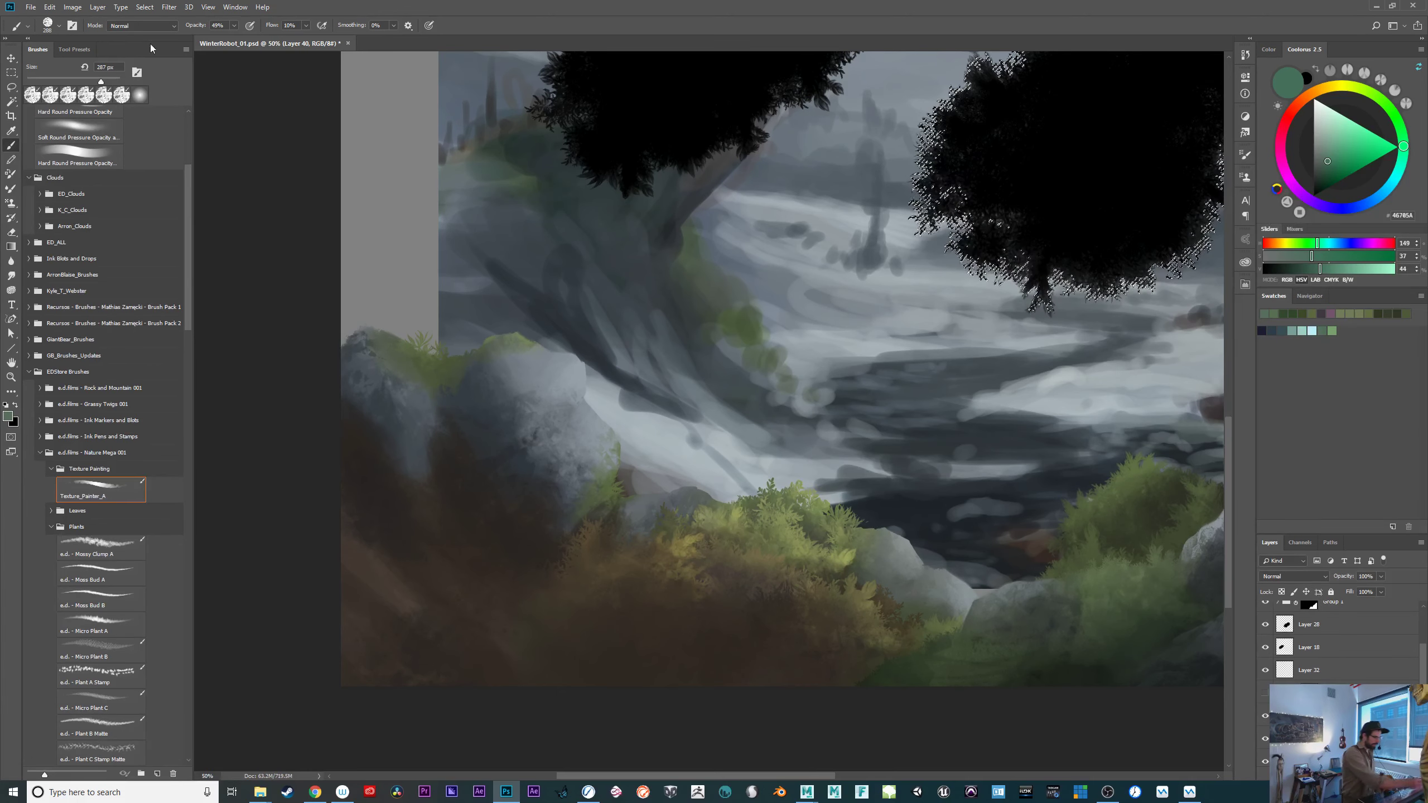
# Transform the leafy selection, moving it onto the brown bush below the rocks and rotating it to about -124°, and apply it.
pyautogui.click(145, 7)
pyautogui.click(197, 209)
pyautogui.moveTo(968, 217); pyautogui.dragTo(275, 623)
pyautogui.moveTo(808, 699); pyautogui.dragTo(858, 643)
pyautogui.moveTo(574, 642); pyautogui.dragTo(680, 642)
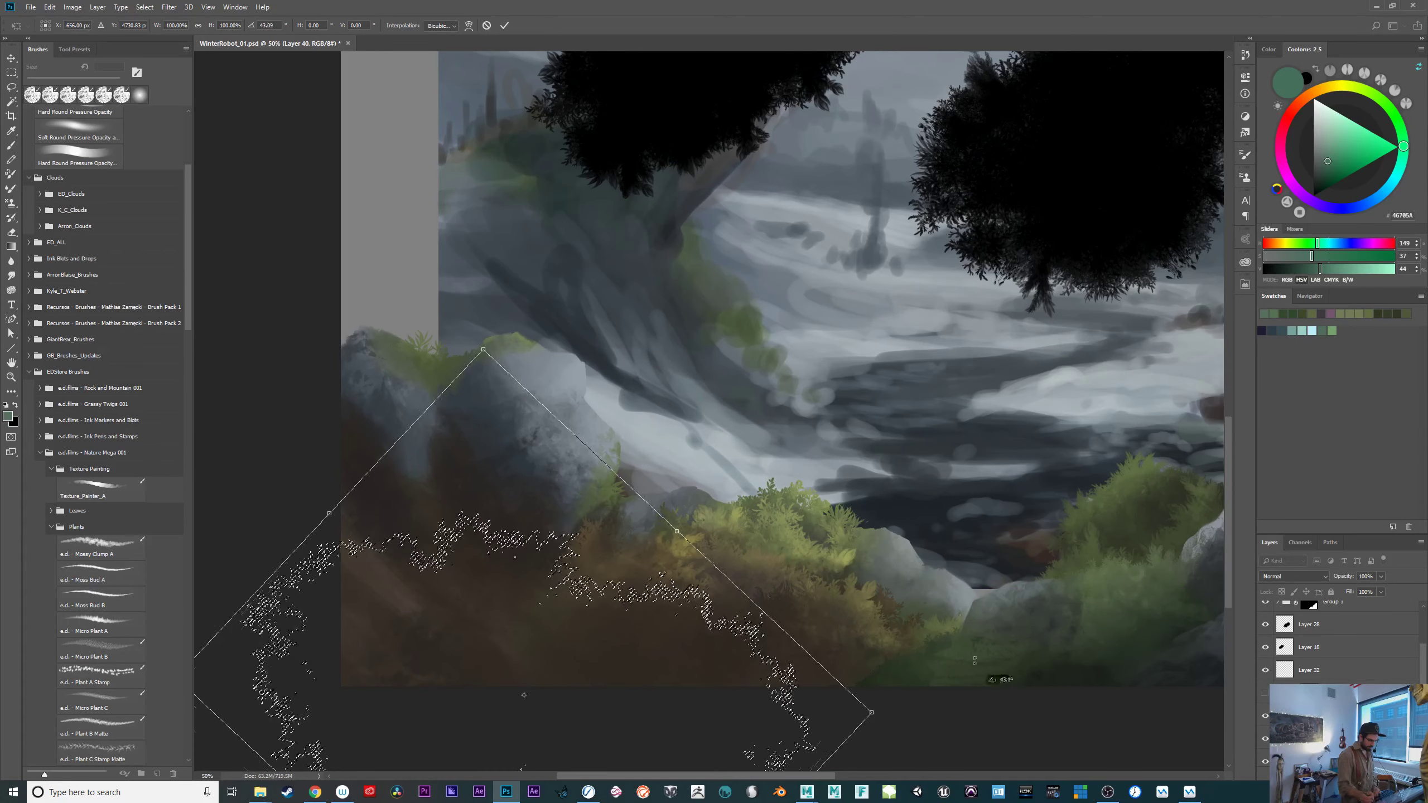
pyautogui.moveTo(938, 533); pyautogui.dragTo(969, 719)
pyautogui.moveTo(640, 662); pyautogui.dragTo(609, 639)
pyautogui.moveTo(788, 619); pyautogui.dragTo(771, 559)
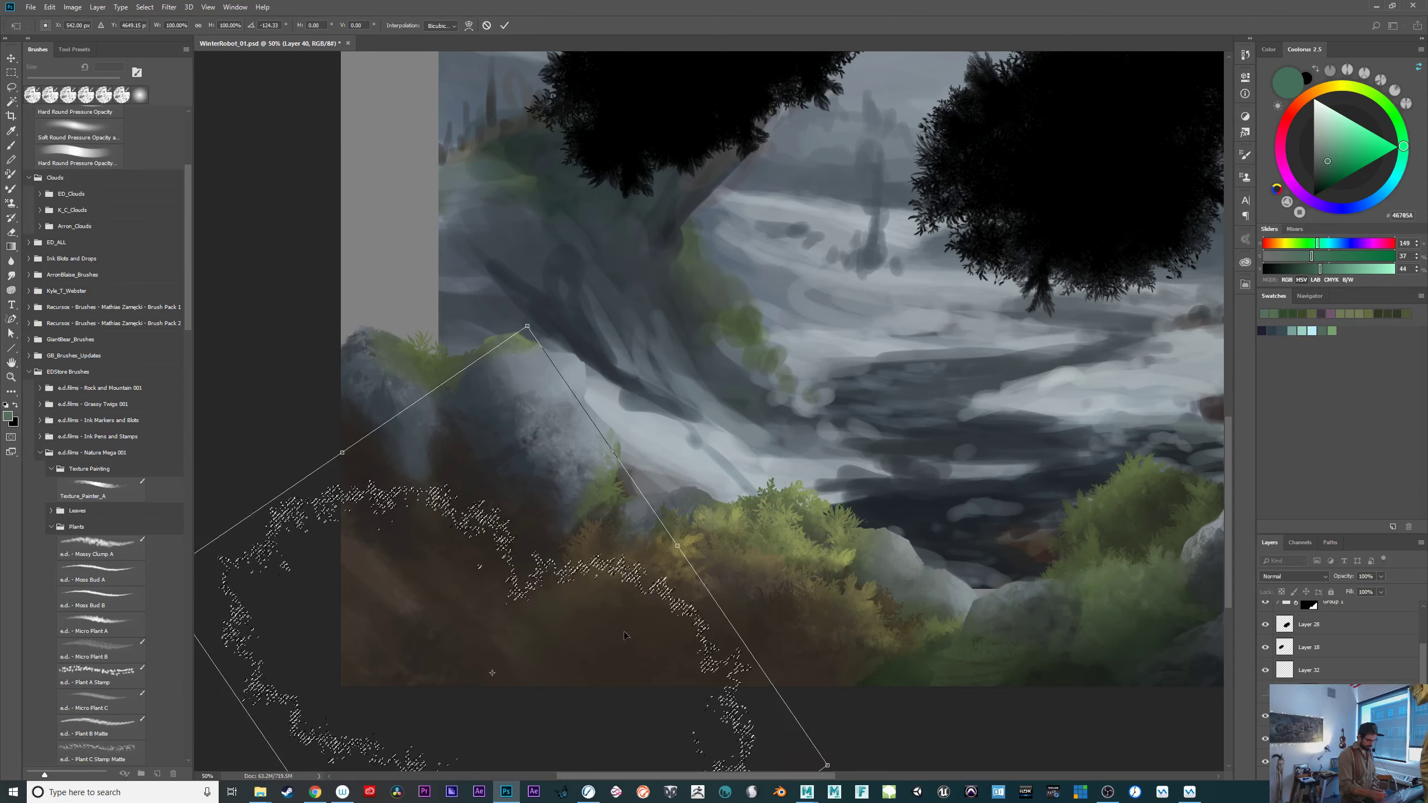
pyautogui.moveTo(622, 640)
pyautogui.mouseDown()
pyautogui.moveTo(588, 635)
pyautogui.moveTo(636, 651)
pyautogui.mouseUp()
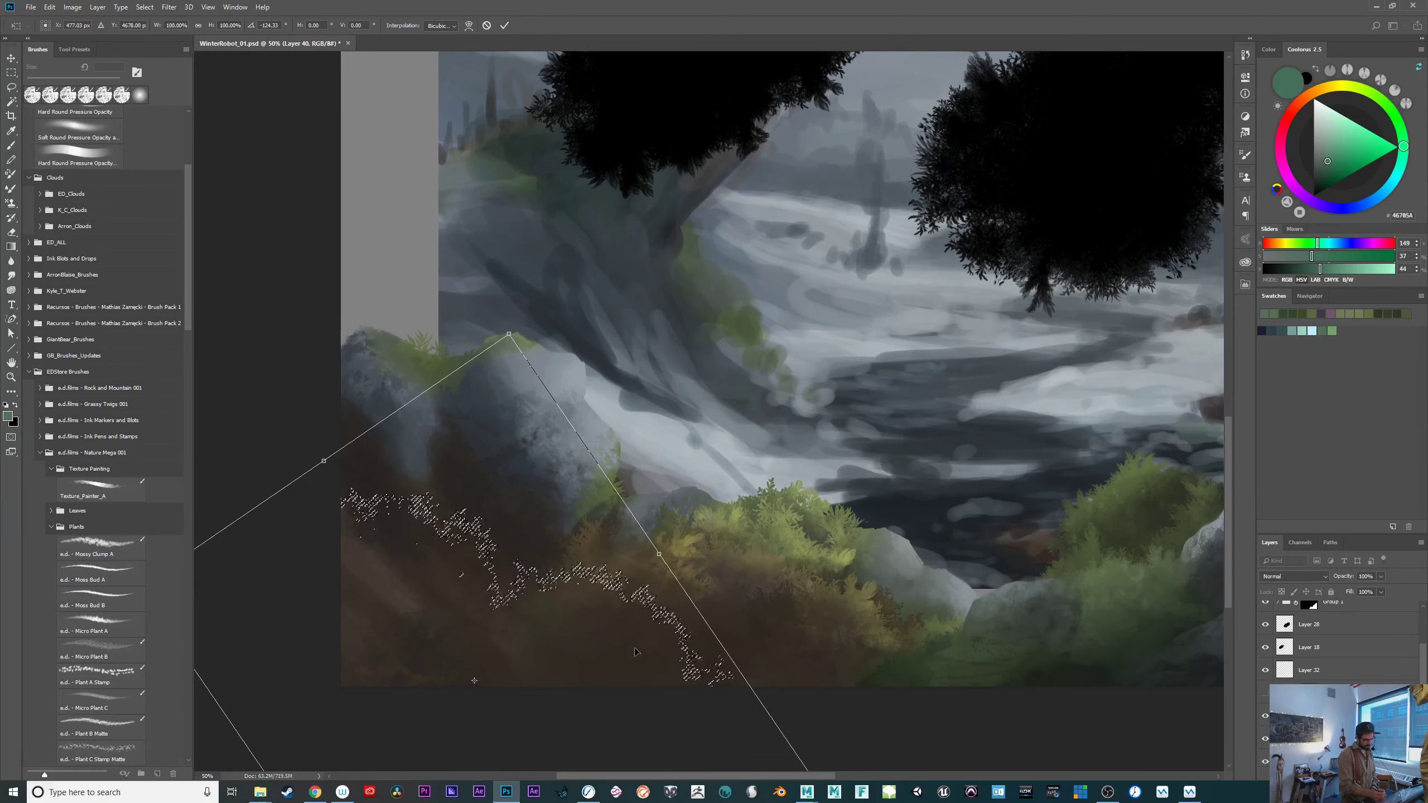
pyautogui.press('Return')
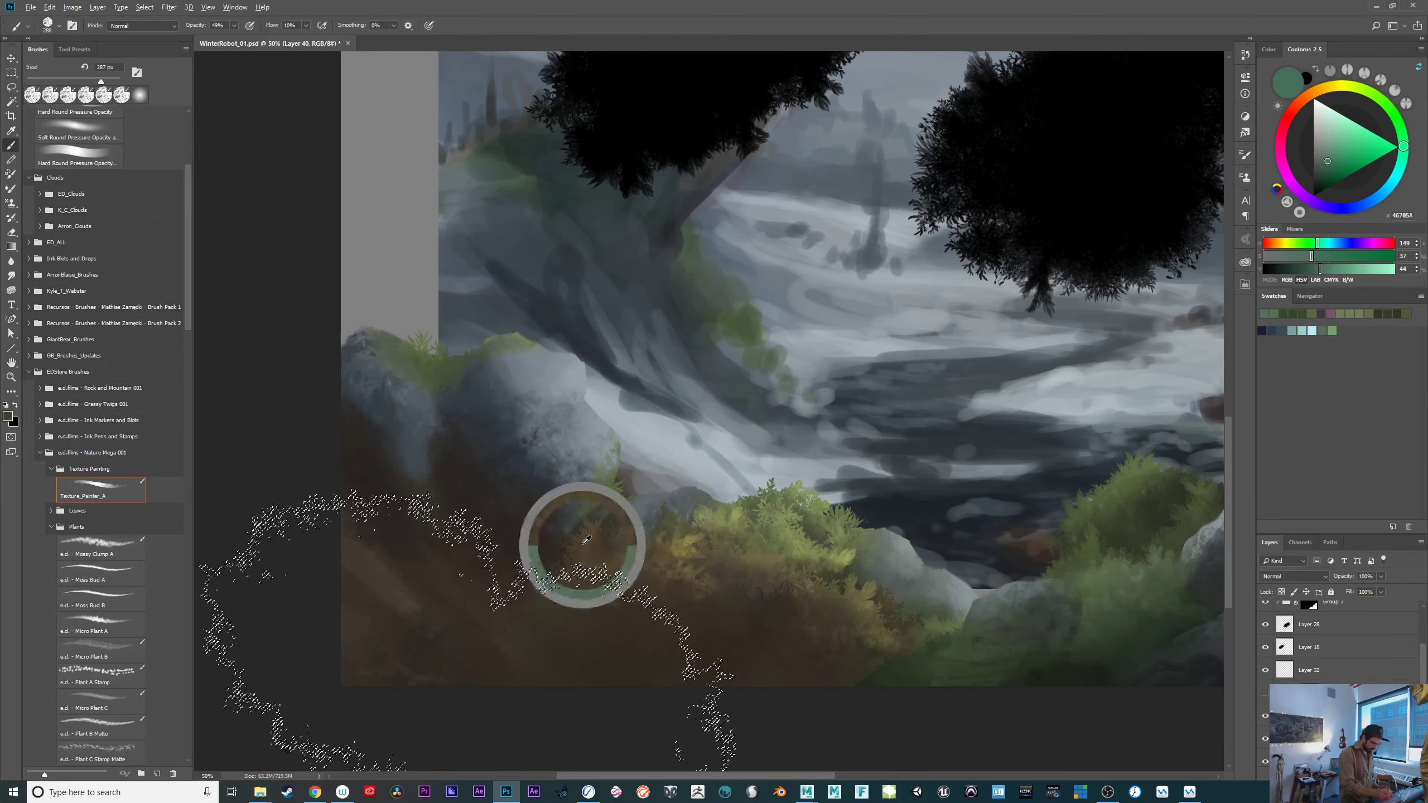
# Paint sampled brown and a more muted yellowish brown inside the leafy selection to lighten the brown bush's foliage clumps.
pyautogui.keyDown('alt'); pyautogui.click(586, 539); pyautogui.keyUp('alt')
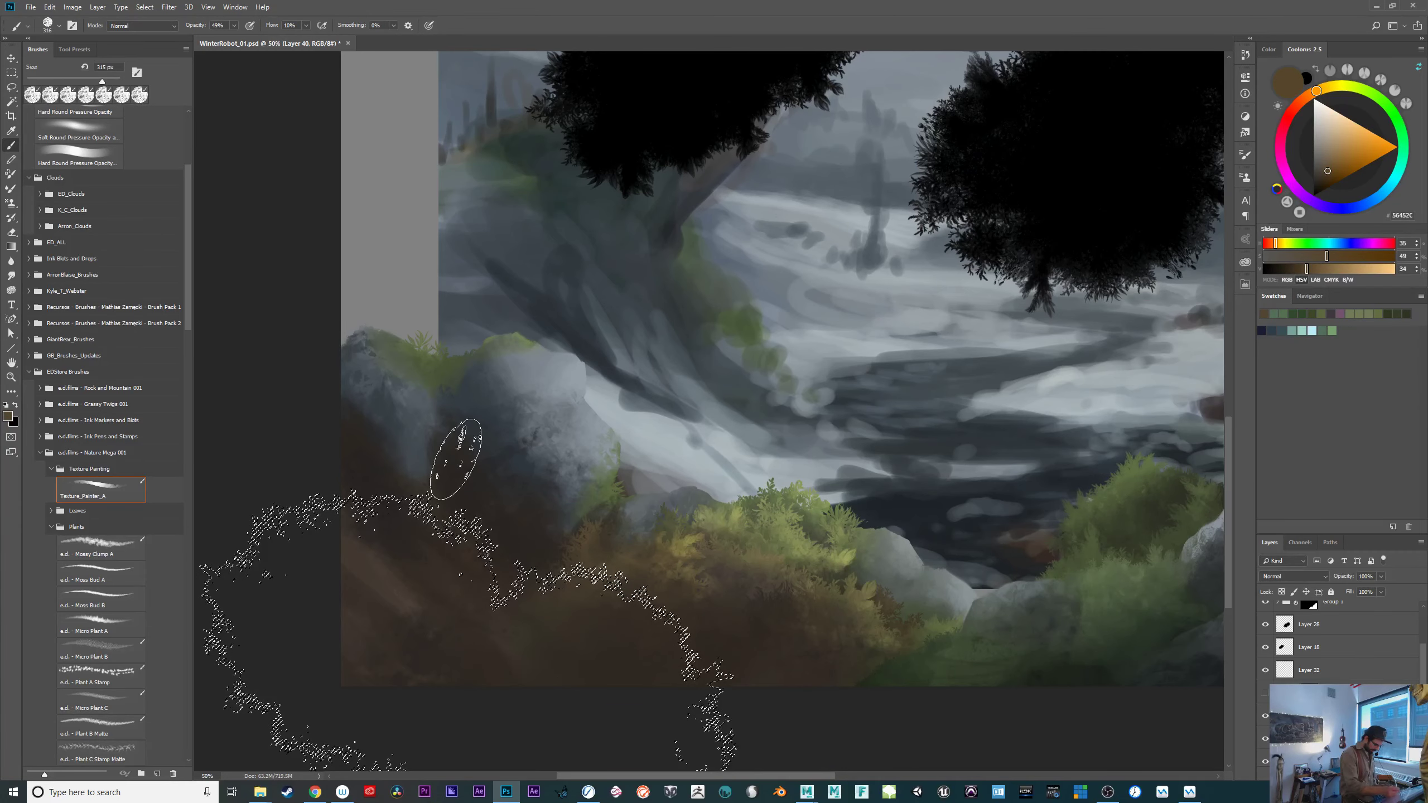
pyautogui.moveTo(521, 510)
pyautogui.mouseDown()
pyautogui.moveTo(488, 456)
pyautogui.moveTo(453, 464)
pyautogui.moveTo(414, 546)
pyautogui.moveTo(608, 553)
pyautogui.moveTo(558, 625)
pyautogui.moveTo(379, 557)
pyautogui.mouseUp()
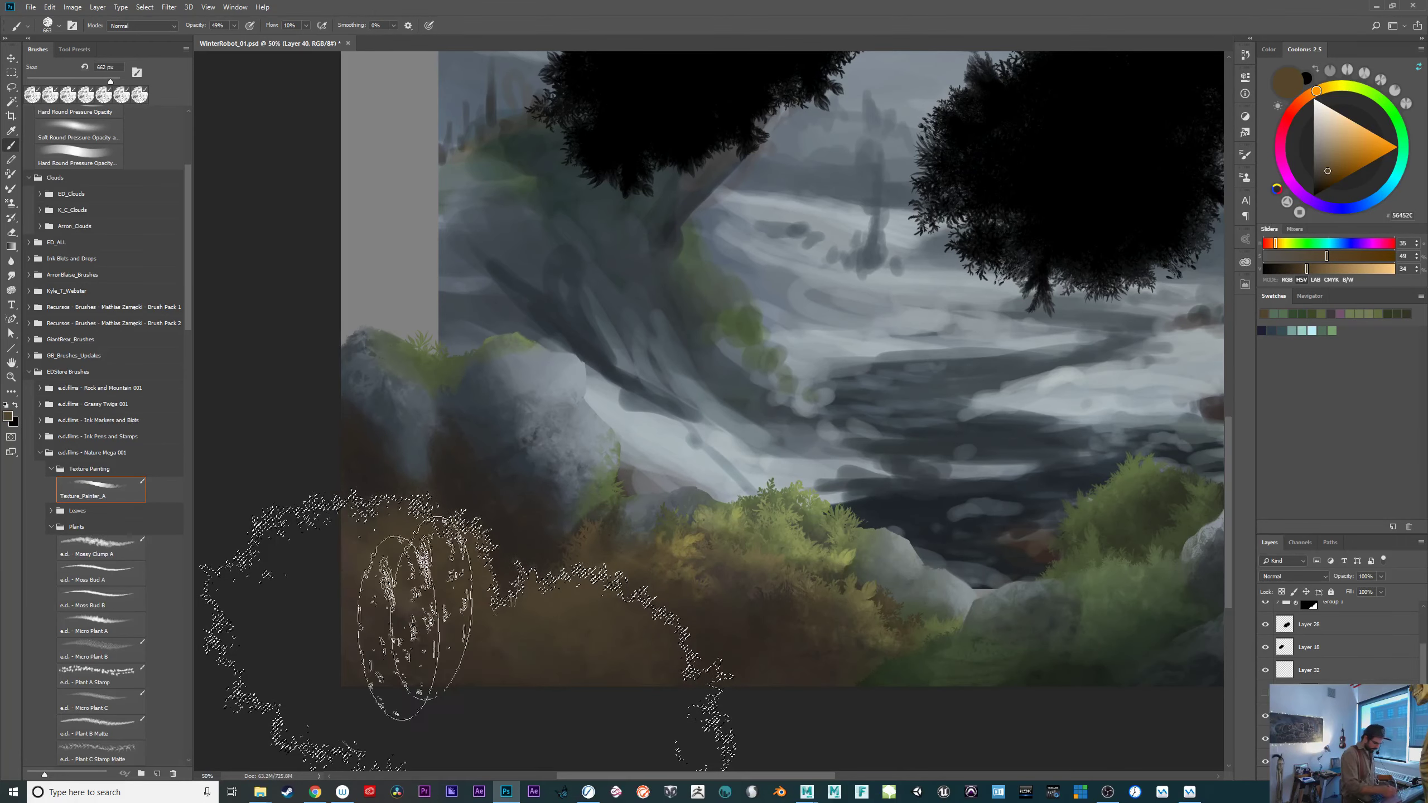
pyautogui.moveTo(401, 627); pyautogui.dragTo(685, 713)
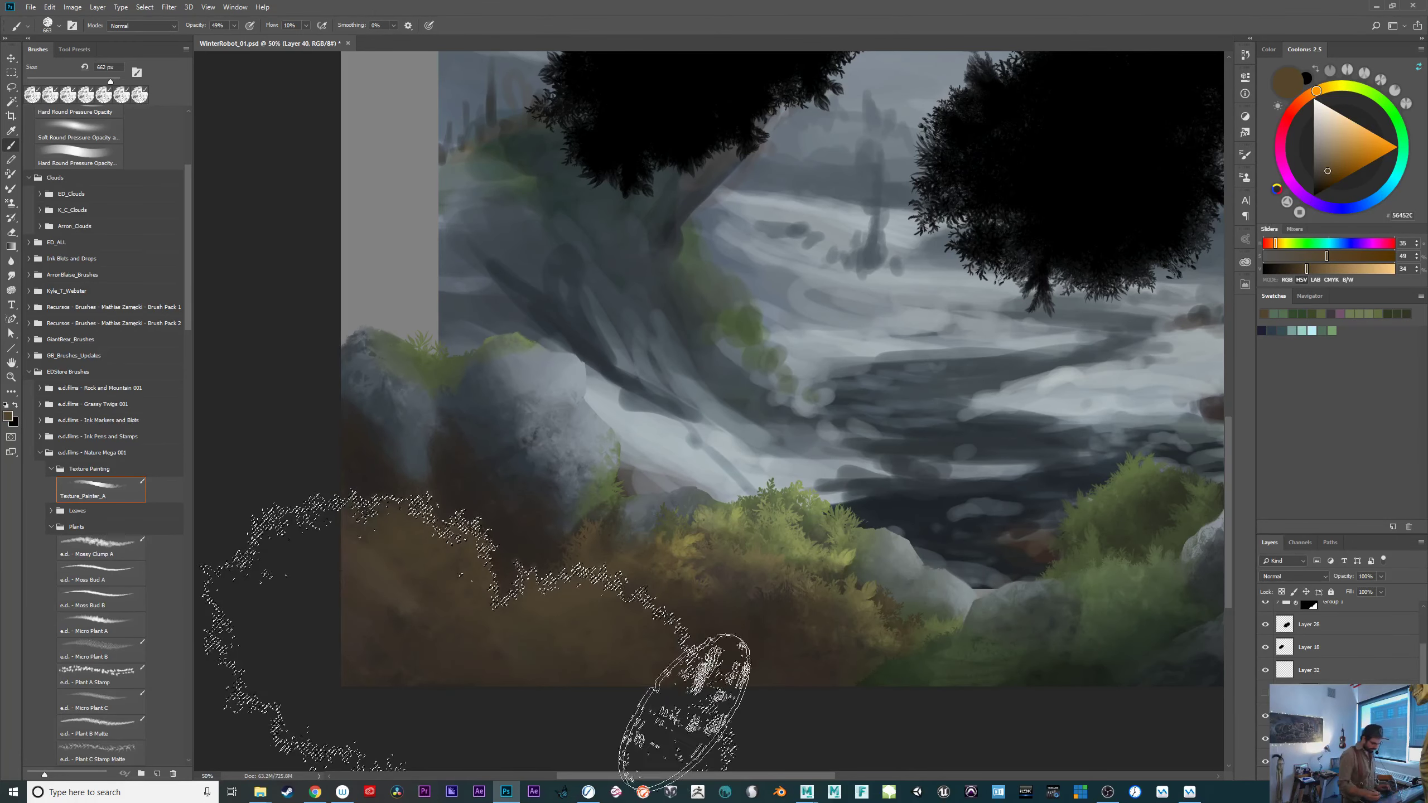
pyautogui.keyDown('alt'); pyautogui.click(583, 541); pyautogui.keyUp('alt')
pyautogui.moveTo(560, 562)
pyautogui.mouseDown()
pyautogui.moveTo(483, 499)
pyautogui.moveTo(422, 500)
pyautogui.mouseUp()
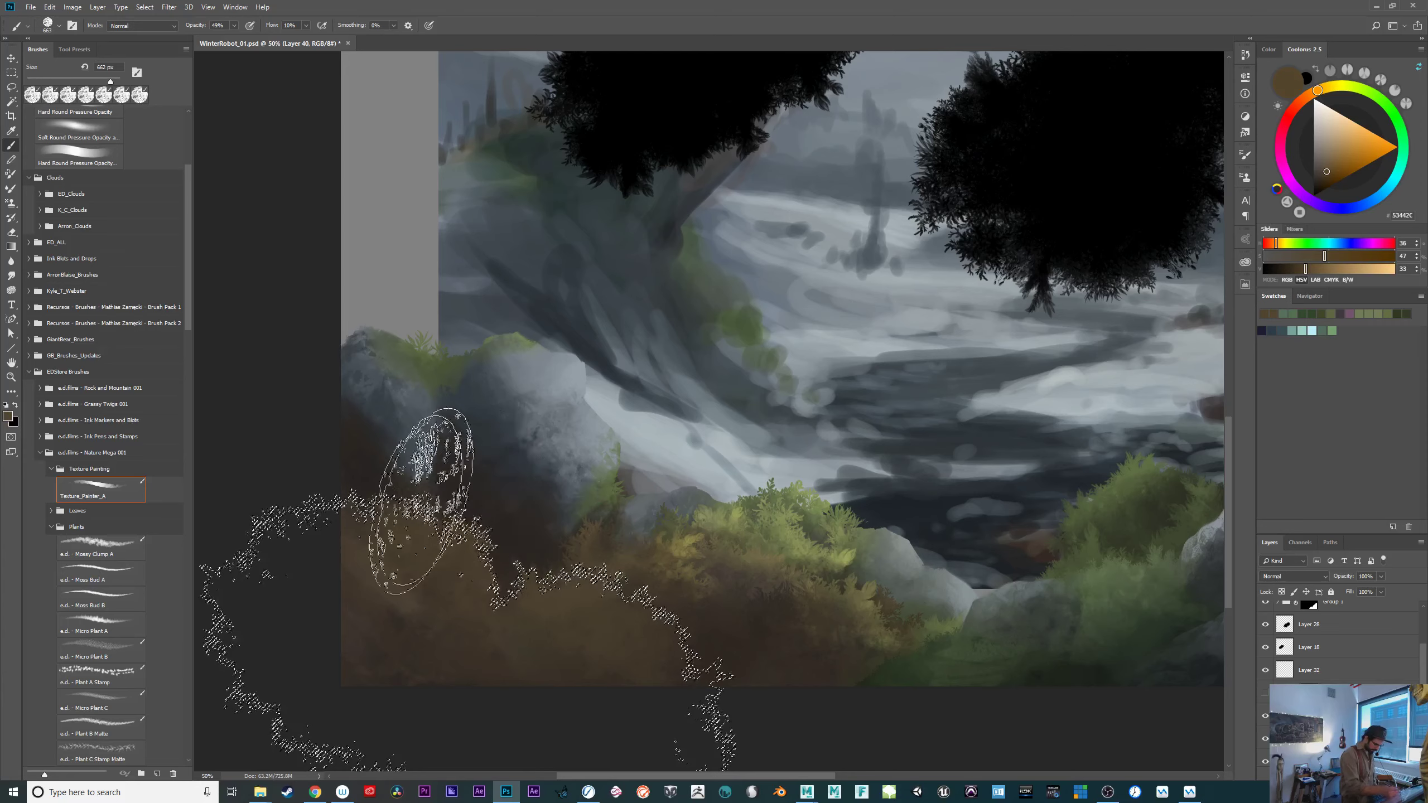
pyautogui.click(1323, 164)
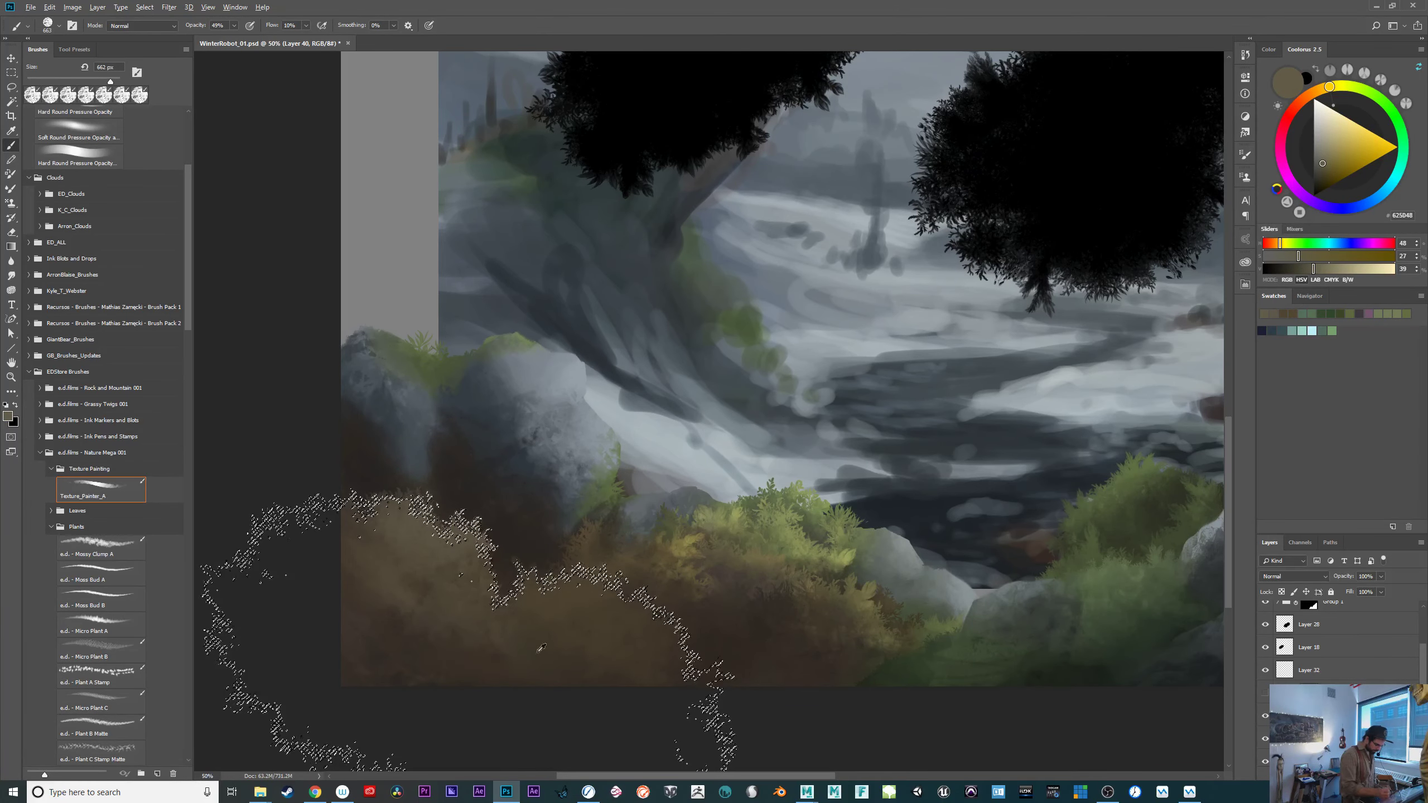
# Shade the foliage clumps inside the leafy selection with sampled near-black brown and a more saturated dark brown.
pyautogui.keyDown('alt'); pyautogui.click(516, 536); pyautogui.keyUp('alt')
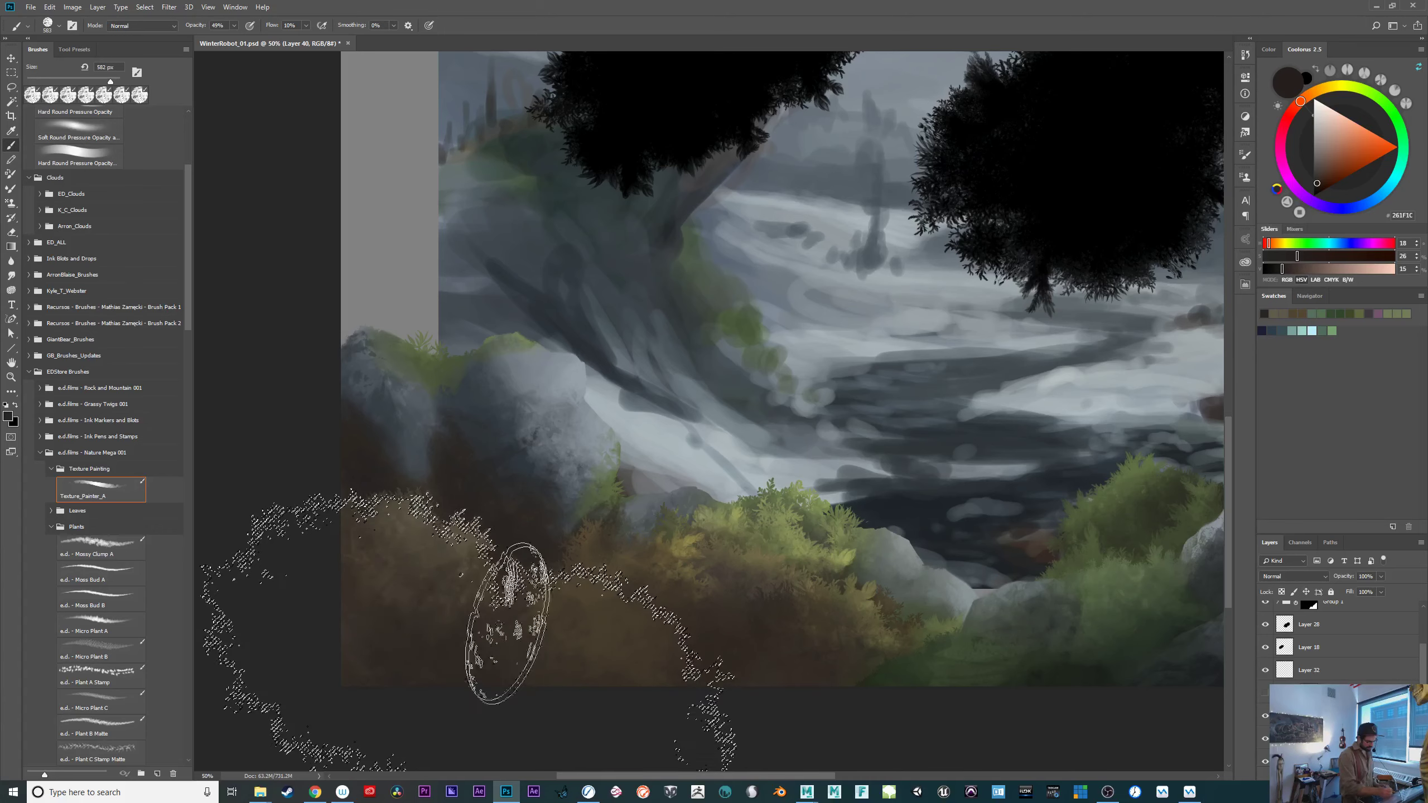
pyautogui.moveTo(802, 694); pyautogui.dragTo(839, 701)
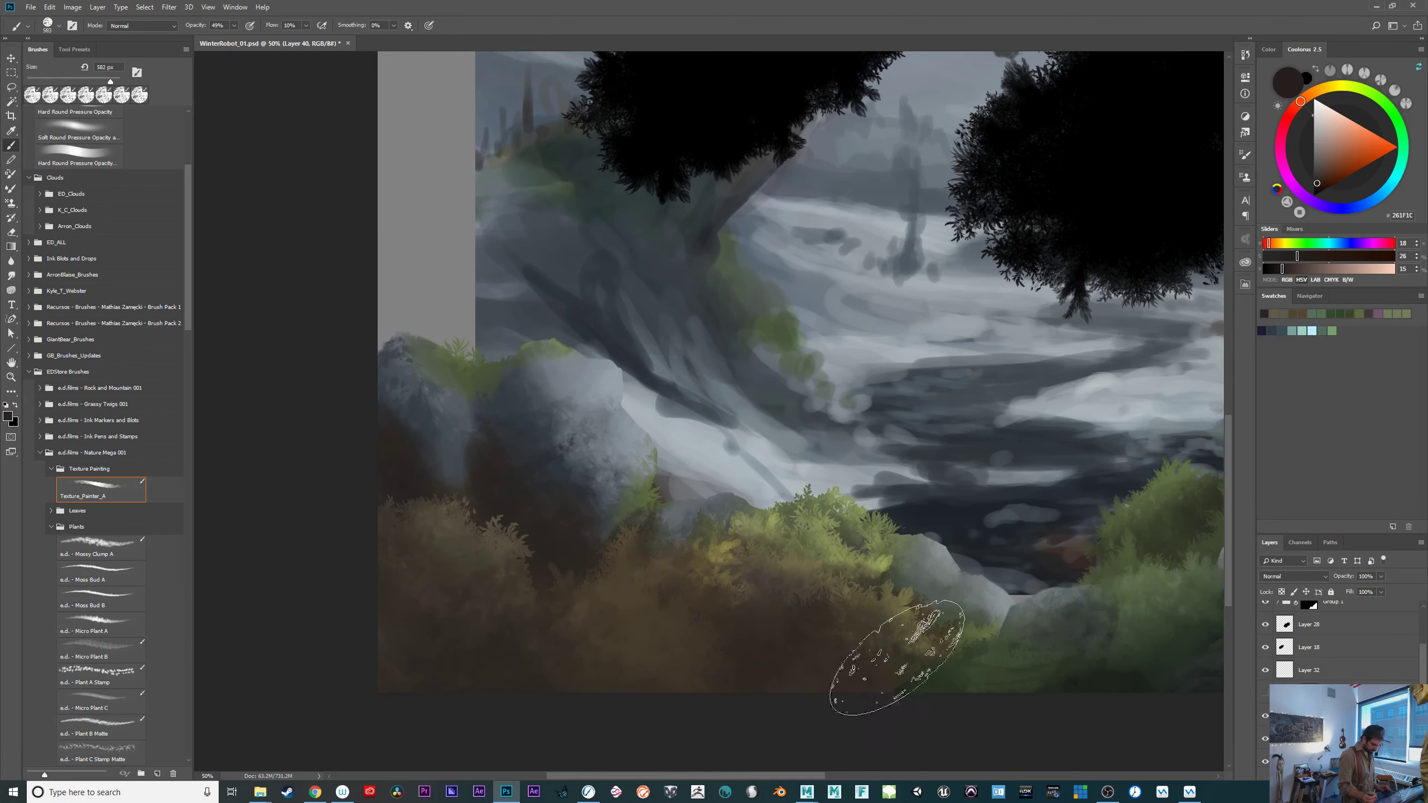
pyautogui.moveTo(759, 648); pyautogui.dragTo(738, 617)
pyautogui.hotkey('ctrl', '+')
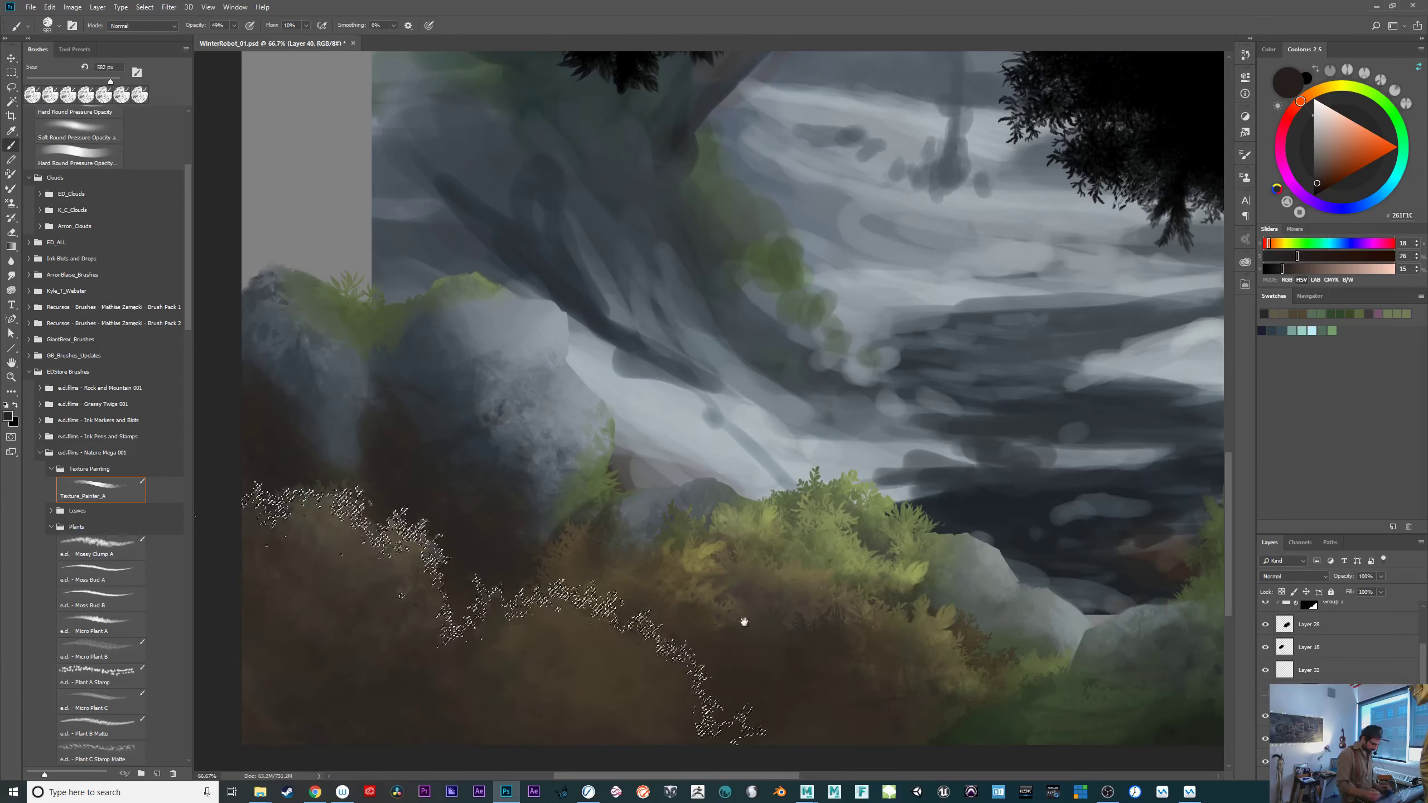
pyautogui.moveTo(530, 568); pyautogui.dragTo(610, 571)
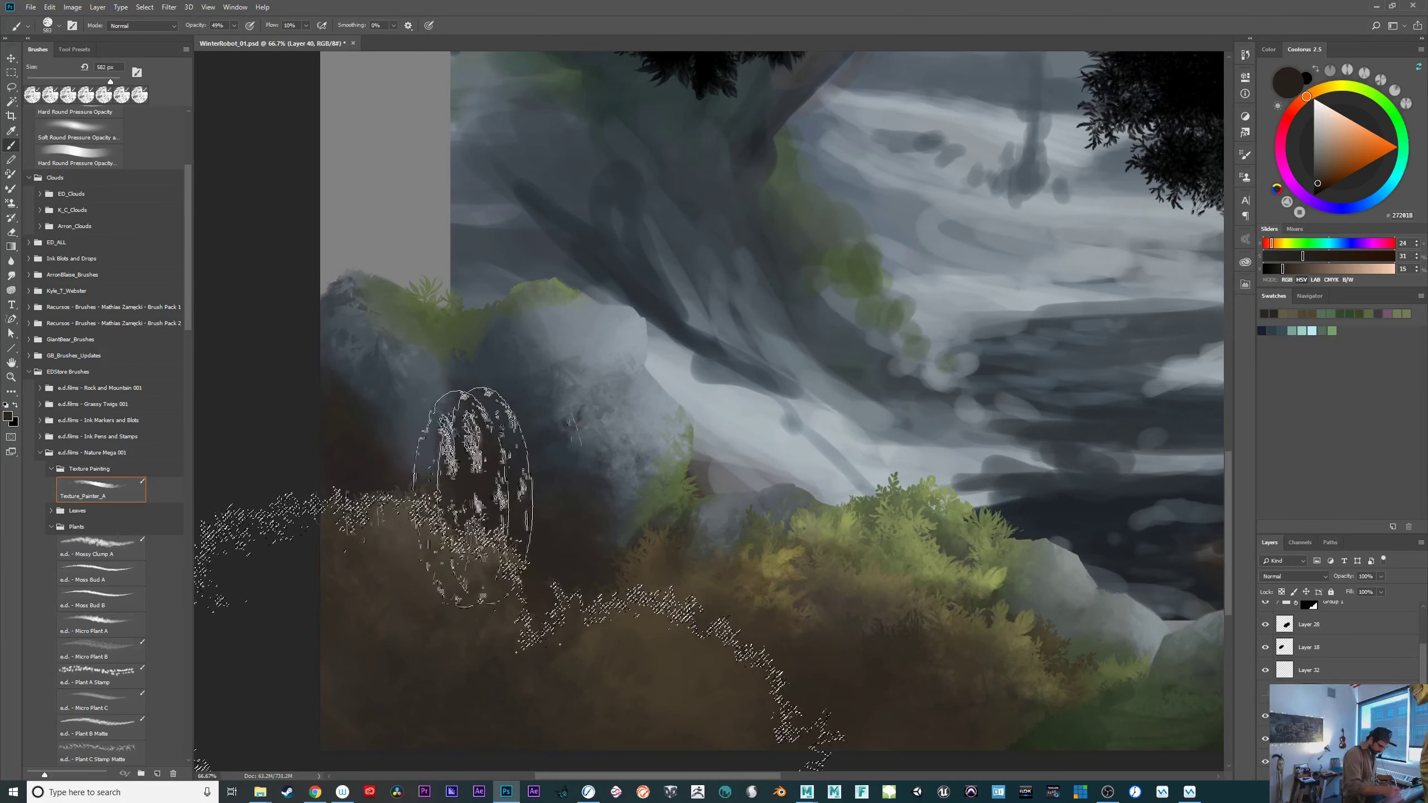
pyautogui.click(1323, 183)
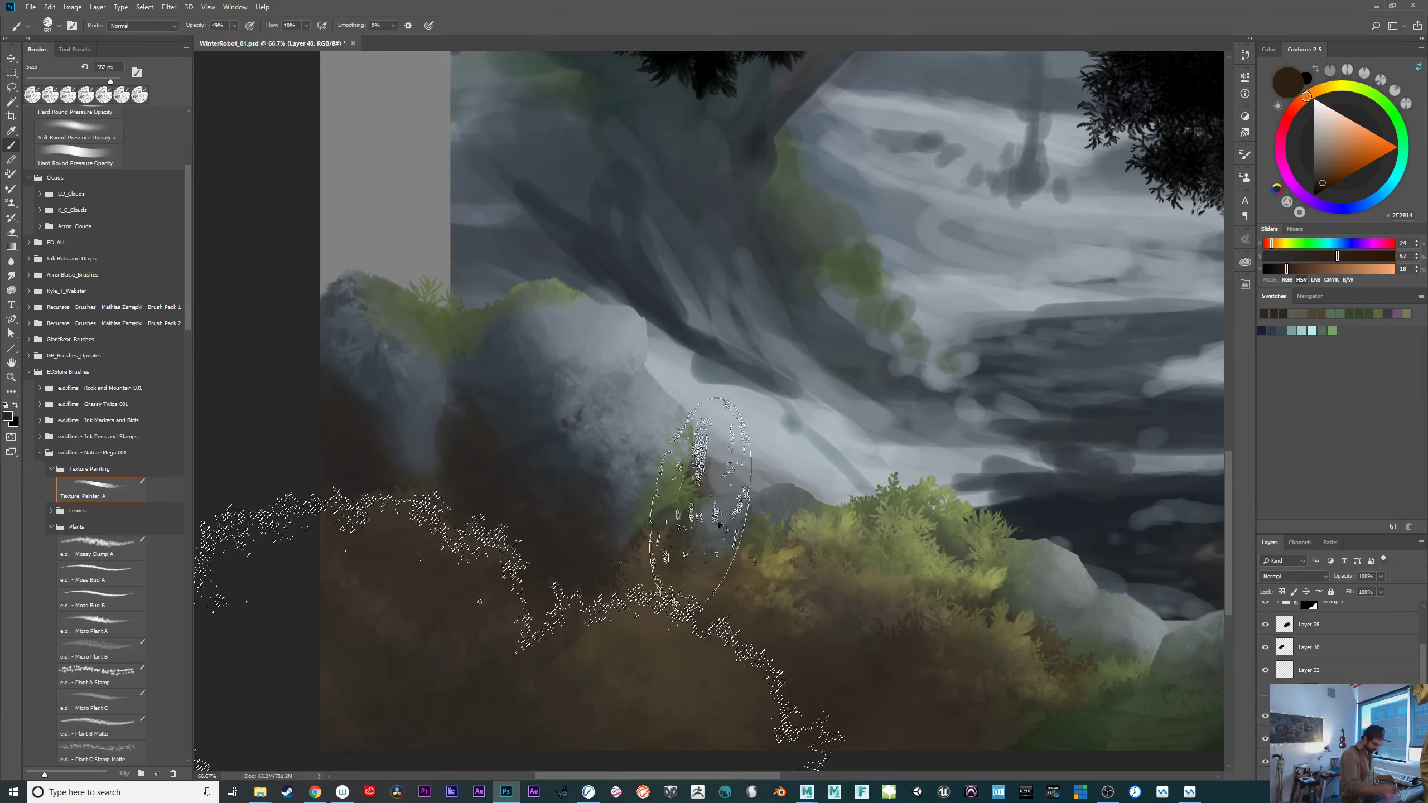
pyautogui.moveTo(864, 690); pyautogui.dragTo(832, 702)
pyautogui.moveTo(748, 629); pyautogui.dragTo(713, 609)
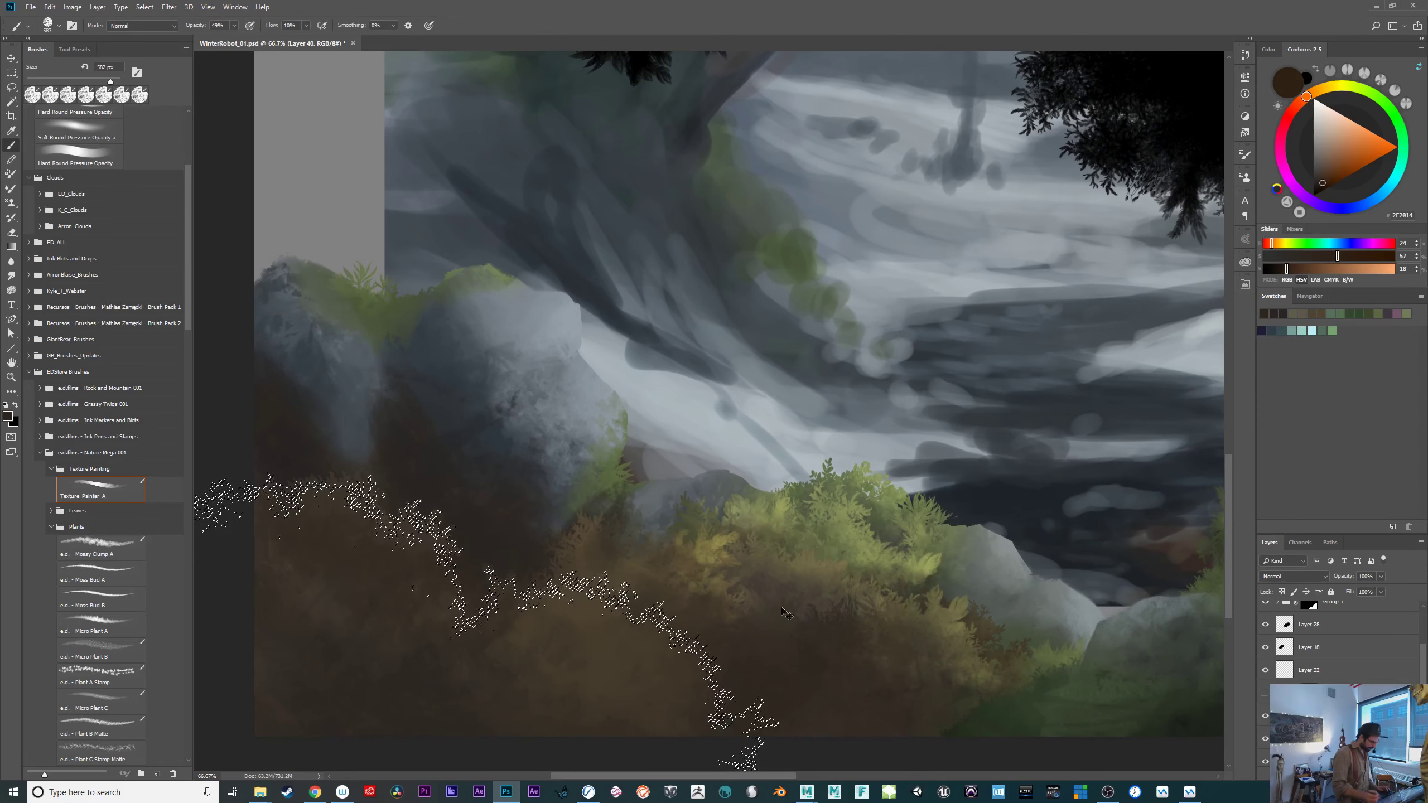
# Transform the leafy selection again, shifting and rotating it to about -143° over the brown bush, apply it and return to the Brush tool.
pyautogui.click(144, 6)
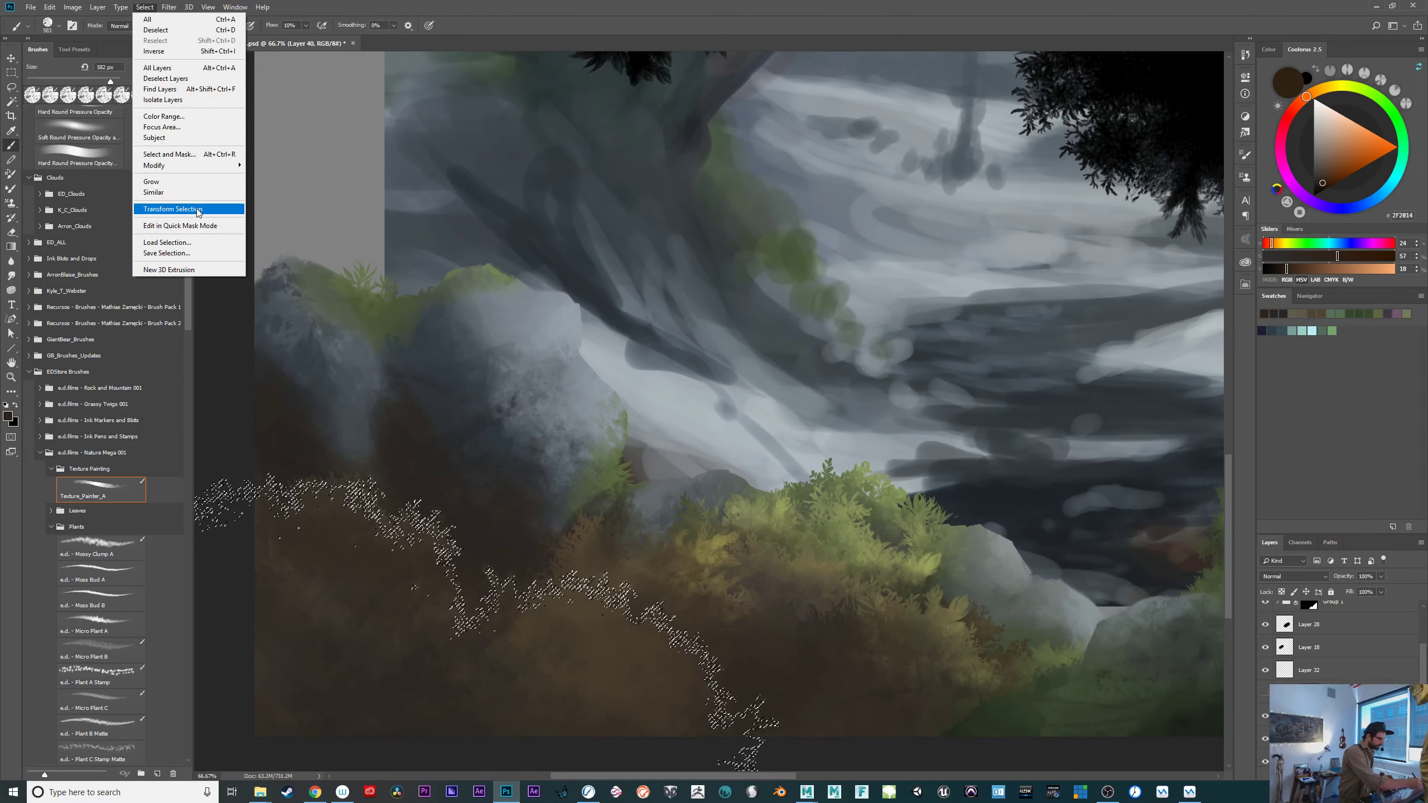
pyautogui.click(198, 209)
pyautogui.moveTo(801, 476); pyautogui.dragTo(600, 630)
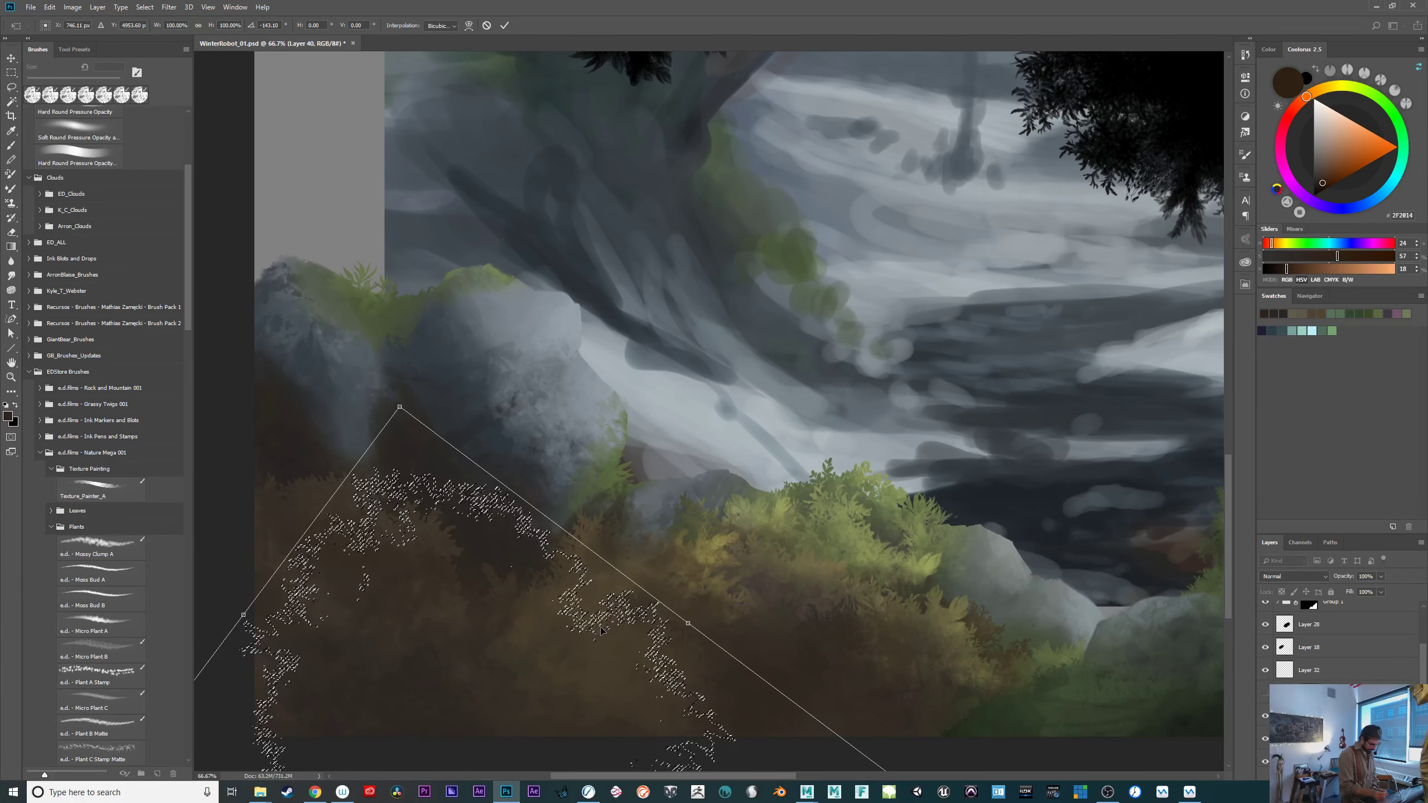
pyautogui.press('Return')
pyautogui.press('b')
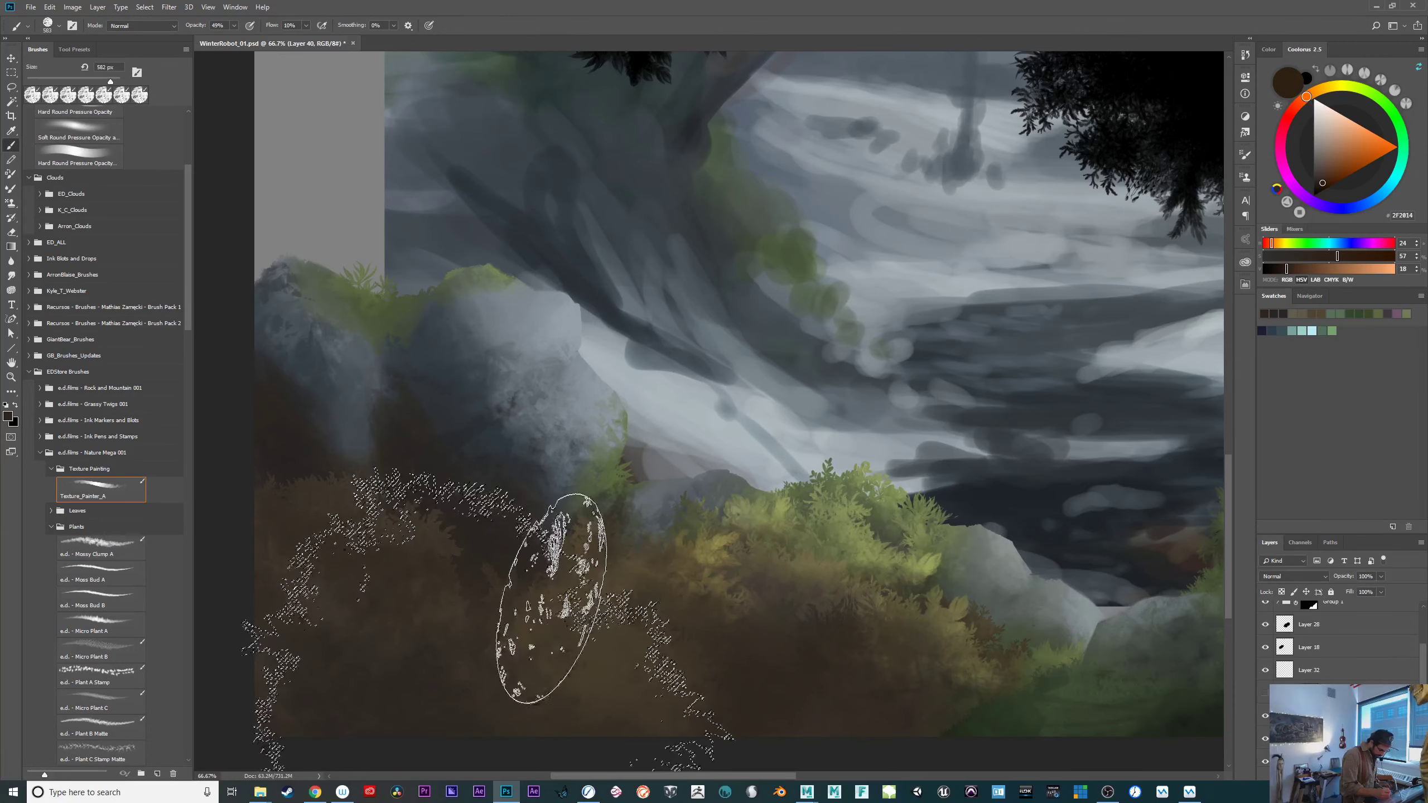
# Paint a sampled medium brown along the inside of the repositioned leafy selection's edge, and deselect.
pyautogui.keyDown('alt'); pyautogui.click(557, 595); pyautogui.keyUp('alt')
pyautogui.moveTo(535, 528)
pyautogui.mouseDown()
pyautogui.moveTo(561, 490)
pyautogui.moveTo(480, 431)
pyautogui.moveTo(593, 485)
pyautogui.moveTo(556, 491)
pyautogui.moveTo(461, 406)
pyautogui.moveTo(531, 437)
pyautogui.moveTo(450, 448)
pyautogui.moveTo(506, 524)
pyautogui.moveTo(575, 562)
pyautogui.moveTo(552, 493)
pyautogui.moveTo(508, 519)
pyautogui.moveTo(747, 622)
pyautogui.mouseUp()
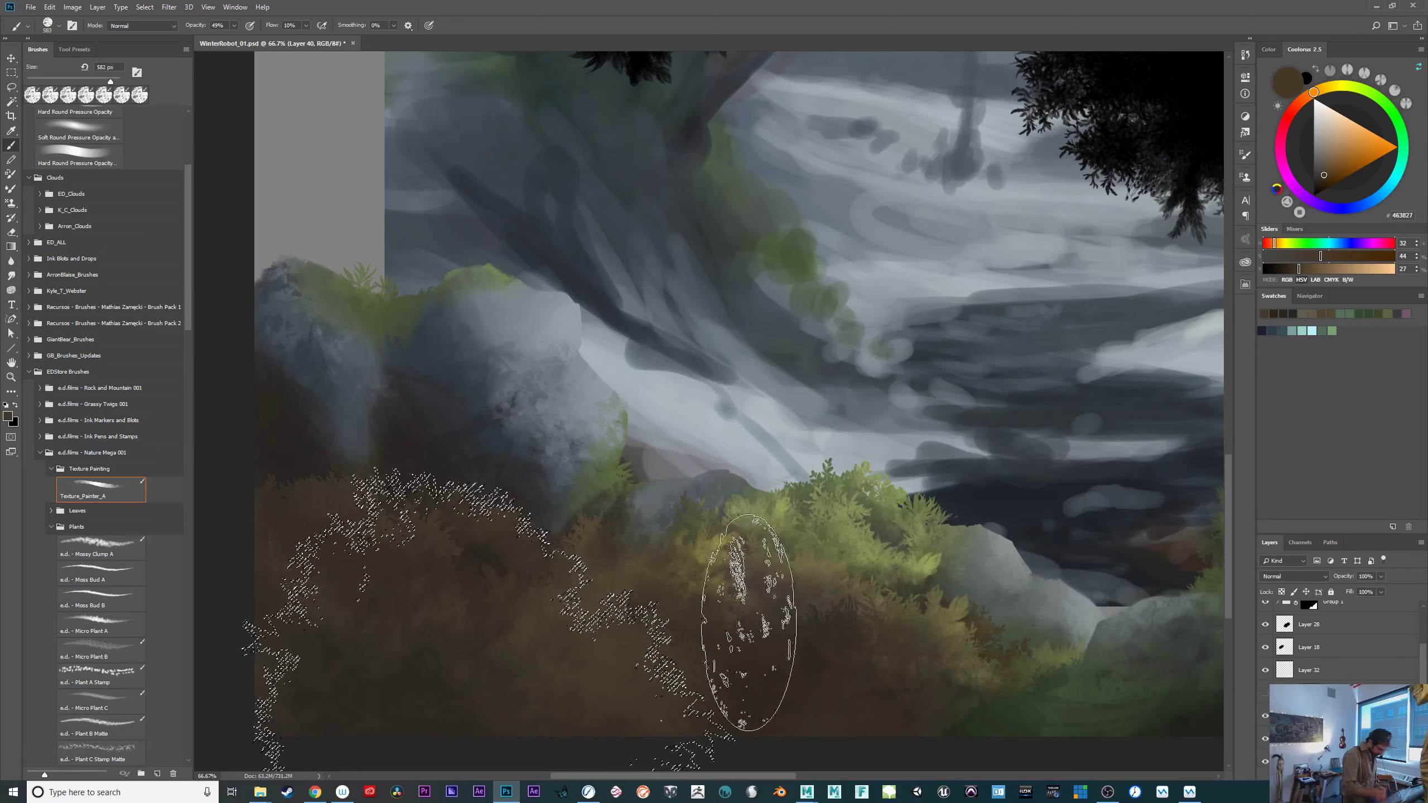
pyautogui.hotkey('ctrl', 'd')
# Sample dark blue-grey from the shaded rock and touch up its base above the brown bush with a smaller brush.
pyautogui.moveTo(895, 676)
pyautogui.mouseDown()
pyautogui.moveTo(912, 712)
pyautogui.moveTo(981, 669)
pyautogui.moveTo(986, 651)
pyautogui.moveTo(889, 647)
pyautogui.moveTo(818, 606)
pyautogui.mouseUp()
pyautogui.moveTo(456, 411)
pyautogui.mouseDown()
pyautogui.moveTo(413, 427)
pyautogui.moveTo(422, 395)
pyautogui.mouseUp()
pyautogui.keyDown('alt'); pyautogui.click(438, 390); pyautogui.keyUp('alt')
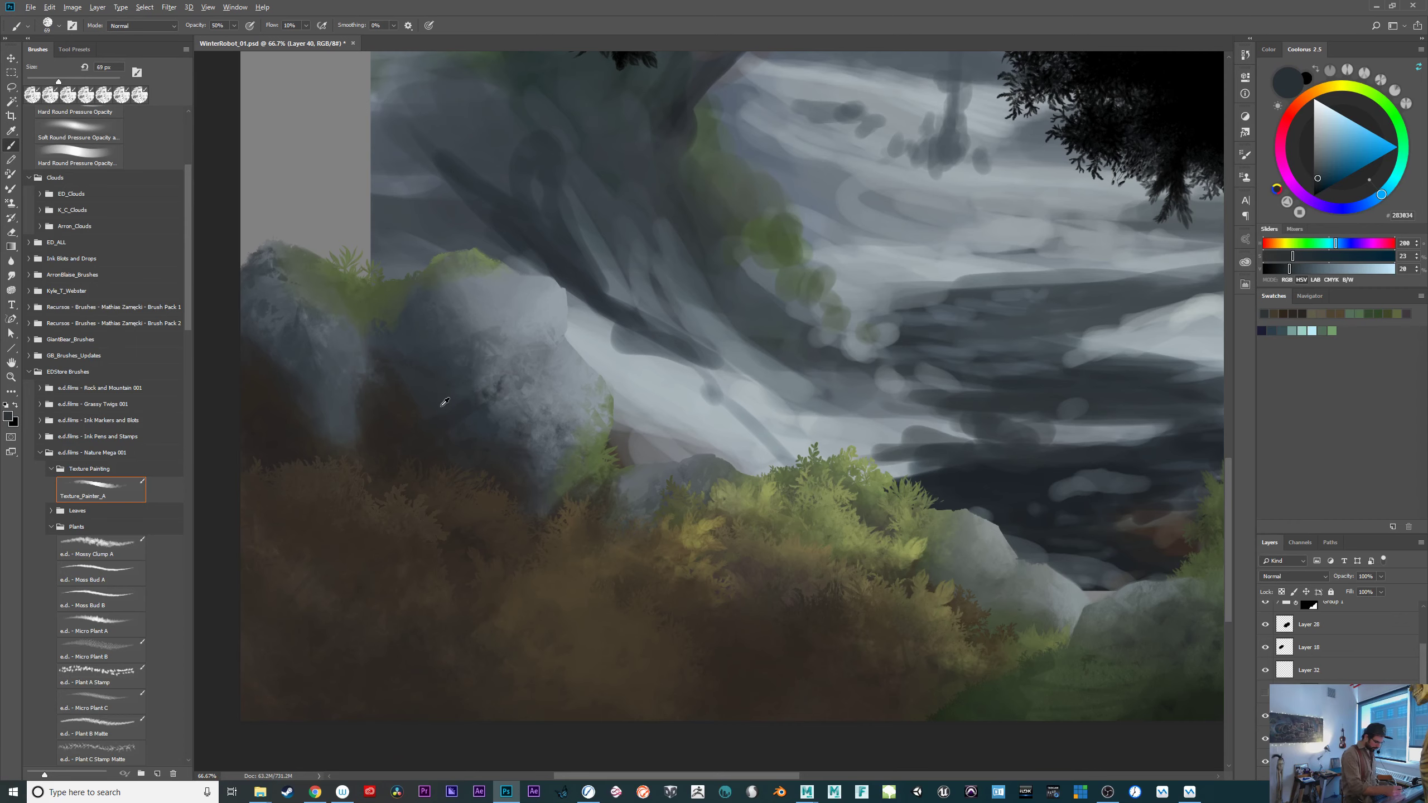
pyautogui.keyDown('alt'); pyautogui.click(426, 389); pyautogui.keyUp('alt')
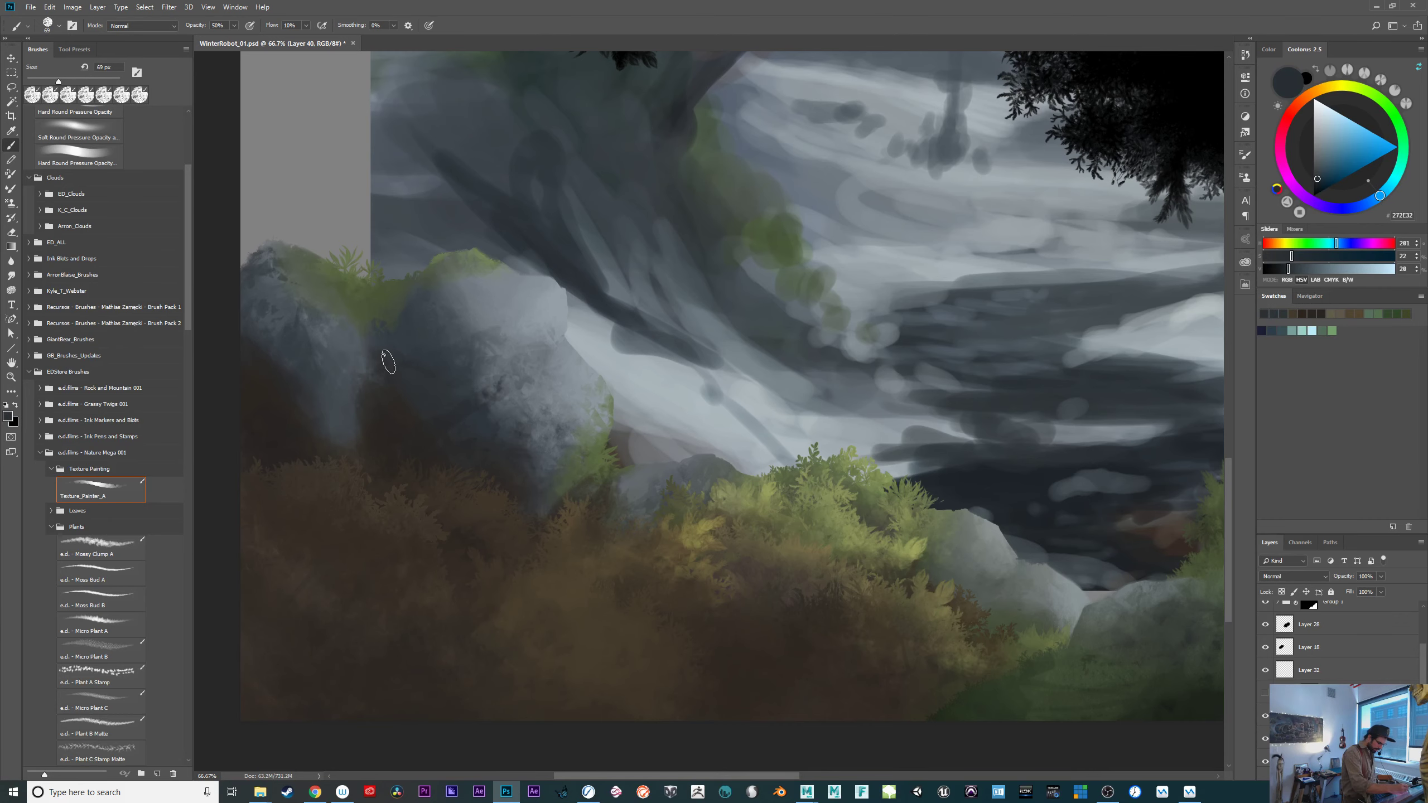
pyautogui.moveTo(865, 640); pyautogui.dragTo(788, 552)
pyautogui.moveTo(947, 648); pyautogui.dragTo(966, 672)
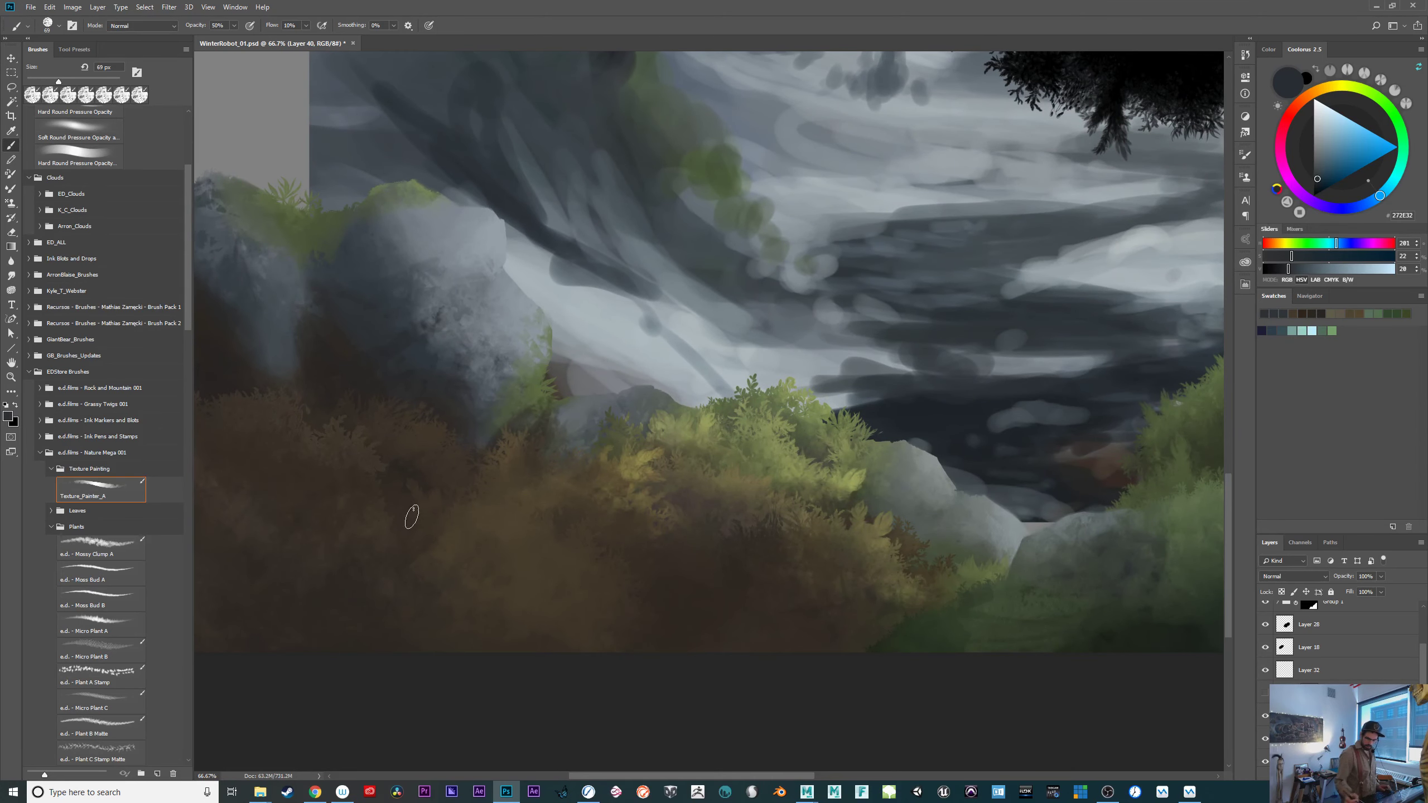
pyautogui.moveTo(765, 629)
pyautogui.mouseDown()
pyautogui.moveTo(698, 657)
pyautogui.moveTo(756, 647)
pyautogui.moveTo(925, 727)
pyautogui.mouseUp()
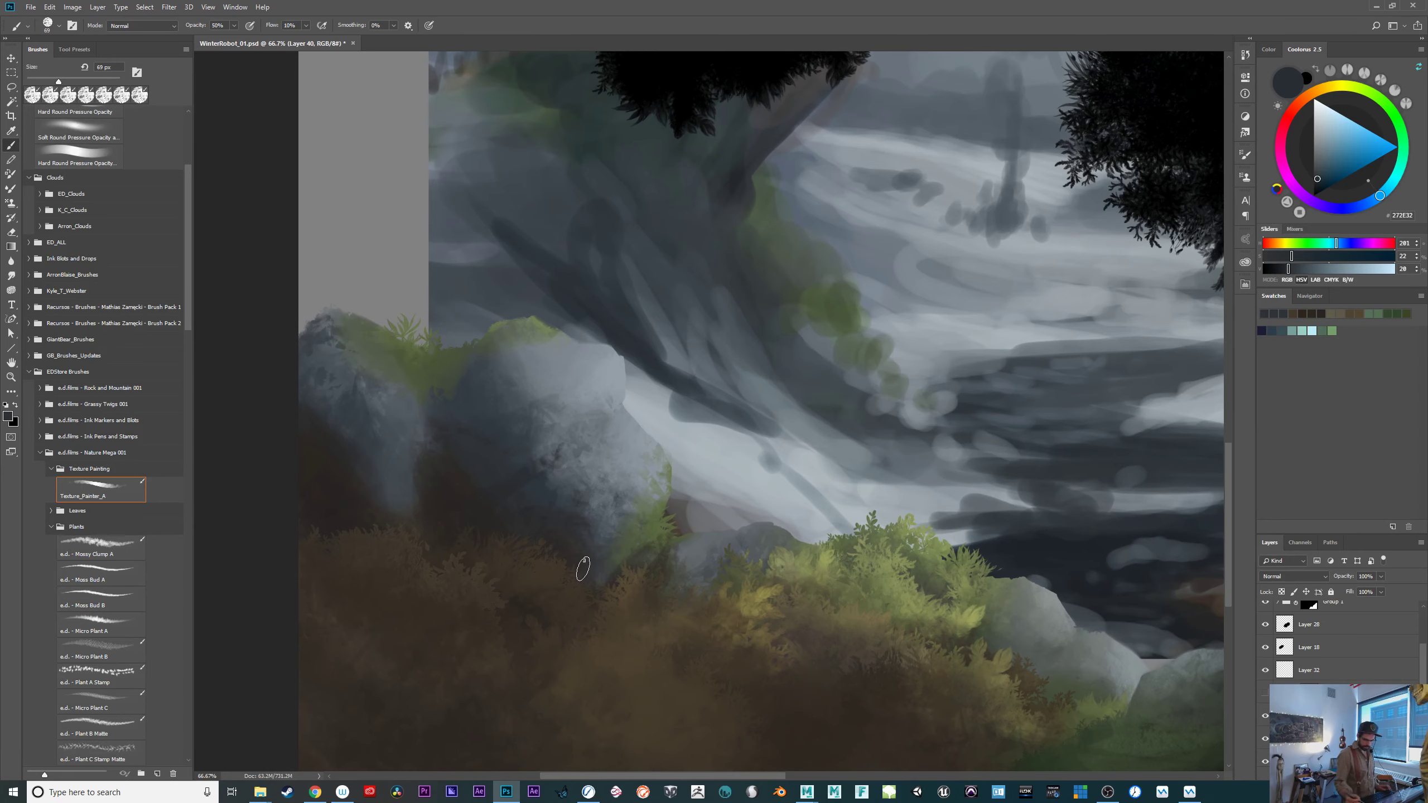
# Load the outline of the left black foliage cluster as a selection, keeping the current painting layer active.
pyautogui.moveTo(1006, 432); pyautogui.dragTo(931, 723)
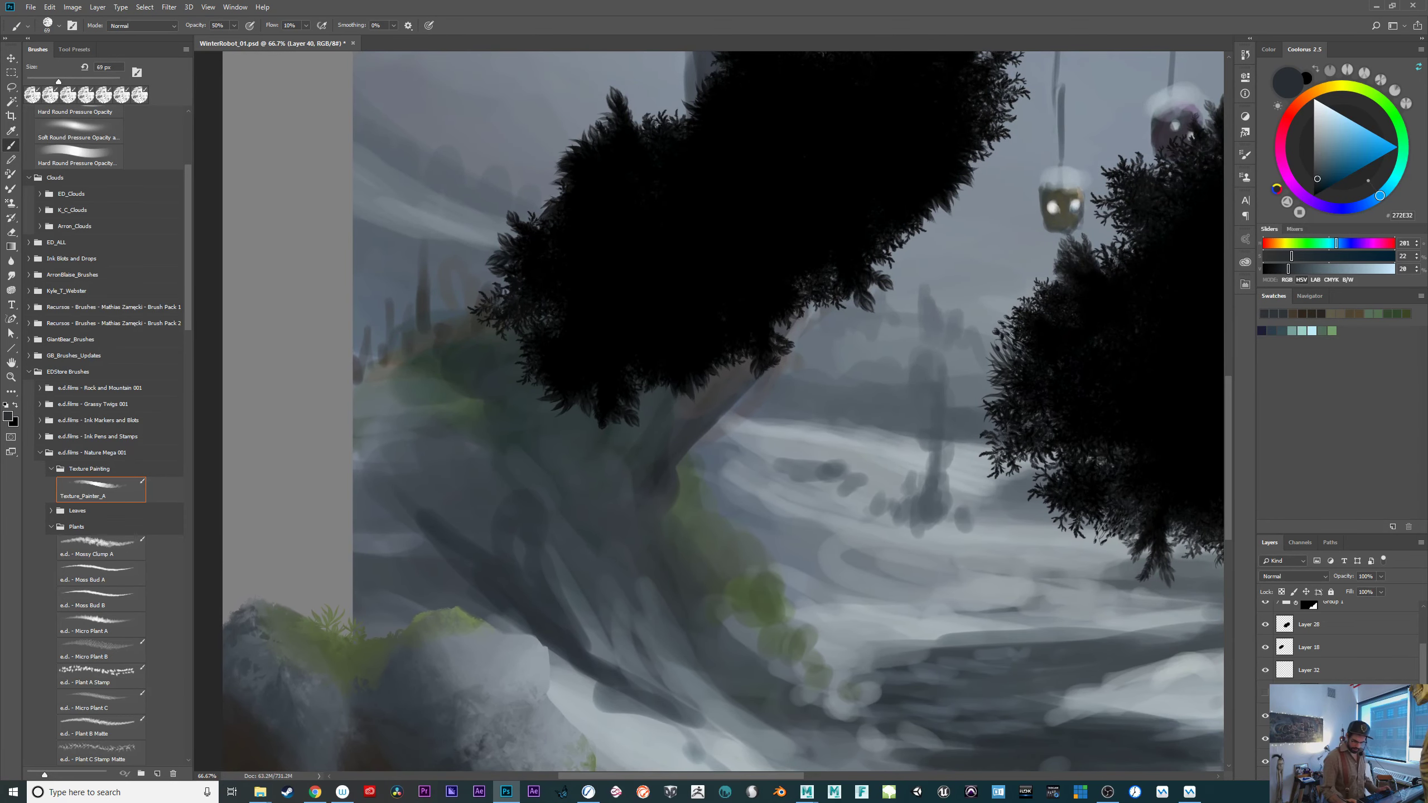
pyautogui.keyDown('ctrl'); pyautogui.click(1284, 646); pyautogui.keyUp('ctrl')
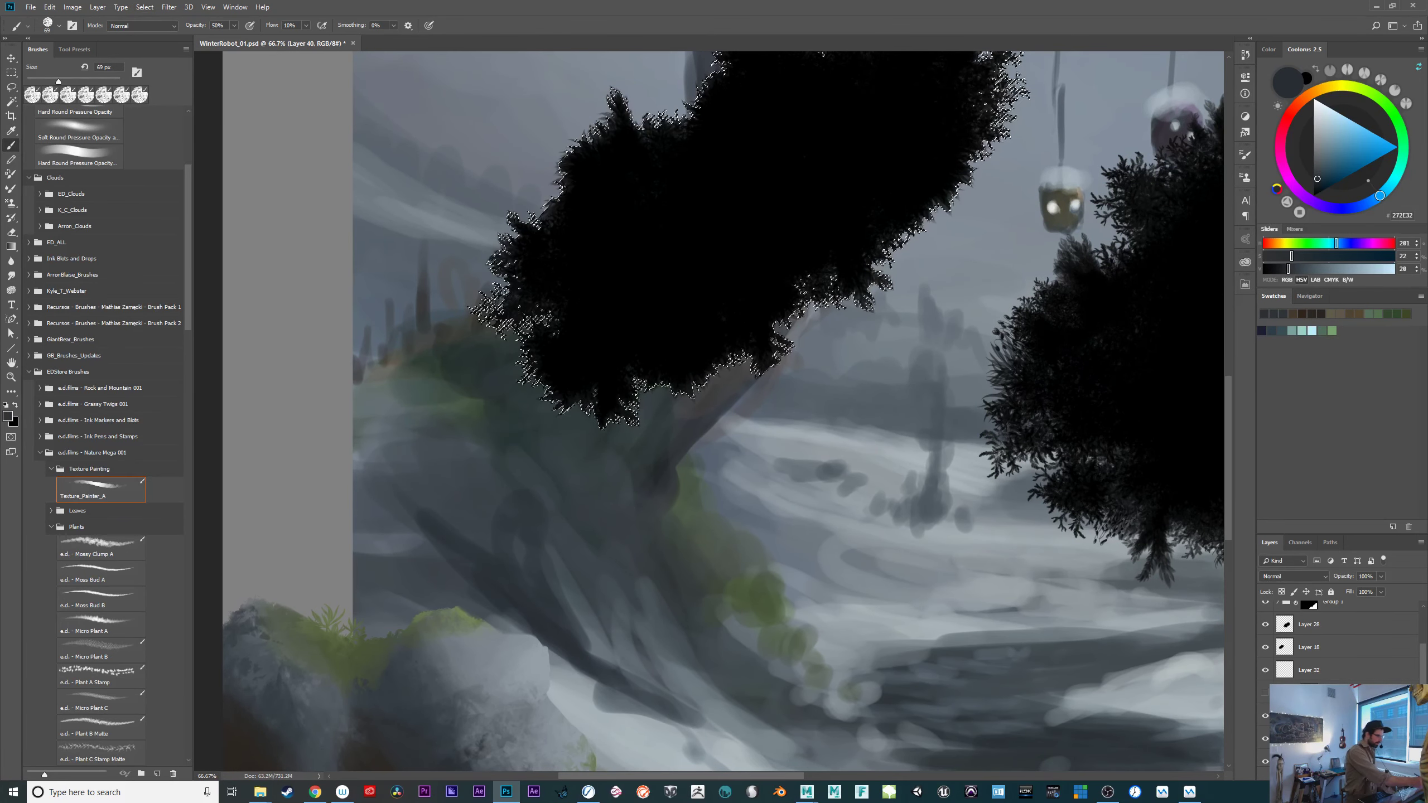
pyautogui.hotkey('ctrl', 'h')
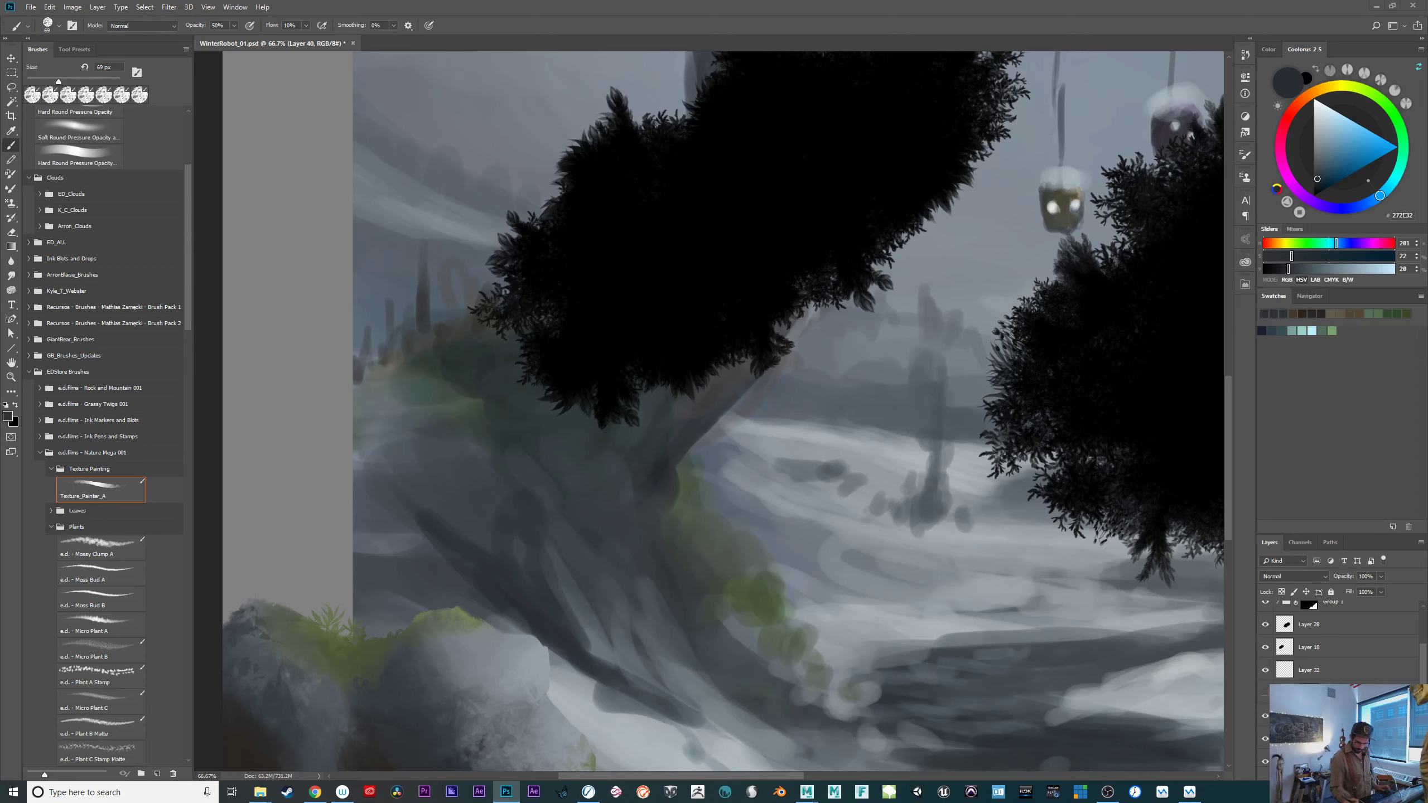
pyautogui.keyDown('ctrl'); pyautogui.click(1286, 646); pyautogui.keyUp('ctrl')
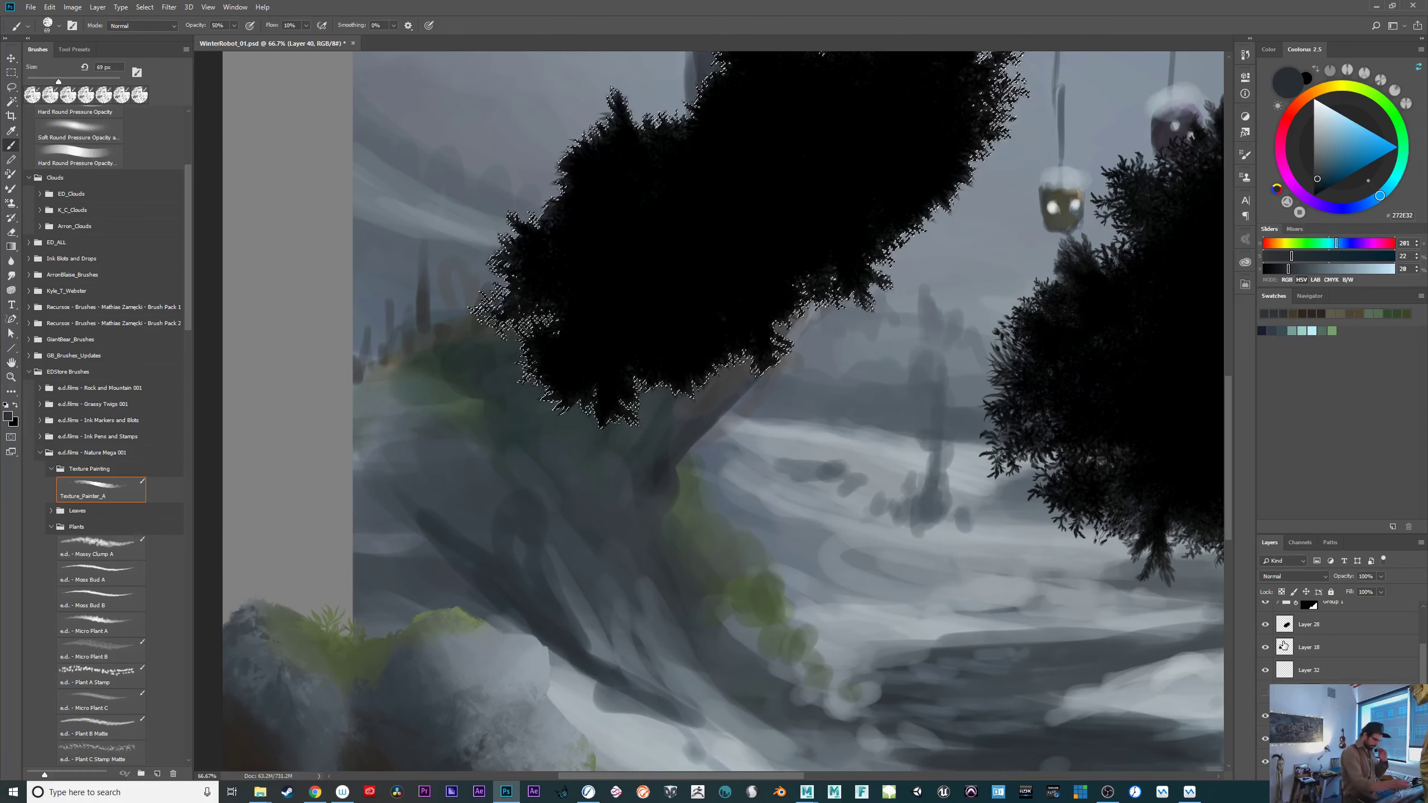
# Transform the leafy selection, scaling it to about 52% and rotating it to about -116° over the left rocks, and apply it.
pyautogui.click(144, 7)
pyautogui.click(189, 210)
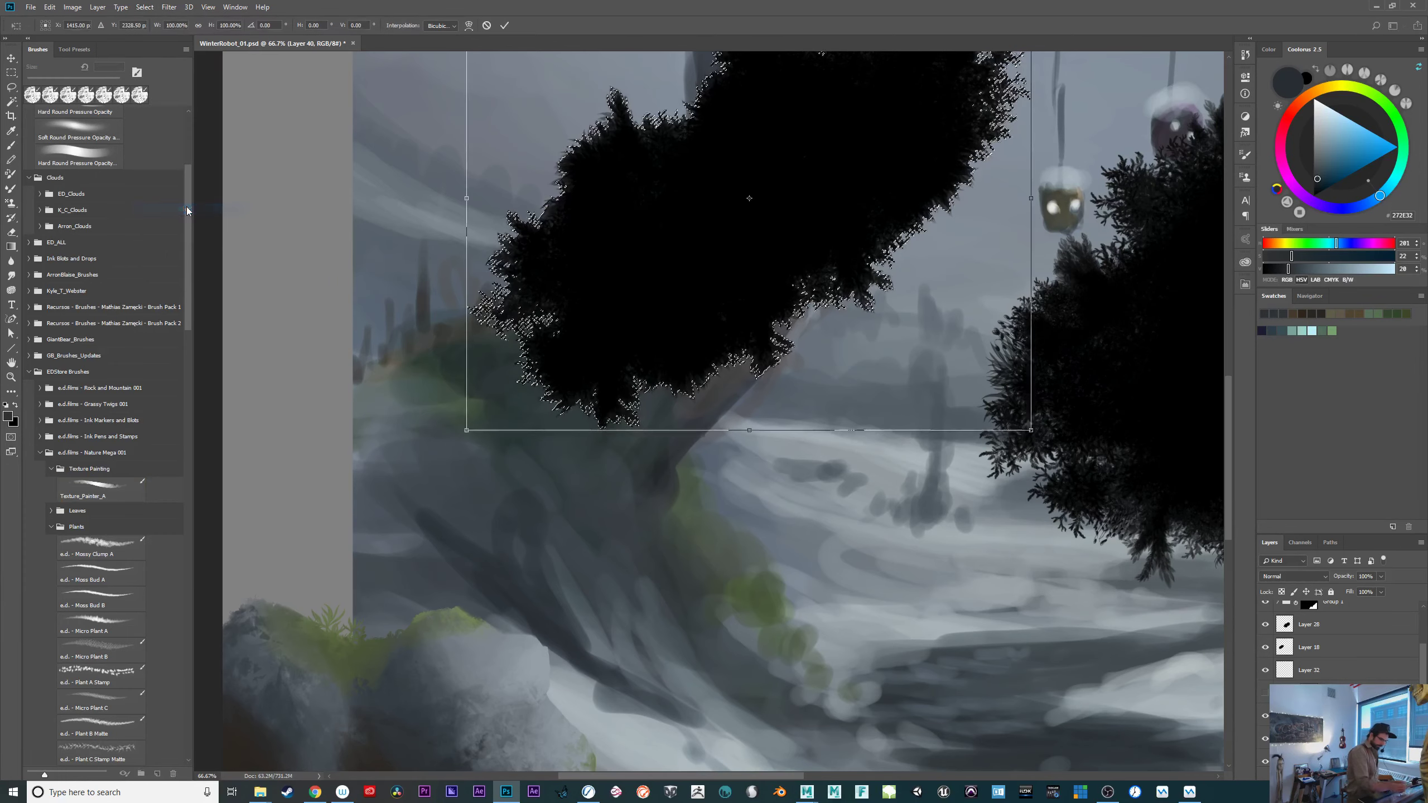
pyautogui.moveTo(743, 216); pyautogui.dragTo(525, 665)
pyautogui.moveTo(811, 412); pyautogui.dragTo(539, 633)
pyautogui.moveTo(864, 593); pyautogui.dragTo(891, 347)
pyautogui.moveTo(543, 731); pyautogui.dragTo(523, 317)
pyautogui.moveTo(468, 534); pyautogui.dragTo(404, 487)
pyautogui.moveTo(608, 524); pyautogui.dragTo(654, 528)
pyautogui.moveTo(448, 519); pyautogui.dragTo(440, 528)
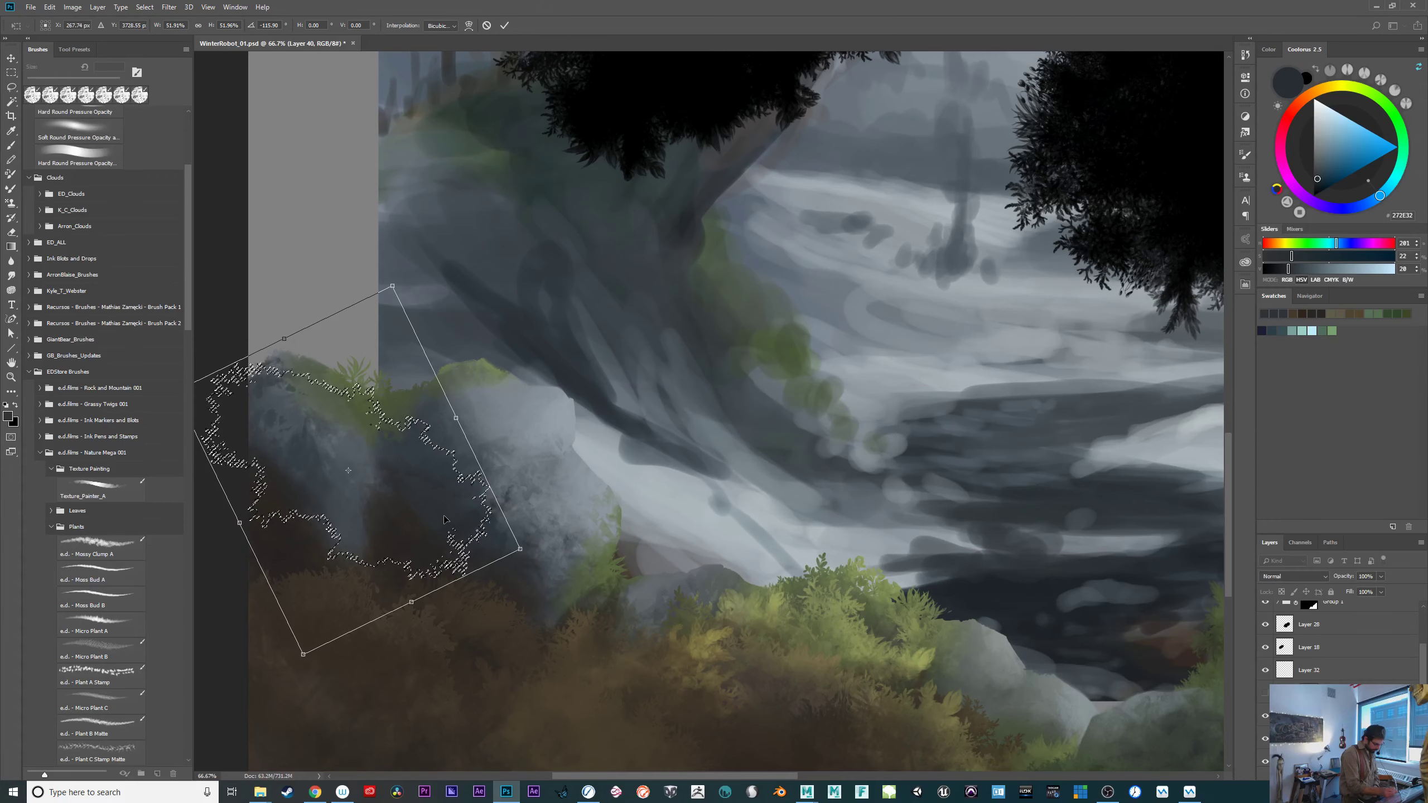
pyautogui.press('Return')
# Sample the moss green, lighten it and paint it along the left rock's mossy top inside the selection, enlarging the brush to 250 px.
pyautogui.hotkey('ctrl', '+')
pyautogui.moveTo(545, 562); pyautogui.dragTo(938, 661)
pyautogui.keyDown('alt'); pyautogui.click(585, 461); pyautogui.keyUp('alt')
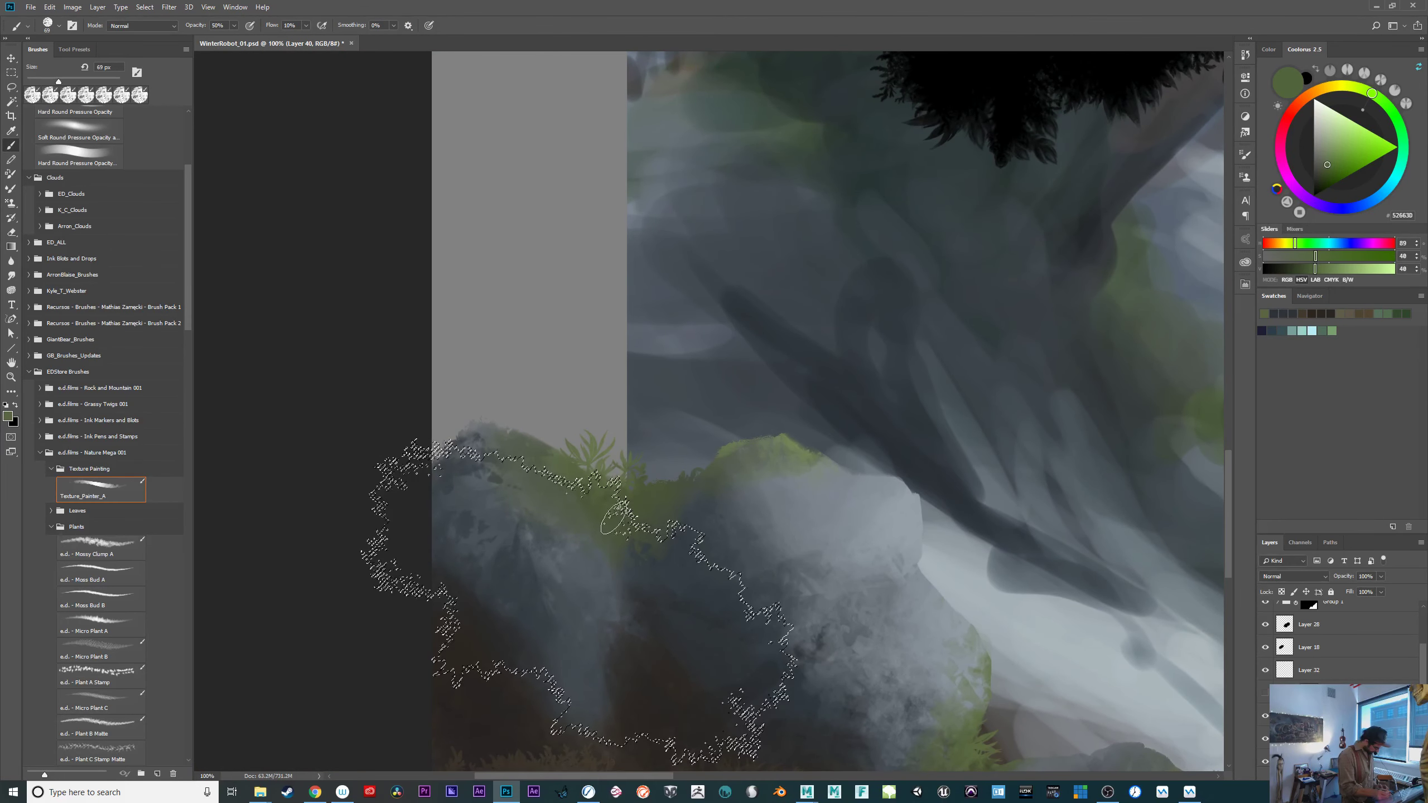
pyautogui.click(1335, 156)
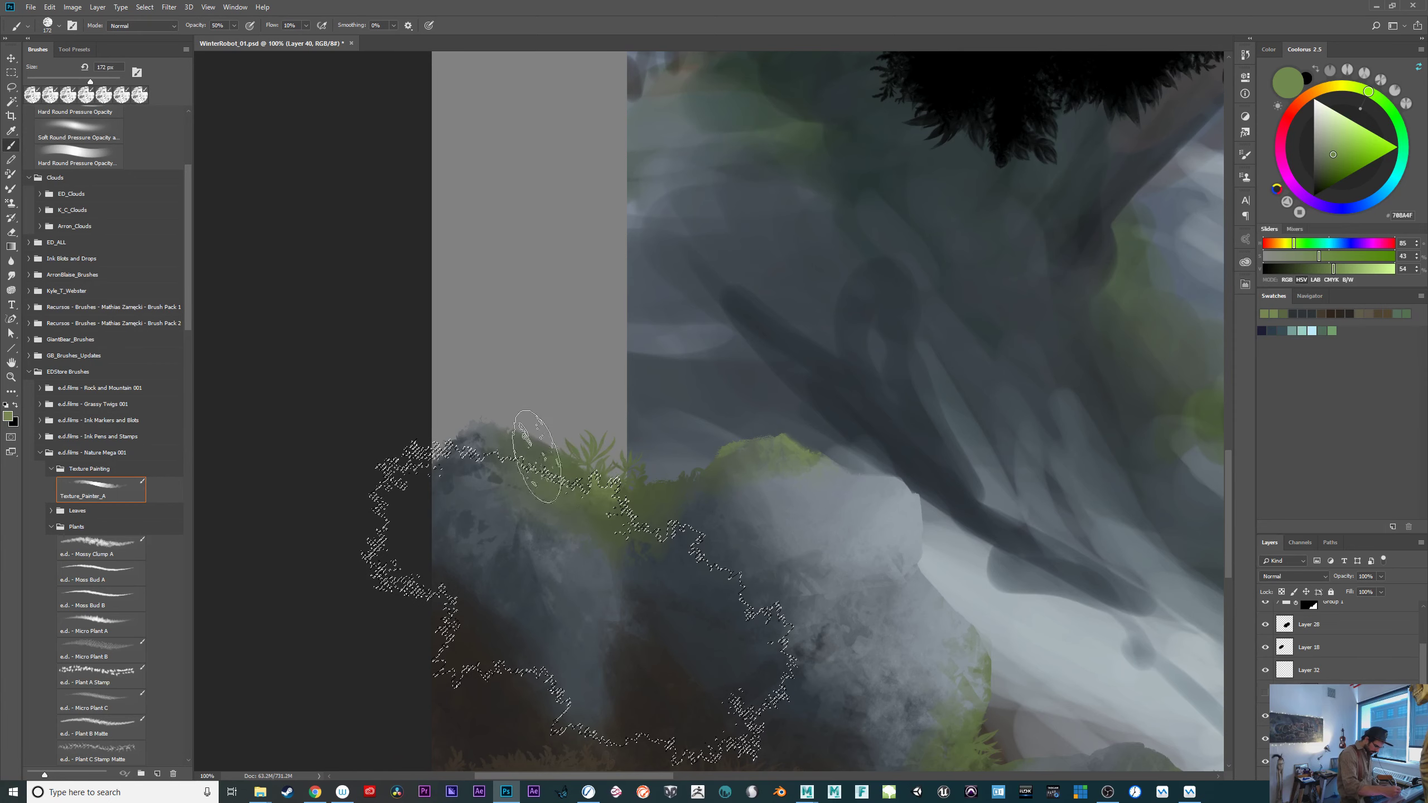
pyautogui.moveTo(525, 468); pyautogui.dragTo(540, 478)
pyautogui.press(']')
pyautogui.press(']')
pyautogui.press(']')
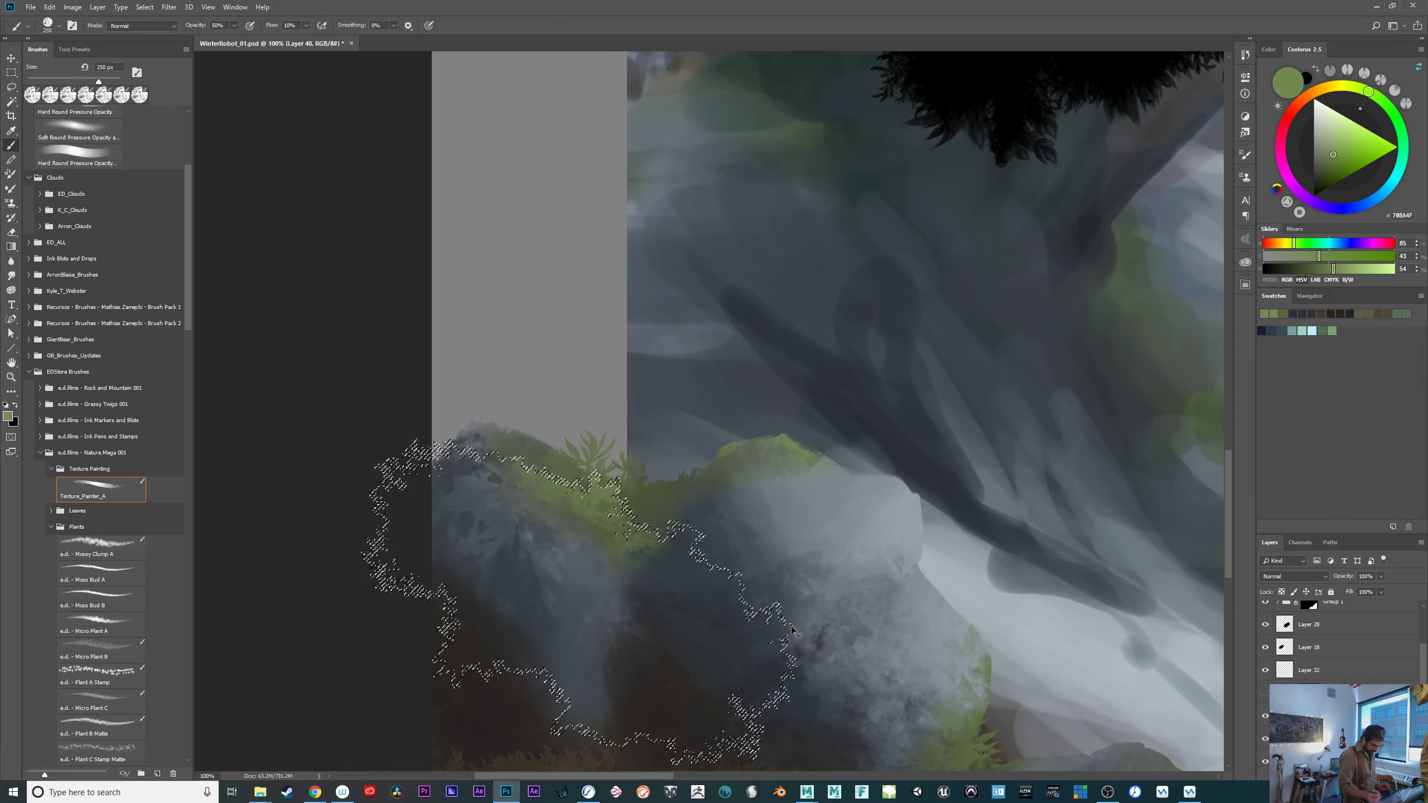
# Invert the leafy selection, sample the dark moss, shift it to a darker green with hue 122 and shade the moss between the two rocks.
pyautogui.hotkey('ctrl', 'shift', 'i')
pyautogui.keyDown('alt'); pyautogui.click(657, 500); pyautogui.keyUp('alt')
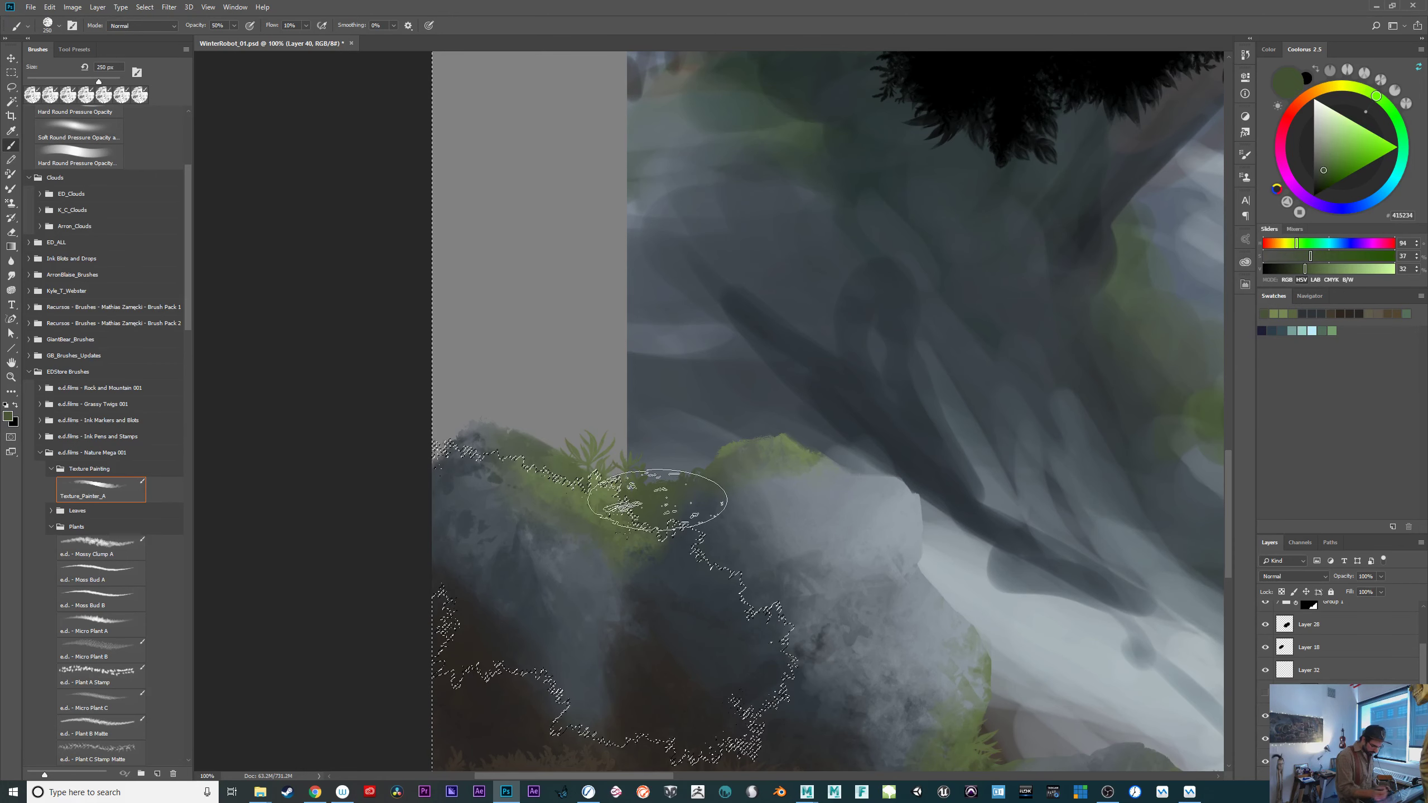
pyautogui.click(1319, 178)
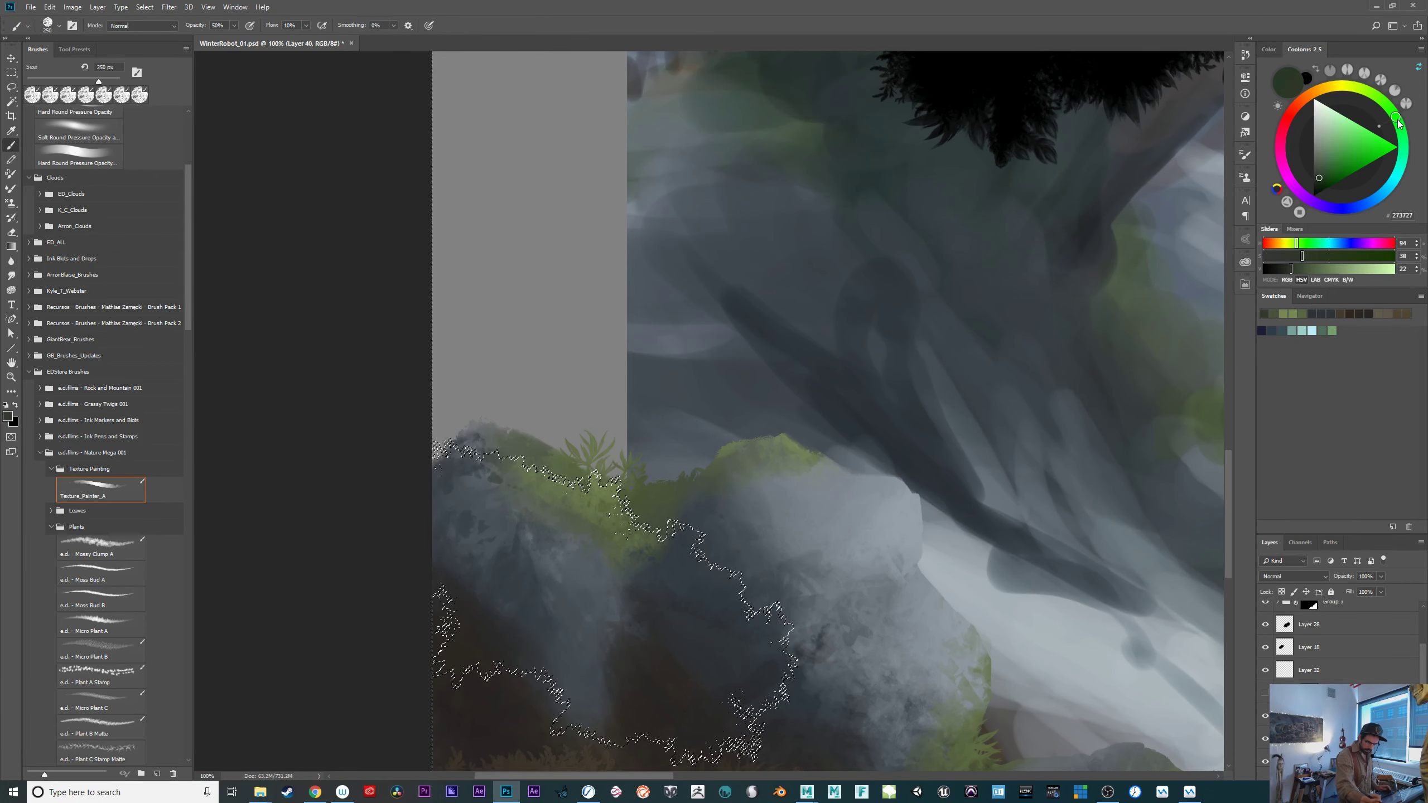
pyautogui.moveTo(657, 518)
pyautogui.mouseDown()
pyautogui.moveTo(679, 615)
pyautogui.moveTo(641, 573)
pyautogui.moveTo(659, 511)
pyautogui.moveTo(651, 591)
pyautogui.moveTo(675, 693)
pyautogui.mouseUp()
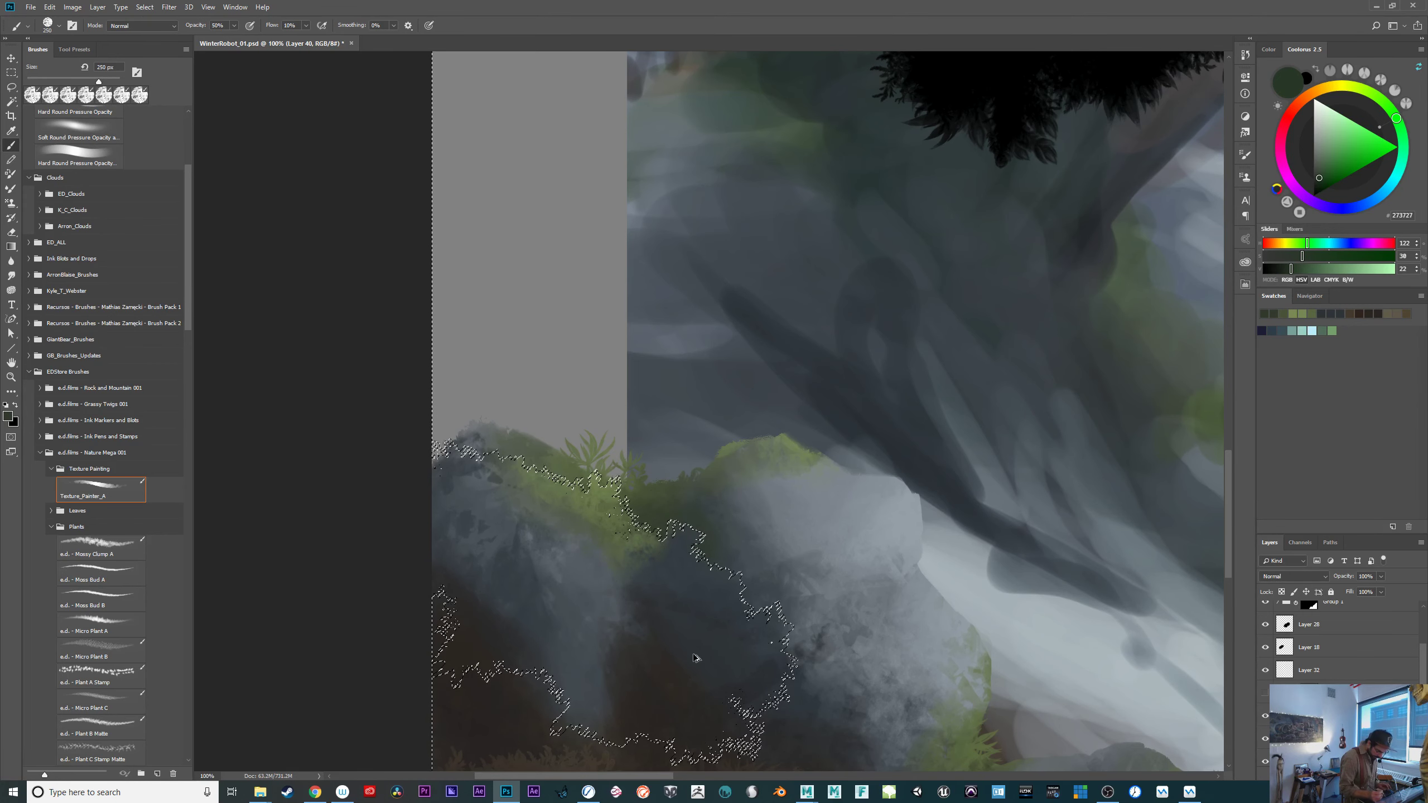
pyautogui.moveTo(654, 570)
pyautogui.mouseDown()
pyautogui.moveTo(647, 548)
pyautogui.moveTo(625, 589)
pyautogui.mouseUp()
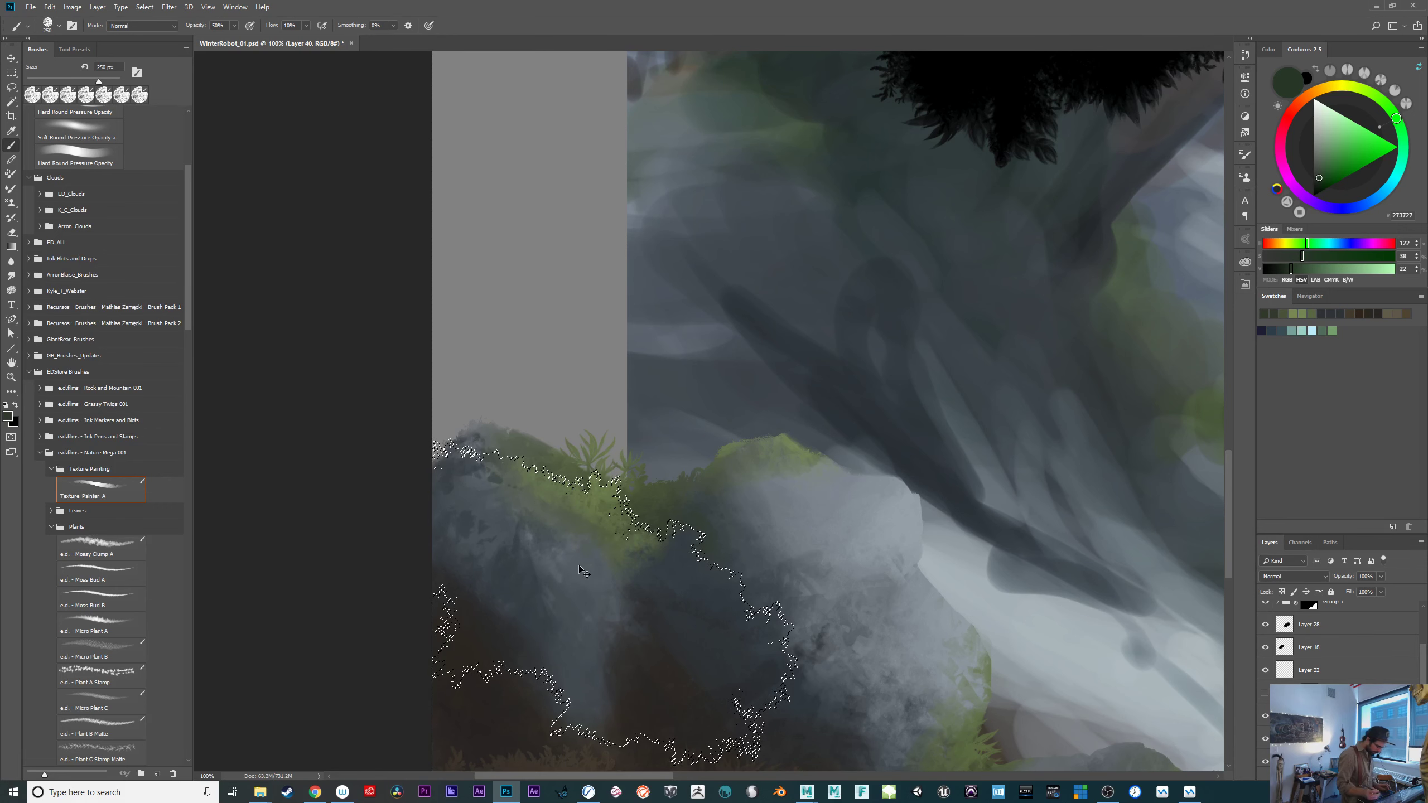
# Sample the moss green on top of the larger rock, lighten it to a pale highlight green and clear the leafy selection.
pyautogui.keyDown('alt'); pyautogui.click(790, 437); pyautogui.keyUp('alt')
pyautogui.moveTo(1330, 151); pyautogui.dragTo(1330, 143)
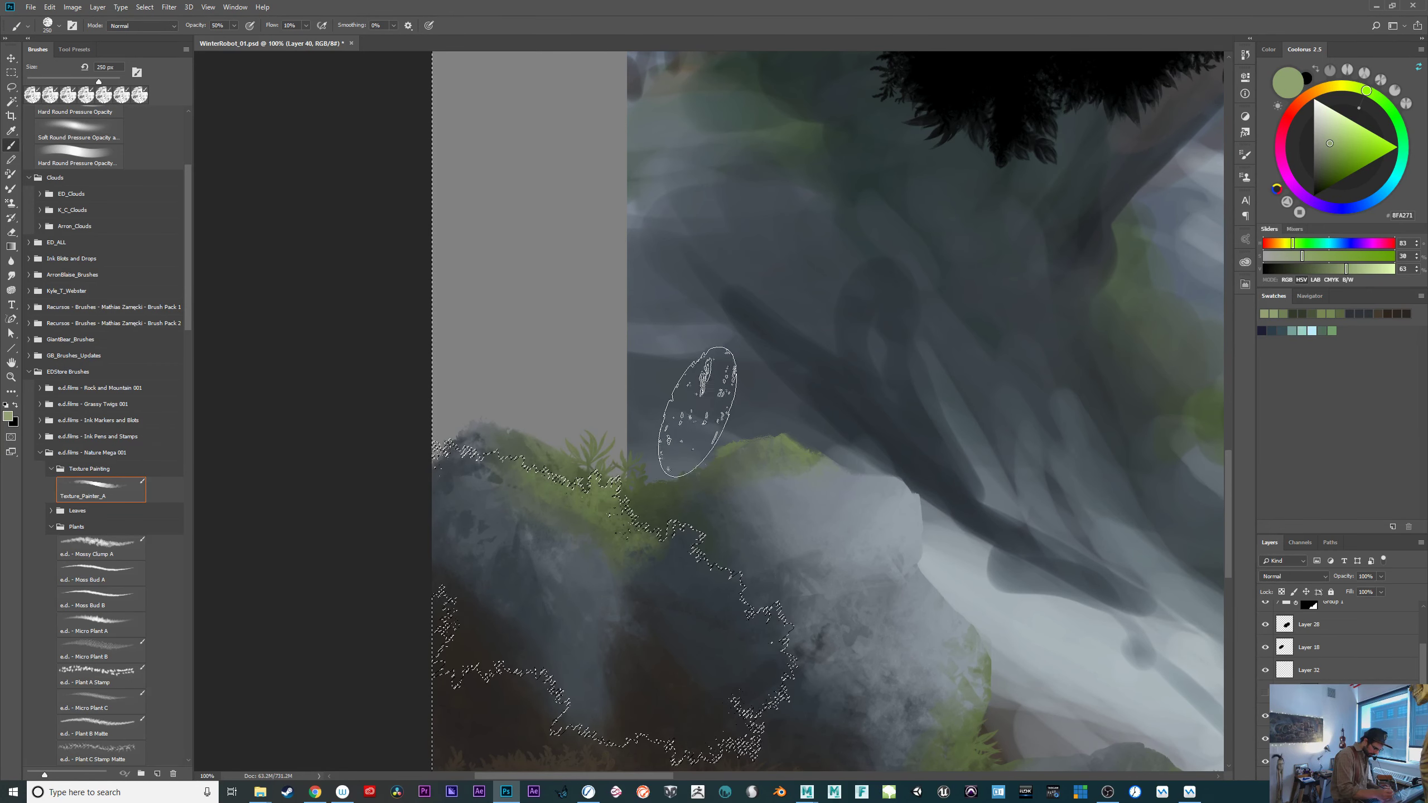
pyautogui.moveTo(1015, 606); pyautogui.dragTo(964, 628)
pyautogui.moveTo(1030, 760); pyautogui.dragTo(946, 619)
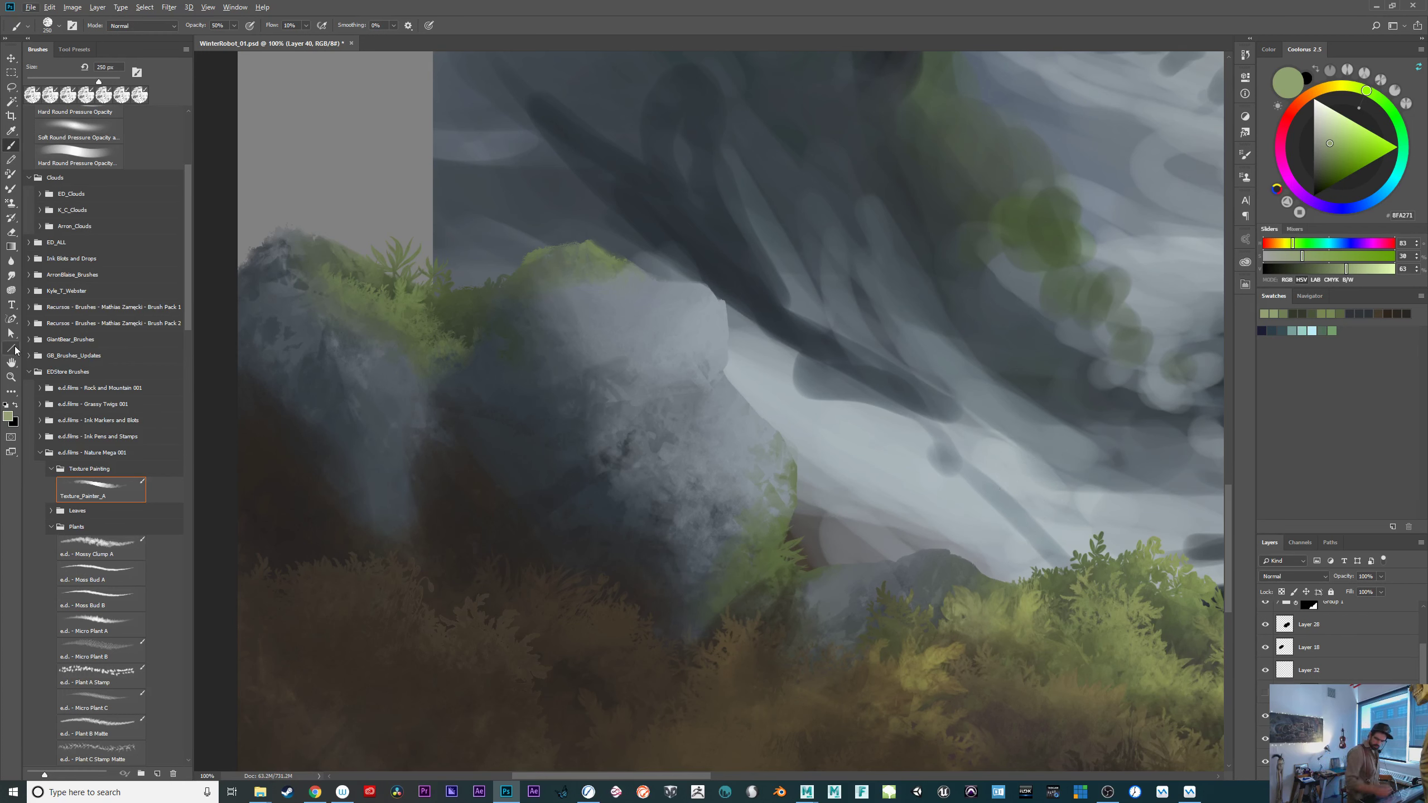
# Identify the layer holding the rocks' moss by toggling its visibility, and make Layer 36 active.
pyautogui.scroll(-5, 1338, 641)
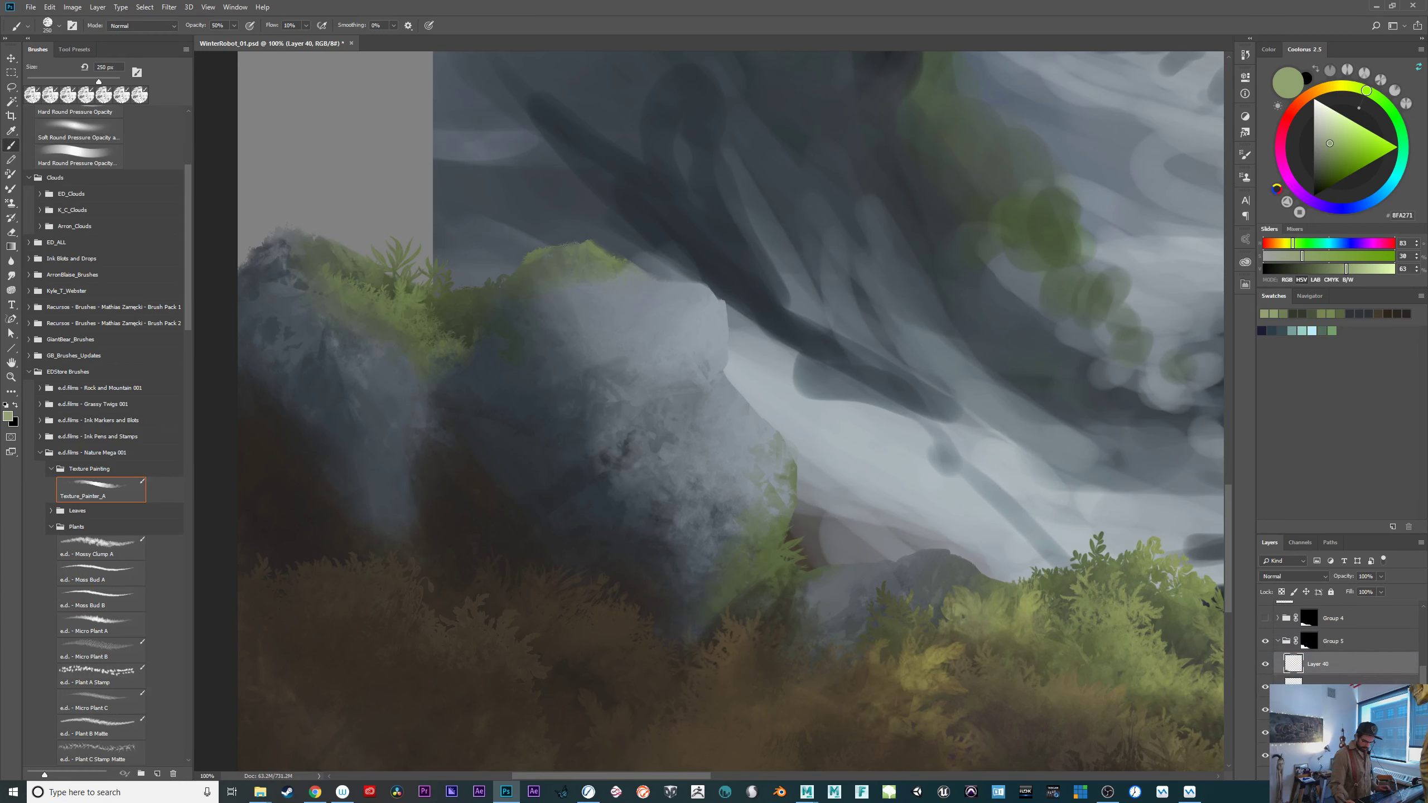
pyautogui.click(1267, 715)
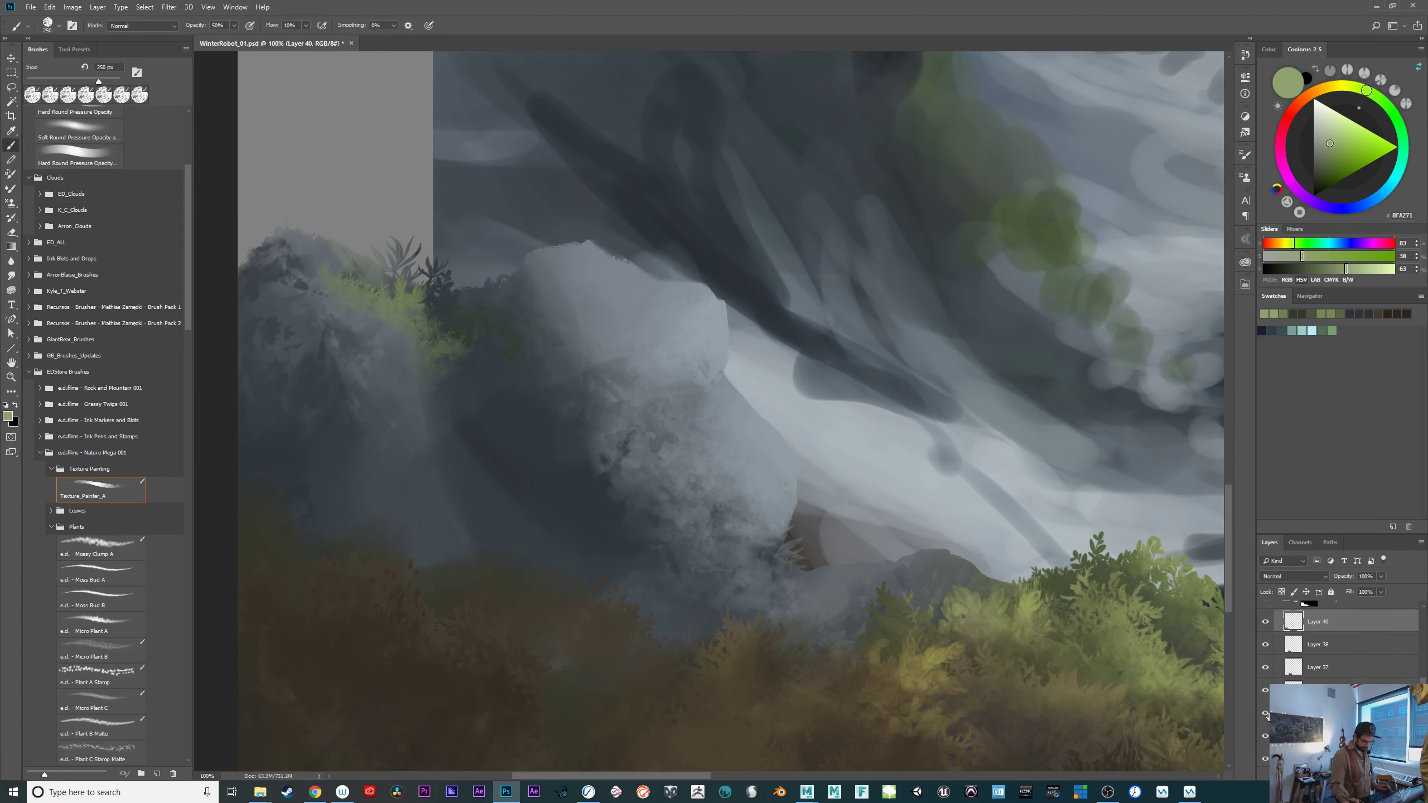
pyautogui.click(1267, 715)
pyautogui.click(1318, 714)
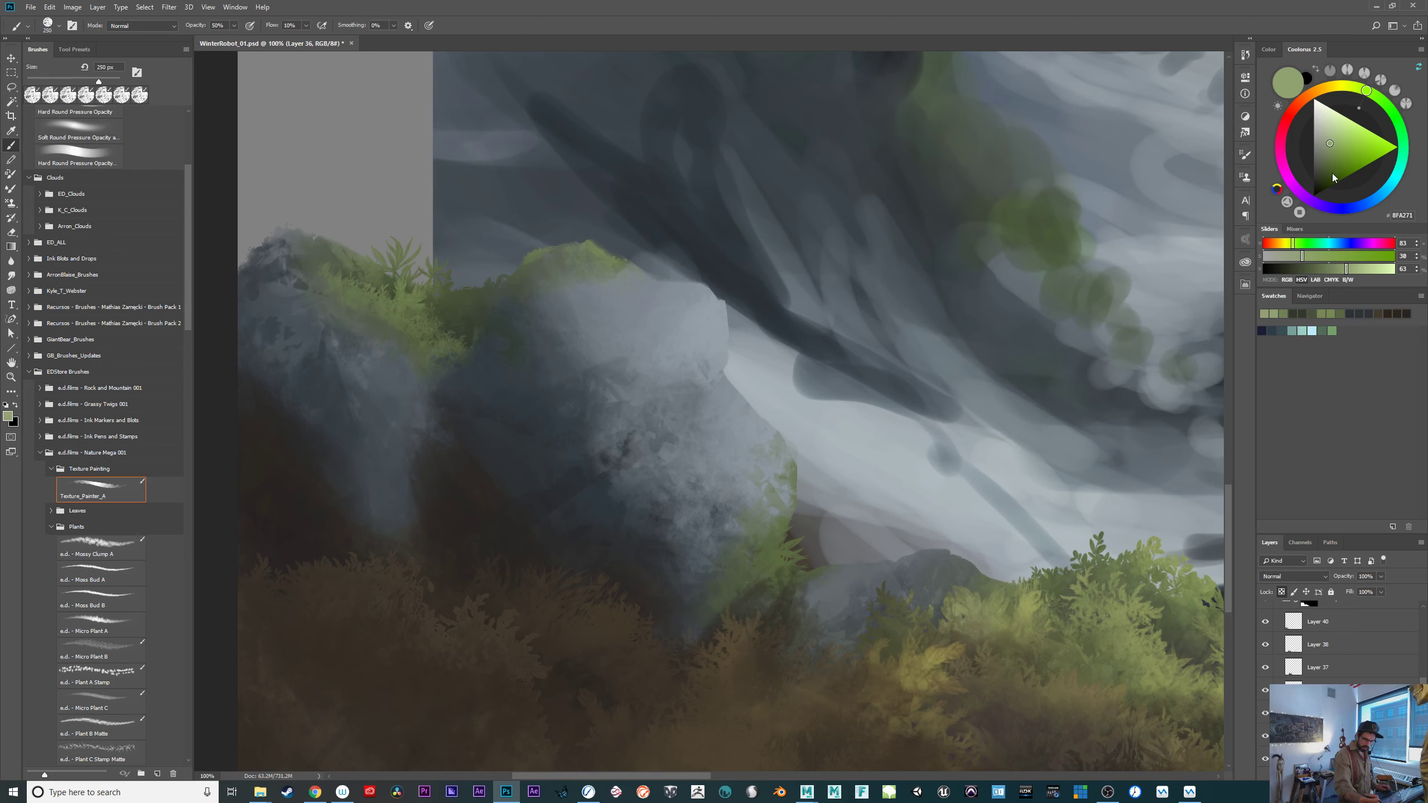
# Sample the moss at the larger rock's lower edge, change it to a darker green with hue 114 and paint over that patch.
pyautogui.keyDown('alt'); pyautogui.click(777, 555); pyautogui.keyUp('alt')
pyautogui.click(1326, 176)
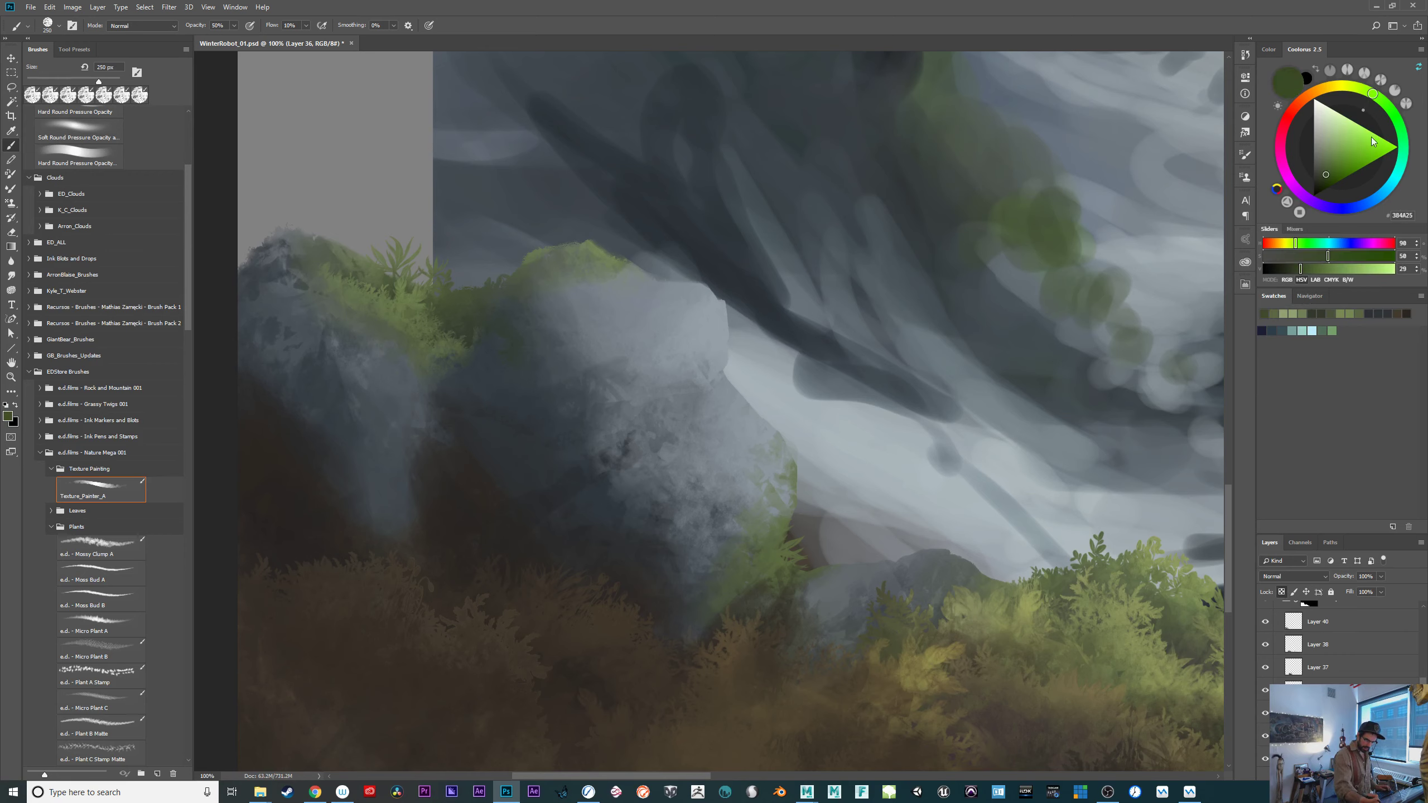
pyautogui.click(1392, 112)
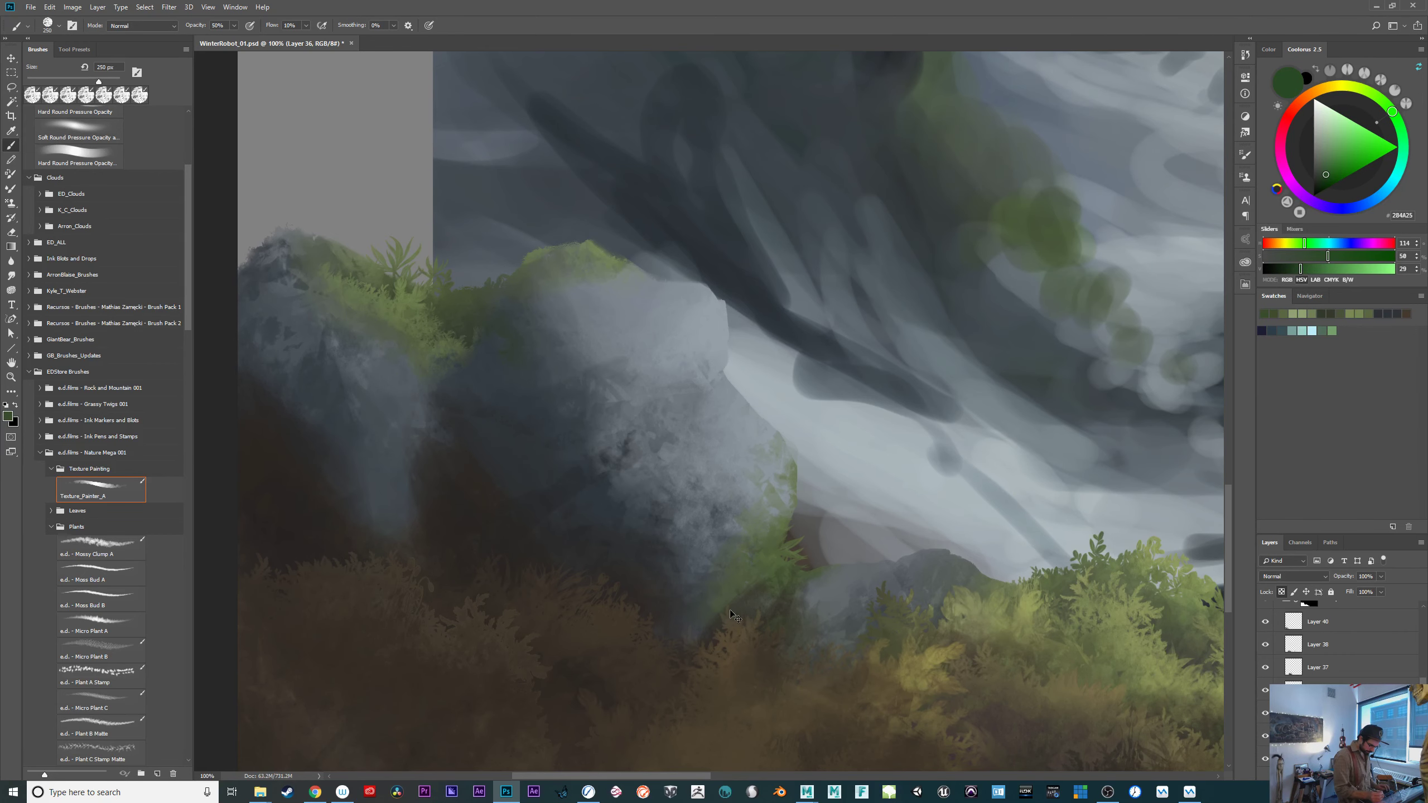
pyautogui.moveTo(746, 599)
pyautogui.mouseDown()
pyautogui.moveTo(774, 623)
pyautogui.moveTo(773, 580)
pyautogui.moveTo(823, 622)
pyautogui.moveTo(781, 557)
pyautogui.mouseUp()
# Show Group 4 with its foreground rocks and grass, and select the group.
pyautogui.moveTo(1043, 692)
pyautogui.mouseDown()
pyautogui.moveTo(939, 711)
pyautogui.moveTo(784, 700)
pyautogui.mouseUp()
pyautogui.hotkey('ctrl', '-')
pyautogui.hotkey('ctrl', '-')
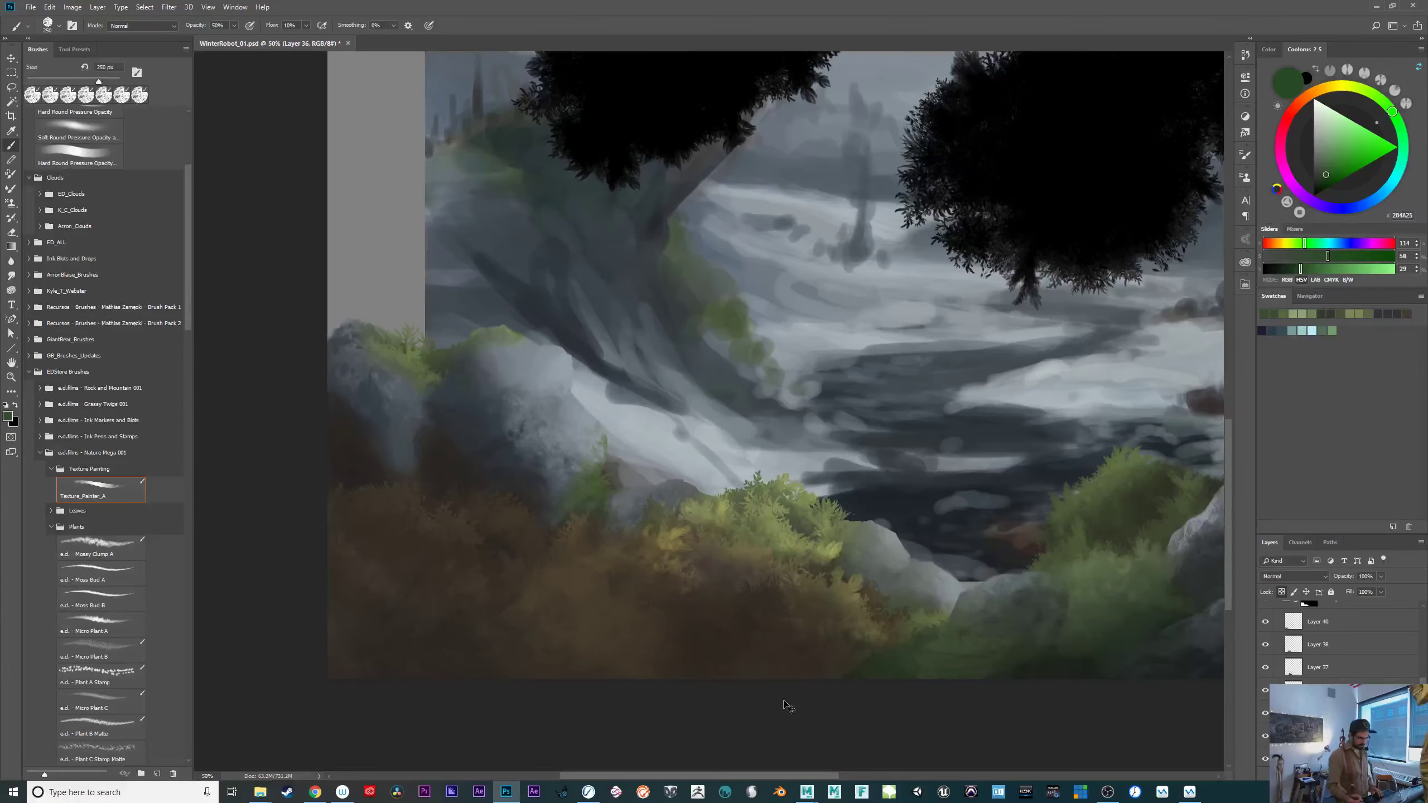
pyautogui.moveTo(1073, 635); pyautogui.dragTo(1147, 634)
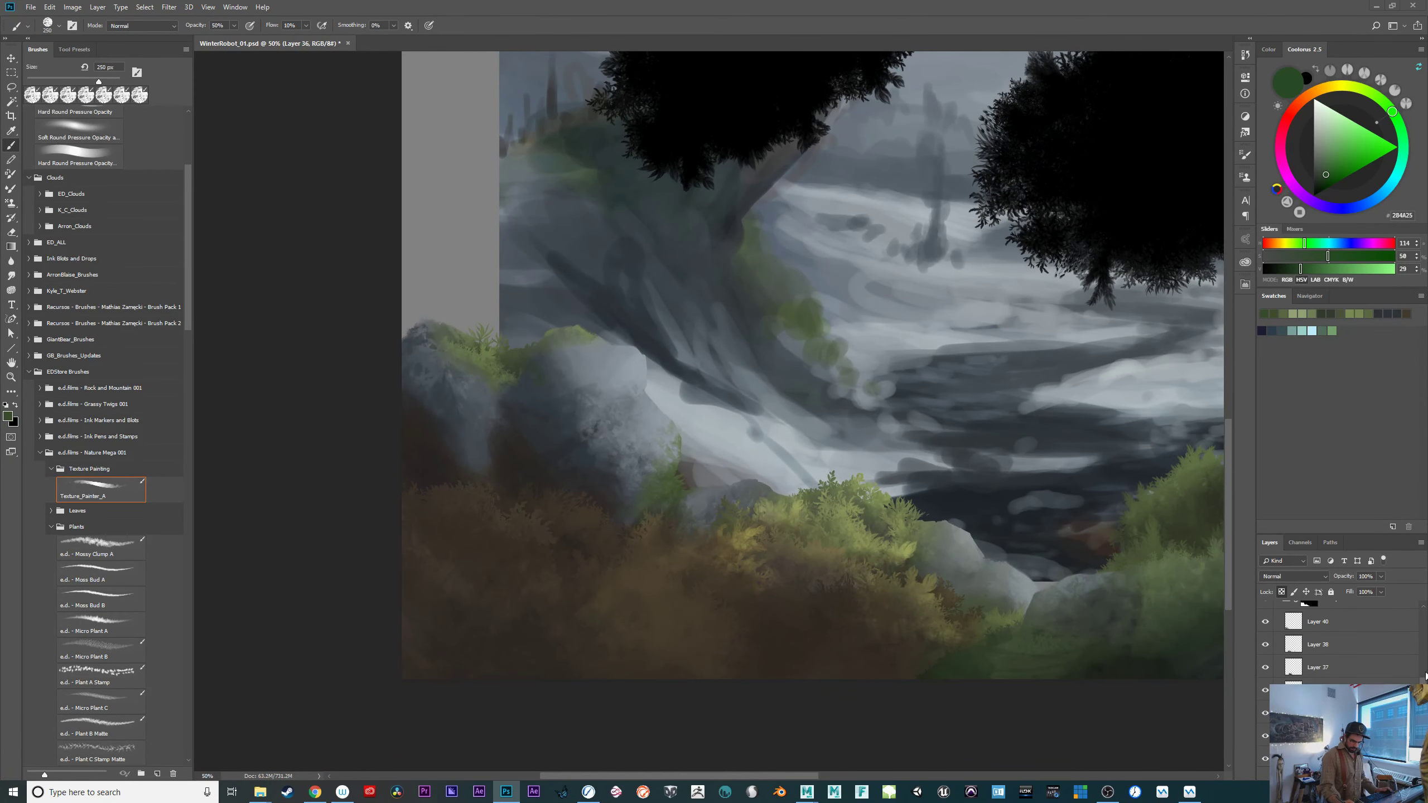
pyautogui.scroll(-5, 1378, 670)
pyautogui.click(1266, 665)
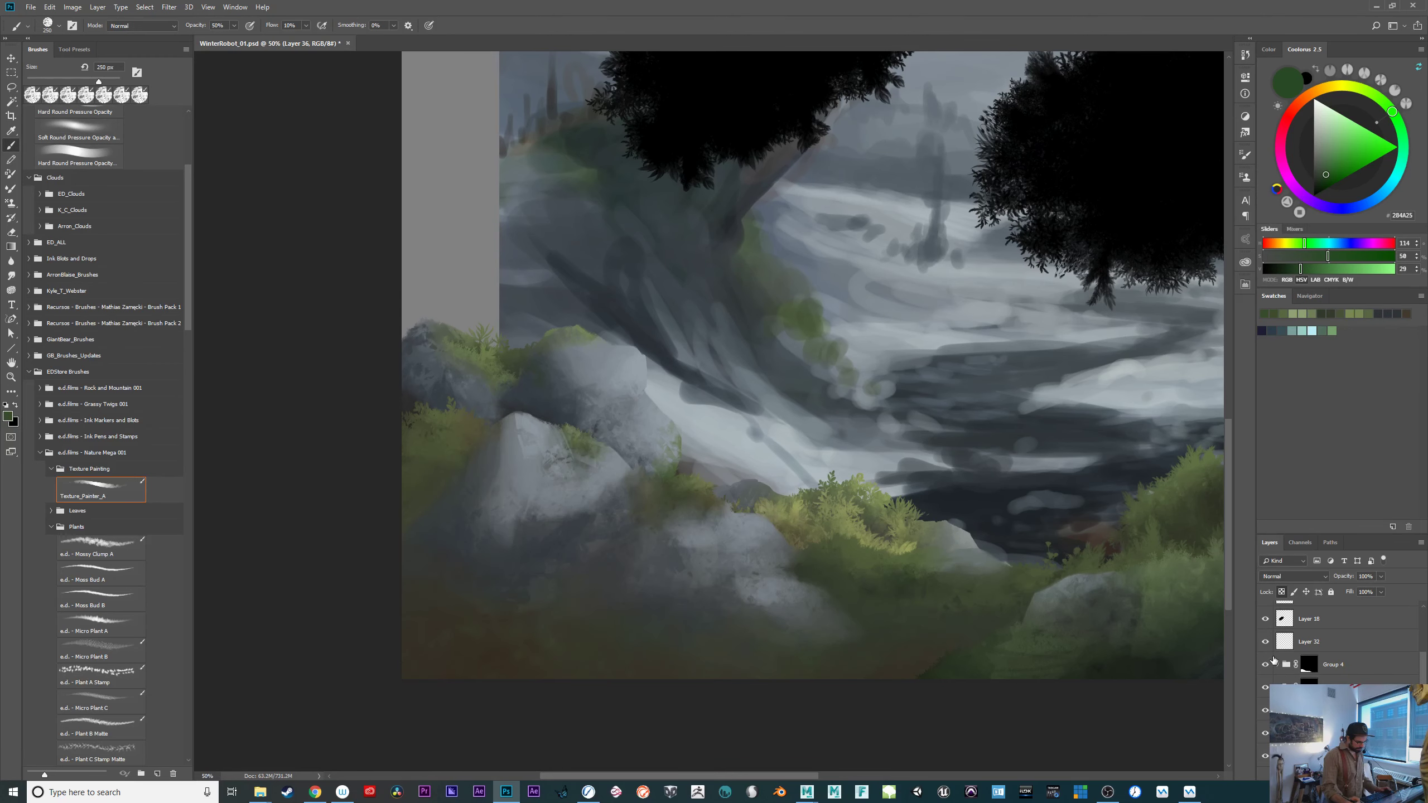
pyautogui.click(1338, 668)
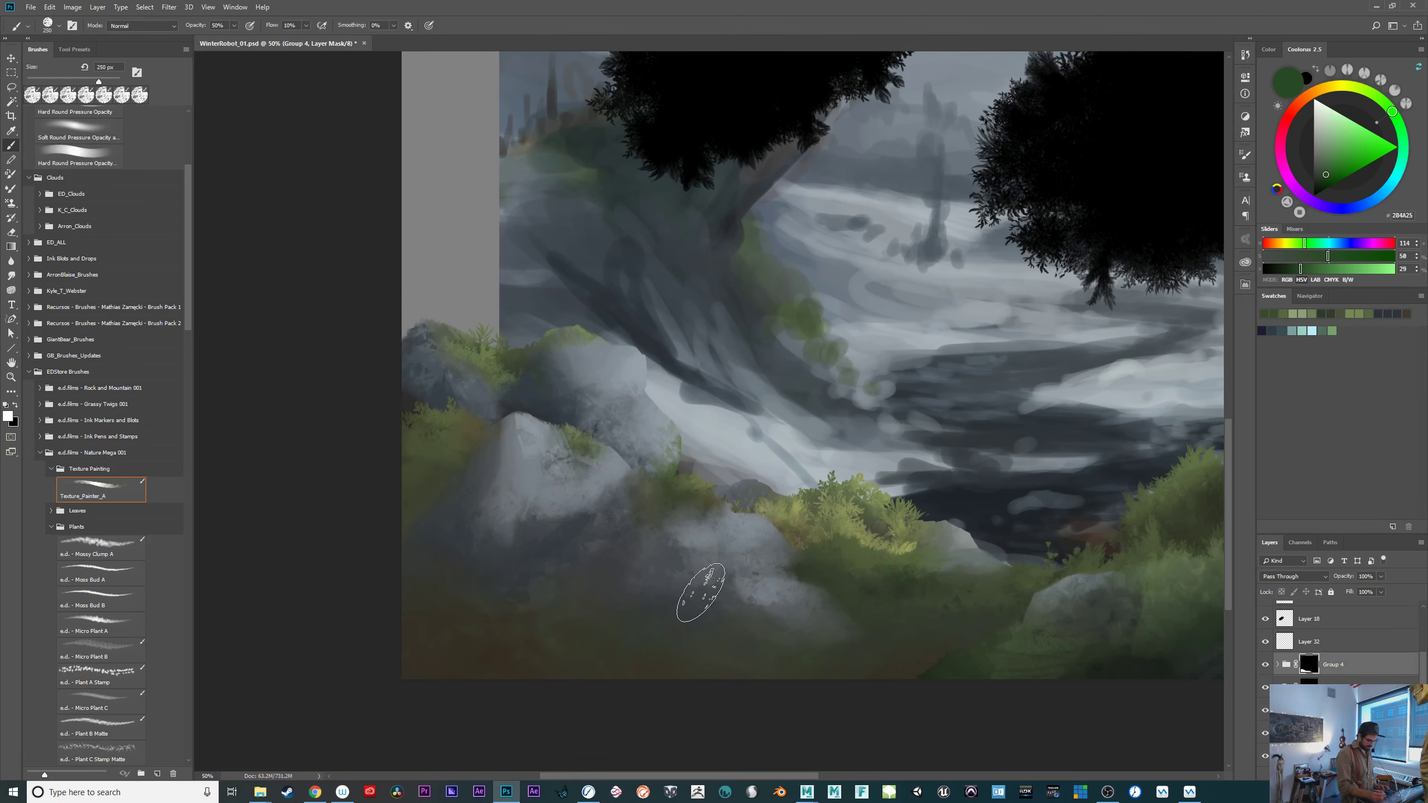
# Try lower positions for the Group 4 foreground rocks with the Move tool, then restore their original position.
pyautogui.press('v')
pyautogui.moveTo(698, 624)
pyautogui.mouseDown()
pyautogui.moveTo(694, 653)
pyautogui.moveTo(715, 627)
pyautogui.moveTo(630, 651)
pyautogui.moveTo(695, 707)
pyautogui.moveTo(792, 611)
pyautogui.moveTo(785, 659)
pyautogui.moveTo(782, 644)
pyautogui.moveTo(786, 631)
pyautogui.moveTo(799, 642)
pyautogui.moveTo(796, 678)
pyautogui.moveTo(868, 604)
pyautogui.moveTo(886, 612)
pyautogui.moveTo(793, 664)
pyautogui.moveTo(844, 679)
pyautogui.moveTo(823, 679)
pyautogui.moveTo(827, 664)
pyautogui.moveTo(725, 585)
pyautogui.mouseUp()
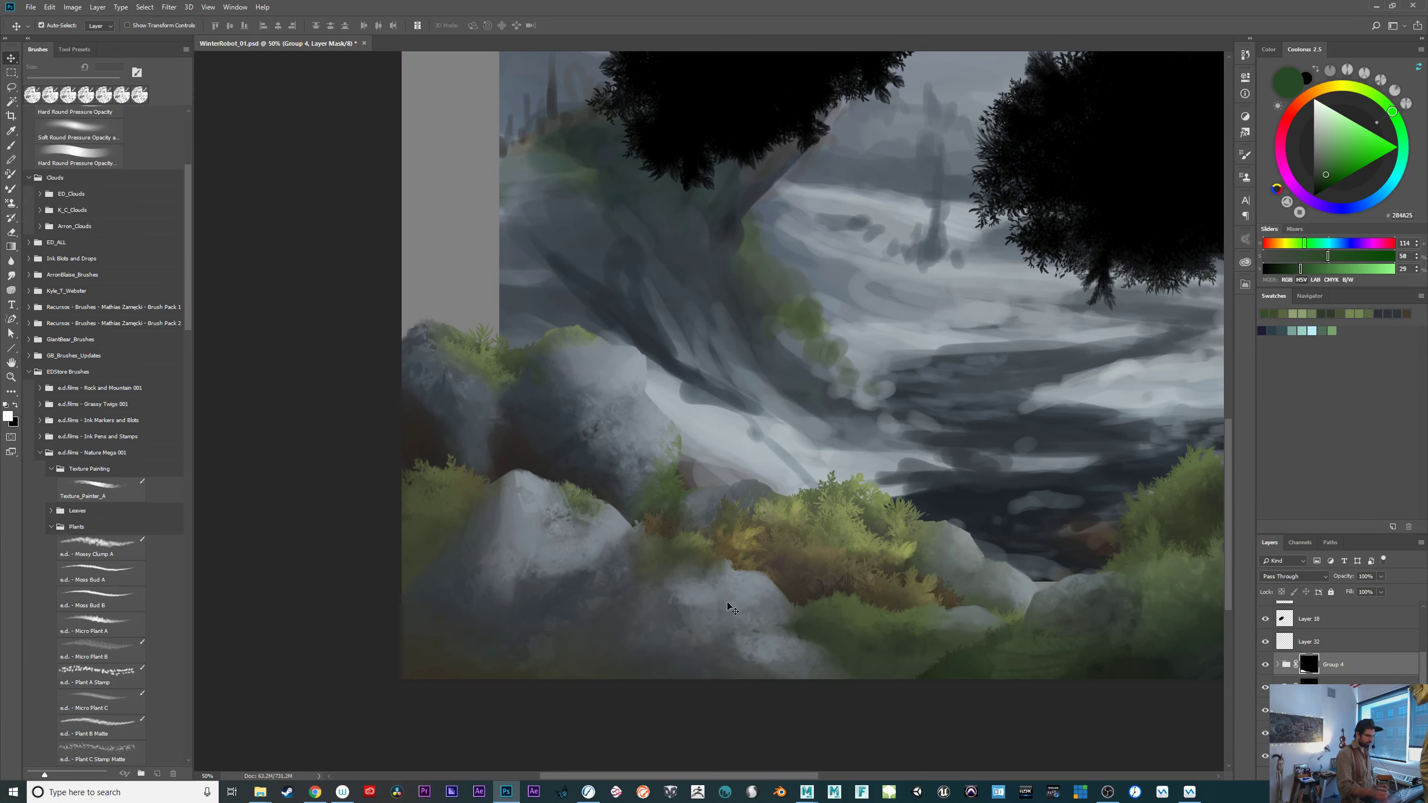
pyautogui.moveTo(597, 581); pyautogui.dragTo(602, 520)
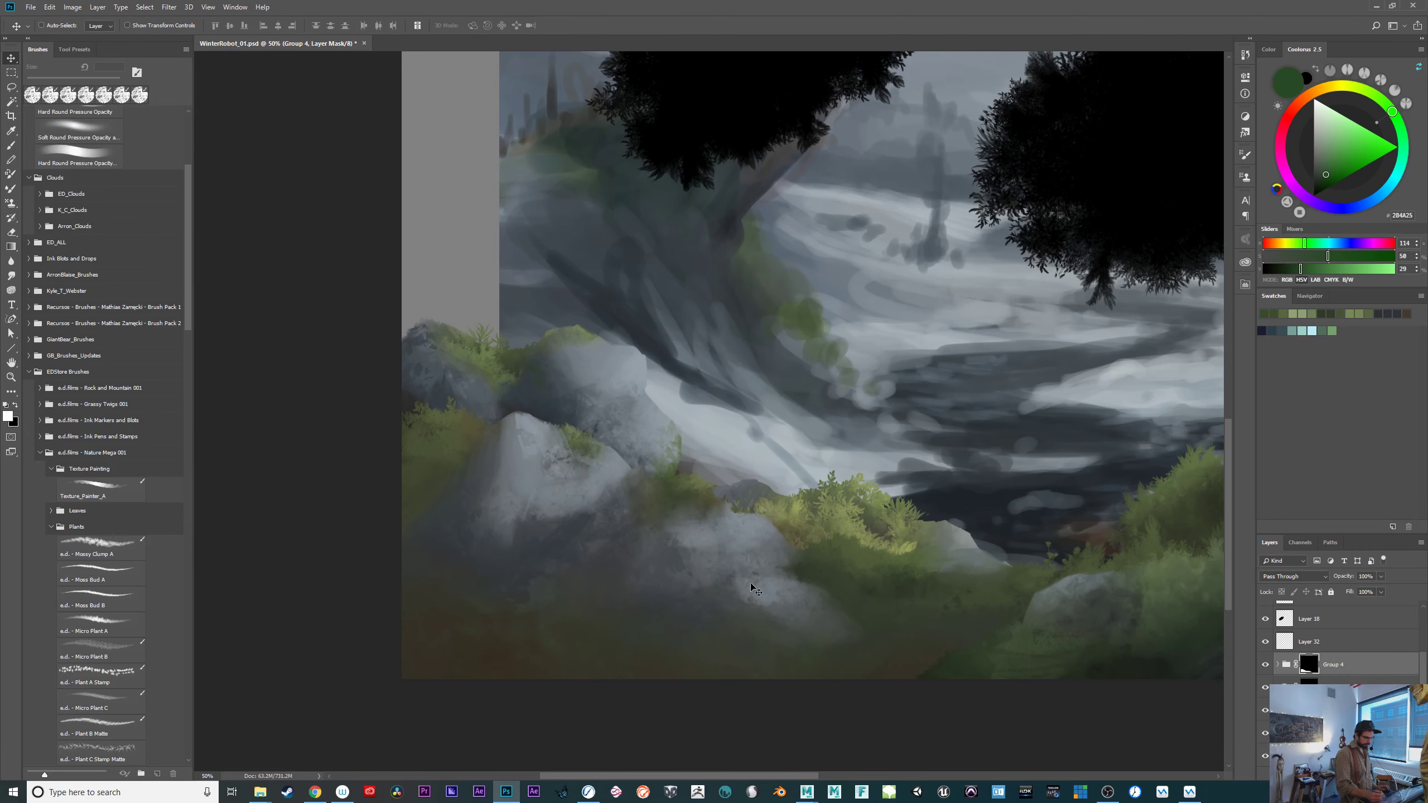
pyautogui.moveTo(751, 584); pyautogui.dragTo(751, 635)
pyautogui.moveTo(889, 631); pyautogui.dragTo(837, 658)
pyautogui.moveTo(683, 589); pyautogui.dragTo(659, 679)
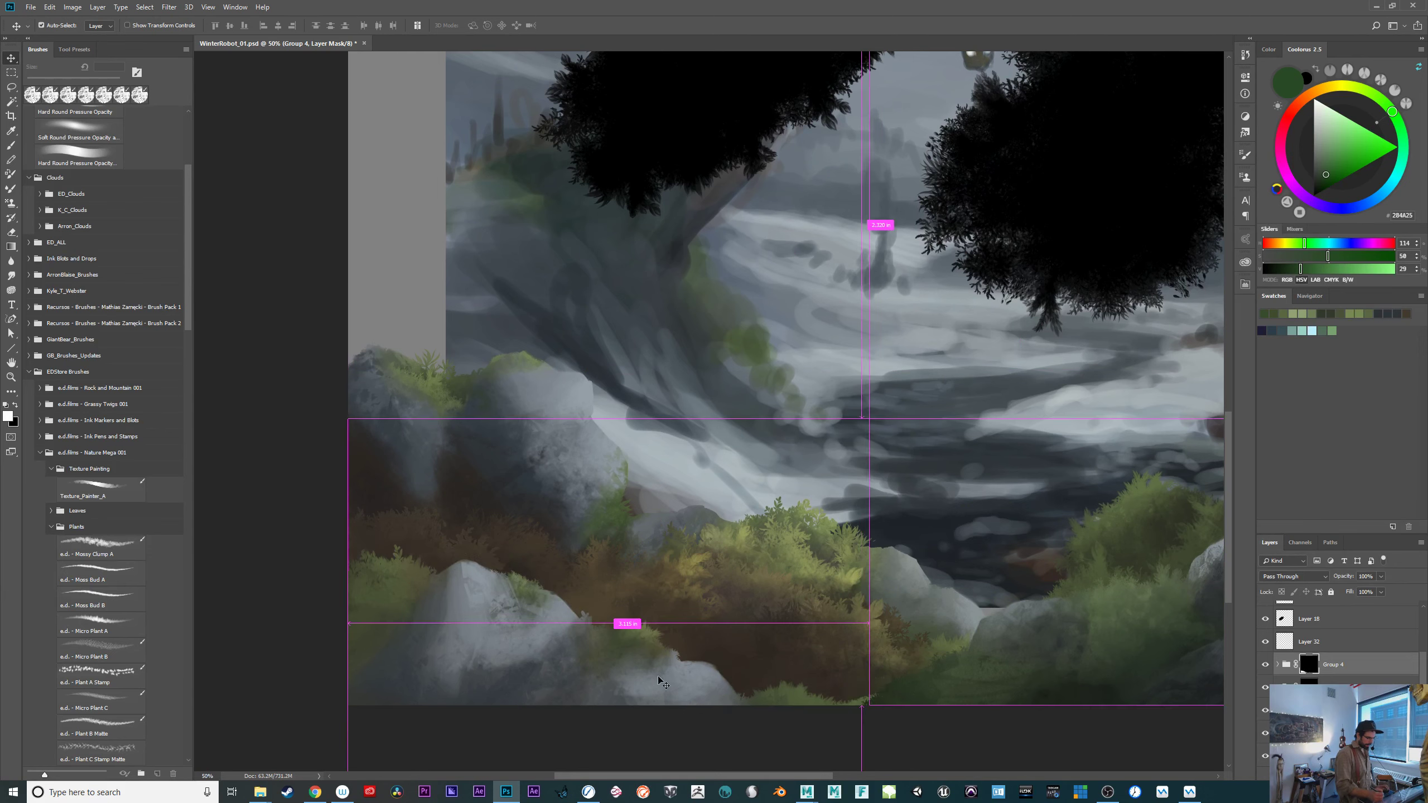
pyautogui.press('ctrl')
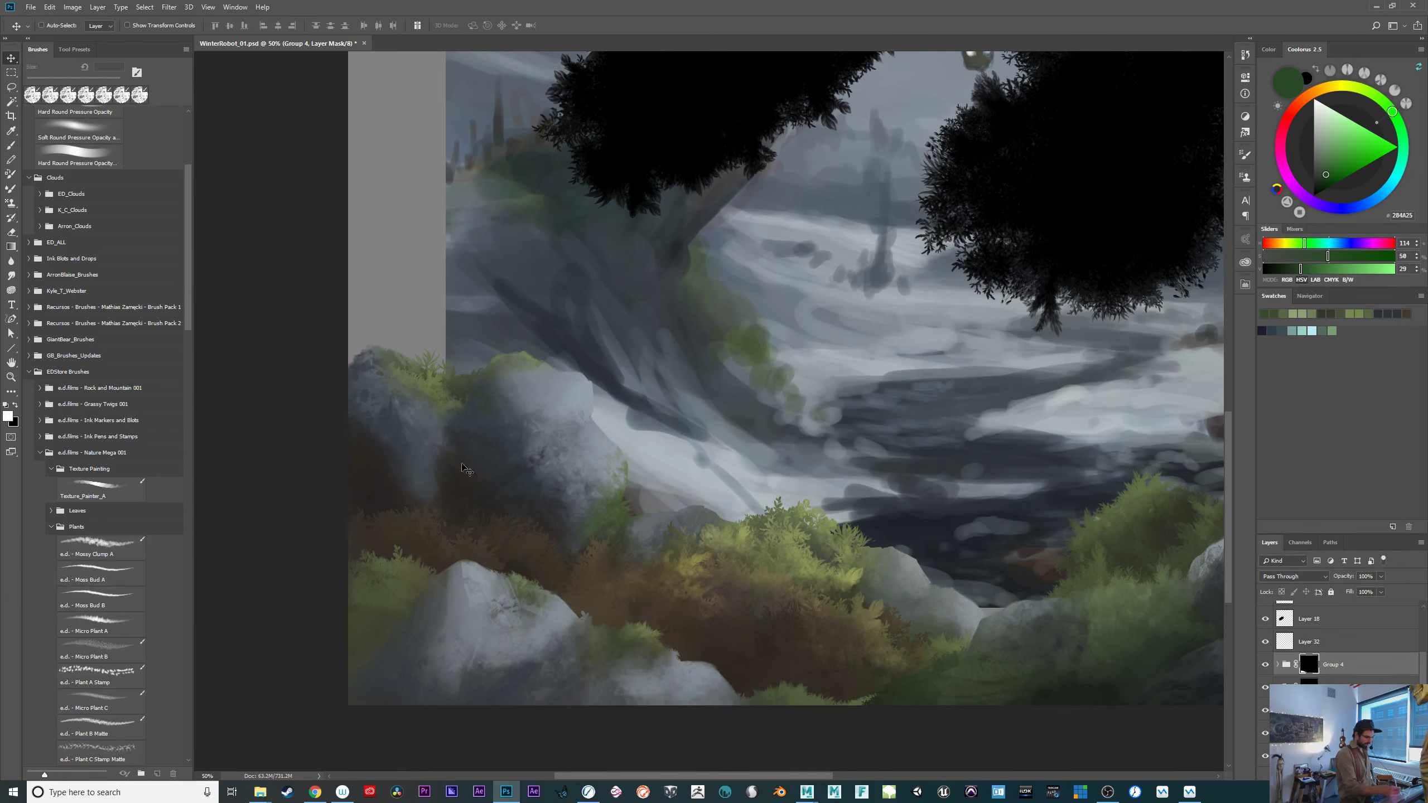
pyautogui.moveTo(443, 475); pyautogui.dragTo(627, 706)
pyautogui.moveTo(632, 657); pyautogui.dragTo(733, 700)
# Inspect the right bank's rocks and foliage, hide the Group 4 foreground rocks again and review the whole scene.
pyautogui.moveTo(1096, 648); pyautogui.dragTo(593, 646)
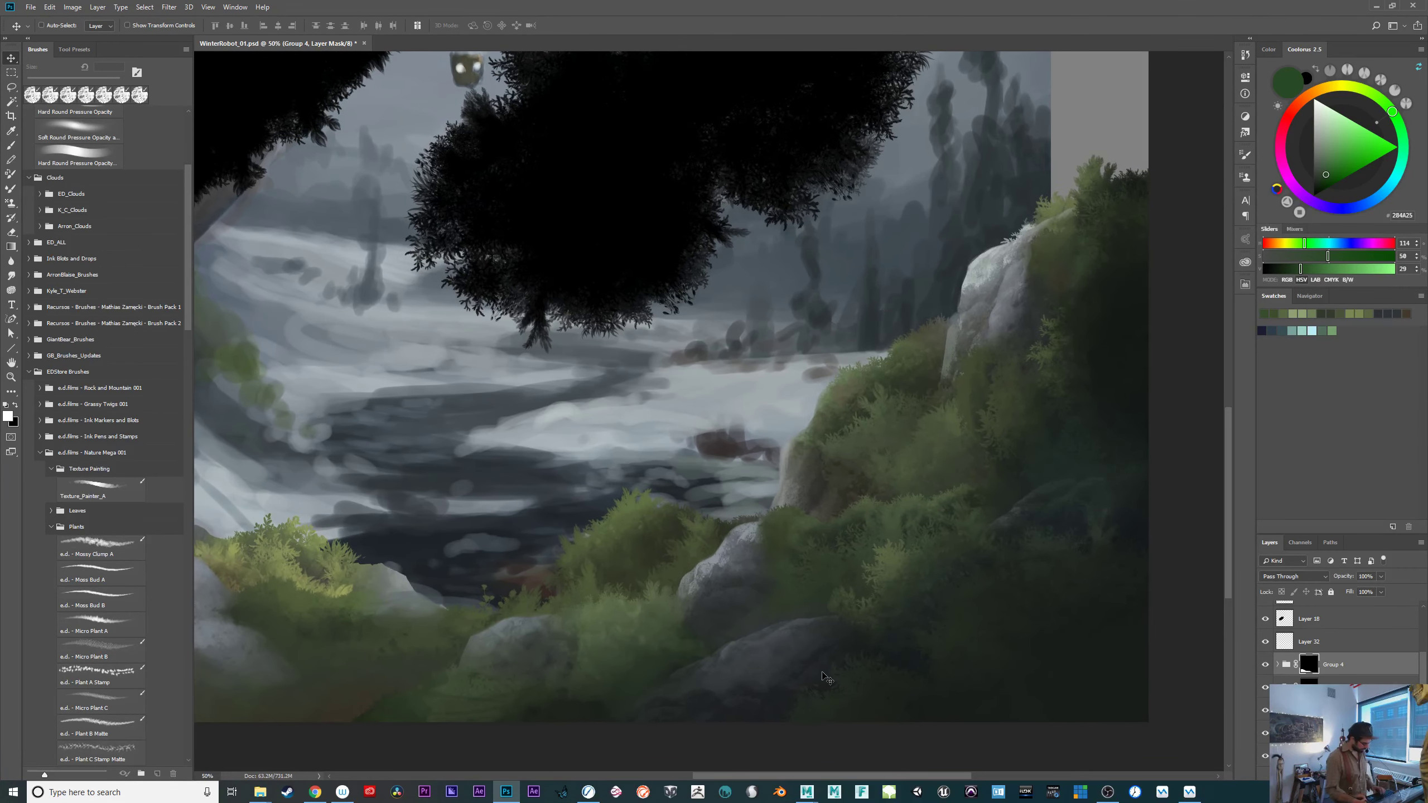
pyautogui.hotkey('ctrl', '+')
pyautogui.moveTo(1085, 680); pyautogui.dragTo(975, 748)
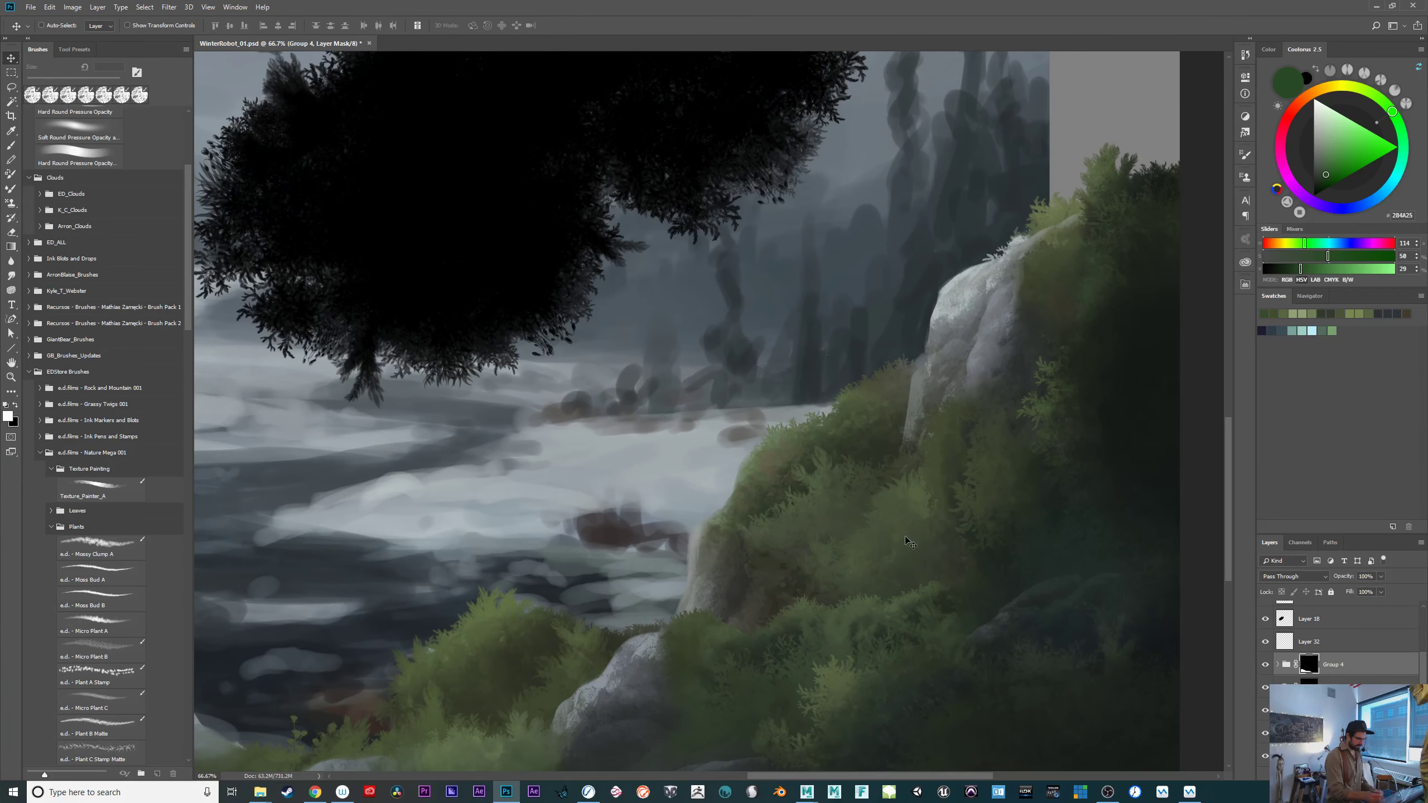
pyautogui.hotkey('ctrl', '-')
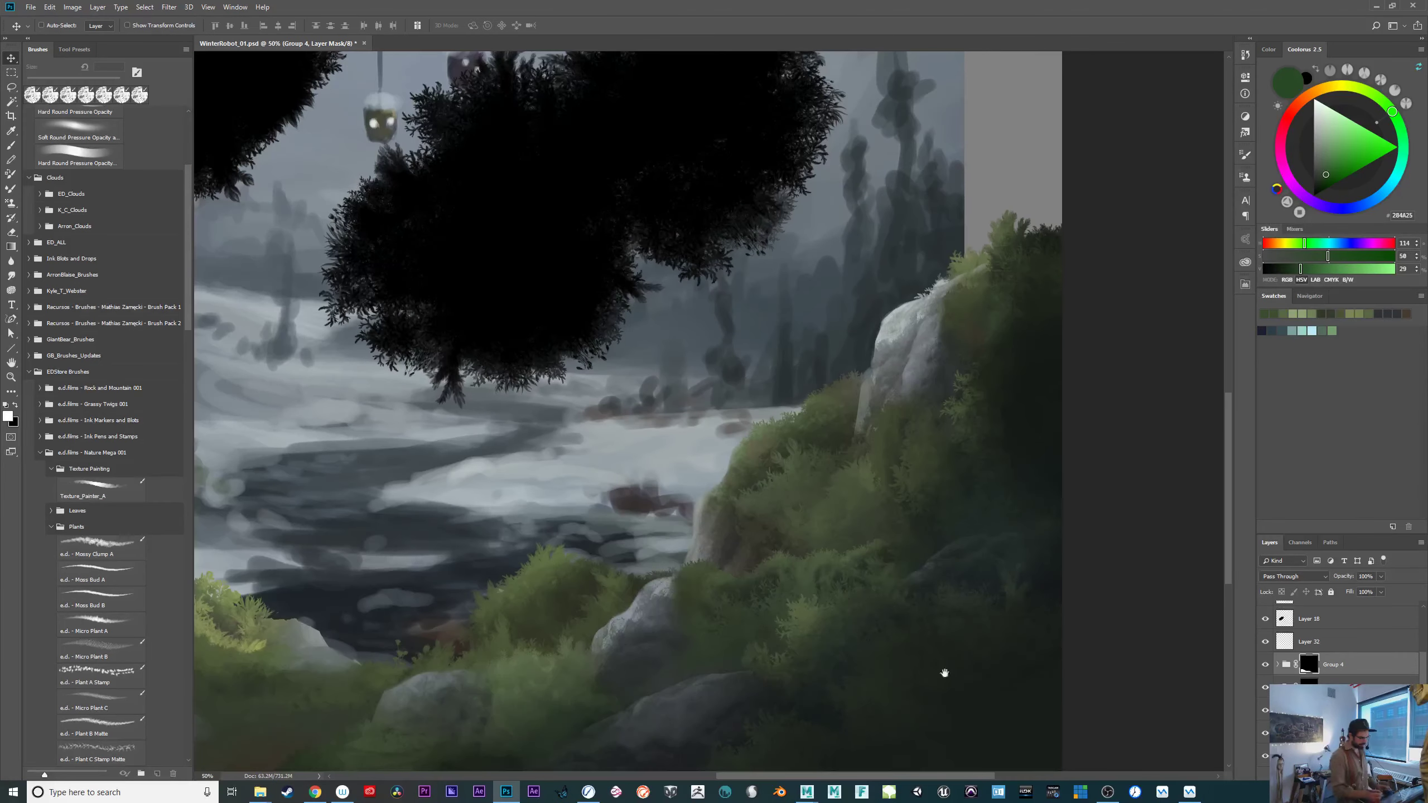
pyautogui.moveTo(944, 673); pyautogui.dragTo(1014, 616)
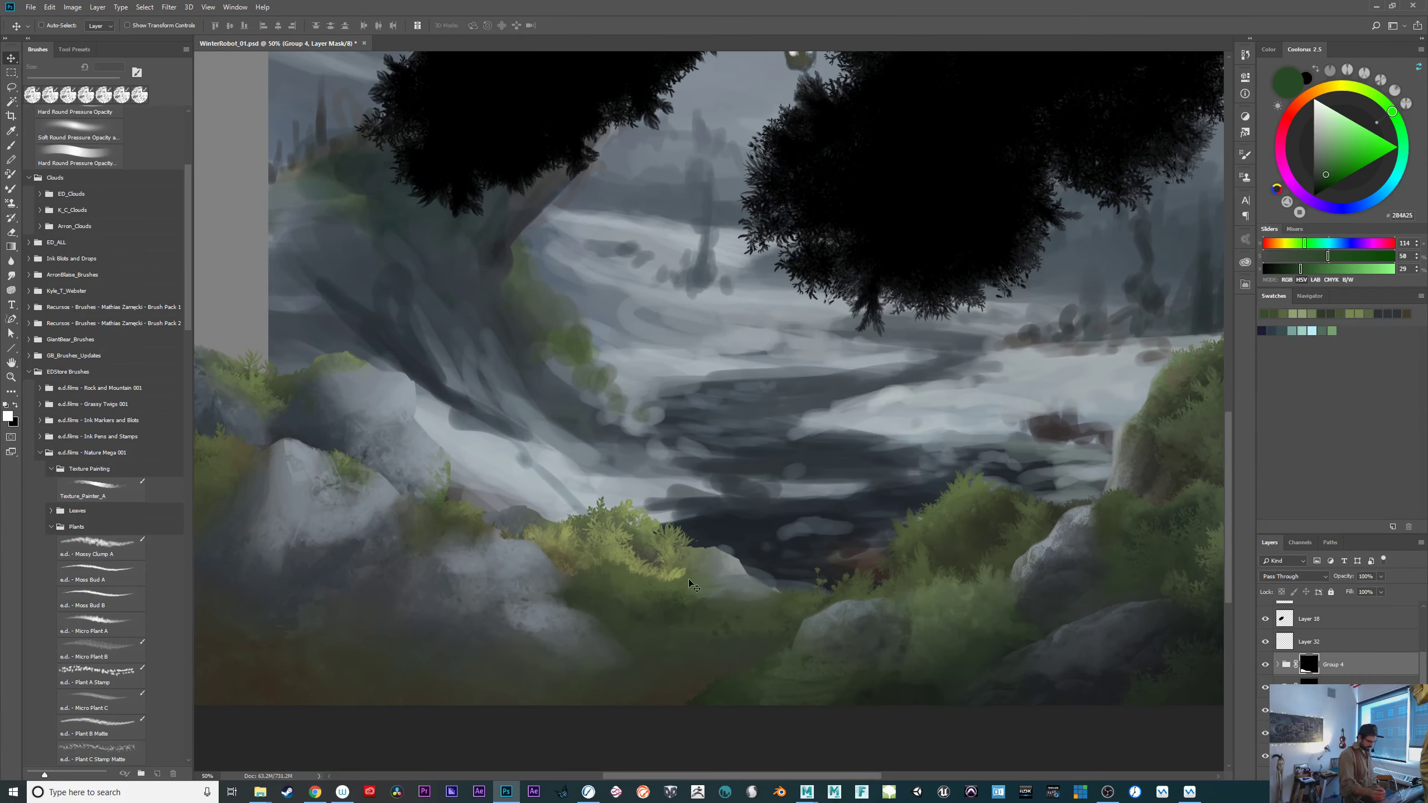
pyautogui.click(1266, 665)
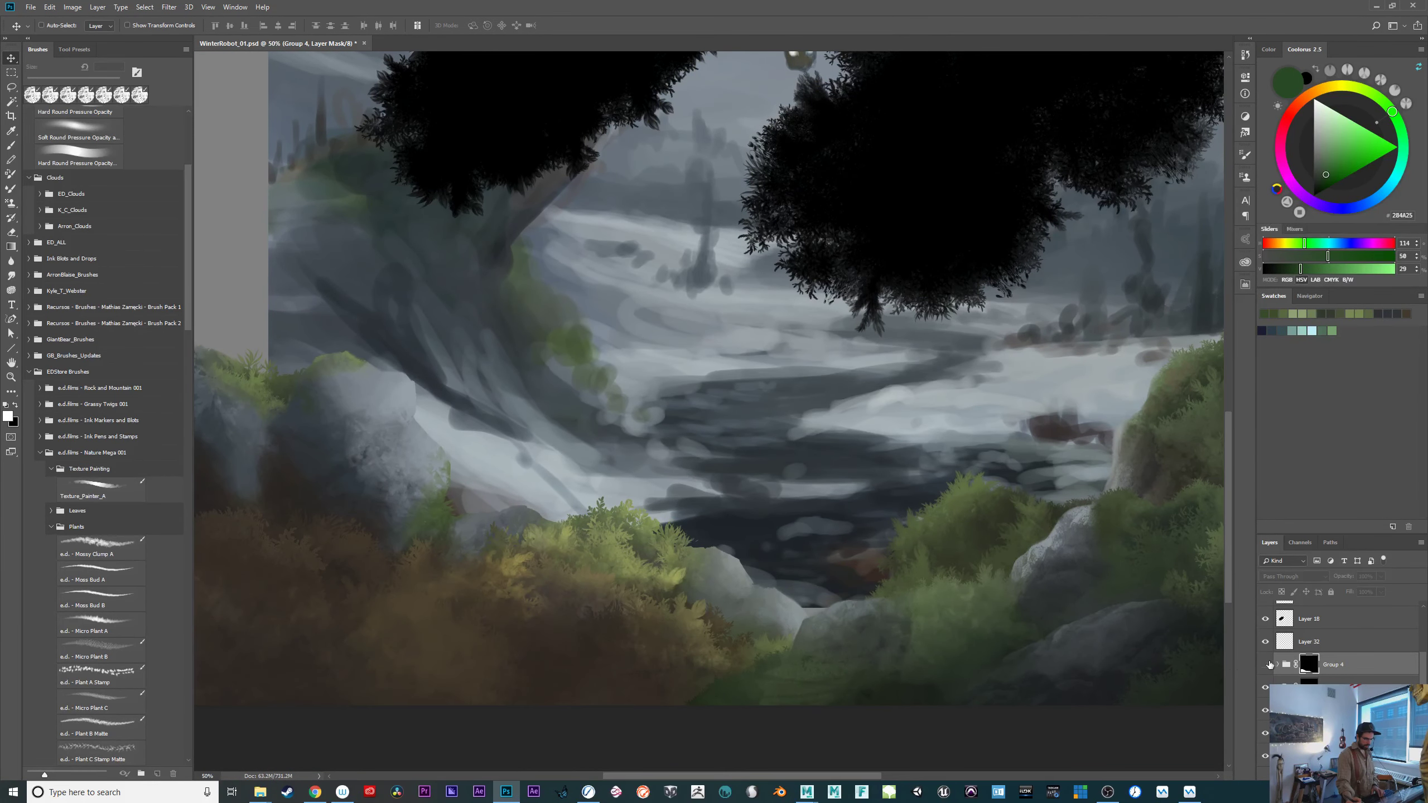
pyautogui.moveTo(589, 563); pyautogui.dragTo(655, 631)
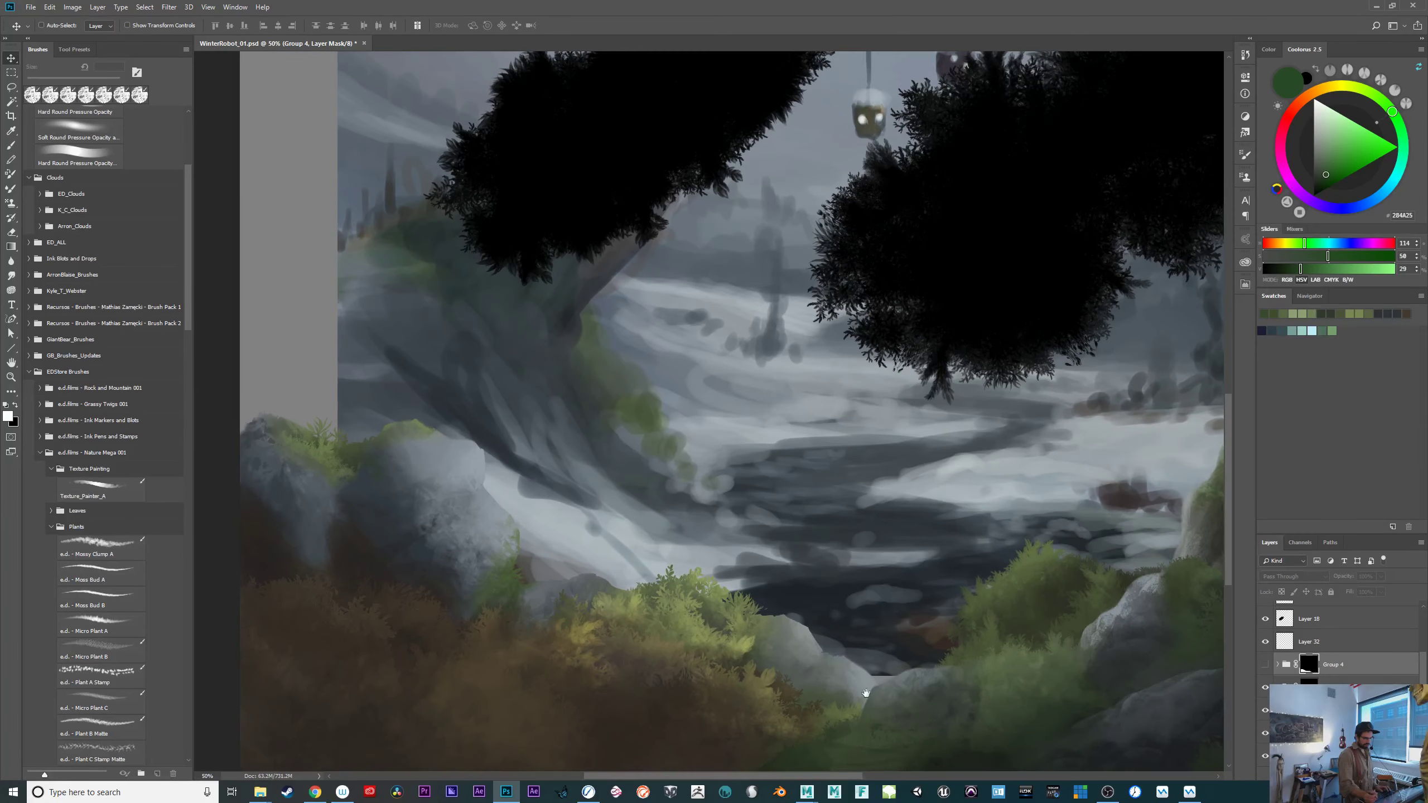
pyautogui.moveTo(869, 693); pyautogui.dragTo(729, 663)
pyautogui.hotkey('ctrl', '-')
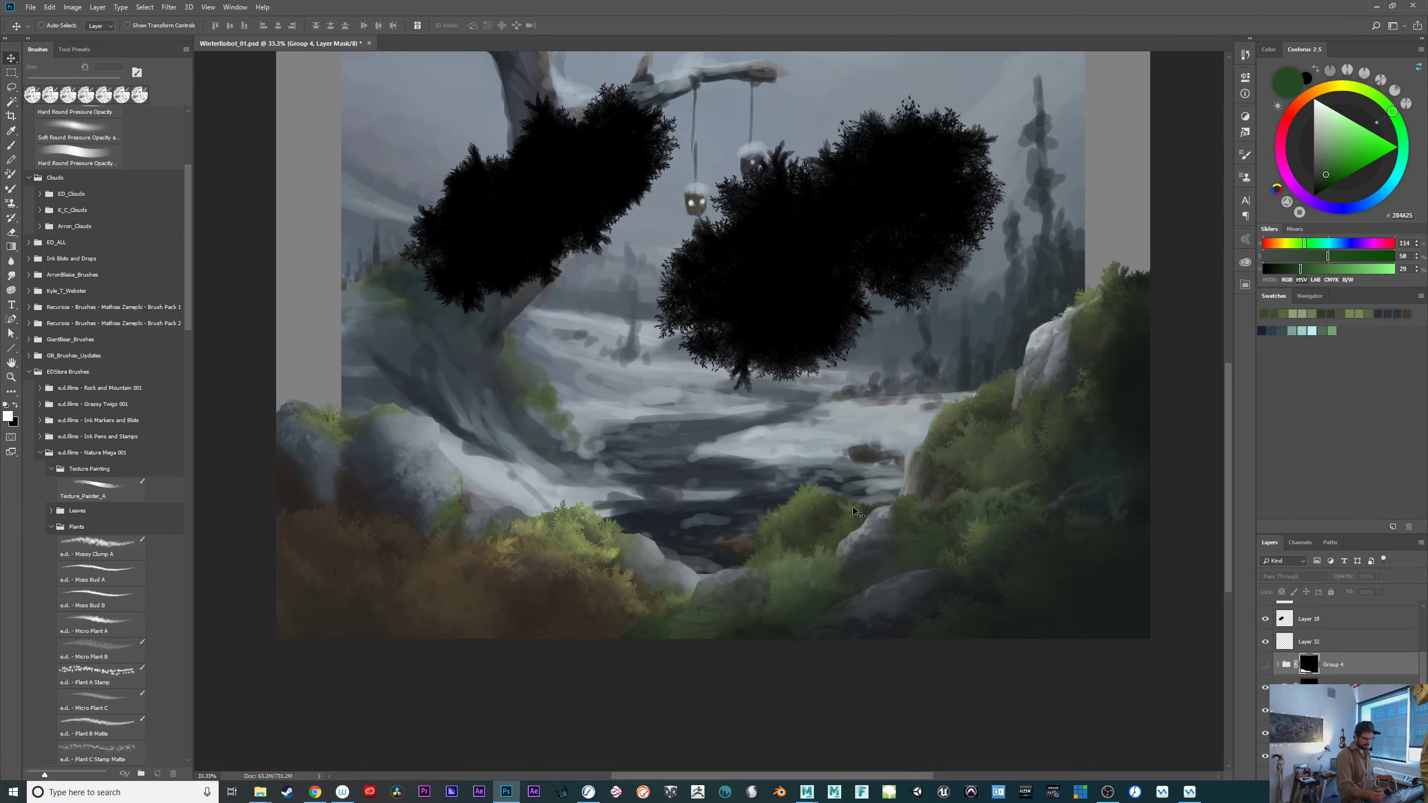
# Collapse Group 5, compare the scene with and without Group 1, expand Group 1 and select its Layer 41.
pyautogui.hotkey('ctrl', '+')
pyautogui.hotkey('ctrl', '+')
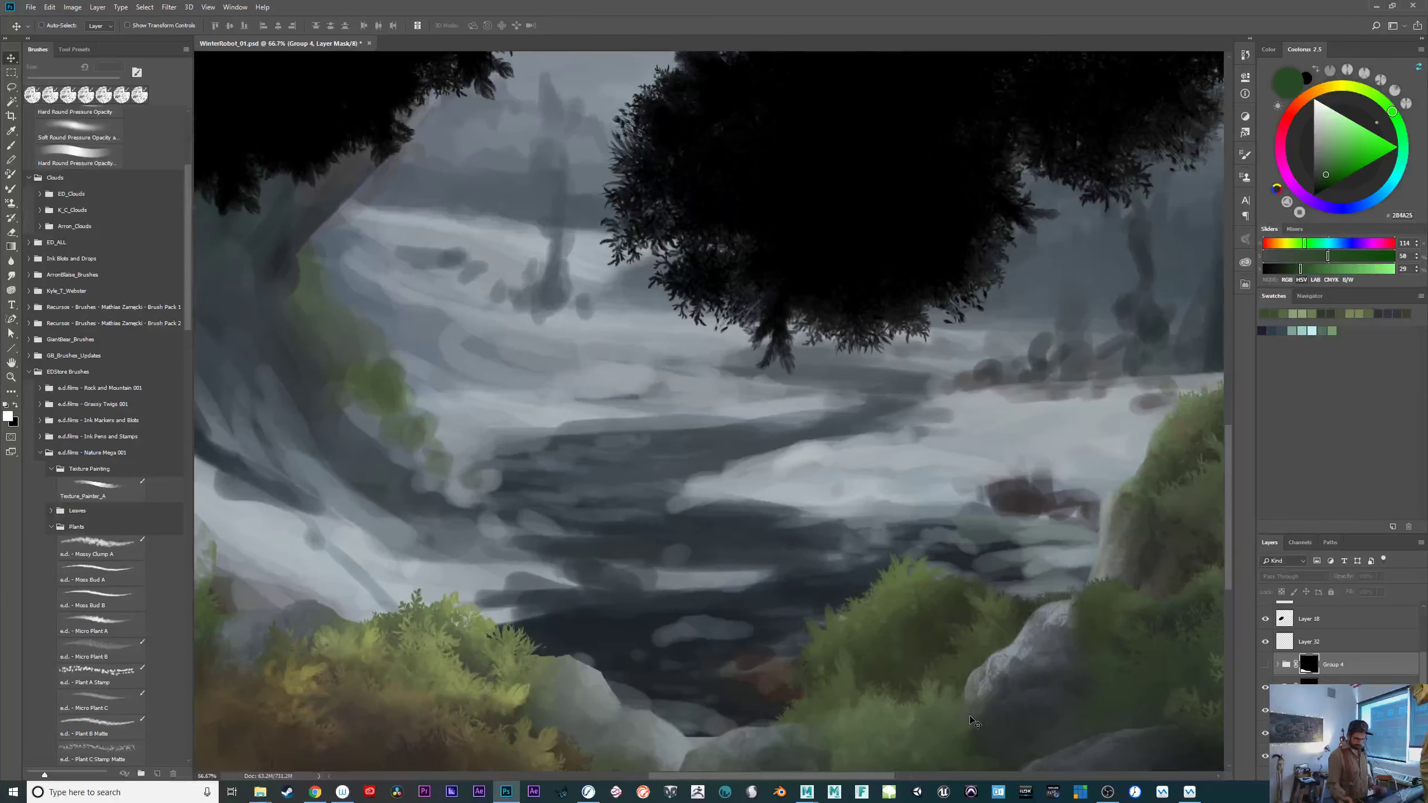
pyautogui.scroll(-2, 1424, 668)
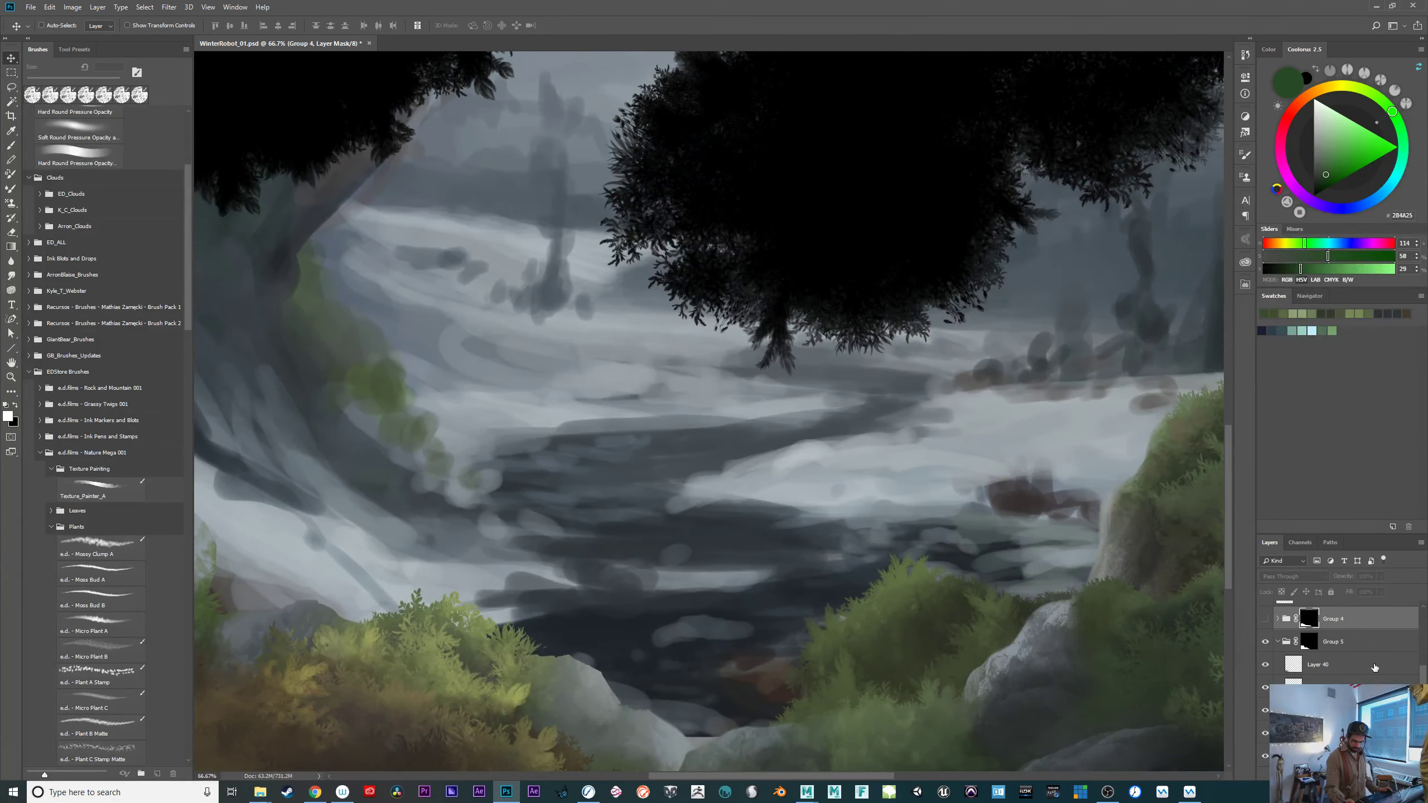
pyautogui.click(1280, 643)
pyautogui.scroll(-5, 1275, 639)
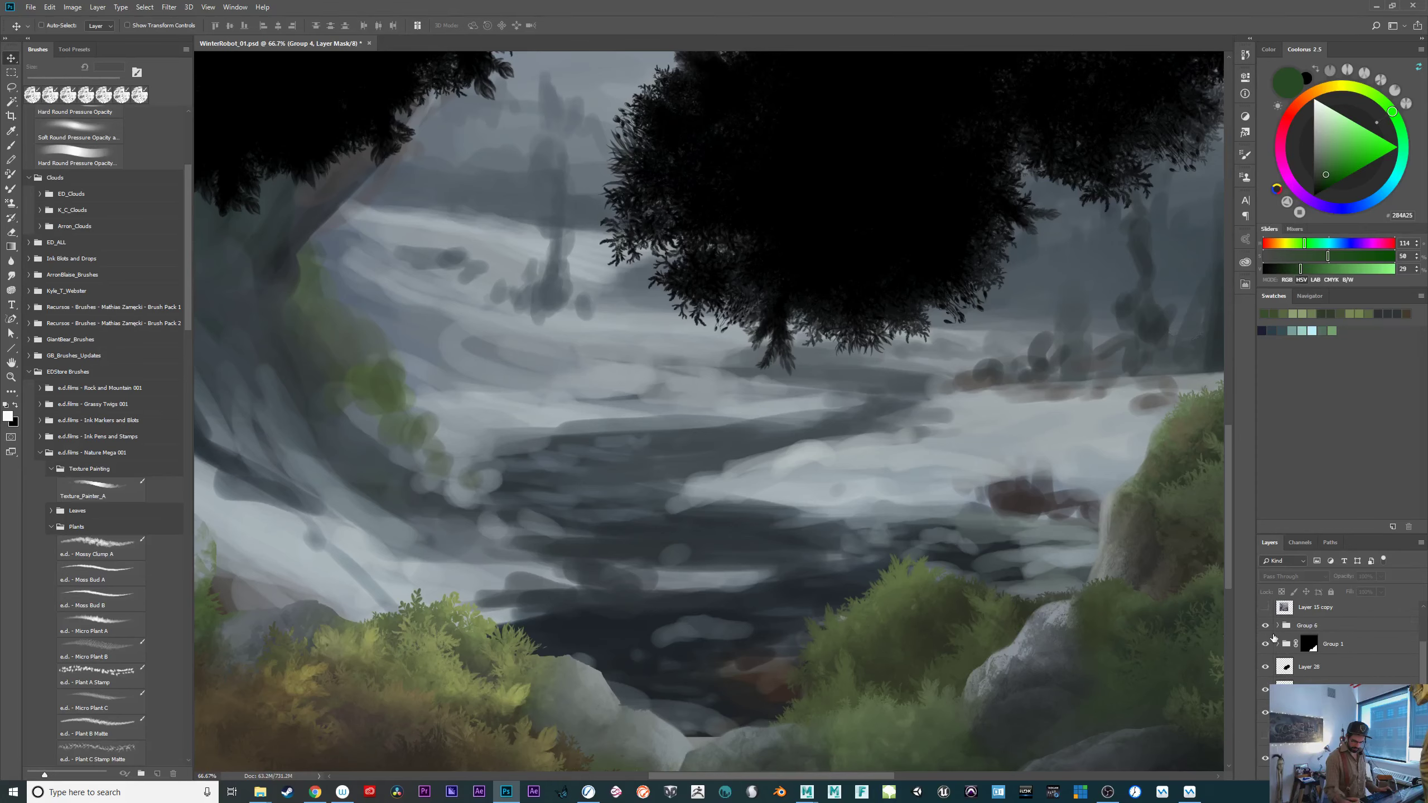
pyautogui.click(1266, 646)
pyautogui.click(1266, 646)
pyautogui.click(1278, 645)
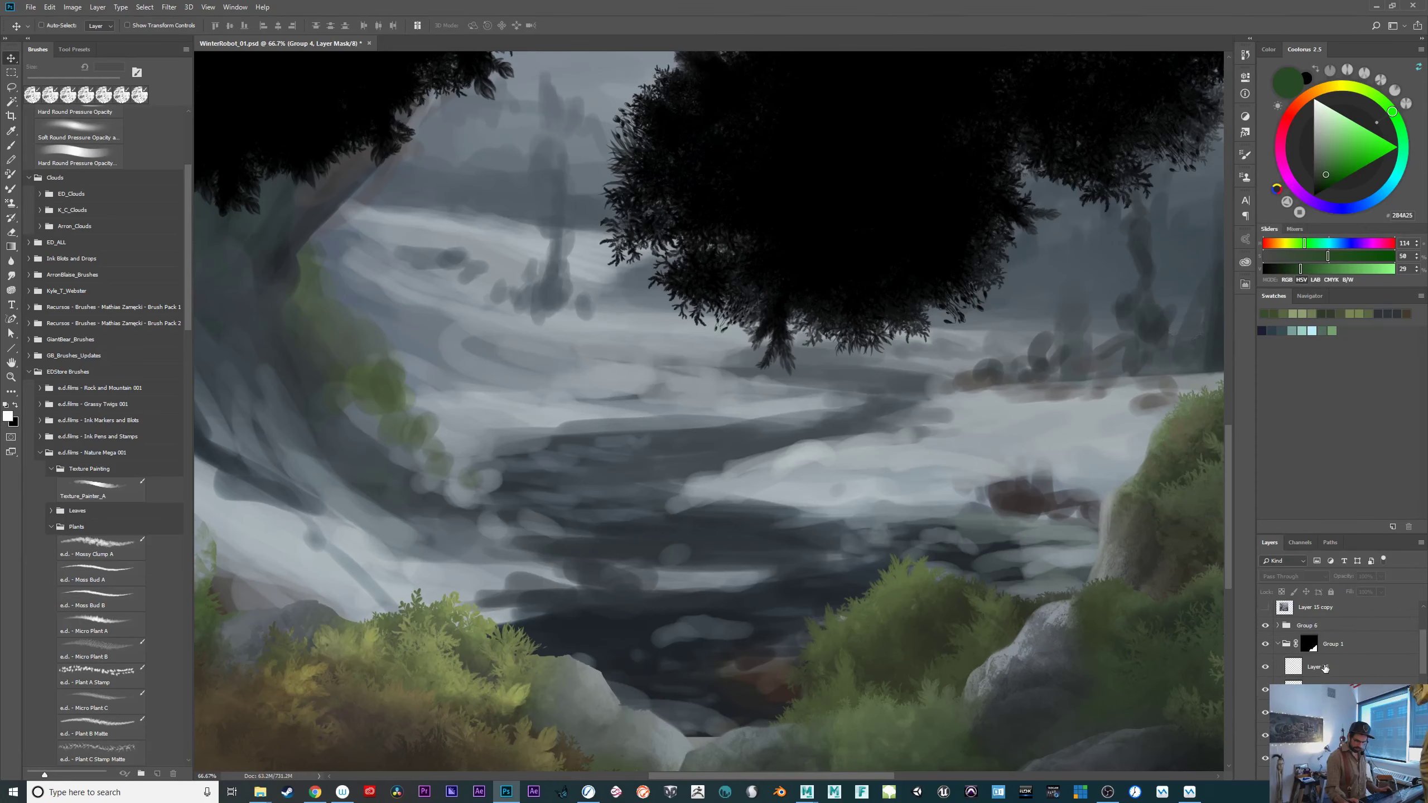
pyautogui.click(1321, 668)
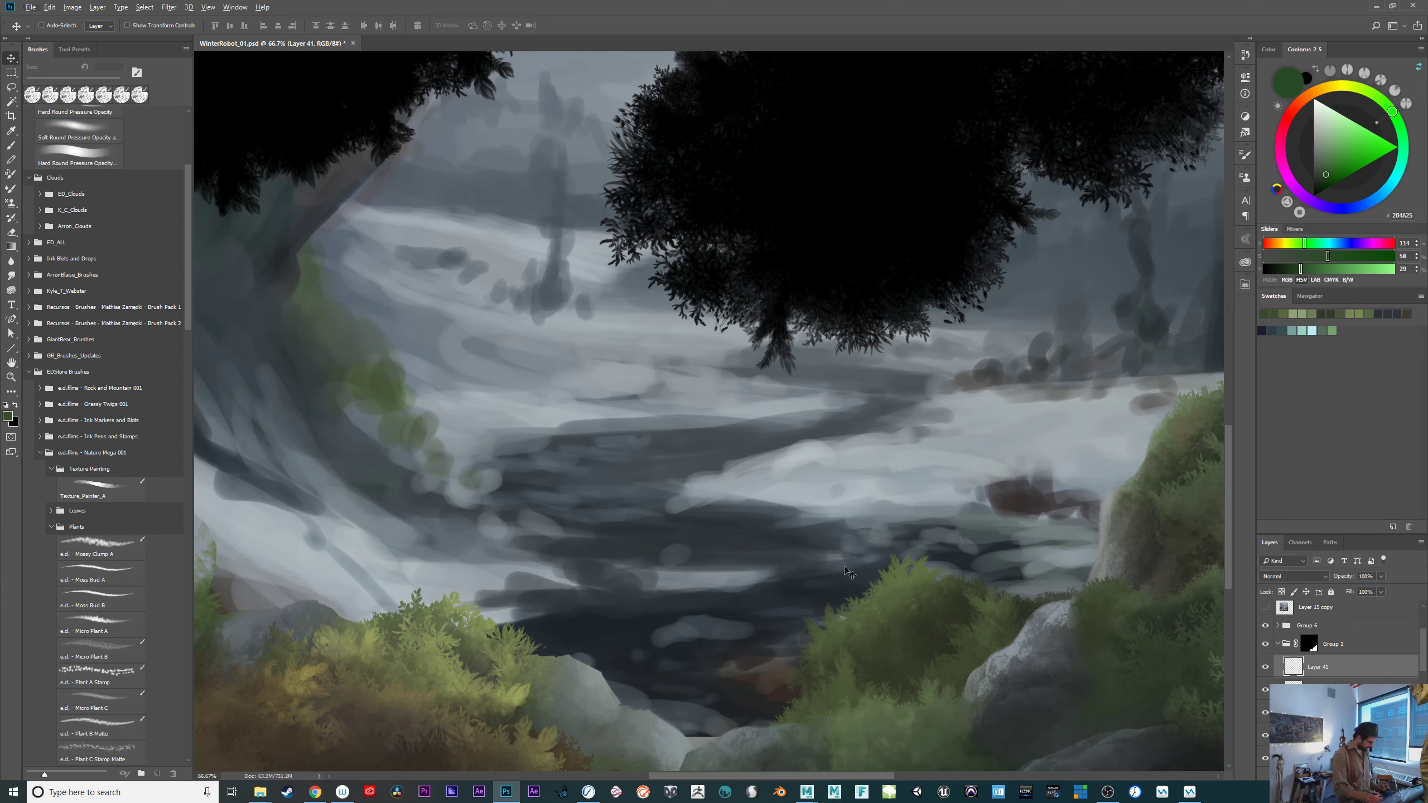
# Set the Texture_Painter_A brush to a yellowish green with hue 70, saturation 45 and brightness 59, and reduce its size to 319 px.
pyautogui.press('b')
pyautogui.click(1331, 160)
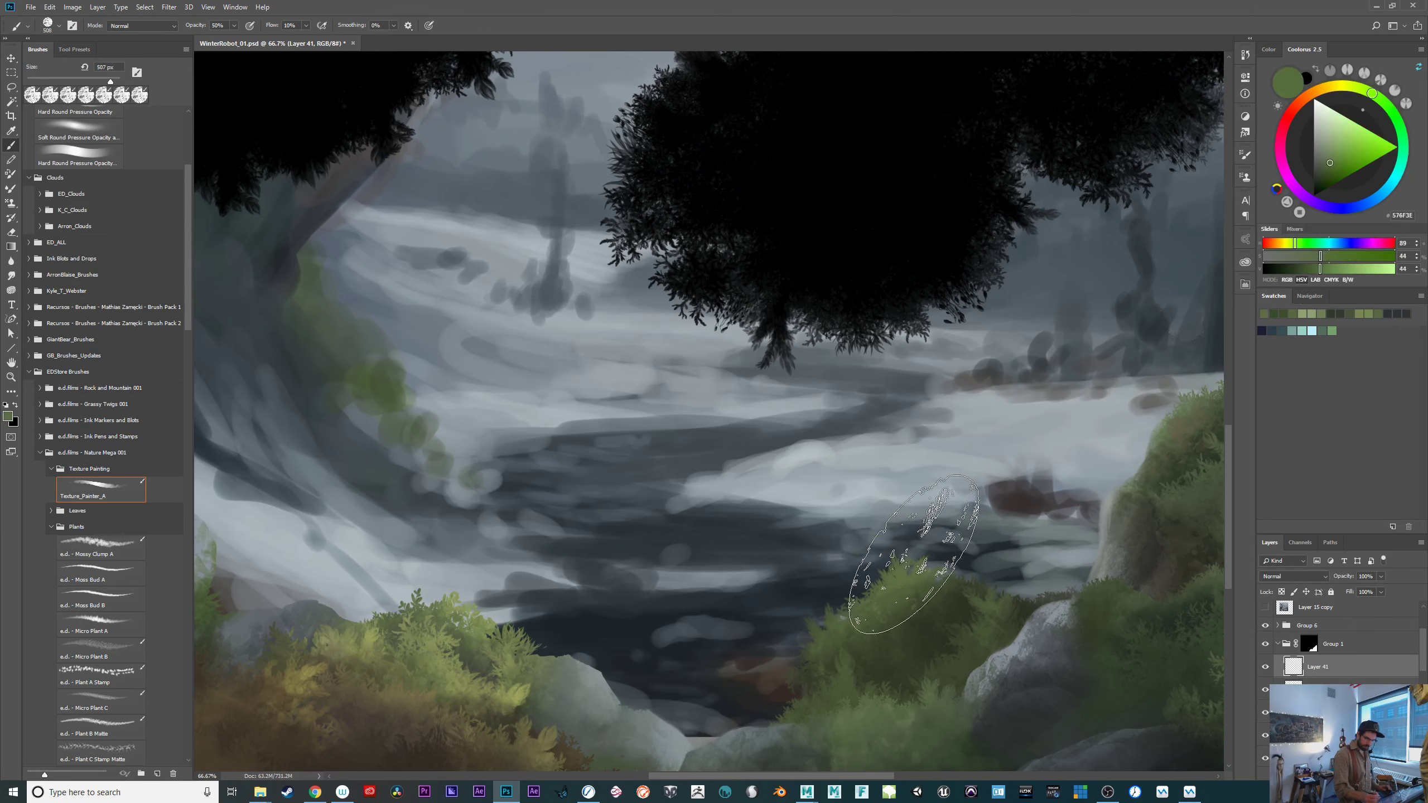
pyautogui.moveTo(1372, 94); pyautogui.dragTo(1362, 87)
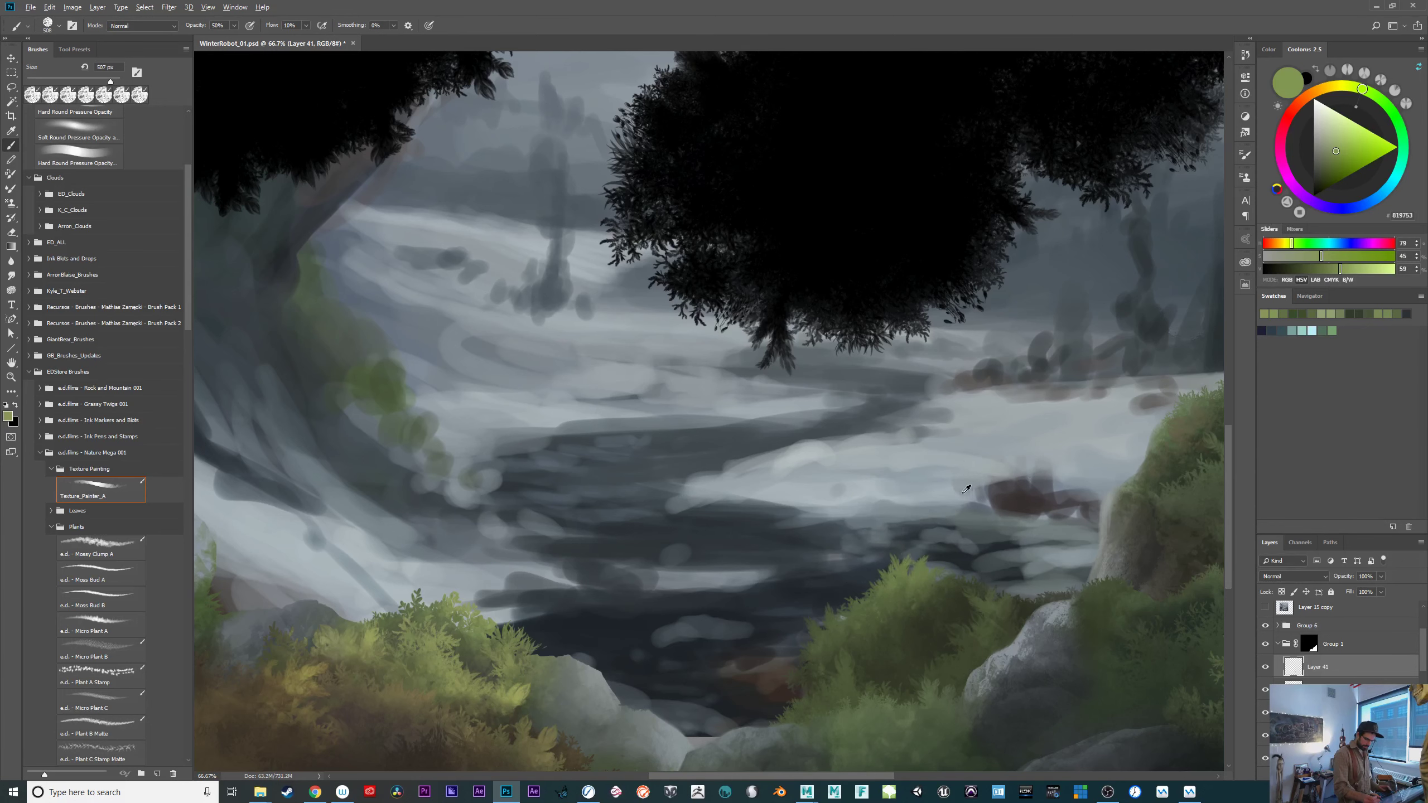
pyautogui.moveTo(954, 494); pyautogui.dragTo(894, 495)
pyautogui.moveTo(899, 544); pyautogui.dragTo(925, 543)
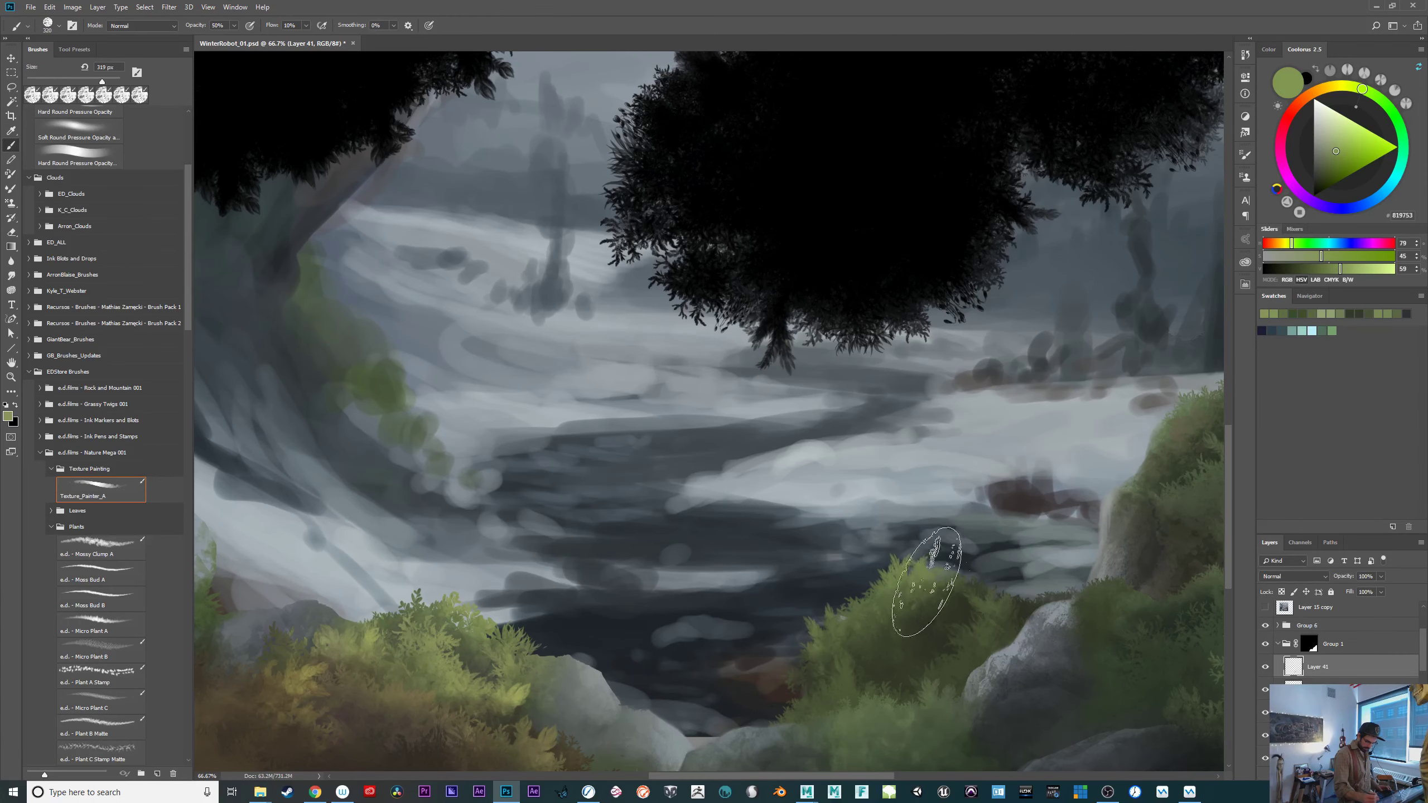
# Try a more muted green brush color with hue 87, saturation 26 and brightness 58 for the right bank's foliage.
pyautogui.moveTo(1077, 670); pyautogui.dragTo(813, 725)
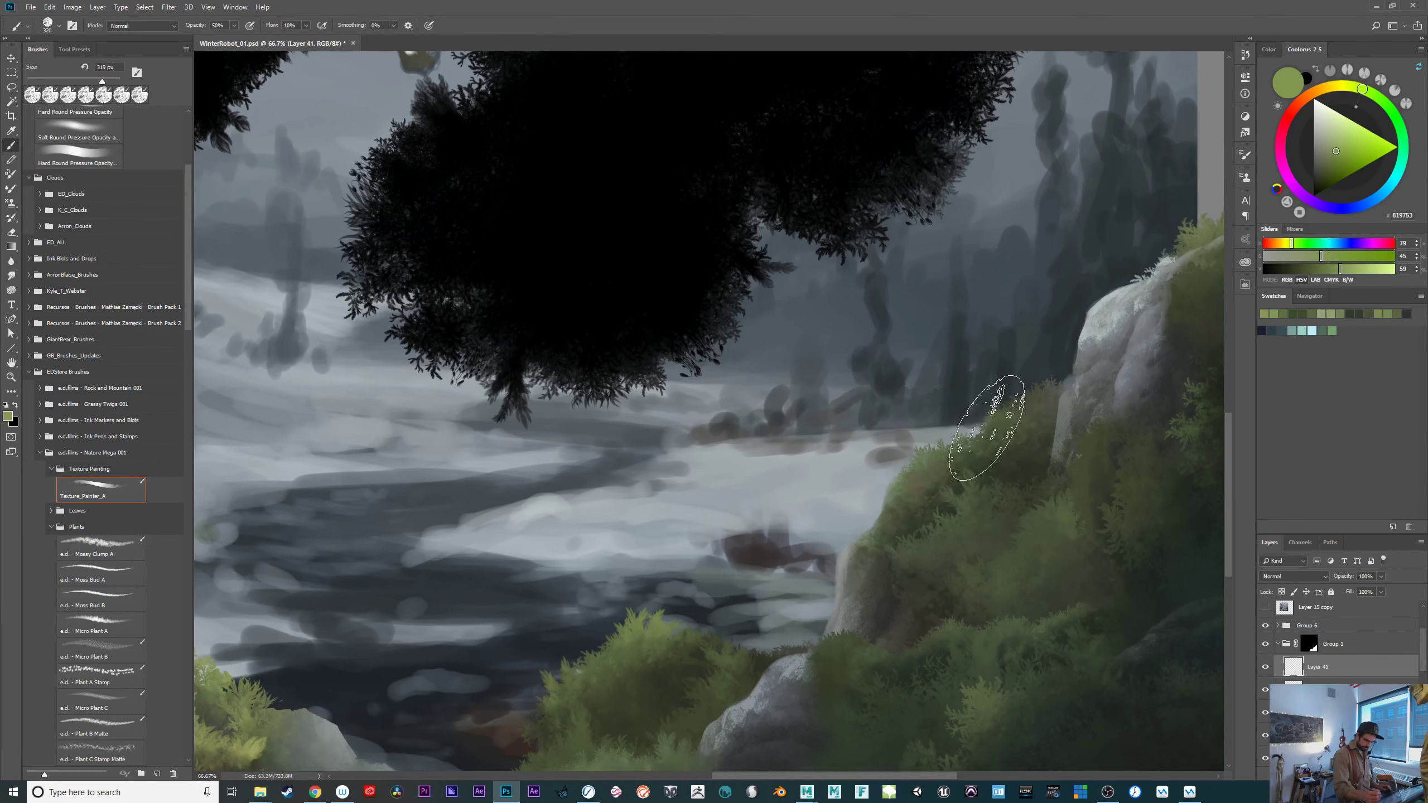
pyautogui.click(1265, 645)
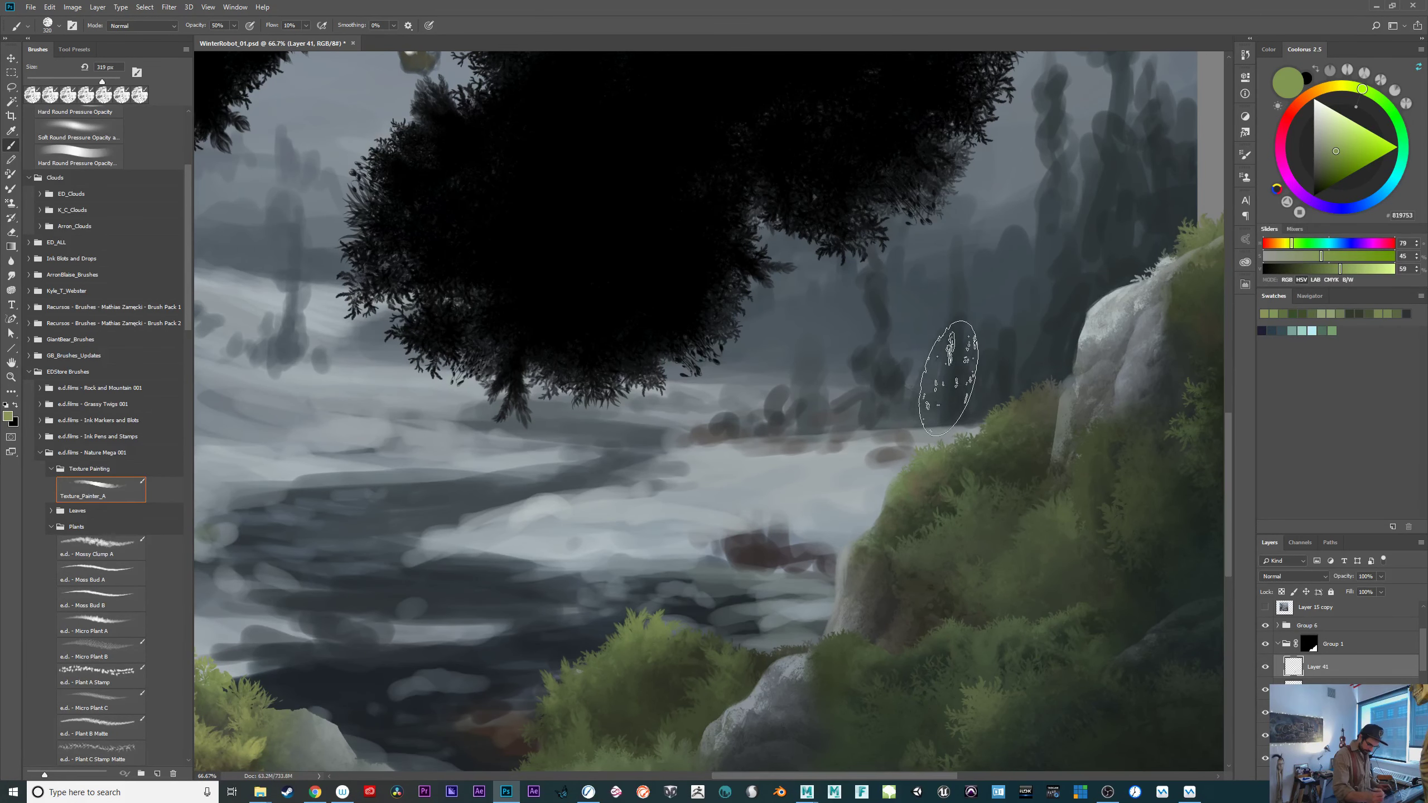
pyautogui.click(1326, 151)
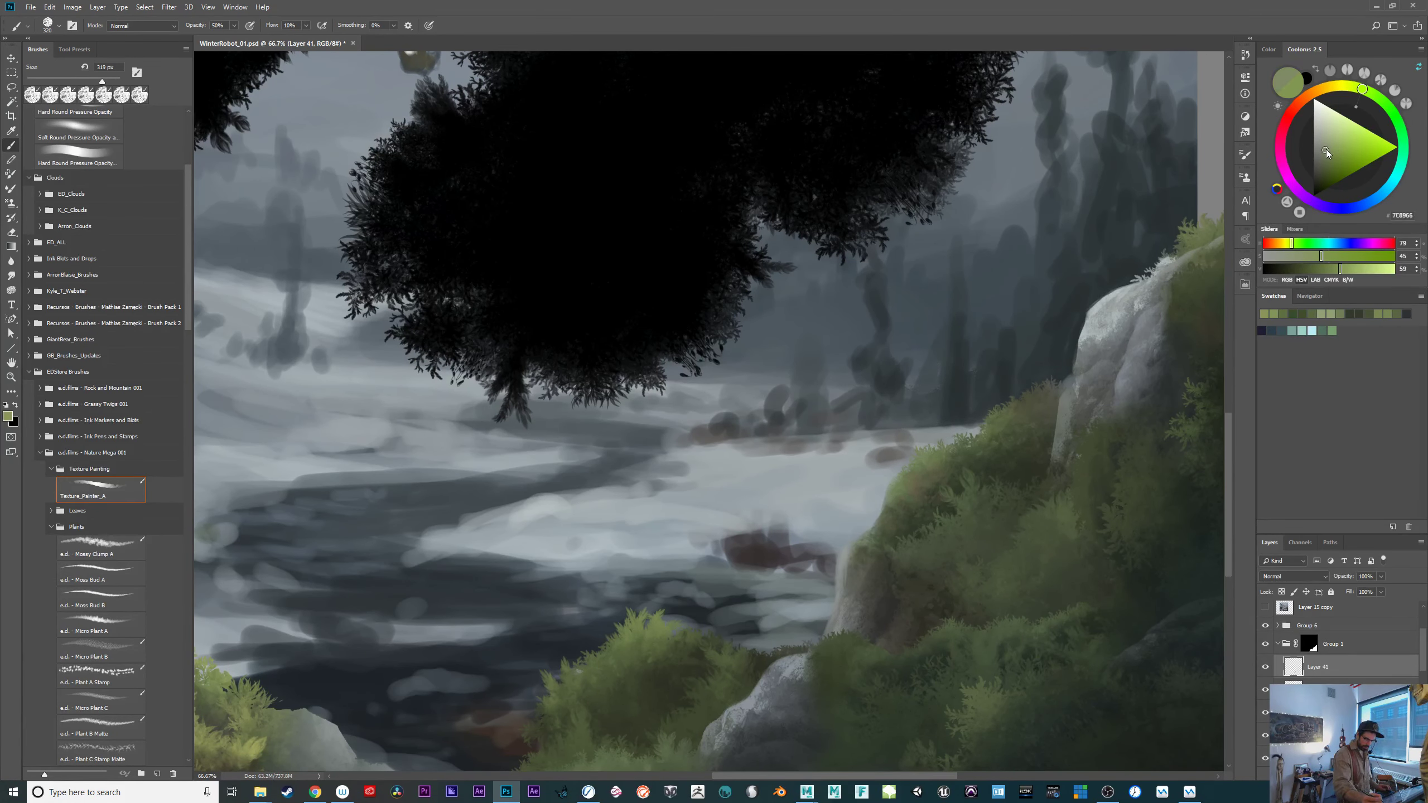
pyautogui.click(1327, 148)
pyautogui.moveTo(1362, 90); pyautogui.dragTo(1370, 93)
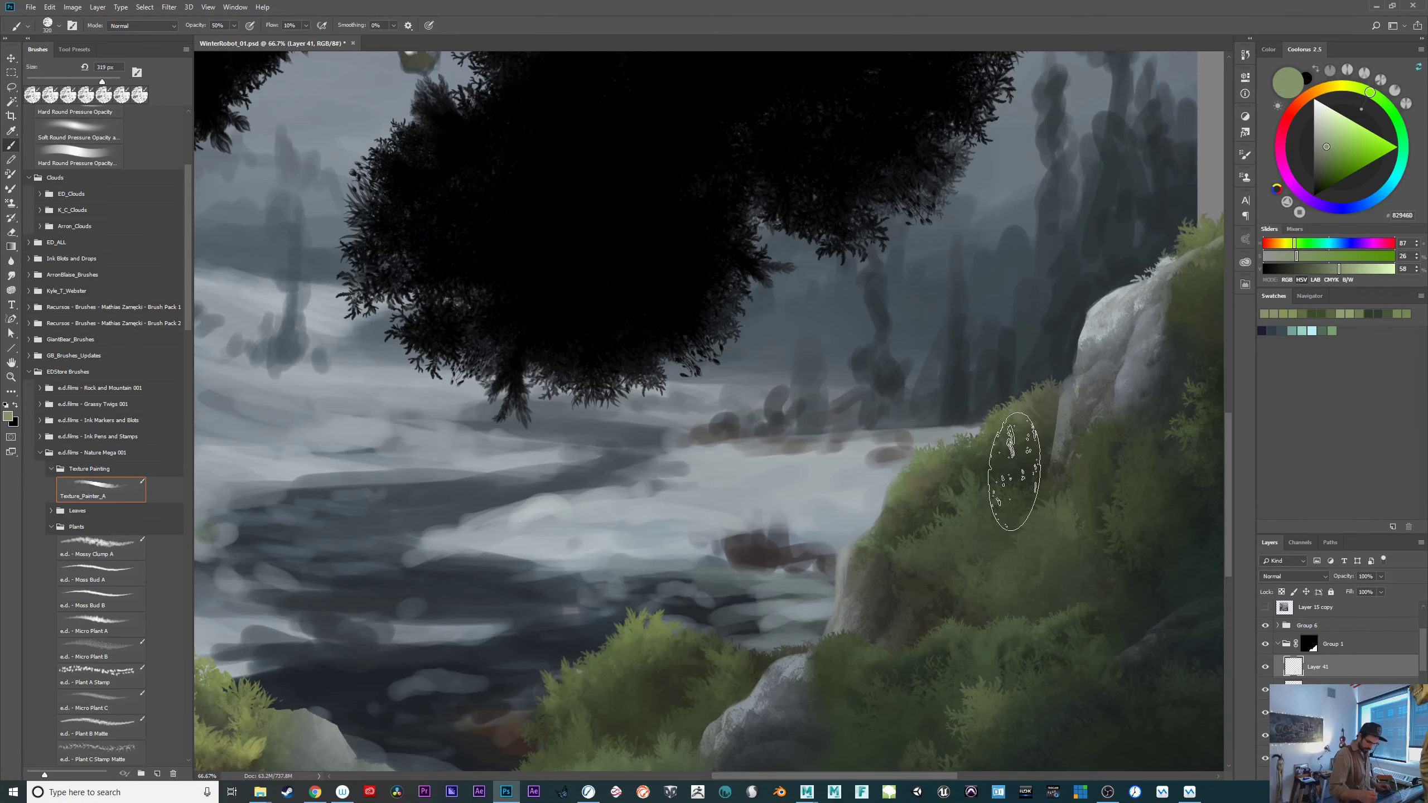
pyautogui.moveTo(1007, 466)
pyautogui.mouseDown()
pyautogui.moveTo(909, 654)
pyautogui.moveTo(1052, 622)
pyautogui.mouseUp()
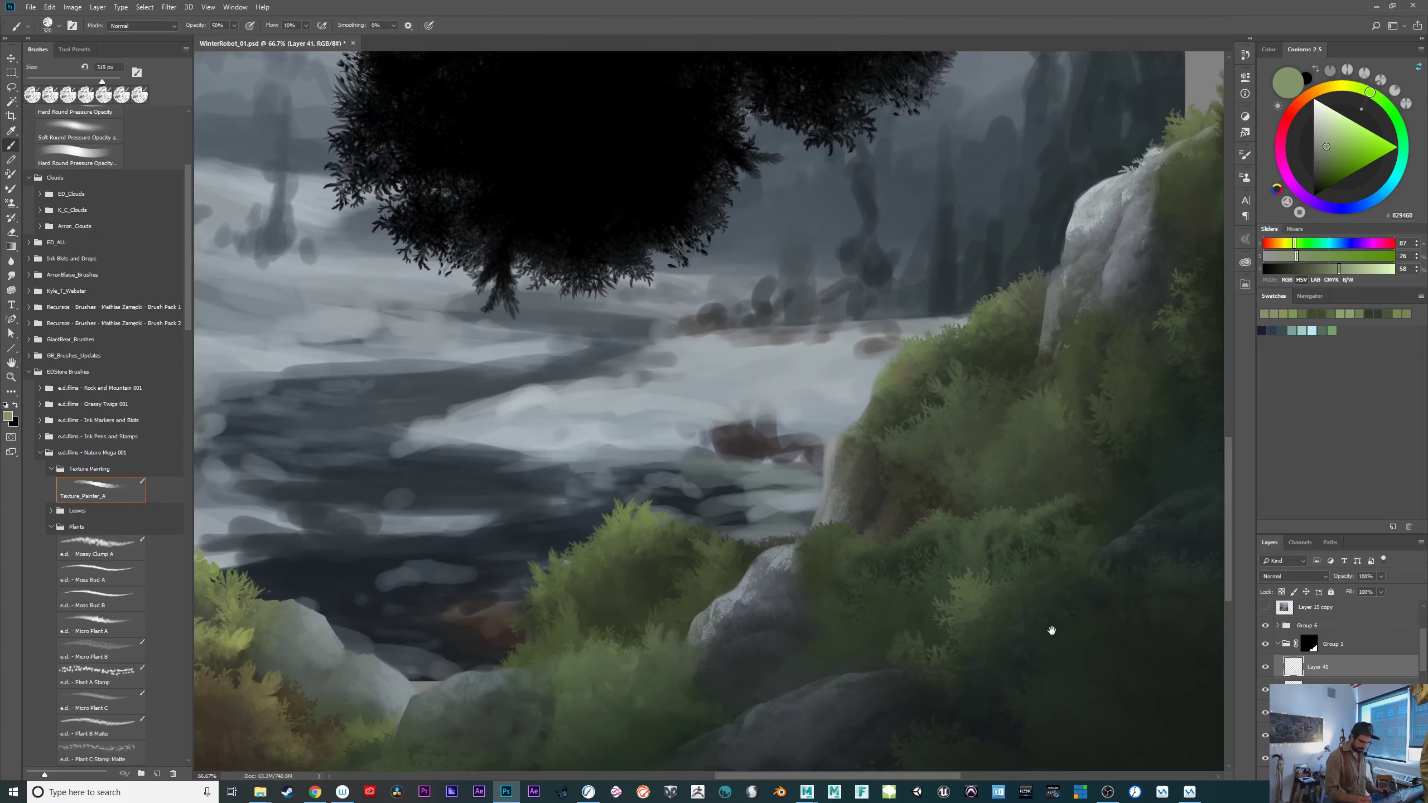
# Examine what the individual Group 1 layers contribute to the right bank's foliage by toggling their visibility from Layer 41 down to Layer 17.
pyautogui.click(1265, 667)
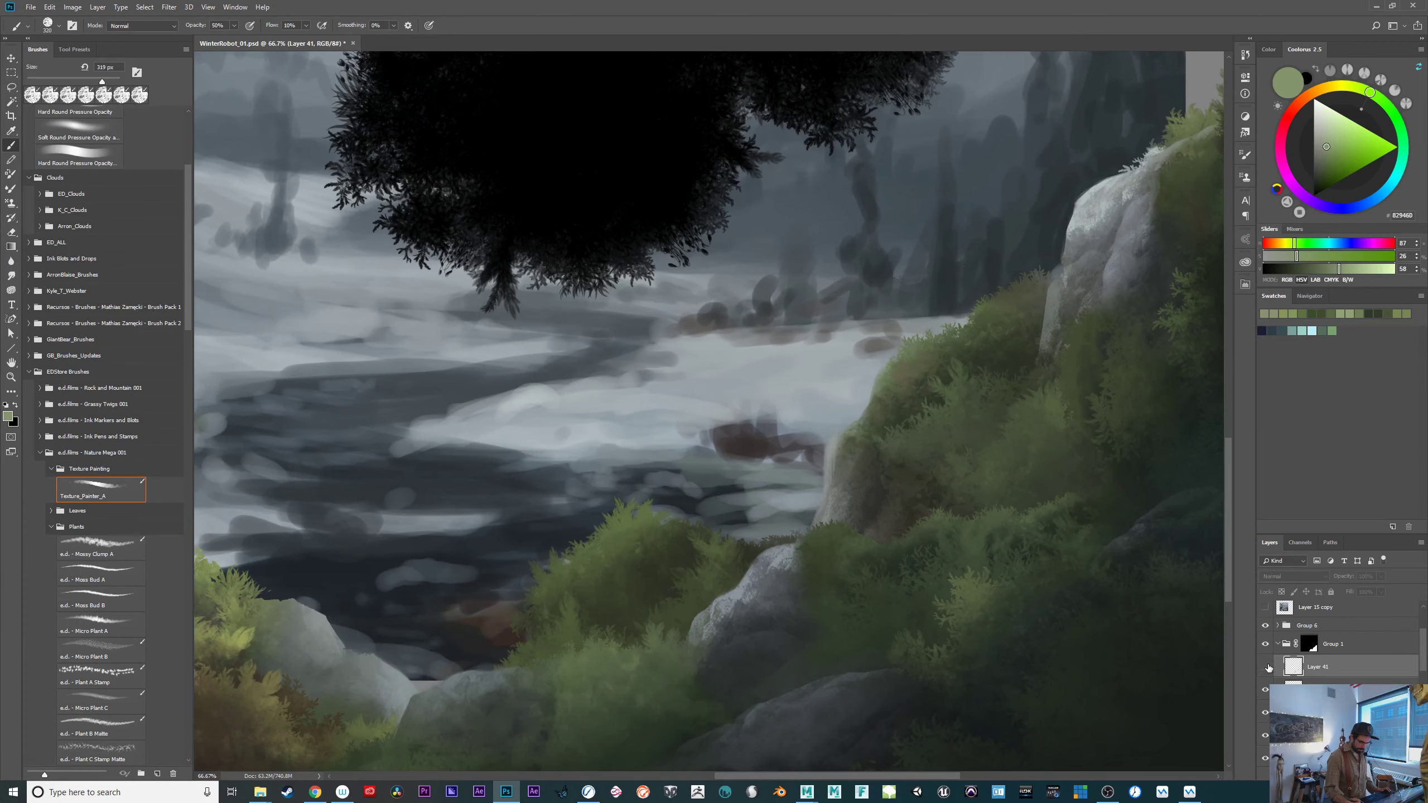
pyautogui.click(1265, 668)
pyautogui.click(1265, 716)
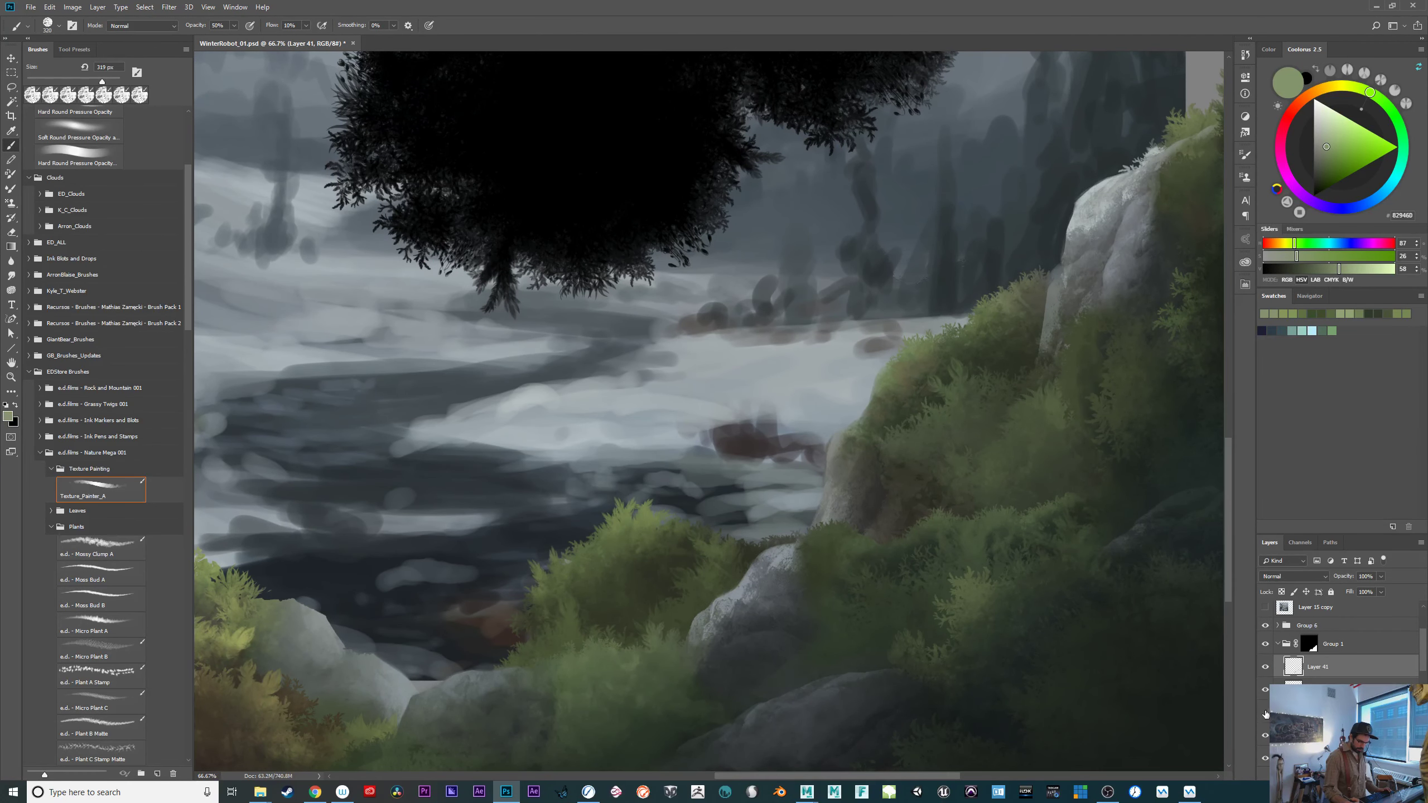
pyautogui.click(1266, 716)
pyautogui.click(1265, 737)
pyautogui.click(1265, 737)
pyautogui.click(1265, 757)
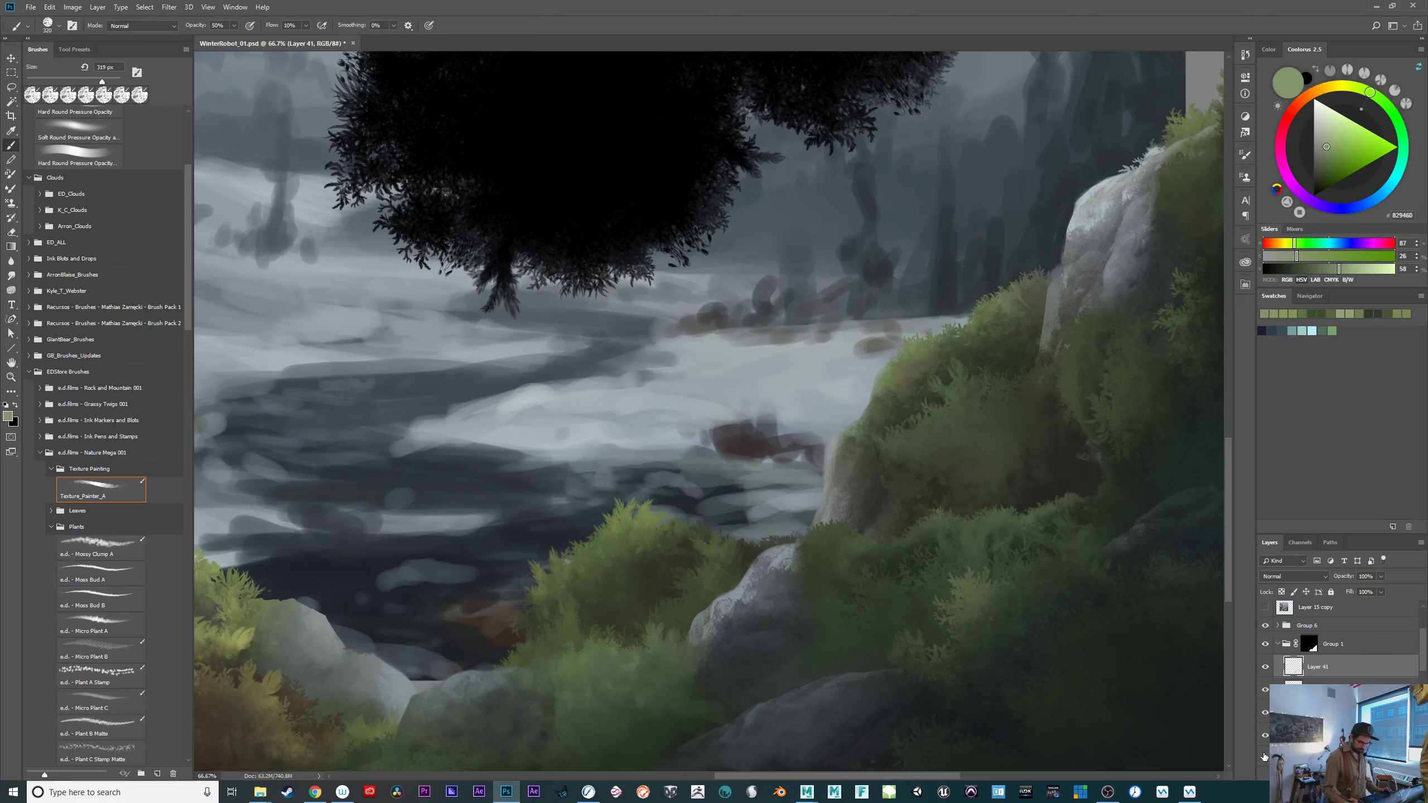
pyautogui.click(1265, 757)
pyautogui.moveTo(1424, 658); pyautogui.dragTo(1424, 695)
pyautogui.click(1265, 635)
pyautogui.click(1265, 635)
pyautogui.click(1265, 659)
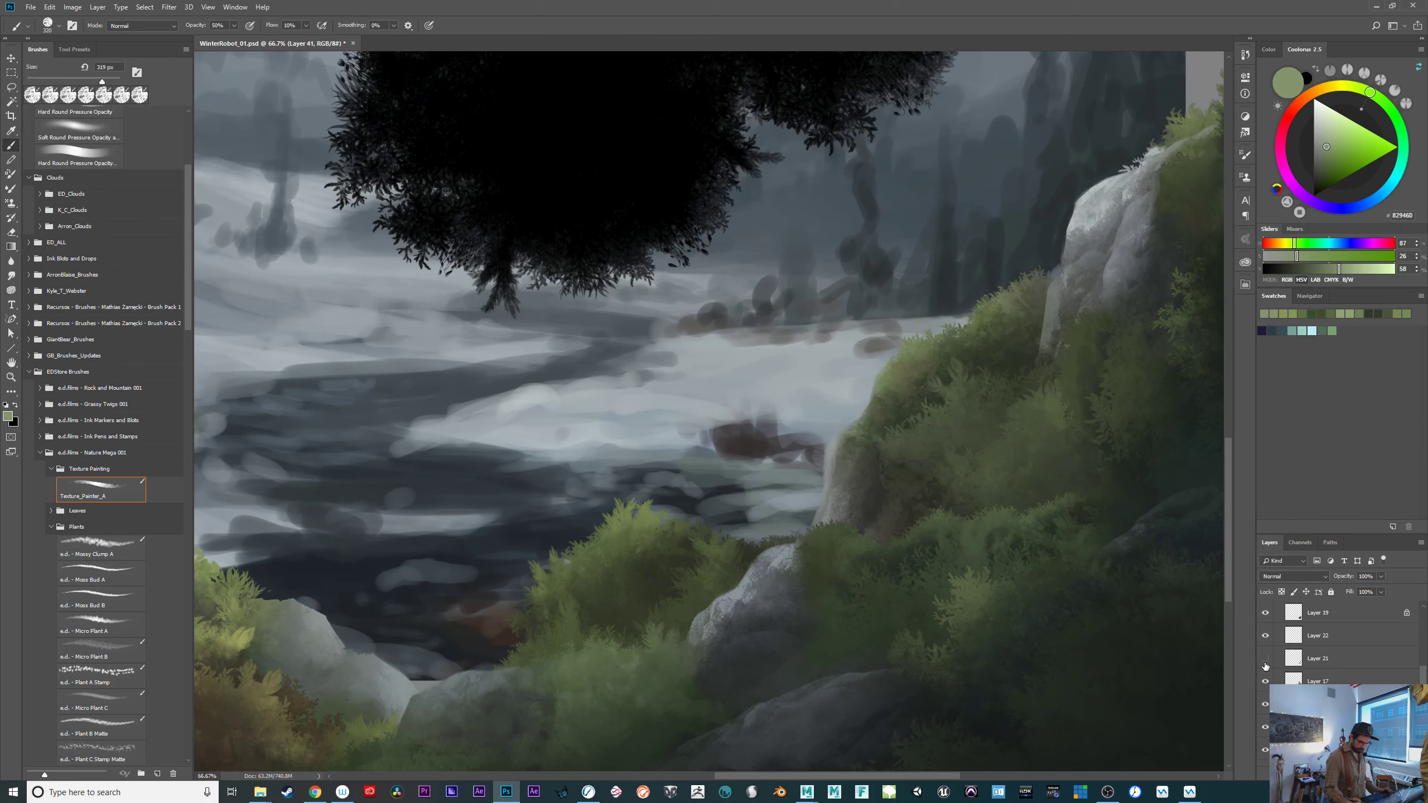
pyautogui.click(1265, 682)
pyautogui.click(1265, 683)
pyautogui.click(1293, 680)
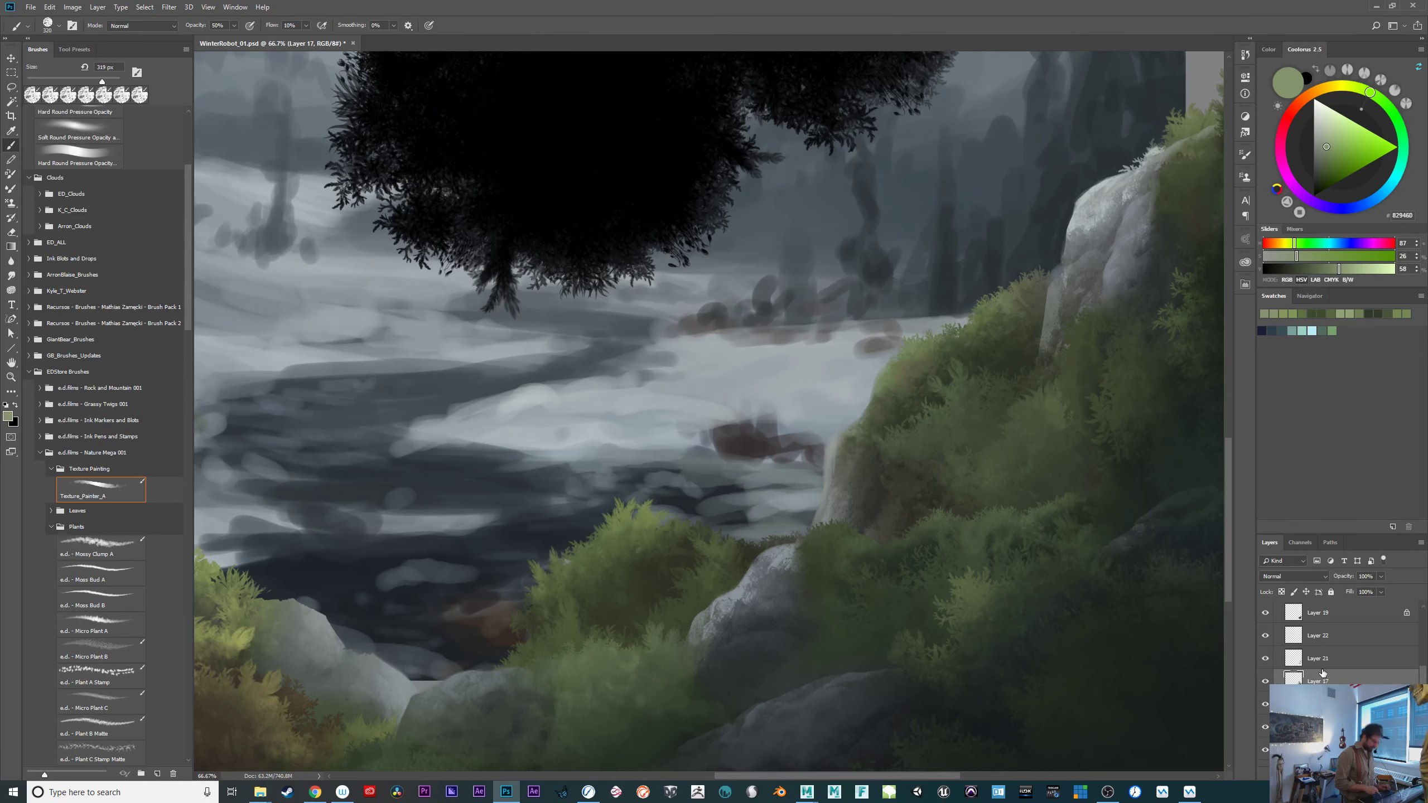
# Select Layer 41 in Group 1 again and sample the dark green from the shaded side of the bush beside the small rock.
pyautogui.hotkey('ctrl', '-')
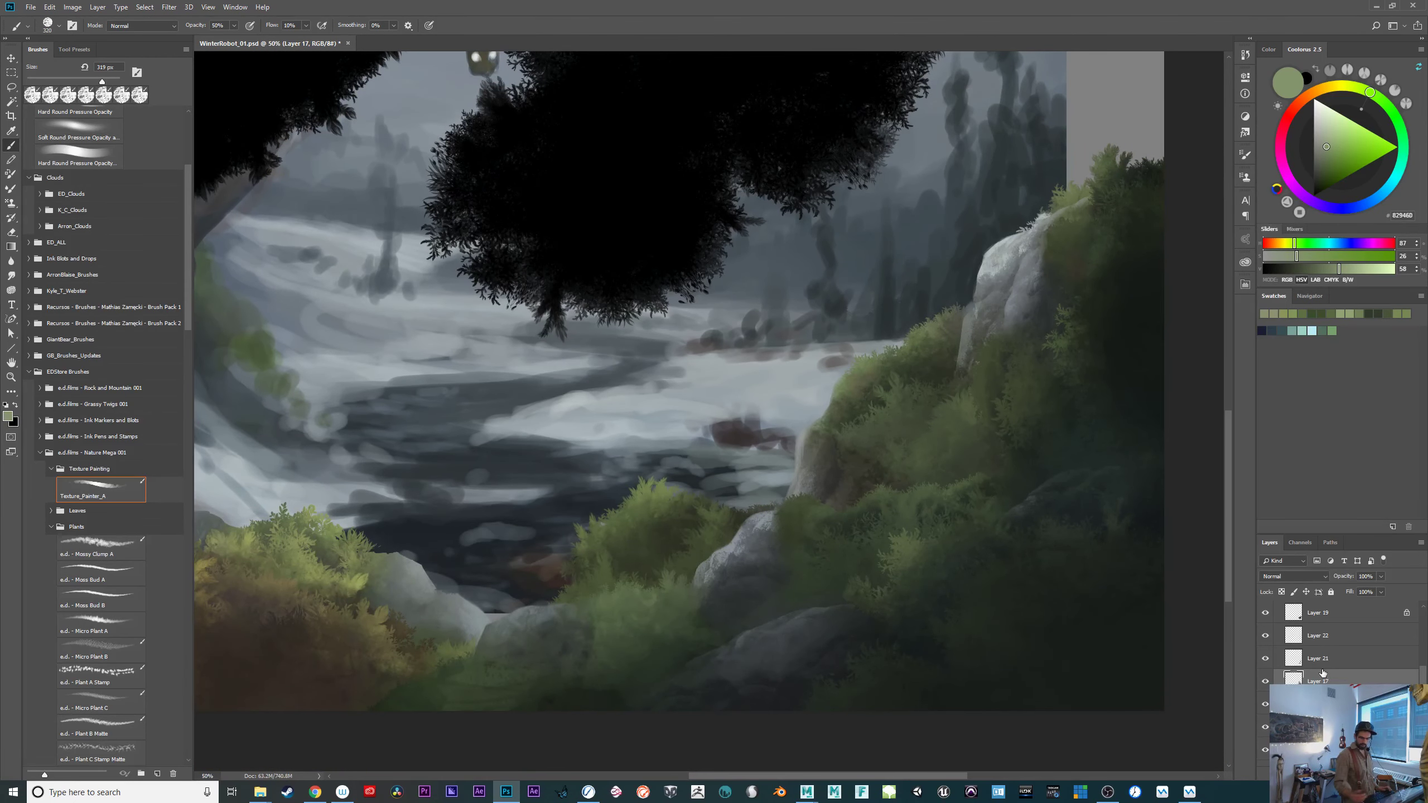
pyautogui.moveTo(1425, 675); pyautogui.dragTo(1421, 651)
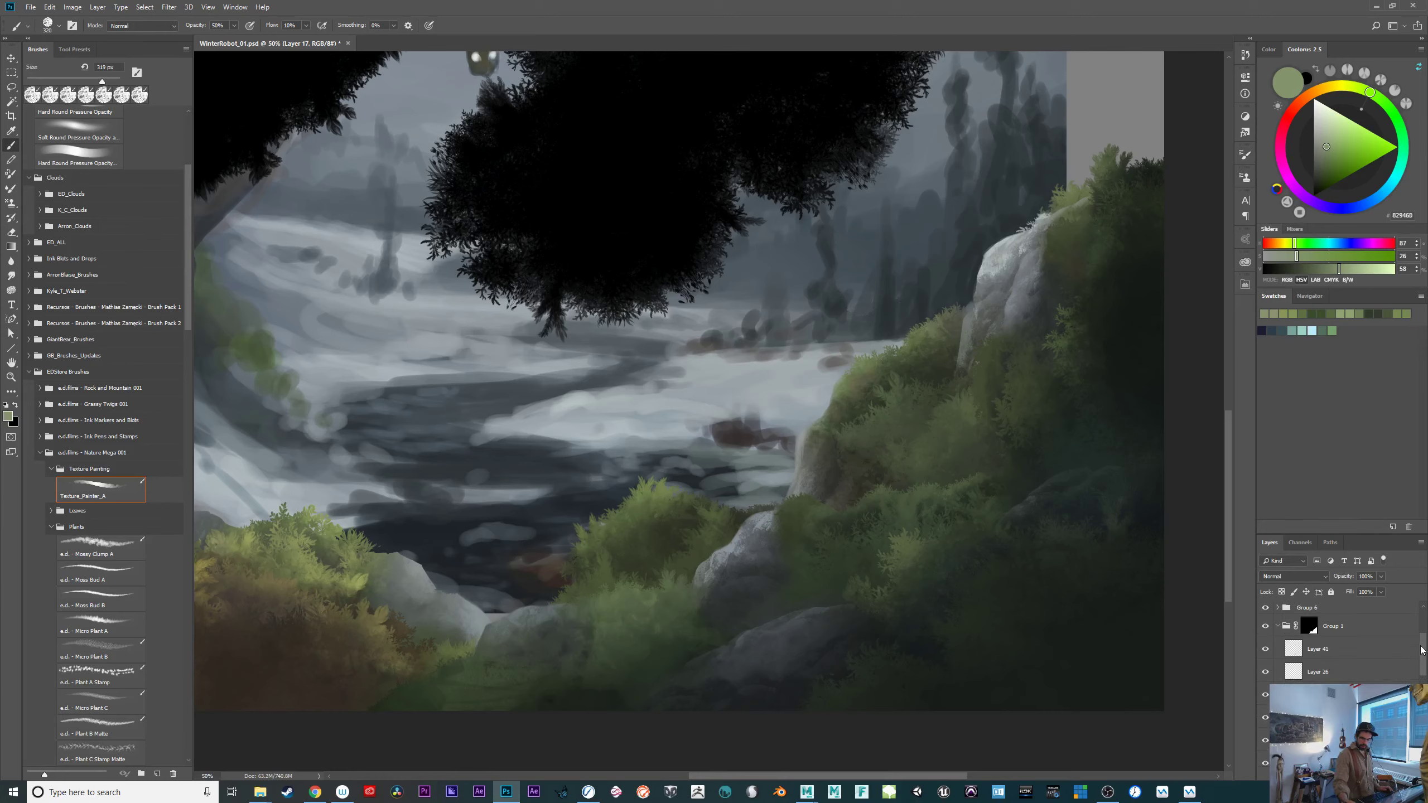
pyautogui.click(1266, 650)
pyautogui.click(1316, 649)
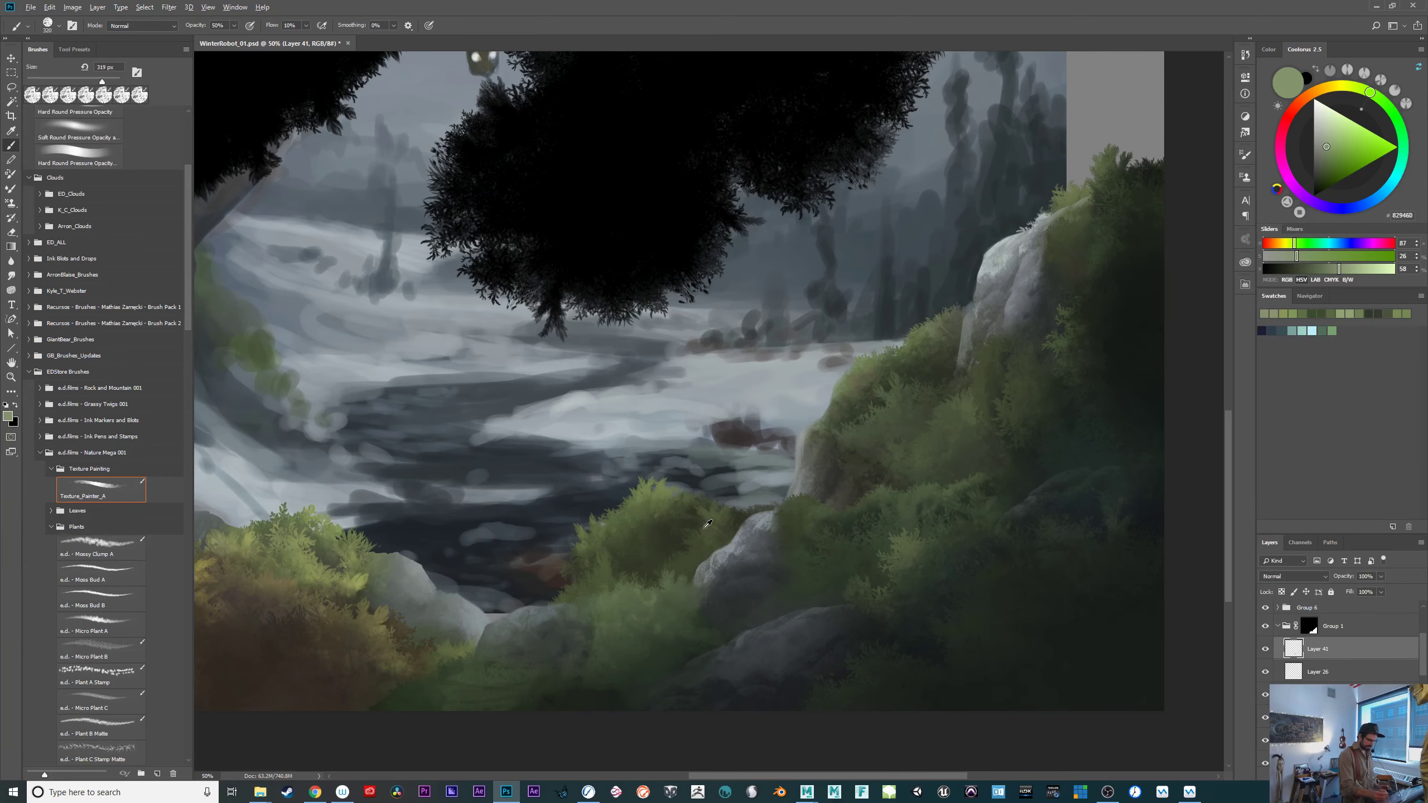
pyautogui.keyDown('alt'); pyautogui.click(676, 513); pyautogui.keyUp('alt')
pyautogui.hotkey('ctrl', '+')
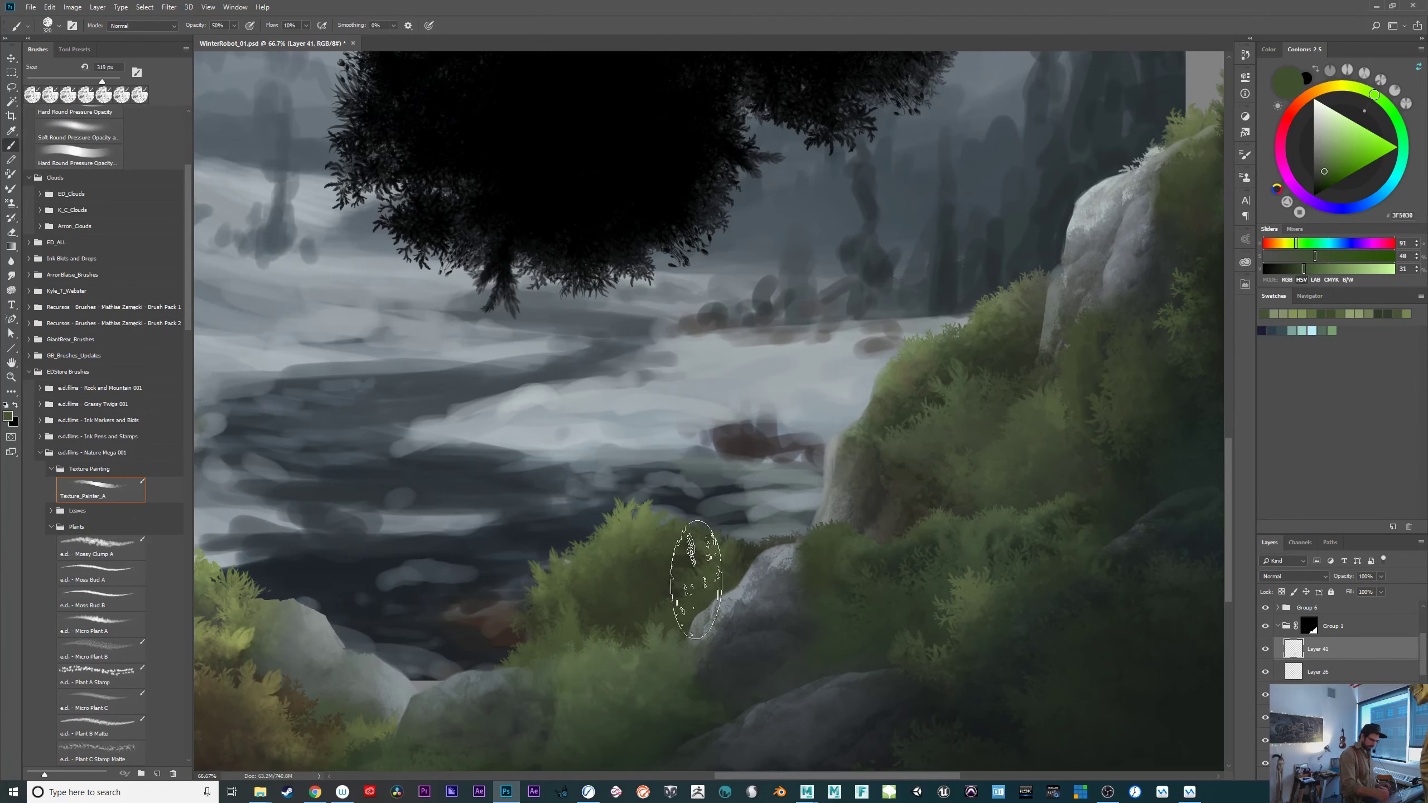
pyautogui.moveTo(736, 467); pyautogui.dragTo(824, 512)
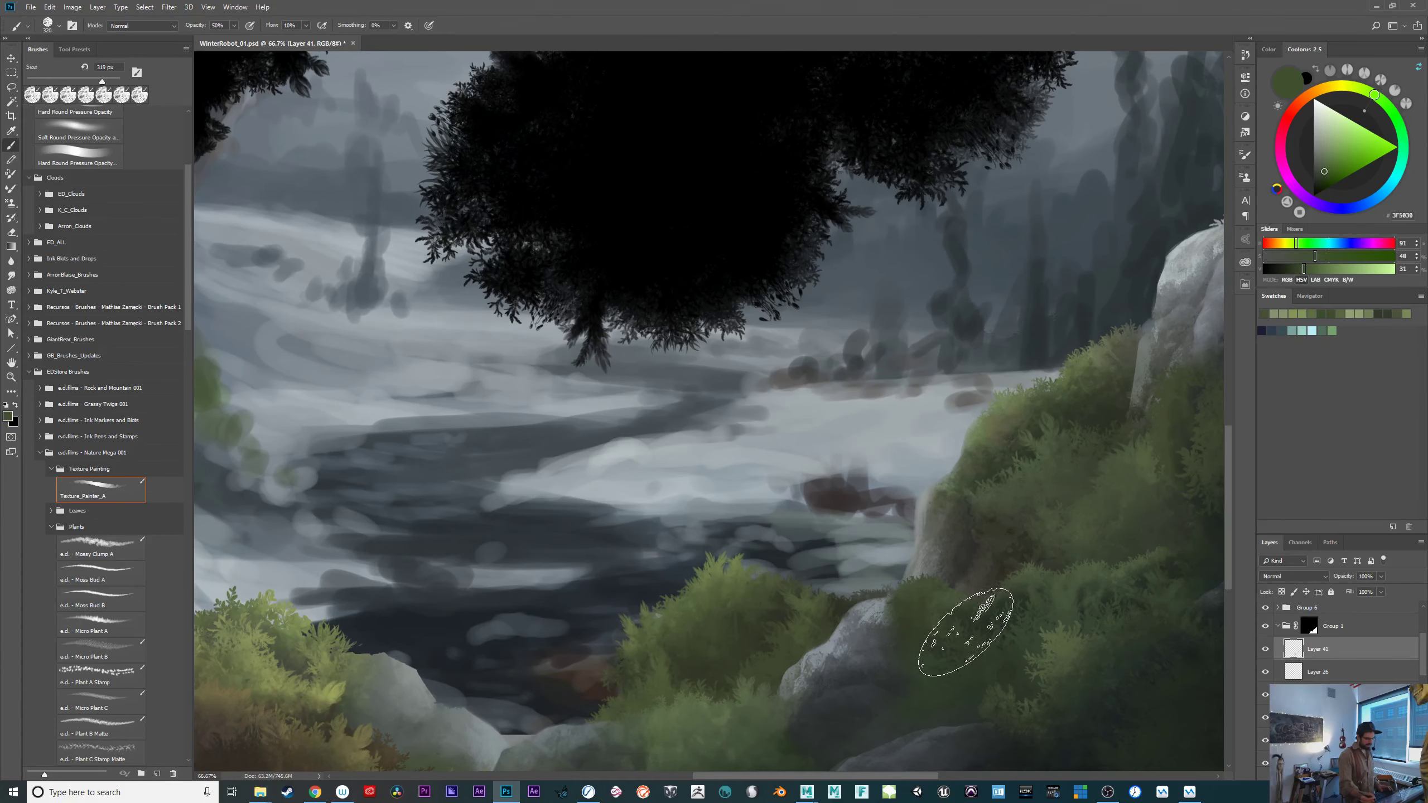
pyautogui.moveTo(911, 673); pyautogui.dragTo(810, 649)
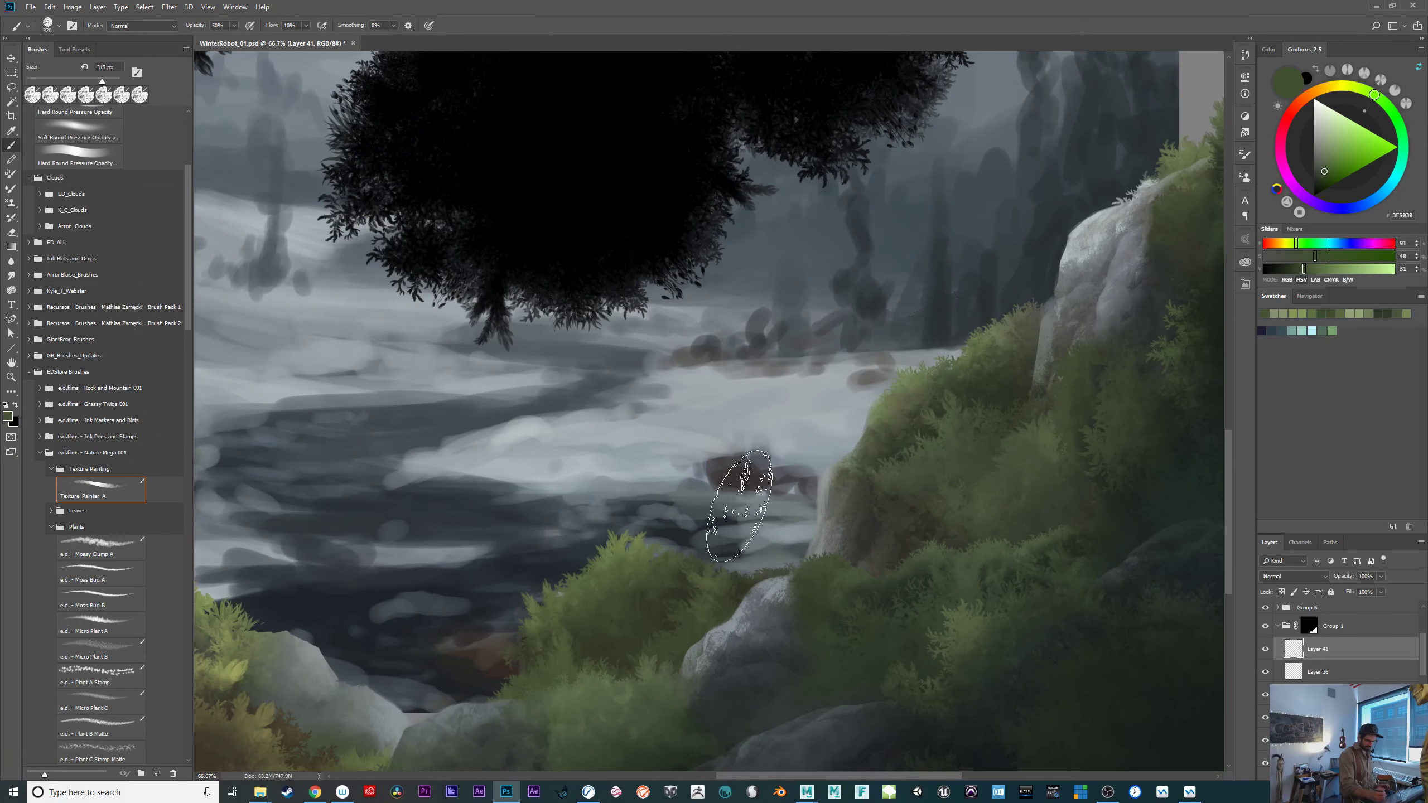
# Hide Group 6 to expose the base rocks and foliage of the right bank.
pyautogui.moveTo(1423, 670); pyautogui.dragTo(1426, 647)
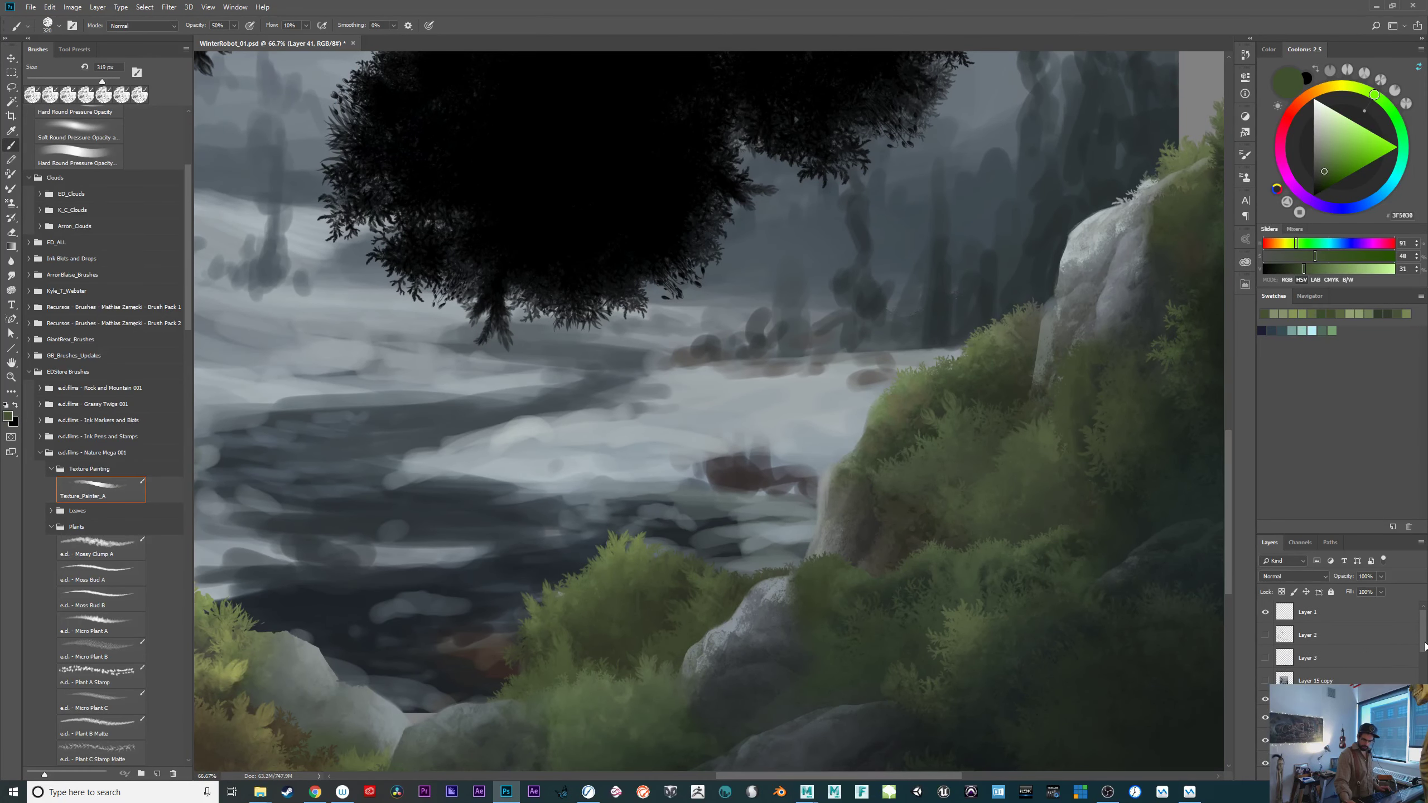
pyautogui.click(1265, 700)
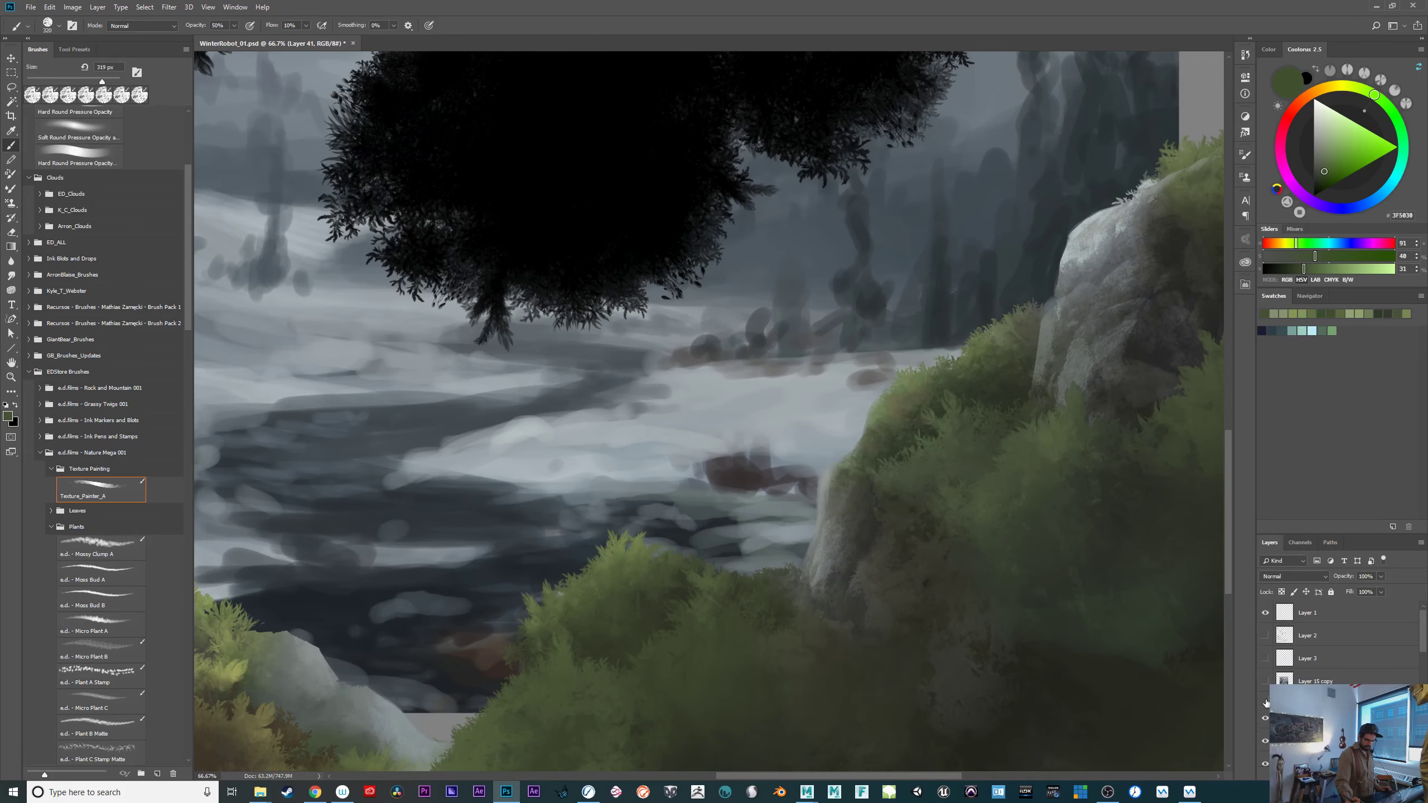
pyautogui.moveTo(859, 620)
pyautogui.mouseDown()
pyautogui.moveTo(857, 577)
pyautogui.moveTo(889, 527)
pyautogui.mouseUp()
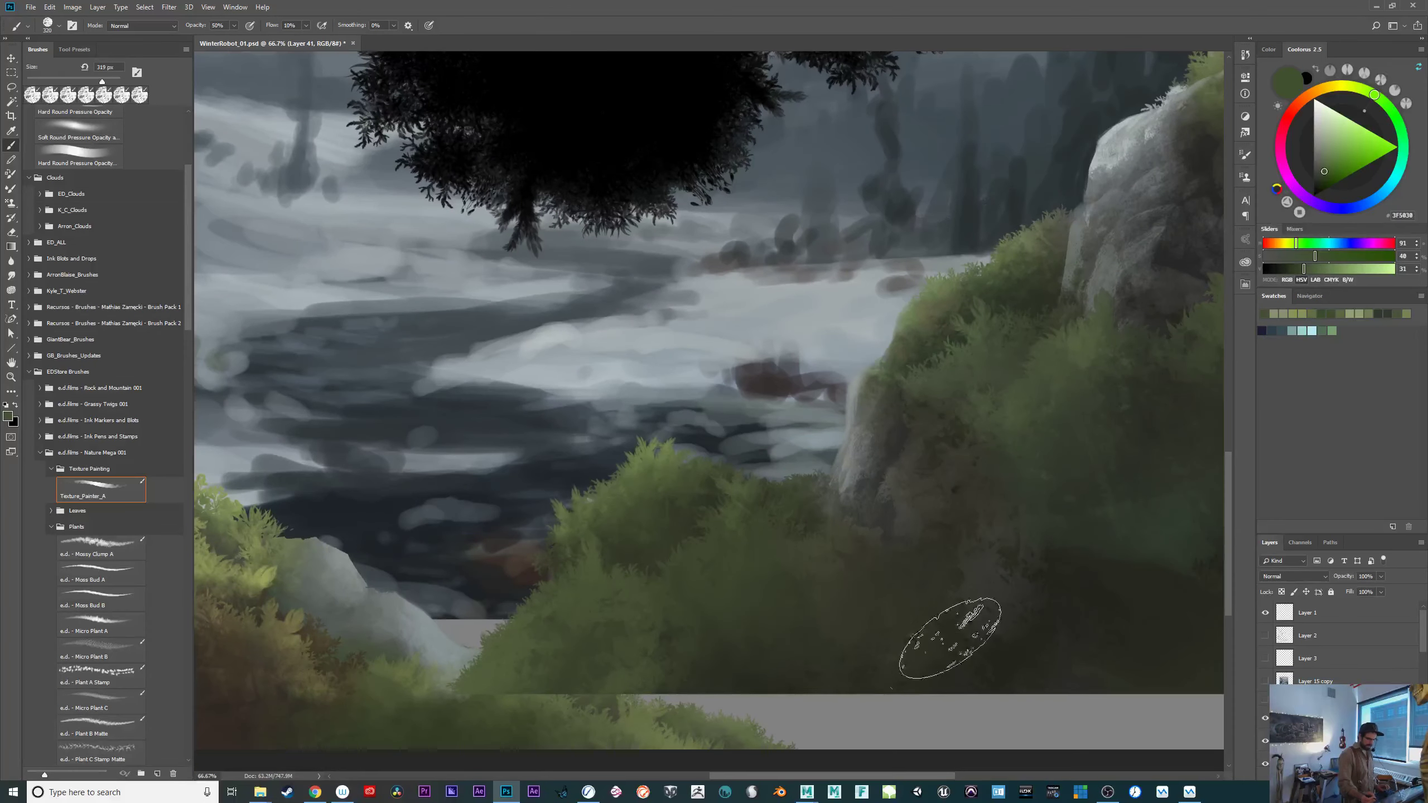
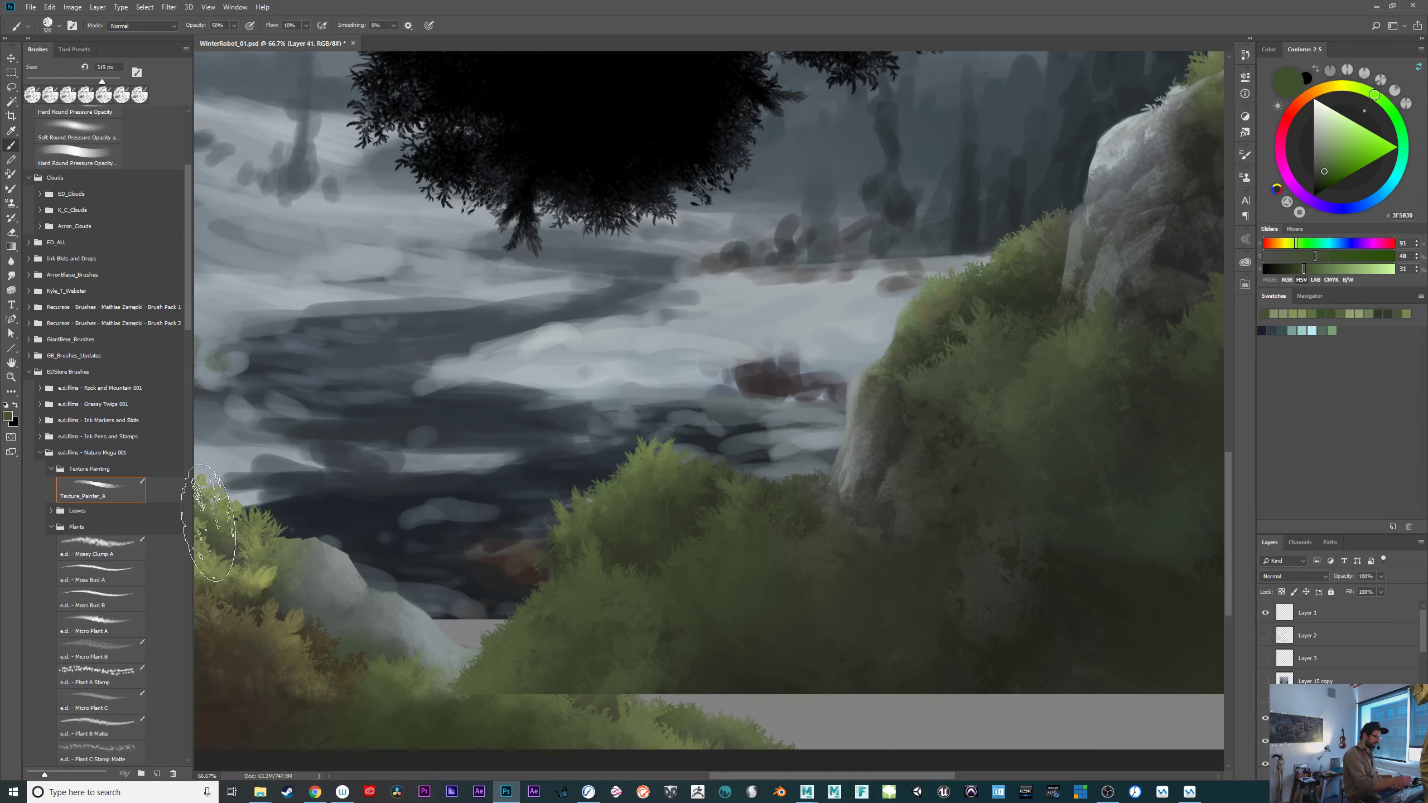
# Look over the saved brush tool presets, return to the brush library and inspect the right bank's base foliage.
pyautogui.click(74, 50)
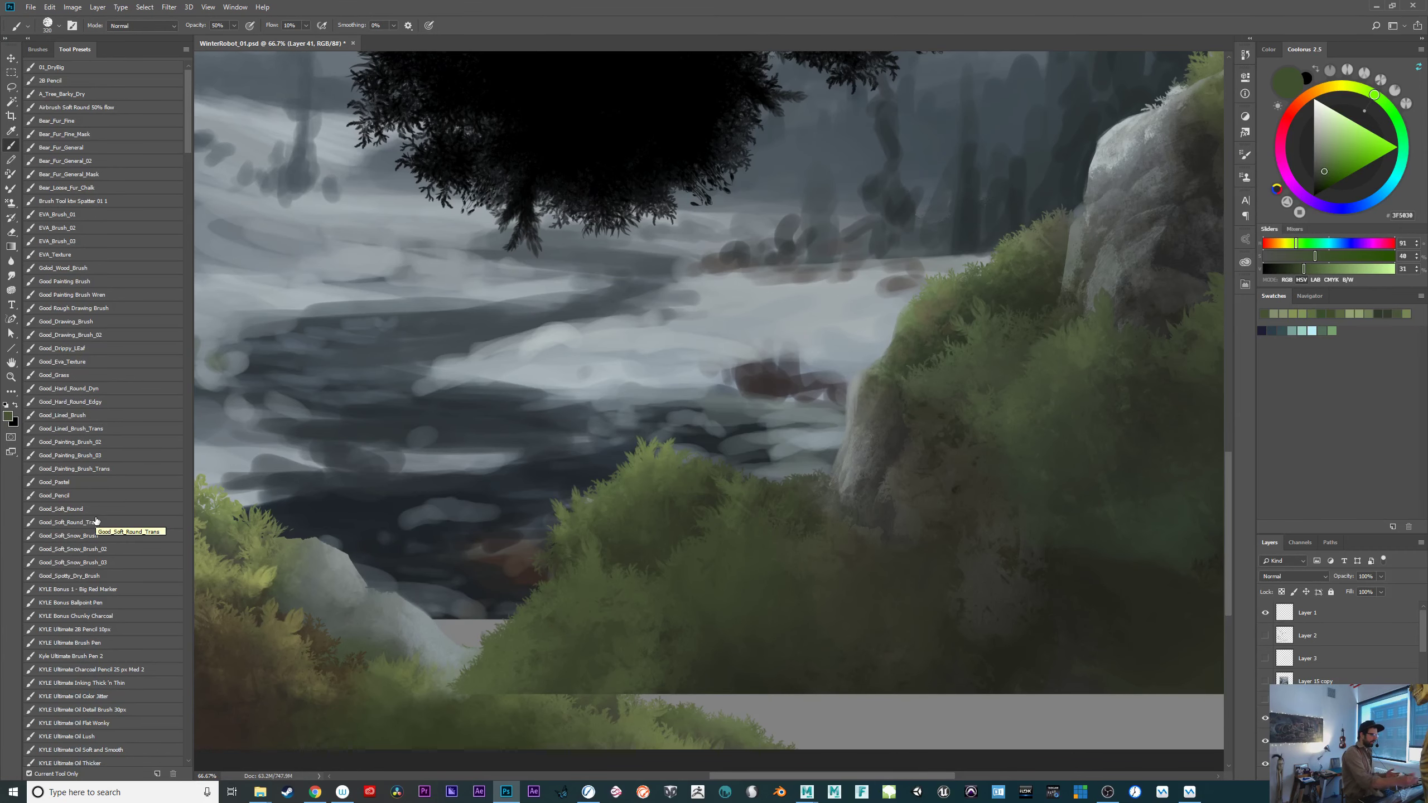
pyautogui.click(34, 49)
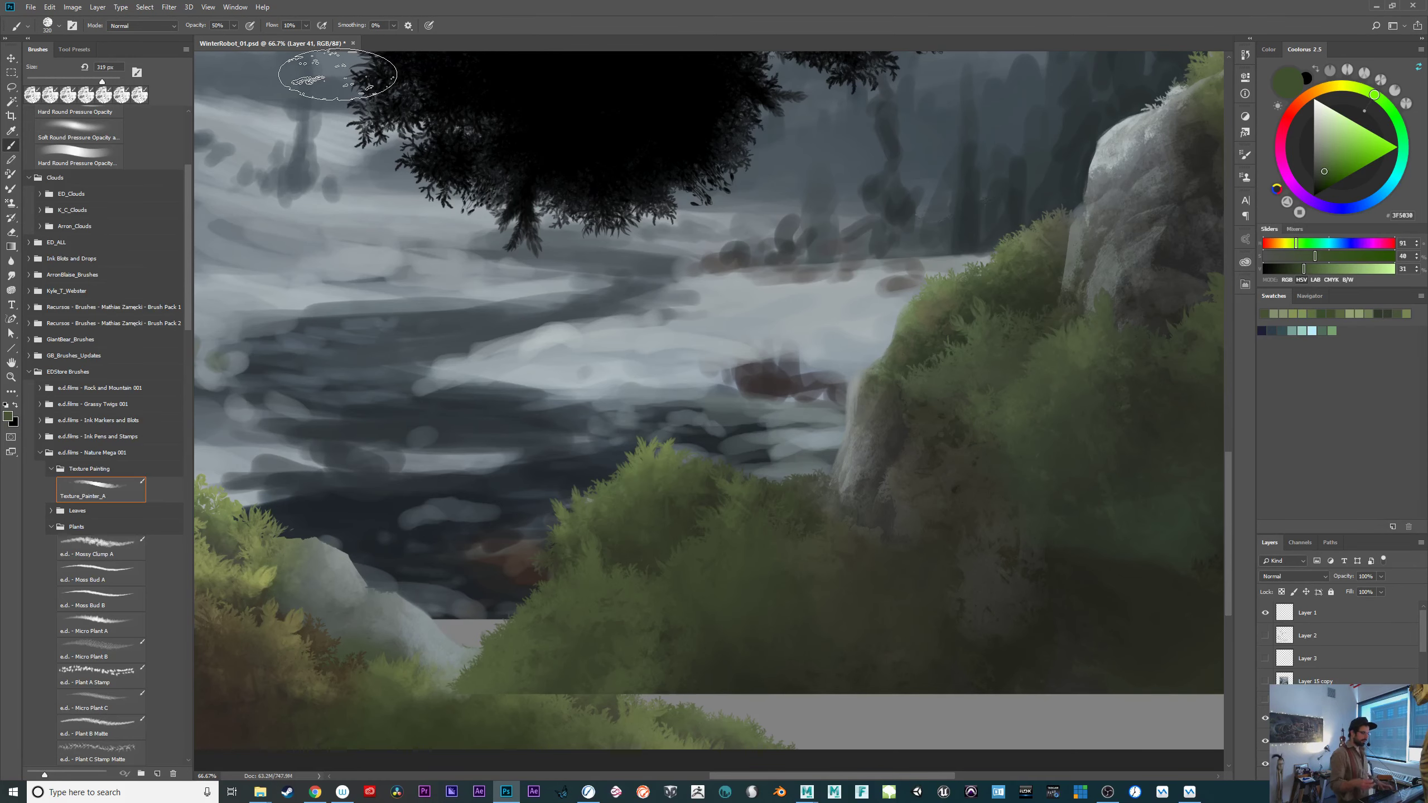
pyautogui.moveTo(883, 592); pyautogui.dragTo(848, 585)
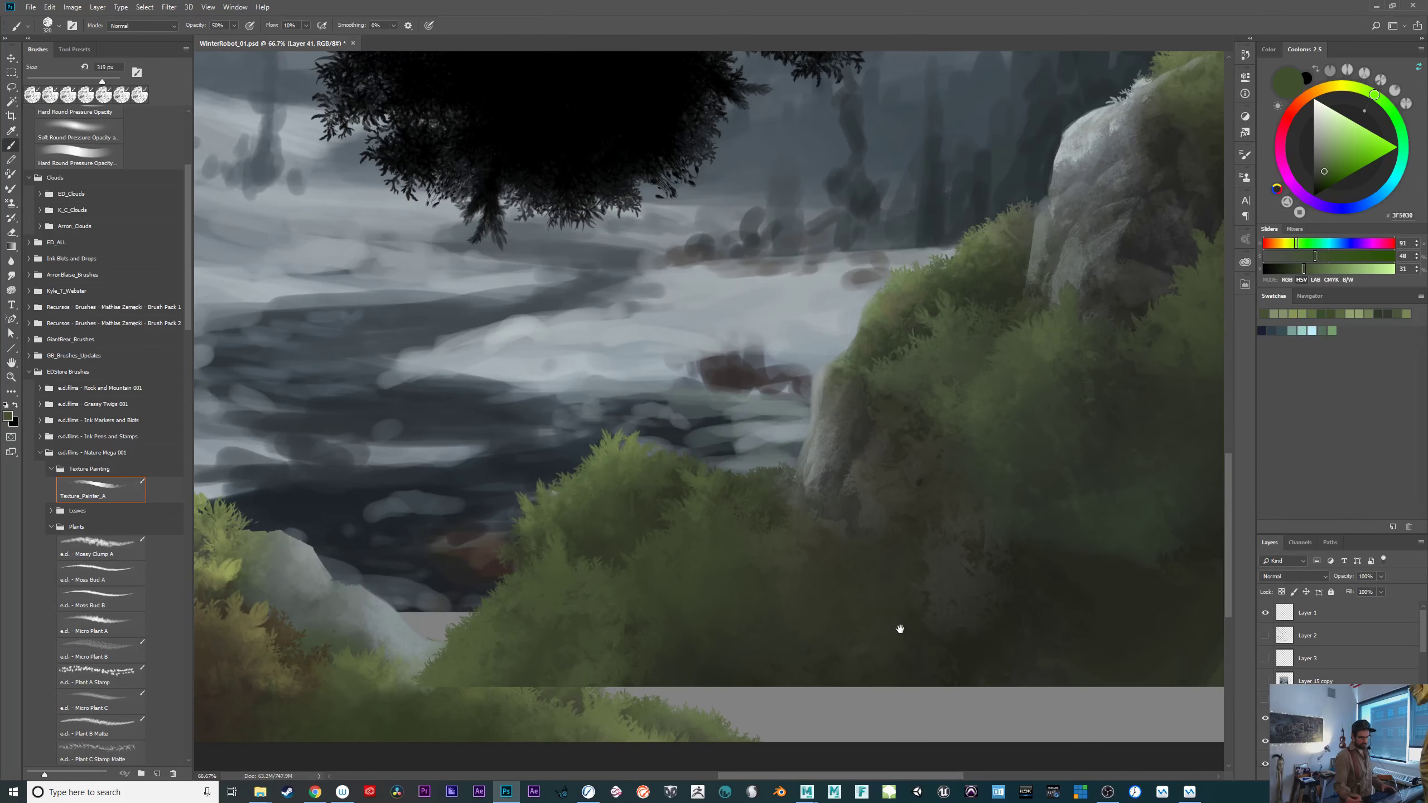
pyautogui.moveTo(900, 629); pyautogui.dragTo(965, 701)
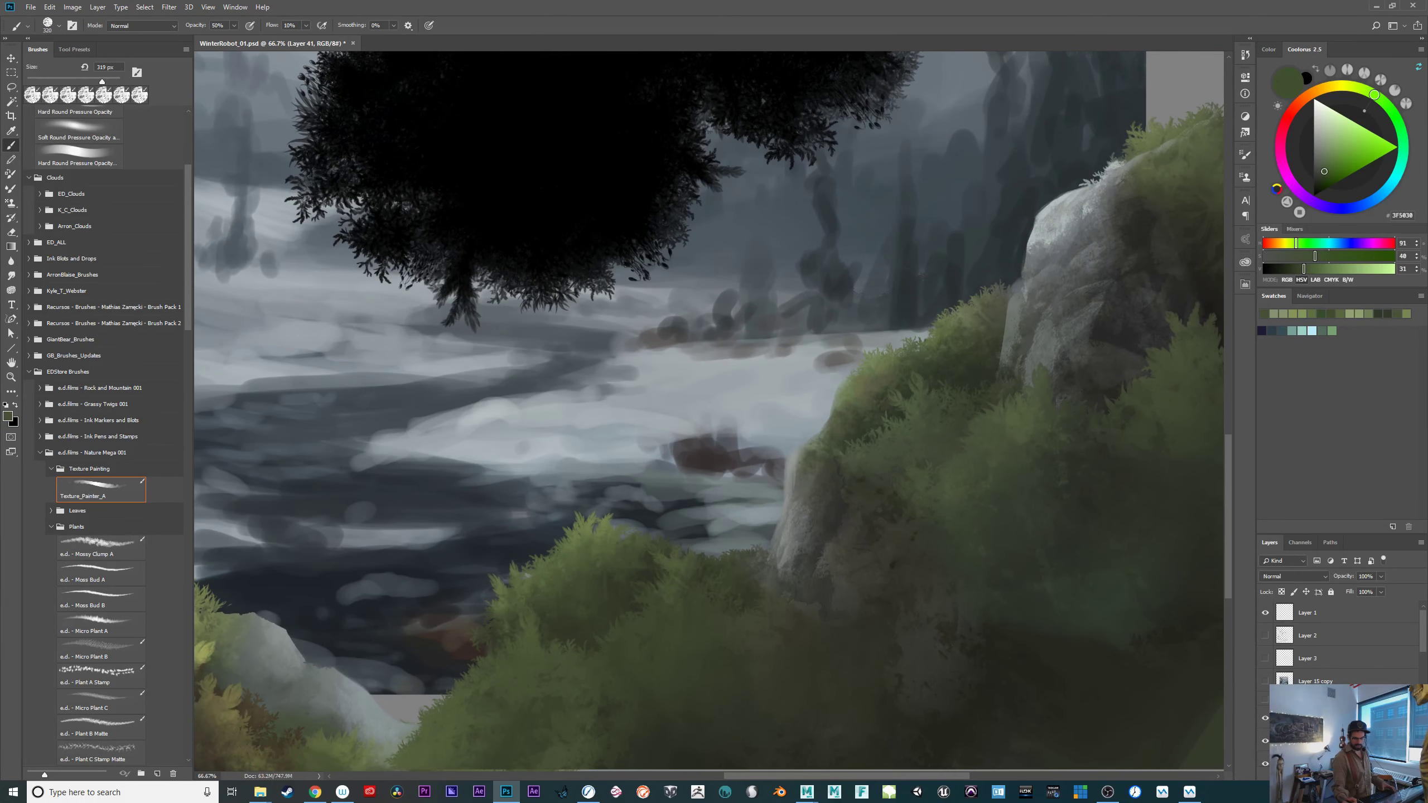
# Check the neighbouring layers' visibility and load the black leafy clump layer below Color Fill 3 as a selection.
pyautogui.click(1265, 740)
pyautogui.click(1265, 717)
pyautogui.click(1264, 716)
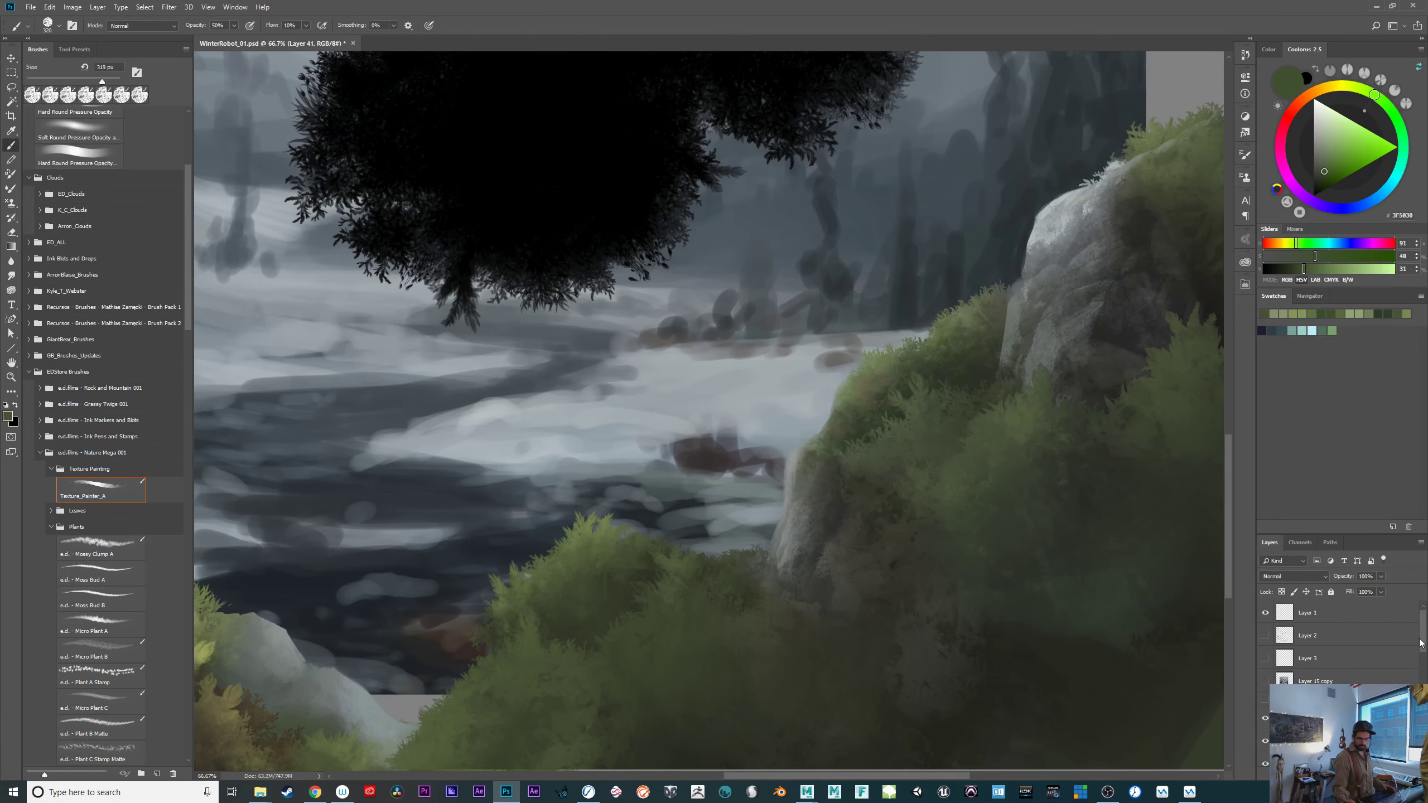
pyautogui.moveTo(1425, 636); pyautogui.dragTo(1424, 726)
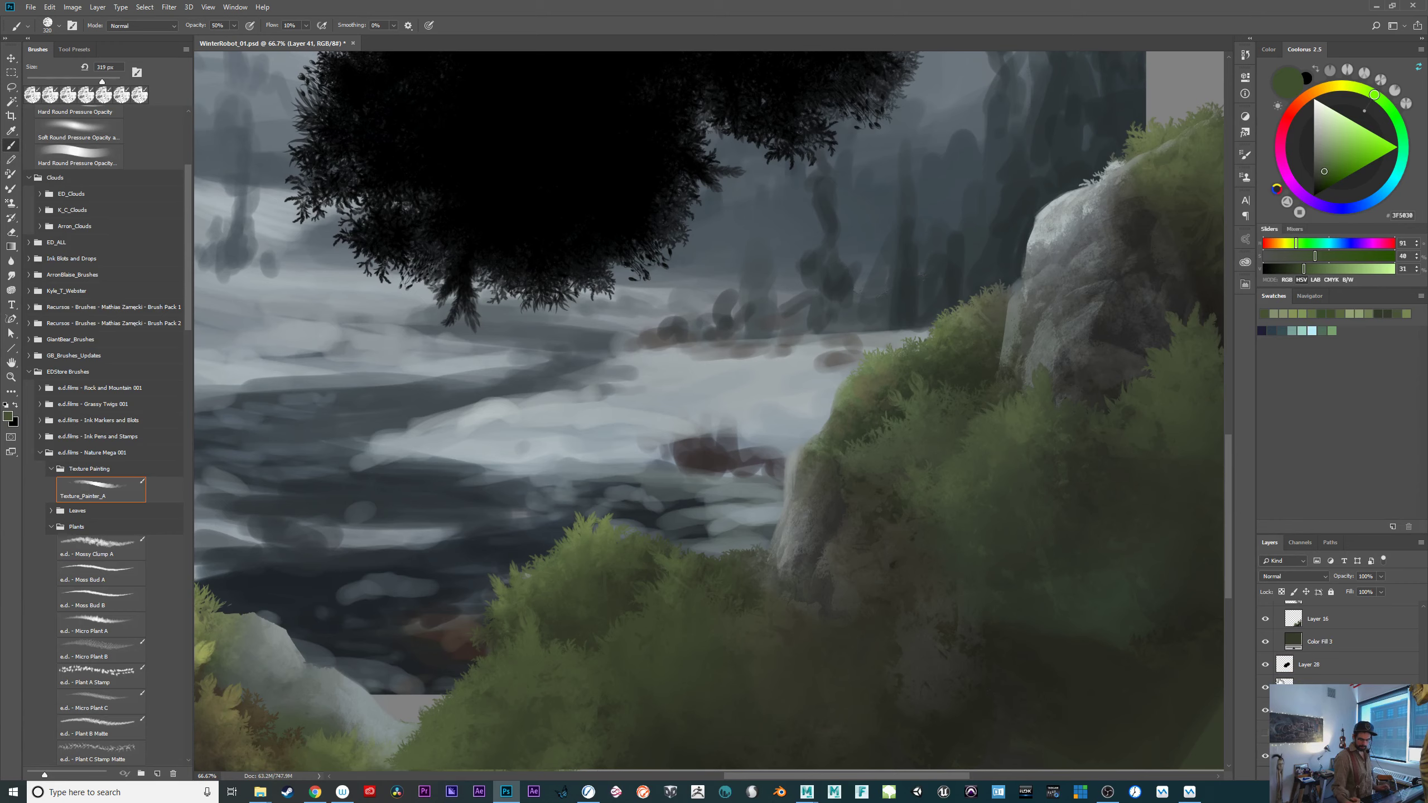
pyautogui.keyDown('ctrl'); pyautogui.click(1287, 666); pyautogui.keyUp('ctrl')
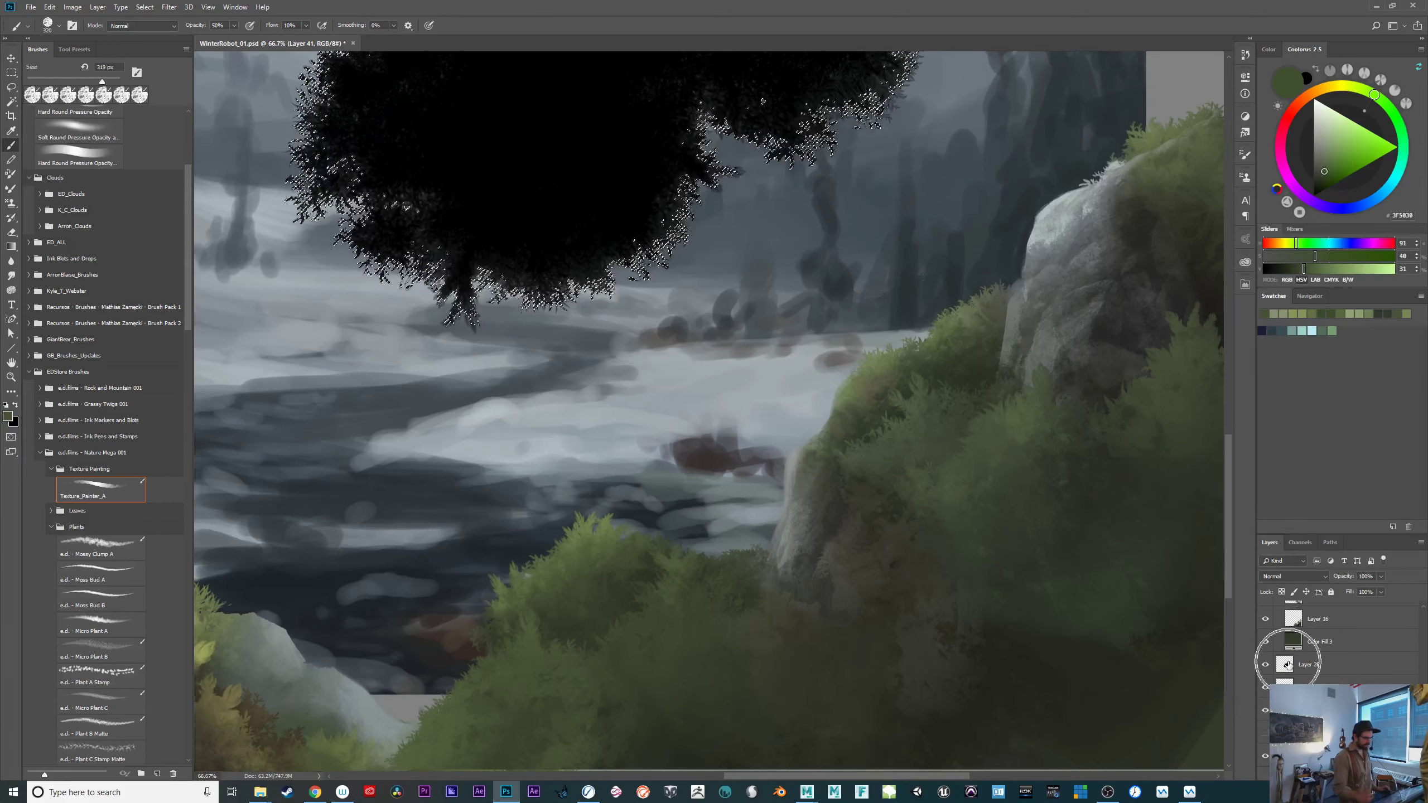
# Transform the leafy selection onto the right bank's lower bush, rotating it about 4°, and return to the Brush tool.
pyautogui.click(144, 7)
pyautogui.click(179, 212)
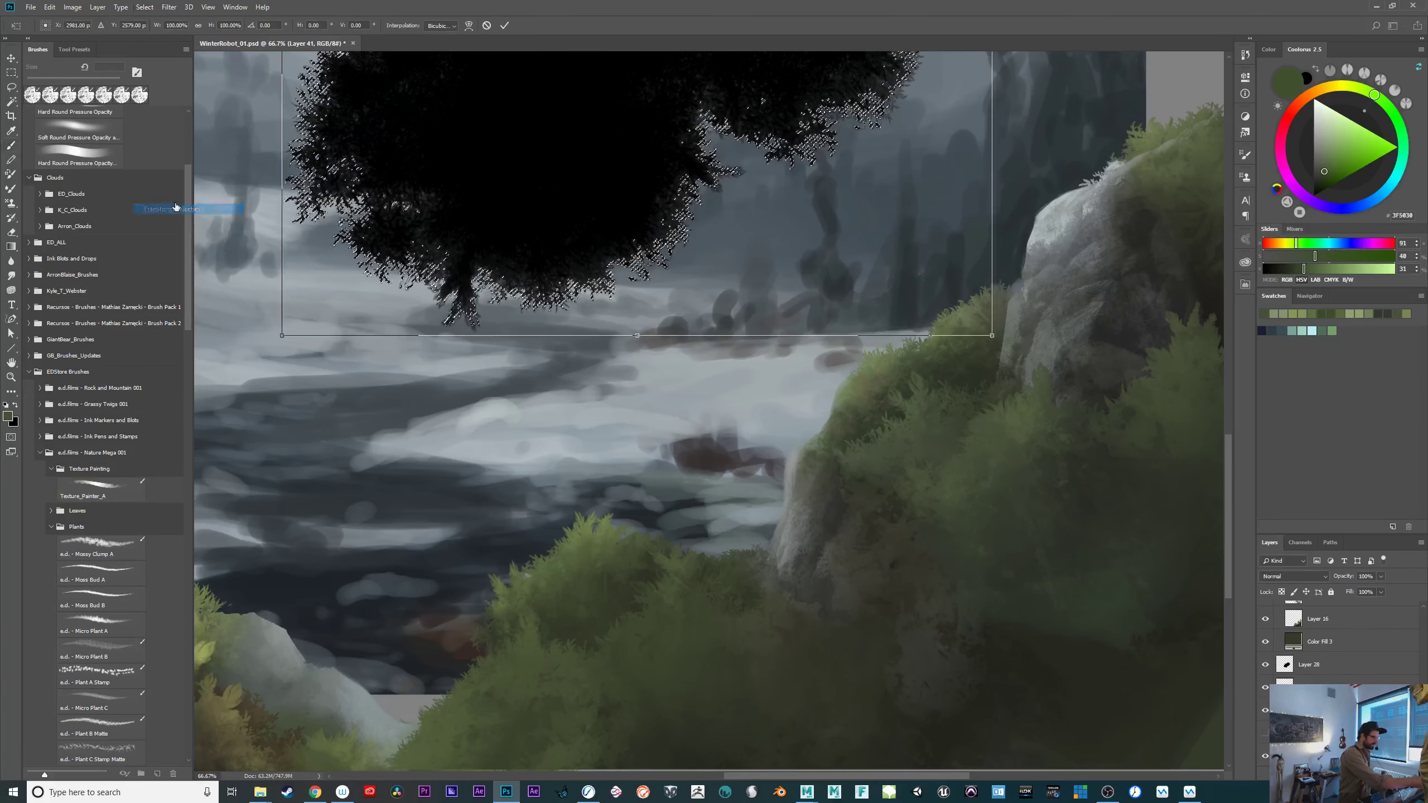
pyautogui.moveTo(801, 78); pyautogui.dragTo(784, 691)
pyautogui.moveTo(1071, 606); pyautogui.dragTo(1067, 661)
pyautogui.moveTo(837, 531); pyautogui.dragTo(842, 590)
pyautogui.moveTo(1067, 597); pyautogui.dragTo(1064, 576)
pyautogui.moveTo(879, 585); pyautogui.dragTo(819, 602)
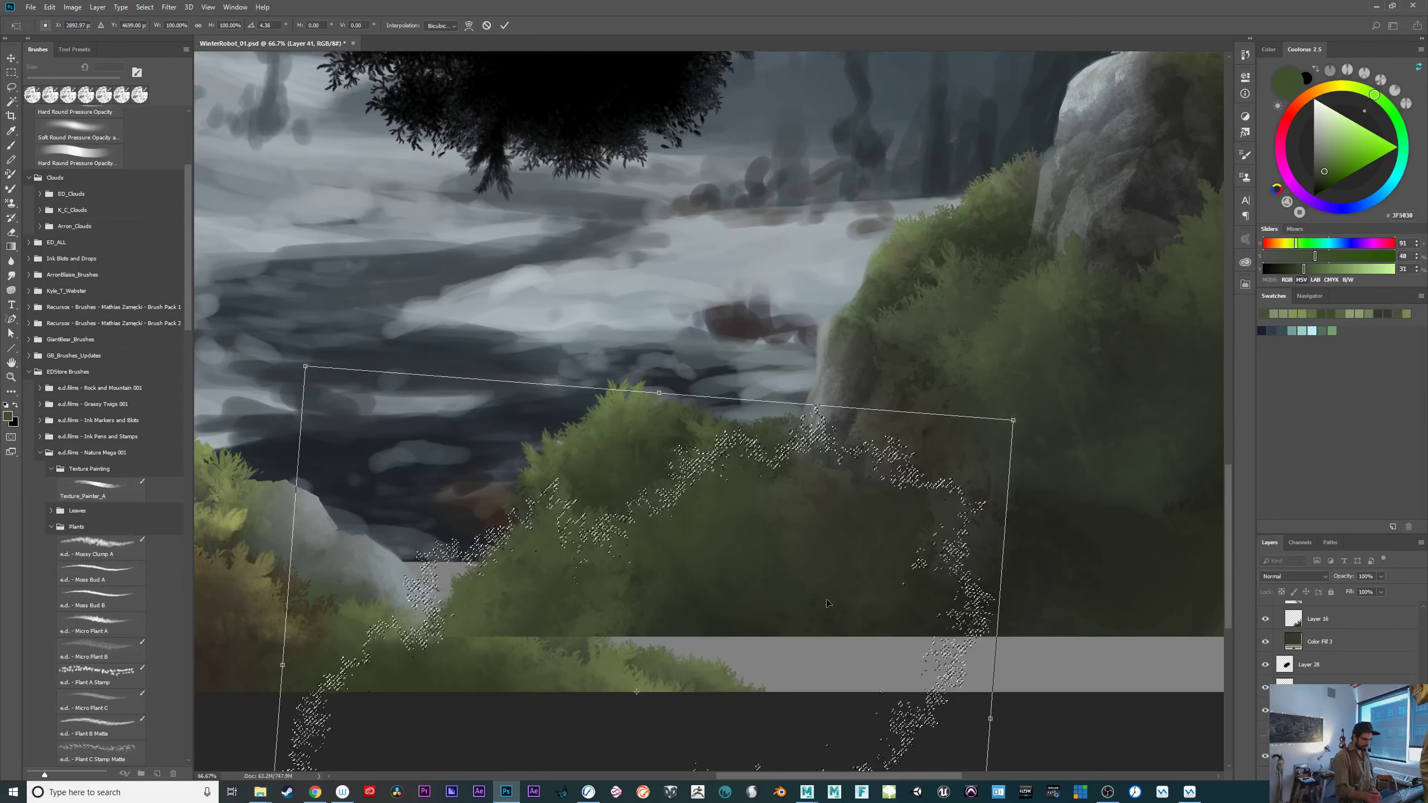
pyautogui.press('Return')
pyautogui.press('b')
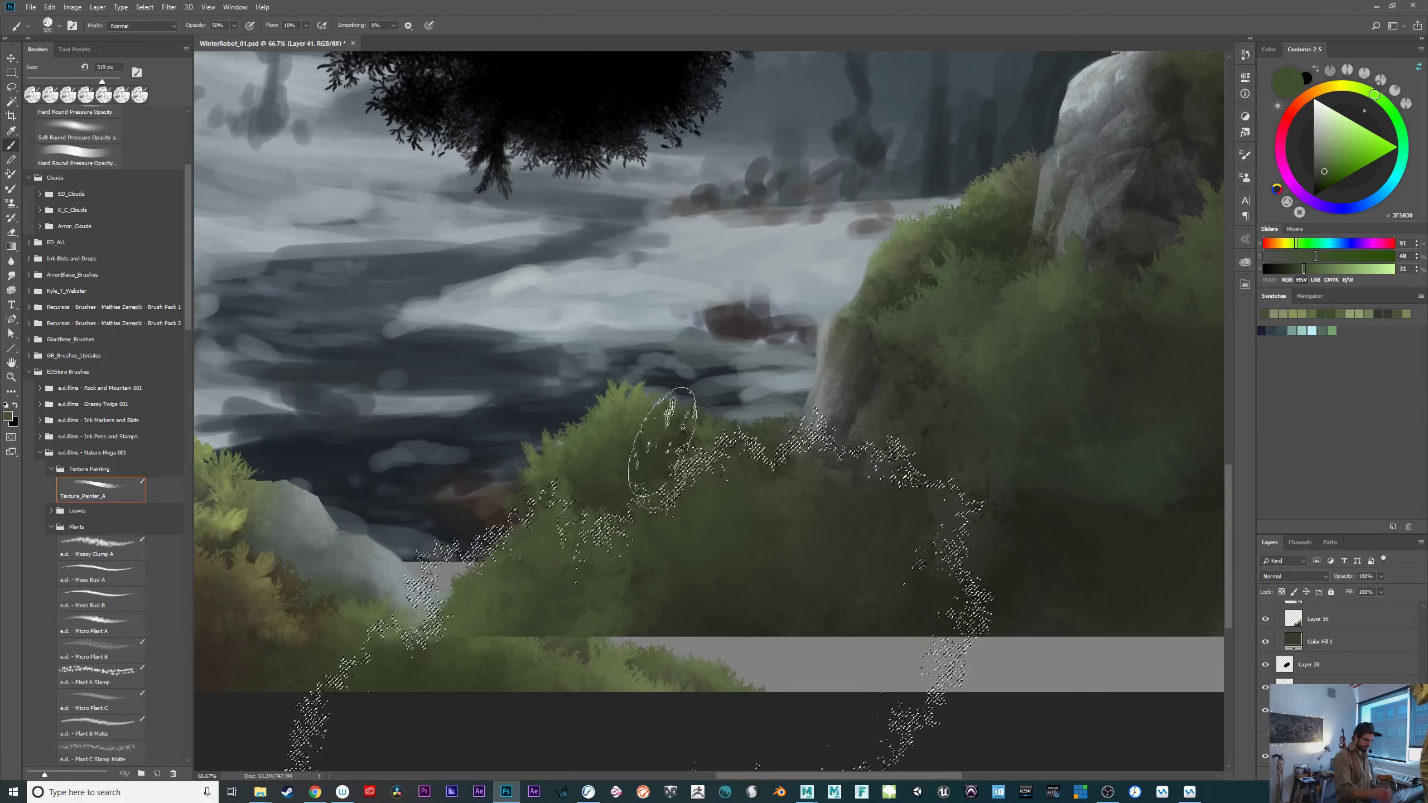
# Paint leafy highlights inside the selection with the bush's sampled green raised to 61% brightness, and deselect.
pyautogui.keyDown('alt'); pyautogui.click(616, 399); pyautogui.keyUp('alt')
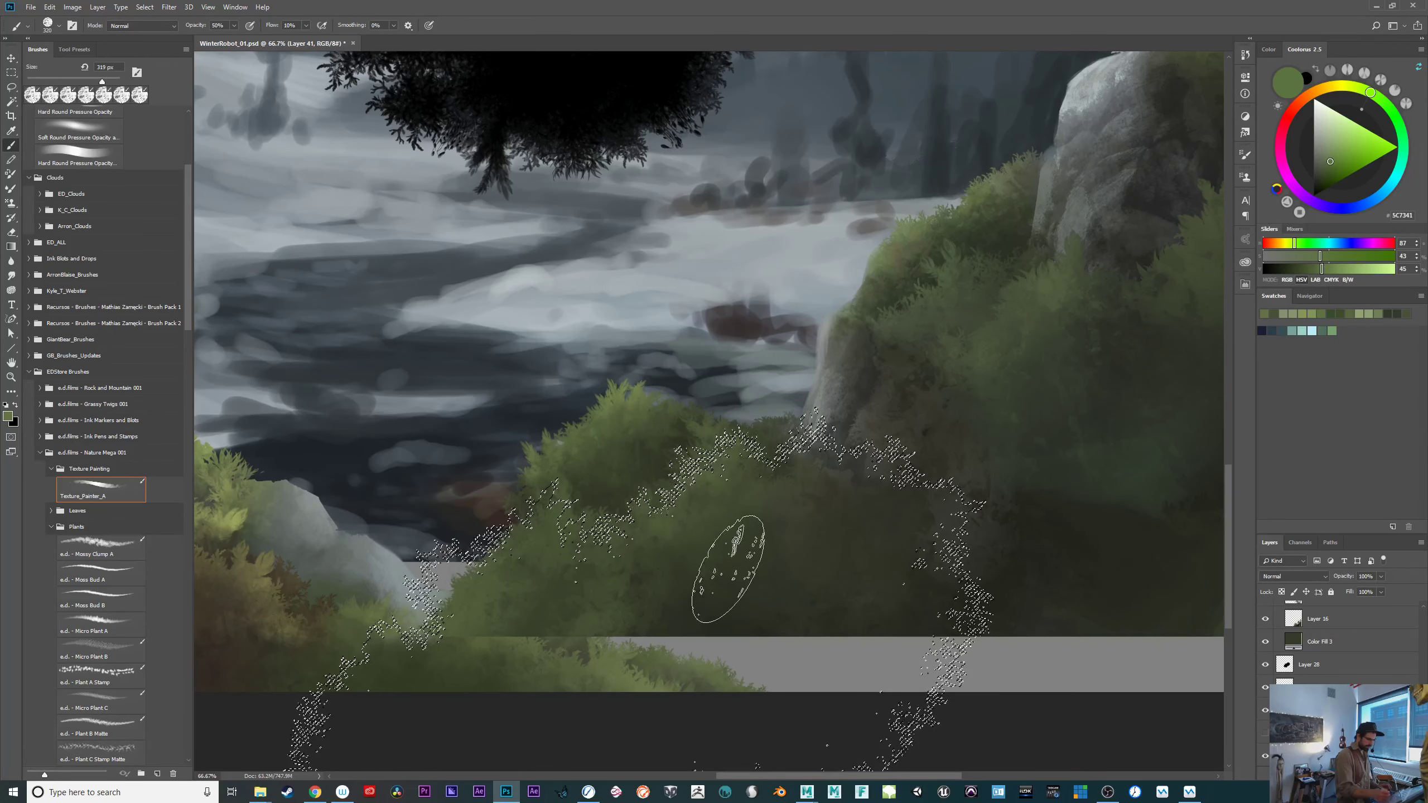
pyautogui.moveTo(965, 586); pyautogui.dragTo(967, 593)
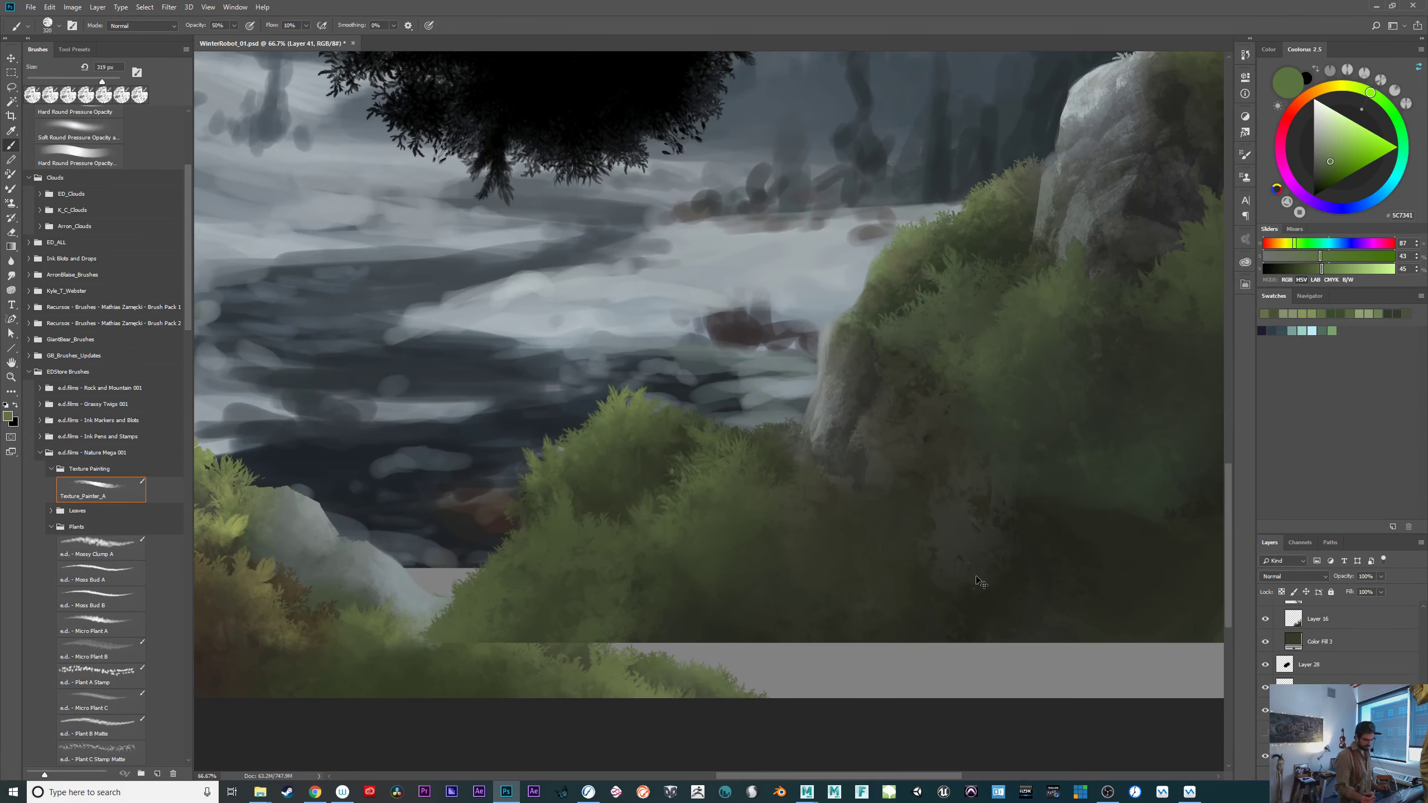
pyautogui.moveTo(1333, 152); pyautogui.dragTo(1336, 149)
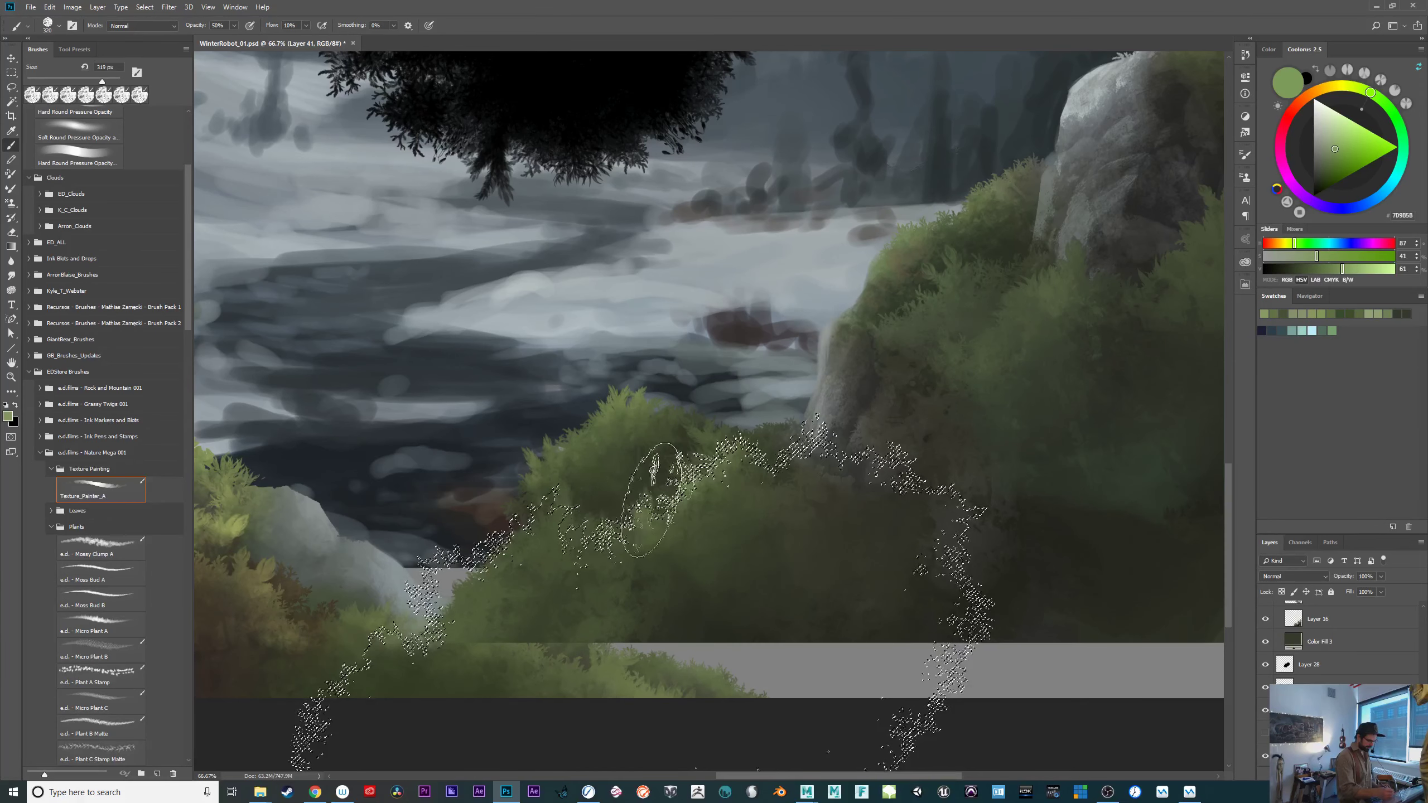
pyautogui.hotkey('ctrl', 'd')
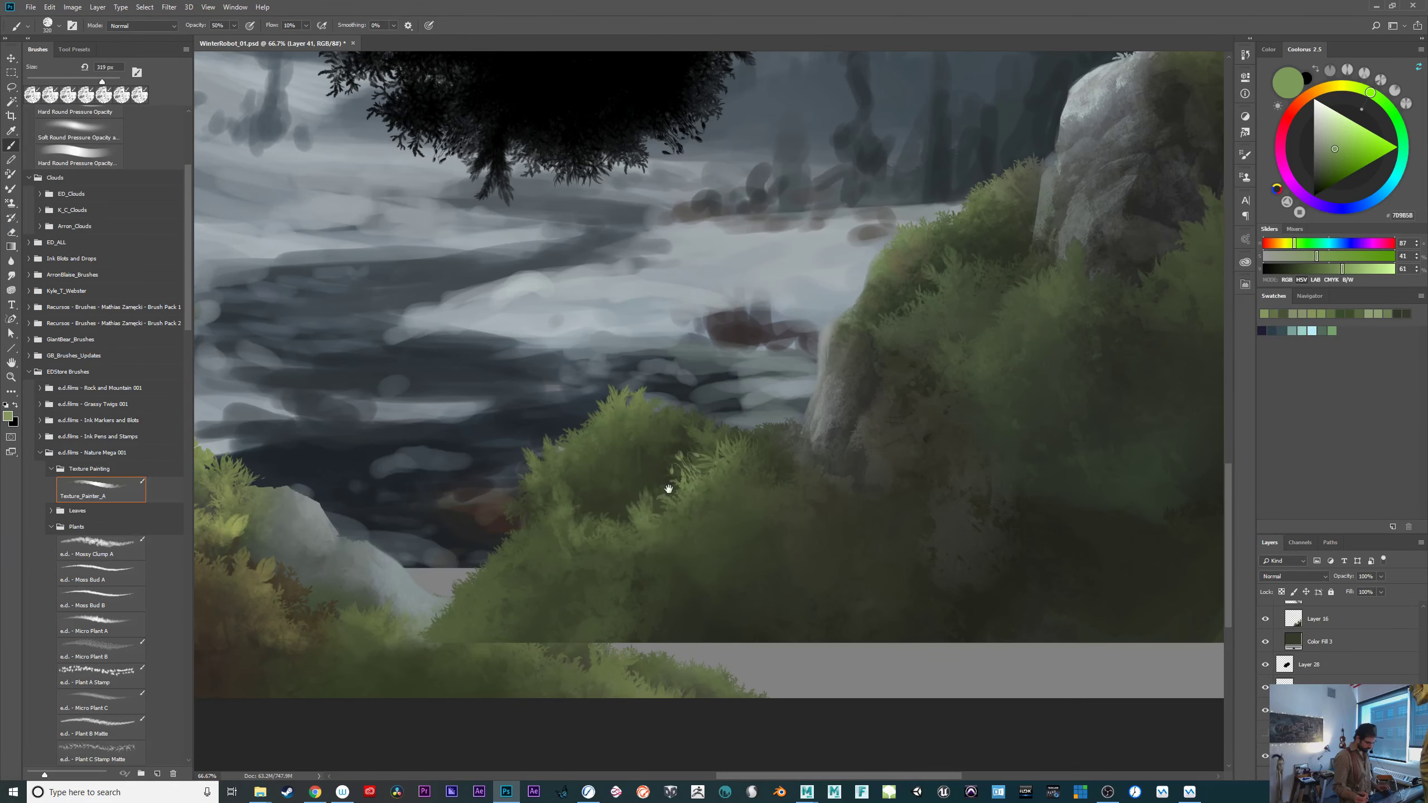
pyautogui.moveTo(1120, 638); pyautogui.dragTo(1117, 667)
pyautogui.hotkey('ctrl', '-')
pyautogui.hotkey('ctrl', '-')
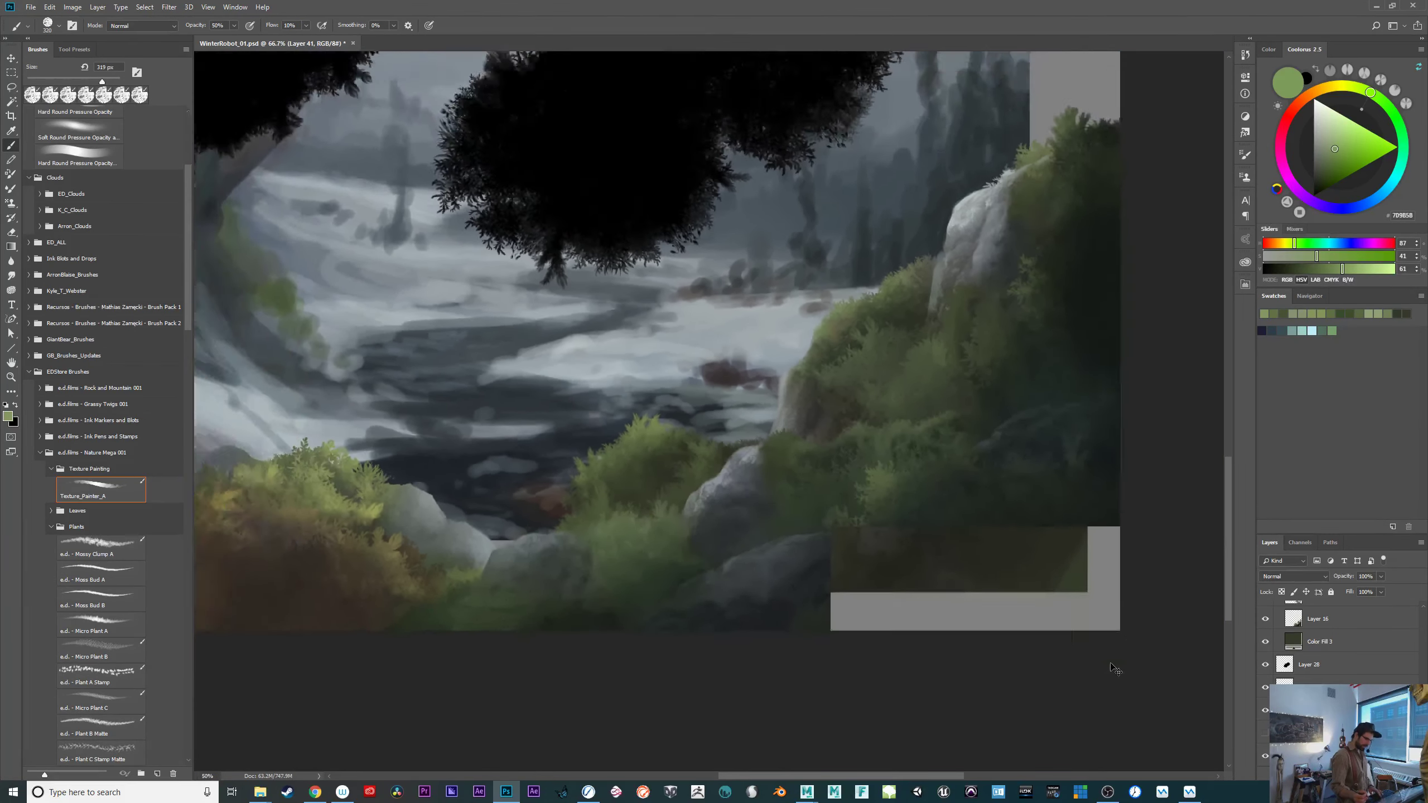
pyautogui.hotkey('ctrl', '+')
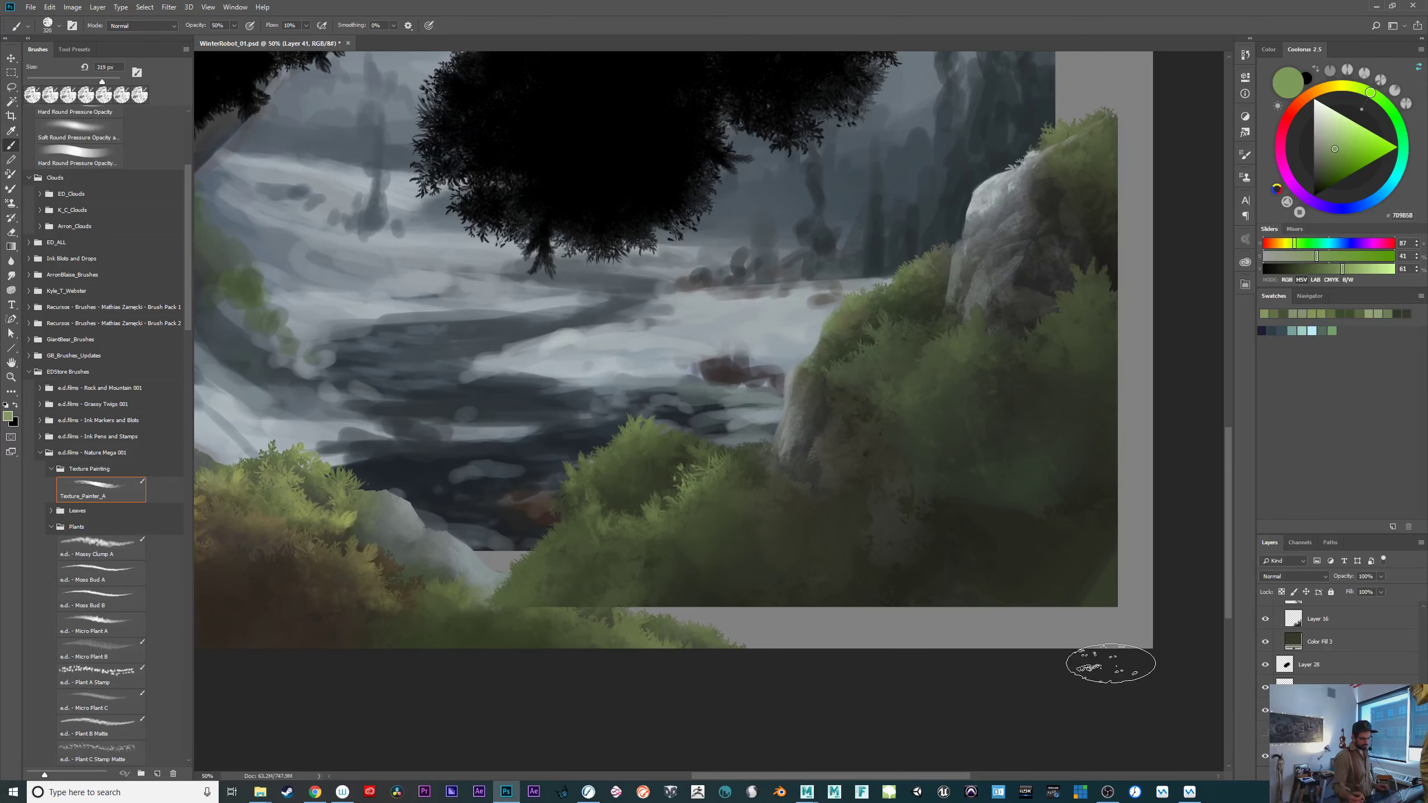
pyautogui.moveTo(1044, 562); pyautogui.dragTo(1013, 564)
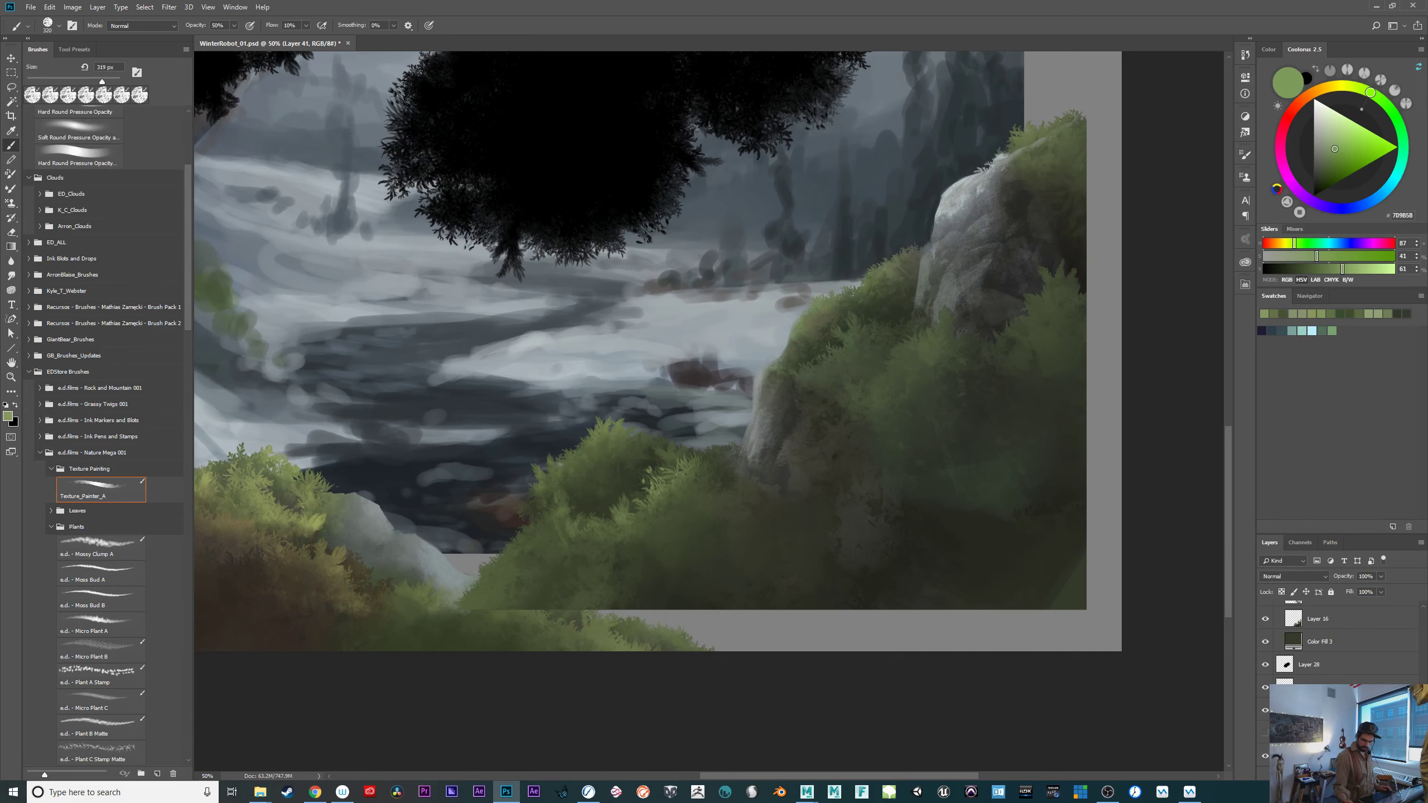
# Compare Layer 41 on and off and soften its new leaf highlights with the Eraser at 30% opacity.
pyautogui.scroll(-4, 1340, 643)
pyautogui.scroll(-5, 1338, 647)
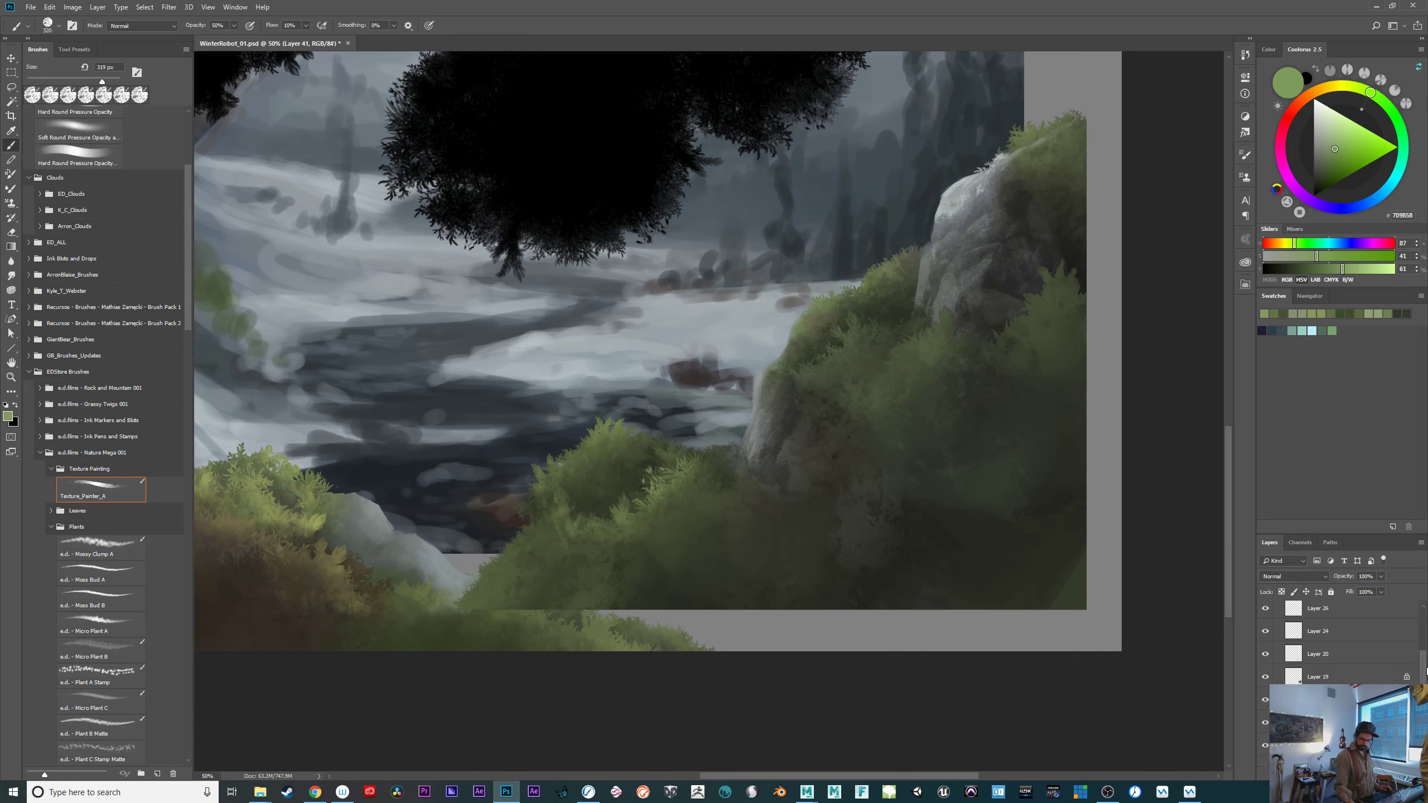
pyautogui.click(1267, 661)
pyautogui.click(1267, 661)
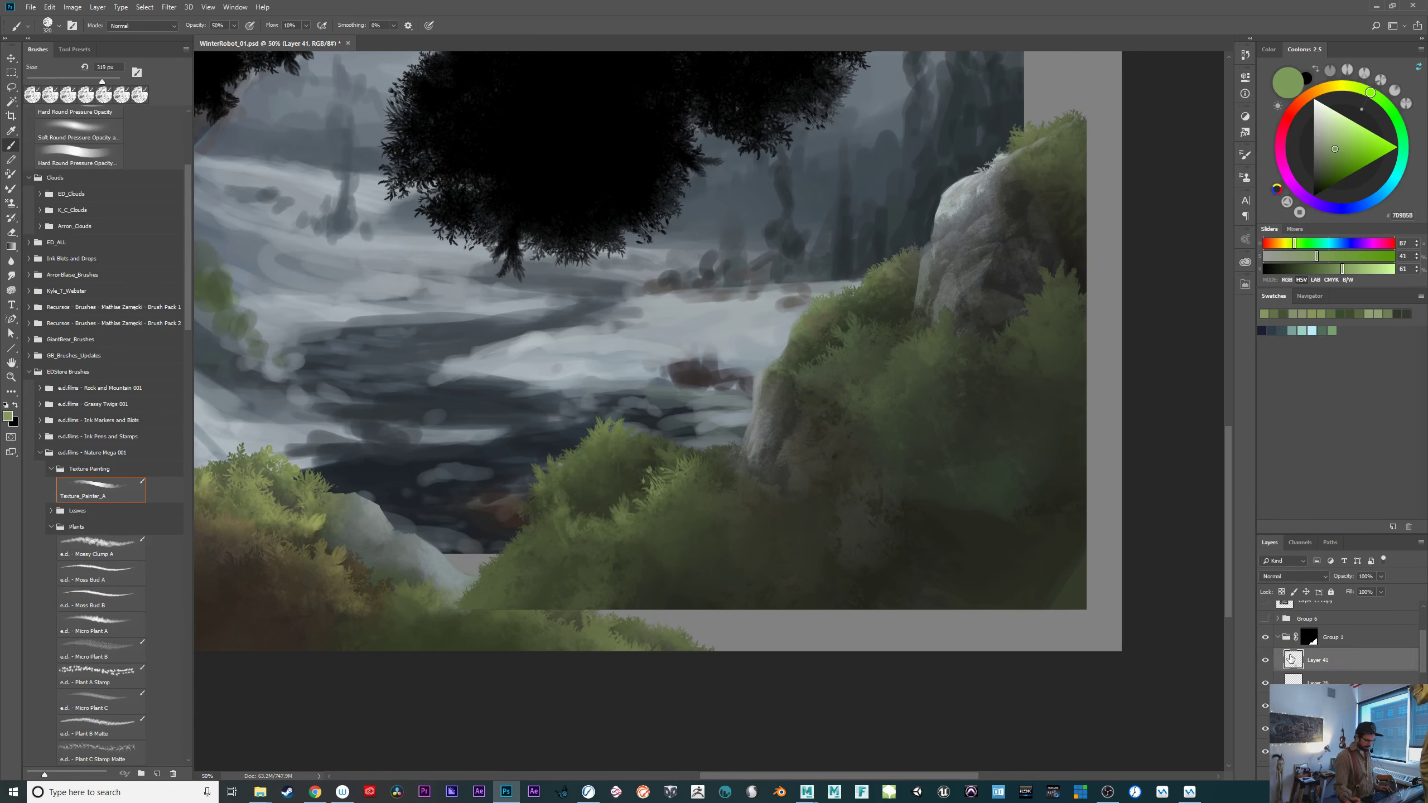
pyautogui.press('e')
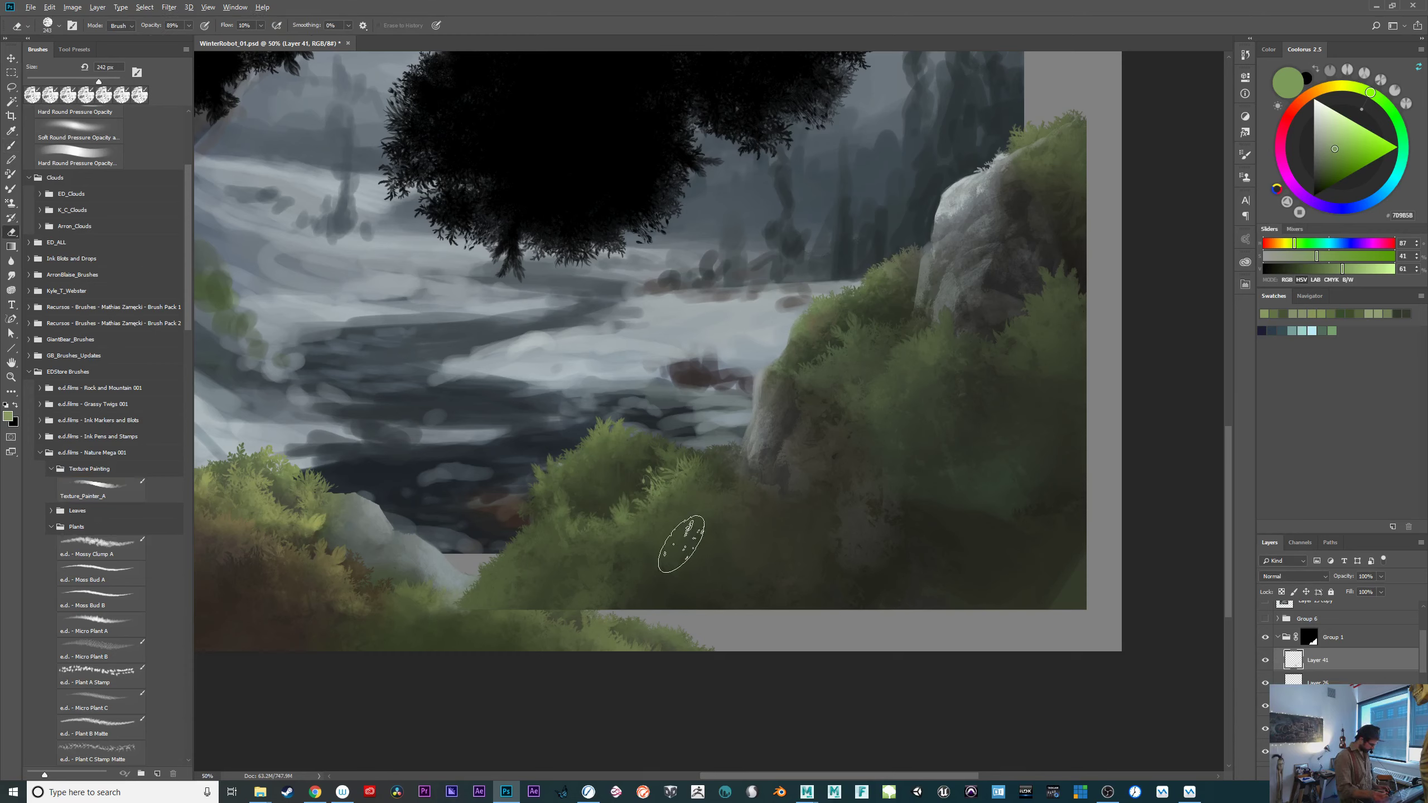
pyautogui.press('3')
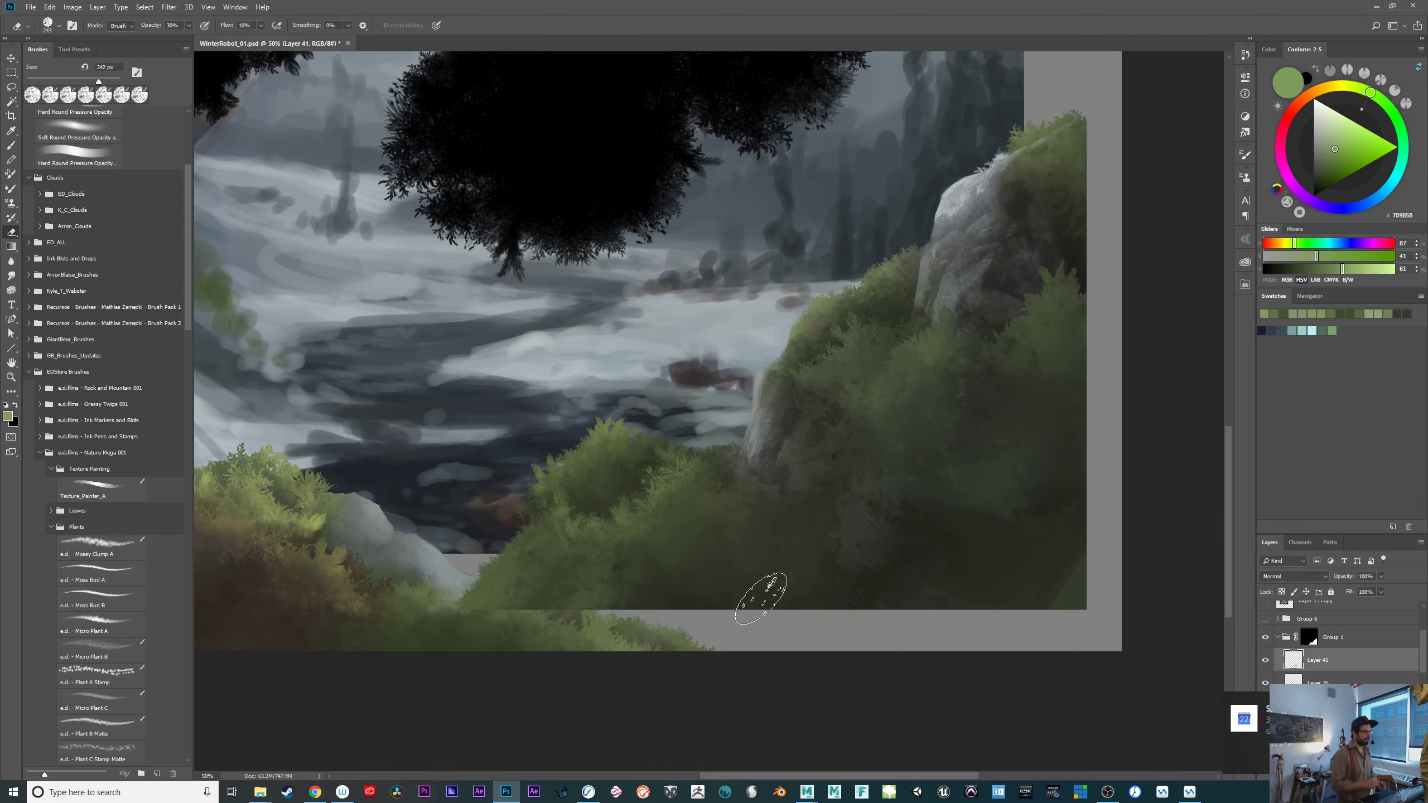
# Return to the Brush tool, collapse Group 1 and show Group 6 over the right bank again.
pyautogui.press('b')
pyautogui.moveTo(914, 576); pyautogui.dragTo(1056, 589)
pyautogui.moveTo(962, 594); pyautogui.dragTo(1024, 587)
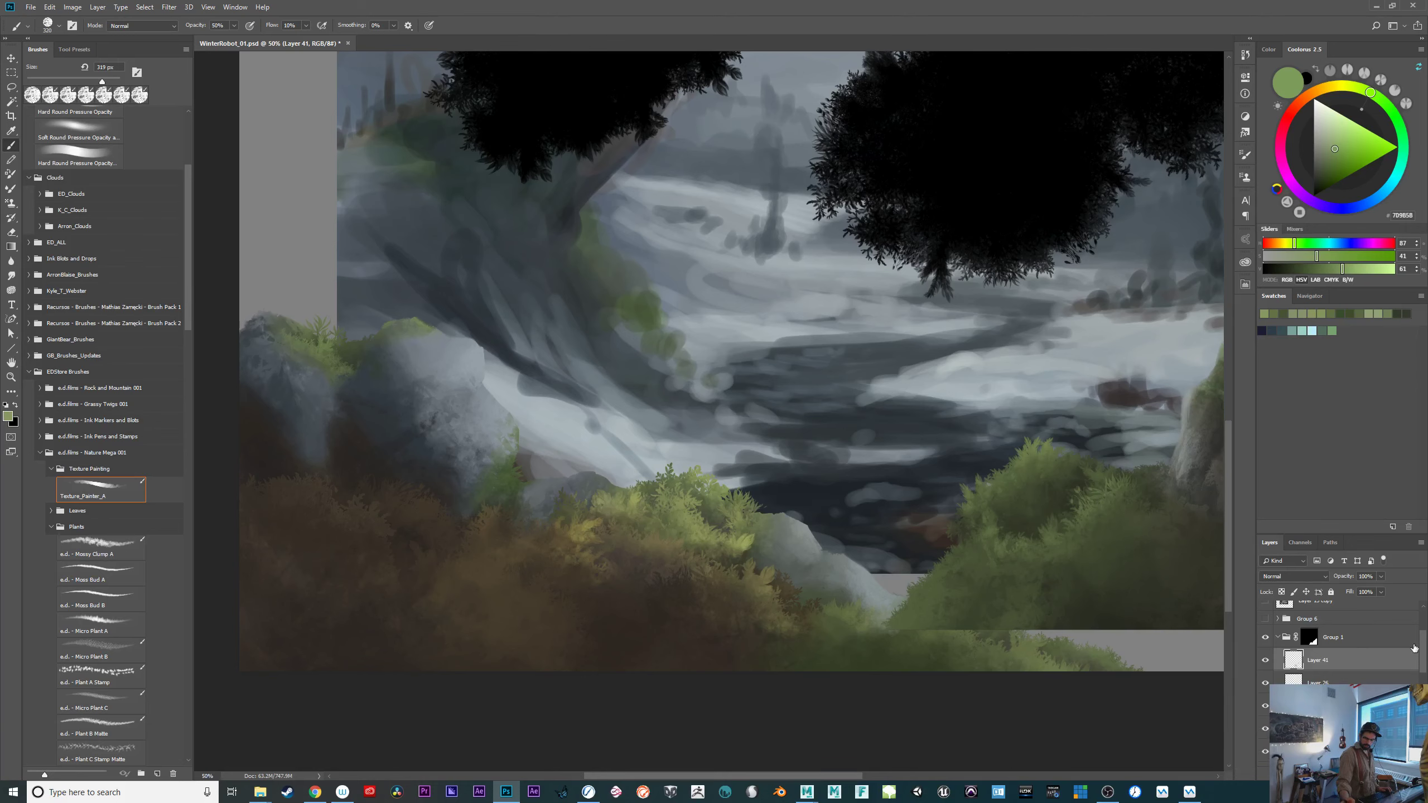
pyautogui.scroll(2, 1426, 643)
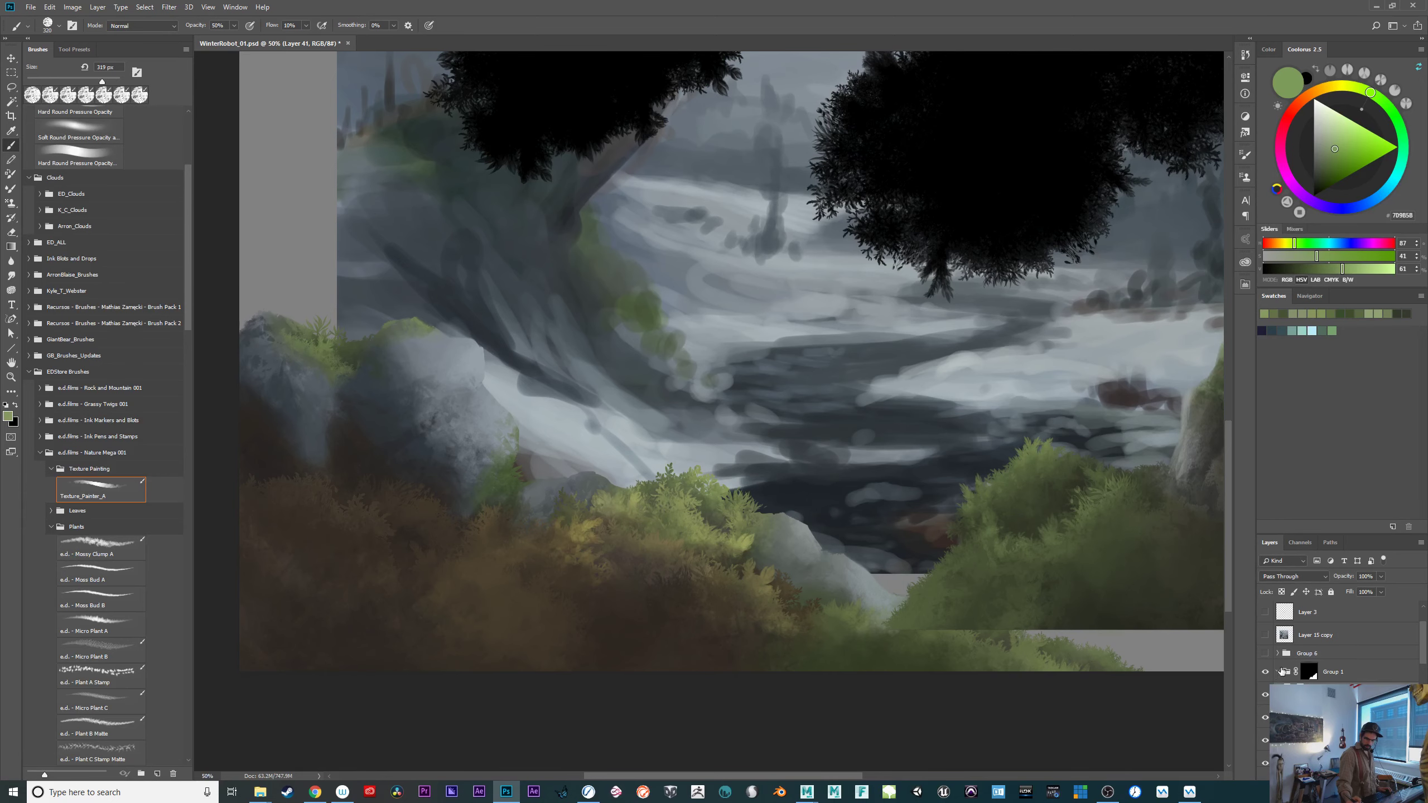
pyautogui.click(1282, 672)
pyautogui.click(1265, 654)
pyautogui.click(1266, 654)
pyautogui.click(1266, 654)
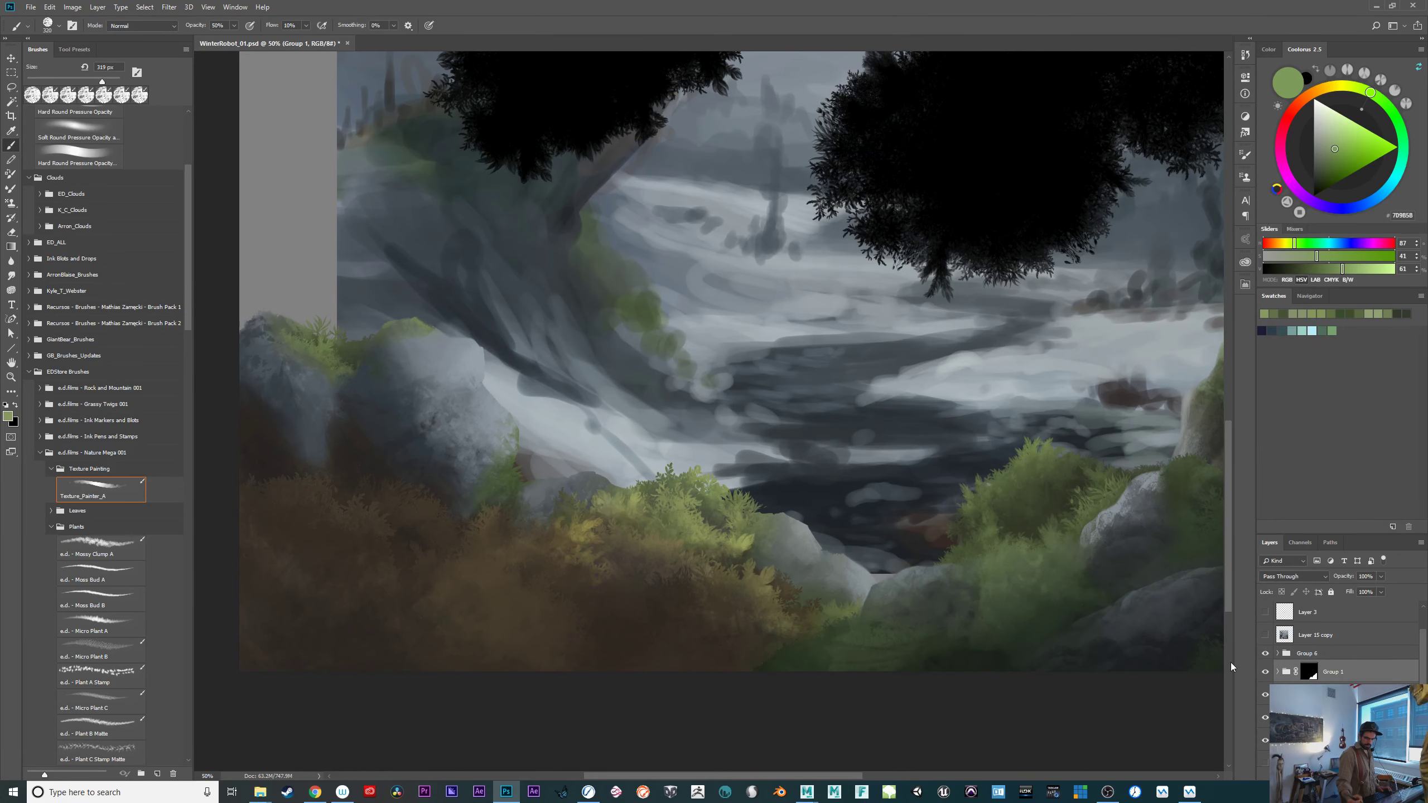
pyautogui.moveTo(1230, 668)
pyautogui.mouseDown()
pyautogui.moveTo(823, 654)
pyautogui.moveTo(754, 630)
pyautogui.mouseUp()
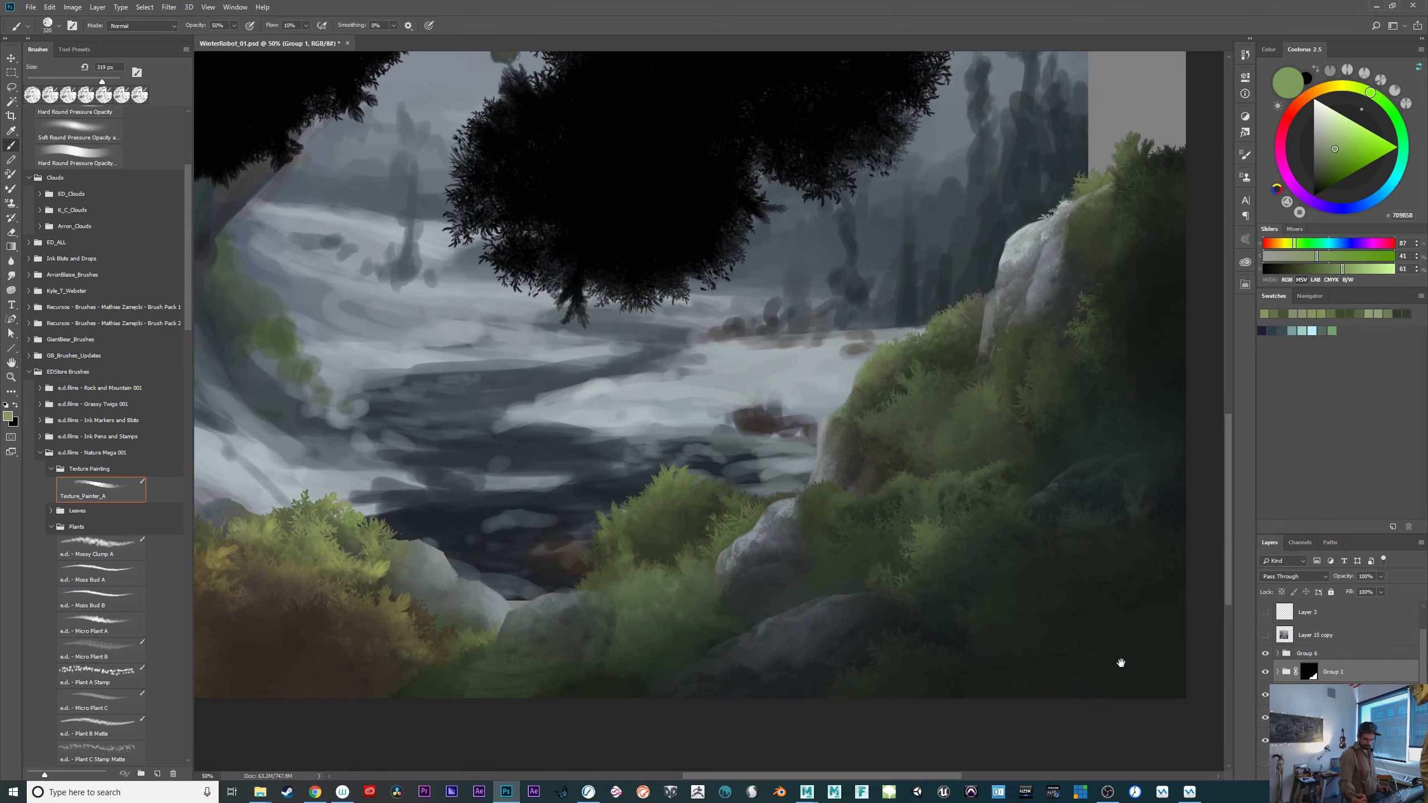
# Hide the brown foreground bushes to expose the left bank's rocks and base foliage.
pyautogui.moveTo(996, 655); pyautogui.dragTo(1080, 669)
pyautogui.moveTo(1422, 646); pyautogui.dragTo(1422, 685)
pyautogui.click(1266, 663)
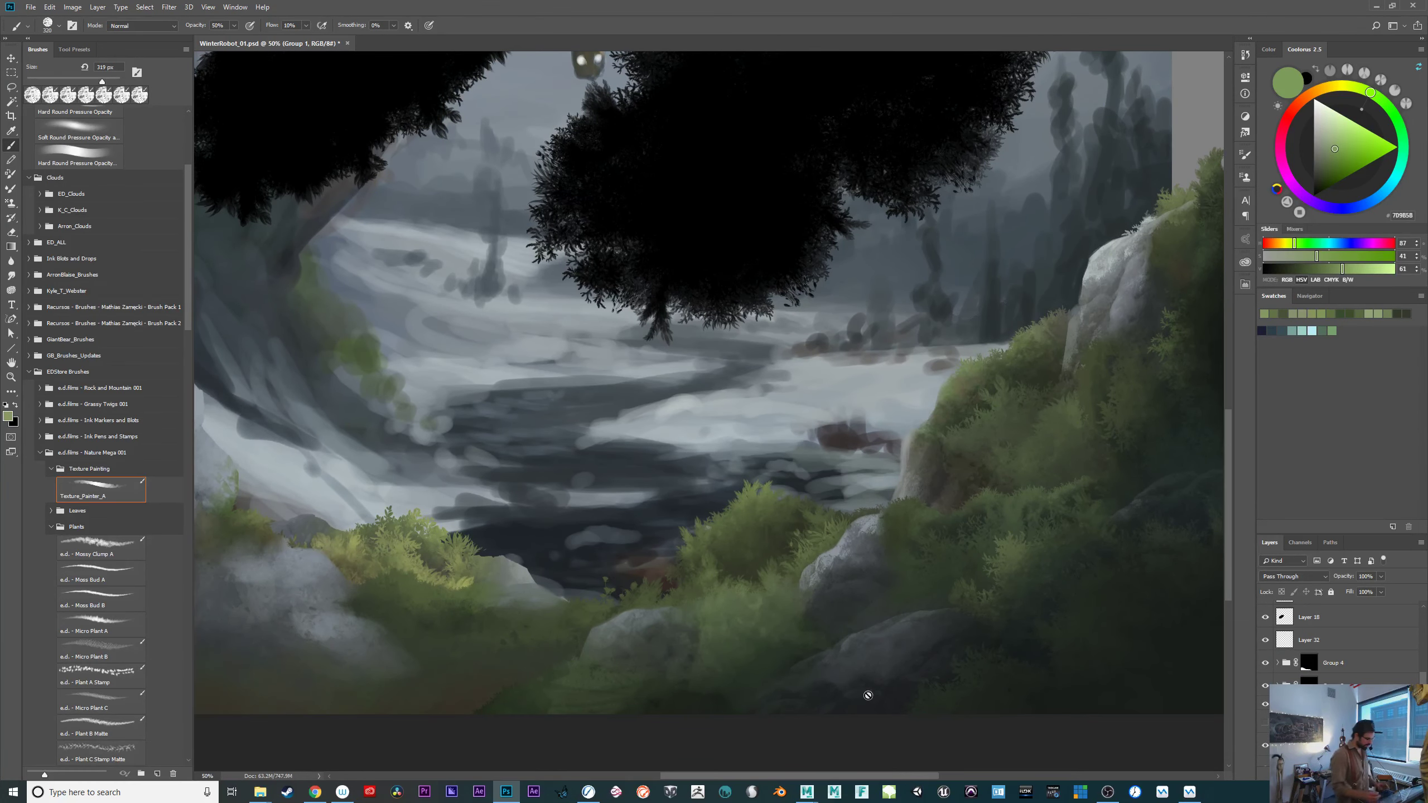
pyautogui.moveTo(868, 695)
pyautogui.mouseDown()
pyautogui.moveTo(994, 660)
pyautogui.moveTo(1063, 666)
pyautogui.mouseUp()
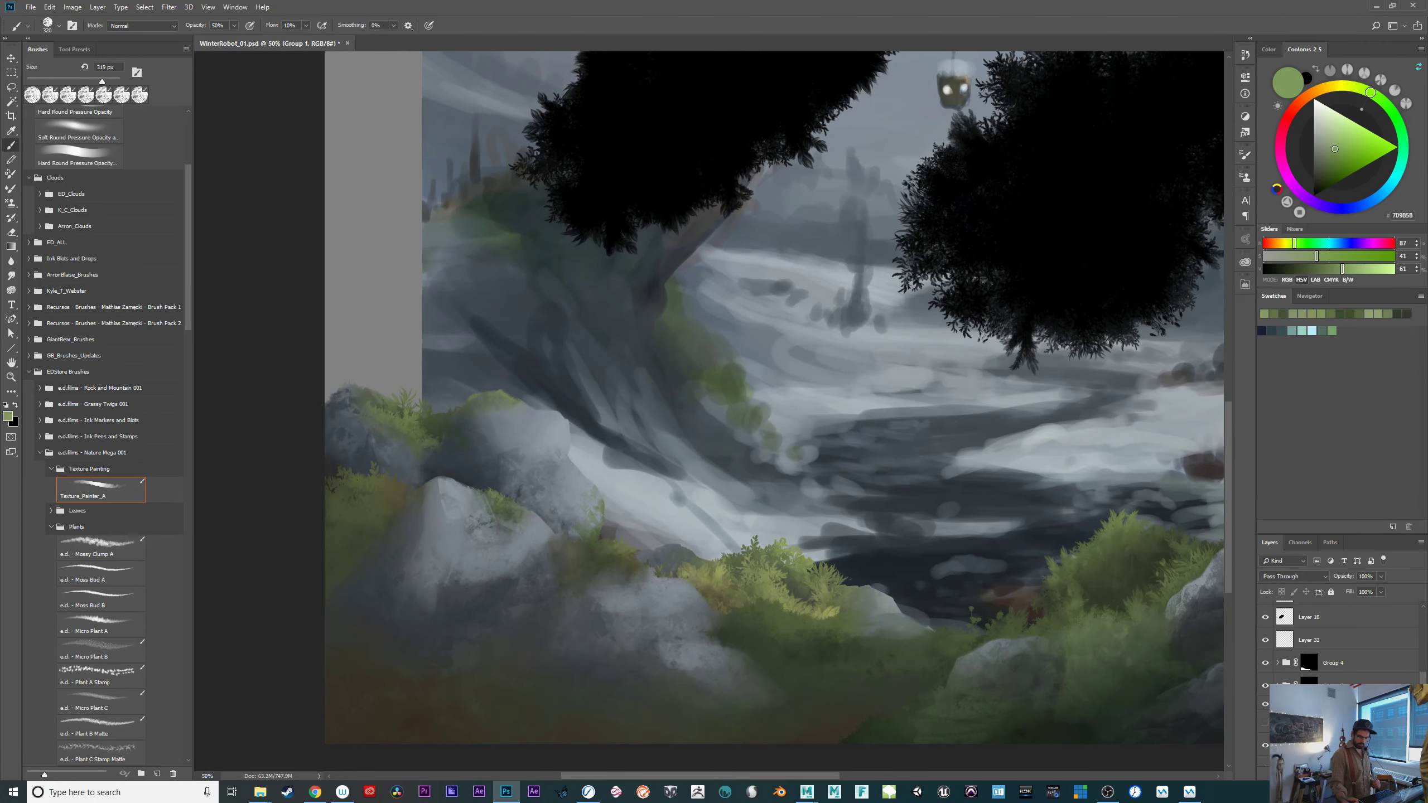
# Check the visibility of Group 4 and its Layer 35, and add a new layer for the left bank foliage.
pyautogui.click(1266, 663)
pyautogui.click(1266, 663)
pyautogui.moveTo(966, 633); pyautogui.dragTo(923, 572)
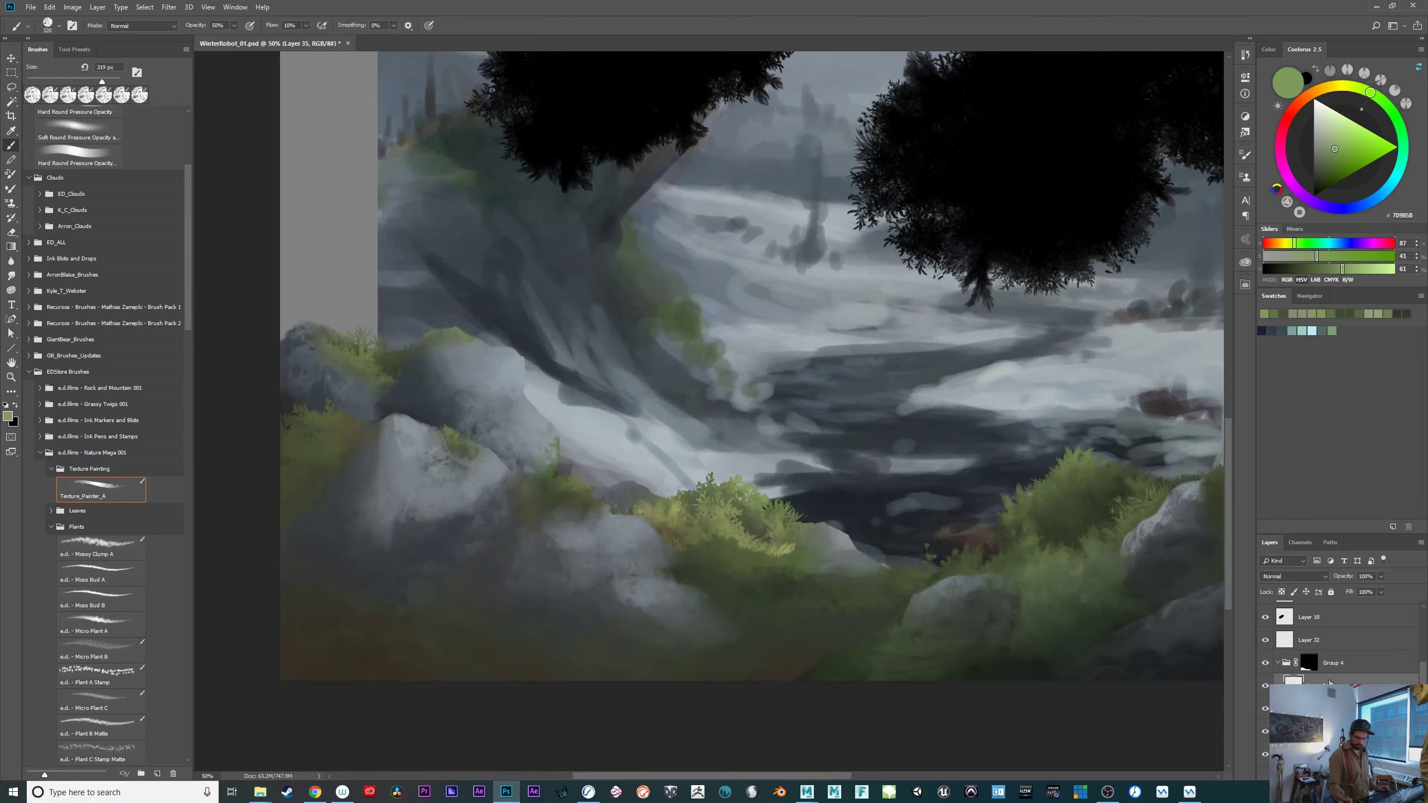
pyautogui.click(1266, 685)
pyautogui.click(1266, 684)
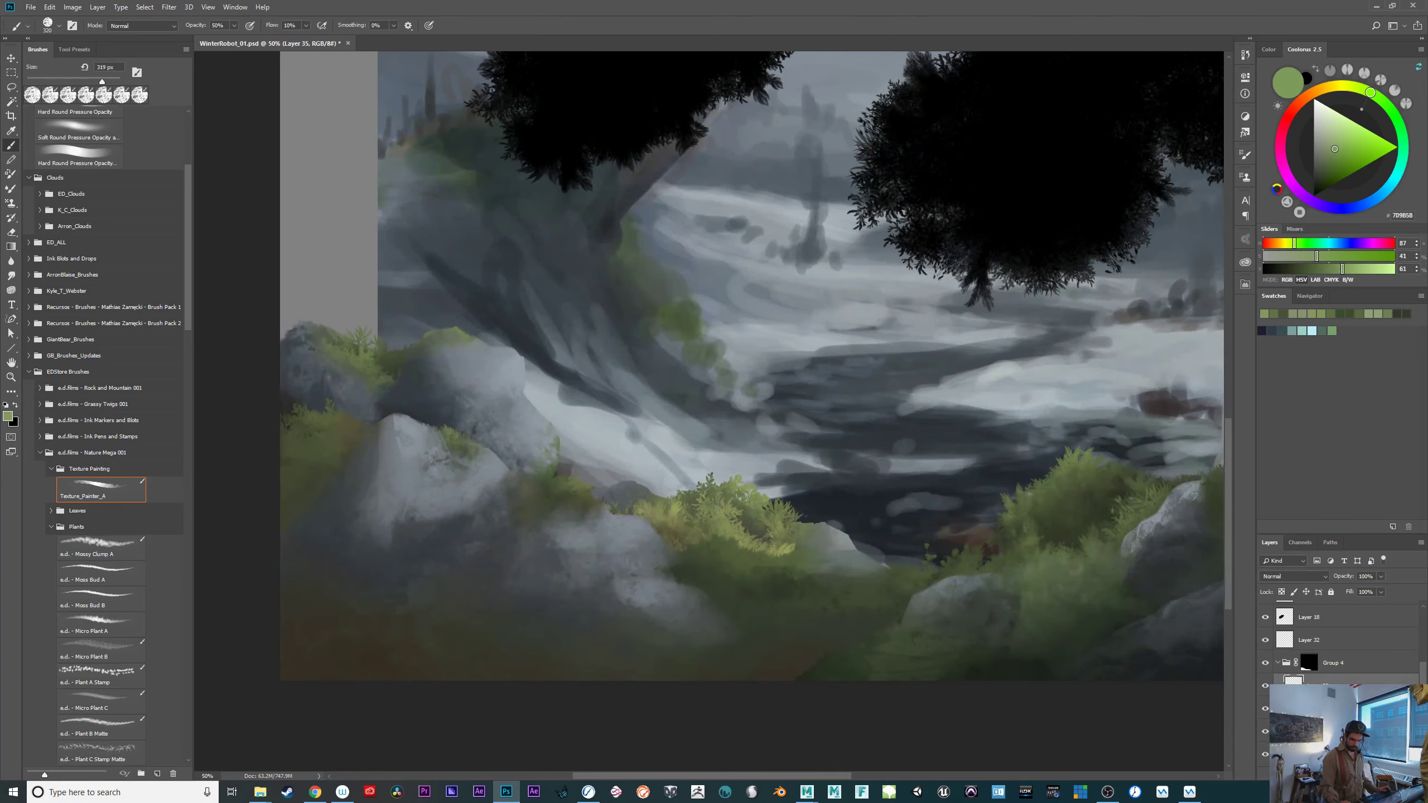
pyautogui.moveTo(933, 588); pyautogui.dragTo(814, 626)
pyautogui.scroll(2, 1423, 675)
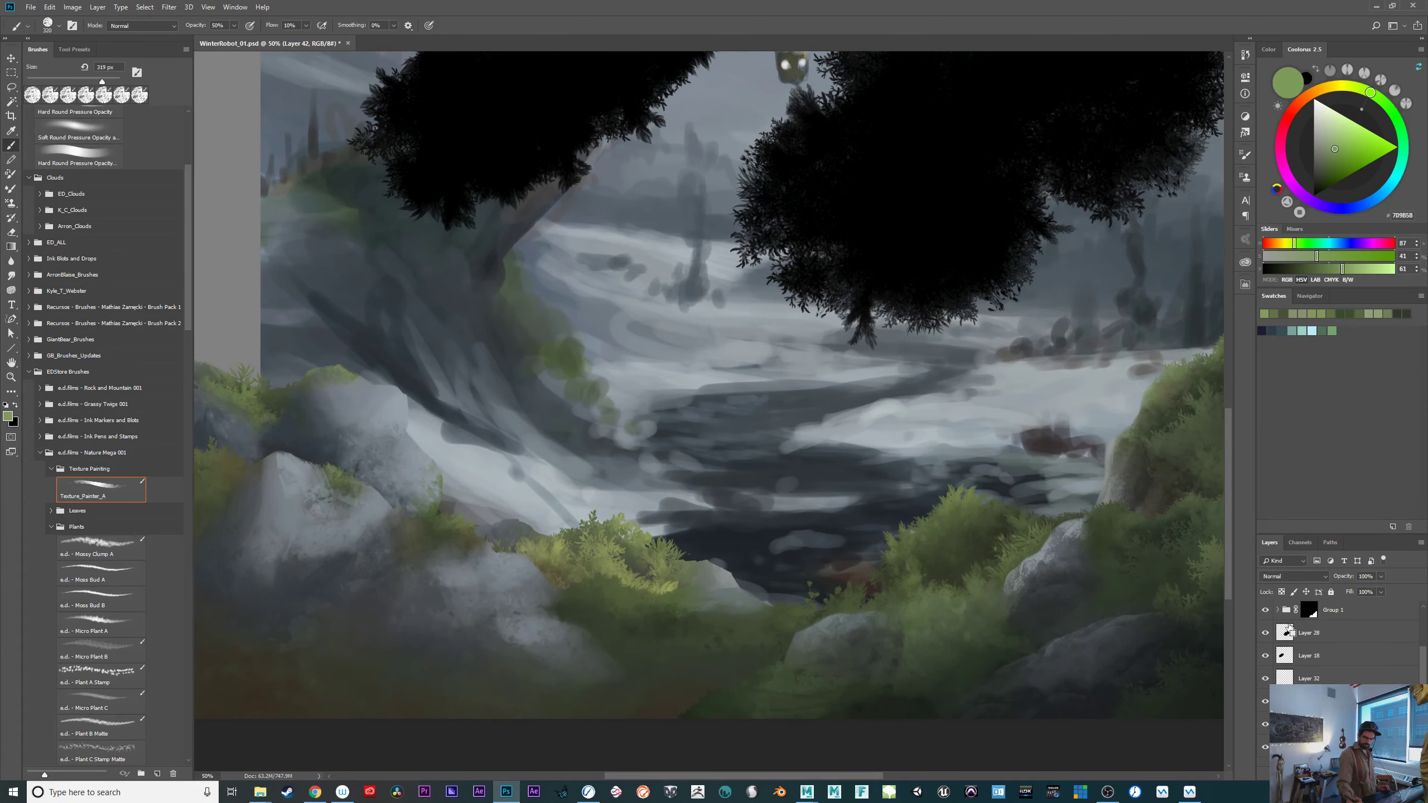
# Load the black leafy clump layer below Group 1 as a selection, move it over the left bank's rocks and scale it to about 78%.
pyautogui.keyDown('ctrl'); pyautogui.click(1293, 630); pyautogui.keyUp('ctrl')
pyautogui.click(145, 7)
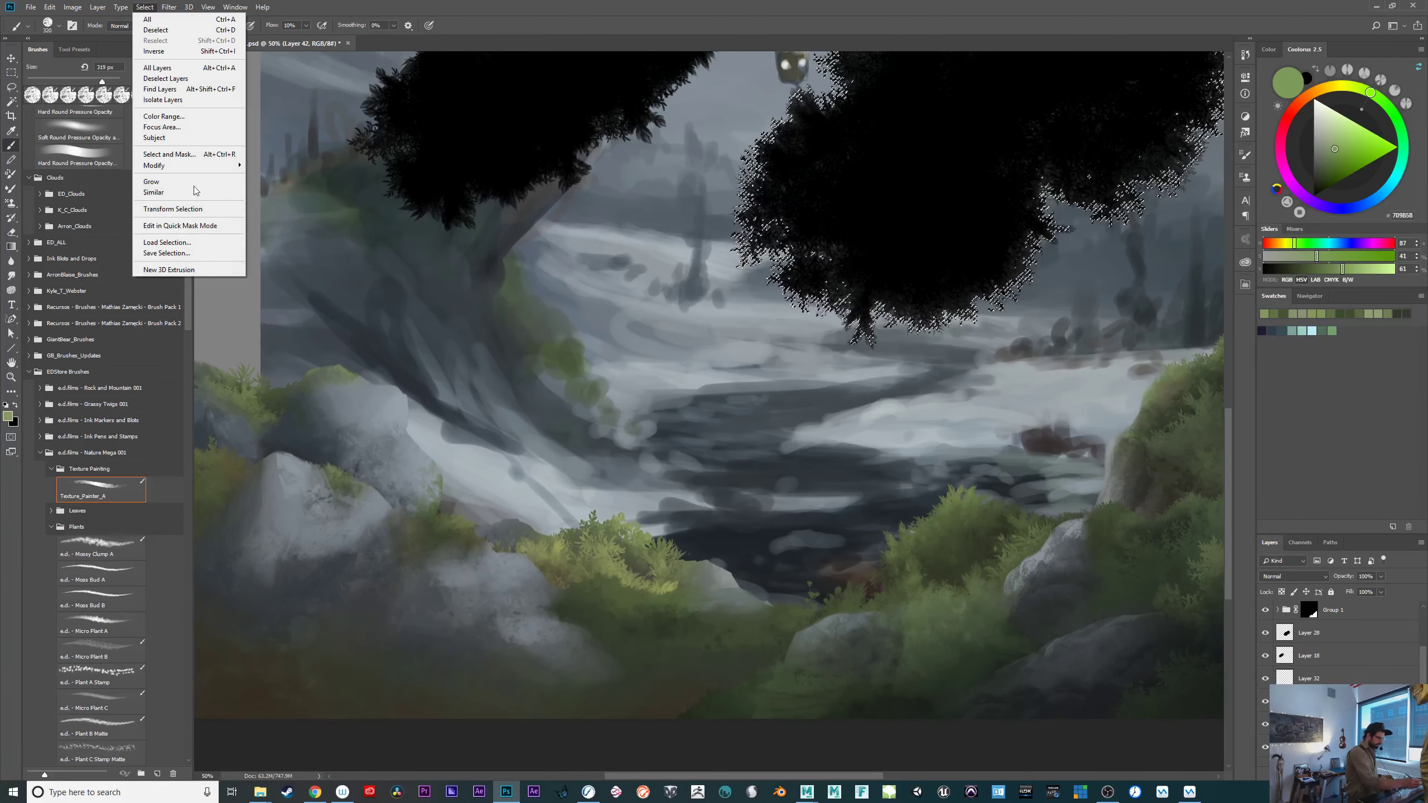
pyautogui.click(201, 209)
pyautogui.moveTo(949, 188); pyautogui.dragTo(466, 596)
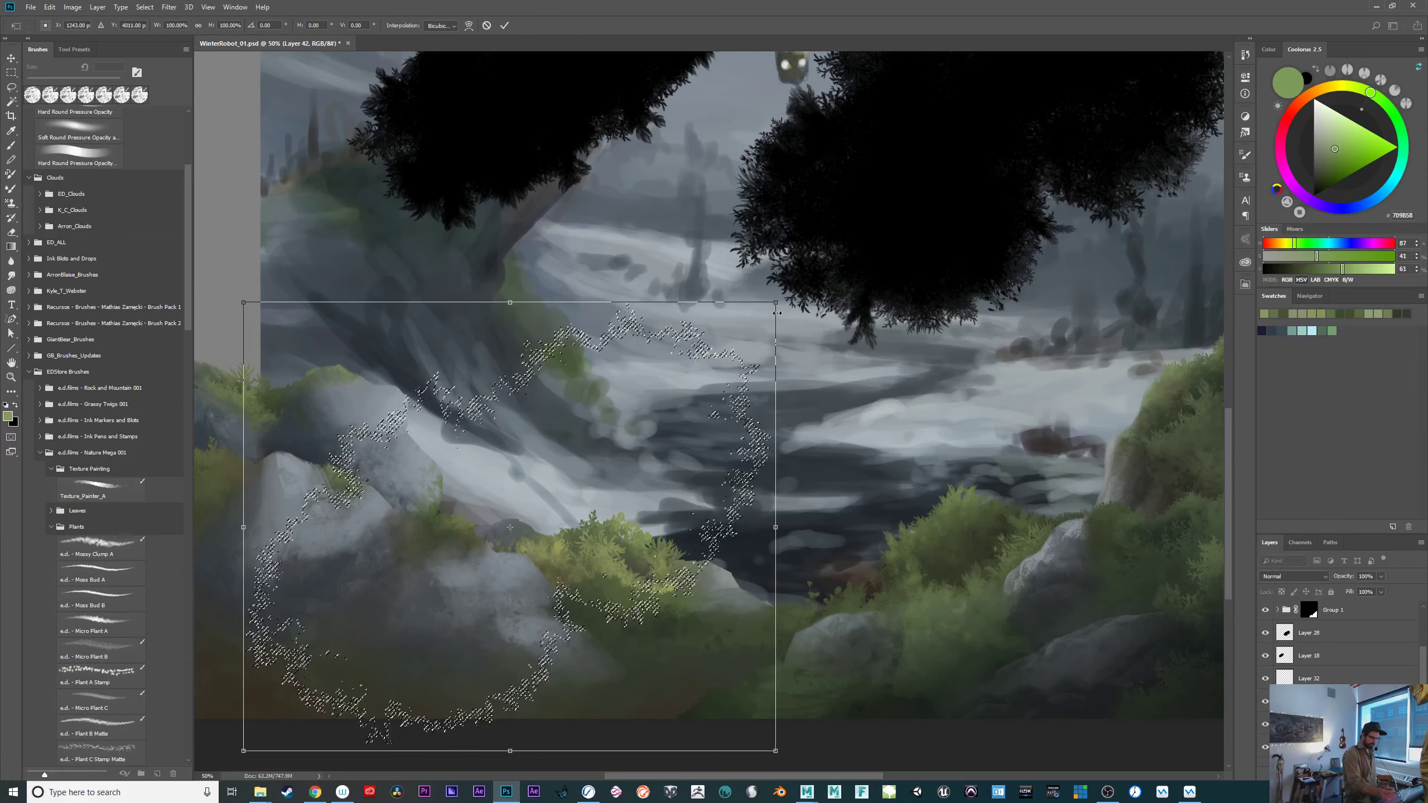
pyautogui.moveTo(754, 323); pyautogui.dragTo(660, 401)
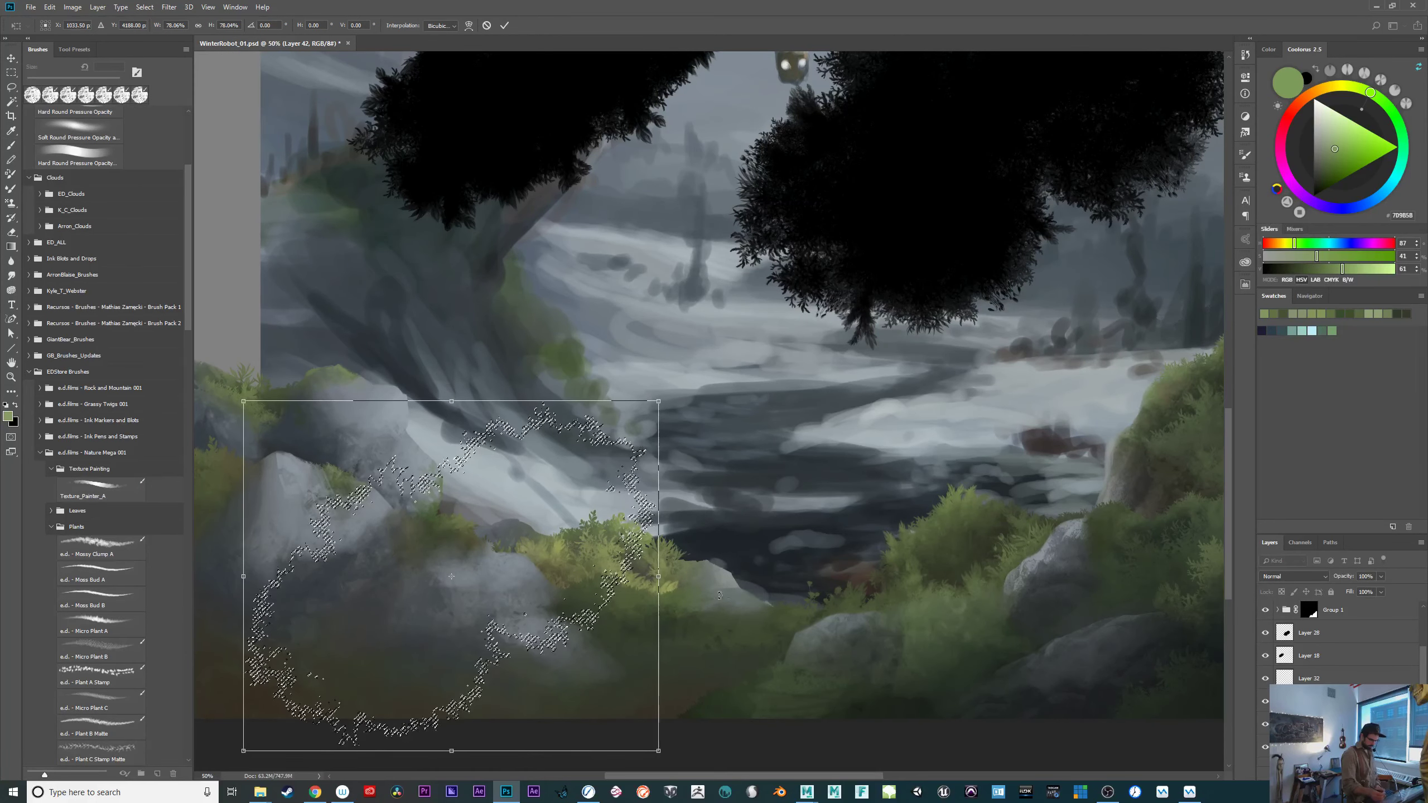
# Rotate the selection to about -125° and fit its leafy edge just below the yellow-green bush on the left bank.
pyautogui.moveTo(721, 527); pyautogui.dragTo(916, 588)
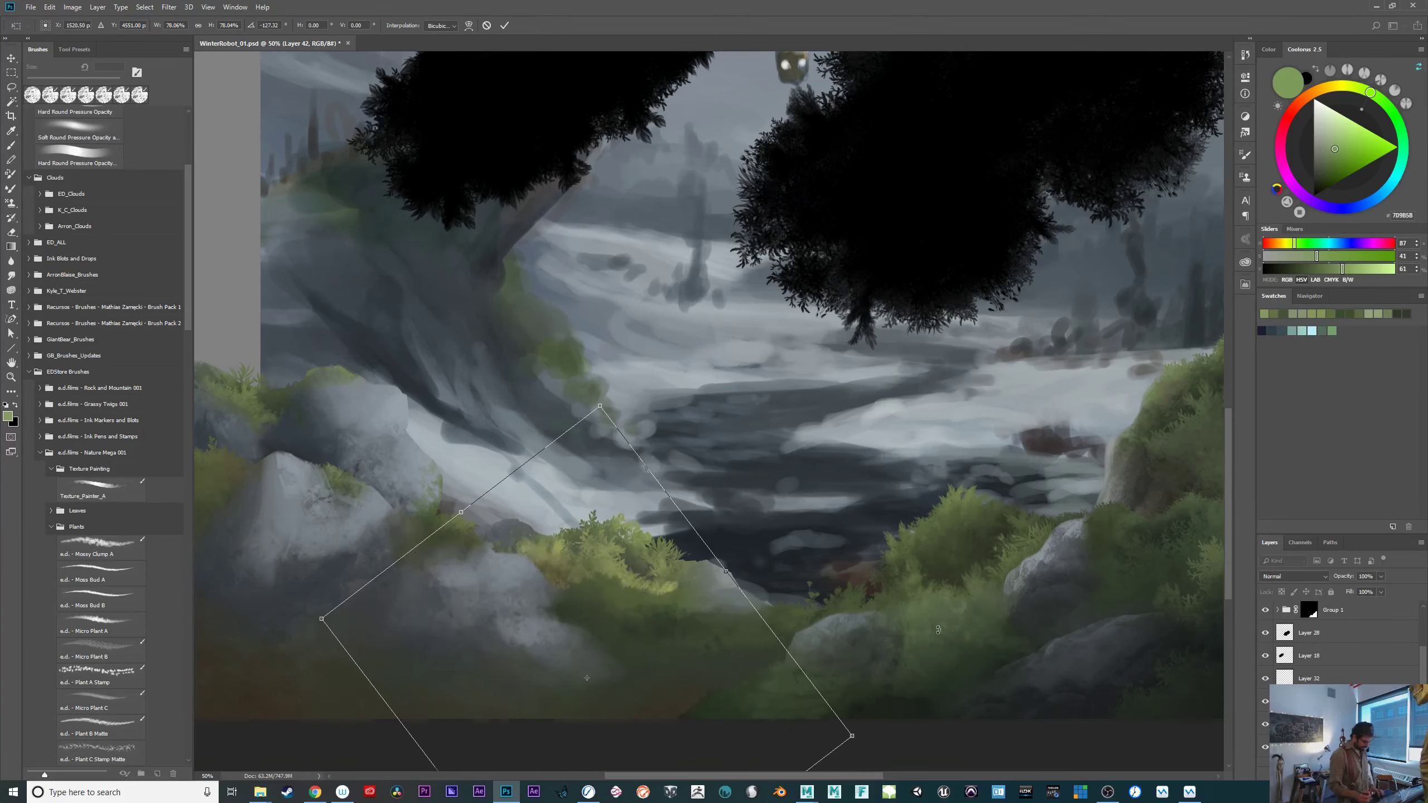
pyautogui.hotkey('ctrl', '+')
pyautogui.moveTo(728, 708); pyautogui.dragTo(703, 611)
pyautogui.moveTo(854, 605); pyautogui.dragTo(854, 619)
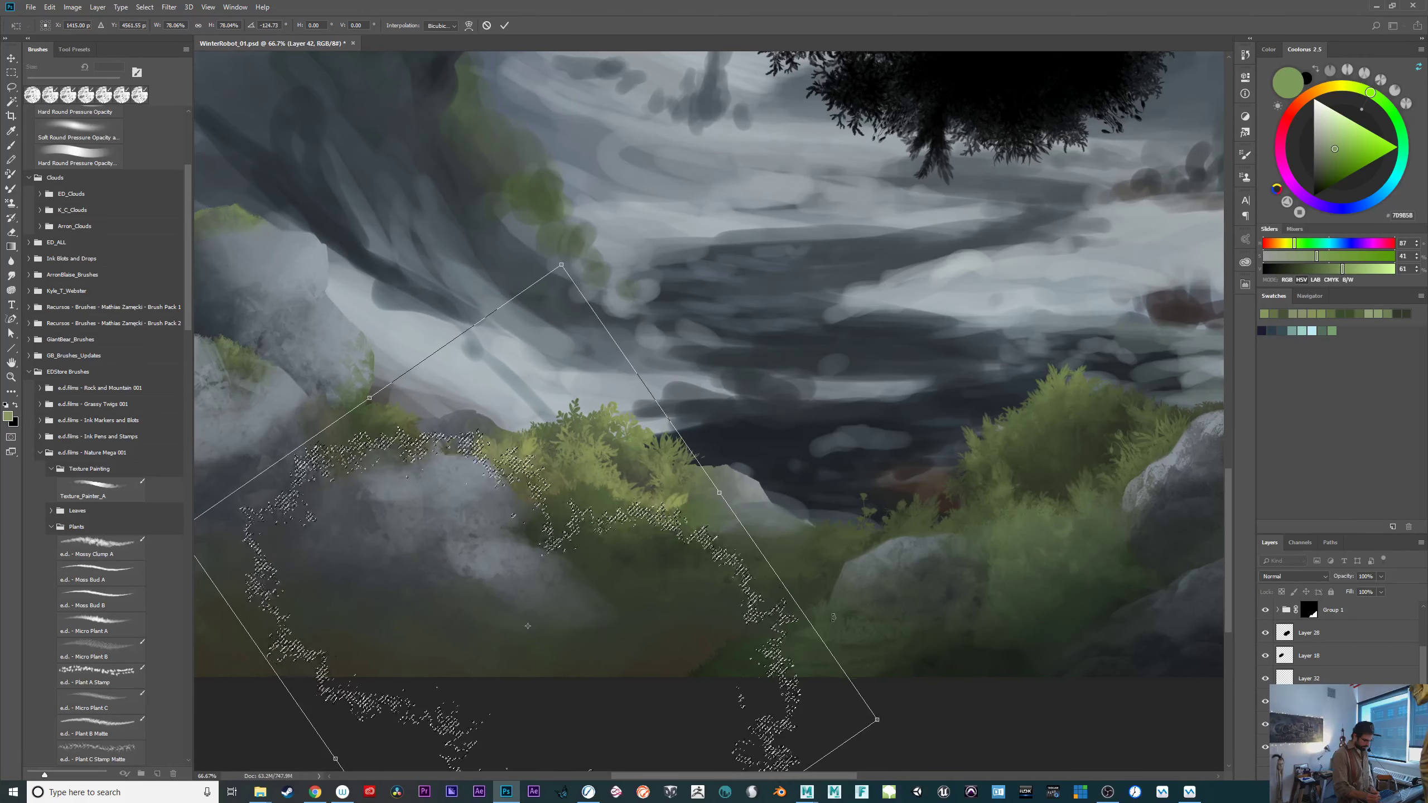
pyautogui.moveTo(700, 636)
pyautogui.mouseDown()
pyautogui.moveTo(679, 618)
pyautogui.moveTo(704, 609)
pyautogui.mouseUp()
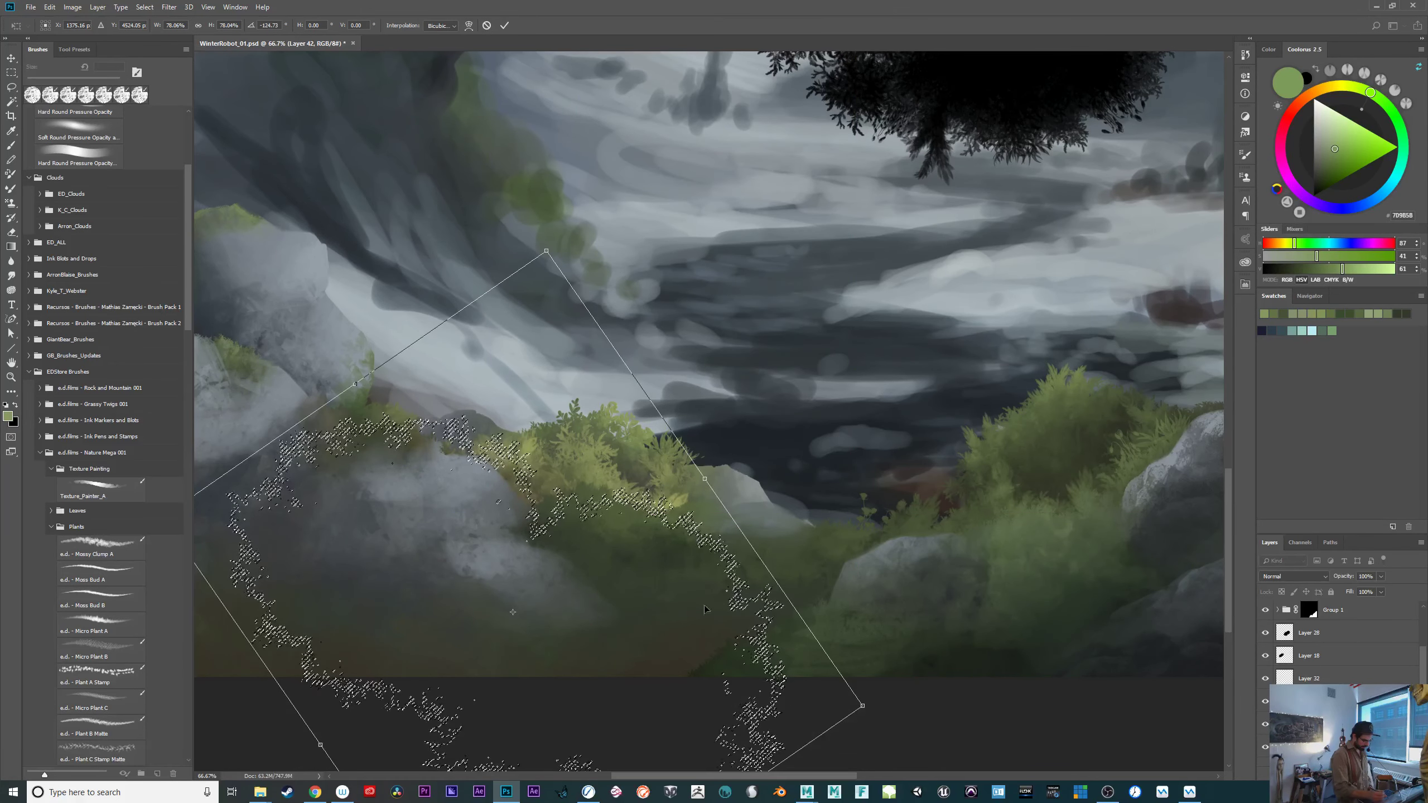
pyautogui.press('Return')
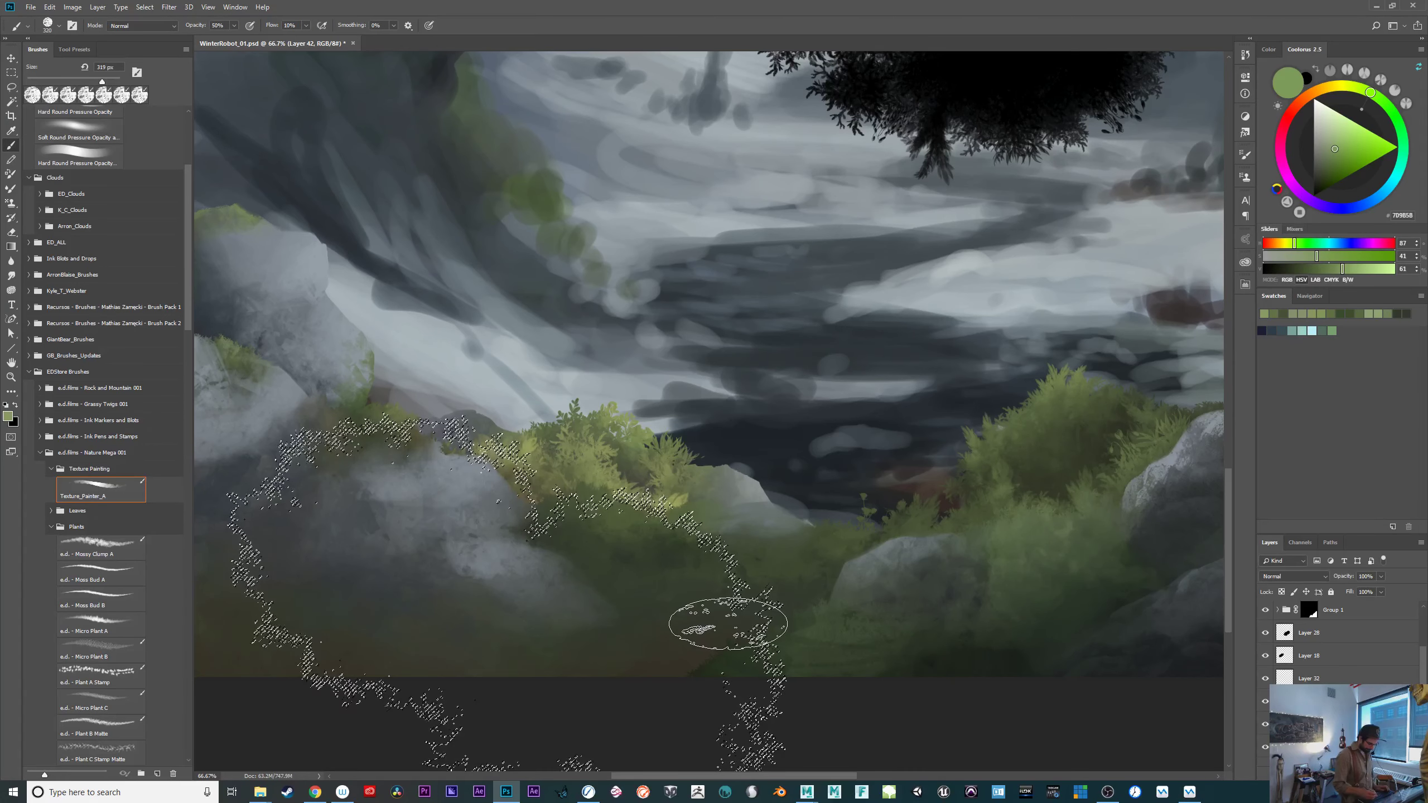
# Transform the leafy selection once more to fine-tune its position and size below the yellow-green bush.
pyautogui.click(159, 8)
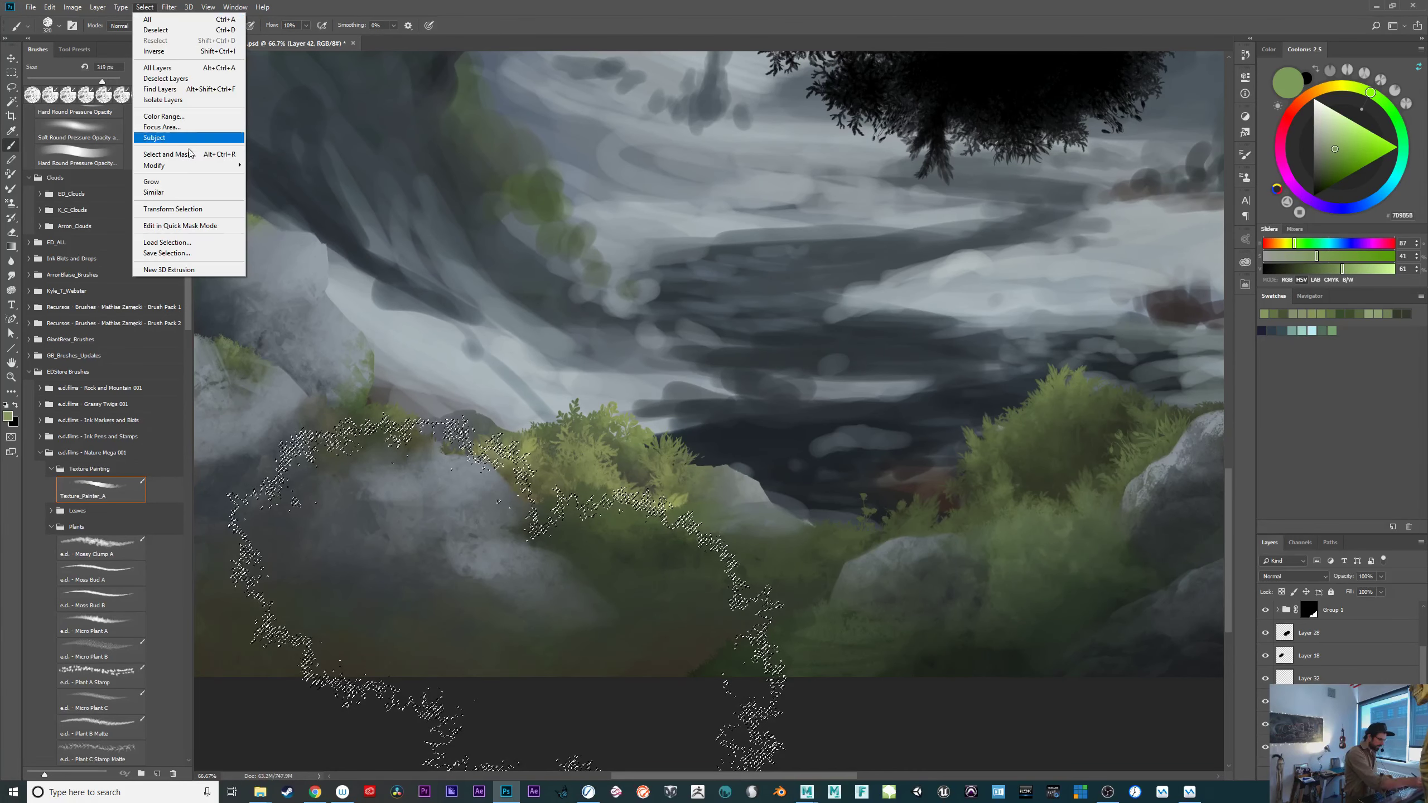
pyautogui.click(168, 209)
pyautogui.moveTo(685, 634); pyautogui.dragTo(680, 643)
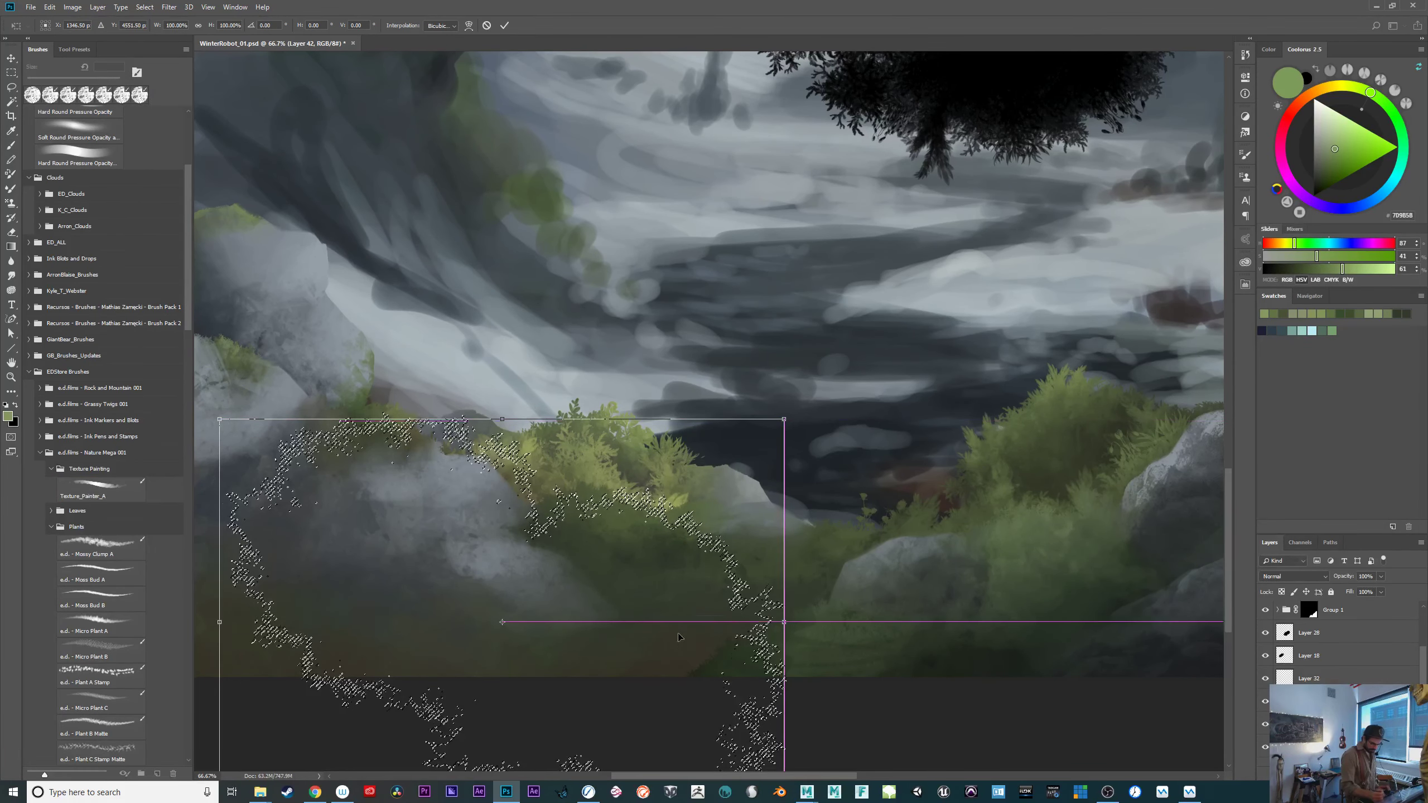
pyautogui.moveTo(777, 427)
pyautogui.mouseDown()
pyautogui.moveTo(788, 420)
pyautogui.moveTo(771, 422)
pyautogui.mouseUp()
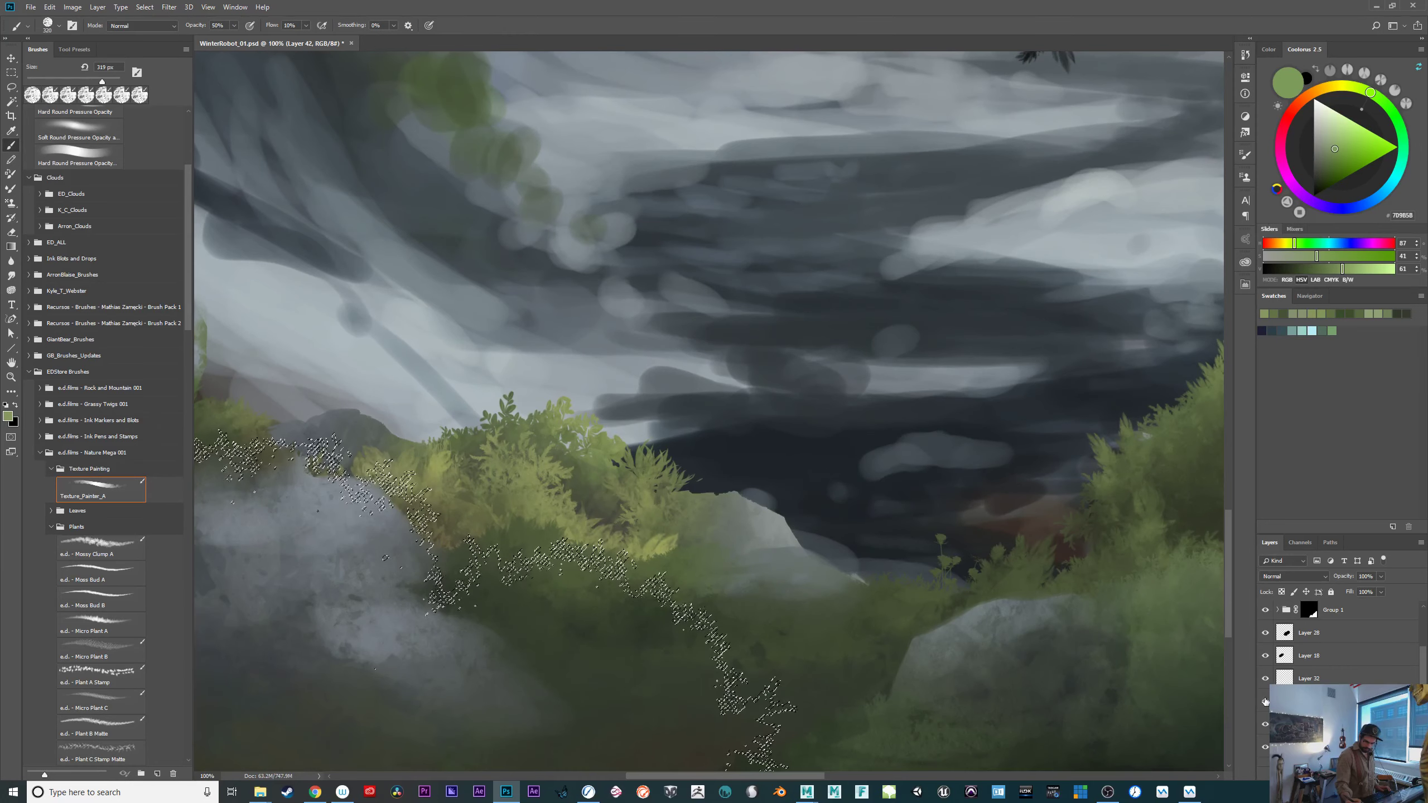
pyautogui.hotkey('ctrl', 'z')
pyautogui.hotkey('ctrl', 'z')
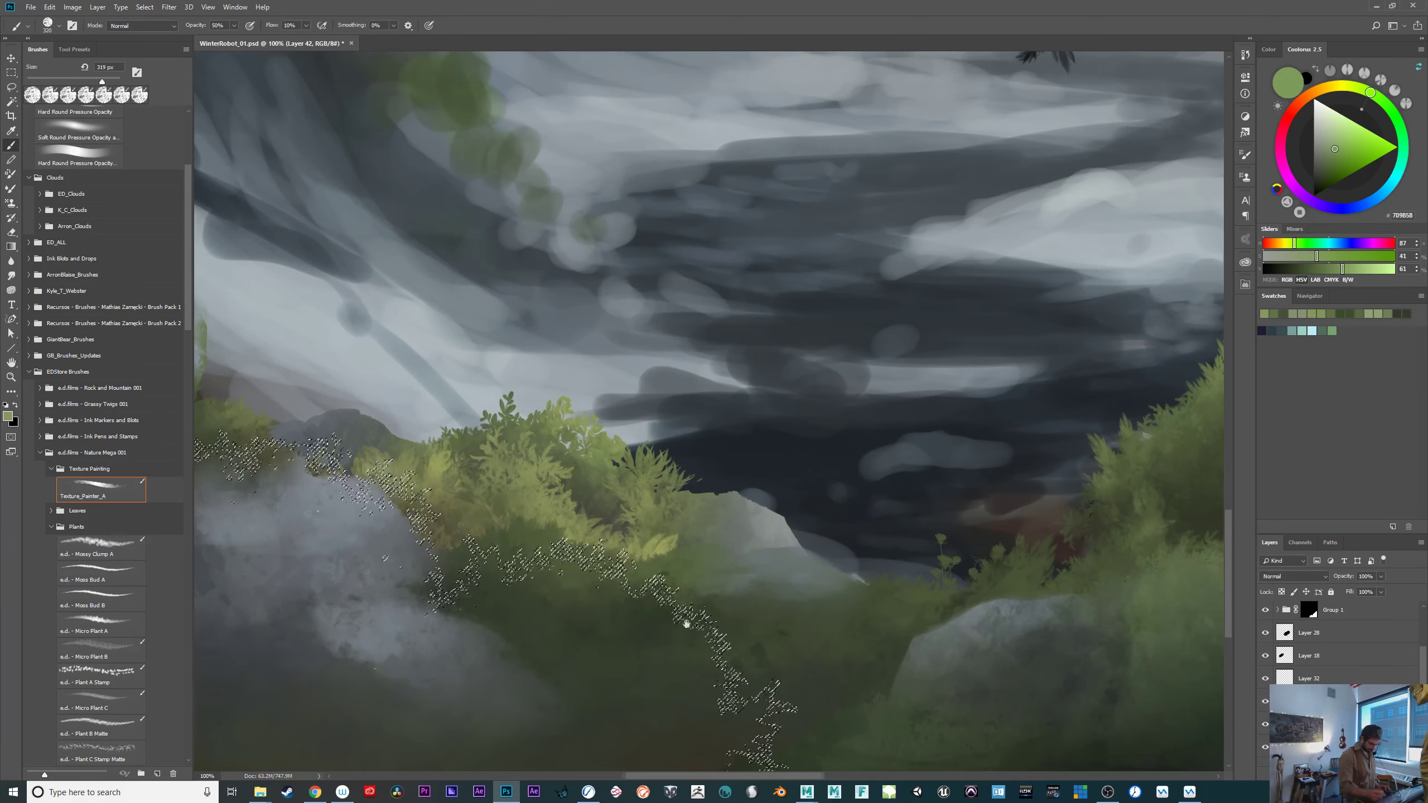
pyautogui.moveTo(704, 611); pyautogui.dragTo(773, 552)
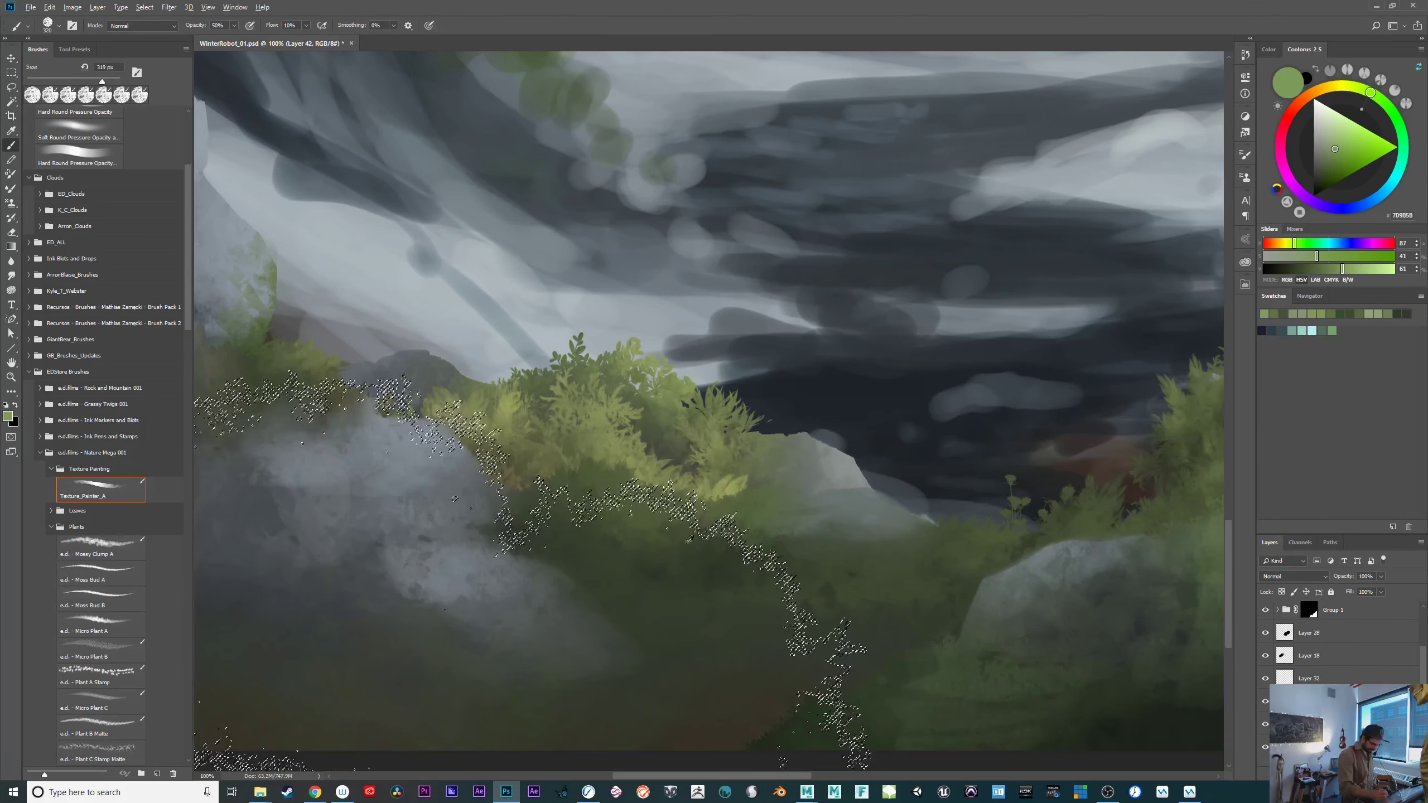
# Paint foliage texture inside the leafy selection below the yellow-green bush, alternating sampled olive green and dark ground green with Texture_Painter_A.
pyautogui.keyDown('alt'); pyautogui.click(650, 460); pyautogui.keyUp('alt')
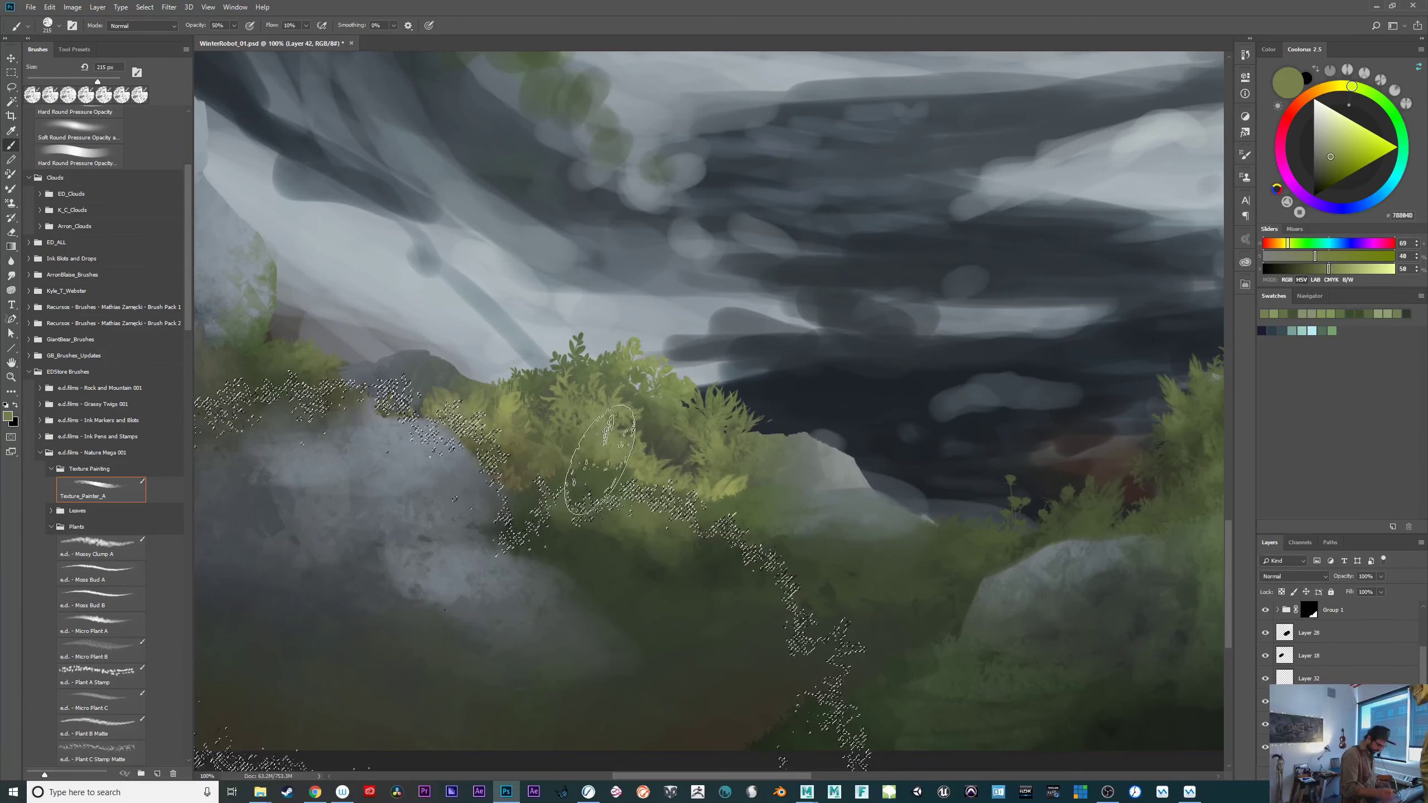
pyautogui.moveTo(630, 452); pyautogui.dragTo(679, 449)
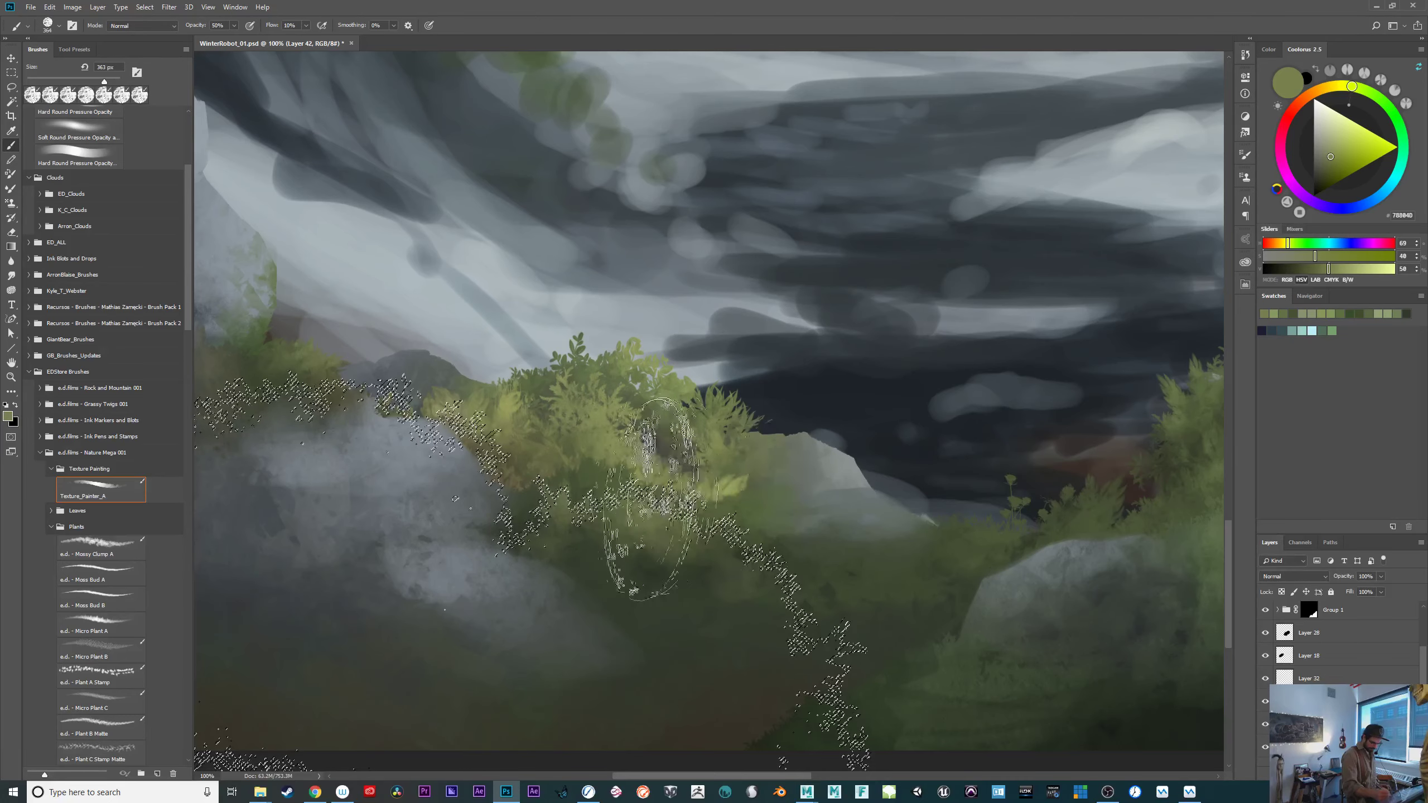
pyautogui.keyDown('alt'); pyautogui.click(699, 665); pyautogui.keyUp('alt')
pyautogui.moveTo(700, 666); pyautogui.dragTo(675, 653)
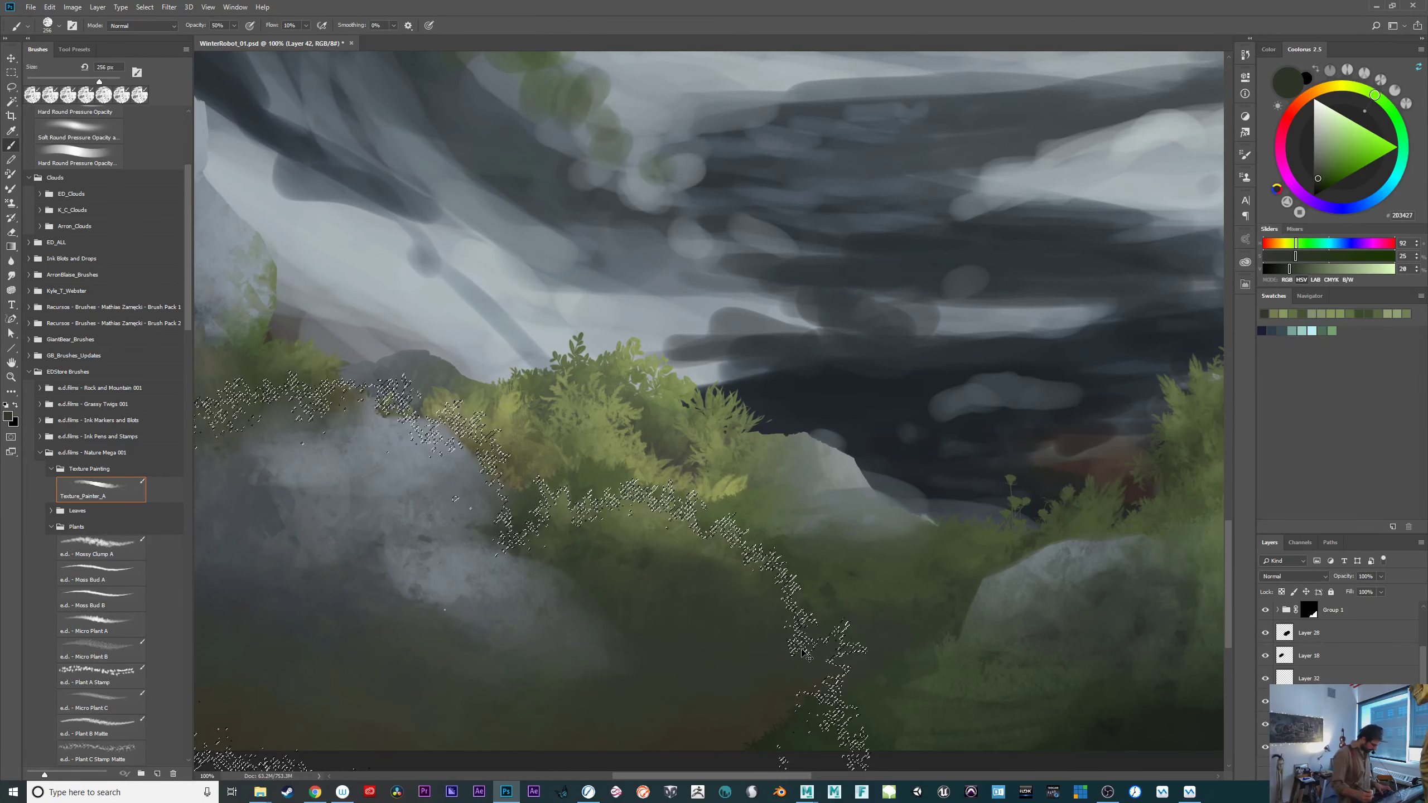
pyautogui.keyDown('alt'); pyautogui.click(635, 444); pyautogui.keyUp('alt')
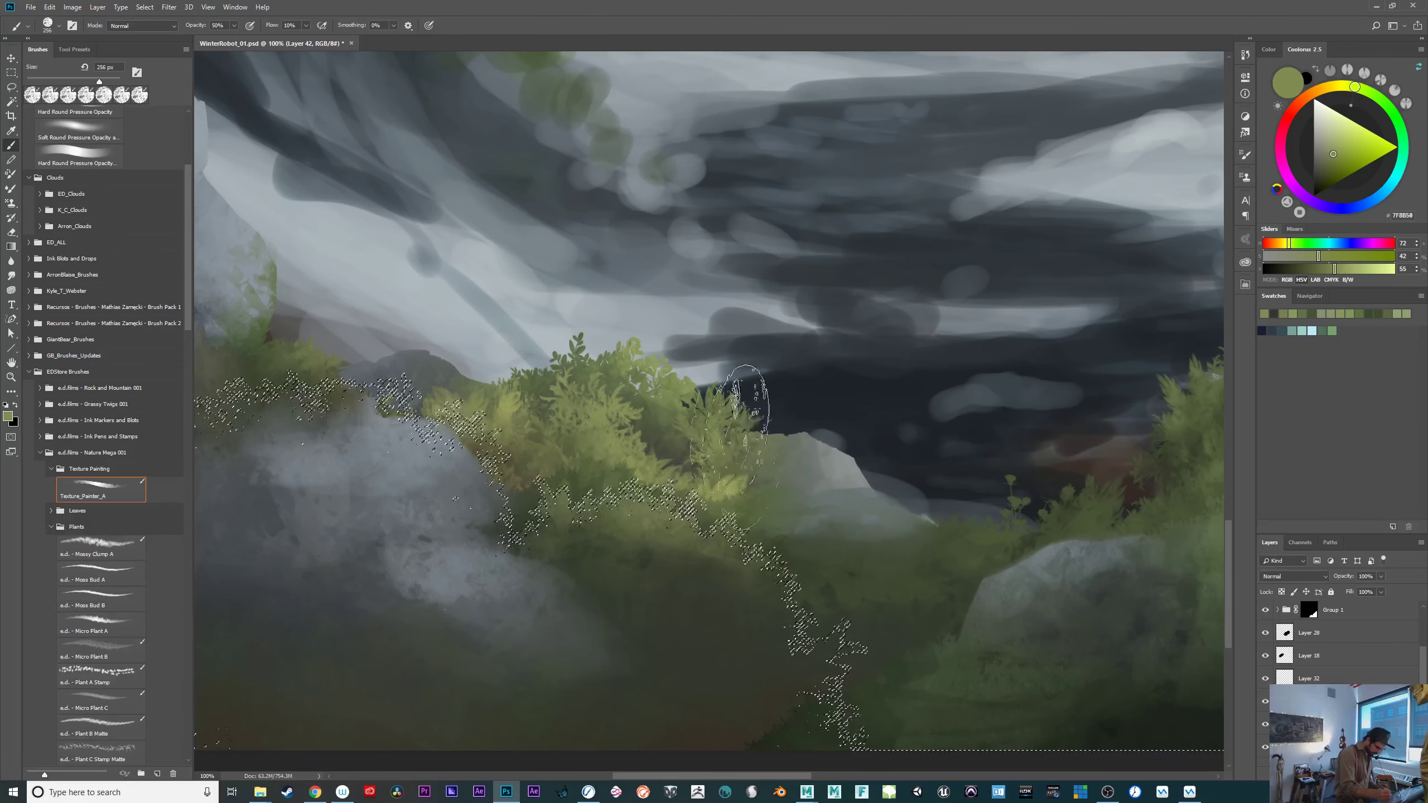
pyautogui.keyDown('alt'); pyautogui.click(595, 610); pyautogui.keyUp('alt')
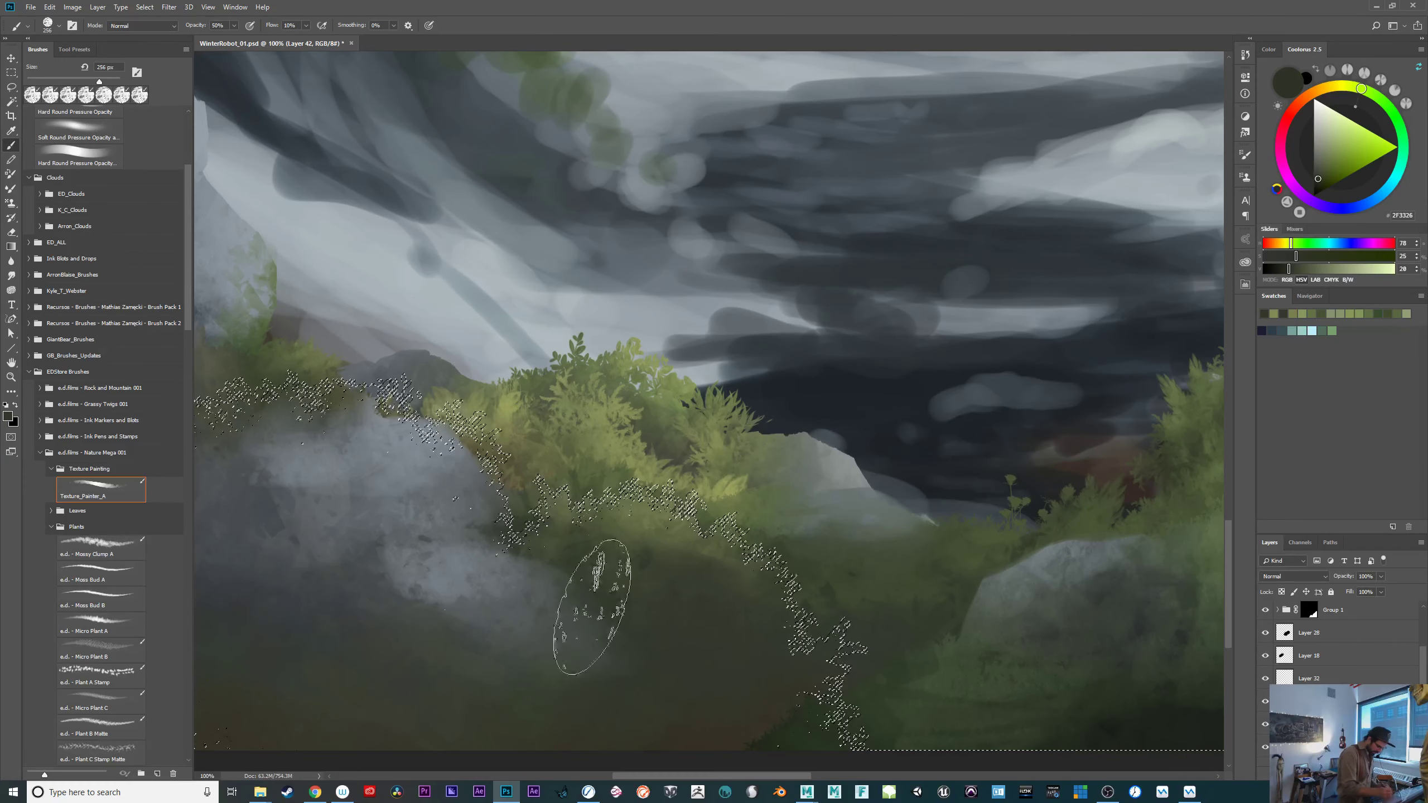
# Choose dark brown #482713 and tint the shaded ground inside the leafy selection on the left bank.
pyautogui.click(1314, 98)
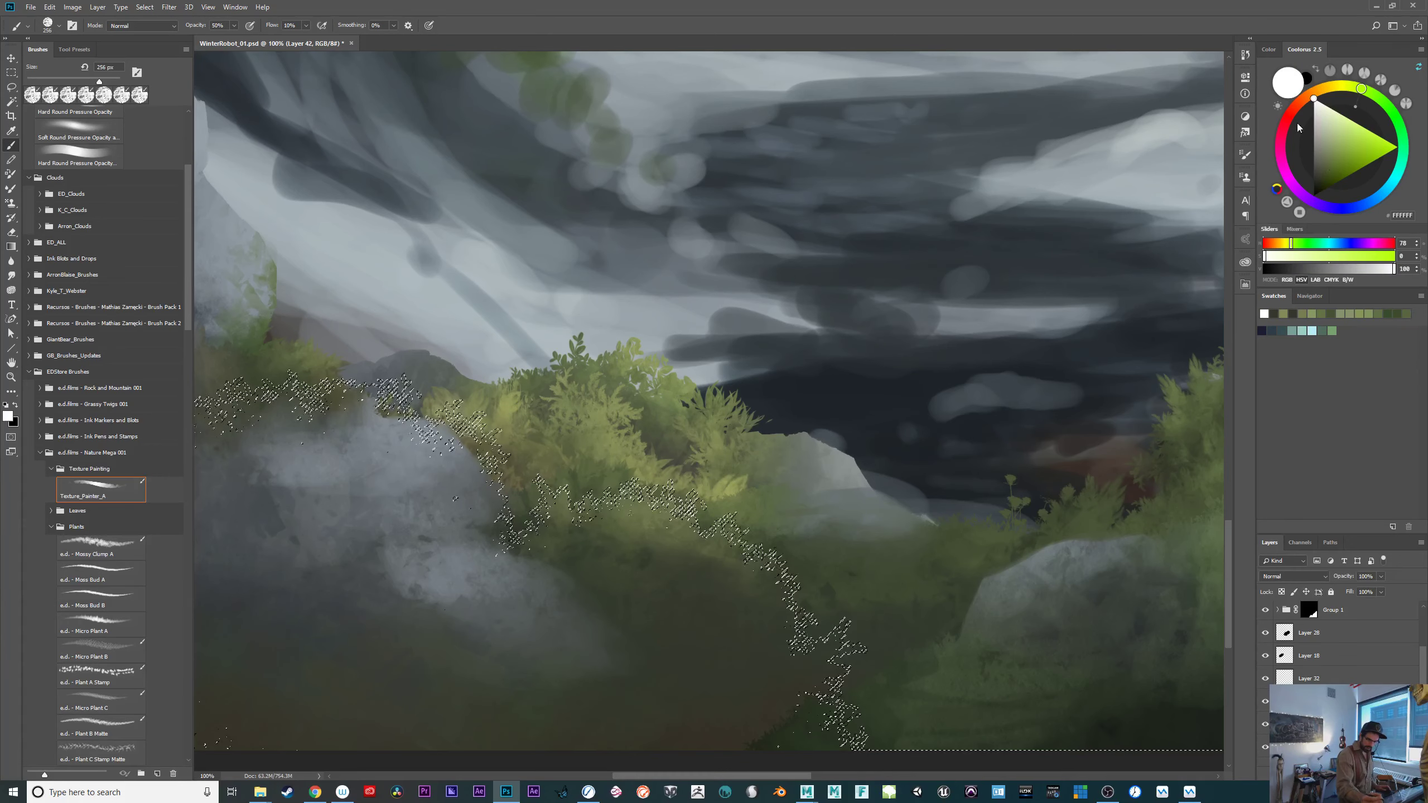
pyautogui.click(1331, 180)
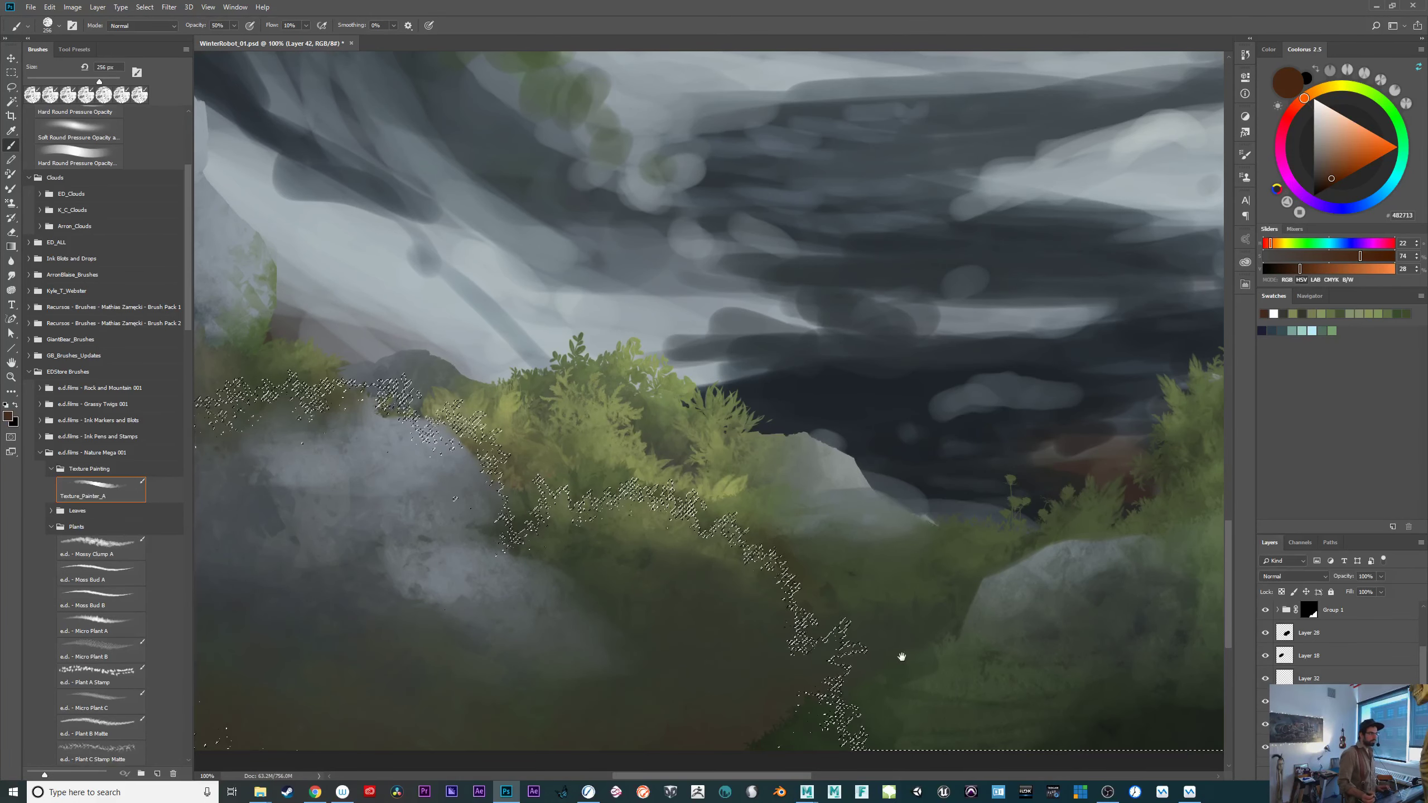
pyautogui.moveTo(902, 657); pyautogui.dragTo(860, 647)
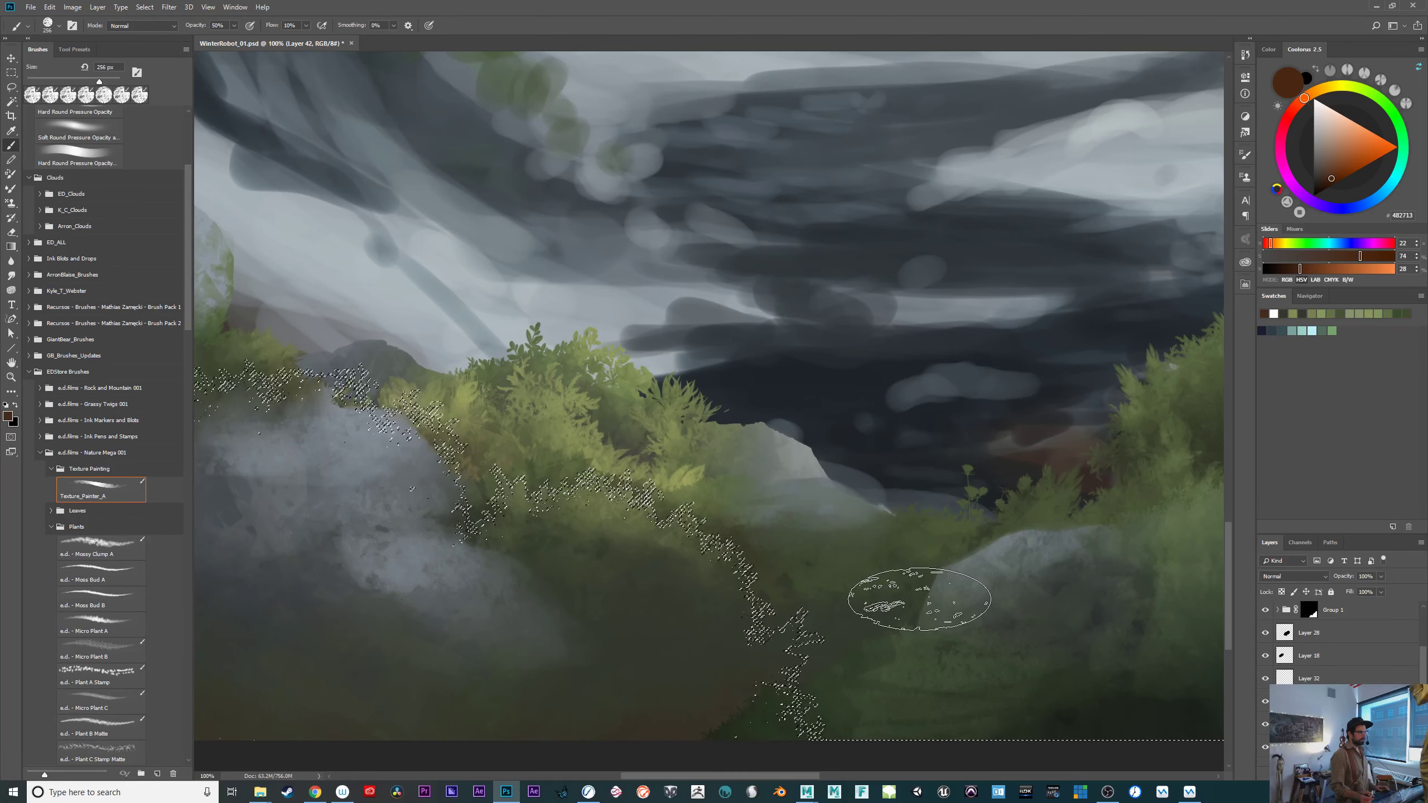
pyautogui.moveTo(947, 614); pyautogui.dragTo(933, 642)
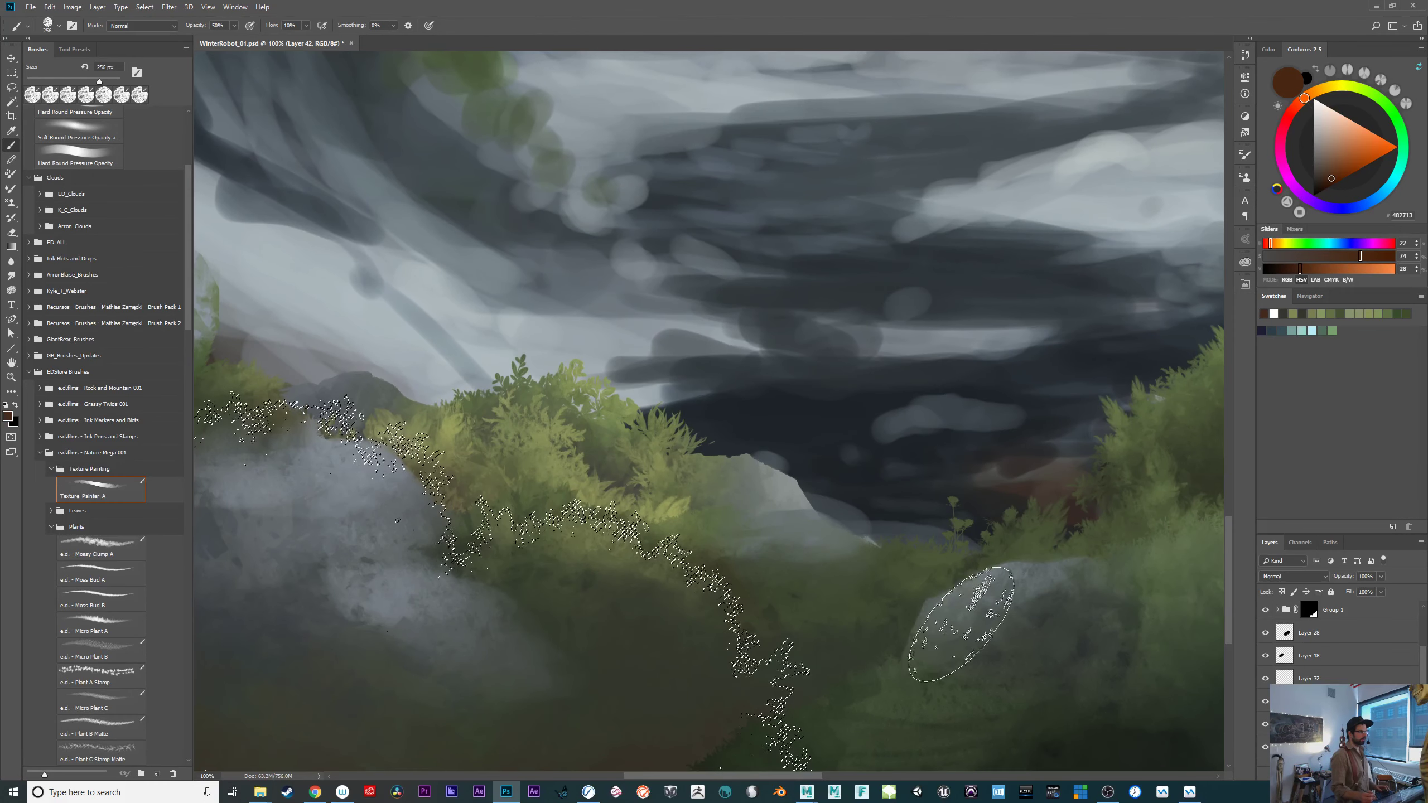
pyautogui.moveTo(955, 586); pyautogui.dragTo(906, 627)
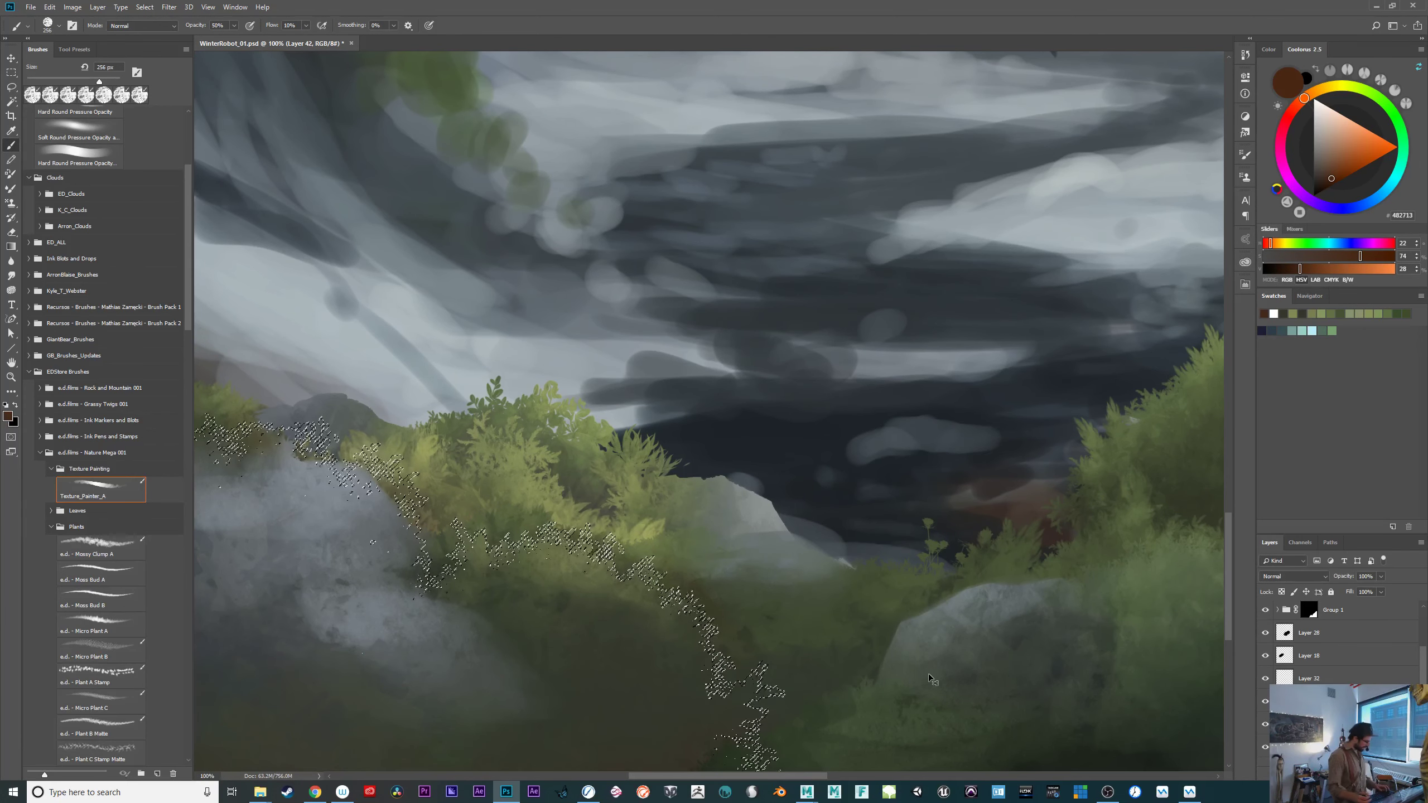
pyautogui.moveTo(972, 669); pyautogui.dragTo(1116, 642)
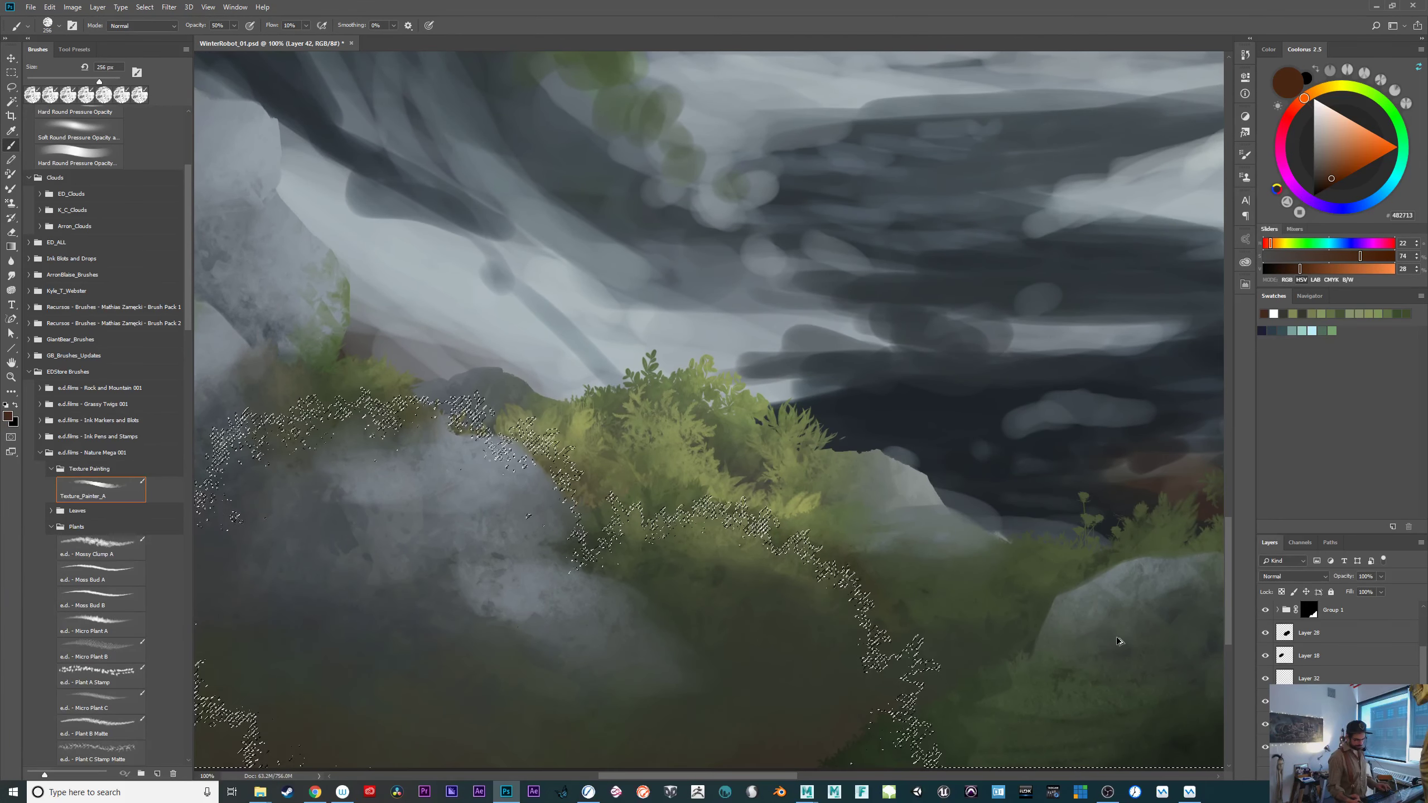
pyautogui.moveTo(1029, 672); pyautogui.dragTo(961, 650)
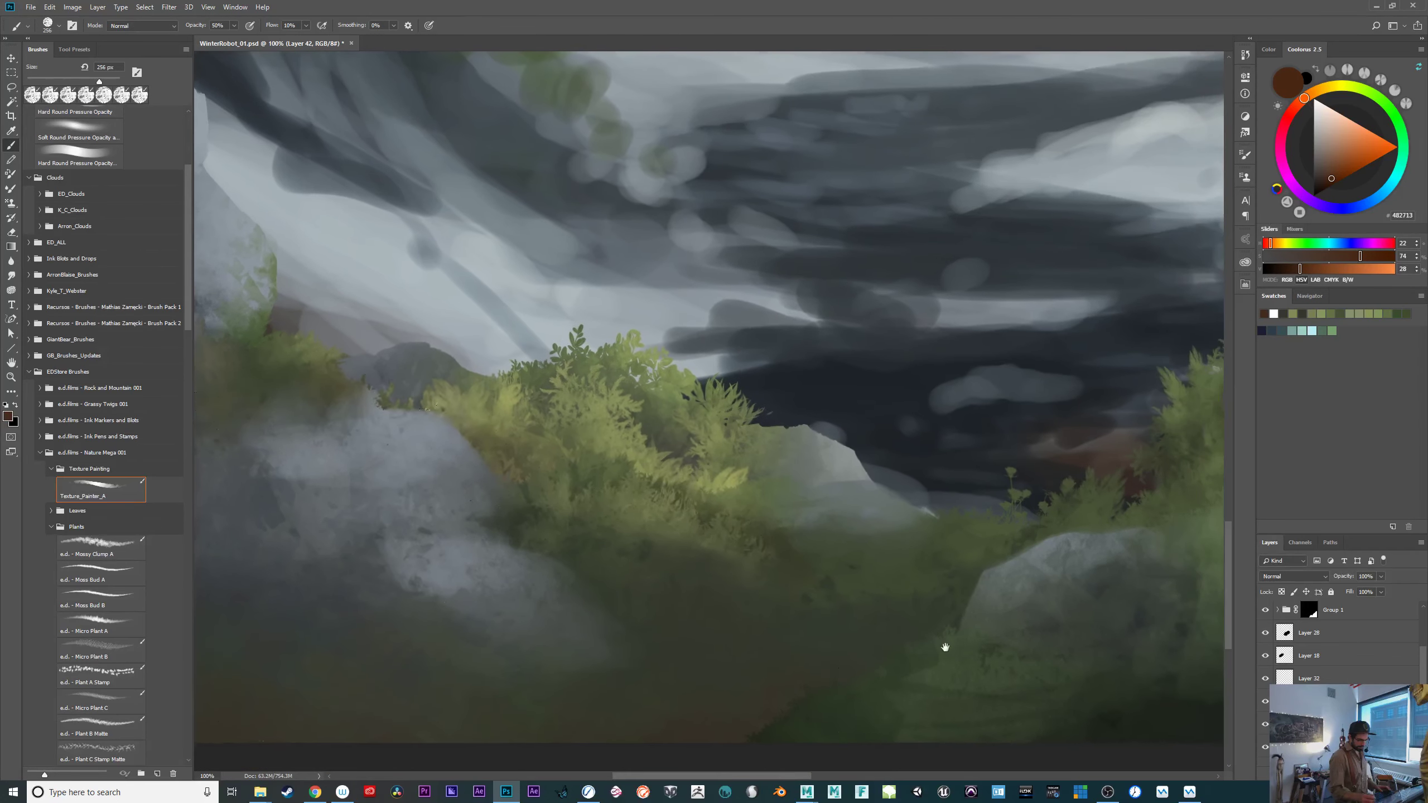
# Switch the brush colour to dark blue #131948 and deepen the shadows along the inside edge of the leafy selection.
pyautogui.moveTo(1359, 208); pyautogui.dragTo(1331, 218)
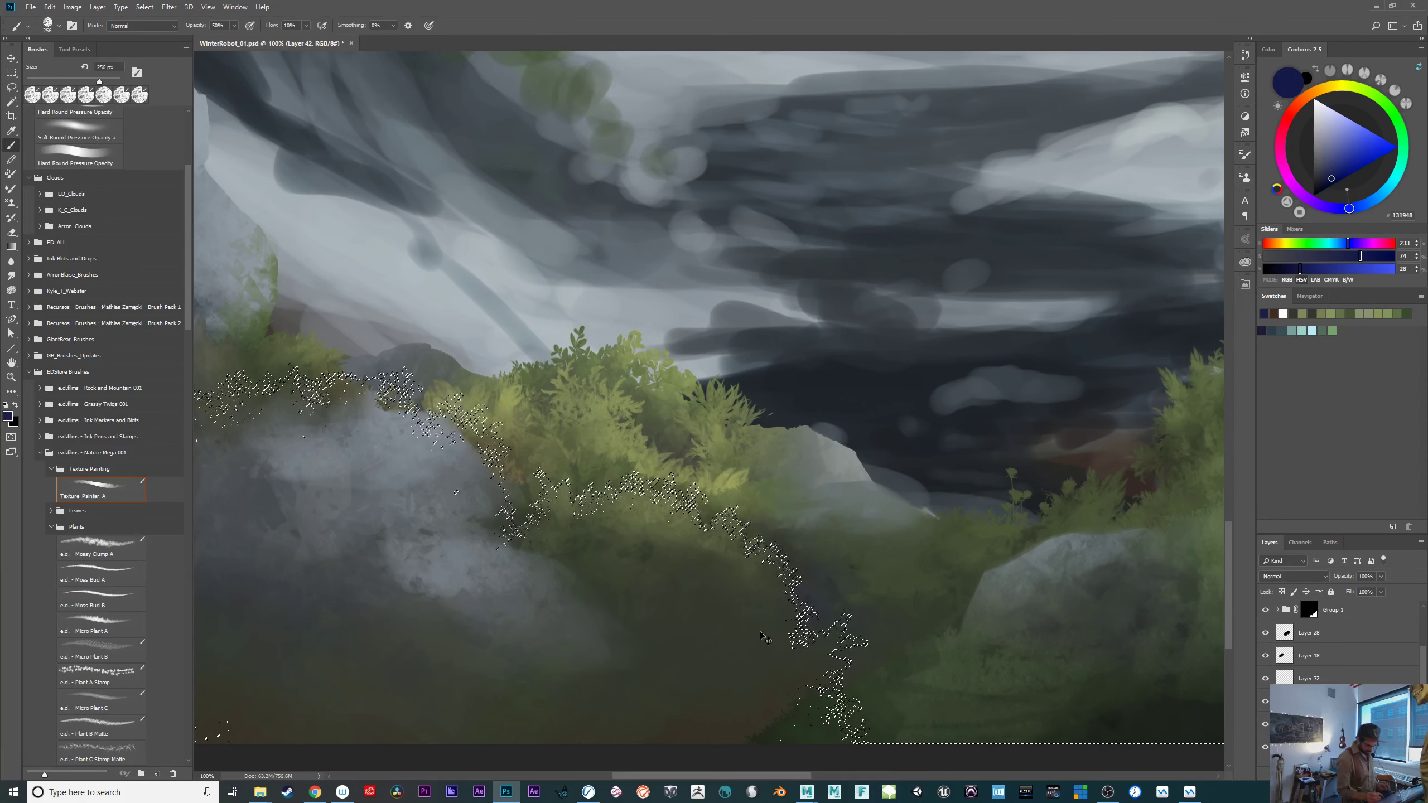
pyautogui.moveTo(781, 622); pyautogui.dragTo(748, 591)
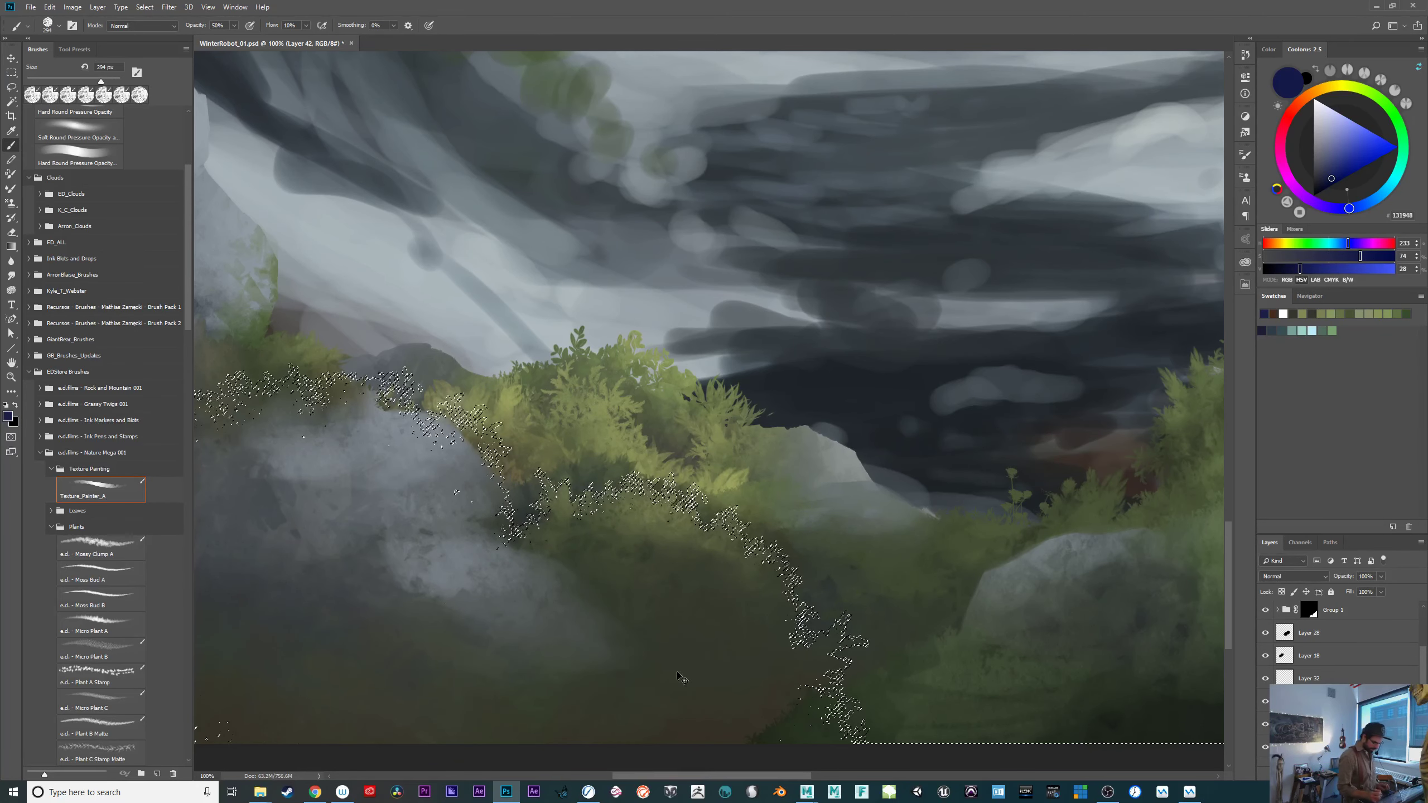
pyautogui.moveTo(698, 709); pyautogui.dragTo(623, 718)
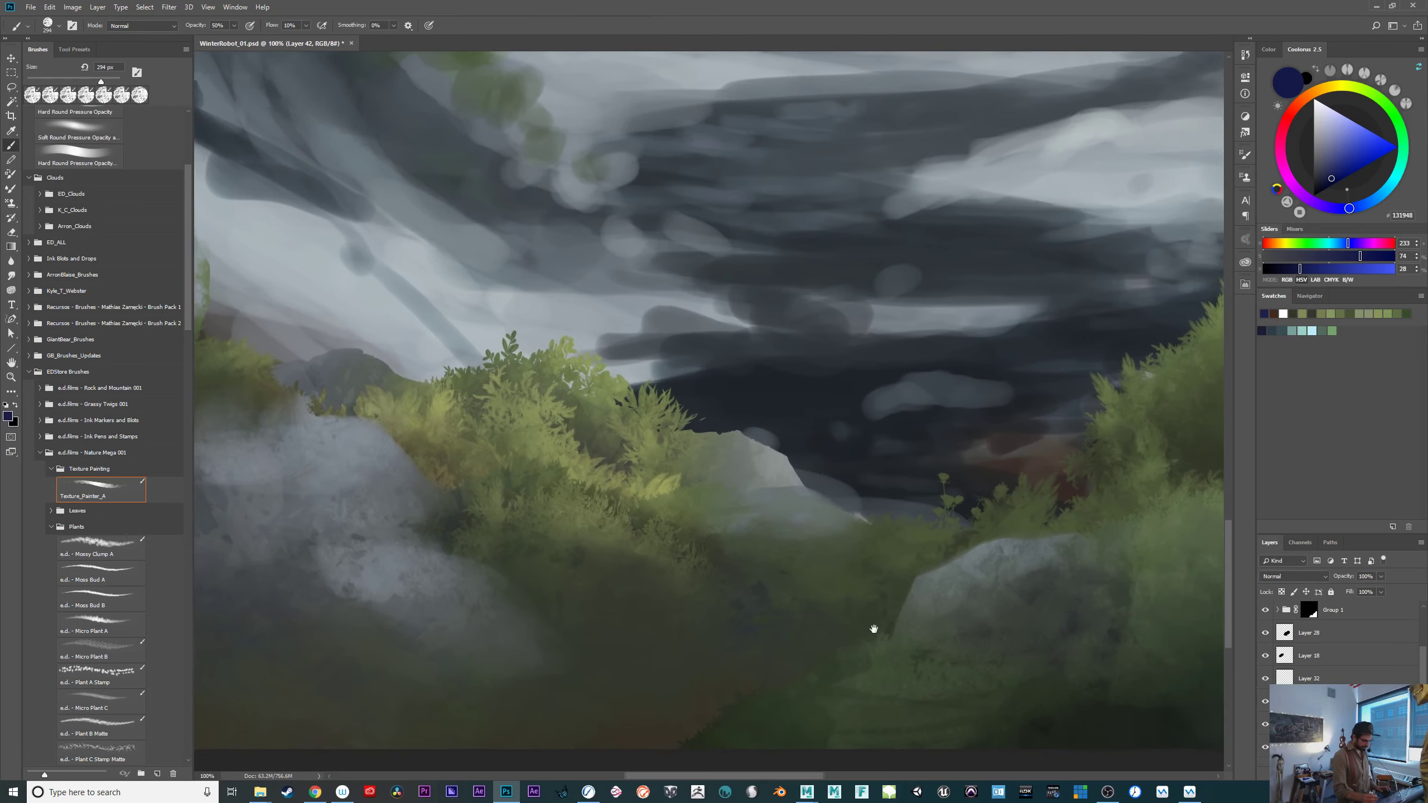
pyautogui.moveTo(857, 627)
pyautogui.mouseDown()
pyautogui.moveTo(1046, 578)
pyautogui.moveTo(1037, 568)
pyautogui.moveTo(1007, 615)
pyautogui.mouseUp()
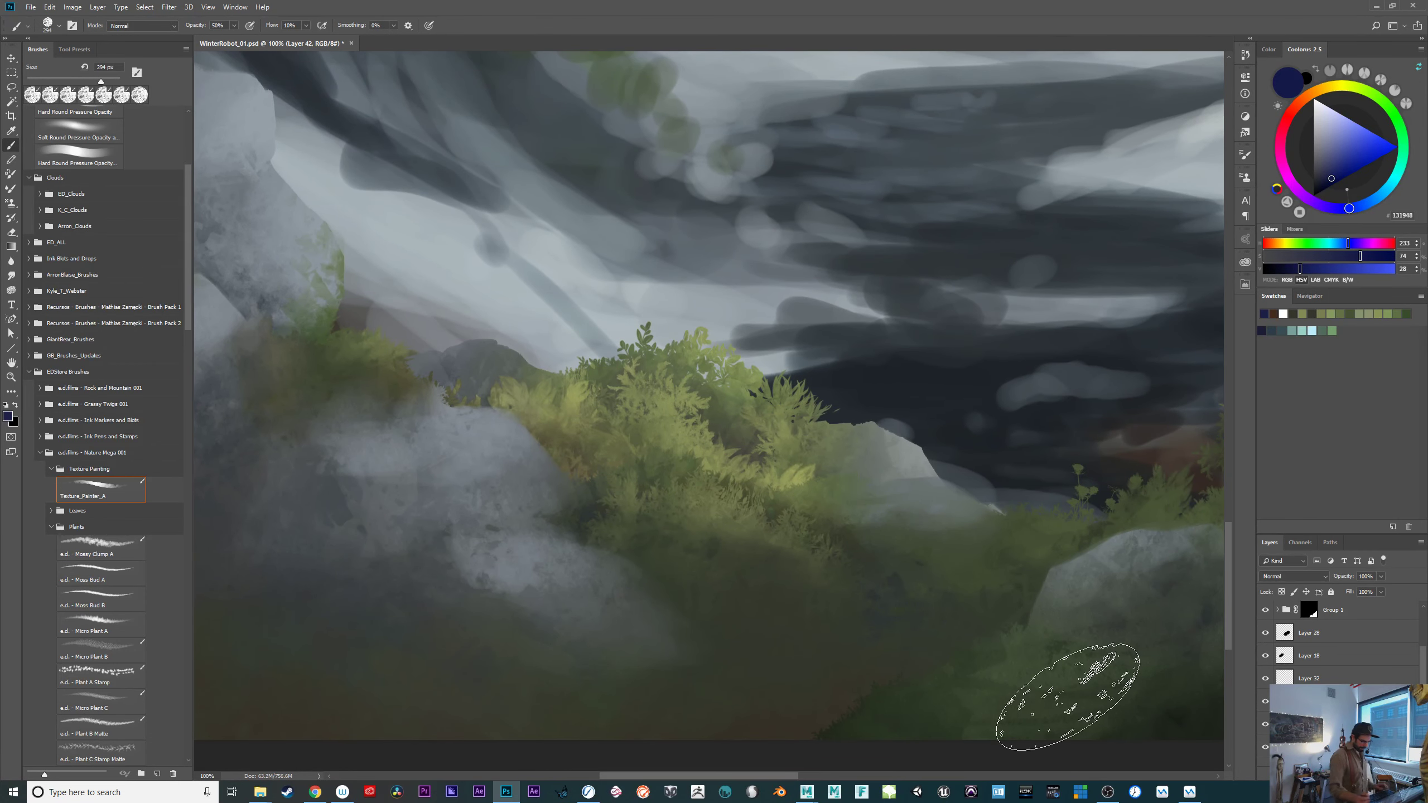
# Compare the foreground with the layer below Layer 32 hidden and shown.
pyautogui.hotkey('ctrl', '-')
pyautogui.moveTo(959, 592)
pyautogui.mouseDown()
pyautogui.moveTo(1116, 628)
pyautogui.moveTo(1043, 634)
pyautogui.moveTo(1024, 654)
pyautogui.moveTo(949, 633)
pyautogui.mouseUp()
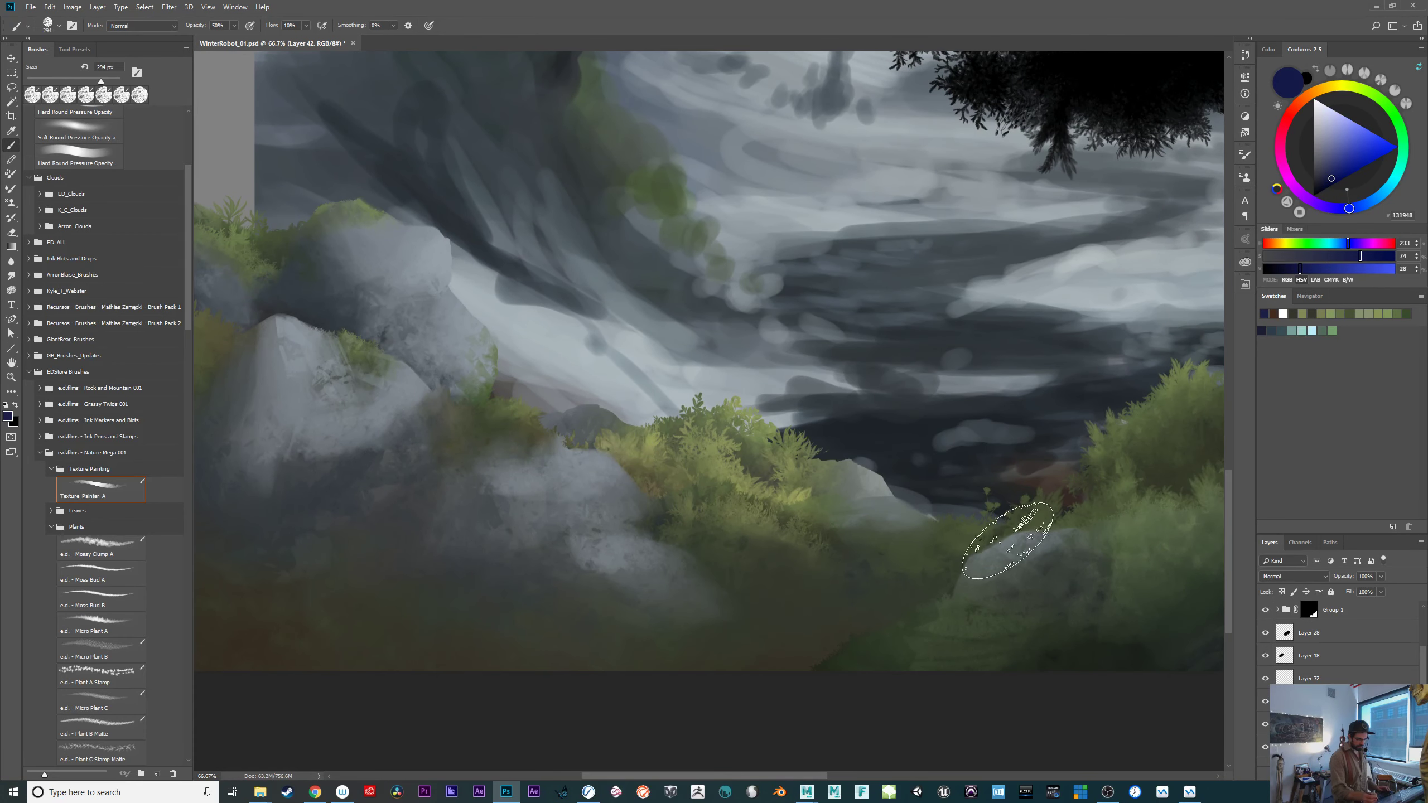
pyautogui.click(1265, 701)
pyautogui.click(1265, 702)
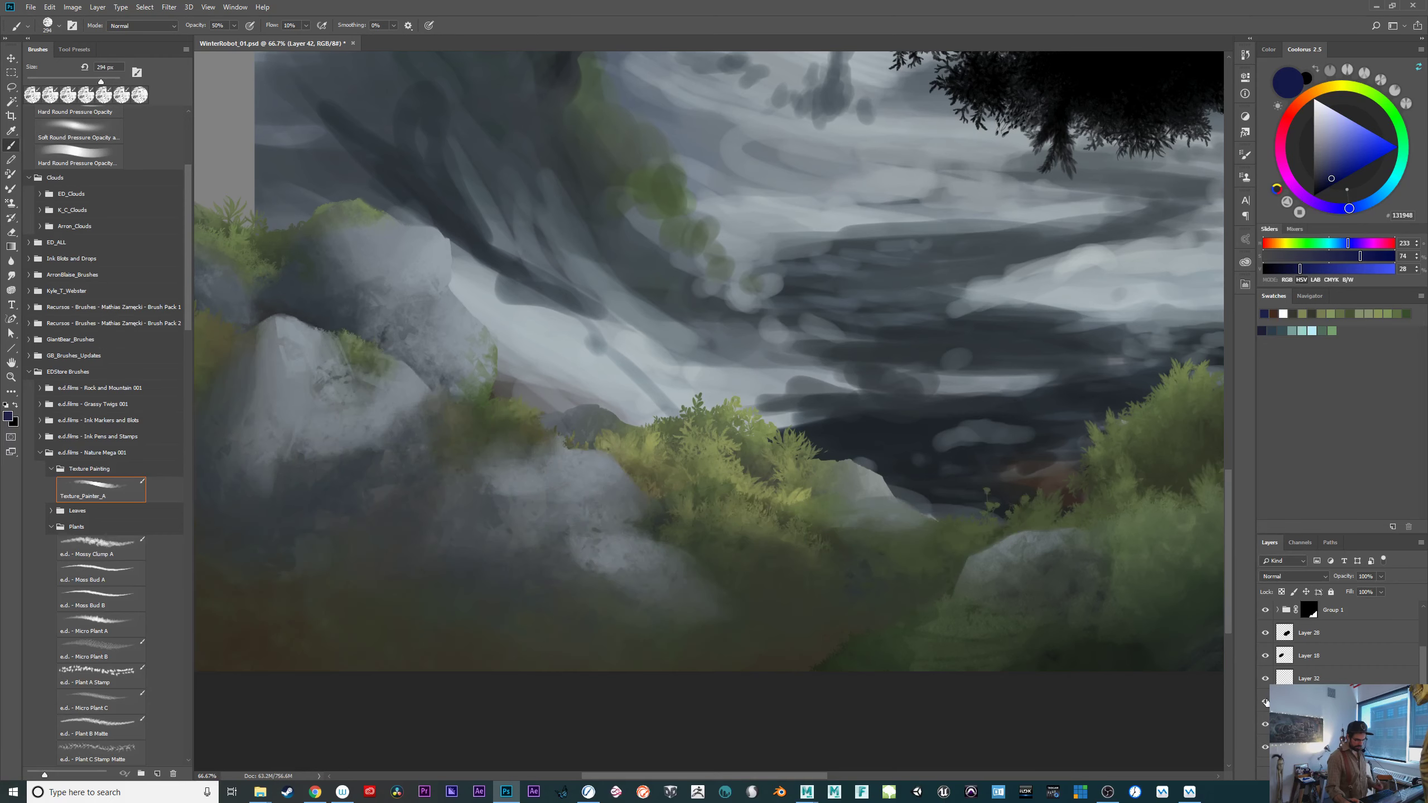
pyautogui.click(1266, 701)
pyautogui.click(1265, 701)
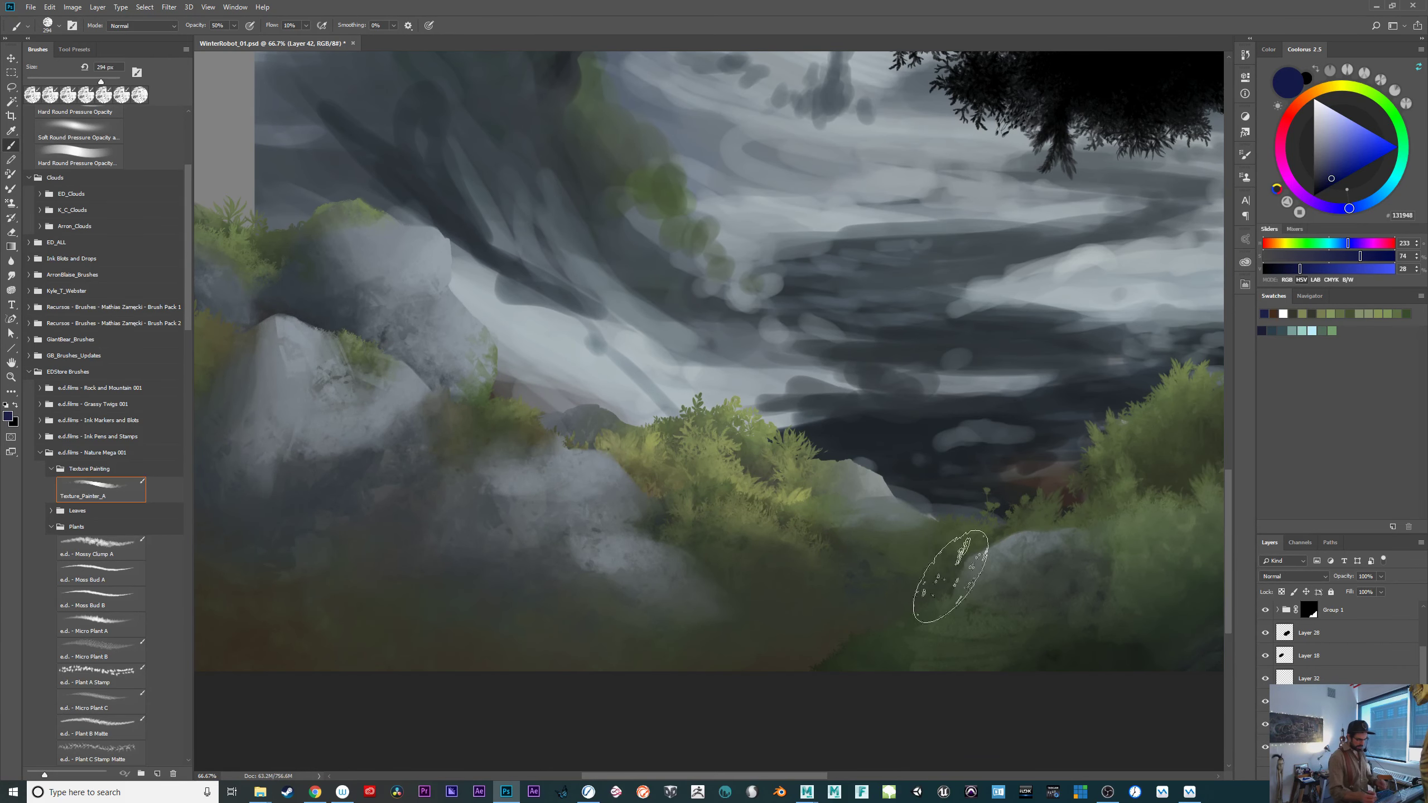
pyautogui.moveTo(1096, 640); pyautogui.dragTo(994, 680)
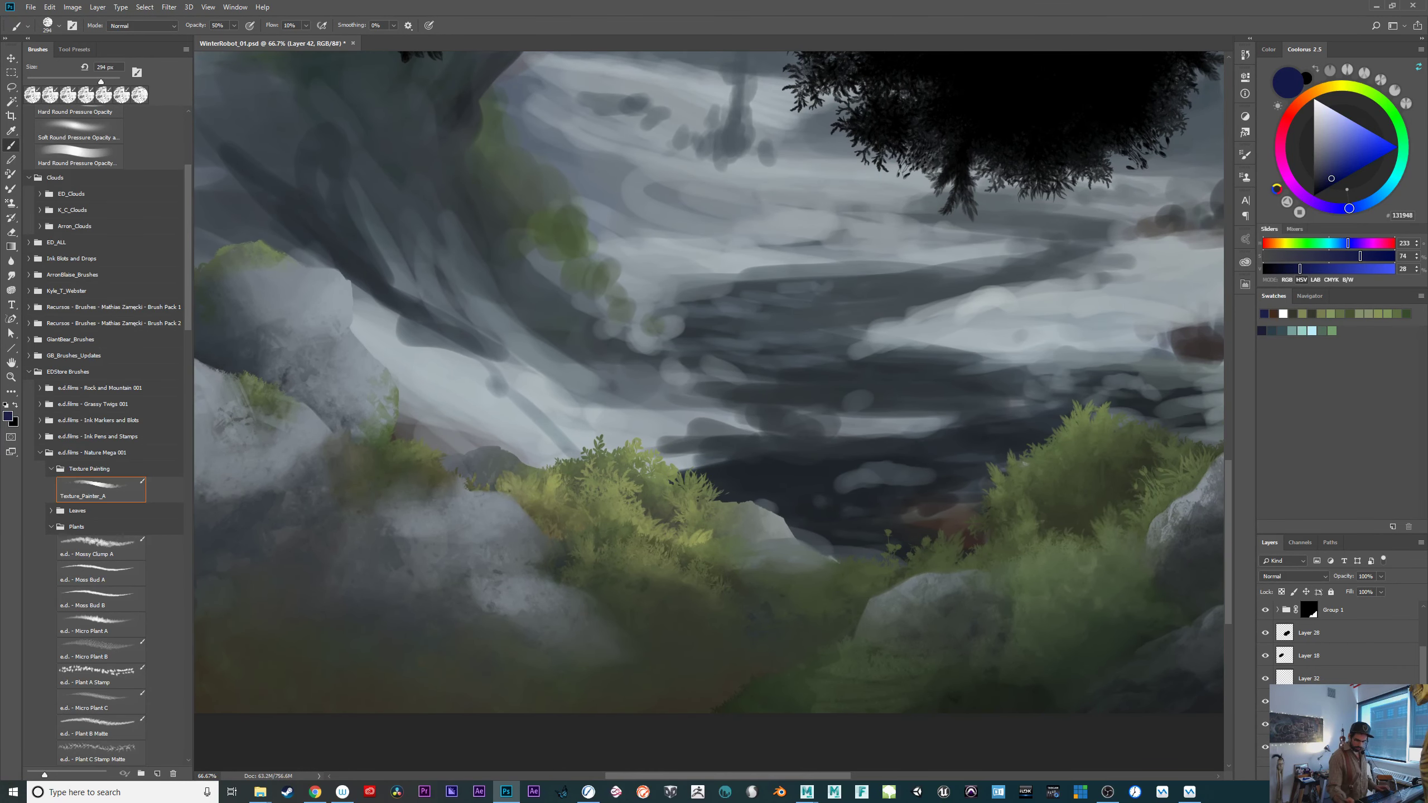
# Transform the leafy selection, moving it over the lower foreground, rotating it to about -134° and scaling it to about 79%.
pyautogui.scroll(-10, 1312, 664)
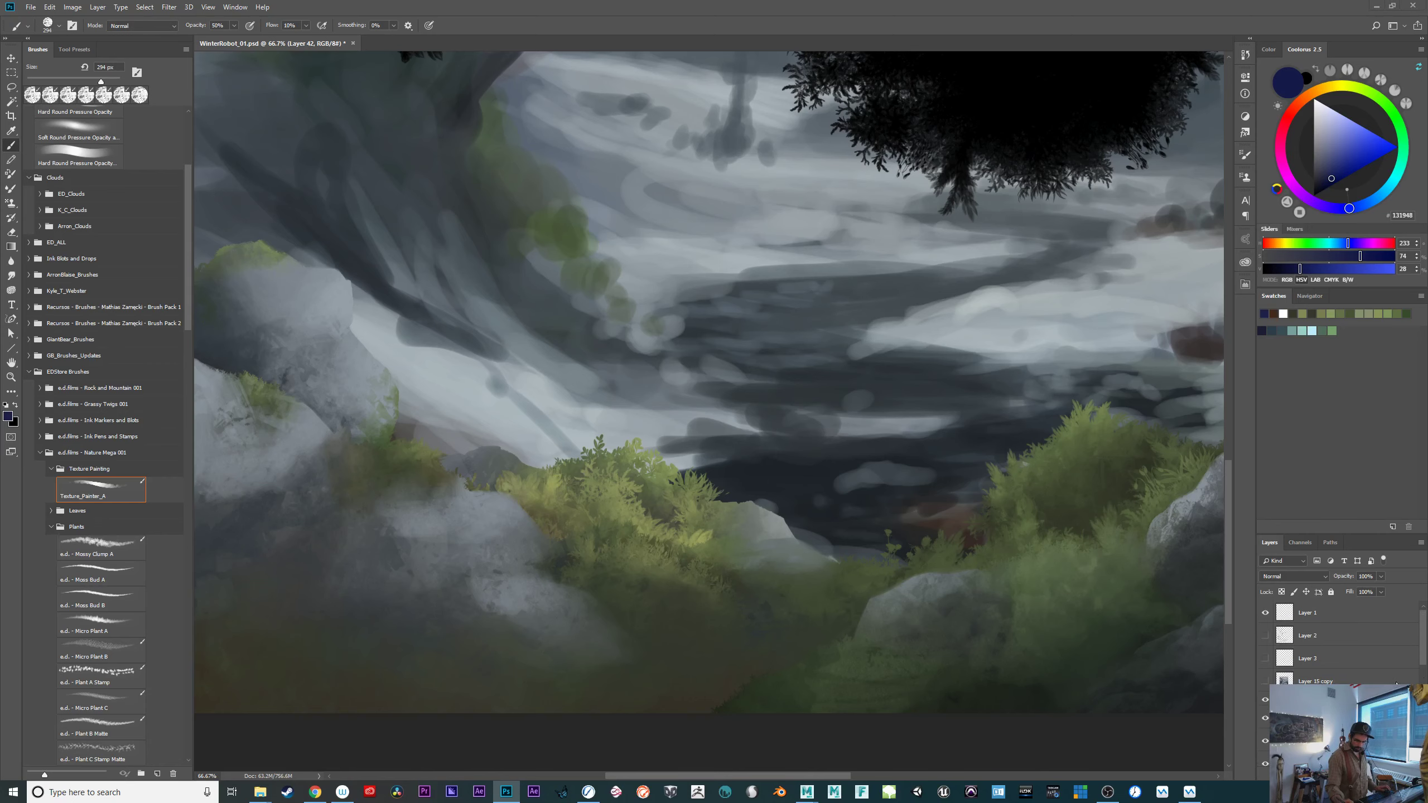
pyautogui.click(145, 7)
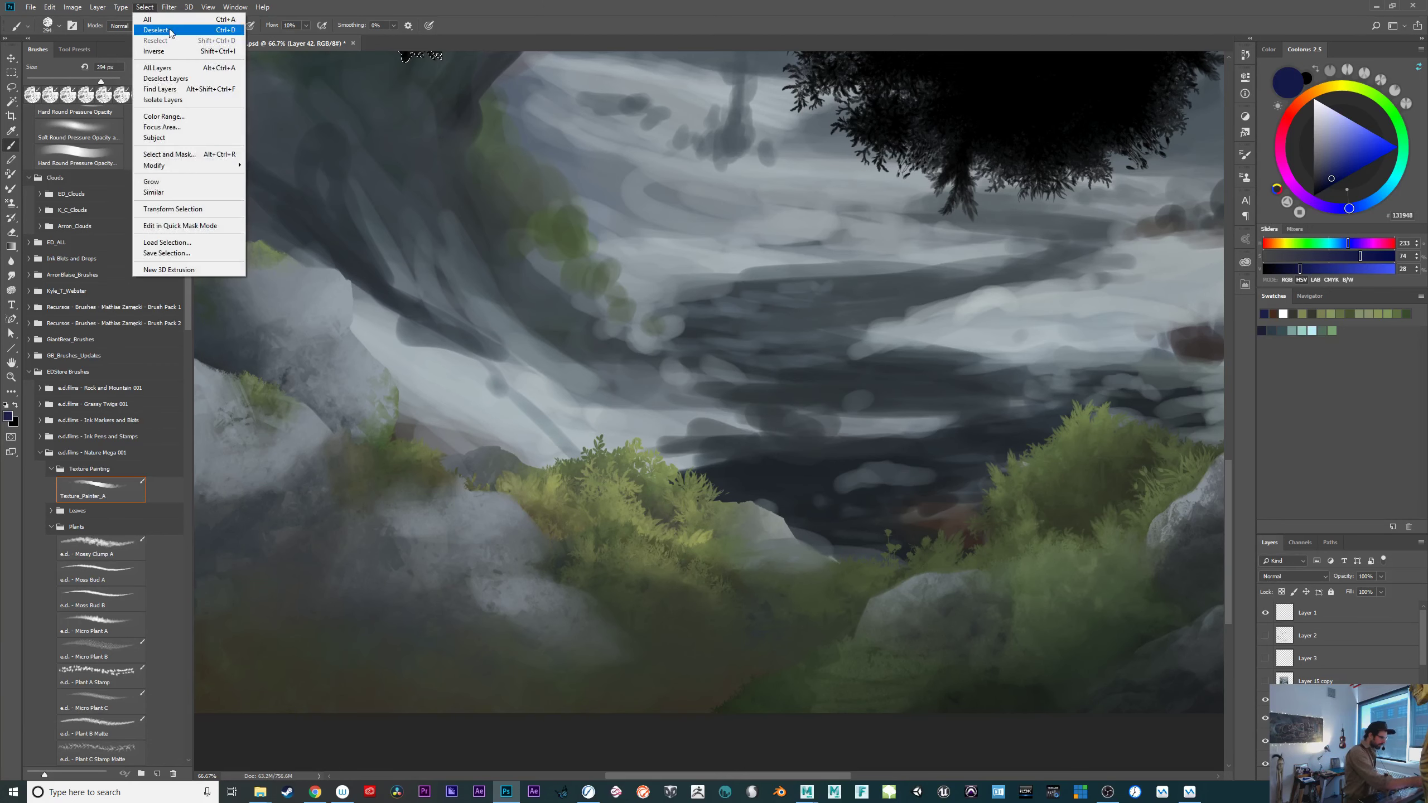
pyautogui.click(186, 207)
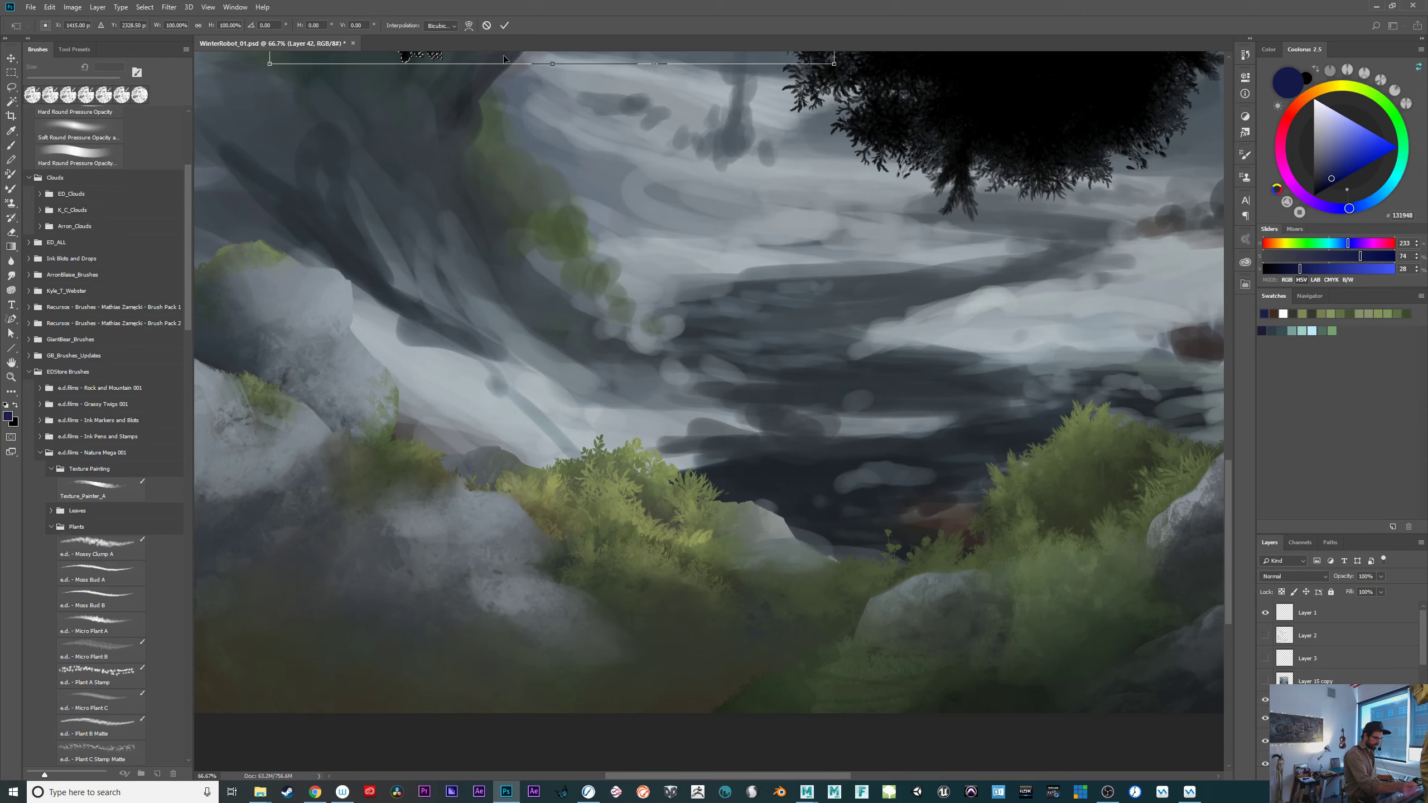
pyautogui.moveTo(504, 59); pyautogui.dragTo(744, 751)
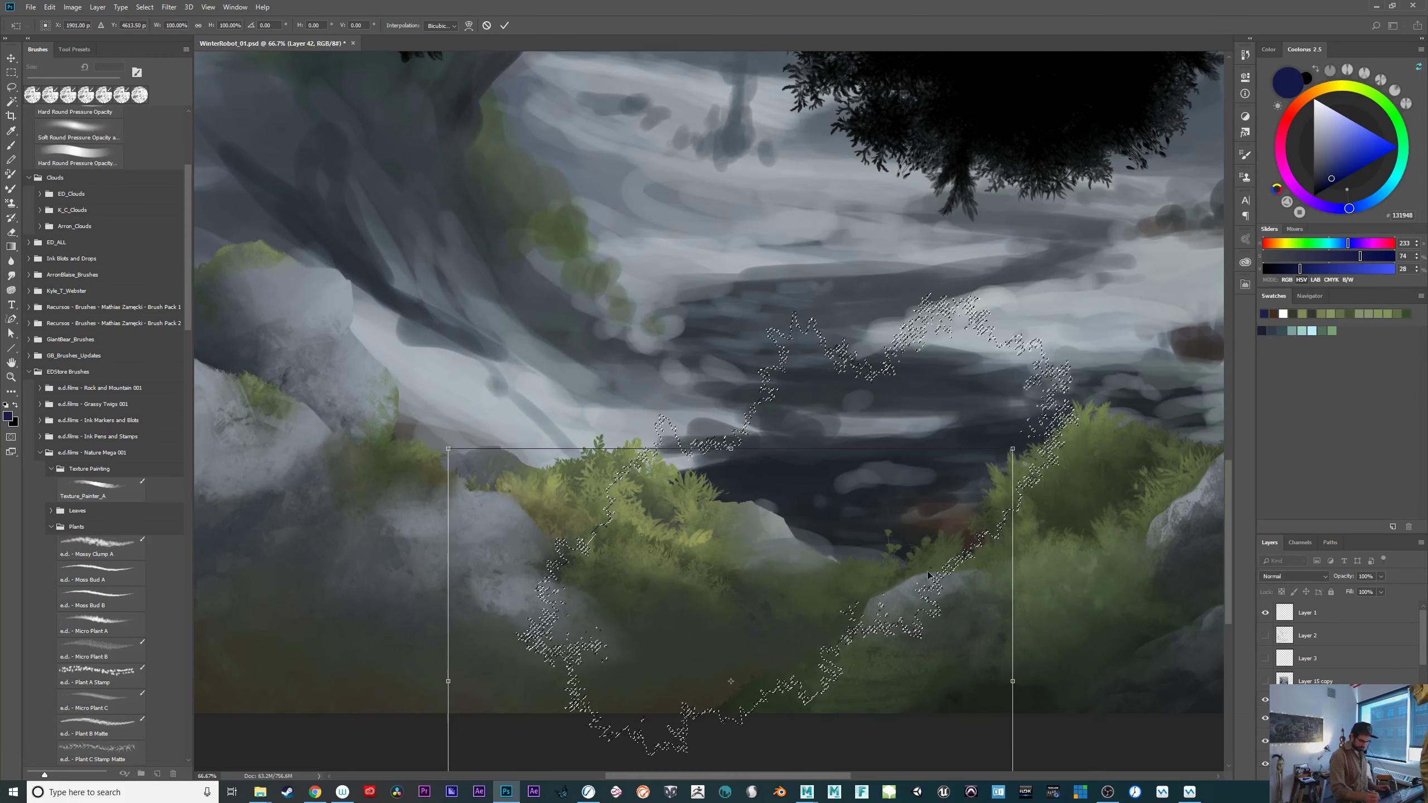
pyautogui.moveTo(929, 575); pyautogui.dragTo(993, 625)
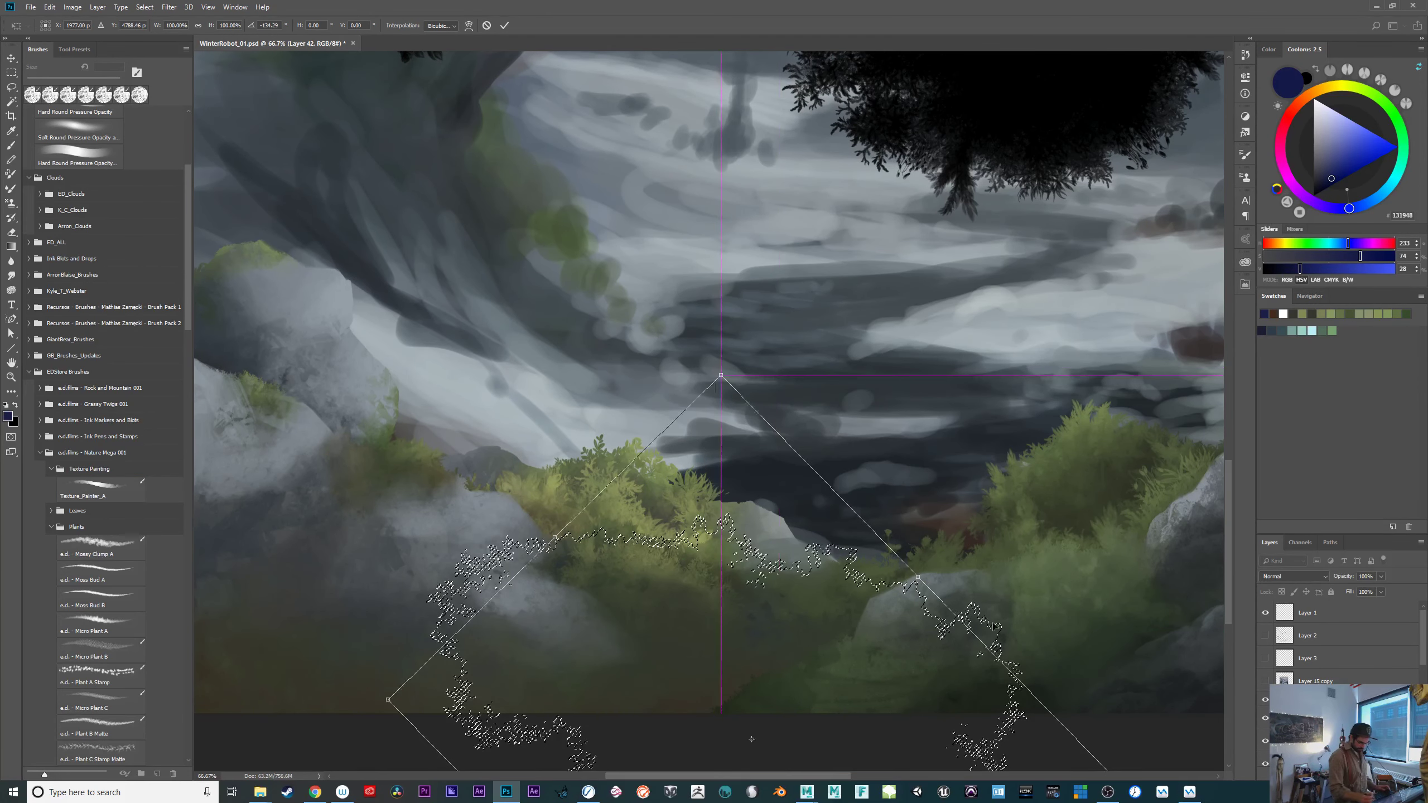
pyautogui.moveTo(721, 376); pyautogui.dragTo(765, 533)
pyautogui.moveTo(825, 677); pyautogui.dragTo(815, 556)
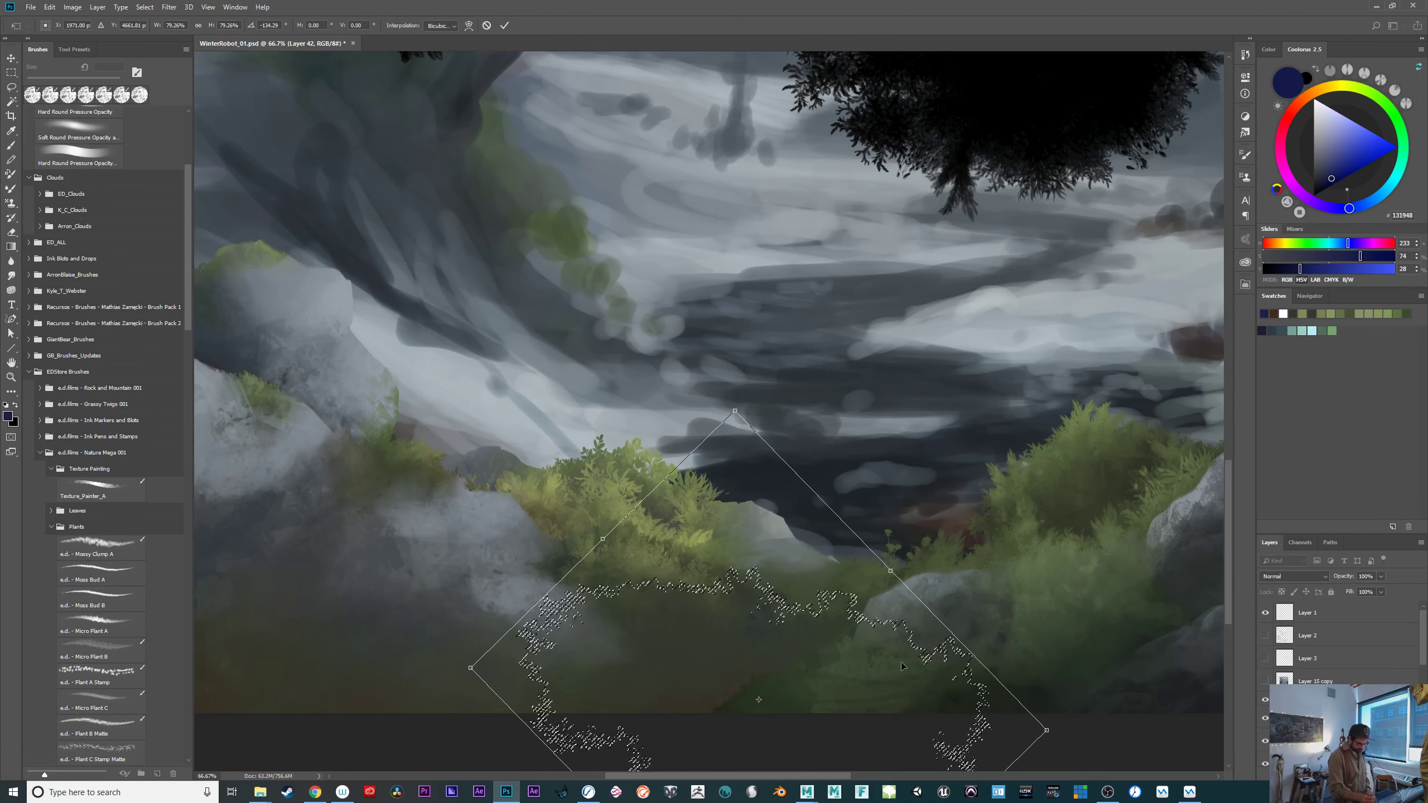
# Rotate the leafy selection to about 41° and fit it between the left bank's bush and the right bank's rock.
pyautogui.moveTo(902, 663); pyautogui.dragTo(938, 662)
pyautogui.moveTo(1086, 549); pyautogui.dragTo(1035, 478)
pyautogui.moveTo(974, 663); pyautogui.dragTo(985, 647)
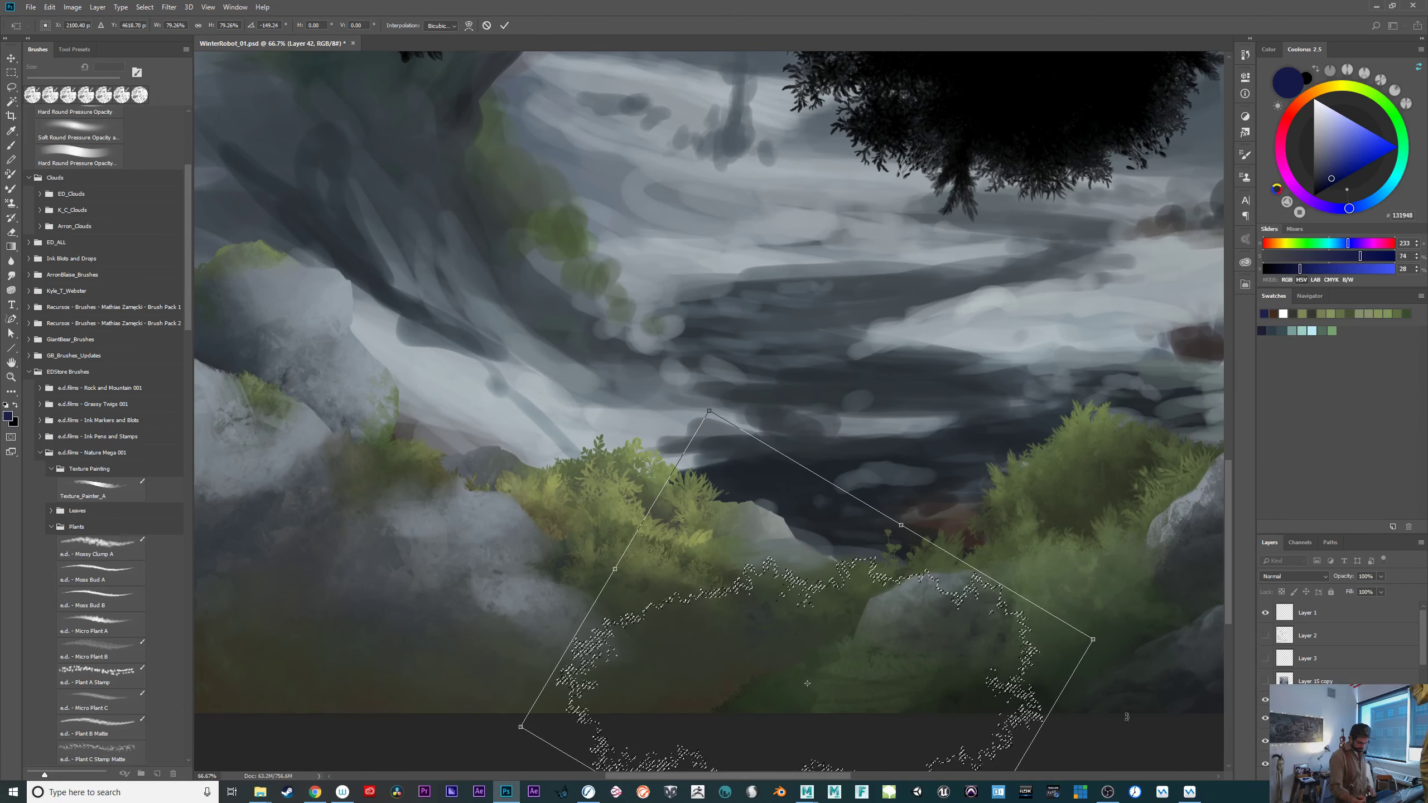
pyautogui.moveTo(1127, 717); pyautogui.dragTo(1040, 511)
pyautogui.moveTo(919, 659); pyautogui.dragTo(879, 620)
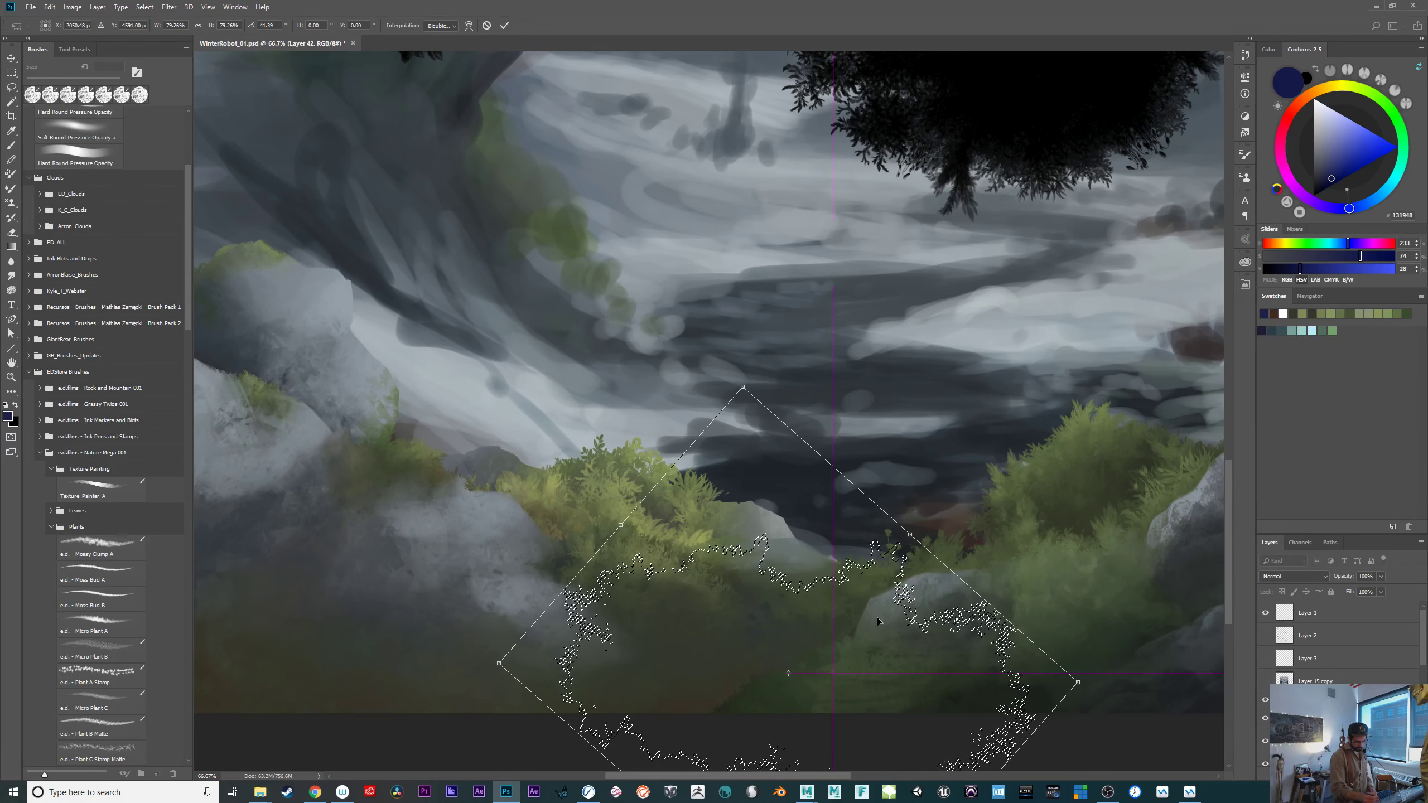
pyautogui.press('Return')
# Sample green from the right bank's bush and lighten it to #799C54 for painting foliage inside the repositioned selection.
pyautogui.press('b')
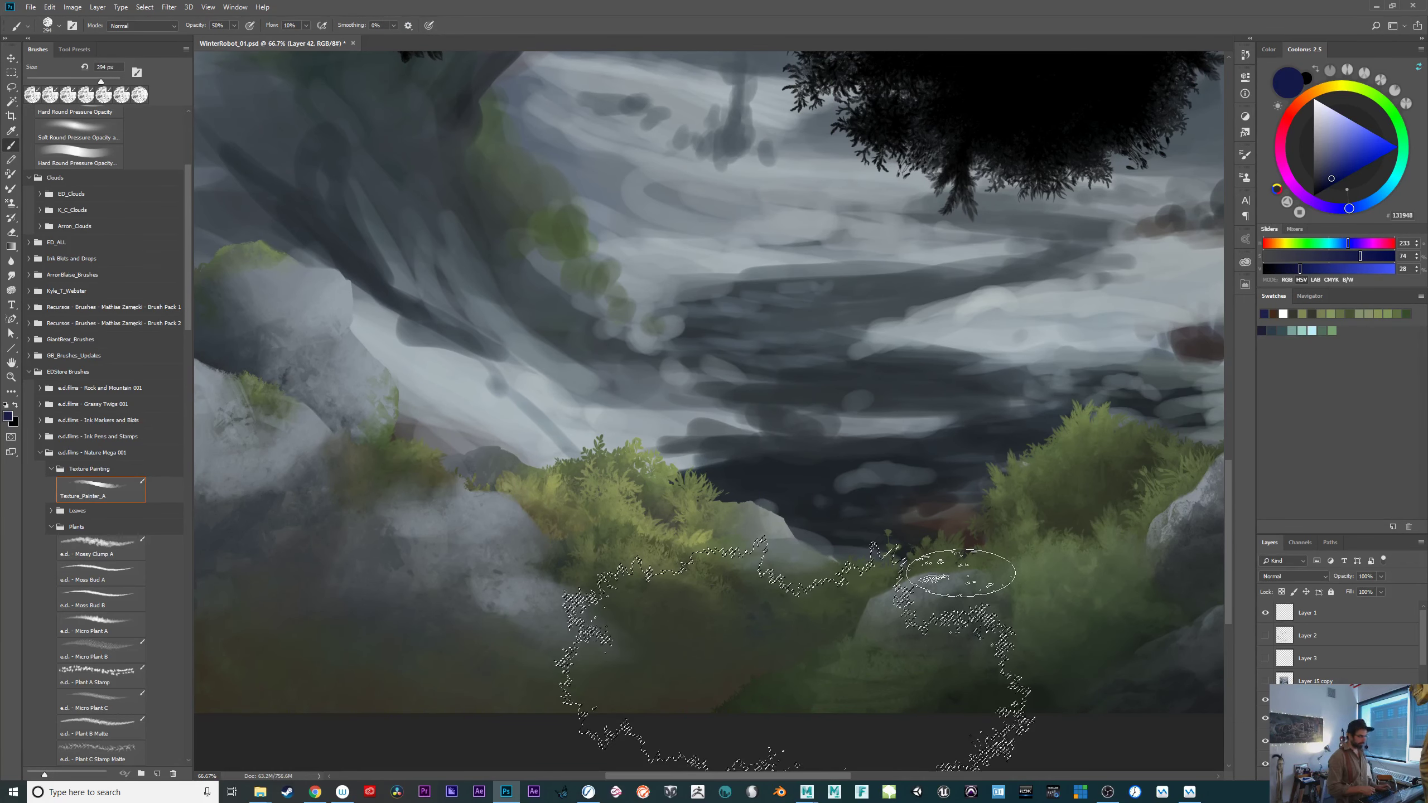
pyautogui.hotkey('ctrl', '+')
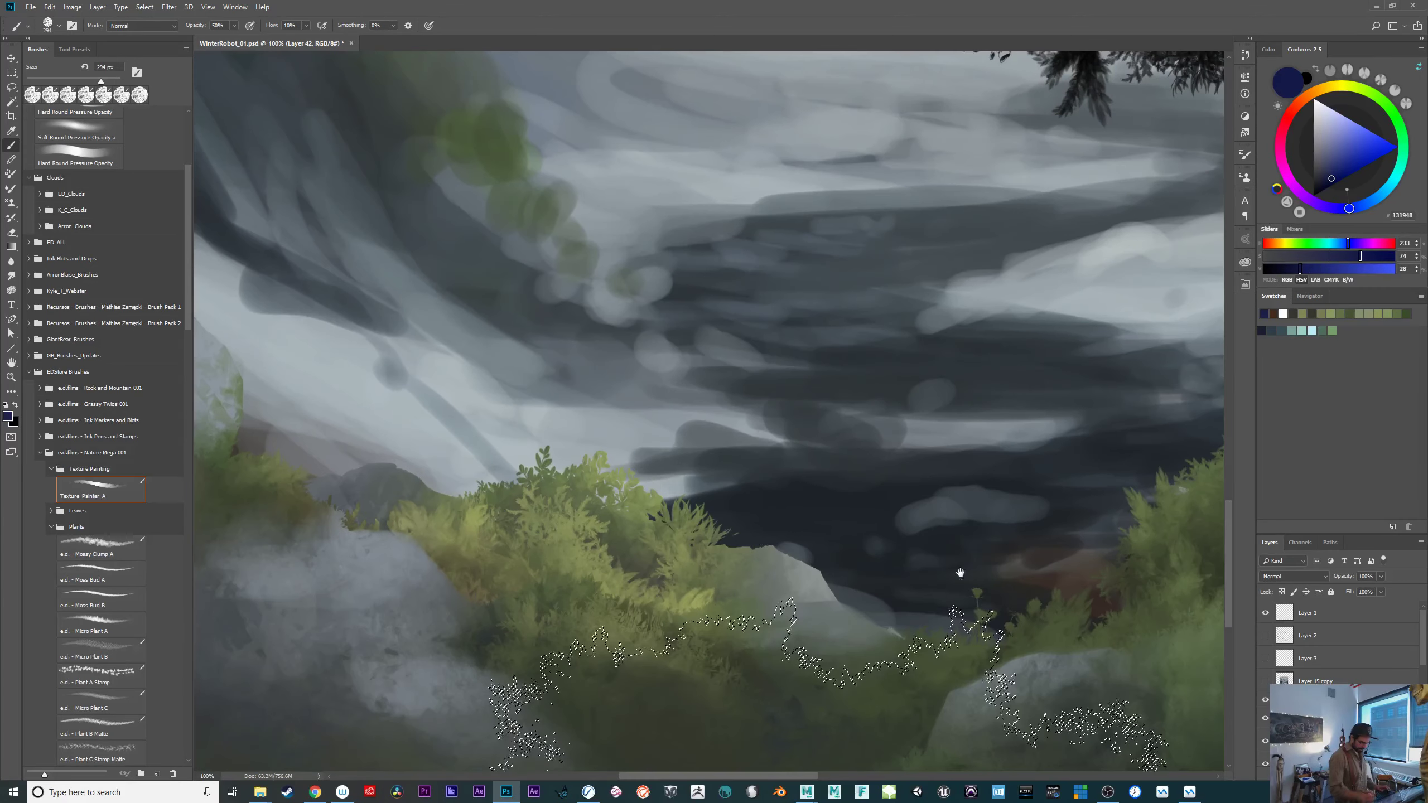
pyautogui.moveTo(961, 573); pyautogui.dragTo(910, 477)
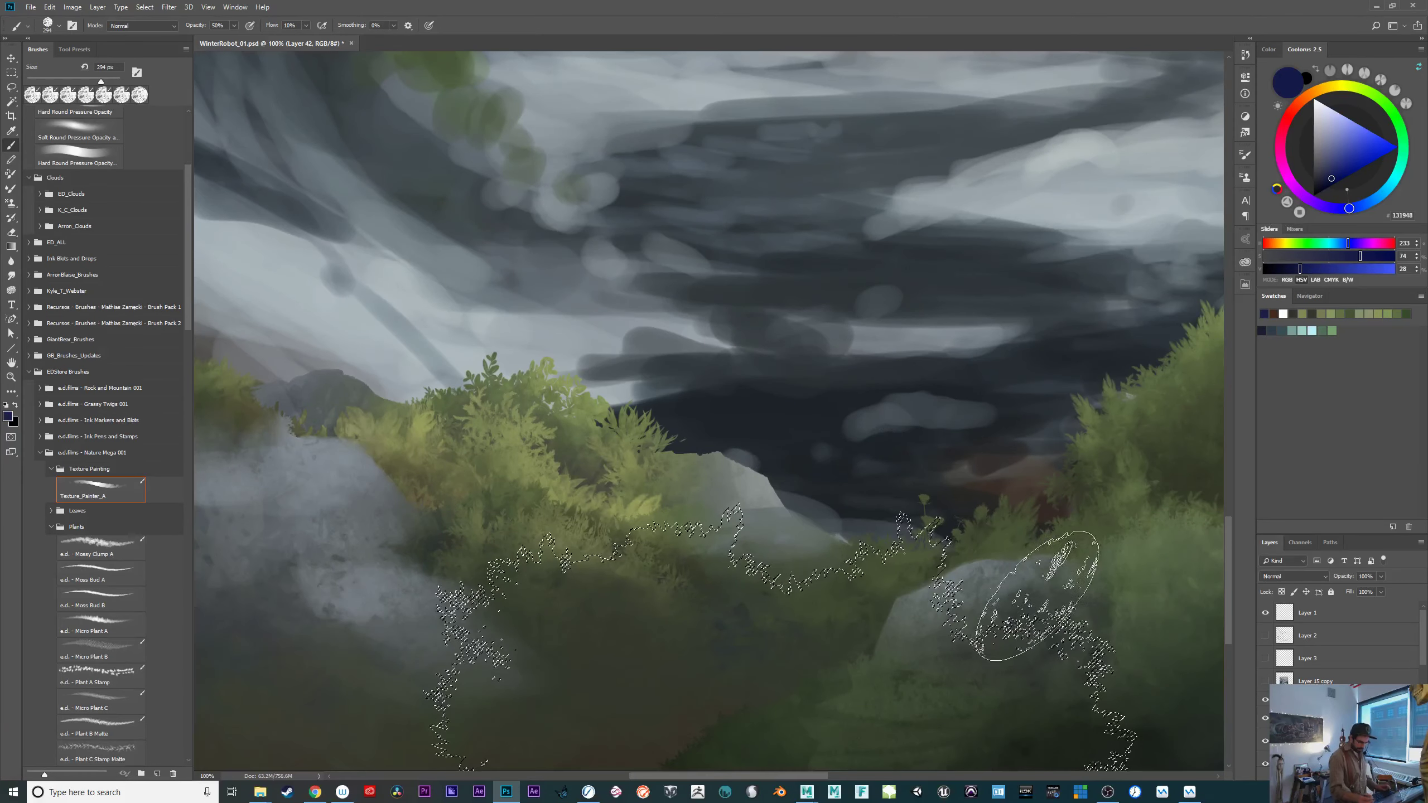
pyautogui.keyDown('alt'); pyautogui.click(1094, 441); pyautogui.keyUp('alt')
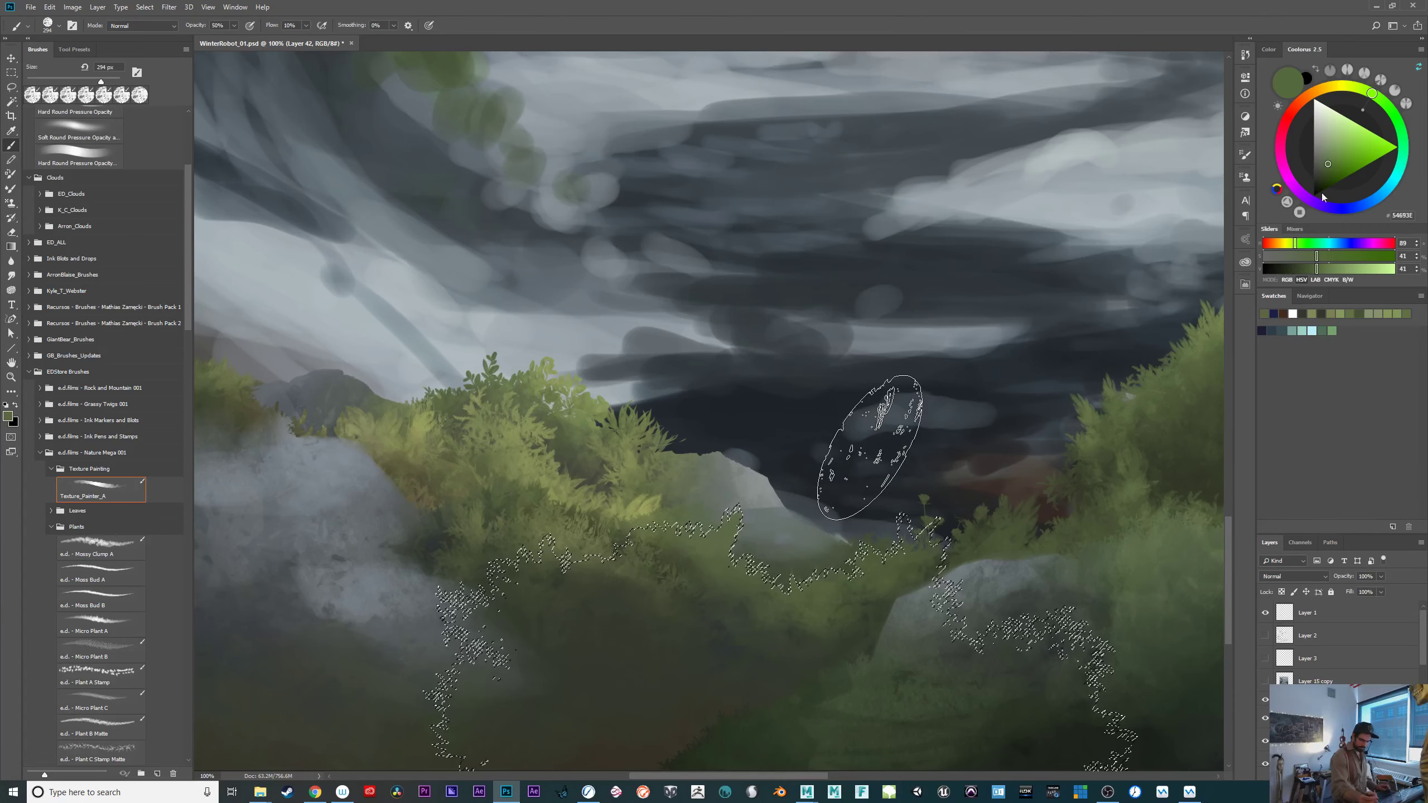
pyautogui.click(1337, 150)
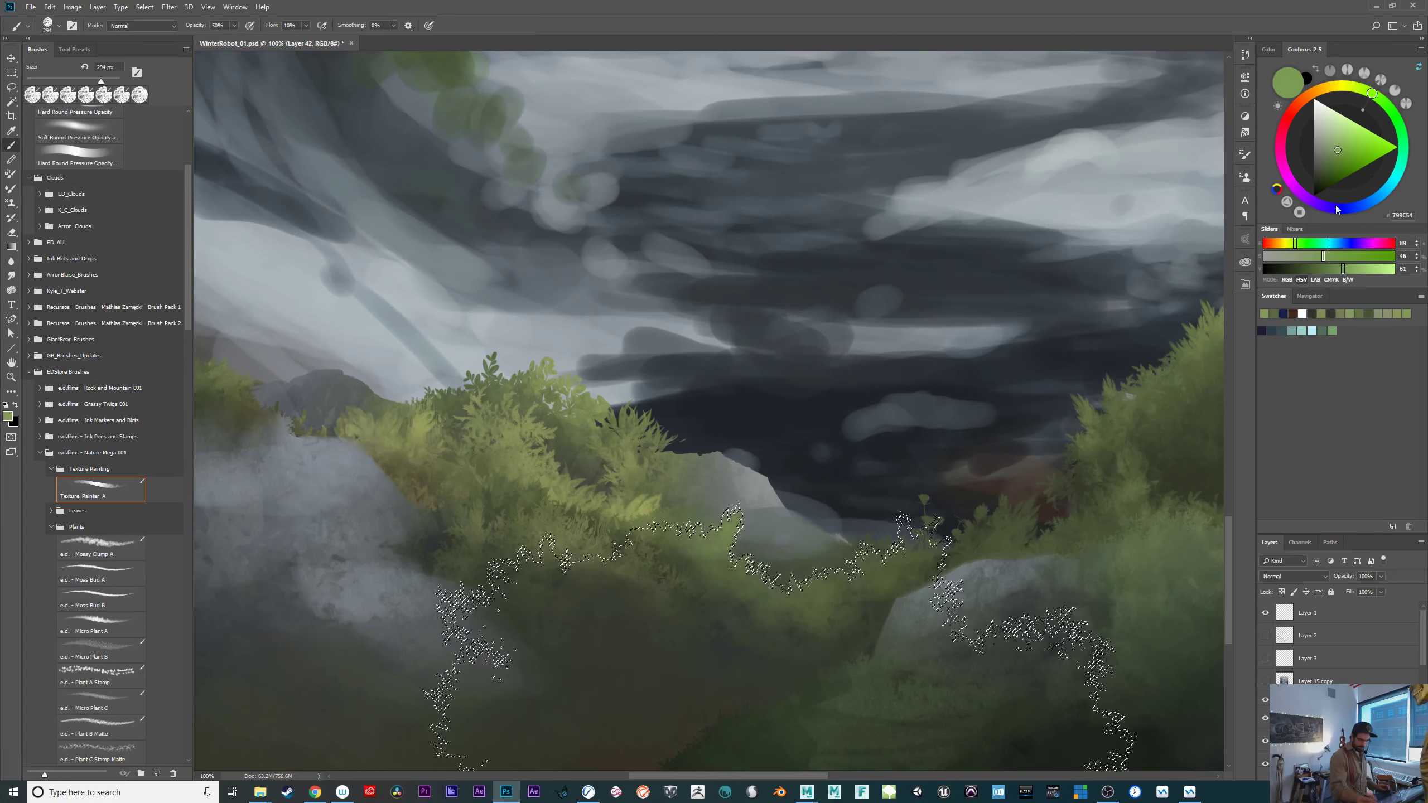
# Shift the brush colour to deep green at hue 124, paint below the left bush, then darken the green and undo the last stroke.
pyautogui.click(1332, 172)
pyautogui.click(1398, 120)
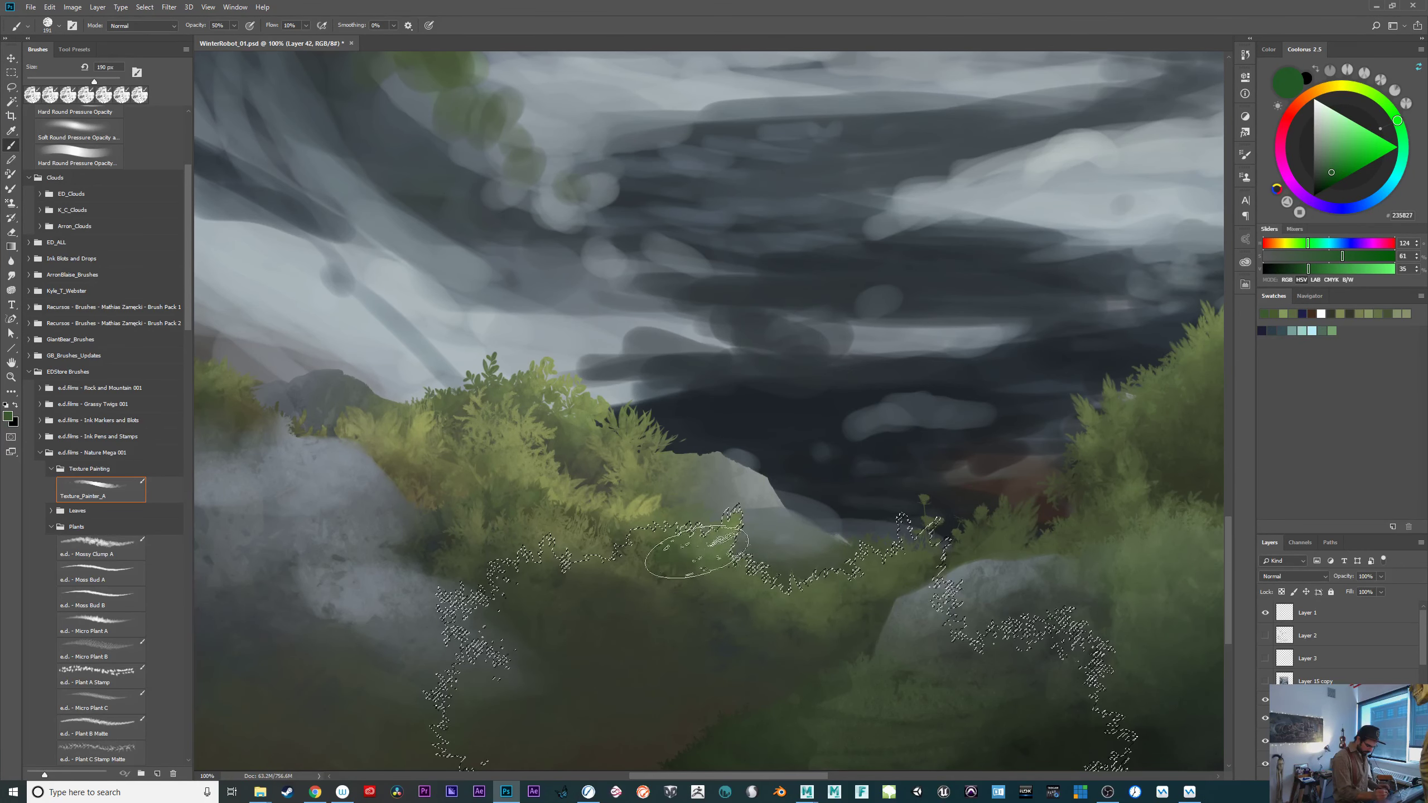
pyautogui.click(1324, 179)
pyautogui.hotkey('ctrl', 'alt', 'z')
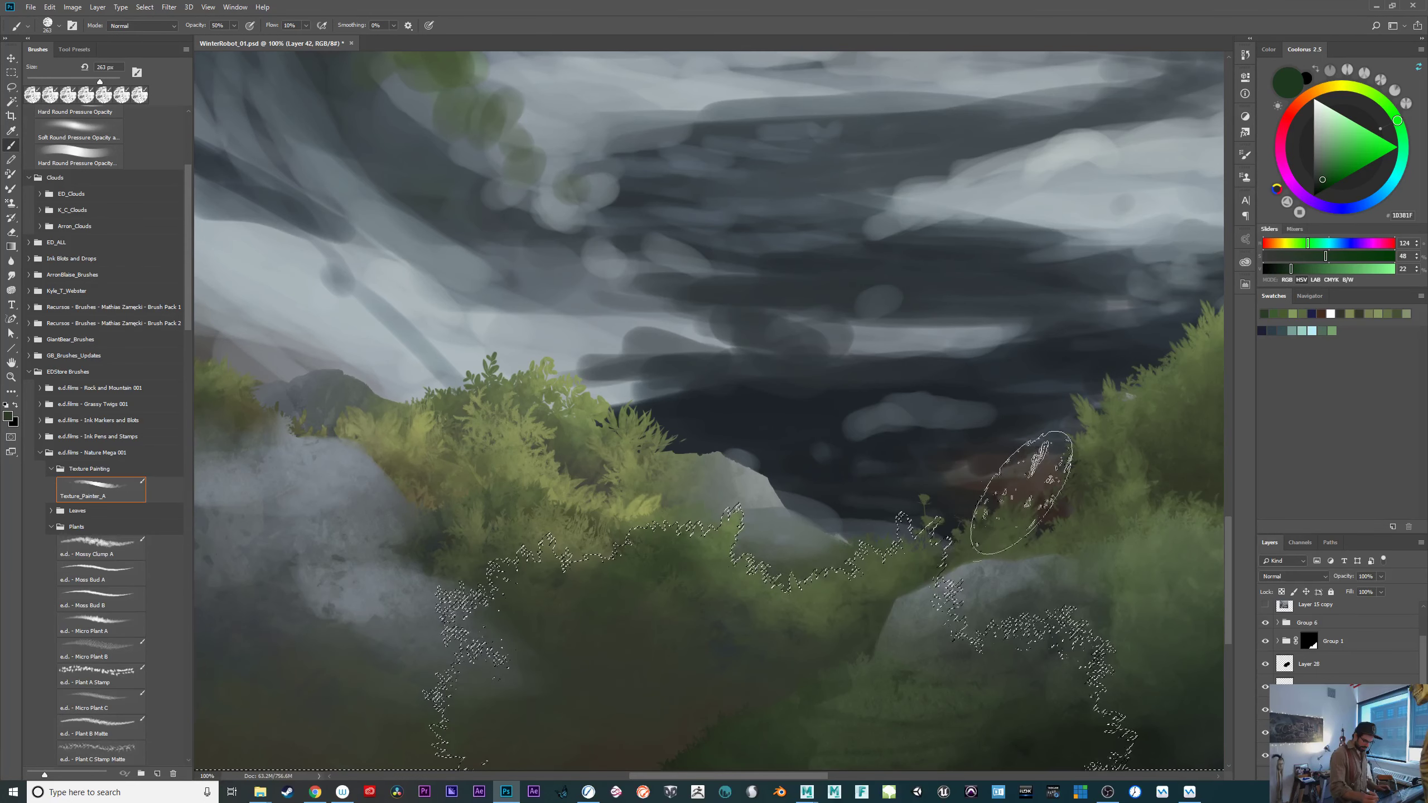
# Lighten the brush colour to a muted green, adjust it to hue 100, and paint foliage inside the leafy selection.
pyautogui.click(1335, 147)
pyautogui.click(1368, 98)
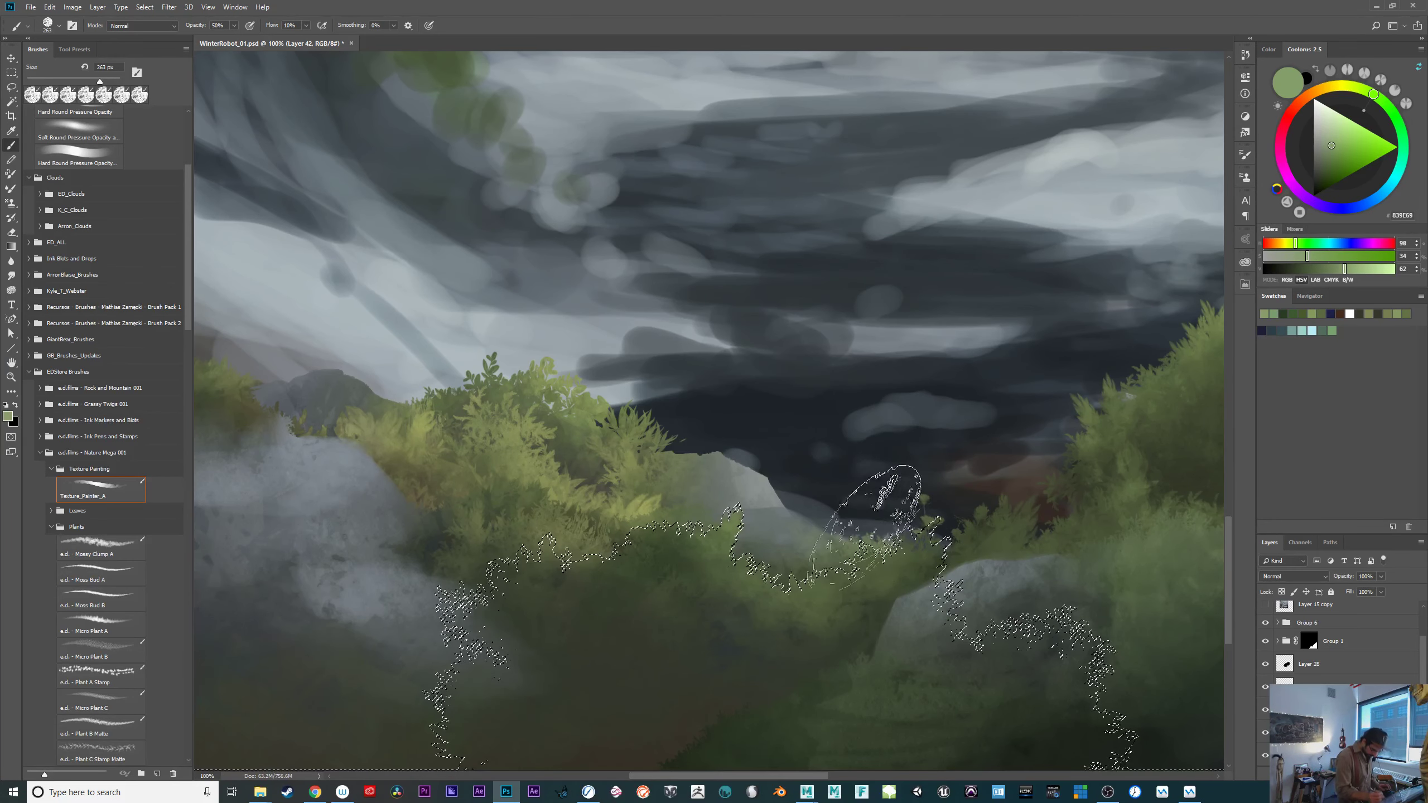
pyautogui.moveTo(969, 646)
pyautogui.mouseDown()
pyautogui.moveTo(946, 603)
pyautogui.moveTo(1001, 611)
pyautogui.mouseUp()
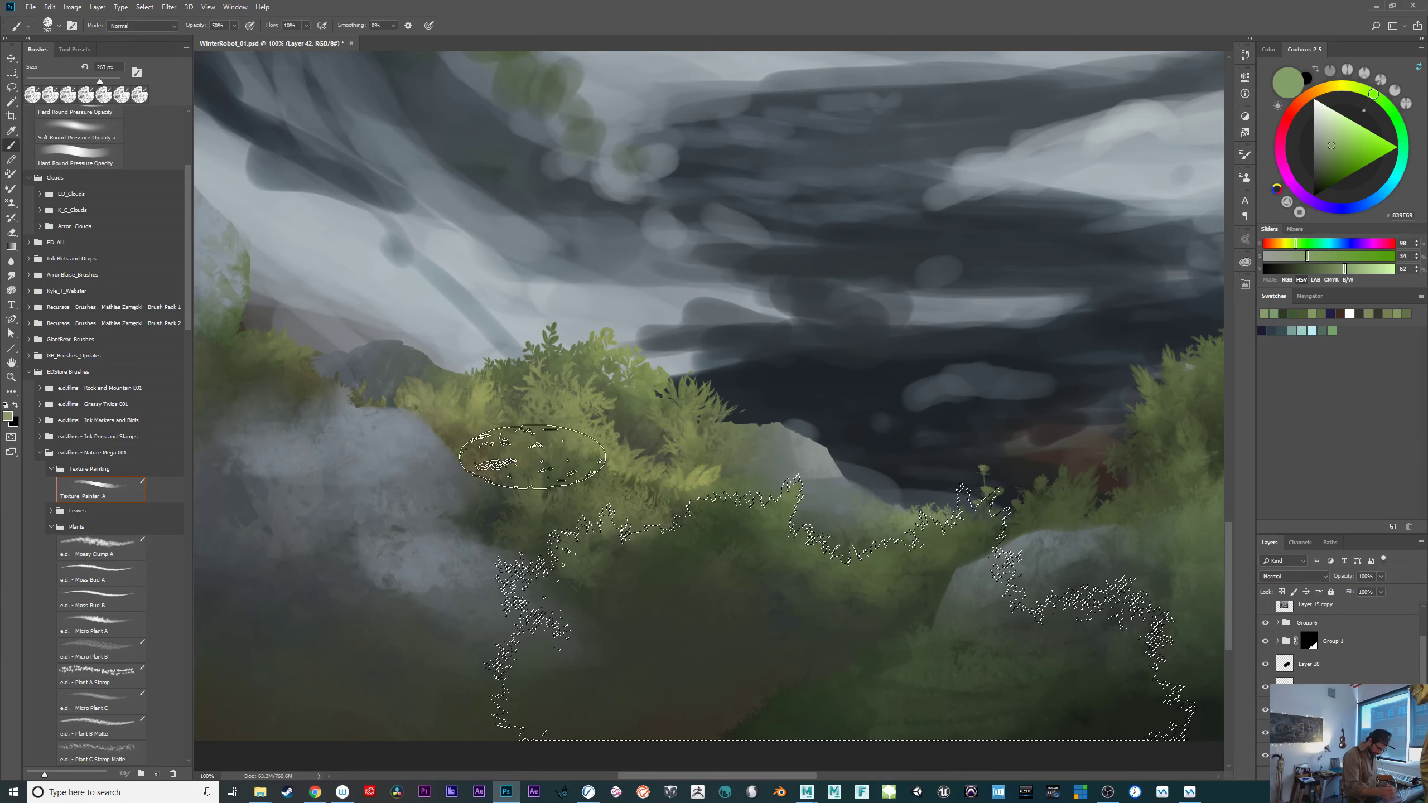
pyautogui.click(1329, 153)
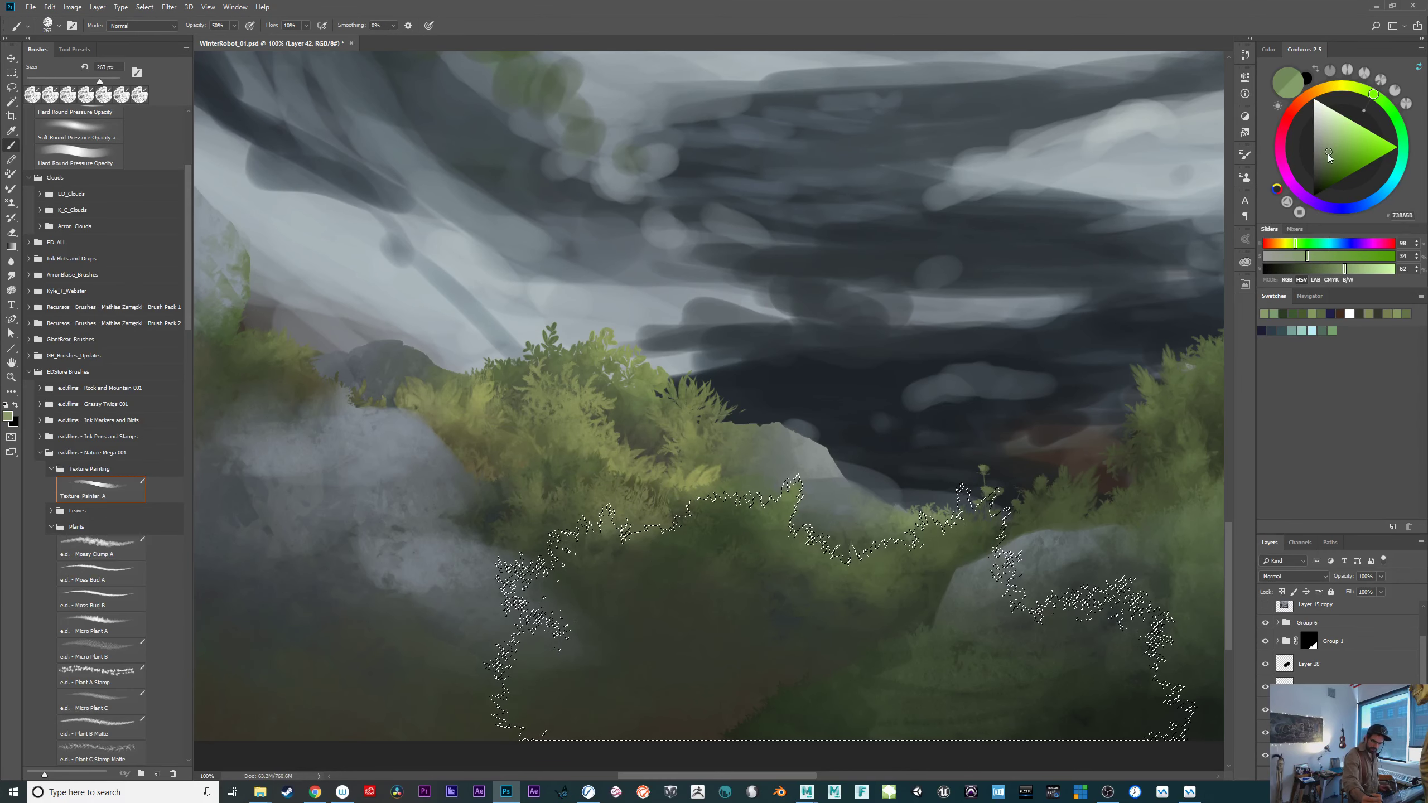
pyautogui.click(1381, 100)
pyautogui.moveTo(594, 534)
pyautogui.mouseDown()
pyautogui.moveTo(527, 497)
pyautogui.moveTo(626, 590)
pyautogui.moveTo(628, 528)
pyautogui.moveTo(573, 551)
pyautogui.mouseUp()
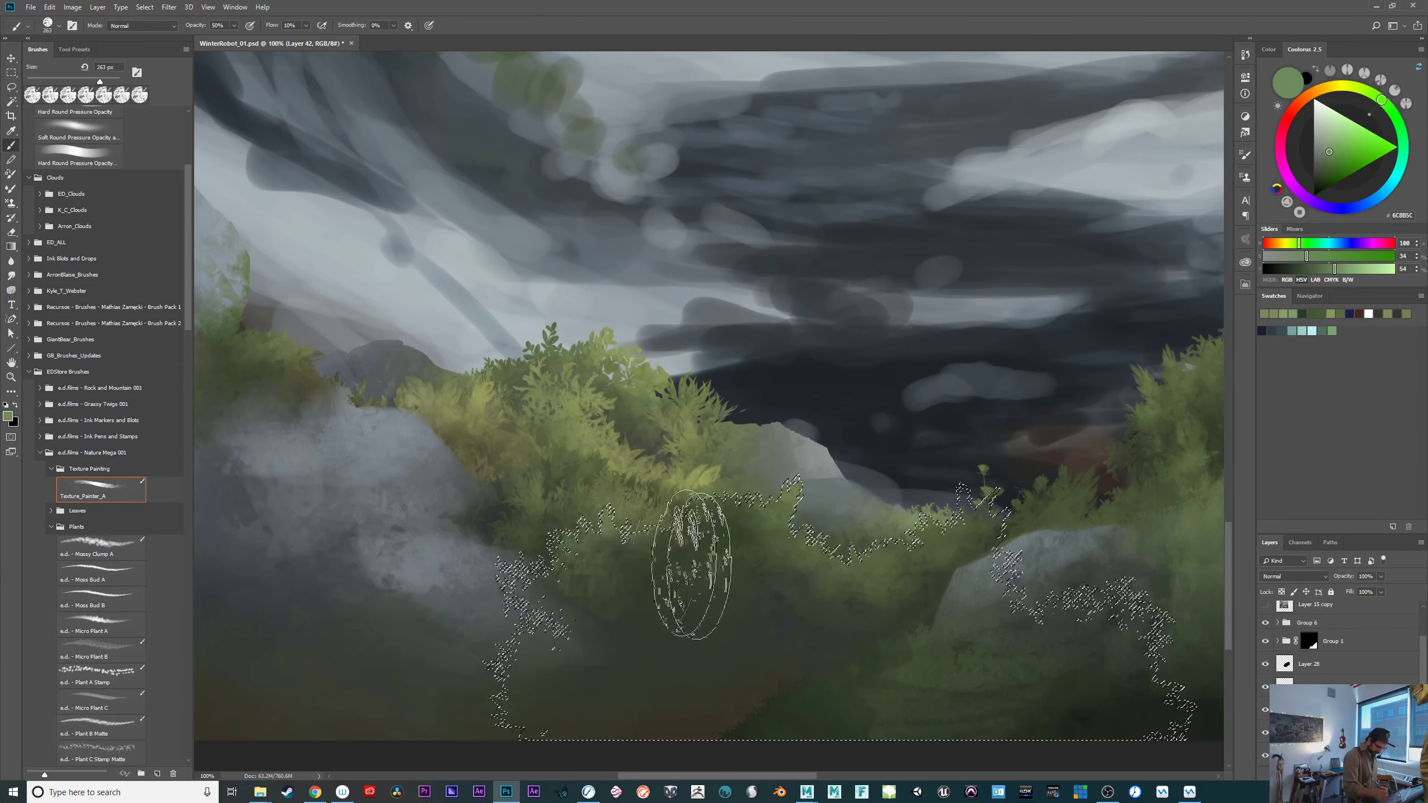
# Sample dark green below the left bush, adjust it to #2F3627, paint shadows inside the restored leafy selection, and deselect.
pyautogui.keyDown('alt'); pyautogui.click(632, 574); pyautogui.keyUp('alt')
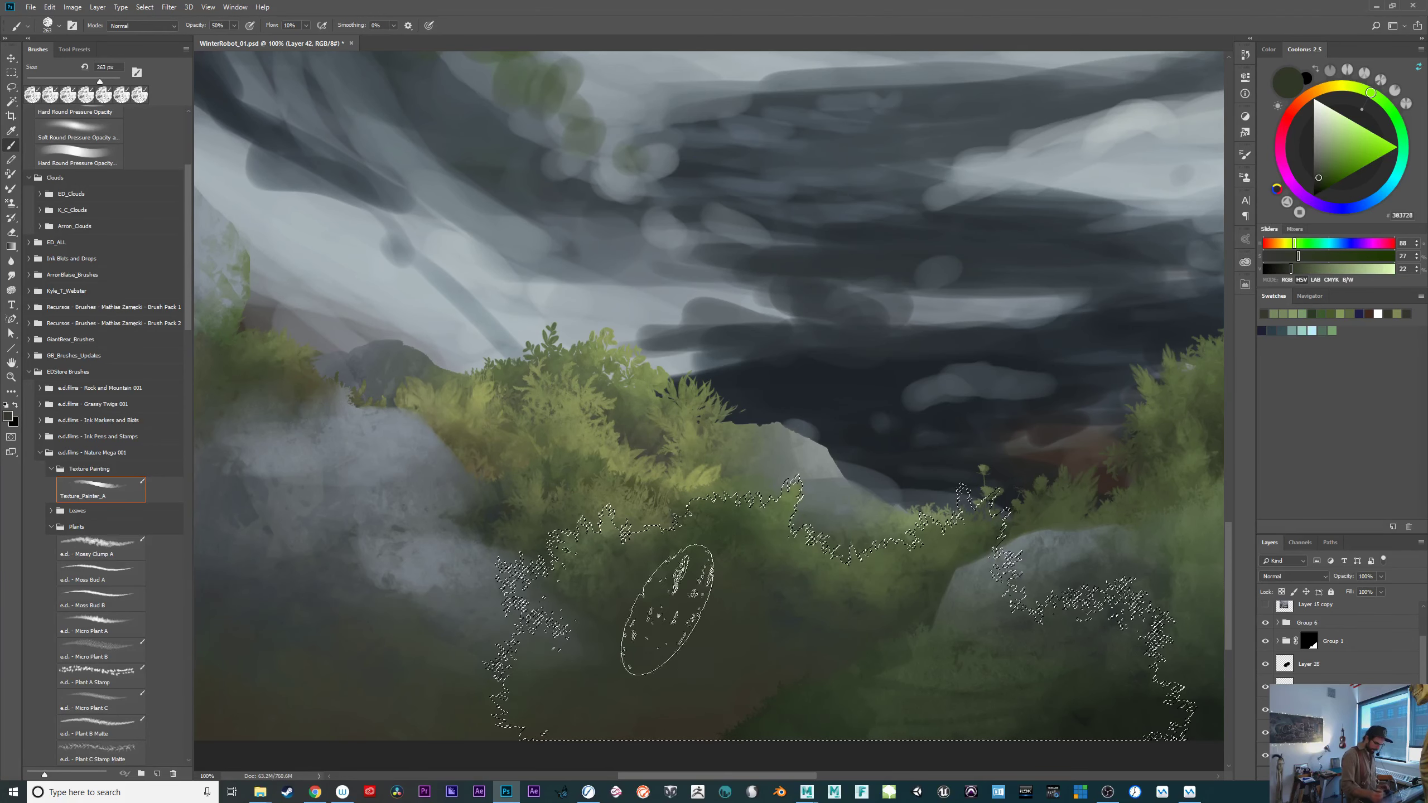
pyautogui.hotkey('ctrl', 'd')
pyautogui.moveTo(908, 664); pyautogui.dragTo(777, 705)
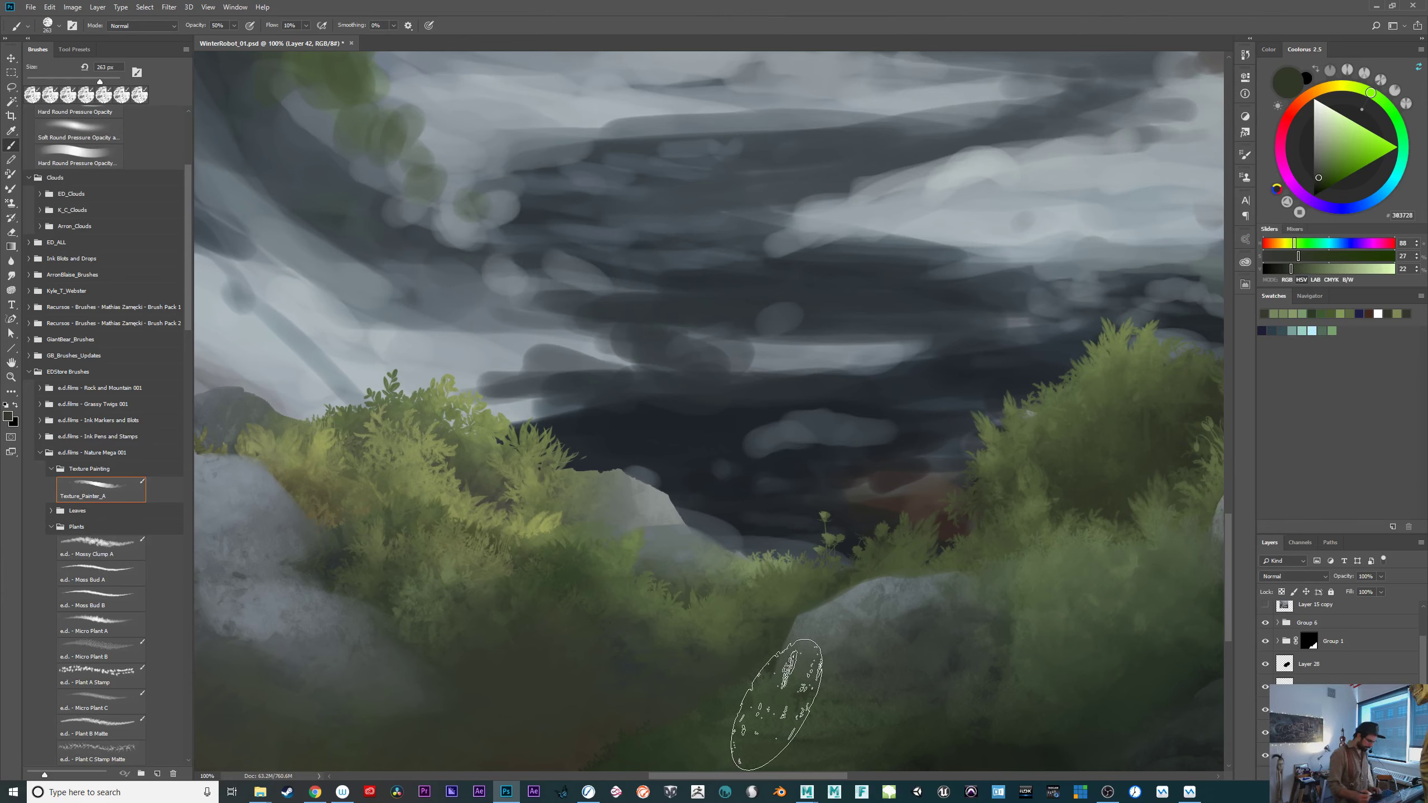
pyautogui.hotkey('ctrl', 'shift', 'd')
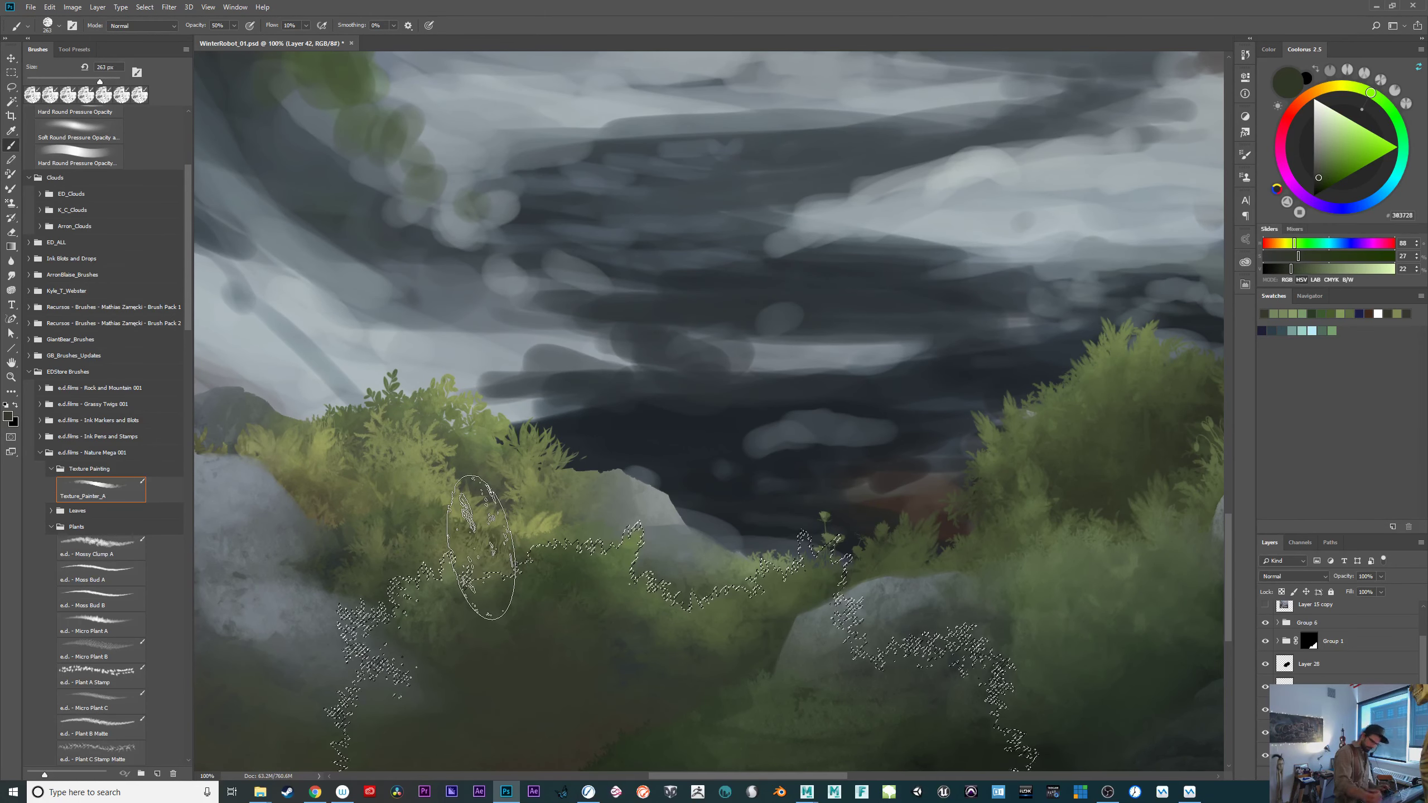
pyautogui.click(1323, 164)
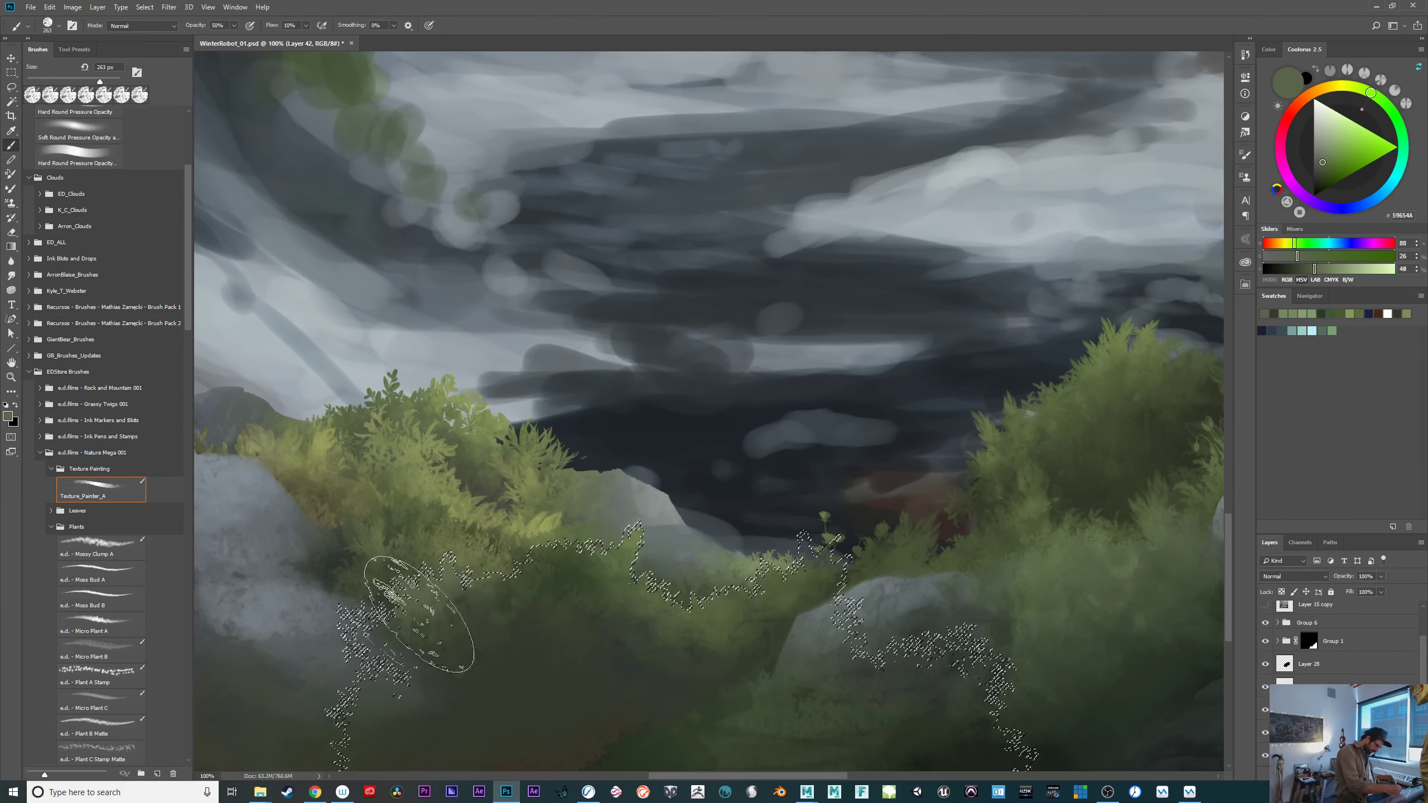
pyautogui.click(1319, 178)
pyautogui.moveTo(419, 606); pyautogui.dragTo(491, 652)
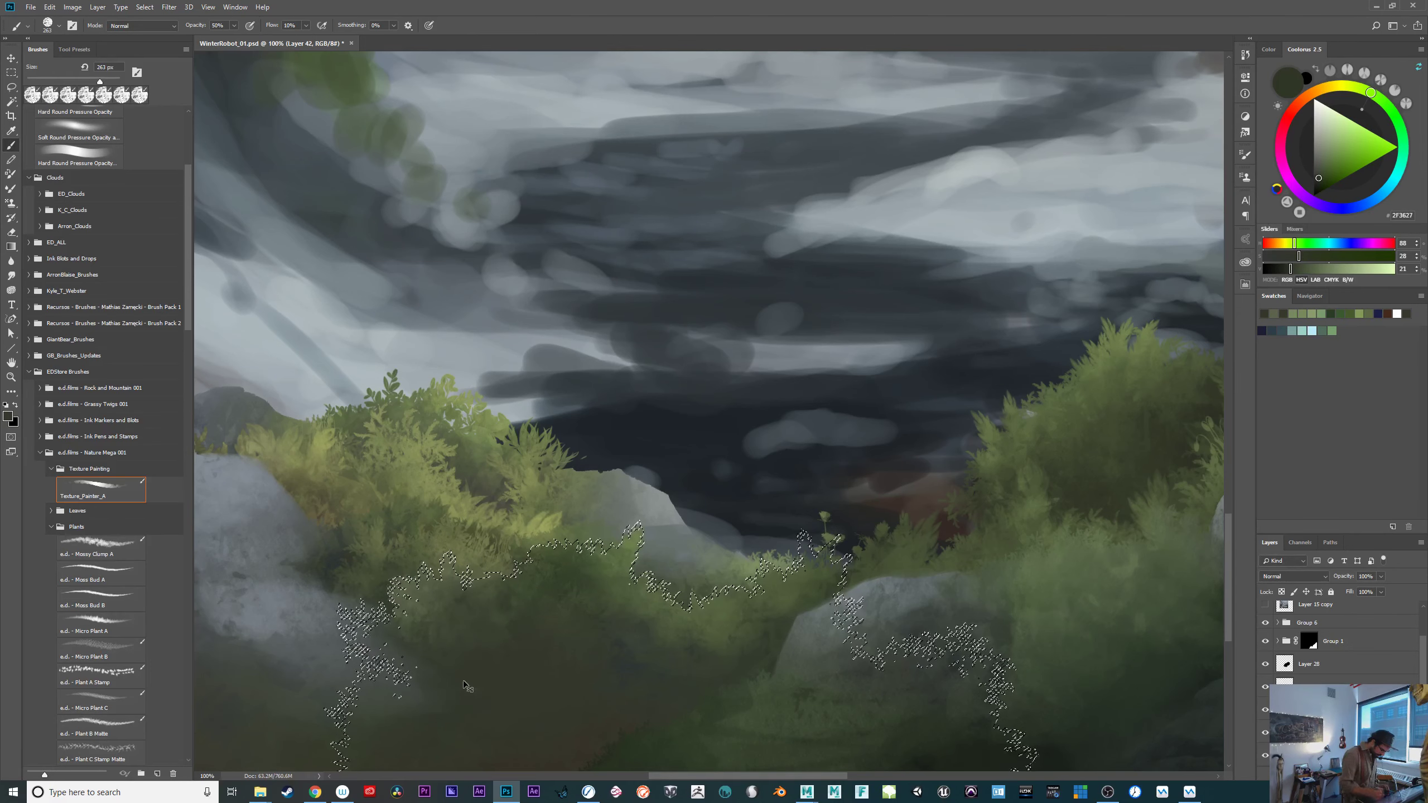
pyautogui.hotkey('ctrl', 'd')
# Load the outline of the large central hanging foliage layer as a selection, replacing the left canopy's outline.
pyautogui.moveTo(809, 692)
pyautogui.mouseDown()
pyautogui.moveTo(708, 616)
pyautogui.moveTo(937, 552)
pyautogui.moveTo(908, 549)
pyautogui.mouseUp()
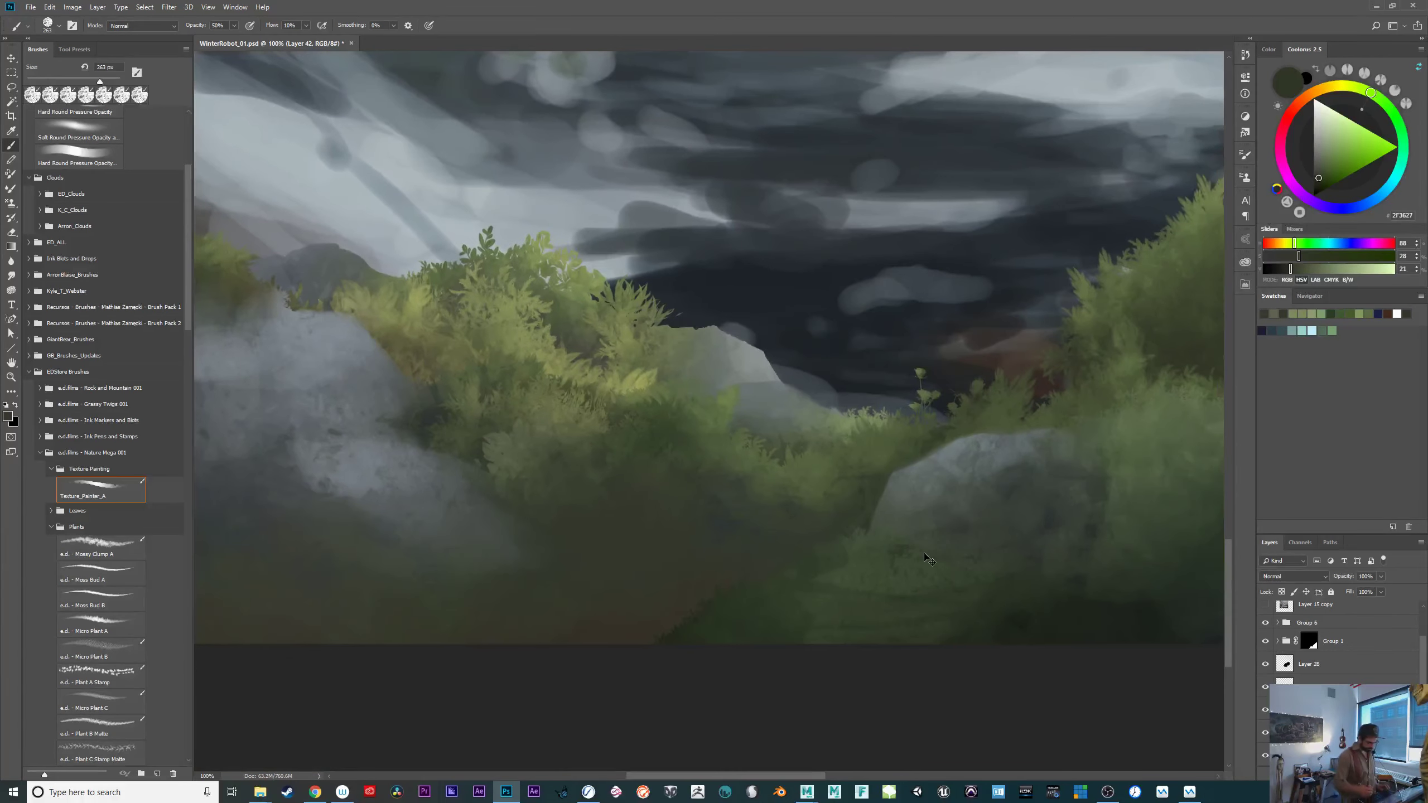
pyautogui.hotkey('ctrl', '-')
pyautogui.hotkey('ctrl', '-')
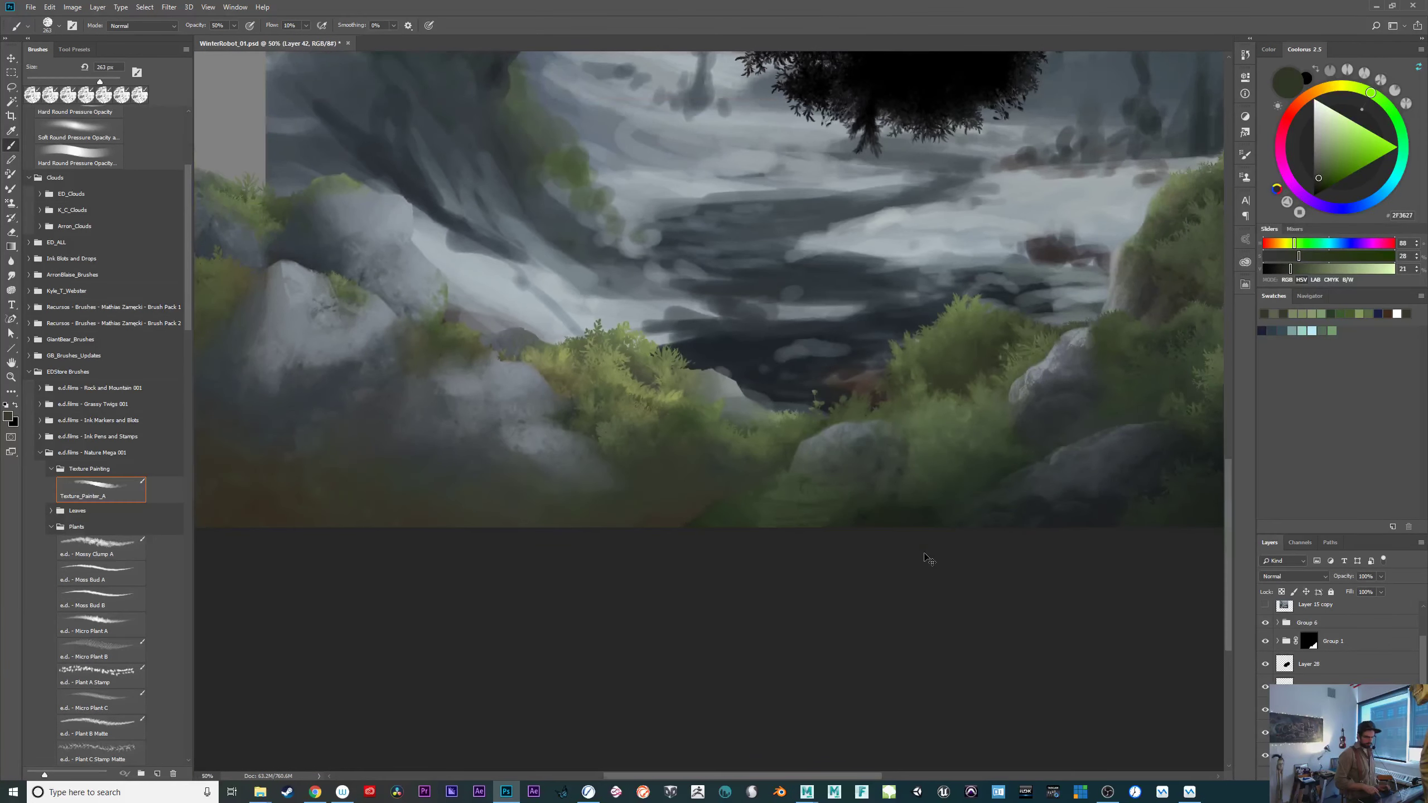
pyautogui.moveTo(876, 539)
pyautogui.mouseDown()
pyautogui.moveTo(893, 695)
pyautogui.moveTo(918, 676)
pyautogui.moveTo(909, 644)
pyautogui.moveTo(775, 590)
pyautogui.moveTo(665, 715)
pyautogui.mouseUp()
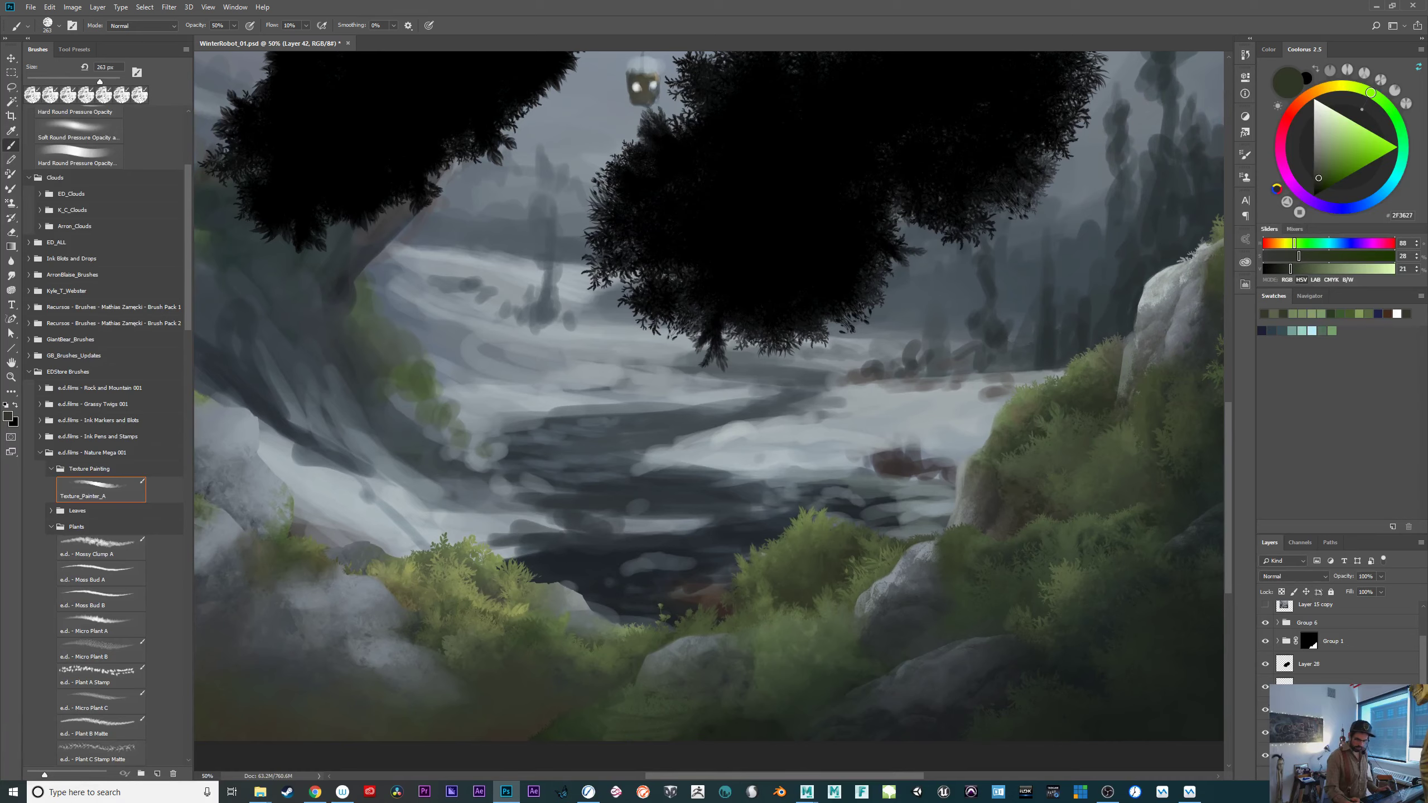
pyautogui.keyDown('ctrl'); pyautogui.click(1284, 684); pyautogui.keyUp('ctrl')
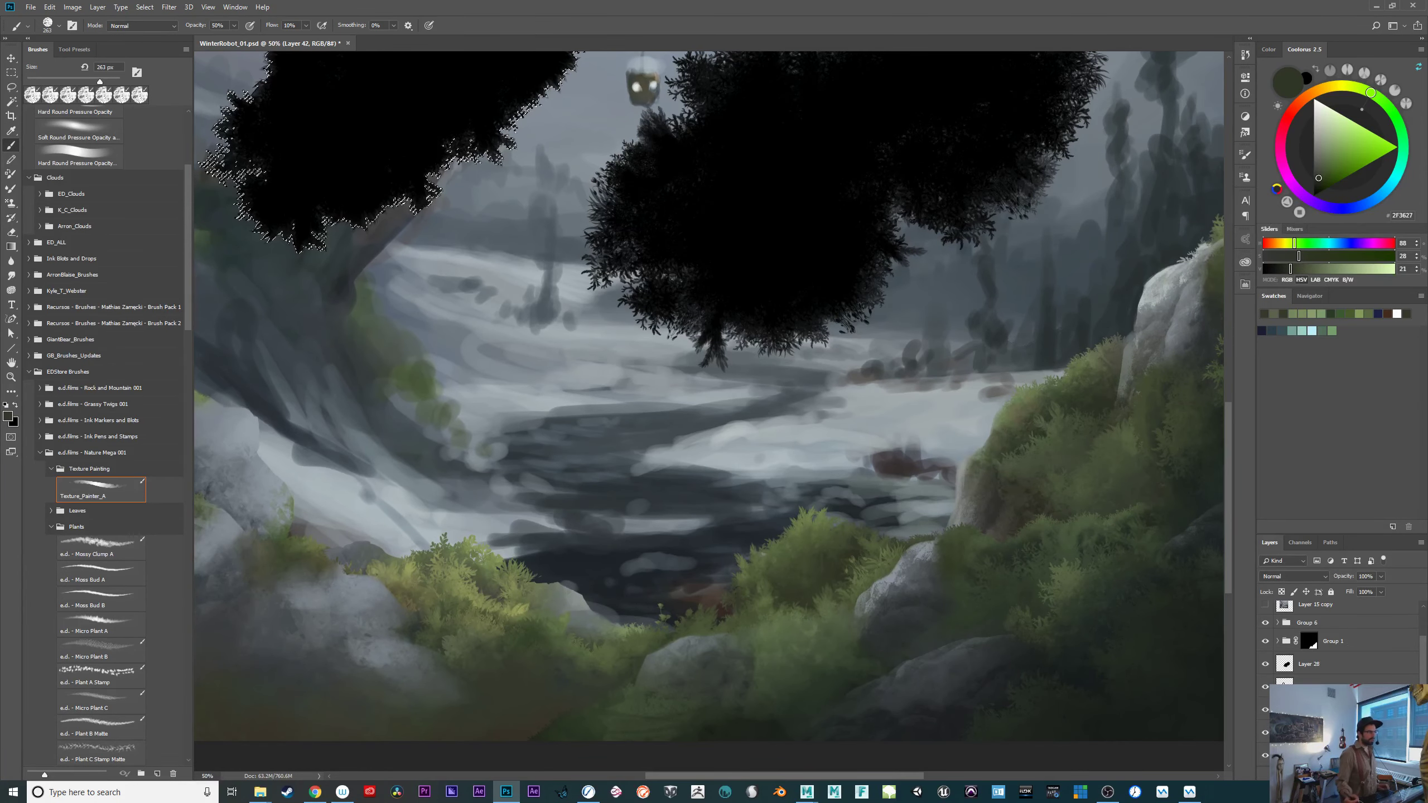
pyautogui.keyDown('ctrl'); pyautogui.click(1285, 664); pyautogui.keyUp('ctrl')
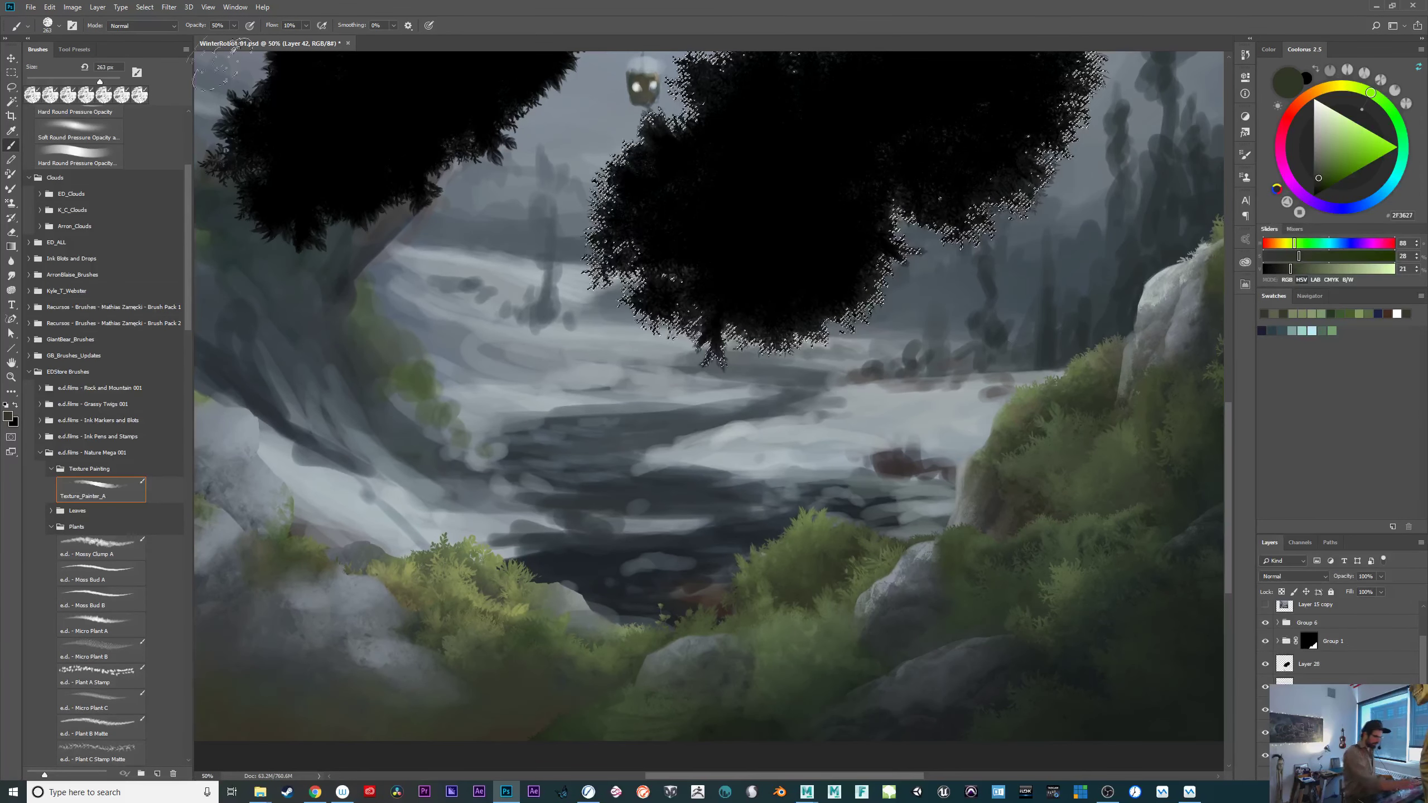
# Transform the foliage selection onto the lower left foreground, scaling it to about 64% and rotating it to about -168°.
pyautogui.click(145, 7)
pyautogui.click(197, 209)
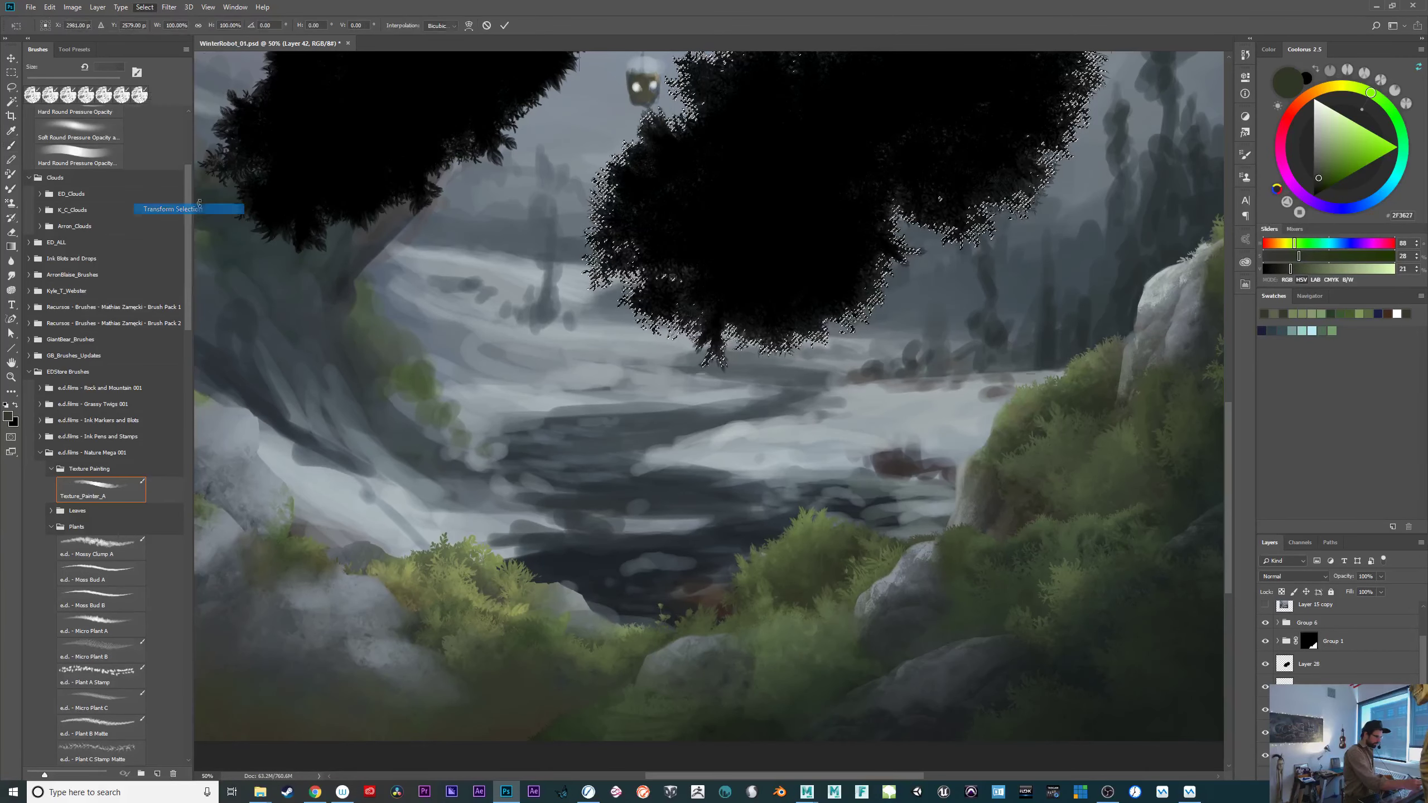
pyautogui.moveTo(877, 149); pyautogui.dragTo(566, 689)
pyautogui.moveTo(842, 591); pyautogui.dragTo(801, 466)
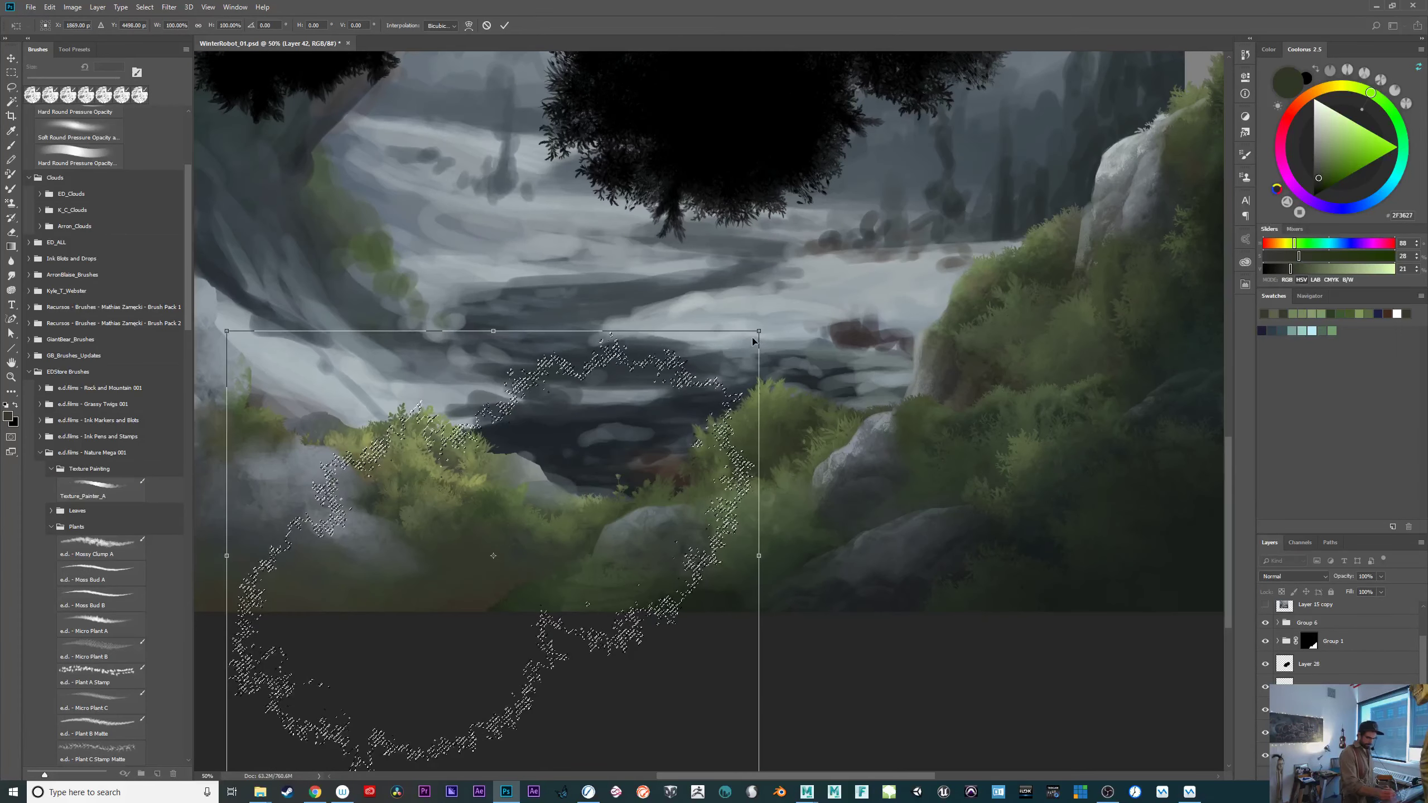
pyautogui.moveTo(762, 336); pyautogui.dragTo(556, 503)
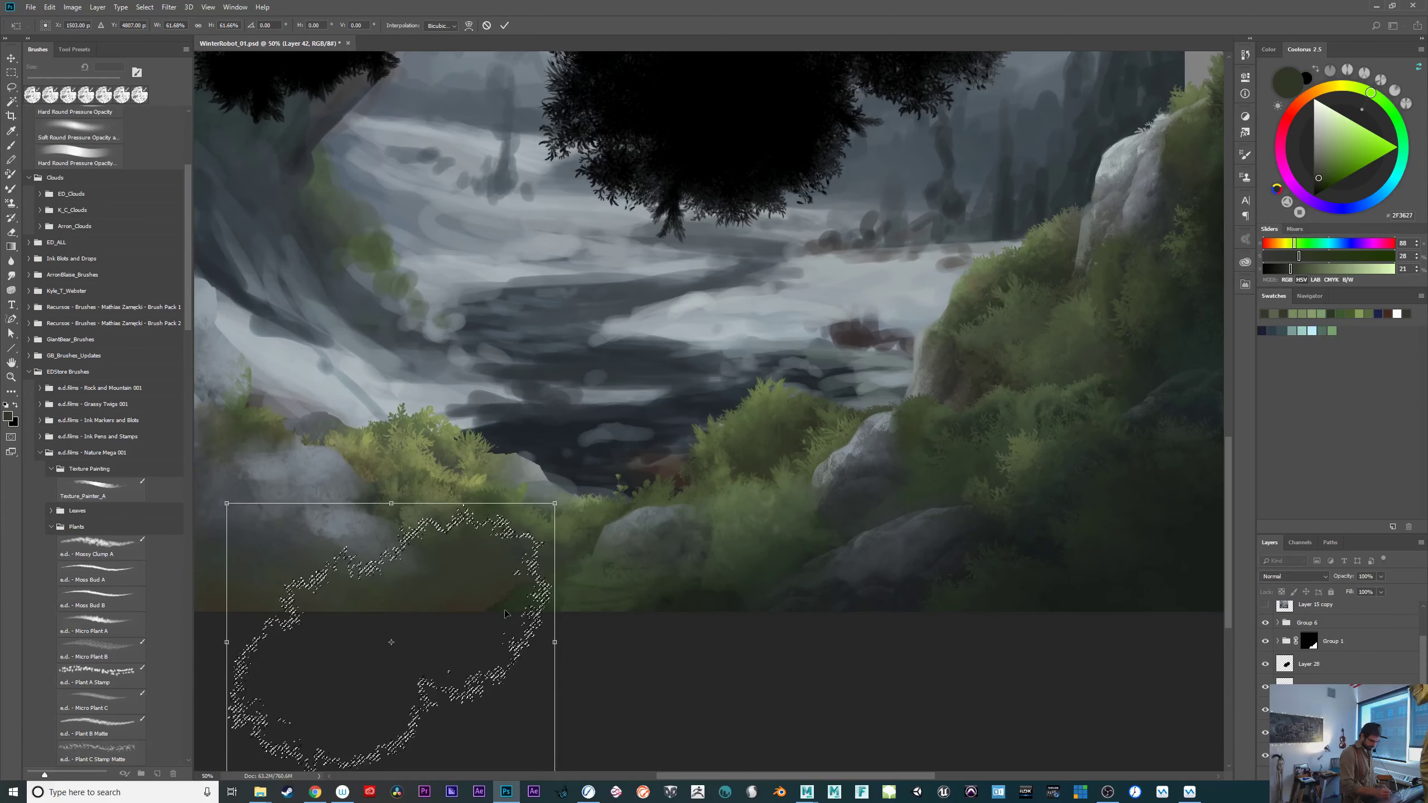
pyautogui.moveTo(461, 597); pyautogui.dragTo(442, 613)
pyautogui.moveTo(650, 698); pyautogui.dragTo(169, 580)
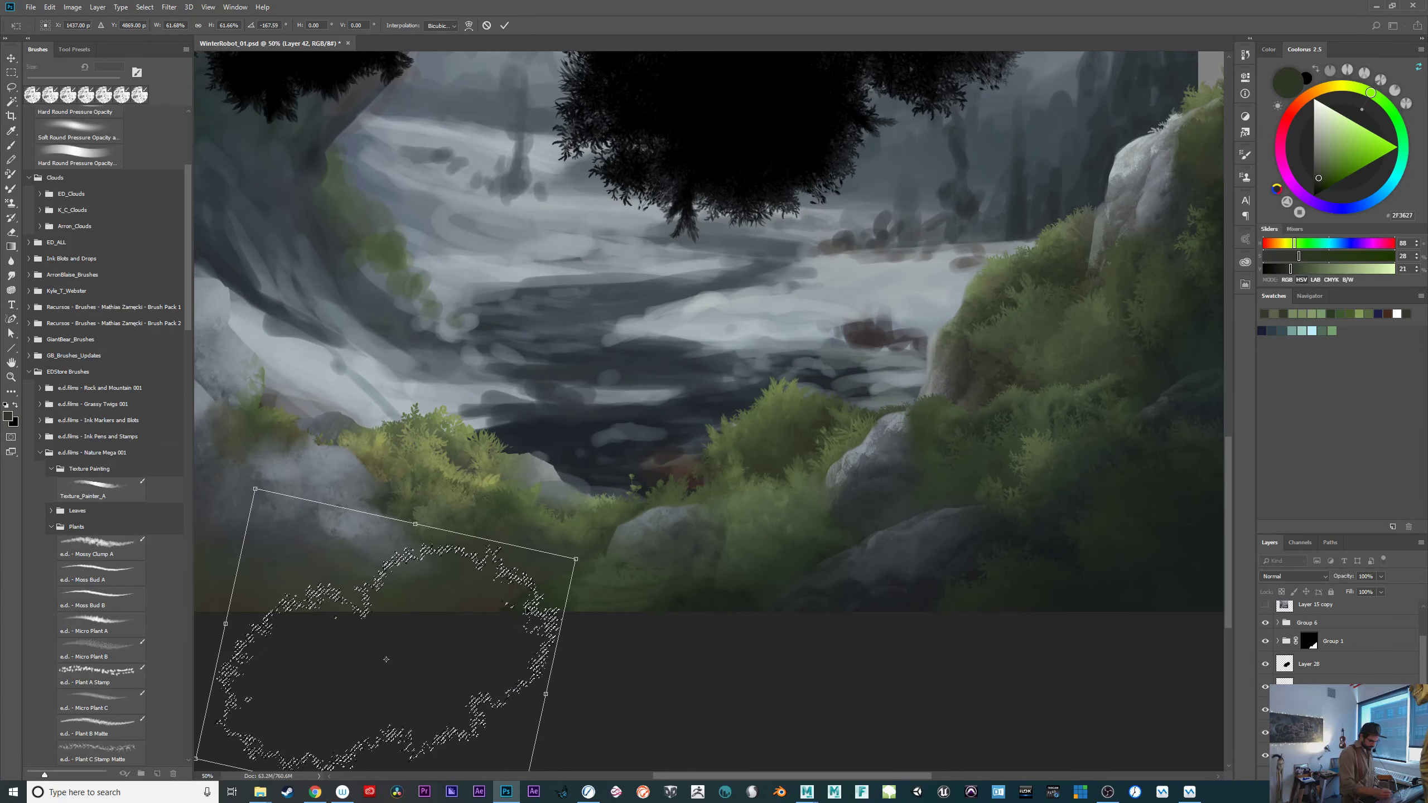
pyautogui.moveTo(449, 642); pyautogui.dragTo(486, 641)
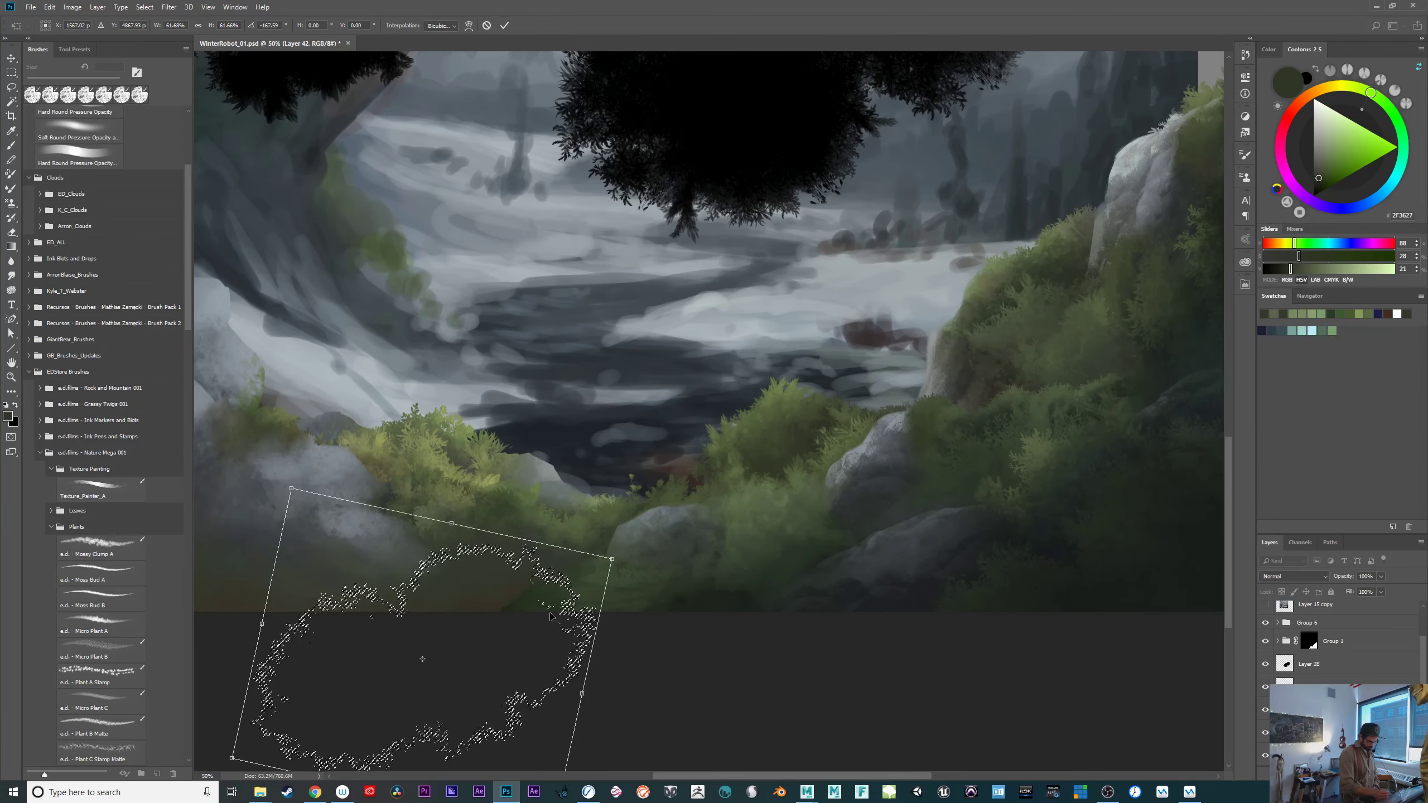
pyautogui.moveTo(565, 614); pyautogui.dragTo(564, 606)
pyautogui.press('Return')
# Sample yellow-green from the left bush, enlarge the brush to about 350 px, and paint lit foliage along the selection's upper edge, redoing the first stroke.
pyautogui.hotkey('ctrl', '+')
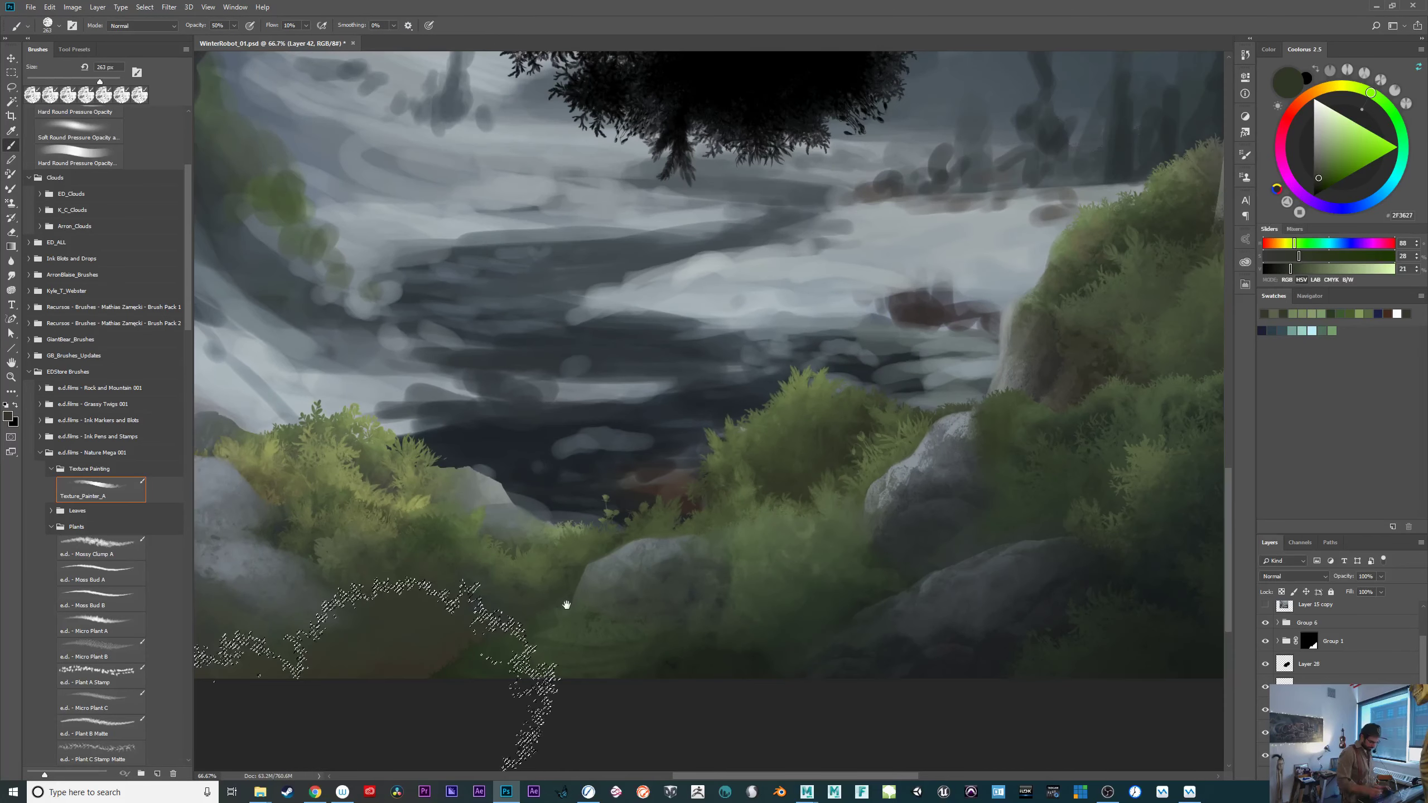
pyautogui.moveTo(704, 630); pyautogui.dragTo(852, 564)
pyautogui.hotkey('ctrl', '+')
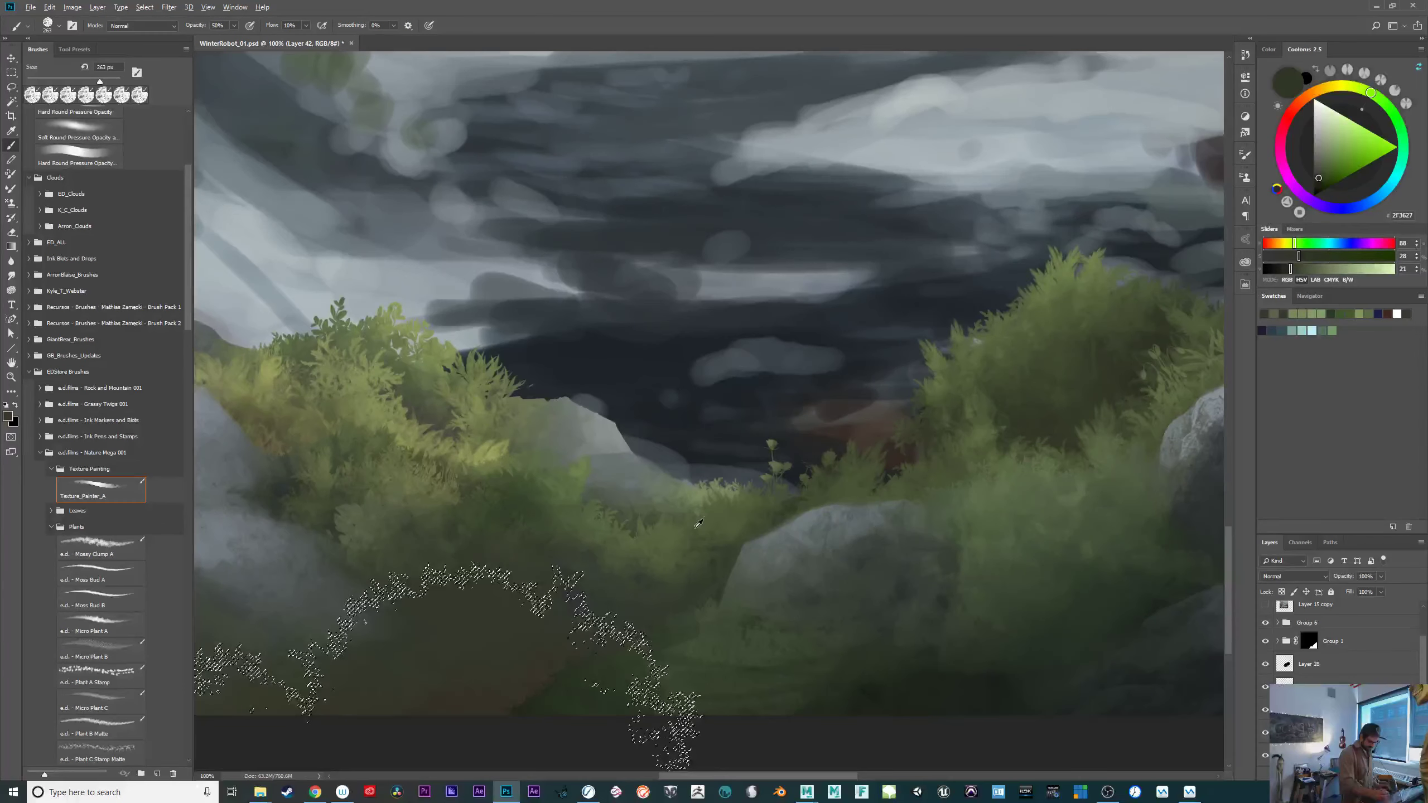
pyautogui.keyDown('alt'); pyautogui.click(696, 518); pyautogui.keyUp('alt')
pyautogui.keyDown('alt'); pyautogui.click(482, 454); pyautogui.keyUp('alt')
pyautogui.moveTo(514, 561); pyautogui.dragTo(537, 564)
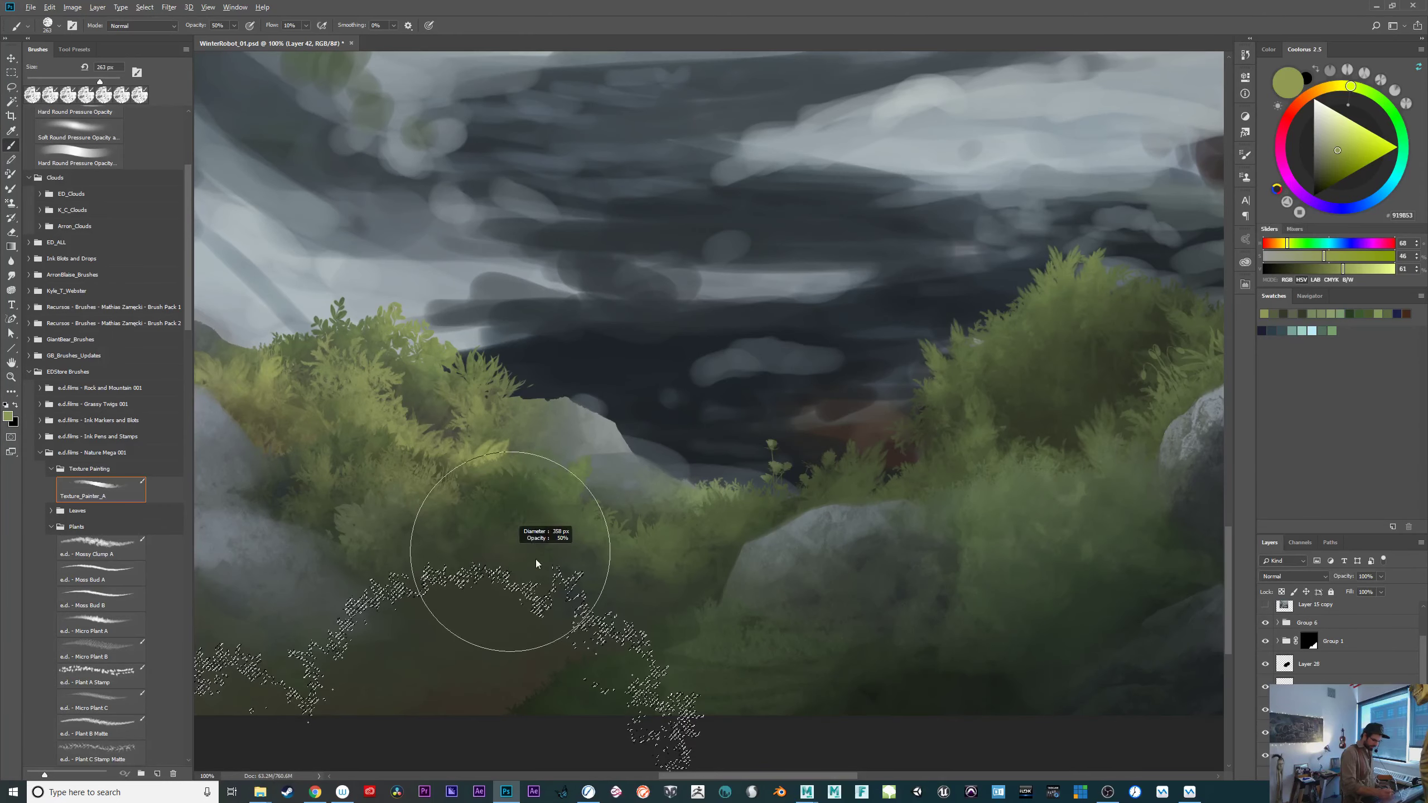
pyautogui.moveTo(613, 497)
pyautogui.mouseDown()
pyautogui.moveTo(615, 586)
pyautogui.moveTo(556, 503)
pyautogui.moveTo(551, 522)
pyautogui.moveTo(509, 524)
pyautogui.moveTo(575, 539)
pyautogui.moveTo(533, 521)
pyautogui.moveTo(505, 542)
pyautogui.moveTo(398, 581)
pyautogui.mouseUp()
pyautogui.hotkey('ctrl', 'z')
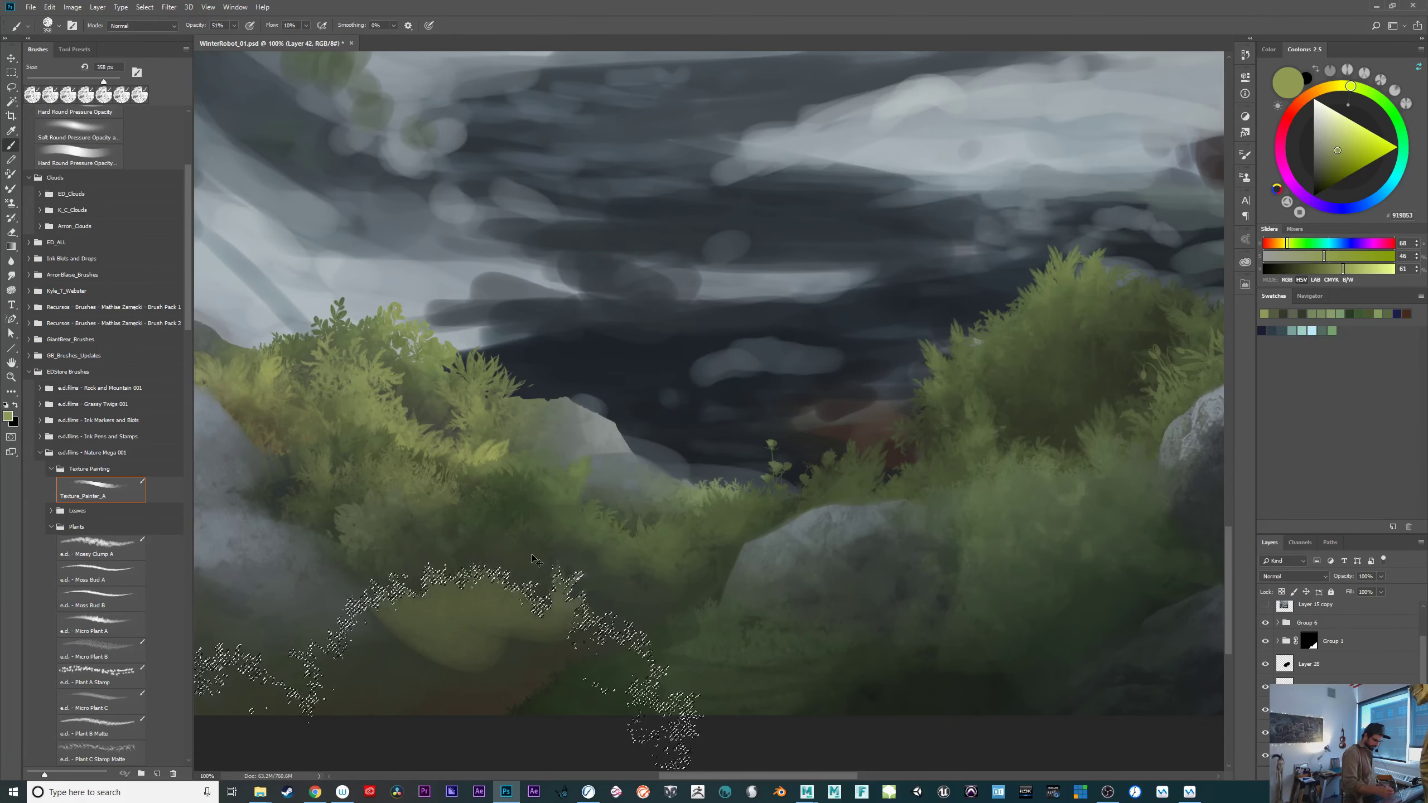
pyautogui.moveTo(526, 517)
pyautogui.mouseDown()
pyautogui.moveTo(508, 576)
pyautogui.moveTo(442, 576)
pyautogui.moveTo(533, 551)
pyautogui.moveTo(459, 525)
pyautogui.moveTo(377, 529)
pyautogui.moveTo(371, 502)
pyautogui.moveTo(357, 563)
pyautogui.mouseUp()
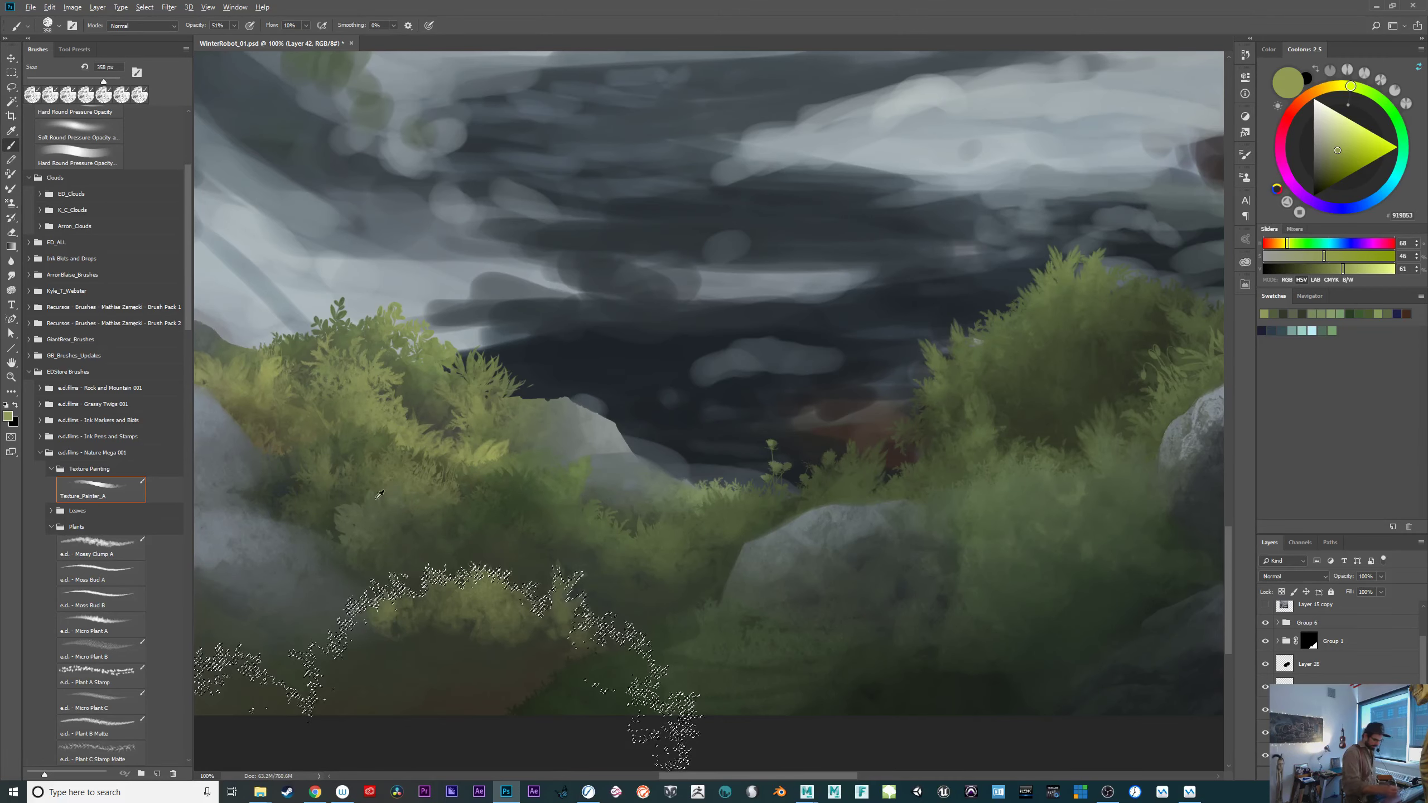
# Sample olive tones from the new bush and shade its lower part with dark brown at hue 41 and deep green at hue 114.
pyautogui.keyDown('alt'); pyautogui.click(506, 625); pyautogui.keyUp('alt')
pyautogui.moveTo(633, 563); pyautogui.dragTo(756, 498)
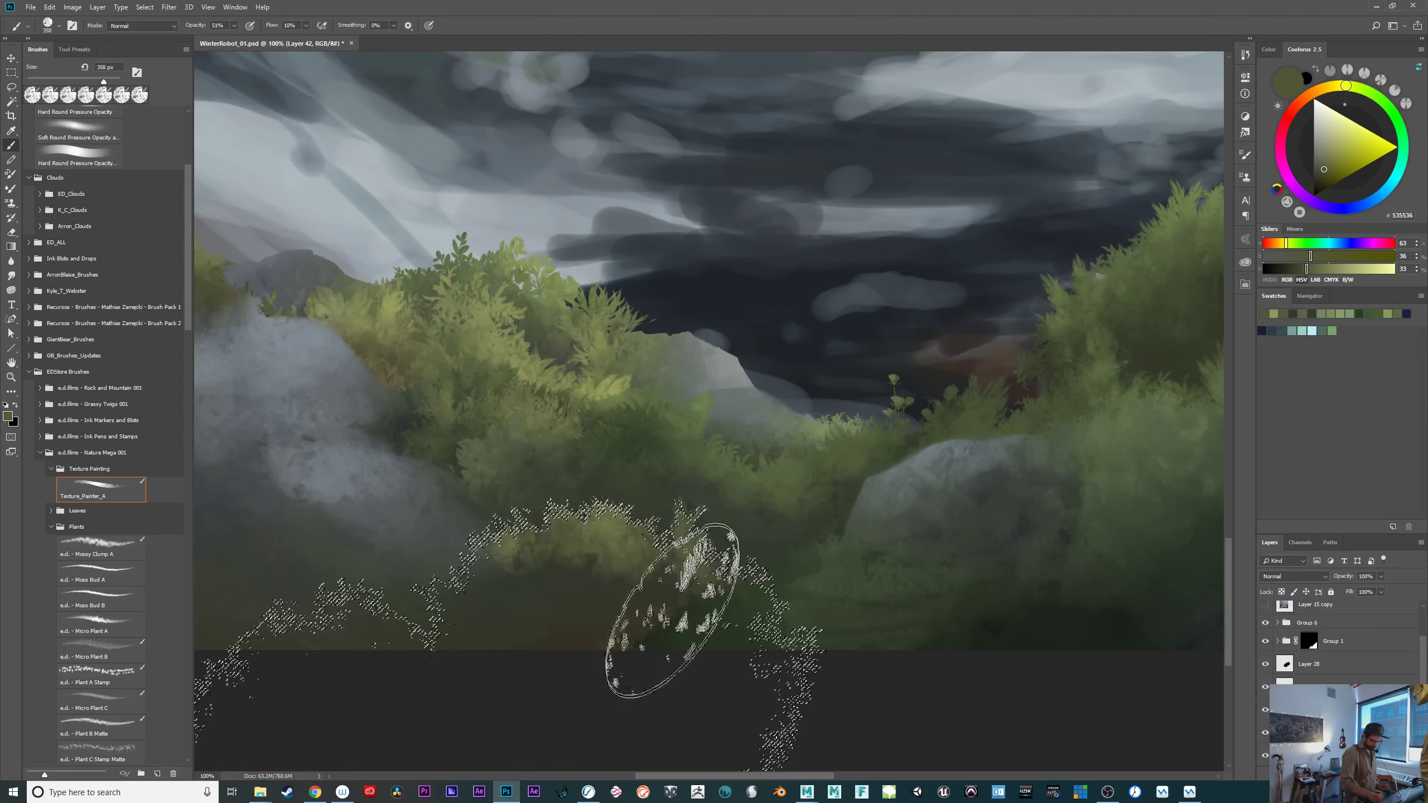
pyautogui.keyDown('alt'); pyautogui.click(603, 597); pyautogui.keyUp('alt')
pyautogui.press('[')
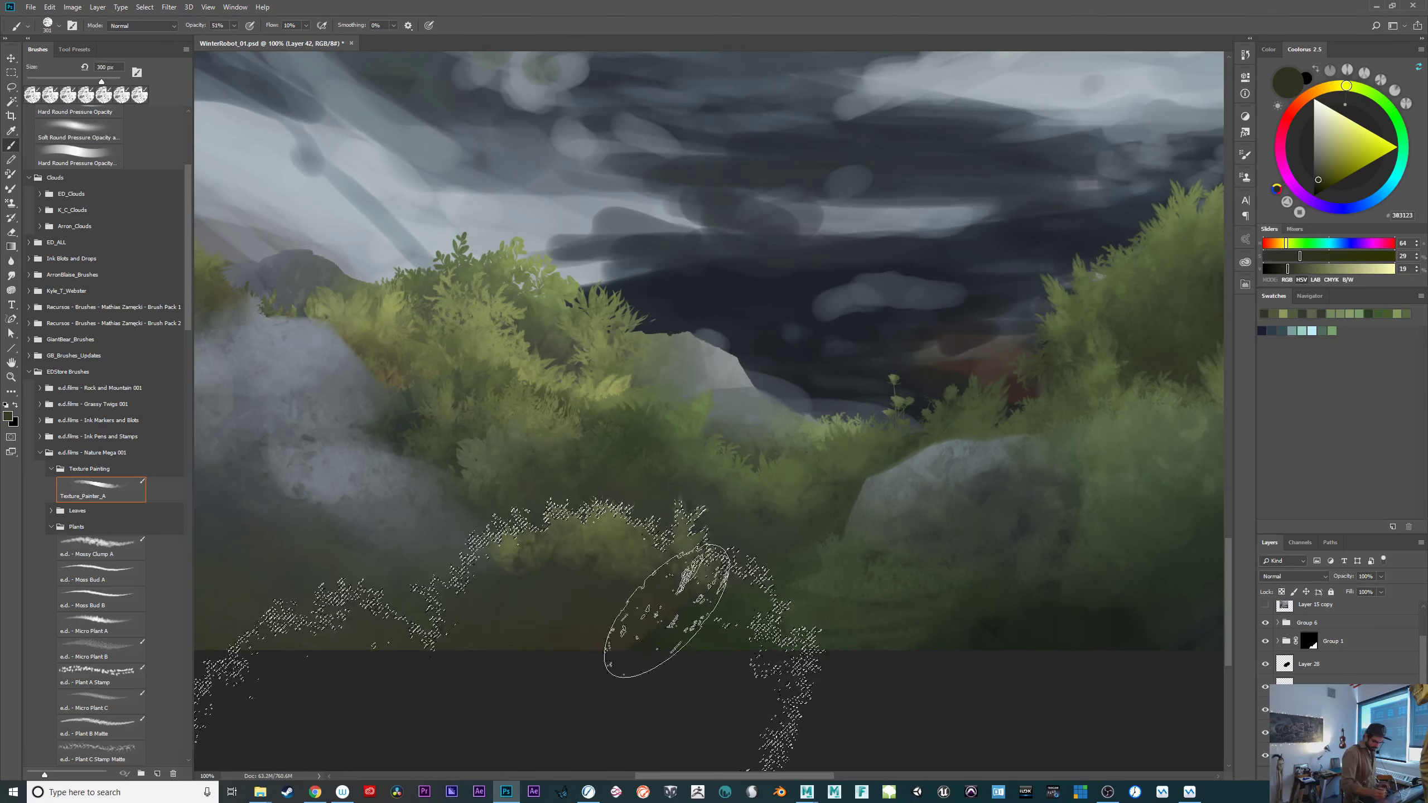
pyautogui.click(1317, 170)
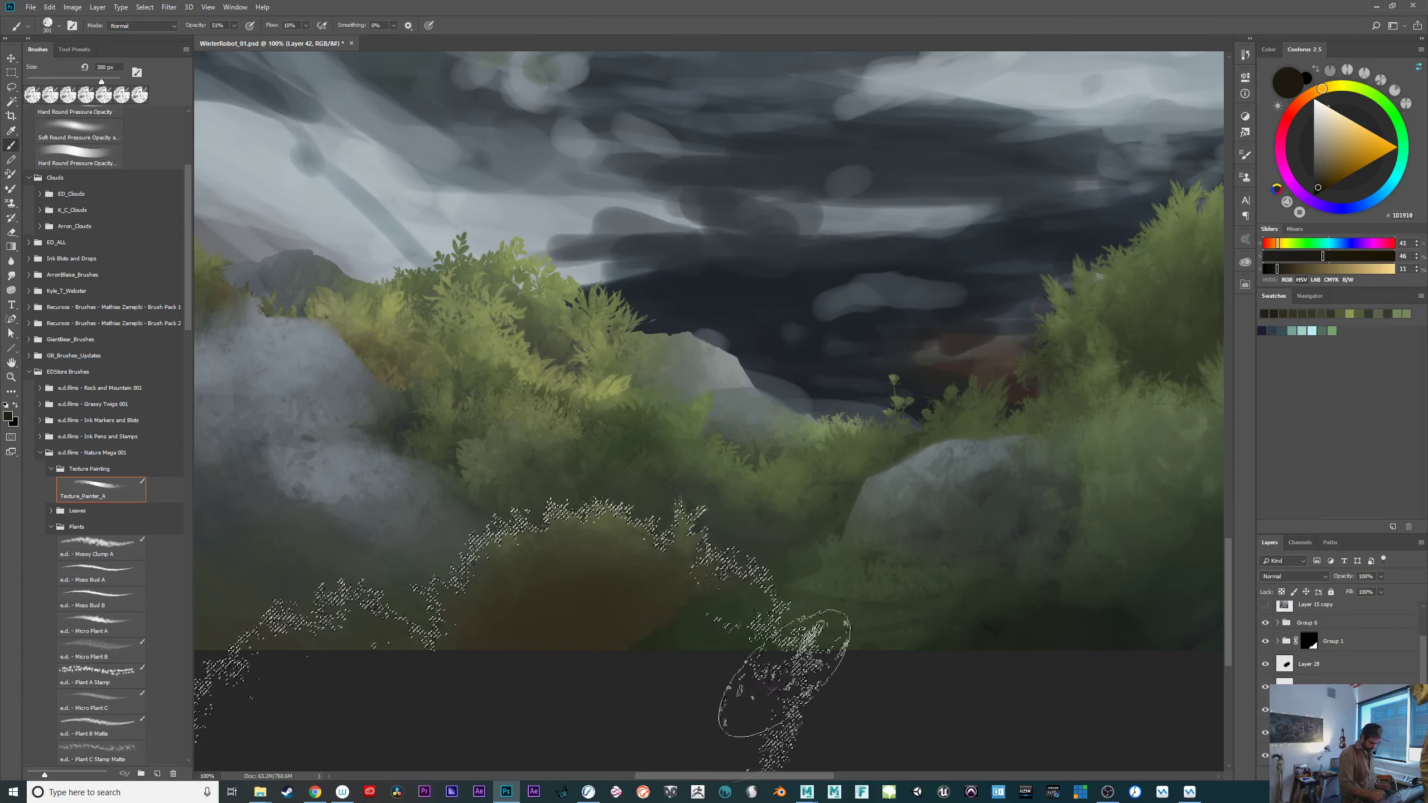
pyautogui.moveTo(697, 626); pyautogui.dragTo(674, 643)
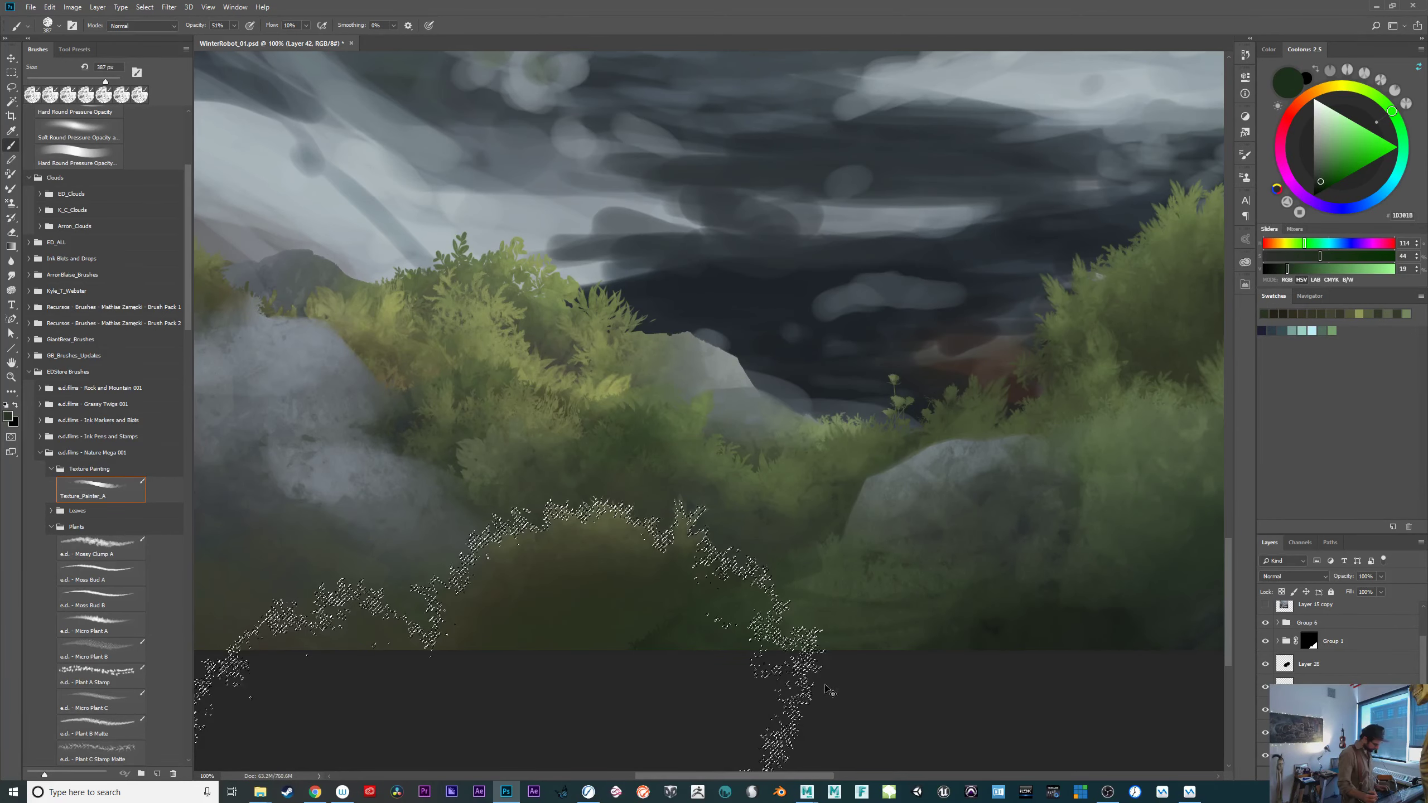
pyautogui.moveTo(872, 680); pyautogui.dragTo(844, 687)
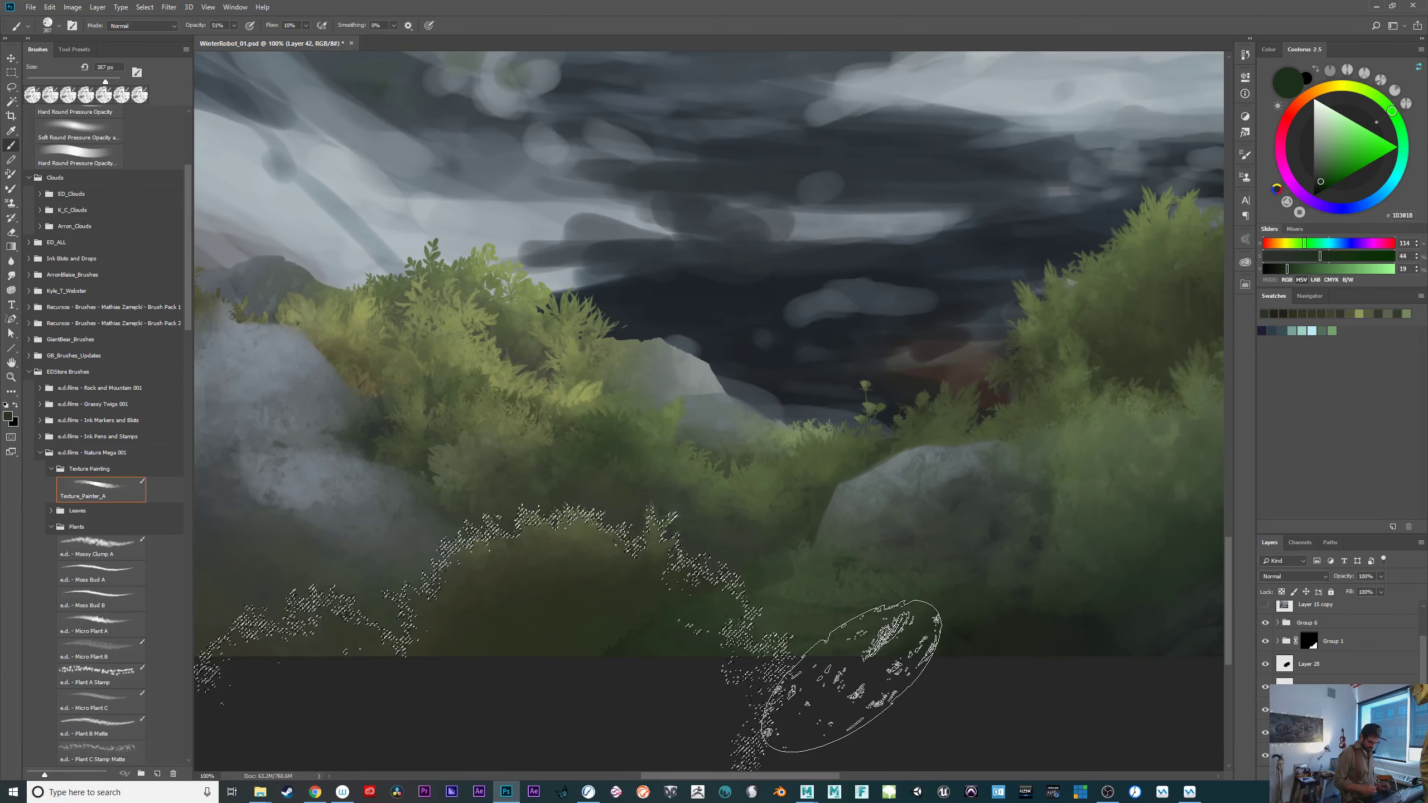
# Rotate the leafy selection by about 30° and move it so its upper edge crosses the lower foreground in front of the new bush.
pyautogui.moveTo(924, 602); pyautogui.dragTo(1059, 551)
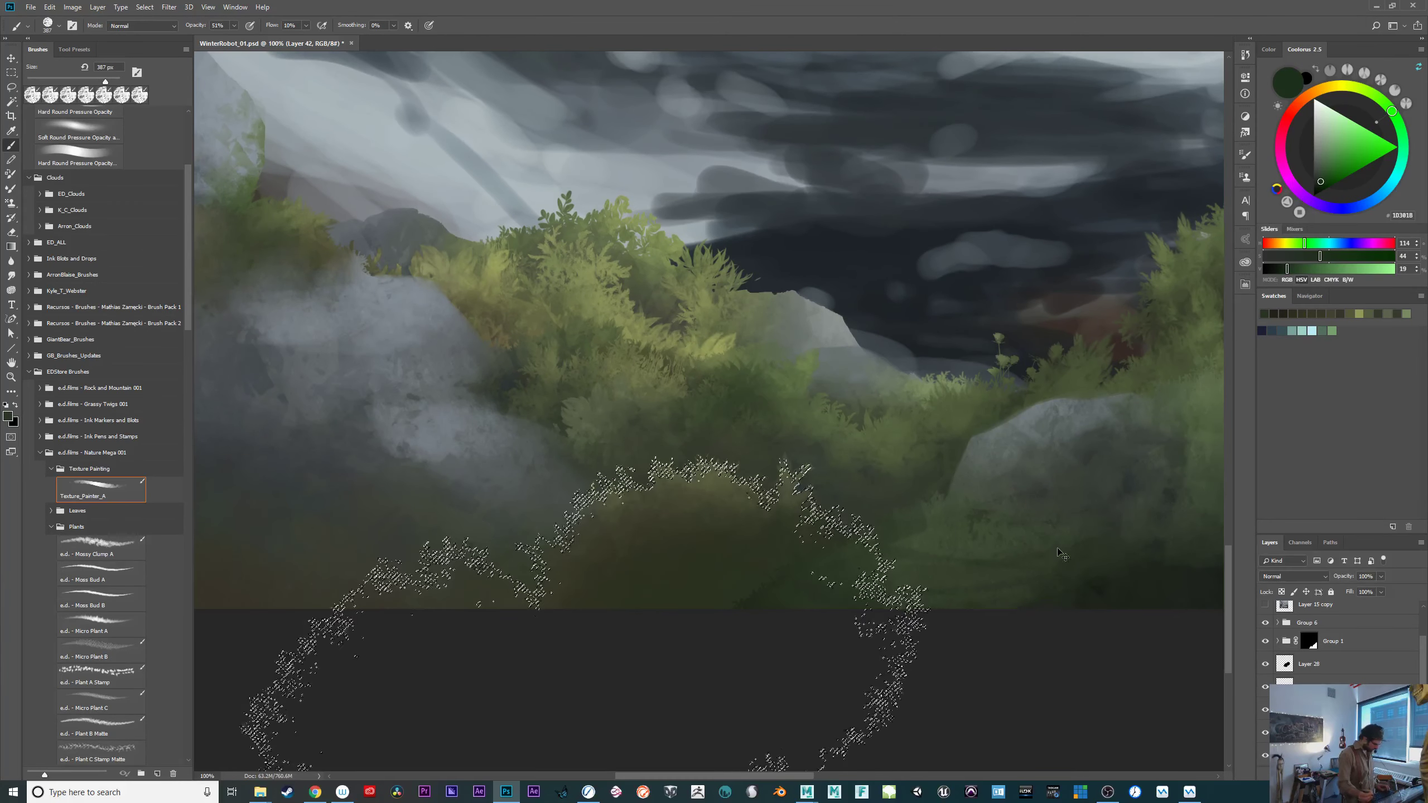
pyautogui.click(144, 7)
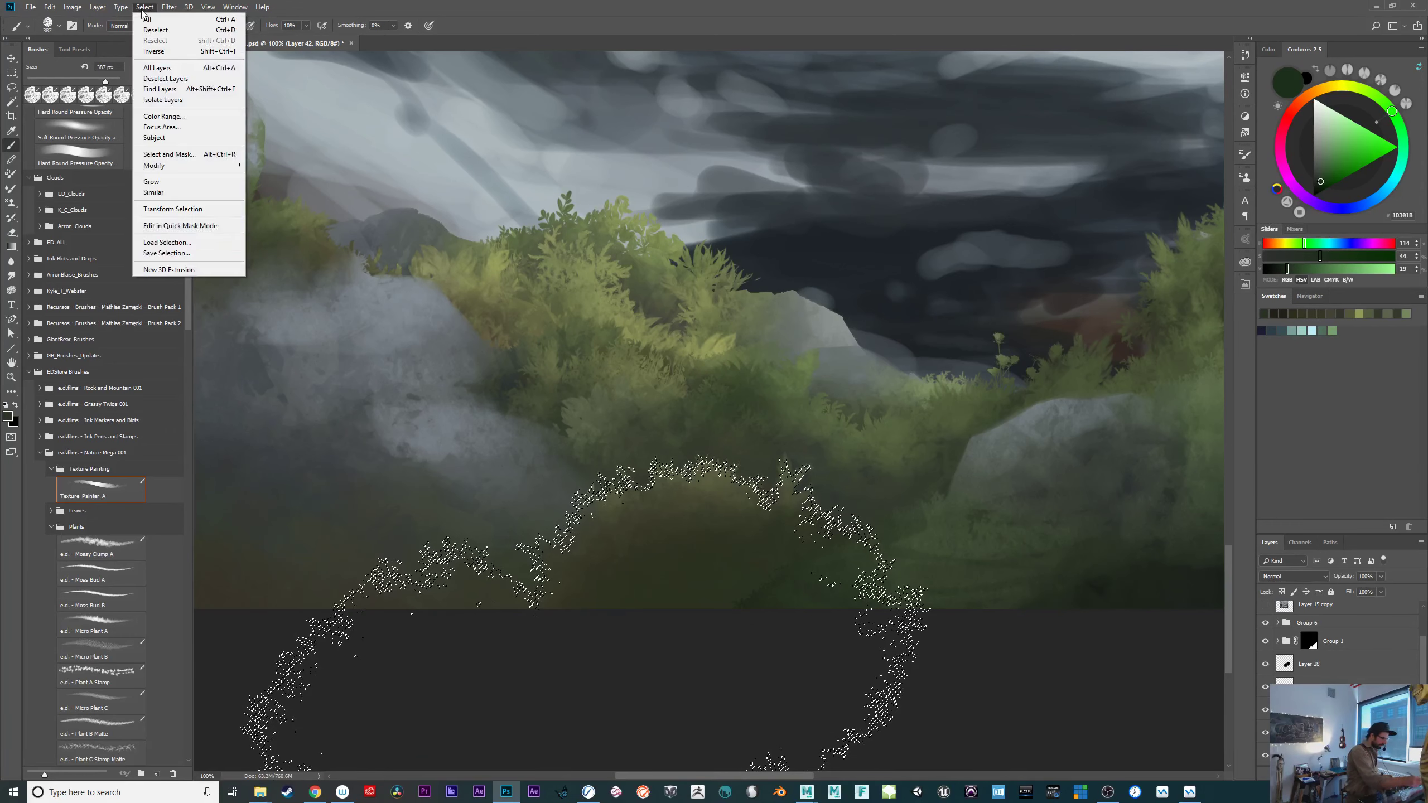
pyautogui.click(220, 210)
pyautogui.moveTo(1014, 541); pyautogui.dragTo(1007, 772)
pyautogui.moveTo(473, 630); pyautogui.dragTo(654, 679)
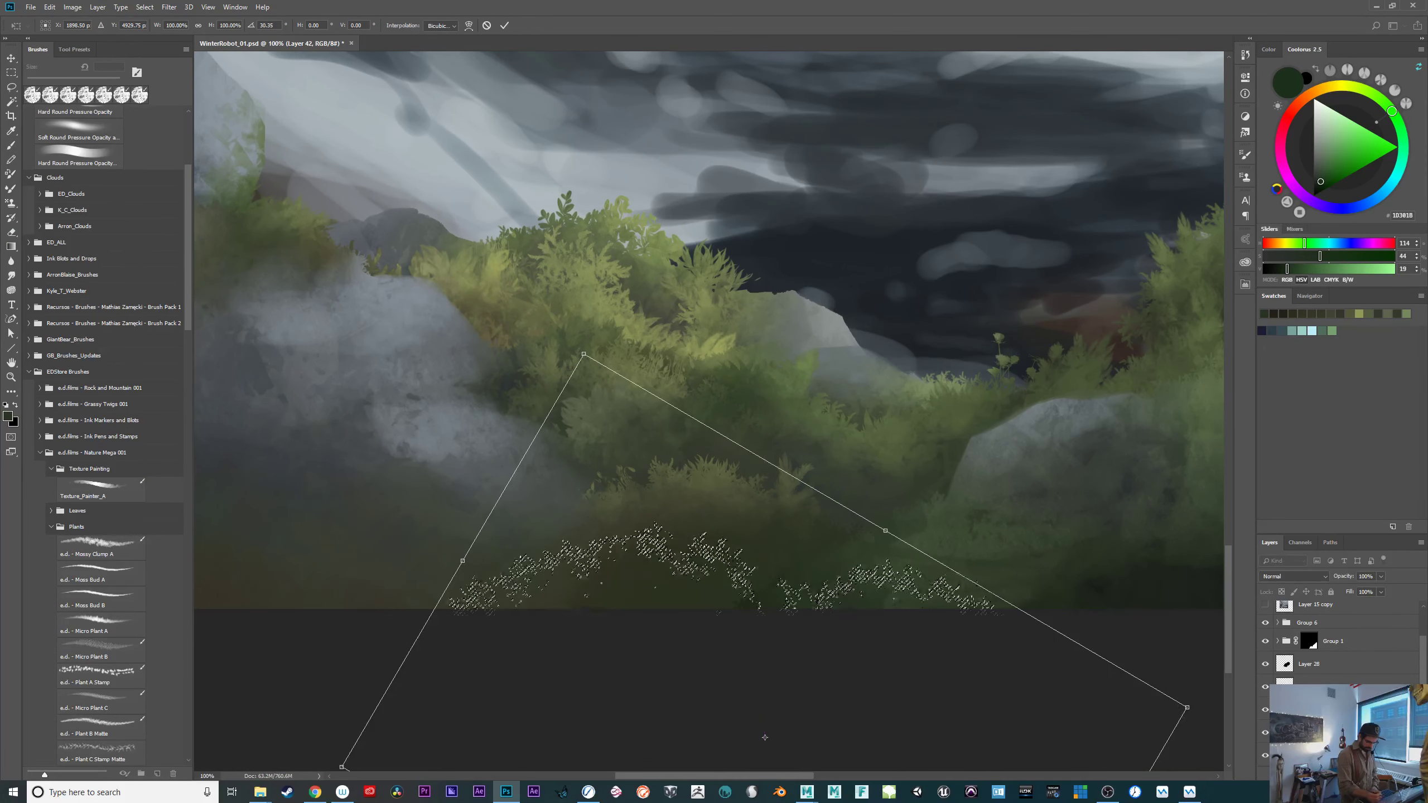
pyautogui.moveTo(835, 675); pyautogui.dragTo(759, 631)
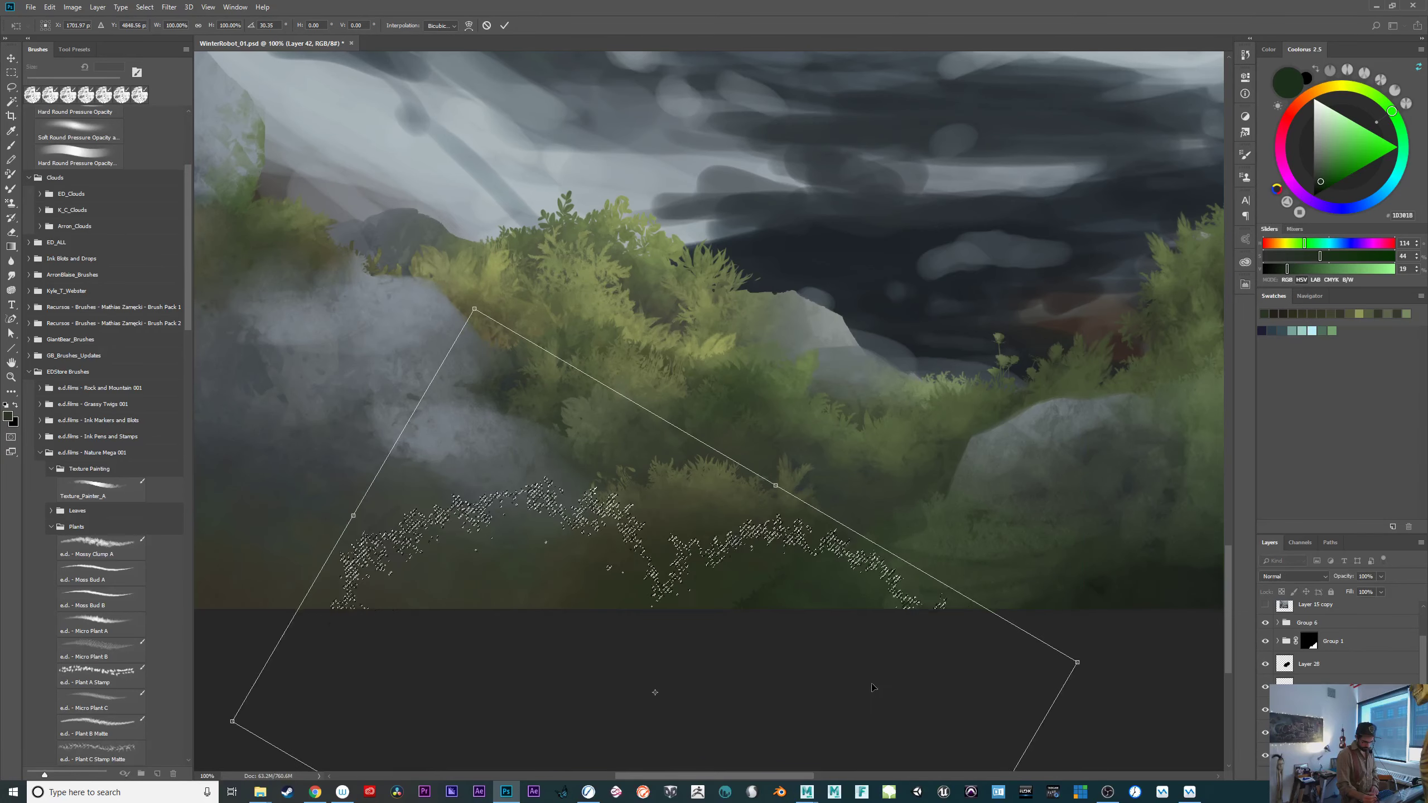
pyautogui.press('Return')
# Apply the selection transform, sample greens and dark brown from the surrounding foliage, and paint a shadowed bush inside the leafy selection.
pyautogui.press('b')
pyautogui.keyDown('alt'); pyautogui.click(888, 468); pyautogui.keyUp('alt')
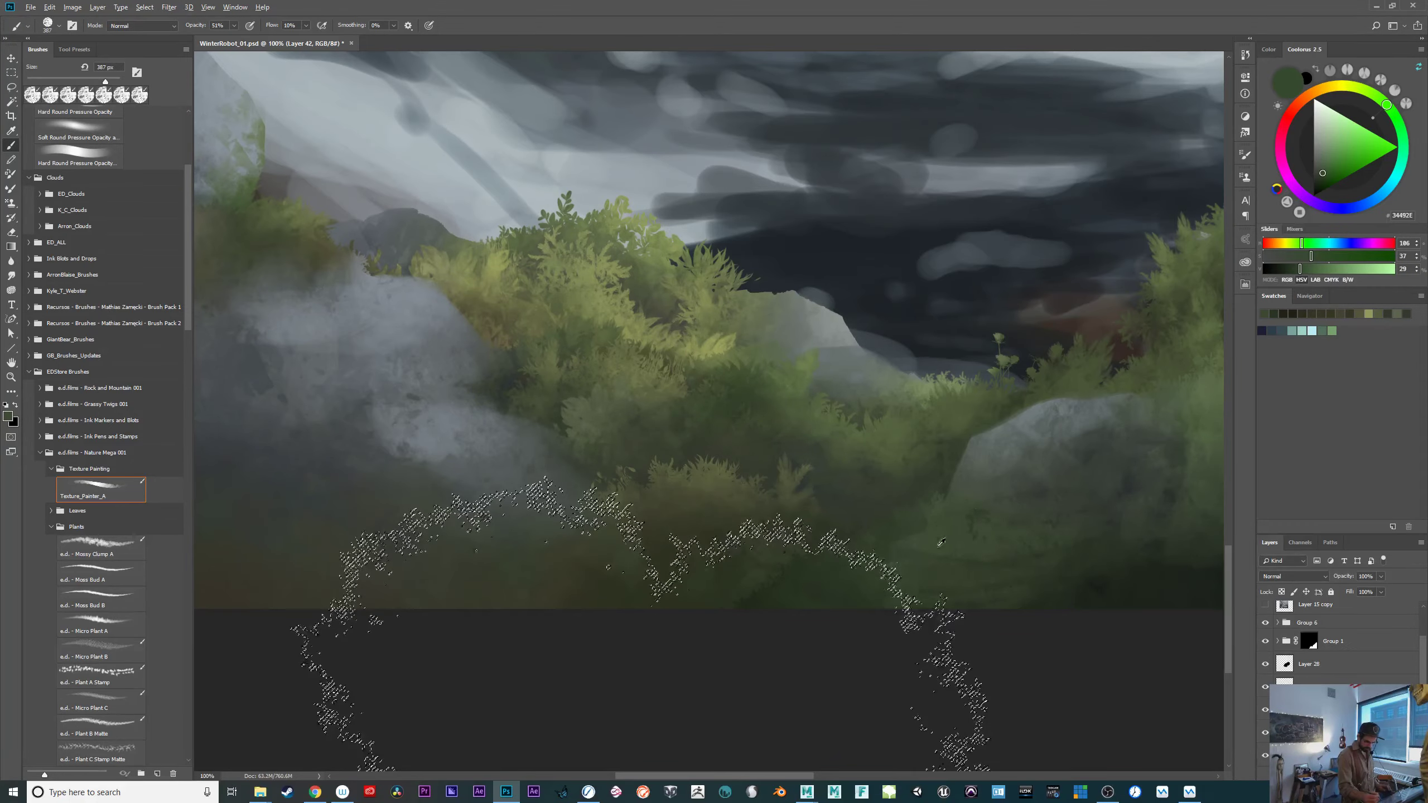
pyautogui.keyDown('alt'); pyautogui.click(964, 492); pyautogui.keyUp('alt')
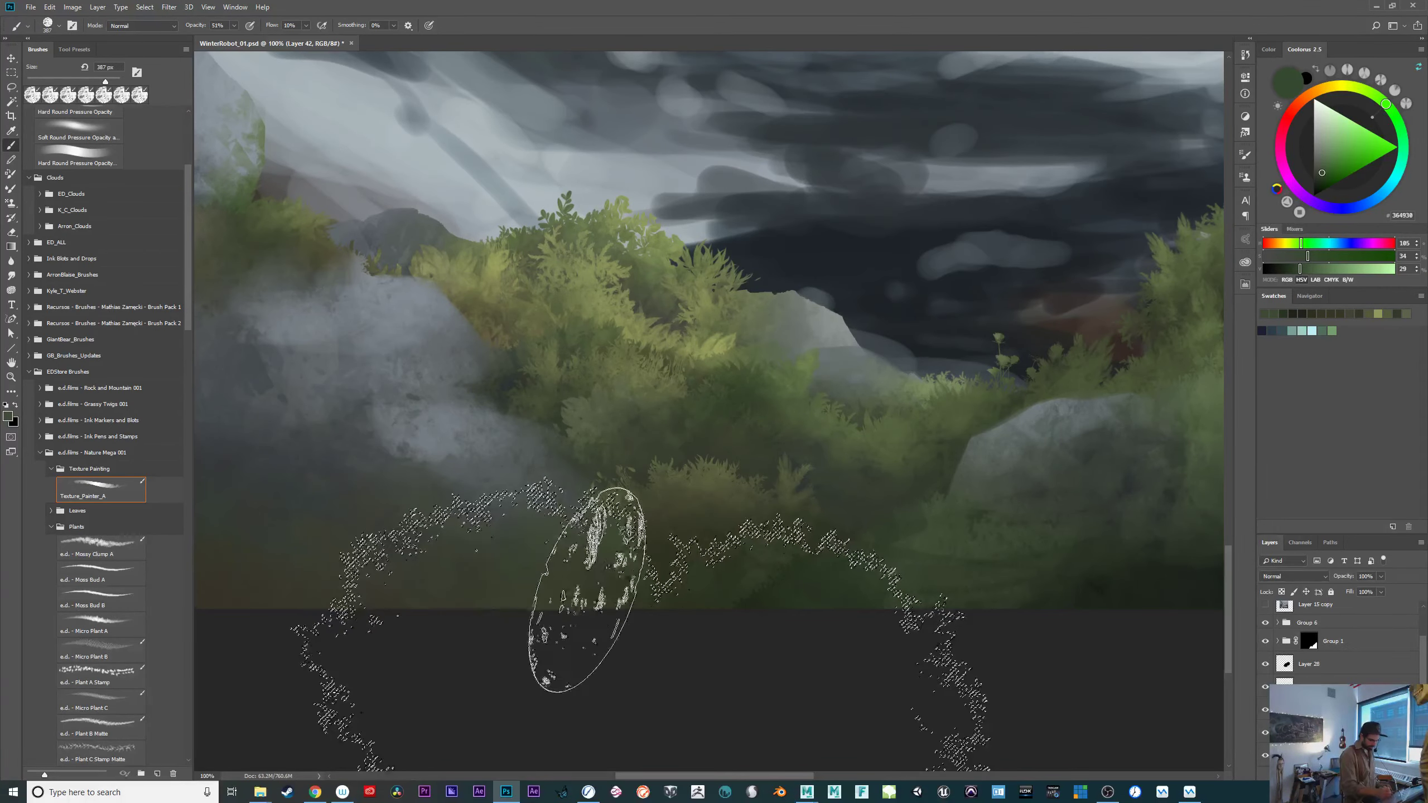
pyautogui.keyDown('alt'); pyautogui.click(466, 564); pyautogui.keyUp('alt')
pyautogui.moveTo(610, 483)
pyautogui.mouseDown()
pyautogui.moveTo(552, 483)
pyautogui.moveTo(564, 537)
pyautogui.moveTo(541, 610)
pyautogui.mouseUp()
pyautogui.keyDown('alt'); pyautogui.click(254, 591); pyautogui.keyUp('alt')
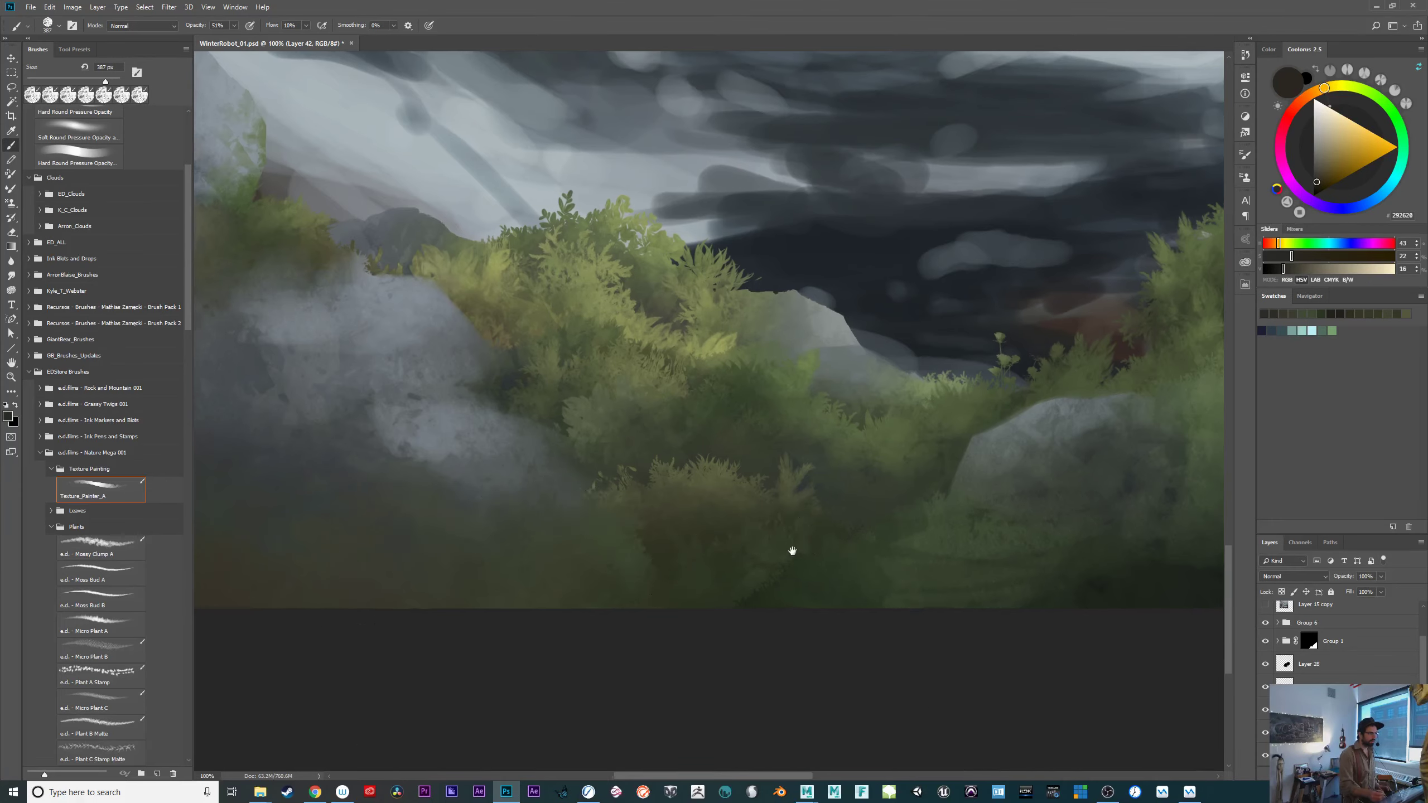
# Build up the lower foreground bush with sampled olive, dark green and deep green at hue 155, enlarging the brush to about 452 px.
pyautogui.moveTo(793, 550); pyautogui.dragTo(825, 531)
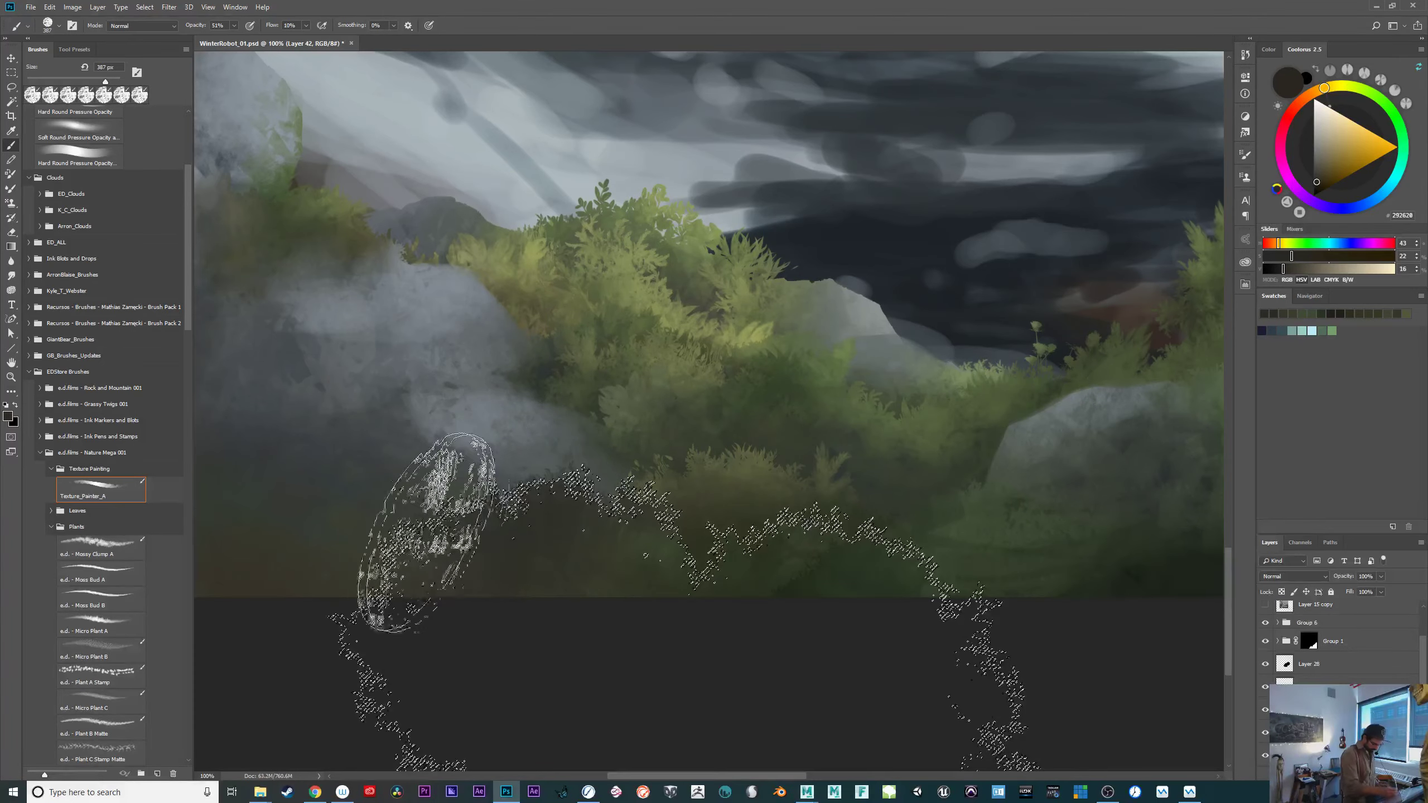
pyautogui.moveTo(673, 657); pyautogui.dragTo(697, 667)
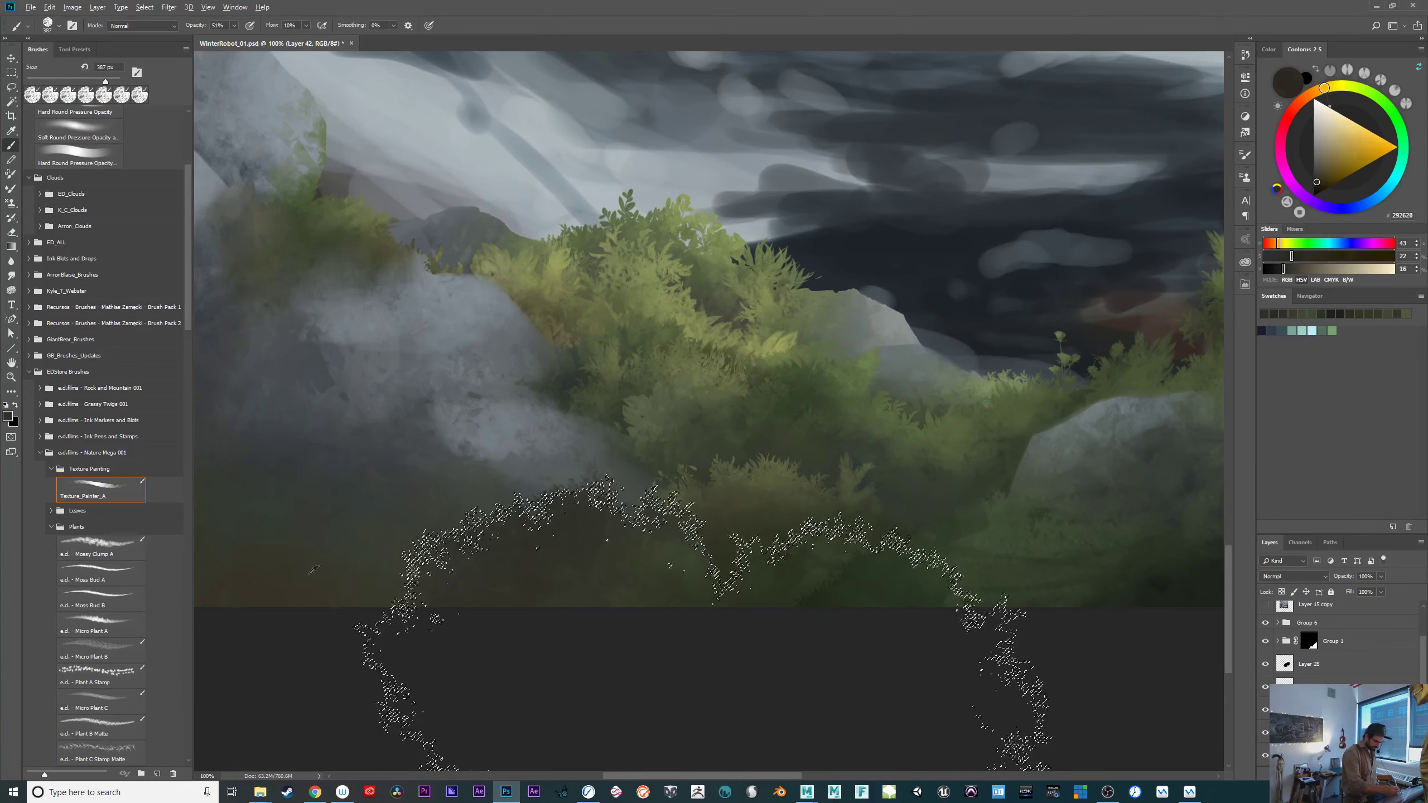
pyautogui.keyDown('alt'); pyautogui.click(313, 570); pyautogui.keyUp('alt')
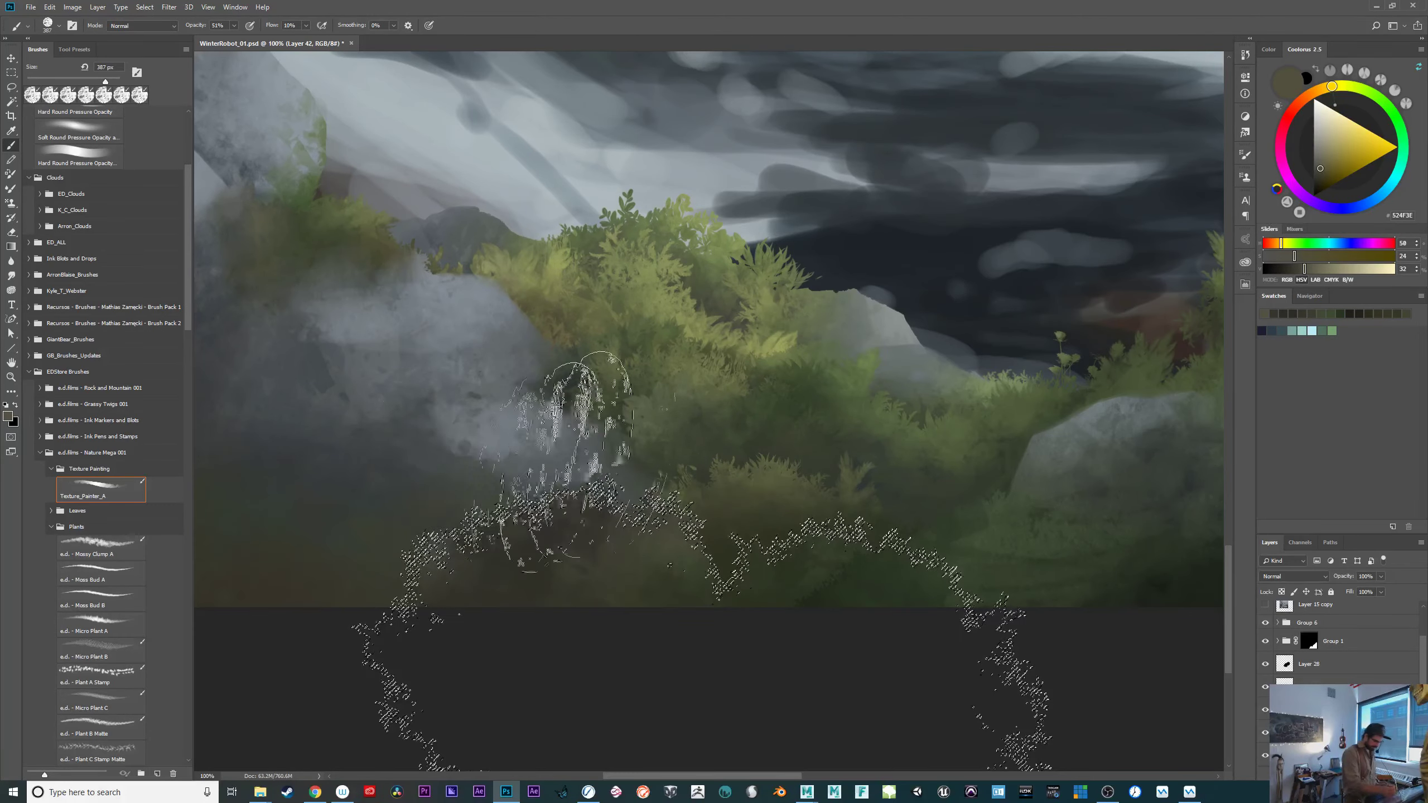
pyautogui.moveTo(922, 665); pyautogui.dragTo(1156, 710)
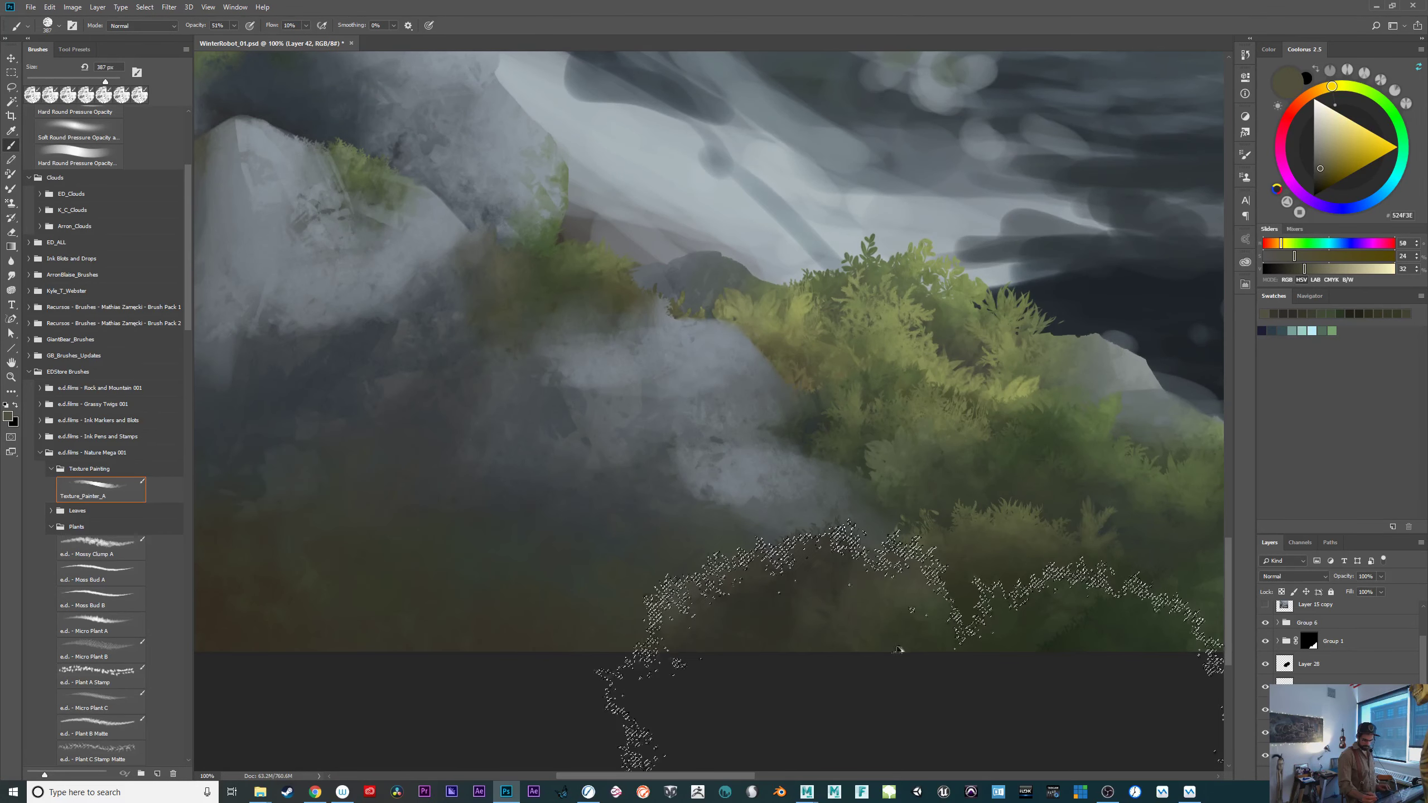
pyautogui.keyDown('alt'); pyautogui.click(787, 612); pyautogui.keyUp('alt')
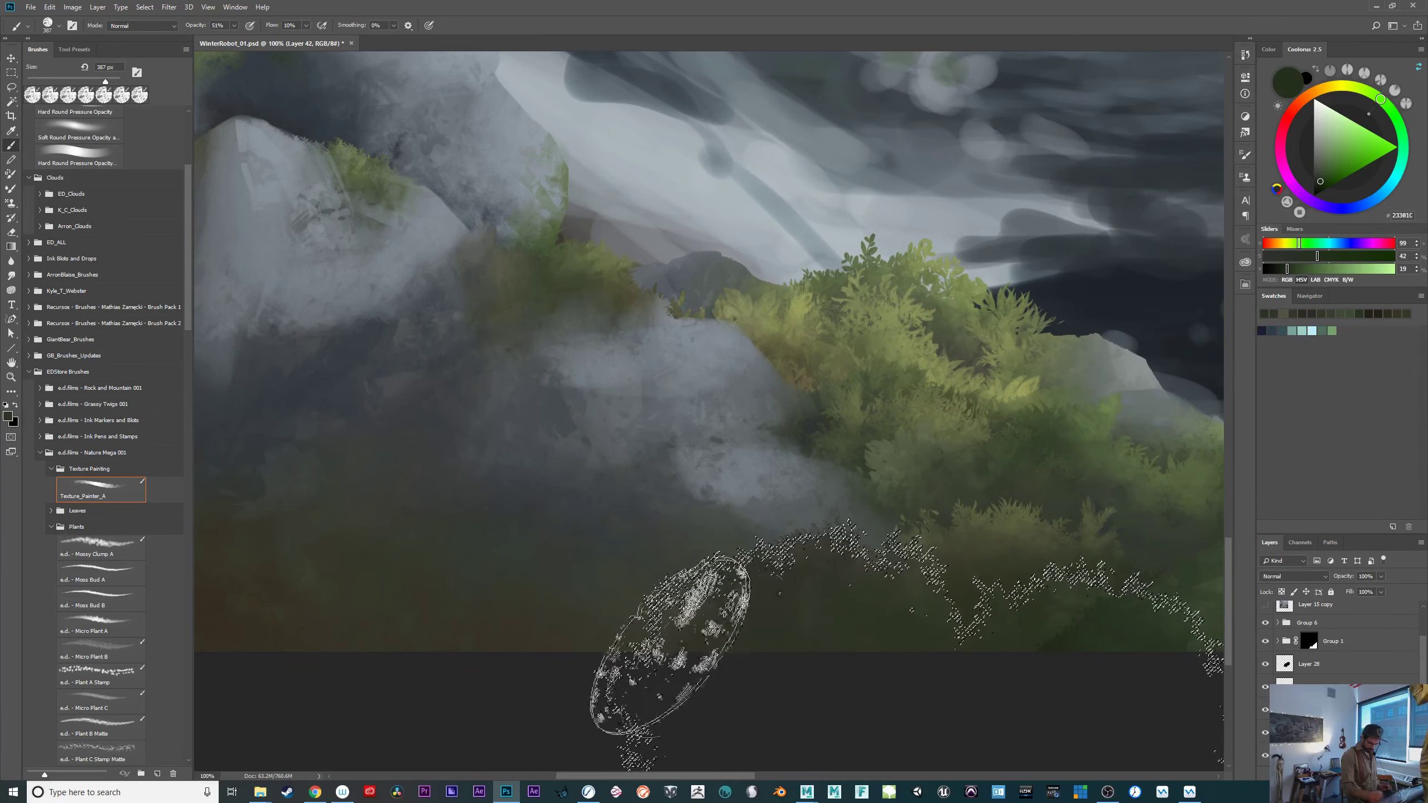
pyautogui.moveTo(1153, 582); pyautogui.dragTo(883, 588)
pyautogui.keyDown('alt'); pyautogui.click(930, 525); pyautogui.keyUp('alt')
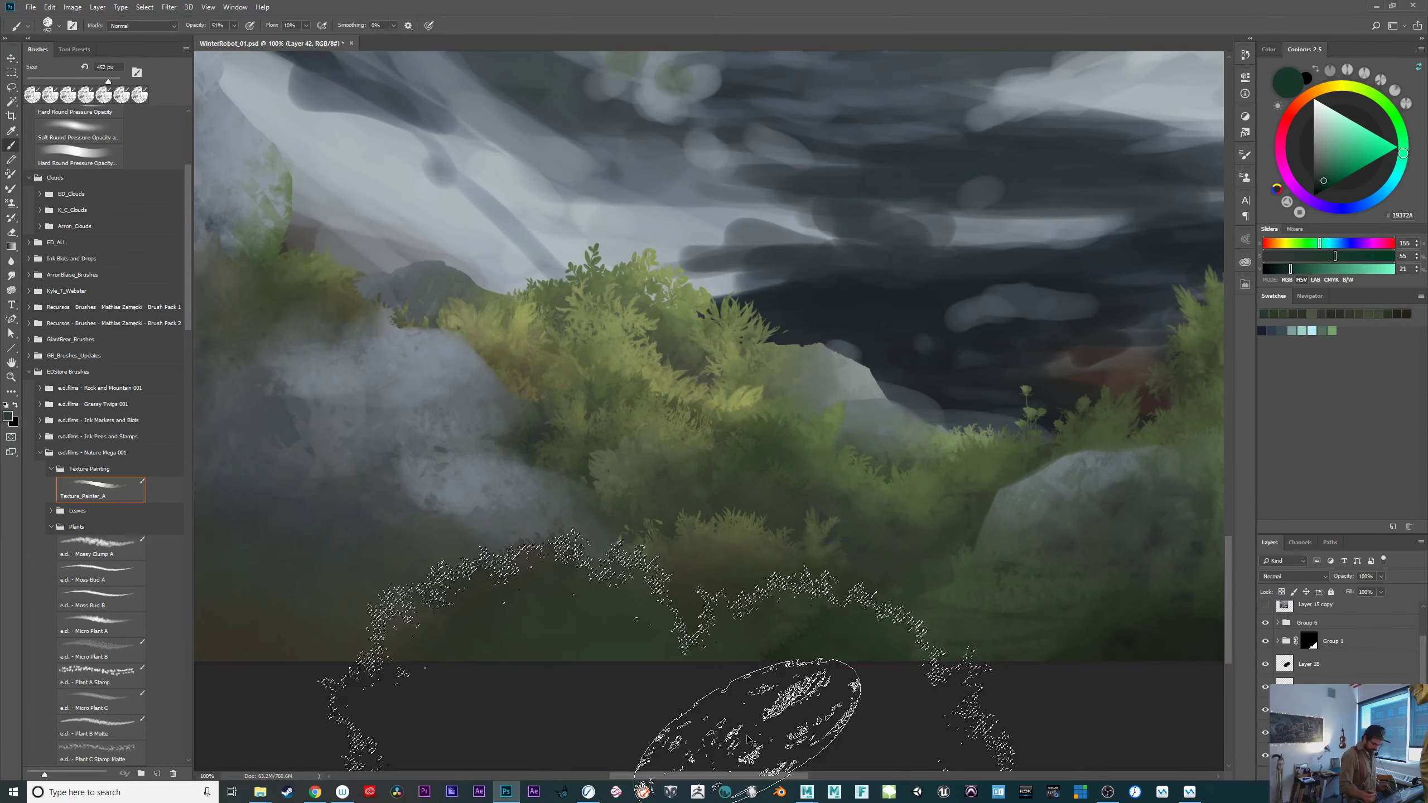
# Shade the bush's lower part with dark teal at hue 167 and dark blue at hue 219, and clear the selection.
pyautogui.click(1402, 168)
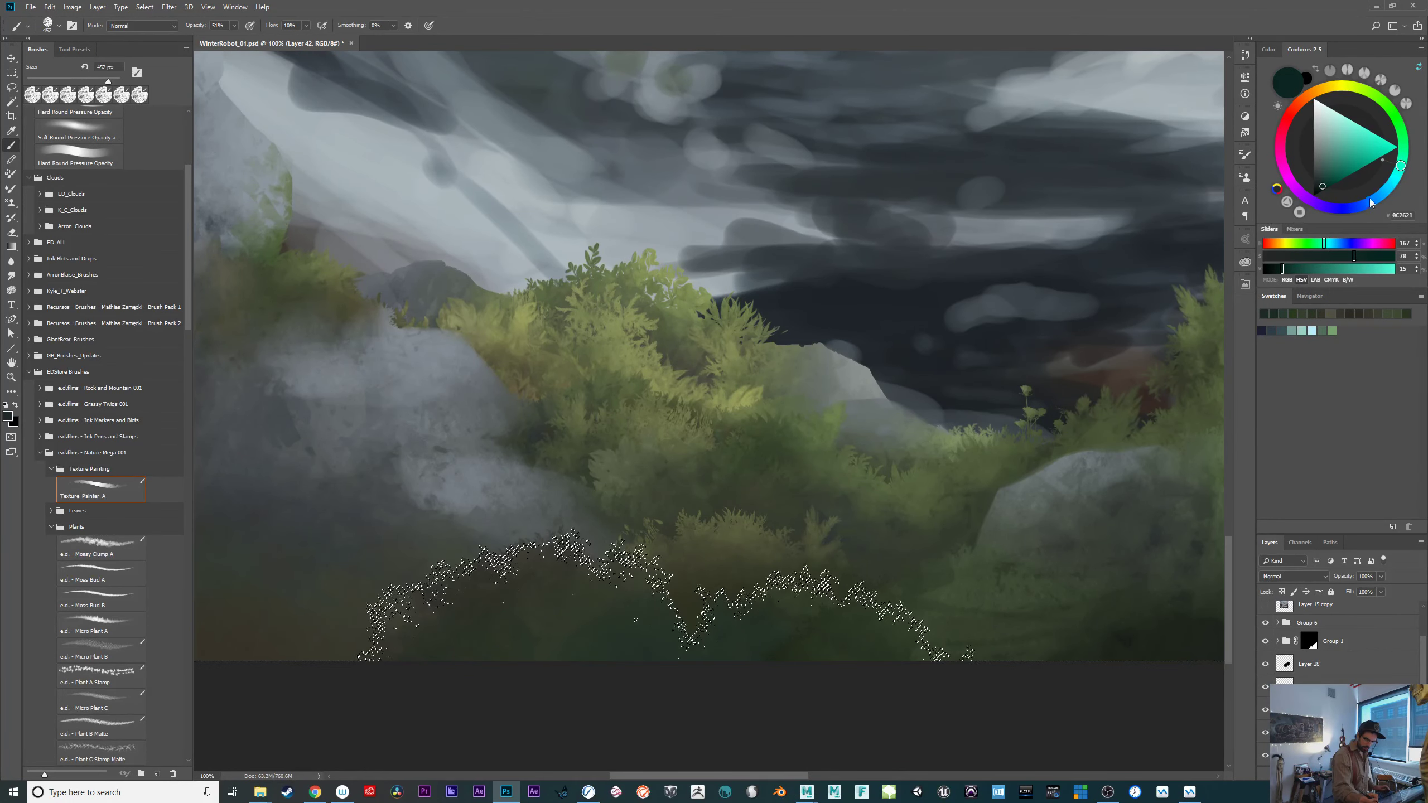
pyautogui.moveTo(1371, 202); pyautogui.dragTo(1363, 205)
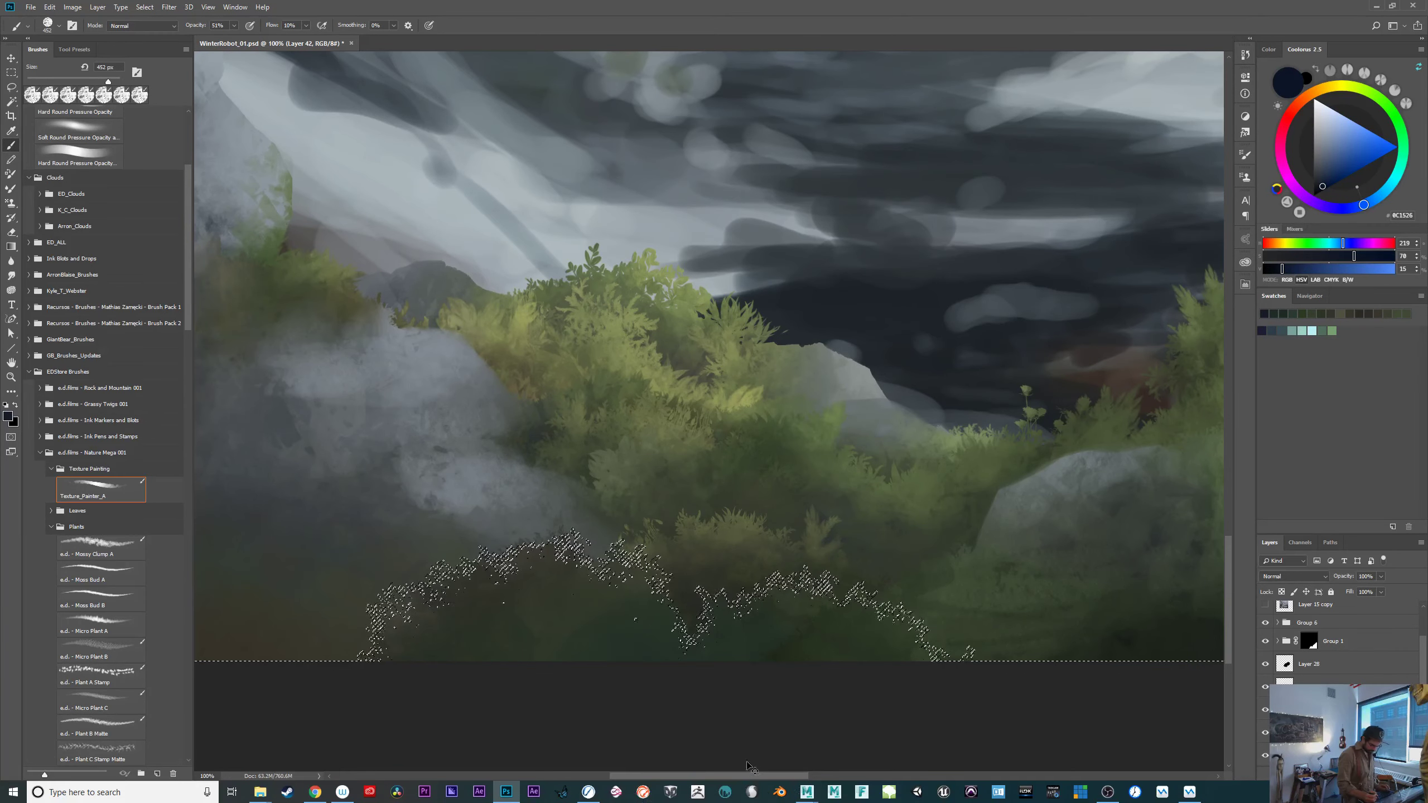
pyautogui.hotkey('ctrl', 'd')
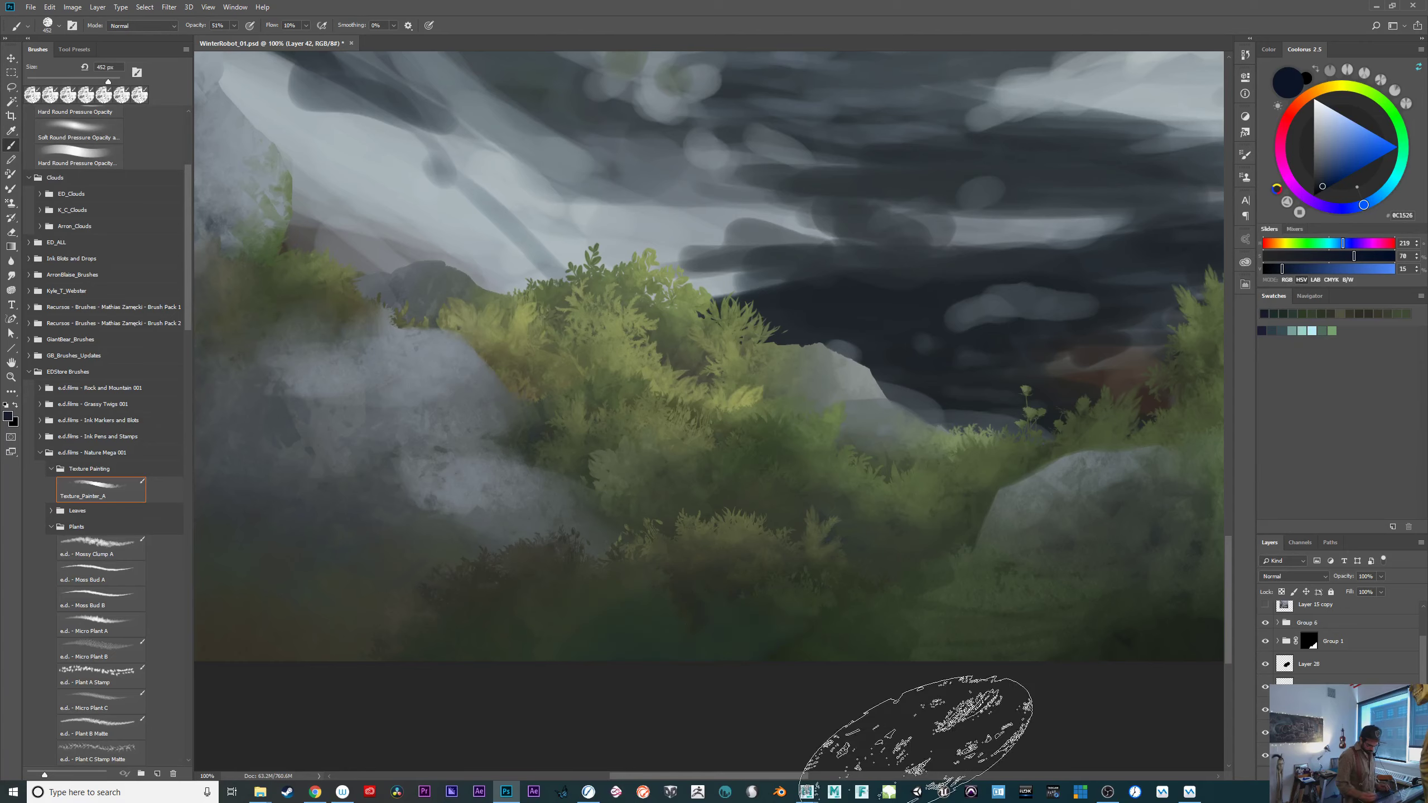
# Soften the new bush's lower part with the Eraser at low opacity, toggling a layer's visibility to compare.
pyautogui.press('e')
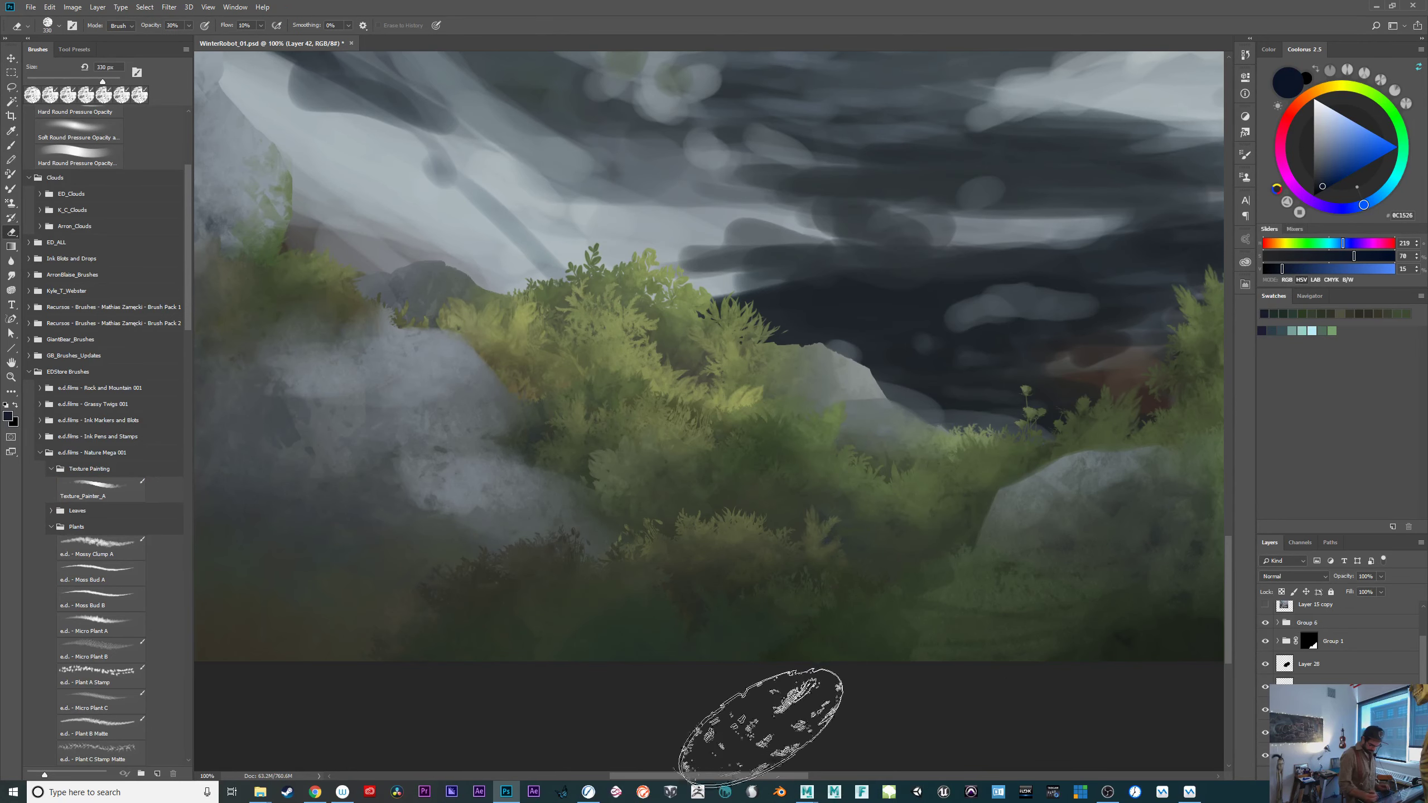
pyautogui.click(1265, 755)
pyautogui.click(1265, 755)
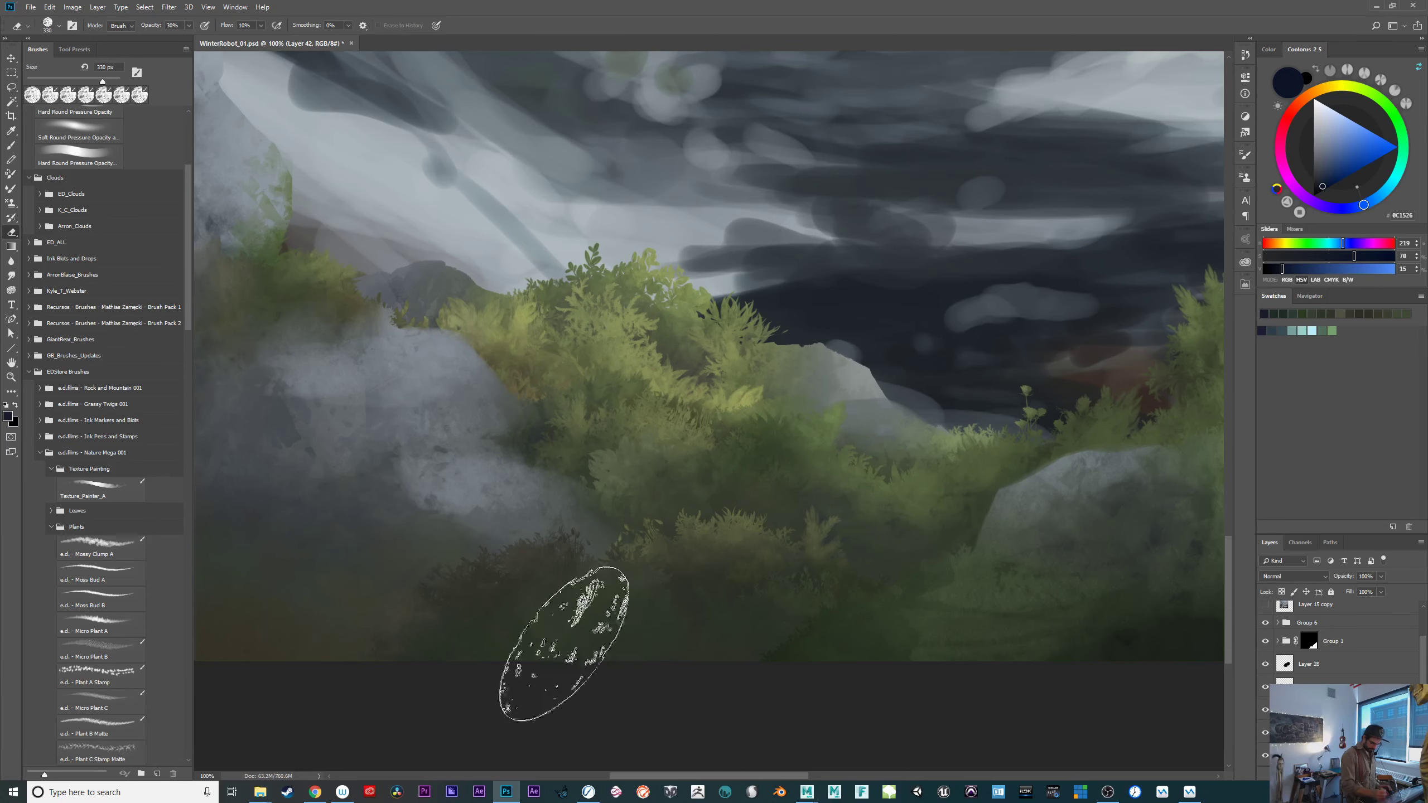
pyautogui.moveTo(851, 679)
pyautogui.mouseDown()
pyautogui.moveTo(1011, 730)
pyautogui.moveTo(882, 680)
pyautogui.mouseUp()
pyautogui.hotkey('ctrl', '-')
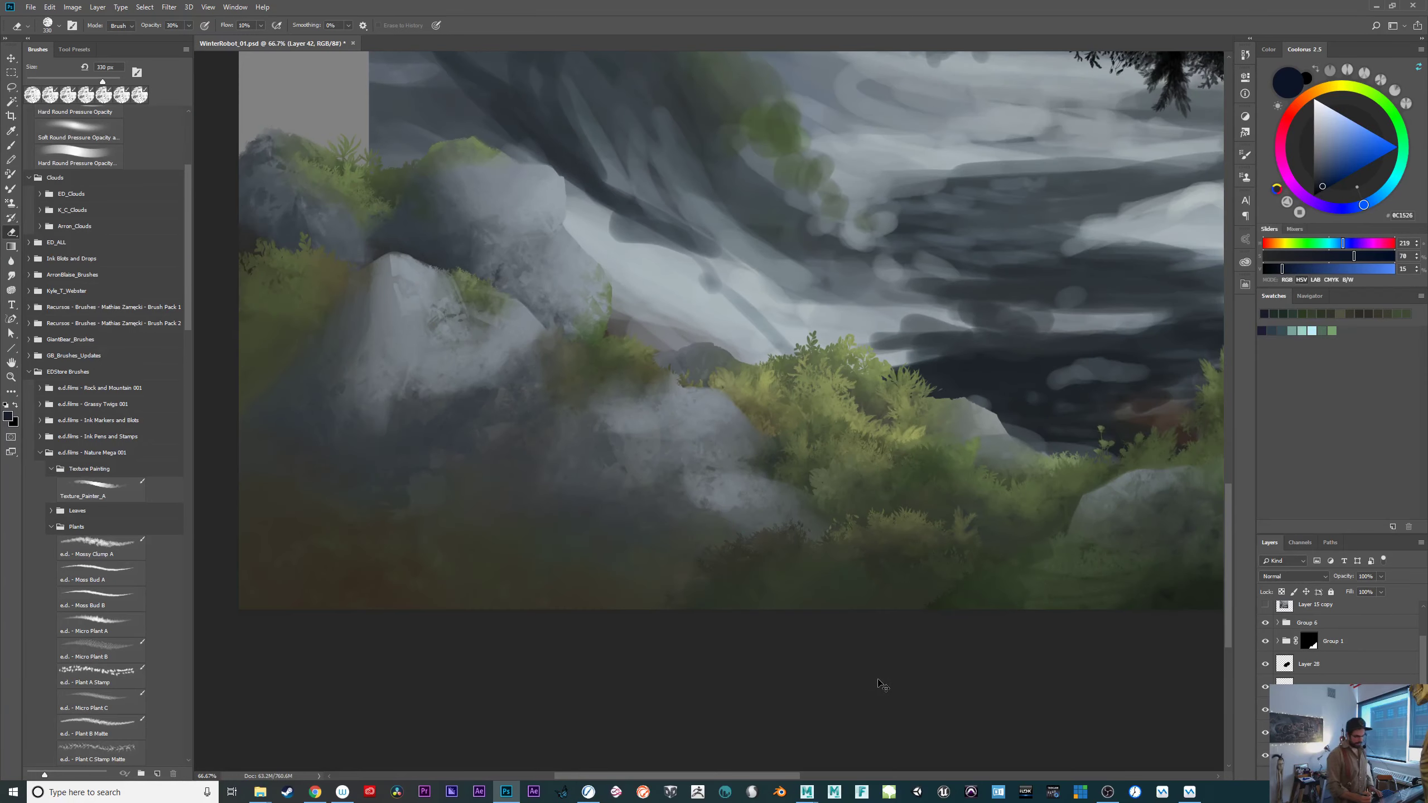
pyautogui.hotkey('ctrl', '+')
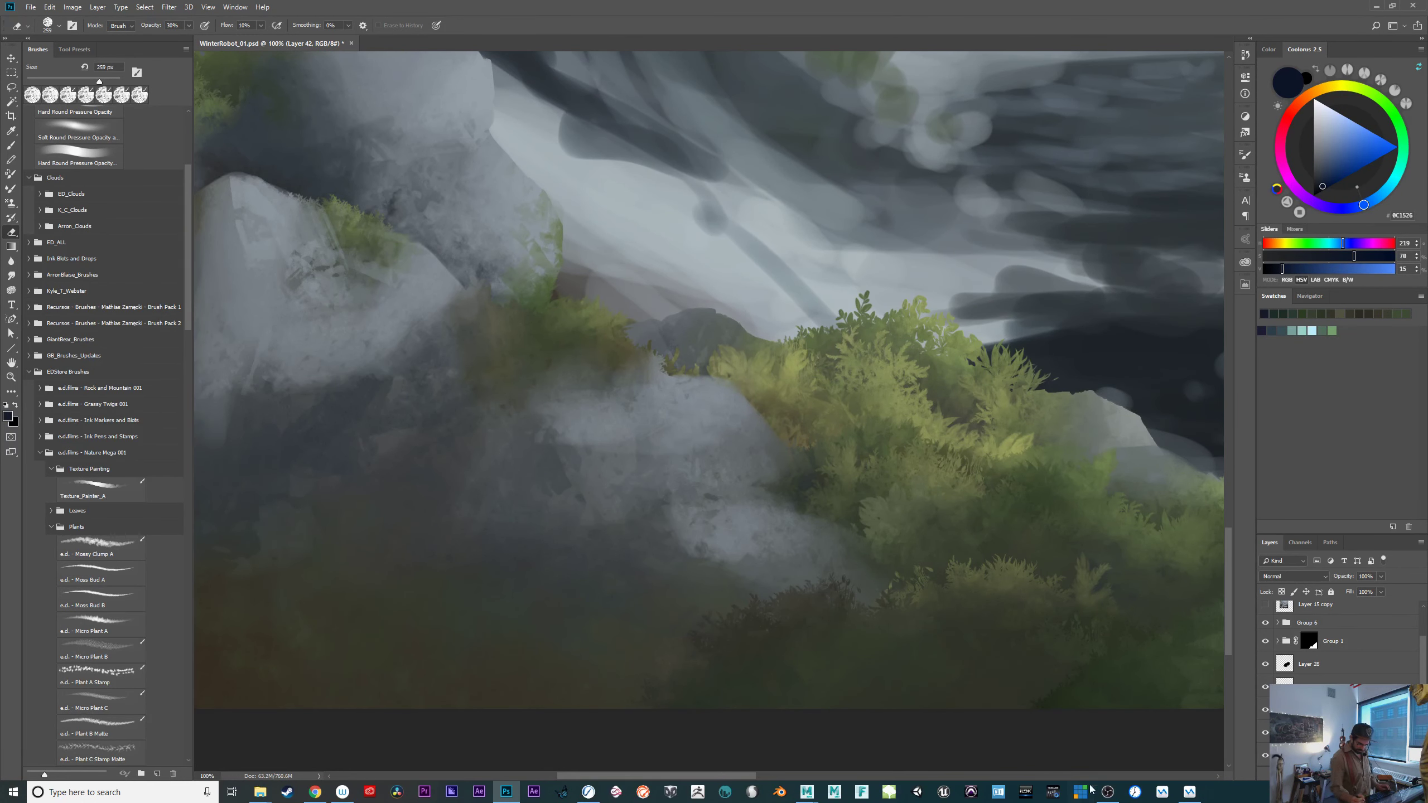
pyautogui.moveTo(992, 715); pyautogui.dragTo(748, 708)
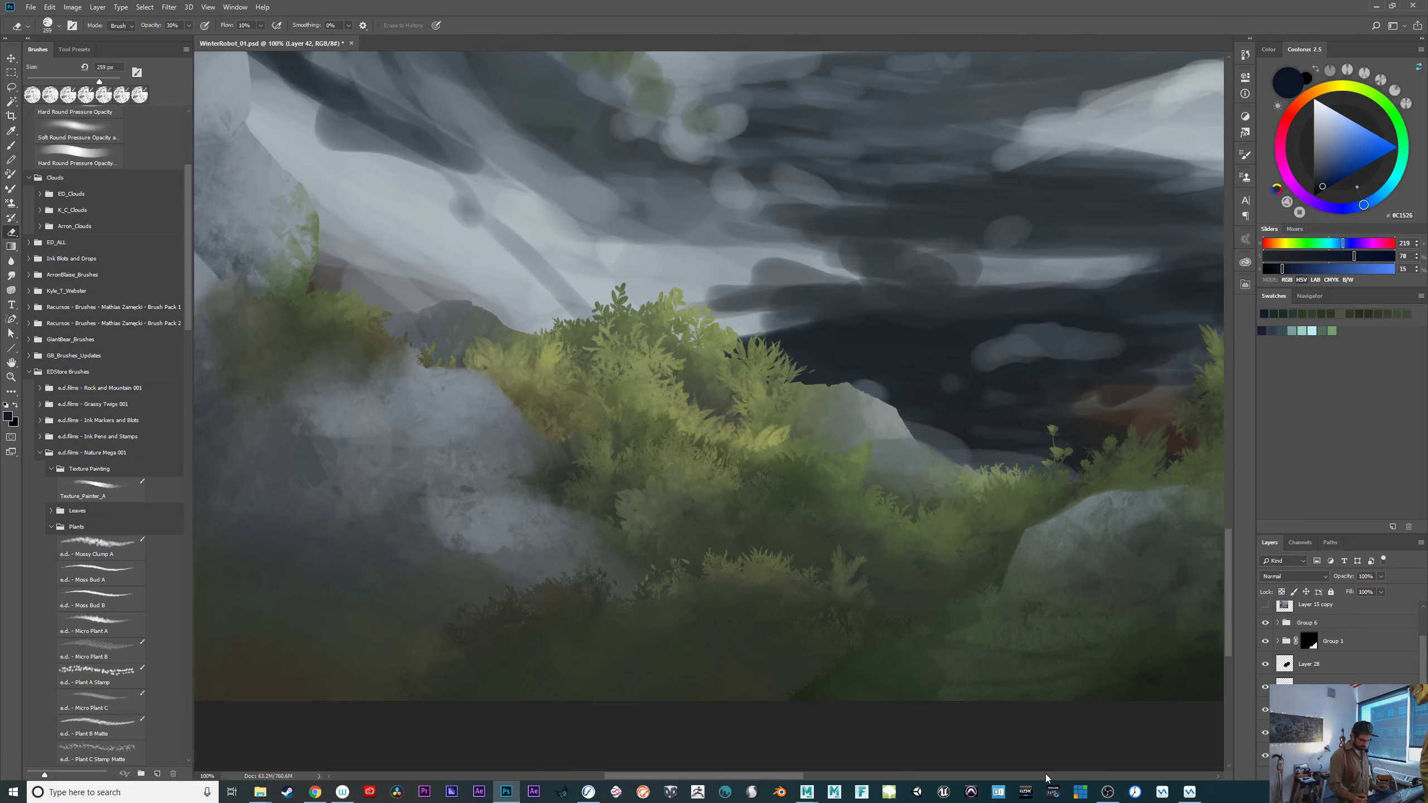
pyautogui.hotkey('ctrl', '-')
pyautogui.moveTo(801, 582)
pyautogui.mouseDown()
pyautogui.moveTo(946, 653)
pyautogui.moveTo(769, 669)
pyautogui.moveTo(742, 715)
pyautogui.moveTo(528, 719)
pyautogui.moveTo(691, 661)
pyautogui.moveTo(820, 678)
pyautogui.mouseUp()
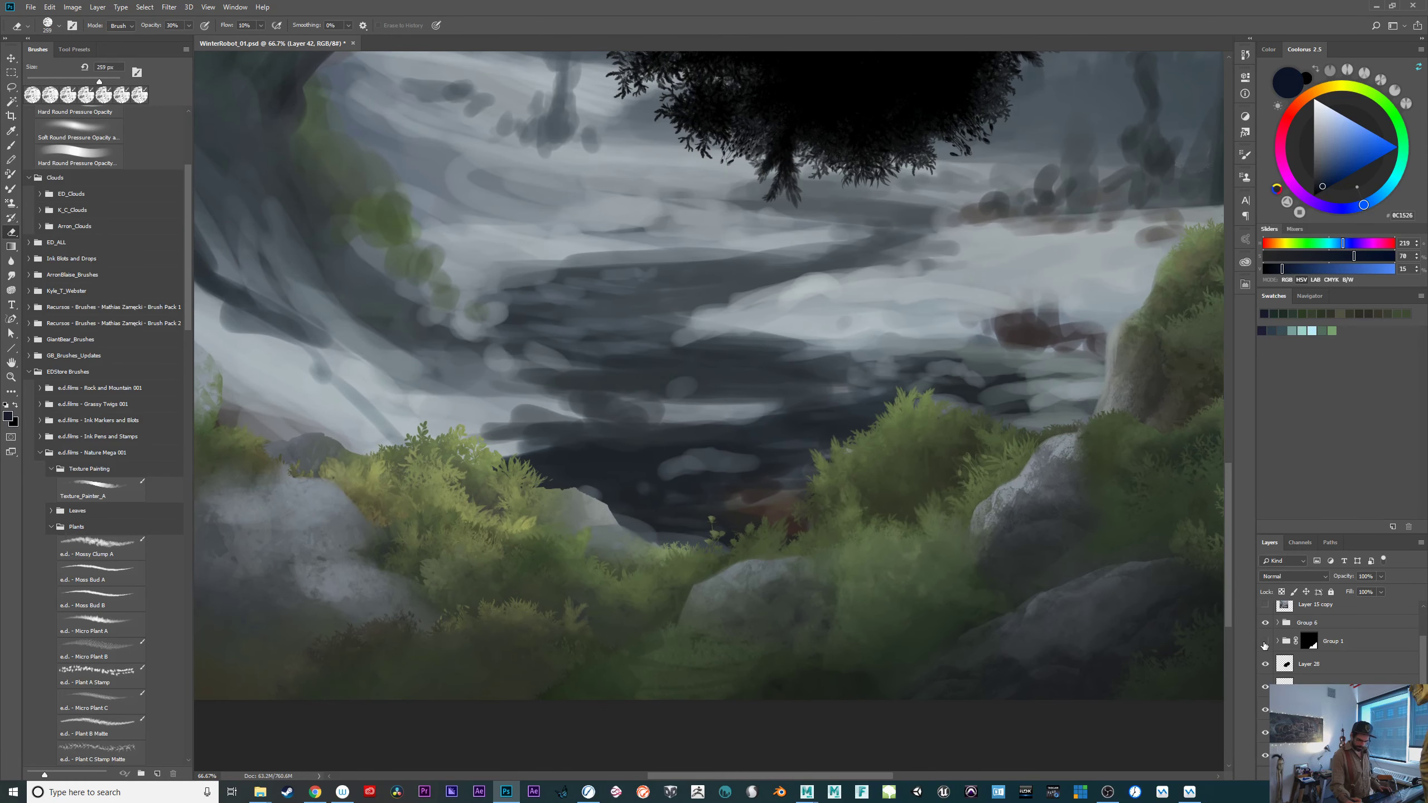
# Toggle Group 1's visibility to check its content, expand Group 6, and add a new layer.
pyautogui.click(1265, 641)
pyautogui.click(1265, 642)
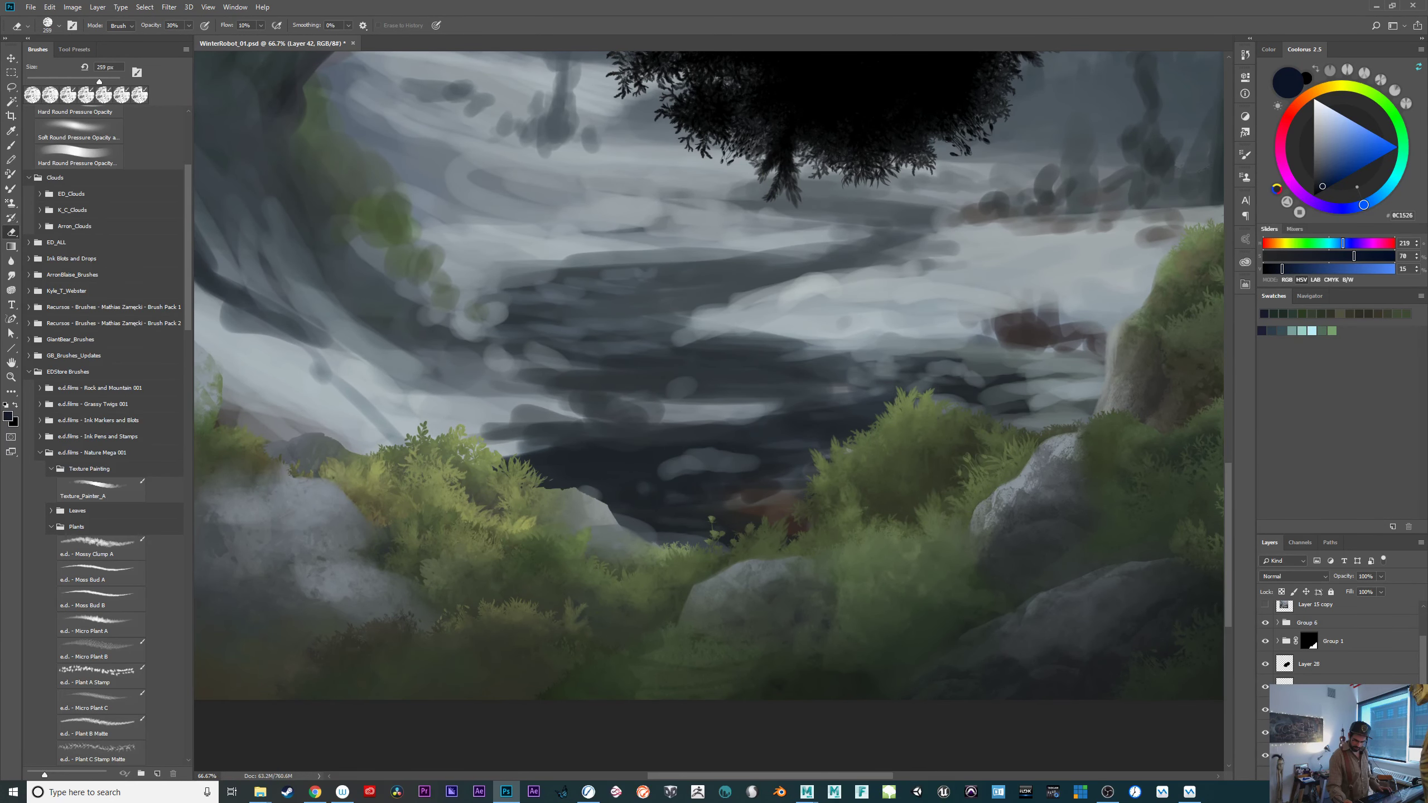
pyautogui.click(1265, 629)
pyautogui.click(1266, 630)
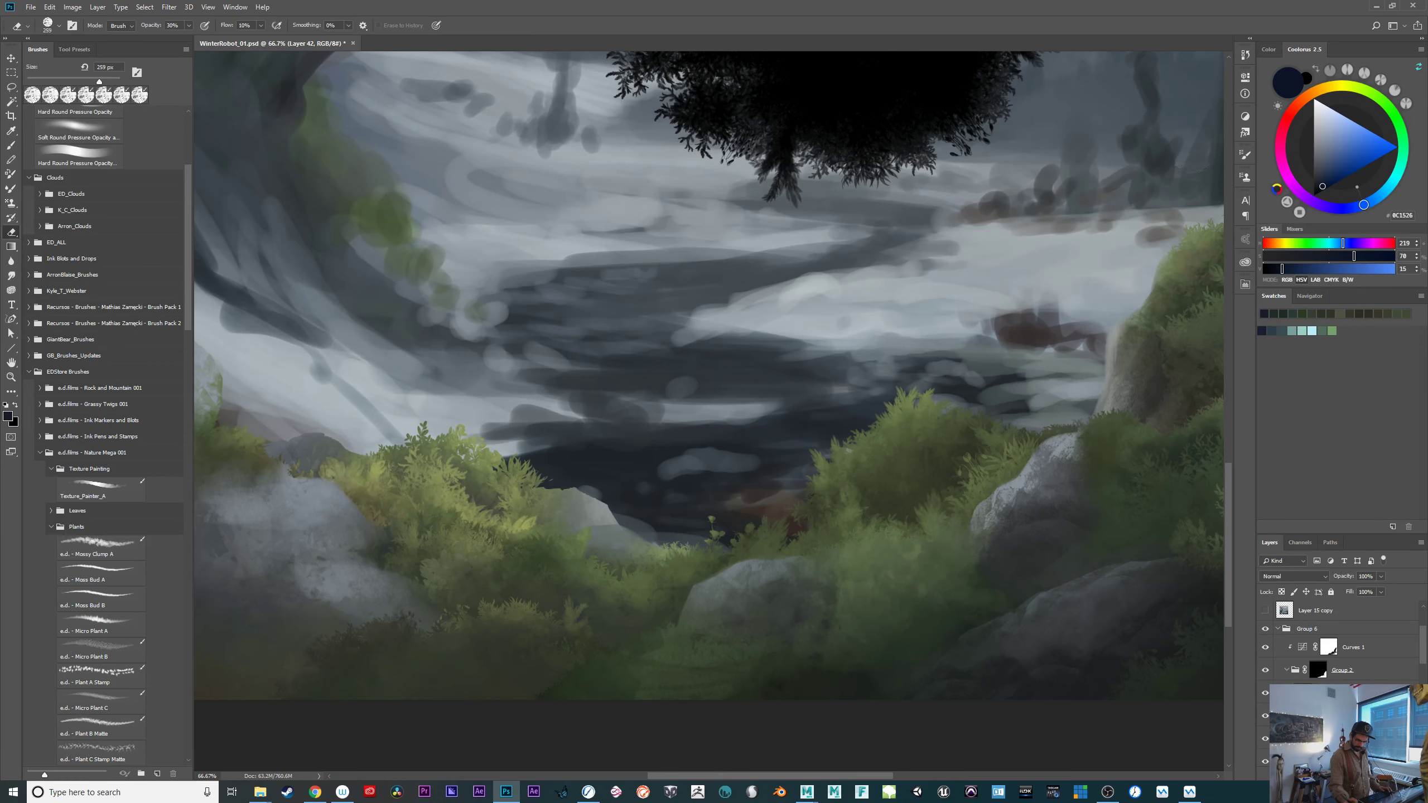
pyautogui.click(1394, 776)
pyautogui.moveTo(885, 624); pyautogui.dragTo(861, 585)
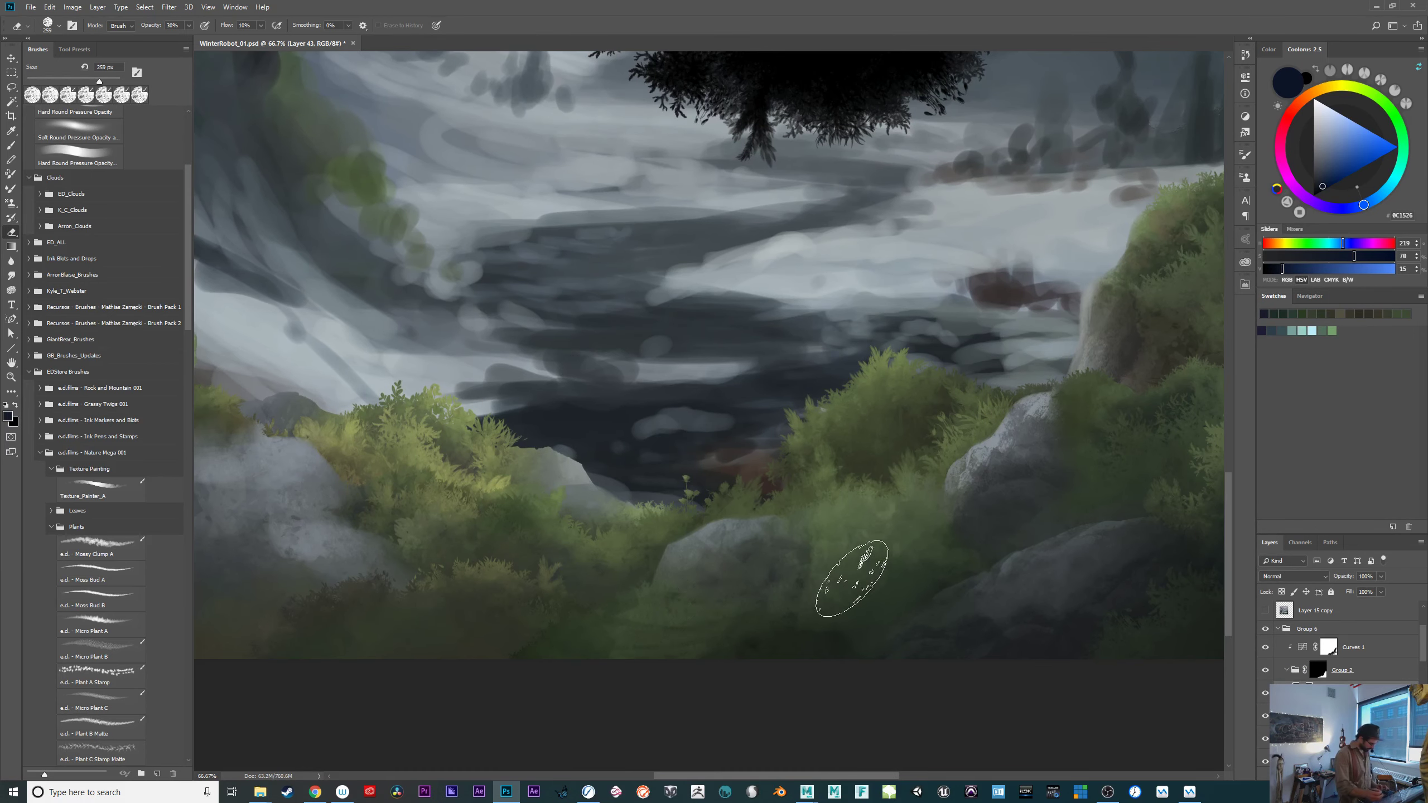
# Load the overhanging tree foliage as a selection, scale it to about 74%, rotate it slightly, and place it below the central rock.
pyautogui.press('b')
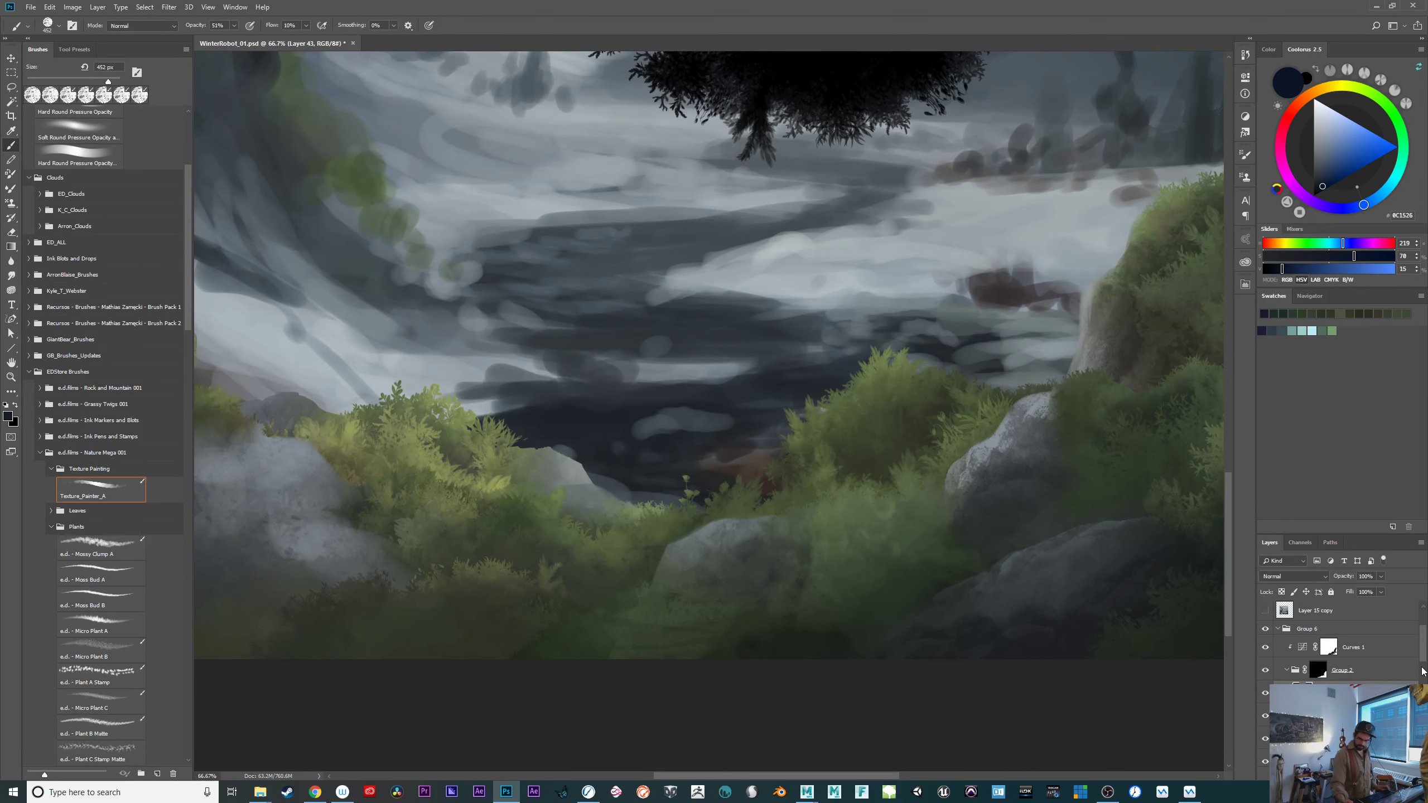
pyautogui.moveTo(1427, 642); pyautogui.dragTo(1426, 695)
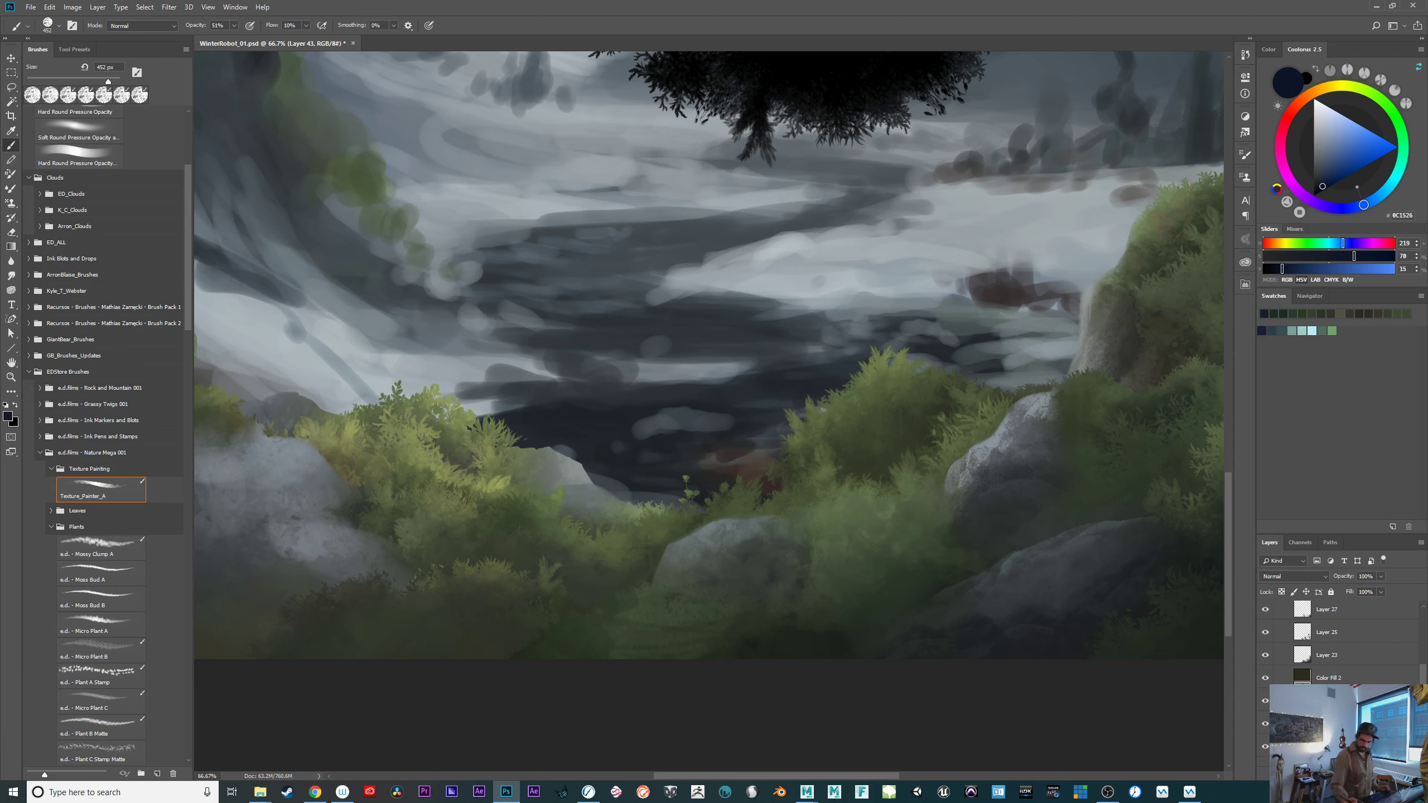
pyautogui.click(145, 6)
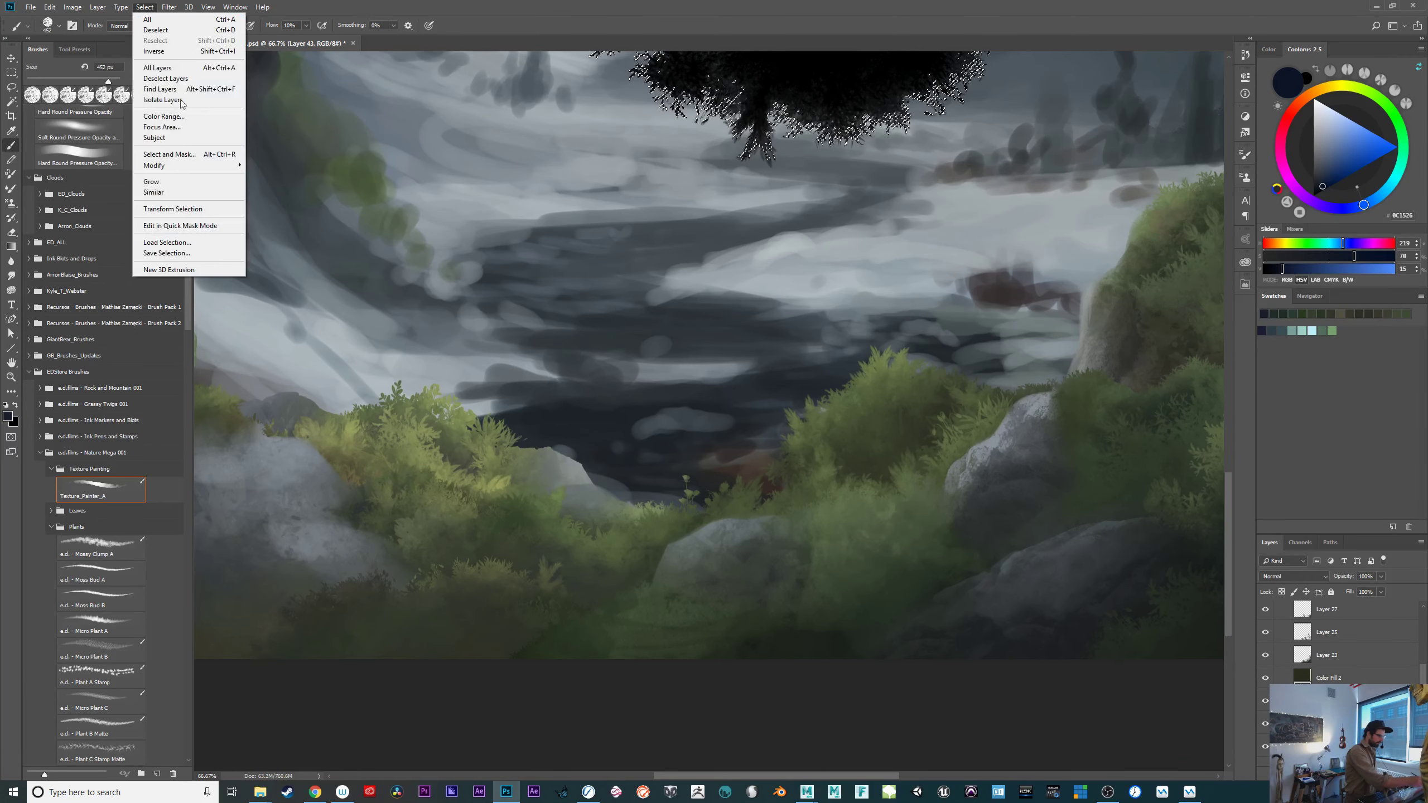
pyautogui.click(198, 210)
pyautogui.moveTo(816, 89); pyautogui.dragTo(590, 566)
pyautogui.moveTo(1060, 651); pyautogui.dragTo(875, 495)
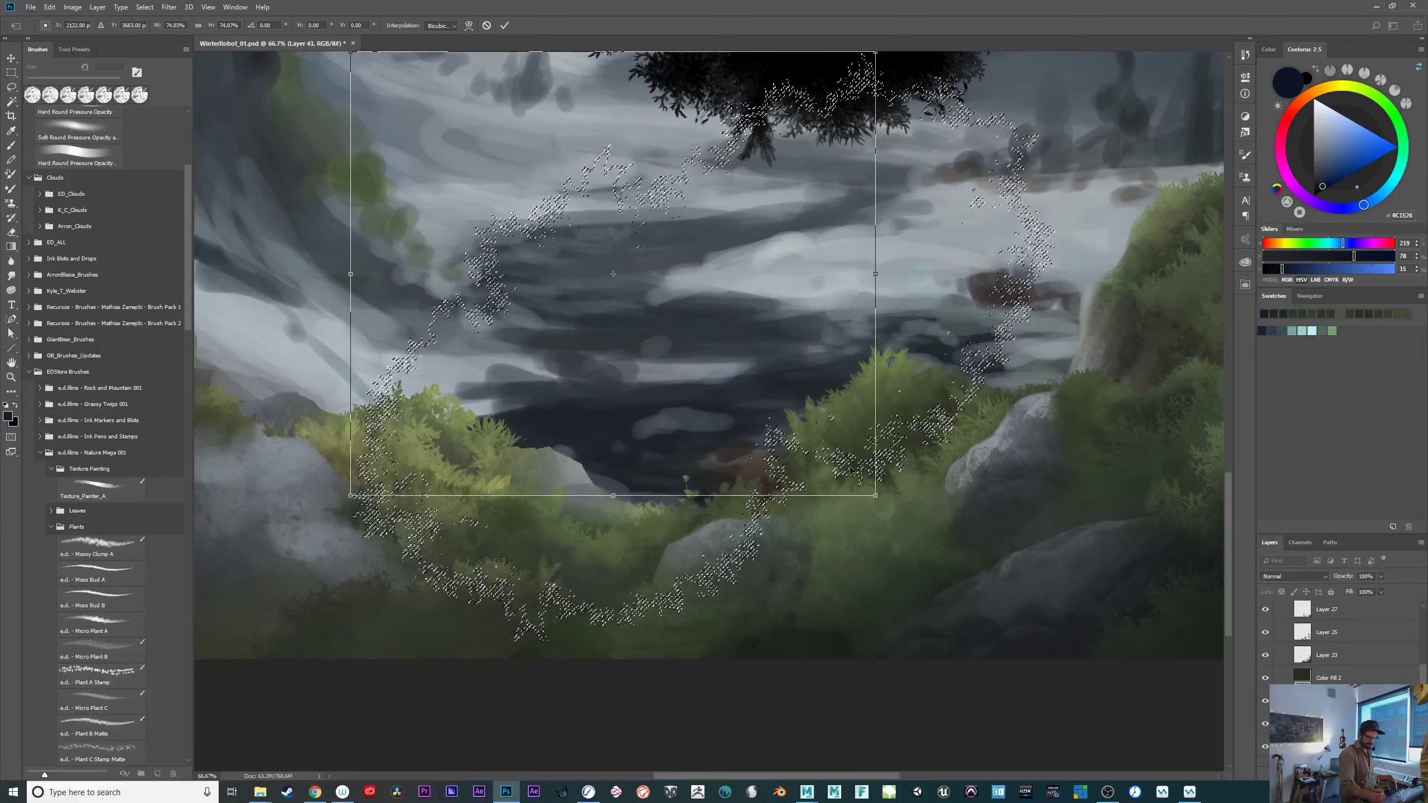
pyautogui.moveTo(689, 302); pyautogui.dragTo(715, 750)
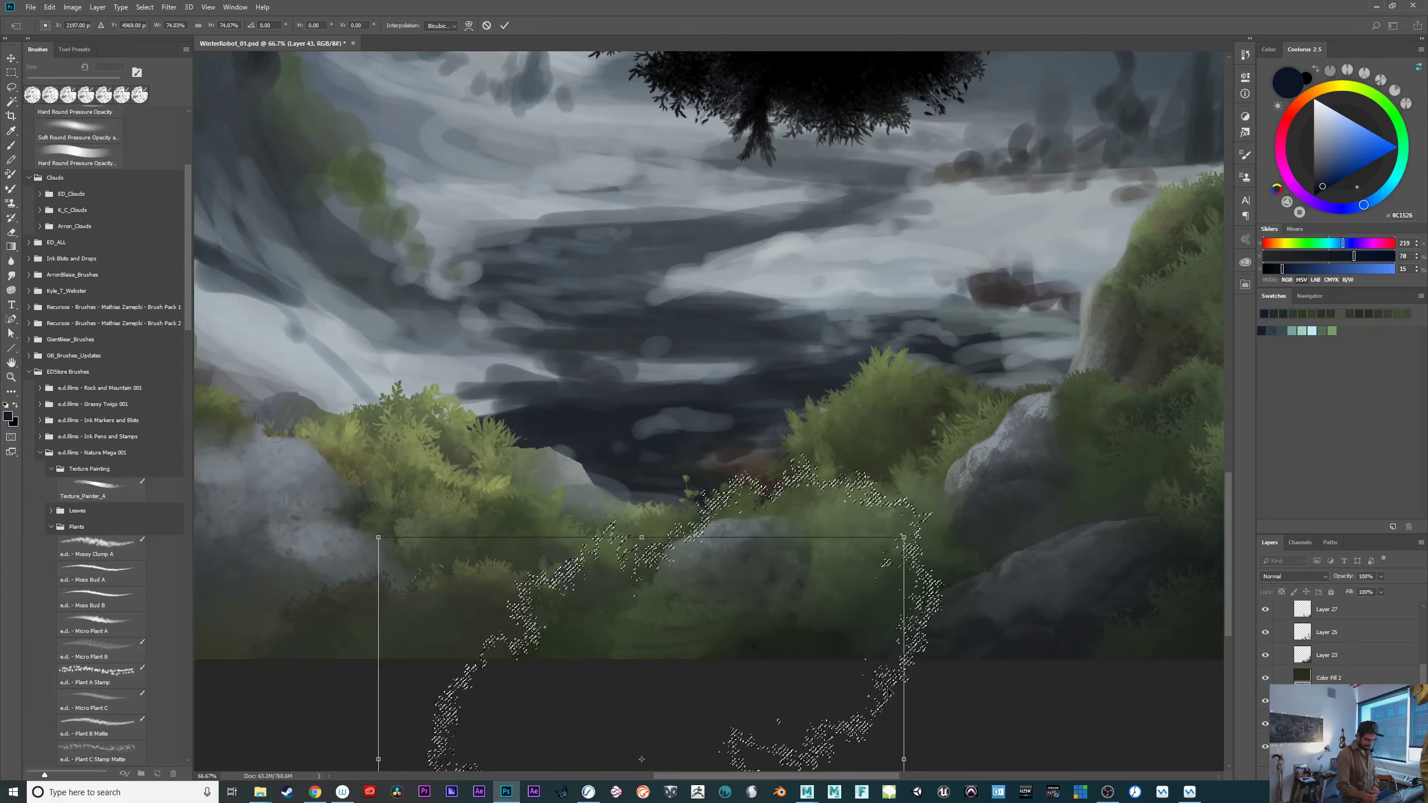
pyautogui.moveTo(942, 698); pyautogui.dragTo(944, 708)
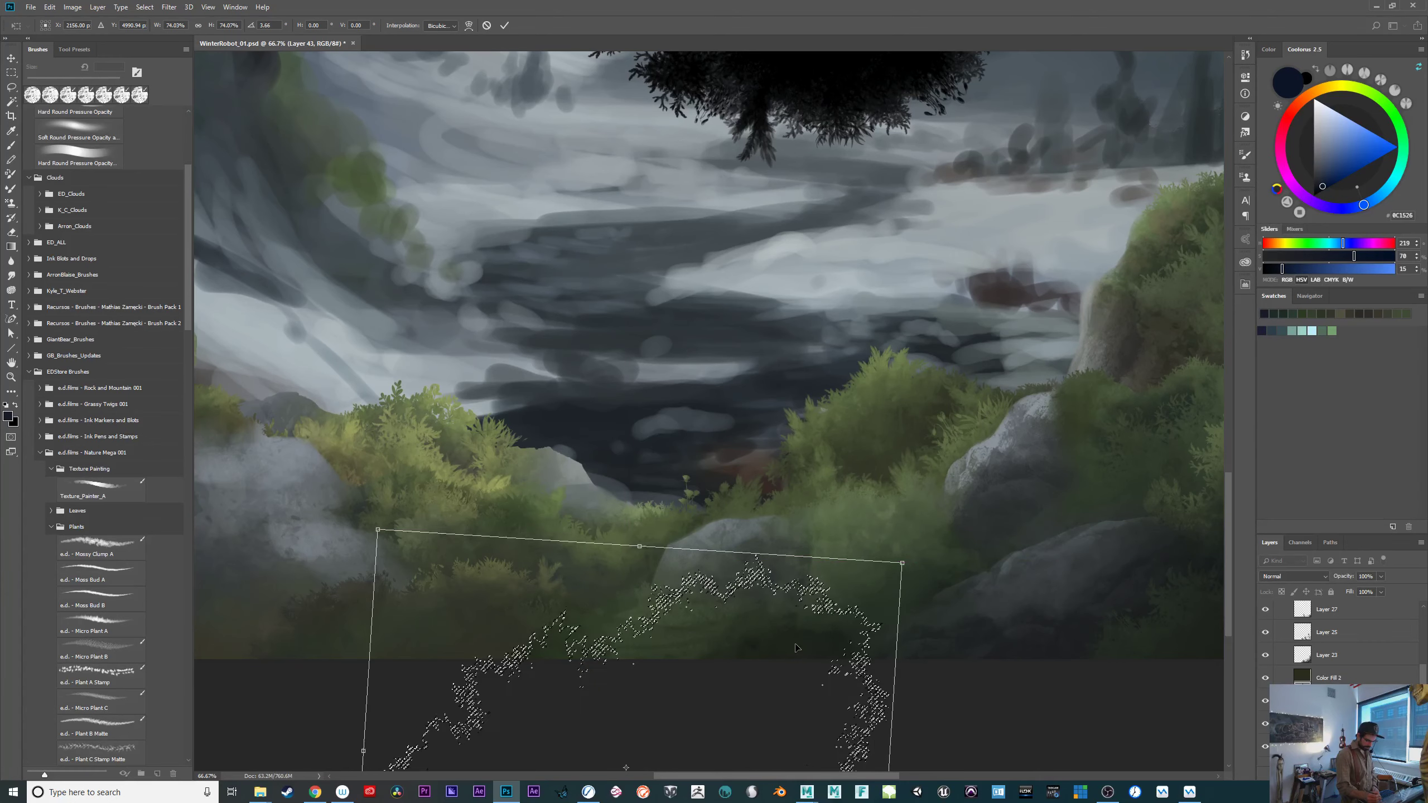
pyautogui.press('Return')
# Sample green from the central foreground, resize the brush to about 330 px, and paint lighter green at hue 109 inside the selection.
pyautogui.press('b')
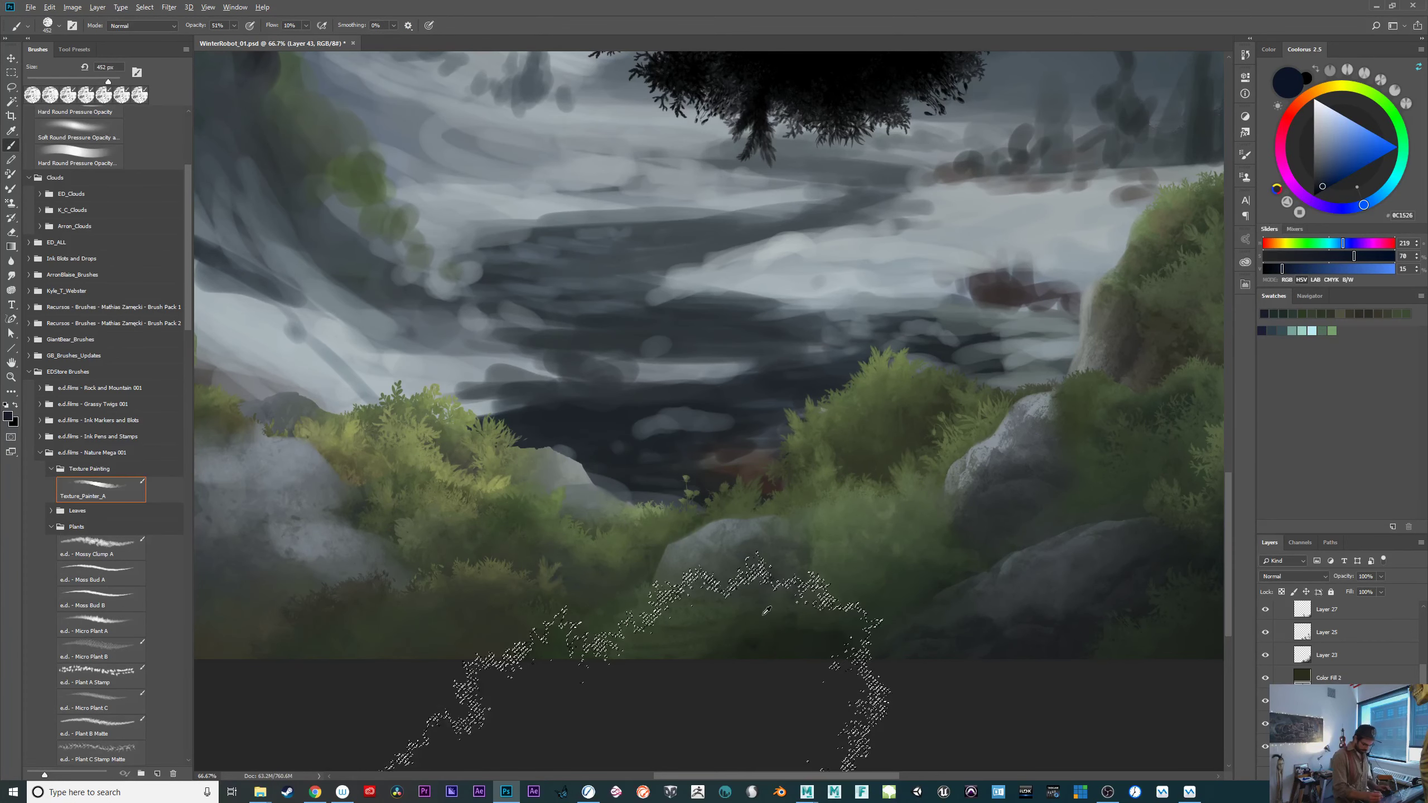
pyautogui.keyDown('alt'); pyautogui.click(702, 614); pyautogui.keyUp('alt')
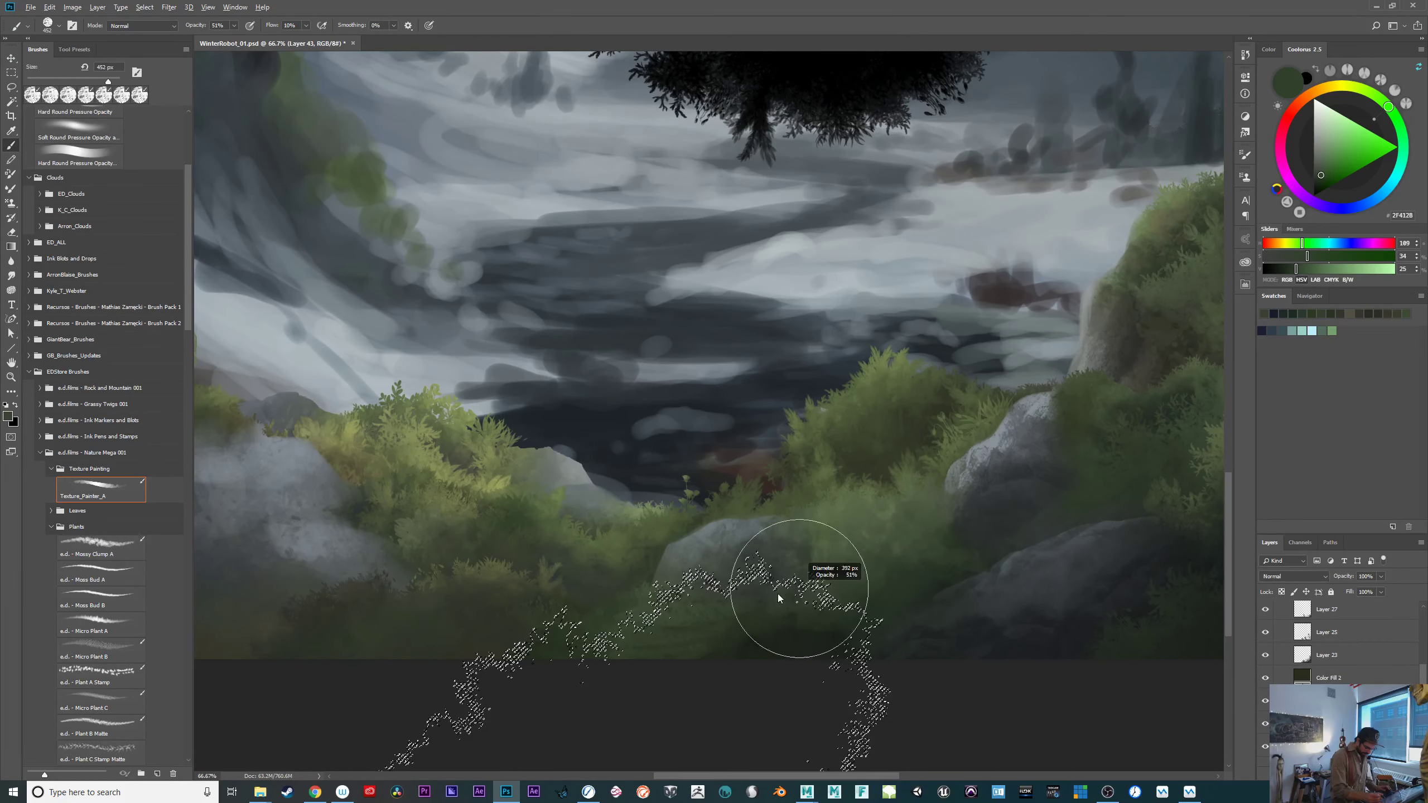
pyautogui.hotkey('ctrl', '+')
pyautogui.moveTo(938, 594); pyautogui.dragTo(896, 520)
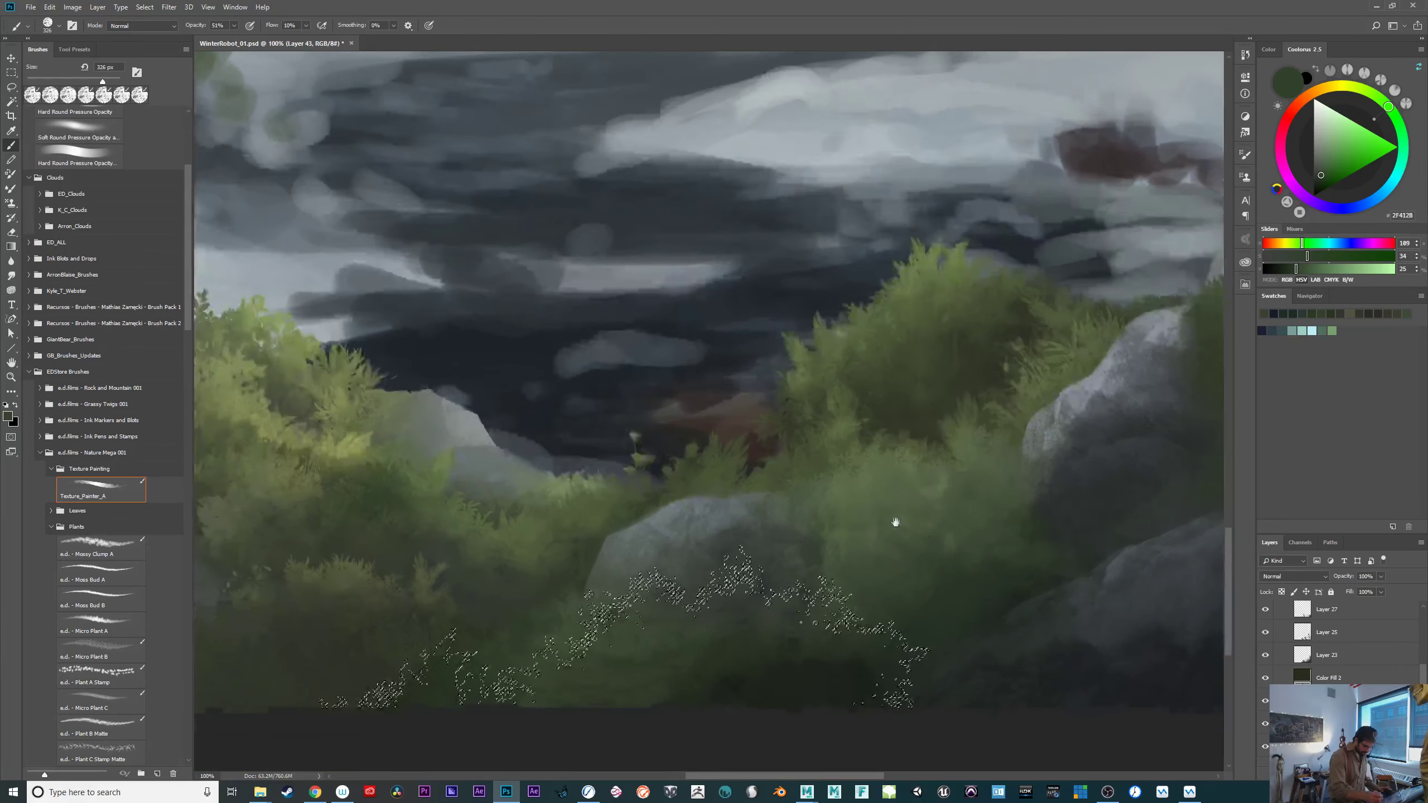
pyautogui.moveTo(1317, 177); pyautogui.dragTo(1326, 167)
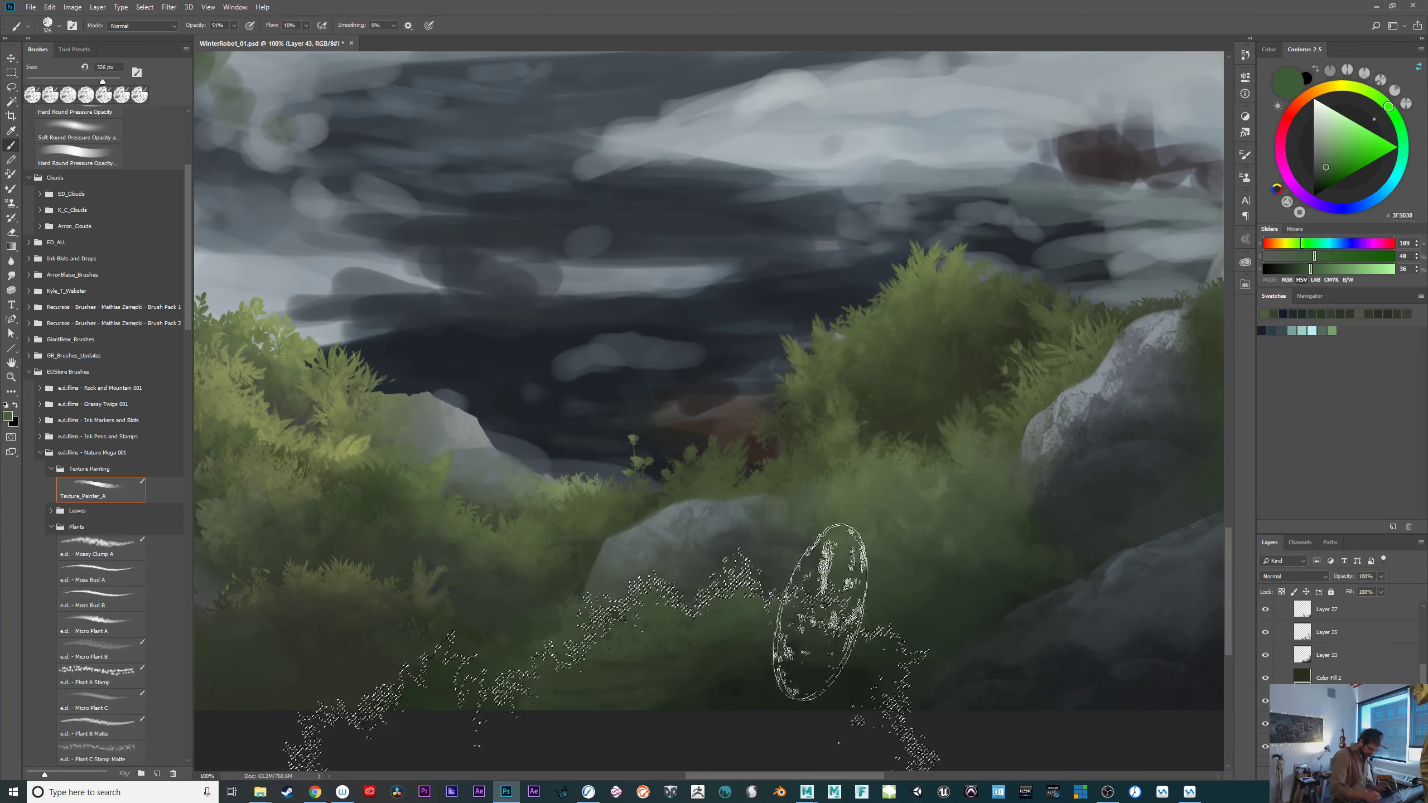
# Shade the central bush below the rock with dark green at hue 125, reducing the brush to about 230 px.
pyautogui.keyDown('alt'); pyautogui.click(762, 621); pyautogui.keyUp('alt')
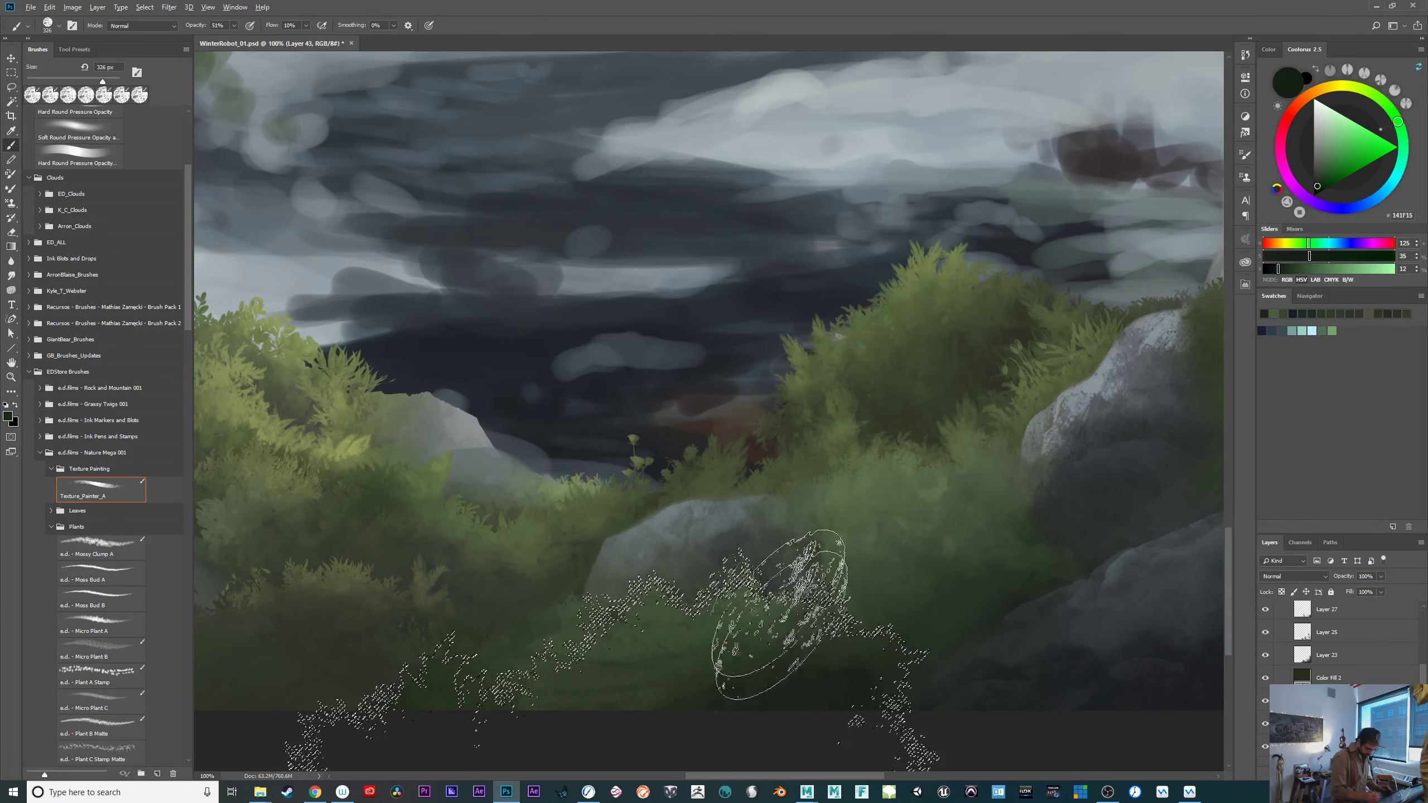
pyautogui.moveTo(757, 554)
pyautogui.mouseDown()
pyautogui.moveTo(790, 594)
pyautogui.moveTo(727, 591)
pyautogui.mouseUp()
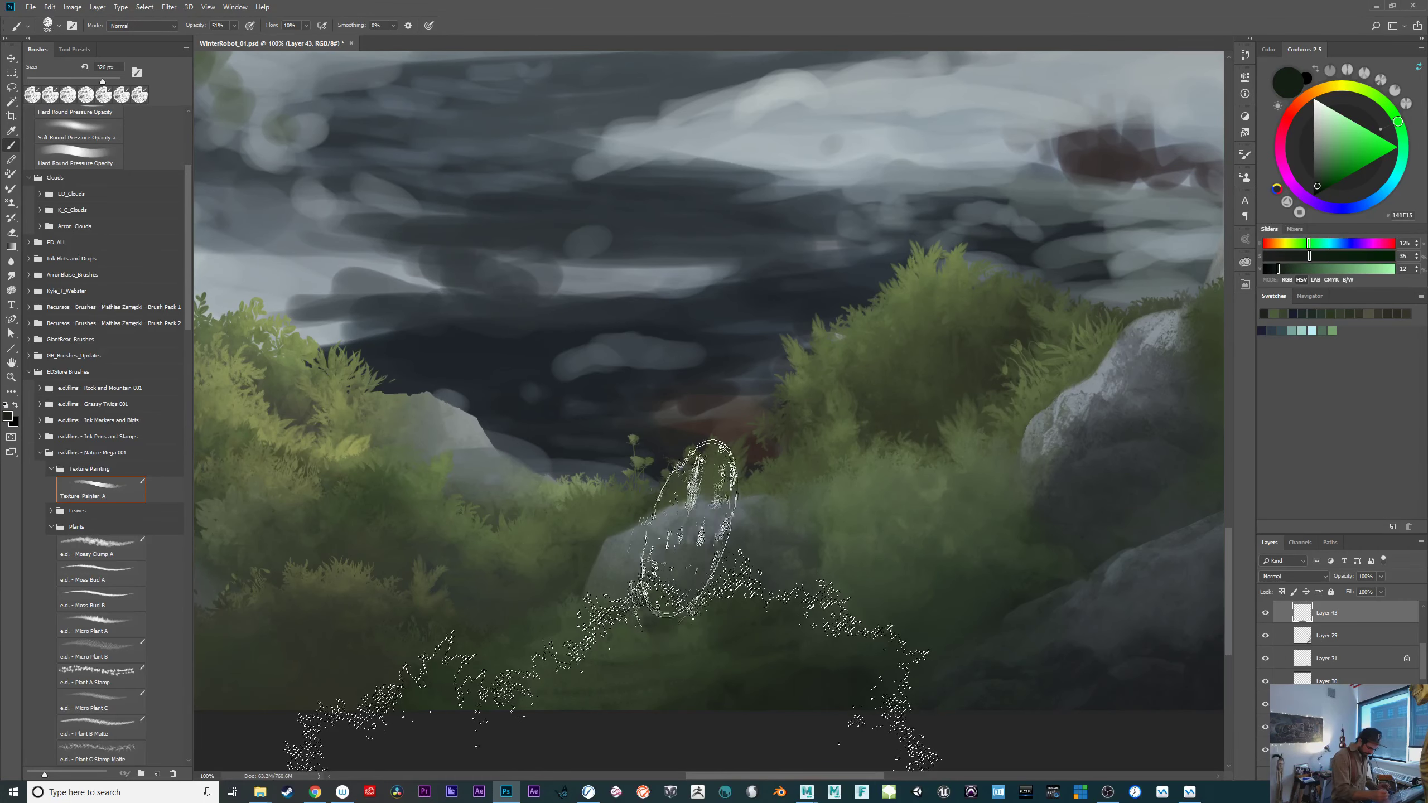
pyautogui.moveTo(699, 531)
pyautogui.mouseDown()
pyautogui.moveTo(704, 564)
pyautogui.moveTo(684, 584)
pyautogui.mouseUp()
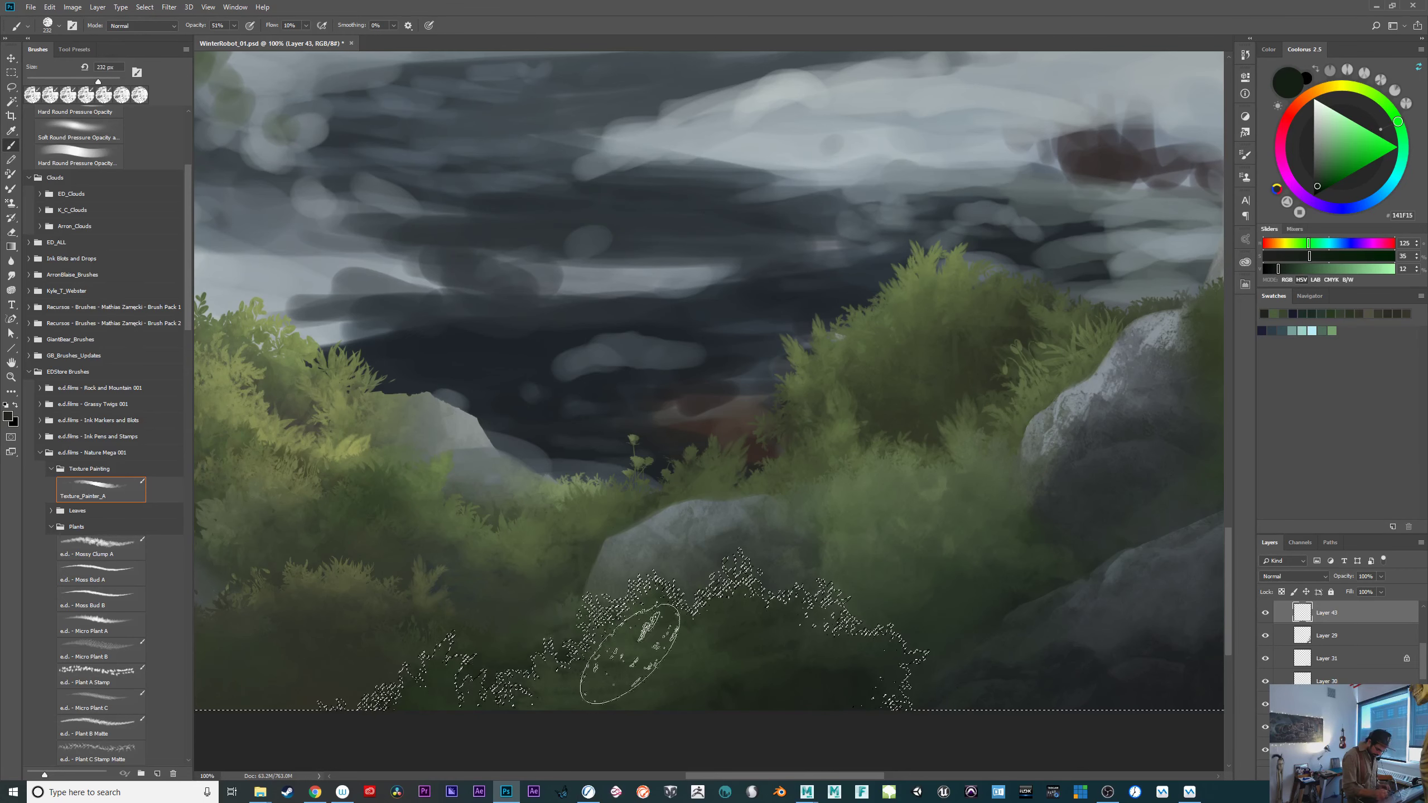
pyautogui.moveTo(1031, 634); pyautogui.dragTo(902, 670)
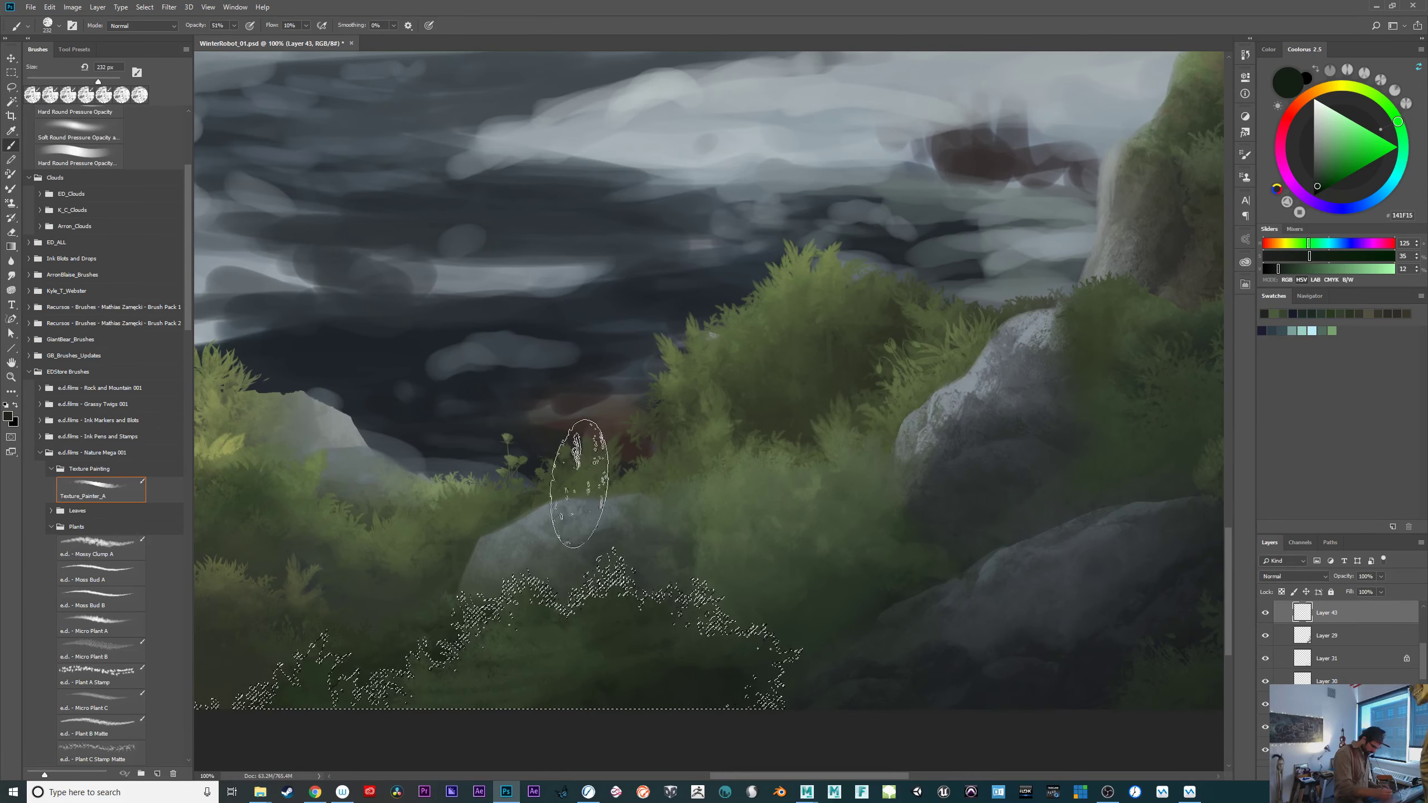
# Paint lighter sampled greens inside the central bush selection using a brush of about 363 px, finishing at hue 99, and deselect.
pyautogui.keyDown('alt'); pyautogui.click(676, 568); pyautogui.keyUp('alt')
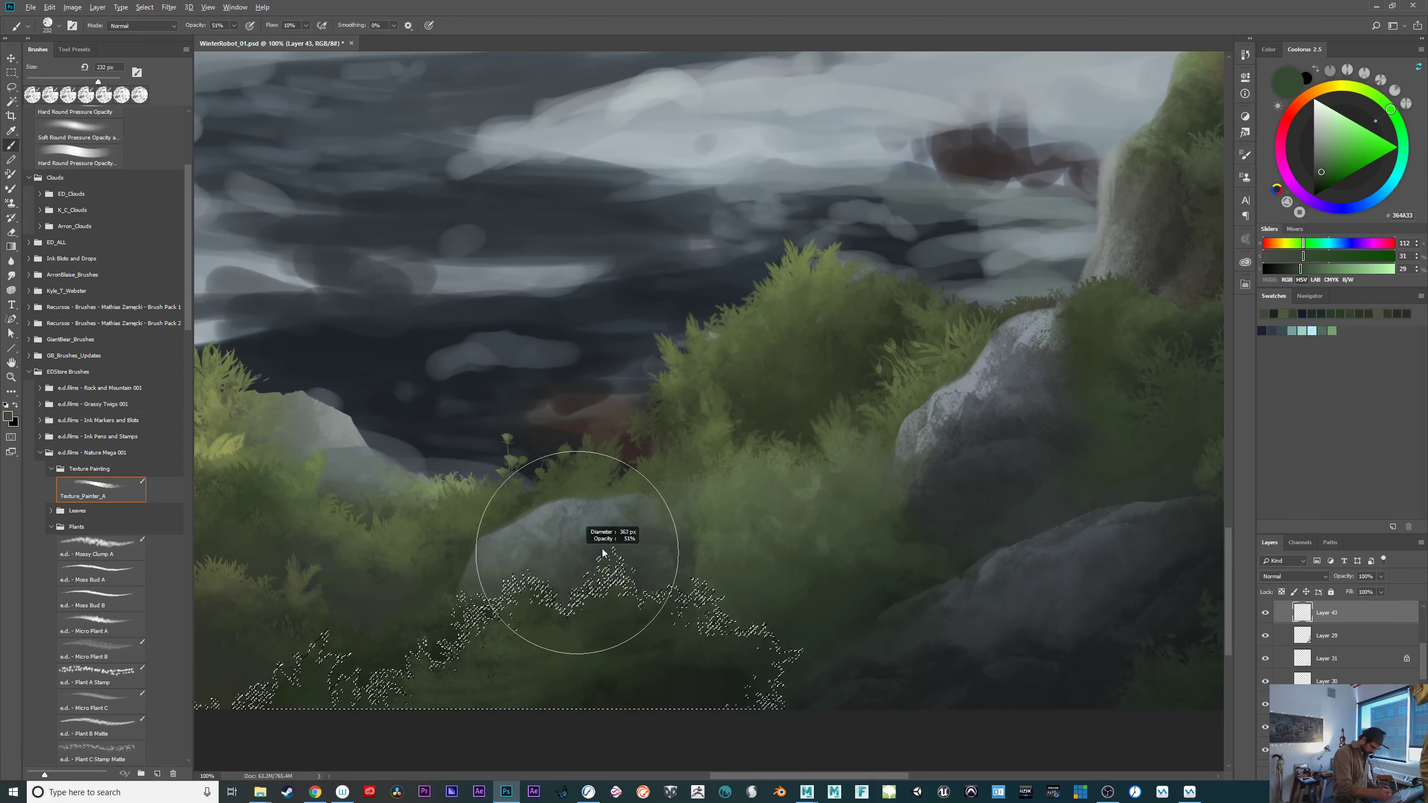
pyautogui.moveTo(654, 524)
pyautogui.mouseDown()
pyautogui.moveTo(584, 590)
pyautogui.moveTo(689, 533)
pyautogui.moveTo(737, 582)
pyautogui.mouseUp()
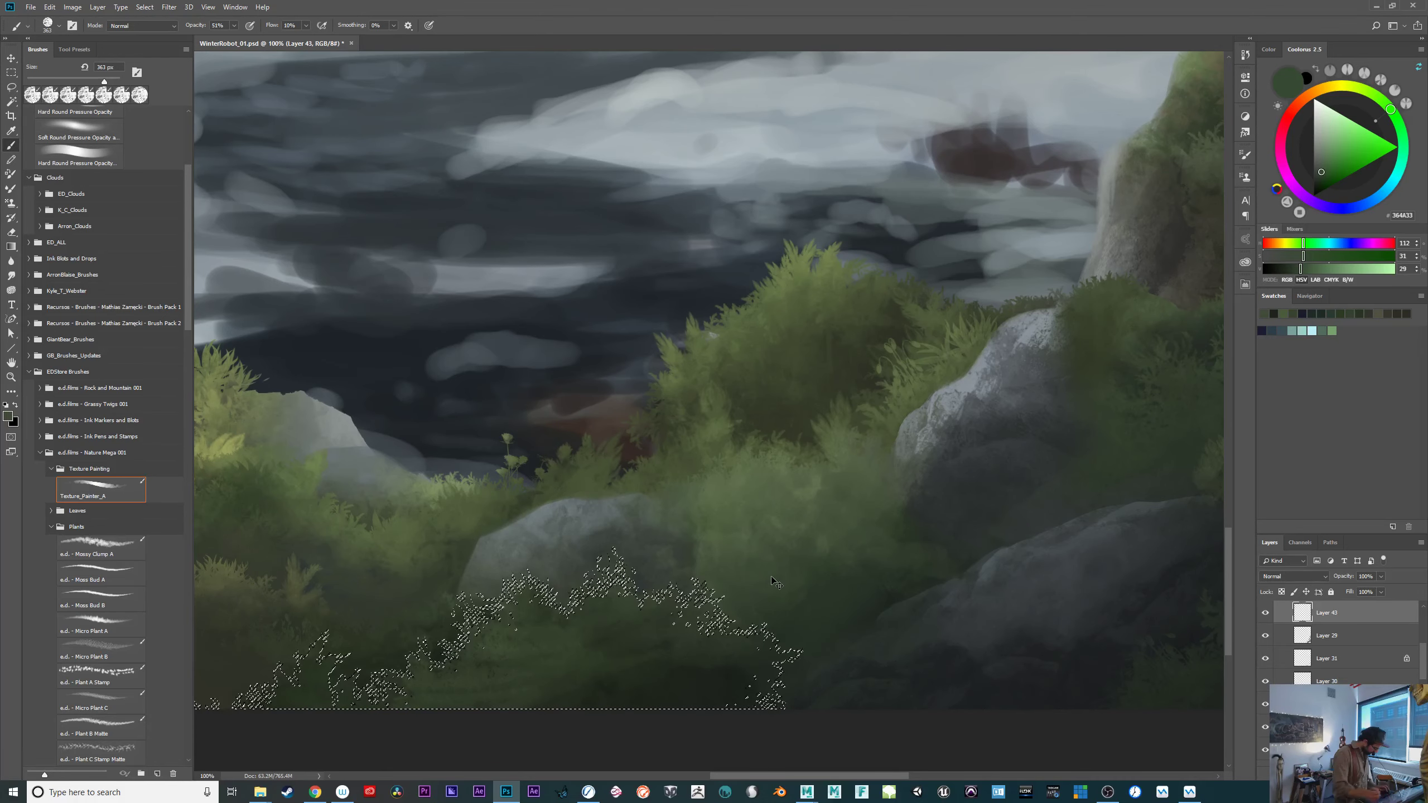
pyautogui.scroll(-1, 931, 602)
pyautogui.keyDown('alt'); pyautogui.click(737, 479); pyautogui.keyUp('alt')
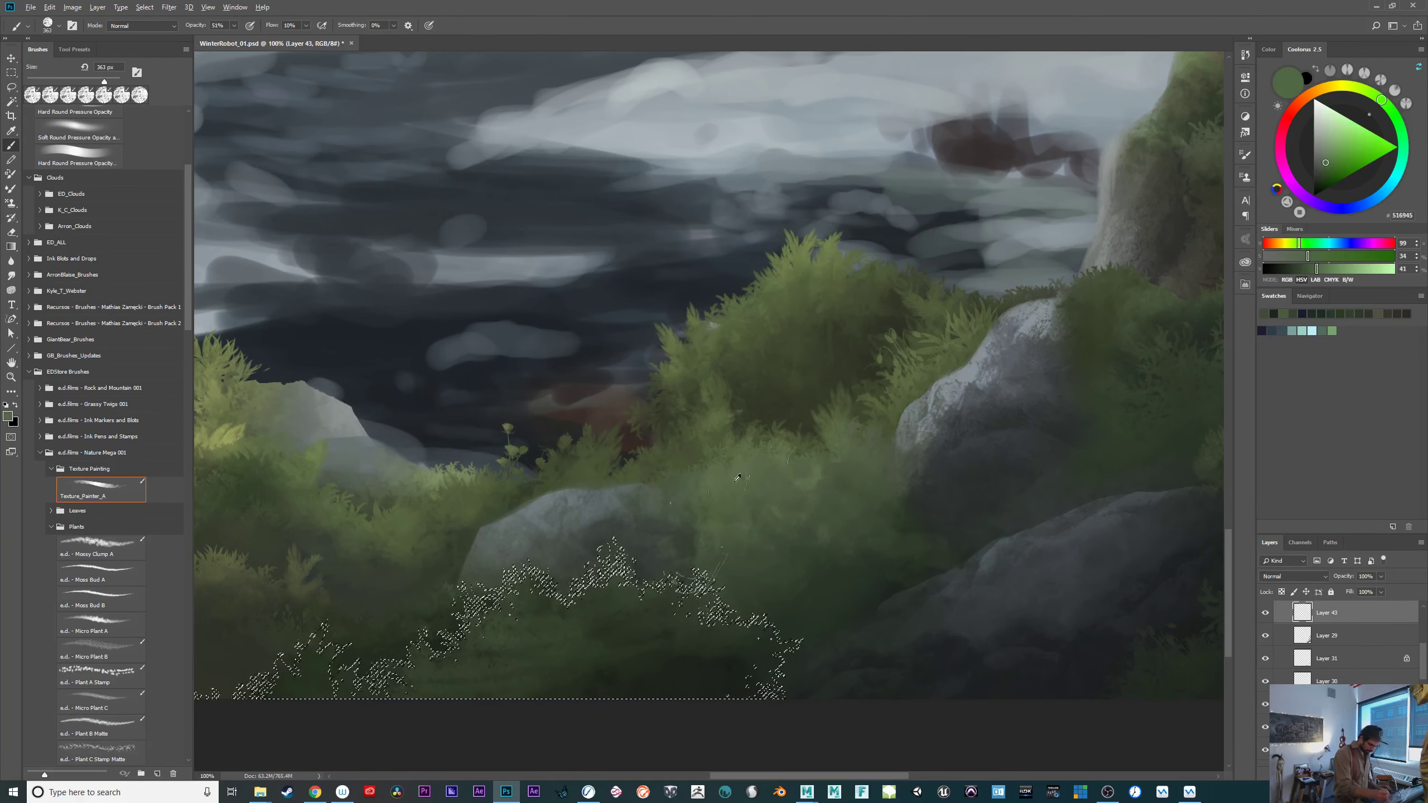
pyautogui.moveTo(599, 529)
pyautogui.mouseDown()
pyautogui.moveTo(507, 496)
pyautogui.moveTo(513, 510)
pyautogui.moveTo(559, 498)
pyautogui.moveTo(541, 514)
pyautogui.moveTo(499, 511)
pyautogui.mouseUp()
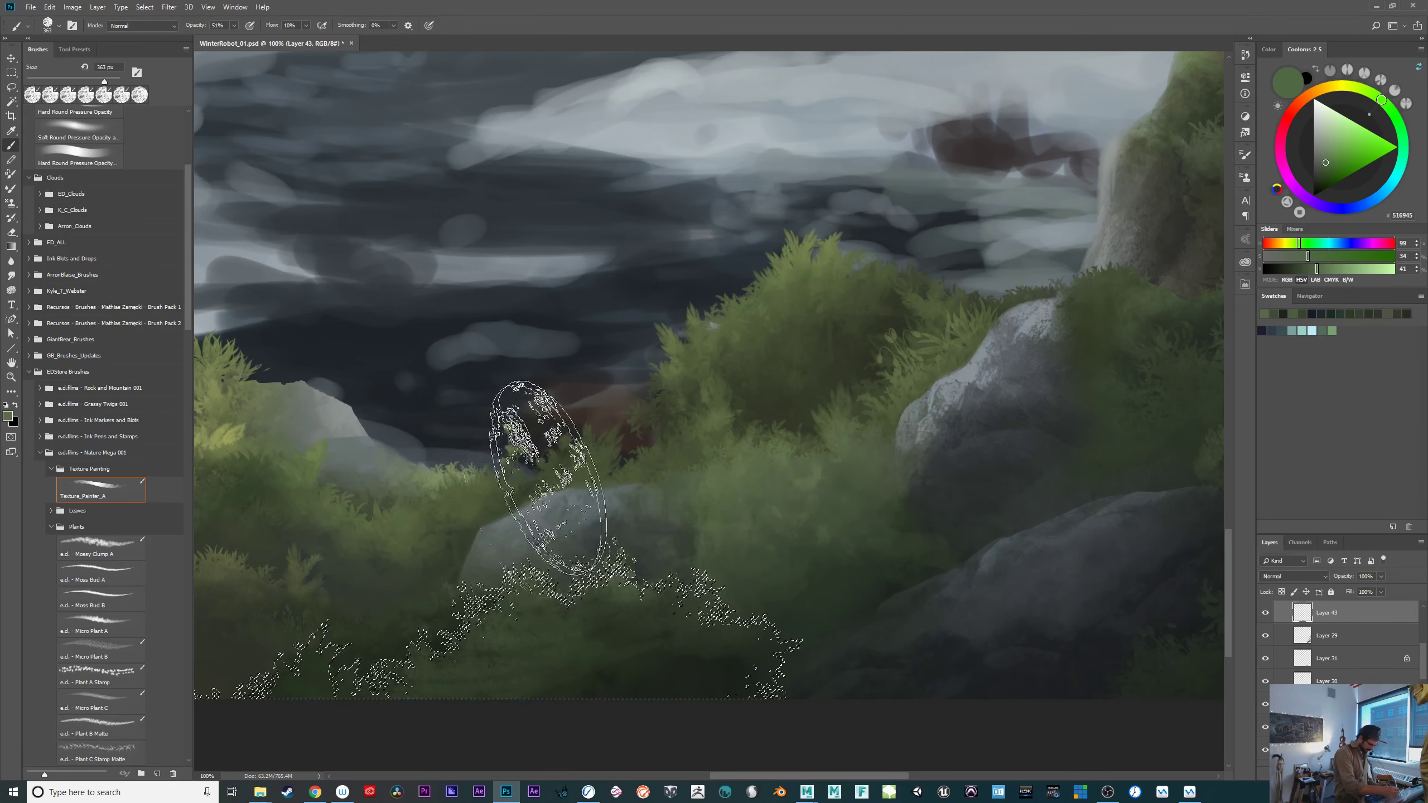
pyautogui.hotkey('ctrl', 'd')
# Shift the paint color to a muted red and tint the small plant tips in front of the central rock.
pyautogui.moveTo(998, 615); pyautogui.dragTo(1136, 565)
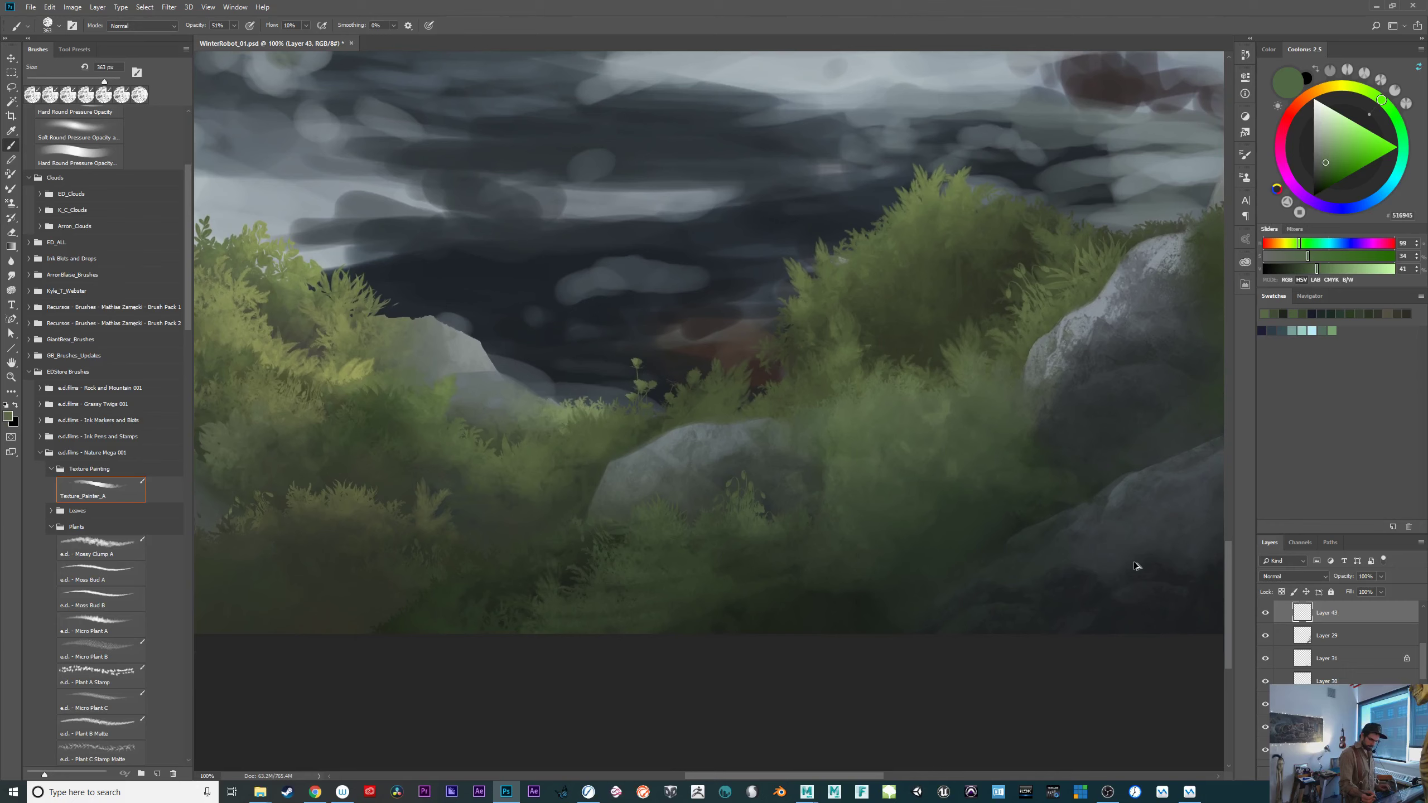
pyautogui.click(1285, 126)
pyautogui.moveTo(760, 448); pyautogui.dragTo(724, 457)
pyautogui.moveTo(734, 447)
pyautogui.mouseDown()
pyautogui.moveTo(771, 425)
pyautogui.moveTo(781, 477)
pyautogui.moveTo(666, 445)
pyautogui.mouseUp()
pyautogui.hotkey('ctrl', 'd')
# Toggle Group 4's visibility to check the foliage it holds over the left foreground, and add a new layer.
pyautogui.moveTo(1063, 586); pyautogui.dragTo(900, 394)
pyautogui.hotkey('ctrl', '+')
pyautogui.hotkey('ctrl', '-')
pyautogui.hotkey('ctrl', '-')
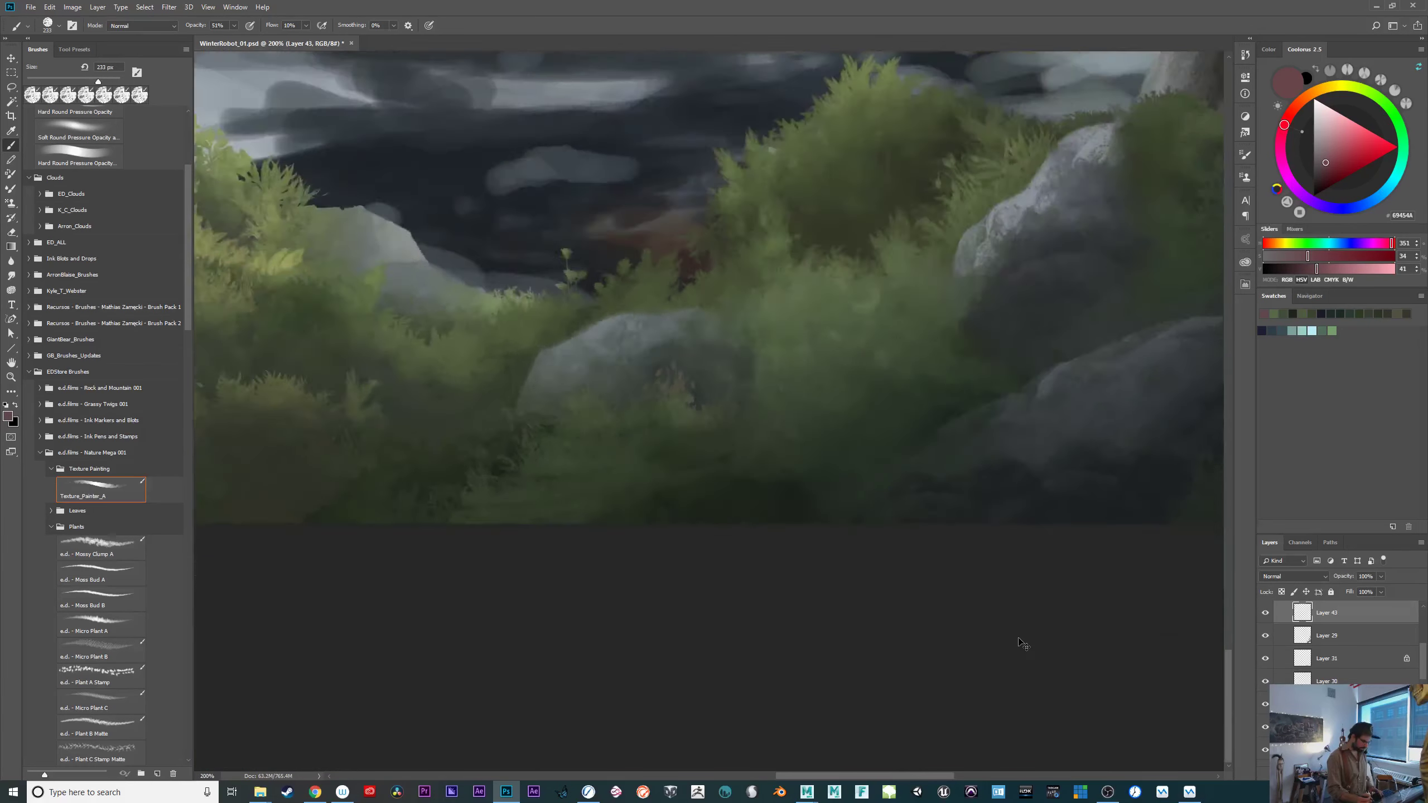
pyautogui.moveTo(848, 617)
pyautogui.mouseDown()
pyautogui.moveTo(950, 639)
pyautogui.moveTo(1065, 696)
pyautogui.mouseUp()
pyautogui.moveTo(799, 671)
pyautogui.mouseDown()
pyautogui.moveTo(986, 708)
pyautogui.moveTo(752, 680)
pyautogui.moveTo(1006, 709)
pyautogui.mouseUp()
pyautogui.hotkey('ctrl', '-')
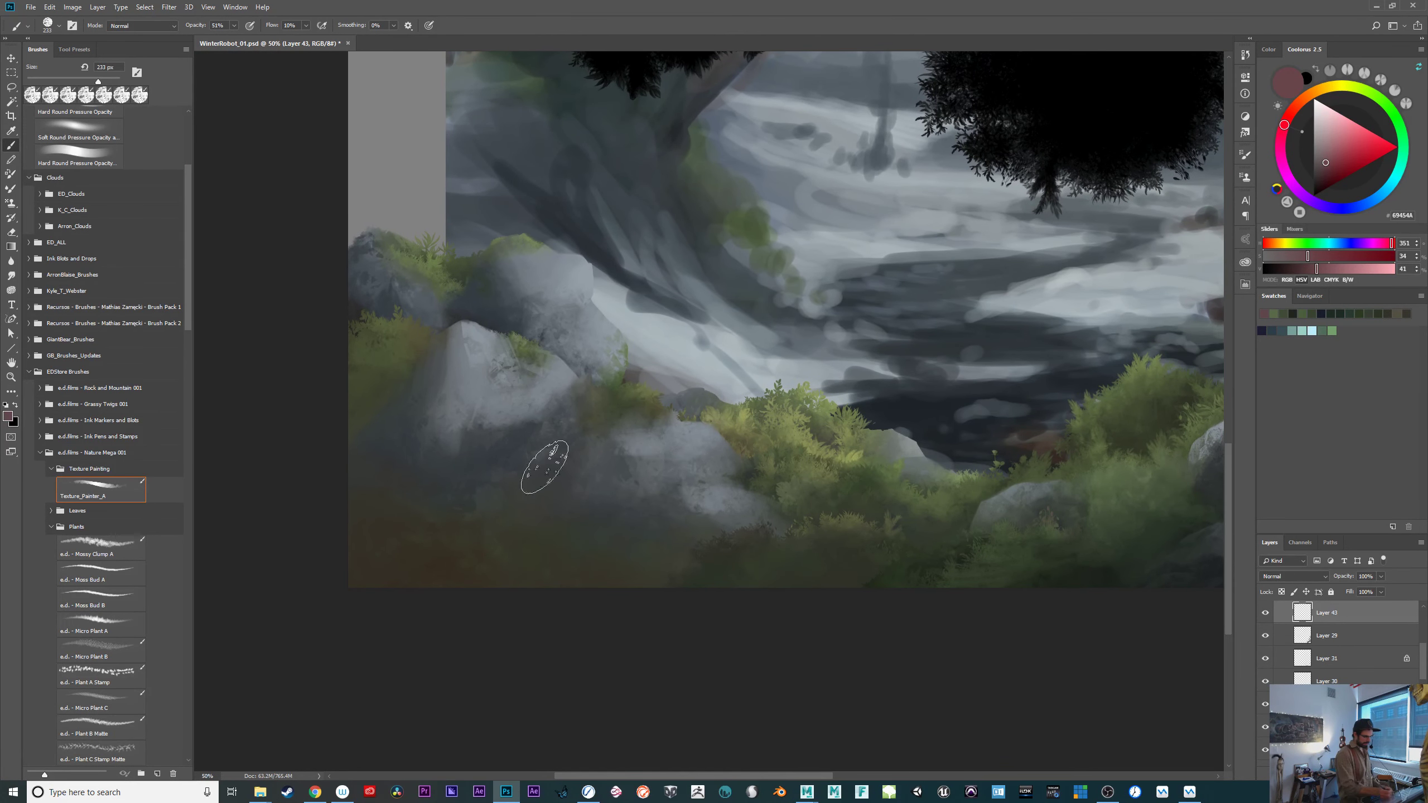
pyautogui.scroll(-5, 1427, 636)
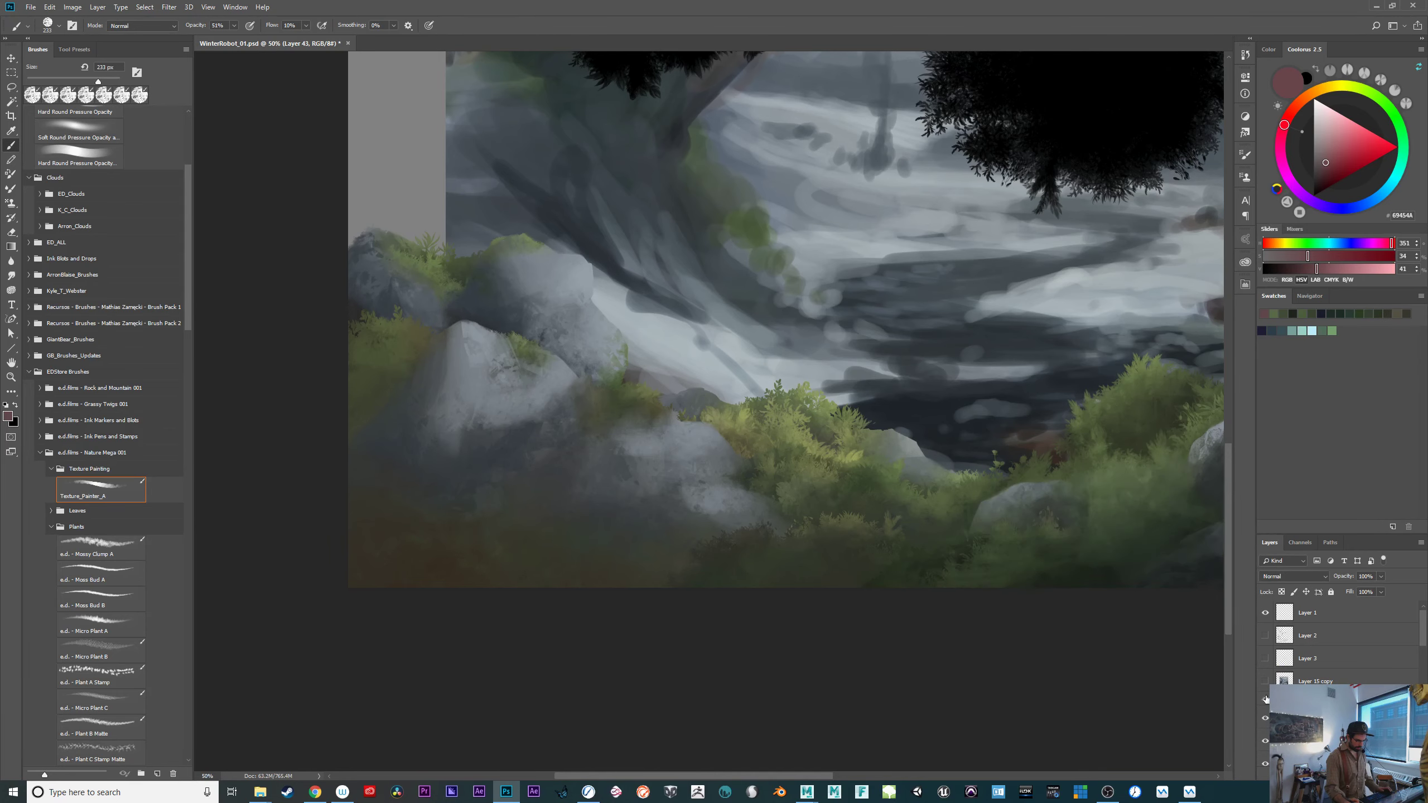
pyautogui.moveTo(1264, 702); pyautogui.dragTo(733, 669)
pyautogui.moveTo(732, 723); pyautogui.dragTo(1086, 678)
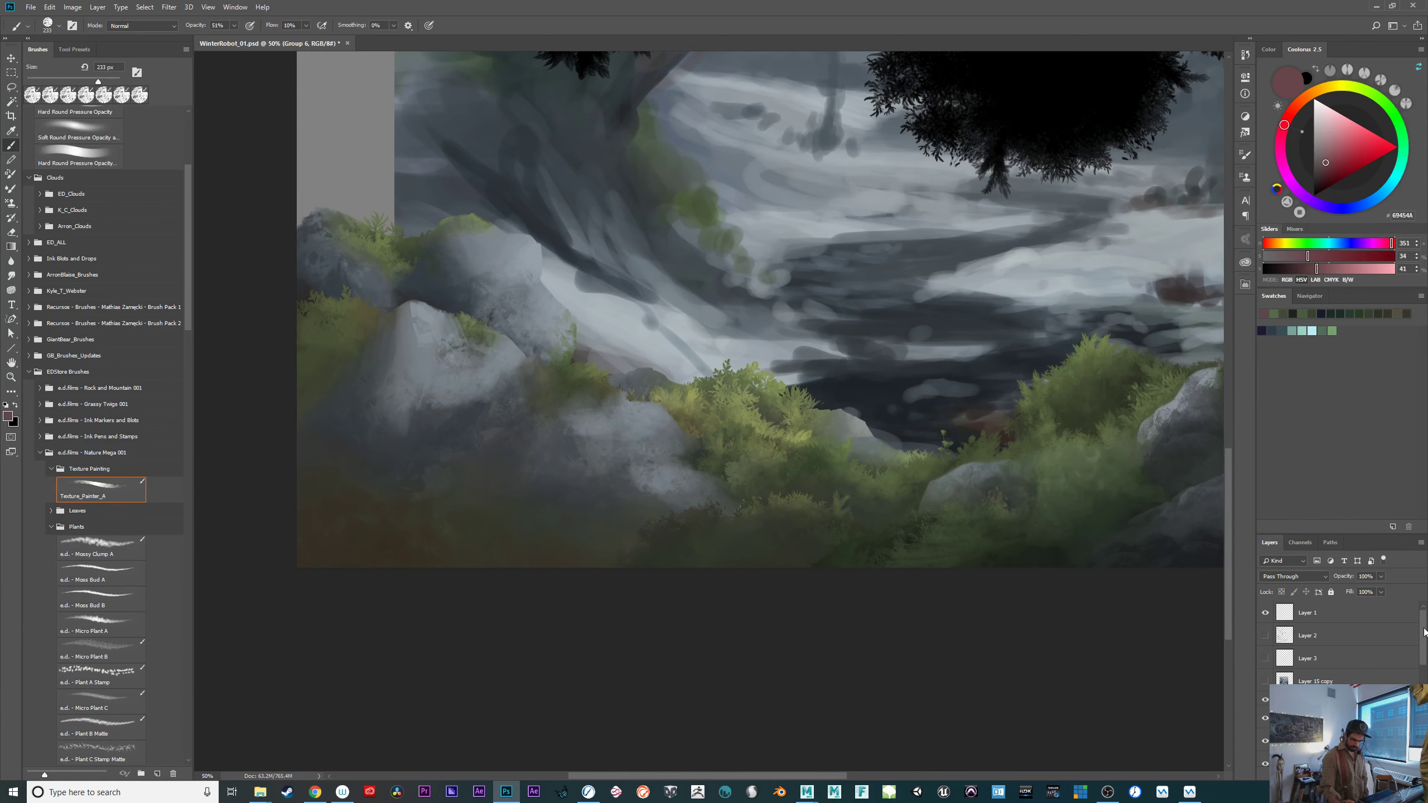
pyautogui.click(1266, 678)
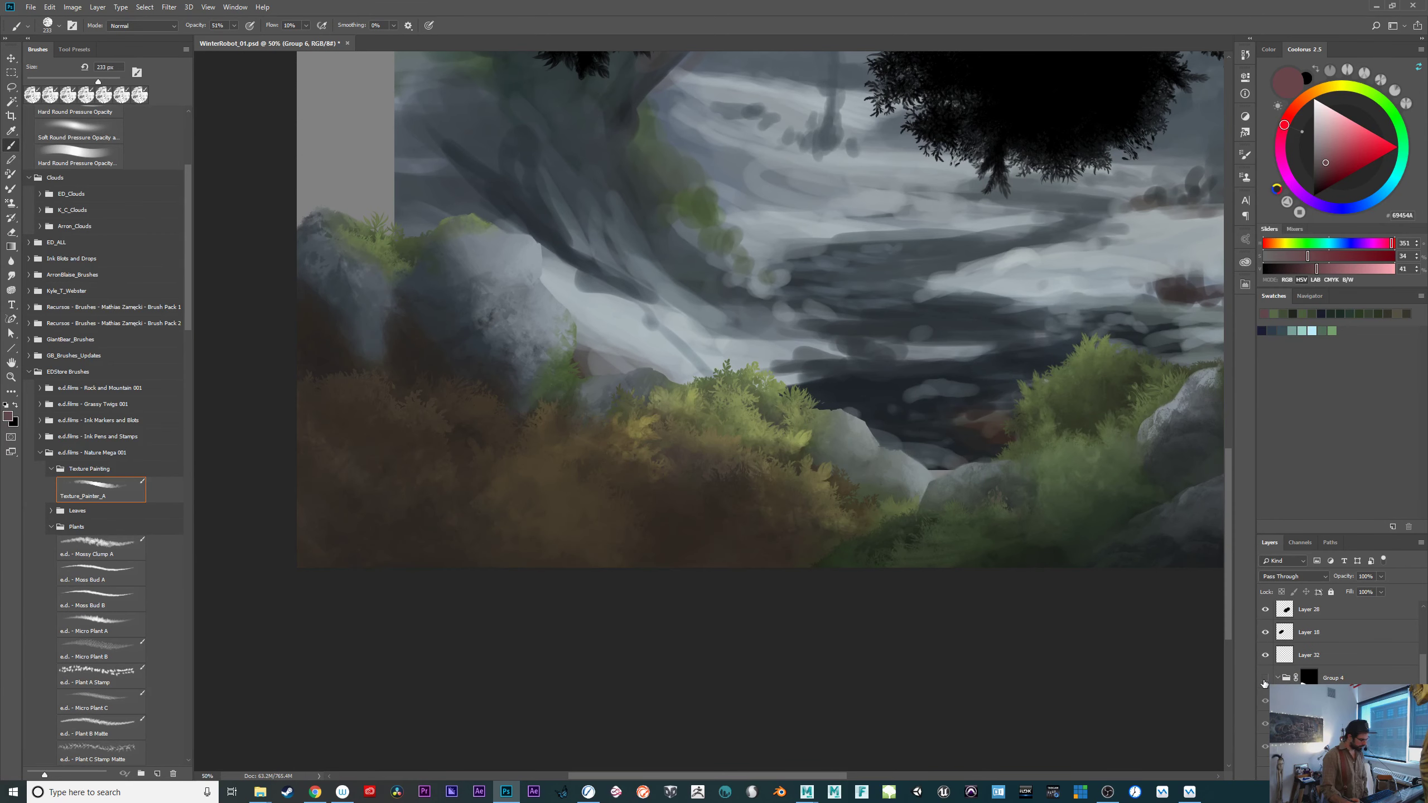
pyautogui.click(1266, 678)
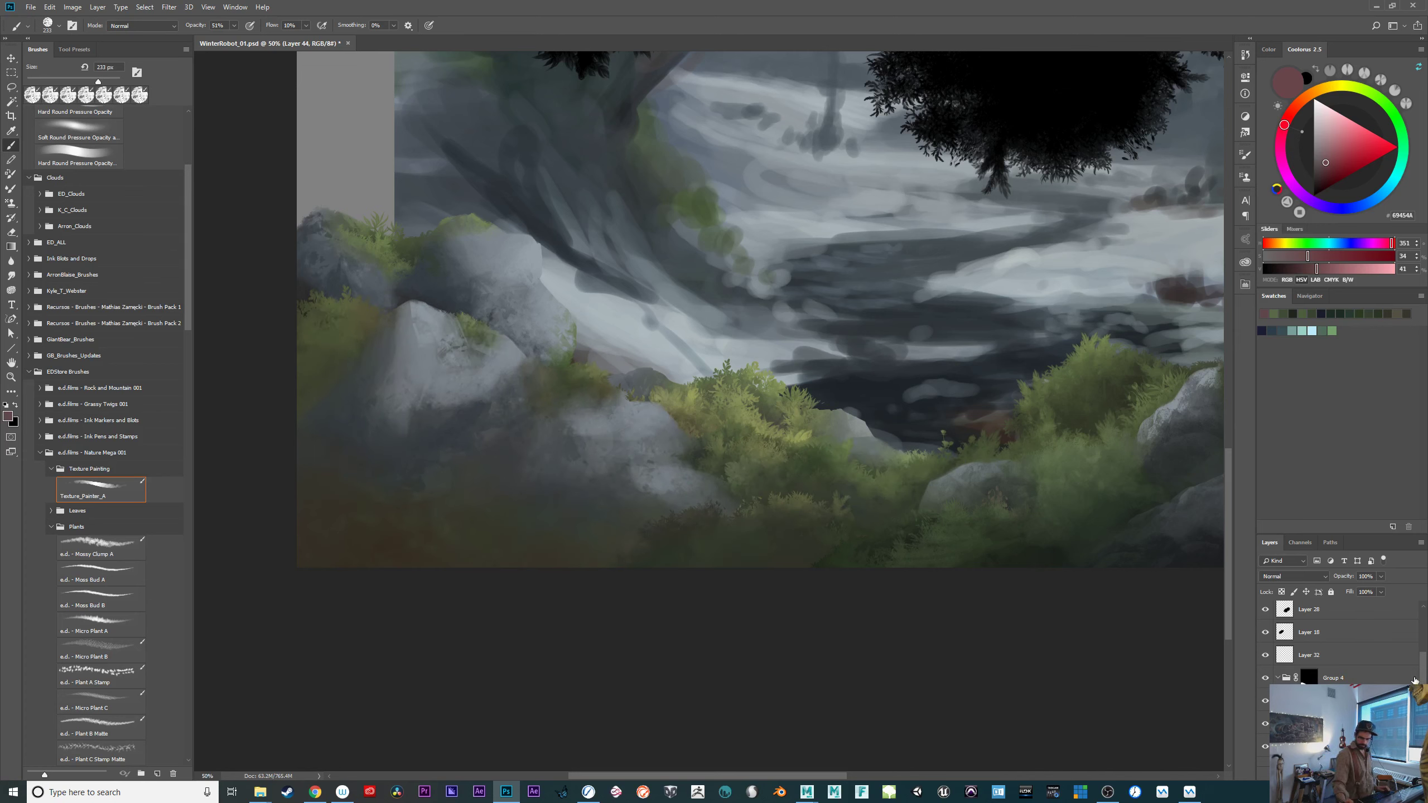
# Load the overhanging tree foliage as a selection and start transforming it, moving and rotating it over the left foreground rocks.
pyautogui.keyDown('ctrl'); pyautogui.click(1282, 624); pyautogui.keyUp('ctrl')
pyautogui.moveTo(963, 389); pyautogui.dragTo(943, 475)
pyautogui.click(141, 7)
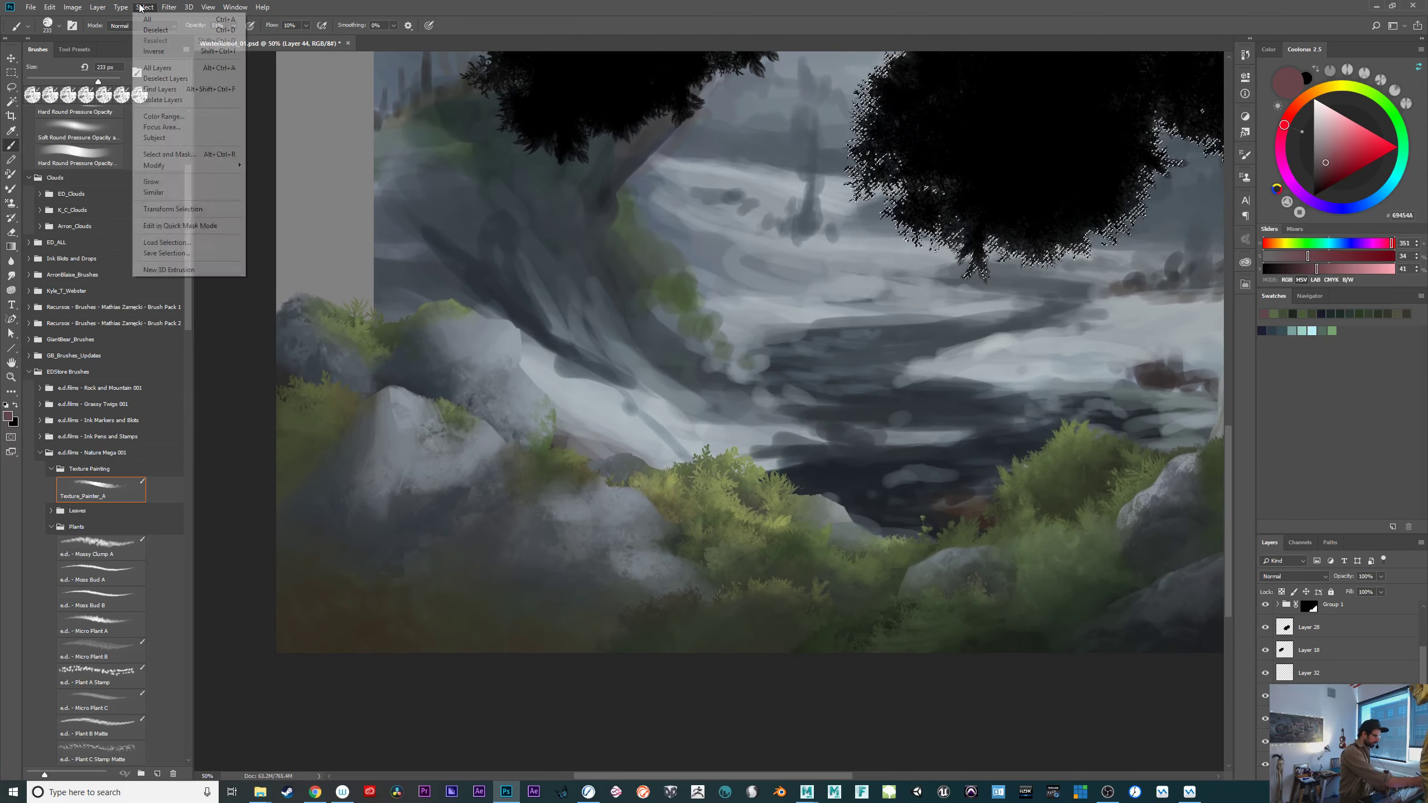
pyautogui.click(190, 209)
pyautogui.moveTo(837, 542); pyautogui.dragTo(713, 707)
pyautogui.moveTo(860, 588); pyautogui.dragTo(303, 622)
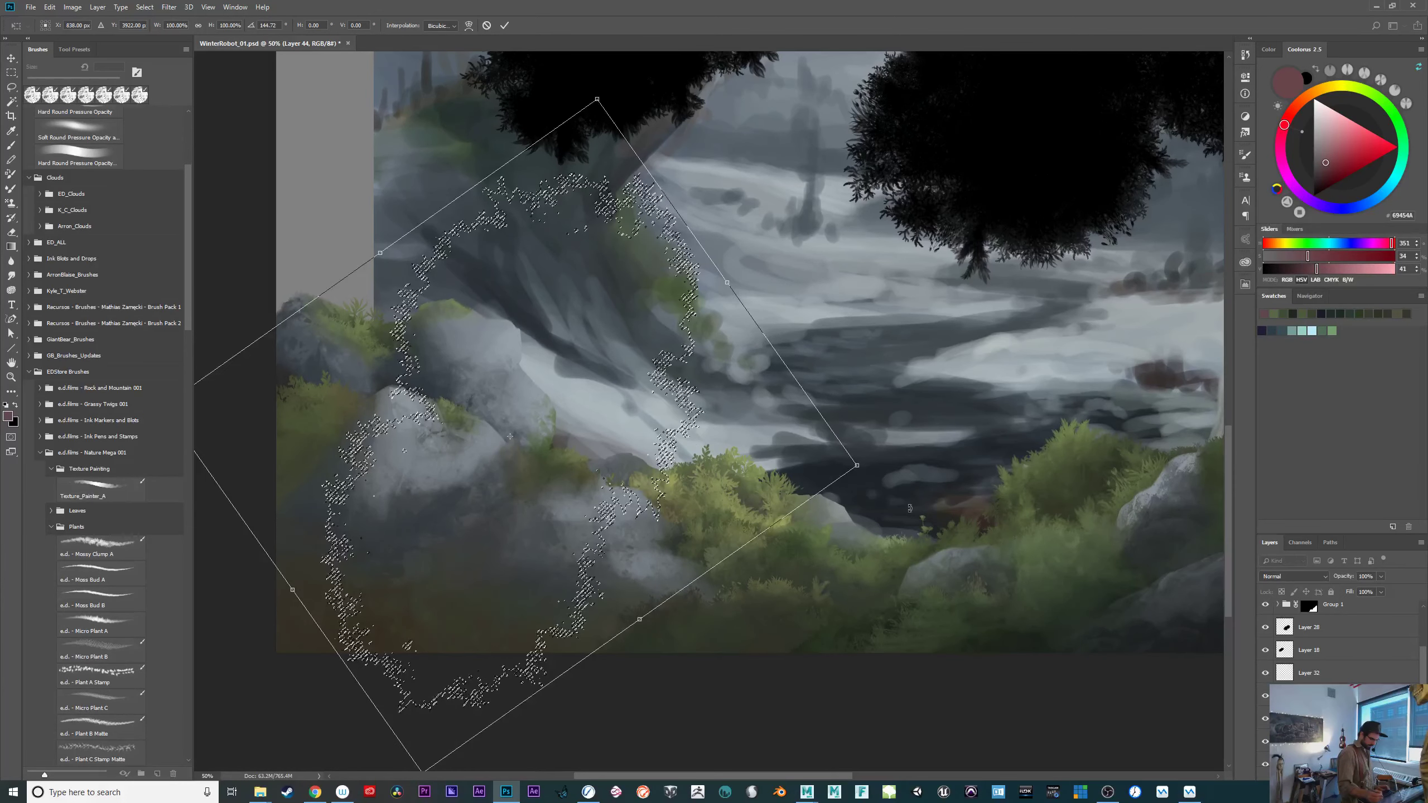
# Rotate the foliage selection to about 73° and place its leafy edge below the left rocks, applying the transform.
pyautogui.moveTo(910, 509); pyautogui.dragTo(859, 641)
pyautogui.moveTo(591, 448); pyautogui.dragTo(367, 670)
pyautogui.moveTo(701, 580); pyautogui.dragTo(629, 436)
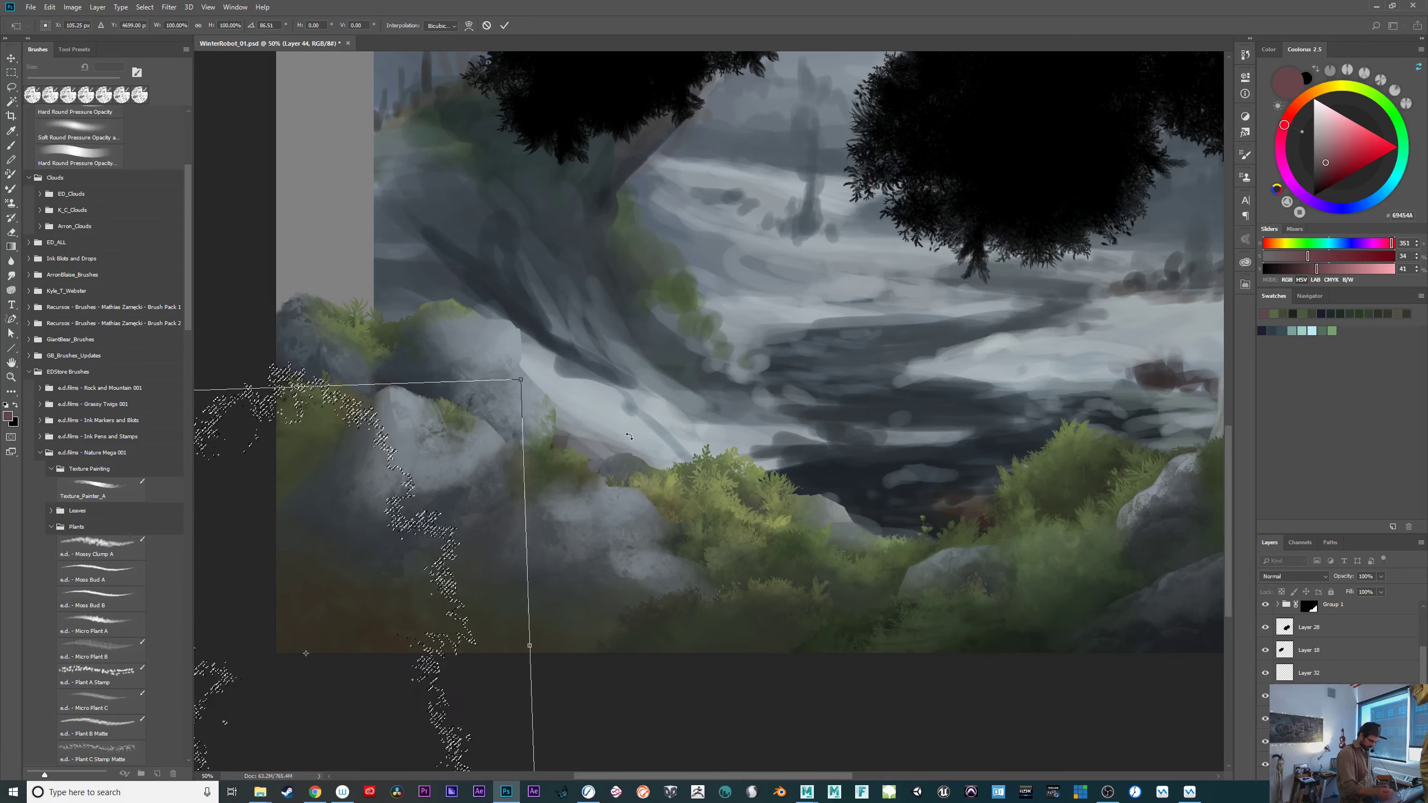
pyautogui.moveTo(478, 517); pyautogui.dragTo(553, 549)
pyautogui.moveTo(758, 594); pyautogui.dragTo(727, 502)
pyautogui.moveTo(571, 578); pyautogui.dragTo(754, 640)
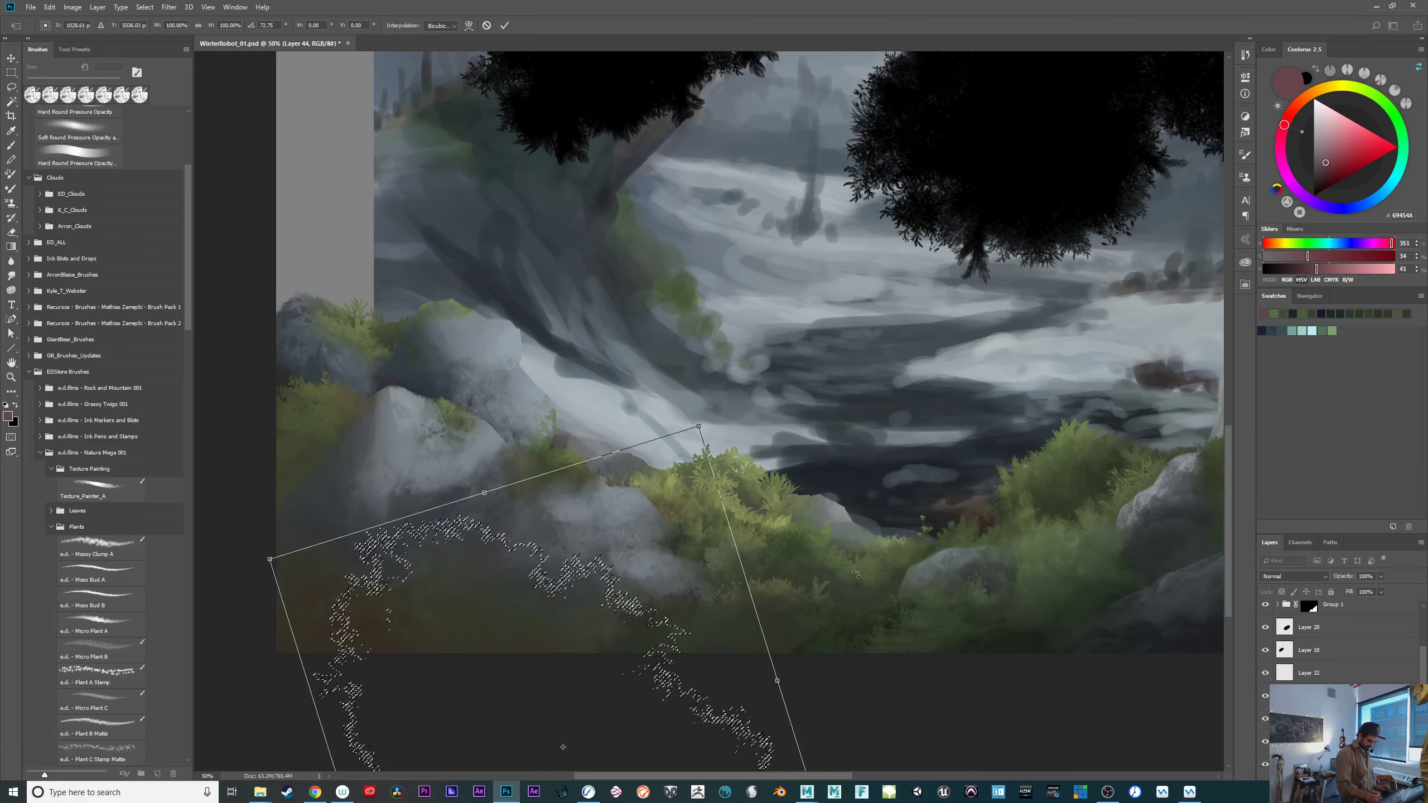
pyautogui.moveTo(857, 574); pyautogui.dragTo(839, 548)
pyautogui.moveTo(700, 562); pyautogui.dragTo(741, 589)
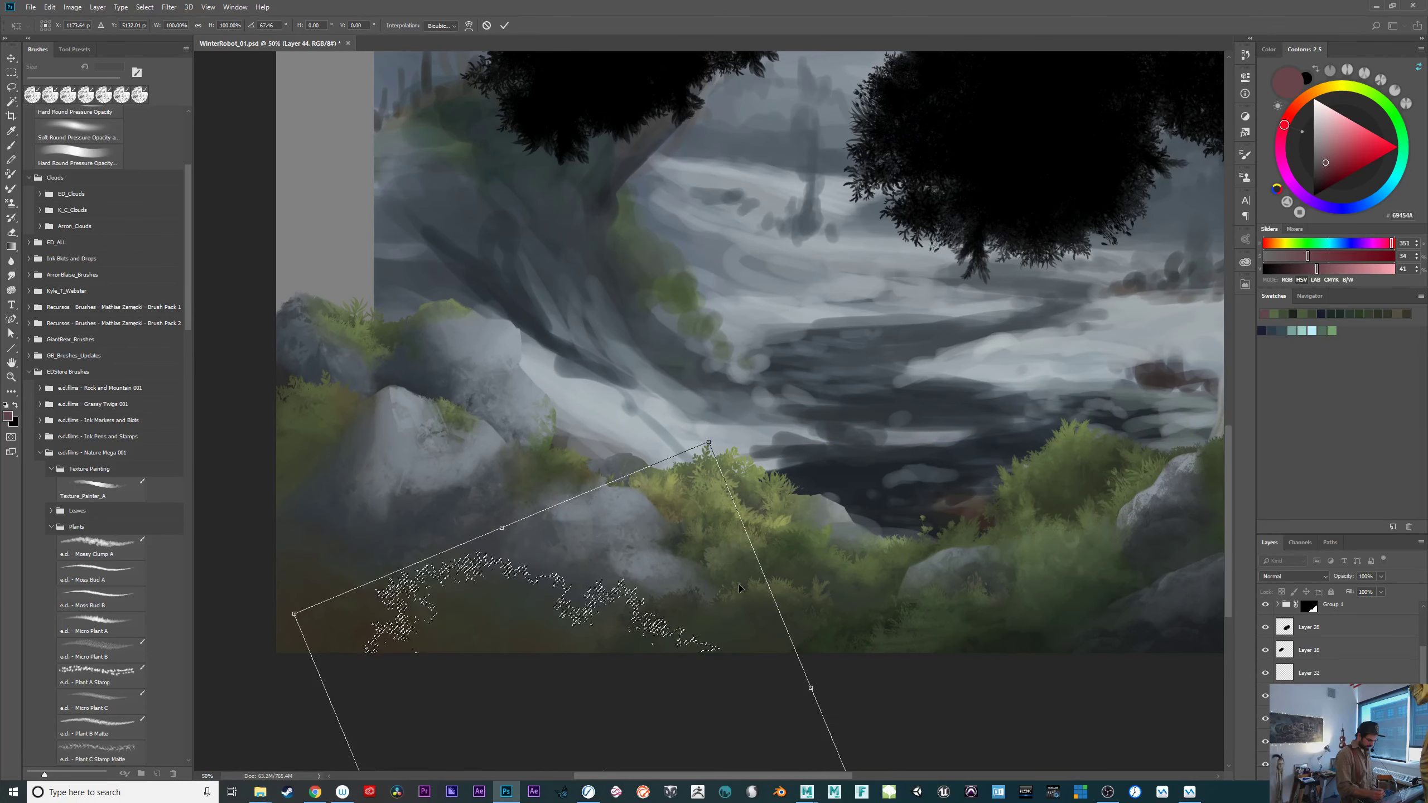
pyautogui.moveTo(832, 574); pyautogui.dragTo(850, 597)
pyautogui.moveTo(623, 656); pyautogui.dragTo(603, 647)
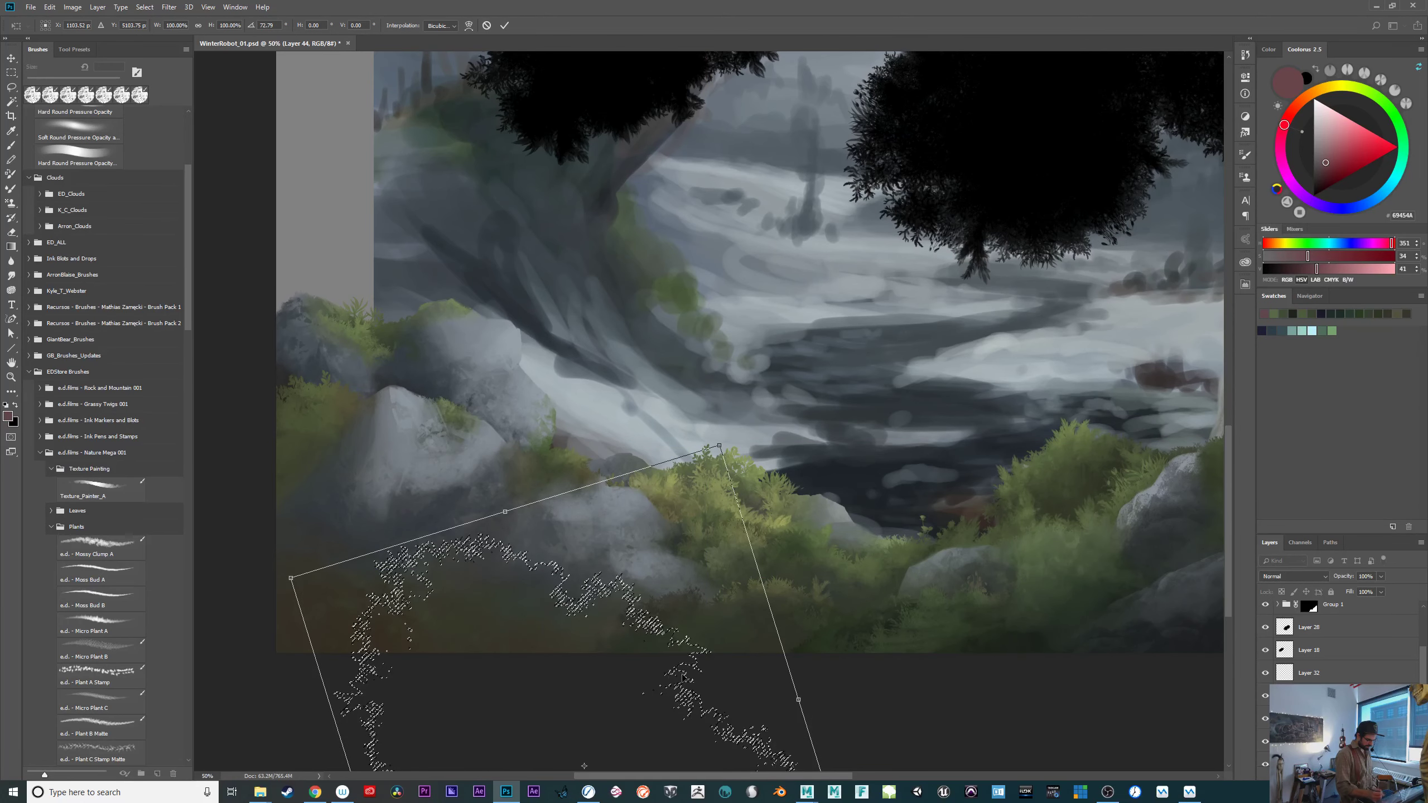
pyautogui.press('Return')
pyautogui.press('b')
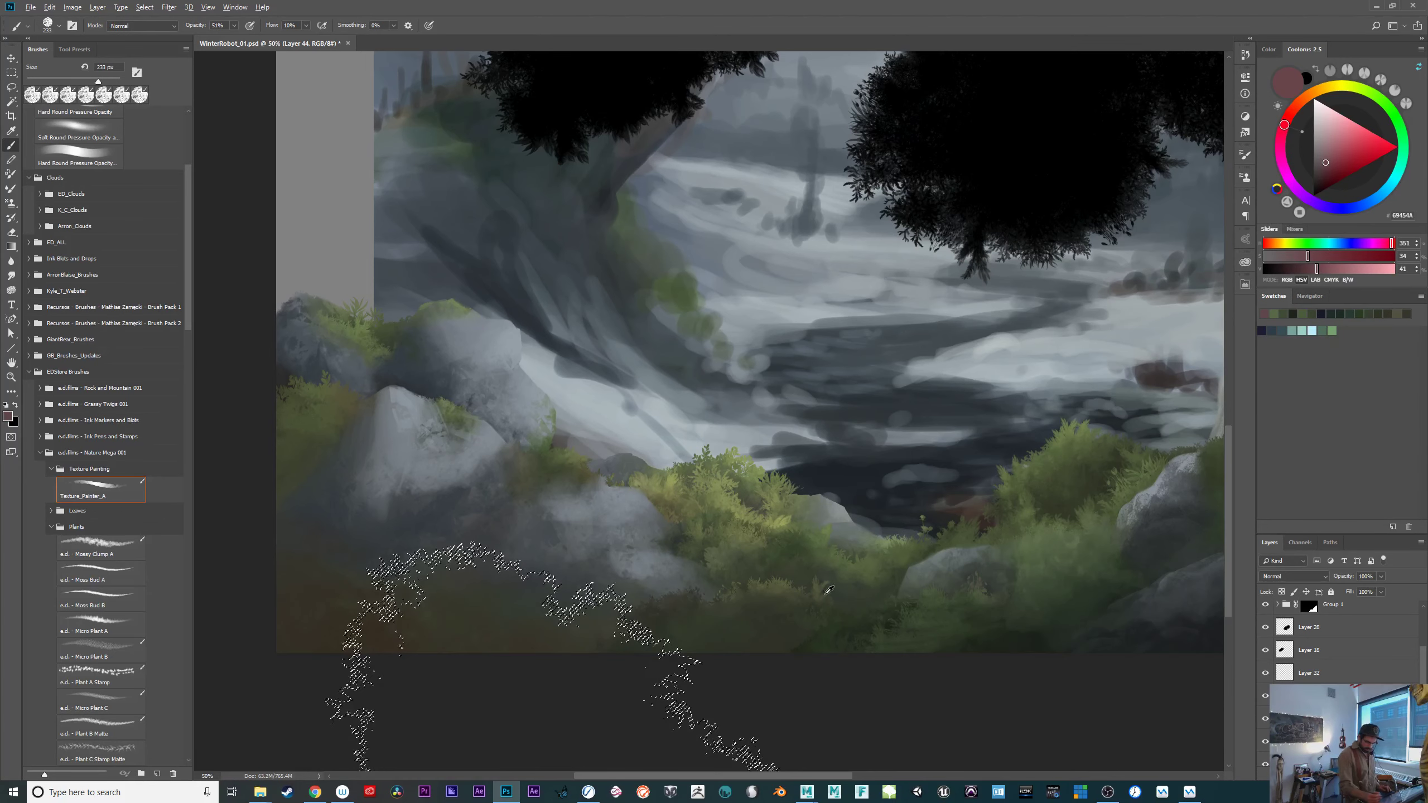
# Fill the lower-left bush selection with sampled green at hue 76 and shade it with dark browns, enlarging the brush to about 683 px.
pyautogui.keyDown('alt'); pyautogui.click(707, 605); pyautogui.keyUp('alt')
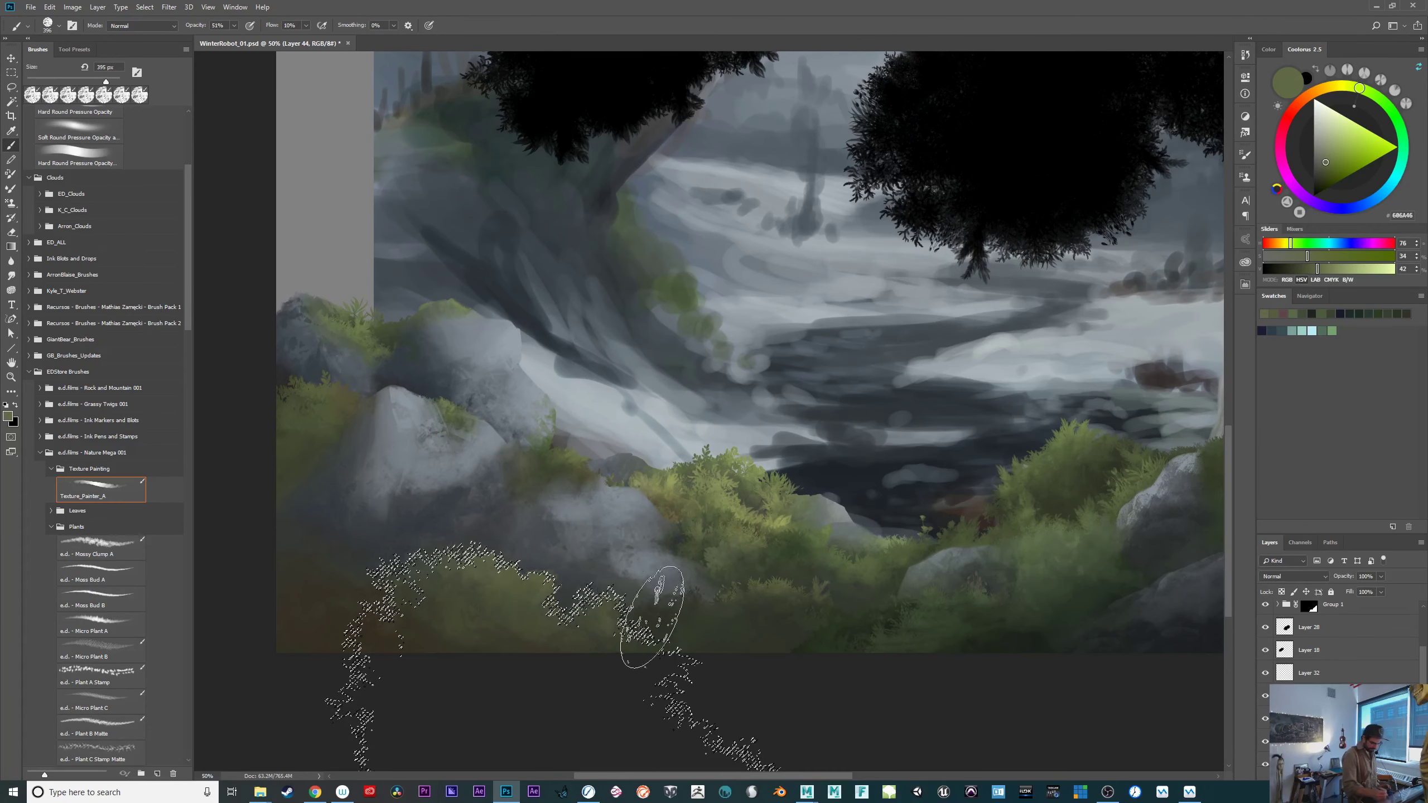
pyautogui.keyDown('alt'); pyautogui.click(482, 633); pyautogui.keyUp('alt')
pyautogui.press(']')
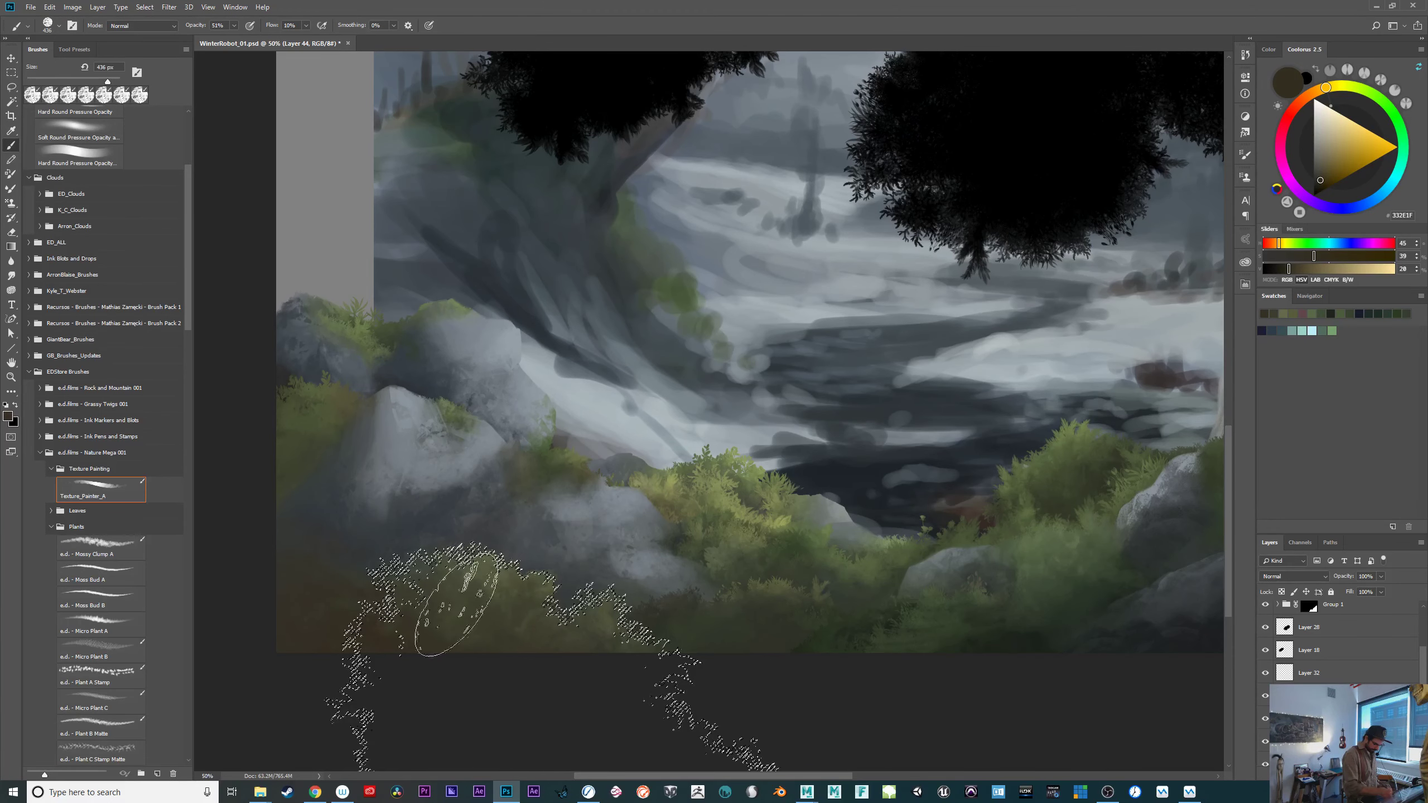
pyautogui.click(1327, 181)
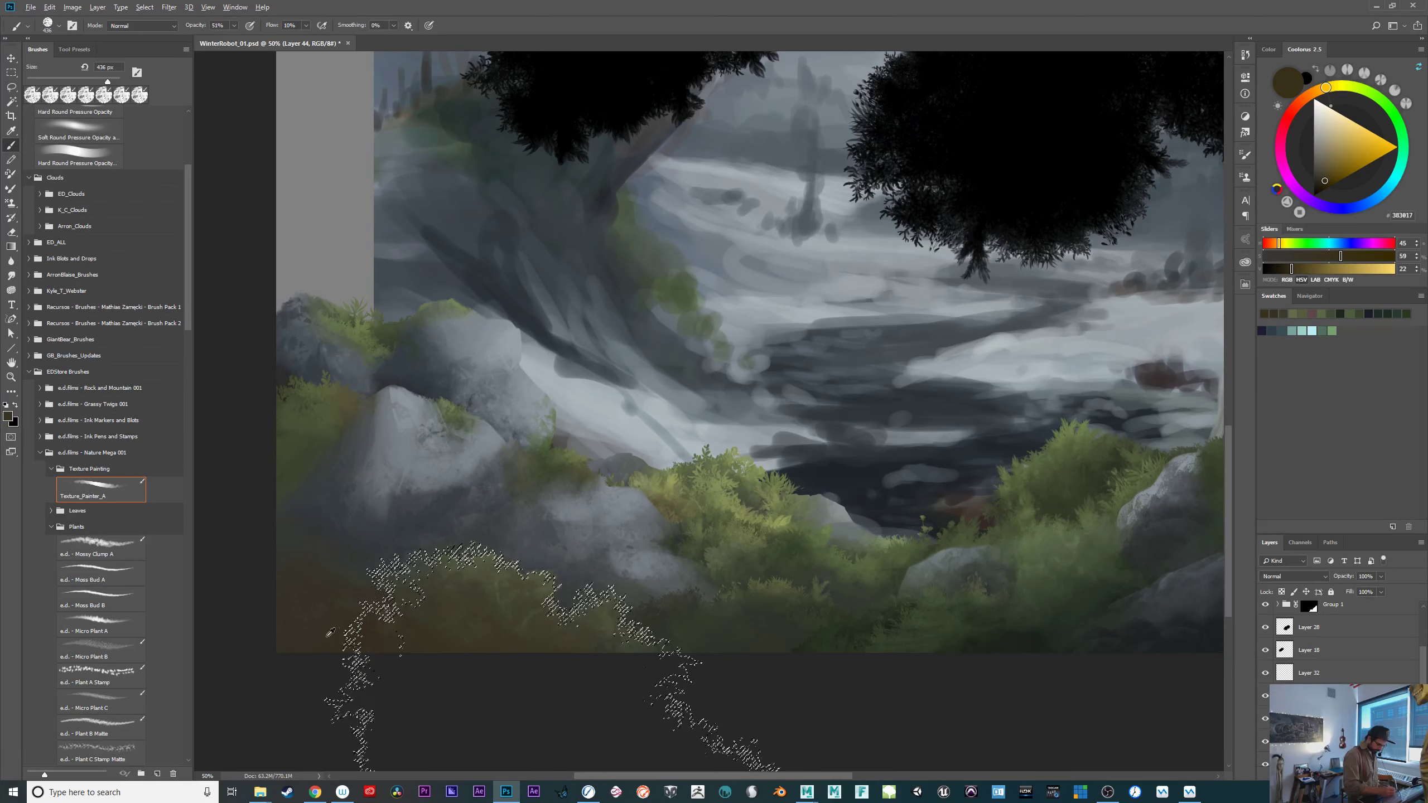
pyautogui.click(1323, 184)
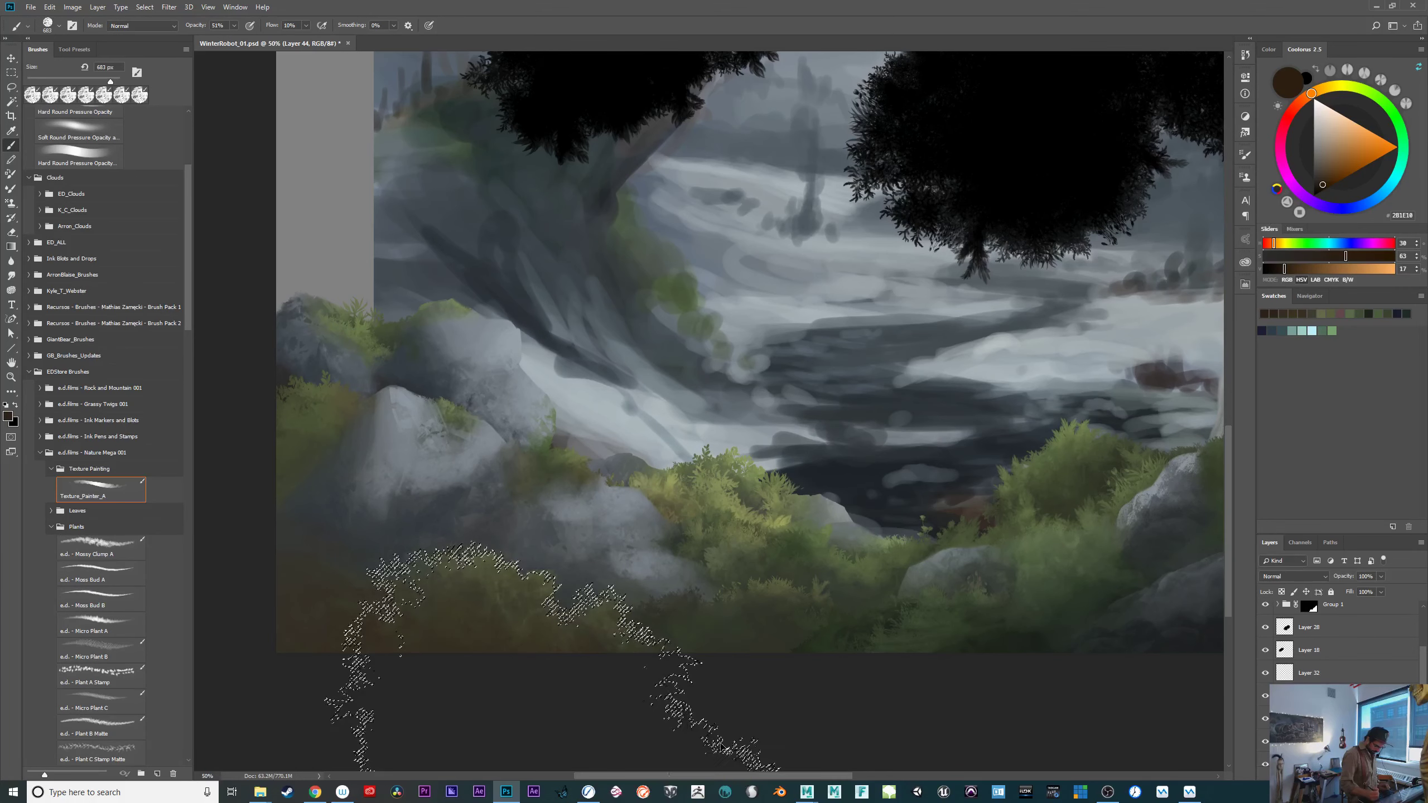
# Invert the lower-left bush selection and hide its outline.
pyautogui.moveTo(880, 706); pyautogui.dragTo(934, 692)
pyautogui.hotkey('ctrl', 'h')
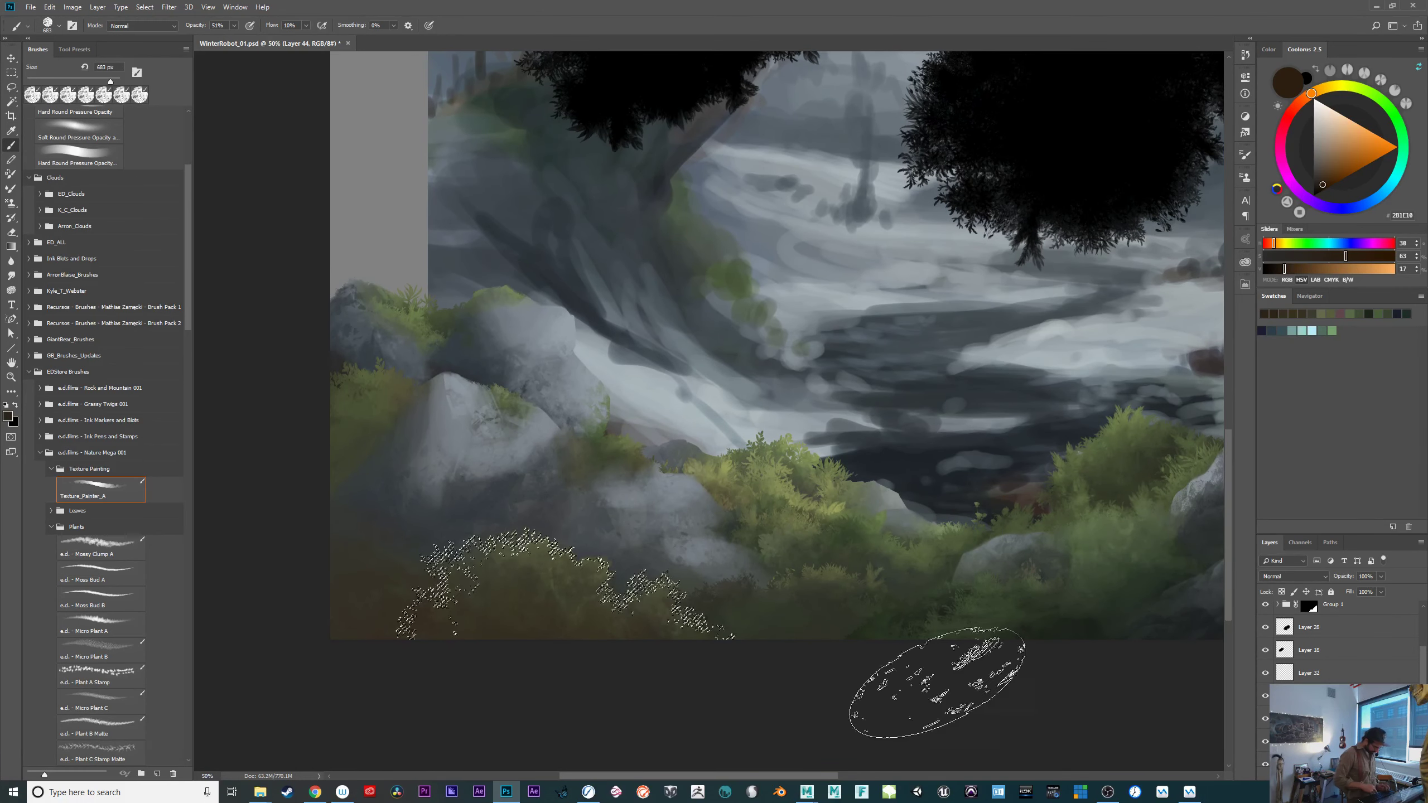
pyautogui.hotkey('ctrl', 'shift', 'i')
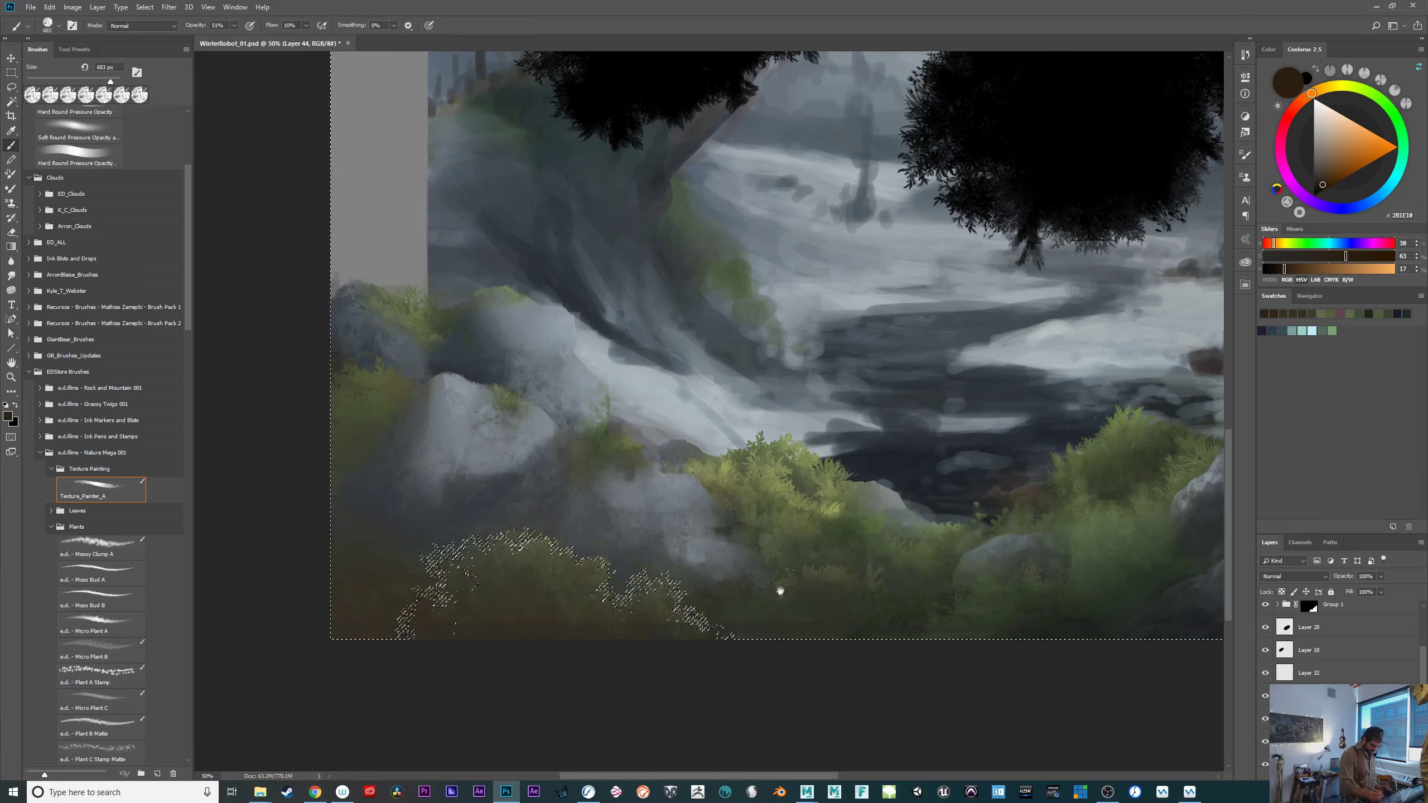
pyautogui.moveTo(779, 571); pyautogui.dragTo(781, 507)
pyautogui.hotkey('ctrl', 'h')
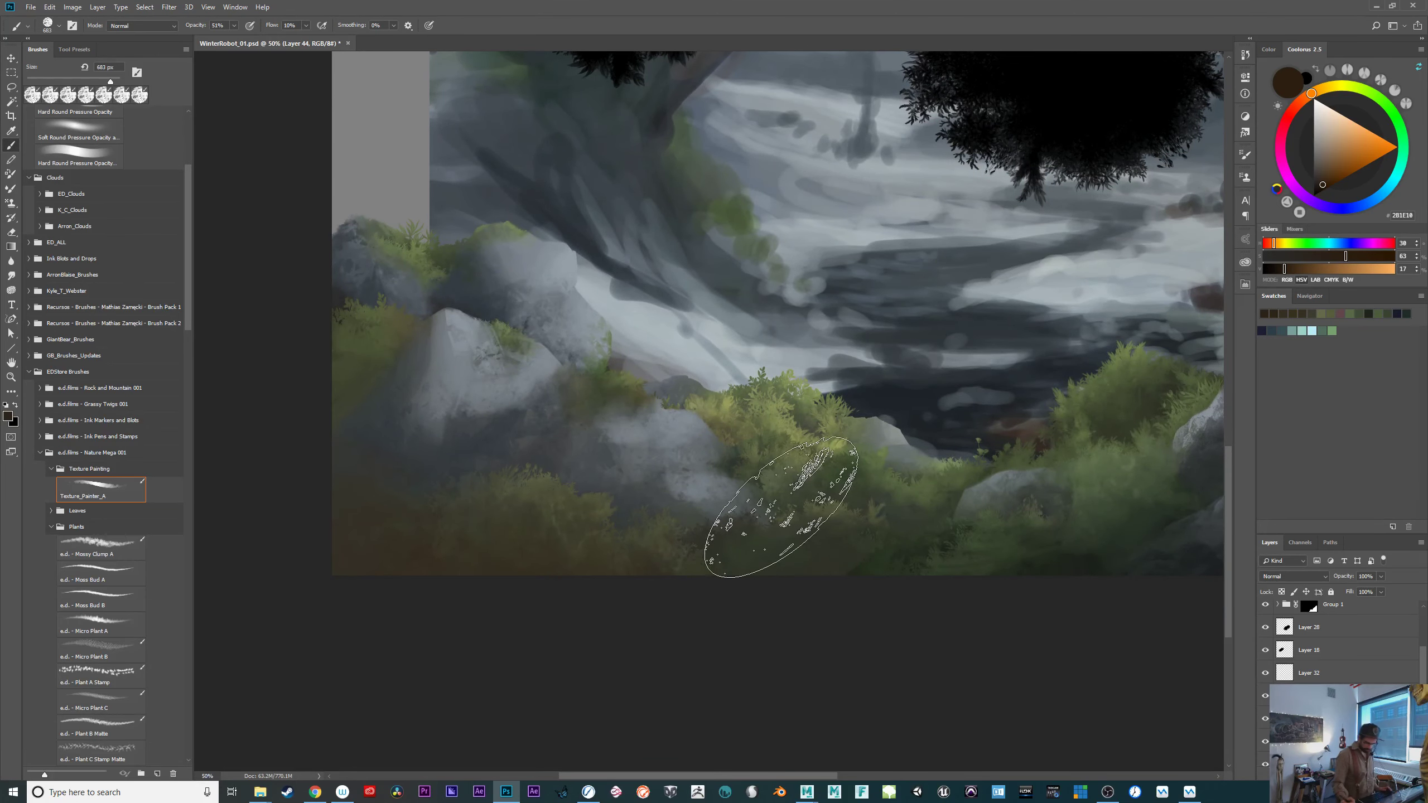
# Shade the base of the rocks around the lower-left bush on Layer 42 with dark purple at hue 278 and brightness 14.
pyautogui.keyDown('alt'); pyautogui.click(362, 513); pyautogui.keyUp('alt')
pyautogui.click(1310, 201)
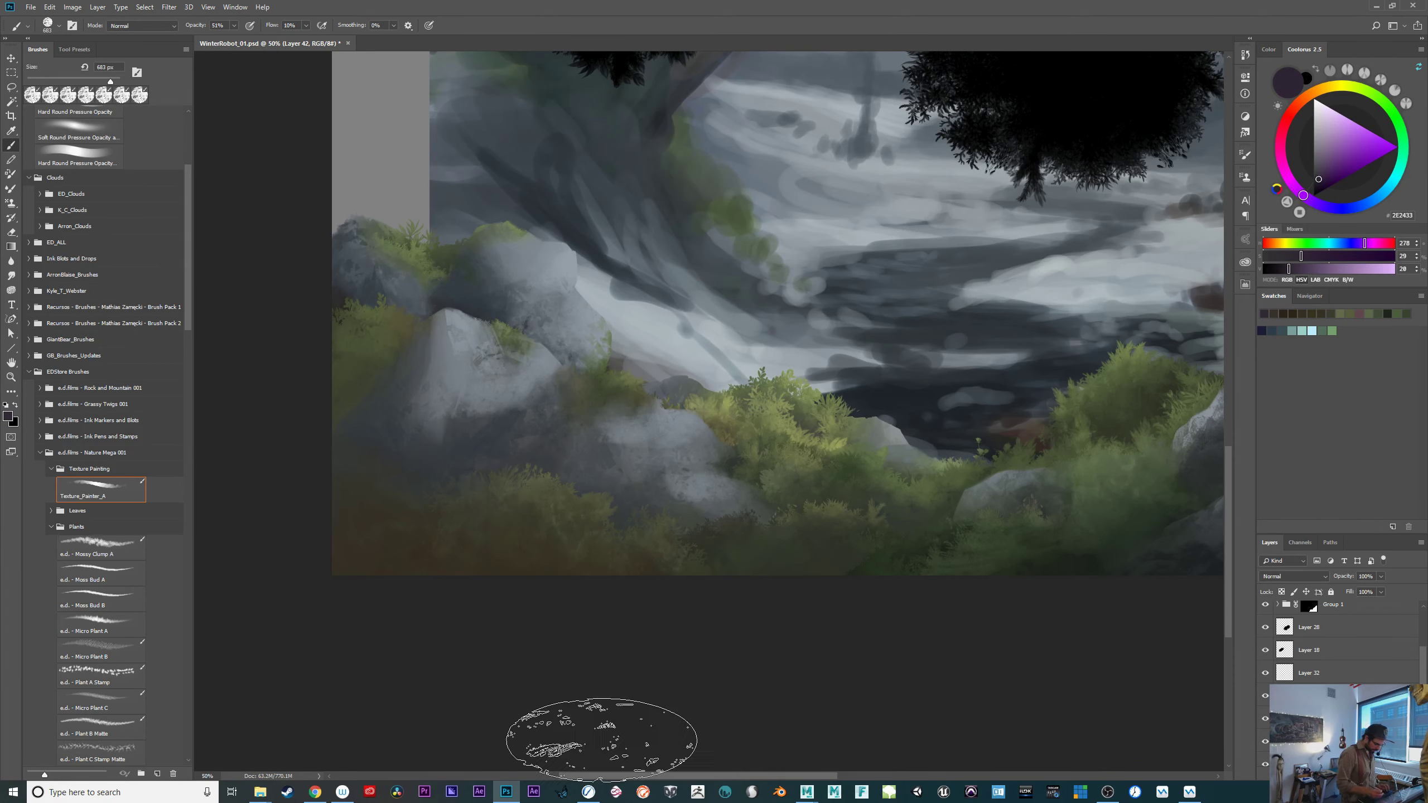
pyautogui.moveTo(1316, 188); pyautogui.dragTo(1317, 187)
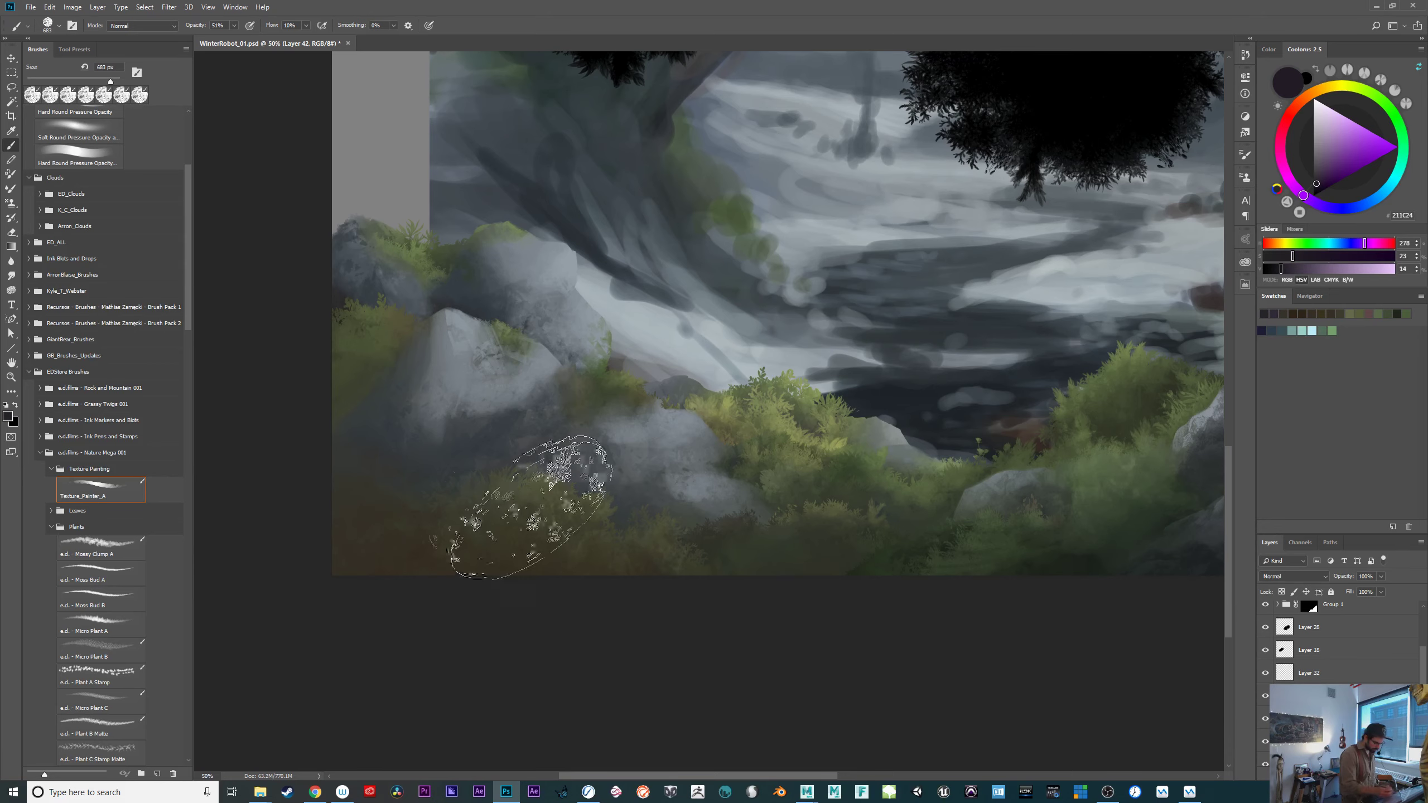
pyautogui.moveTo(558, 501); pyautogui.dragTo(566, 631)
pyautogui.moveTo(478, 512); pyautogui.dragTo(551, 560)
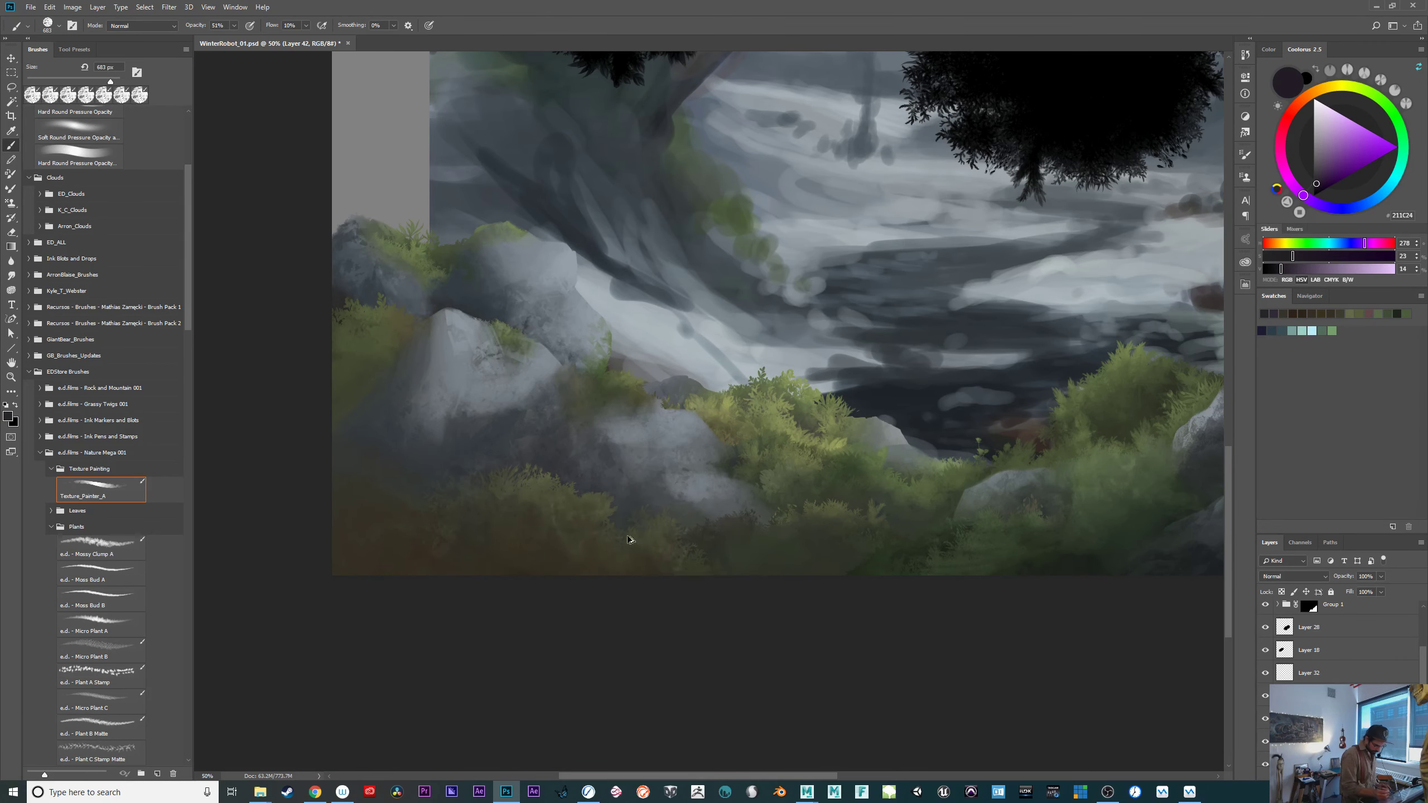
# Examine the shaded rocks and bushes in the lower-left part of the painting at closer range.
pyautogui.moveTo(582, 642)
pyautogui.mouseDown()
pyautogui.moveTo(675, 635)
pyautogui.moveTo(729, 608)
pyautogui.mouseUp()
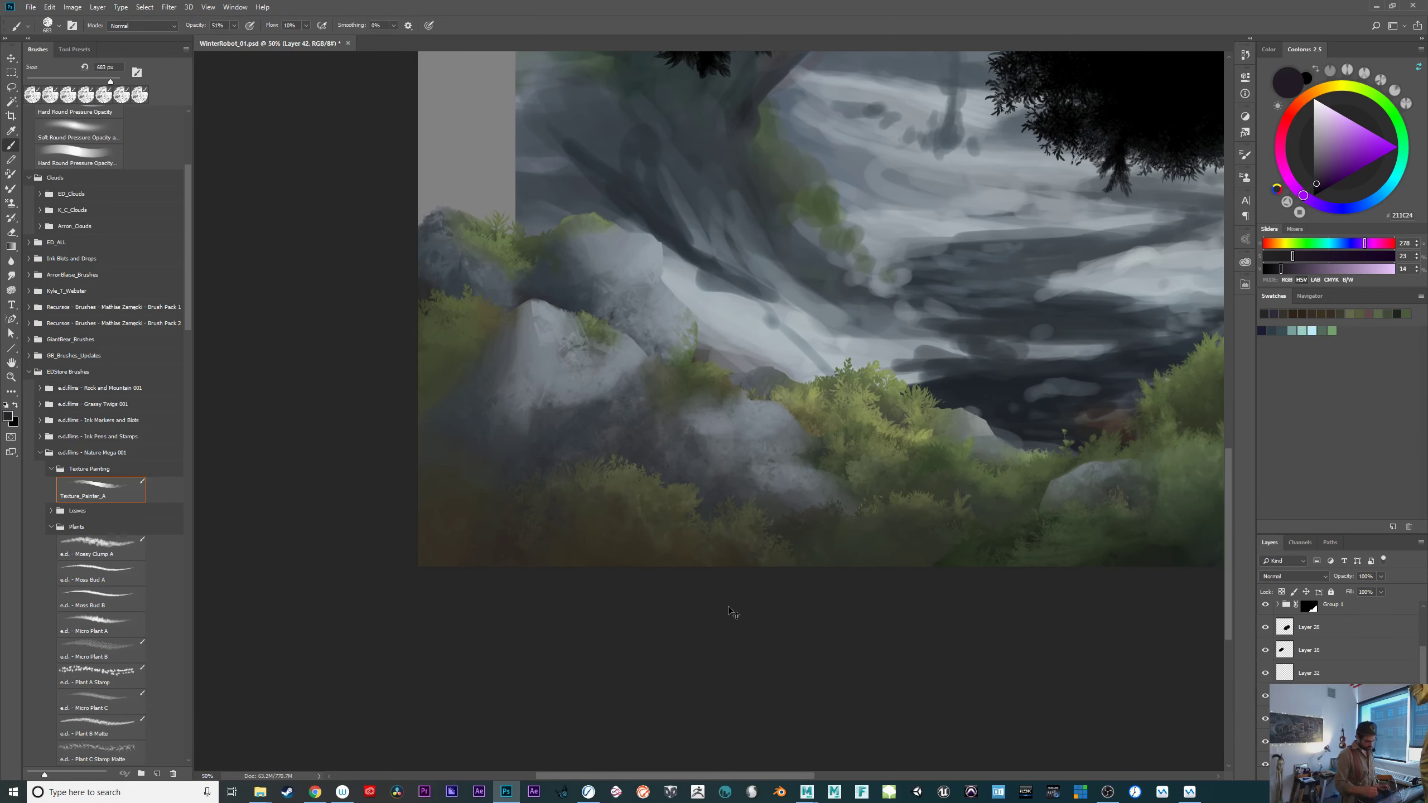
pyautogui.hotkey('ctrl', '+')
pyautogui.moveTo(915, 669); pyautogui.dragTo(710, 715)
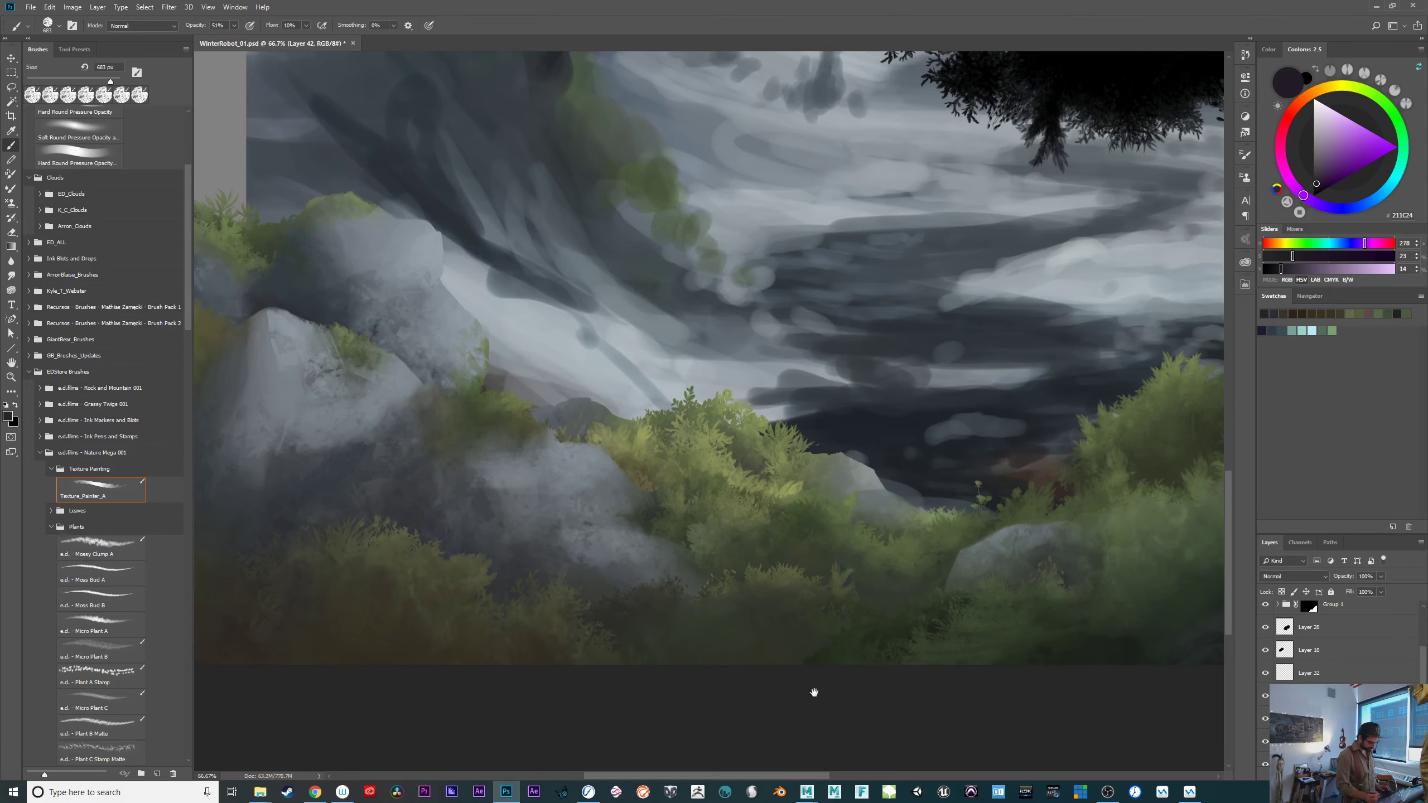
pyautogui.moveTo(959, 688); pyautogui.dragTo(976, 670)
pyautogui.moveTo(590, 676); pyautogui.dragTo(912, 705)
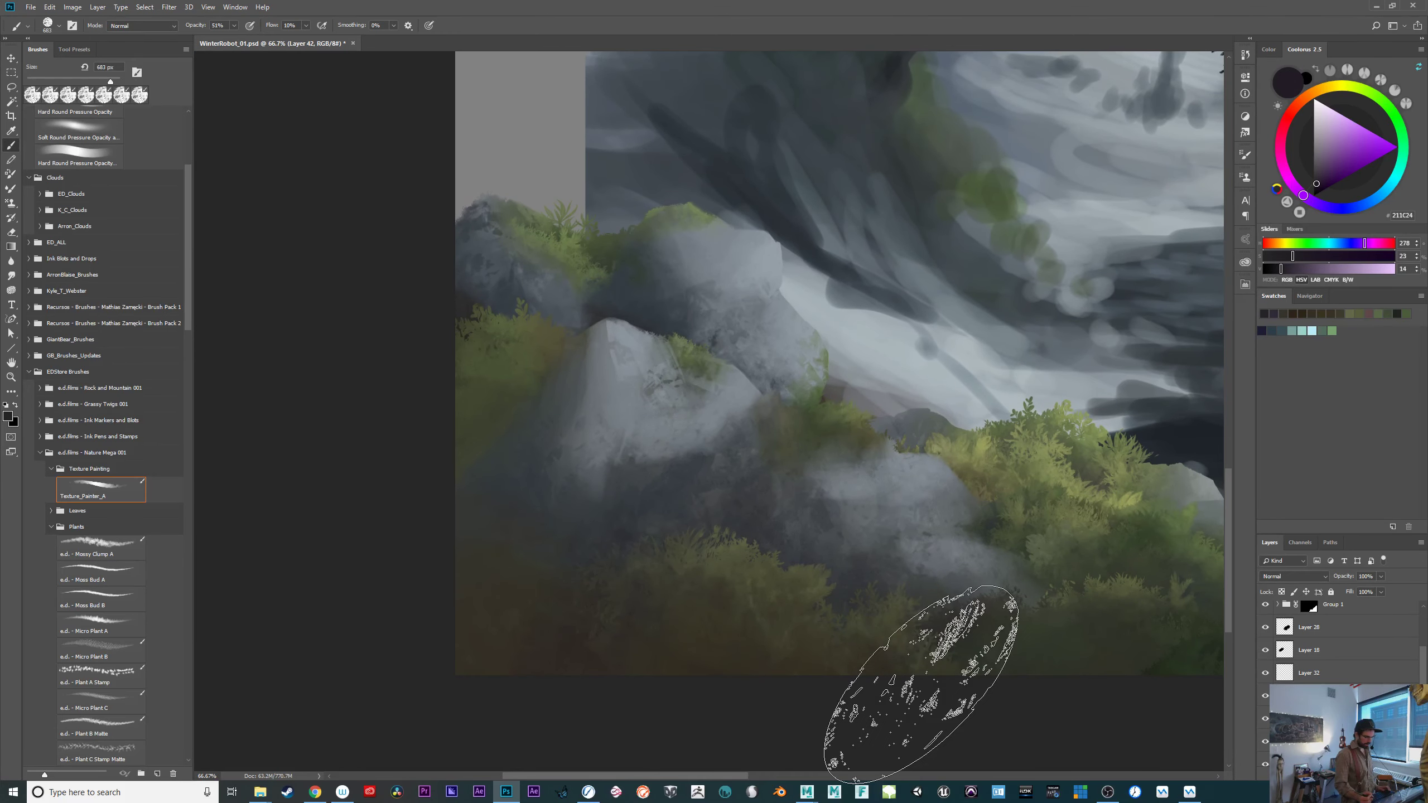
pyautogui.moveTo(1057, 698); pyautogui.dragTo(978, 695)
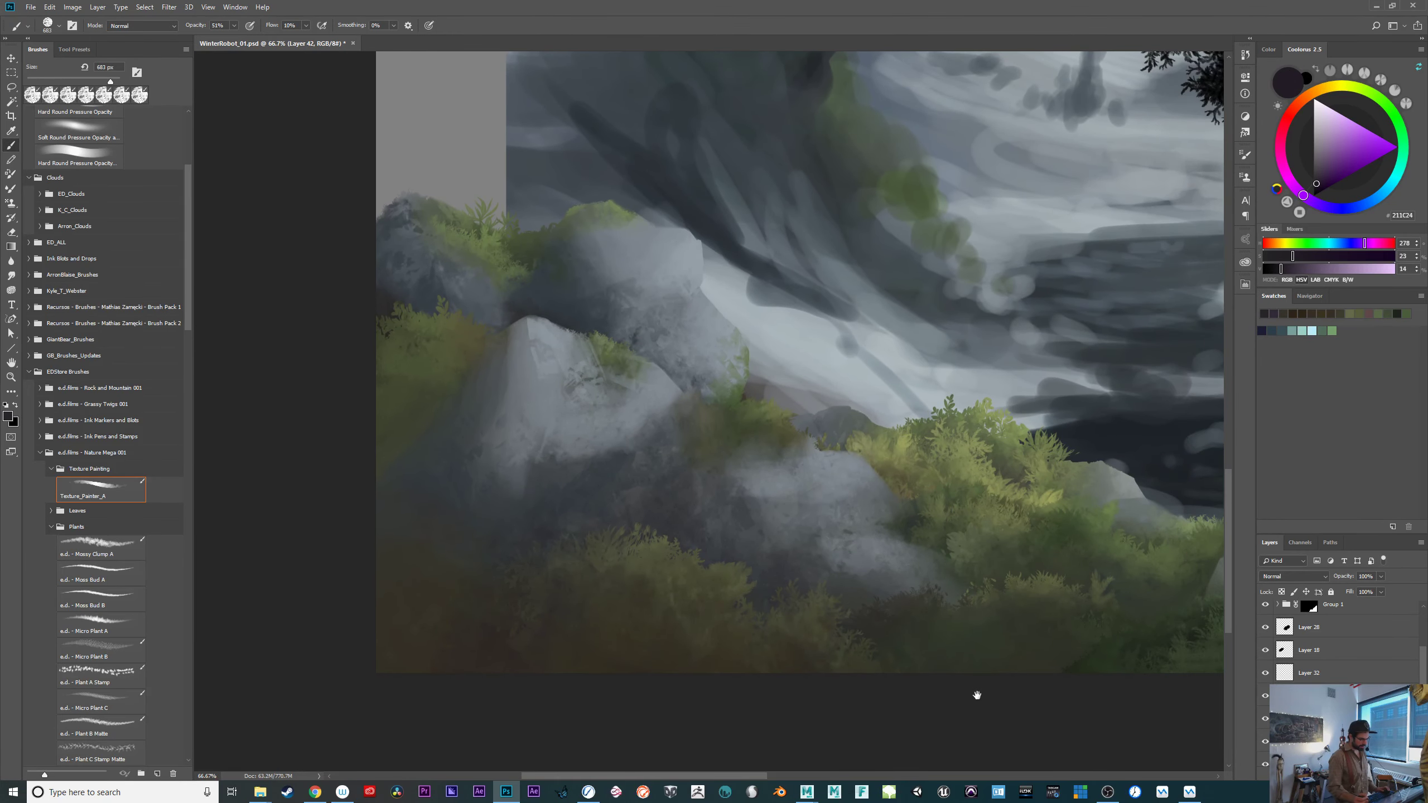
pyautogui.moveTo(1132, 696); pyautogui.dragTo(1071, 654)
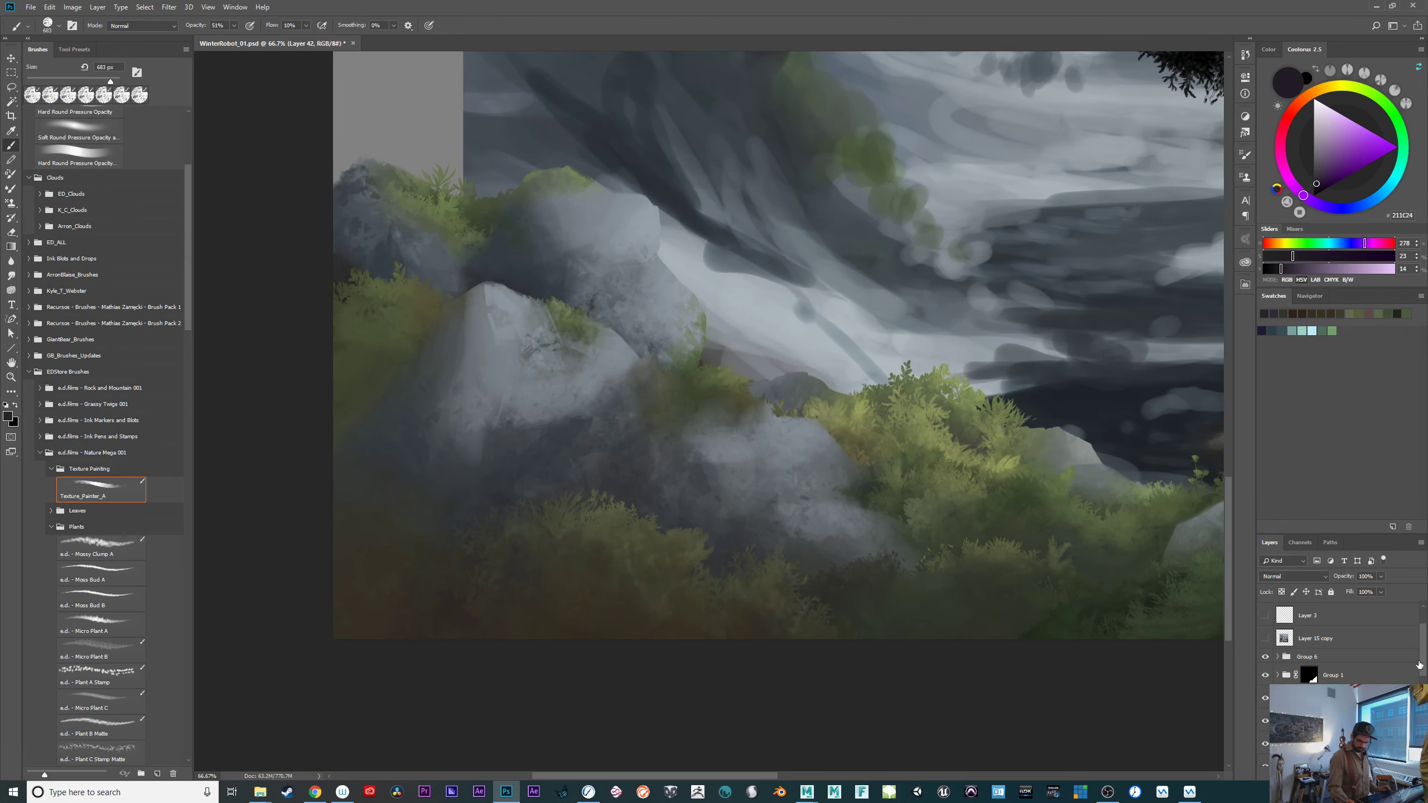
# Transform the foliage selection, rotating it to about -112° and placing it over the canvas's lower-left corner.
pyautogui.scroll(-3, 1344, 642)
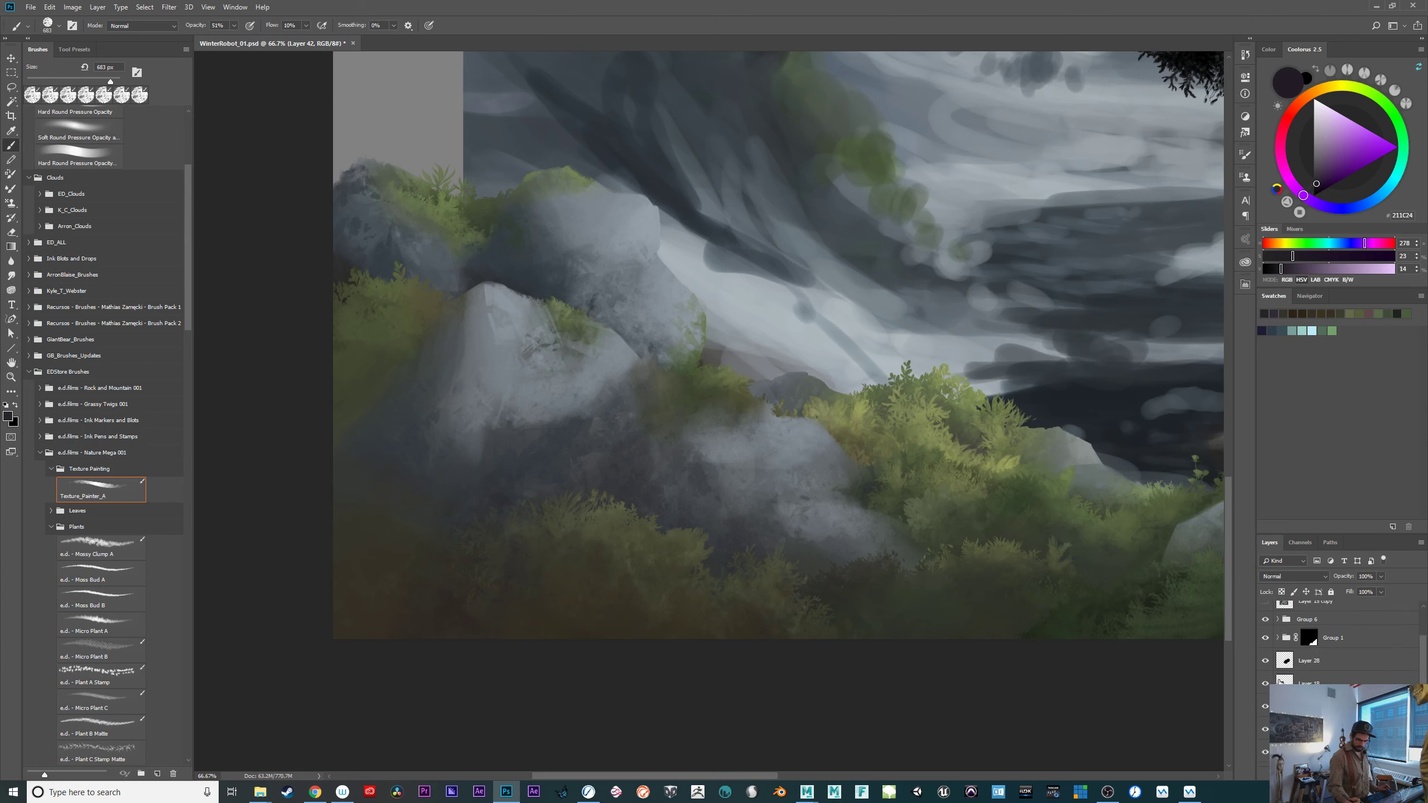
pyautogui.click(145, 6)
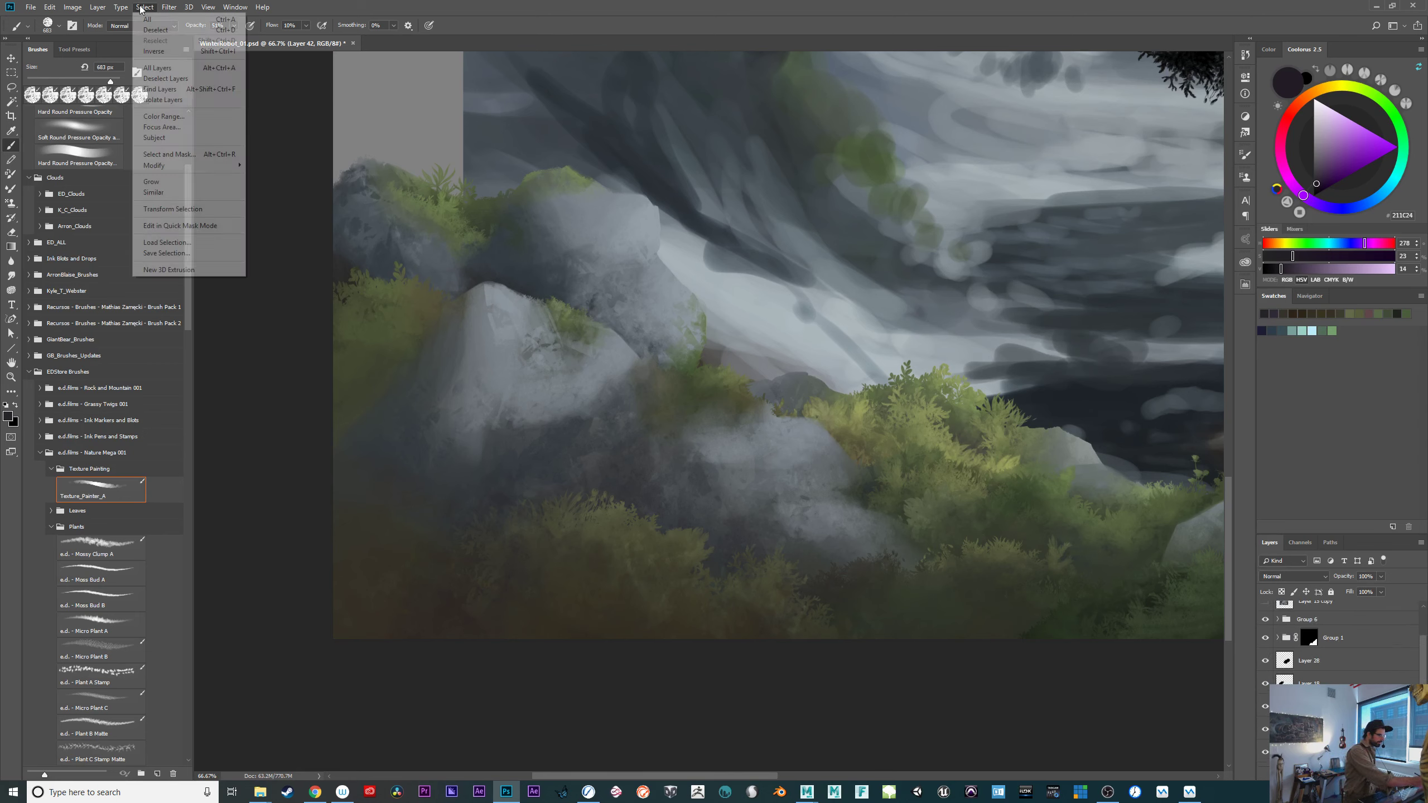
pyautogui.click(188, 209)
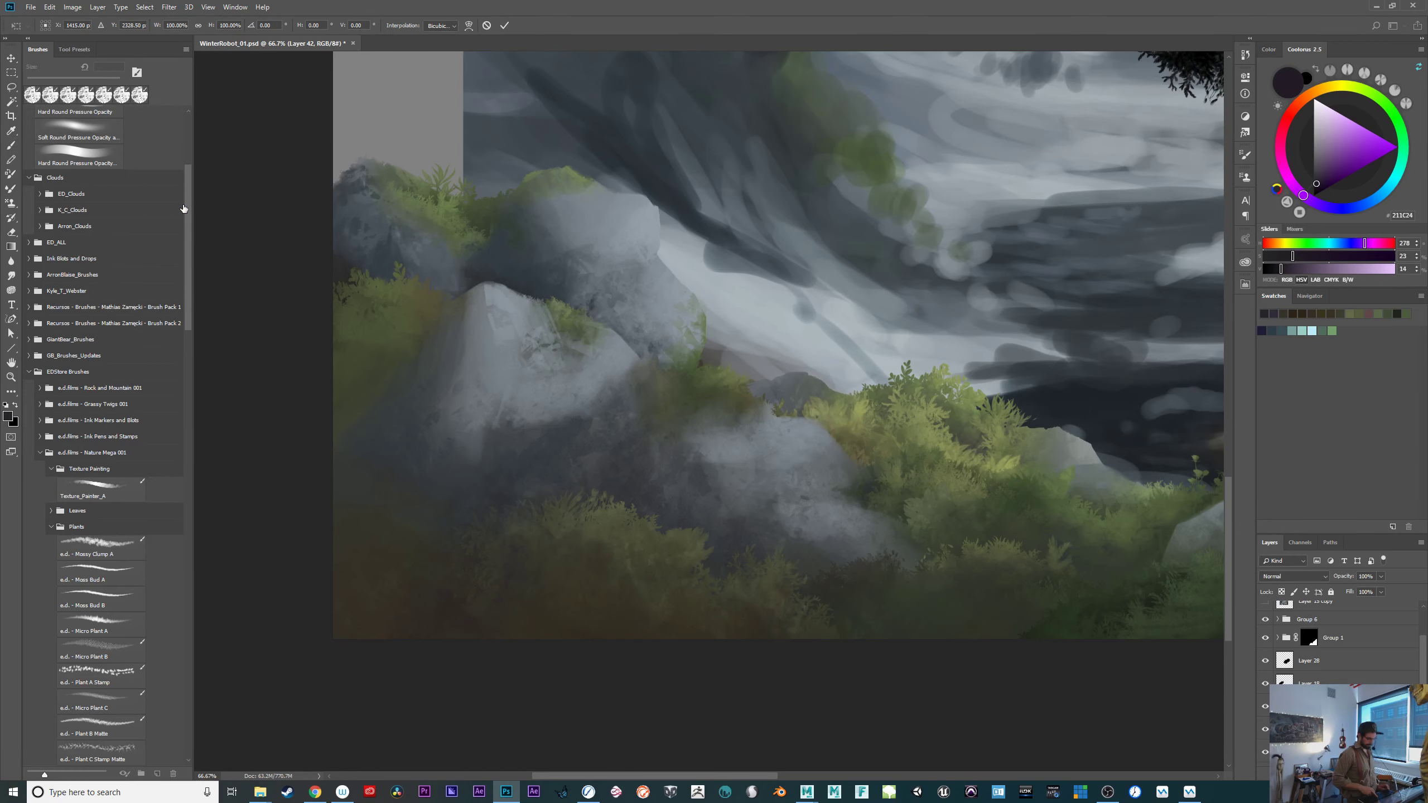
pyautogui.hotkey('ctrl', '-')
pyautogui.hotkey('ctrl', '-')
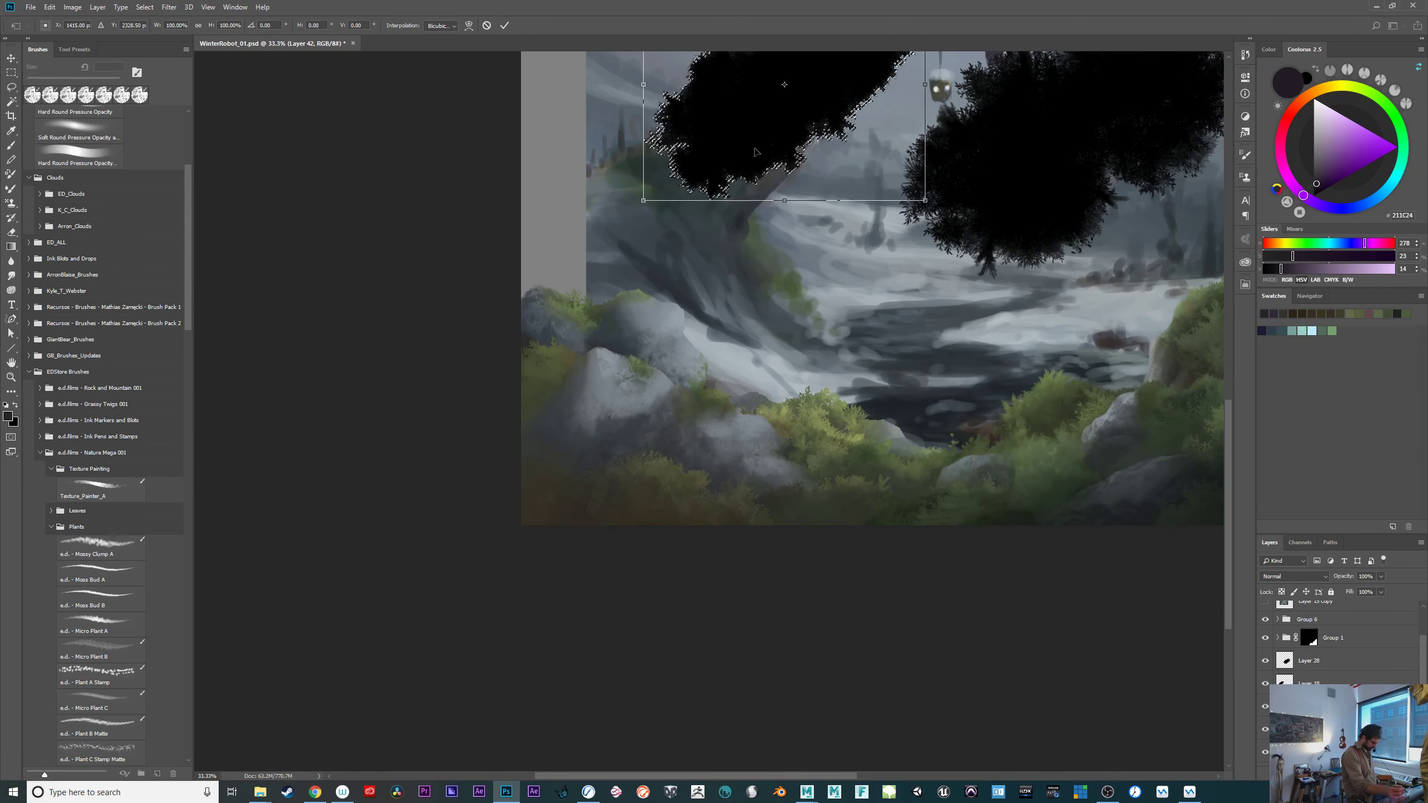
pyautogui.moveTo(757, 152); pyautogui.dragTo(502, 621)
pyautogui.moveTo(675, 525); pyautogui.dragTo(660, 600)
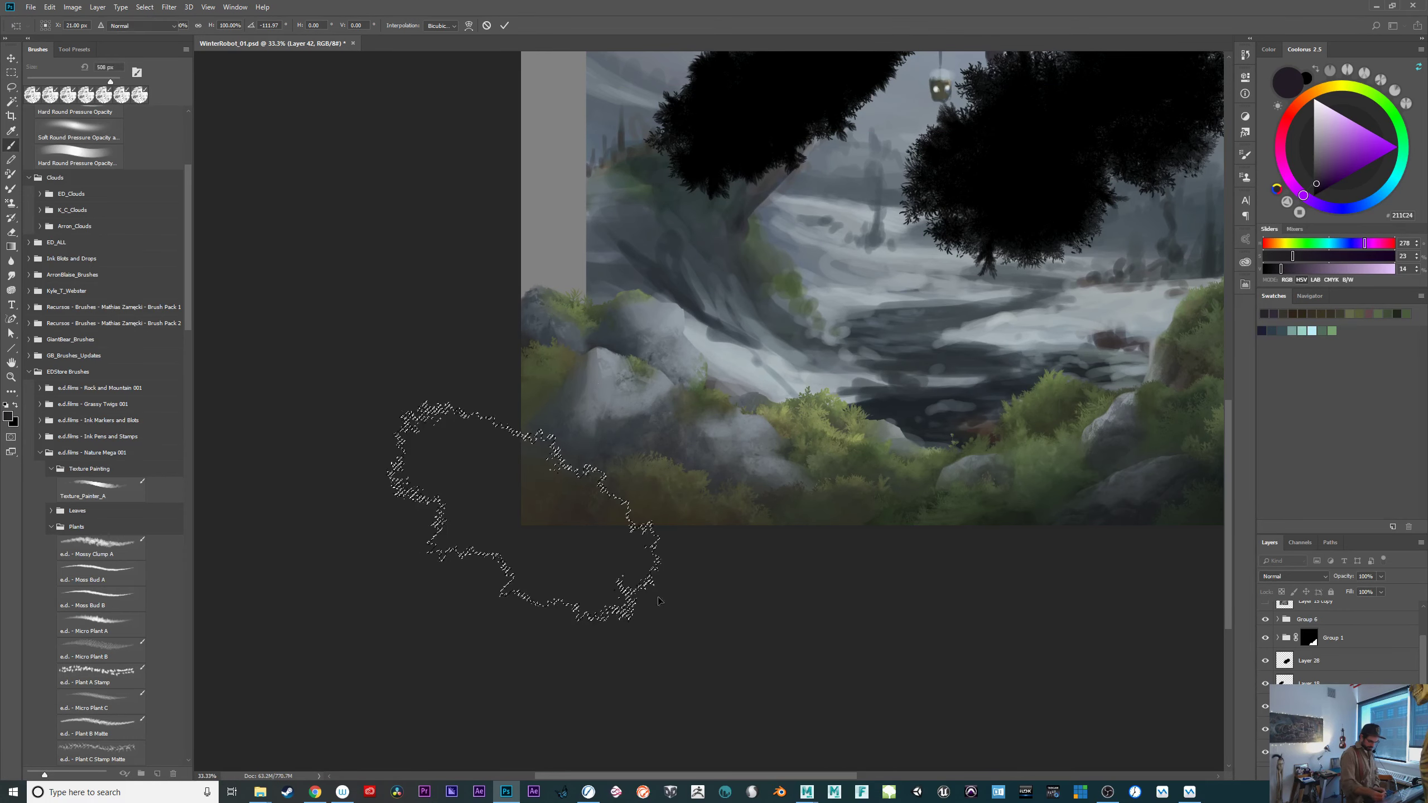
pyautogui.press('Return')
# Fill the corner bush selection with sampled greens at hues 71 and 76 and shade it dark brown, enlarging the brush to 821 px.
pyautogui.hotkey('ctrl', '+')
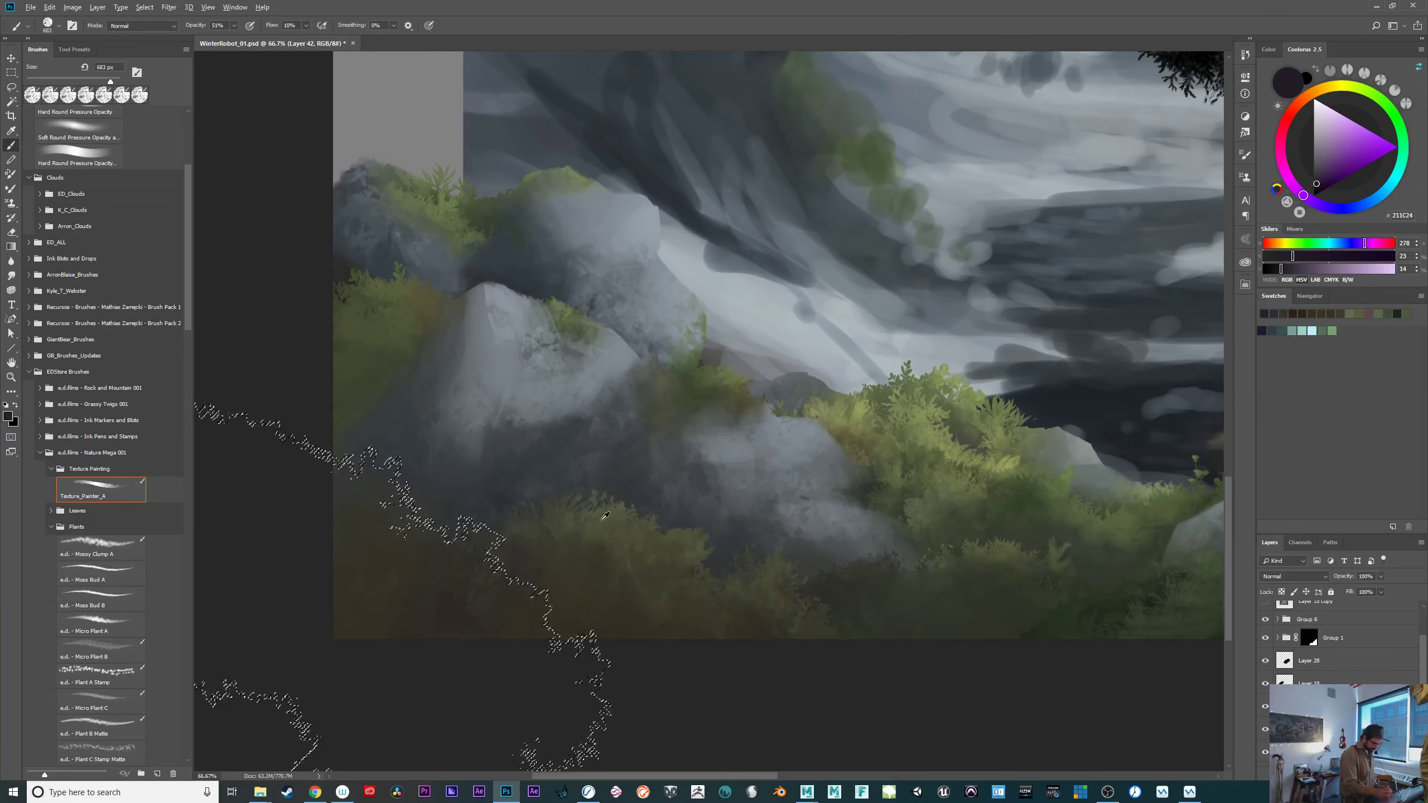
pyautogui.keyDown('alt'); pyautogui.click(605, 516); pyautogui.keyUp('alt')
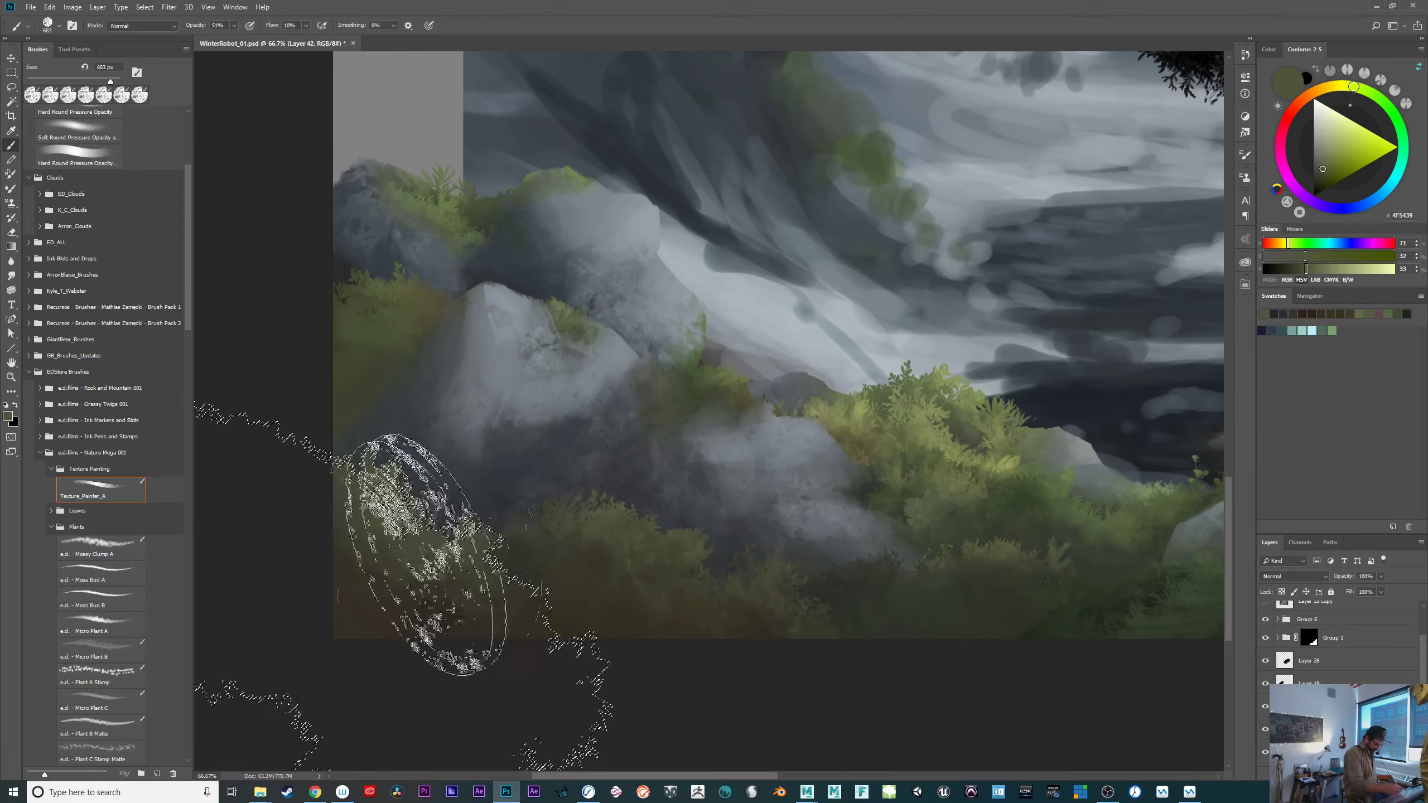
pyautogui.keyDown('alt'); pyautogui.click(384, 376); pyautogui.keyUp('alt')
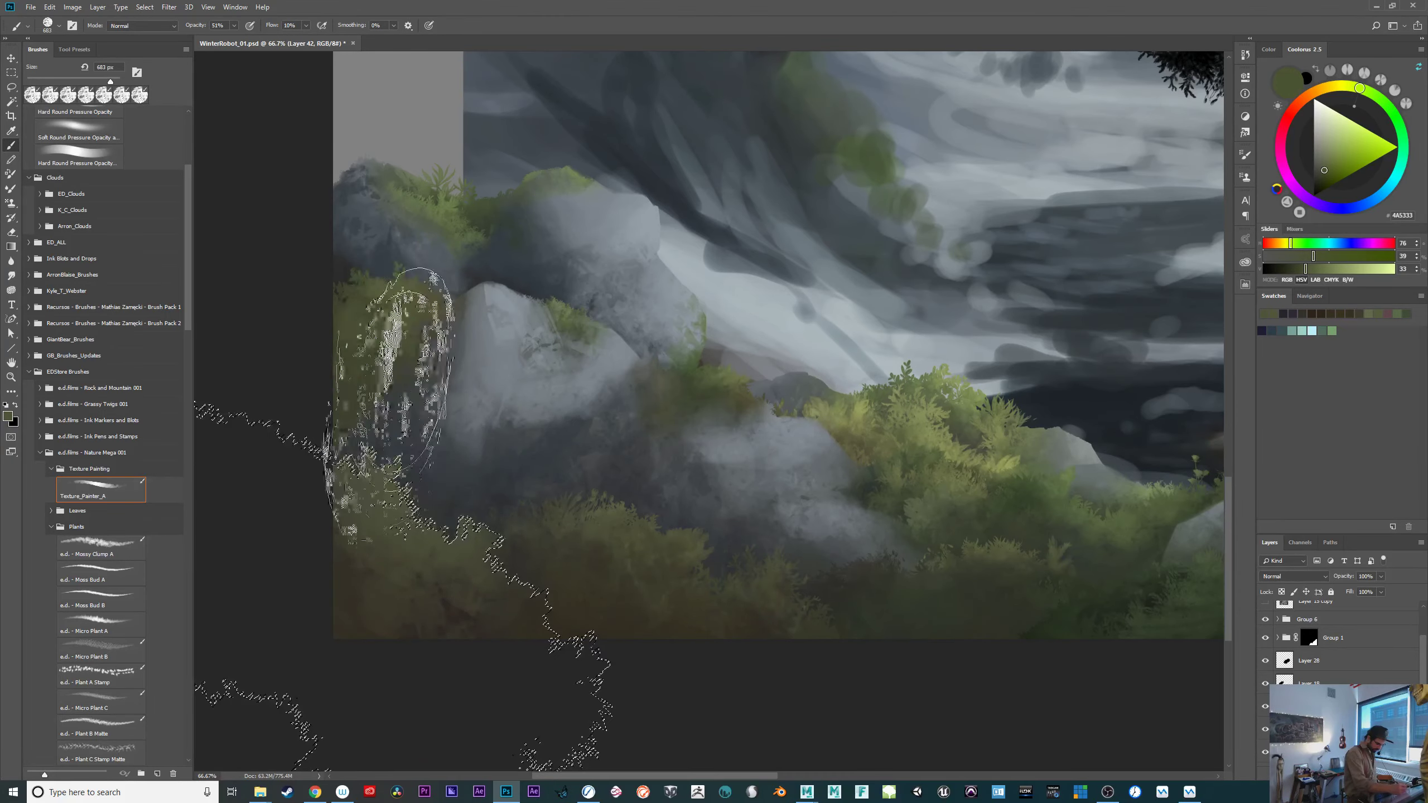
pyautogui.keyDown('alt'); pyautogui.click(437, 612); pyautogui.keyUp('alt')
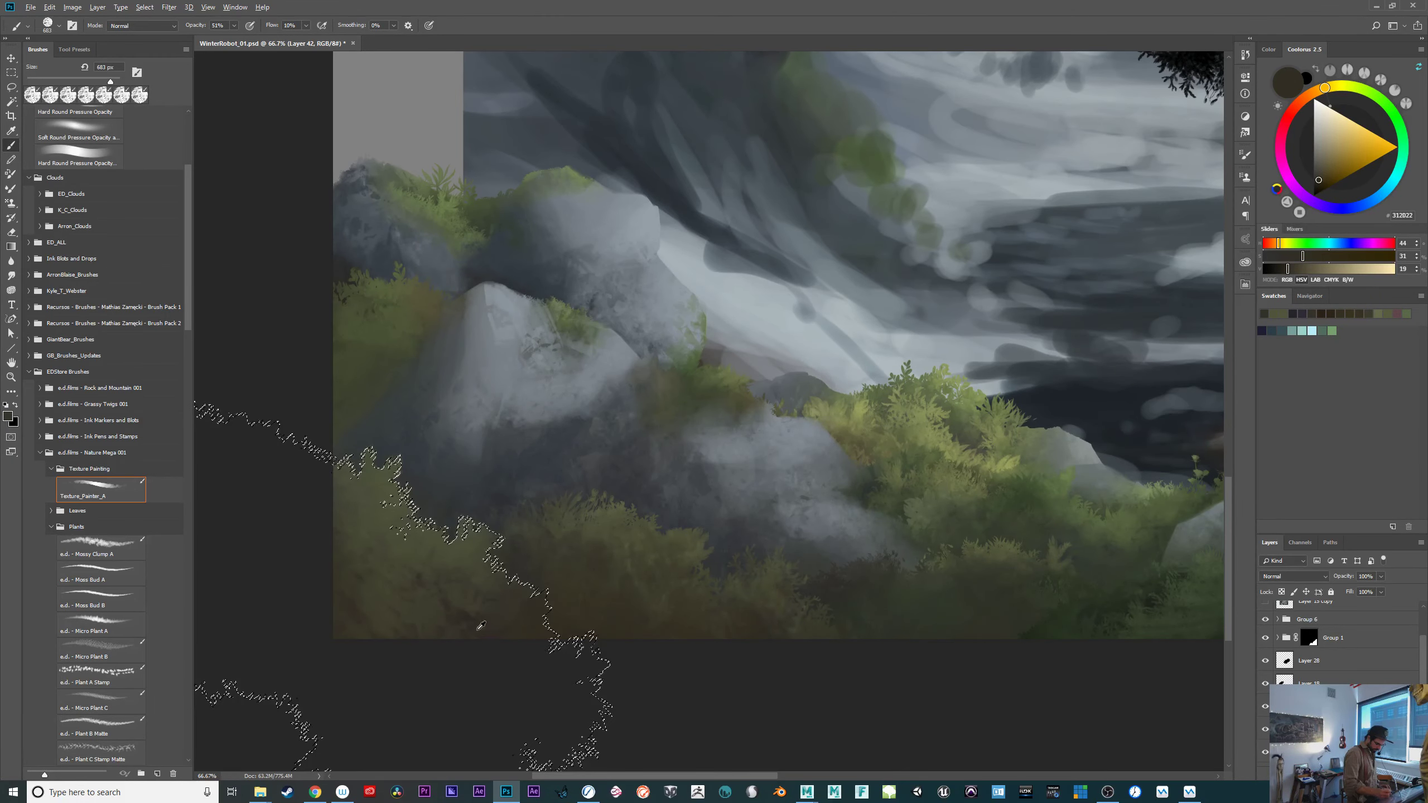
pyautogui.moveTo(487, 654); pyautogui.dragTo(417, 618)
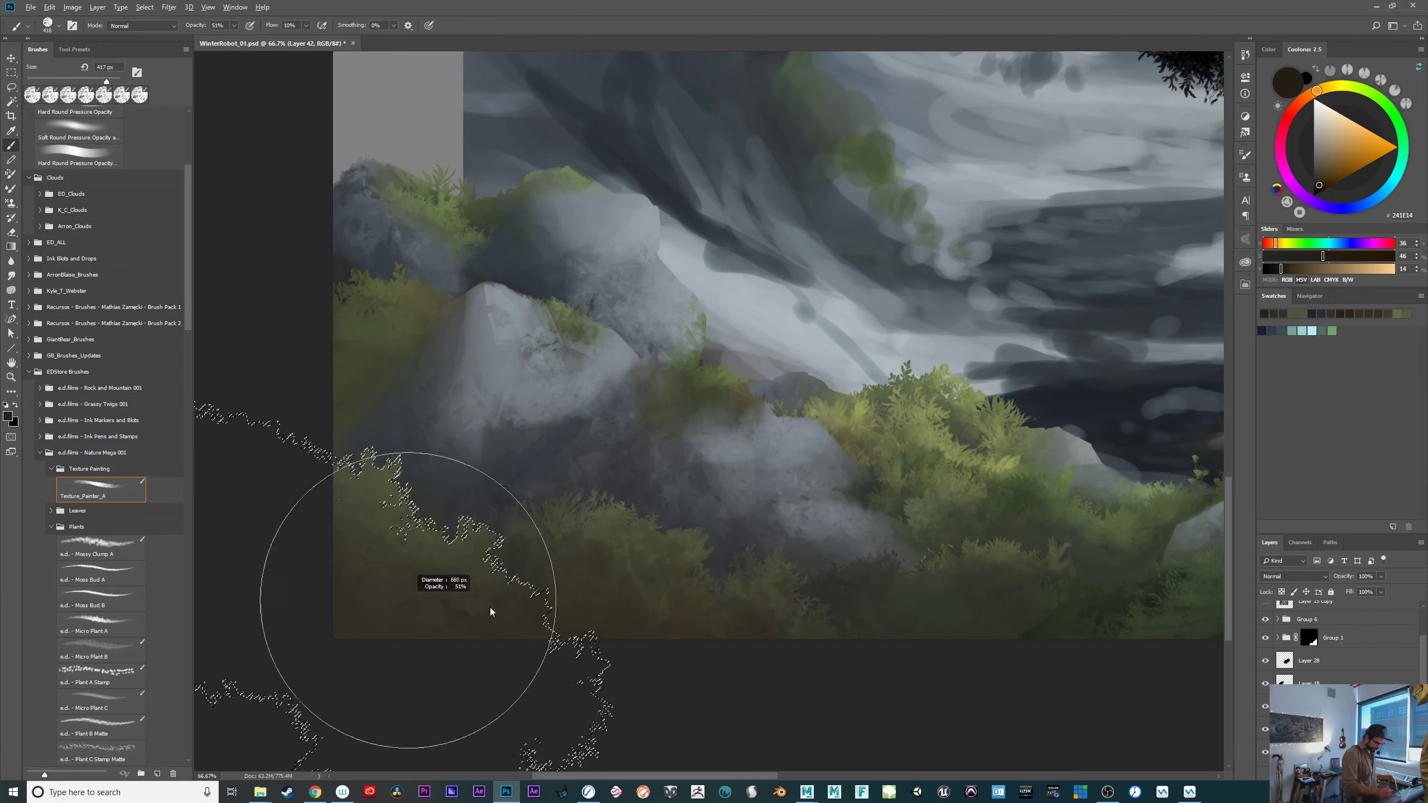
pyautogui.moveTo(491, 612); pyautogui.dragTo(533, 612)
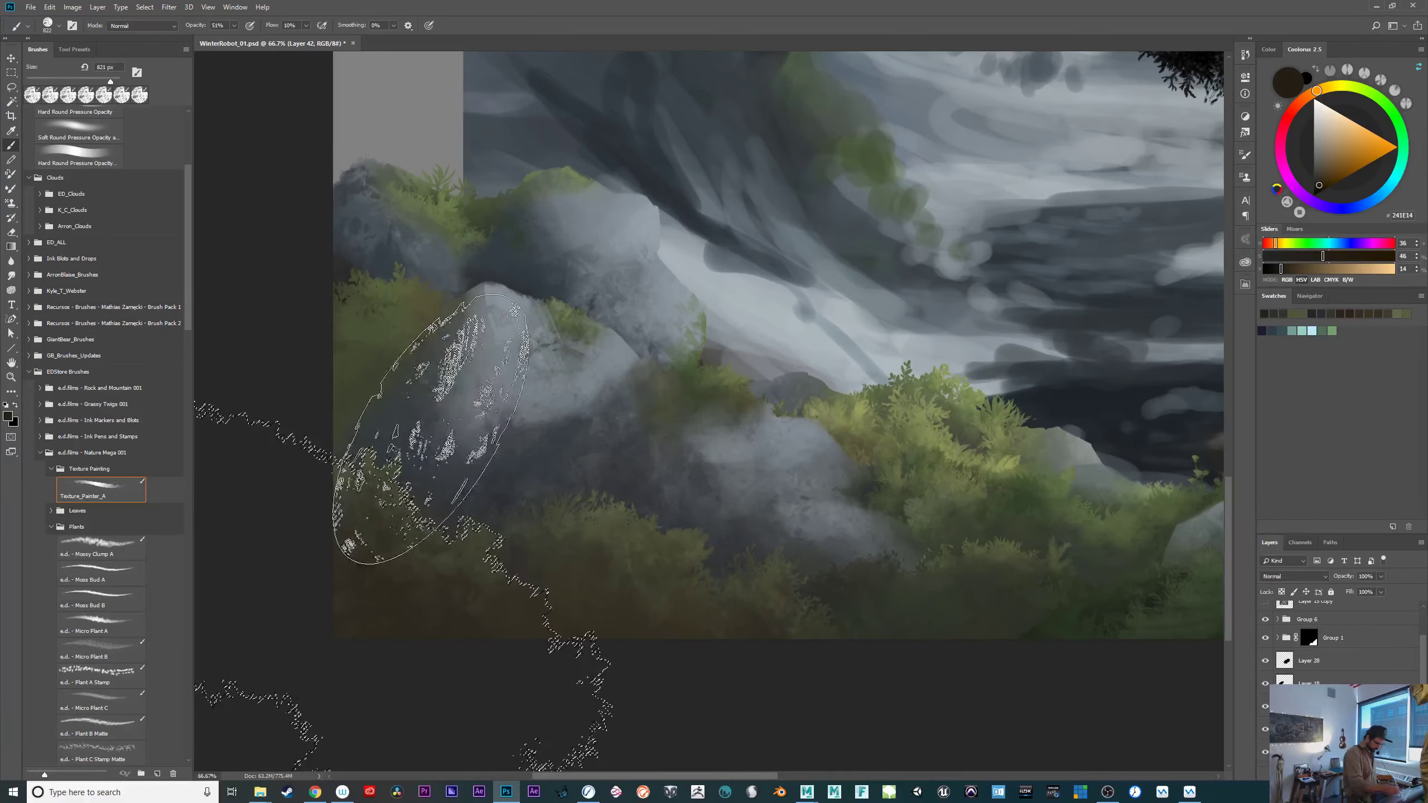
# Tint the corner bush's upper foliage with orange-brown at hue 36, saturation 75 and brightness 46, adjusting the brush to 649 px.
pyautogui.click(1343, 169)
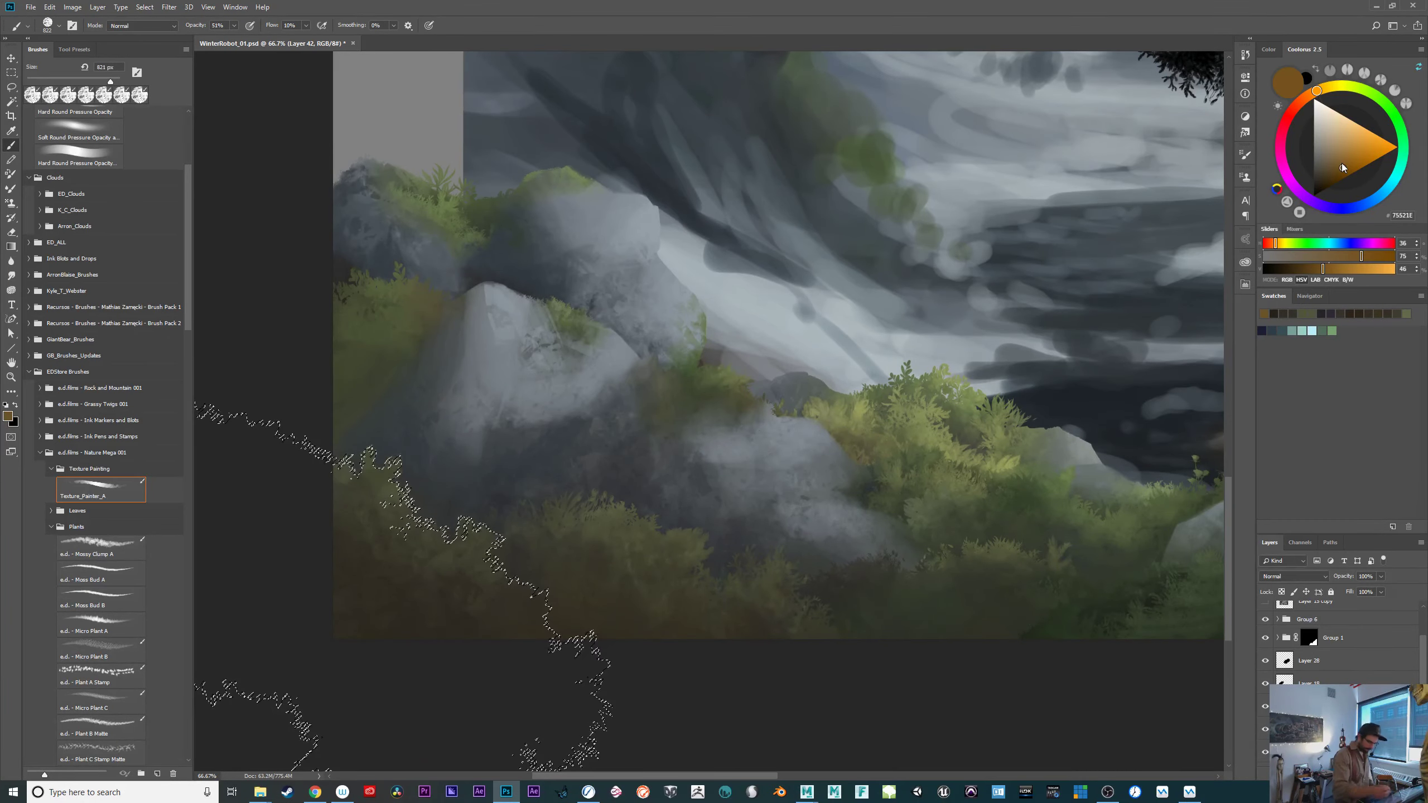
pyautogui.moveTo(432, 385); pyautogui.dragTo(363, 301)
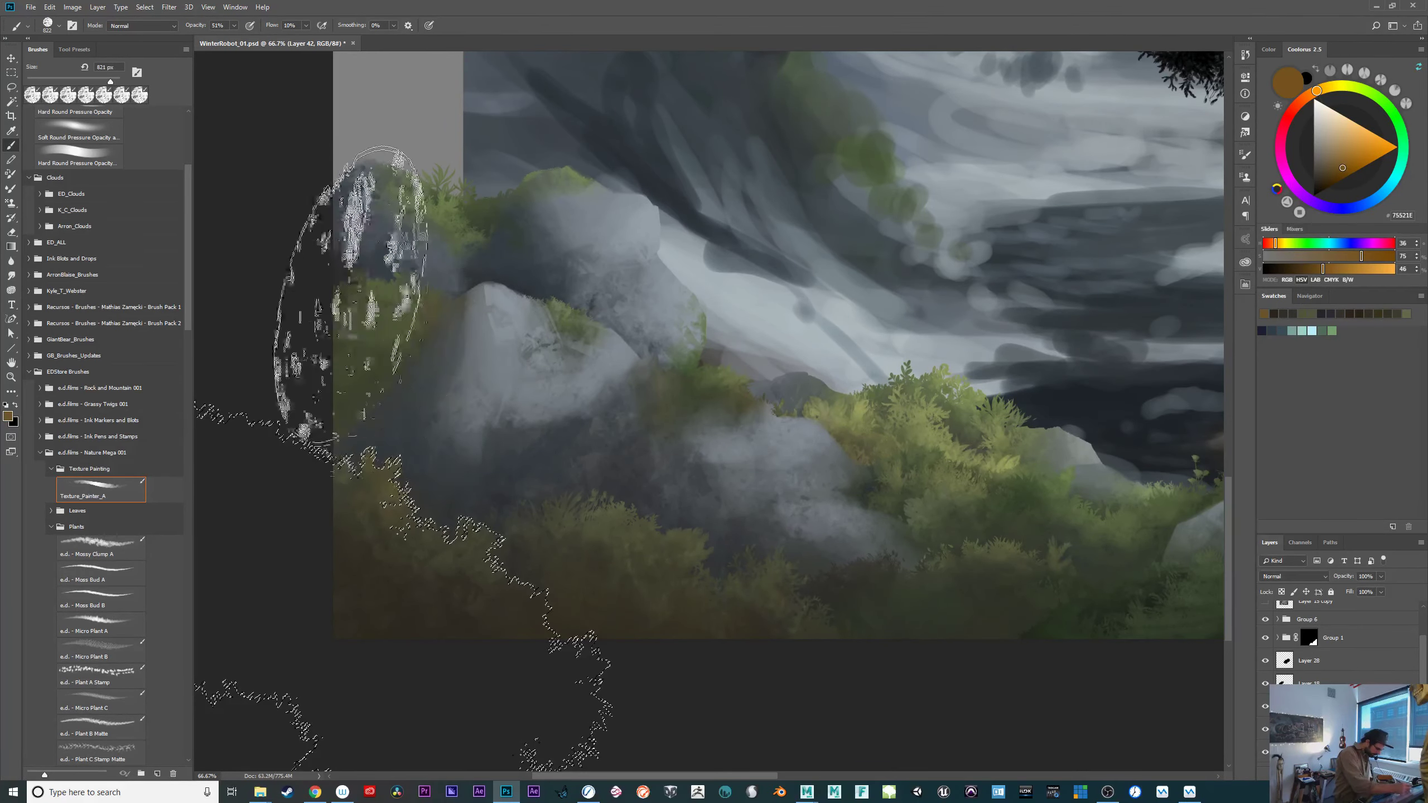
pyautogui.moveTo(639, 532)
pyautogui.mouseDown()
pyautogui.moveTo(587, 528)
pyautogui.moveTo(554, 405)
pyautogui.mouseUp()
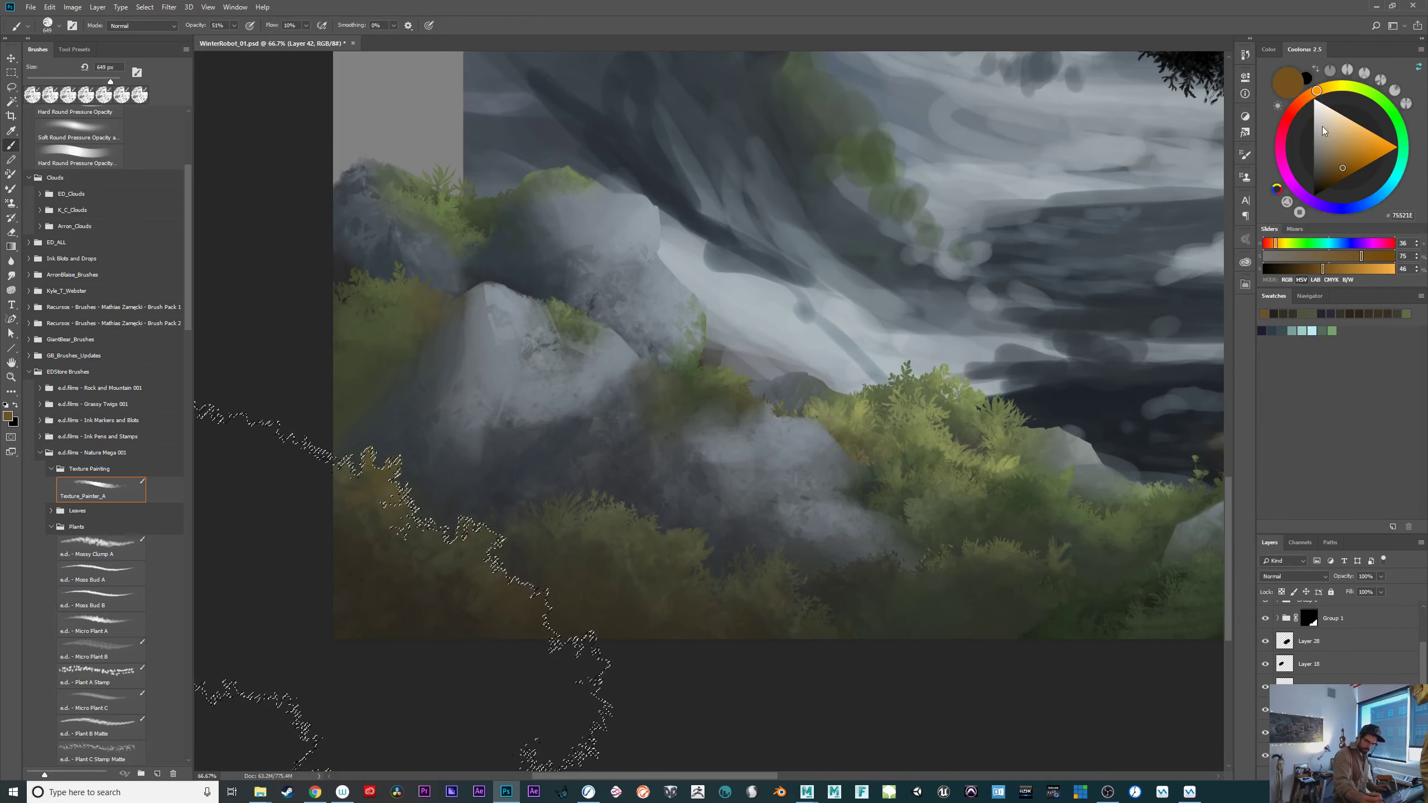
# Add reddish accents to the corner bush with magenta at hue 334 and brightness 46, and clear the selection.
pyautogui.moveTo(1290, 115); pyautogui.dragTo(1283, 145)
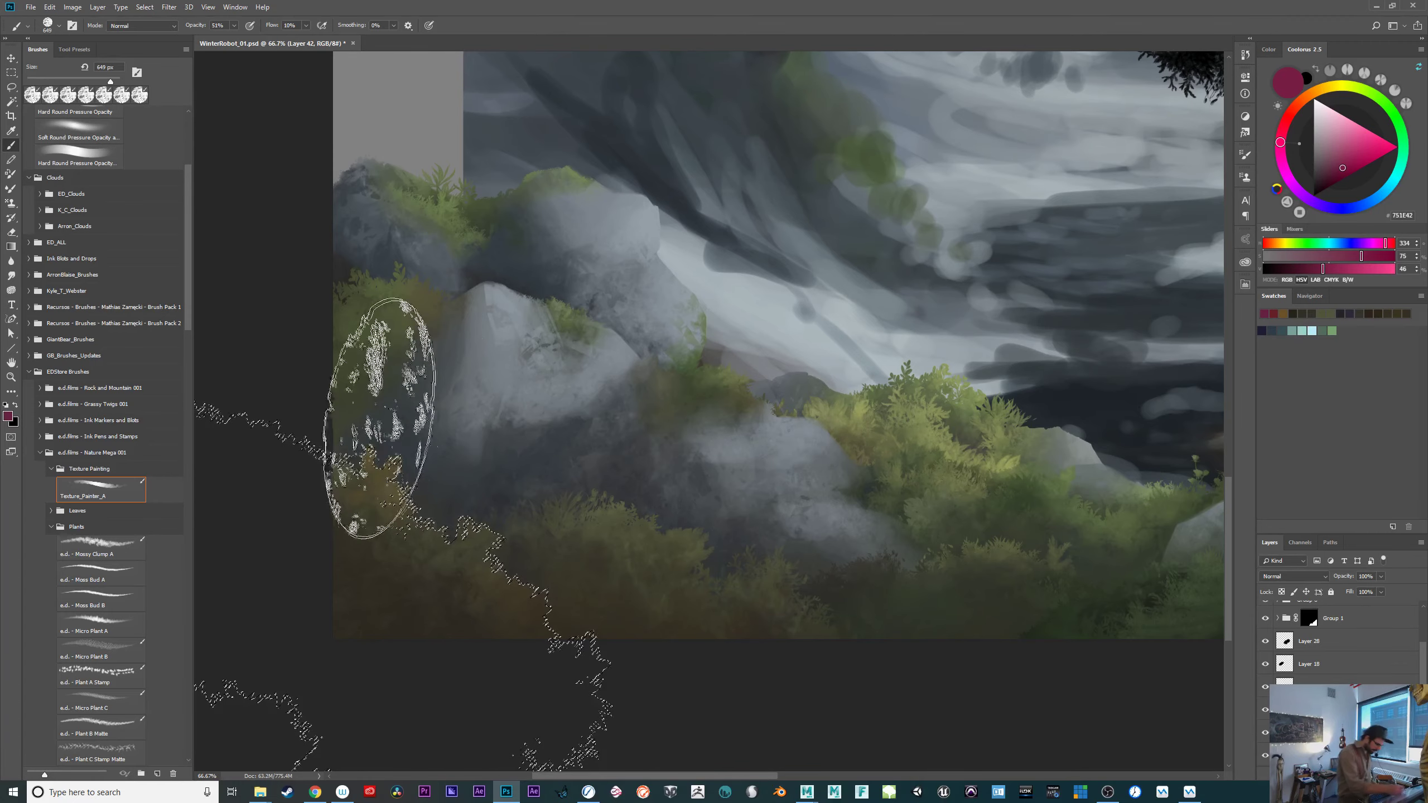
pyautogui.moveTo(382, 417); pyautogui.dragTo(461, 321)
pyautogui.moveTo(390, 401)
pyautogui.mouseDown()
pyautogui.moveTo(555, 541)
pyautogui.moveTo(405, 447)
pyautogui.moveTo(682, 621)
pyautogui.moveTo(412, 434)
pyautogui.moveTo(653, 511)
pyautogui.moveTo(636, 613)
pyautogui.moveTo(557, 557)
pyautogui.mouseUp()
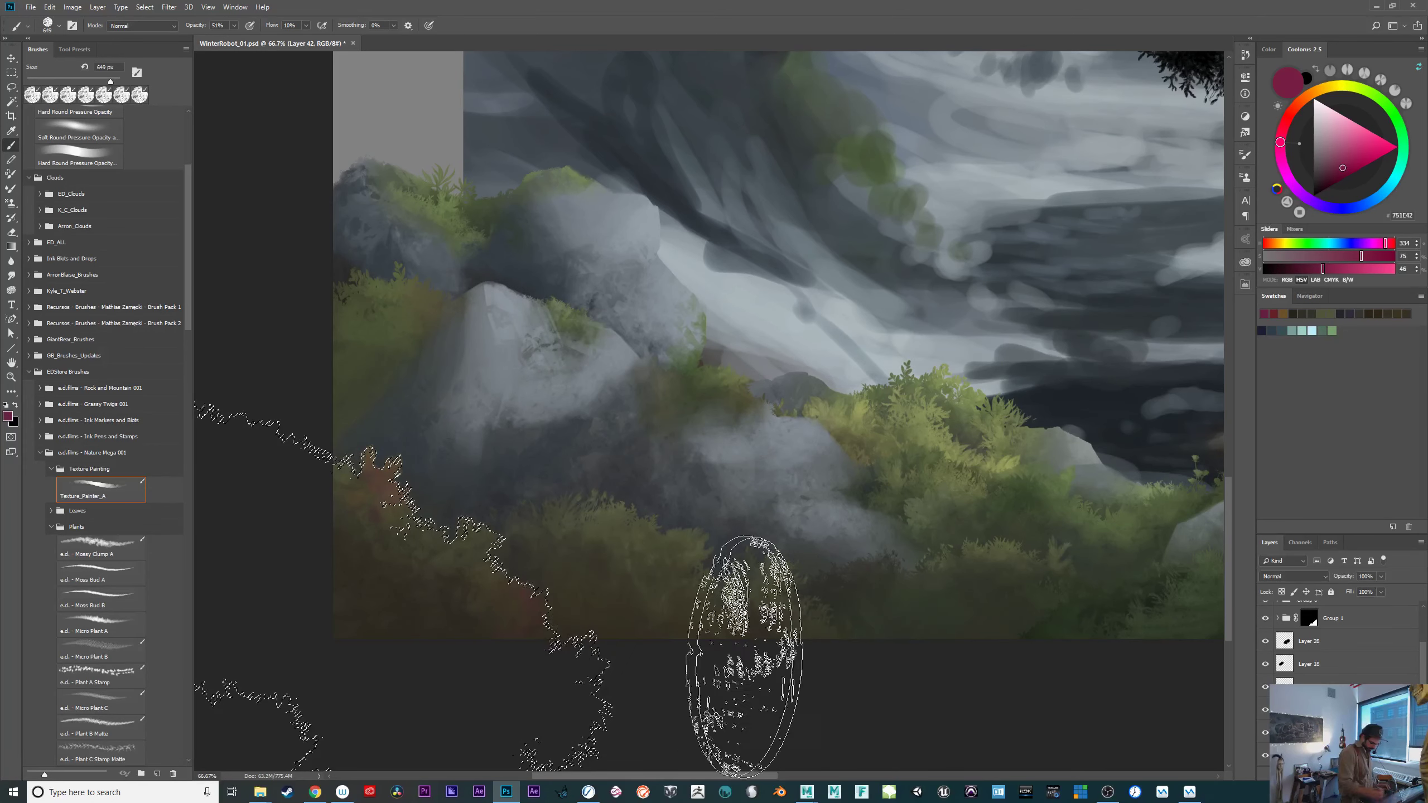
pyautogui.hotkey('ctrl', 'd')
pyautogui.moveTo(890, 595)
pyautogui.mouseDown()
pyautogui.moveTo(927, 624)
pyautogui.moveTo(804, 564)
pyautogui.mouseUp()
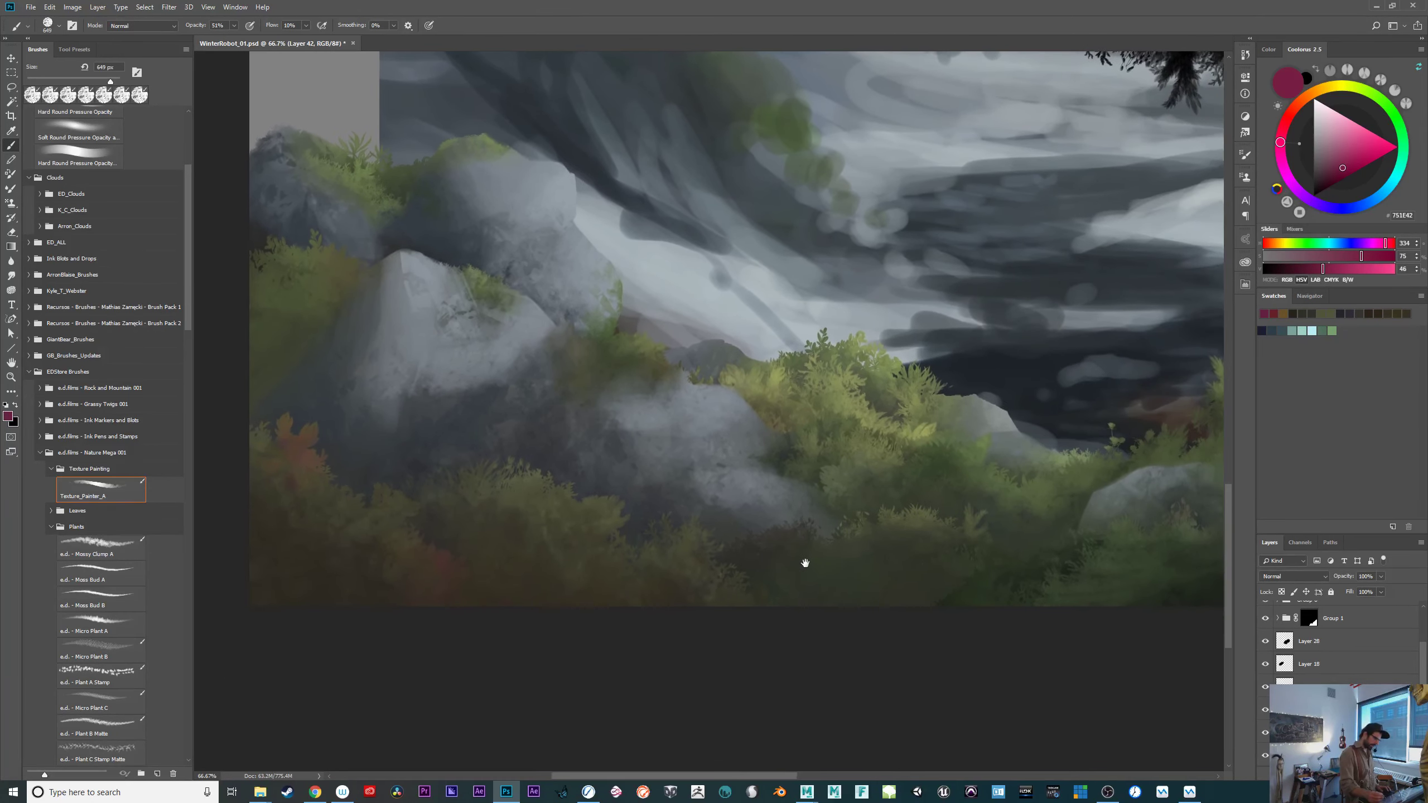
# Review the rocky foreground at different magnifications and save the painting WinterRobot_01.psd.
pyautogui.hotkey('ctrl', '-')
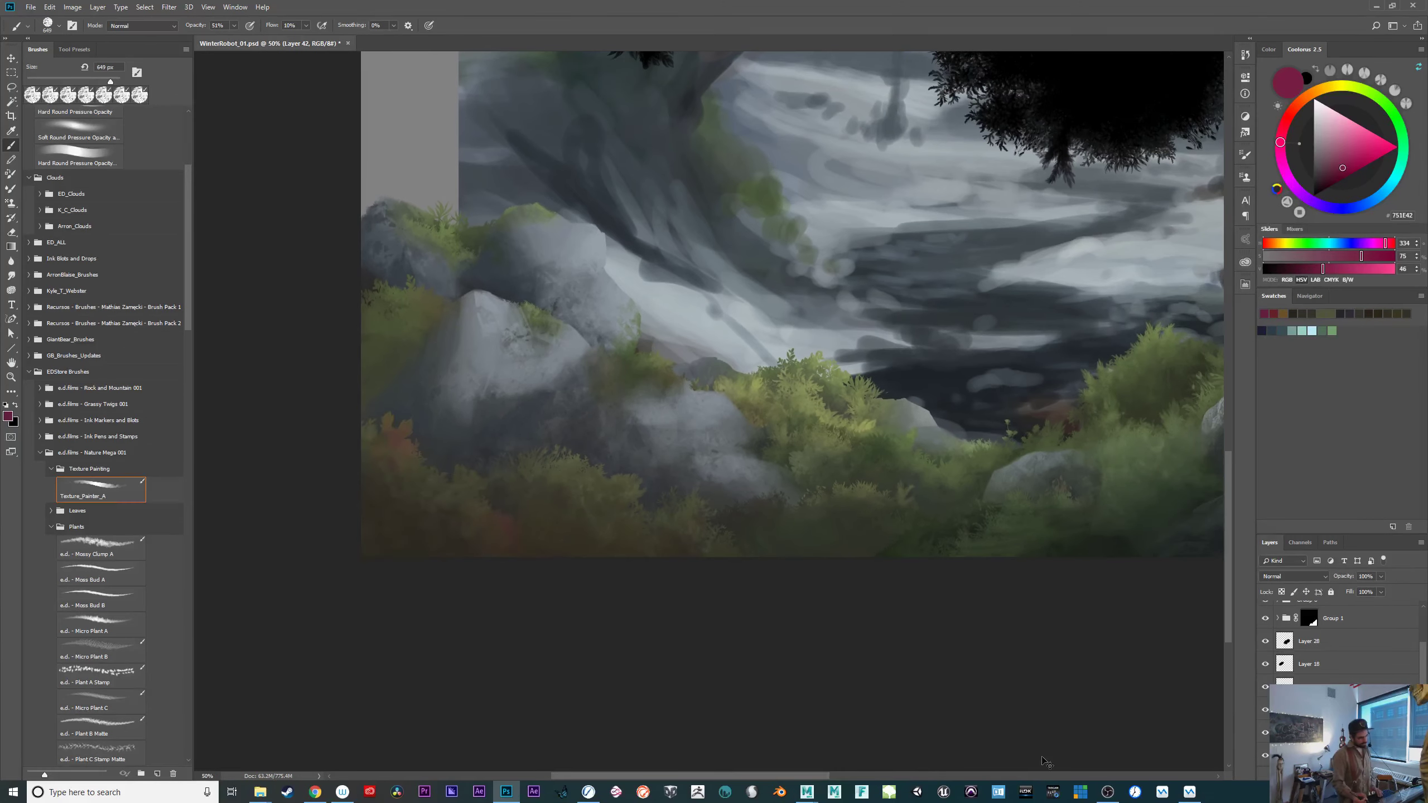
pyautogui.hotkey('ctrl', '-')
pyautogui.moveTo(965, 636); pyautogui.dragTo(772, 642)
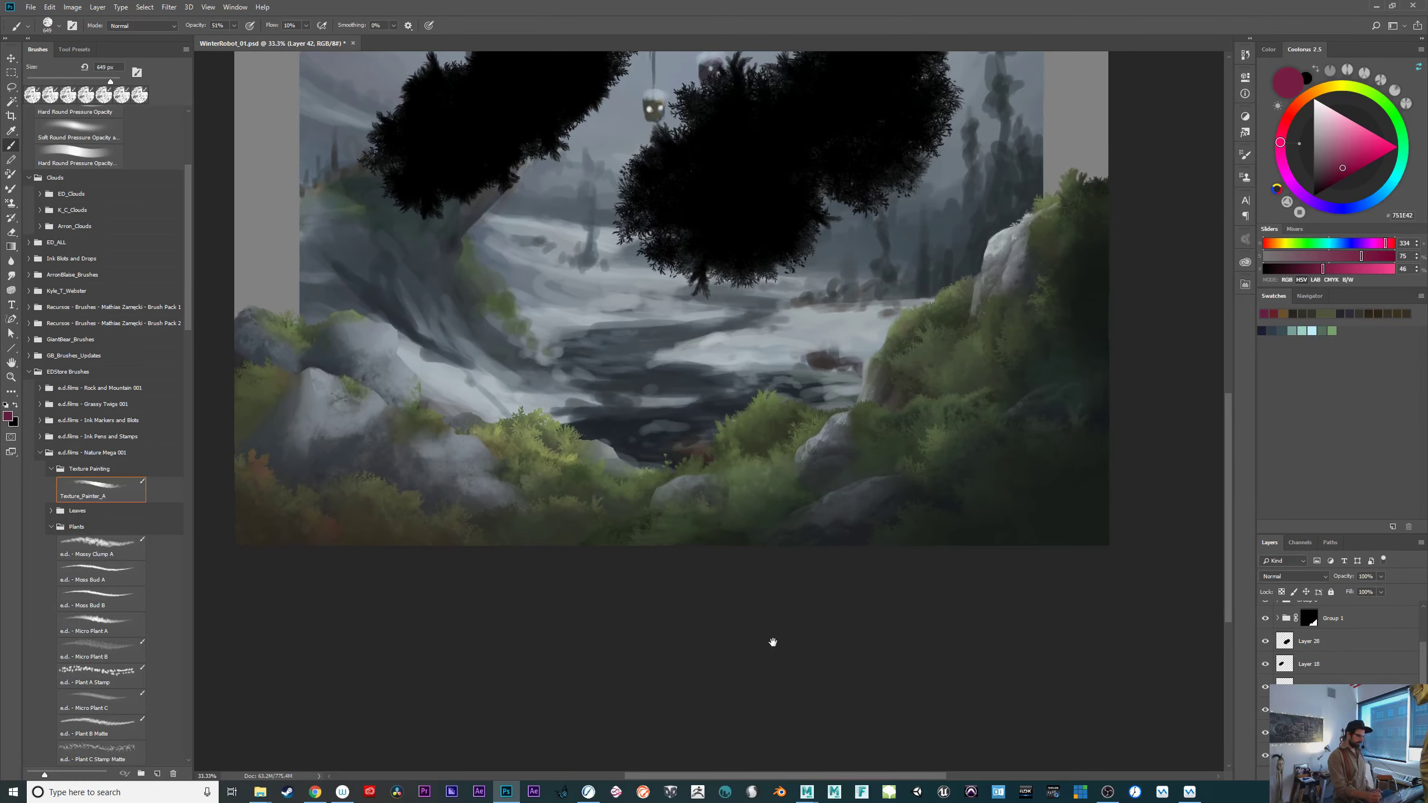
pyautogui.hotkey('ctrl', '+')
pyautogui.moveTo(771, 581); pyautogui.dragTo(889, 610)
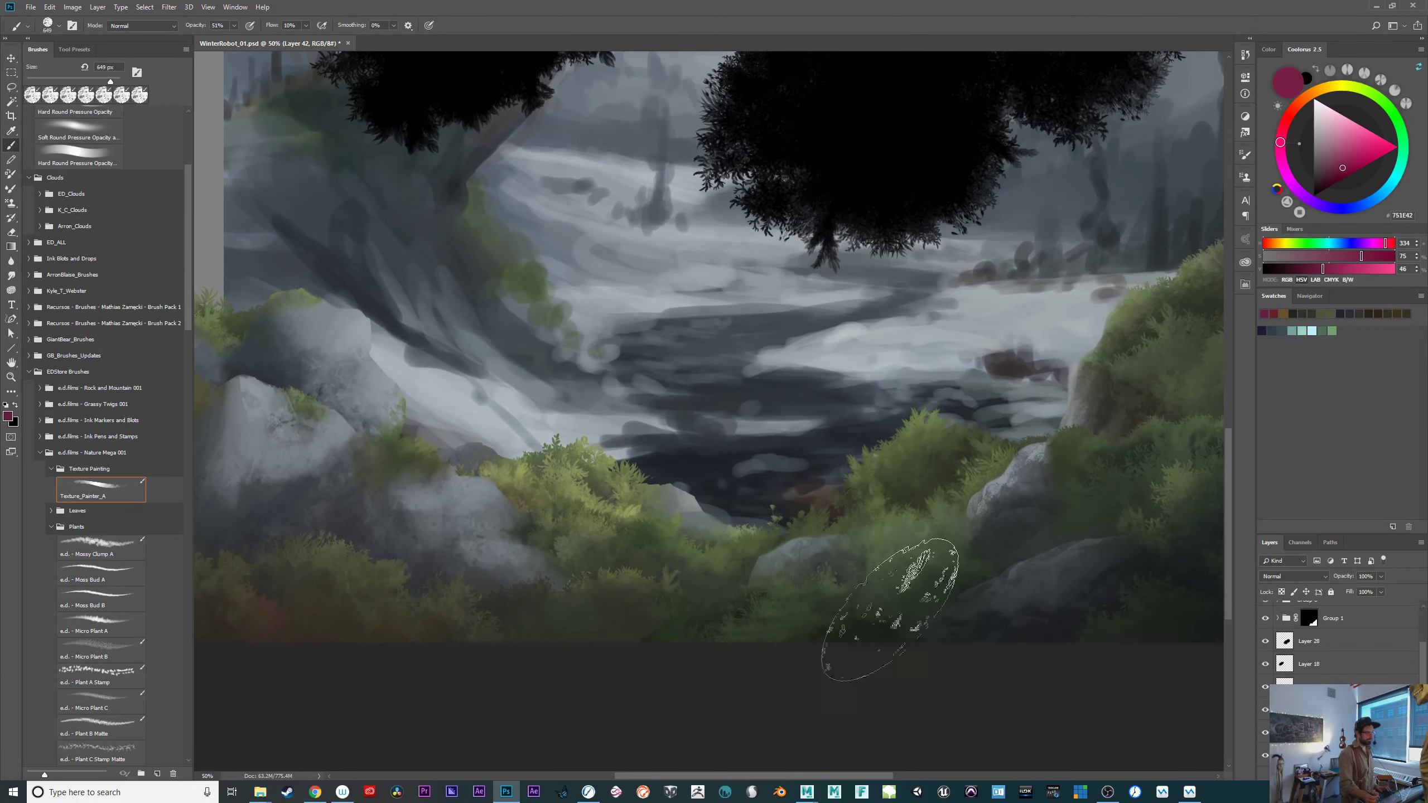
pyautogui.hotkey('ctrl', 's')
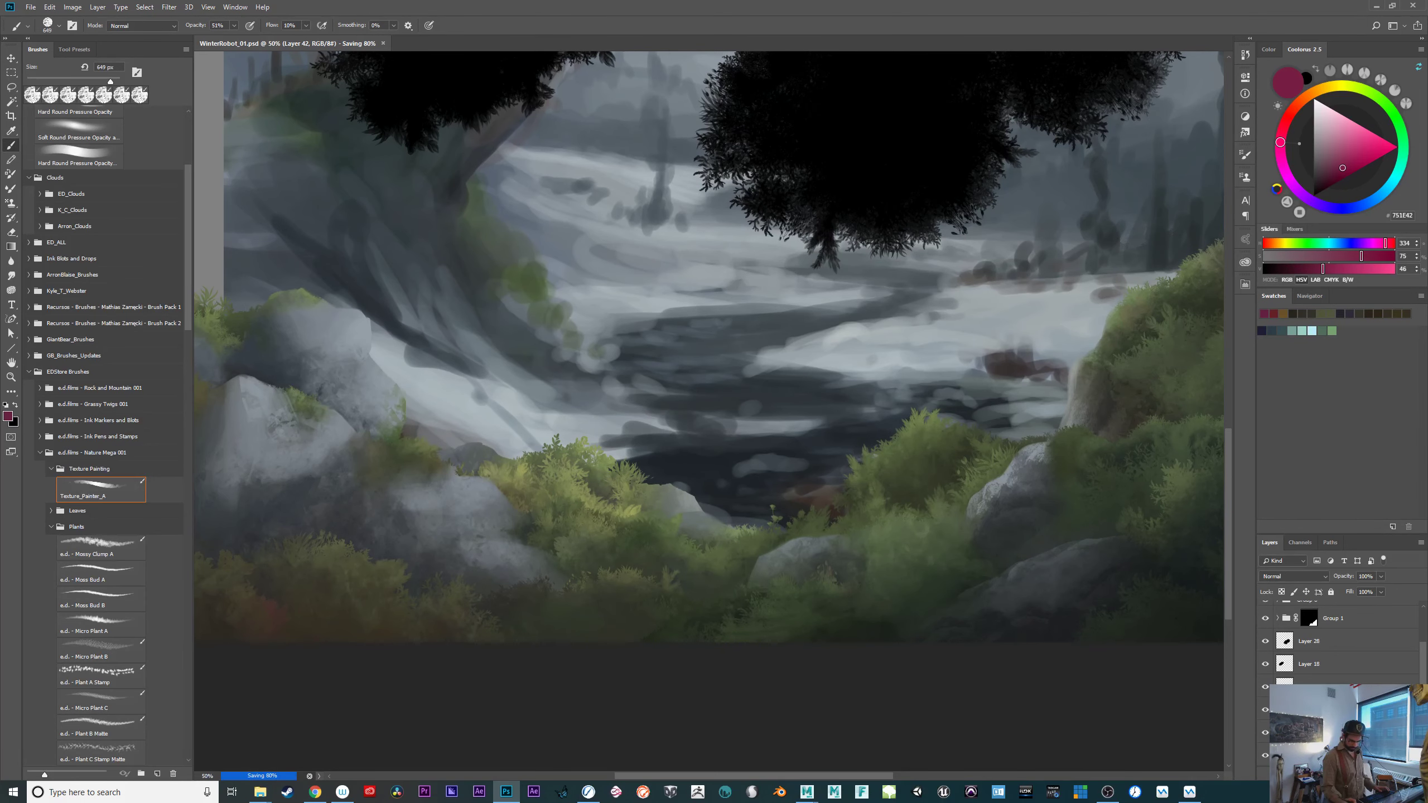
# Toggle the visibility of Group 4 to check its contents, and add a new layer inside that group.
pyautogui.moveTo(950, 678); pyautogui.dragTo(1084, 679)
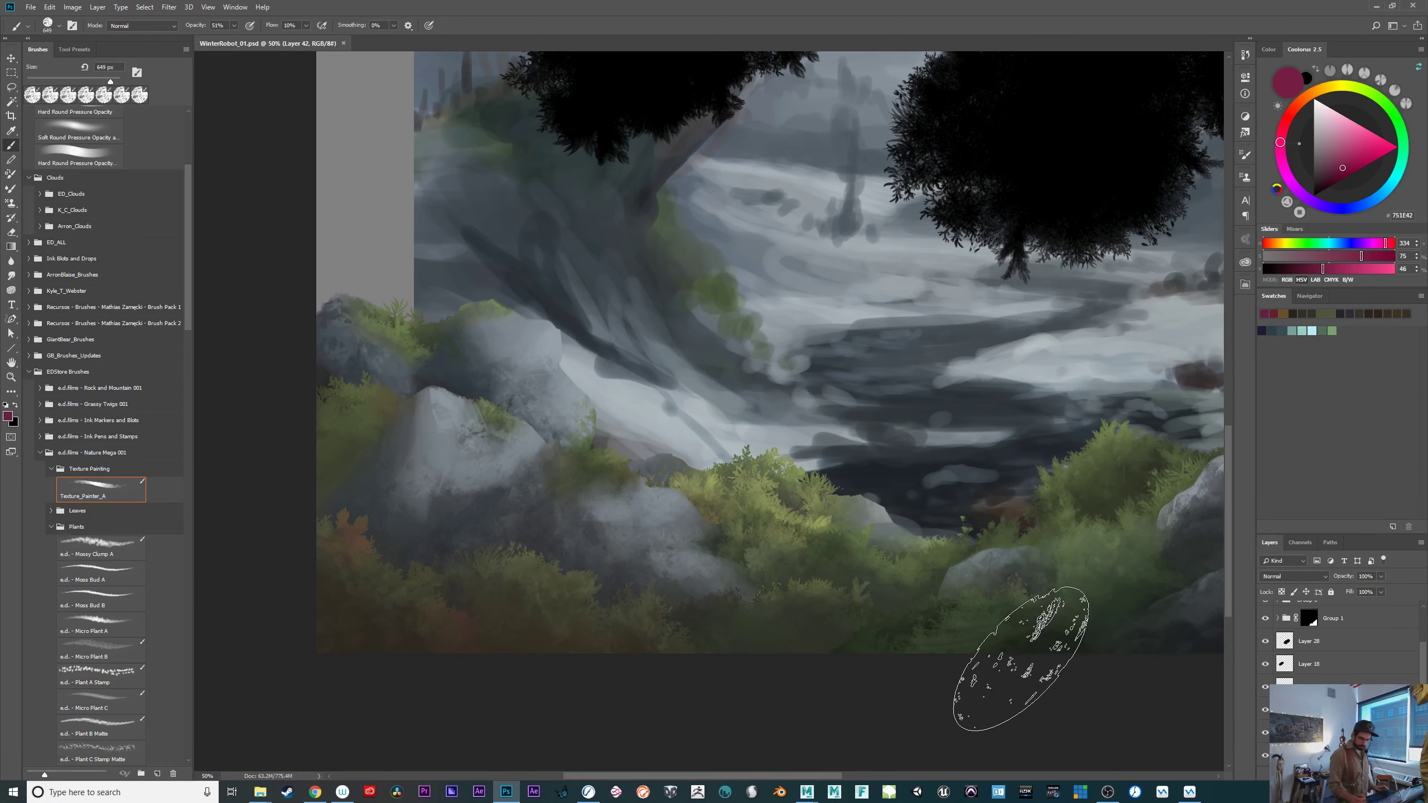
pyautogui.scroll(-2, 1421, 681)
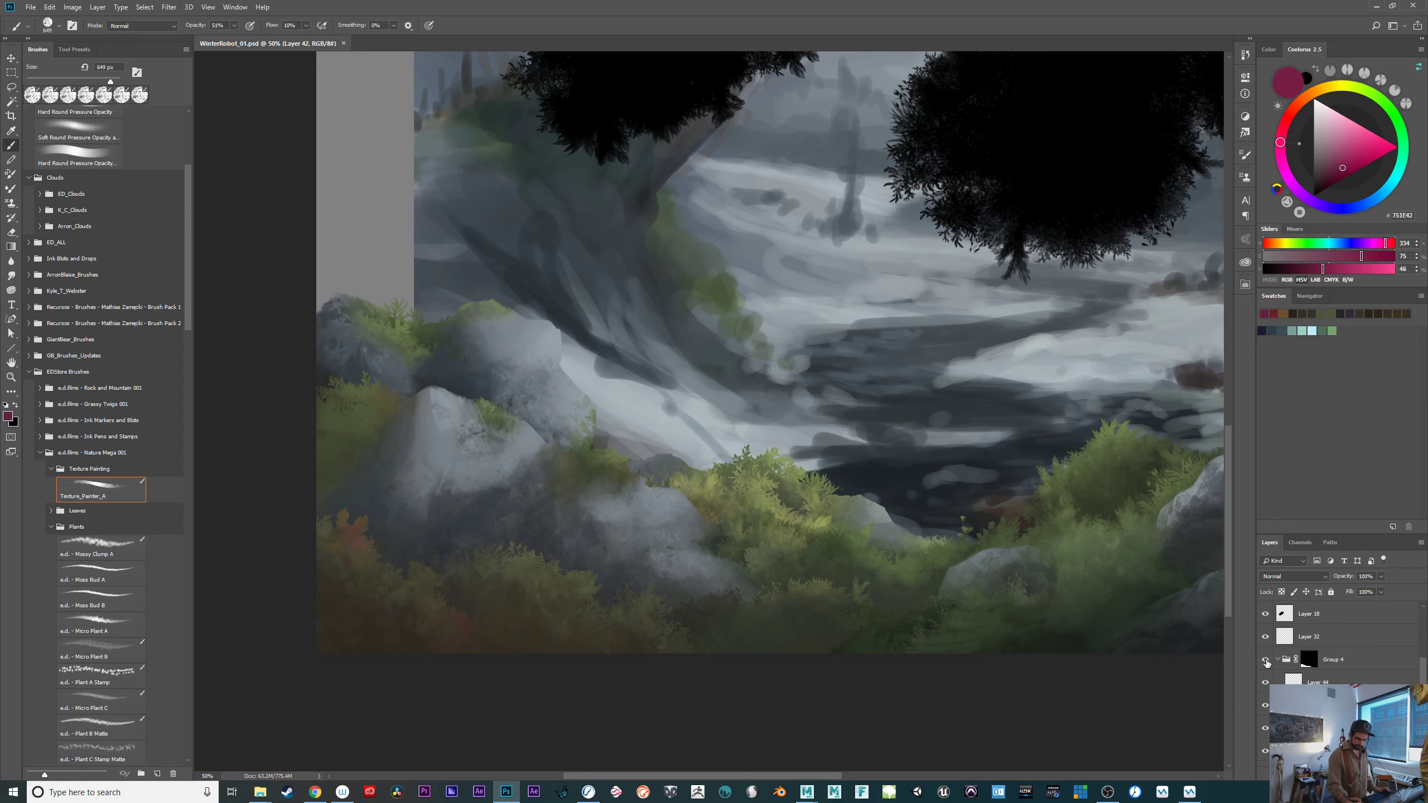
pyautogui.click(1266, 660)
pyautogui.click(1266, 661)
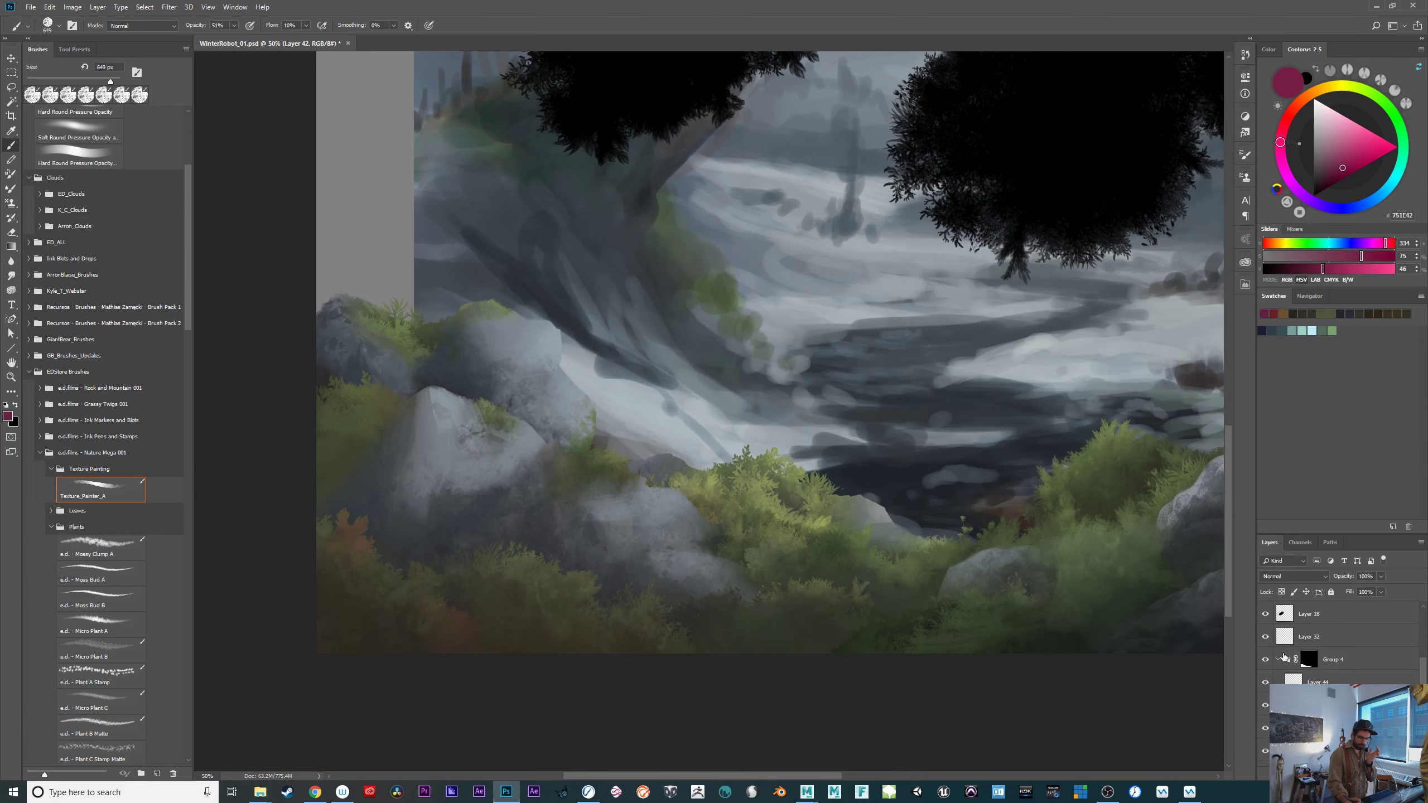
pyautogui.click(1284, 658)
pyautogui.click(1266, 661)
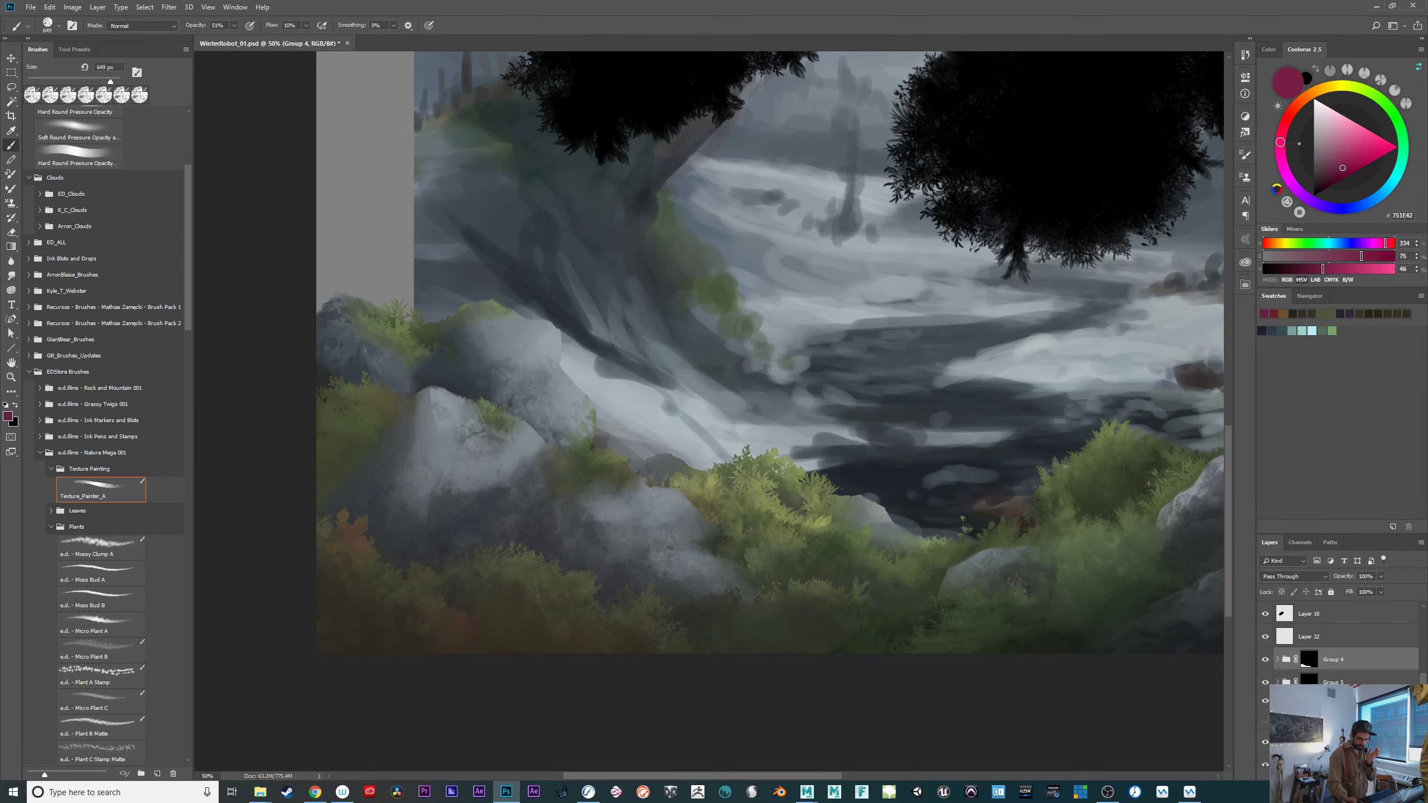
pyautogui.click(1337, 681)
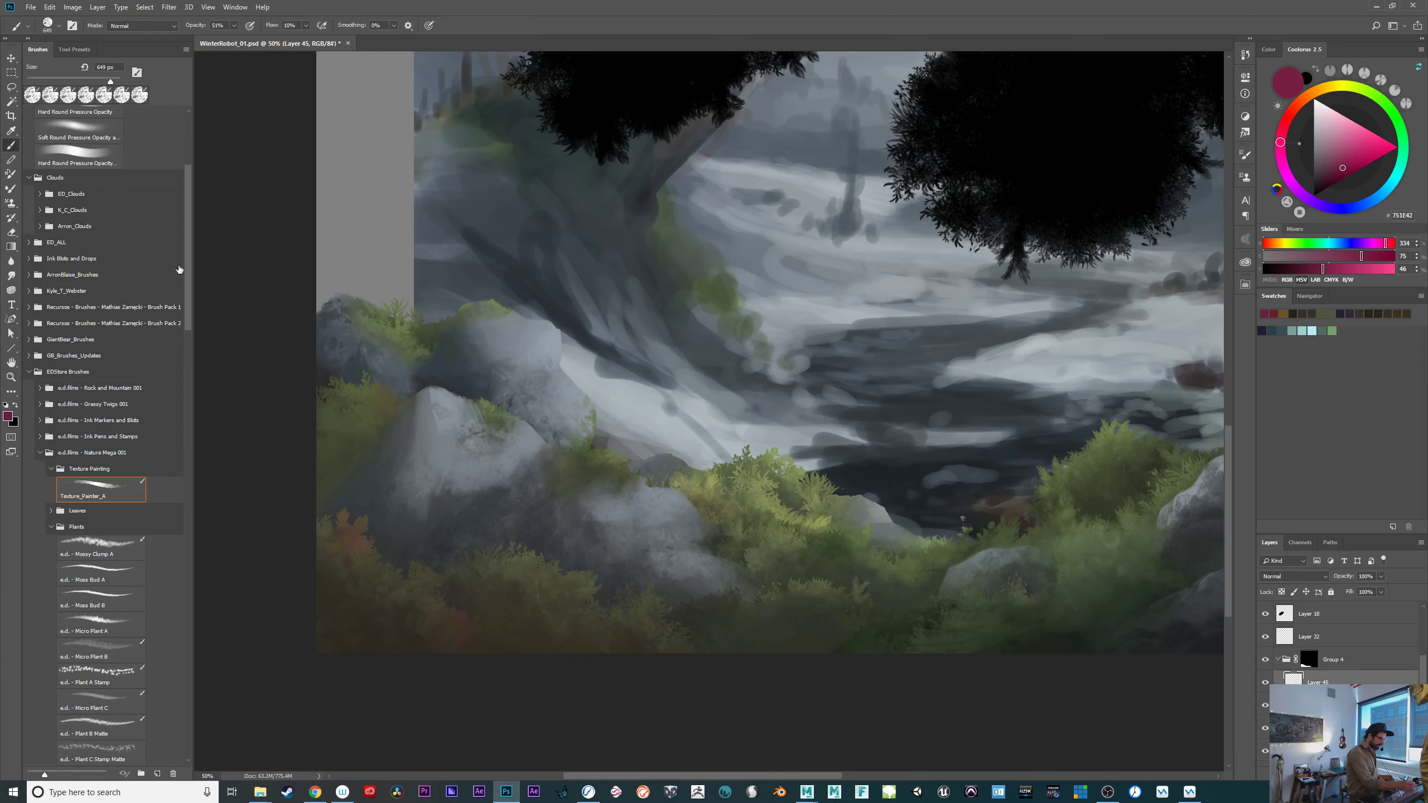
# Choose the Ground Rock Top A- brush and sample the rock colour, lightening it to a pale blue-grey (HSB 205, 10, 74).
pyautogui.click(51, 526)
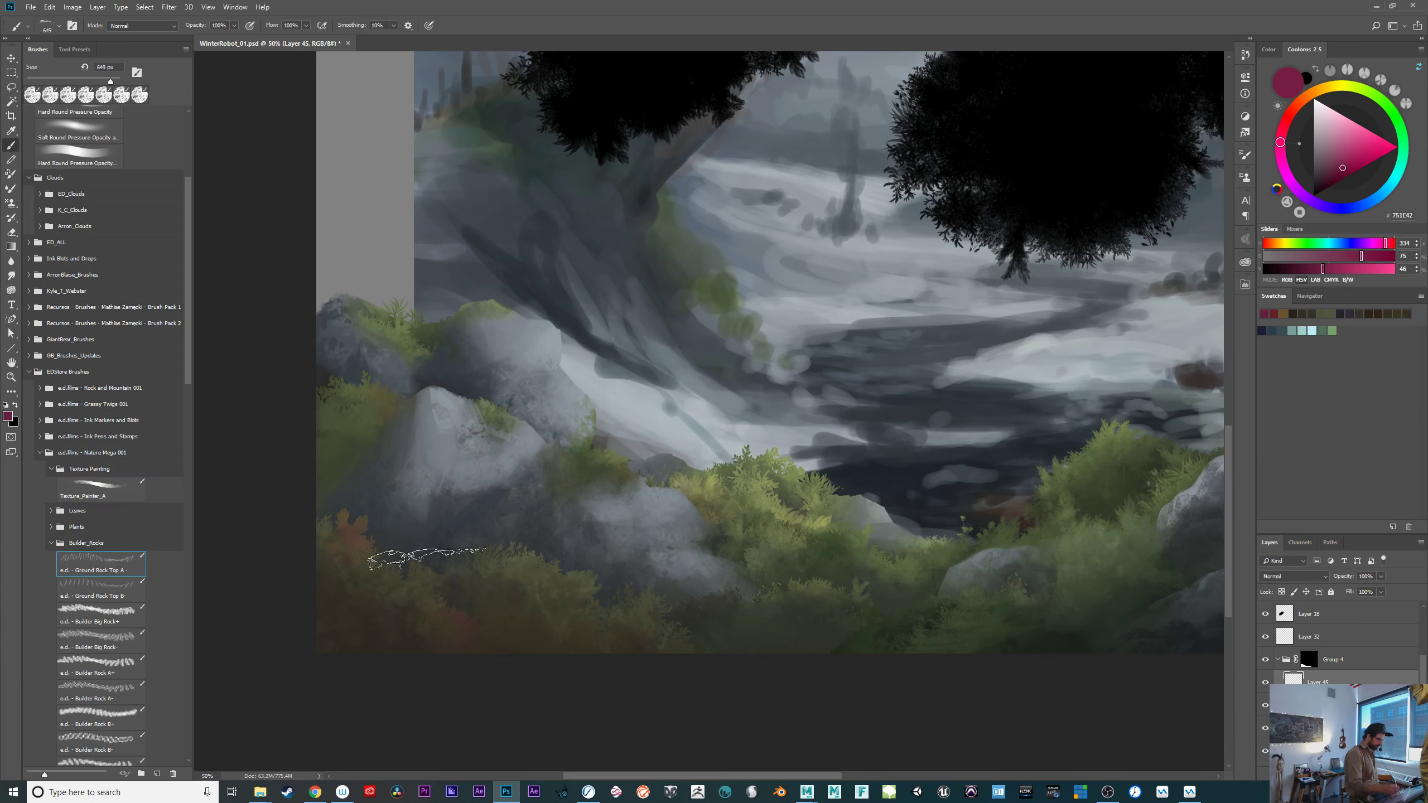
pyautogui.moveTo(590, 539); pyautogui.dragTo(611, 533)
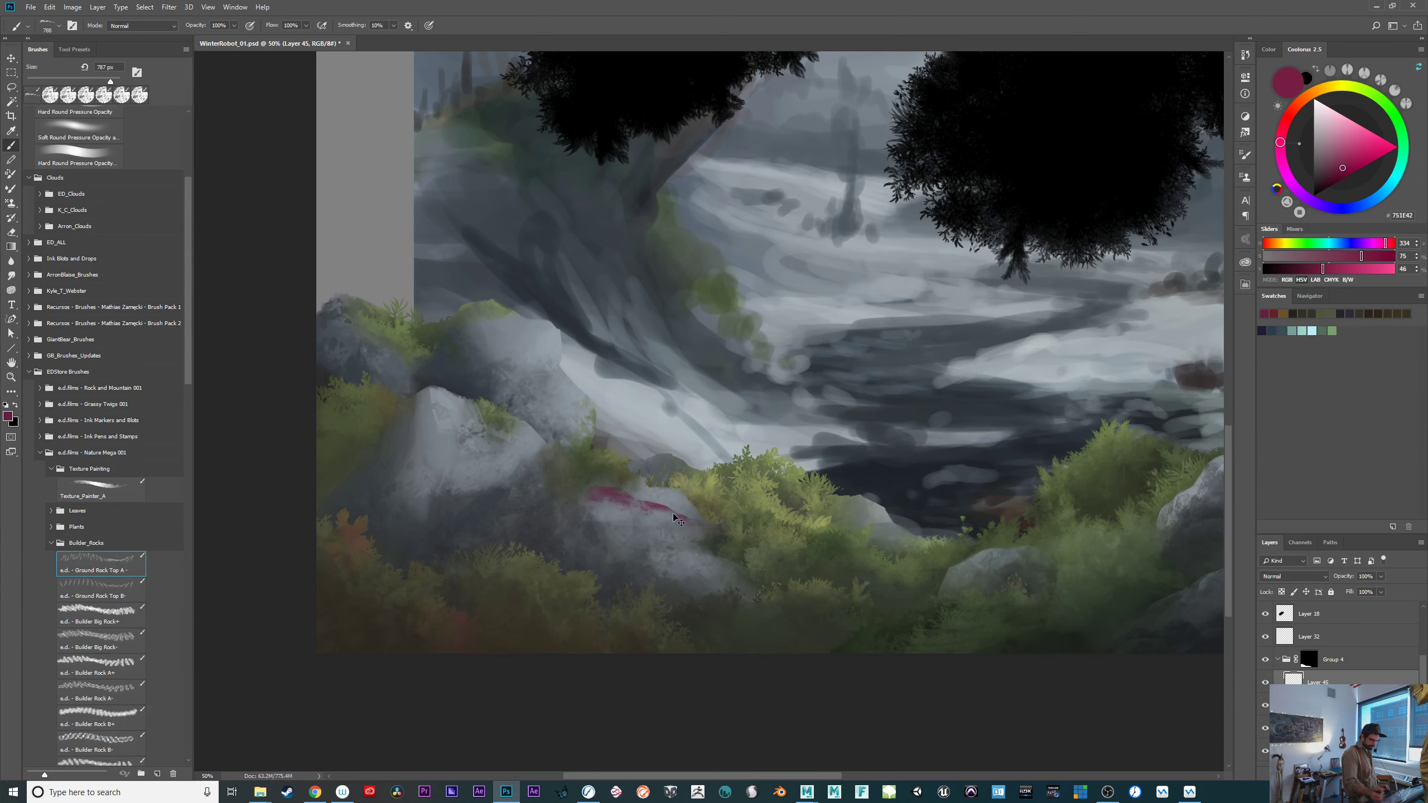
pyautogui.keyDown('alt'); pyautogui.click(679, 487); pyautogui.keyUp('alt')
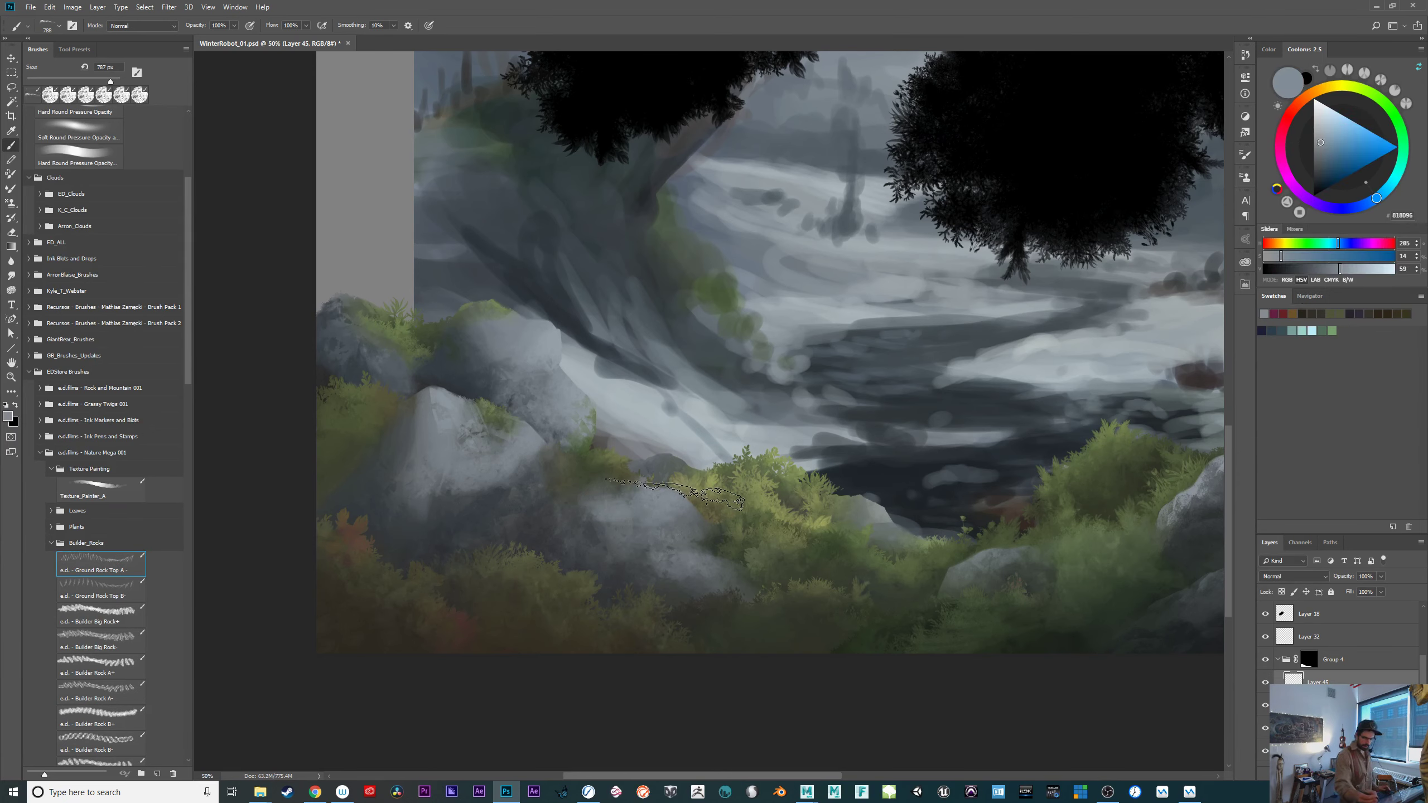
pyautogui.click(1319, 127)
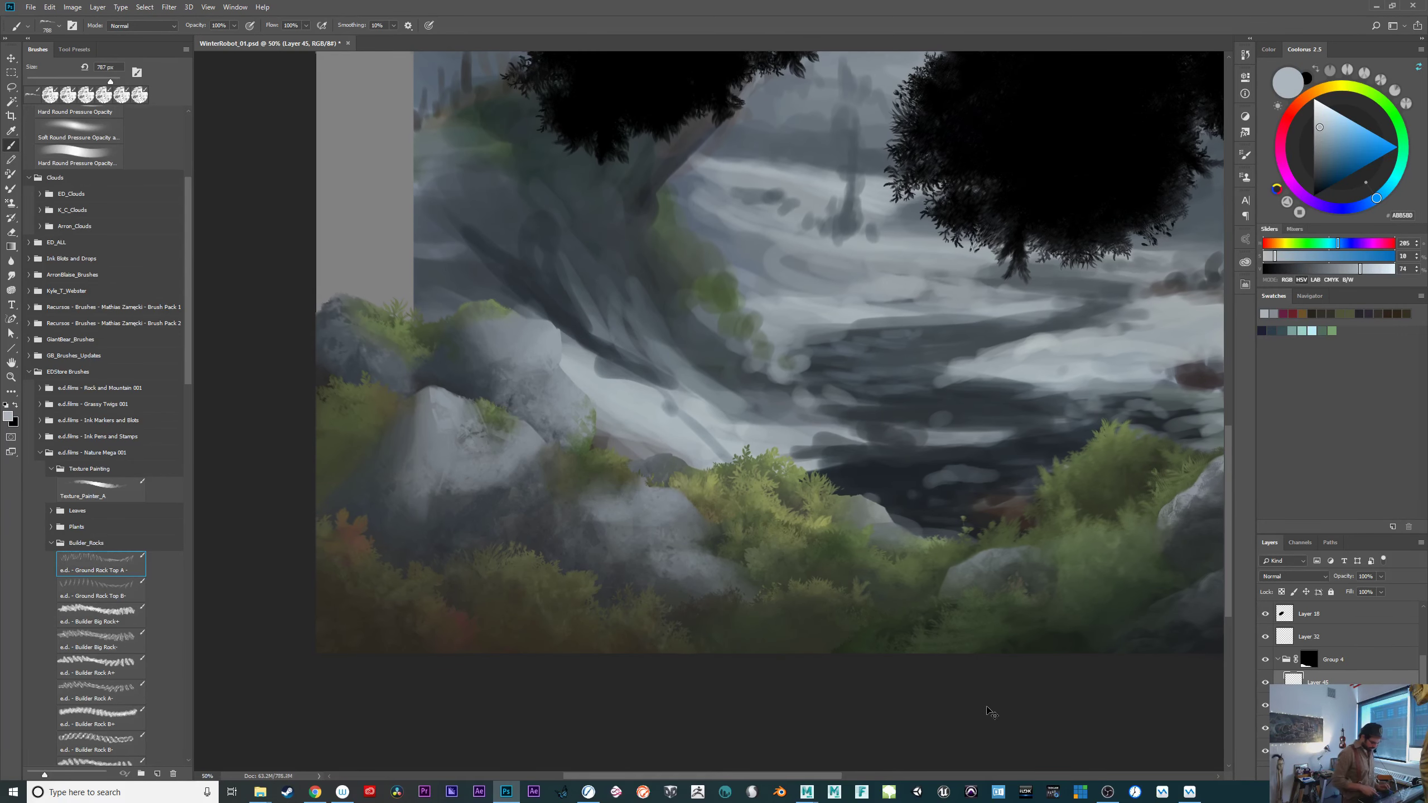
pyautogui.hotkey('ctrl', '+')
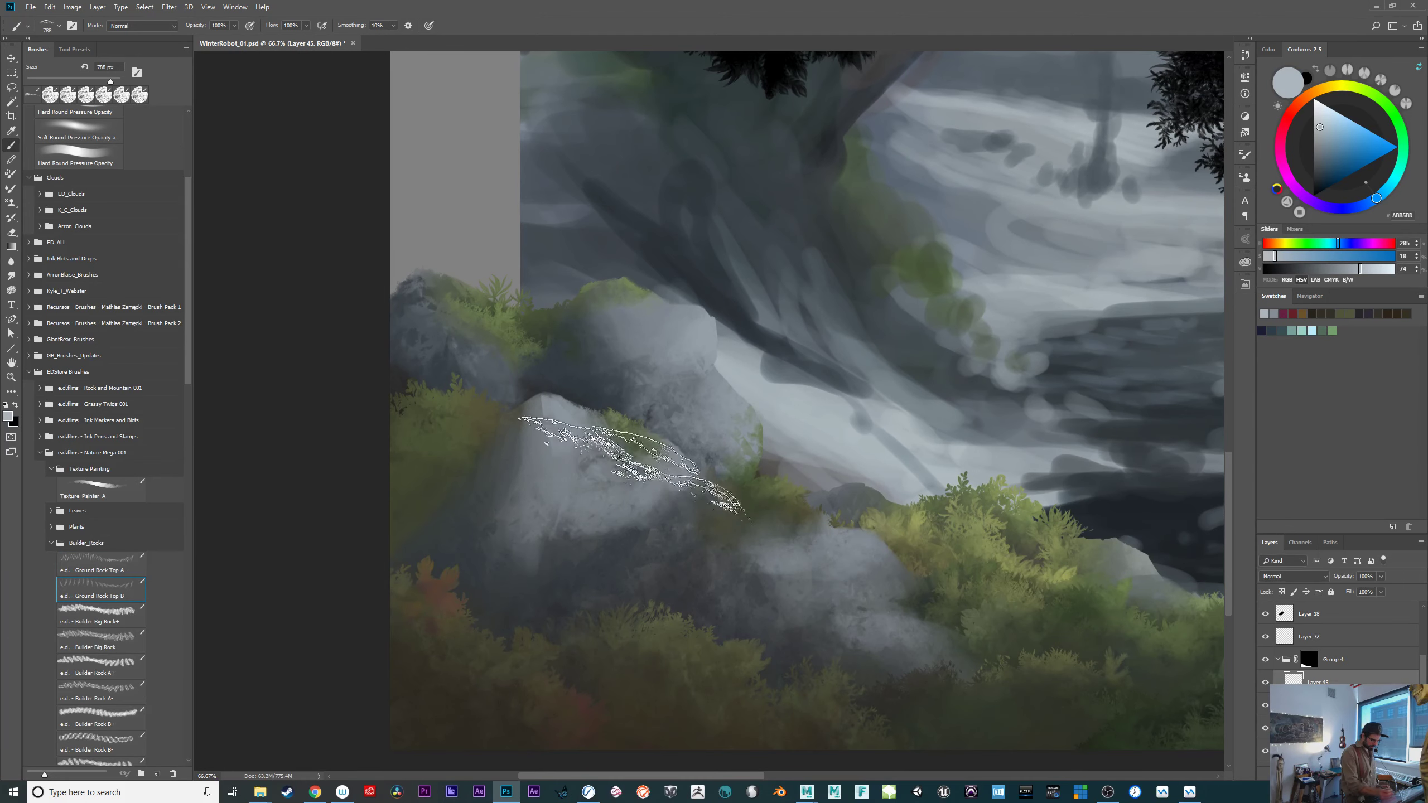
# Try to stamp light surface texture on the large pointed rock with the Ground Rock Top B- brush.
pyautogui.click(633, 450)
pyautogui.hotkey('ctrl', 'z')
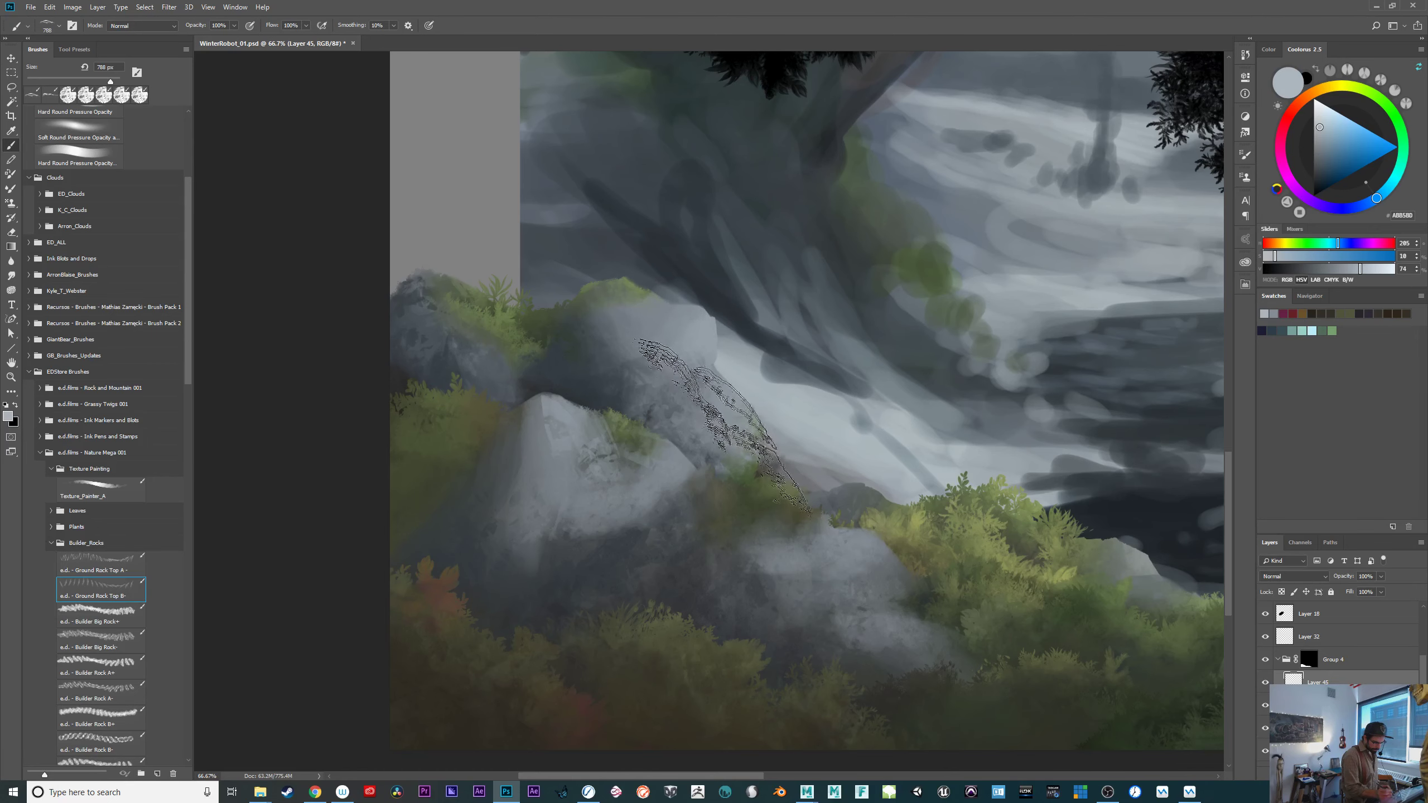
pyautogui.hotkey('ctrl', 'z')
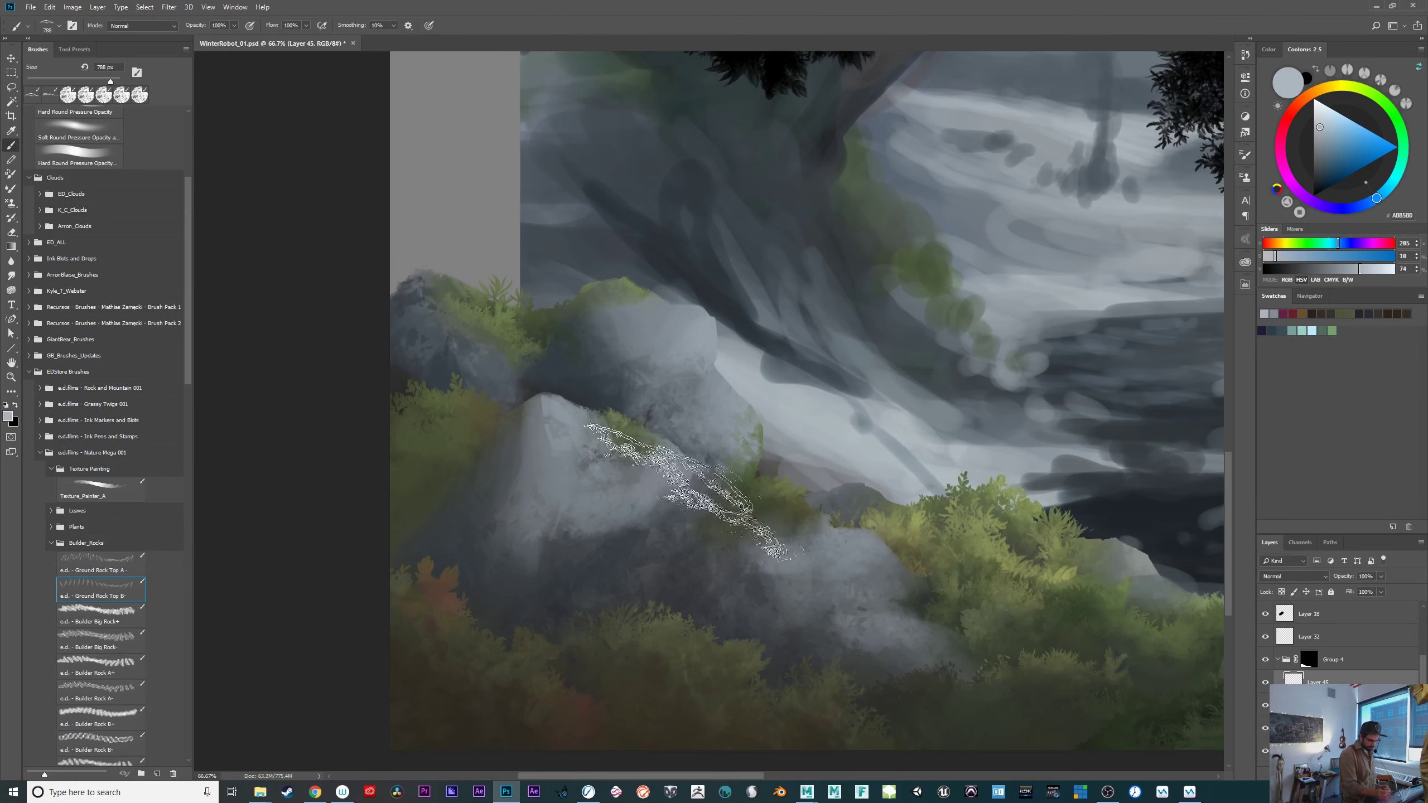
pyautogui.click(669, 480)
pyautogui.hotkey('ctrl', 'z')
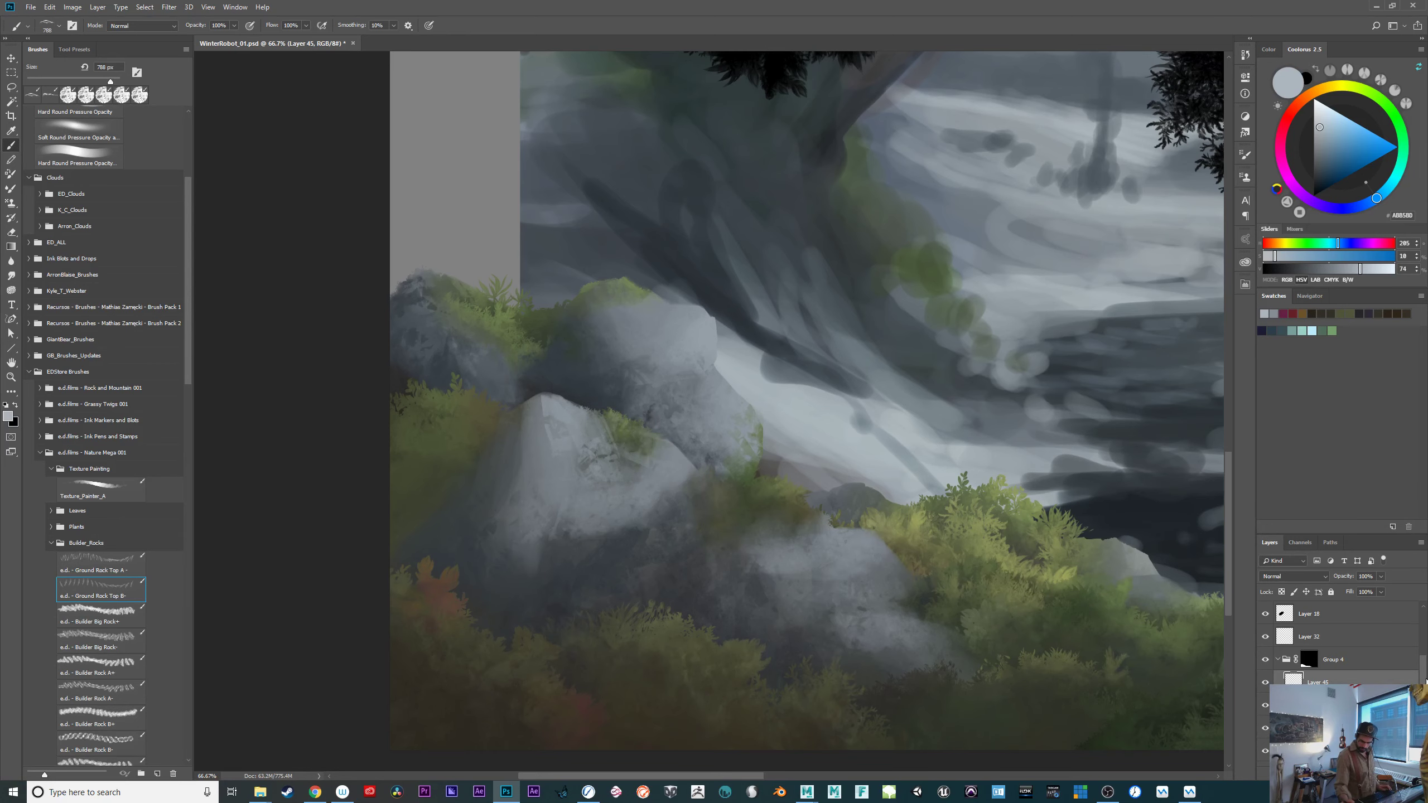
# Hide the layer group that holds the rear rocks so the foreground rocks stand clear.
pyautogui.scroll(-5, 1350, 689)
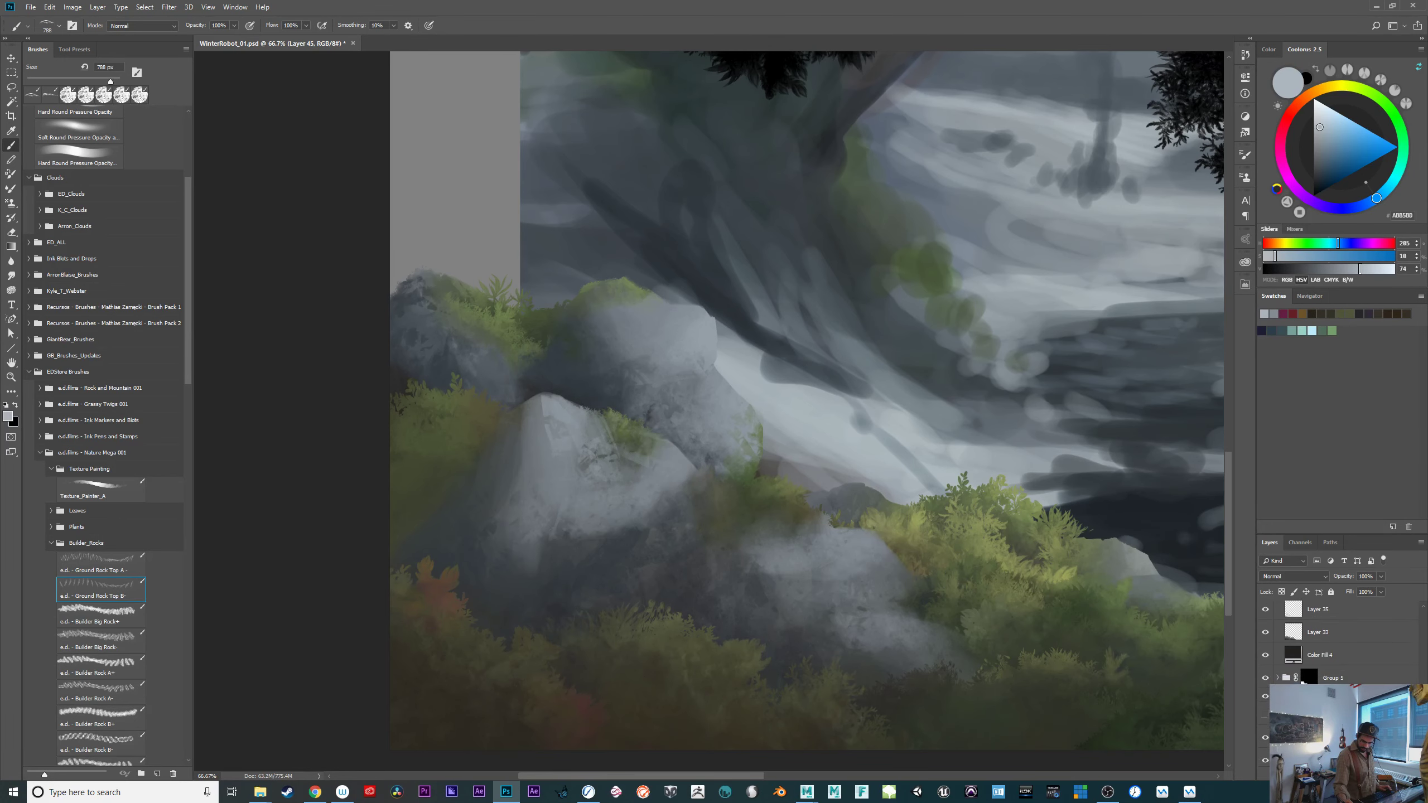
pyautogui.click(1265, 686)
pyautogui.moveTo(910, 590); pyautogui.dragTo(752, 572)
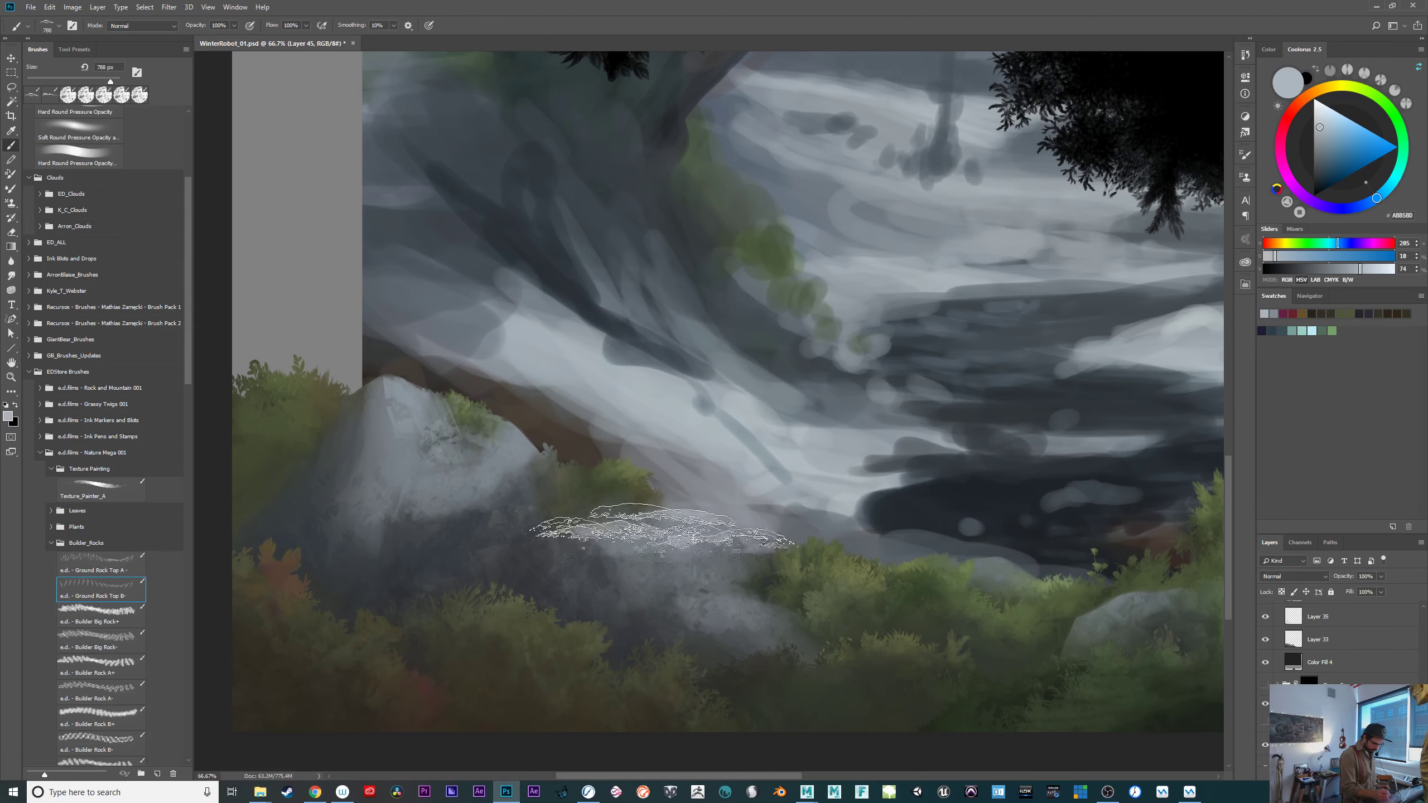
# Stamp a light Ground Rock Top B- edge along the top of the lower rock and erase around it to blend.
pyautogui.click(644, 529)
pyautogui.moveTo(830, 658); pyautogui.dragTo(835, 658)
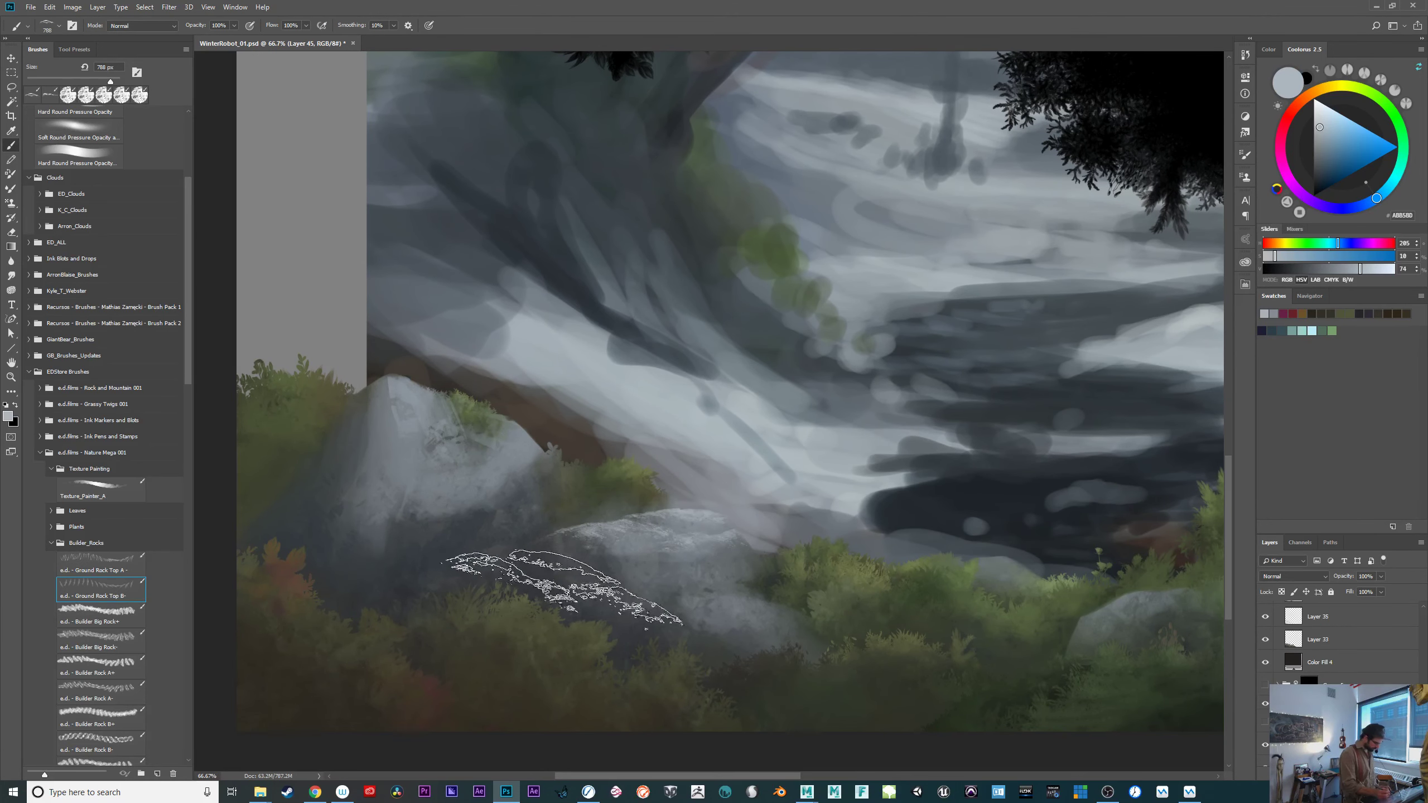
pyautogui.press('e')
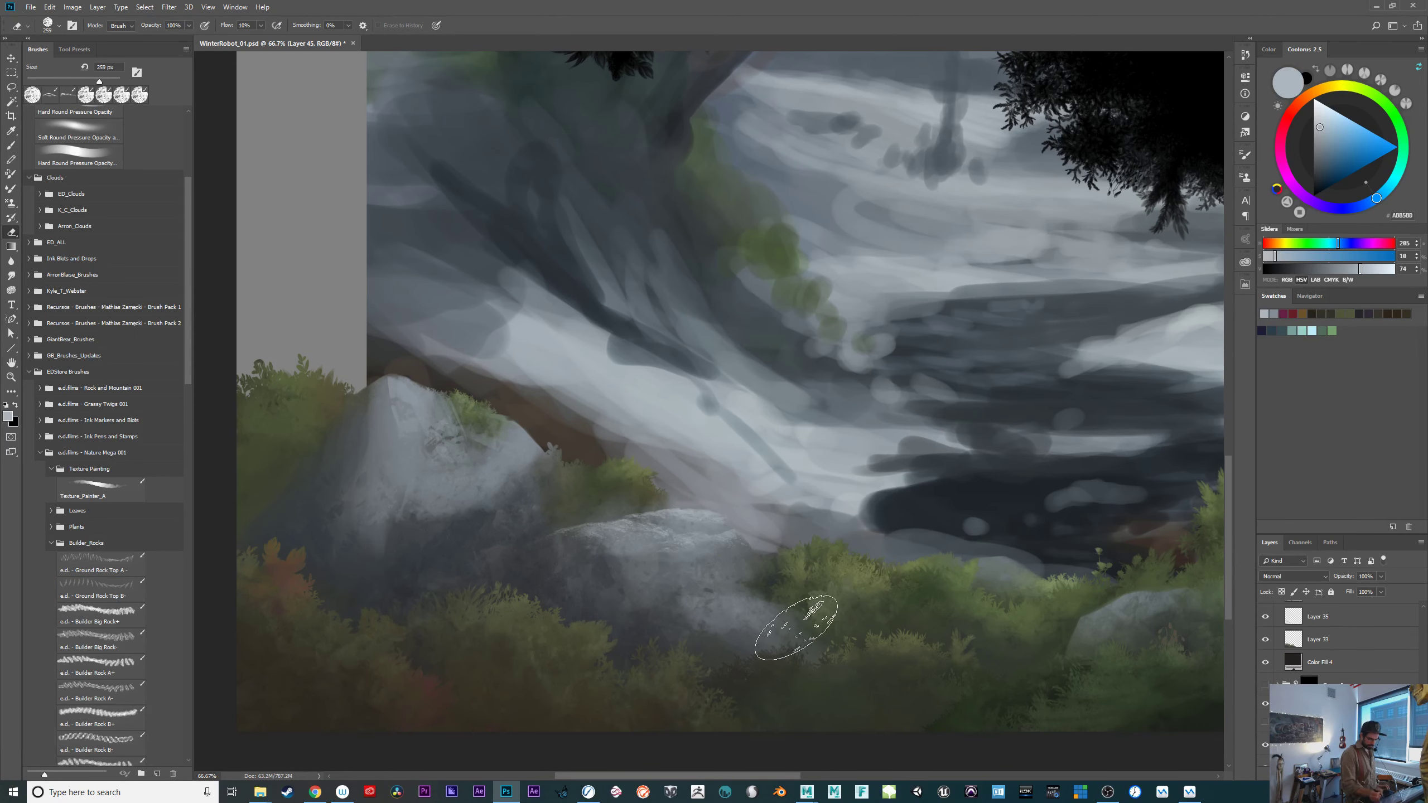
pyautogui.moveTo(833, 632); pyautogui.dragTo(846, 575)
pyautogui.press('b')
pyautogui.moveTo(672, 562); pyautogui.dragTo(665, 618)
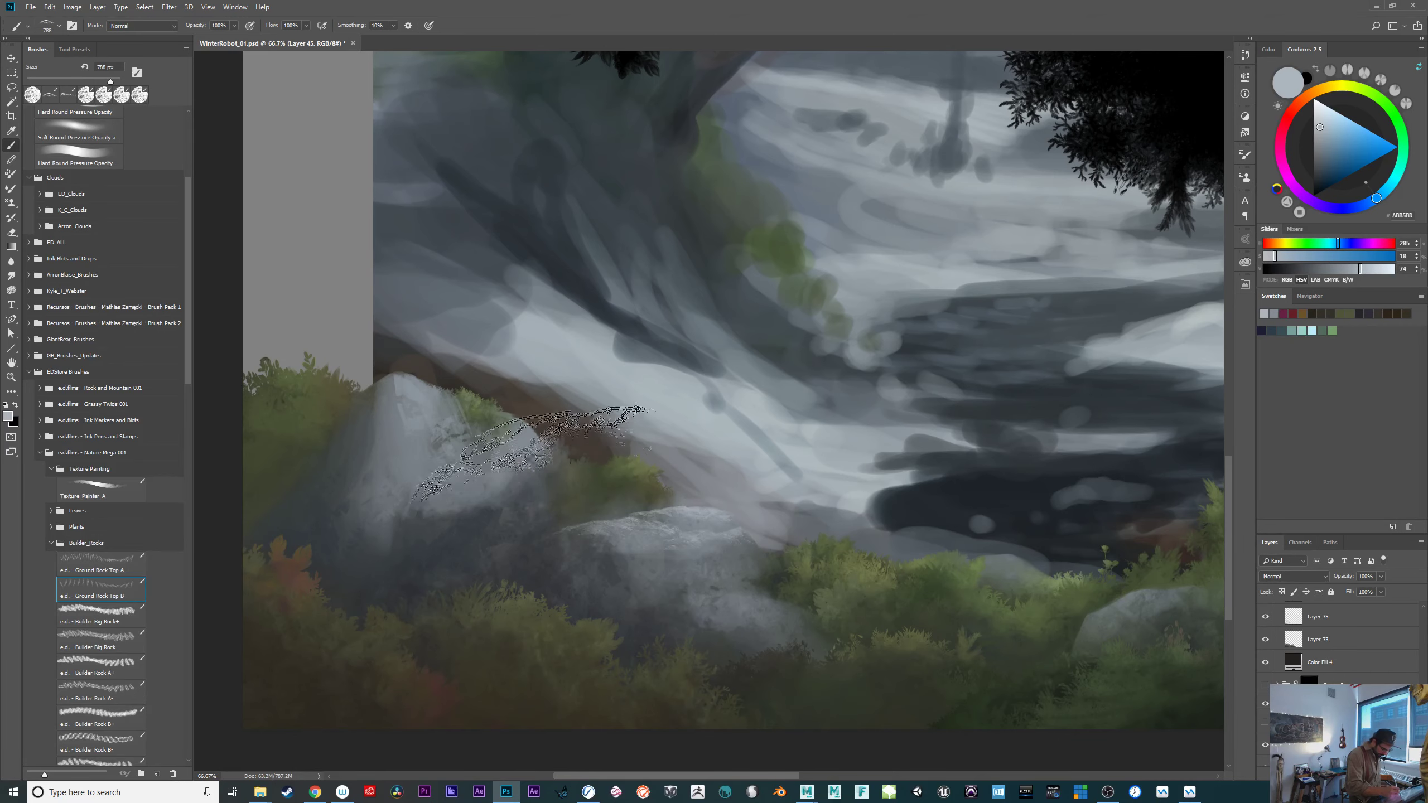
# Try to stamp the Builder Big Rock- texture over the face of the large pointed rock.
pyautogui.click(128, 644)
pyautogui.click(498, 521)
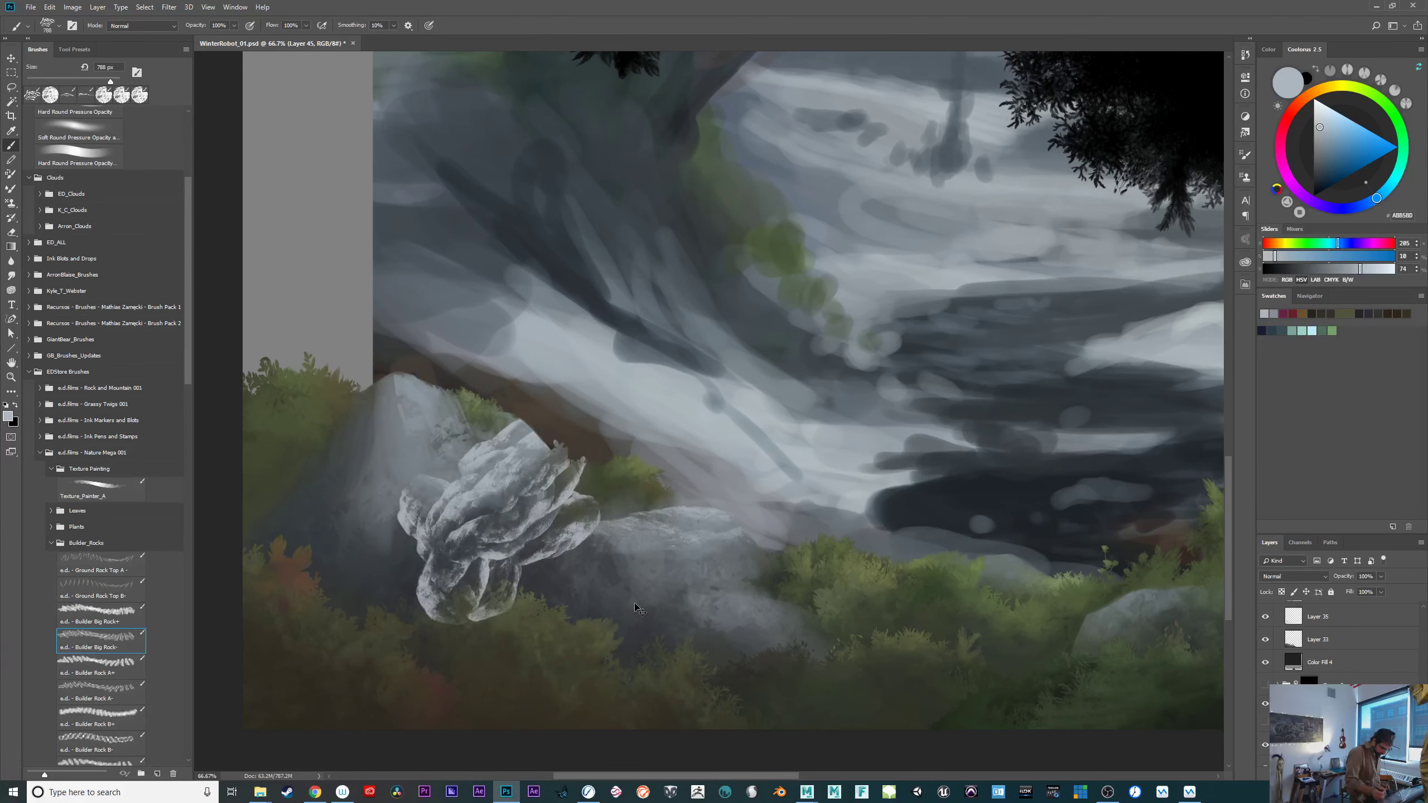
pyautogui.hotkey('ctrl', 'z')
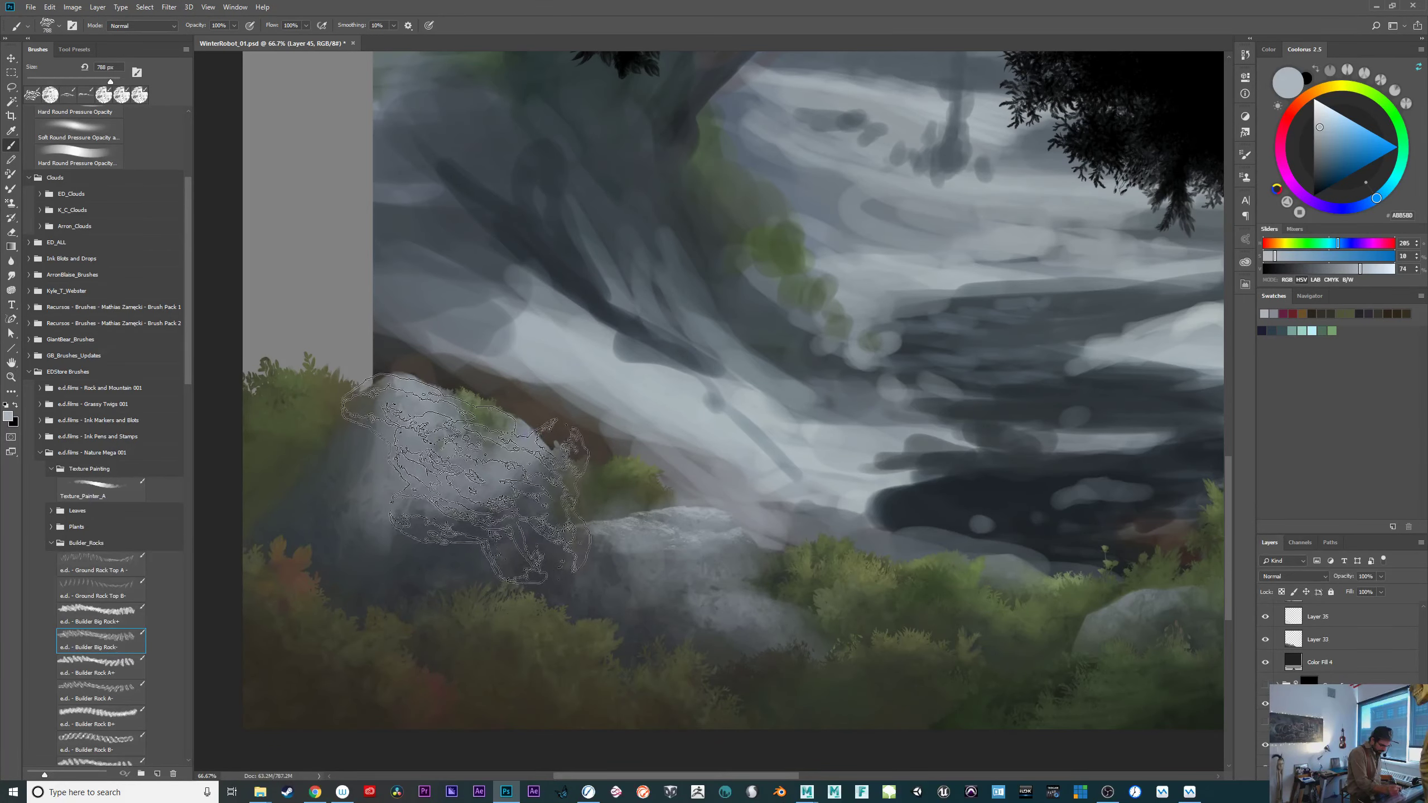
pyautogui.click(467, 478)
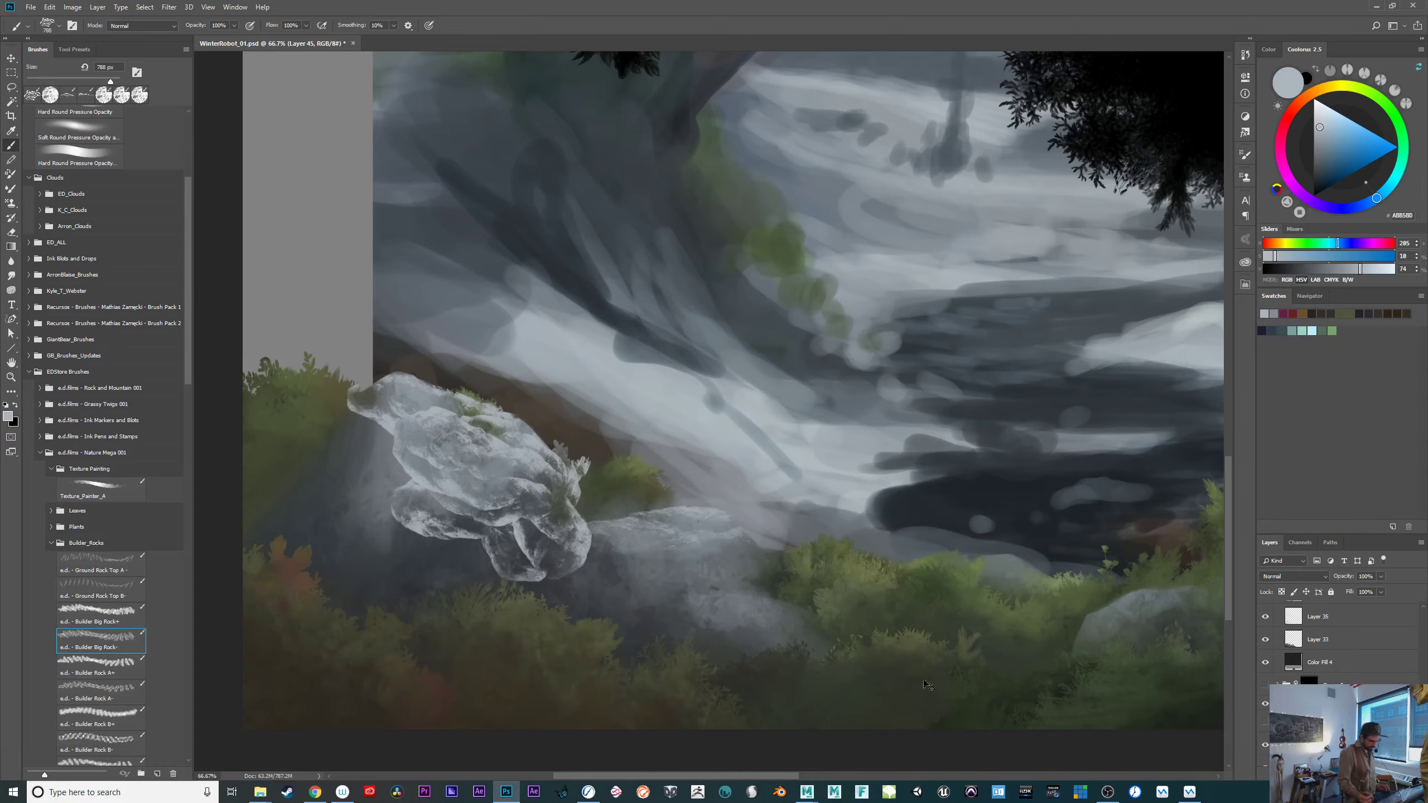
# Stamp a small rock below the middle rock with Builder Rock A- in grey (HSB 200, 9, 56) and erase the excess.
pyautogui.moveTo(1007, 669); pyautogui.dragTo(791, 615)
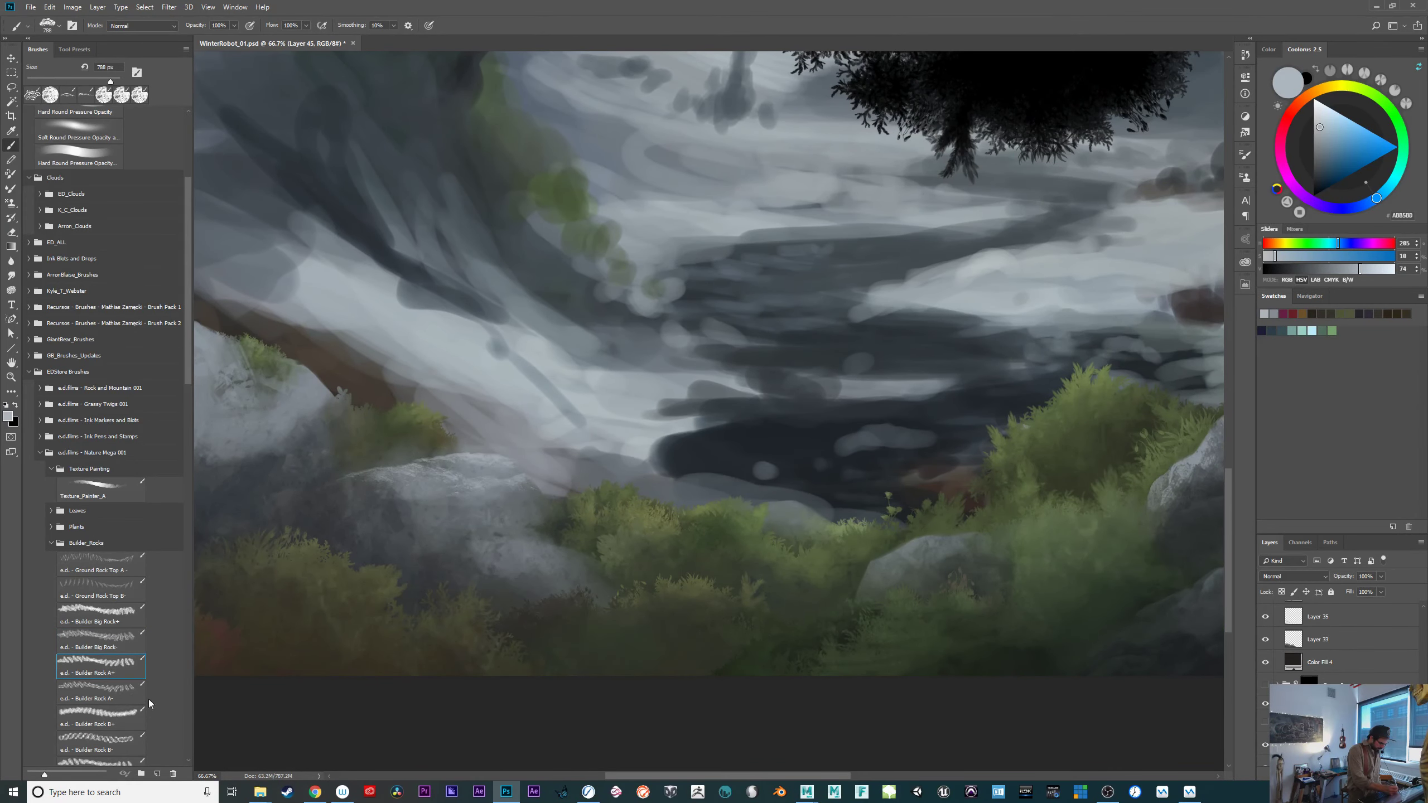
pyautogui.click(112, 692)
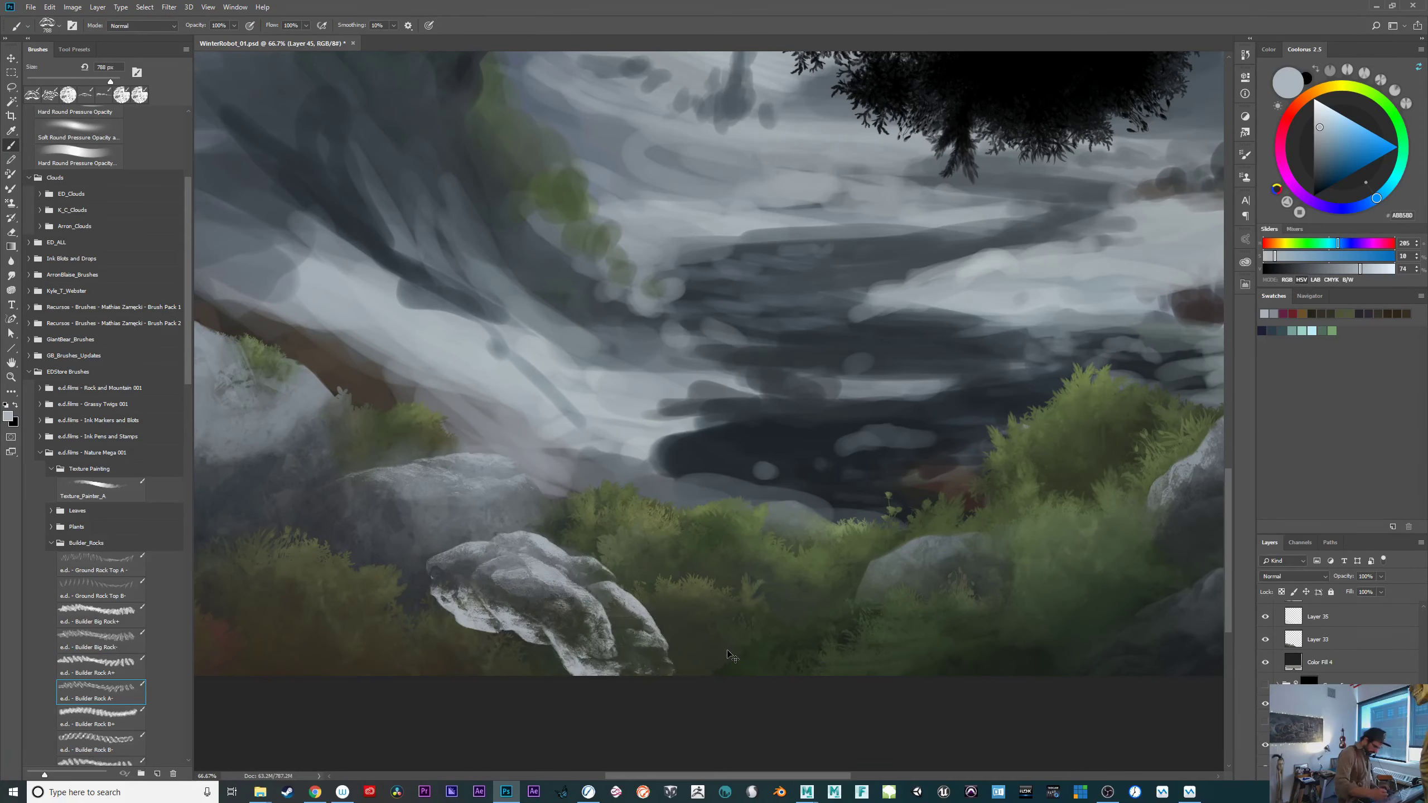
pyautogui.keyDown('alt'); pyautogui.click(541, 547); pyautogui.keyUp('alt')
pyautogui.click(1319, 144)
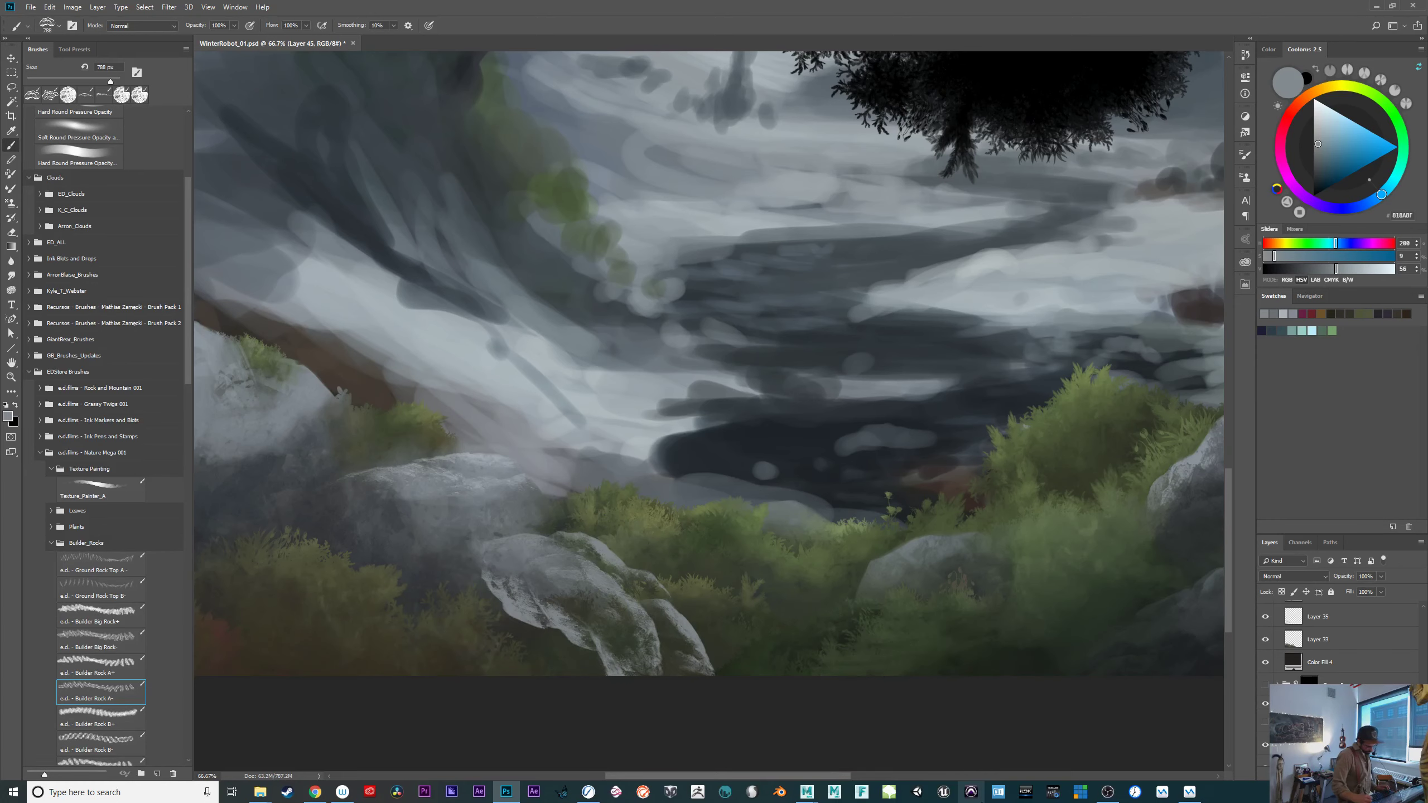
pyautogui.press('e')
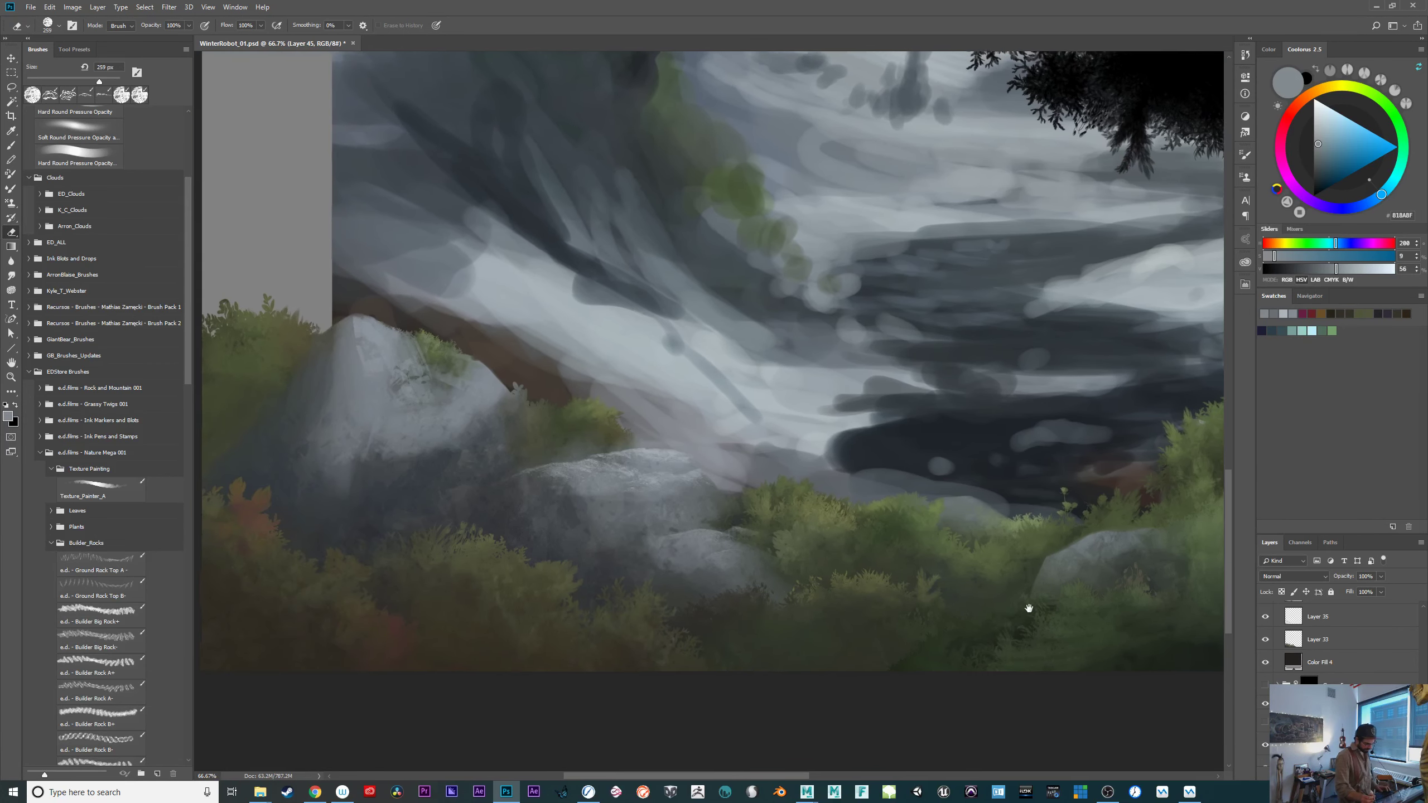
pyautogui.moveTo(855, 604); pyautogui.dragTo(1026, 605)
# Choose the Builder Rock A+ brush and darken the colour sampled from the rock shadow to near-black (HSB 222, 9, 15).
pyautogui.press('b')
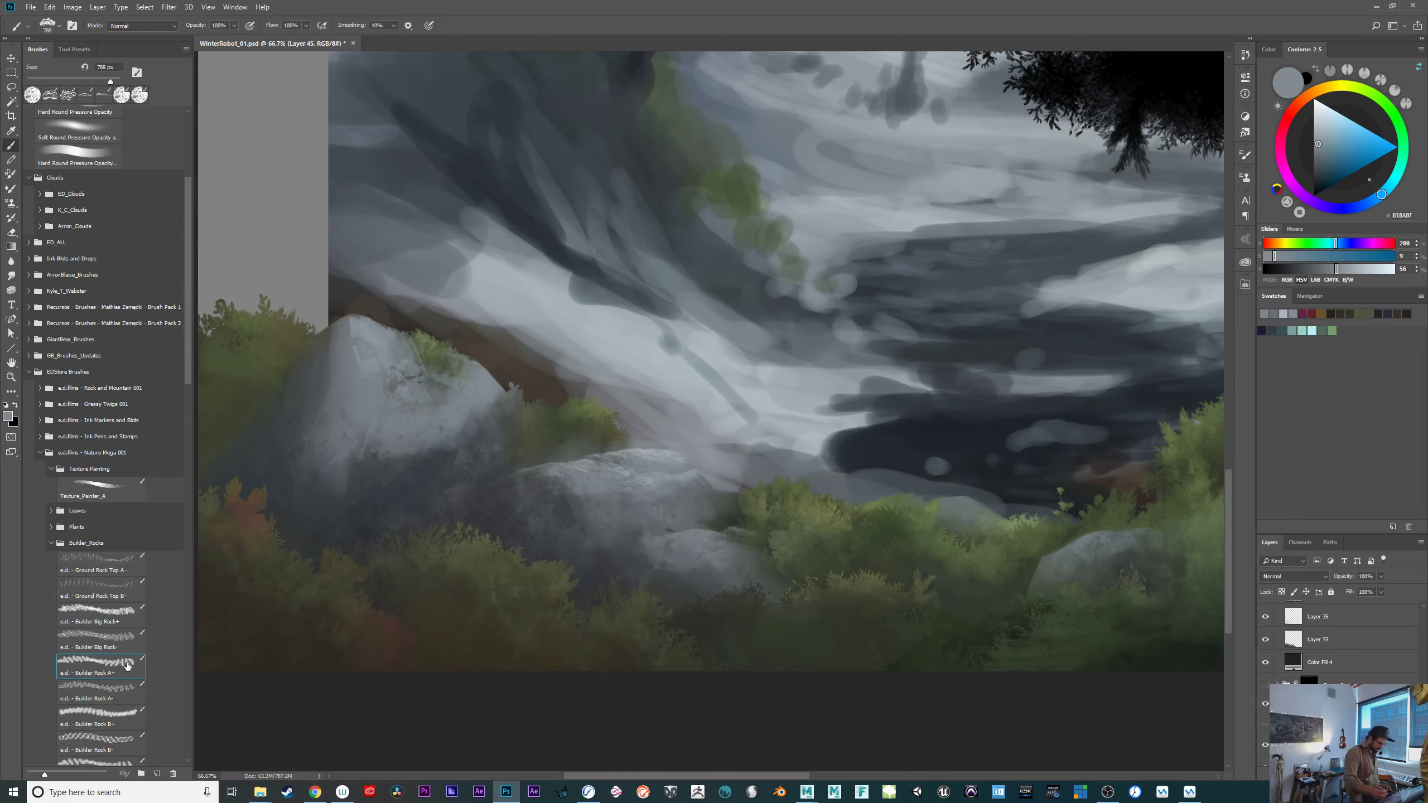
pyautogui.keyDown('alt'); pyautogui.click(513, 534); pyautogui.keyUp('alt')
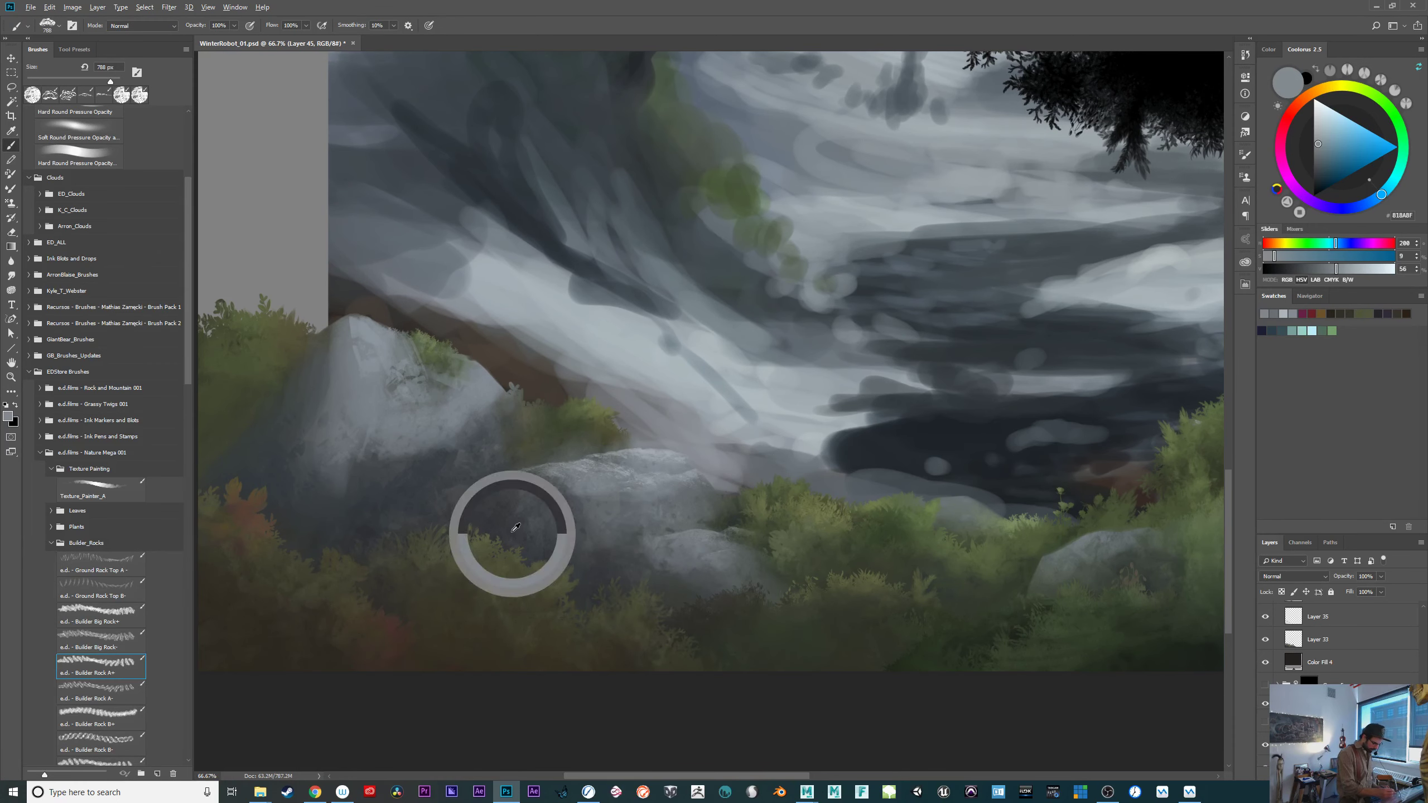
pyautogui.click(1316, 185)
pyautogui.click(1315, 182)
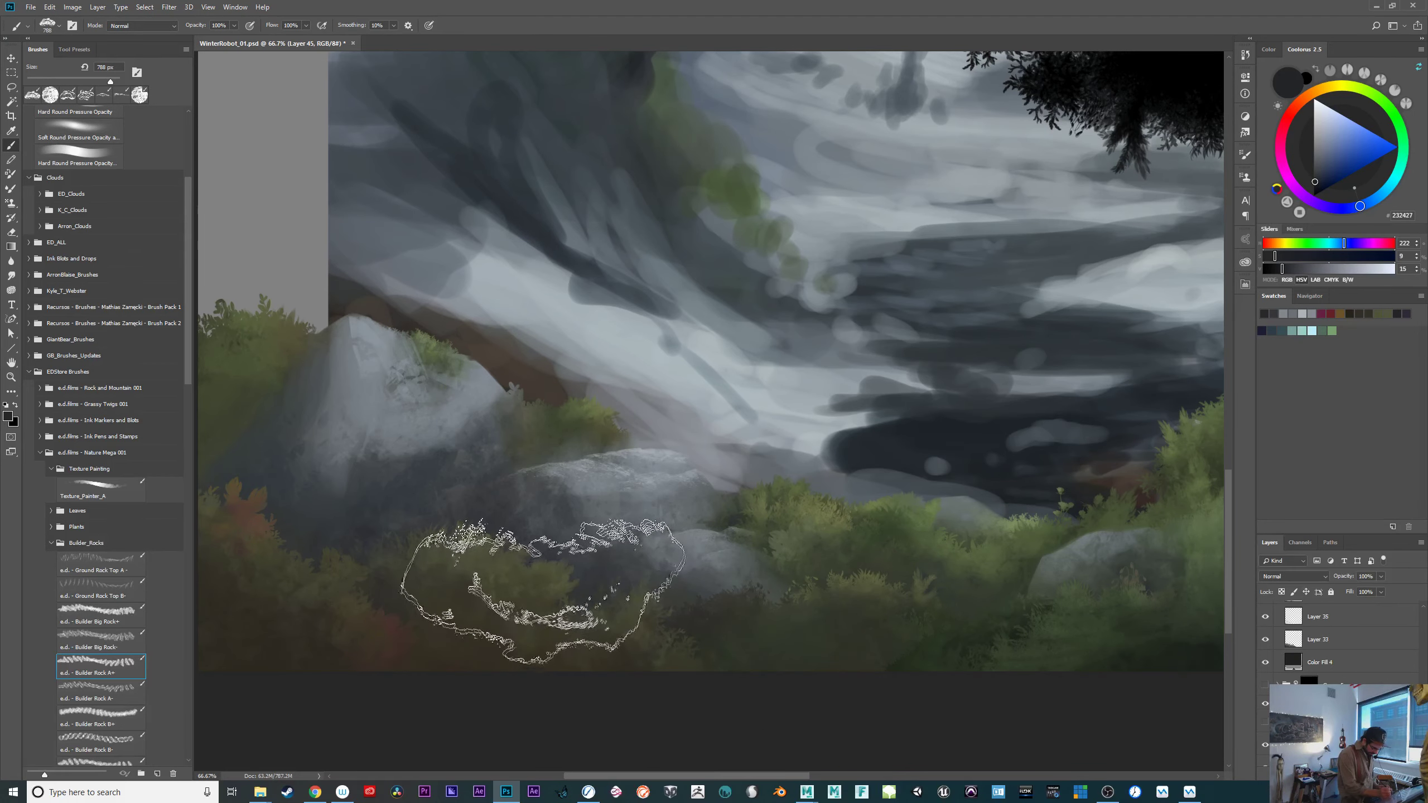
# Undo a trial dark rock stamp below the middle rock and add a new layer at the top of Group 4.
pyautogui.click(598, 578)
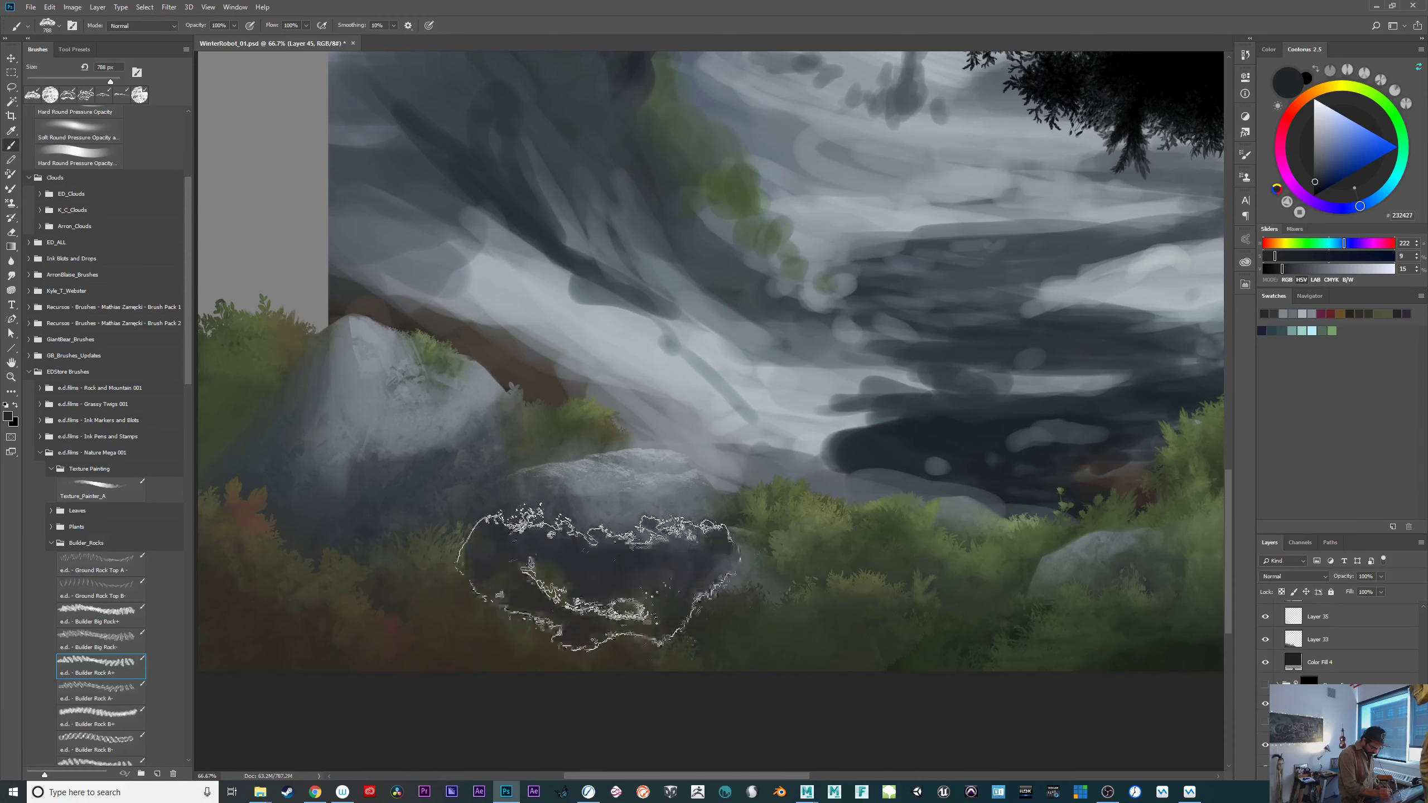
pyautogui.hotkey('ctrl', 'z')
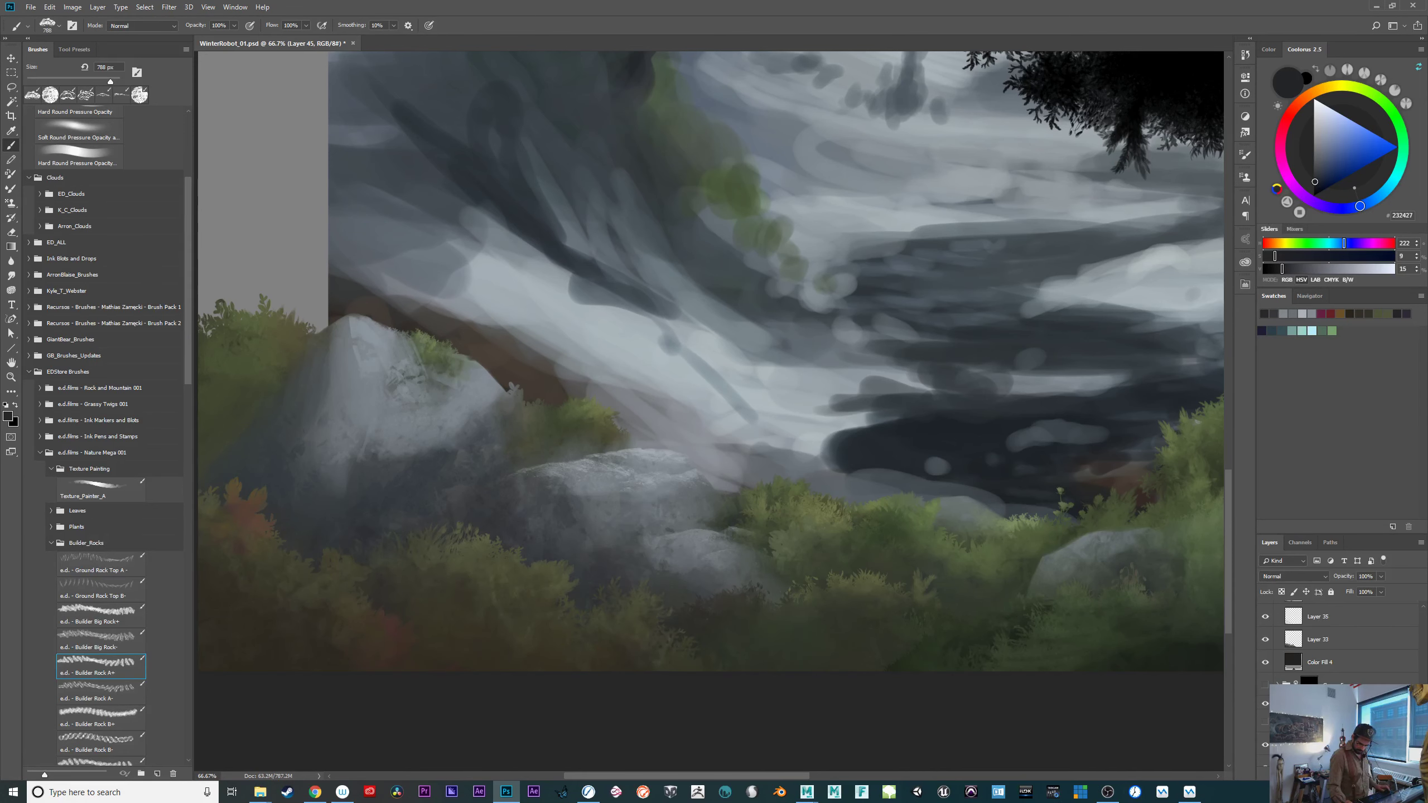
pyautogui.scroll(8, 1344, 648)
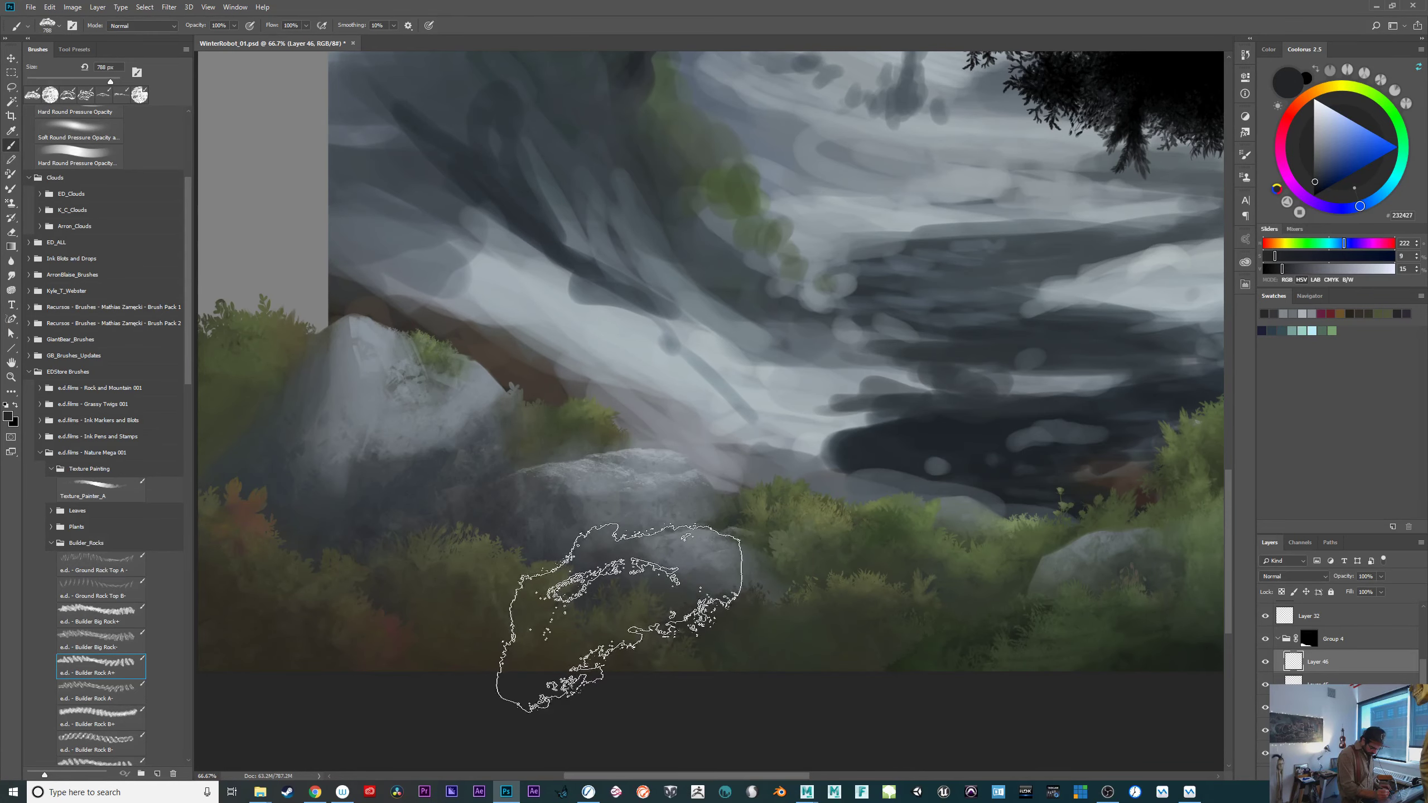
# Try a near-black Builder Rock A+ stamp over the small rock below the middle rock, erase its excess, and clear Layer 46.
pyautogui.click(622, 613)
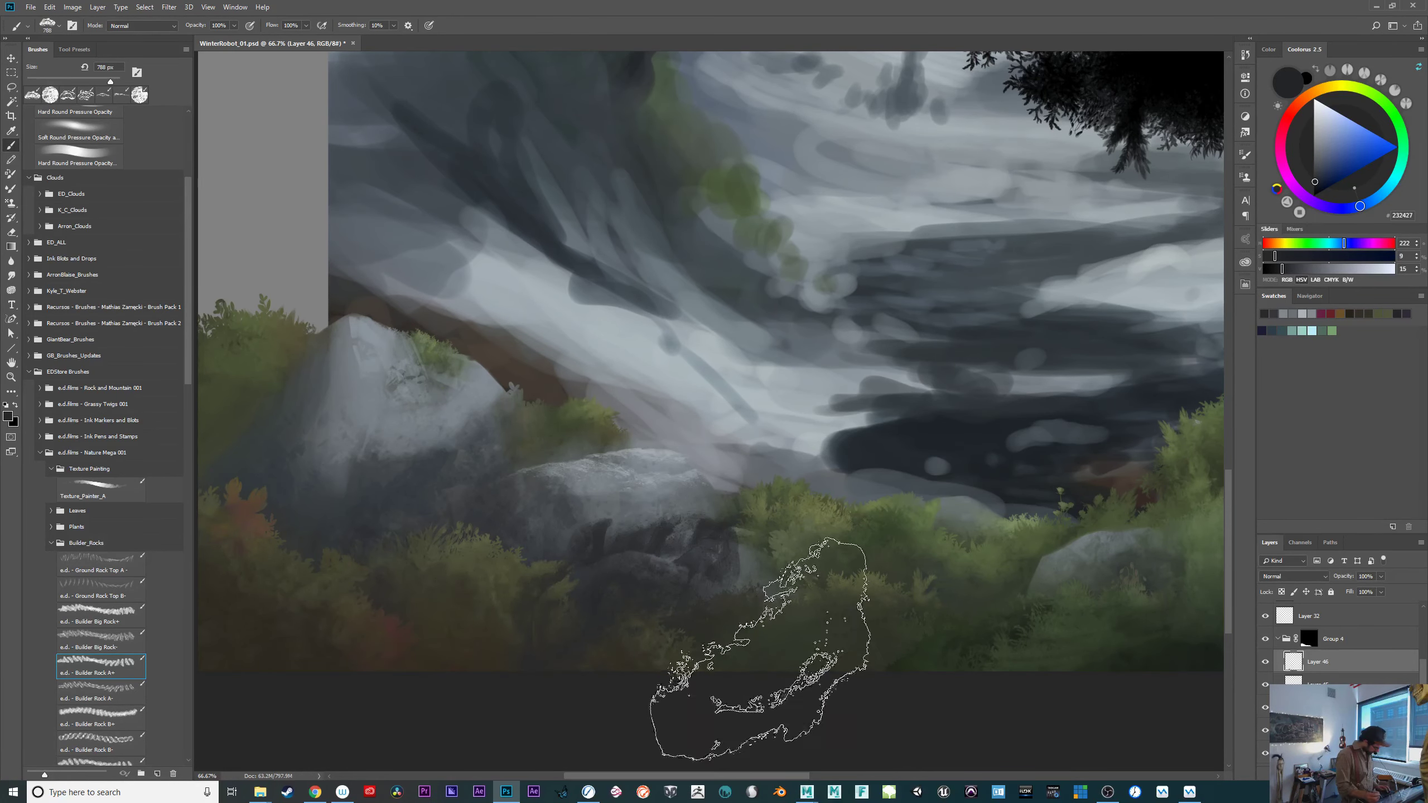
pyautogui.press('e')
pyautogui.hotkey('ctrl', 'z')
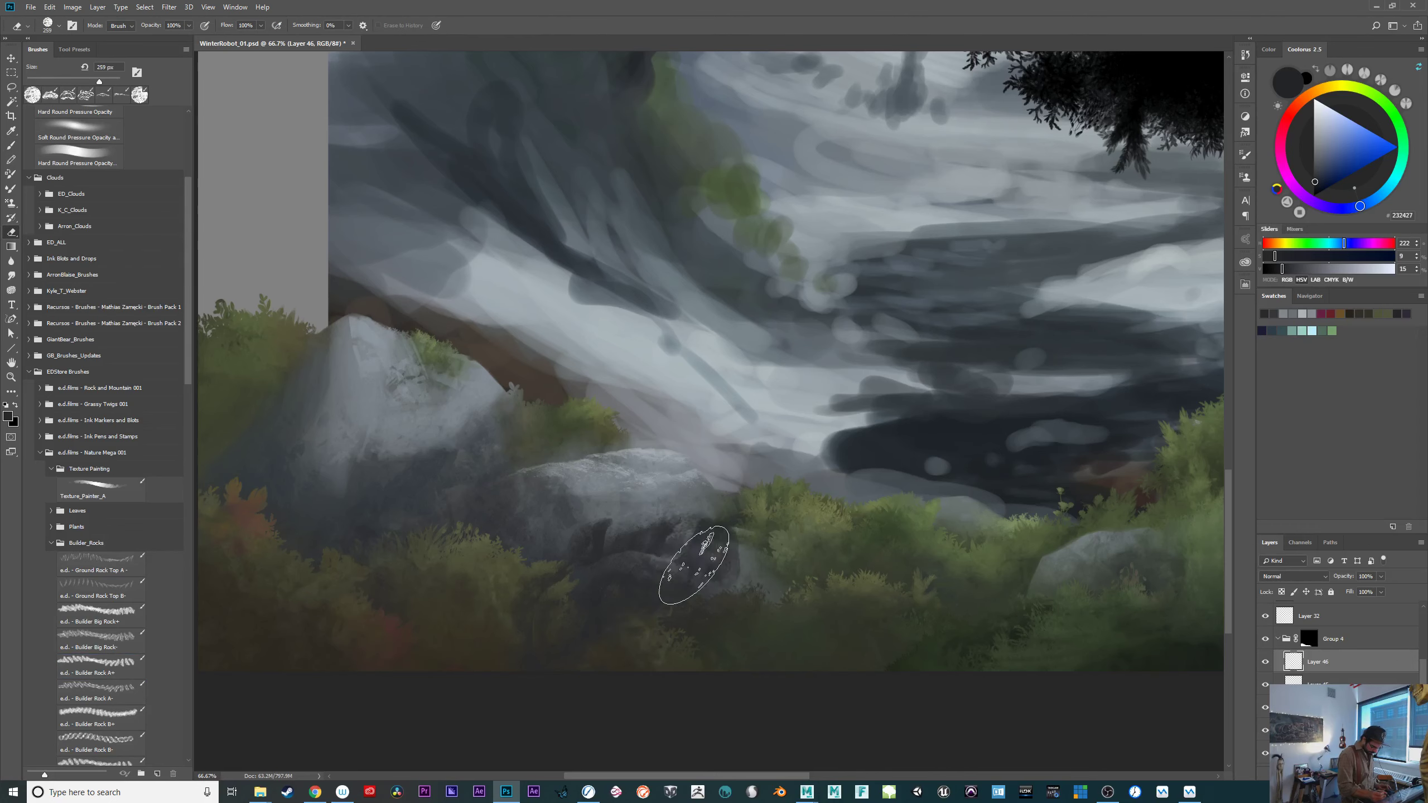
pyautogui.moveTo(724, 559)
pyautogui.mouseDown()
pyautogui.moveTo(703, 554)
pyautogui.moveTo(613, 607)
pyautogui.mouseUp()
pyautogui.moveTo(610, 597); pyautogui.dragTo(656, 583)
pyautogui.moveTo(656, 570)
pyautogui.mouseDown()
pyautogui.moveTo(627, 632)
pyautogui.moveTo(571, 639)
pyautogui.moveTo(581, 598)
pyautogui.moveTo(685, 561)
pyautogui.mouseUp()
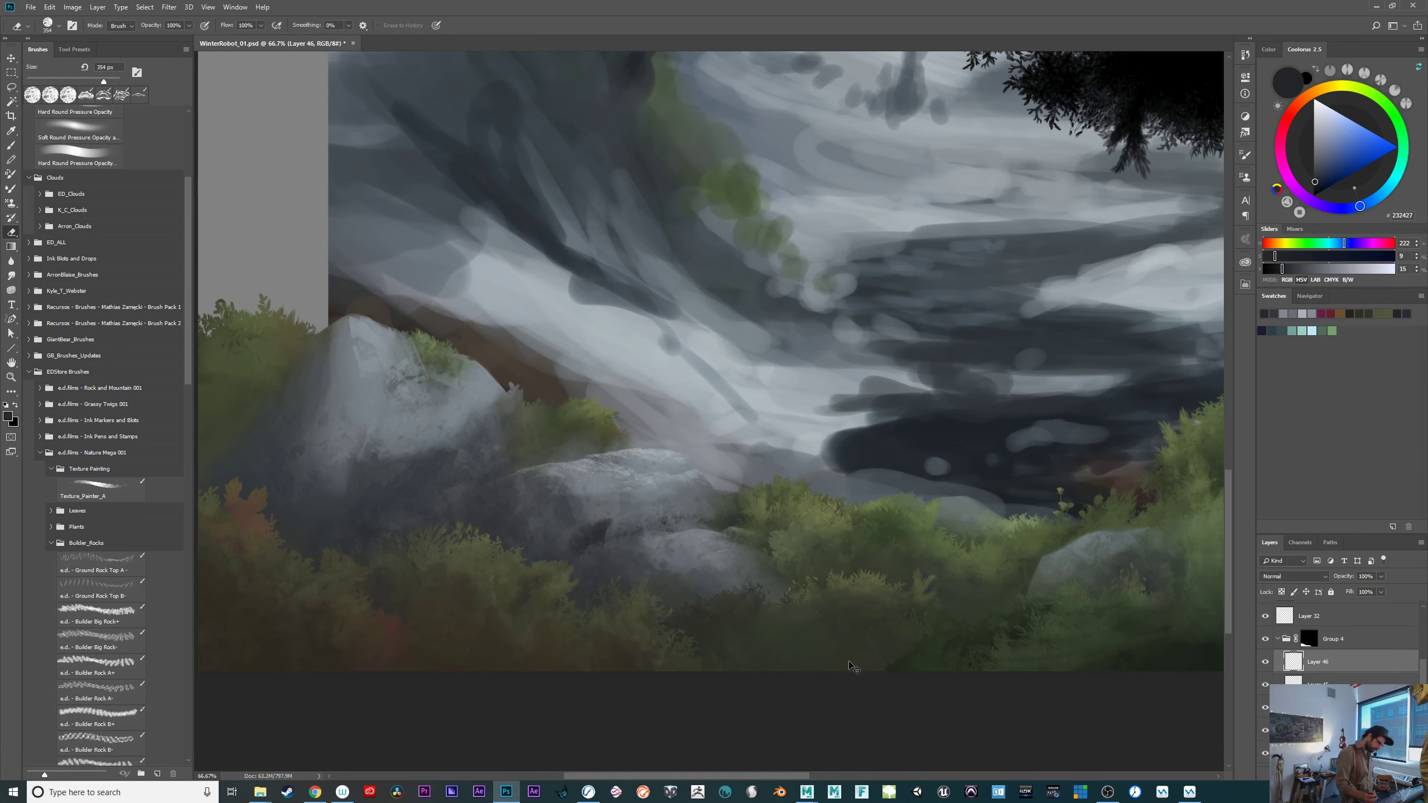
pyautogui.hotkey('ctrl', 'a')
pyautogui.hotkey('ctrl', 'x')
pyautogui.press('b')
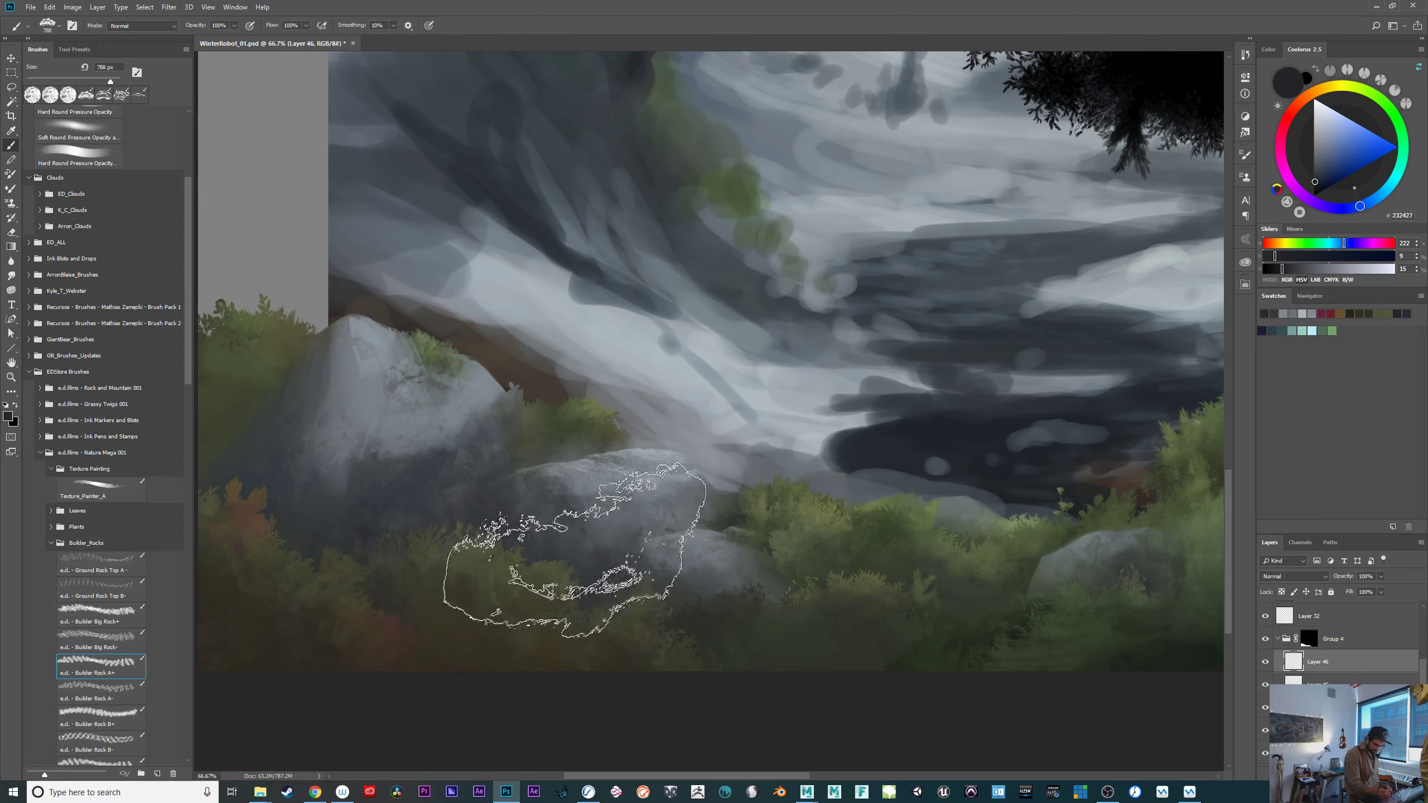
# Move Layer 46 below Layer 45 in Group 4, rename Layer 45 as LightsRock, and make Layer 46 active.
pyautogui.moveTo(1339, 662); pyautogui.dragTo(1339, 696)
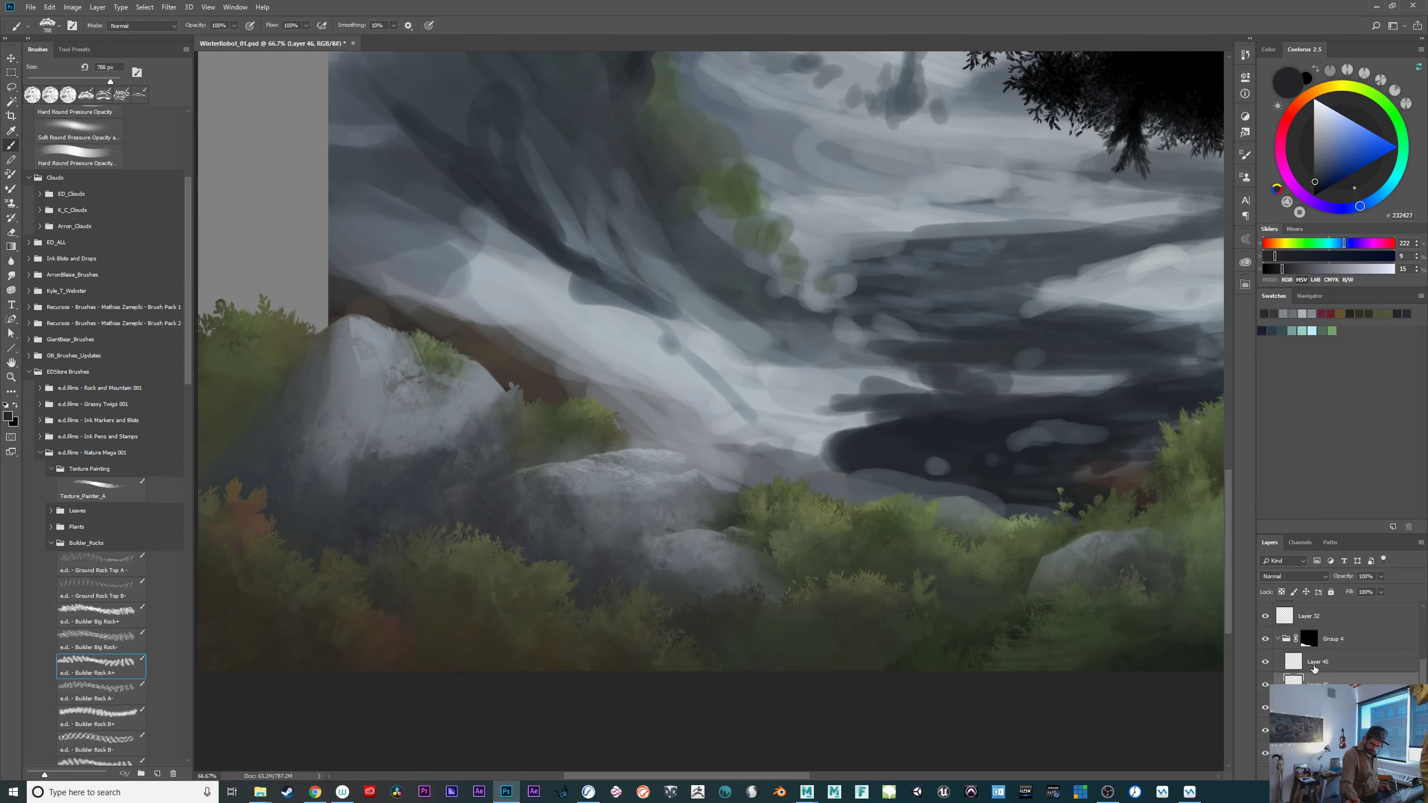
pyautogui.doubleClick(1319, 662)
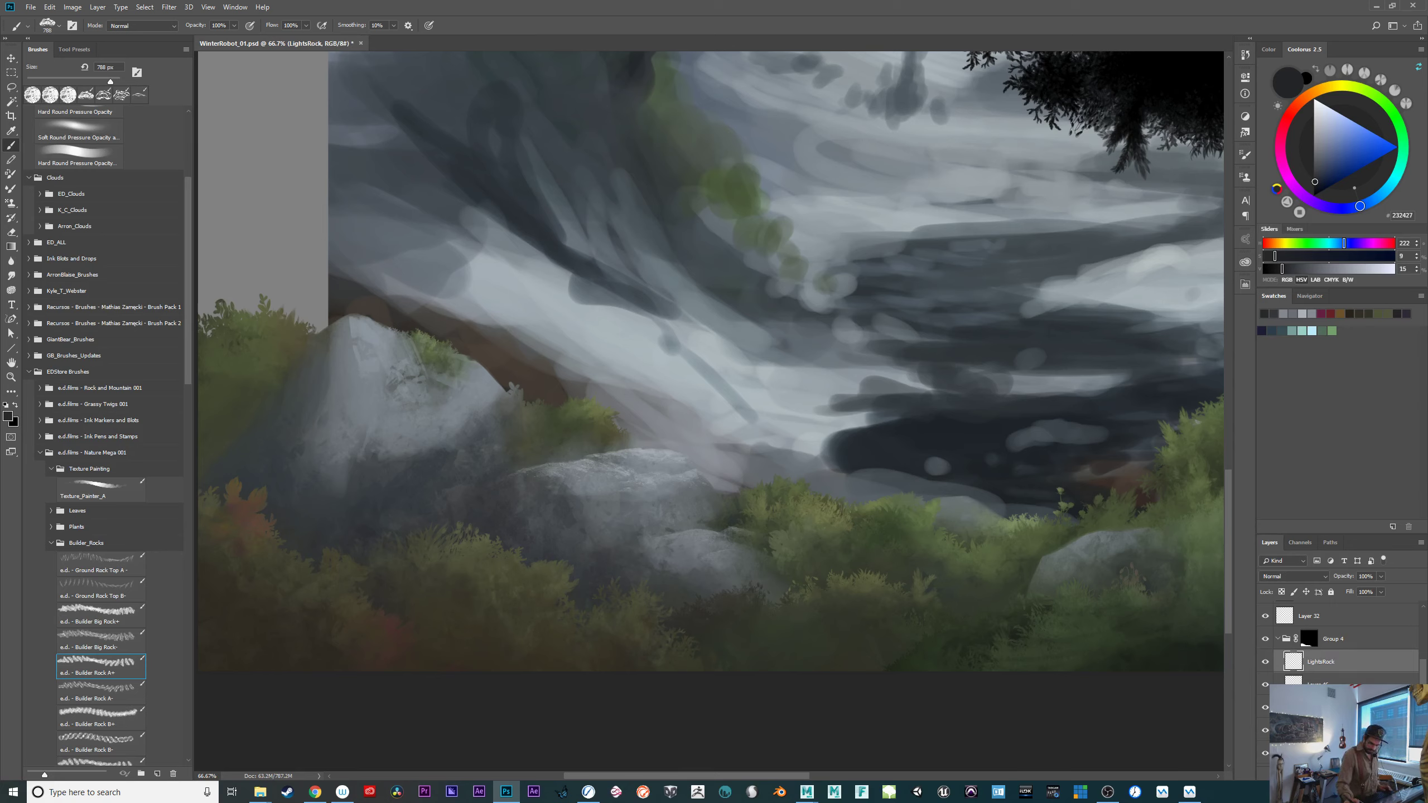
pyautogui.click(1319, 682)
# Stamp near-black Builder Rock A+ texture at 70% opacity over the small rock below the middle rock and erase the excess.
pyautogui.moveTo(585, 583); pyautogui.dragTo(613, 614)
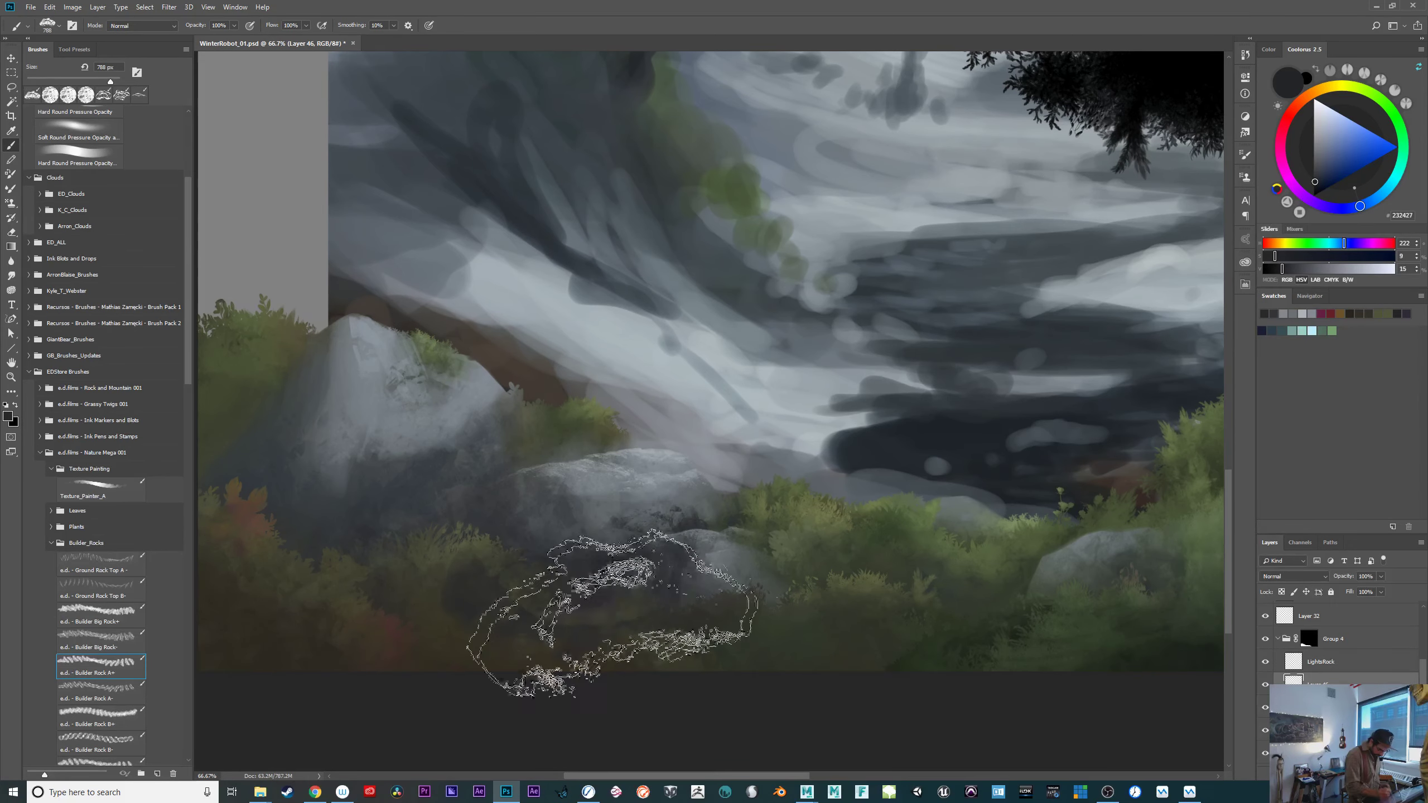
pyautogui.hotkey('ctrl', 'z')
pyautogui.press('5')
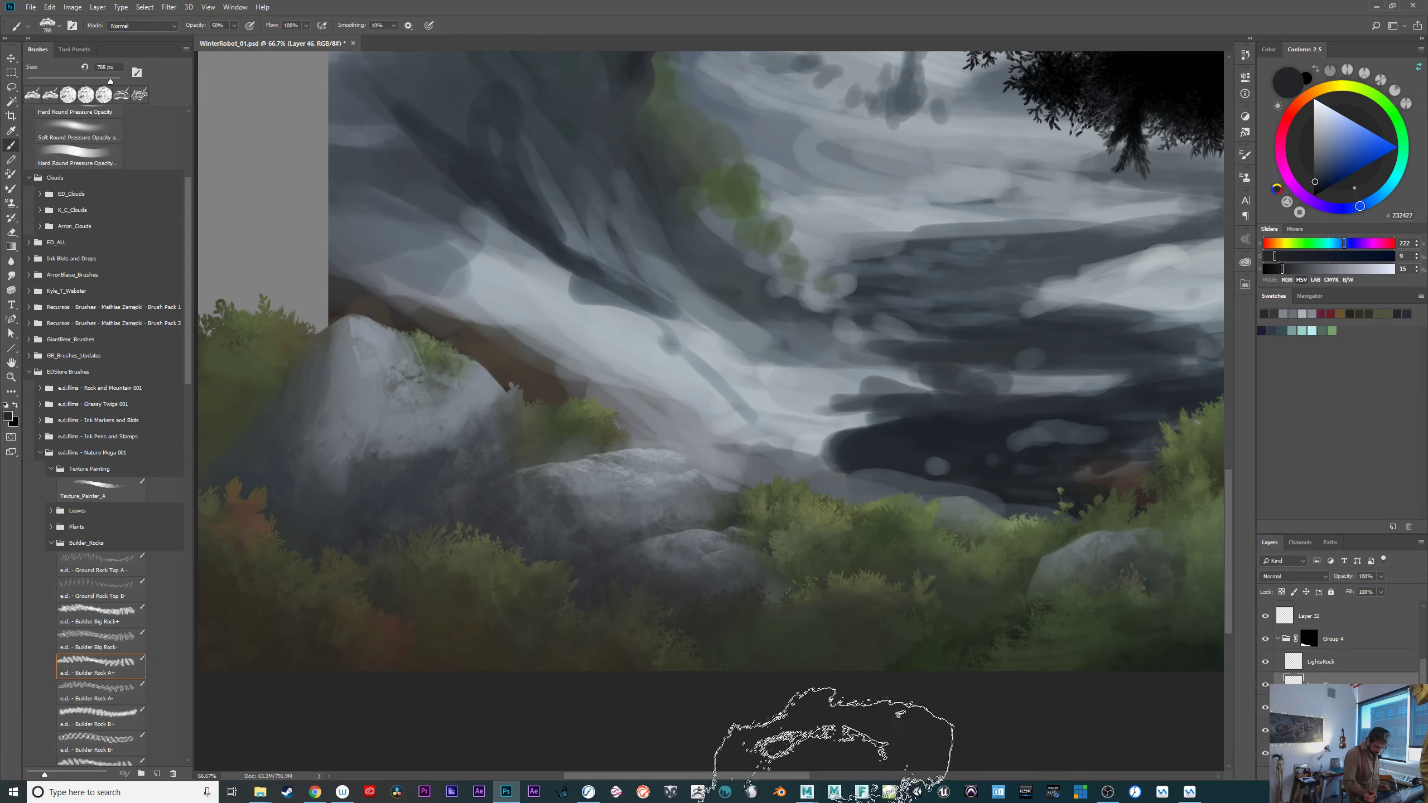
pyautogui.press('7')
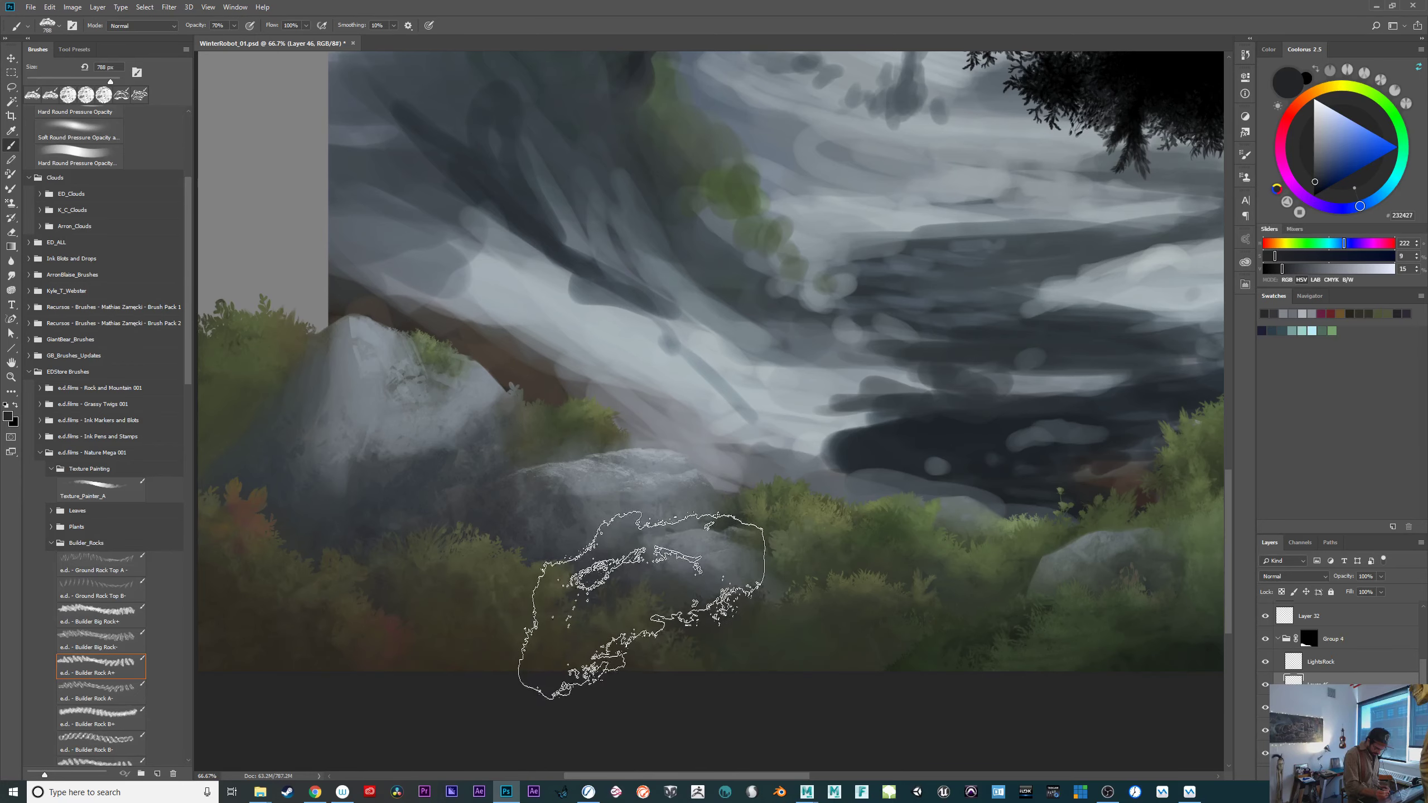
pyautogui.click(641, 605)
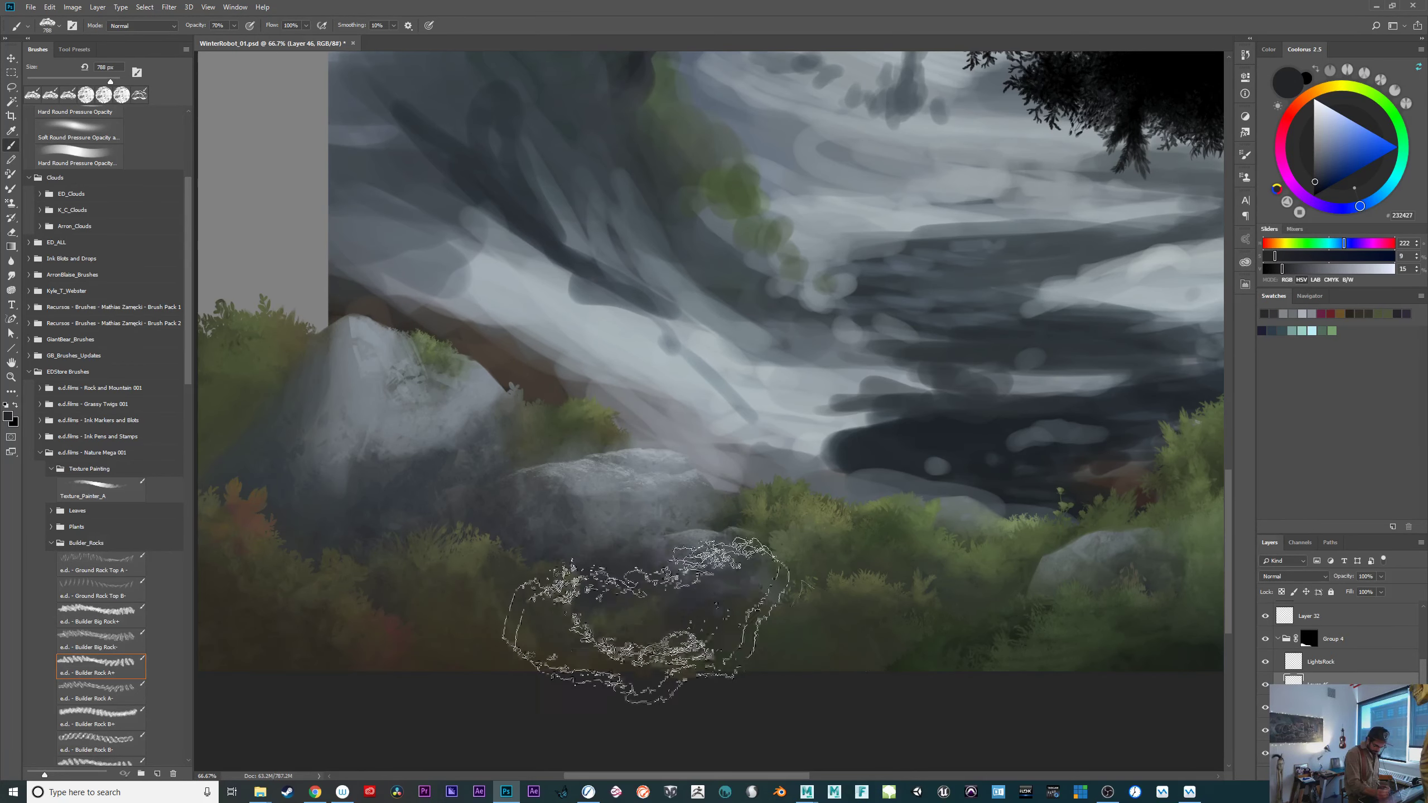
pyautogui.press('e')
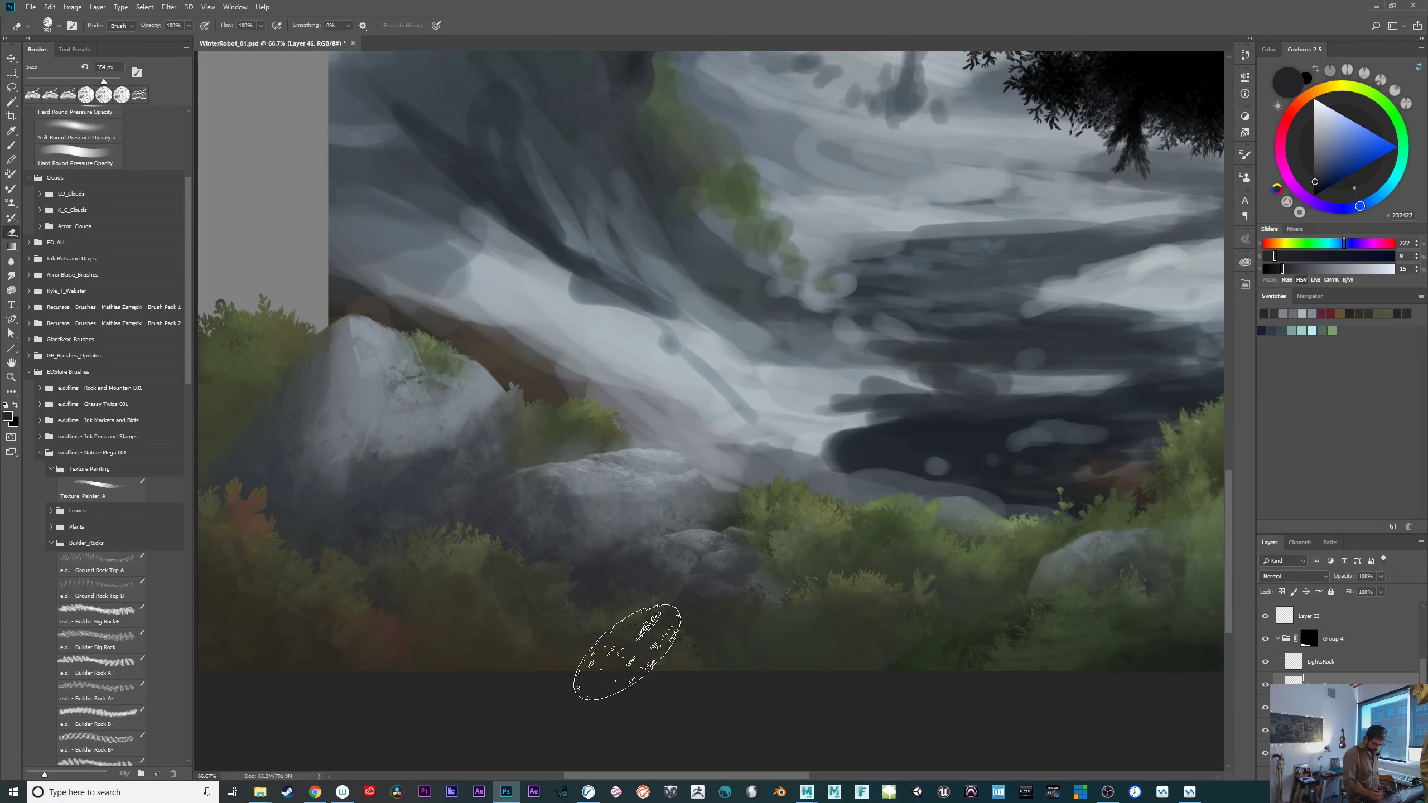
pyautogui.moveTo(627, 652)
pyautogui.mouseDown()
pyautogui.moveTo(629, 669)
pyautogui.moveTo(468, 571)
pyautogui.moveTo(545, 597)
pyautogui.mouseUp()
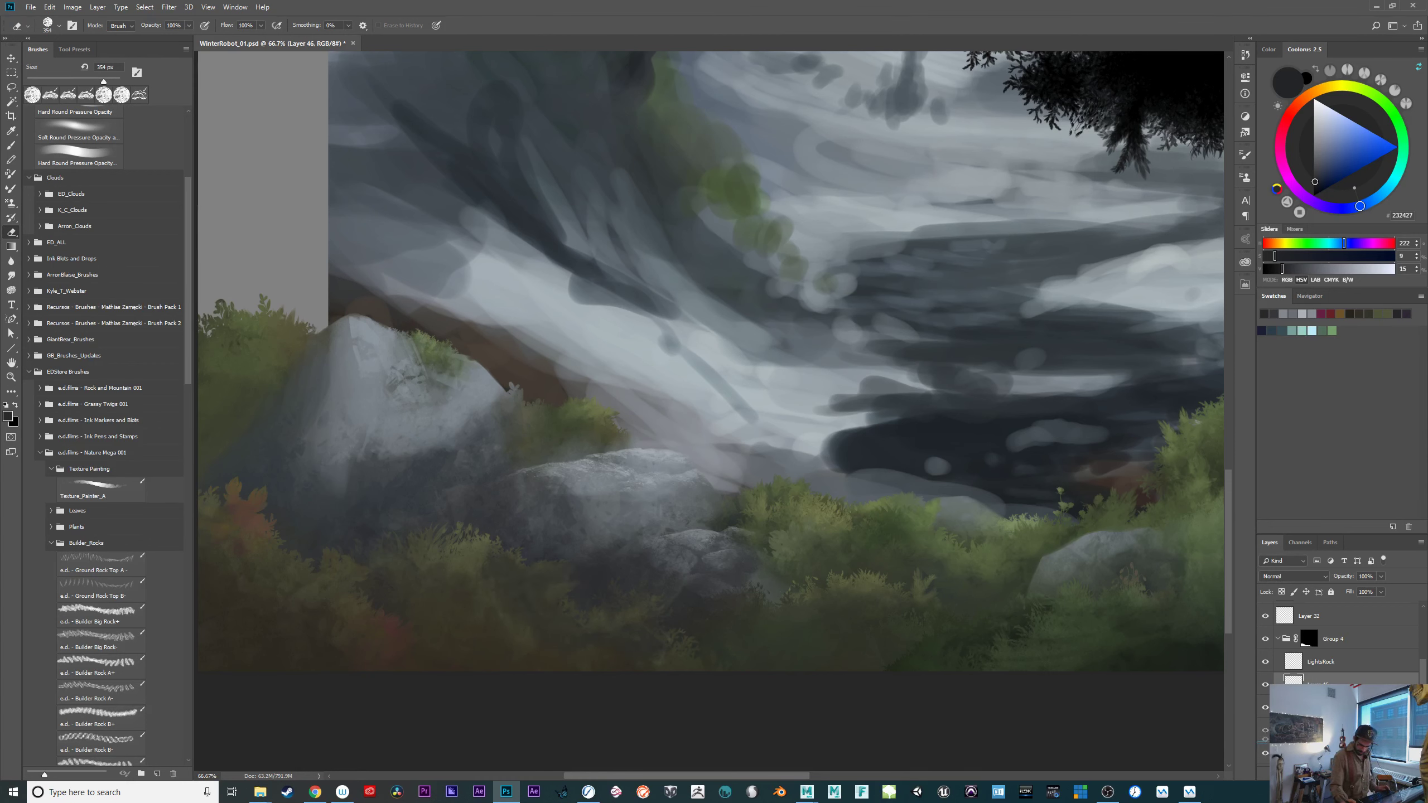
# Toggle a lower layer in Group 4 off and on to check its contribution to the painting.
pyautogui.moveTo(1318, 684); pyautogui.dragTo(1318, 743)
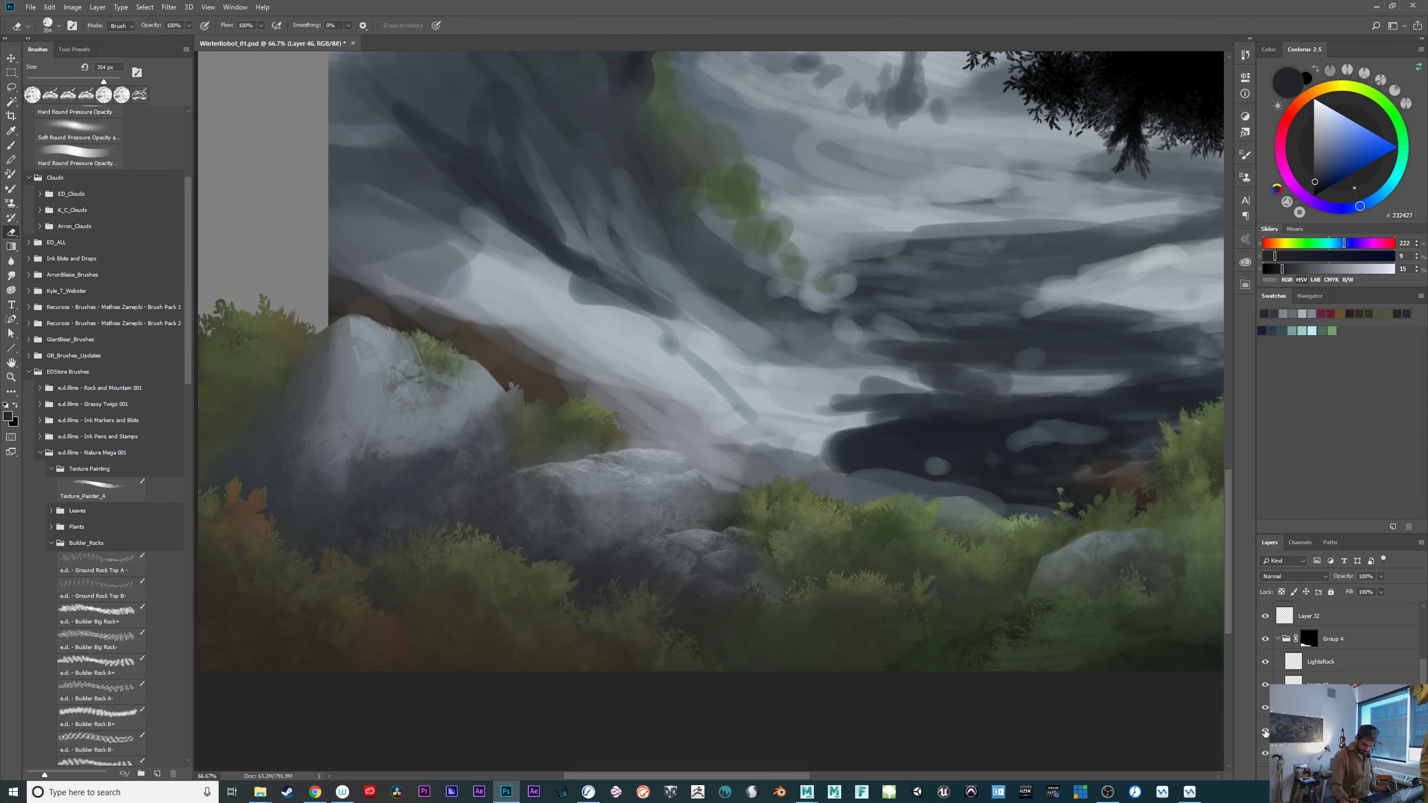
pyautogui.click(1266, 732)
pyautogui.click(1266, 731)
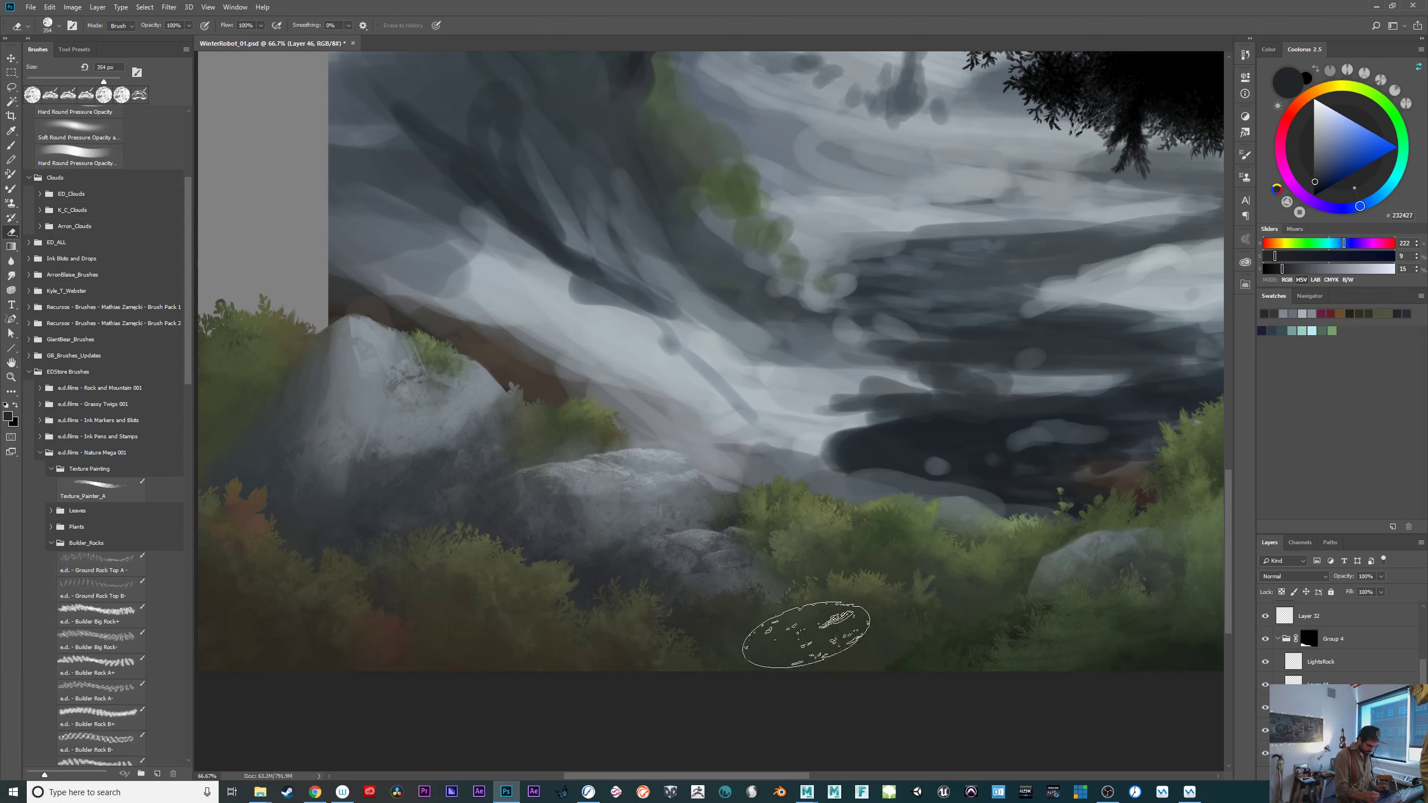
# Sample the blue-grey shadow at the base of the large pointed rock and darken the brush colour to #182326.
pyautogui.press('b')
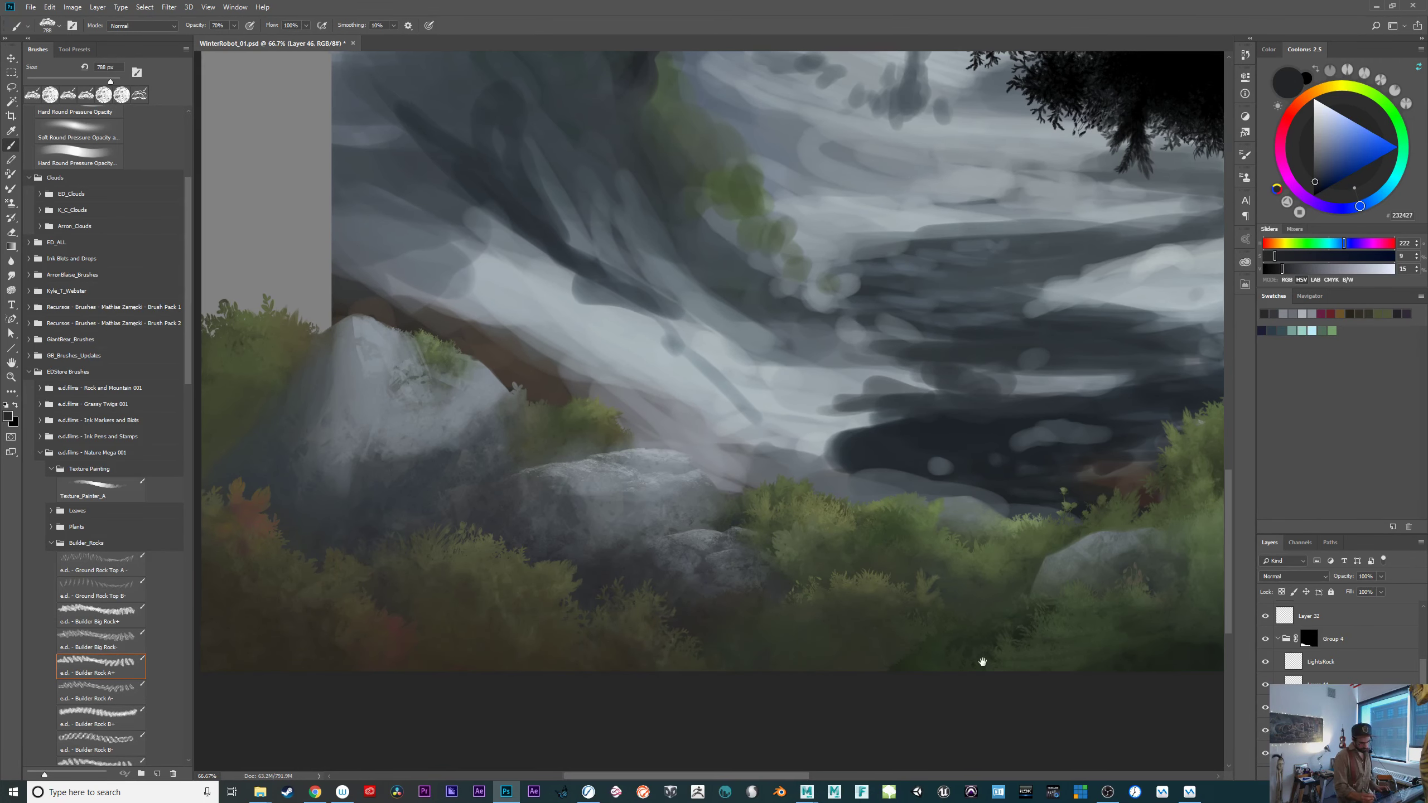
pyautogui.moveTo(954, 658); pyautogui.dragTo(1048, 672)
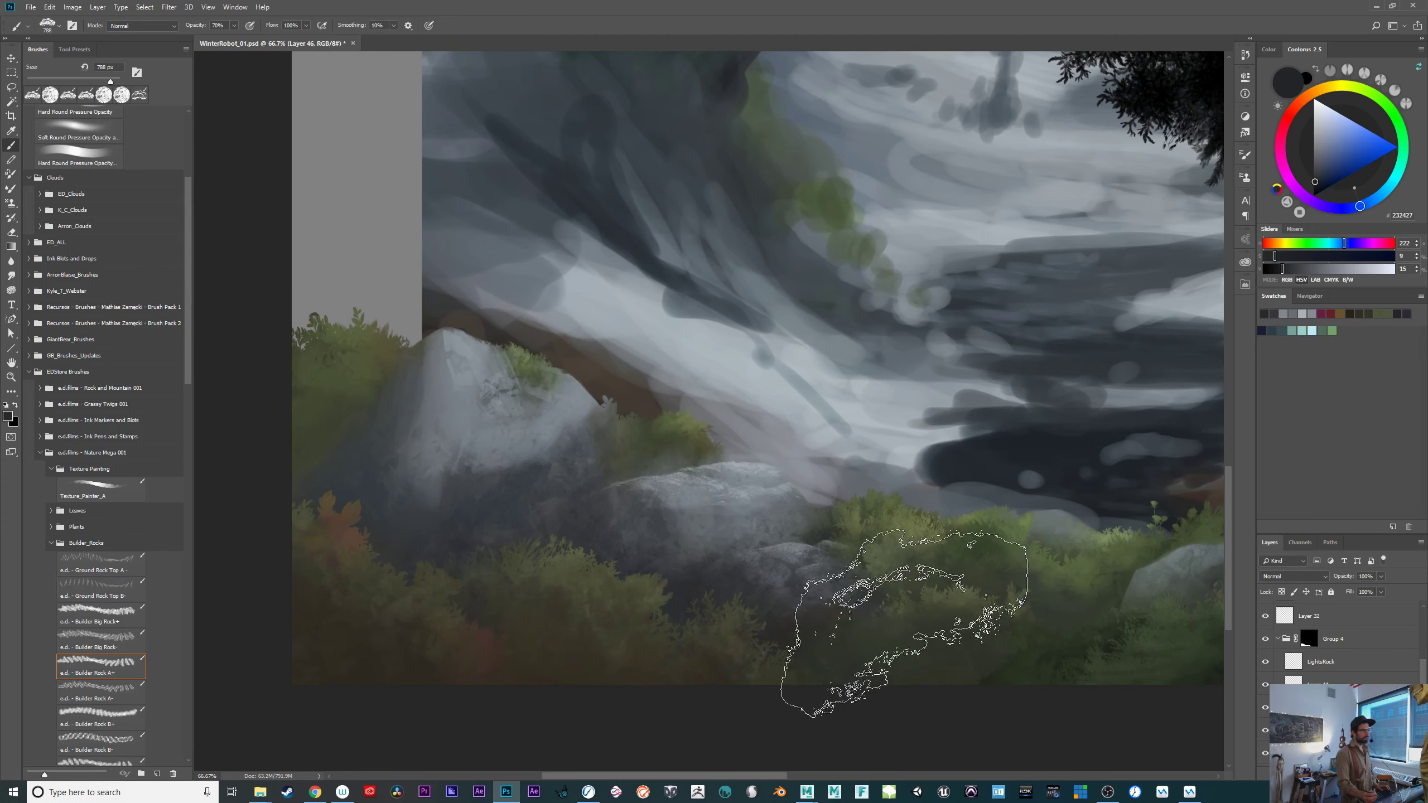
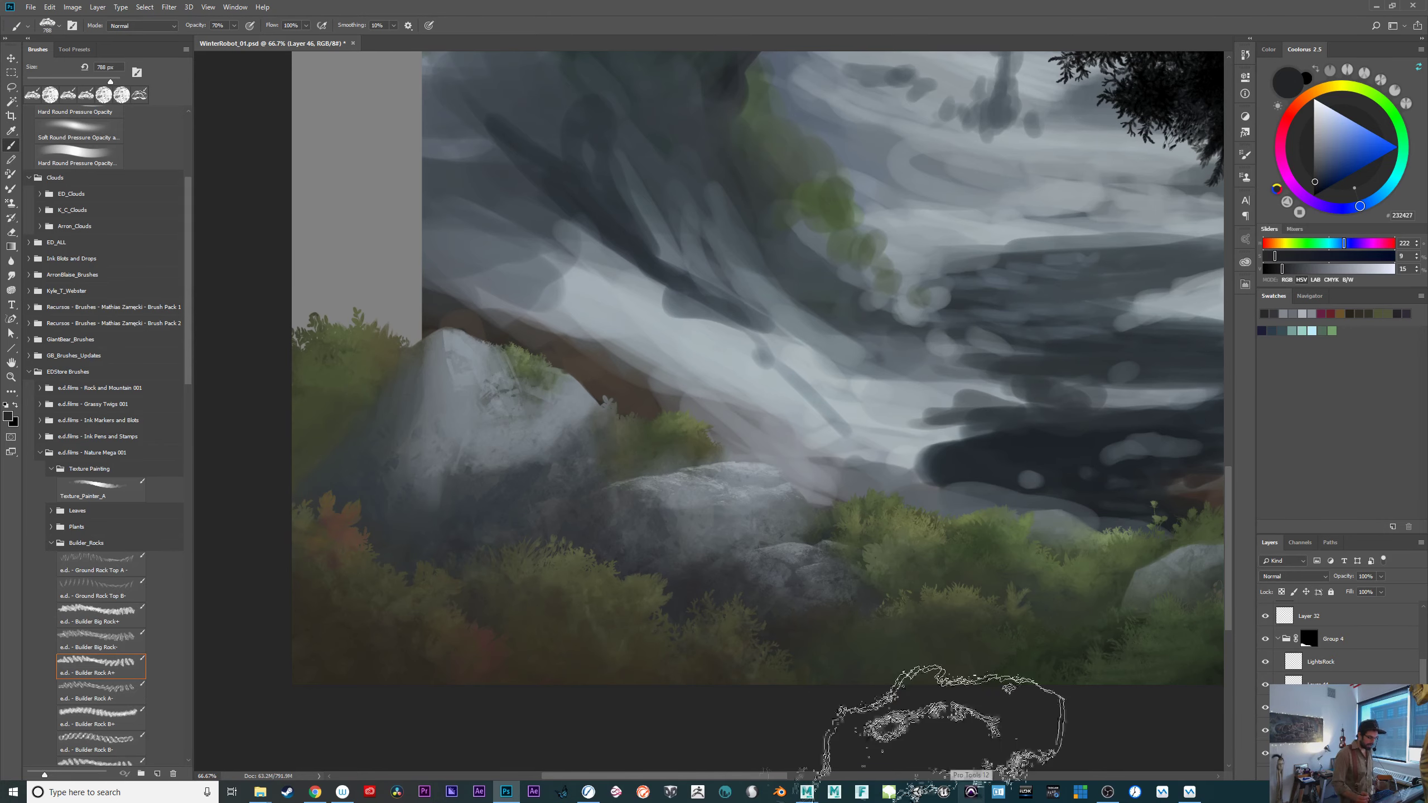
pyautogui.moveTo(775, 628); pyautogui.dragTo(915, 670)
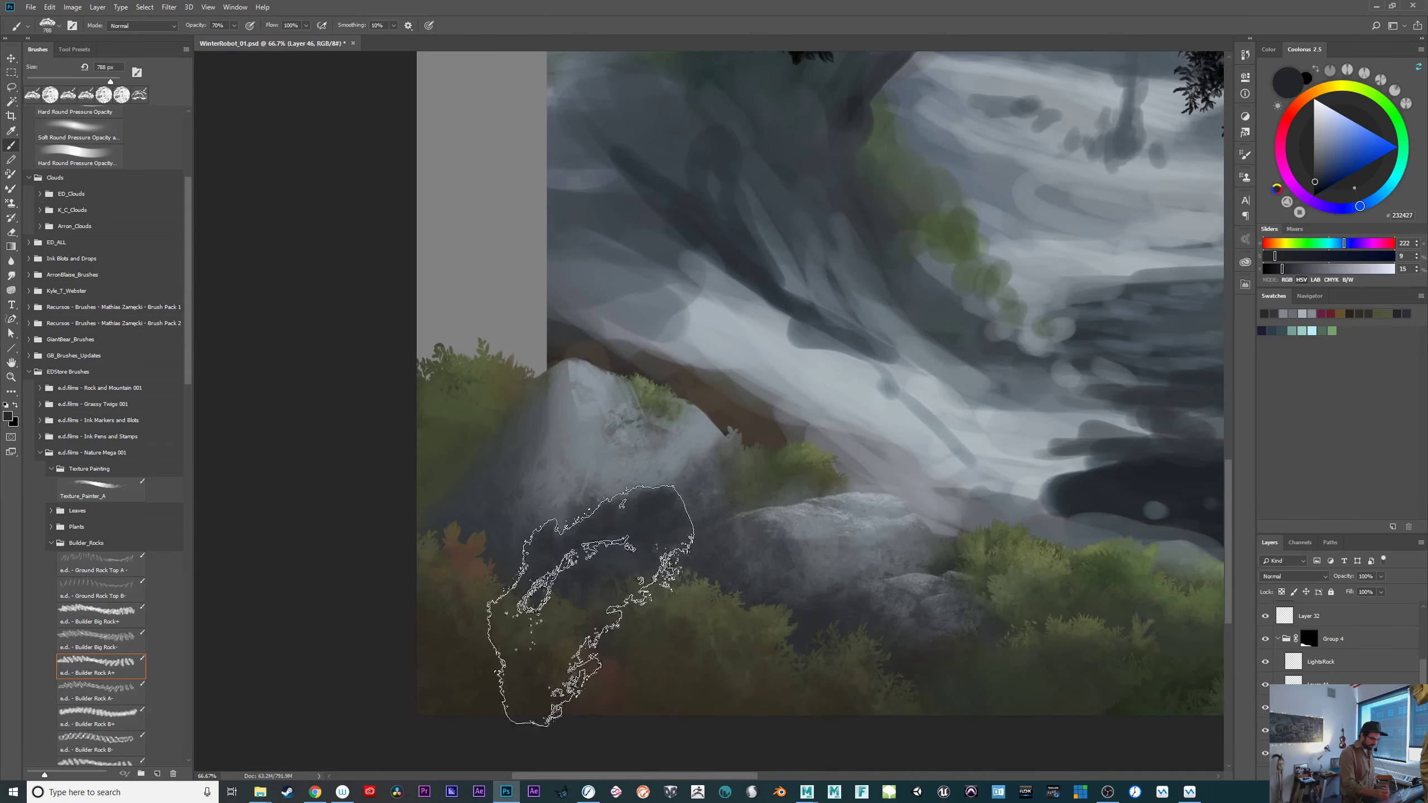
pyautogui.keyDown('alt'); pyautogui.click(525, 558); pyautogui.keyUp('alt')
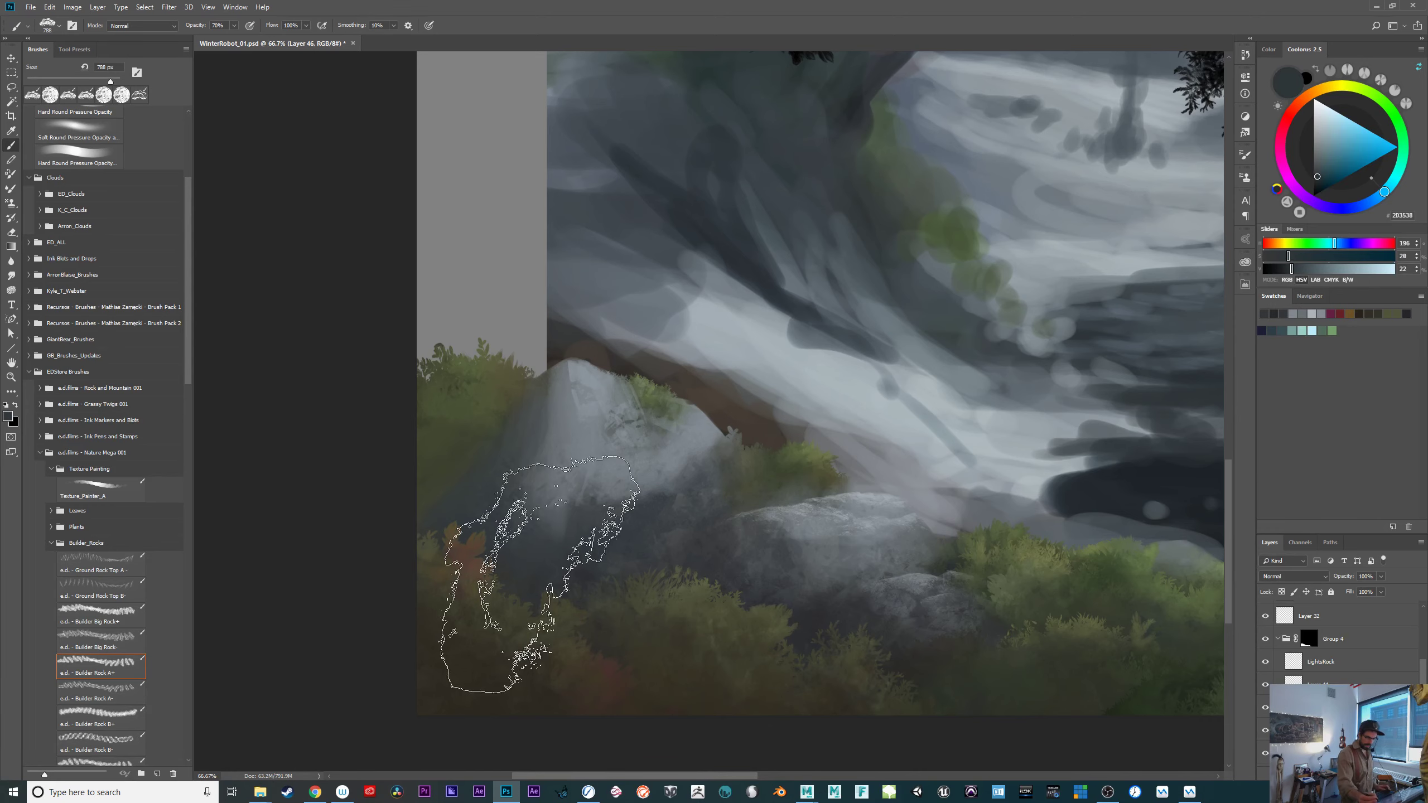
pyautogui.click(1319, 181)
pyautogui.click(1318, 185)
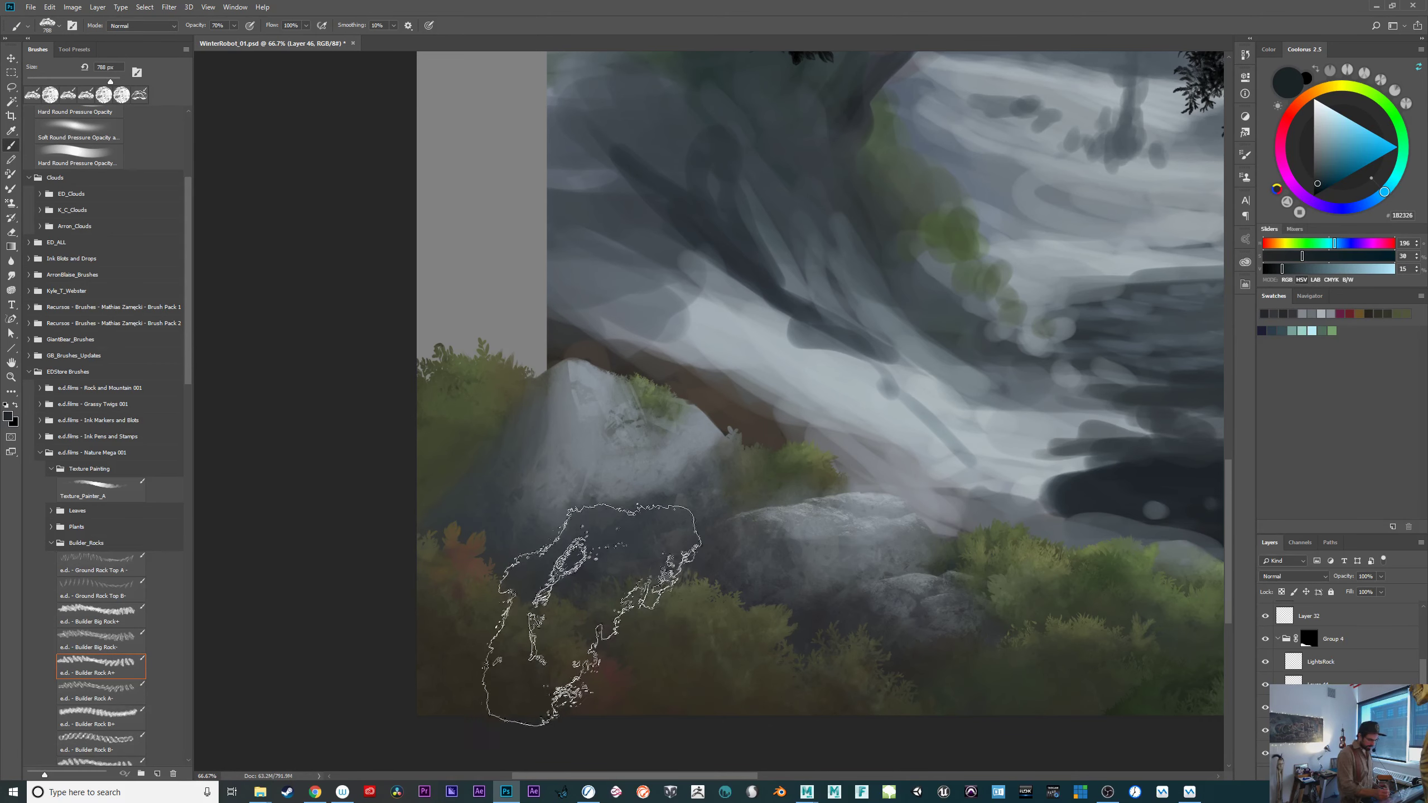
# Try dark texture stamps with Builder Rock A+ and Builder Rock B+ on the lower part of the large pointed rock.
pyautogui.moveTo(578, 602)
pyautogui.mouseDown()
pyautogui.moveTo(623, 567)
pyautogui.moveTo(571, 606)
pyautogui.mouseUp()
pyautogui.hotkey('ctrl', 'z')
pyautogui.hotkey('ctrl', 'z')
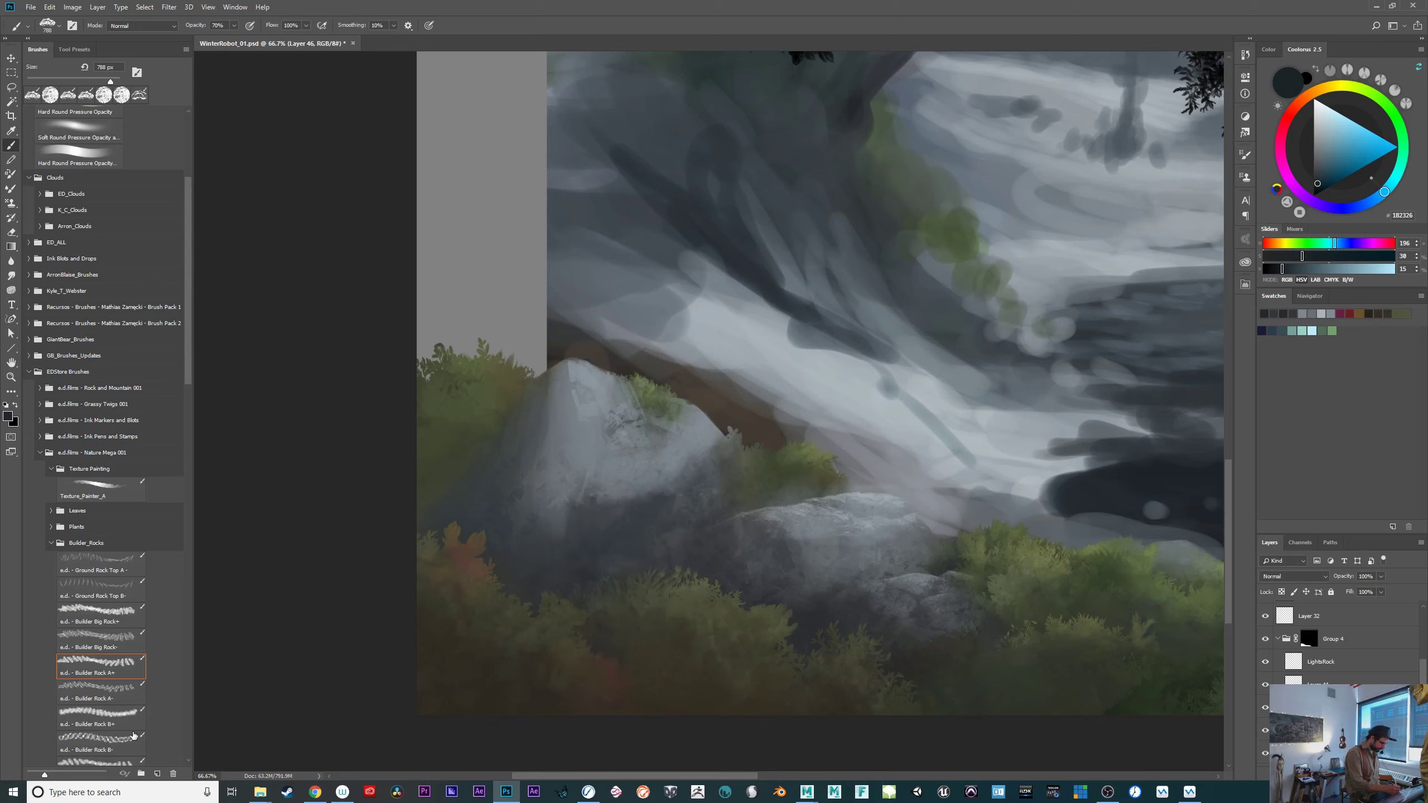
pyautogui.click(128, 716)
pyautogui.moveTo(574, 606); pyautogui.dragTo(558, 591)
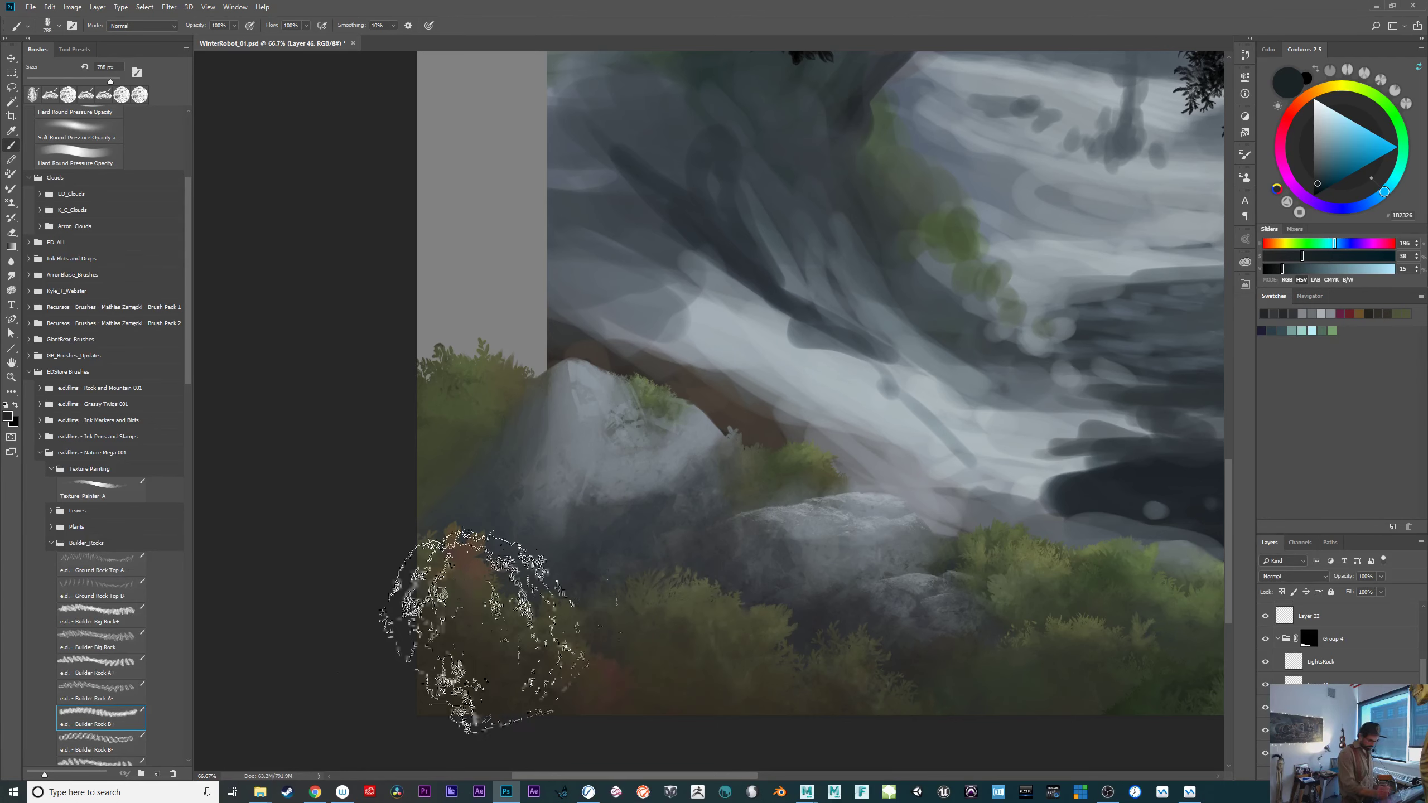
# Stamp dark Builder Rock C+ texture at 50% opacity over the shaded face of the large pointed rock, undoing misplaced trials.
pyautogui.moveTo(179, 372); pyautogui.dragTo(181, 417)
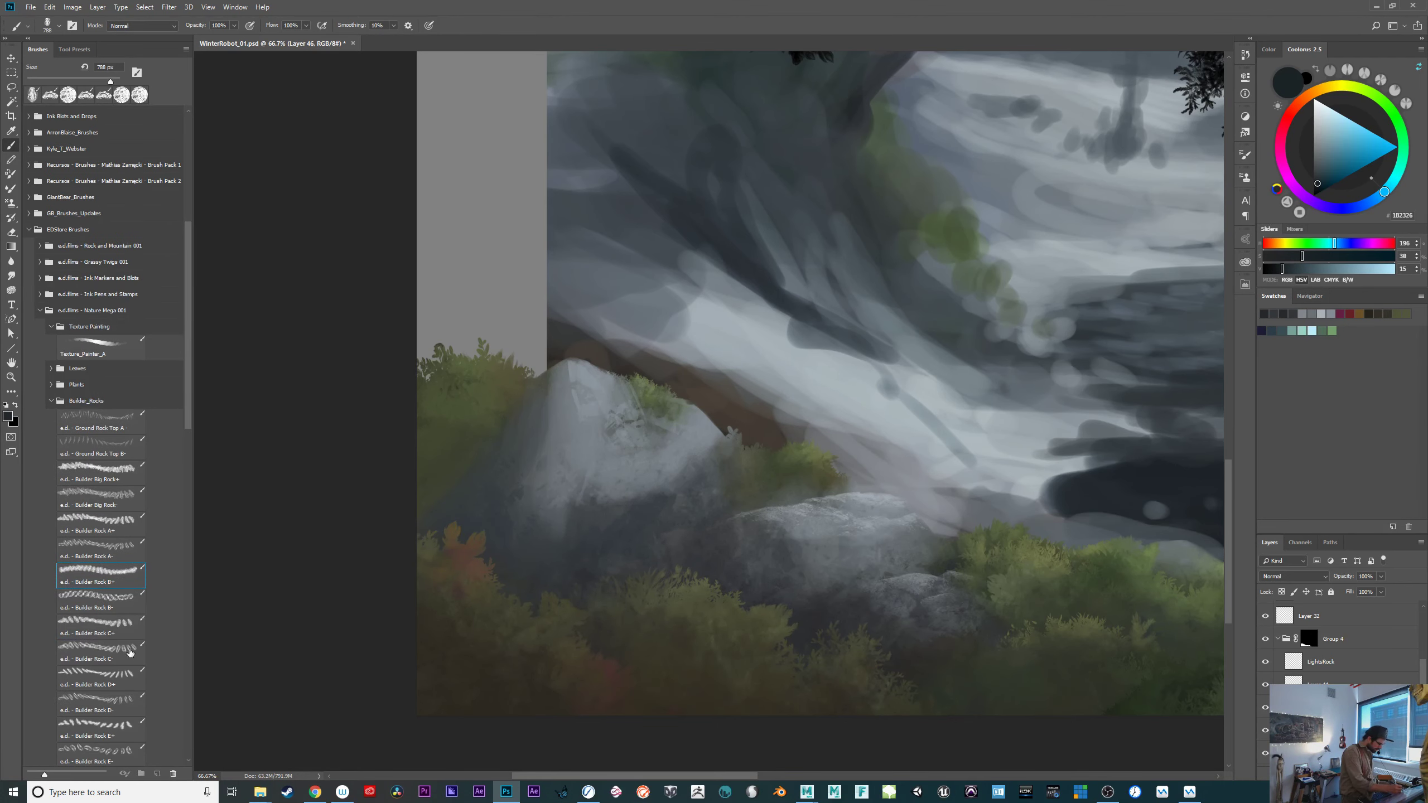
pyautogui.click(98, 622)
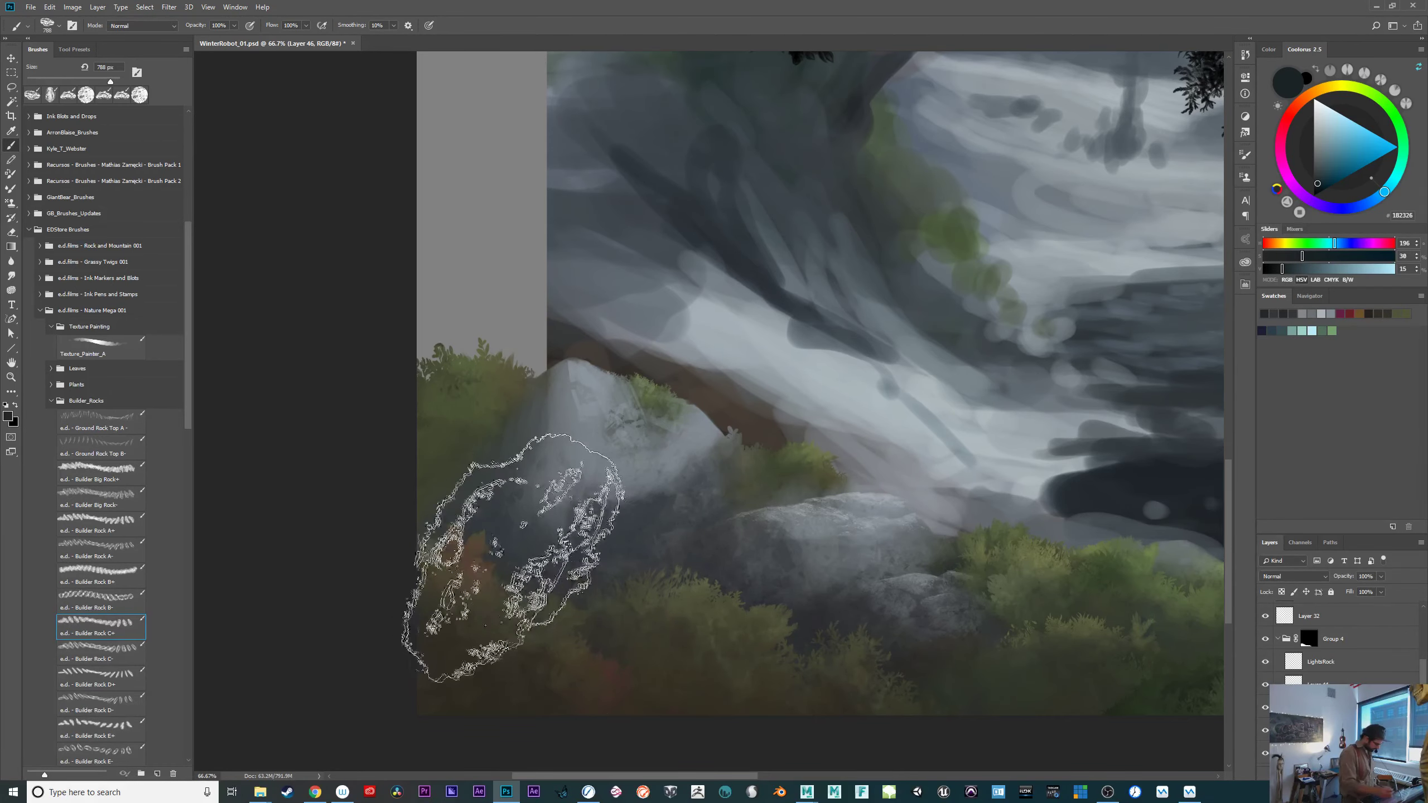
pyautogui.press('5')
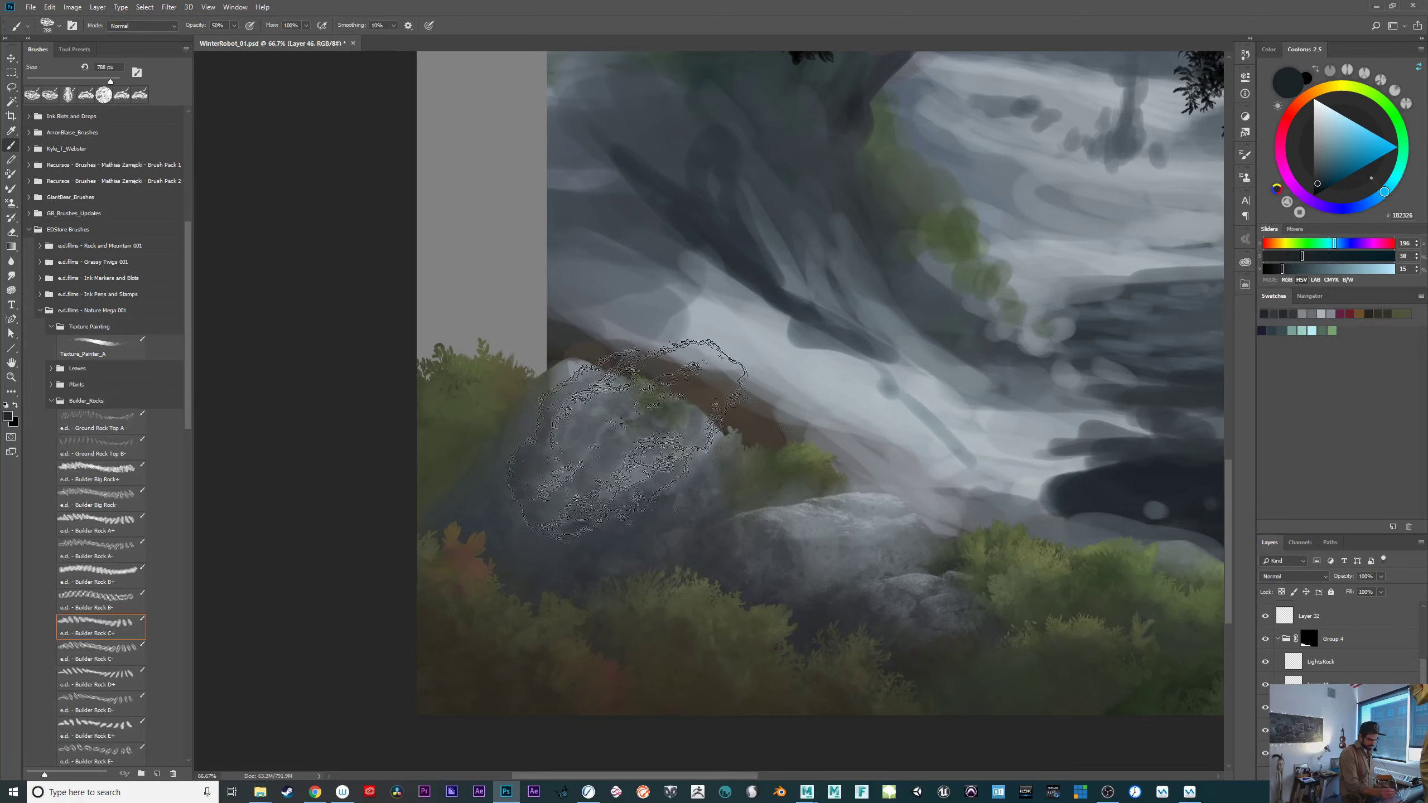
pyautogui.hotkey('ctrl', 'z')
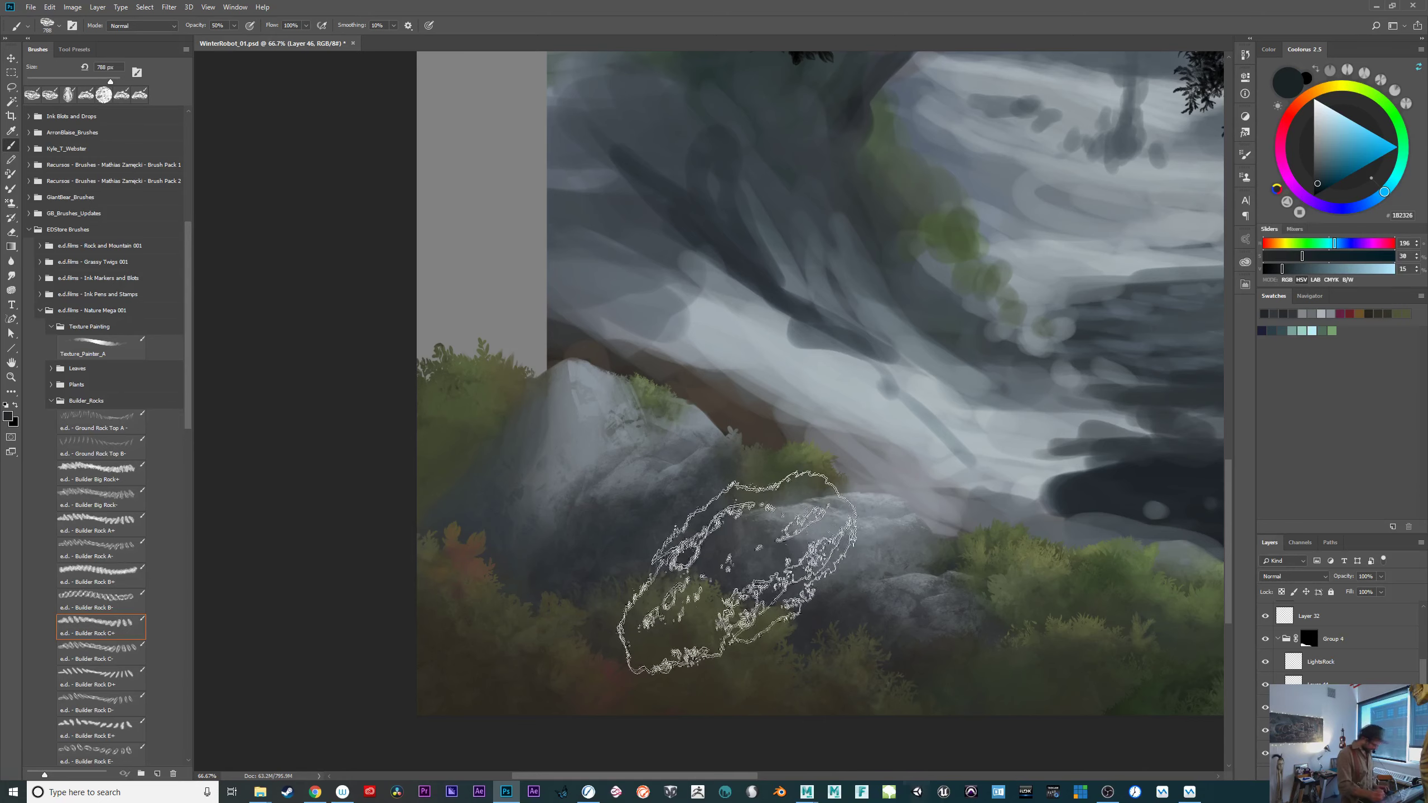
pyautogui.press('e')
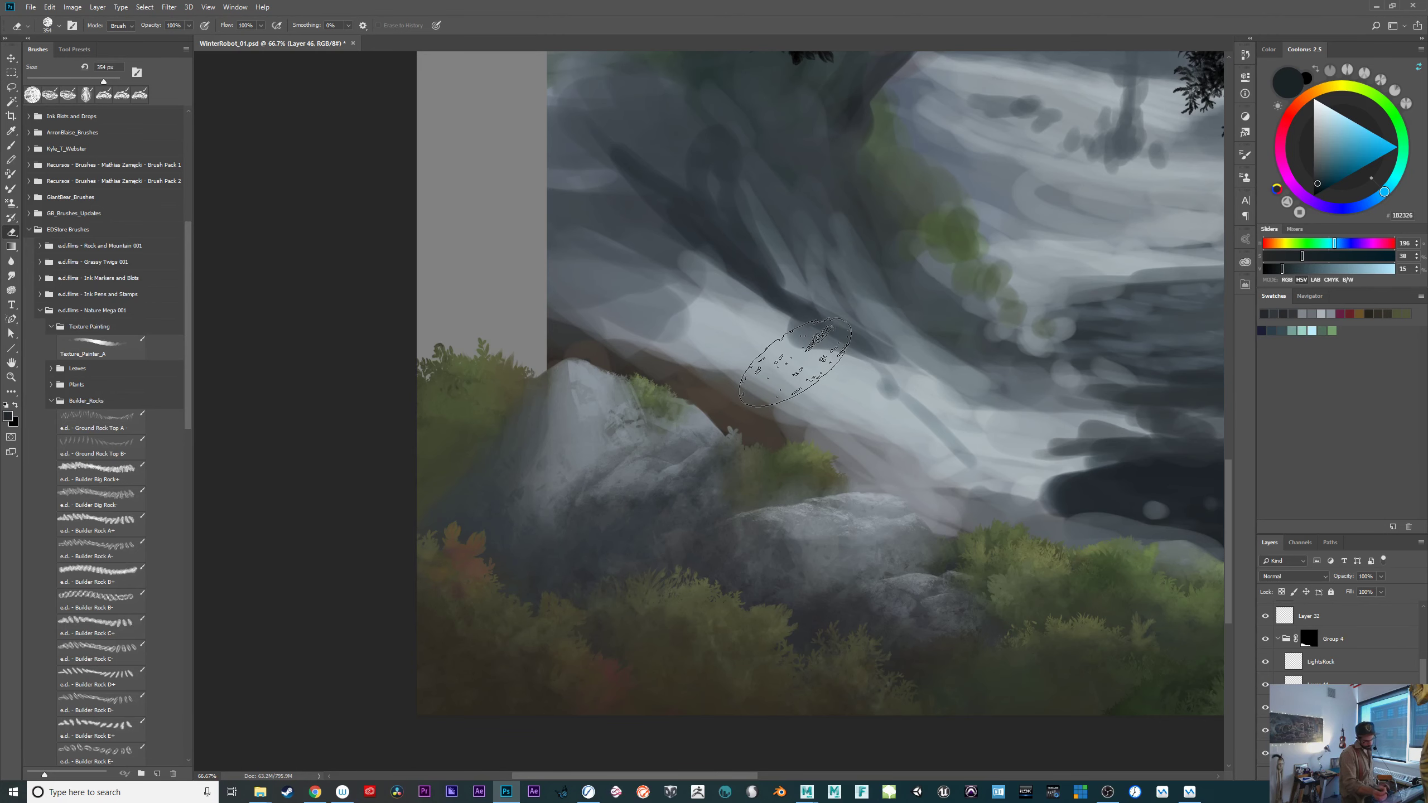
pyautogui.moveTo(794, 362); pyautogui.dragTo(624, 396)
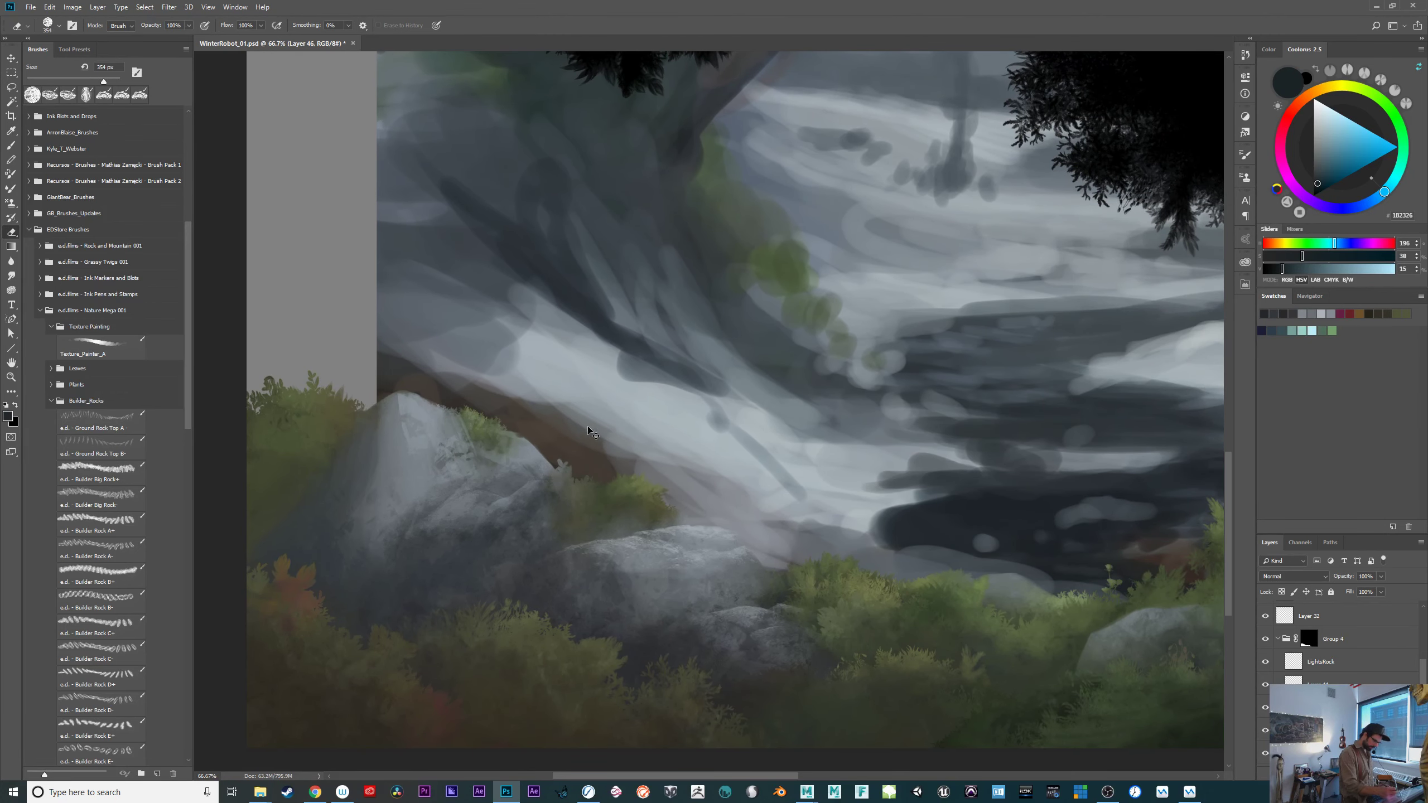
pyautogui.moveTo(669, 476); pyautogui.dragTo(732, 470)
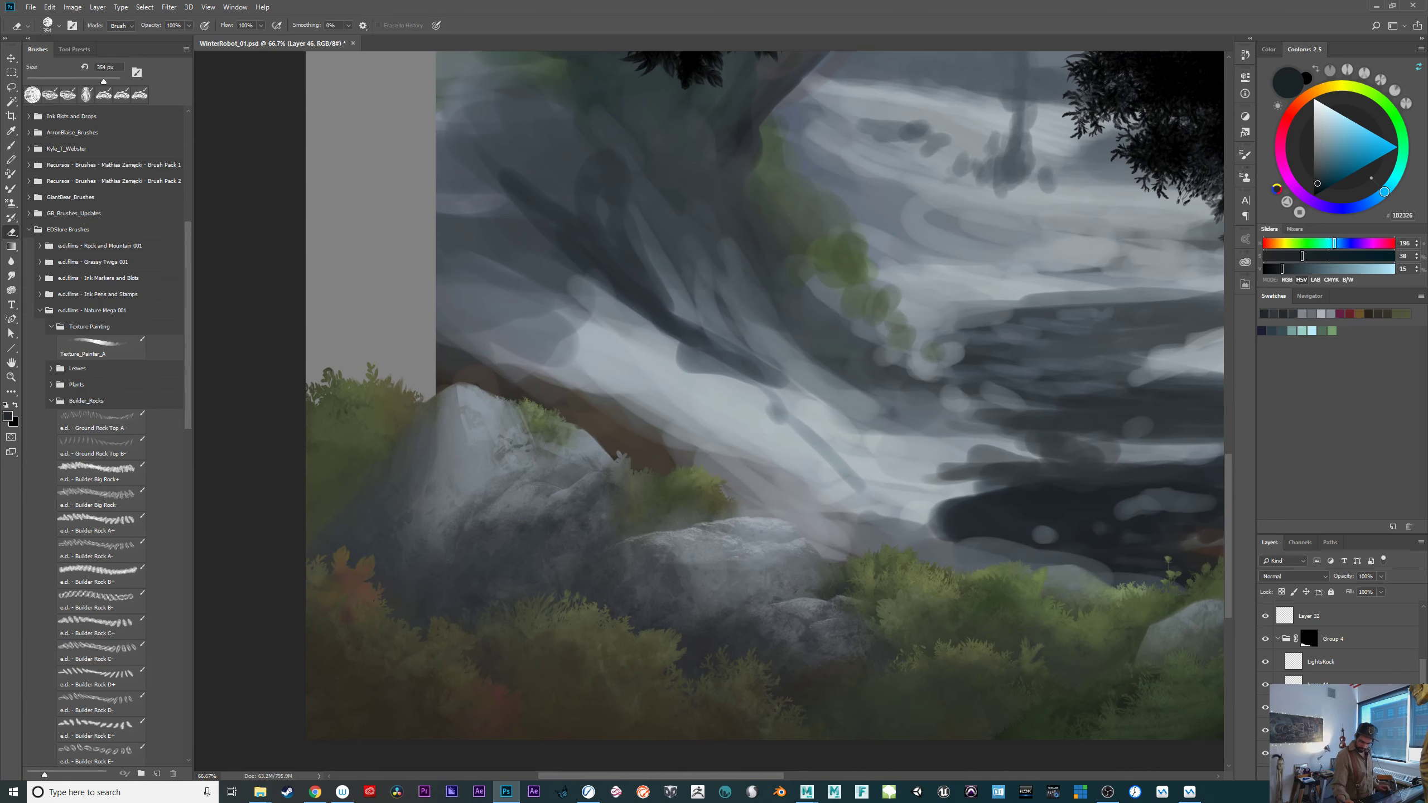
# Select Layer 42 in Group 4 and toggle its visibility to identify its contents.
pyautogui.scroll(-2, 1338, 642)
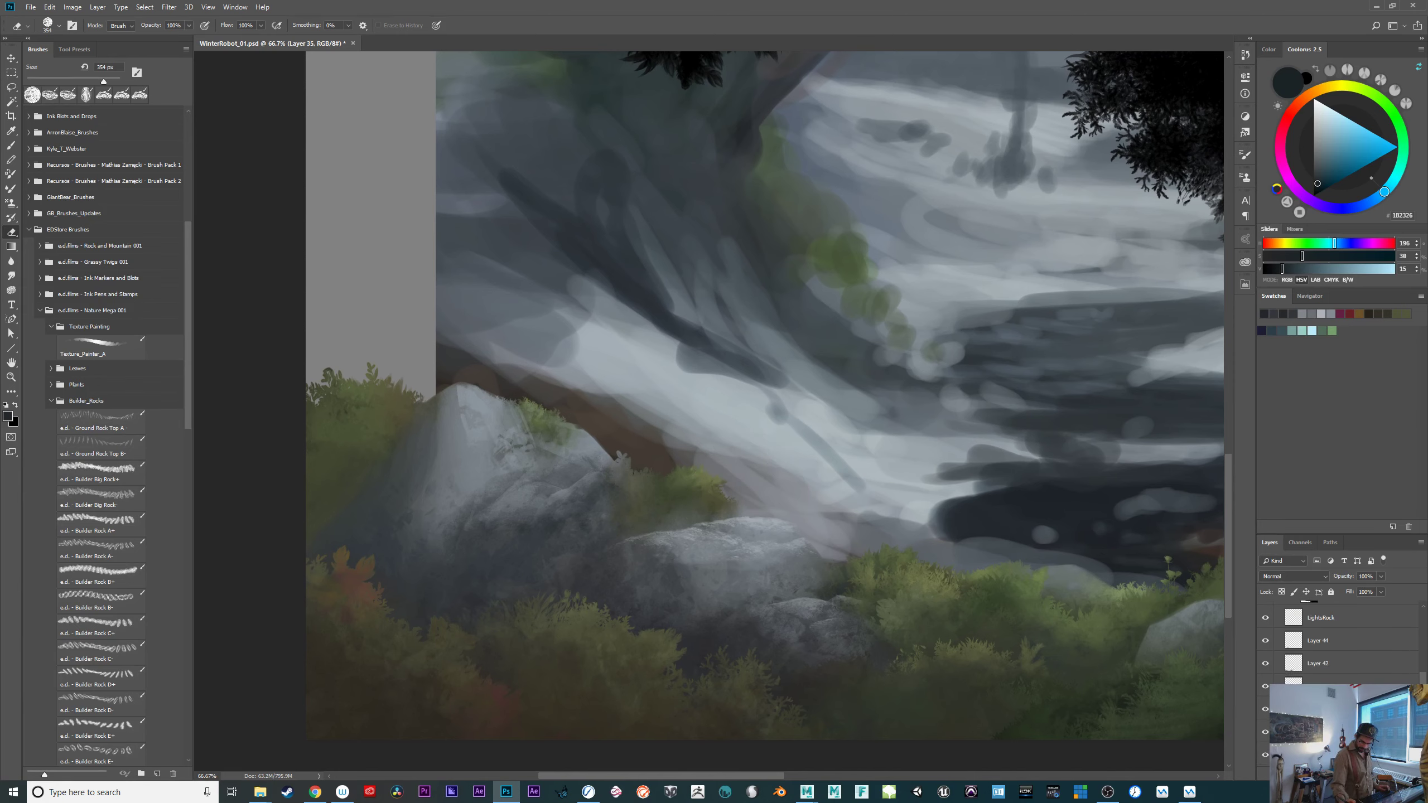
pyautogui.click(1281, 672)
pyautogui.click(1268, 666)
pyautogui.click(1266, 662)
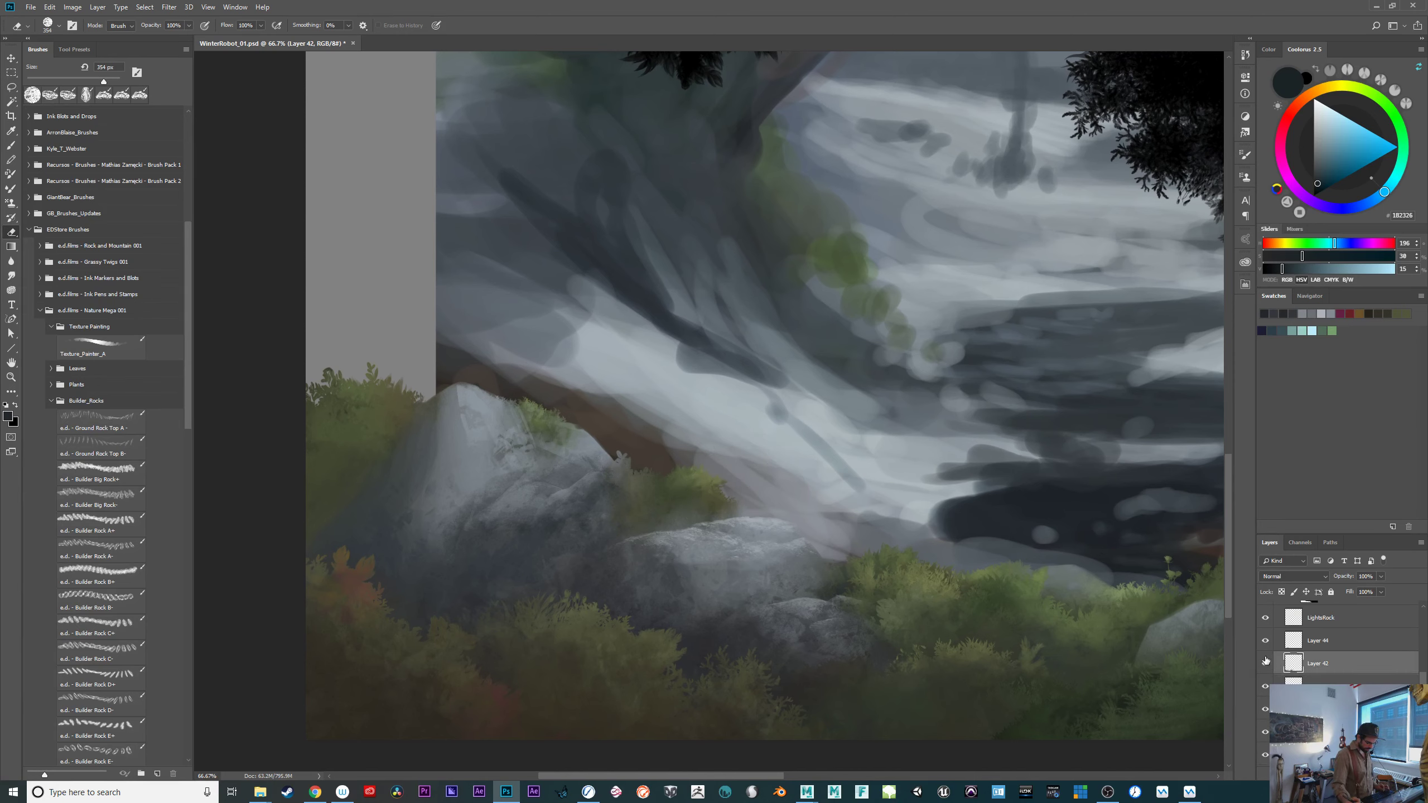
# Paint small green leaf clumps with Texture_Painter_A between the two foreground rocks on Layer 42, sampling greens from the nearby bush.
pyautogui.press('b')
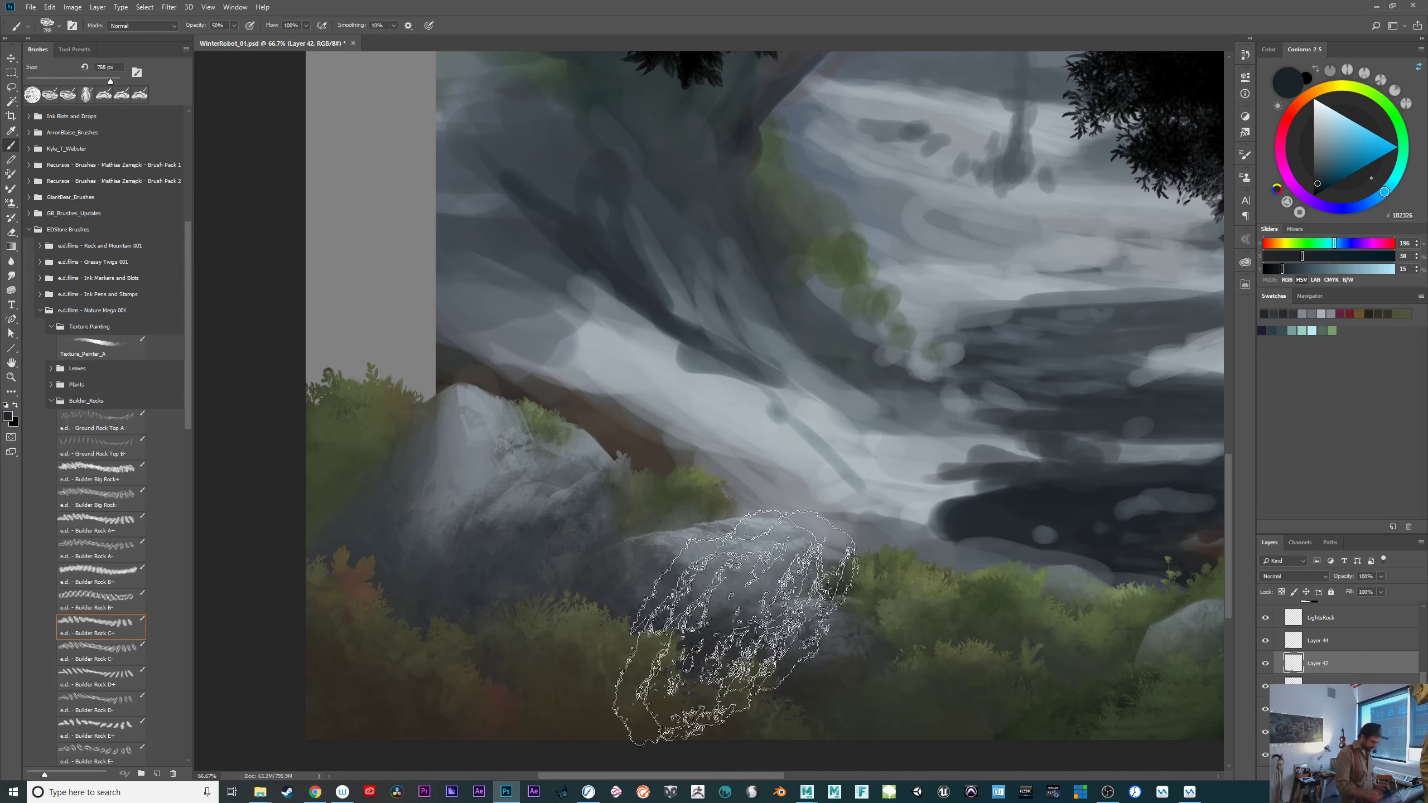
pyautogui.click(116, 344)
pyautogui.keyDown('alt'); pyautogui.click(696, 478); pyautogui.keyUp('alt')
pyautogui.moveTo(638, 430)
pyautogui.mouseDown()
pyautogui.moveTo(607, 430)
pyautogui.moveTo(658, 412)
pyautogui.mouseUp()
pyautogui.keyDown('alt'); pyautogui.click(684, 476); pyautogui.keyUp('alt')
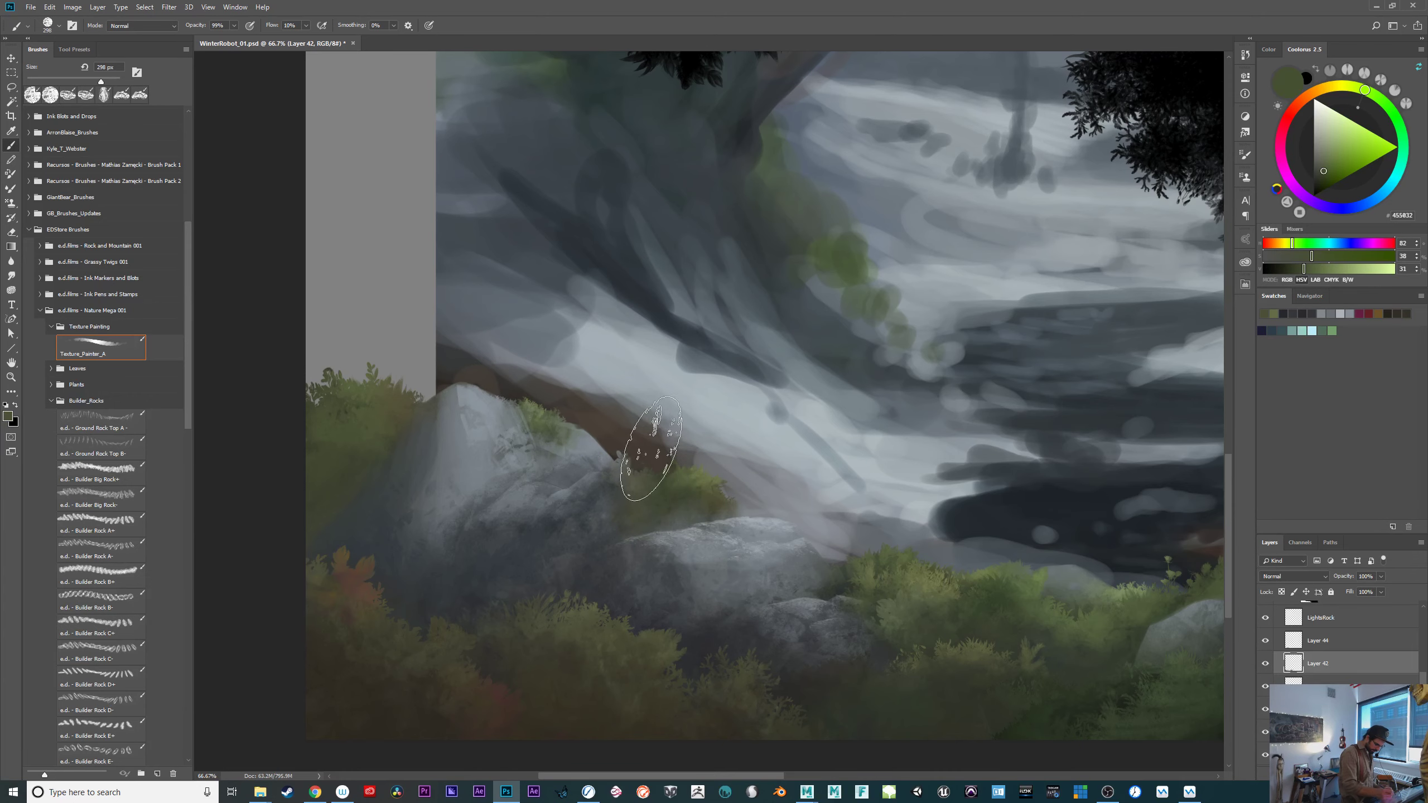
pyautogui.keyDown('alt'); pyautogui.click(637, 440); pyautogui.keyUp('alt')
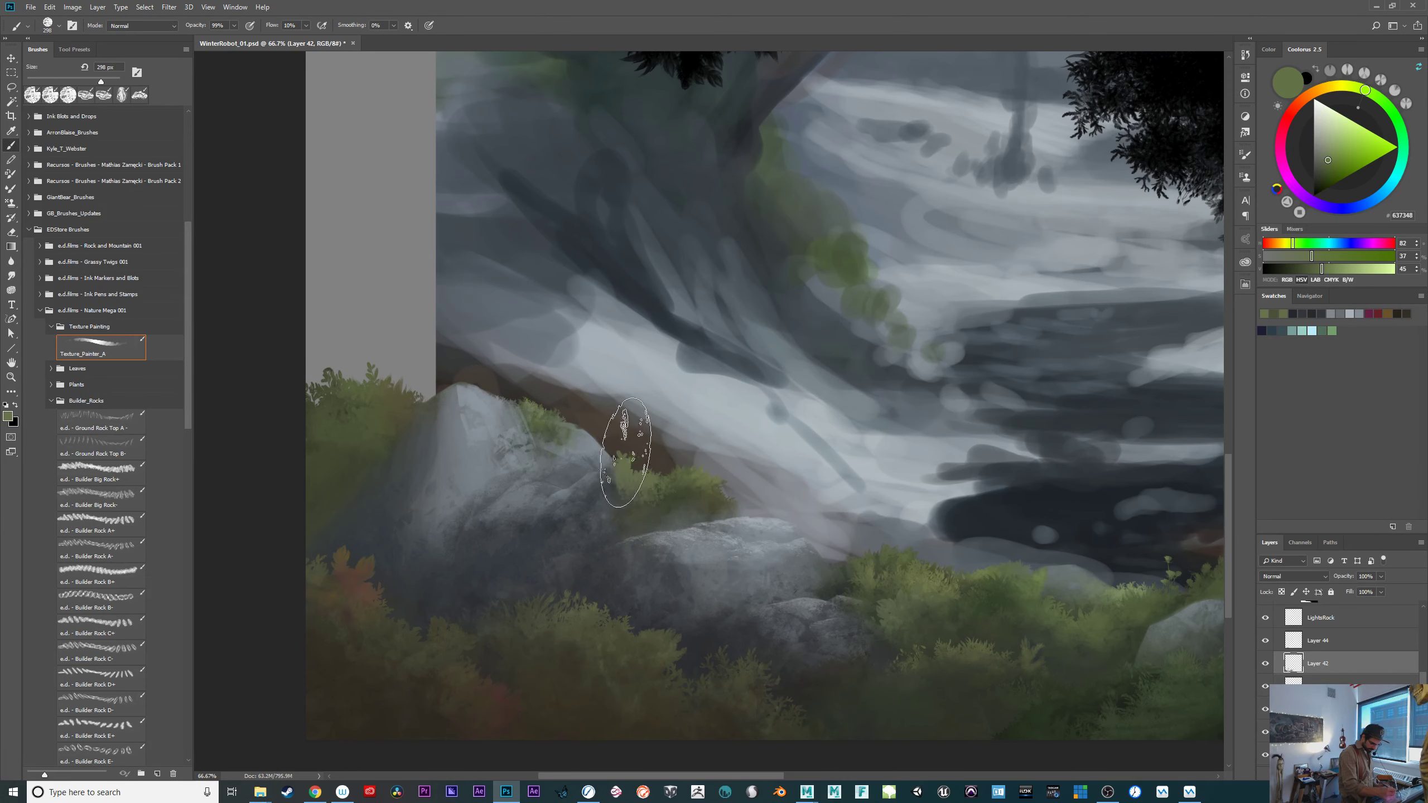
# Shade the base of the bush between the two rocks with a sampled green darkened to #20330E.
pyautogui.keyDown('alt'); pyautogui.click(685, 489); pyautogui.keyUp('alt')
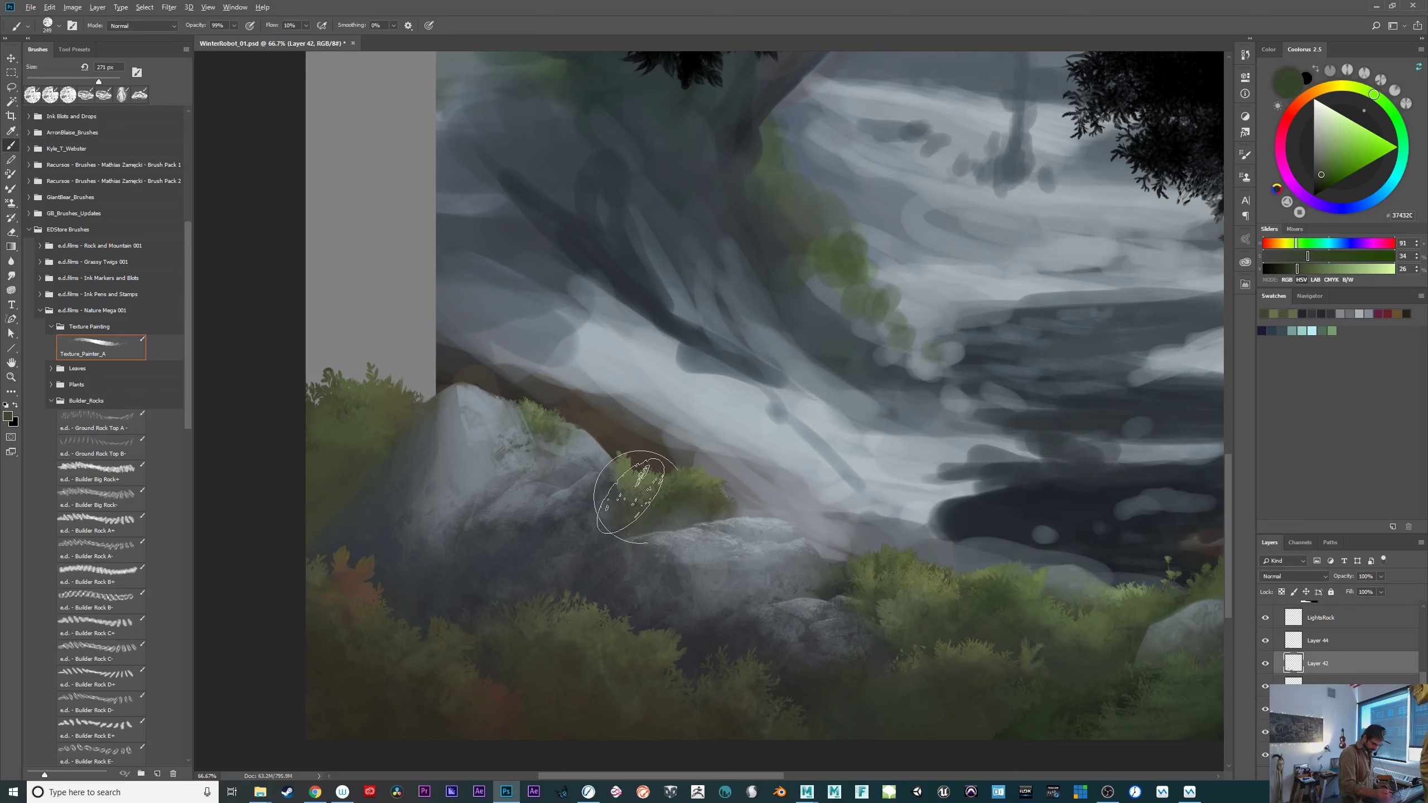
pyautogui.click(1324, 187)
pyautogui.moveTo(647, 516); pyautogui.dragTo(654, 505)
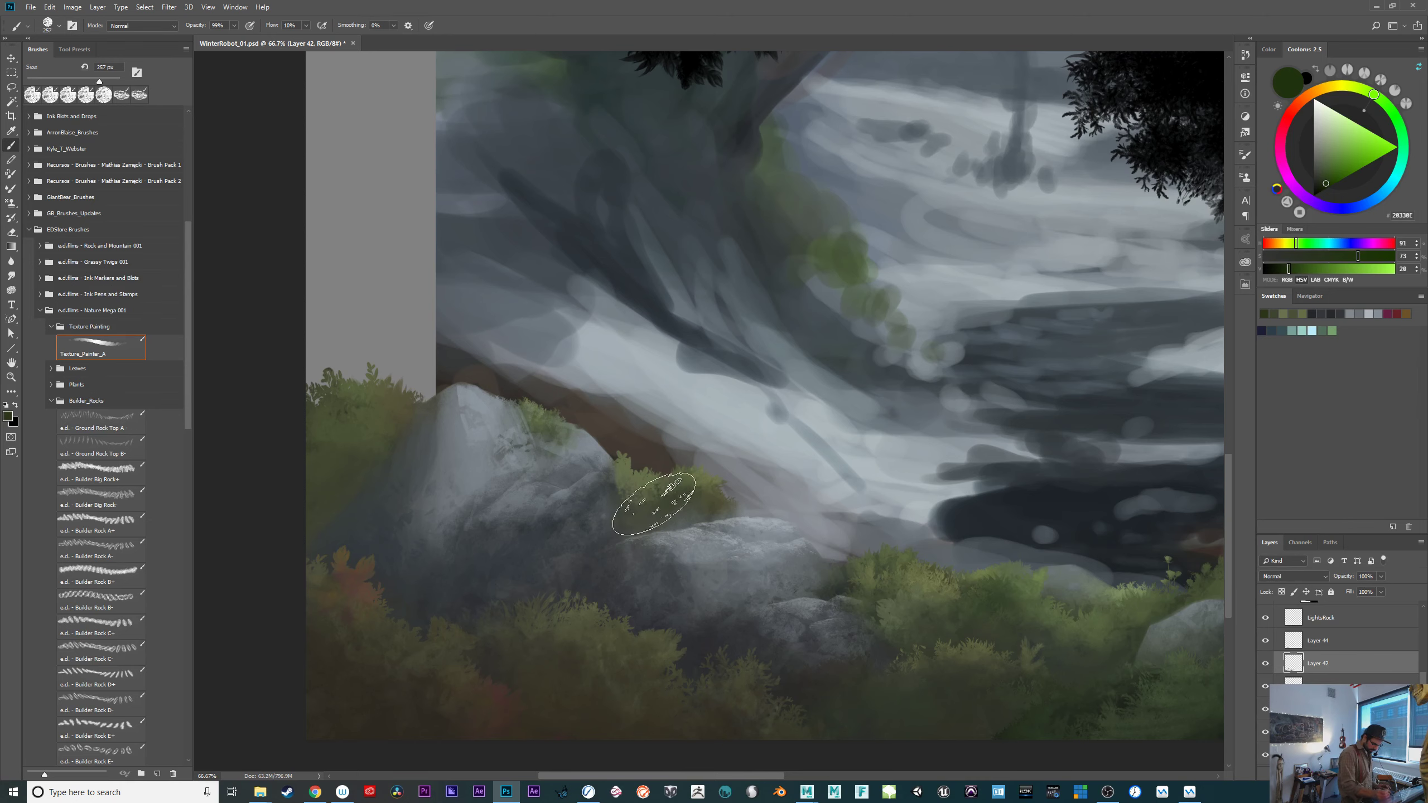
# Try a dark Builder Rock D- stamp on the left face of the large pointed rock.
pyautogui.keyDown('alt'); pyautogui.click(713, 639); pyautogui.keyUp('alt')
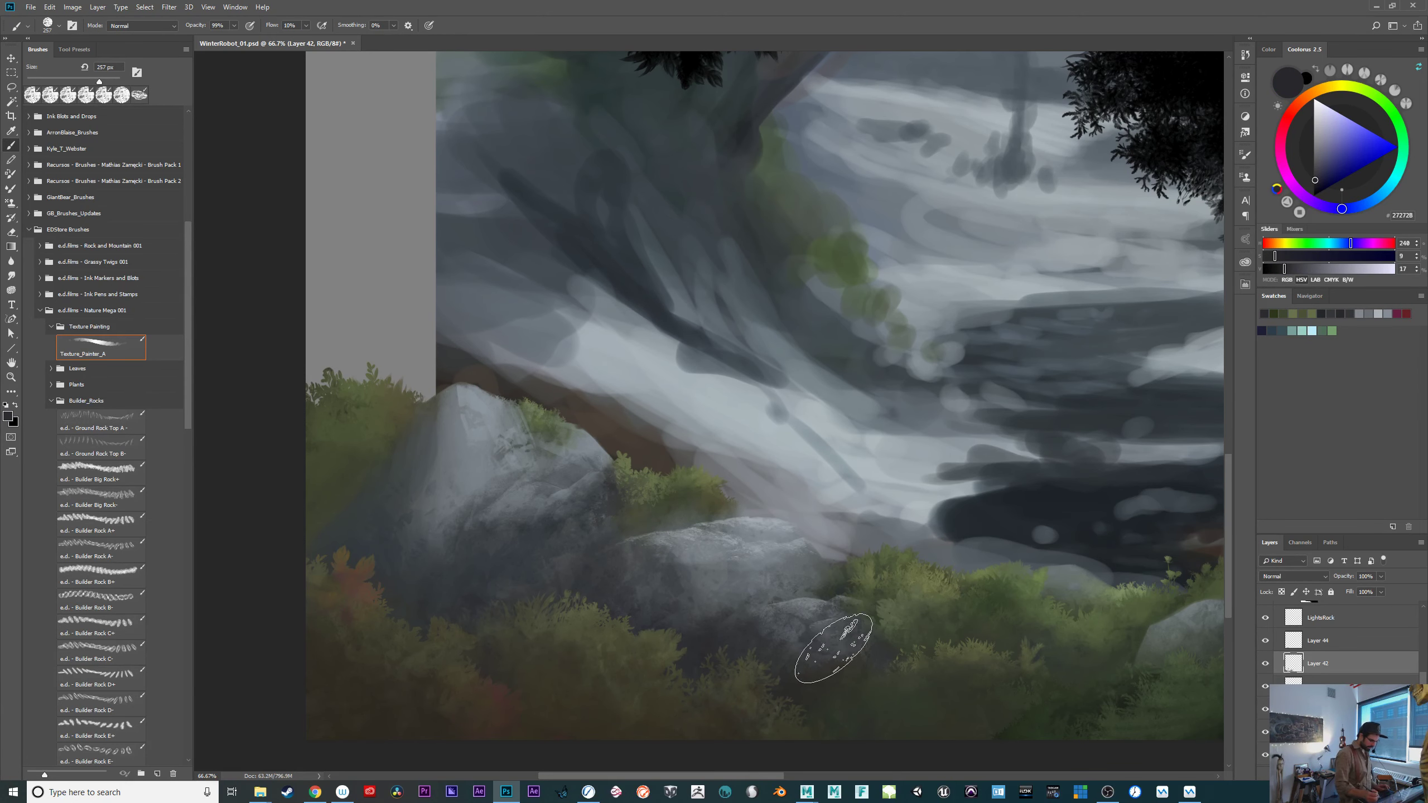
pyautogui.moveTo(920, 460); pyautogui.dragTo(962, 442)
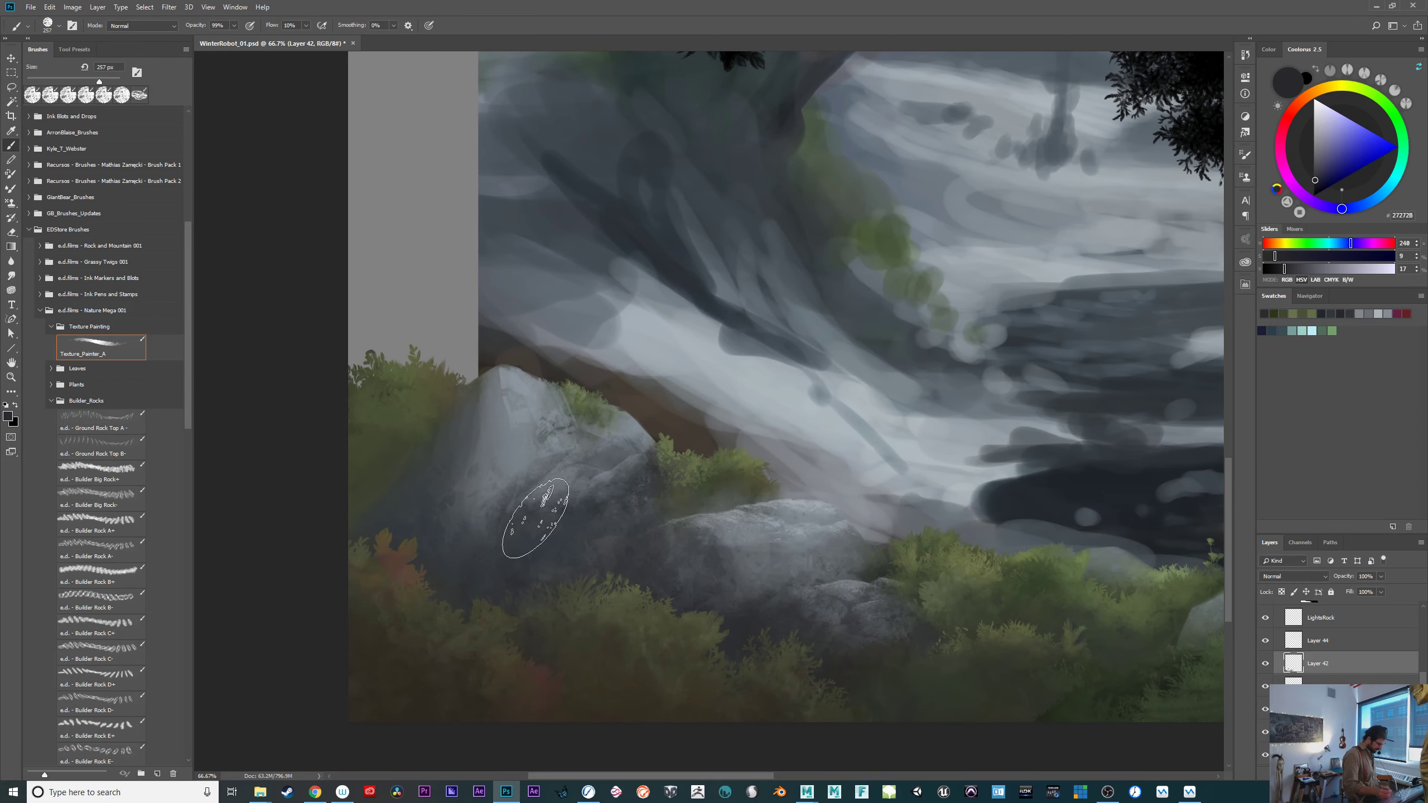
pyautogui.click(118, 699)
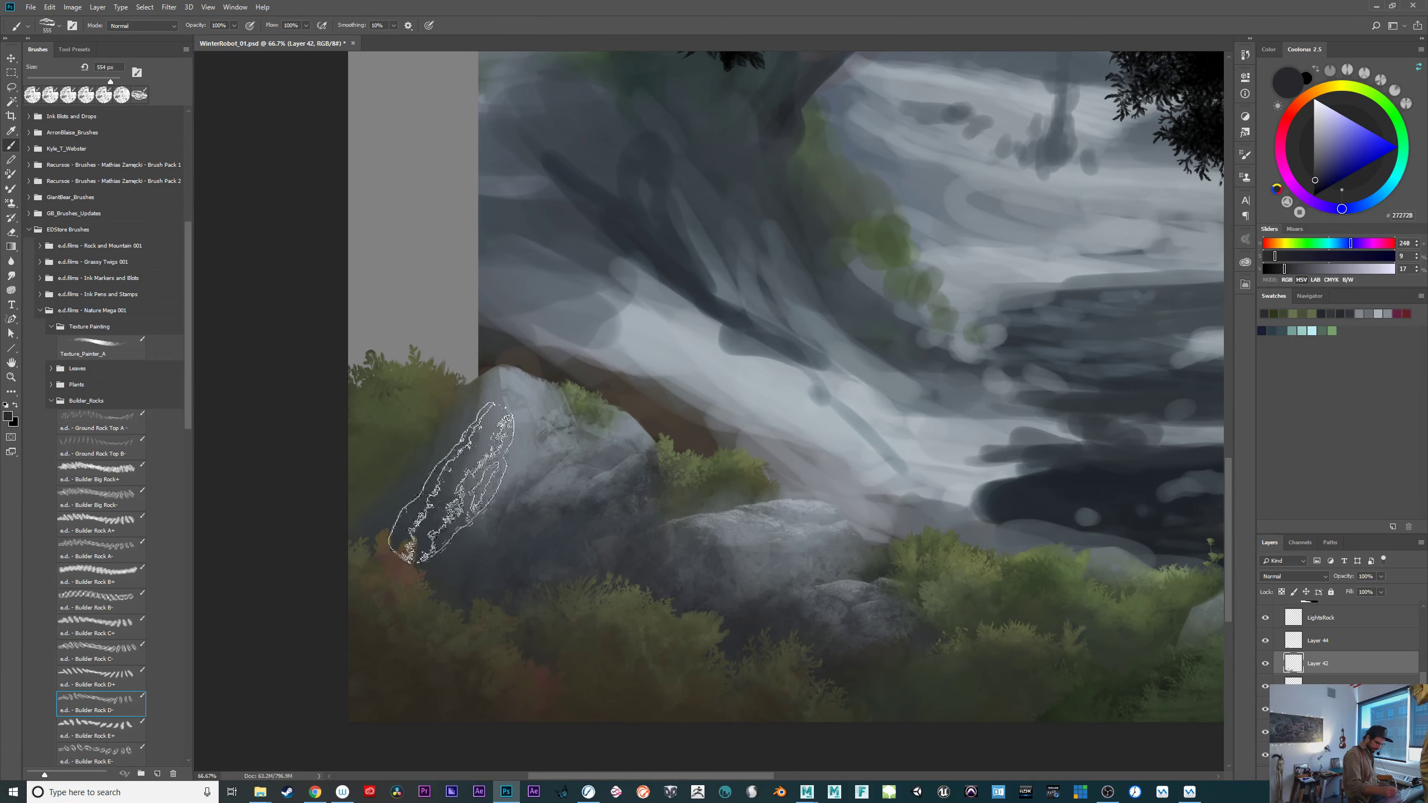
pyautogui.click(451, 487)
pyautogui.hotkey('ctrl', 'z')
pyautogui.moveTo(460, 514); pyautogui.dragTo(512, 521)
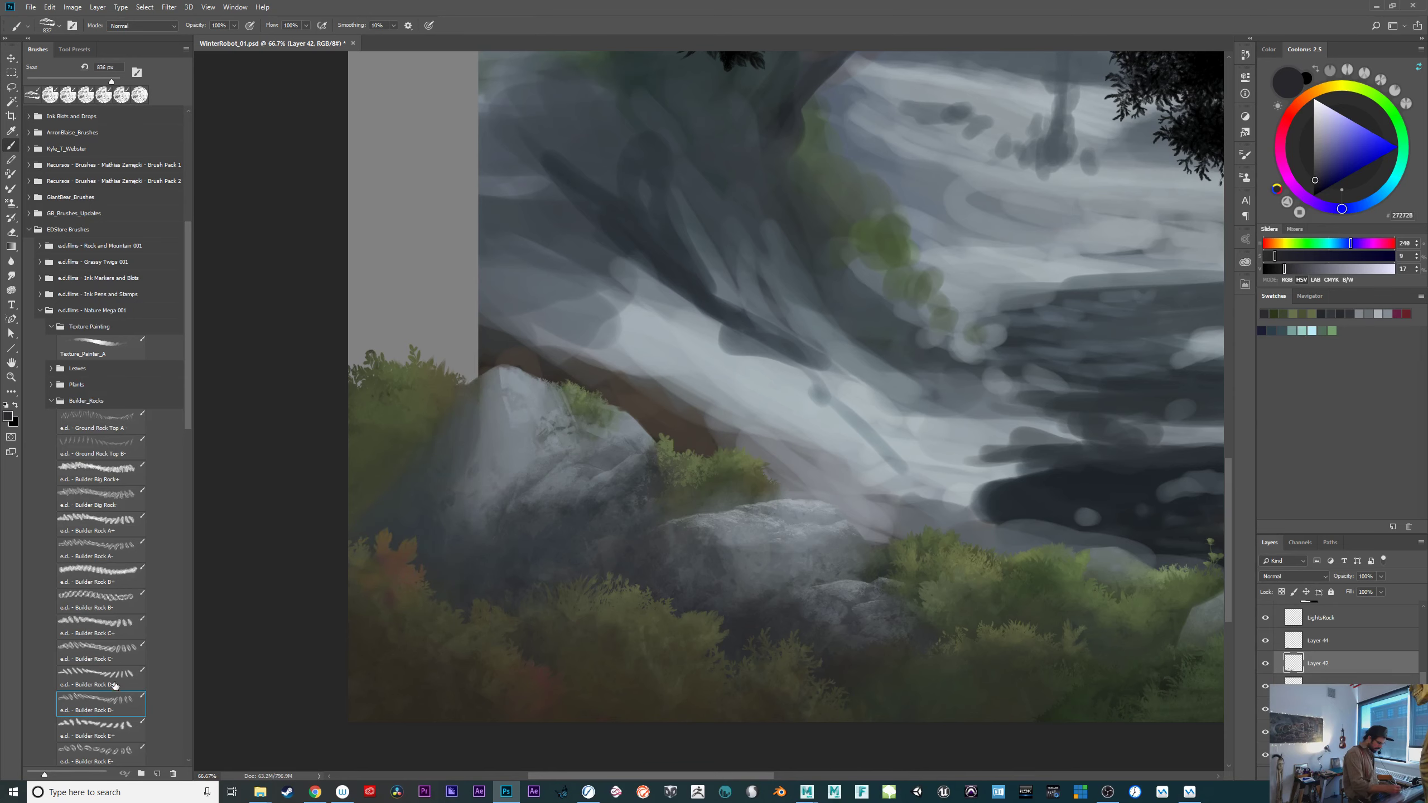
# Switch to Builder Rock D+ and darken the shadow colour sampled at the rock's left edge to #222D33, undoing a trial stamp.
pyautogui.click(116, 683)
pyautogui.click(442, 495)
pyautogui.hotkey('ctrl', 'z')
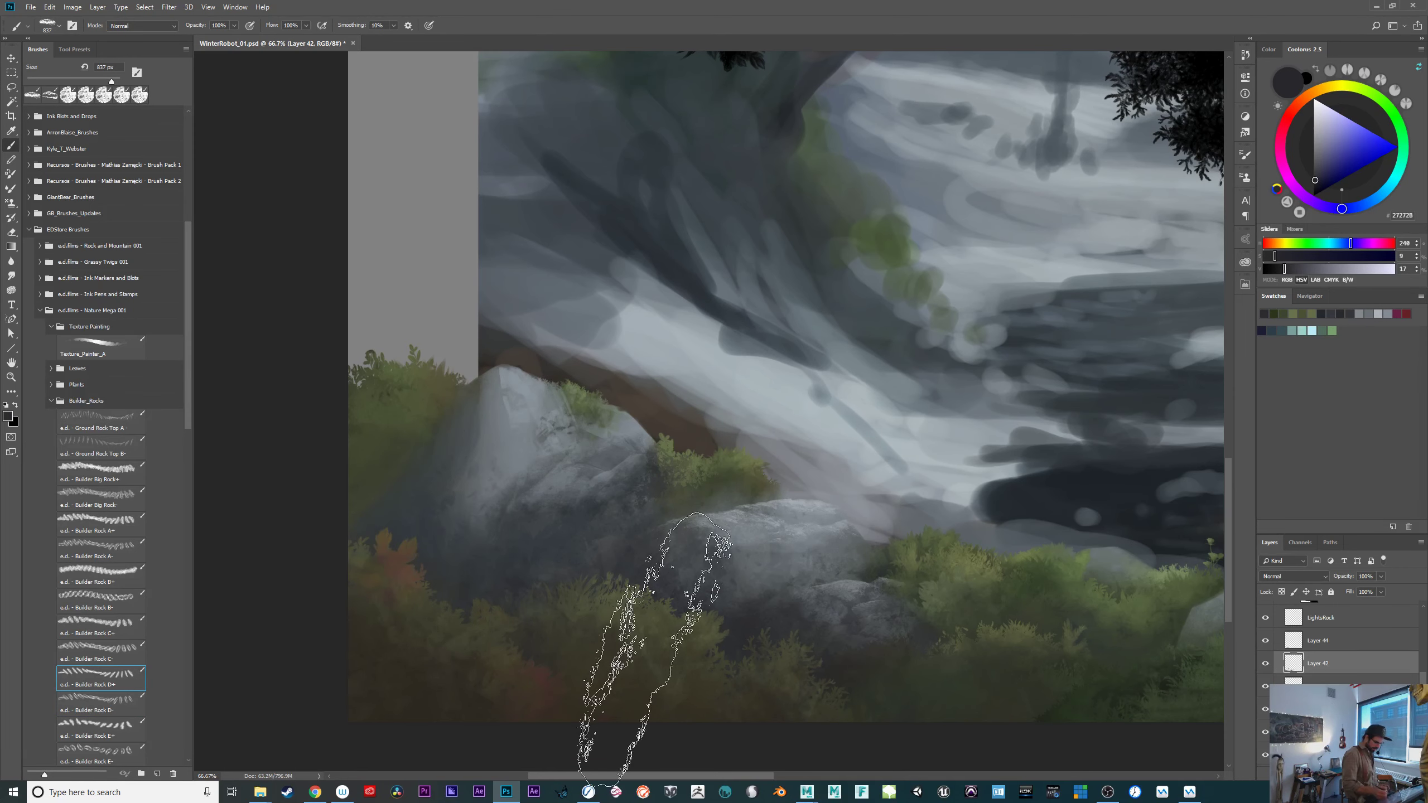
pyautogui.keyDown('alt'); pyautogui.click(418, 497); pyautogui.keyUp('alt')
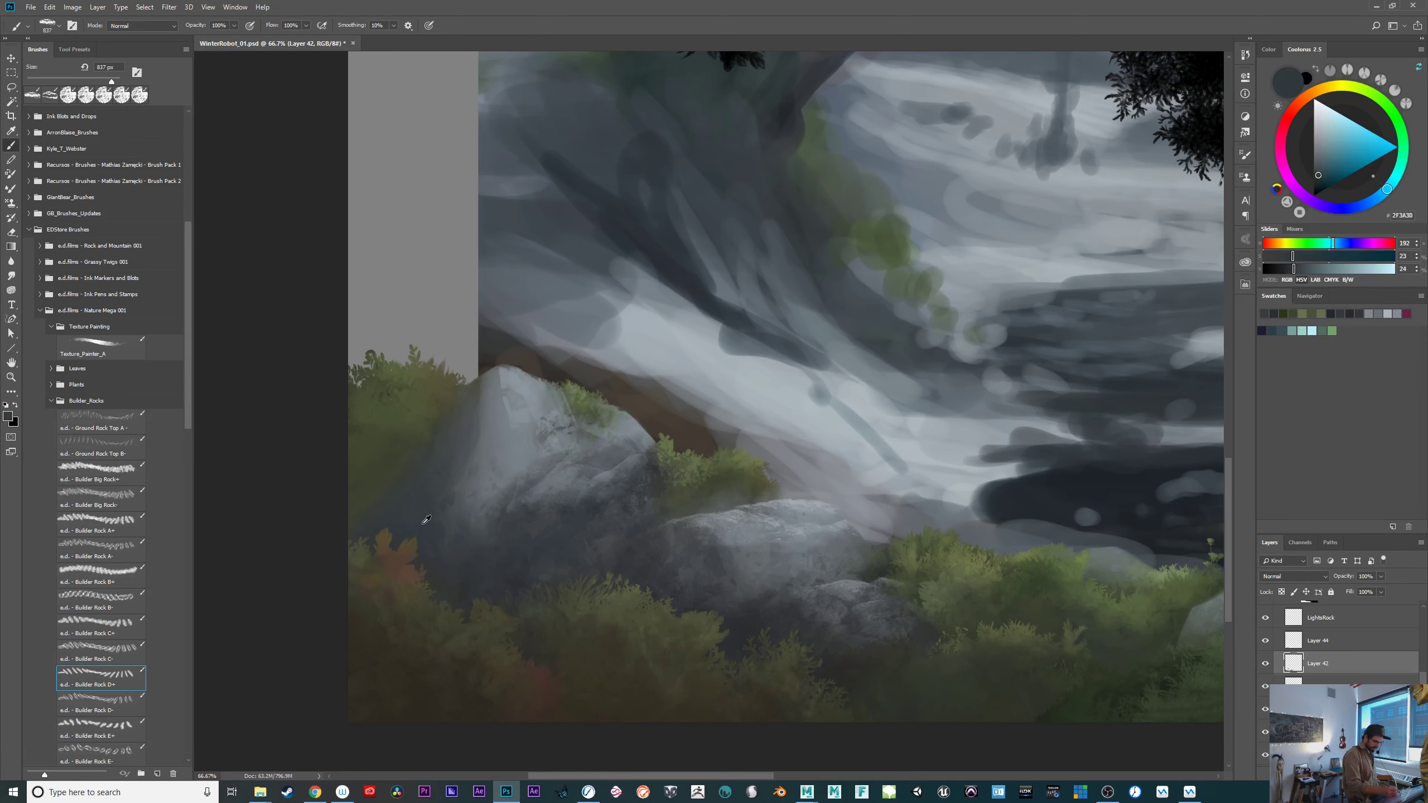
pyautogui.click(1319, 180)
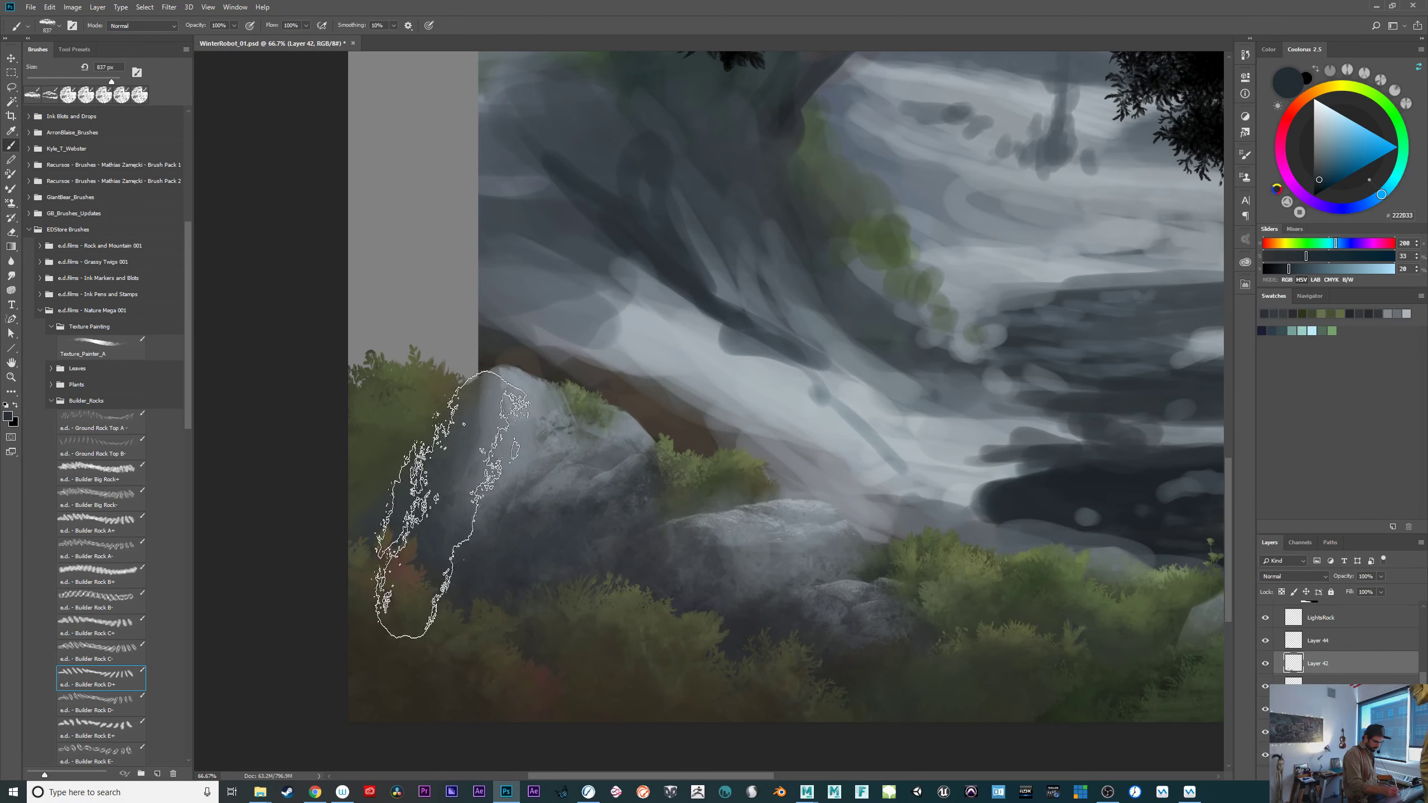
# Try dark Builder Rock D+ stamps on the left face of the large pointed rock in Layer 42 and undo them.
pyautogui.hotkey('ctrl', 'z')
pyautogui.click(437, 497)
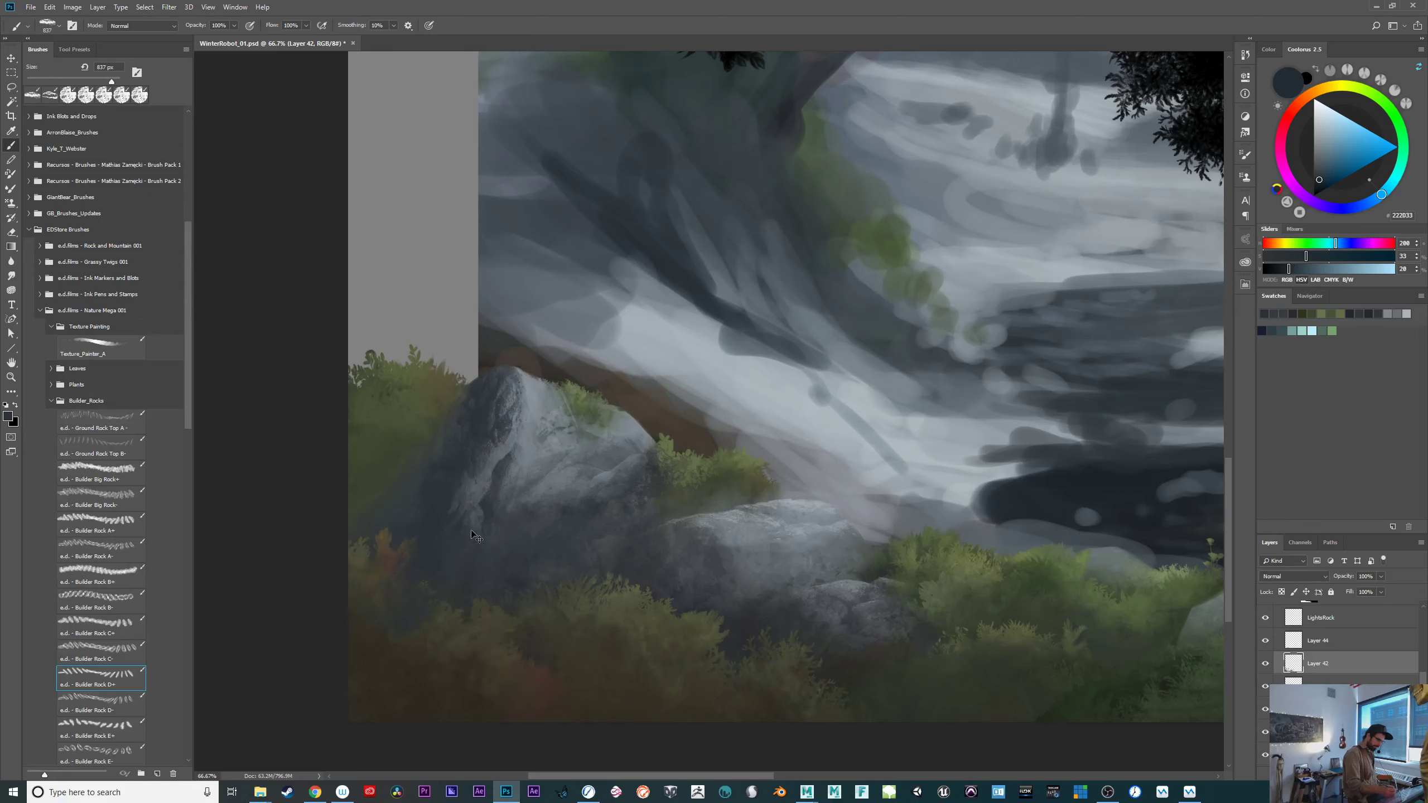
pyautogui.click(459, 492)
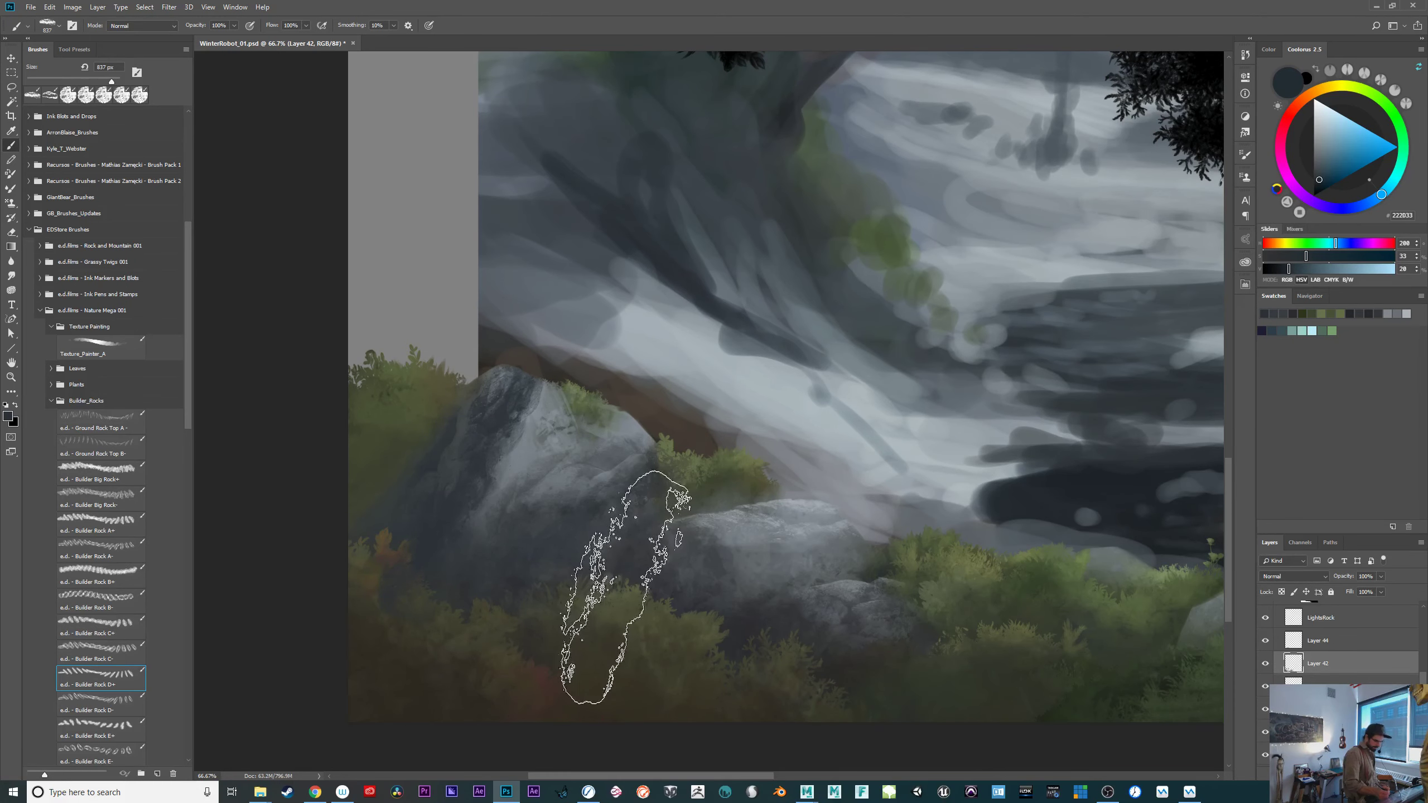
pyautogui.press('e')
pyautogui.click(493, 455)
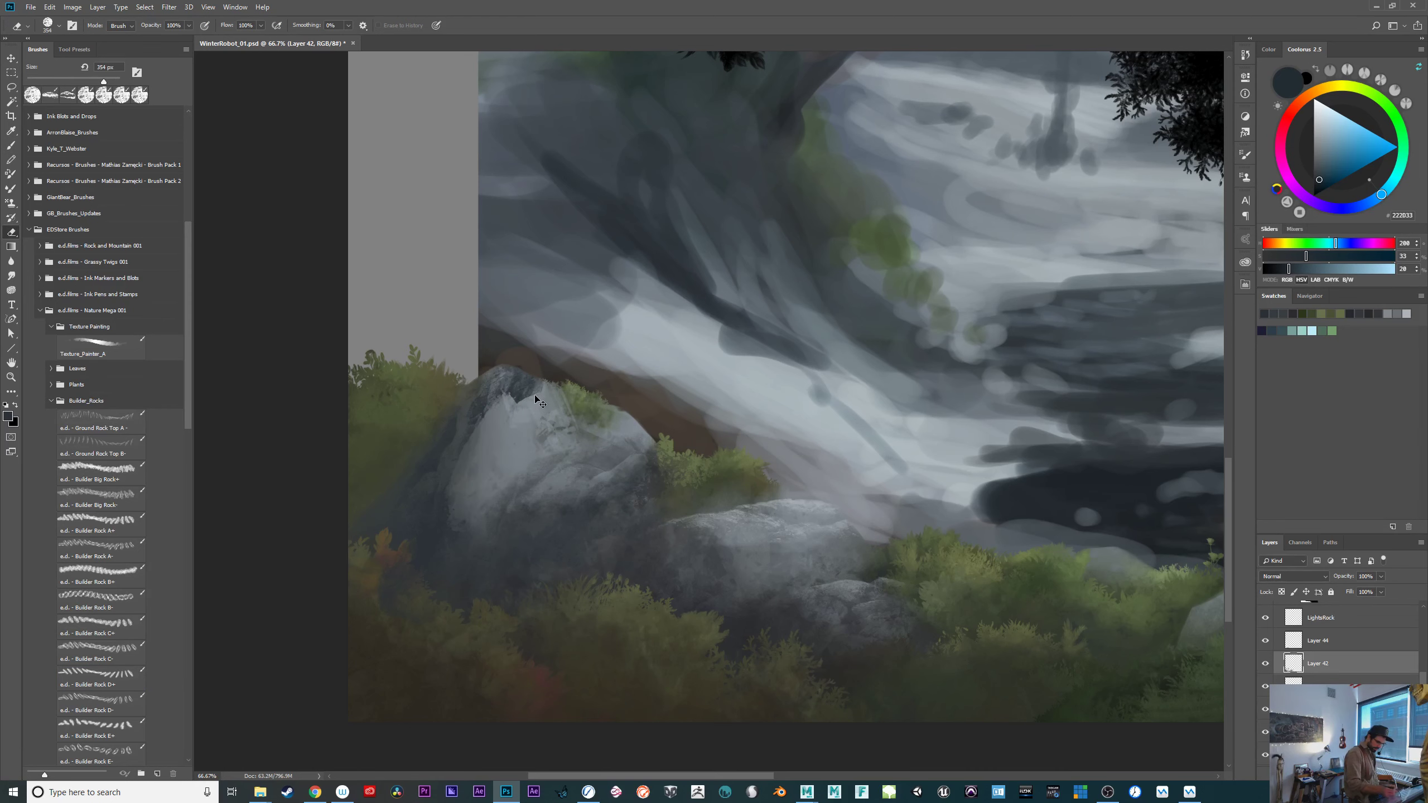
pyautogui.hotkey('ctrl', 'alt', 'z')
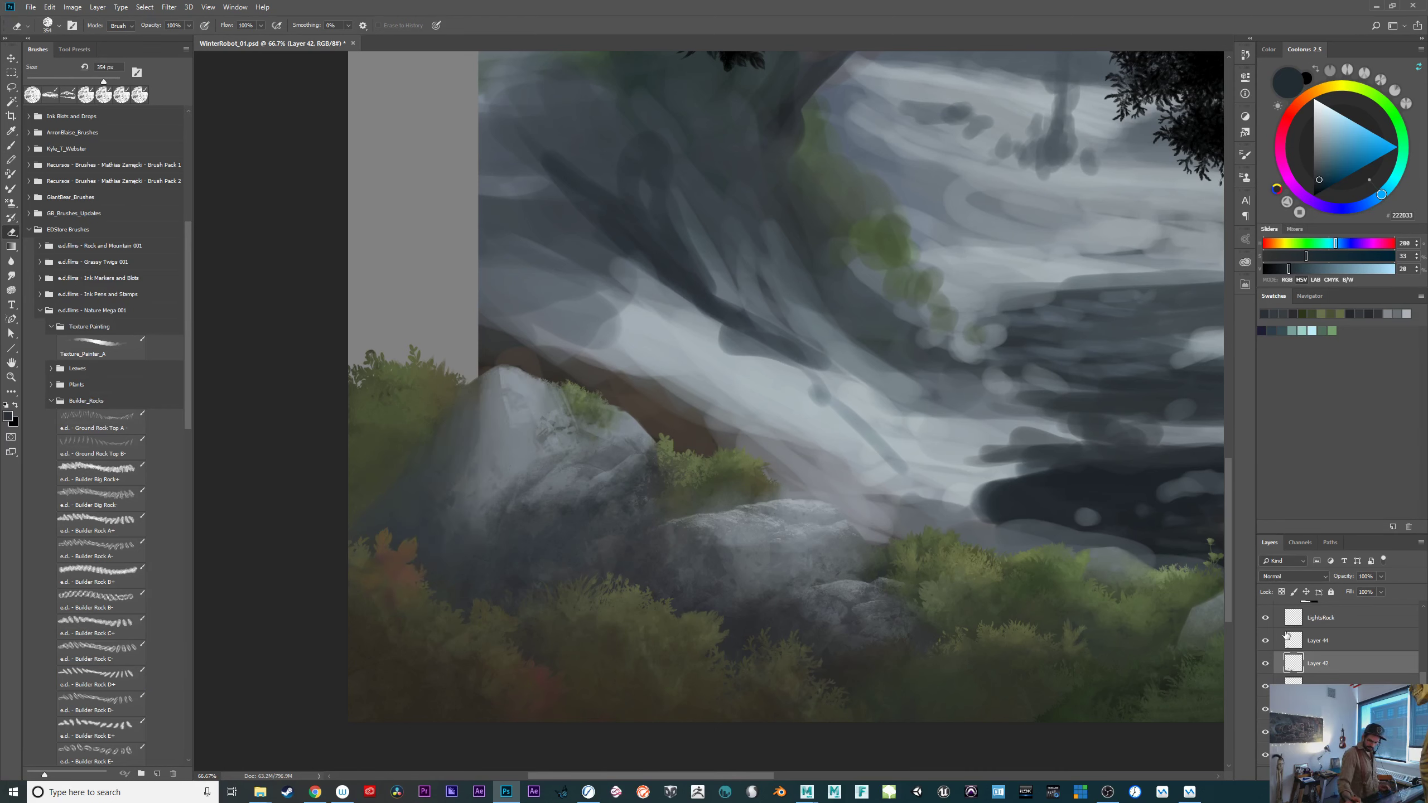
# Add a new layer below LightsRock and stamp dark Builder Rock D+ texture on the left face of the large pointed rock.
pyautogui.click(1323, 621)
pyautogui.click(1336, 644)
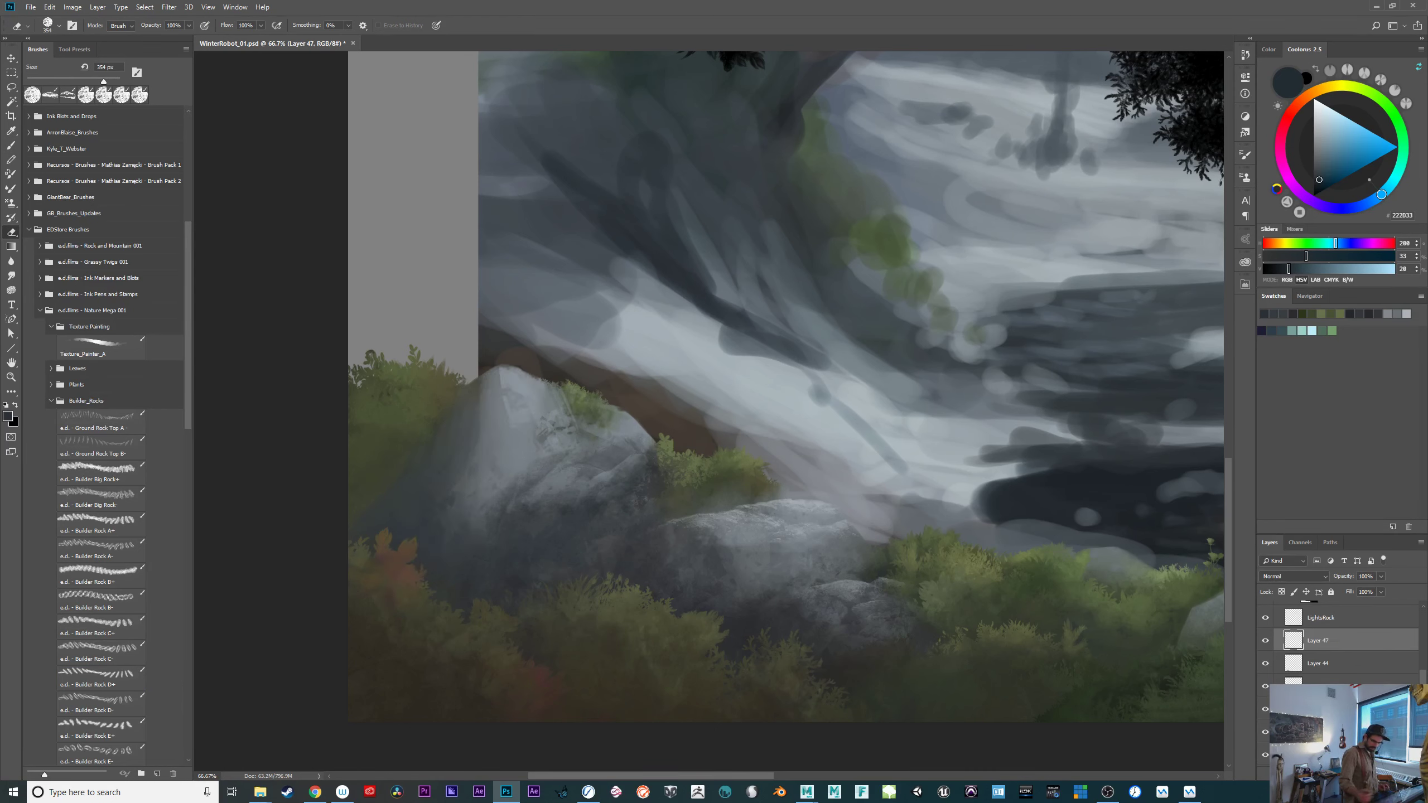
pyautogui.press('b')
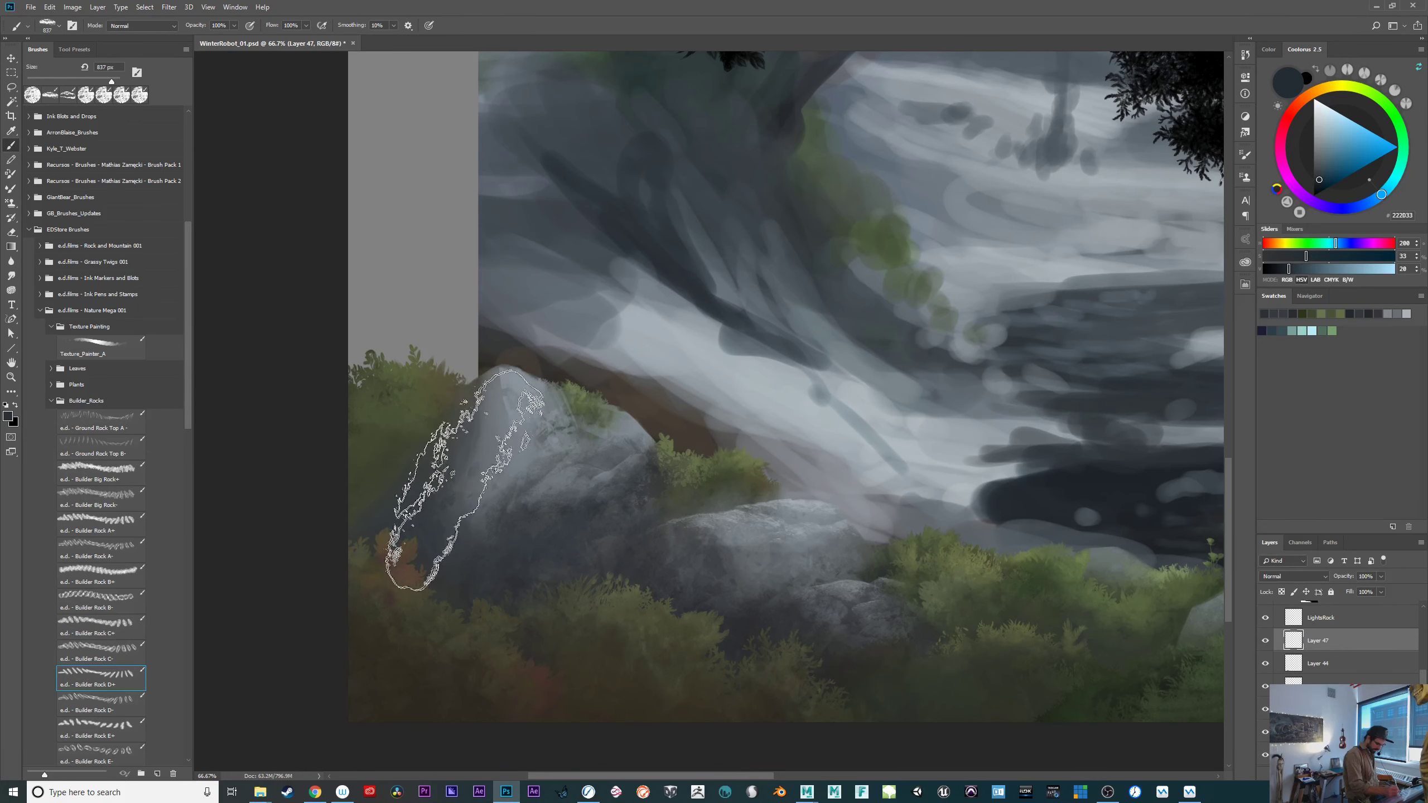
pyautogui.moveTo(462, 484); pyautogui.dragTo(458, 482)
pyautogui.hotkey('ctrl', 'z')
# Erase the dark texture from the pointed rock's peak and lit face, softening its edges with the eraser at 50% opacity and 30% flow.
pyautogui.press('e')
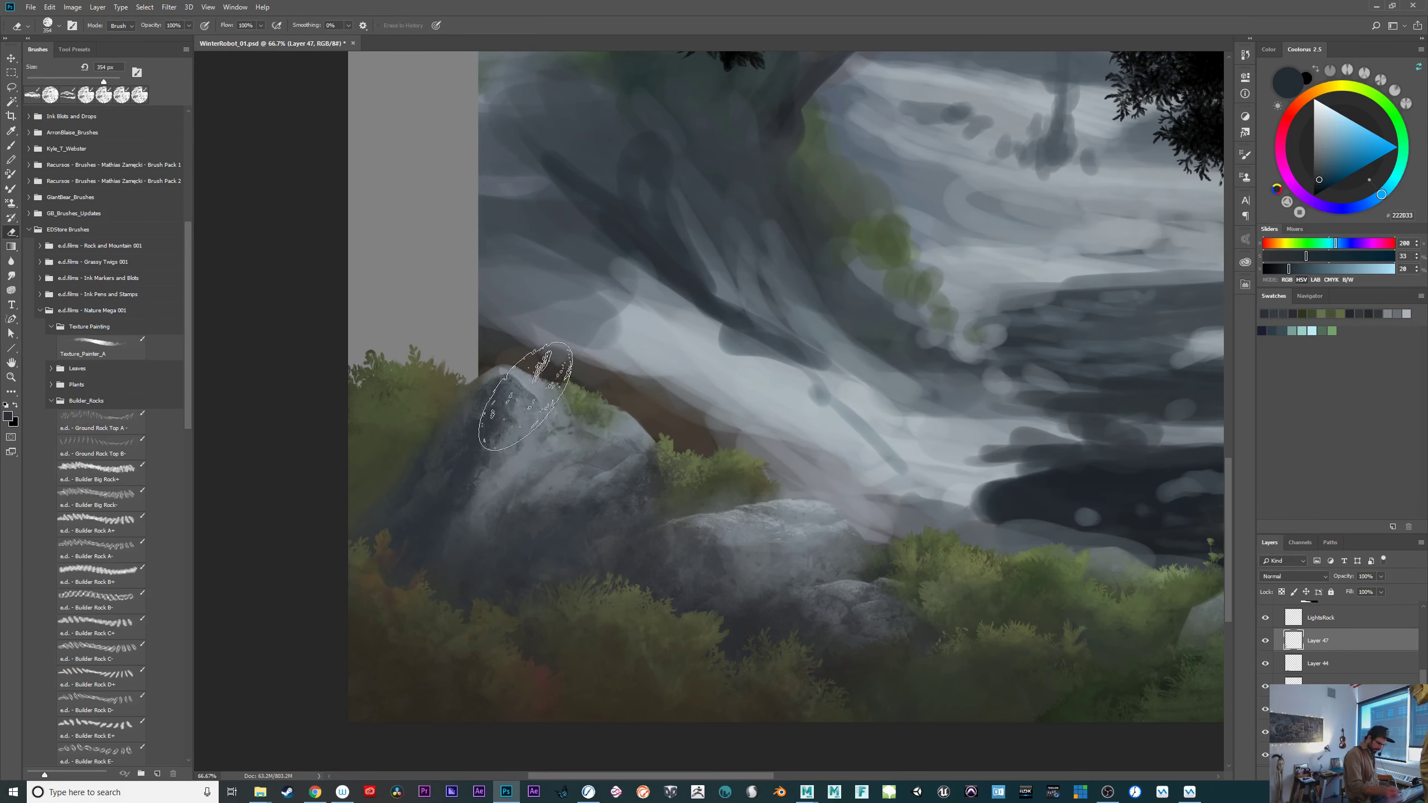
pyautogui.moveTo(535, 393); pyautogui.dragTo(517, 370)
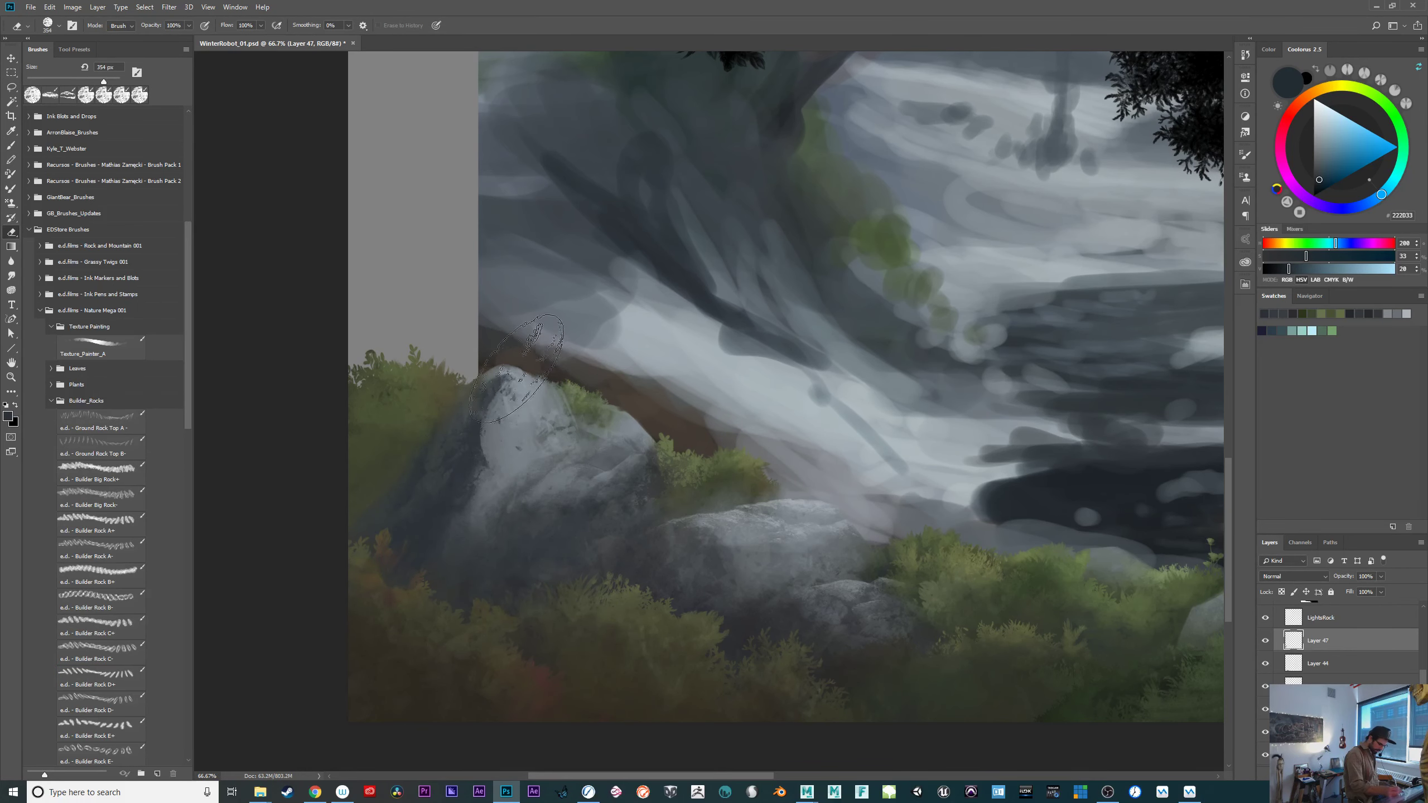
pyautogui.click(538, 450)
pyautogui.moveTo(537, 448)
pyautogui.mouseDown()
pyautogui.moveTo(523, 404)
pyautogui.moveTo(552, 440)
pyautogui.moveTo(556, 486)
pyautogui.moveTo(515, 394)
pyautogui.mouseUp()
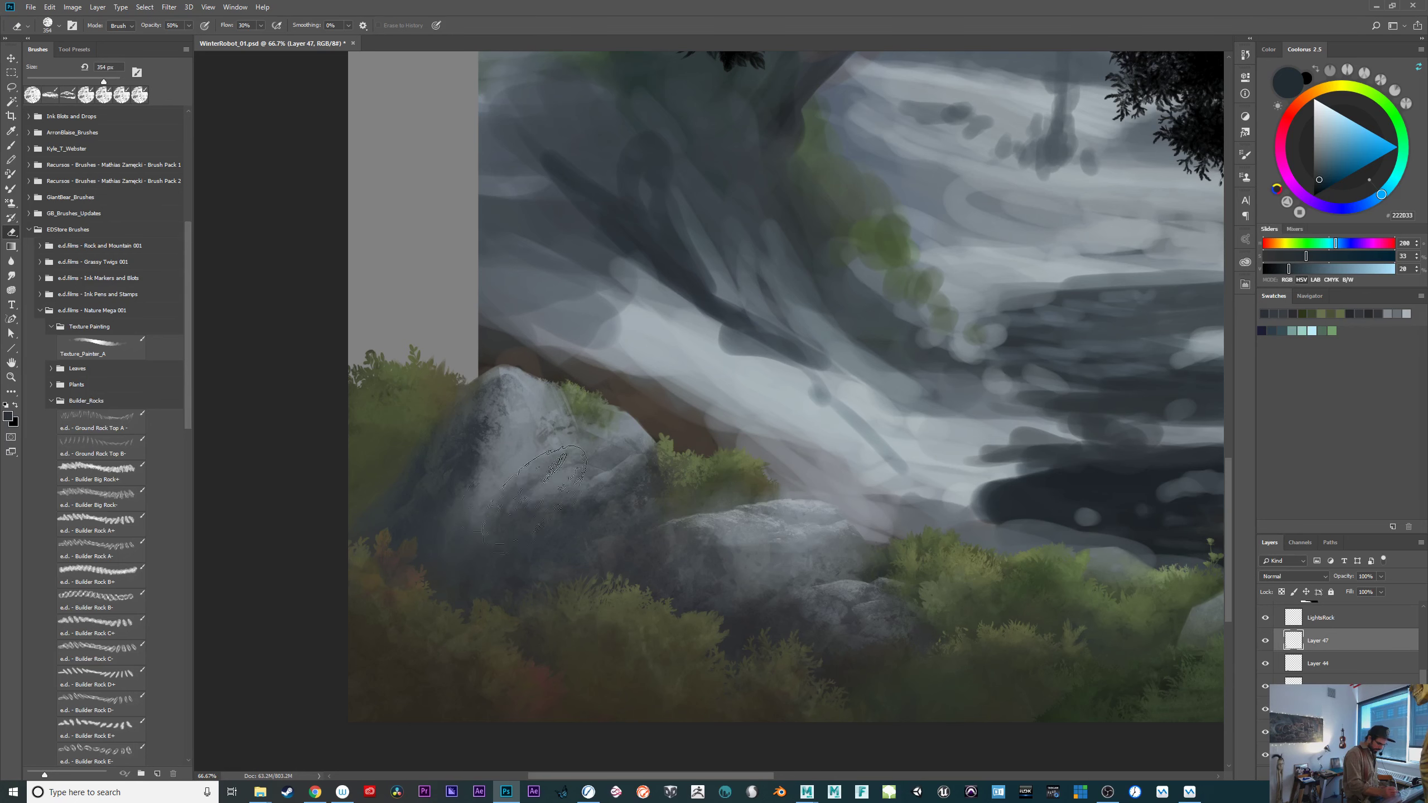
pyautogui.press('[')
pyautogui.moveTo(439, 446)
pyautogui.mouseDown()
pyautogui.moveTo(451, 443)
pyautogui.moveTo(431, 438)
pyautogui.mouseUp()
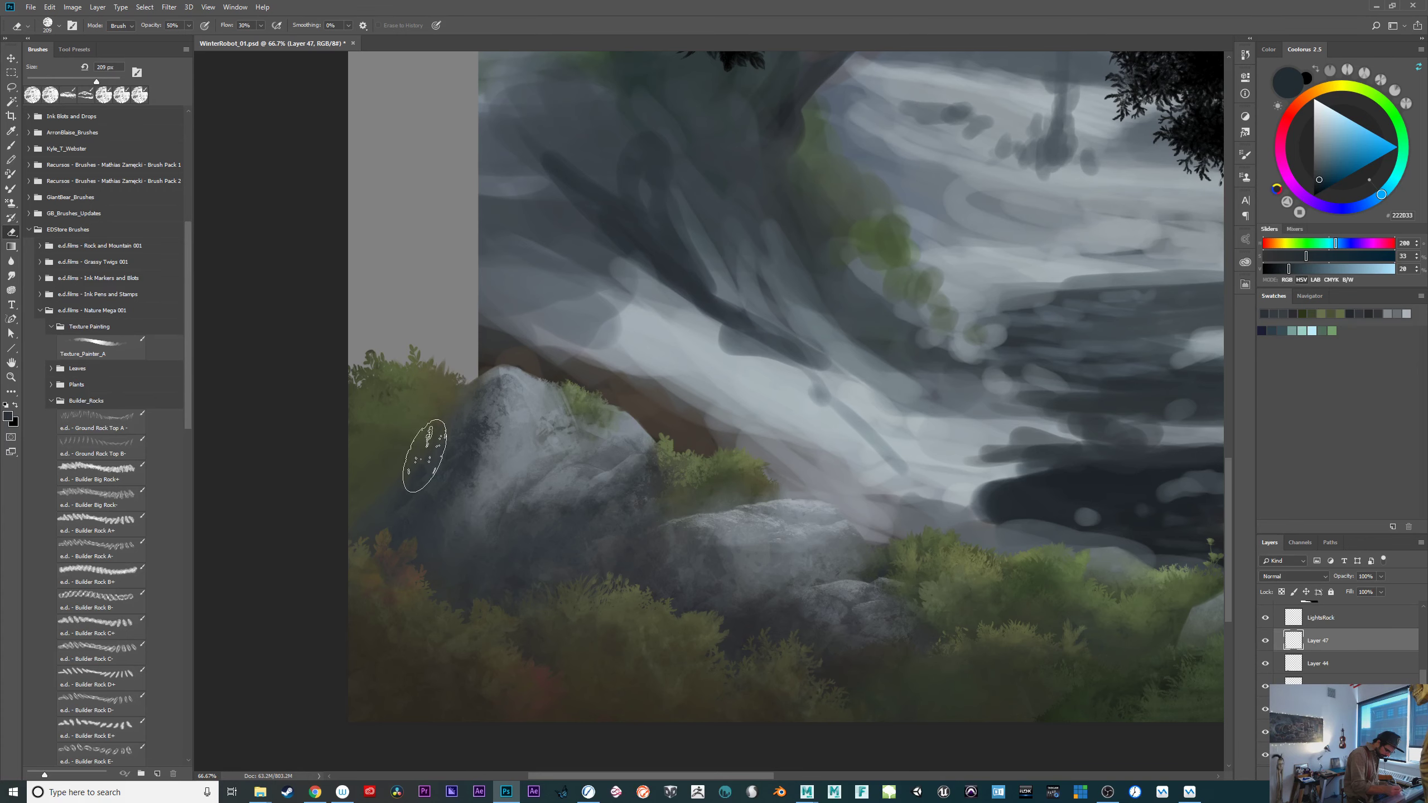
# Toggle Group 4's visibility to check it, and stamp dark Builder Rock D+ texture over the low bushes beneath the small rounded rock.
pyautogui.moveTo(957, 594); pyautogui.dragTo(974, 590)
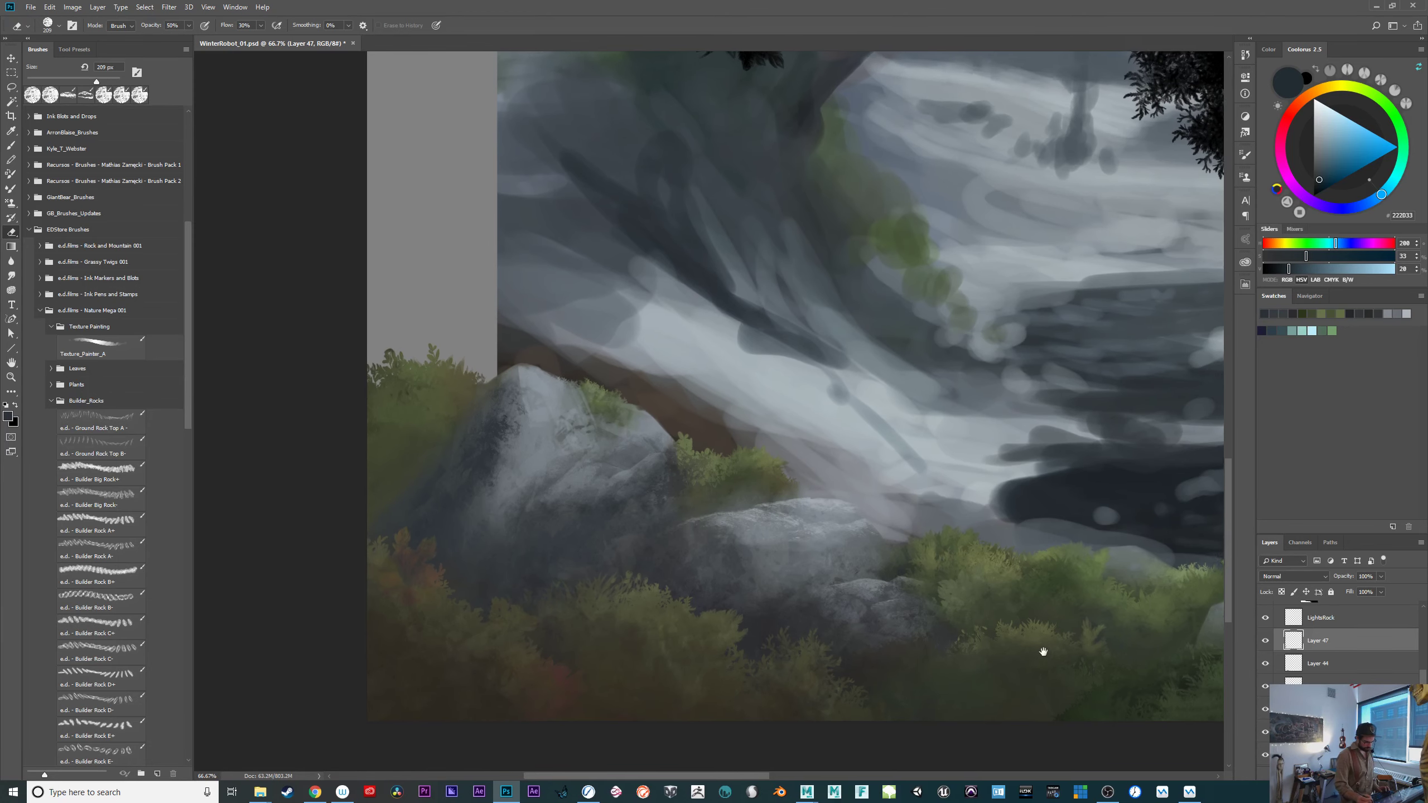
pyautogui.moveTo(1020, 632); pyautogui.dragTo(759, 526)
pyautogui.press('b')
pyautogui.moveTo(910, 640); pyautogui.dragTo(676, 619)
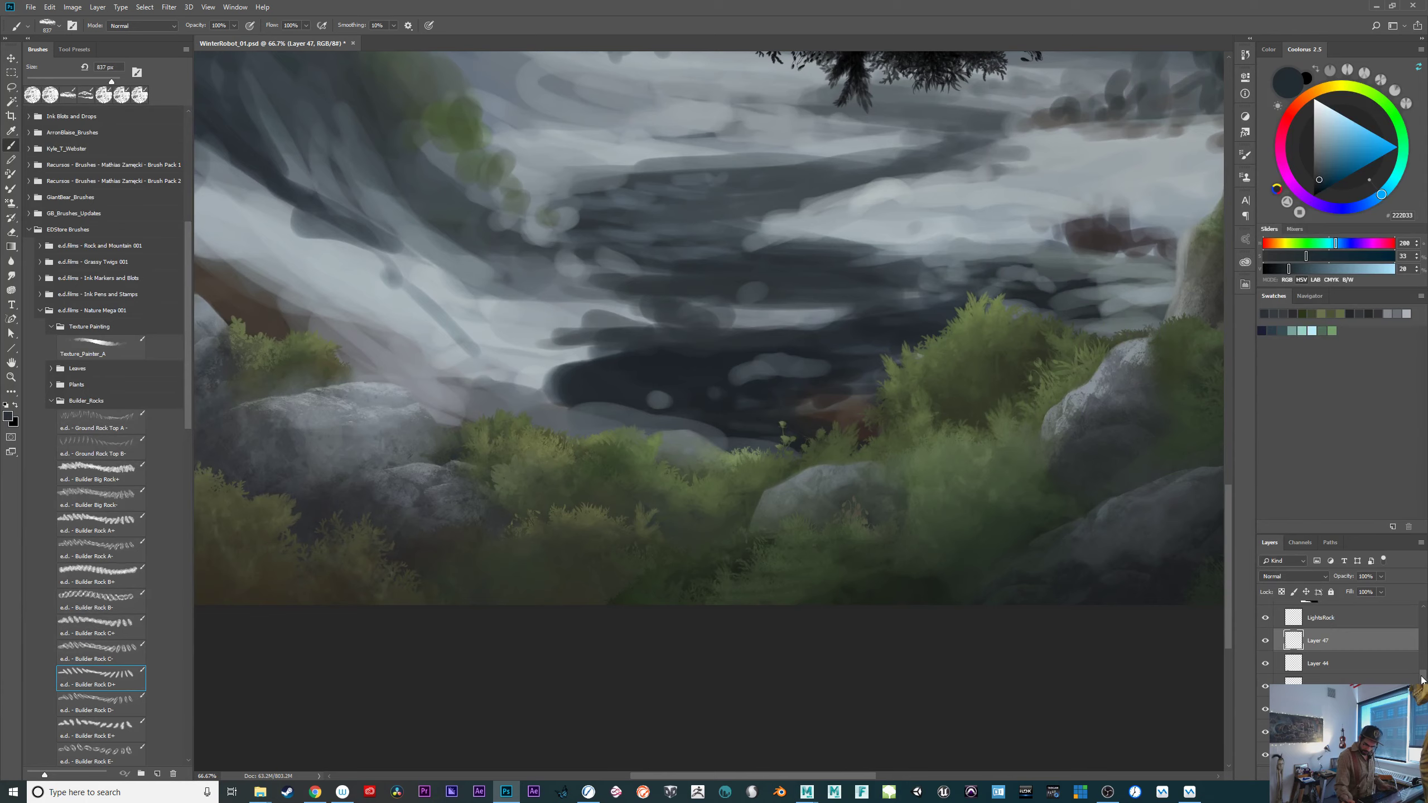
pyautogui.moveTo(1423, 681); pyautogui.dragTo(1422, 672)
pyautogui.click(1266, 625)
pyautogui.click(1266, 624)
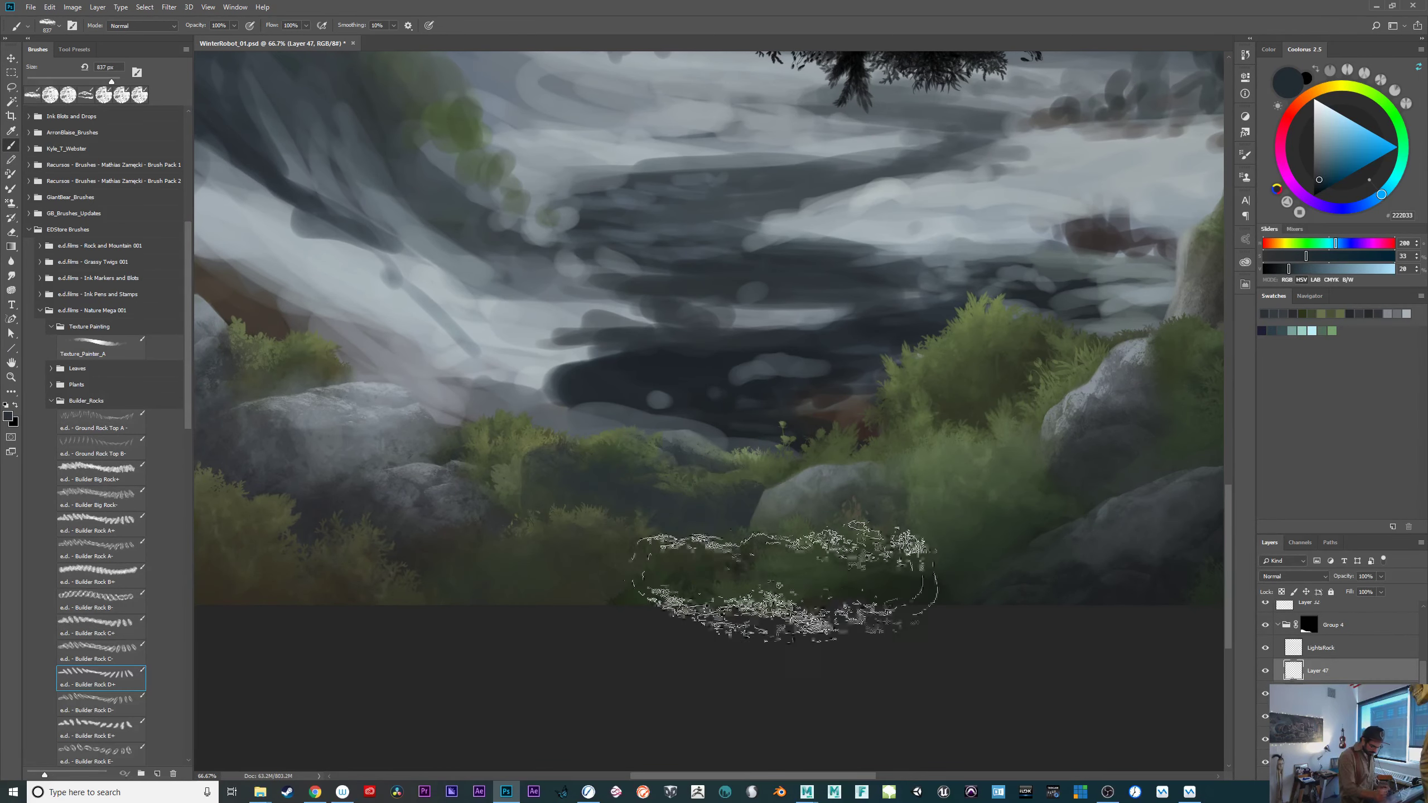
pyautogui.press('e')
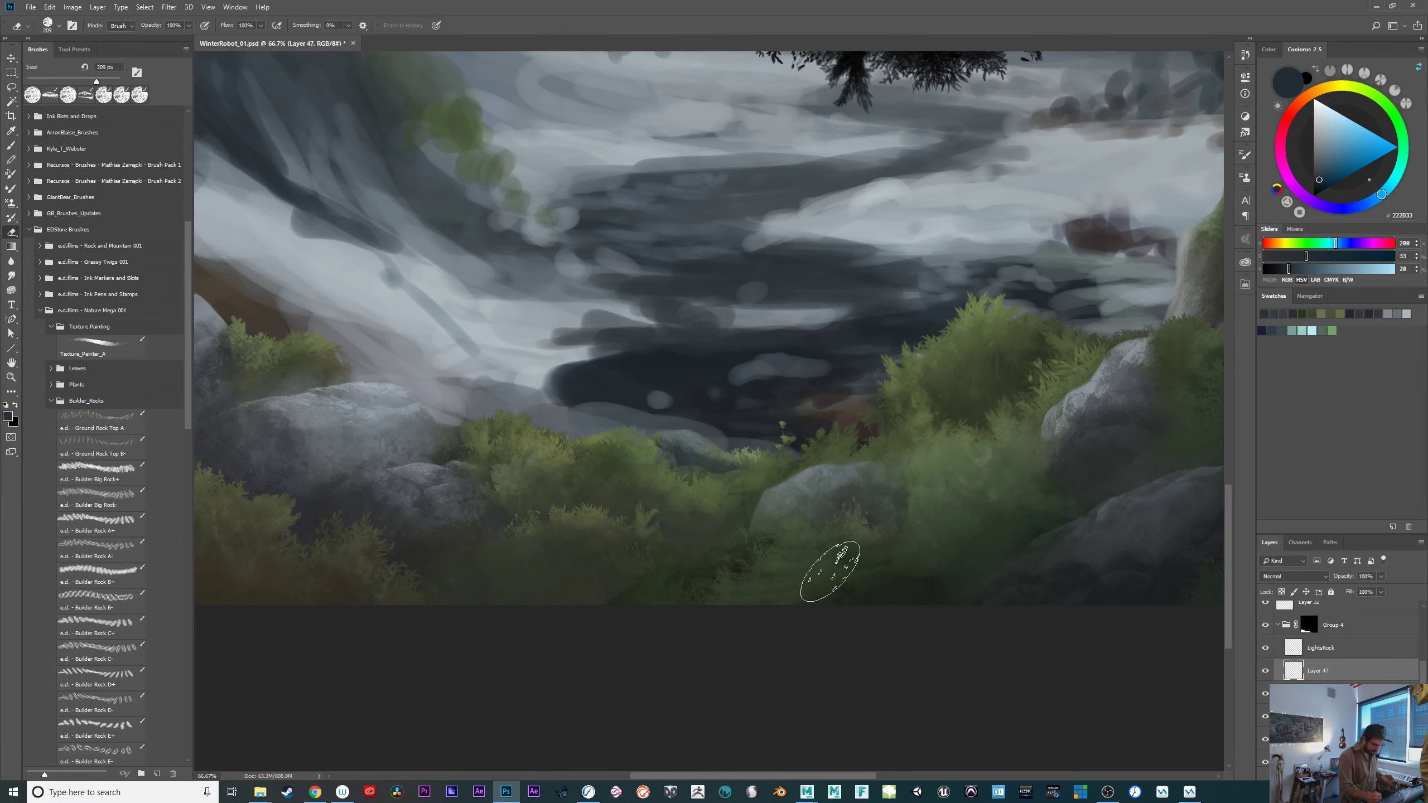
# Stamp mid-grey #65686A Ground Rock Top B- texture along the left edge of the large pointed rock on a new layer.
pyautogui.moveTo(857, 594)
pyautogui.mouseDown()
pyautogui.moveTo(839, 590)
pyautogui.moveTo(943, 605)
pyautogui.mouseUp()
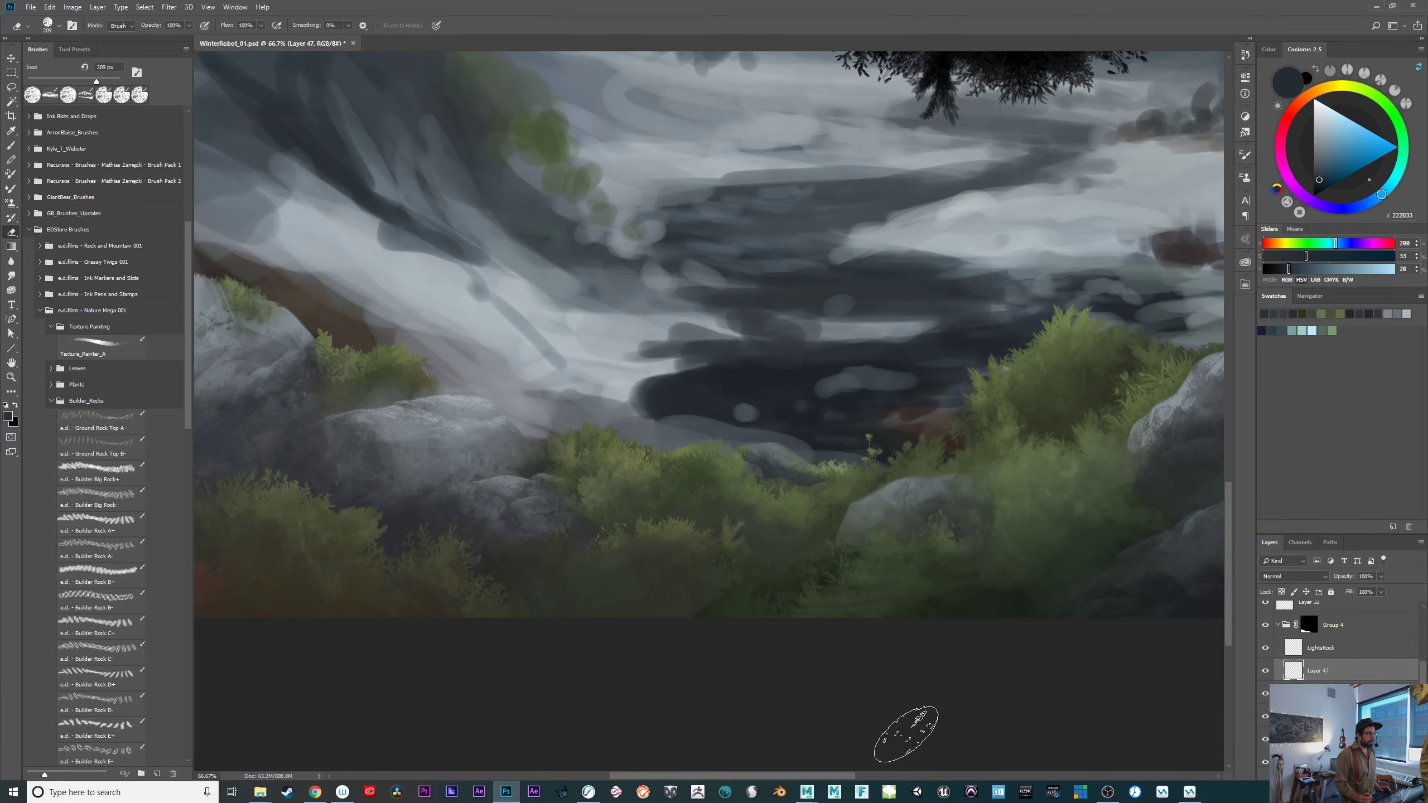
pyautogui.moveTo(899, 649)
pyautogui.mouseDown()
pyautogui.moveTo(886, 622)
pyautogui.moveTo(854, 615)
pyautogui.moveTo(875, 619)
pyautogui.mouseUp()
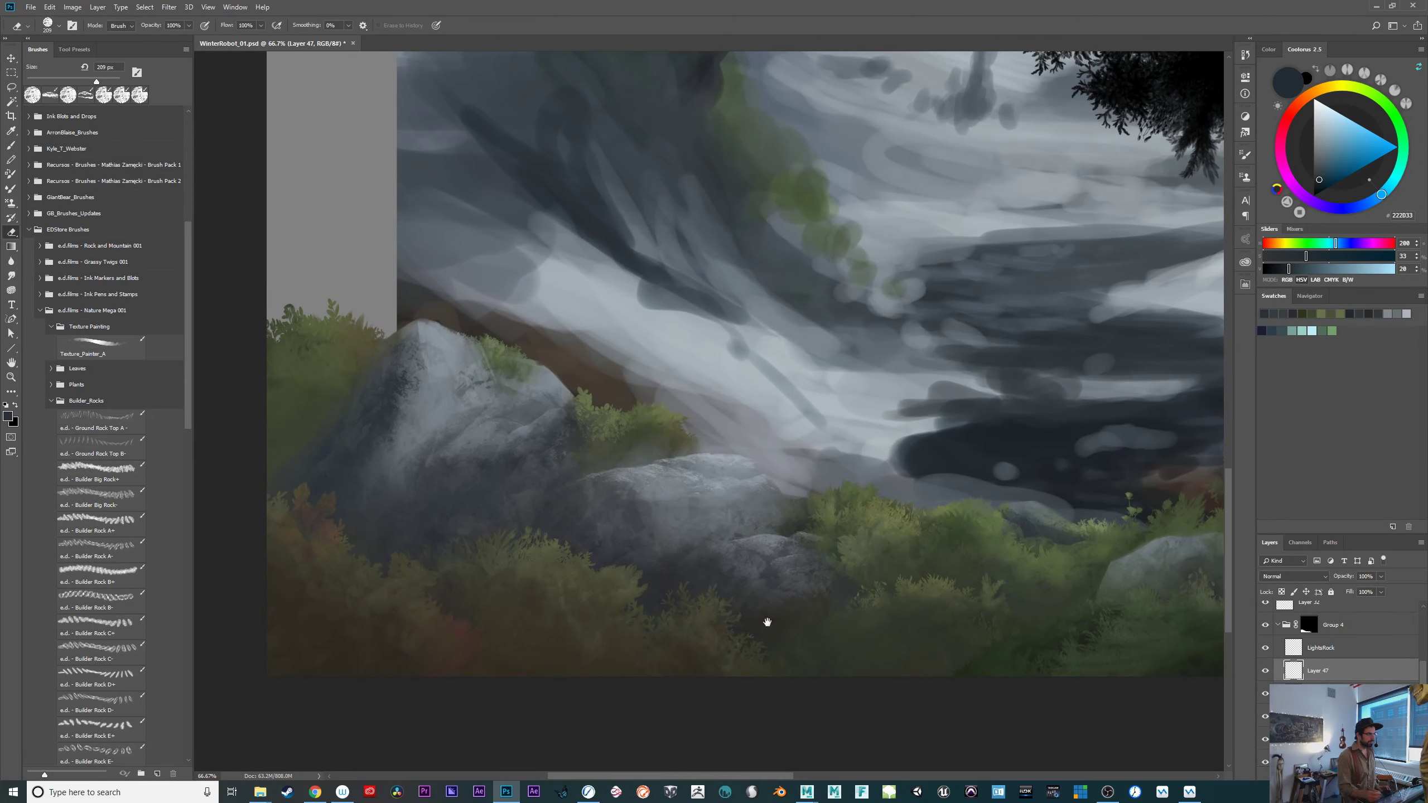
pyautogui.moveTo(768, 622); pyautogui.dragTo(903, 647)
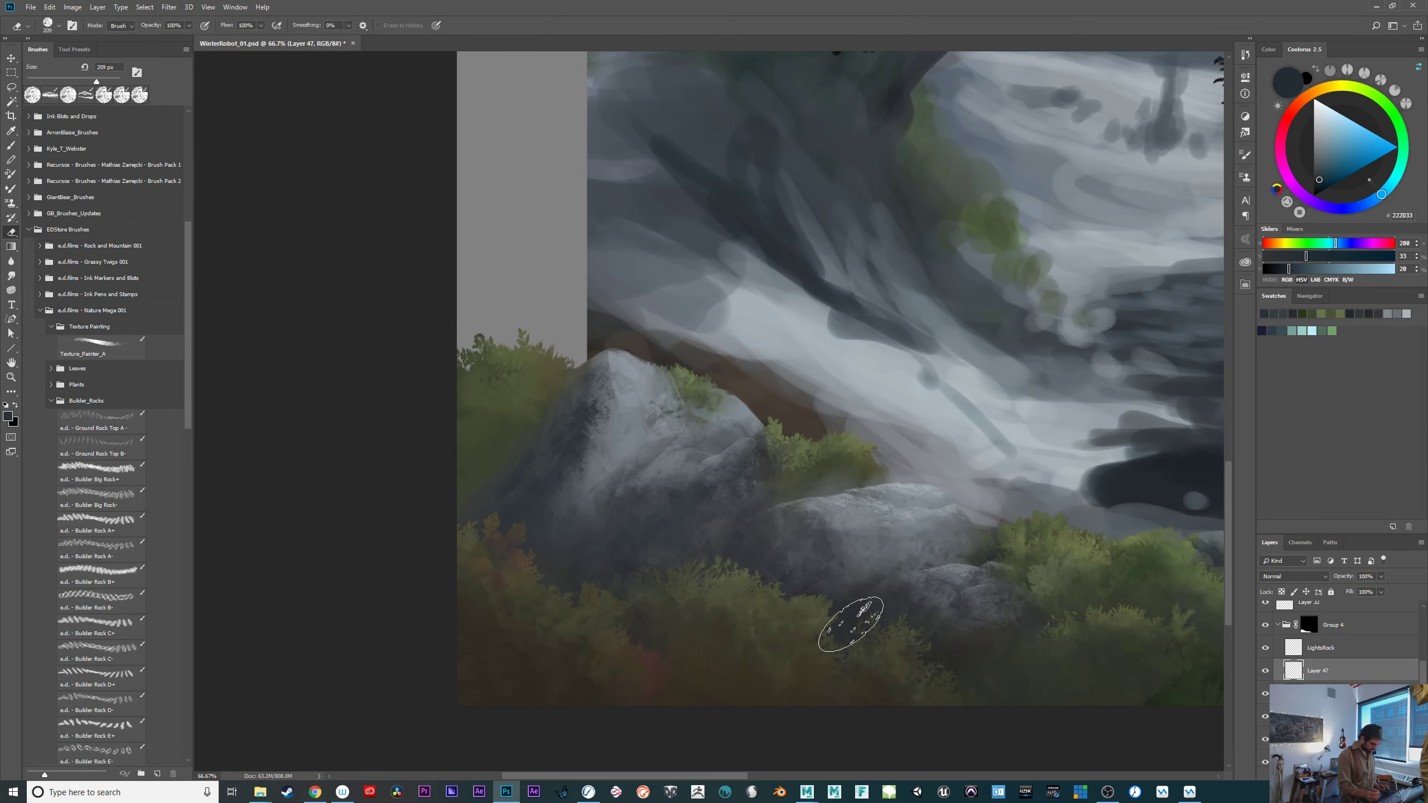
pyautogui.press('b')
pyautogui.moveTo(765, 621); pyautogui.dragTo(754, 635)
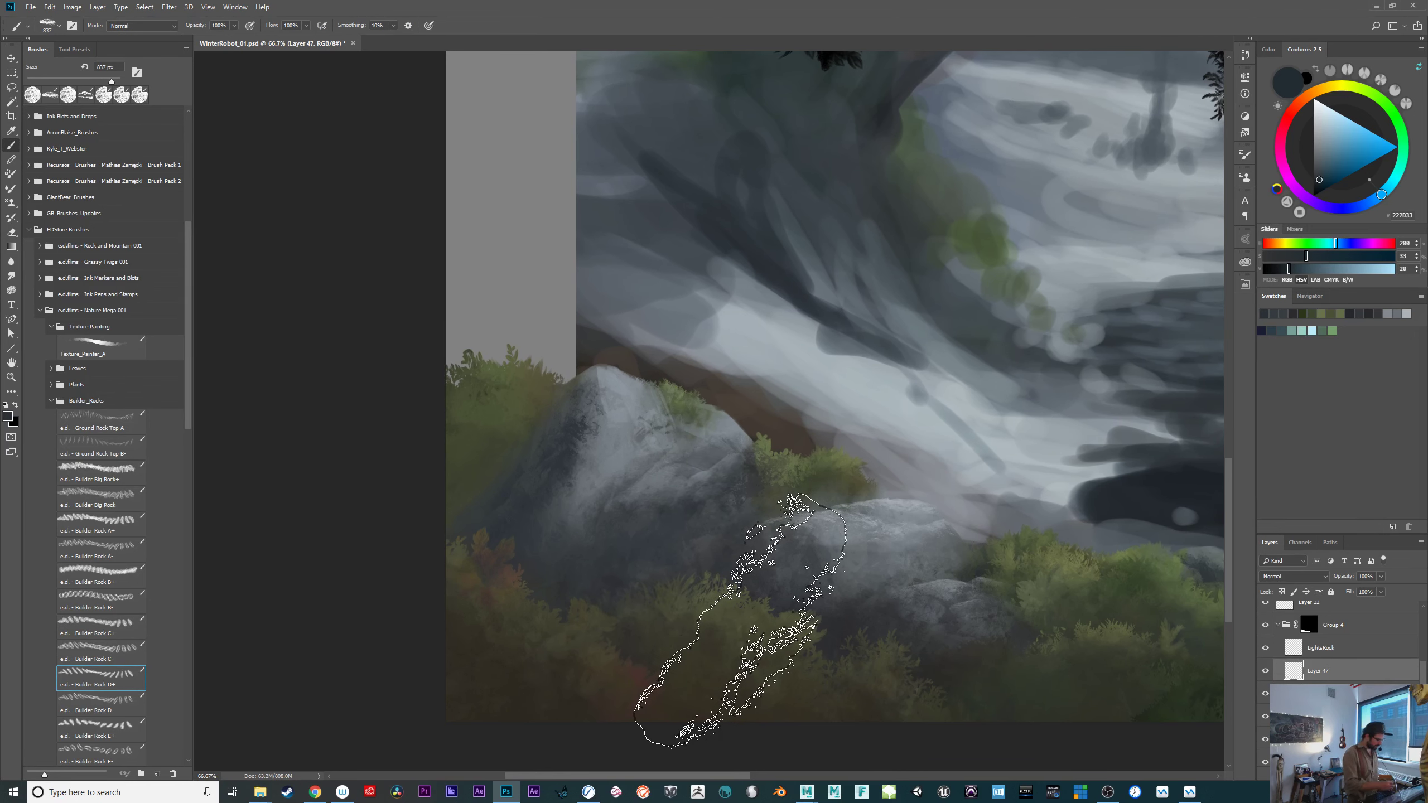
pyautogui.click(111, 446)
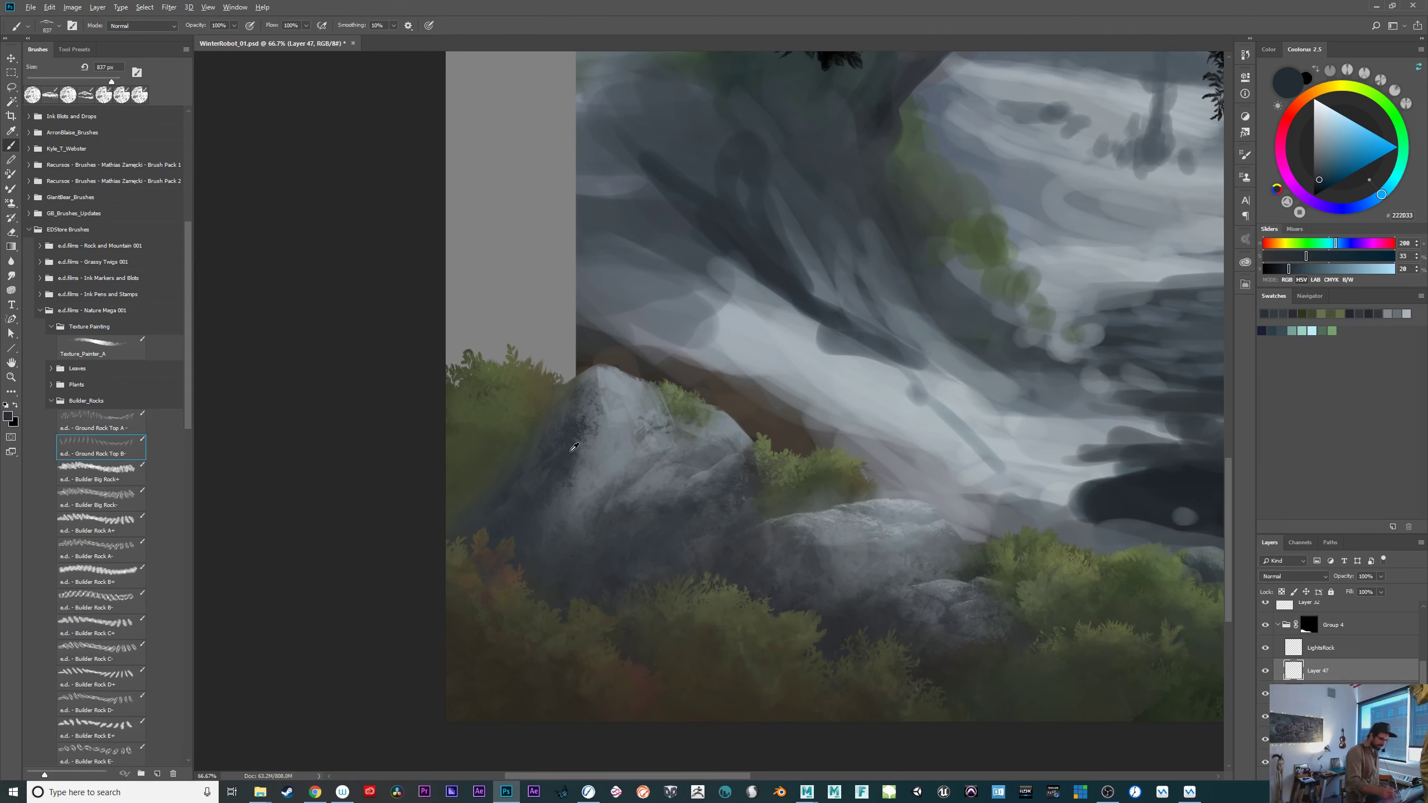
pyautogui.keyDown('alt'); pyautogui.click(555, 469); pyautogui.keyUp('alt')
pyautogui.moveTo(554, 470)
pyautogui.mouseDown()
pyautogui.moveTo(608, 466)
pyautogui.moveTo(568, 467)
pyautogui.mouseUp()
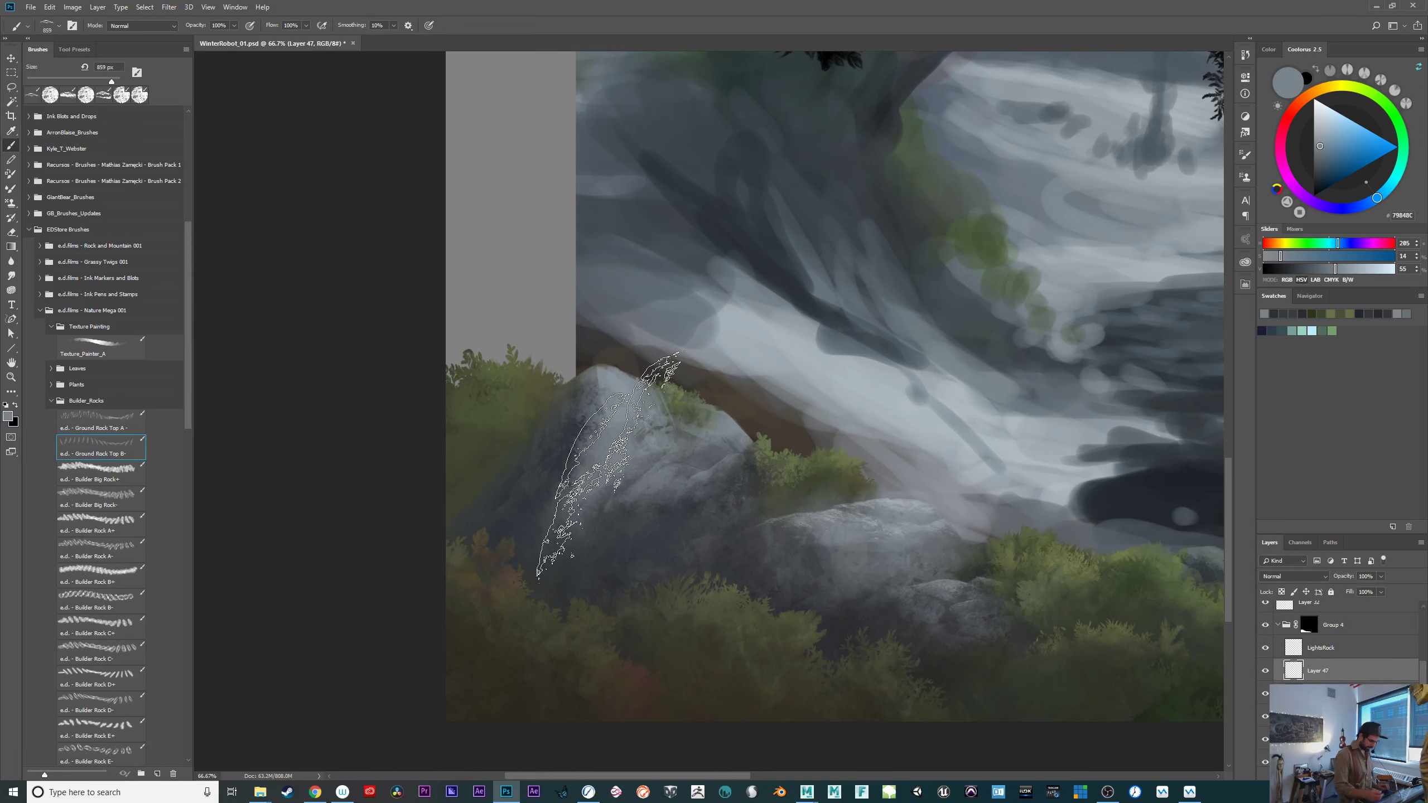
pyautogui.click(1315, 155)
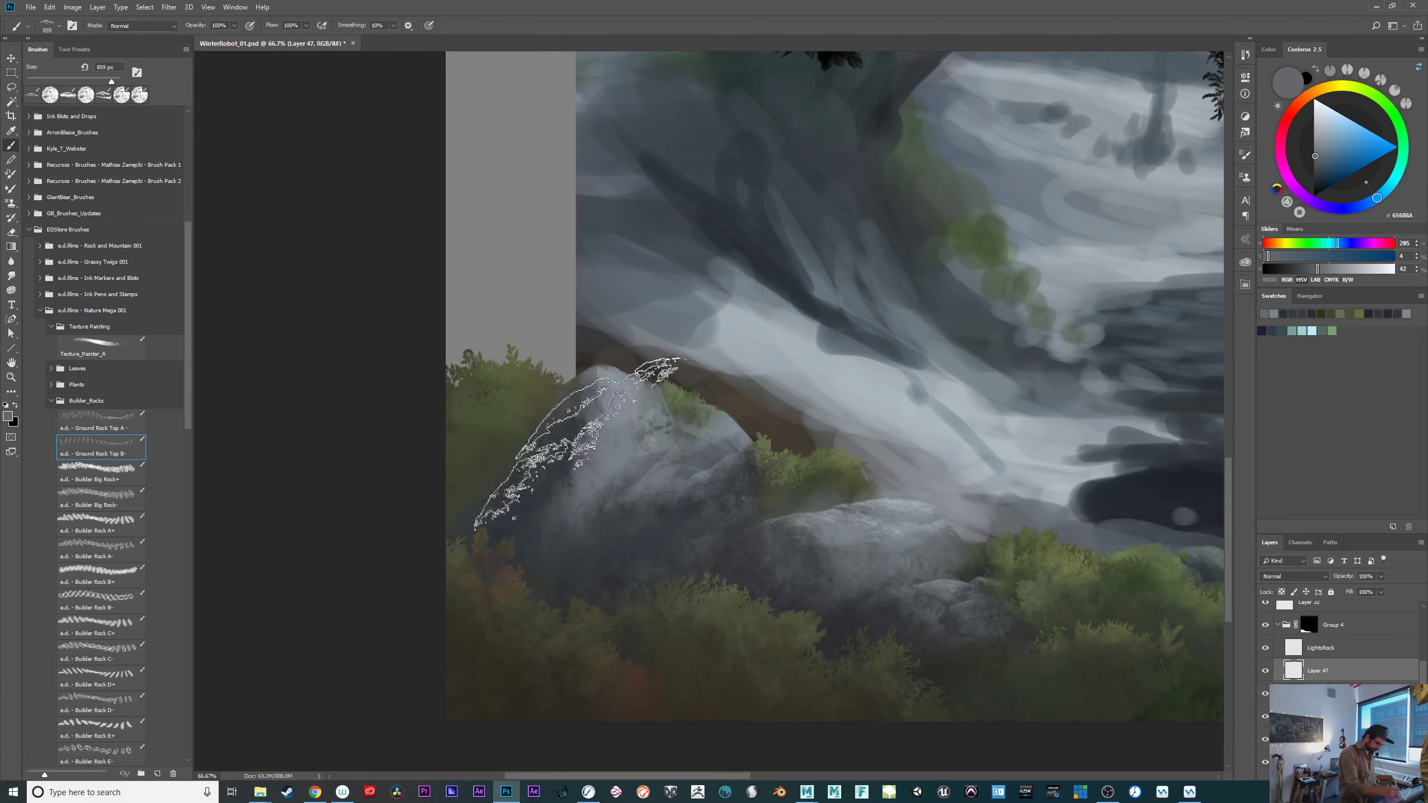
pyautogui.moveTo(577, 443); pyautogui.dragTo(531, 467)
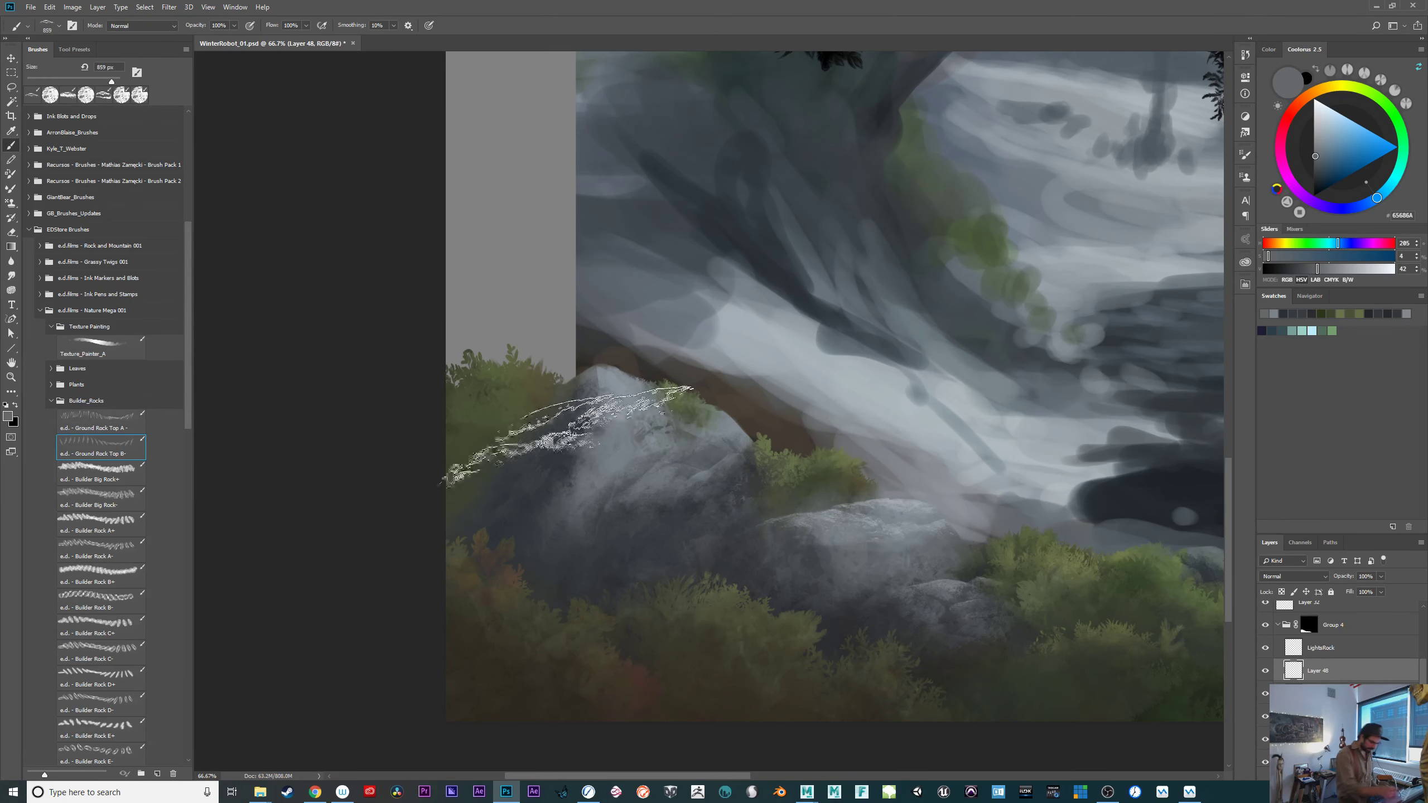
pyautogui.moveTo(577, 419); pyautogui.dragTo(579, 424)
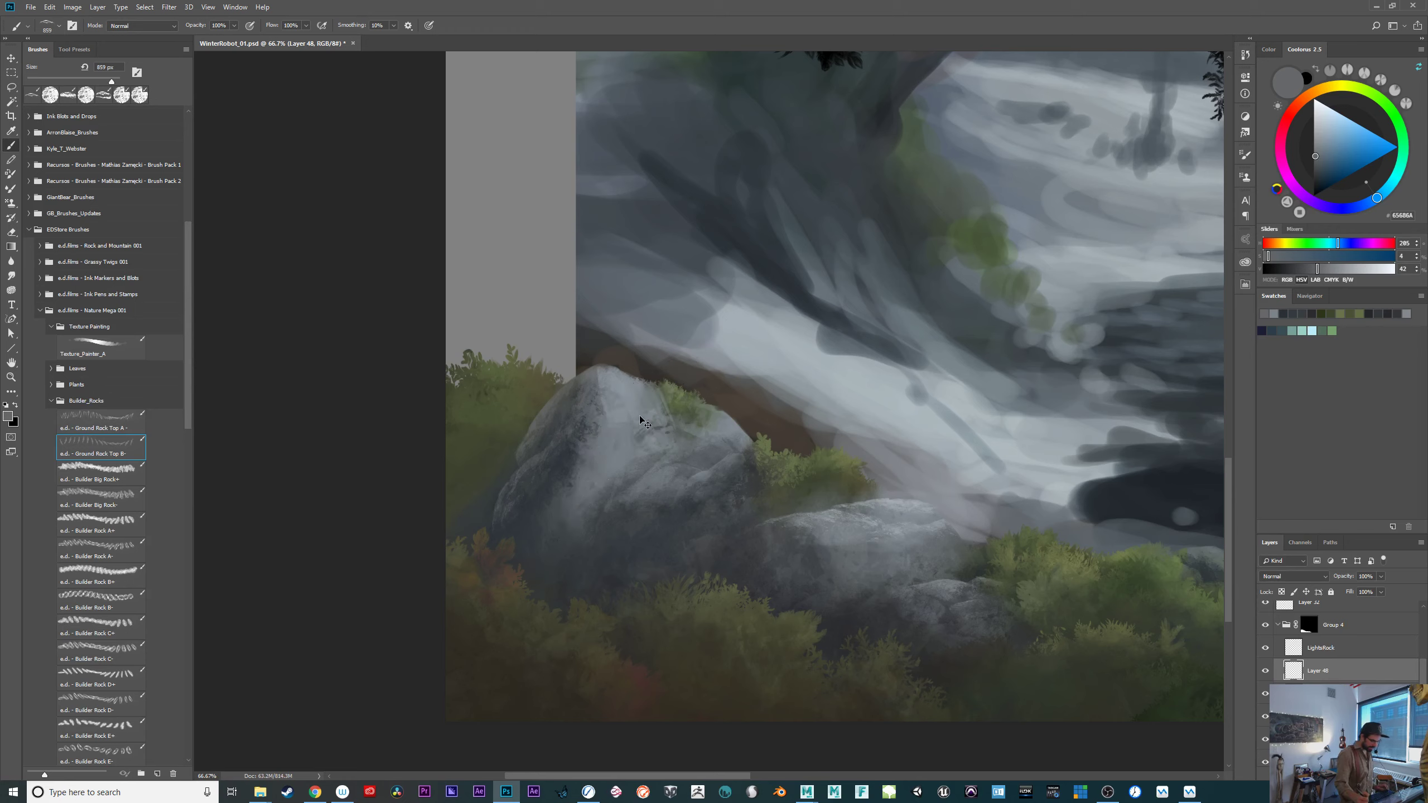
# Undo the last rock stamp, and stamp muted grey-green Ground Rock Top B- texture along the lower left edge of the large pointed rock.
pyautogui.hotkey('ctrl', 'z')
pyautogui.click(1315, 162)
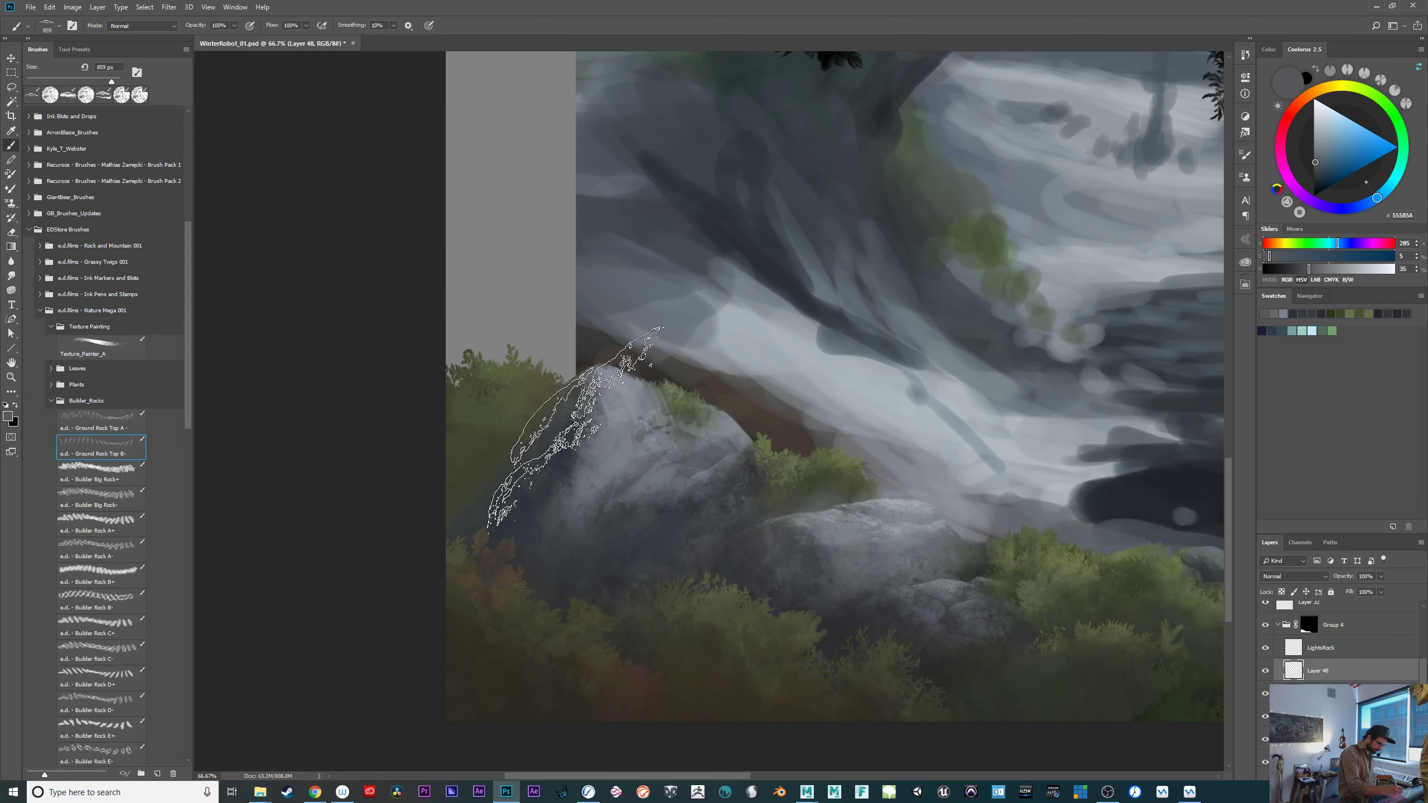
pyautogui.moveTo(861, 598); pyautogui.dragTo(948, 594)
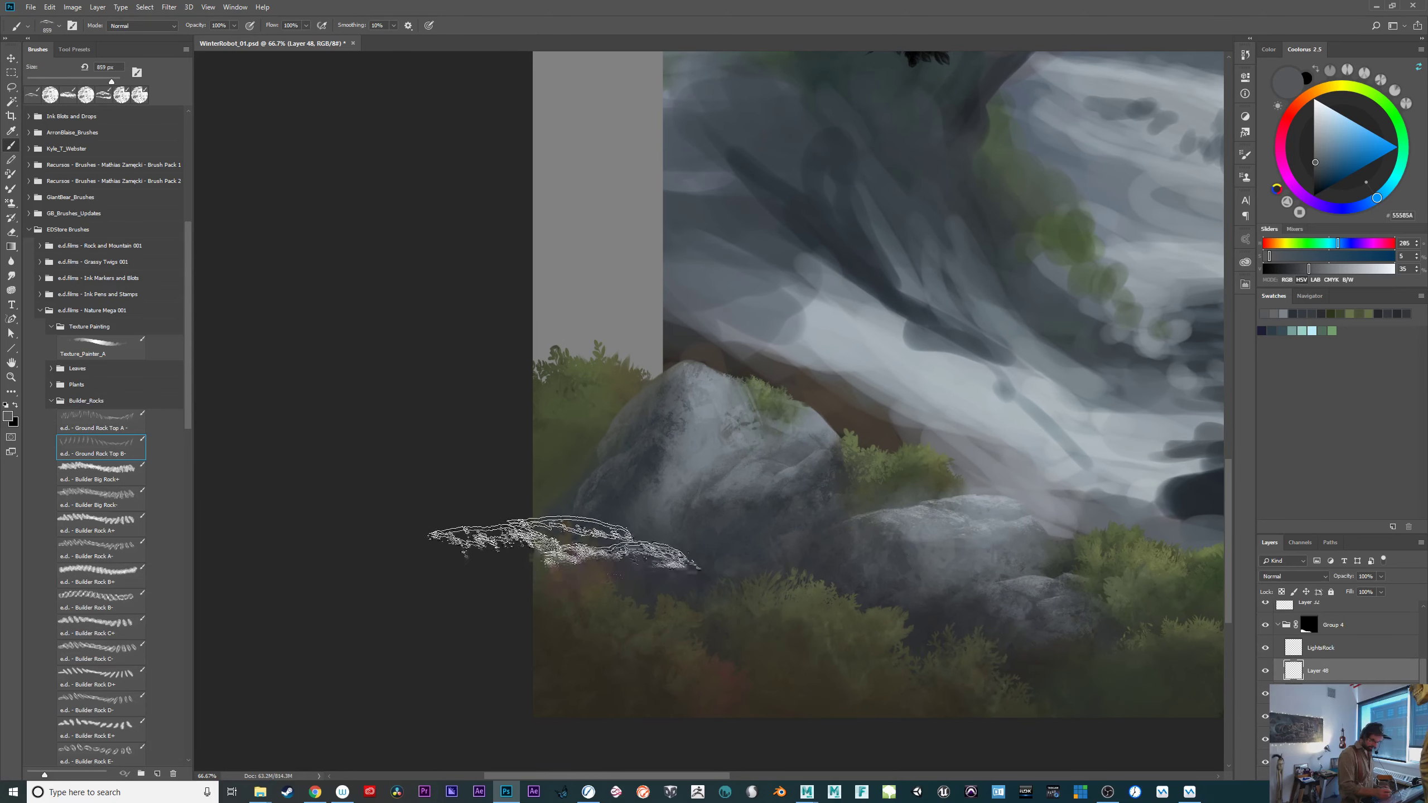
pyautogui.keyDown('alt'); pyautogui.click(578, 411); pyautogui.keyUp('alt')
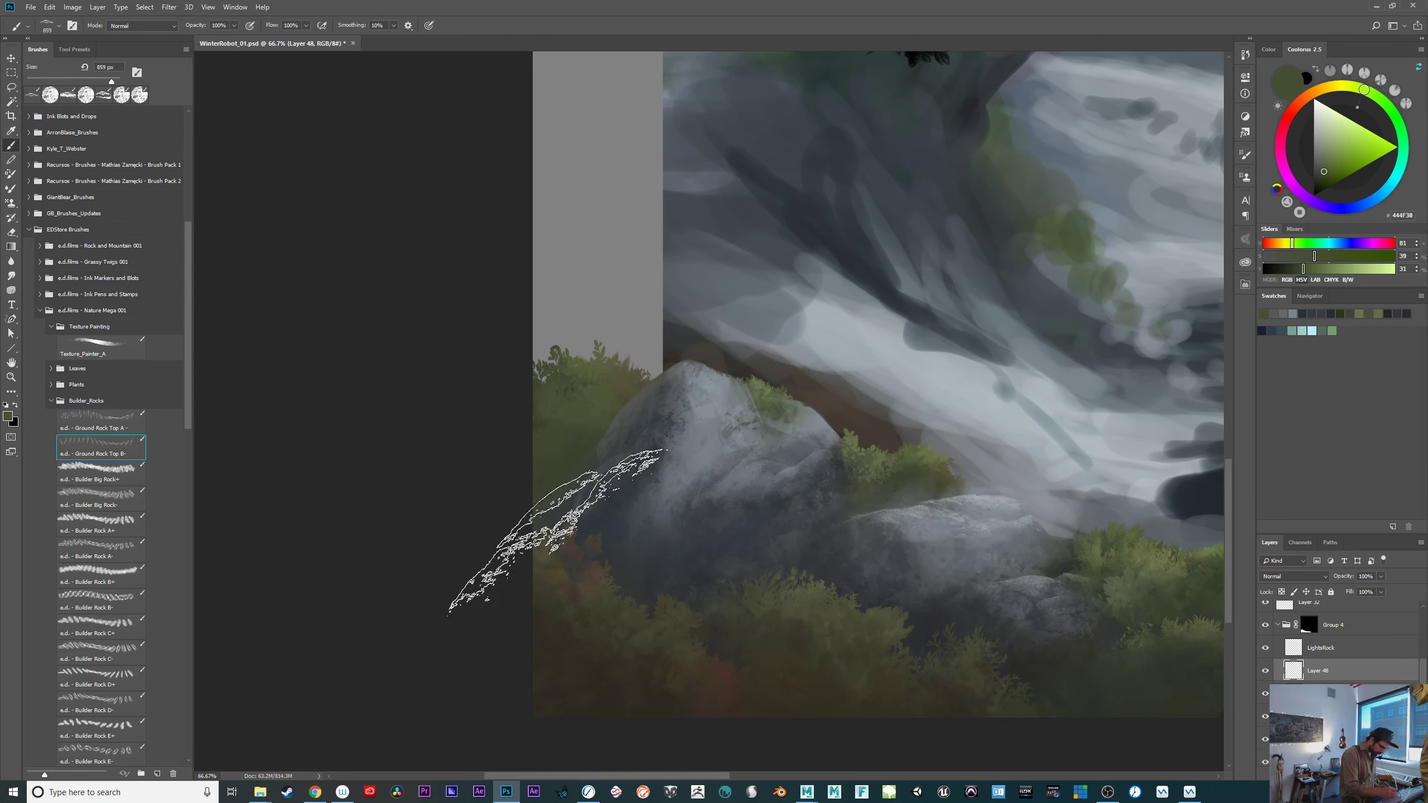
pyautogui.moveTo(1322, 158); pyautogui.dragTo(1319, 164)
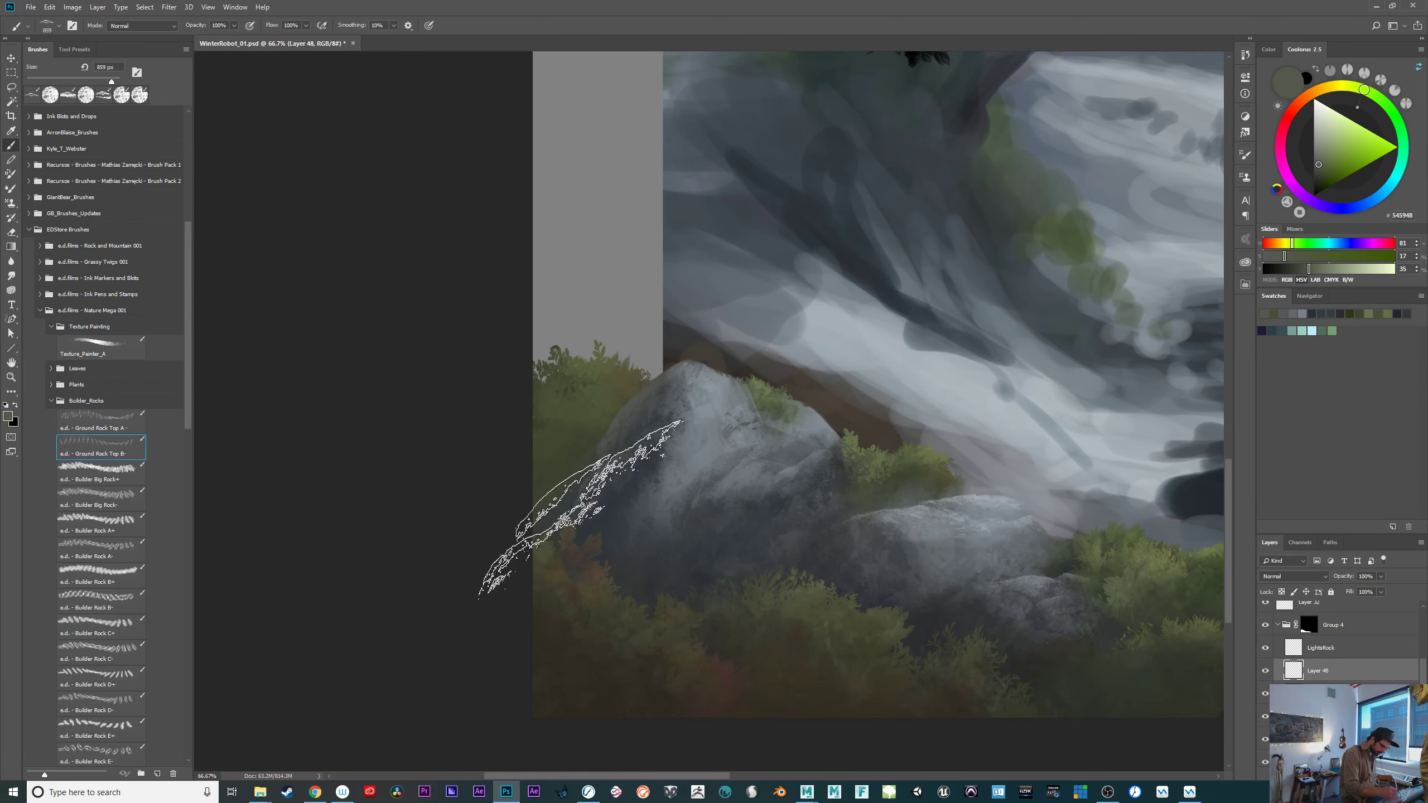
pyautogui.click(576, 518)
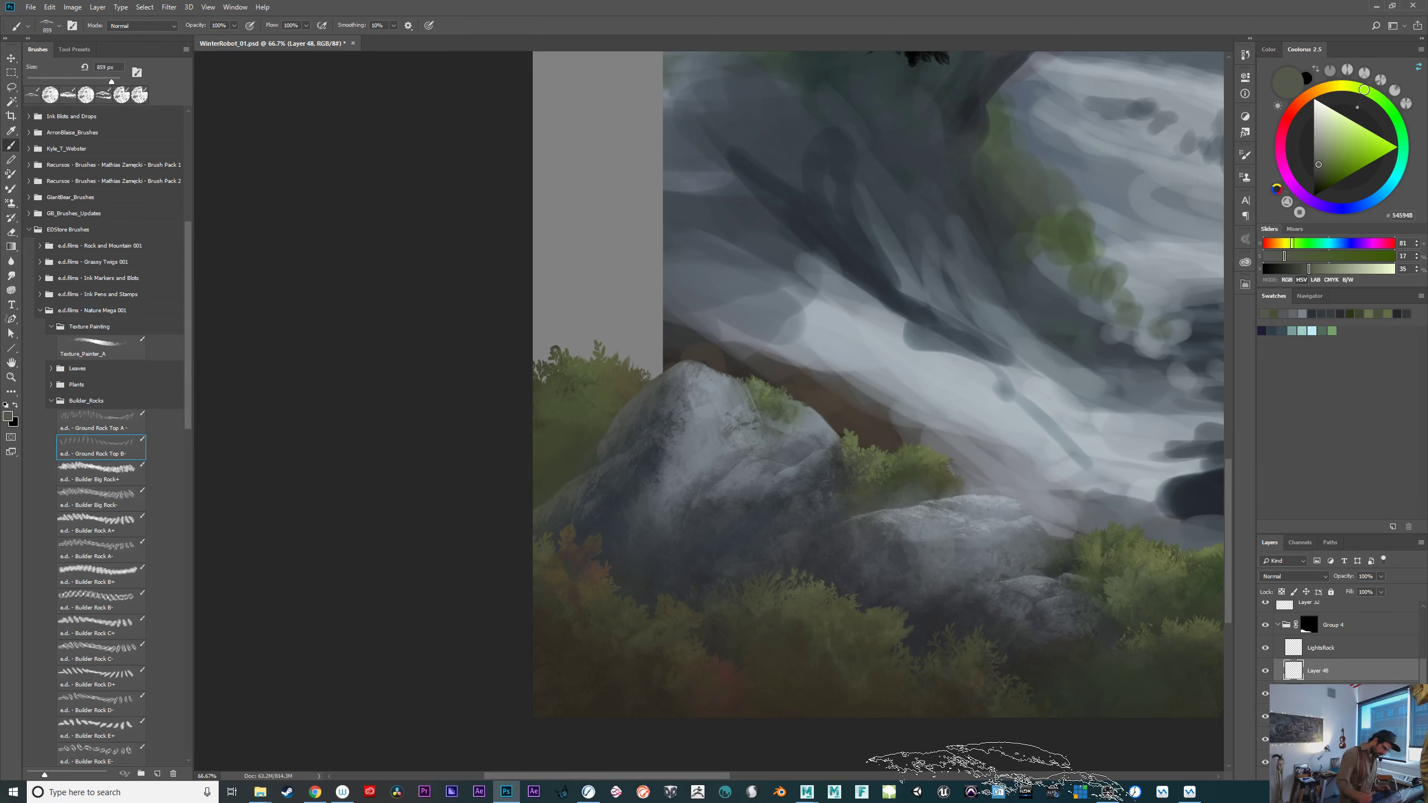
pyautogui.press('space')
pyautogui.moveTo(1043, 688)
pyautogui.mouseDown()
pyautogui.moveTo(924, 651)
pyautogui.moveTo(745, 624)
pyautogui.mouseUp()
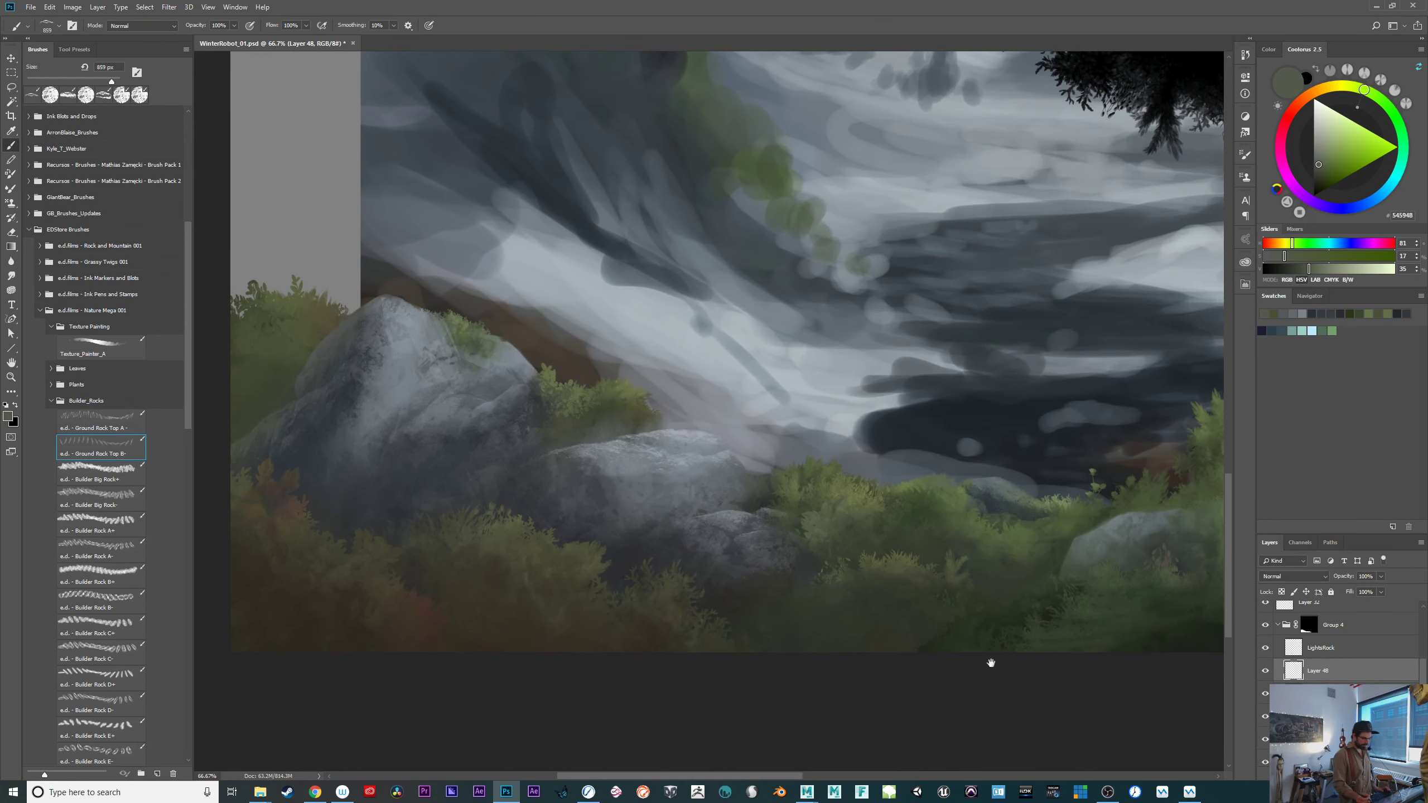
pyautogui.moveTo(991, 663); pyautogui.dragTo(813, 622)
pyautogui.moveTo(928, 628); pyautogui.dragTo(1165, 627)
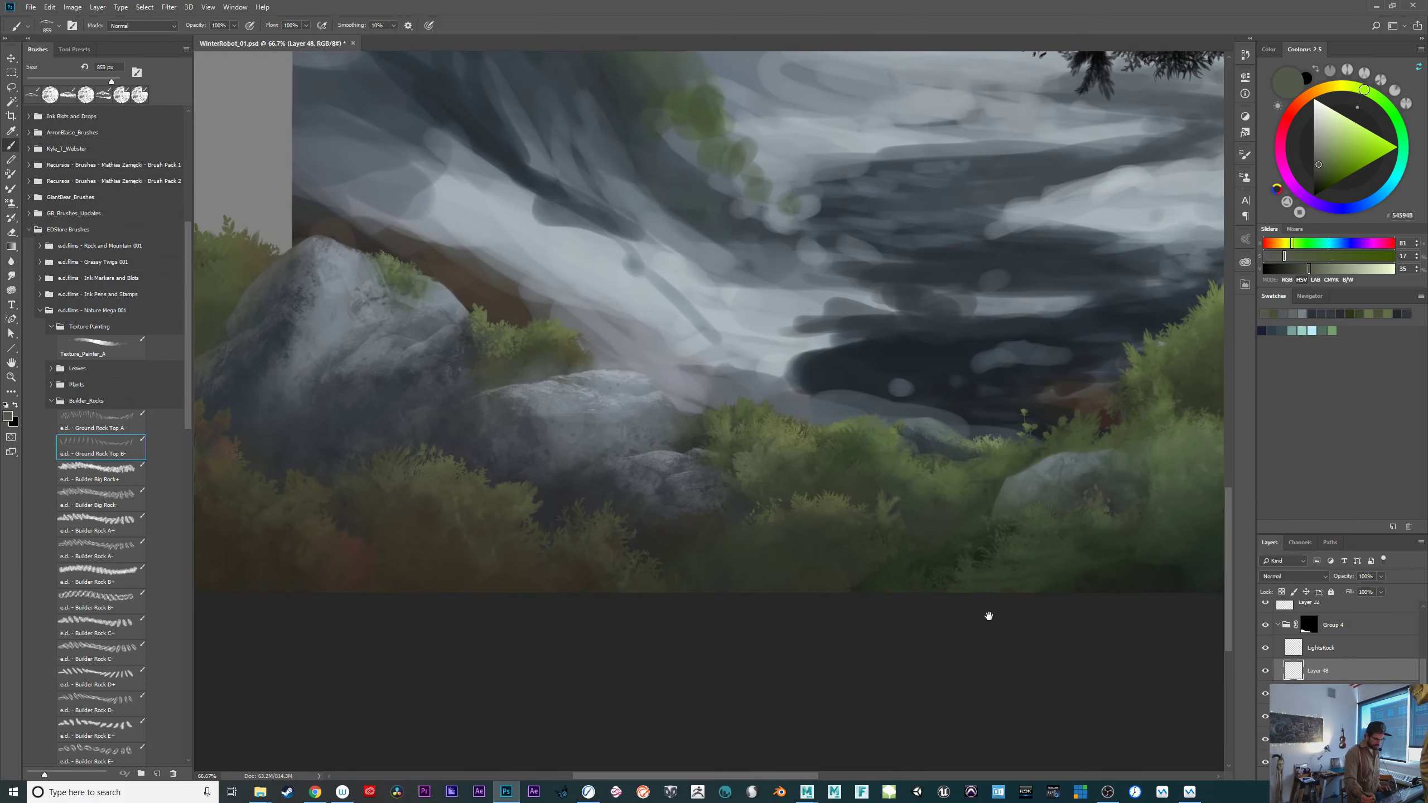
pyautogui.moveTo(780, 567); pyautogui.dragTo(972, 614)
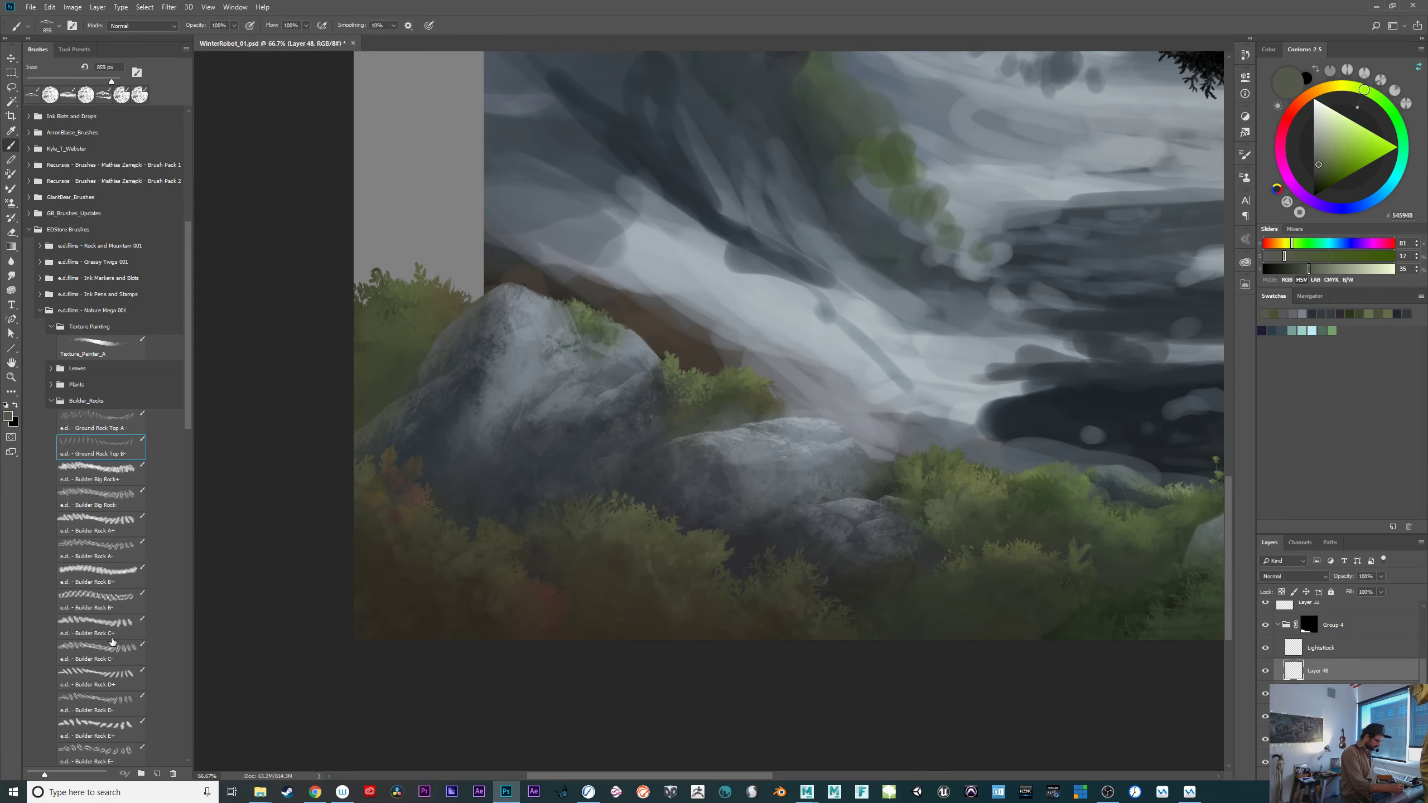
# Stamp light grey #7E888C Ground Rock Top A- texture as a small ridge between the pointed and rounded rocks, erasing its lower left end.
pyautogui.click(121, 429)
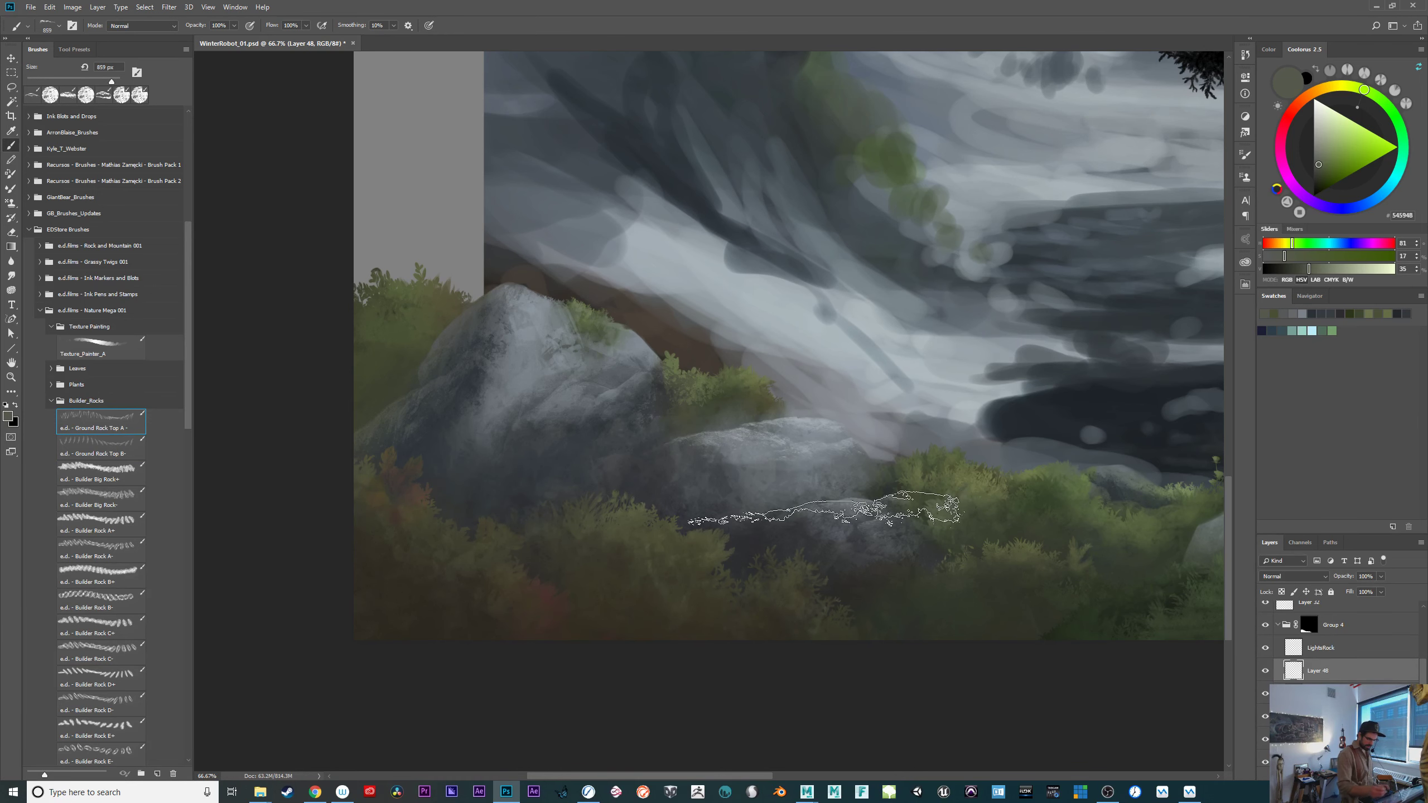
pyautogui.keyDown('alt'); pyautogui.click(529, 472); pyautogui.keyUp('alt')
pyautogui.click(1321, 185)
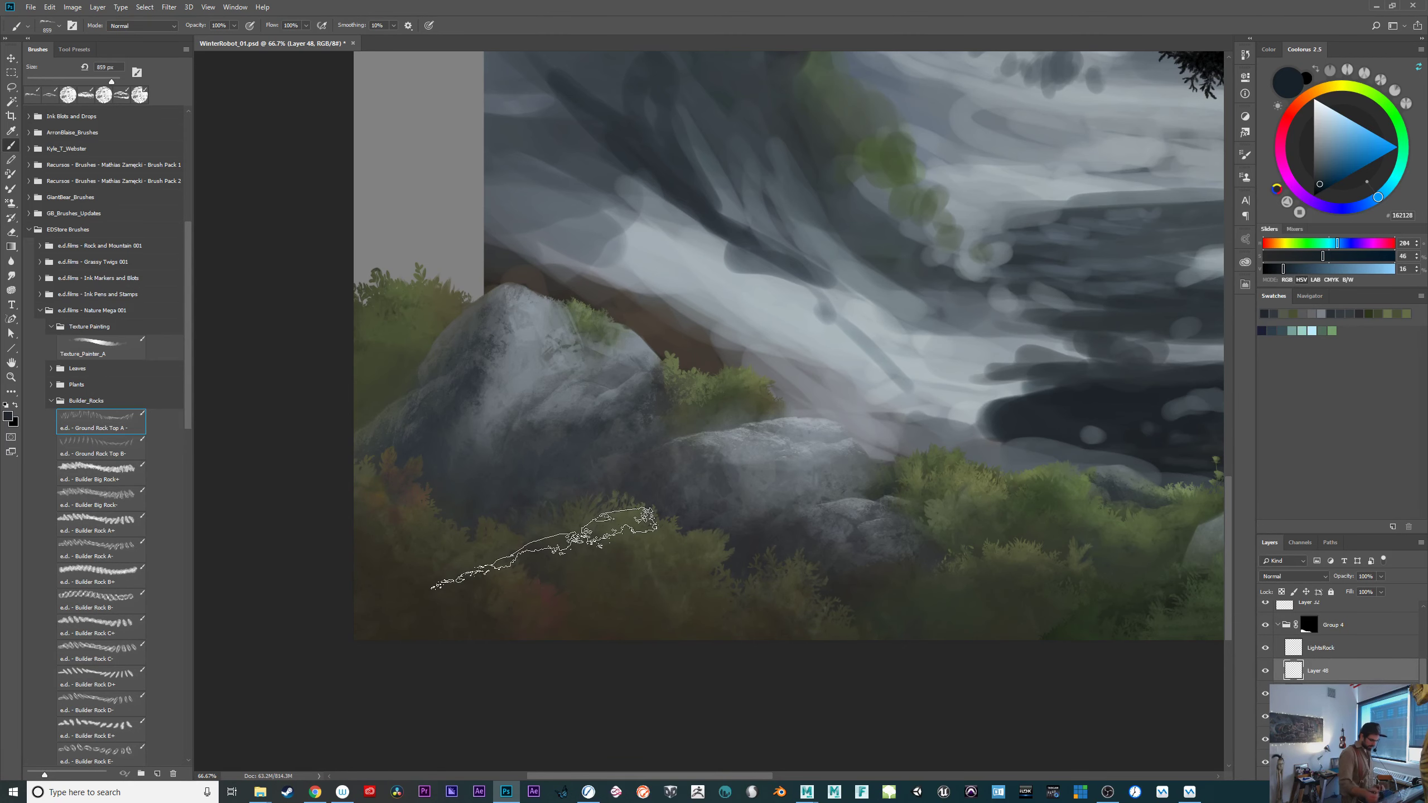
pyautogui.hotkey('ctrl', '-')
pyautogui.hotkey('ctrl', '-')
pyautogui.moveTo(918, 622)
pyautogui.mouseDown()
pyautogui.moveTo(787, 625)
pyautogui.moveTo(647, 664)
pyautogui.moveTo(928, 624)
pyautogui.mouseUp()
pyautogui.hotkey('ctrl', '+')
pyautogui.hotkey('ctrl', '+')
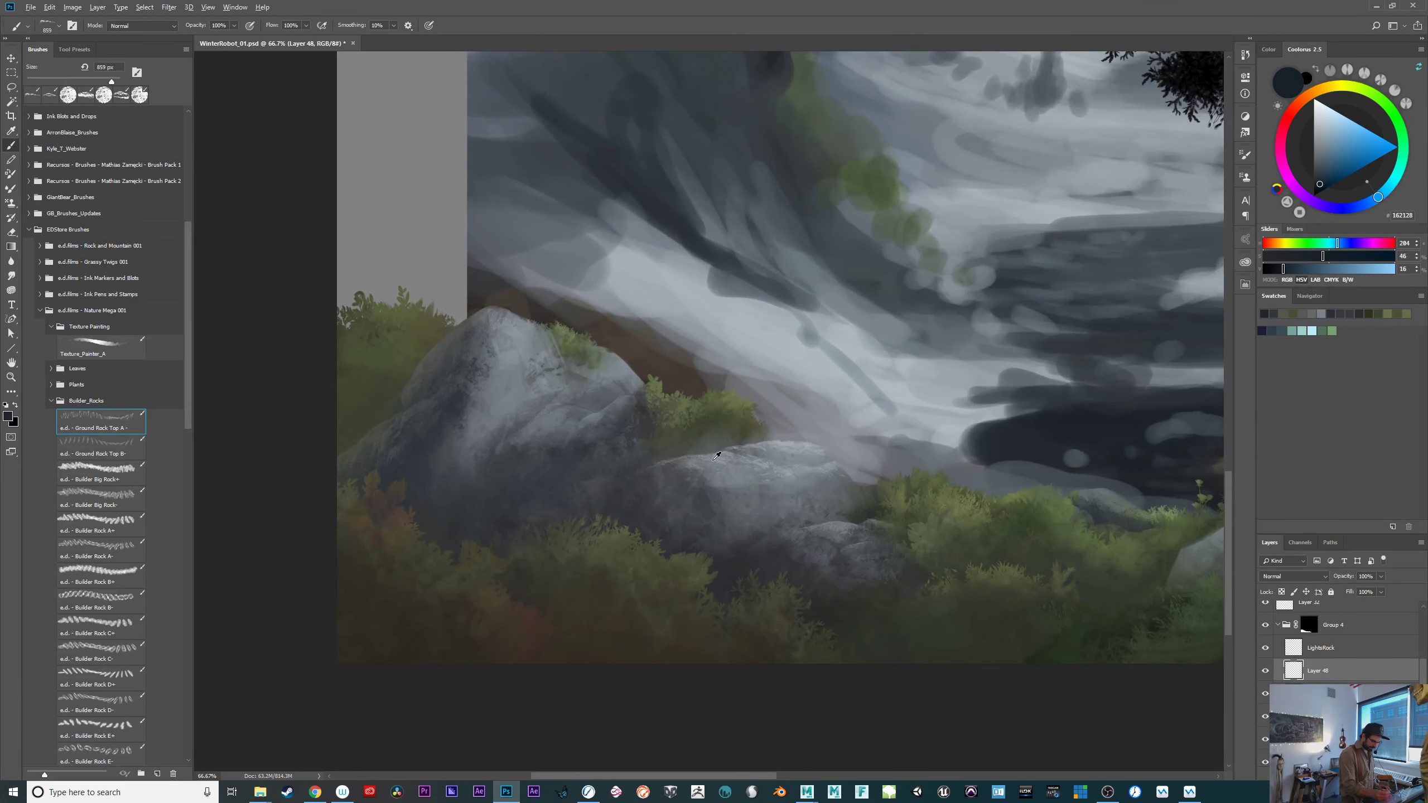
pyautogui.keyDown('alt'); pyautogui.click(717, 456); pyautogui.keyUp('alt')
pyautogui.press('[')
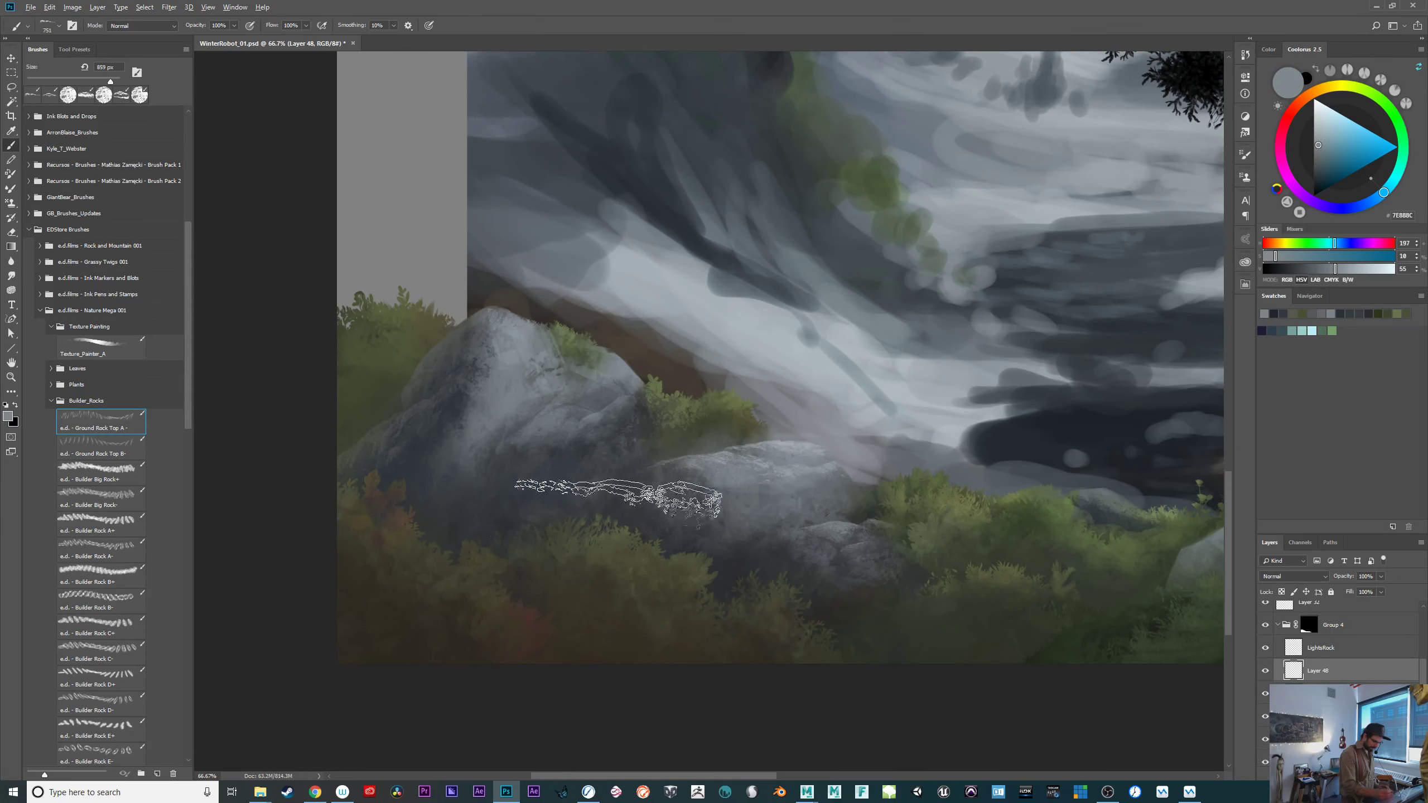
pyautogui.click(555, 498)
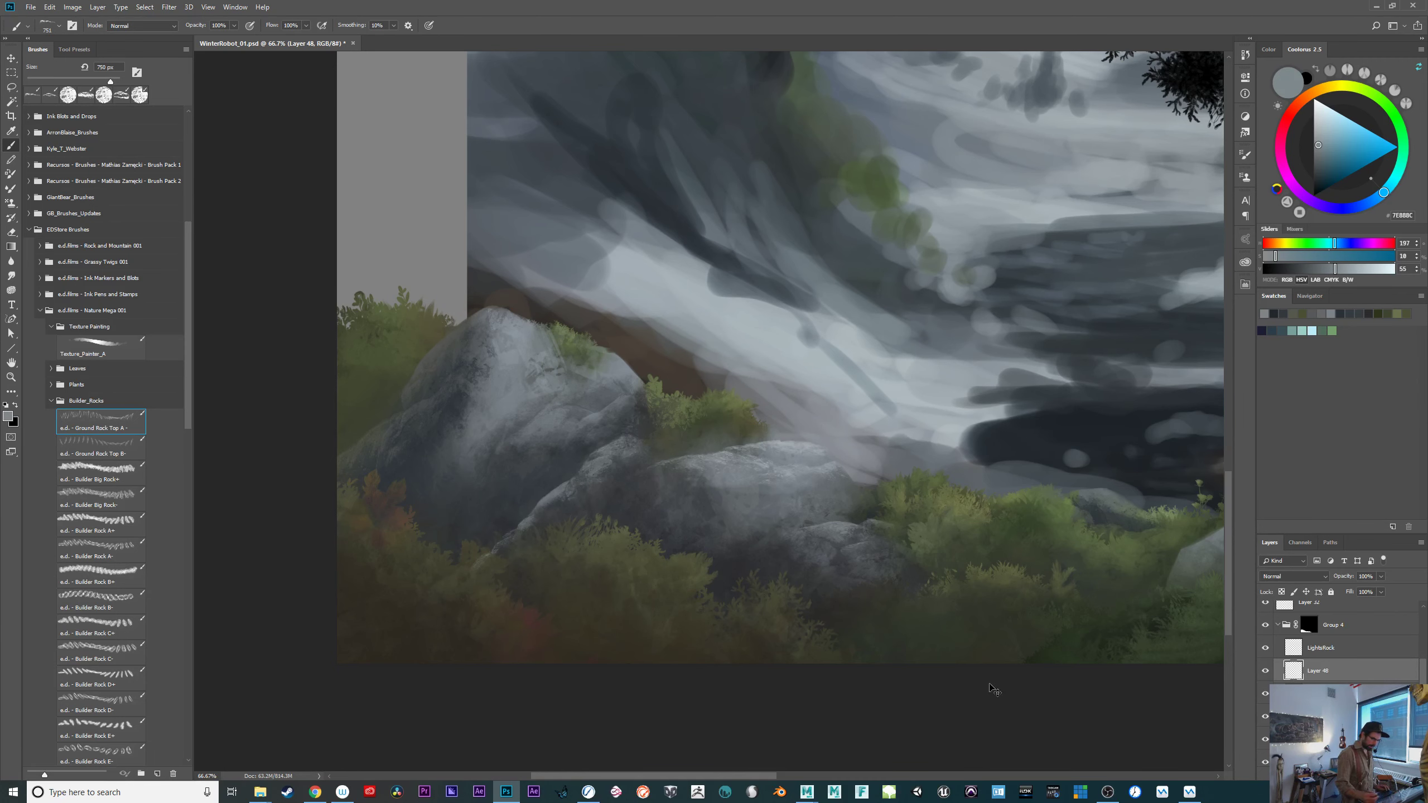
pyautogui.press('e')
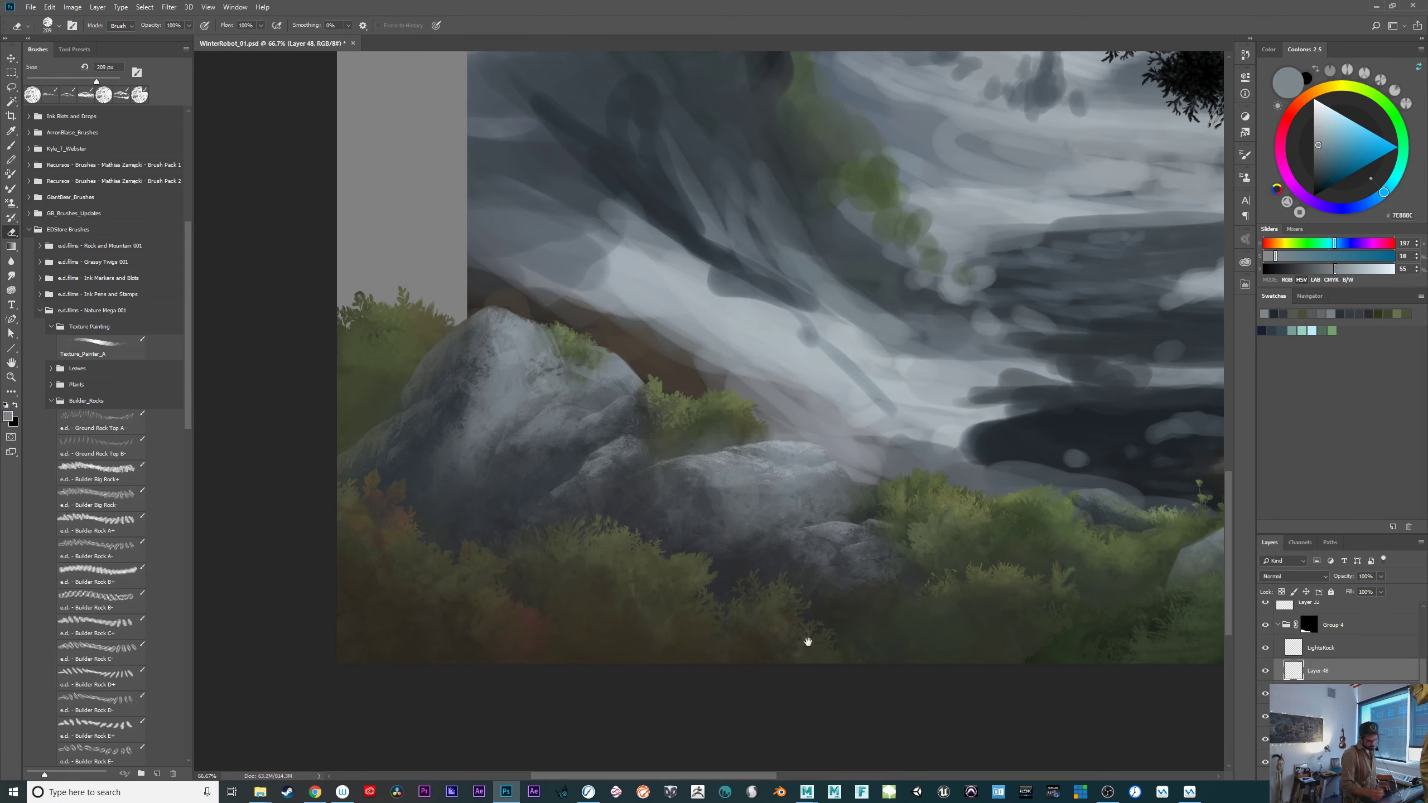
pyautogui.moveTo(808, 642); pyautogui.dragTo(928, 647)
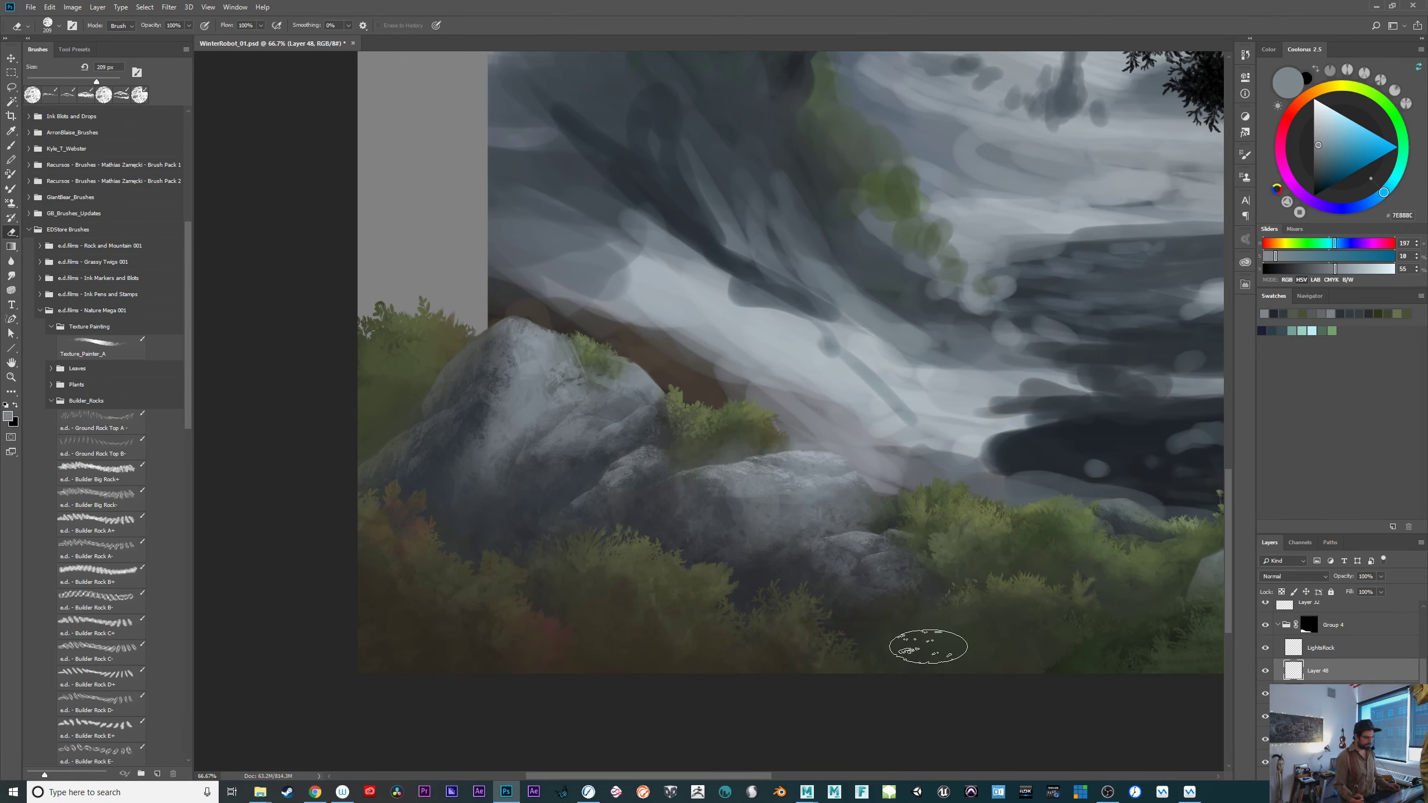
# Paint near-black teal shadow at the pointed rock's base on a new layer using Texture_Painter_A at 10% flow.
pyautogui.press('b')
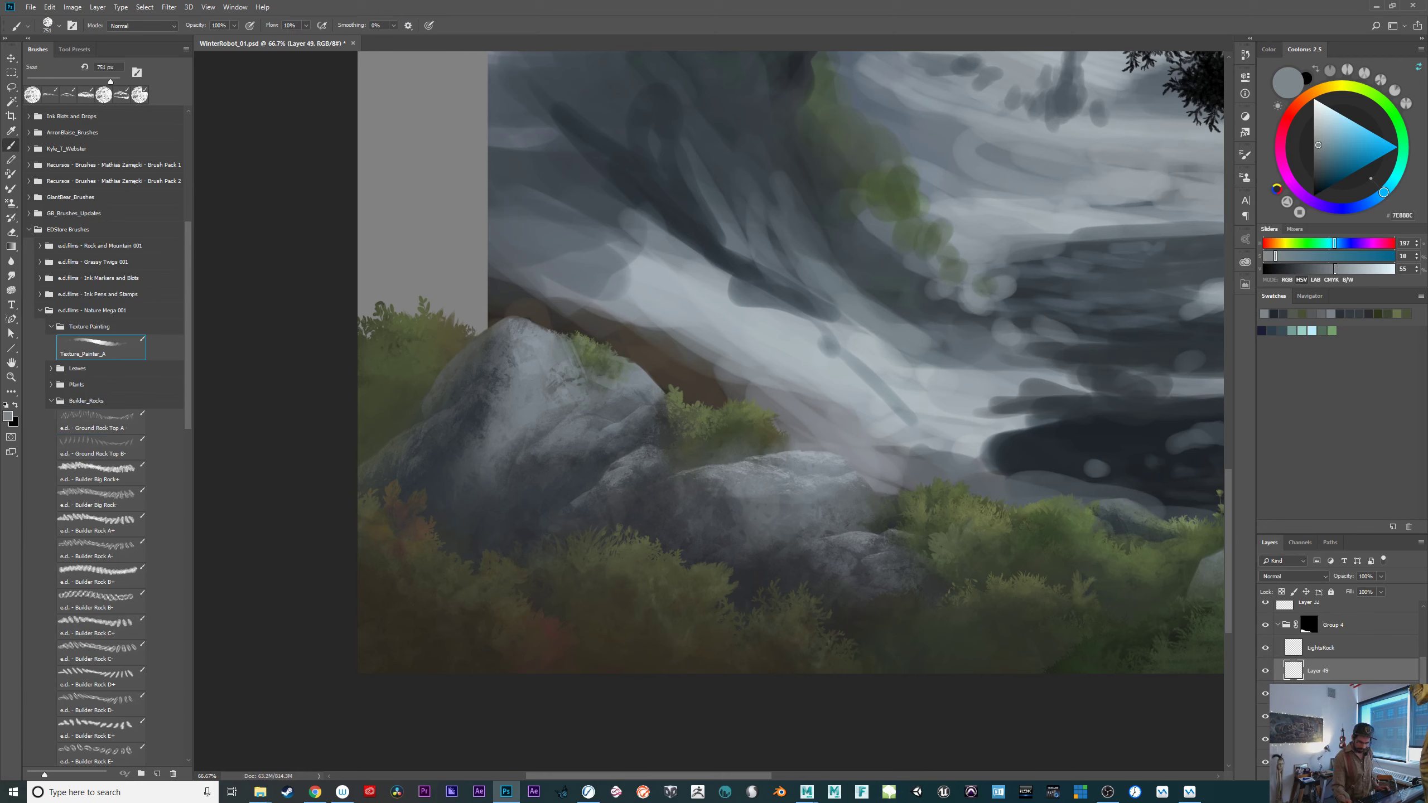
pyautogui.keyDown('alt'); pyautogui.click(491, 537); pyautogui.keyUp('alt')
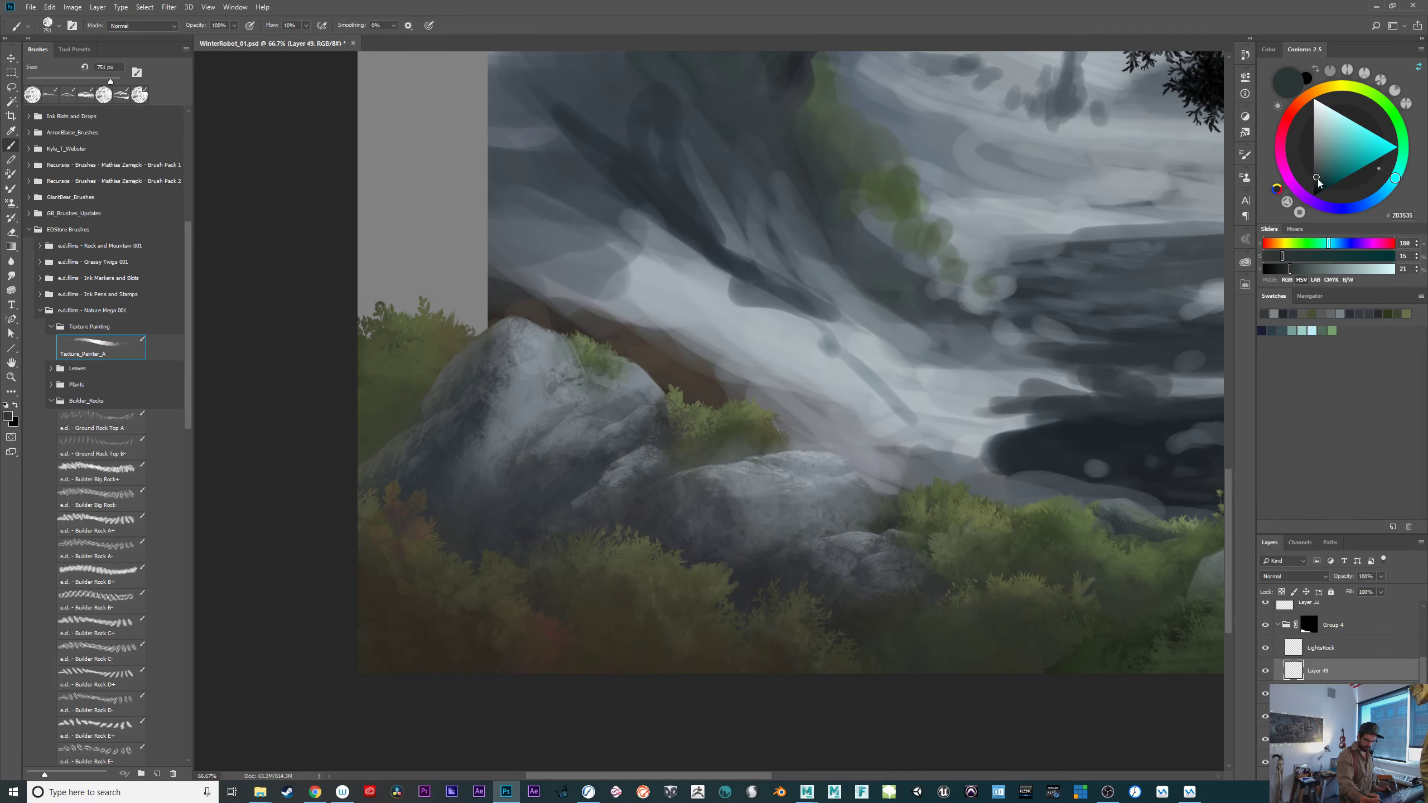
pyautogui.moveTo(1317, 183); pyautogui.dragTo(1317, 187)
pyautogui.moveTo(465, 600)
pyautogui.mouseDown()
pyautogui.moveTo(632, 544)
pyautogui.moveTo(564, 516)
pyautogui.moveTo(551, 529)
pyautogui.moveTo(591, 521)
pyautogui.mouseUp()
pyautogui.moveTo(593, 521); pyautogui.dragTo(568, 511)
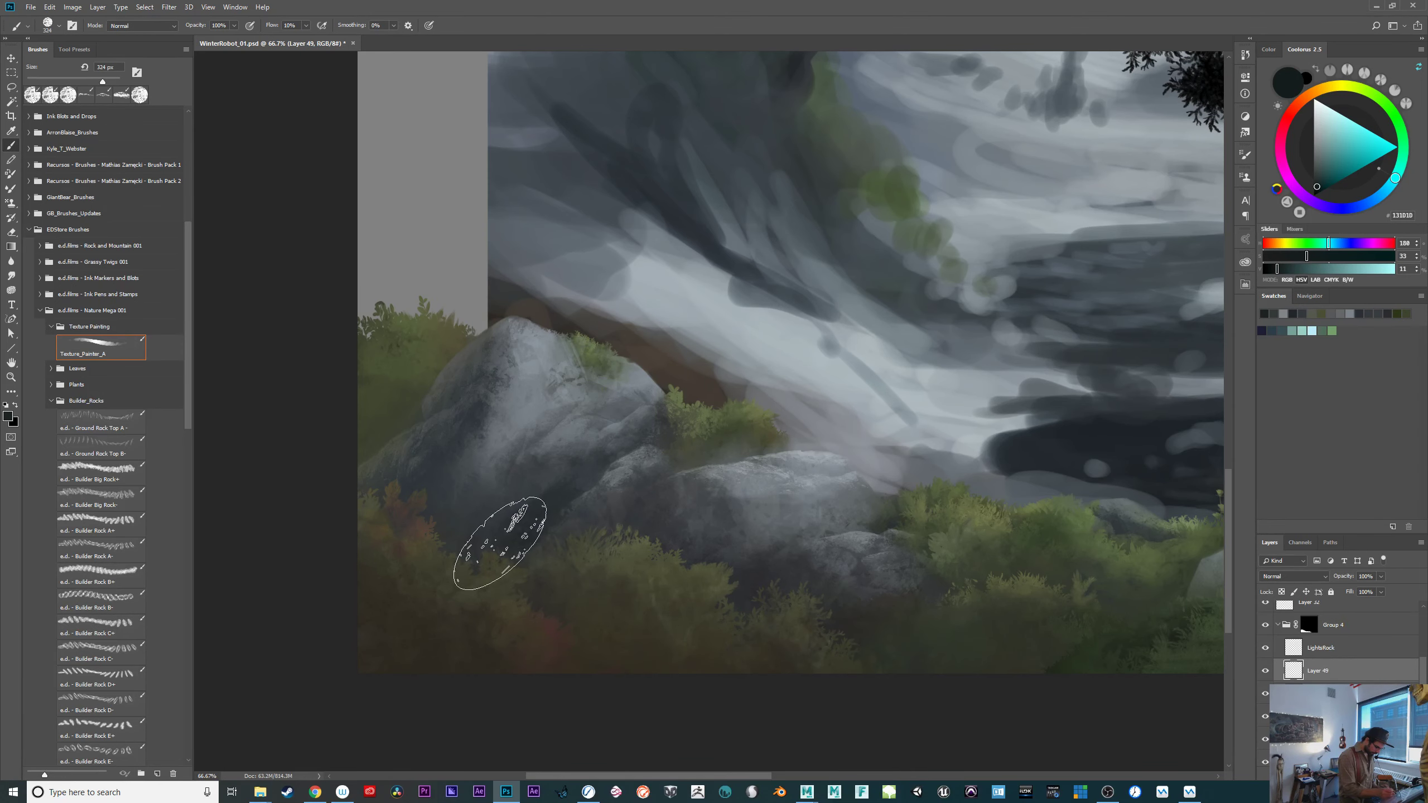
pyautogui.moveTo(500, 544)
pyautogui.mouseDown()
pyautogui.moveTo(558, 493)
pyautogui.moveTo(530, 533)
pyautogui.moveTo(542, 545)
pyautogui.moveTo(546, 529)
pyautogui.mouseUp()
# Refine the dark shadow between the pointed rock and the small ridge with Texture_Painter_A, softening it with the eraser at 20% flow.
pyautogui.press('e')
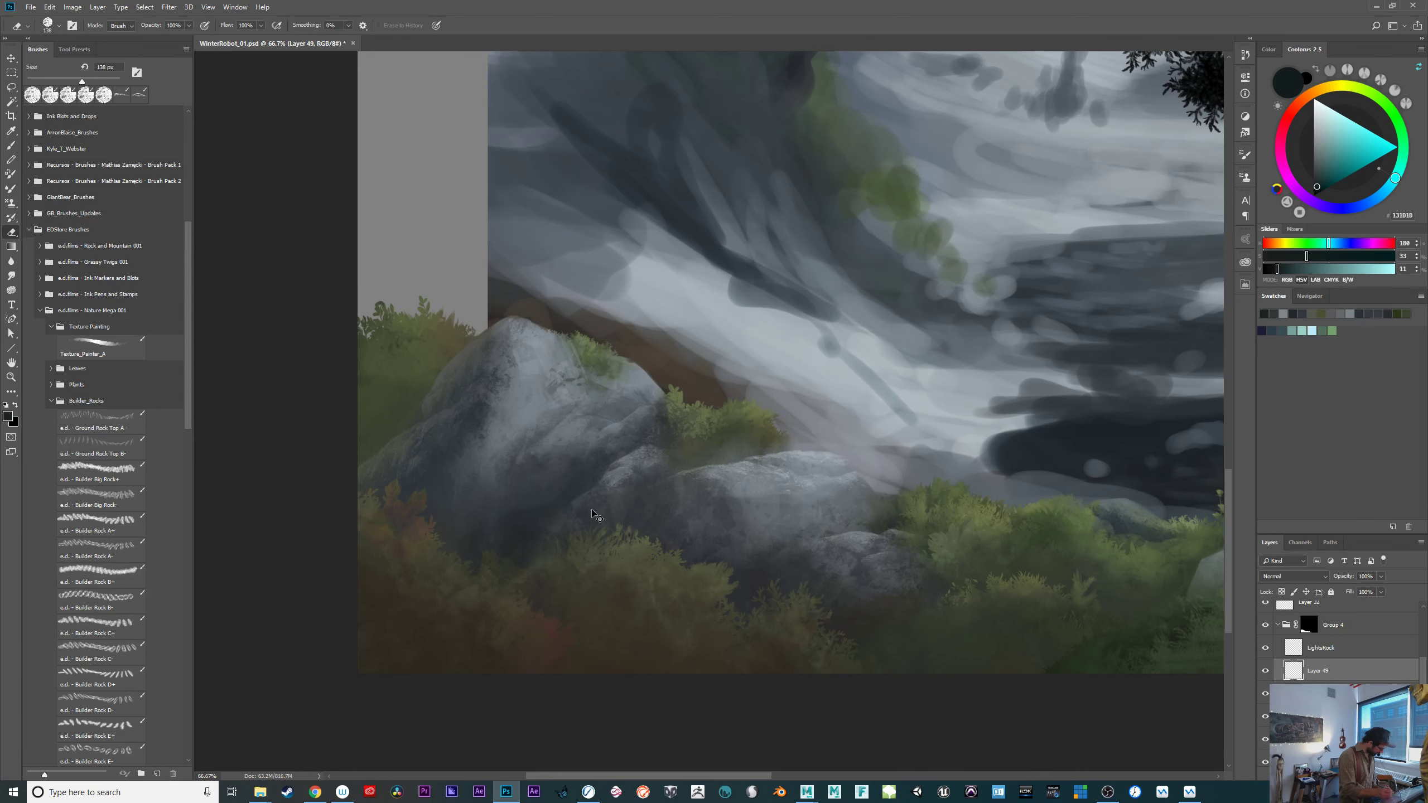
pyautogui.moveTo(552, 485); pyautogui.dragTo(572, 484)
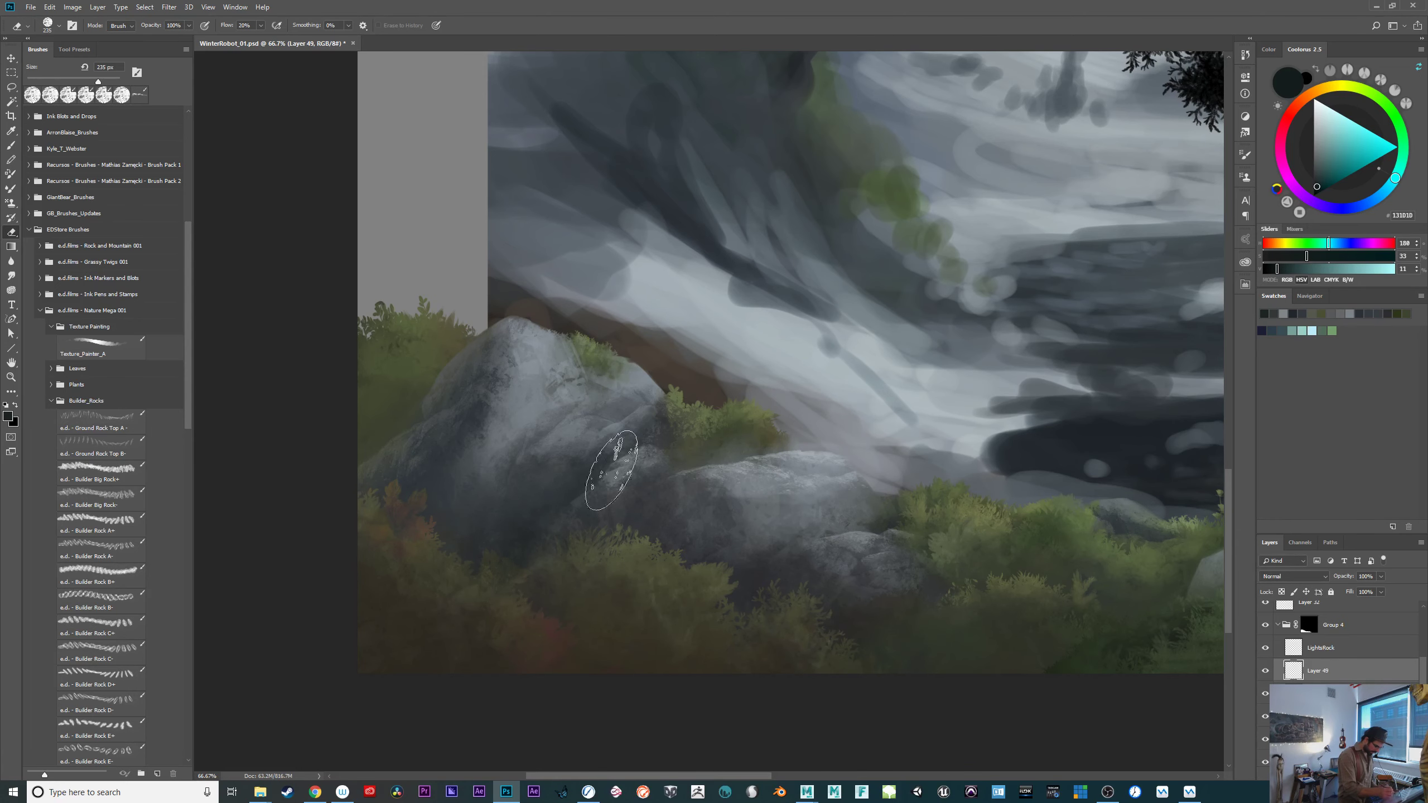
pyautogui.press('b')
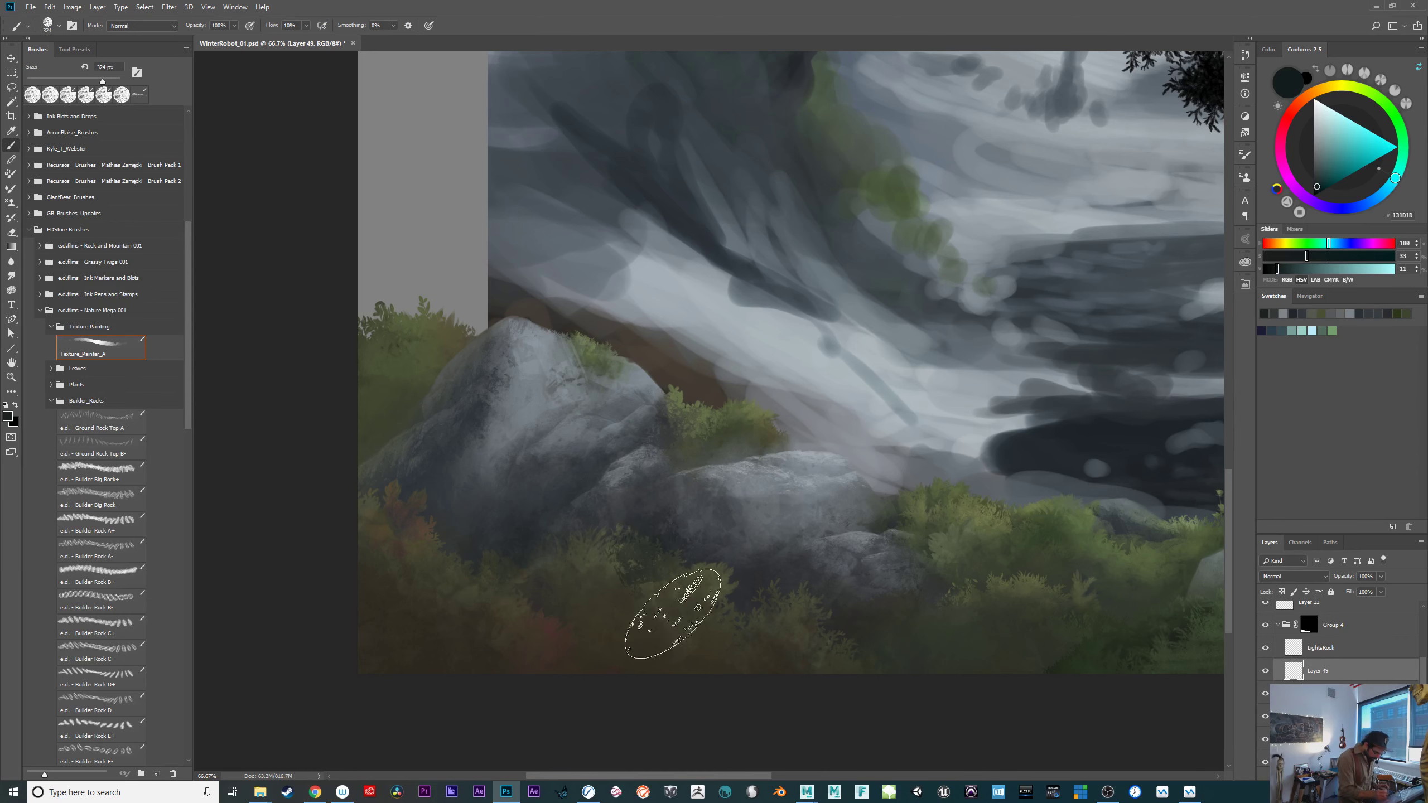
pyautogui.scroll(-2, 1344, 641)
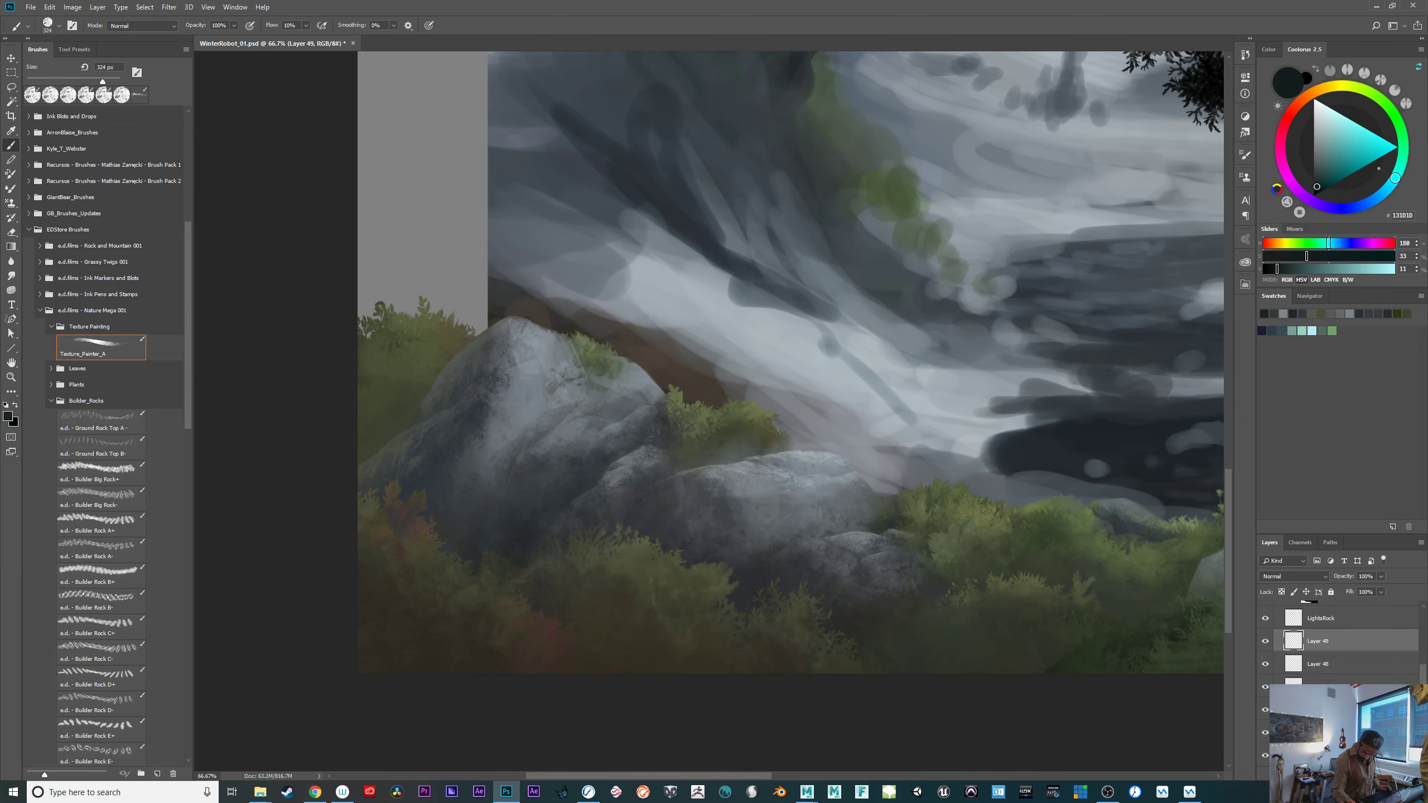
pyautogui.scroll(-1, 1268, 739)
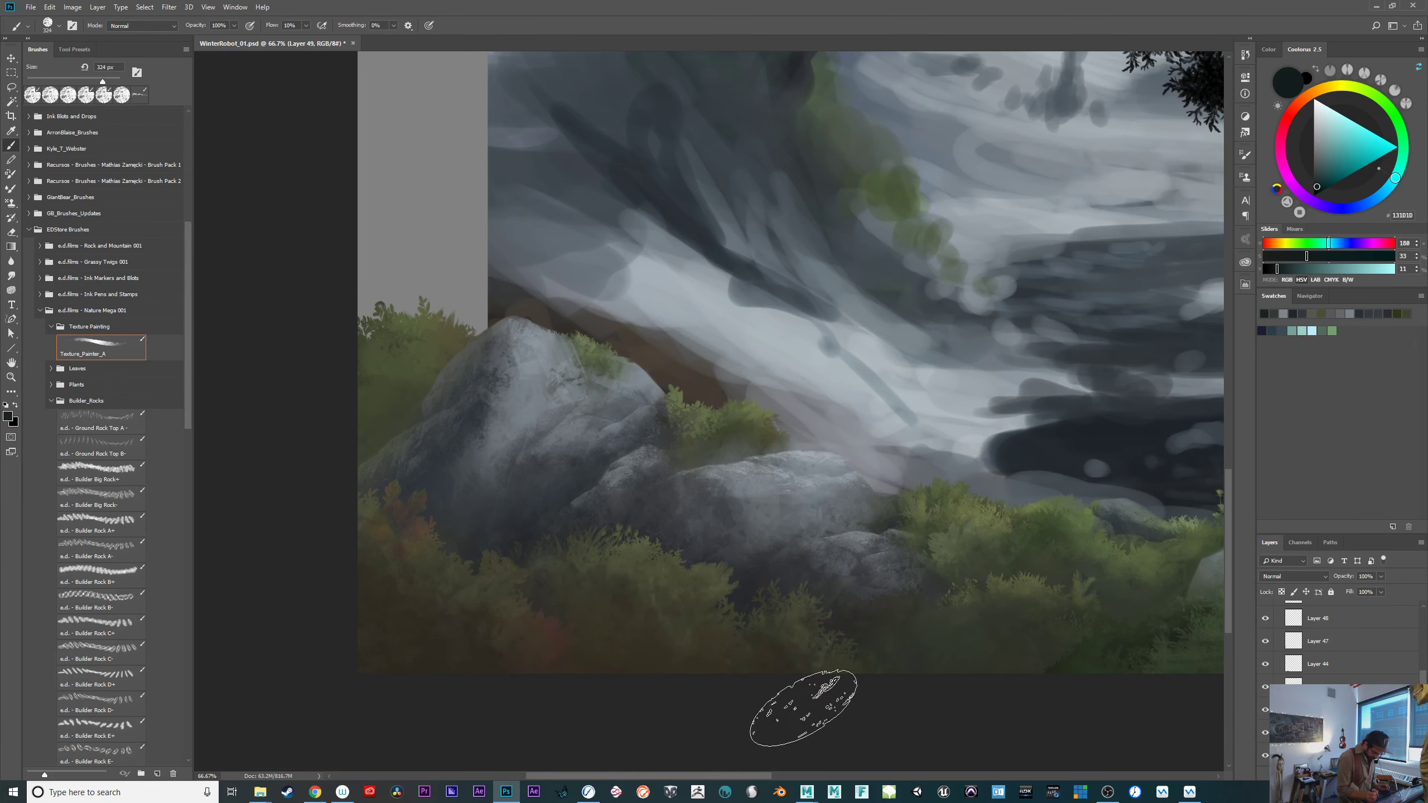
pyautogui.moveTo(720, 624); pyautogui.dragTo(744, 623)
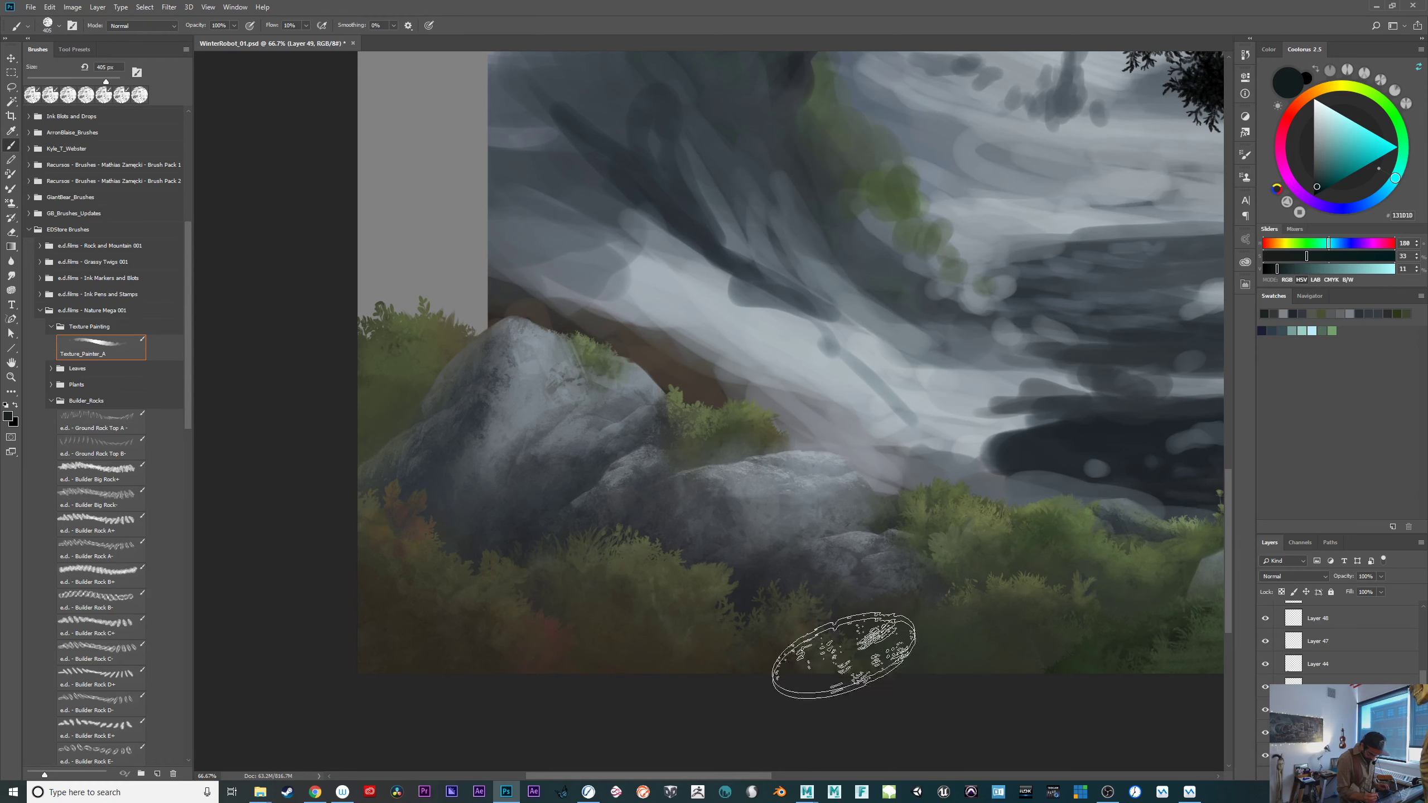
pyautogui.moveTo(749, 640); pyautogui.dragTo(796, 652)
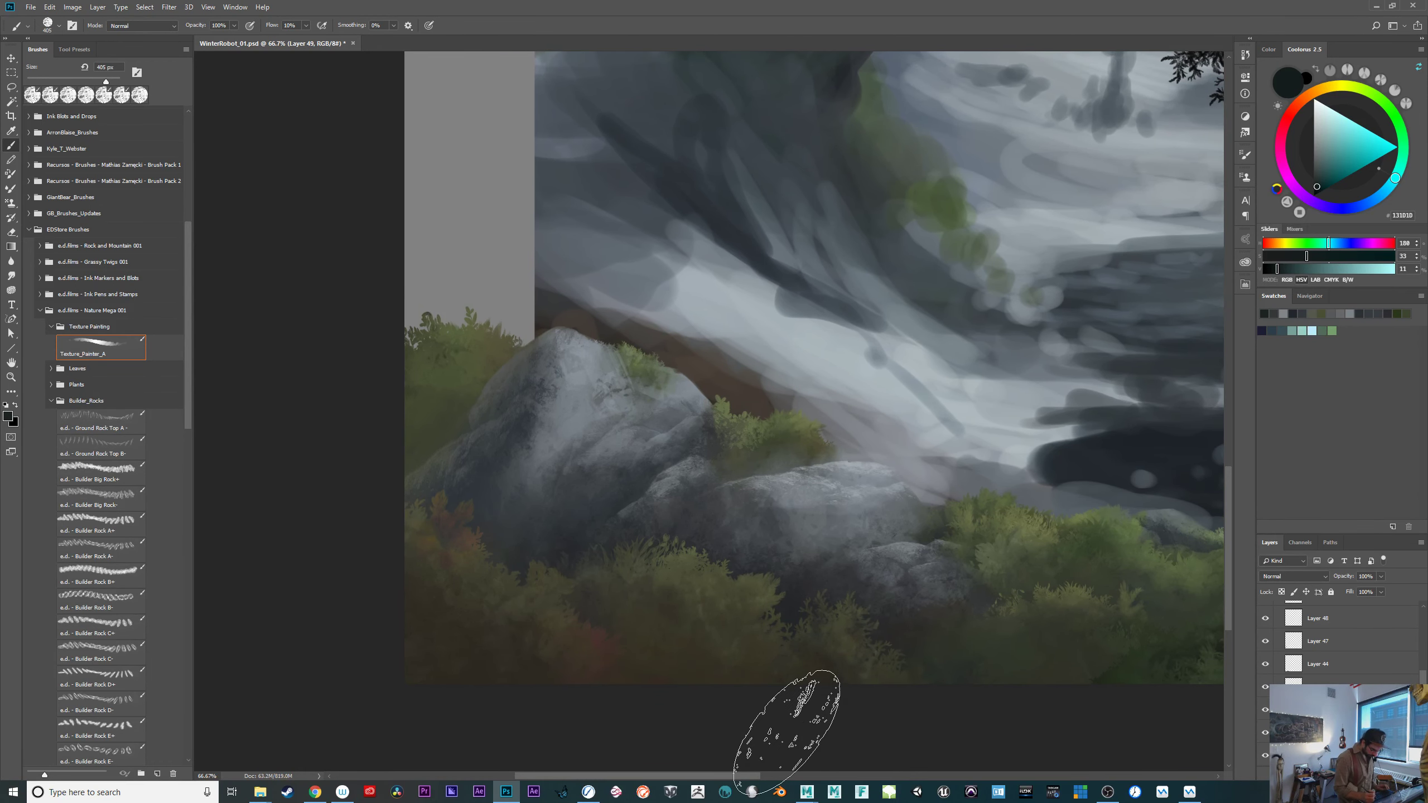
pyautogui.moveTo(781, 718); pyautogui.dragTo(874, 645)
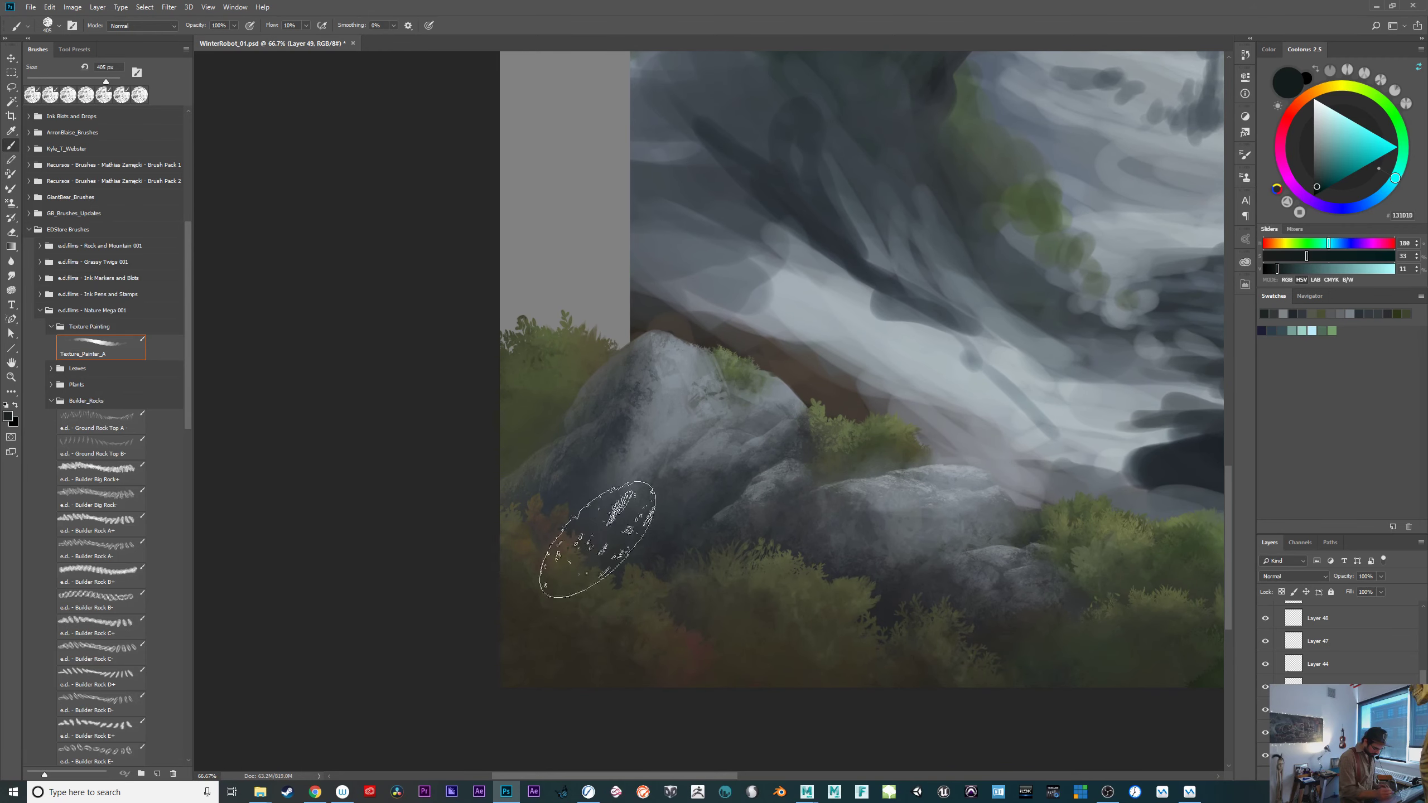
pyautogui.moveTo(758, 645); pyautogui.dragTo(754, 644)
pyautogui.moveTo(585, 509)
pyautogui.mouseDown()
pyautogui.moveTo(677, 505)
pyautogui.moveTo(636, 506)
pyautogui.mouseUp()
pyautogui.hotkey('ctrl', 'z')
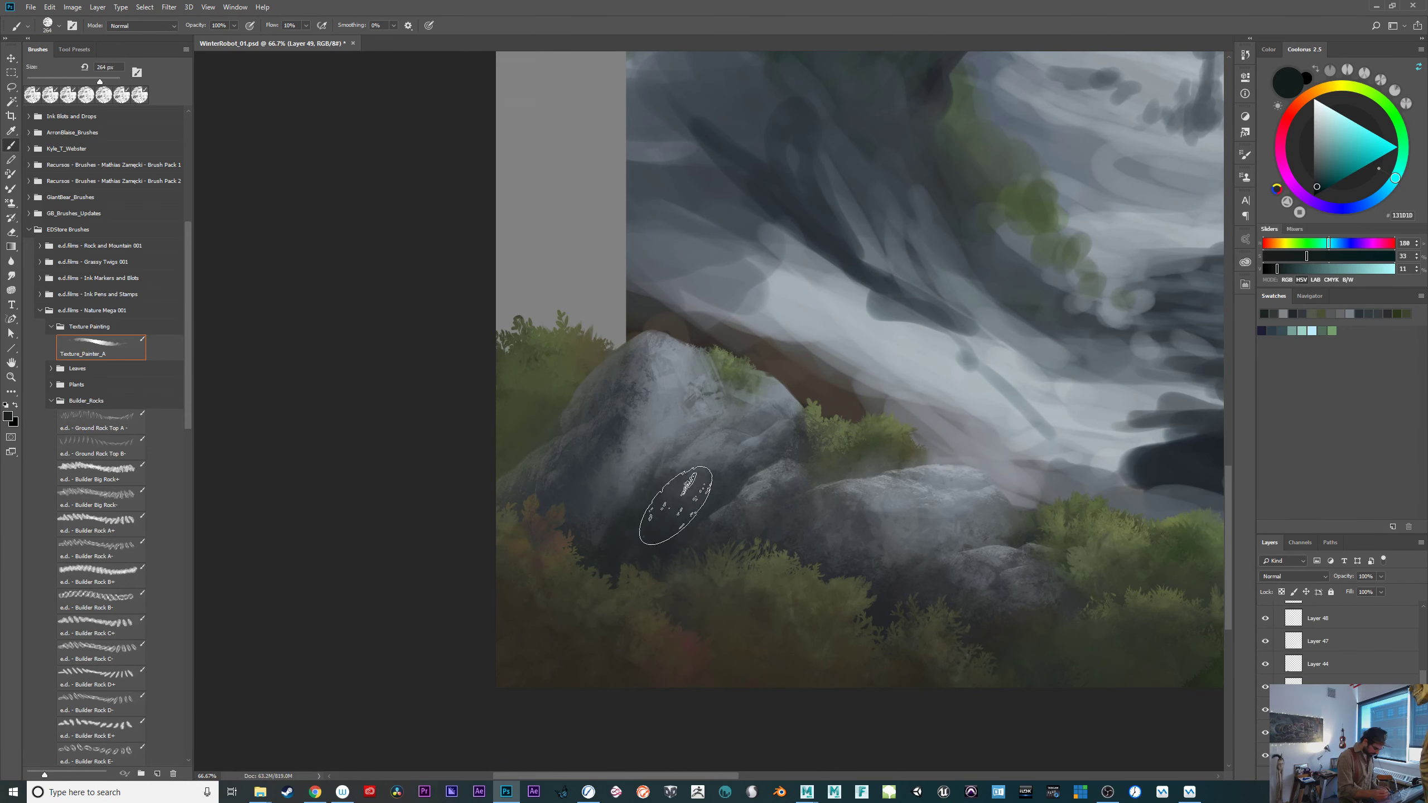
pyautogui.press('e')
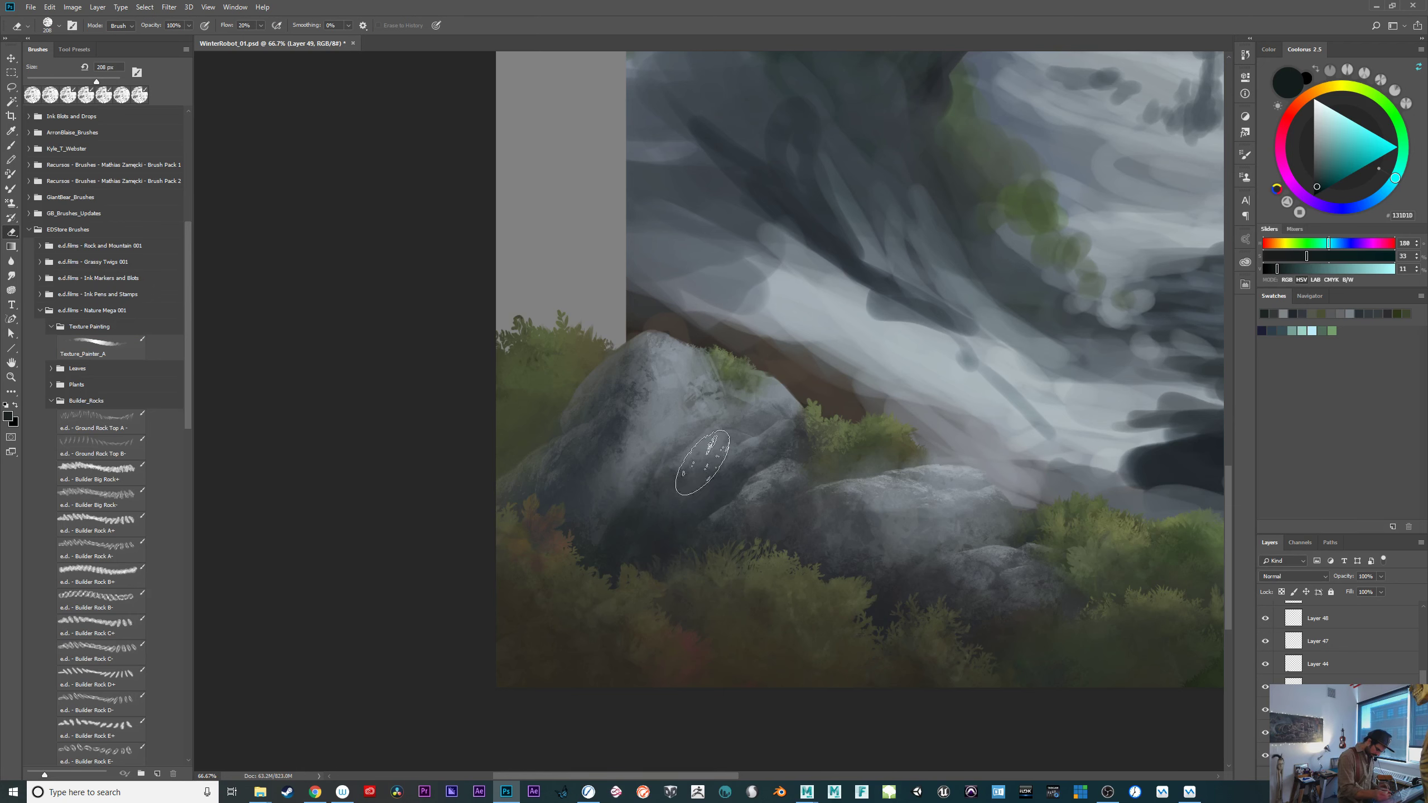
# Examine how the textured foreground rocks sit within the whole landscape composition.
pyautogui.moveTo(924, 598); pyautogui.dragTo(807, 606)
pyautogui.hotkey('ctrl', '-')
pyautogui.hotkey('ctrl', '-')
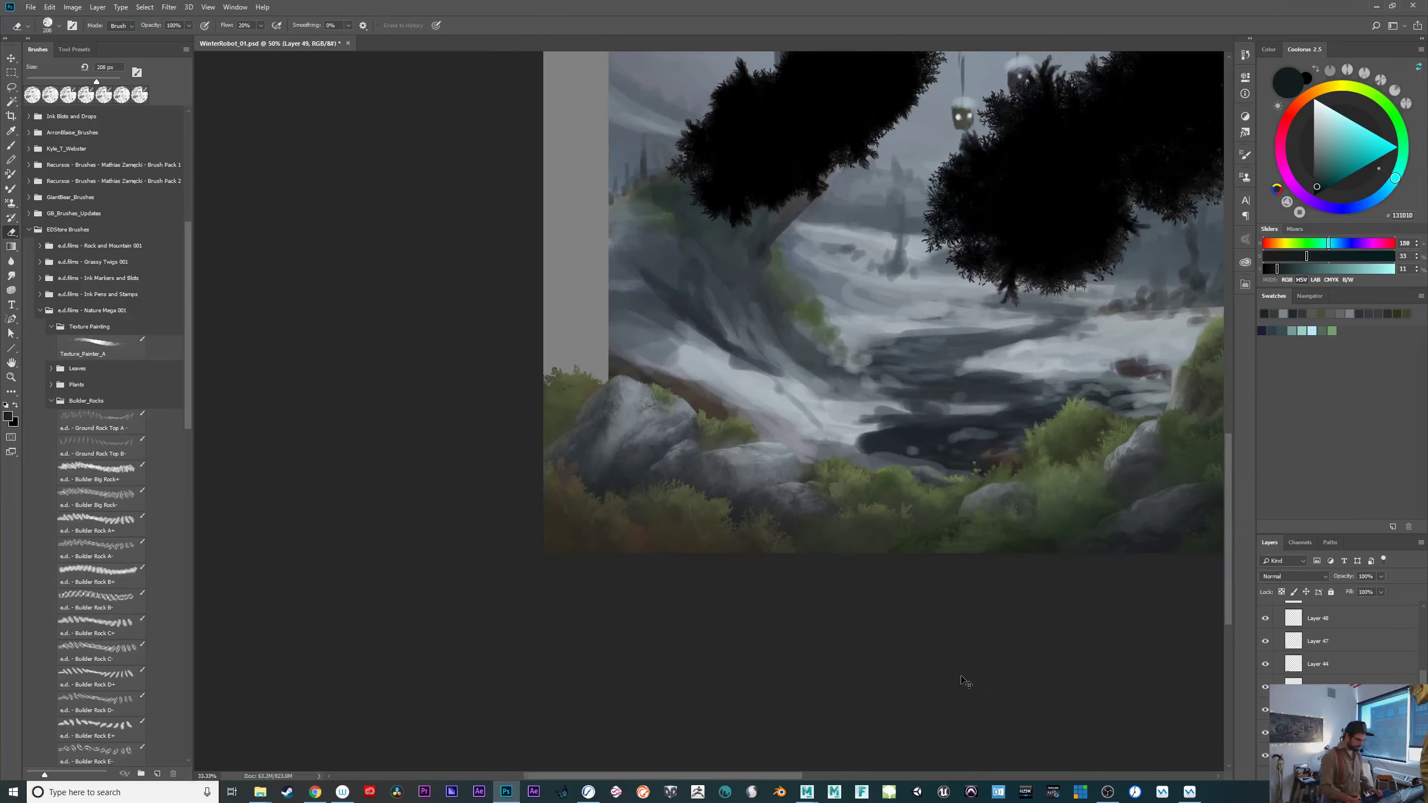
pyautogui.moveTo(1049, 589); pyautogui.dragTo(756, 603)
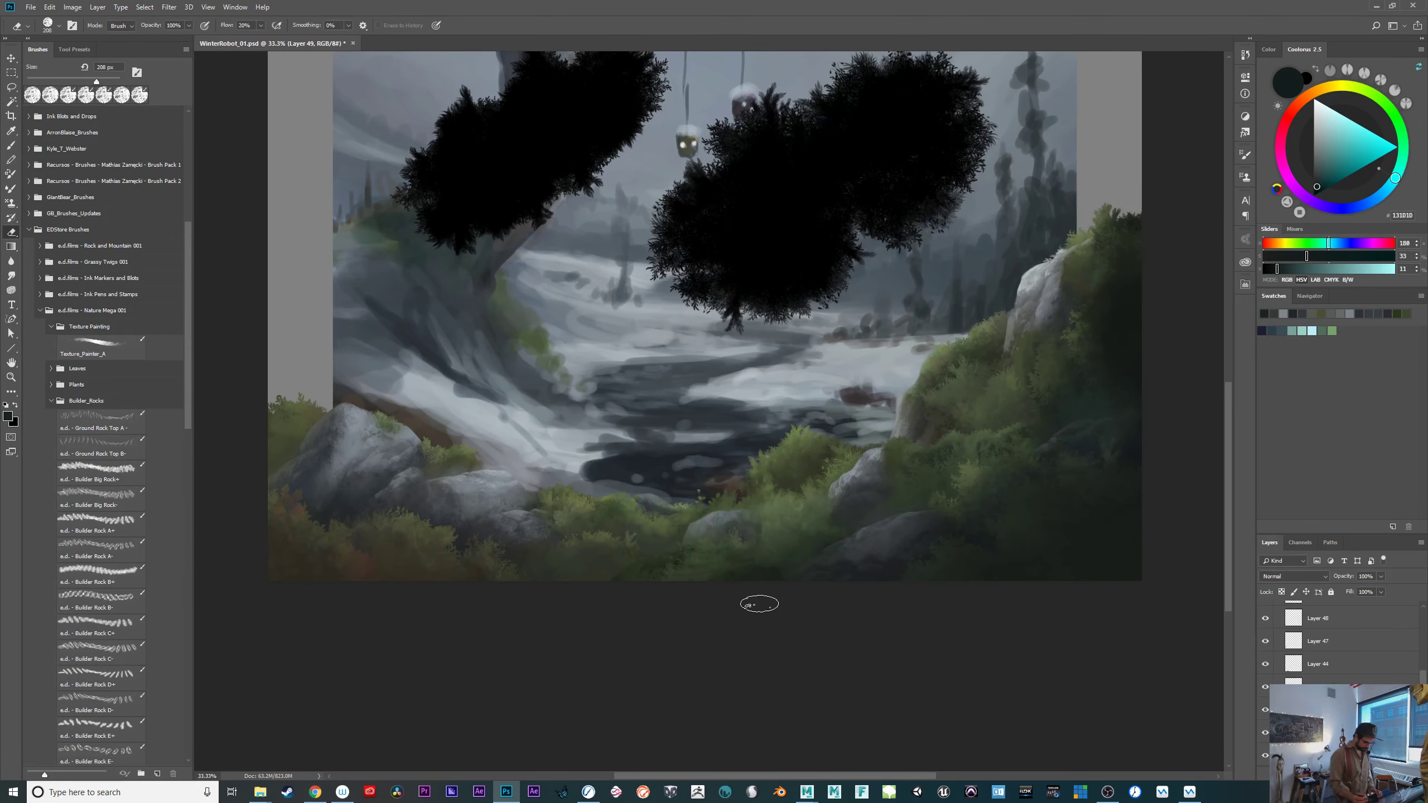
pyautogui.hotkey('ctrl', '+')
pyautogui.moveTo(876, 669); pyautogui.dragTo(1091, 691)
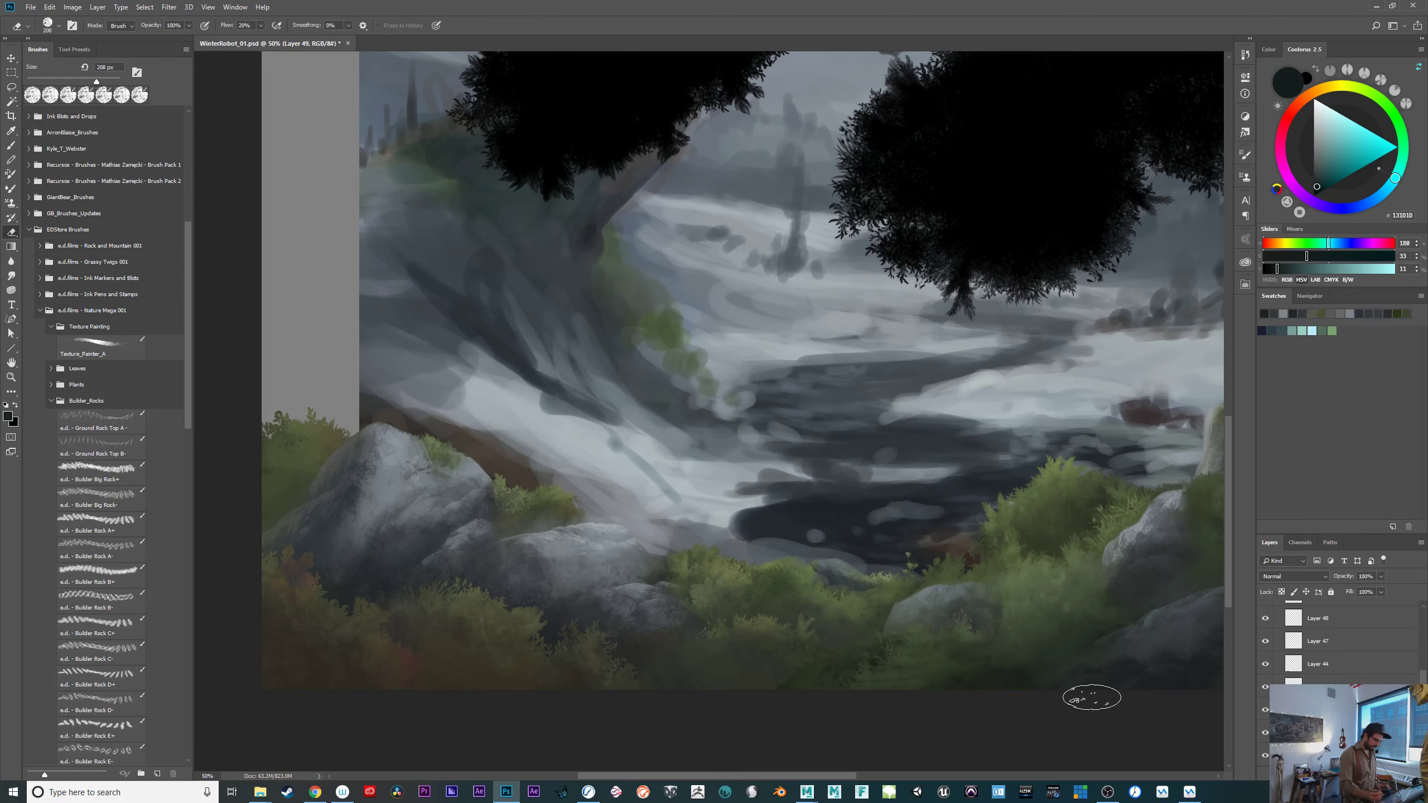
pyautogui.moveTo(785, 639)
pyautogui.mouseDown()
pyautogui.moveTo(823, 625)
pyautogui.moveTo(855, 663)
pyautogui.moveTo(828, 651)
pyautogui.mouseUp()
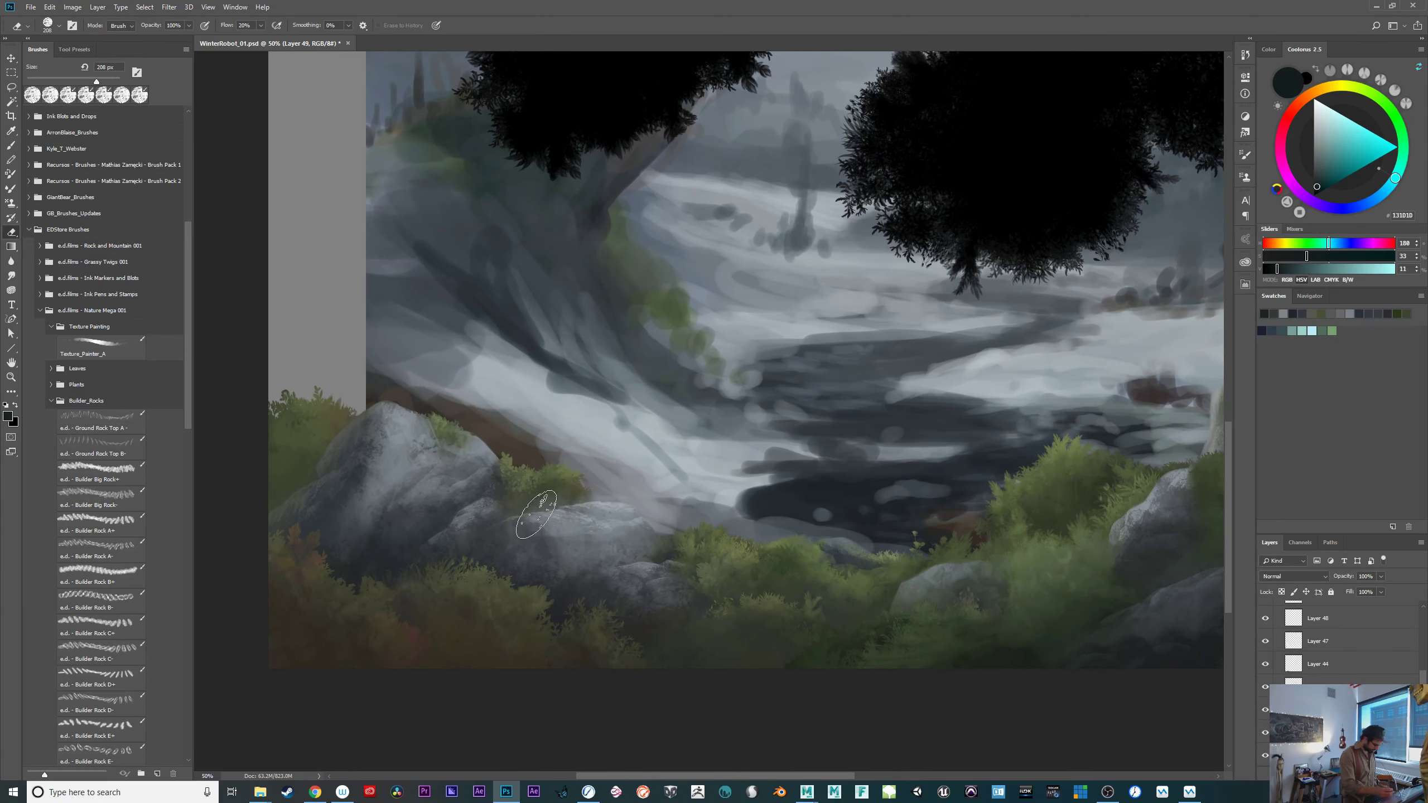
pyautogui.hotkey('ctrl', '+')
pyautogui.moveTo(669, 625)
pyautogui.mouseDown()
pyautogui.moveTo(830, 599)
pyautogui.moveTo(819, 595)
pyautogui.mouseUp()
# Stamp grey-blue #768187 Ground Rock Top A- texture on a new layer to add a ridge along the rounded rock's lower left side.
pyautogui.press('b')
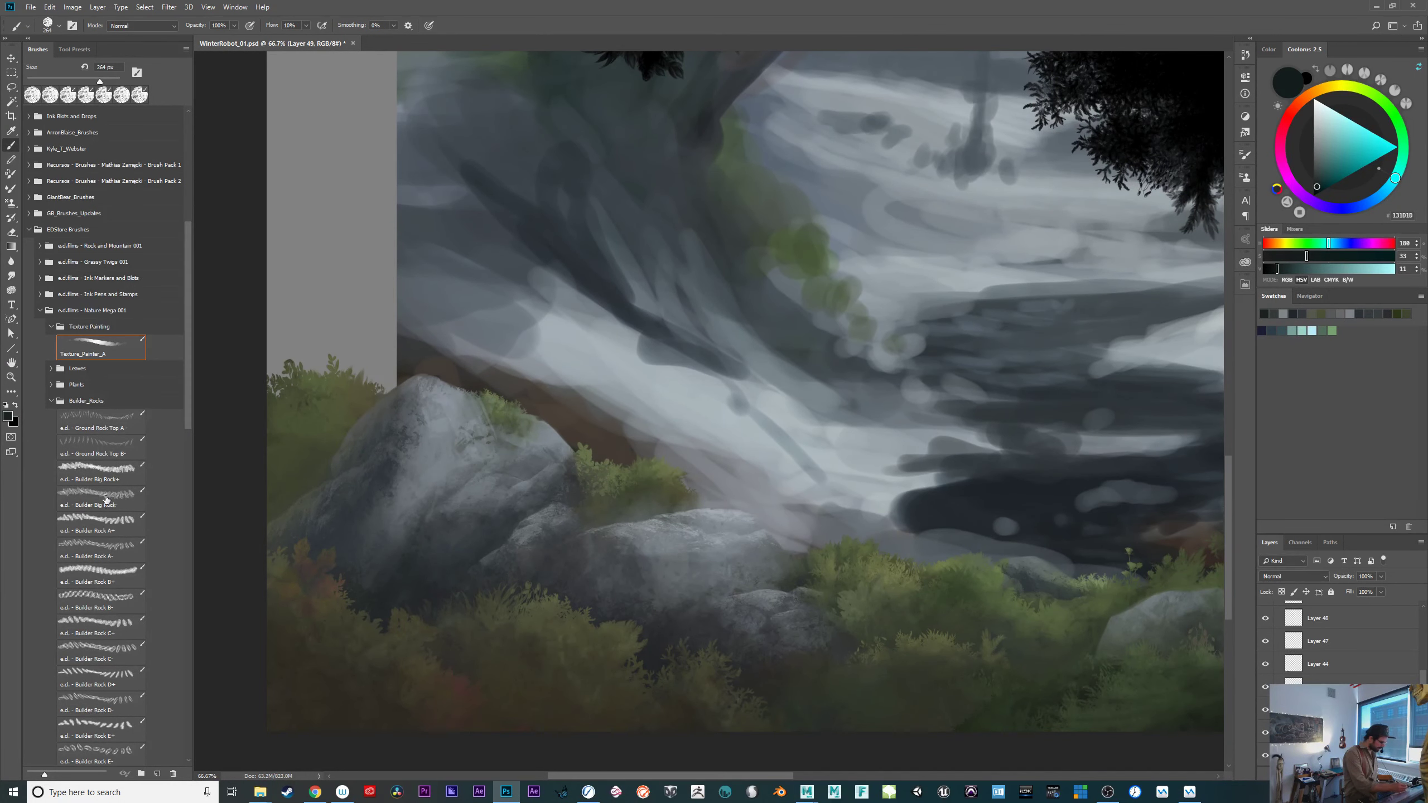
pyautogui.click(117, 451)
pyautogui.moveTo(573, 557); pyautogui.dragTo(587, 556)
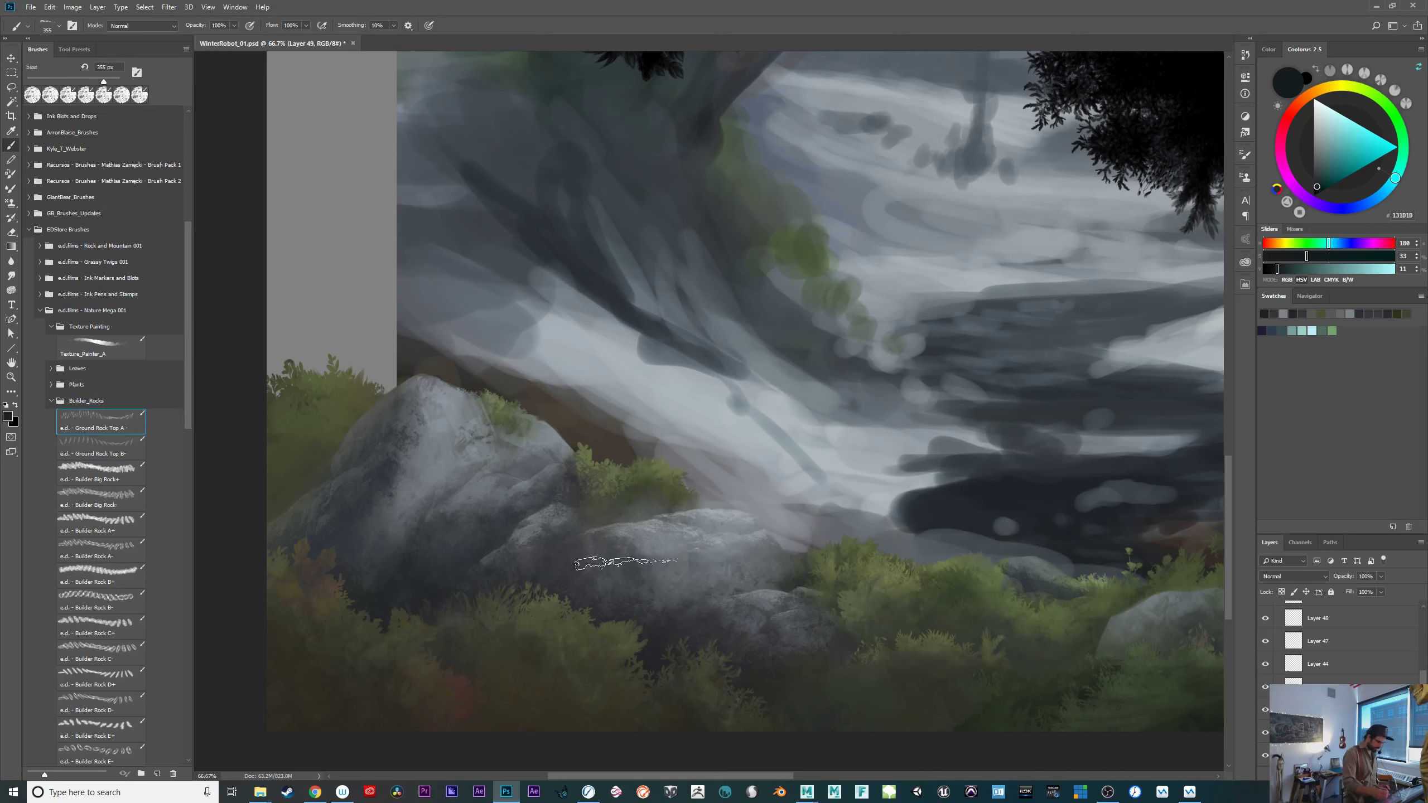
pyautogui.keyDown('alt'); pyautogui.click(671, 546); pyautogui.keyUp('alt')
pyautogui.moveTo(644, 529); pyautogui.dragTo(622, 542)
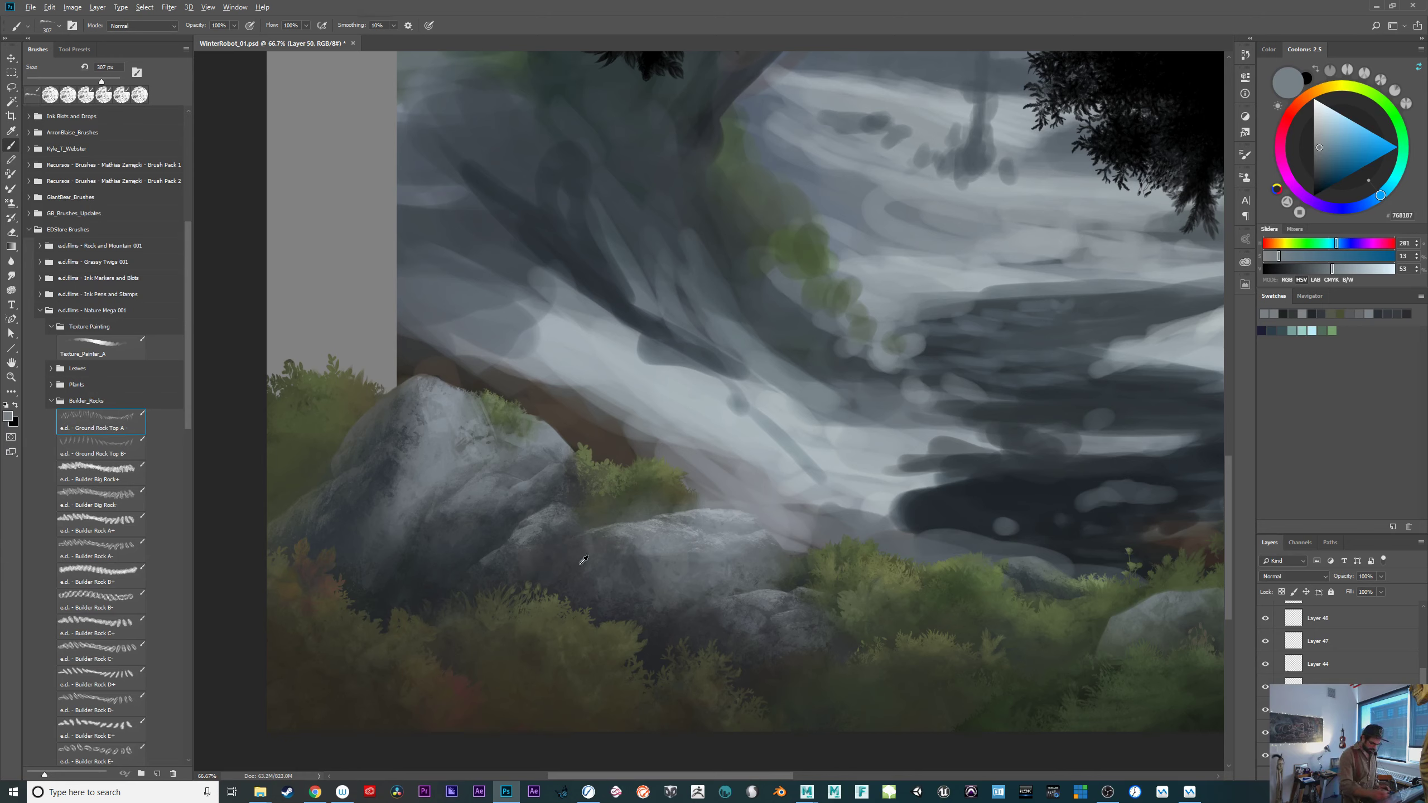
pyautogui.moveTo(584, 560); pyautogui.dragTo(608, 559)
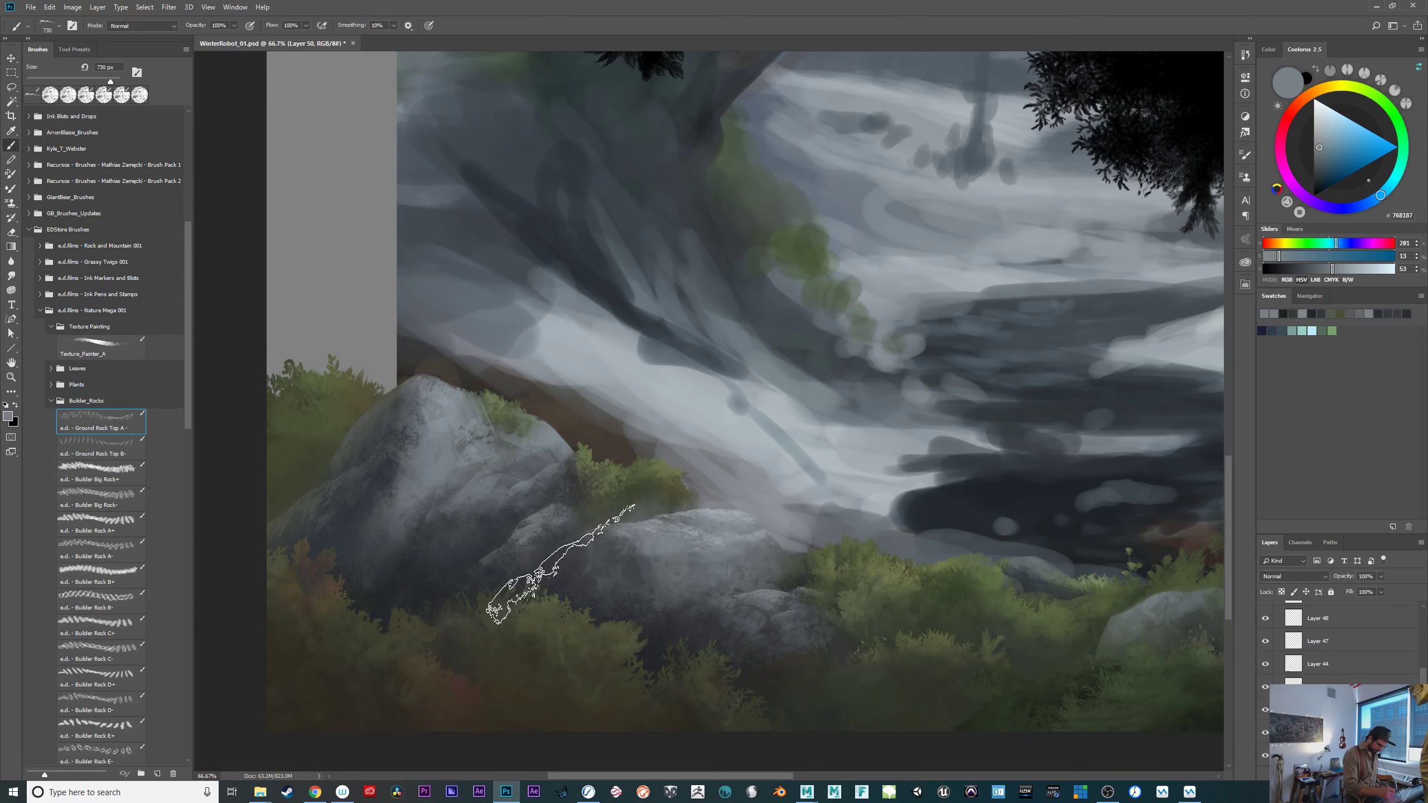
pyautogui.click(579, 562)
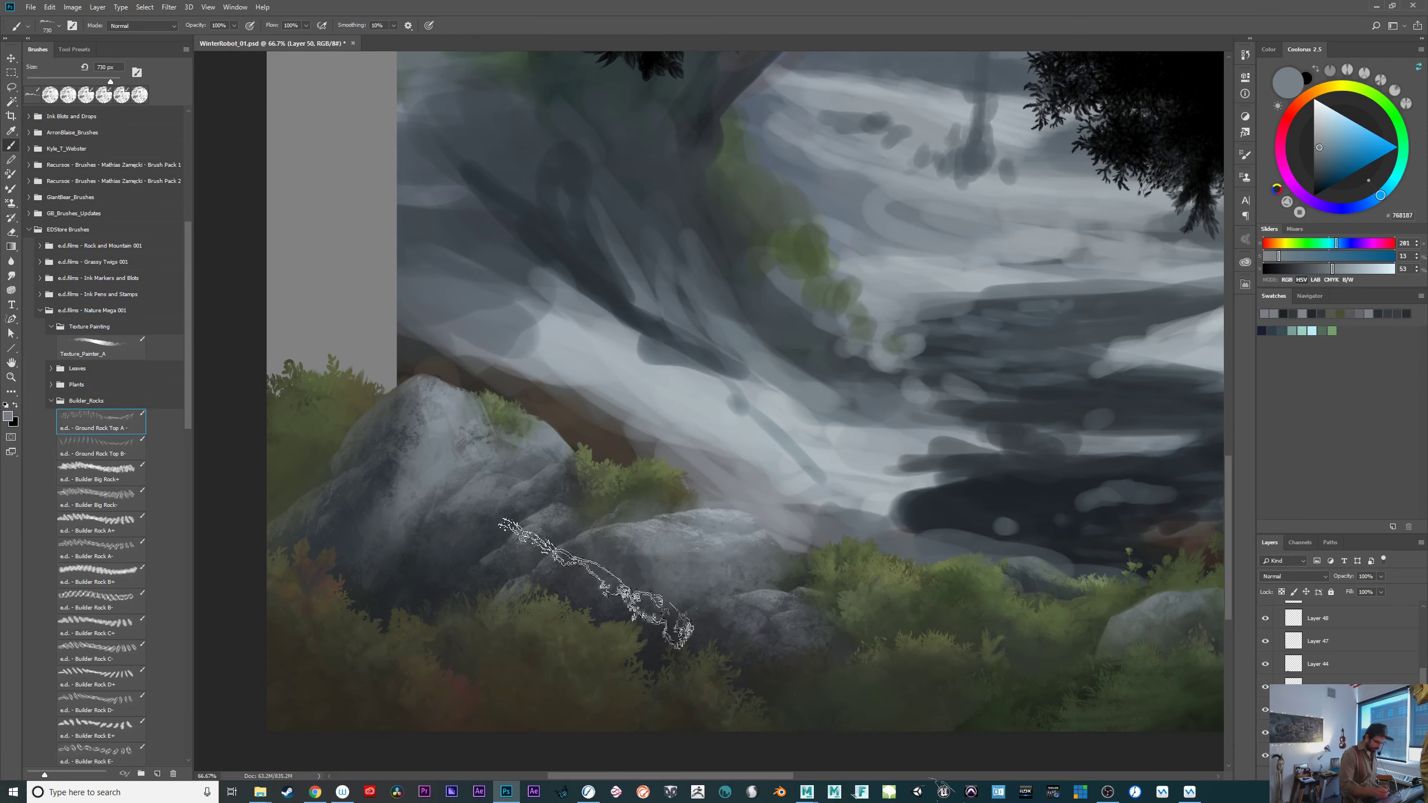
# Soften the new ridge texture on the rounded rock and the low rock beneath it with the eraser at 20% flow.
pyautogui.press('e')
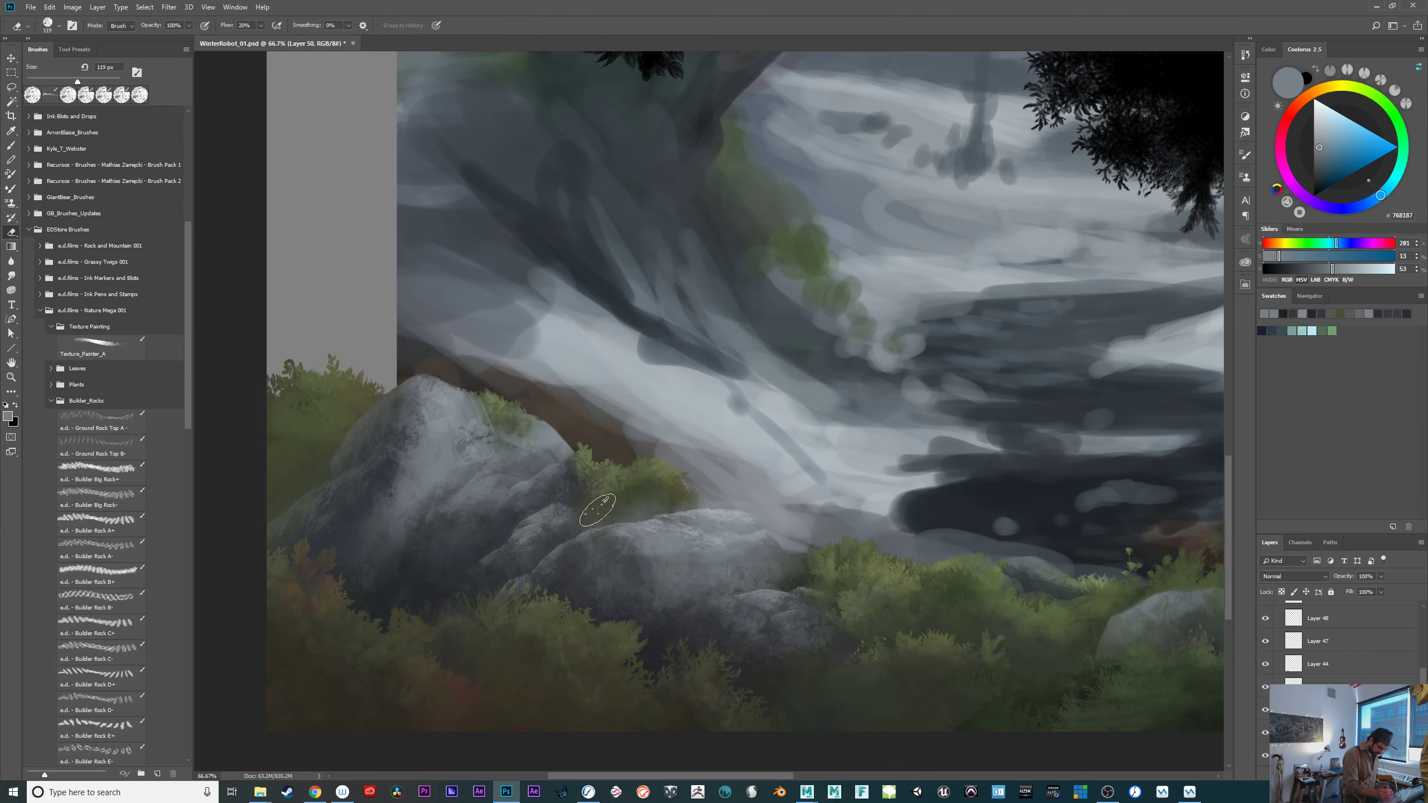
pyautogui.moveTo(561, 558); pyautogui.dragTo(601, 569)
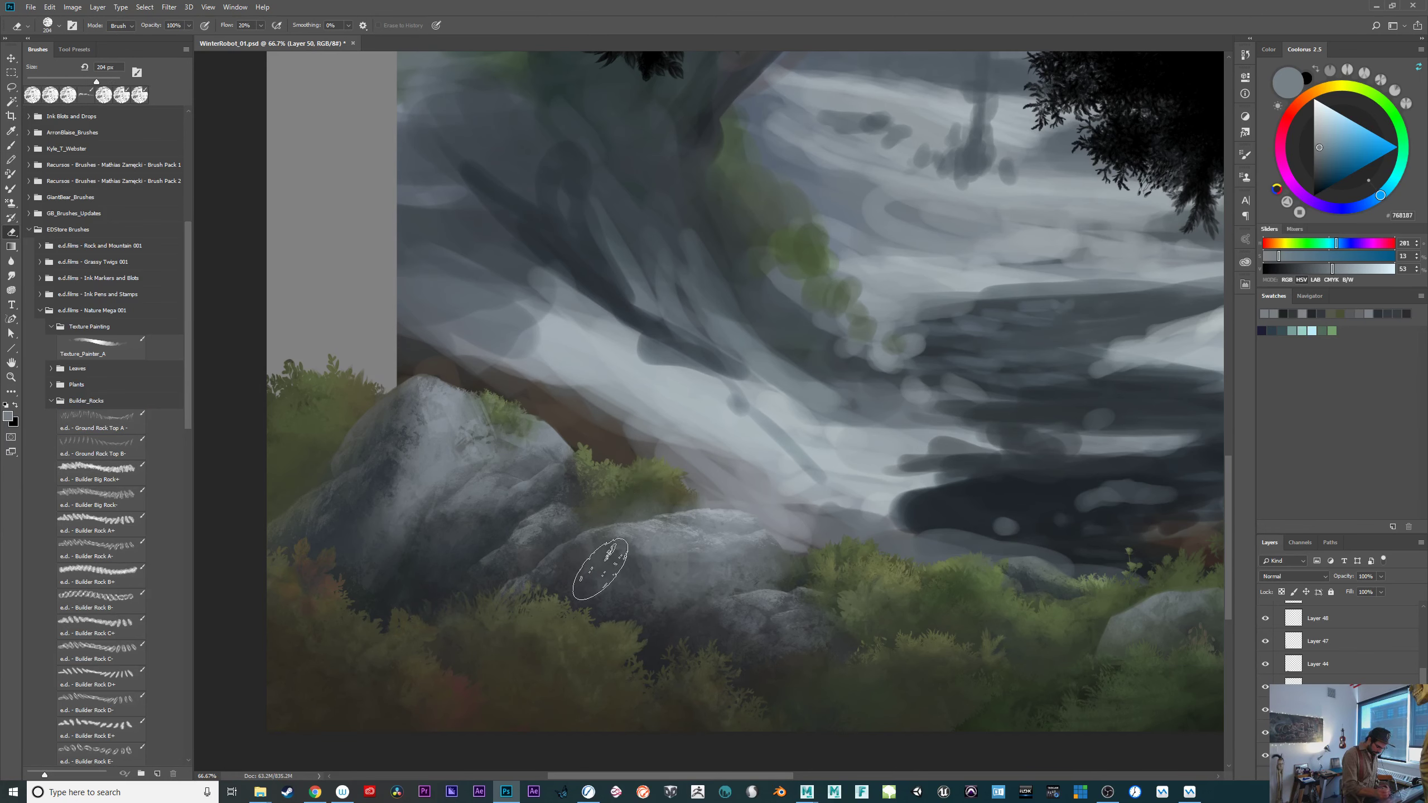
pyautogui.moveTo(852, 676); pyautogui.dragTo(816, 671)
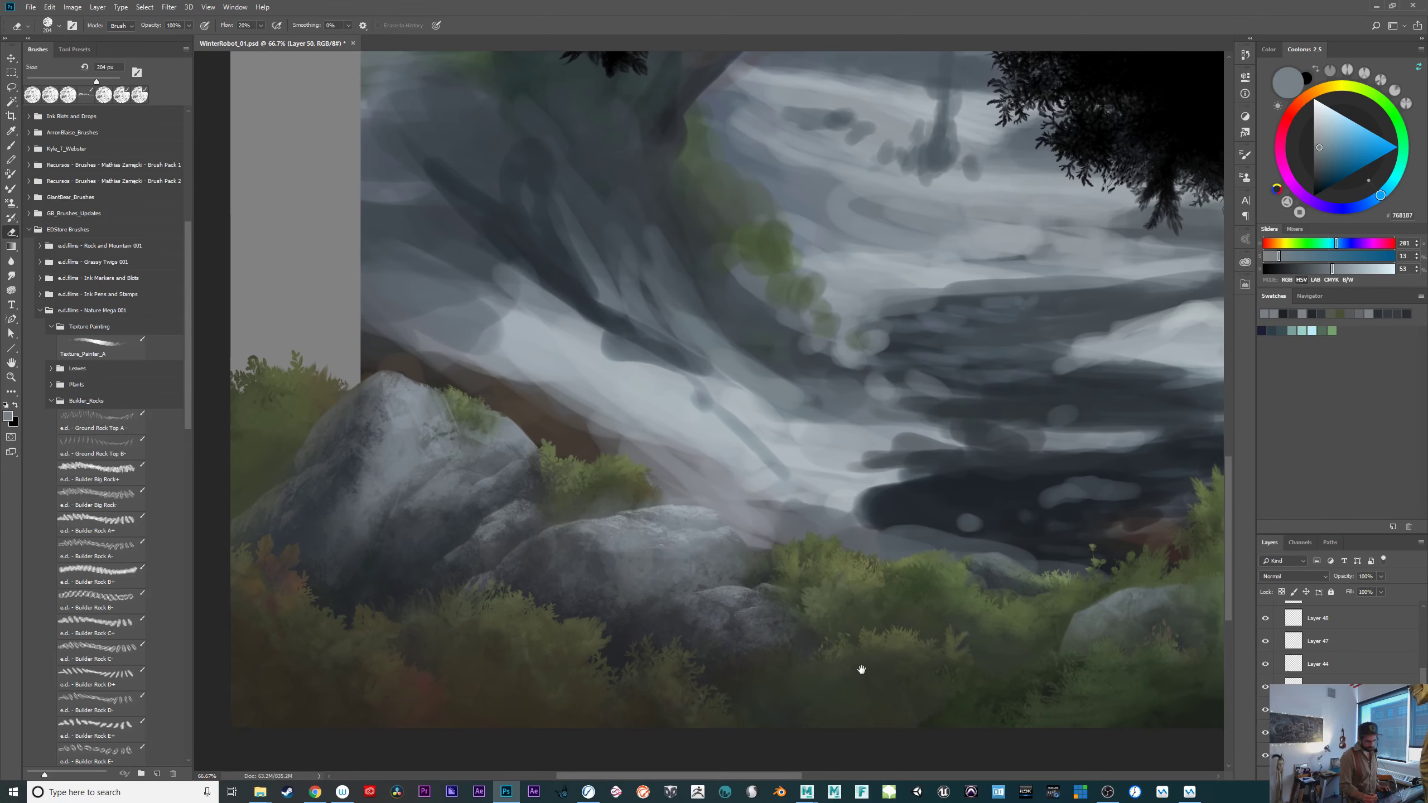
pyautogui.moveTo(949, 679); pyautogui.dragTo(756, 552)
pyautogui.moveTo(849, 642); pyautogui.dragTo(835, 635)
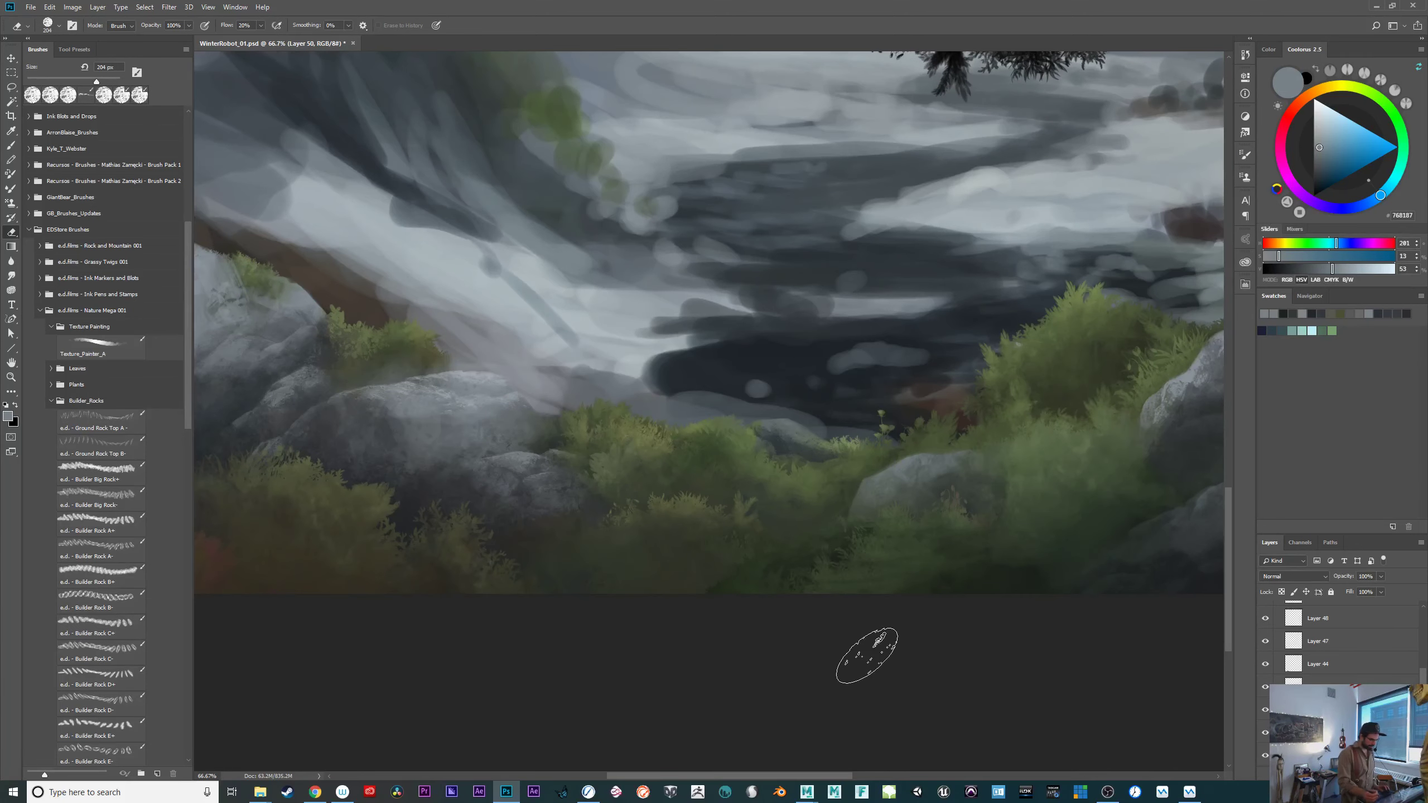
pyautogui.moveTo(495, 449); pyautogui.dragTo(533, 460)
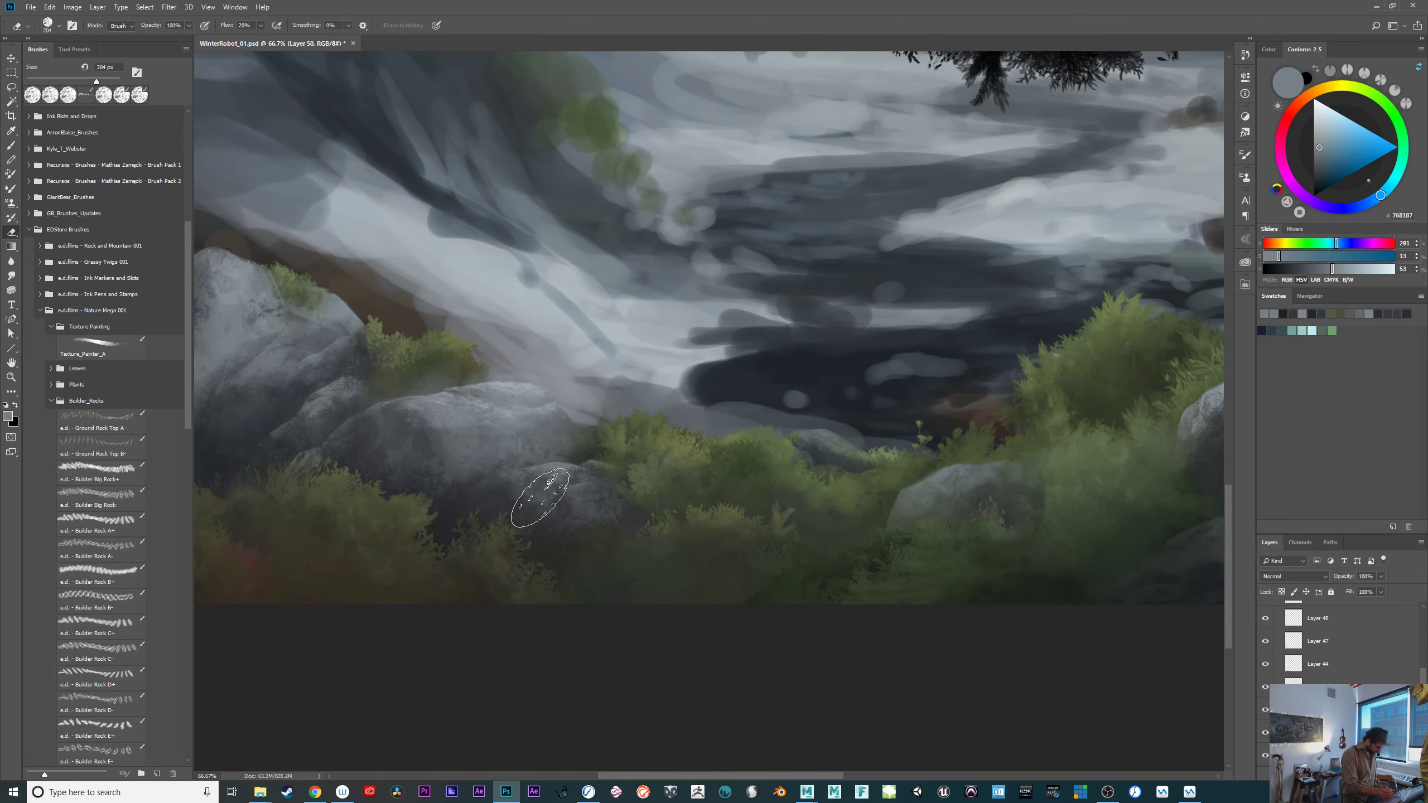
# Stamp darker grey #656F75 Ground Rock Top A- texture at the low rock's left end and blend it with the eraser.
pyautogui.press('b')
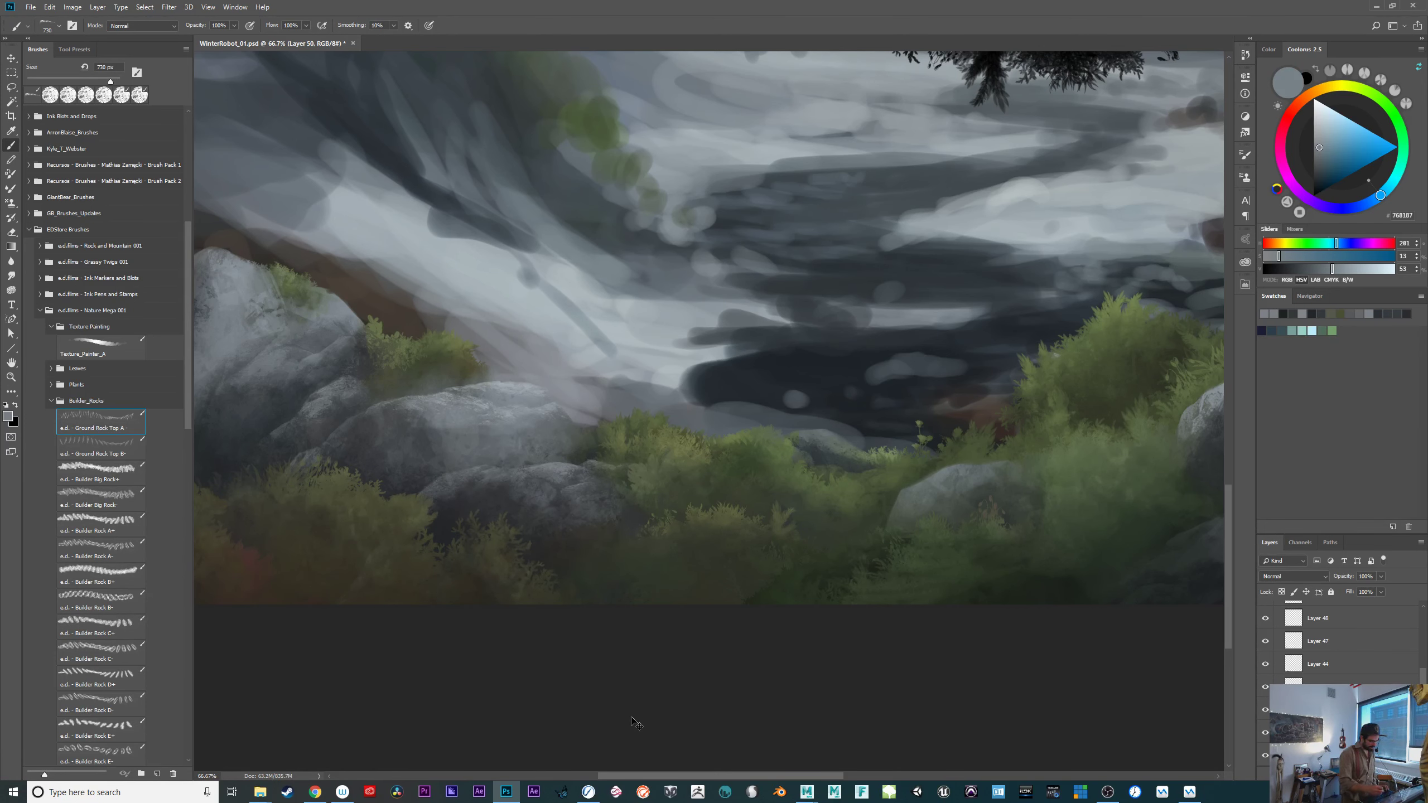
pyautogui.click(1319, 154)
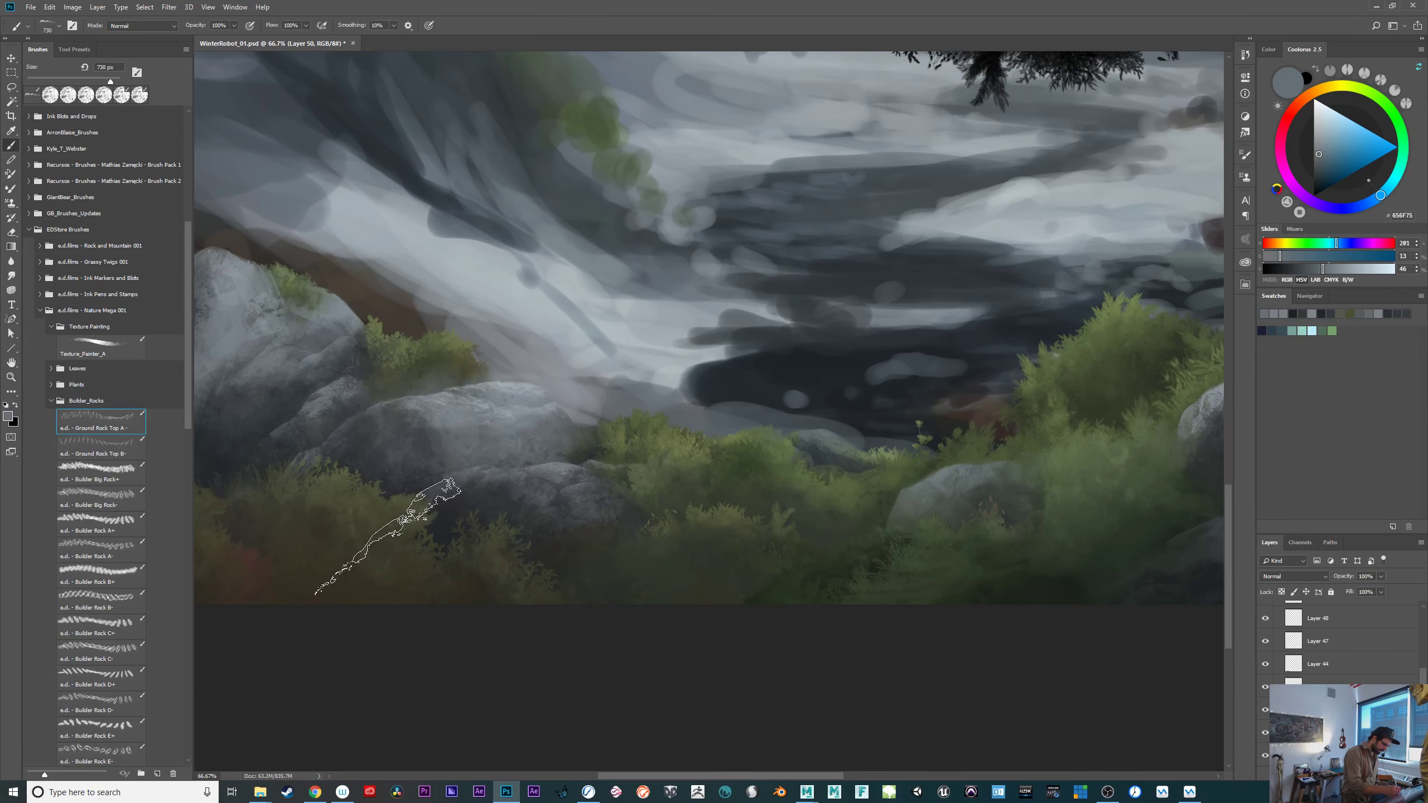
pyautogui.press('e')
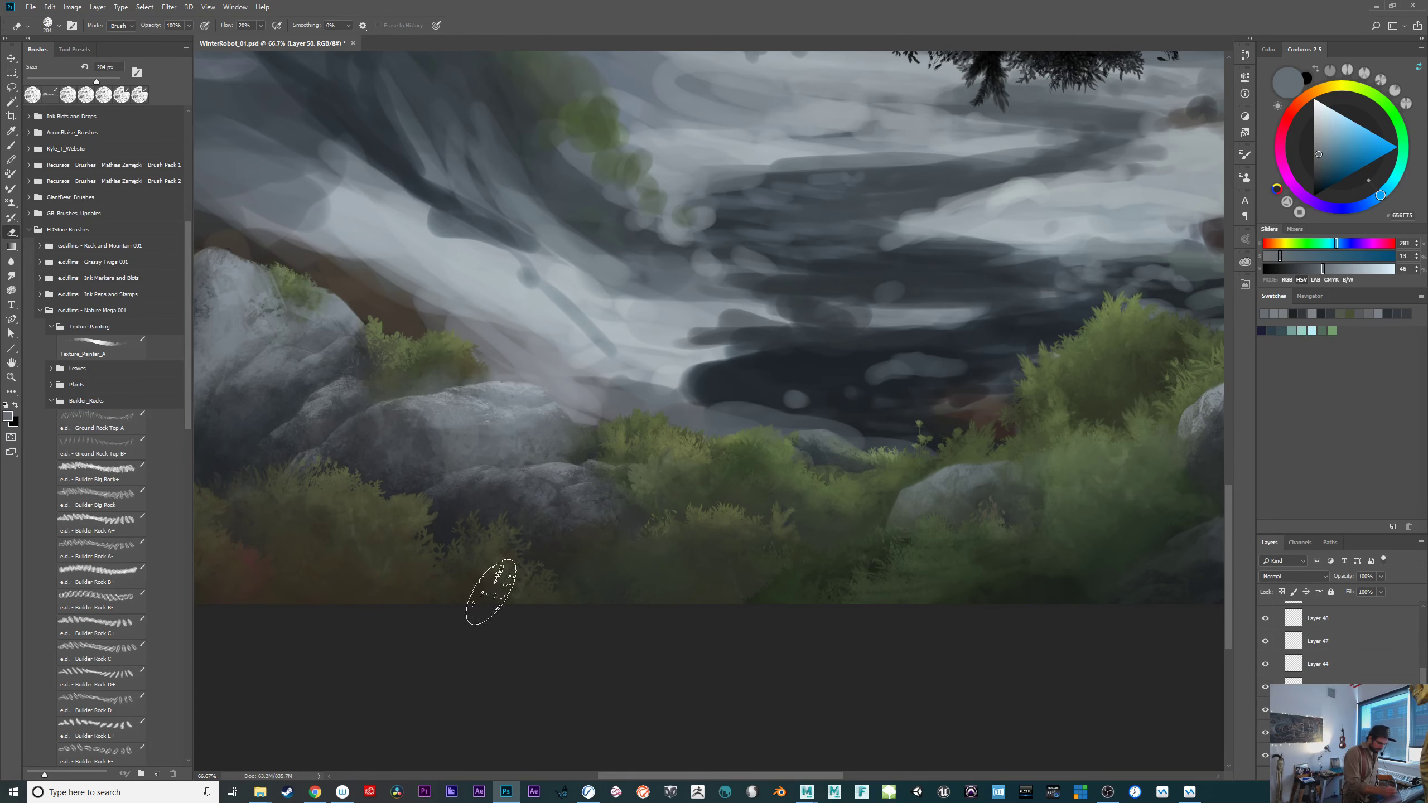
pyautogui.moveTo(882, 673); pyautogui.dragTo(824, 675)
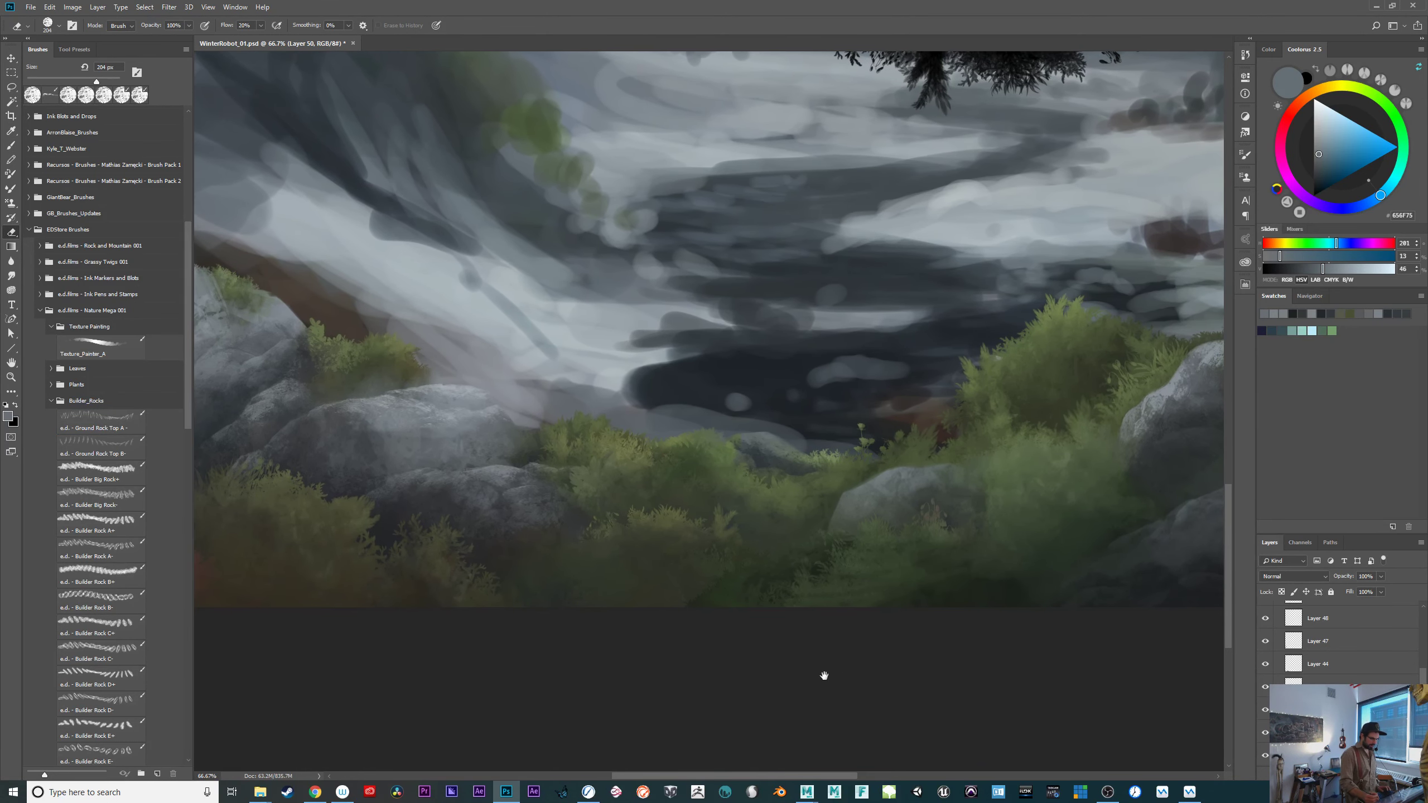
# Stamp near-black #242322 Builder Rock D+ texture beneath the low rock on a new layer.
pyautogui.click(122, 677)
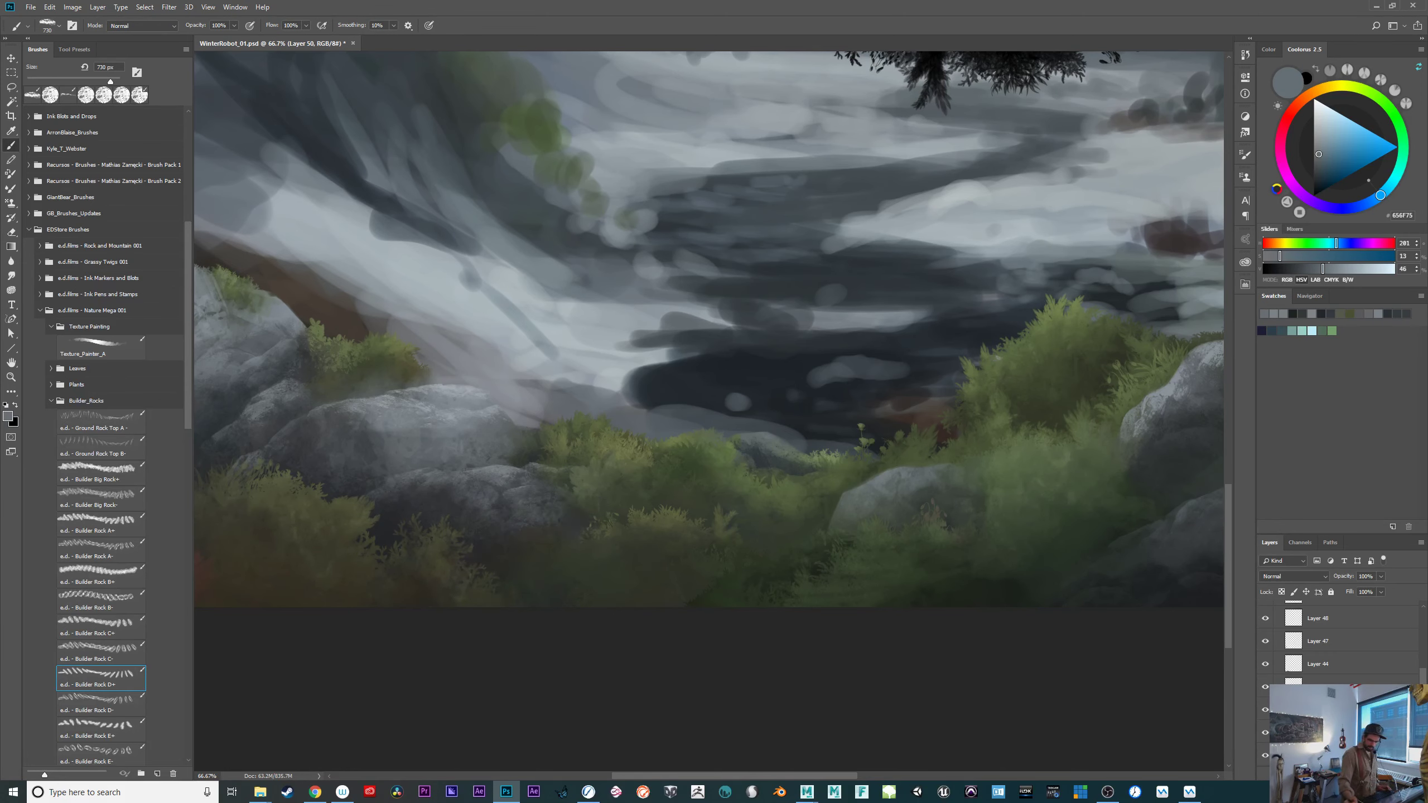
pyautogui.keyDown('alt'); pyautogui.click(488, 557); pyautogui.keyUp('alt')
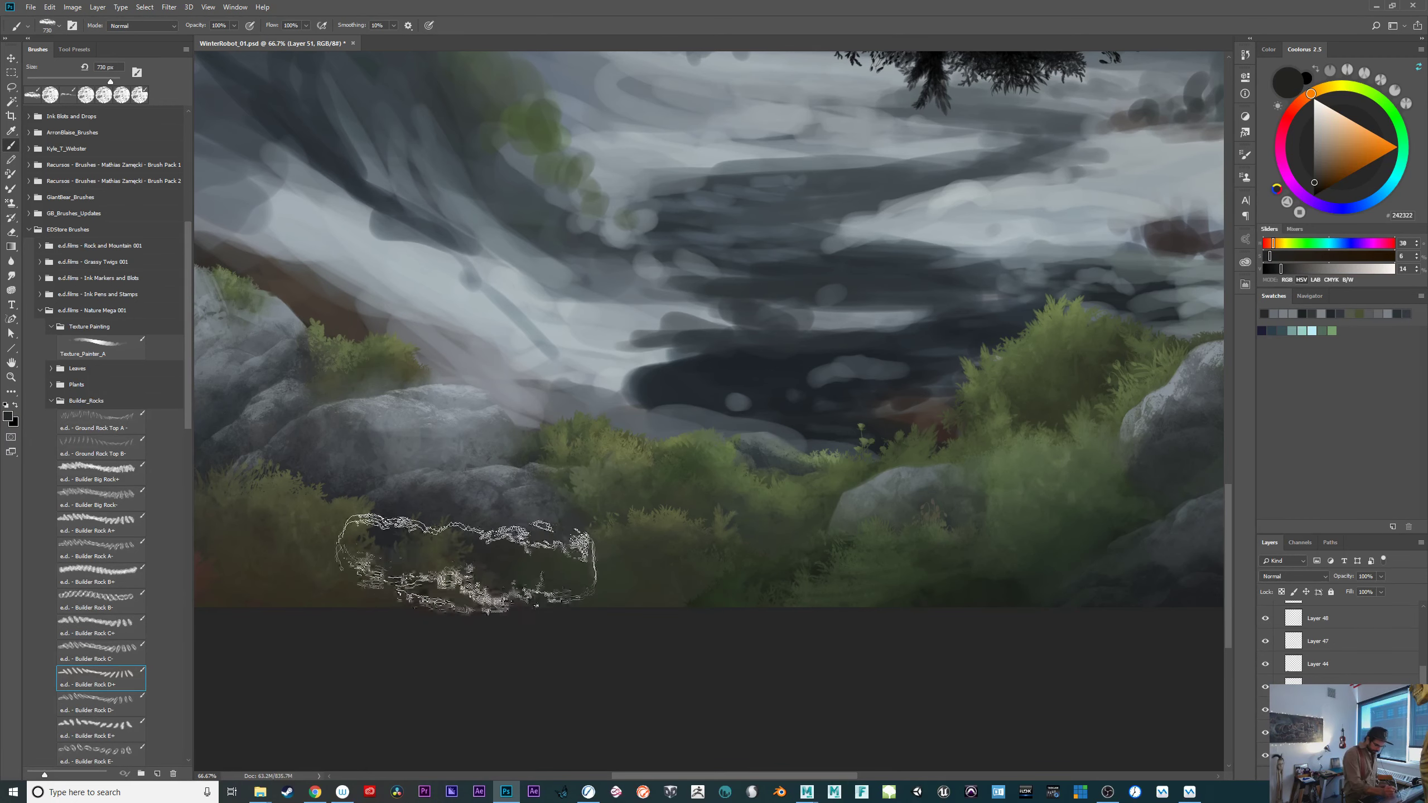
pyautogui.moveTo(441, 554); pyautogui.dragTo(408, 559)
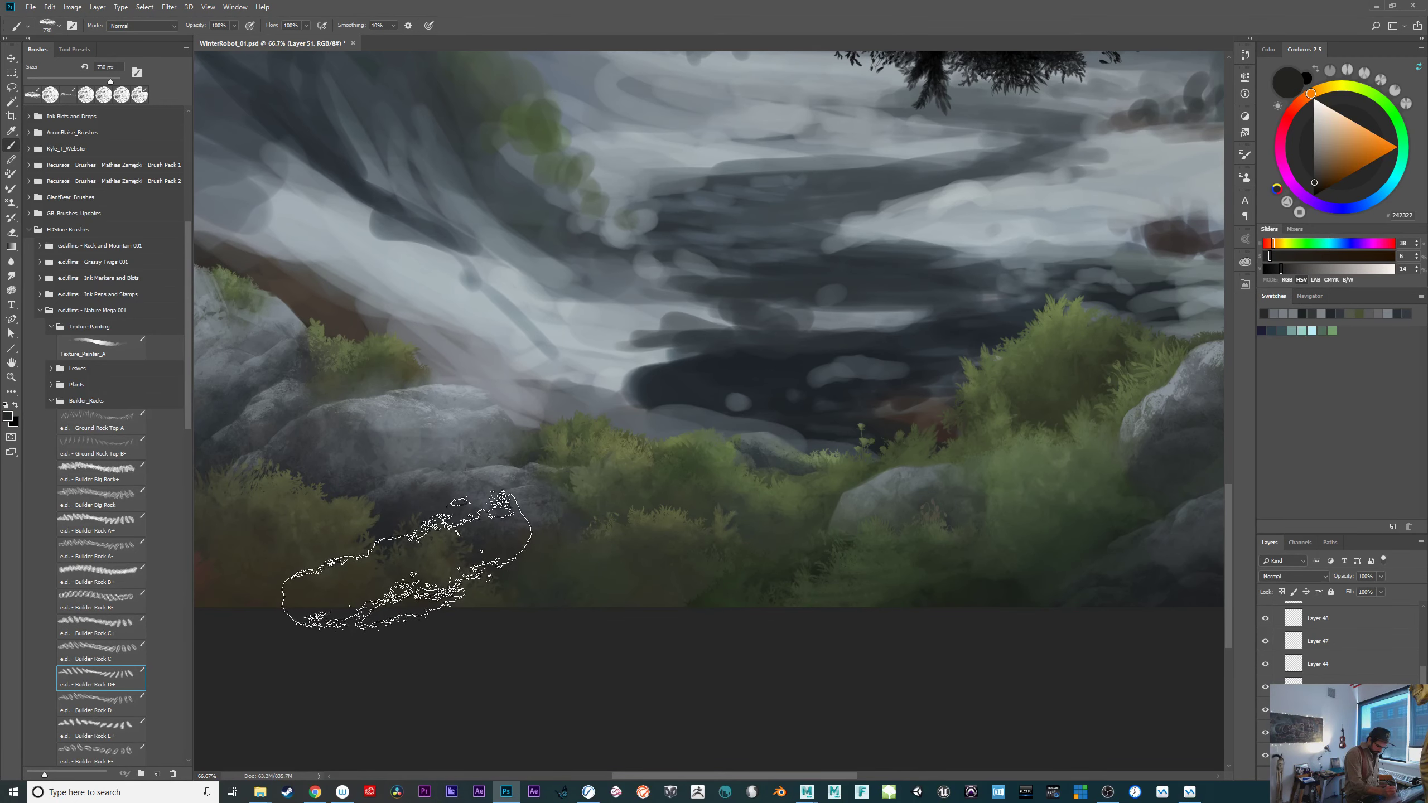
pyautogui.moveTo(724, 683); pyautogui.dragTo(485, 679)
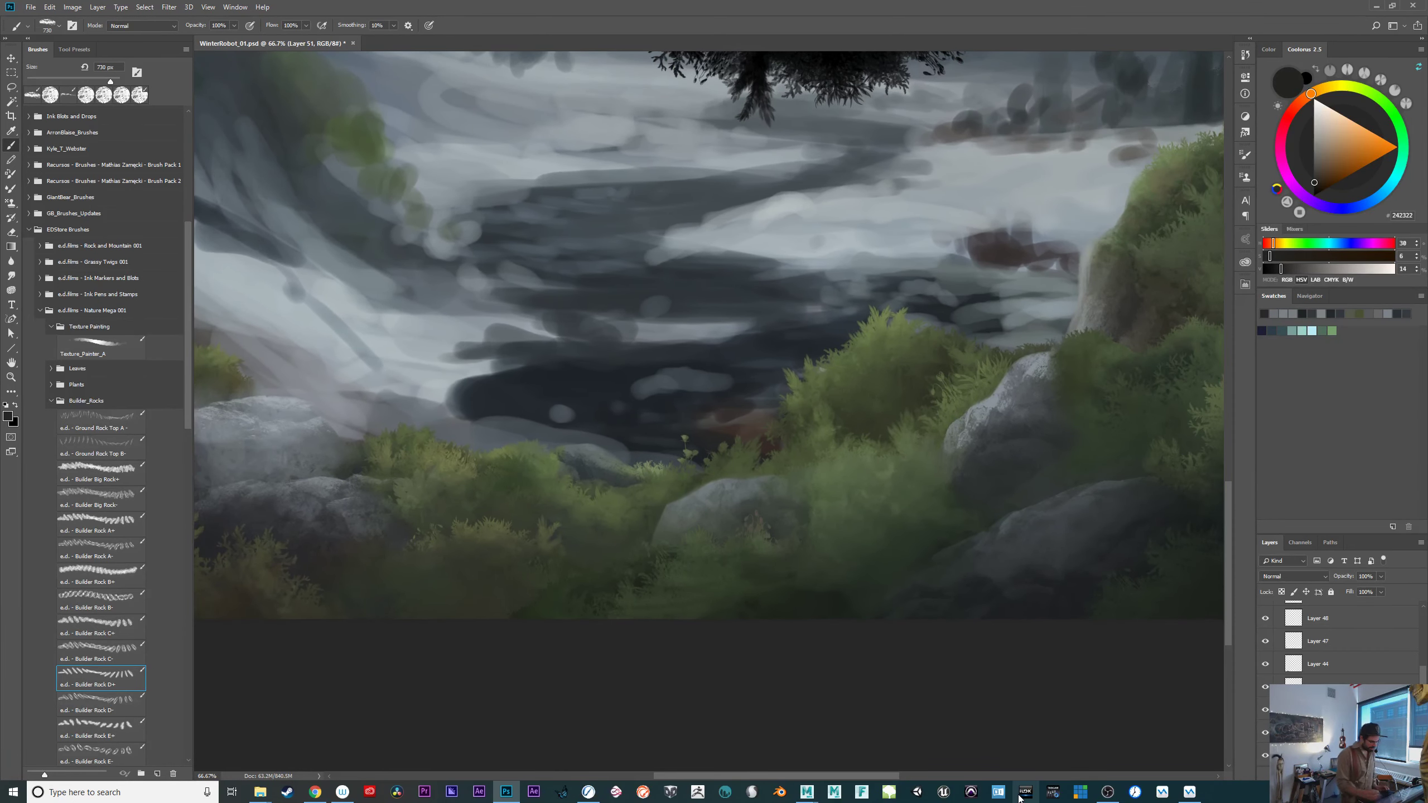
pyautogui.moveTo(745, 664); pyautogui.dragTo(1052, 688)
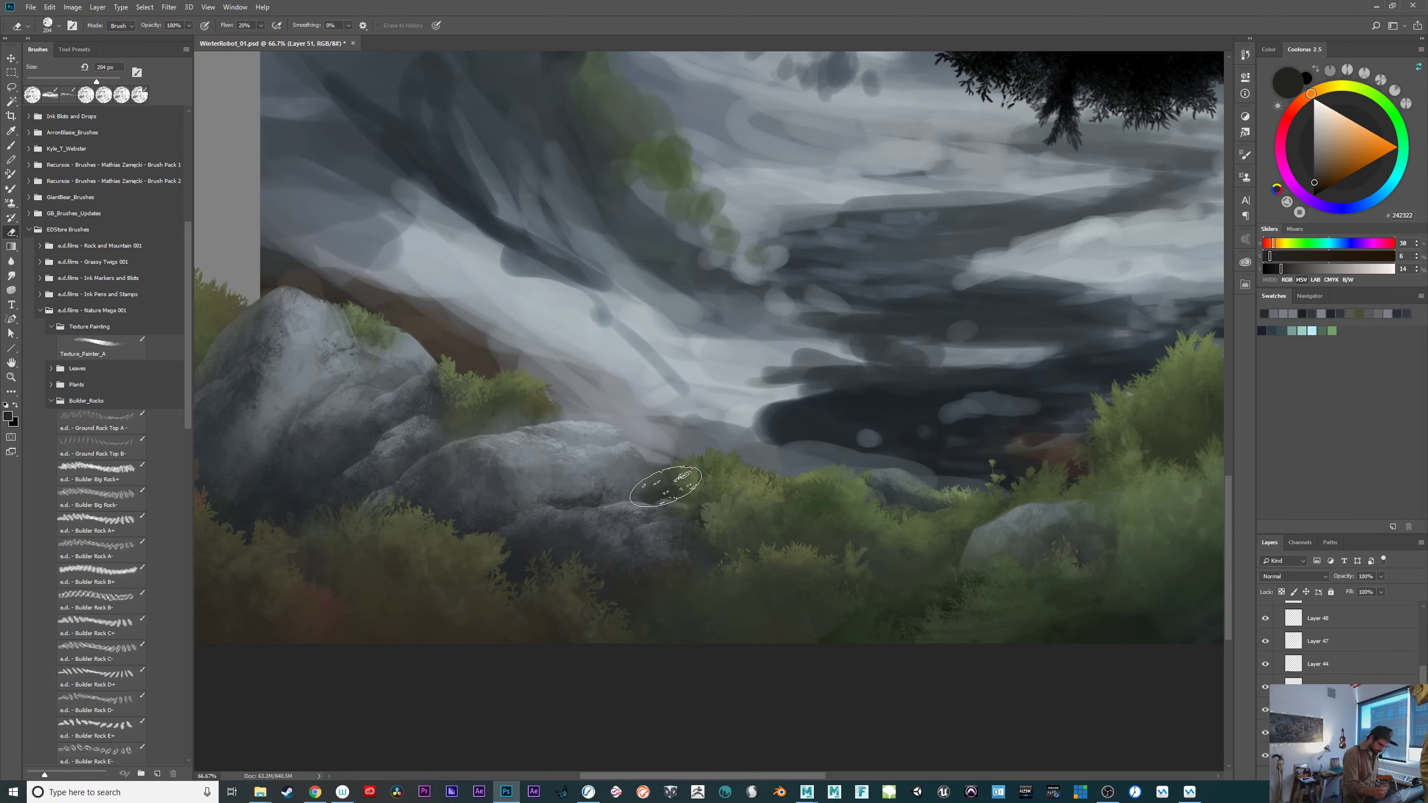
# Compare the foreground rocks with a layer's visibility off and on, and examine them within the whole landscape.
pyautogui.moveTo(1076, 675); pyautogui.dragTo(962, 653)
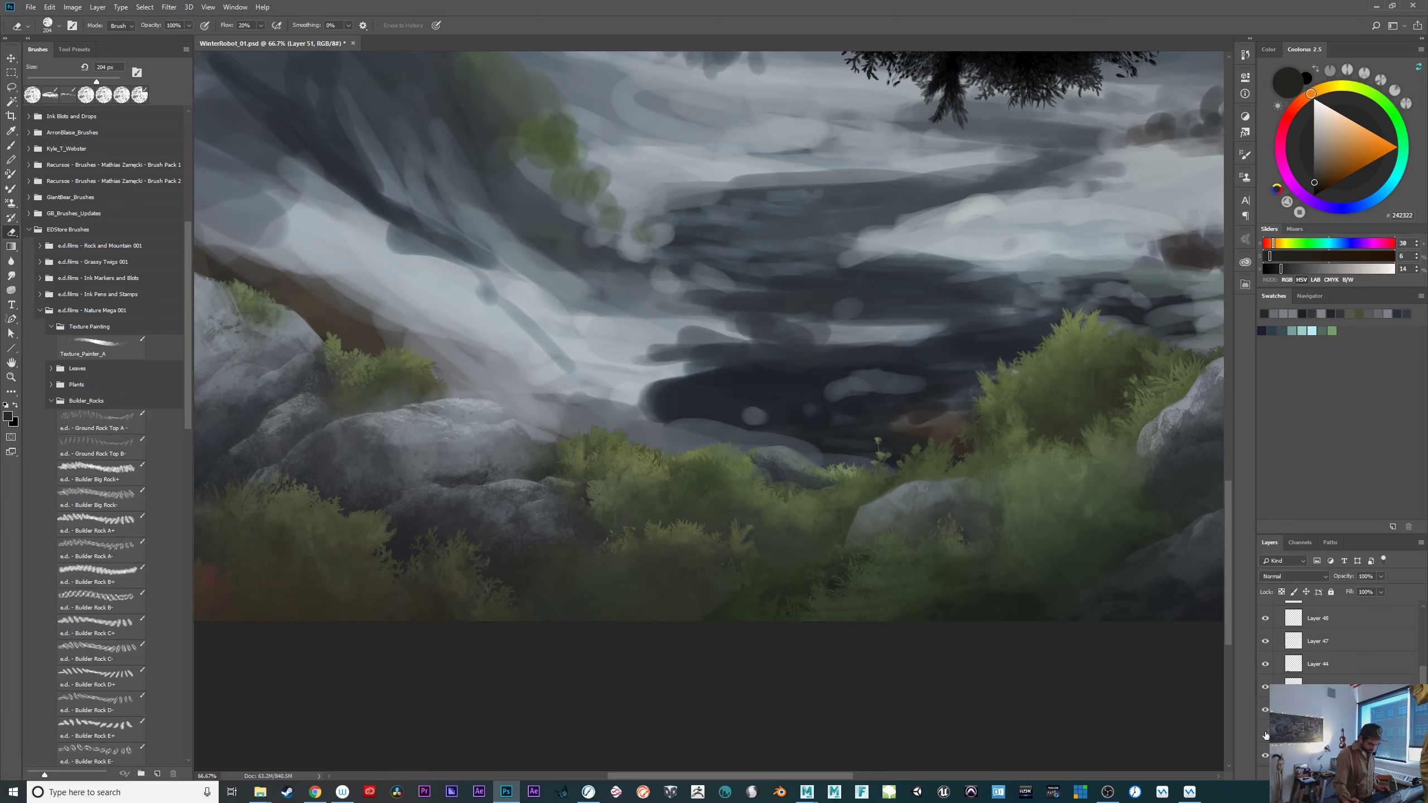
pyautogui.click(1266, 733)
pyautogui.click(1266, 733)
pyautogui.click(1267, 734)
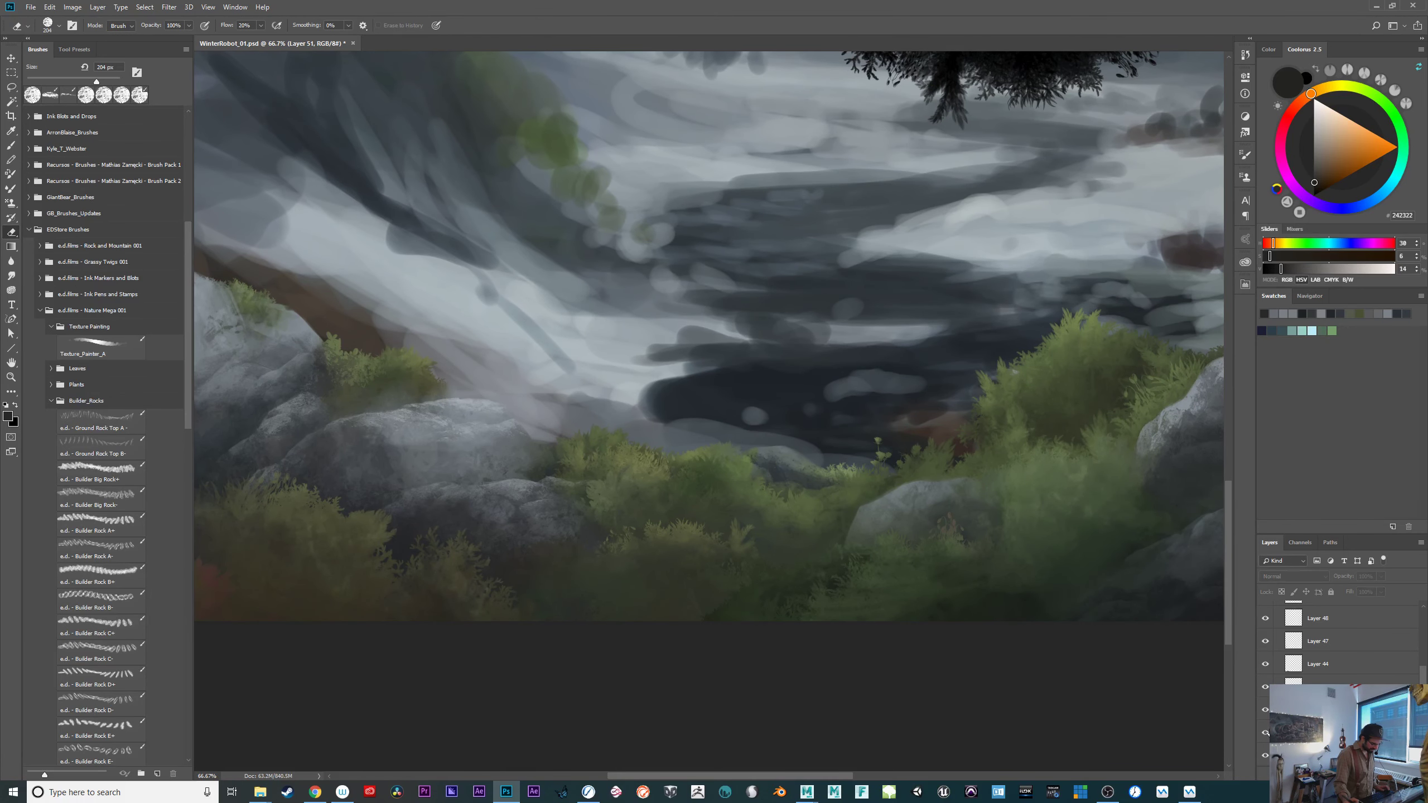
pyautogui.click(1266, 734)
pyautogui.moveTo(871, 565); pyautogui.dragTo(972, 585)
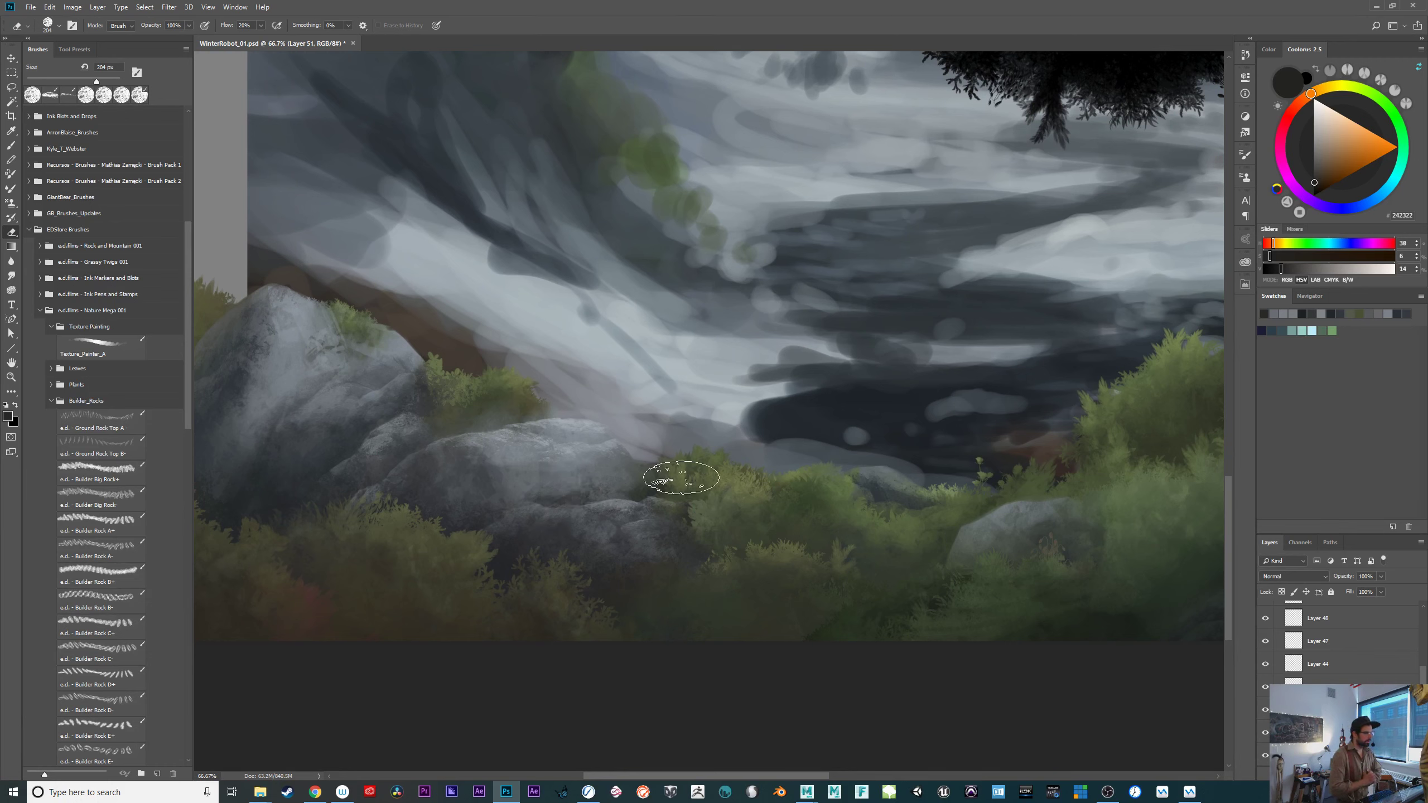
pyautogui.hotkey('ctrl', '-')
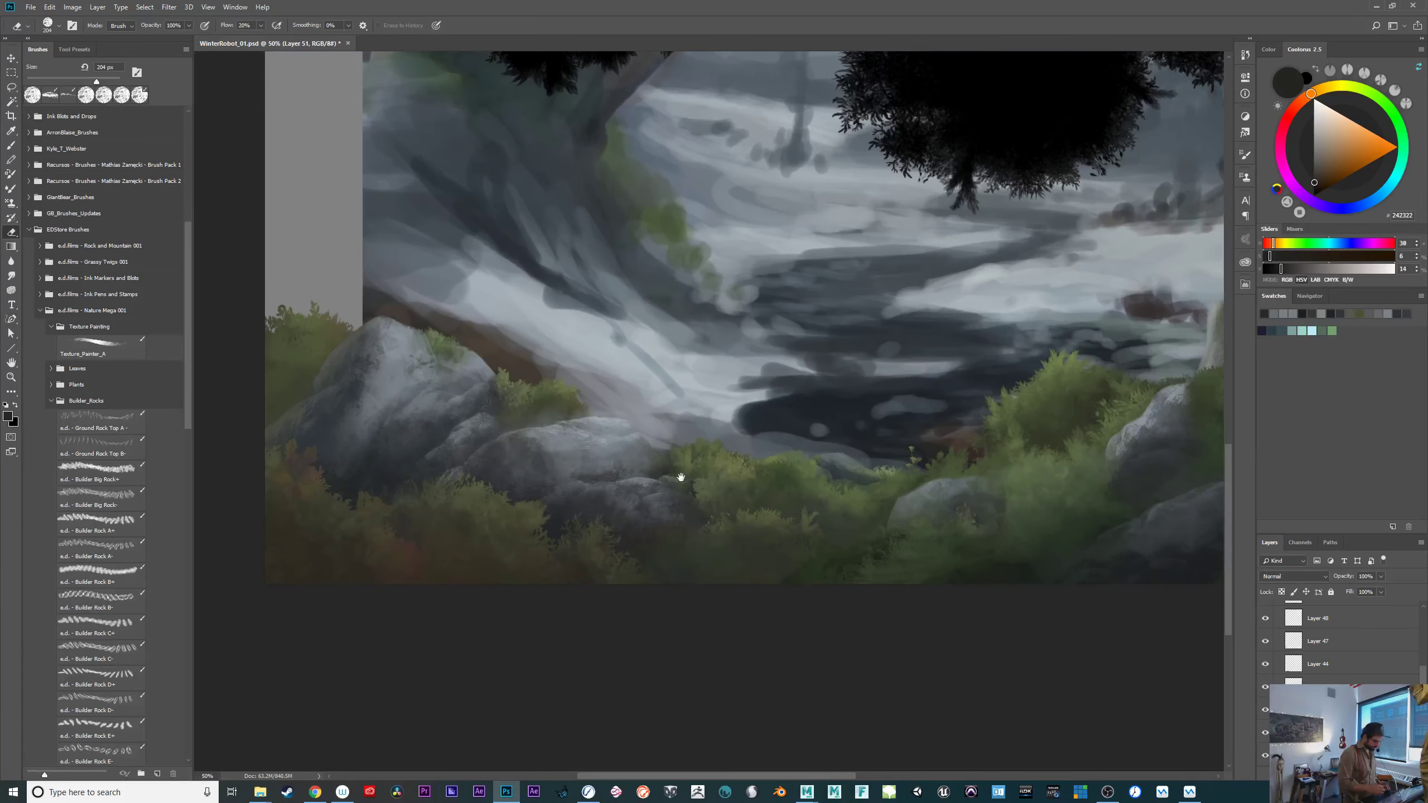
pyautogui.moveTo(871, 571); pyautogui.dragTo(523, 617)
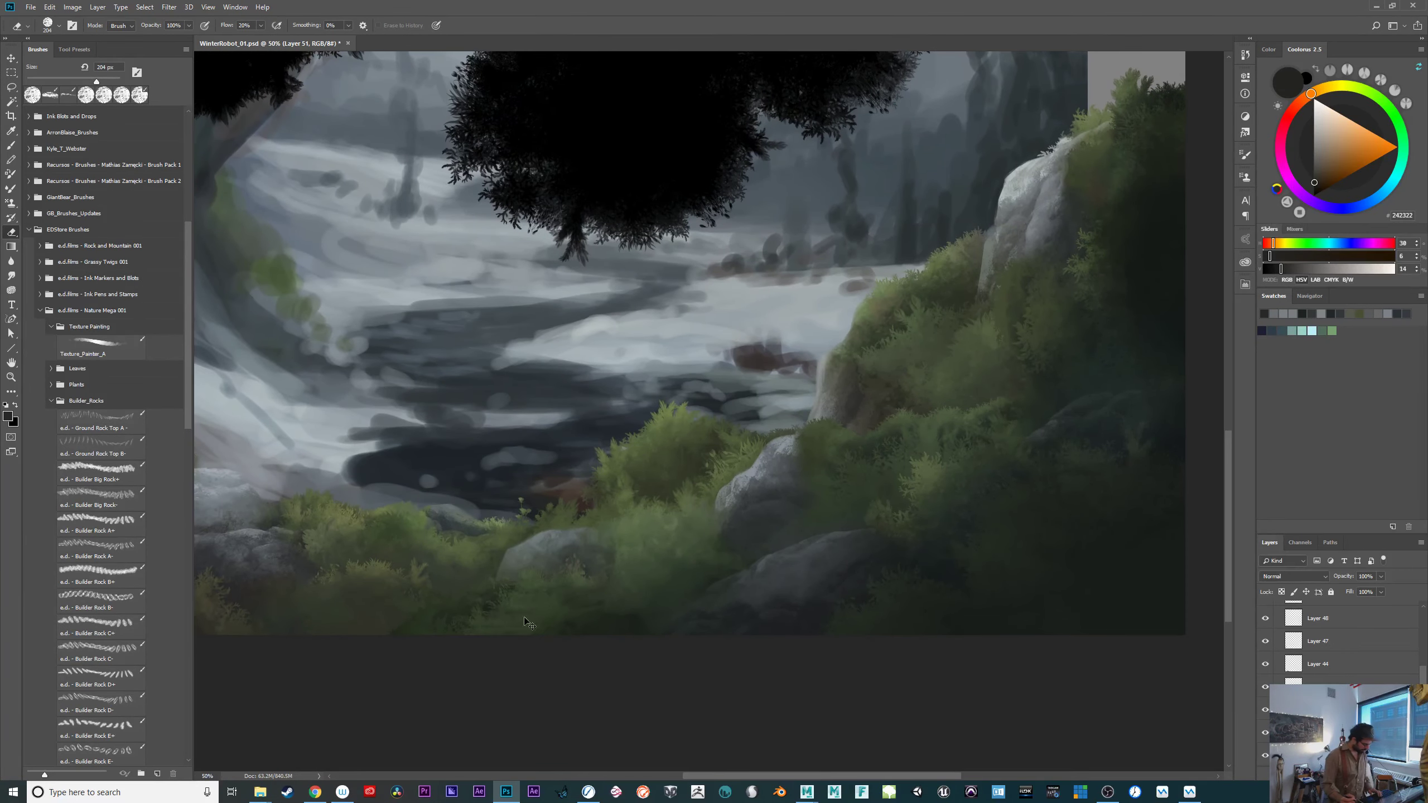
pyautogui.hotkey('ctrl', '-')
pyautogui.moveTo(832, 619); pyautogui.dragTo(980, 629)
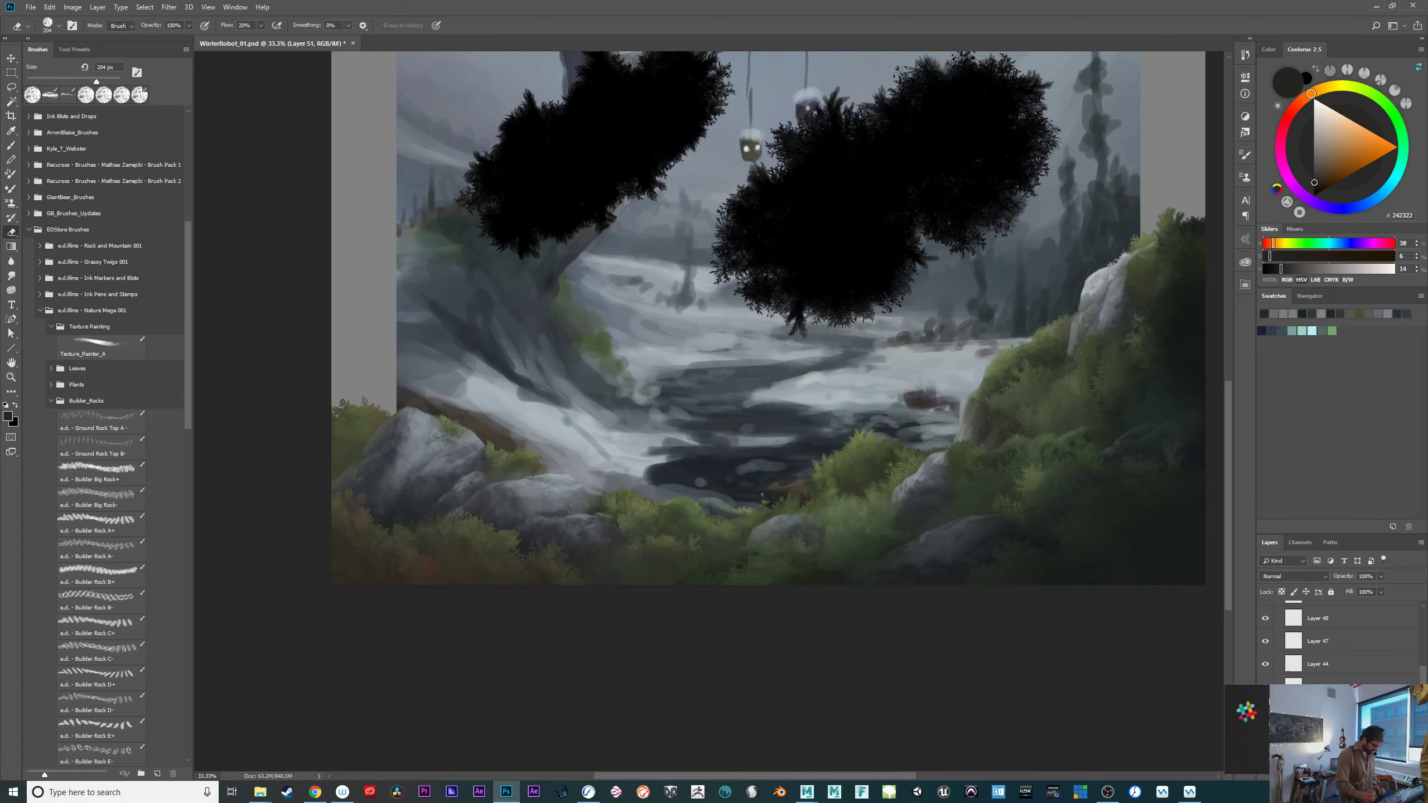
pyautogui.hotkey('ctrl', '+')
pyautogui.hotkey('ctrl', '+')
pyautogui.moveTo(582, 617); pyautogui.dragTo(893, 584)
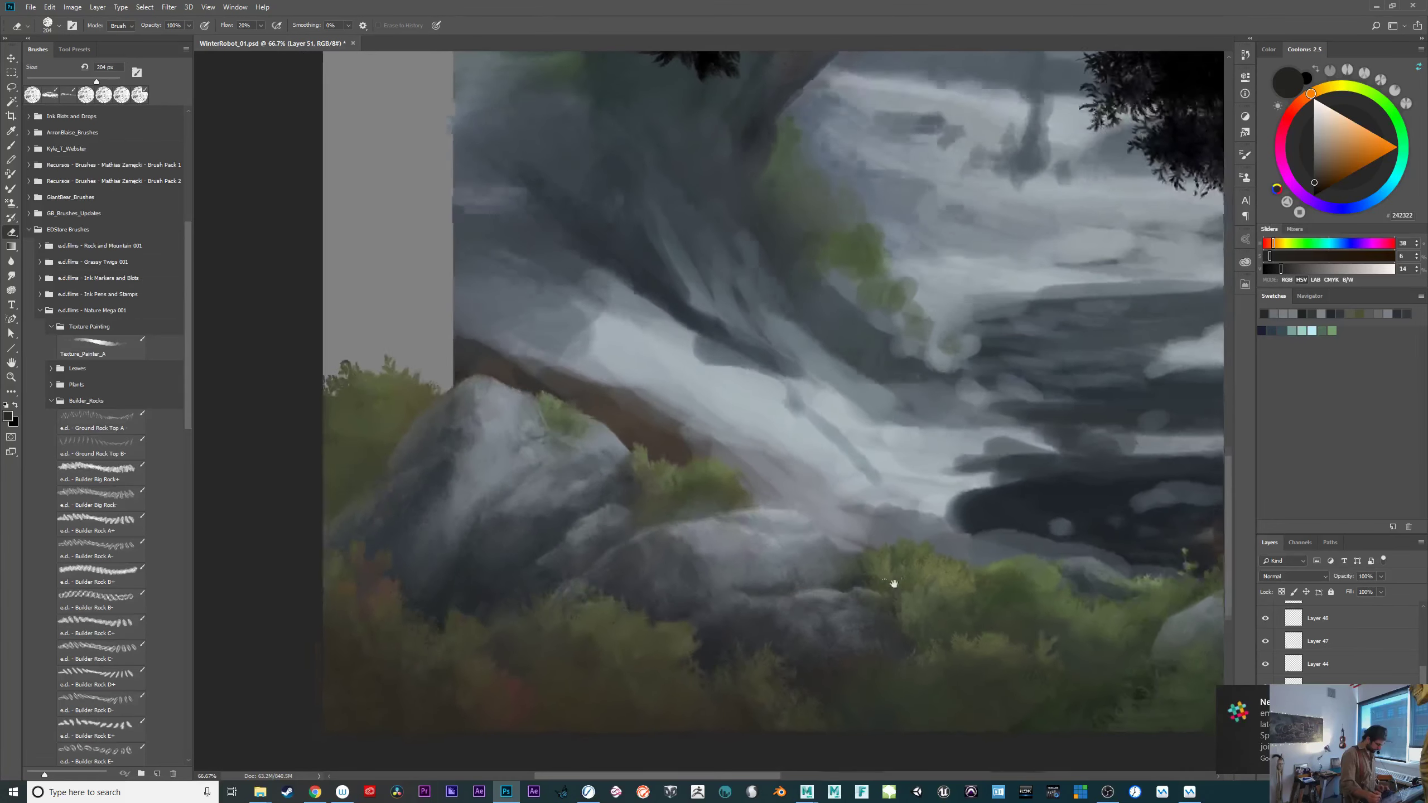
# Paint dark green #162812 shading into the bush beside the pointed rock's left edge using Texture_Painter_A at 10% flow.
pyautogui.press('b')
pyautogui.click(101, 349)
pyautogui.moveTo(654, 600)
pyautogui.mouseDown()
pyautogui.moveTo(760, 605)
pyautogui.moveTo(785, 623)
pyautogui.mouseUp()
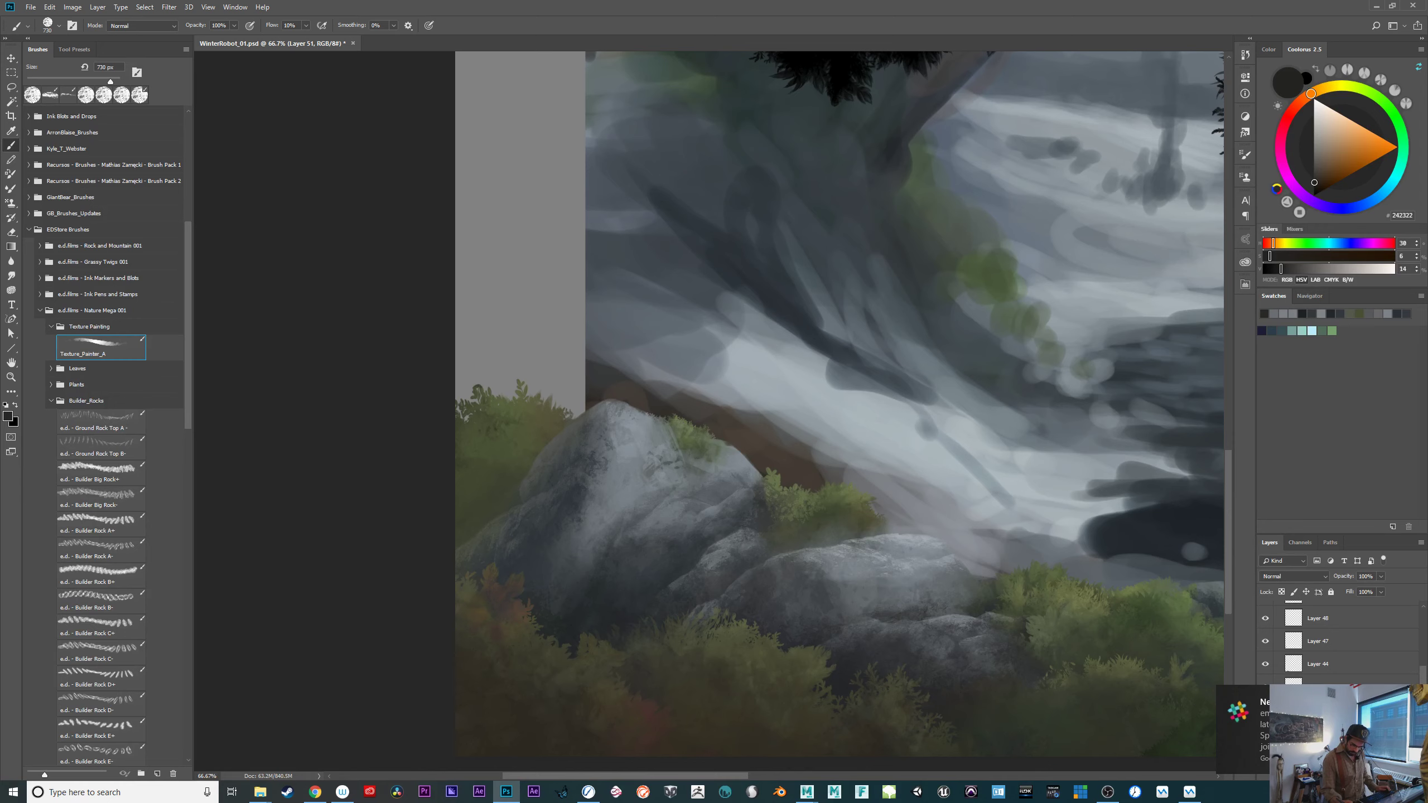
pyautogui.keyDown('alt'); pyautogui.click(489, 486); pyautogui.keyUp('alt')
pyautogui.click(1322, 184)
pyautogui.click(1388, 106)
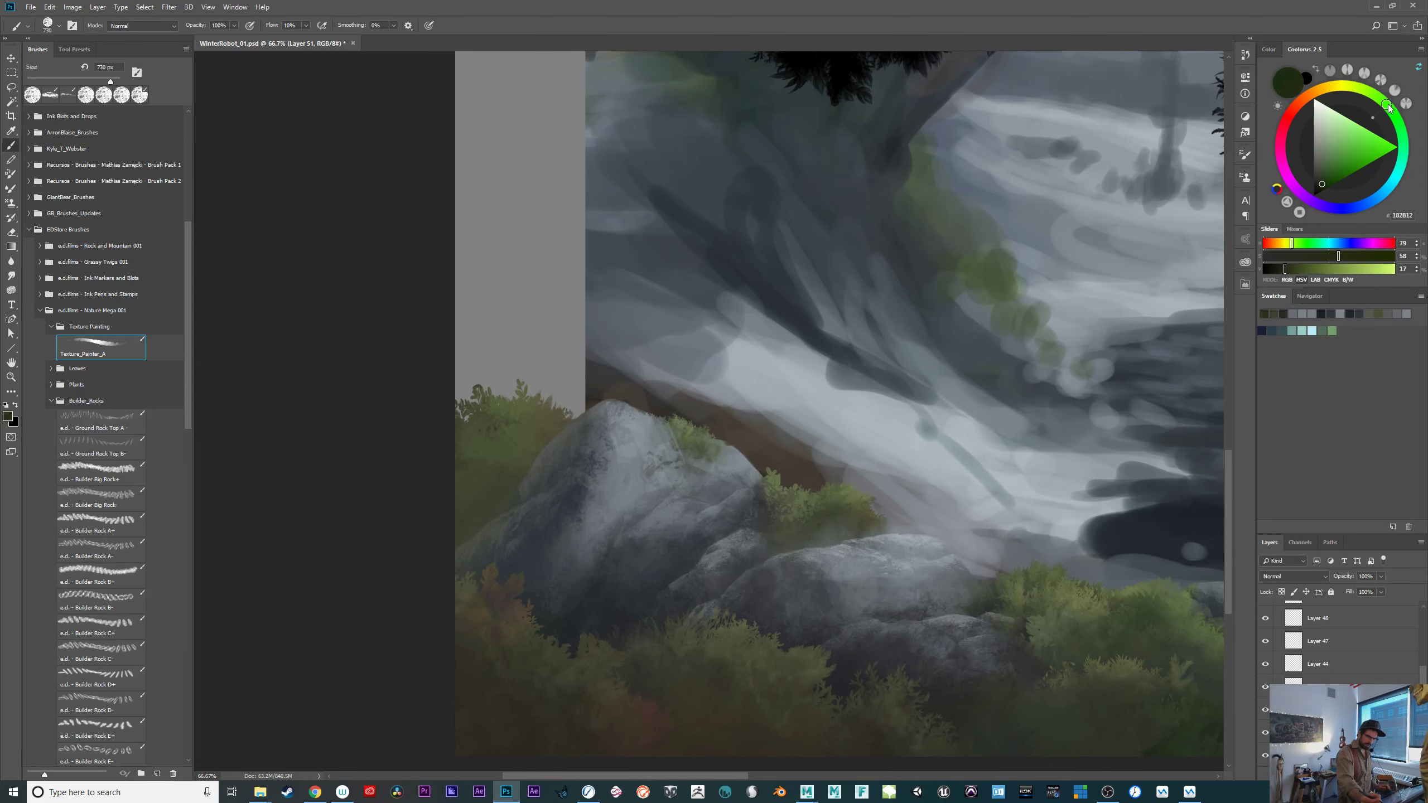
pyautogui.moveTo(411, 548)
pyautogui.mouseDown()
pyautogui.moveTo(462, 548)
pyautogui.moveTo(485, 520)
pyautogui.mouseUp()
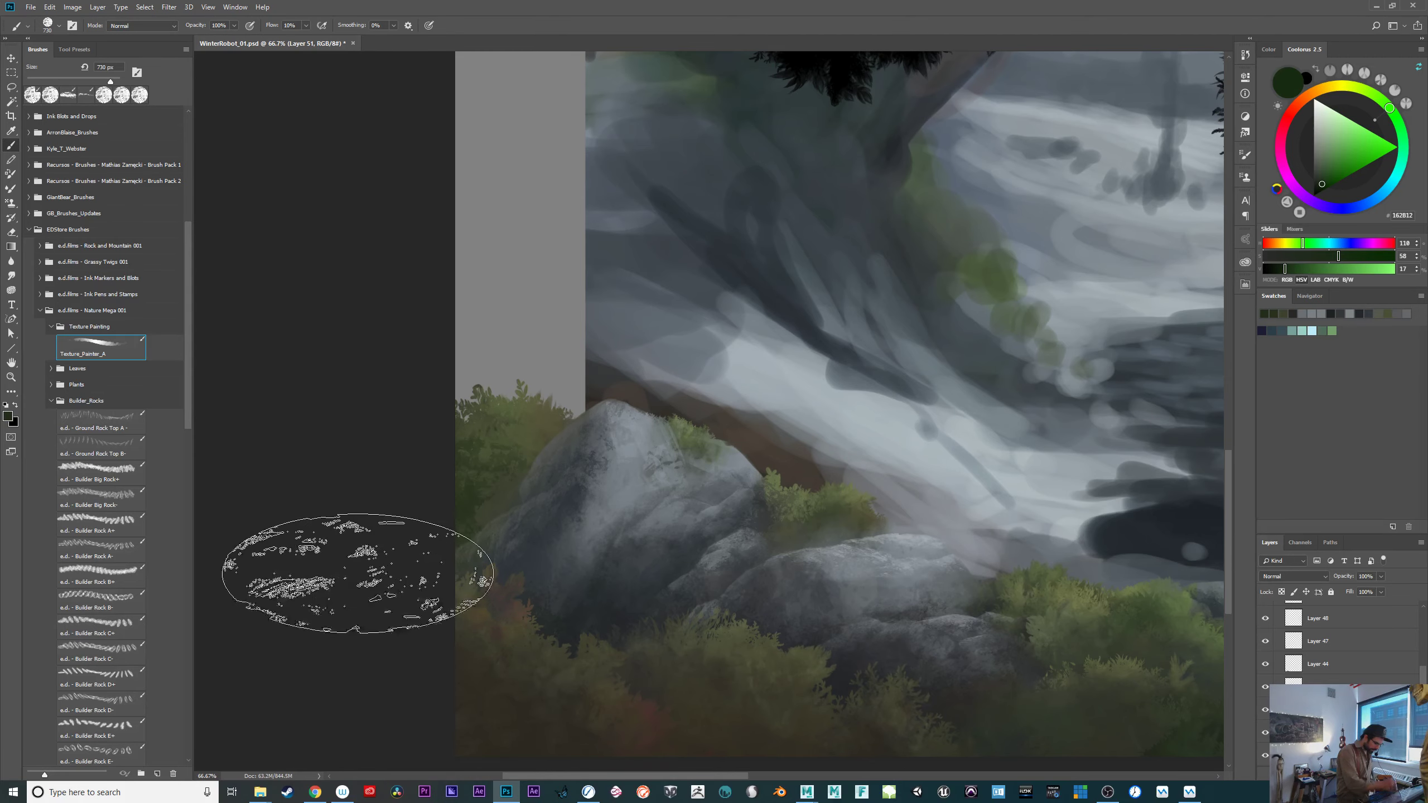
# Refine the bush shading beside the pointed rock with sampled green #263417, softening it with a larger eraser at 20% flow.
pyautogui.keyDown('alt'); pyautogui.click(494, 500); pyautogui.keyUp('alt')
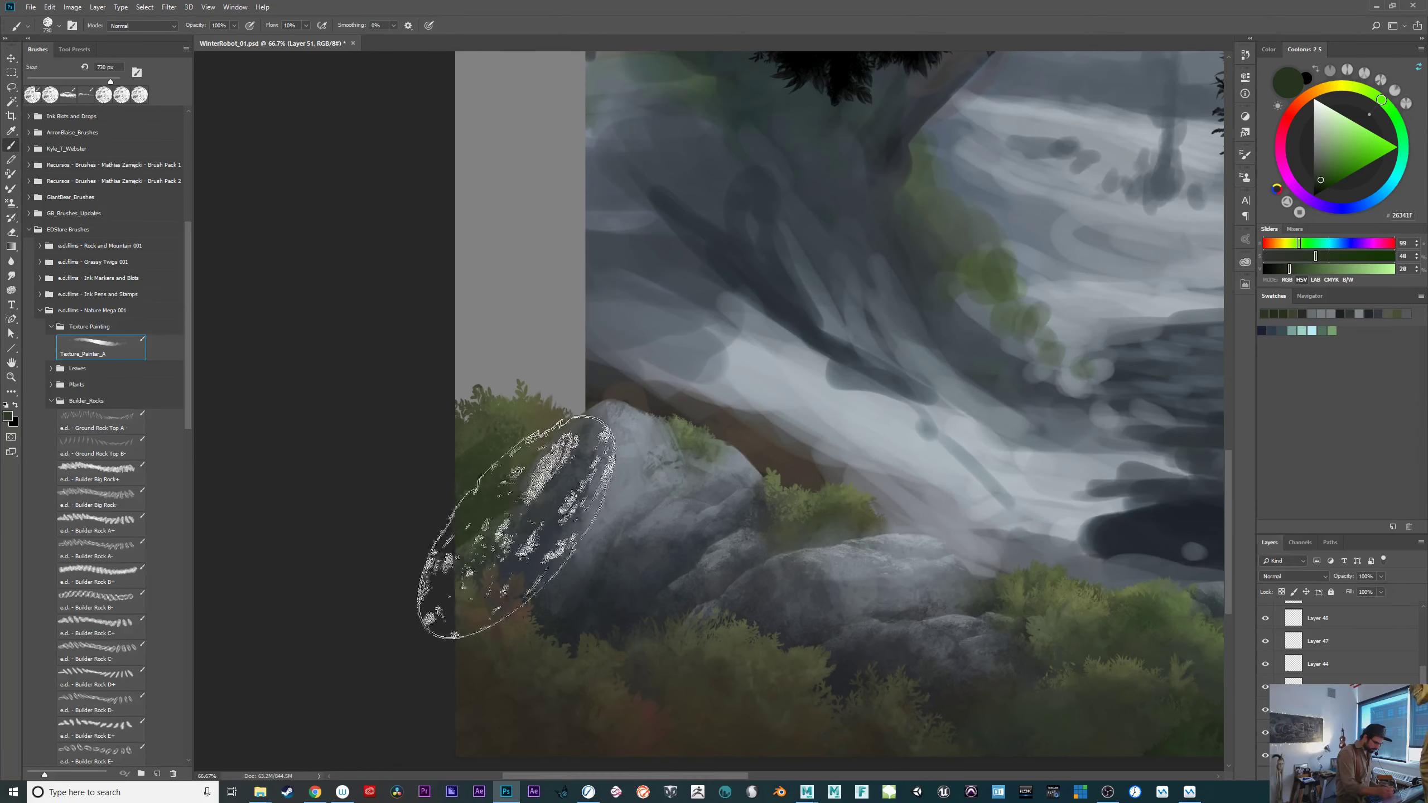
pyautogui.moveTo(382, 523)
pyautogui.mouseDown()
pyautogui.moveTo(497, 474)
pyautogui.moveTo(528, 488)
pyautogui.mouseUp()
pyautogui.moveTo(1114, 699); pyautogui.dragTo(1104, 694)
pyautogui.press('e')
pyautogui.press(']')
pyautogui.moveTo(504, 542)
pyautogui.mouseDown()
pyautogui.moveTo(537, 534)
pyautogui.moveTo(467, 531)
pyautogui.mouseUp()
# Show the Group 5 rocks behind the Group 4 foreground rocks and bushes.
pyautogui.moveTo(1025, 617); pyautogui.dragTo(842, 657)
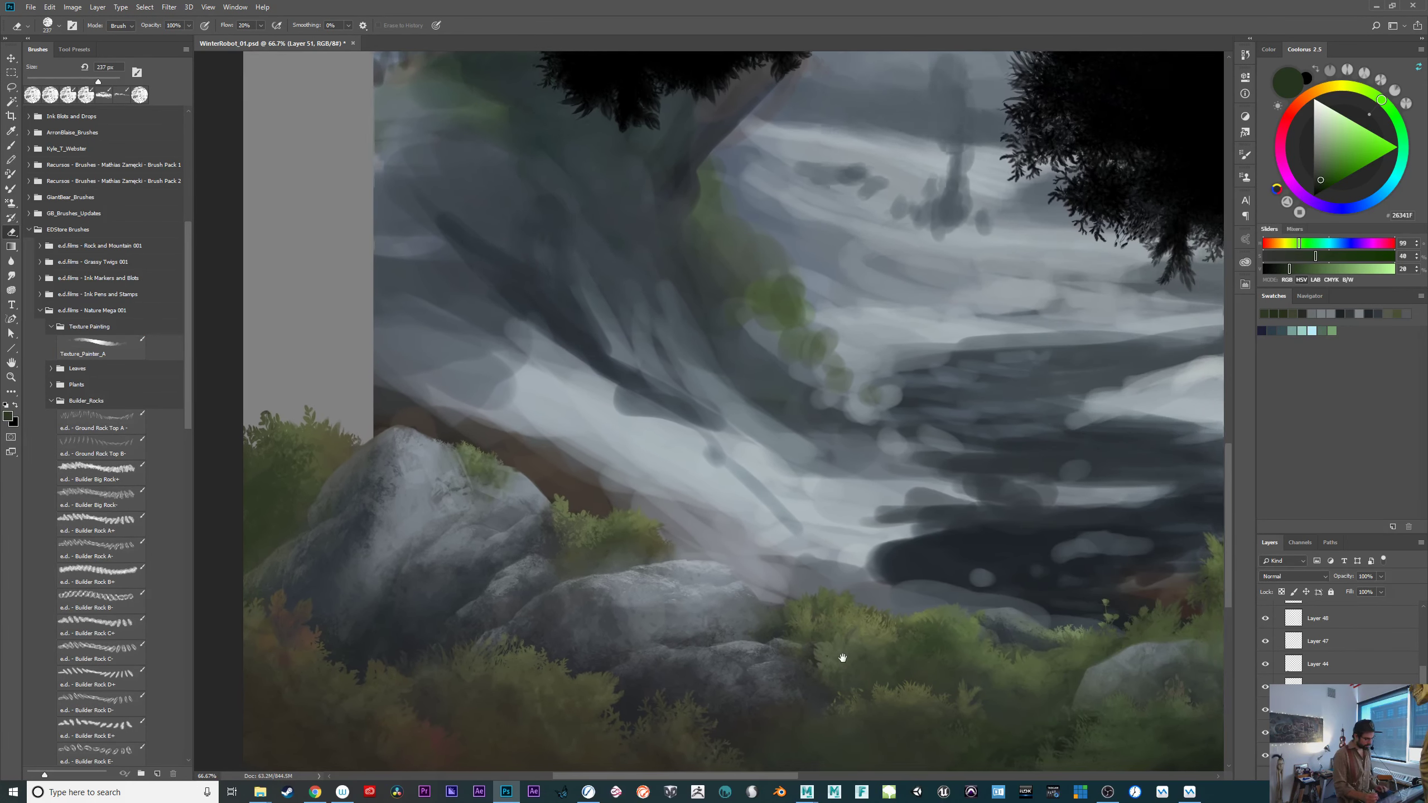
pyautogui.hotkey('ctrl', '-')
pyautogui.hotkey('ctrl', '-')
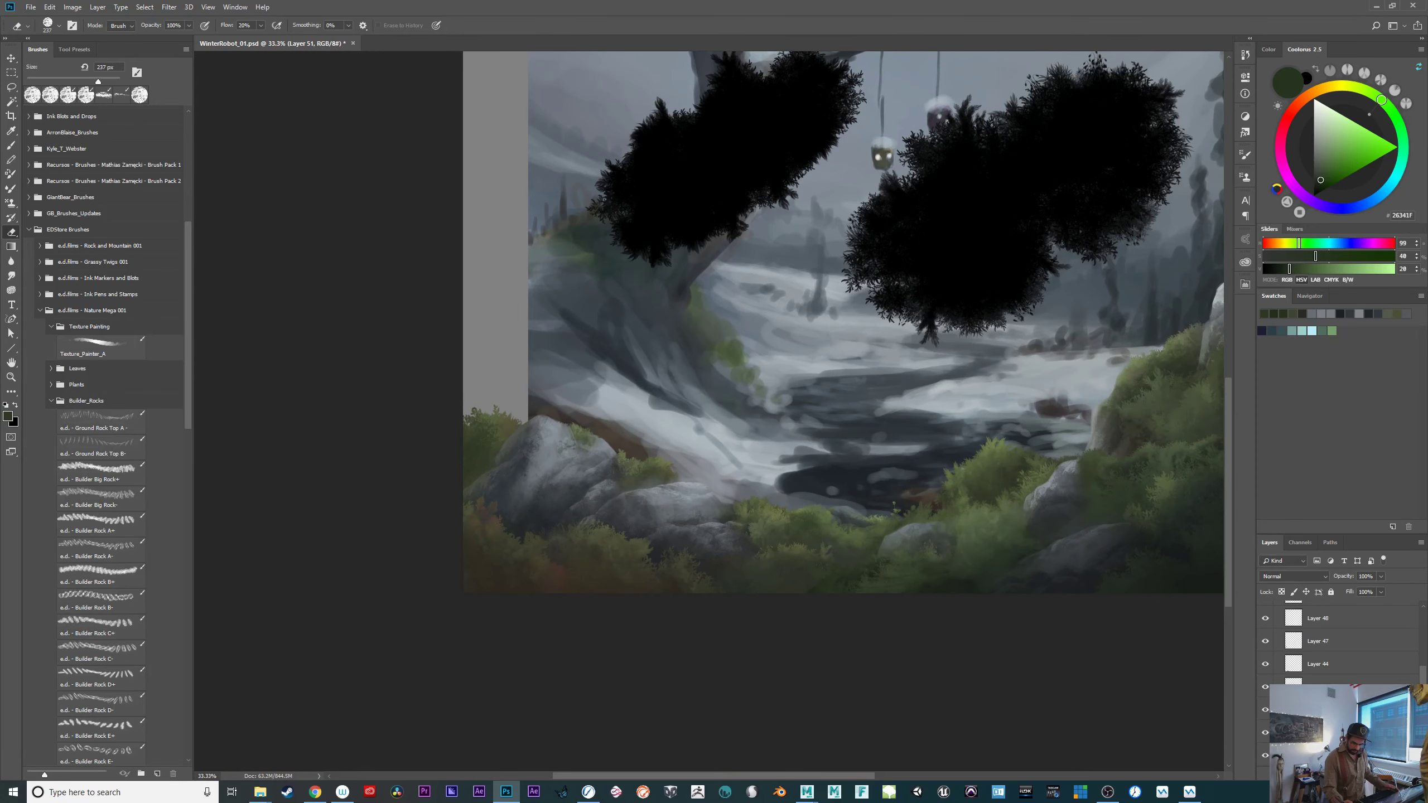
pyautogui.moveTo(1424, 697); pyautogui.dragTo(1424, 672)
pyautogui.click(1277, 677)
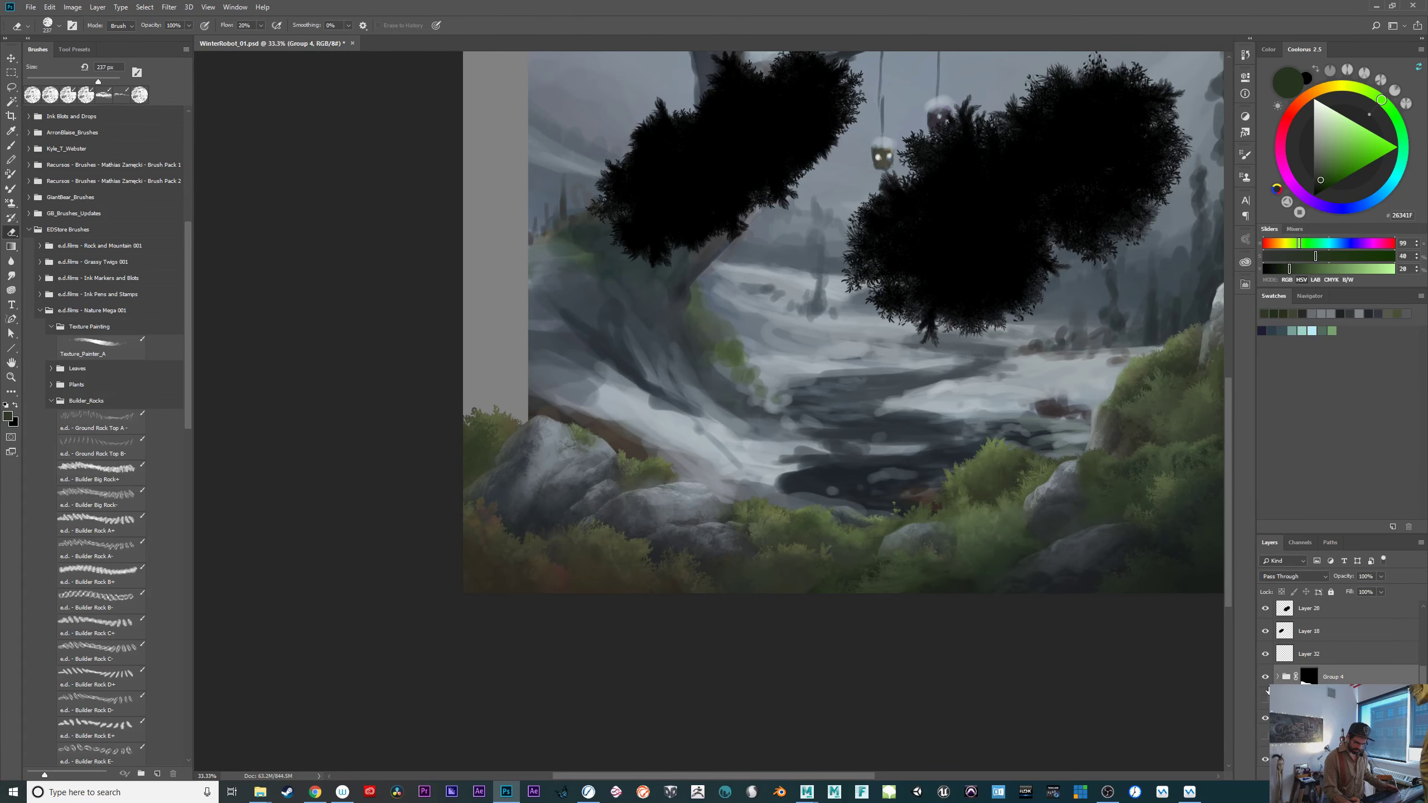
pyautogui.click(1265, 683)
pyautogui.click(1266, 691)
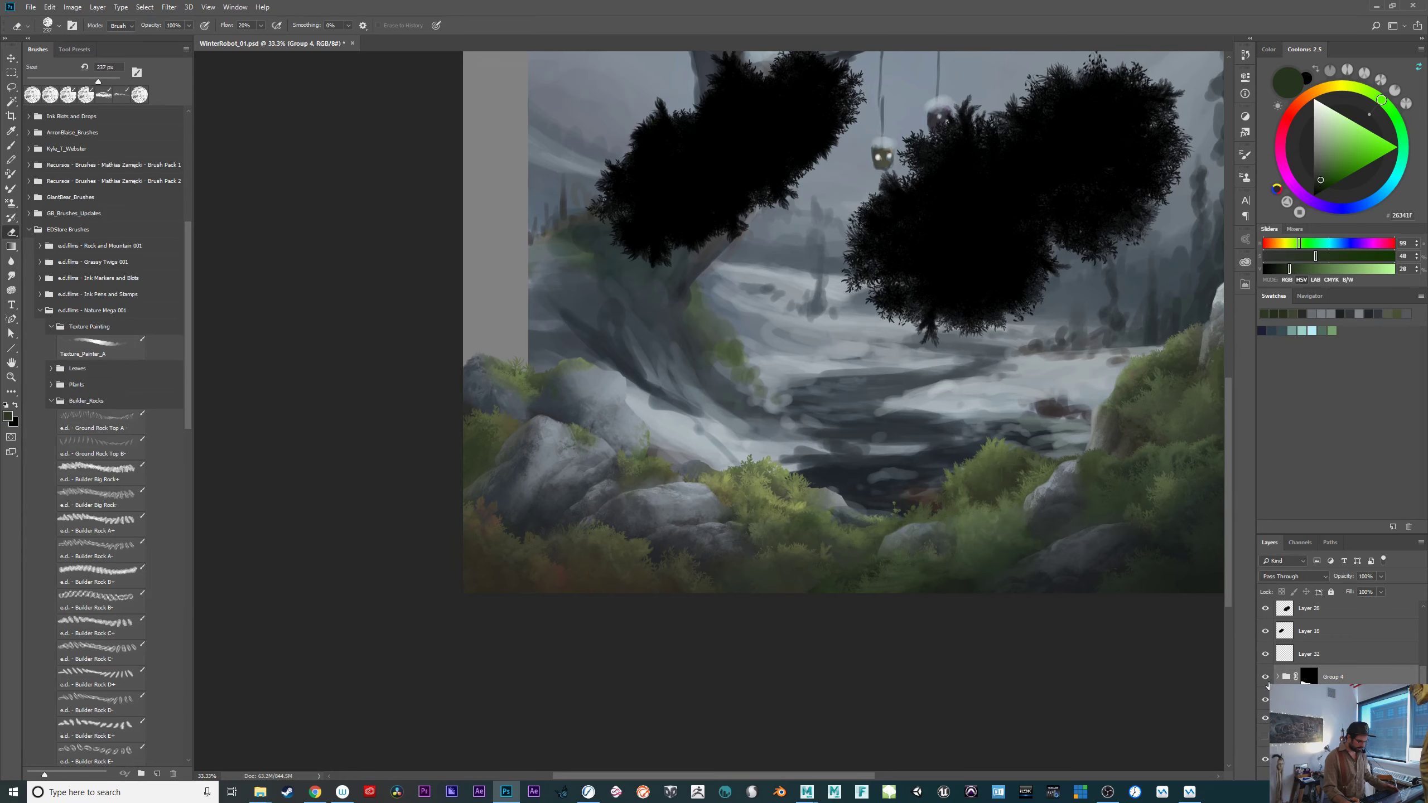
# Examine the rear rocks and brown bushes with Group 4 hidden, and restore the group's visibility.
pyautogui.click(1266, 678)
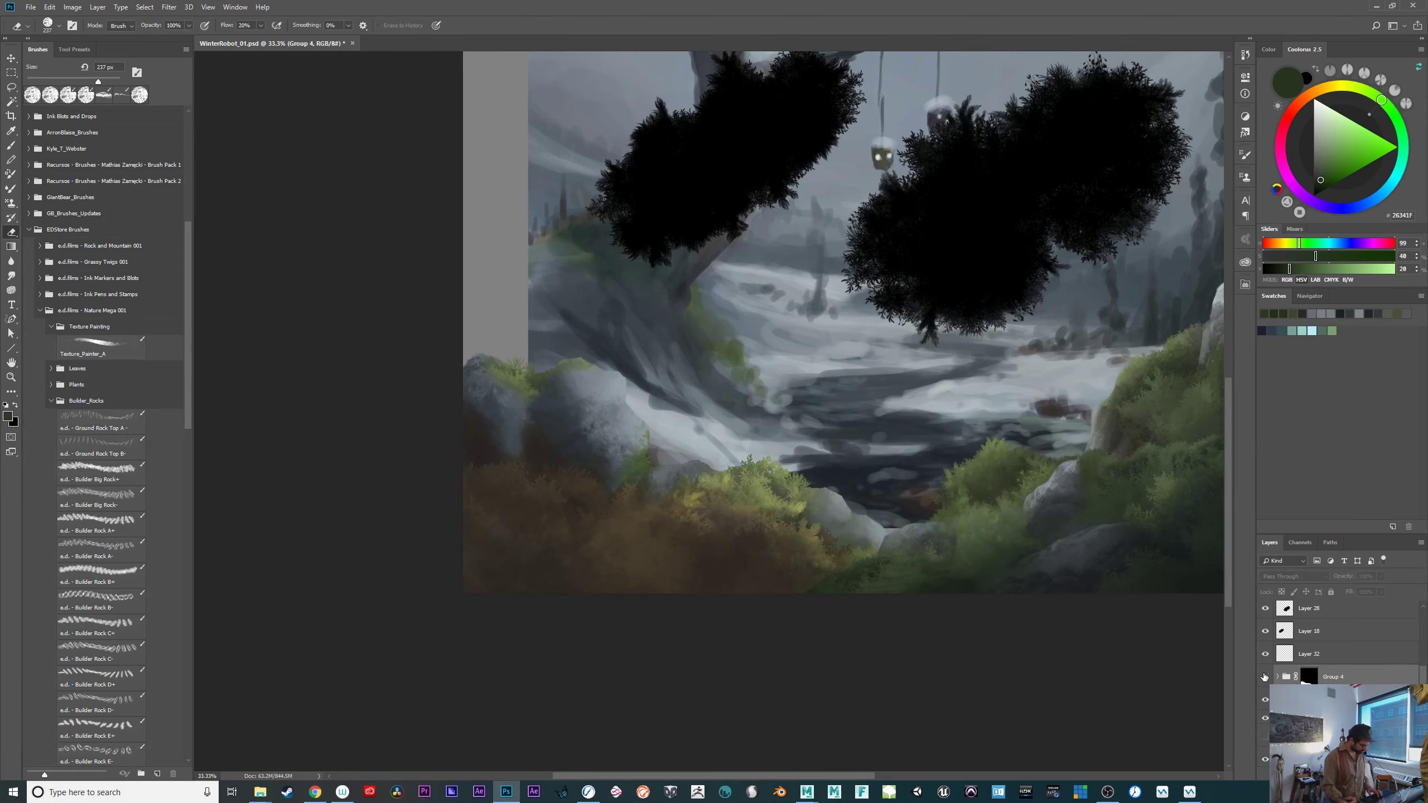
pyautogui.hotkey('ctrl', '+')
pyautogui.hotkey('ctrl', '+')
pyautogui.moveTo(591, 615); pyautogui.dragTo(796, 618)
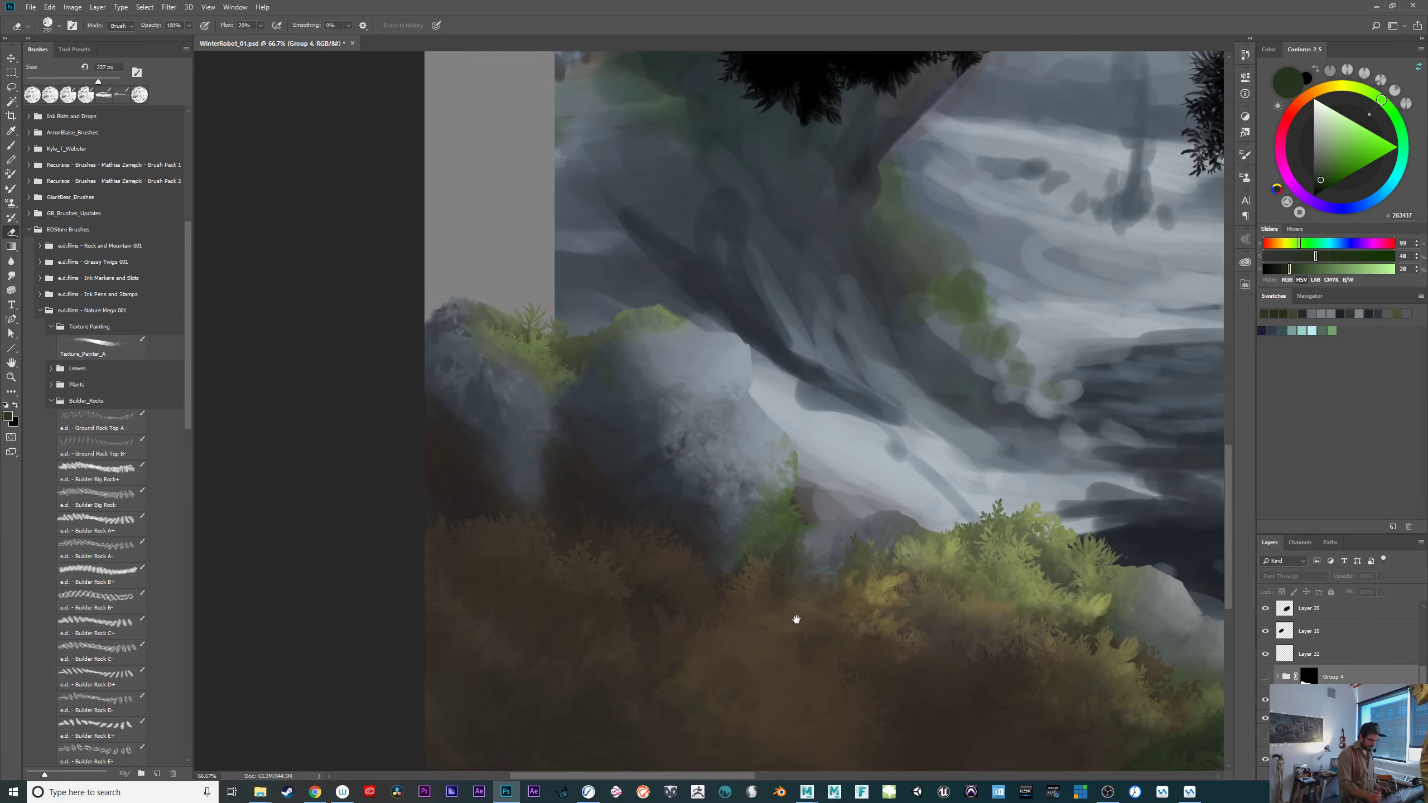
pyautogui.moveTo(876, 717); pyautogui.dragTo(813, 714)
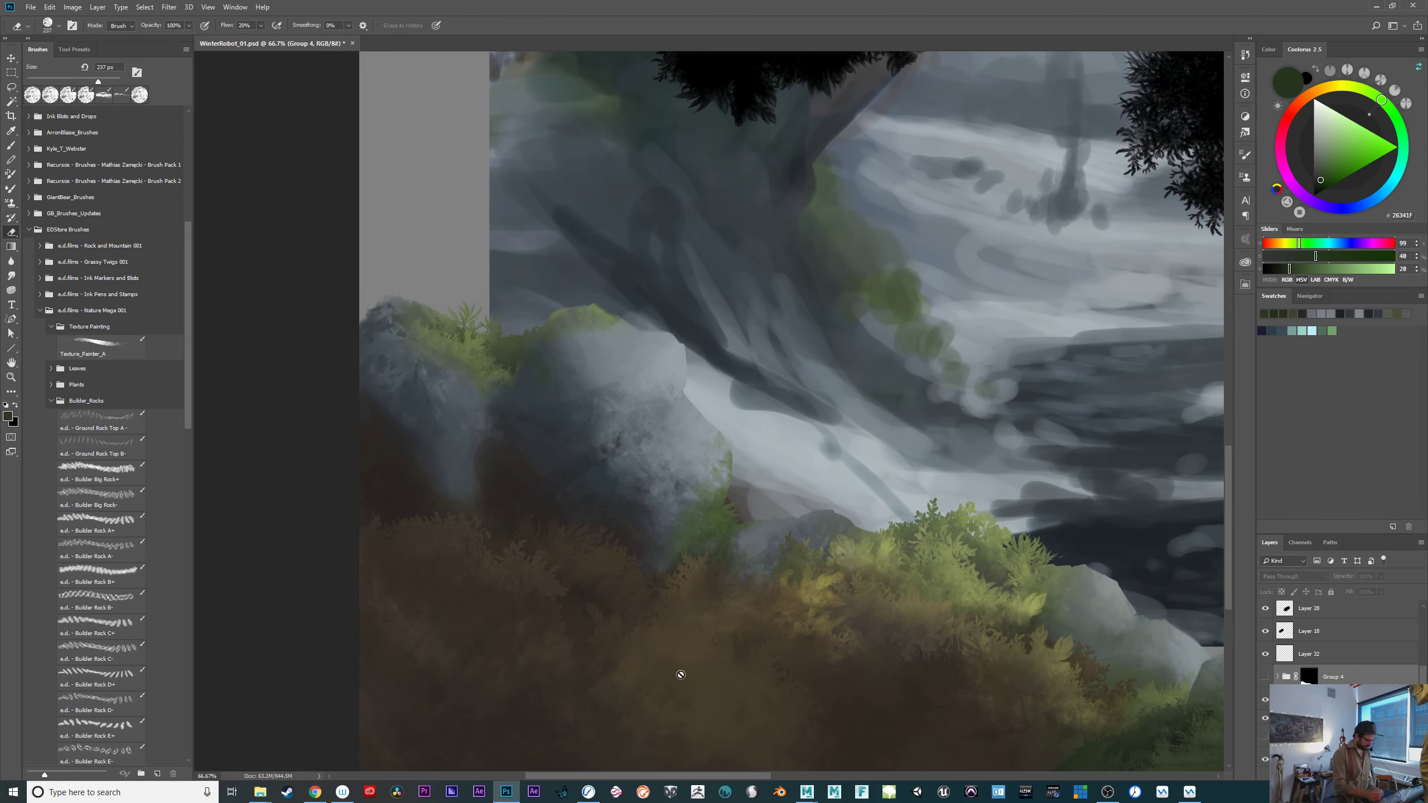
pyautogui.hotkey('ctrl', '-')
pyautogui.click(1265, 677)
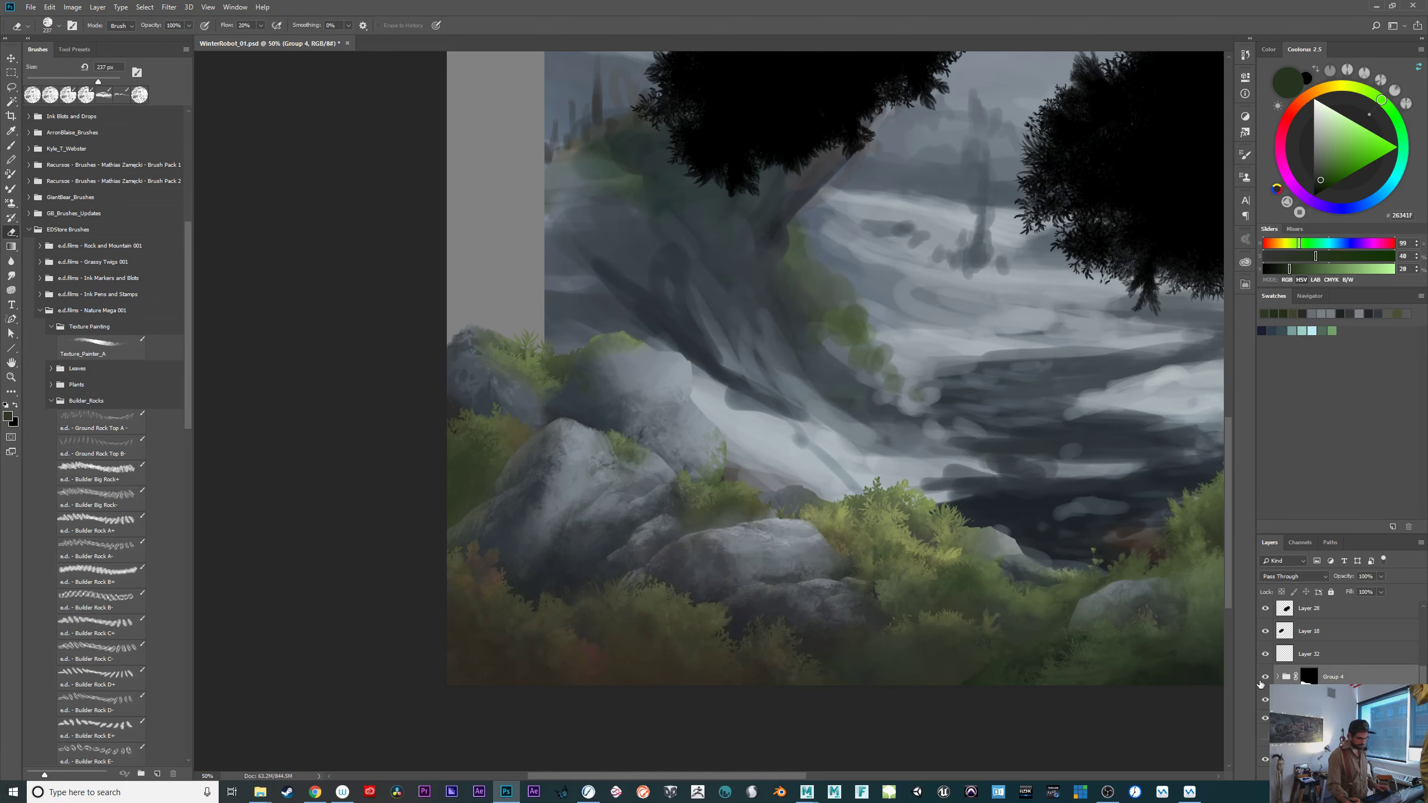
# Try raising the Group 5 rocks and bushes behind the foreground at two different heights, and undo both moves.
pyautogui.click(1333, 699)
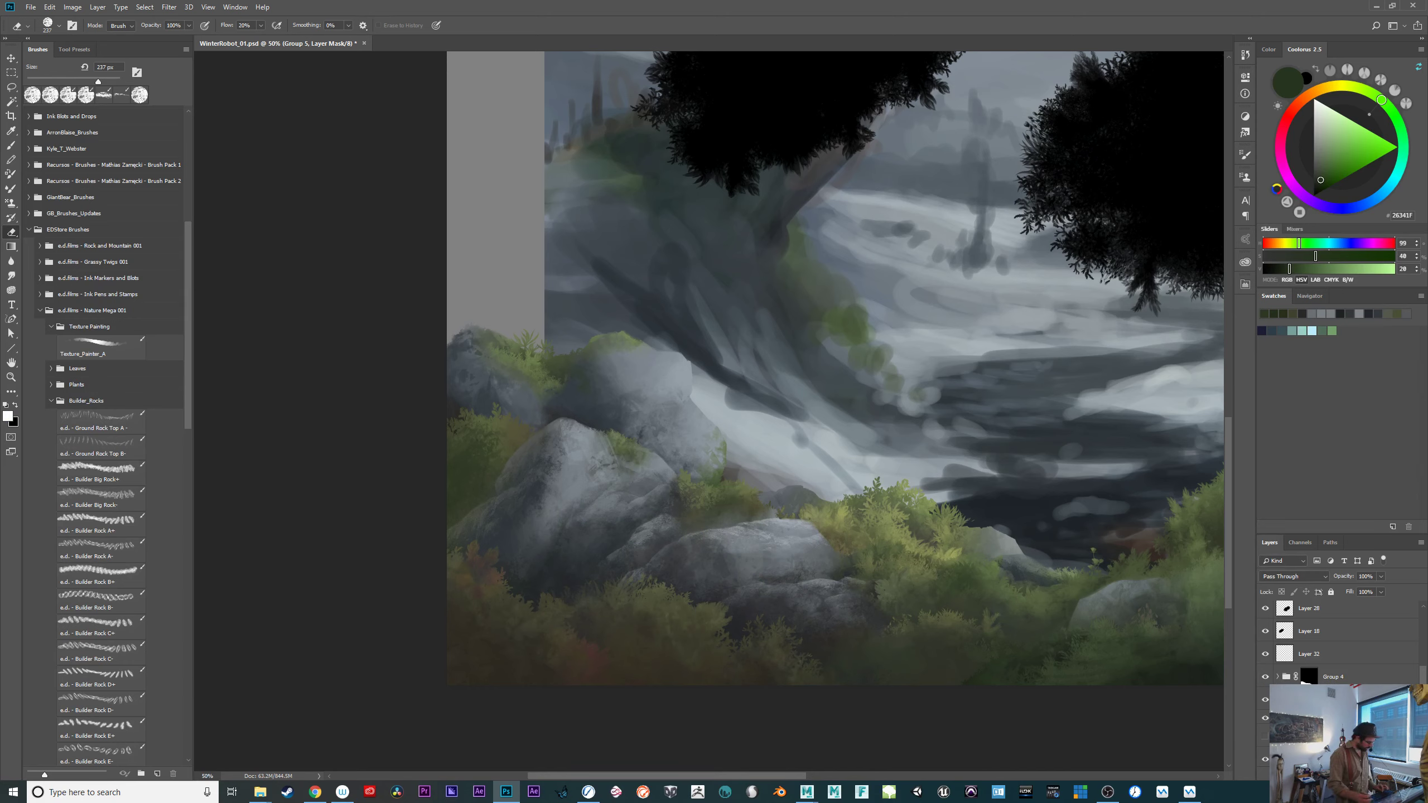
pyautogui.press('v')
pyautogui.moveTo(845, 663)
pyautogui.mouseDown()
pyautogui.moveTo(924, 549)
pyautogui.moveTo(891, 588)
pyautogui.mouseUp()
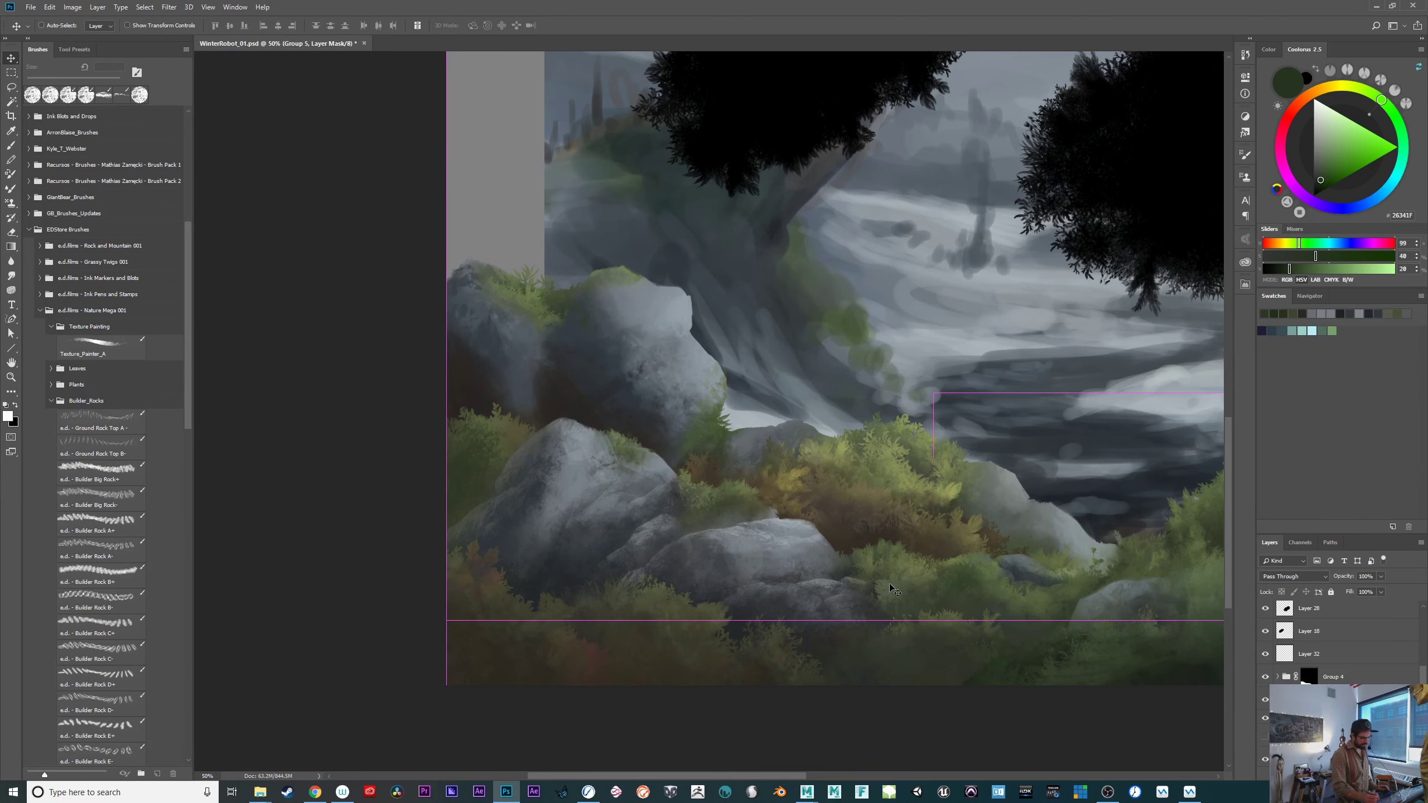
pyautogui.hotkey('ctrl', 'z')
pyautogui.moveTo(1042, 667); pyautogui.dragTo(1089, 432)
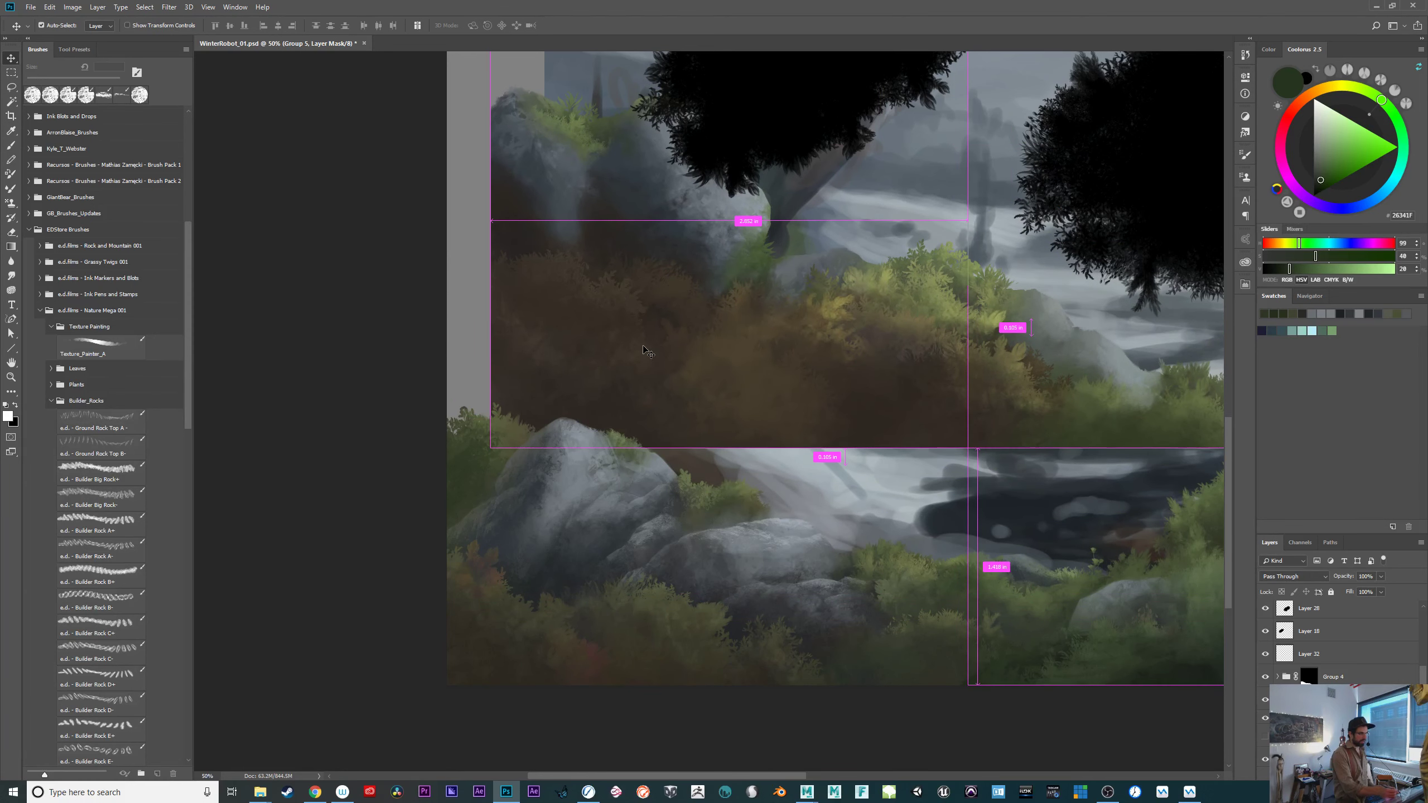
pyautogui.hotkey('ctrl', 'z')
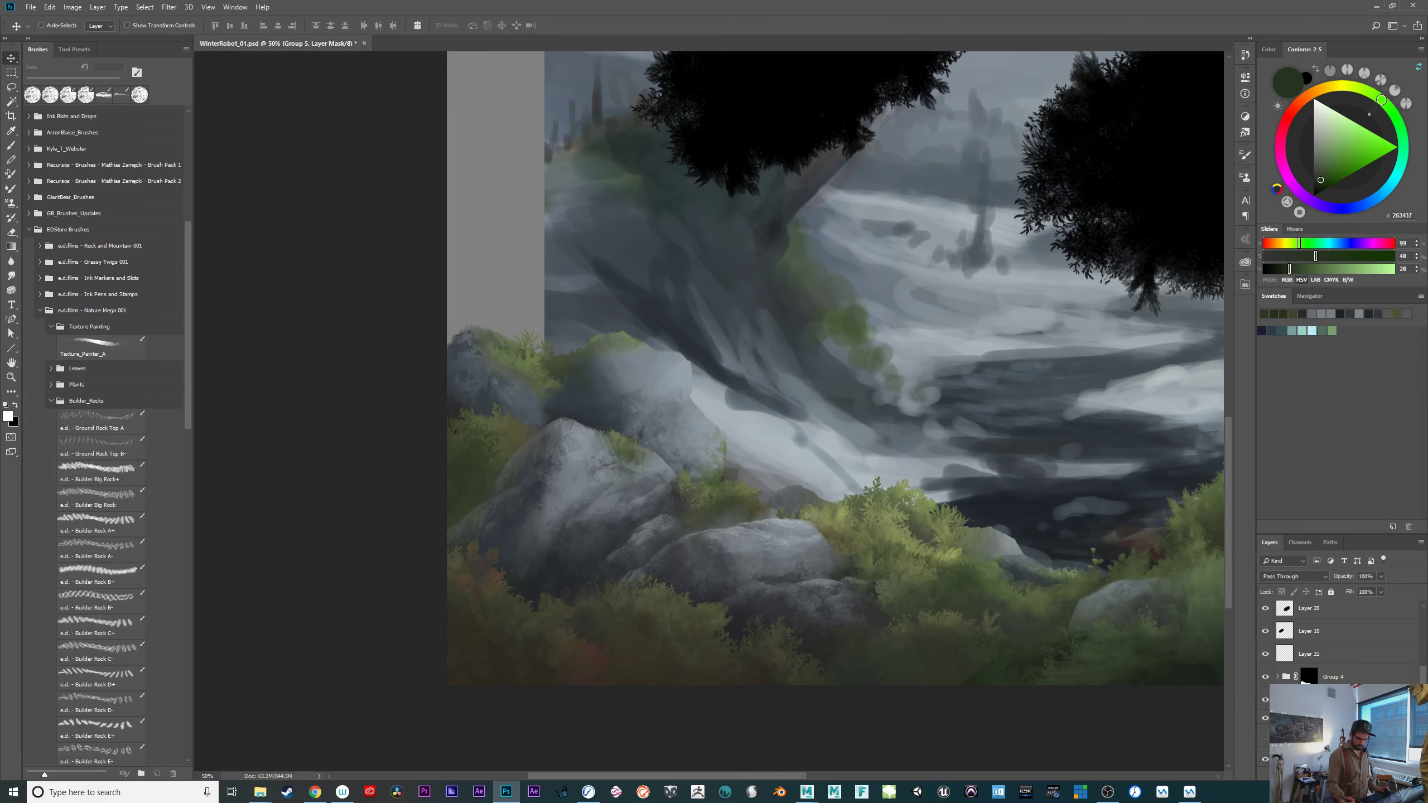
# Hide Group 4, choose the Builder Rock A+ brush, and add a new layer within Group 5 for rear rock detail.
pyautogui.click(1266, 678)
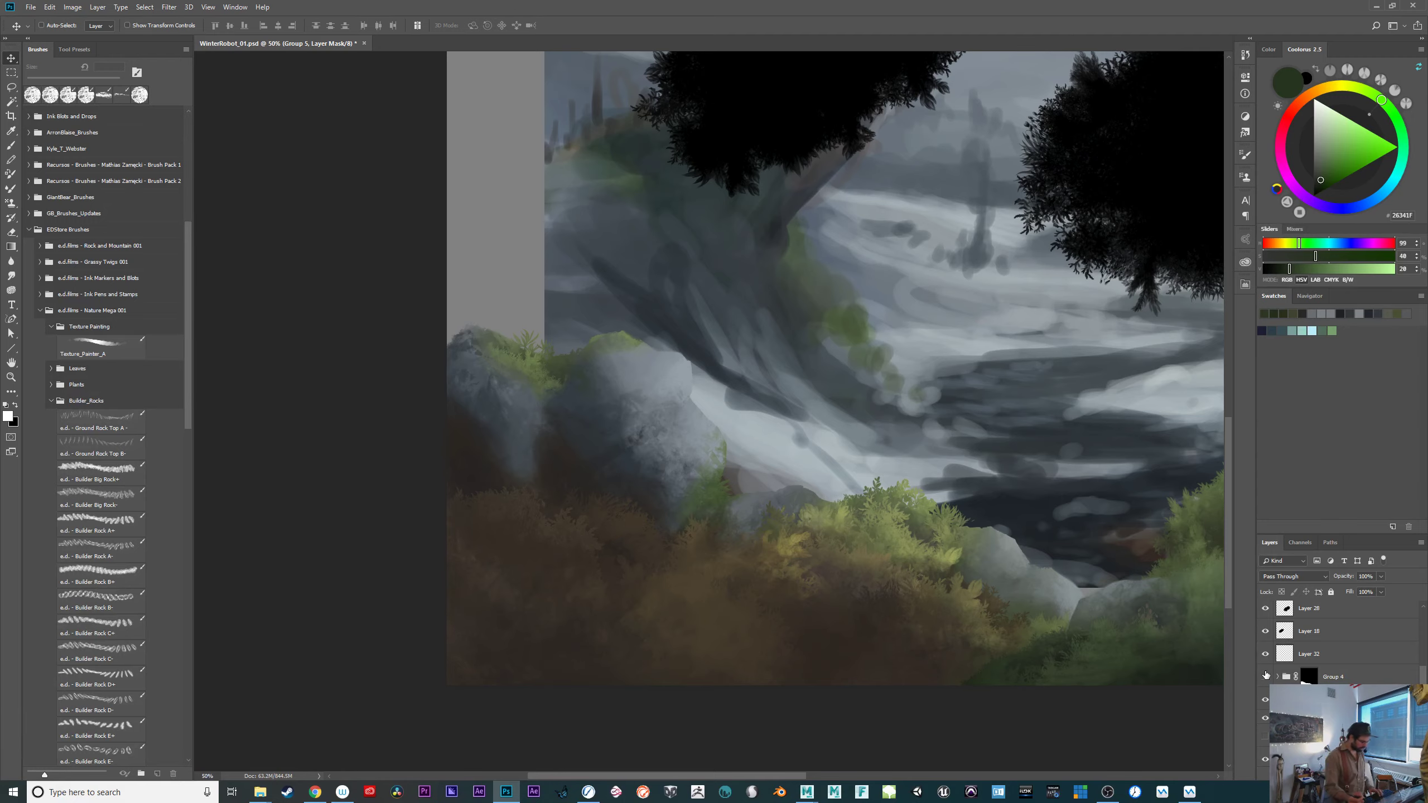
pyautogui.hotkey('ctrl', '+')
pyautogui.moveTo(935, 616); pyautogui.dragTo(768, 676)
pyautogui.press('b')
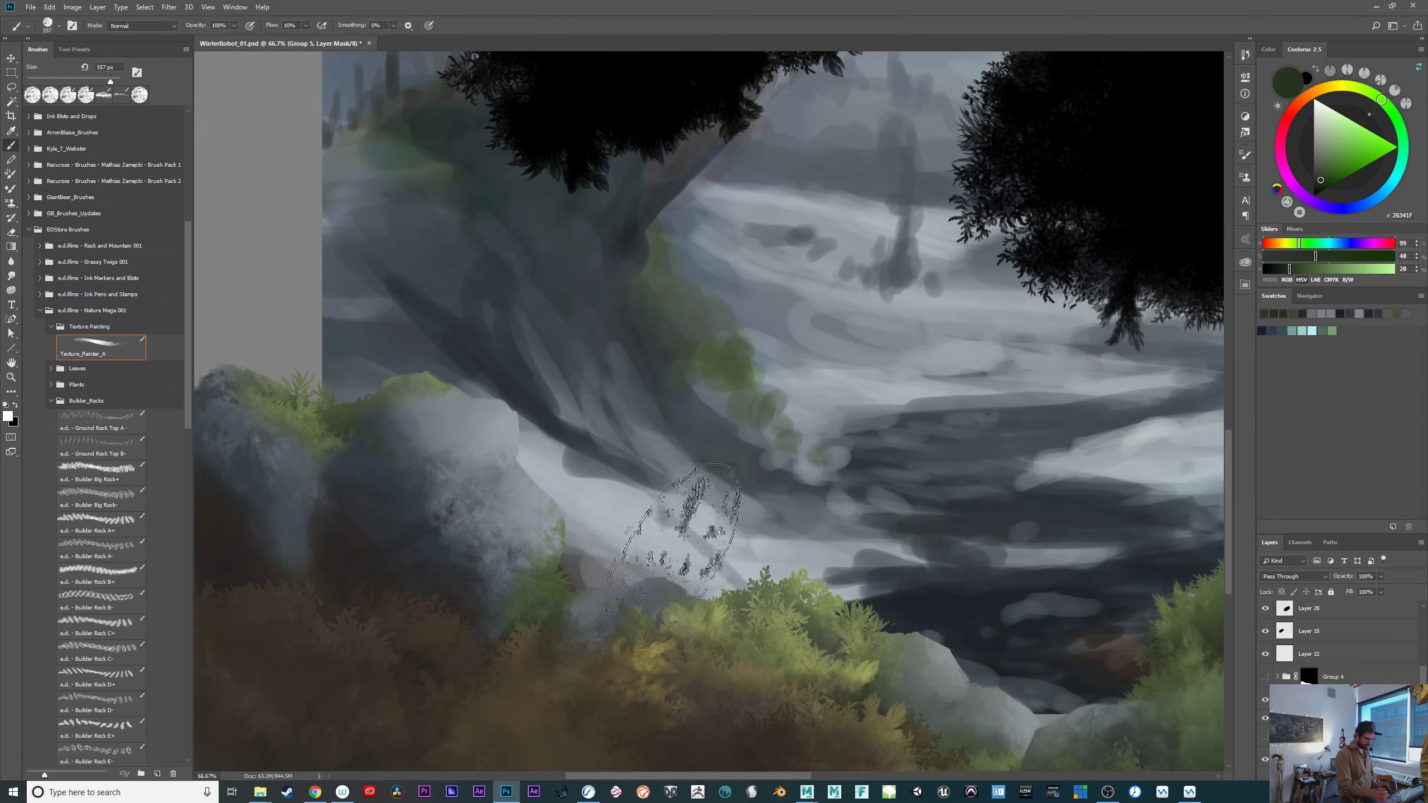
pyautogui.click(139, 515)
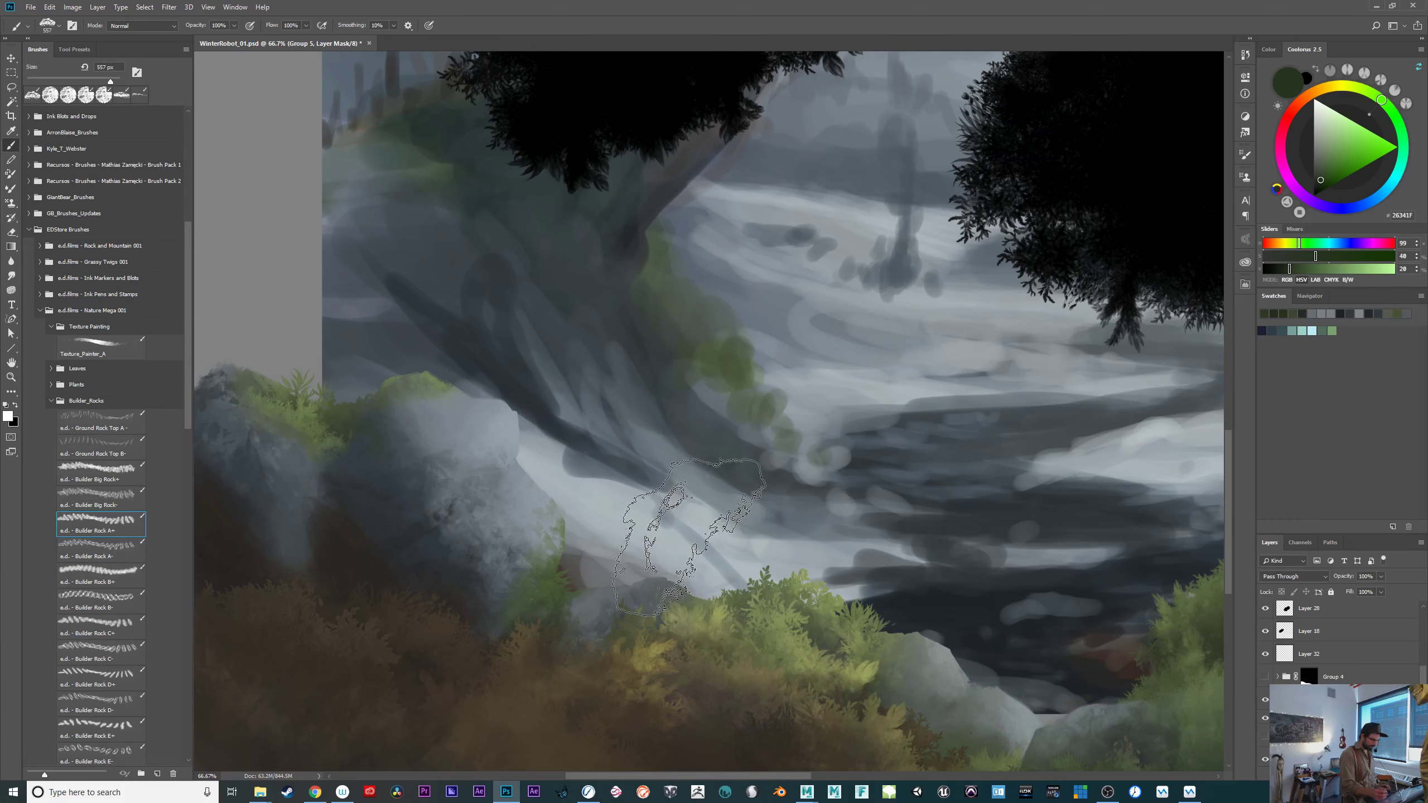
pyautogui.click(1265, 700)
pyautogui.click(1265, 699)
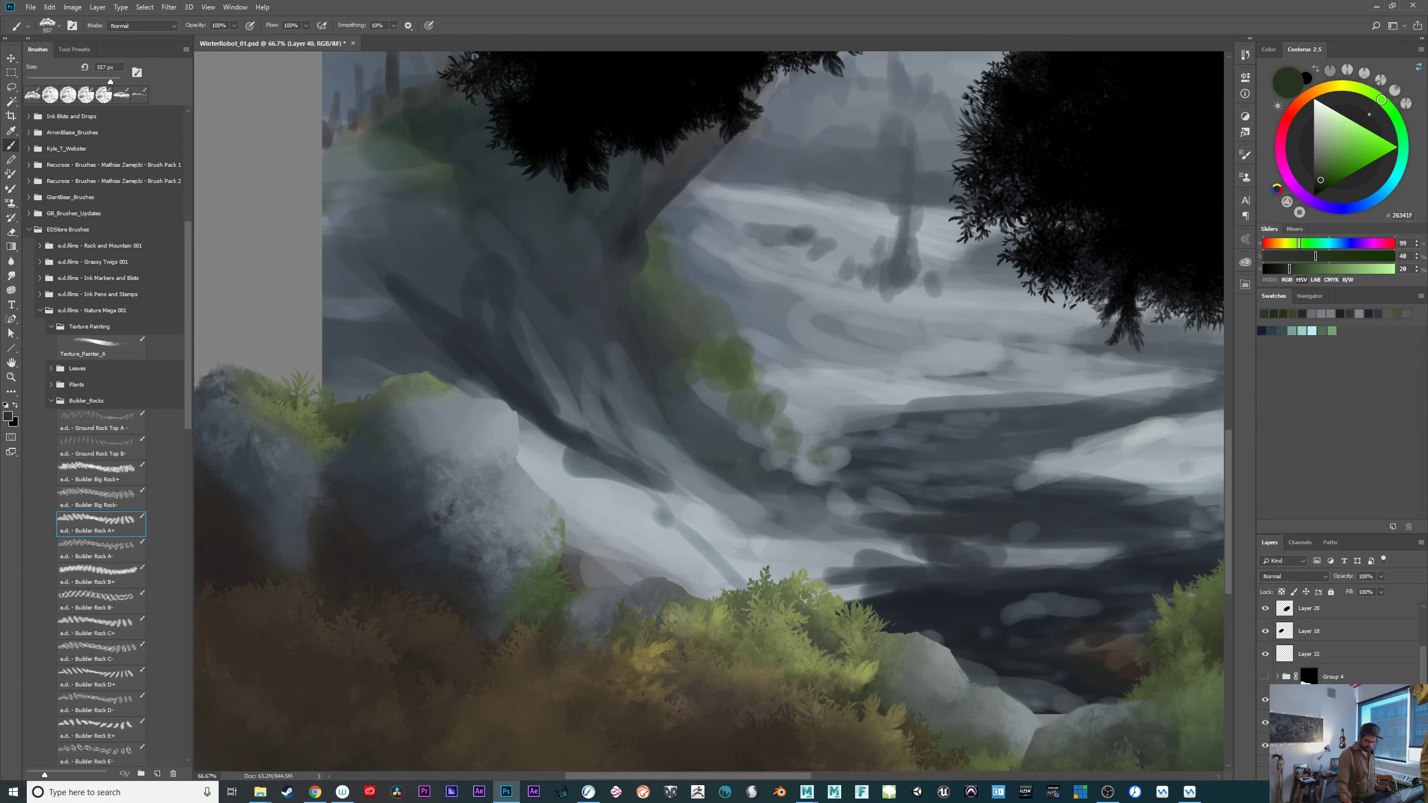
pyautogui.hotkey('ctrl', 'alt', 'shift', 'n')
# Texture the large rear rock in sampled #282F34 with Builder Rock A+ at about 668 px and 70% flow, softening it with the eraser.
pyautogui.moveTo(497, 414); pyautogui.dragTo(487, 459)
pyautogui.hotkey('ctrl', 'z')
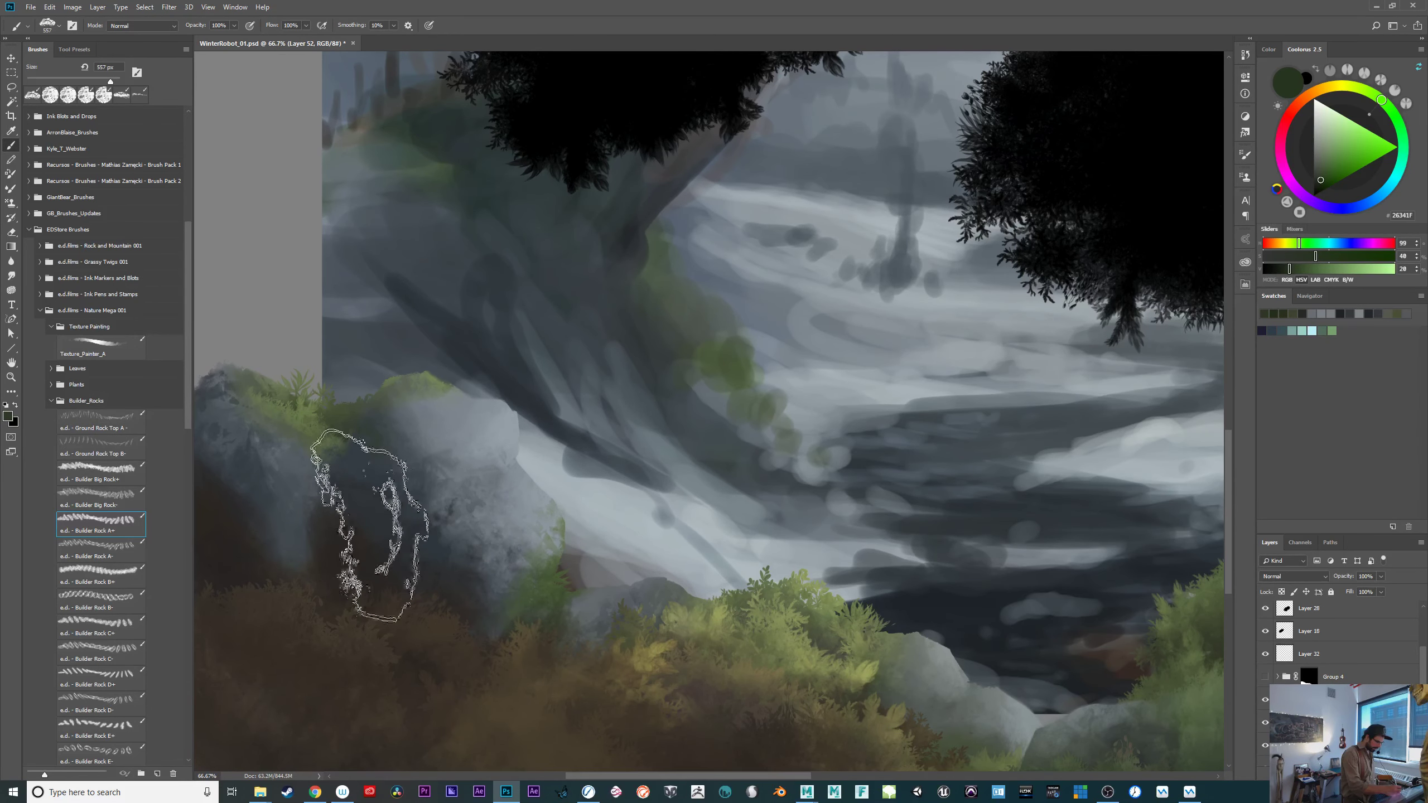
pyautogui.keyDown('alt'); pyautogui.click(376, 505); pyautogui.keyUp('alt')
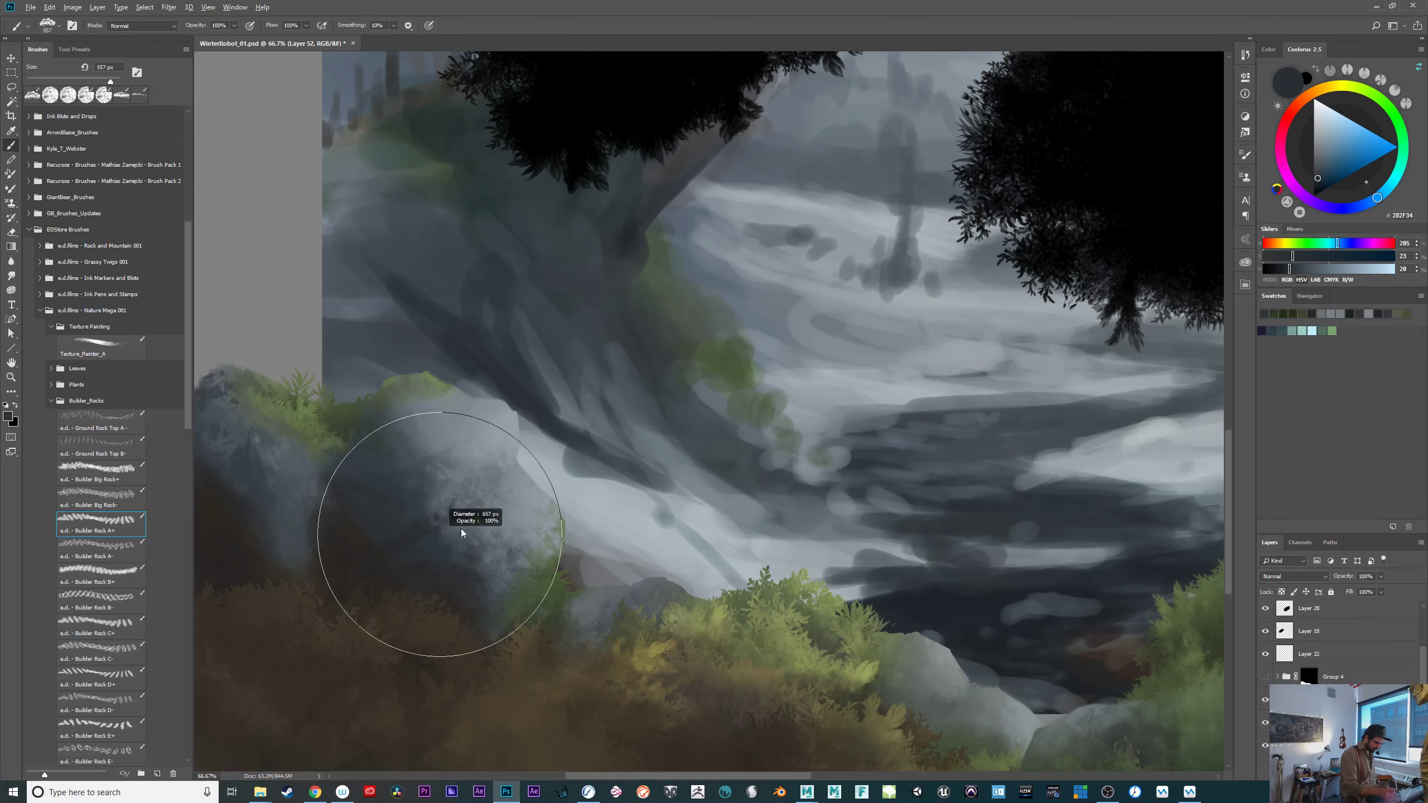
pyautogui.moveTo(461, 533)
pyautogui.mouseDown()
pyautogui.moveTo(433, 505)
pyautogui.moveTo(420, 519)
pyautogui.mouseUp()
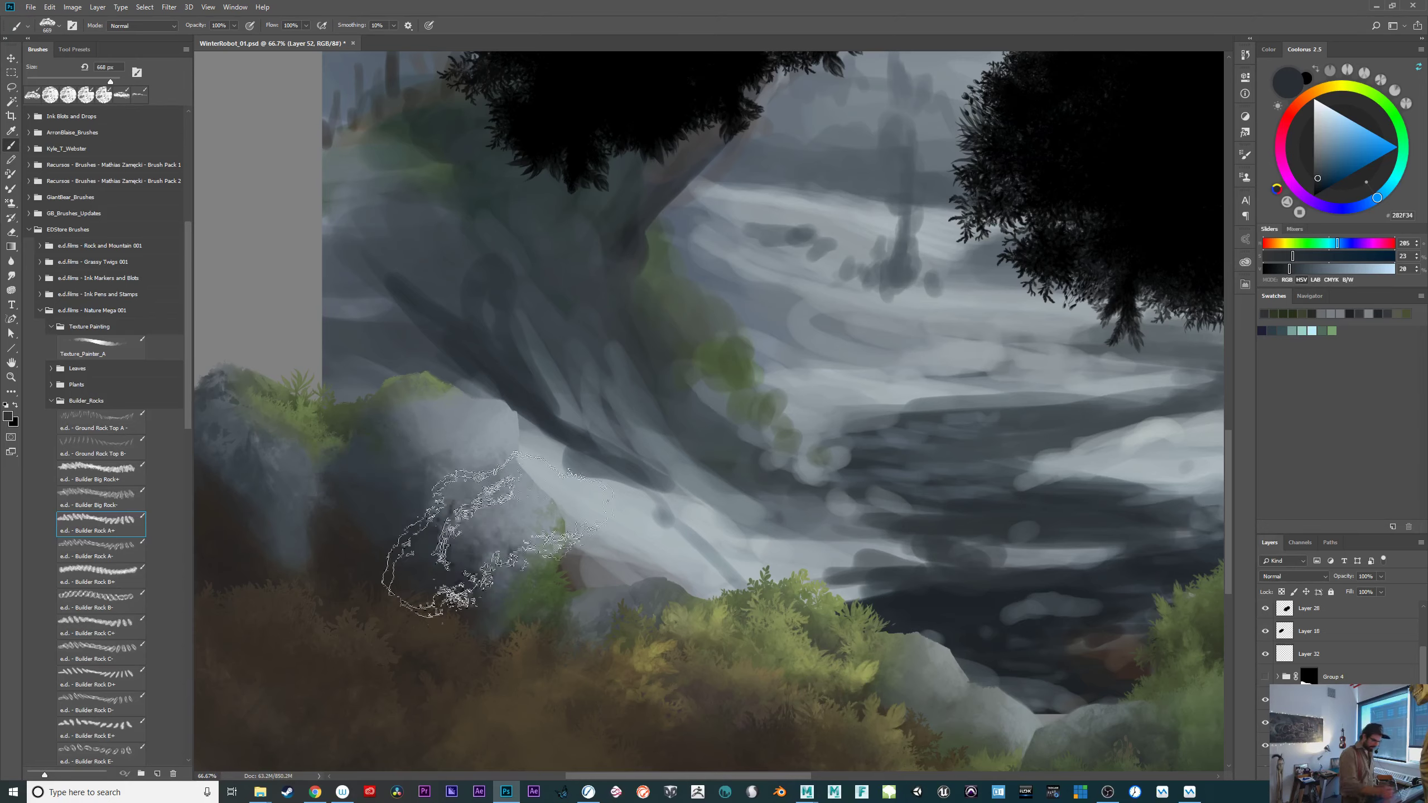
pyautogui.moveTo(450, 478)
pyautogui.mouseDown()
pyautogui.moveTo(429, 498)
pyautogui.moveTo(478, 515)
pyautogui.mouseUp()
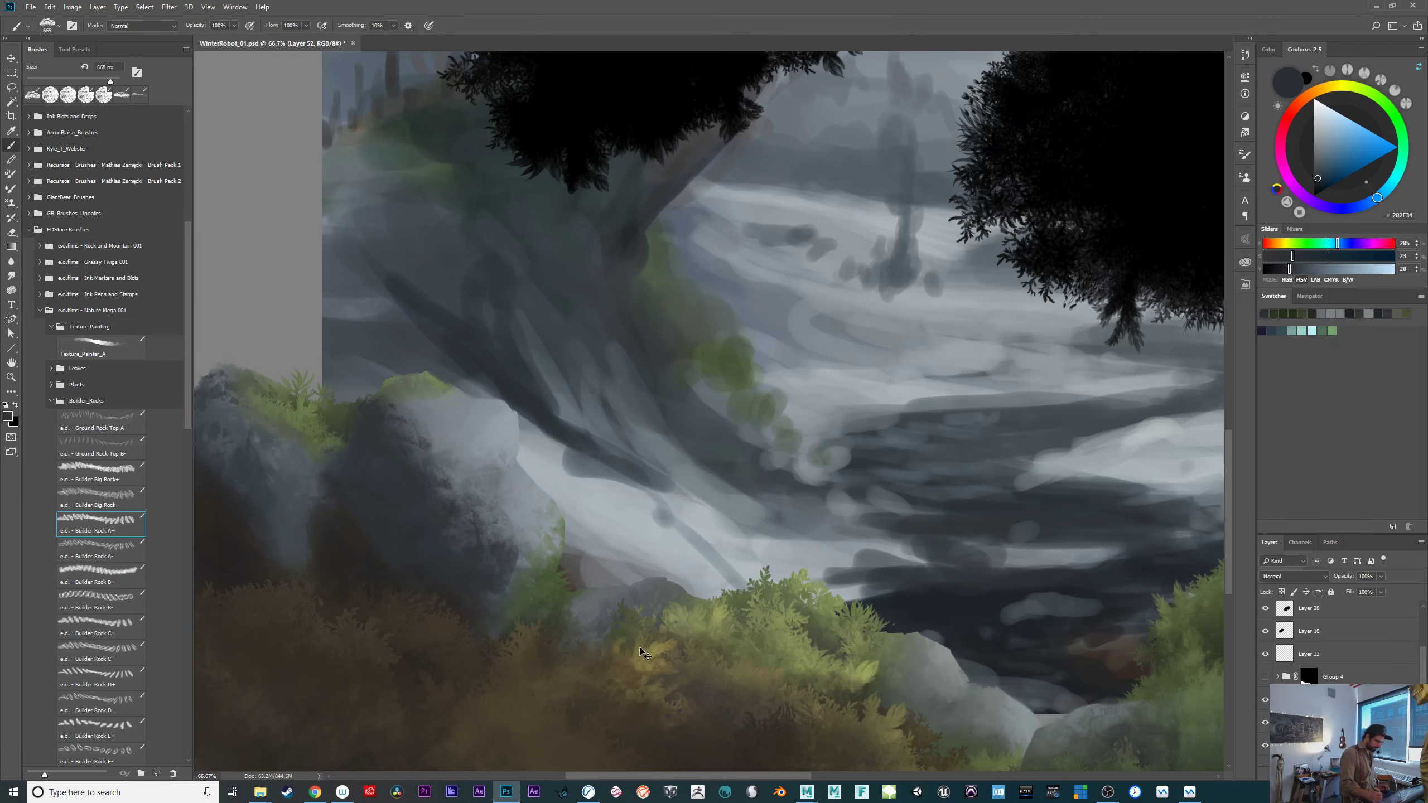
pyautogui.hotkey('ctrl', 'z')
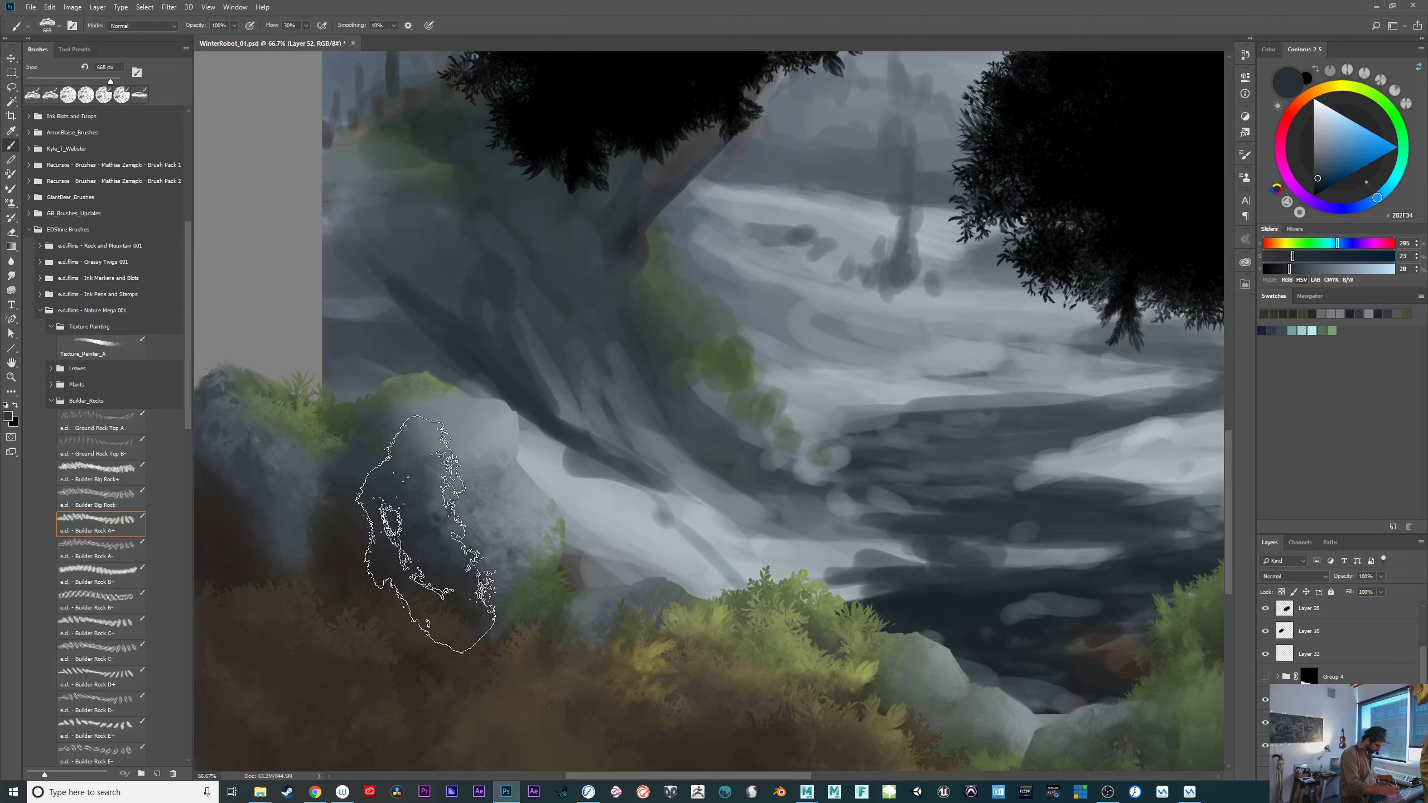
pyautogui.hotkey('shift', '7')
pyautogui.moveTo(442, 504)
pyautogui.mouseDown()
pyautogui.moveTo(458, 537)
pyautogui.moveTo(446, 488)
pyautogui.mouseUp()
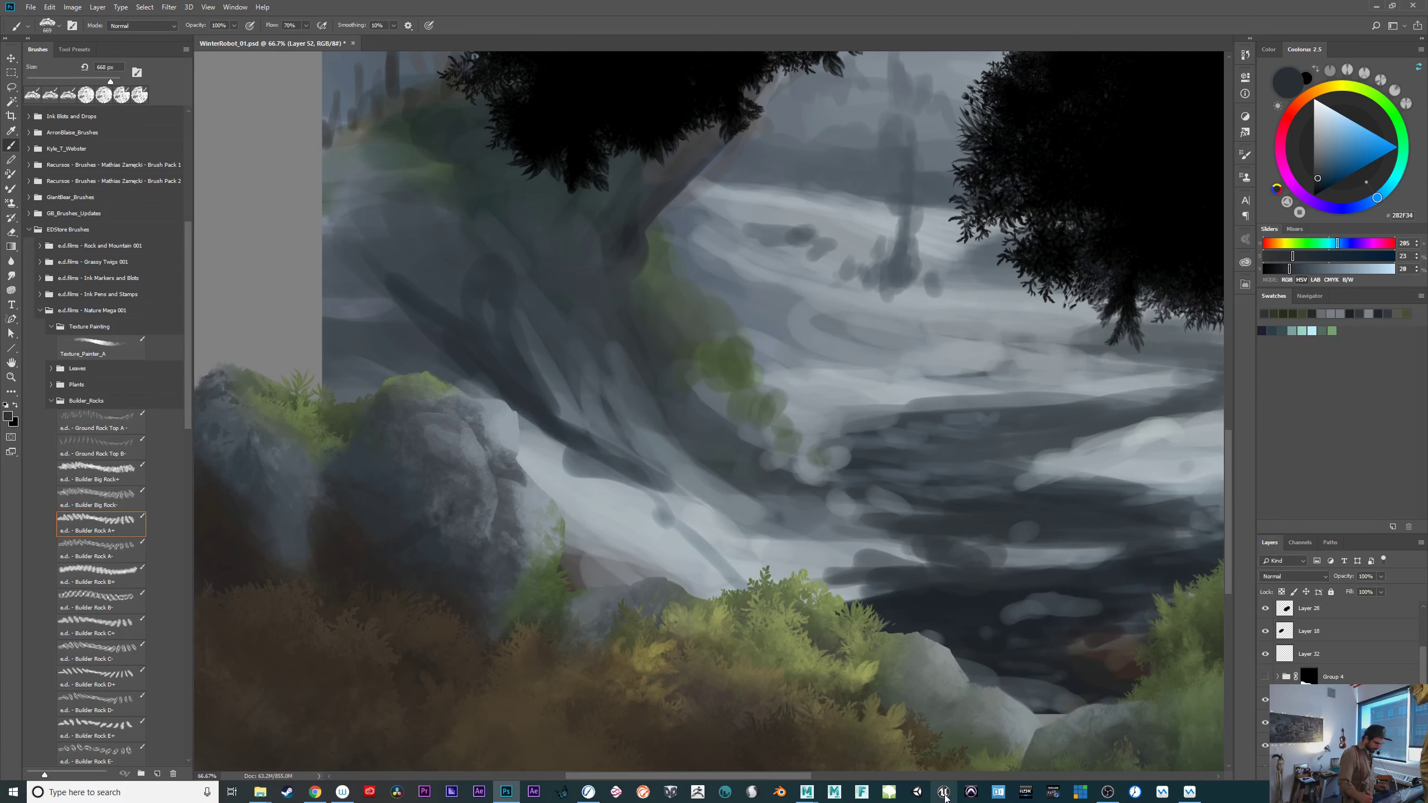
pyautogui.press('e')
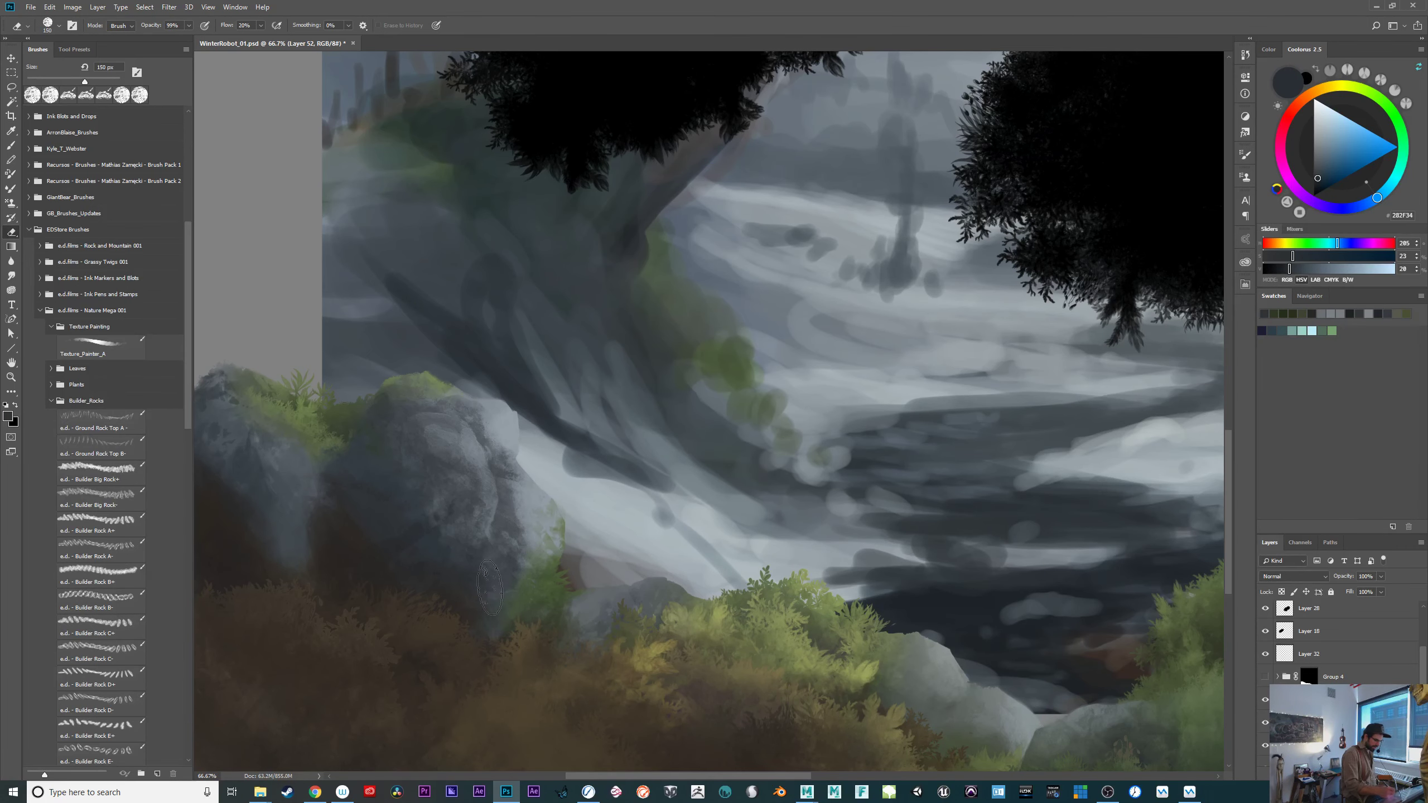
pyautogui.moveTo(563, 555); pyautogui.dragTo(634, 562)
# Build up the large rear rock's texture with Builder Rock A-, using sampled dark #232629 and a mid grey-blue.
pyautogui.press('b')
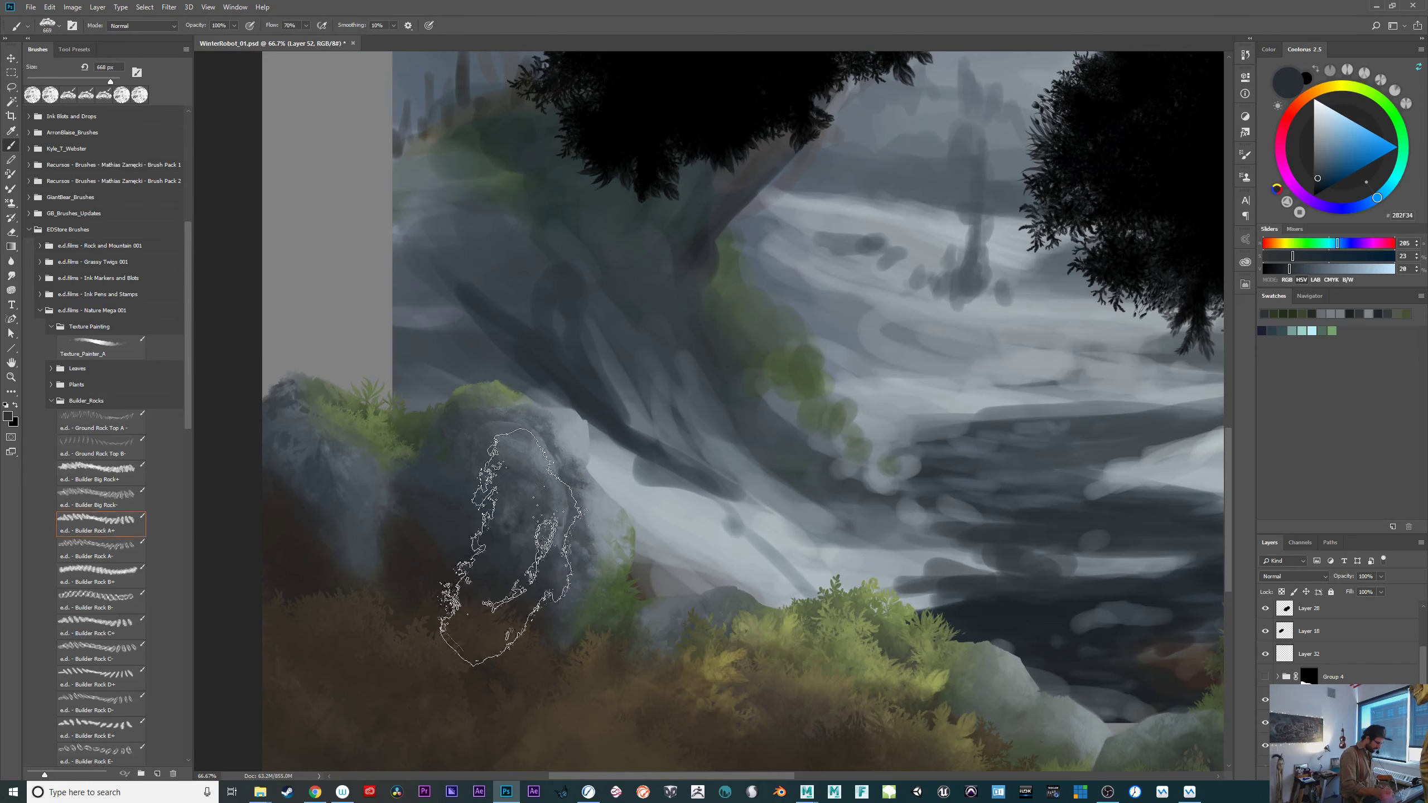
pyautogui.click(125, 501)
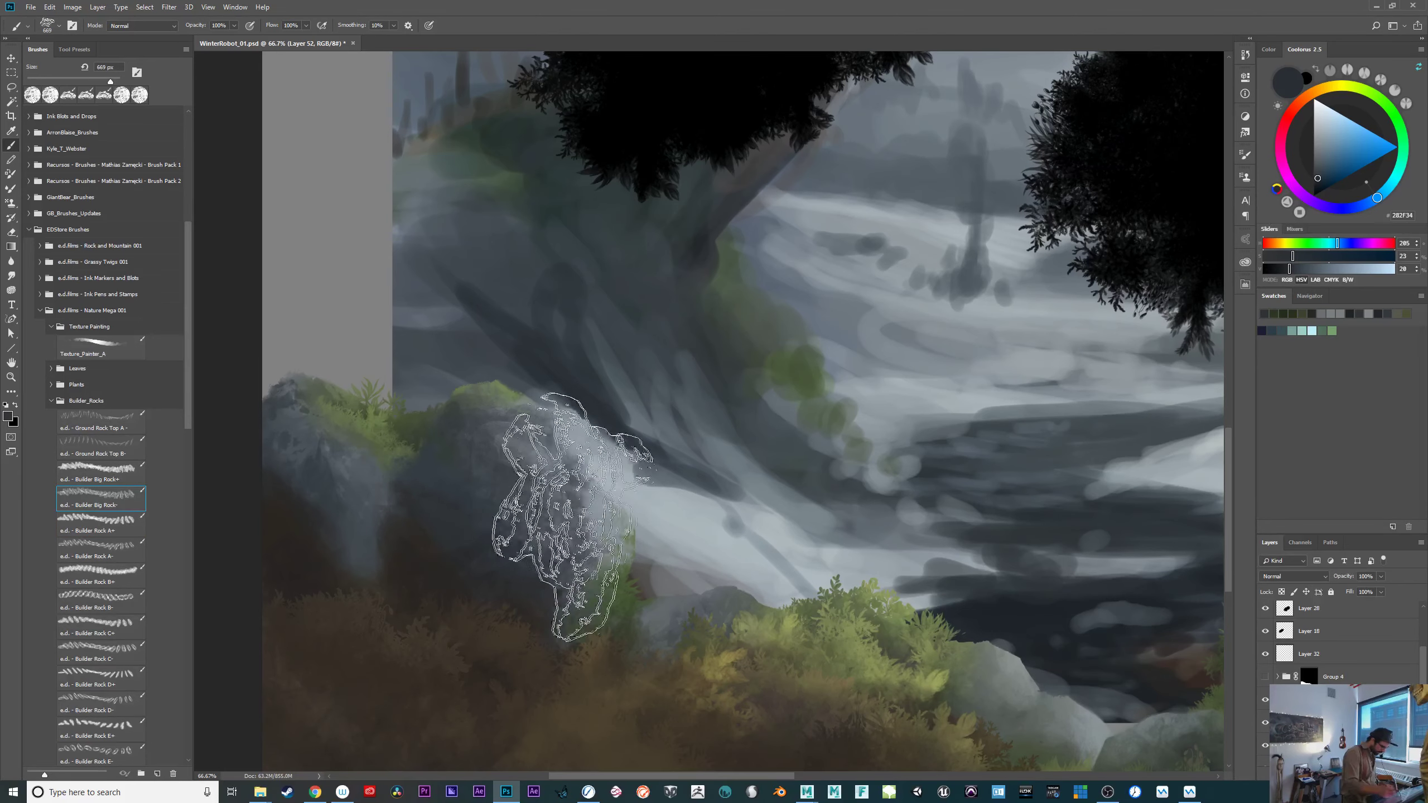
pyautogui.click(123, 546)
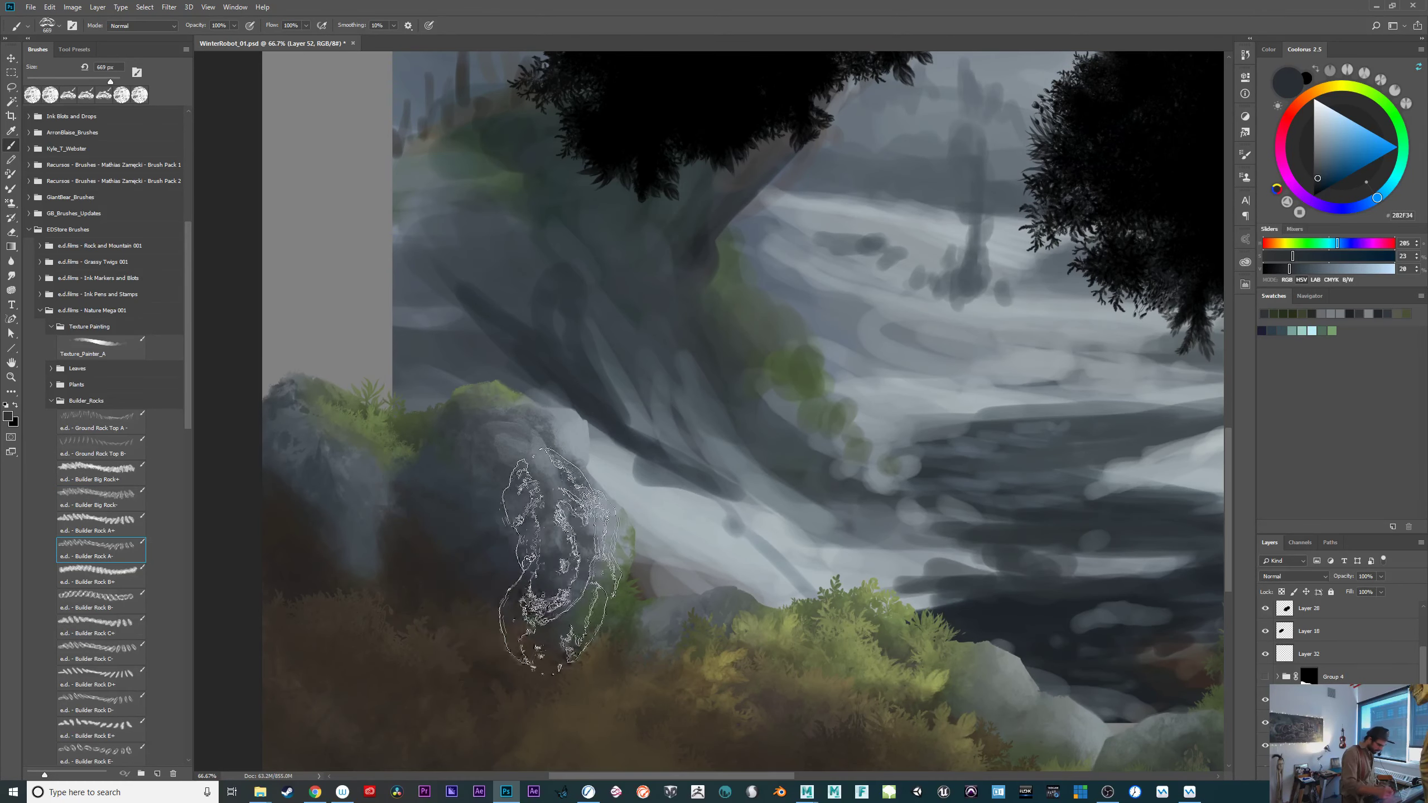
pyautogui.keyDown('alt'); pyautogui.click(472, 551); pyautogui.keyUp('alt')
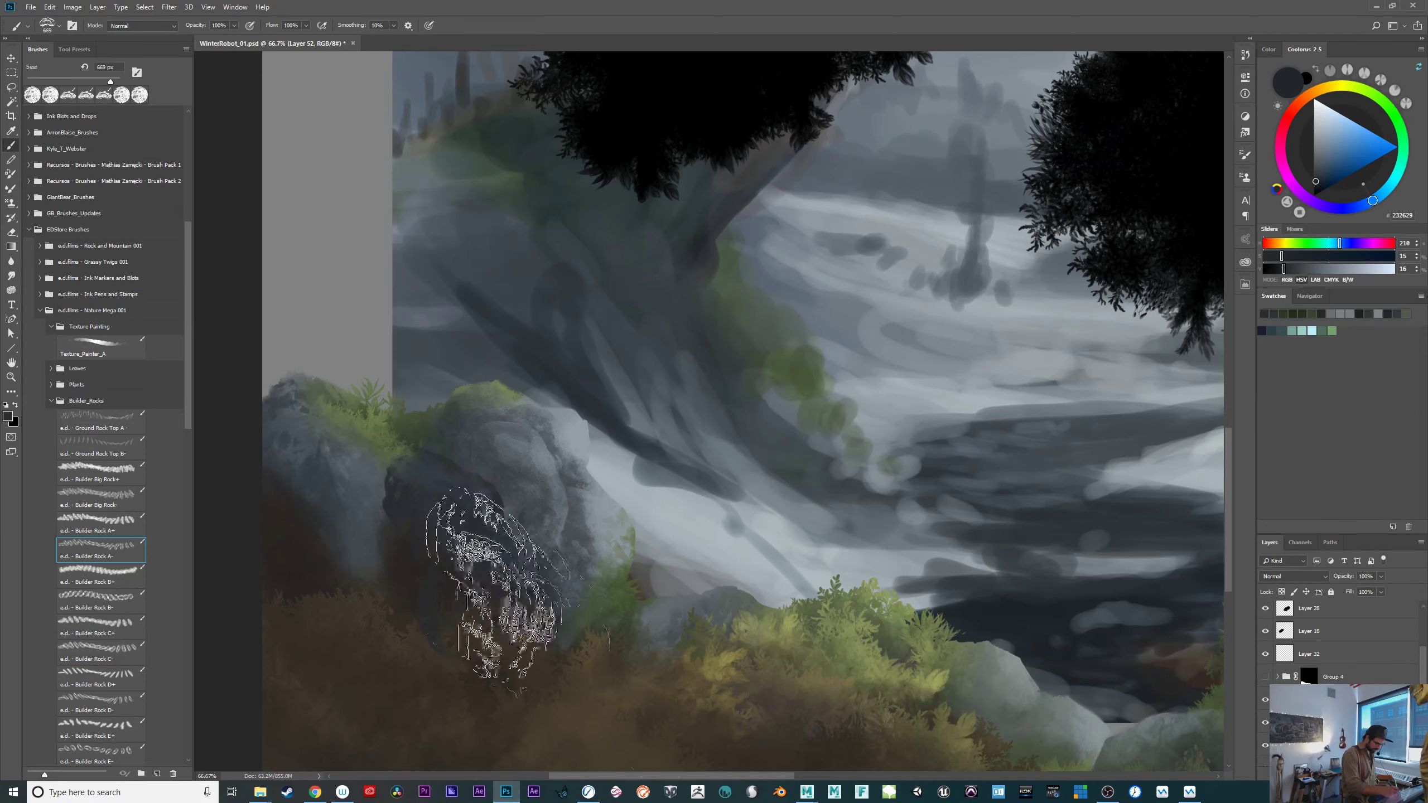
pyautogui.keyDown('alt'); pyautogui.click(551, 460); pyautogui.keyUp('alt')
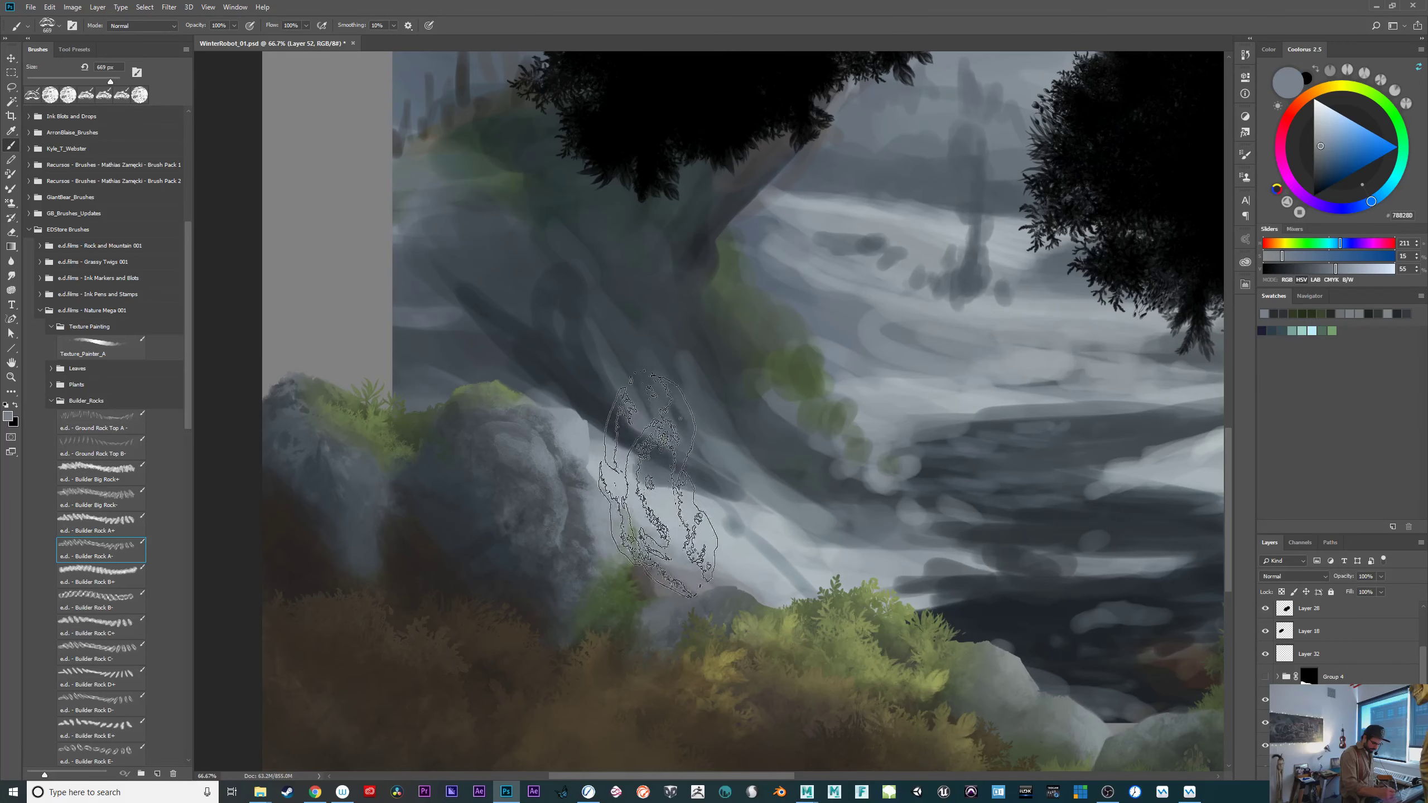
# Stamp light grey-blue Builder Rock A+ highlights along the large rear rock's snow-side edge, brightening the color to #C3D0D6.
pyautogui.click(655, 471)
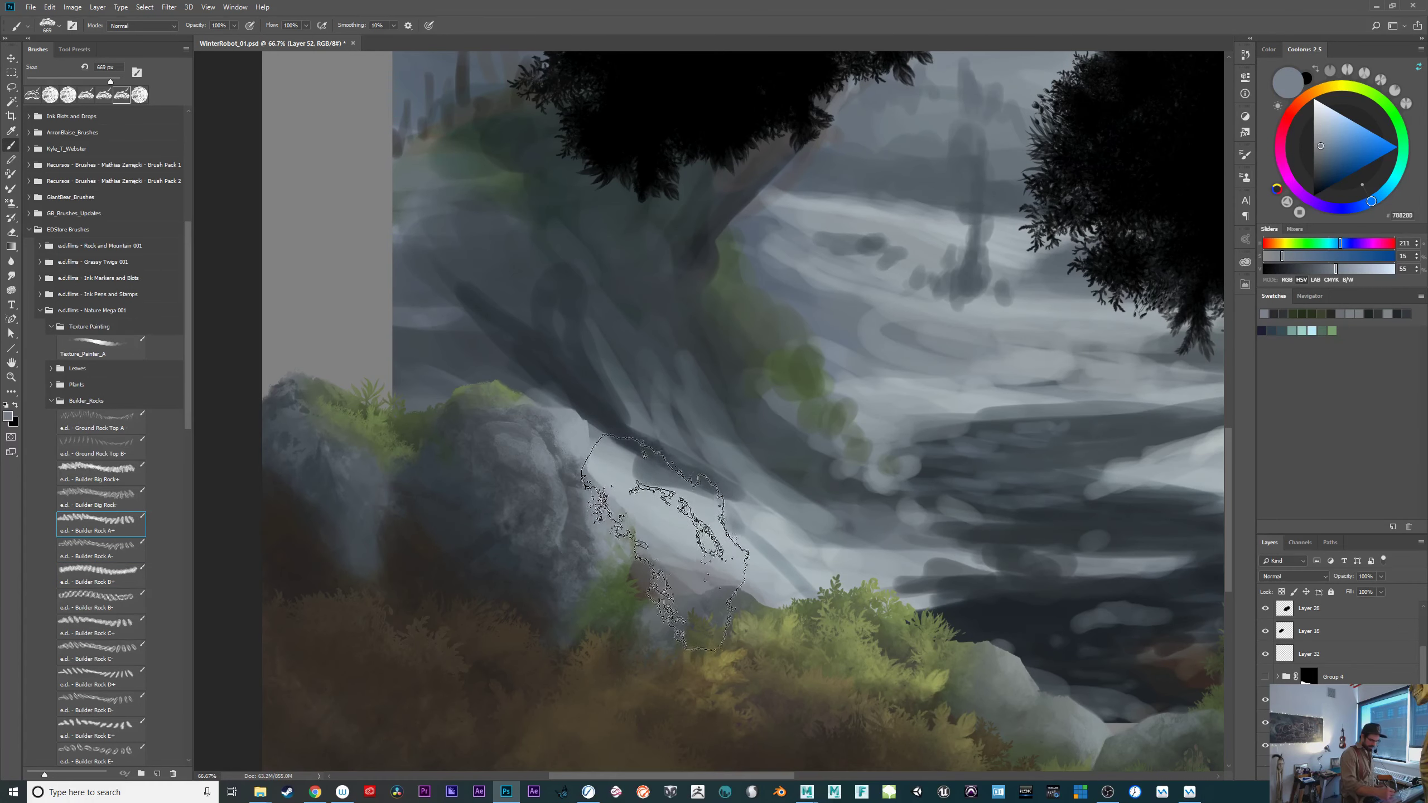
pyautogui.click(697, 568)
pyautogui.hotkey('ctrl', 'z')
pyautogui.keyDown('alt'); pyautogui.click(677, 538); pyautogui.keyUp('alt')
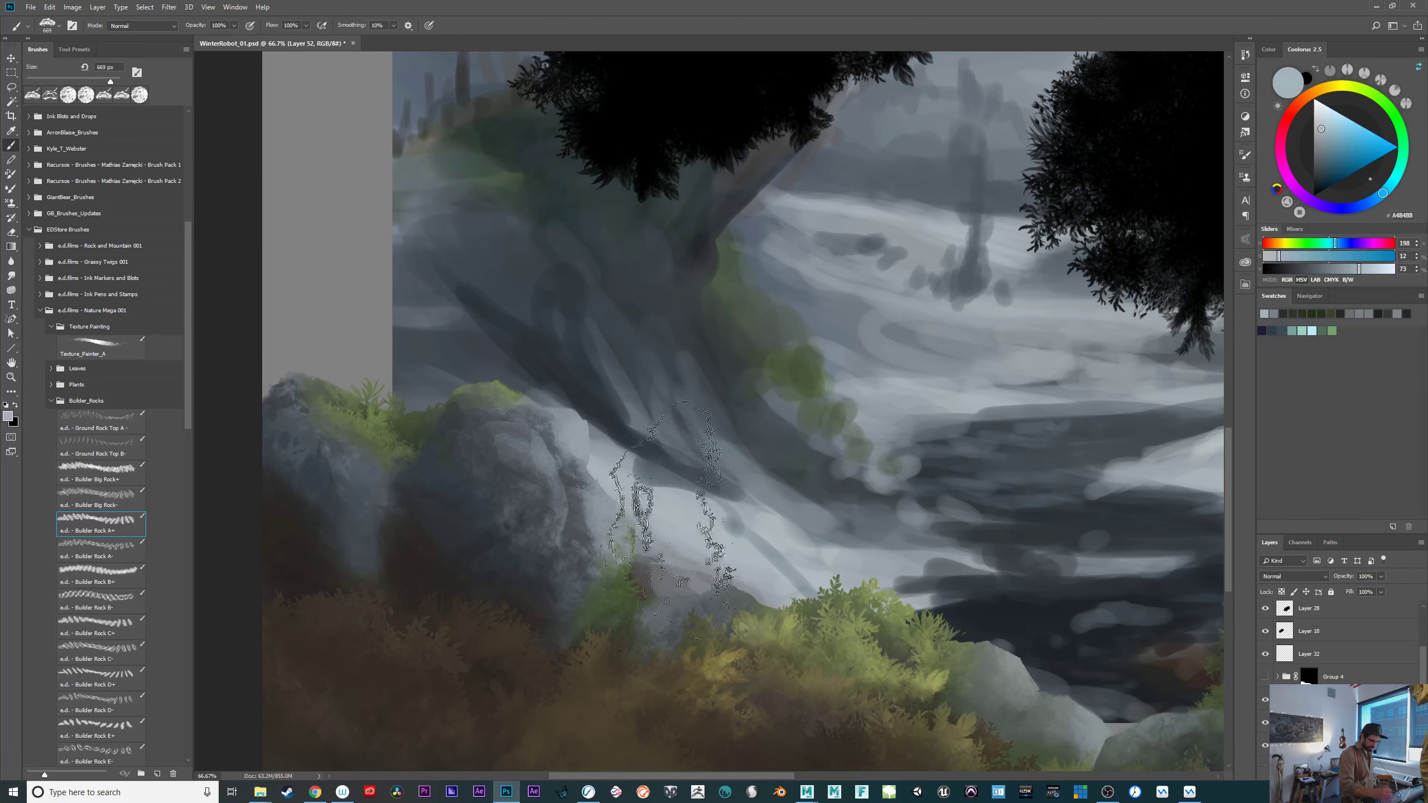
pyautogui.click(669, 518)
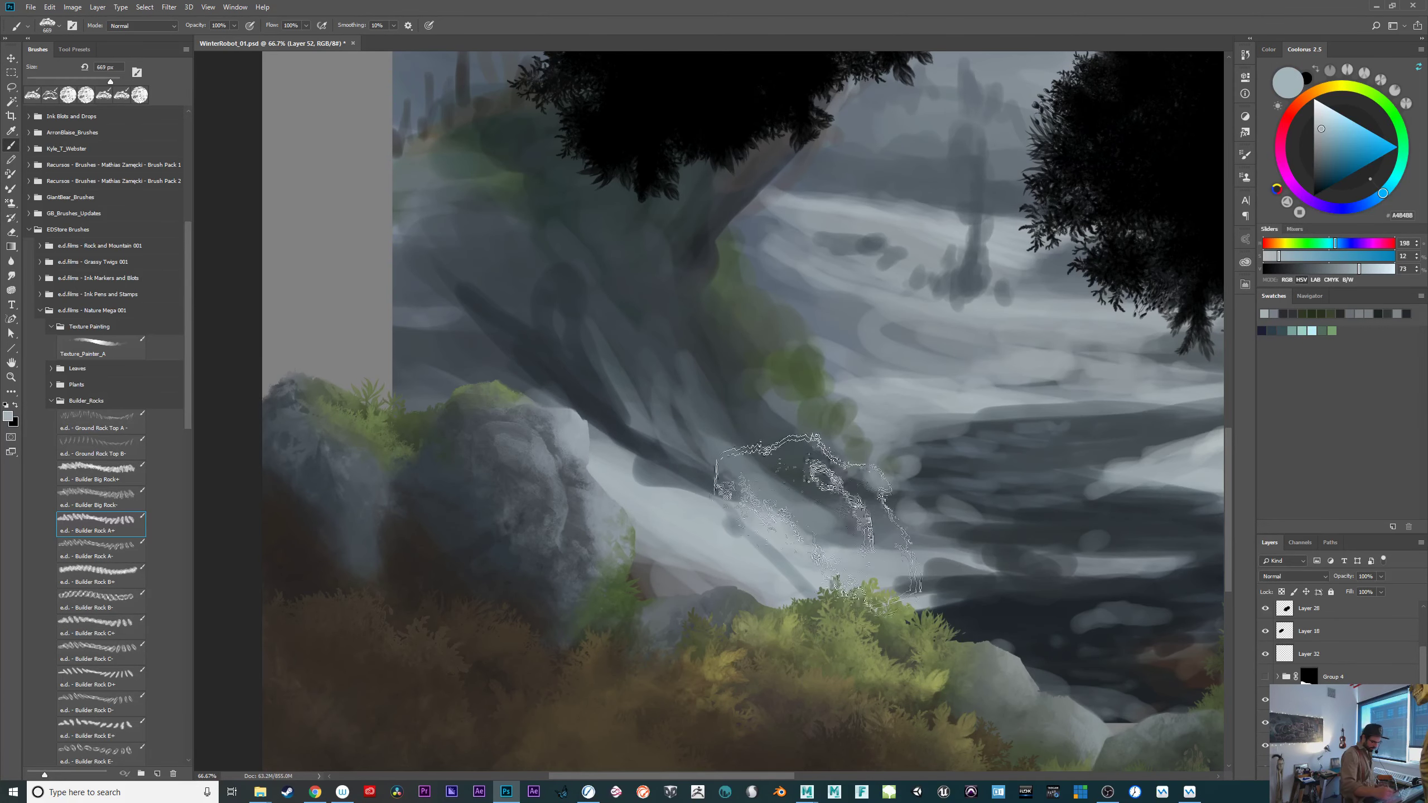
pyautogui.moveTo(1322, 118); pyautogui.dragTo(1317, 116)
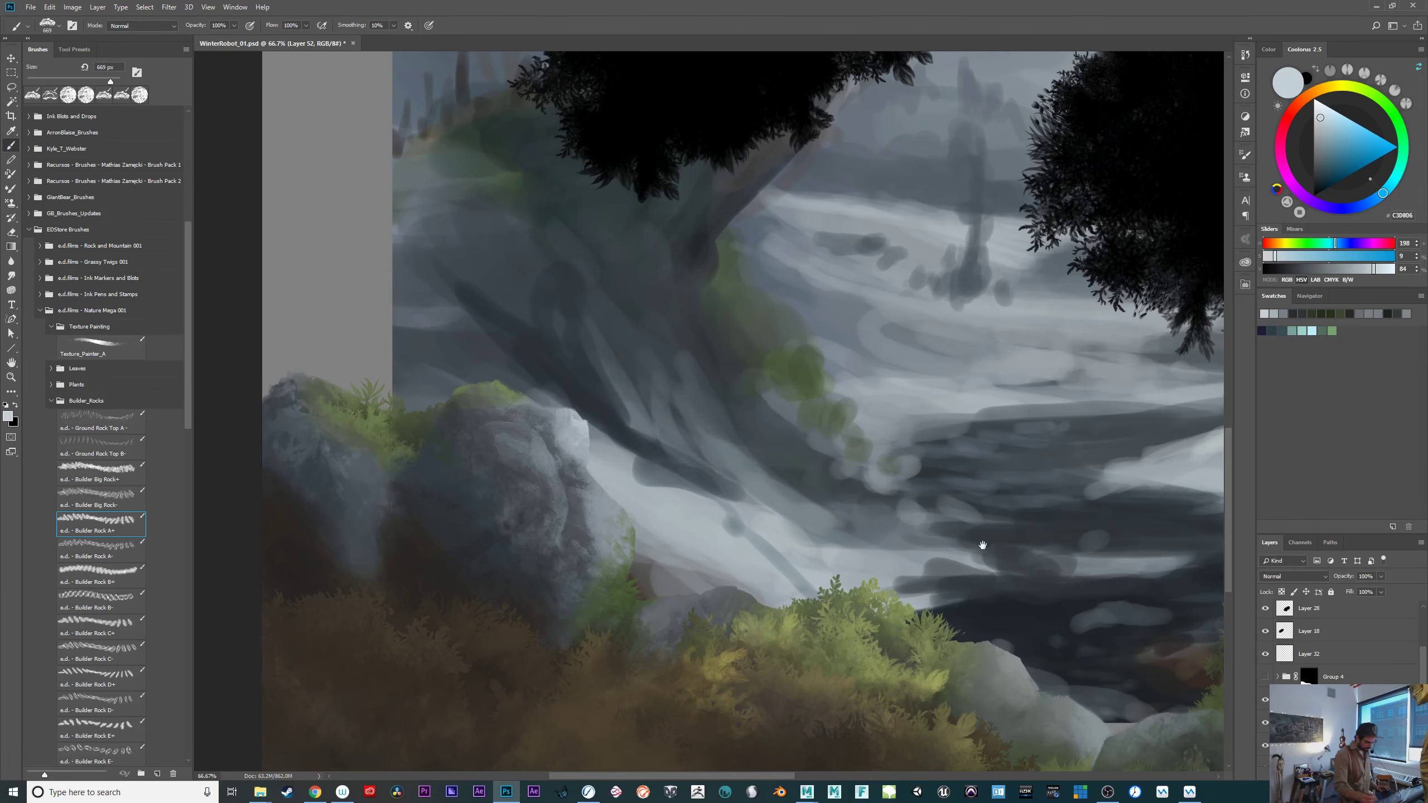
# Stamp Builder Rock A+ shadow texture over the large rear rock's lower part, darkening the sampled grey-blue to #182126.
pyautogui.moveTo(959, 527); pyautogui.dragTo(992, 511)
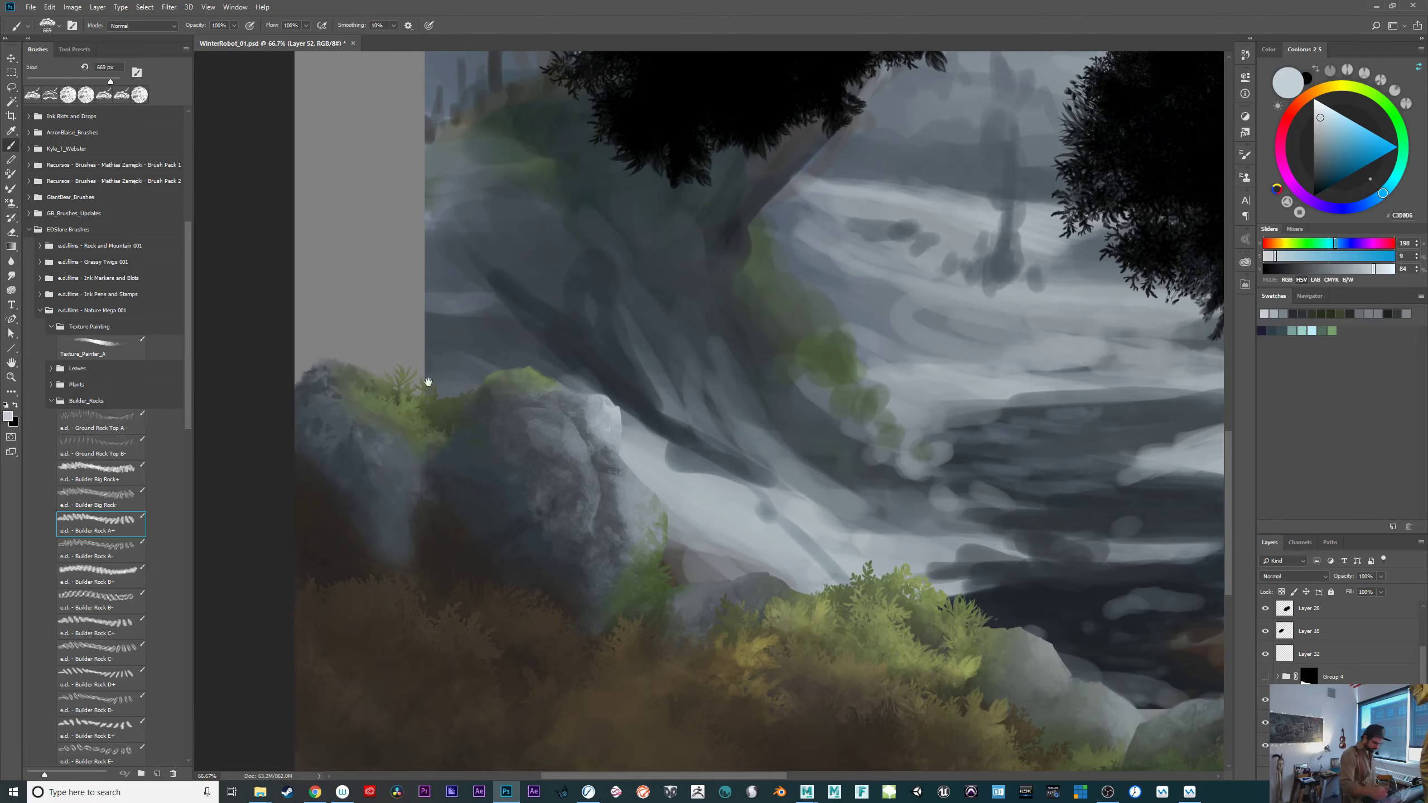
pyautogui.moveTo(857, 590)
pyautogui.mouseDown()
pyautogui.moveTo(739, 494)
pyautogui.moveTo(871, 539)
pyautogui.mouseUp()
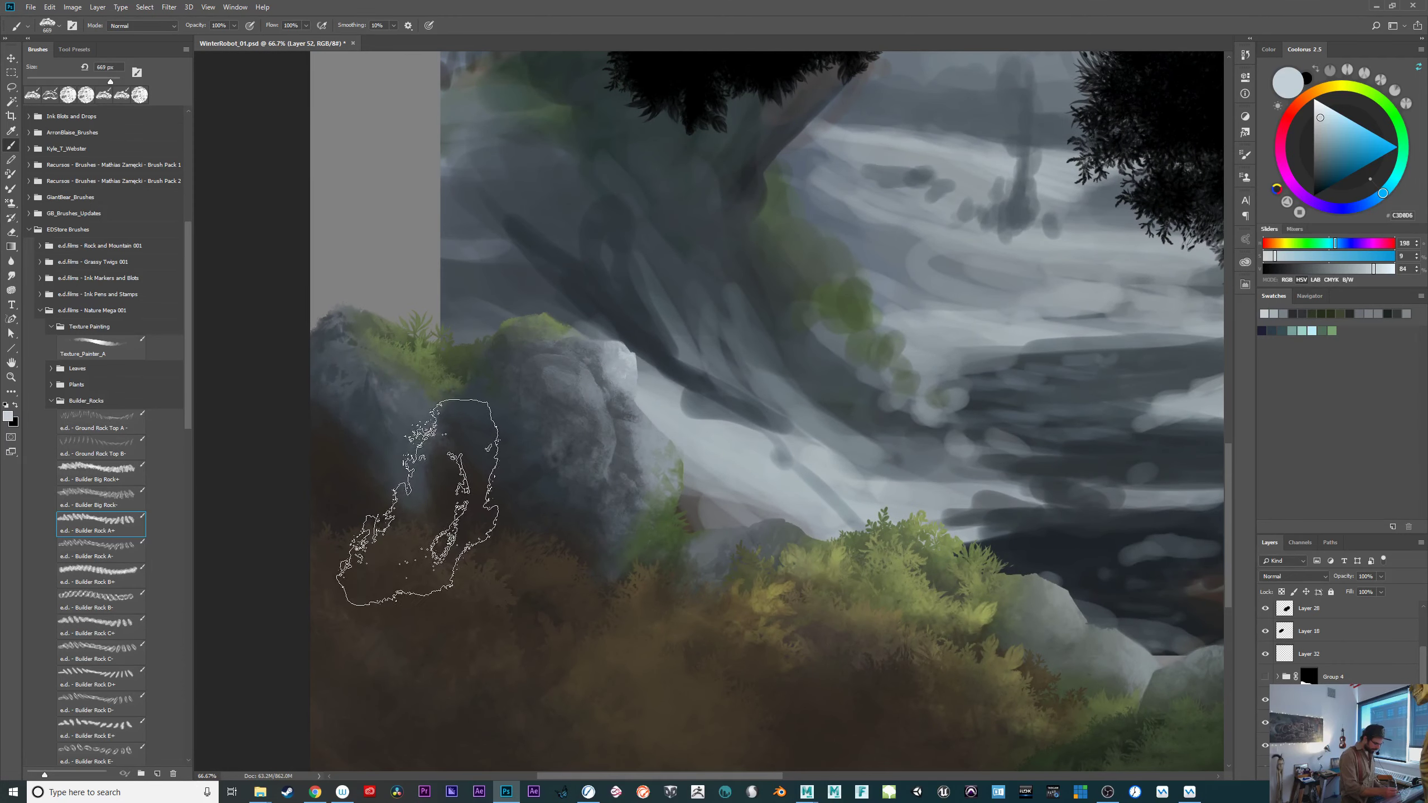
pyautogui.keyDown('alt'); pyautogui.click(505, 467); pyautogui.keyUp('alt')
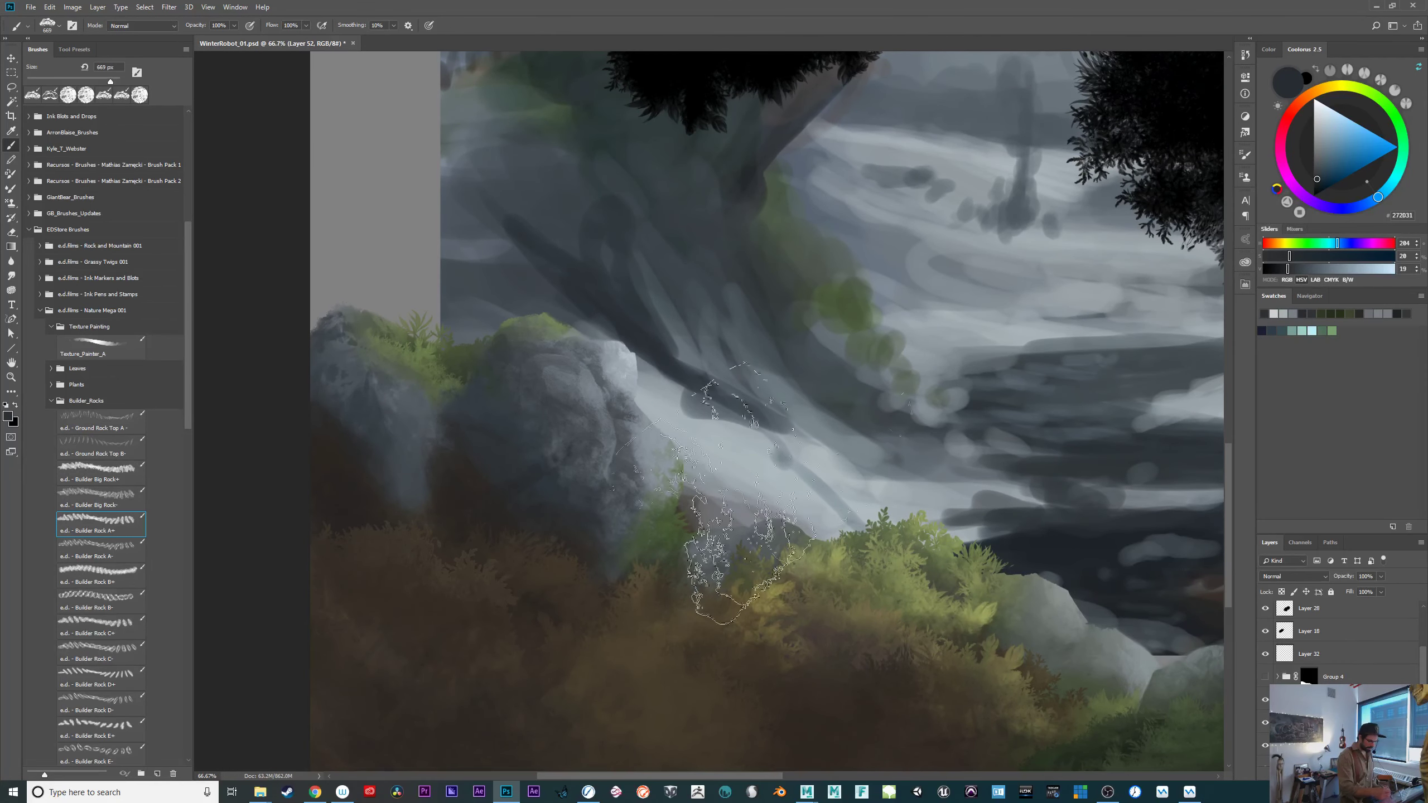
pyautogui.moveTo(1323, 187); pyautogui.dragTo(1319, 174)
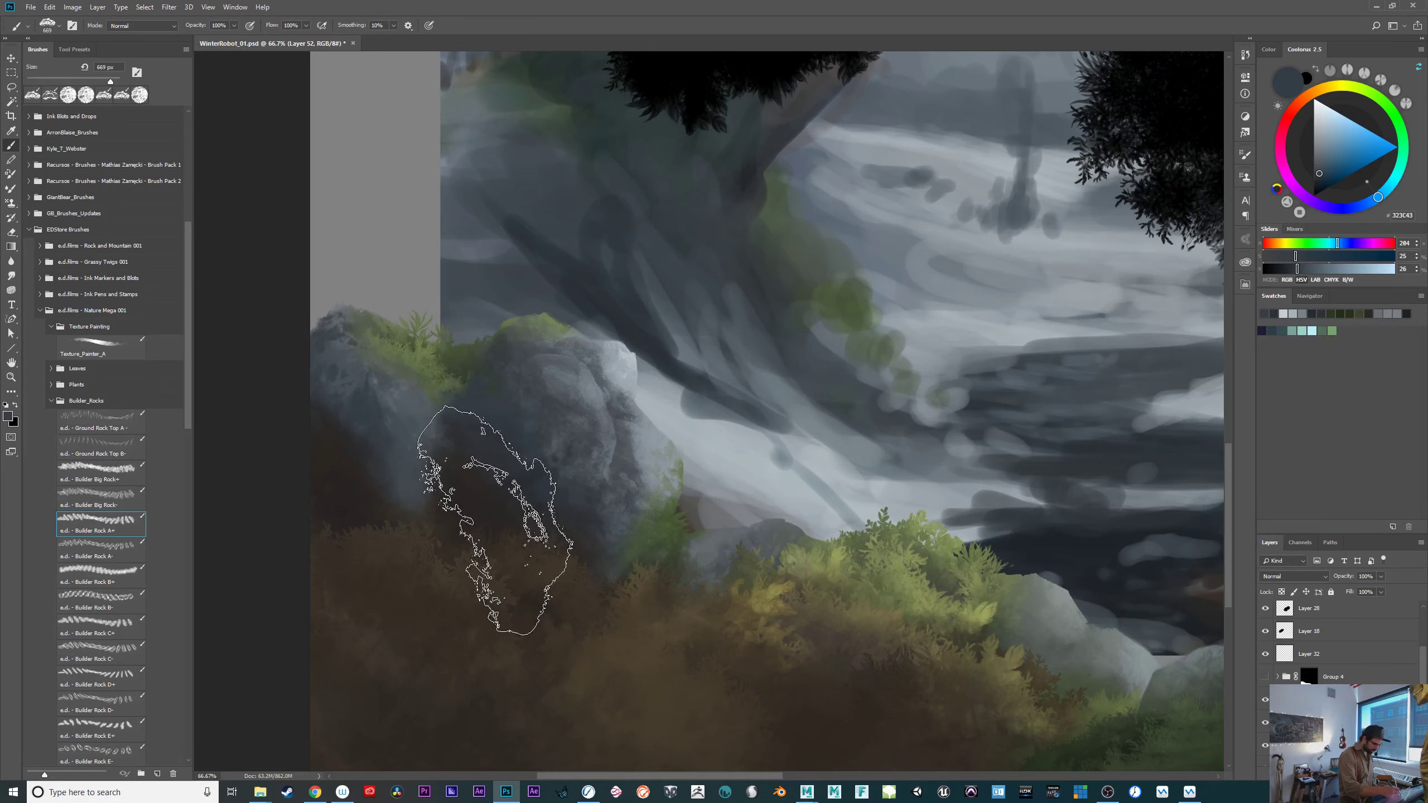
pyautogui.hotkey('ctrl', 'z')
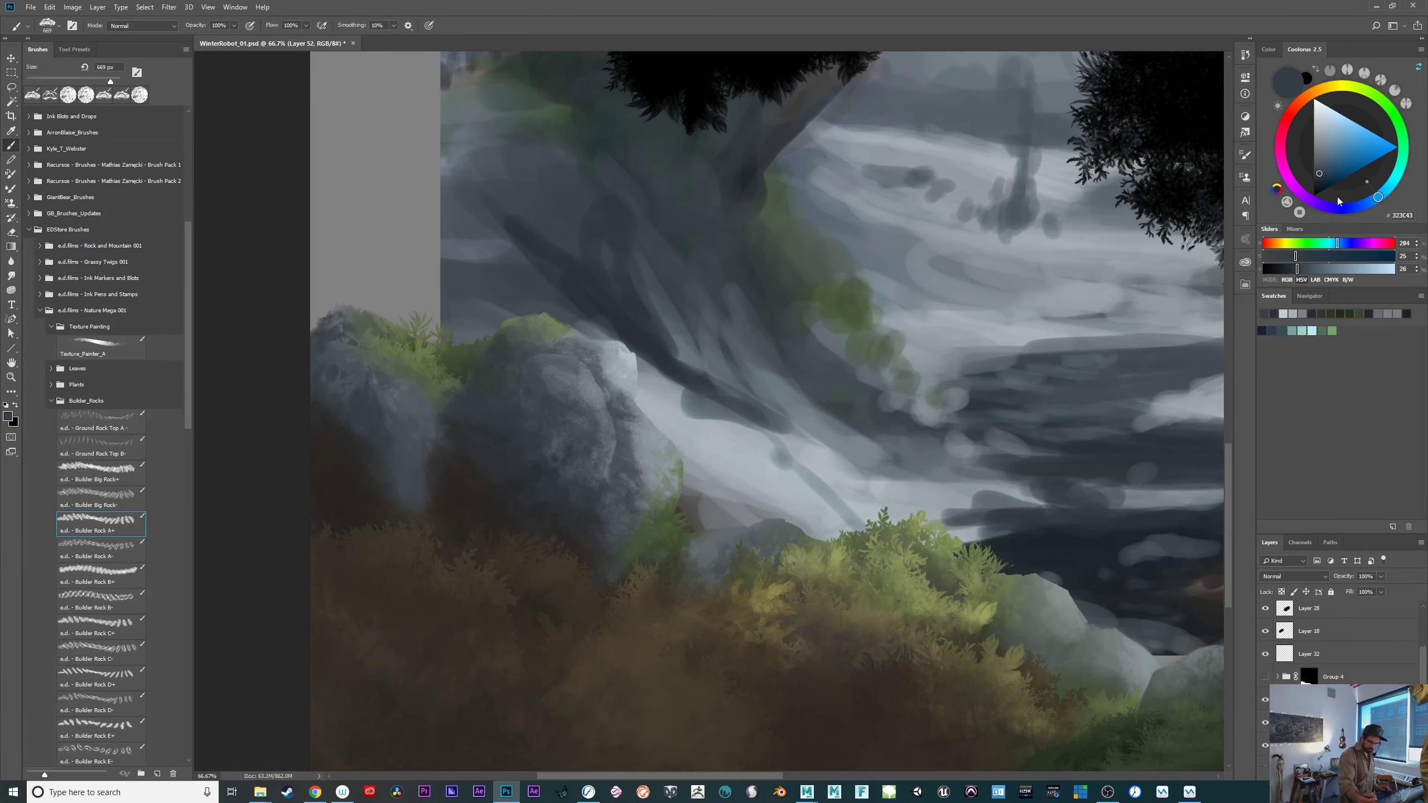
pyautogui.click(1320, 187)
pyautogui.moveTo(484, 533); pyautogui.dragTo(511, 560)
pyautogui.hotkey('ctrl', 'z')
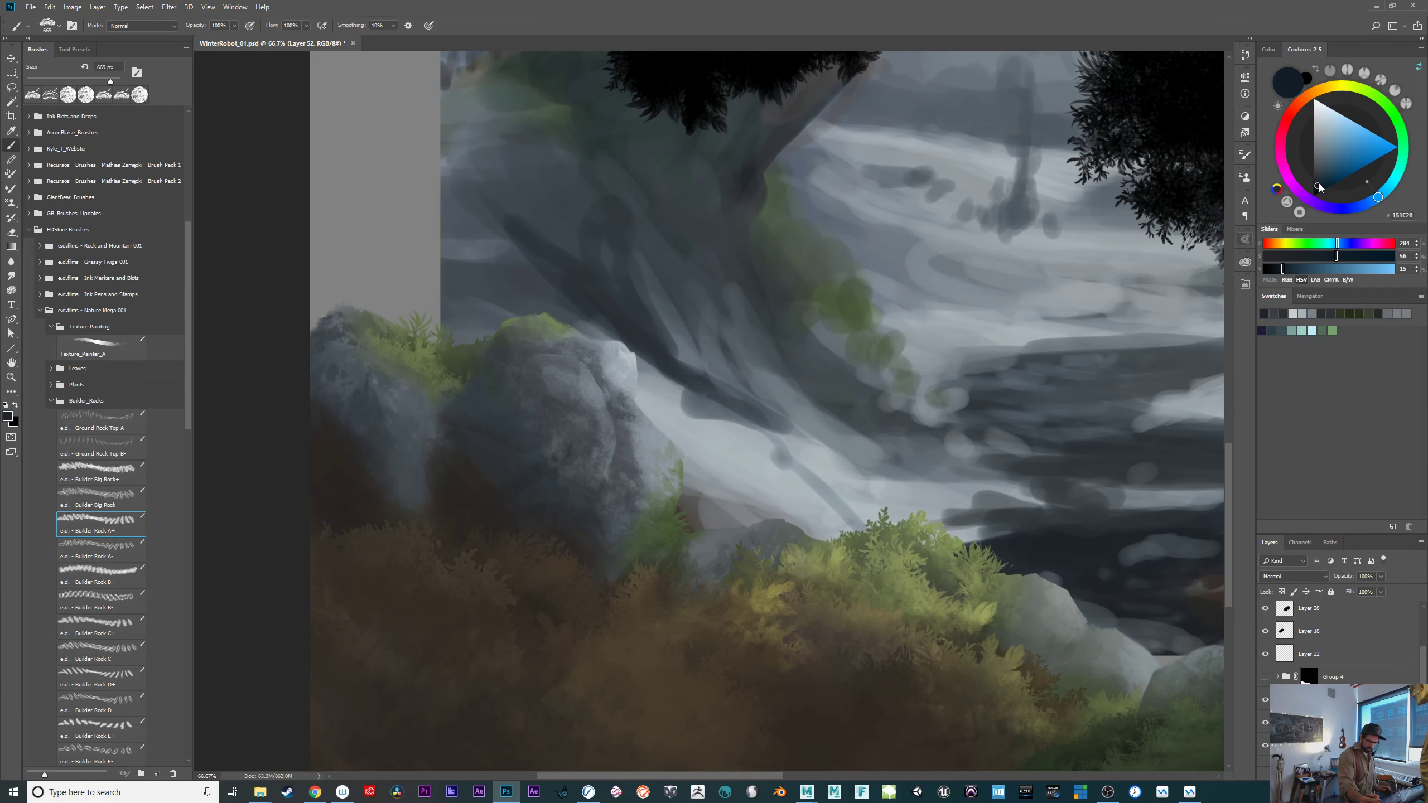
pyautogui.moveTo(502, 495); pyautogui.dragTo(506, 500)
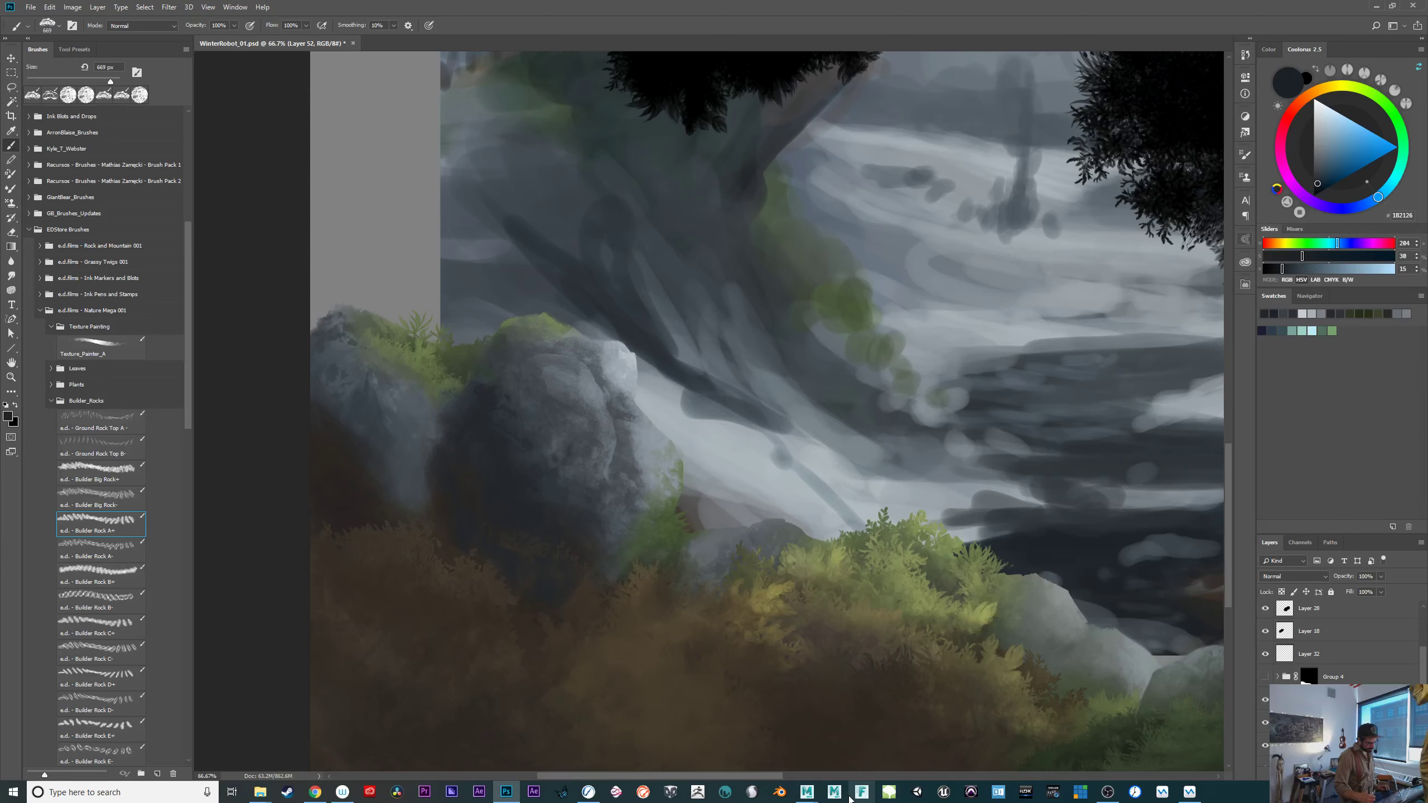
# Soften the large rear rock's new shadow with a resized textured eraser, toggling a layer's visibility to compare.
pyautogui.press('e')
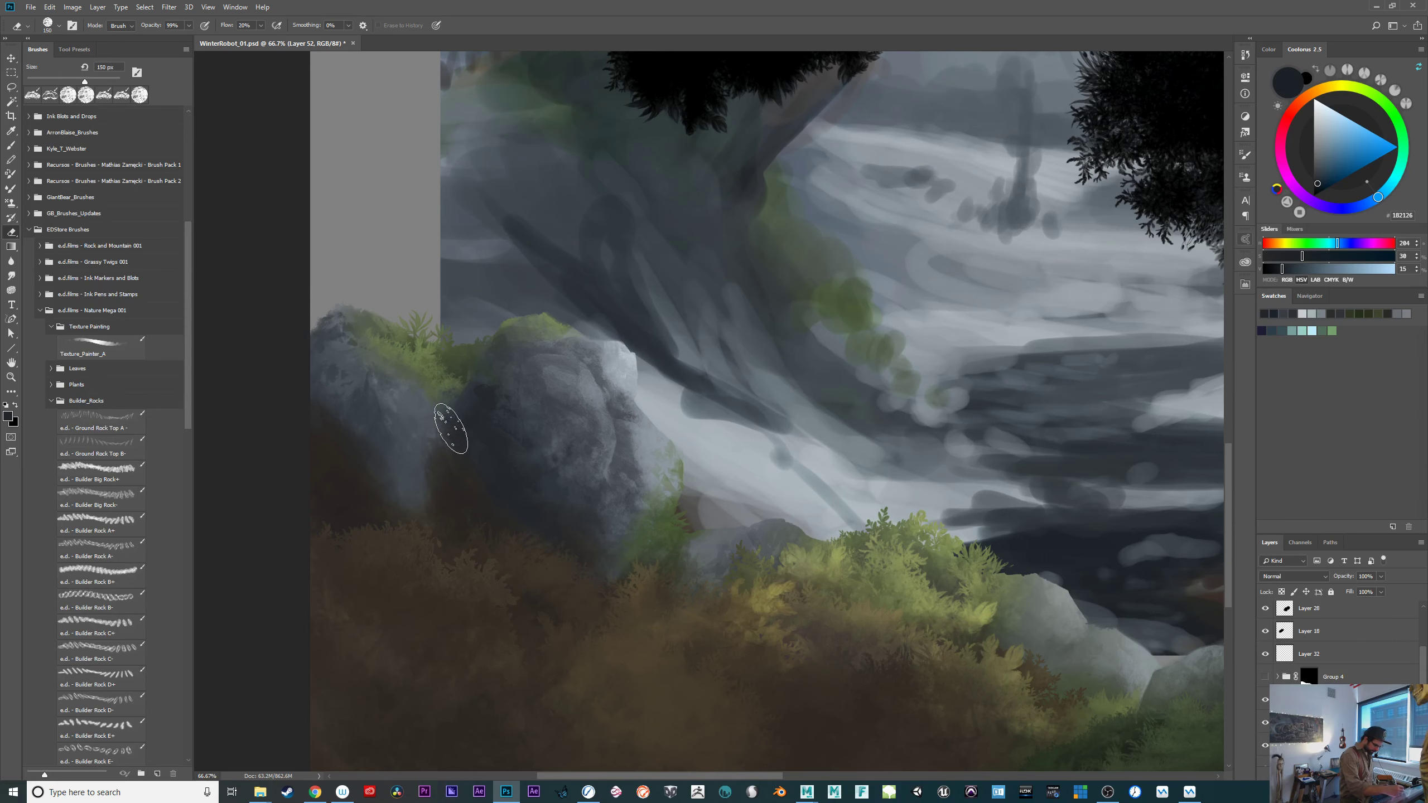
pyautogui.keyDown('alt'); pyautogui.rightClick(556, 579); pyautogui.keyUp('alt')
pyautogui.moveTo(484, 479); pyautogui.dragTo(511, 494)
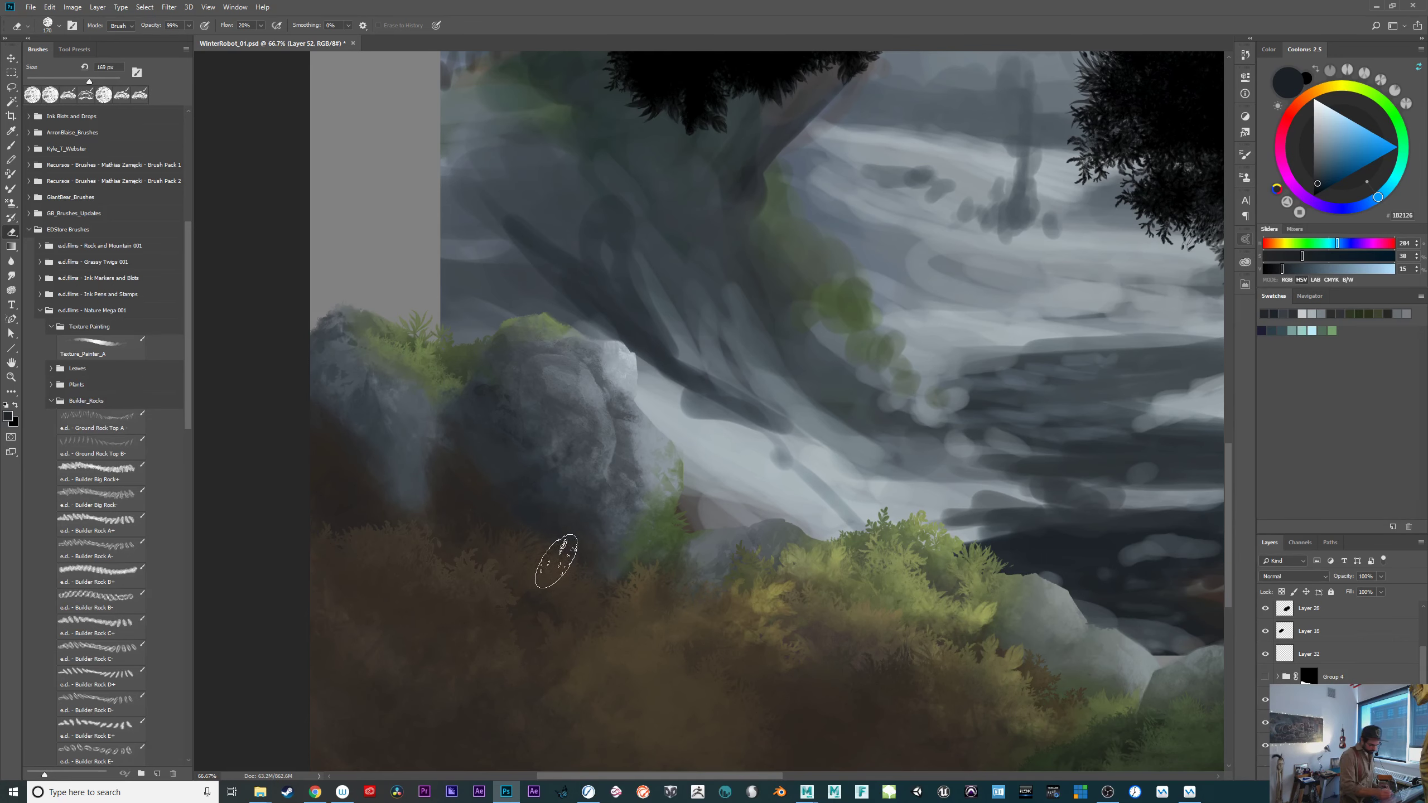
pyautogui.moveTo(945, 711)
pyautogui.mouseDown()
pyautogui.moveTo(915, 695)
pyautogui.moveTo(953, 710)
pyautogui.mouseUp()
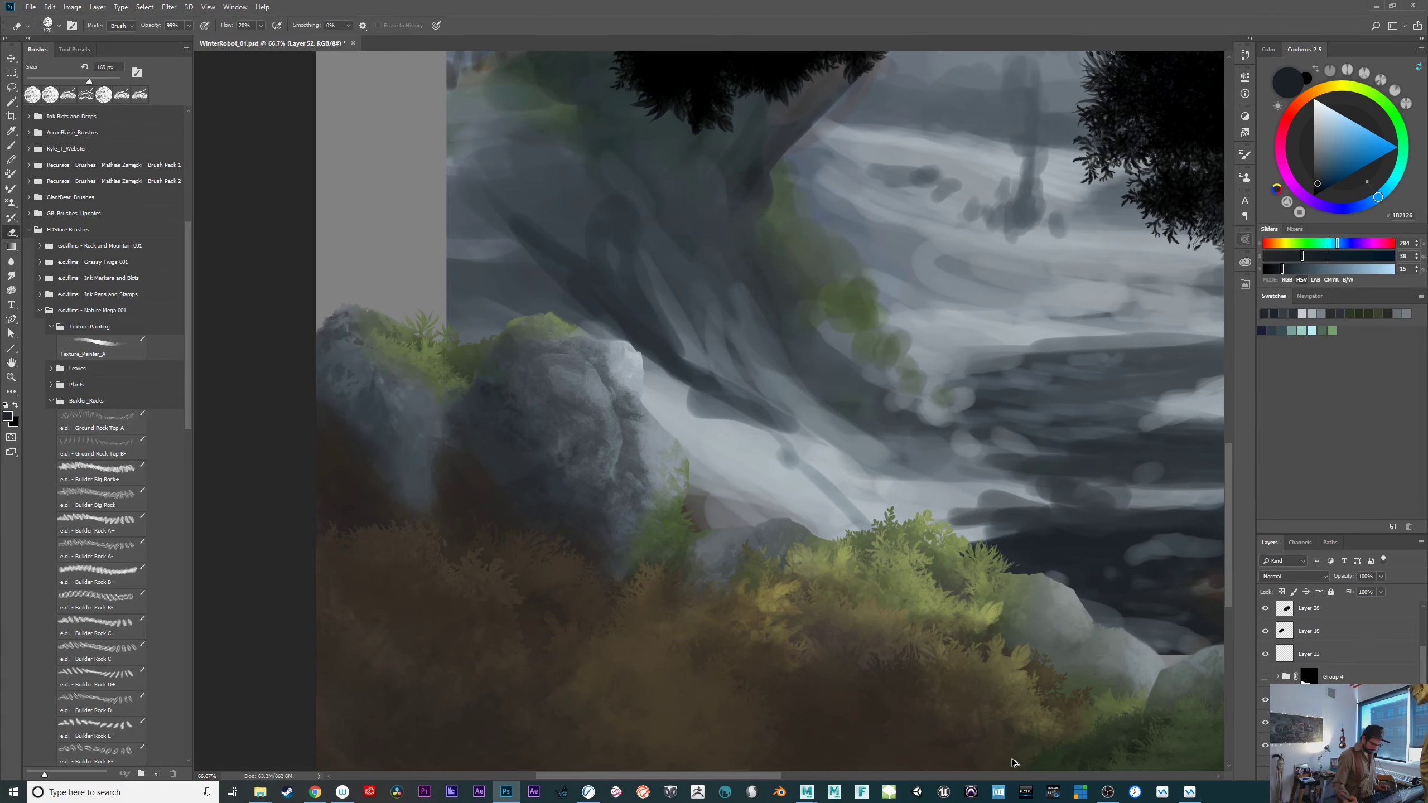
pyautogui.click(1266, 725)
pyautogui.click(1265, 724)
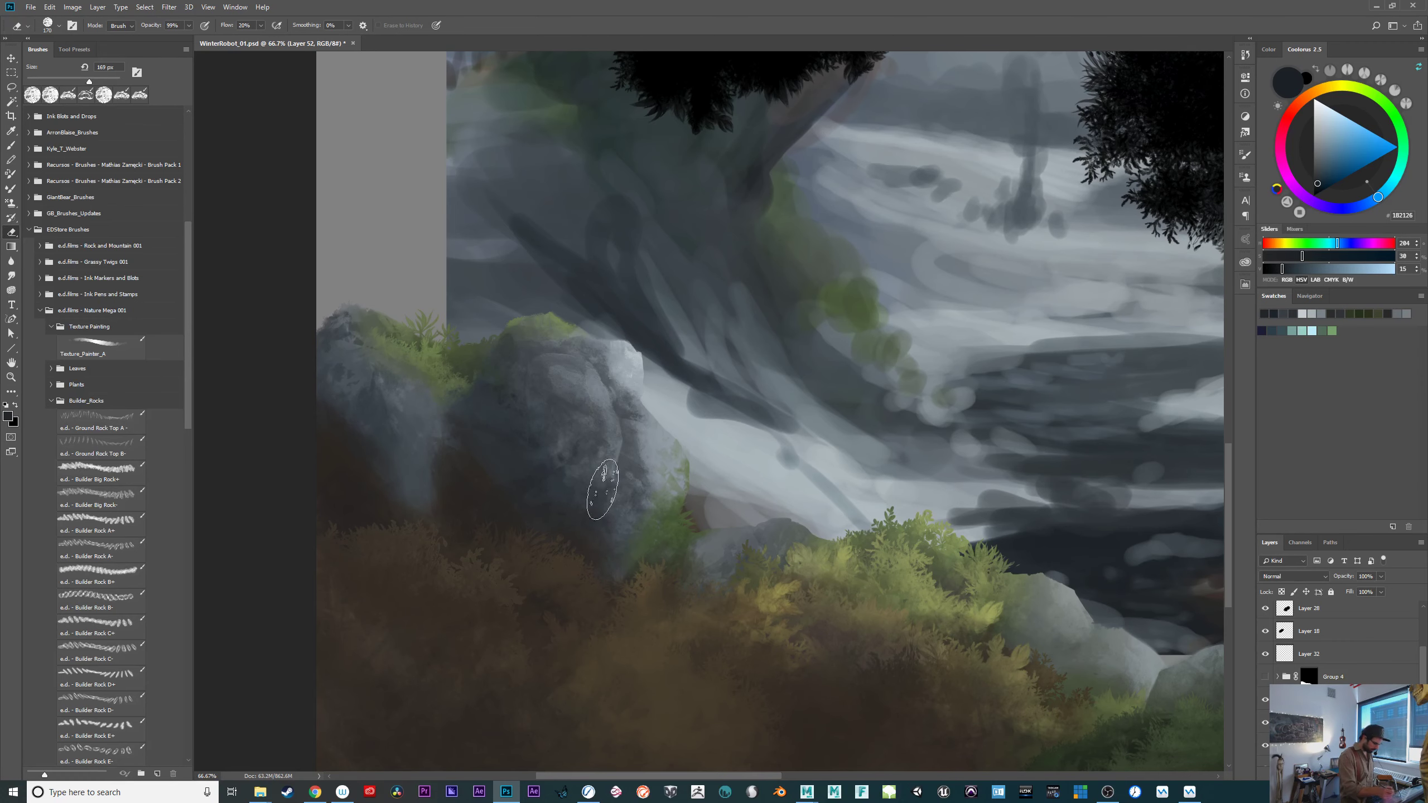
# Stamp light #BFCFD4 highlights along the top edge of the small rock beside the dark water with Ground Rock Top B-.
pyautogui.press('b')
pyautogui.click(115, 452)
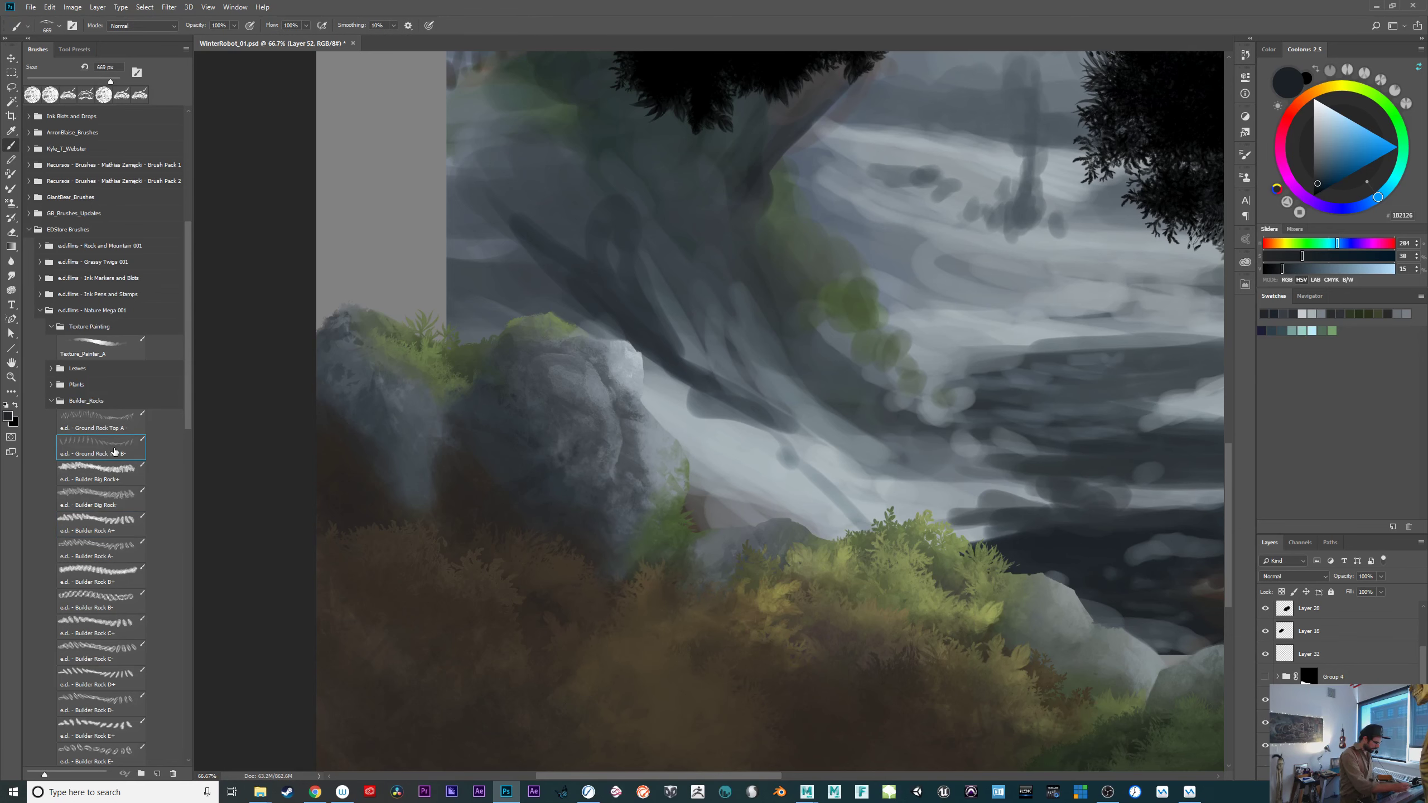
pyautogui.moveTo(975, 656); pyautogui.dragTo(670, 612)
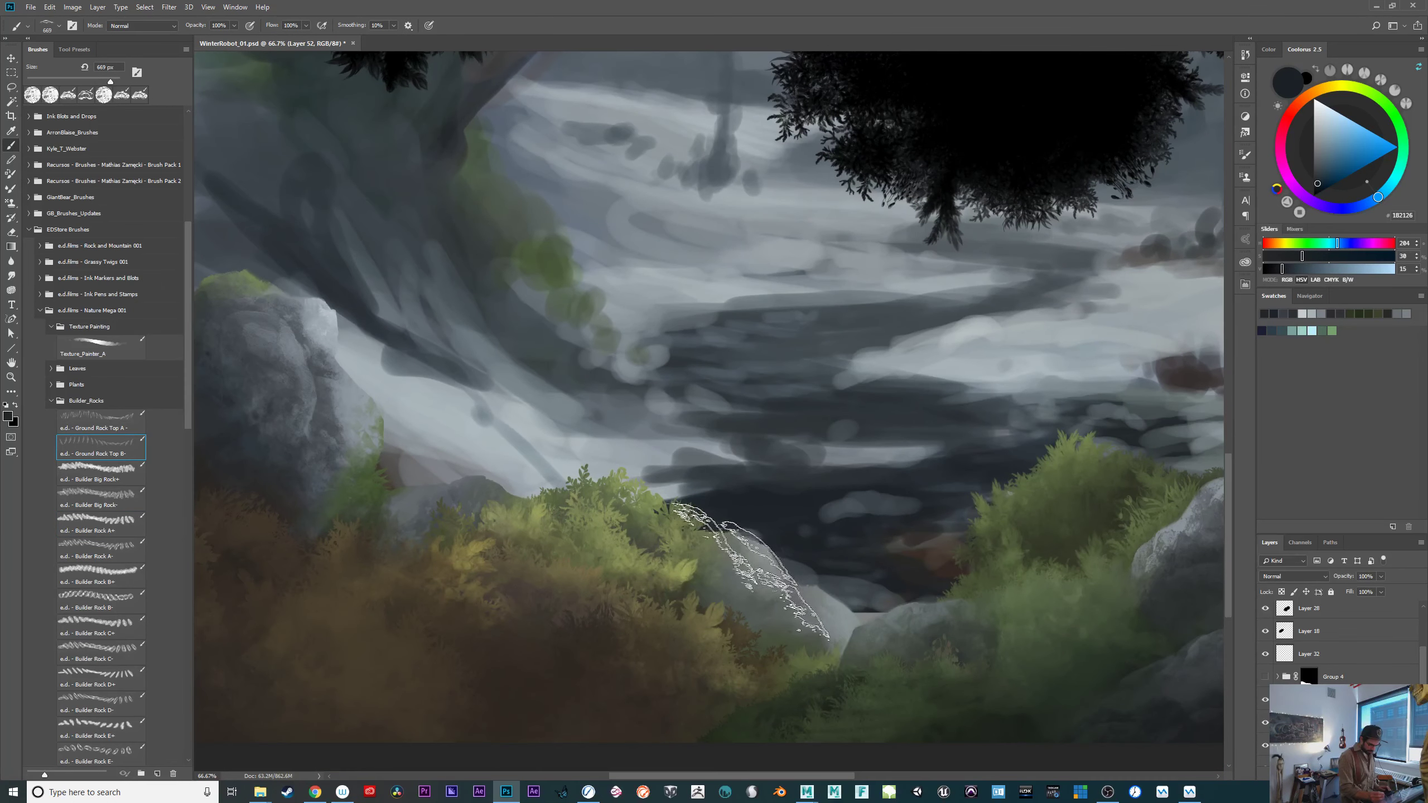
pyautogui.keyDown('alt'); pyautogui.click(779, 572); pyautogui.keyUp('alt')
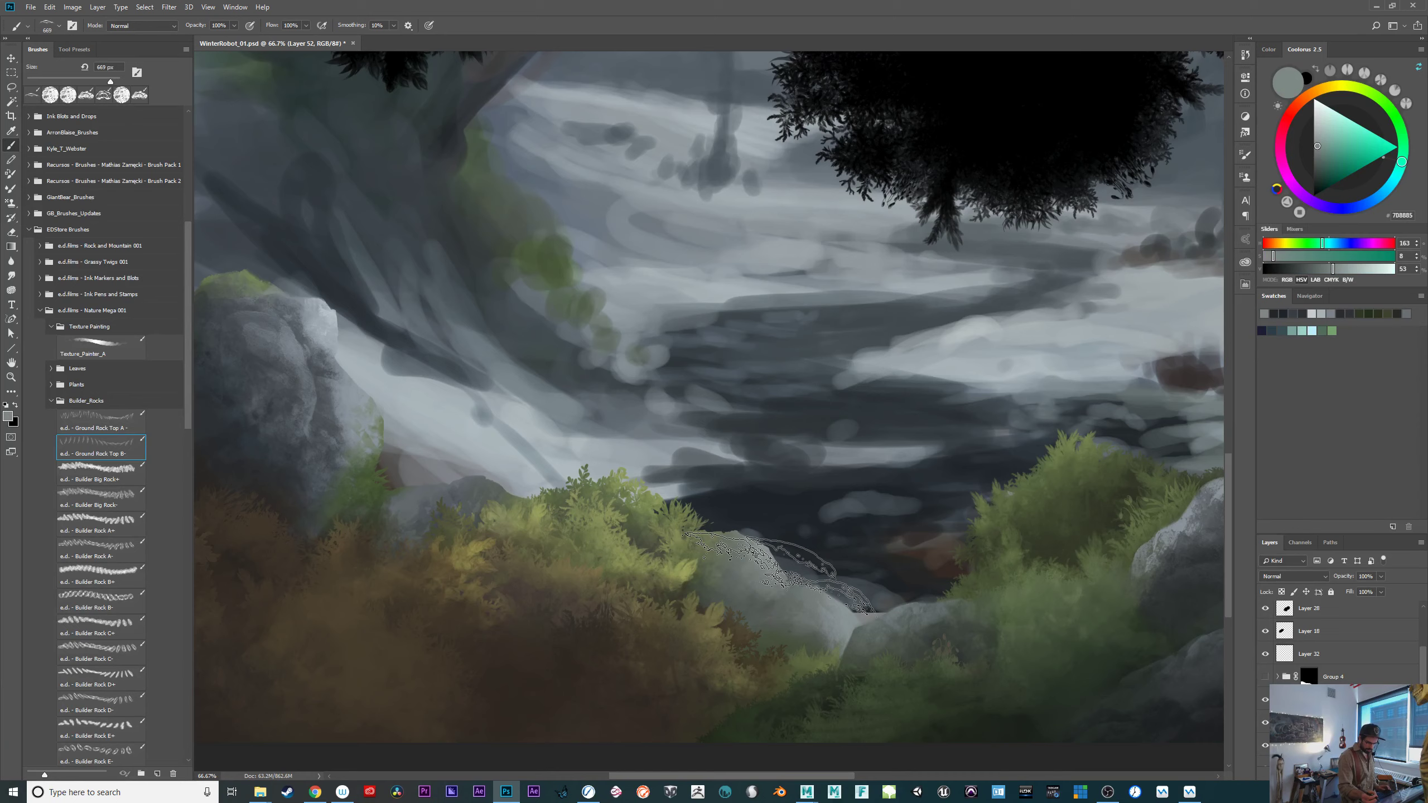
pyautogui.keyDown('alt'); pyautogui.click(1155, 305); pyautogui.keyUp('alt')
pyautogui.moveTo(1324, 120); pyautogui.dragTo(1322, 118)
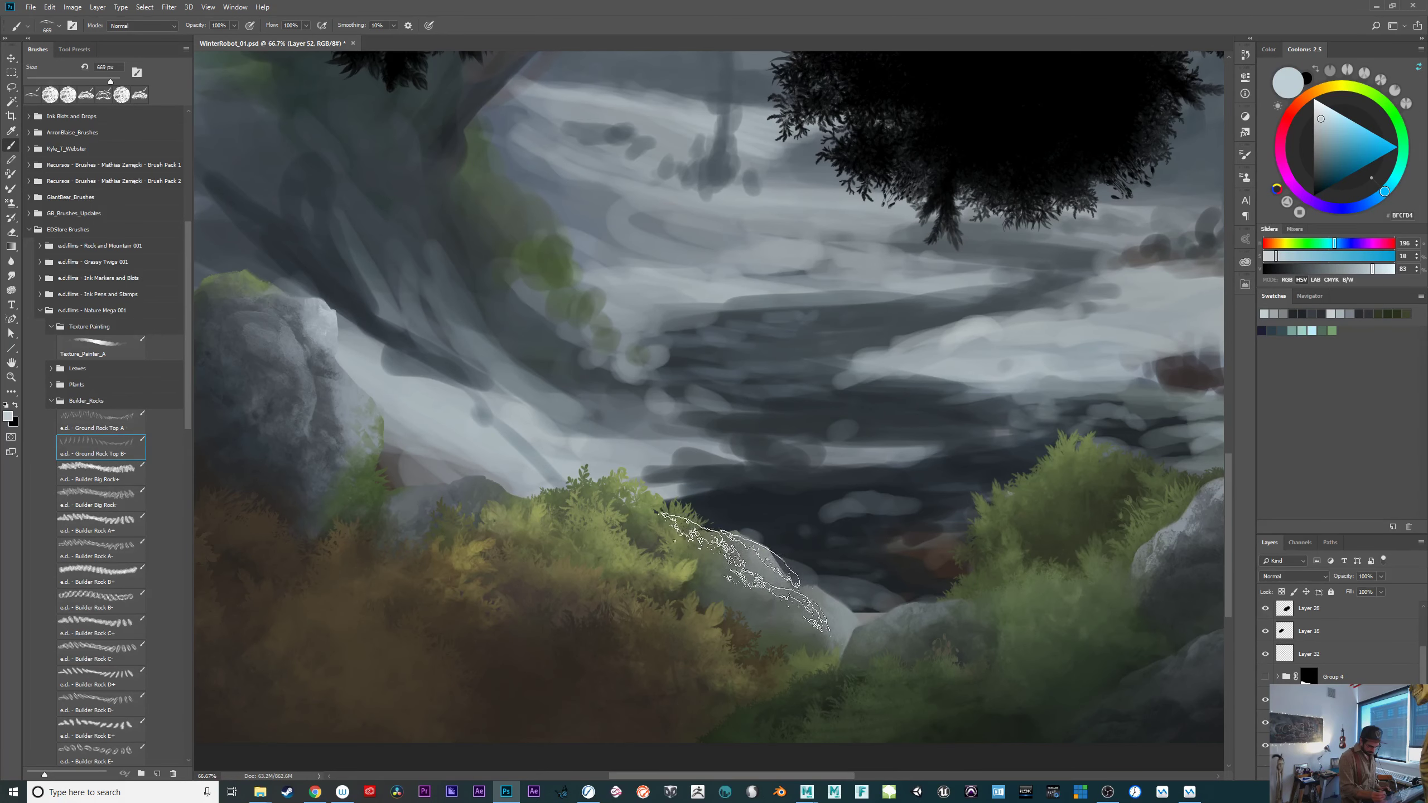
pyautogui.click(740, 570)
pyautogui.moveTo(844, 637); pyautogui.dragTo(822, 615)
# Soften the lower part of the small rock's new highlights with the textured eraser.
pyautogui.moveTo(1022, 679); pyautogui.dragTo(843, 638)
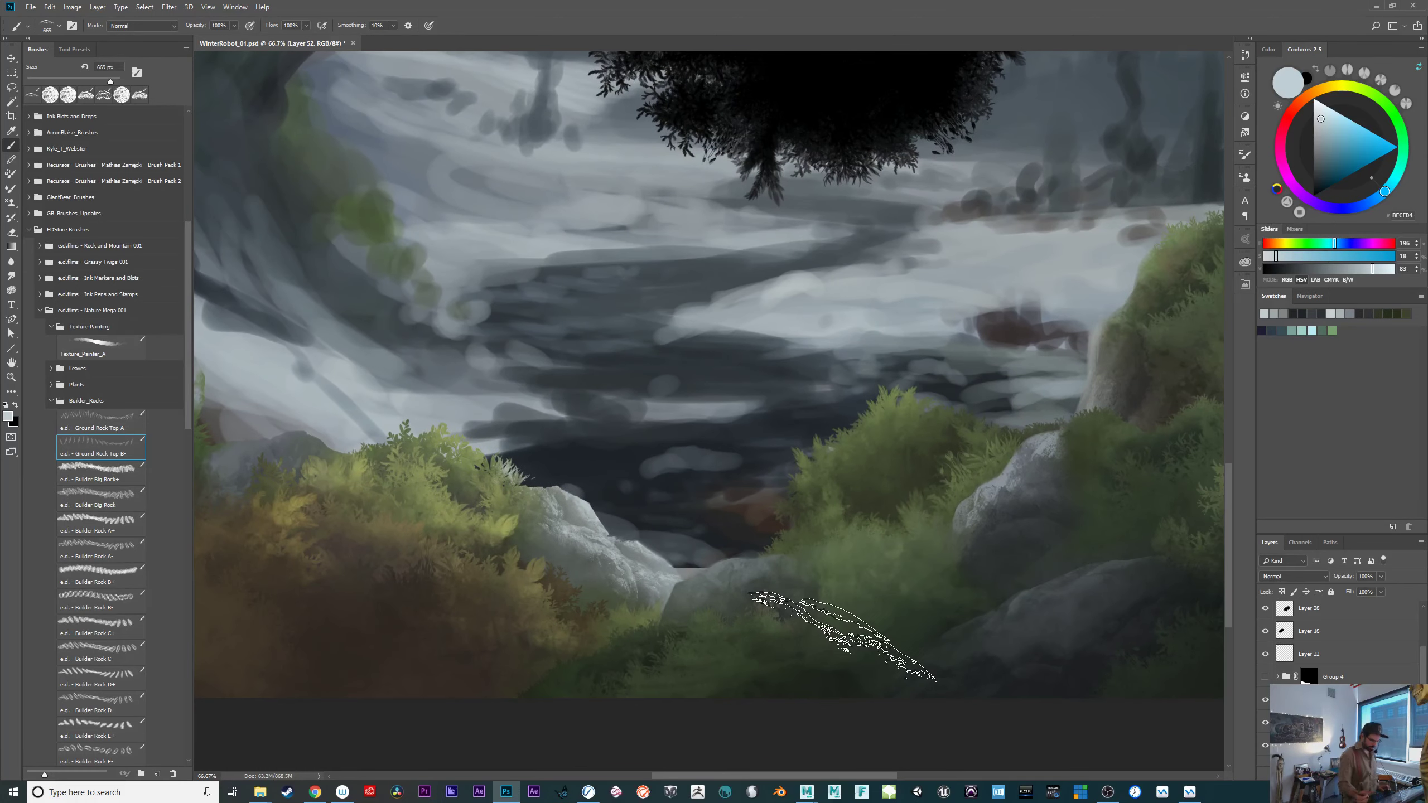
pyautogui.press('e')
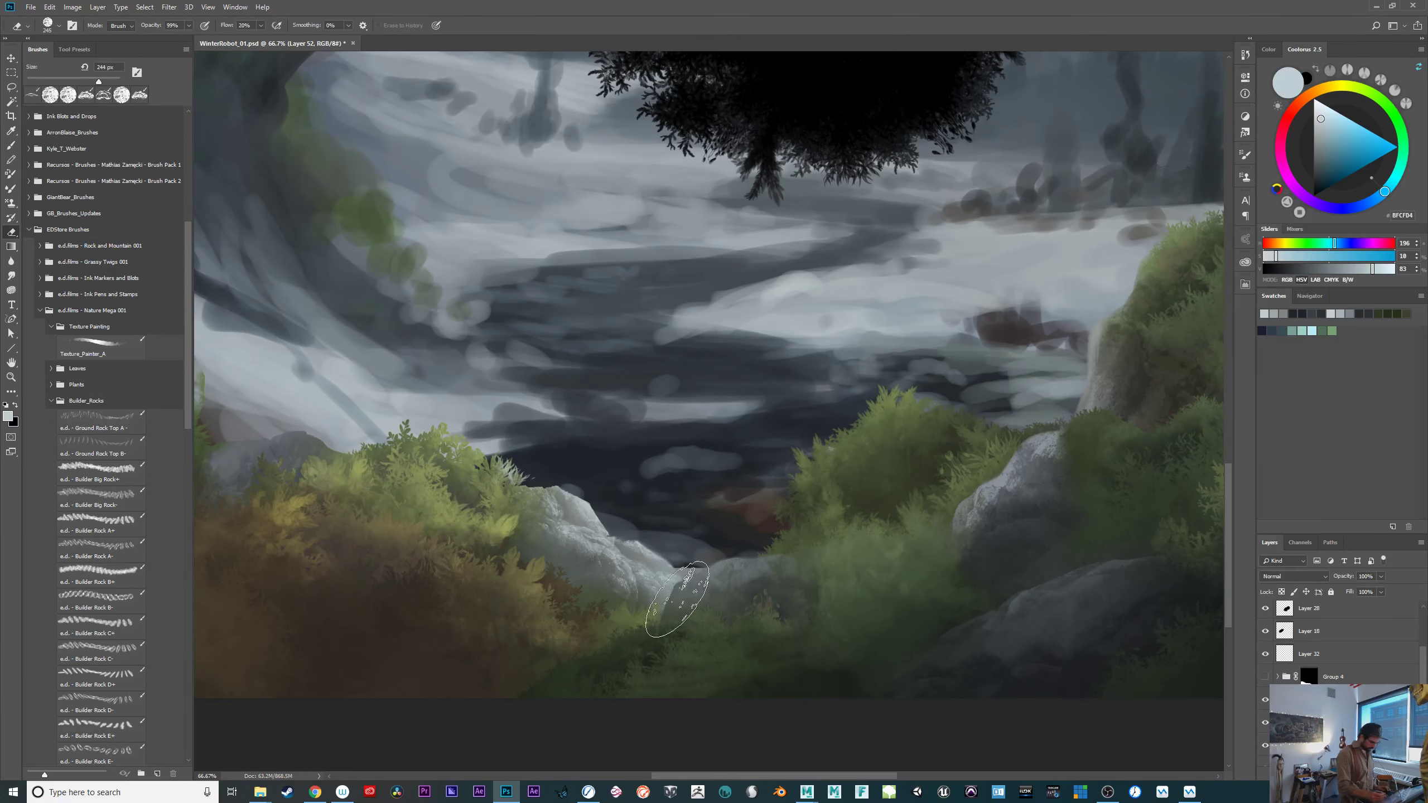
pyautogui.moveTo(638, 574); pyautogui.dragTo(674, 672)
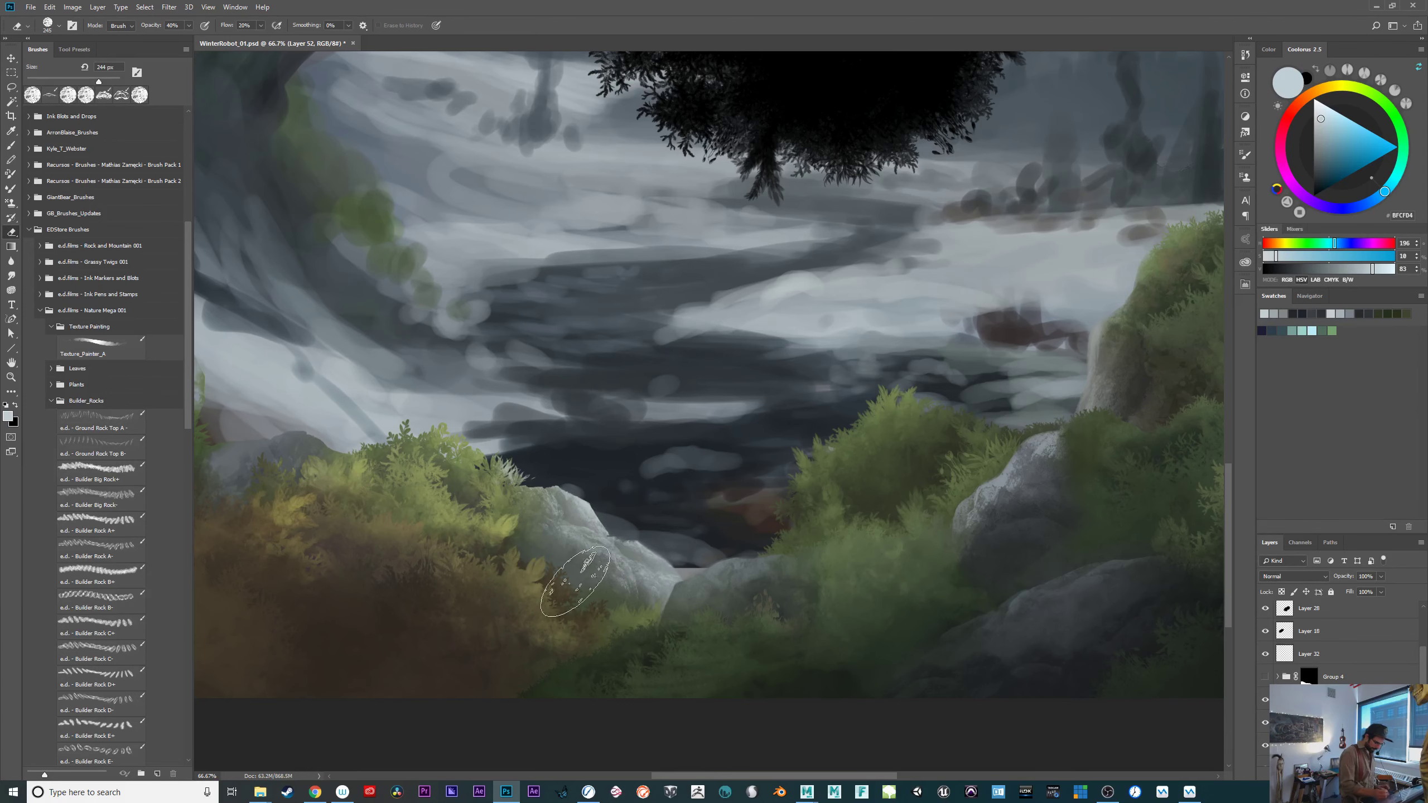
# Toggle the visibility of the layers in Group 5 to identify which one holds the base of the rear rocks.
pyautogui.moveTo(970, 663)
pyautogui.mouseDown()
pyautogui.moveTo(919, 622)
pyautogui.moveTo(941, 596)
pyautogui.mouseUp()
pyautogui.press('b')
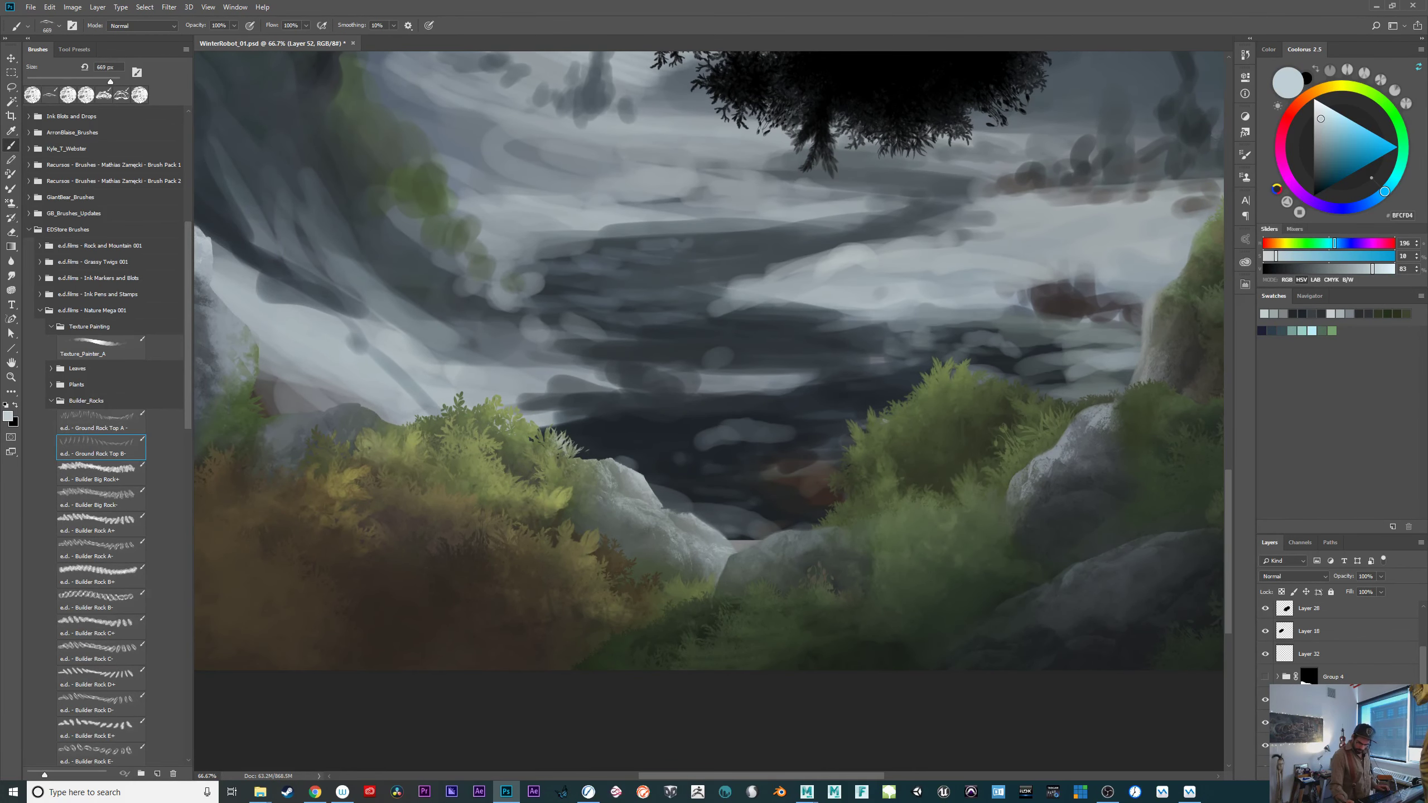
pyautogui.scroll(3, 1426, 676)
pyautogui.click(1266, 685)
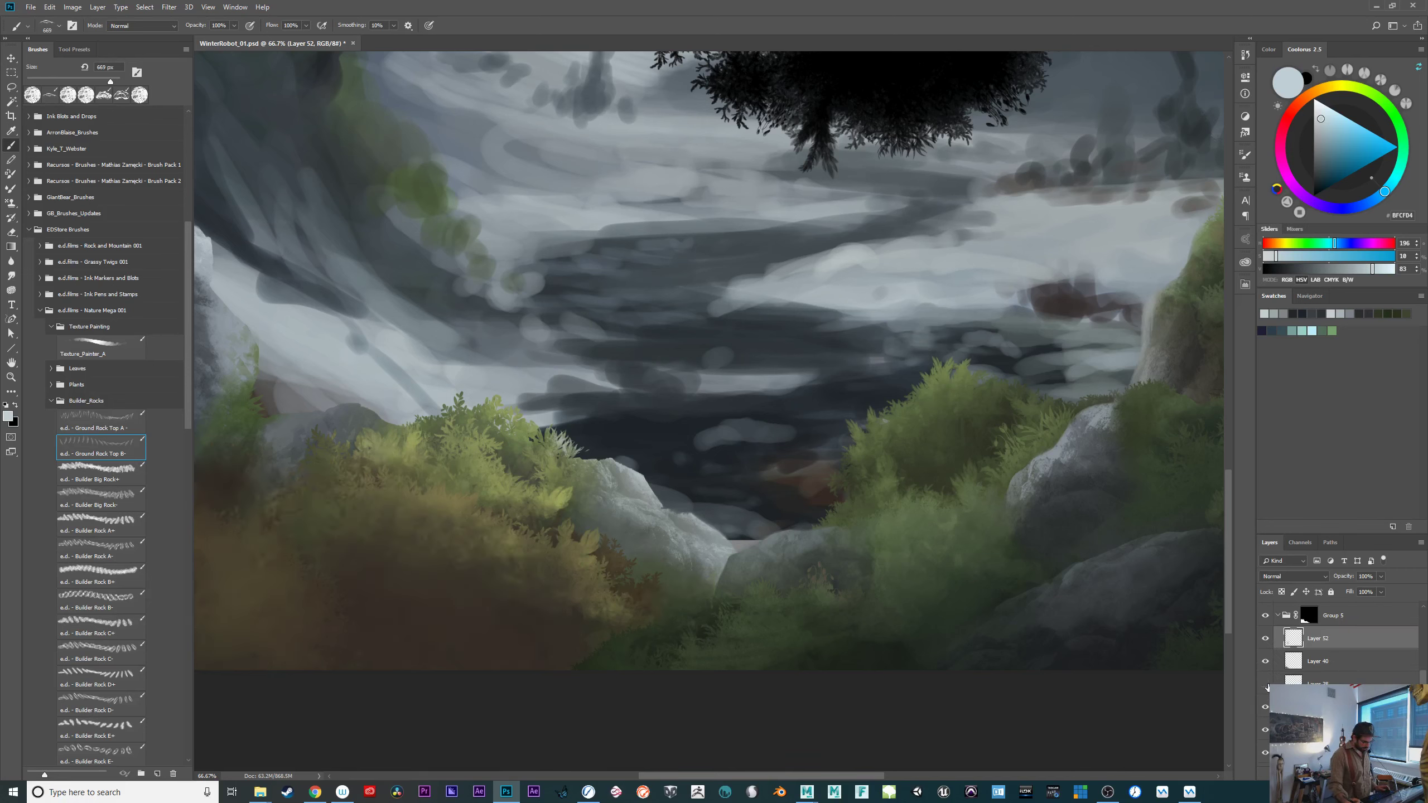
pyautogui.click(1265, 708)
pyautogui.click(1265, 708)
pyautogui.click(1265, 685)
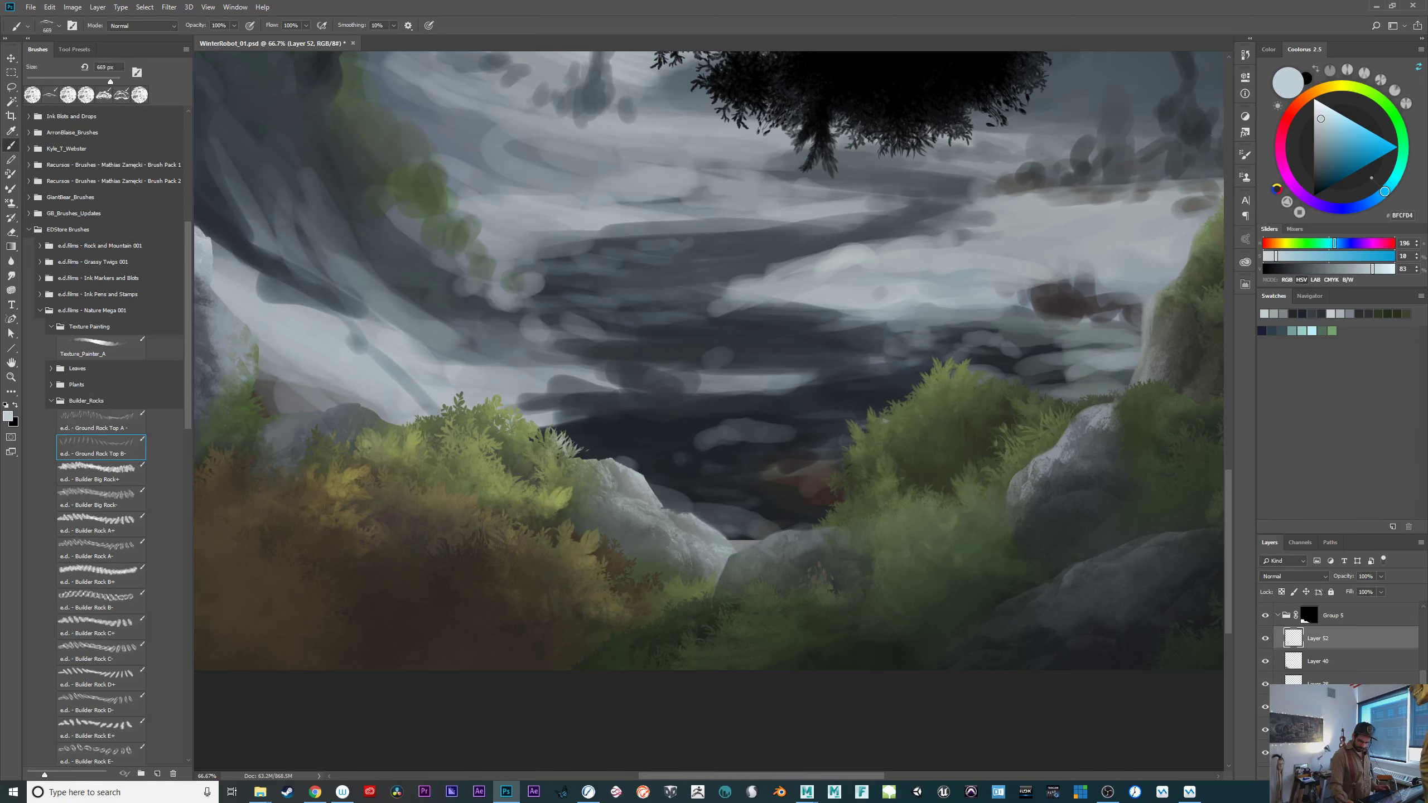
pyautogui.moveTo(1423, 677); pyautogui.dragTo(1424, 690)
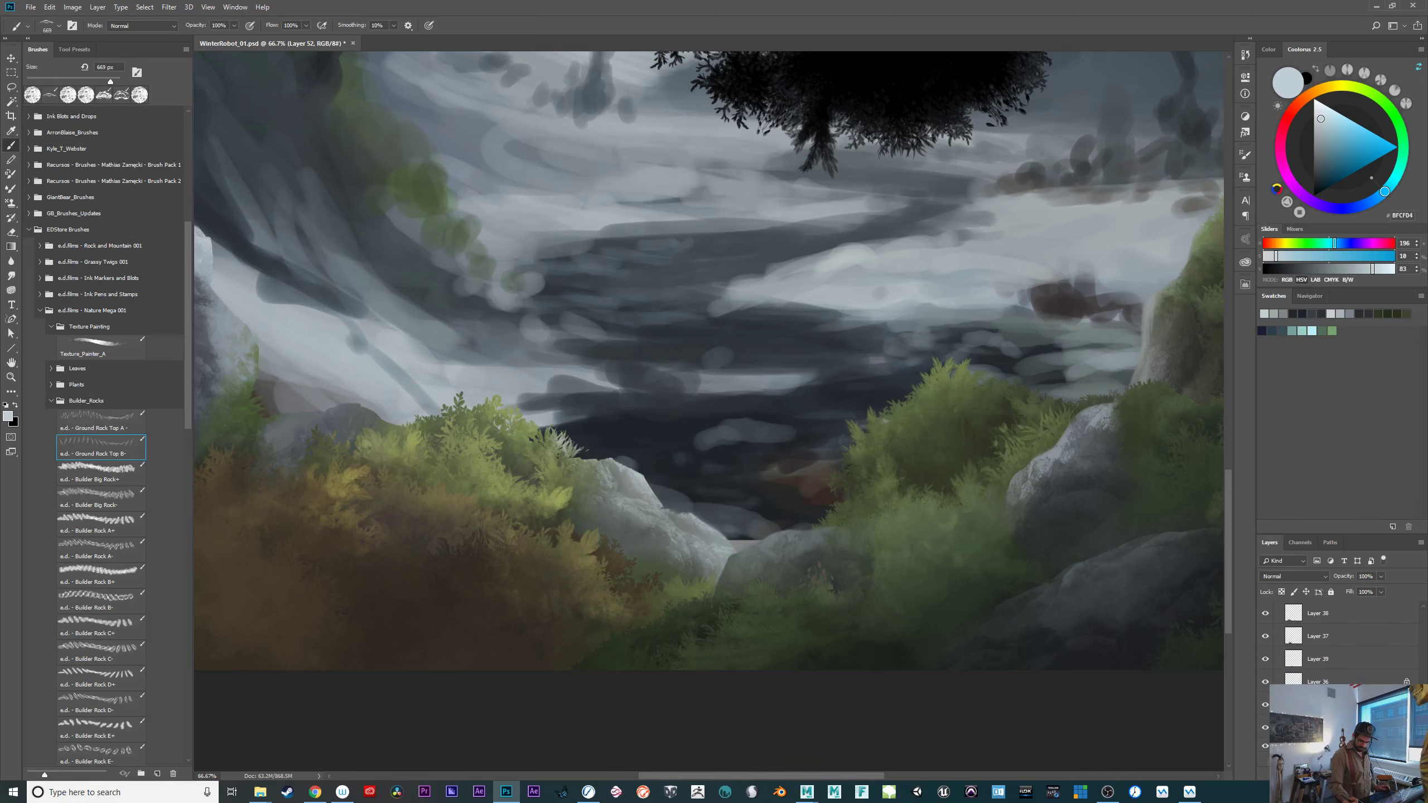
pyautogui.click(1265, 709)
pyautogui.click(1265, 709)
pyautogui.click(1266, 683)
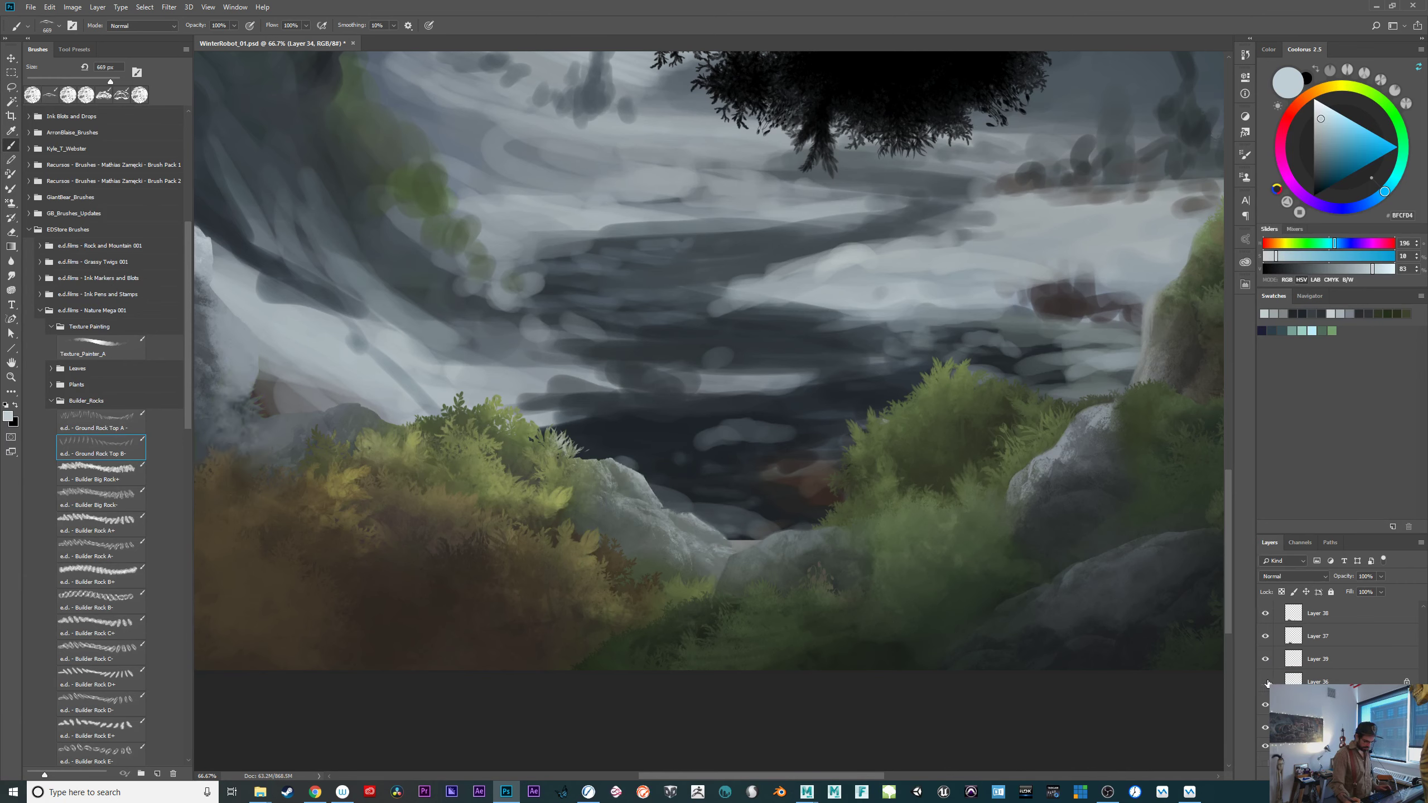
pyautogui.click(1266, 683)
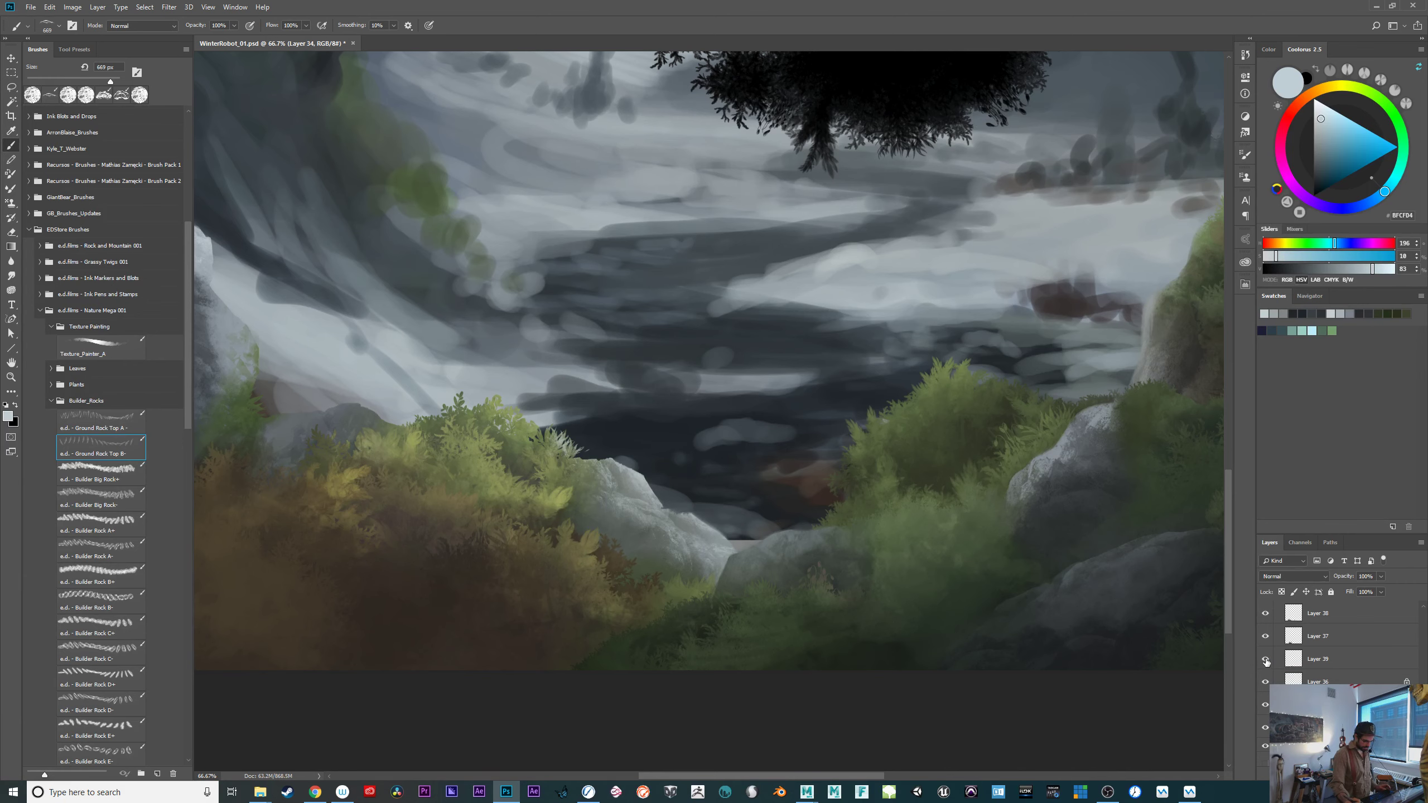
# Add a new layer above Layer 34 and try a light Builder Big Rock+ stamp on the small rear rock.
pyautogui.click(1315, 681)
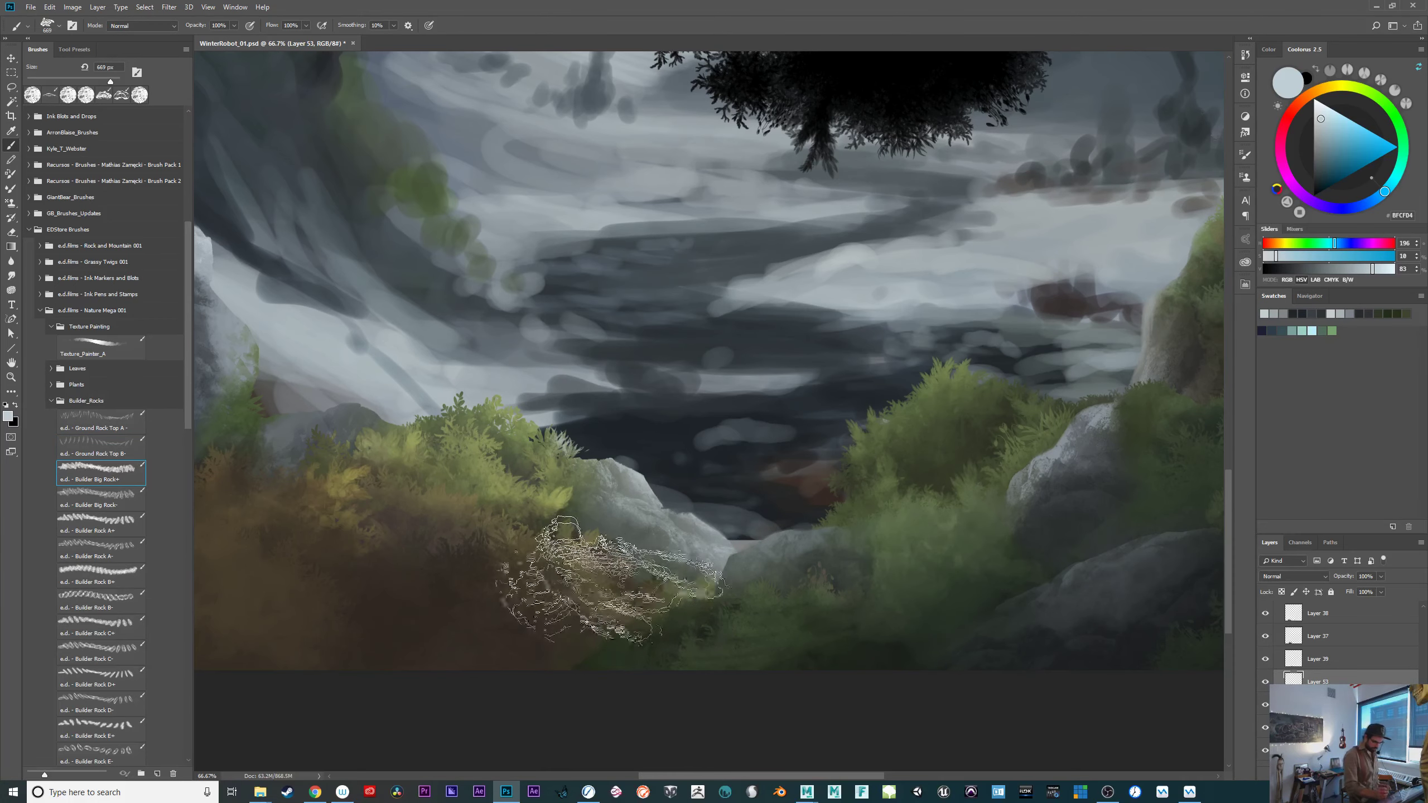
pyautogui.moveTo(598, 577)
pyautogui.mouseDown()
pyautogui.moveTo(633, 590)
pyautogui.moveTo(597, 584)
pyautogui.mouseUp()
pyautogui.hotkey('ctrl', 'z')
# Texture the small rear rock with Builder Big Rock+ in sampled dark grey-blue, adjusting it to #2E3A3F and a greener #2E3F3E.
pyautogui.keyDown('alt'); pyautogui.click(1094, 606); pyautogui.keyUp('alt')
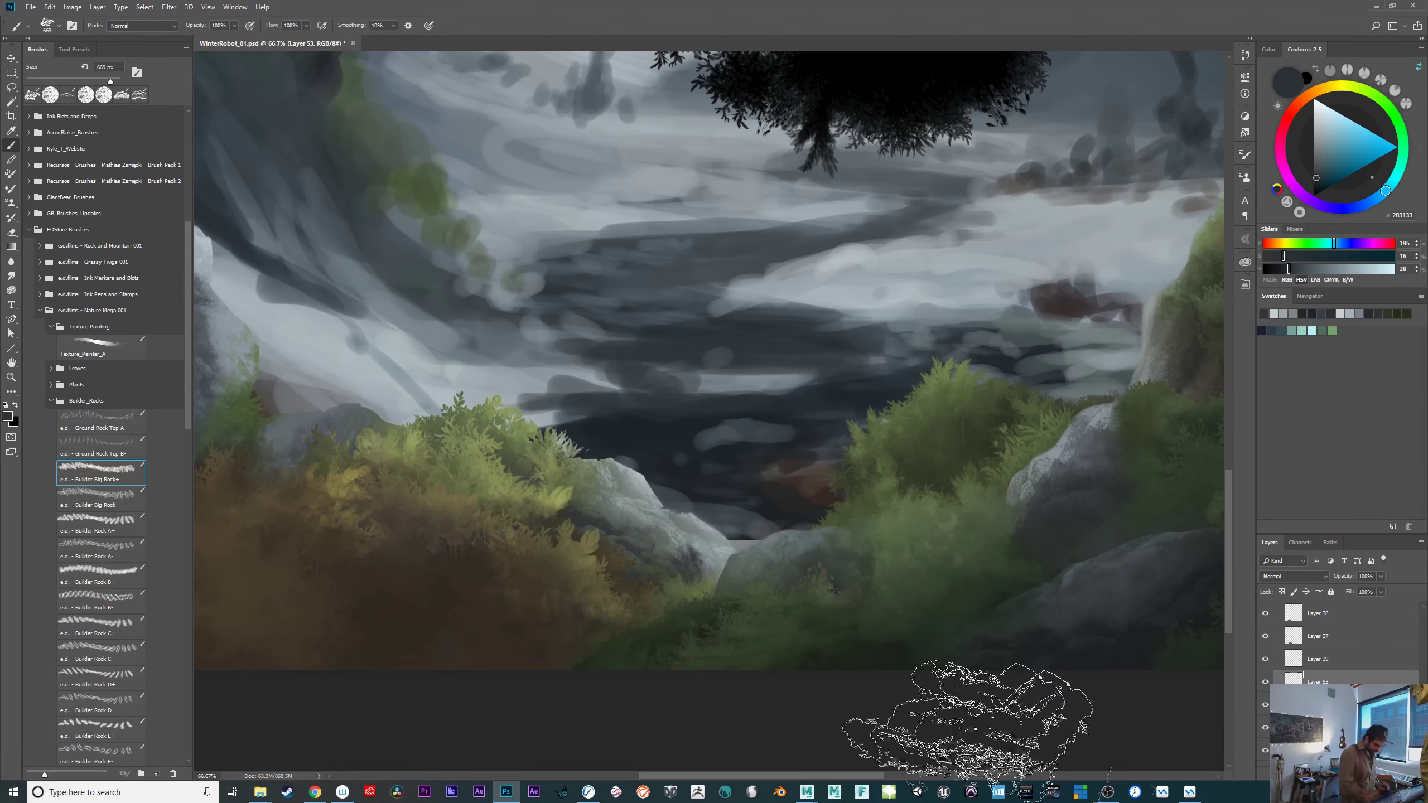
pyautogui.click(1319, 175)
pyautogui.click(1322, 173)
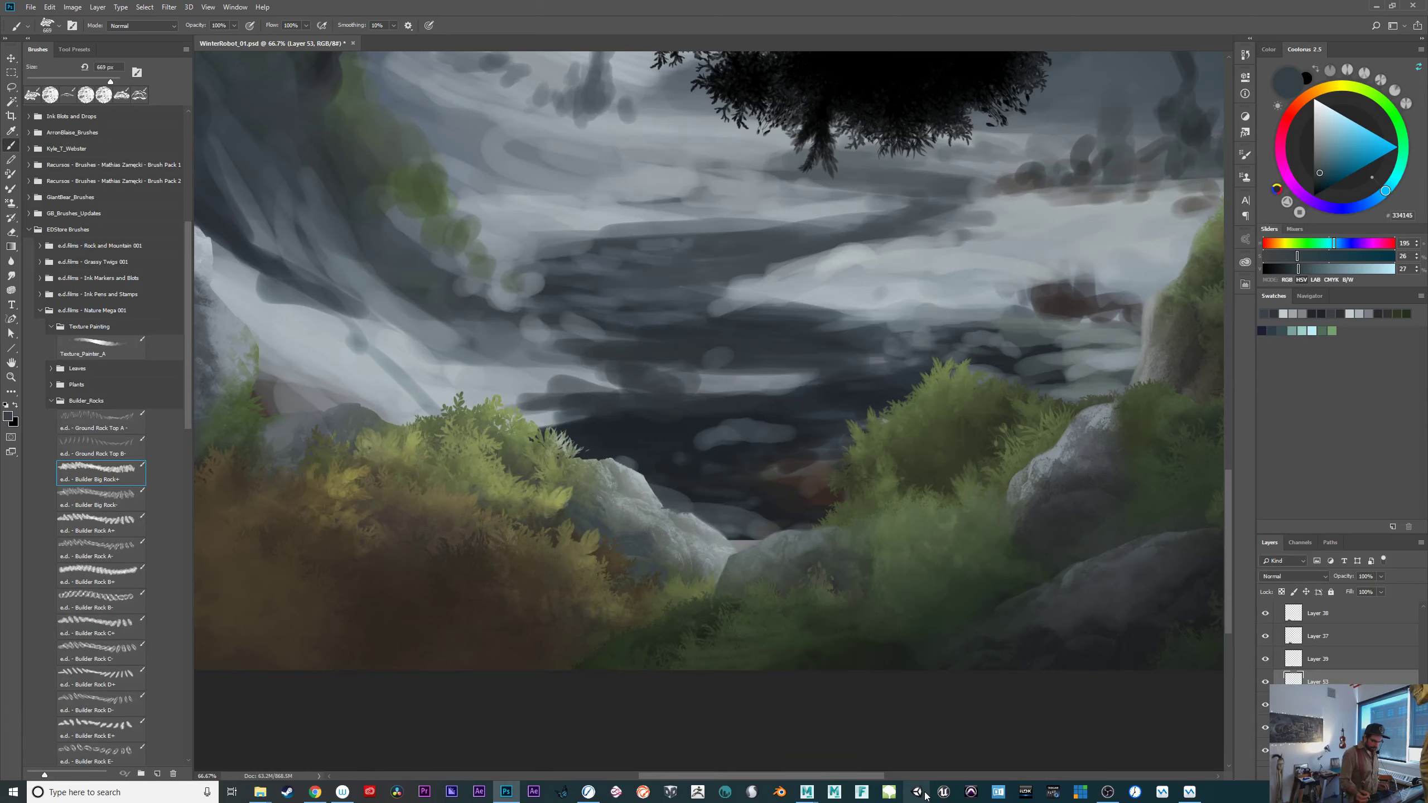
pyautogui.click(1319, 176)
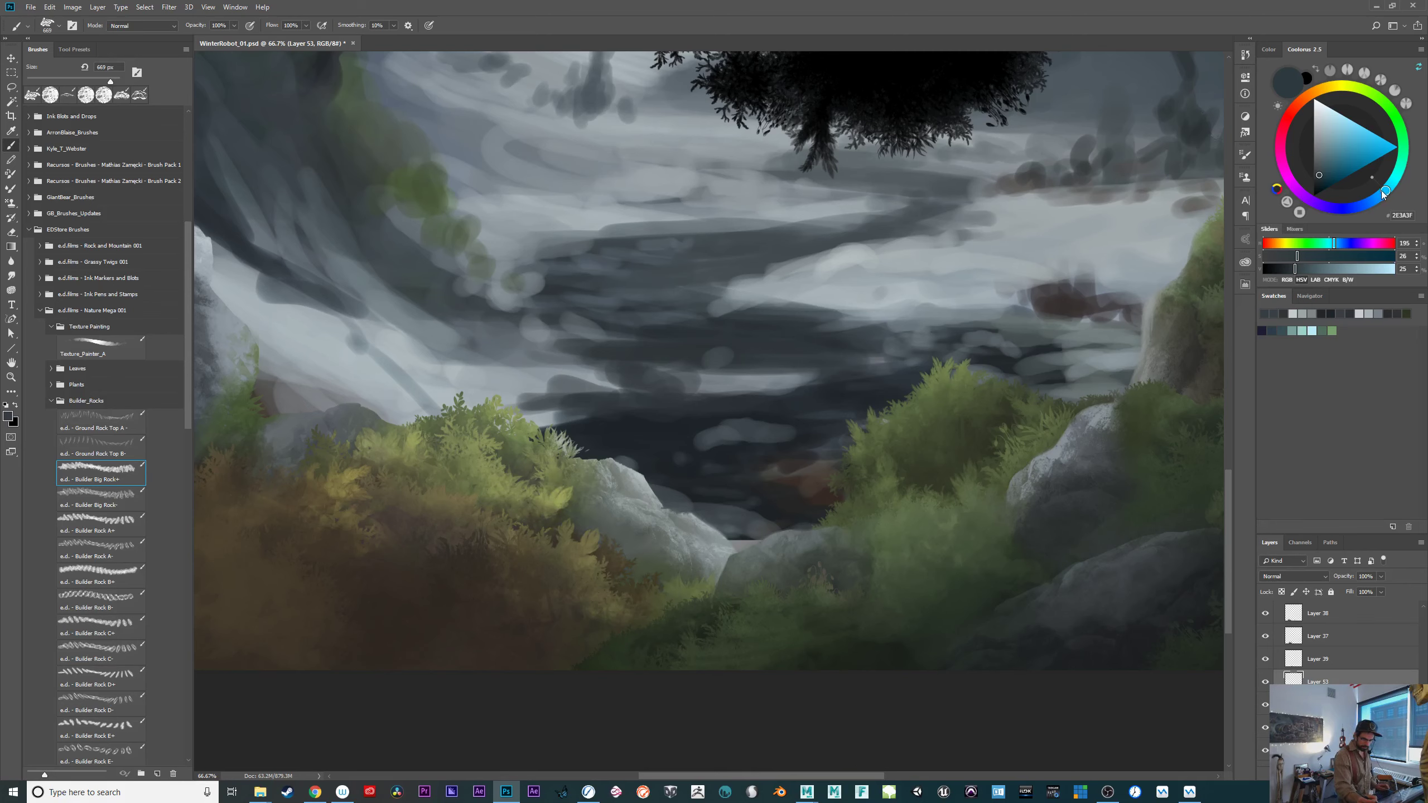
pyautogui.moveTo(1374, 195); pyautogui.dragTo(1384, 195)
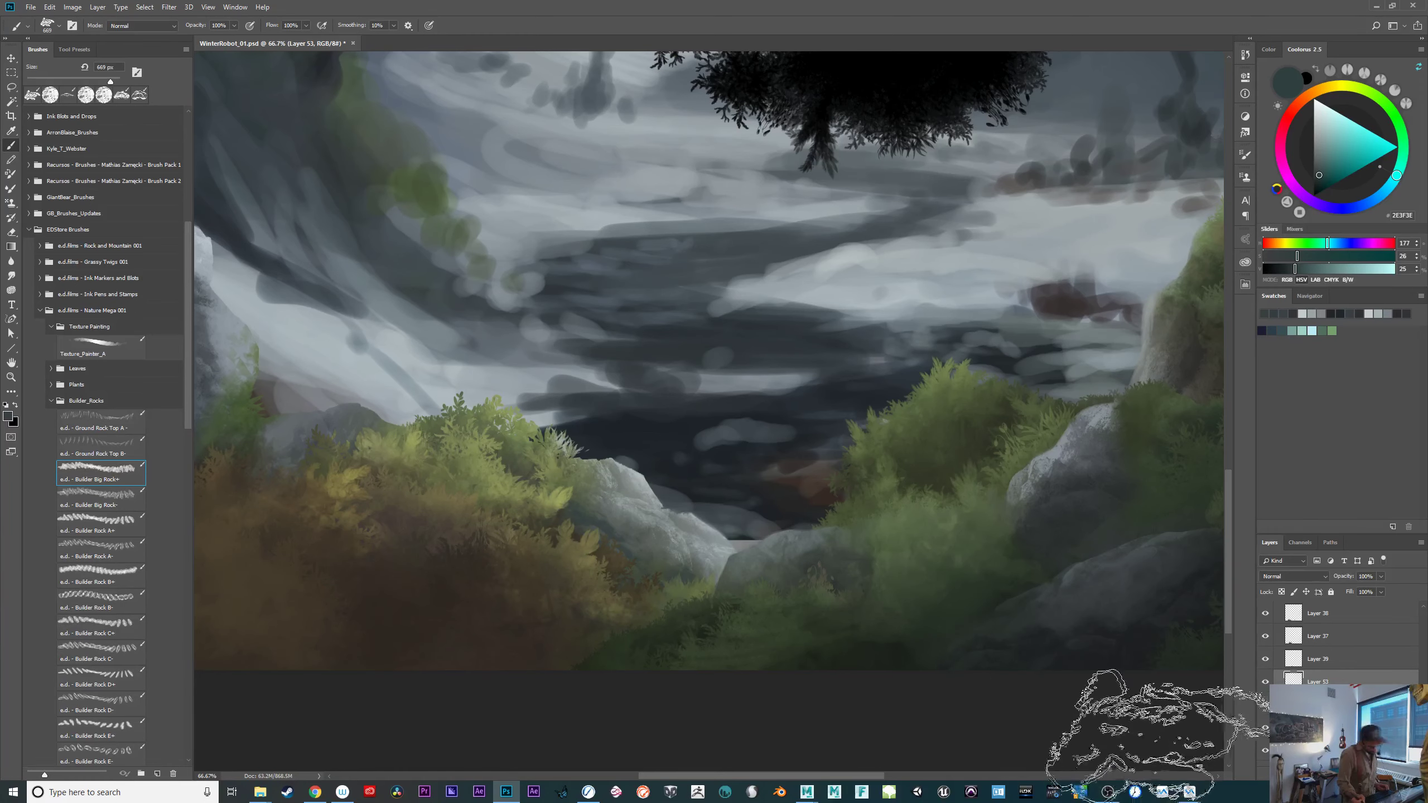
# Work sampled dark brown into the small rear rock's shaded base with Builder Big Rock+, lightening the color to #373227.
pyautogui.keyDown('alt'); pyautogui.click(601, 553); pyautogui.keyUp('alt')
pyautogui.moveTo(1322, 179); pyautogui.dragTo(1320, 182)
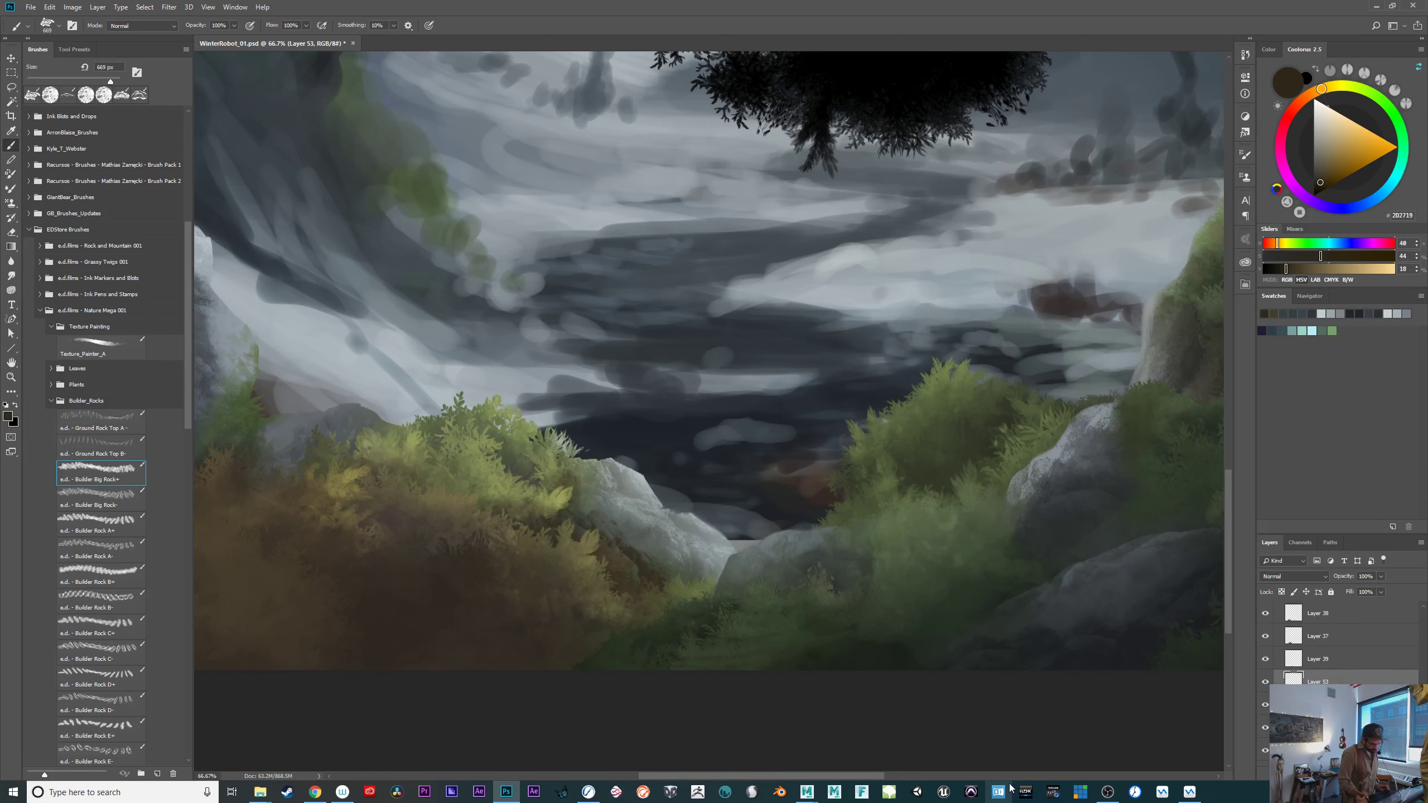
pyautogui.moveTo(928, 610); pyautogui.dragTo(966, 588)
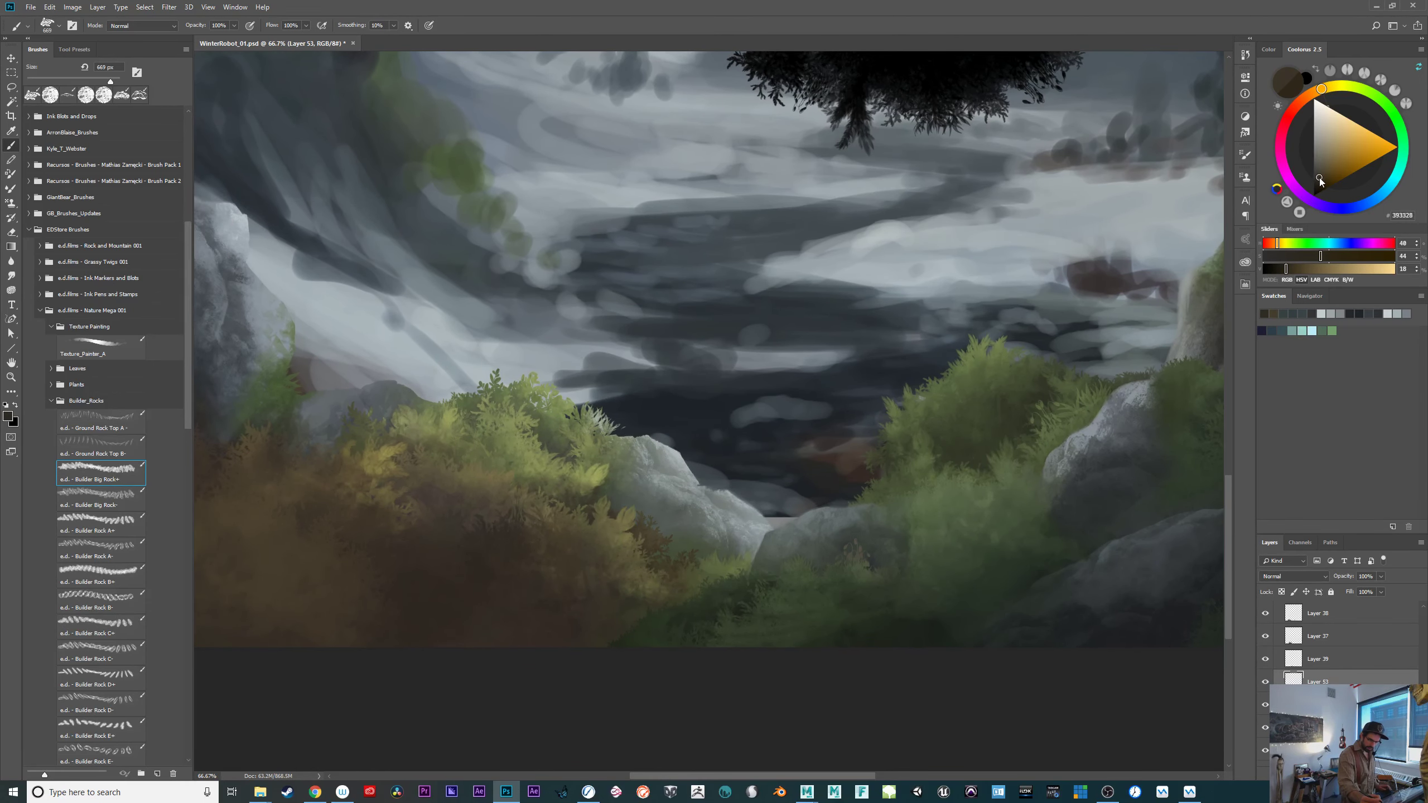
pyautogui.moveTo(1319, 178); pyautogui.dragTo(1319, 174)
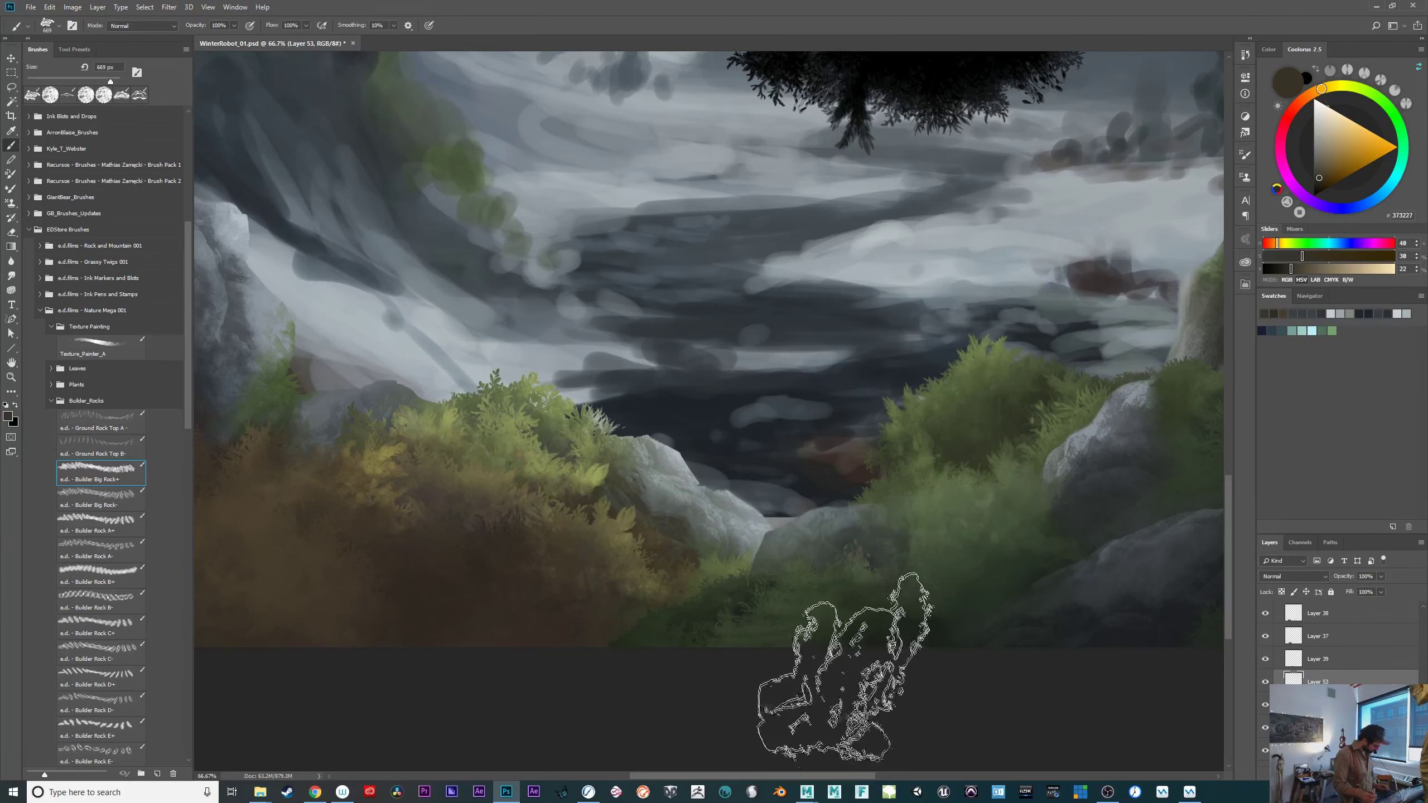
# Stamp dark grey-blue #313E44 Builder Big Rock+ texture on the side of the small rear rock next to the brown foliage.
pyautogui.keyDown('alt'); pyautogui.click(588, 363); pyautogui.keyUp('alt')
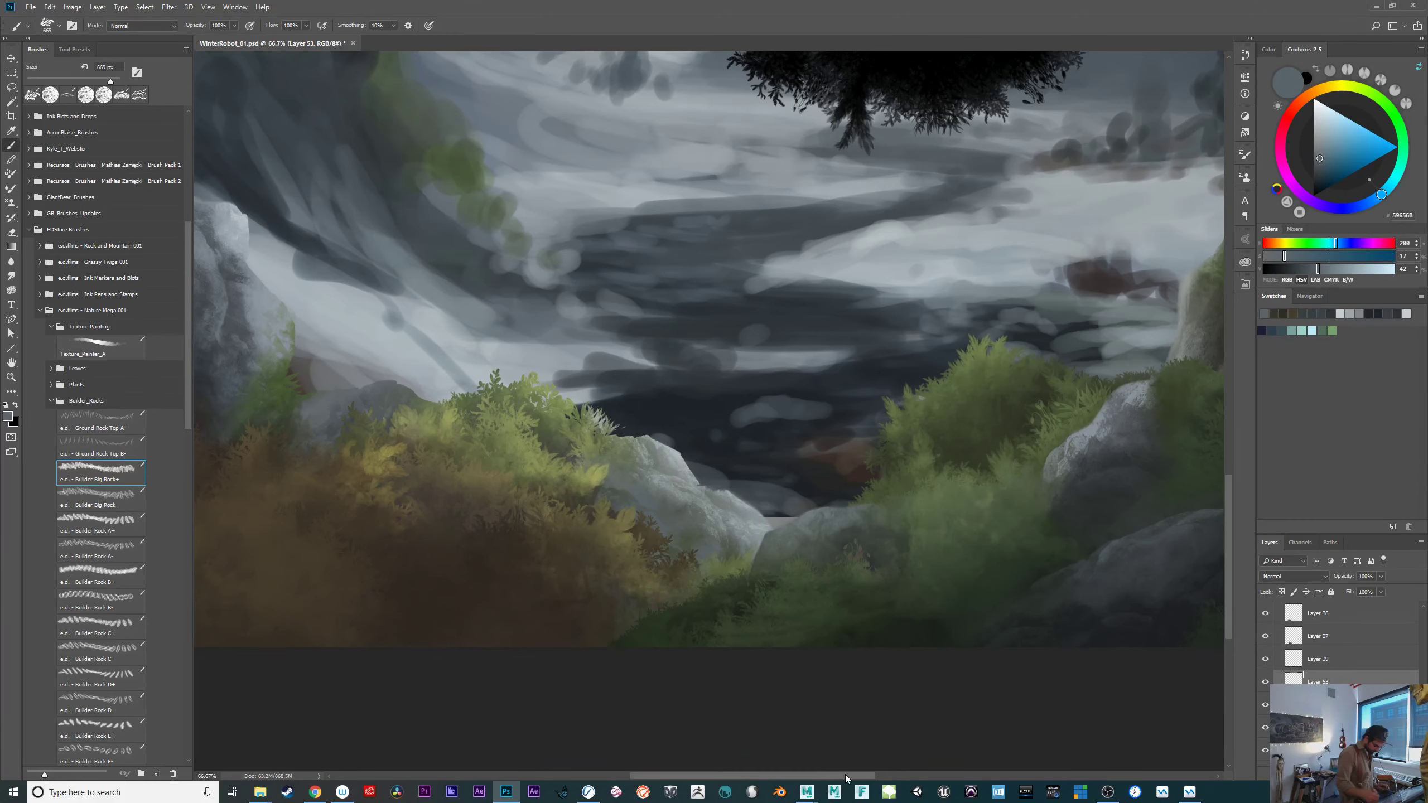
pyautogui.click(1322, 173)
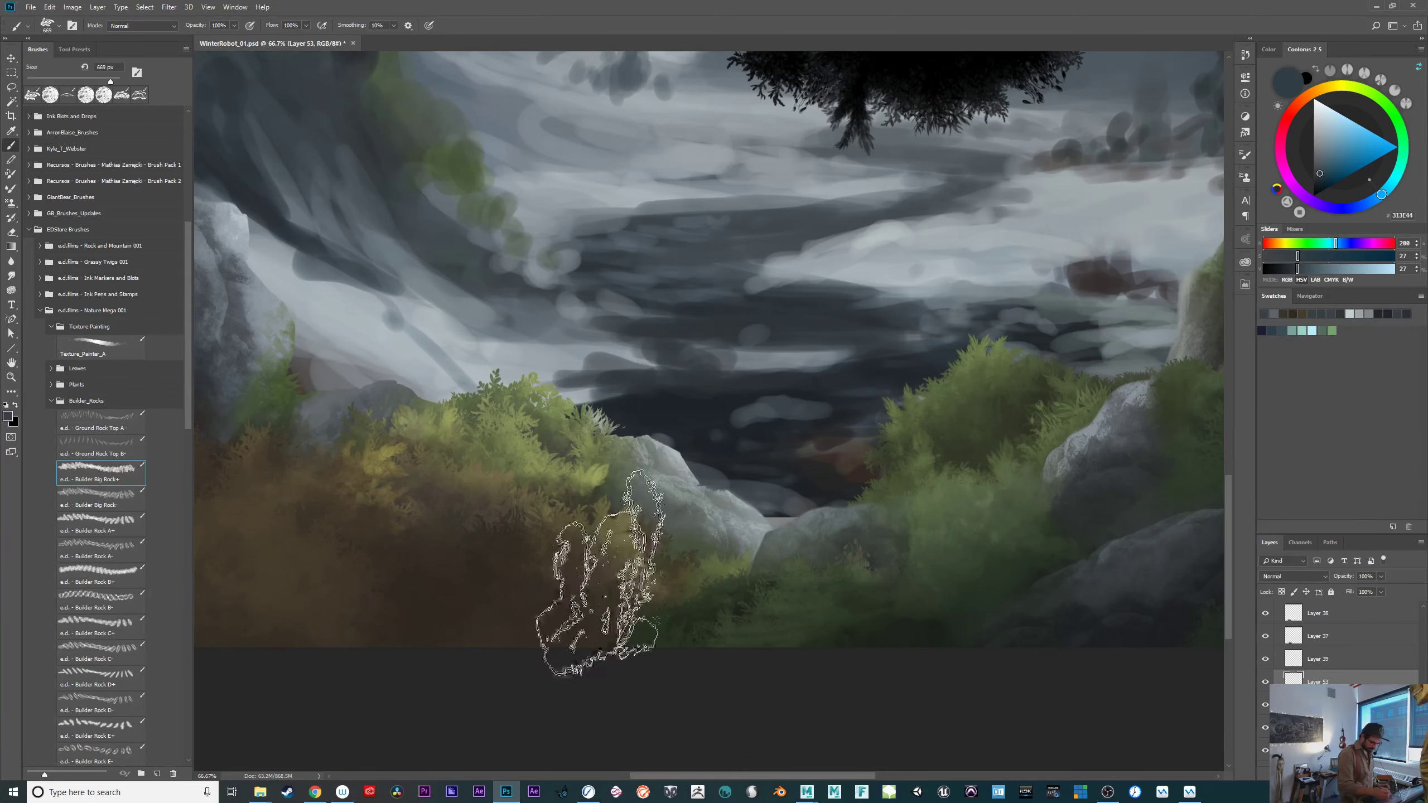
pyautogui.moveTo(649, 574); pyautogui.dragTo(653, 562)
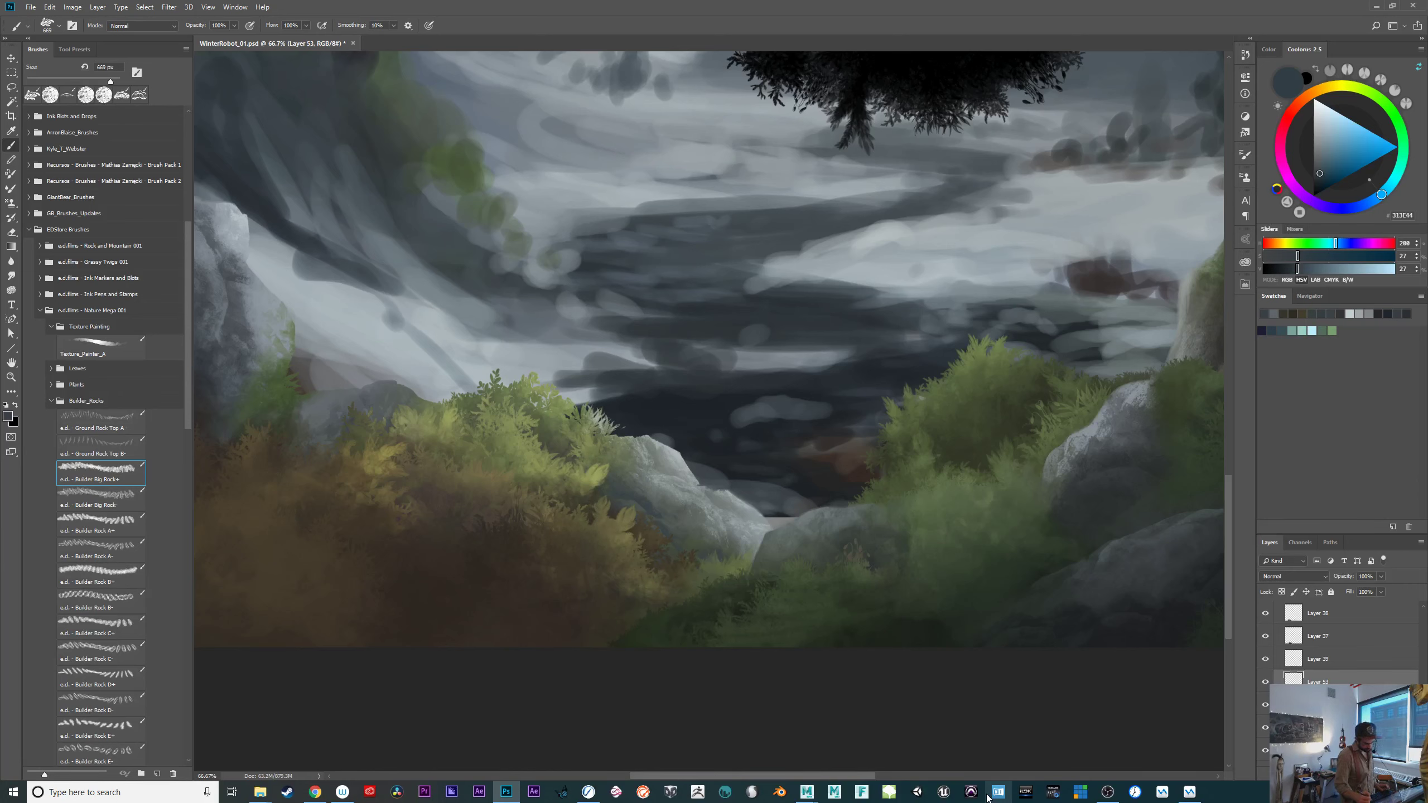
# Undo the last rock texture stroke and compare the shading with Layer 53 hidden and shown.
pyautogui.hotkey('ctrl', 'z')
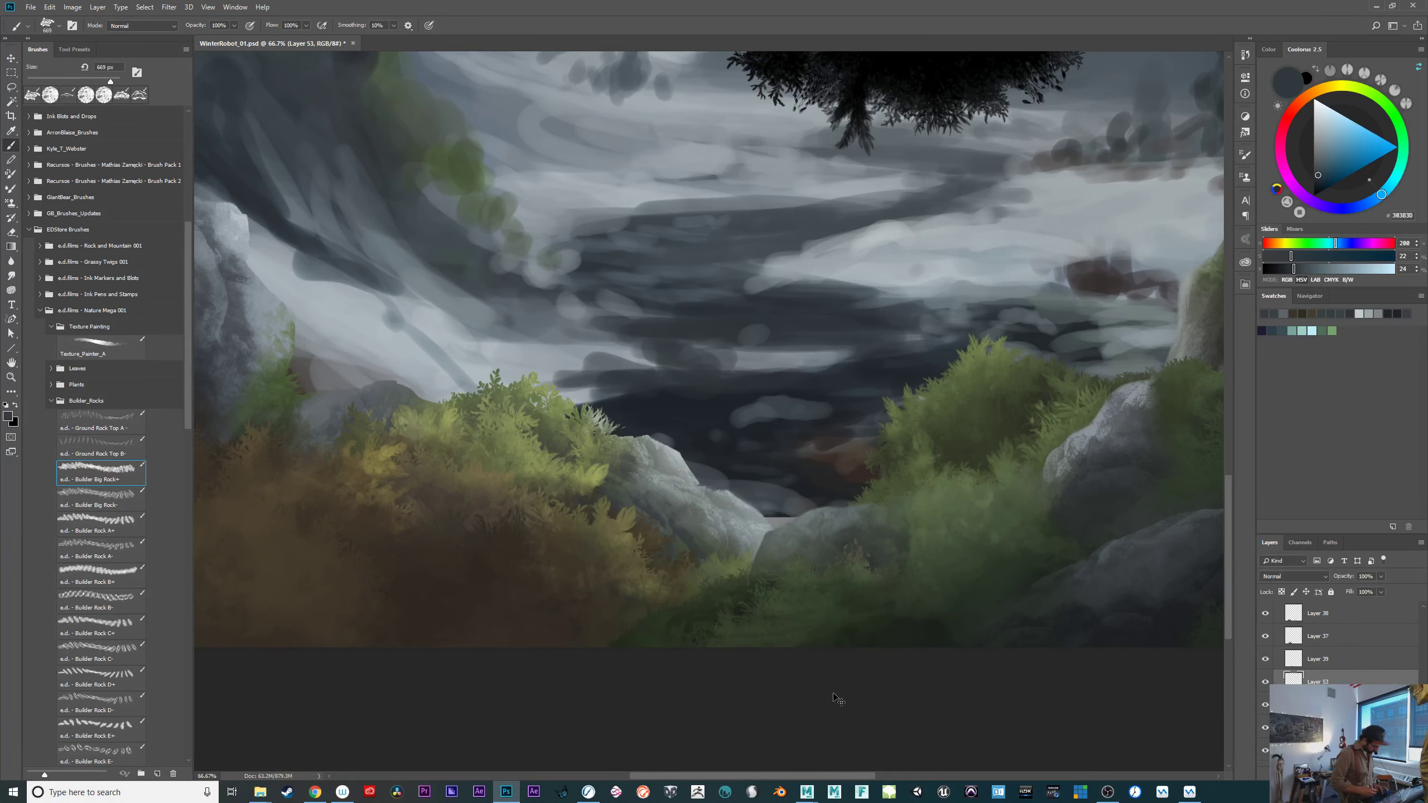
pyautogui.click(1266, 682)
pyautogui.click(1266, 682)
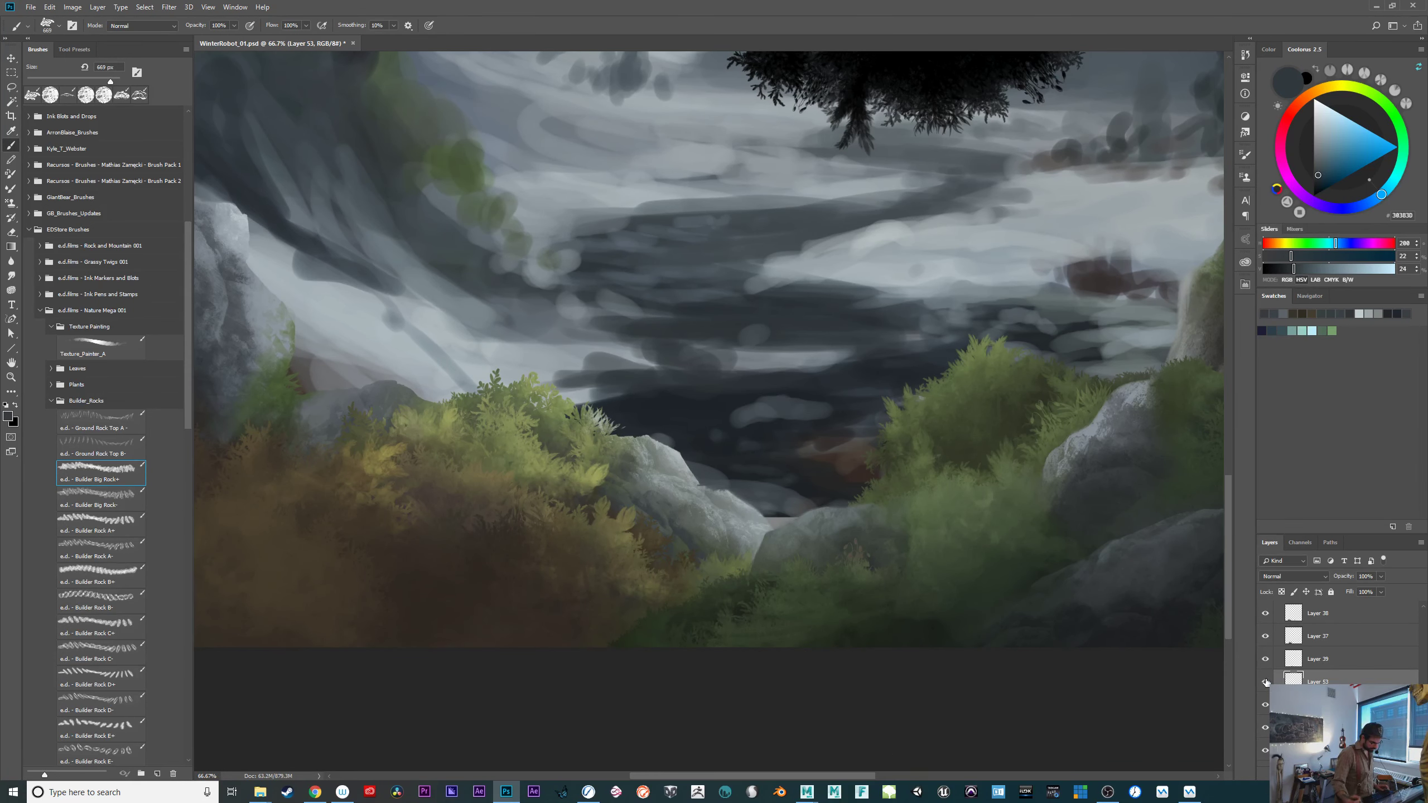
pyautogui.hotkey('ctrl', 'u')
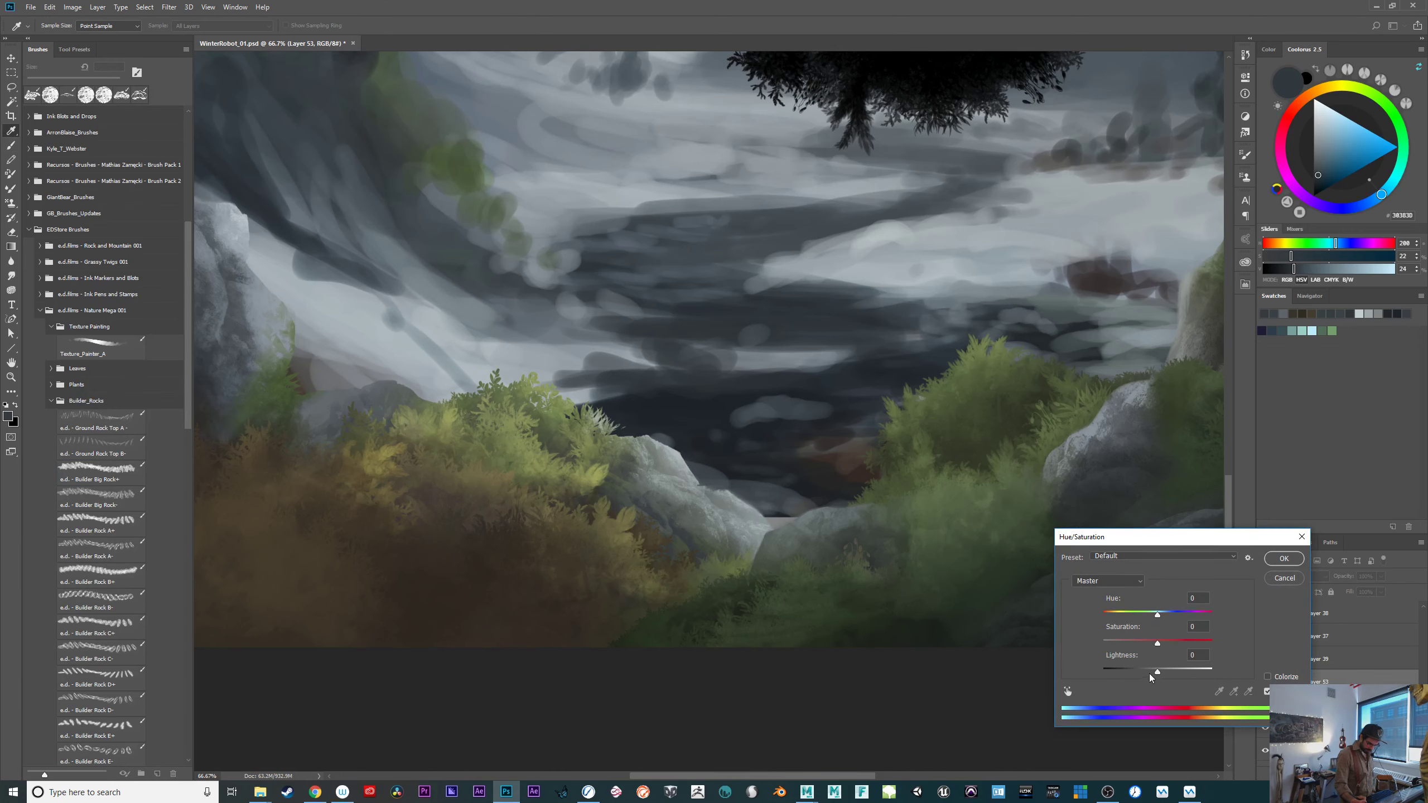
pyautogui.moveTo(1145, 674); pyautogui.dragTo(1163, 672)
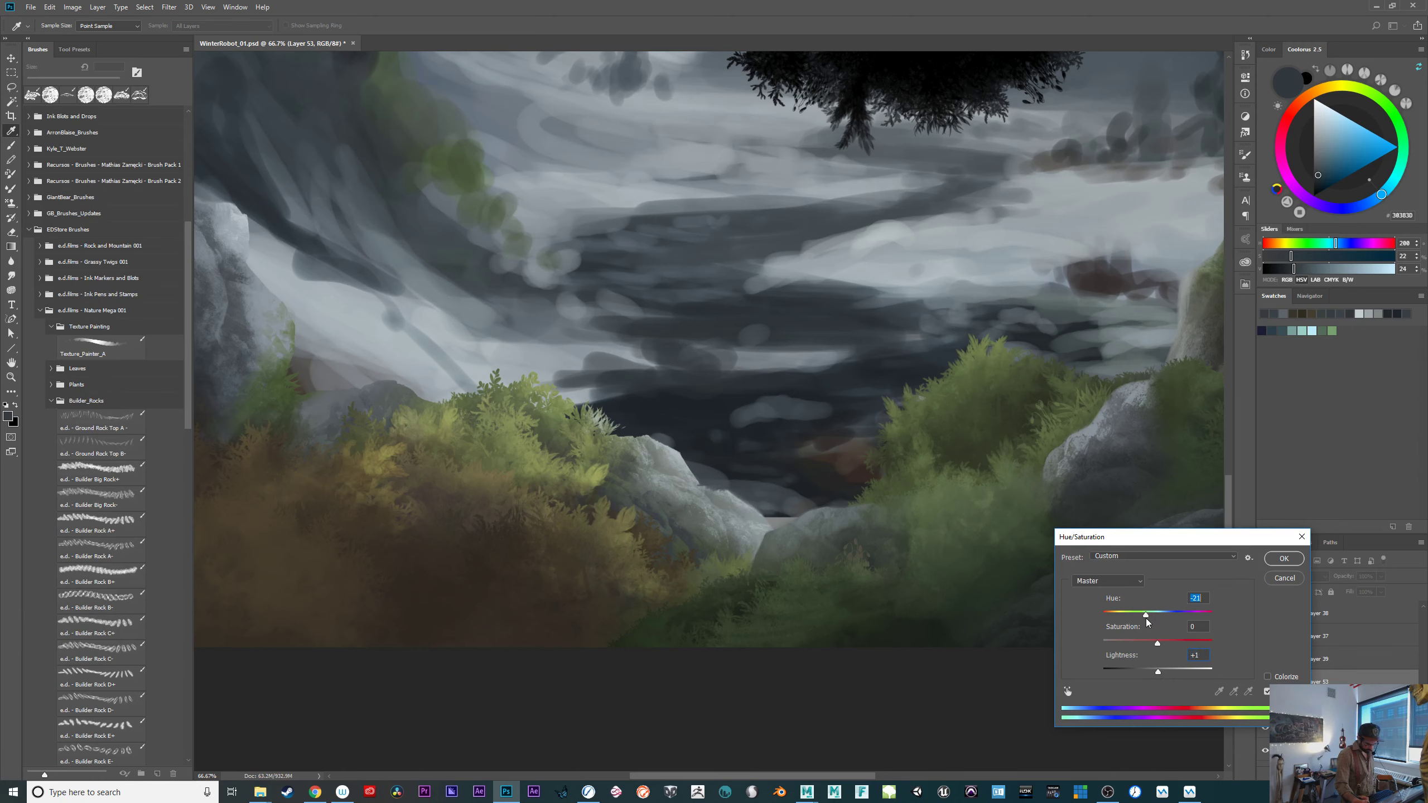
pyautogui.moveTo(1126, 619); pyautogui.dragTo(1080, 648)
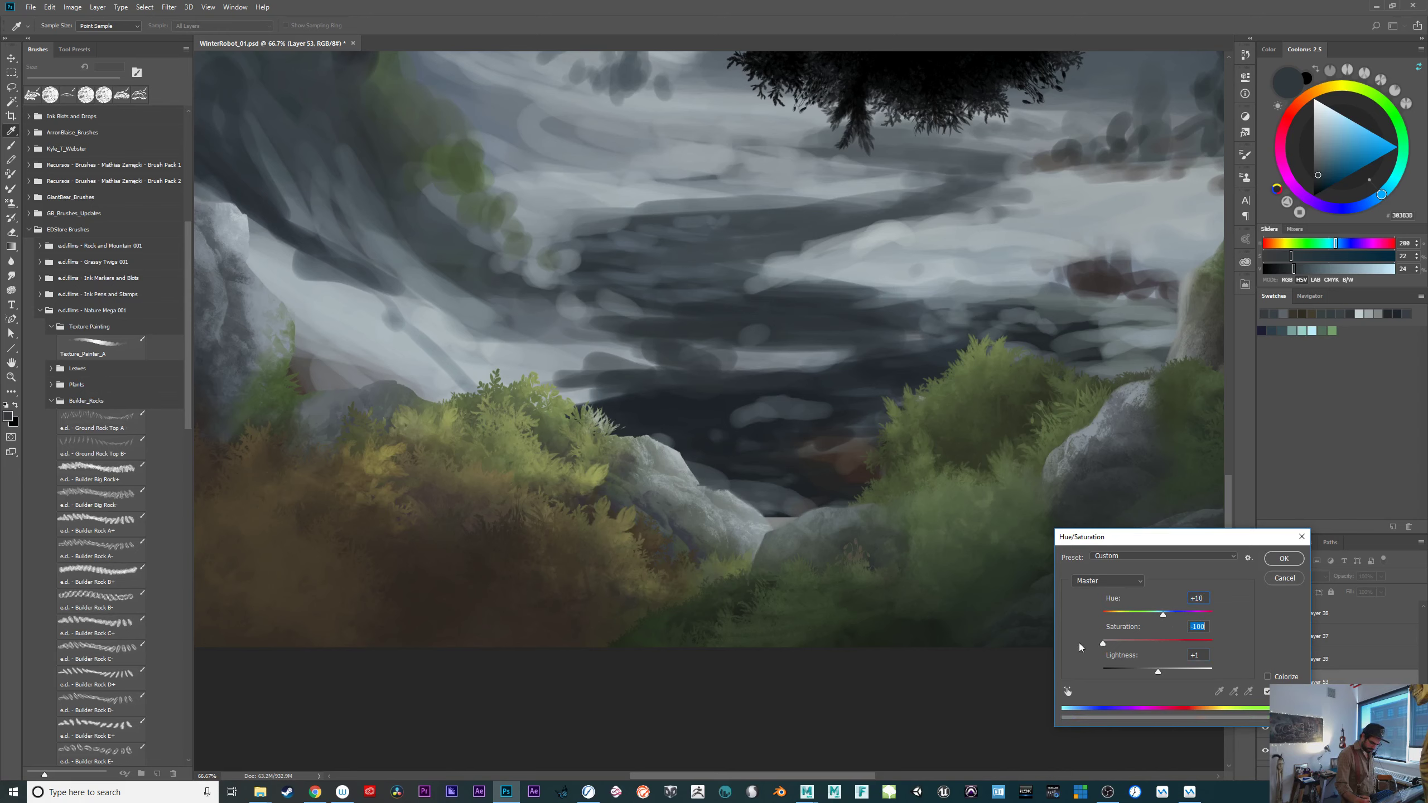
pyautogui.click(1286, 579)
# Softly erase some of the texture on the pale rear rock by the water at 40% opacity.
pyautogui.press('e')
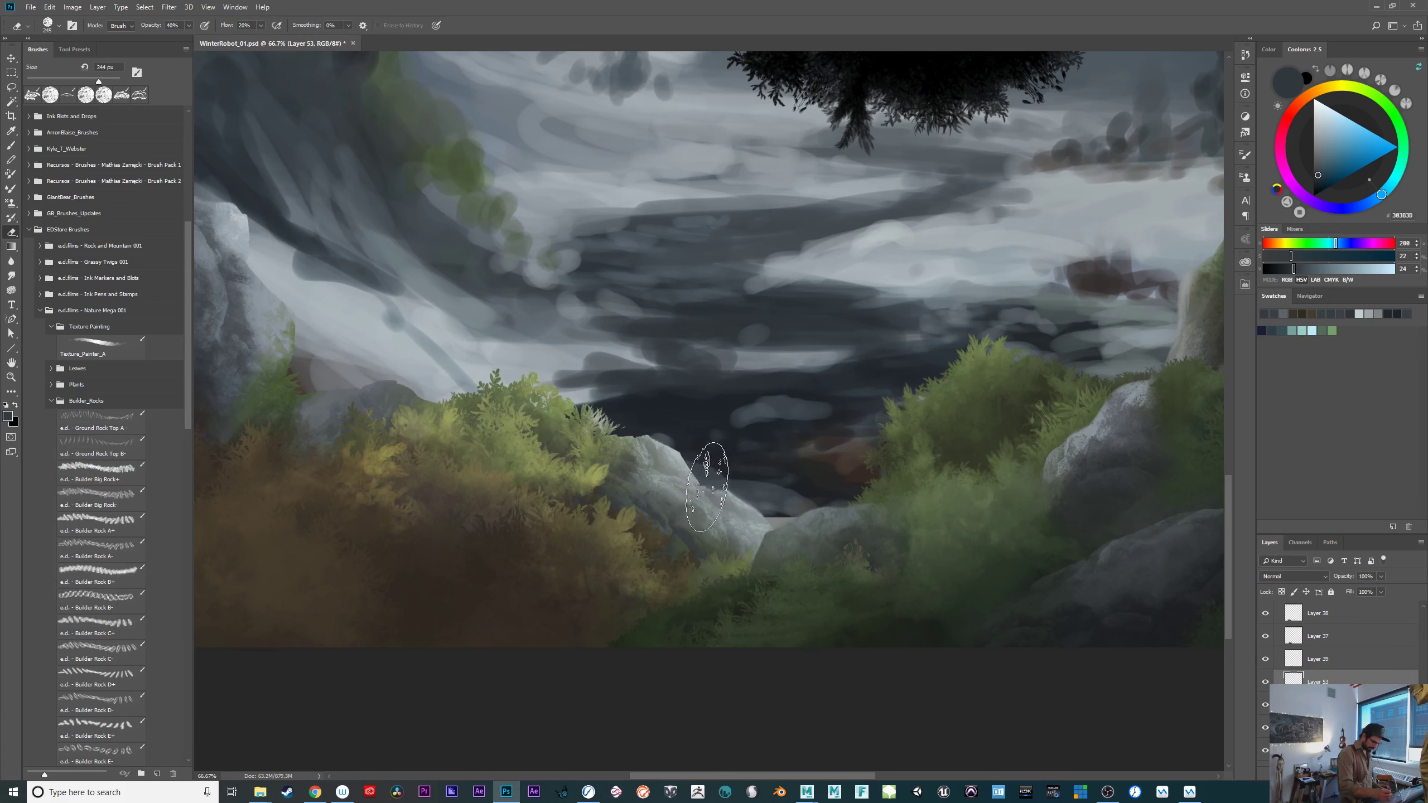
pyautogui.moveTo(707, 487)
pyautogui.mouseDown()
pyautogui.moveTo(658, 474)
pyautogui.moveTo(675, 460)
pyautogui.moveTo(713, 508)
pyautogui.mouseUp()
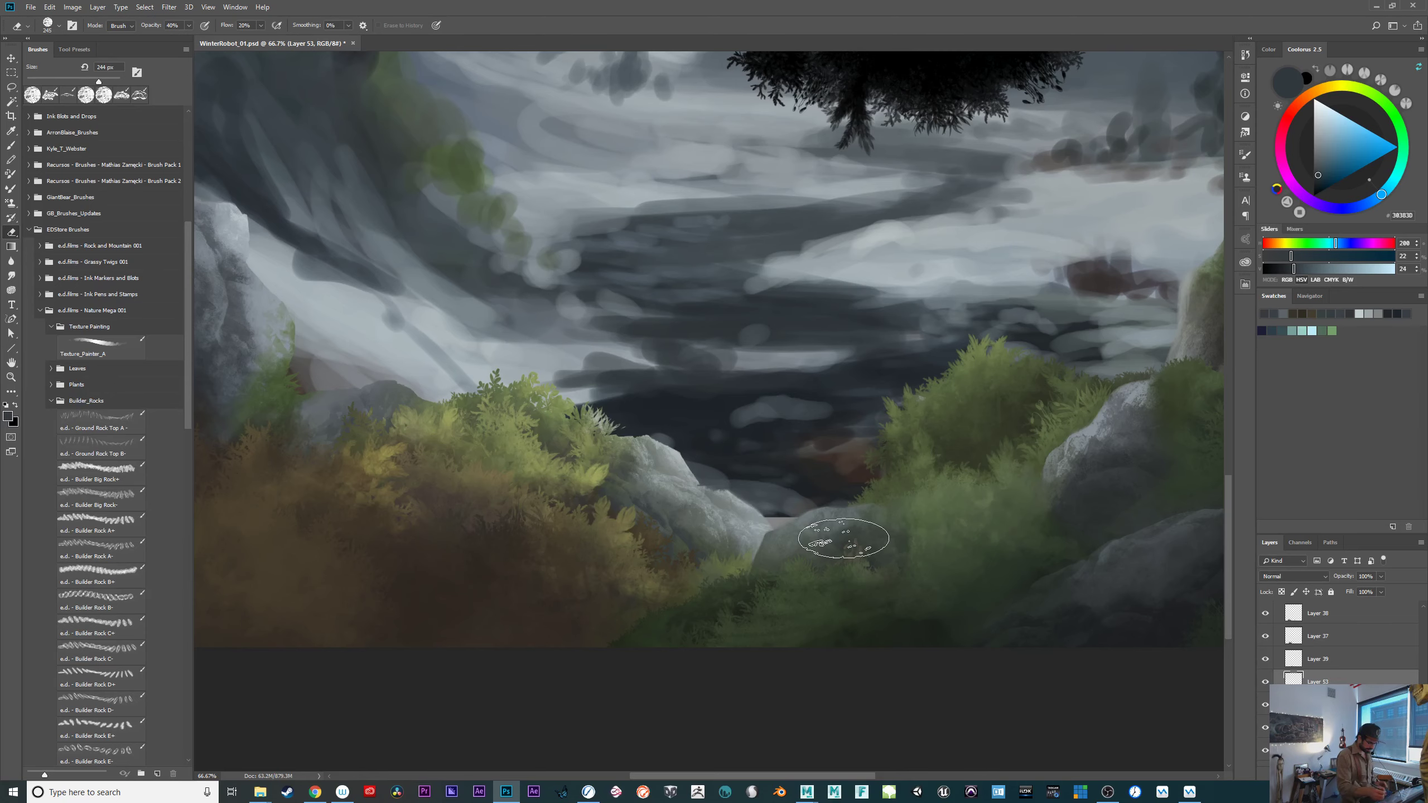
# Texture the small dark rock behind the yellow-green shrub with Ground Rock Top B-, sampling its tone and lightening the color to #83949C.
pyautogui.moveTo(851, 691); pyautogui.dragTo(1092, 750)
pyautogui.moveTo(763, 678); pyautogui.dragTo(905, 742)
pyautogui.press('b')
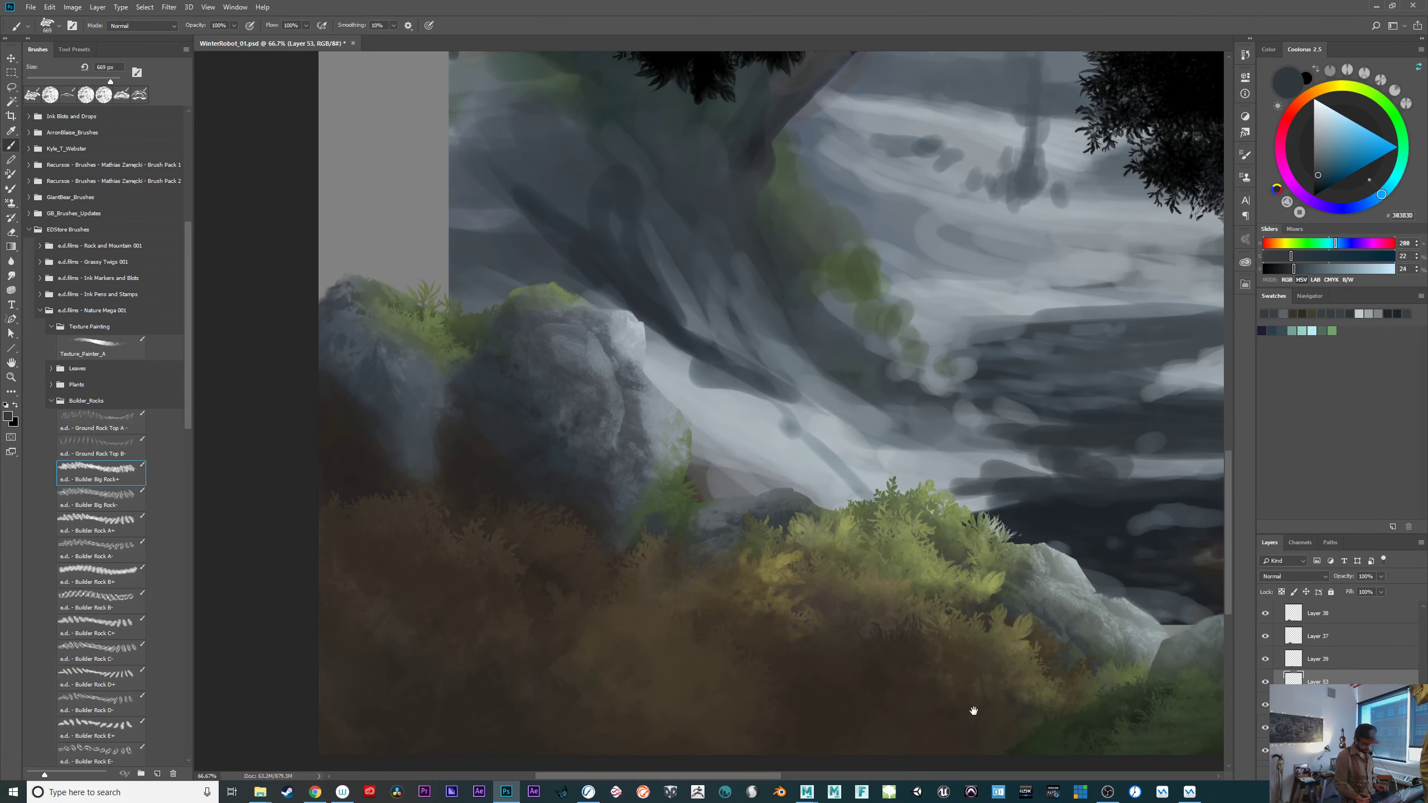
pyautogui.press(',')
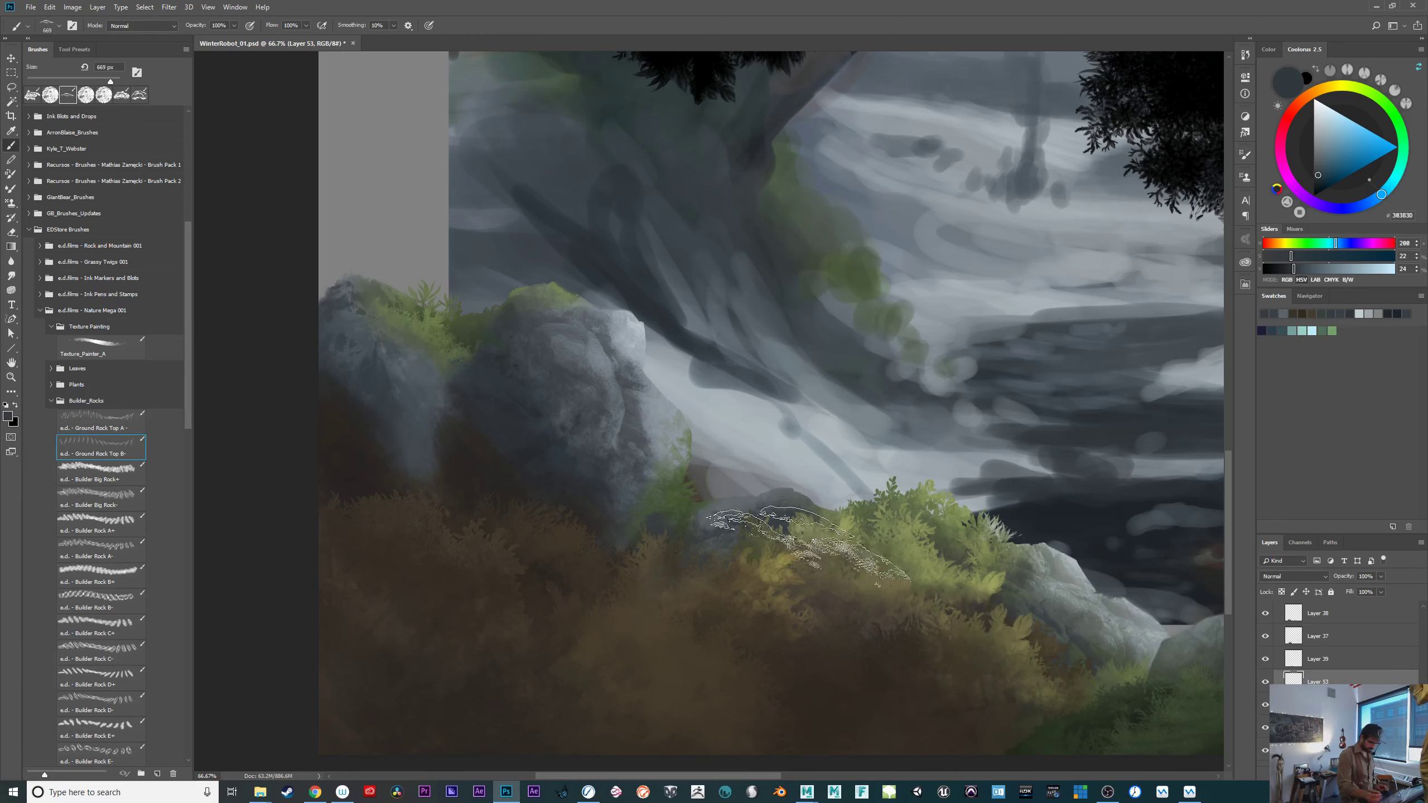
pyautogui.keyDown('alt'); pyautogui.click(737, 501); pyautogui.keyUp('alt')
pyautogui.click(1322, 142)
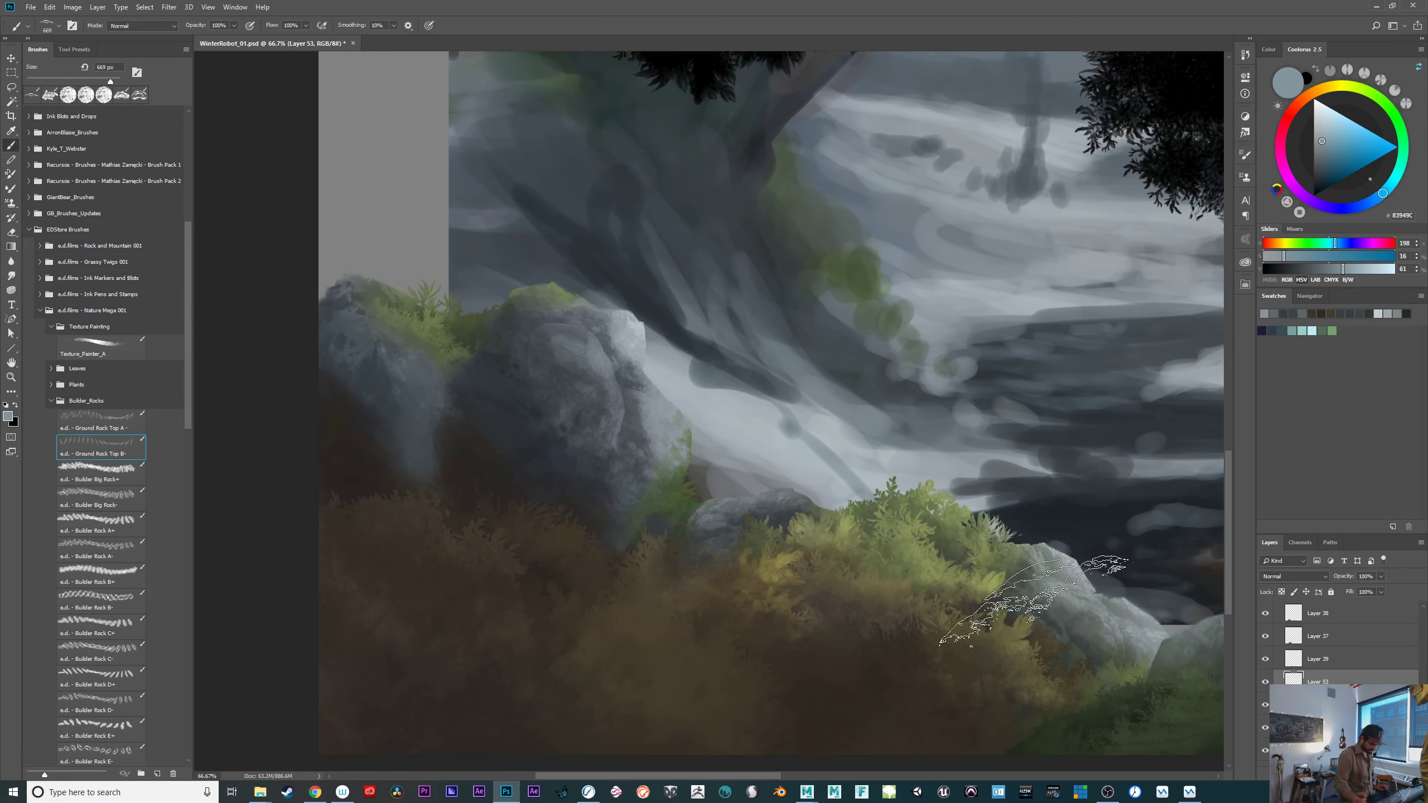
# Try light grey #7B8083 edge texture on the leftmost rock with Ground Rock Top B- and Ground Rock Top A-.
pyautogui.moveTo(940, 673); pyautogui.dragTo(1081, 734)
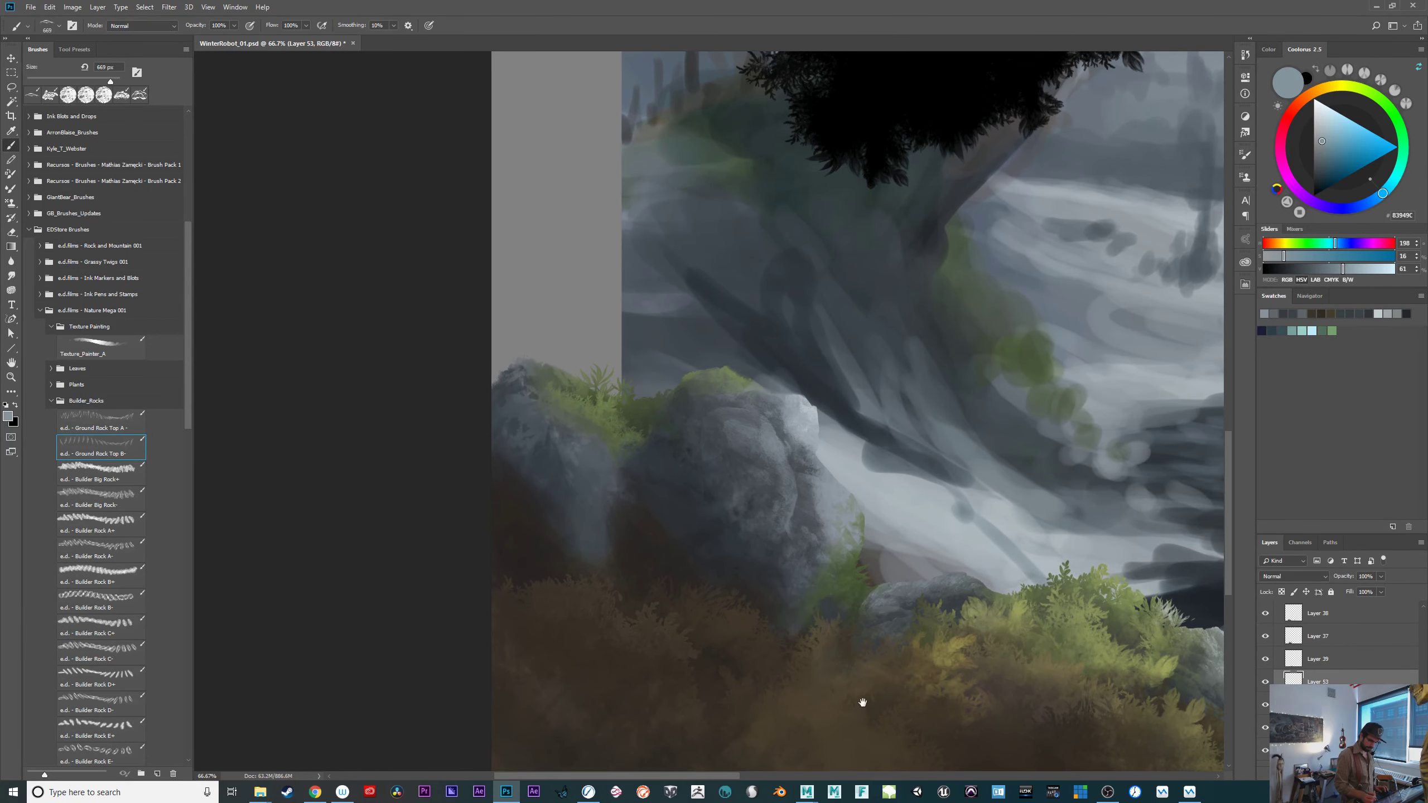
pyautogui.moveTo(863, 702); pyautogui.dragTo(834, 701)
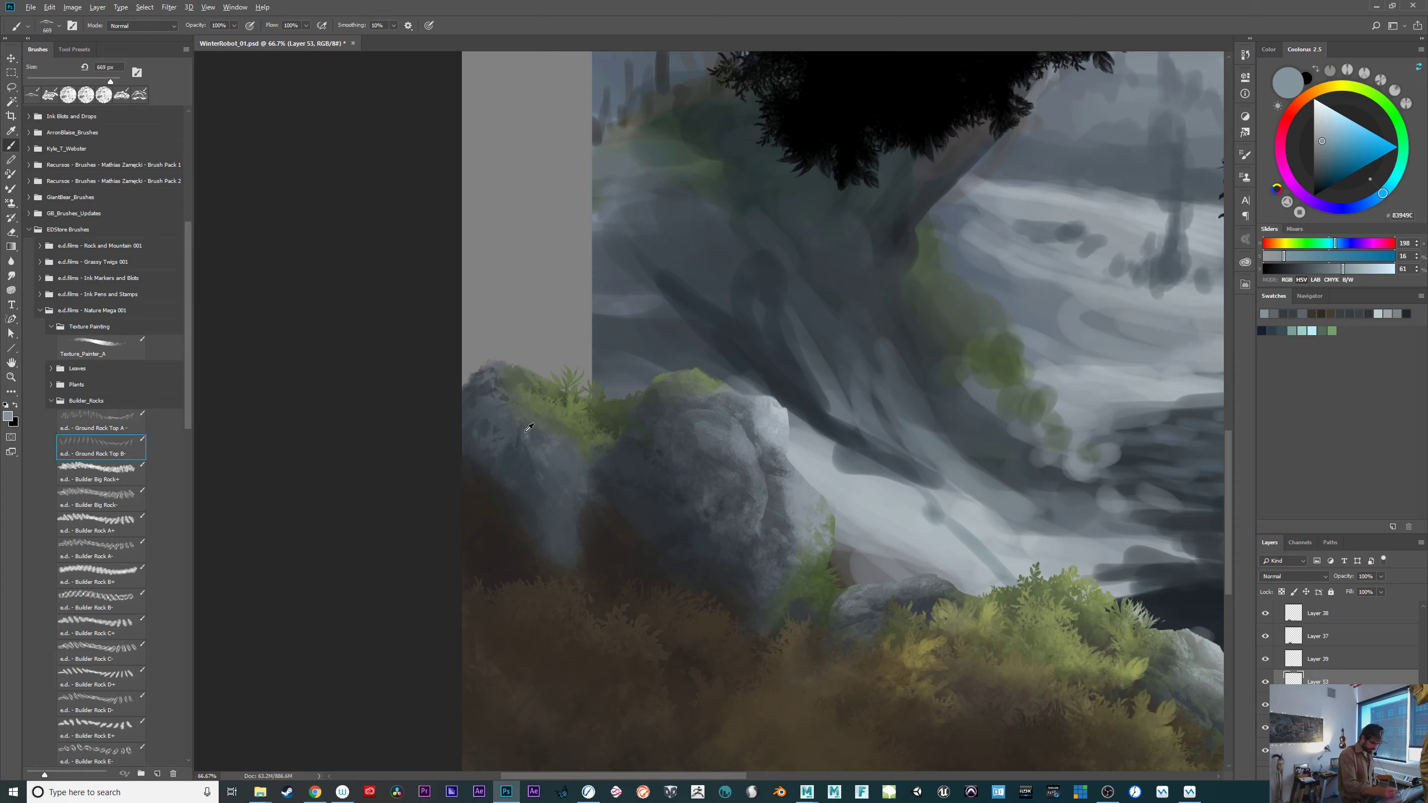
pyautogui.keyDown('alt'); pyautogui.click(525, 433); pyautogui.keyUp('alt')
pyautogui.click(1316, 148)
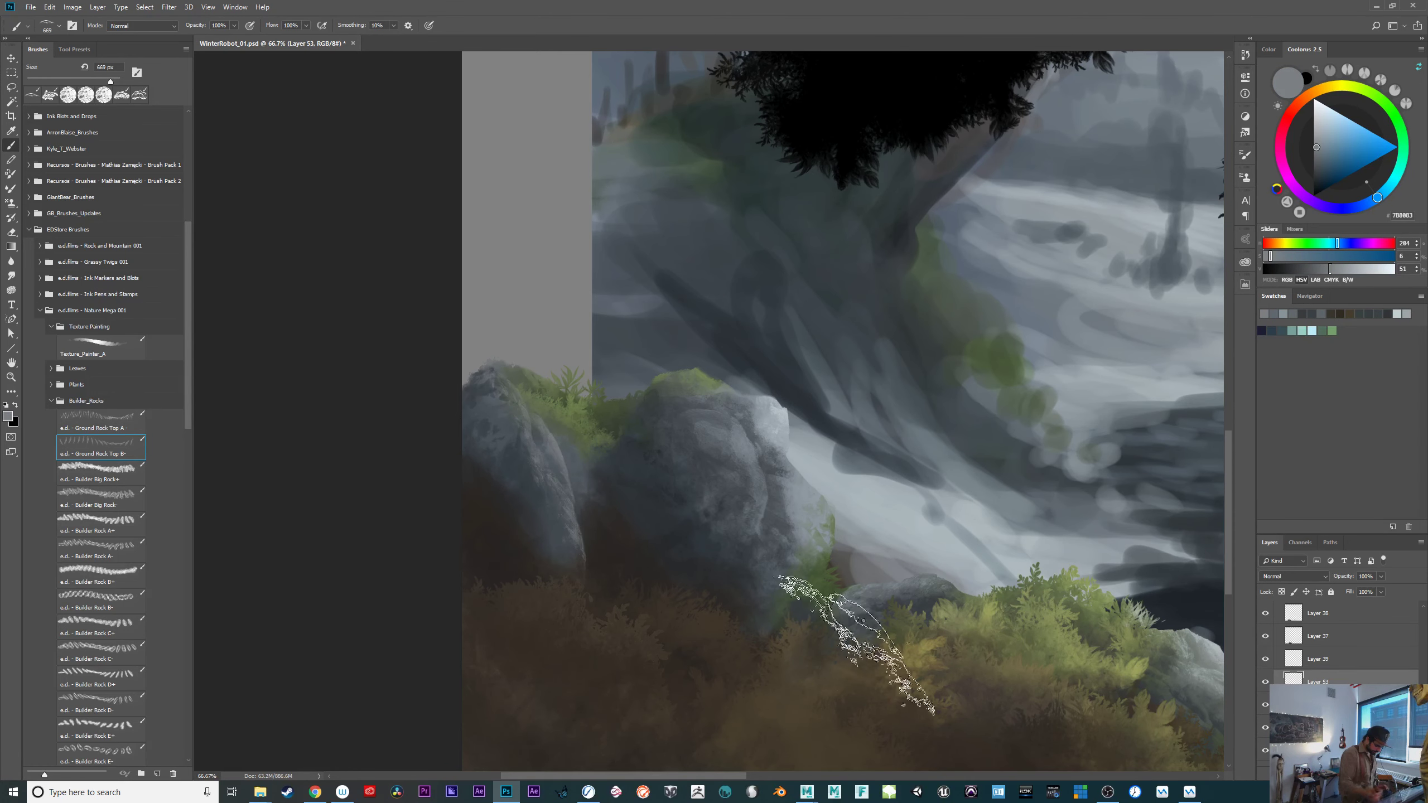
pyautogui.click(112, 421)
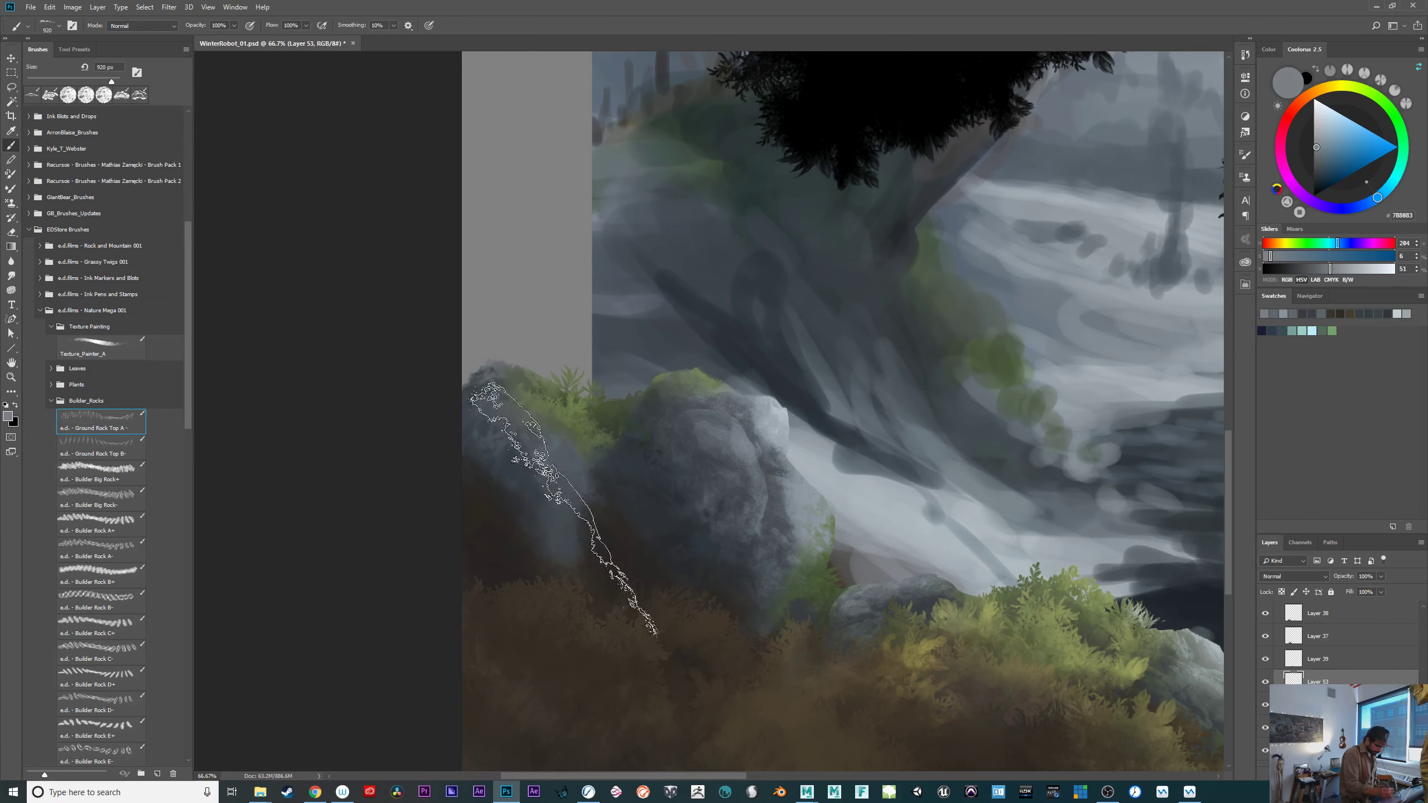
pyautogui.moveTo(560, 486); pyautogui.dragTo(554, 490)
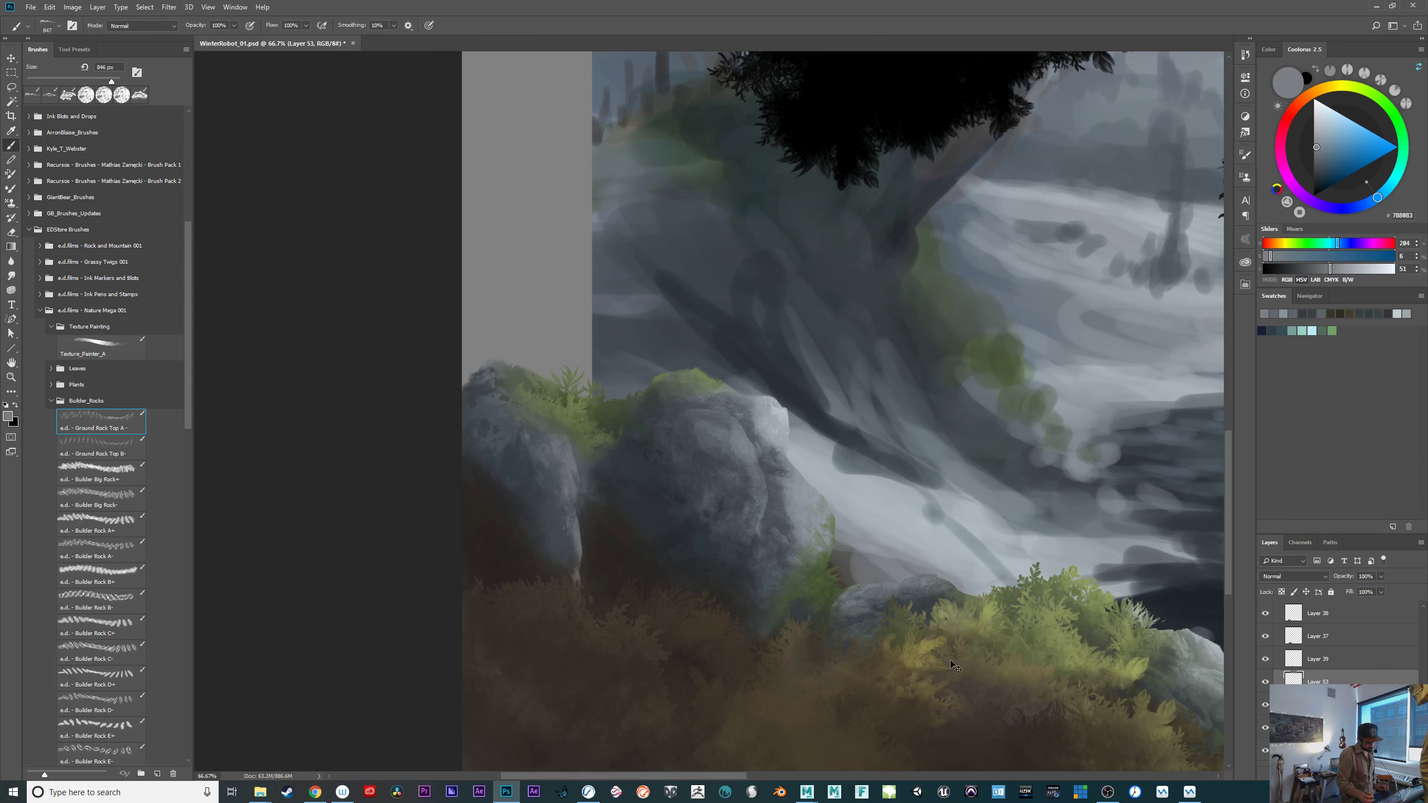
# Stamp a sampled grey-blue #6C7780 Ground Rock Top A- edge on the leftmost rock and soften its lower end with the eraser.
pyautogui.keyDown('alt'); pyautogui.click(734, 434); pyautogui.keyUp('alt')
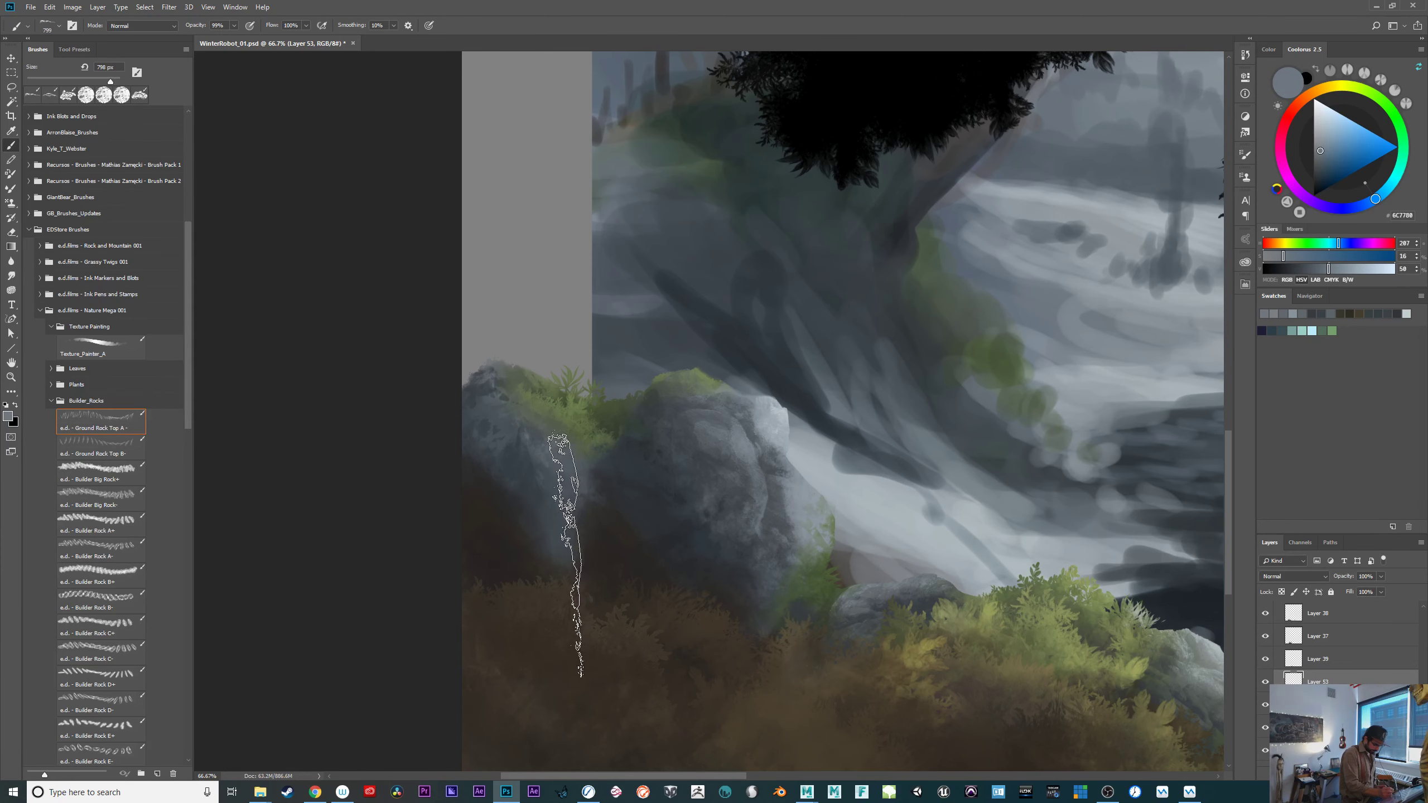
pyautogui.click(569, 554)
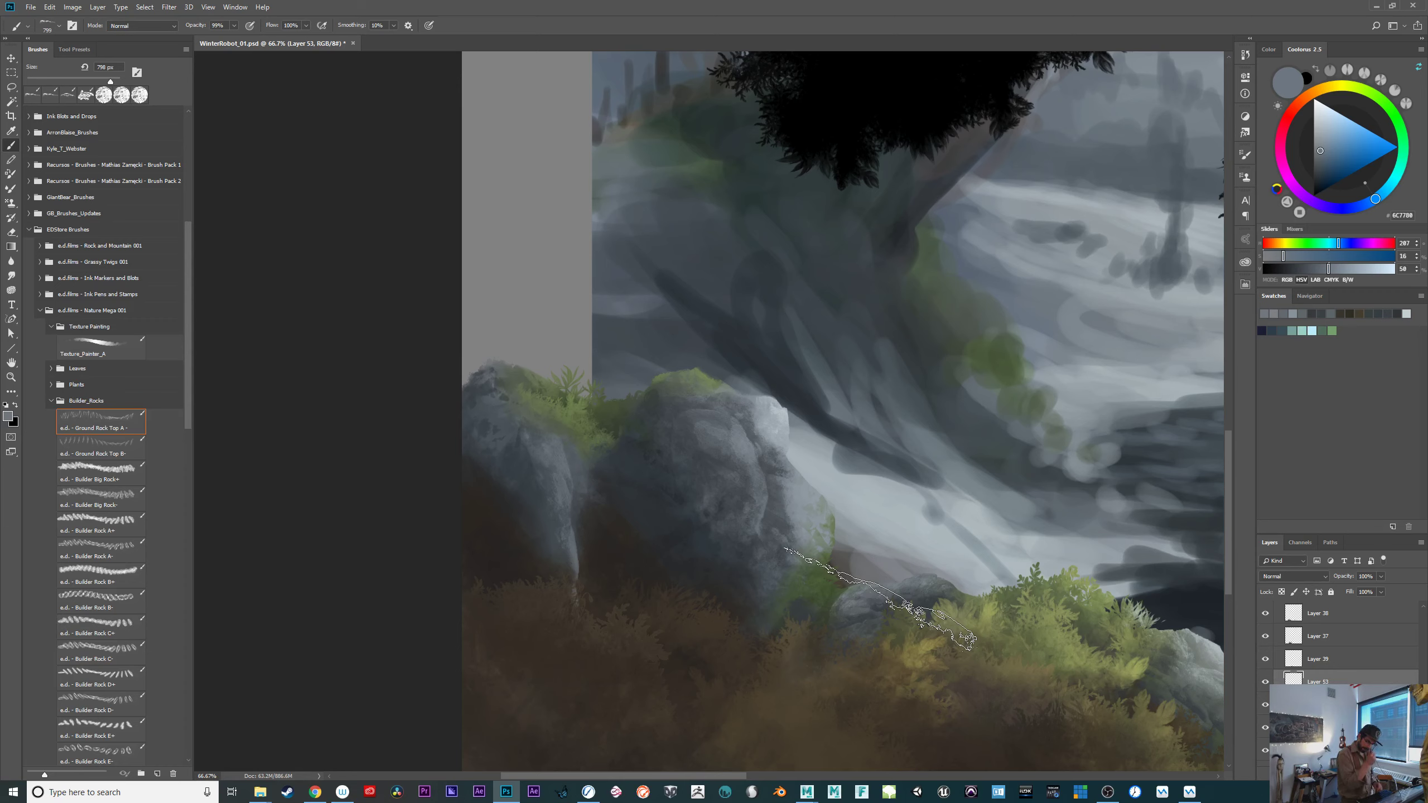
pyautogui.press('e')
pyautogui.moveTo(593, 561)
pyautogui.mouseDown()
pyautogui.moveTo(562, 613)
pyautogui.moveTo(554, 594)
pyautogui.mouseUp()
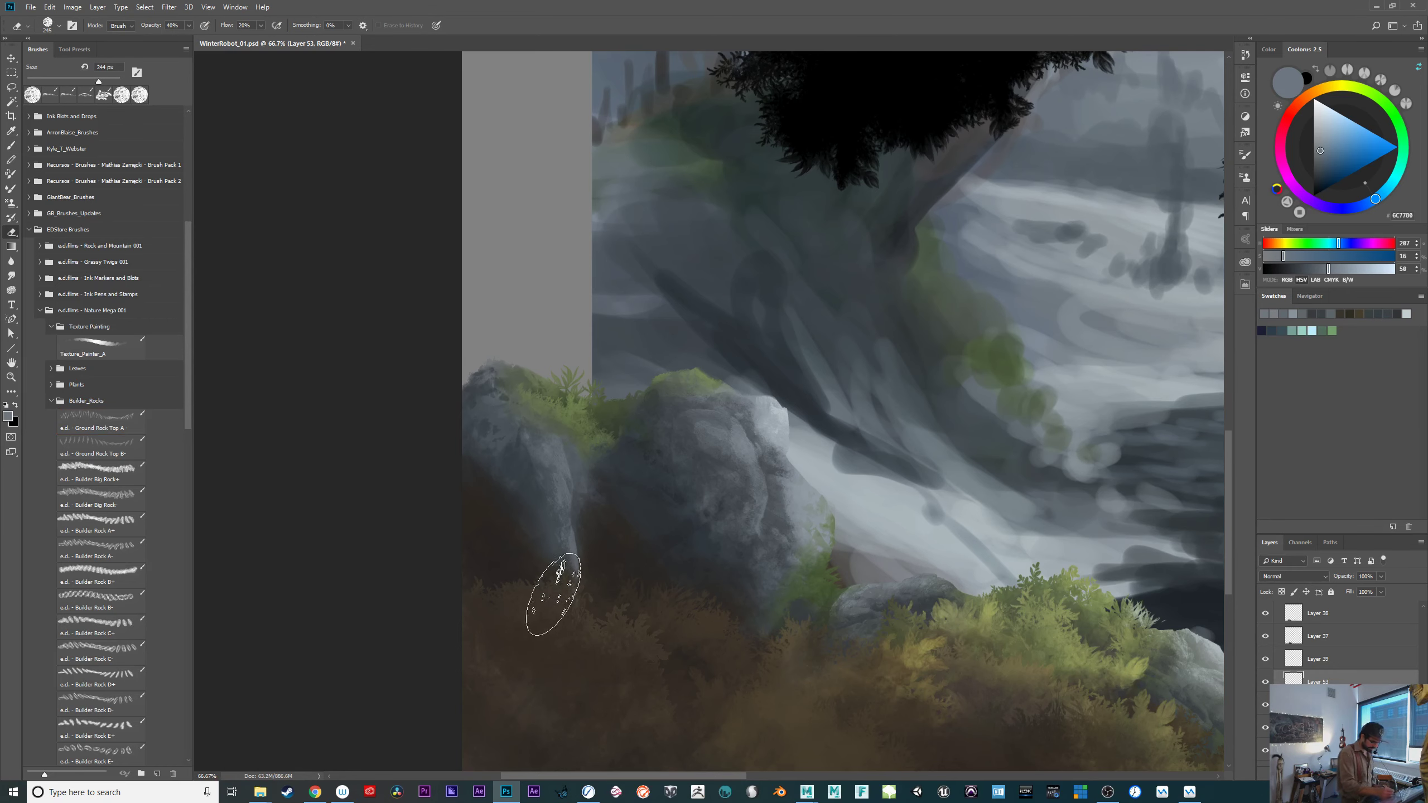
pyautogui.moveTo(502, 485)
pyautogui.mouseDown()
pyautogui.moveTo(615, 630)
pyautogui.moveTo(566, 557)
pyautogui.moveTo(580, 586)
pyautogui.mouseUp()
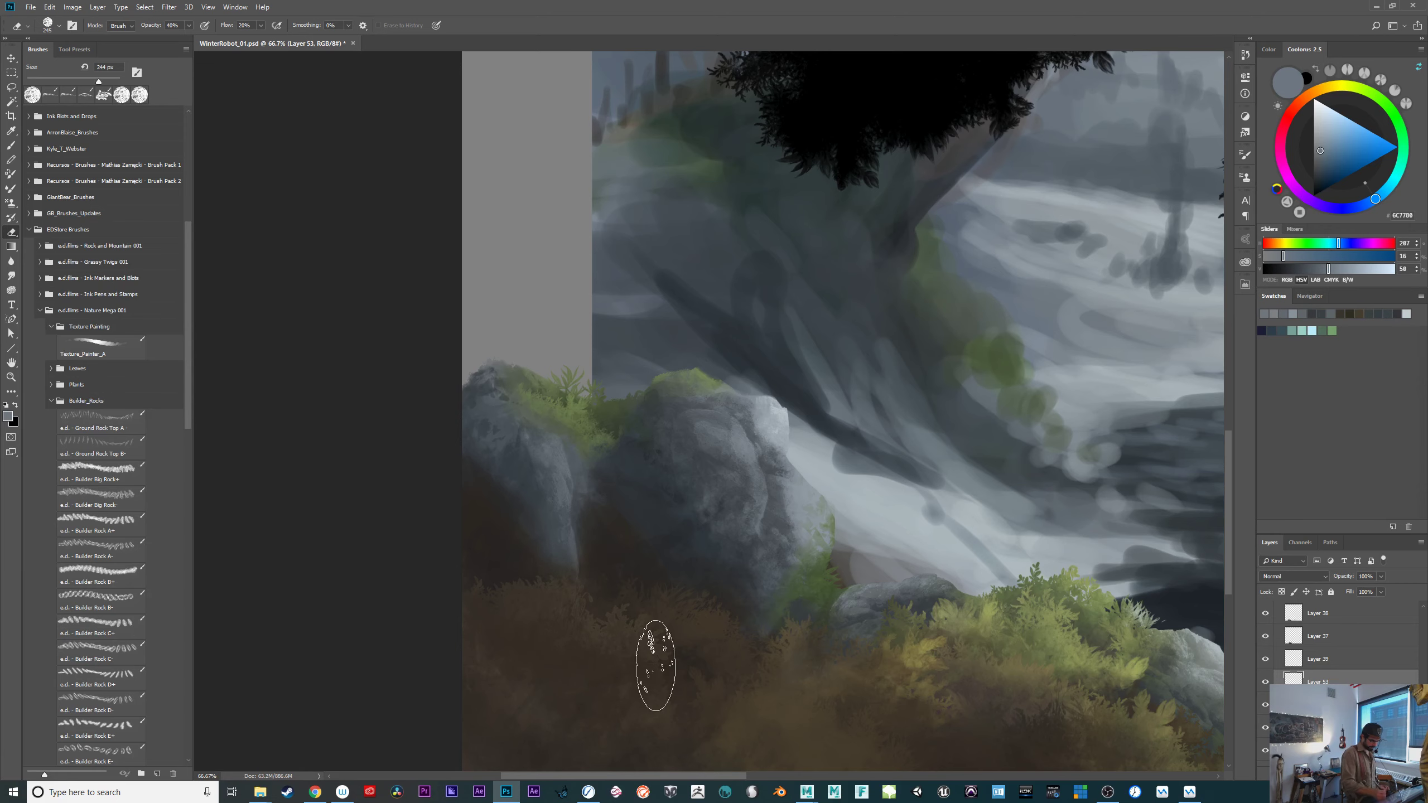
# Switch to Builder Rock E+, undo a grey-blue test stroke, and work sampled dark brown into the leftmost rock's base.
pyautogui.moveTo(742, 612); pyautogui.dragTo(708, 625)
pyautogui.press('b')
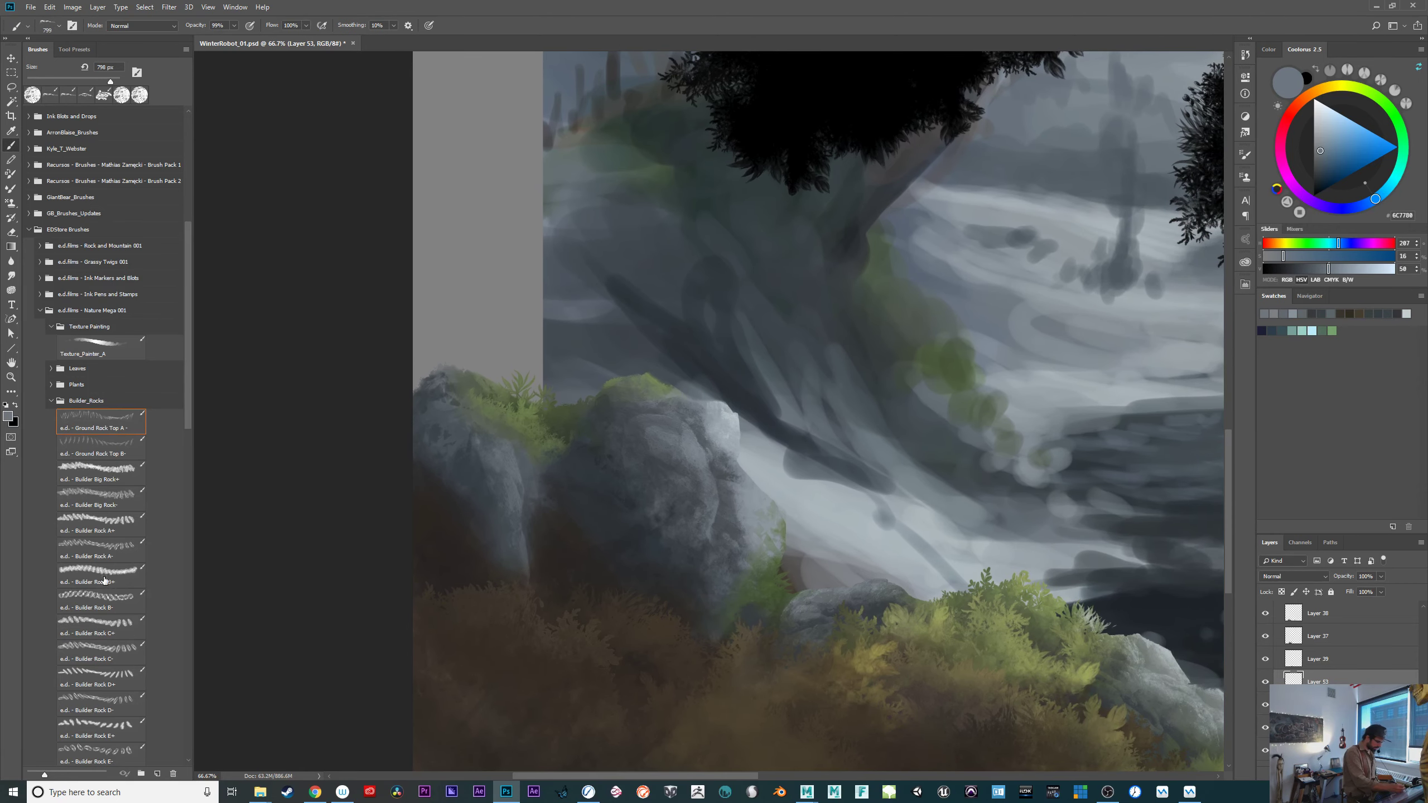
pyautogui.click(113, 730)
pyautogui.moveTo(573, 511); pyautogui.dragTo(599, 568)
pyautogui.hotkey('ctrl', 'z')
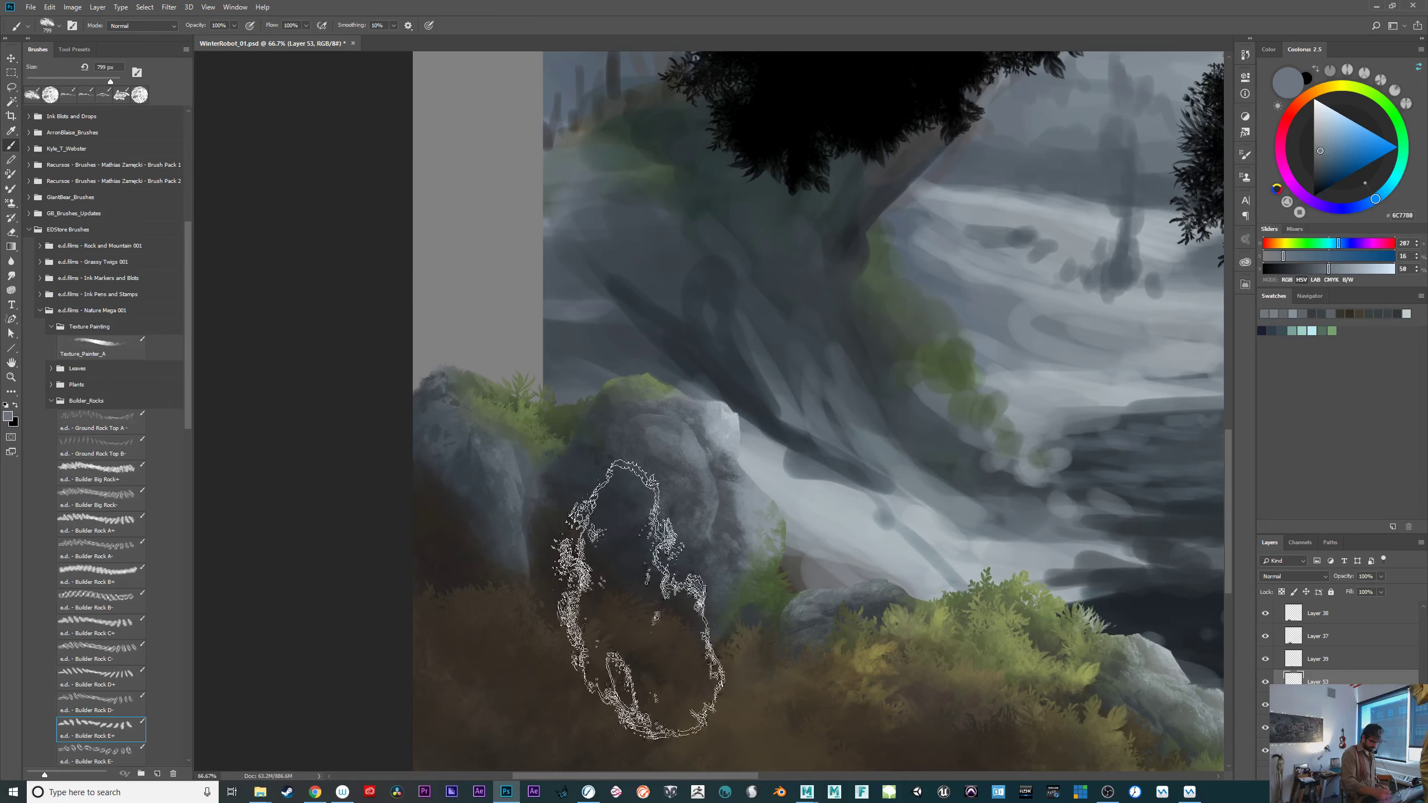
pyautogui.keyDown('alt'); pyautogui.click(602, 517); pyautogui.keyUp('alt')
pyautogui.moveTo(479, 608); pyautogui.dragTo(446, 544)
# Deepen the shaded side and base of the large mossy rock with Builder Rock E+ in dark browns #221C18 and #1E1814.
pyautogui.keyDown('alt'); pyautogui.click(567, 531); pyautogui.keyUp('alt')
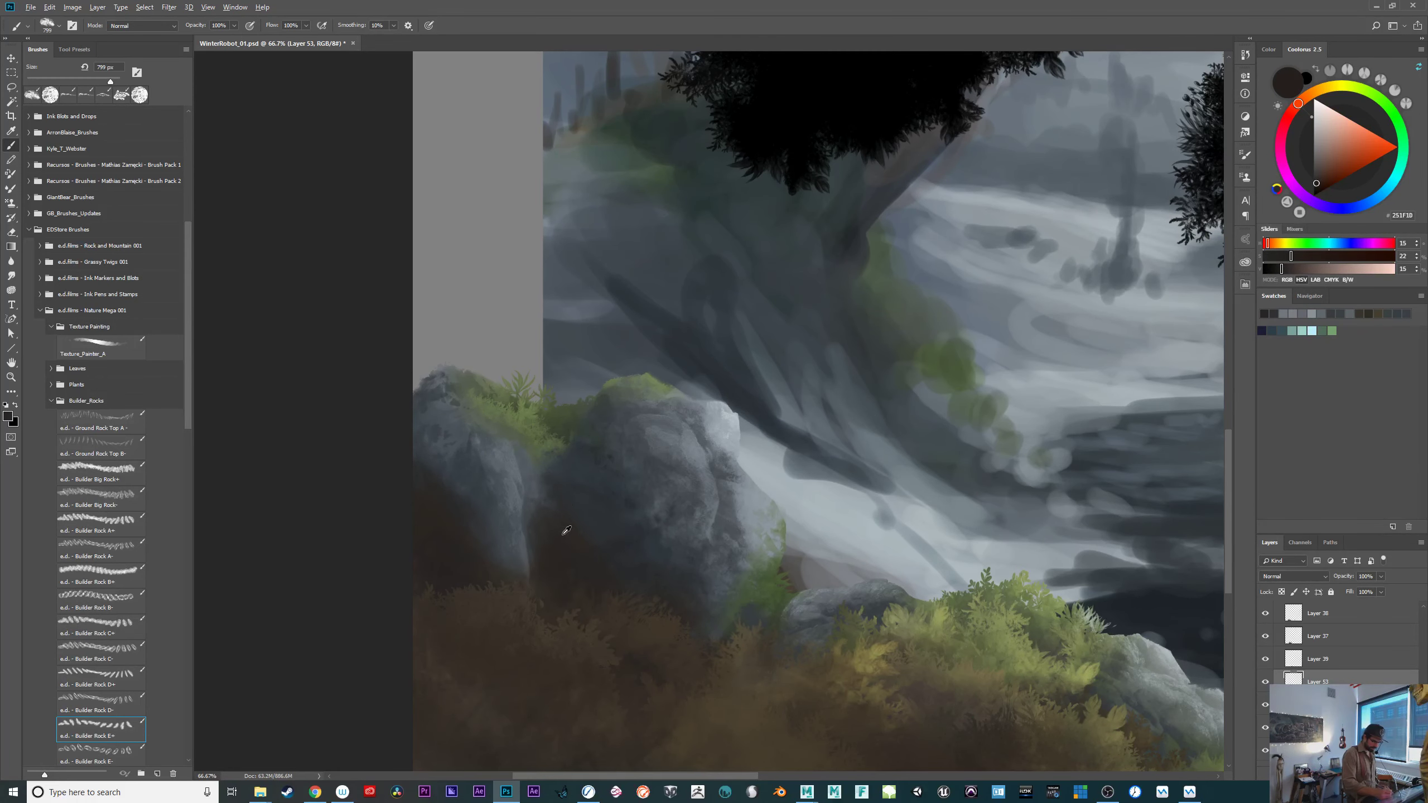
pyautogui.click(580, 532)
pyautogui.click(1318, 186)
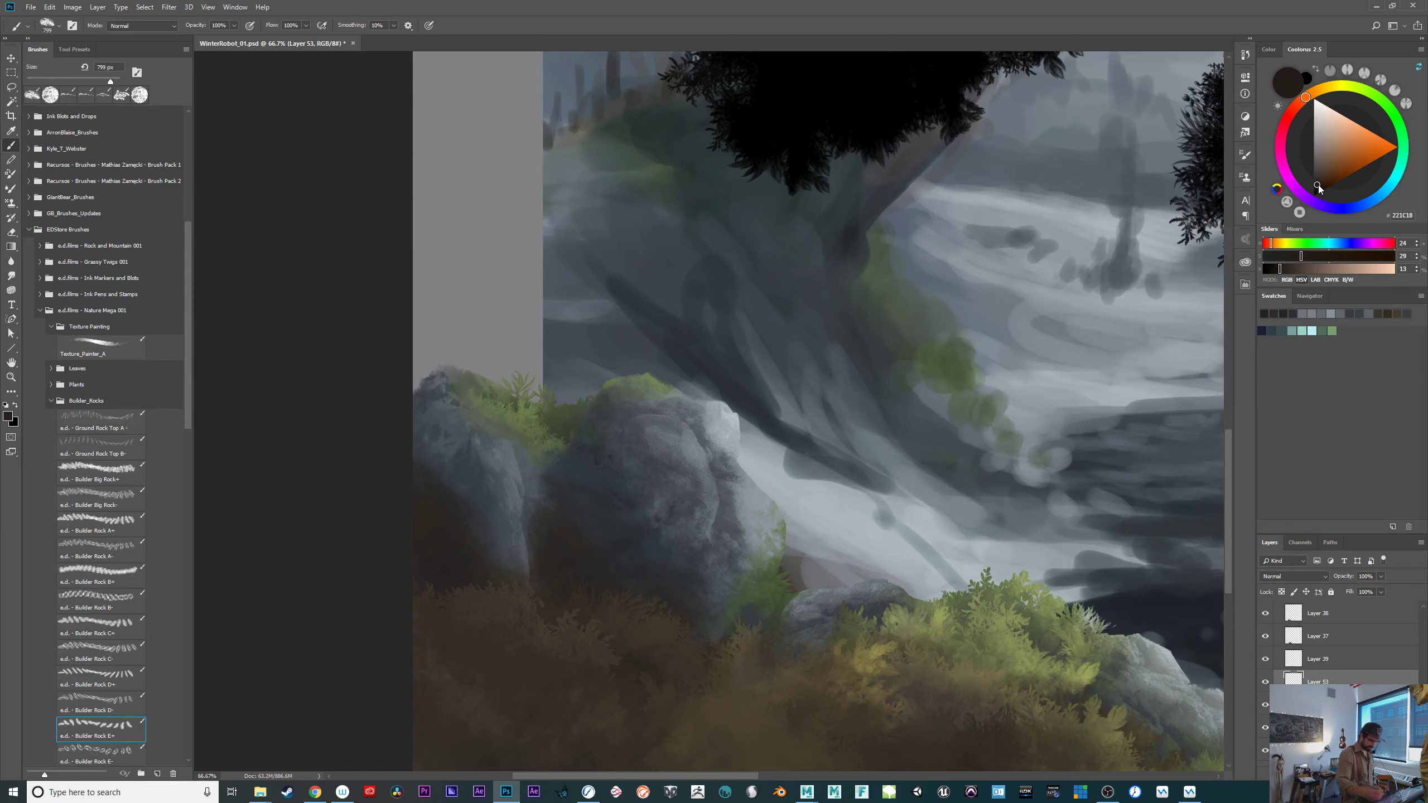
pyautogui.click(597, 596)
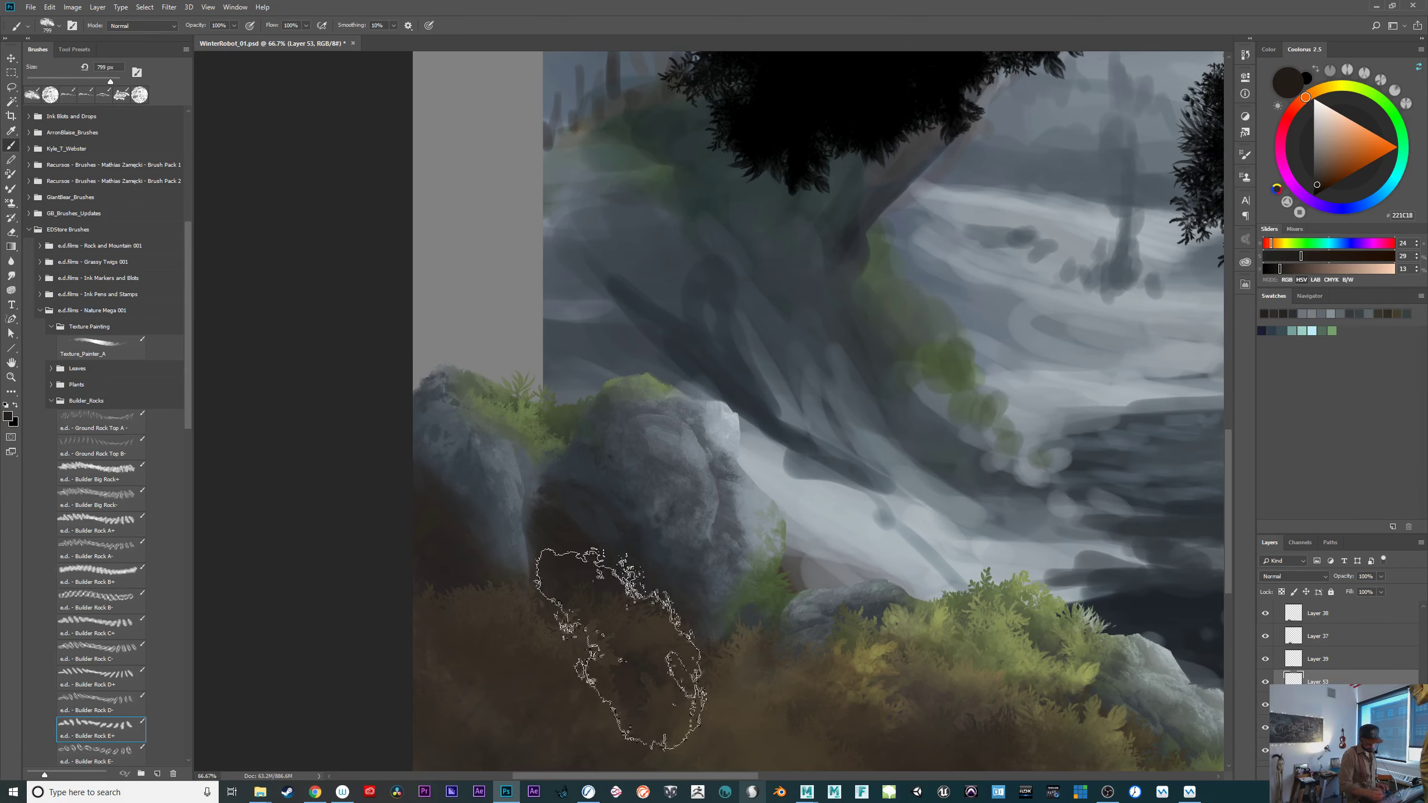
pyautogui.moveTo(804, 794)
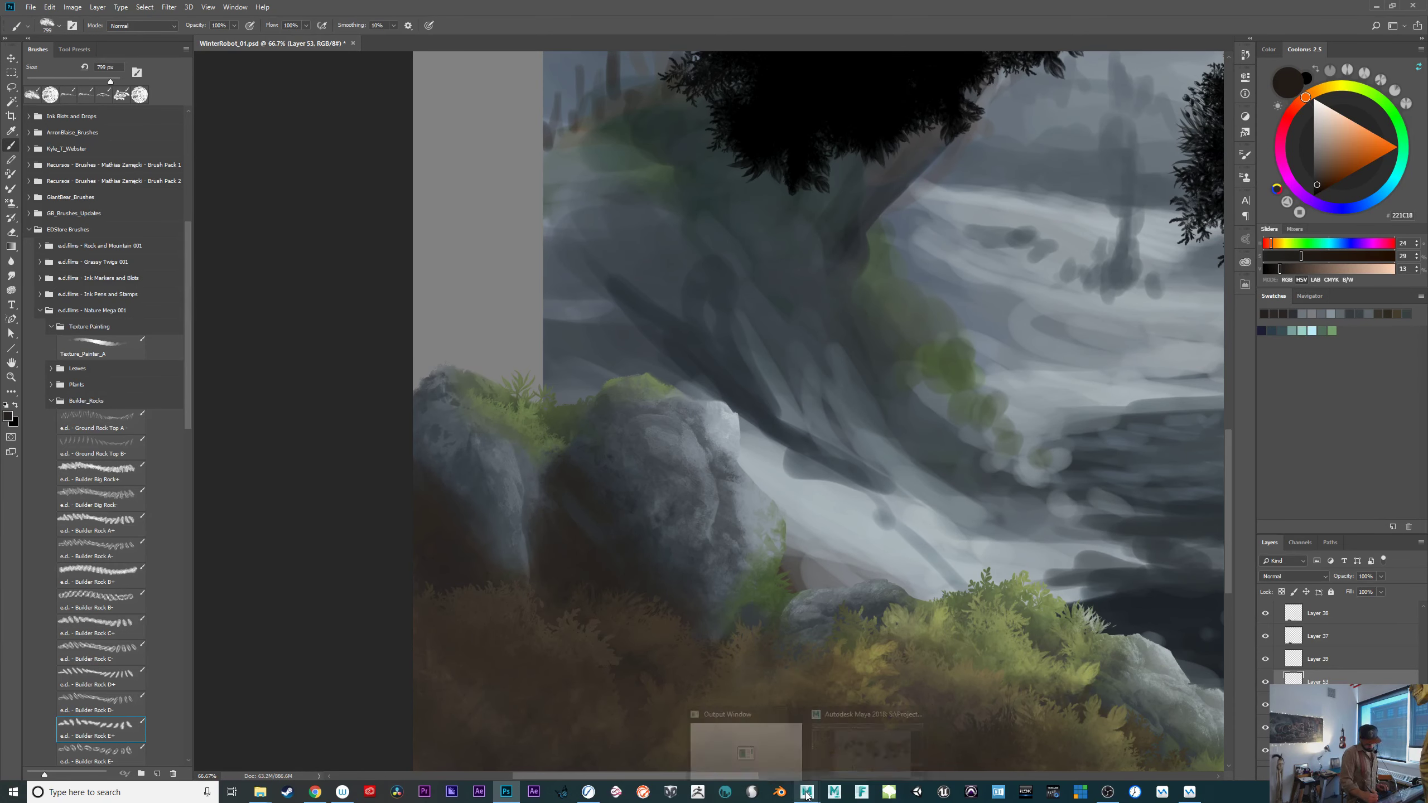
pyautogui.keyDown('alt'); pyautogui.click(576, 529); pyautogui.keyUp('alt')
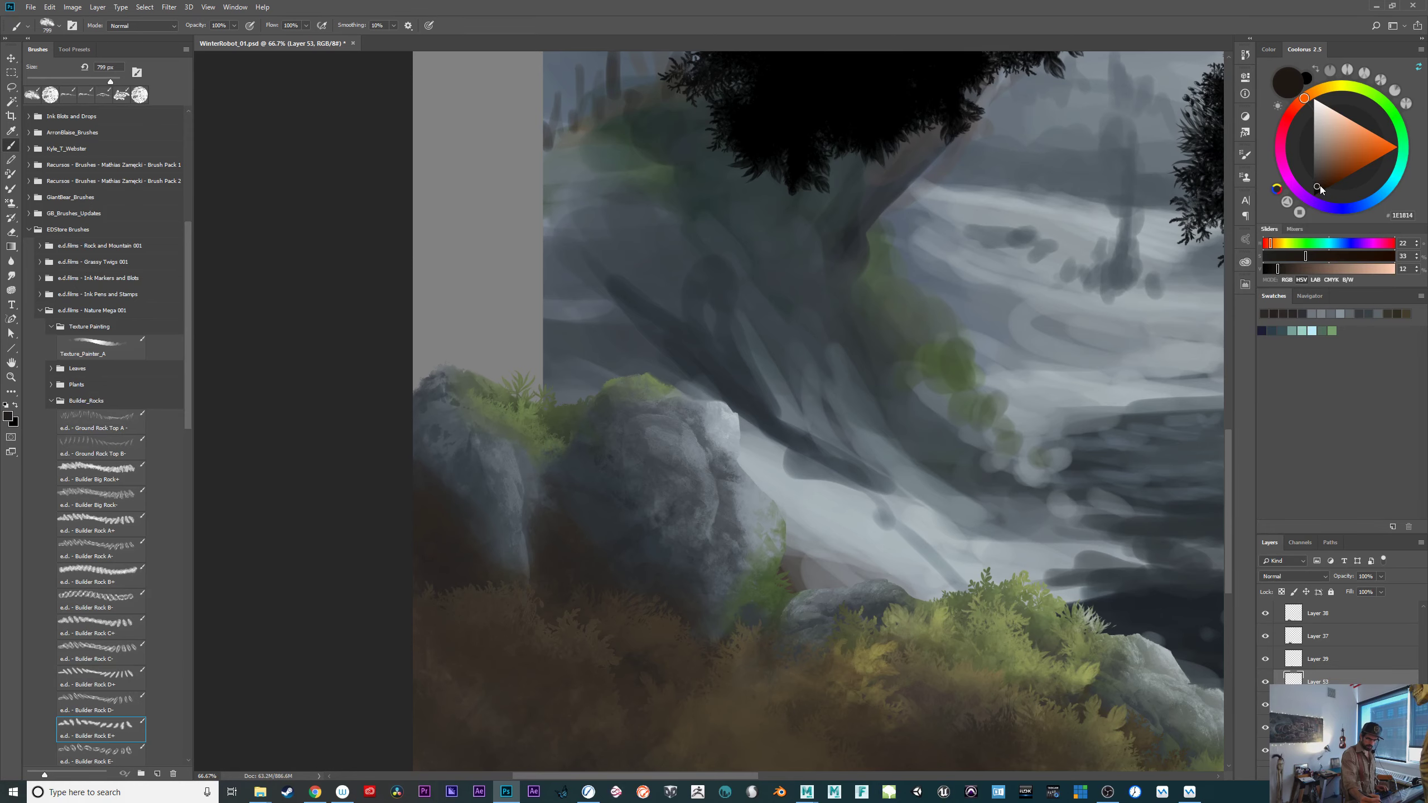
pyautogui.hotkey('ctrl', 'd')
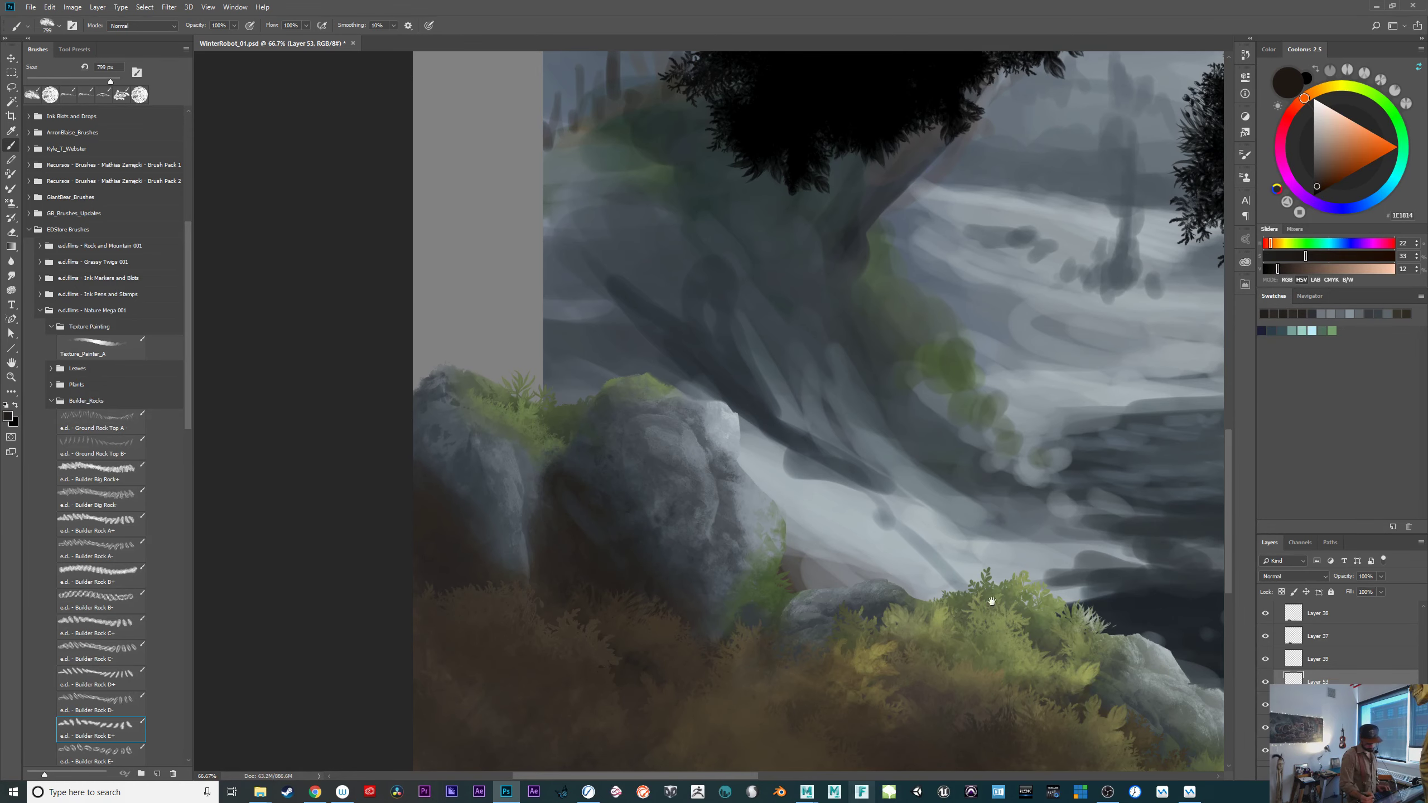
# Texture the leftmost rock's shaded base with Builder Rock E+ in sampled dark brown, shifting it to #382C26 and a more saturated brown.
pyautogui.moveTo(992, 602)
pyautogui.mouseDown()
pyautogui.moveTo(748, 548)
pyautogui.moveTo(1054, 586)
pyautogui.mouseUp()
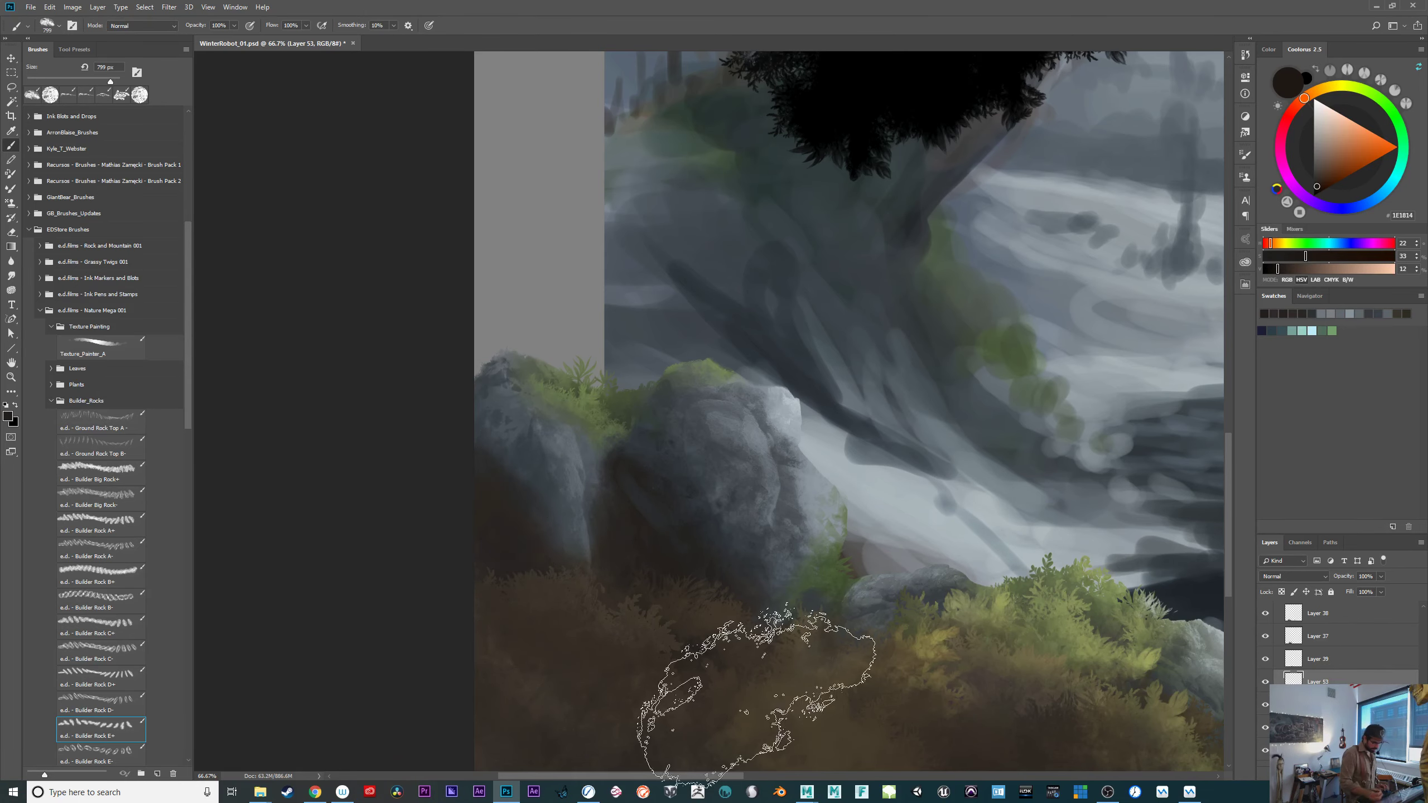
pyautogui.keyDown('alt'); pyautogui.click(494, 494); pyautogui.keyUp('alt')
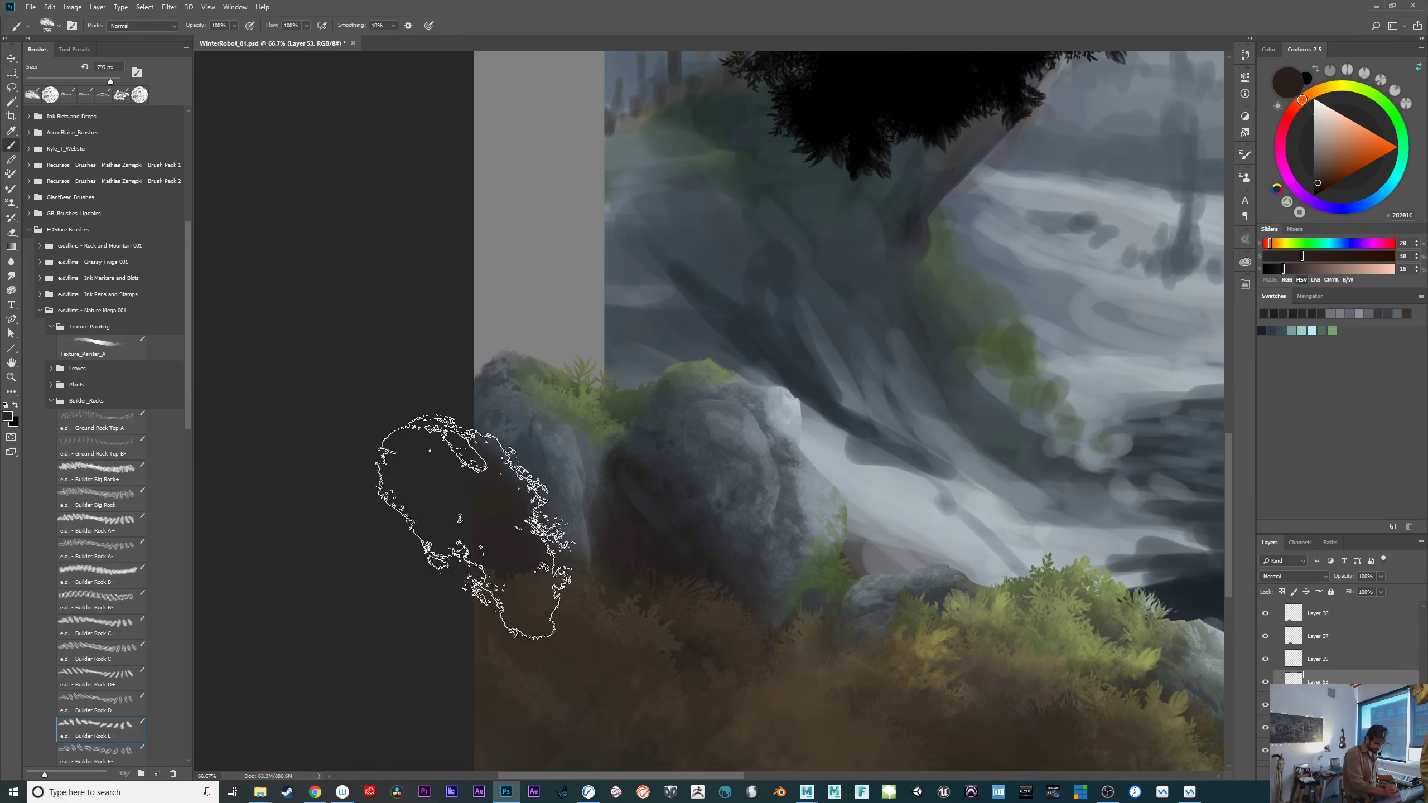
pyautogui.click(1319, 178)
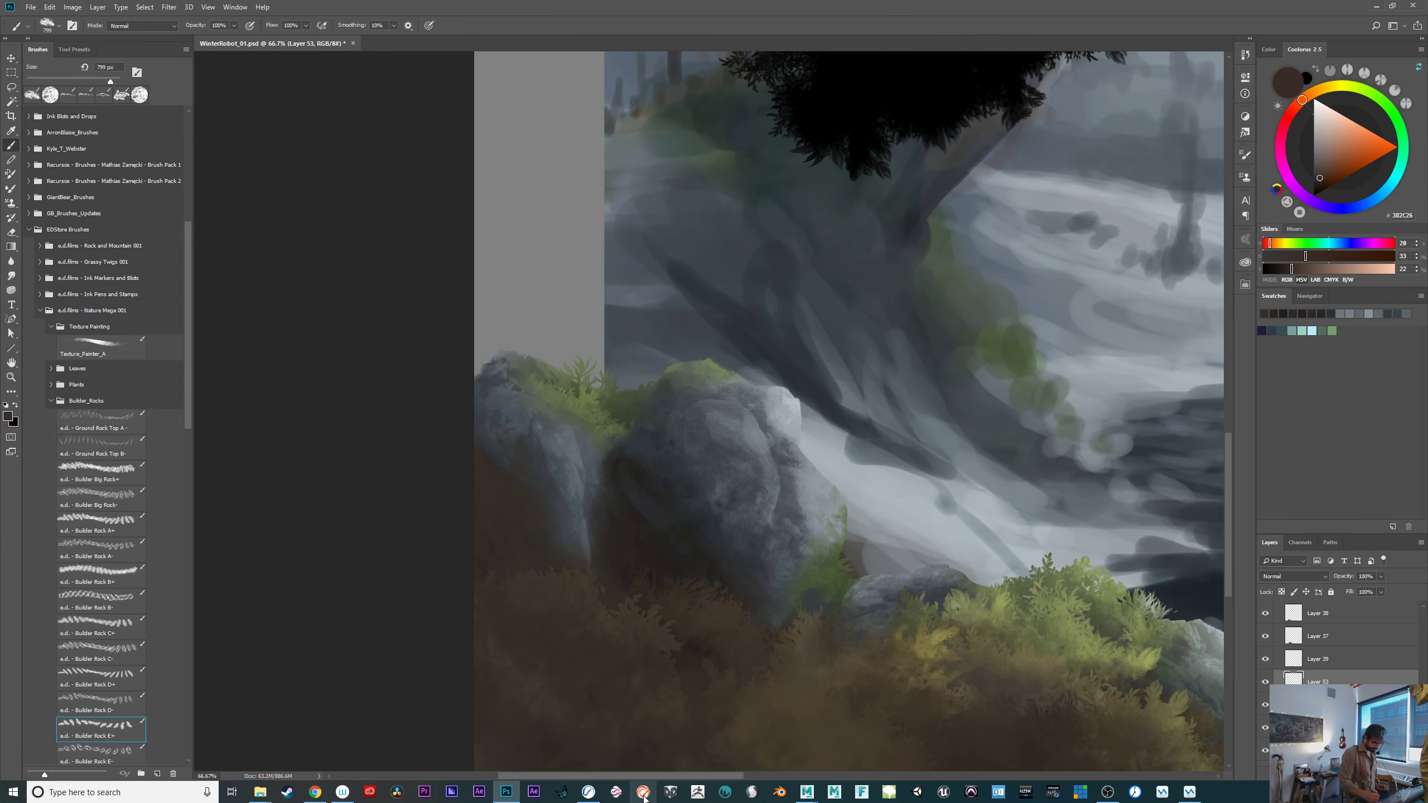
pyautogui.click(1322, 188)
pyautogui.moveTo(495, 542); pyautogui.dragTo(530, 560)
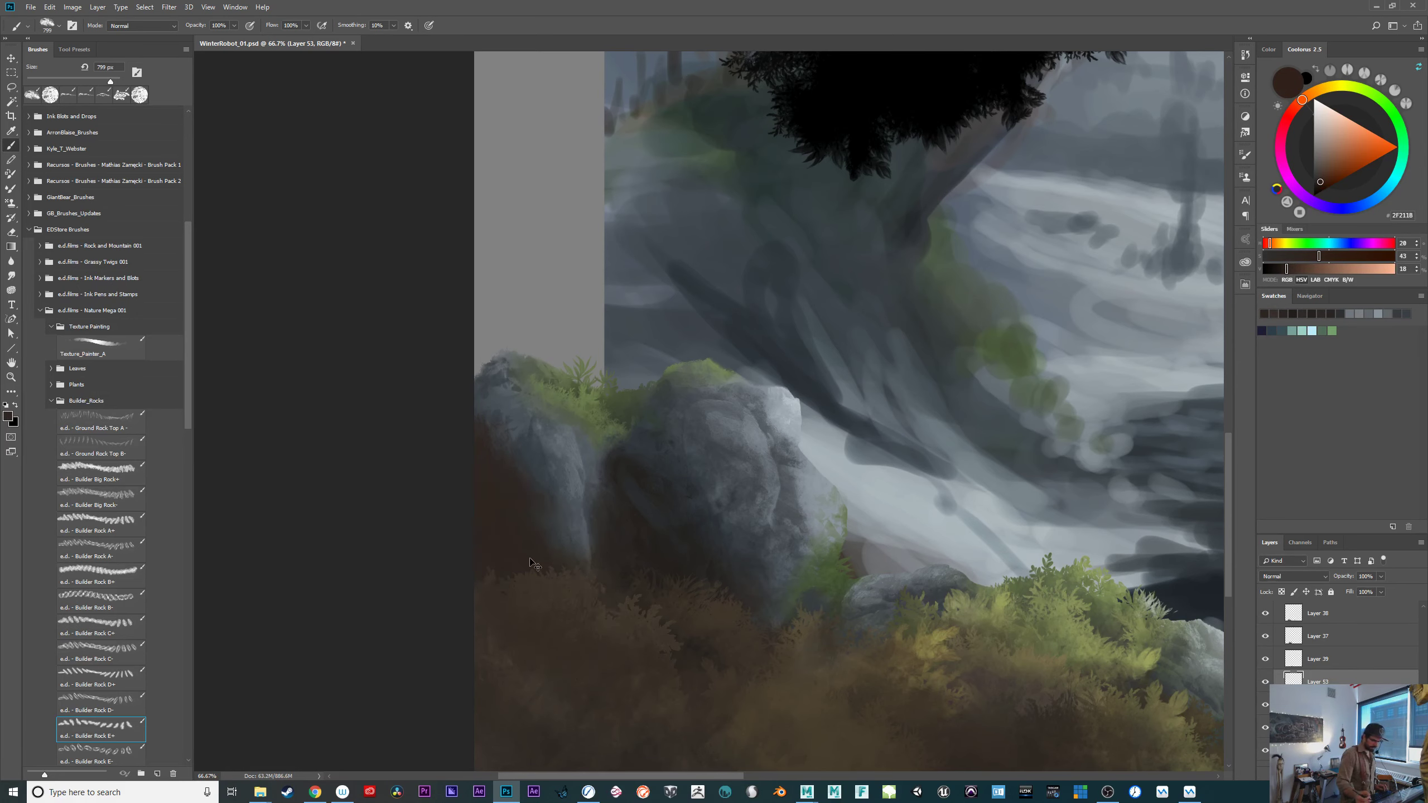
# Try orange-brown #814E34 on the leftmost rock's base, reduce brush opacity to 50%, and sample a dark brown from the foliage.
pyautogui.click(1340, 162)
pyautogui.click(498, 526)
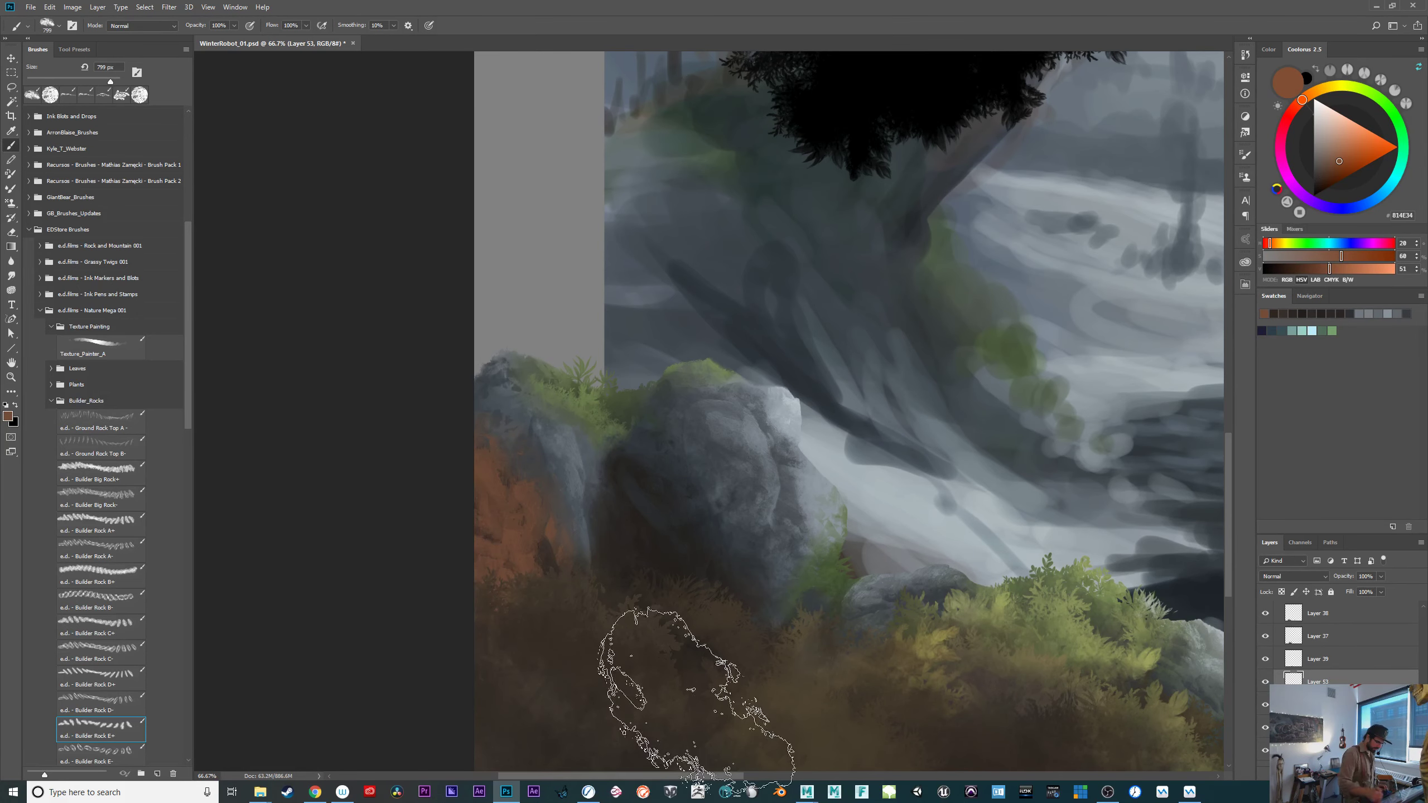
pyautogui.hotkey('ctrl', 'z')
pyautogui.press('5')
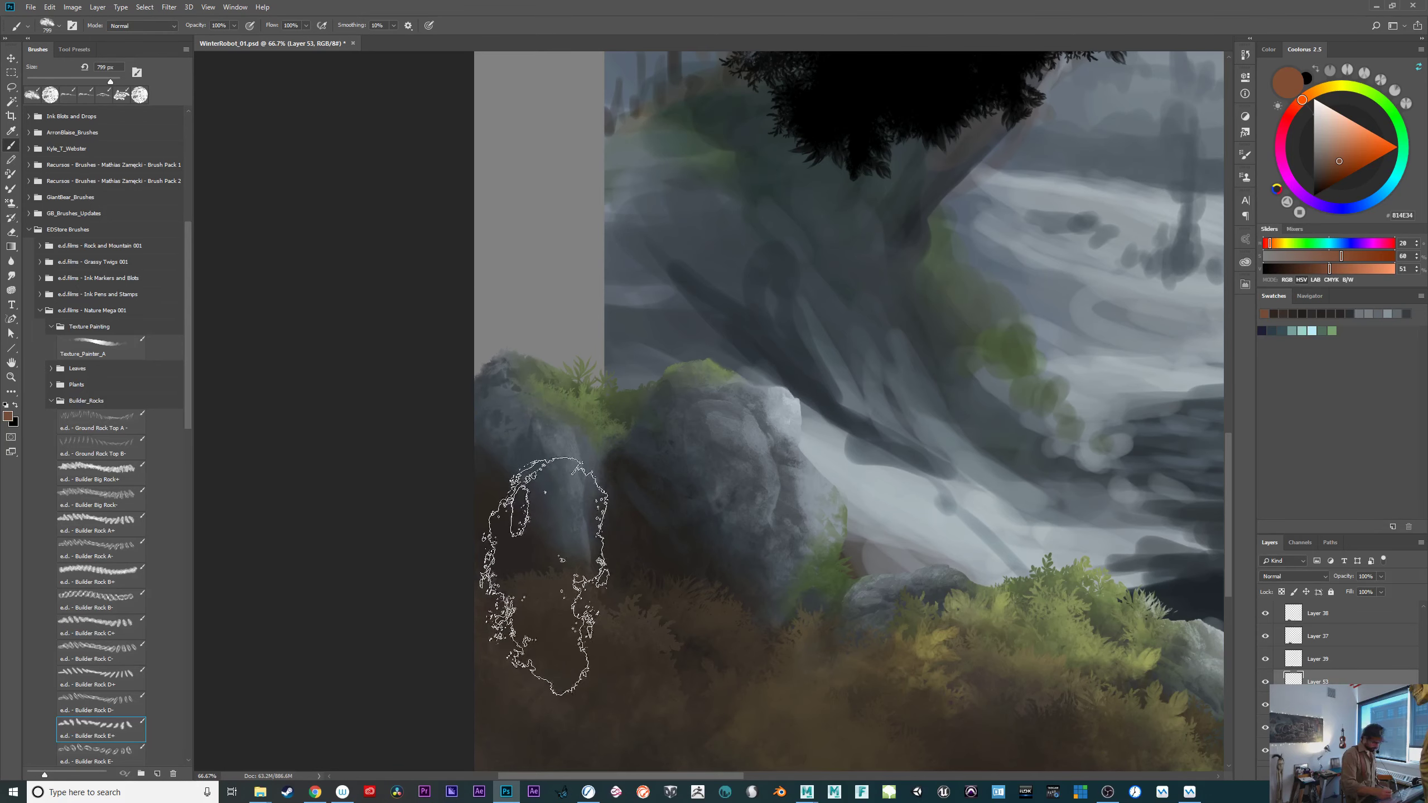
pyautogui.click(486, 551)
pyautogui.click(485, 552)
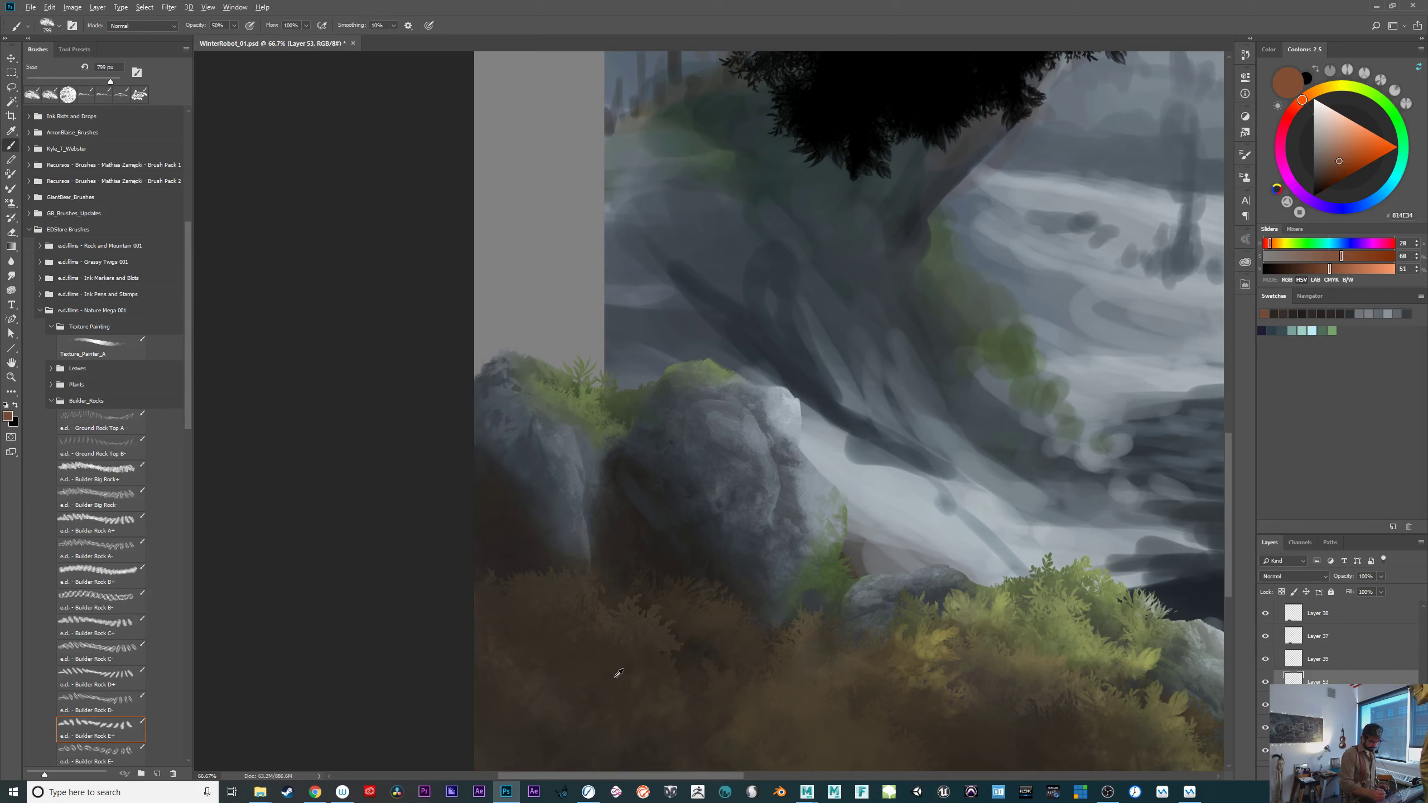
pyautogui.keyDown('alt'); pyautogui.click(626, 625); pyautogui.keyUp('alt')
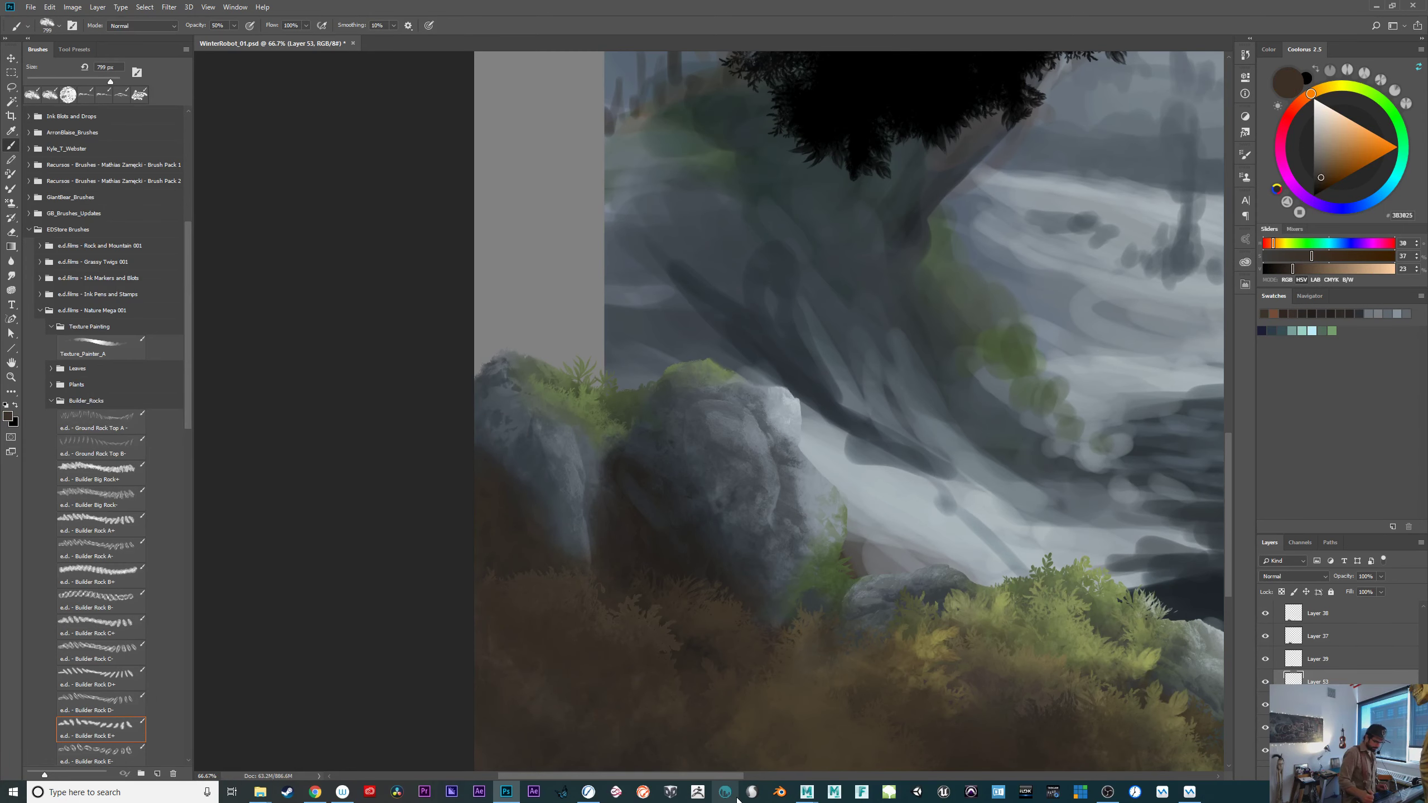
# Work brown #564534 into the leftmost rock's base with Builder Rock E+, setting brush flow to 30% and opacity to 100%.
pyautogui.click(1325, 170)
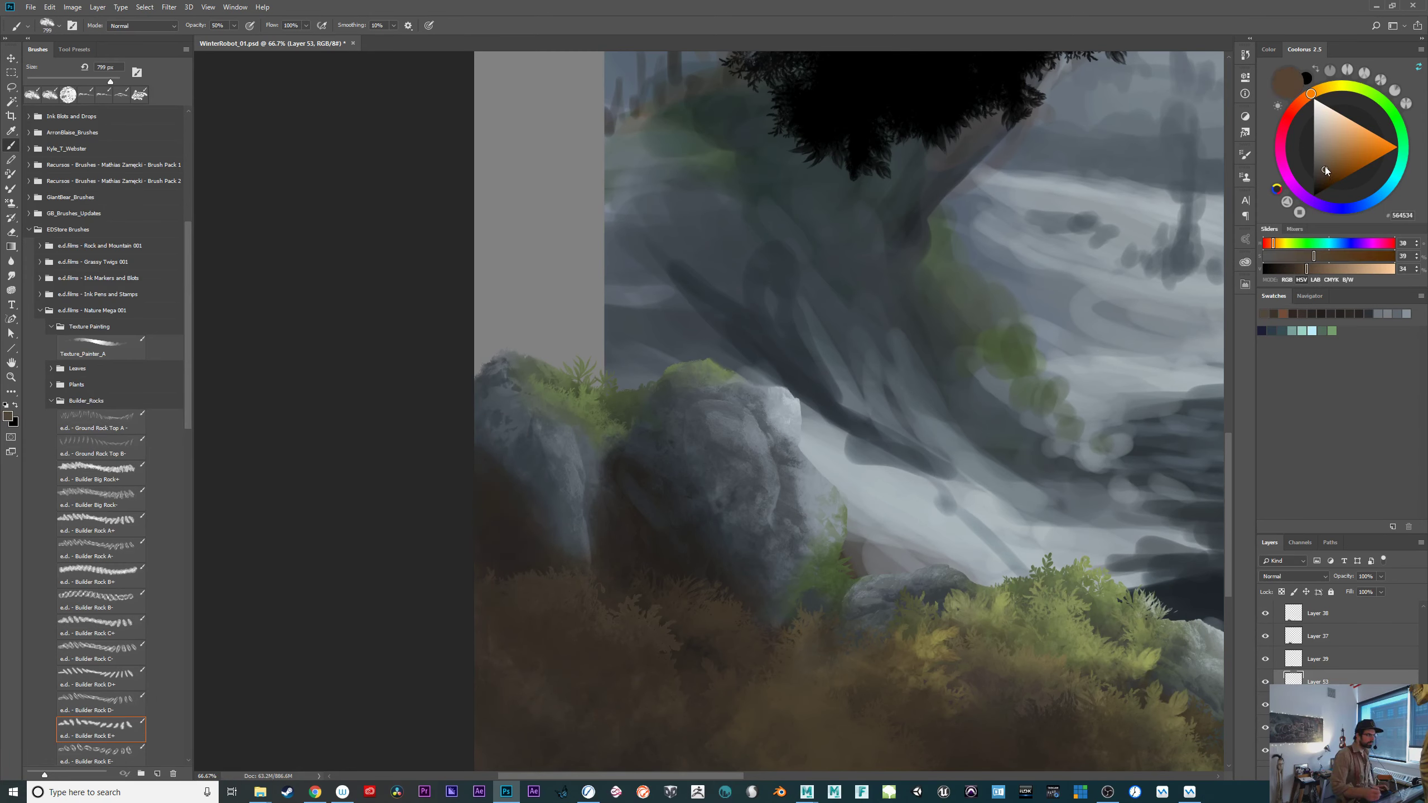
pyautogui.click(511, 580)
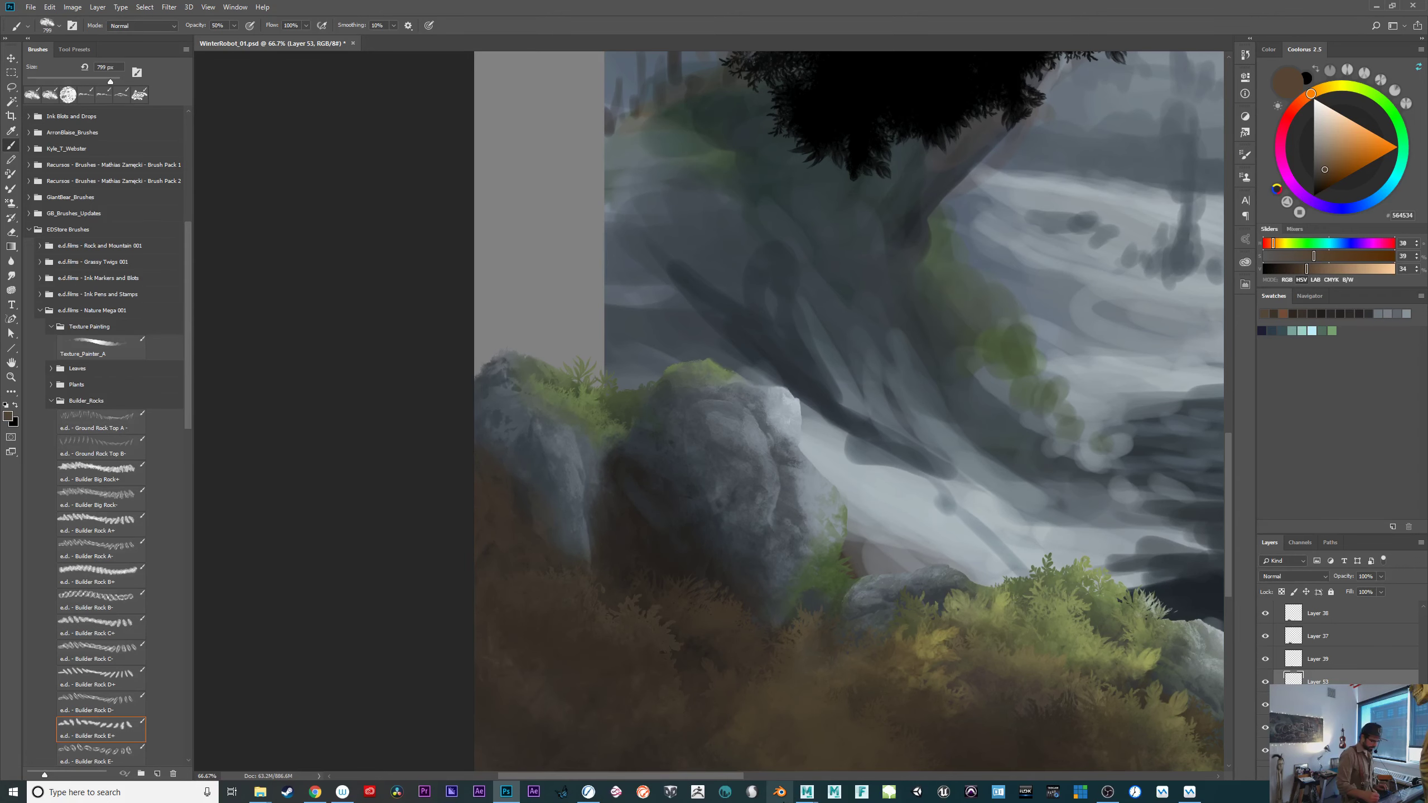
pyautogui.moveTo(896, 678); pyautogui.dragTo(861, 620)
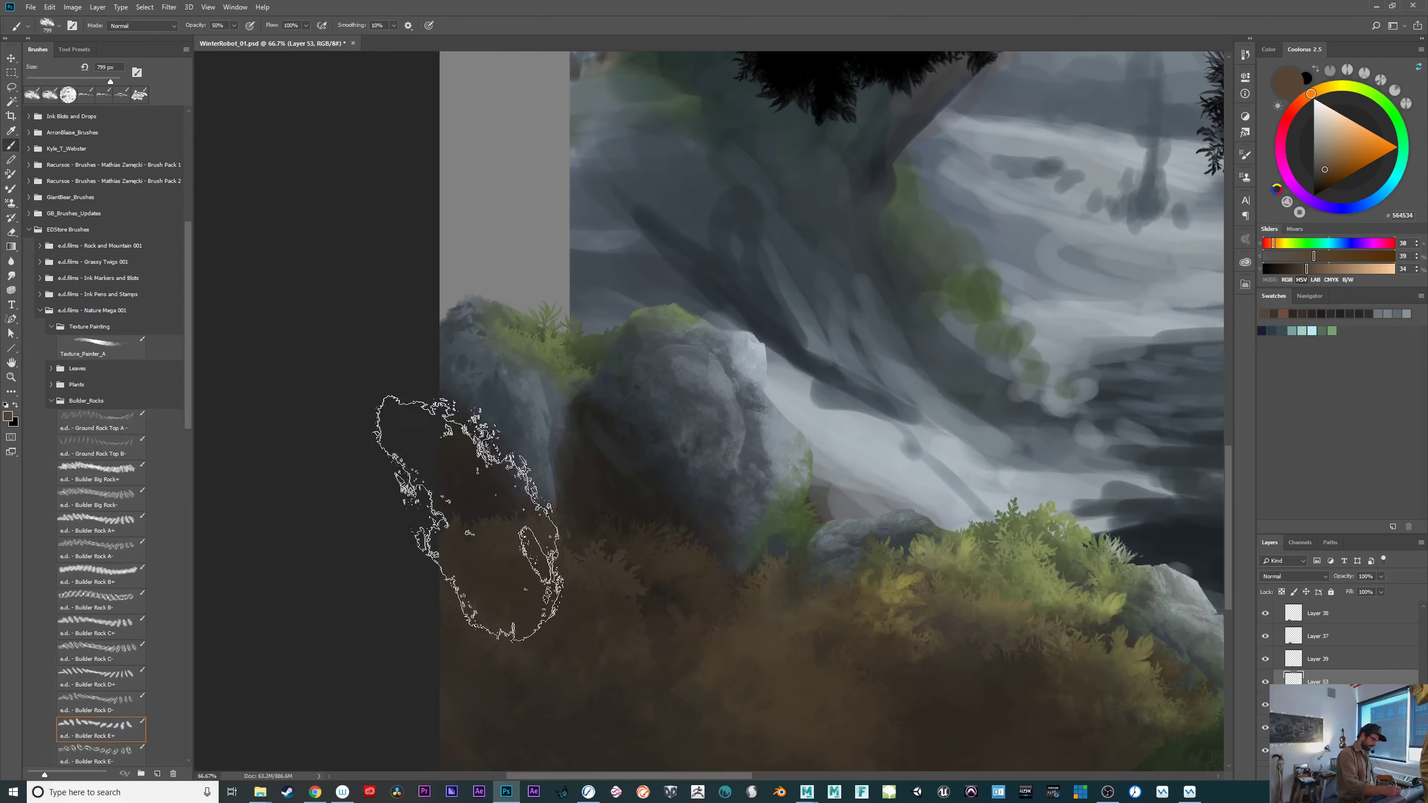
pyautogui.click(511, 539)
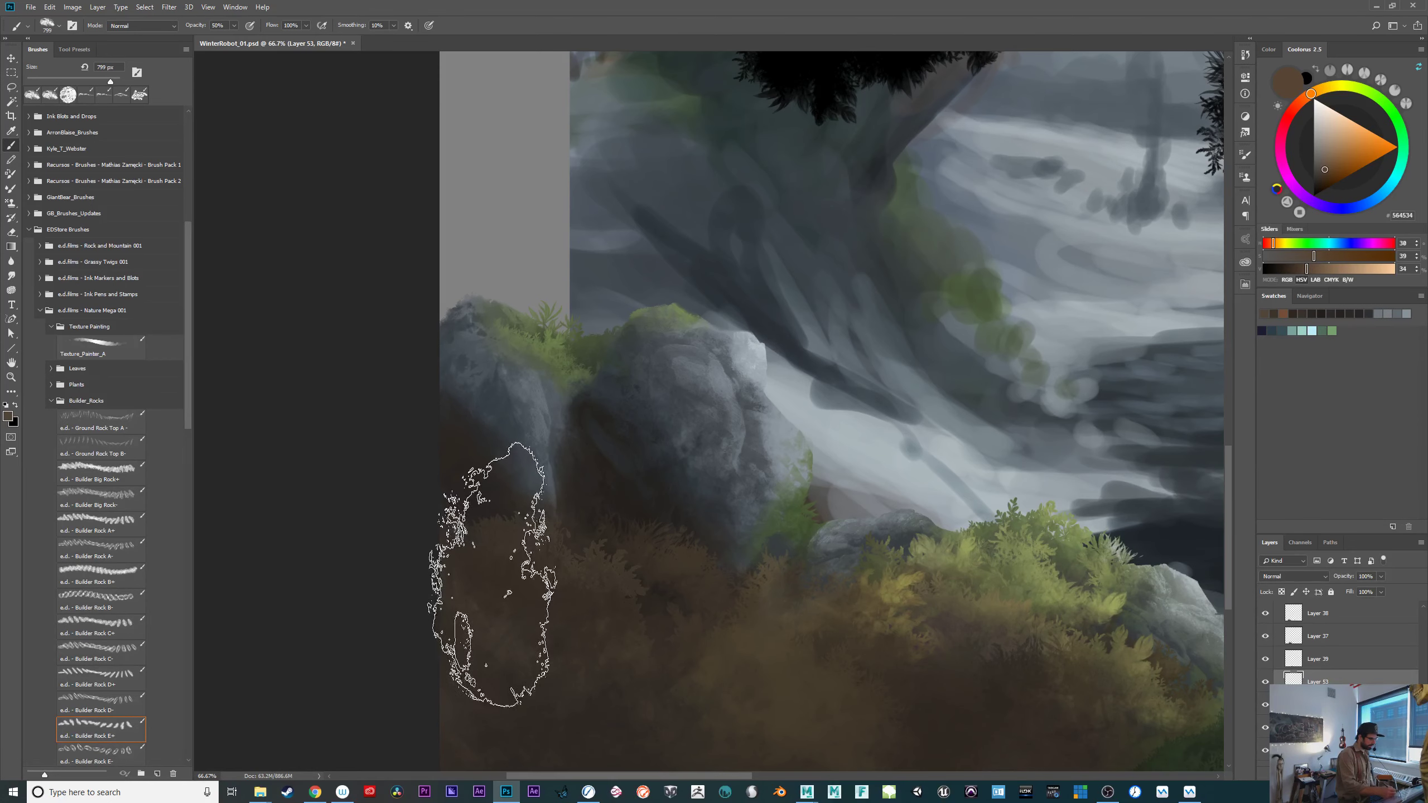
pyautogui.hotkey('shift', '3')
pyautogui.press('0')
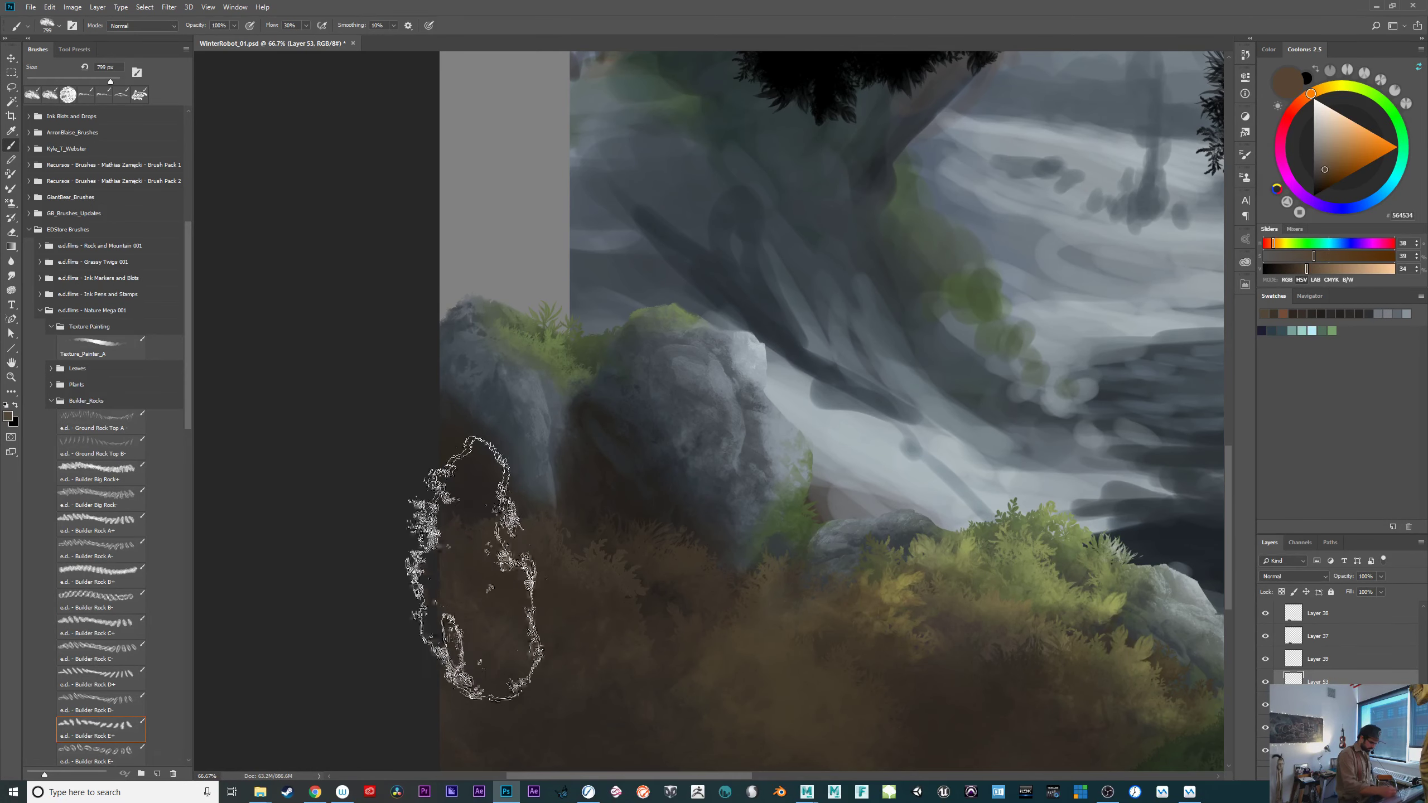
pyautogui.click(563, 603)
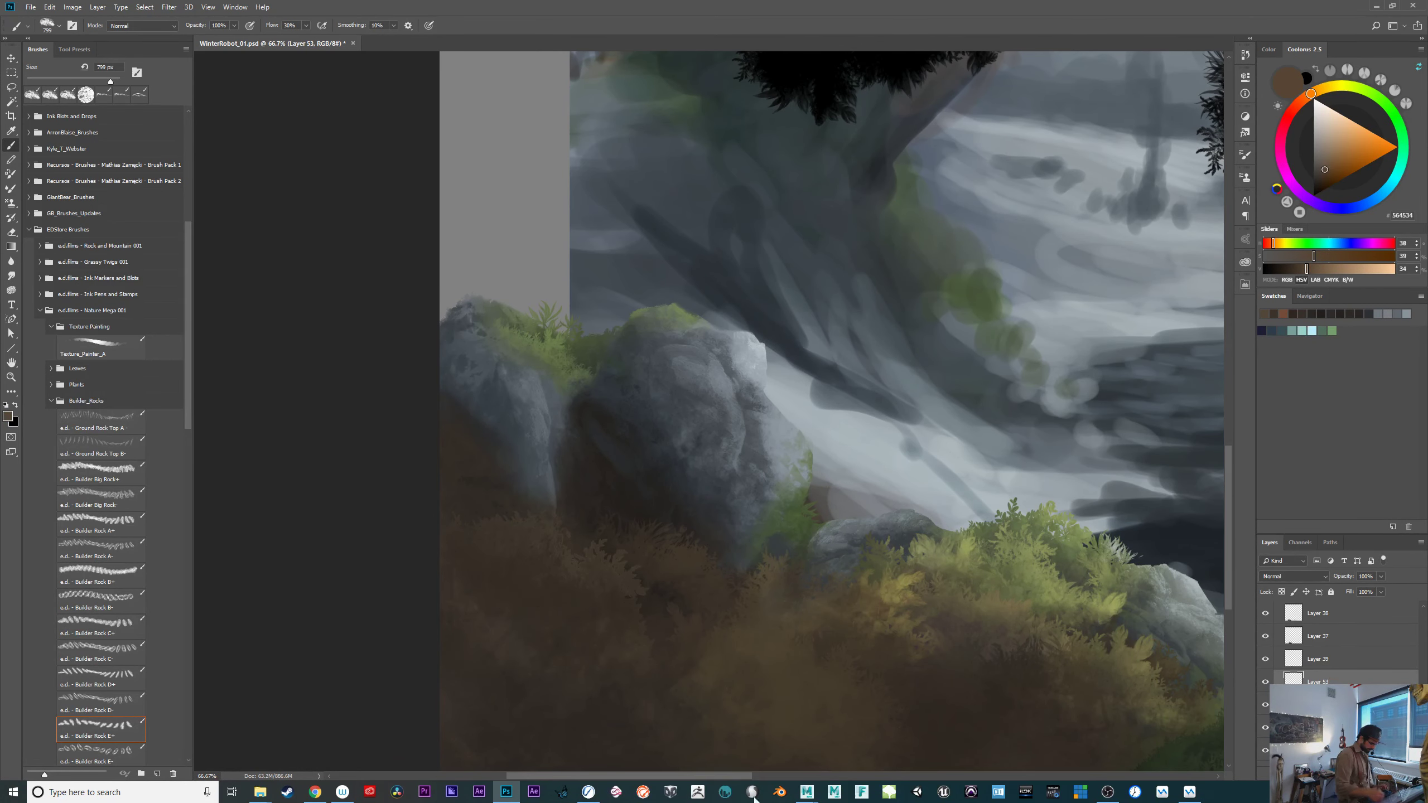
pyautogui.moveTo(1012, 698)
pyautogui.mouseDown()
pyautogui.moveTo(963, 683)
pyautogui.moveTo(984, 691)
pyautogui.mouseUp()
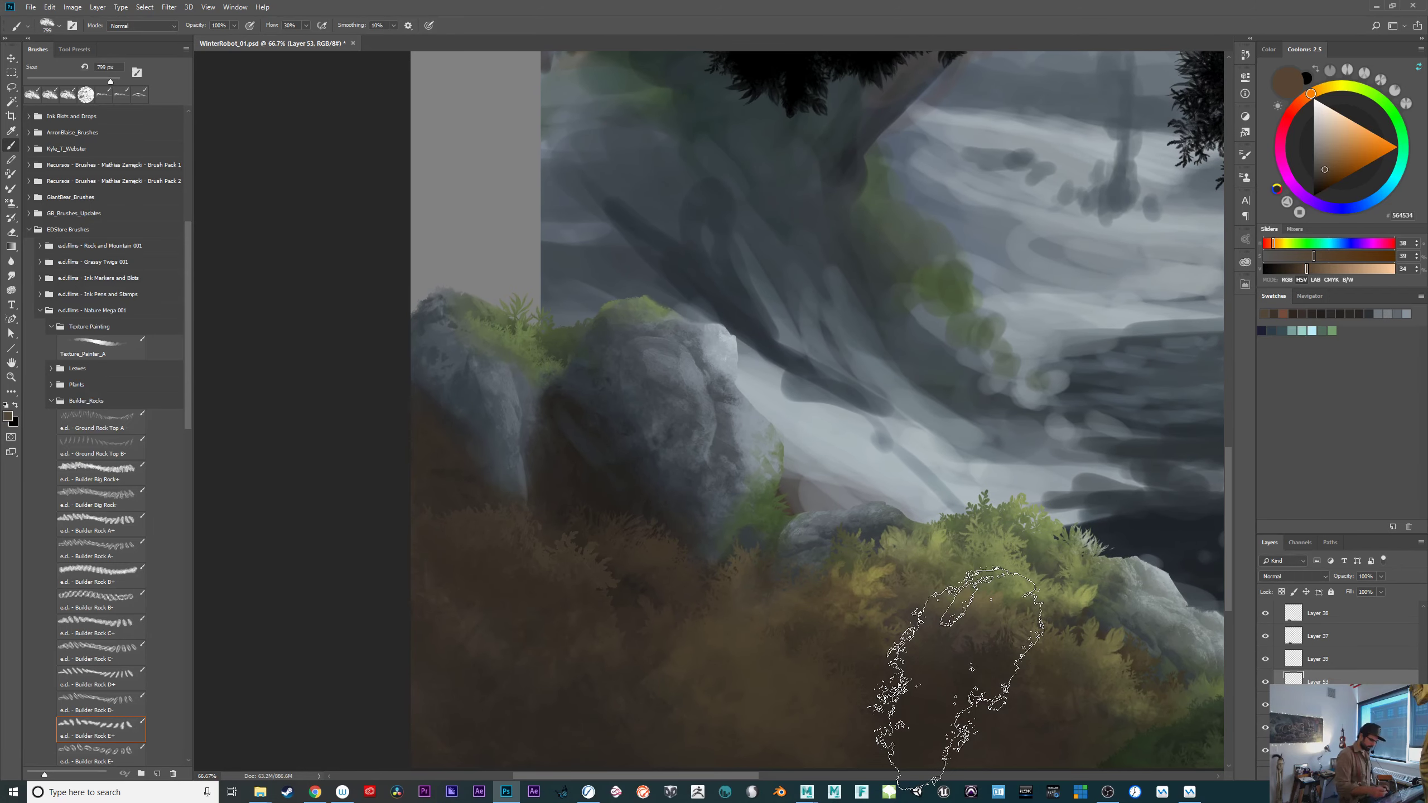
# Pick a near-black brown, switch to Builder Rock G+, and undo a test stroke on the leftmost rock's shaded side.
pyautogui.click(1317, 188)
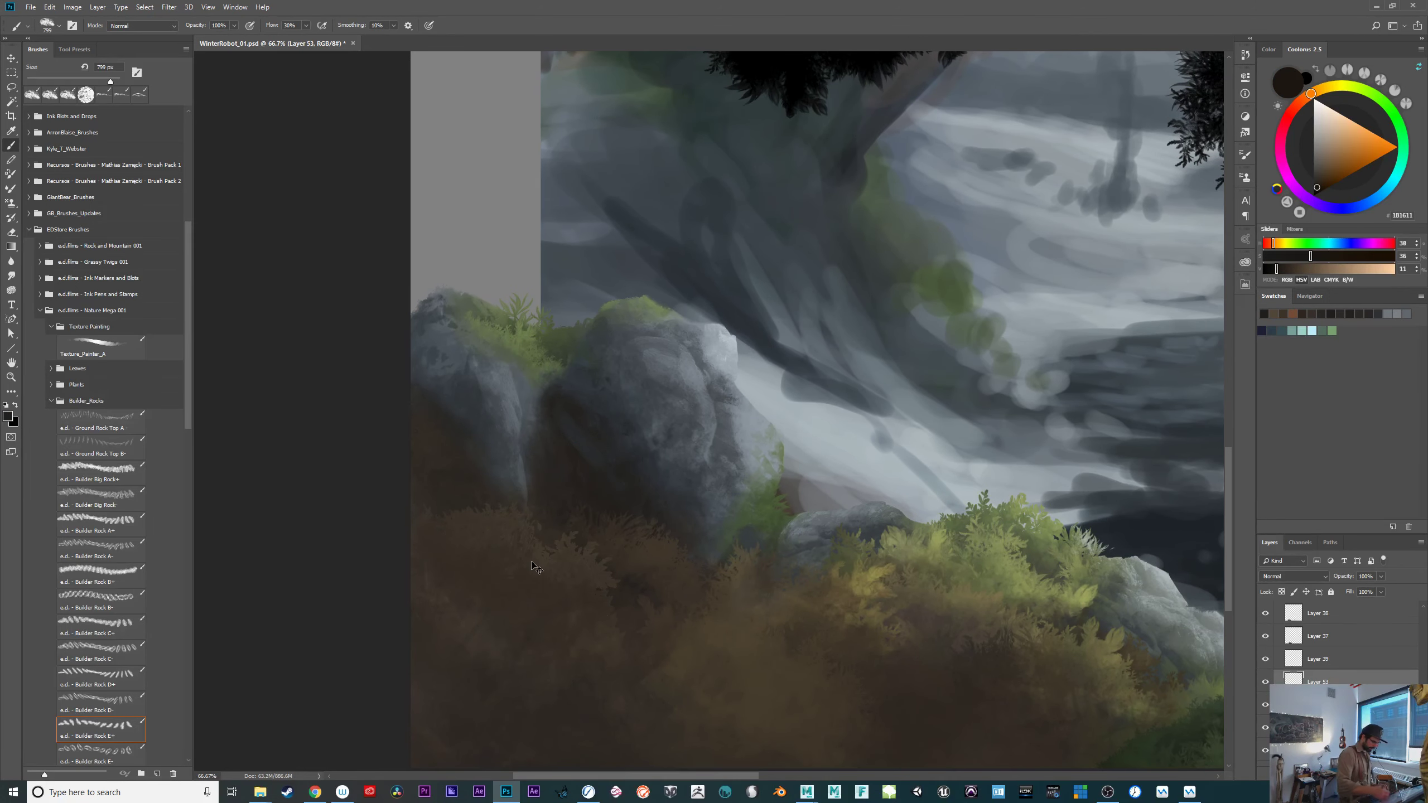
pyautogui.click(134, 675)
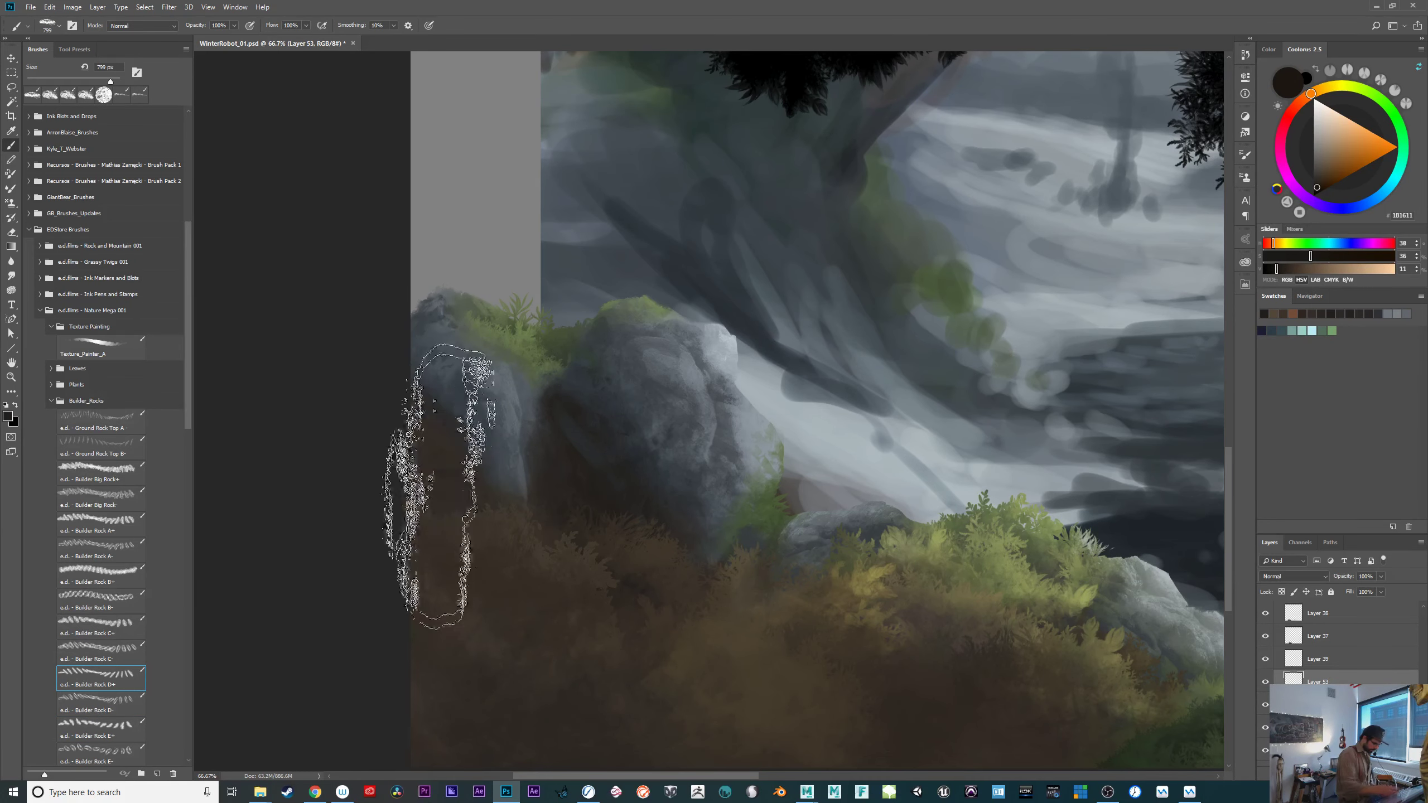
pyautogui.scroll(-5, 181, 478)
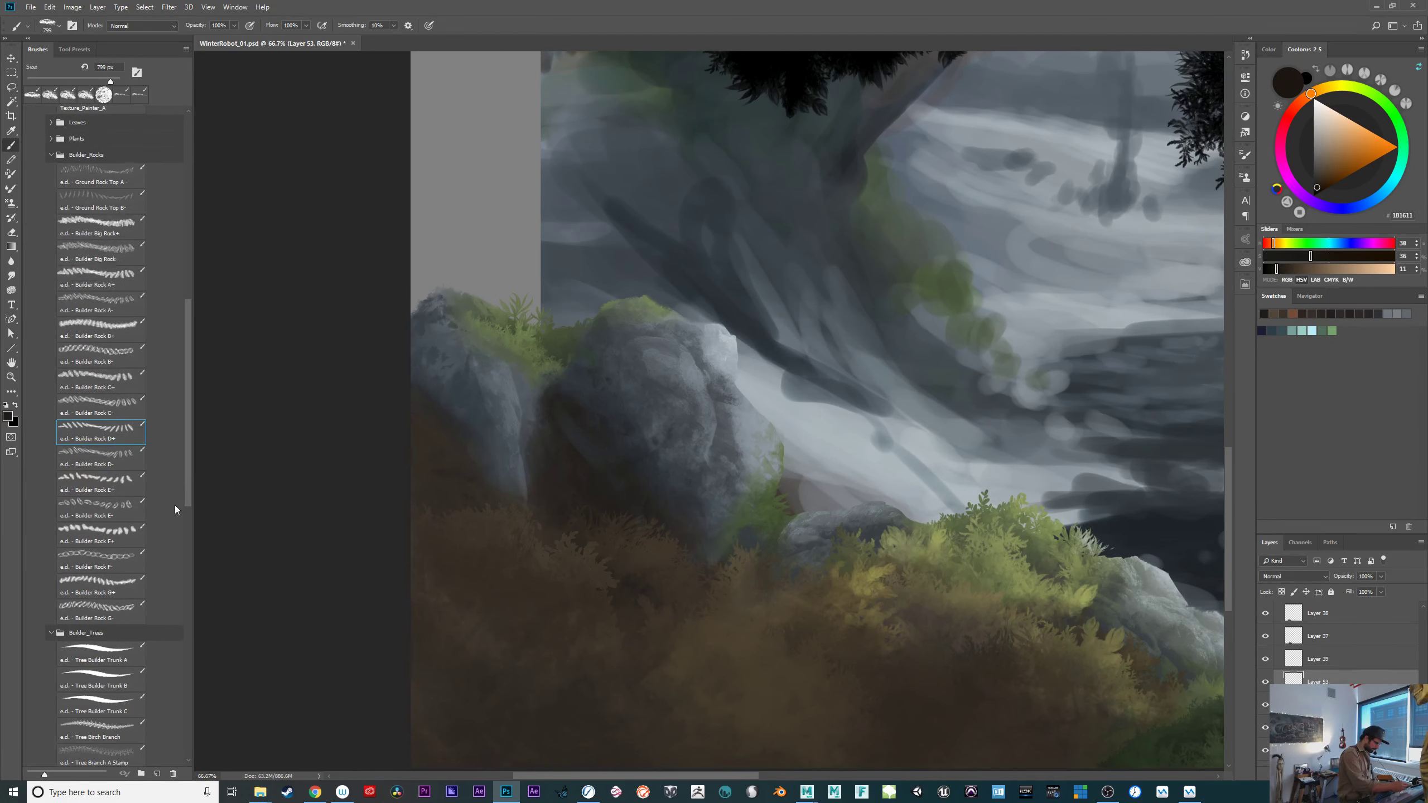
pyautogui.click(120, 593)
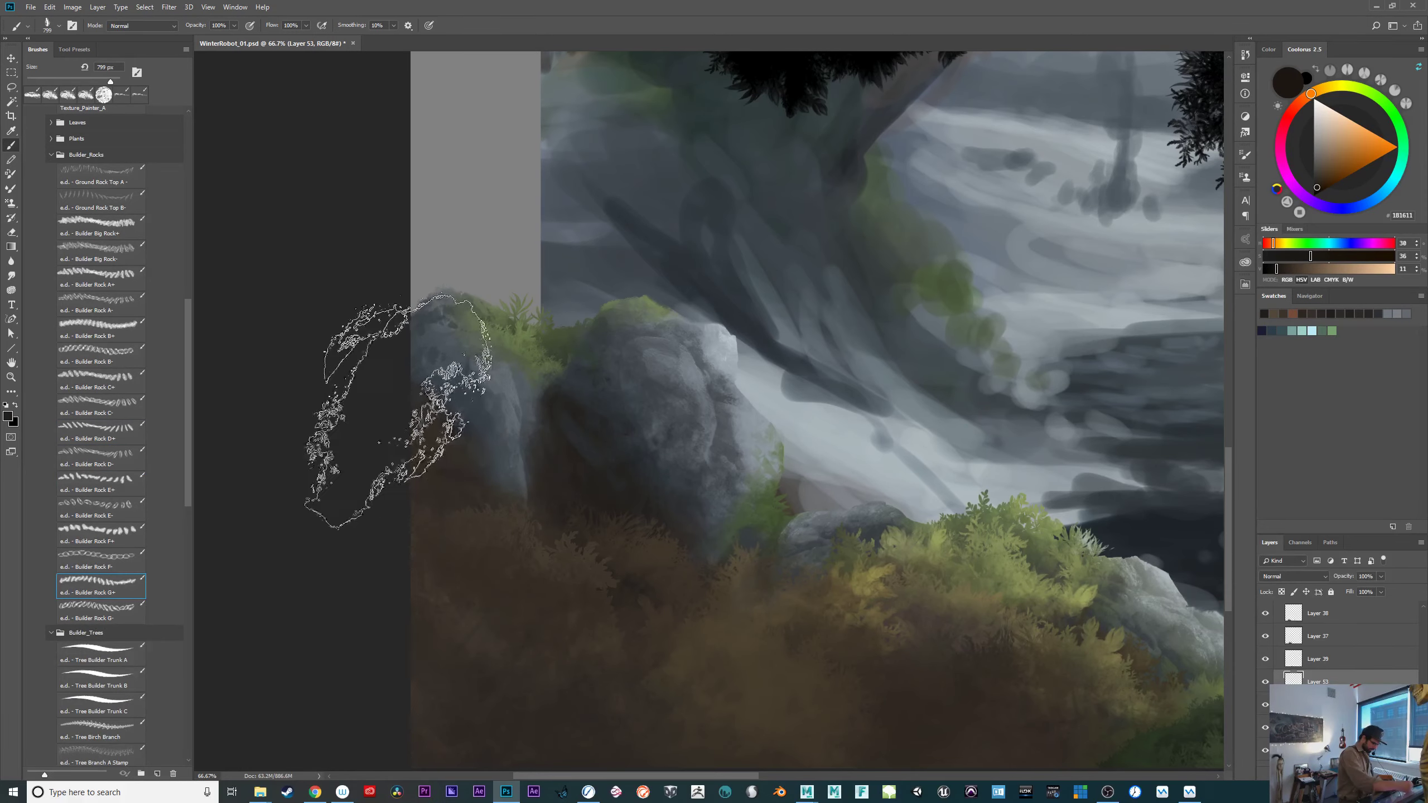
pyautogui.moveTo(398, 415); pyautogui.dragTo(406, 423)
pyautogui.hotkey('ctrl', 'z')
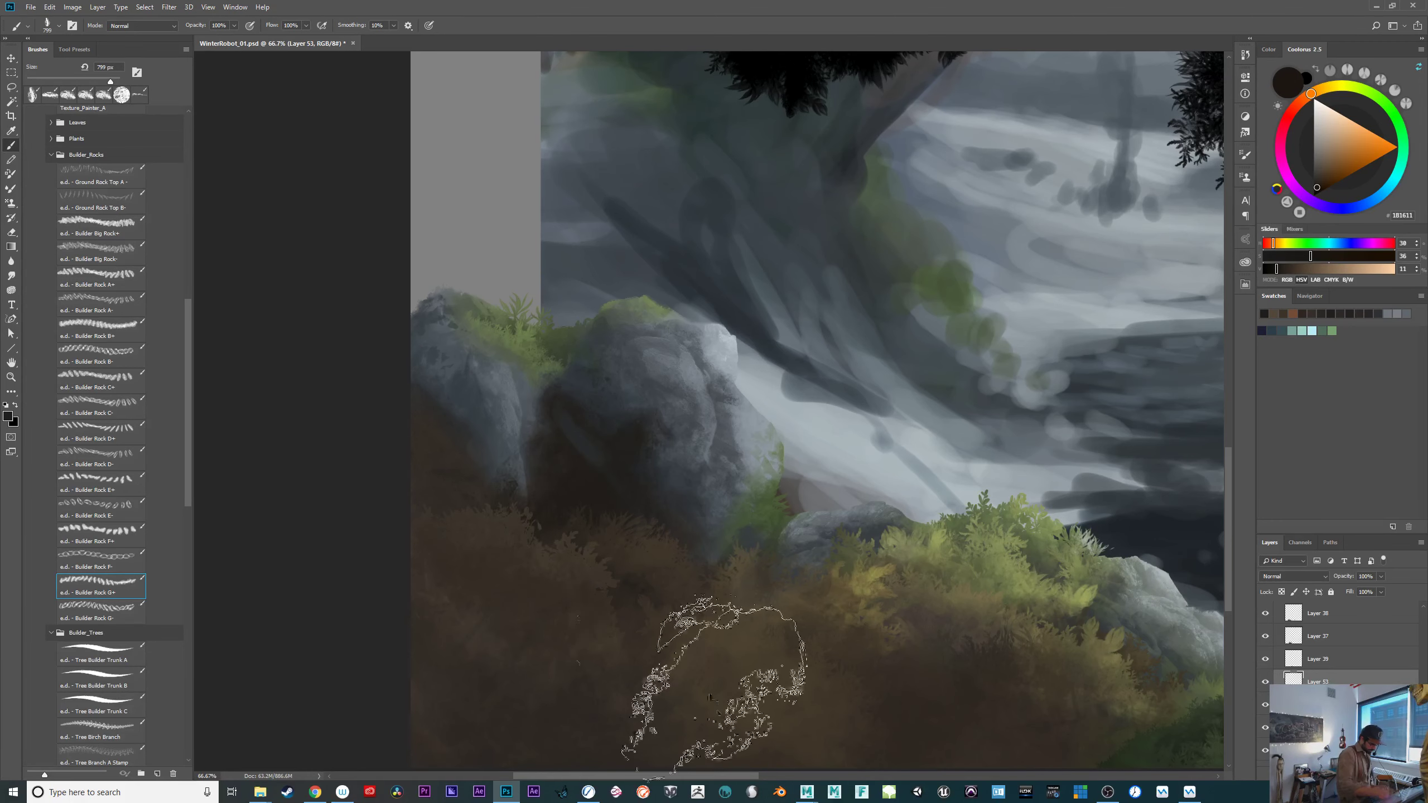
# Deepen the shaded side of the leftmost rock with Builder Rock G+ in dark brown #201B17 sampled from the large rock's base.
pyautogui.keyDown('alt'); pyautogui.click(593, 495); pyautogui.keyUp('alt')
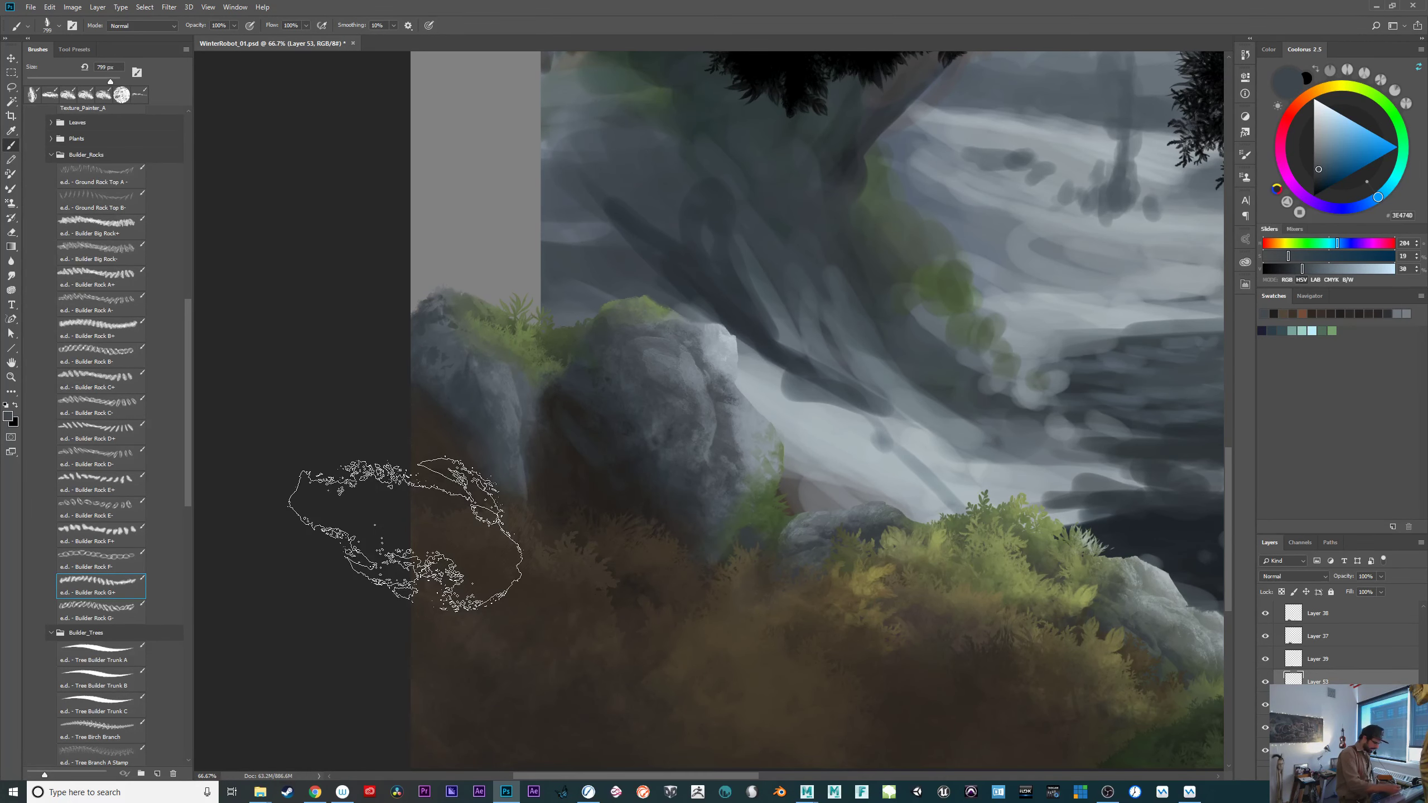
pyautogui.keyDown('alt'); pyautogui.click(606, 492); pyautogui.keyUp('alt')
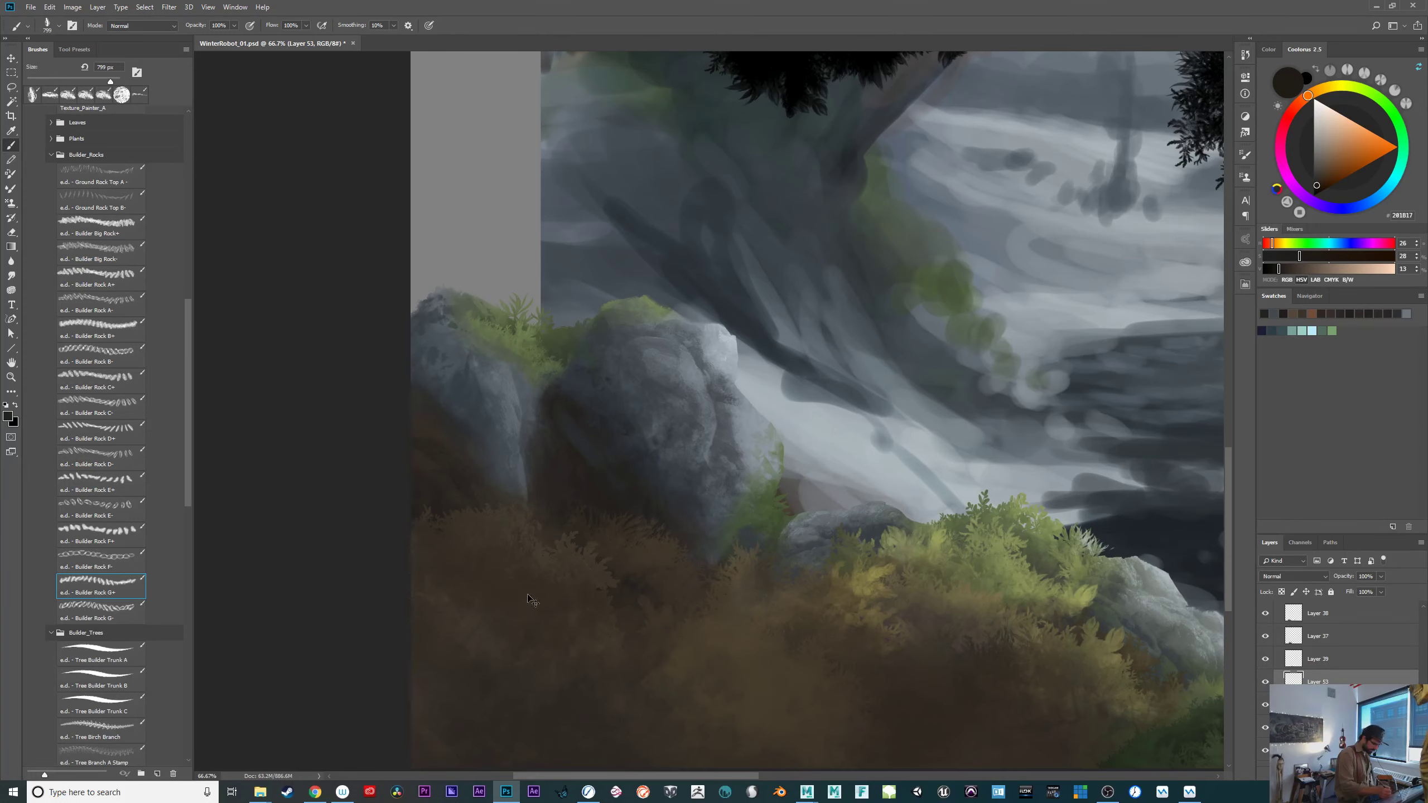
pyautogui.moveTo(406, 434); pyautogui.dragTo(430, 423)
pyautogui.hotkey('ctrl', 'z')
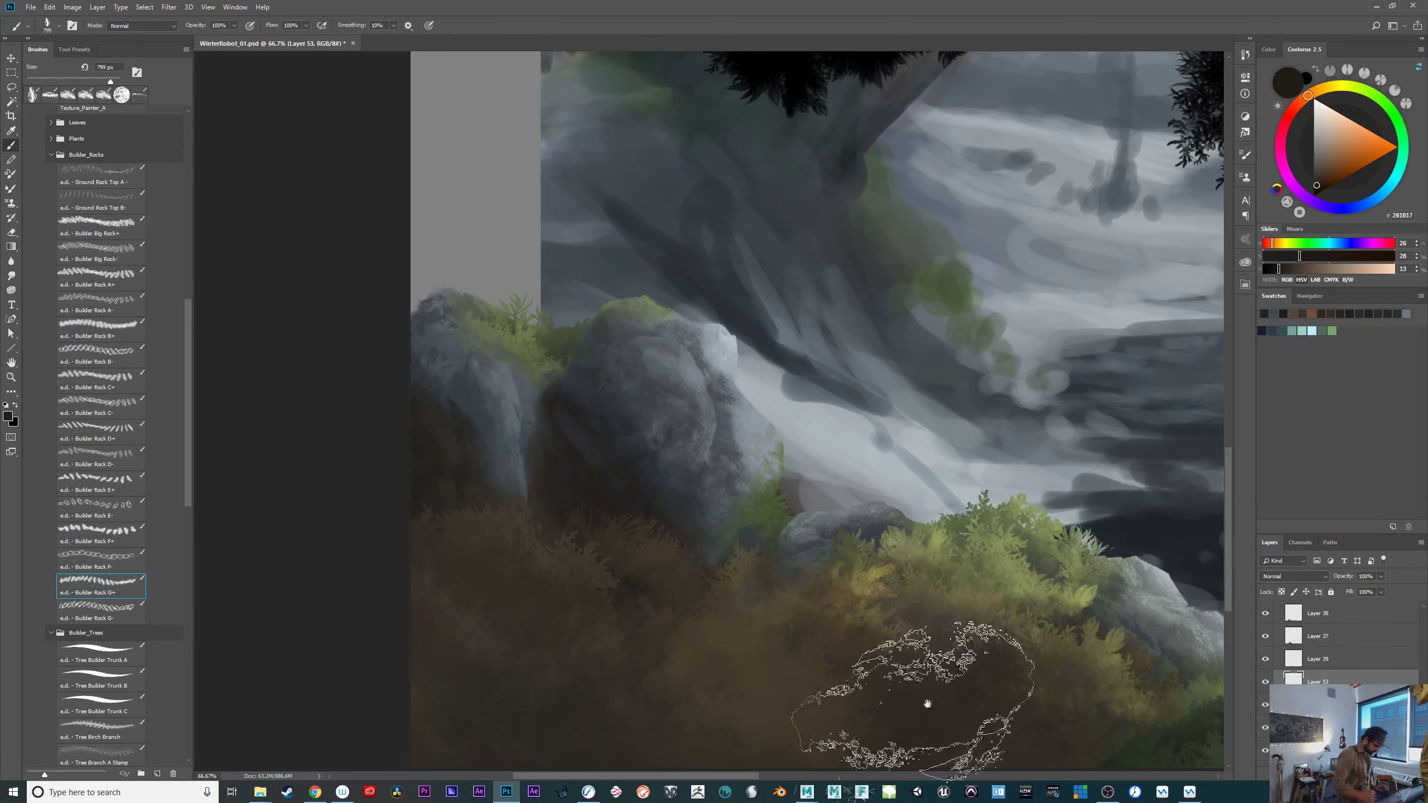
pyautogui.moveTo(1046, 673); pyautogui.dragTo(1122, 683)
pyautogui.moveTo(491, 447)
pyautogui.mouseDown()
pyautogui.moveTo(452, 438)
pyautogui.moveTo(495, 467)
pyautogui.mouseUp()
pyautogui.moveTo(1016, 645); pyautogui.dragTo(972, 654)
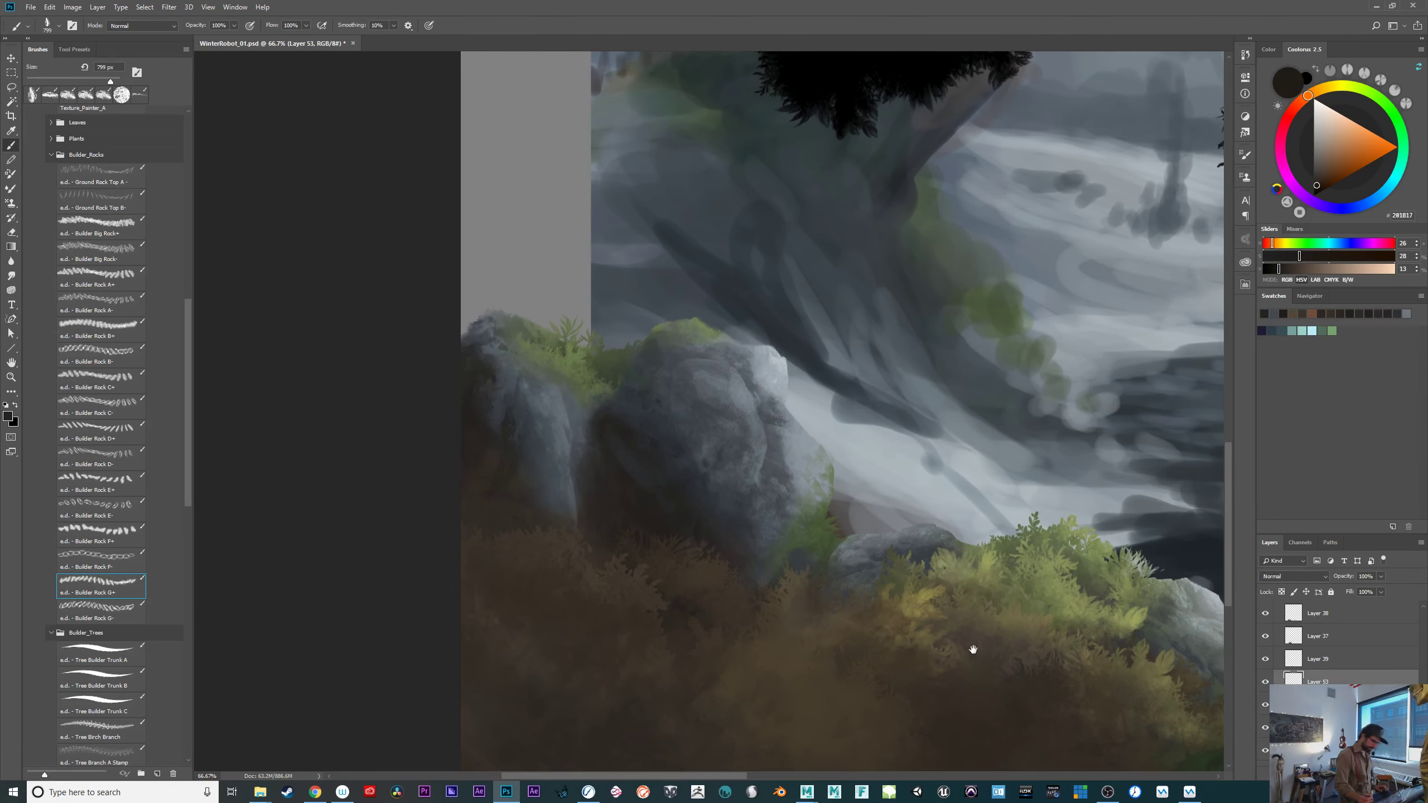
# On Layer 54, stamp a dark brown Builder Rock G+ texture into the lower middle of the brown foliage.
pyautogui.press('e')
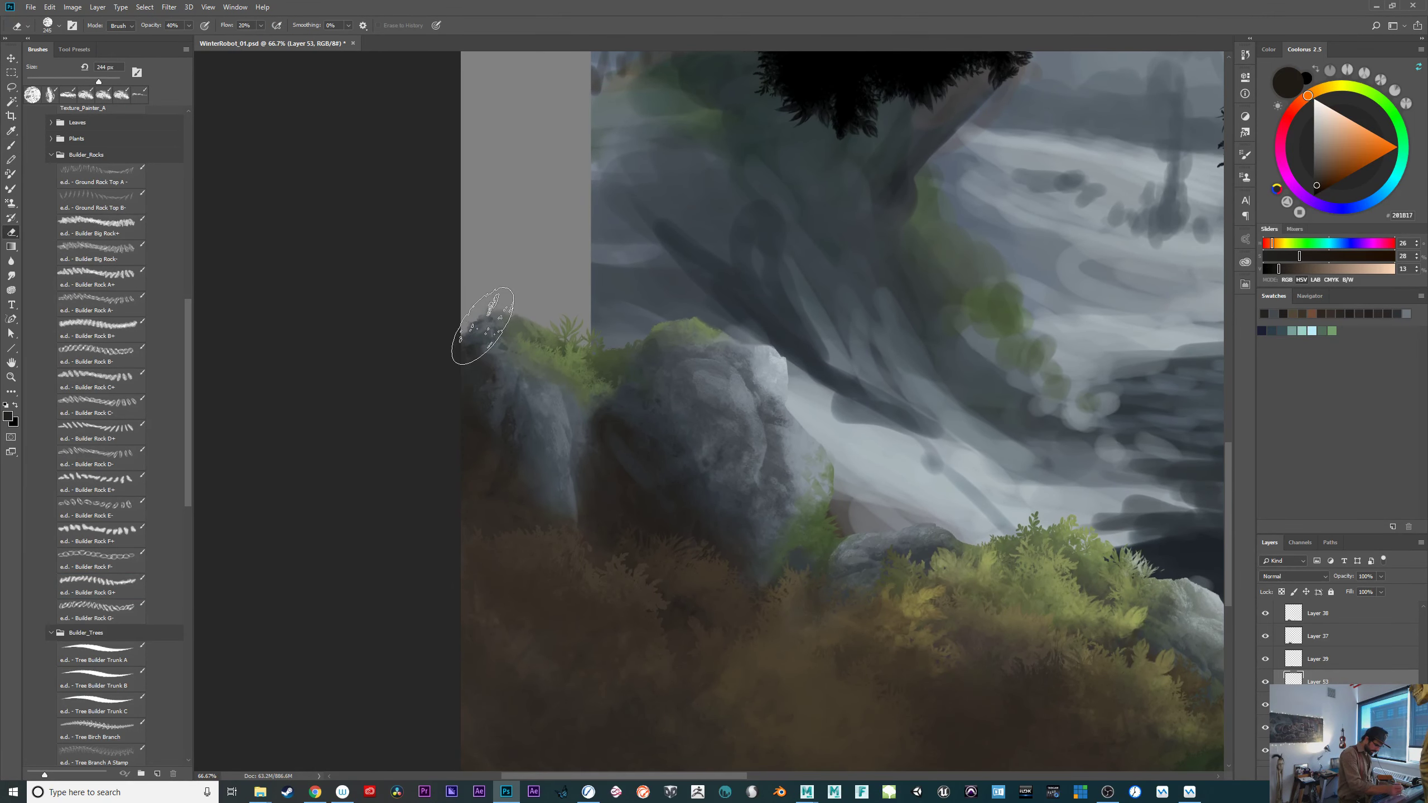
pyautogui.moveTo(1071, 689); pyautogui.dragTo(753, 625)
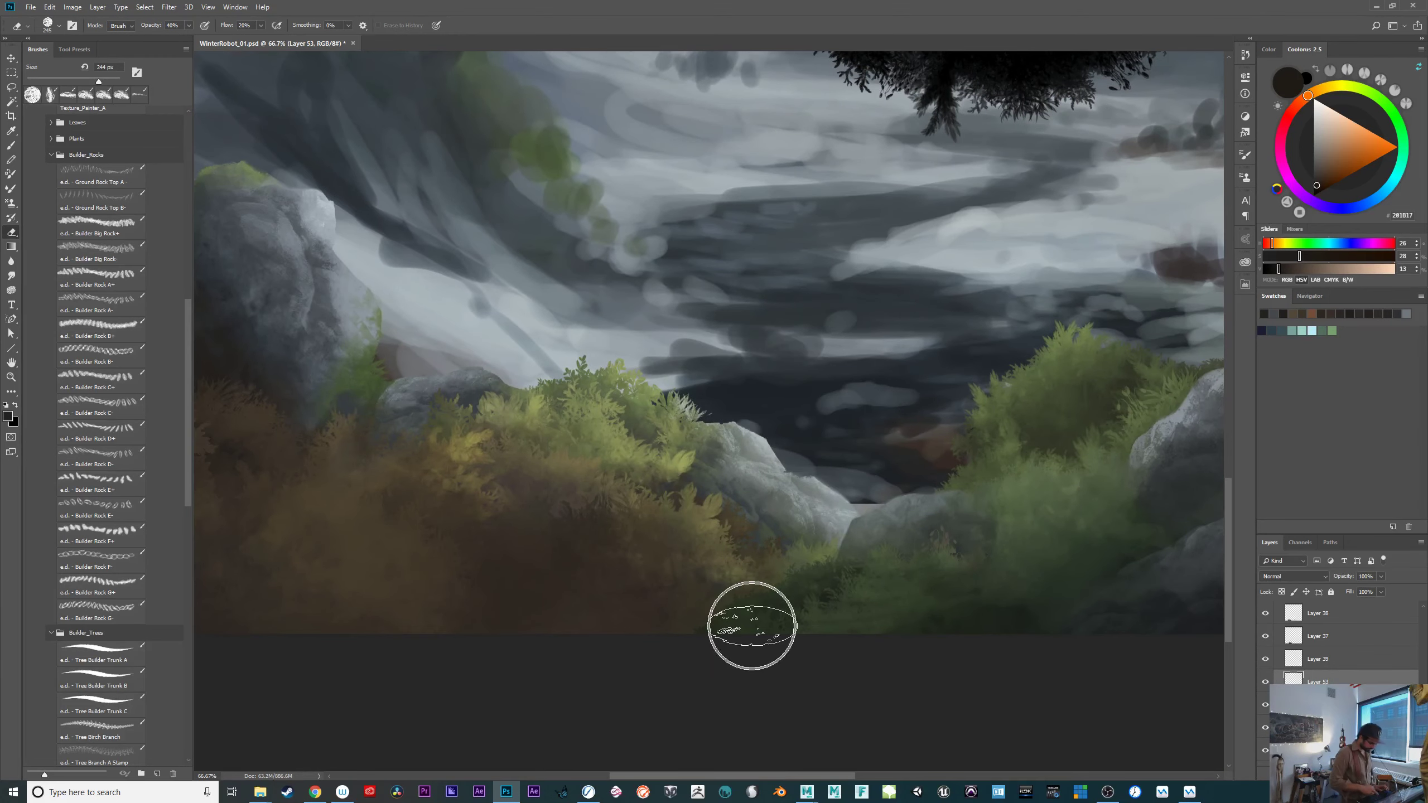
pyautogui.moveTo(779, 534); pyautogui.dragTo(883, 520)
pyautogui.press('b')
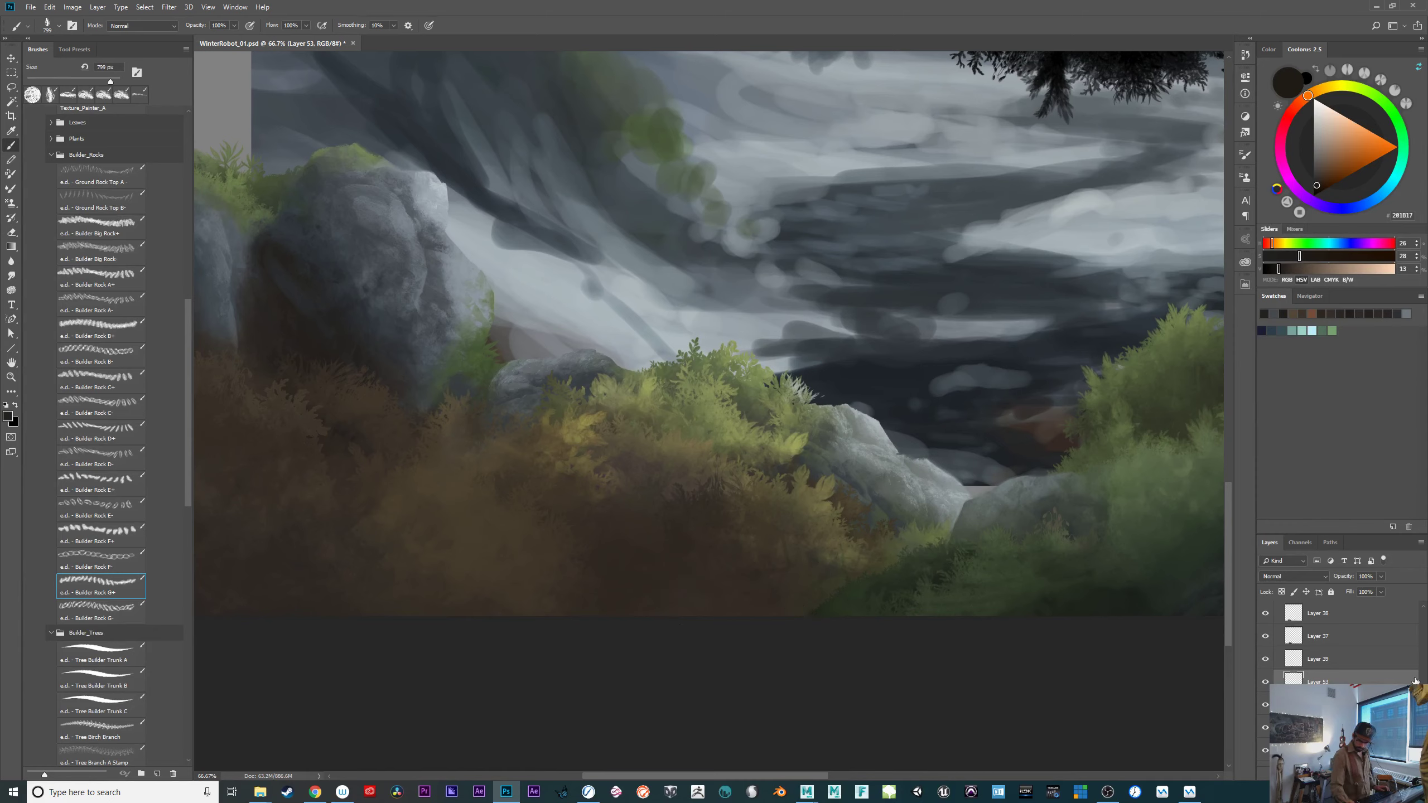
pyautogui.moveTo(1424, 697); pyautogui.dragTo(1359, 667)
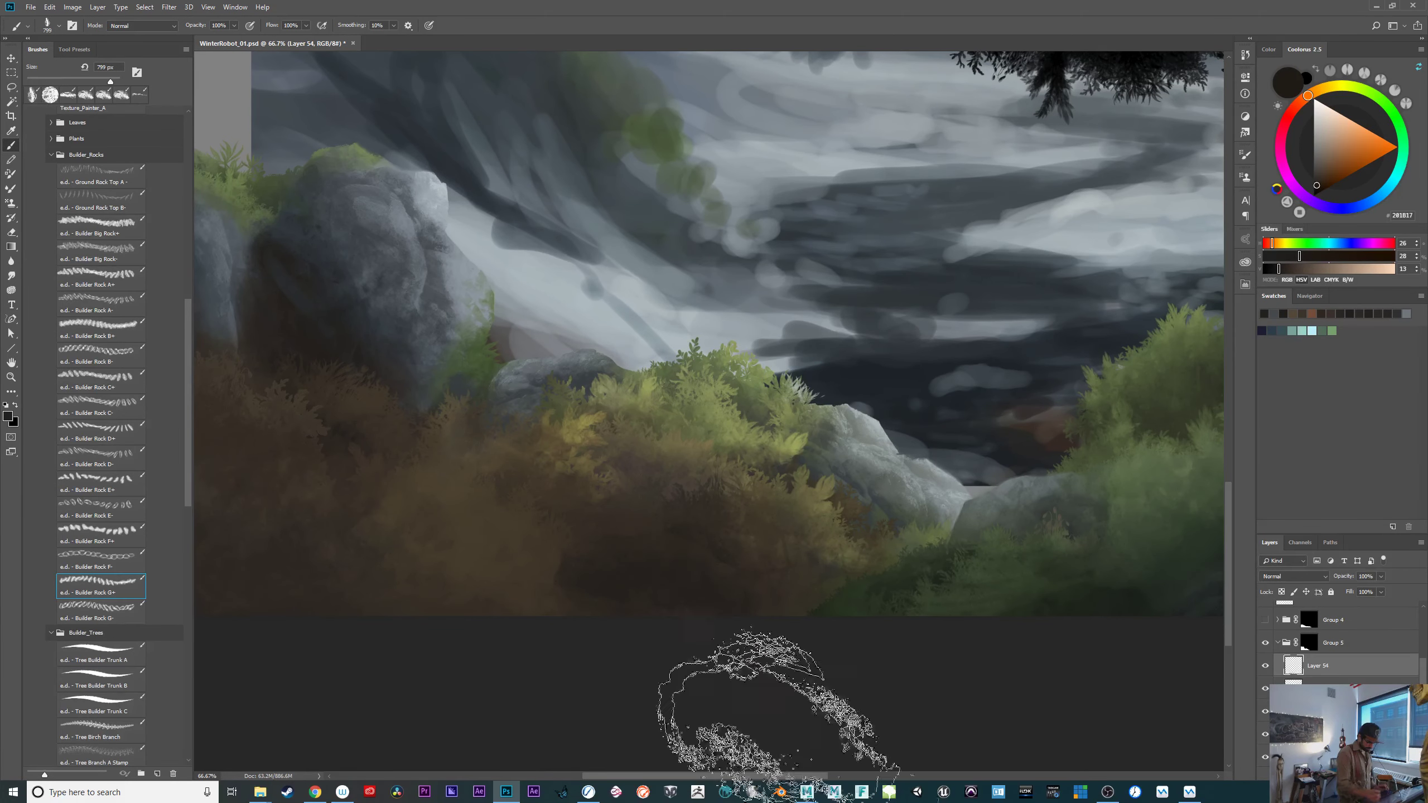
pyautogui.click(646, 585)
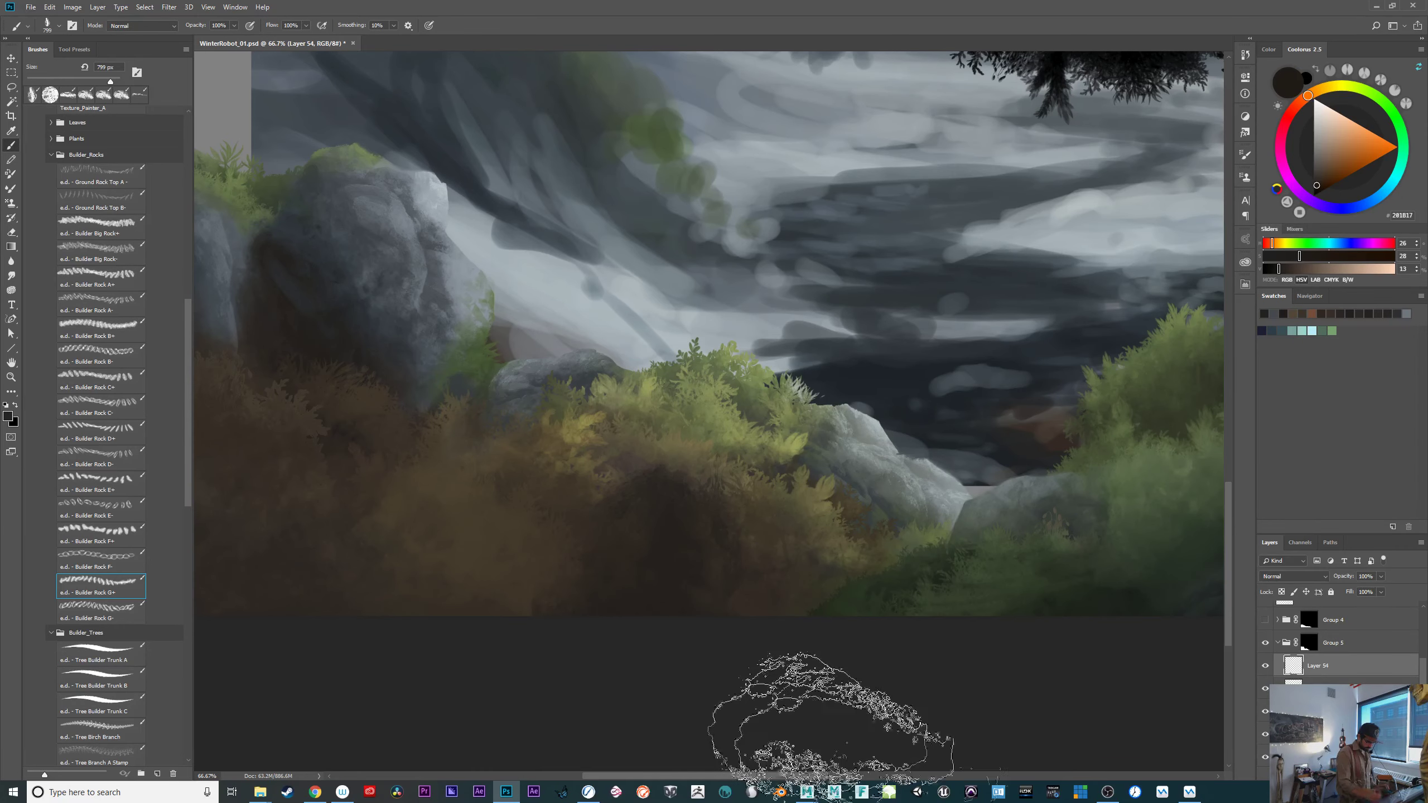
# Try Builder Rock F- and Builder Rock F+ stamps in sampled olive #5A5338 over the brown foliage, undoing each one.
pyautogui.click(115, 563)
pyautogui.keyDown('alt'); pyautogui.click(727, 504); pyautogui.keyUp('alt')
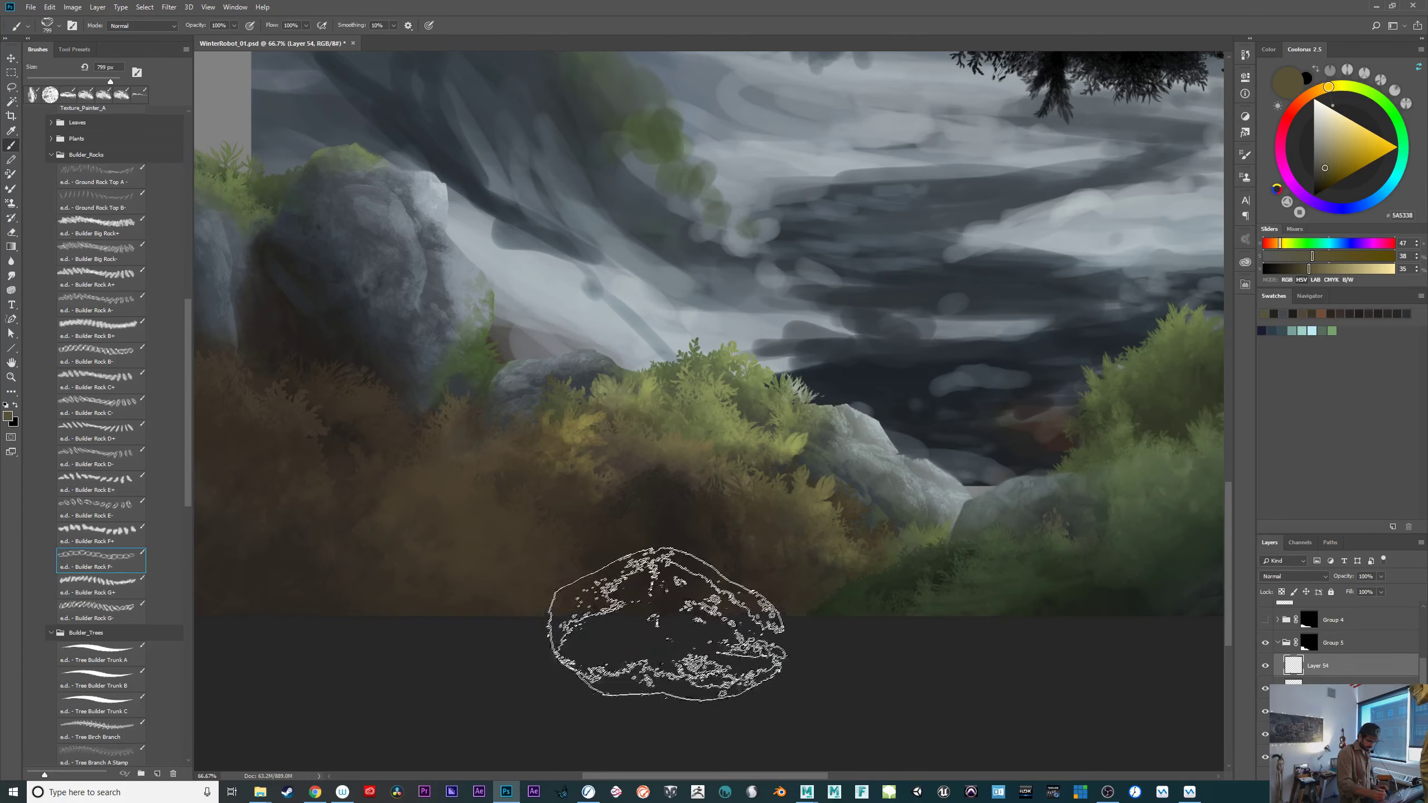
pyautogui.click(669, 608)
pyautogui.moveTo(912, 704); pyautogui.dragTo(1008, 722)
pyautogui.hotkey('ctrl', 'z')
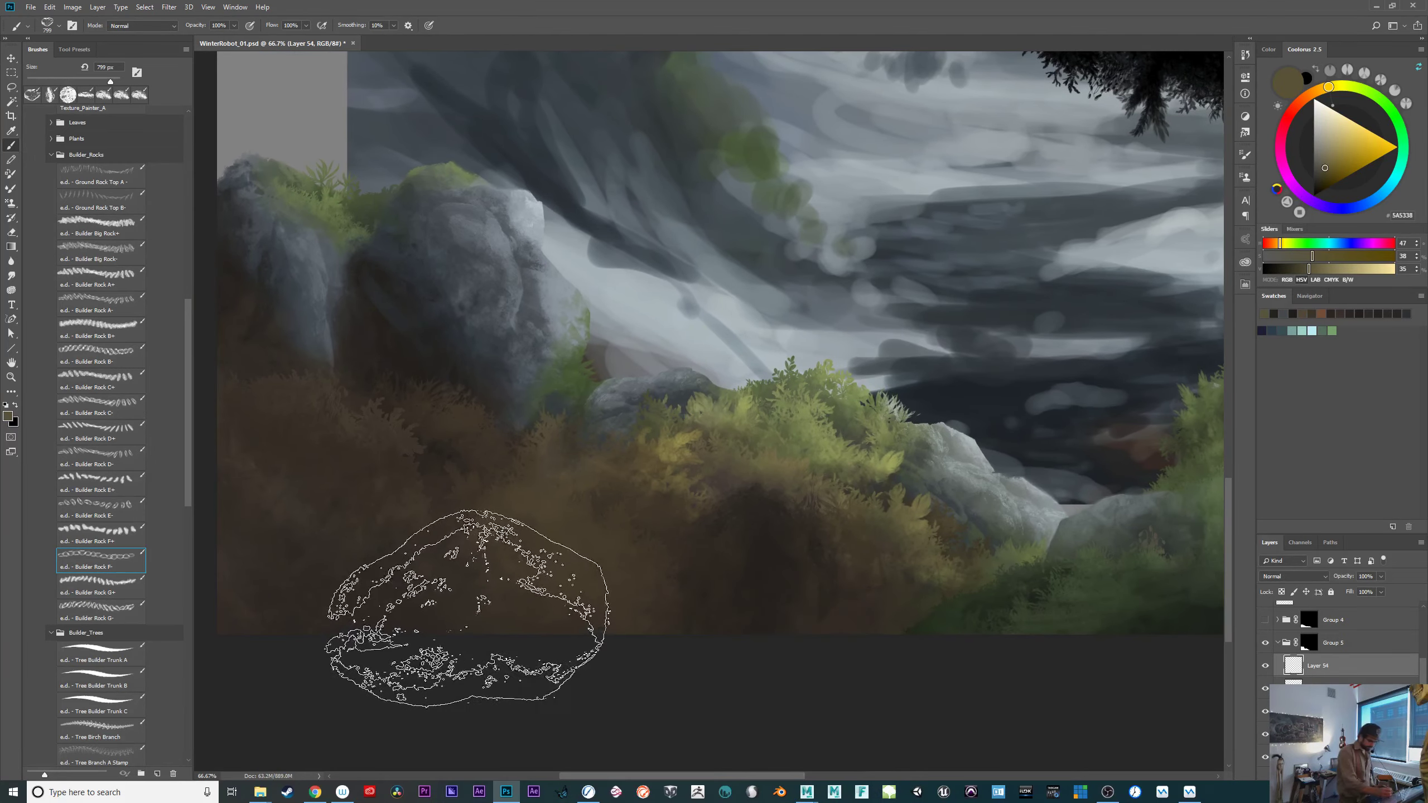
pyautogui.click(468, 615)
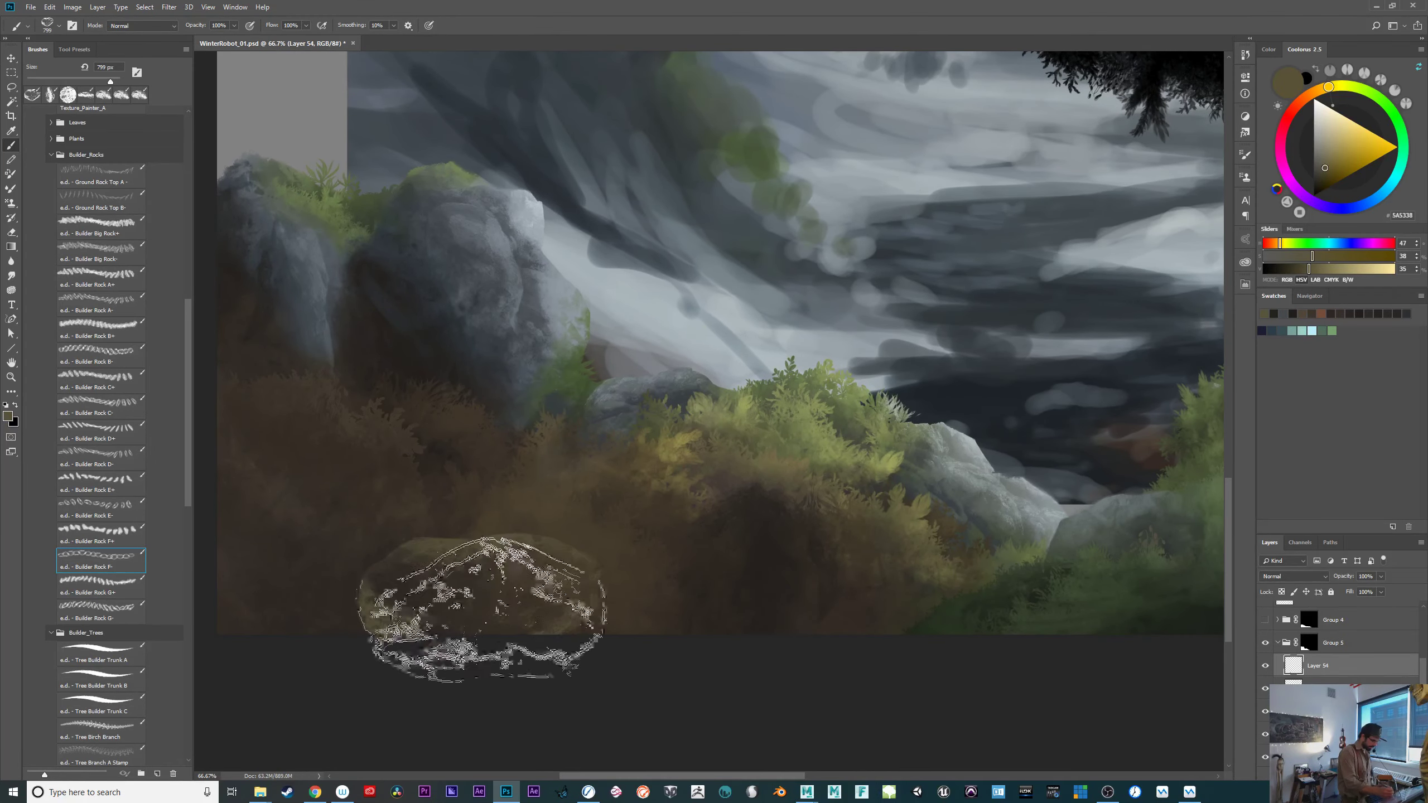
pyautogui.hotkey('ctrl', 'z')
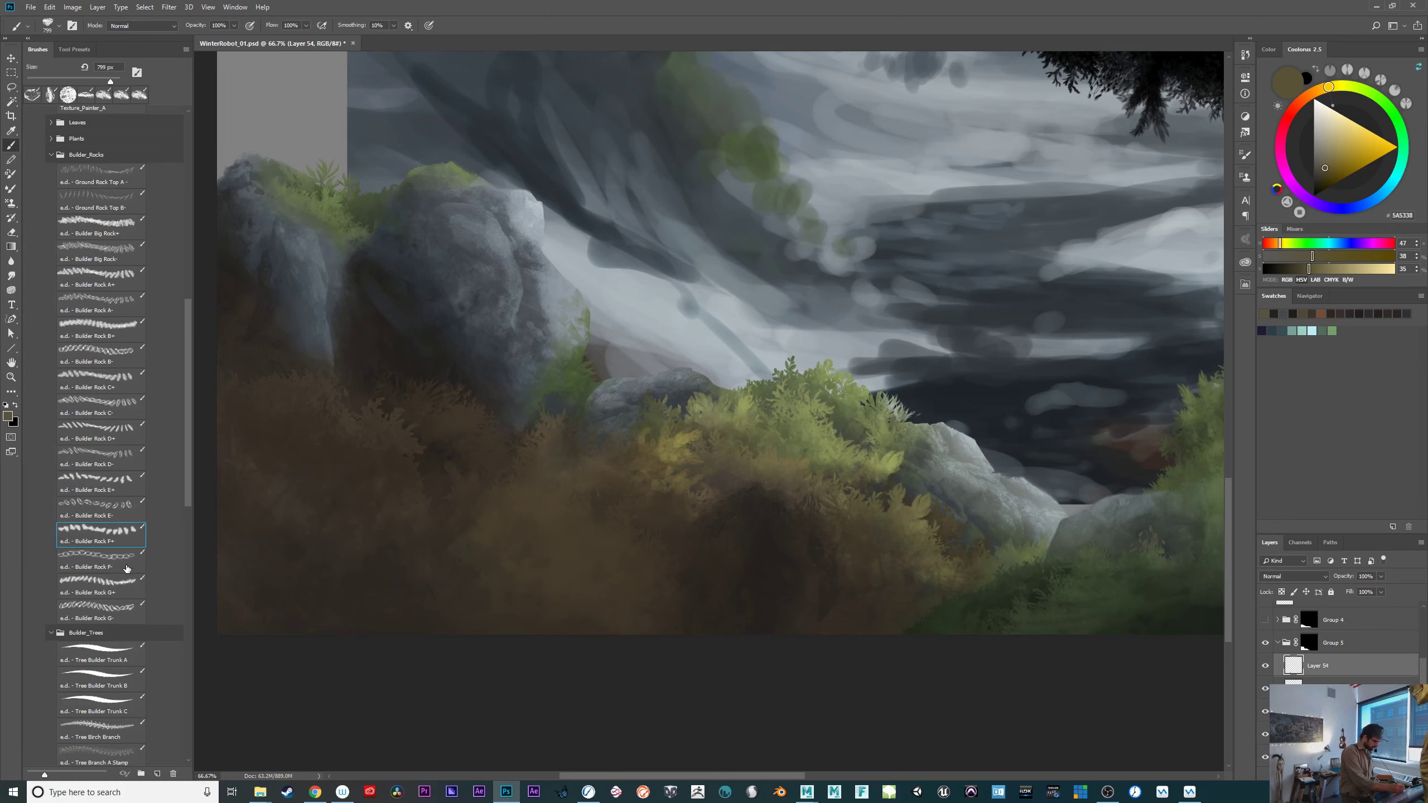
pyautogui.click(490, 611)
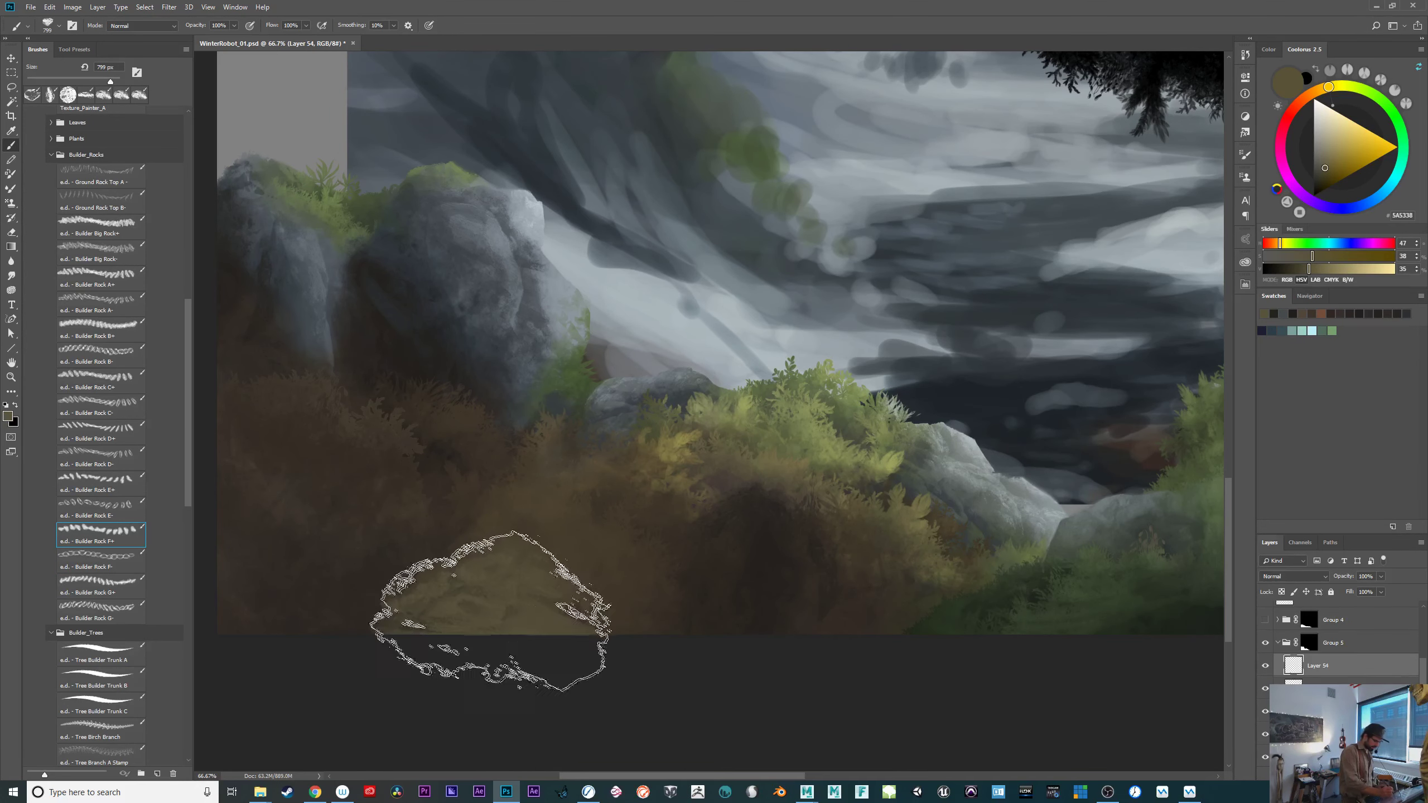
pyautogui.hotkey('ctrl', 'z')
# Sample dark brown #241E19 from the foliage and soften the dark stamped patch on Layer 54 with a 382 px Eraser.
pyautogui.keyDown('alt'); pyautogui.click(772, 583); pyautogui.keyUp('alt')
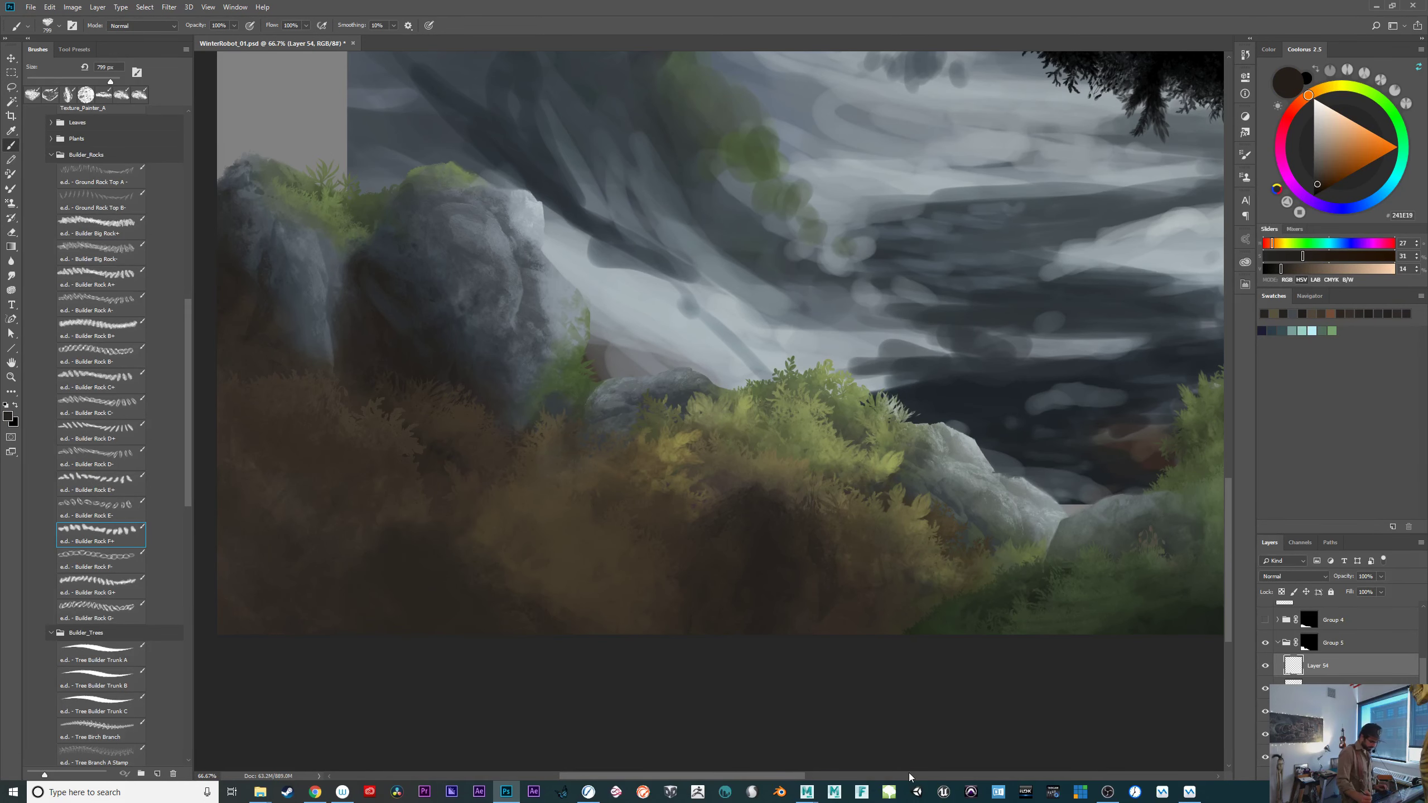
pyautogui.moveTo(889, 634); pyautogui.dragTo(763, 649)
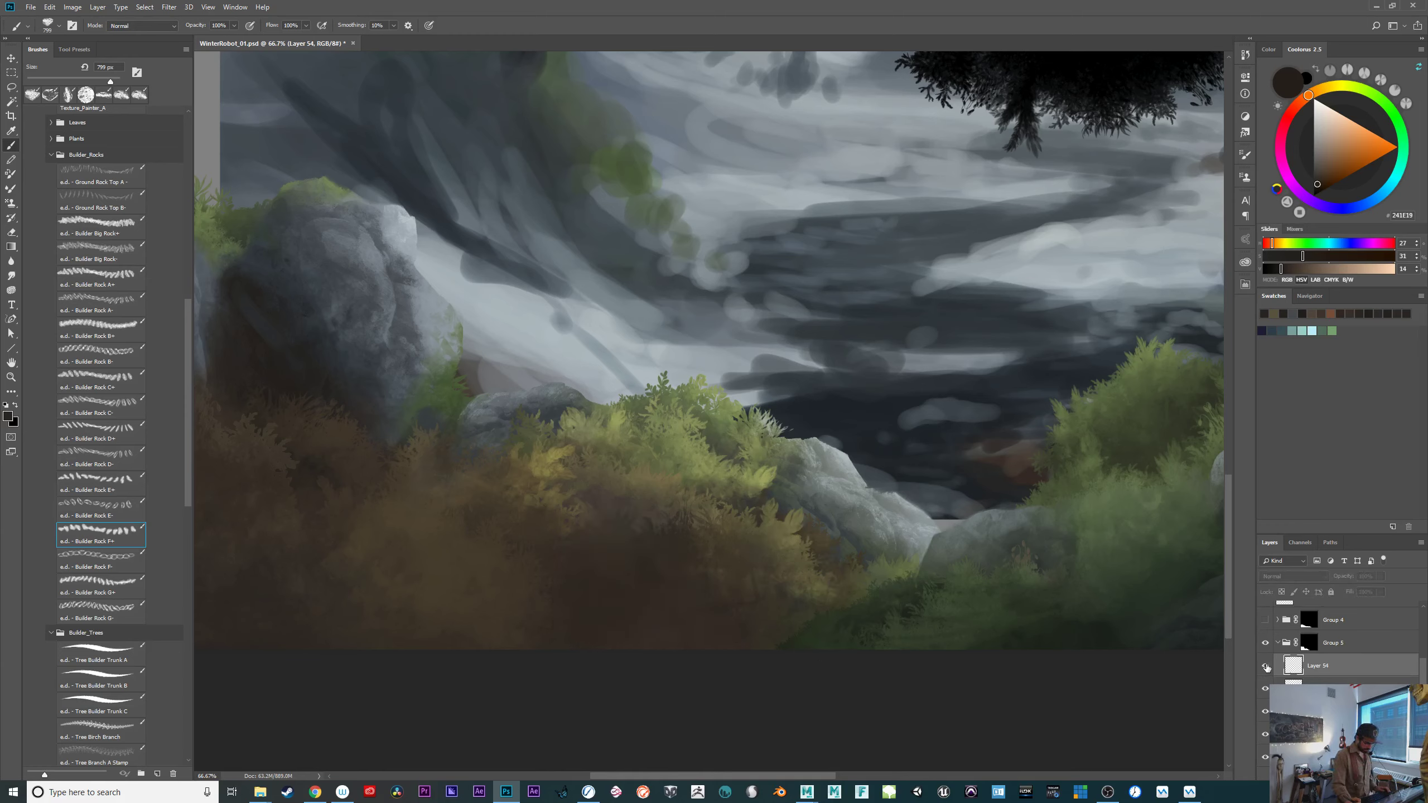
pyautogui.press('e')
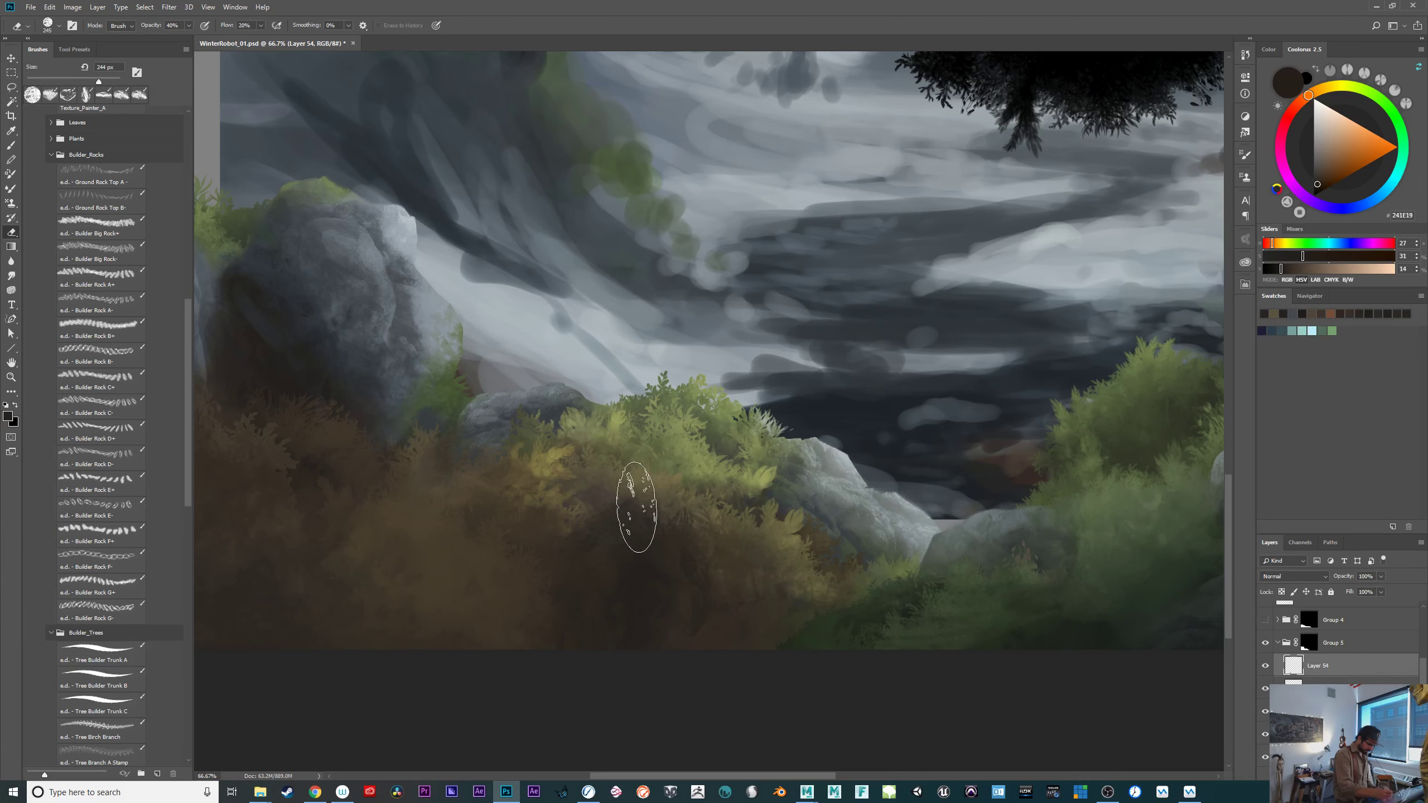
pyautogui.moveTo(637, 508); pyautogui.dragTo(674, 507)
pyautogui.moveTo(631, 504)
pyautogui.mouseDown()
pyautogui.moveTo(599, 511)
pyautogui.moveTo(705, 564)
pyautogui.moveTo(657, 567)
pyautogui.moveTo(668, 599)
pyautogui.moveTo(635, 632)
pyautogui.moveTo(686, 614)
pyautogui.moveTo(692, 594)
pyautogui.moveTo(628, 587)
pyautogui.mouseUp()
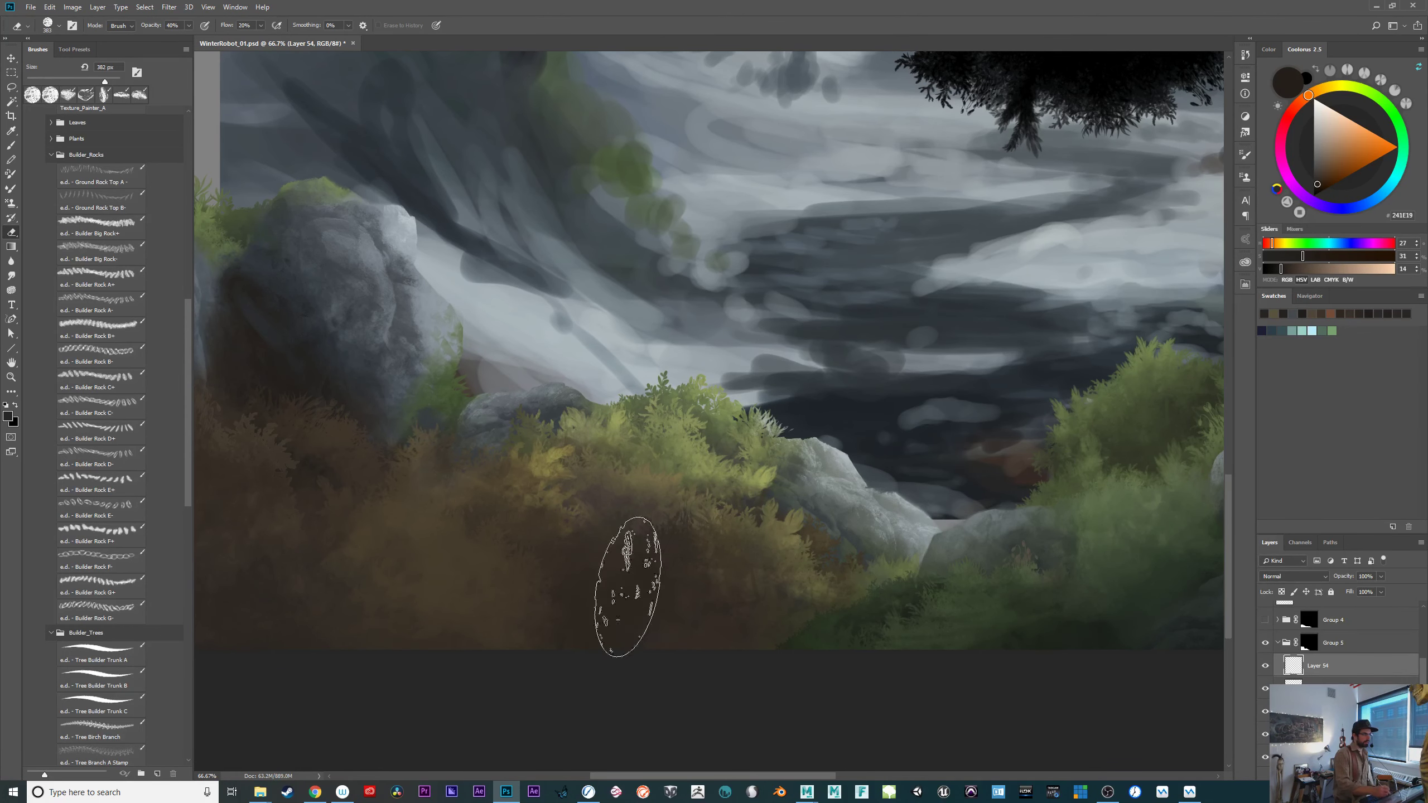
# Review the whole painting, hiding and showing the layer directly beneath Layer 54 to compare its effect.
pyautogui.hotkey('ctrl', '-')
pyautogui.hotkey('ctrl', '-')
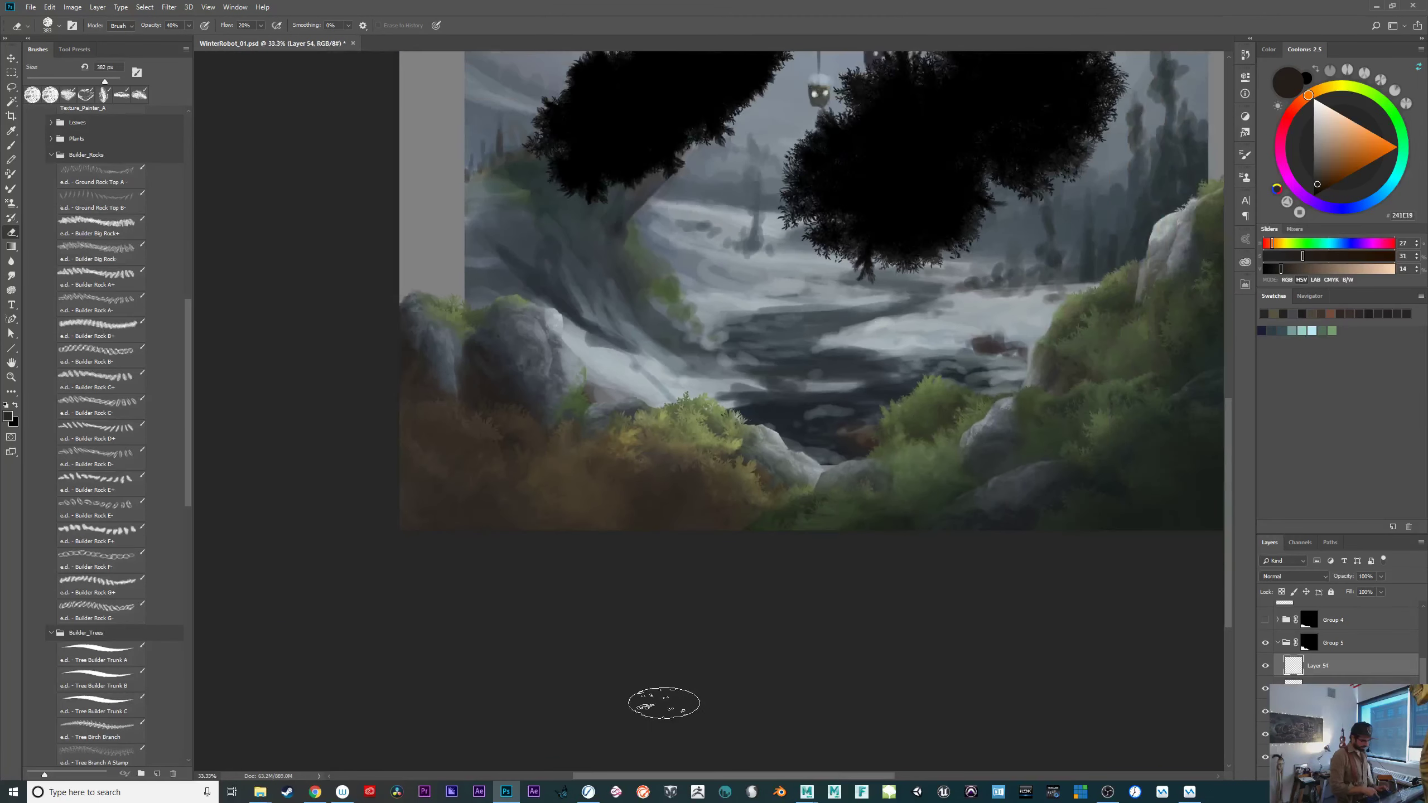
pyautogui.moveTo(1007, 579)
pyautogui.mouseDown()
pyautogui.moveTo(953, 648)
pyautogui.moveTo(972, 648)
pyautogui.mouseUp()
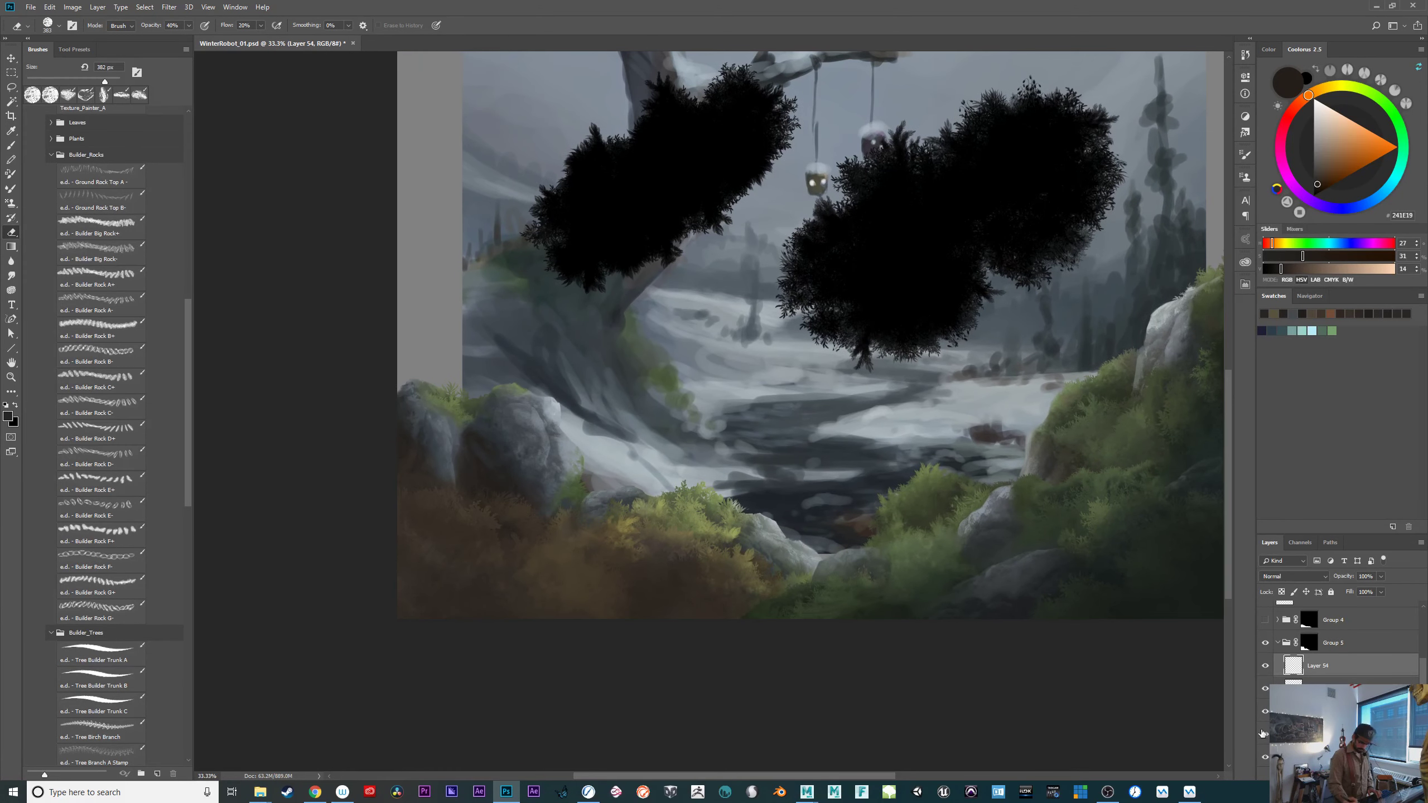
pyautogui.click(1266, 690)
pyautogui.click(1265, 690)
# On Layer 53, try Texture_Painter_A strokes in sampled blue-grey #3A4248 over the foreground rocks and nearby foliage, undoing each one.
pyautogui.moveTo(1421, 671); pyautogui.dragTo(1421, 709)
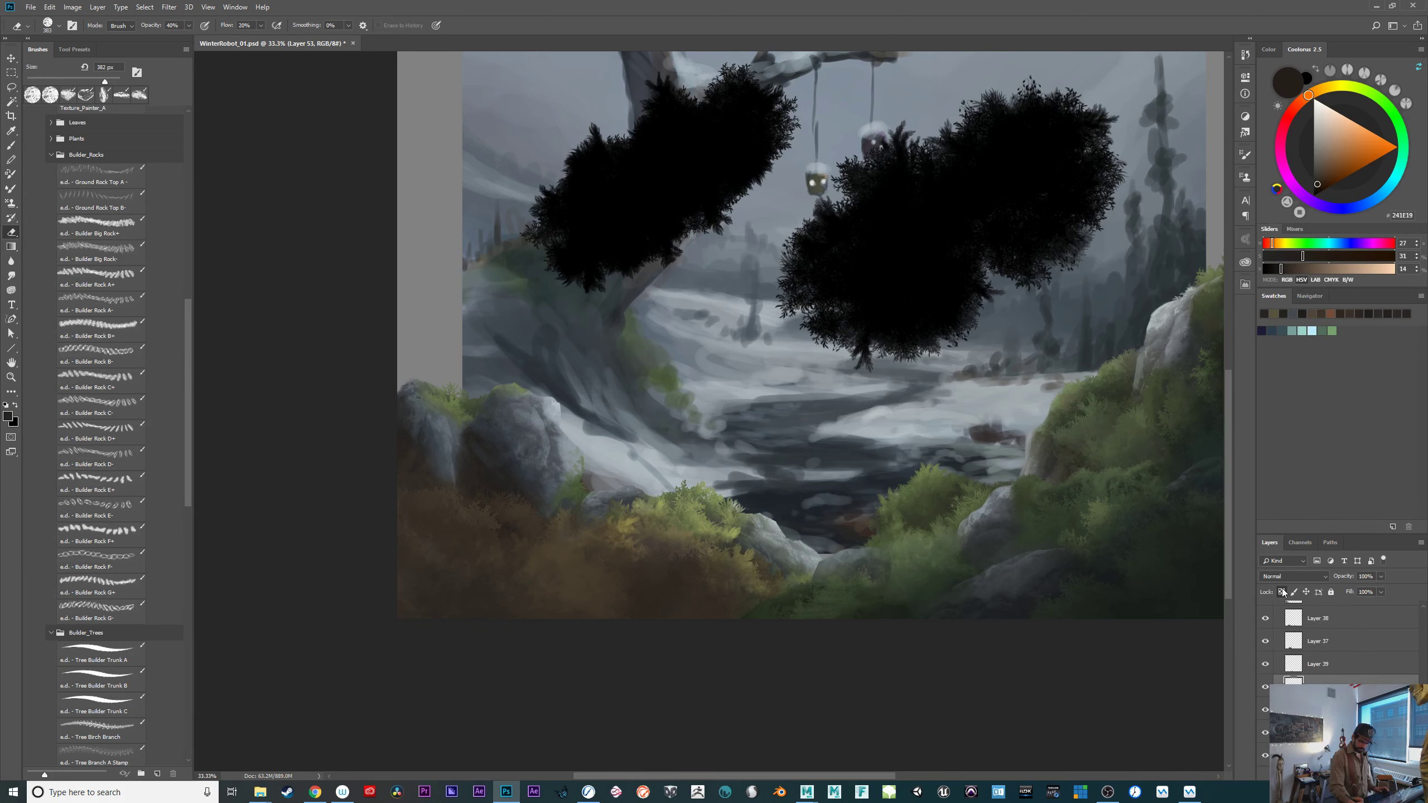
pyautogui.hotkey('ctrl', '+')
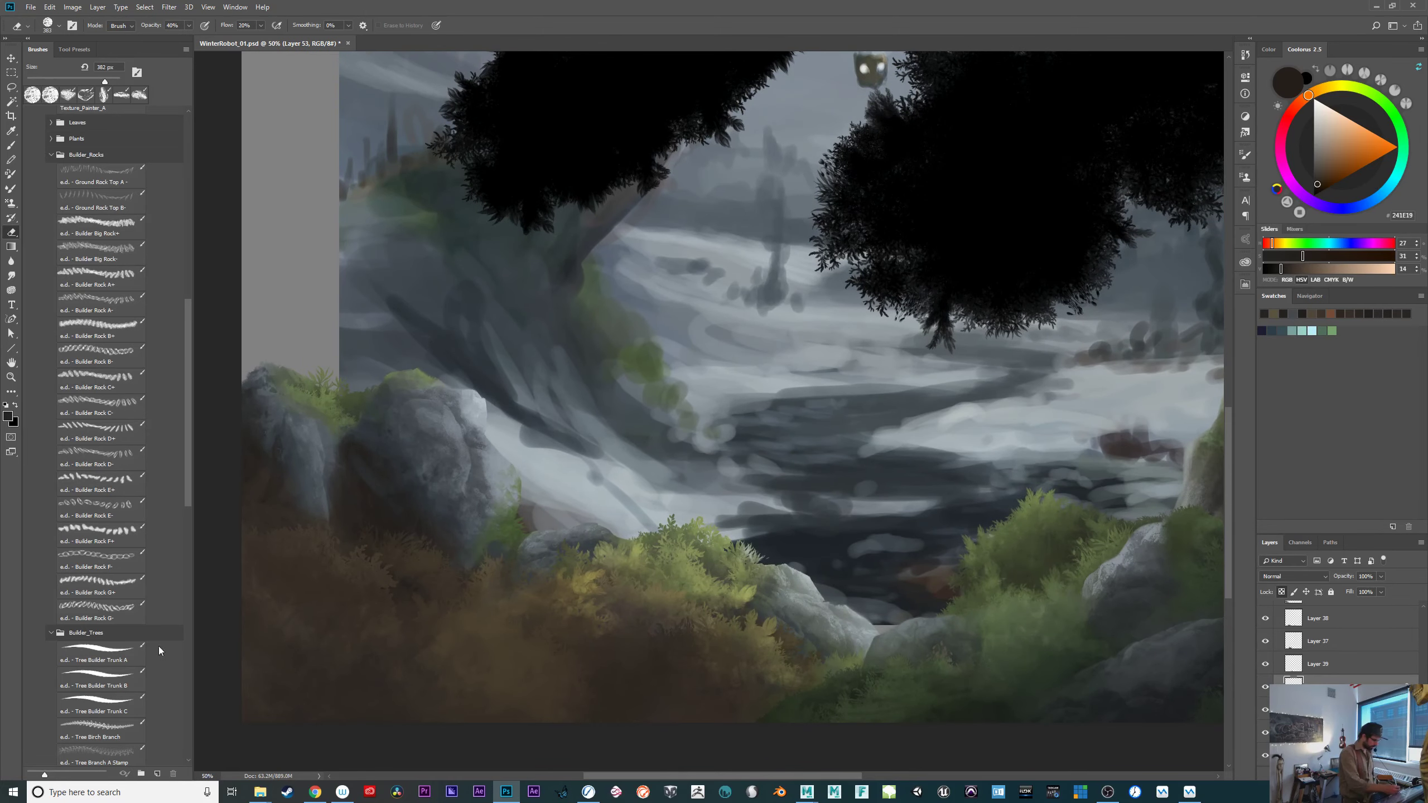
pyautogui.moveTo(189, 392); pyautogui.dragTo(190, 330)
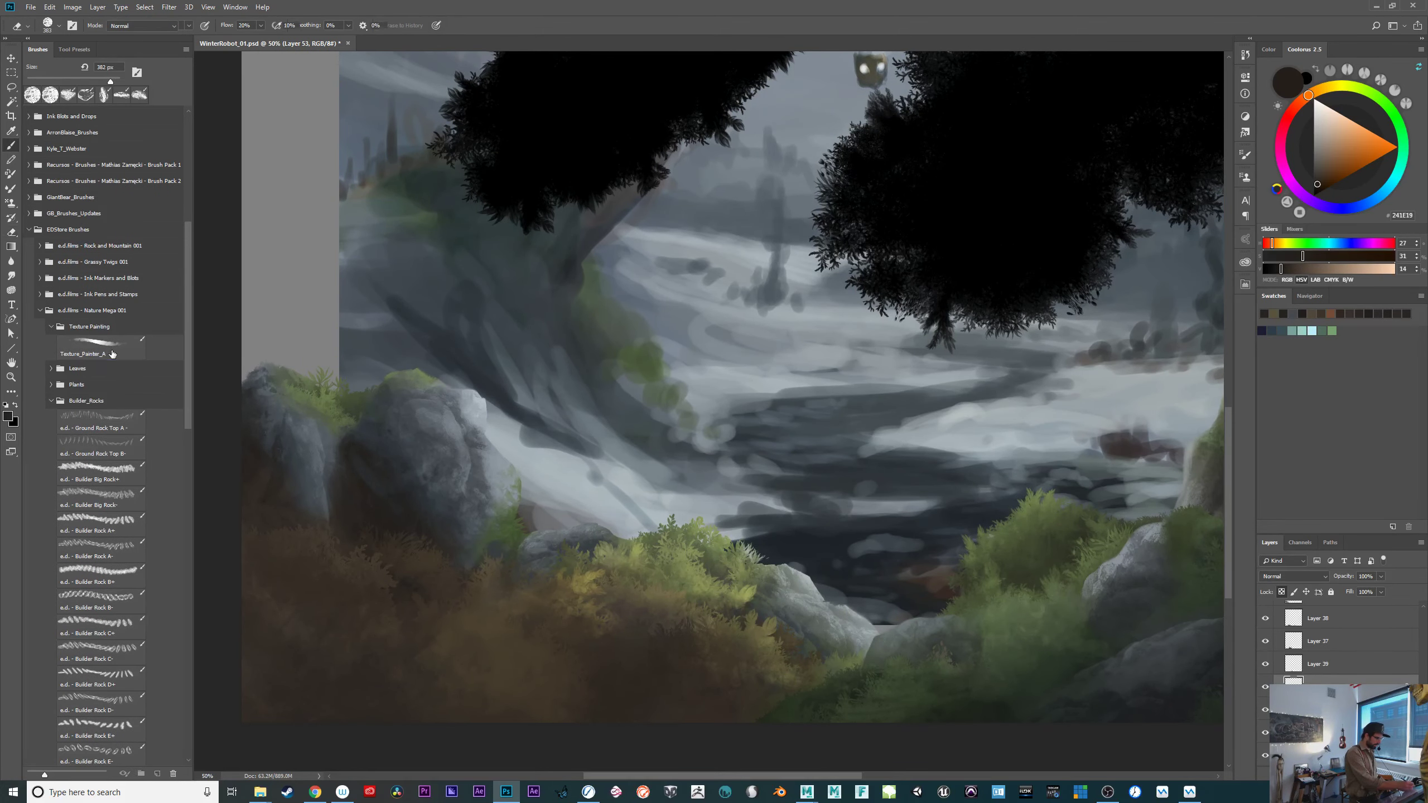
pyautogui.click(113, 354)
pyautogui.keyDown('alt'); pyautogui.click(430, 481); pyautogui.keyUp('alt')
pyautogui.moveTo(350, 477); pyautogui.dragTo(428, 509)
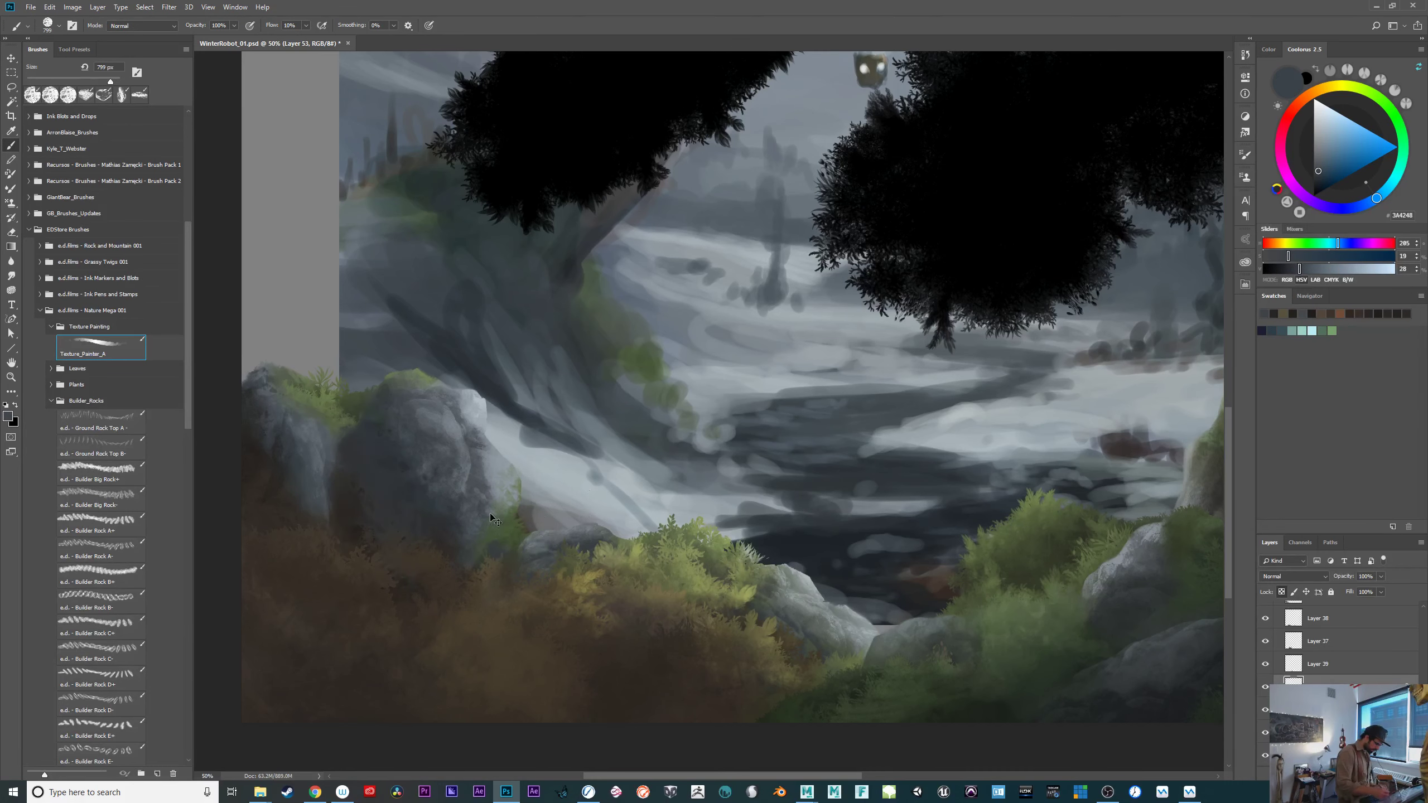
pyautogui.hotkey('ctrl', 'z')
pyautogui.moveTo(625, 568); pyautogui.dragTo(597, 667)
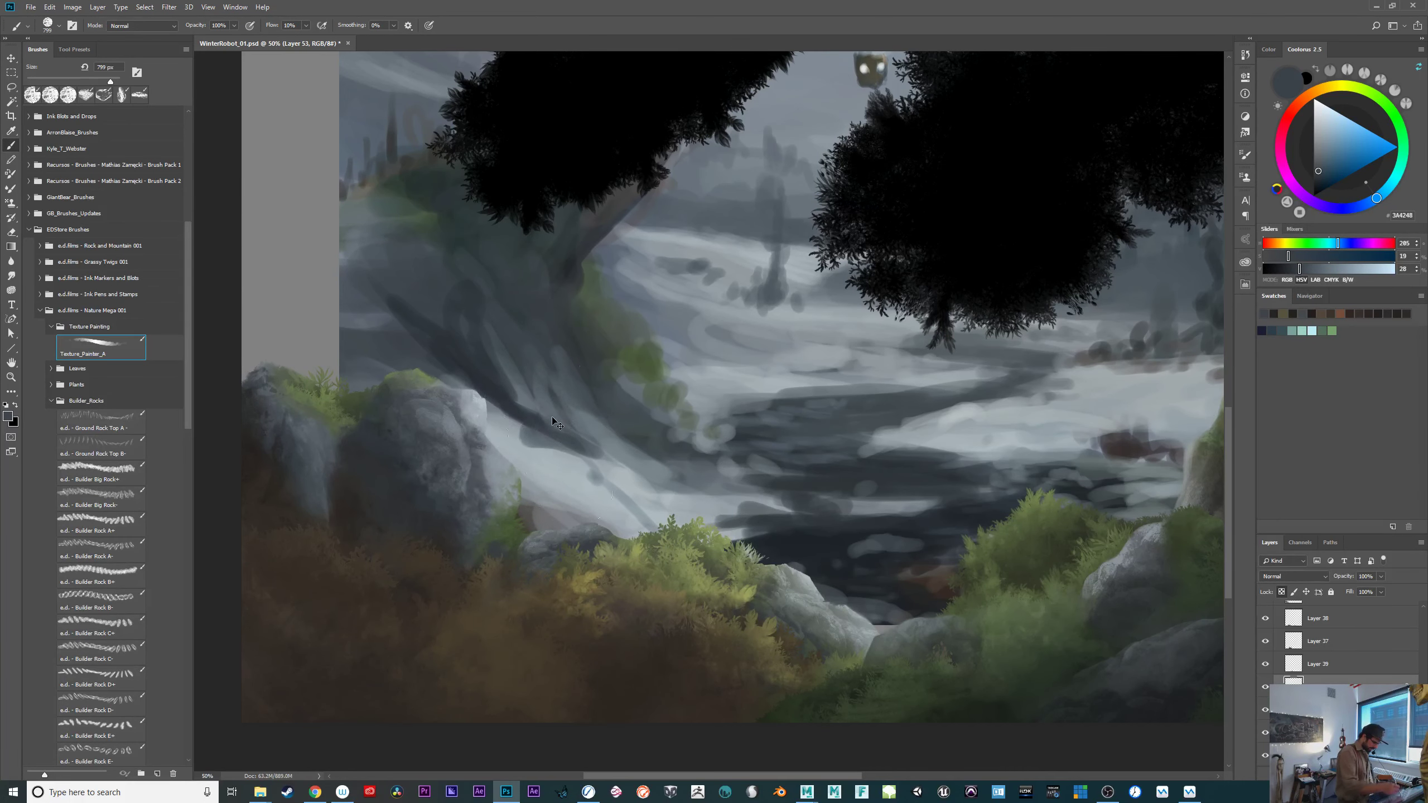
pyautogui.hotkey('ctrl', 'z')
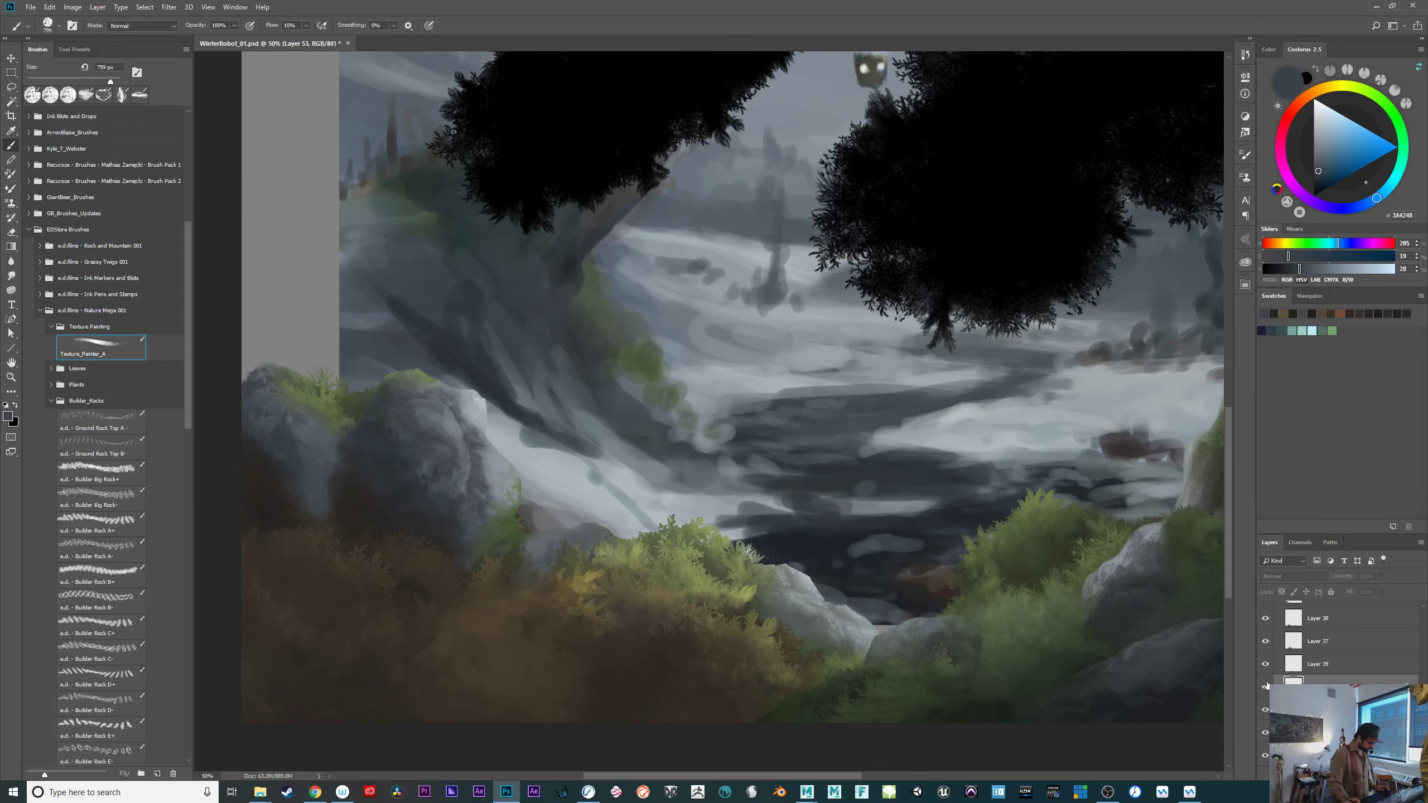
# On Layer 53, desaturate the lower part of the large left rock with a 412 px Sponge and soften its base with a 398 px Eraser.
pyautogui.click(1265, 689)
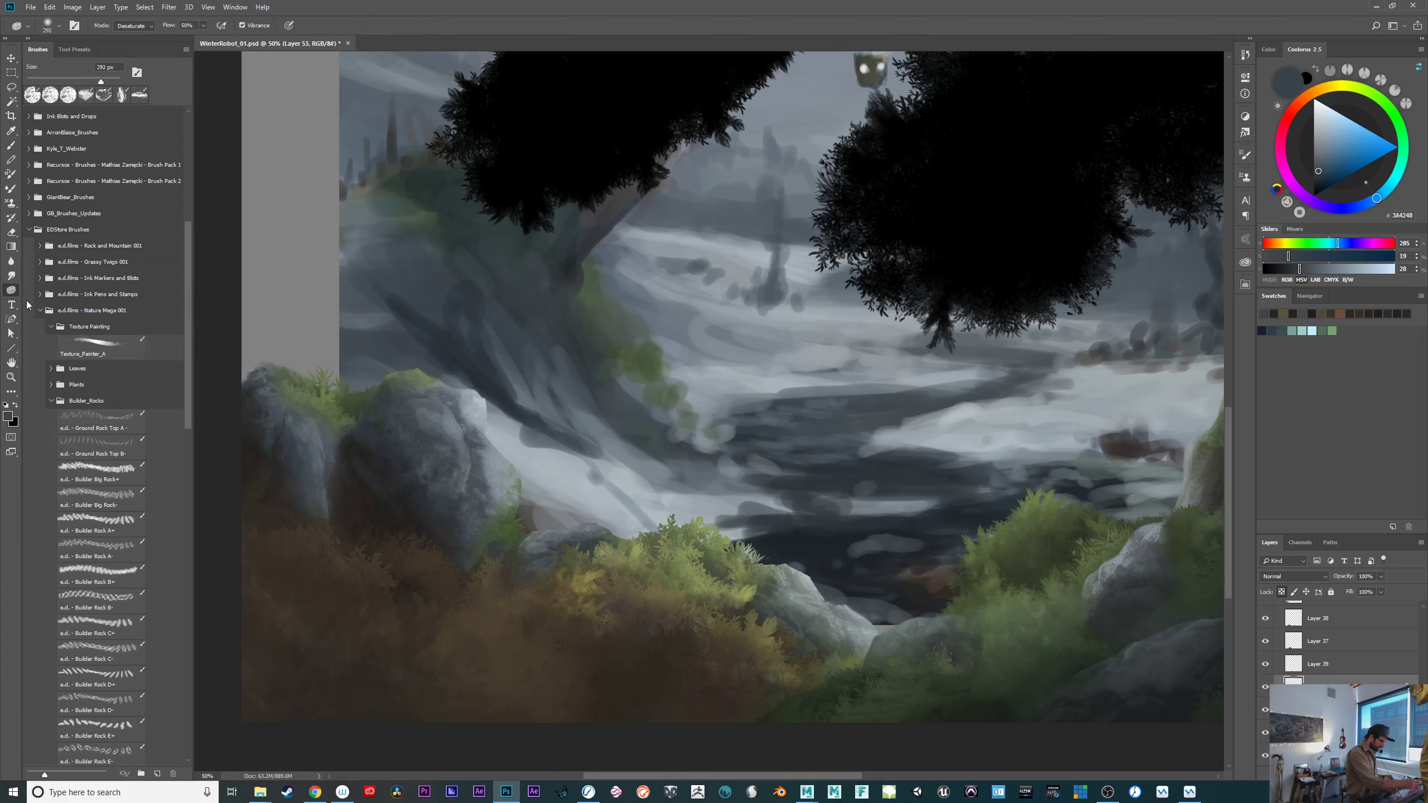
pyautogui.moveTo(428, 507); pyautogui.dragTo(461, 503)
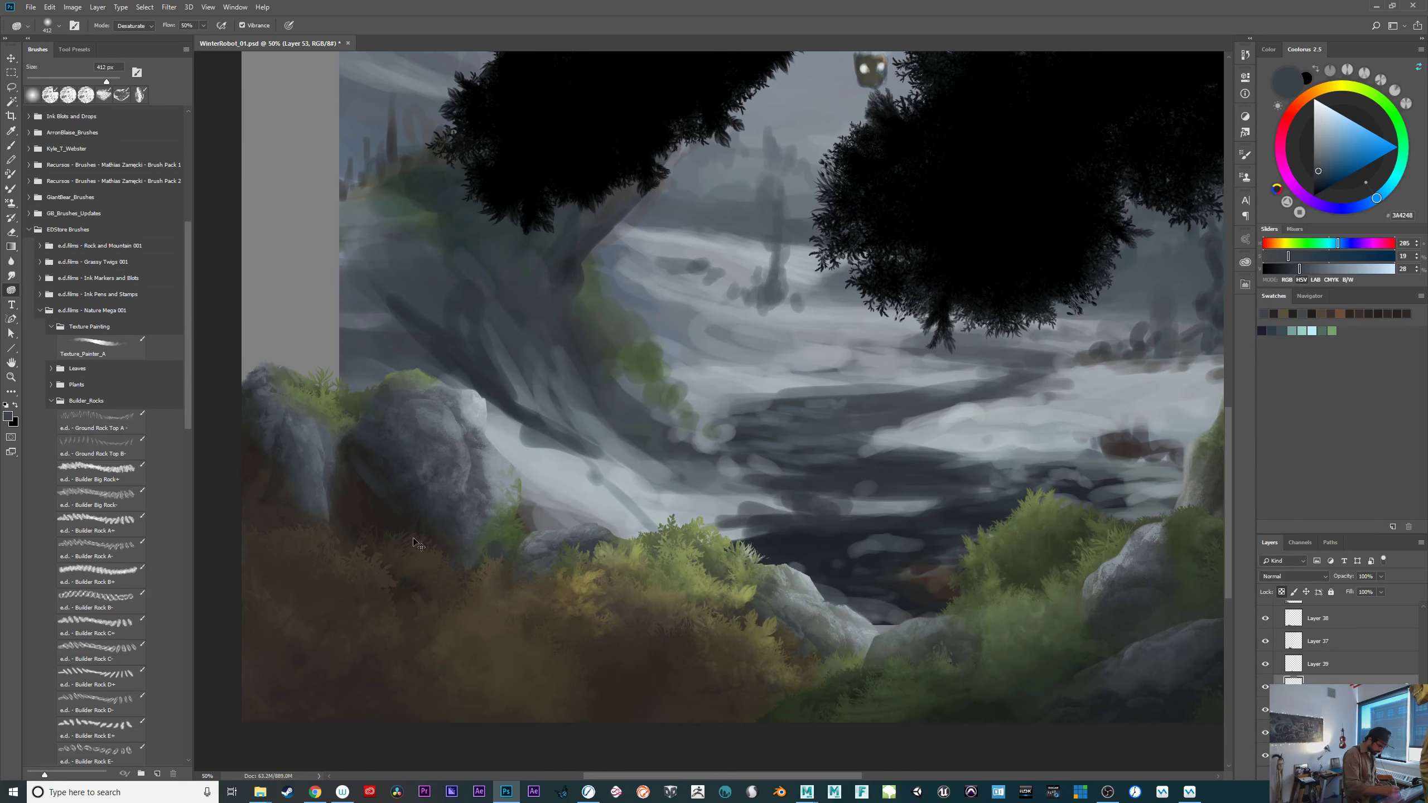
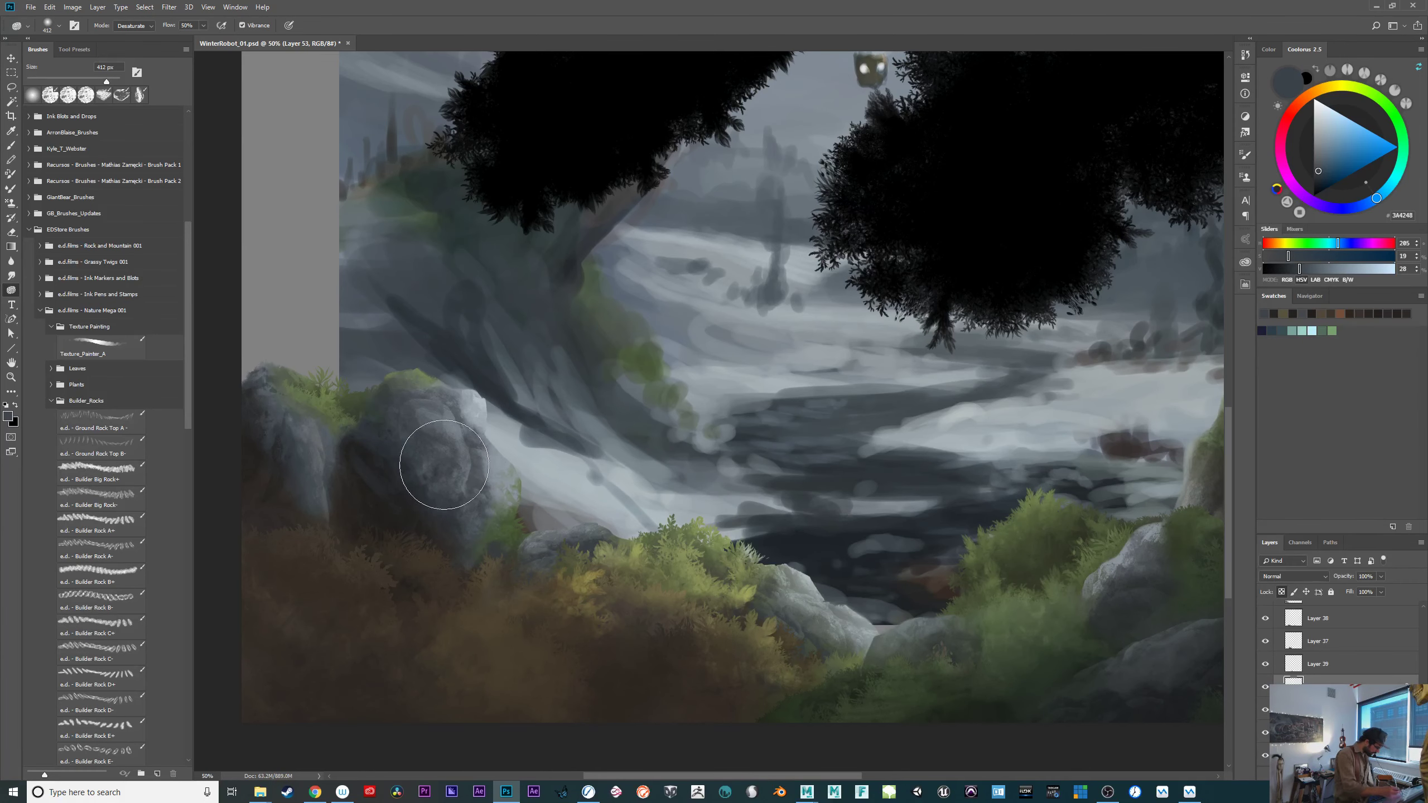
pyautogui.press('e')
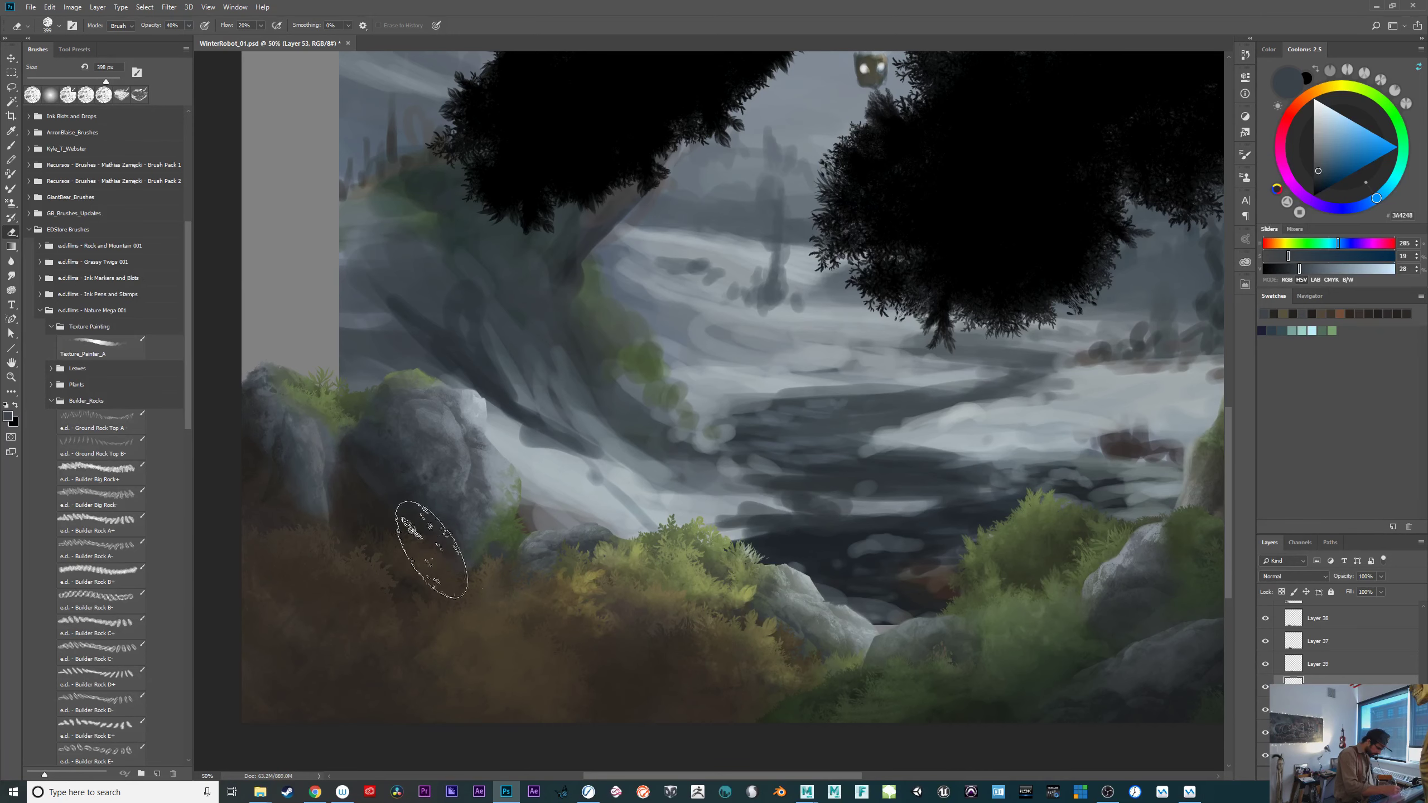
pyautogui.moveTo(871, 579); pyautogui.dragTo(950, 619)
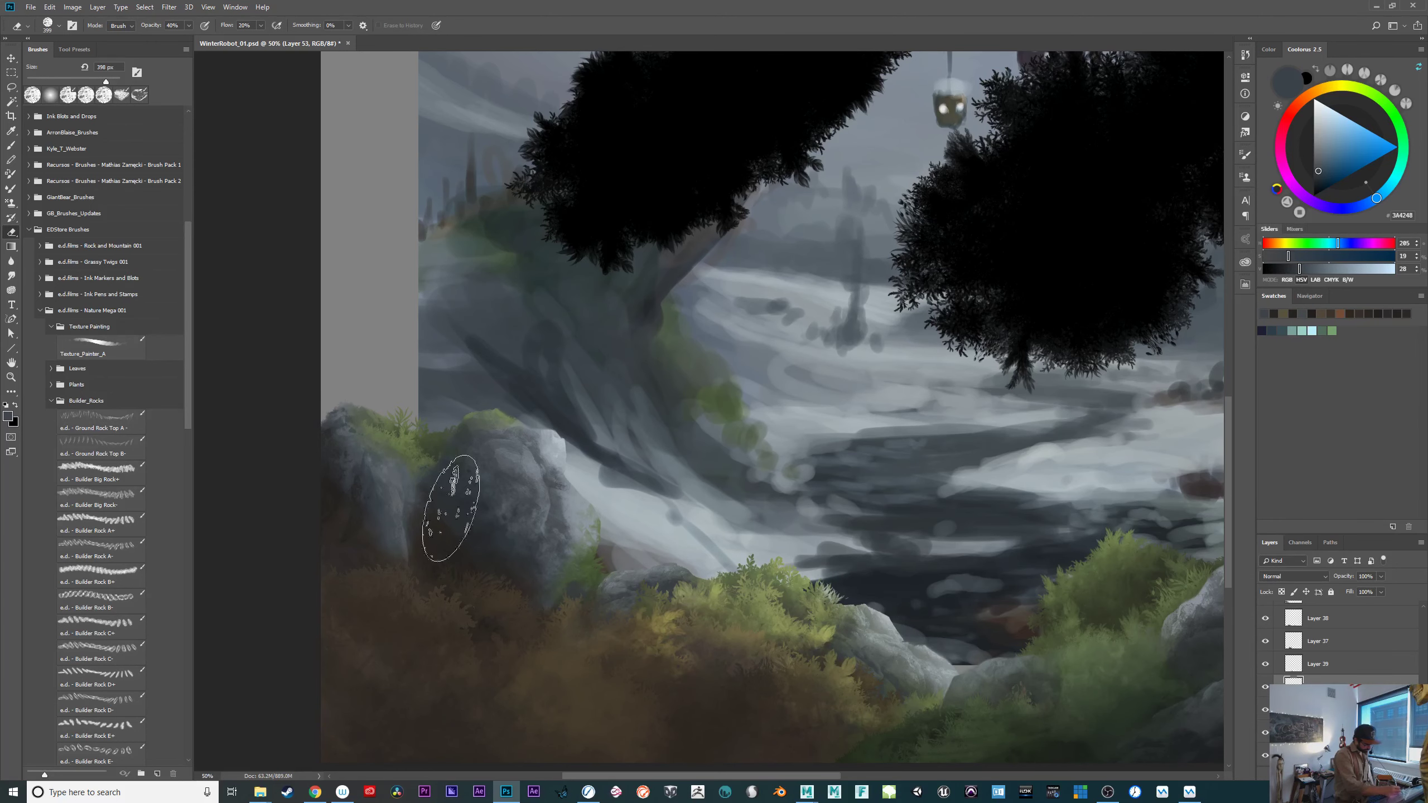
pyautogui.moveTo(1014, 680); pyautogui.dragTo(1033, 675)
# Stamp Ground Rock Top B- texture in sampled grey-blue #69757D at 70% opacity on the large left rock, softening it with a 151 px Eraser.
pyautogui.press('b')
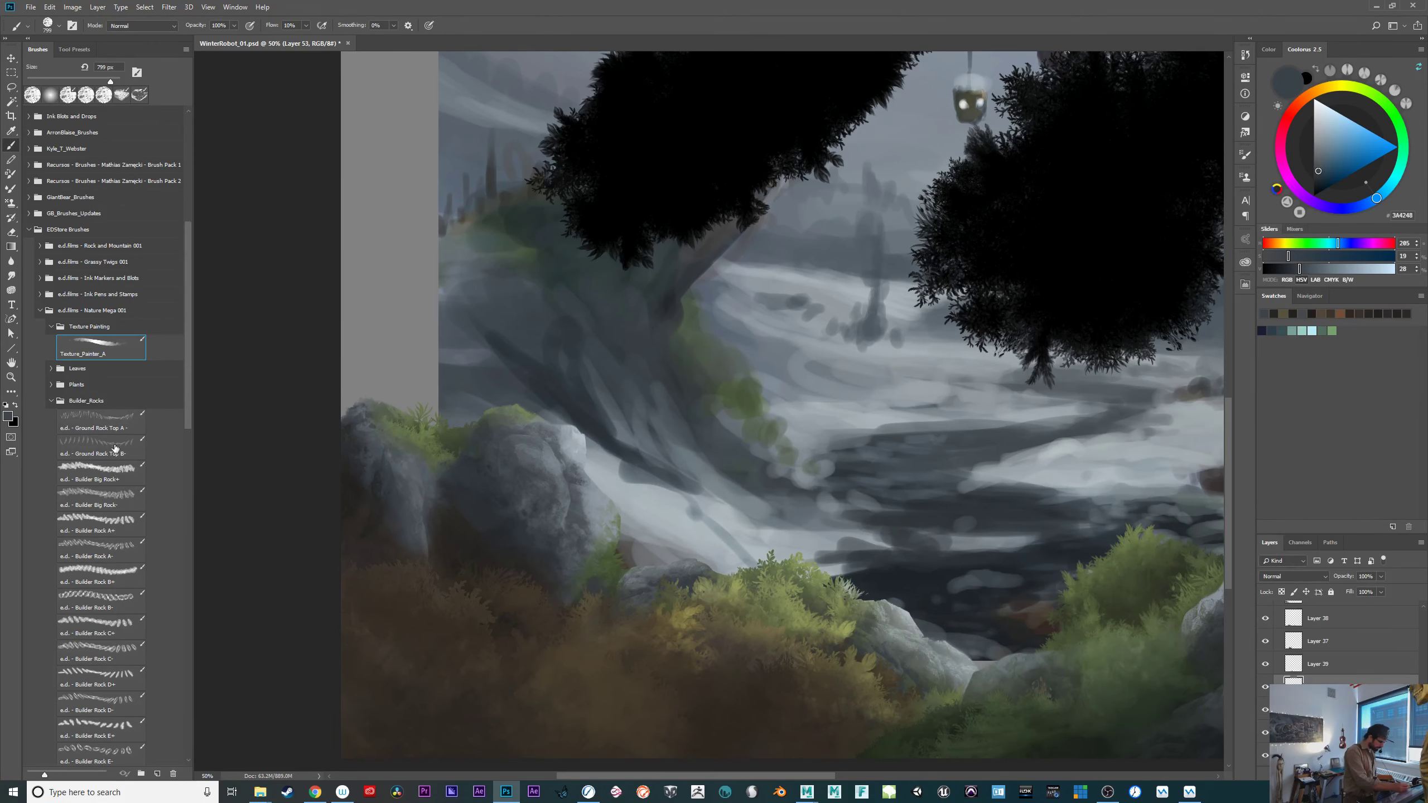
pyautogui.keyDown('alt'); pyautogui.click(481, 455); pyautogui.keyUp('alt')
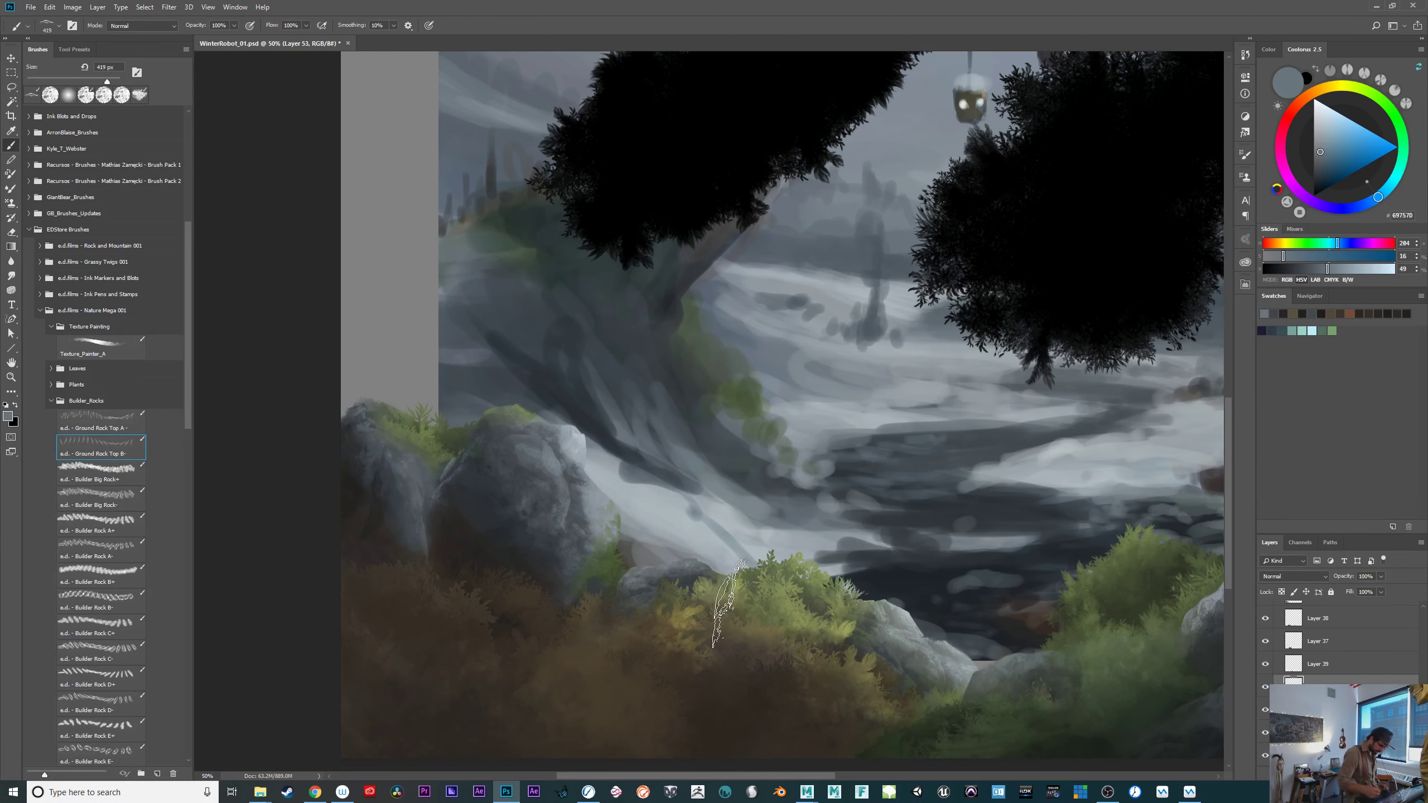
pyautogui.hotkey('ctrl', '+')
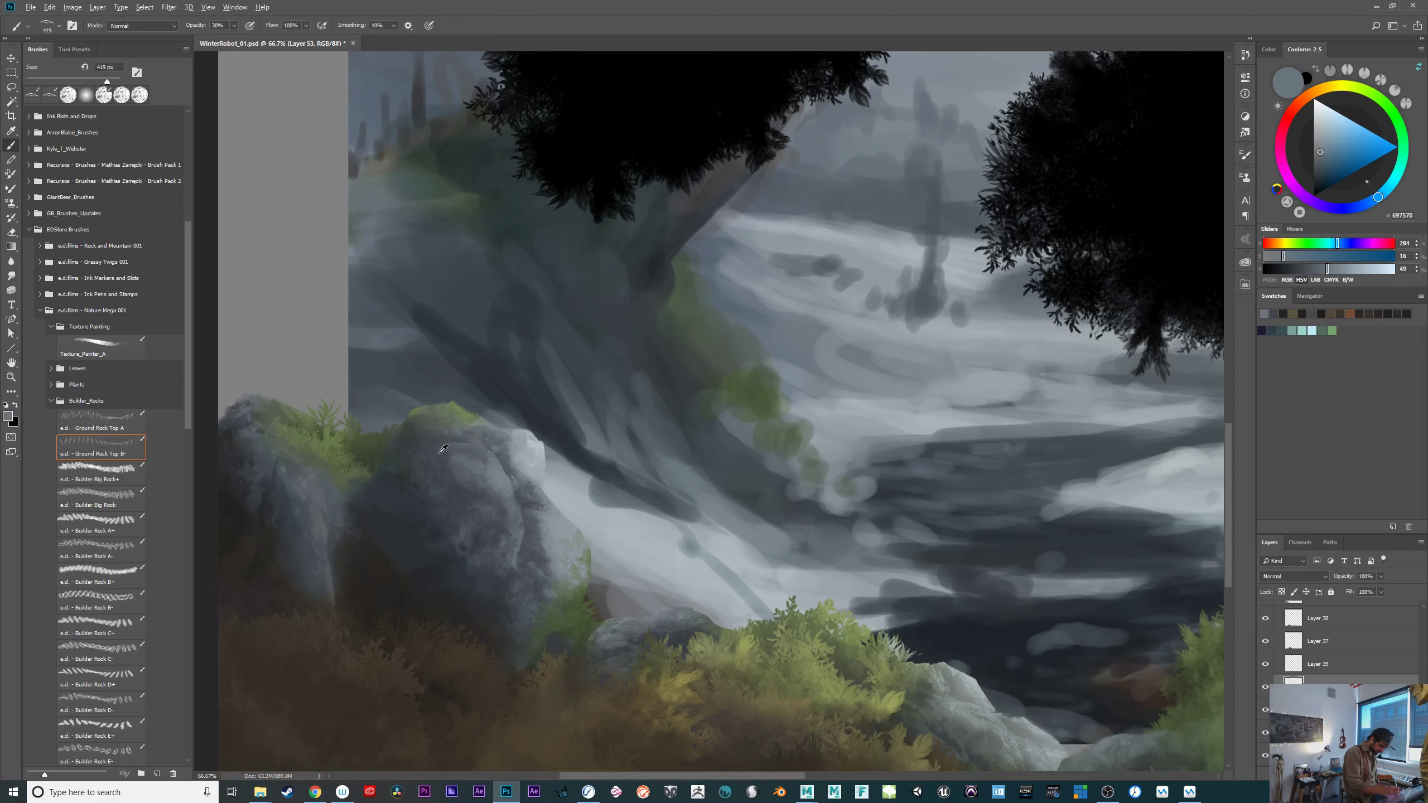
pyautogui.moveTo(440, 453); pyautogui.dragTo(481, 453)
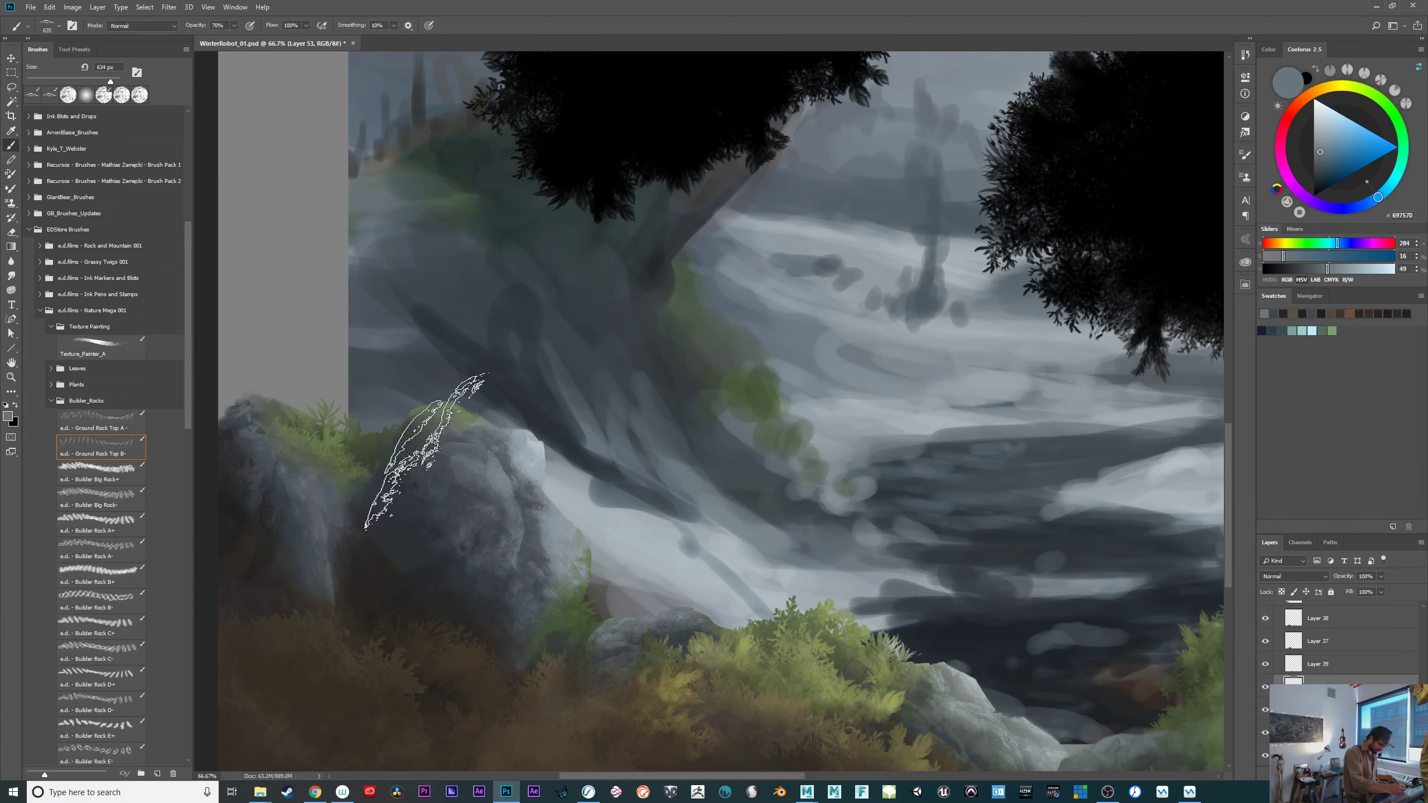
pyautogui.press('7')
pyautogui.click(417, 453)
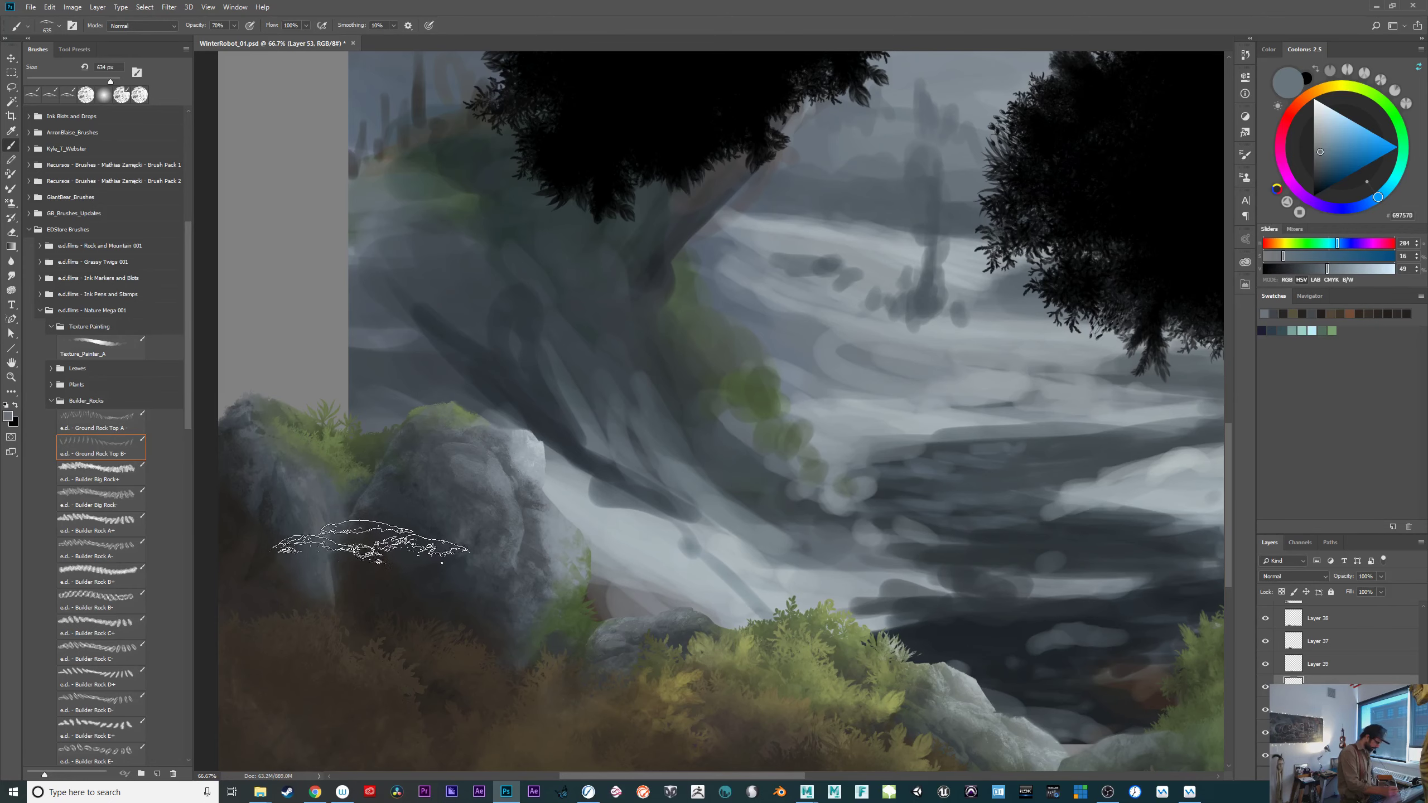
pyautogui.press('e')
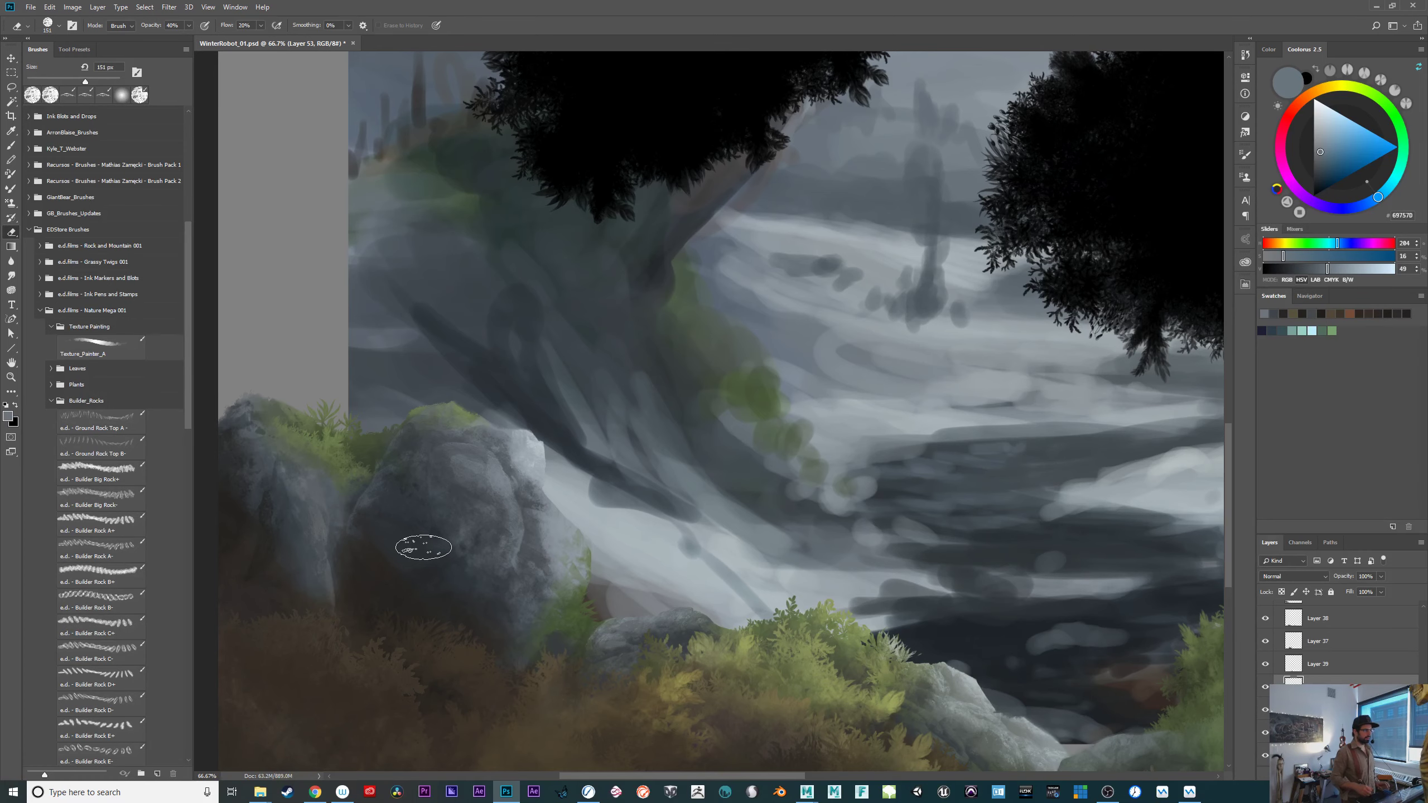
# Collapse Group 5, then show and select Group 4 with the extra foreground rocks, ready for the Move tool.
pyautogui.hotkey('ctrl', '-')
pyautogui.hotkey('ctrl', '-')
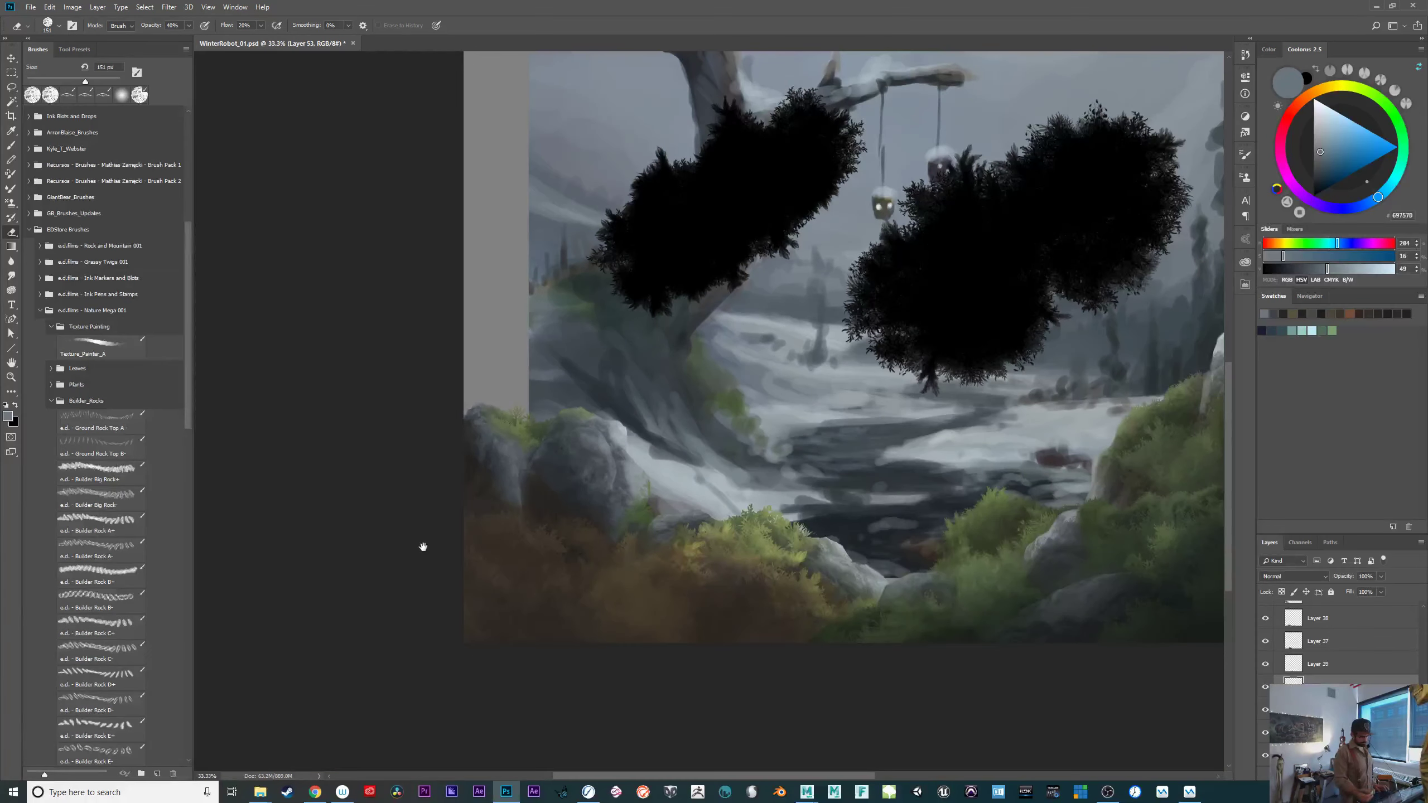
pyautogui.moveTo(1057, 605); pyautogui.dragTo(835, 628)
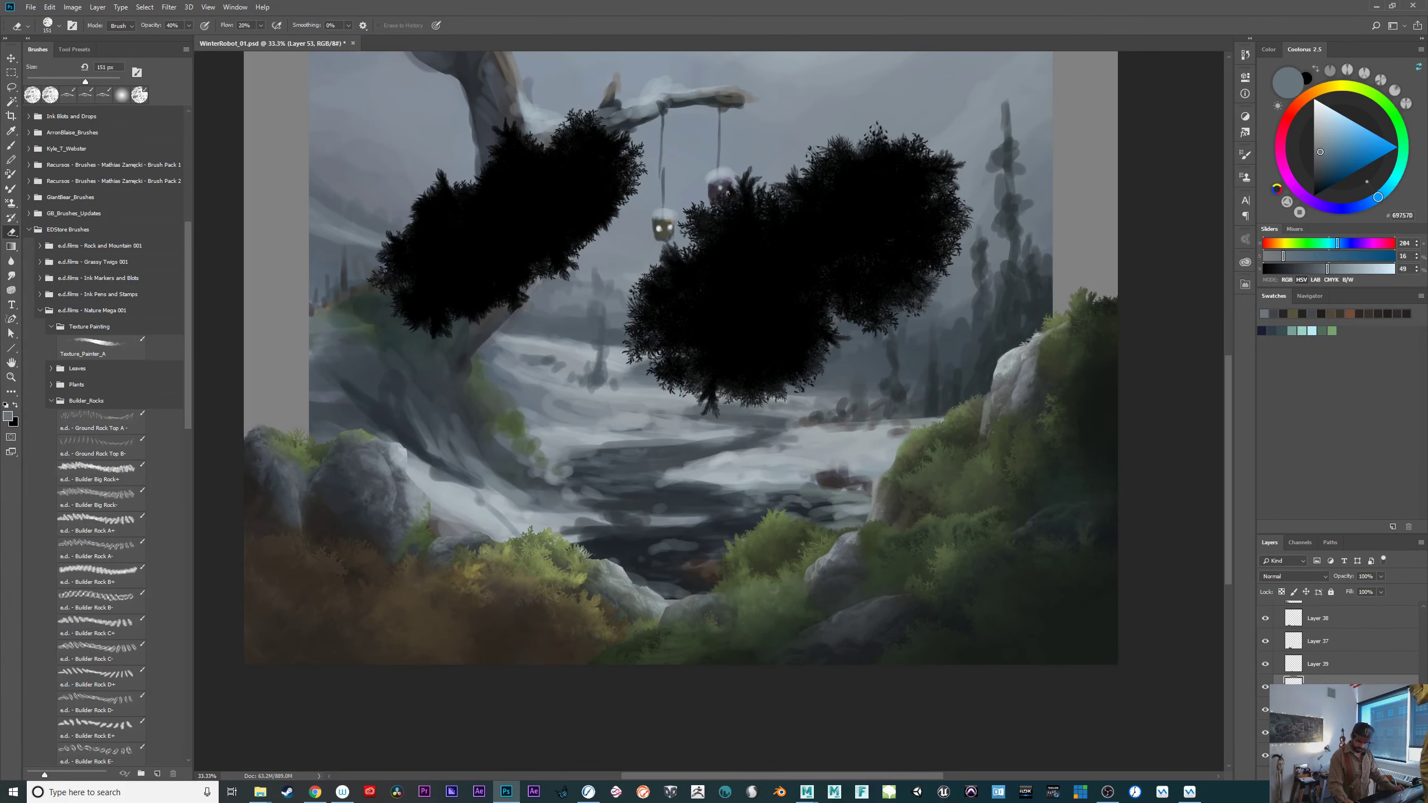
pyautogui.click(1277, 623)
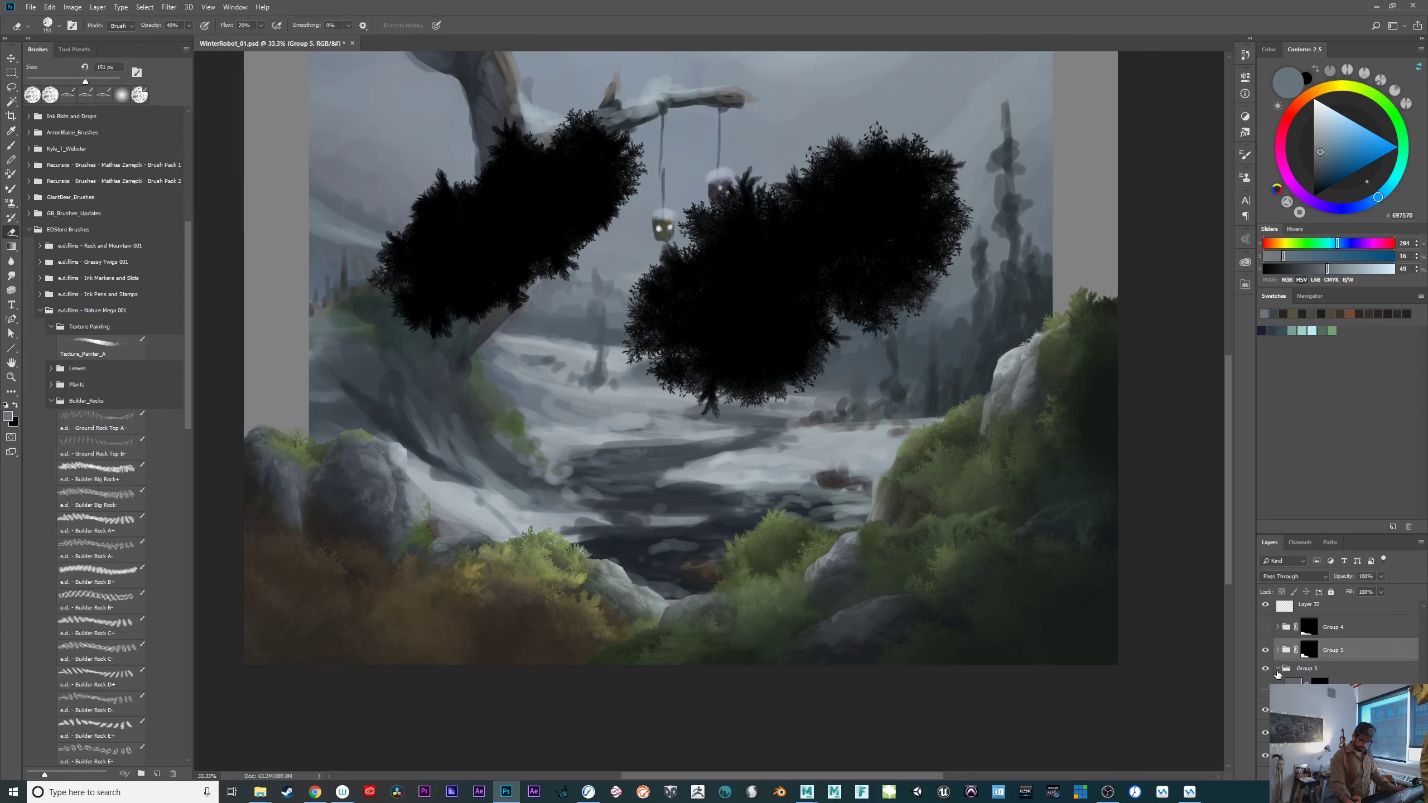
pyautogui.click(1267, 627)
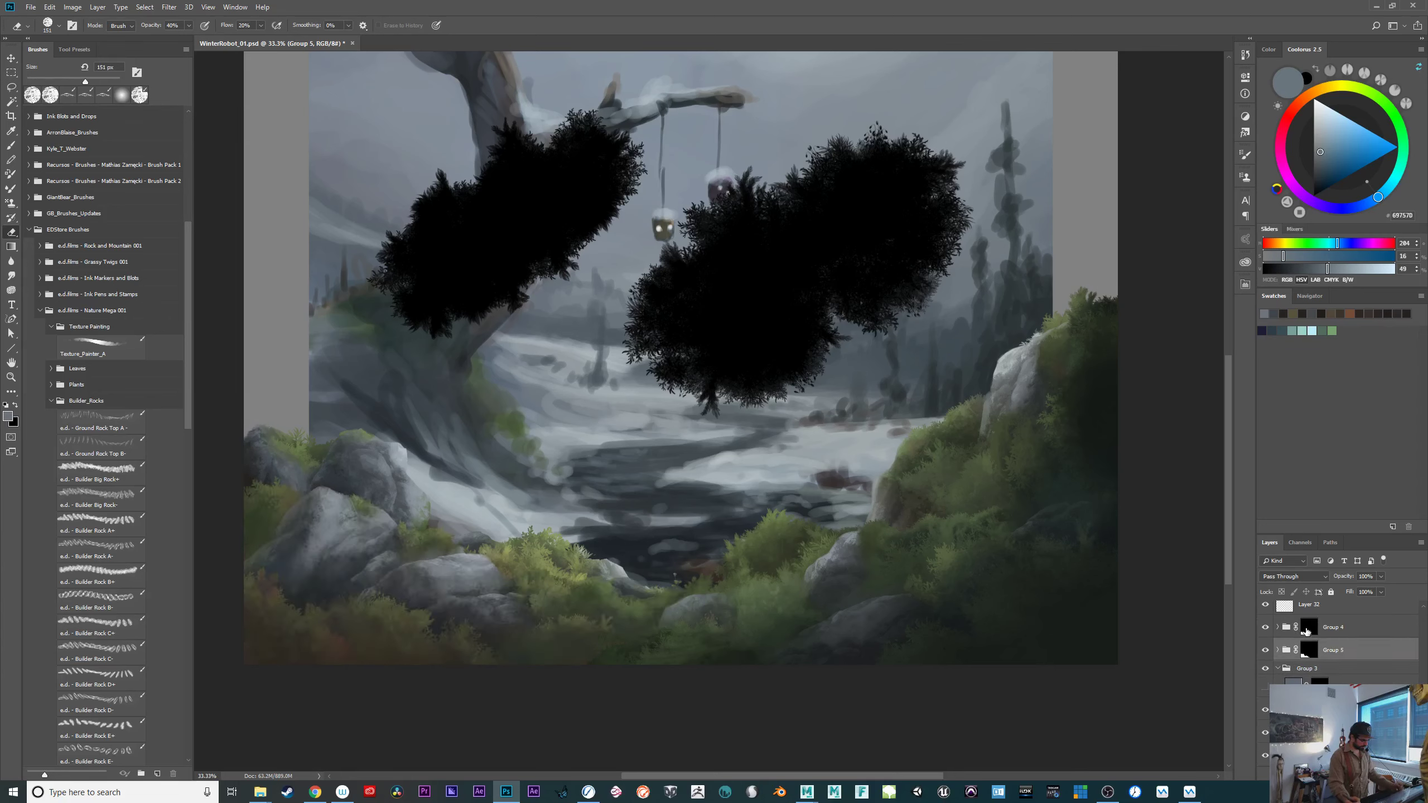
pyautogui.click(1351, 626)
pyautogui.press('v')
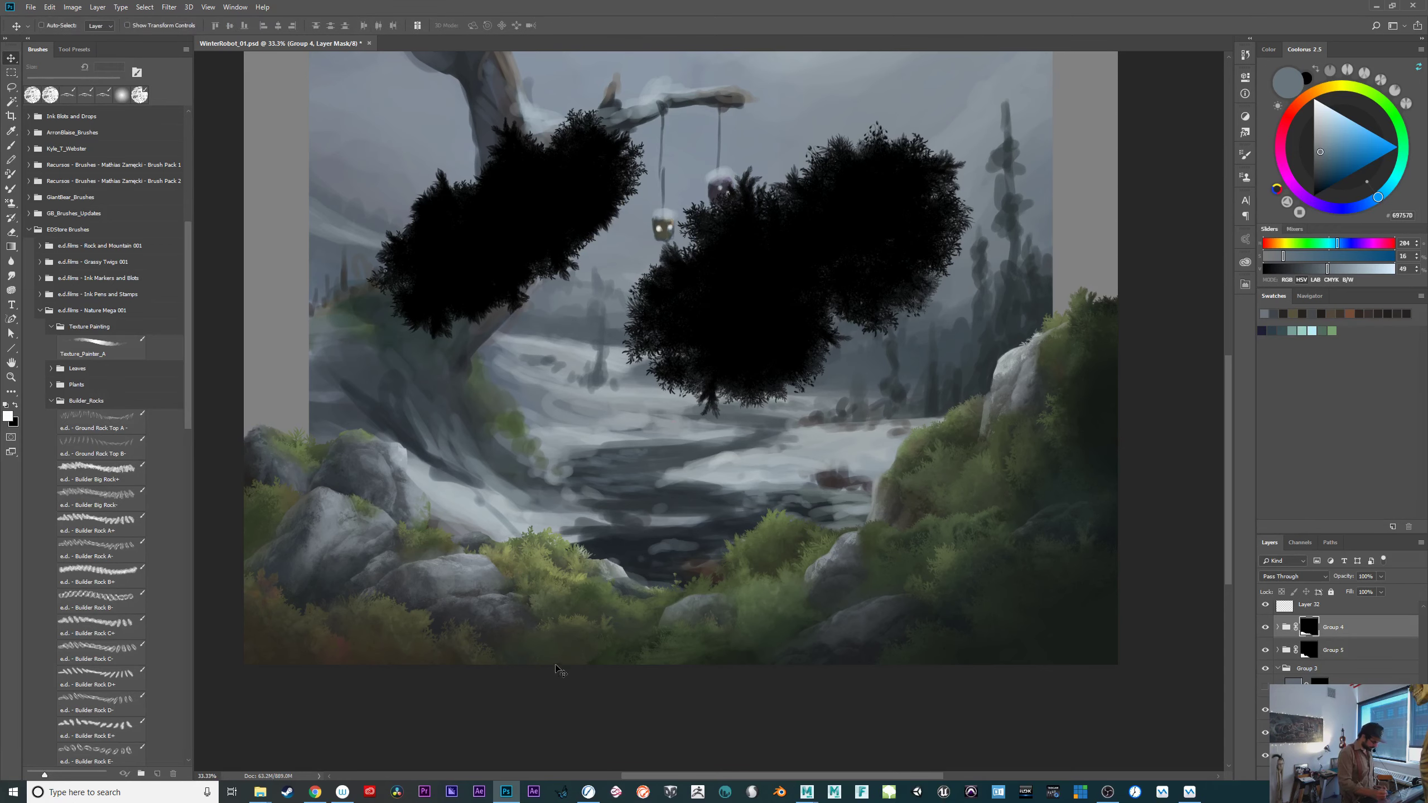
# Try several lower and sideways positions for the Group 4 rocks in the foreground, undoing each move.
pyautogui.moveTo(563, 667)
pyautogui.mouseDown()
pyautogui.moveTo(540, 762)
pyautogui.moveTo(580, 561)
pyautogui.mouseUp()
pyautogui.moveTo(774, 481); pyautogui.dragTo(786, 656)
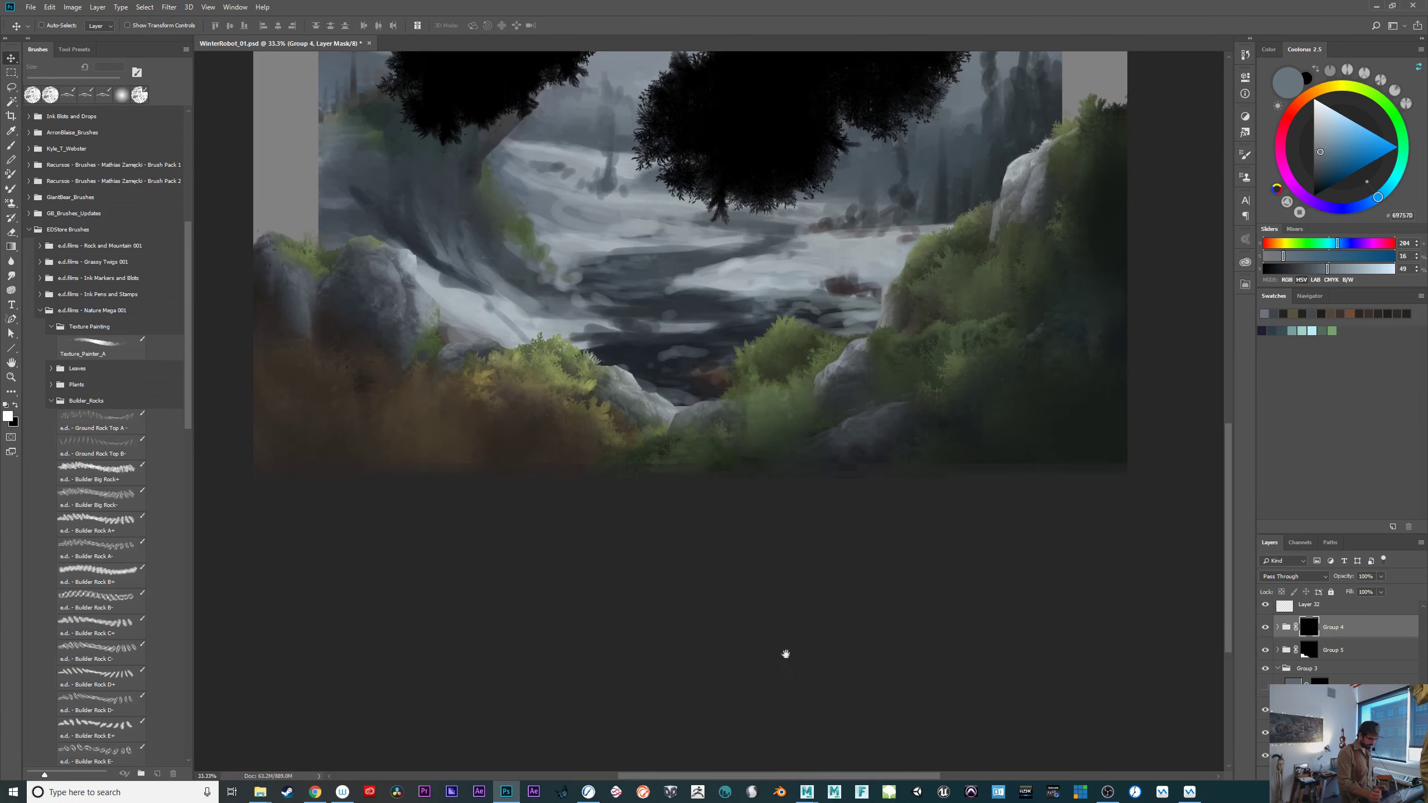
pyautogui.moveTo(617, 439)
pyautogui.mouseDown()
pyautogui.moveTo(619, 585)
pyautogui.moveTo(623, 550)
pyautogui.mouseUp()
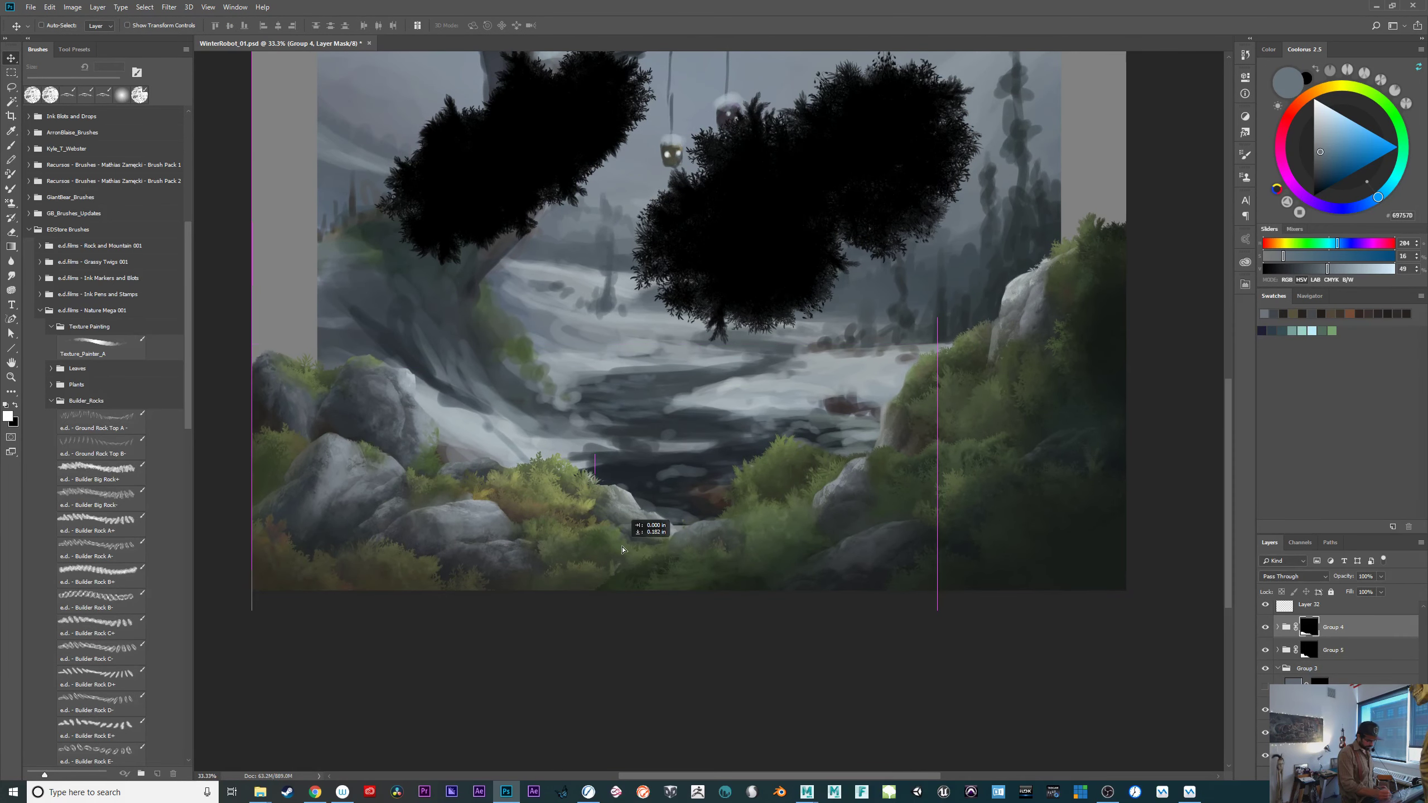
pyautogui.hotkey('ctrl', 'z')
pyautogui.moveTo(731, 564); pyautogui.dragTo(692, 592)
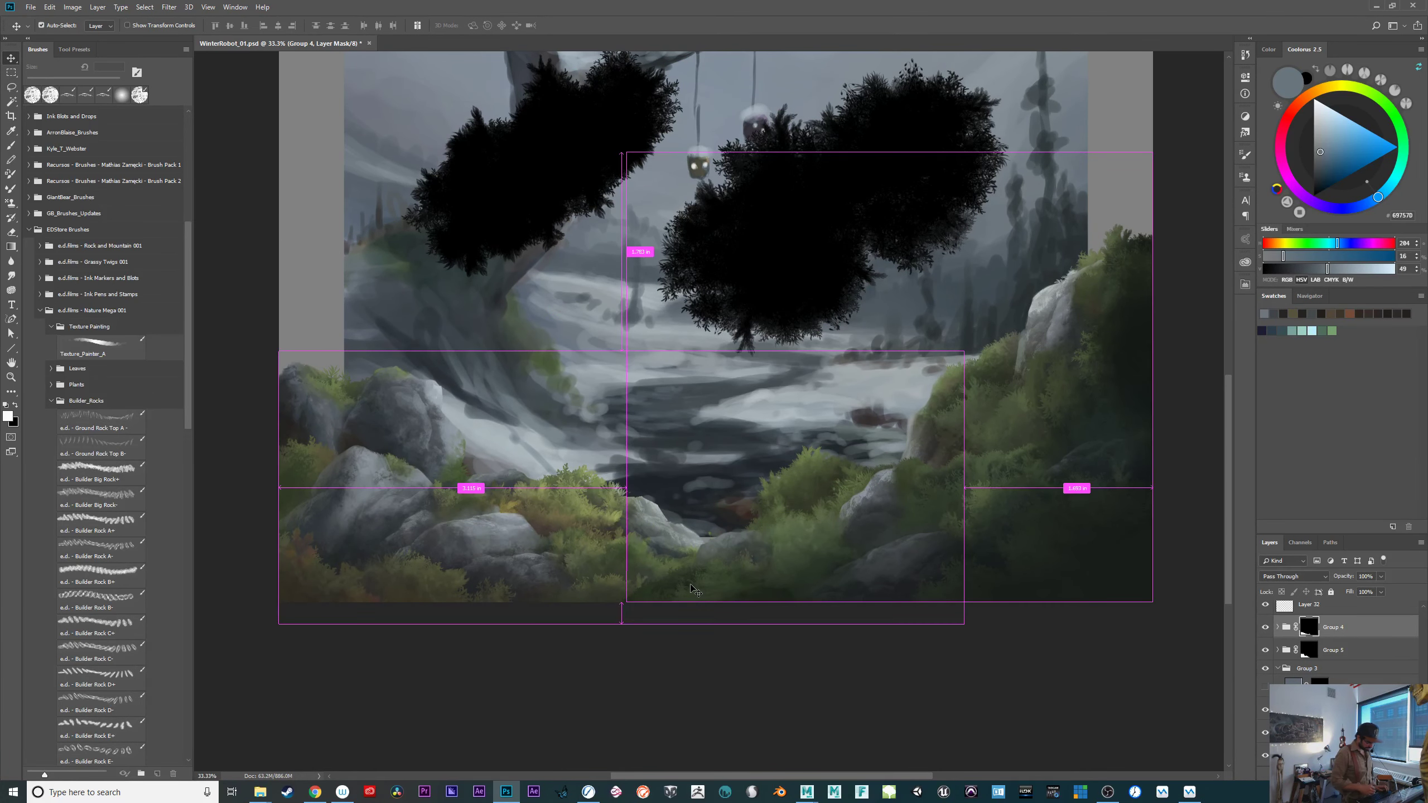
pyautogui.hotkey('ctrl', 'z')
pyautogui.hotkey('ctrl', '+')
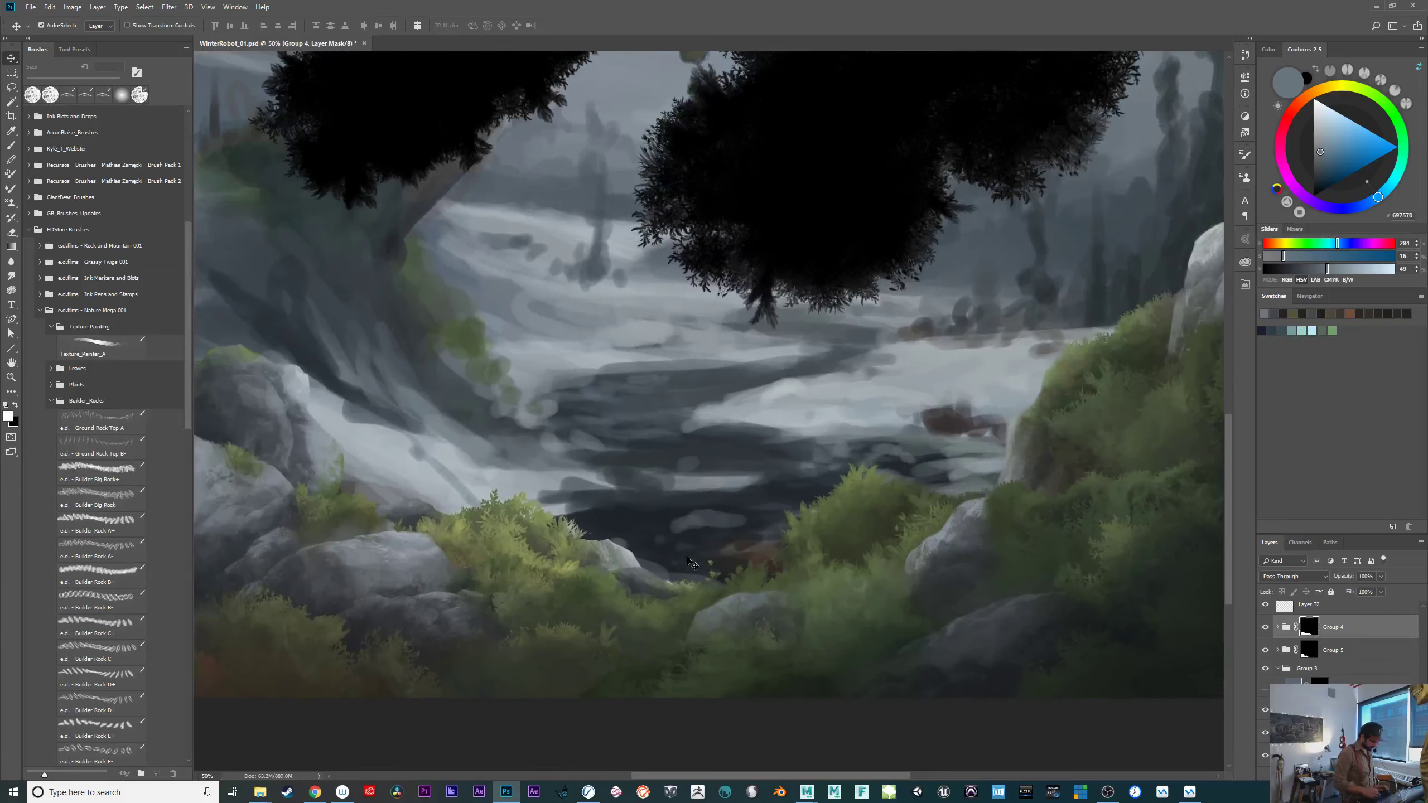
pyautogui.moveTo(848, 588); pyautogui.dragTo(1064, 606)
pyautogui.moveTo(929, 677); pyautogui.dragTo(930, 725)
pyautogui.moveTo(1019, 646); pyautogui.dragTo(885, 607)
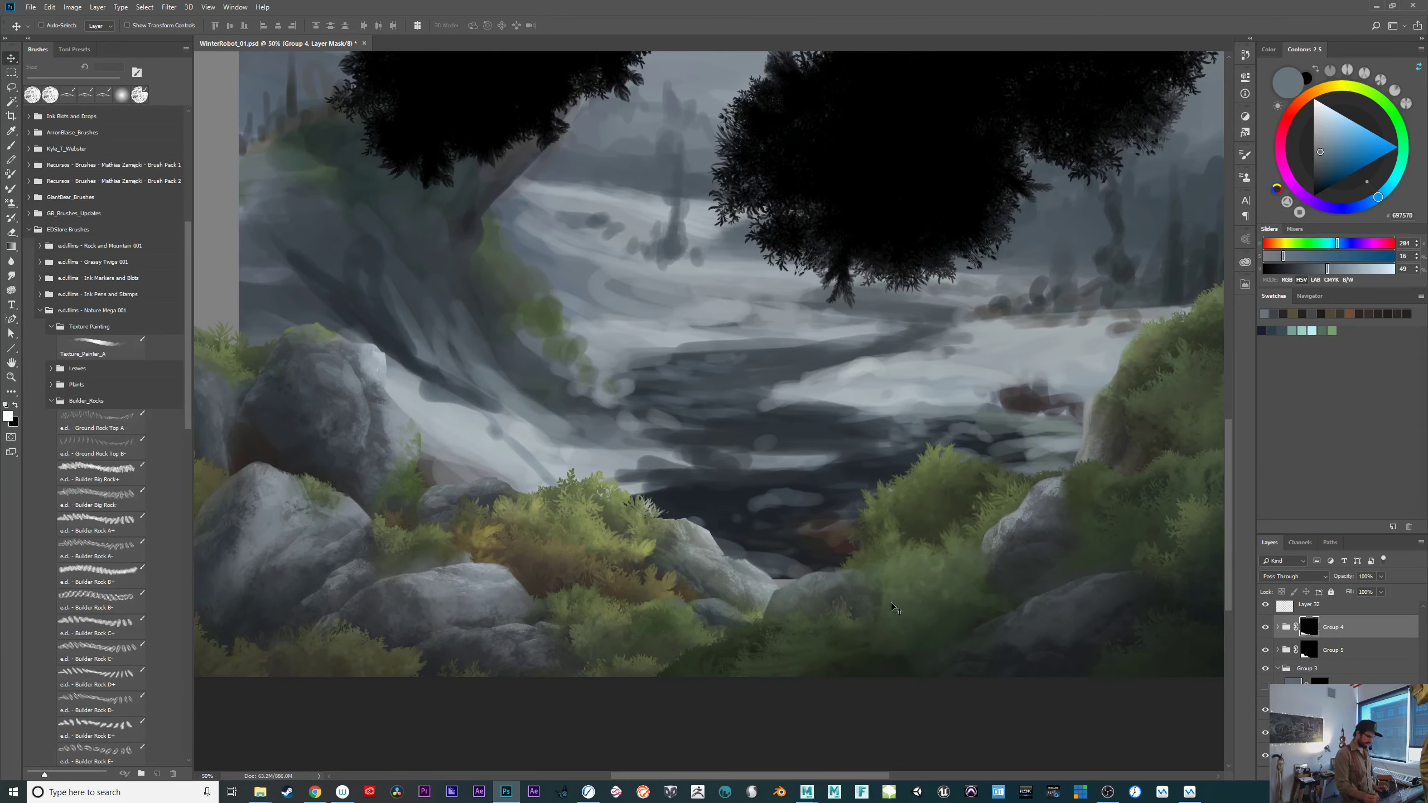
pyautogui.hotkey('ctrl', 'z')
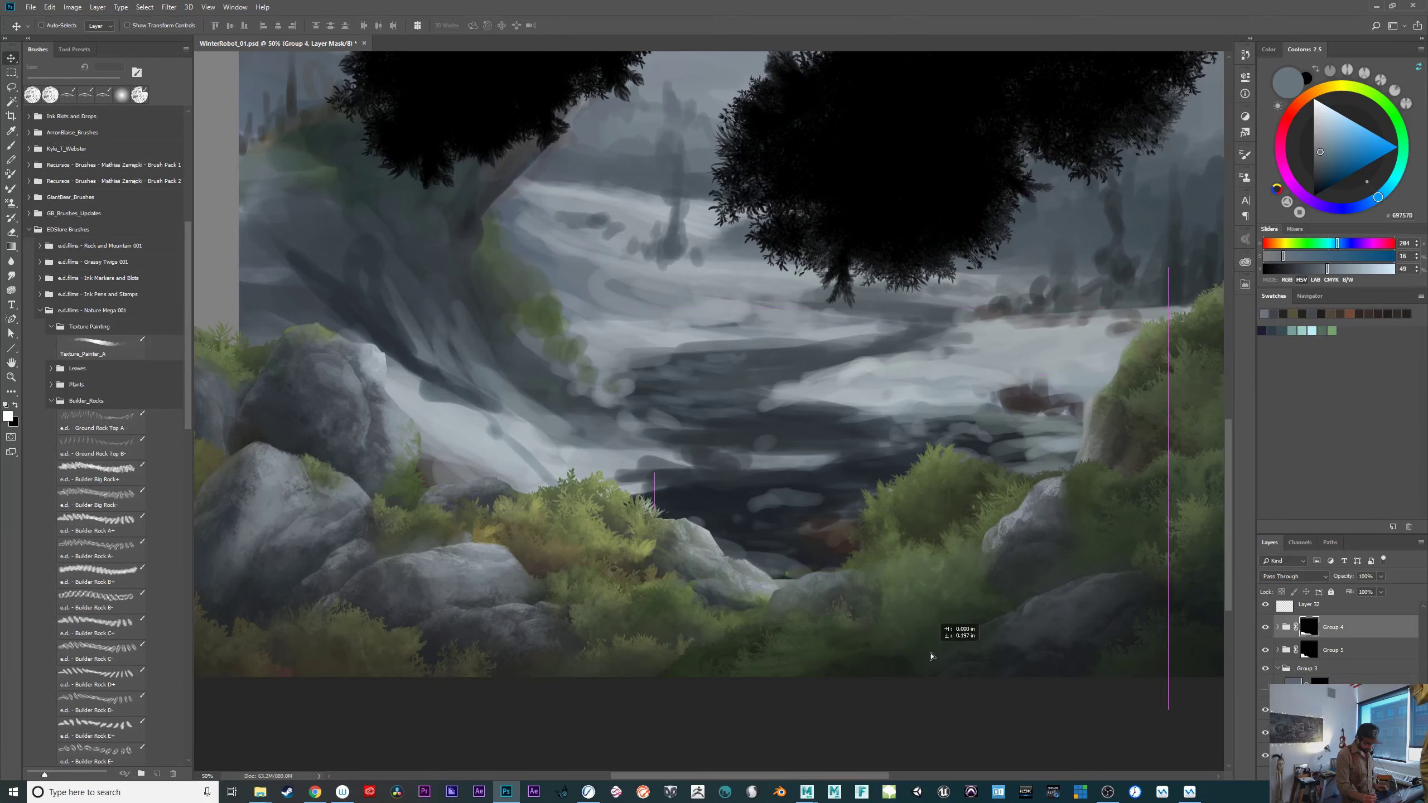
pyautogui.moveTo(975, 602); pyautogui.dragTo(886, 574)
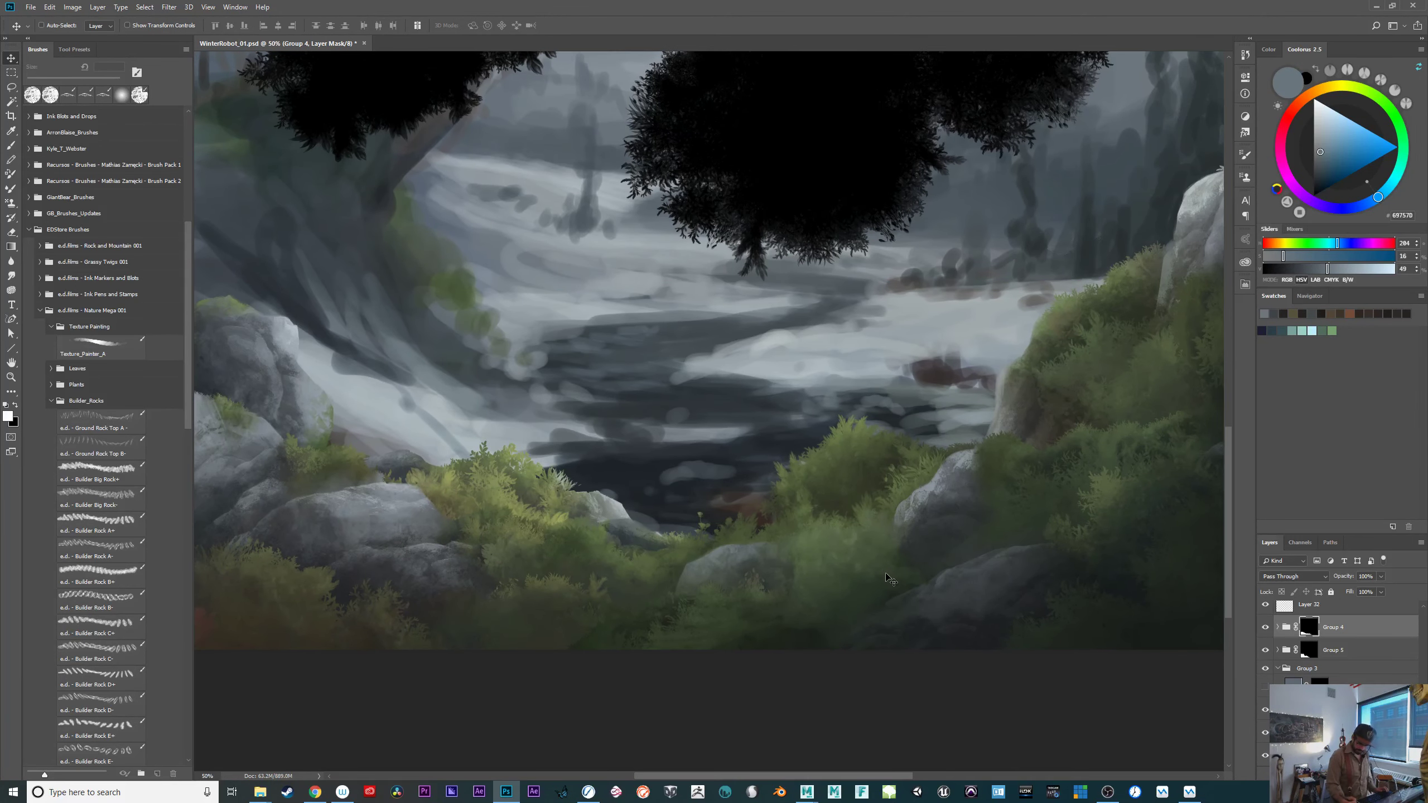
# Add a layer above LightsRock in Group 4 and stamp a Ground Rock Top A- highlight in #9BACB3 along the lower middle rock's edge.
pyautogui.click(1279, 629)
pyautogui.click(1341, 655)
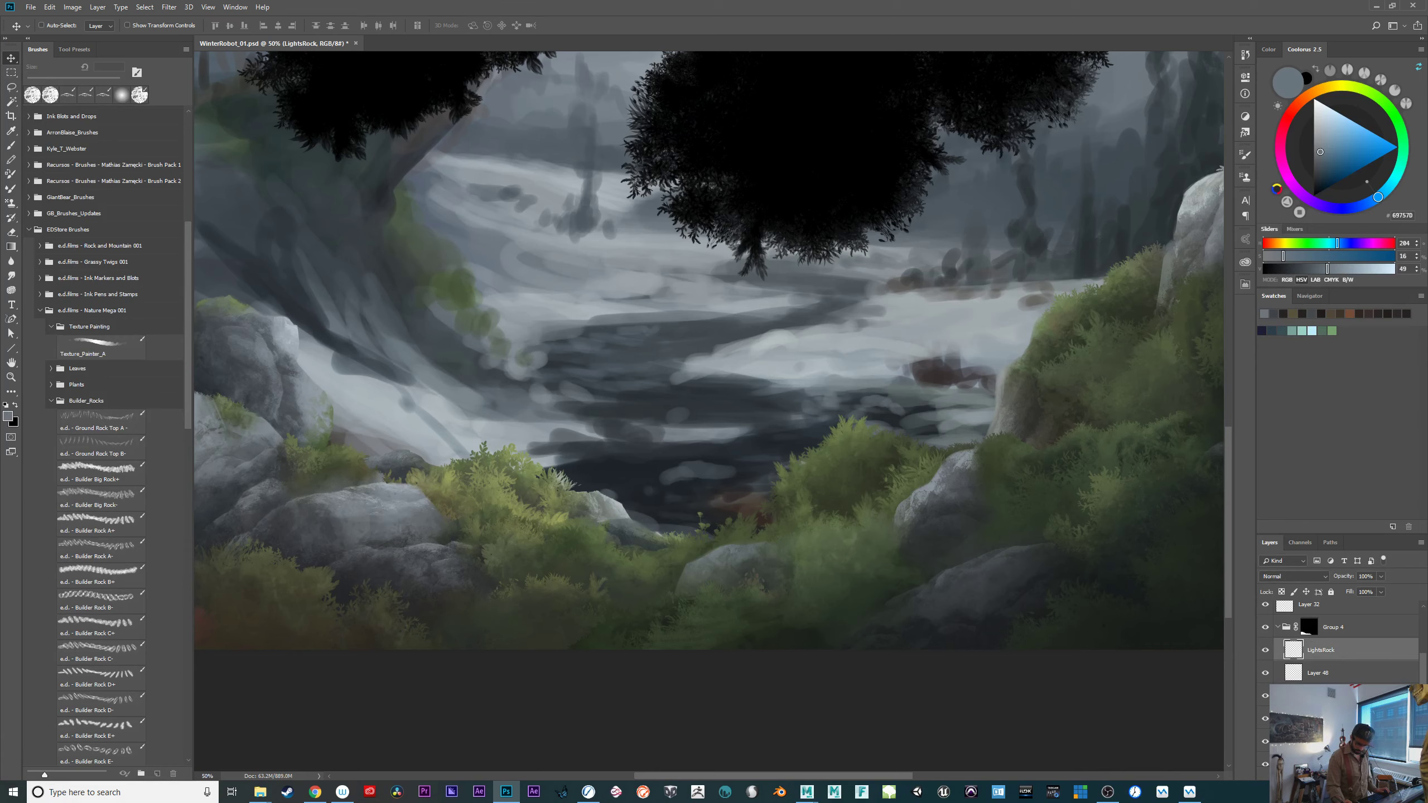
pyautogui.hotkey('ctrl', 'alt', 'shift', 'n')
pyautogui.press('b')
pyautogui.click(95, 422)
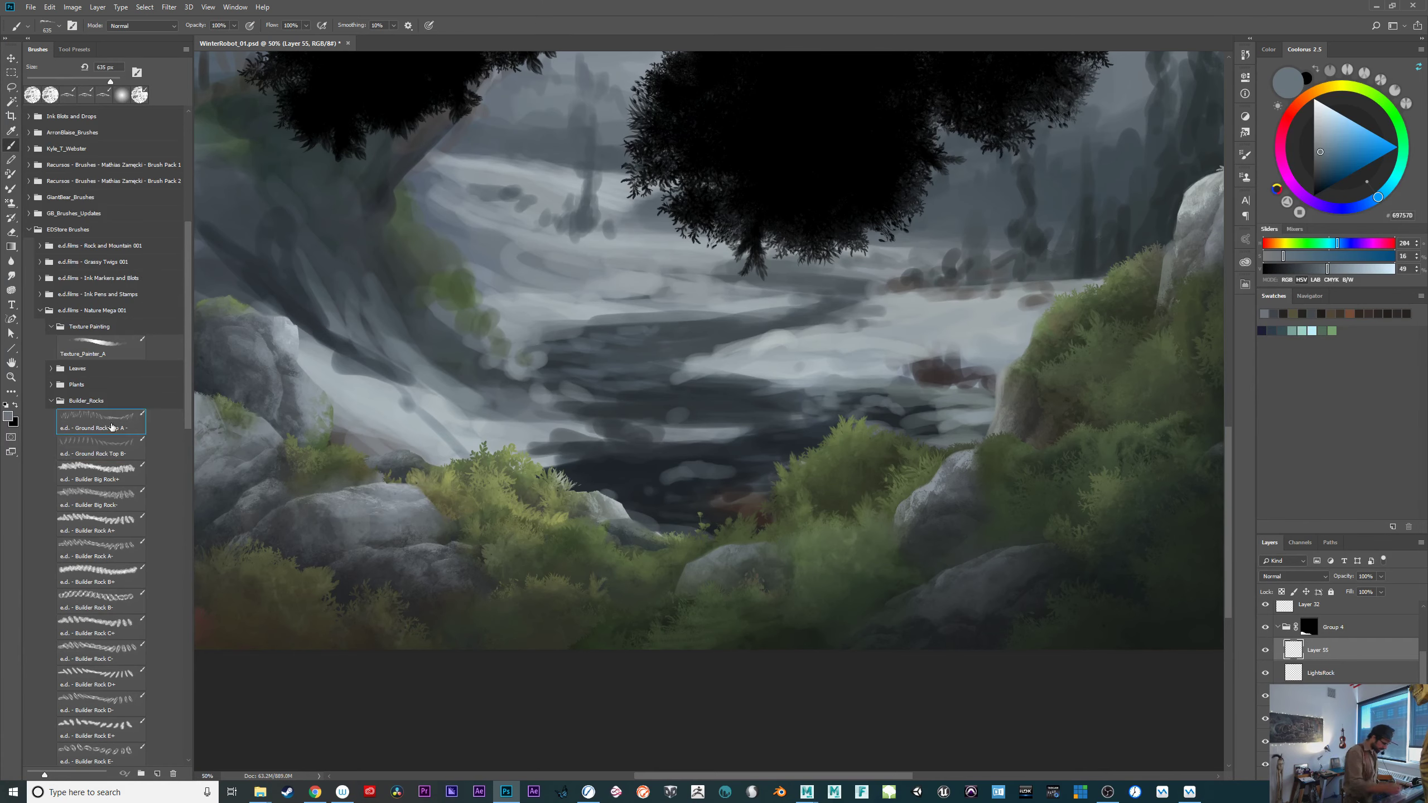
pyautogui.moveTo(684, 500); pyautogui.dragTo(708, 500)
pyautogui.keyDown('alt'); pyautogui.click(809, 358); pyautogui.keyUp('alt')
pyautogui.click(681, 541)
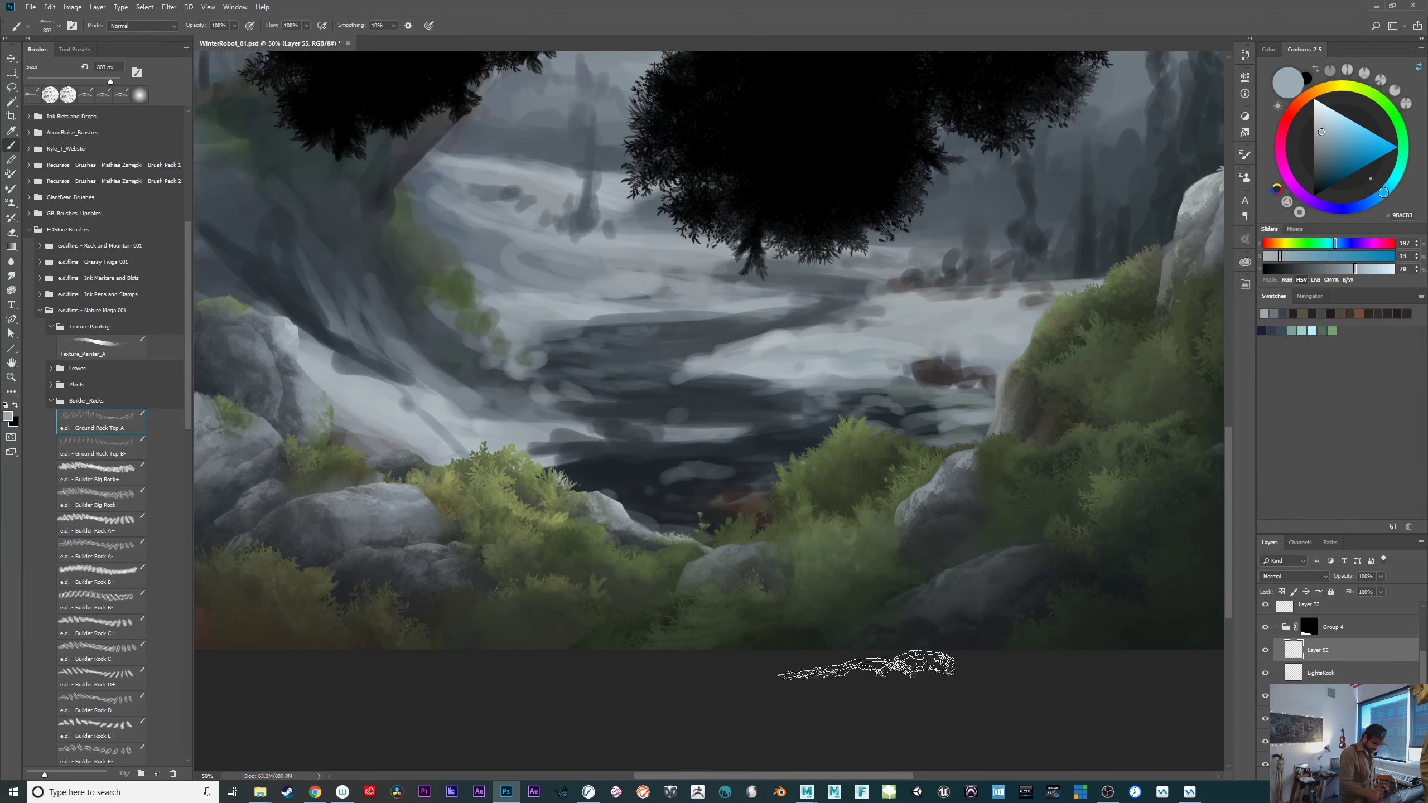
# Compare the foreground with Group 4 and Group 1 each hidden and shown.
pyautogui.click(1266, 628)
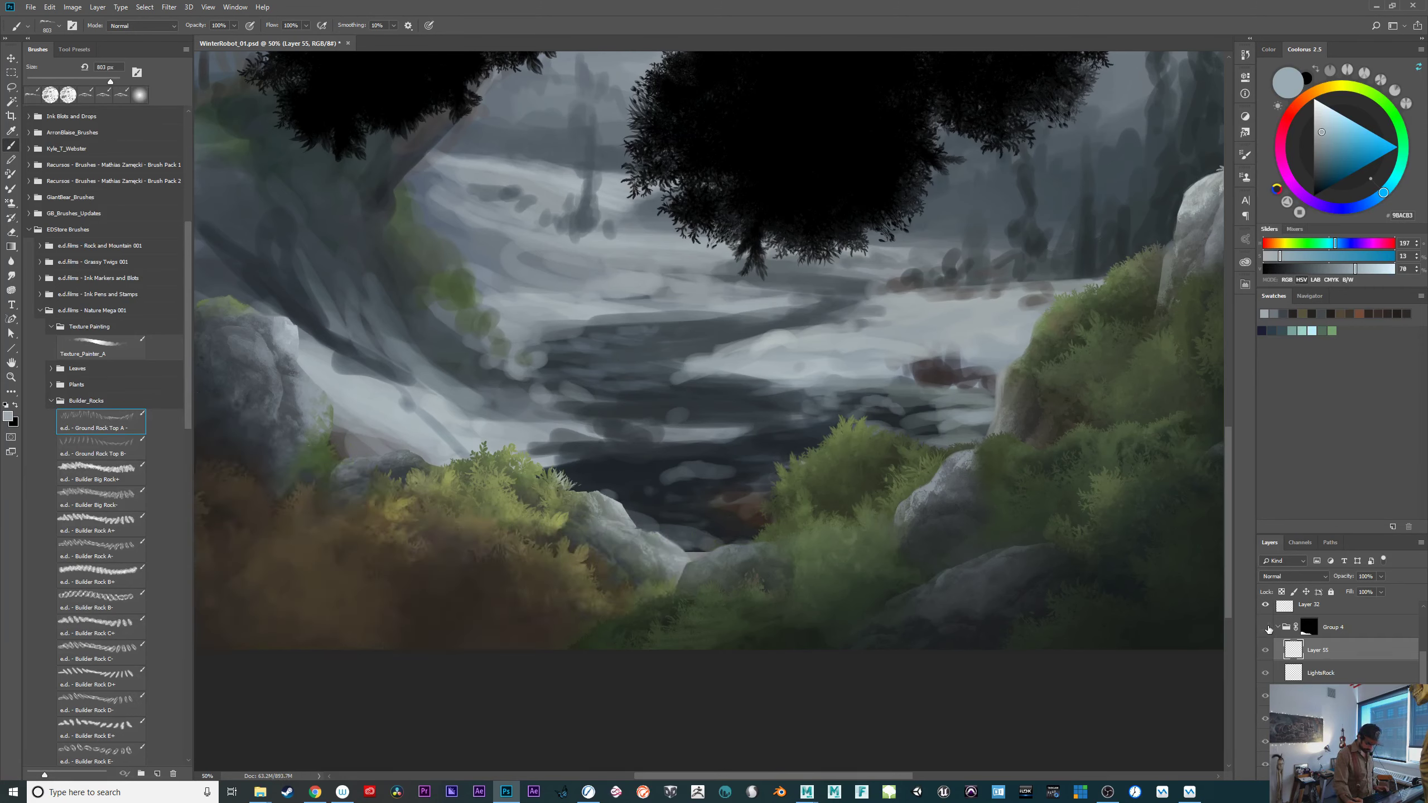
pyautogui.click(1267, 628)
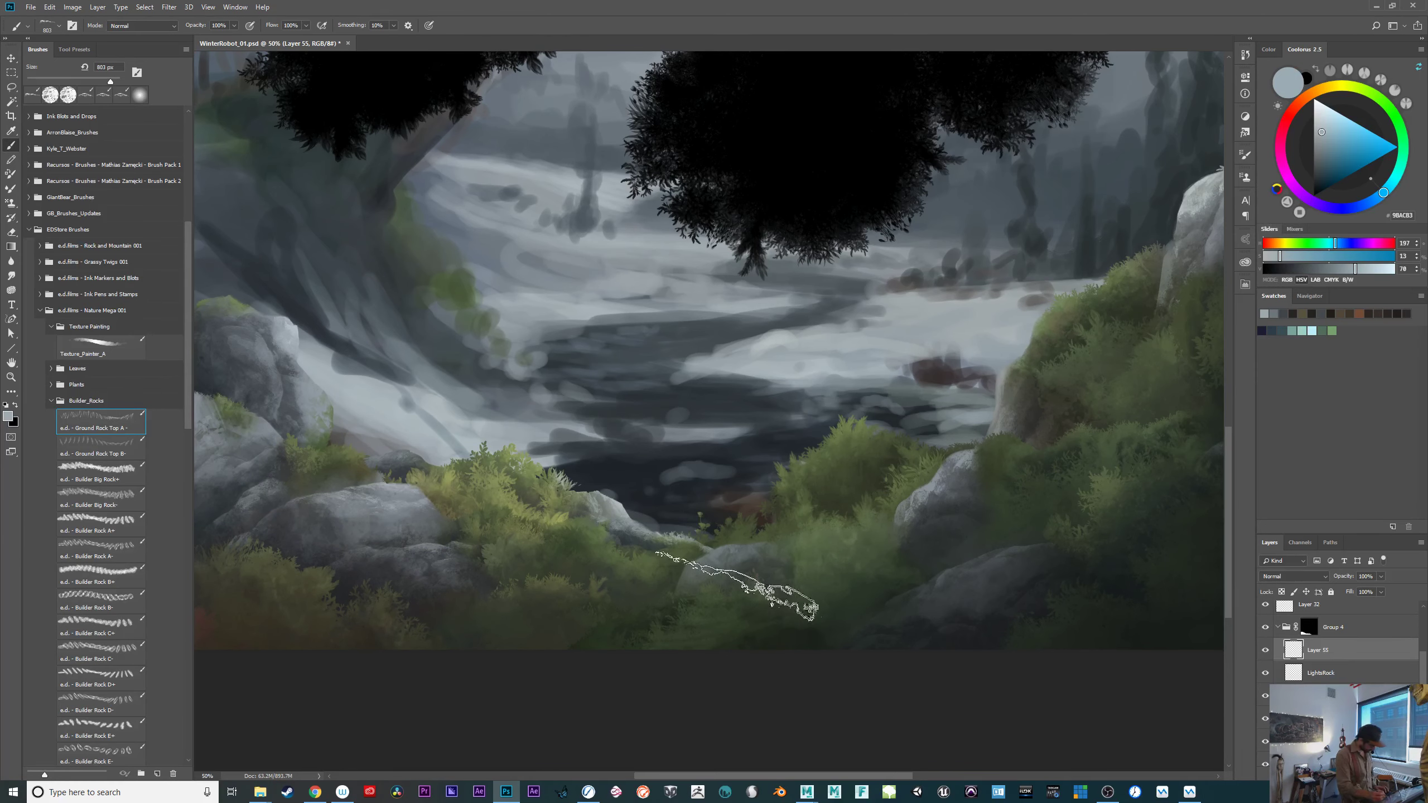
pyautogui.moveTo(1427, 667); pyautogui.dragTo(1423, 646)
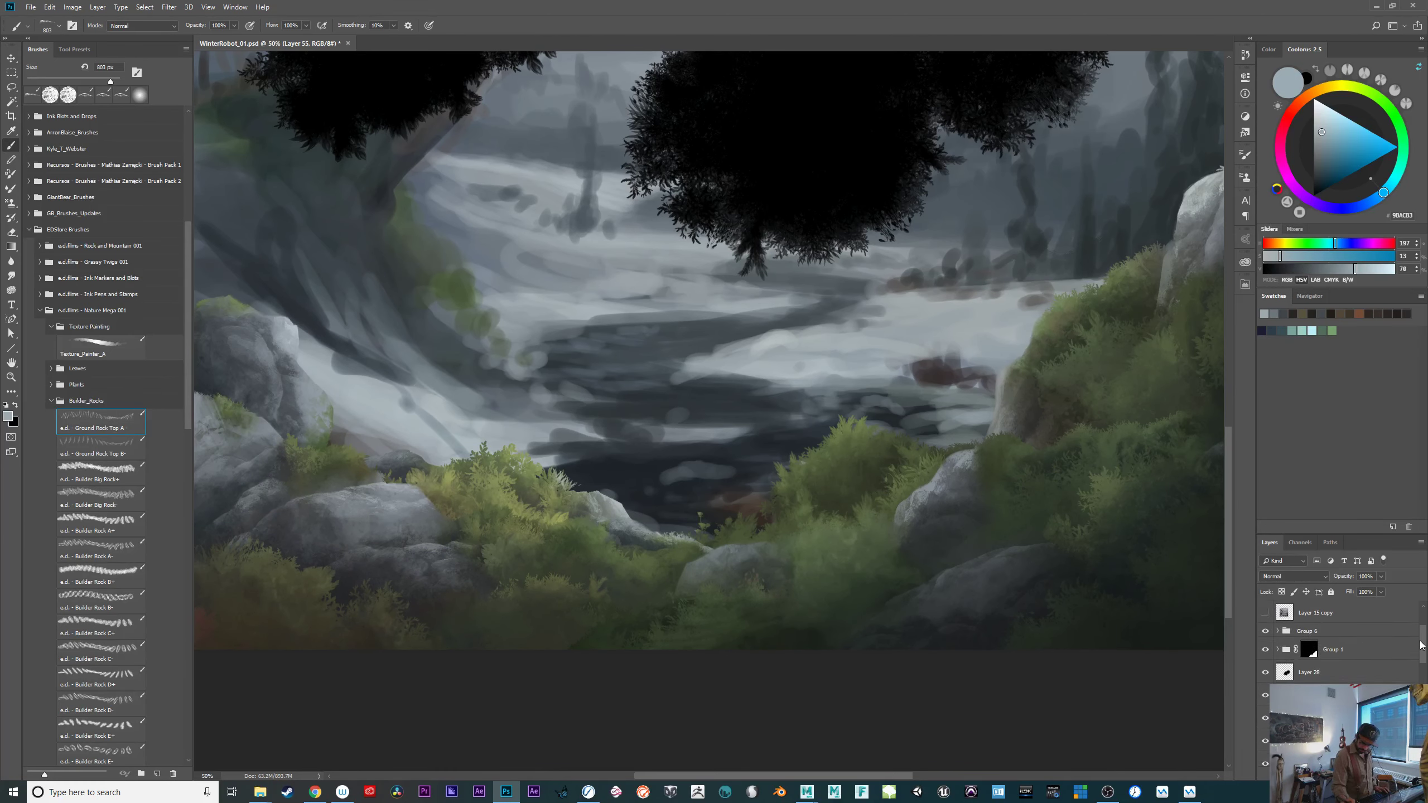
pyautogui.click(1266, 649)
pyautogui.click(1267, 649)
# Hide Group 6 and Group 1 so the right-hand foreground rocks and bushes are out of the way of Layer 55.
pyautogui.click(1266, 631)
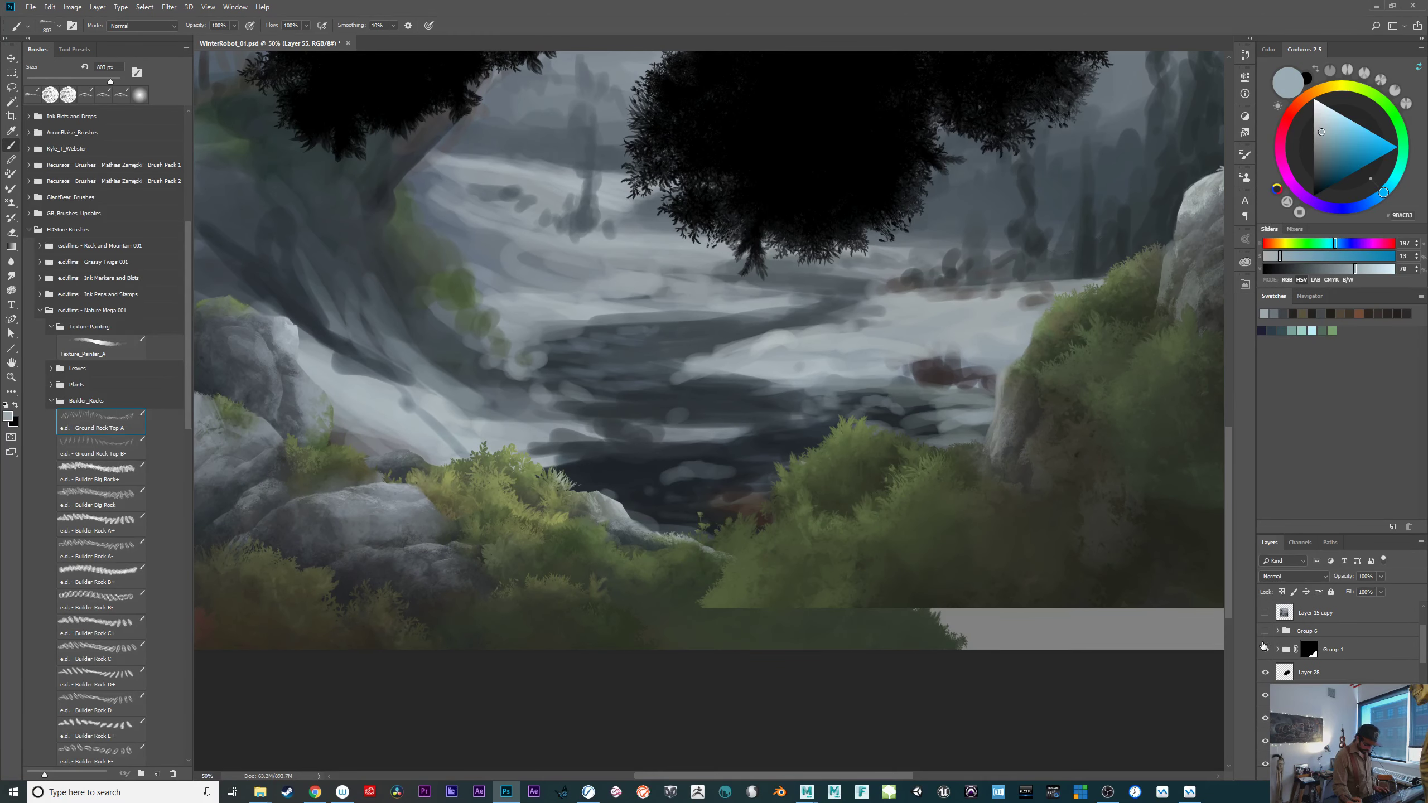
pyautogui.click(1265, 649)
pyautogui.click(1265, 649)
pyautogui.click(1266, 649)
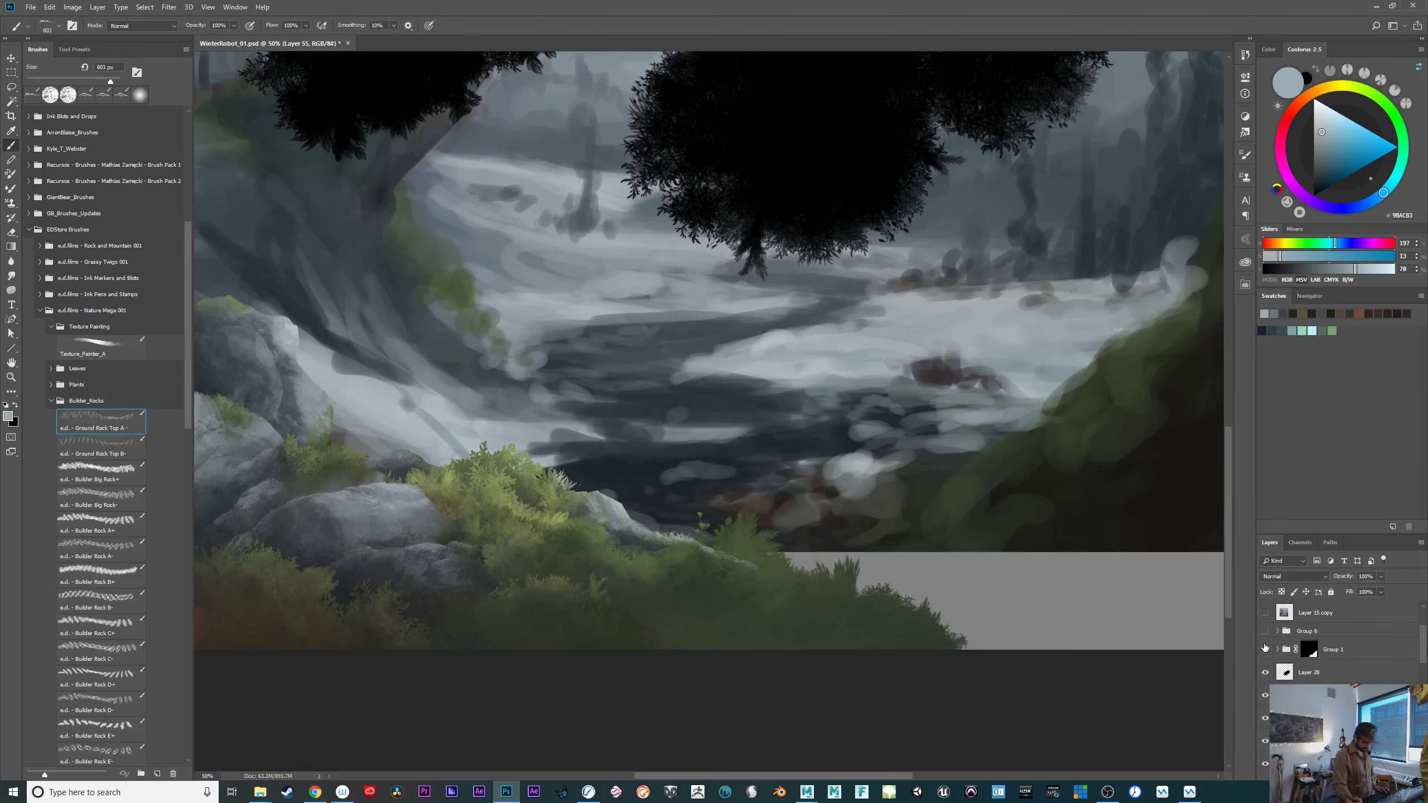
pyautogui.click(1265, 648)
pyautogui.click(1265, 649)
pyautogui.moveTo(1423, 657); pyautogui.dragTo(1422, 678)
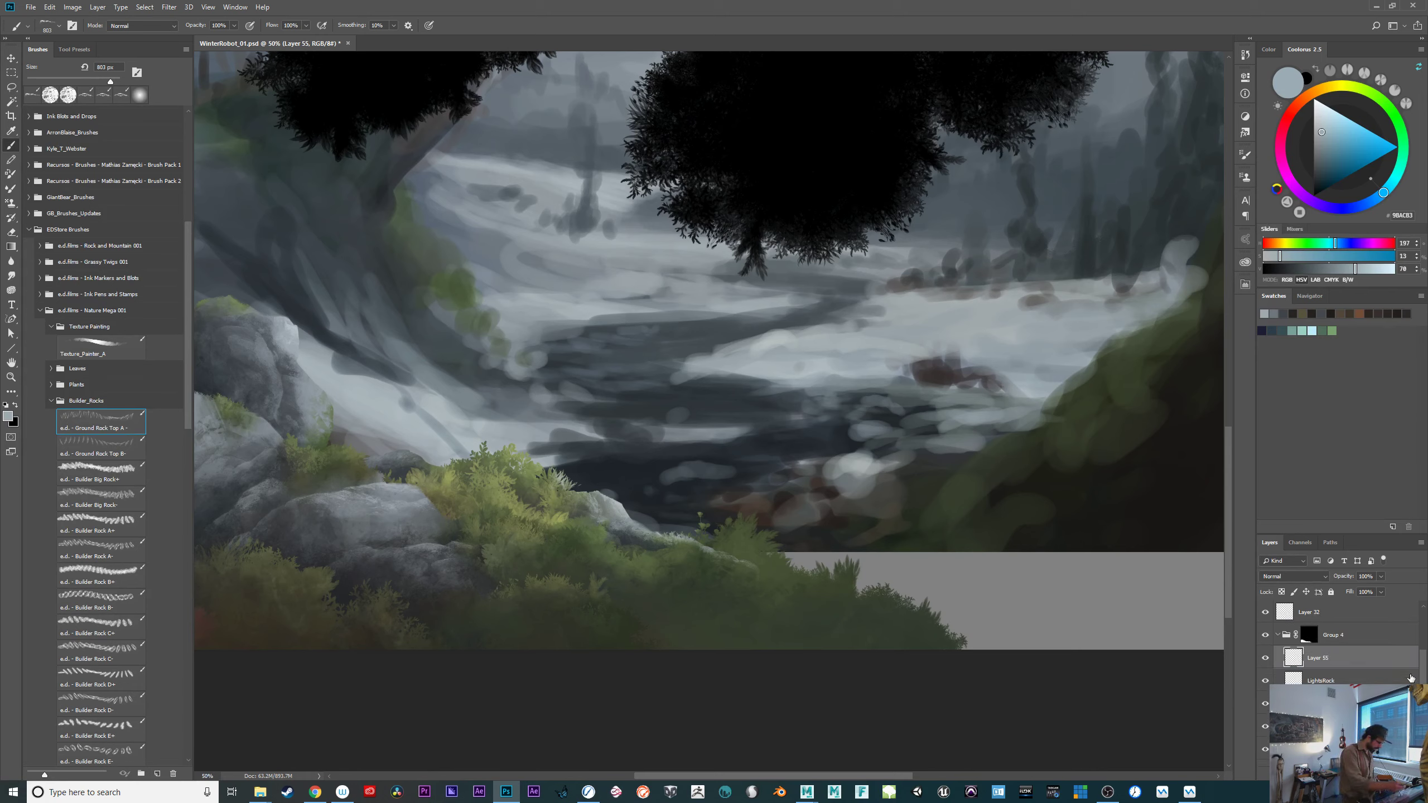
# Tint the bush tips at the stream's edge on Layer 55 with Texture_Painter_A at about 50% opacity, using reddish #94675F and pinkish #945F73.
pyautogui.click(112, 345)
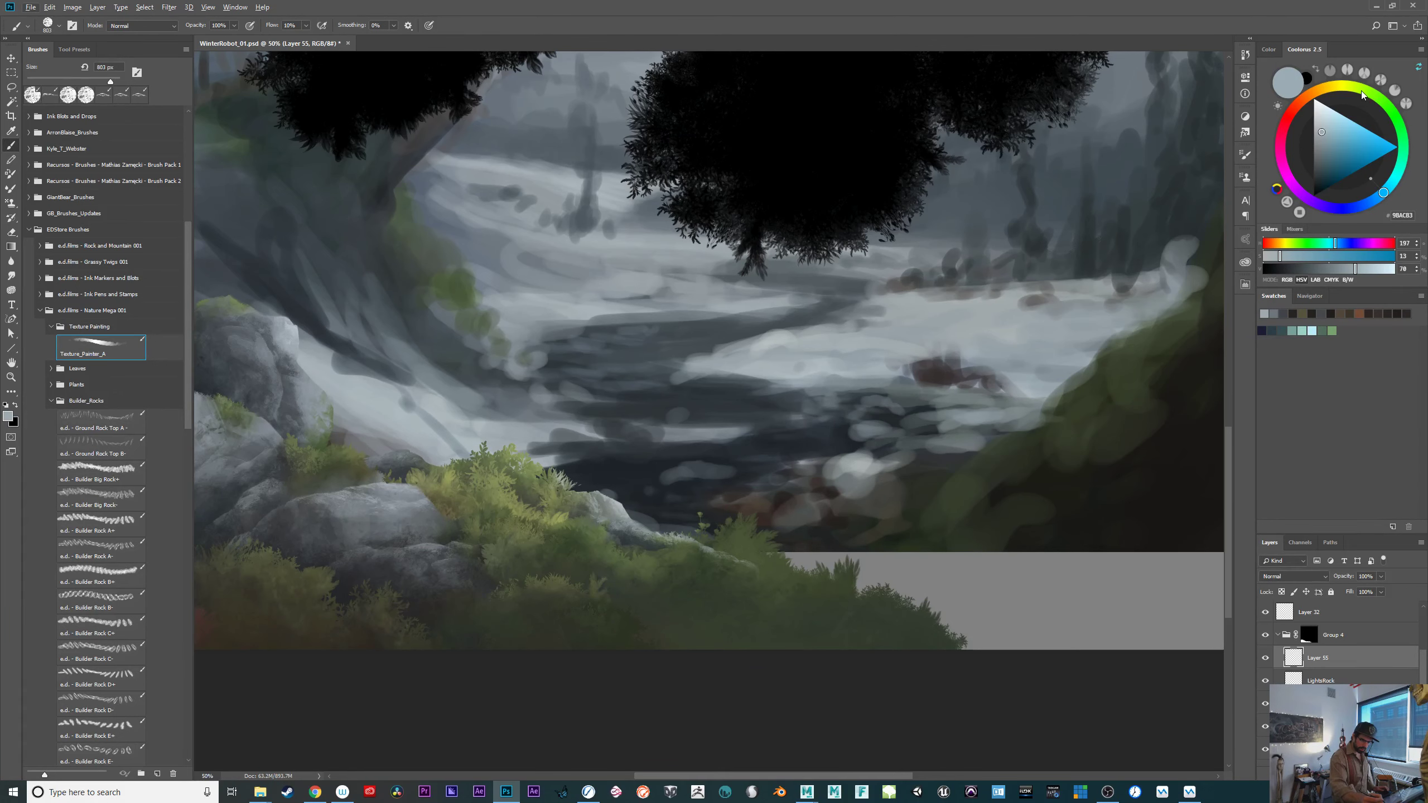
pyautogui.moveTo(1362, 90); pyautogui.dragTo(1294, 108)
pyautogui.click(1331, 150)
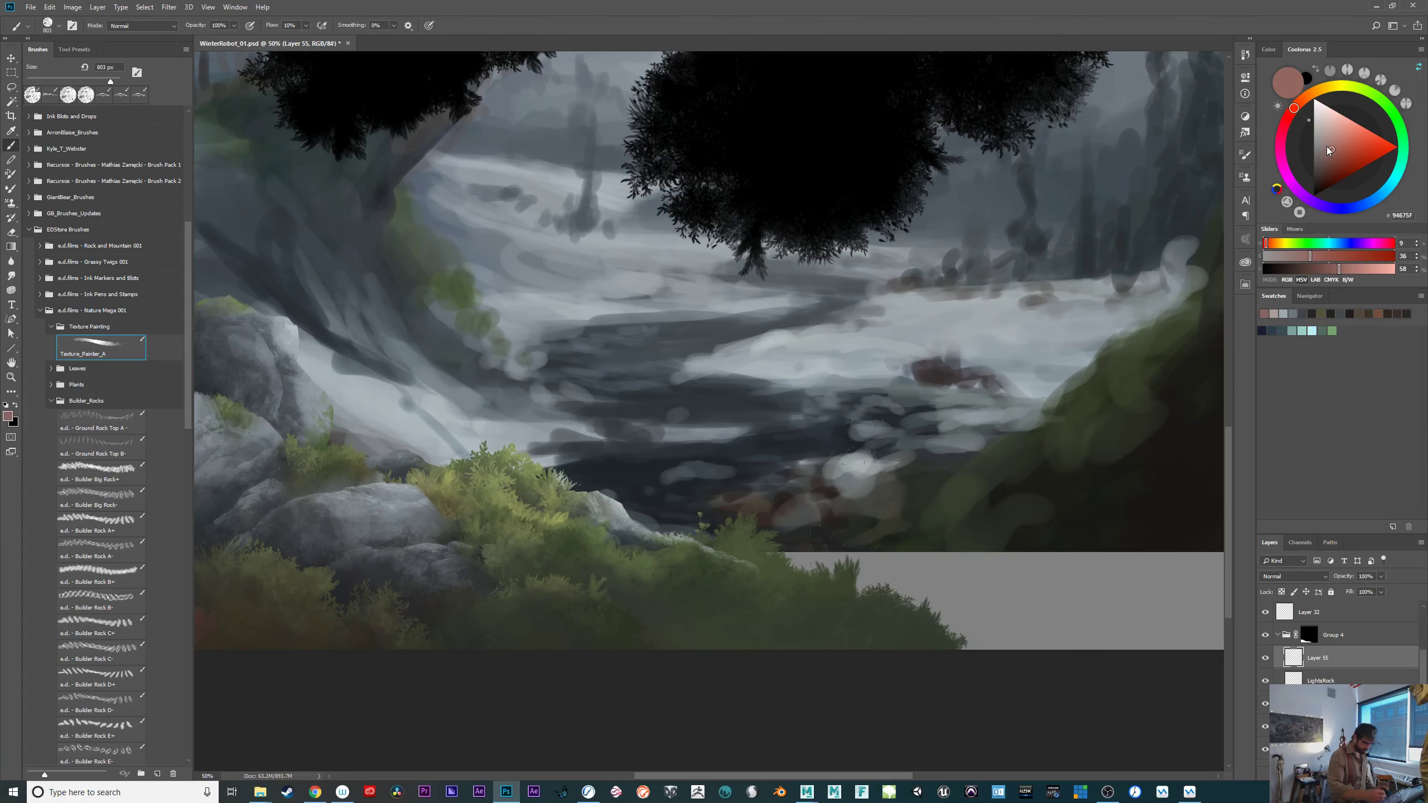
pyautogui.moveTo(864, 501); pyautogui.dragTo(855, 533)
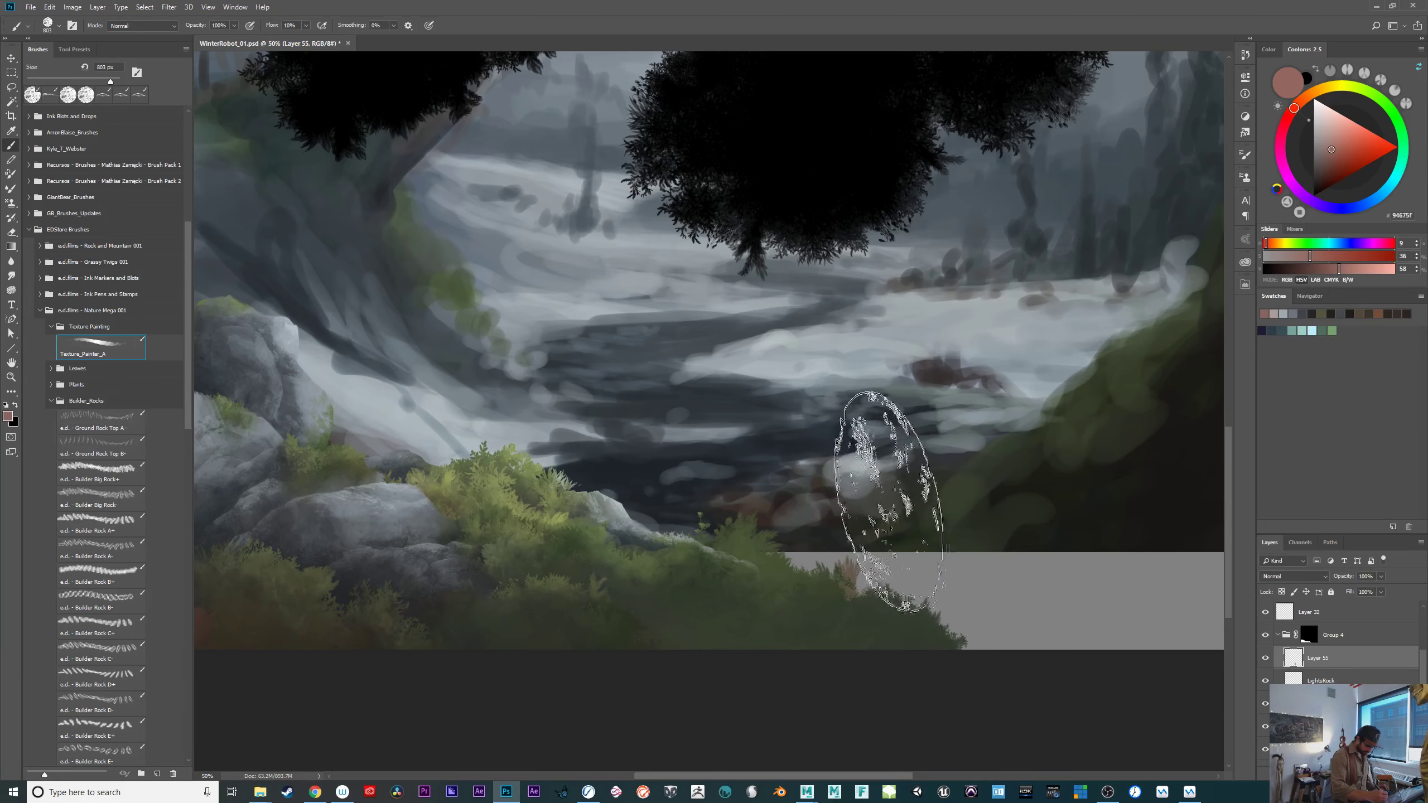
pyautogui.press('5')
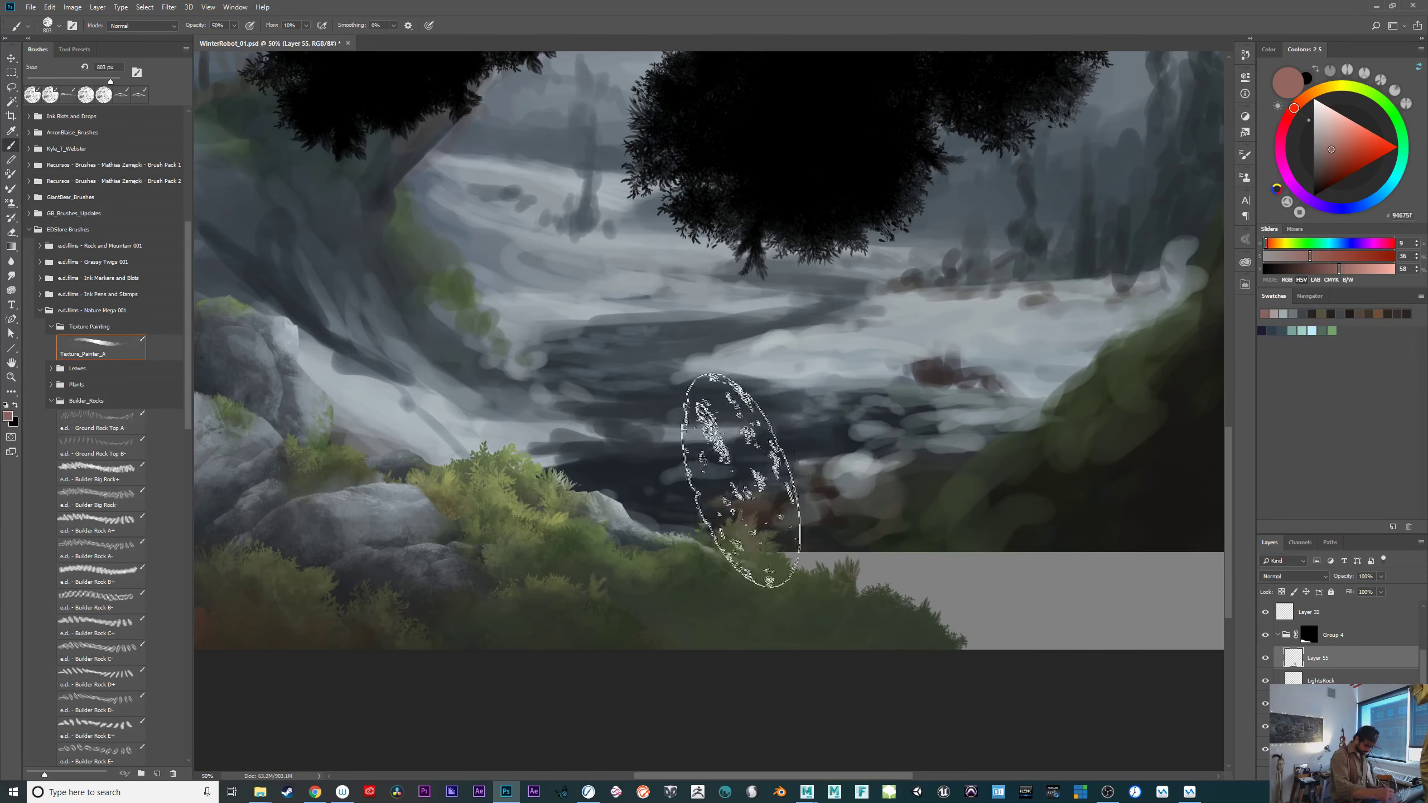
pyautogui.moveTo(741, 481)
pyautogui.mouseDown()
pyautogui.moveTo(780, 458)
pyautogui.moveTo(782, 472)
pyautogui.moveTo(792, 447)
pyautogui.moveTo(785, 484)
pyautogui.mouseUp()
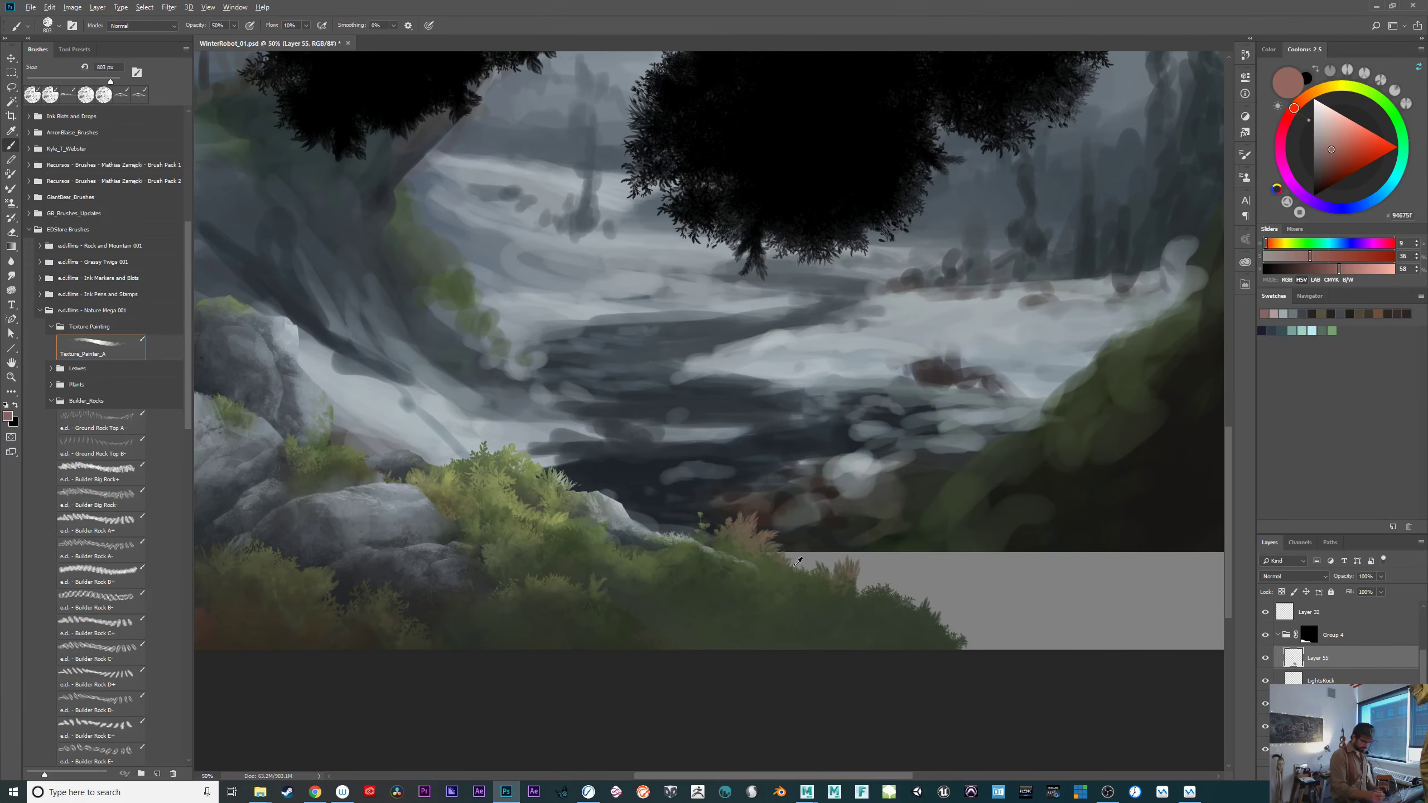
pyautogui.moveTo(922, 574); pyautogui.dragTo(1012, 603)
pyautogui.moveTo(748, 499); pyautogui.dragTo(684, 514)
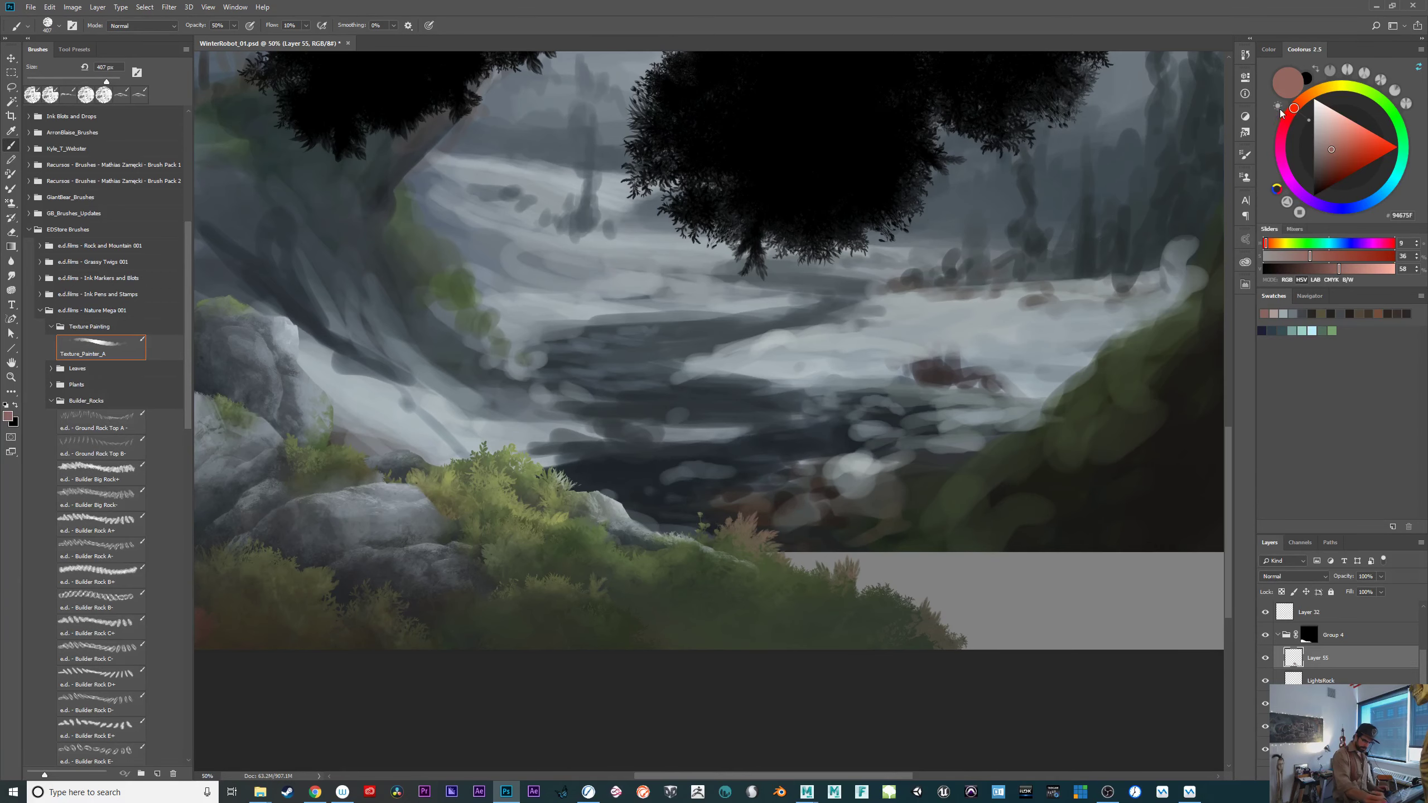
pyautogui.moveTo(1281, 112); pyautogui.dragTo(1281, 139)
pyautogui.moveTo(751, 472)
pyautogui.mouseDown()
pyautogui.moveTo(688, 511)
pyautogui.moveTo(717, 492)
pyautogui.mouseUp()
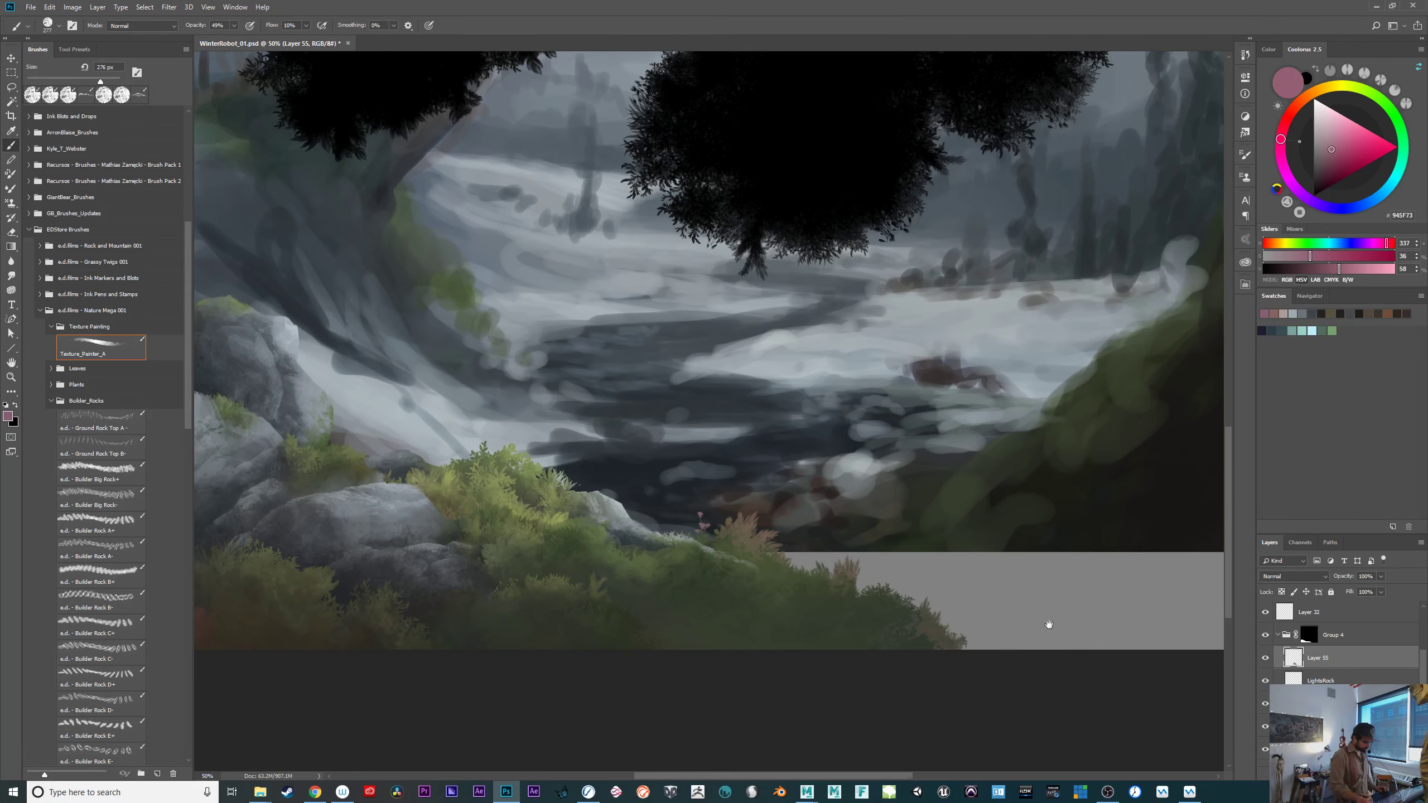
# Show Group 1 and Group 6 again and check how the tinted bushes sit in the combined foreground.
pyautogui.moveTo(1050, 624); pyautogui.dragTo(1078, 632)
pyautogui.hotkey('ctrl', '-')
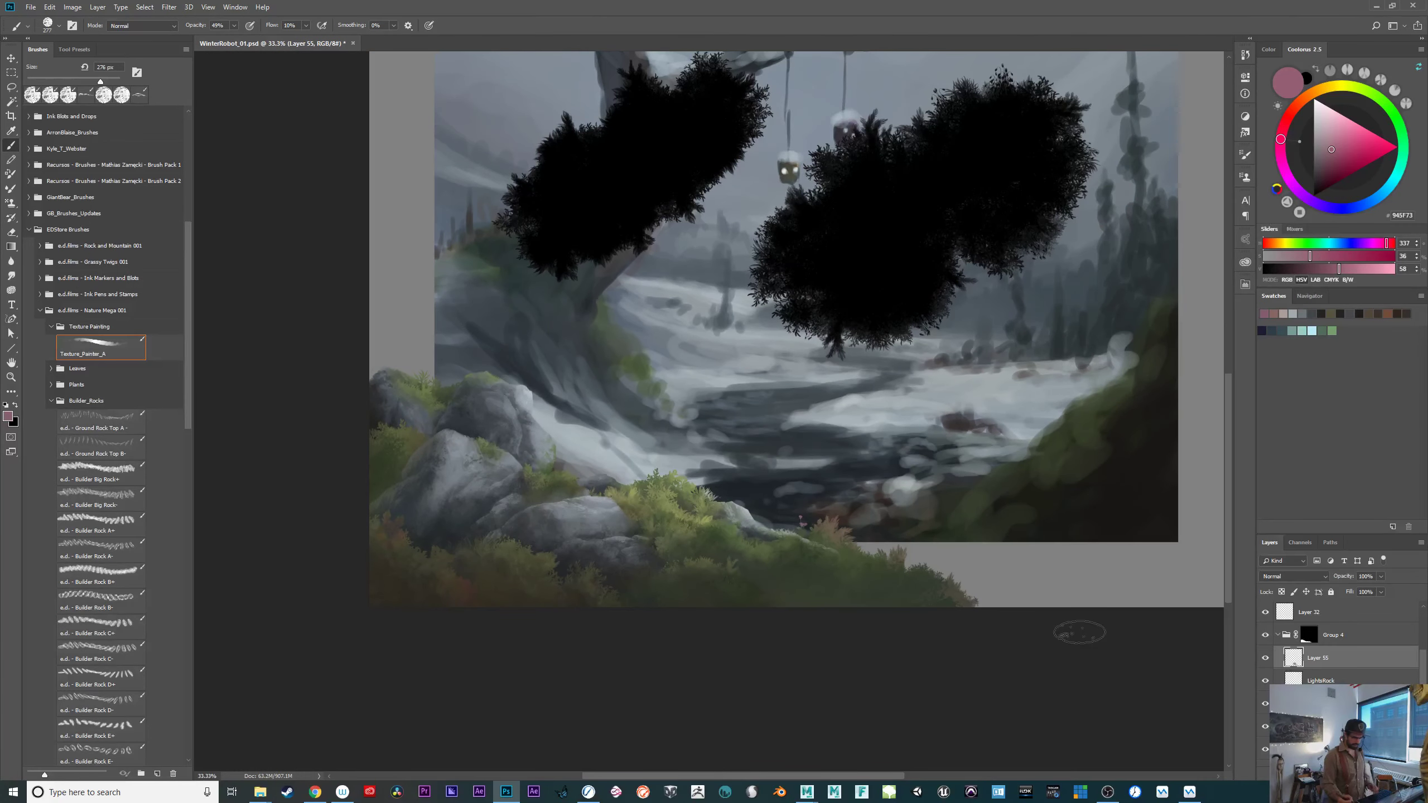
pyautogui.scroll(-5, 1266, 635)
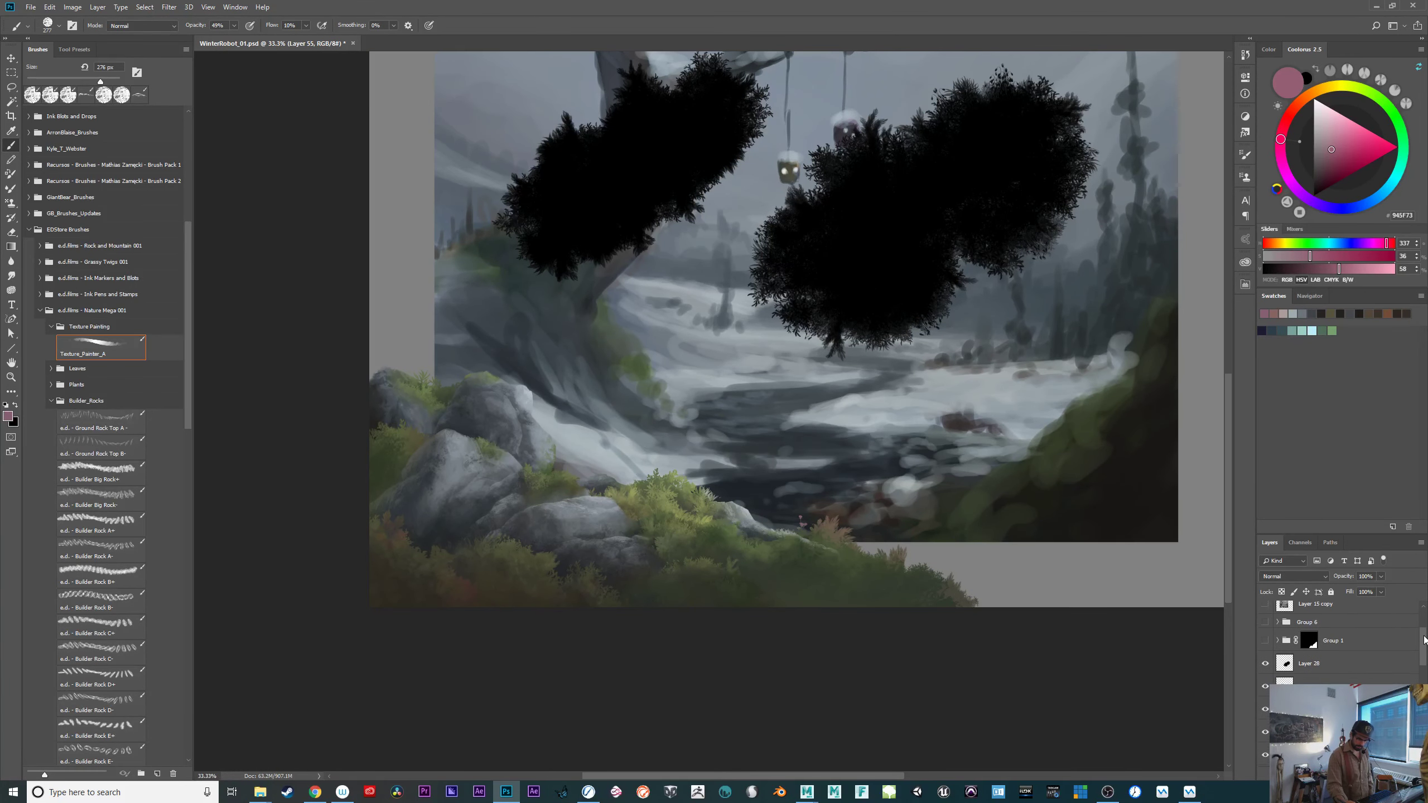
pyautogui.click(1266, 655)
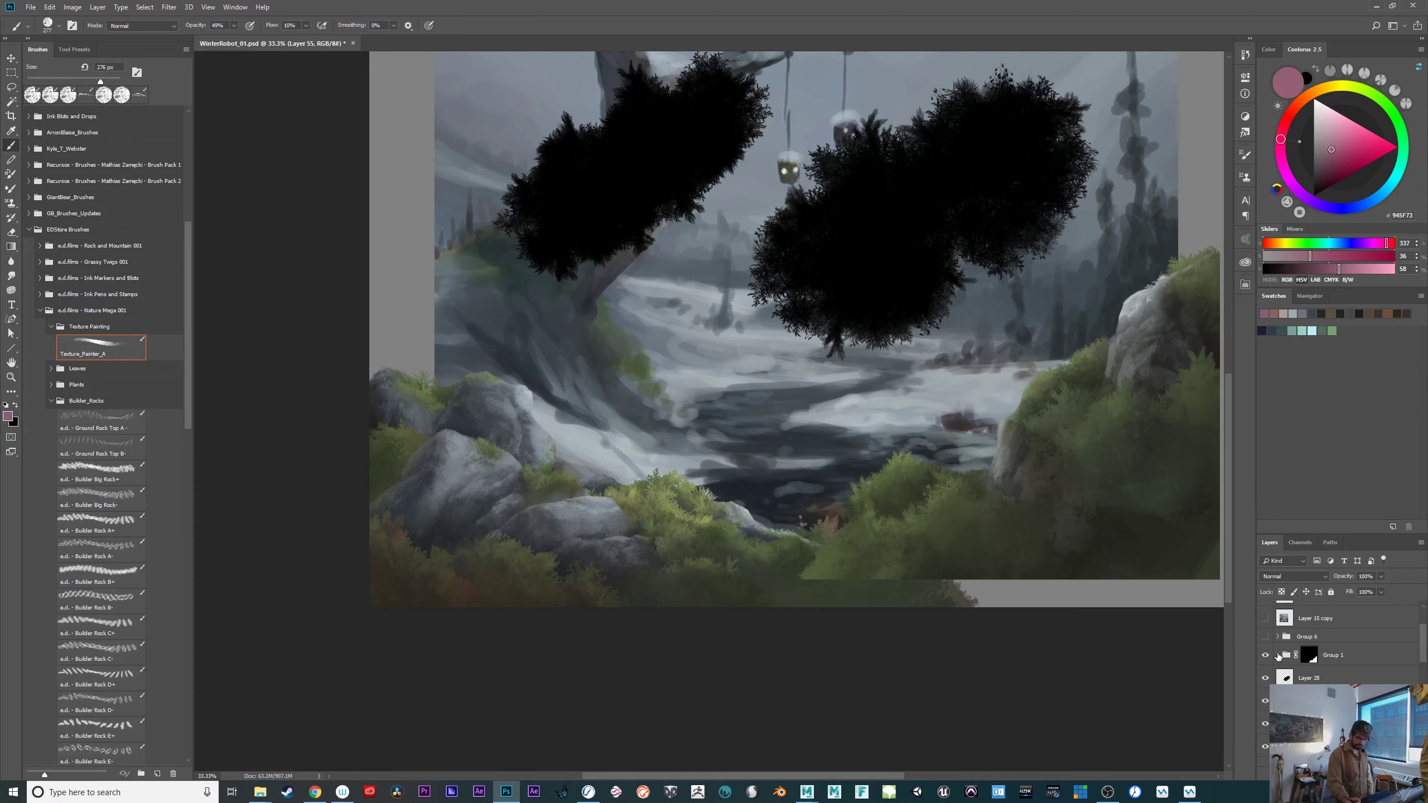
pyautogui.click(1266, 636)
pyautogui.moveTo(1067, 550); pyautogui.dragTo(969, 576)
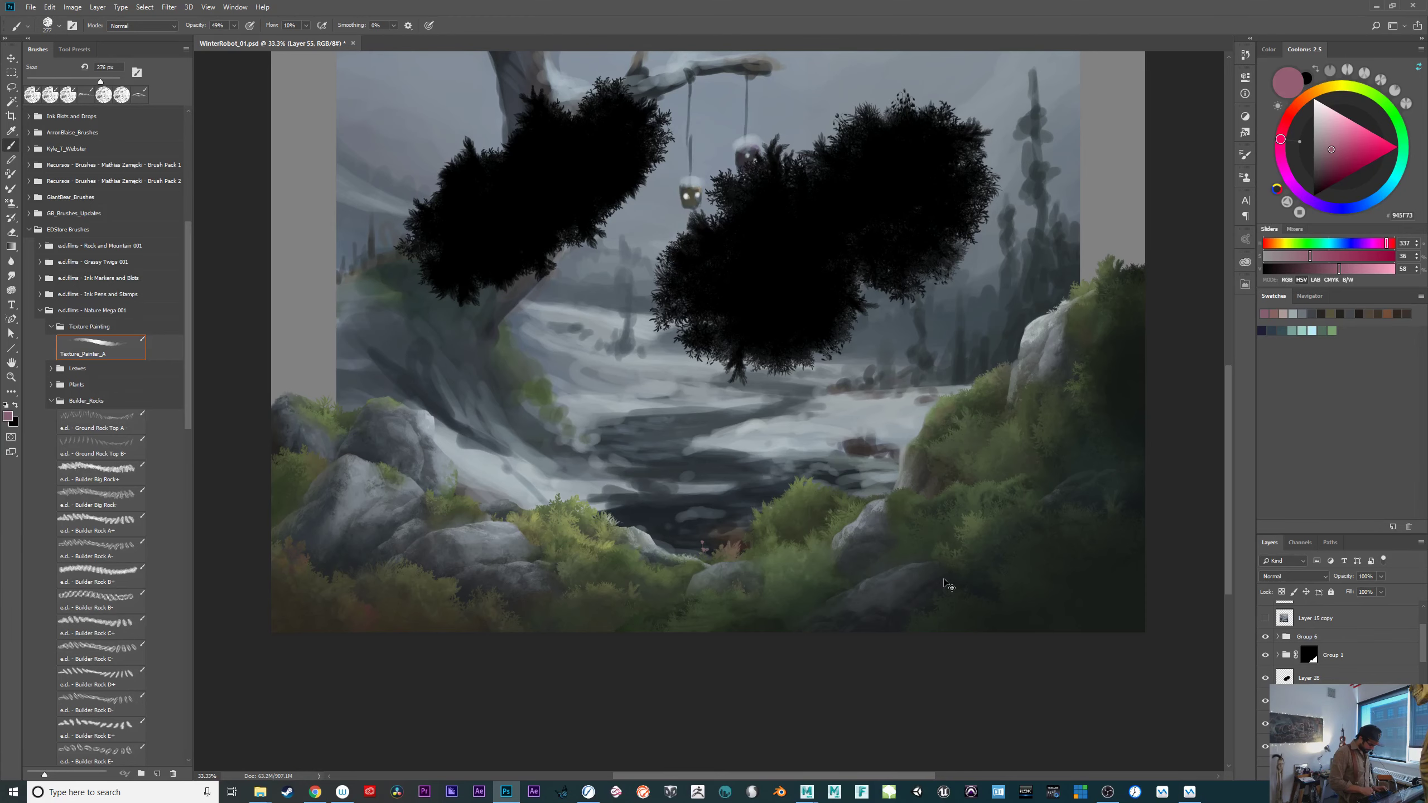
pyautogui.hotkey('ctrl', '+')
pyautogui.moveTo(815, 588); pyautogui.dragTo(1060, 639)
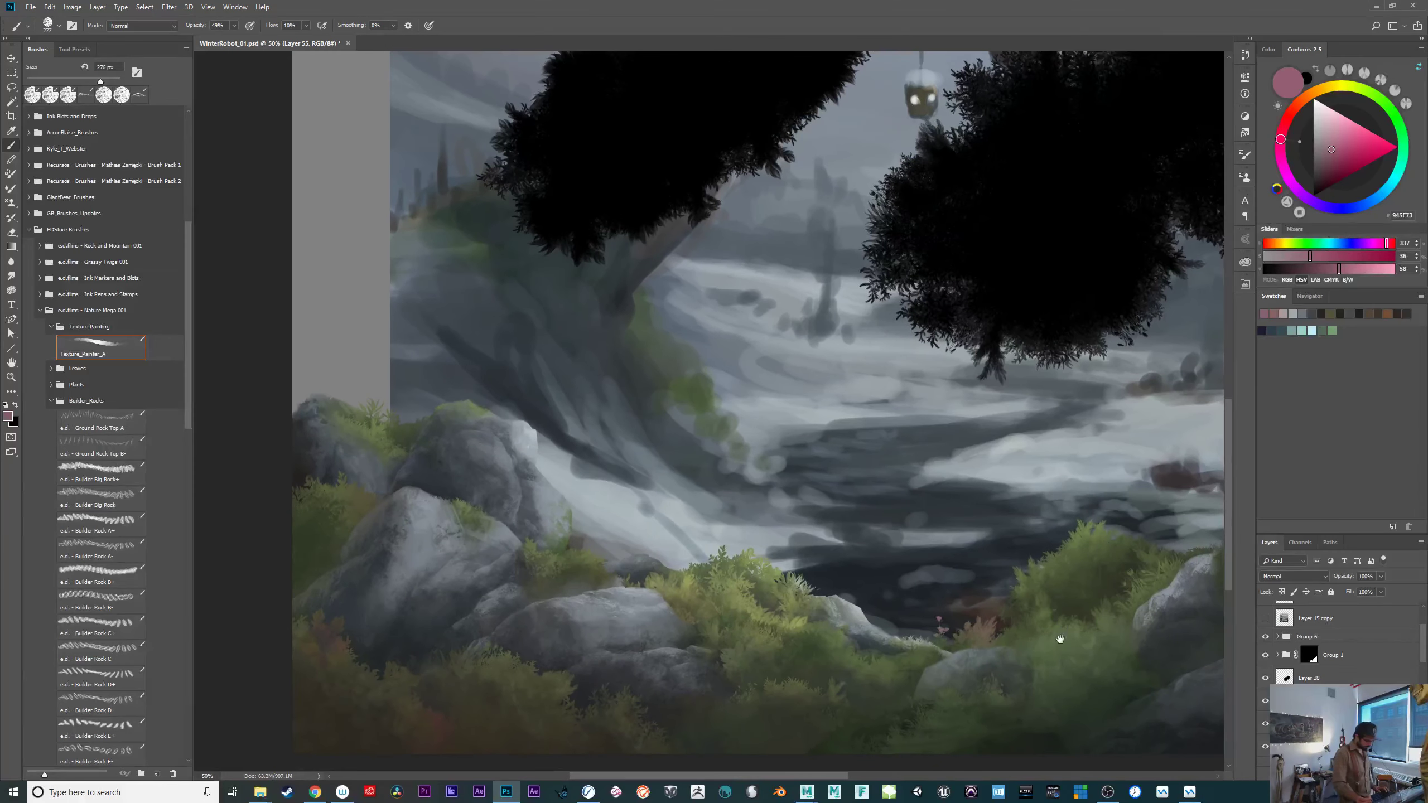
pyautogui.hotkey('ctrl', '-')
pyautogui.hotkey('ctrl', '-')
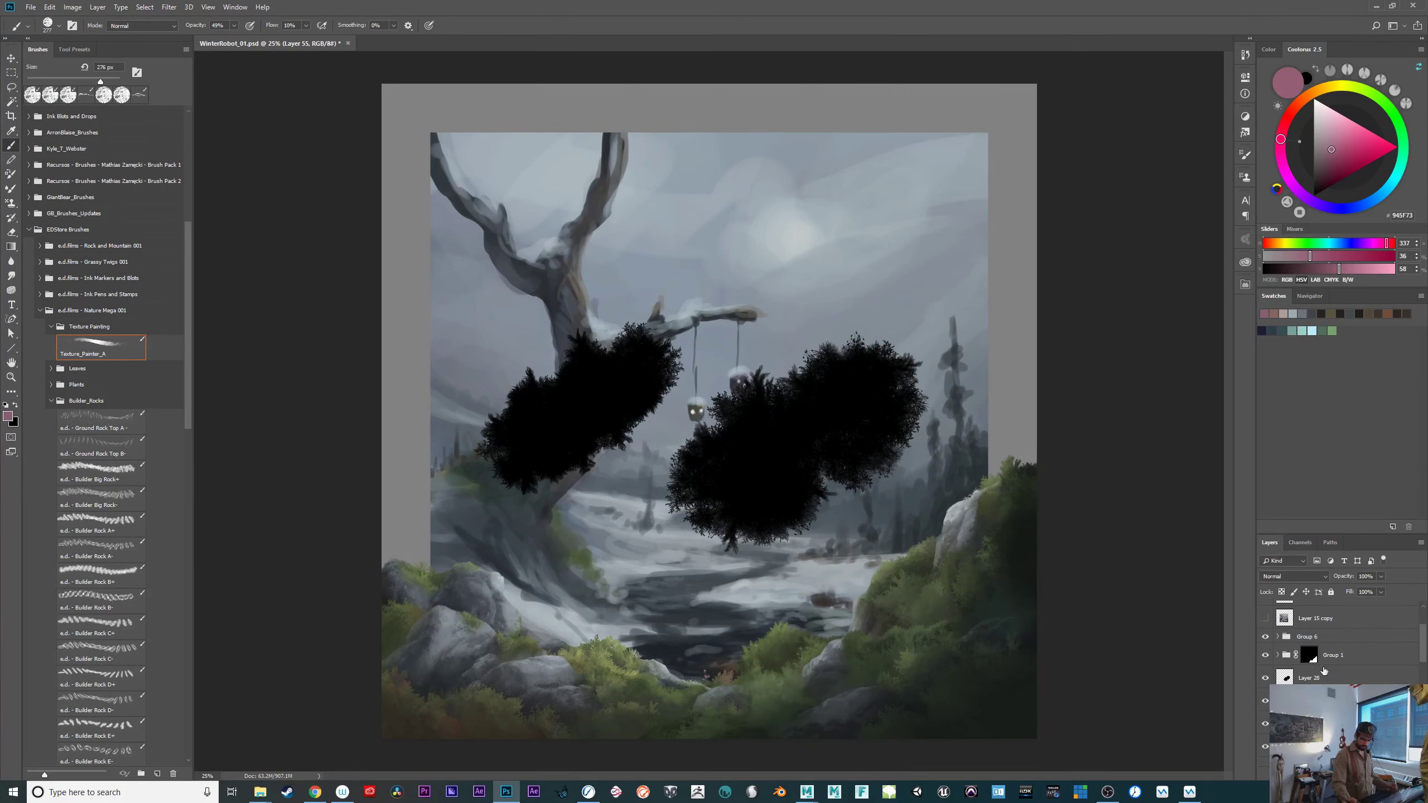
# Select Group 4 and Group 5 together and move them up the layer stack to directly below Group 1.
pyautogui.click(1342, 658)
pyautogui.keyDown('shift'); pyautogui.click(1355, 640); pyautogui.keyUp('shift')
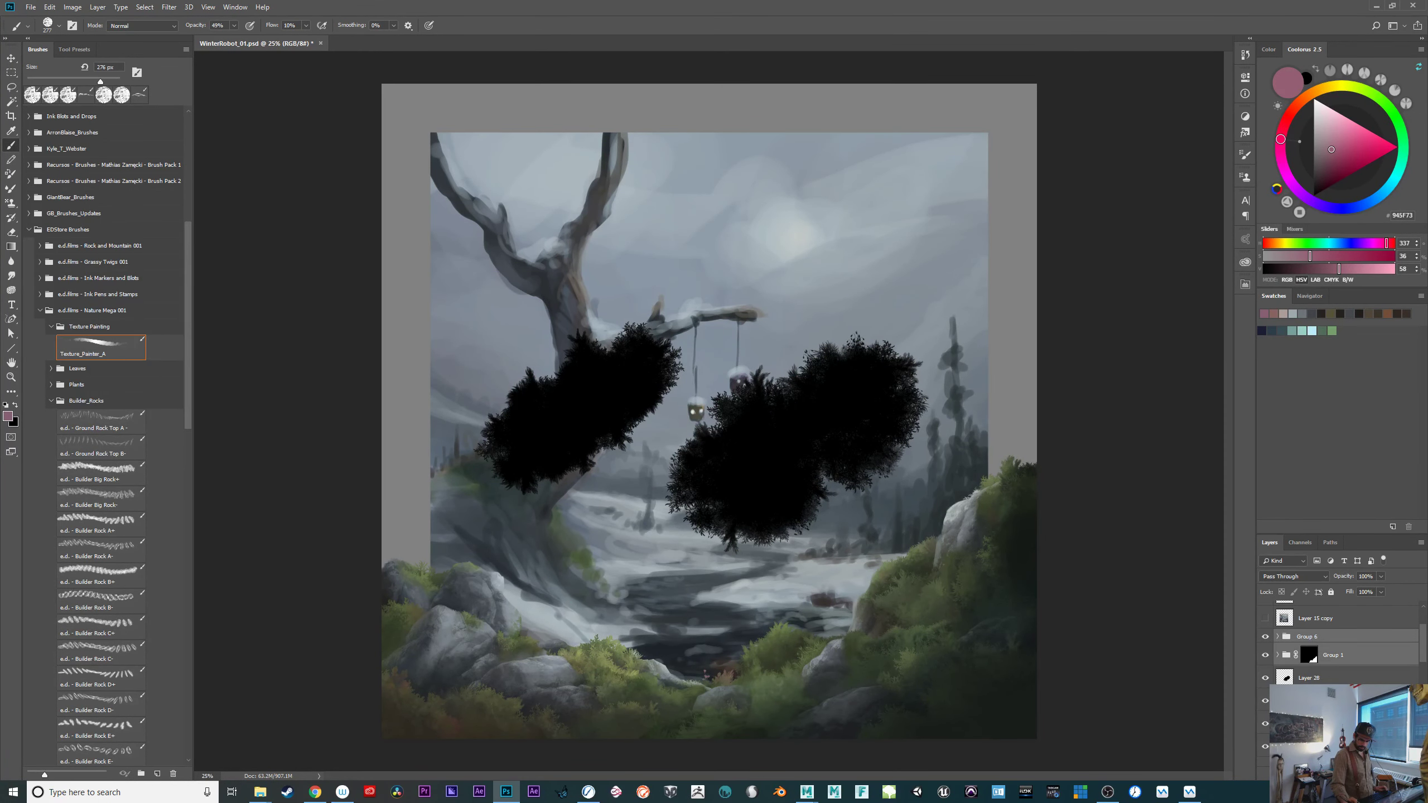
pyautogui.click(1342, 702)
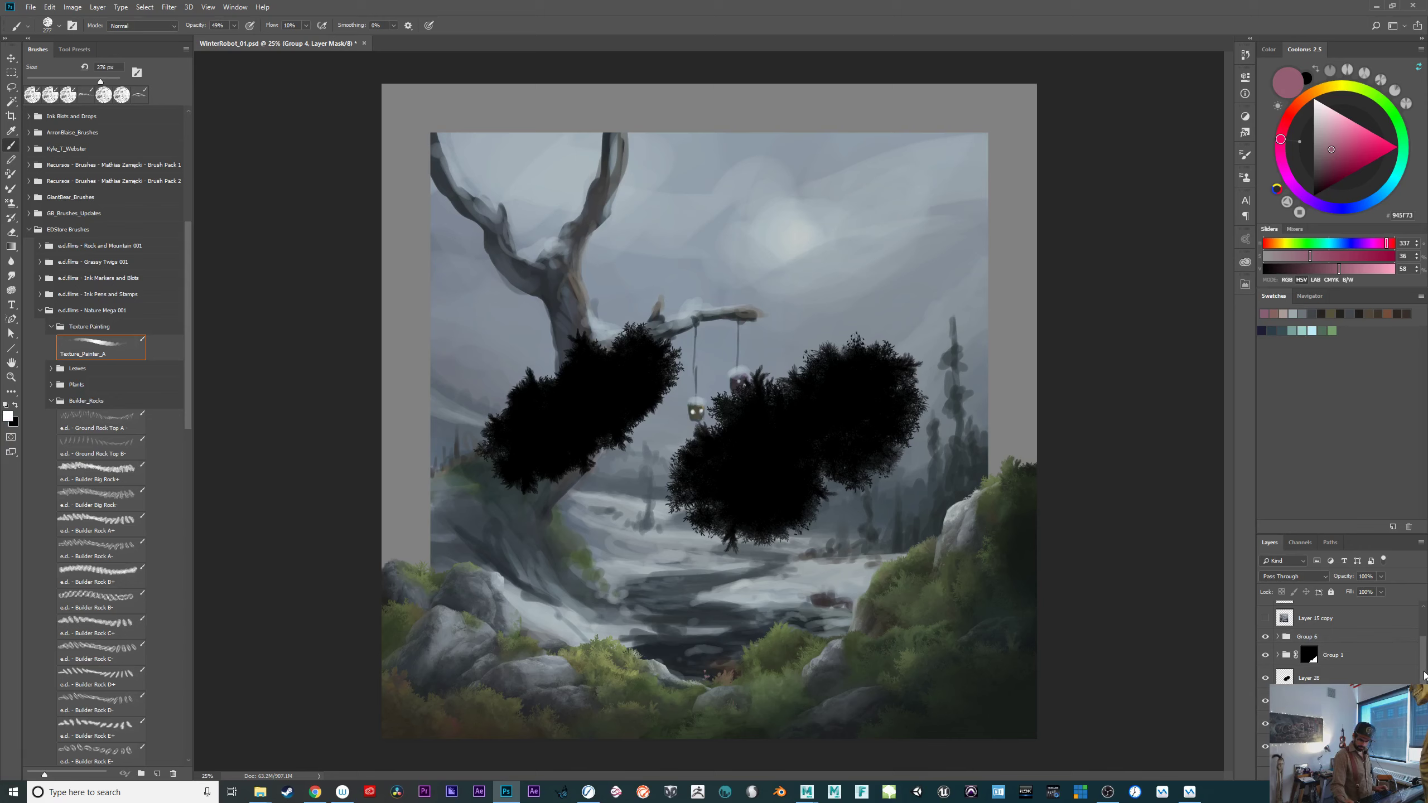
pyautogui.moveTo(1425, 675); pyautogui.dragTo(1425, 692)
pyautogui.keyDown('shift'); pyautogui.click(1354, 730); pyautogui.keyUp('shift')
pyautogui.moveTo(1354, 727); pyautogui.dragTo(1356, 631)
# Compare the scene with and without the snowy bank layer behind the left foreground rocks, leaving that layer hidden.
pyautogui.hotkey('ctrl', '+')
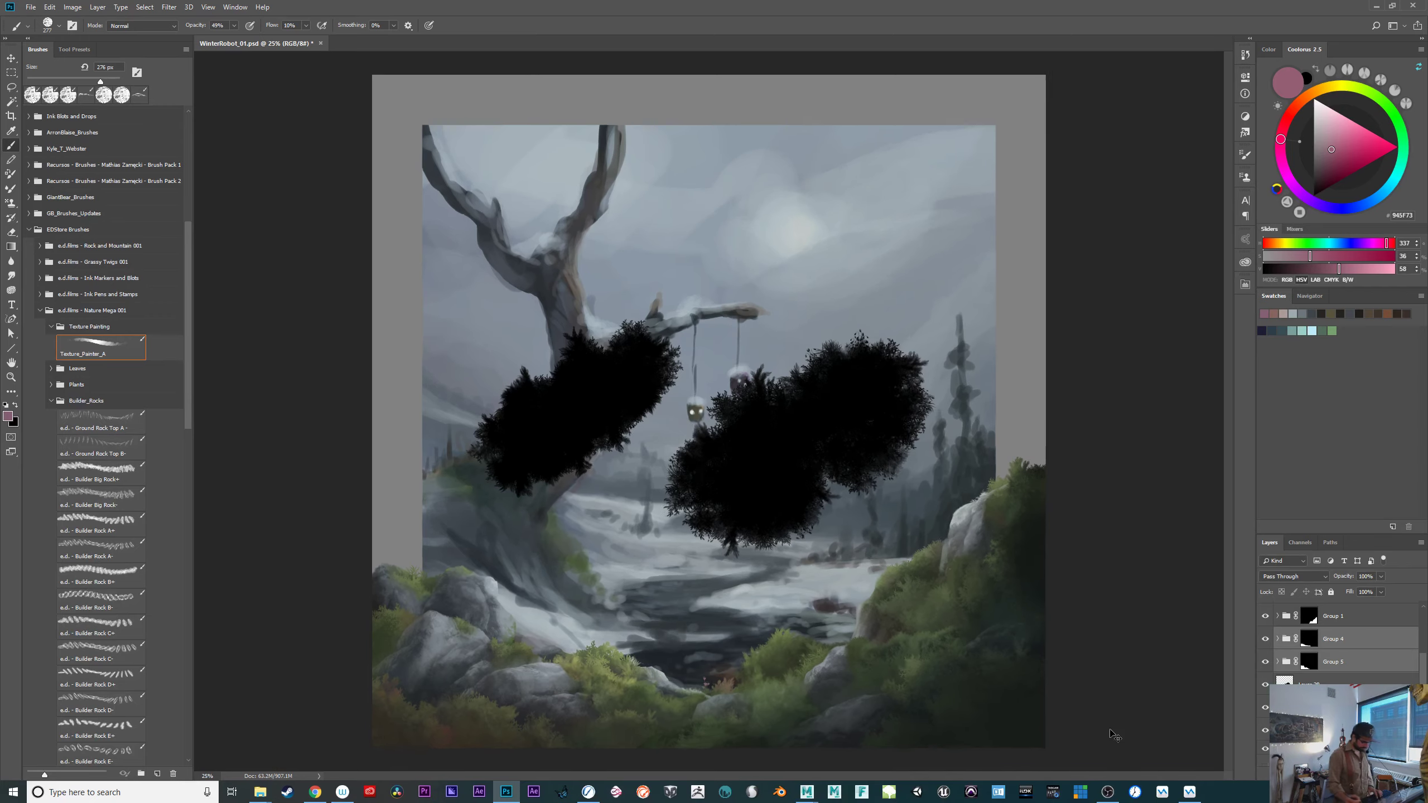
pyautogui.moveTo(1086, 672); pyautogui.dragTo(1077, 578)
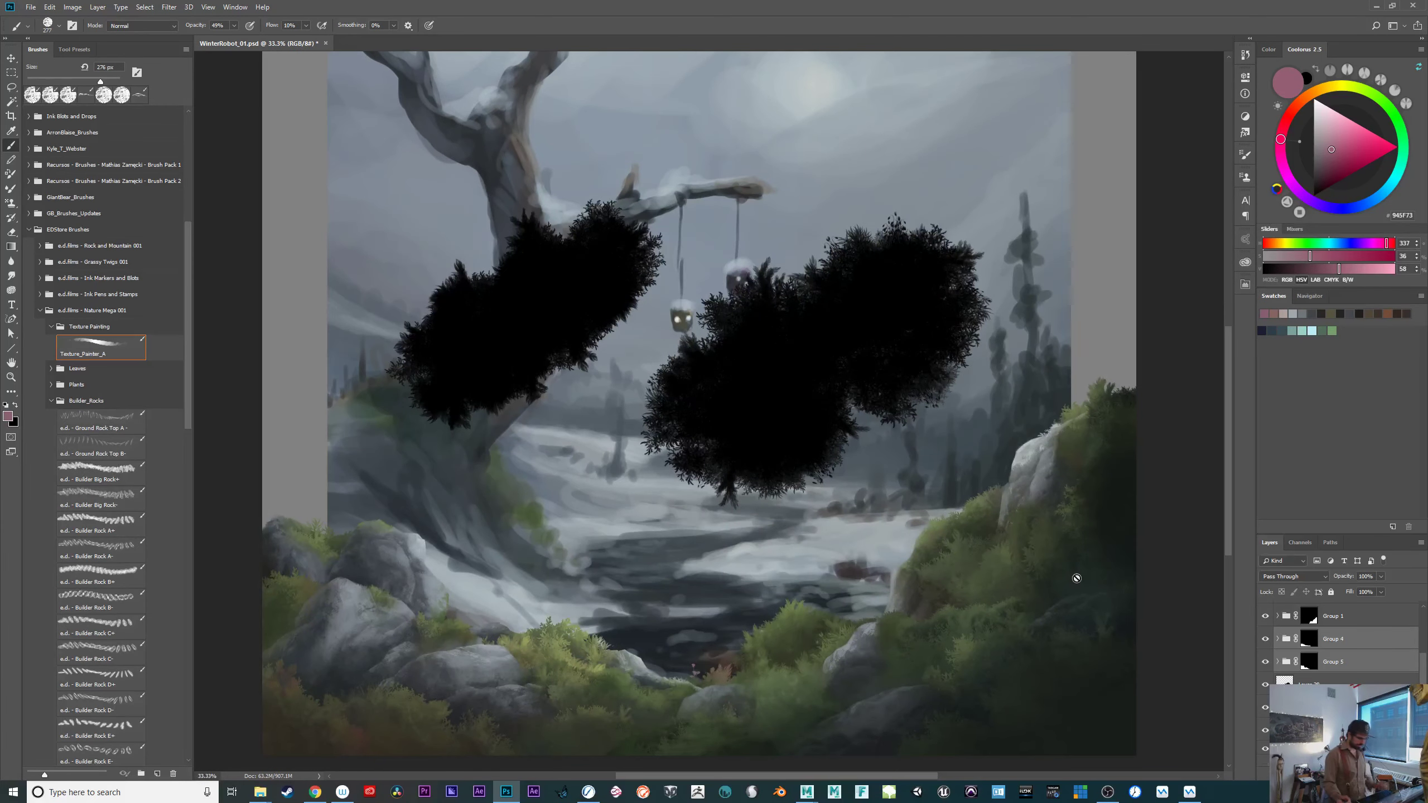
pyautogui.click(1265, 765)
pyautogui.click(1265, 765)
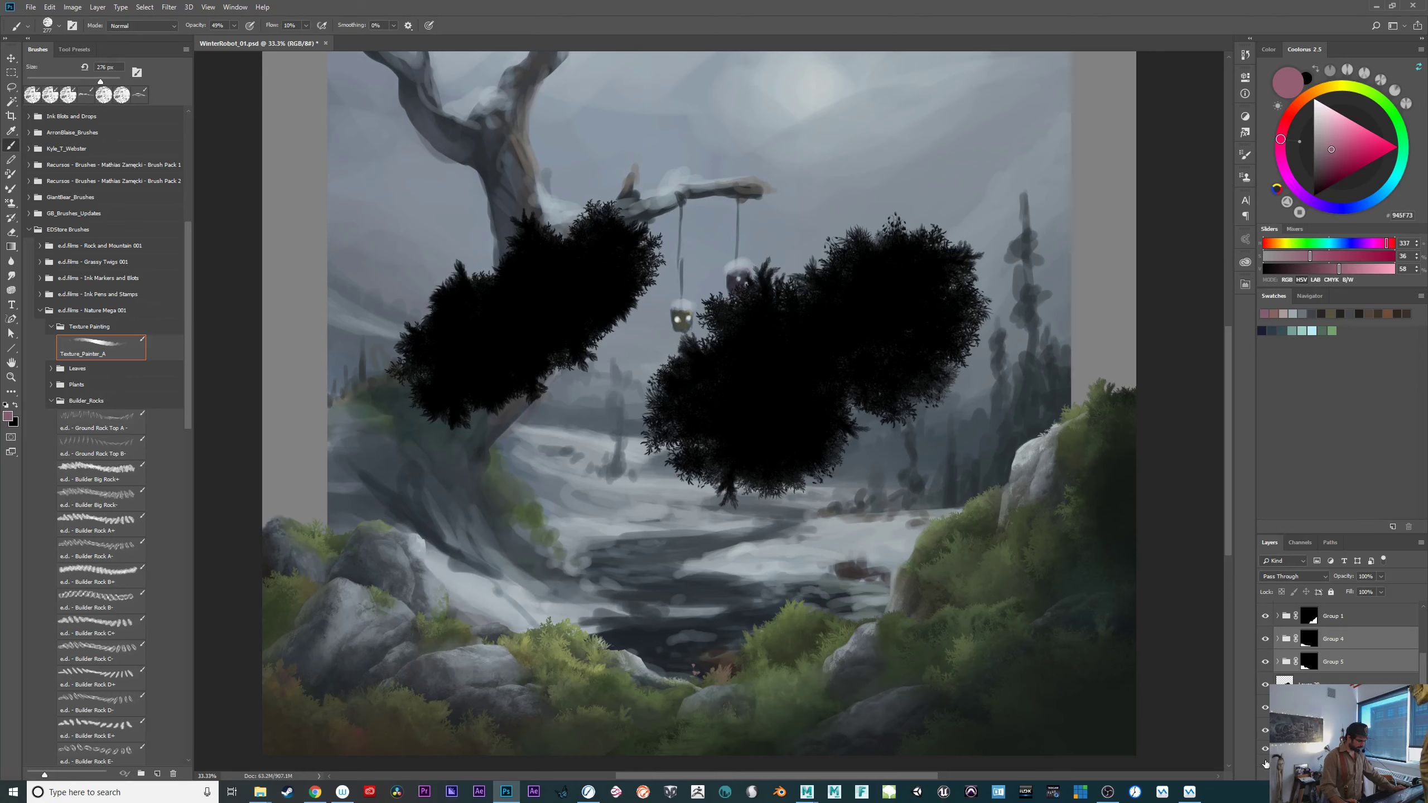
pyautogui.click(1265, 766)
pyautogui.click(1266, 767)
pyautogui.click(1266, 765)
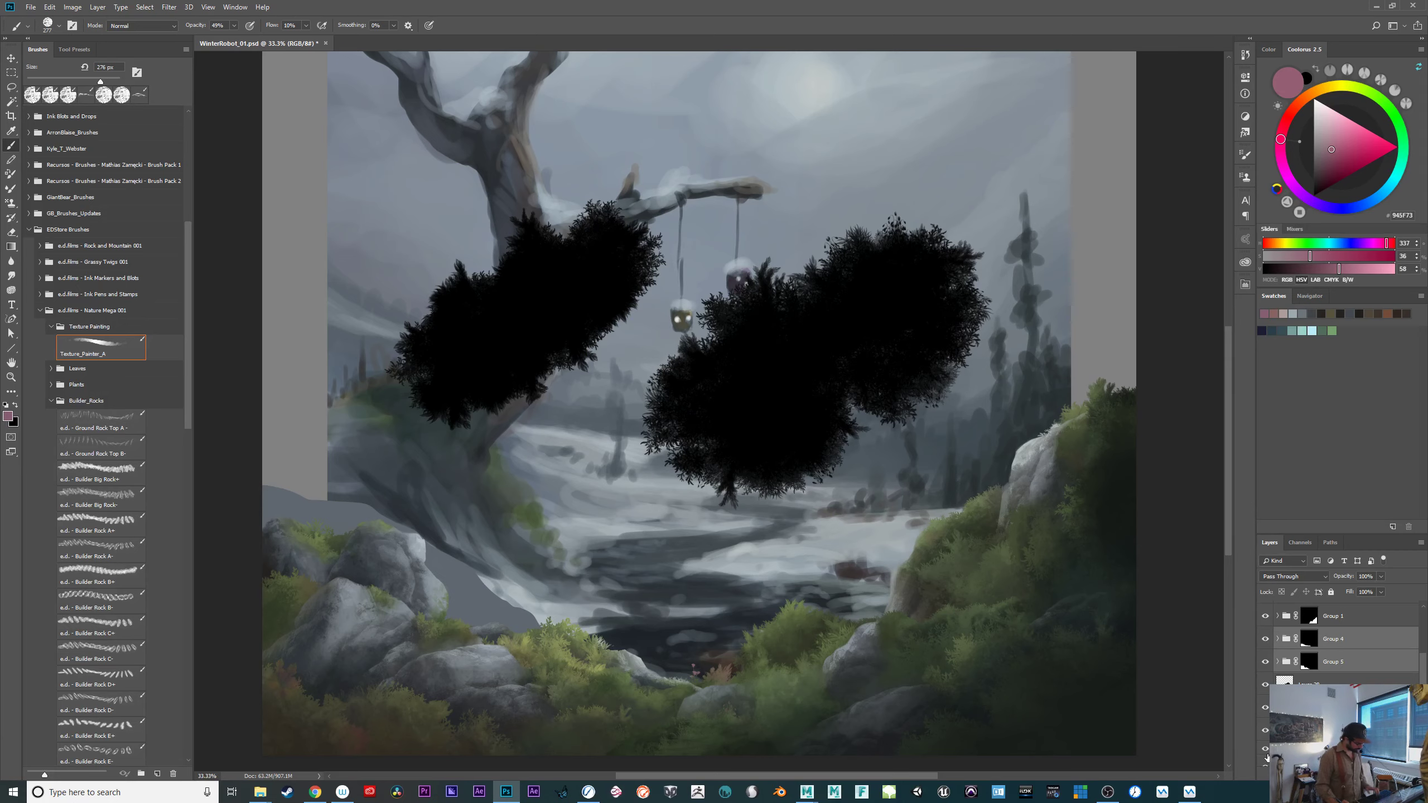
pyautogui.hotkey('ctrl', '+')
pyautogui.hotkey('ctrl', '-')
pyautogui.moveTo(1074, 648); pyautogui.dragTo(1074, 553)
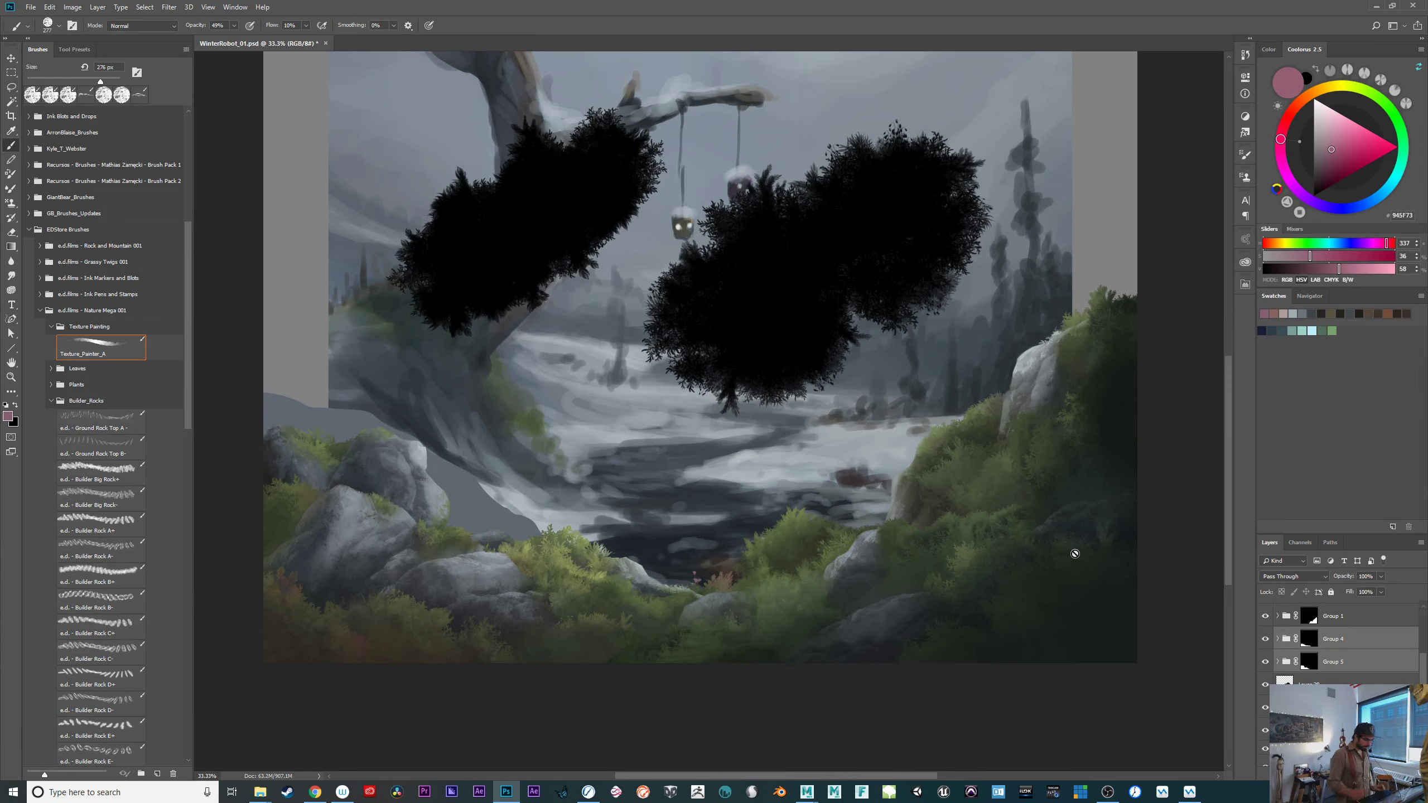
pyautogui.hotkey('ctrl', '-')
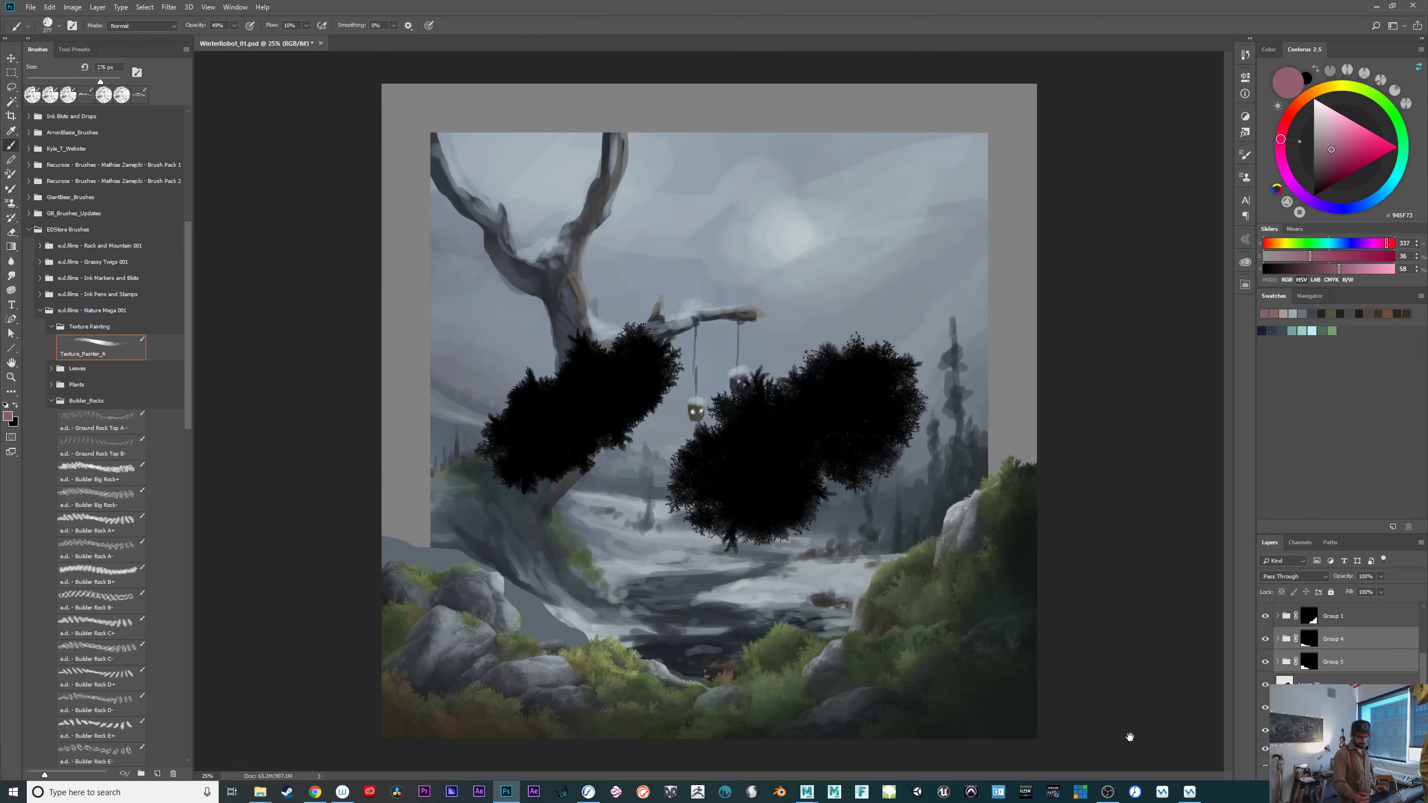
# Switch to Maya, look over the birch models in Trees_WhiteBirch and start a new empty scene.
pyautogui.moveTo(821, 785)
pyautogui.click(893, 739)
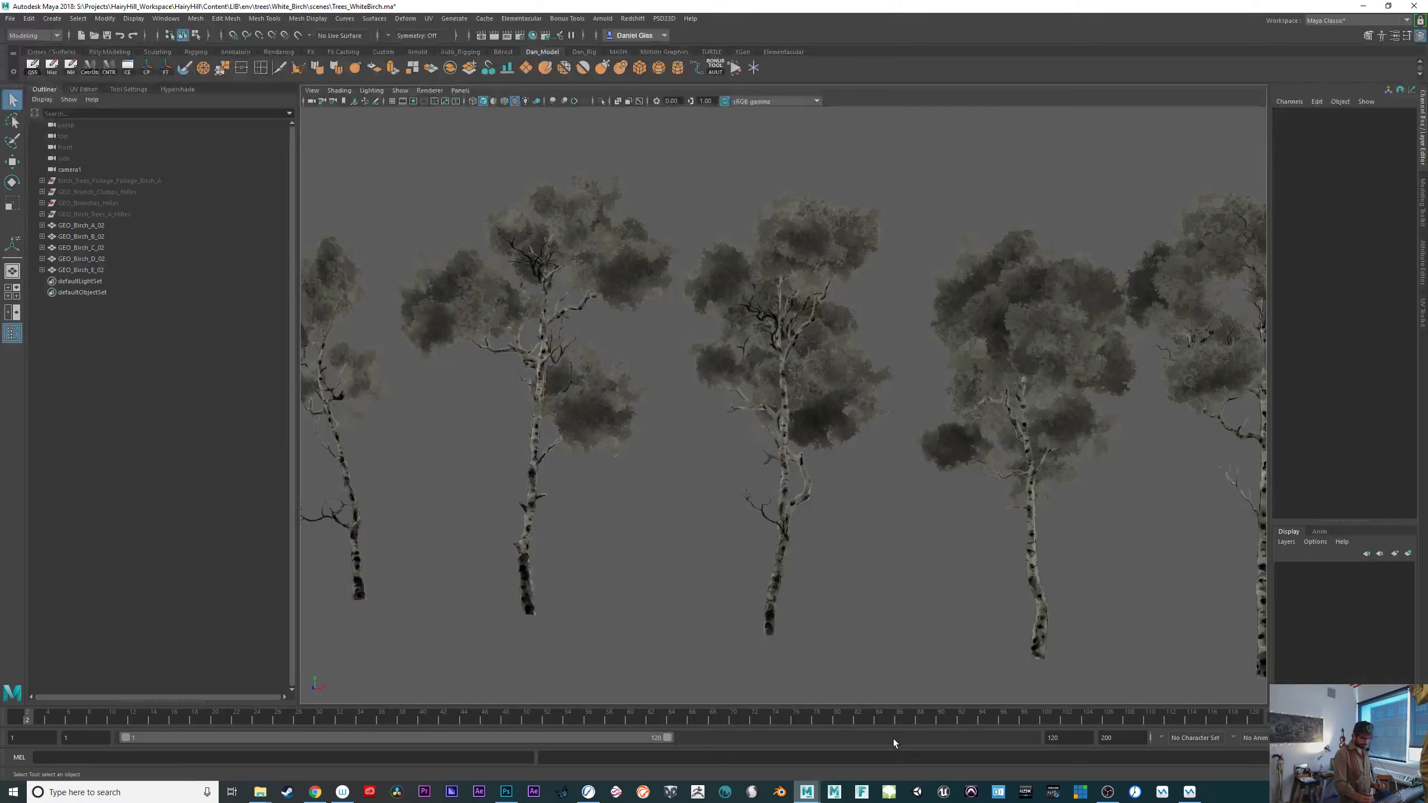
pyautogui.moveTo(982, 682); pyautogui.dragTo(875, 578)
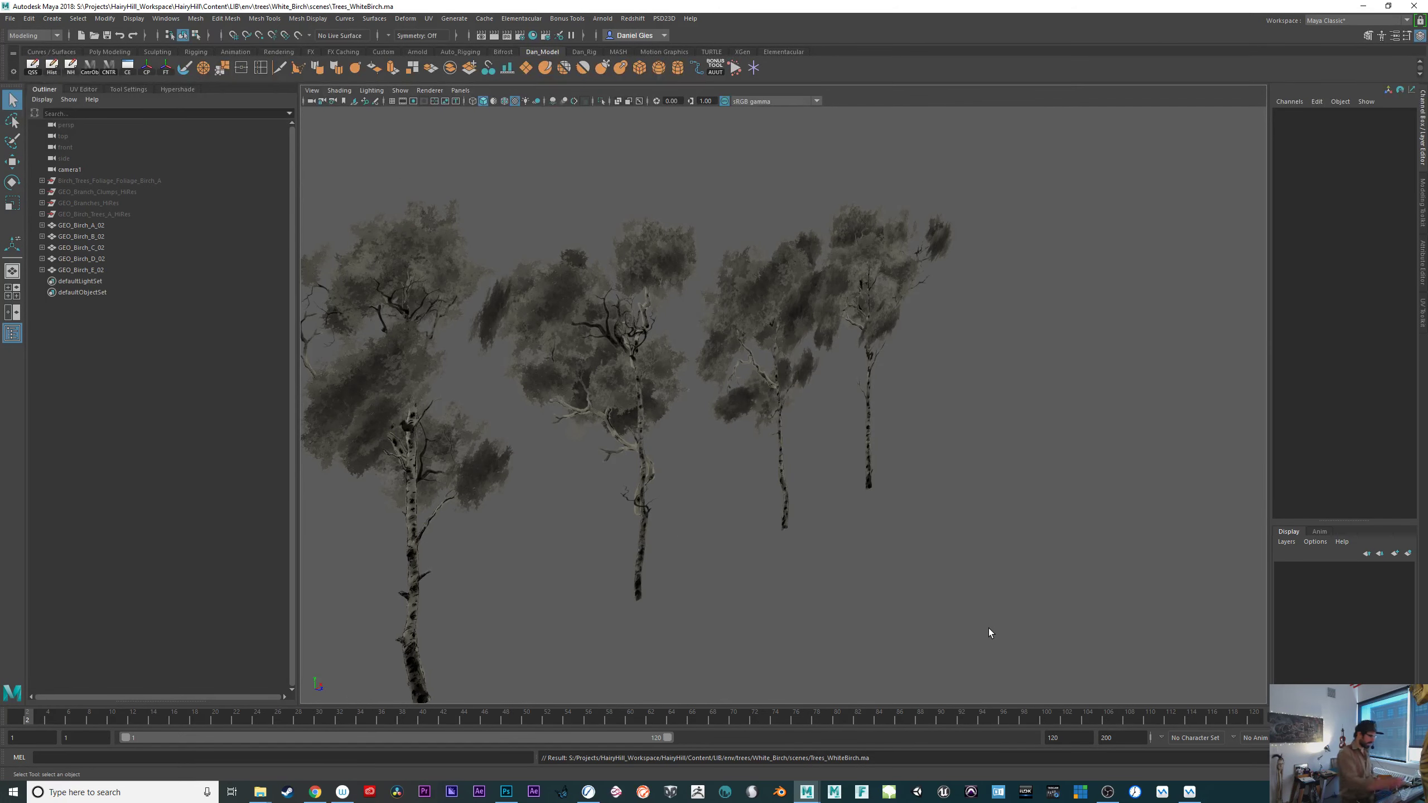
pyautogui.click(11, 18)
pyautogui.click(23, 32)
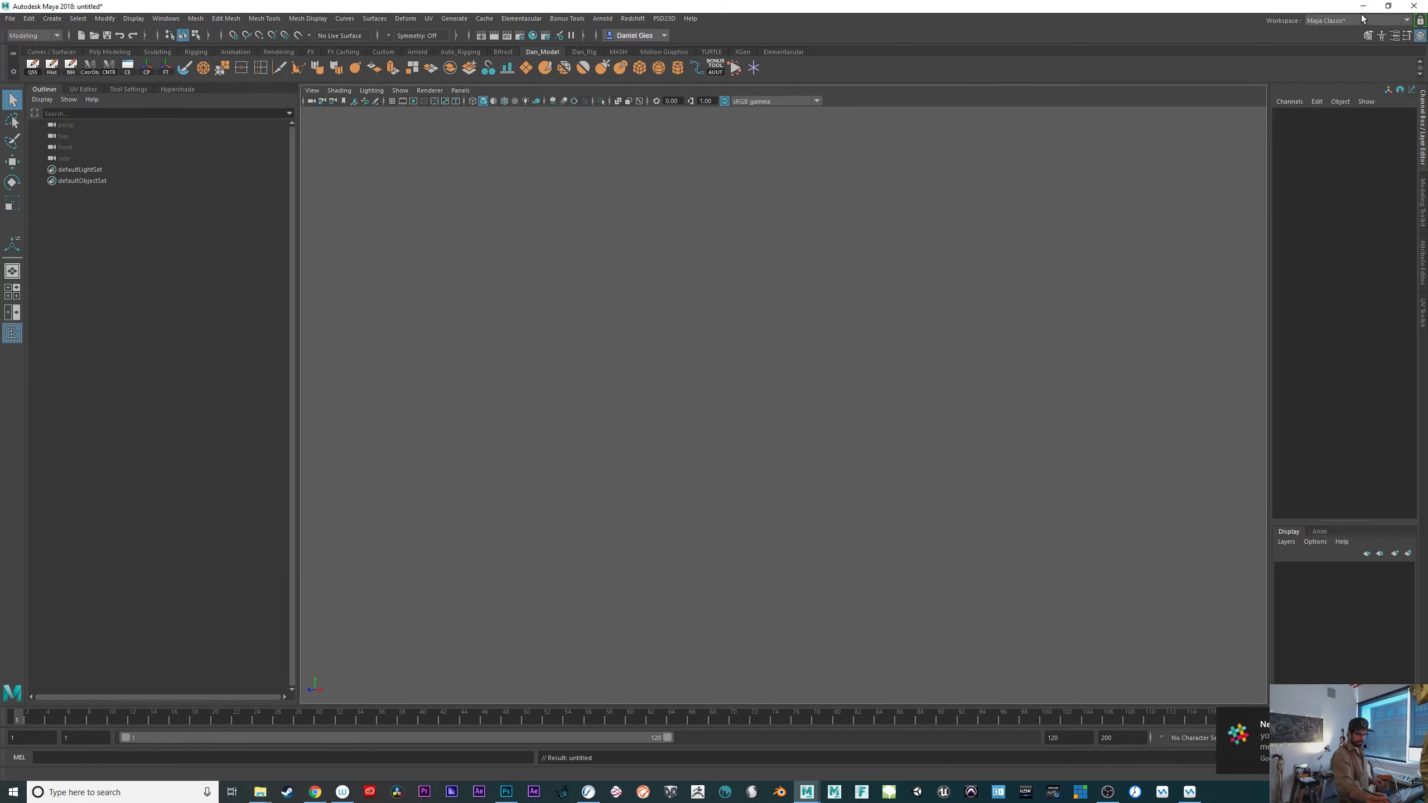
# Switch from Maya to the Chrome browser.
pyautogui.moveTo(811, 790)
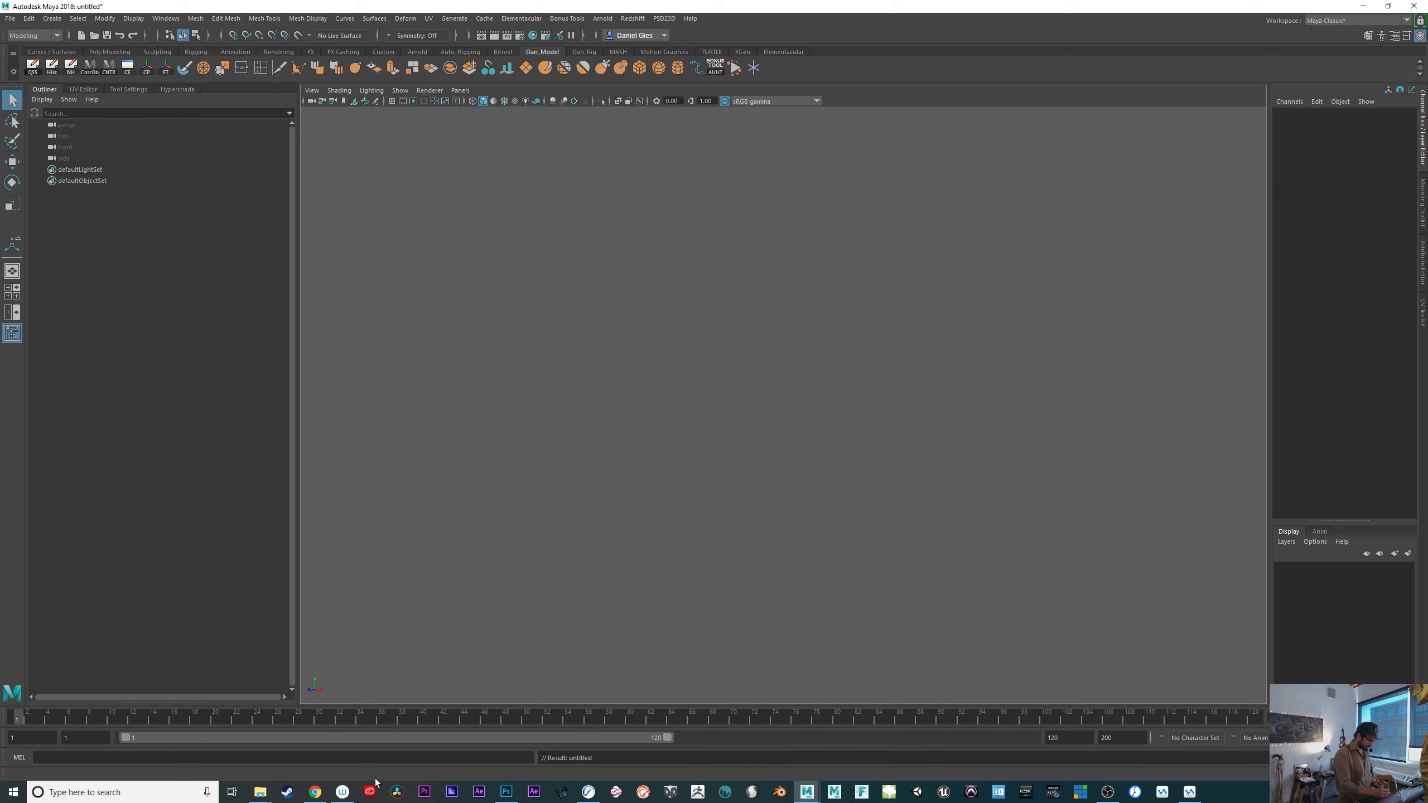
pyautogui.click(317, 793)
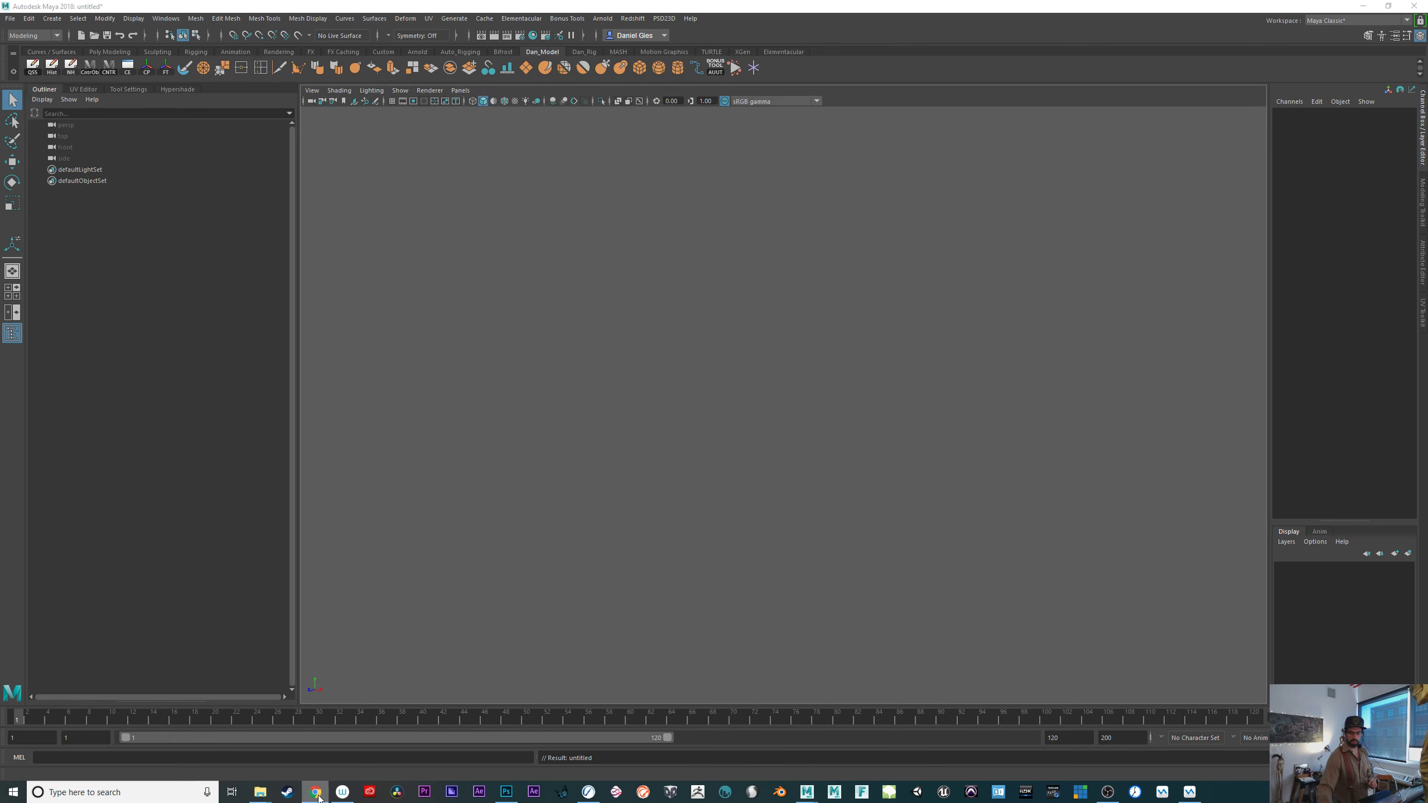